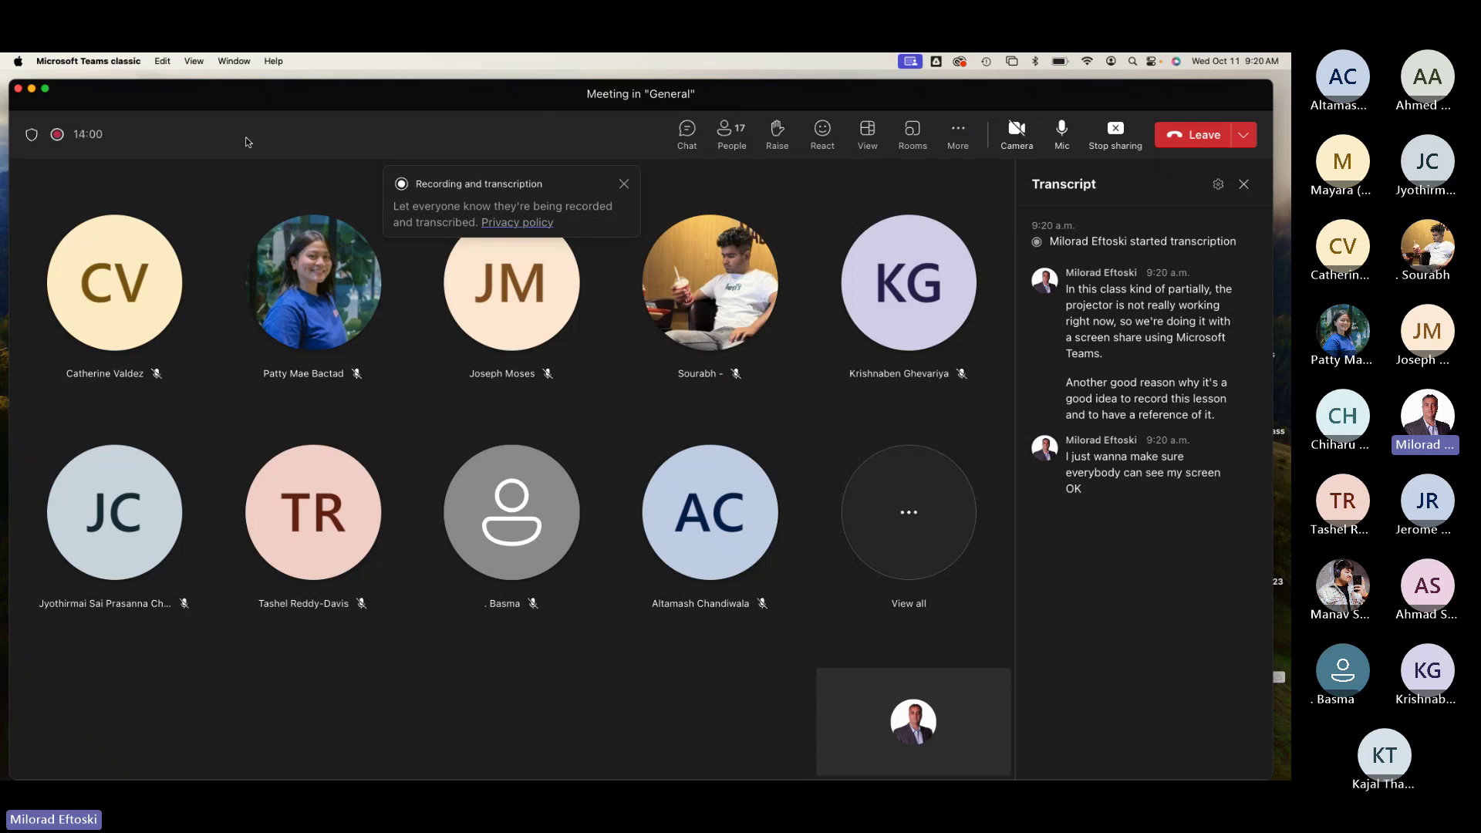
Step: Minimize the Teams meeting window to uncover the desktop
click(31, 90)
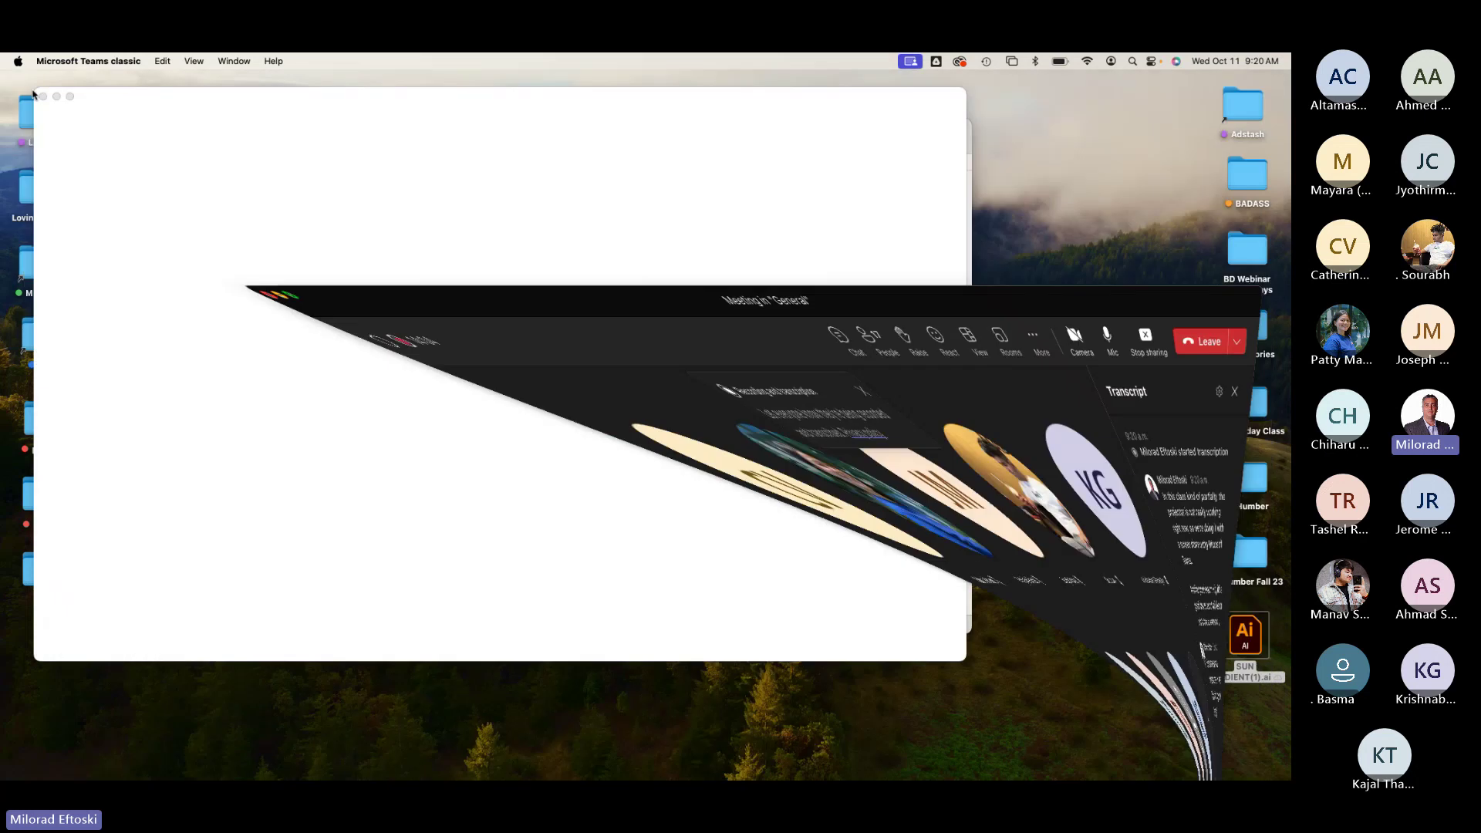
Step: Quick Look through the Class 5 files, from the hand-drawn UI image to the Wireframes folder
click(56, 98)
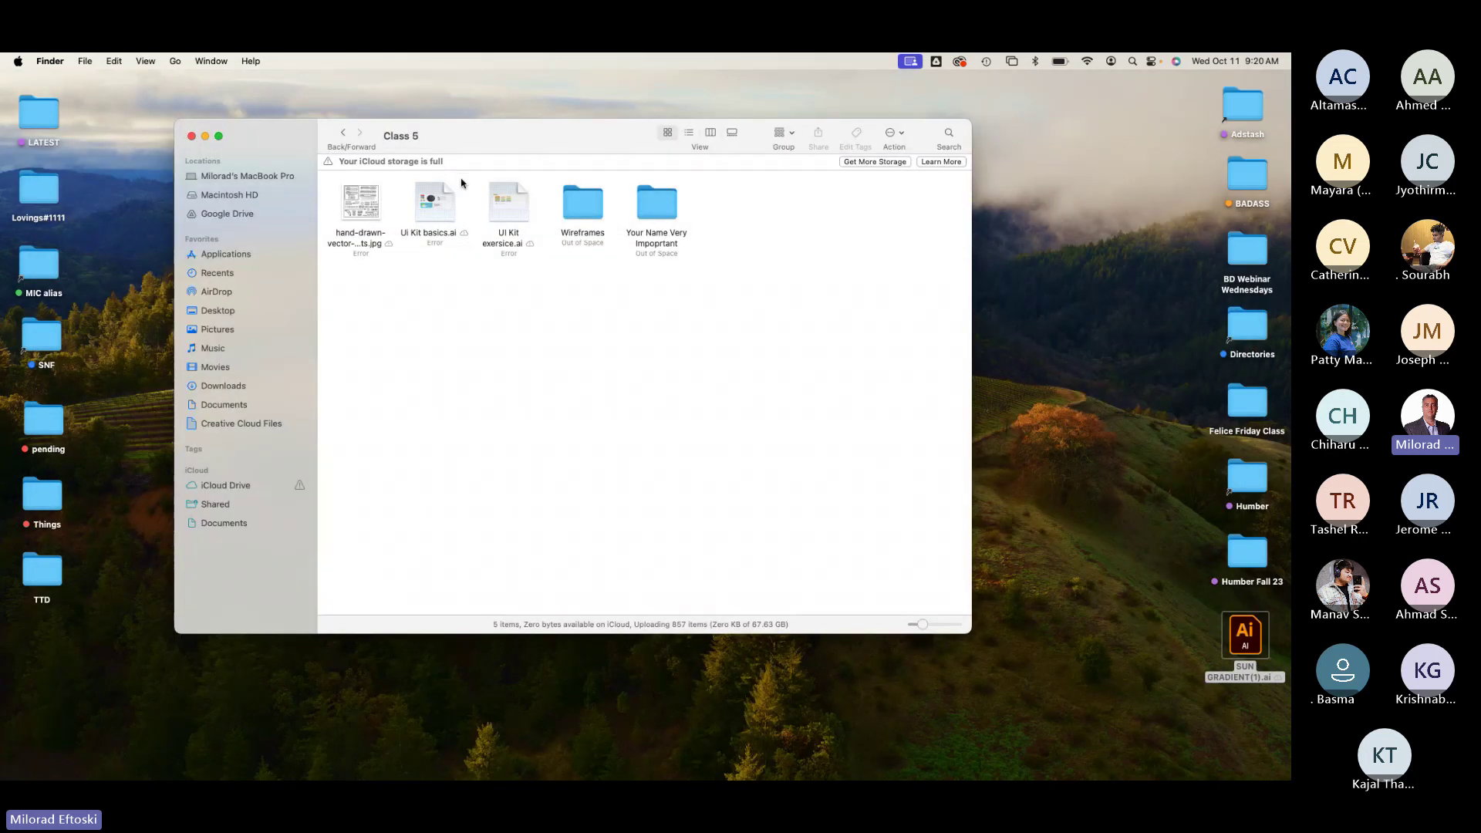
click(409, 210)
click(376, 222)
key(space)
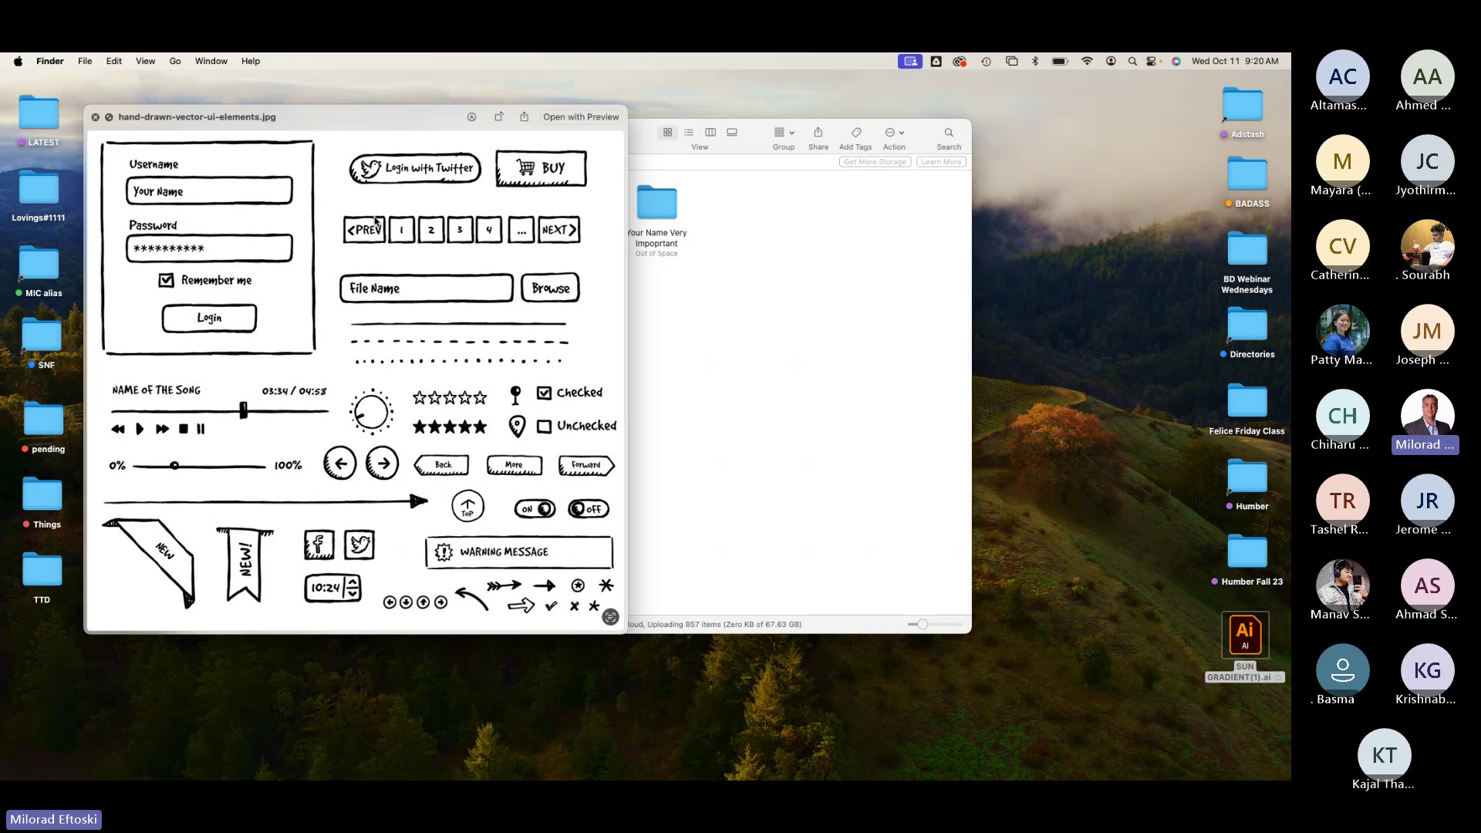
key(Left)
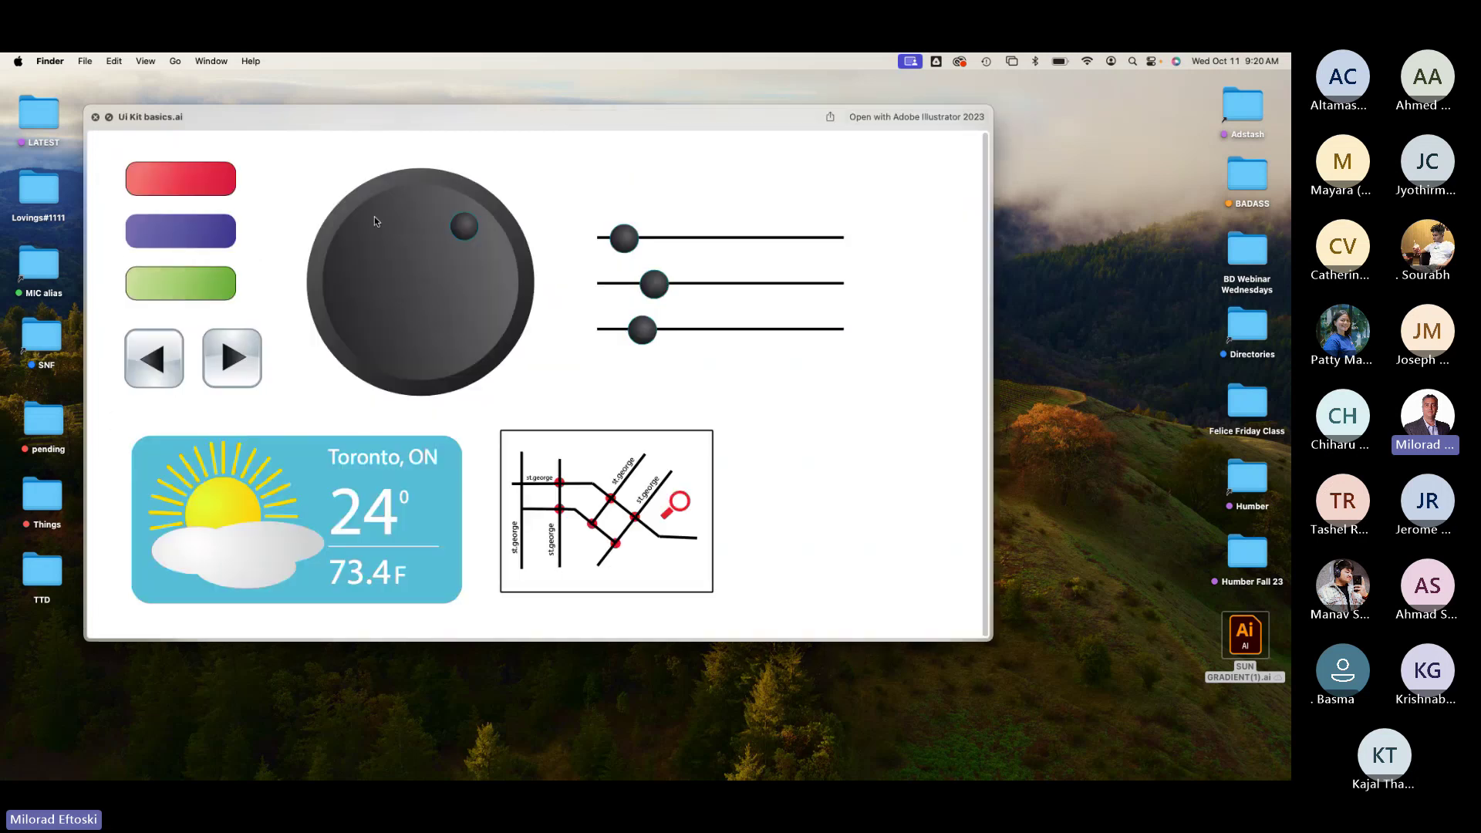
key(Left)
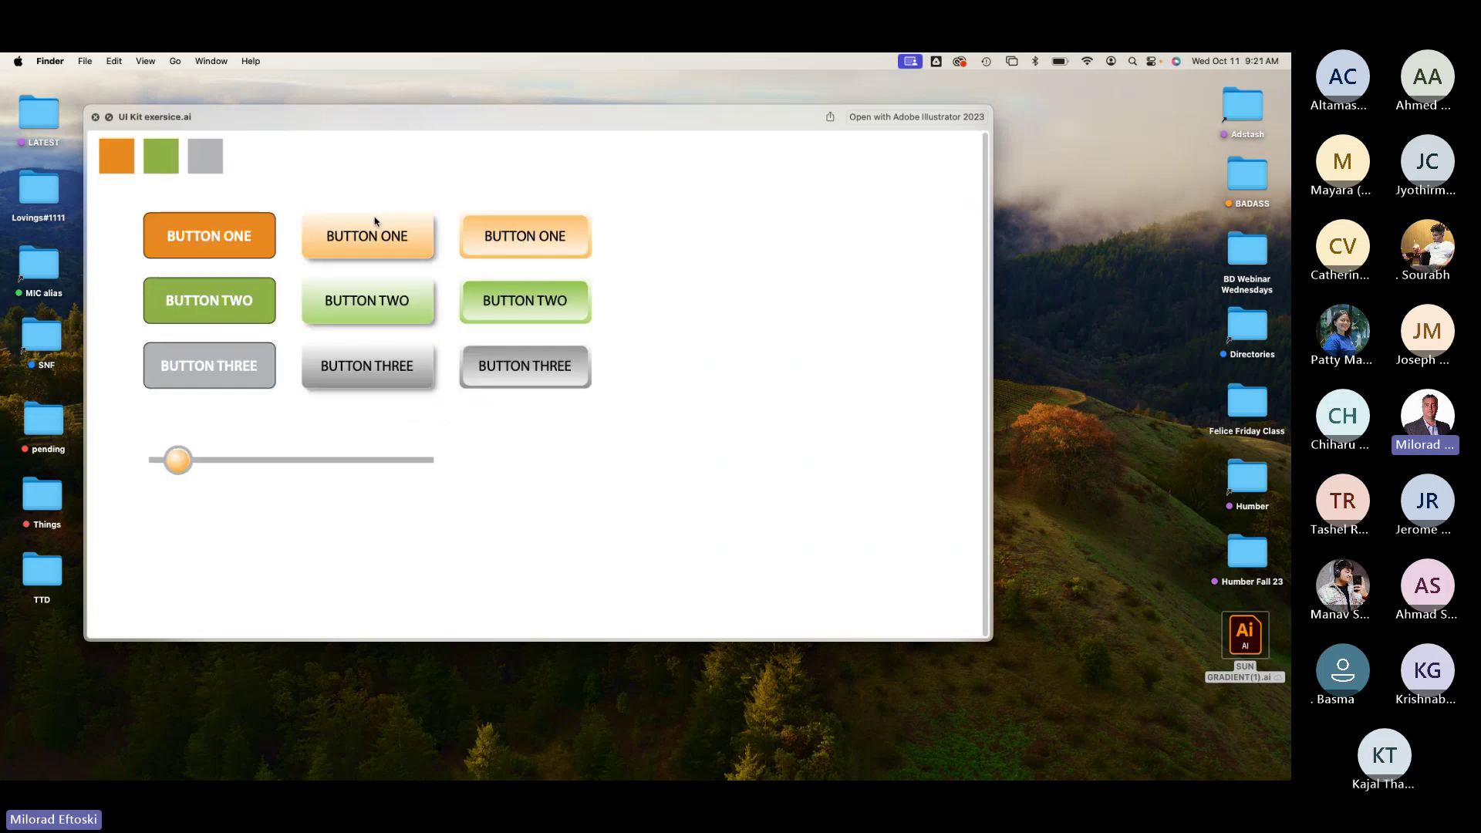
key(Right)
key(Right)
key(Left)
key(Right)
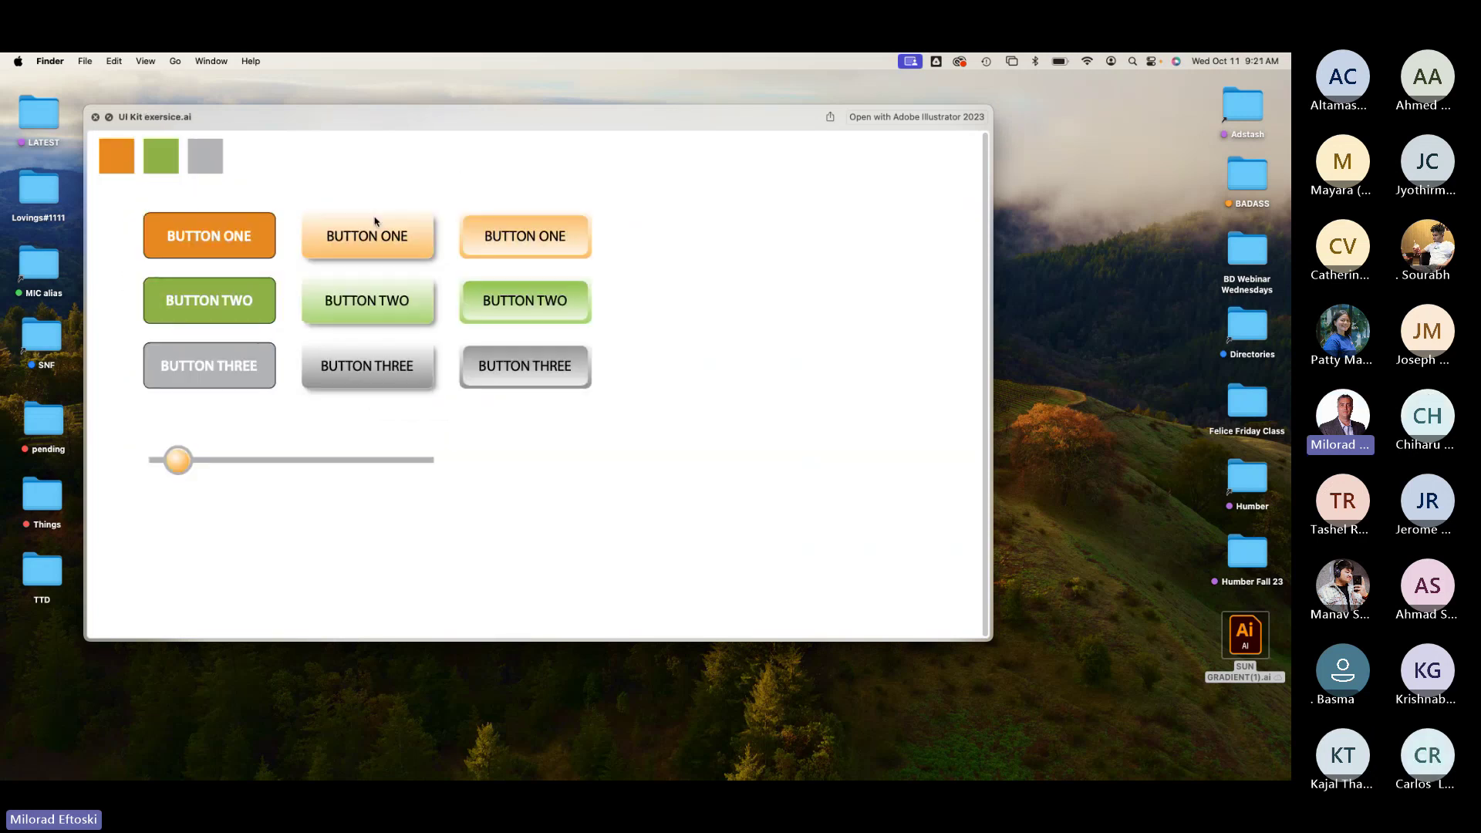
key(Right)
Step: Open the 'Your Name Very Impoprtant' folder, return to Class 5, and close the Finder window
click(628, 462)
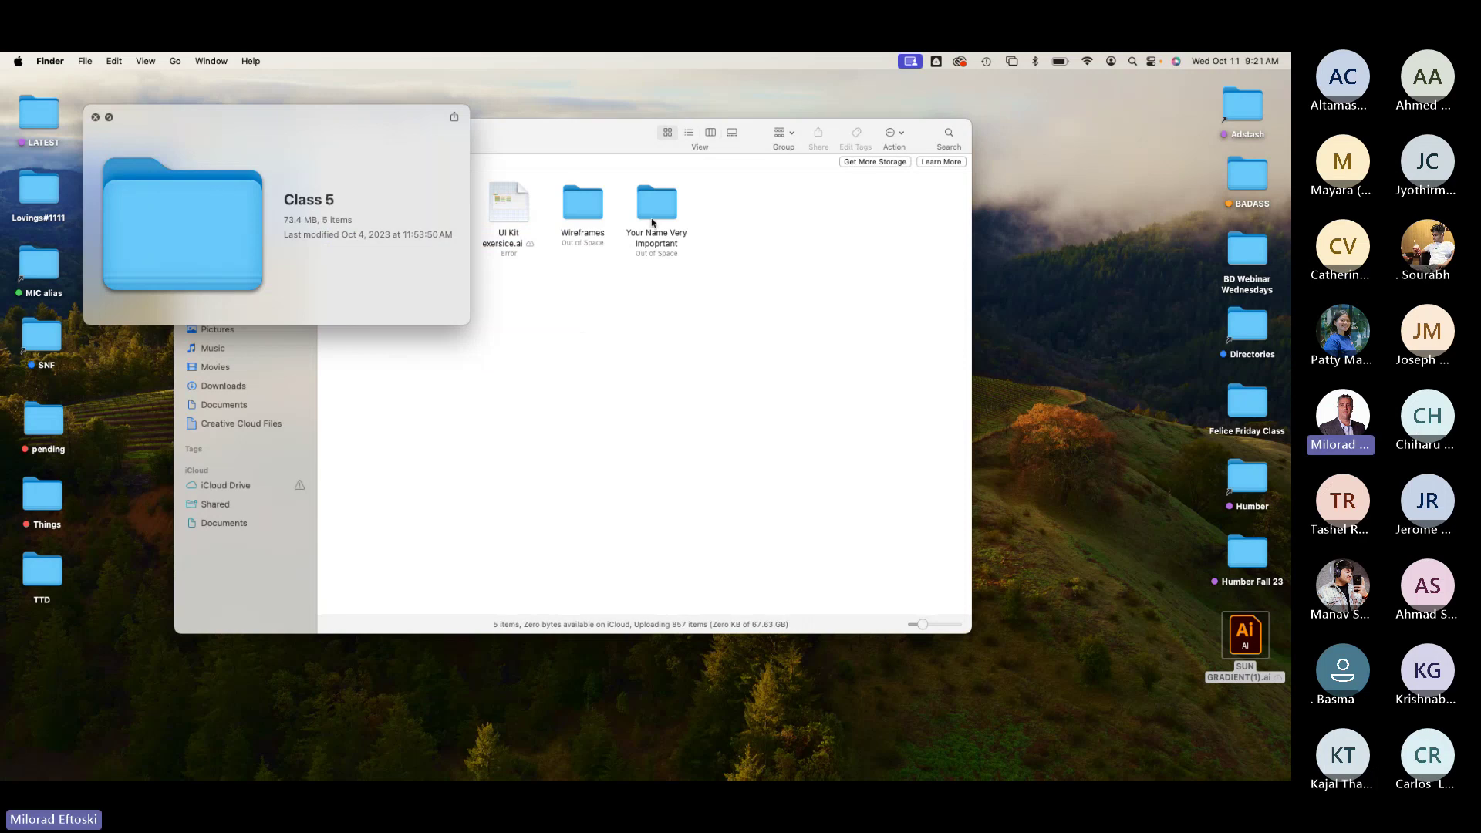
click(652, 208)
double_click(651, 207)
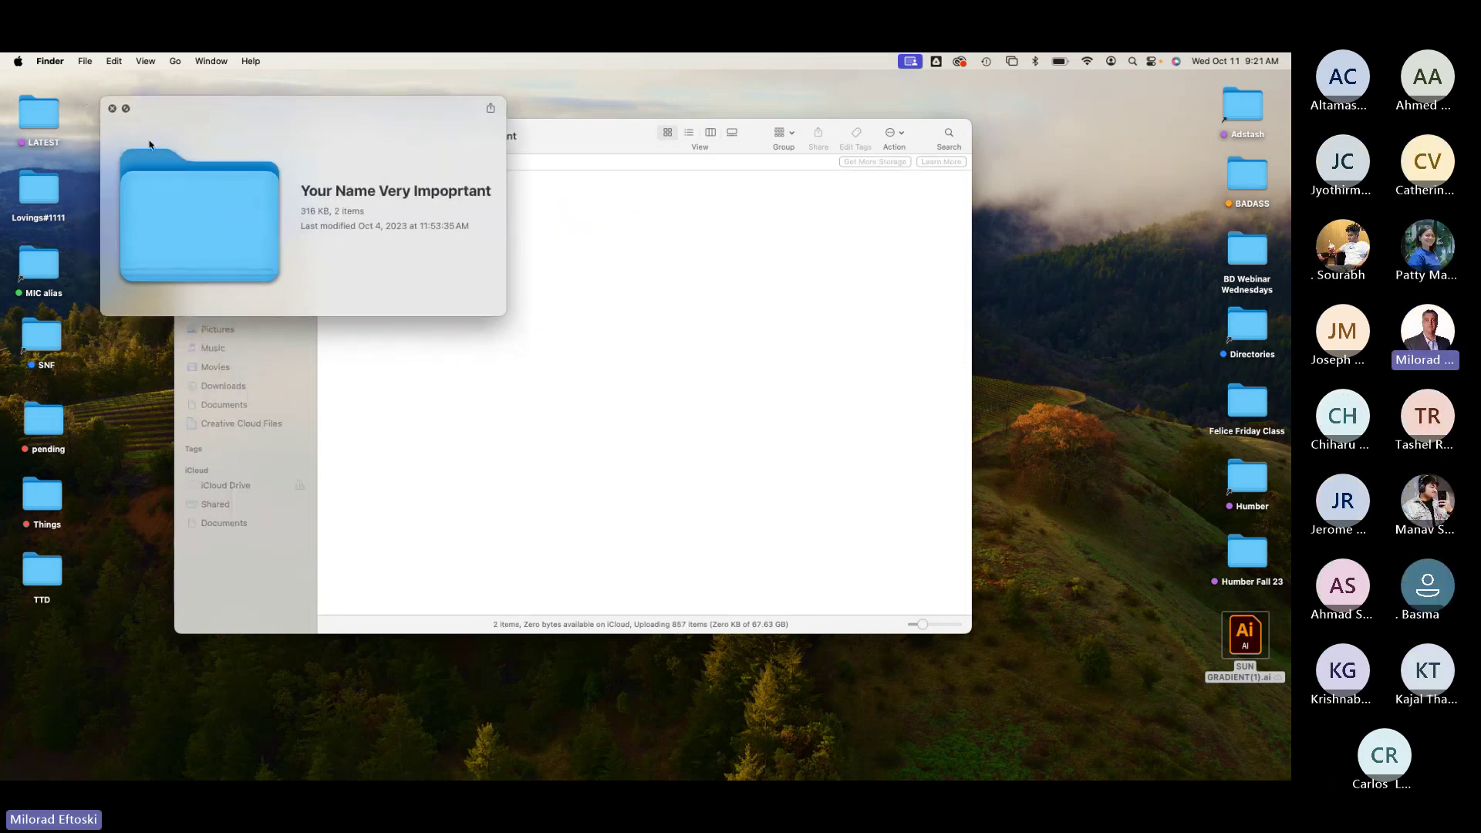
click(95, 116)
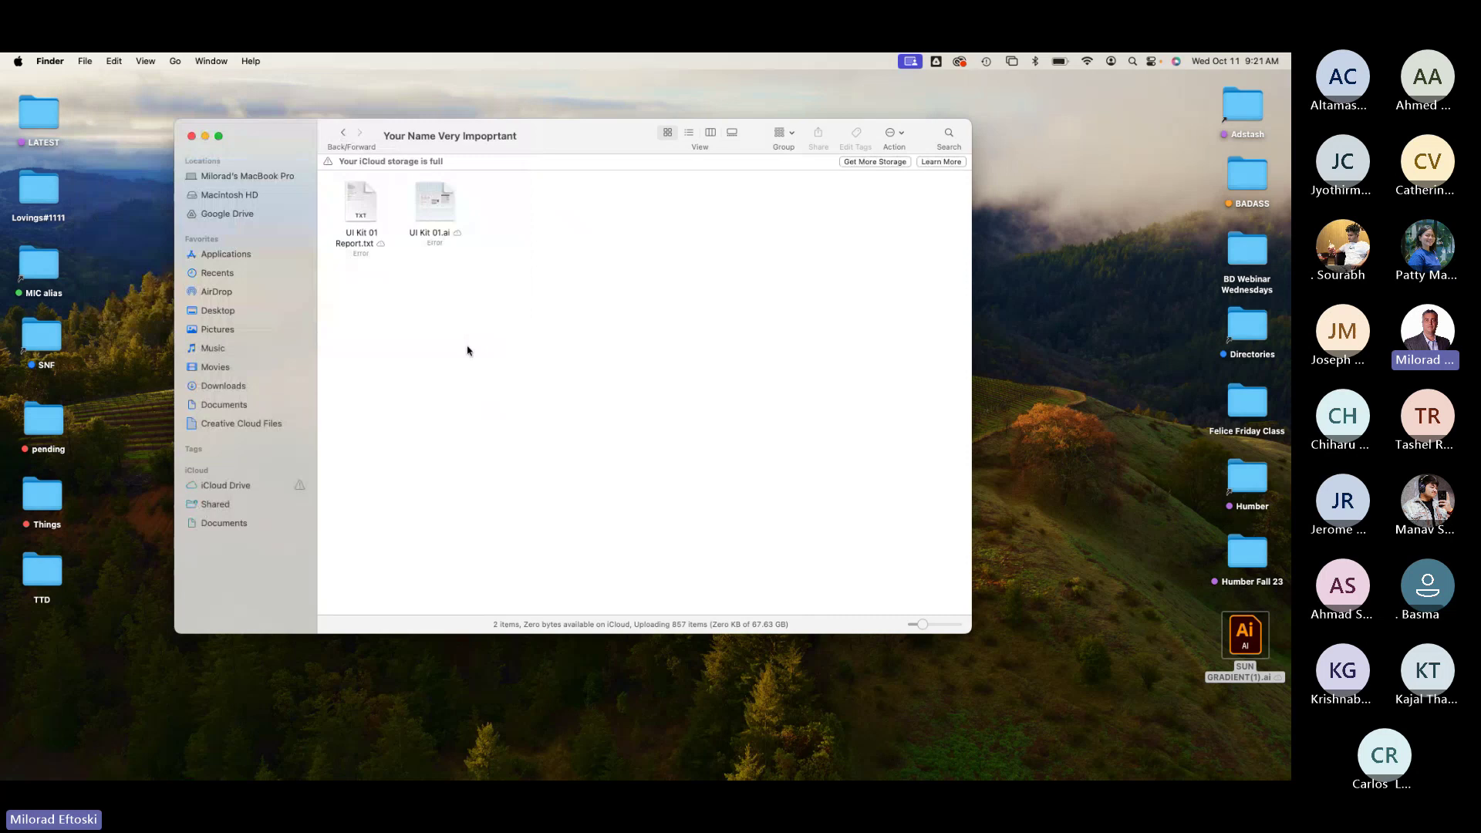
click(343, 132)
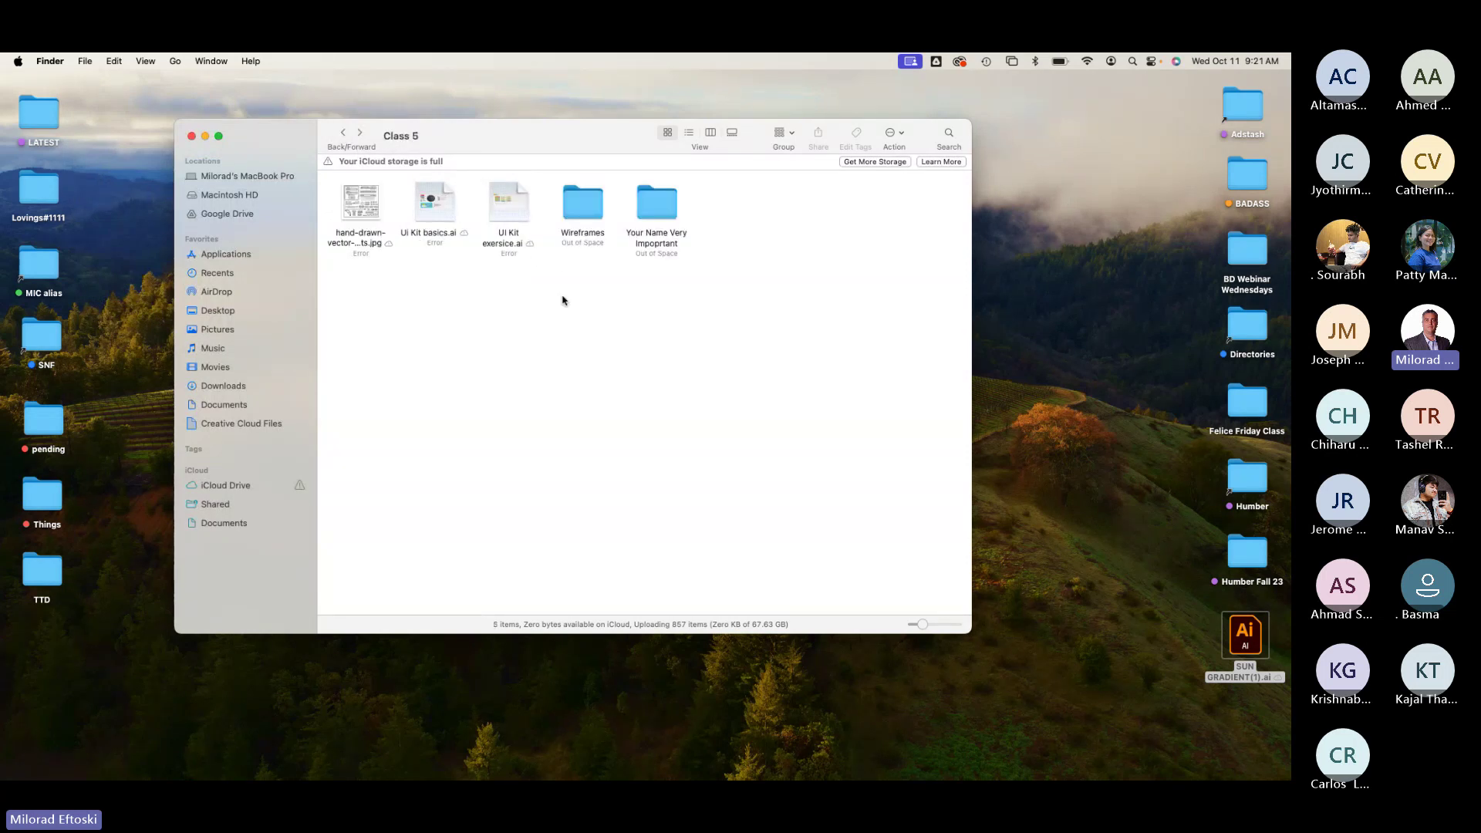
click(191, 136)
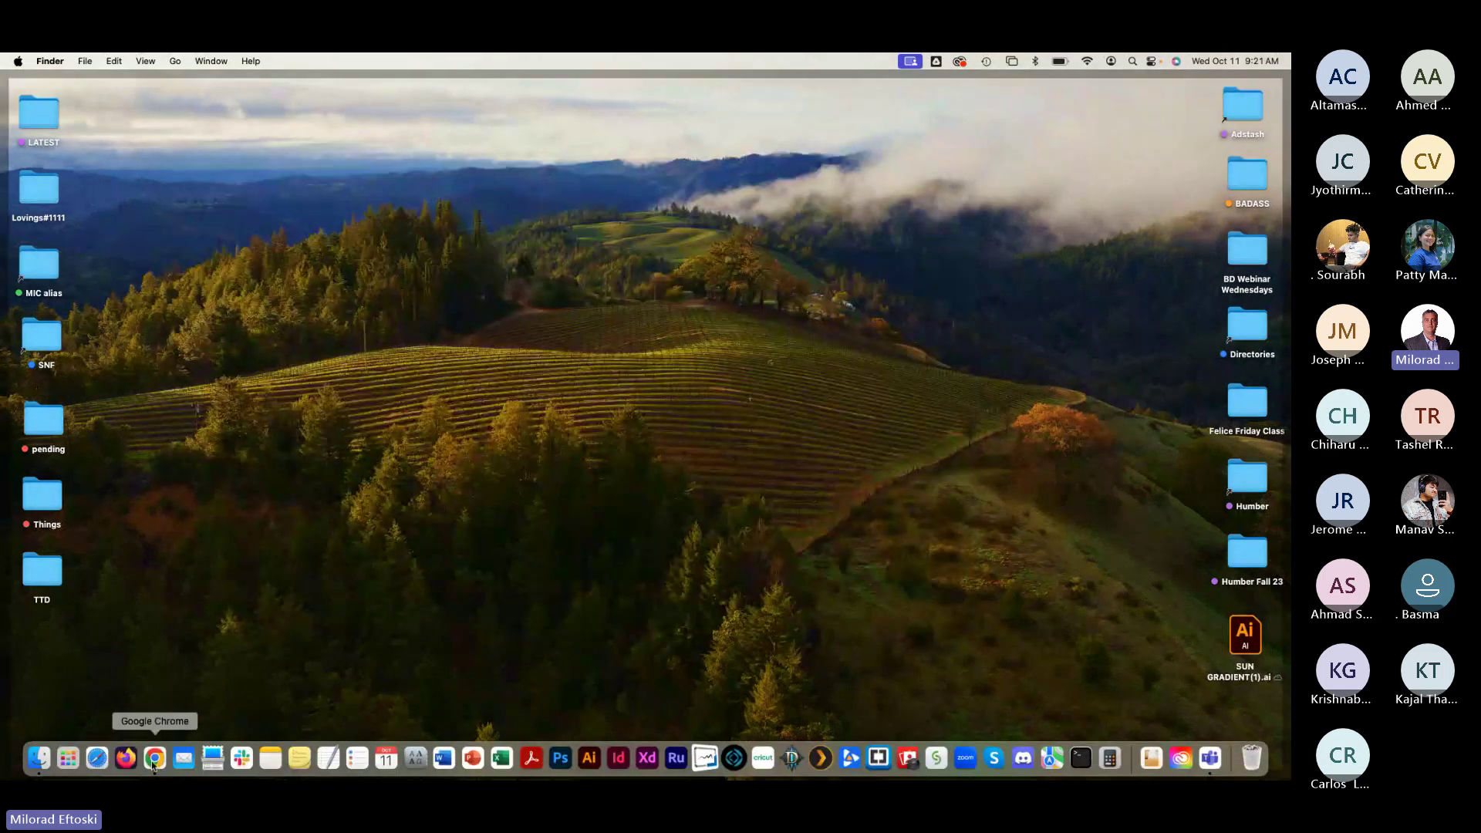
click(155, 759)
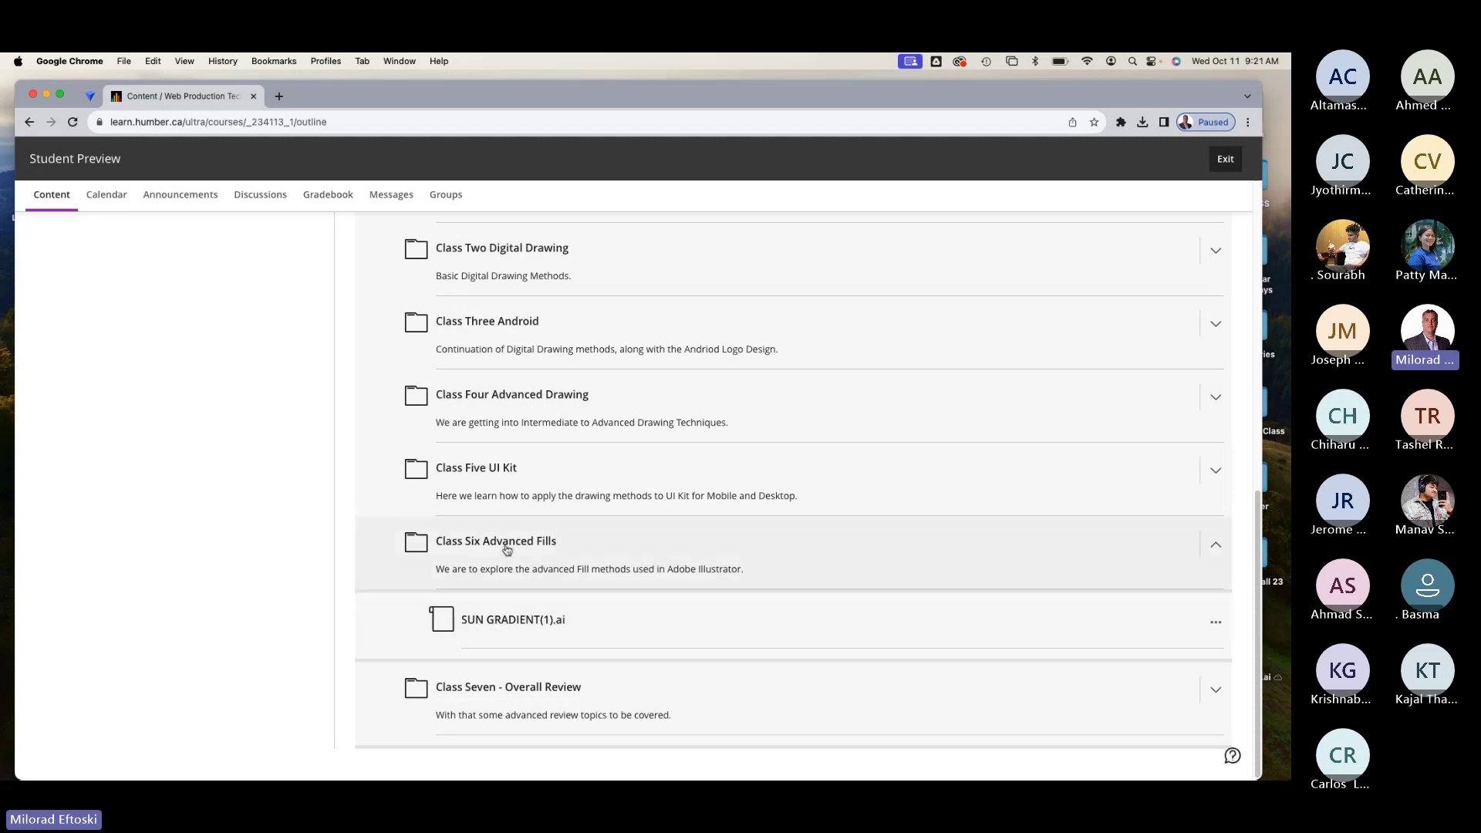
click(46, 94)
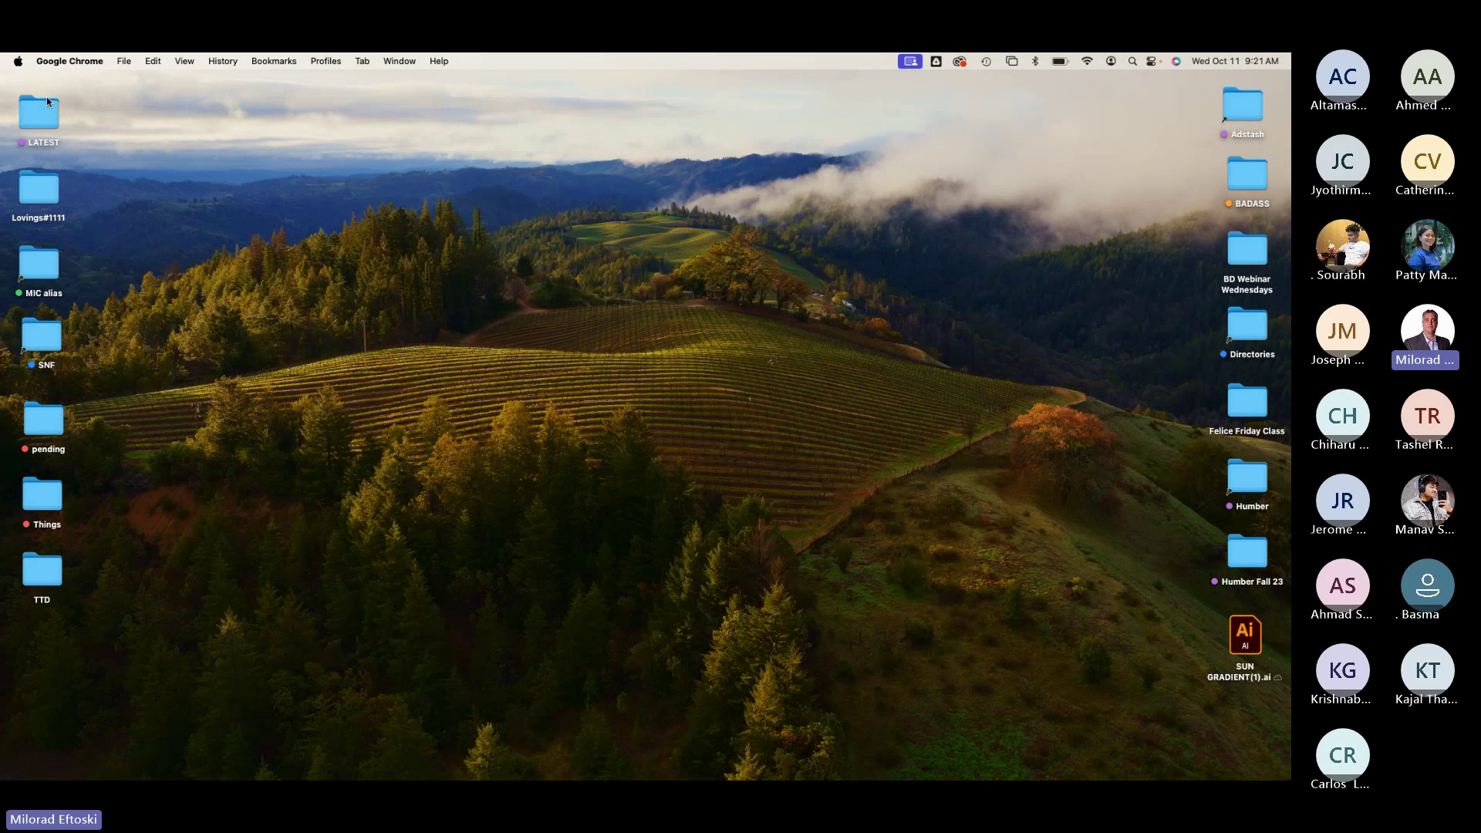
Step: Select SUN GRADIENT(1).ai on the desktop and check the screen-sharing, Google Drive and Creative Cloud menu items
click(1251, 642)
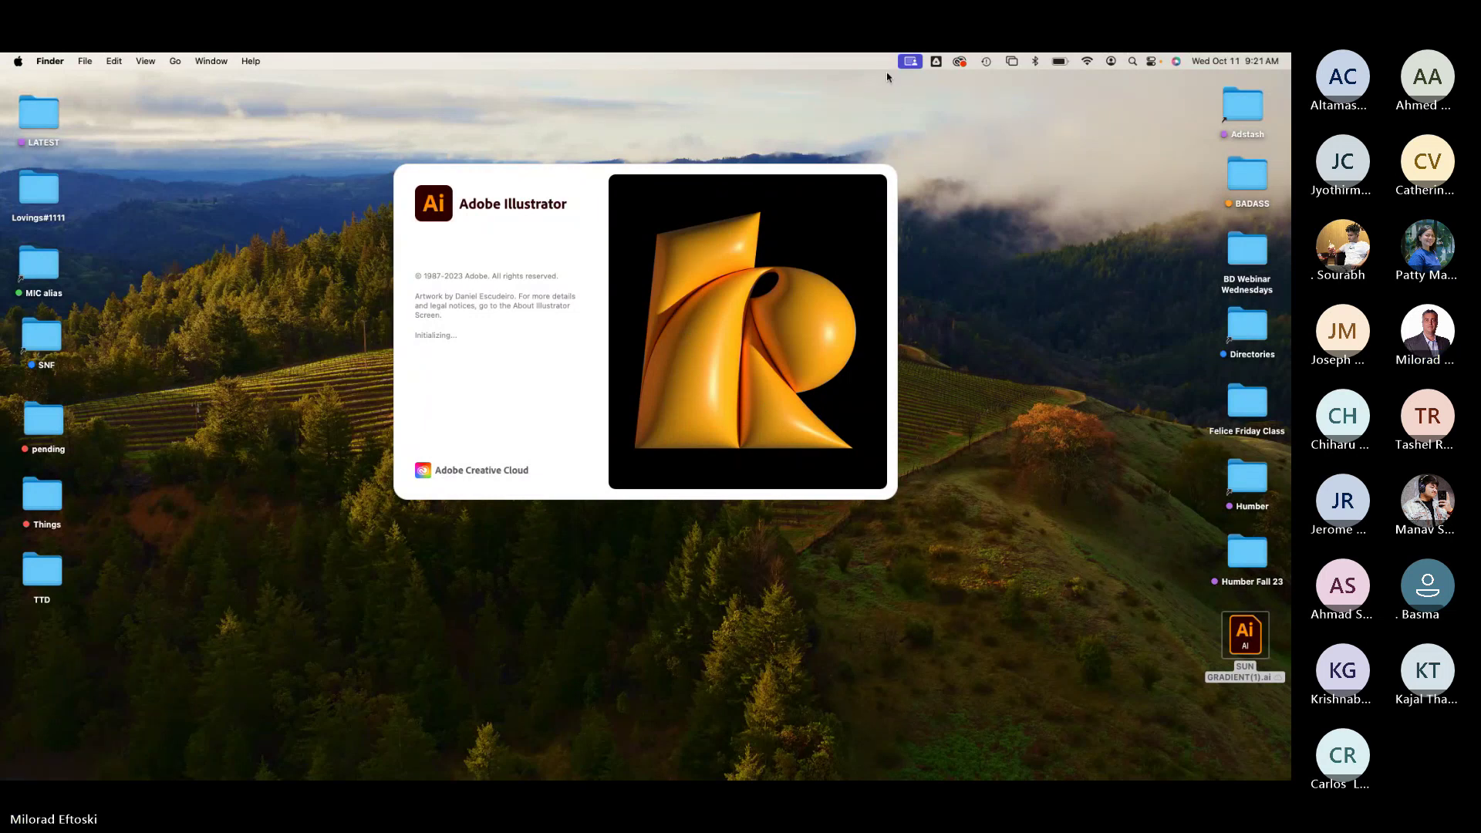
click(912, 62)
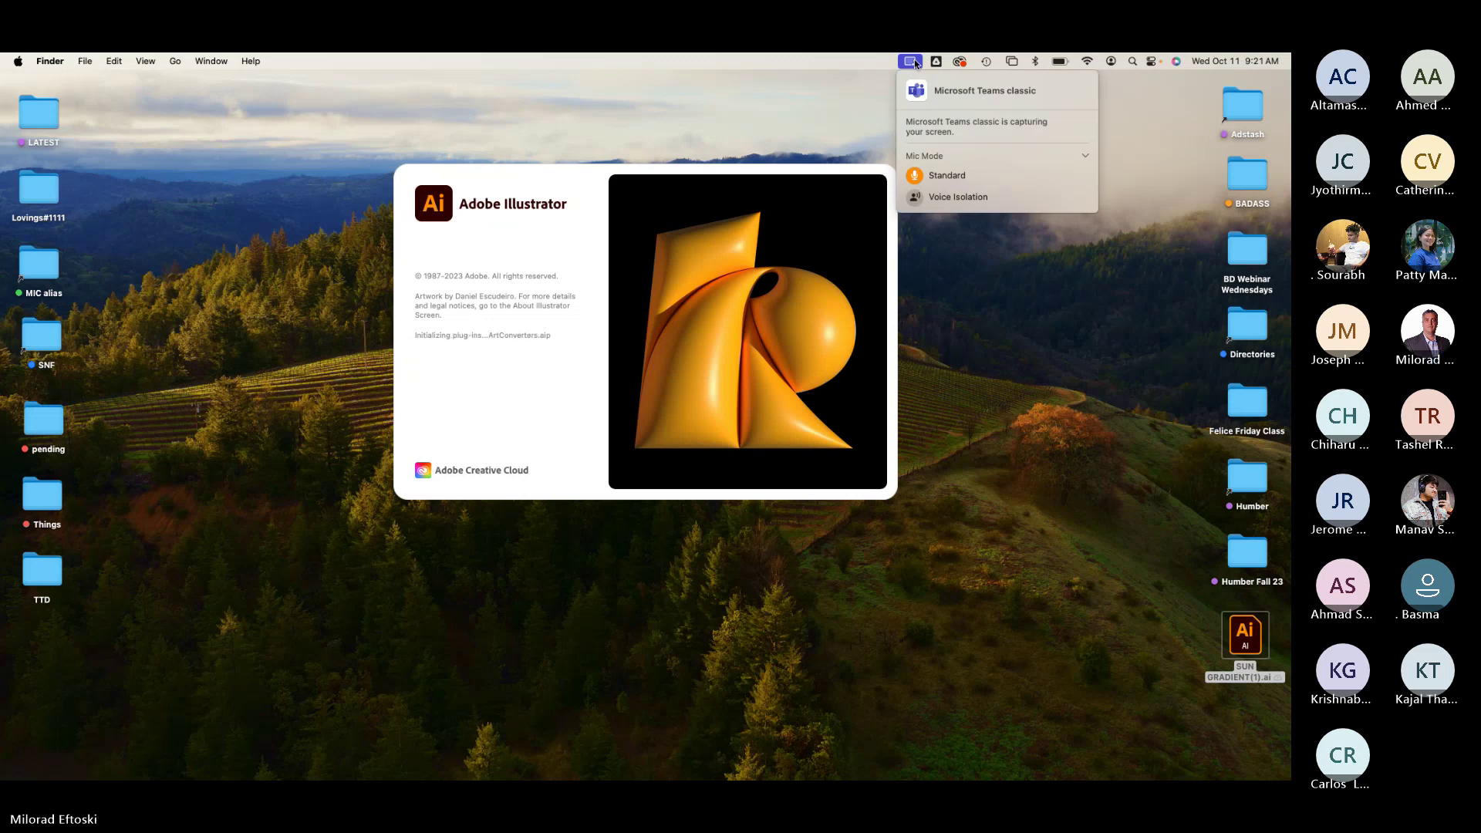
click(914, 62)
click(935, 62)
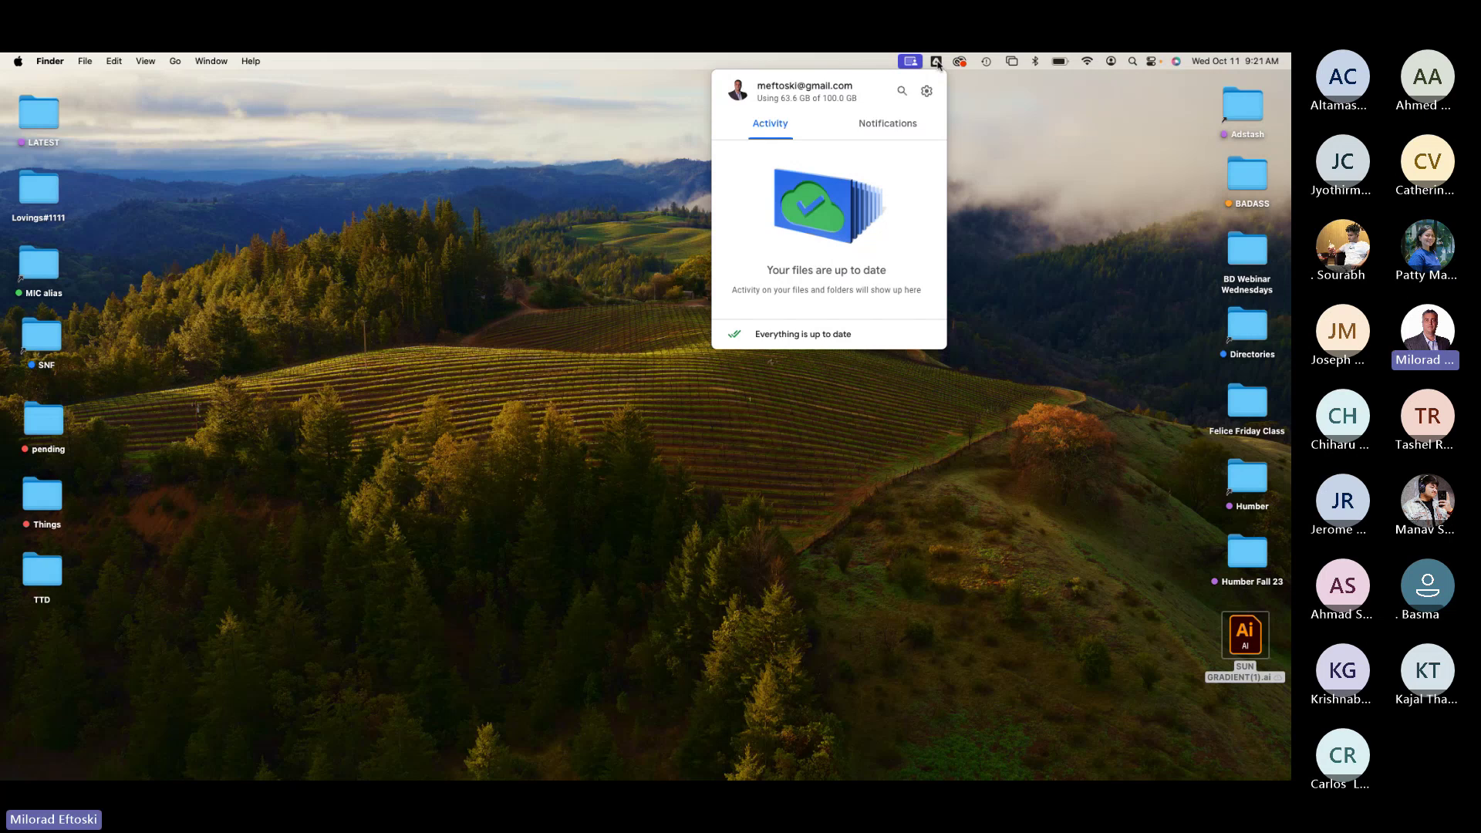
click(960, 62)
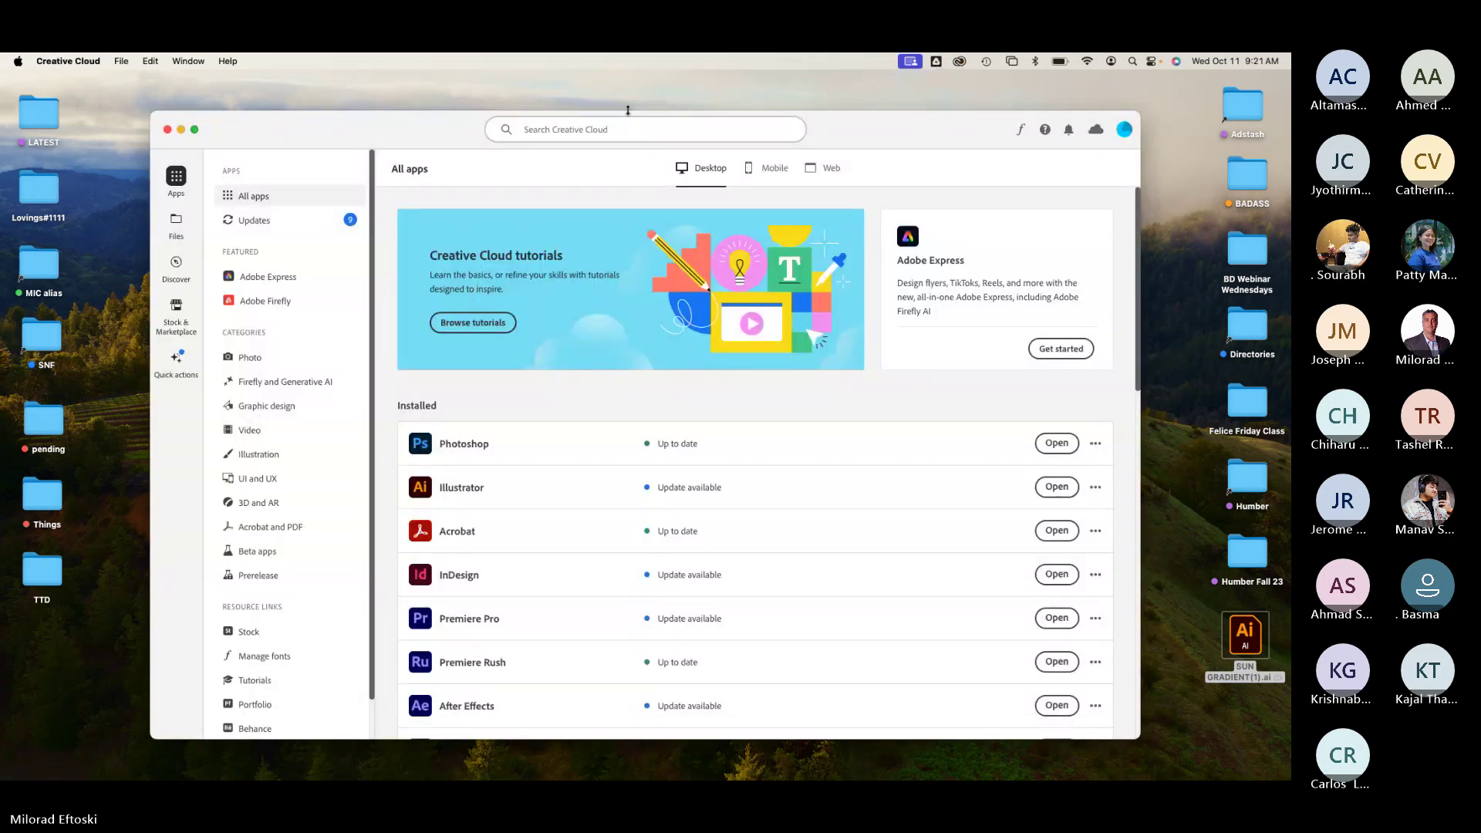
Step: Minimize Creative Cloud and bring Illustrator to the front, enlarged to fill the screen
click(181, 130)
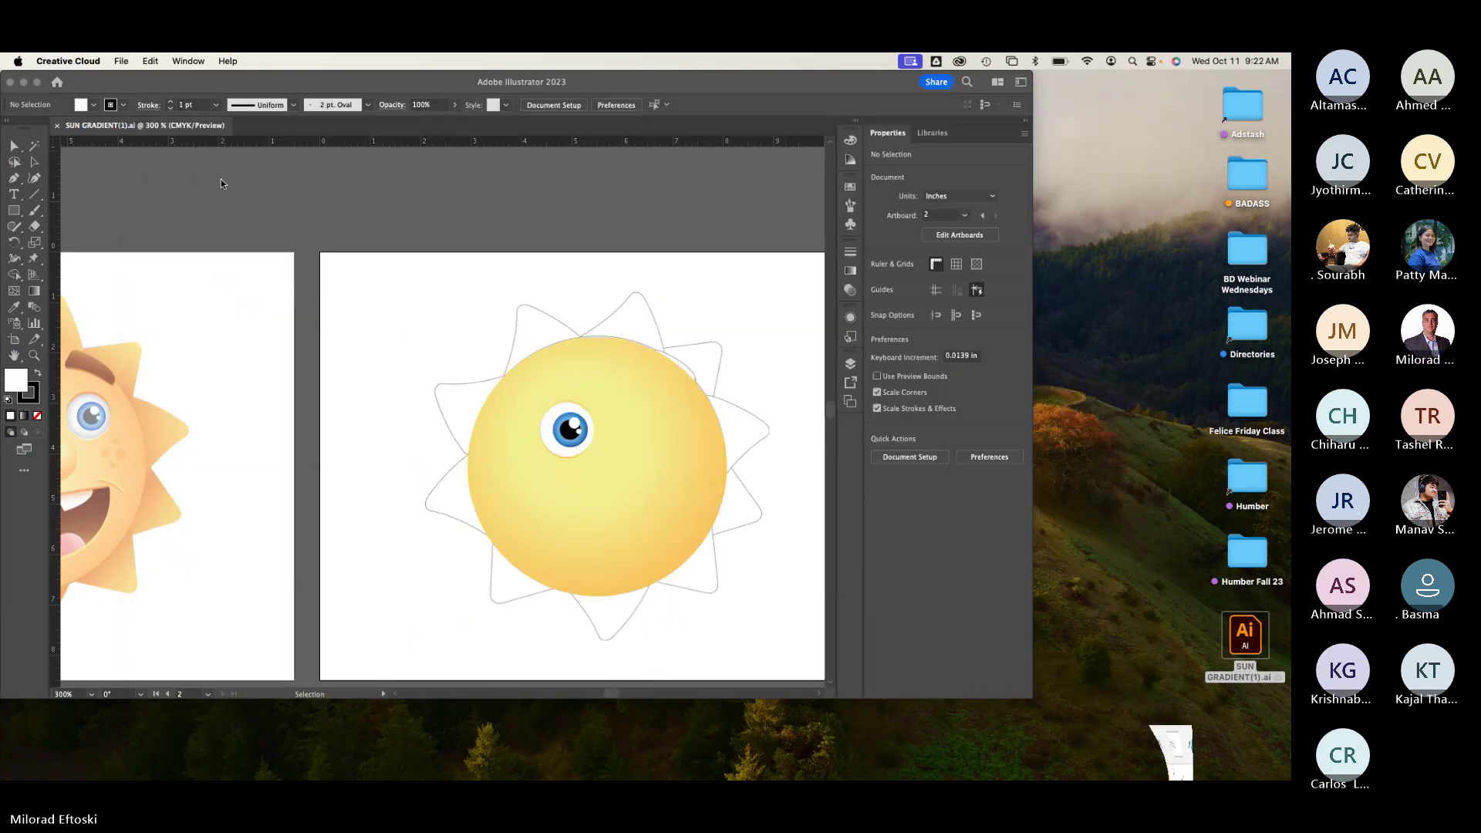
click(1043, 378)
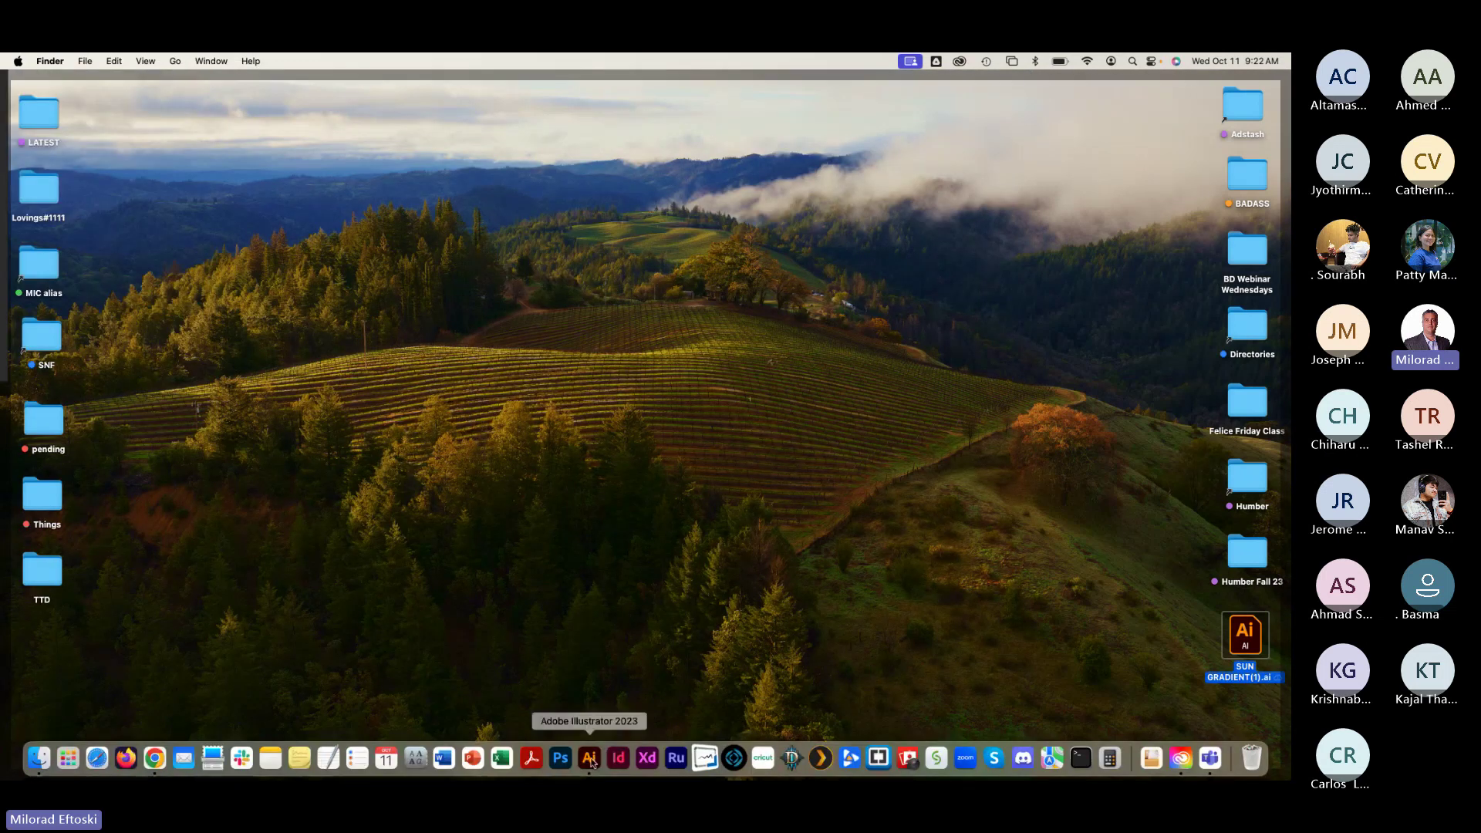
click(589, 759)
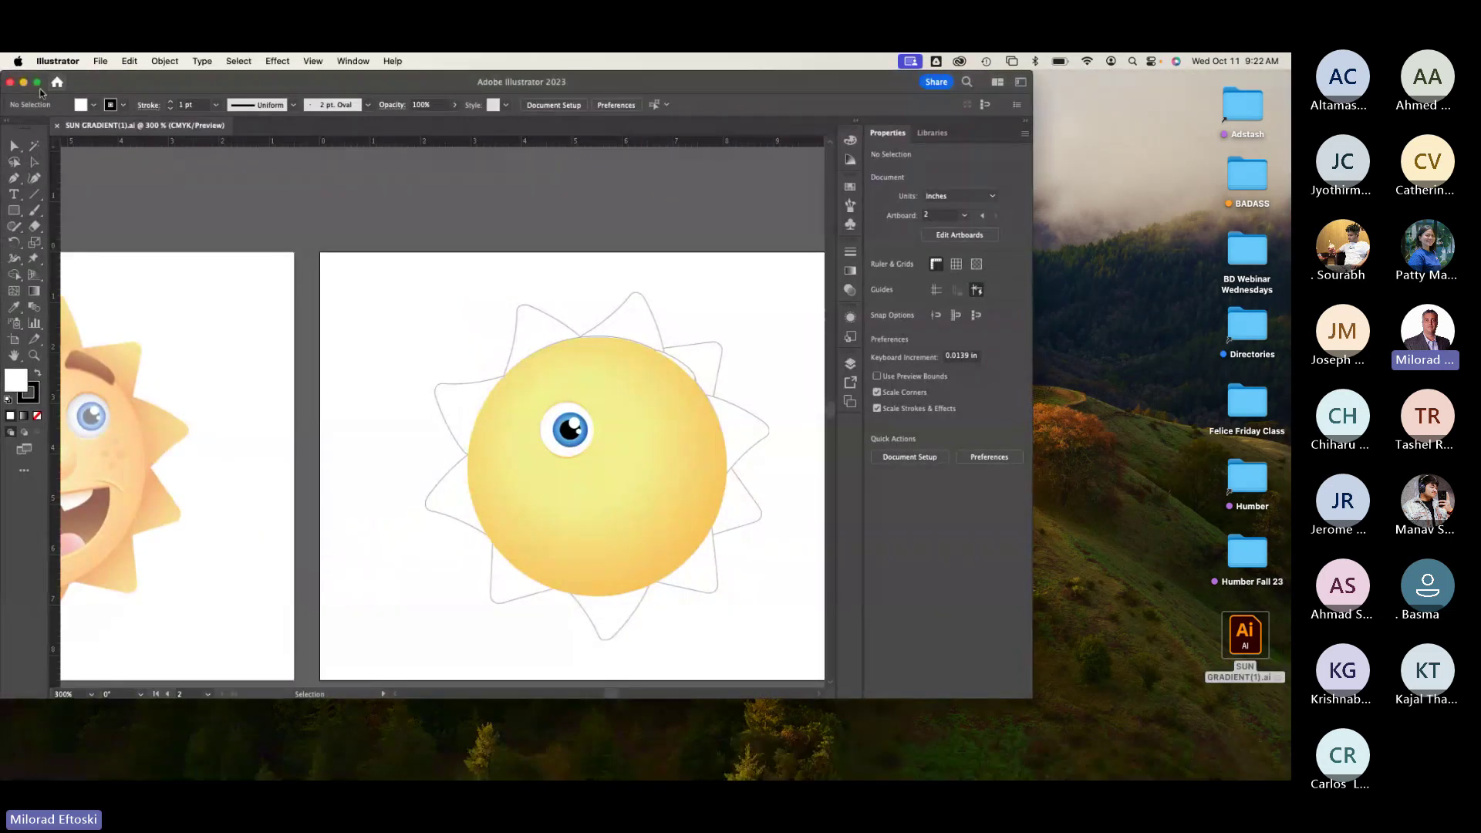
click(38, 83)
Step: Pan to the left reference artboard and marquee-select its eyes to inspect them, then deselect
key(space)
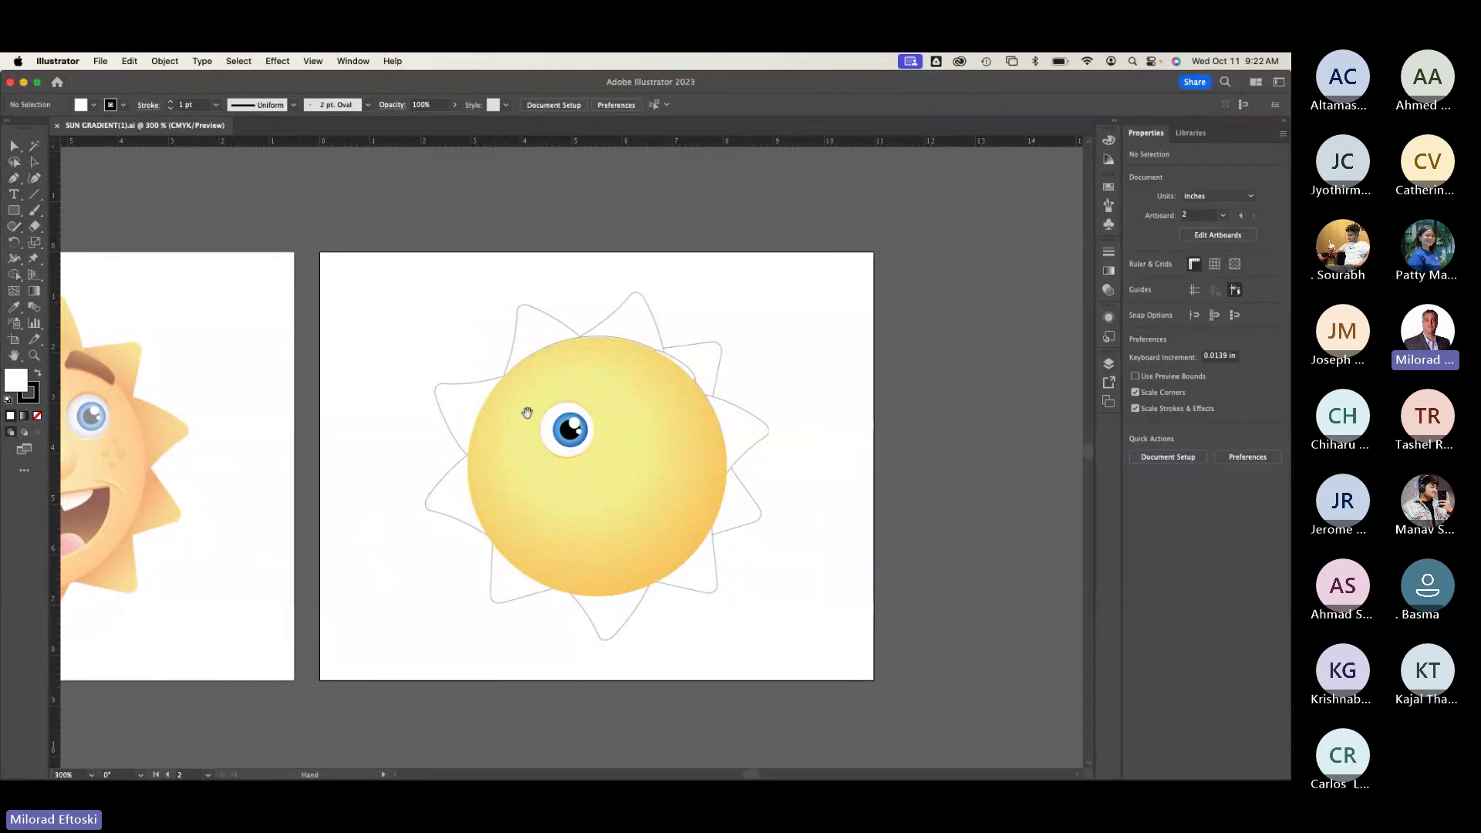
drag(477, 418, 704, 379)
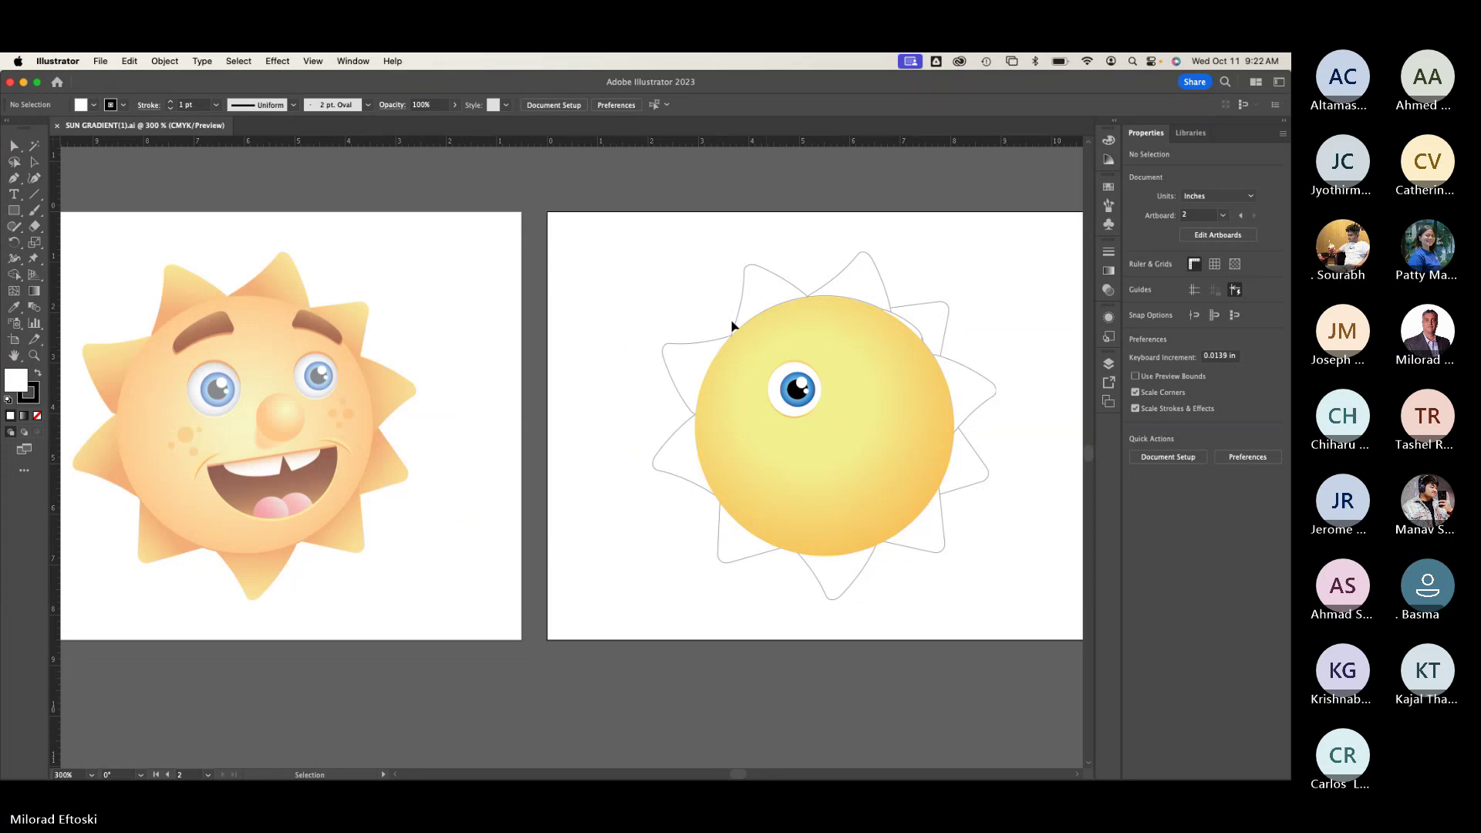
drag(731, 320, 828, 401)
click(828, 401)
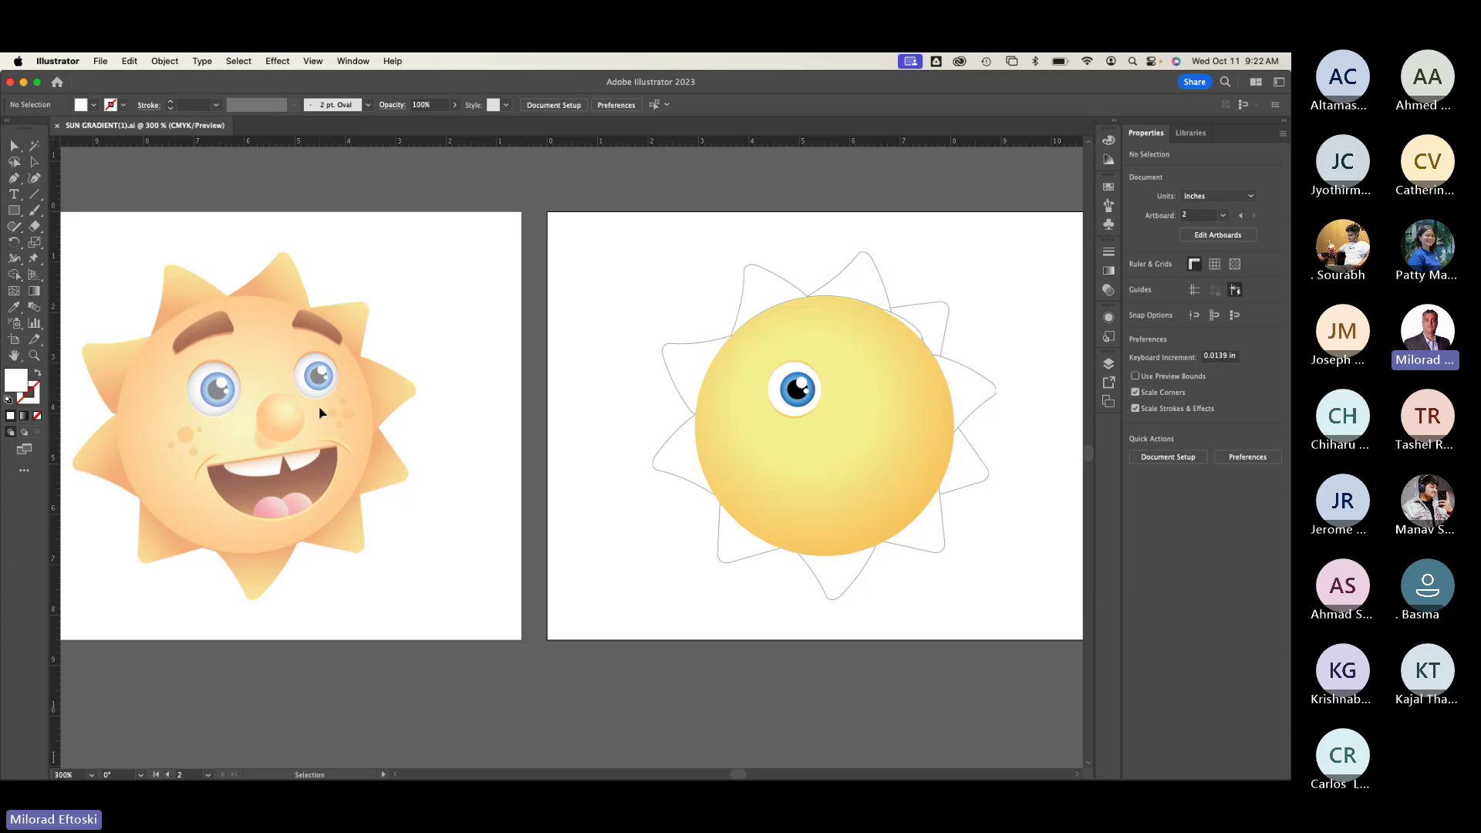
scroll(322, 412, up, 3)
scroll(370, 347, left, 2)
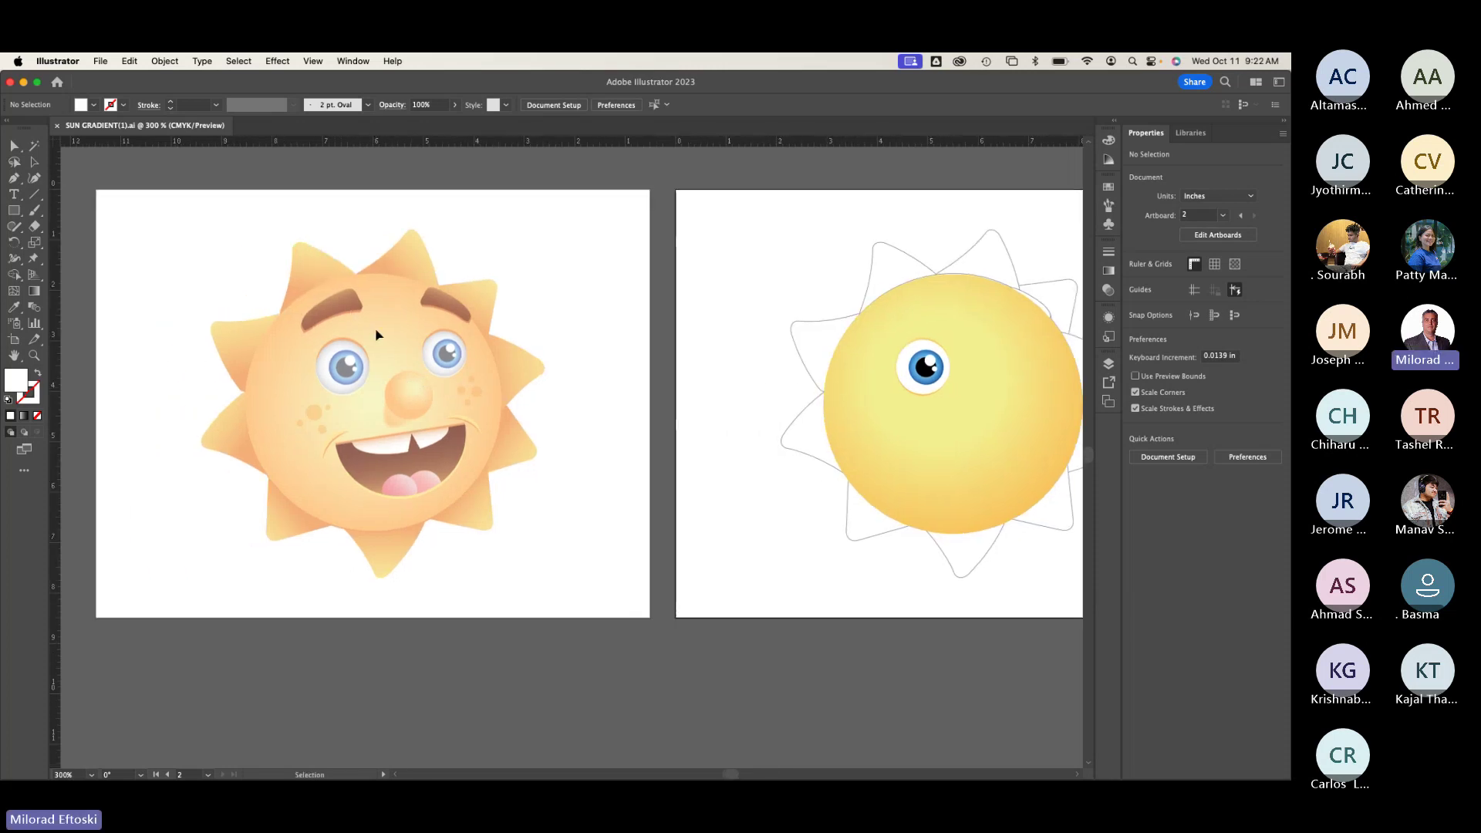
click(1109, 364)
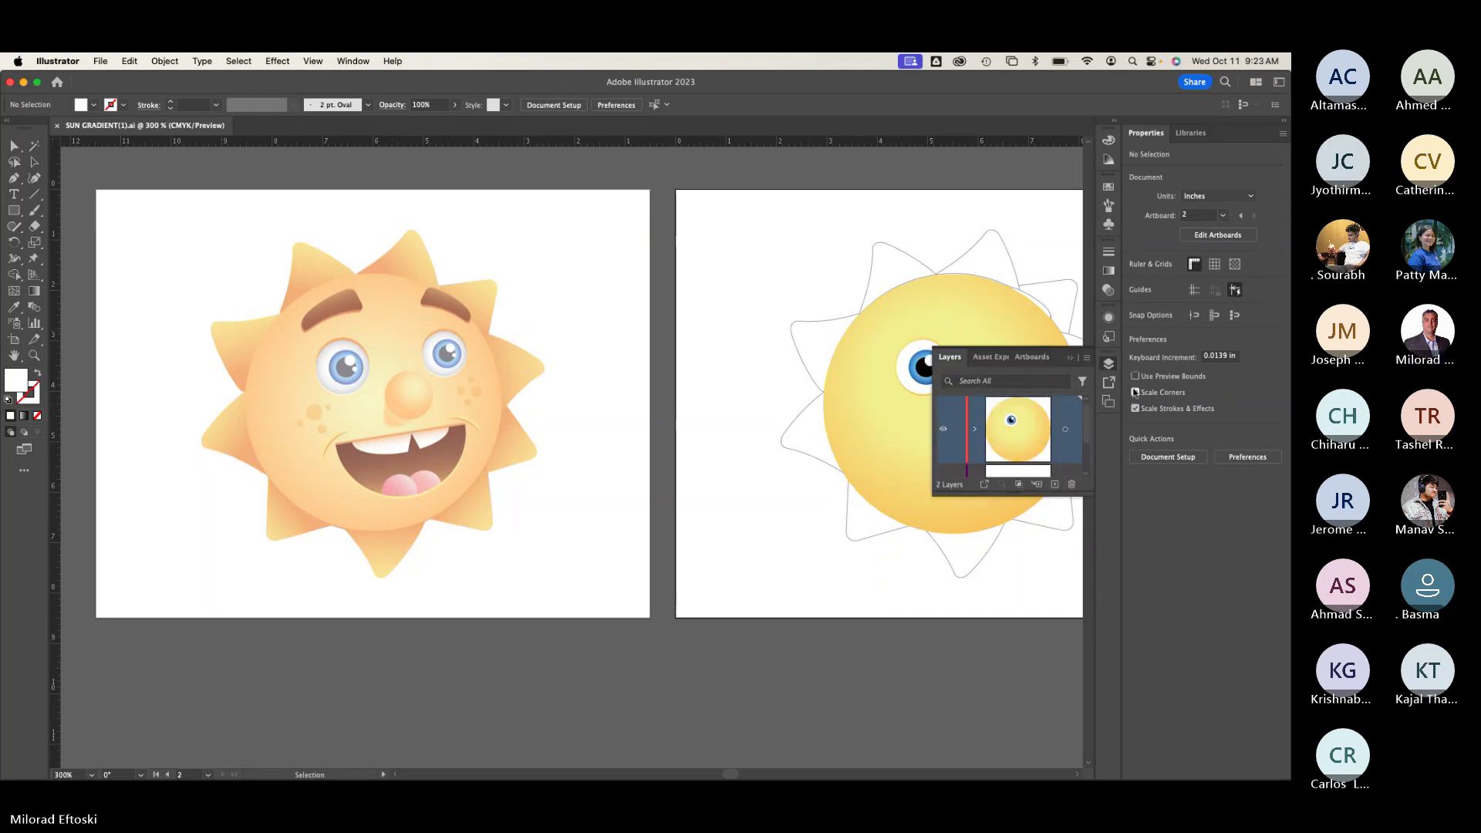
click(1109, 363)
click(353, 61)
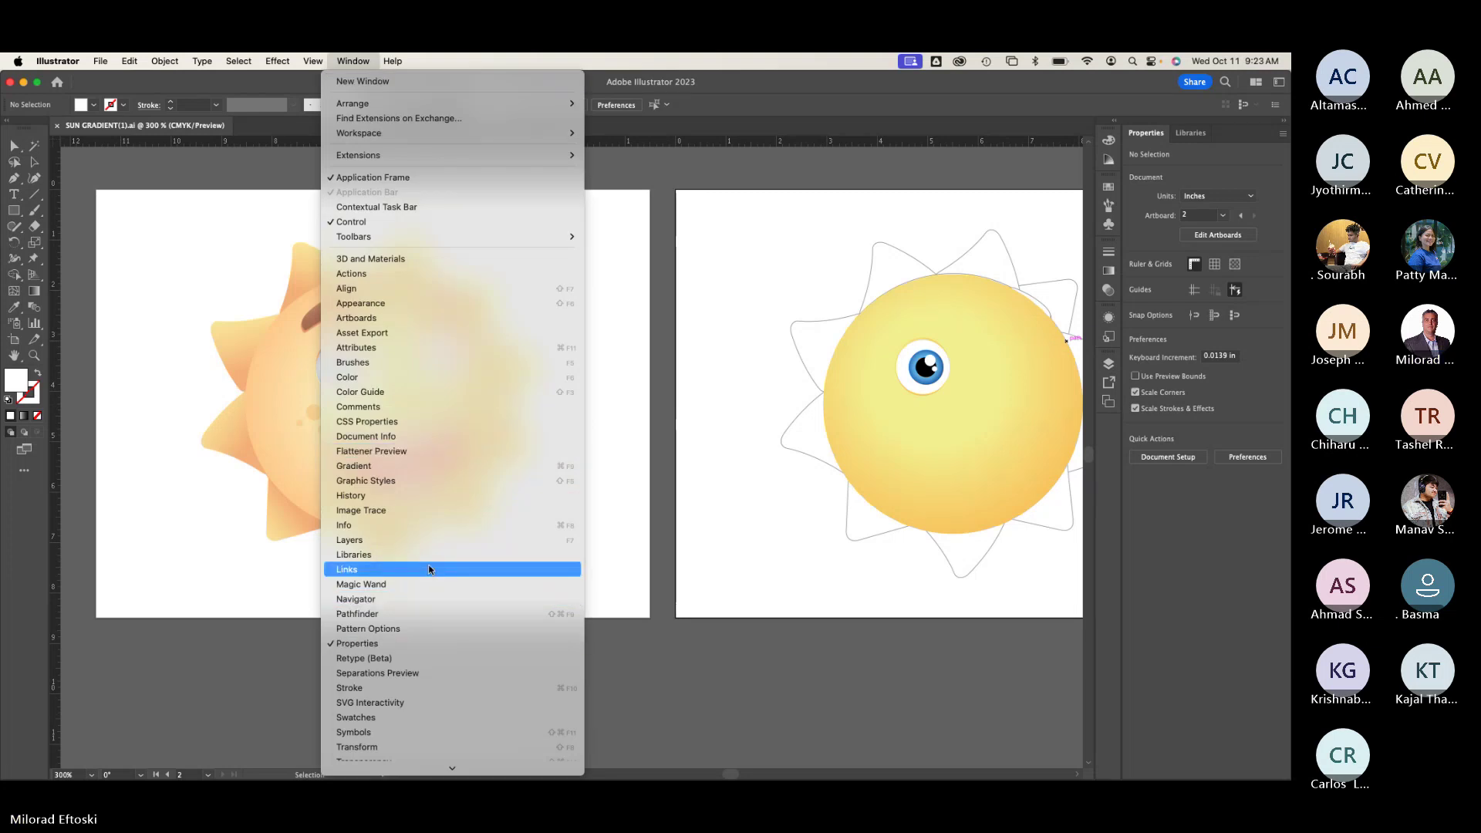
click(428, 540)
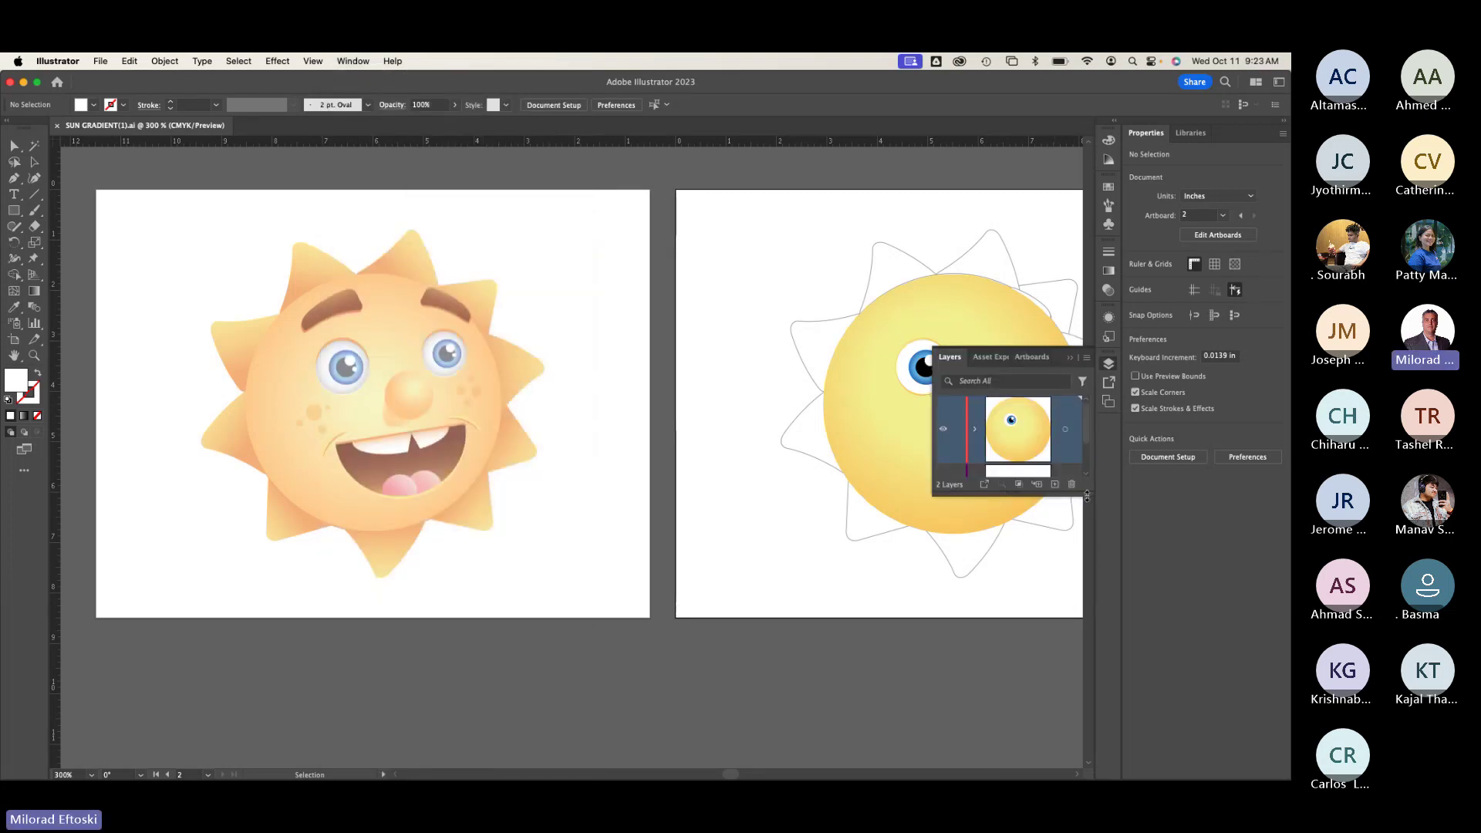
drag(1087, 496, 1094, 654)
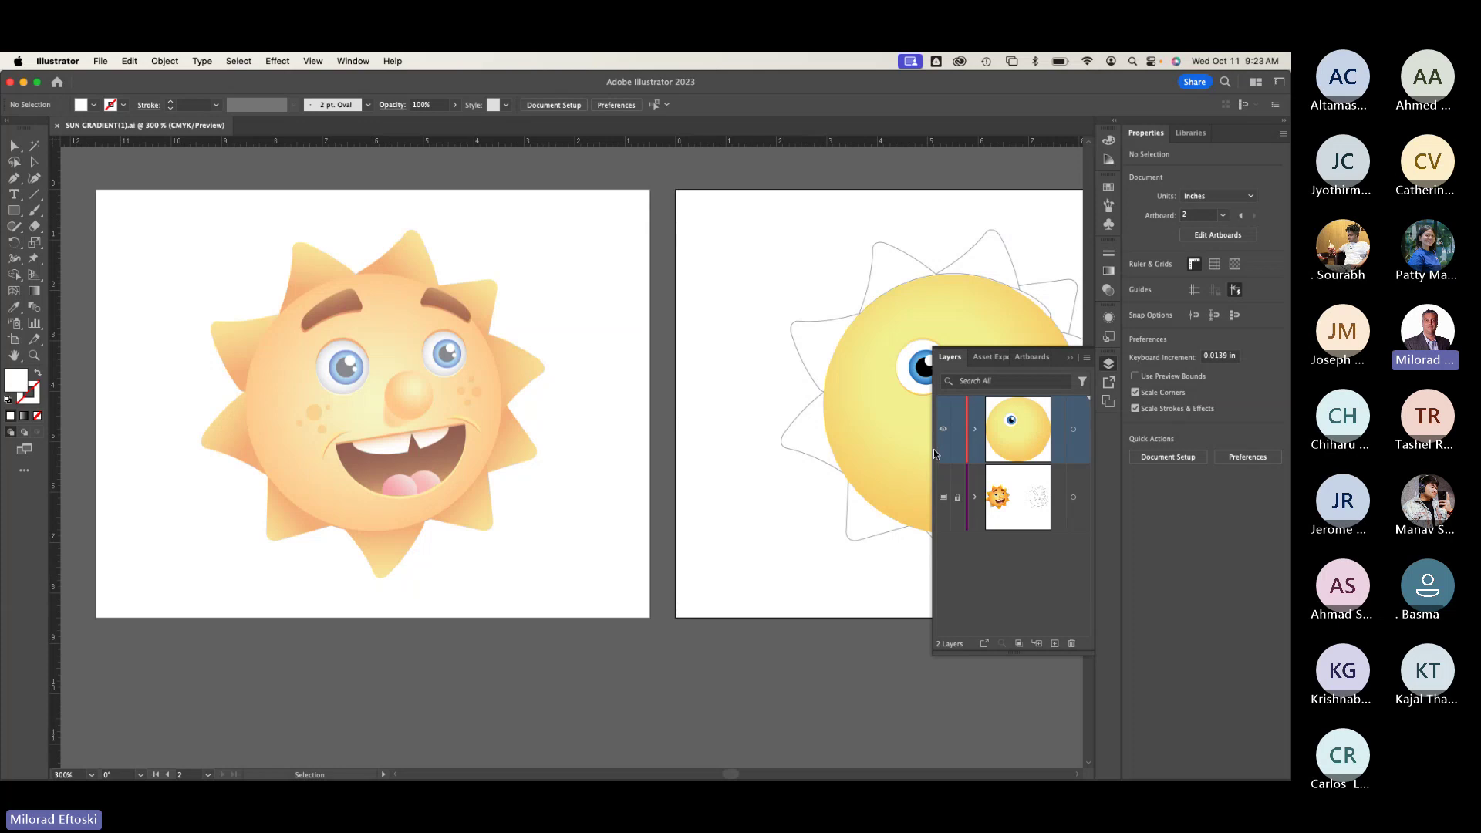
drag(931, 449, 804, 445)
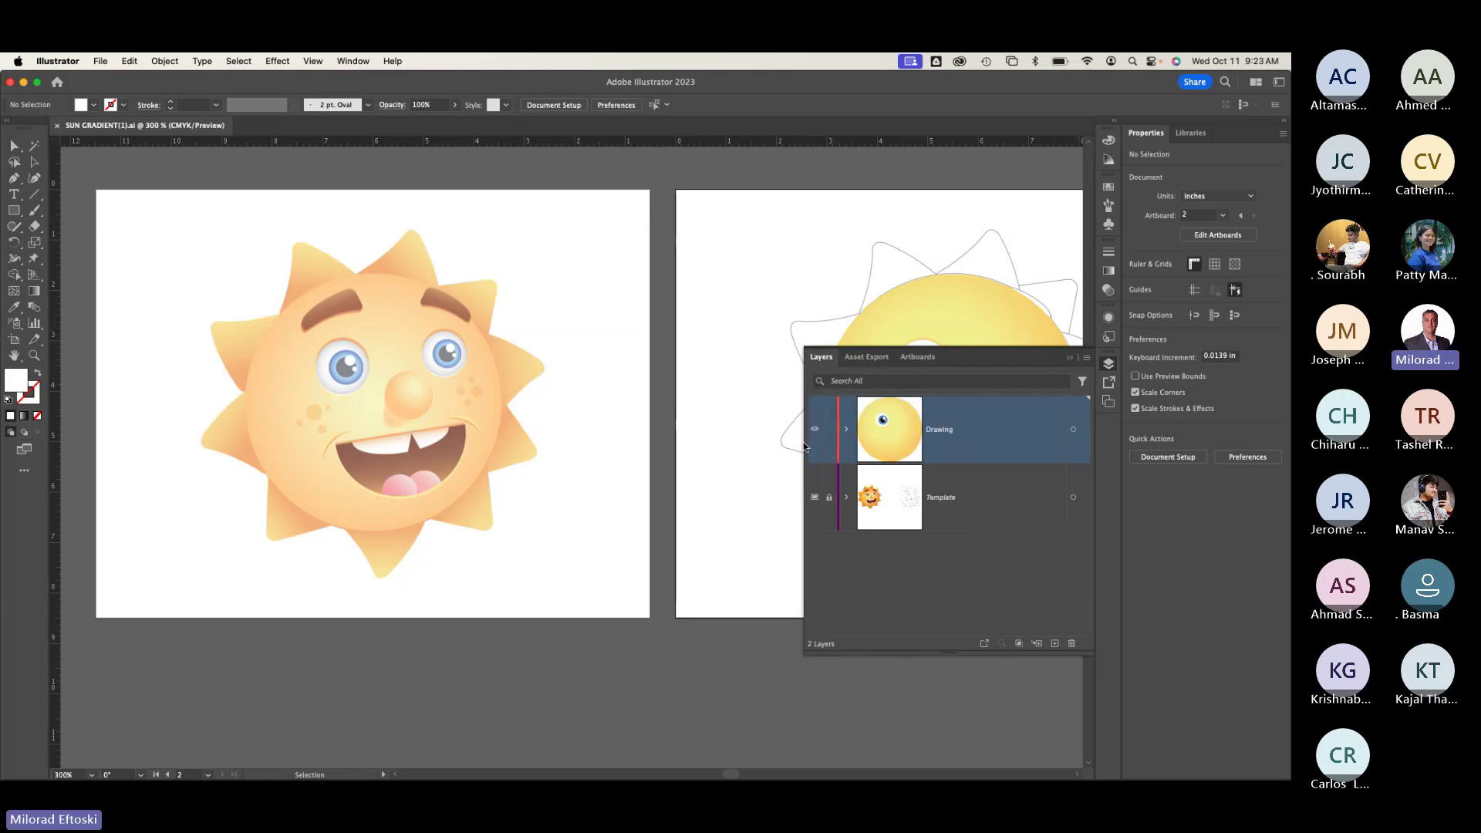
click(989, 516)
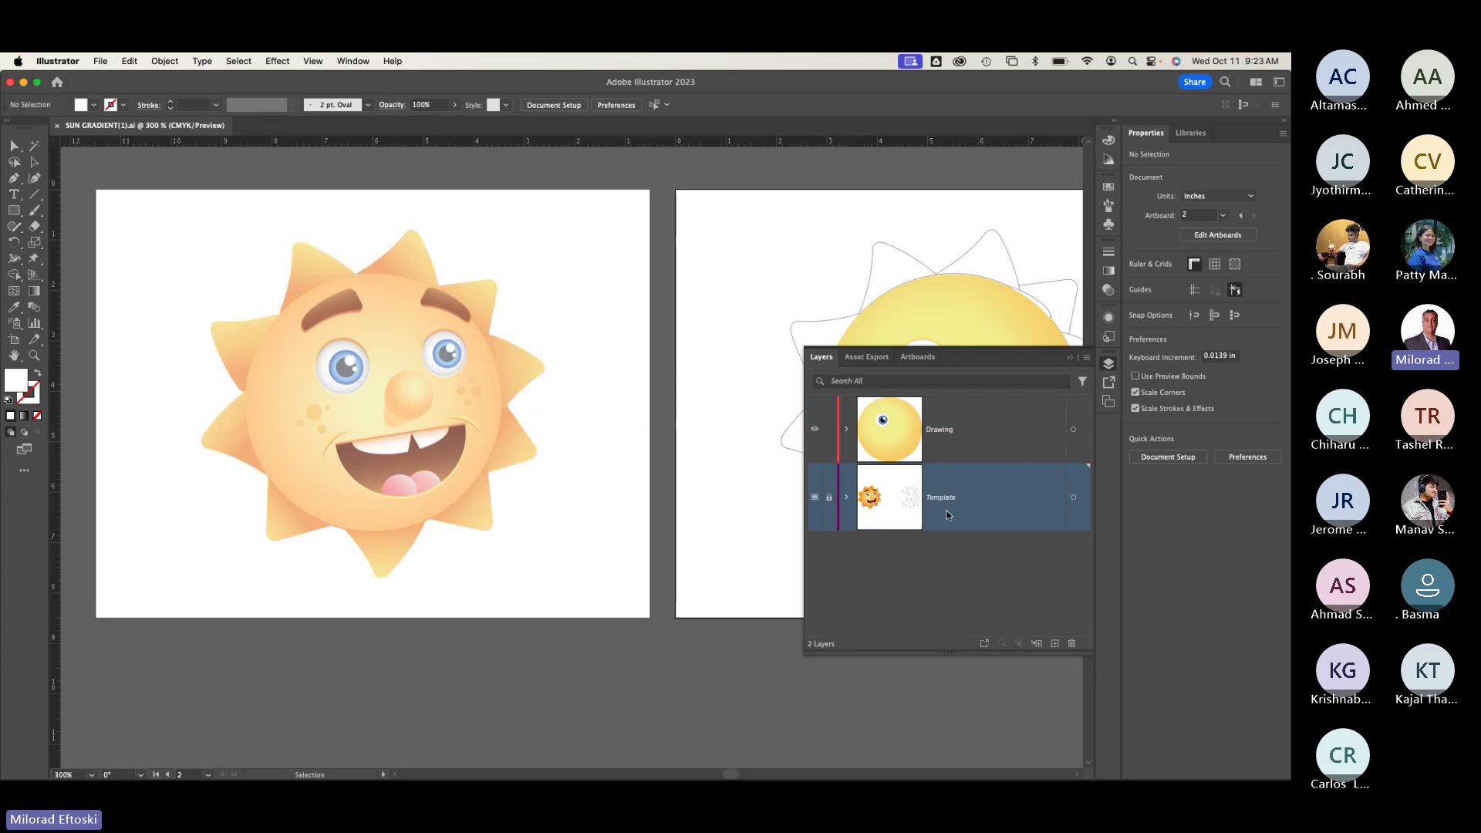
click(1024, 430)
click(1008, 502)
click(1009, 458)
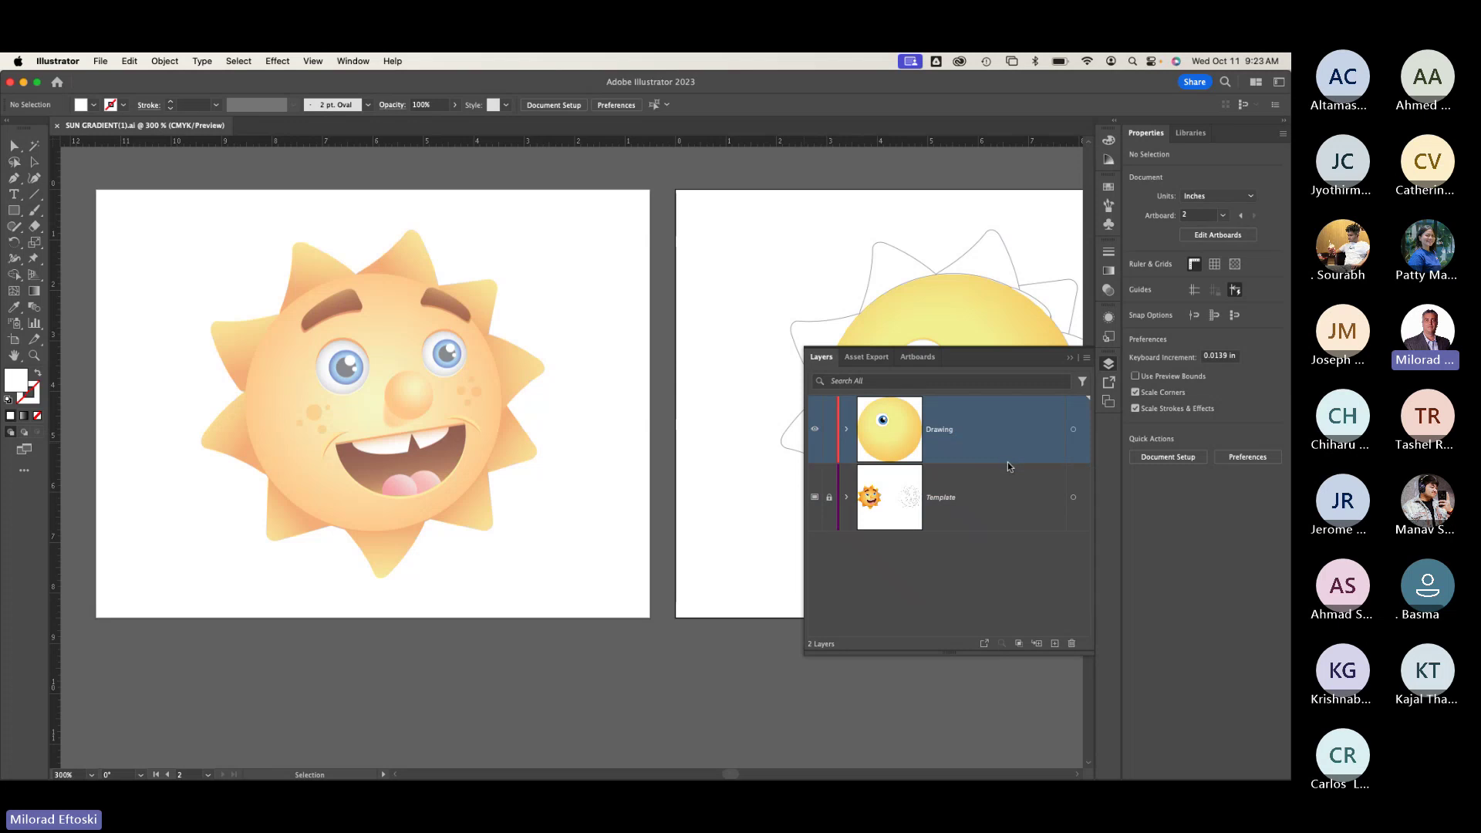
click(964, 507)
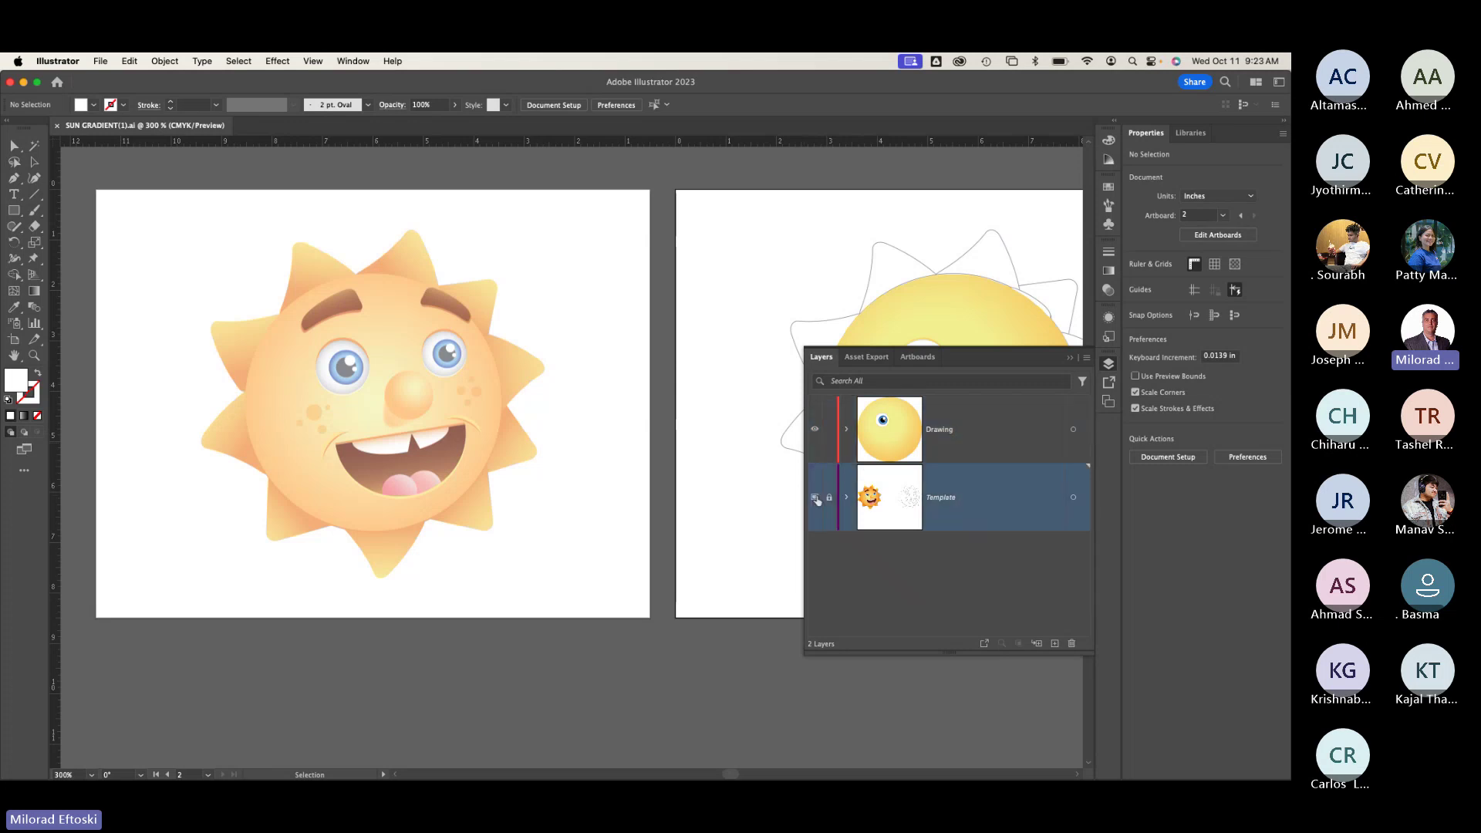
click(815, 499)
click(815, 498)
click(815, 499)
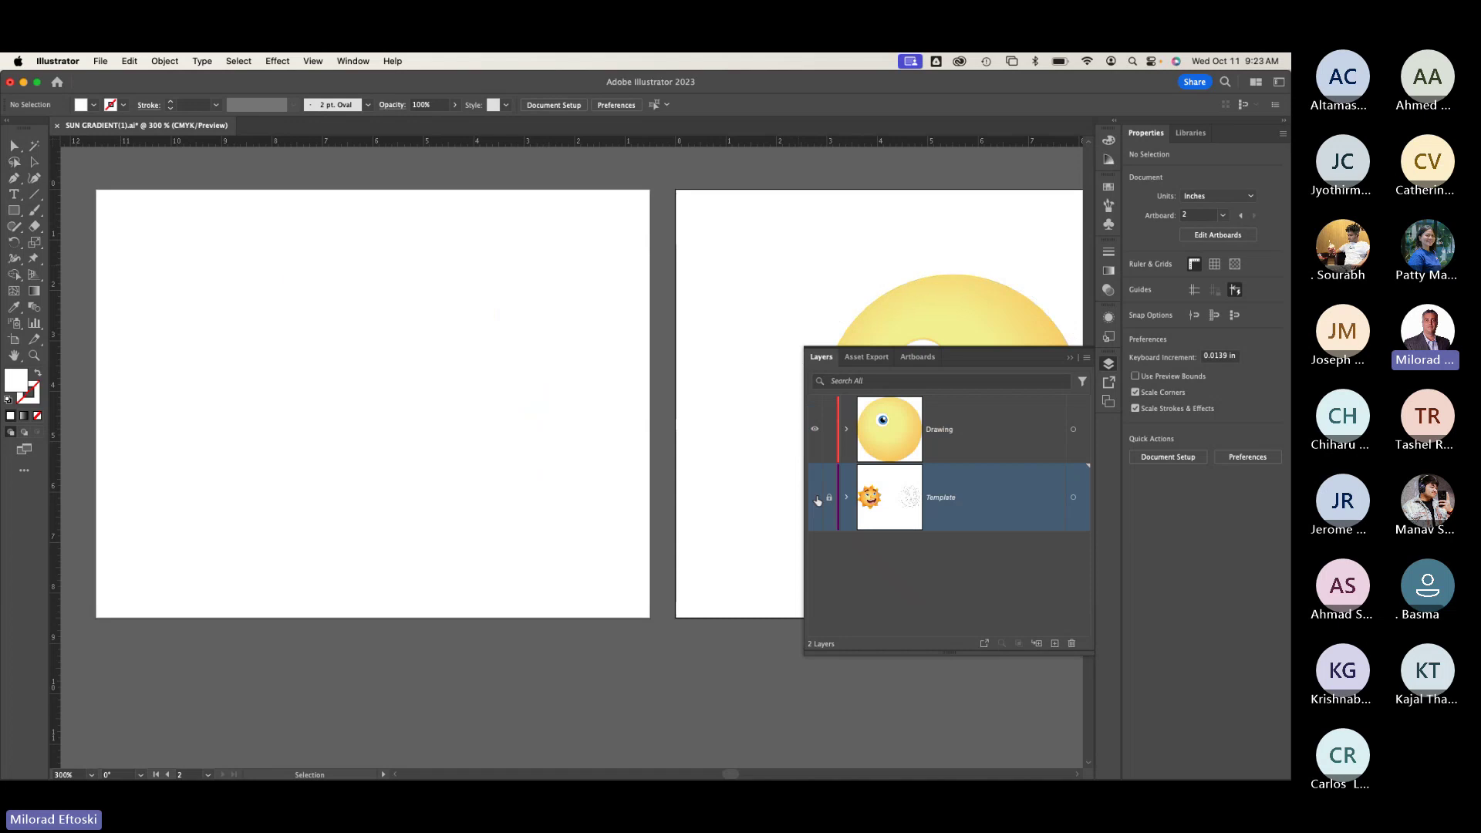
click(815, 498)
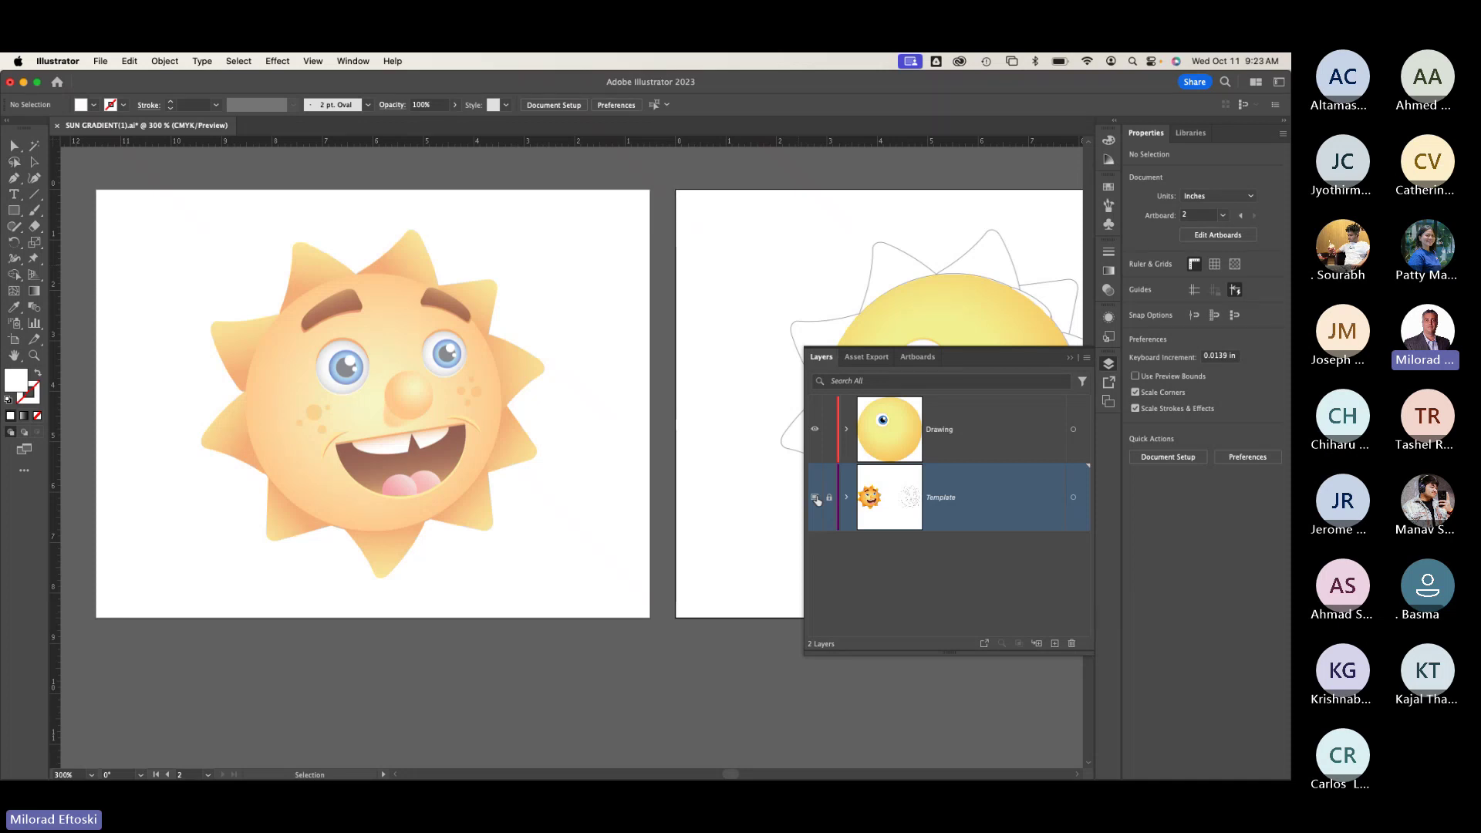
Step: View the Template layer's options without changes, select the Drawing layer, and pan to the second sun
double_click(1000, 503)
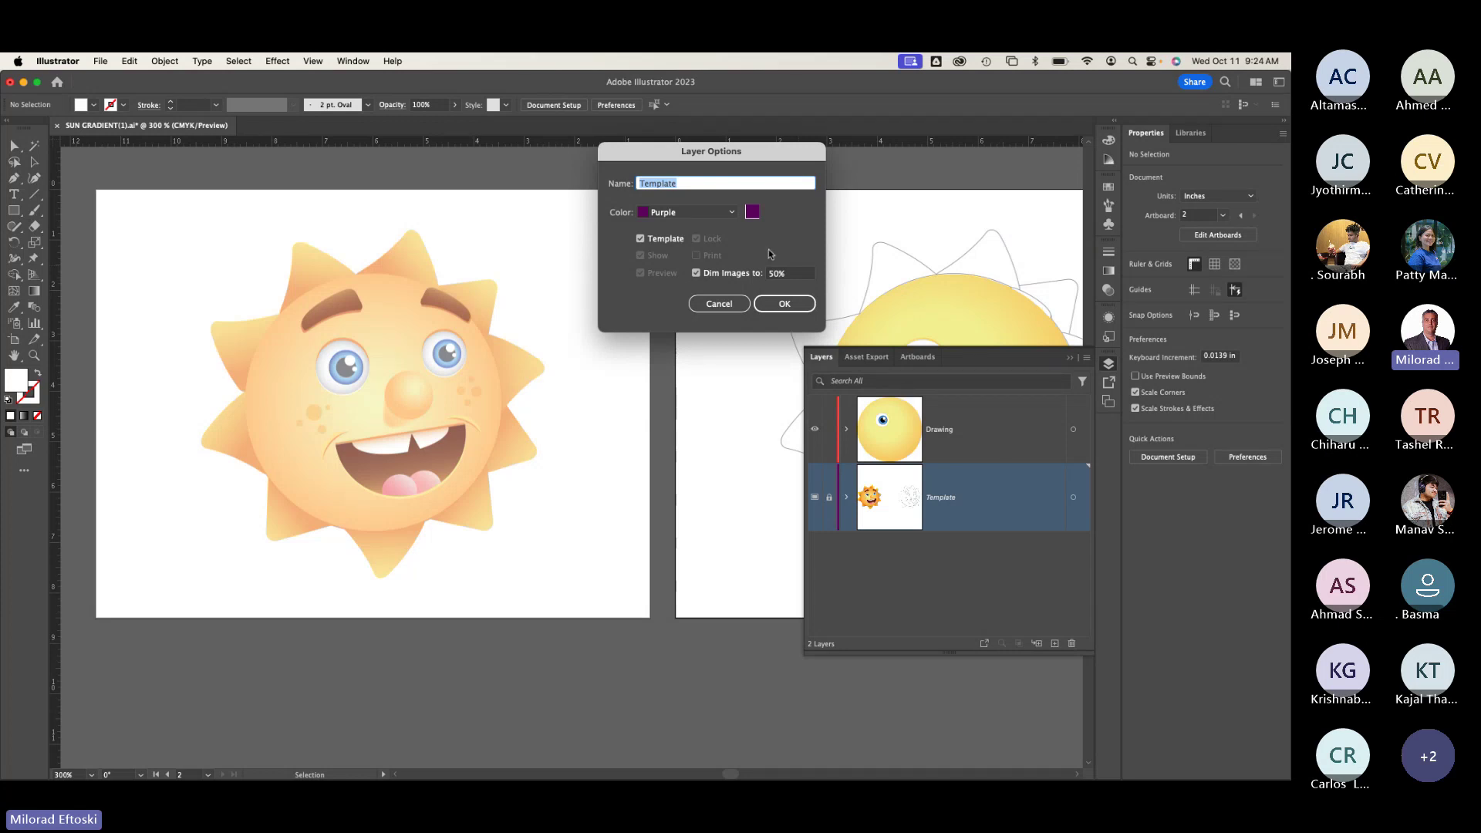
click(719, 303)
click(1001, 437)
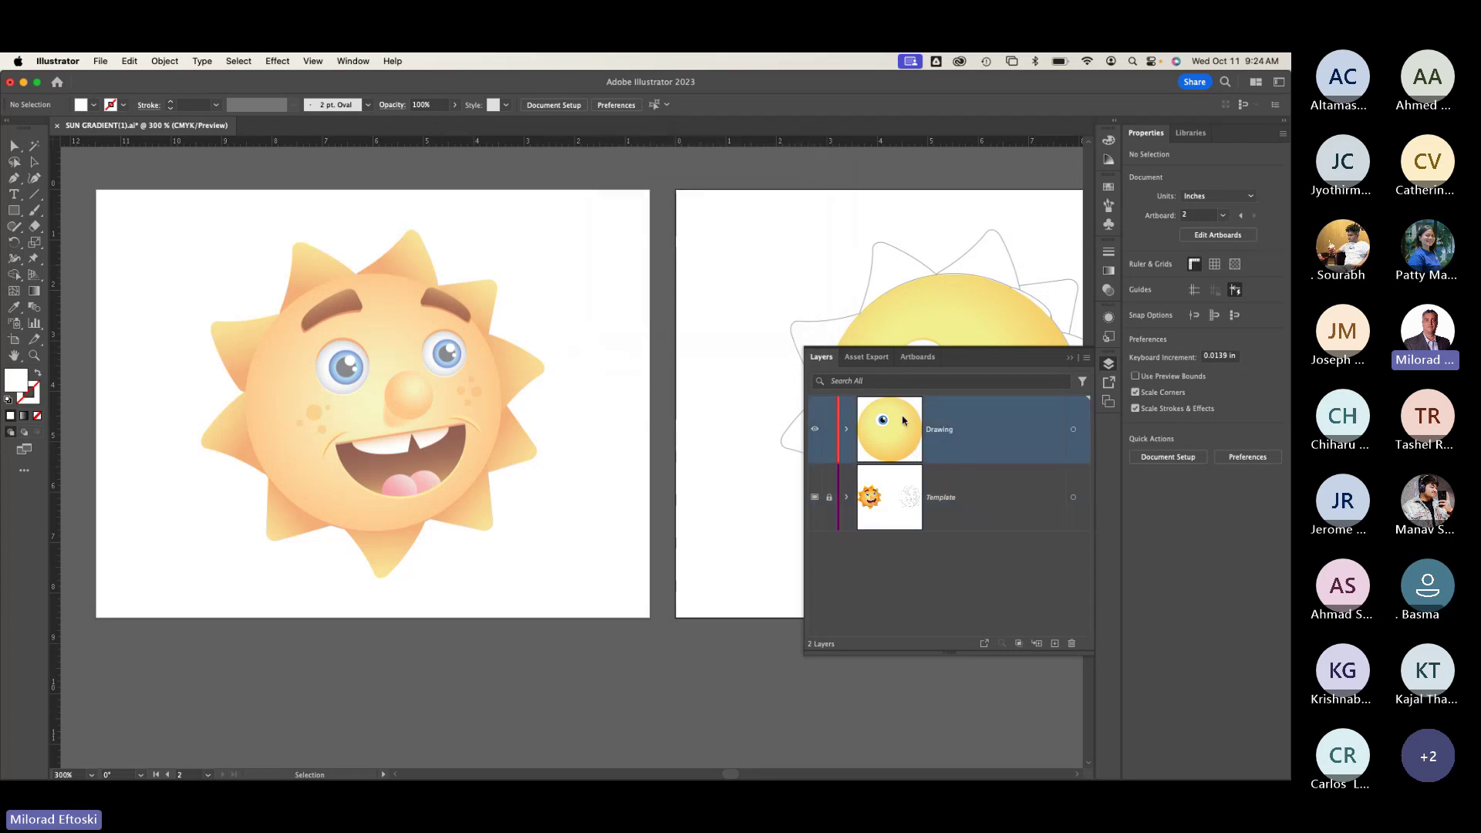
drag(757, 391, 631, 381)
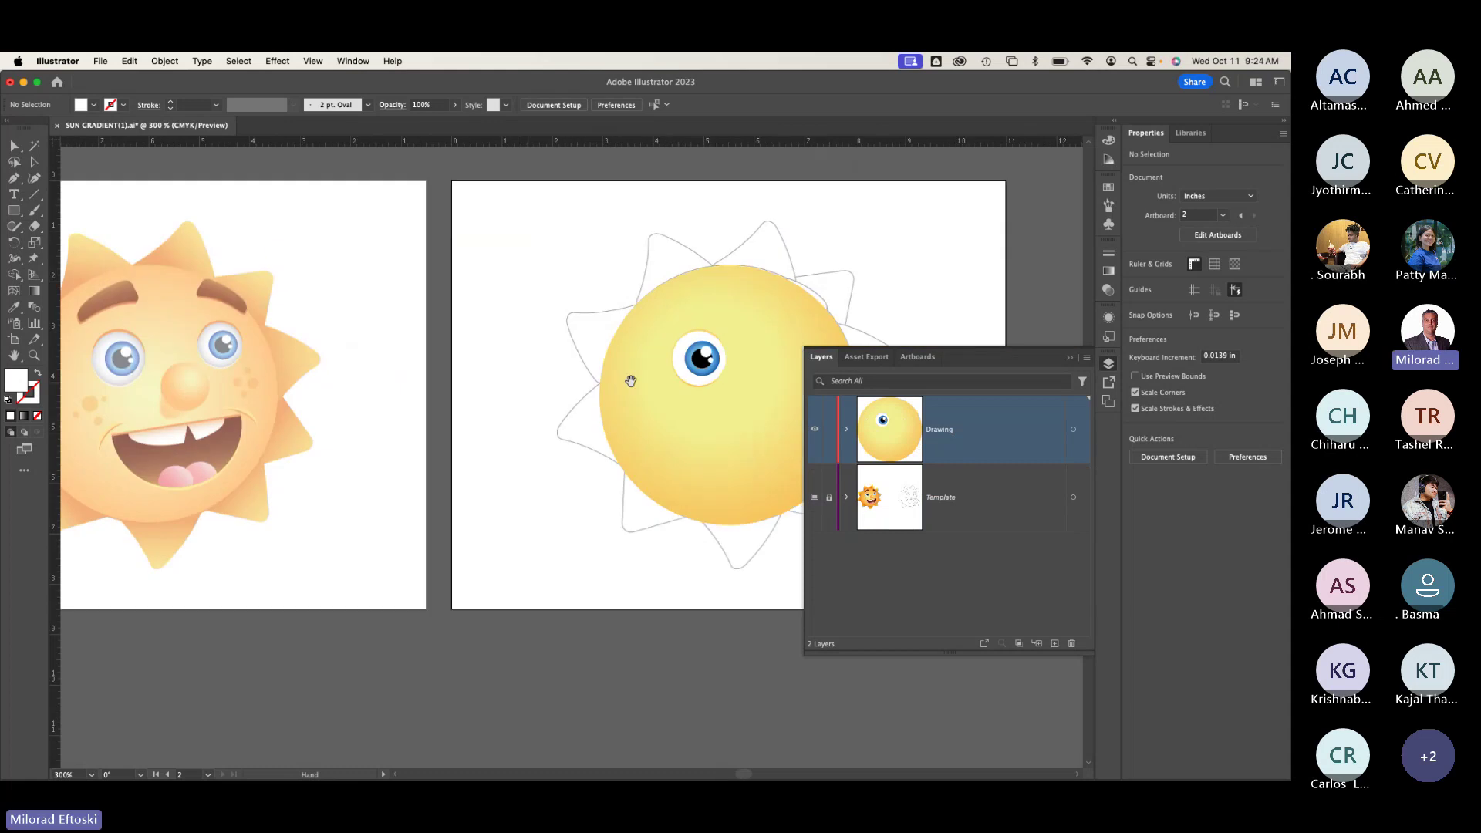
scroll(628, 380, right, 5)
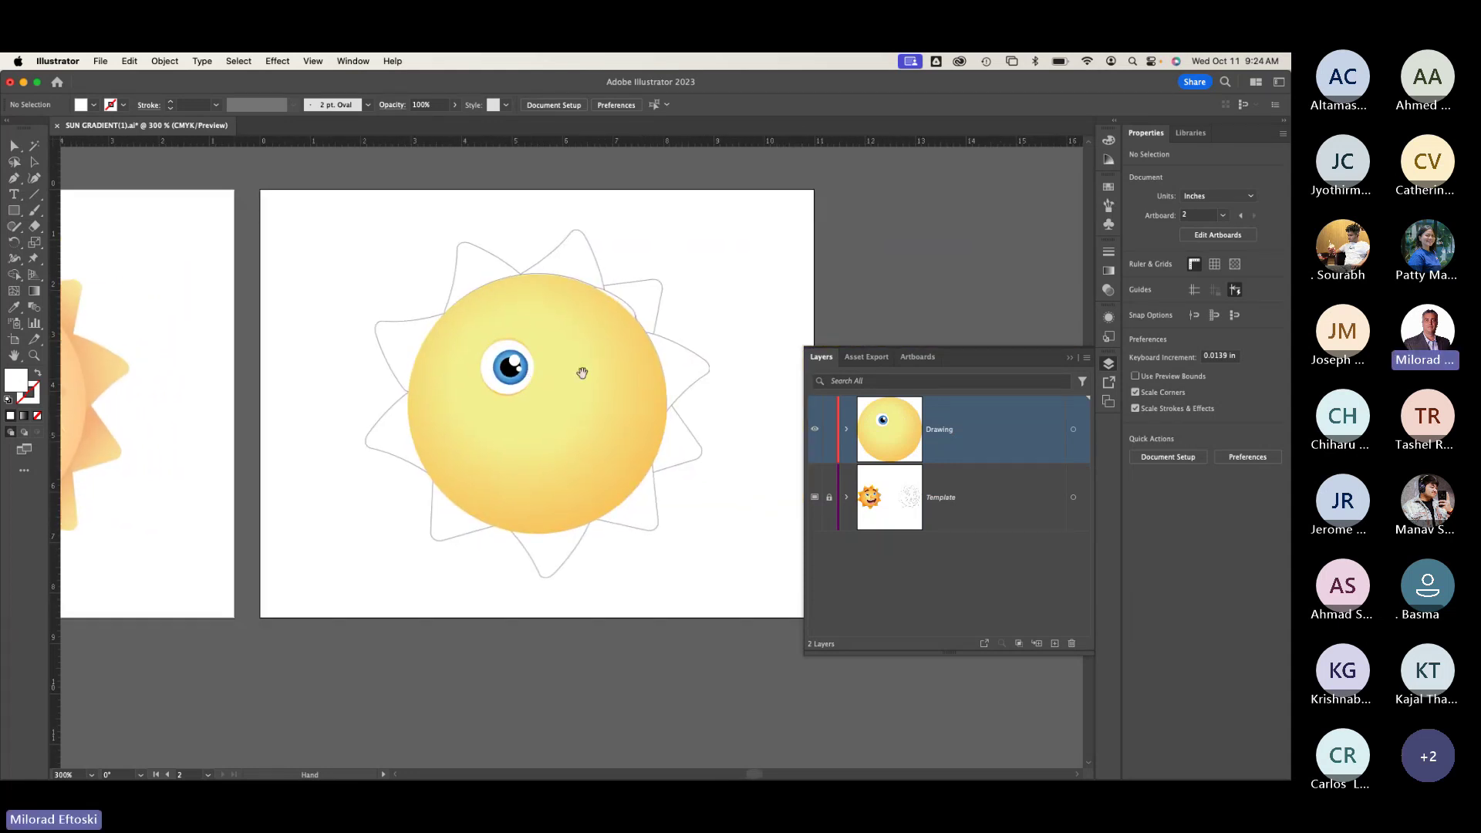
scroll(538, 360, right, 3)
scroll(513, 354, left, 3)
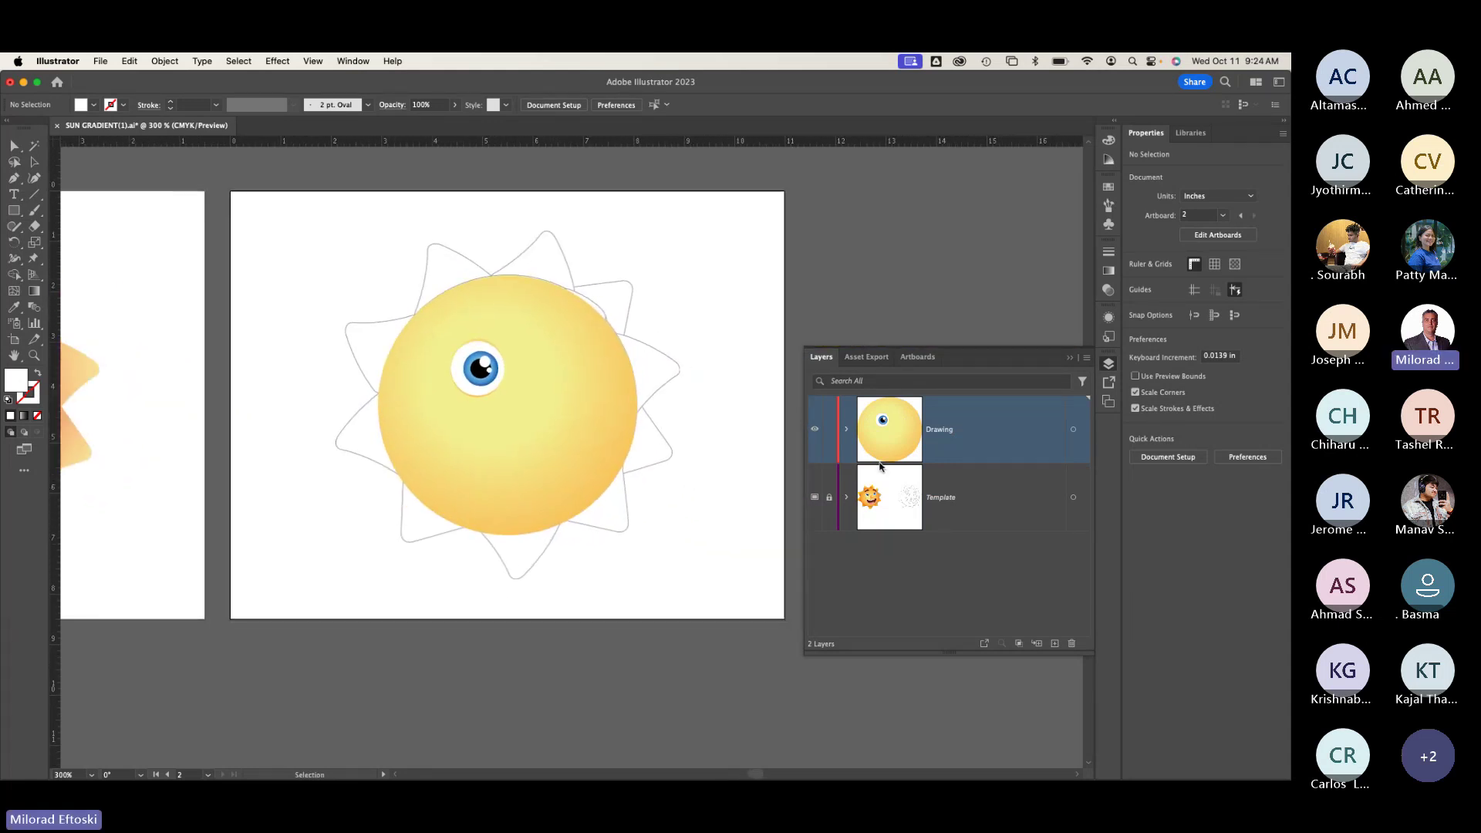
Step: Change the Template layer's colour from Purple to Magenta
double_click(998, 501)
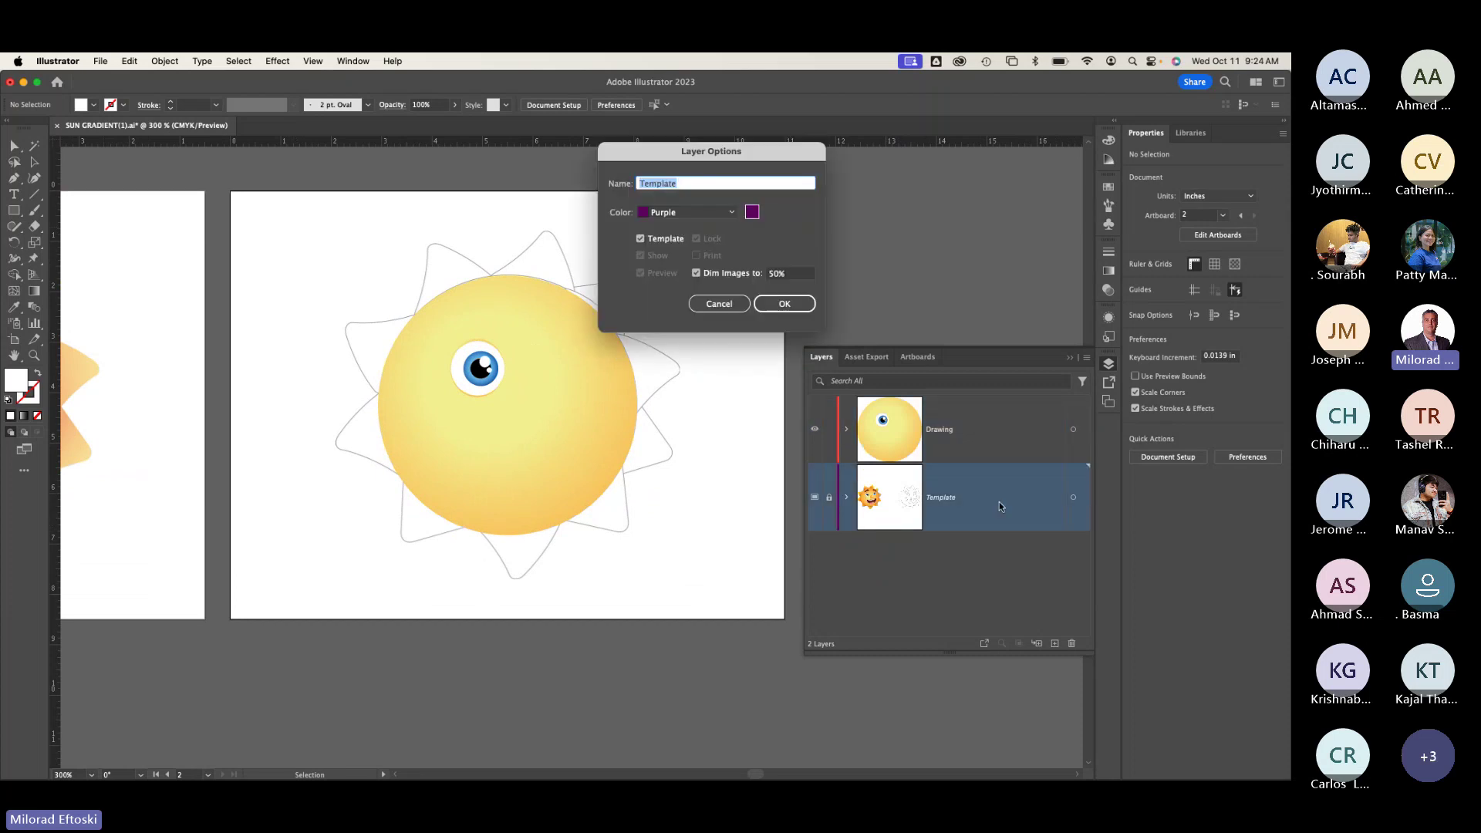
click(675, 214)
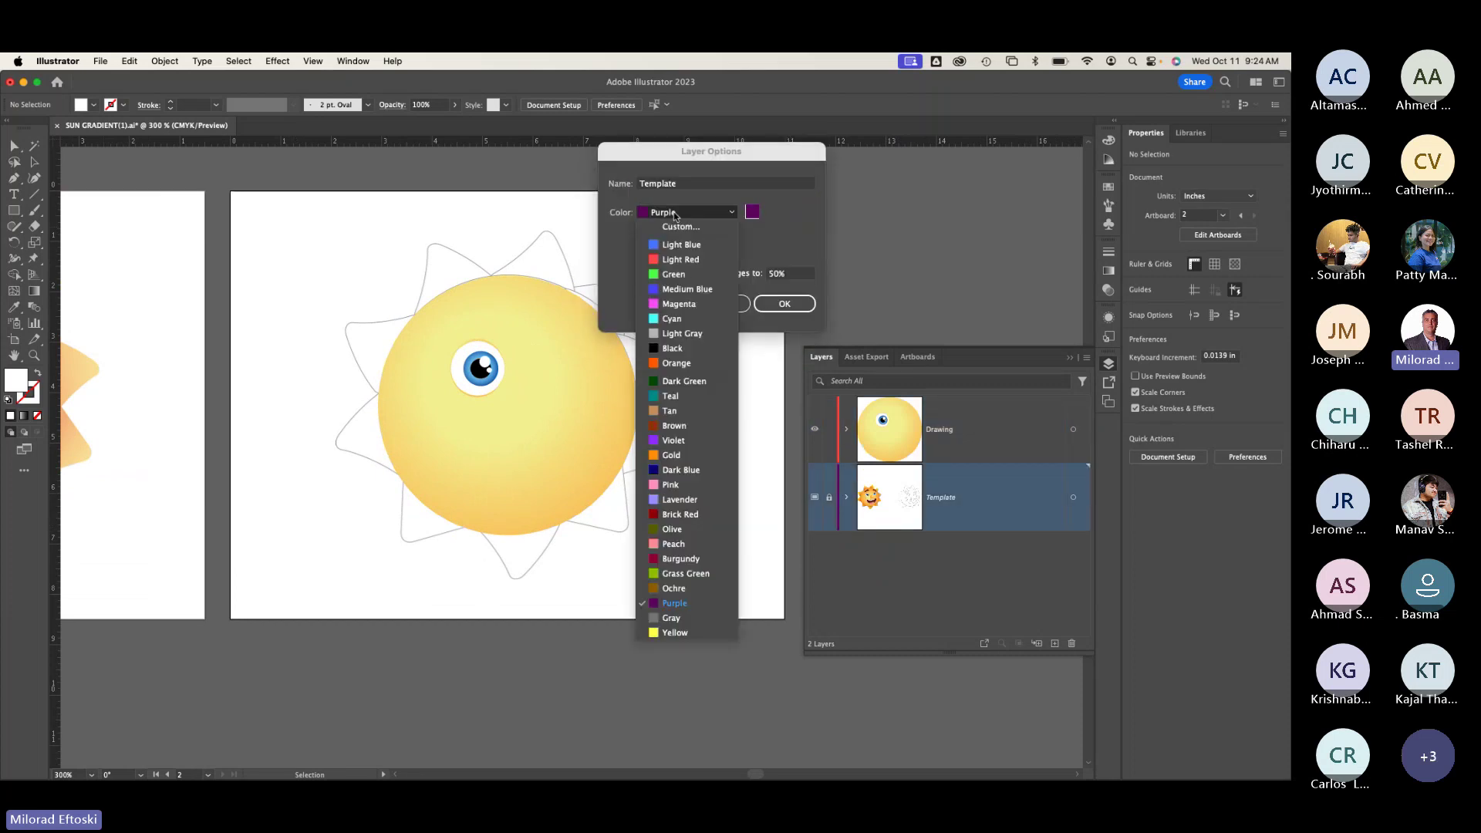
click(689, 306)
click(785, 304)
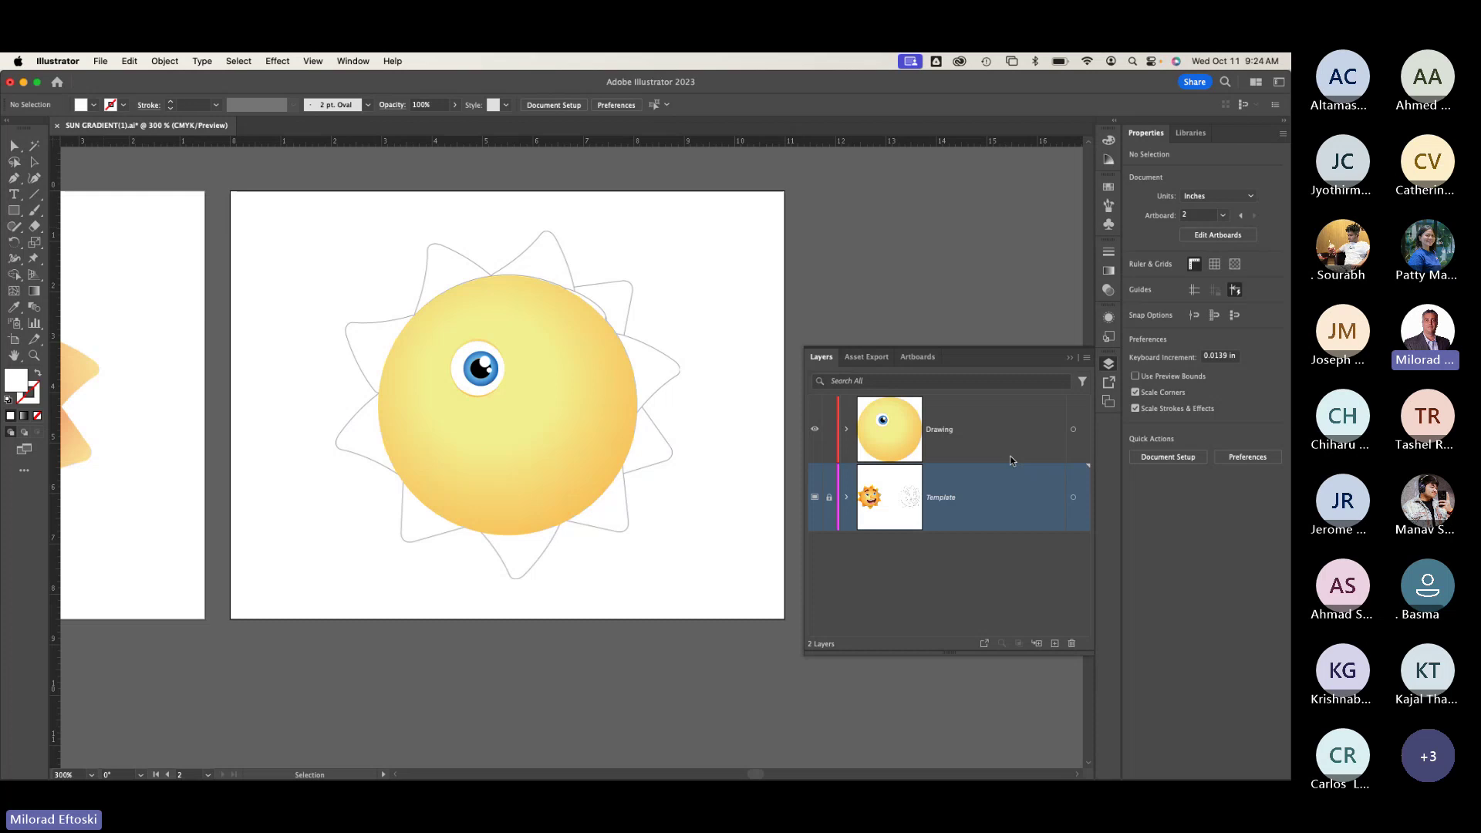
Step: Minimize the Illustrator window to show the desktop with SUN GRADIENT(1).ai
click(23, 83)
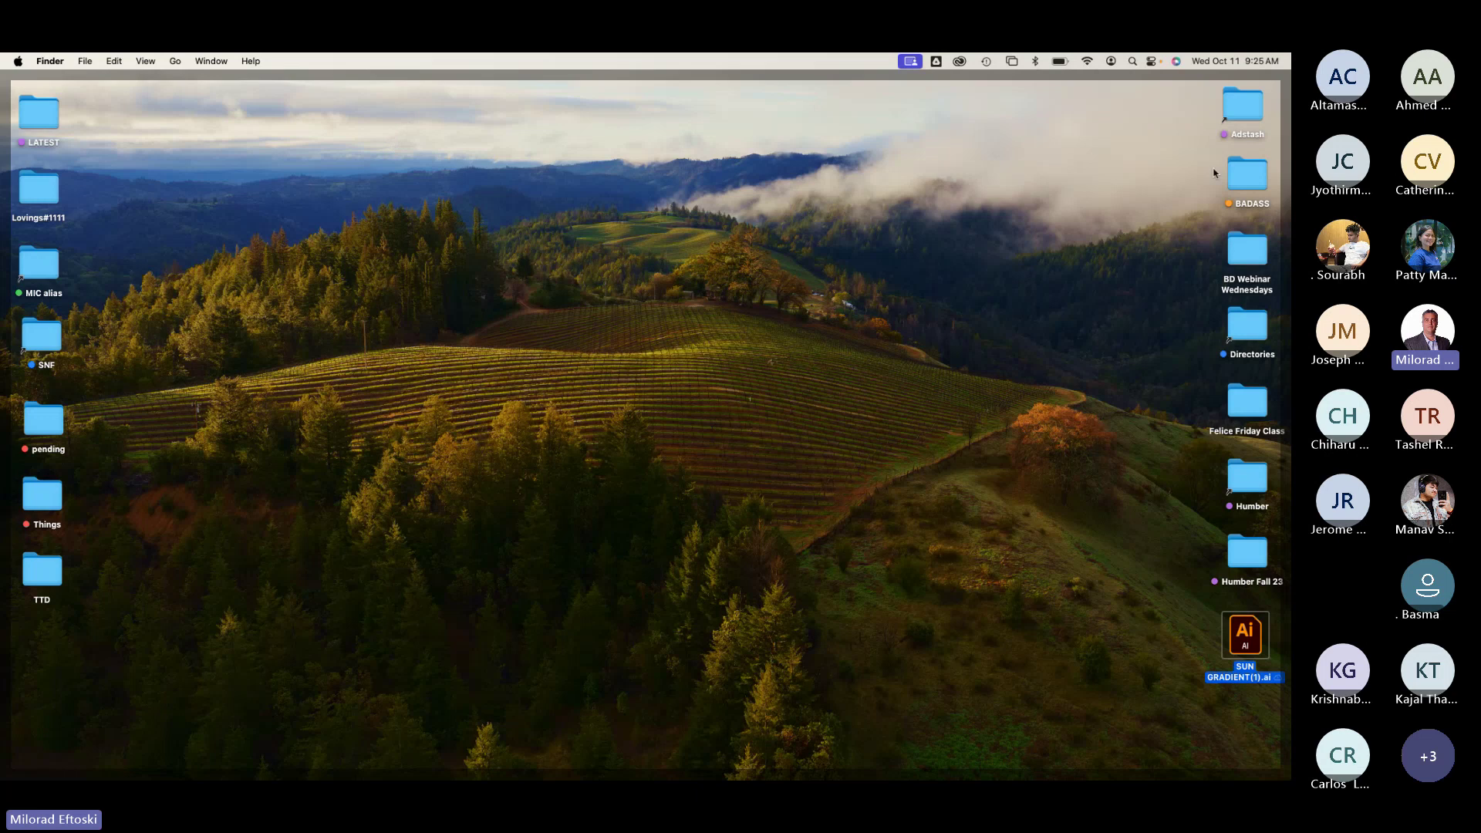
click(1243, 117)
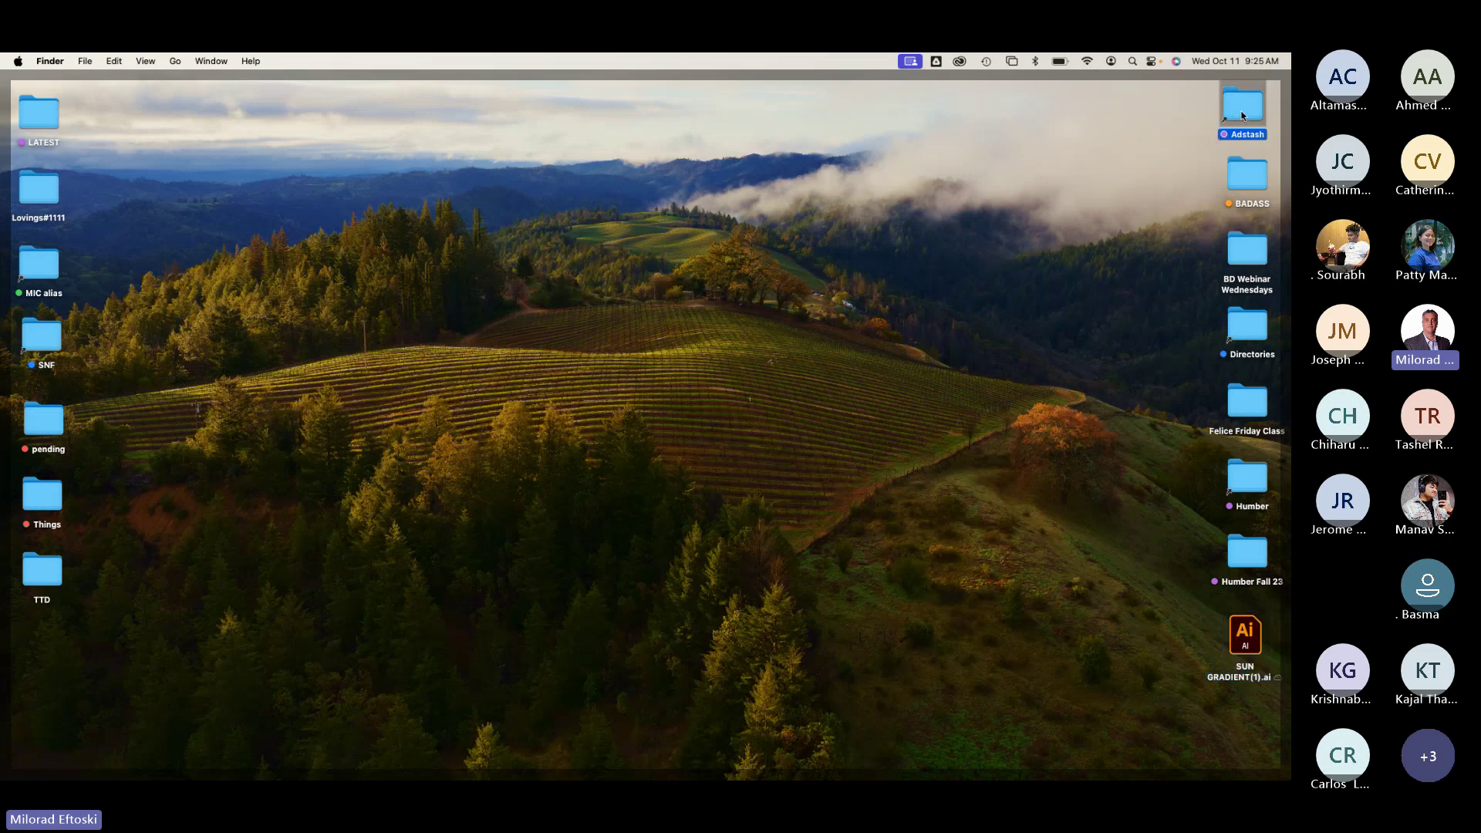
double_click(1242, 116)
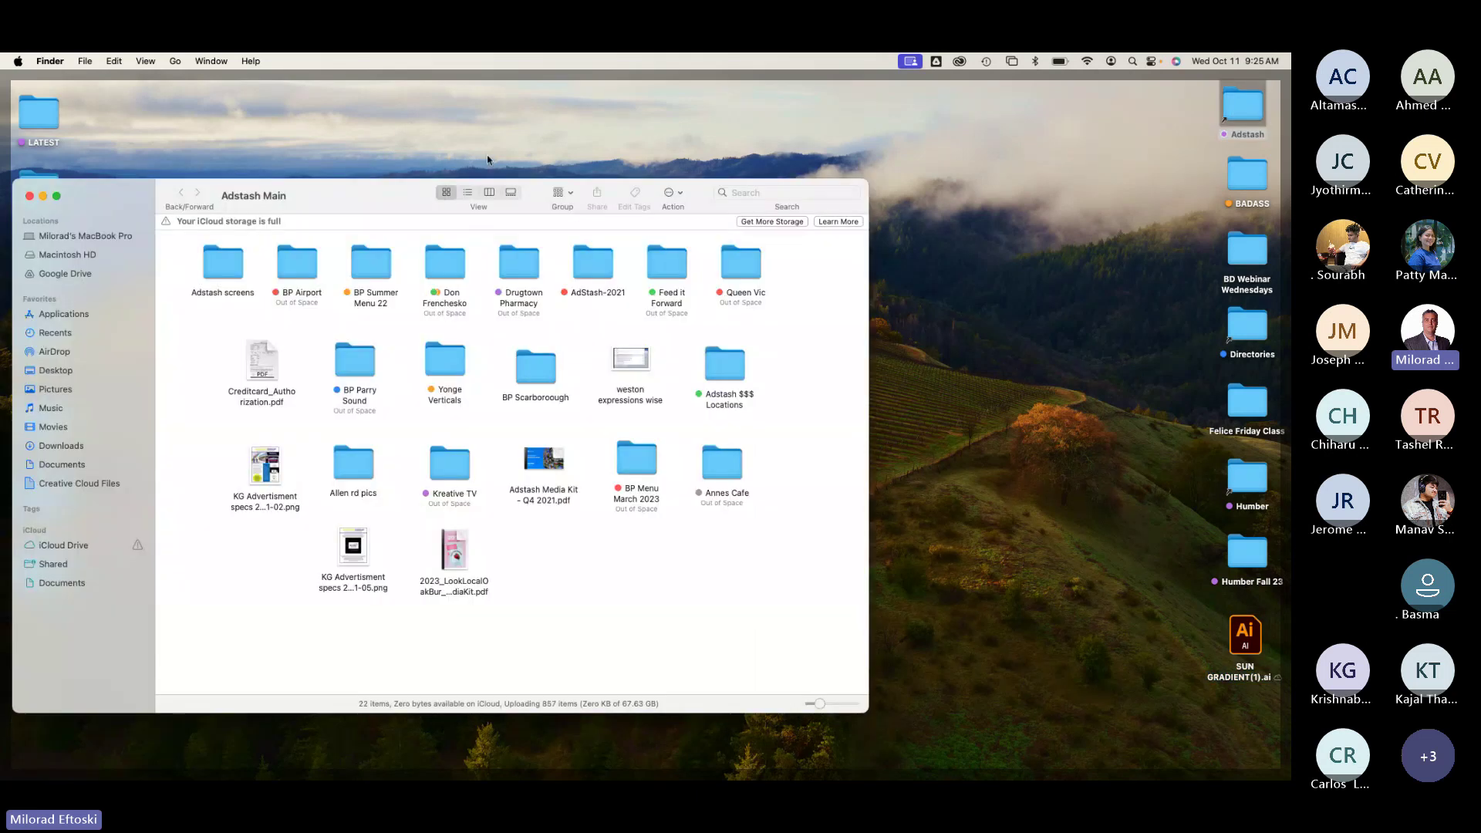
drag(387, 195, 456, 133)
click(358, 204)
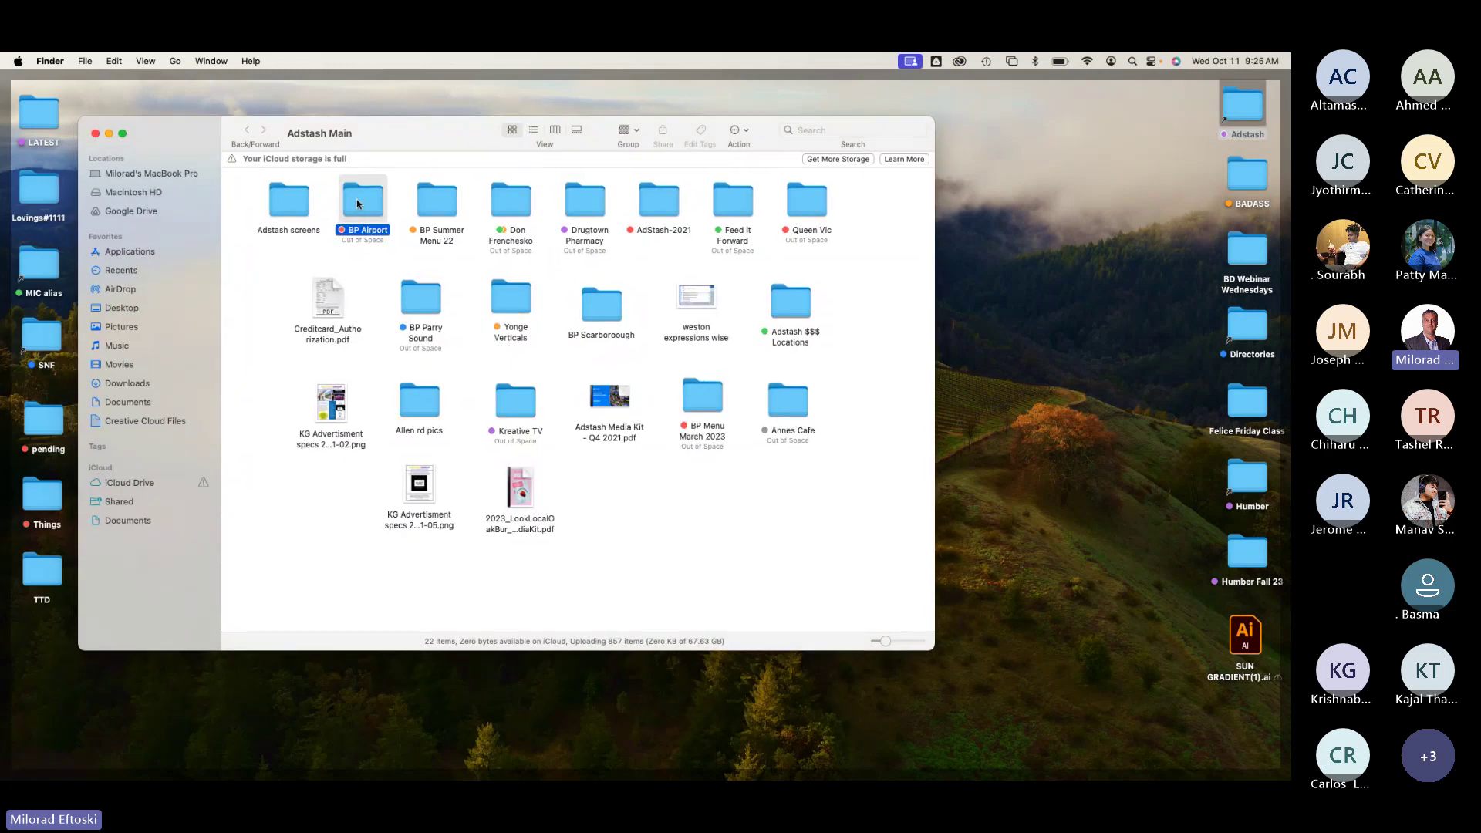
click(585, 200)
click(659, 201)
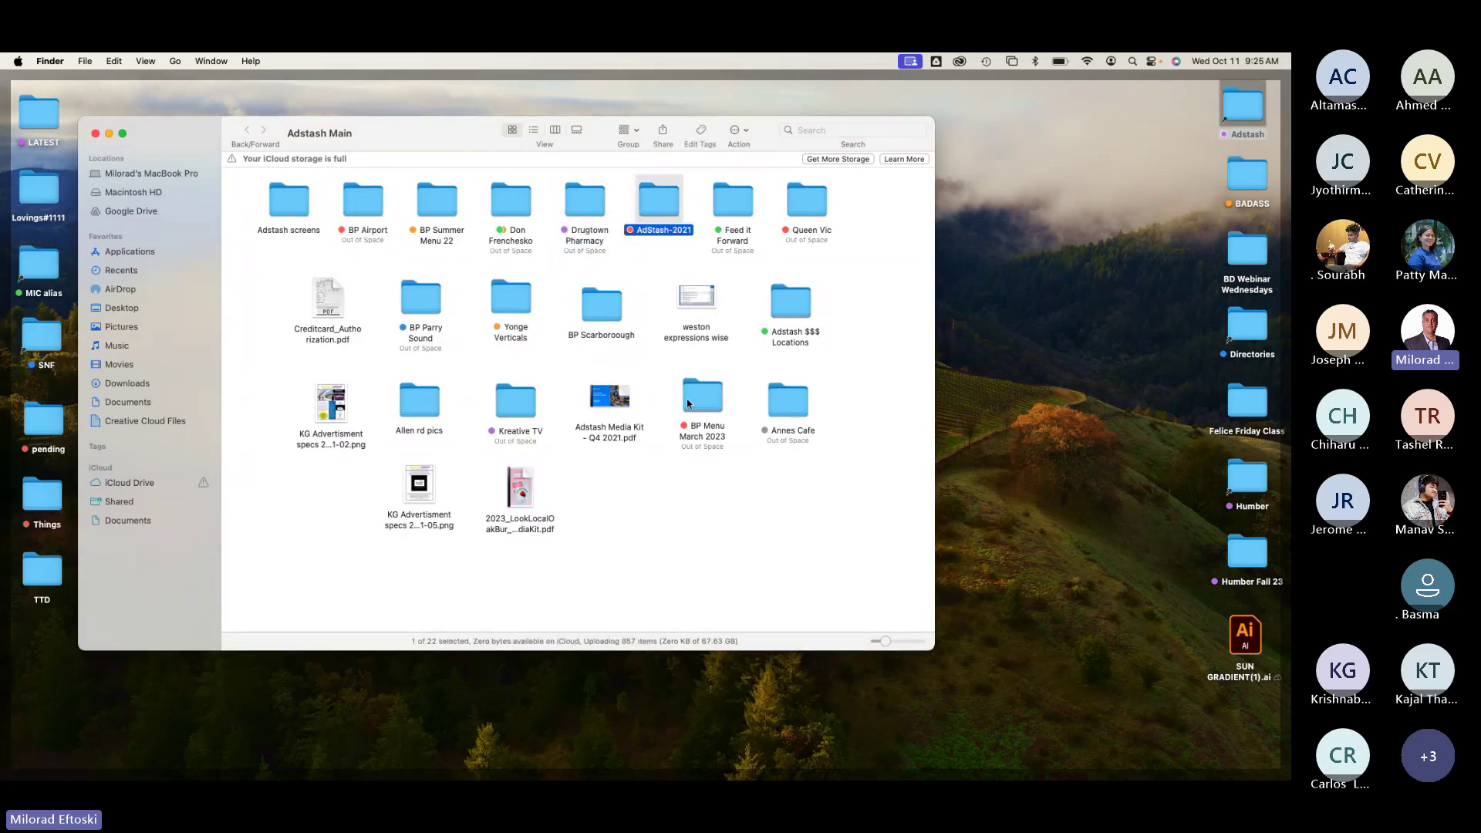
click(691, 464)
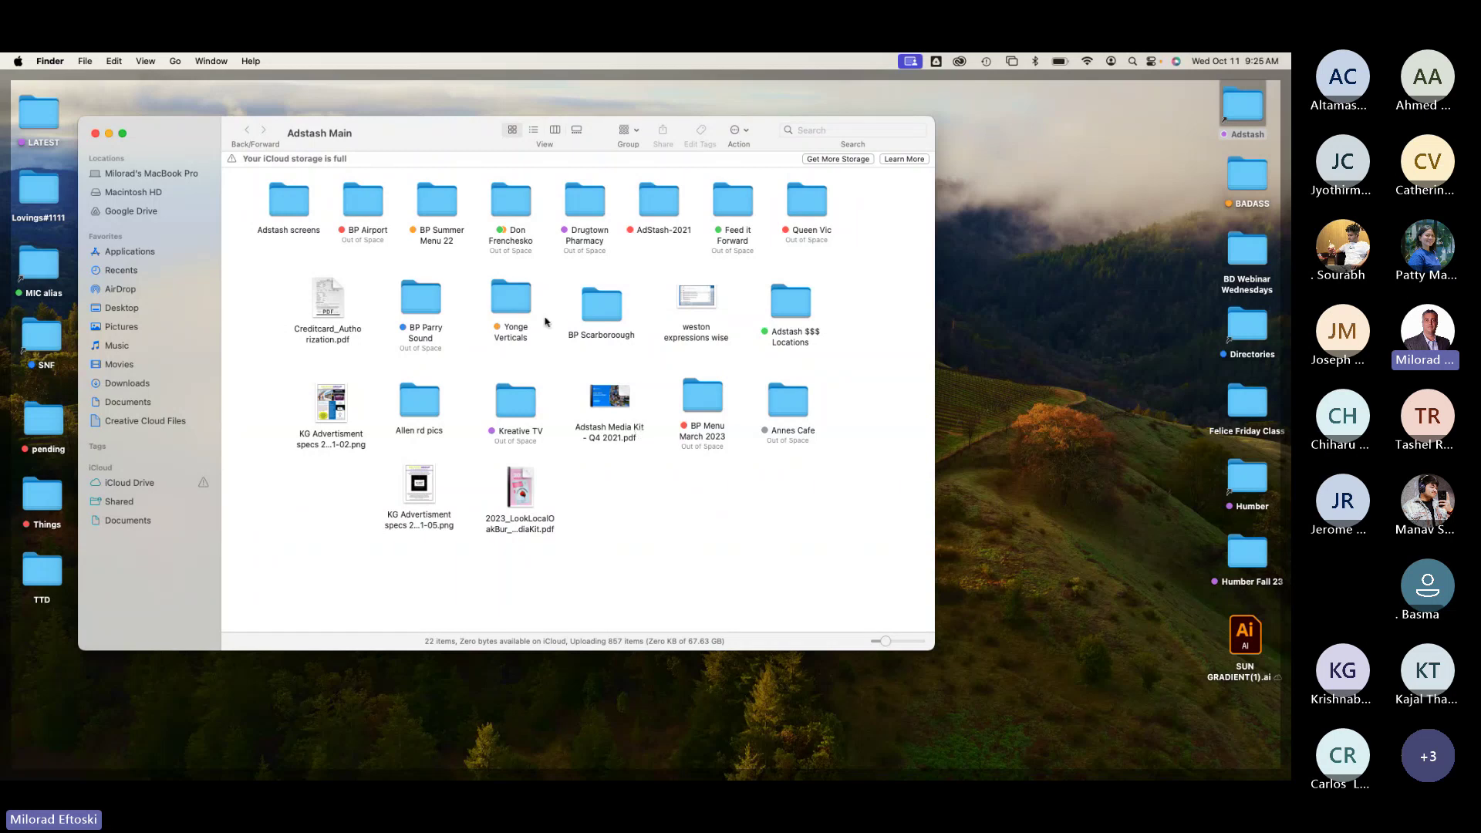
click(96, 133)
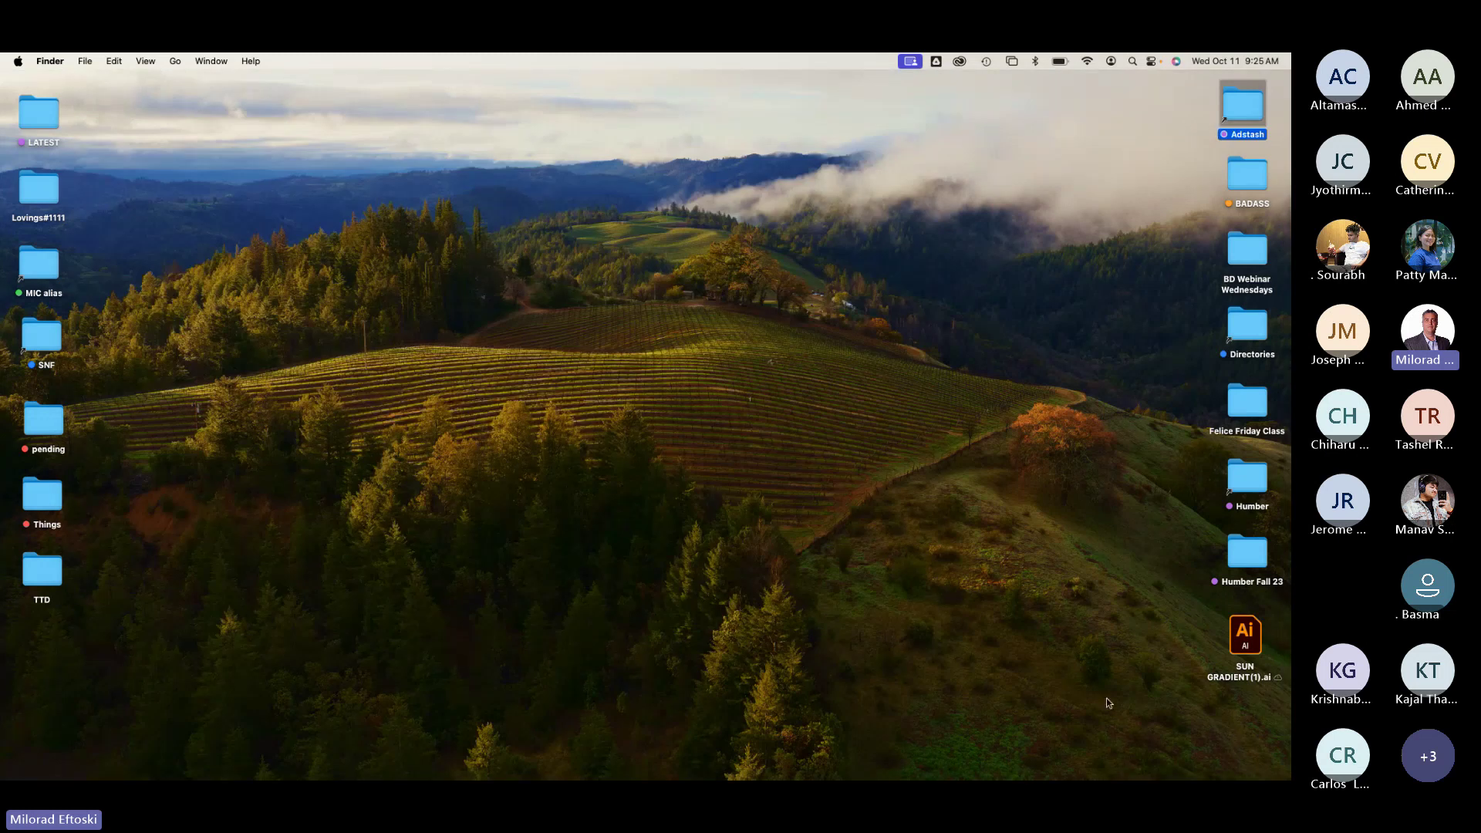
mouse_move(779, 777)
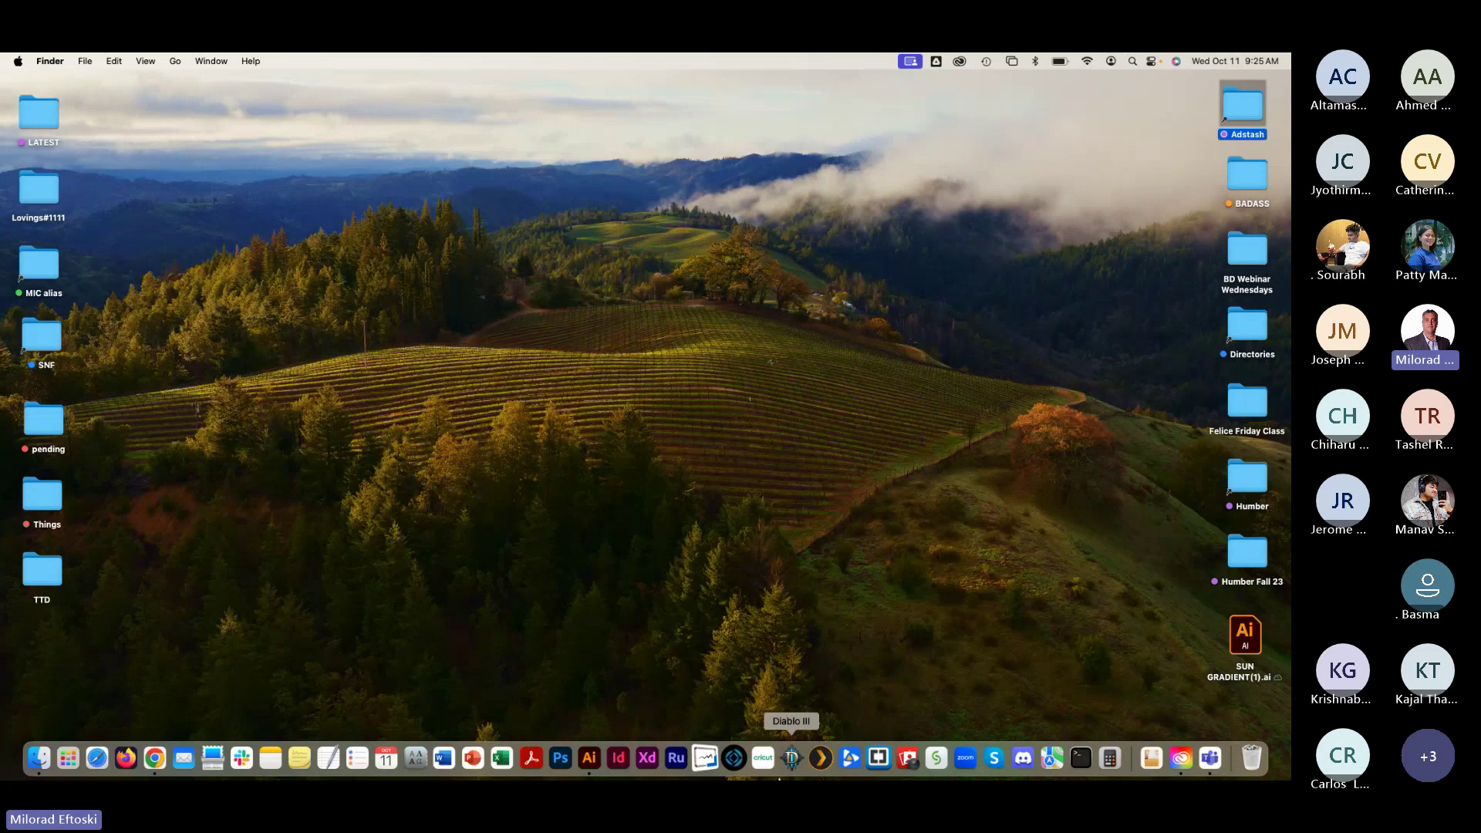
Step: Bring Illustrator back and open the Swatches, Brushes and Symbols panel group from the Window menu
click(590, 758)
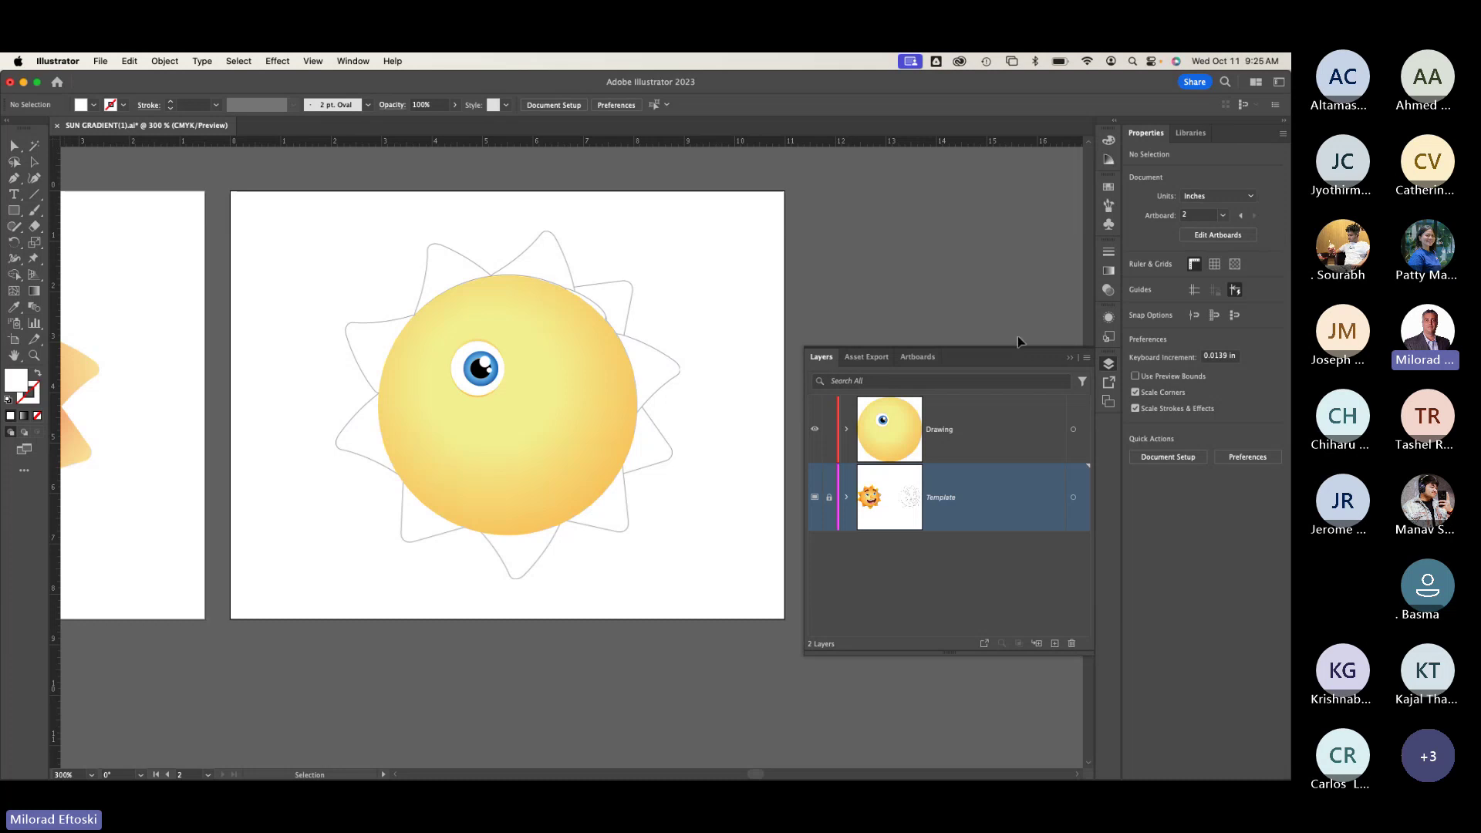
click(351, 61)
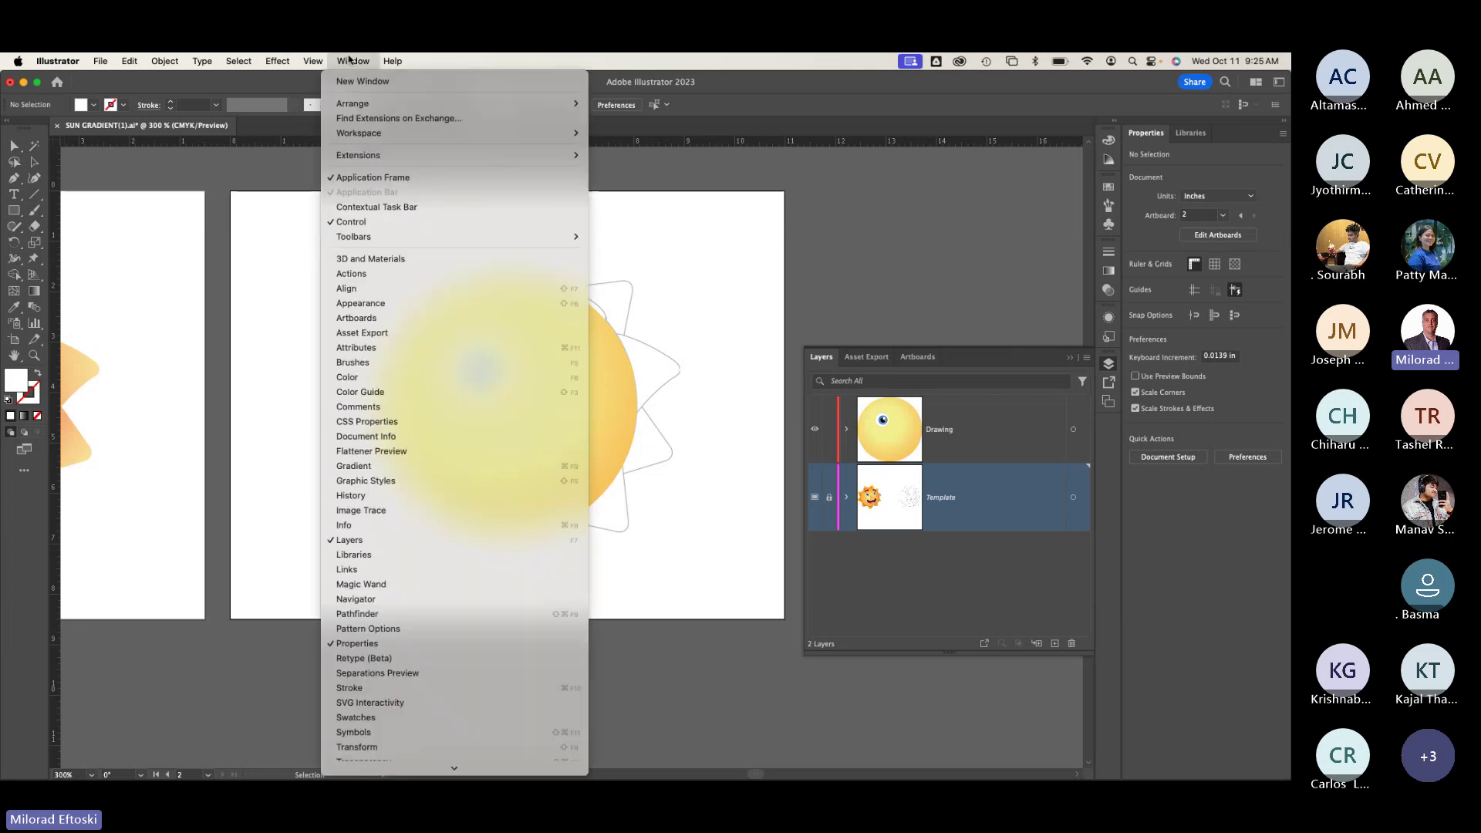
scroll(400, 617, down, 3)
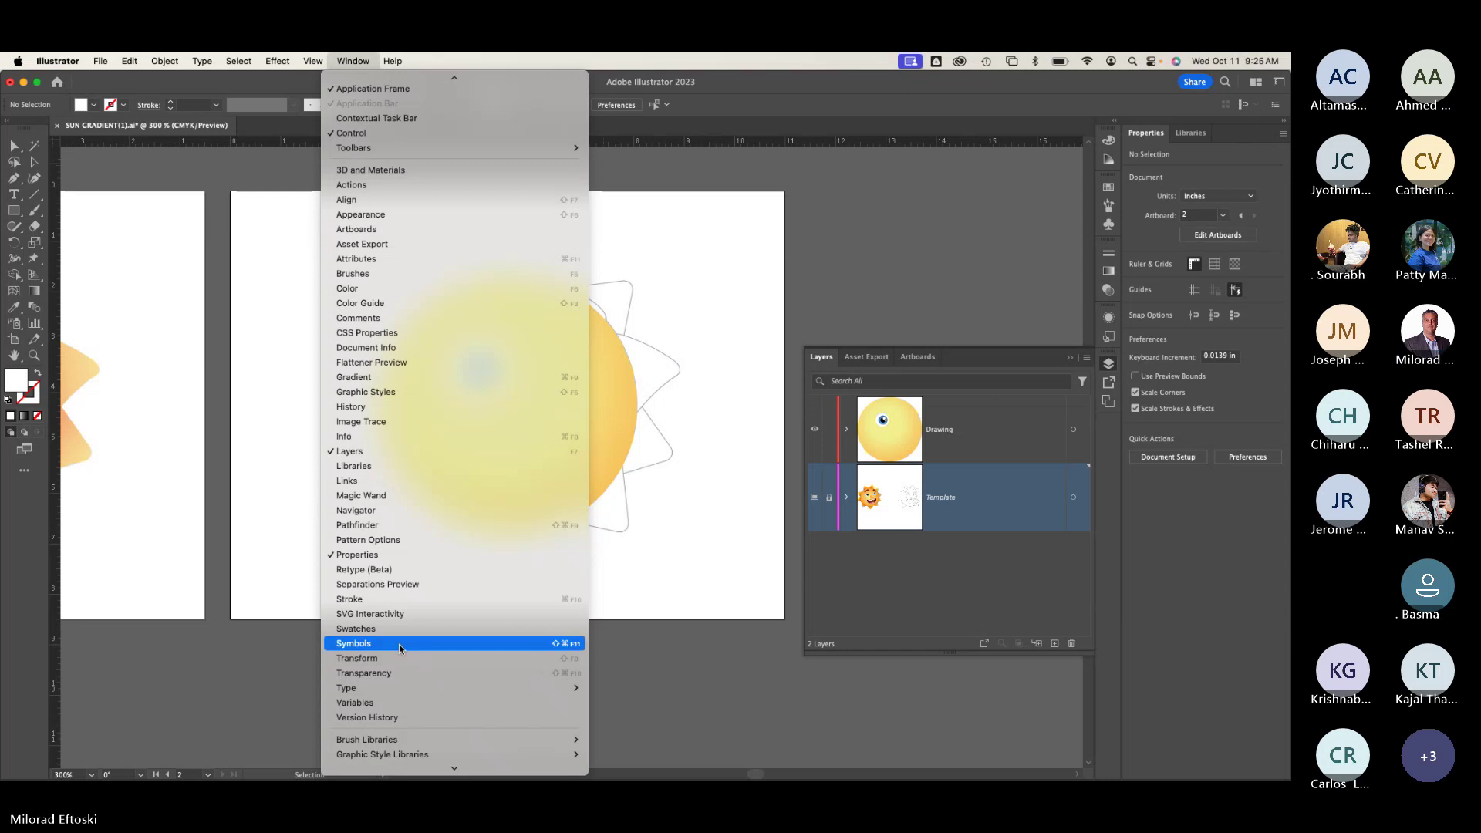
click(399, 646)
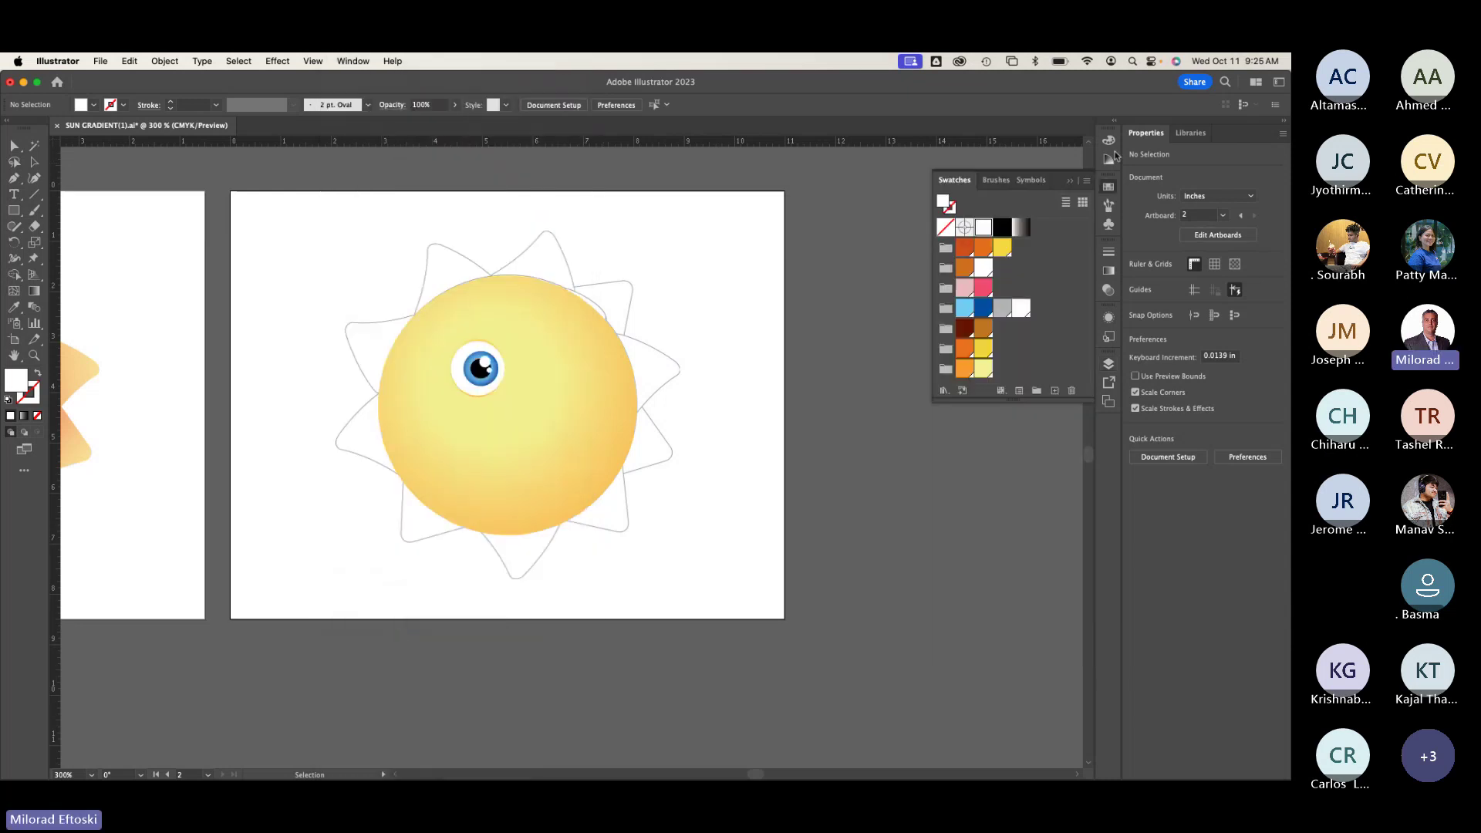
Step: Lengthen the Swatches panel so empty space shows below its orange, pink, blue and yellow groups
drag(1086, 402, 1087, 475)
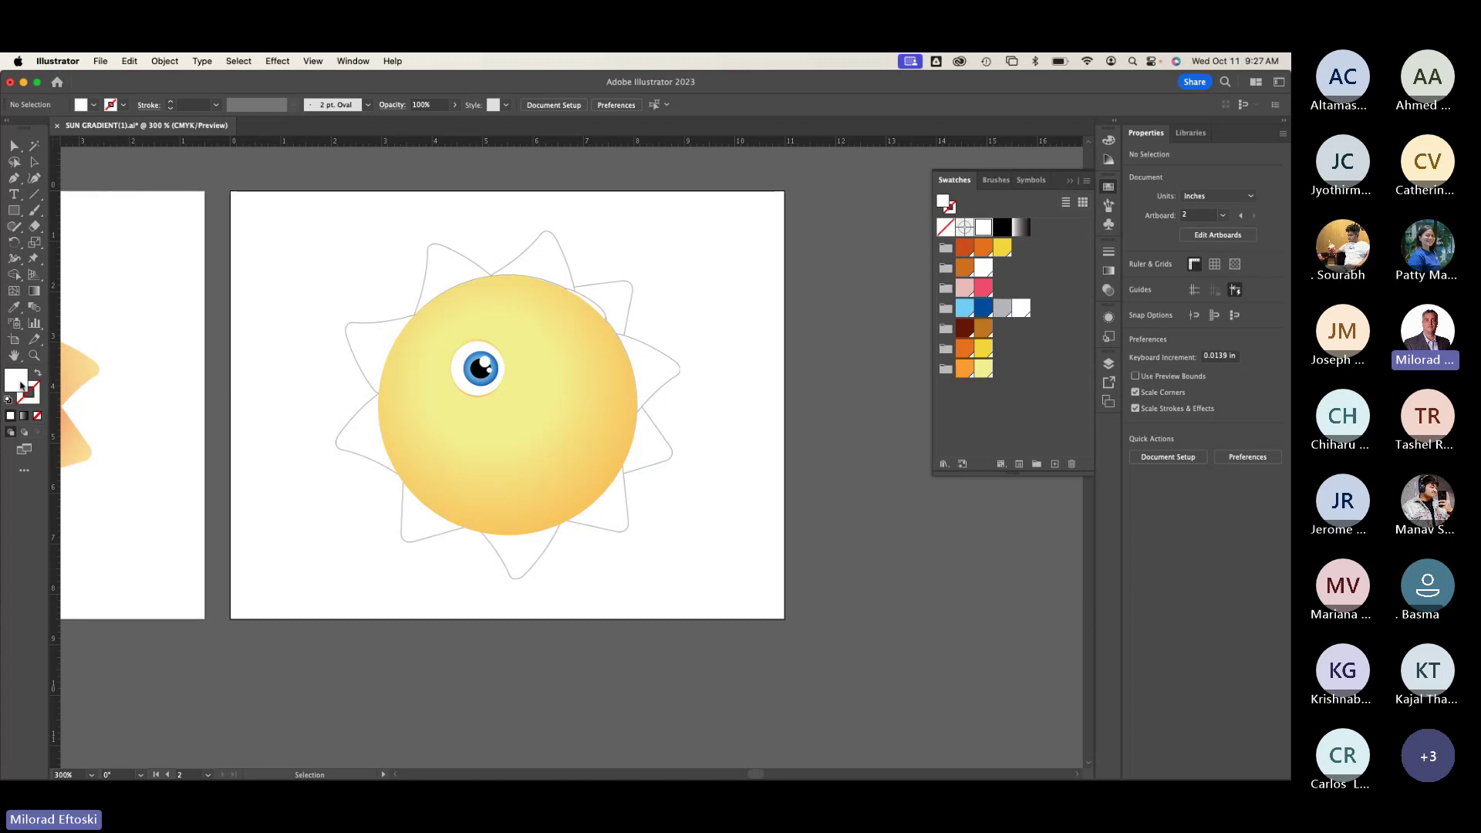
Step: Set the fill colour to yellow-green B7F900 in the Color Picker and save it as a new swatch
double_click(21, 385)
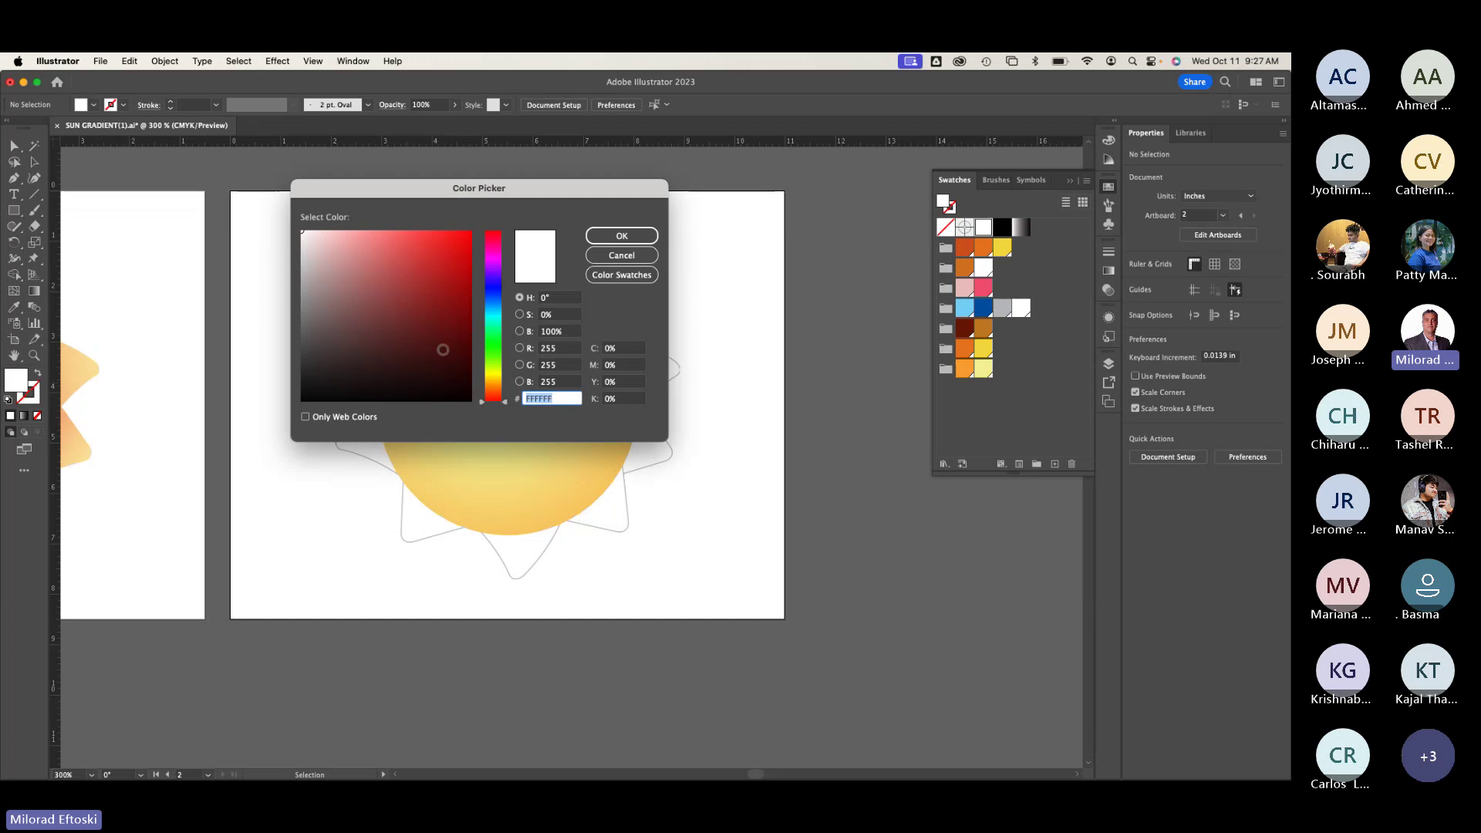
click(493, 341)
click(454, 252)
click(471, 233)
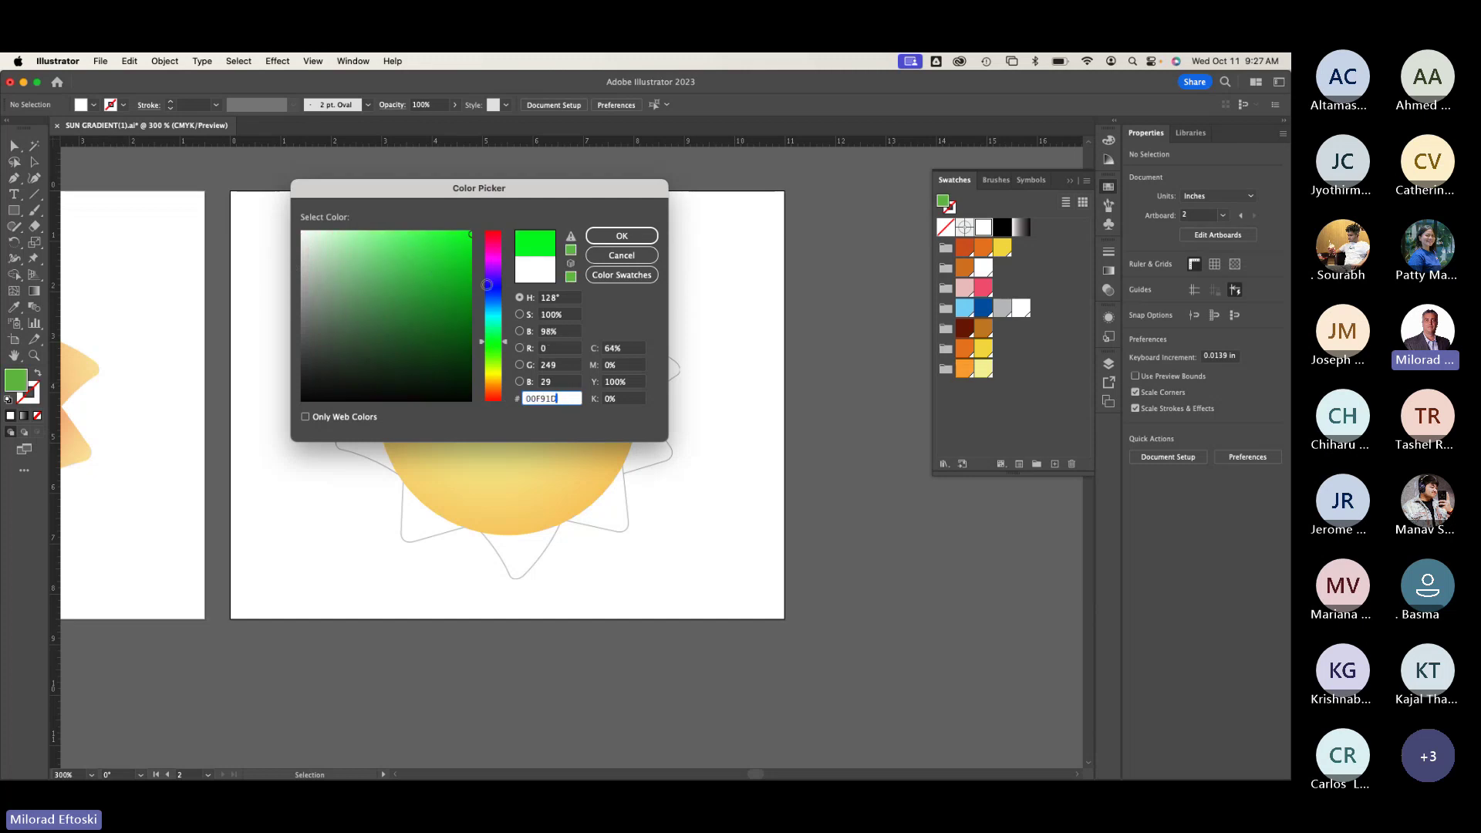
drag(496, 351, 496, 365)
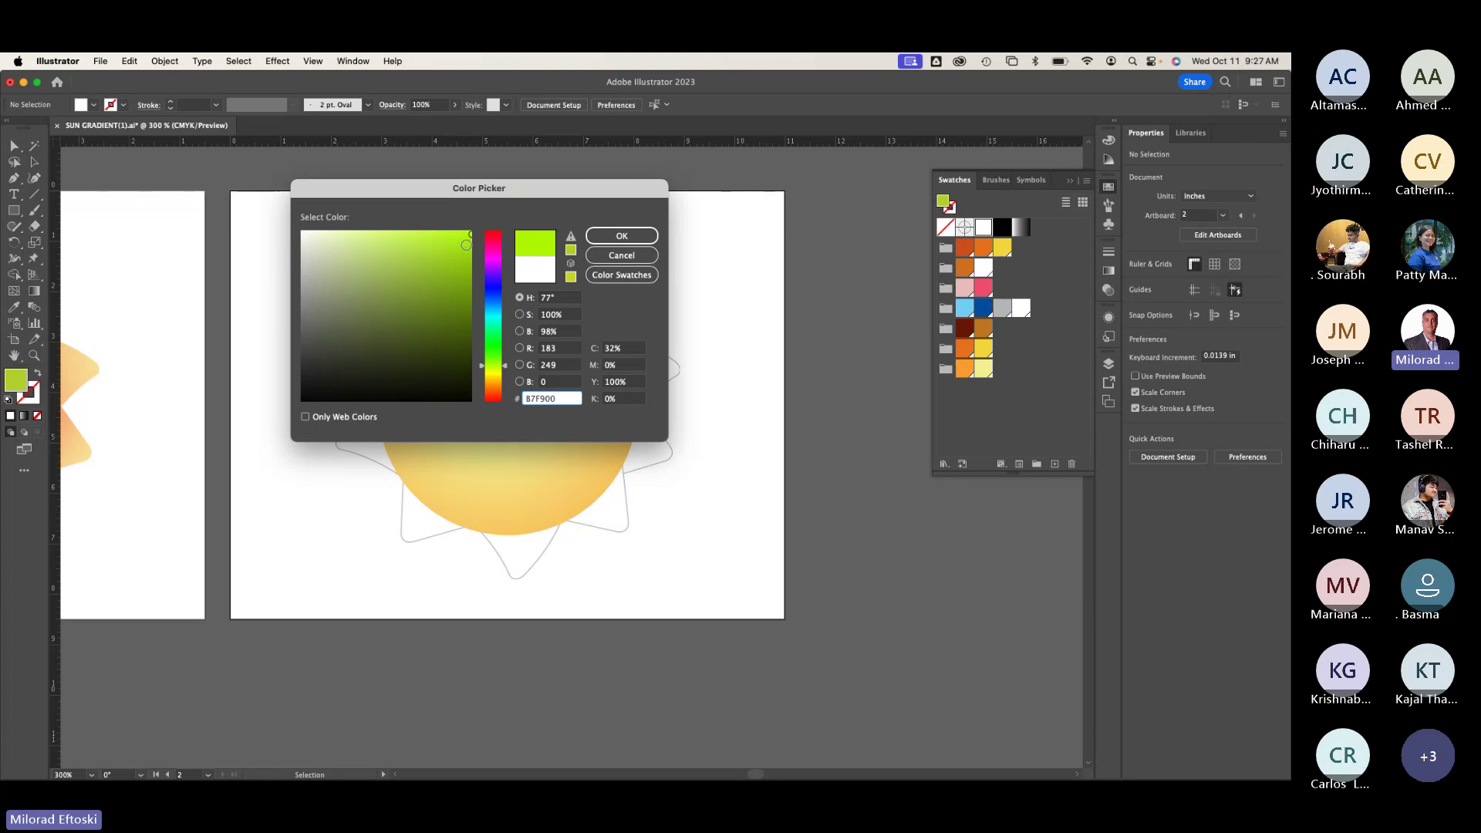
click(622, 235)
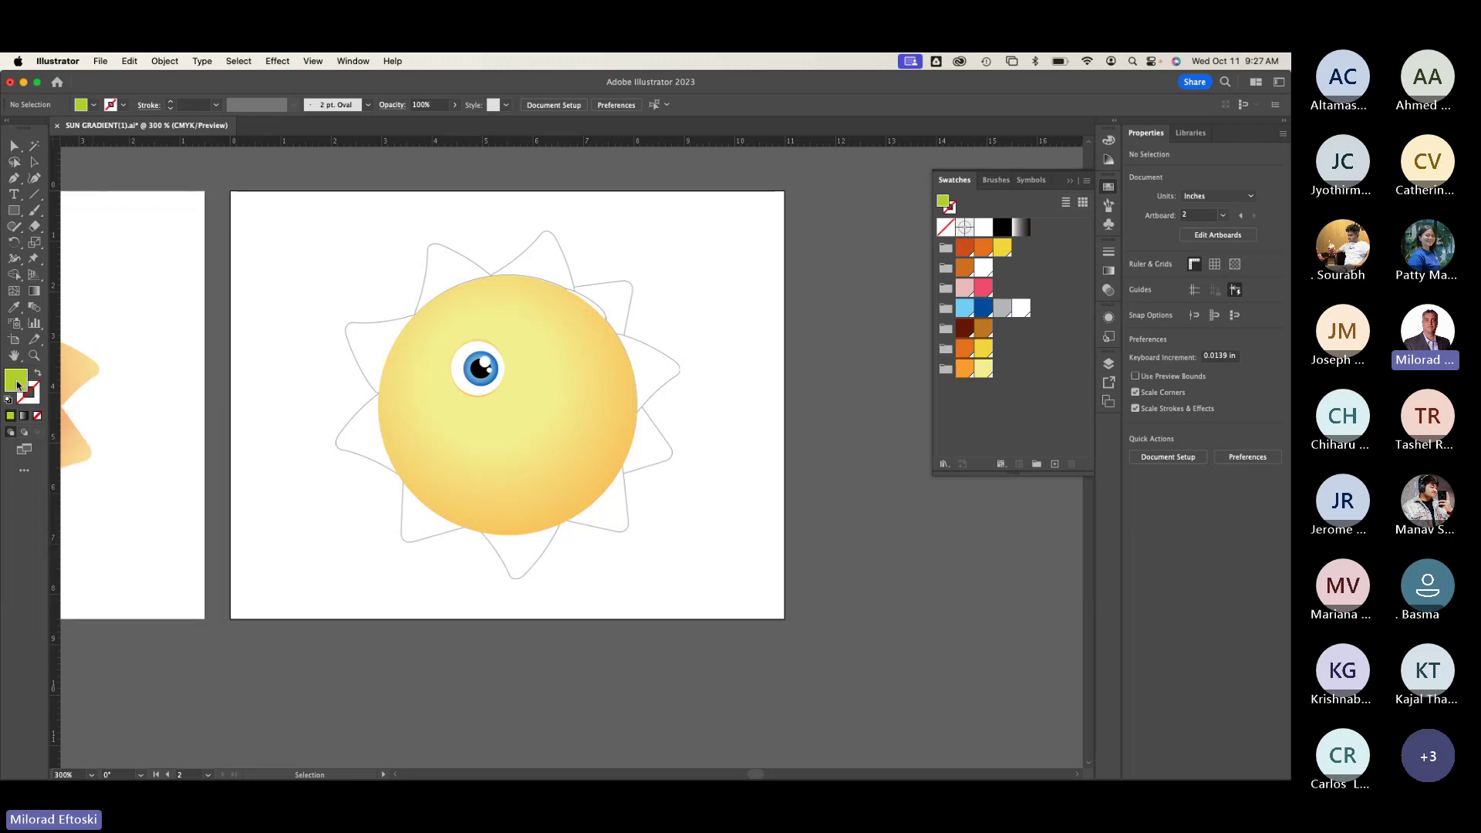
mouse_move(17, 386)
mouse_down()
mouse_move(981, 425)
mouse_move(998, 374)
mouse_up()
Step: Check the yellow swatch's options unchanged, then toggle Global on the green C=32 M=0 Y=100 K=0 swatch
double_click(985, 370)
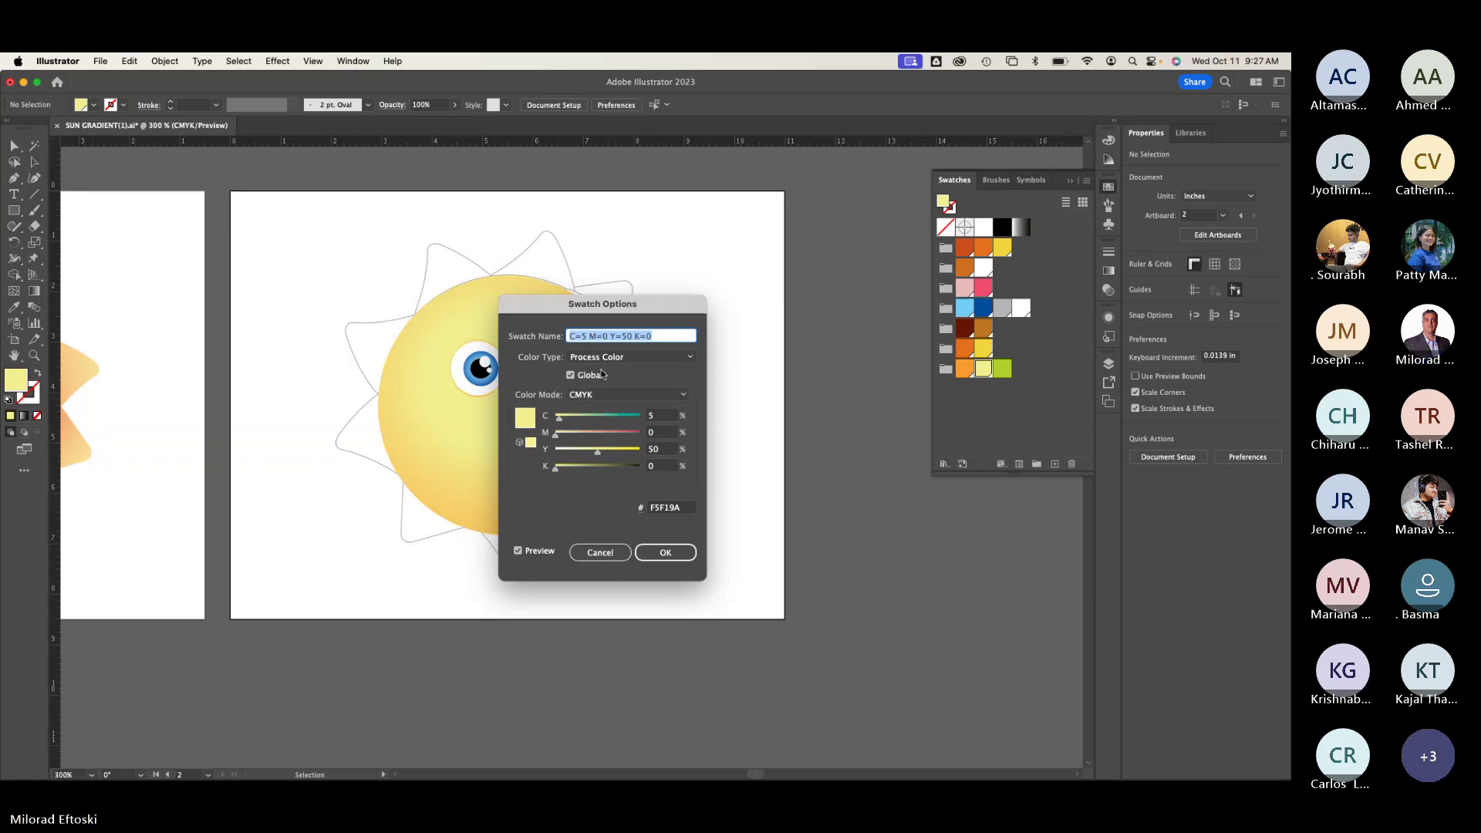
click(595, 554)
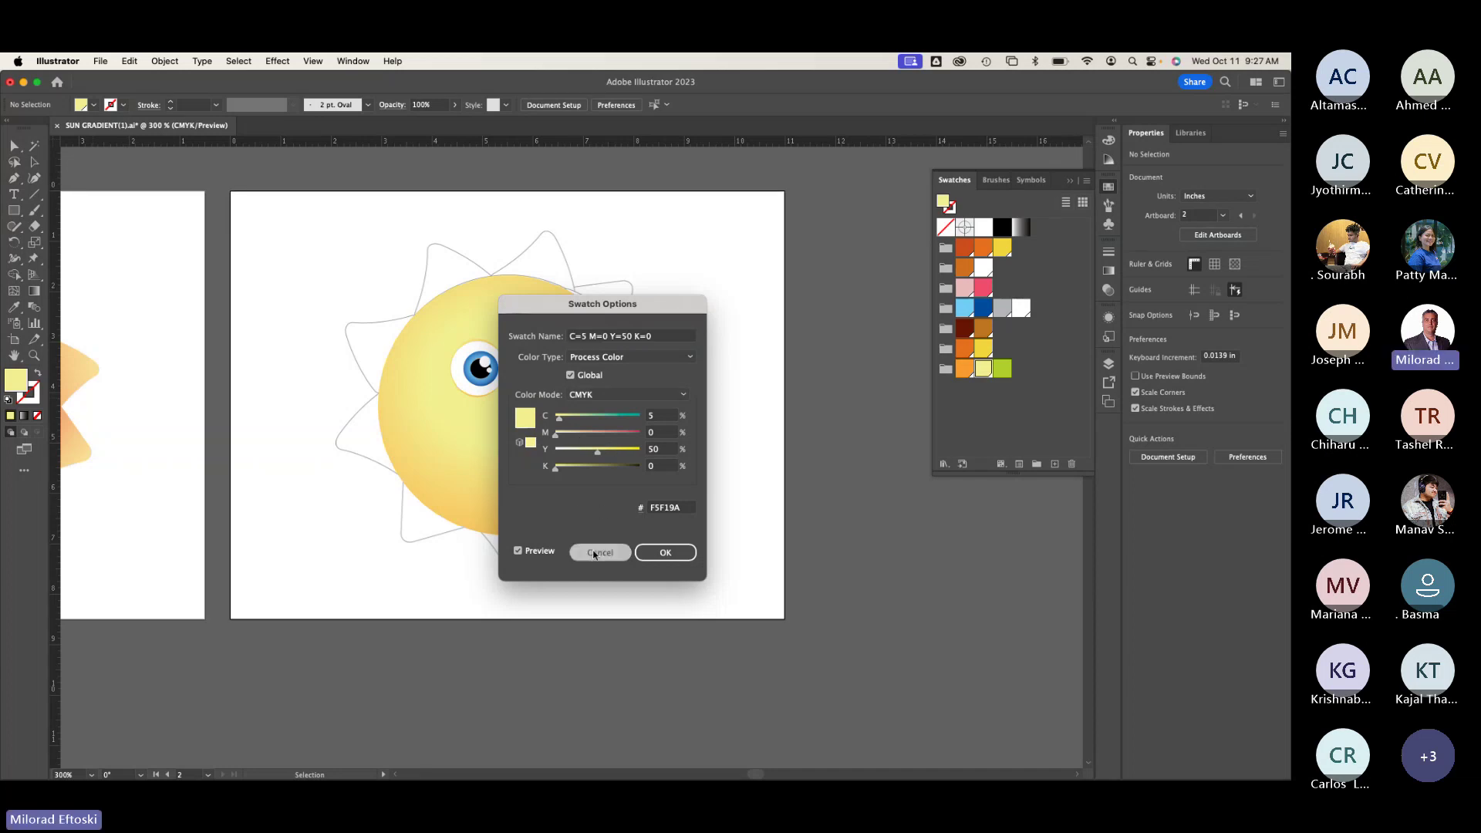
double_click(1003, 369)
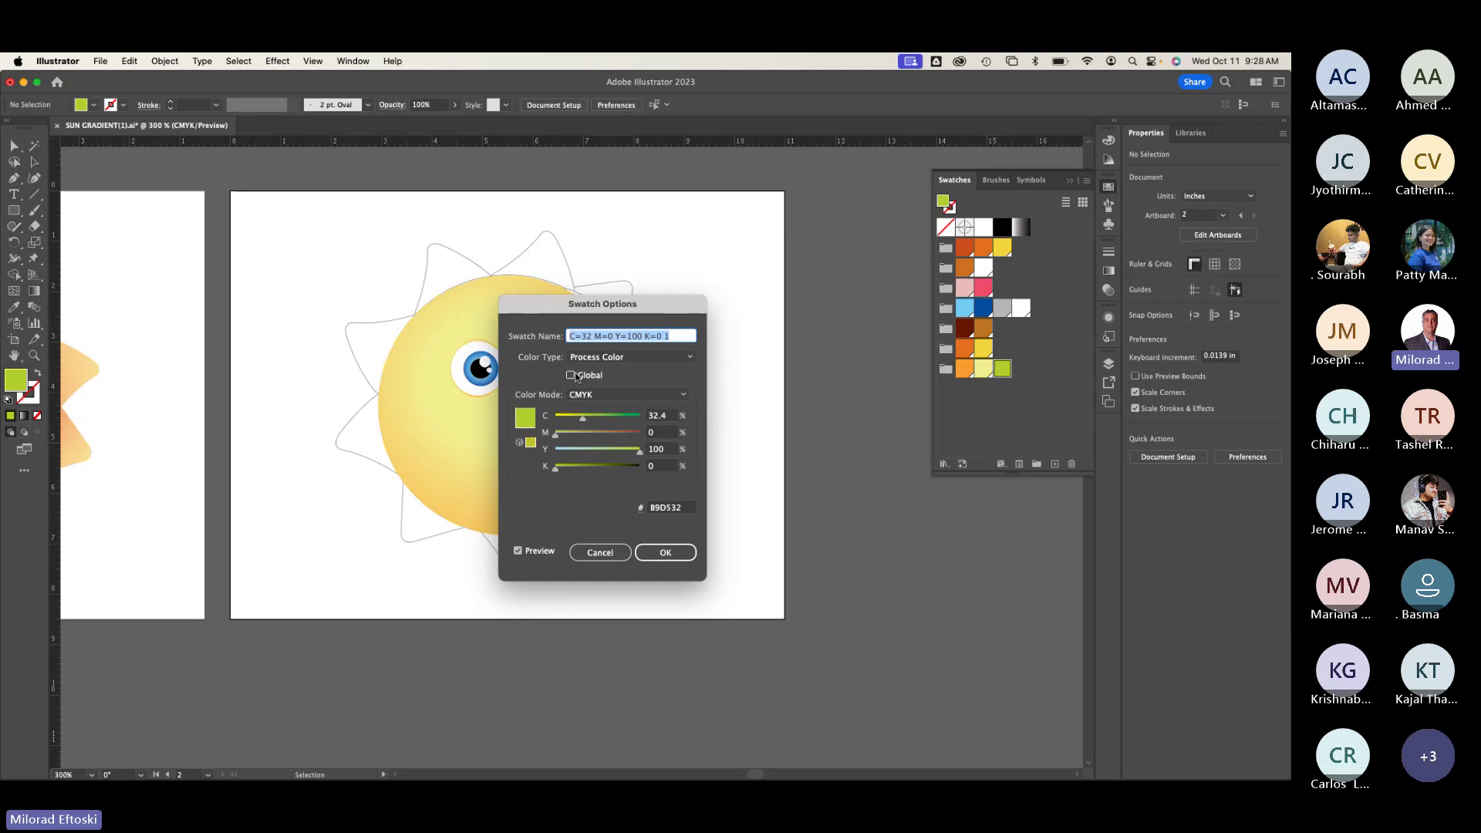
click(591, 375)
click(665, 552)
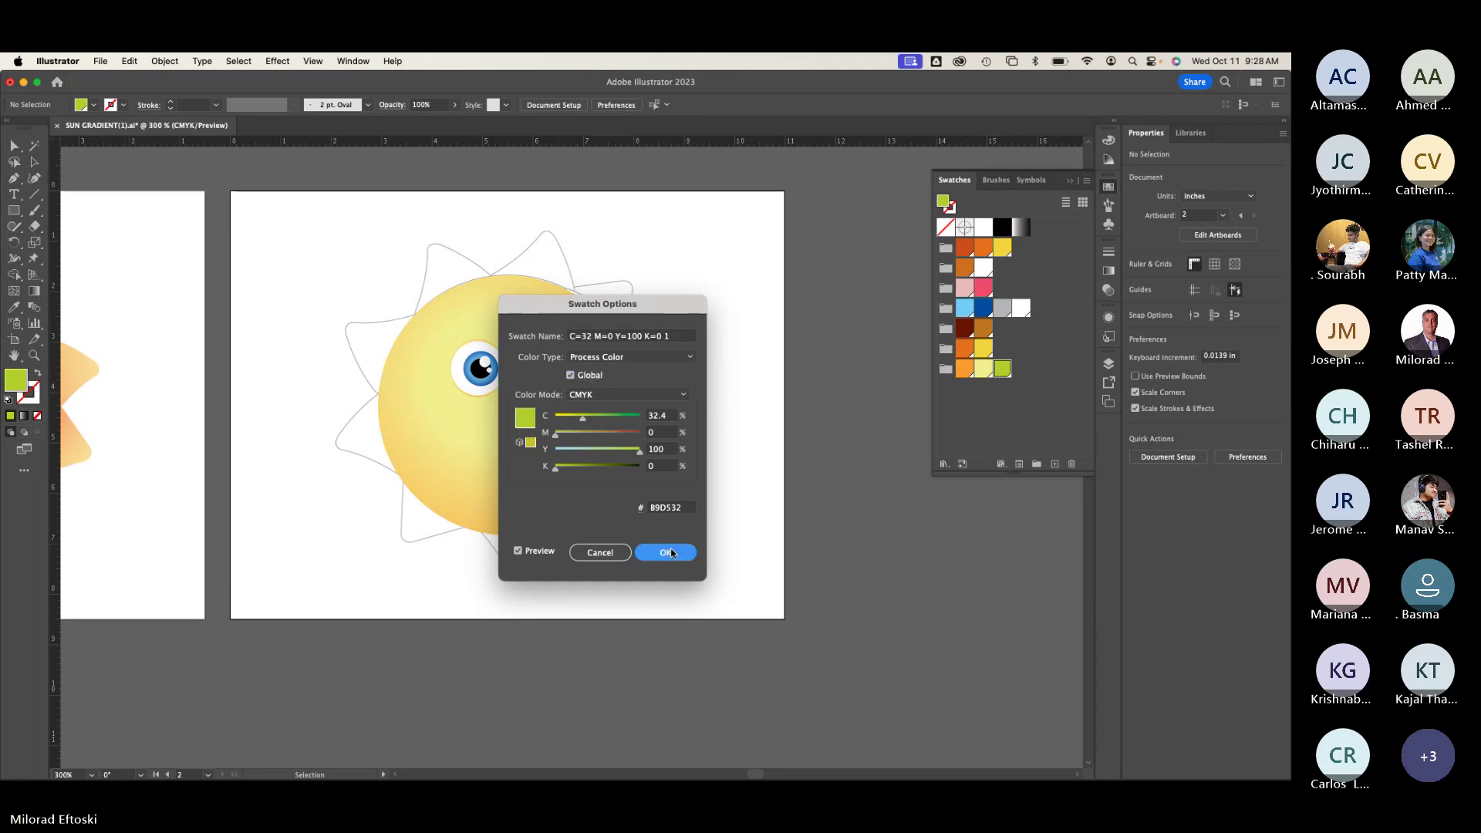
Step: Toggle the green swatch's Global setting back so it stays an ordinary process colour
double_click(1002, 369)
click(591, 376)
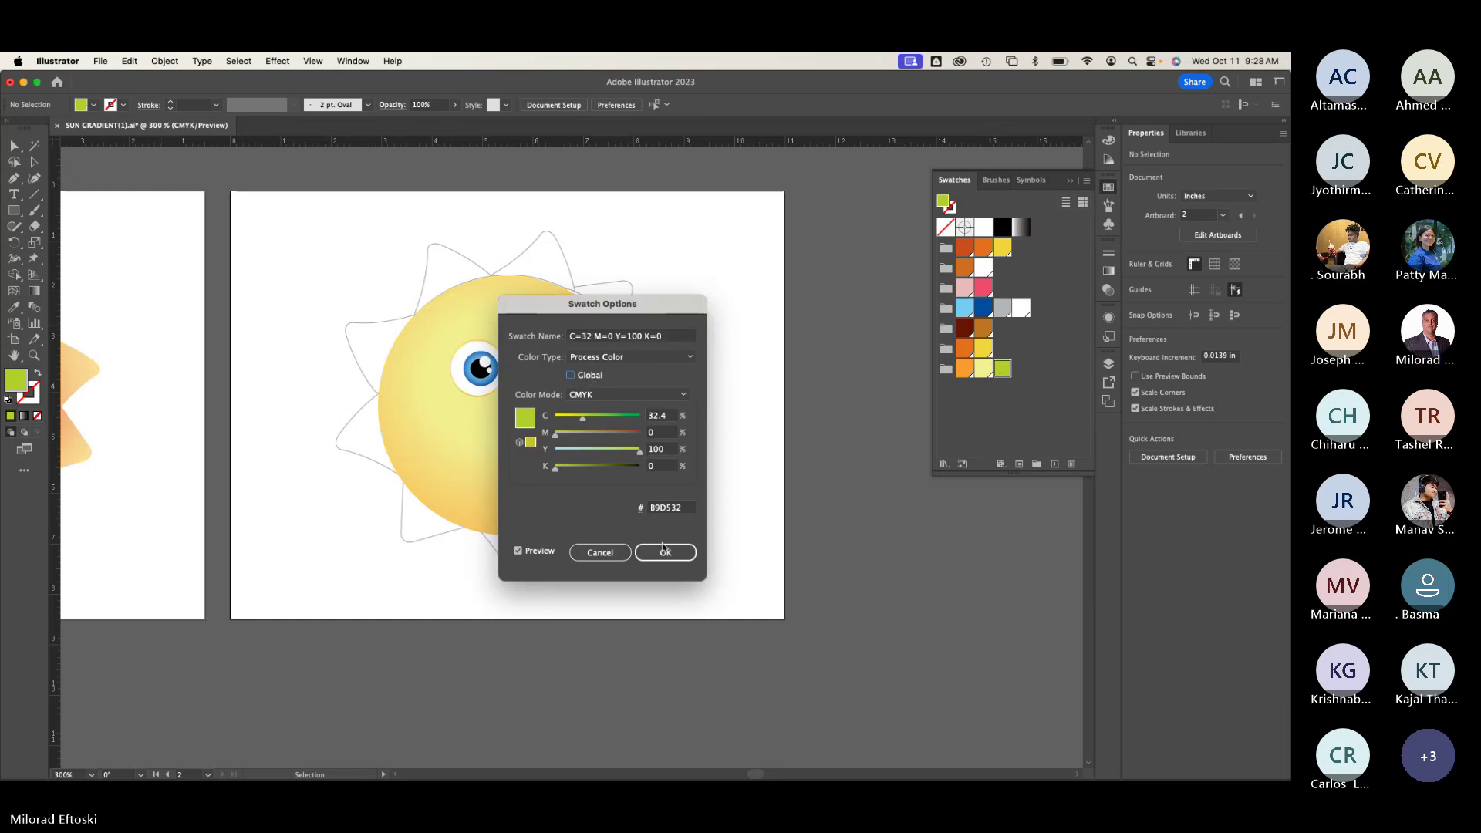
click(666, 553)
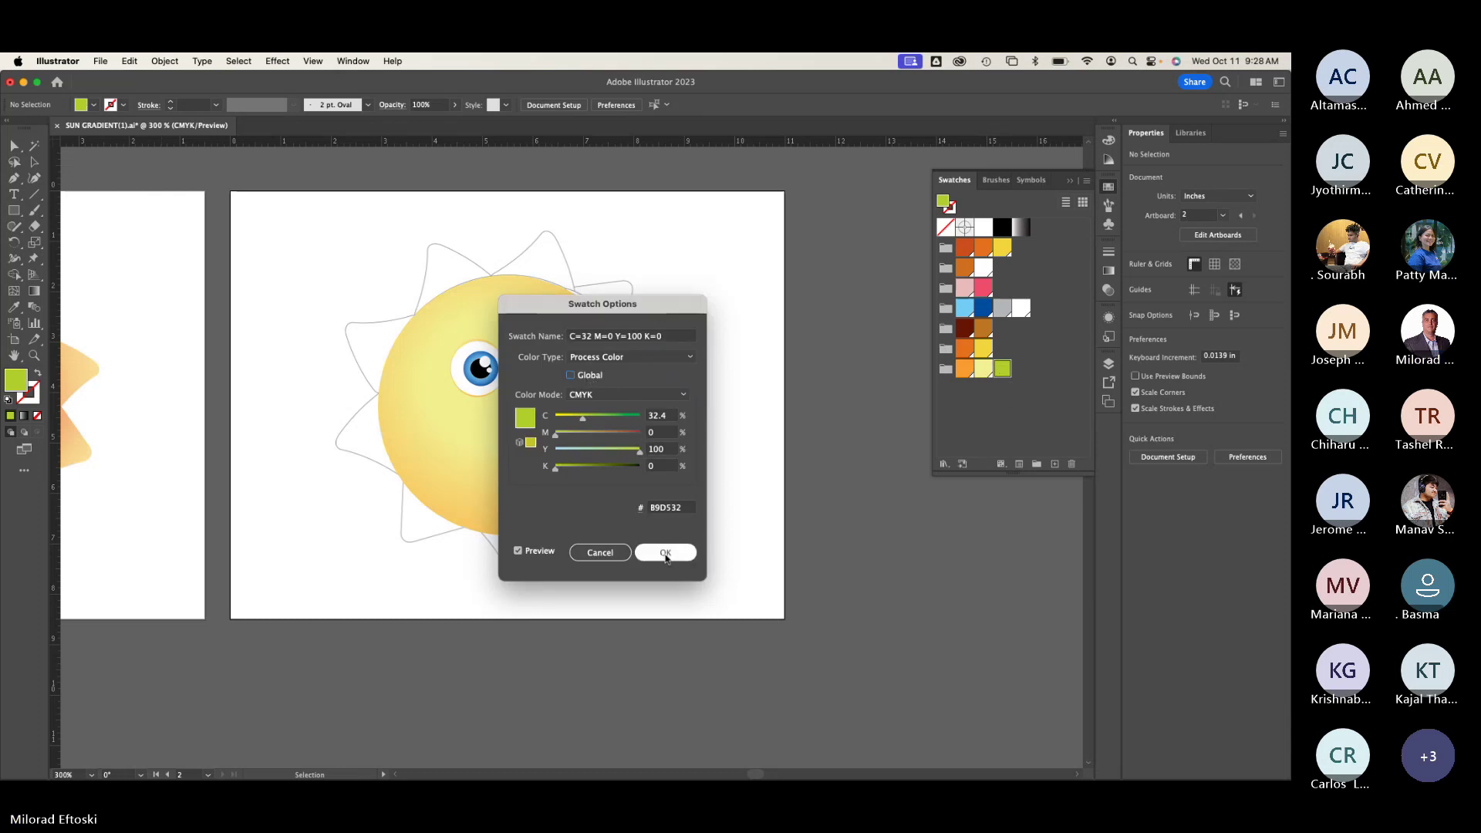
double_click(1003, 369)
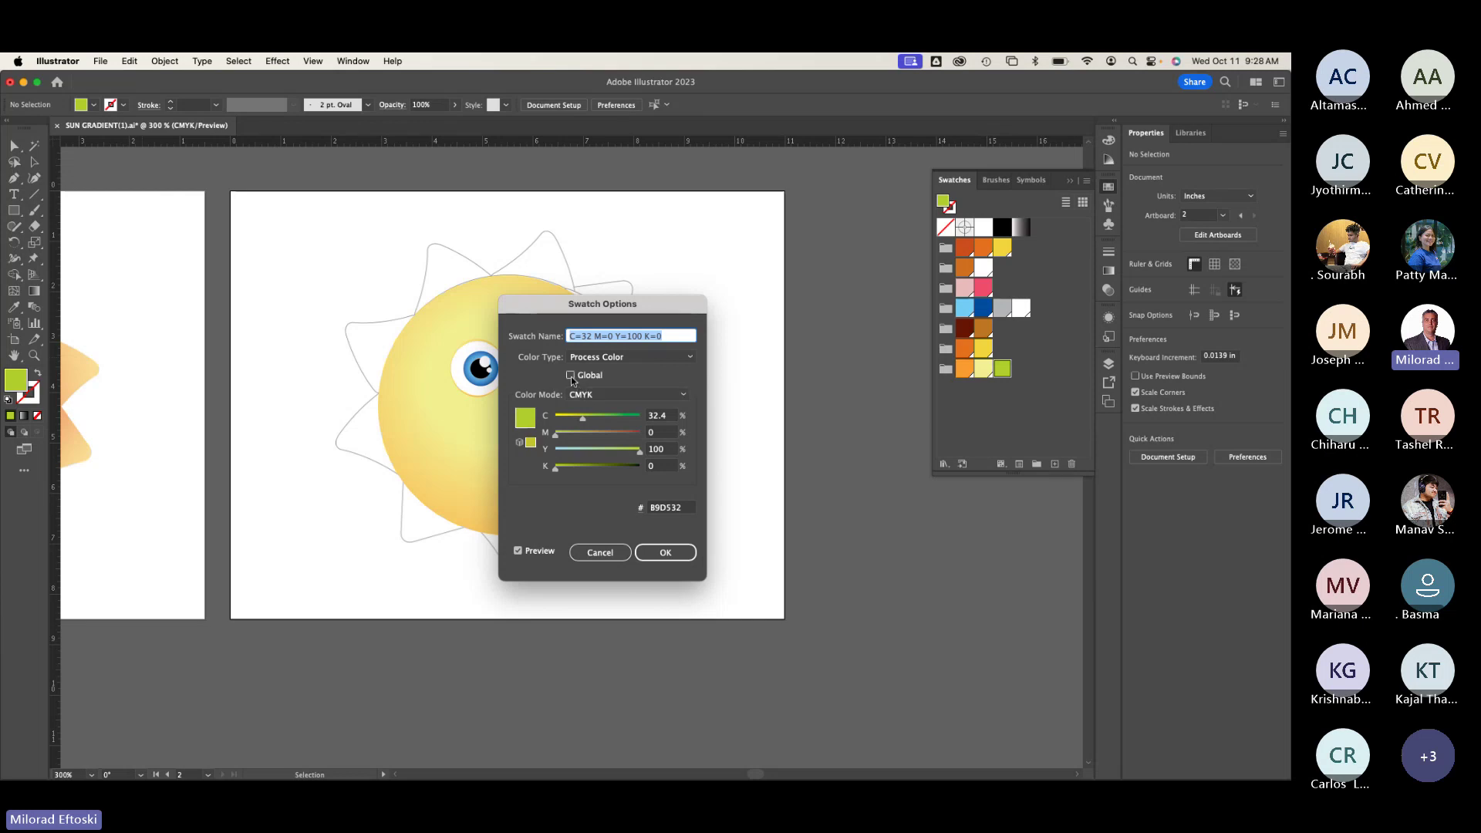
click(571, 377)
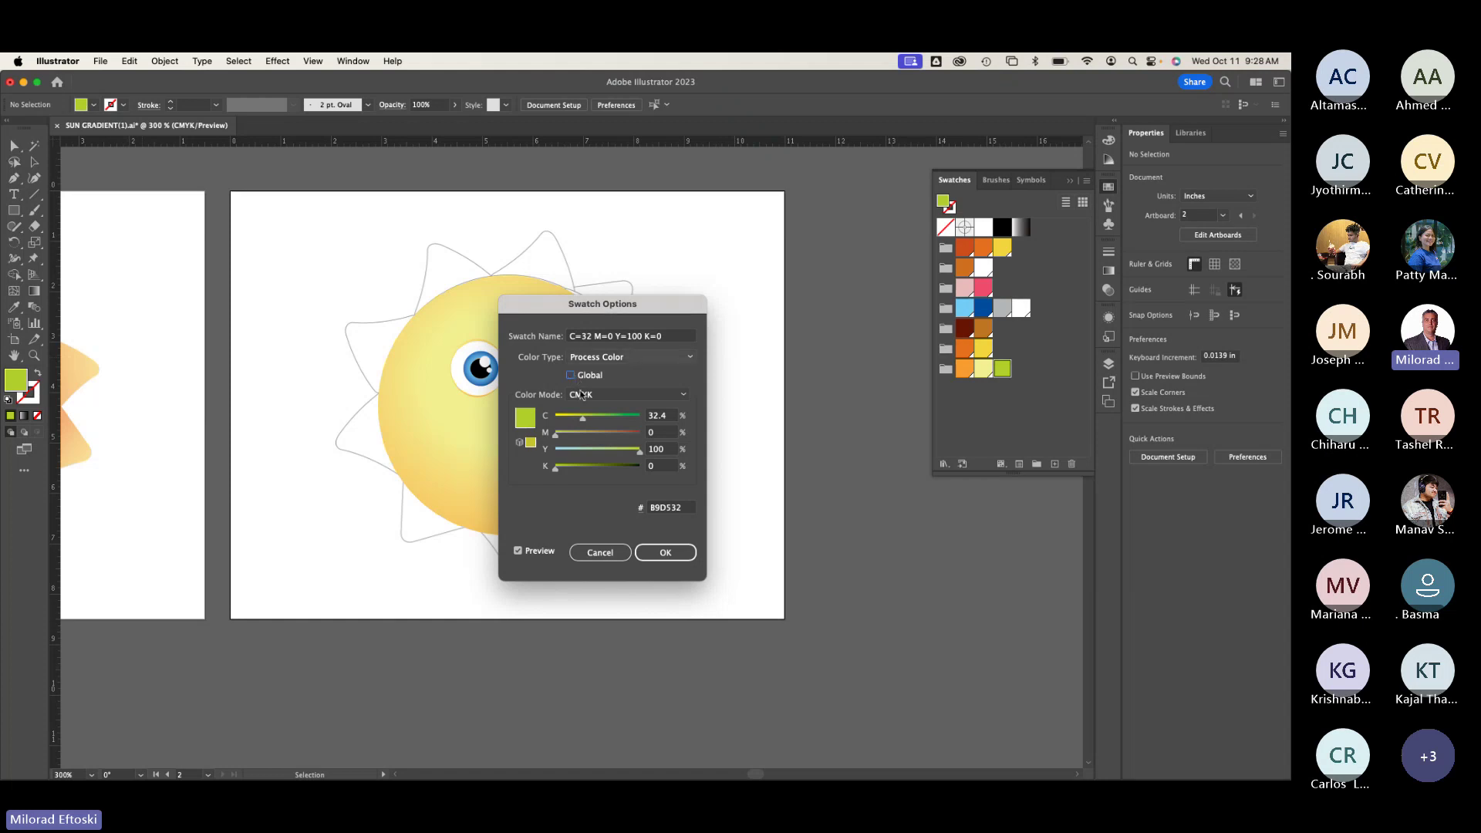
click(600, 553)
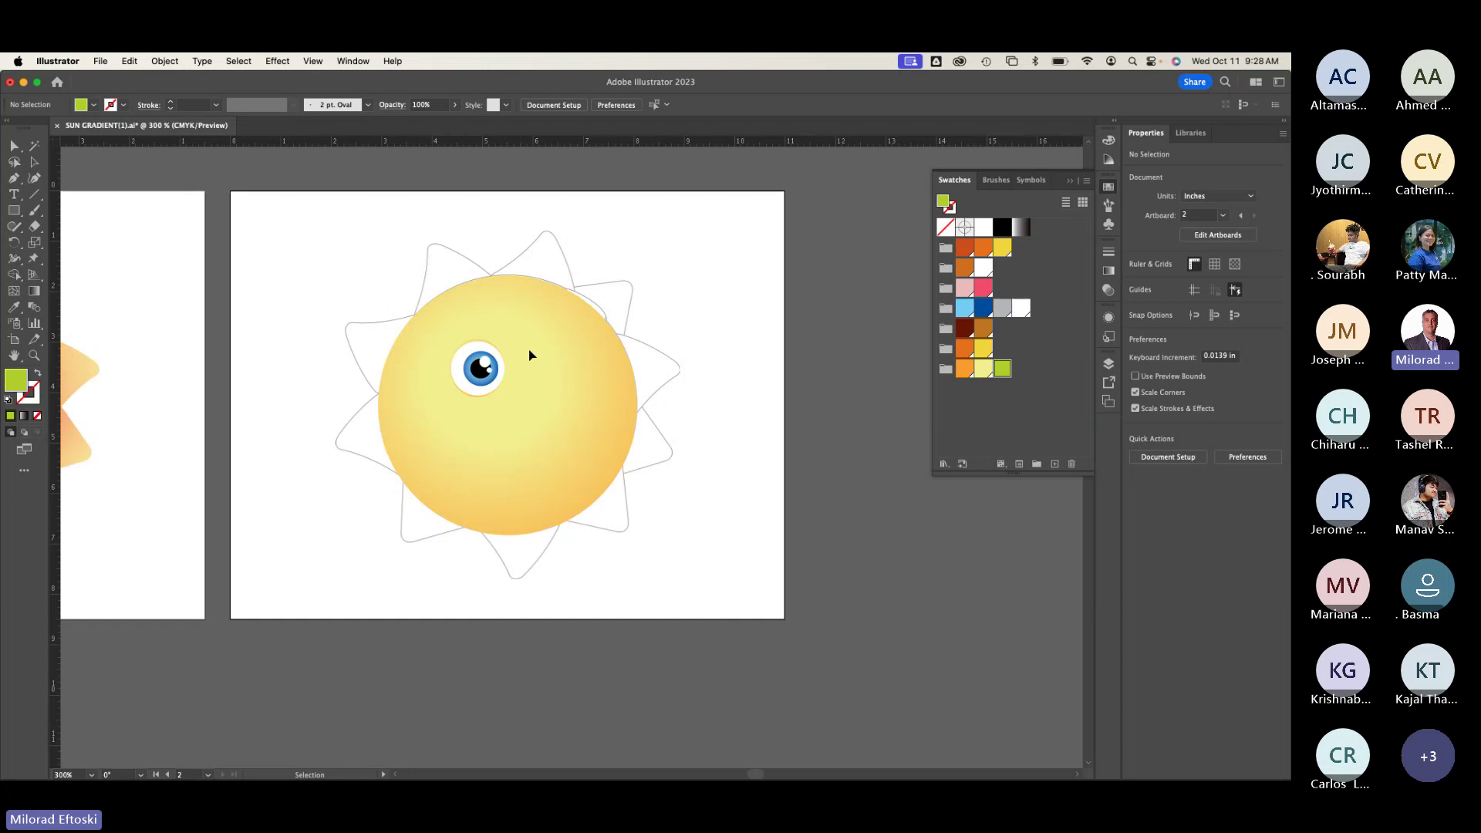
Step: Zoom in and out around the eye, then bring up the Object menu for unlocking artwork
scroll(480, 368, up, 2)
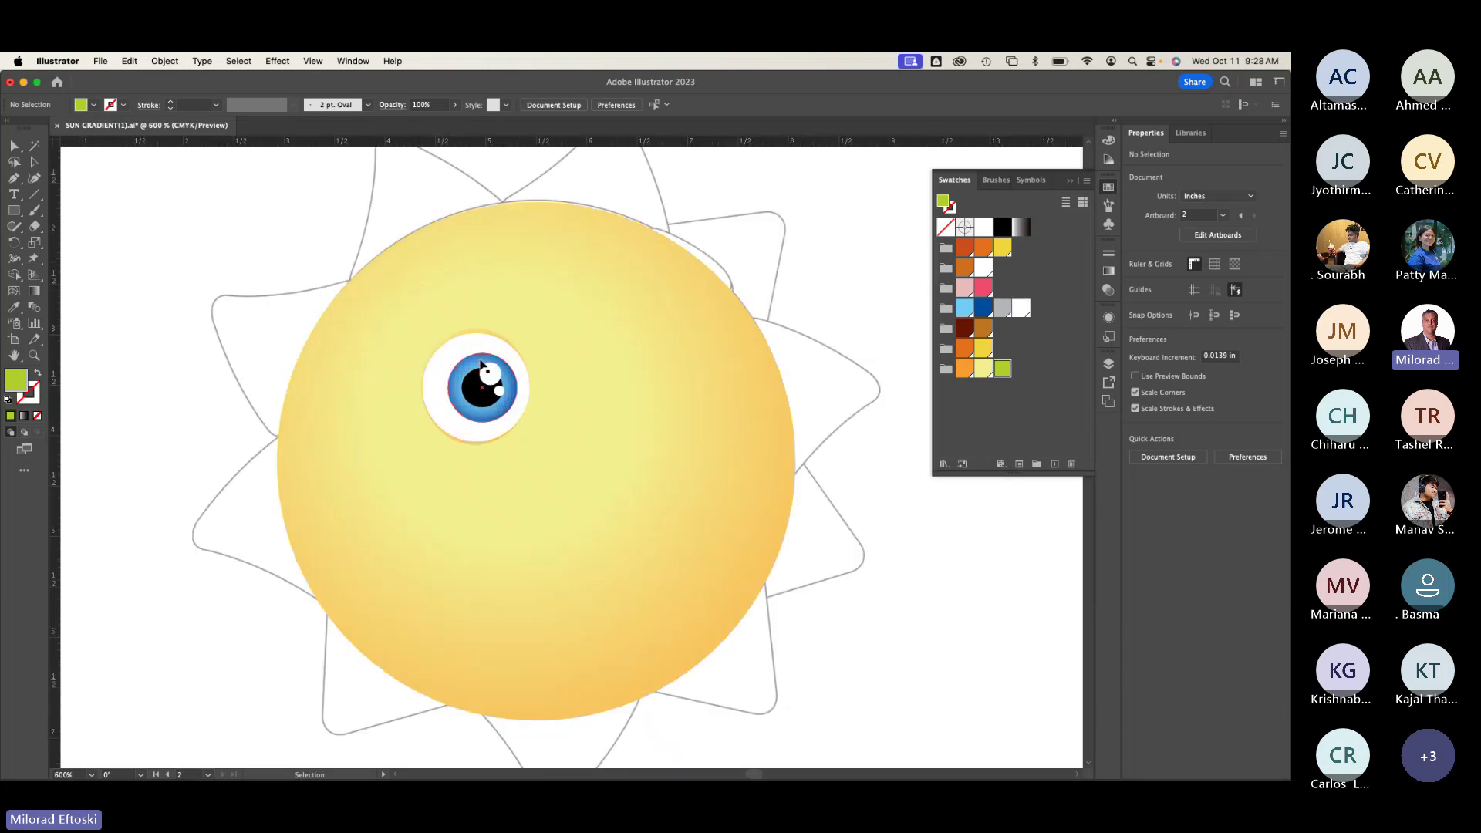
scroll(639, 401, down, 1)
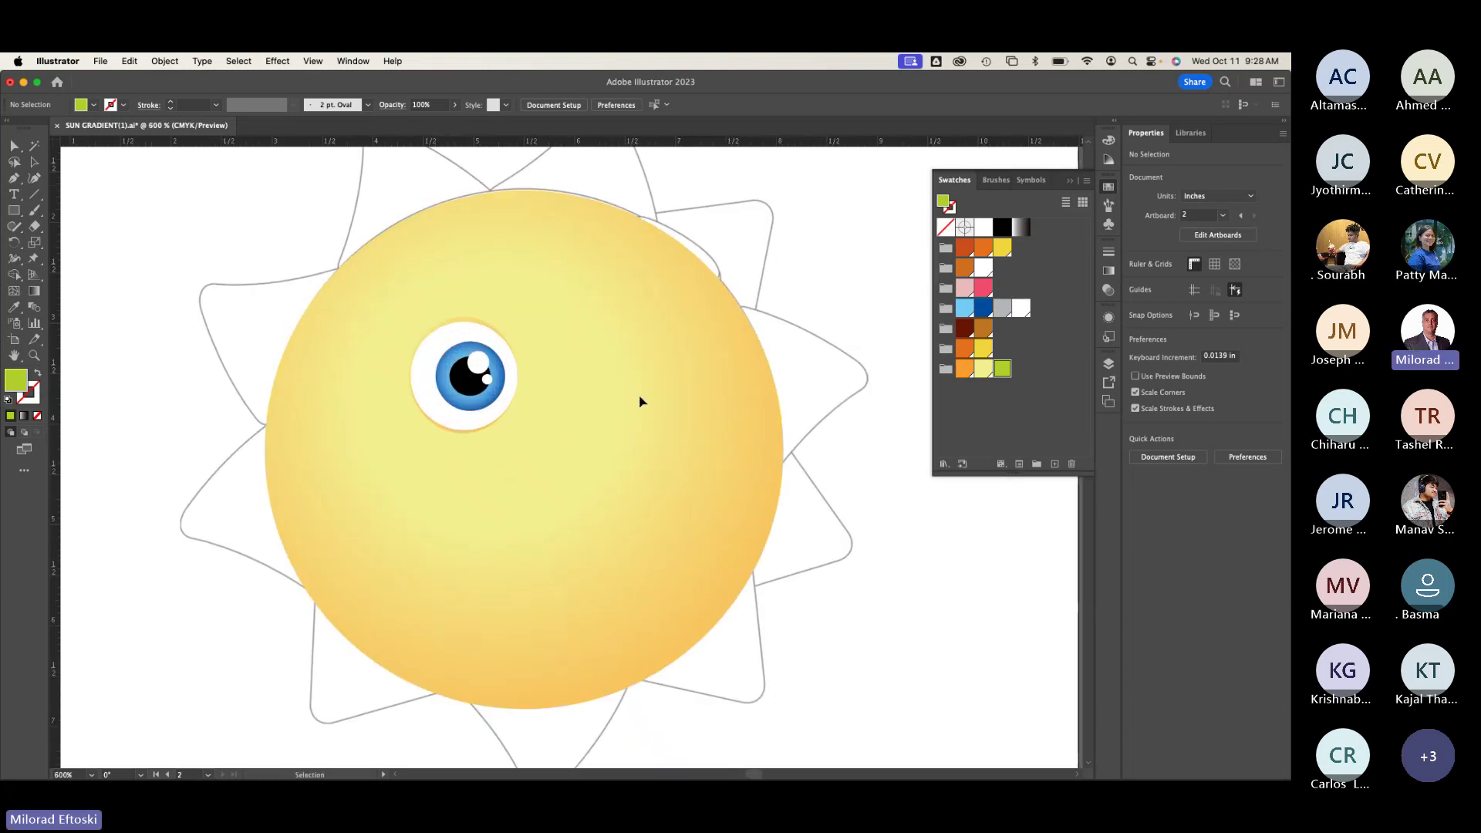
scroll(640, 401, down, 1)
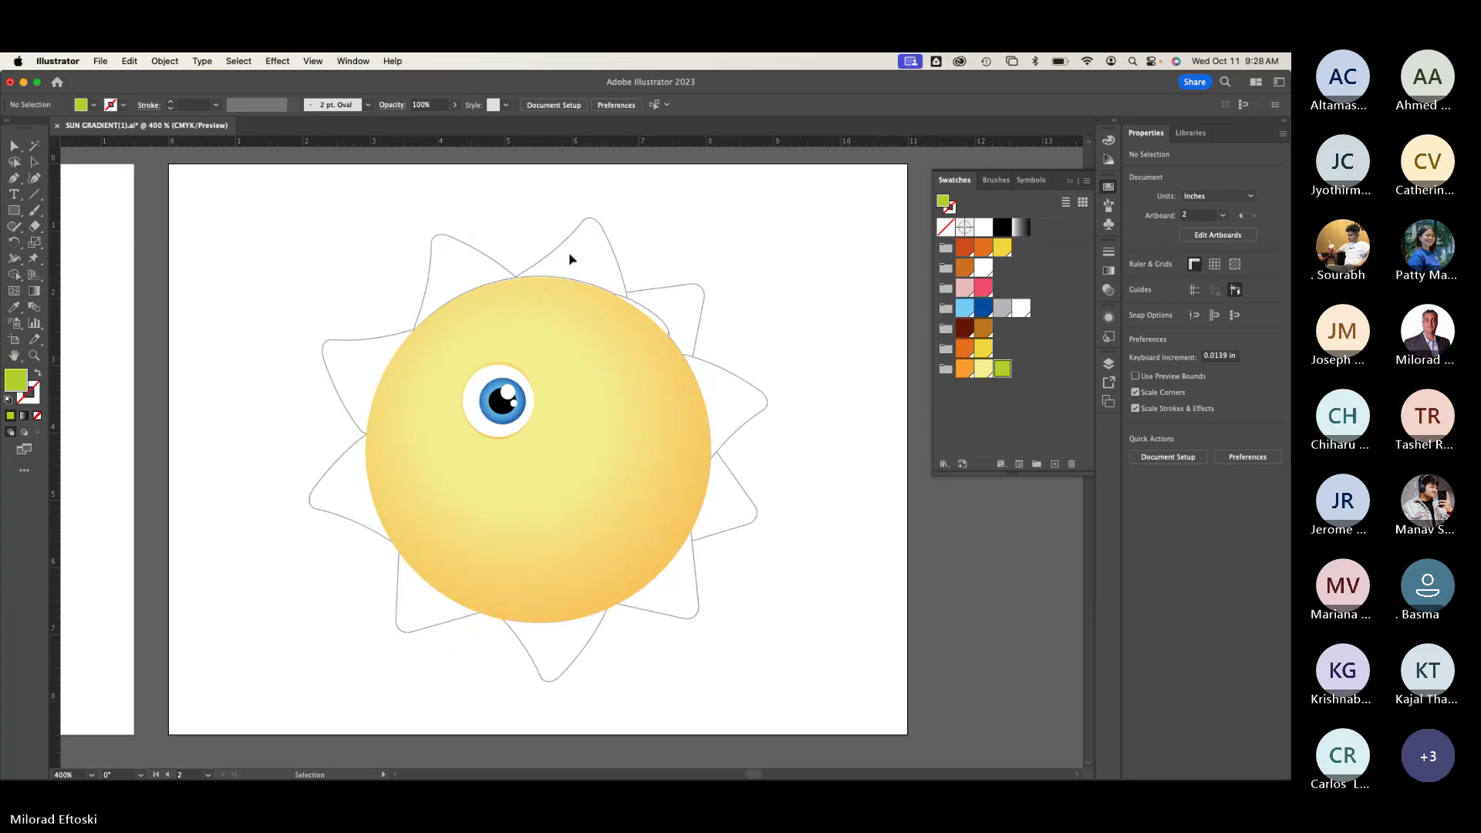
scroll(551, 302, down, 1)
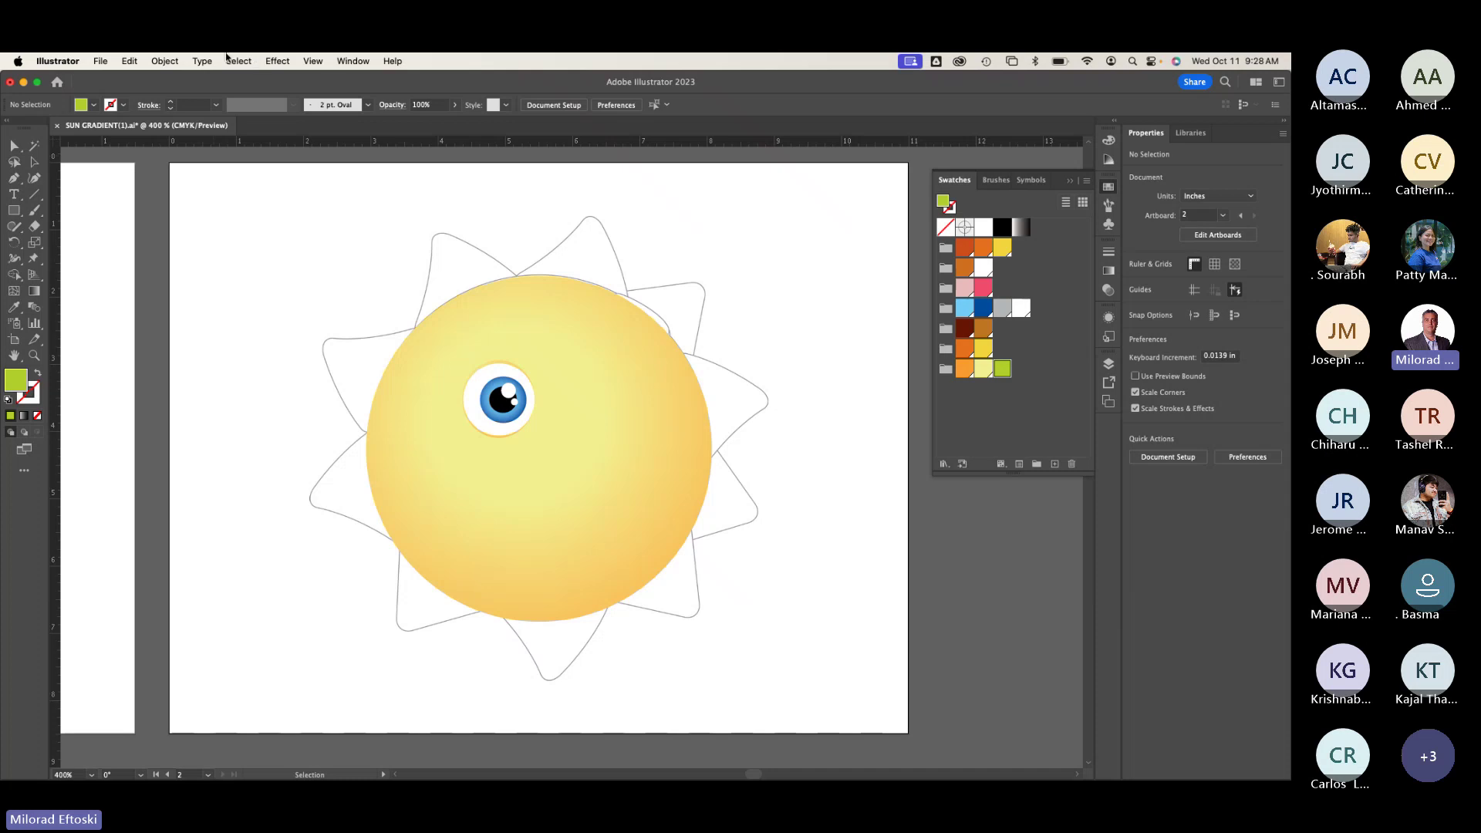
click(164, 61)
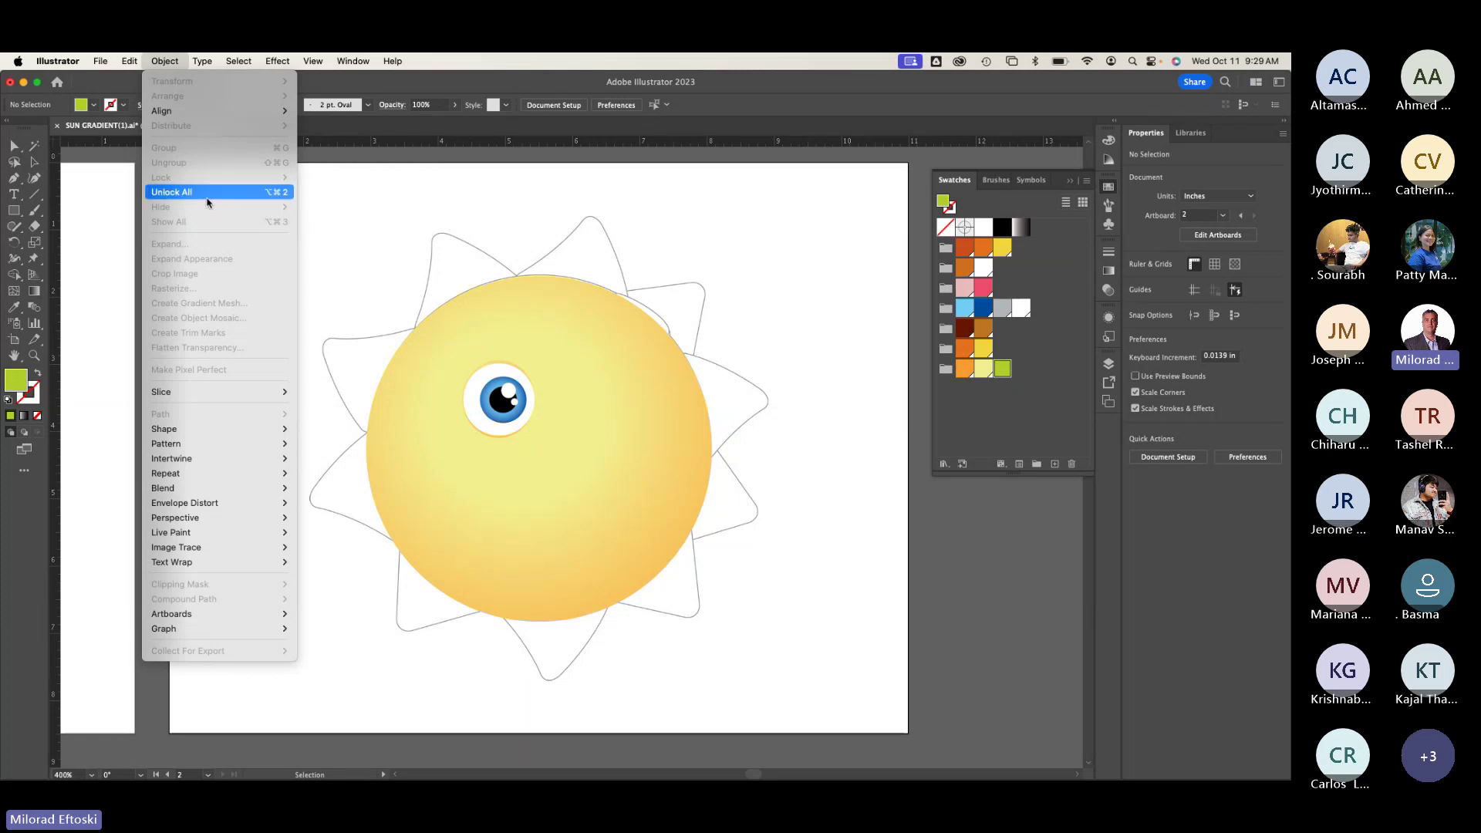
Step: Unlock all artwork, test-move the gradient face circle, and undo the move
click(206, 198)
click(238, 224)
click(561, 295)
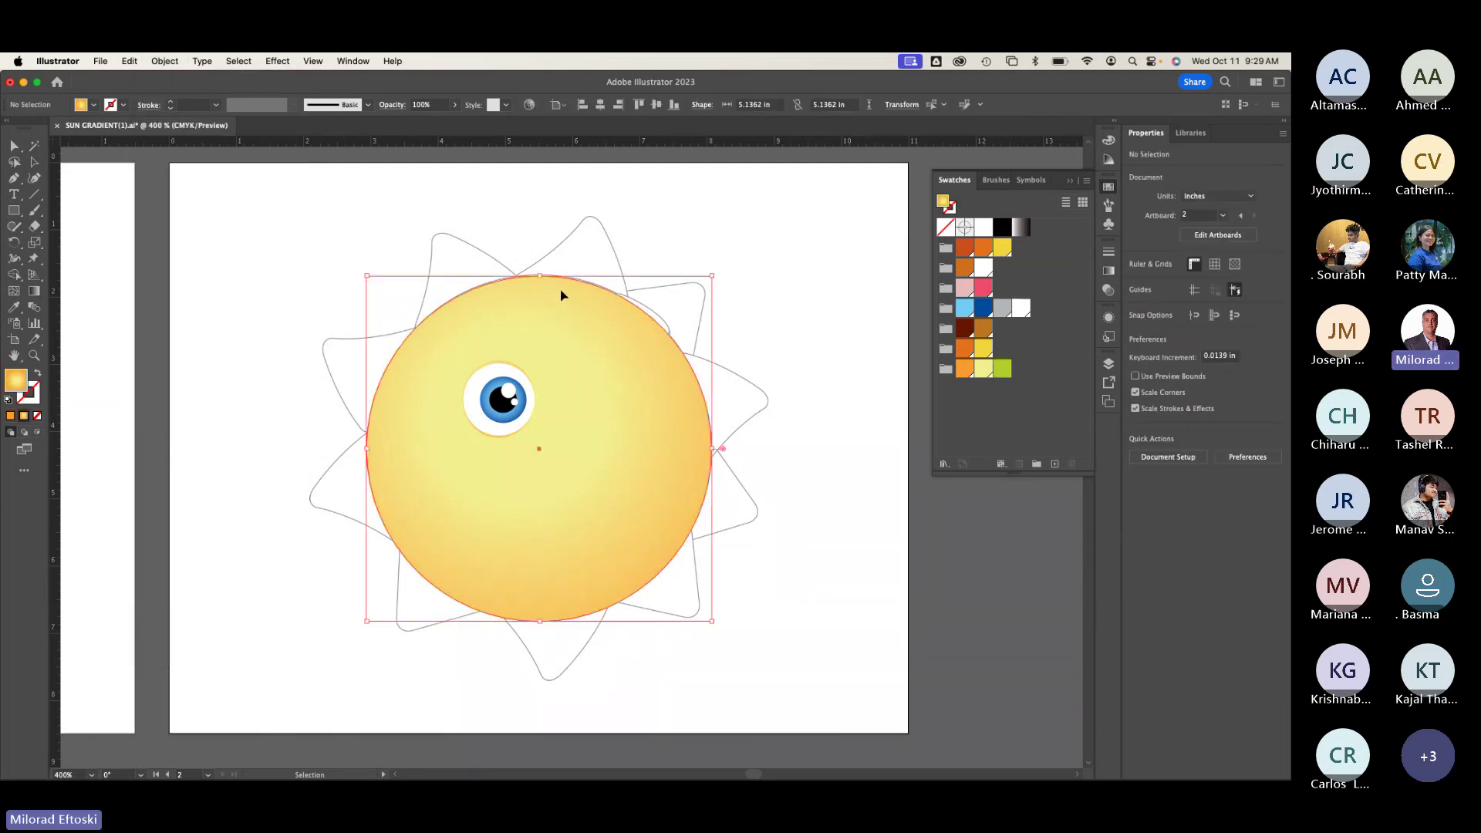
drag(588, 327, 365, 270)
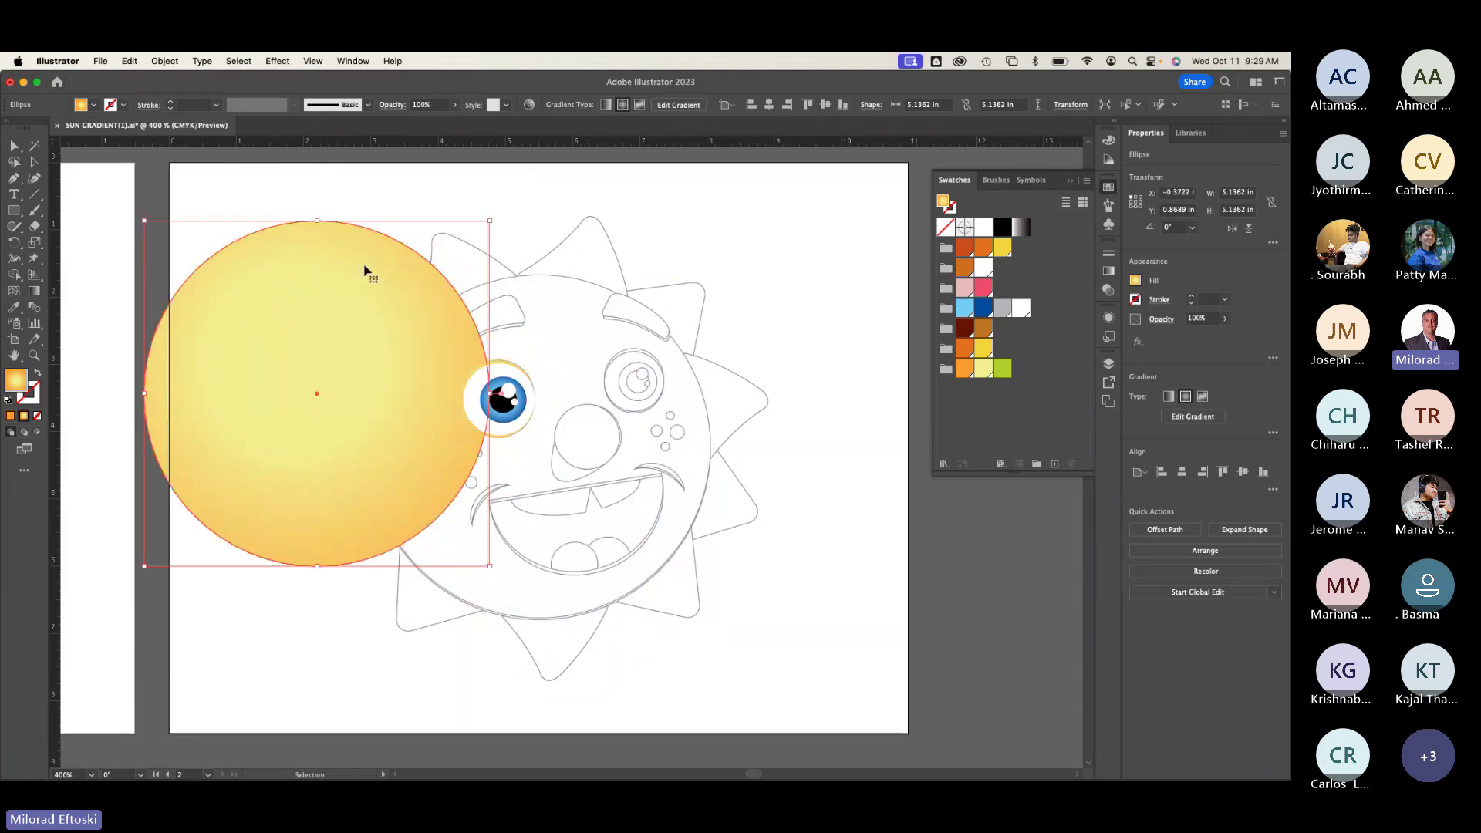
key(super+z)
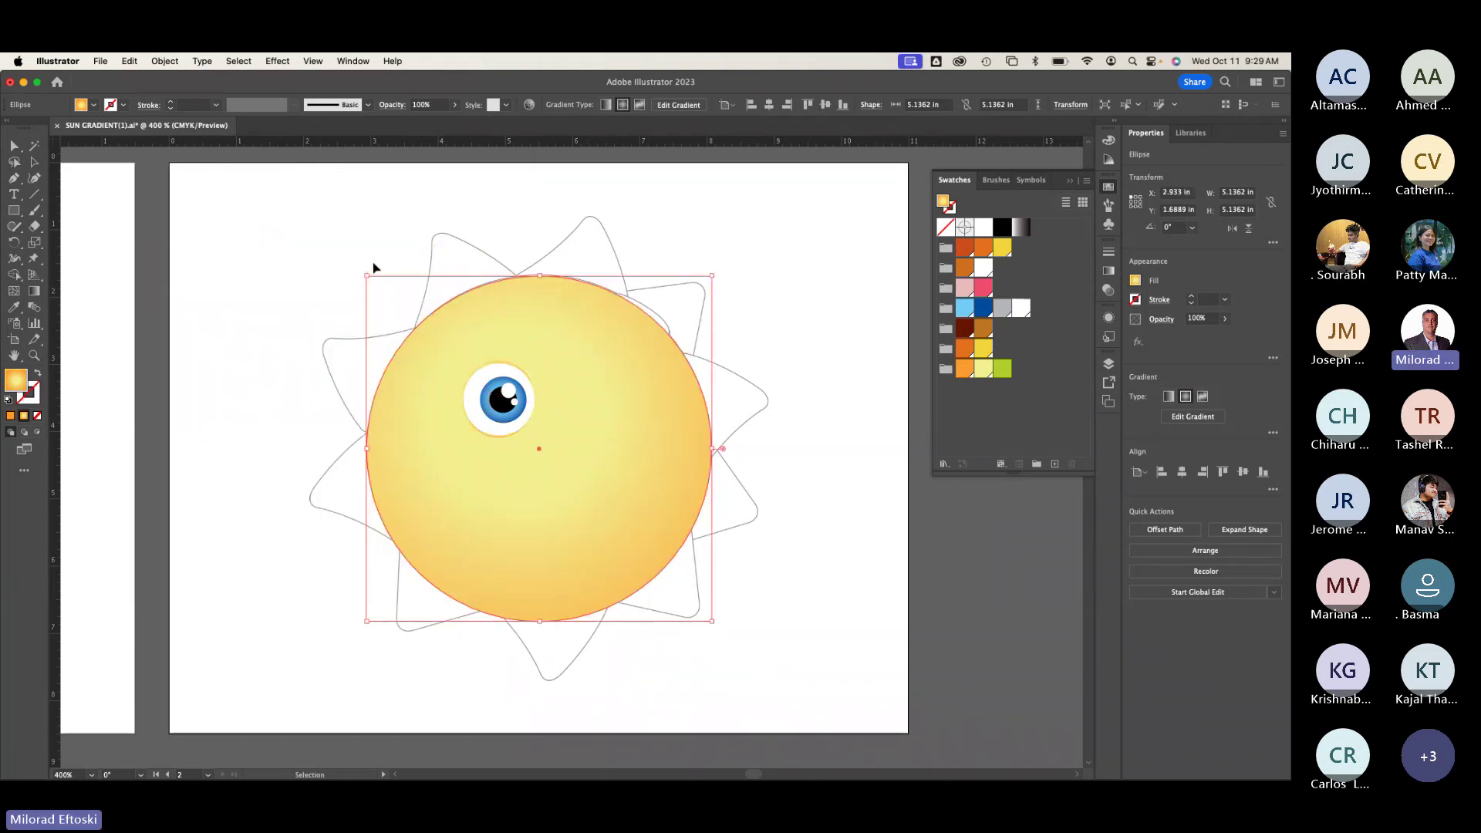
Step: Lock the face circle in place and nudge the eye group slightly up and left
click(165, 61)
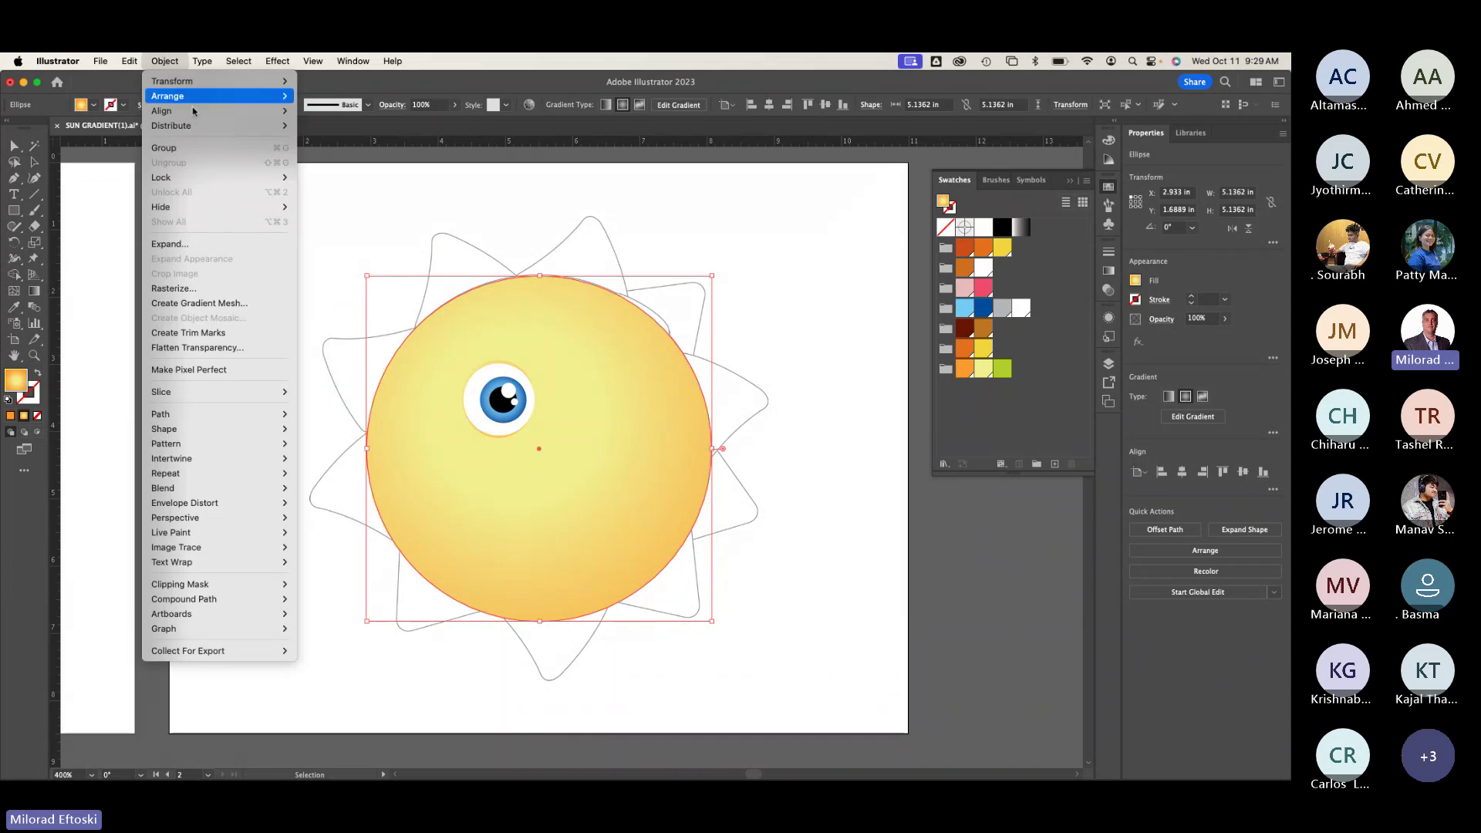
mouse_move(193, 177)
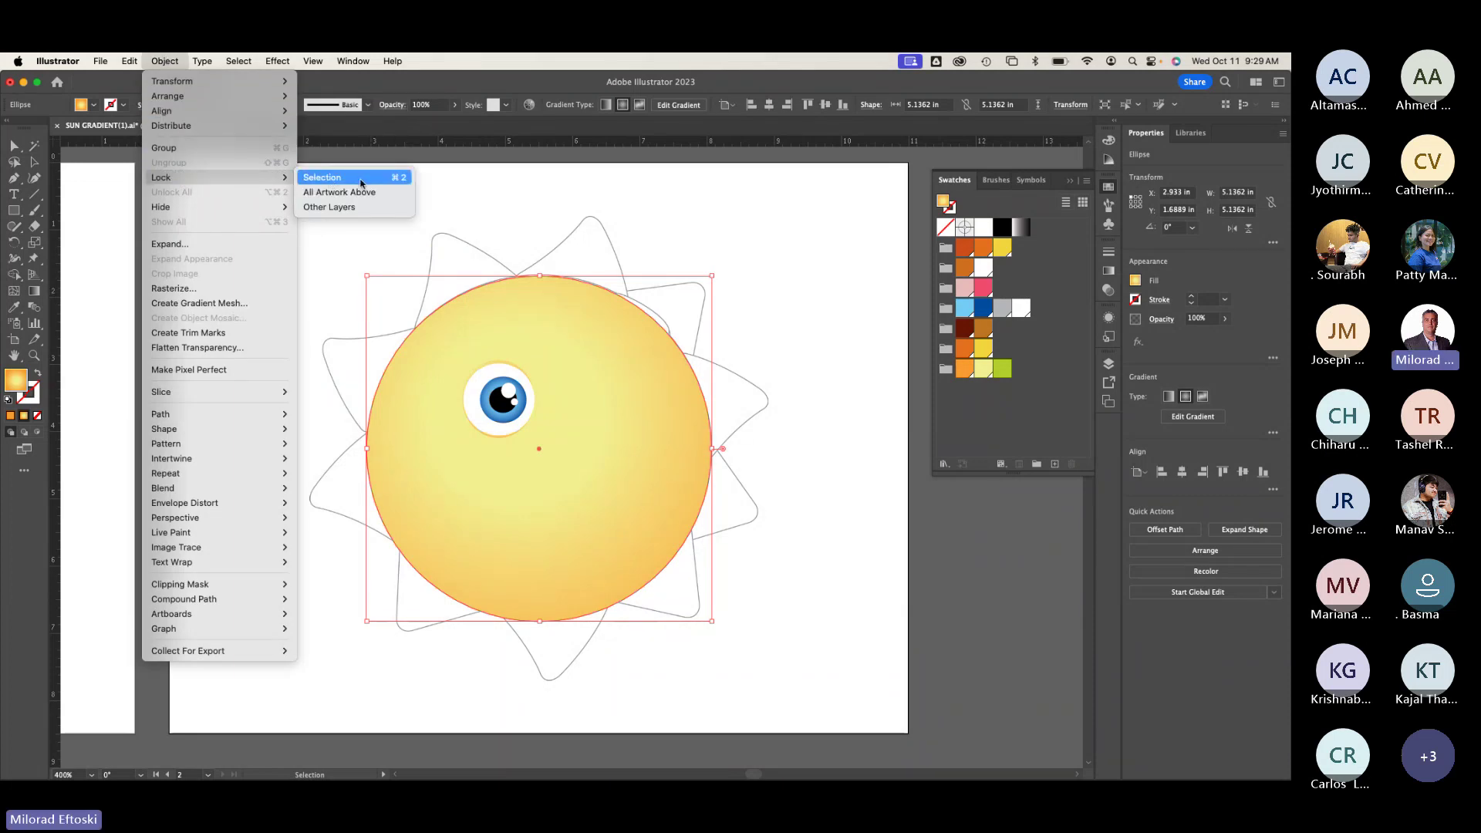
click(361, 180)
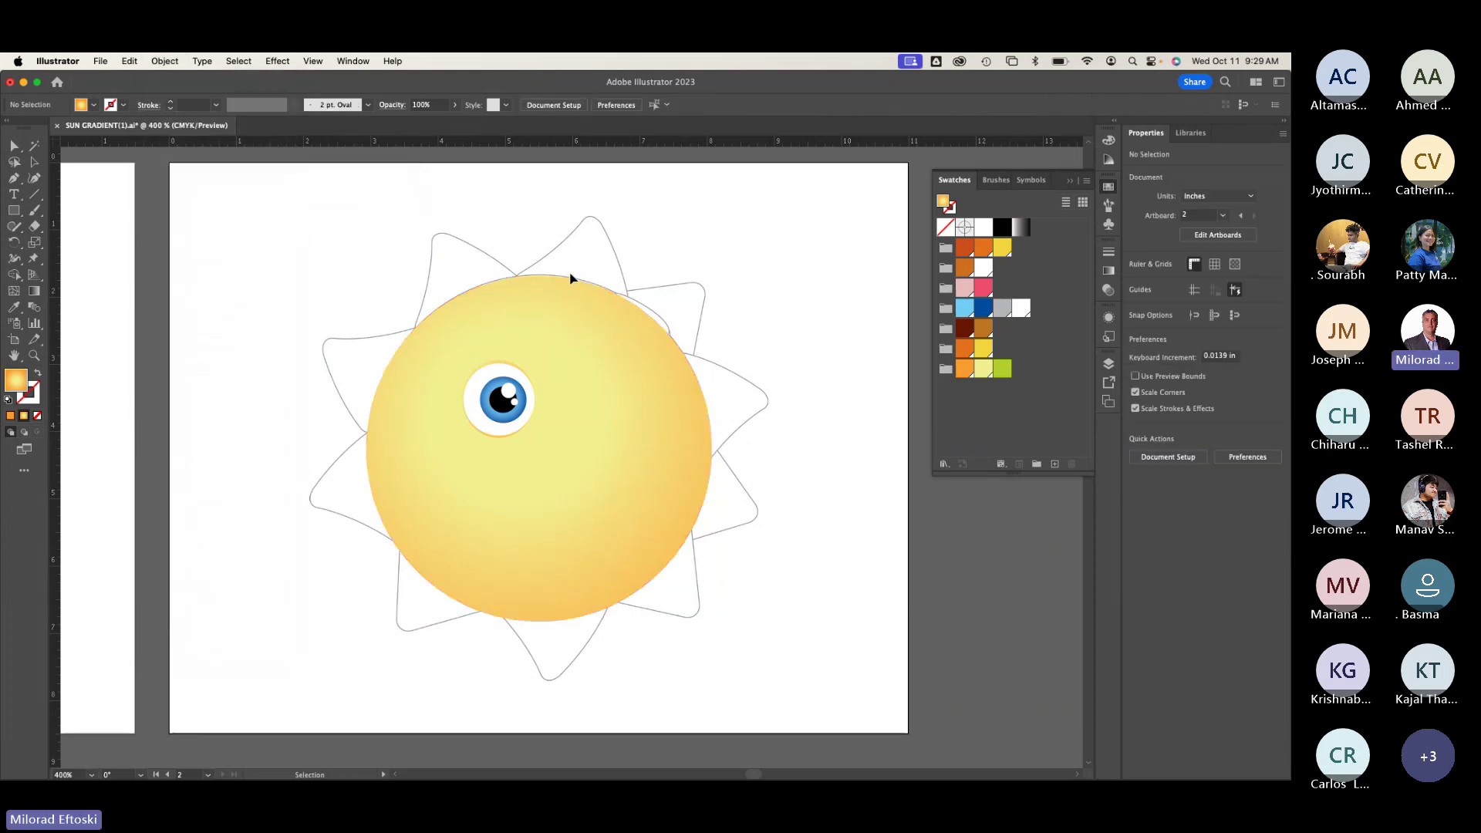
drag(552, 344, 487, 464)
click(550, 344)
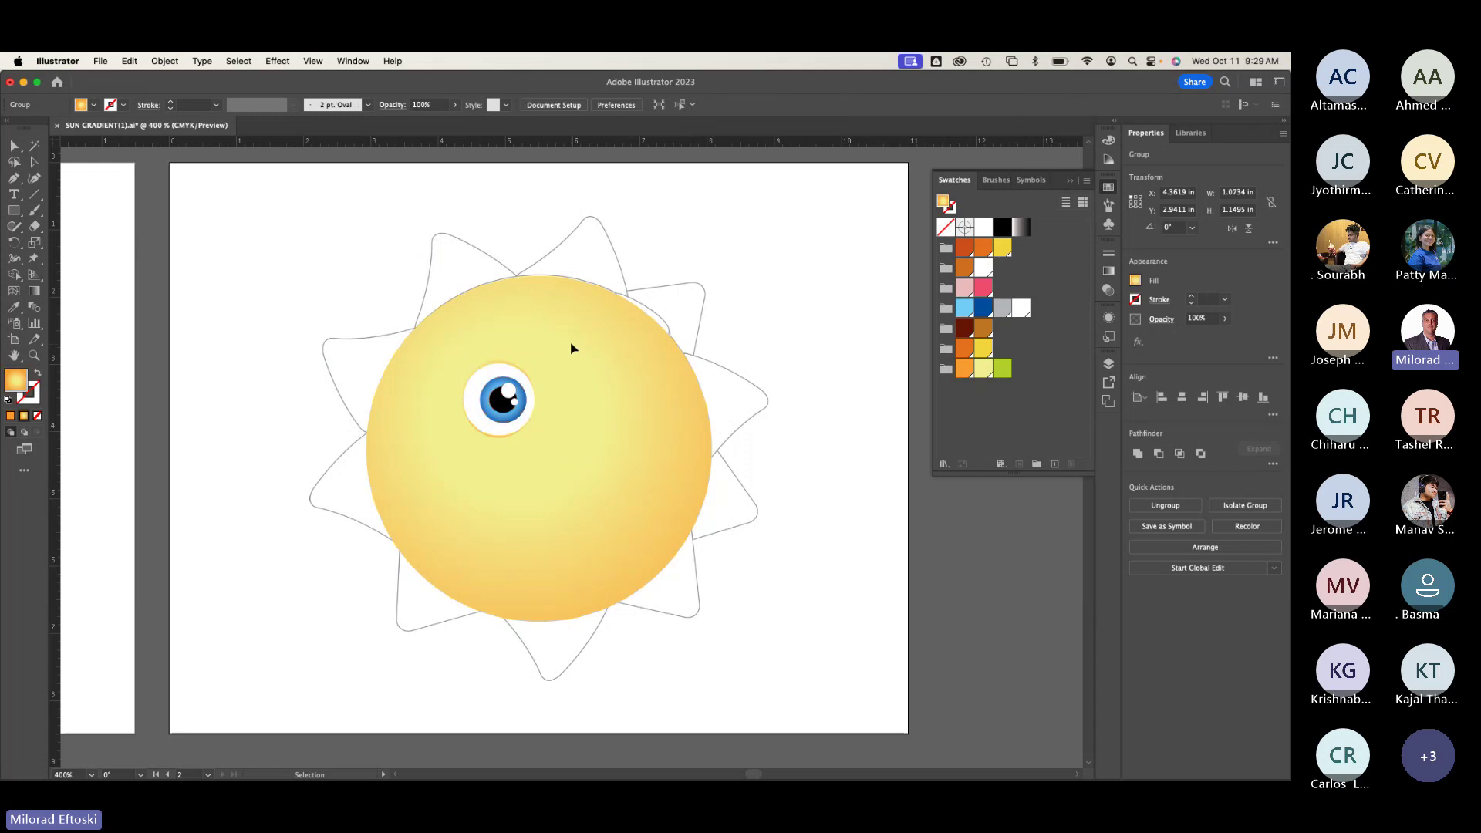
drag(549, 344, 427, 466)
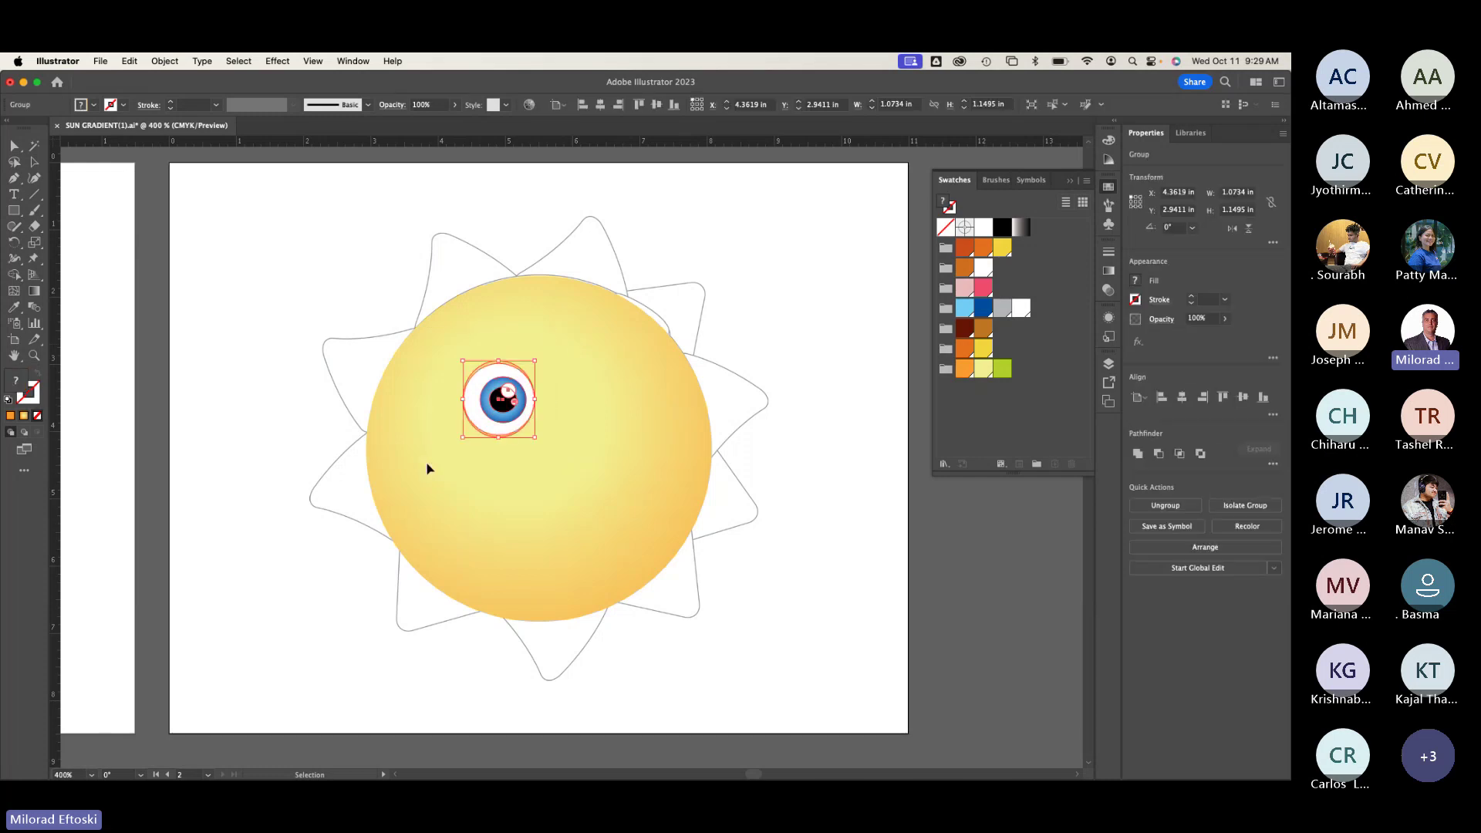
mouse_move(480, 423)
mouse_down()
mouse_move(546, 413)
mouse_move(463, 421)
mouse_up()
click(364, 175)
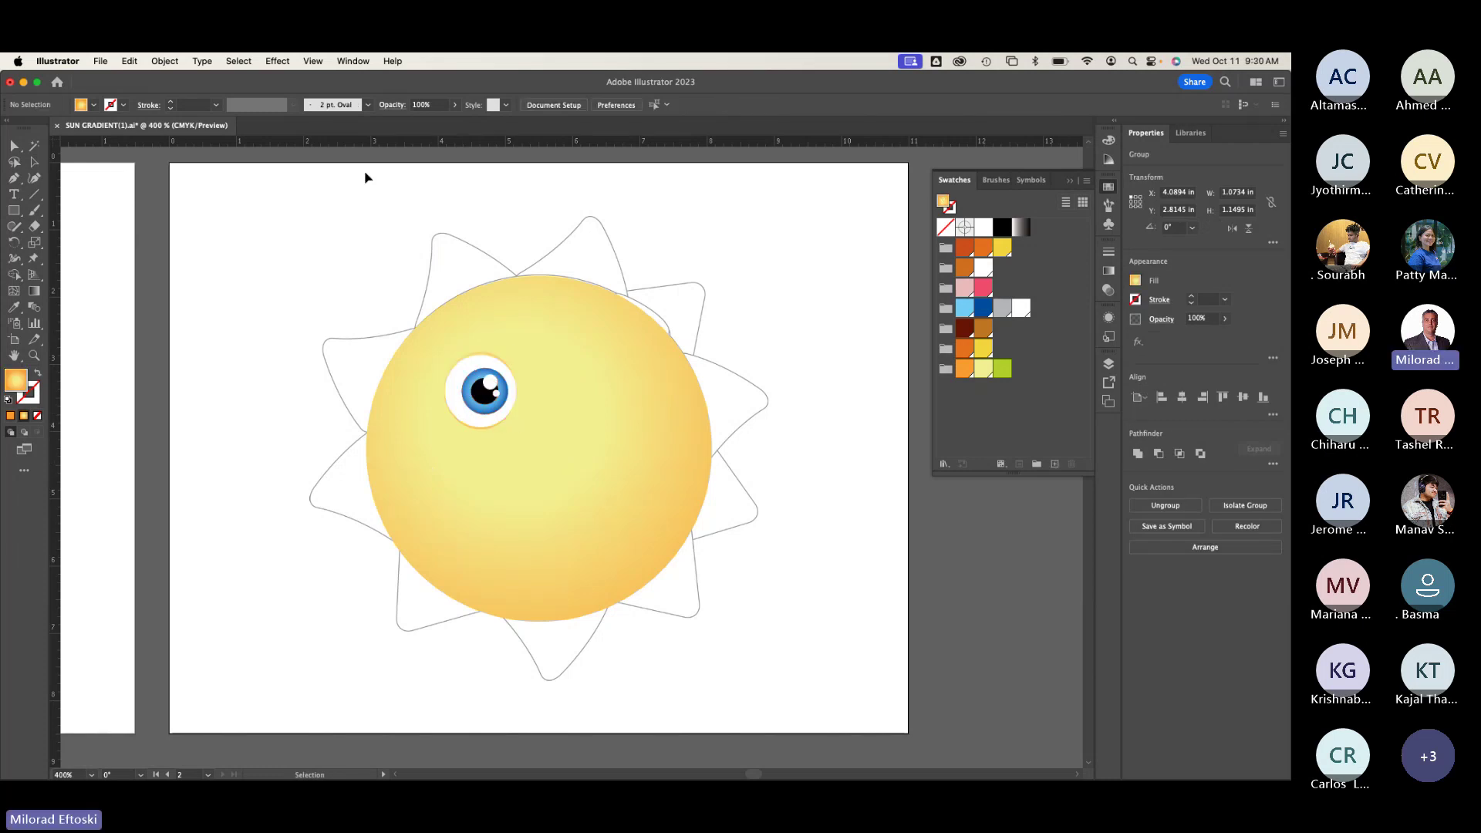
Step: Unlock all artwork again, then test-move the face circle and undo it
click(179, 62)
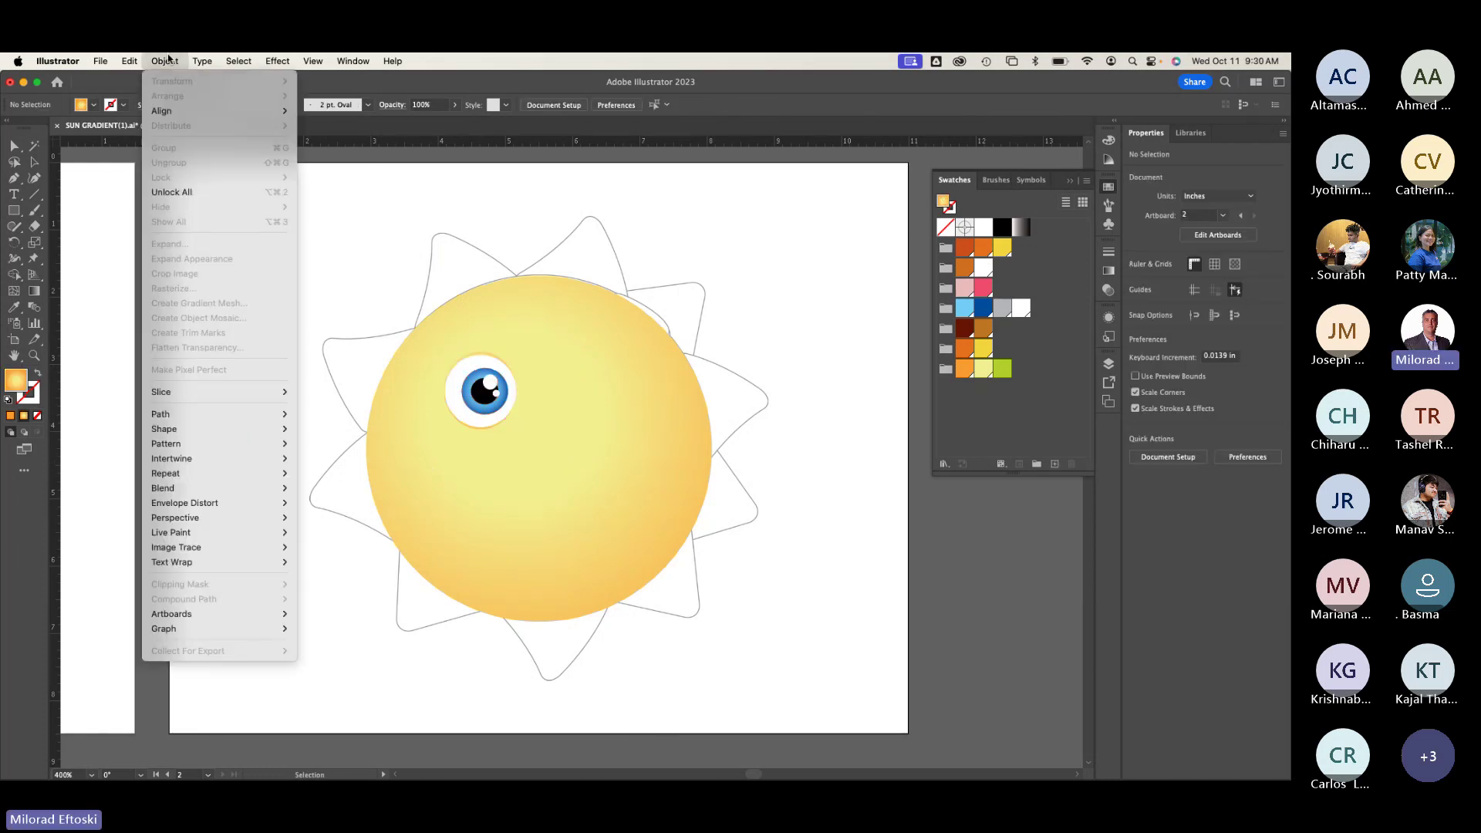
click(178, 193)
click(770, 276)
click(599, 407)
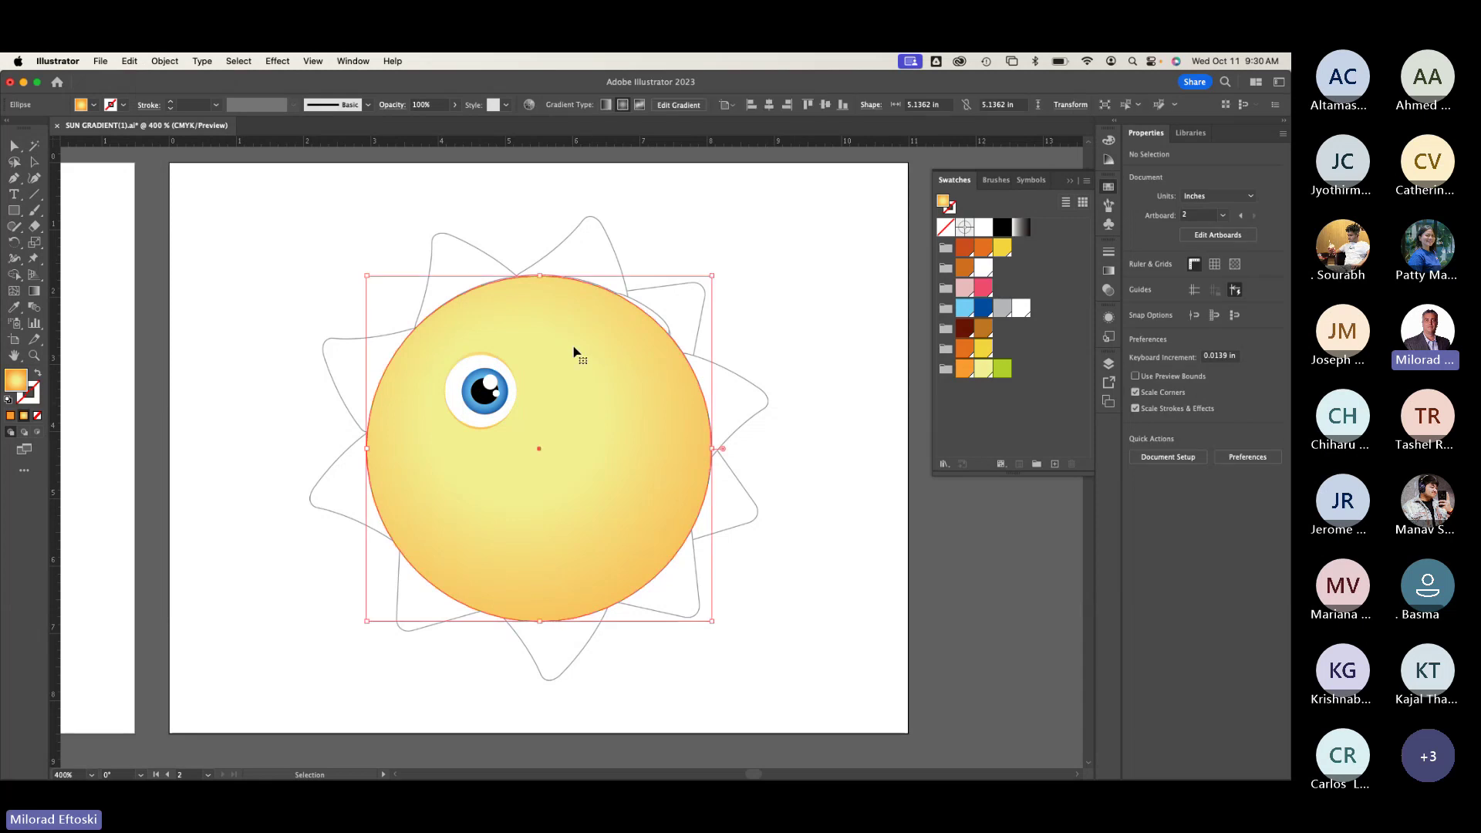
drag(625, 378, 685, 327)
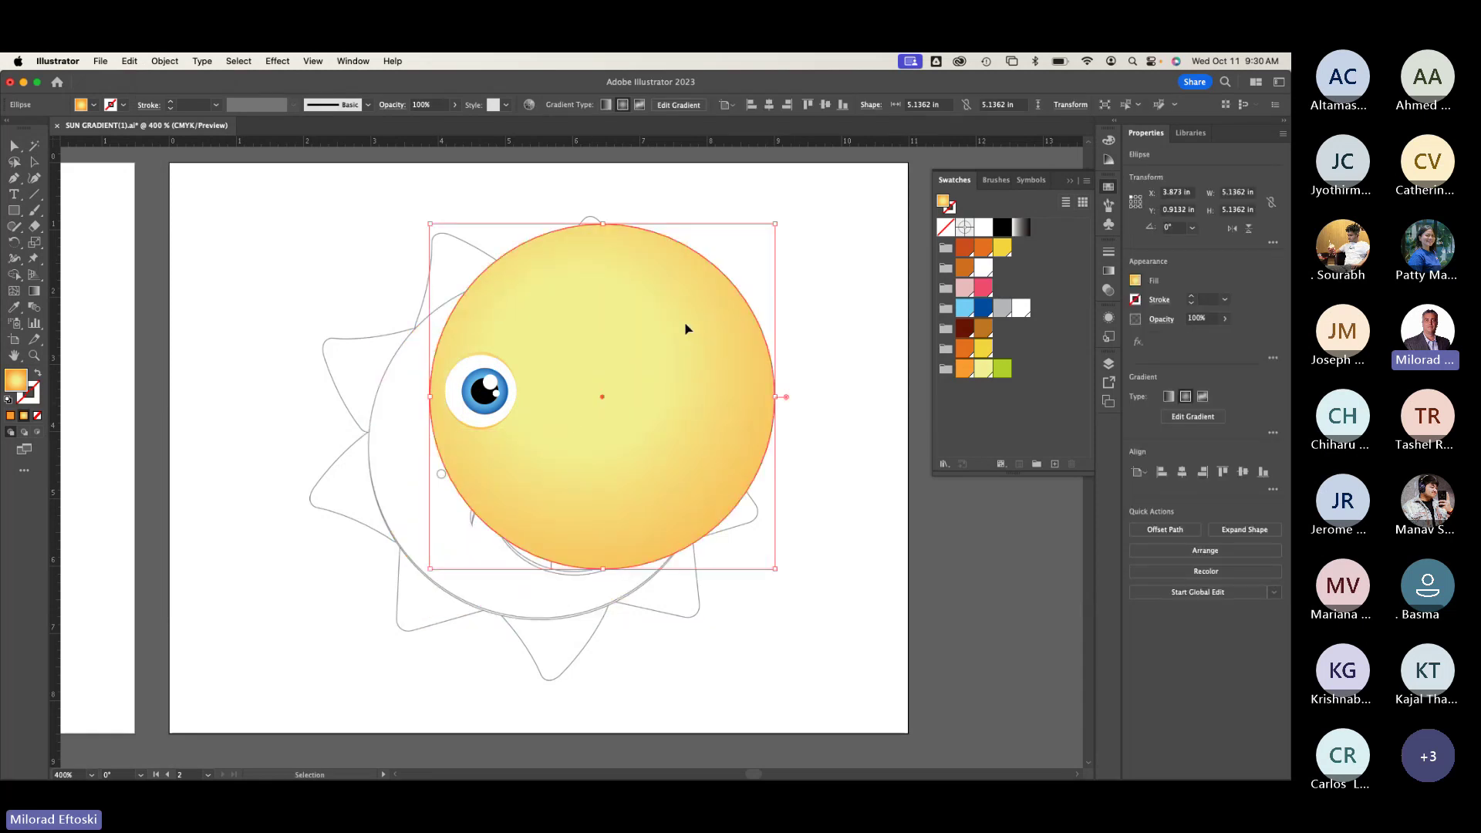
key(super+z)
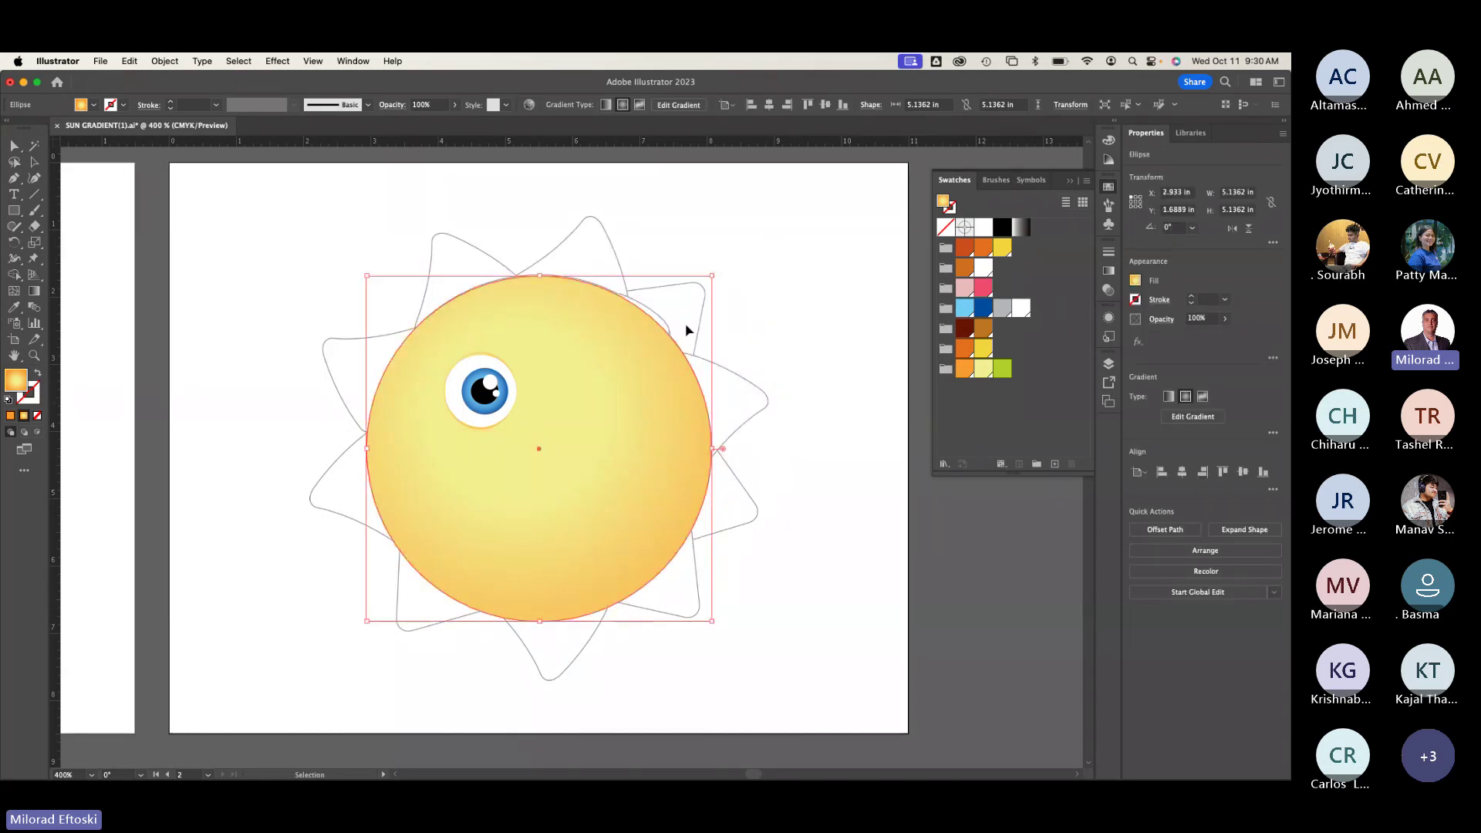
Step: Redraw the face gradient across the sun, starting near the eye toward the lower right
click(35, 293)
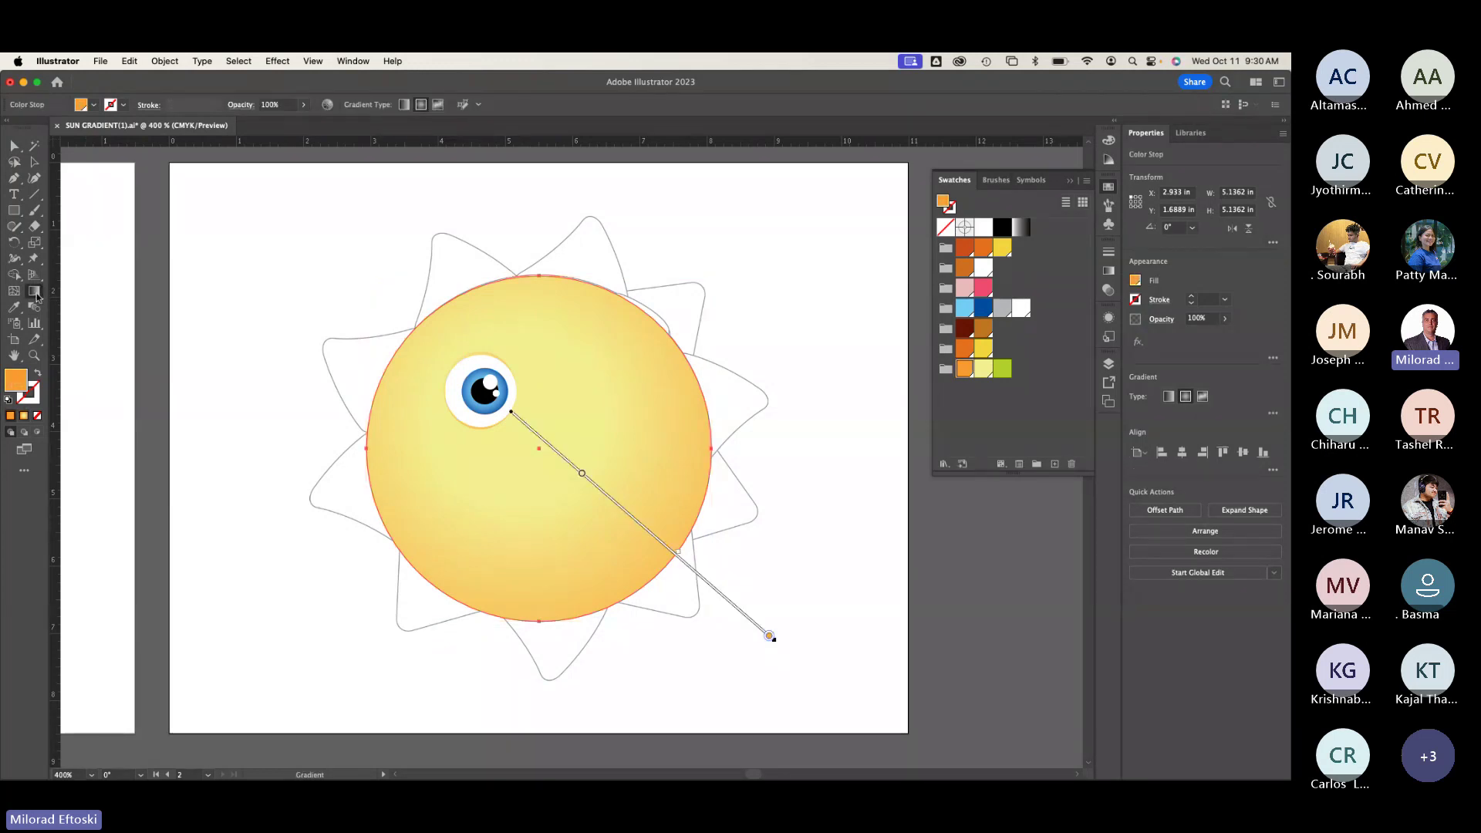
mouse_move(528, 347)
mouse_down()
mouse_move(777, 638)
mouse_move(701, 605)
mouse_move(651, 535)
mouse_move(684, 616)
mouse_move(697, 615)
mouse_move(665, 559)
mouse_up()
drag(441, 458, 717, 608)
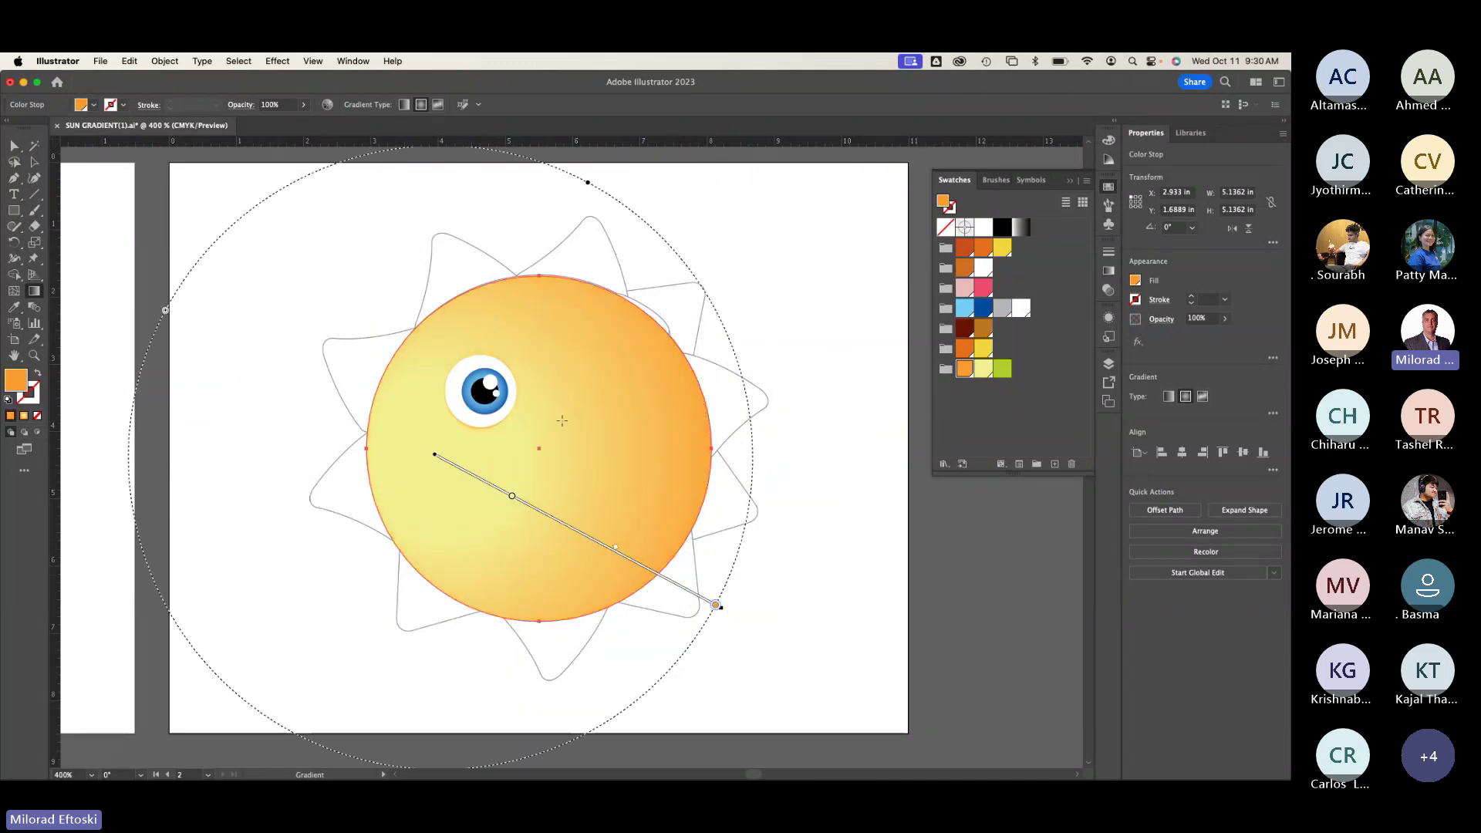
drag(479, 383, 716, 595)
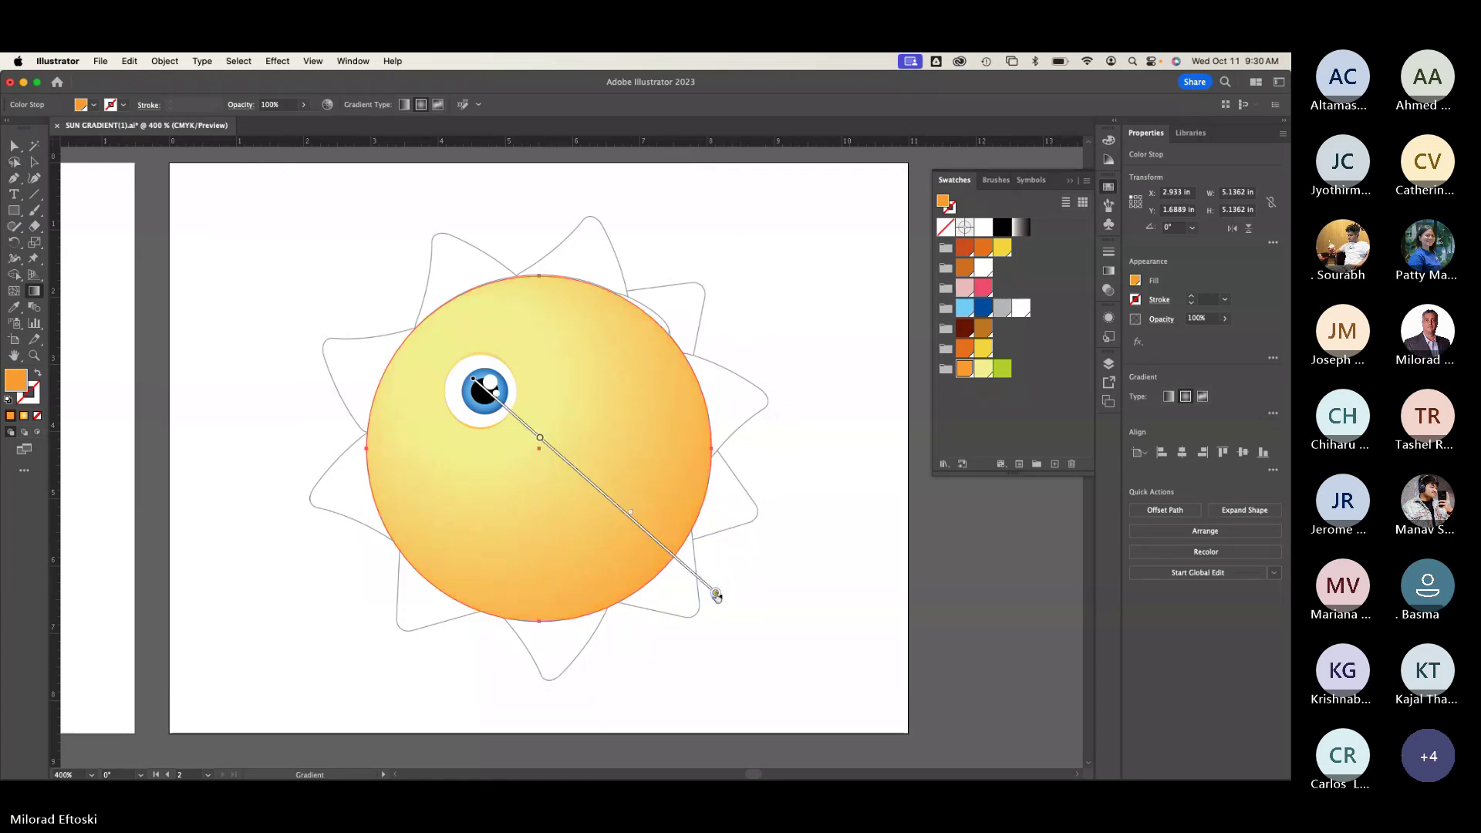
Step: Select the sun circle as a whole object and bring up the Window menu
click(34, 161)
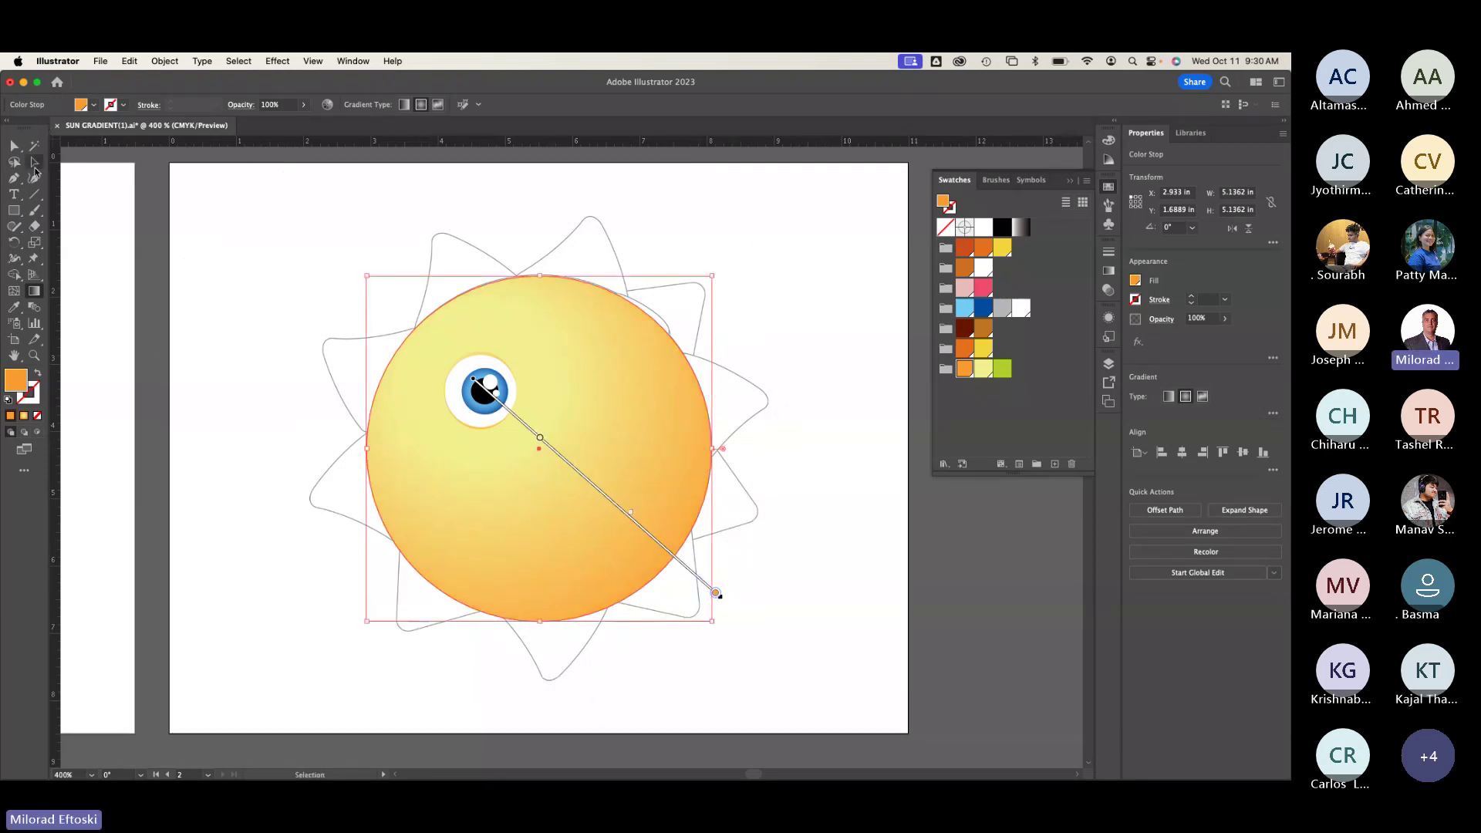
click(636, 301)
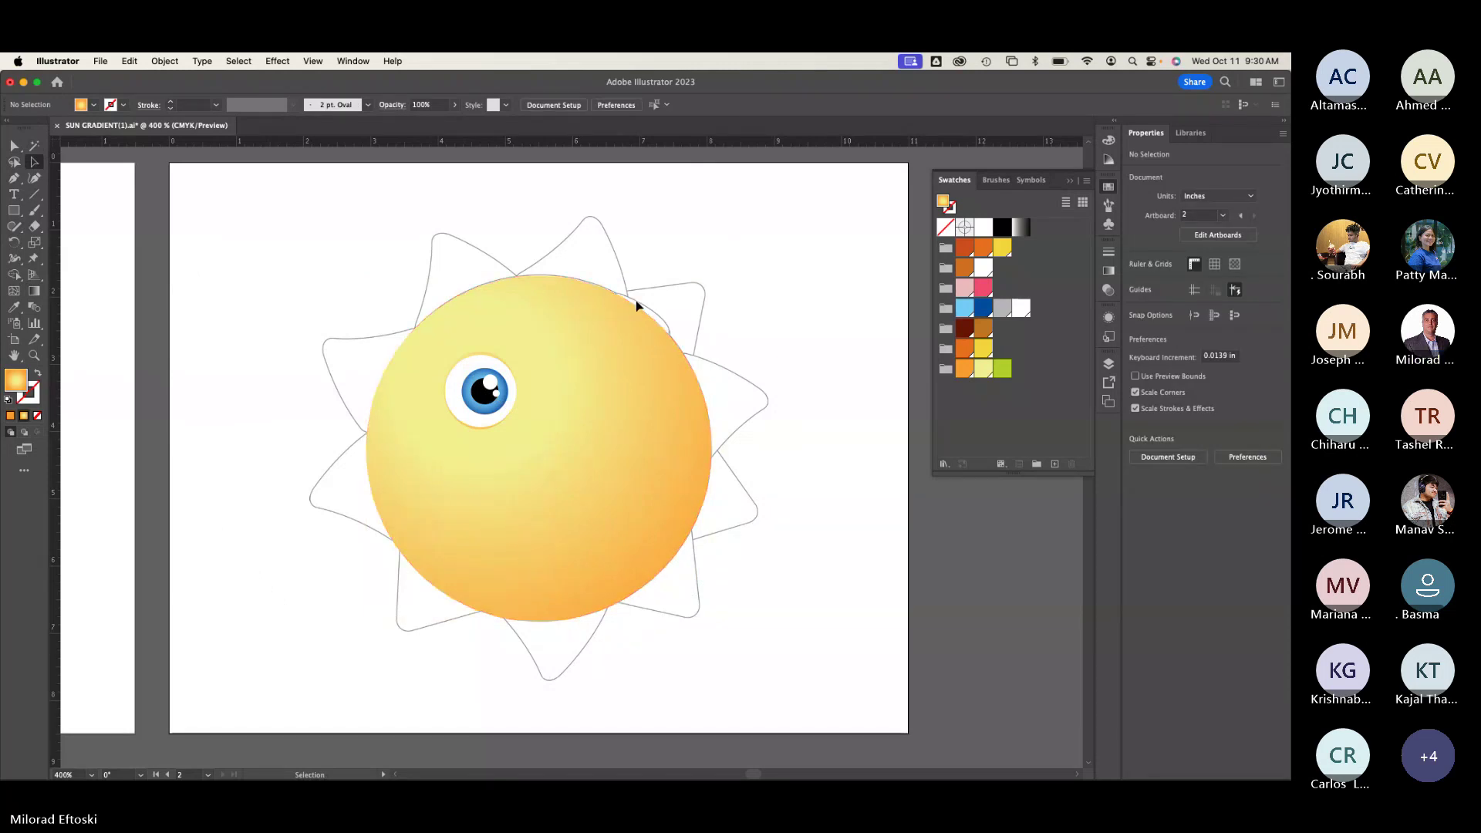
click(617, 319)
click(651, 301)
click(645, 387)
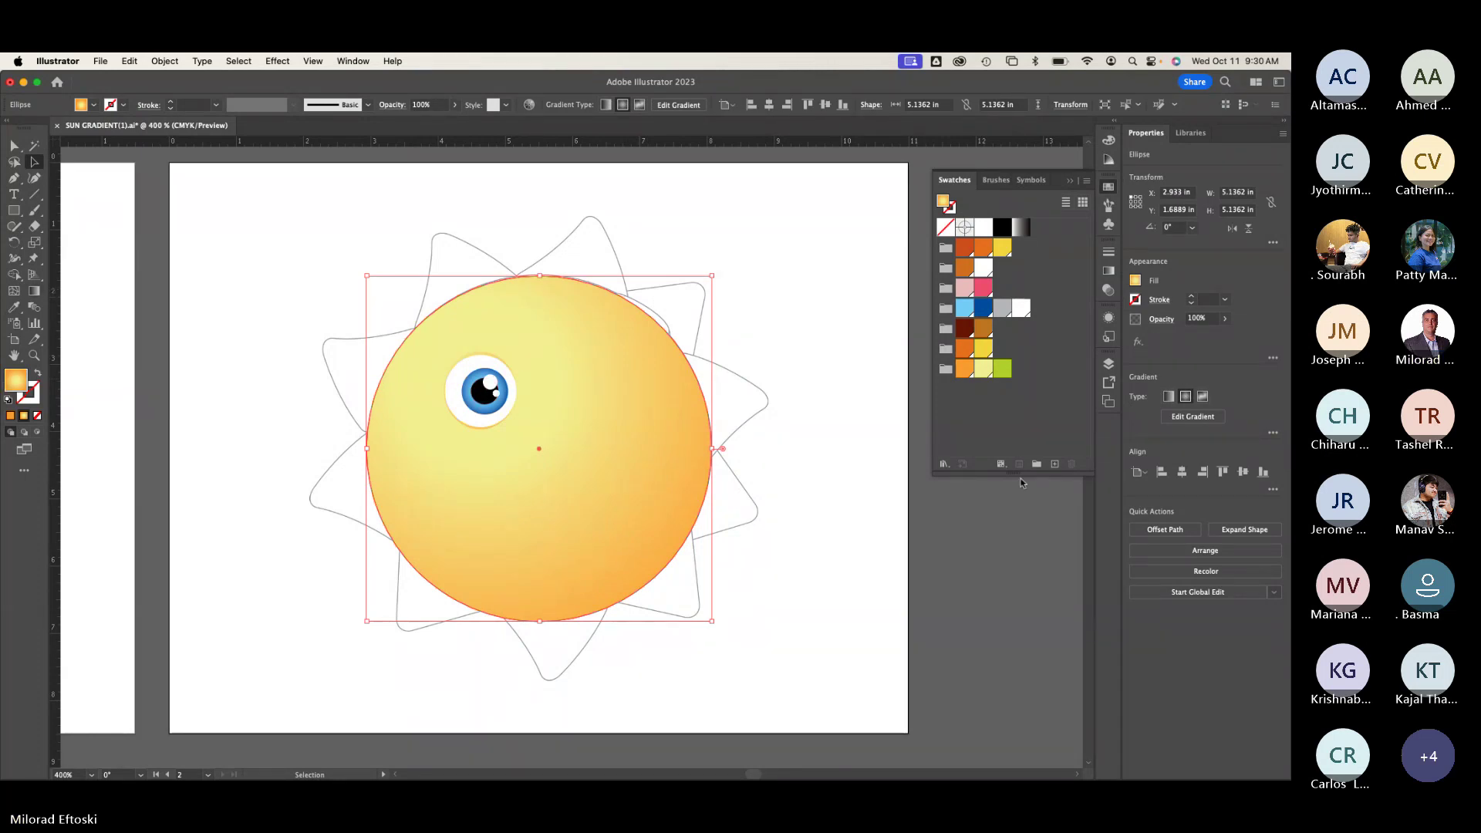
click(357, 61)
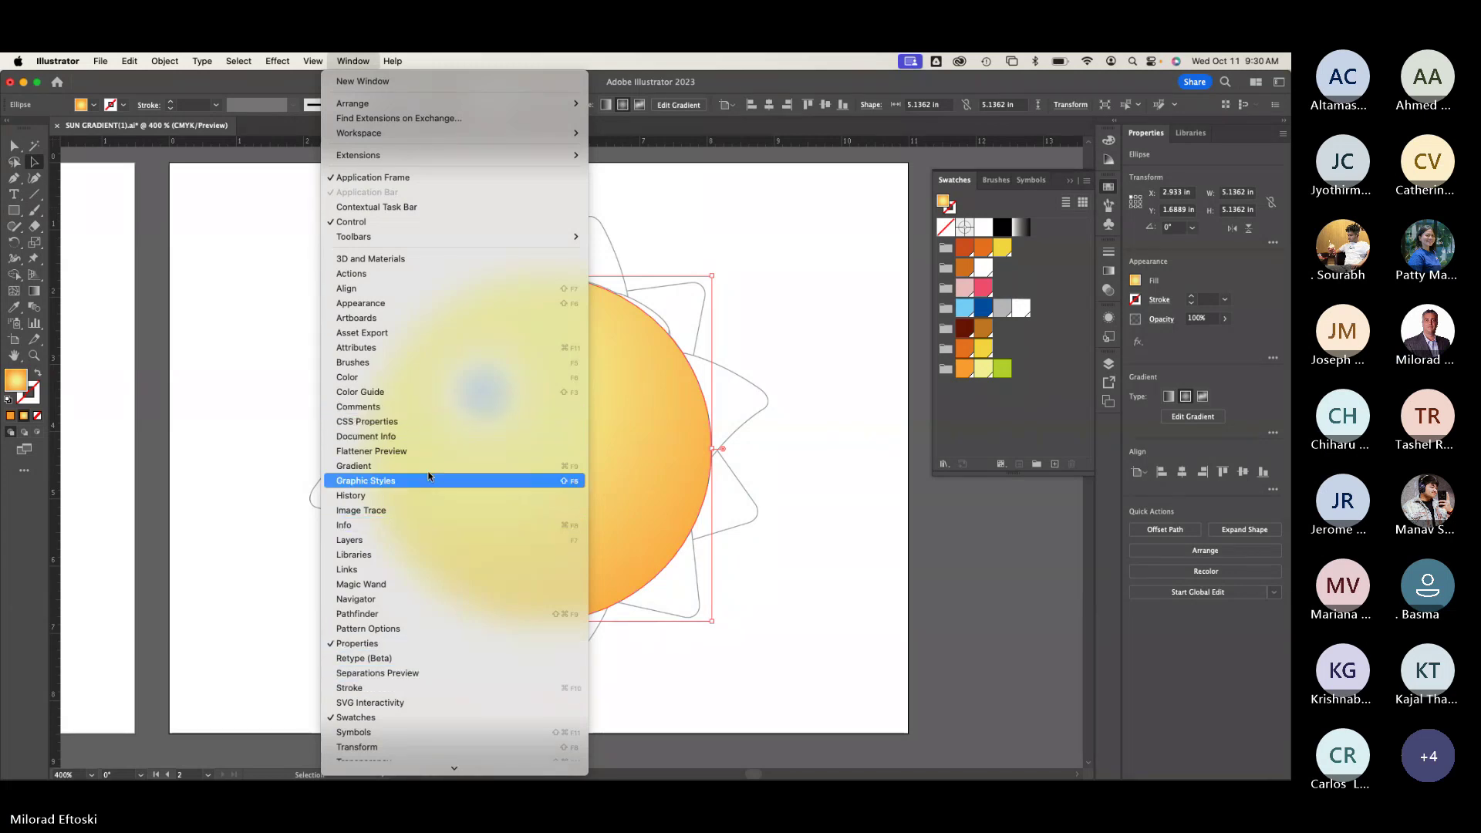
Step: Drag the sun's gradient from the eye to the lower right at -41.47° and show the Gradient panel
text(color g)
scroll(432, 540, down, 4)
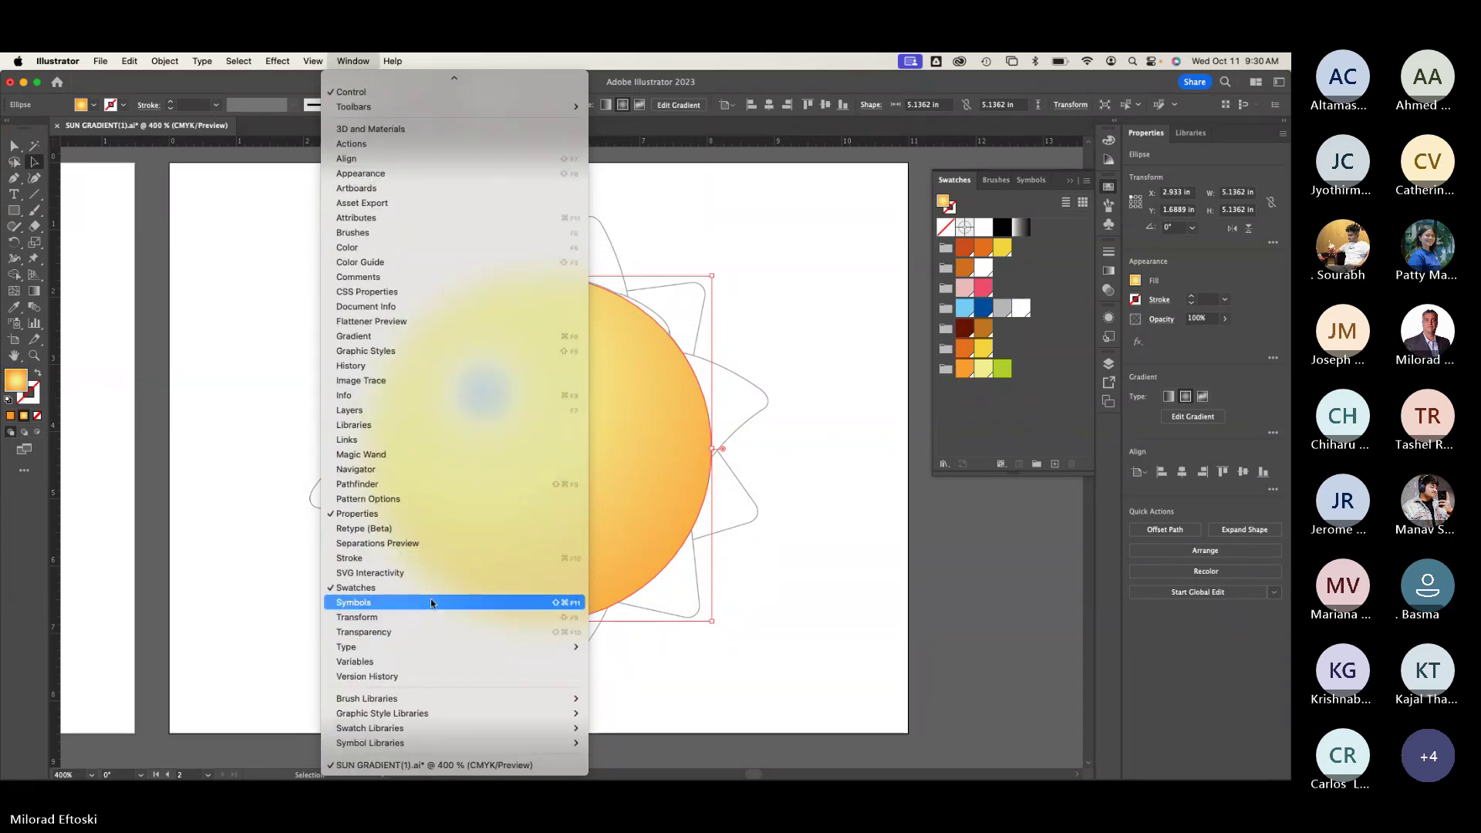
click(671, 628)
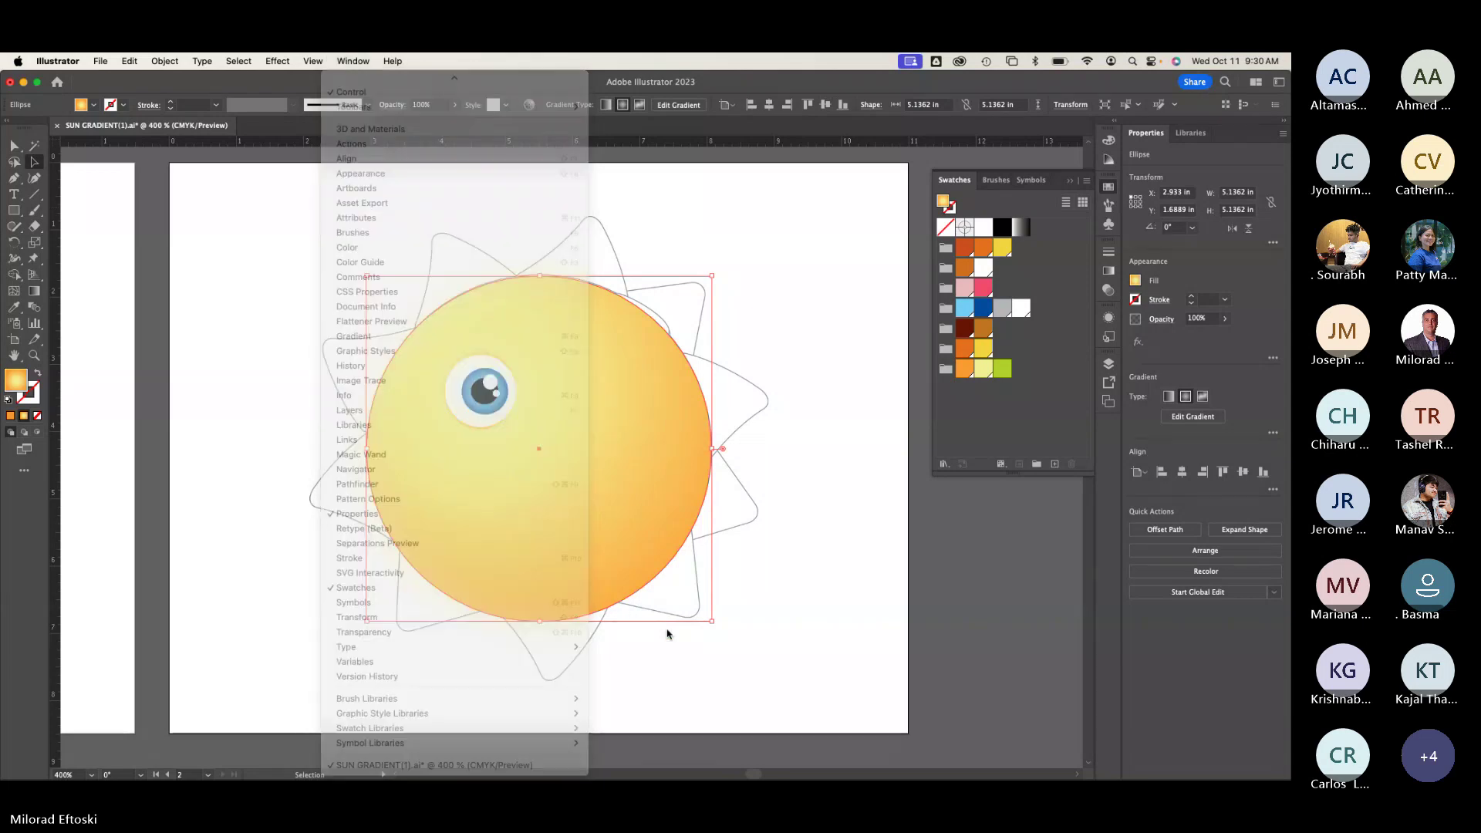
key(g)
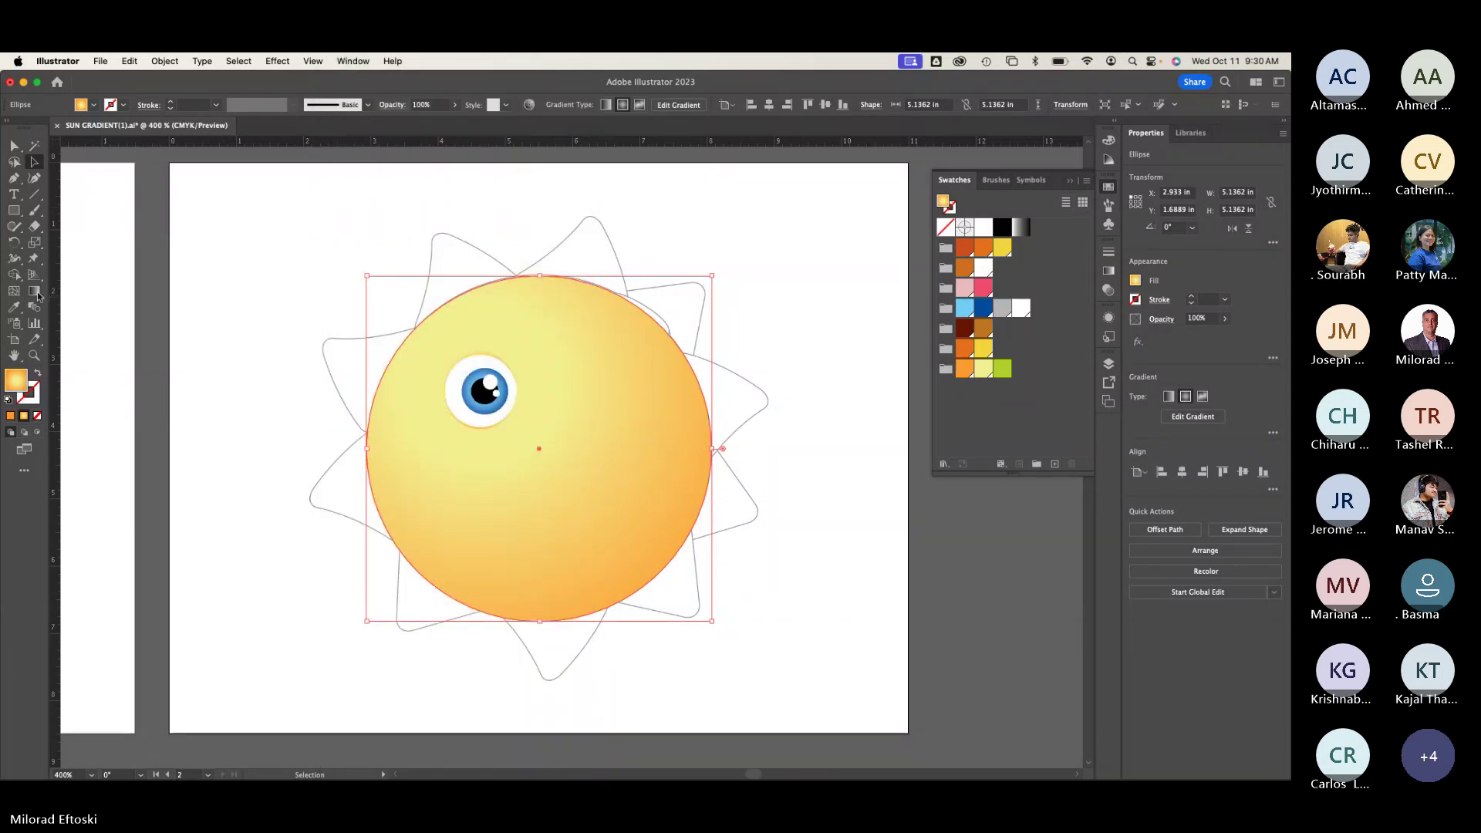
drag(473, 378, 716, 592)
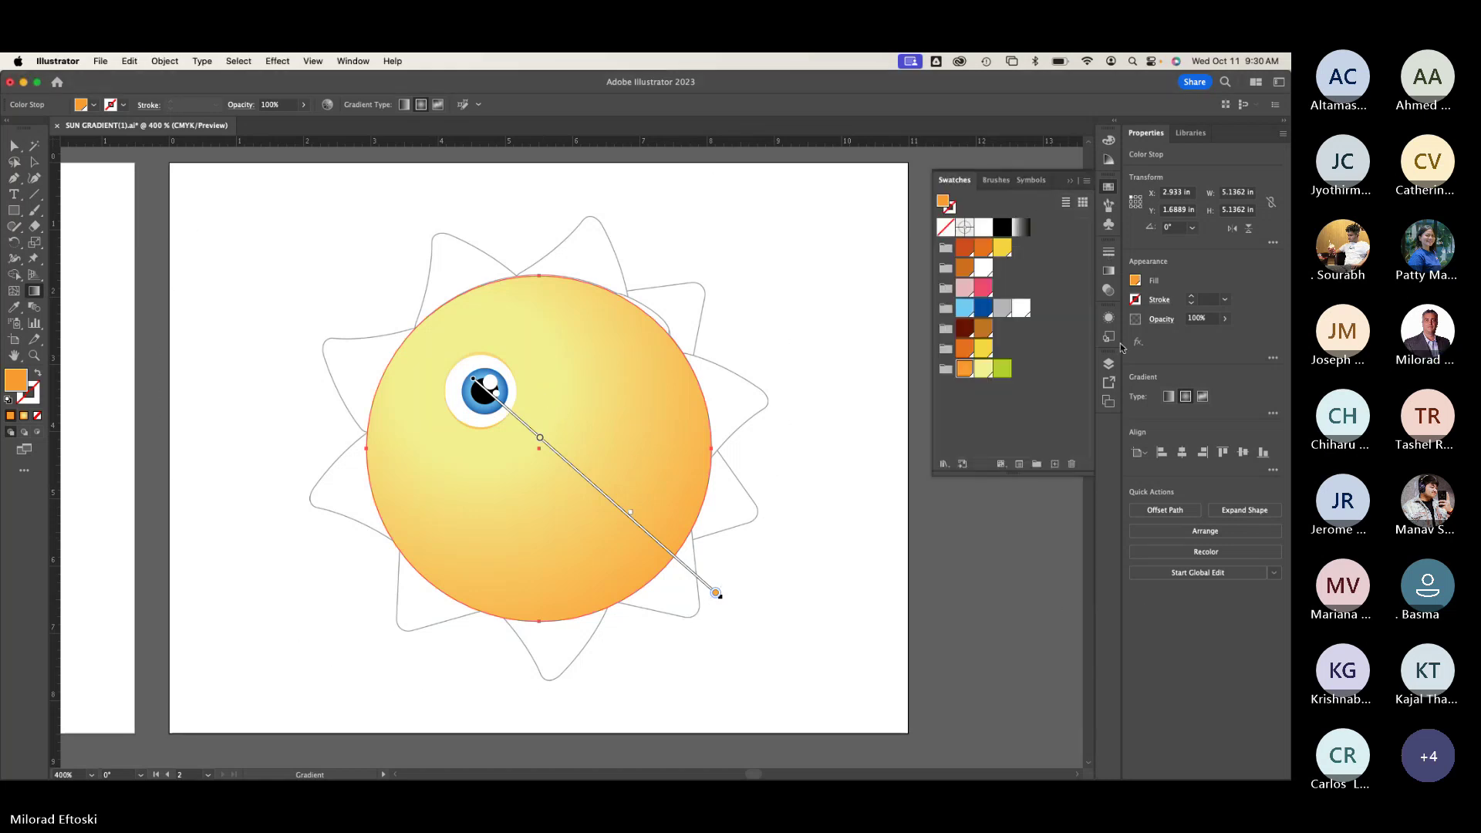
click(1110, 272)
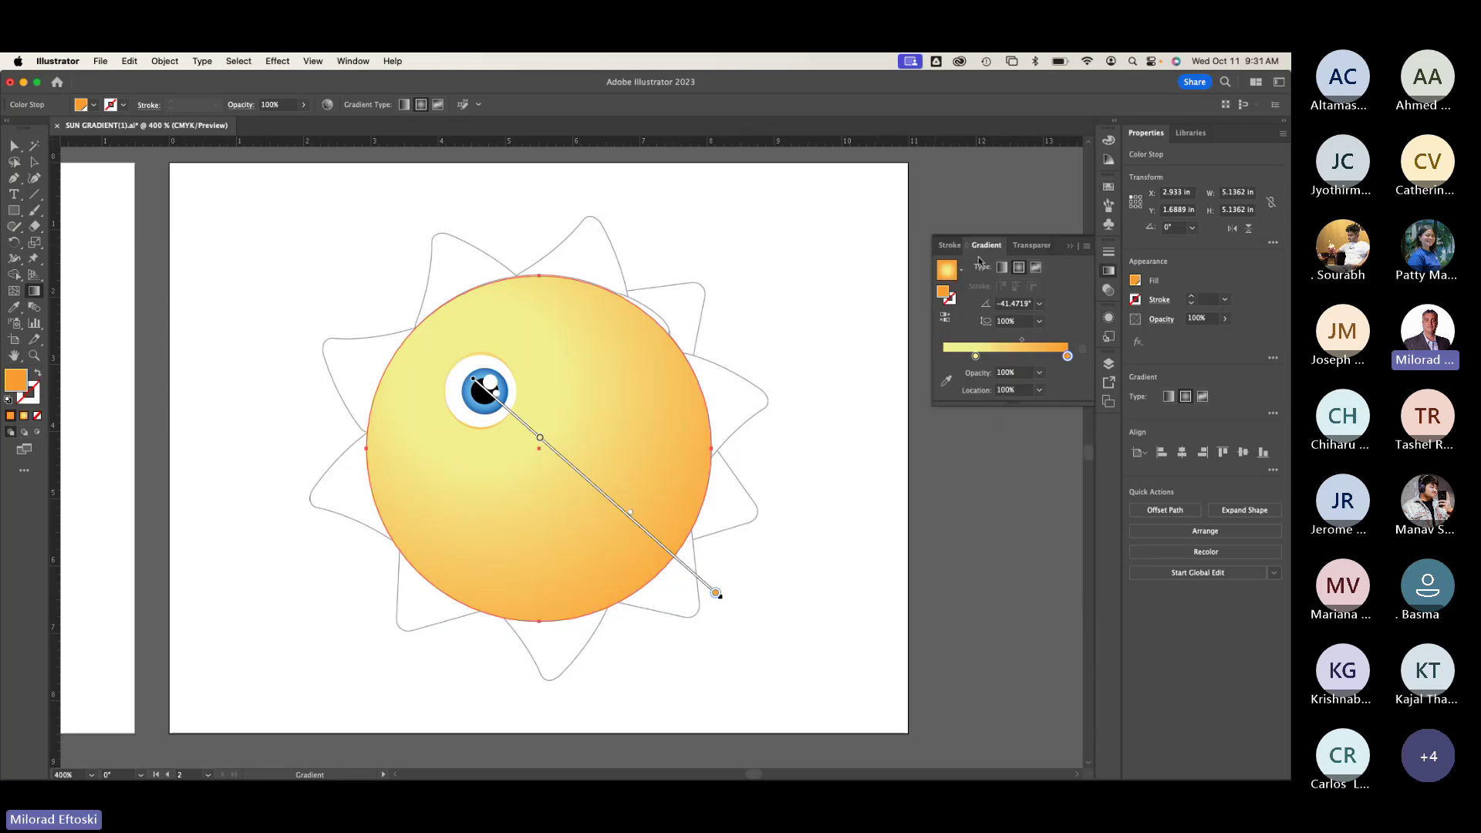
Step: Float the Gradient panel and try Linear type before settling back on Radial
drag(986, 245, 679, 199)
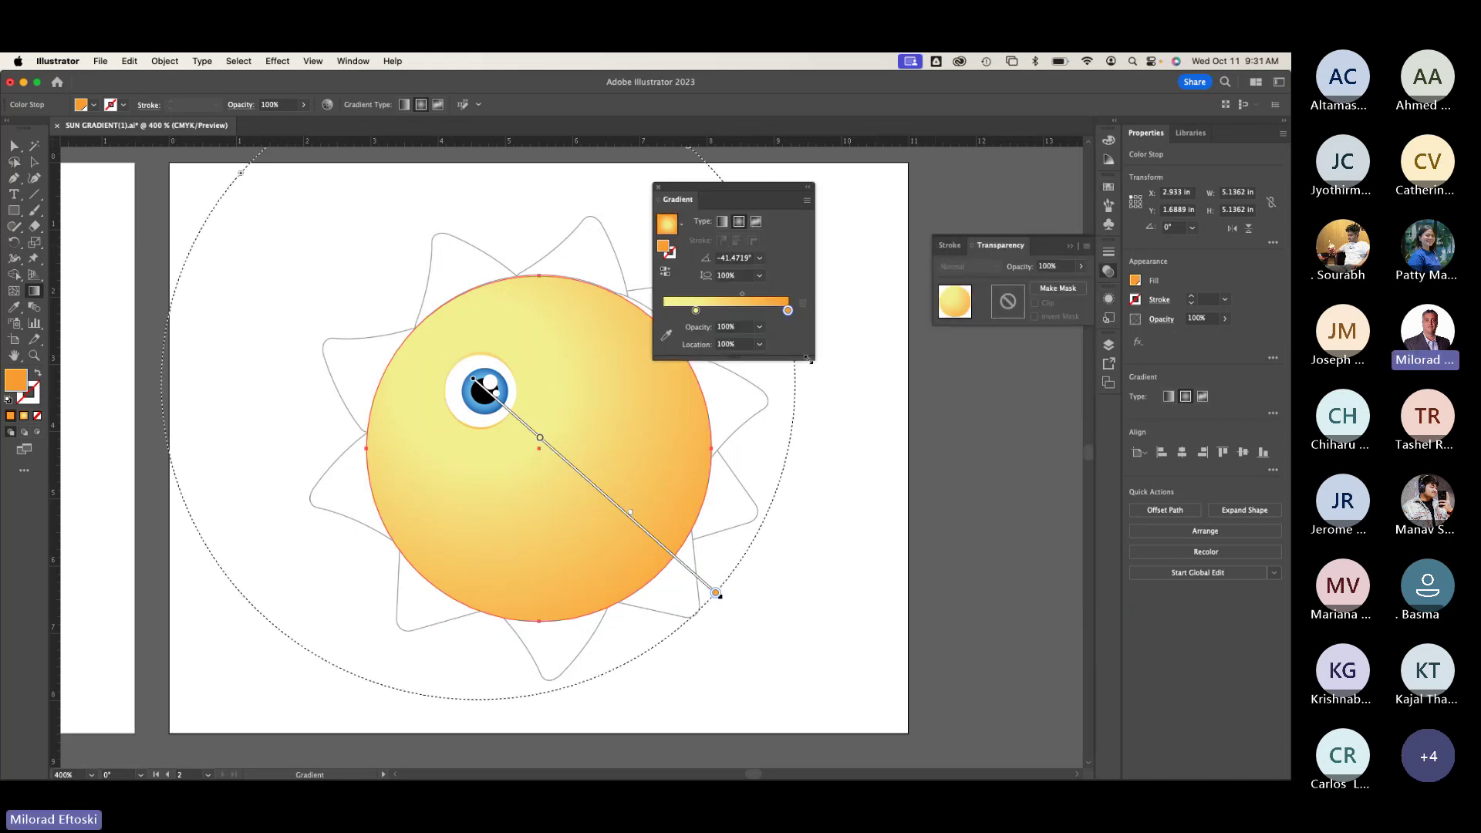
drag(810, 360, 877, 447)
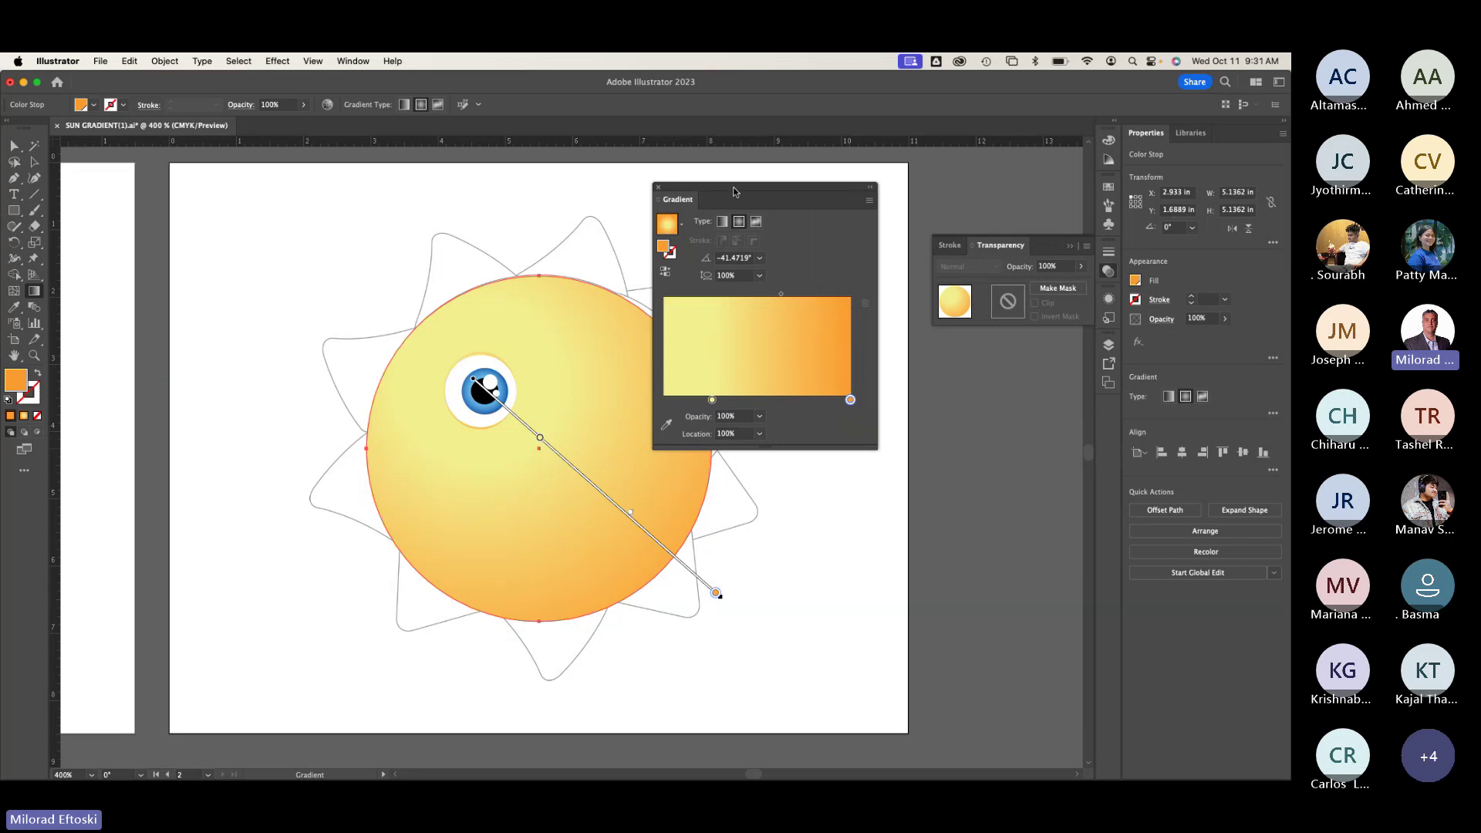
drag(733, 187, 783, 195)
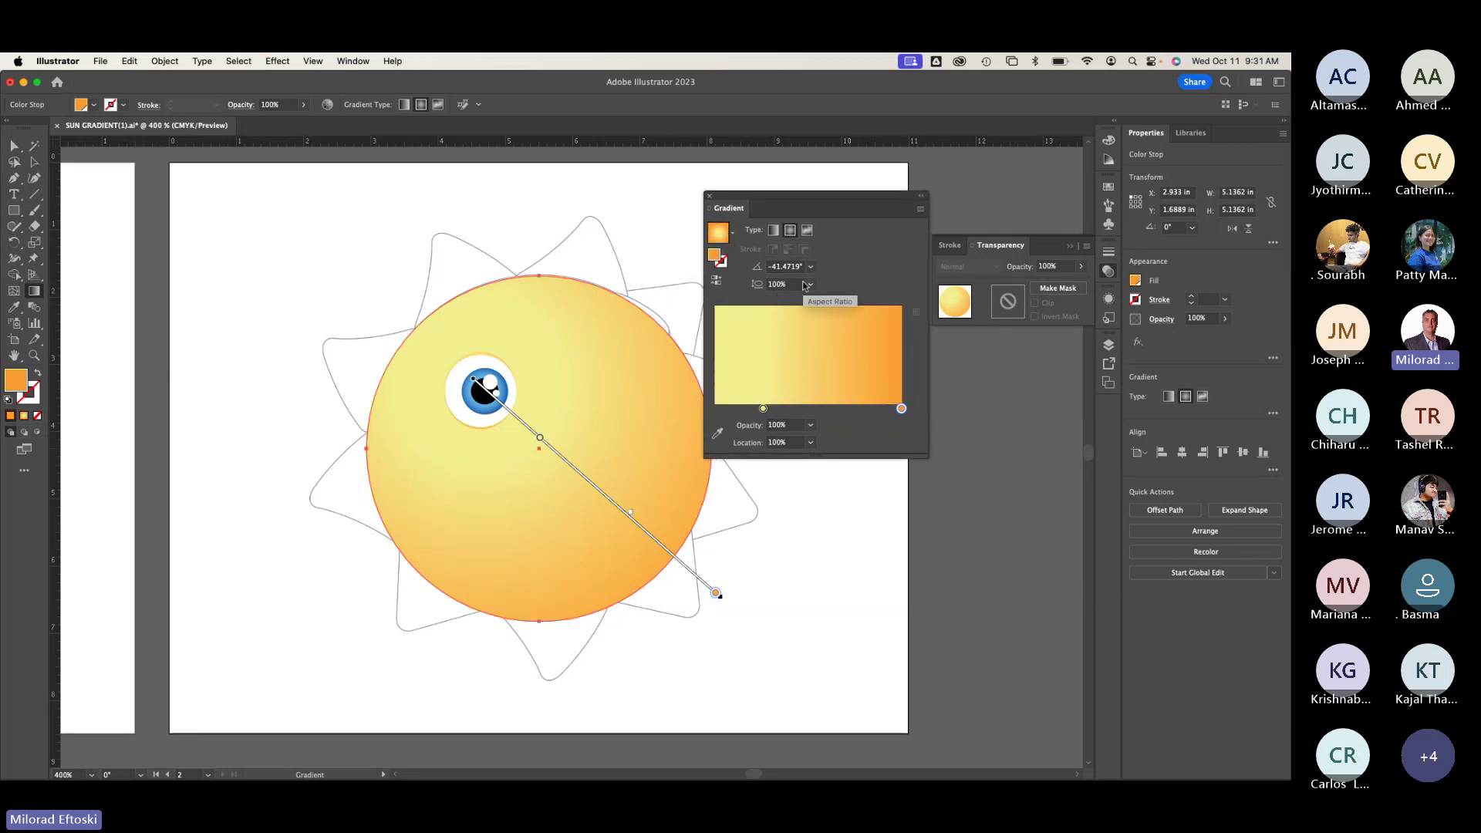
click(775, 230)
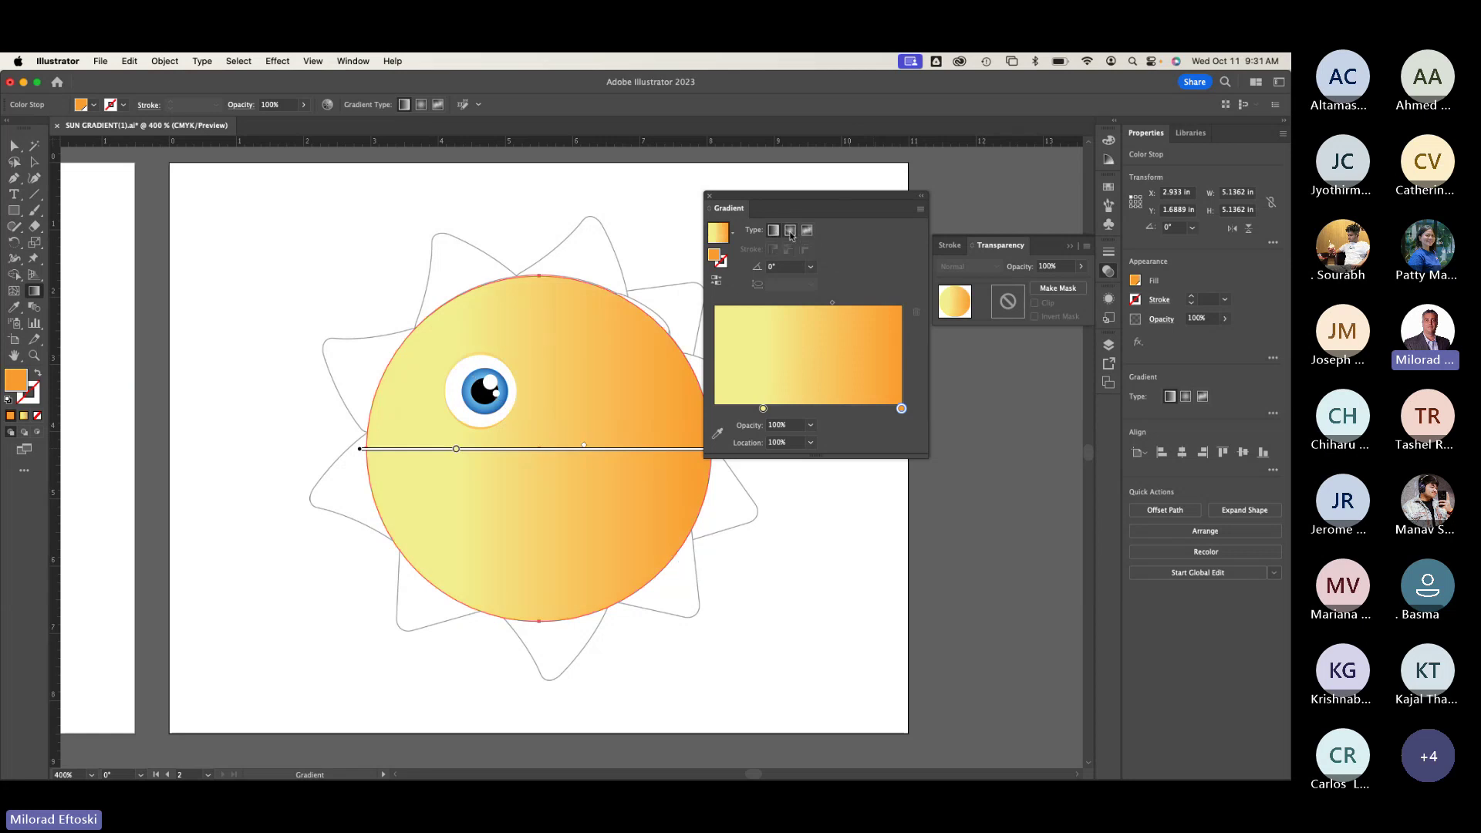
click(790, 233)
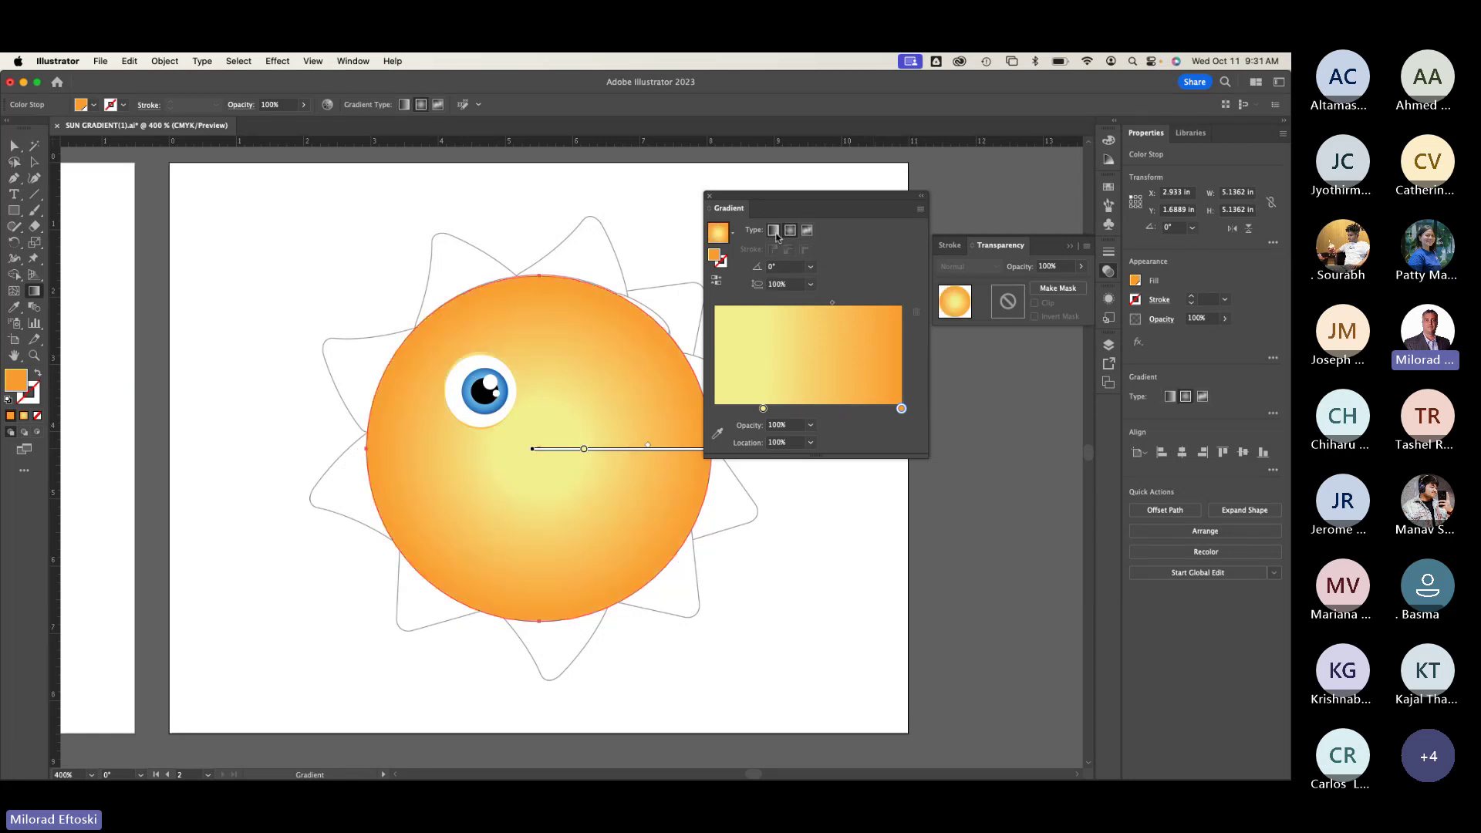
click(774, 230)
click(791, 234)
drag(784, 196, 795, 200)
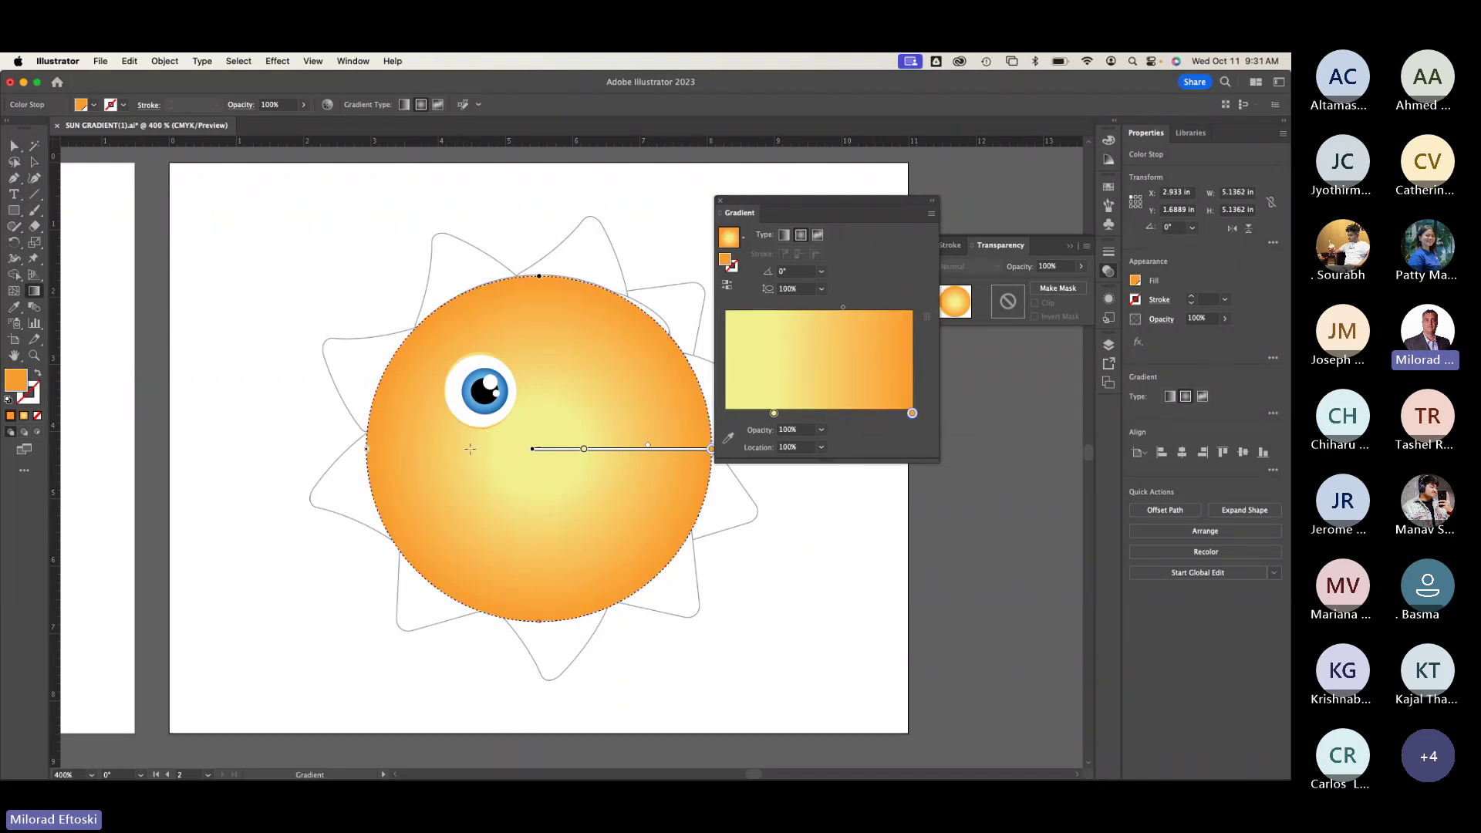
Step: Redraw the radial gradient from beside the eye to the lower right at -42.54°, then reselect the circle
drag(462, 437, 664, 623)
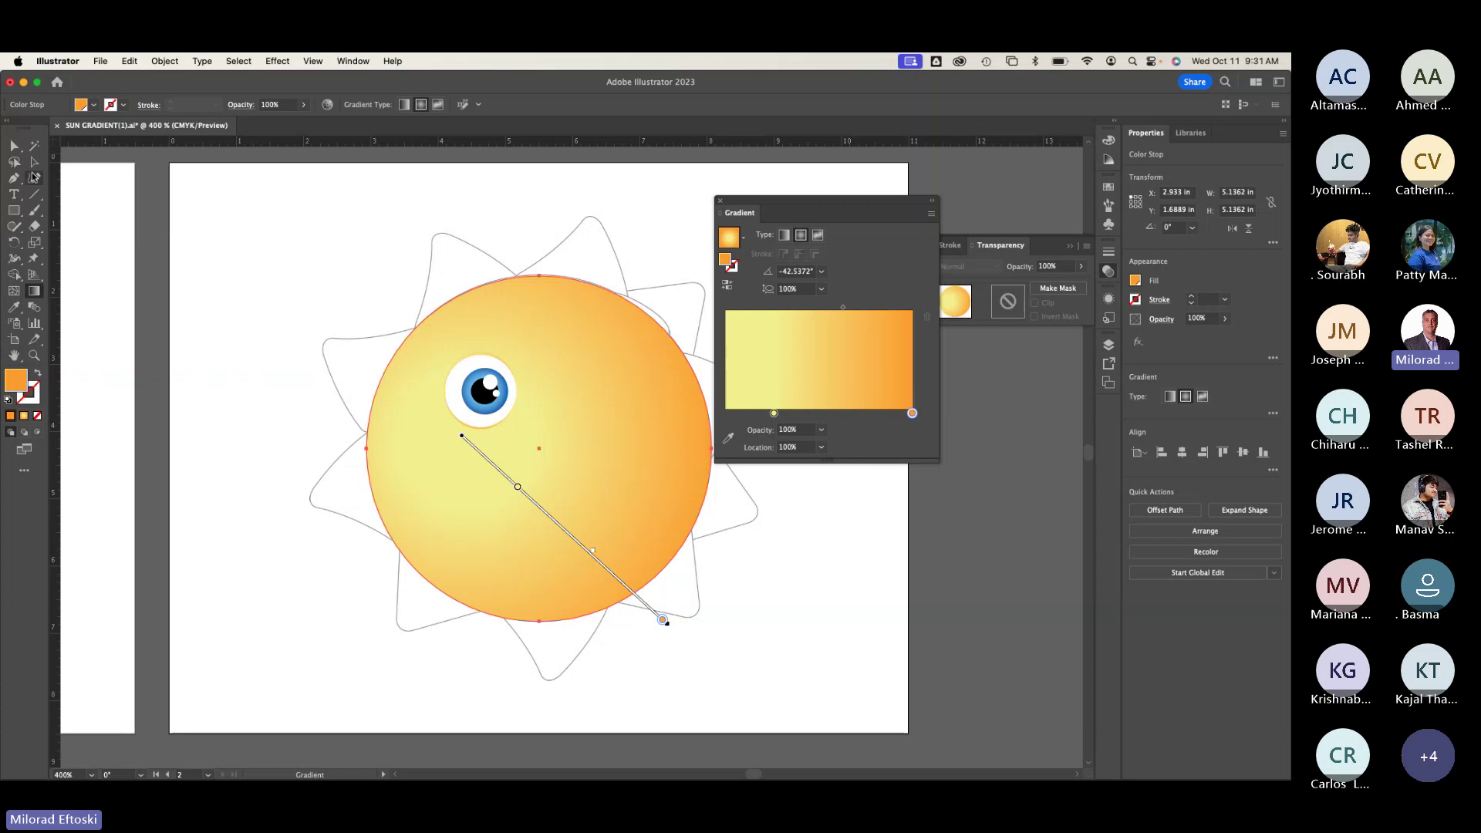
key(v)
click(205, 195)
click(553, 316)
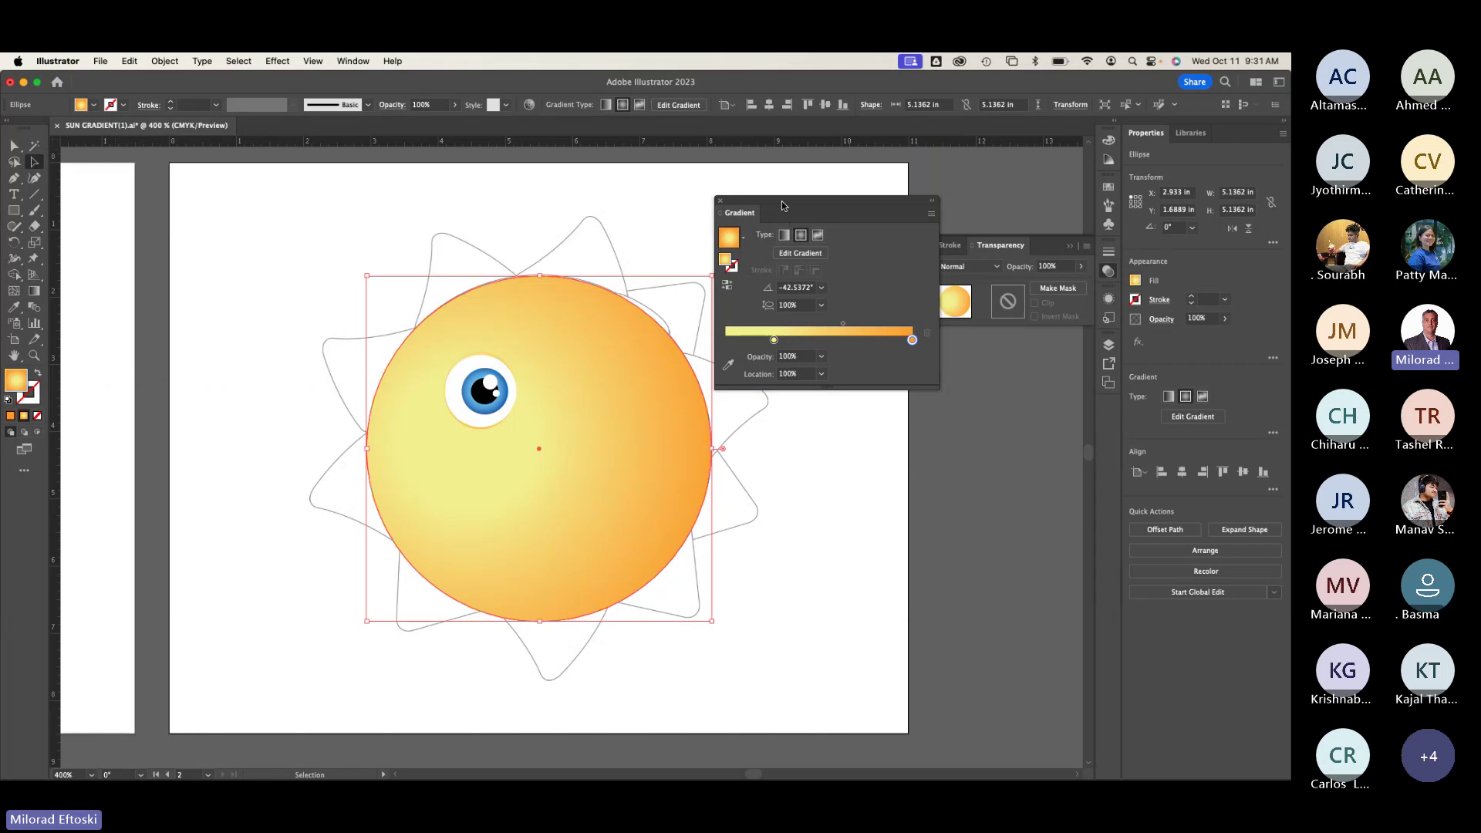
drag(781, 204, 905, 355)
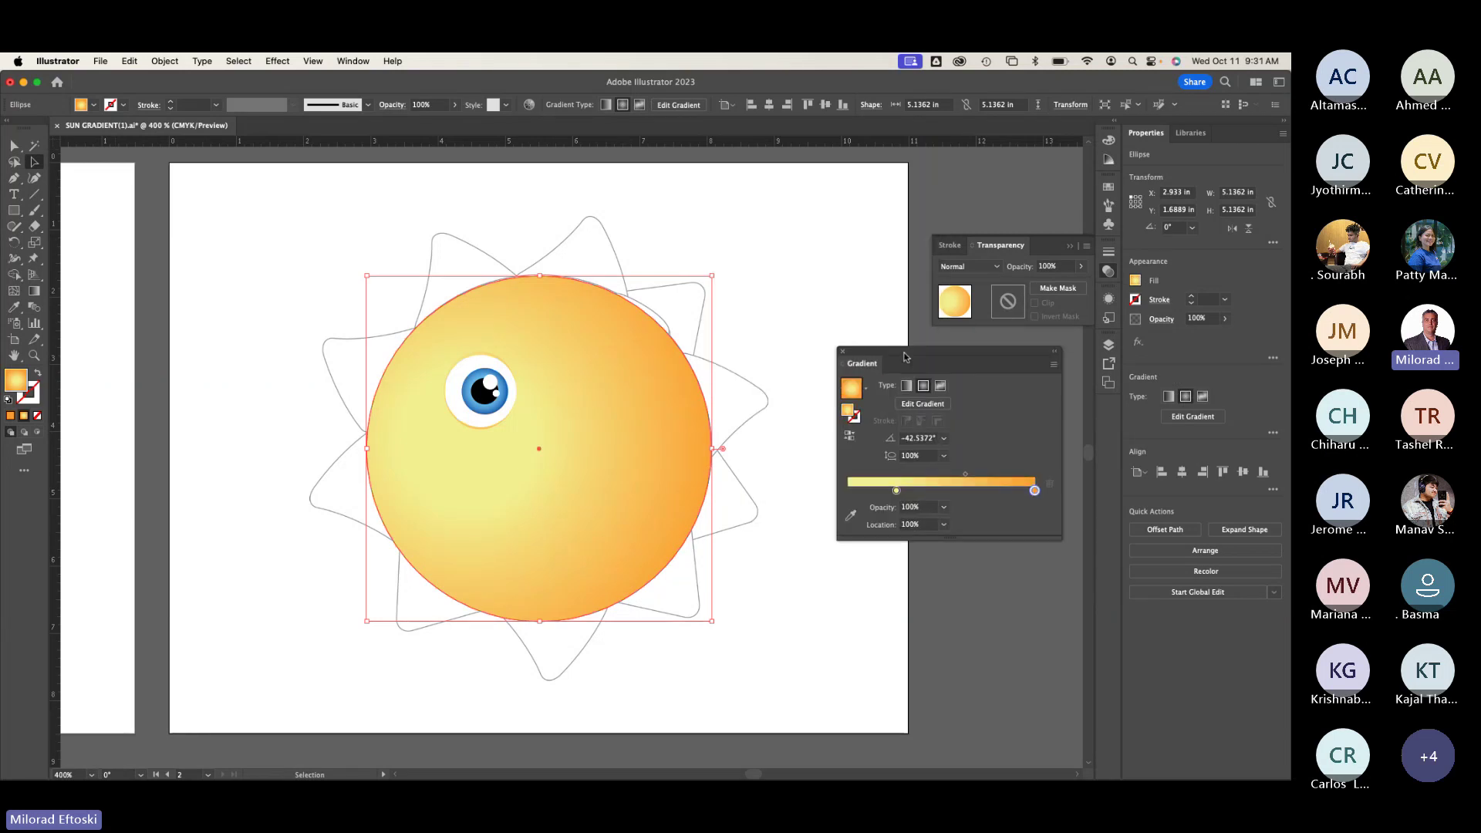
Step: Deselect everything and zoom in on the eye area of the sun
click(692, 216)
click(588, 401)
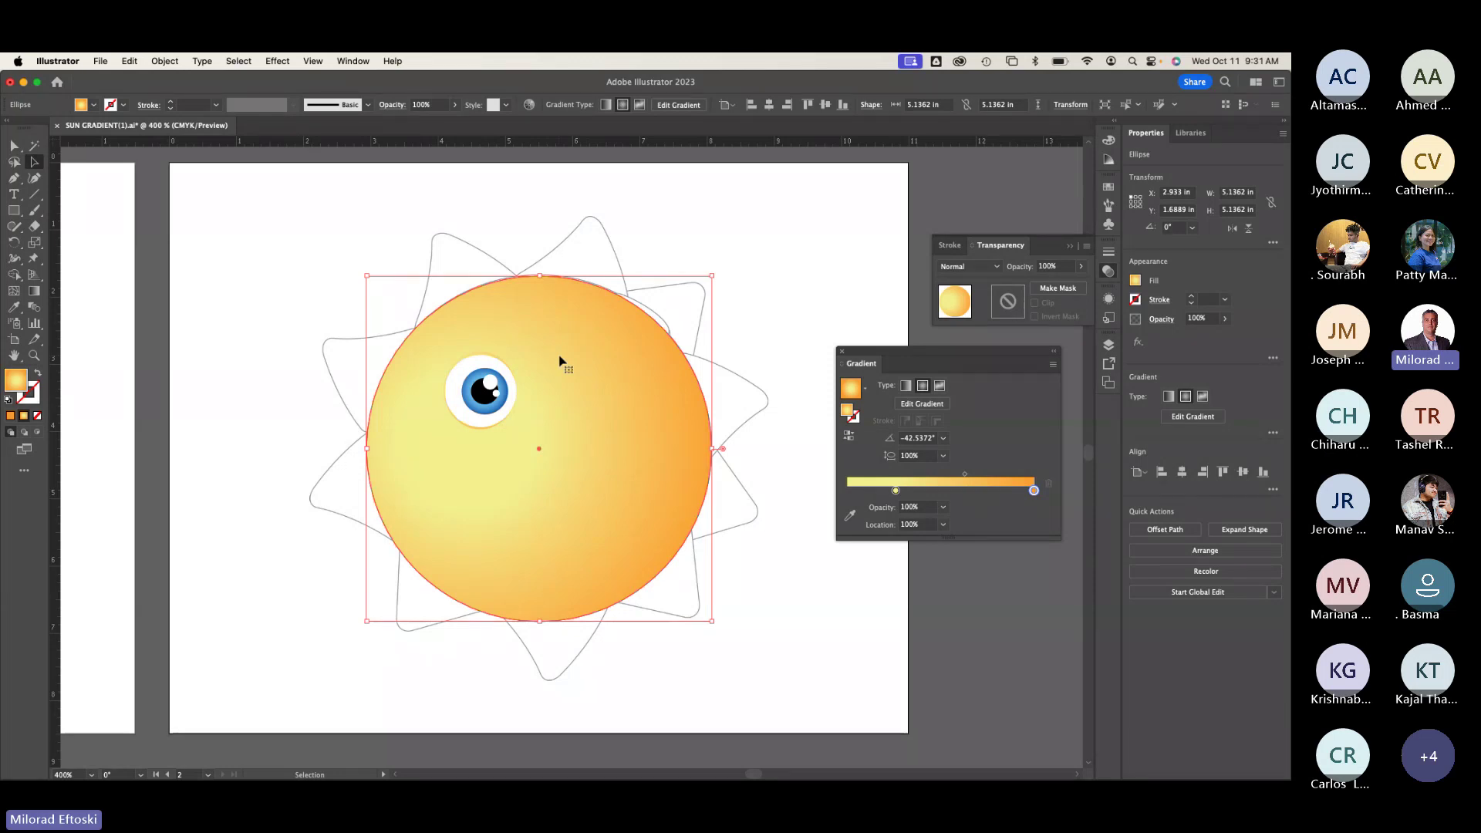
key(super+shift+a)
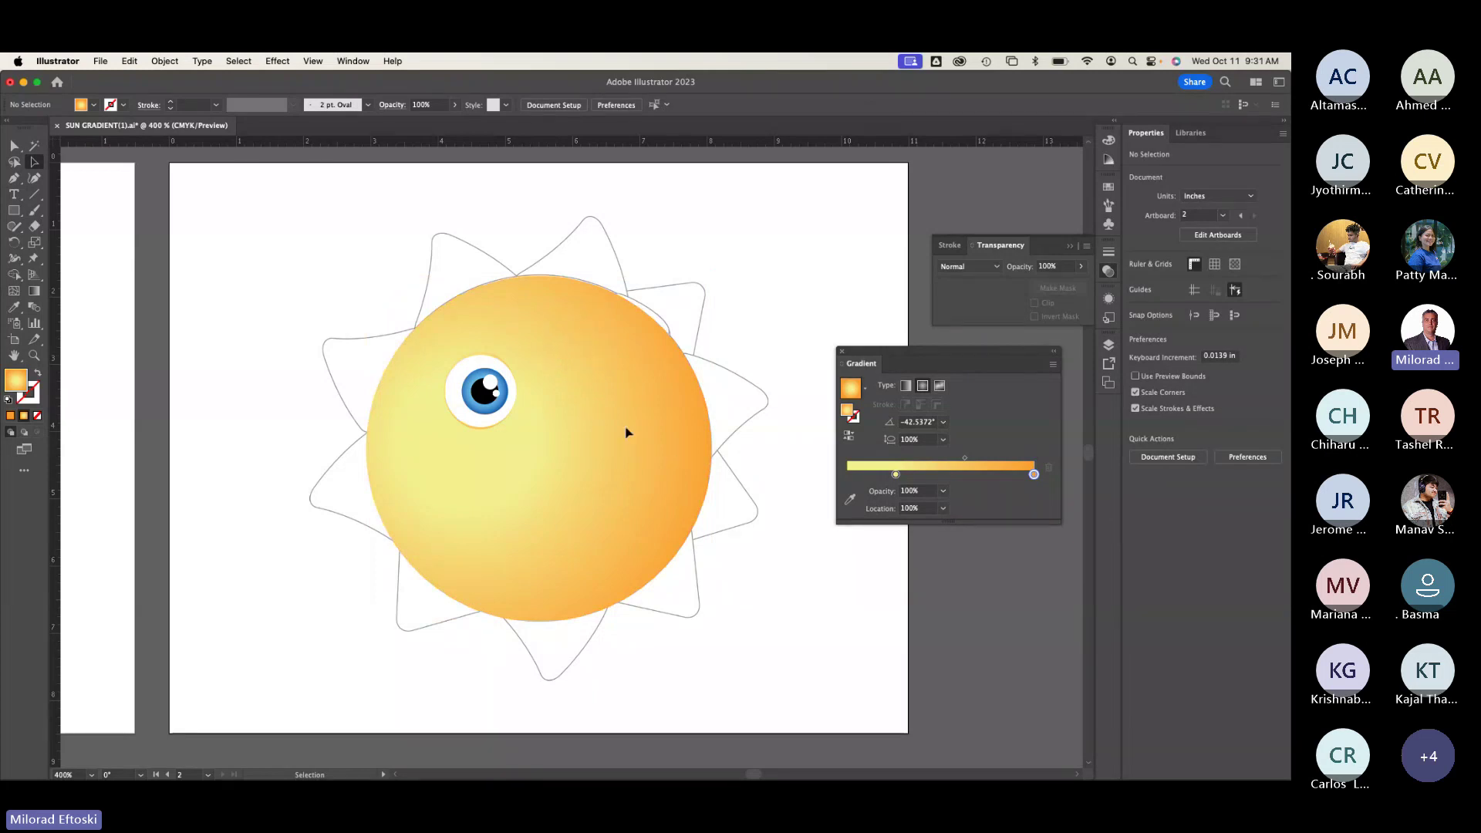
scroll(483, 407, up, 2)
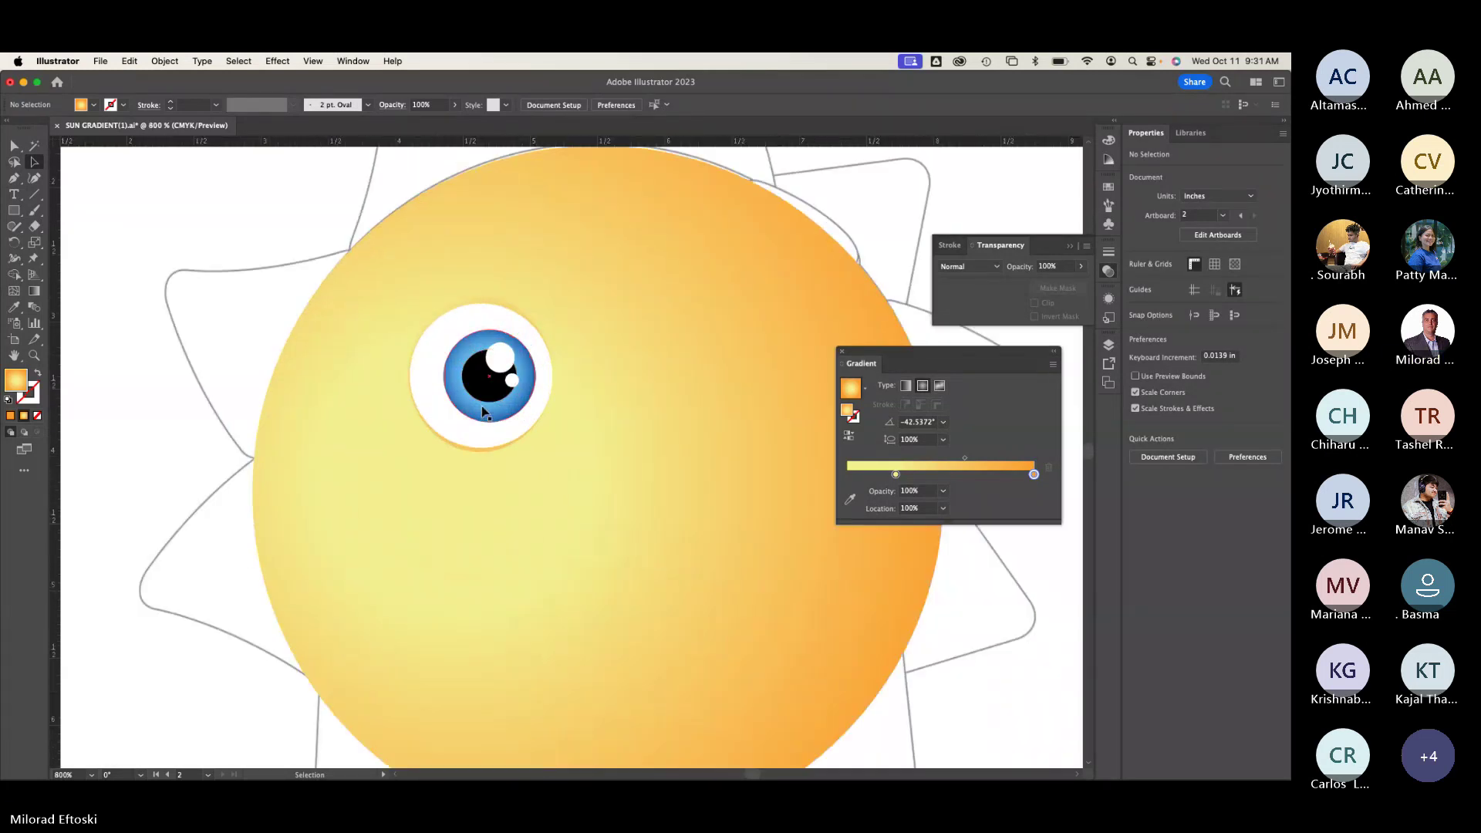
scroll(687, 429, right, 3)
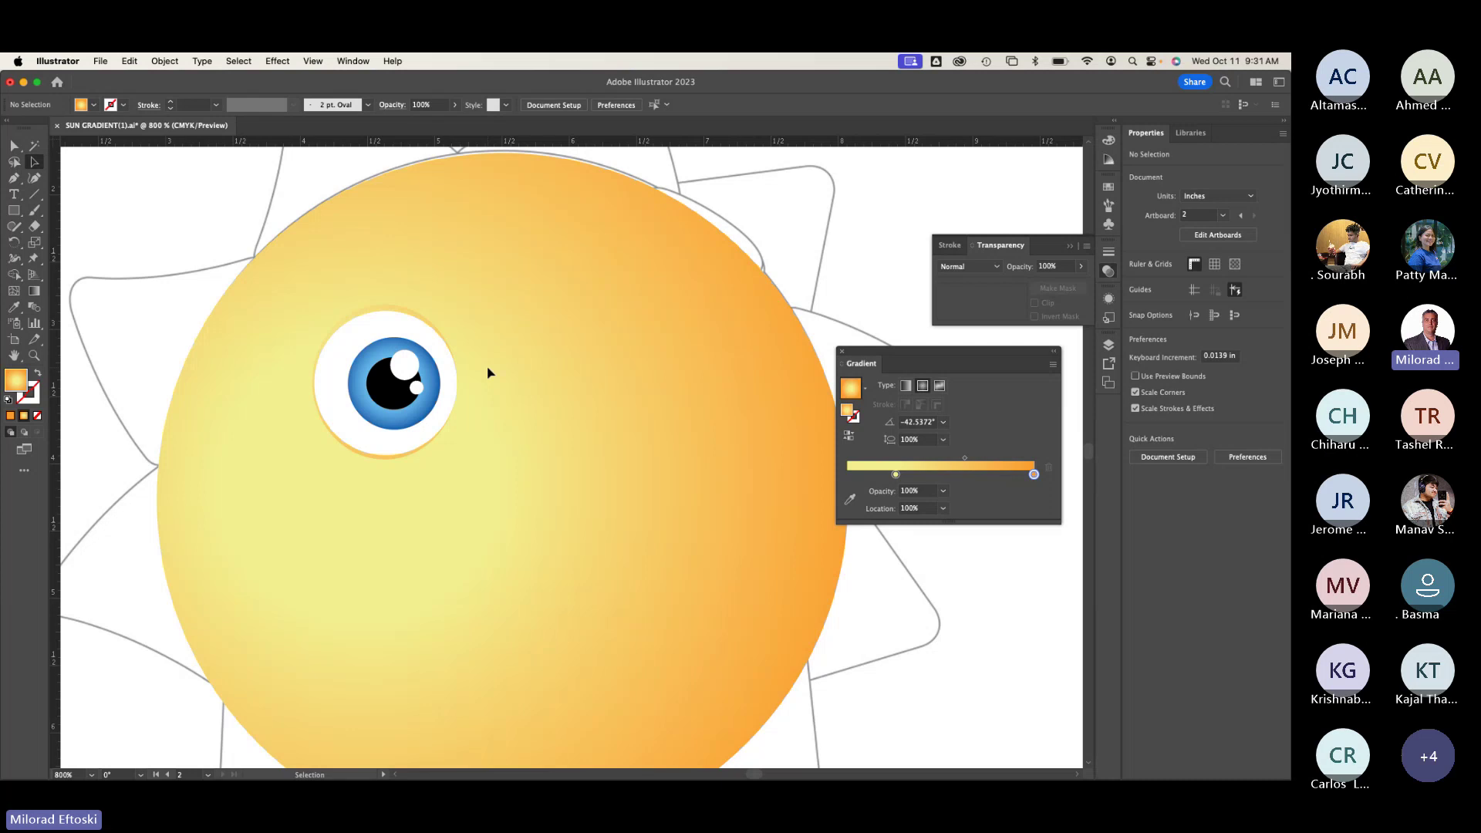
Step: Toggle between Outline and Preview views to reveal the sketched face features
key(super+y)
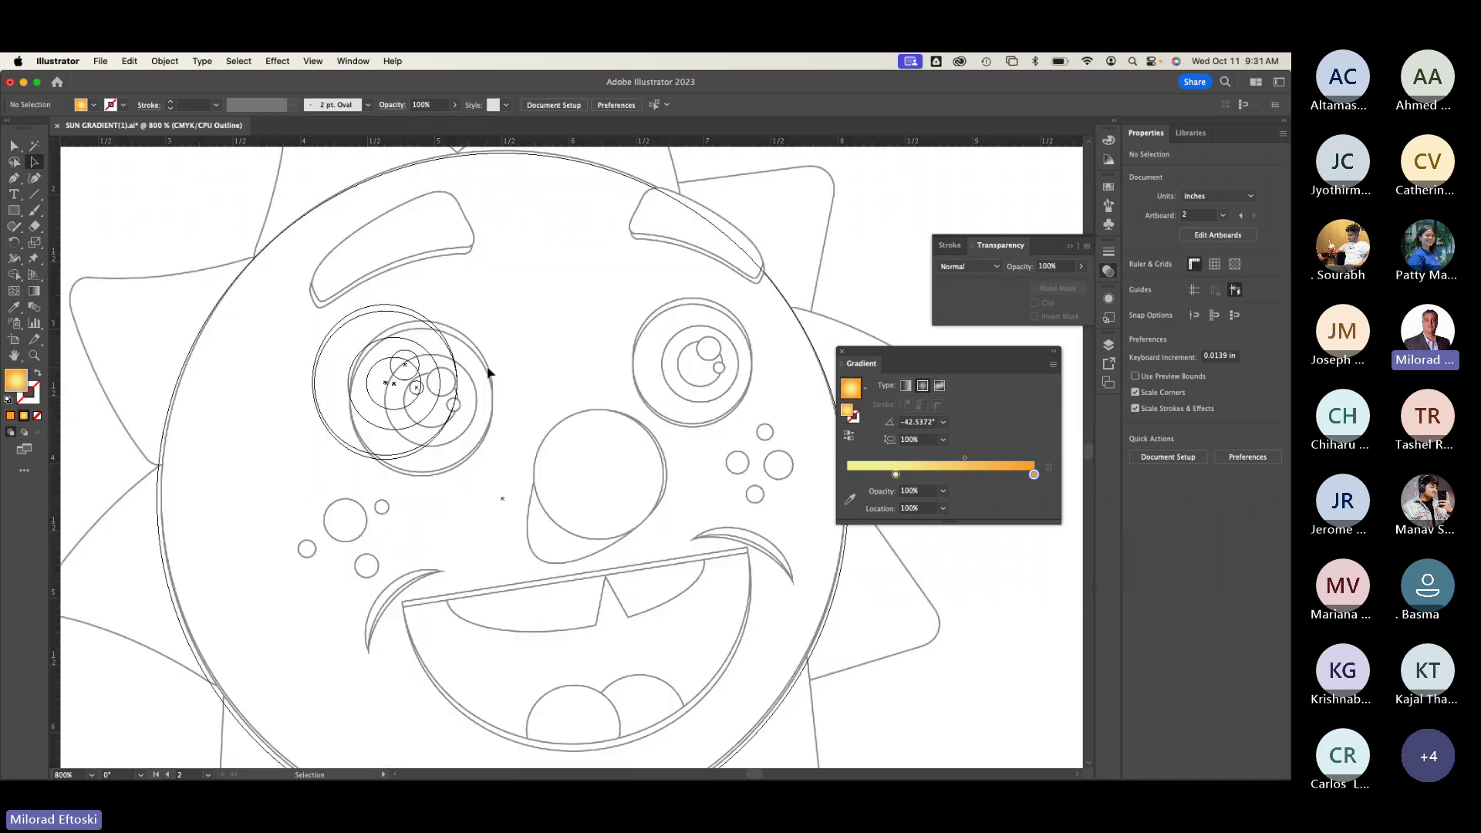
key(super+y)
key(super+y)
key(super+y)
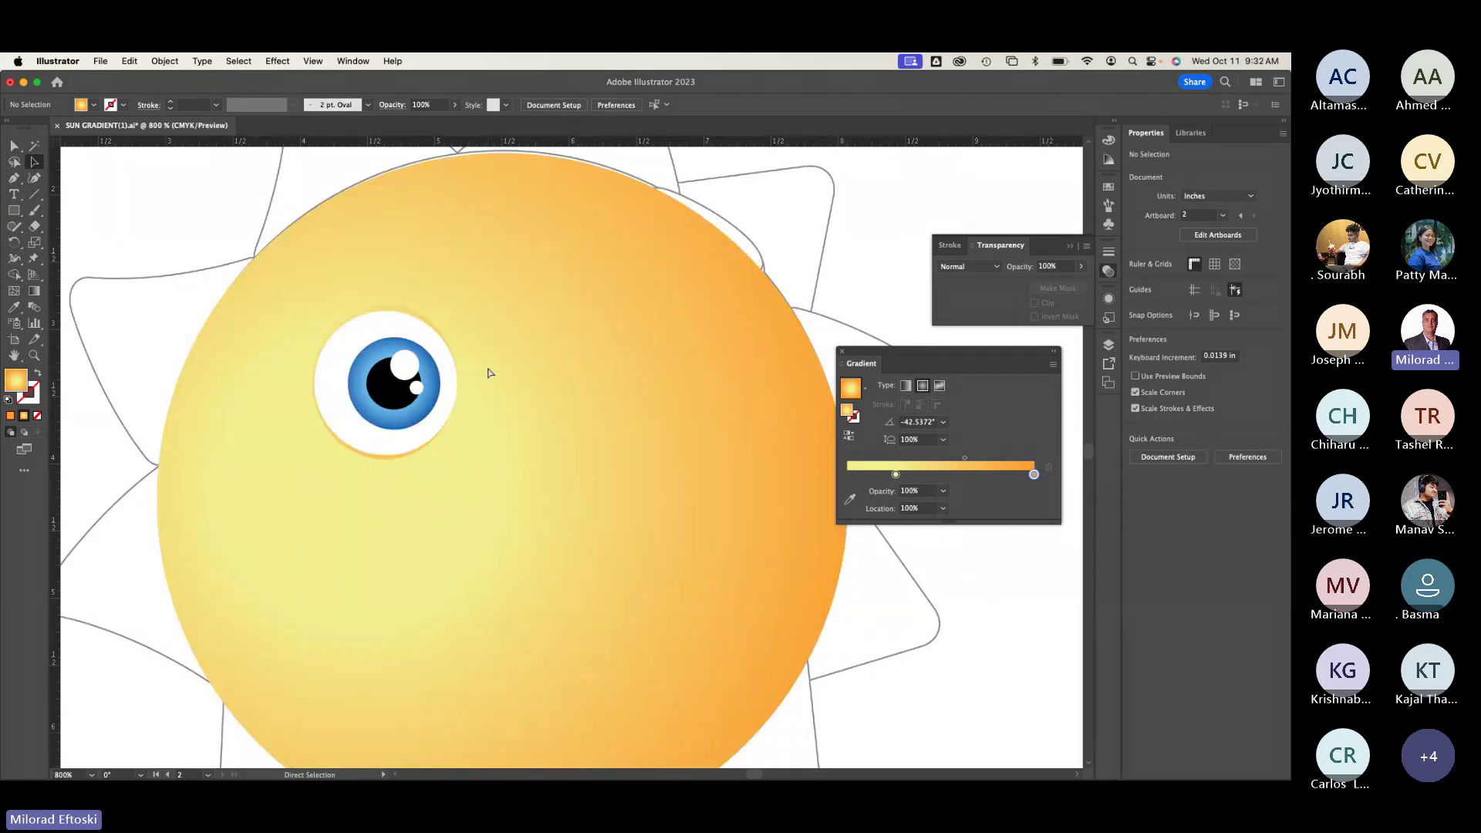
key(super+y)
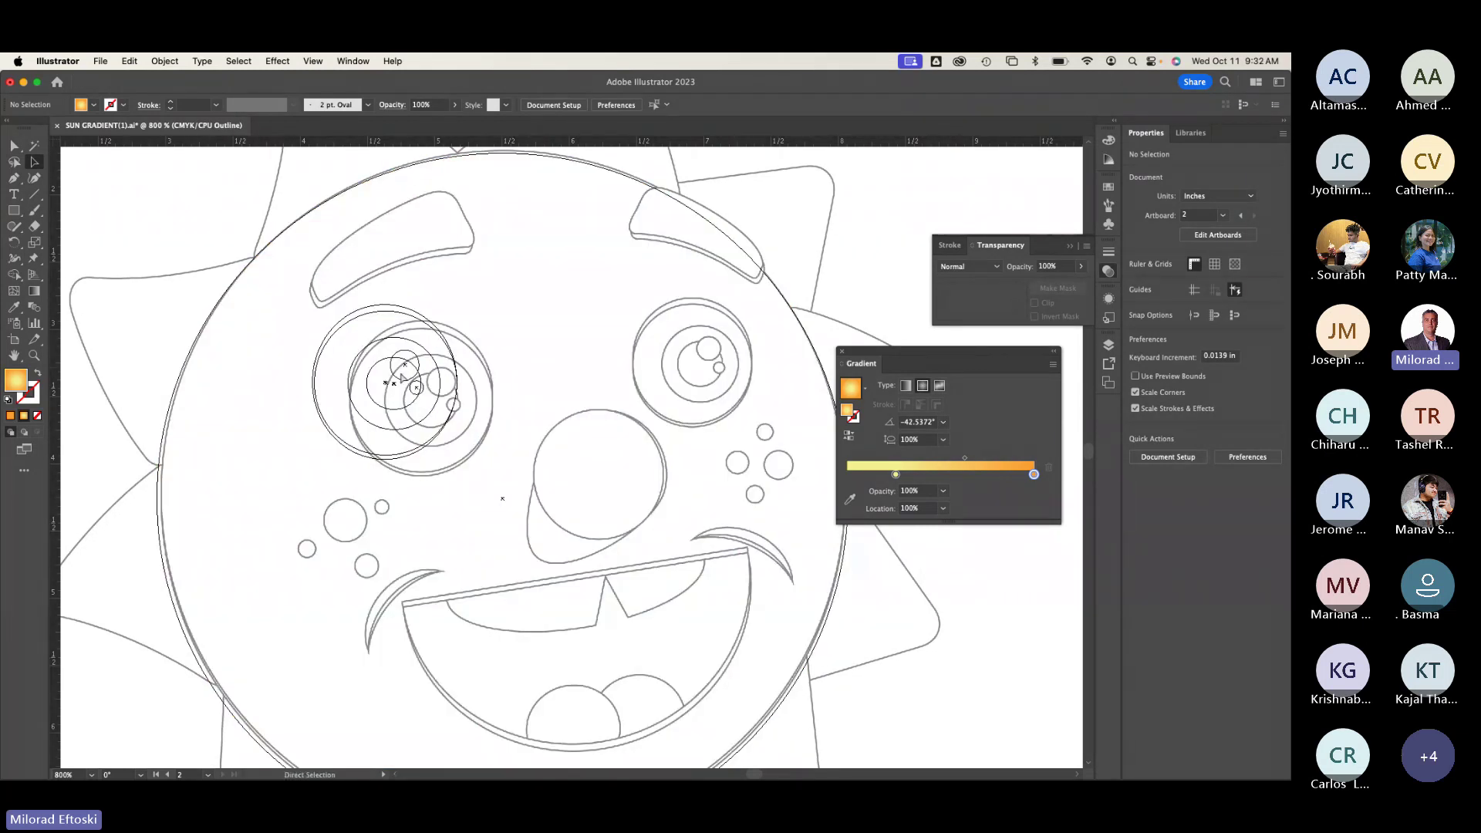
key(super+y)
Step: Reposition the eye group with drags and arrow-key nudges, ending in Outline view
drag(365, 381, 499, 455)
key(super+y)
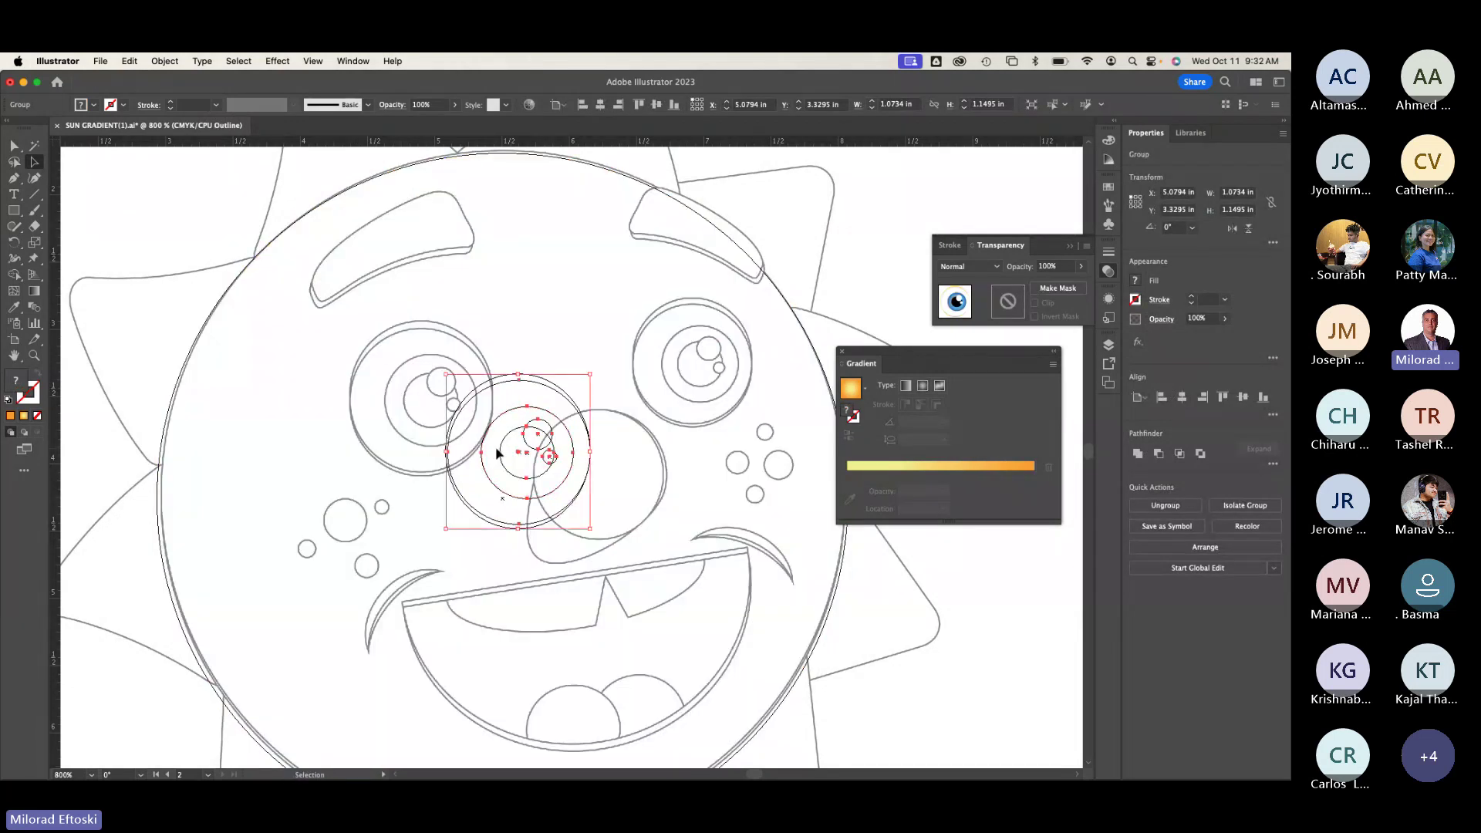
drag(525, 455, 434, 407)
key(Left)
key(Up)
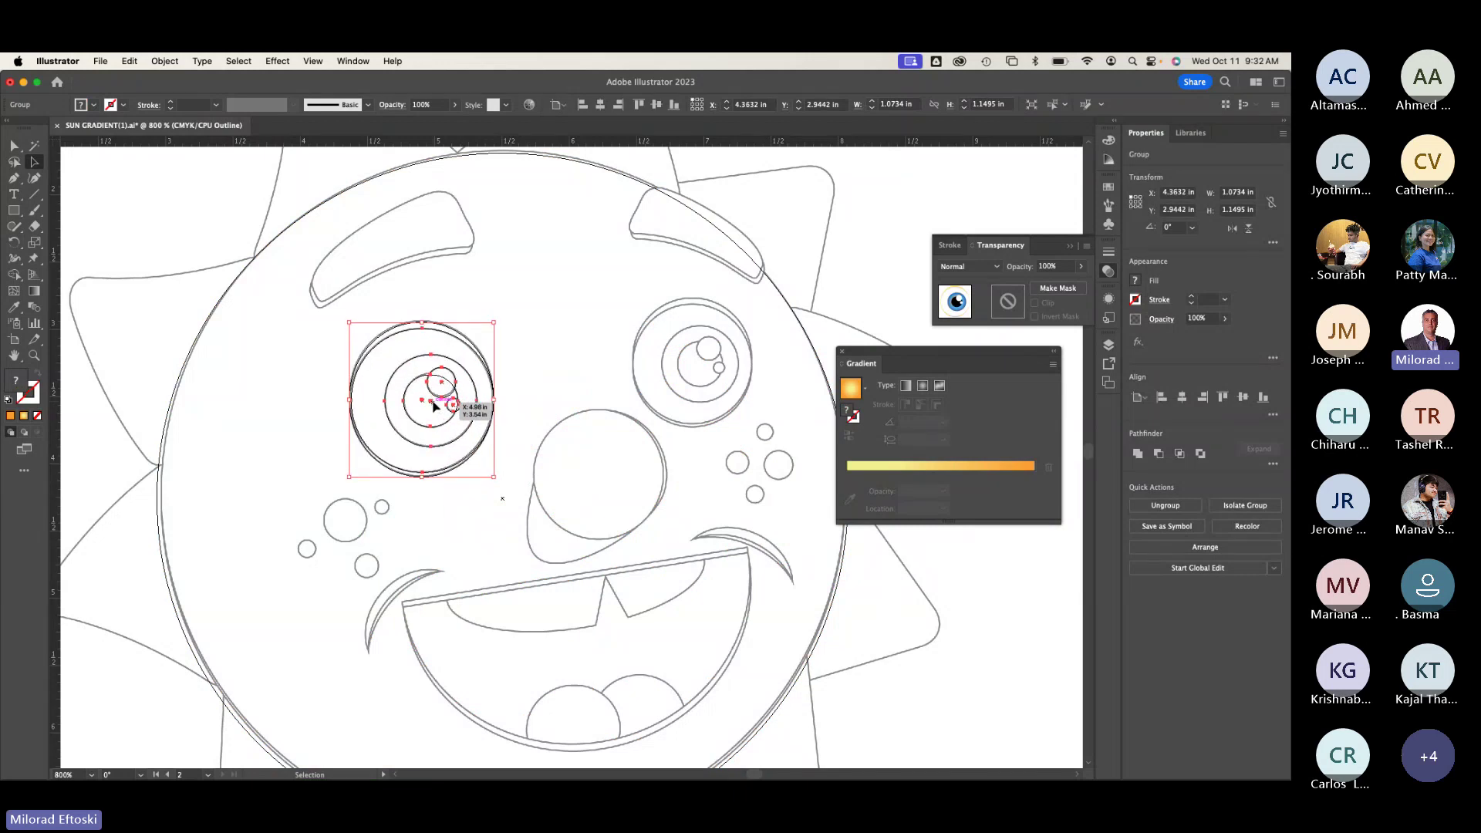
key(Up)
key(Up)
key(Up)
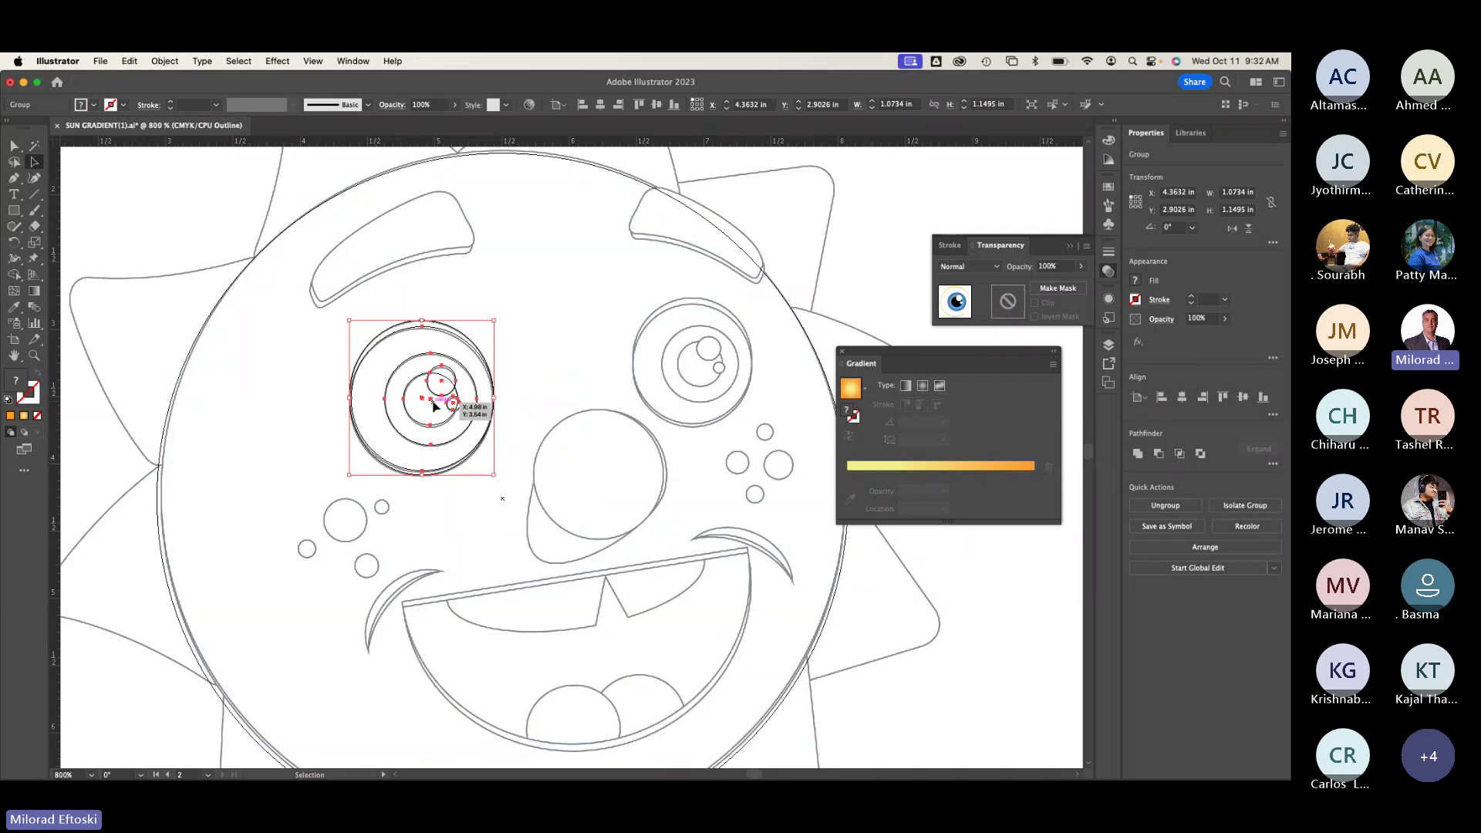
key(Down)
key(Down)
key(Down)
key(Left)
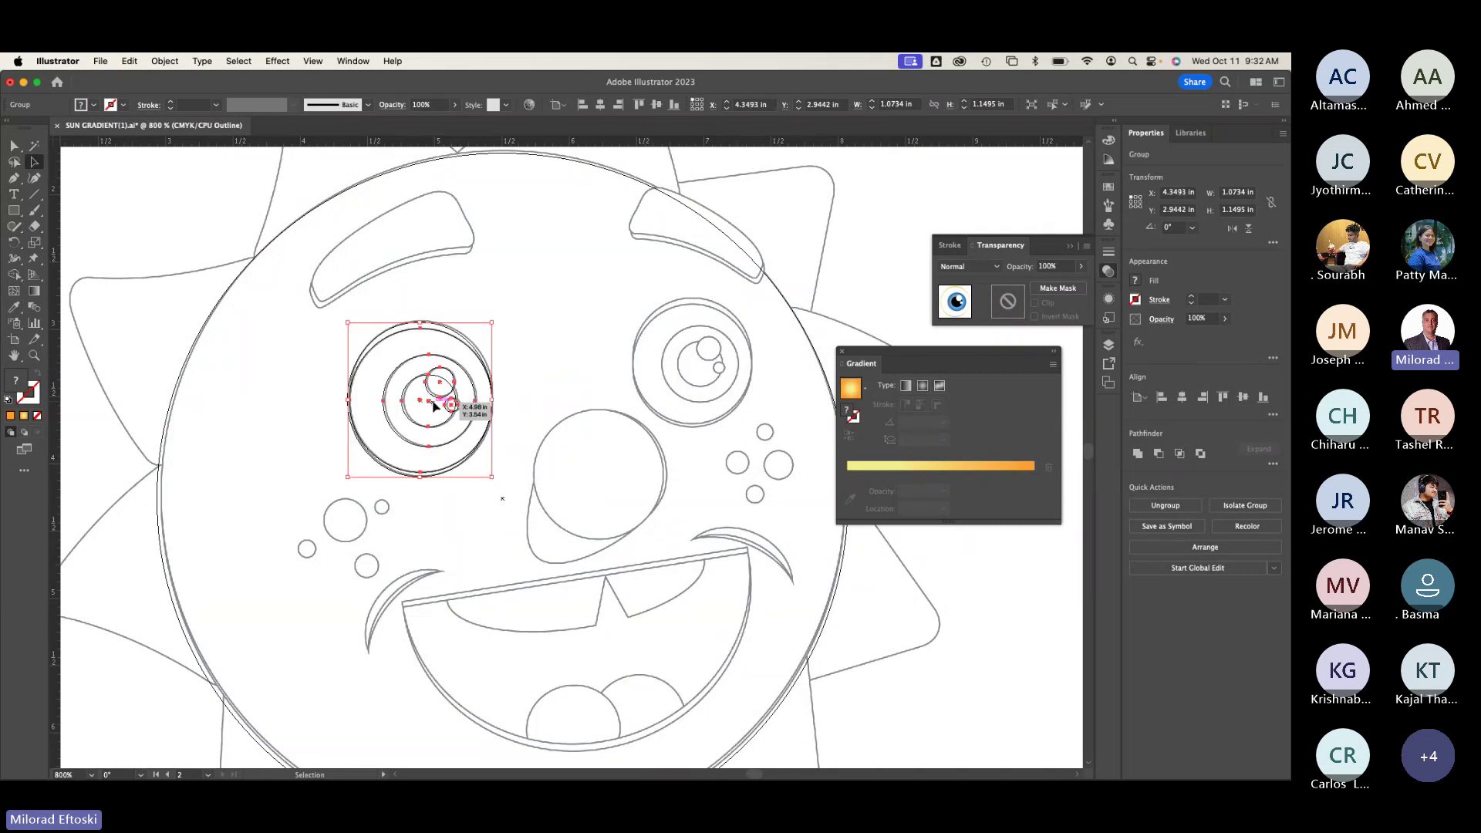
click(498, 391)
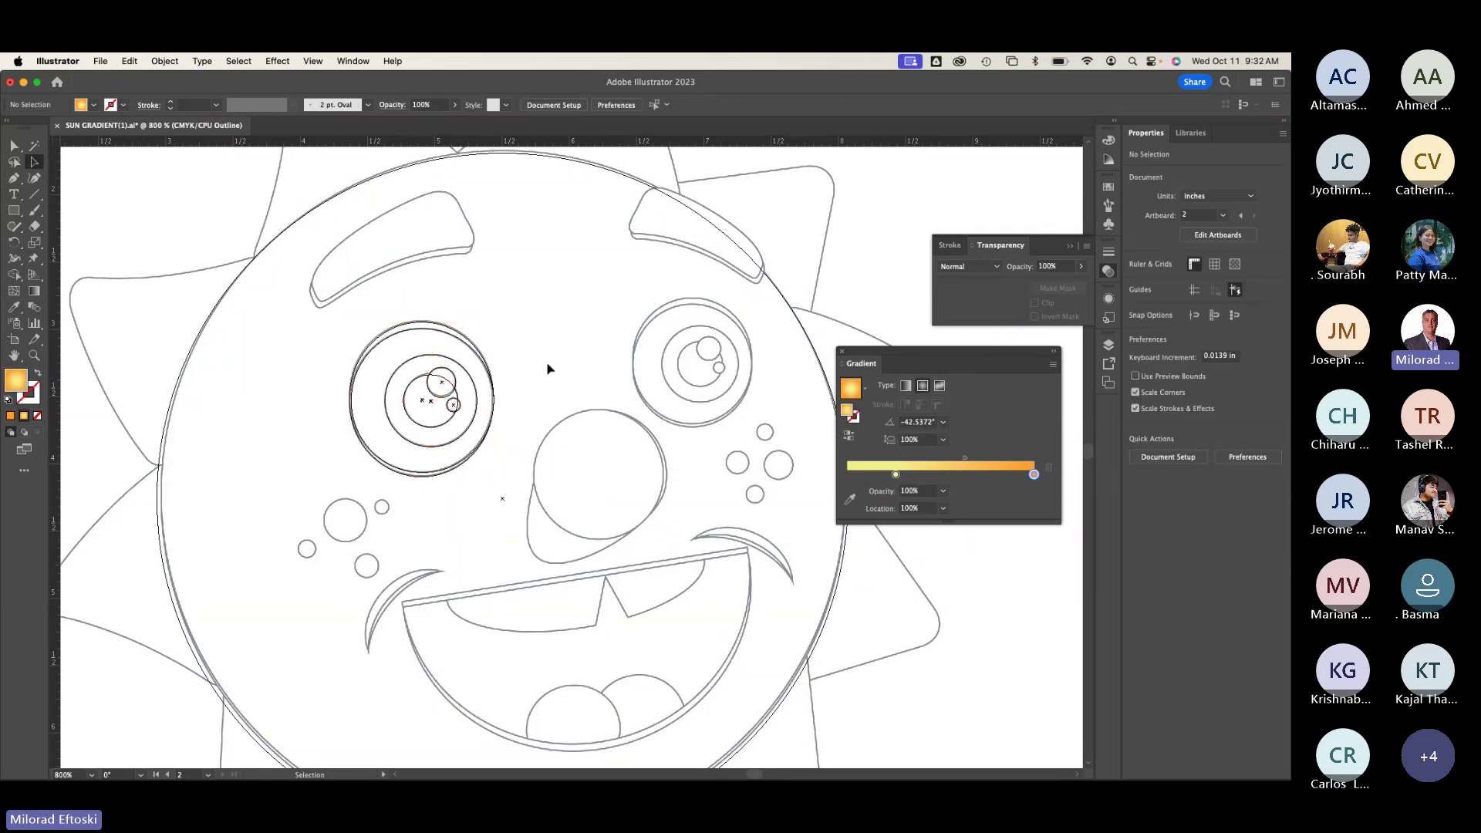
key(super+y)
key(super+y)
key(super+y)
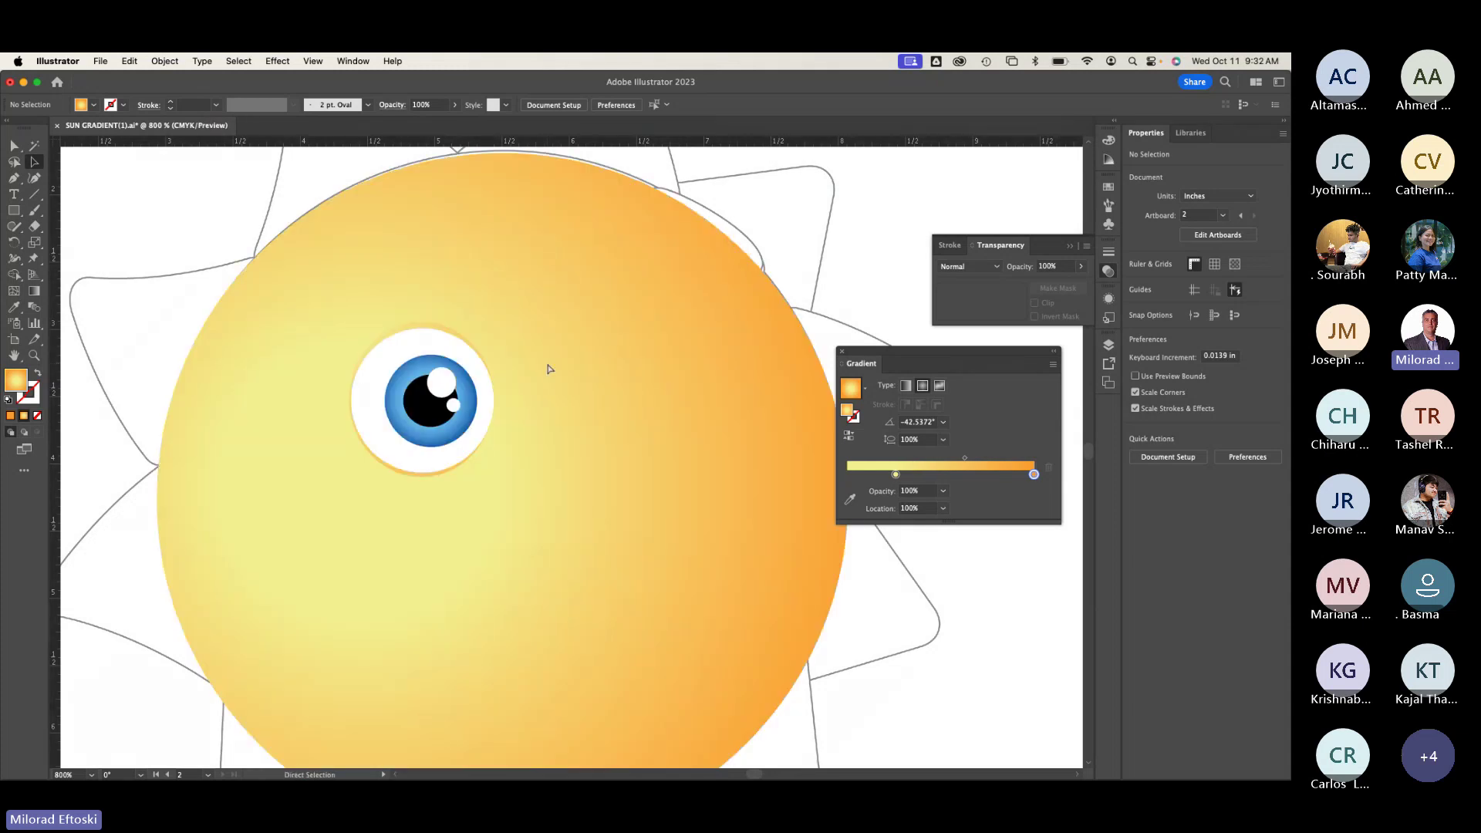
key(super+y)
key(super+y)
key(super+y)
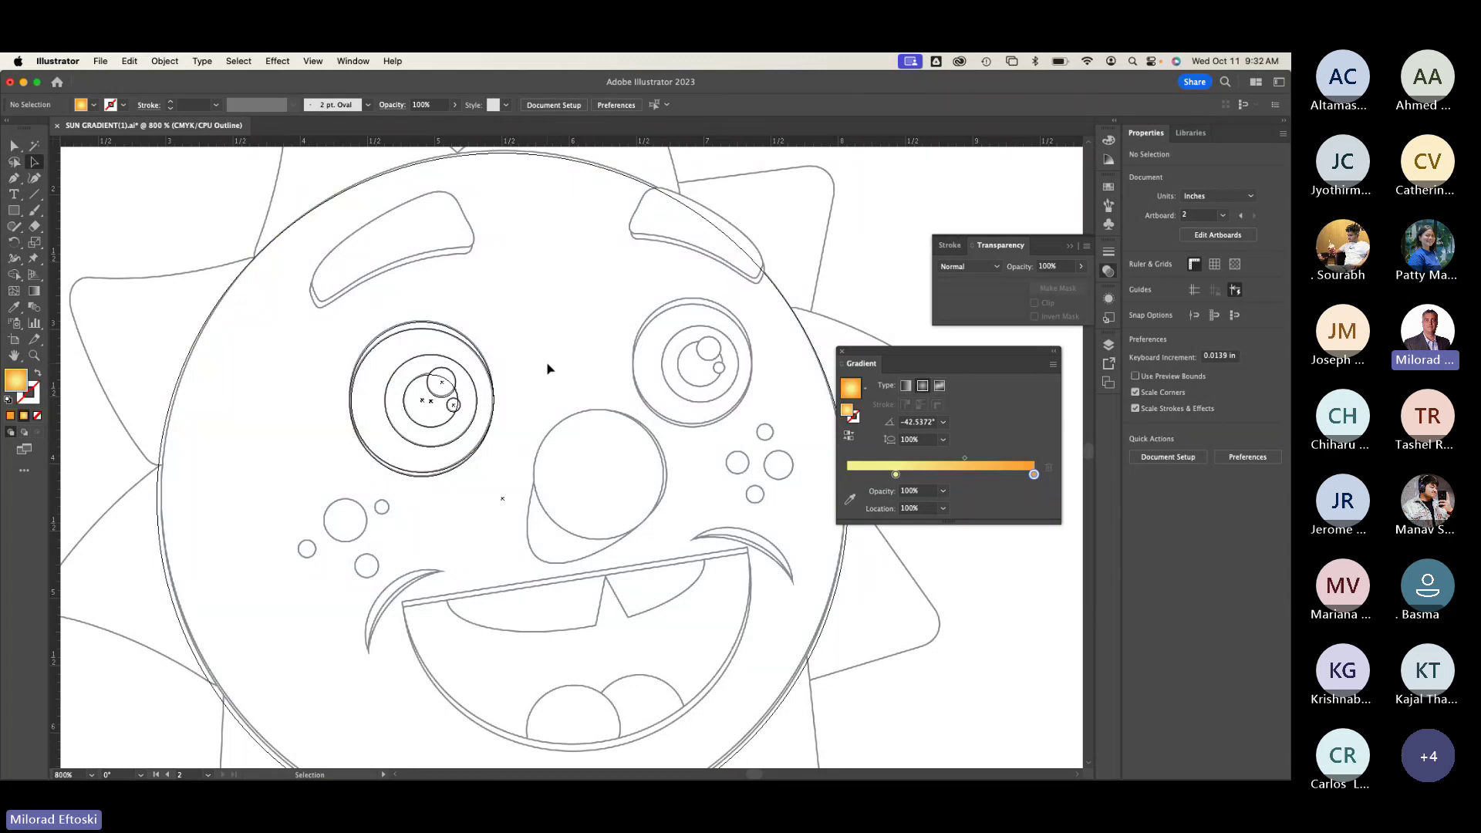
Step: Turn off the Template option for the Template layer in Layer Options, then select that layer
click(1110, 346)
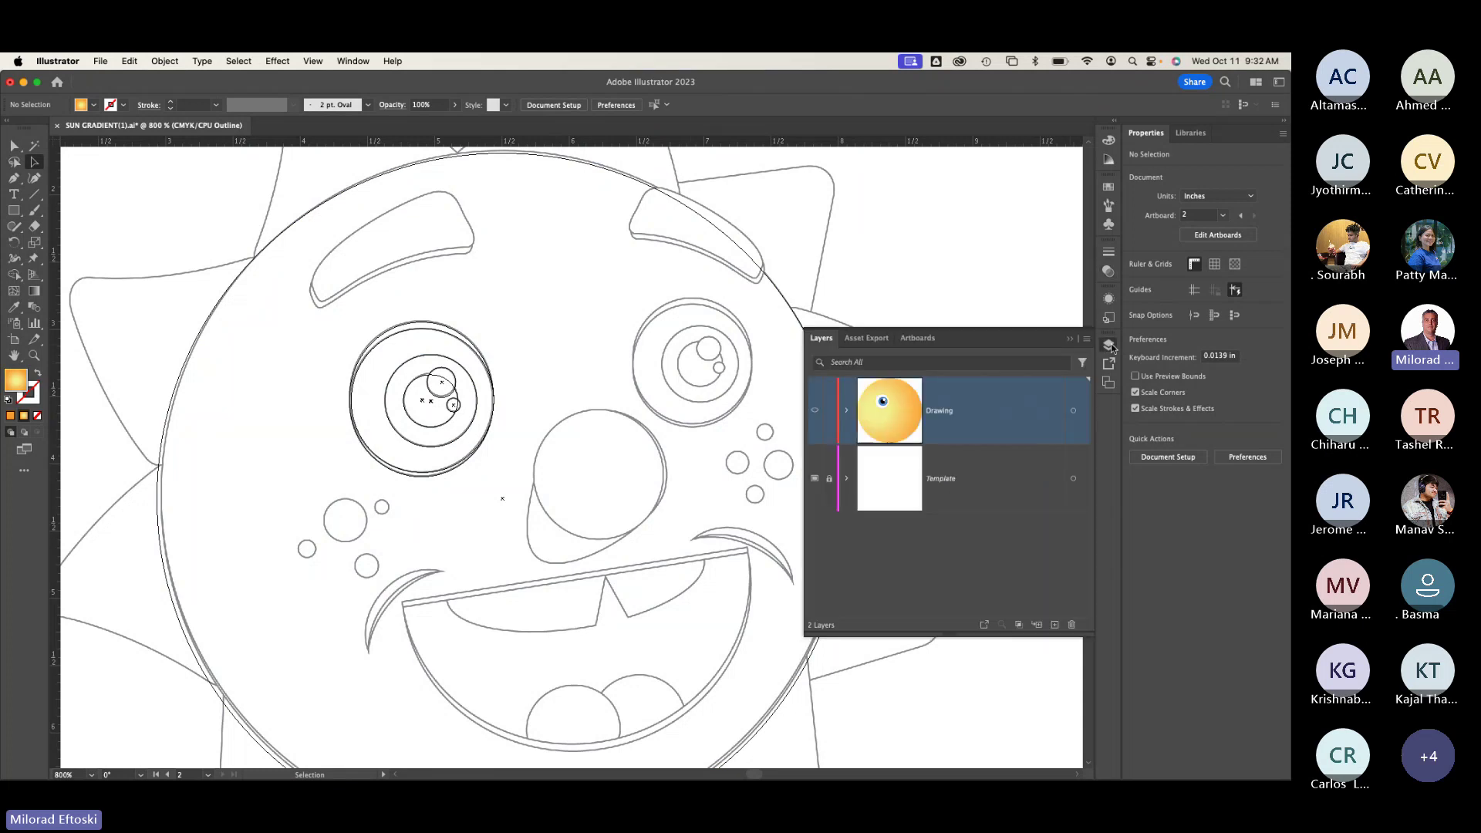
double_click(987, 483)
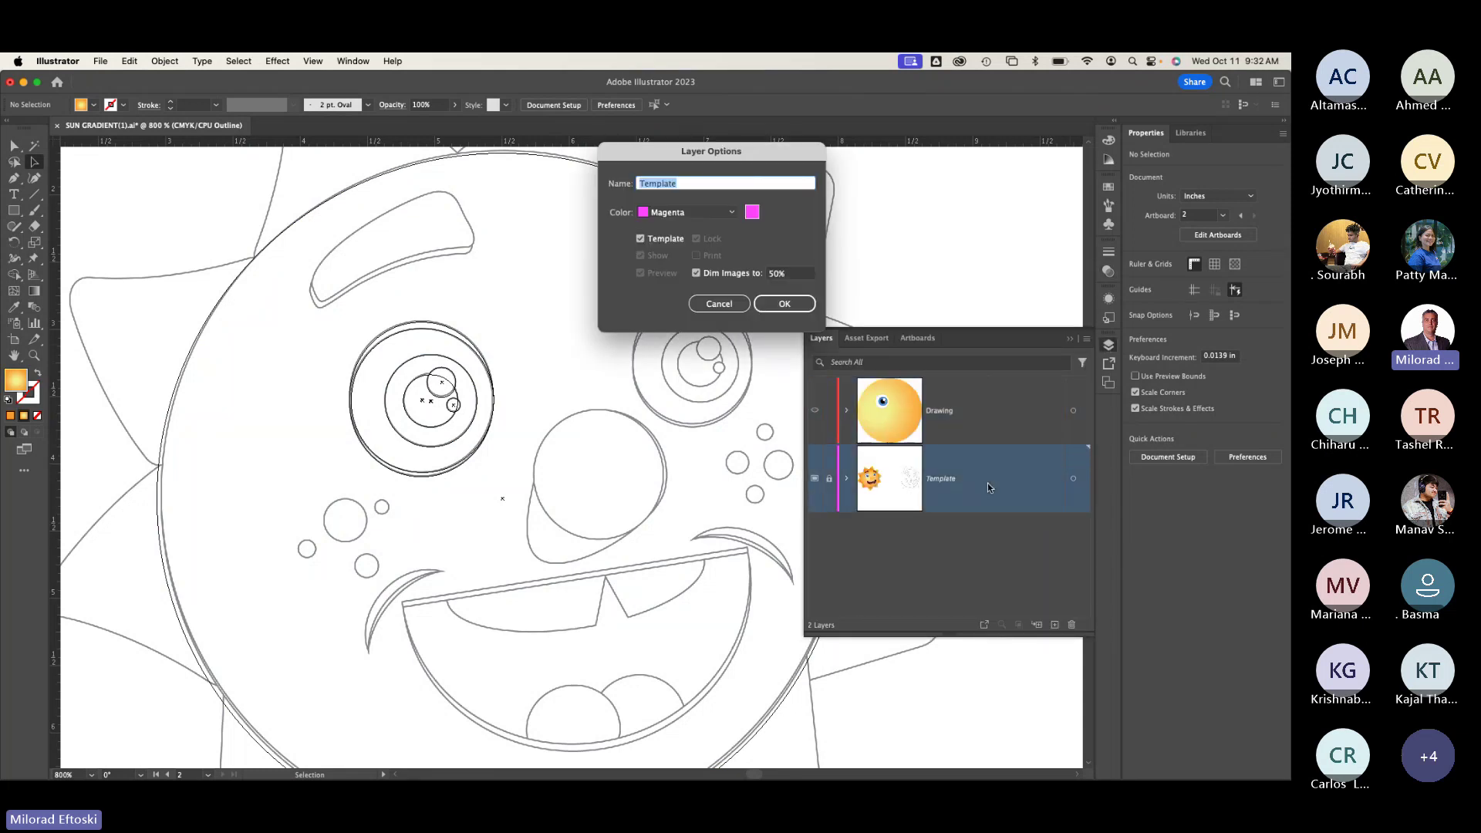
click(646, 240)
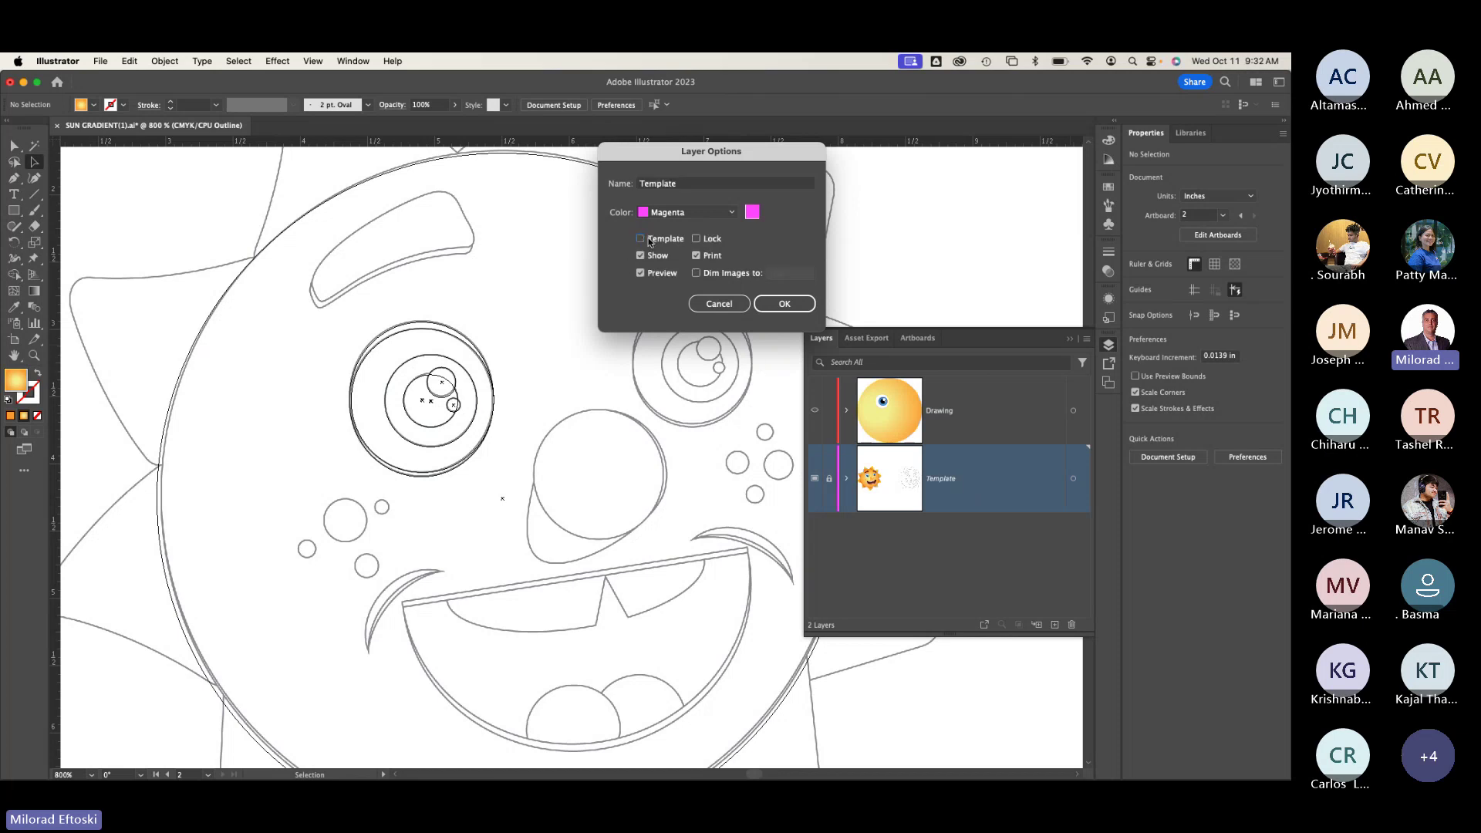
click(794, 308)
click(1000, 415)
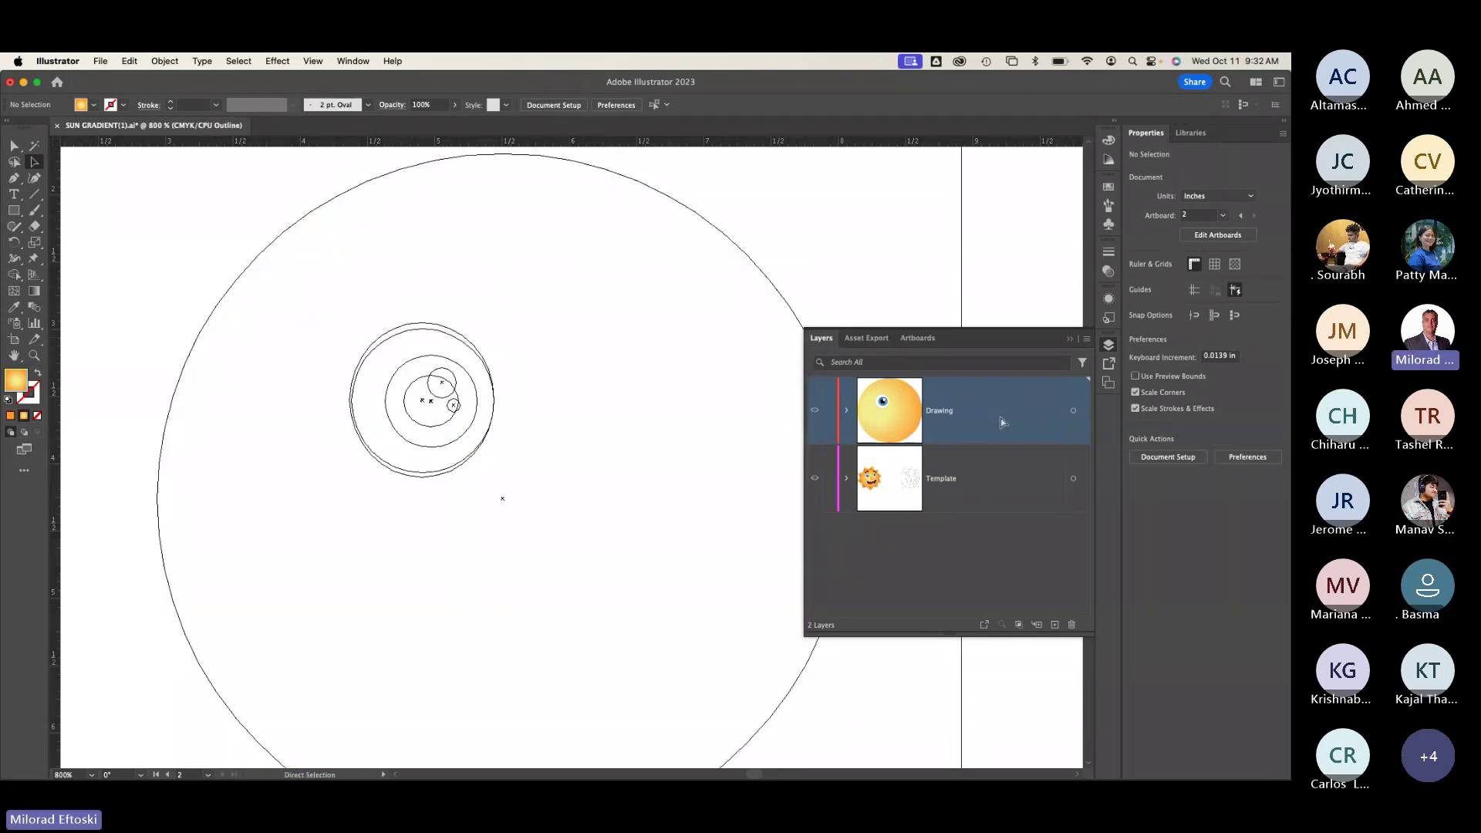
key(v)
click(923, 486)
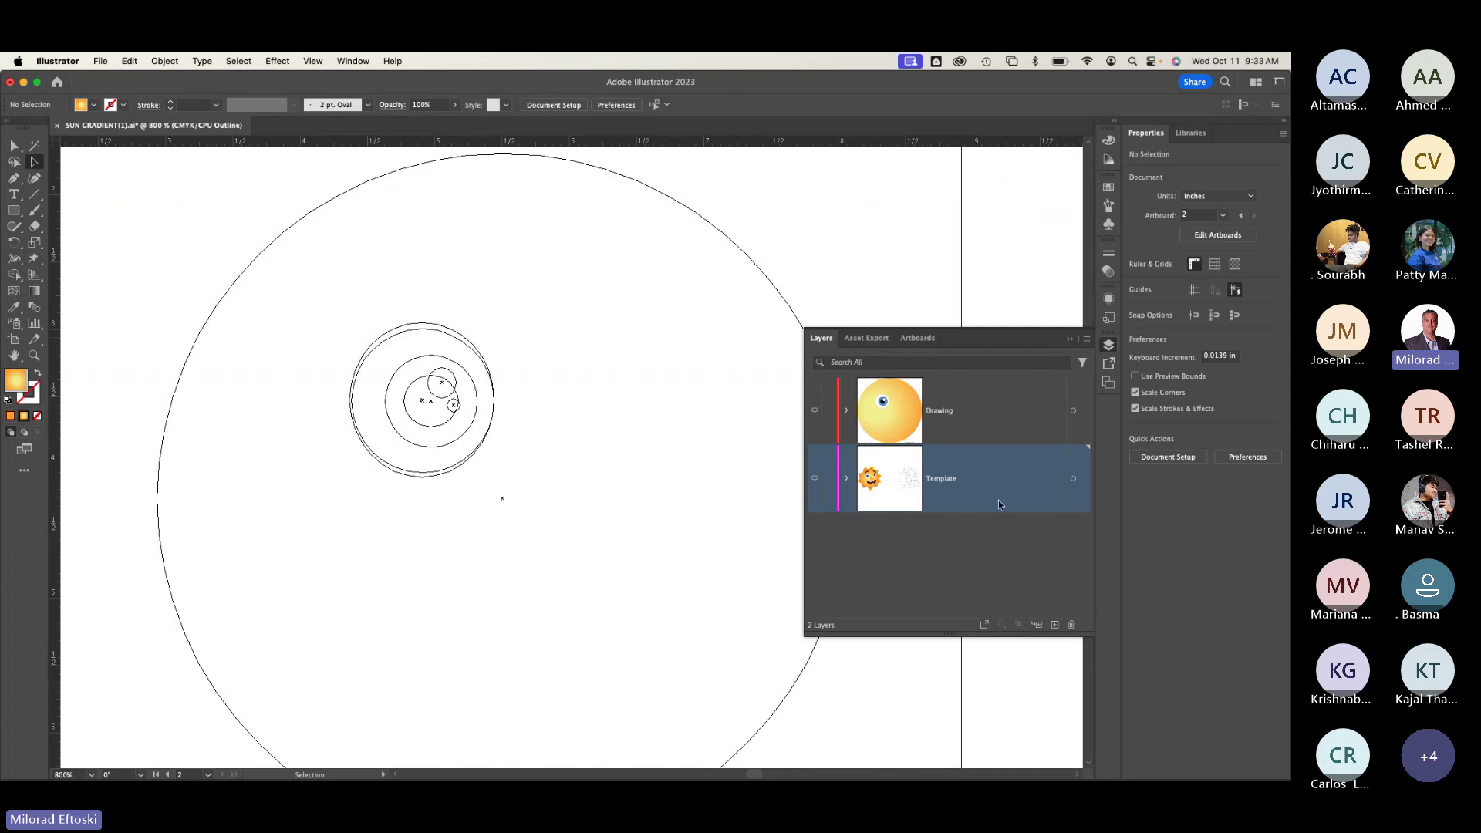
Step: Make the Template layer a dimmed template again, select the Drawing layer, and restore Preview
double_click(983, 481)
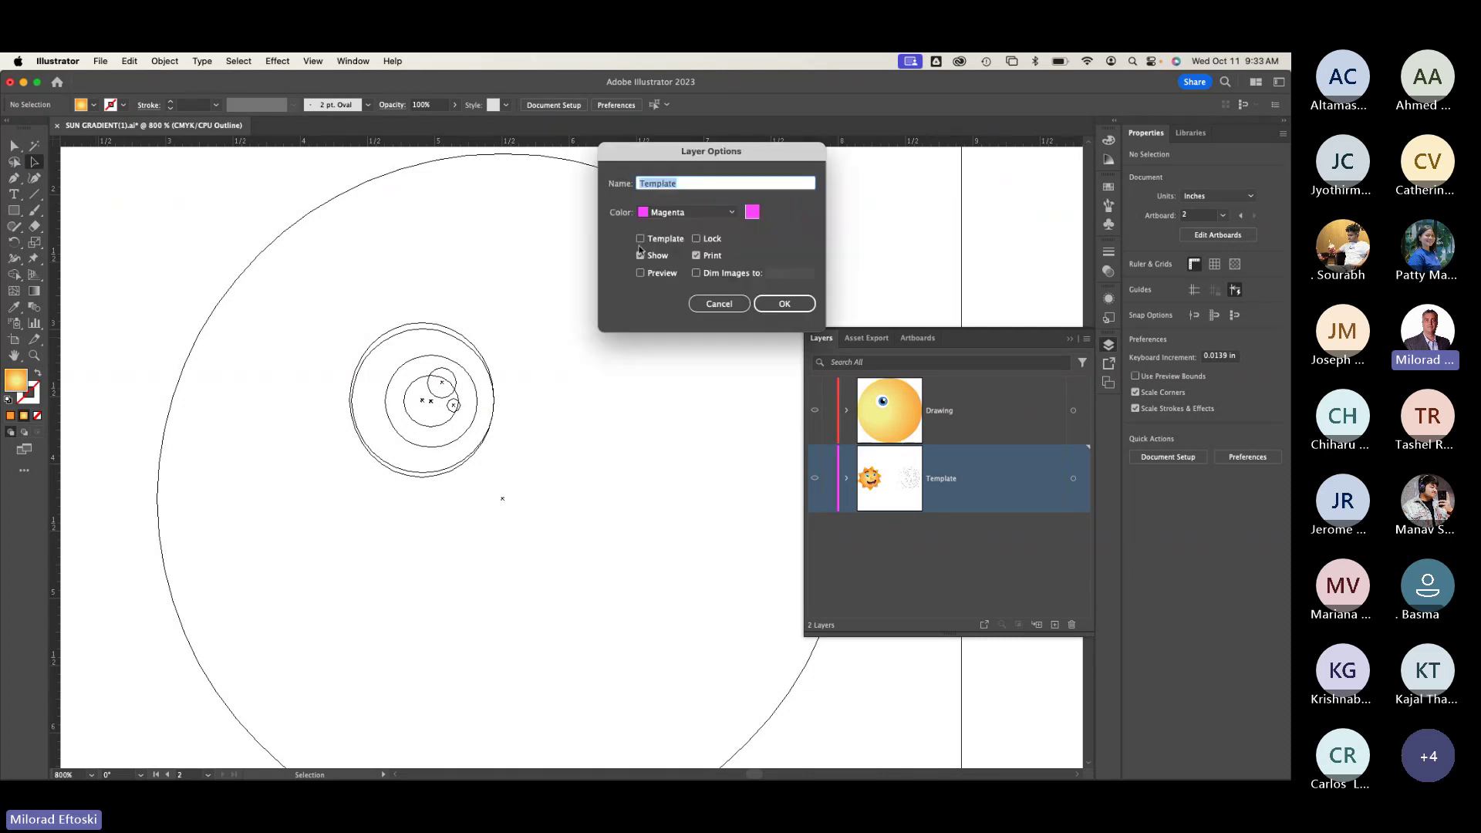
click(680, 241)
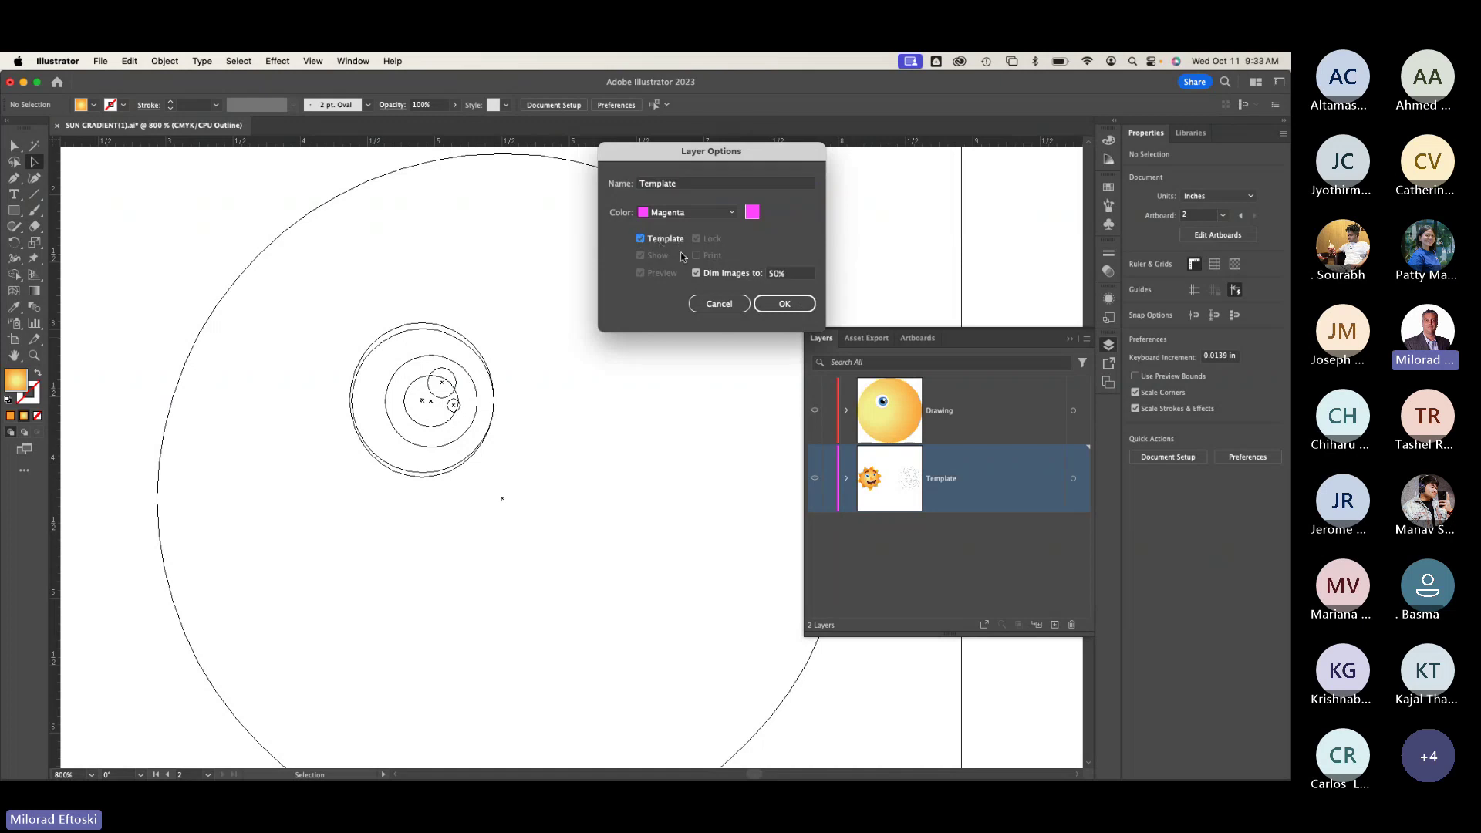
click(784, 304)
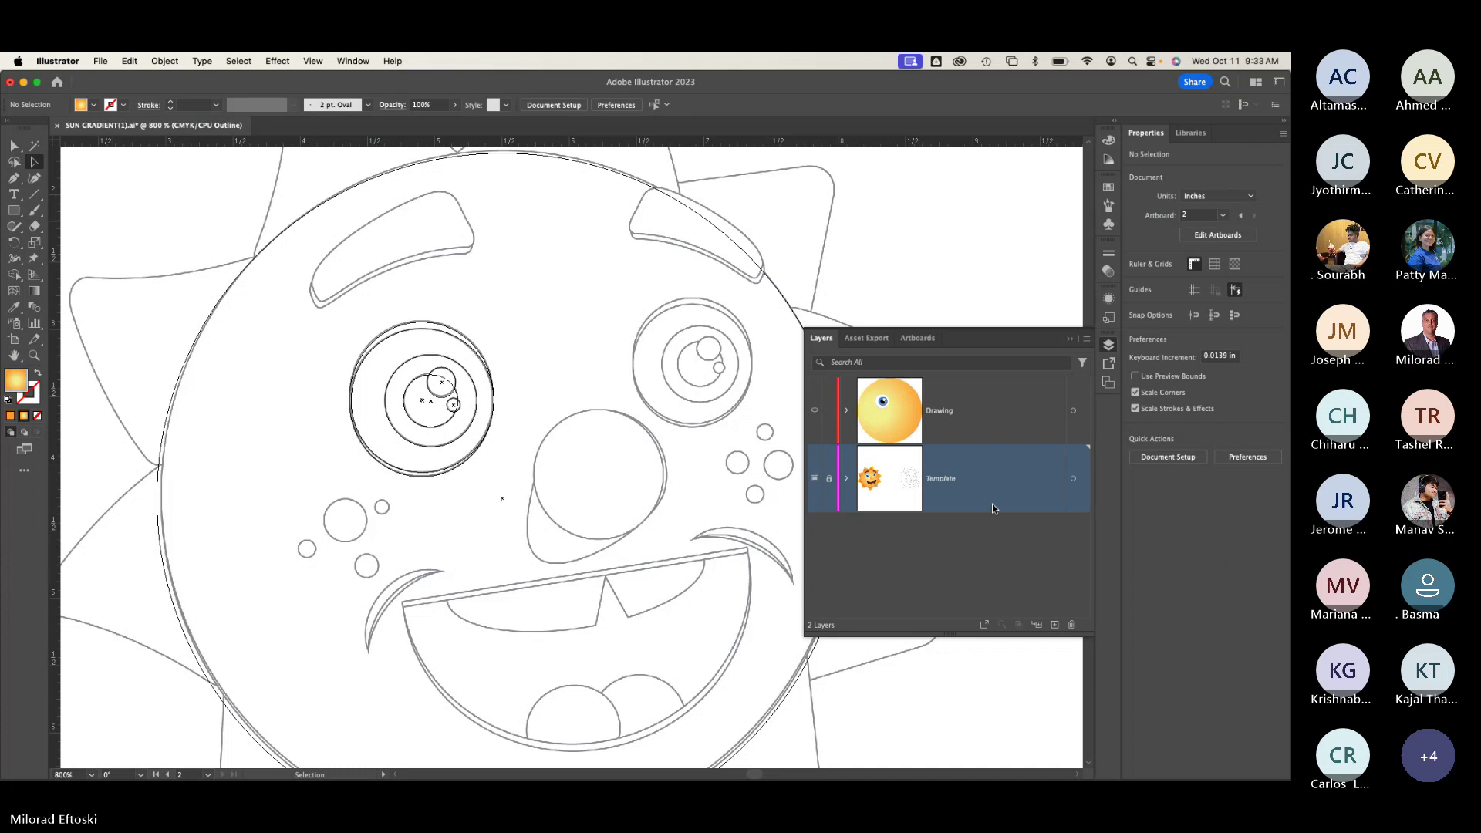
click(1017, 430)
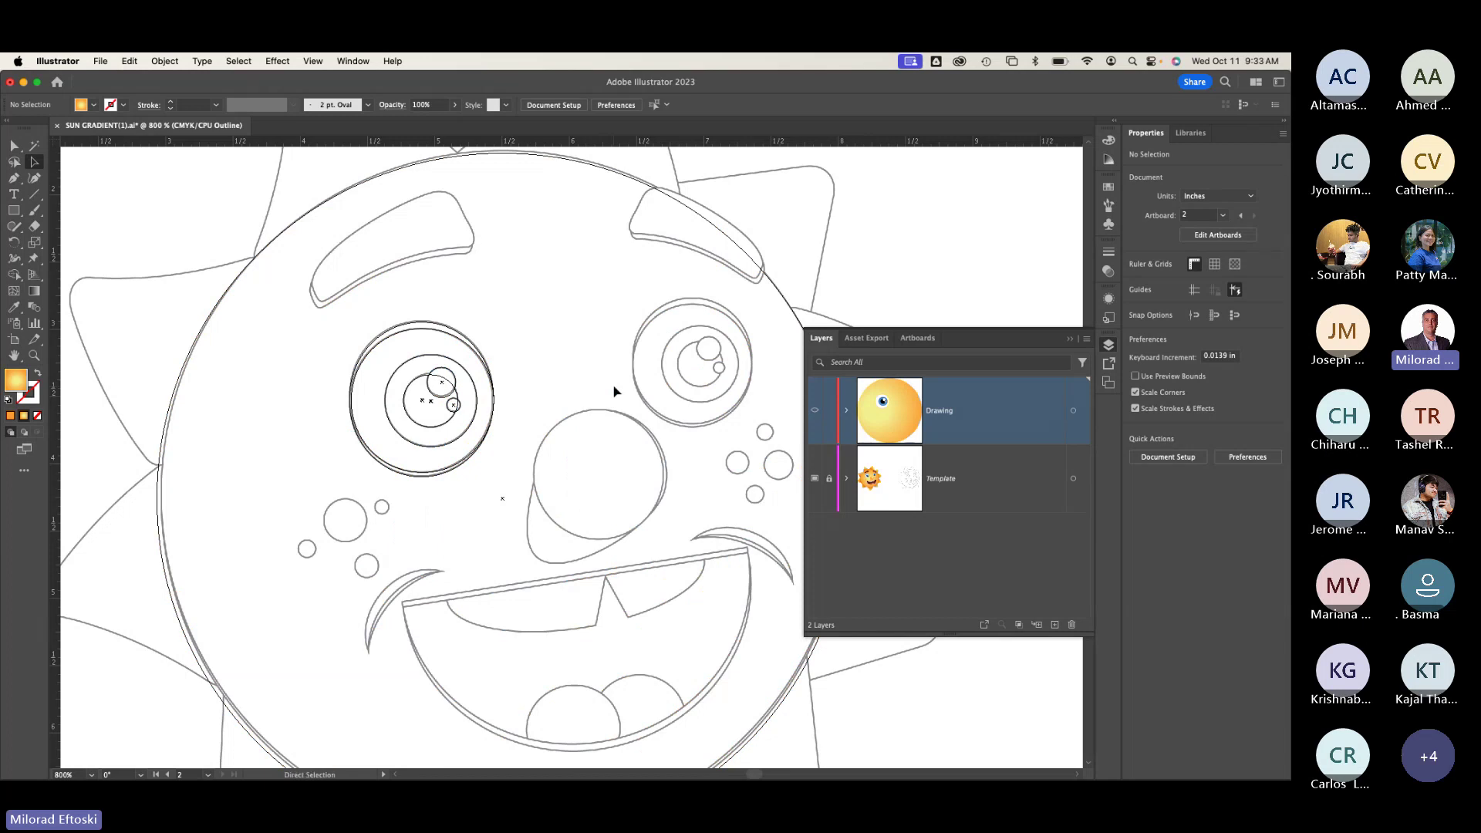
key(super+y)
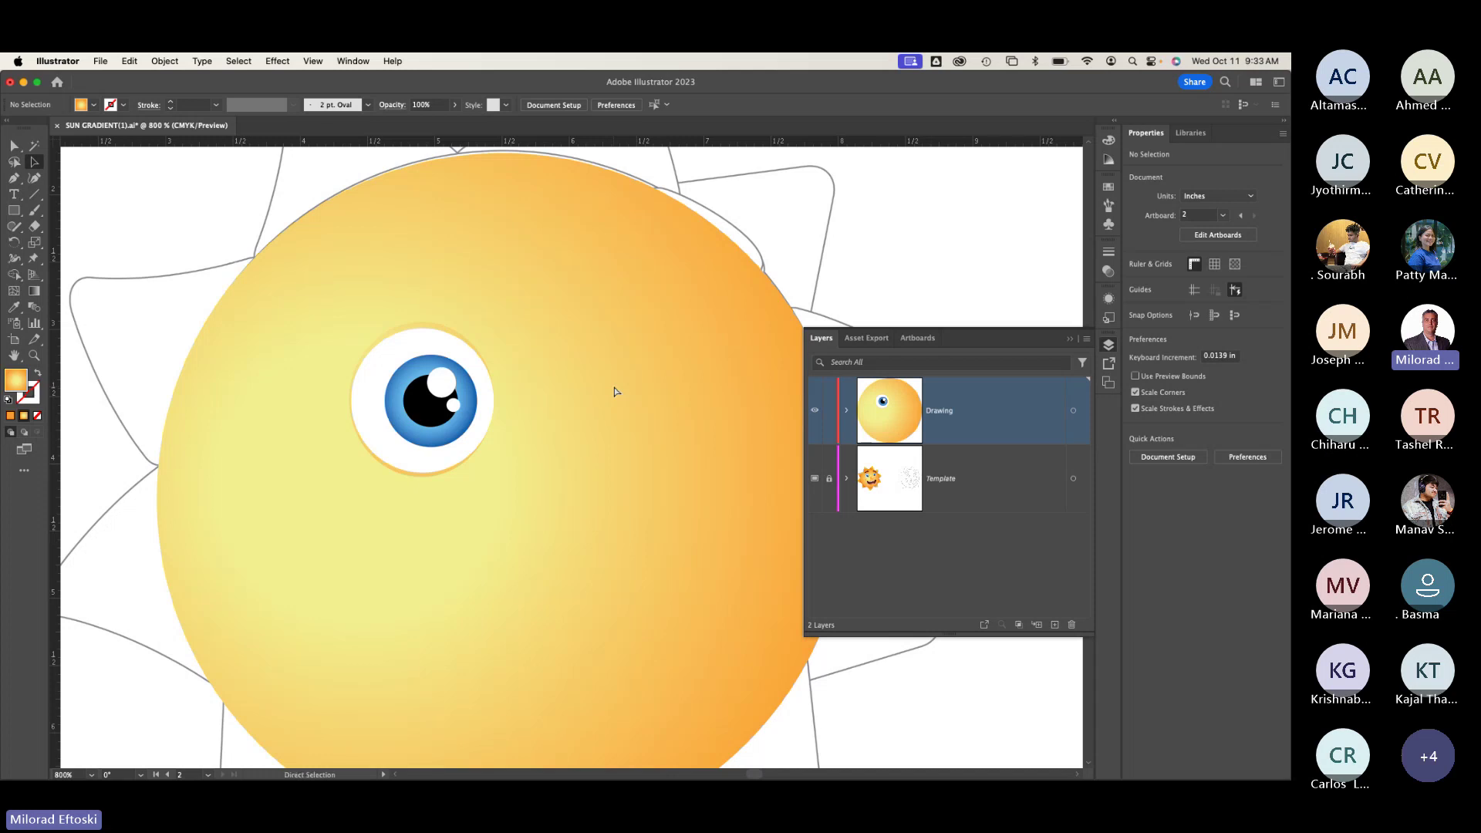
key(super+y)
key(super+y)
key(super+y)
key(super+y)
key(super+y)
key(super+y)
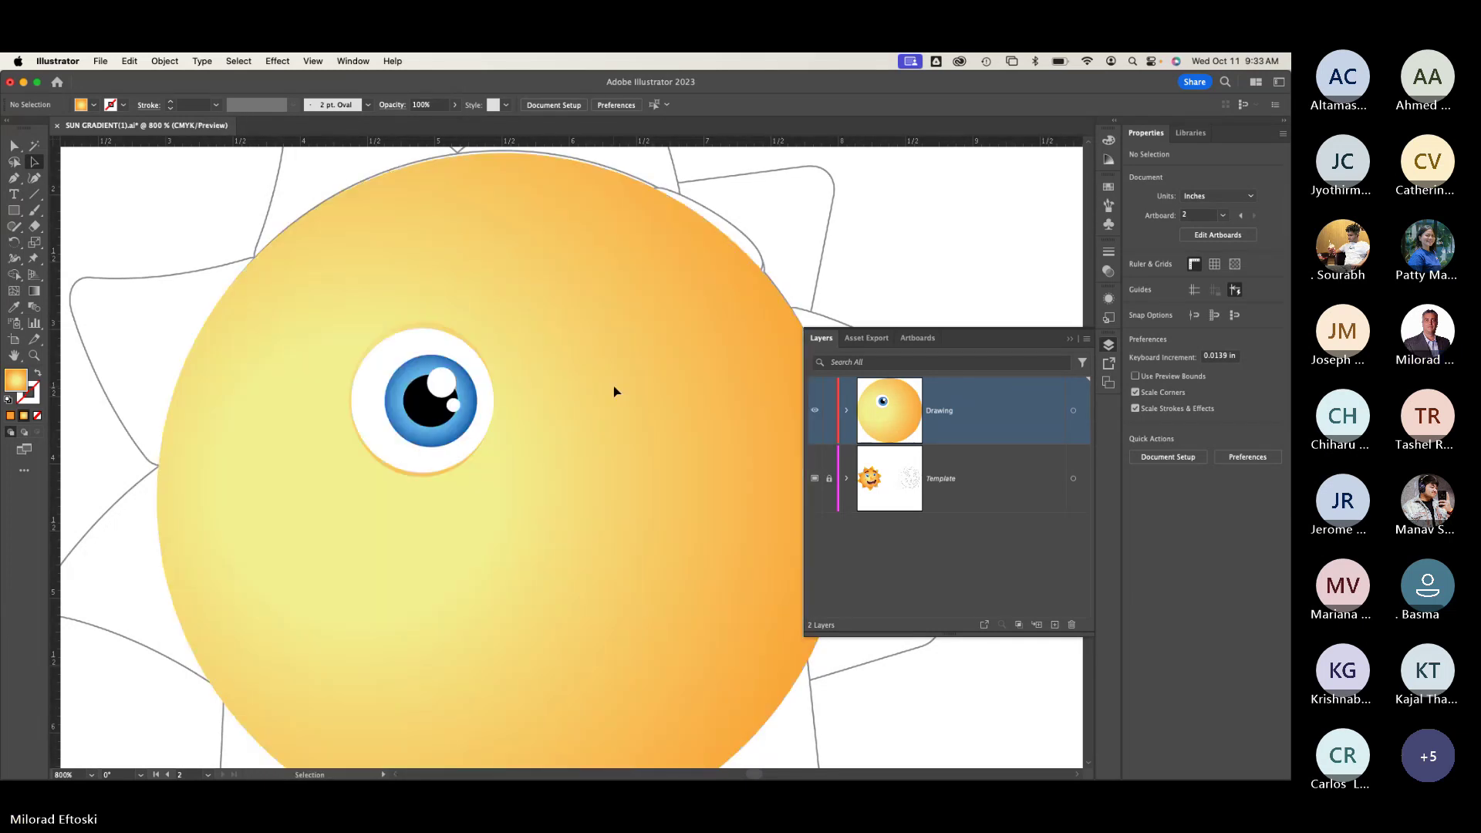
key(super+y)
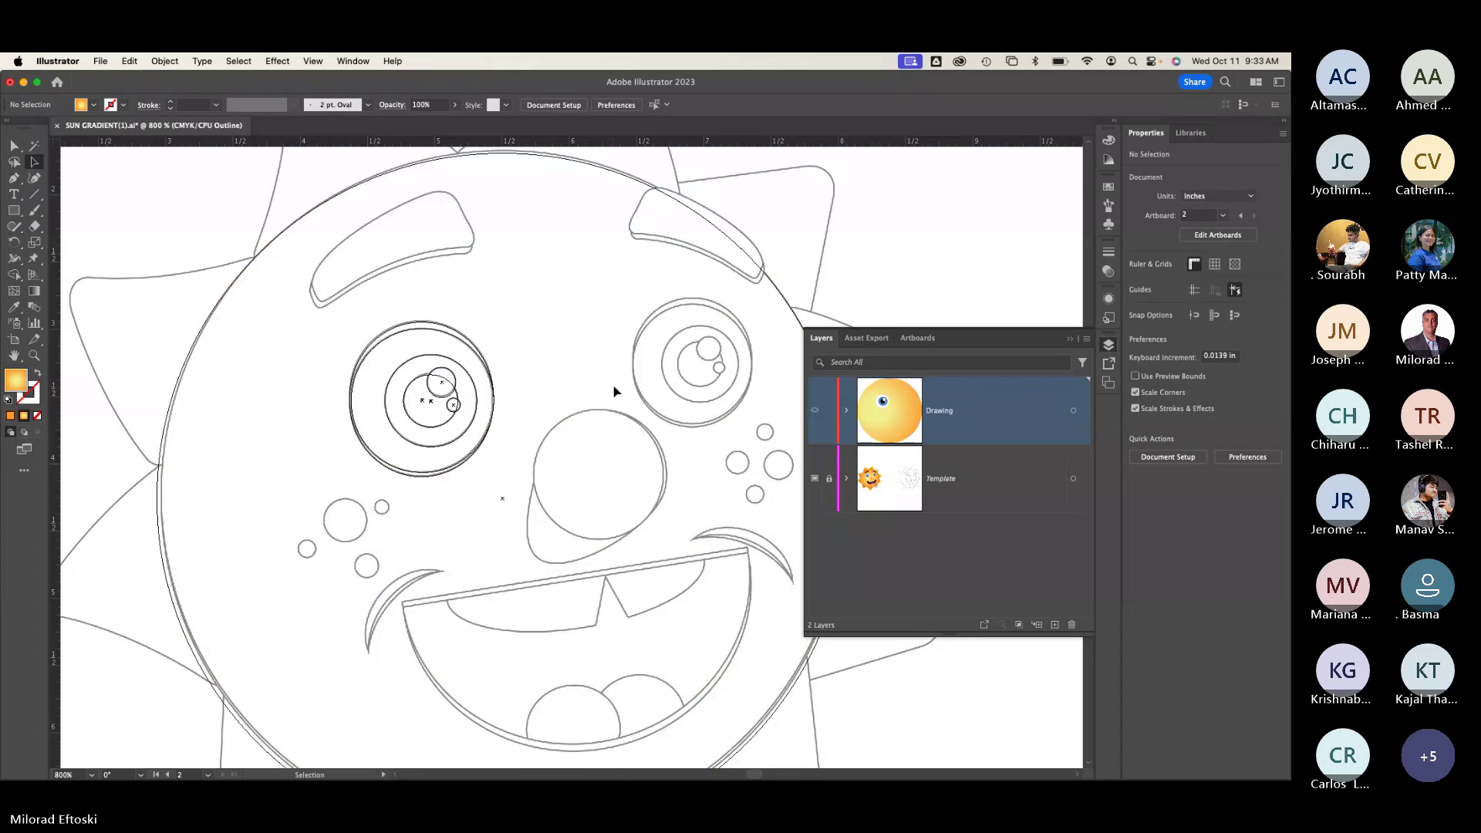
key(super+y)
click(443, 363)
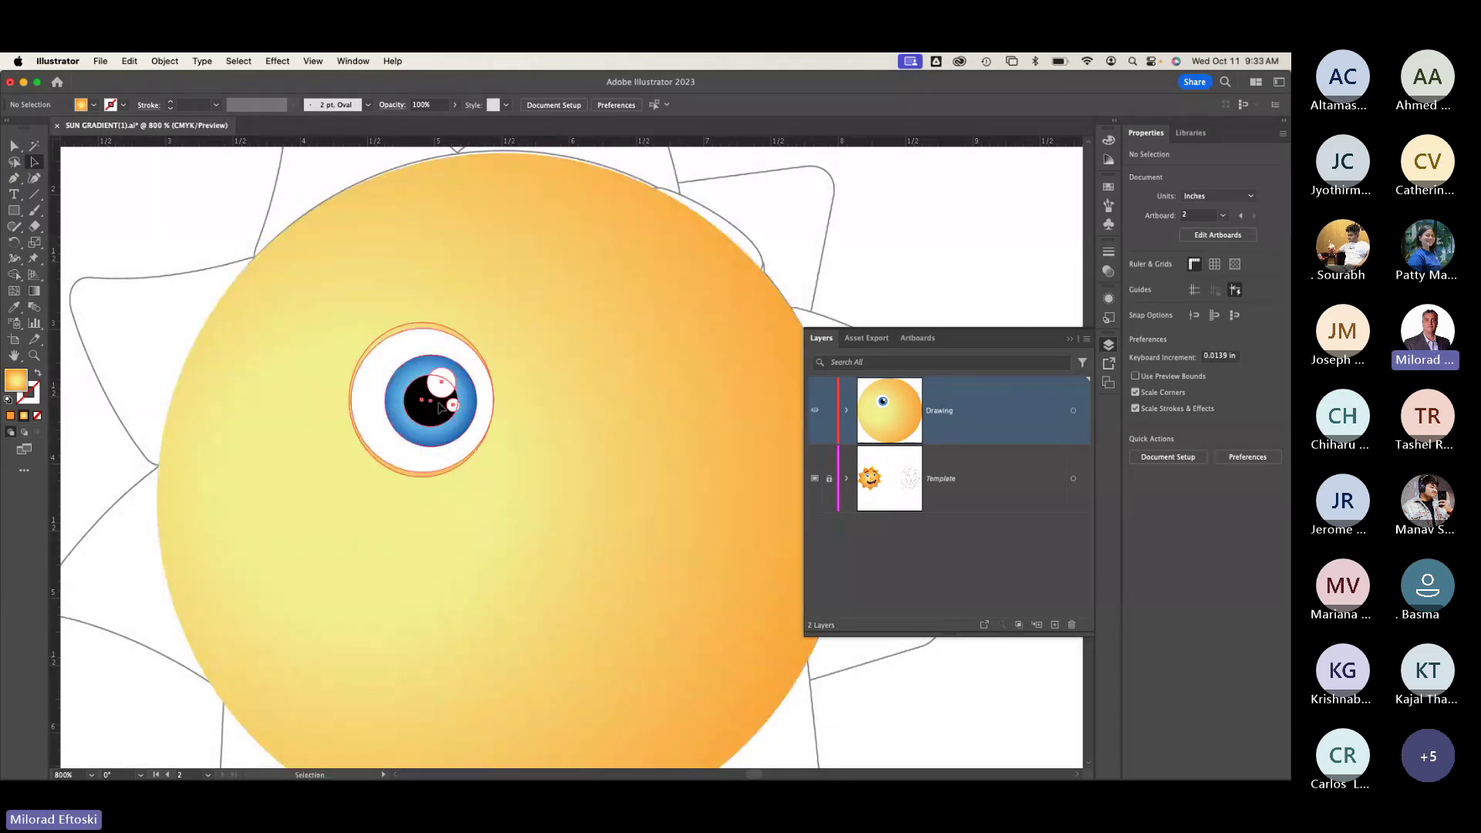
right_click(415, 395)
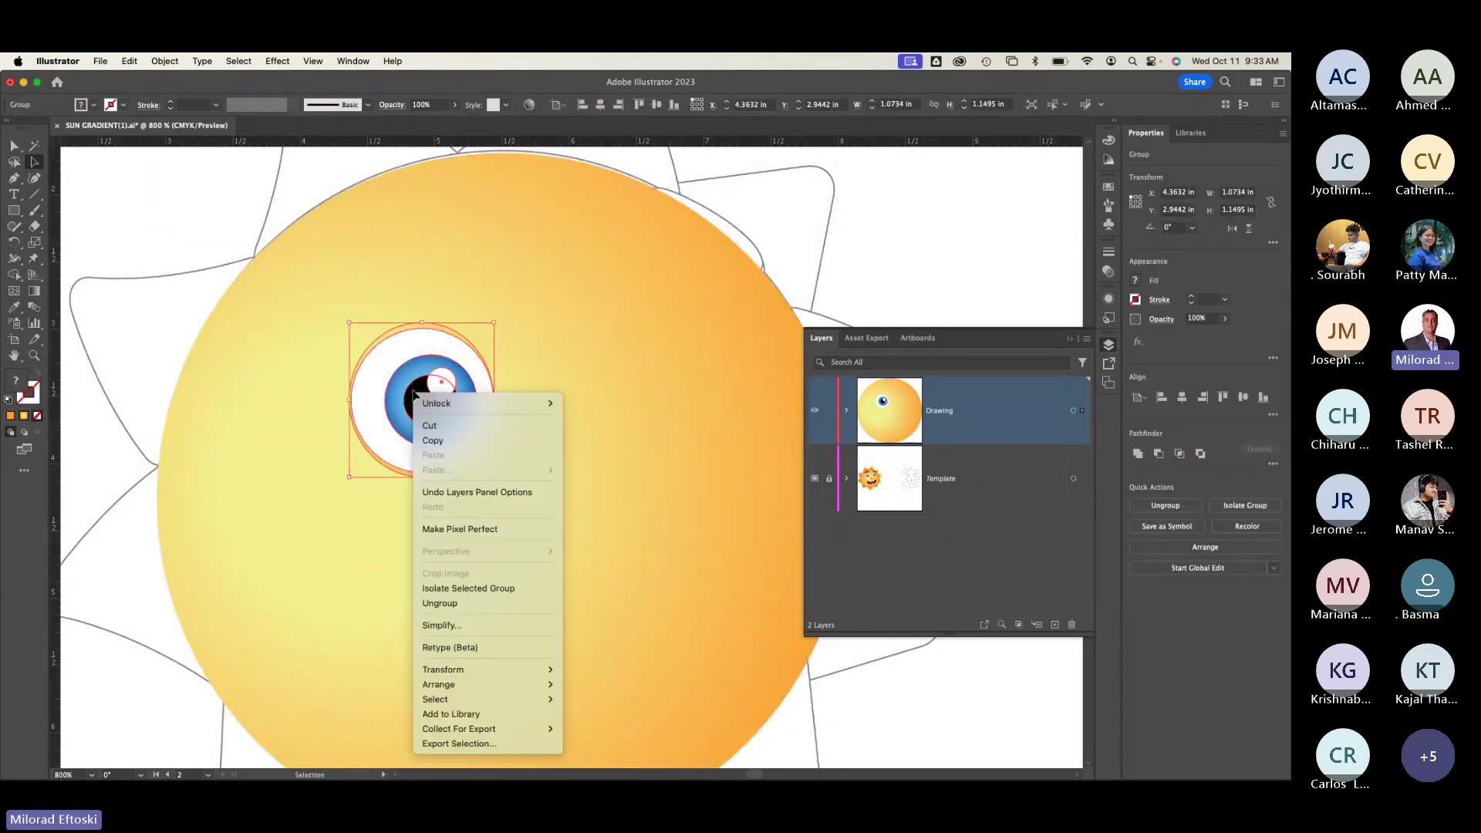
click(489, 603)
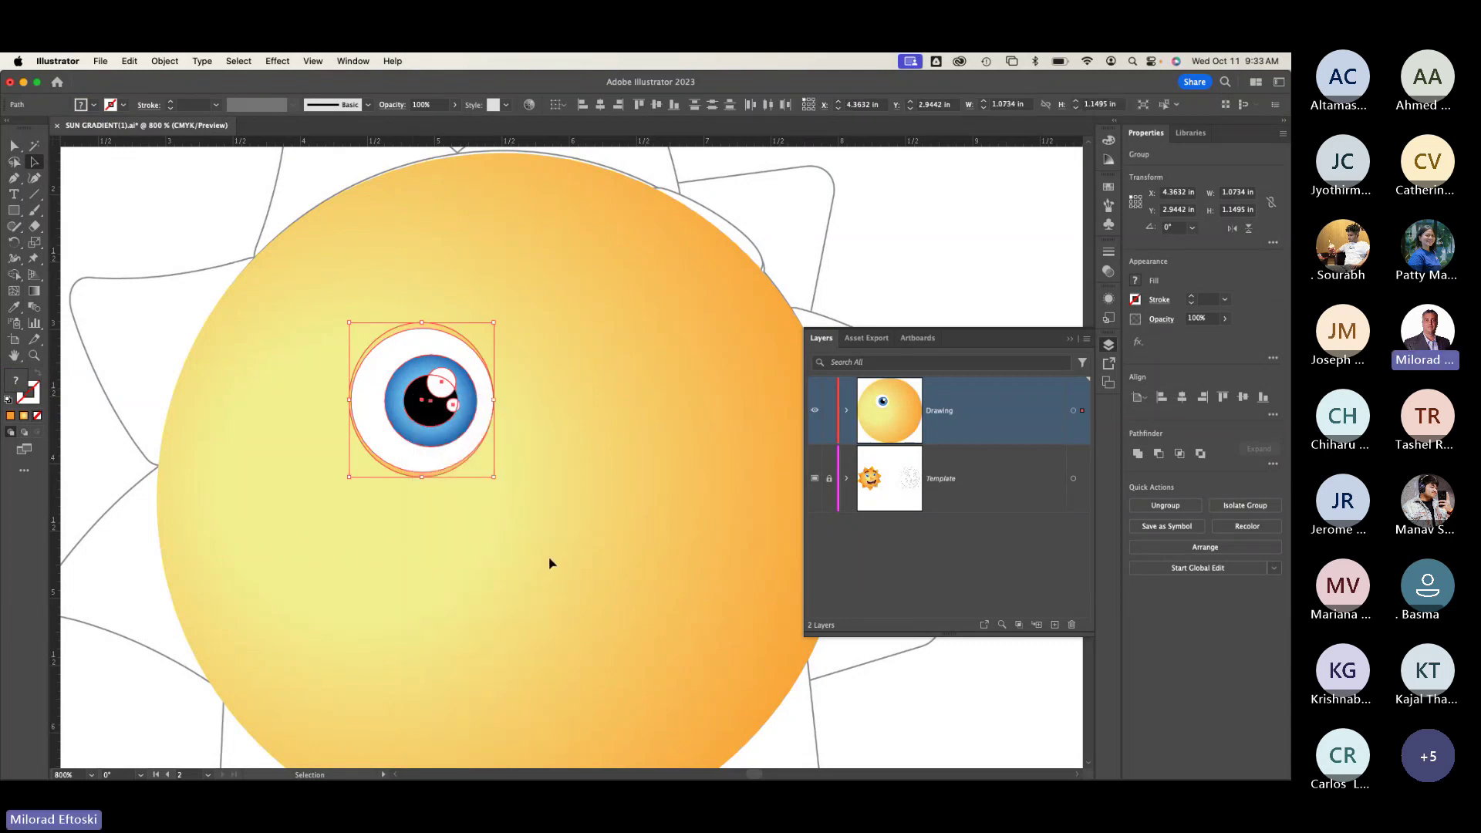
key(super+shift+a)
drag(418, 349, 558, 257)
drag(400, 344, 320, 261)
drag(418, 440, 563, 298)
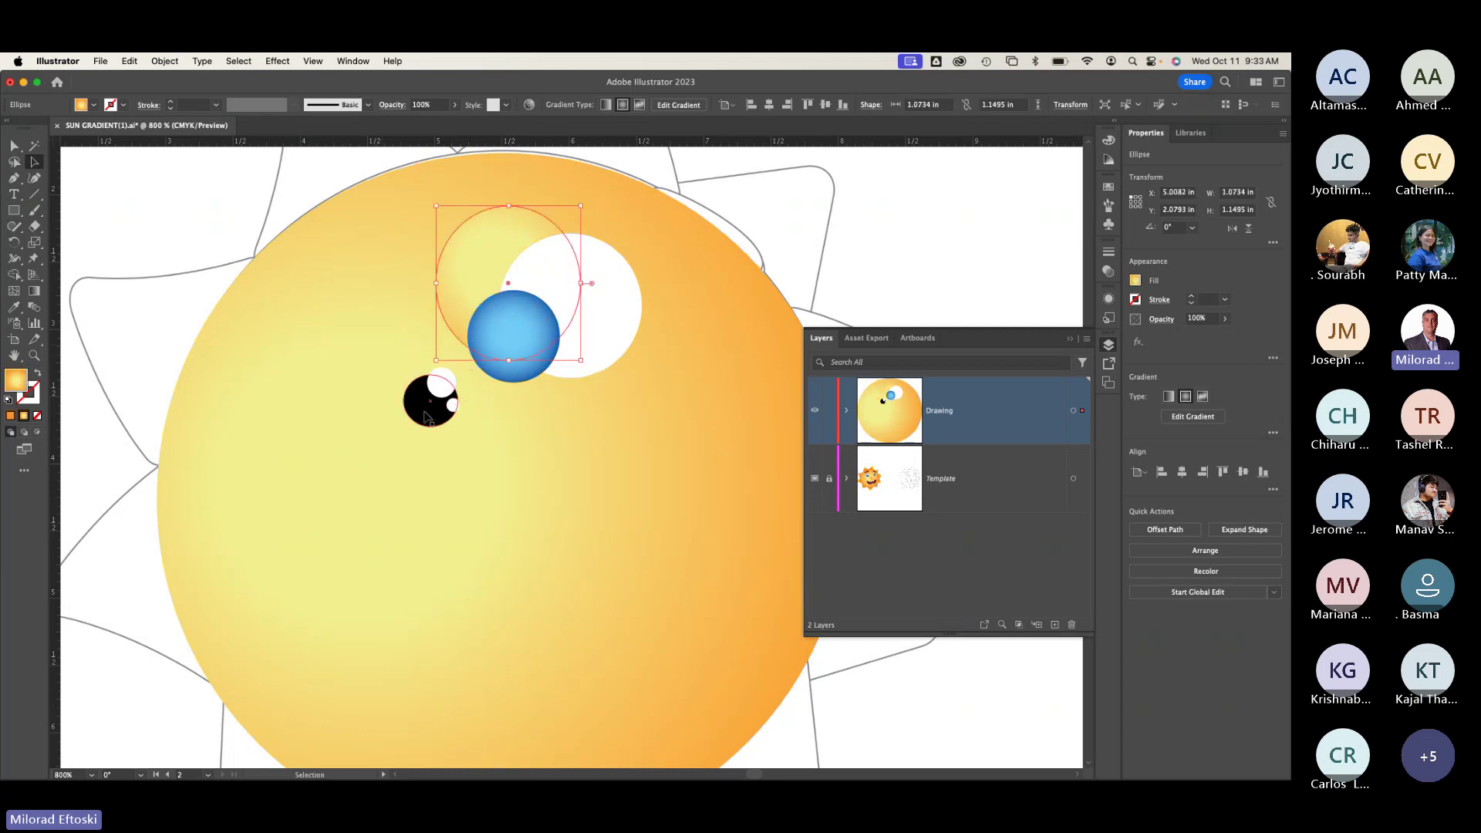
drag(441, 401, 517, 317)
click(440, 382)
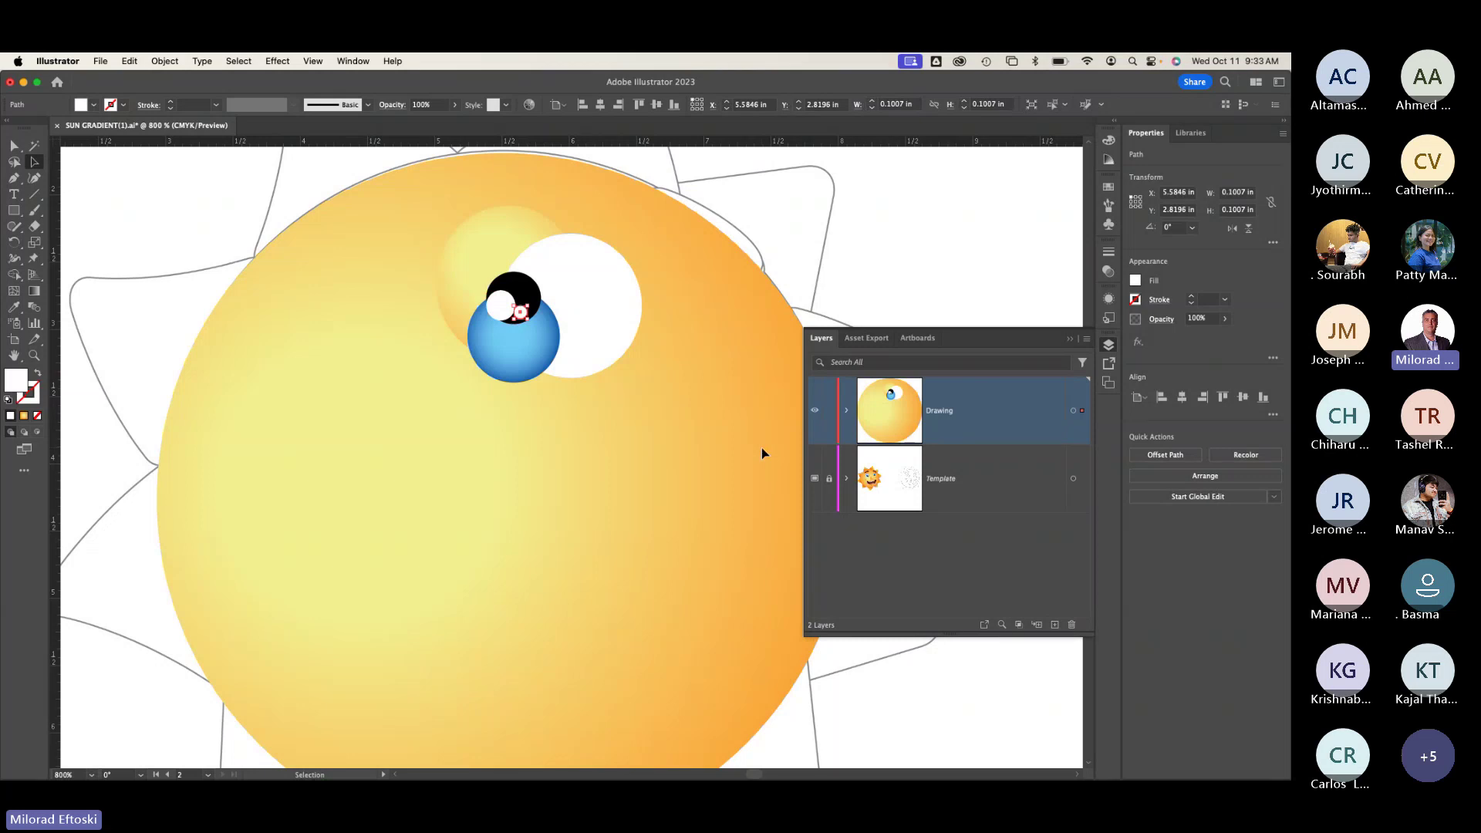
key(super+y)
key(super+y)
key(super+y)
key(super+y)
key(super+z)
key(super+z)
key(super+z)
key(super+z)
key(super+shift+z)
key(super+shift+z)
key(super+shift+z)
key(super+shift+z)
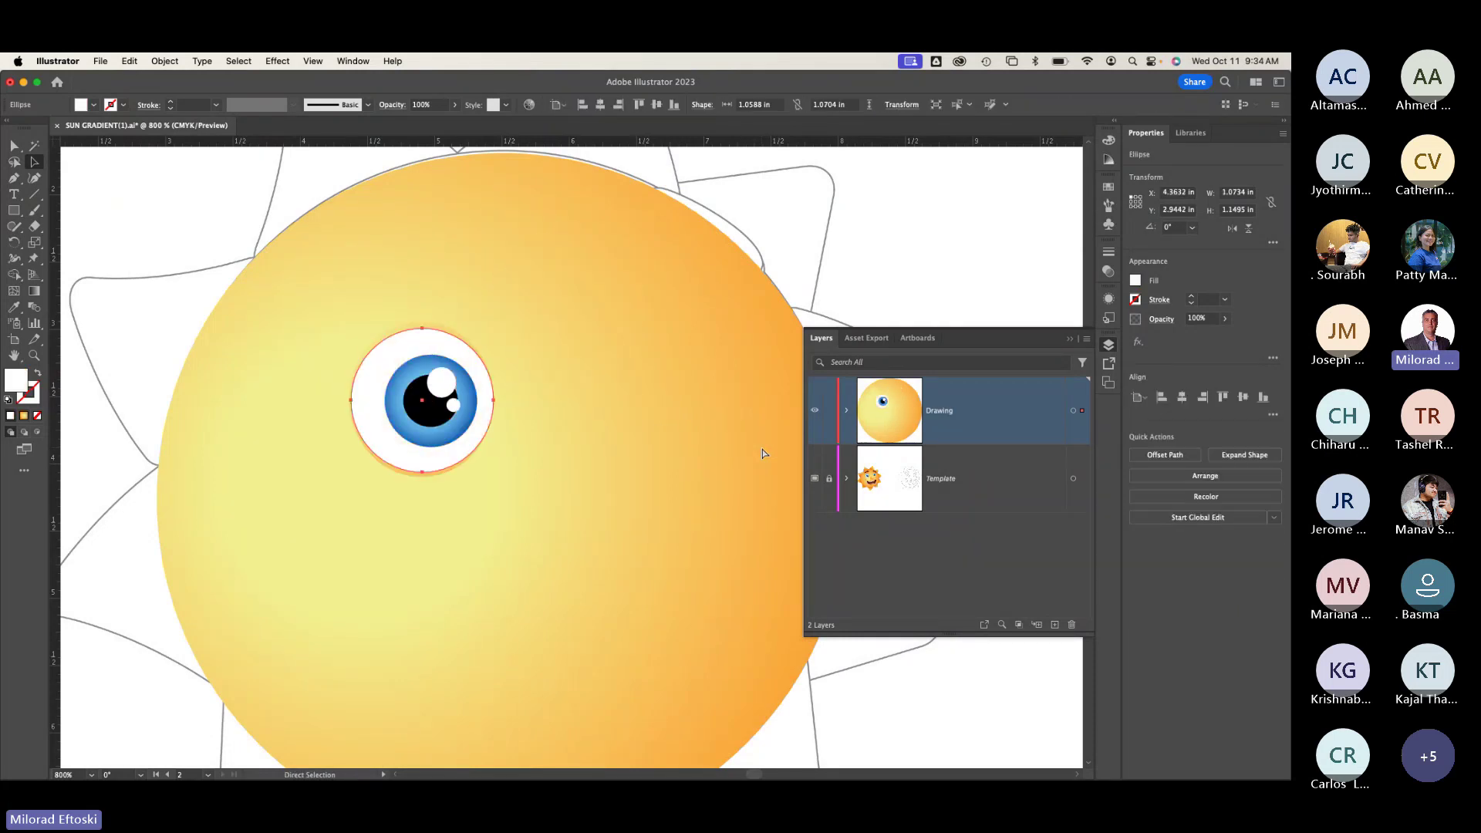
Step: Try moving the eye group right, undo it, and switch to Outline view
click(749, 453)
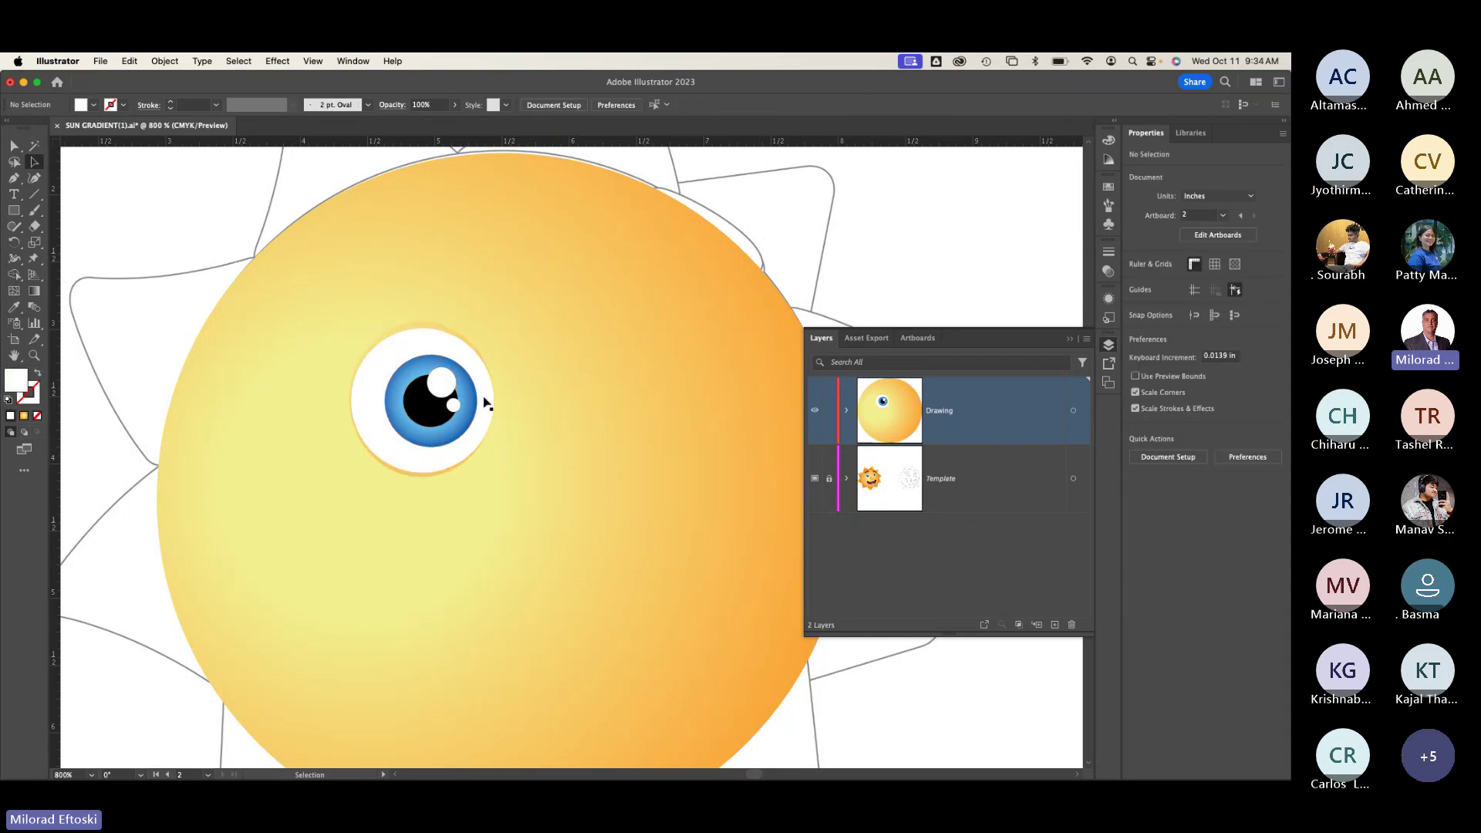
click(484, 400)
click(531, 398)
click(439, 381)
drag(441, 384, 508, 367)
key(super+z)
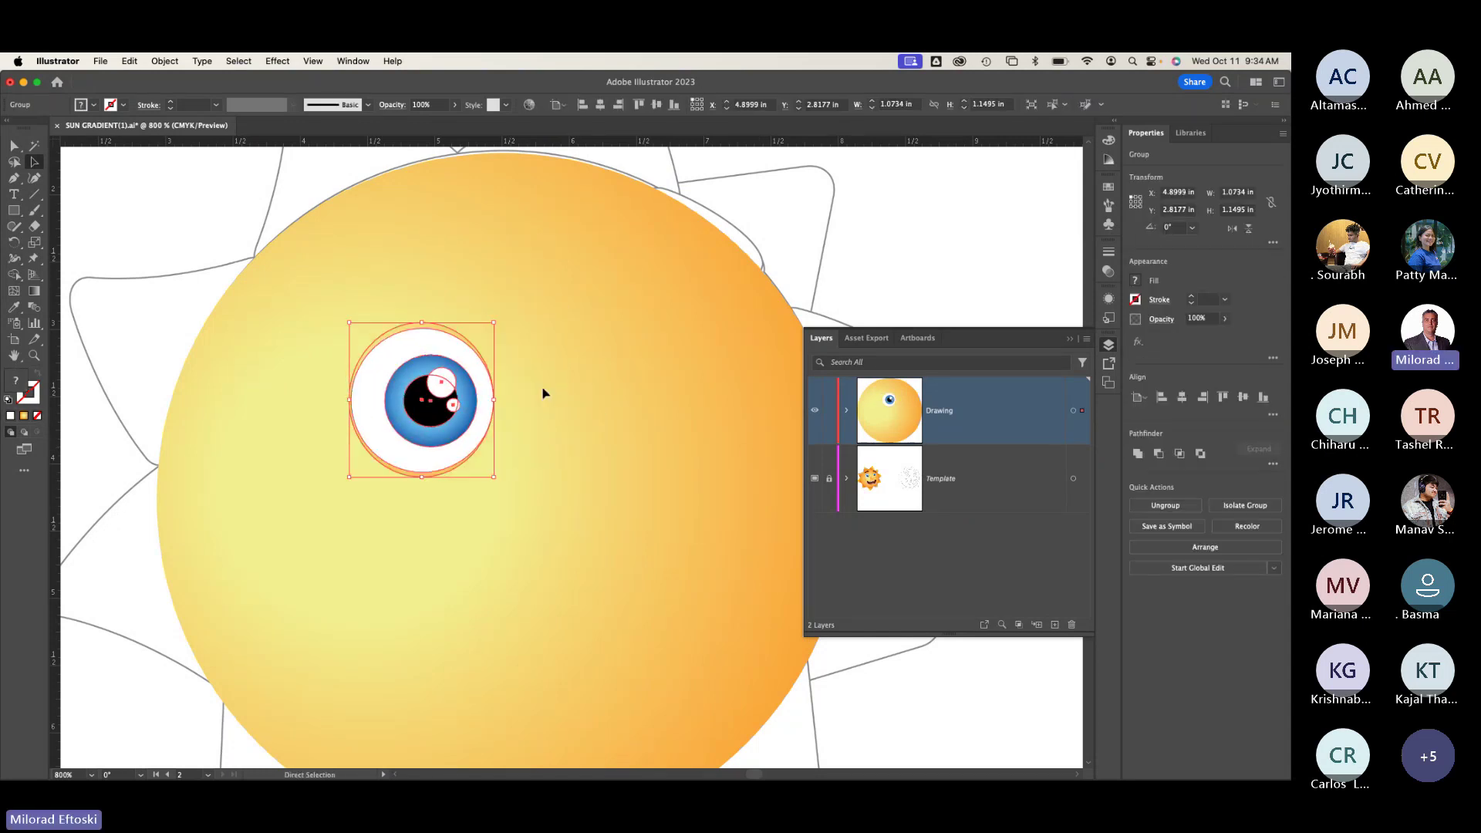
click(507, 368)
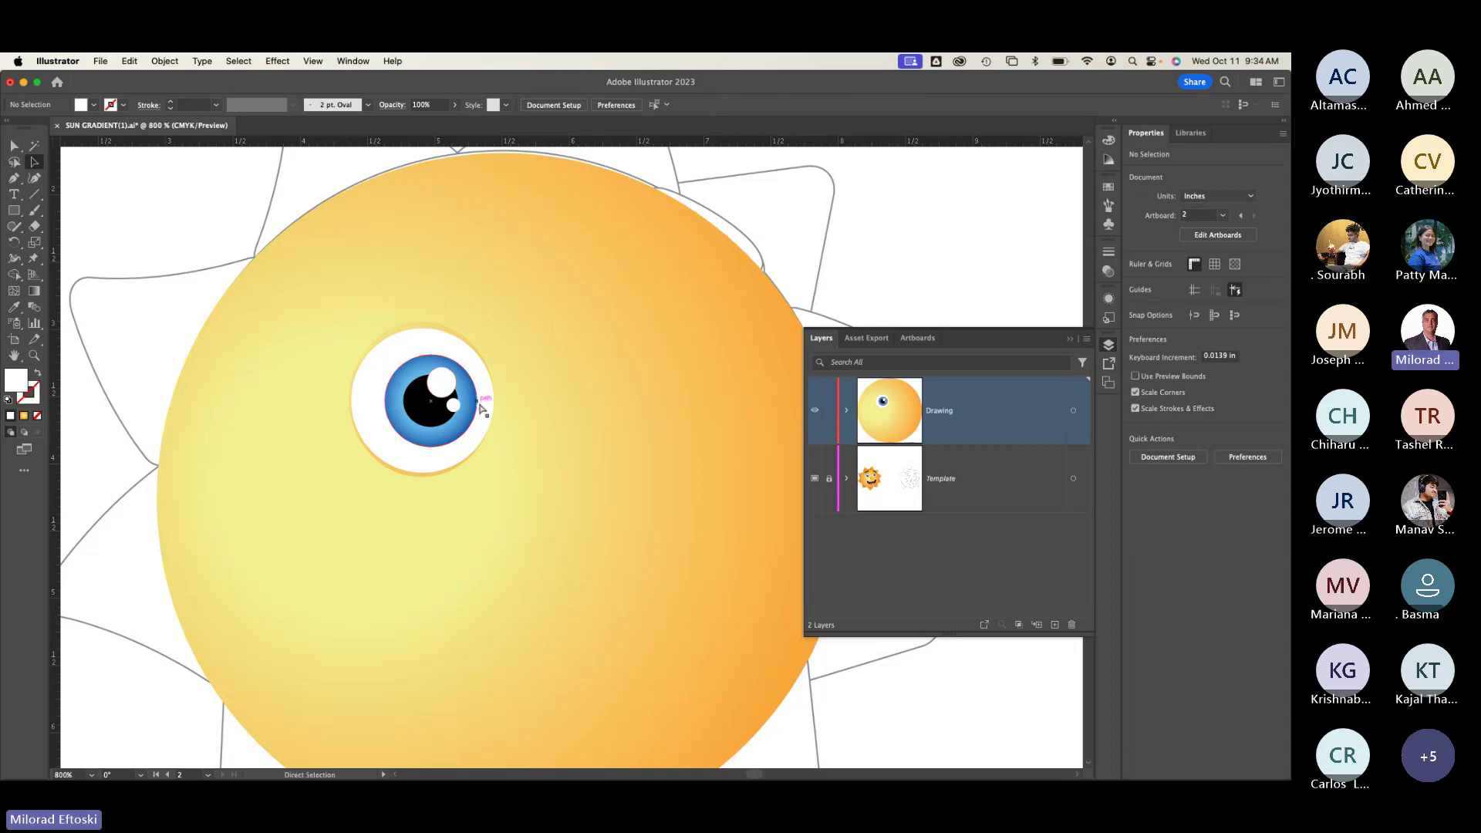
key(super+y)
key(super+y)
key(super+y)
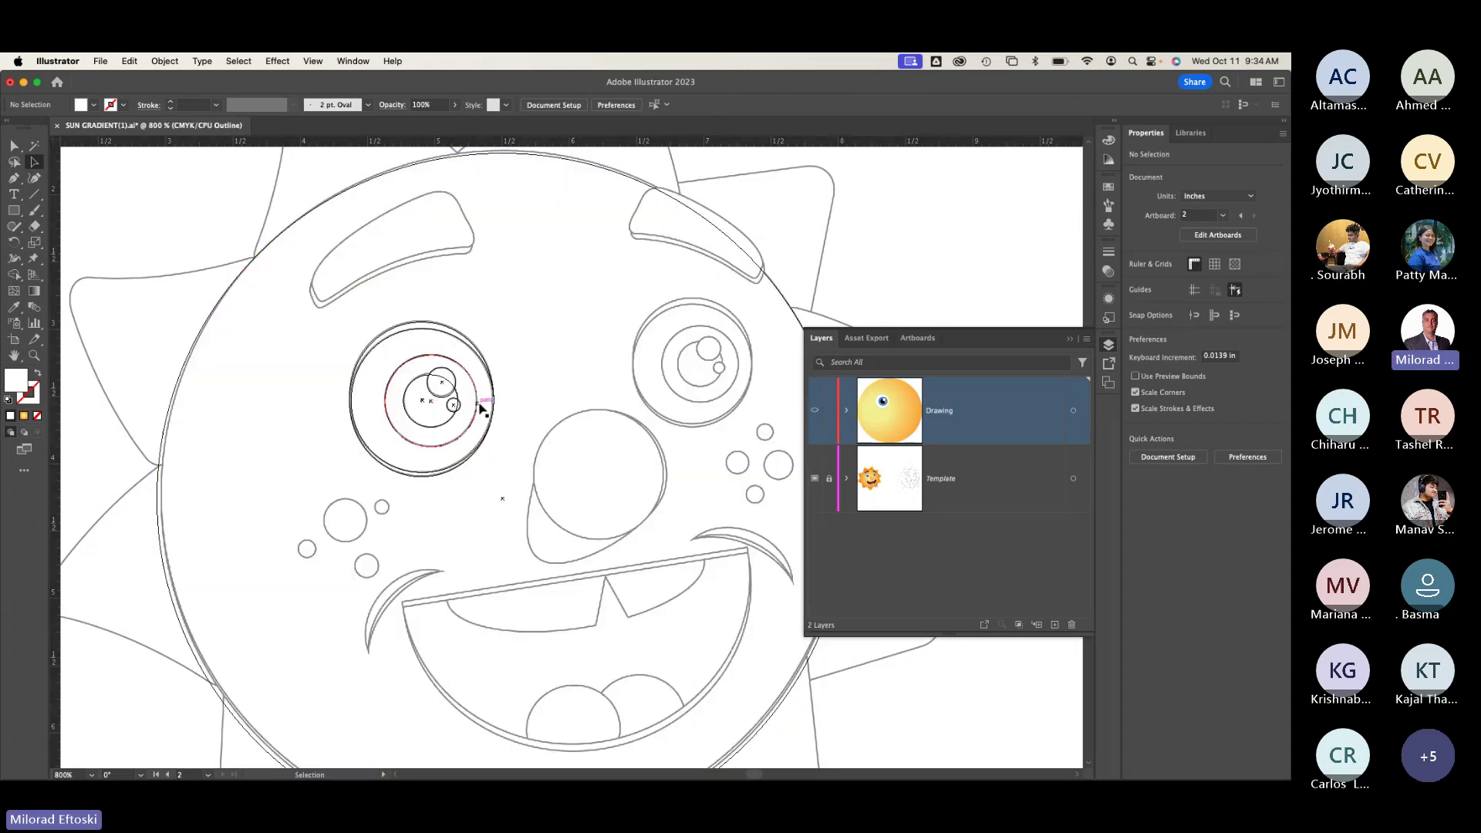
Step: Alt-drag a copy of the eye to the face's right side, shrink it slightly, and return to Preview
click(454, 413)
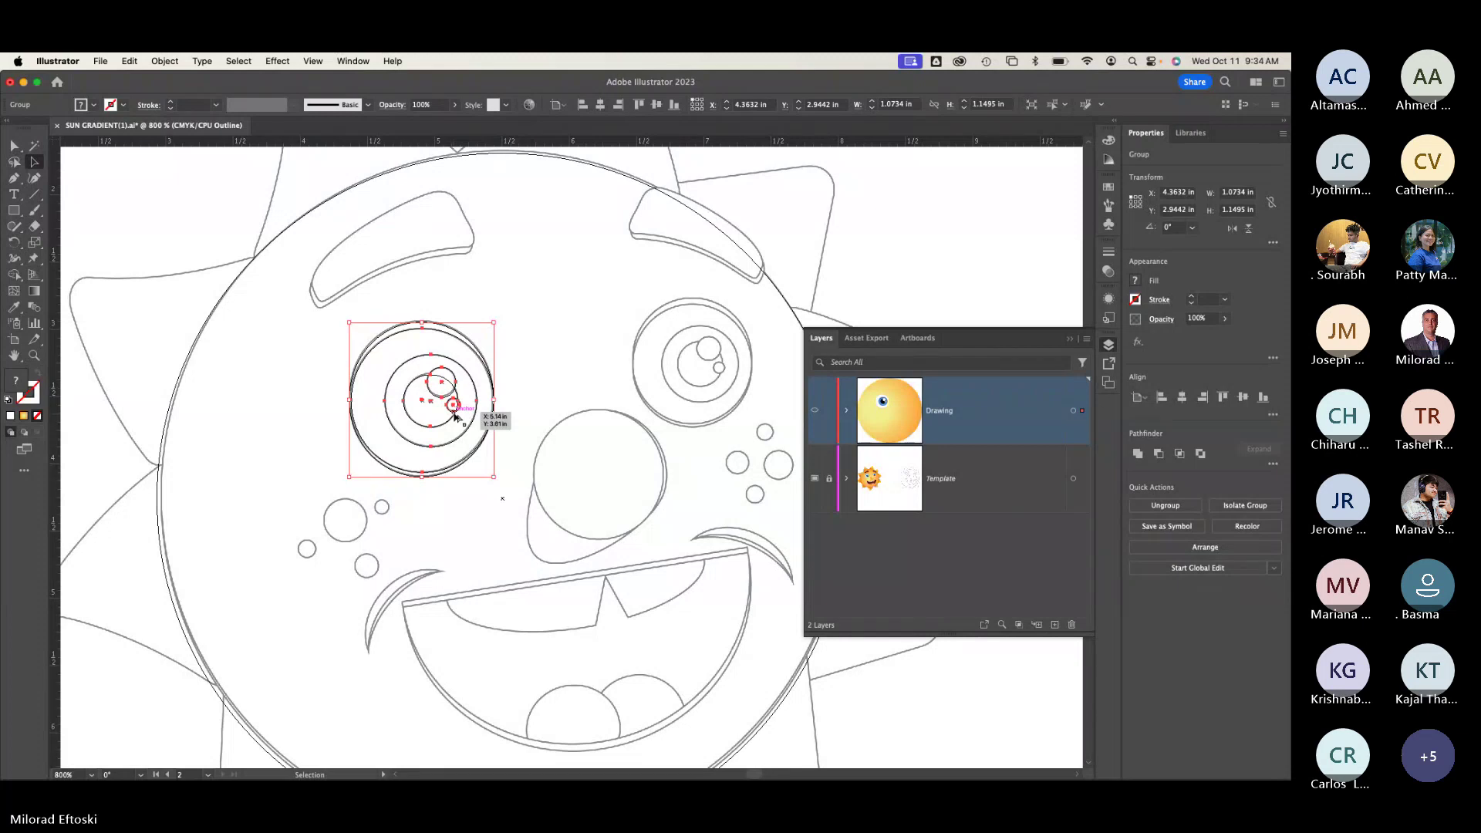
drag(454, 416, 721, 380)
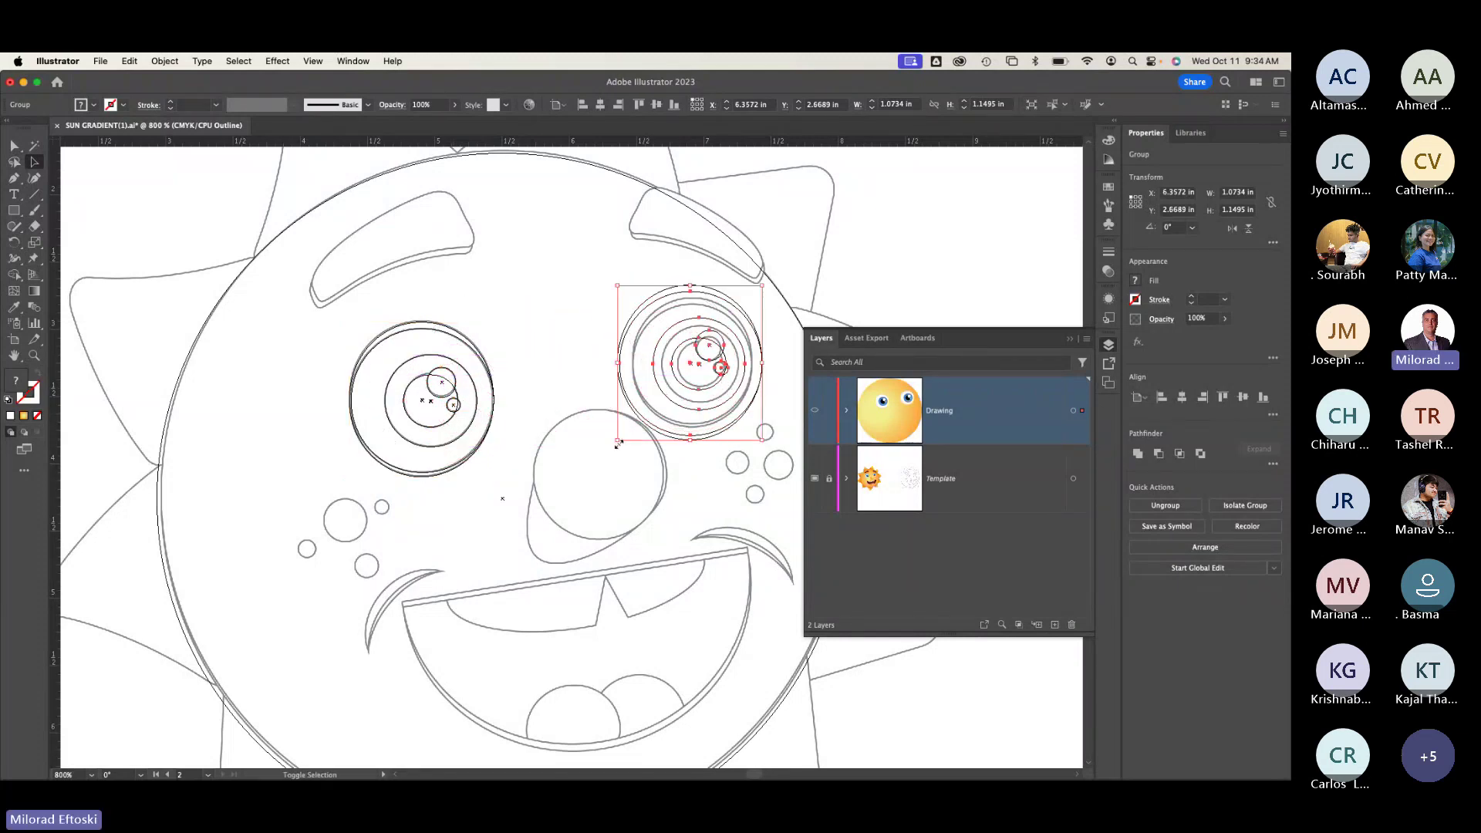
drag(617, 441, 631, 426)
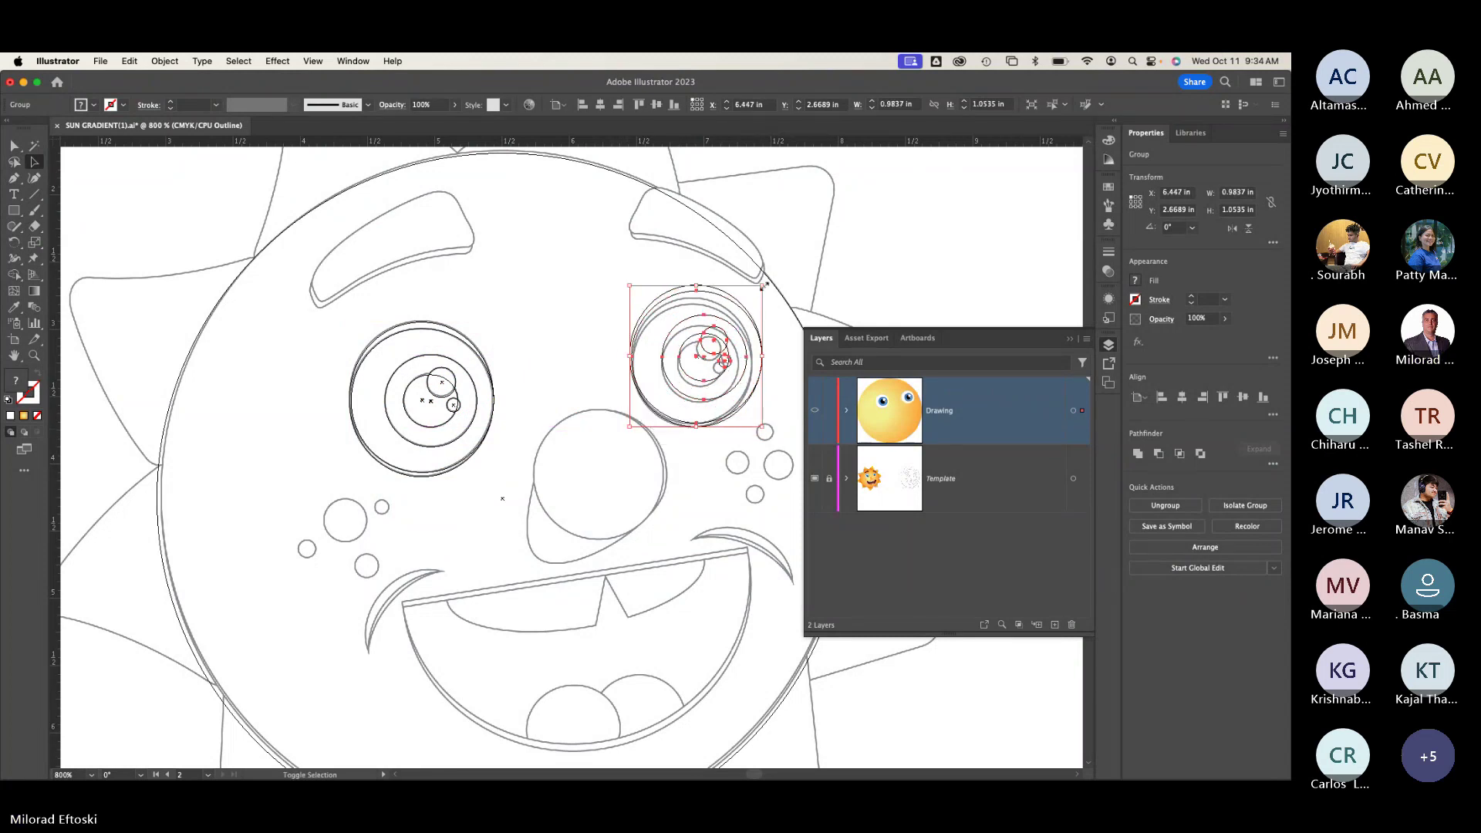
drag(762, 286, 752, 296)
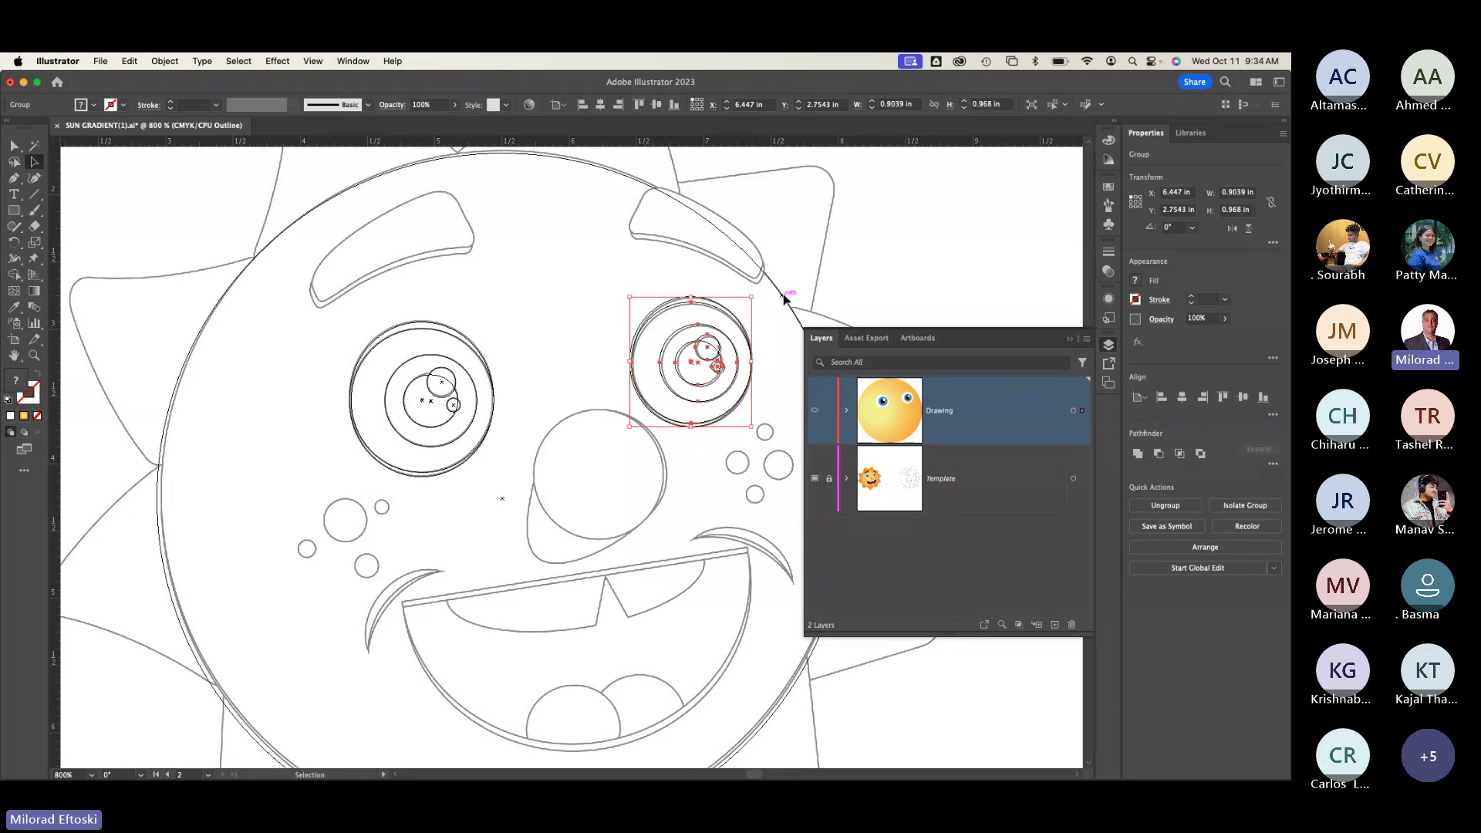
key(super+y)
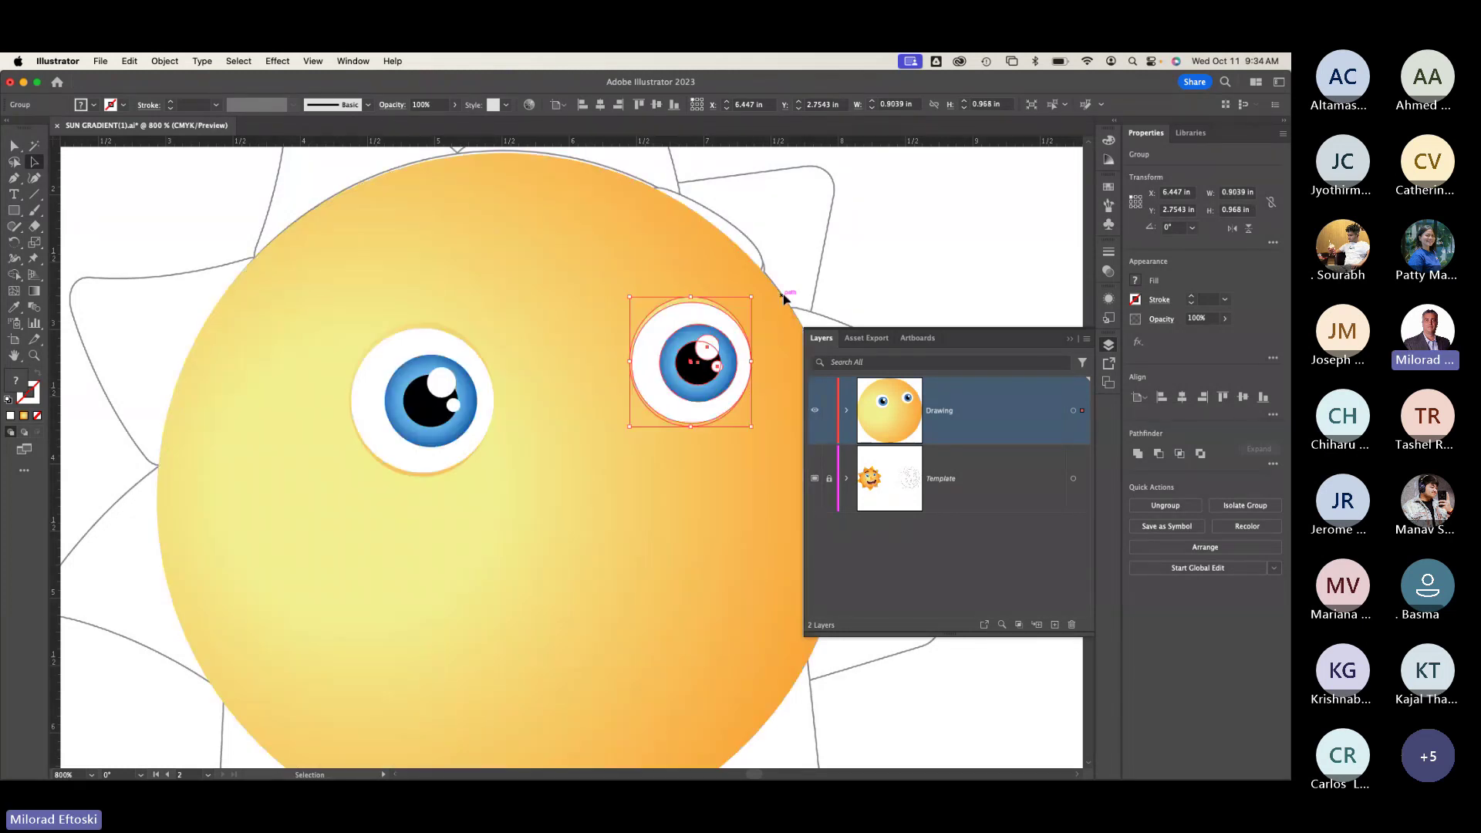
key(super+shift+a)
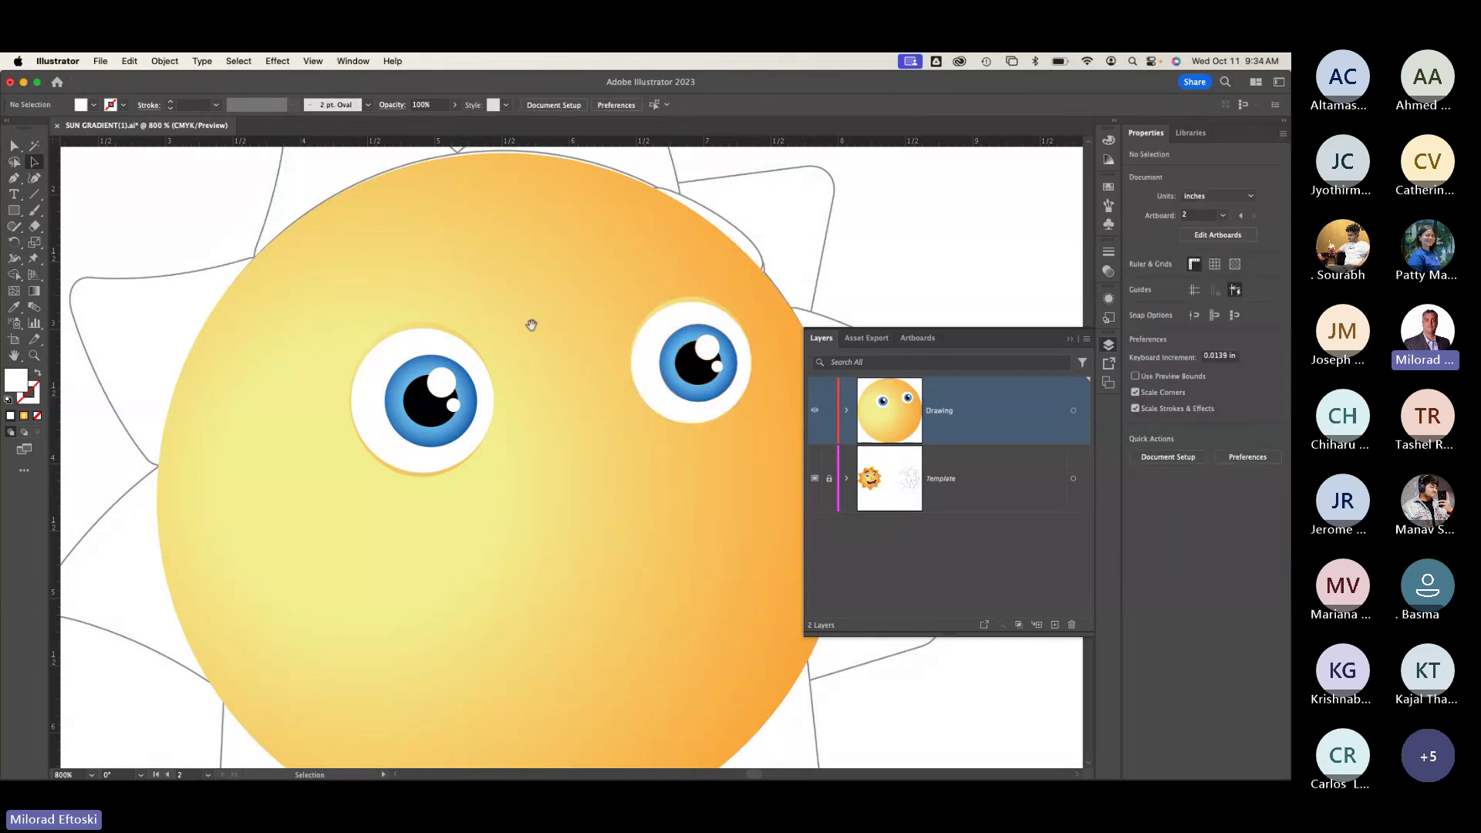
Step: Delete the sun's right eye group, then view the remaining artwork in Outline mode
scroll(479, 340, right, 3)
scroll(479, 341, up, 1)
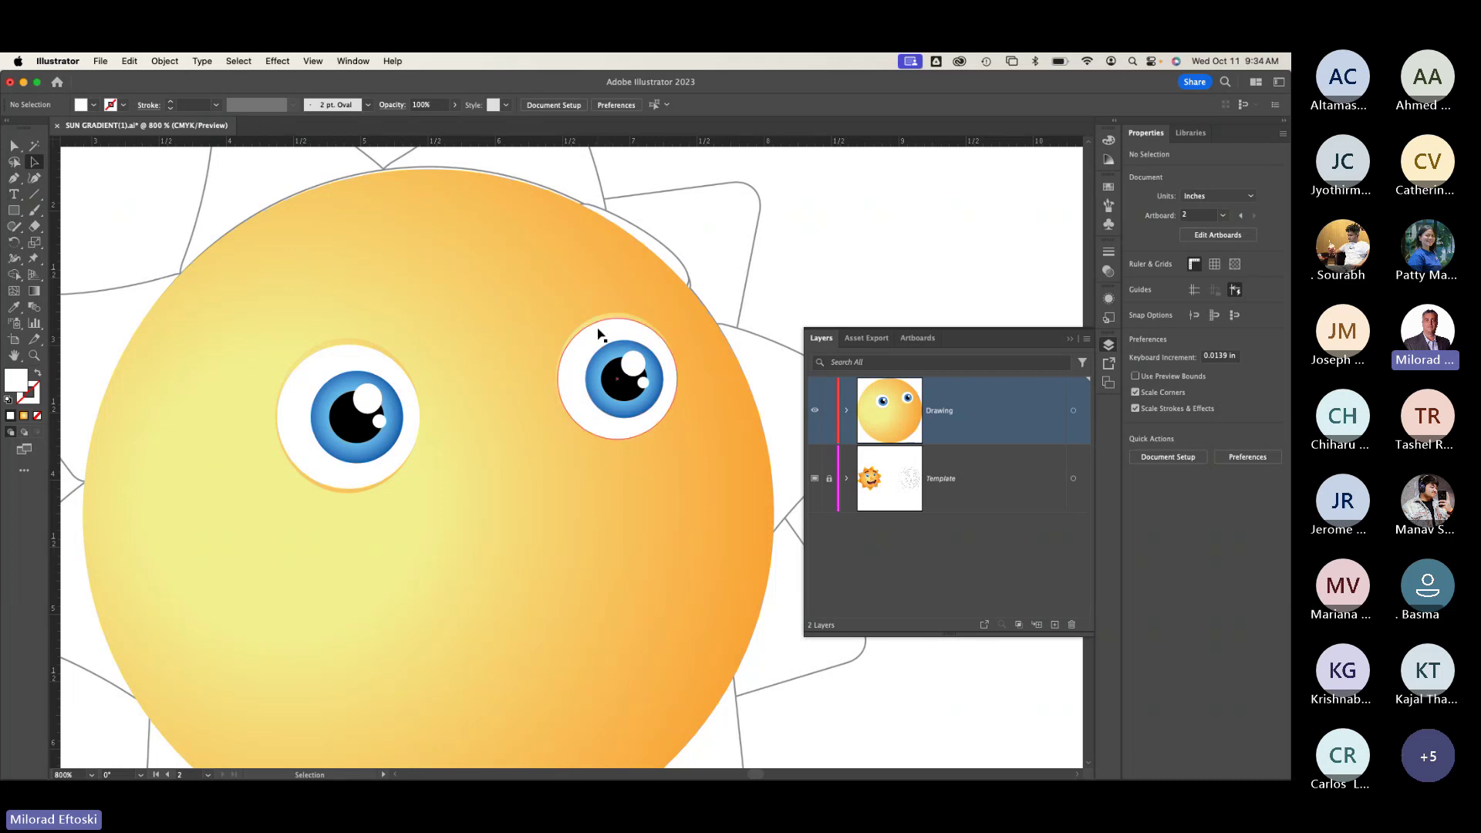
scroll(599, 333, up, 4)
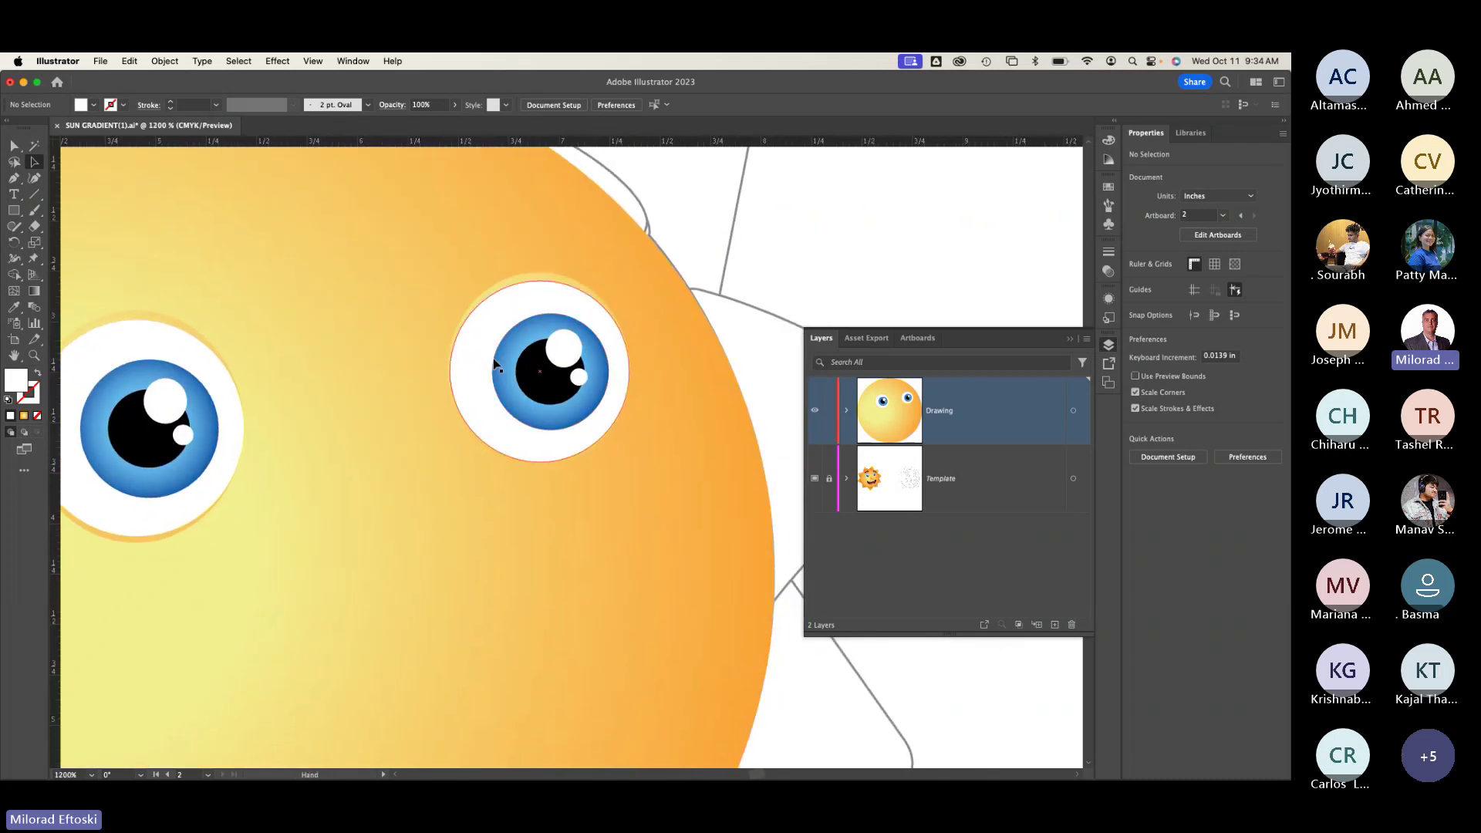
click(478, 369)
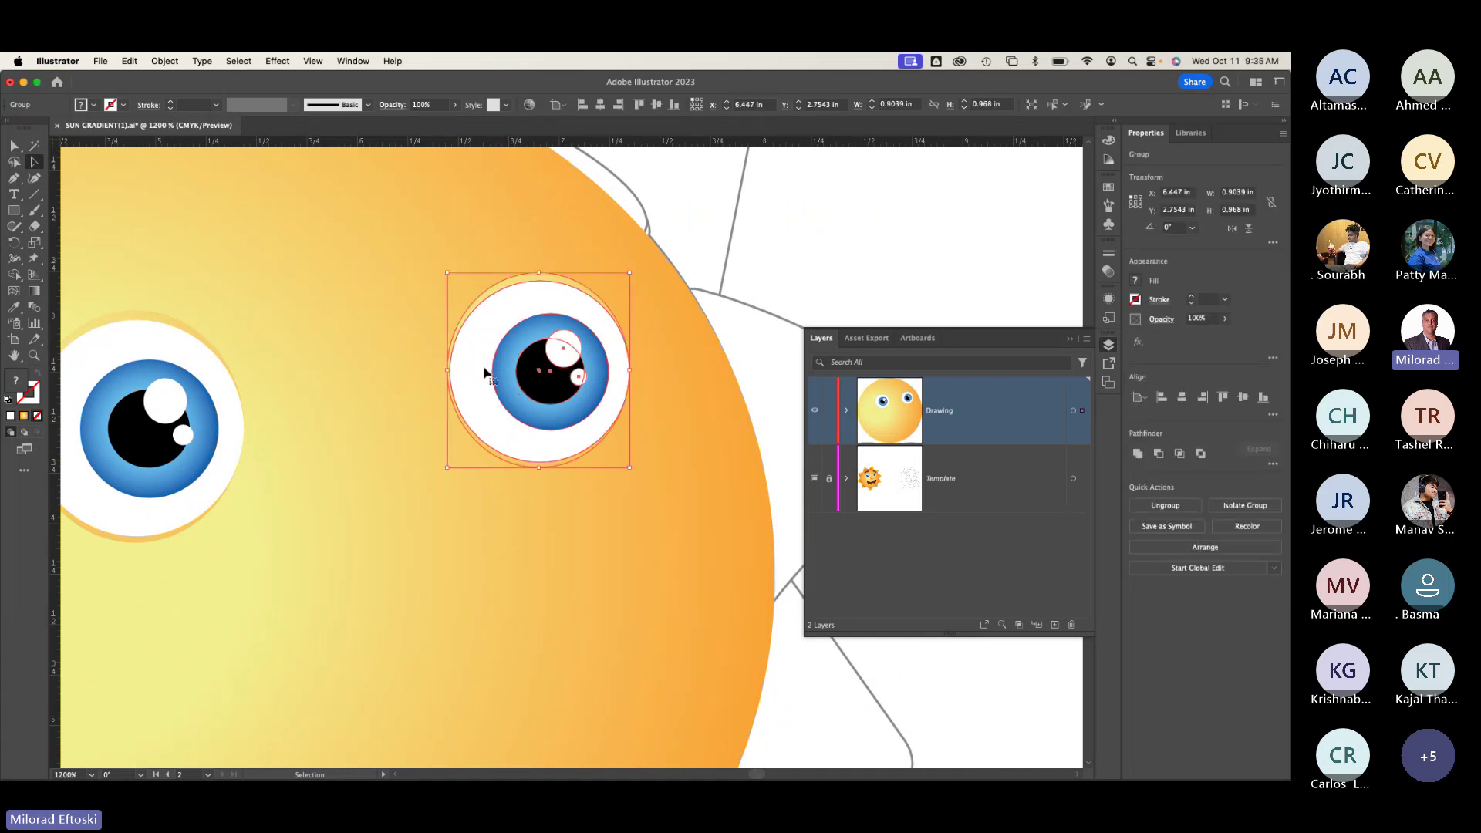
key(Delete)
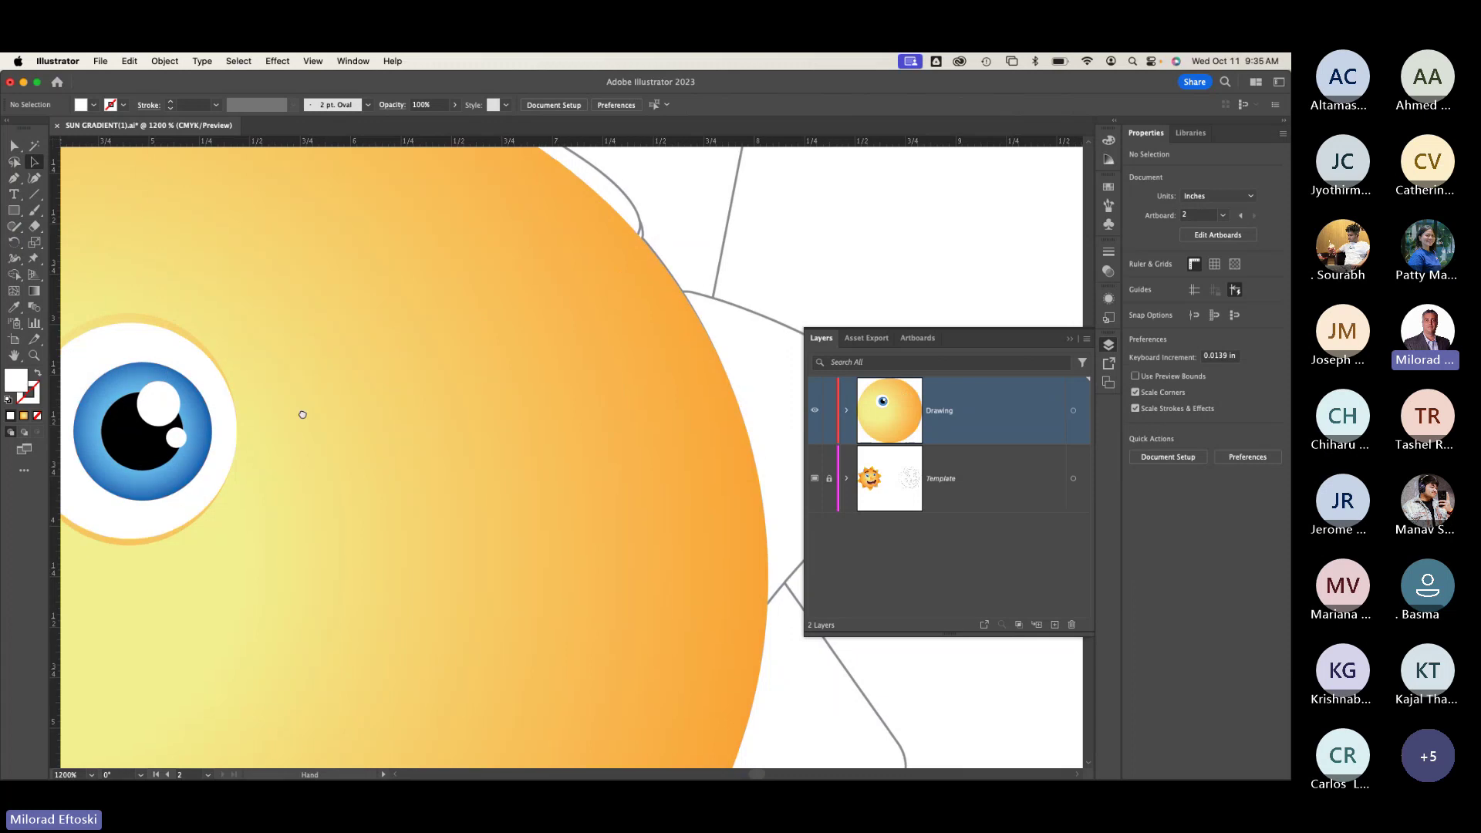
drag(491, 398, 330, 414)
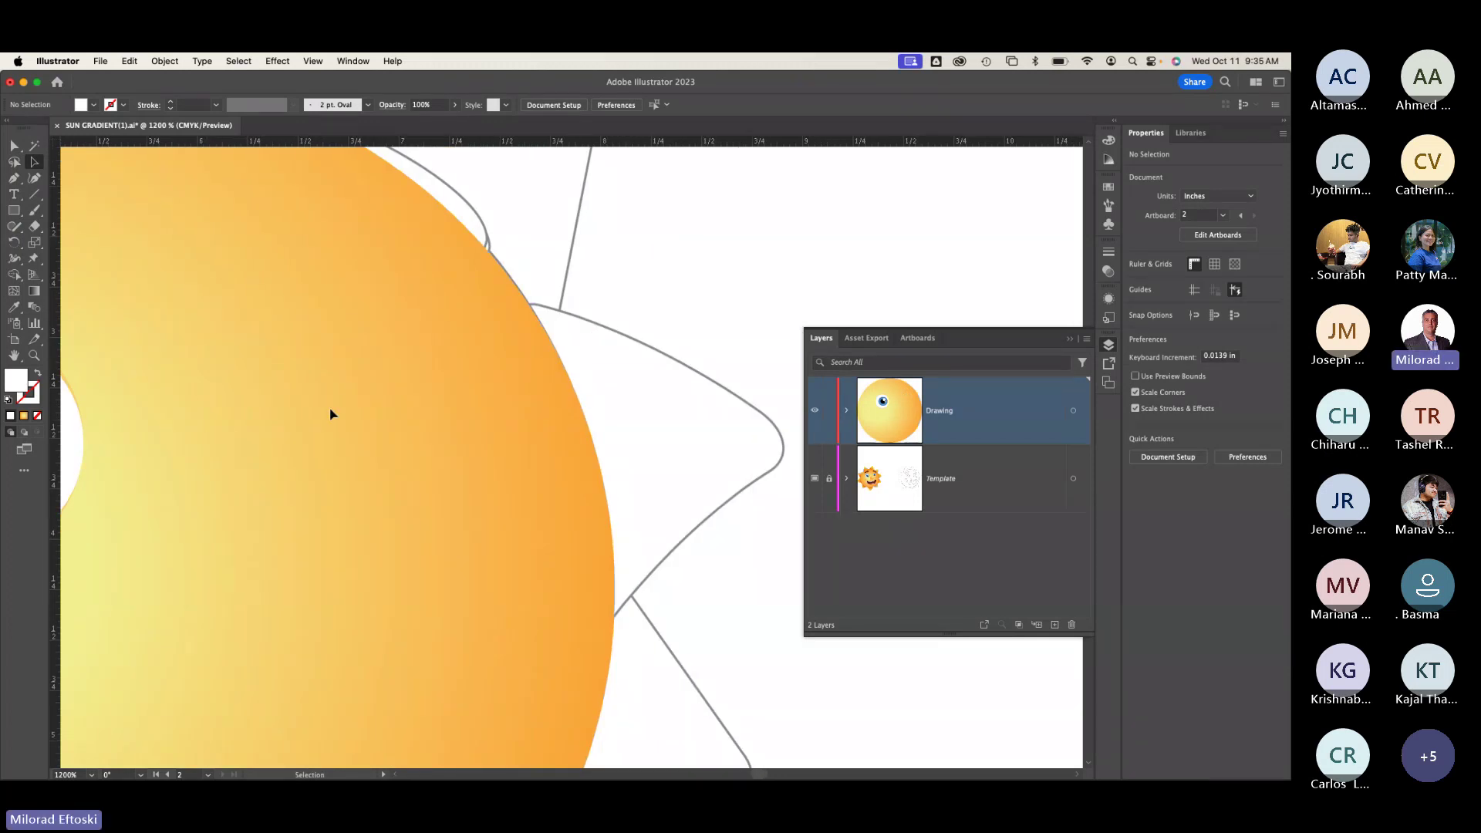
key(super+y)
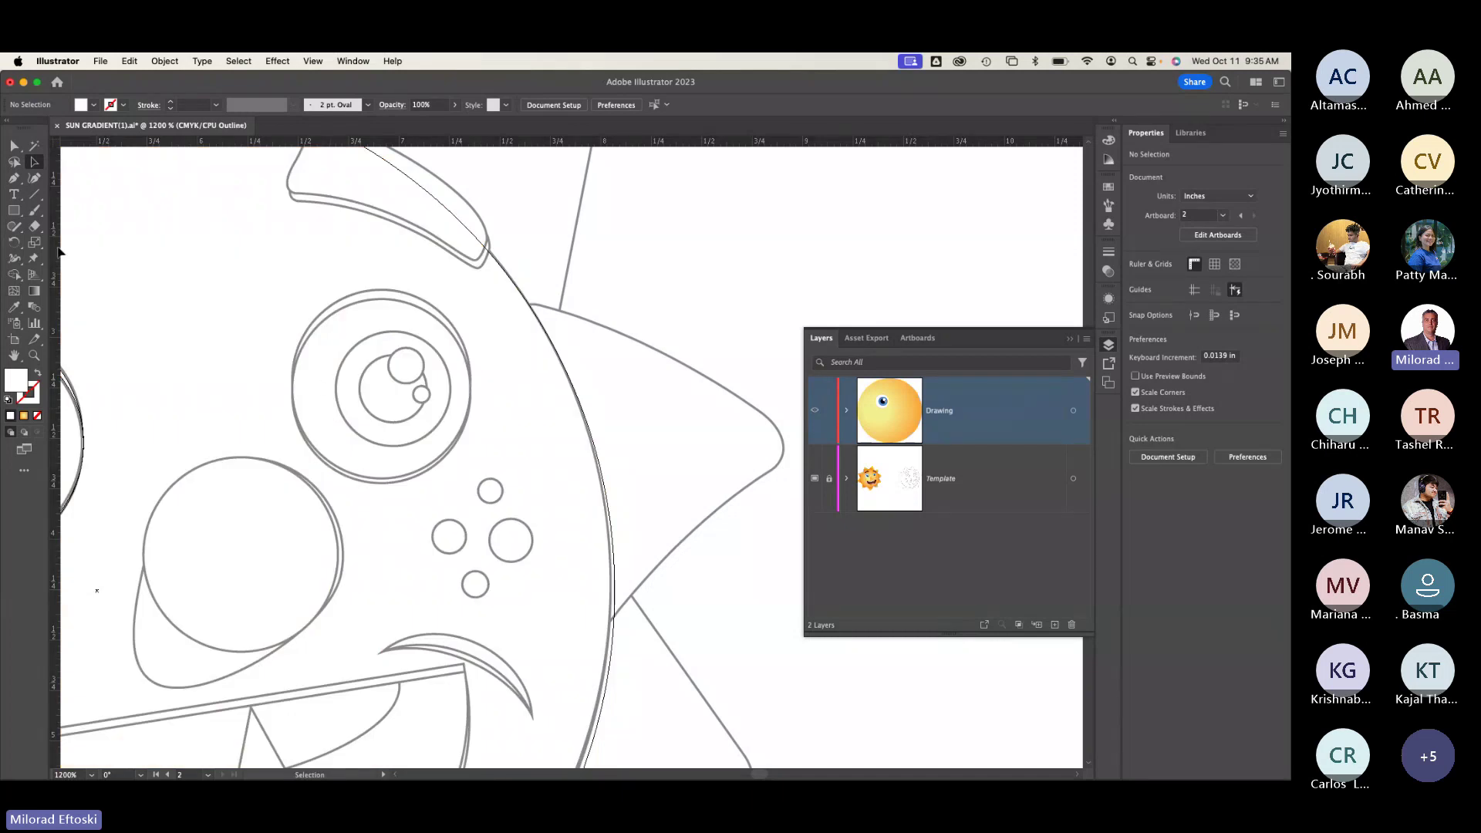
Step: Draw an ellipse over the template's right-eye outline with the Ellipse tool
click(14, 211)
click(14, 212)
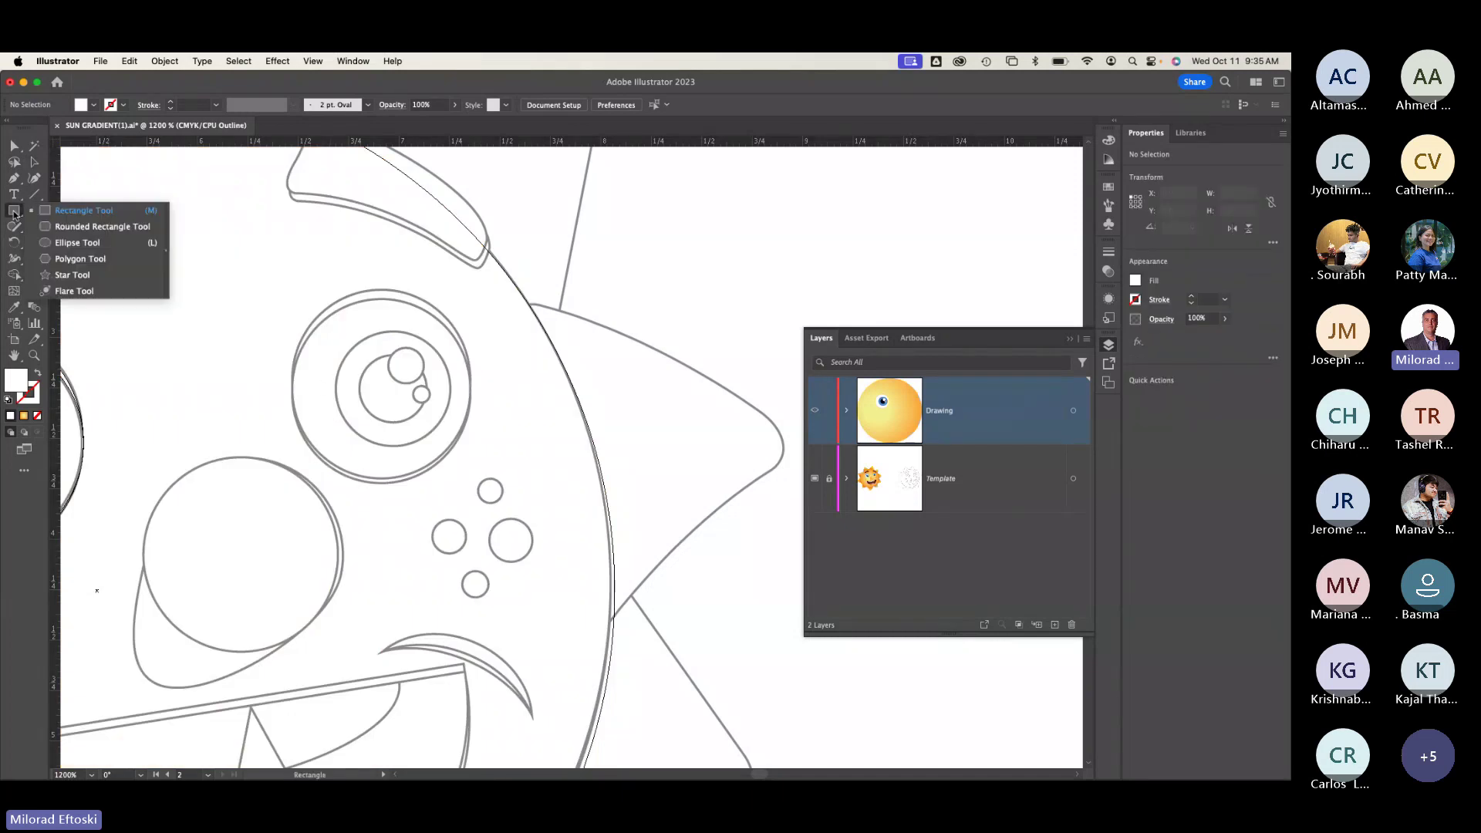
click(85, 245)
drag(295, 285, 471, 484)
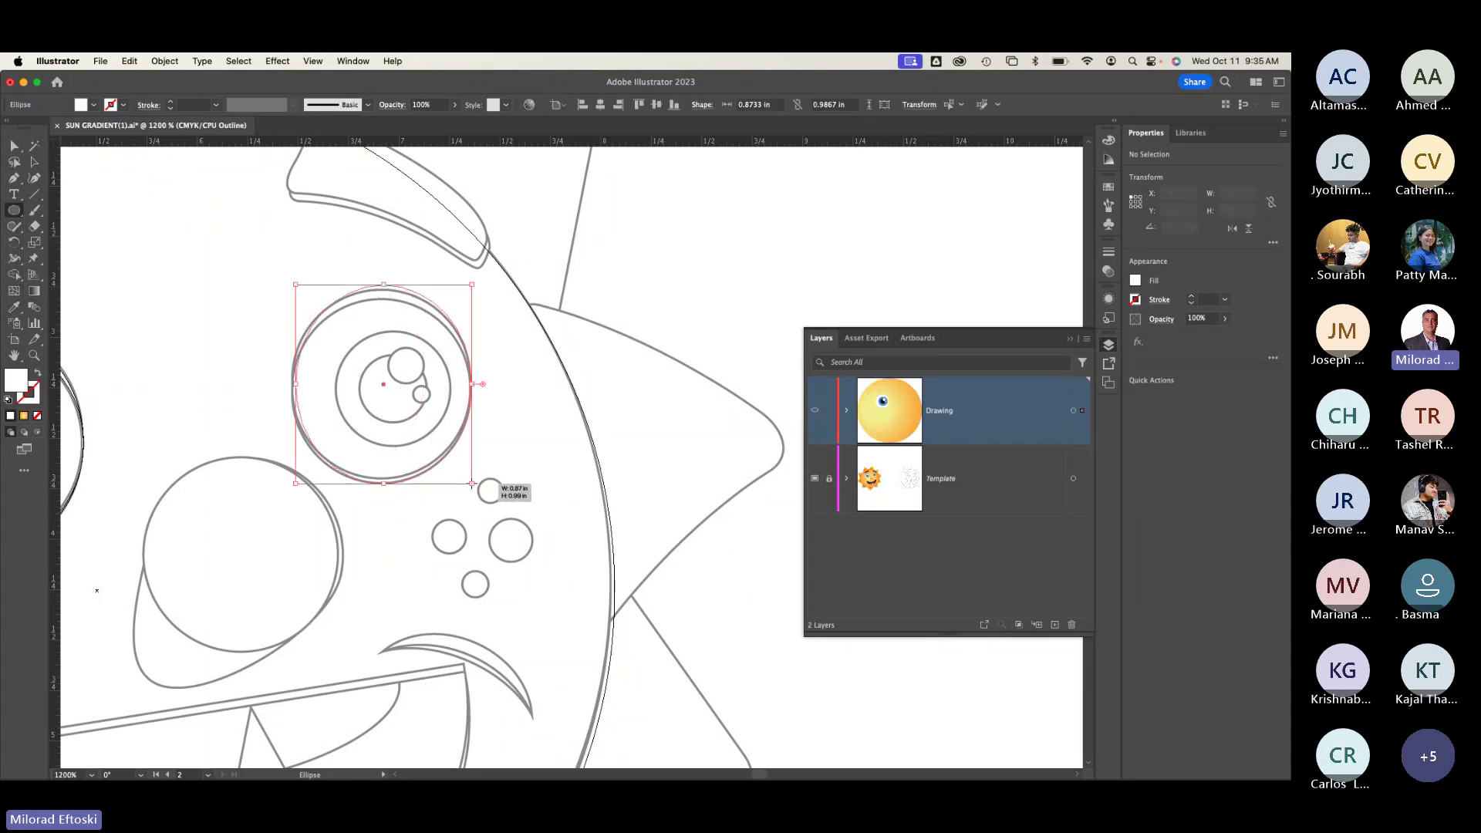
Step: Lower the ellipse's top anchor slightly and compare outline and colour previews
click(34, 162)
click(385, 286)
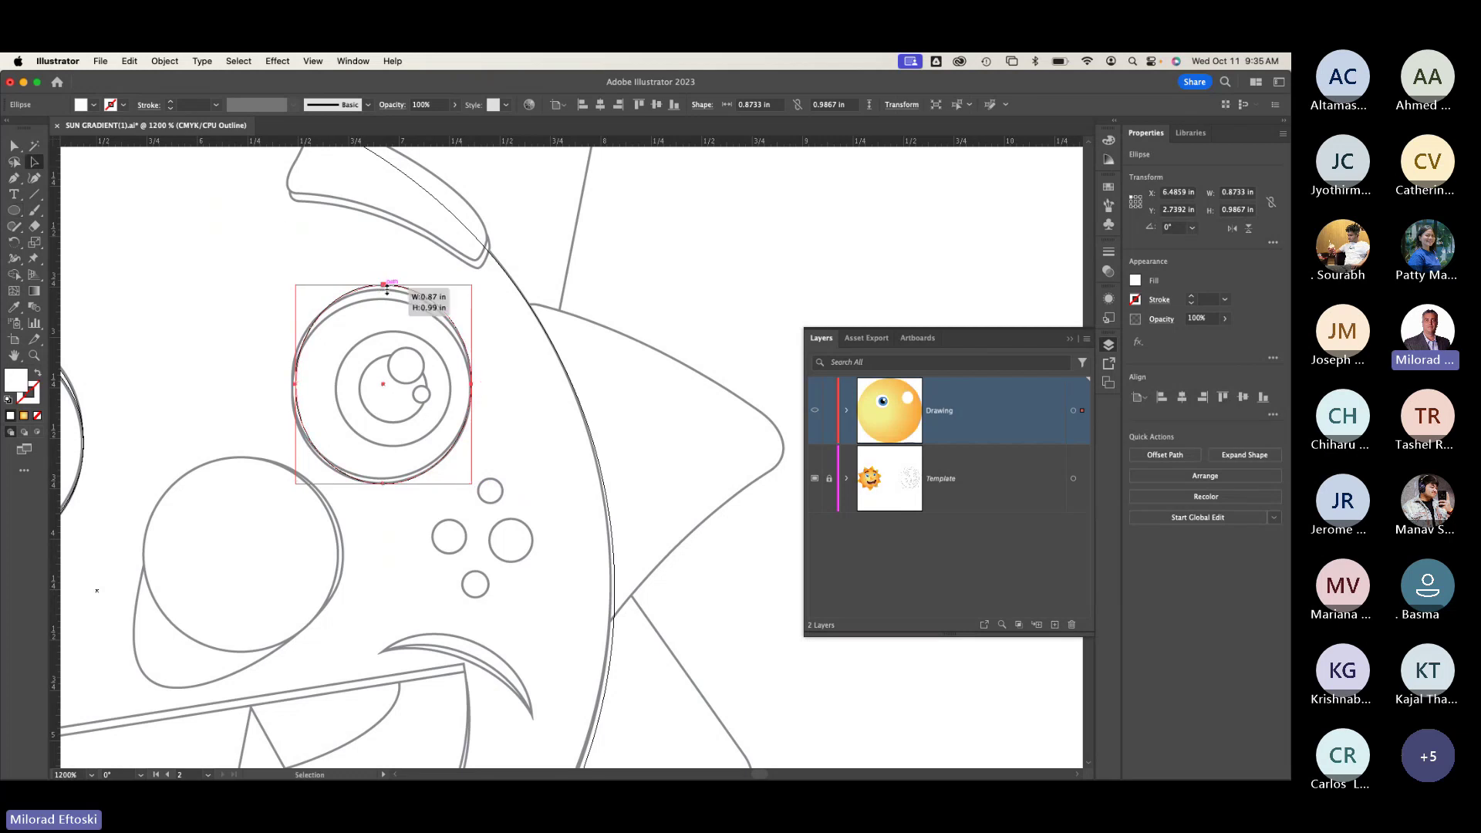
drag(387, 289, 386, 289)
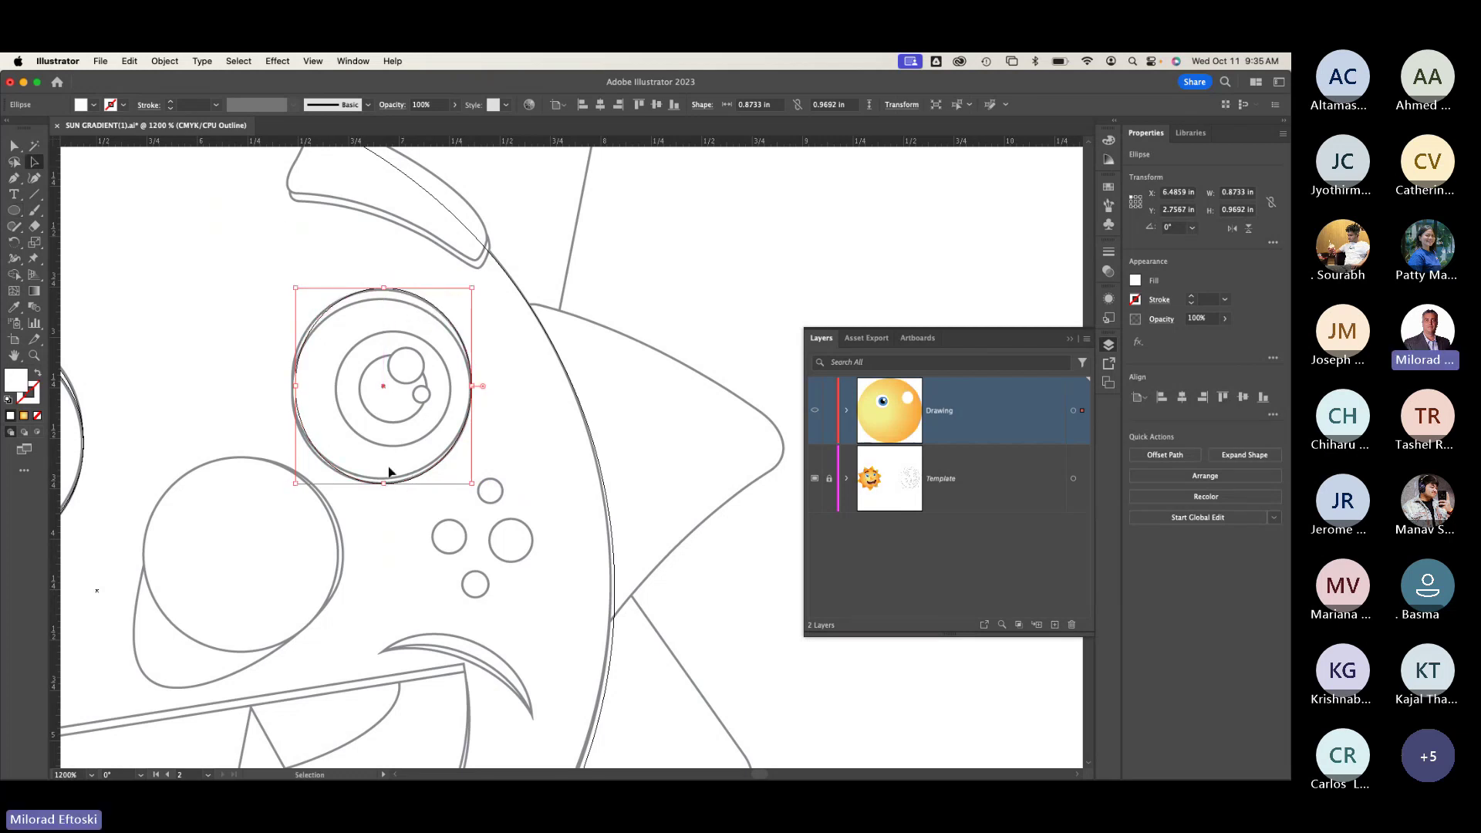
key(super+y)
key(super+y)
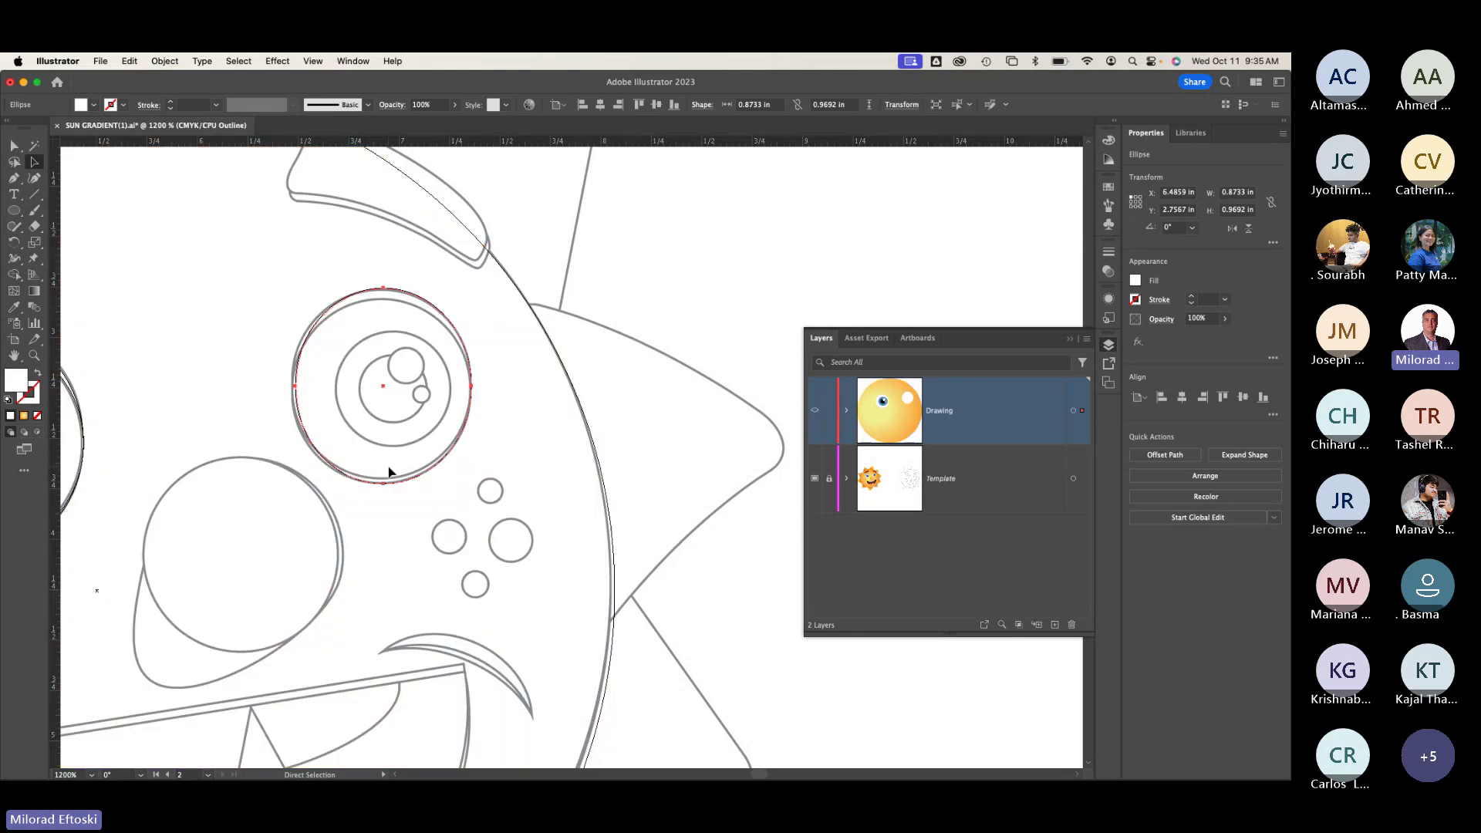
drag(317, 563, 520, 538)
key(super+y)
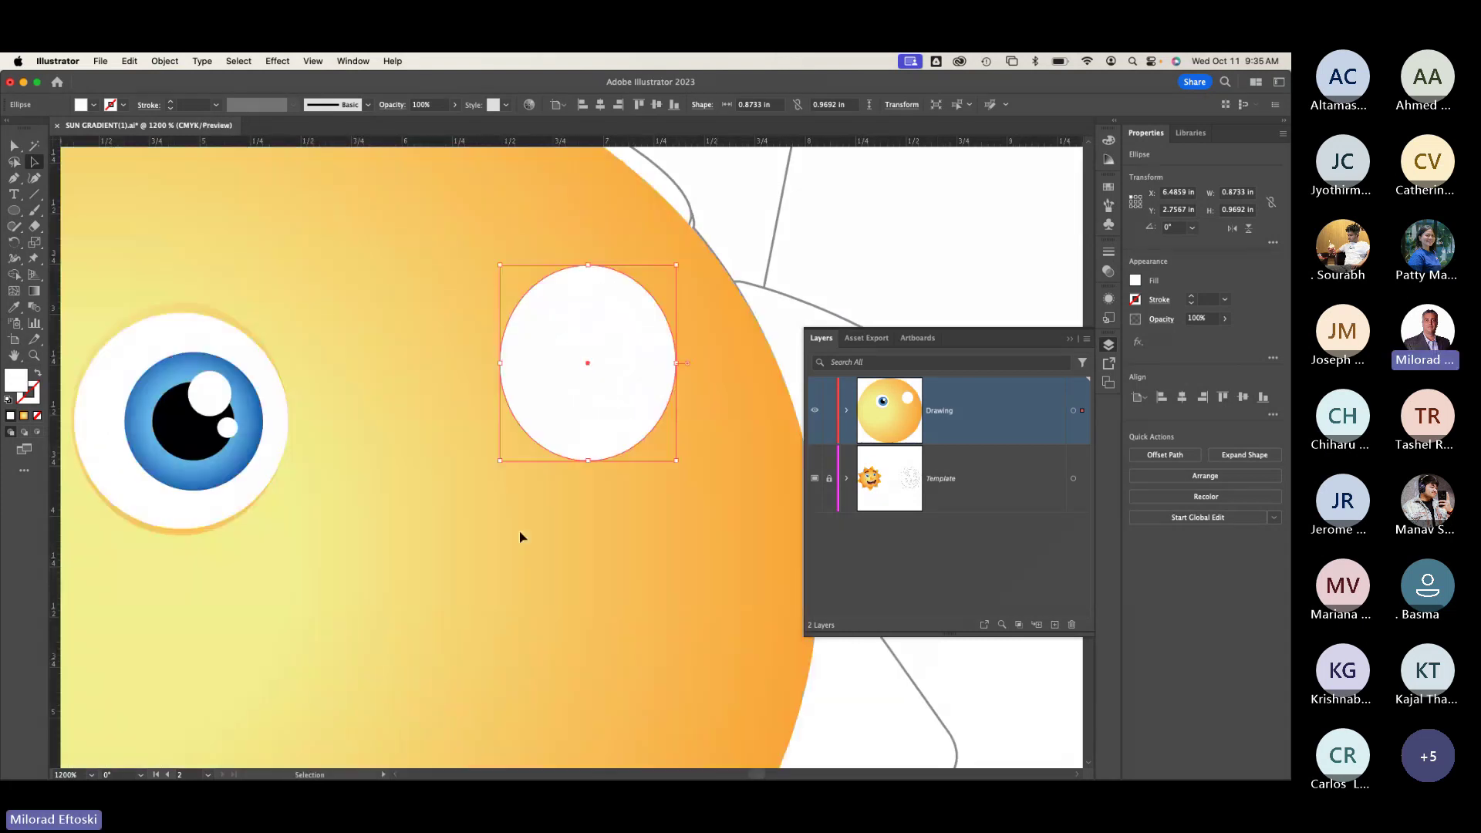
key(super+y)
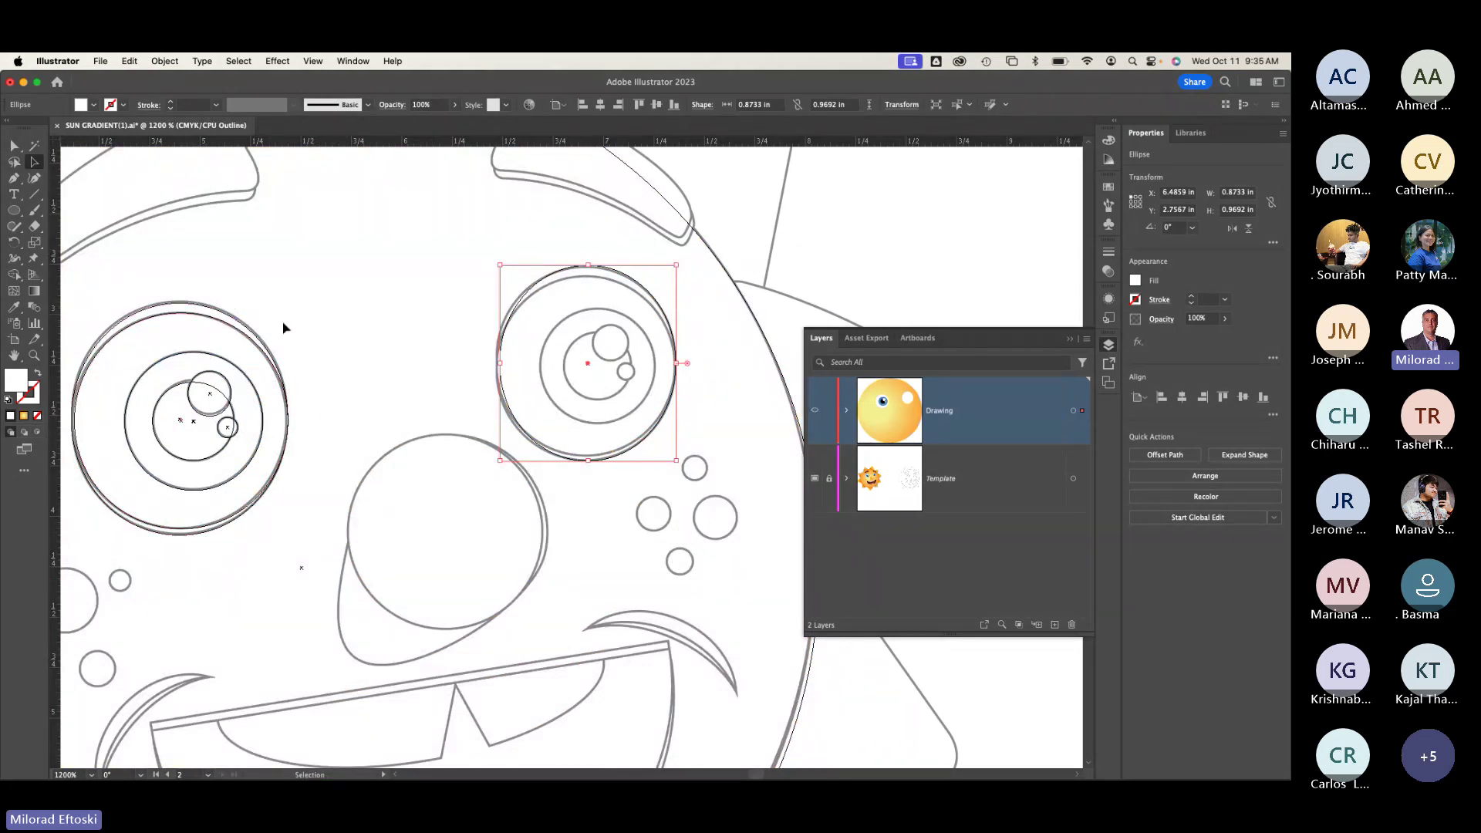
key(super+y)
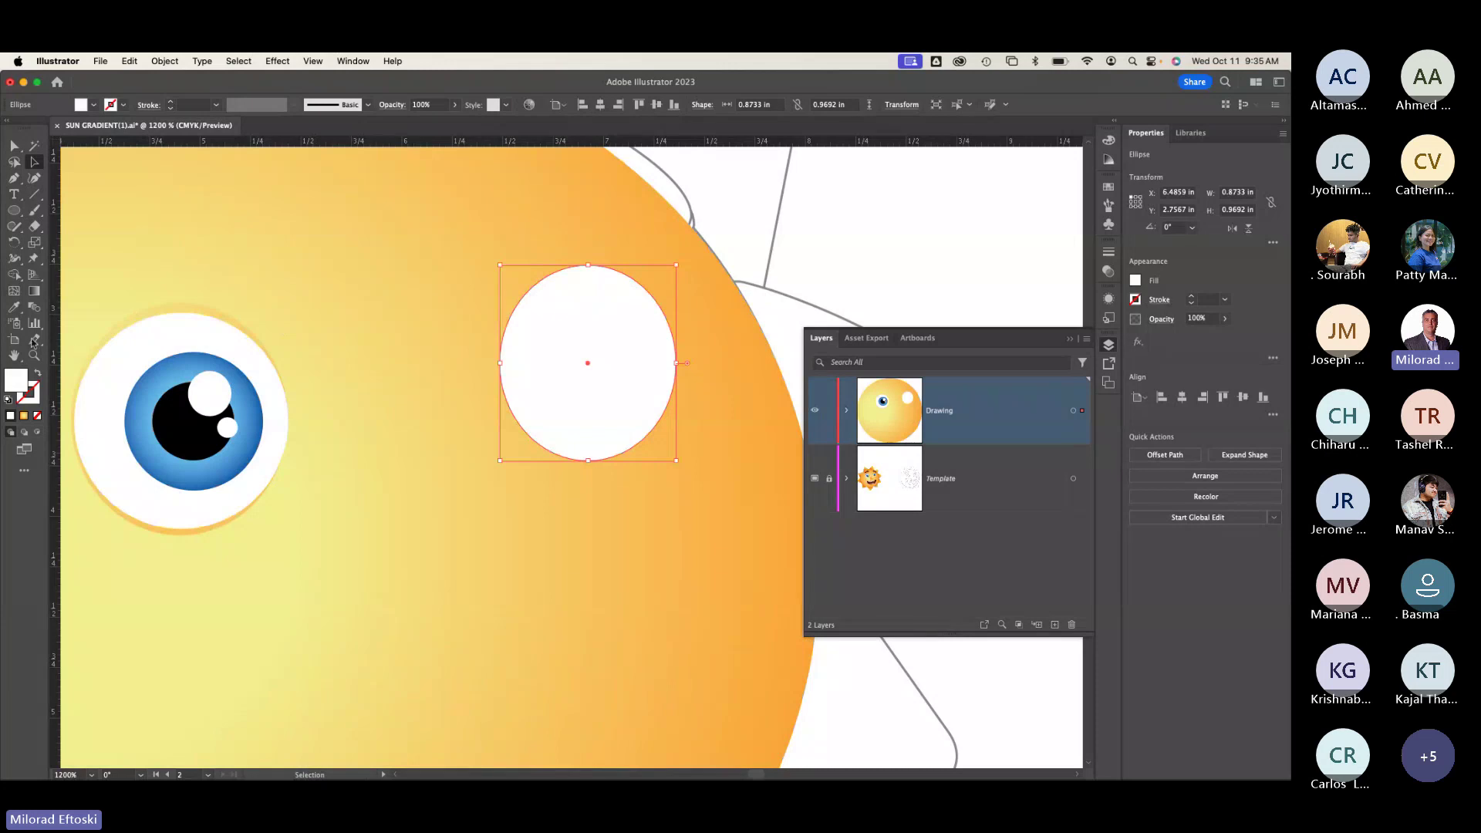
click(16, 309)
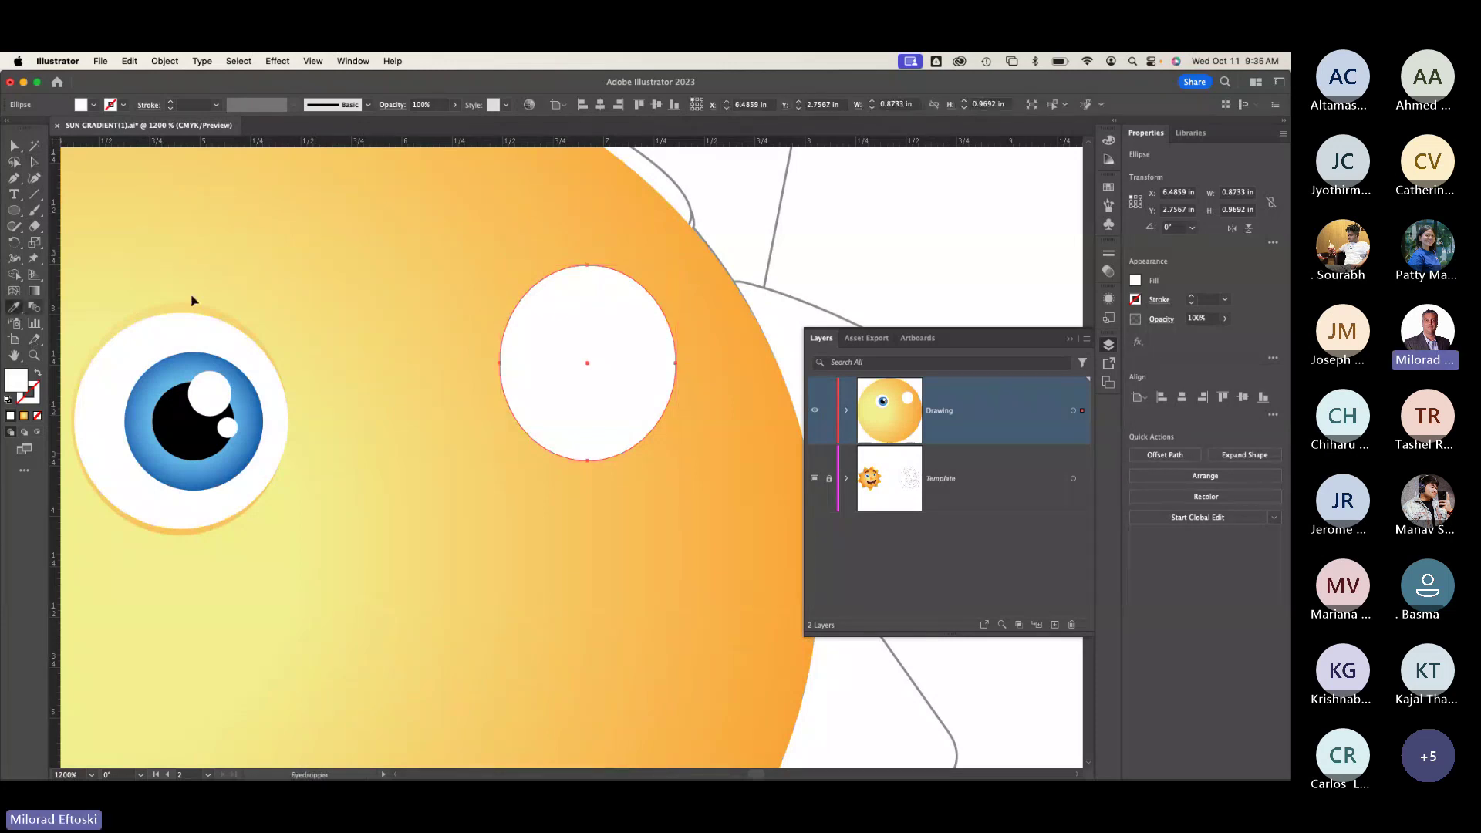
Step: Give the ellipse the sun's gradient, running pale yellow at top to orange below
click(397, 296)
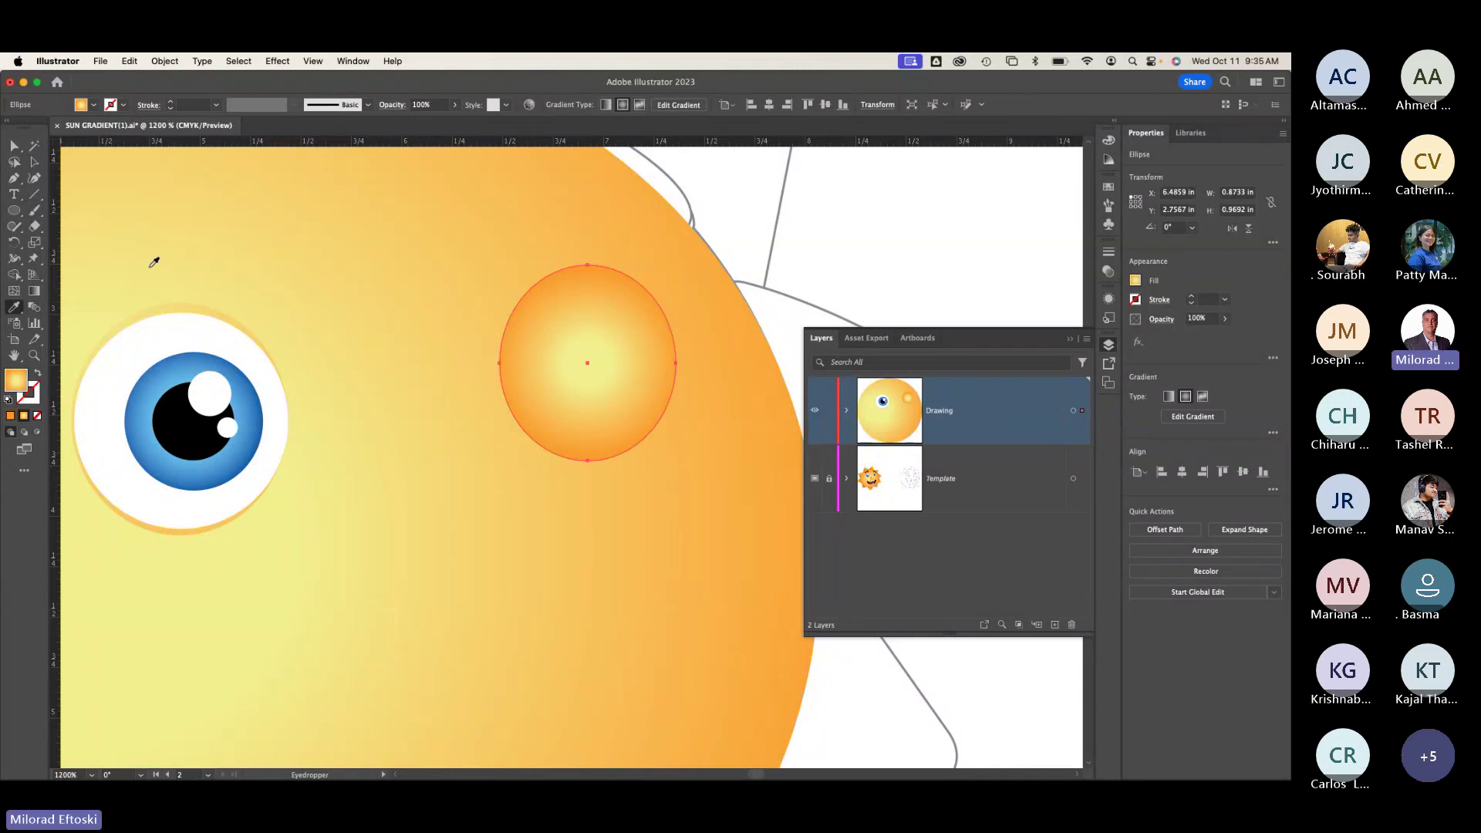
key(v)
click(35, 291)
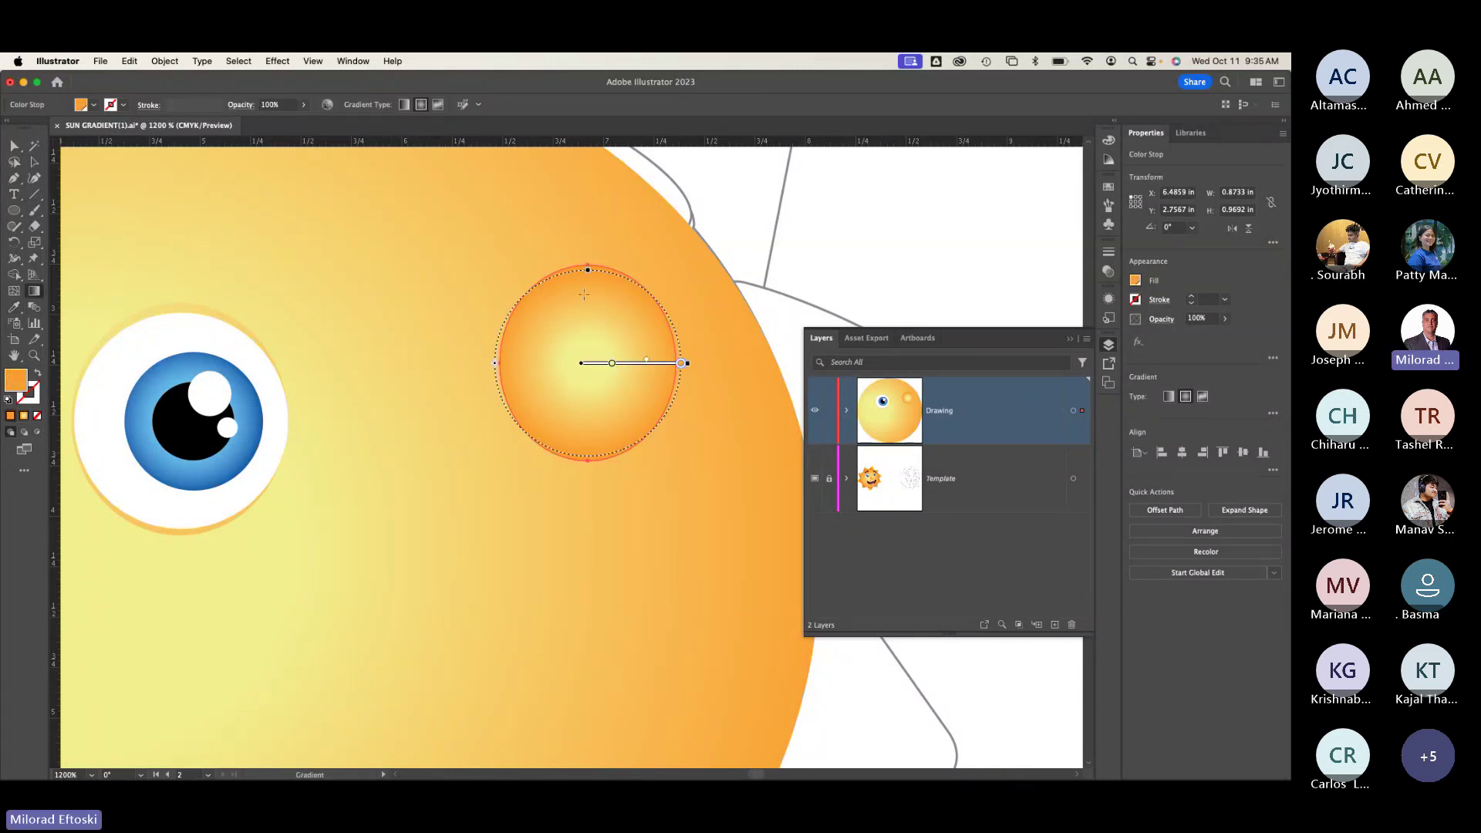
drag(581, 286, 634, 499)
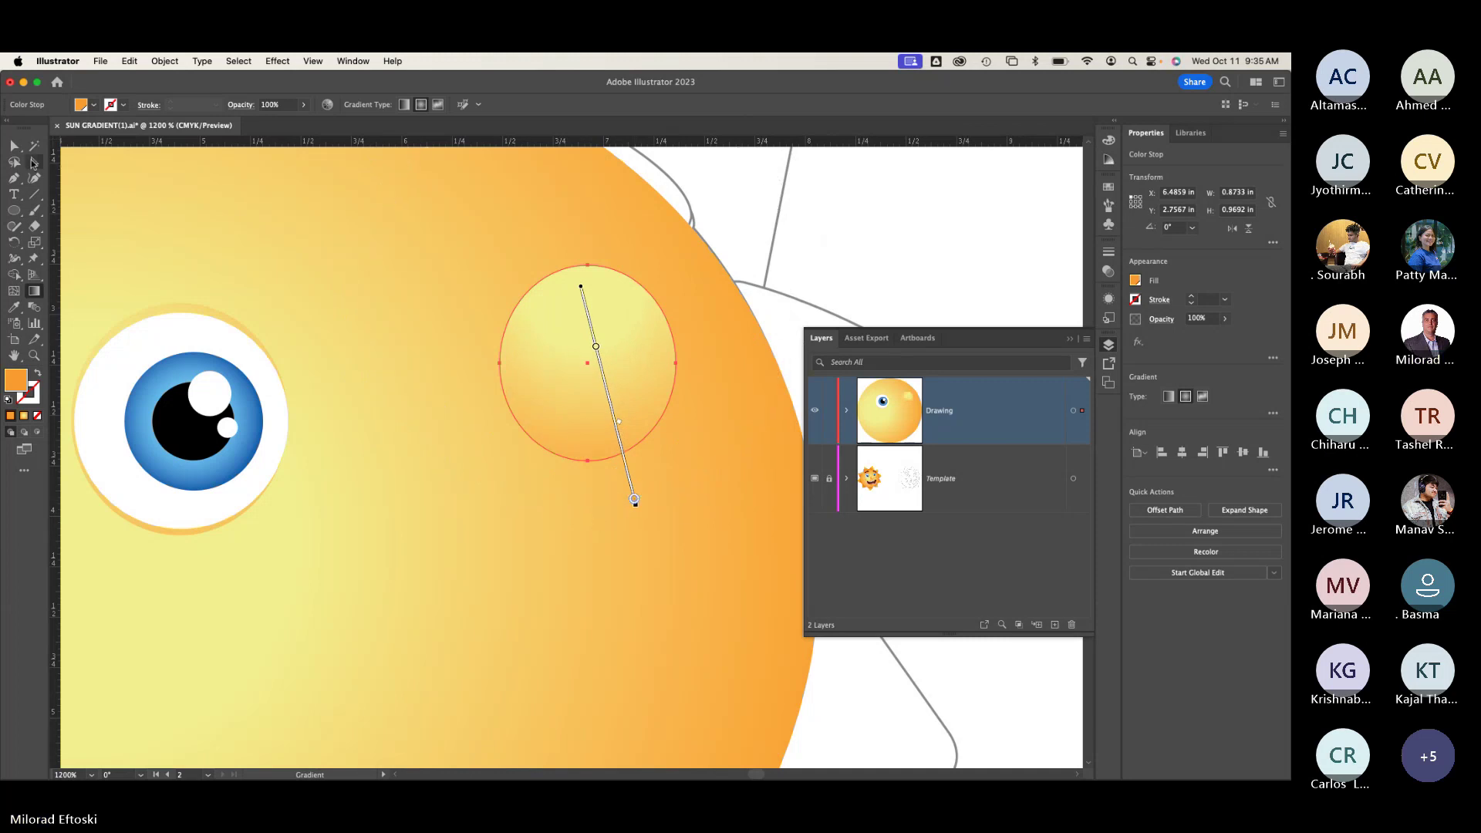
key(v)
Step: Deselect the ellipse and check it against the template in Outline view
key(shift+super+a)
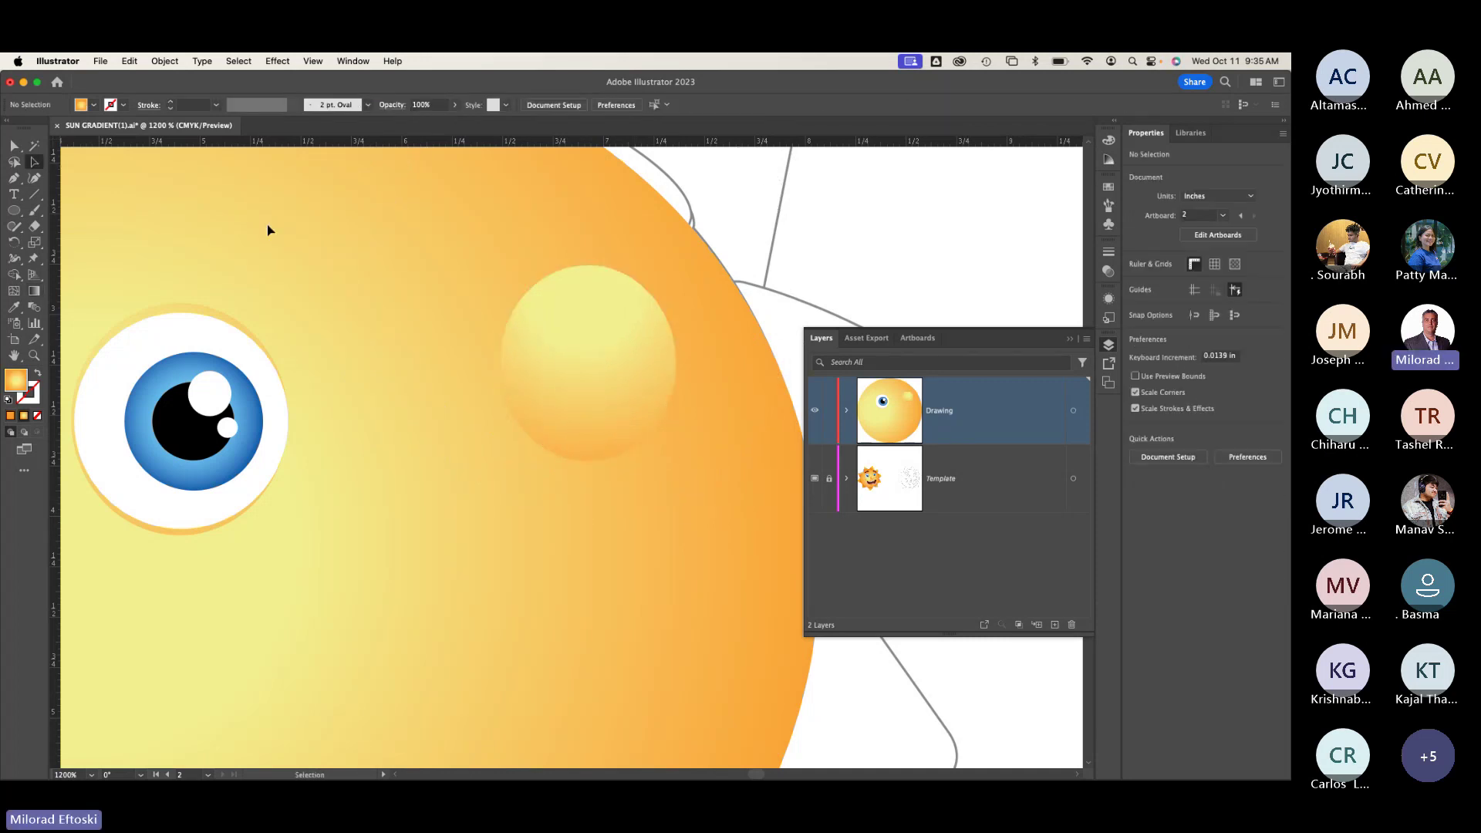
key(super+y)
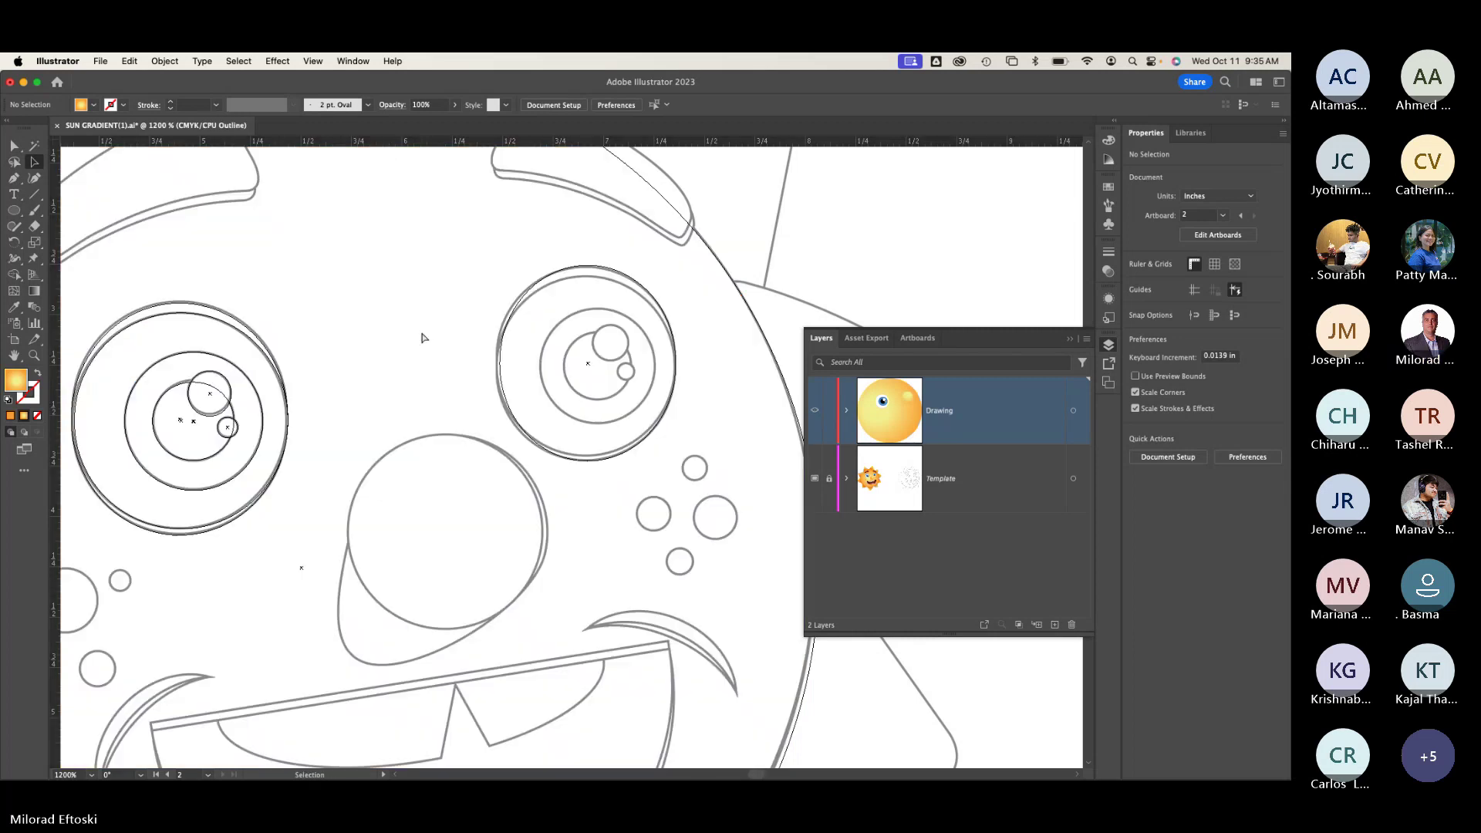
key(super+y)
key(super+y)
key(super+y)
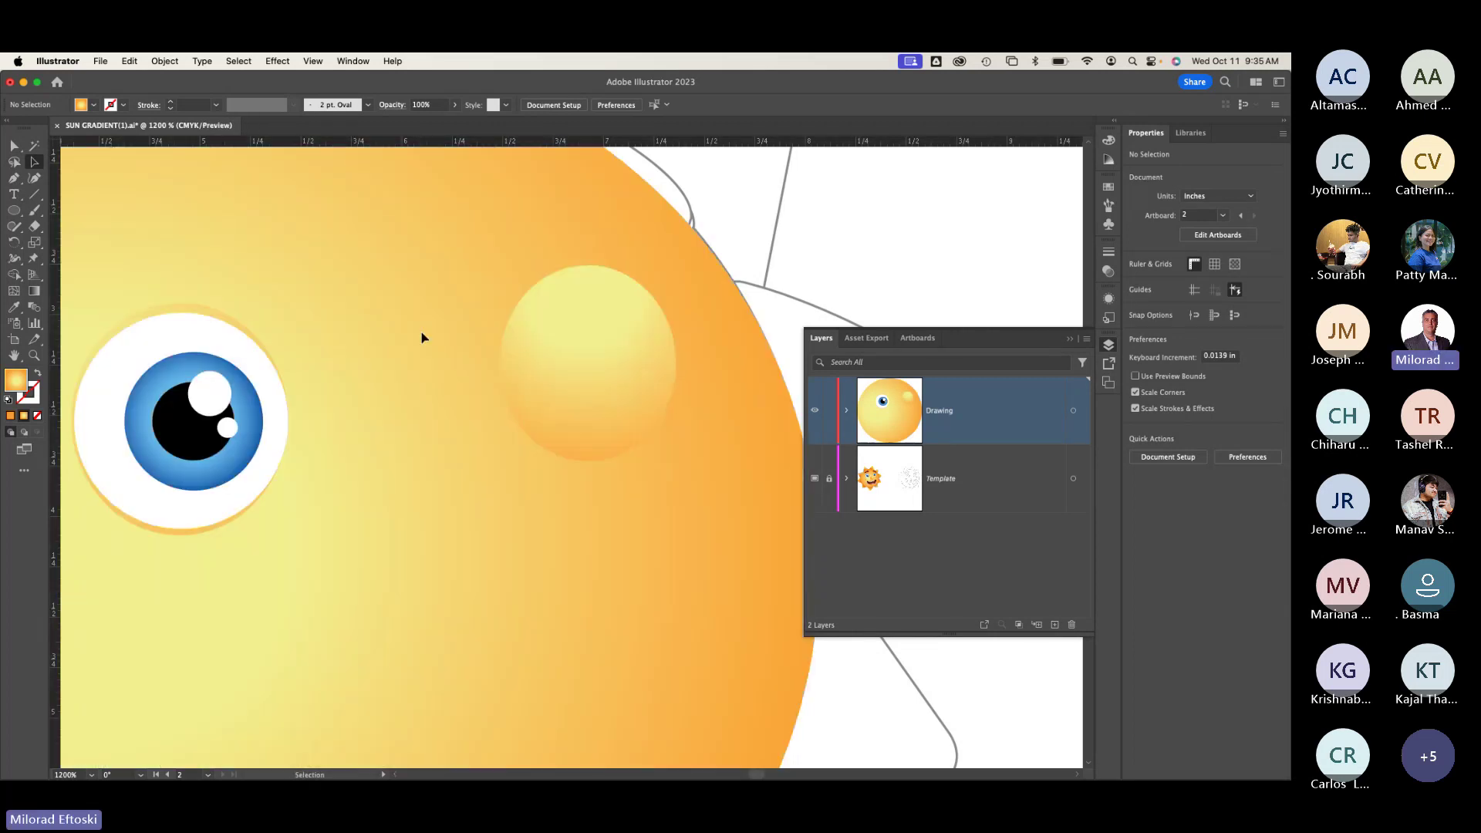
key(super+y)
click(14, 211)
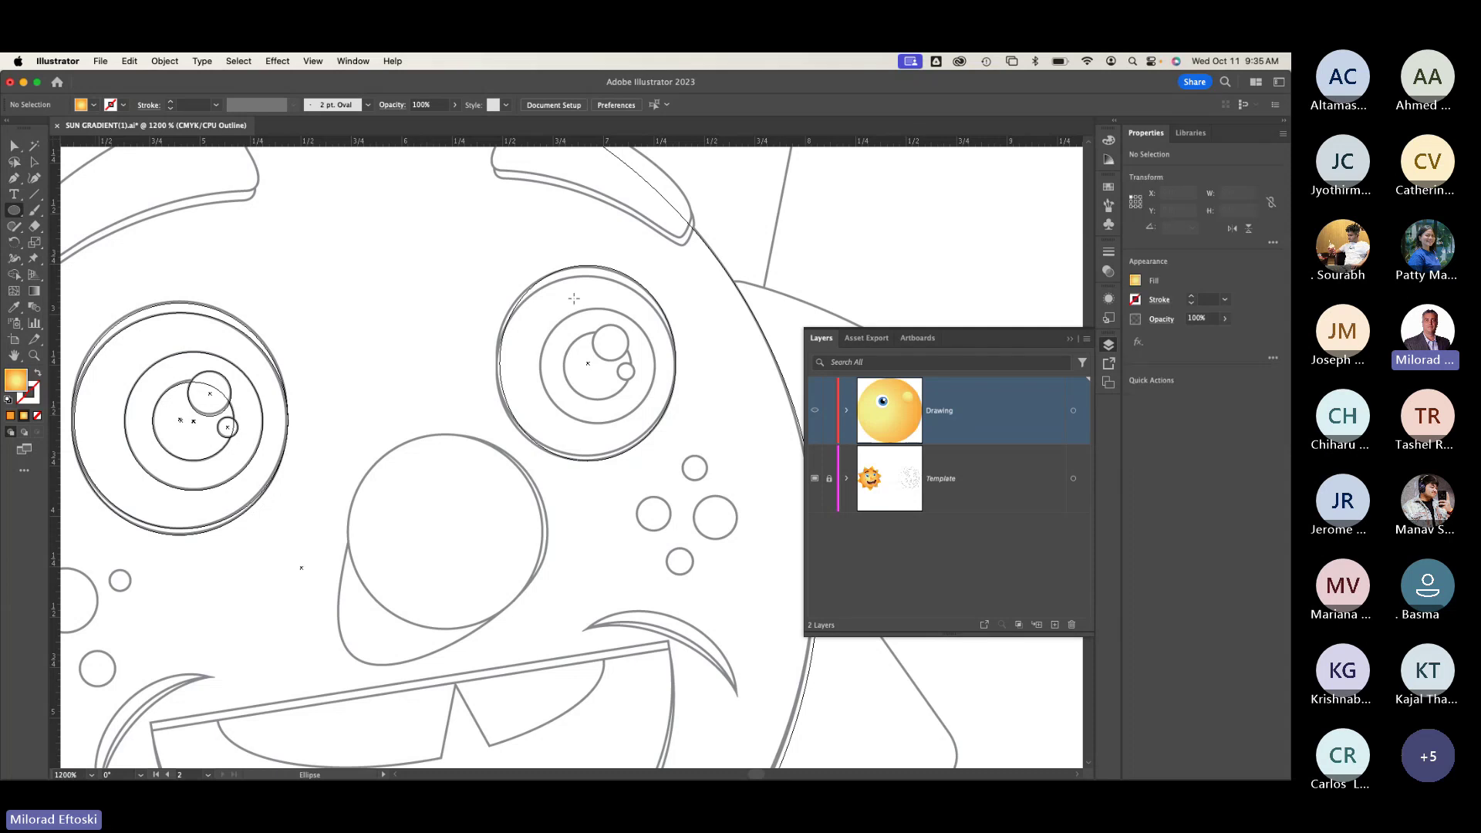
Step: Draw another ellipse over the right eye and resize it to a 0.8716 × 0.8716 in circle
drag(509, 276, 666, 460)
click(34, 162)
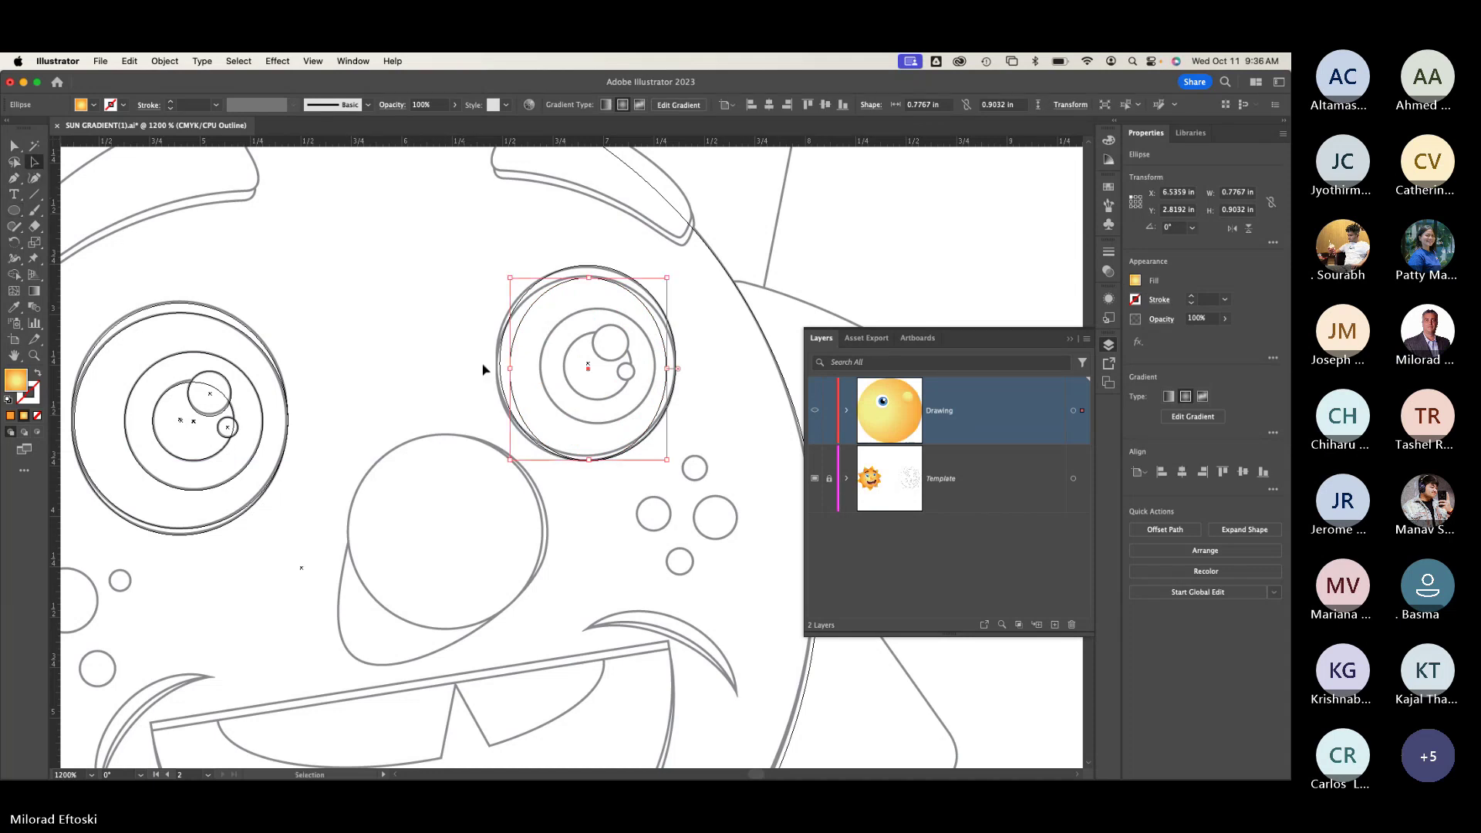
drag(509, 368, 500, 370)
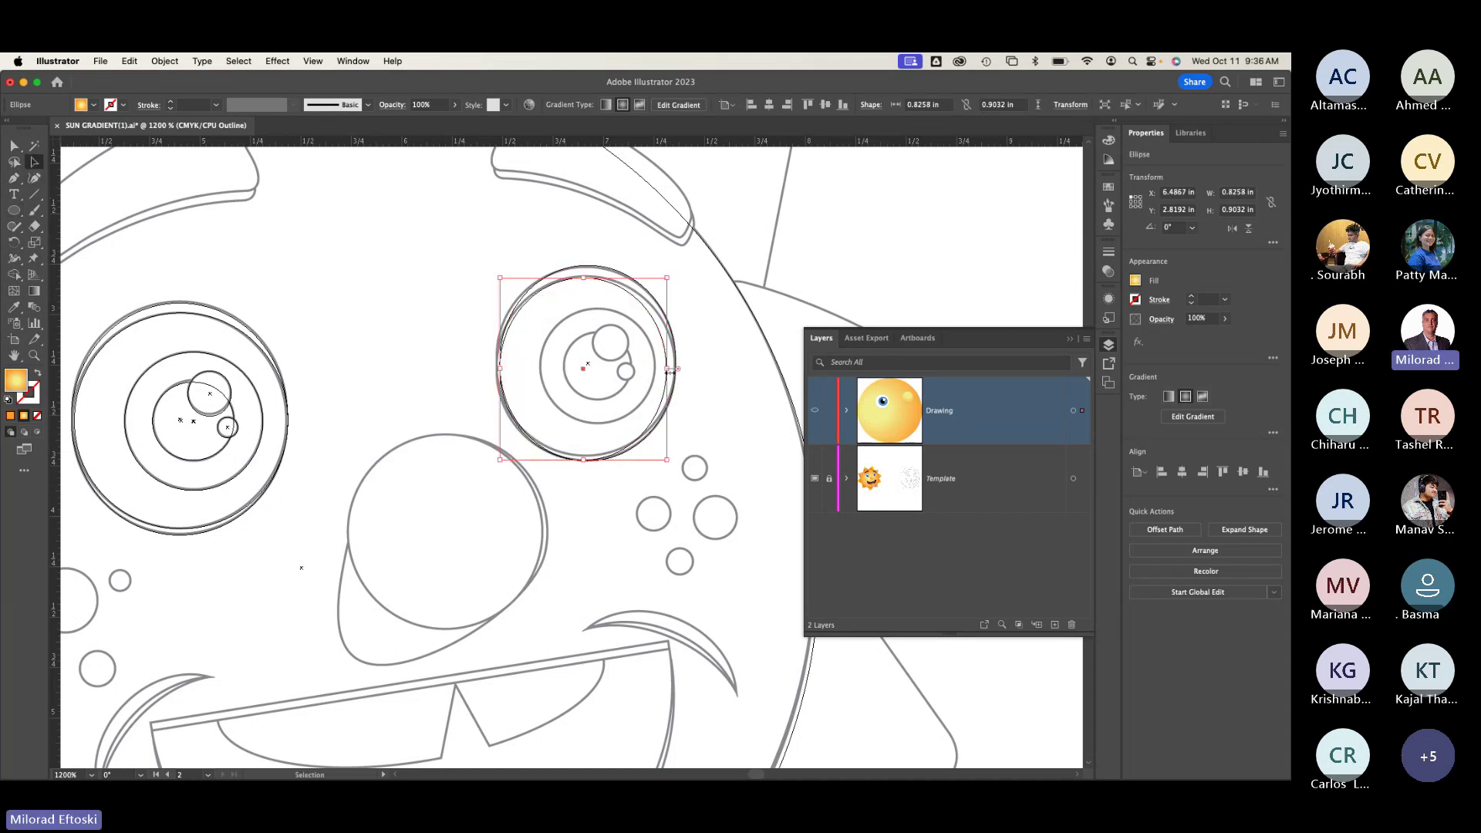
drag(666, 369, 675, 371)
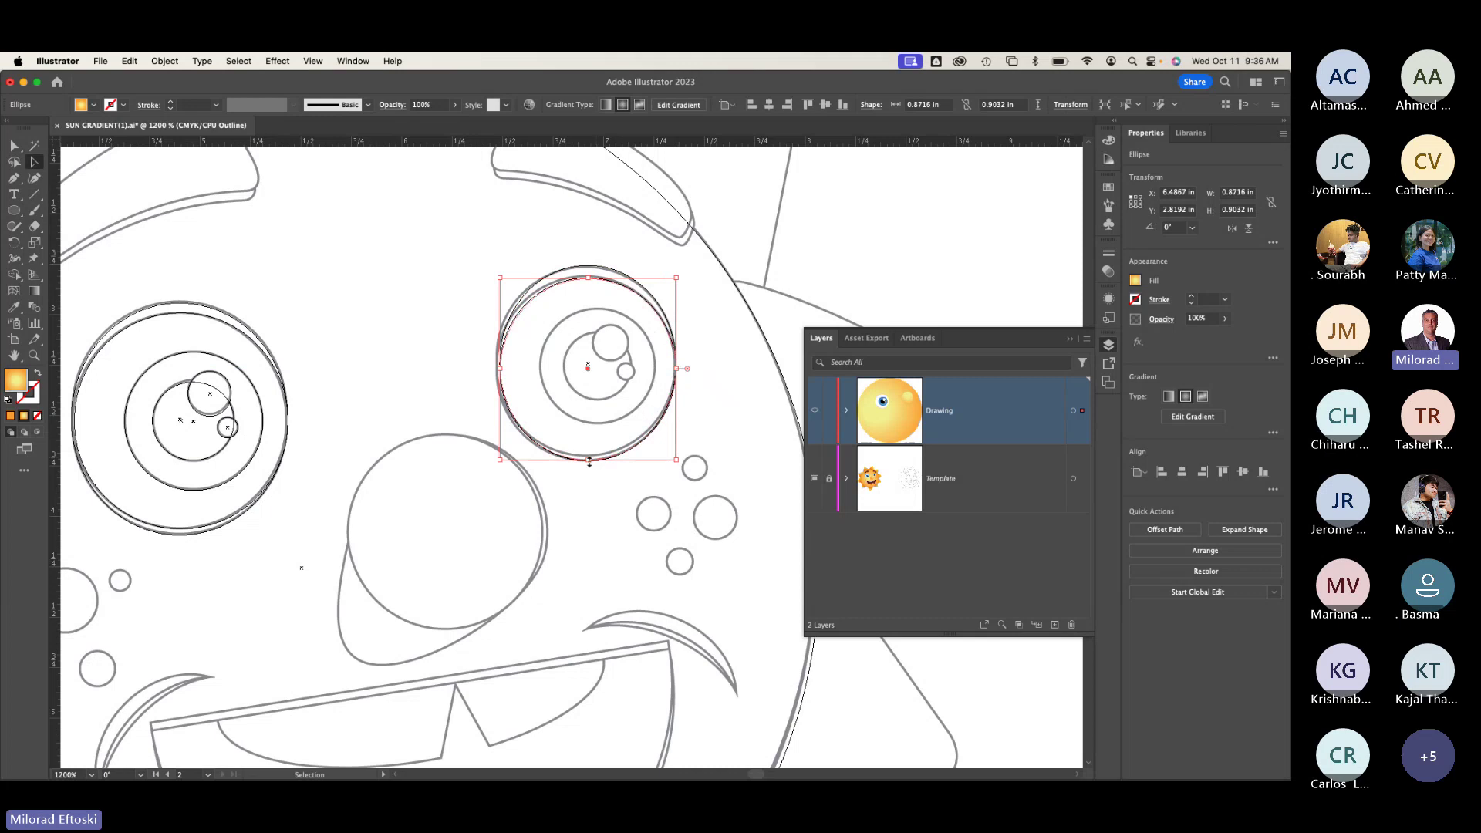
drag(605, 460, 605, 453)
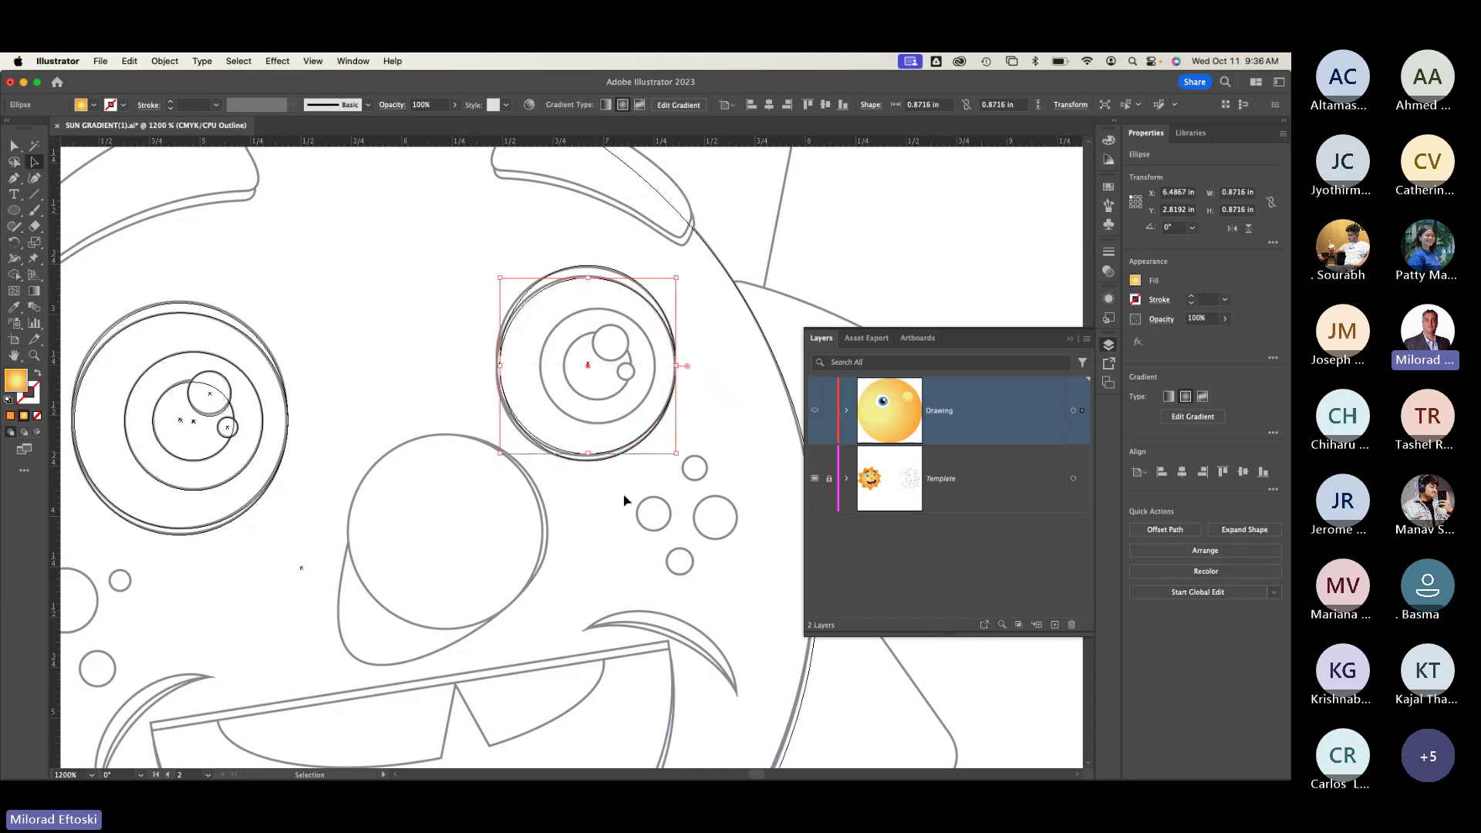
click(625, 500)
key(super+y)
Step: Fill the new right-eye circle with white from the swatches
key(super+y)
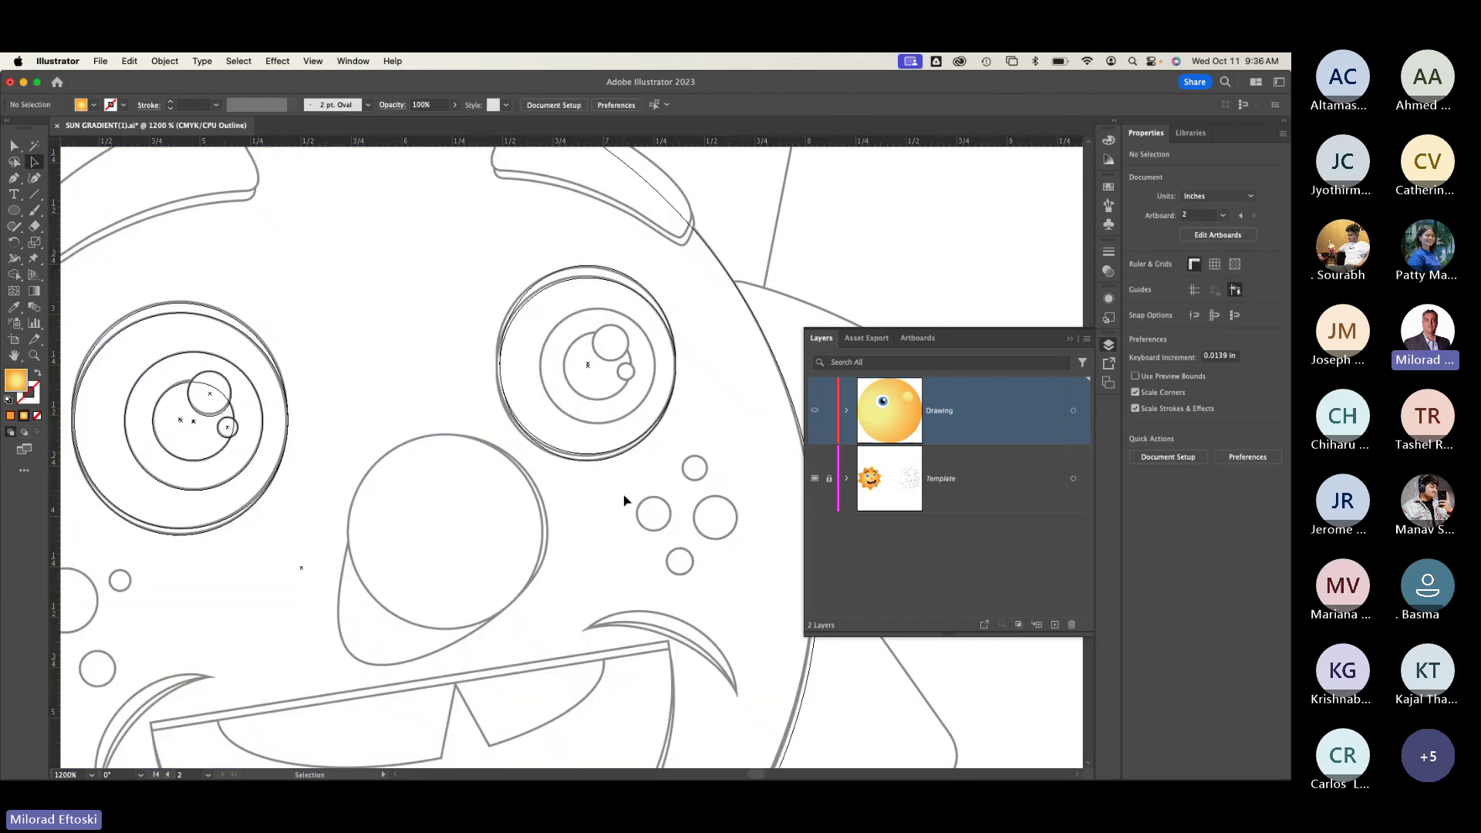
key(super+y)
click(600, 417)
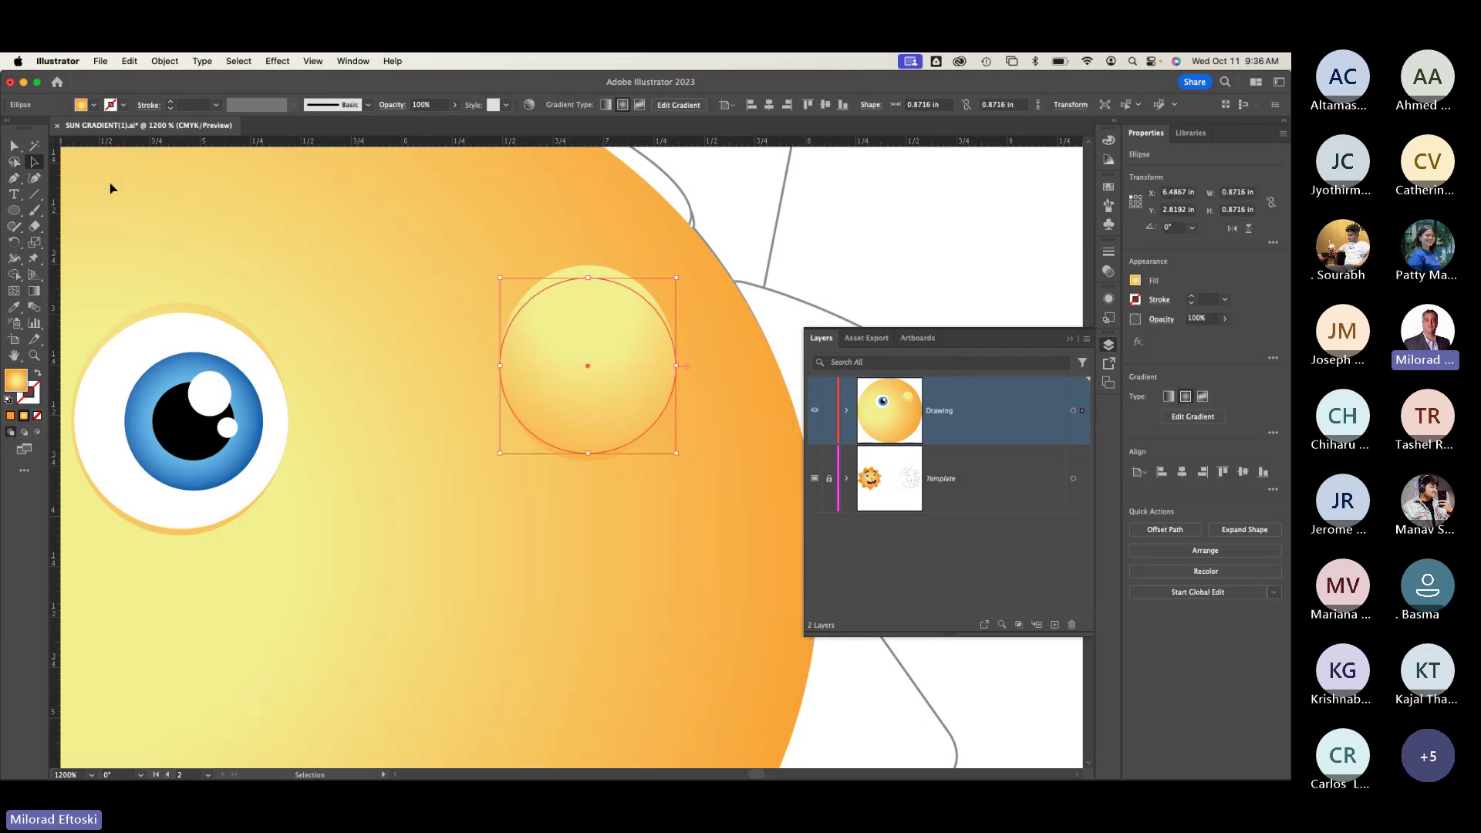
click(93, 106)
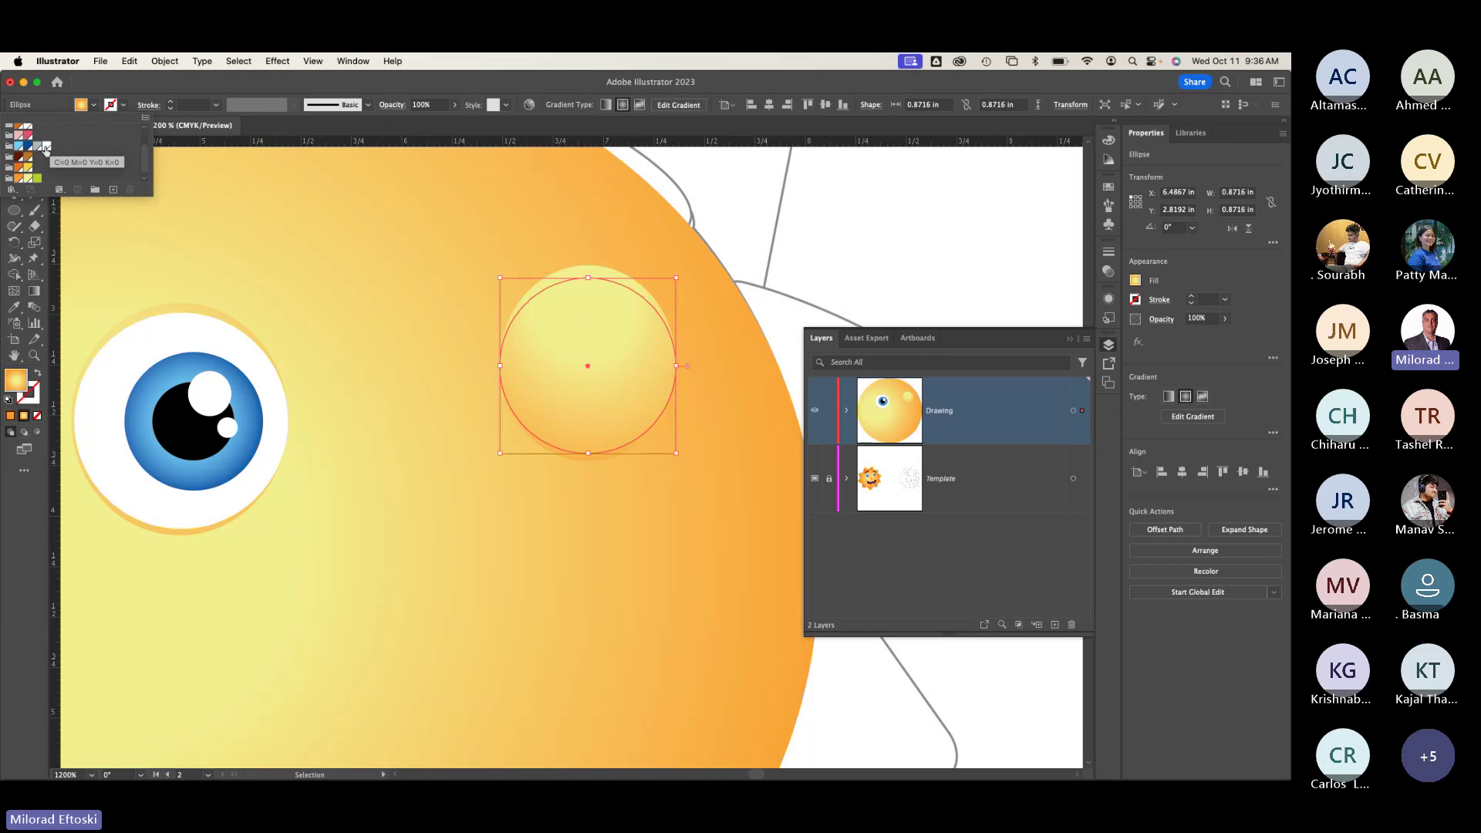
click(38, 146)
key(super+shift+a)
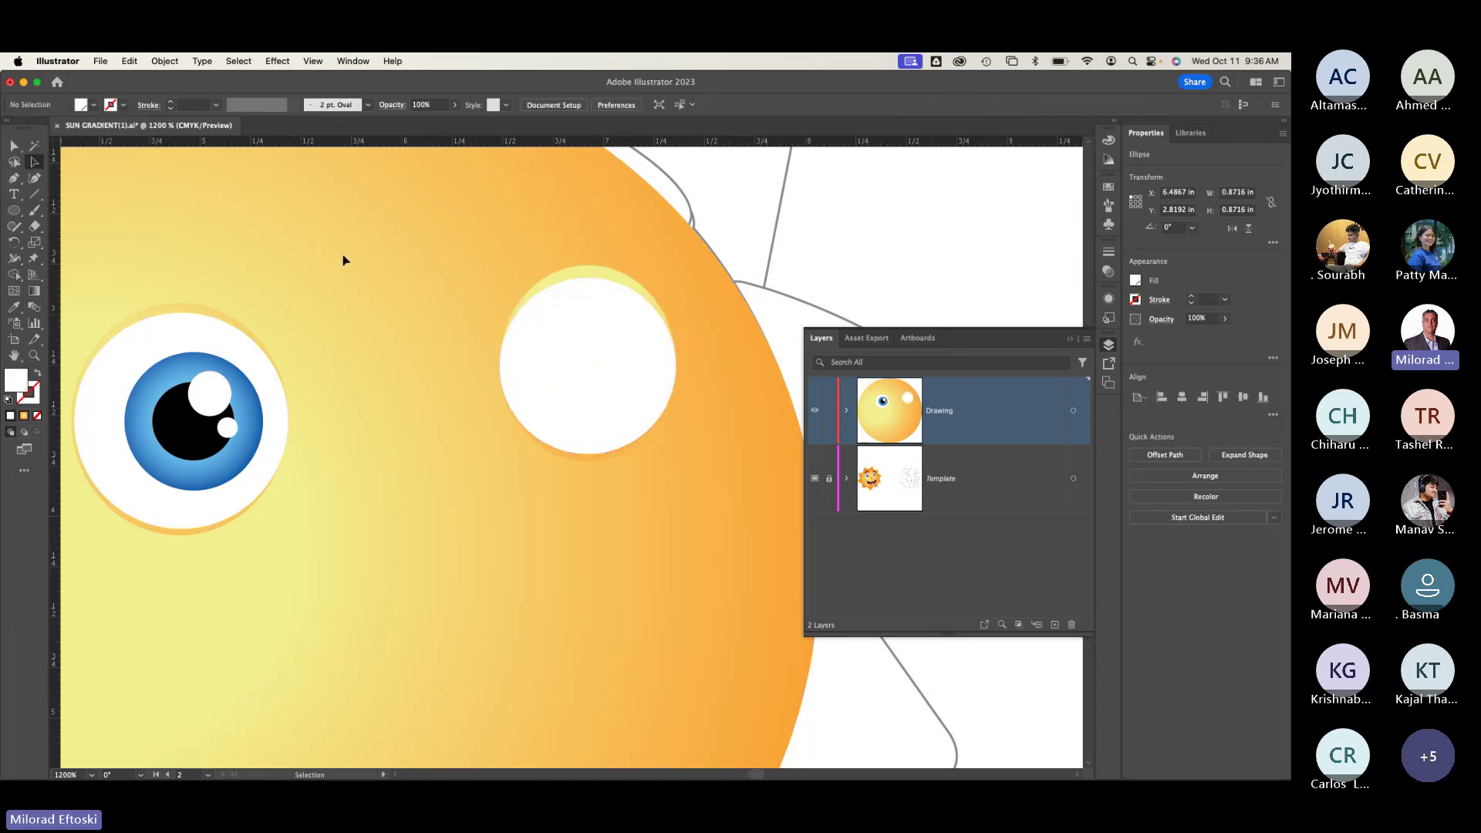
Step: In Outline view, move the white circle up-left and the gradient circle left
key(super+y)
key(super+y)
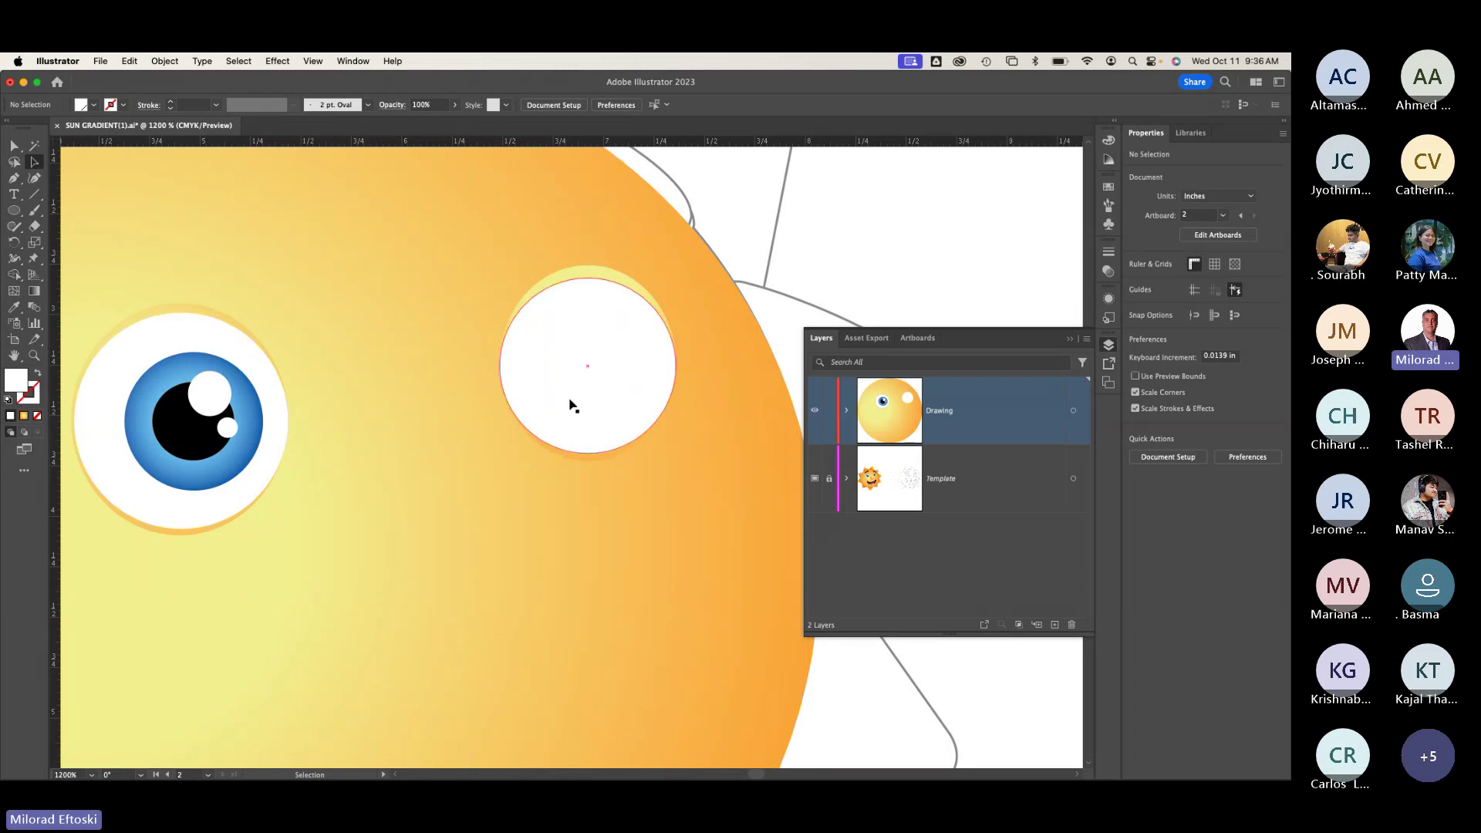
drag(610, 397, 489, 367)
drag(622, 393, 536, 395)
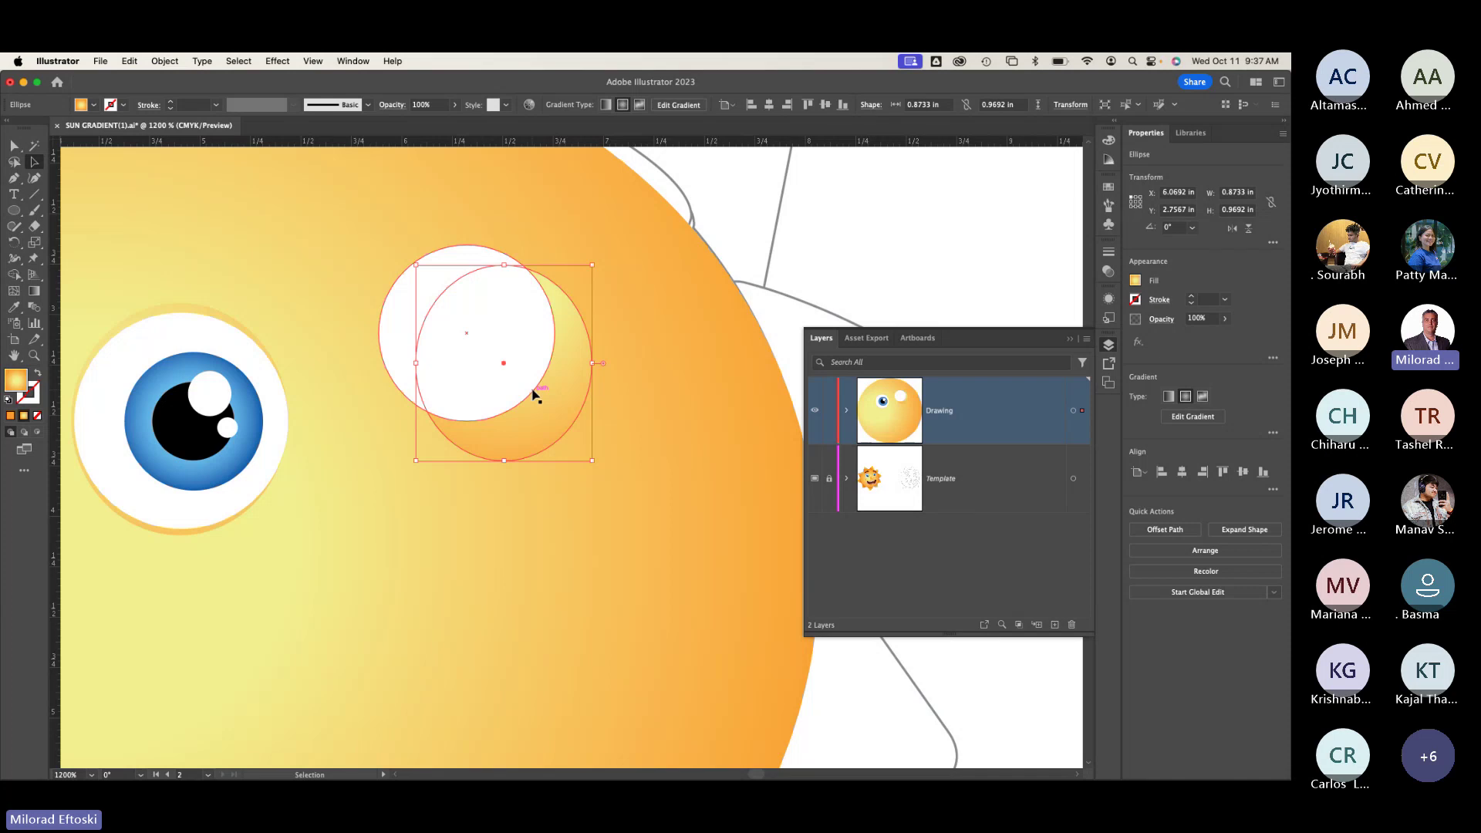
Step: In Outline view, move the white circle back onto the template's eye outline
key(super+shift+a)
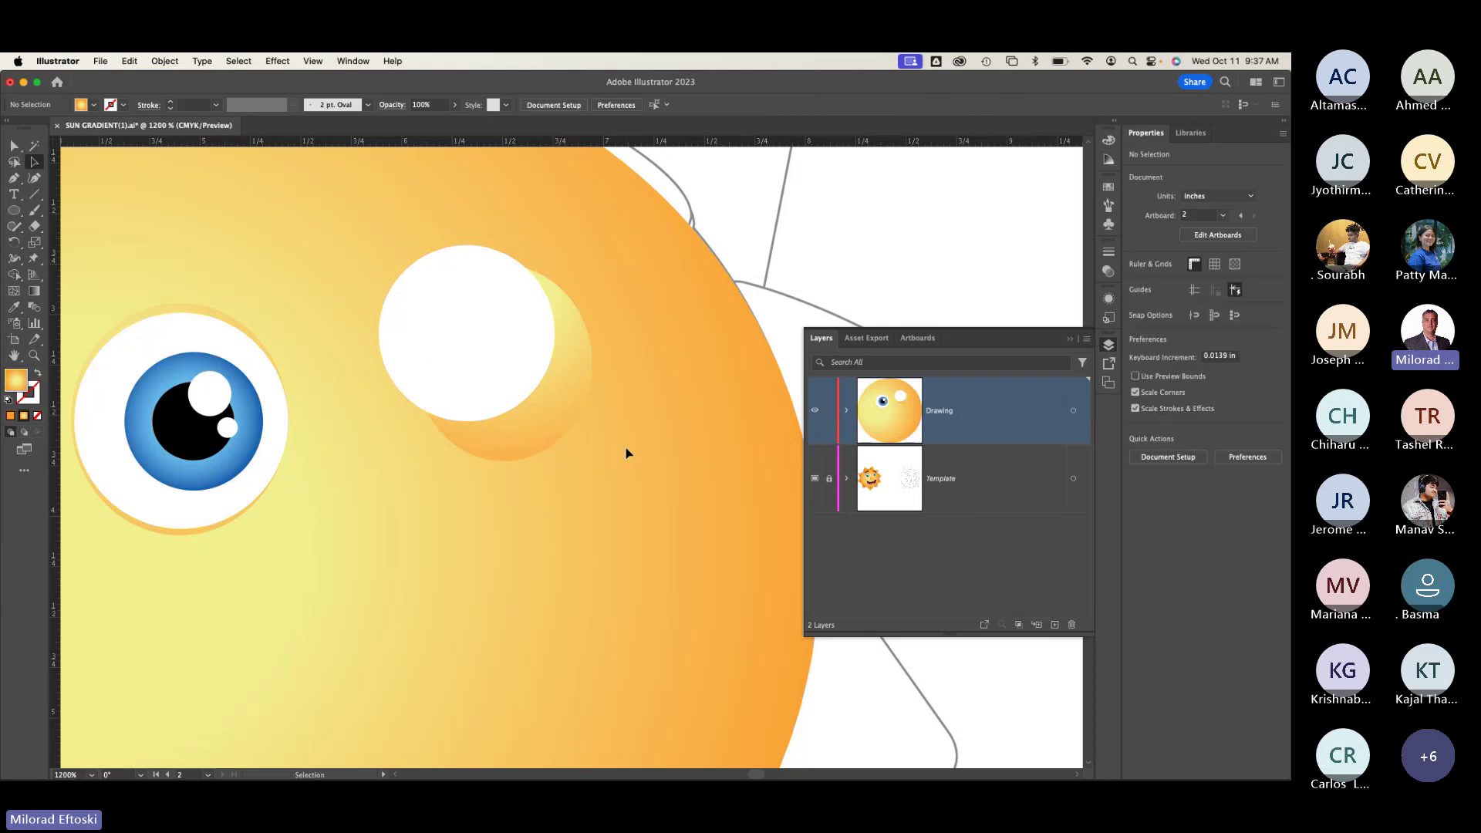
key(super+y)
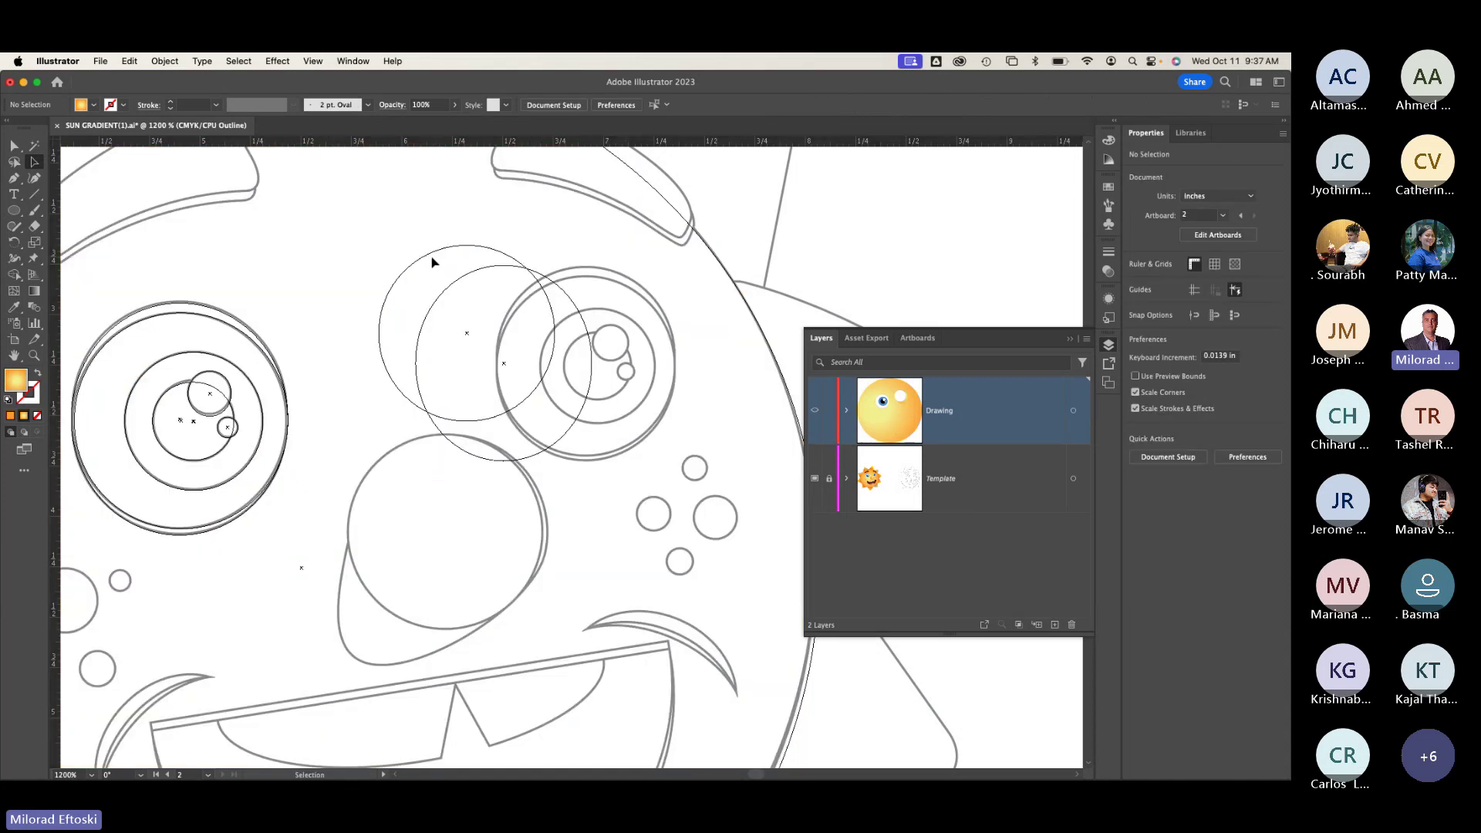
drag(433, 255, 570, 286)
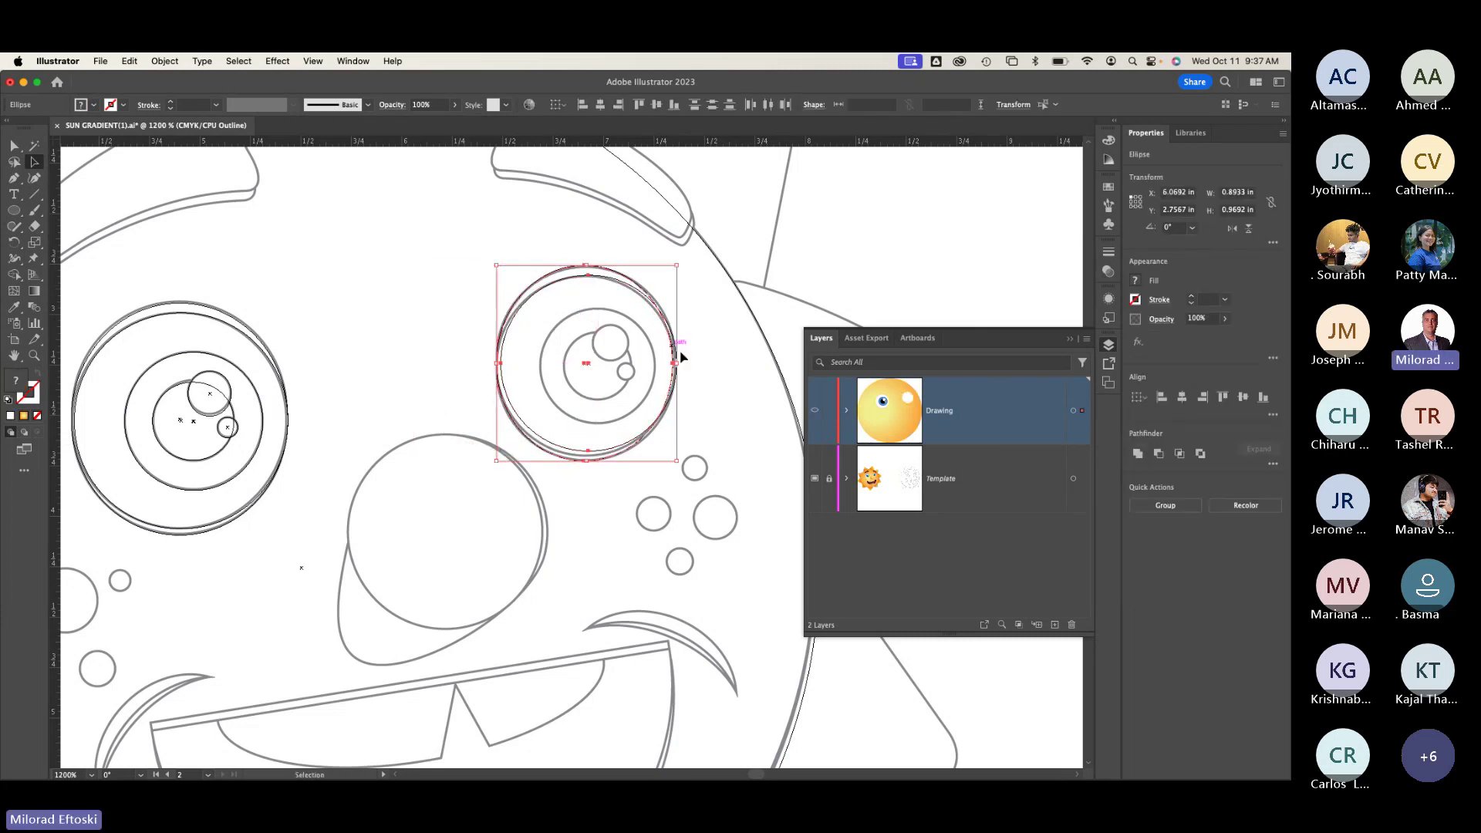
click(584, 463)
click(584, 455)
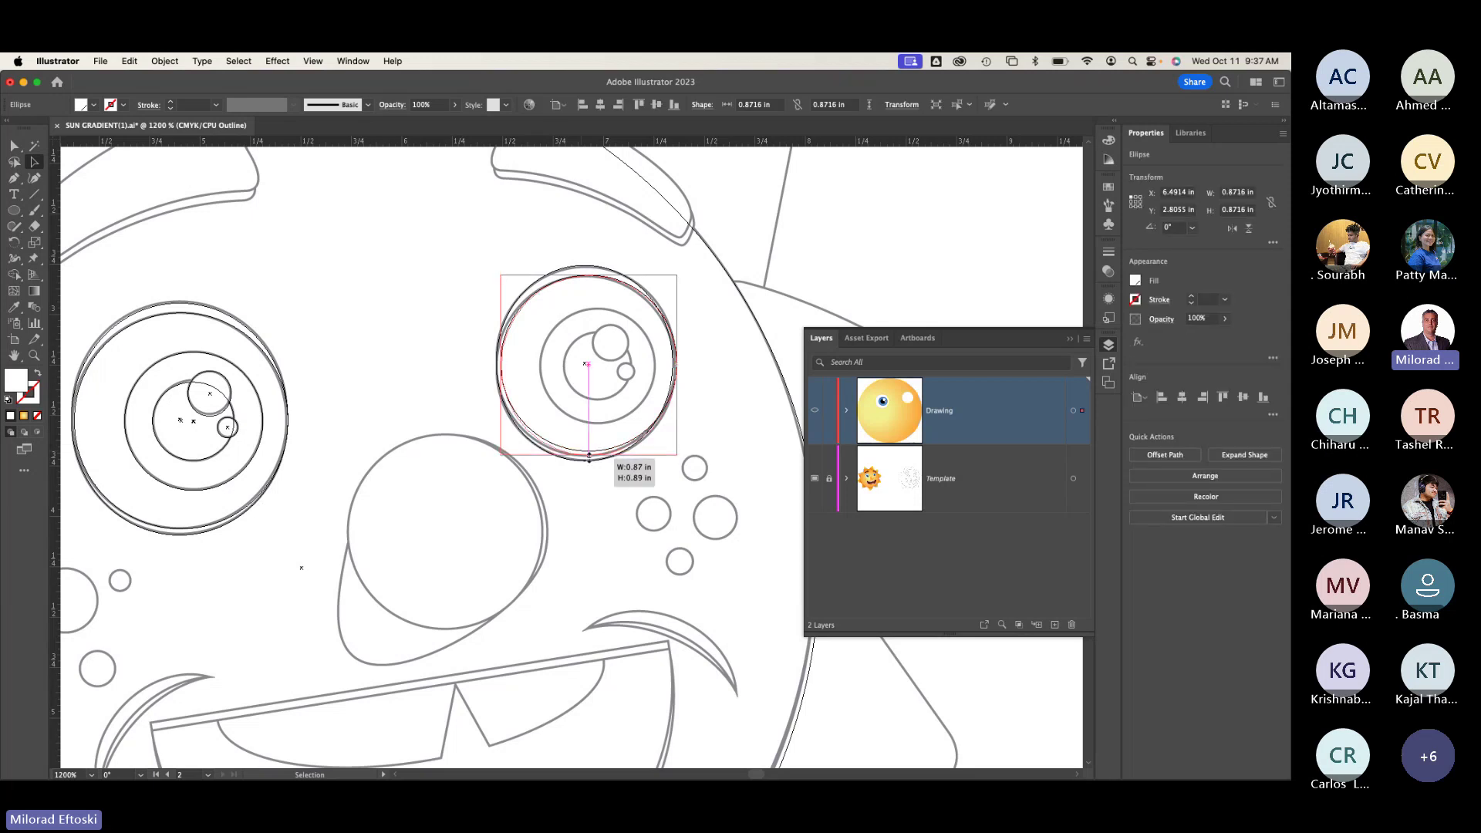
click(618, 490)
key(super+y)
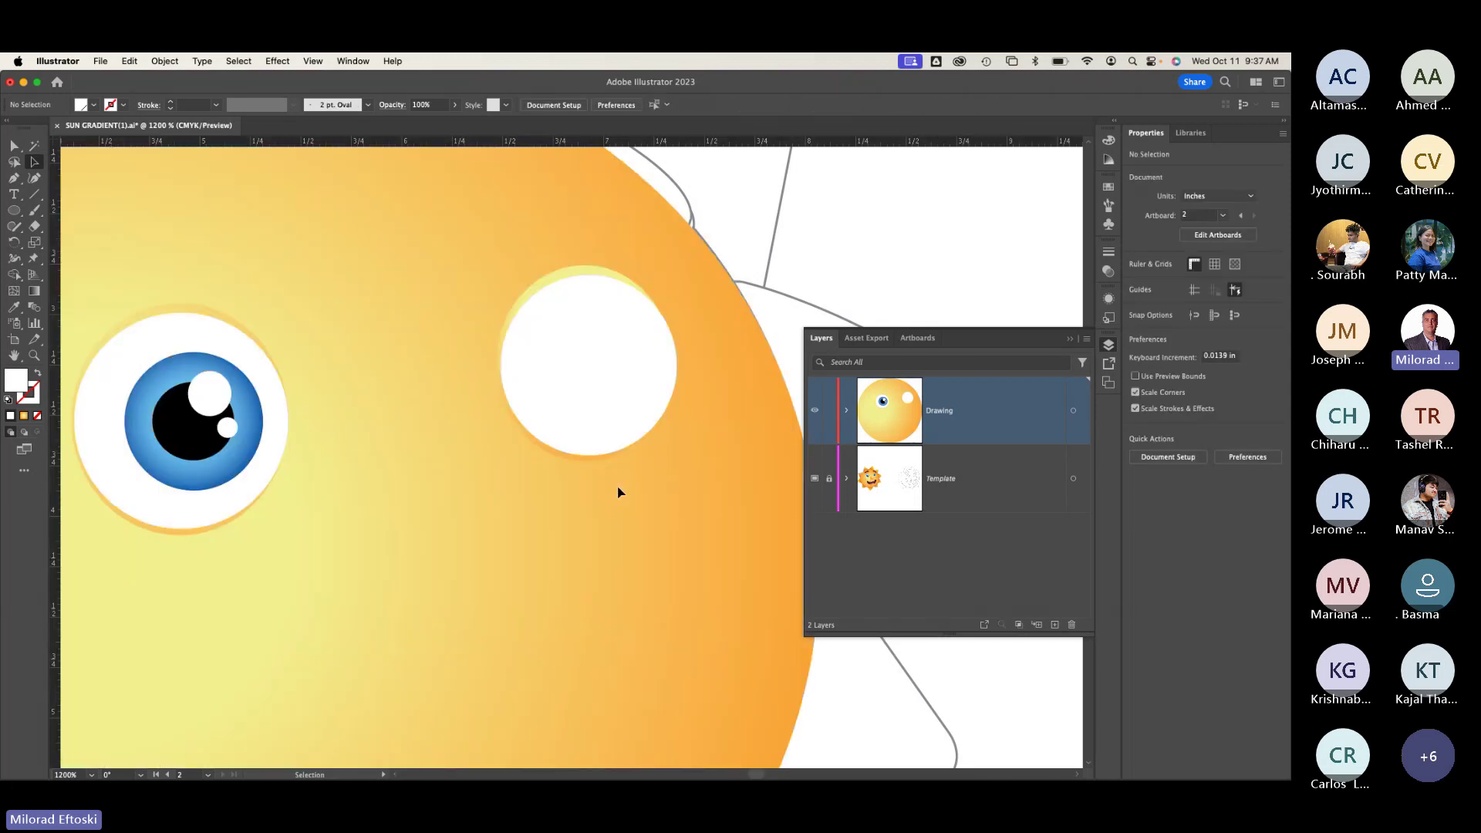
Step: Nudge the white eye circle slightly left and recheck it against the outlines
click(607, 457)
key(Left)
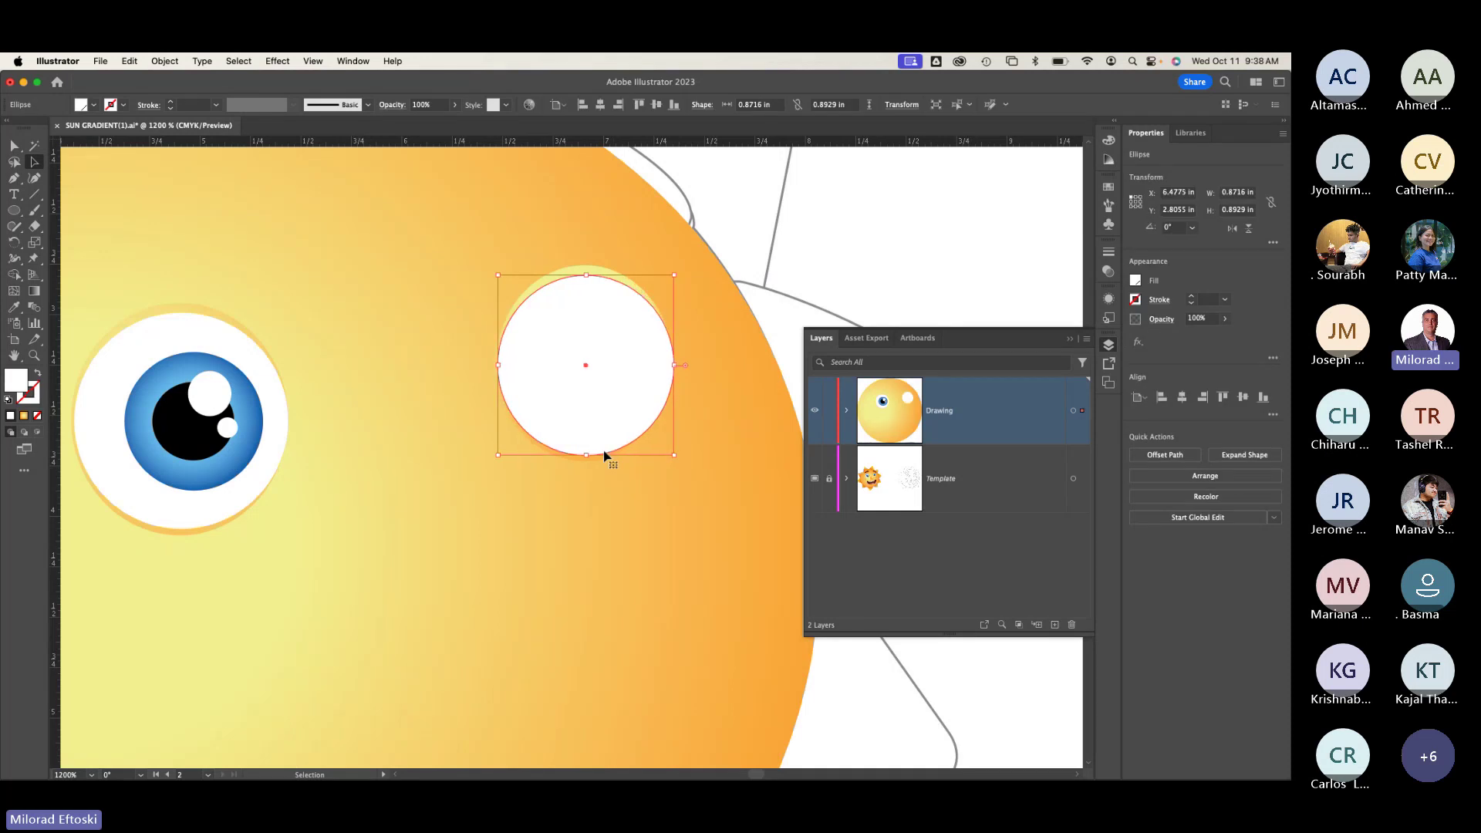
click(599, 520)
key(super+y)
key(super+y)
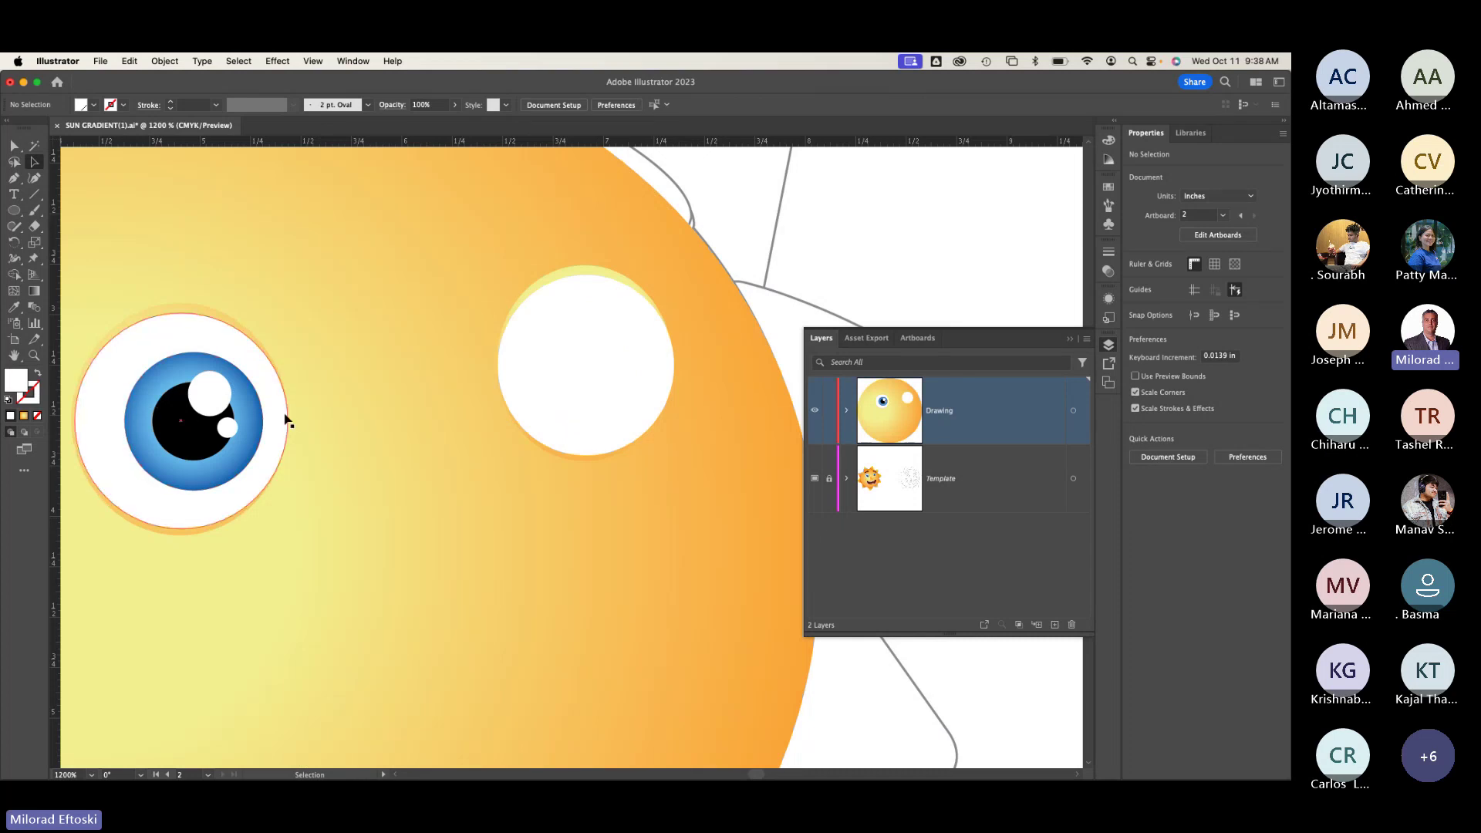
key(super+y)
click(13, 211)
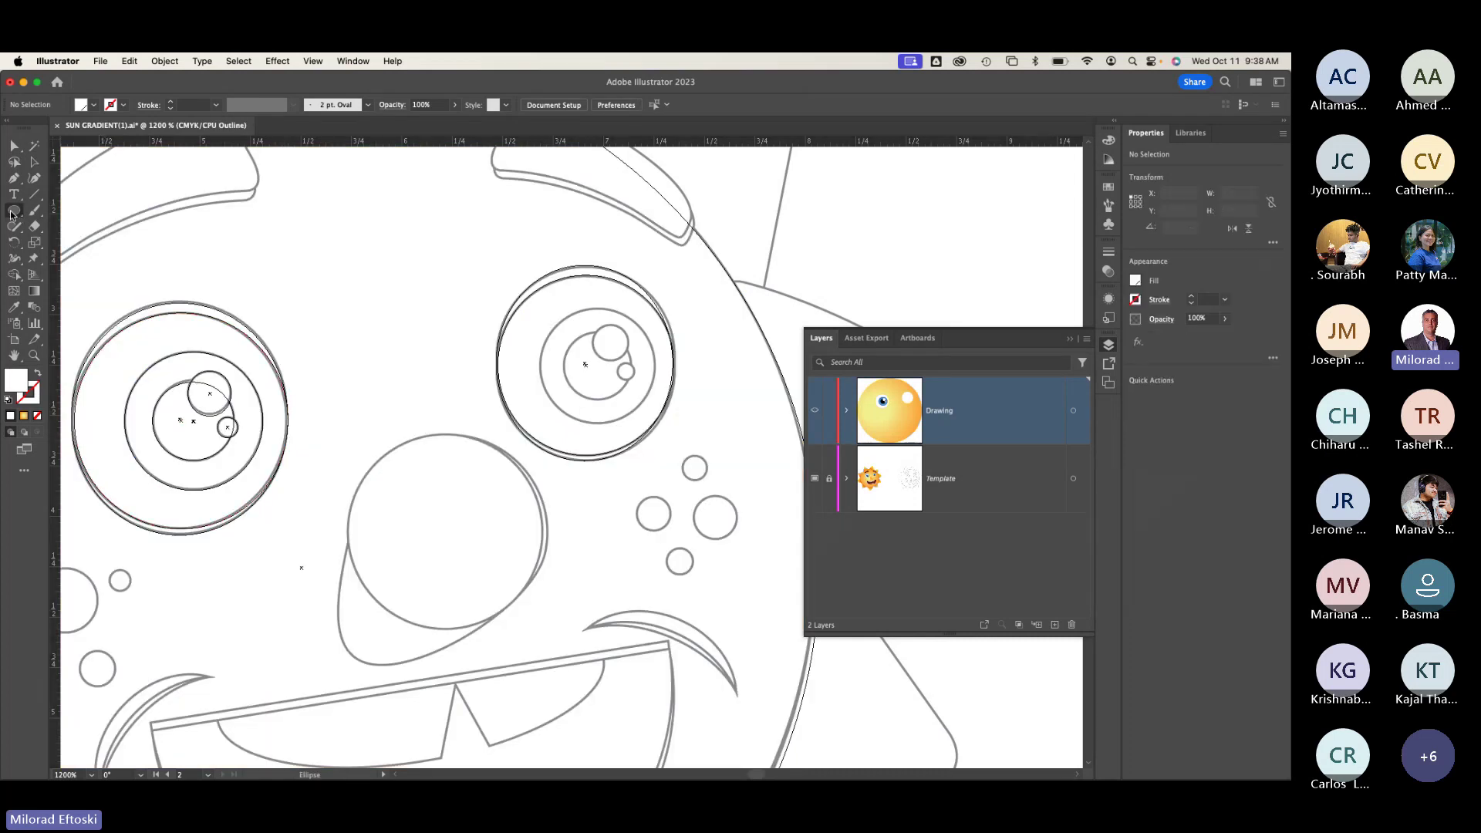
Step: Draw a 0.5749 in iris circle in the right eye, nudge it down, and show the gradient panels
drag(542, 305, 658, 420)
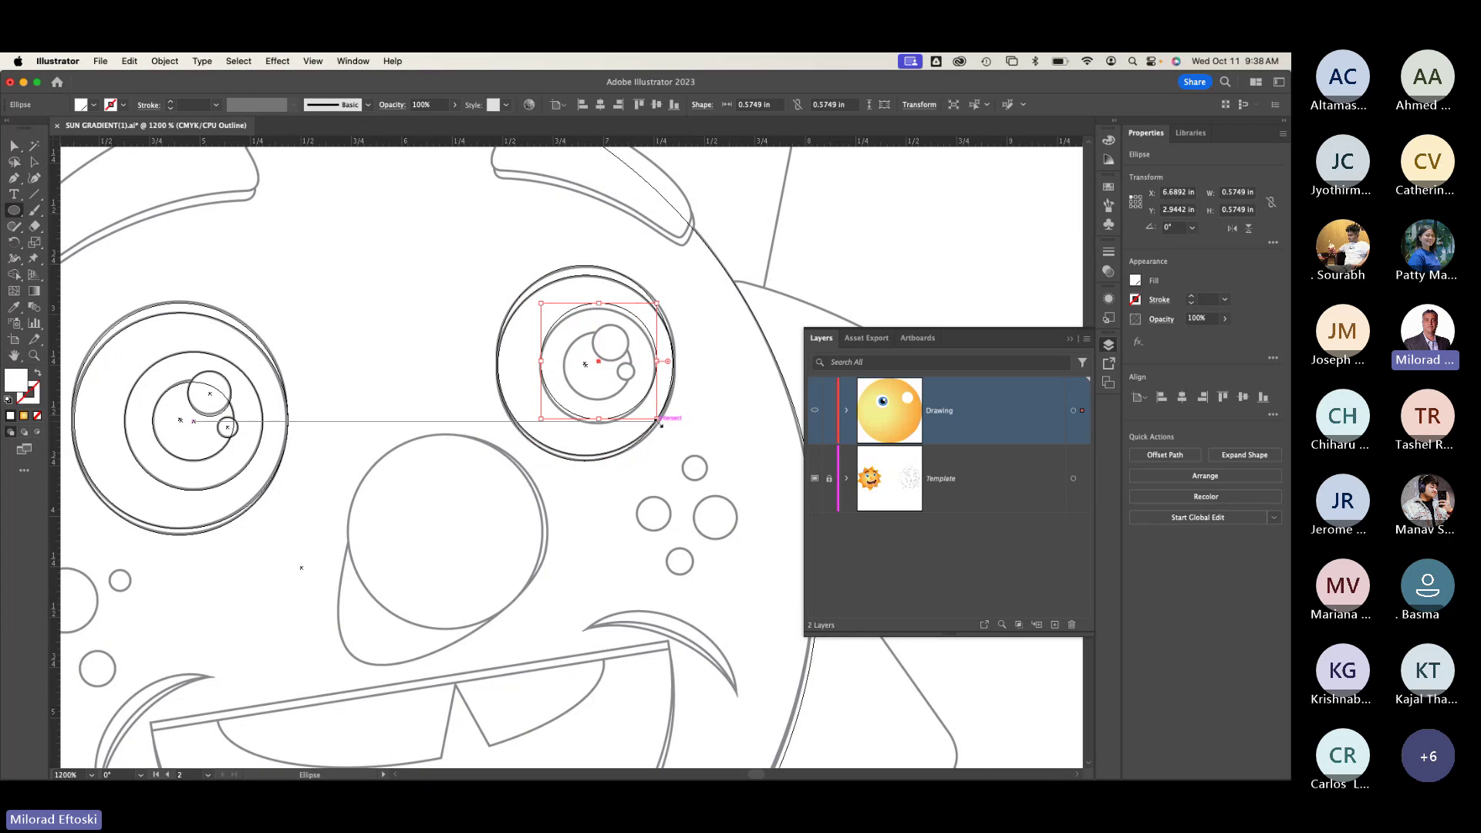
click(34, 164)
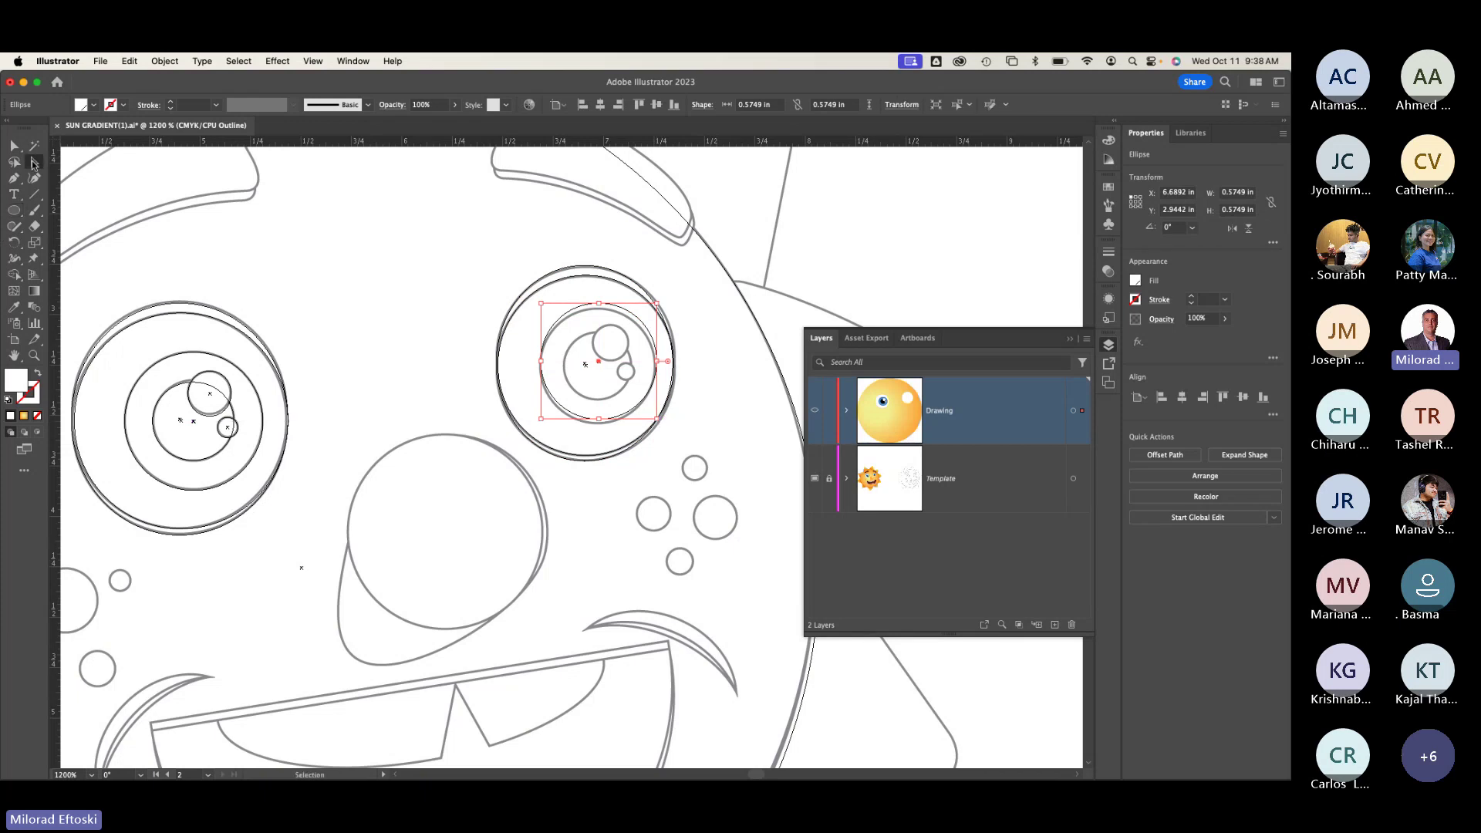
key(Down)
key(Down)
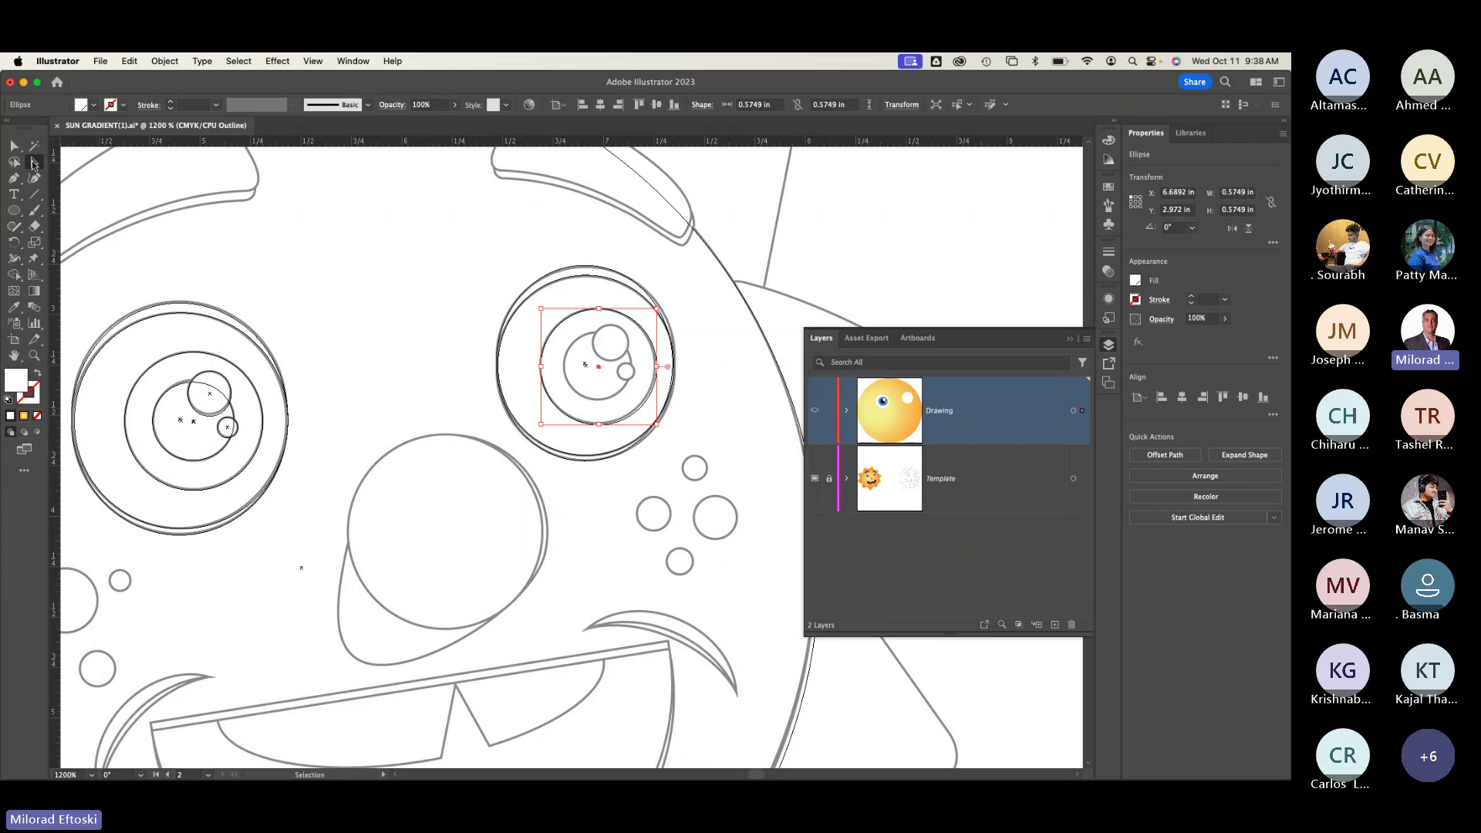
key(super+y)
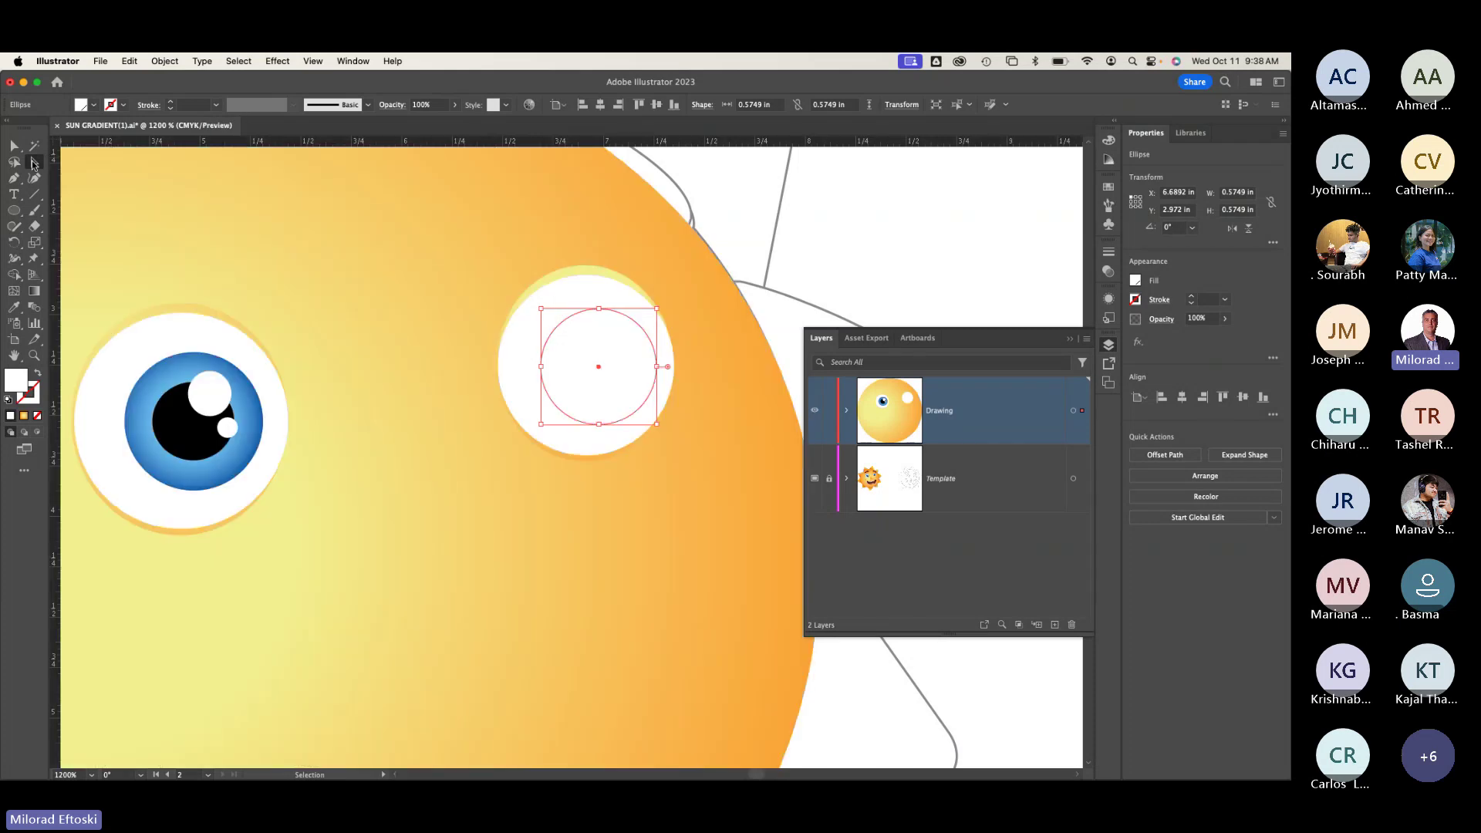
key(super+y)
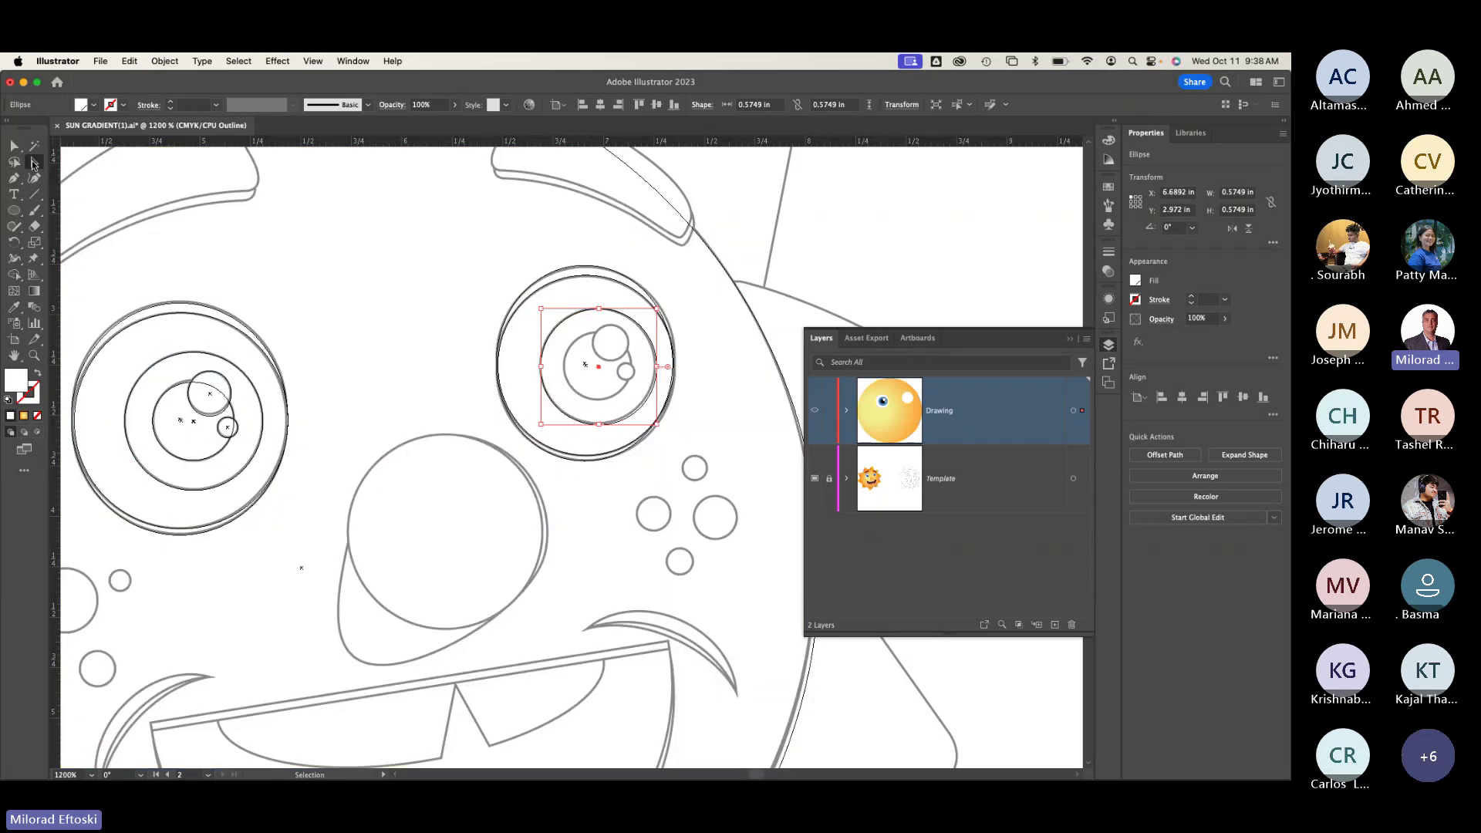
key(super+y)
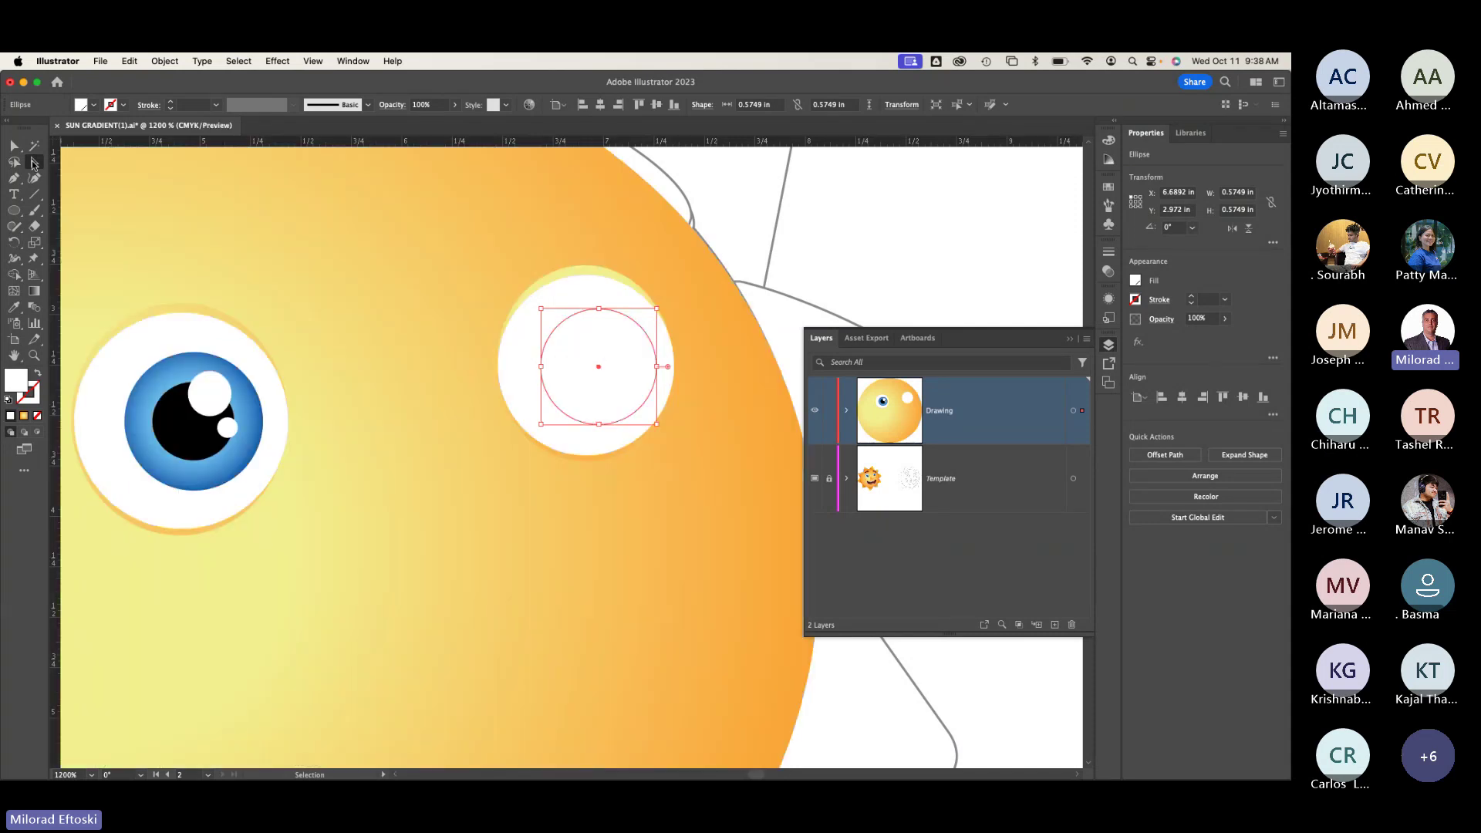
click(1111, 191)
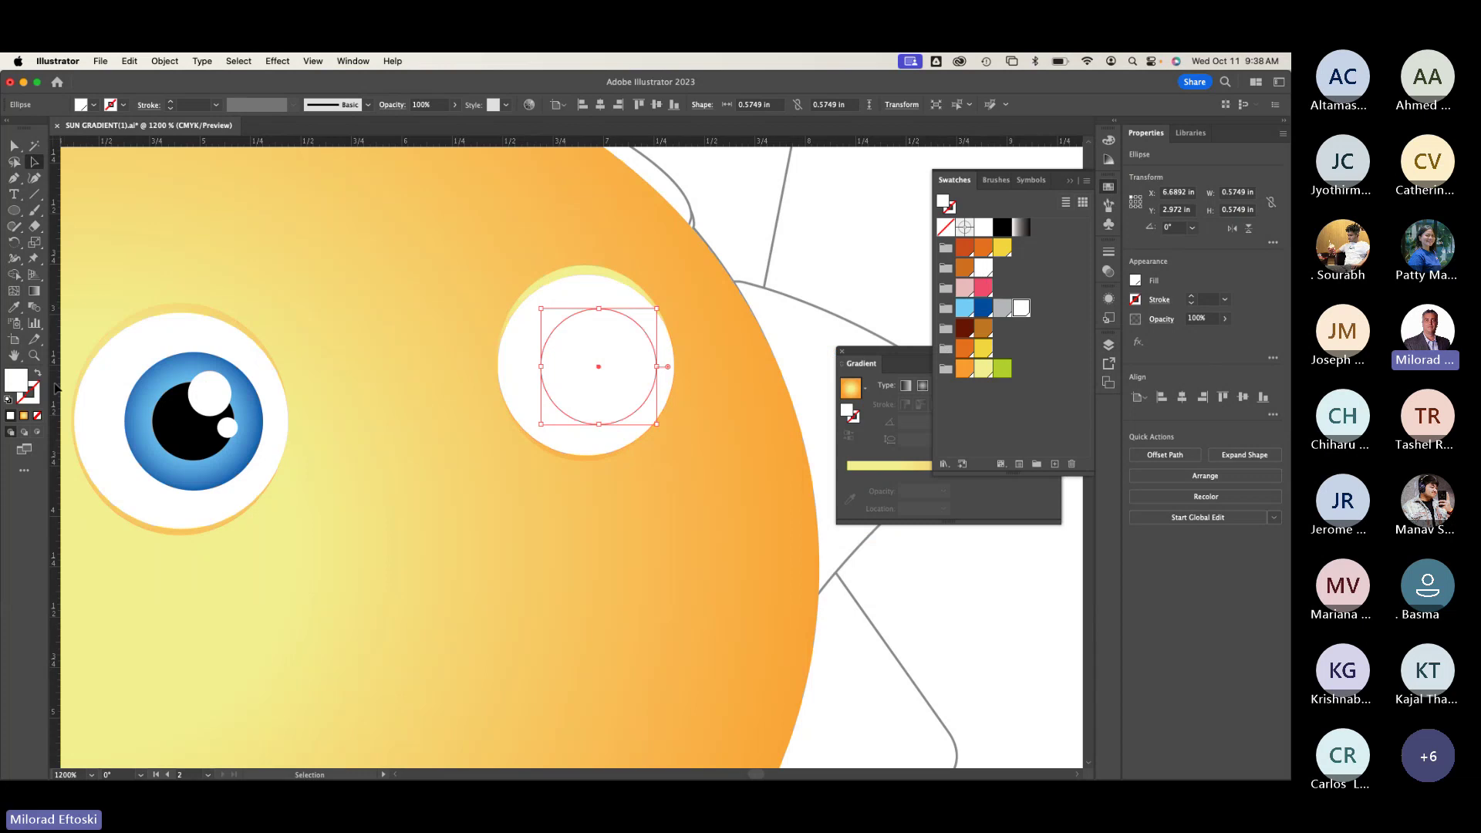
Step: Fill the iris with a gradient running from a light blue stop to a dark blue stop
click(23, 417)
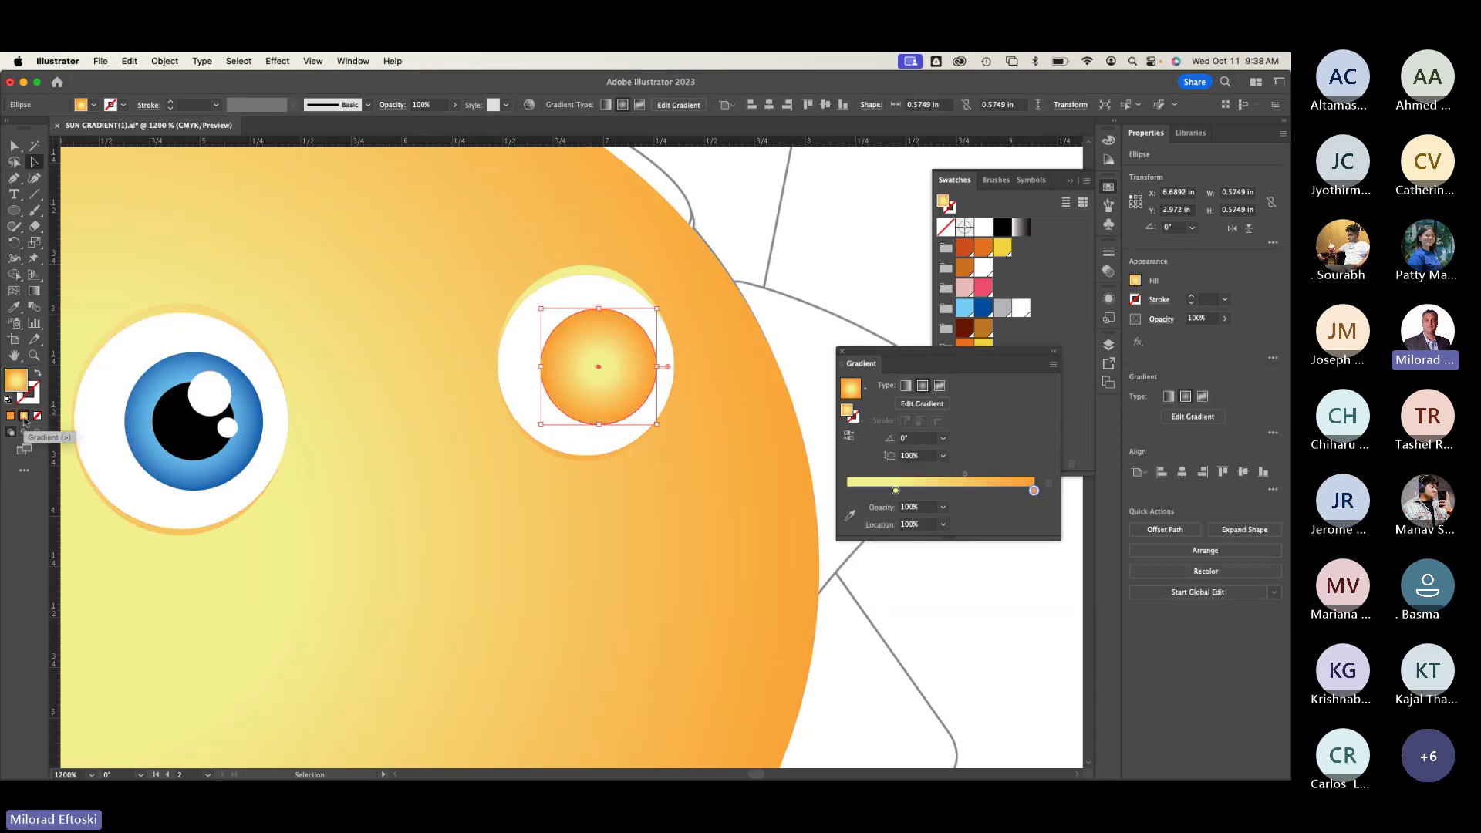
click(896, 491)
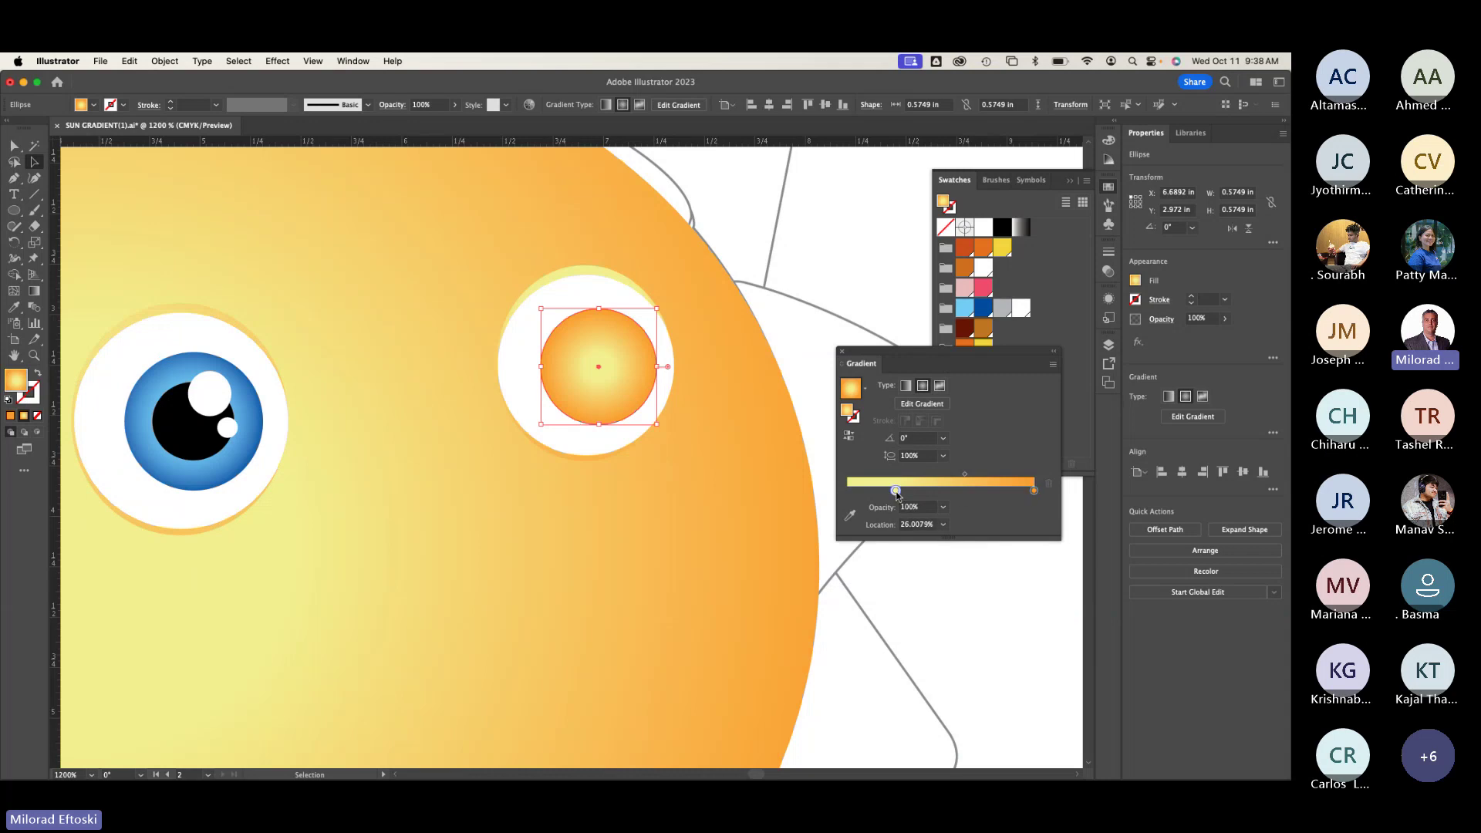
double_click(896, 492)
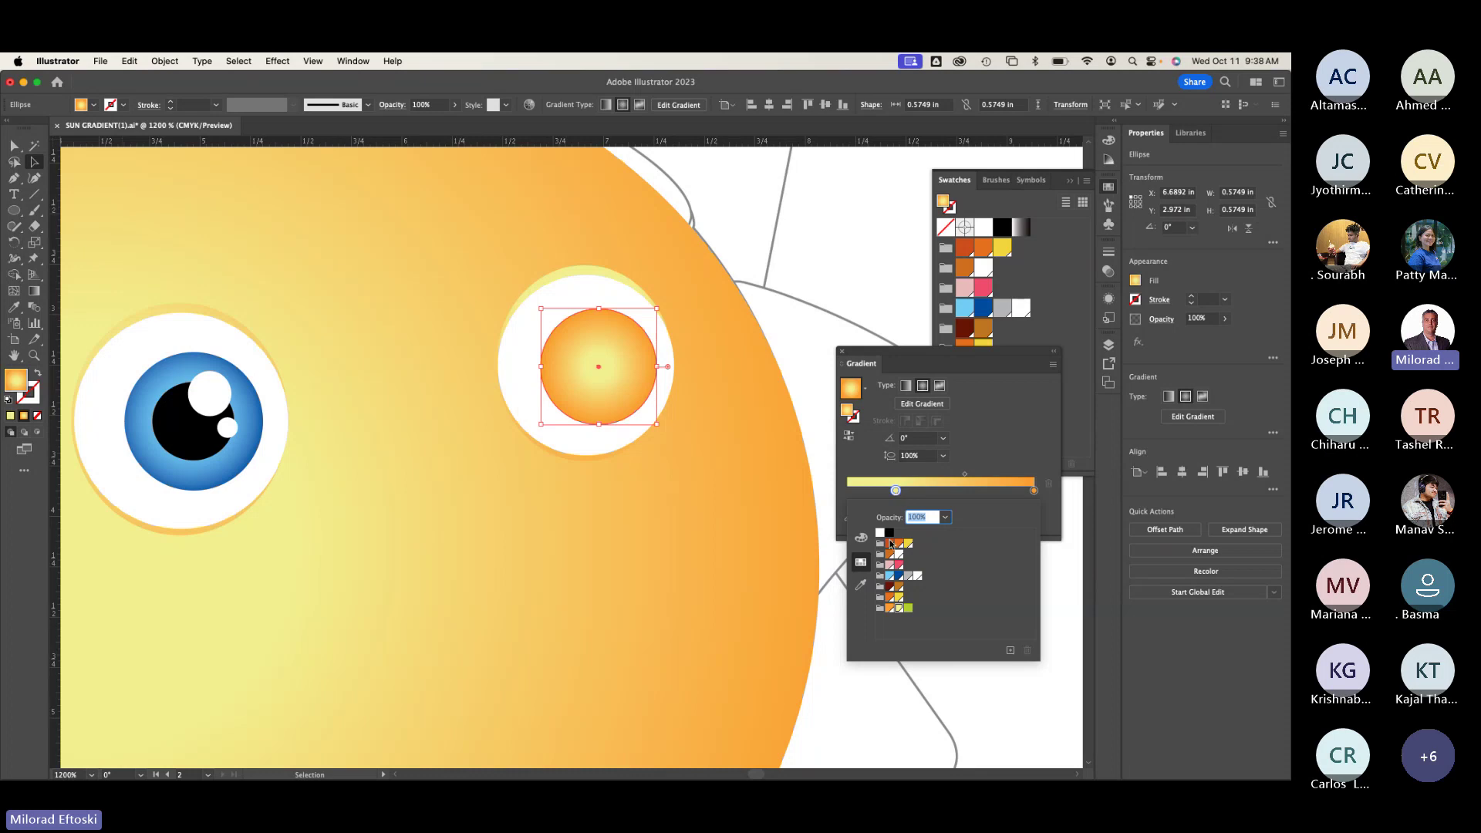
click(891, 575)
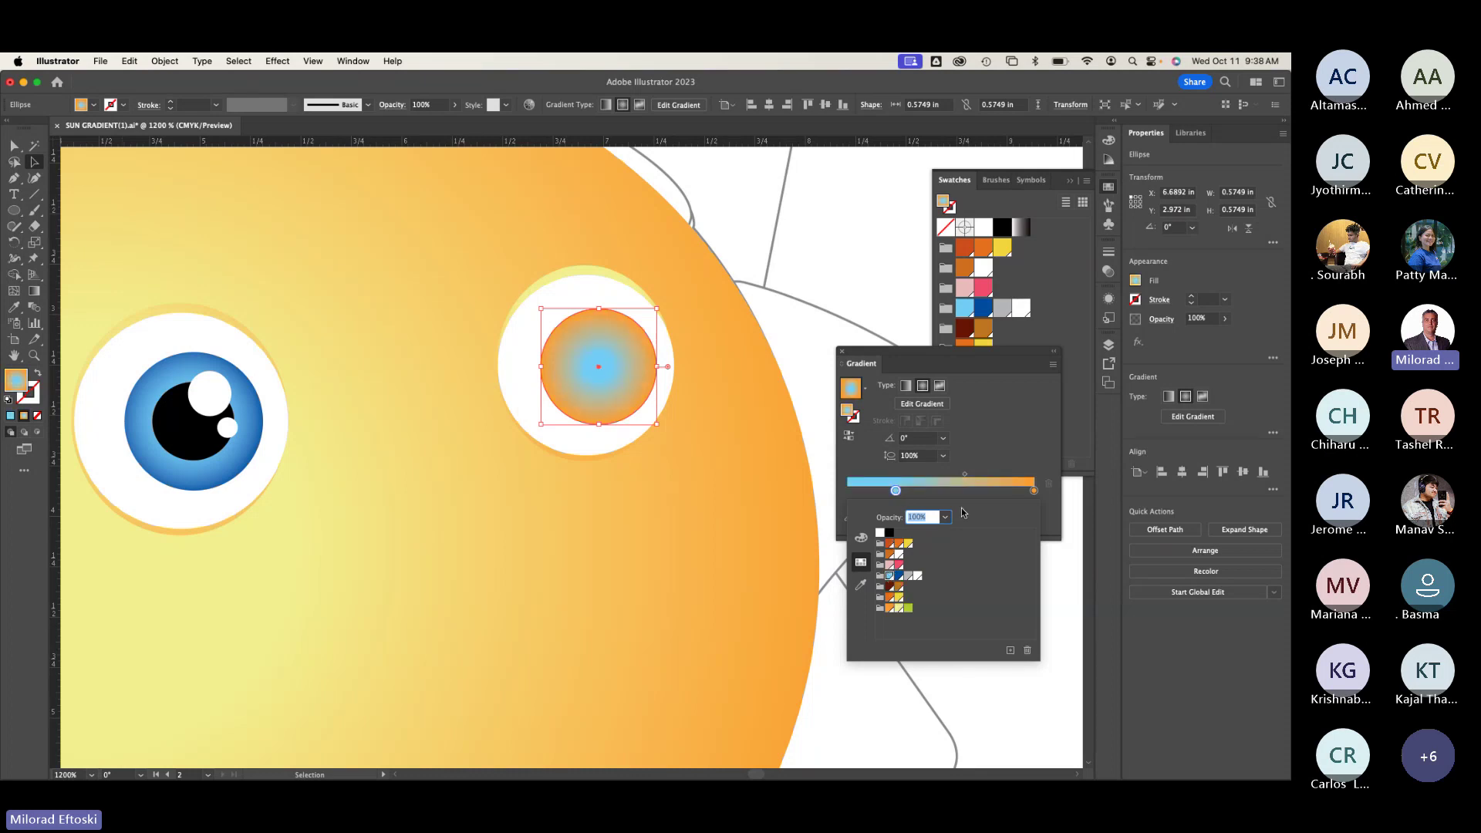
double_click(1034, 492)
click(900, 576)
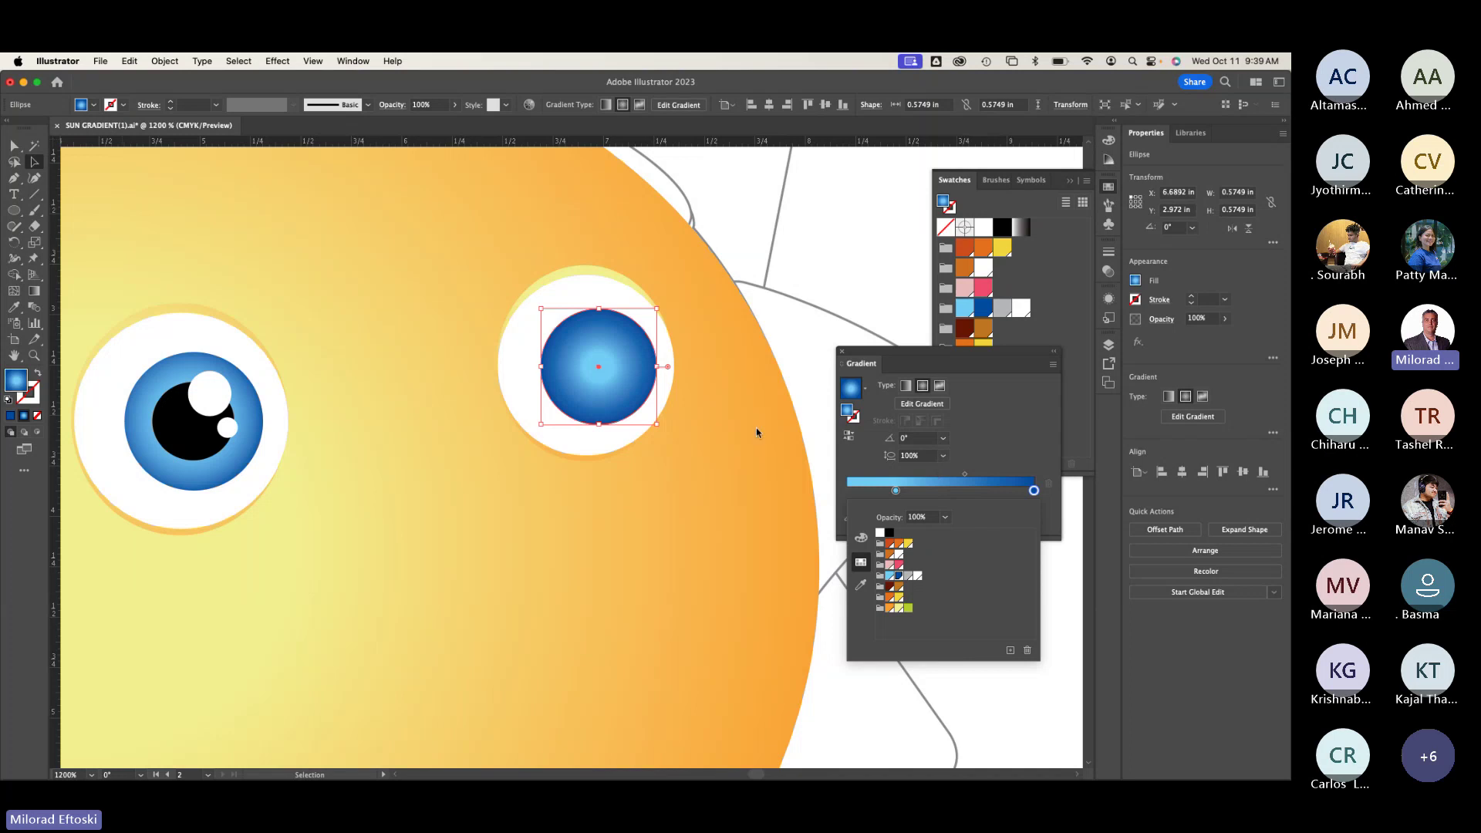
click(38, 294)
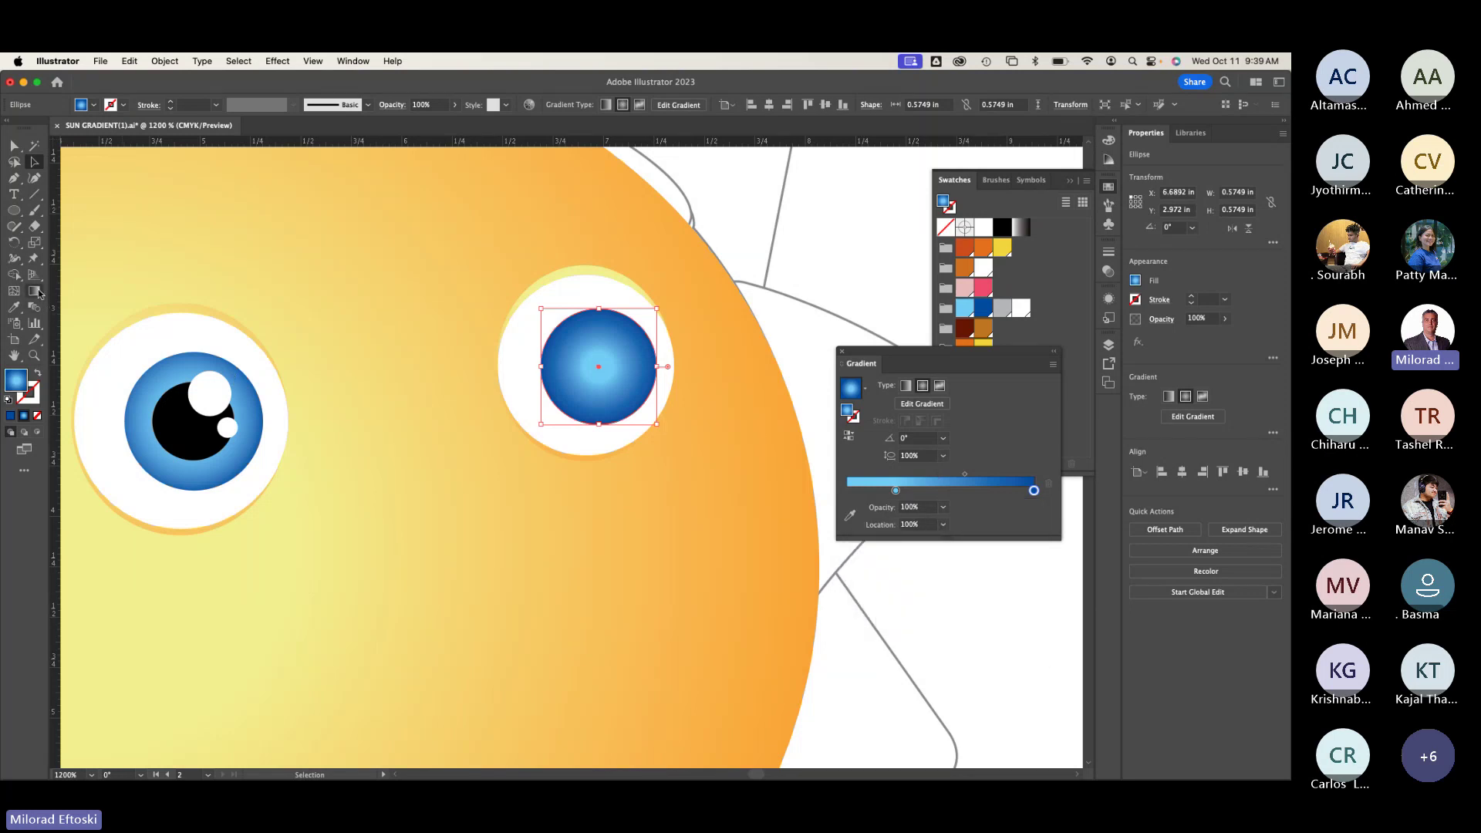
Step: Redraw the iris gradient from its centre and shift the light centre slightly upward
click(38, 294)
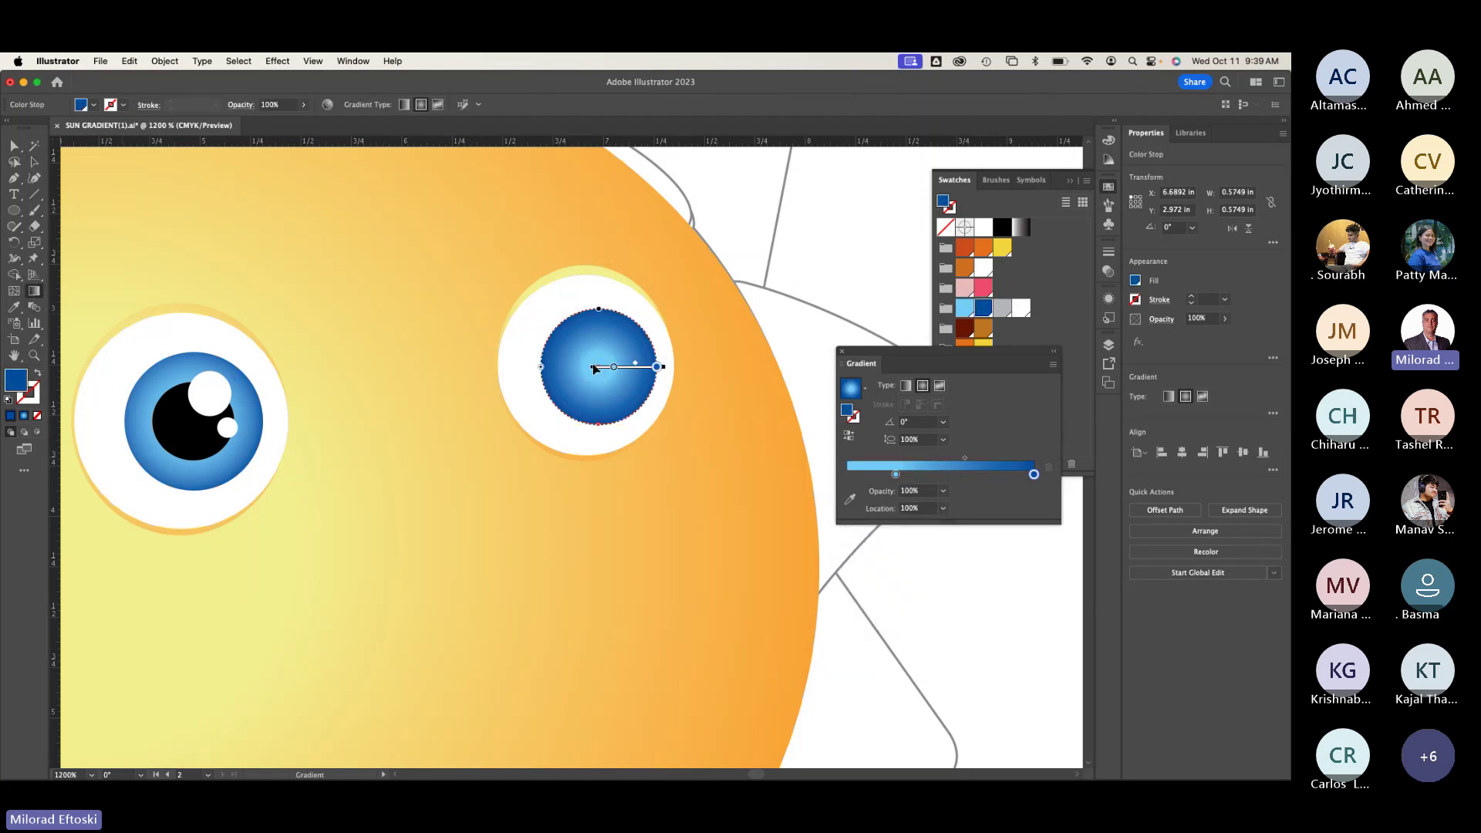
drag(599, 368, 626, 455)
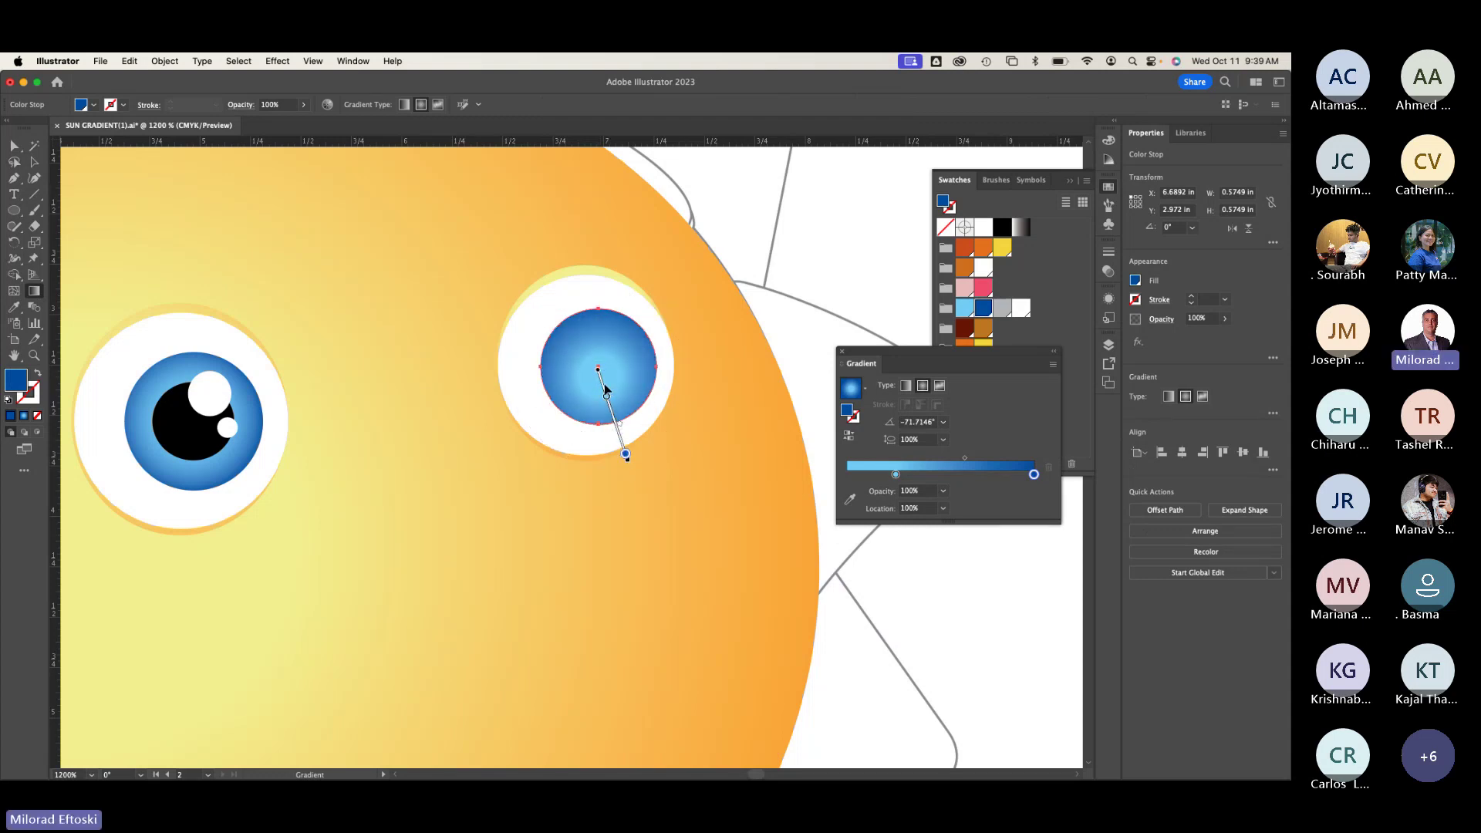
drag(605, 386, 605, 373)
key(v)
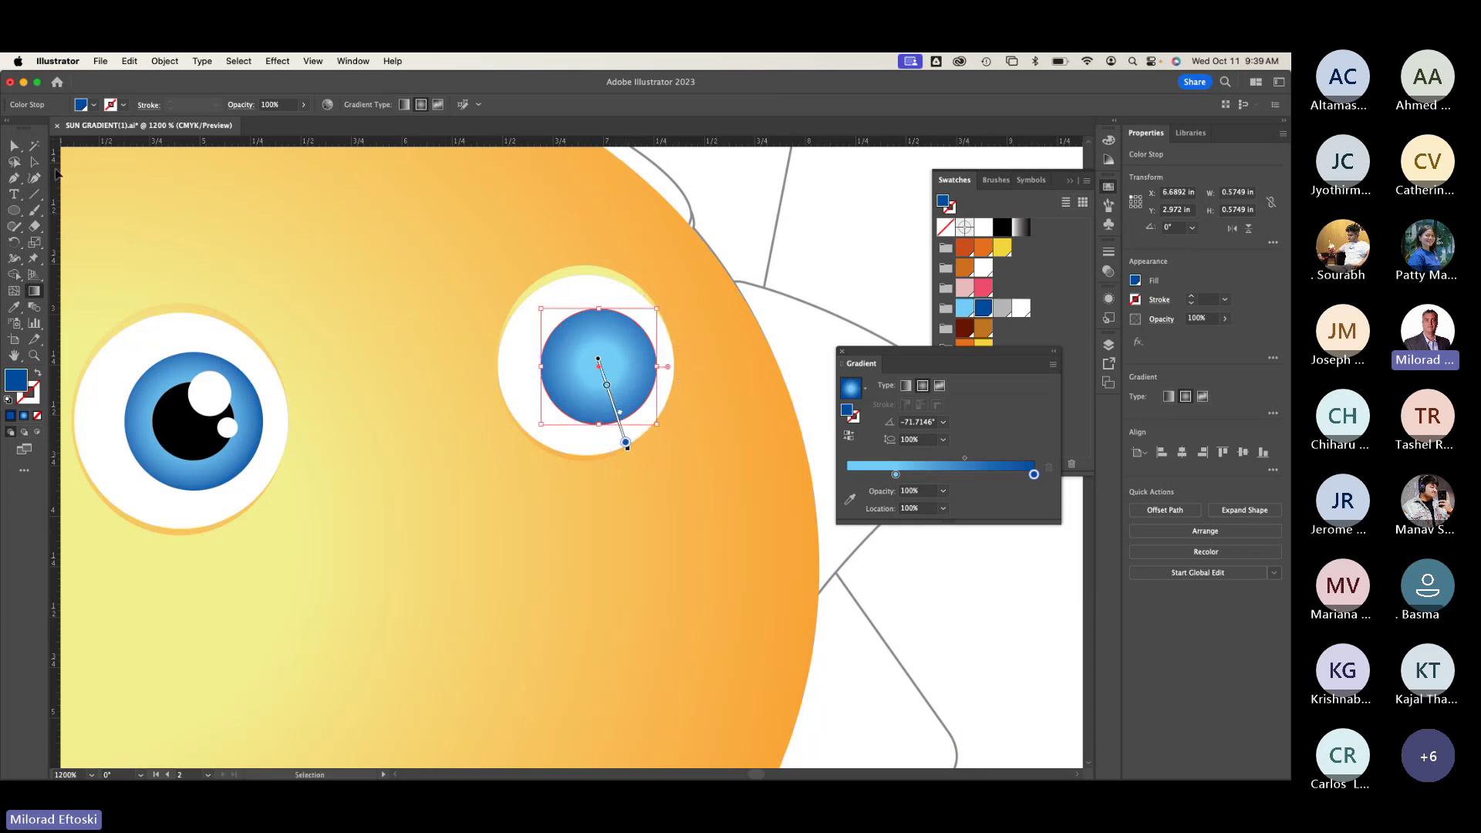
click(292, 225)
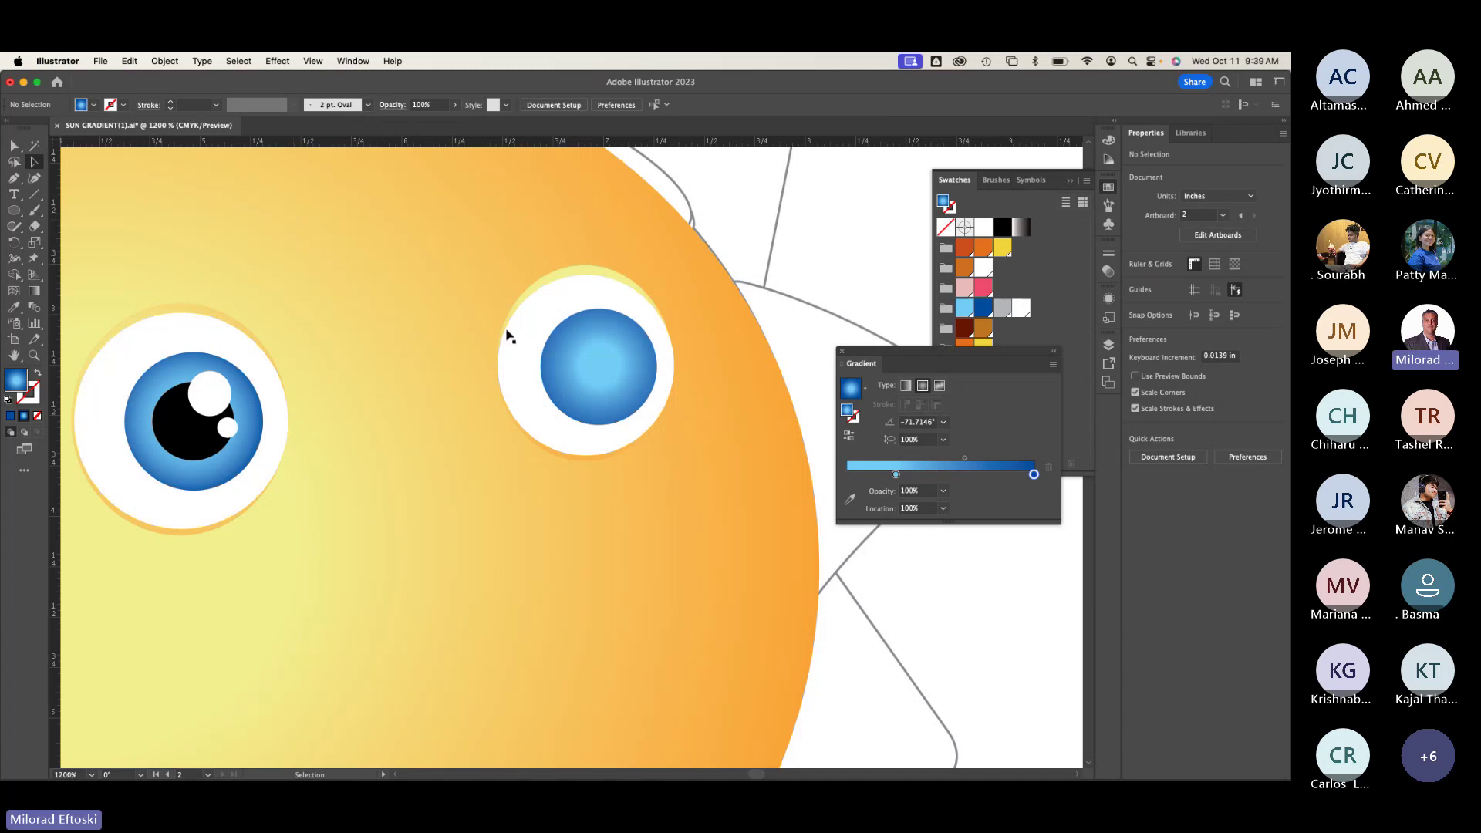
Step: Reset the iris to default colours, then undo back to its blue gradient
click(557, 361)
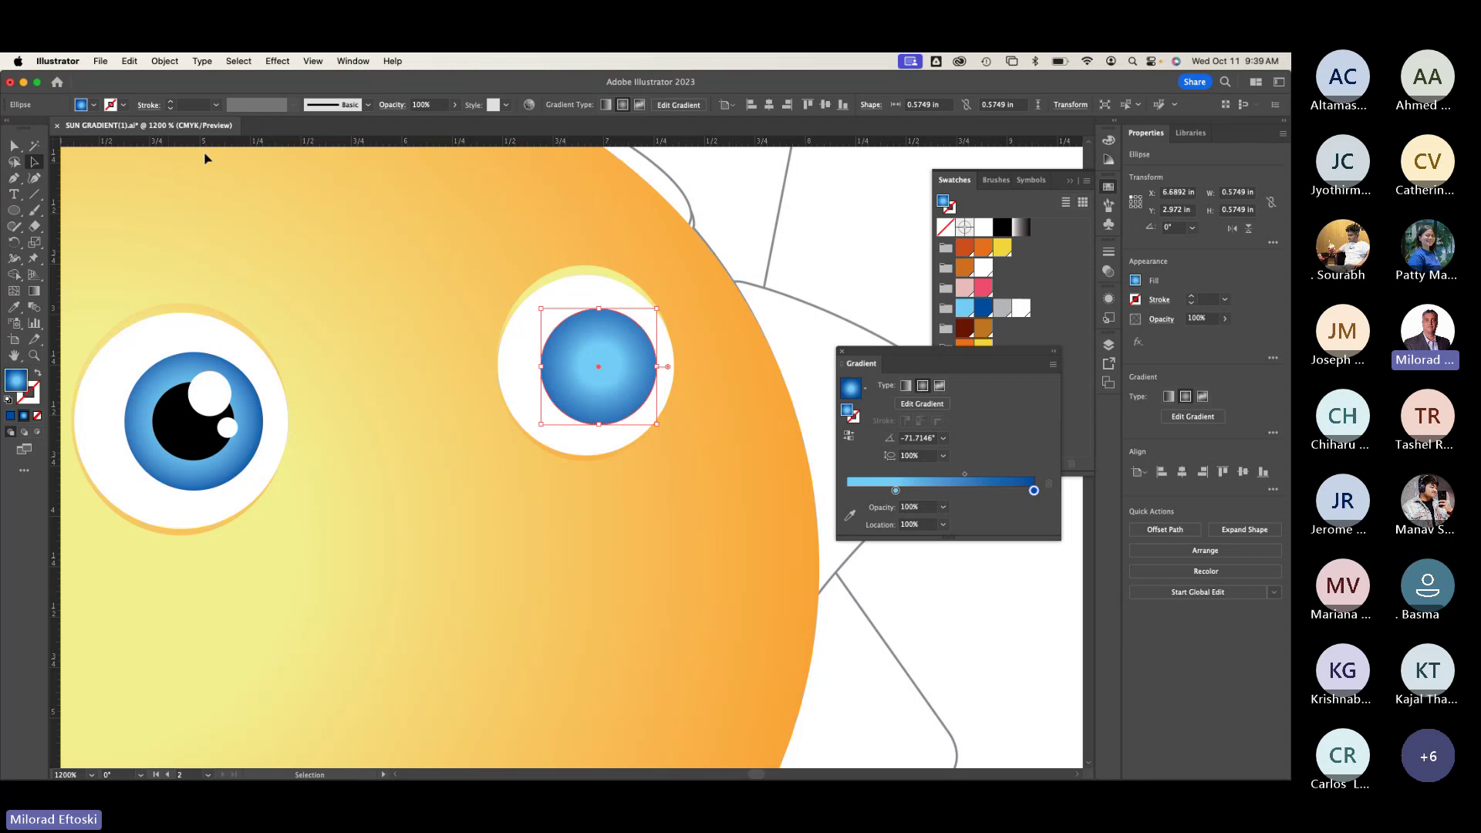
key(d)
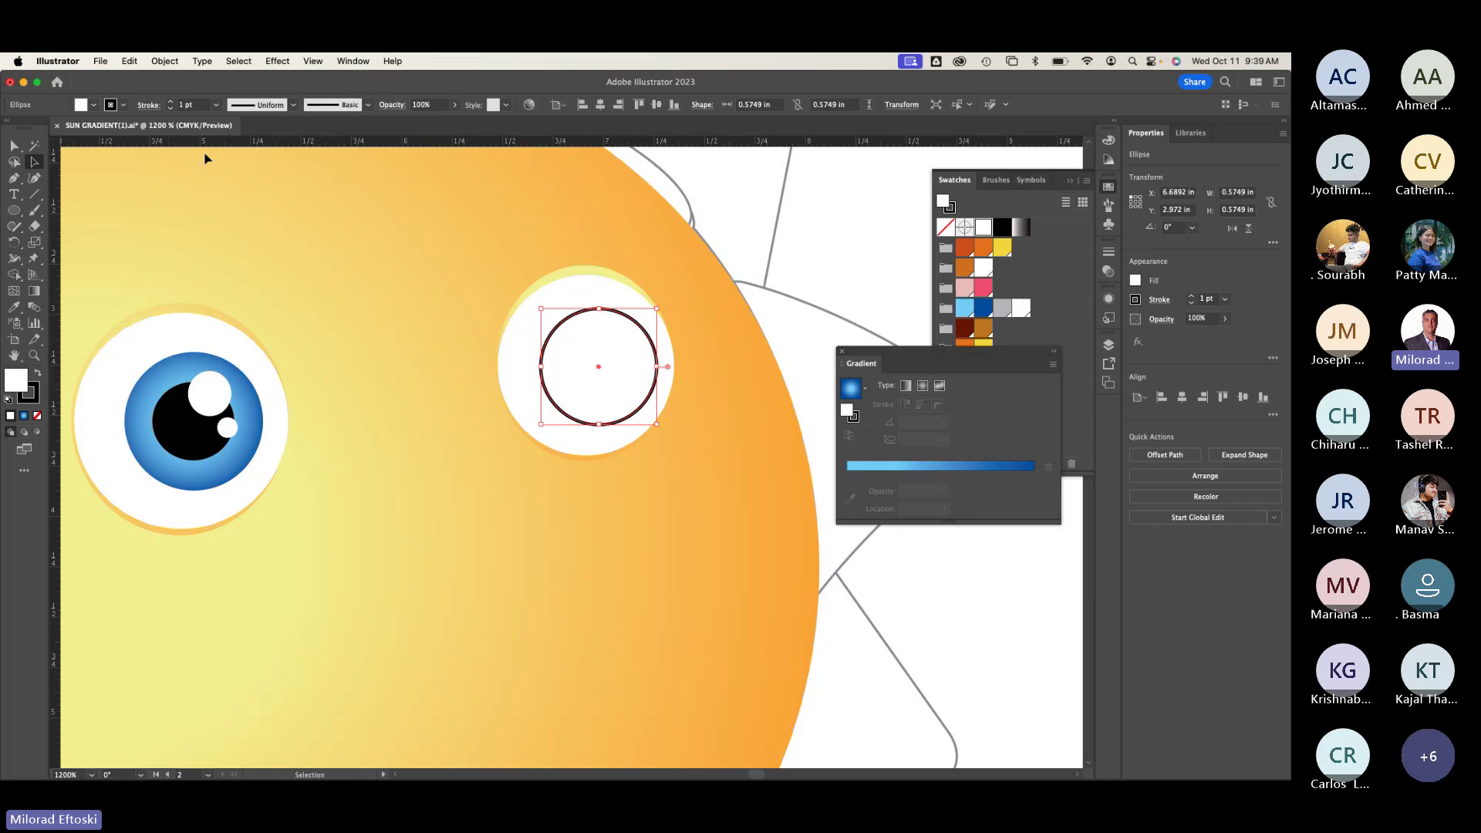
key(super+z)
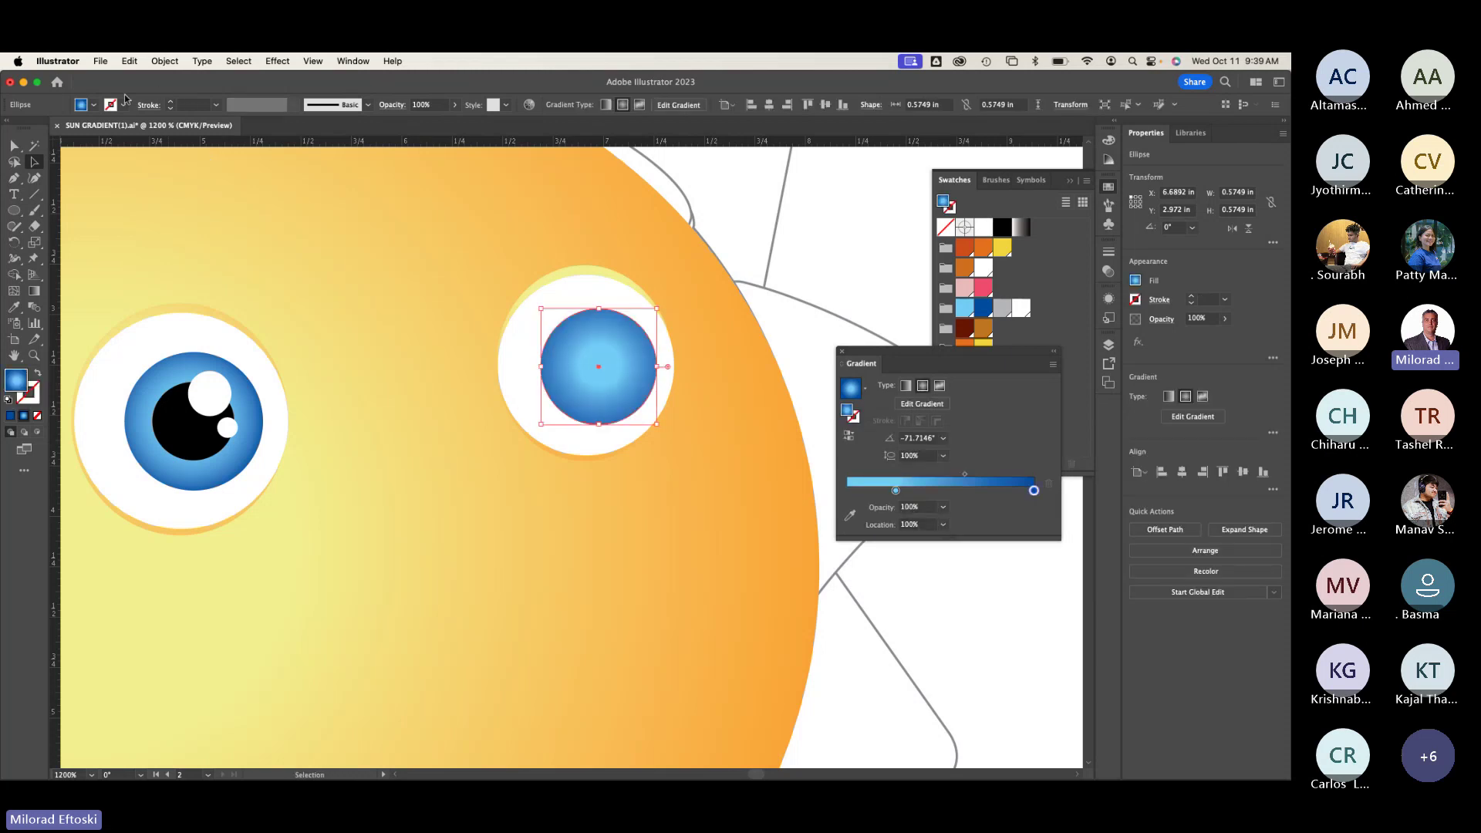
Step: Try a solid pink fill on the iris, then reapply the blue radial gradient
click(94, 106)
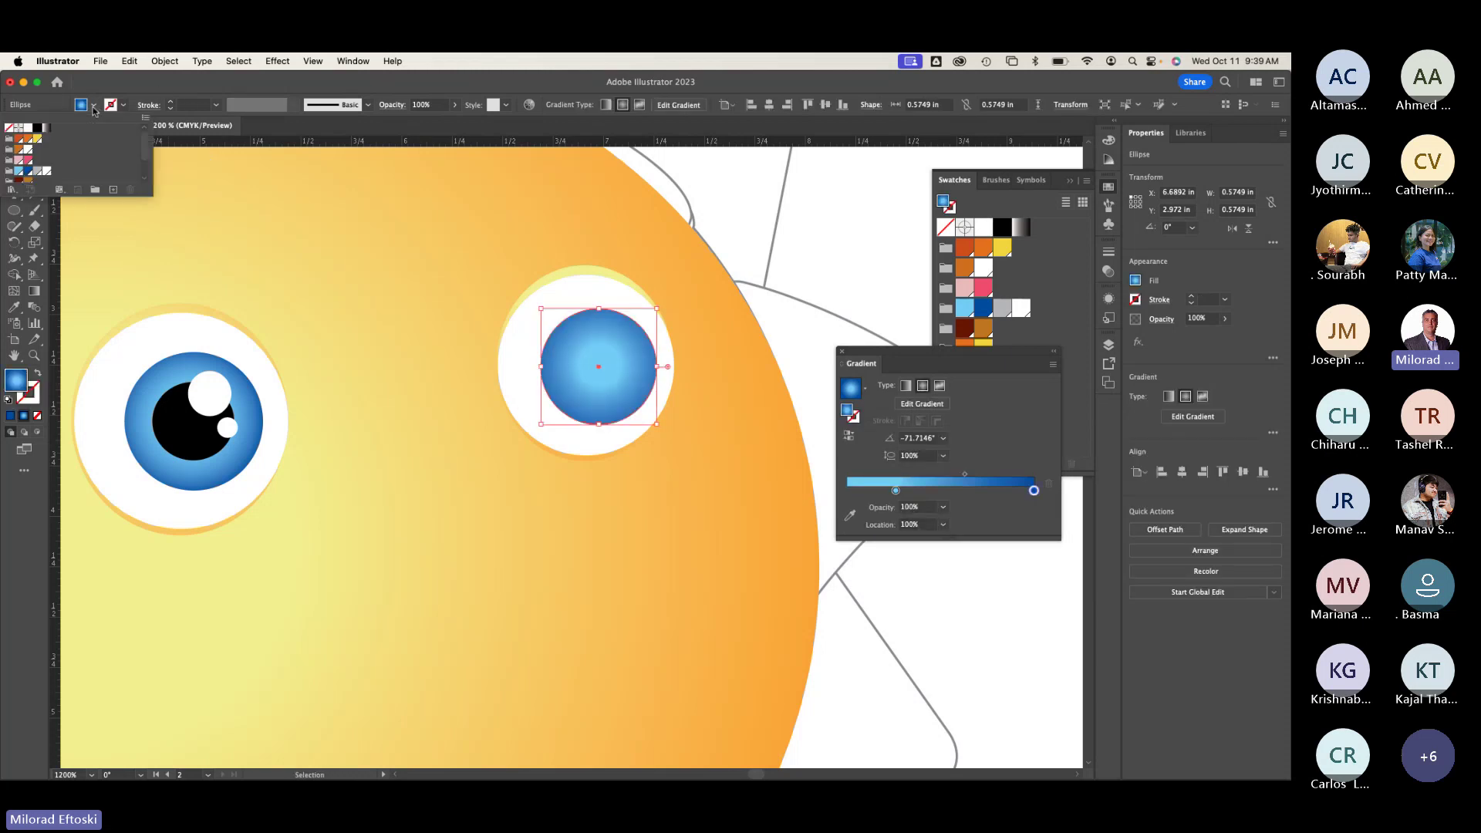
drag(153, 194, 153, 324)
click(28, 161)
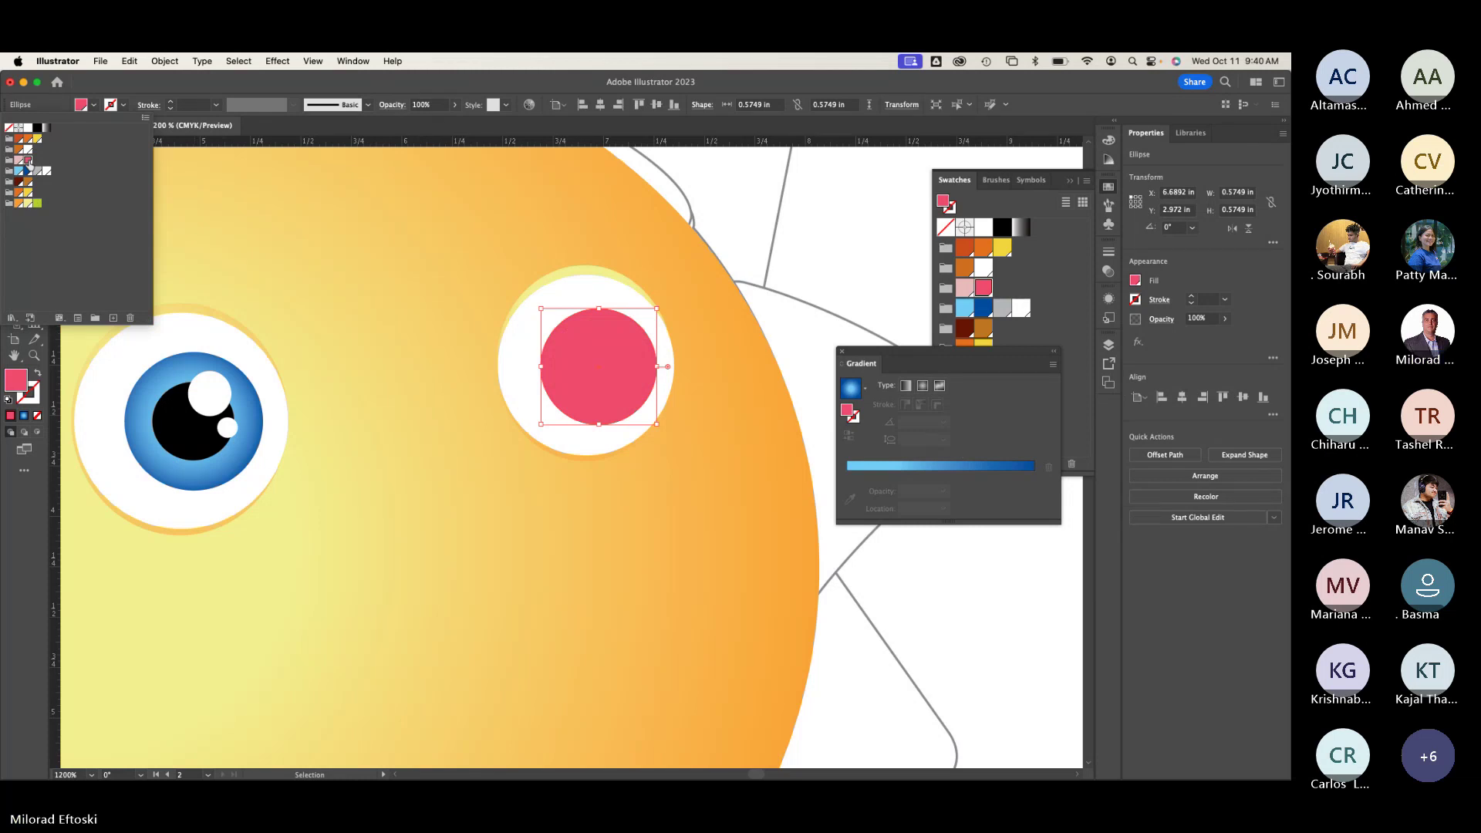
key(Escape)
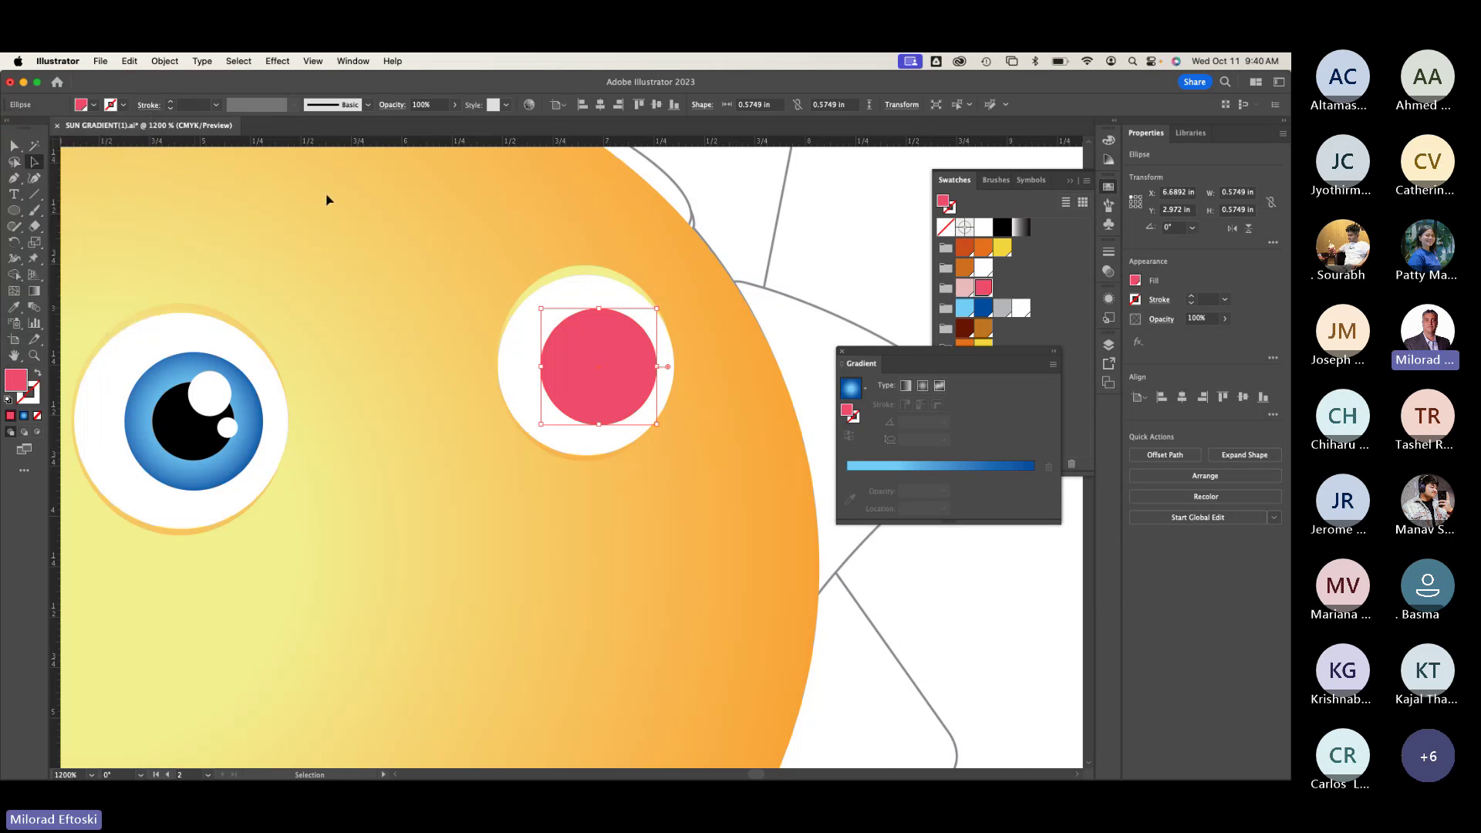
key(super+z)
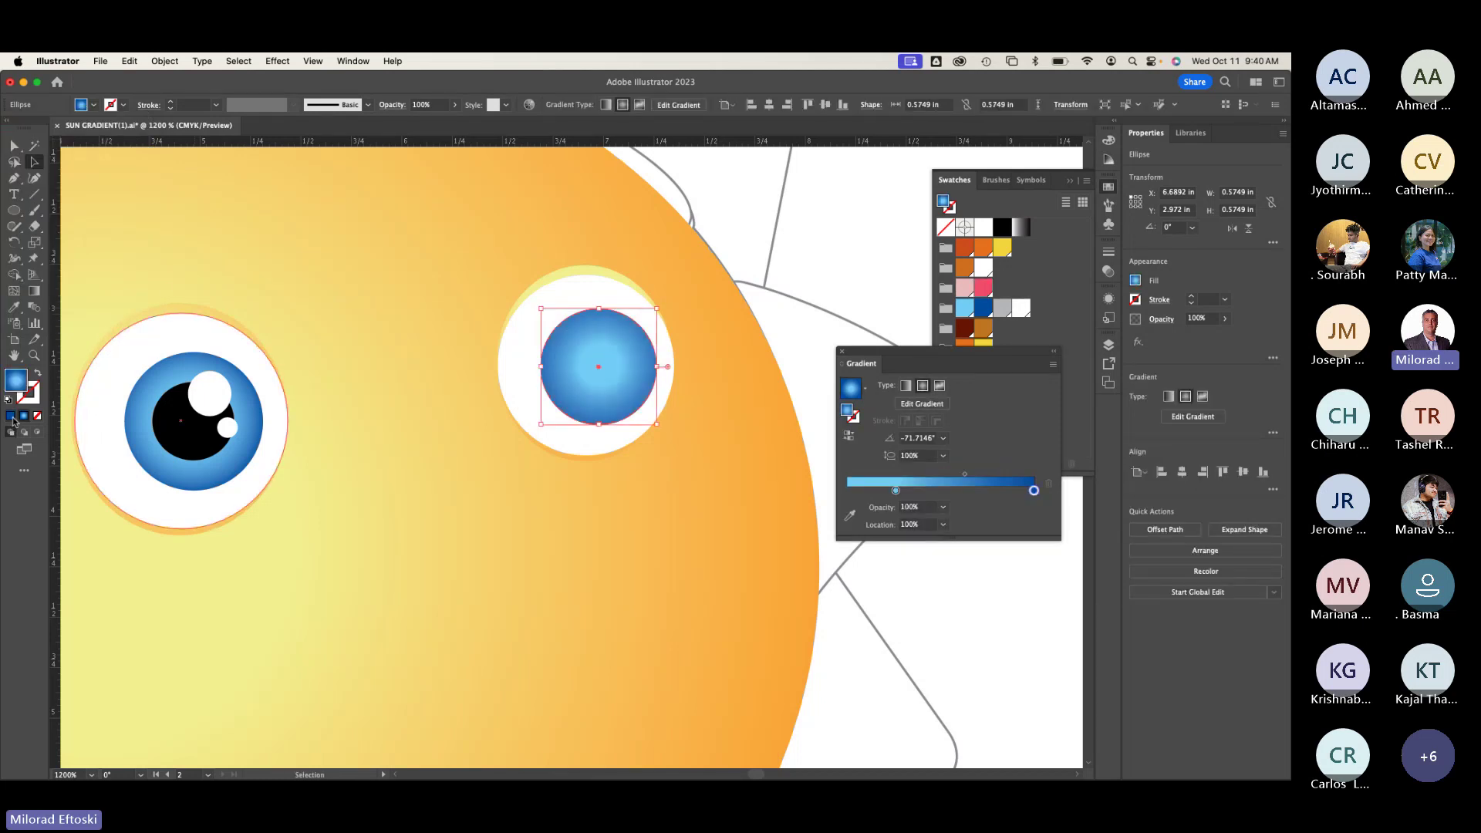
click(11, 416)
click(24, 416)
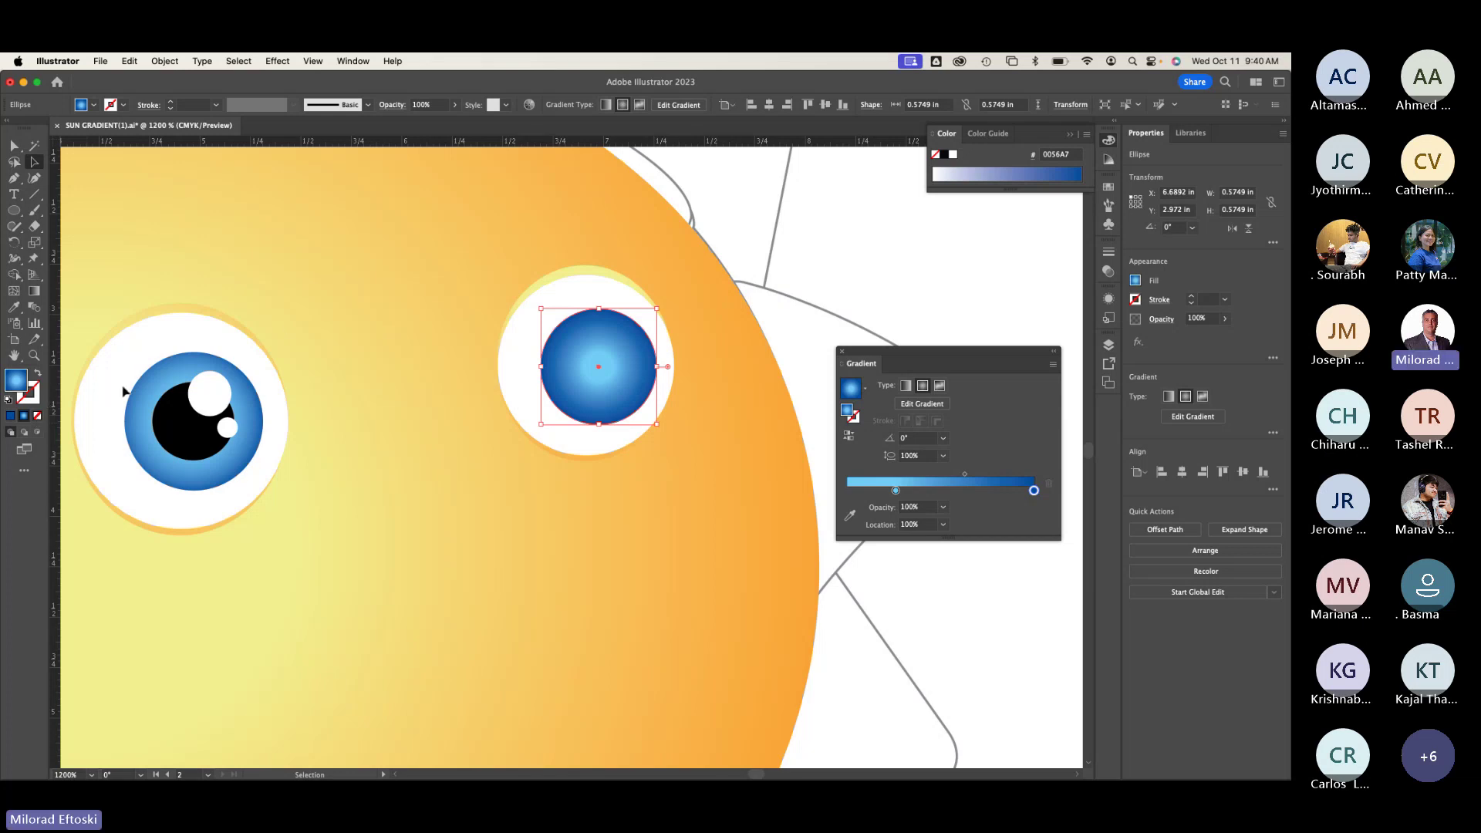
Step: Draw a small circle inside the right eye's blue iris for the pupil
click(354, 312)
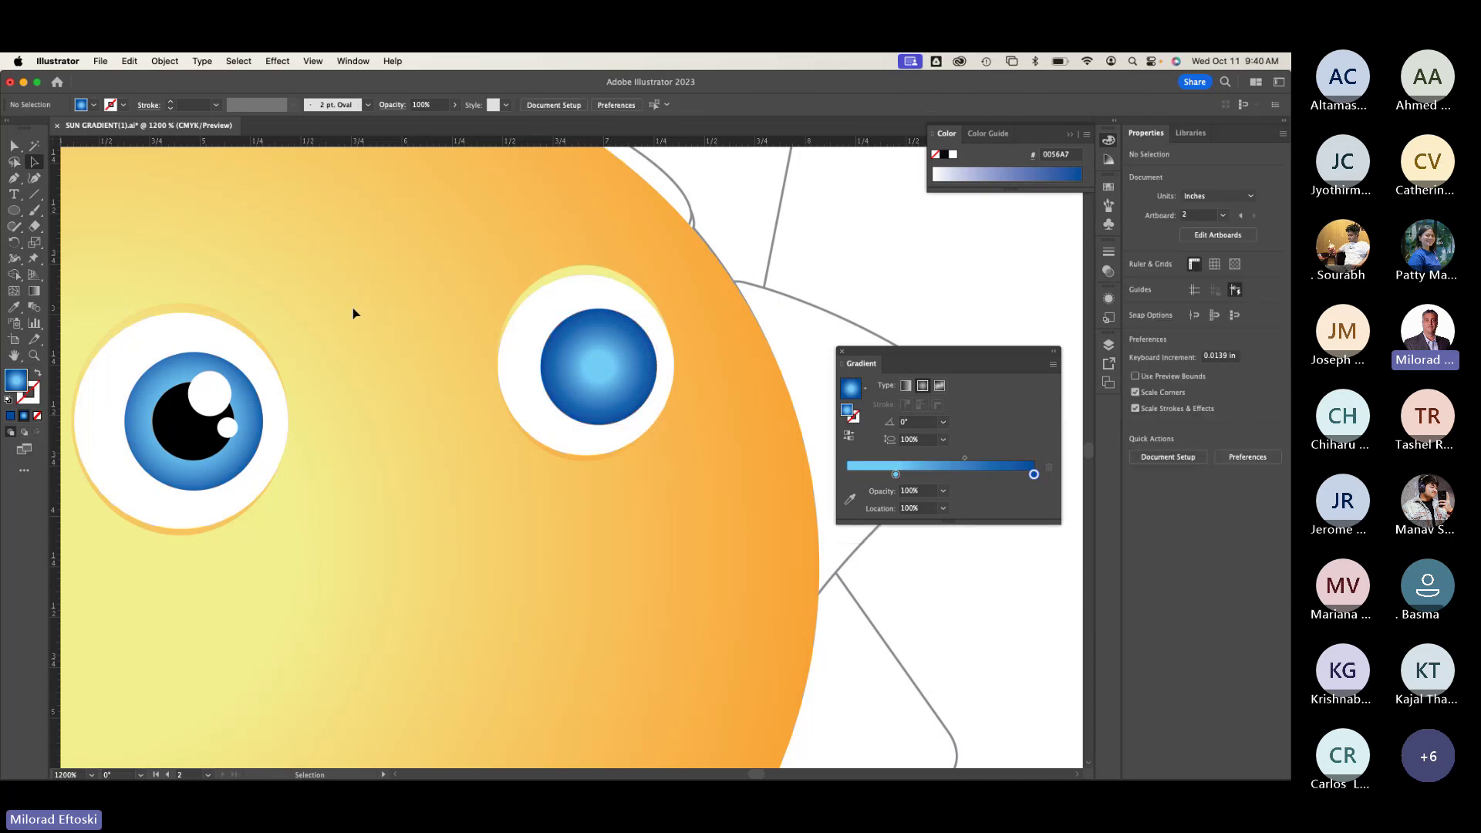
key(super+y)
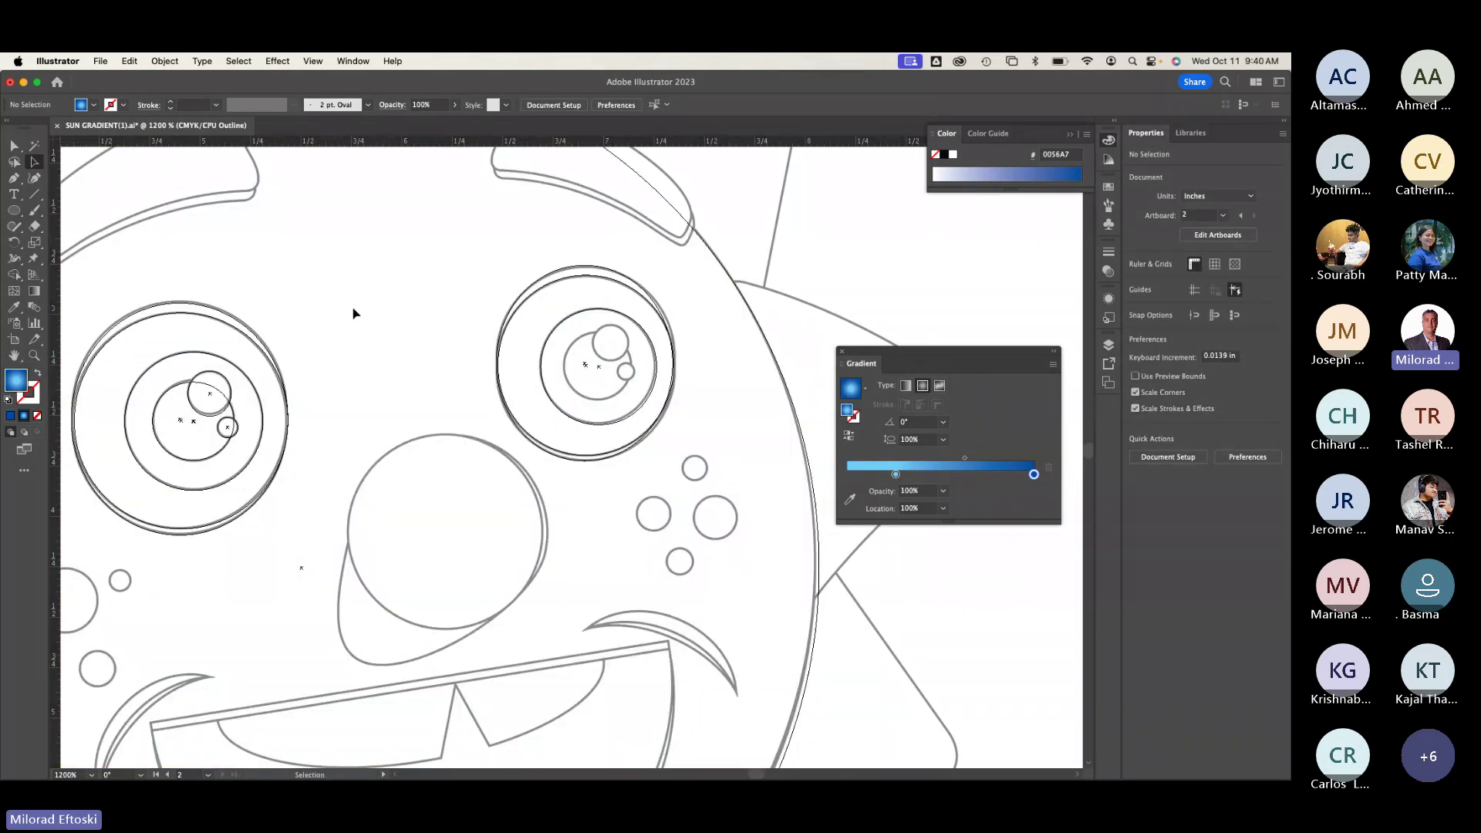
key(super+y)
key(super+y)
key(super+y)
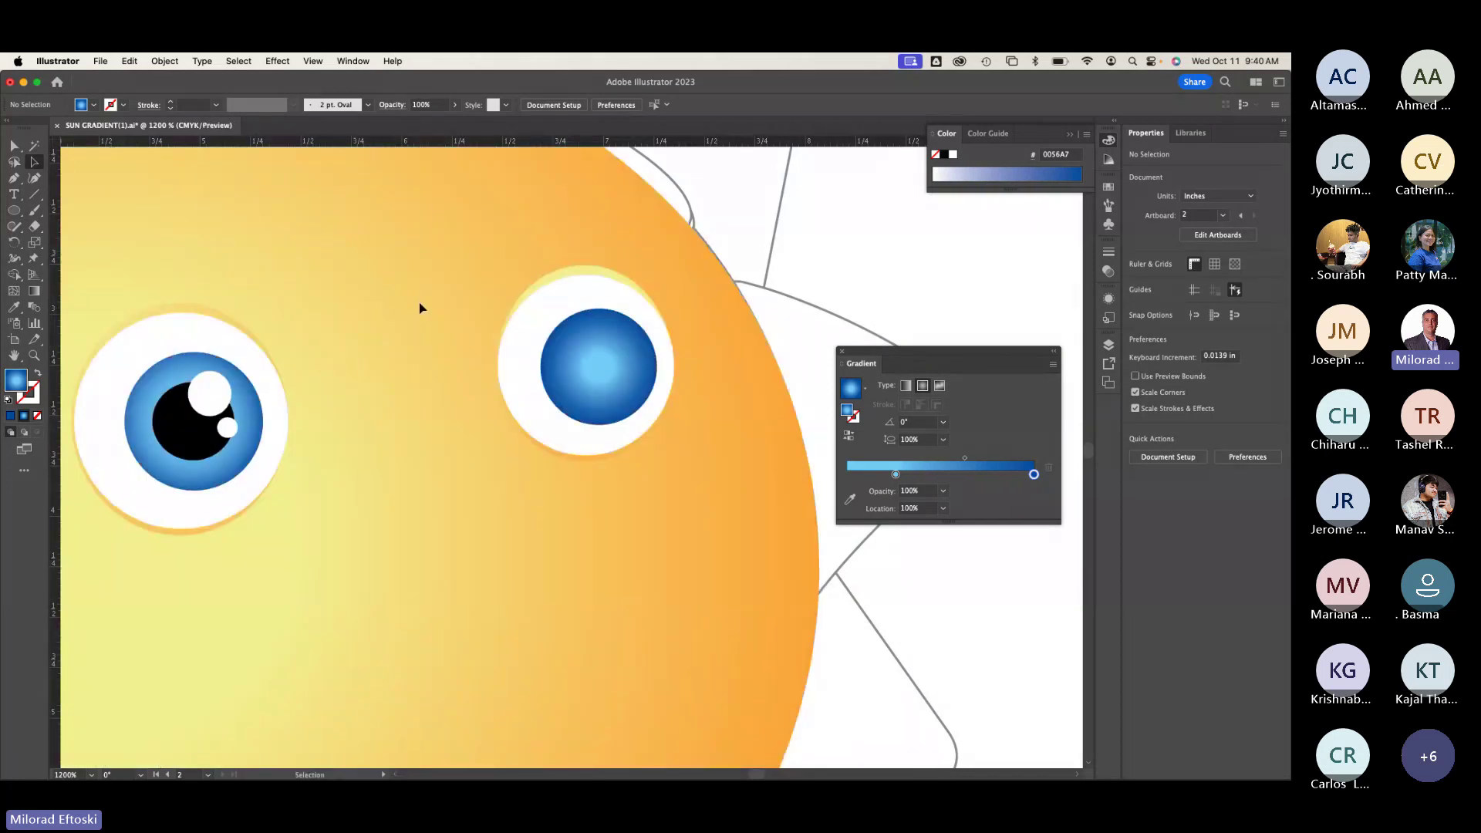
key(super+y)
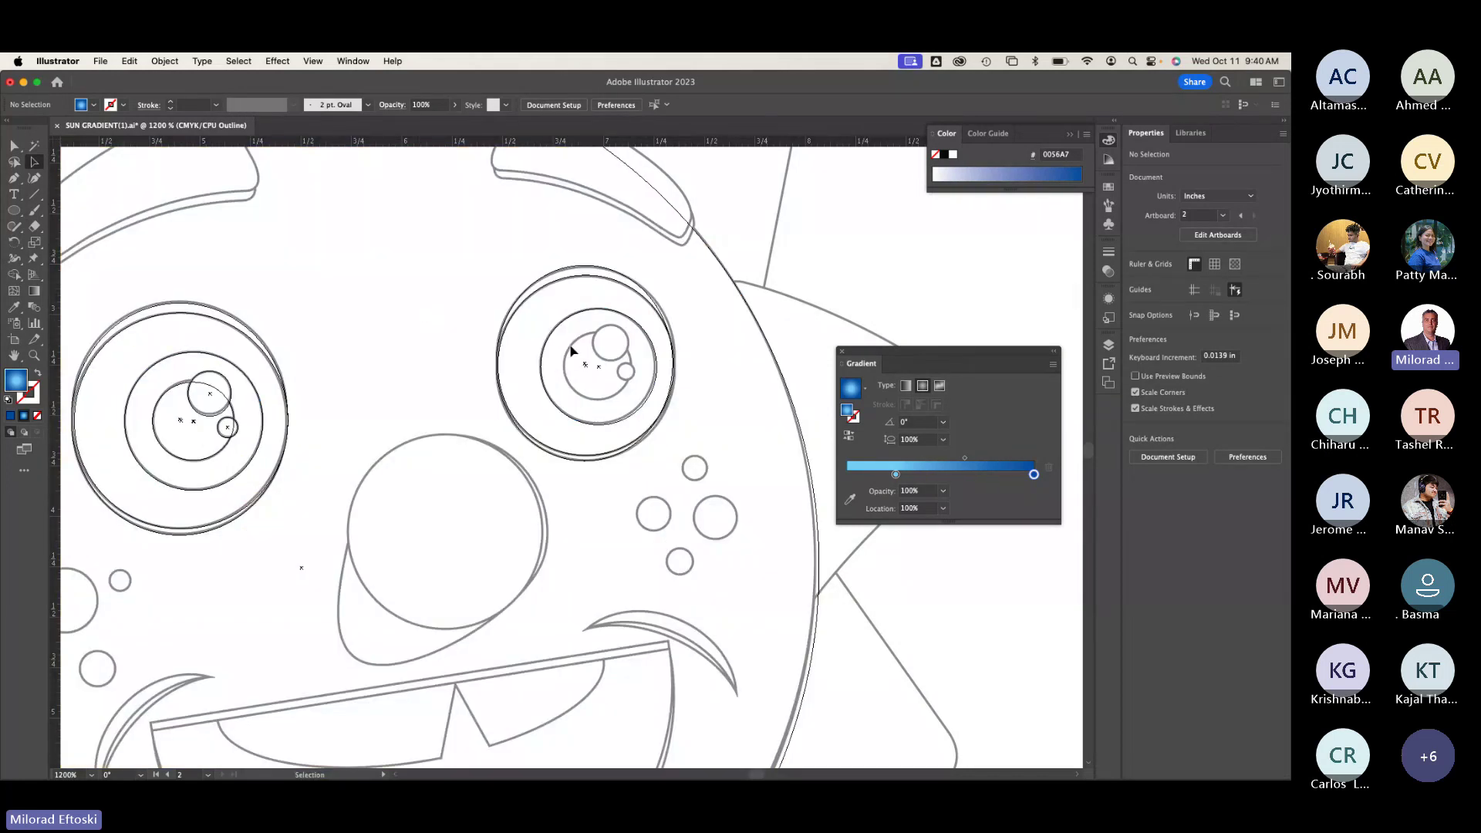
key(l)
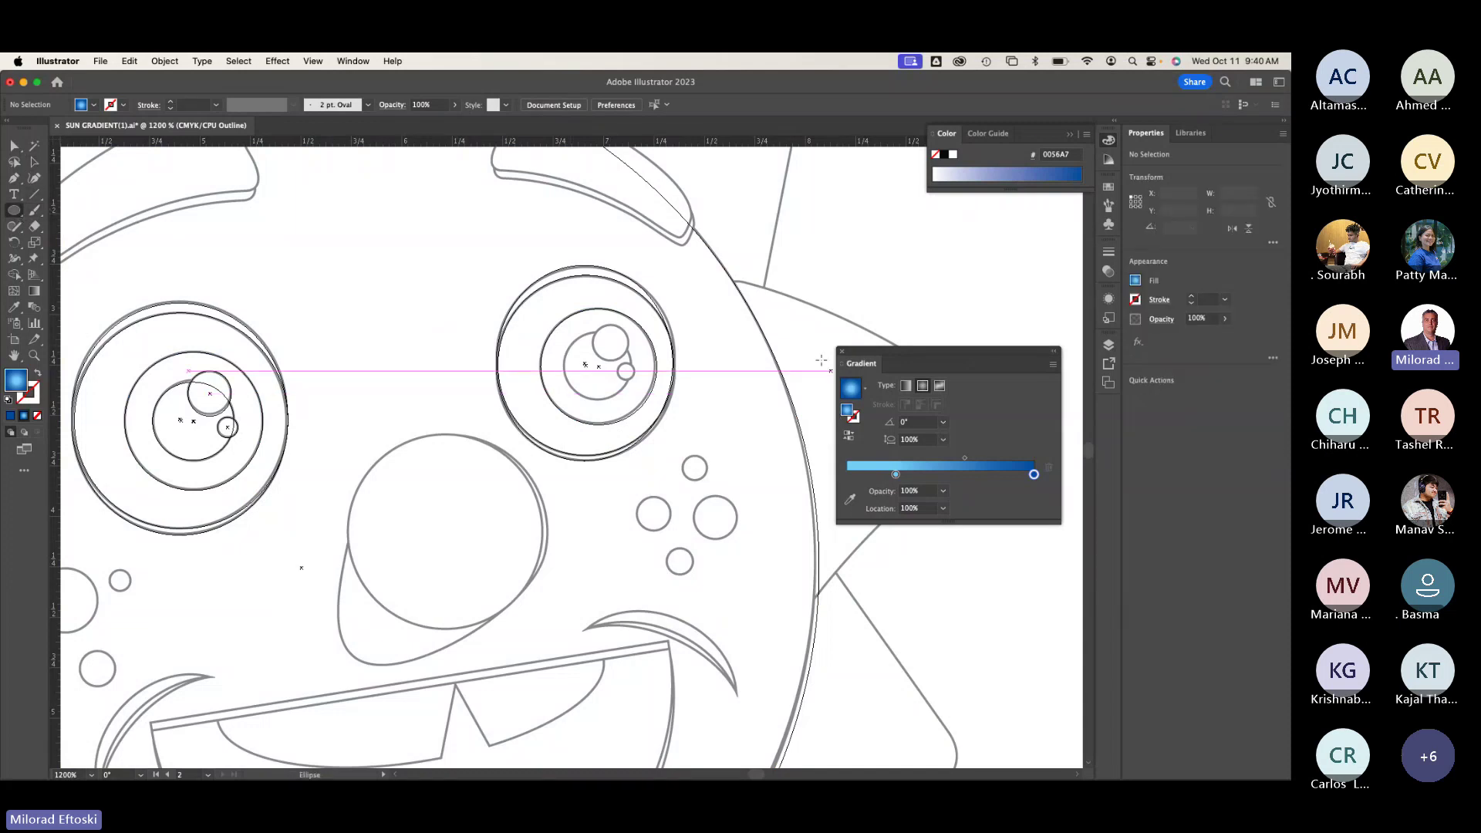
drag(564, 330, 621, 397)
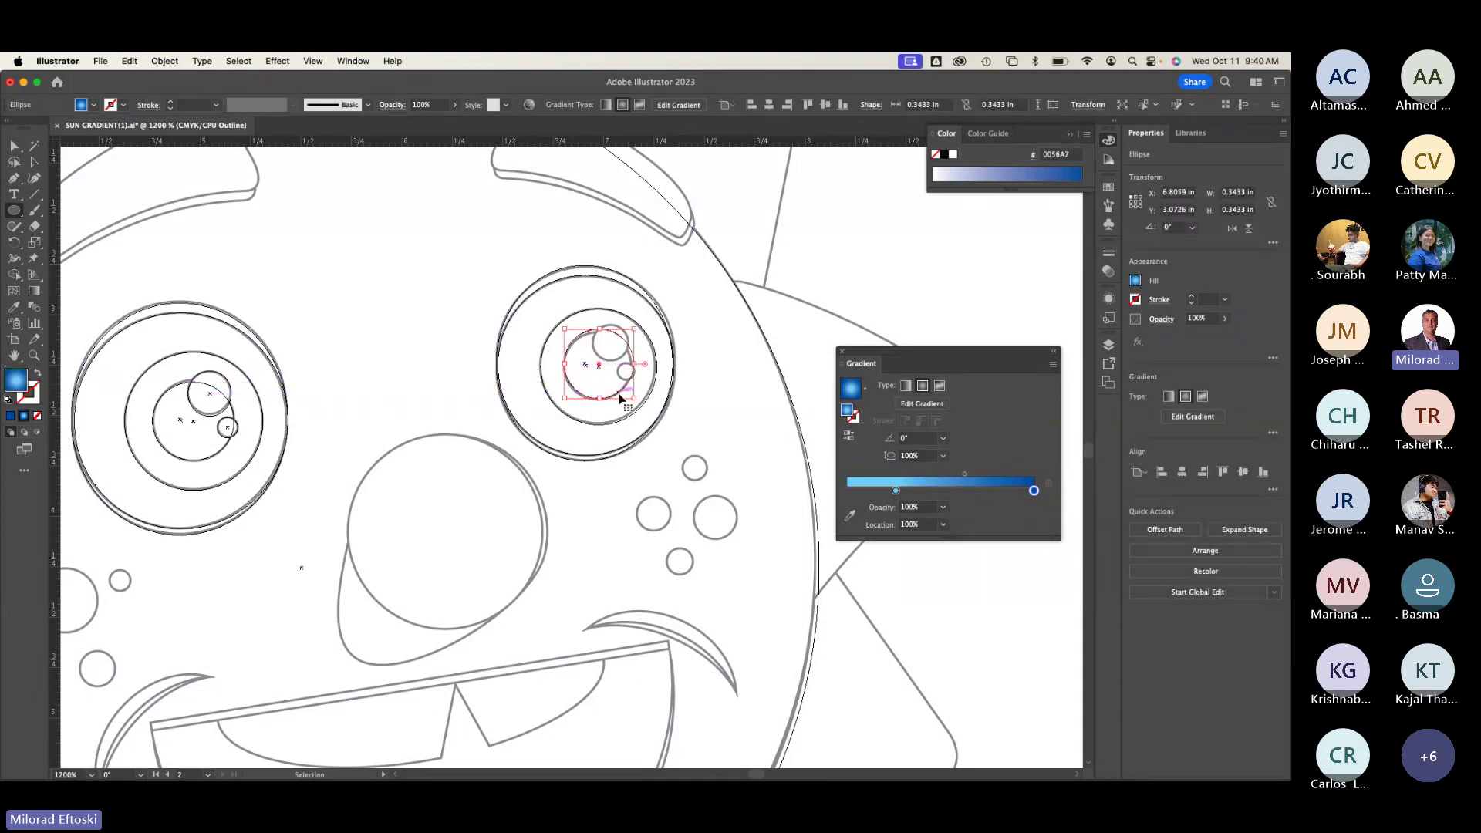
Step: Reset the circle to default colours and swap fill and stroke to make it black
key(super+y)
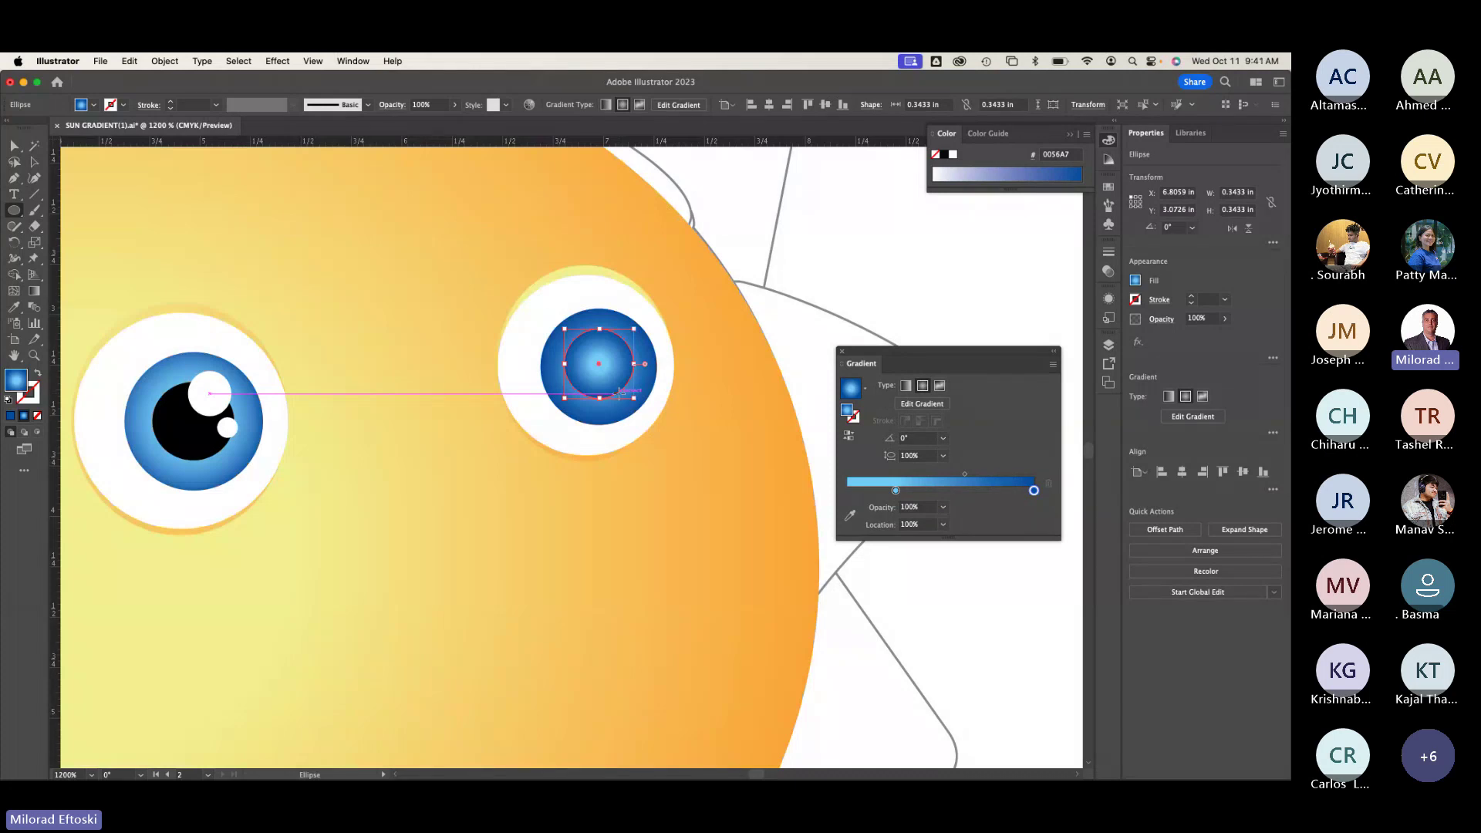
key(d)
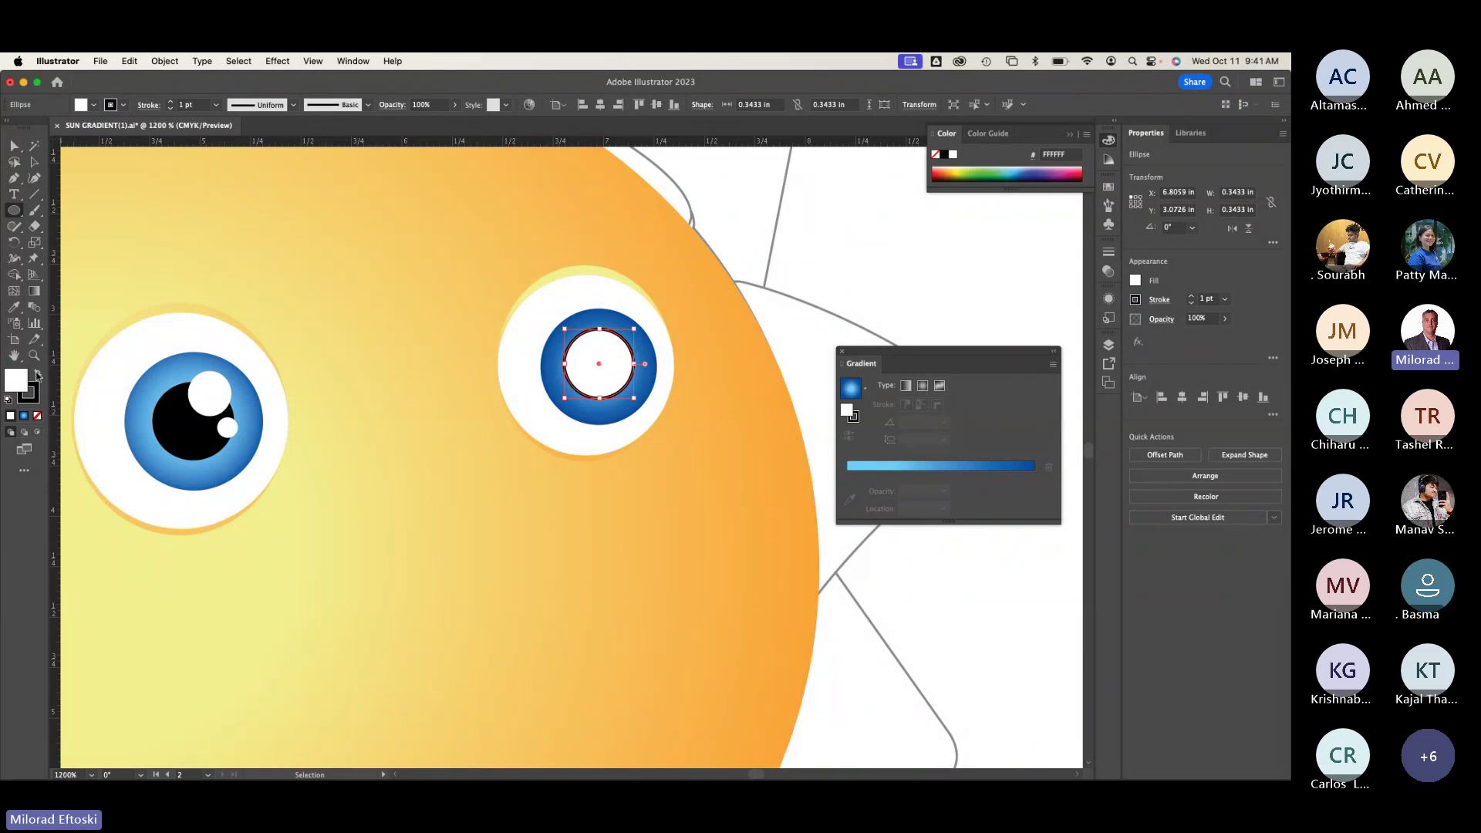
click(36, 374)
click(37, 375)
click(37, 375)
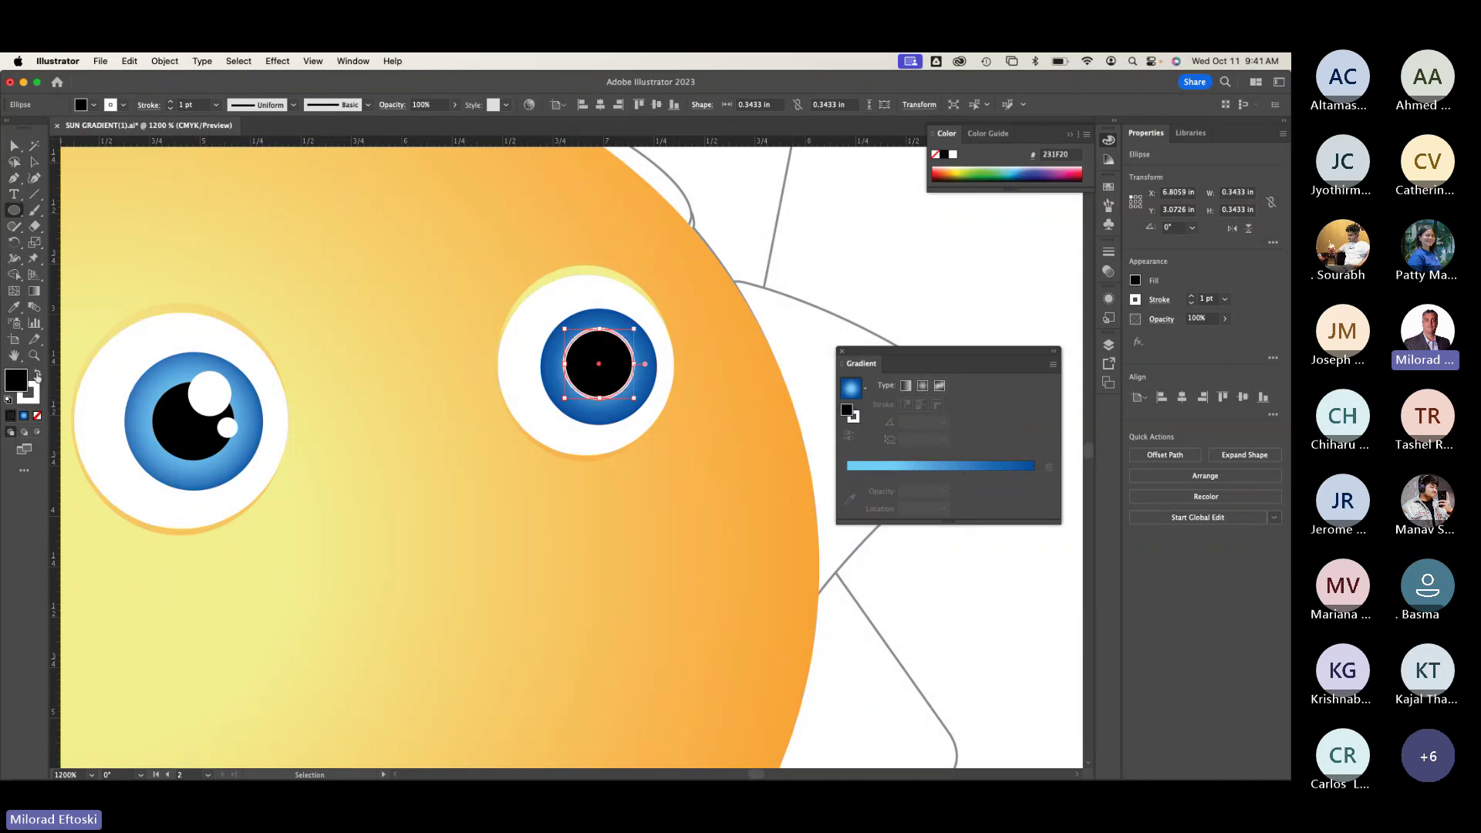
click(37, 375)
click(37, 375)
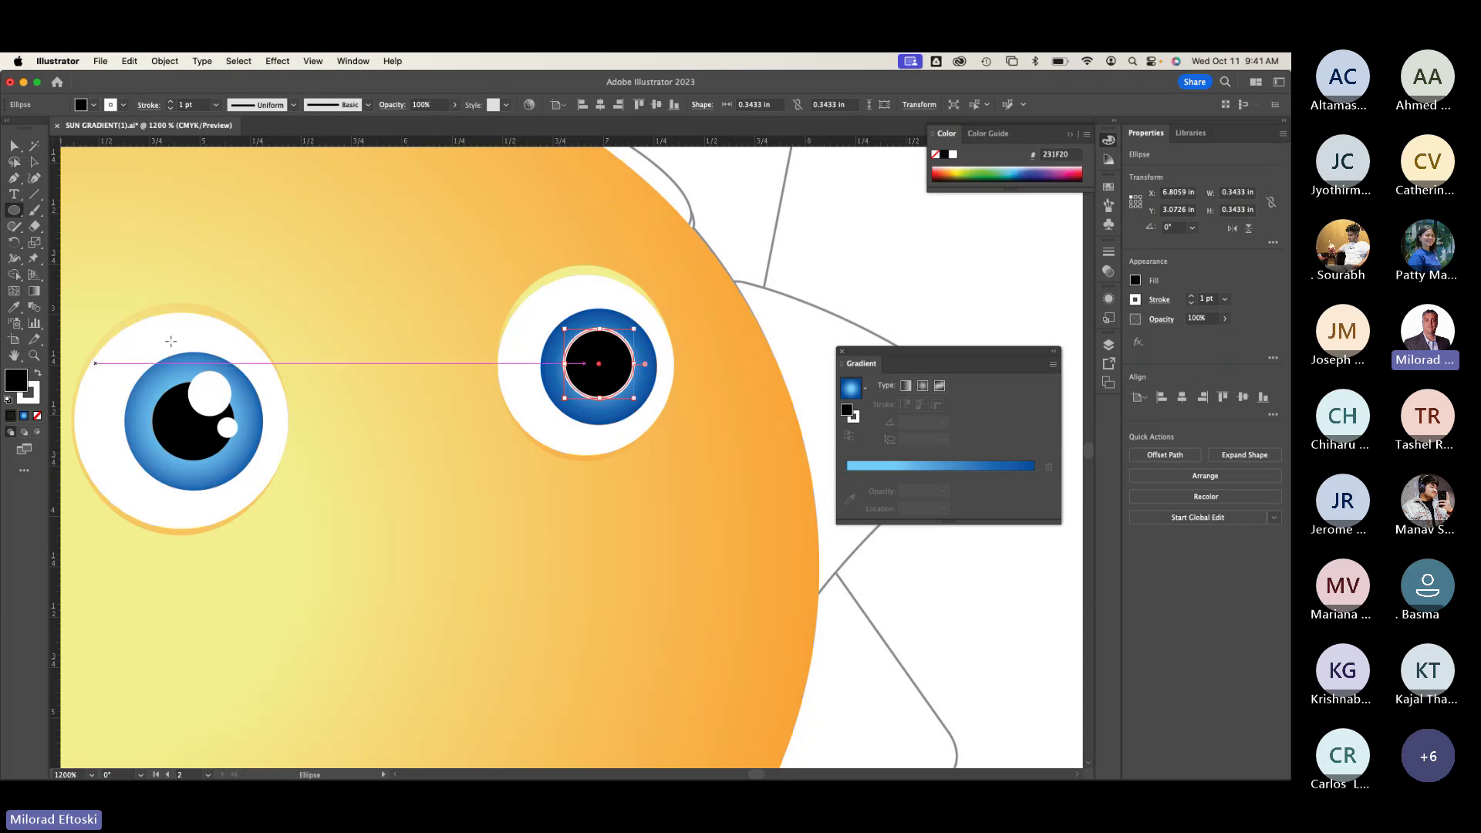
Step: Set the pupil's stroke to None and shift it slightly down-right to centre it
click(34, 162)
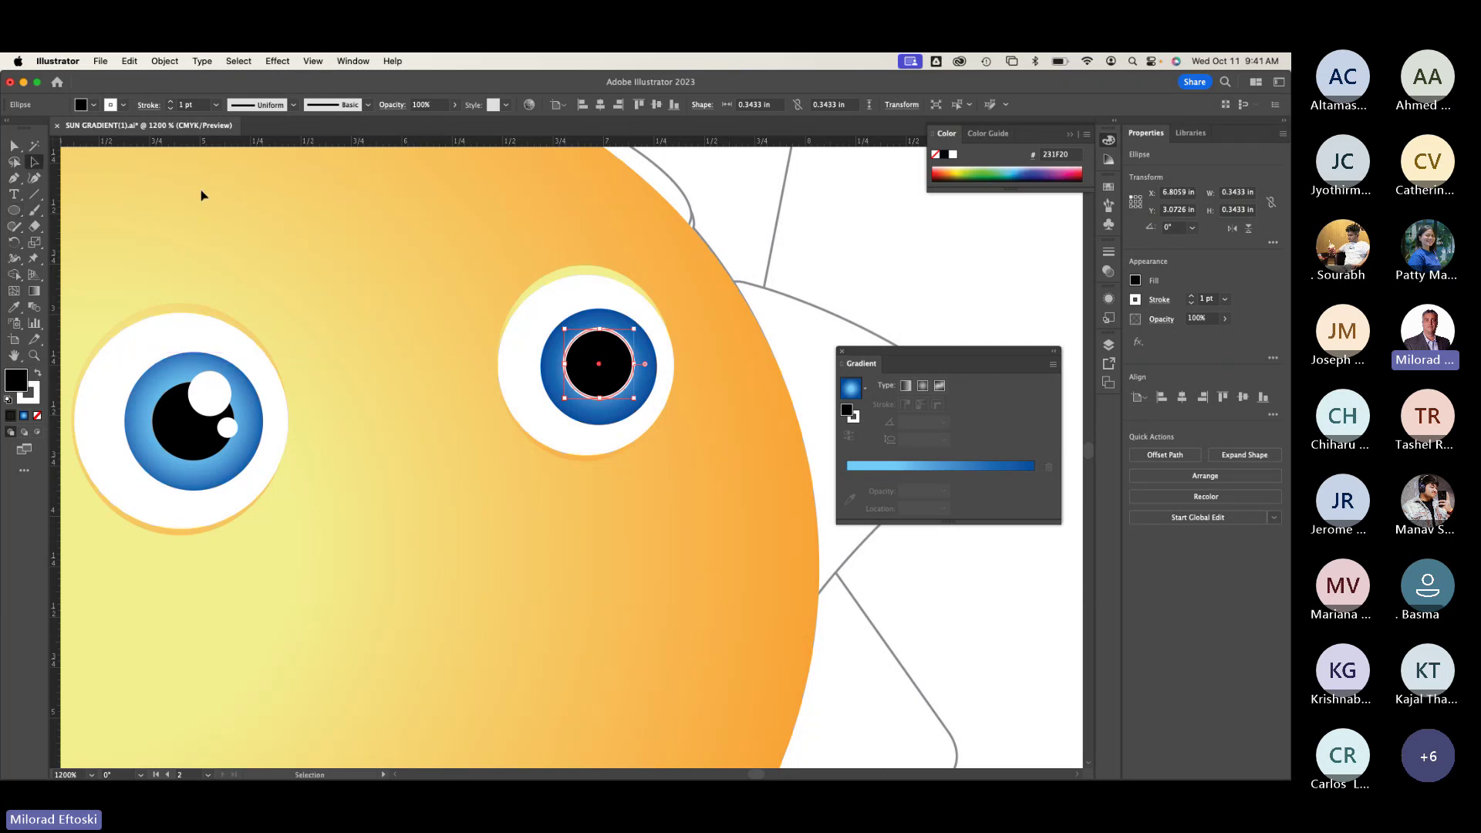
click(124, 107)
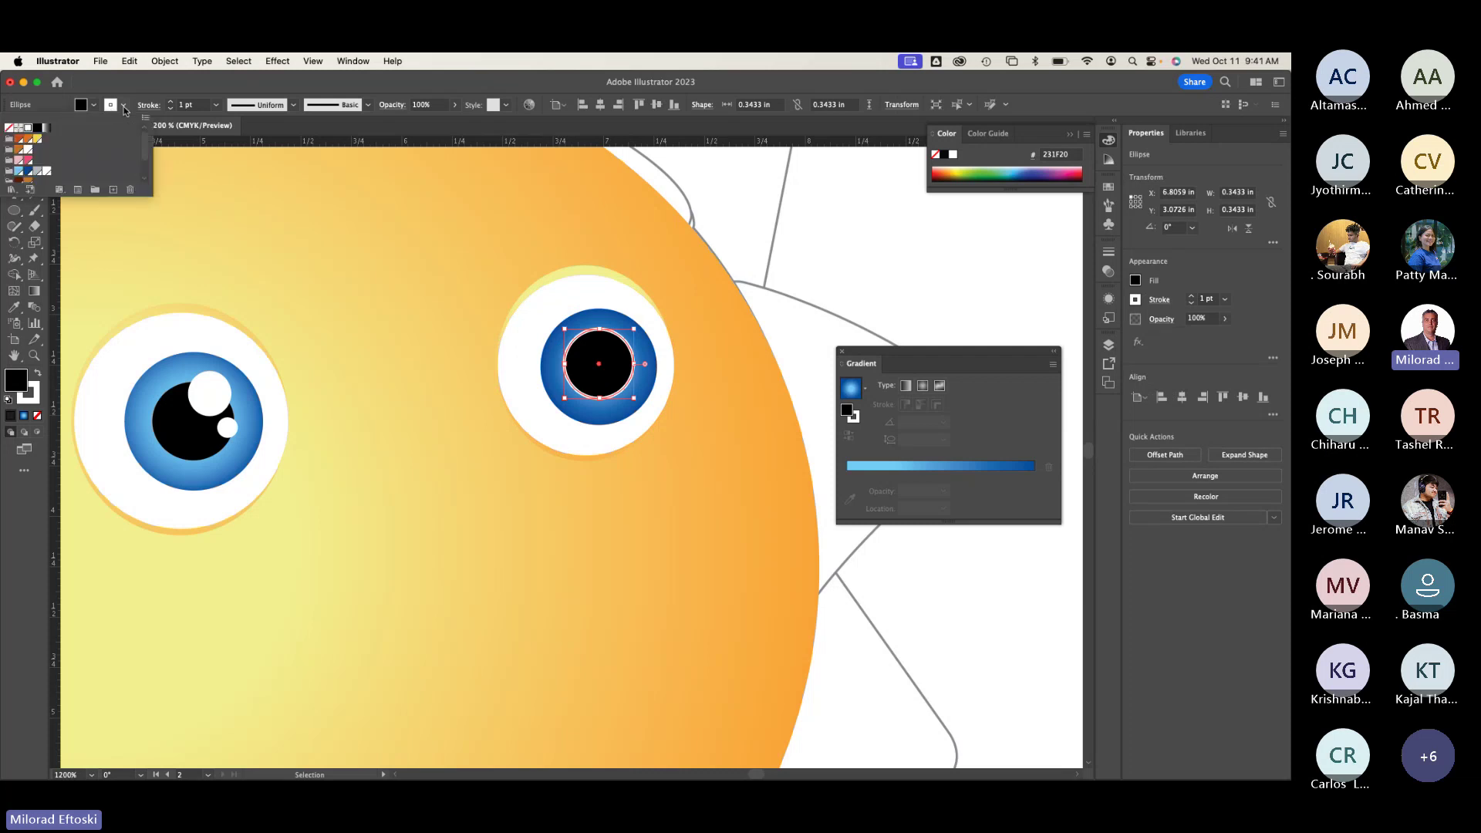
click(9, 129)
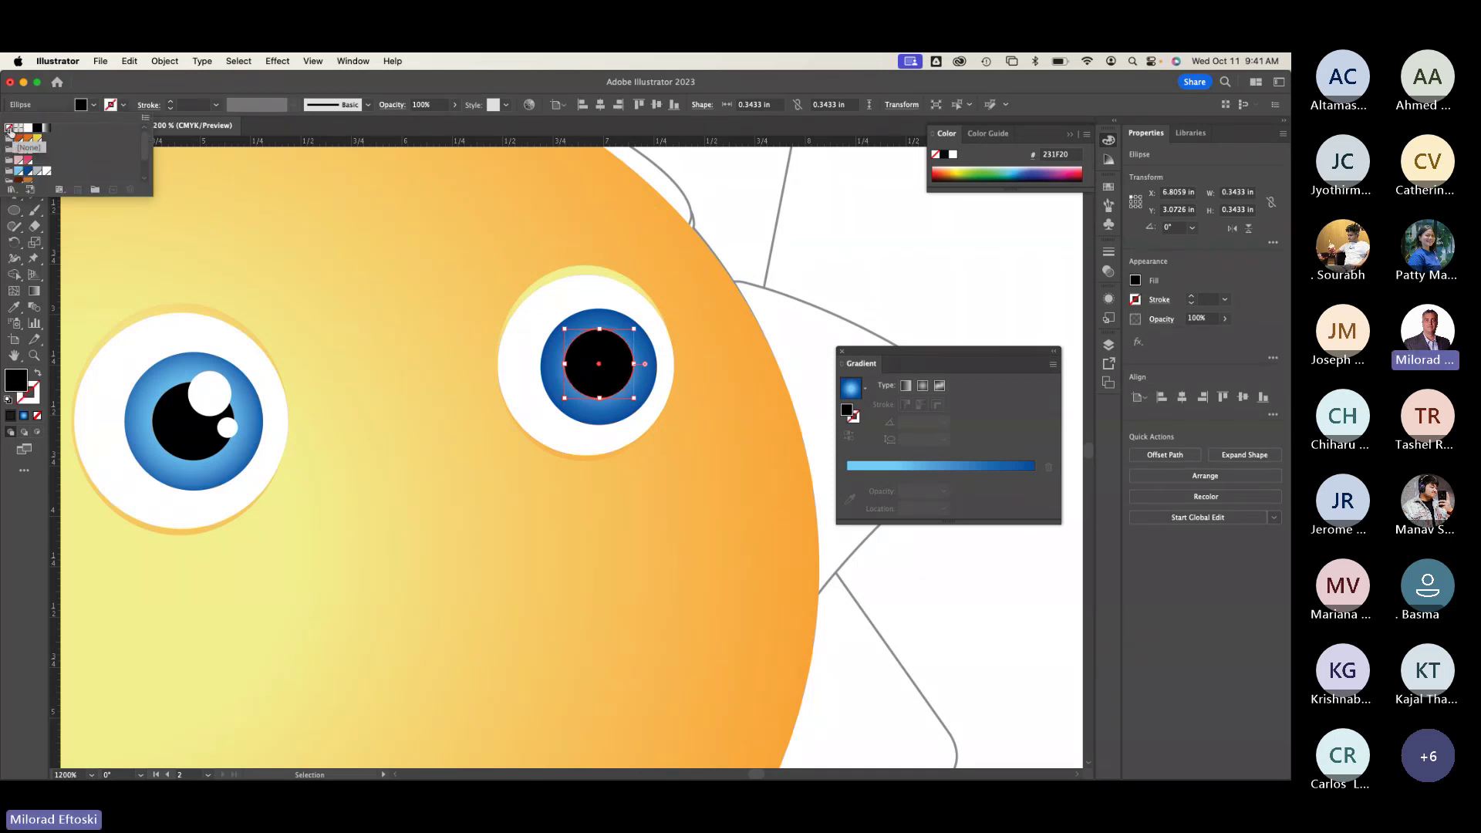
click(344, 249)
click(426, 258)
click(604, 381)
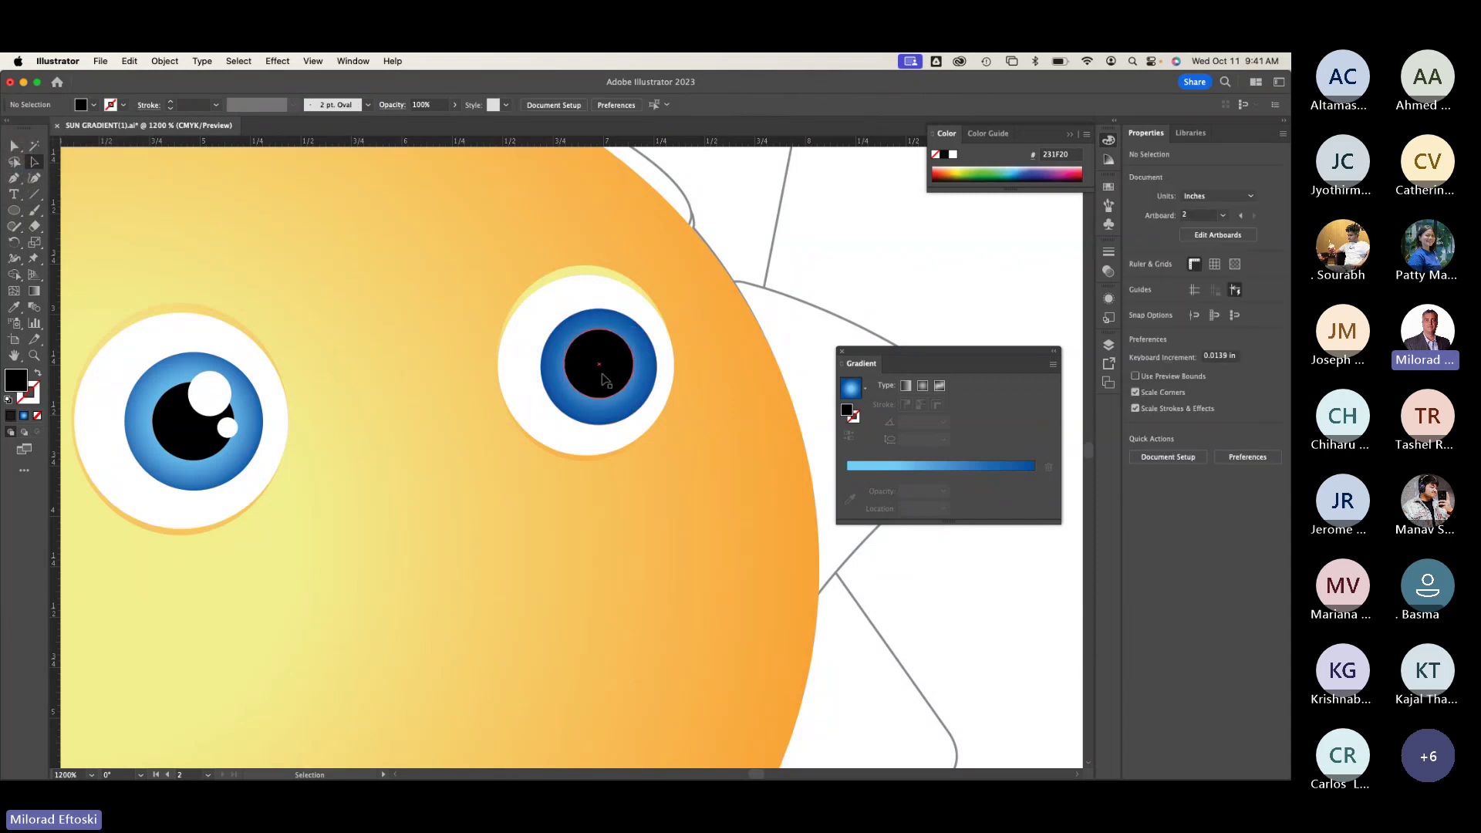
drag(604, 381, 607, 383)
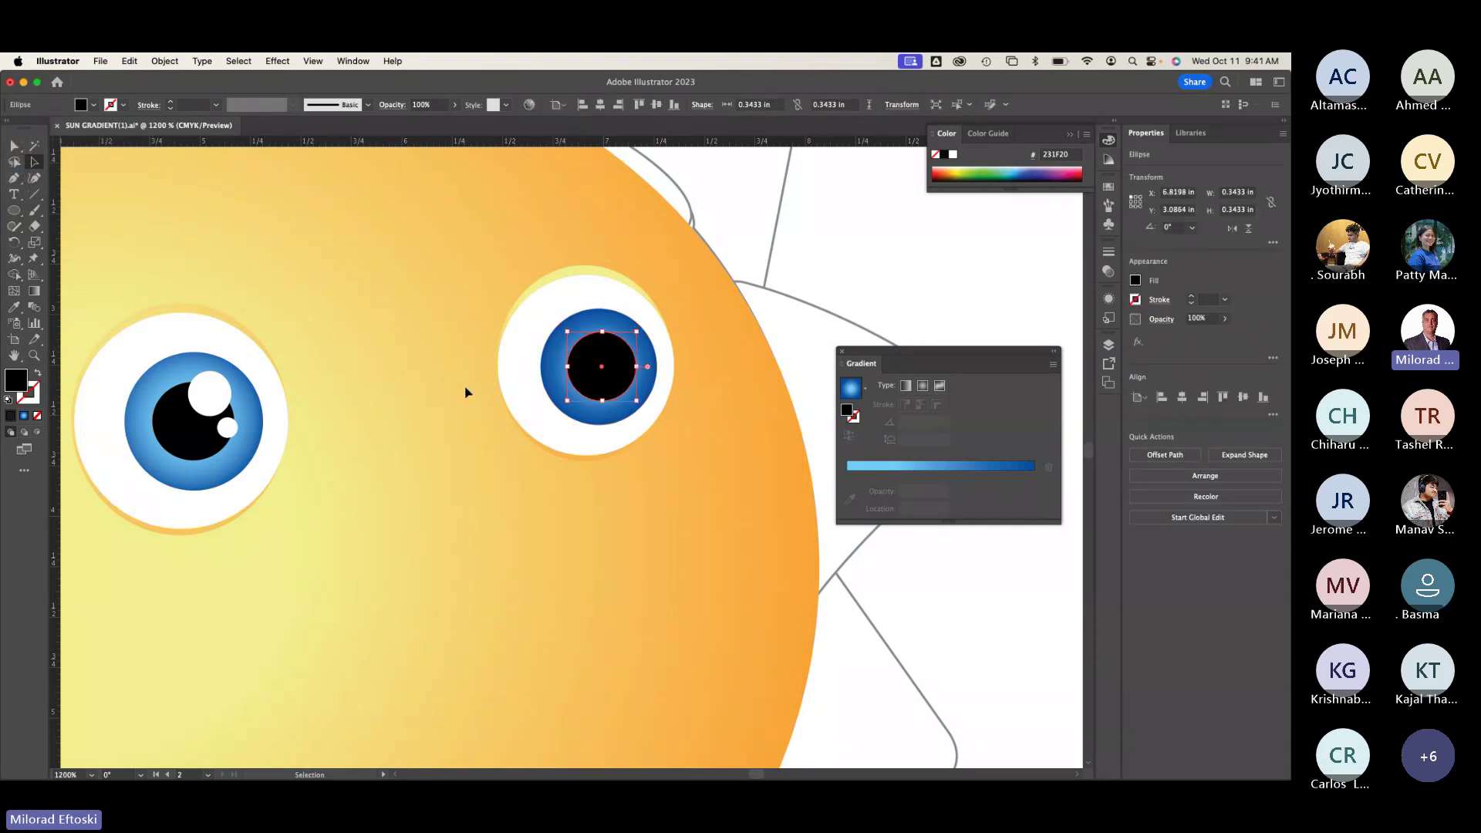
click(536, 330)
Step: Move the pupil aside and slide the right iris's light-blue gradient stop outward to 59.4184%
click(555, 326)
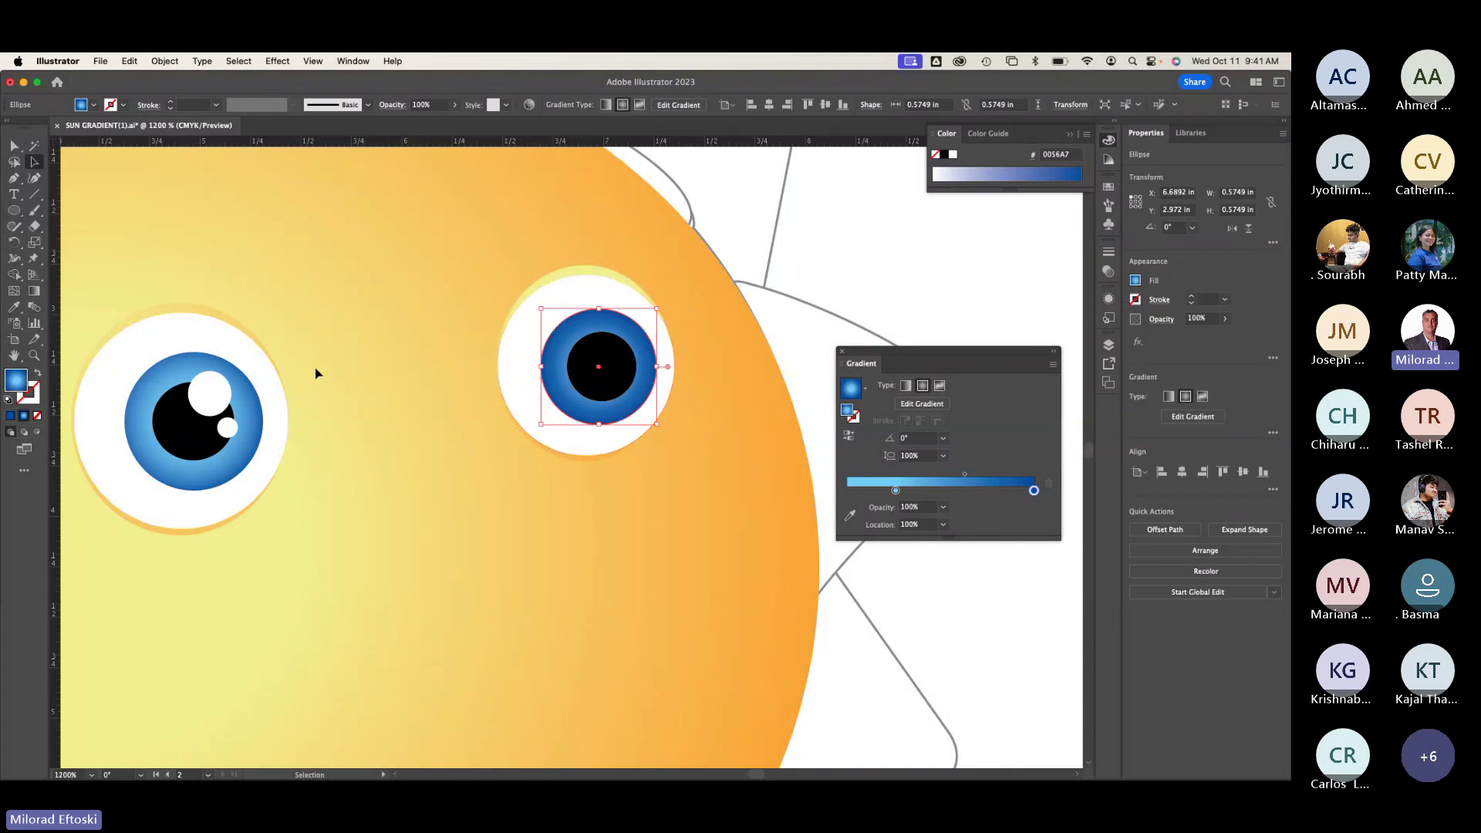
drag(595, 369, 543, 440)
click(597, 368)
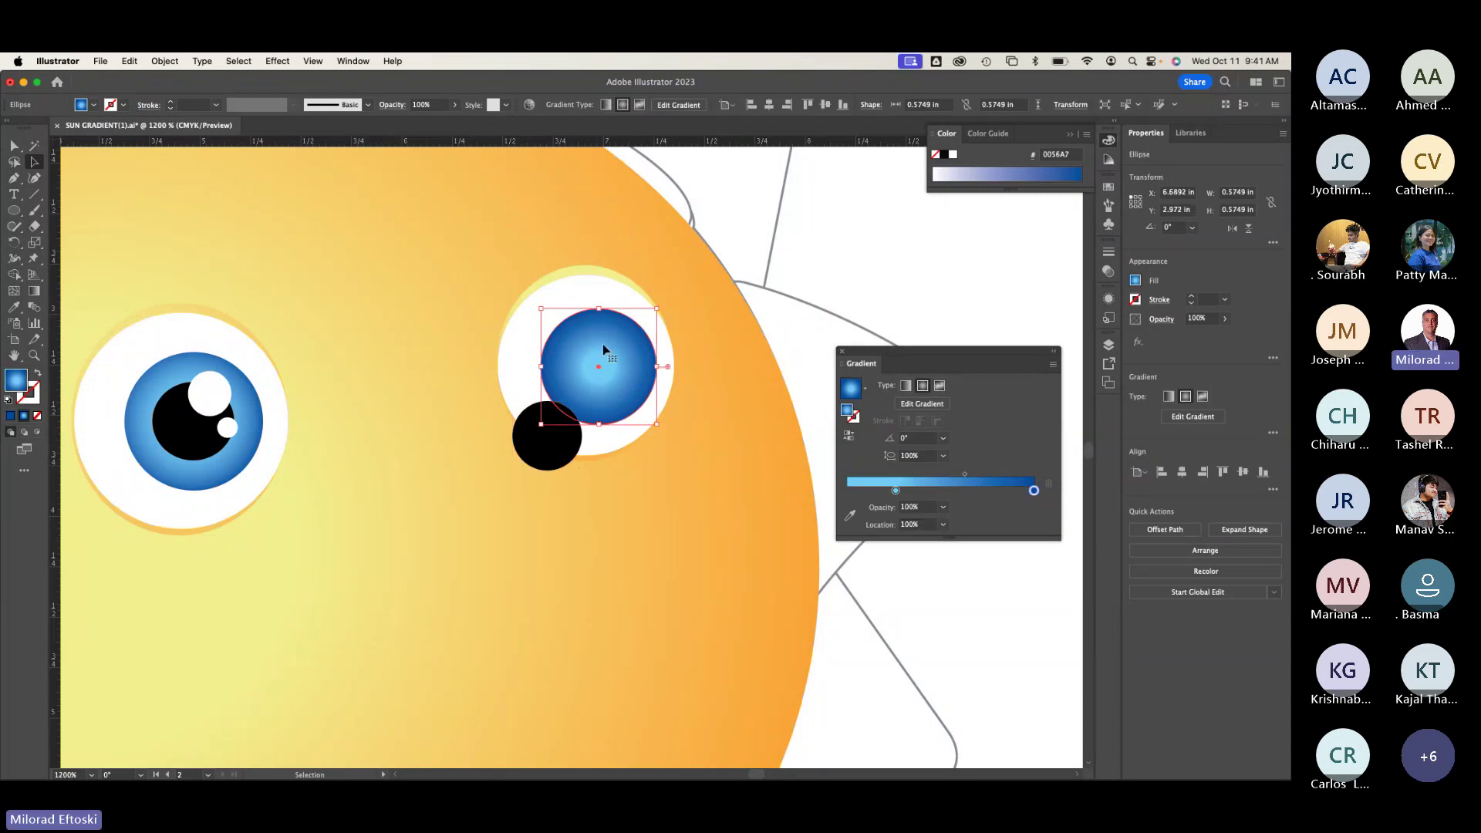
click(34, 290)
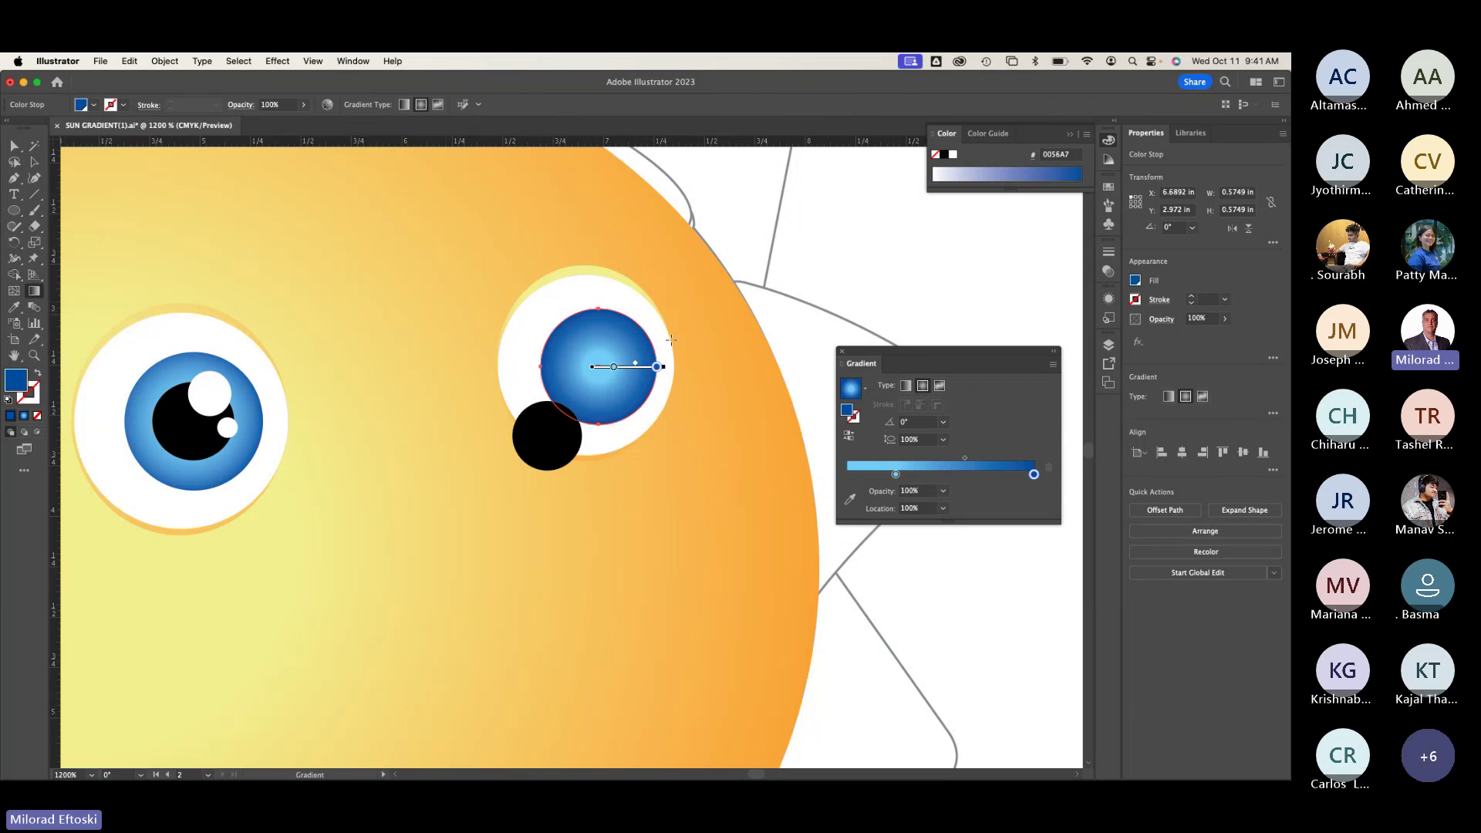
drag(614, 368, 655, 367)
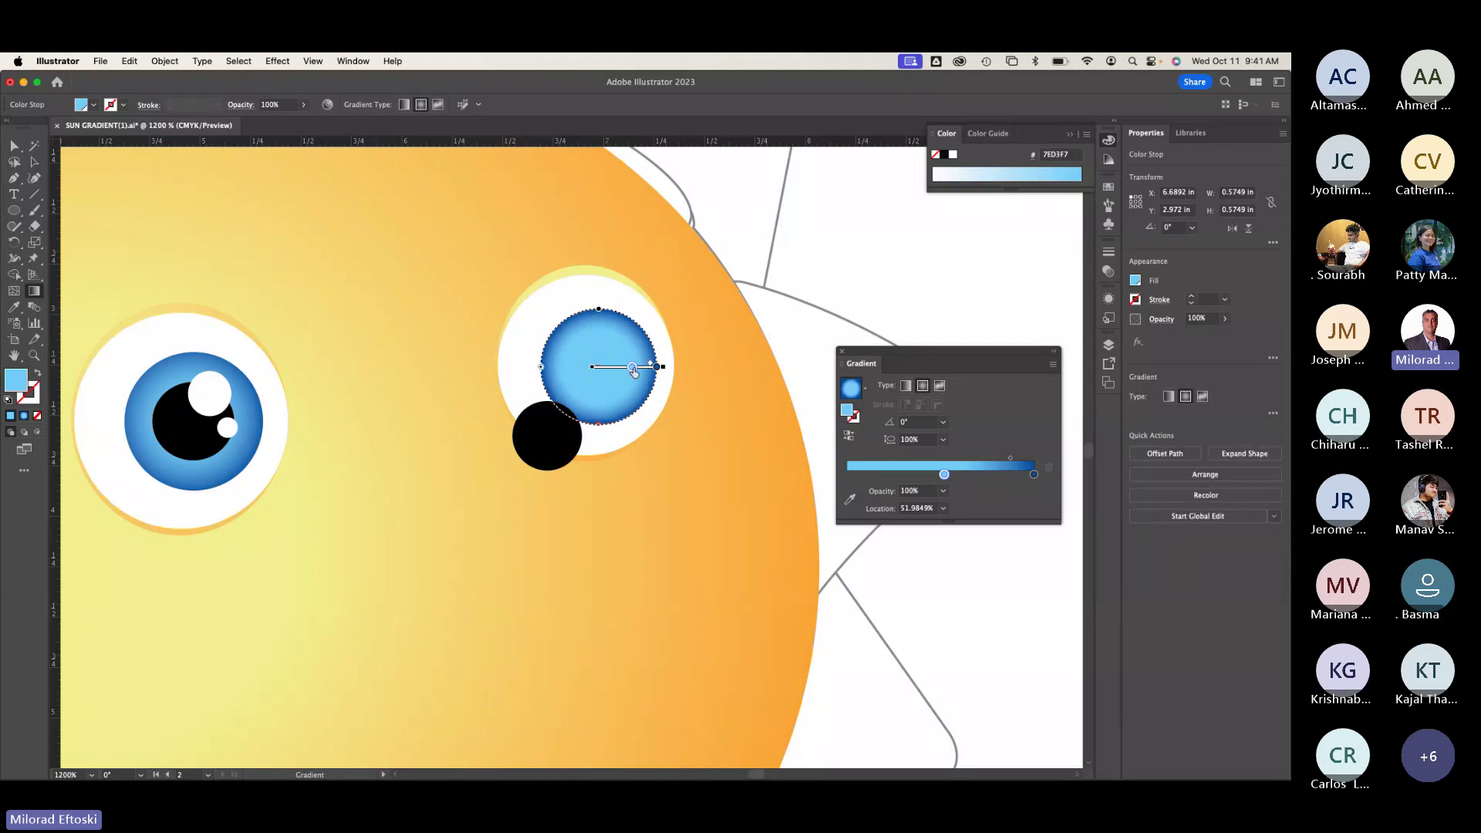
drag(634, 371, 639, 370)
Step: Put the black pupil back at the centre of the right iris
click(35, 162)
click(113, 185)
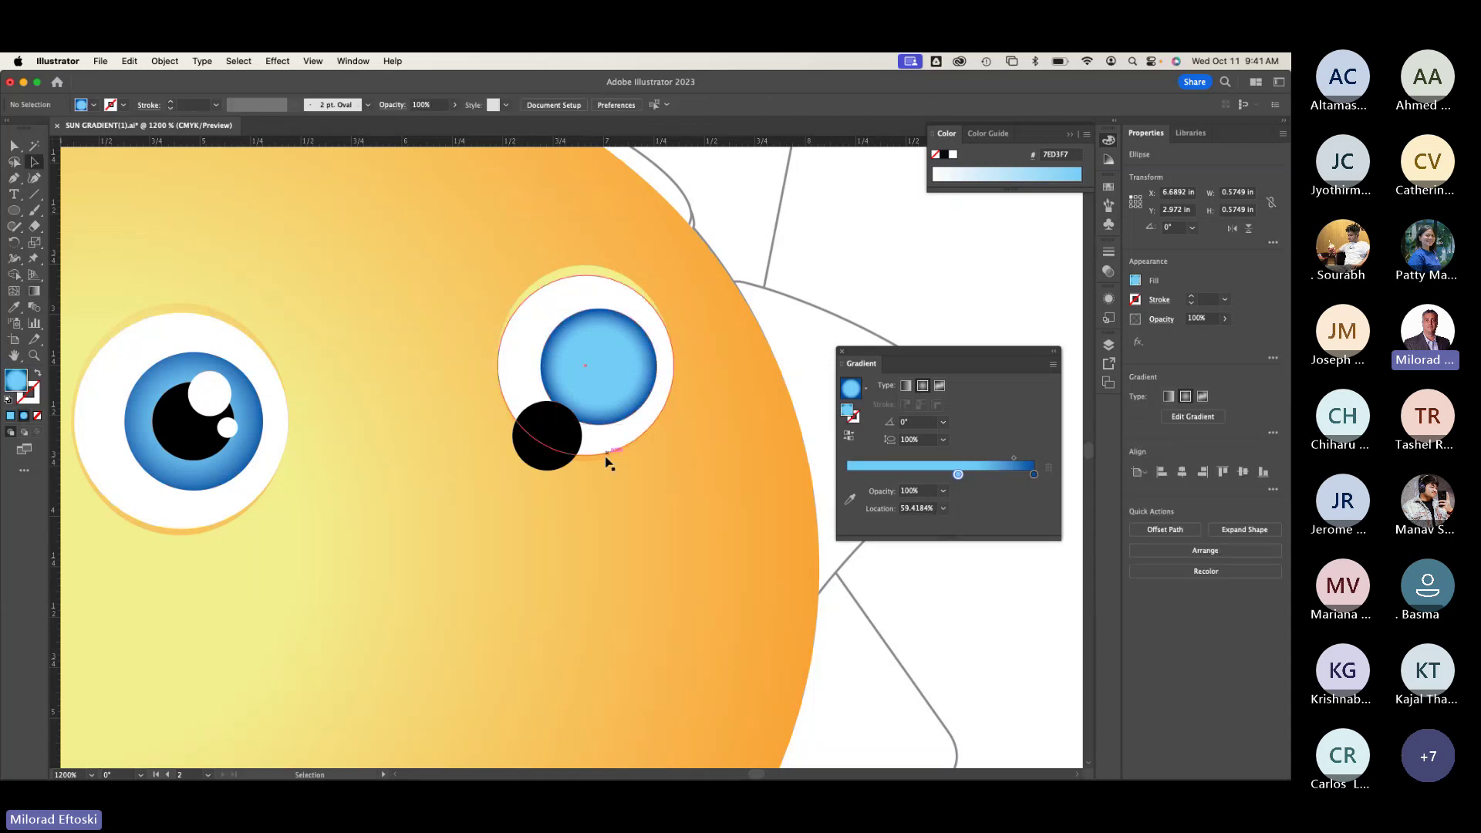
drag(544, 432, 598, 361)
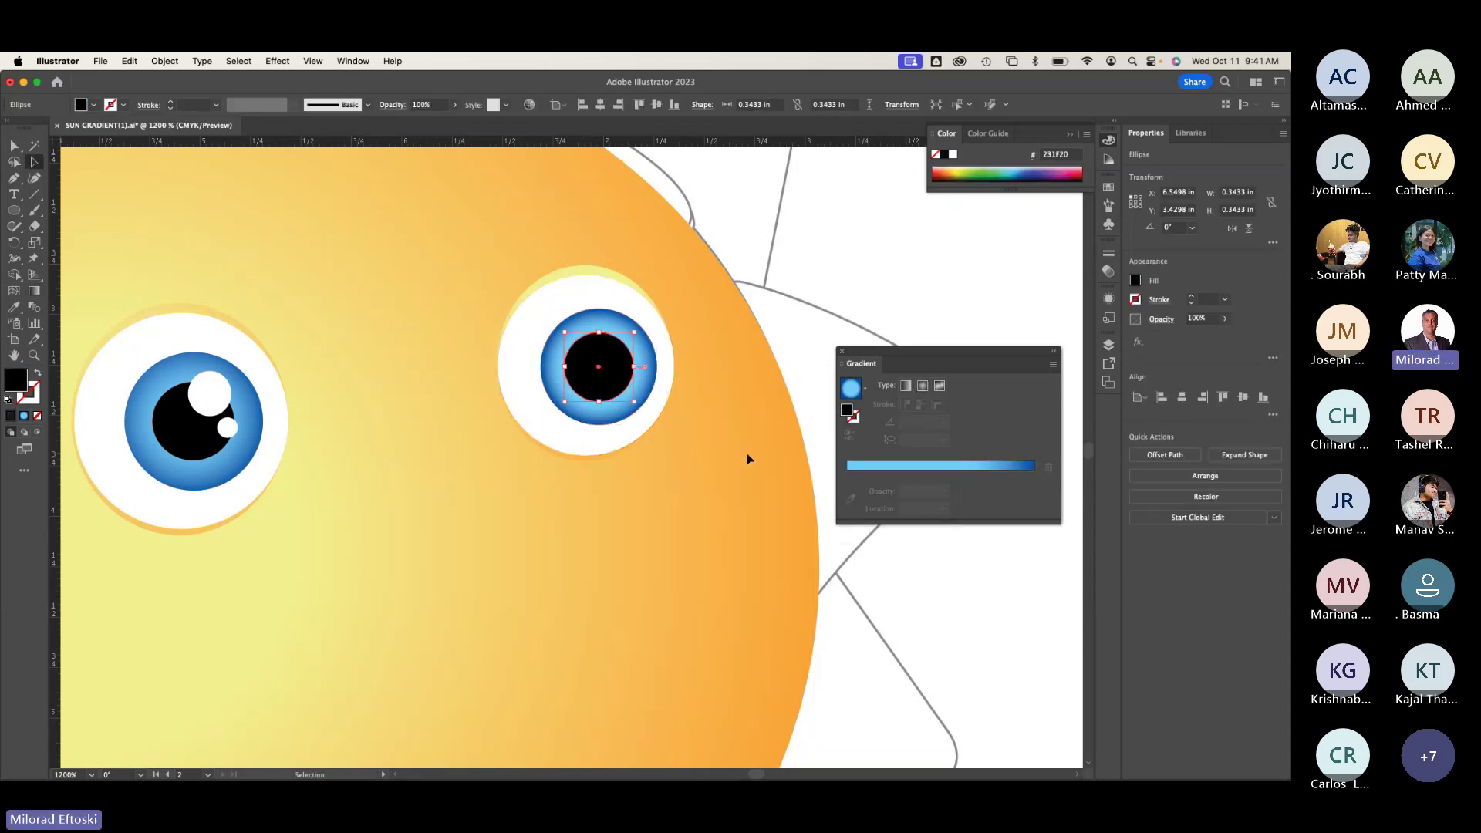
Step: Nudge the right pupil right, left and up, checking its alignment in Outline view
key(Right)
key(super+y)
key(Left)
key(Up)
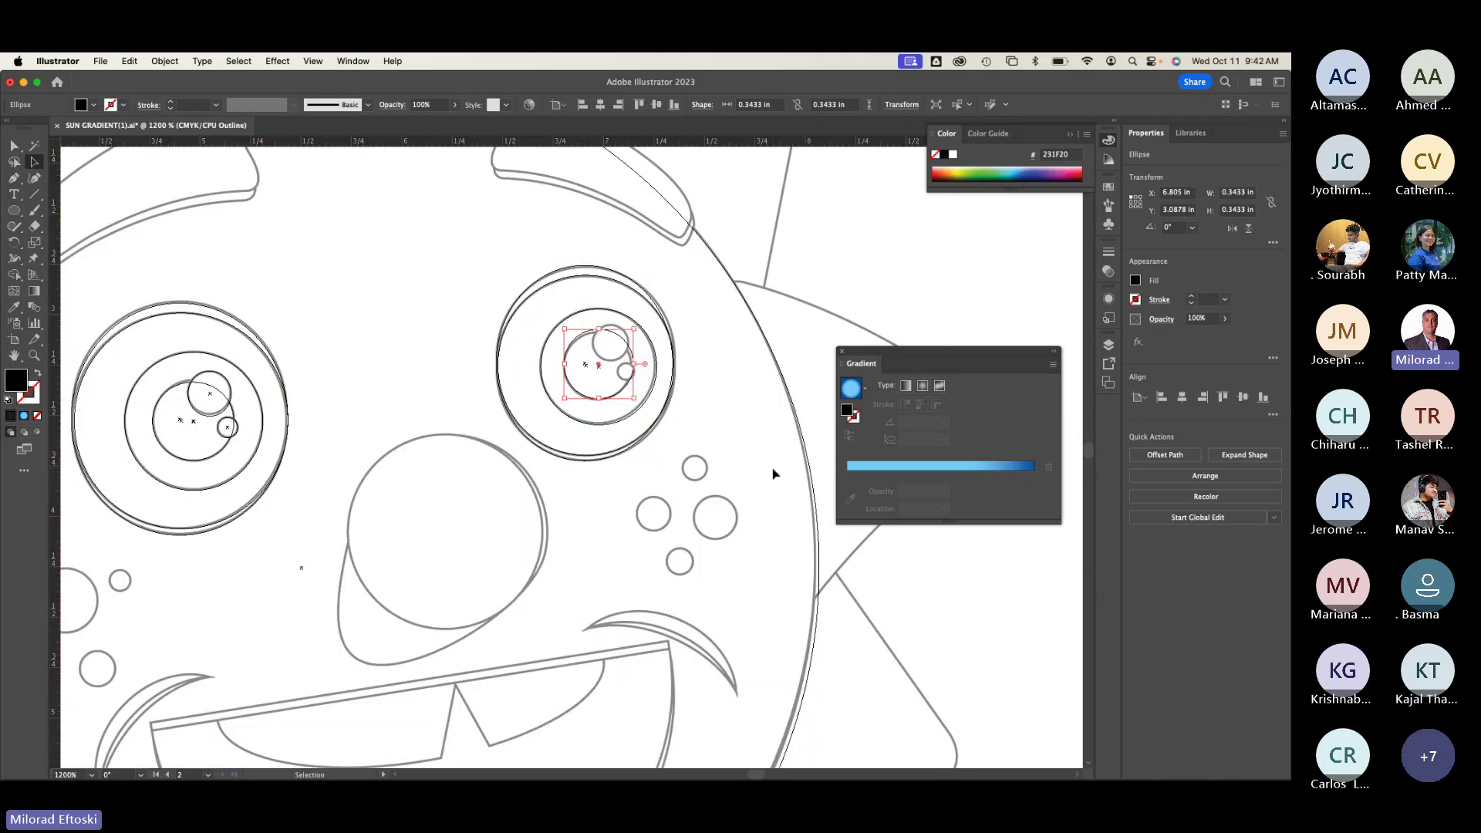
click(617, 486)
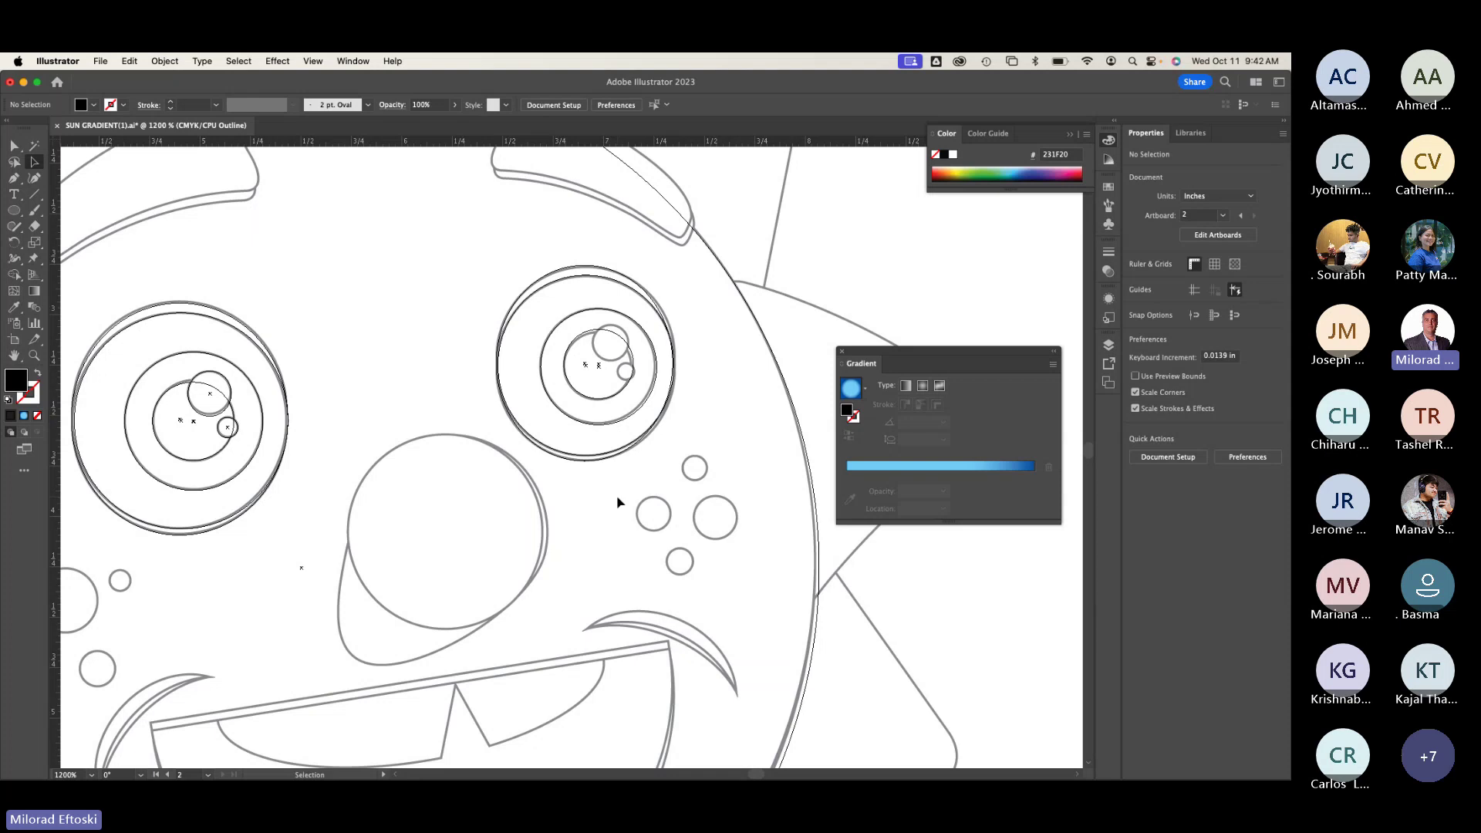
Step: Verify the finished pupil by toggling between coloured preview and Outline view
key(super+y)
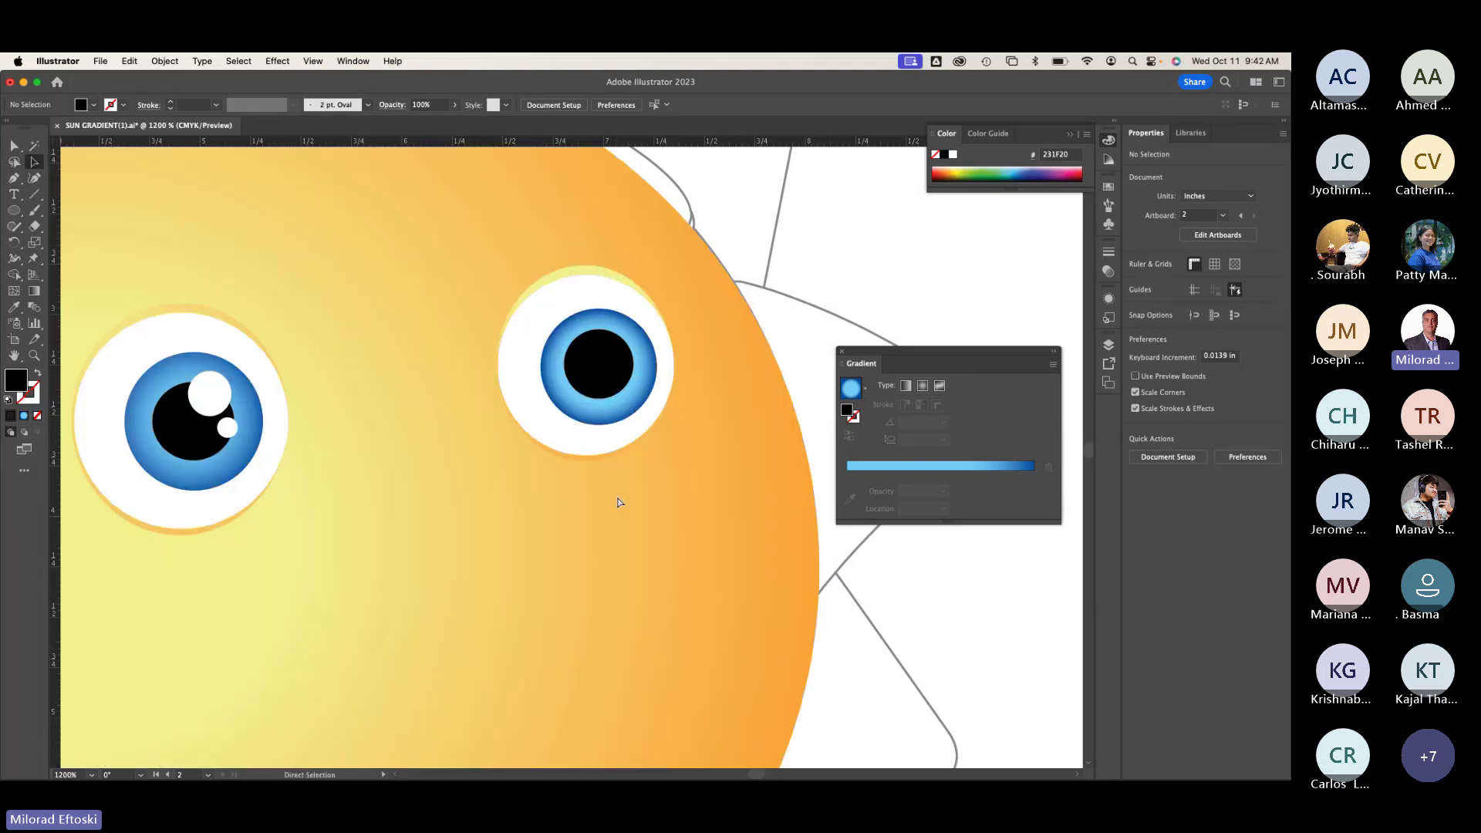
key(v)
click(604, 370)
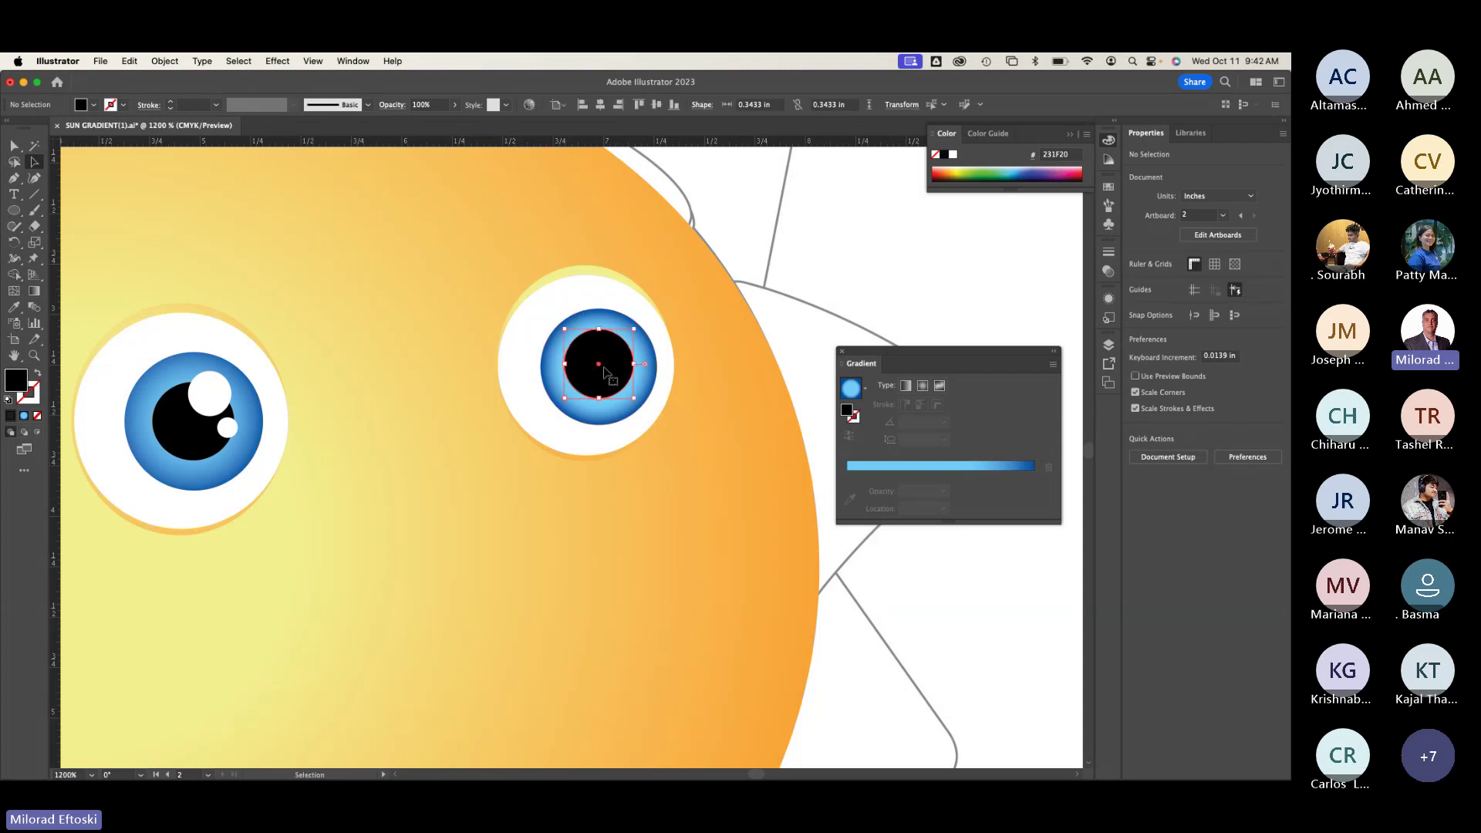
click(526, 486)
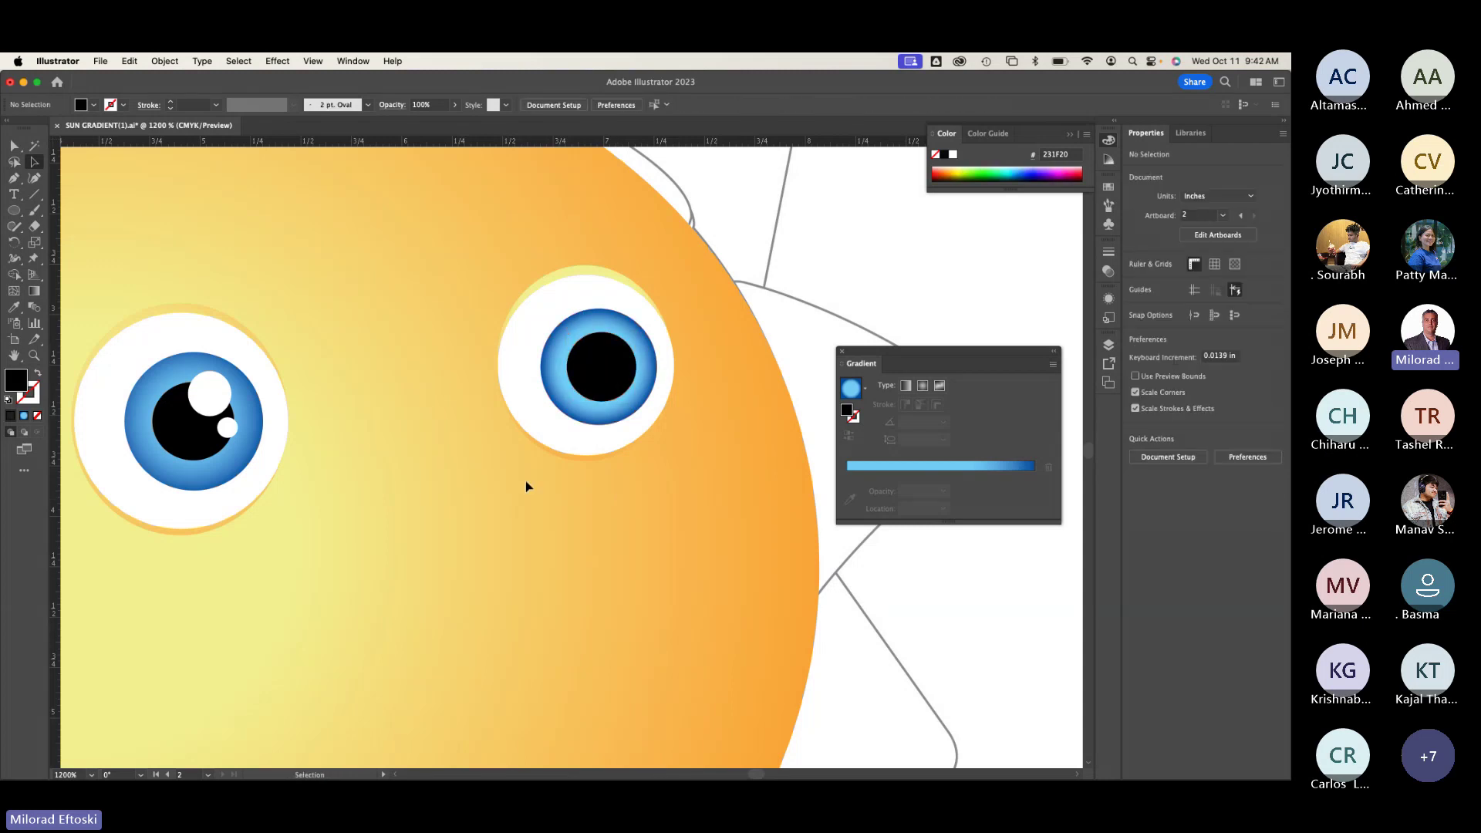
key(super+y)
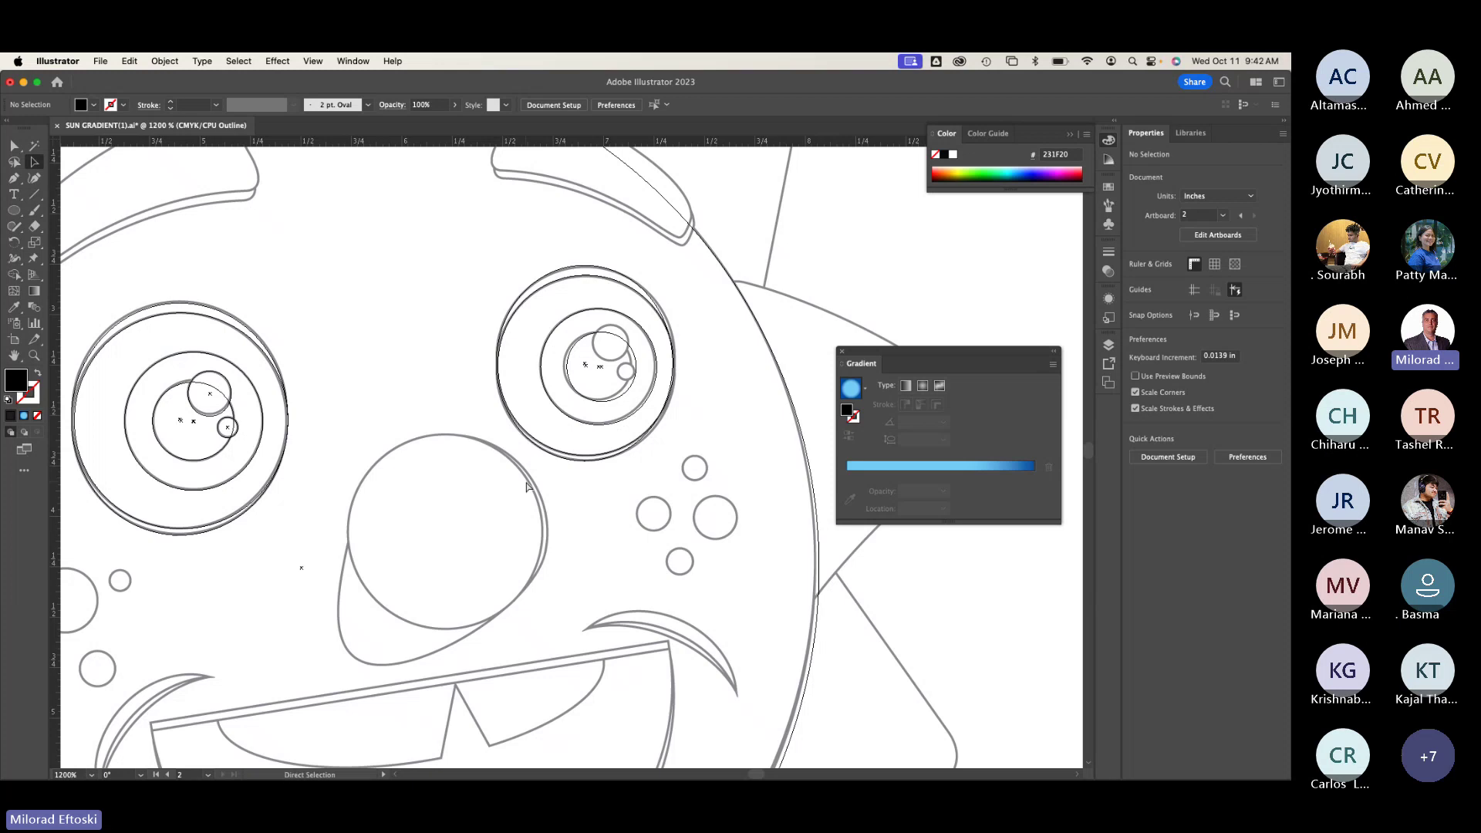
key(super+y)
key(super+y)
click(15, 210)
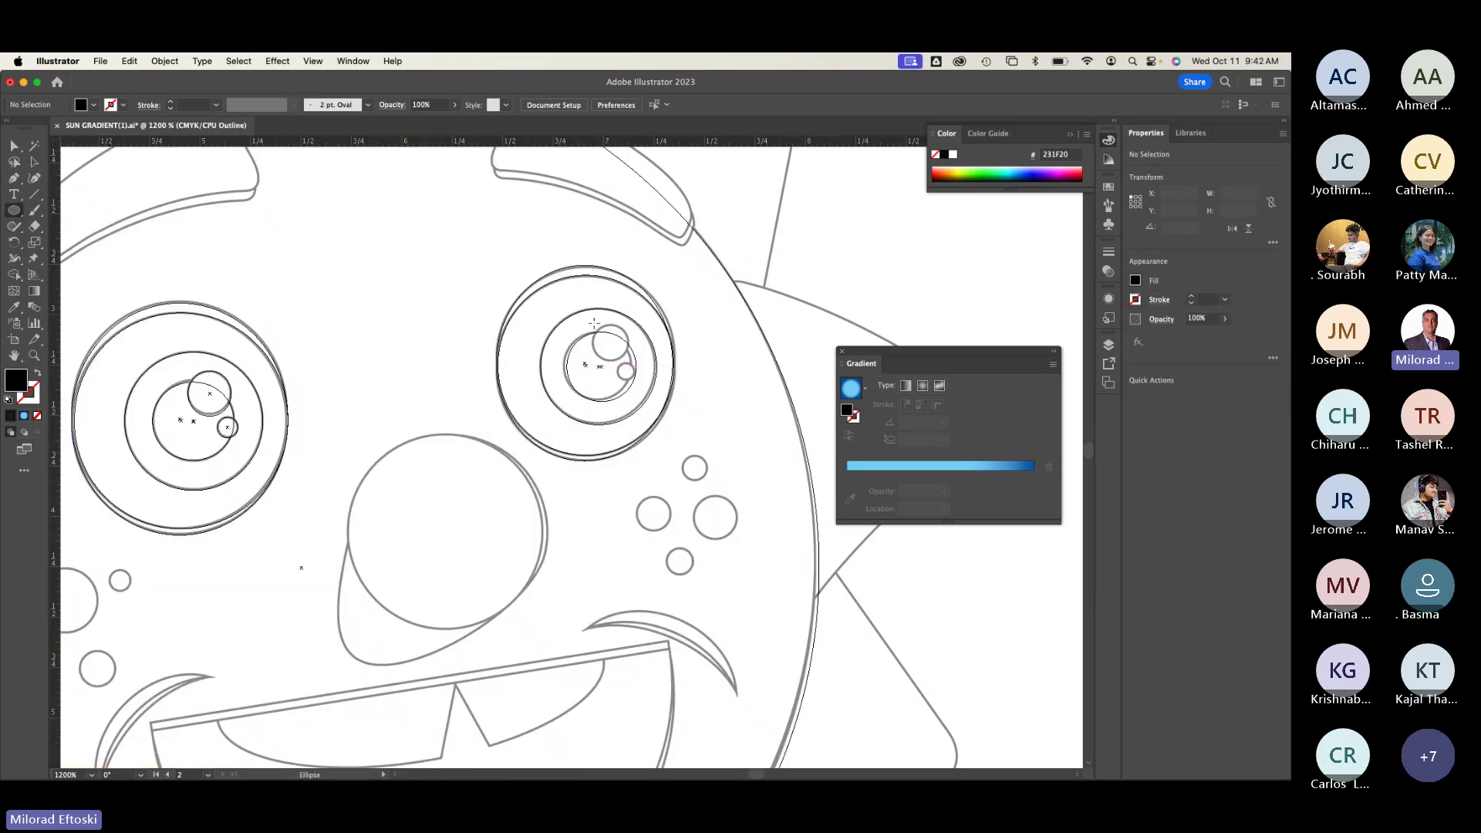
Step: Draw a white, stroke-free highlight circle at the top of the right pupil
drag(594, 323, 626, 358)
key(Left)
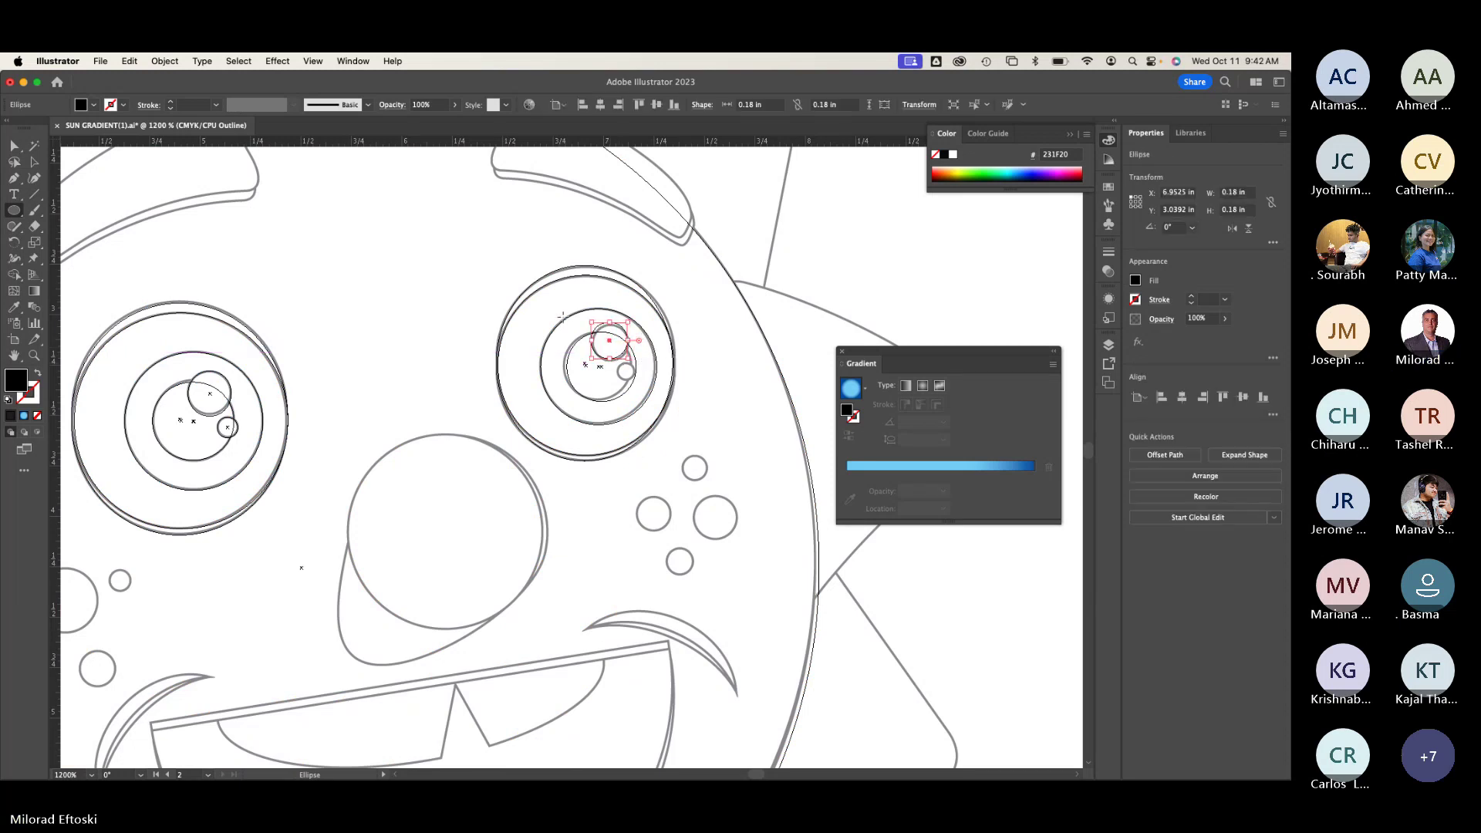
key(d)
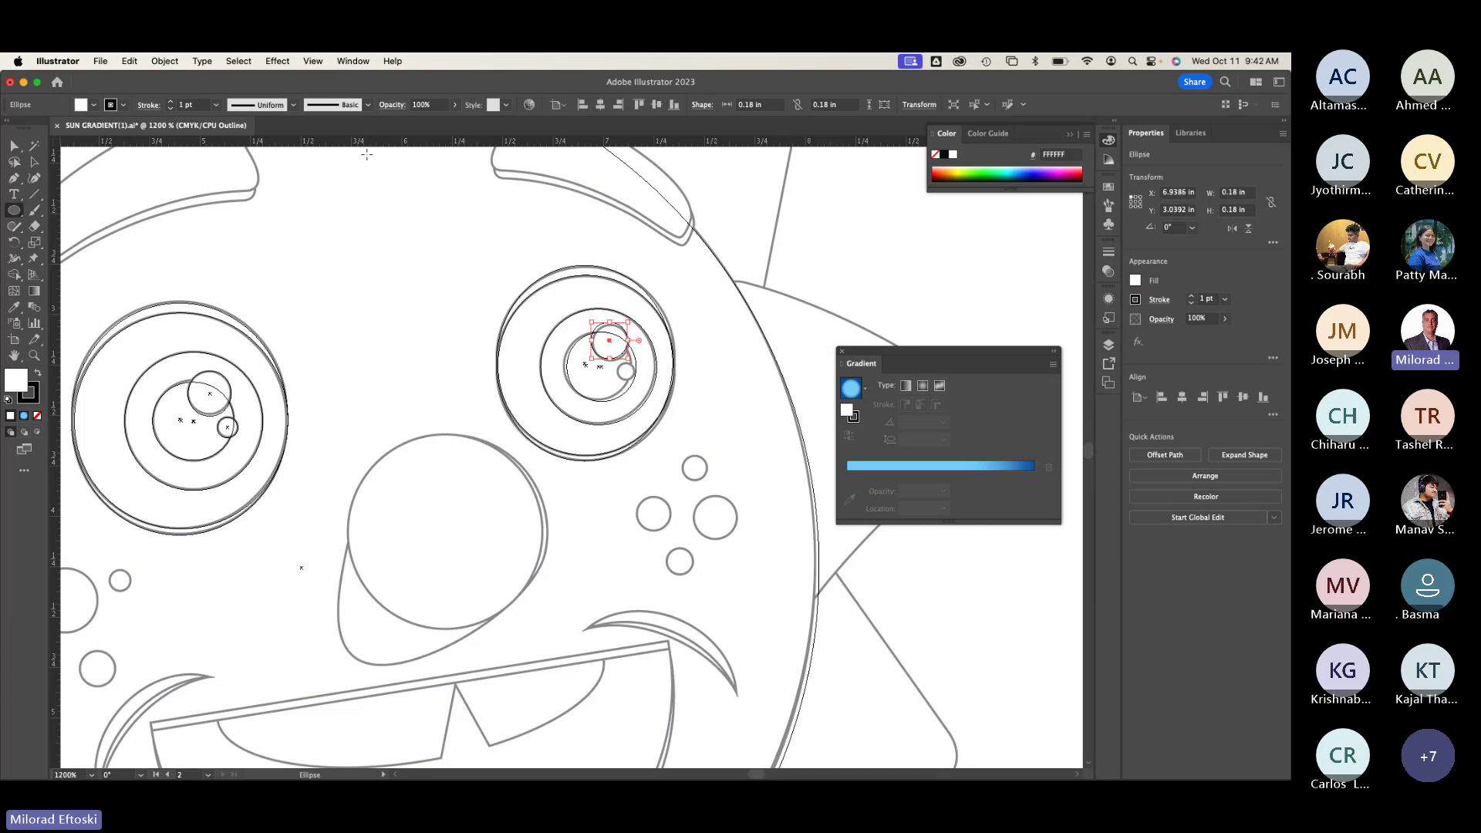
key(super+y)
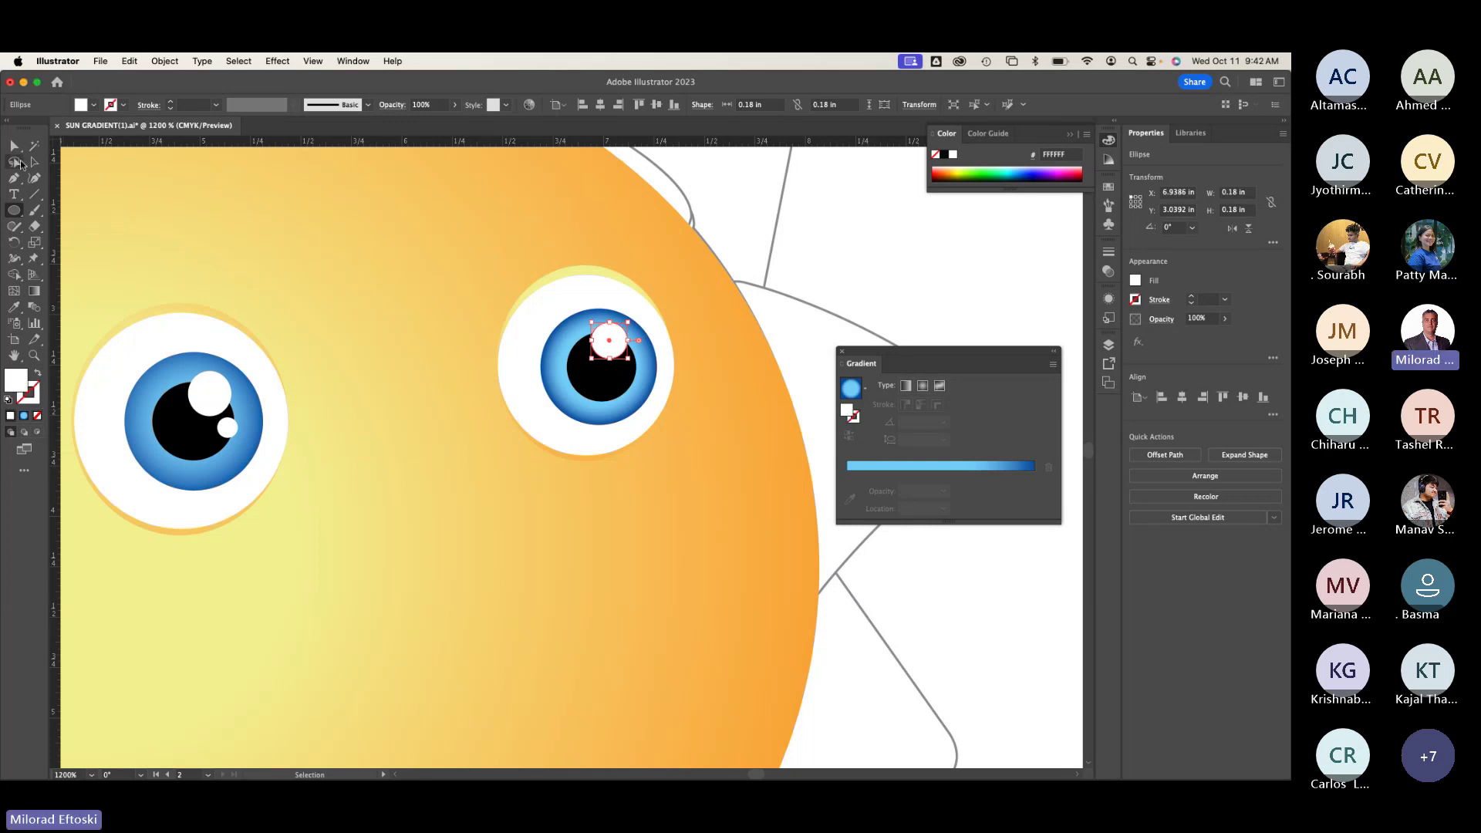
key(slash)
click(37, 163)
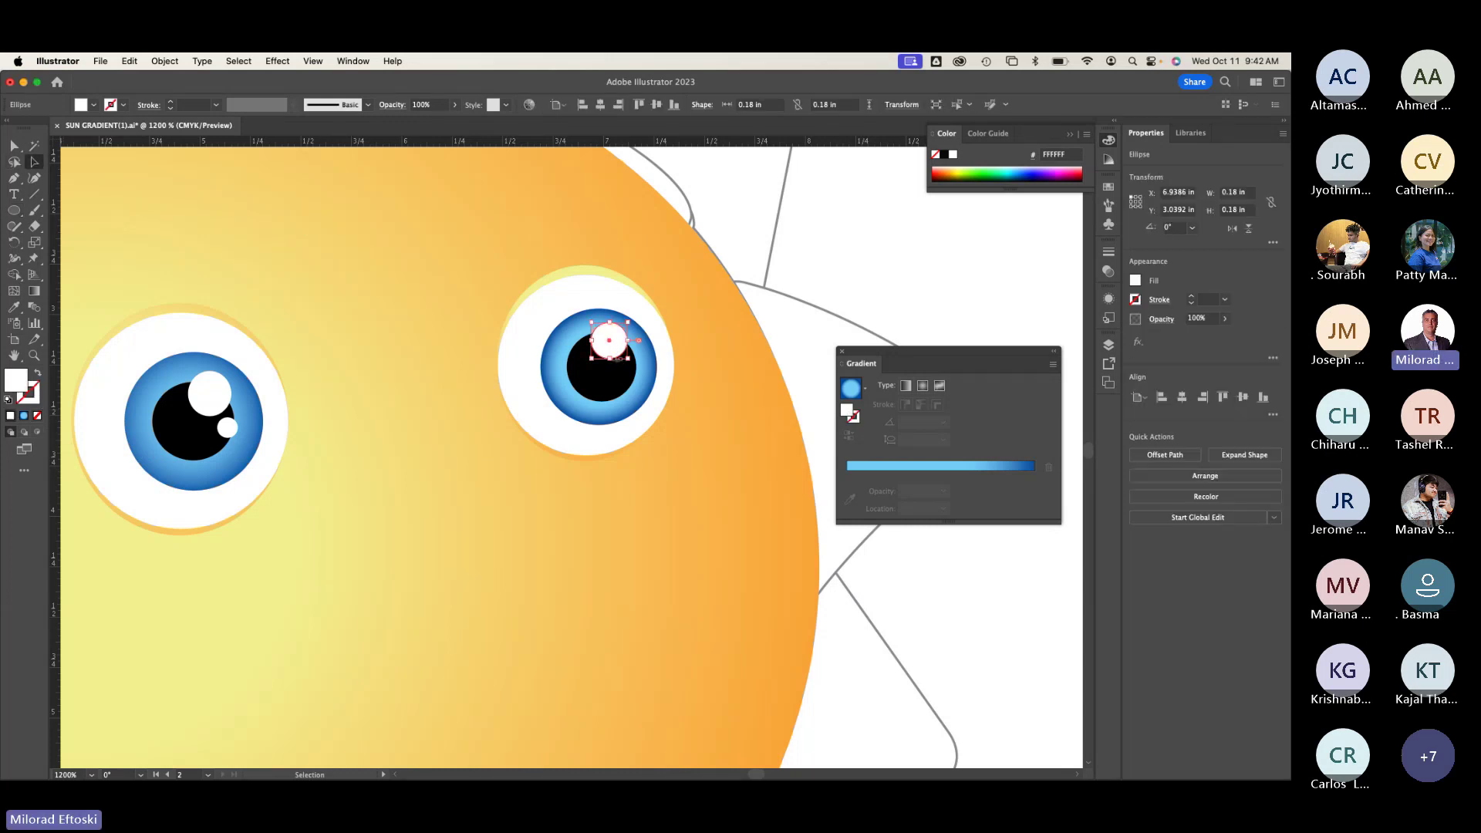
key(super+y)
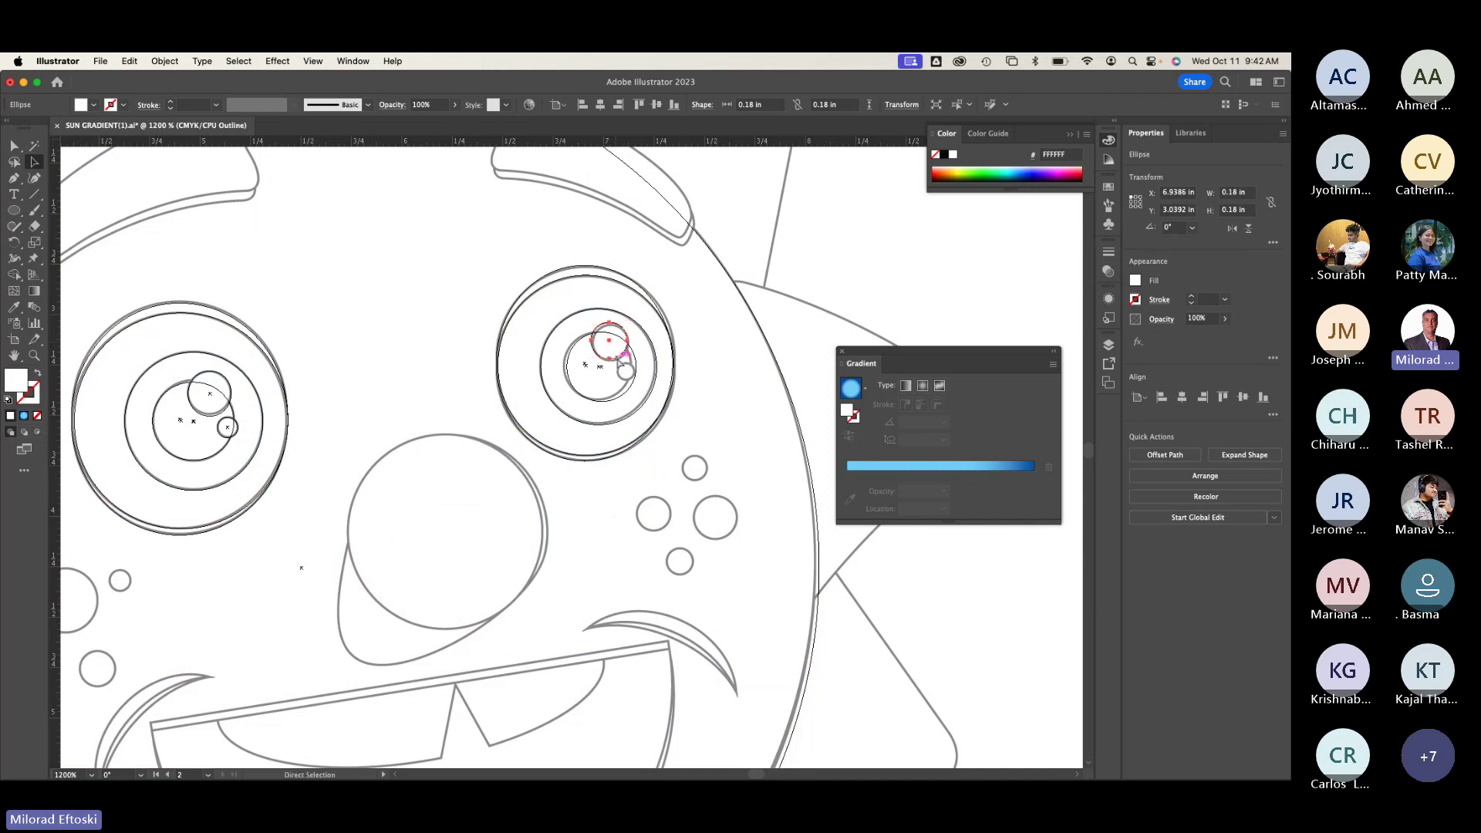
Step: Copy the highlight to the pupil's lower right and shrink it to 0.0827 in
key(super+t)
key(super+y)
drag(619, 357, 638, 390)
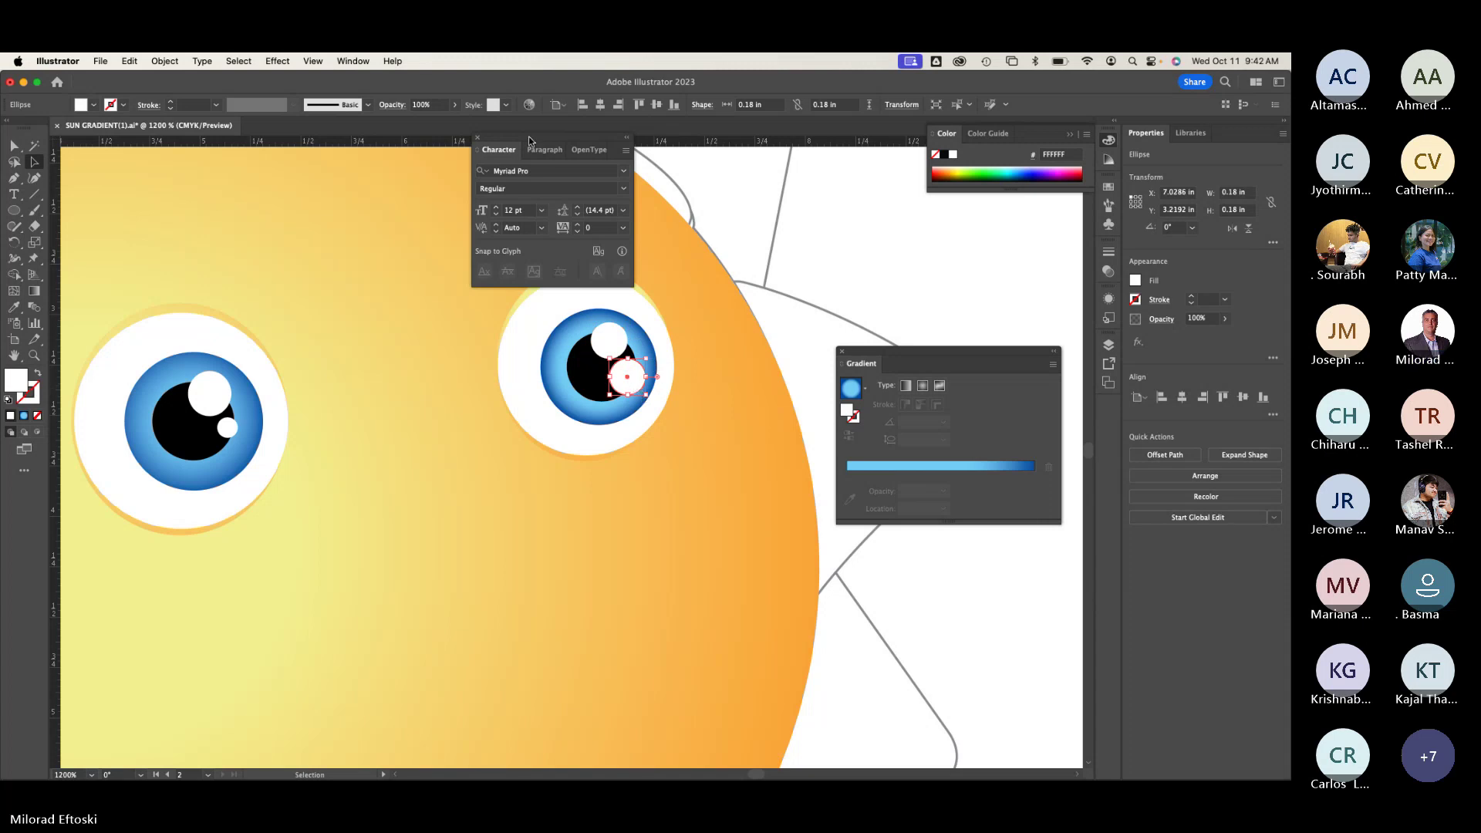
click(477, 139)
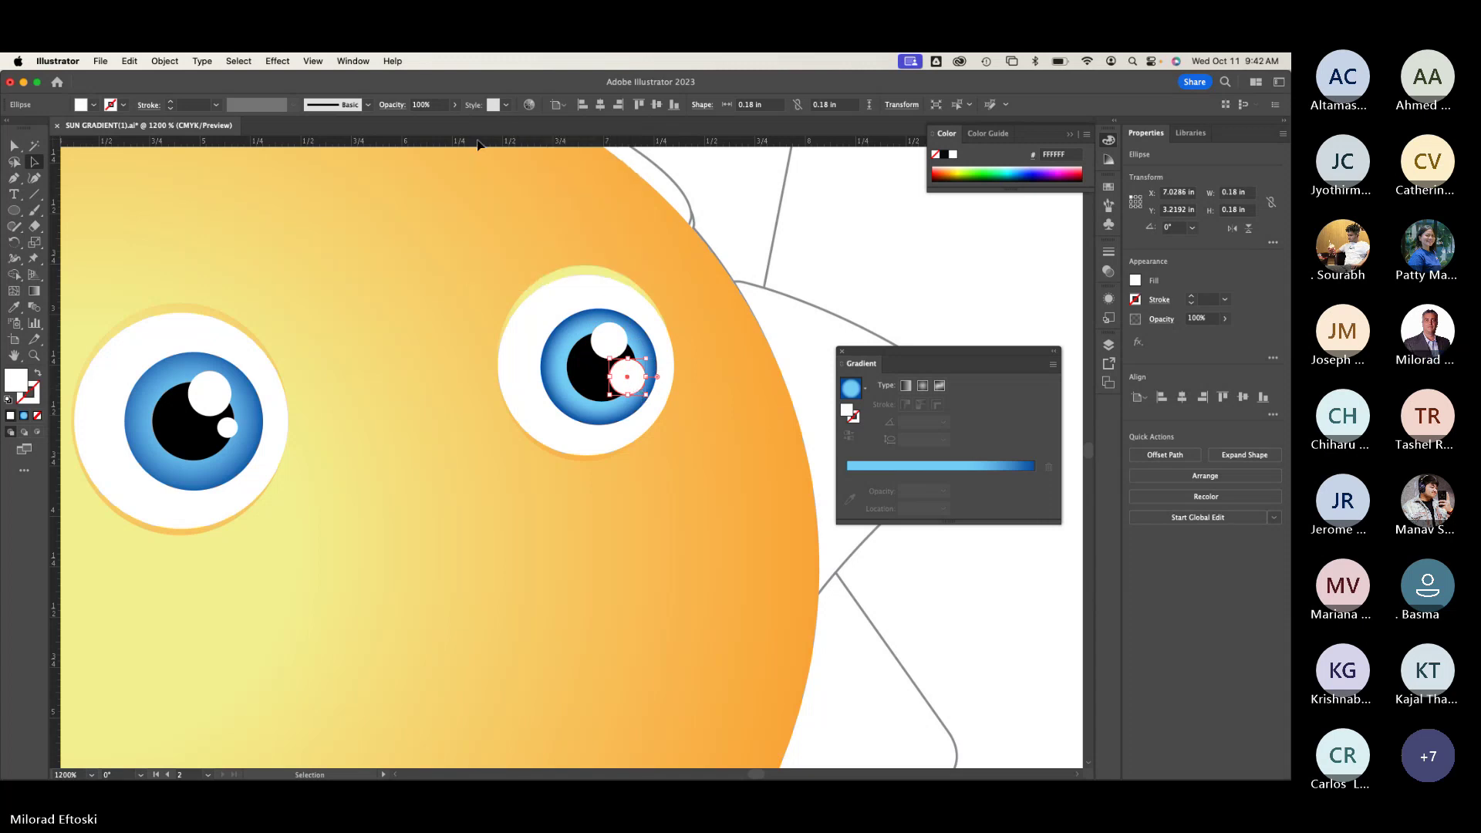
key(super+y)
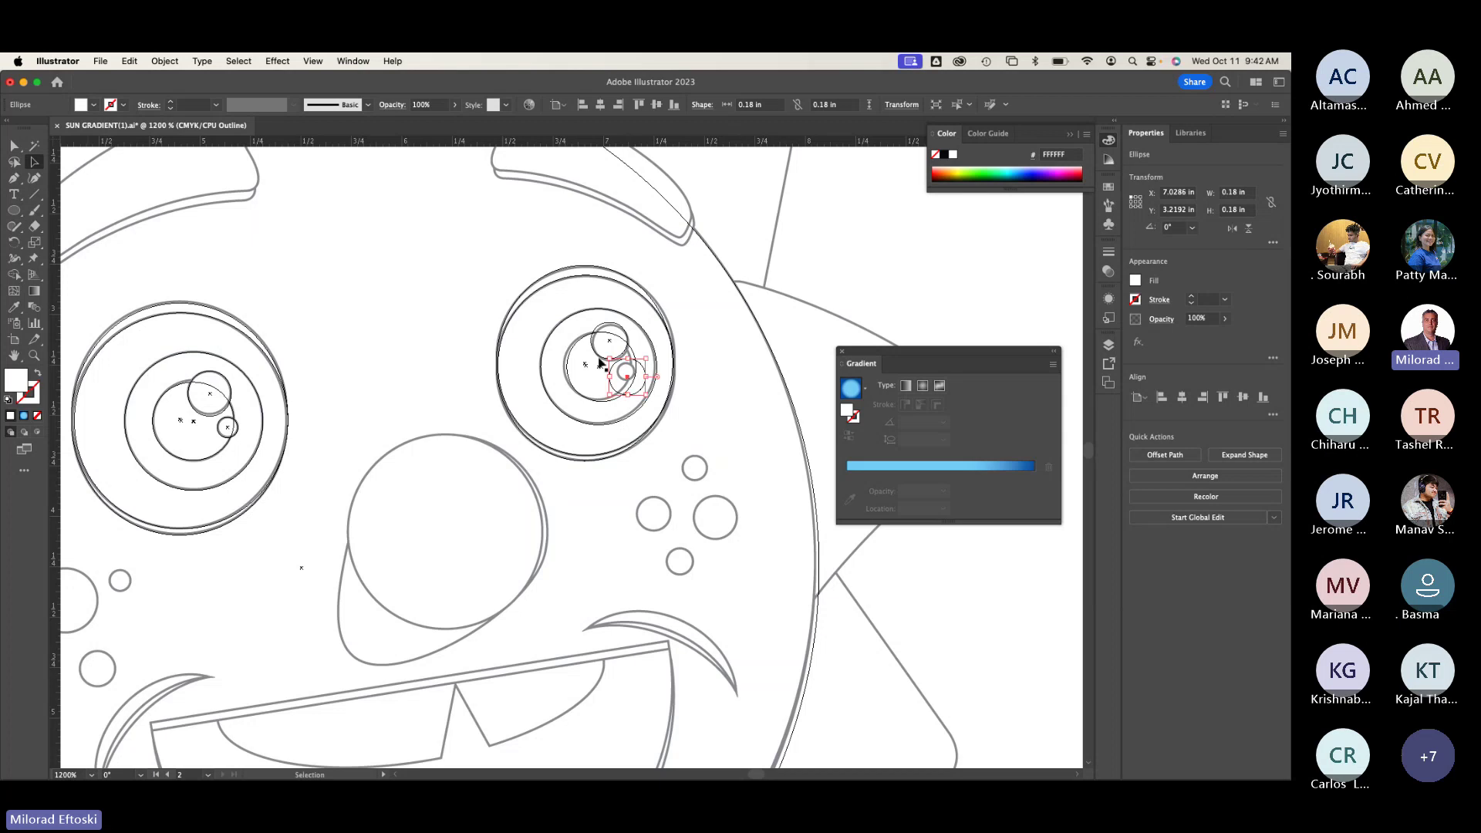
drag(645, 393, 634, 377)
key(Right)
key(Right)
key(Right)
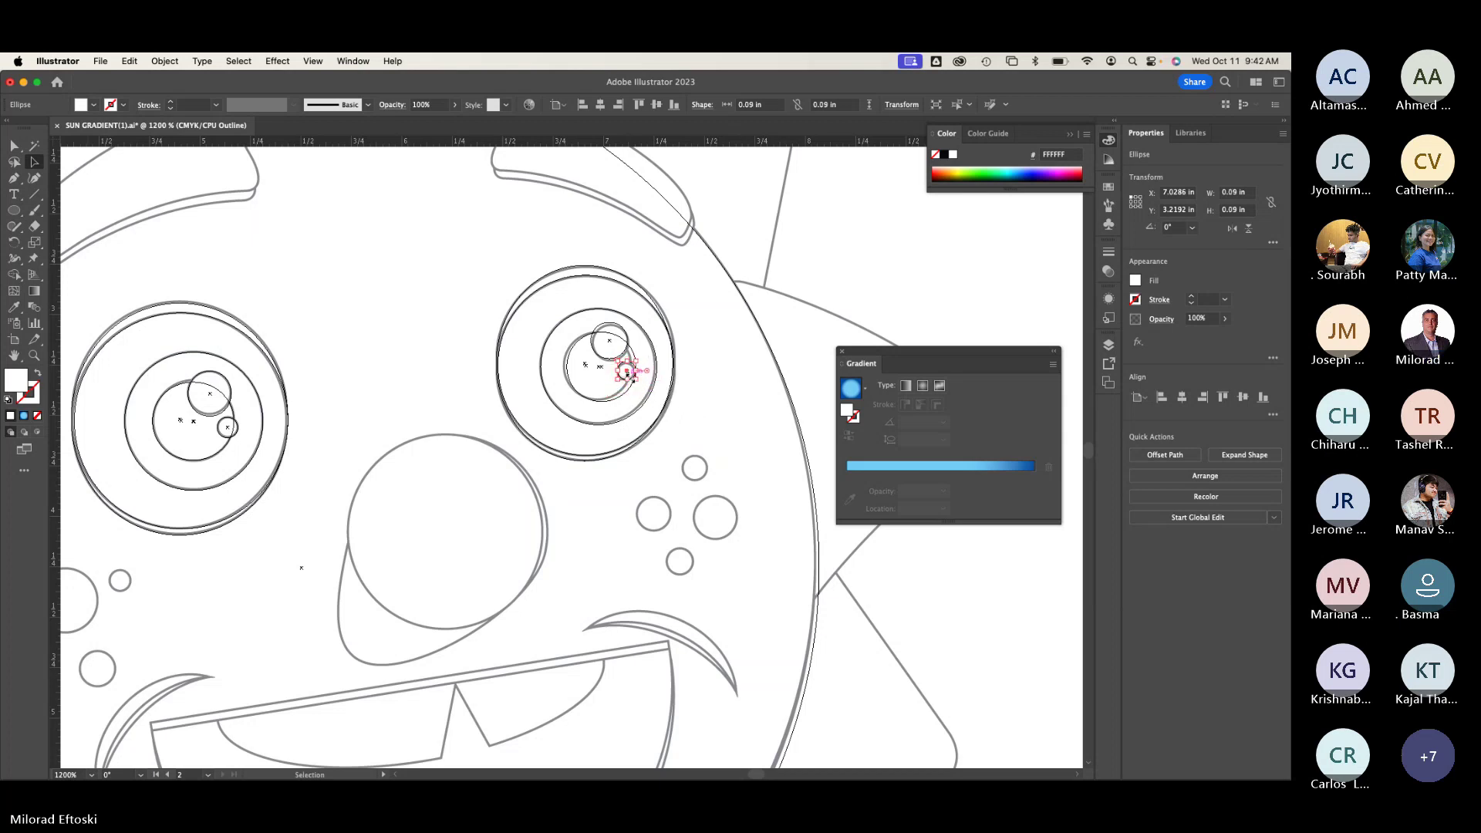
key(Down)
key(Down)
key(super+equal)
key(super+equal)
key(super+equal)
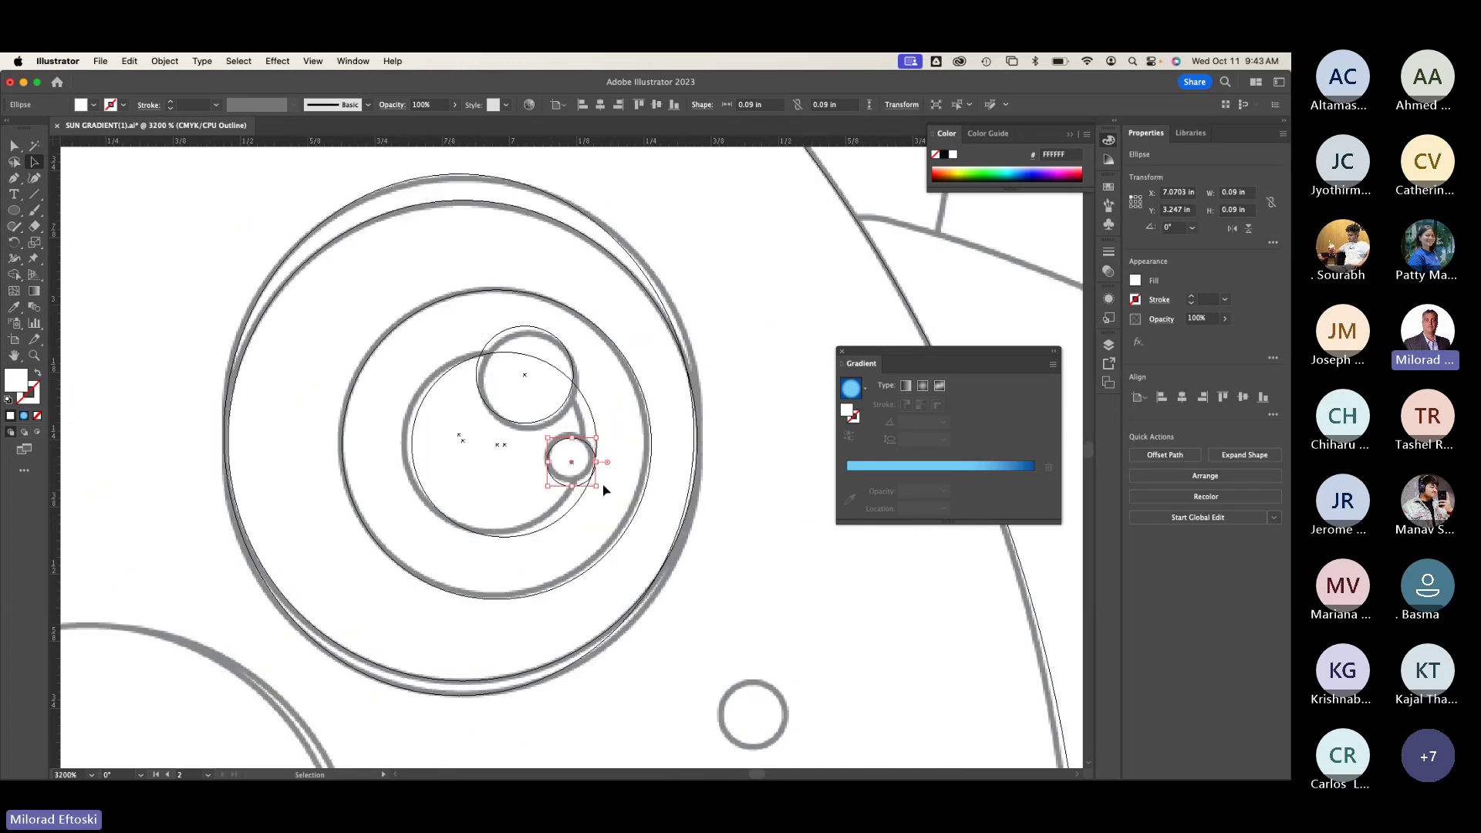
drag(596, 486, 595, 483)
key(super+minus)
key(super+minus)
key(super+minus)
key(super+minus)
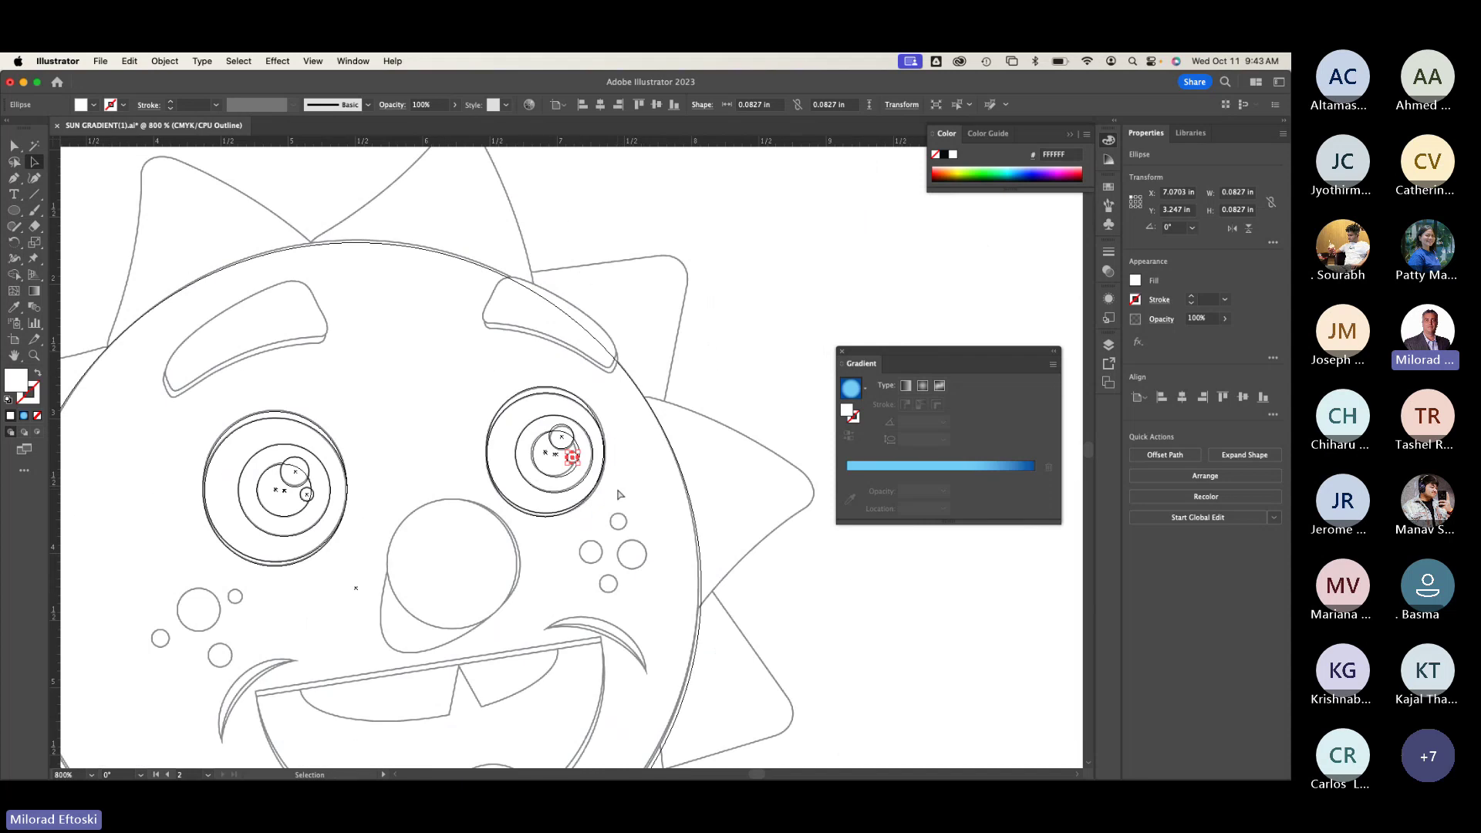
key(super+y)
Step: Nudge the right pupil up-left and shrink it slightly to 0.3265 in
key(super+shift+a)
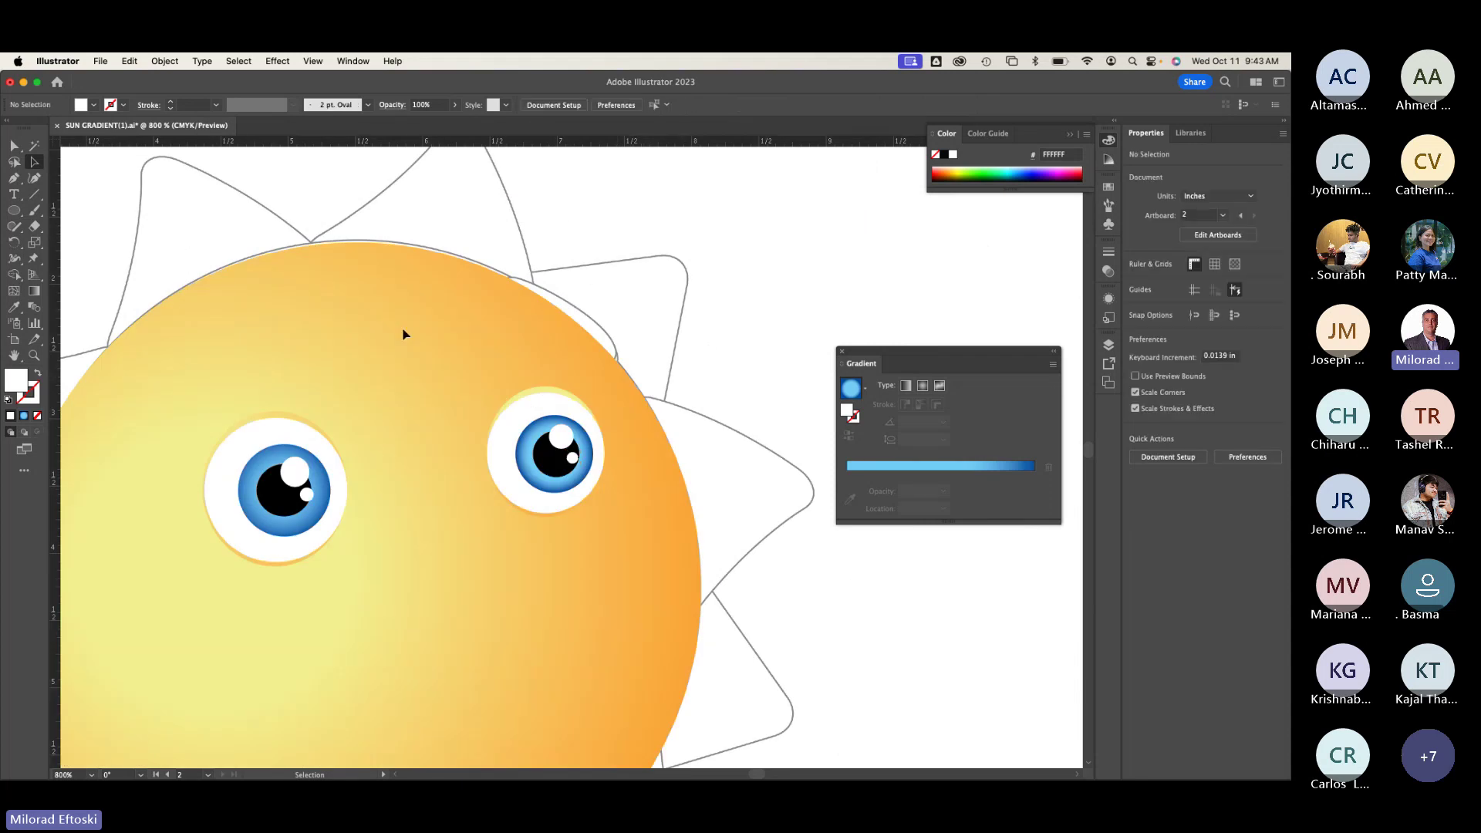
drag(401, 355, 490, 281)
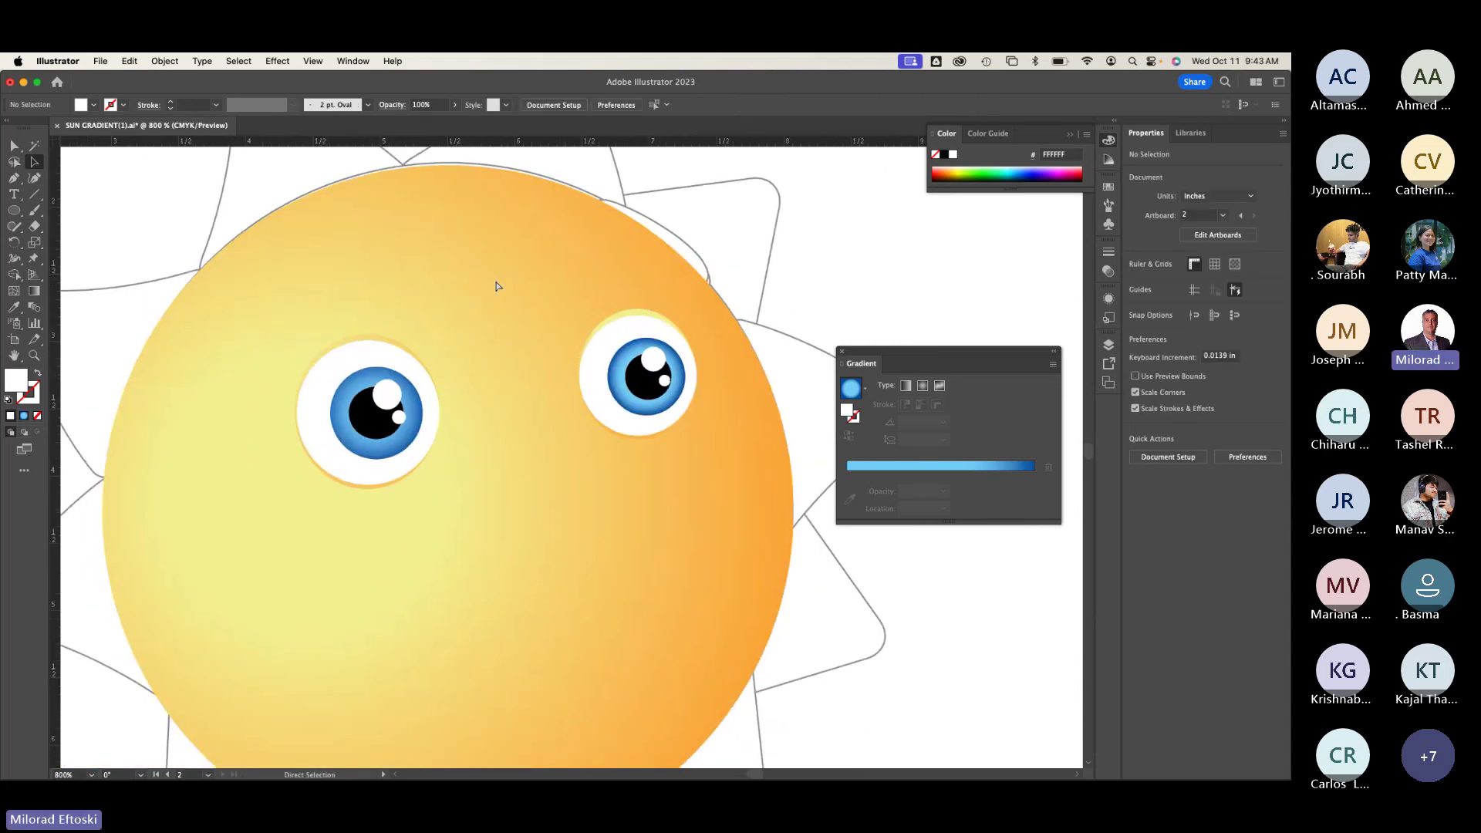
key(super+plus)
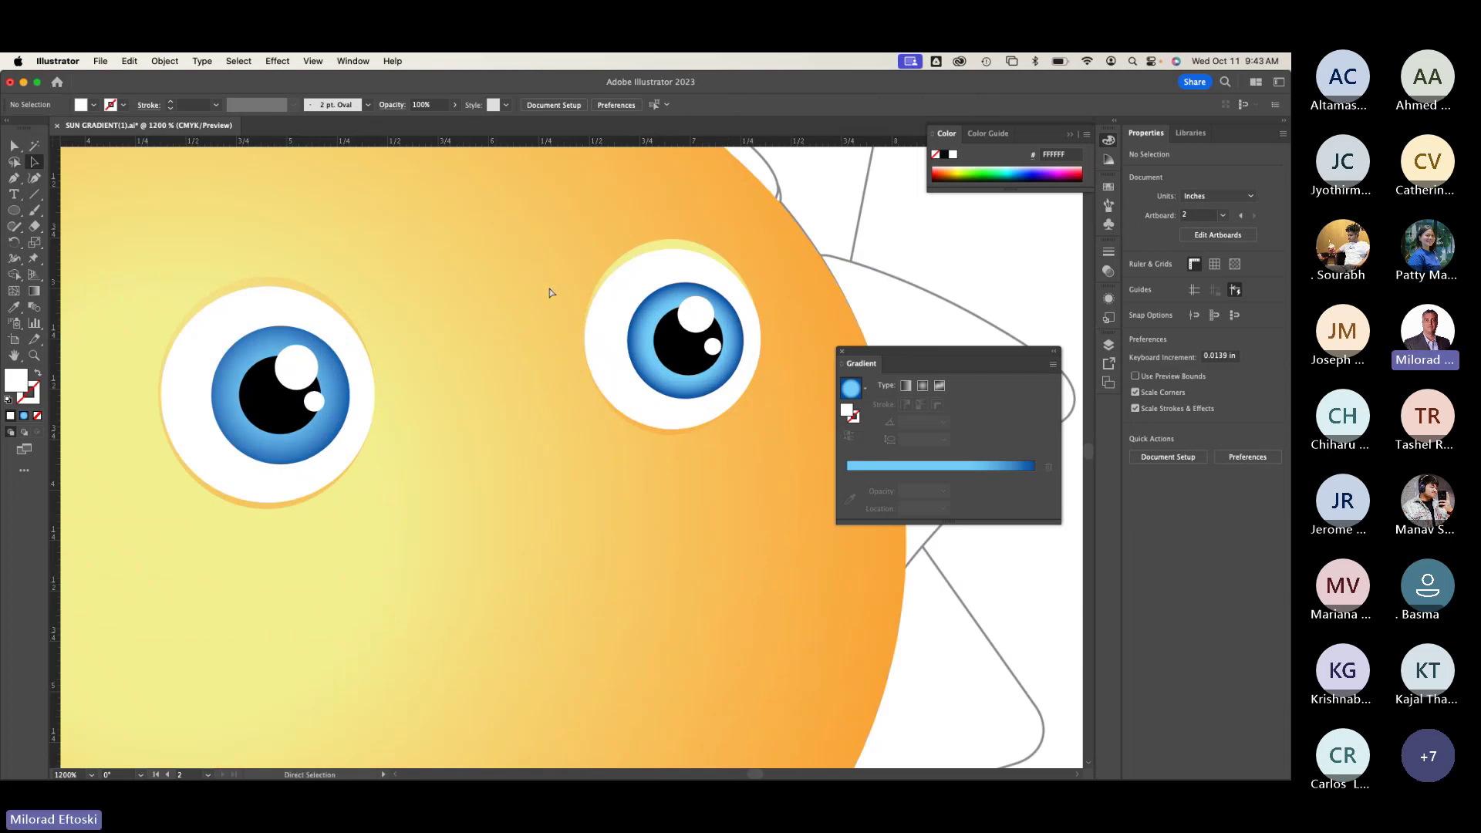
key(super+y)
click(716, 372)
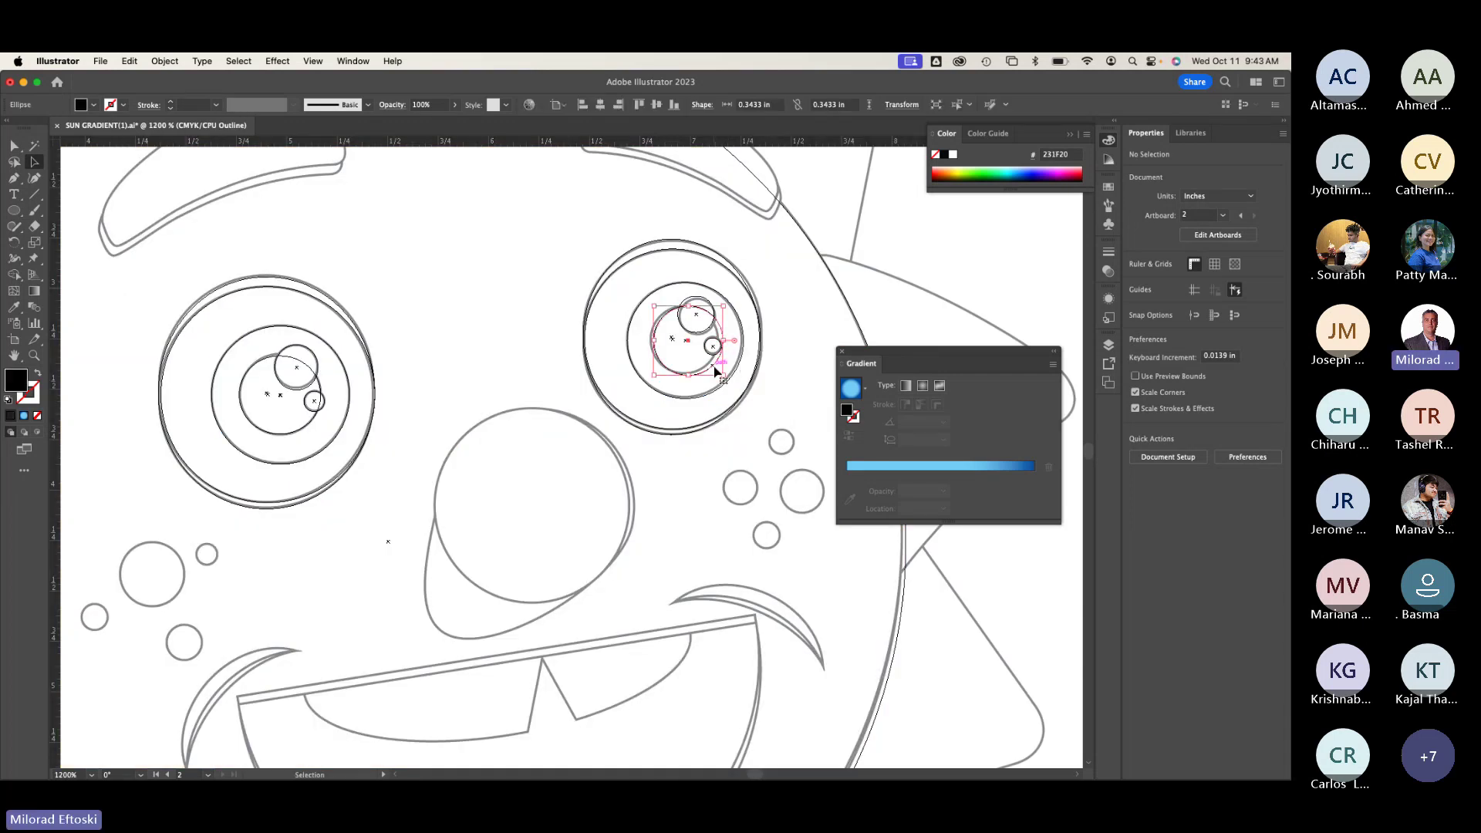
key(Left)
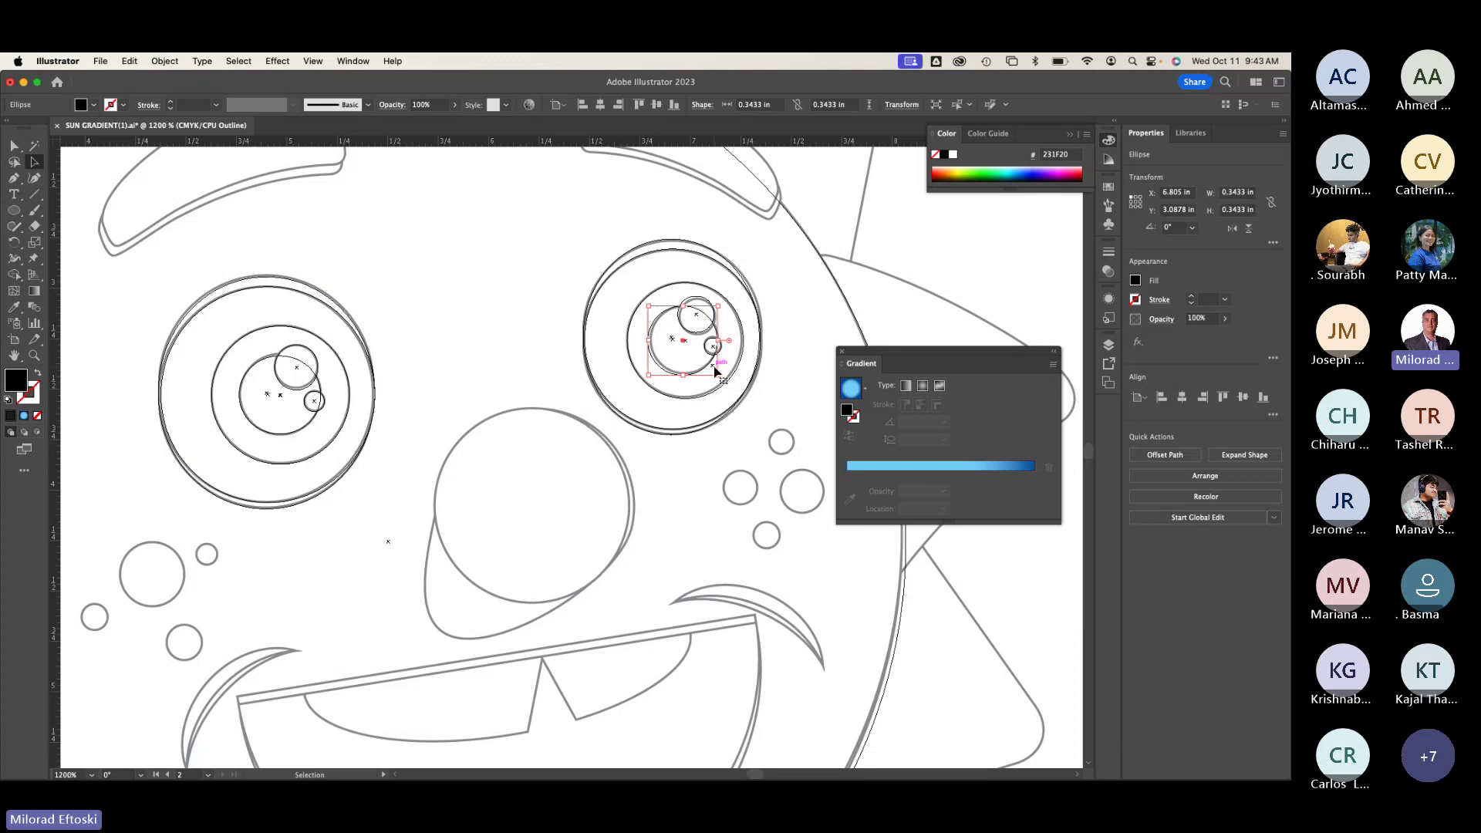
key(Up)
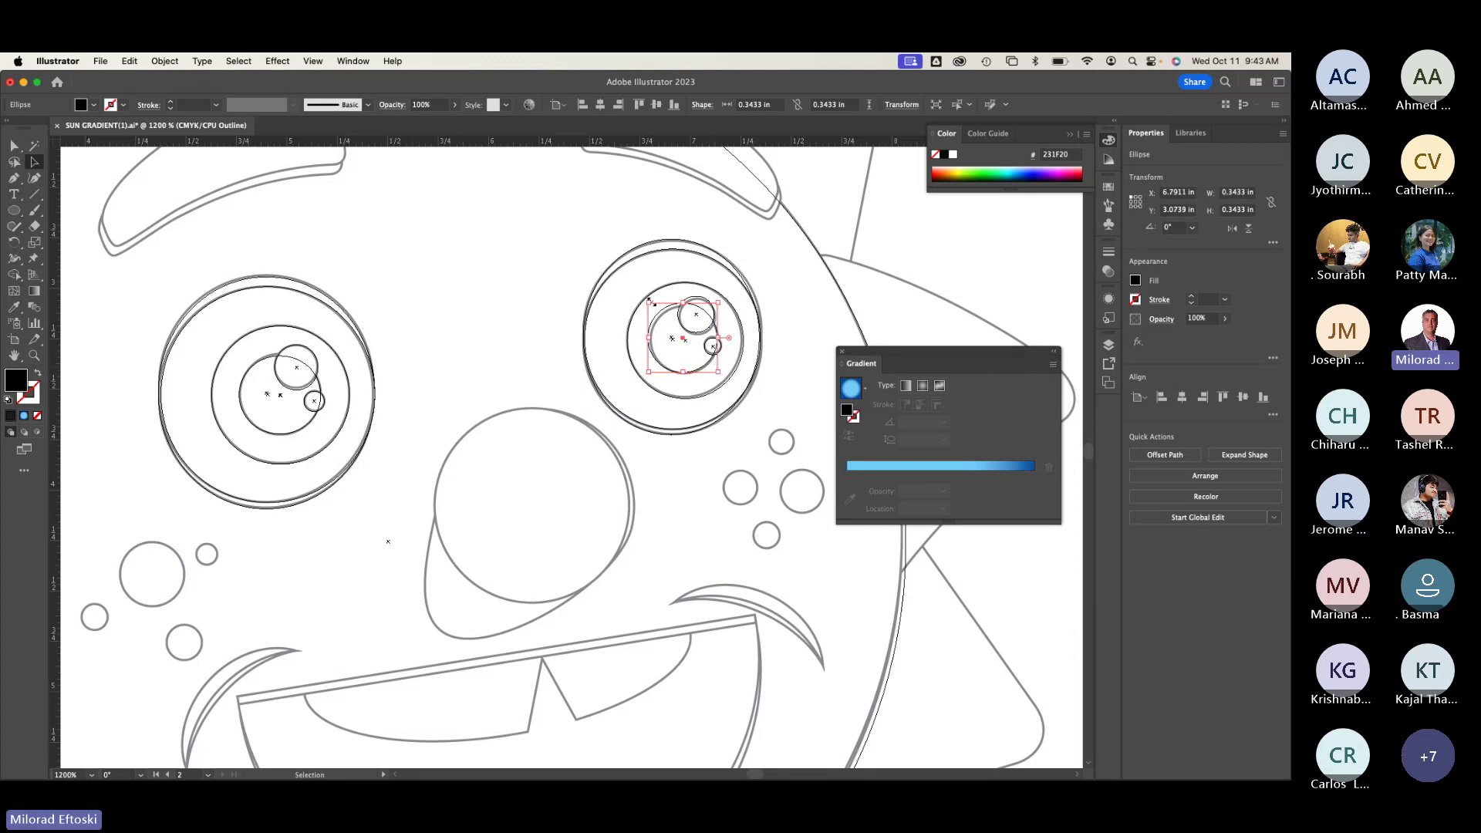
drag(649, 303, 653, 307)
click(456, 296)
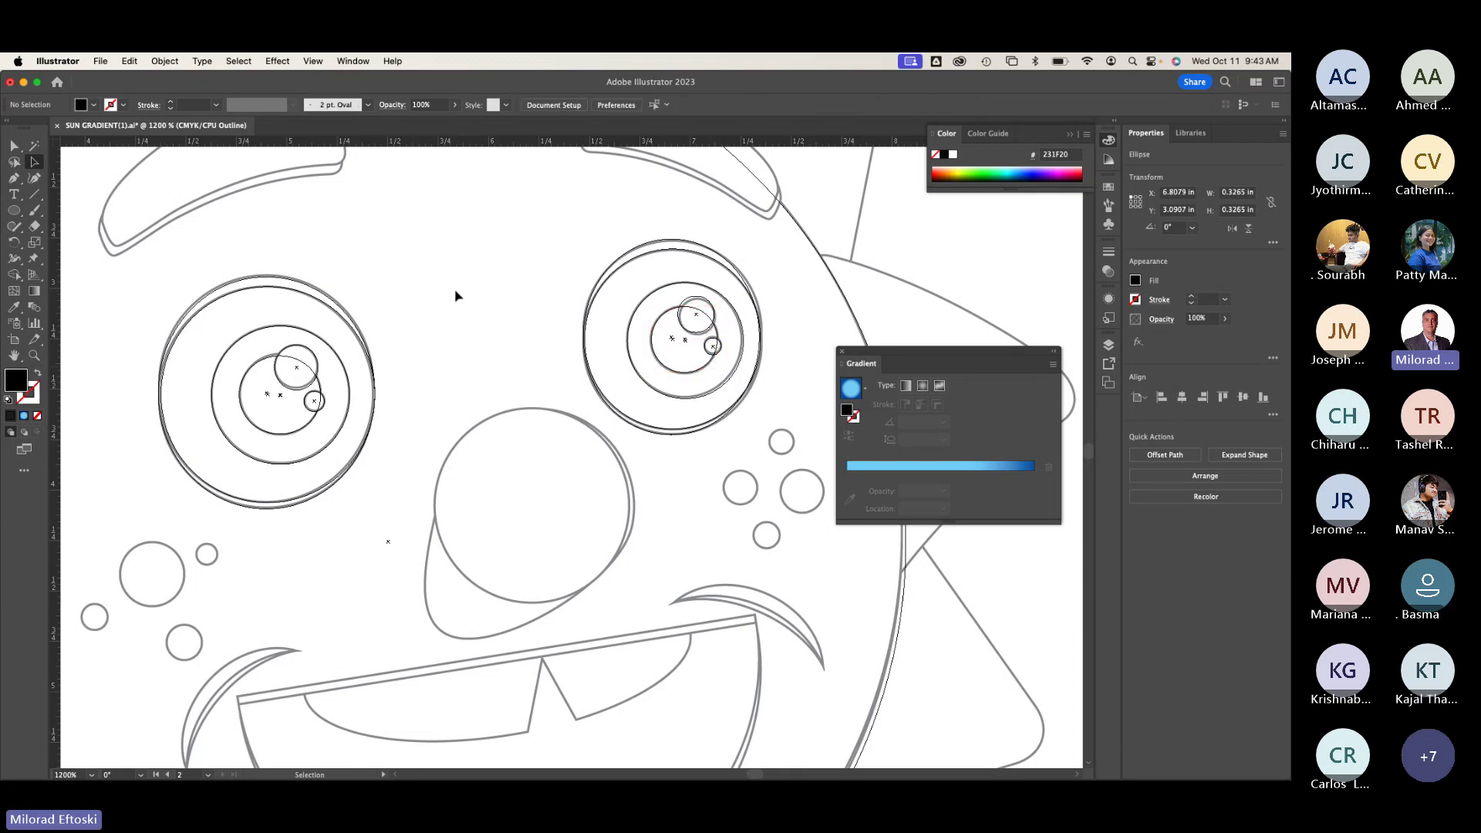
key(super+y)
key(super+minus)
key(super+minus)
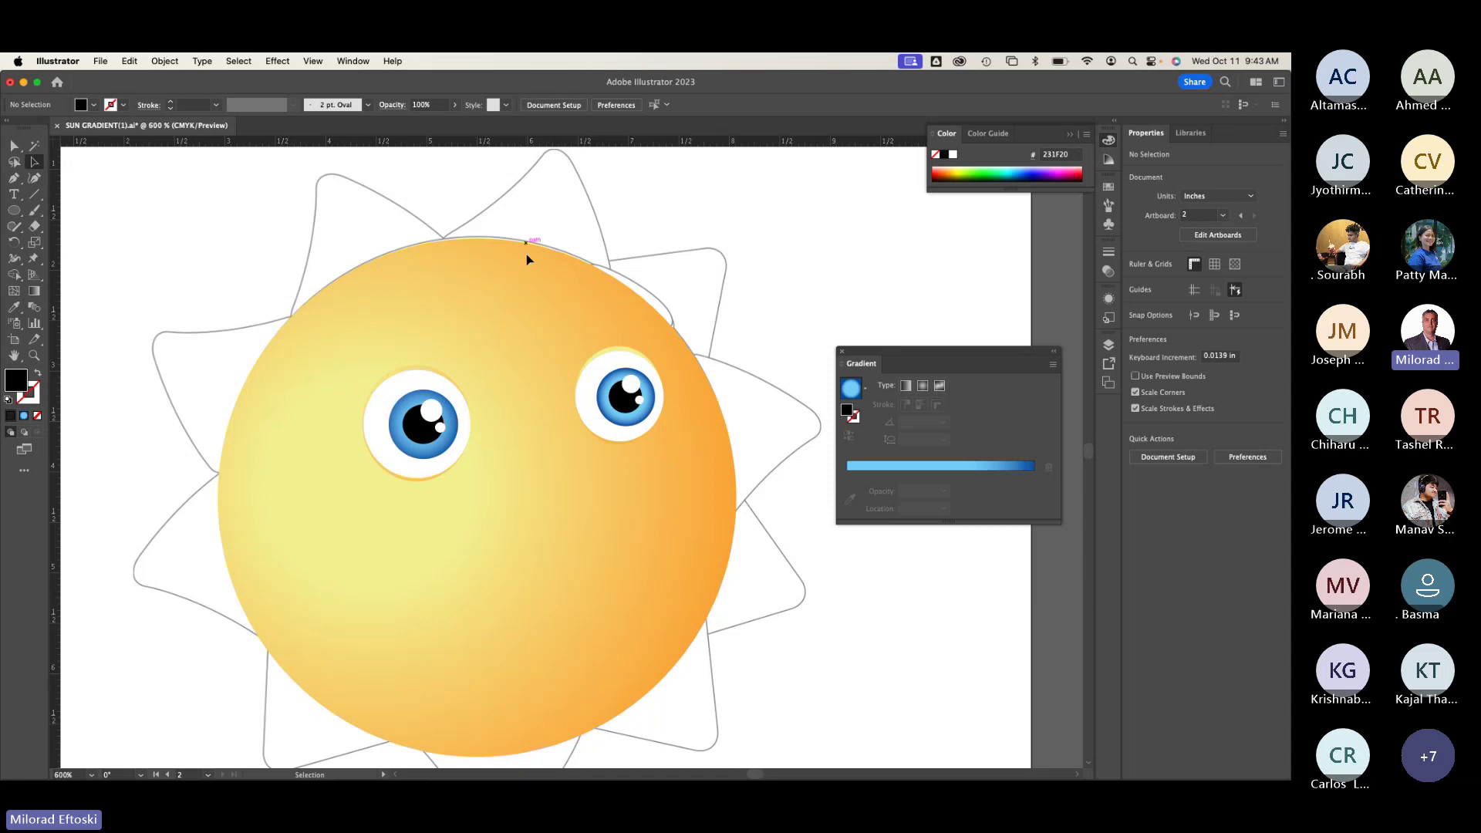
Step: Select a right-eye part and undo the accidental drag that pulled the pieces apart
click(609, 394)
drag(631, 384, 691, 336)
drag(623, 377, 561, 373)
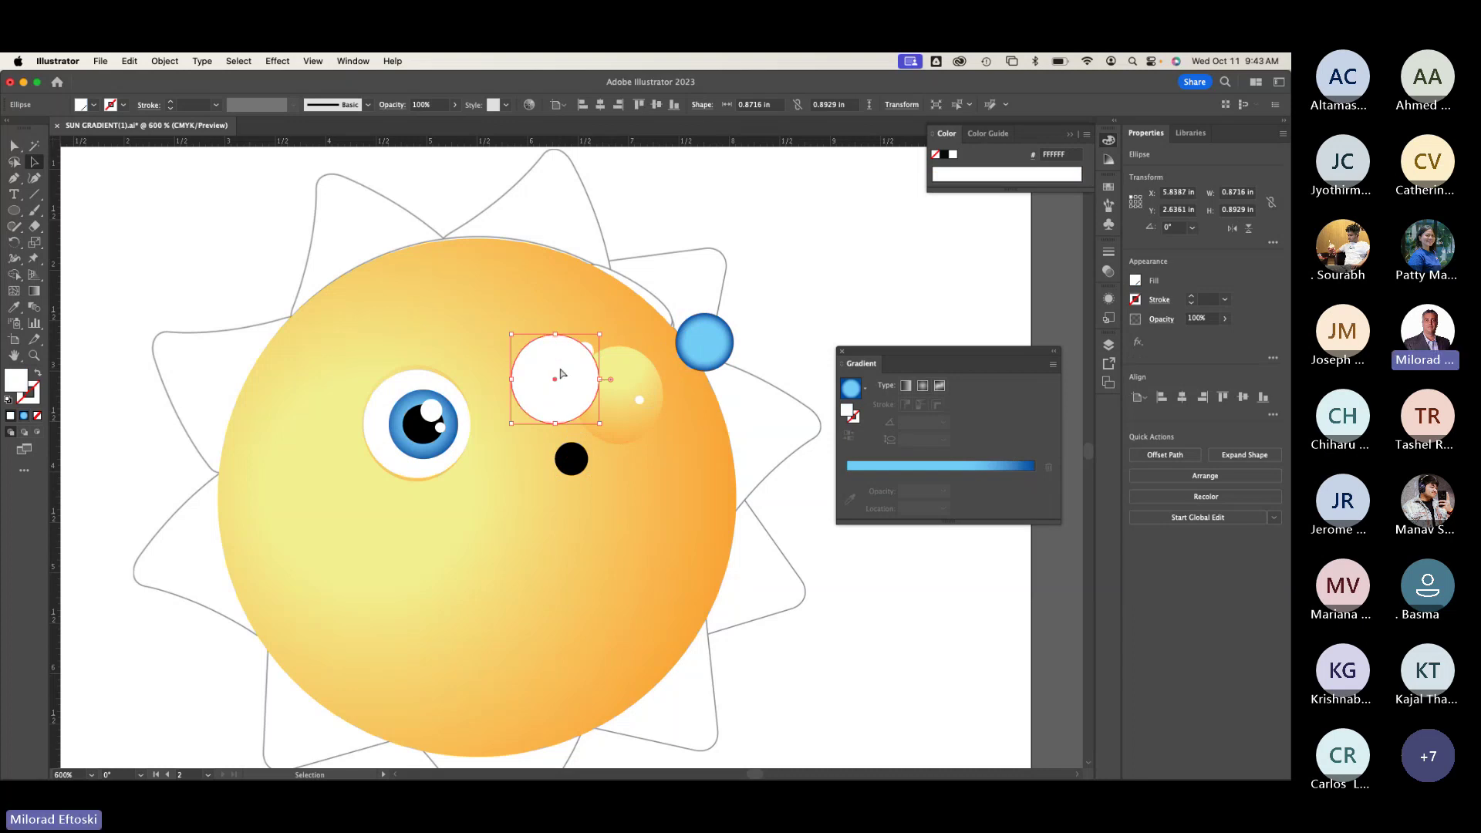
key(super+z)
key(super+z)
key(super+z)
key(super+z)
Step: Marquee-select and group the right eye's parts, undoing test moves of both eyes
drag(529, 317, 657, 488)
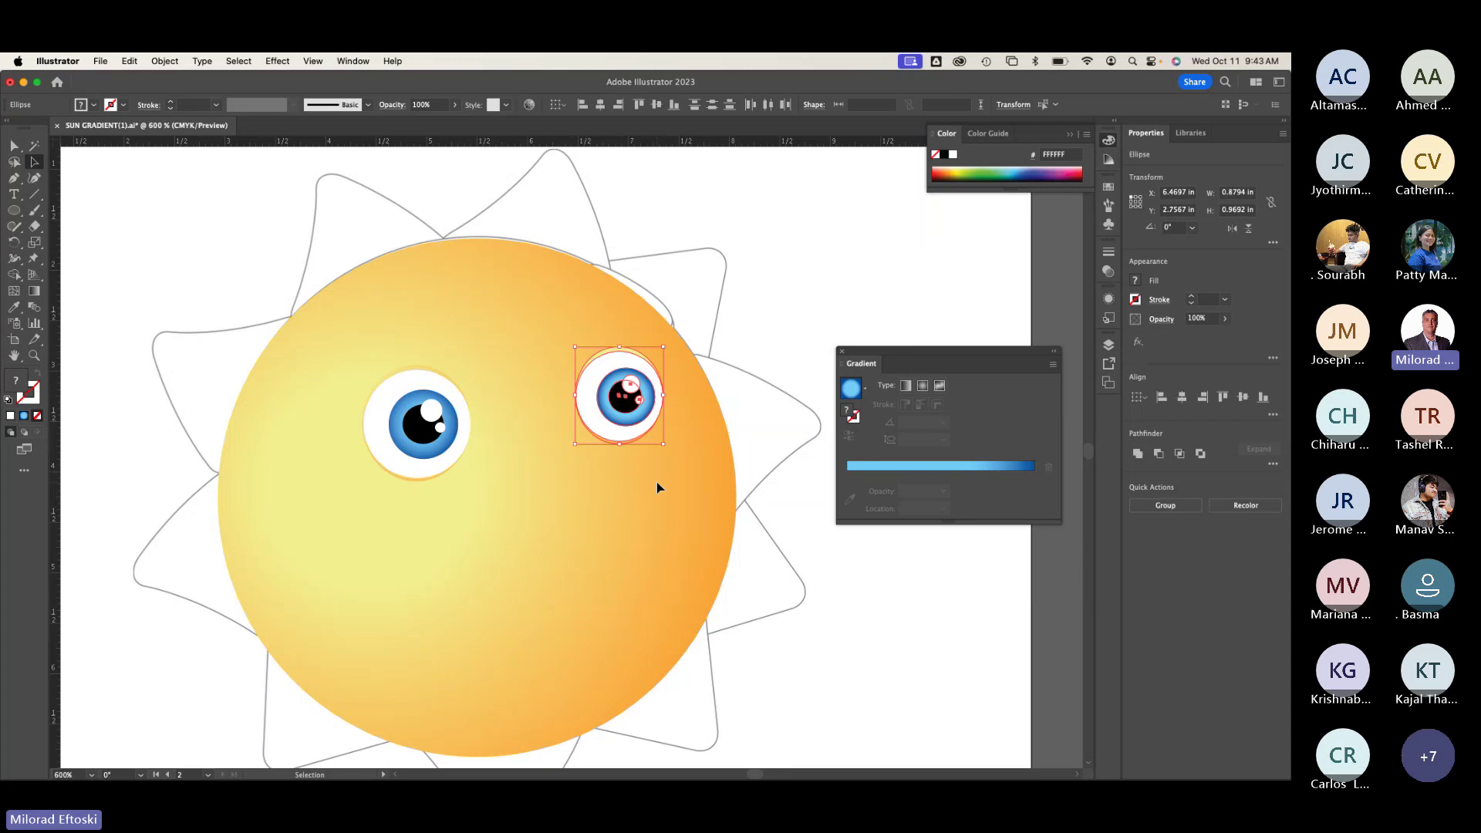
key(super+g)
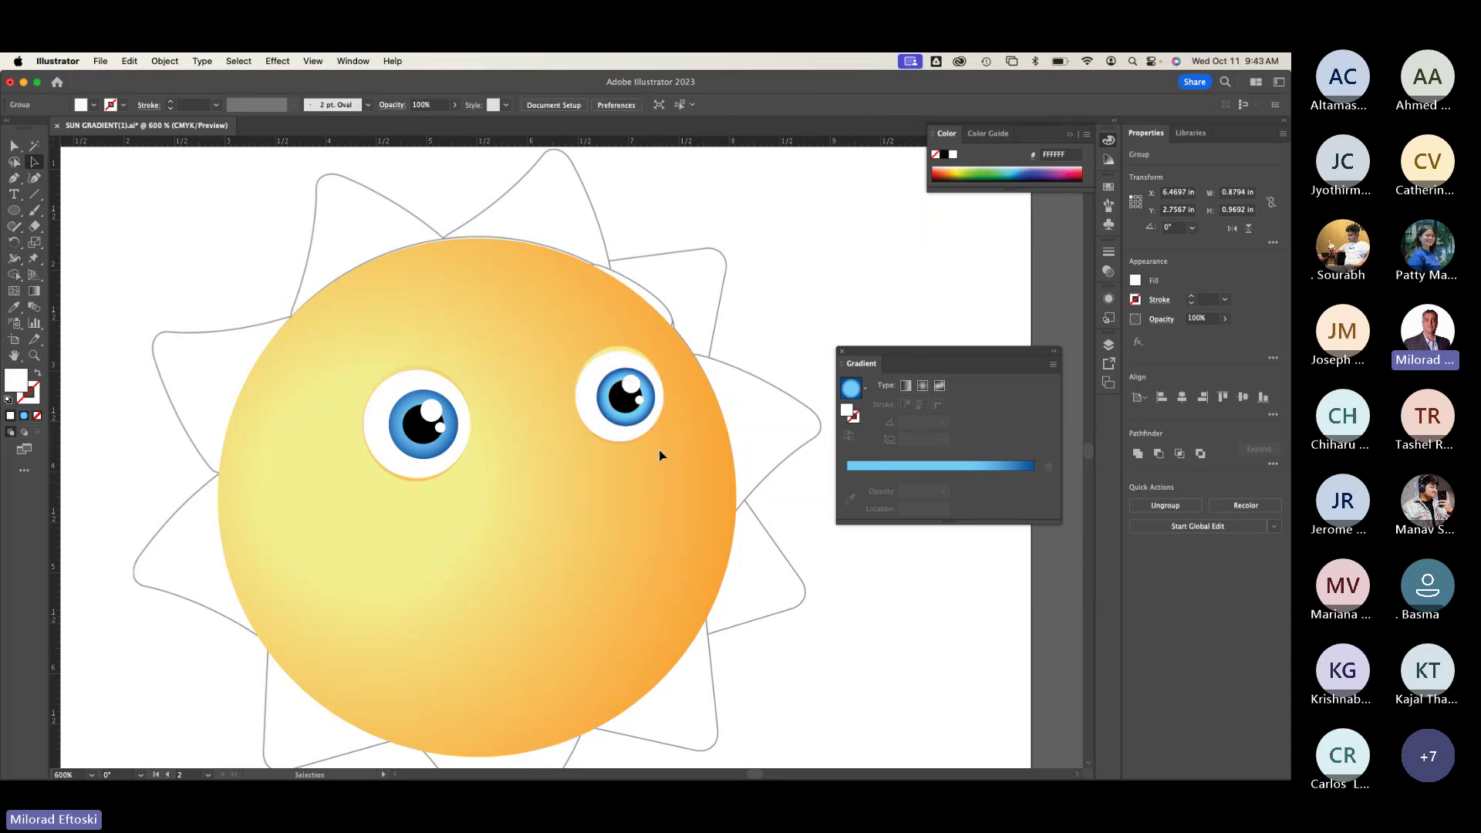
drag(643, 419, 552, 357)
key(super+z)
drag(434, 442, 478, 374)
key(super+z)
click(569, 512)
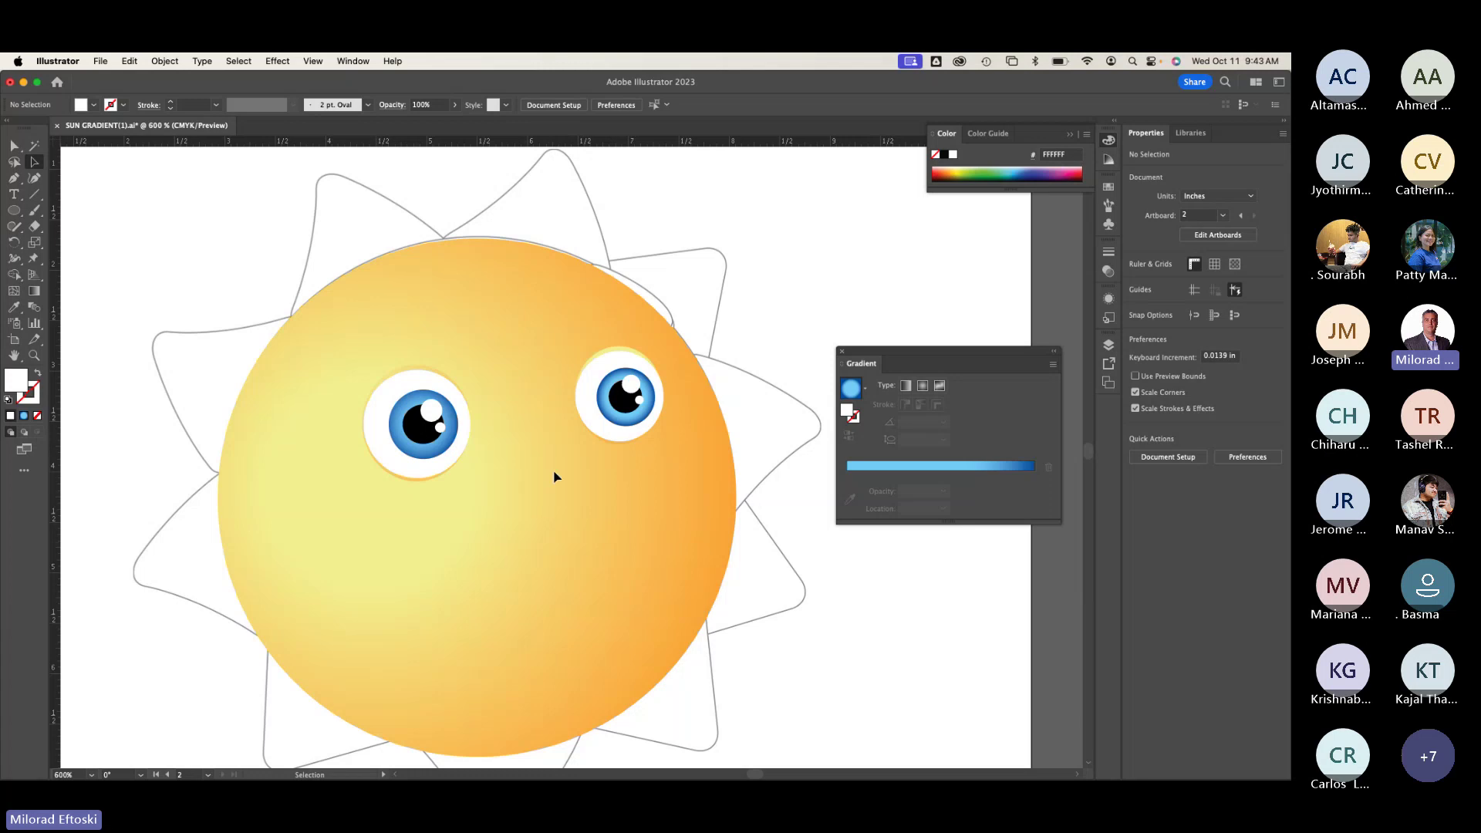
Step: Switch to Outline view, revealing the eyebrow, nose, freckle and mouth shapes, and zoom in
key(a)
scroll(534, 475, down, 1)
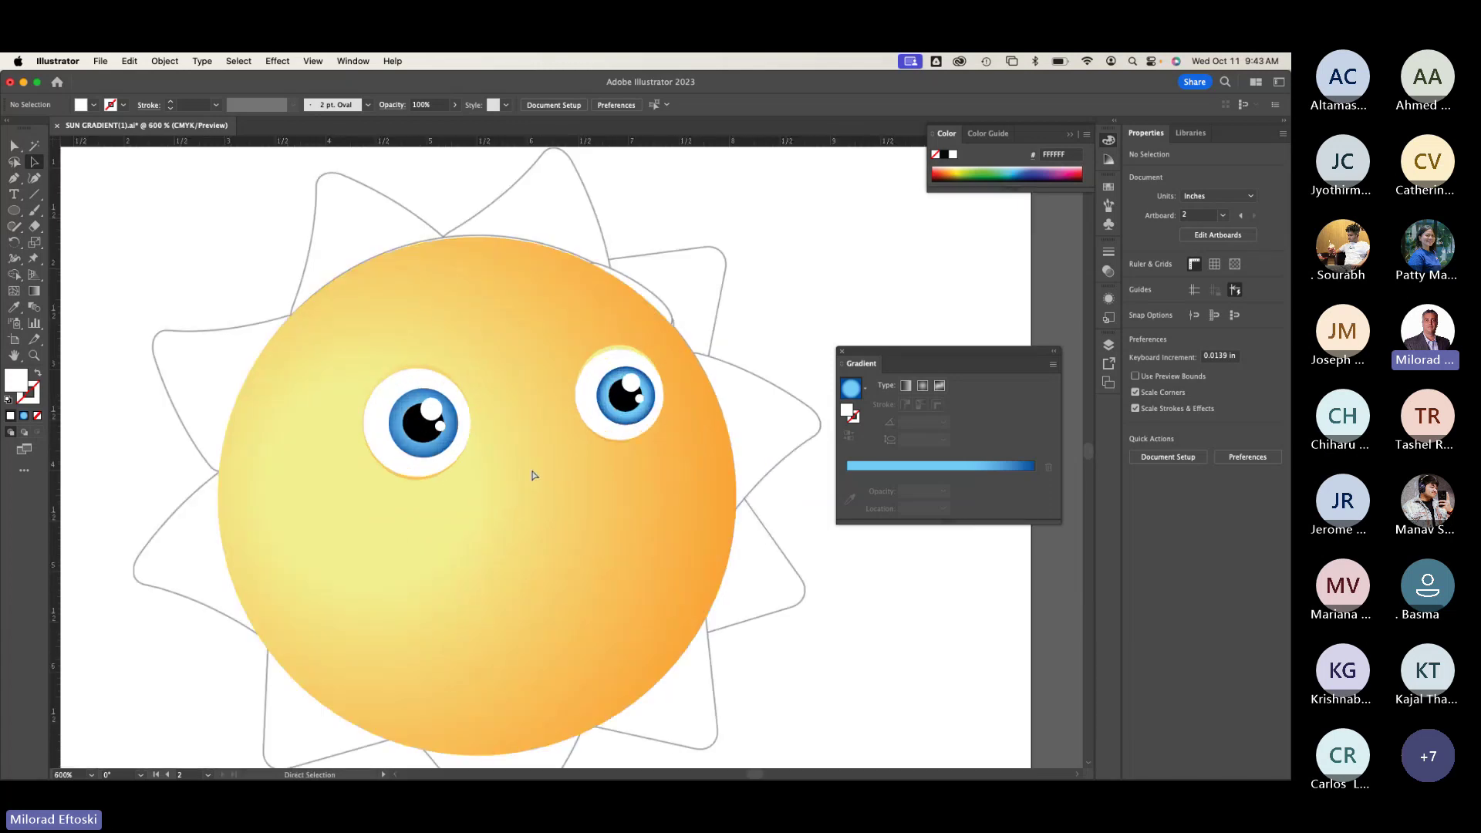
scroll(534, 475, down, 5)
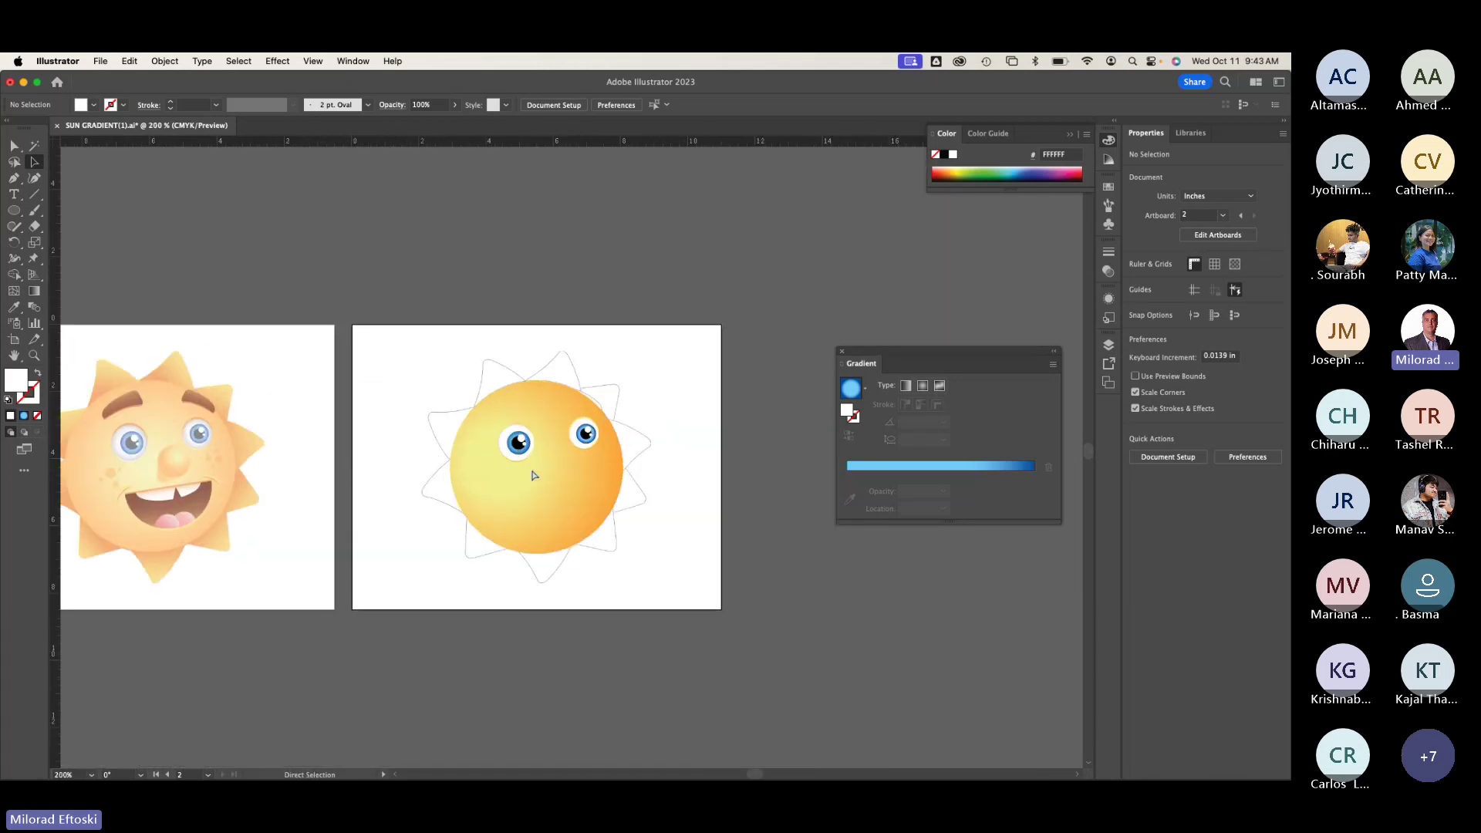
scroll(533, 475, up, 5)
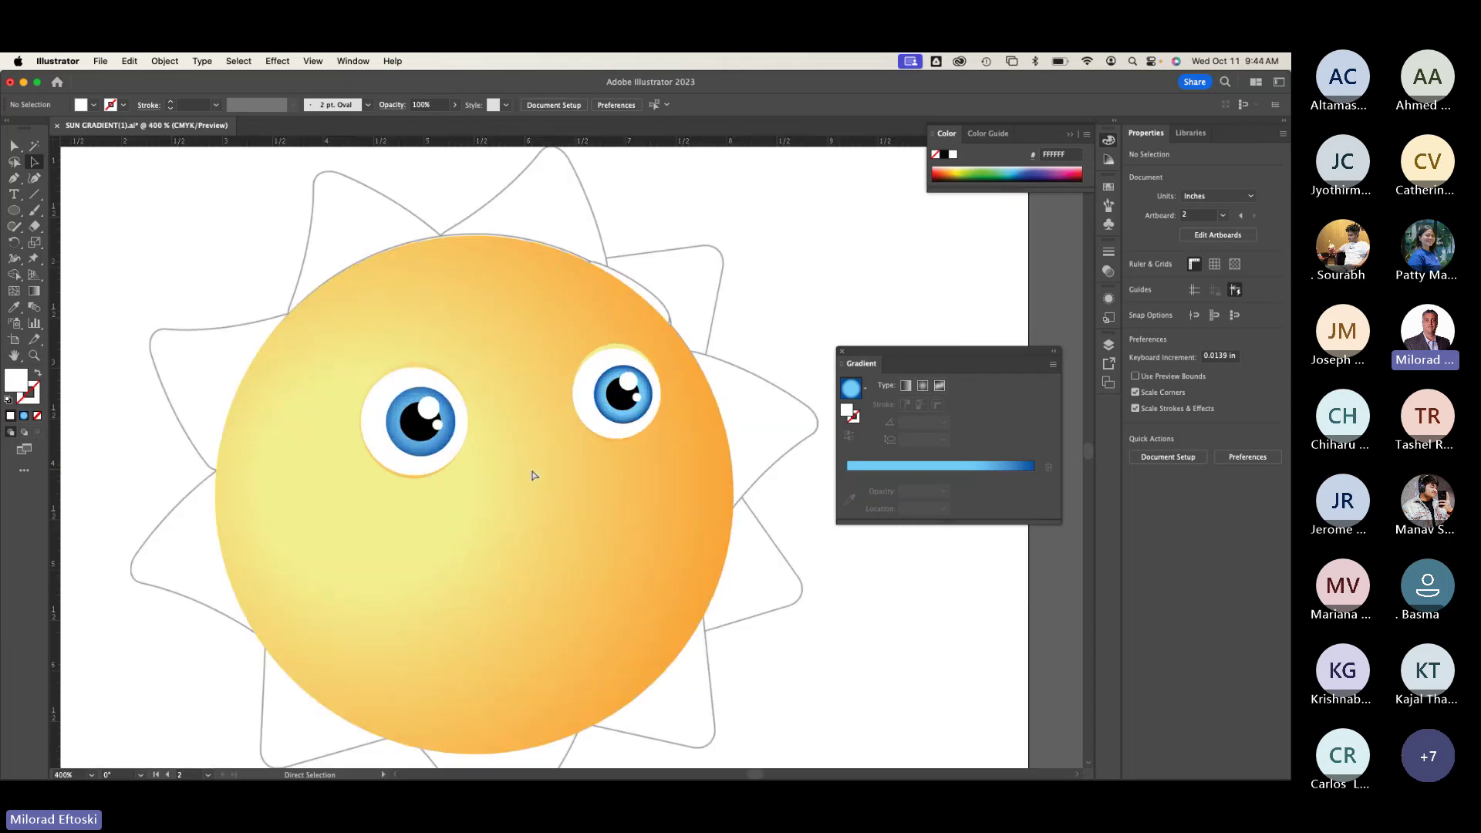
key(v)
scroll(586, 494, down, 2)
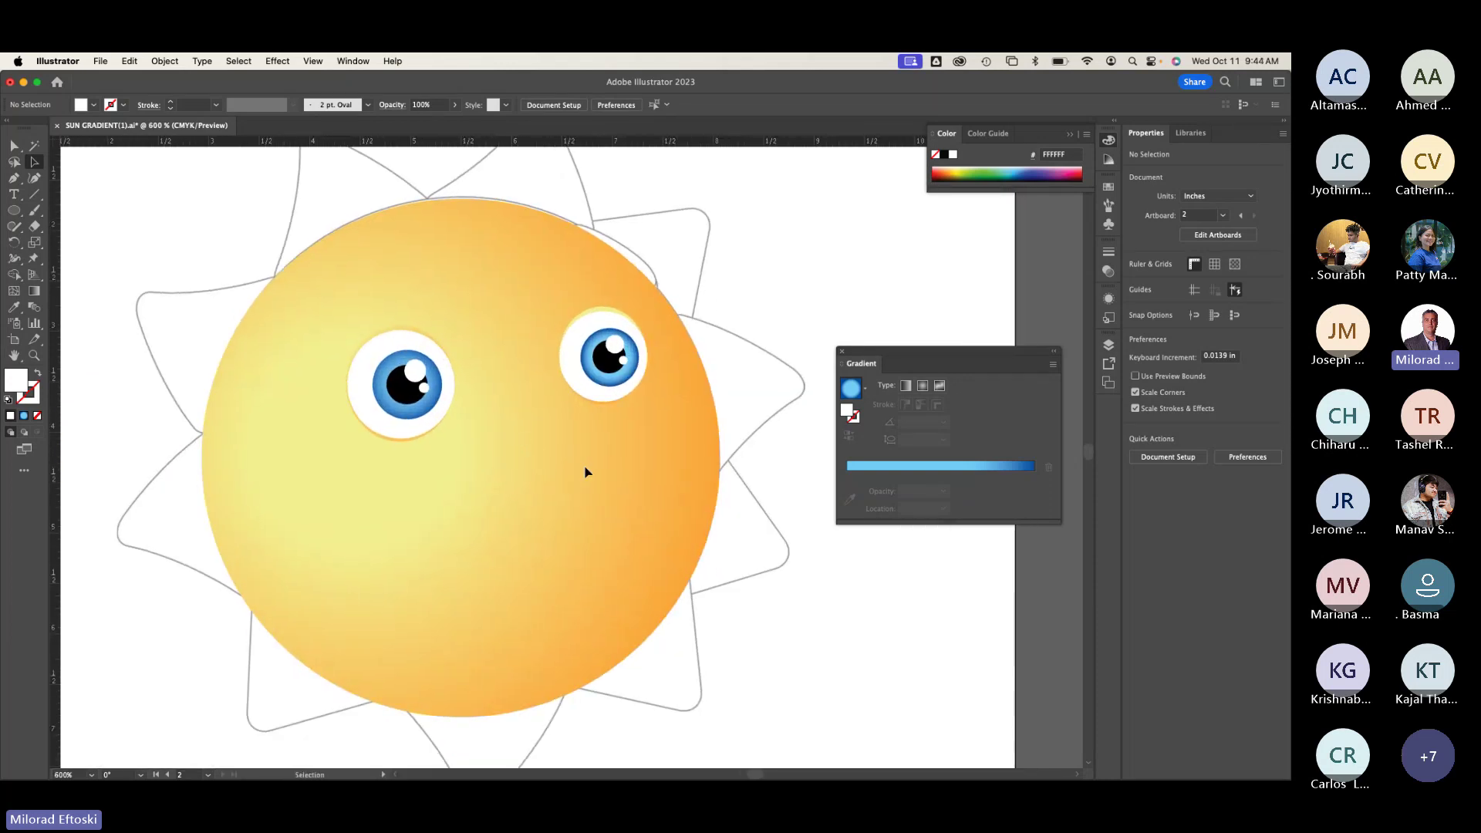
key(super+y)
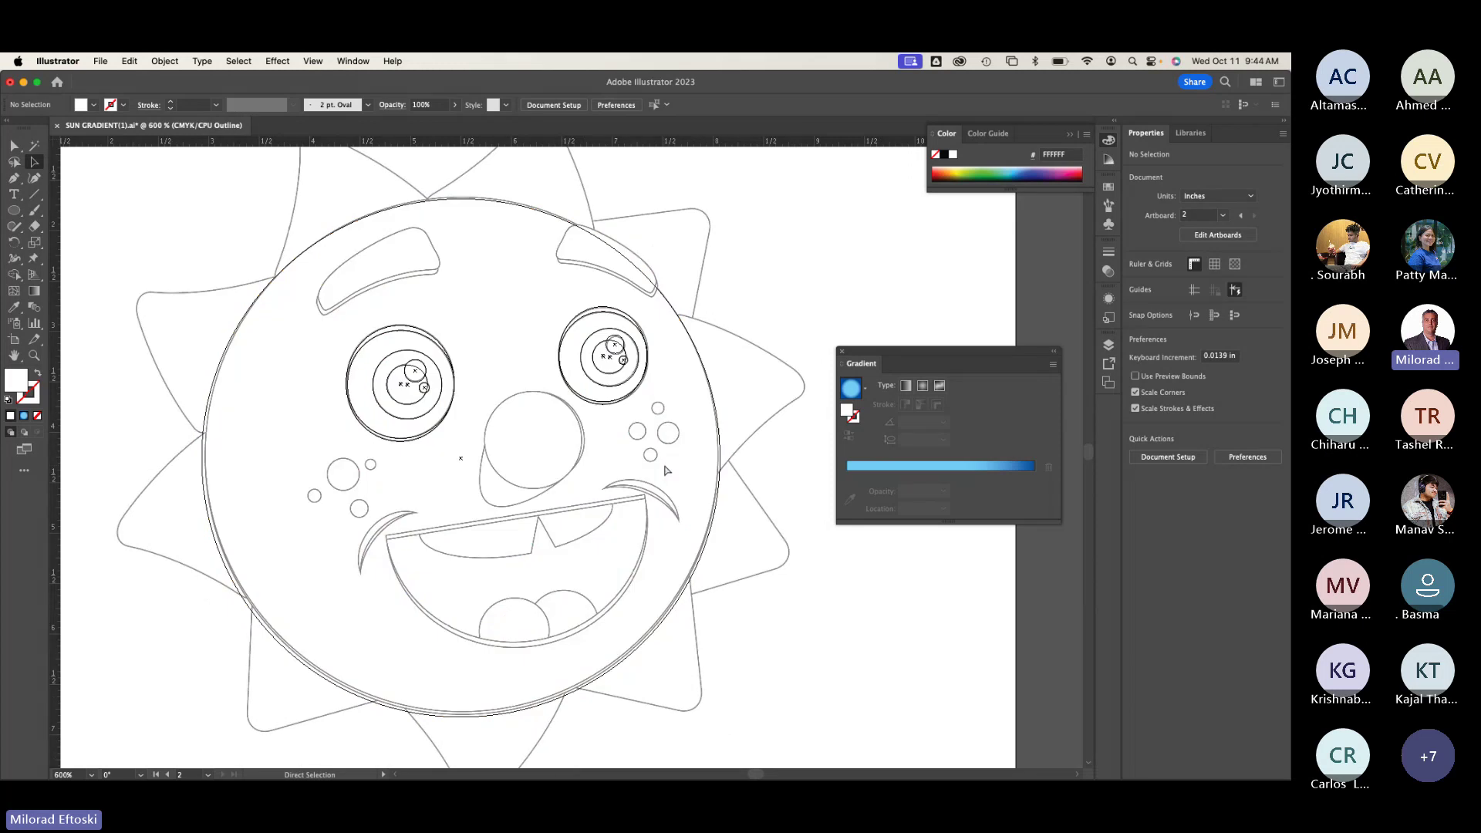
key(super+y)
key(super+y)
key(super+y)
key(super+y)
key(super+y)
key(super+y)
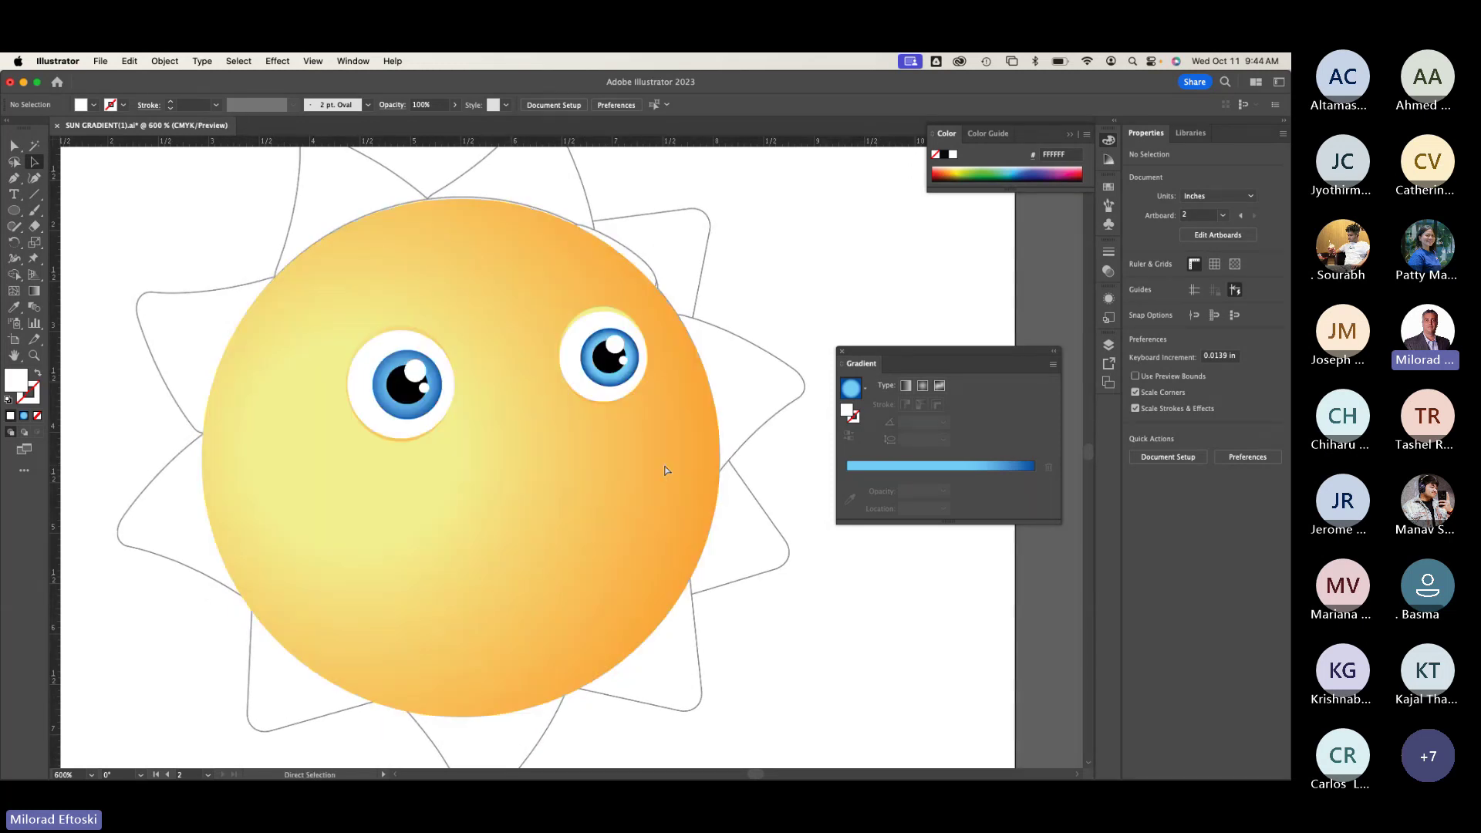
key(super+y)
key(super+y)
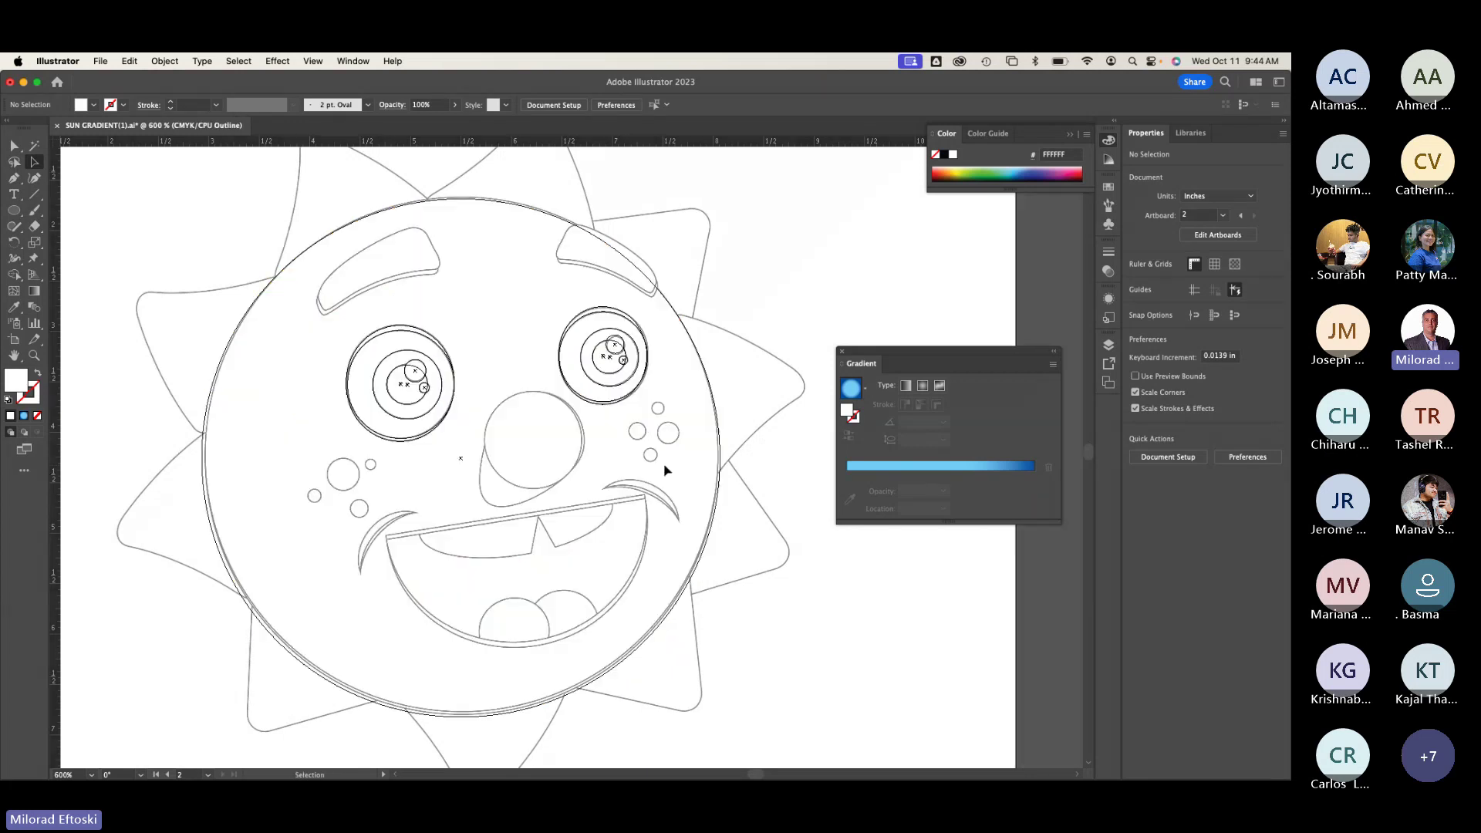
key(v)
scroll(562, 396, up, 5)
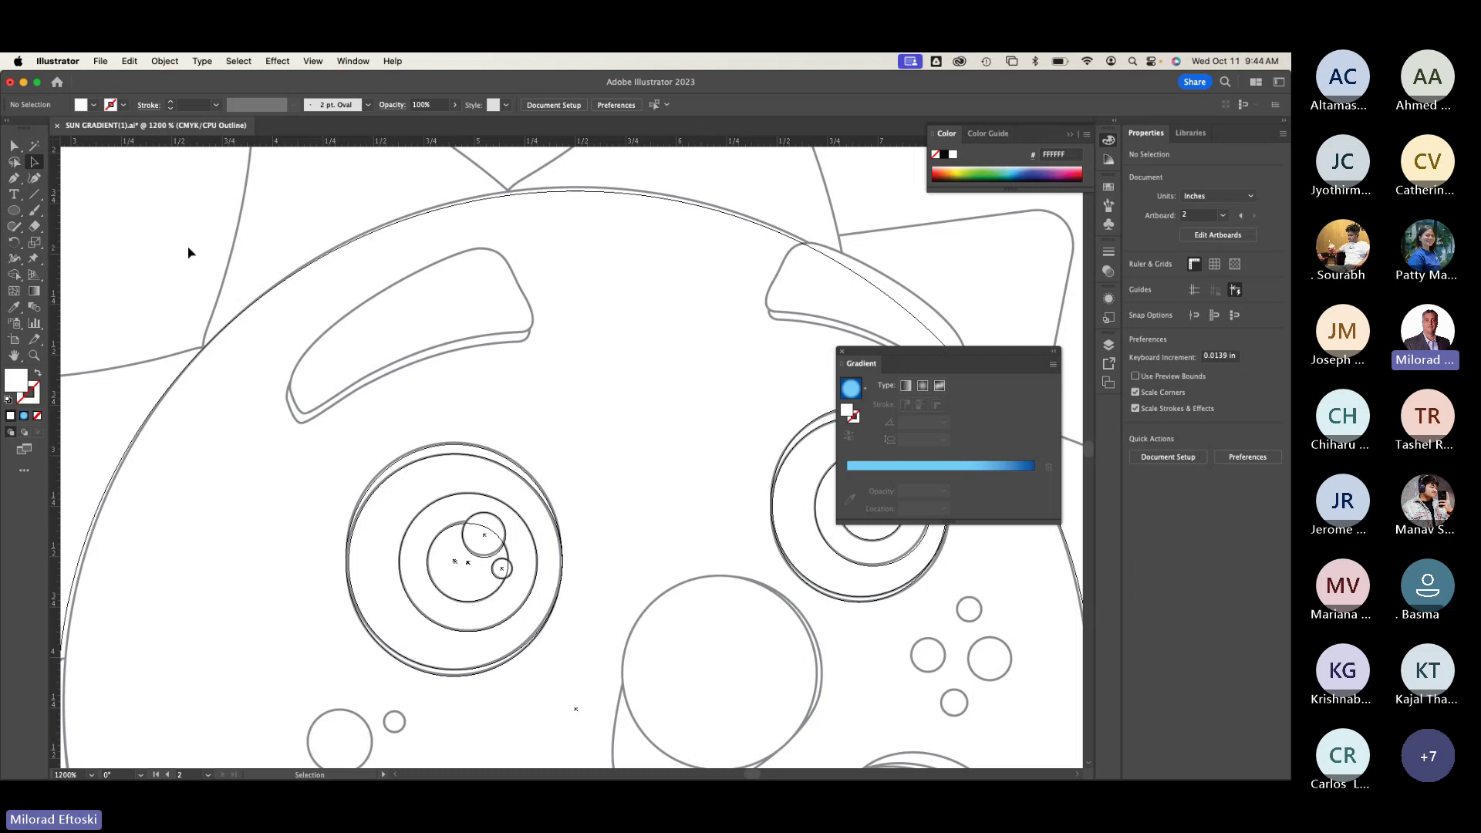
Step: Trace the left eyebrow's upper and lower edges with the Pen tool
click(14, 179)
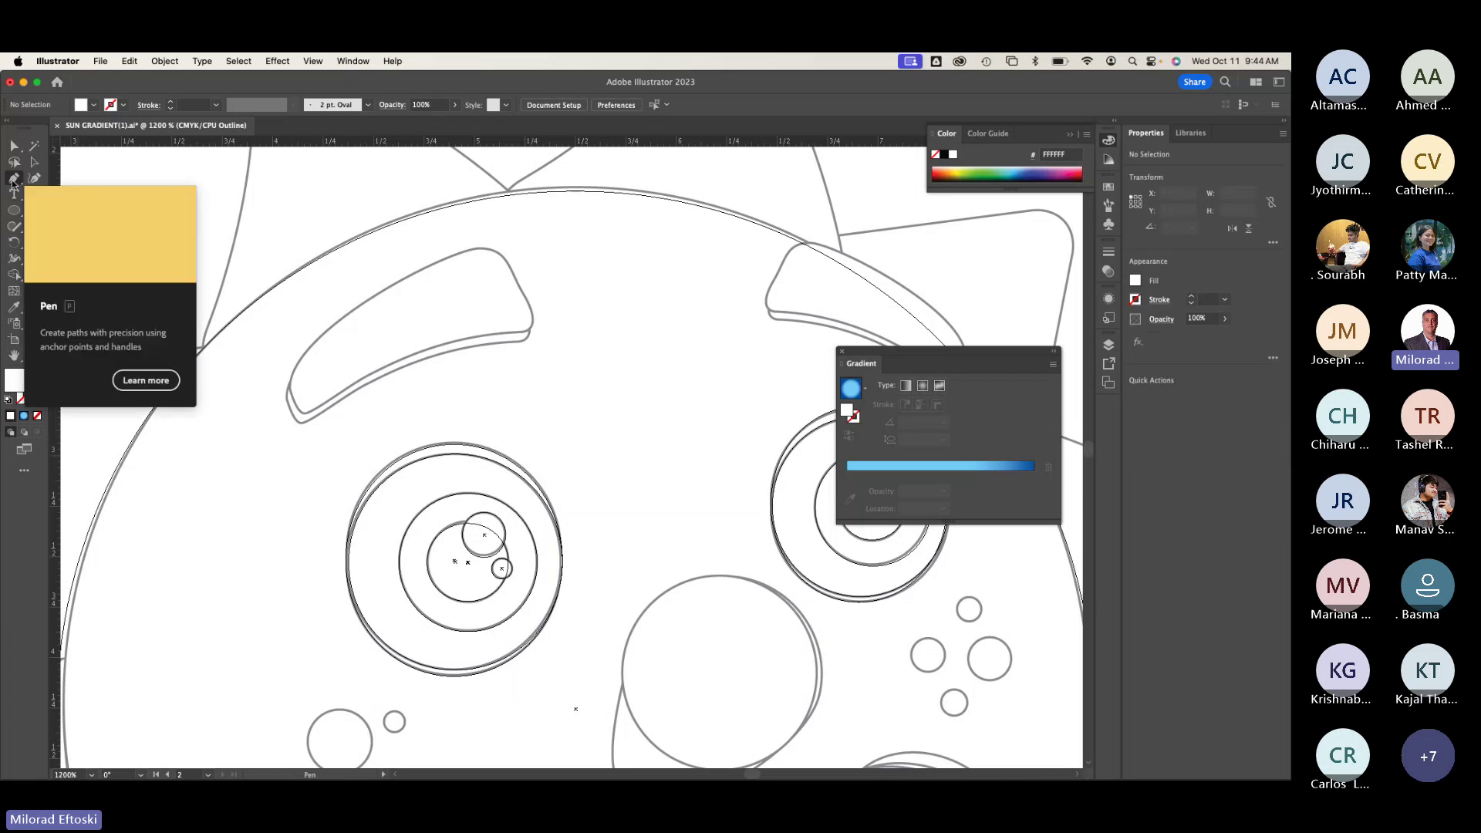
drag(13, 183, 67, 184)
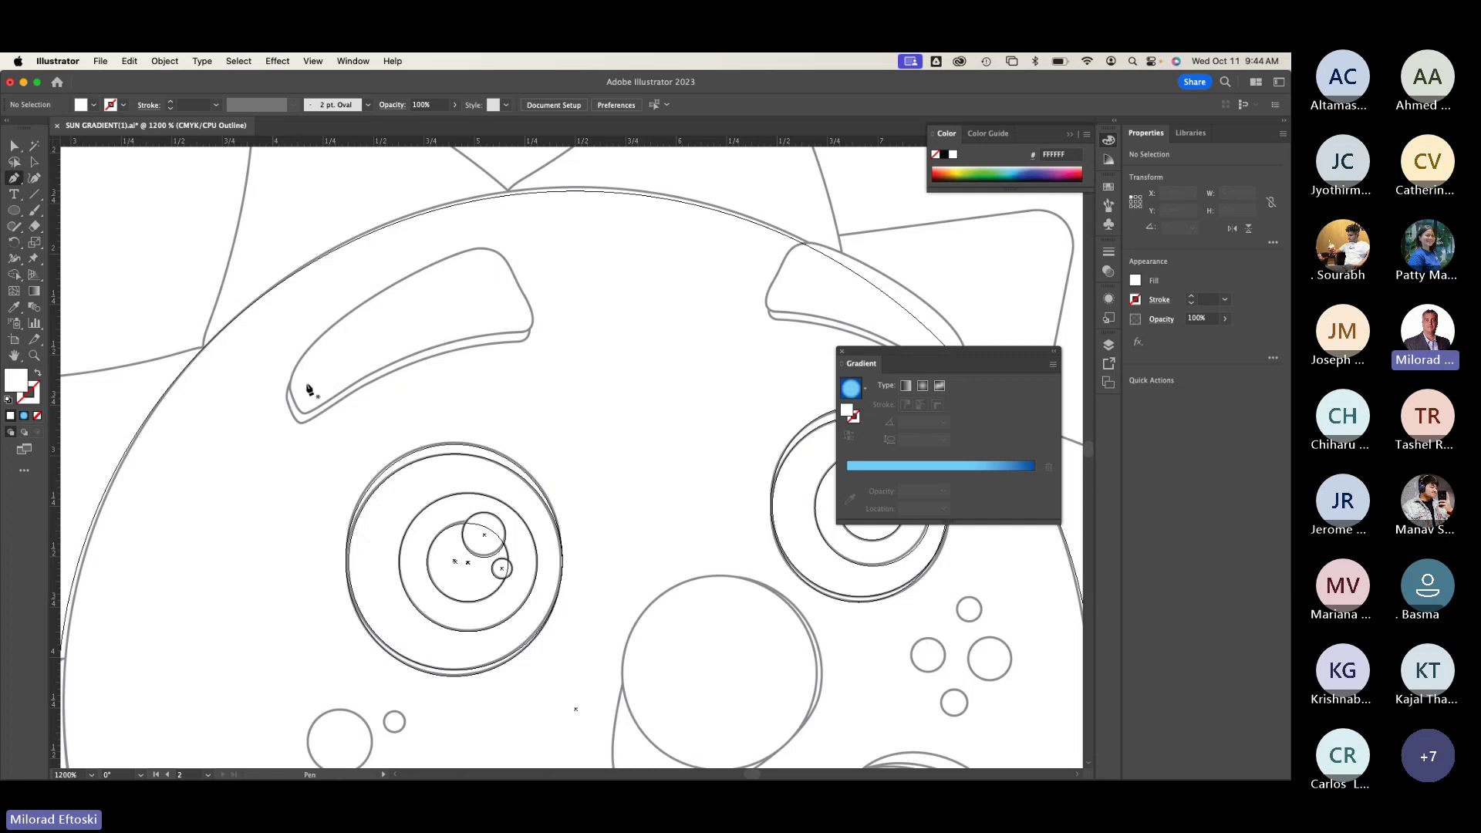
click(395, 287)
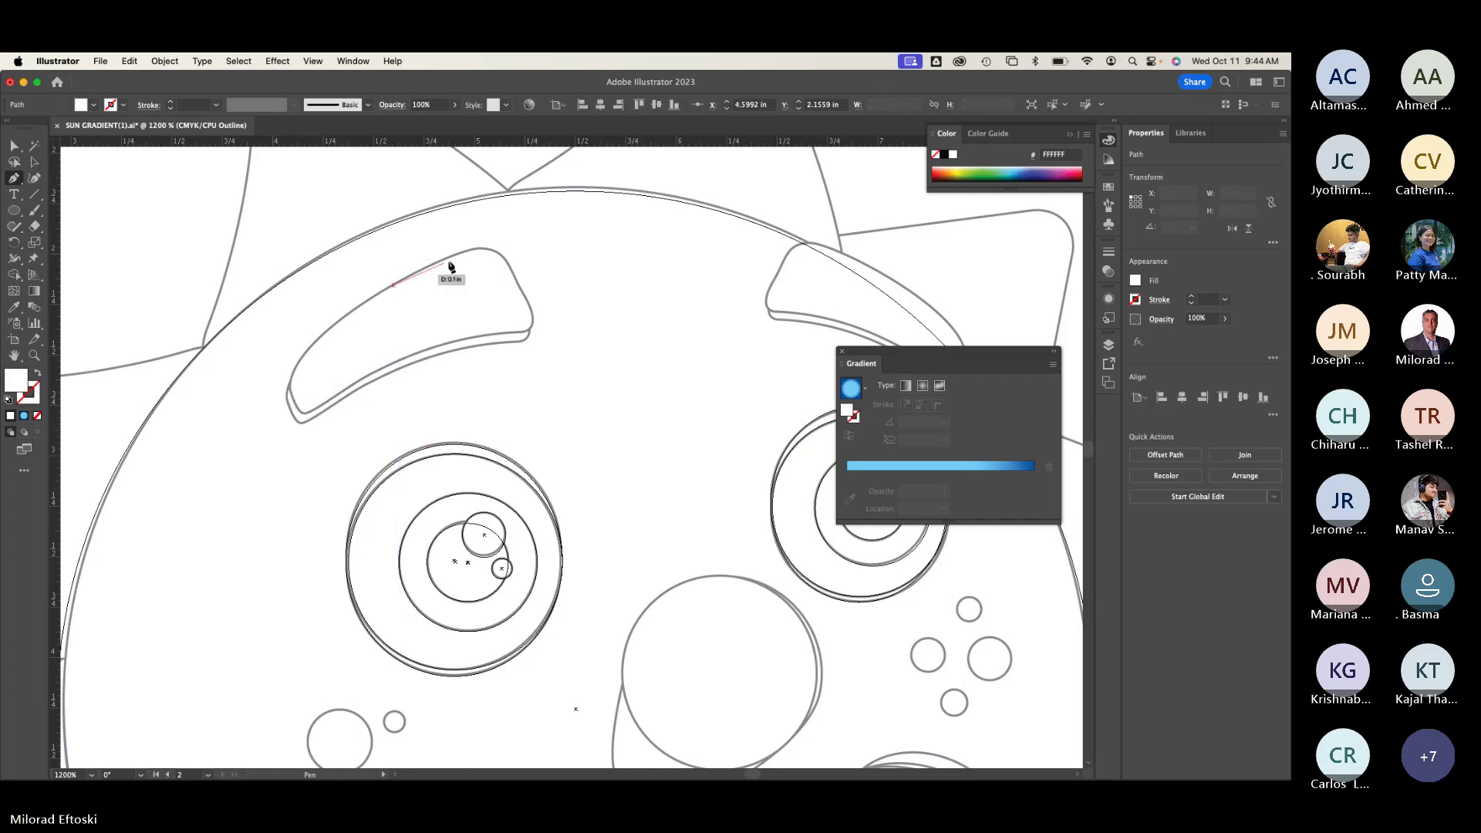
drag(468, 253, 533, 320)
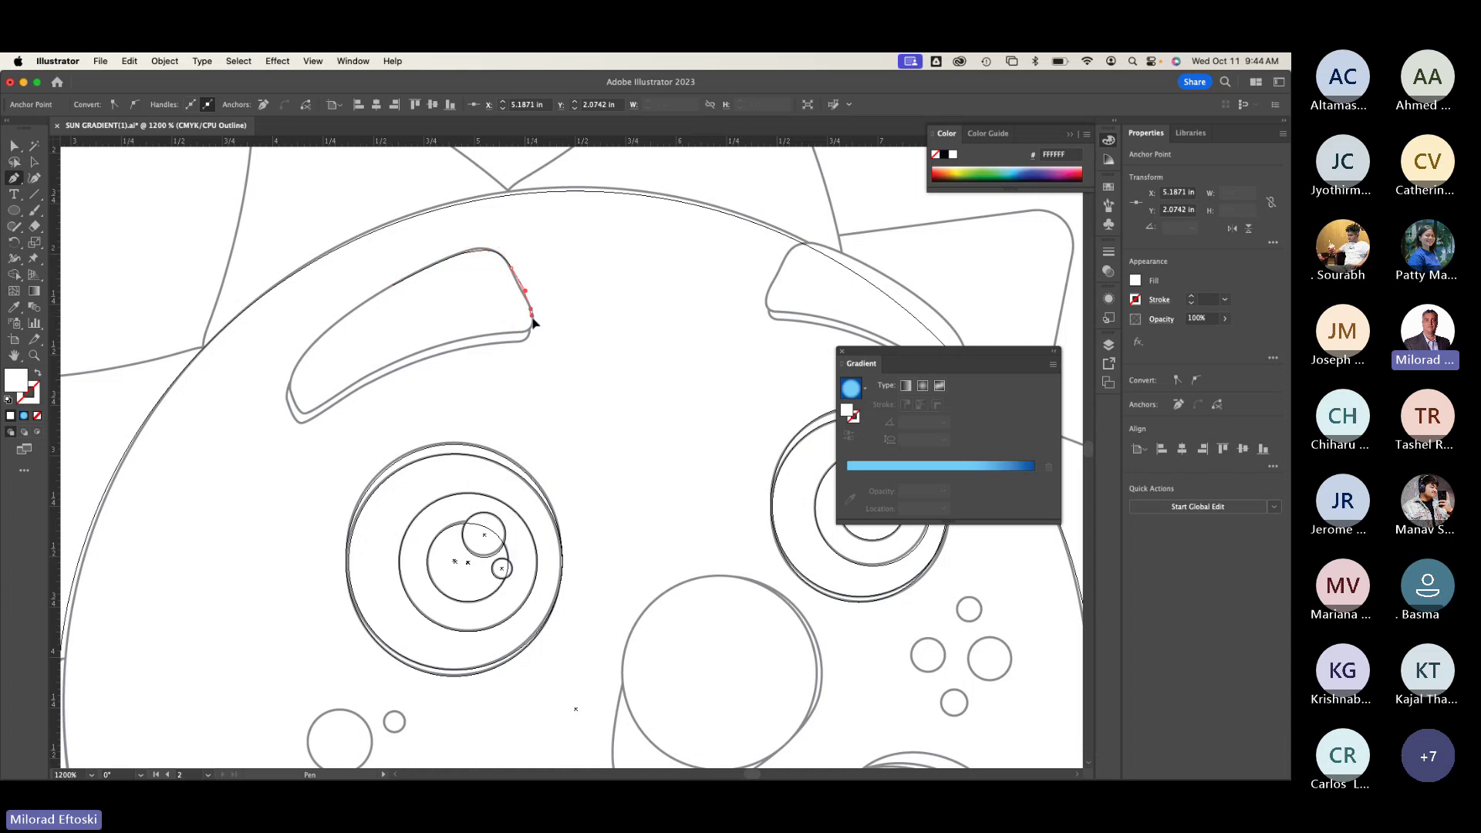
click(531, 330)
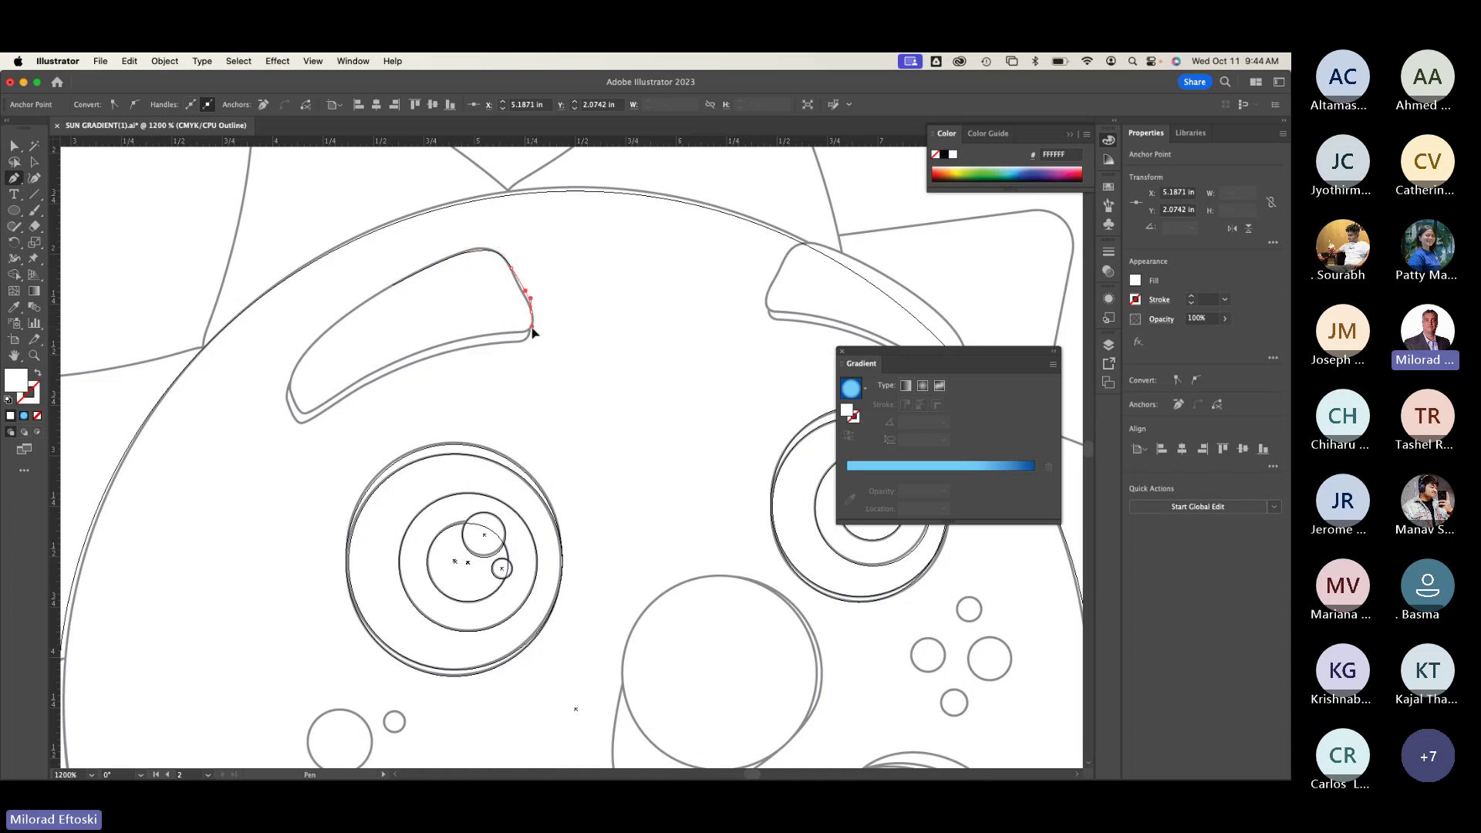
click(480, 334)
drag(480, 337, 310, 415)
click(296, 409)
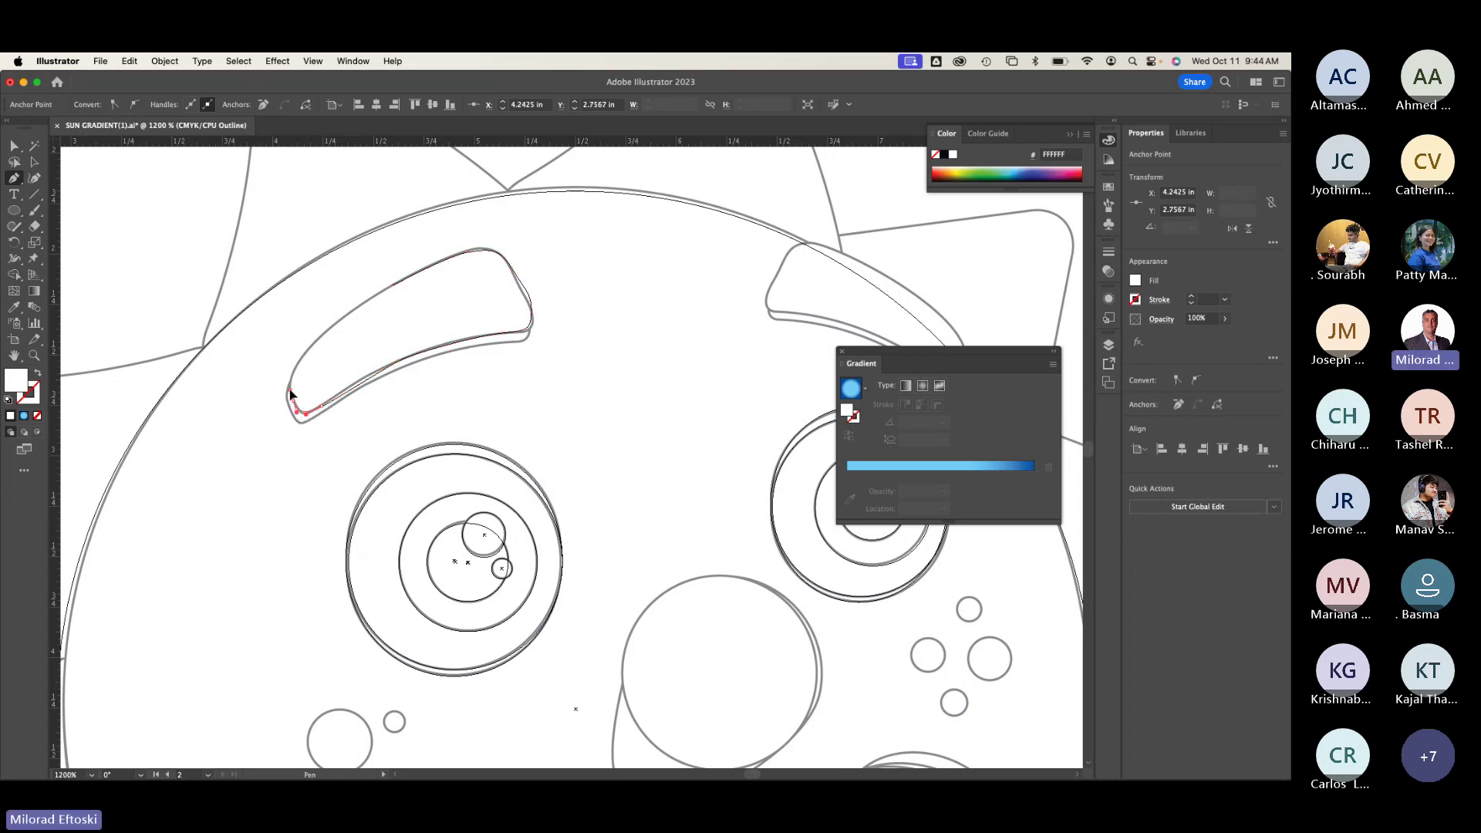
Step: Close the eyebrow path around its left tip and return to Preview
drag(304, 353, 352, 316)
click(341, 317)
click(393, 286)
click(394, 287)
click(34, 162)
click(217, 192)
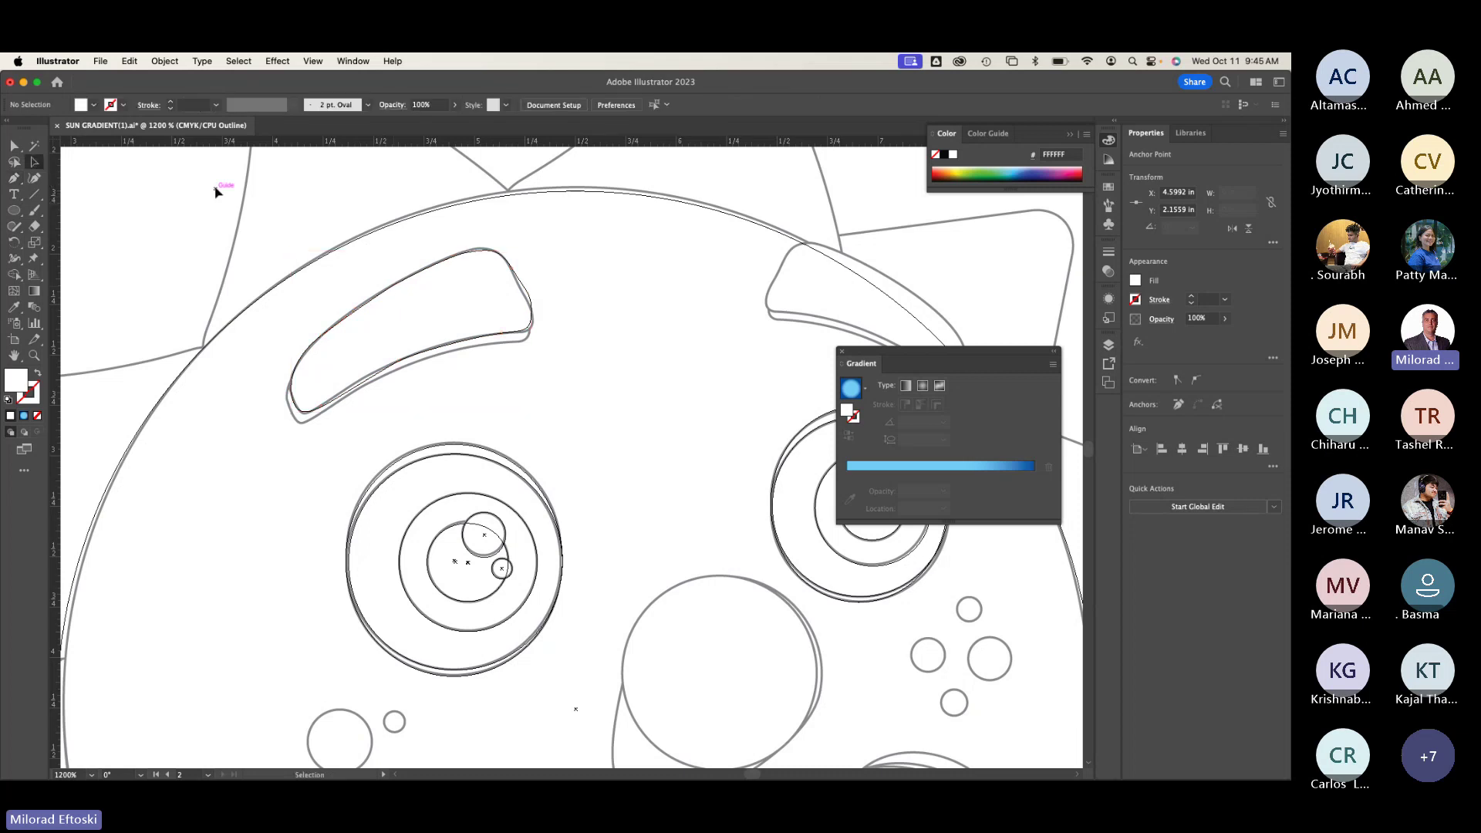
key(super+y)
Step: Zoom in on the white eyebrow and reshape its lower edge with Direct Selection
key(v)
click(392, 304)
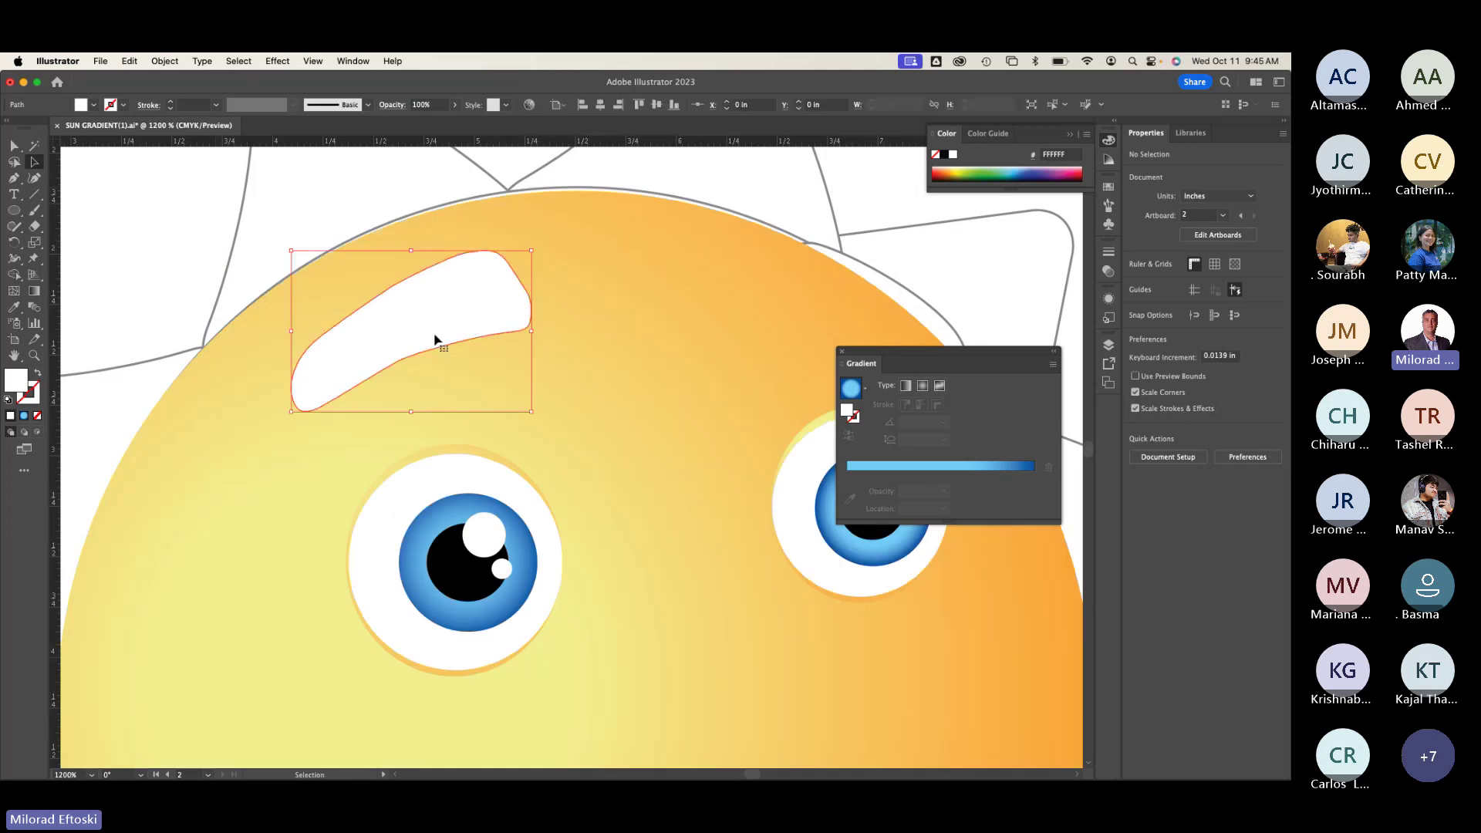
key(super+equal)
key(super+equal)
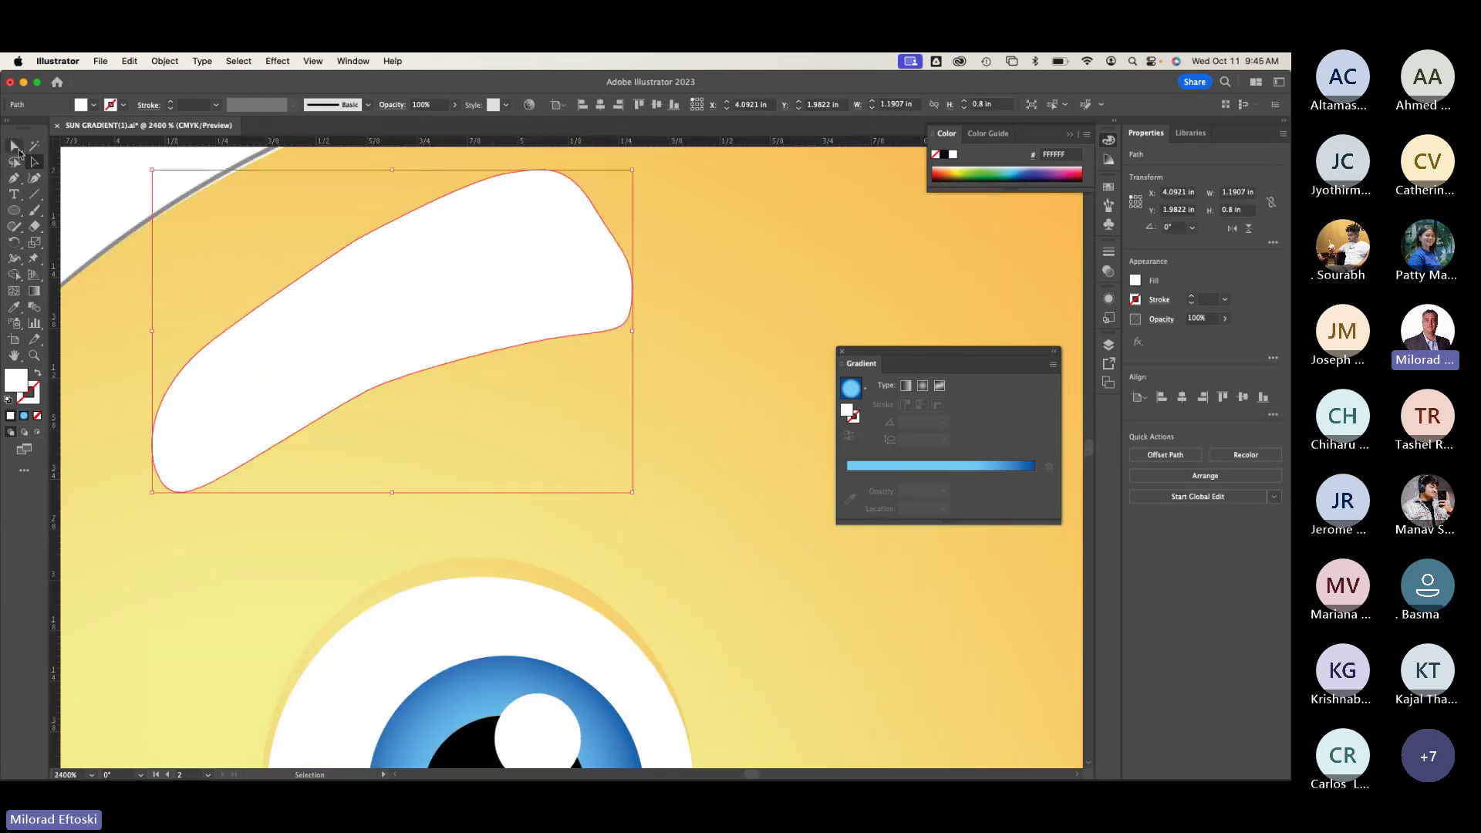
key(a)
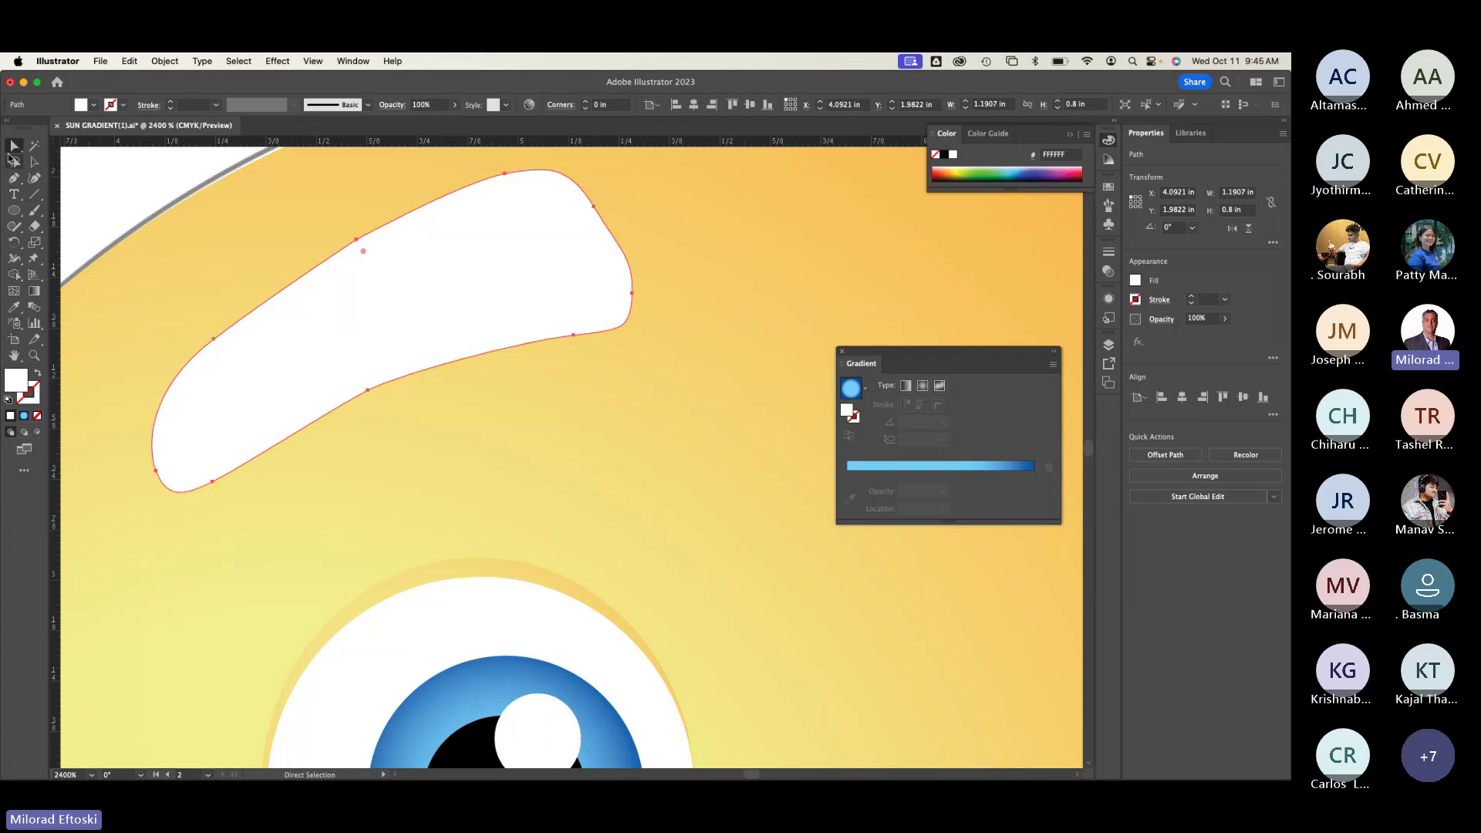
click(142, 249)
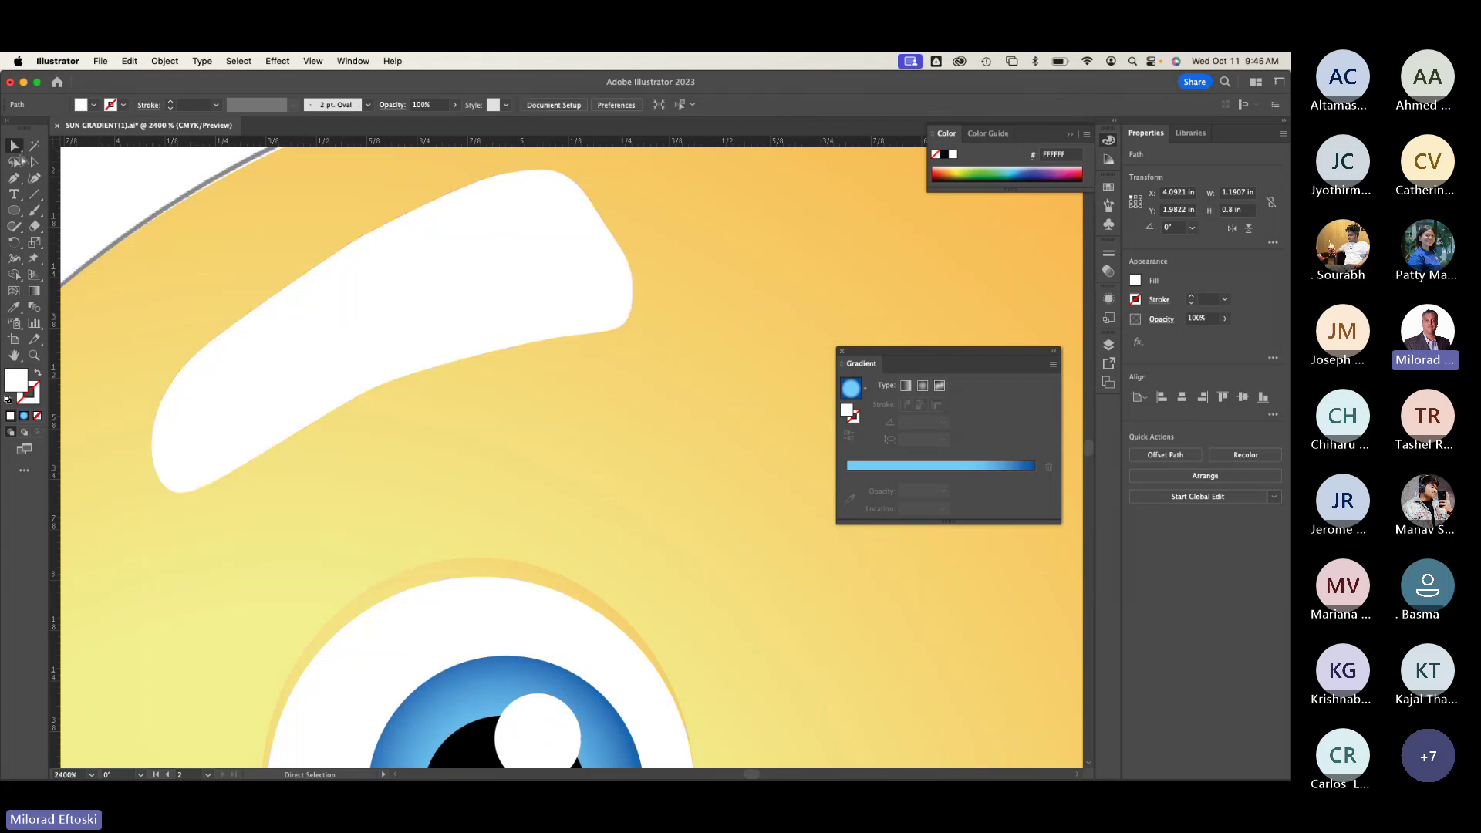
click(370, 393)
click(370, 392)
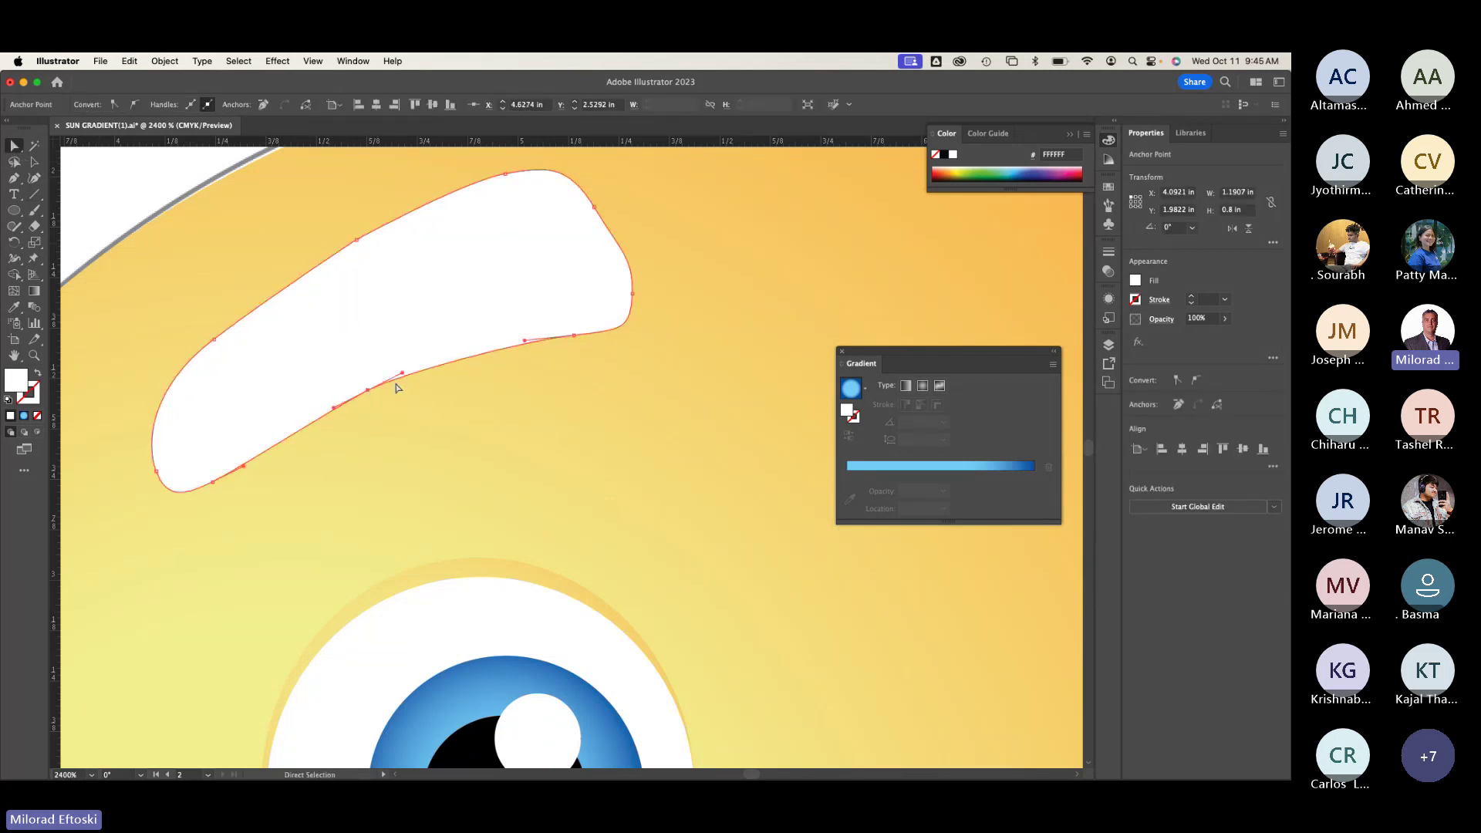
mouse_move(420, 366)
mouse_down()
mouse_move(433, 350)
mouse_move(417, 367)
mouse_up()
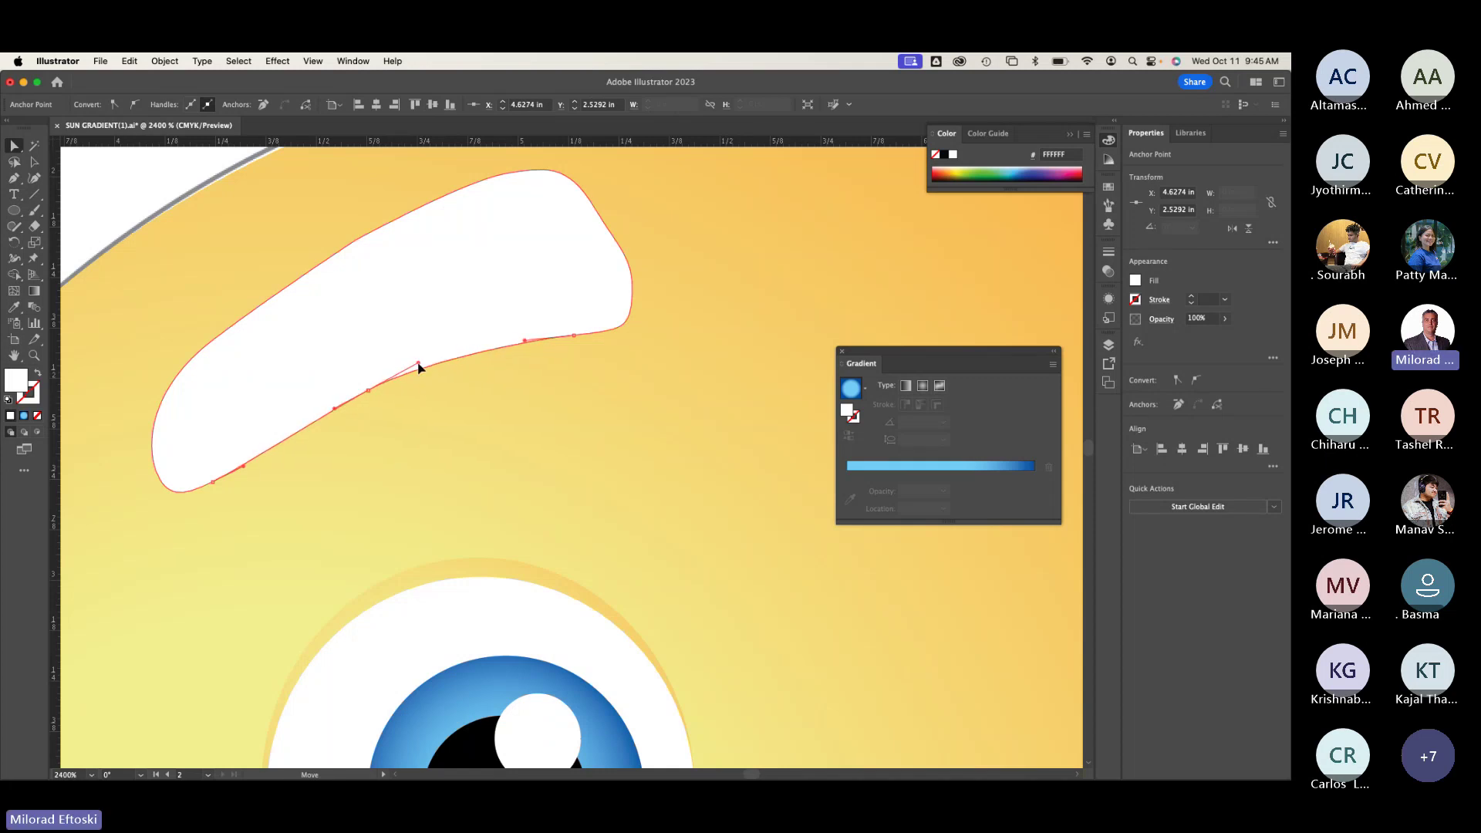
drag(574, 337, 570, 341)
key(super+y)
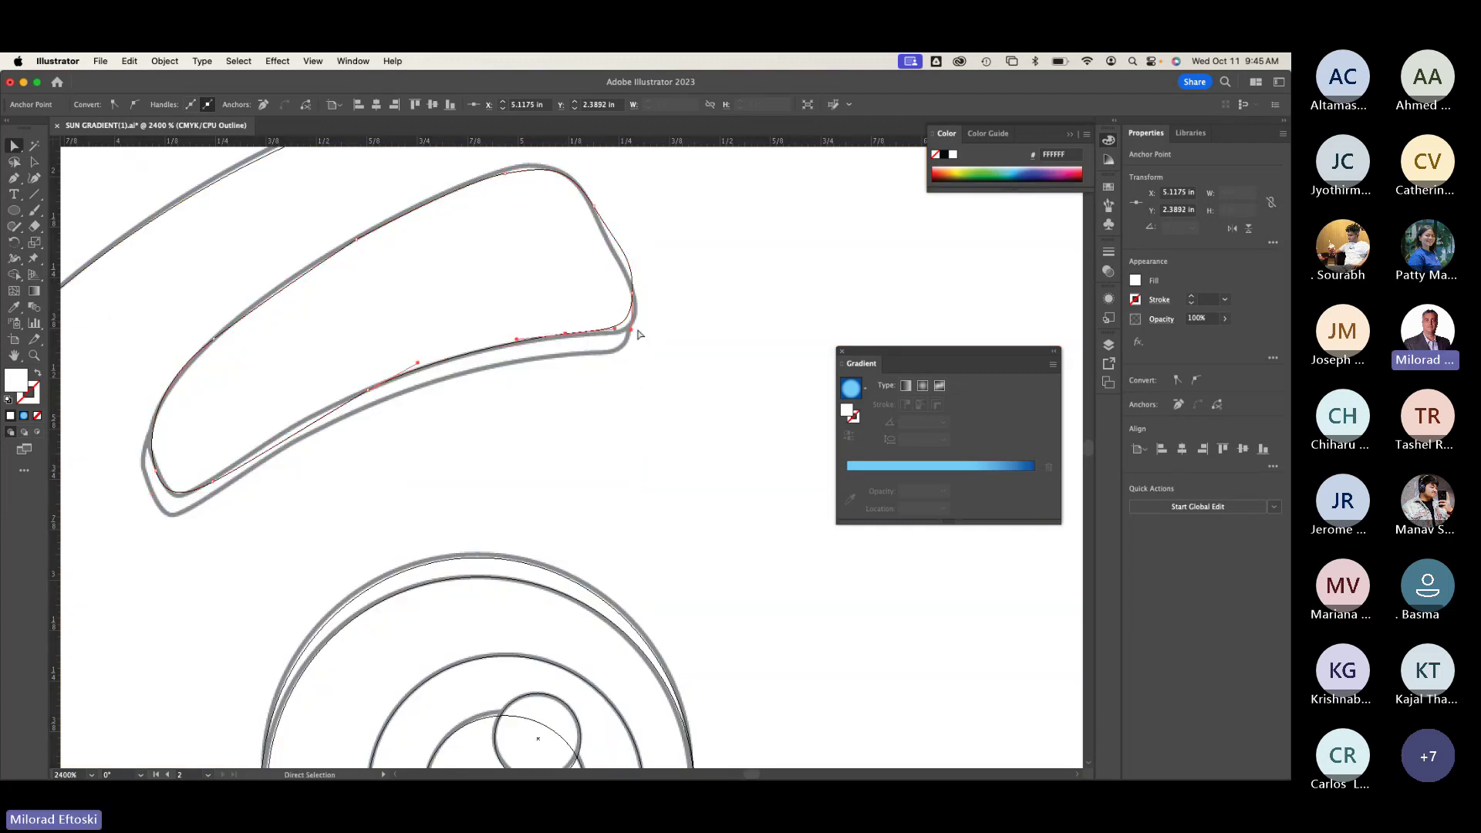
Step: Adjust the eyebrow's right and top edges to match the traced outline
click(625, 255)
drag(618, 244, 625, 264)
click(664, 271)
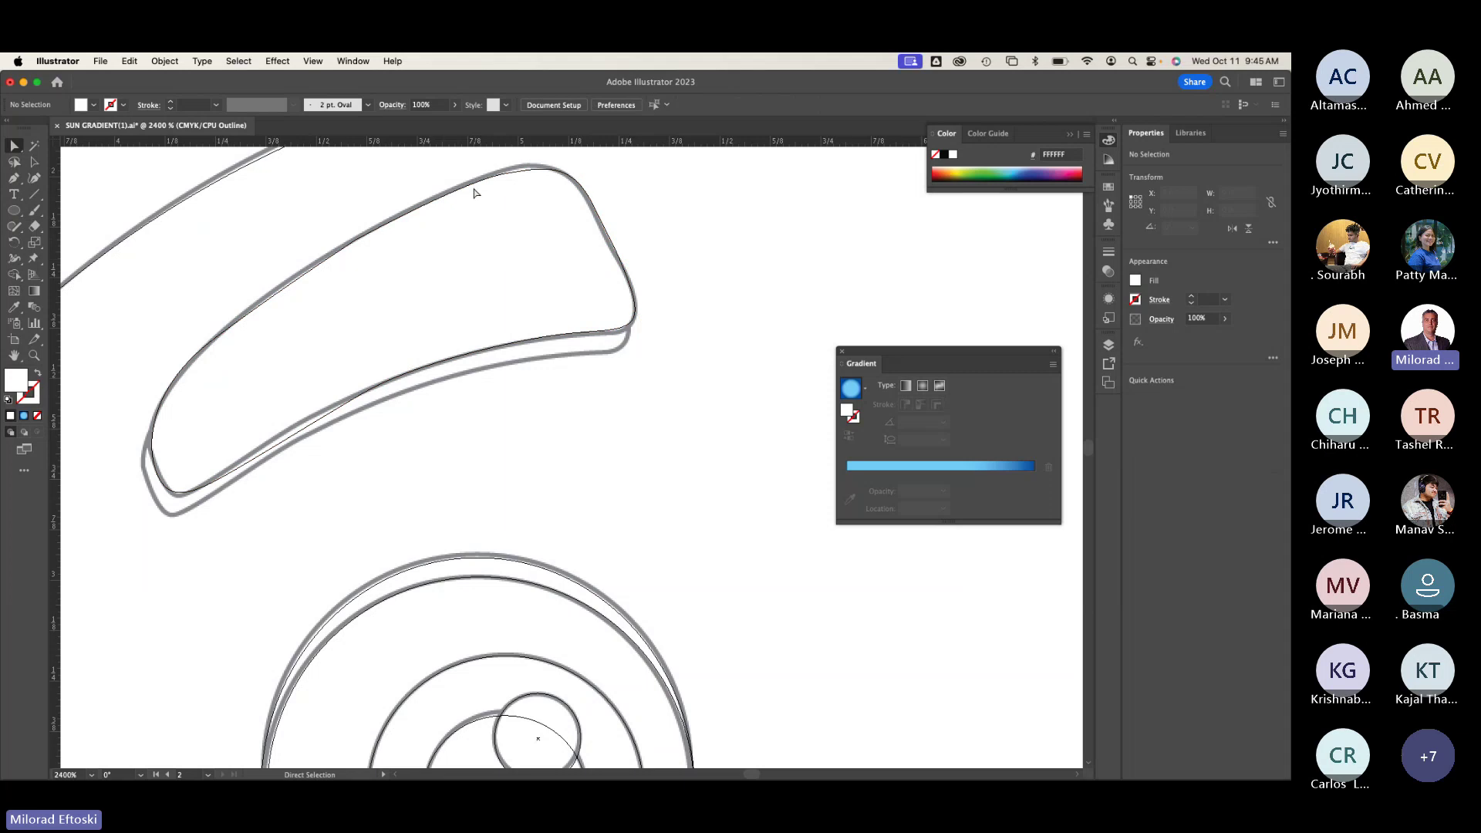
drag(513, 175, 514, 166)
click(689, 249)
key(super+y)
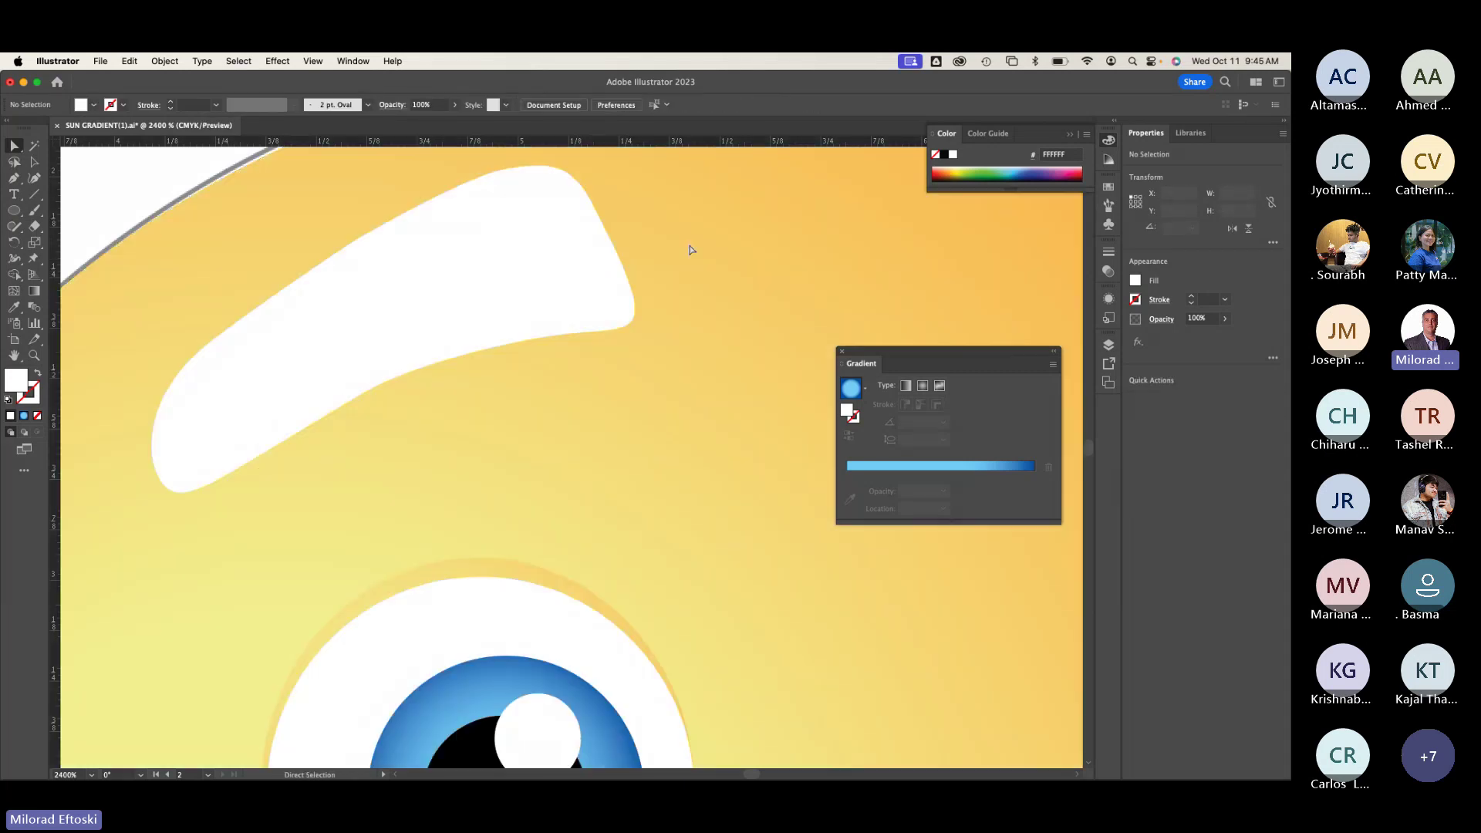
key(super+y)
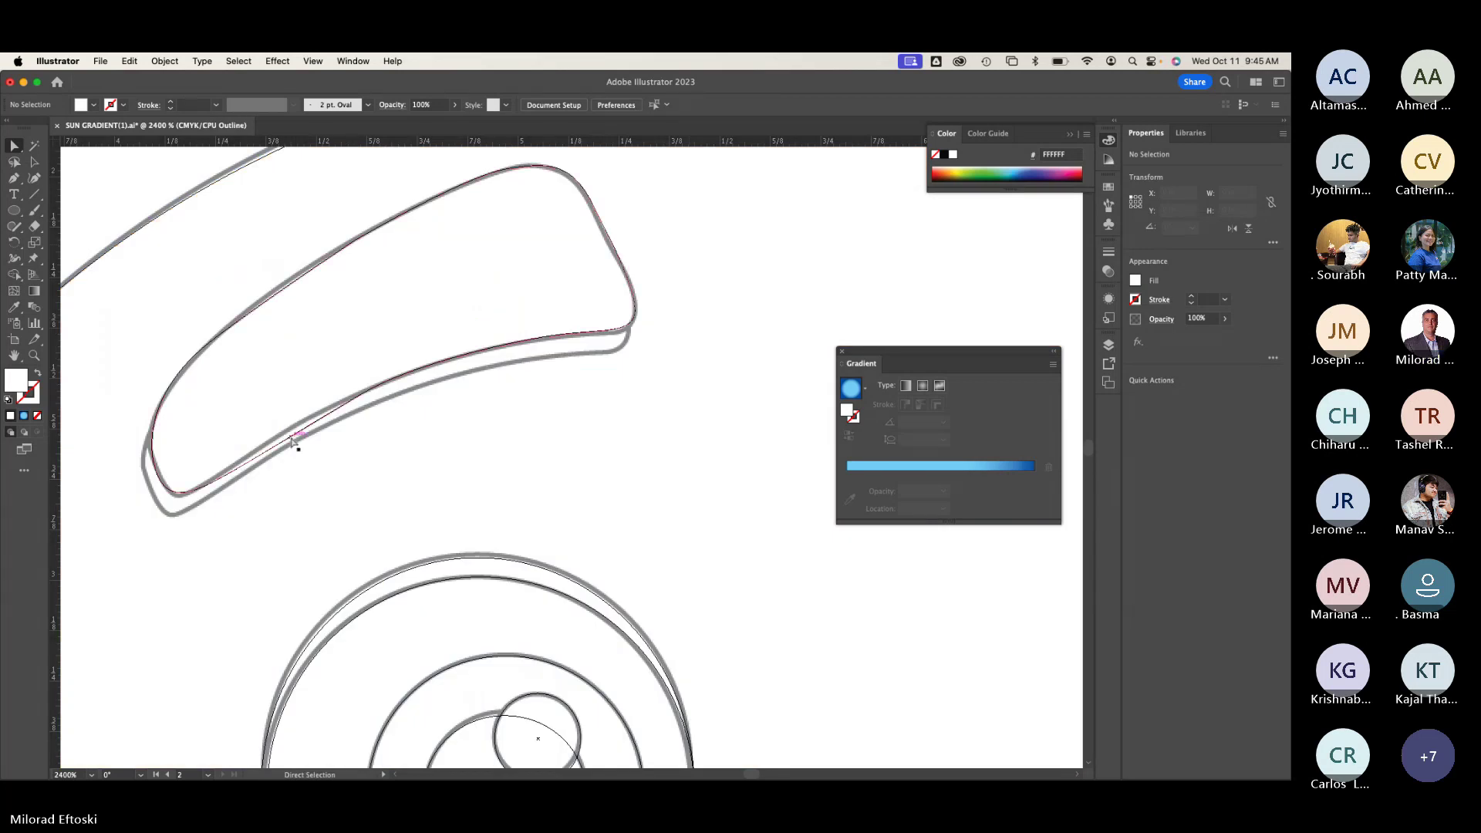
Step: Nudge the eyebrow's lower edge slightly upward, then view the whole face in Preview
click(272, 447)
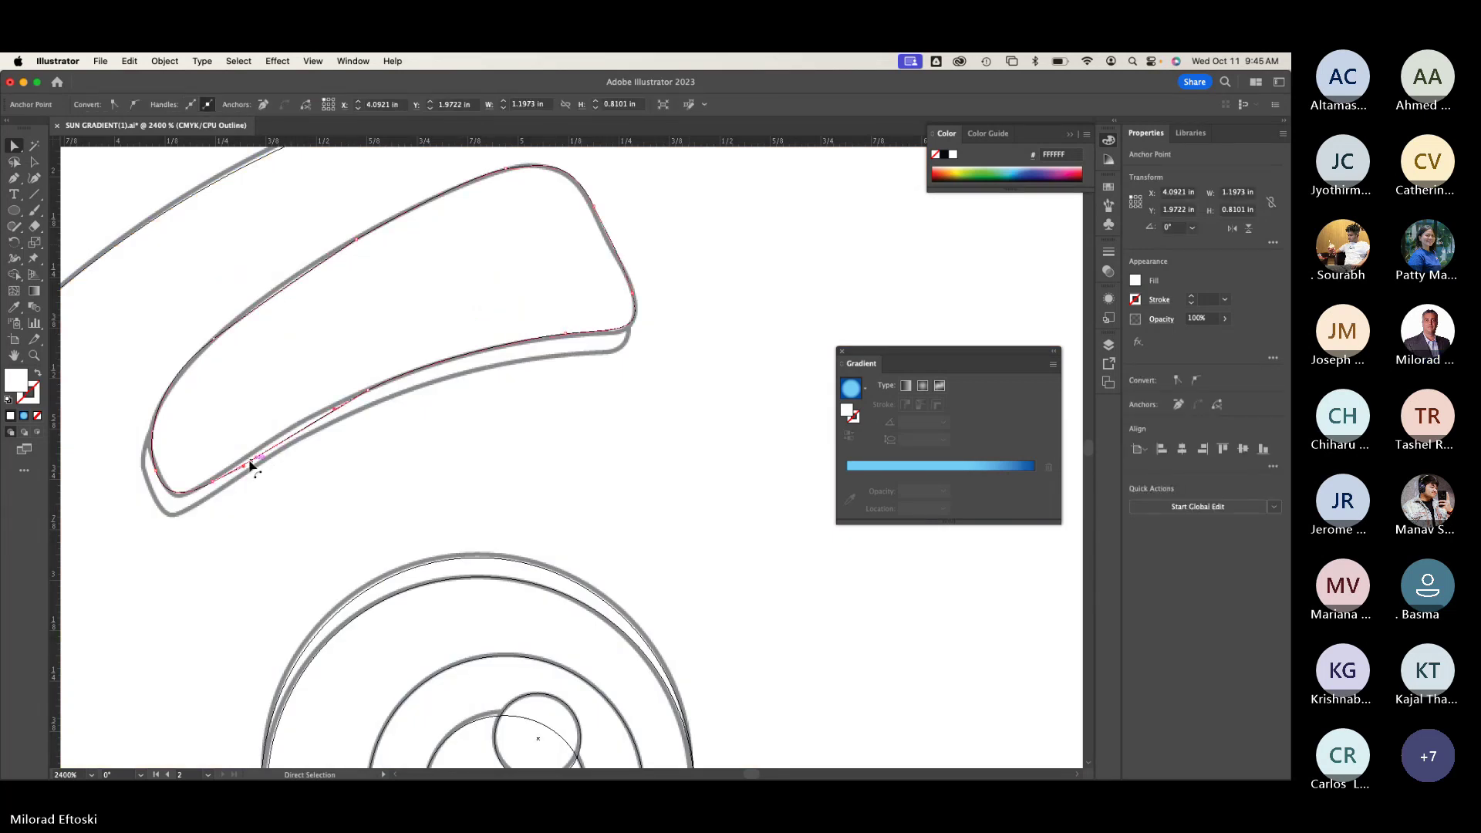
drag(251, 465, 248, 455)
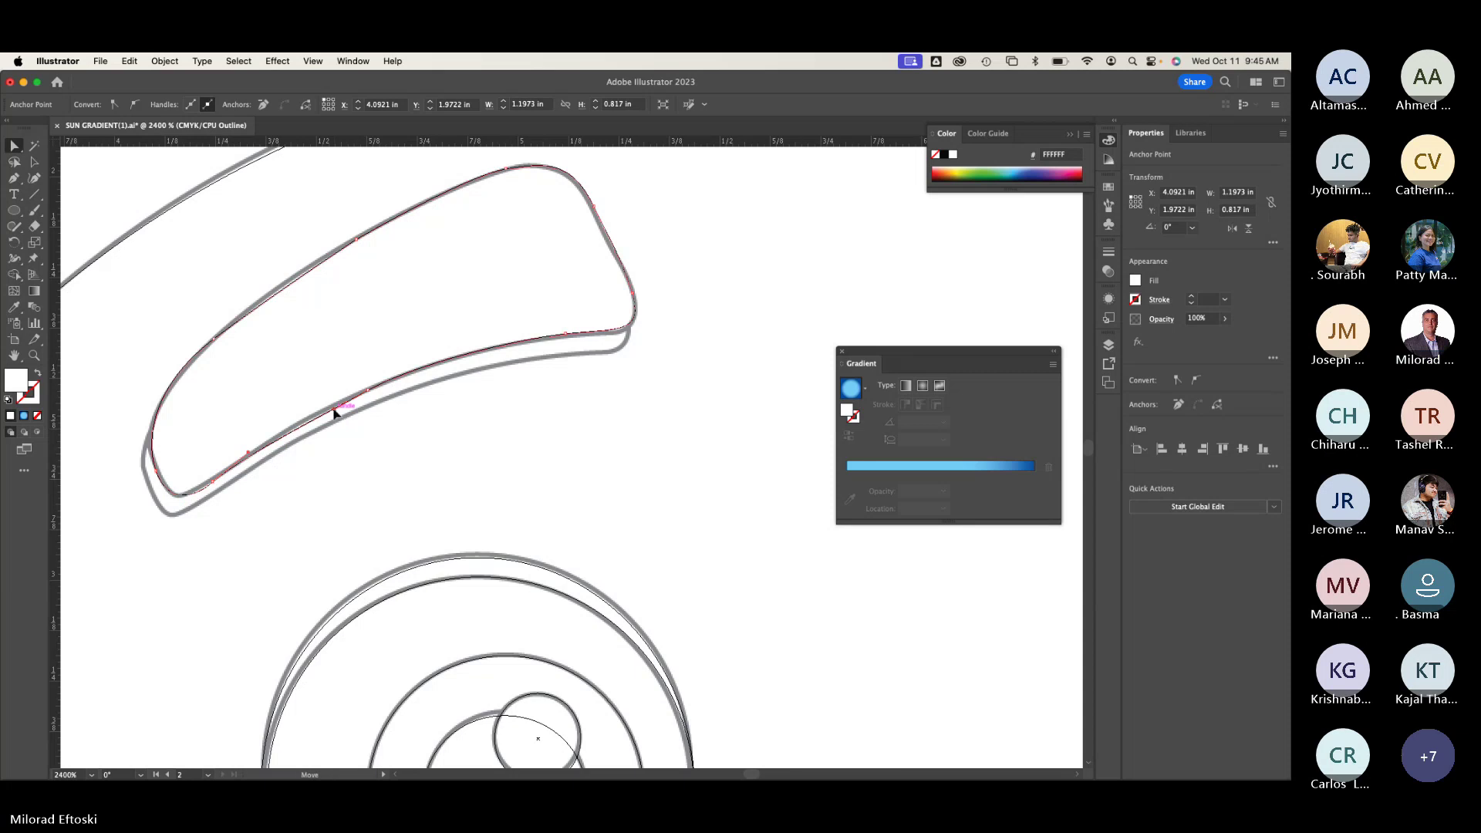
key(v)
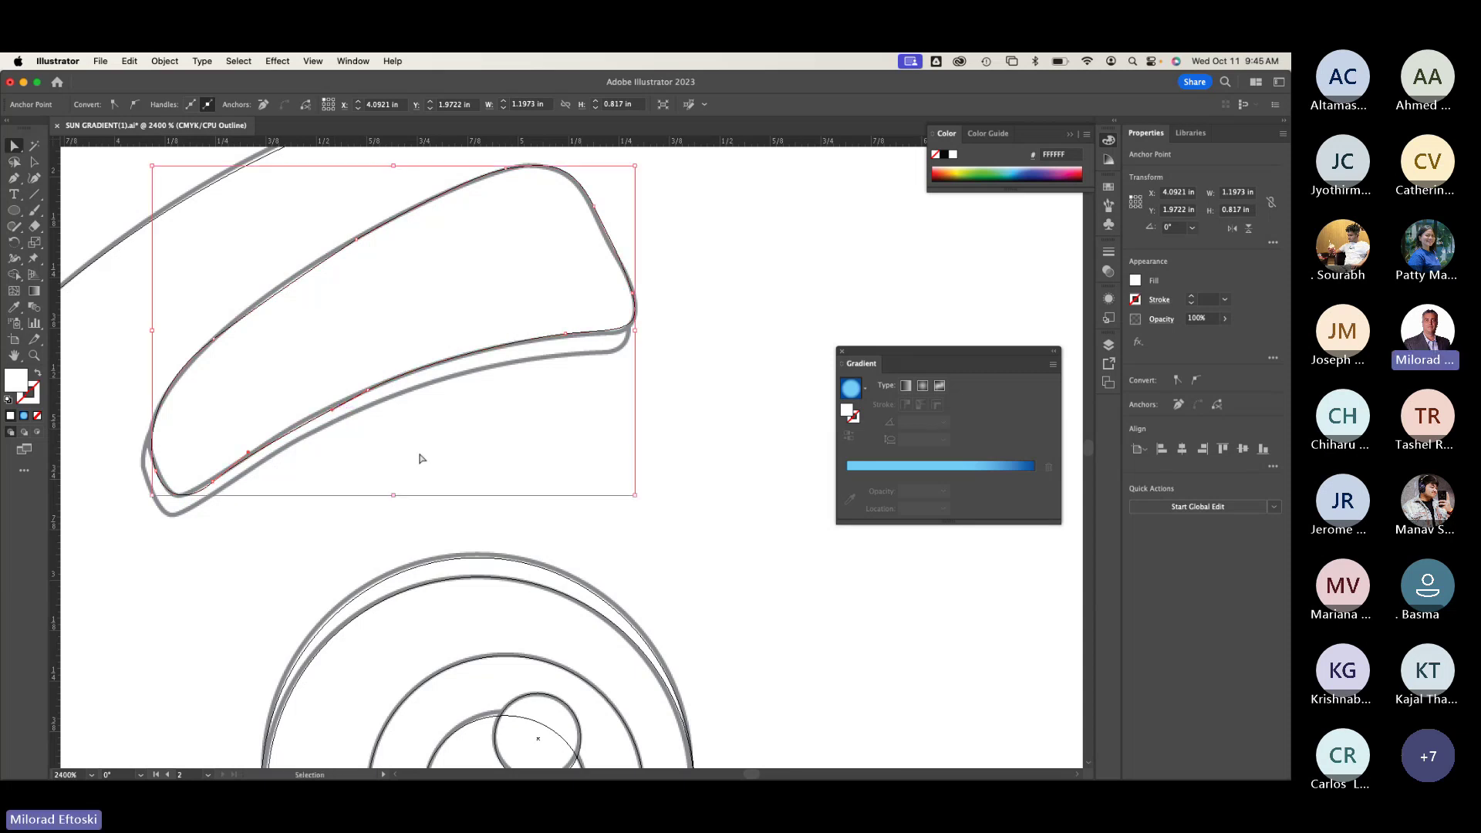
key(super+y)
click(33, 163)
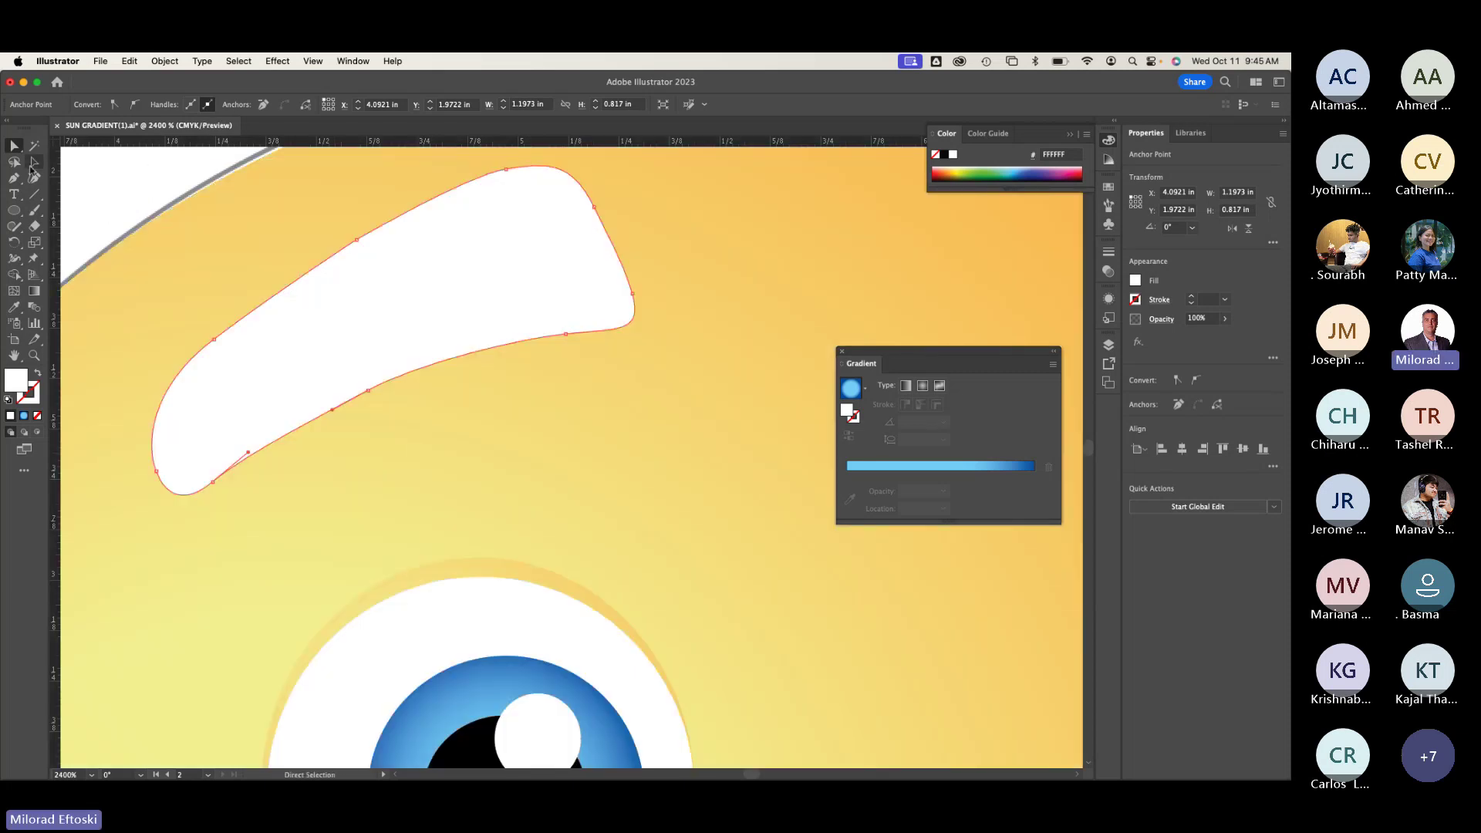
click(503, 540)
key(super+y)
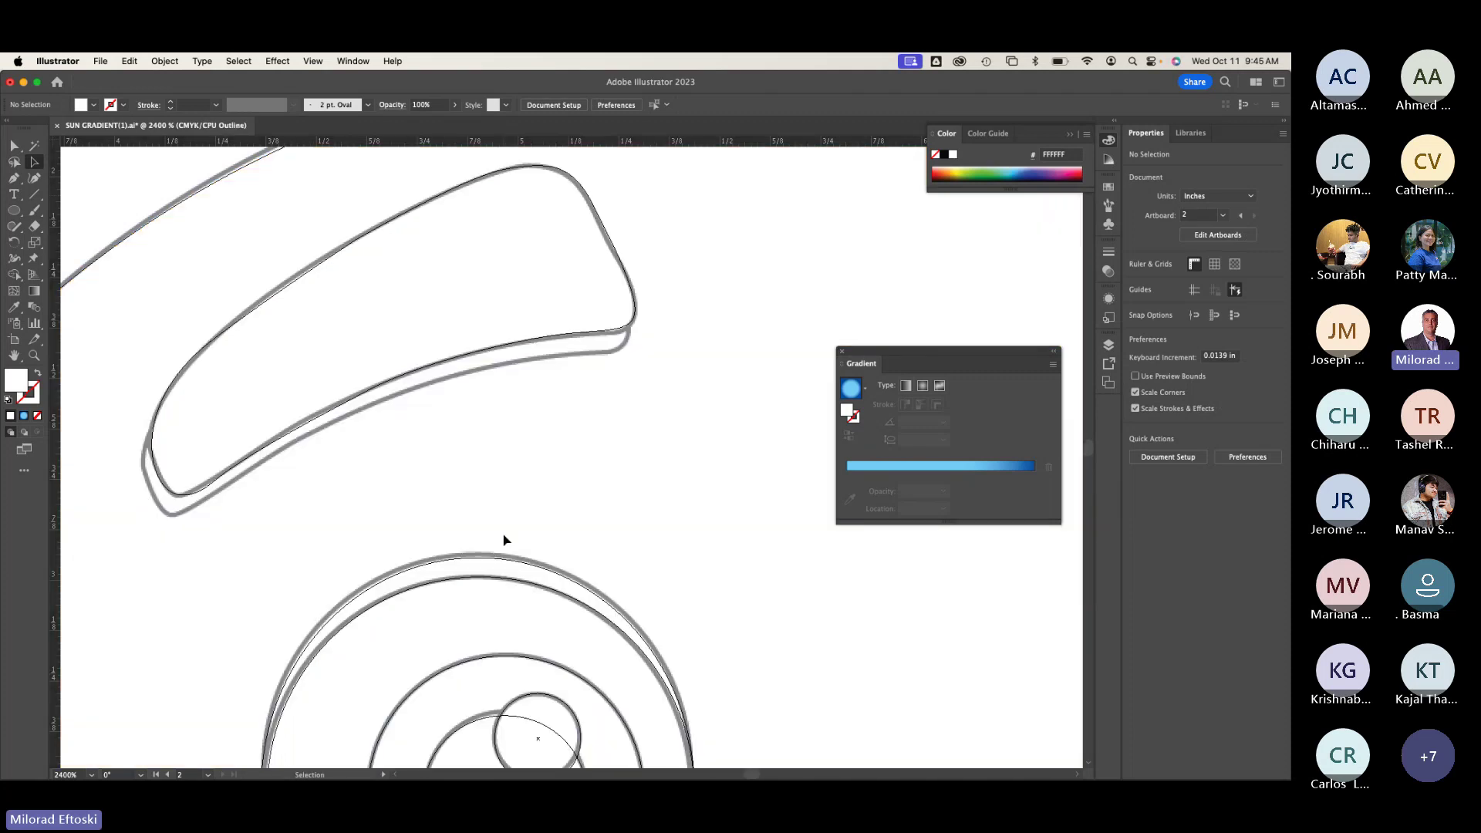
key(super+y)
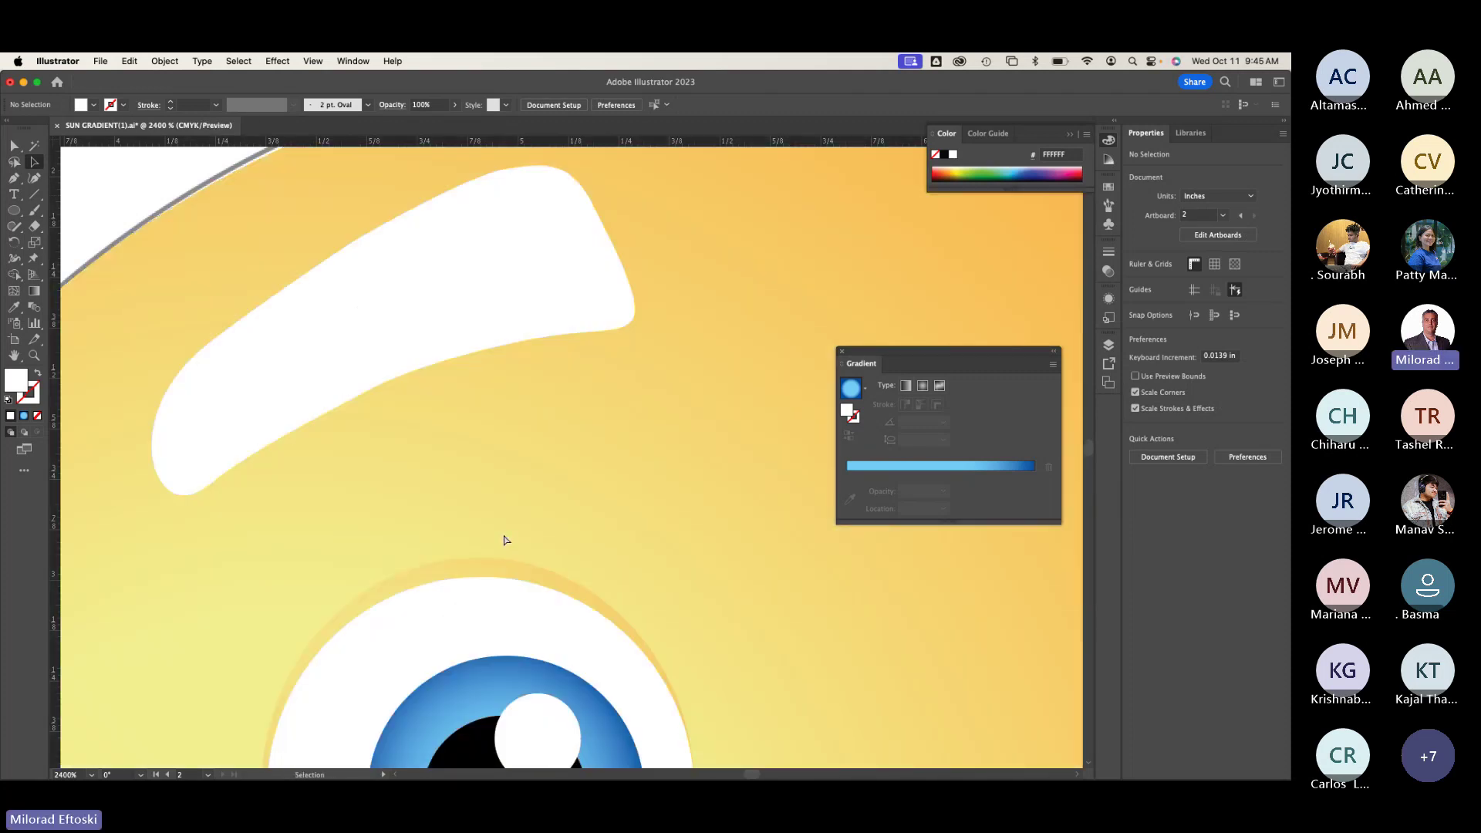
key(super+minus)
key(super+minus)
key(super+minus)
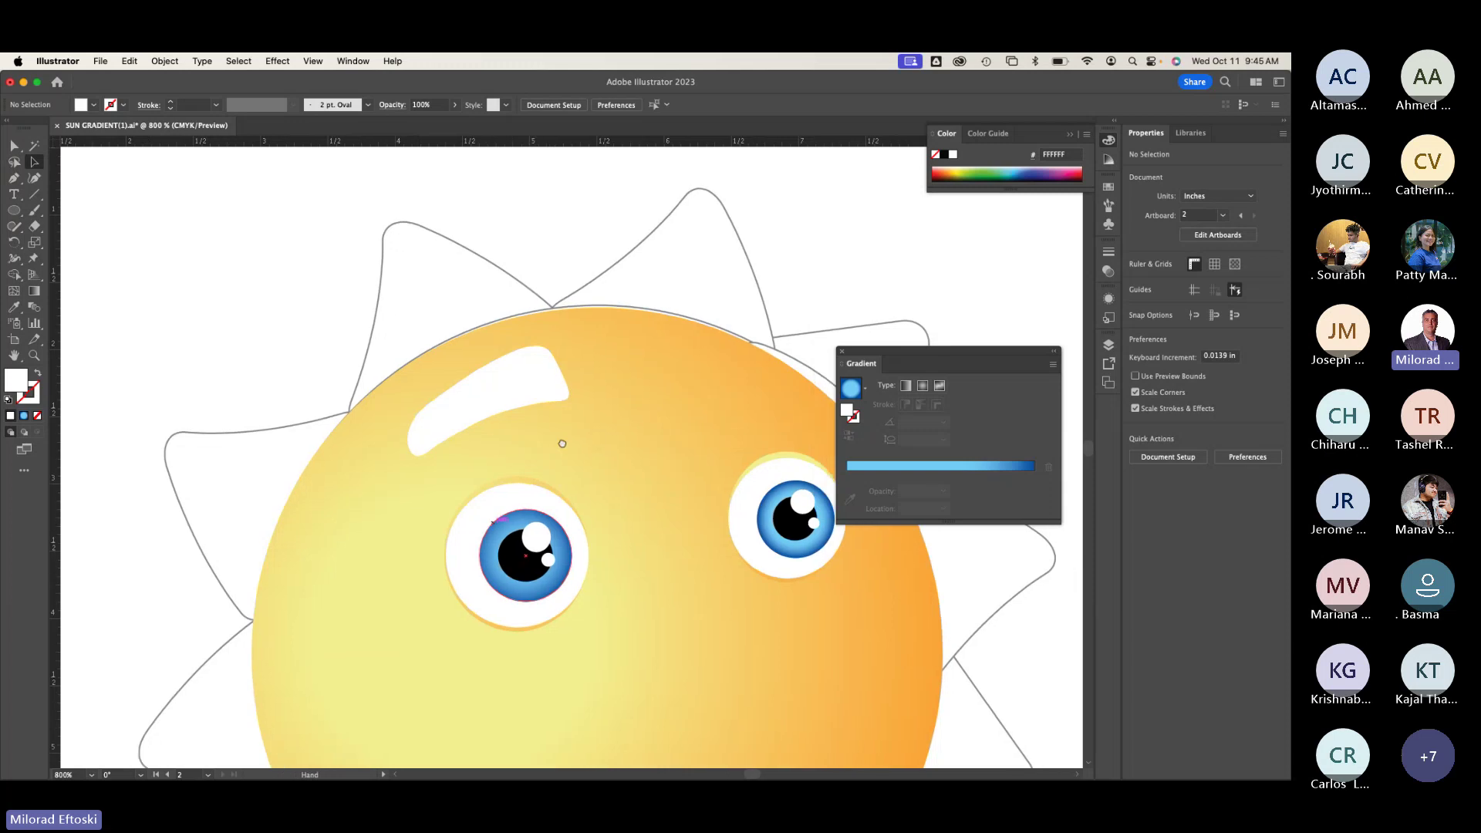
Step: Select the white eyebrow, browse the Eraser and Shaper tool groups, and choose the Pencil Tool
scroll(557, 442, right, 3)
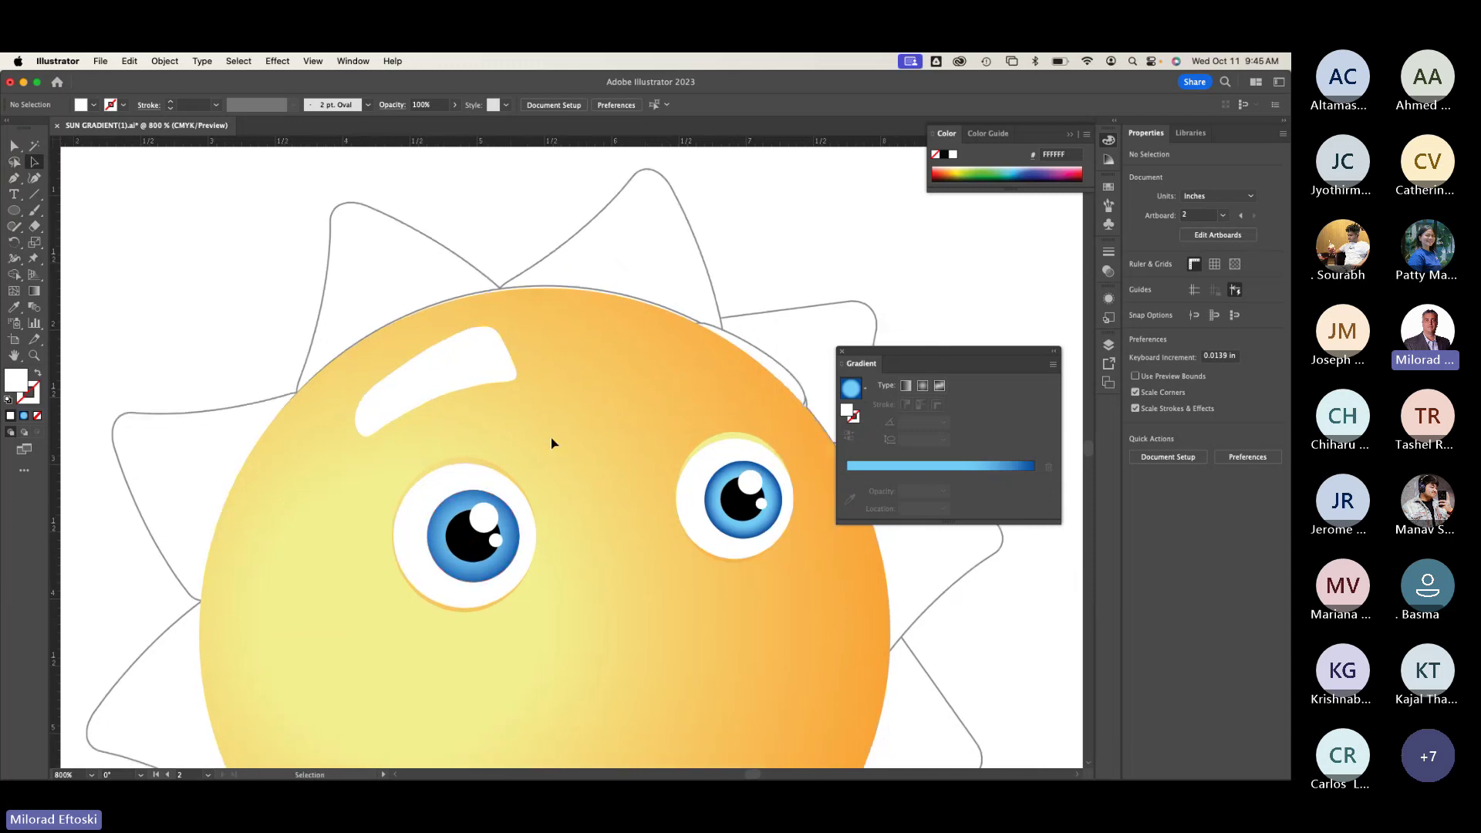
click(442, 385)
click(525, 433)
click(420, 373)
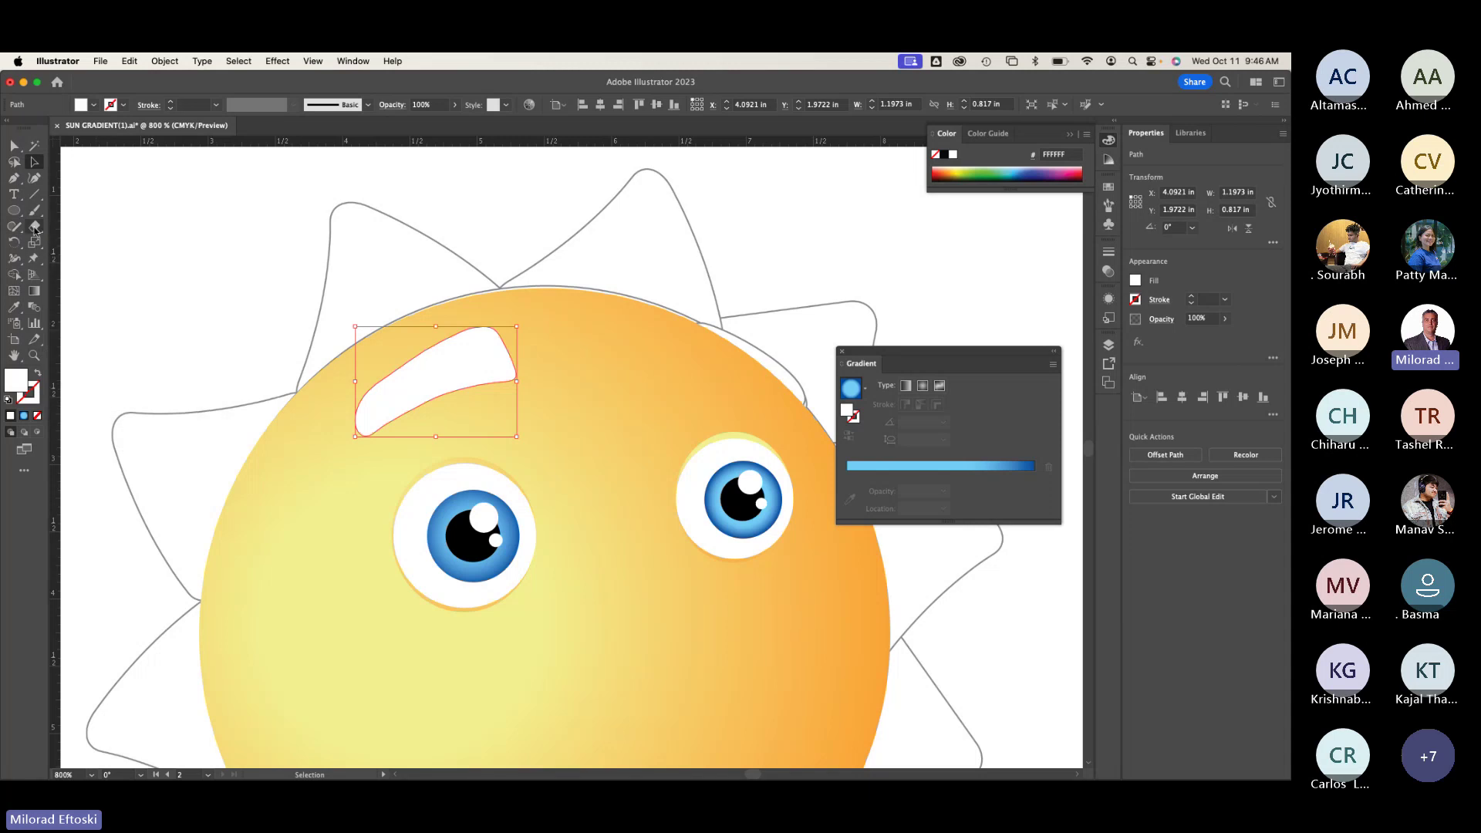
drag(35, 229, 34, 198)
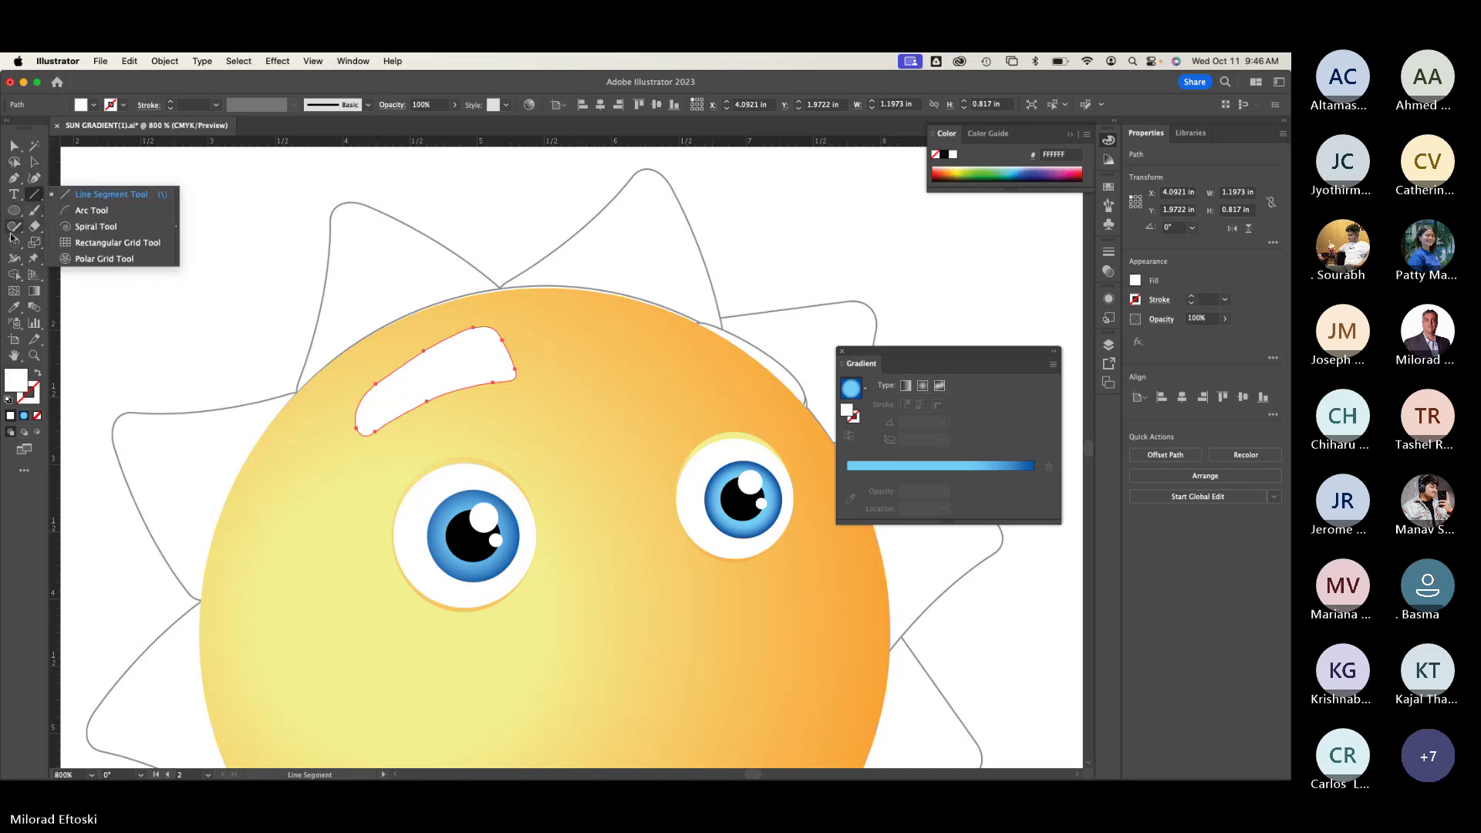
click(17, 227)
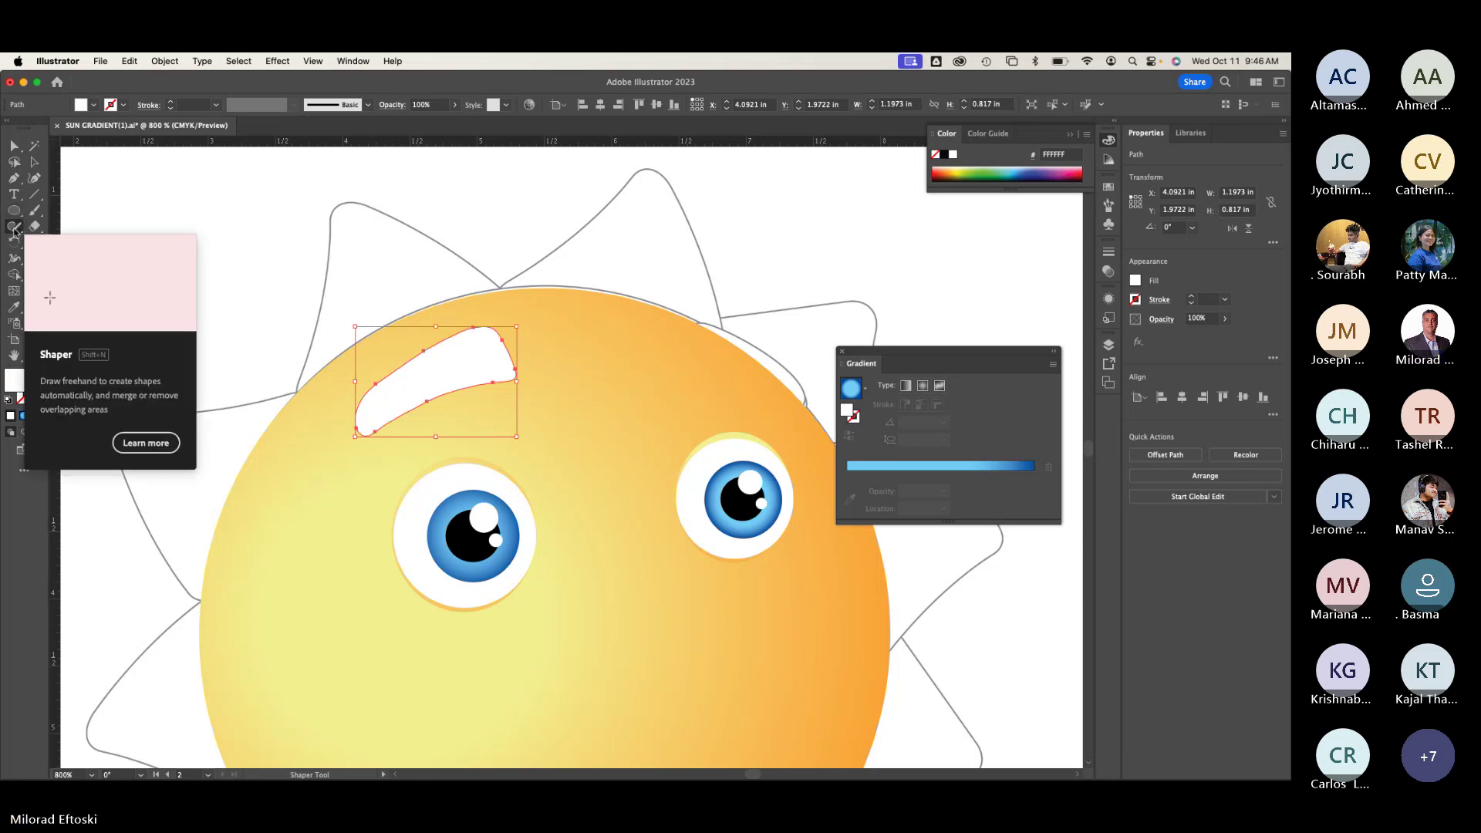
click(14, 230)
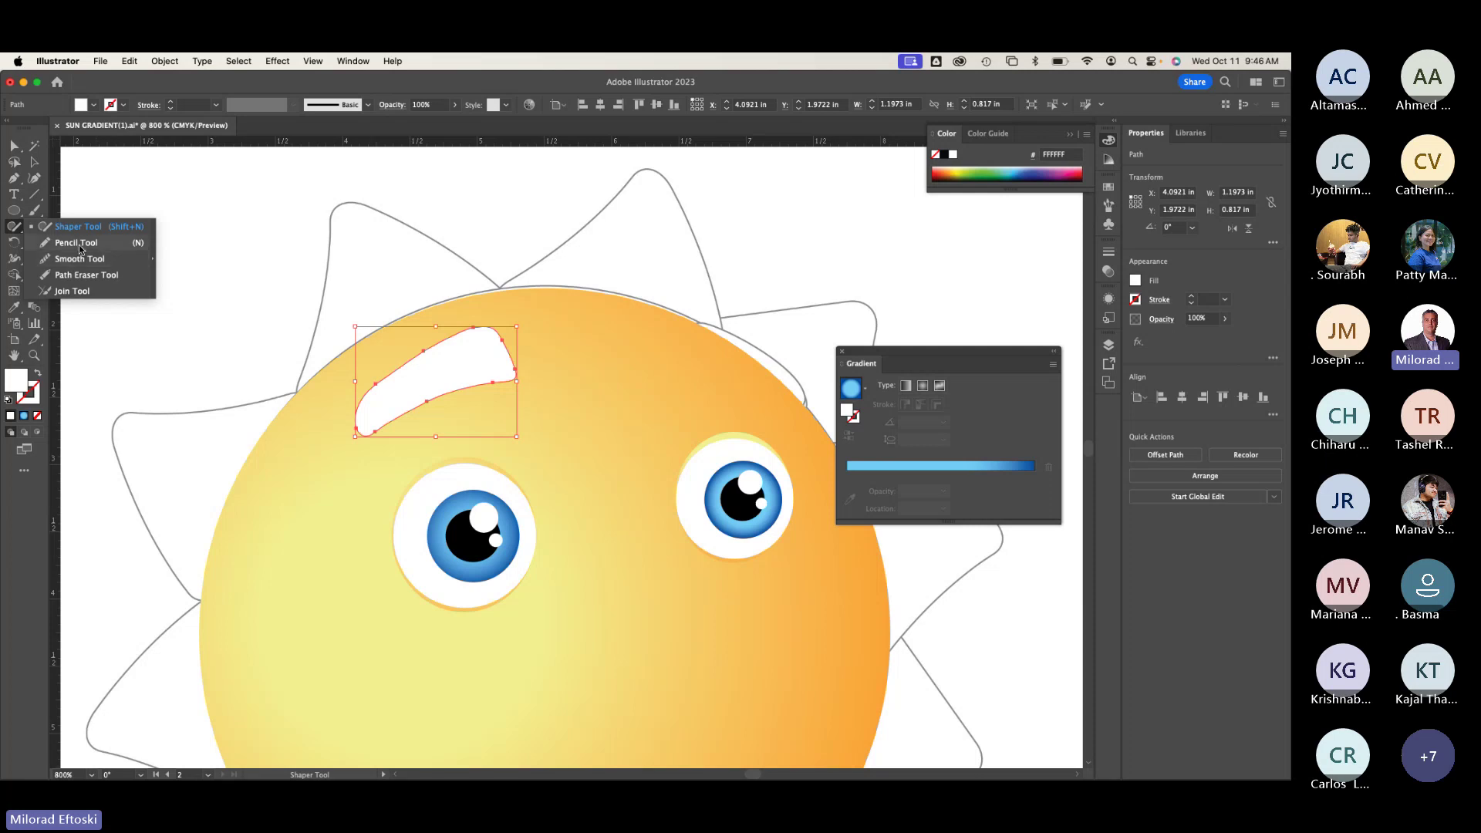
click(79, 244)
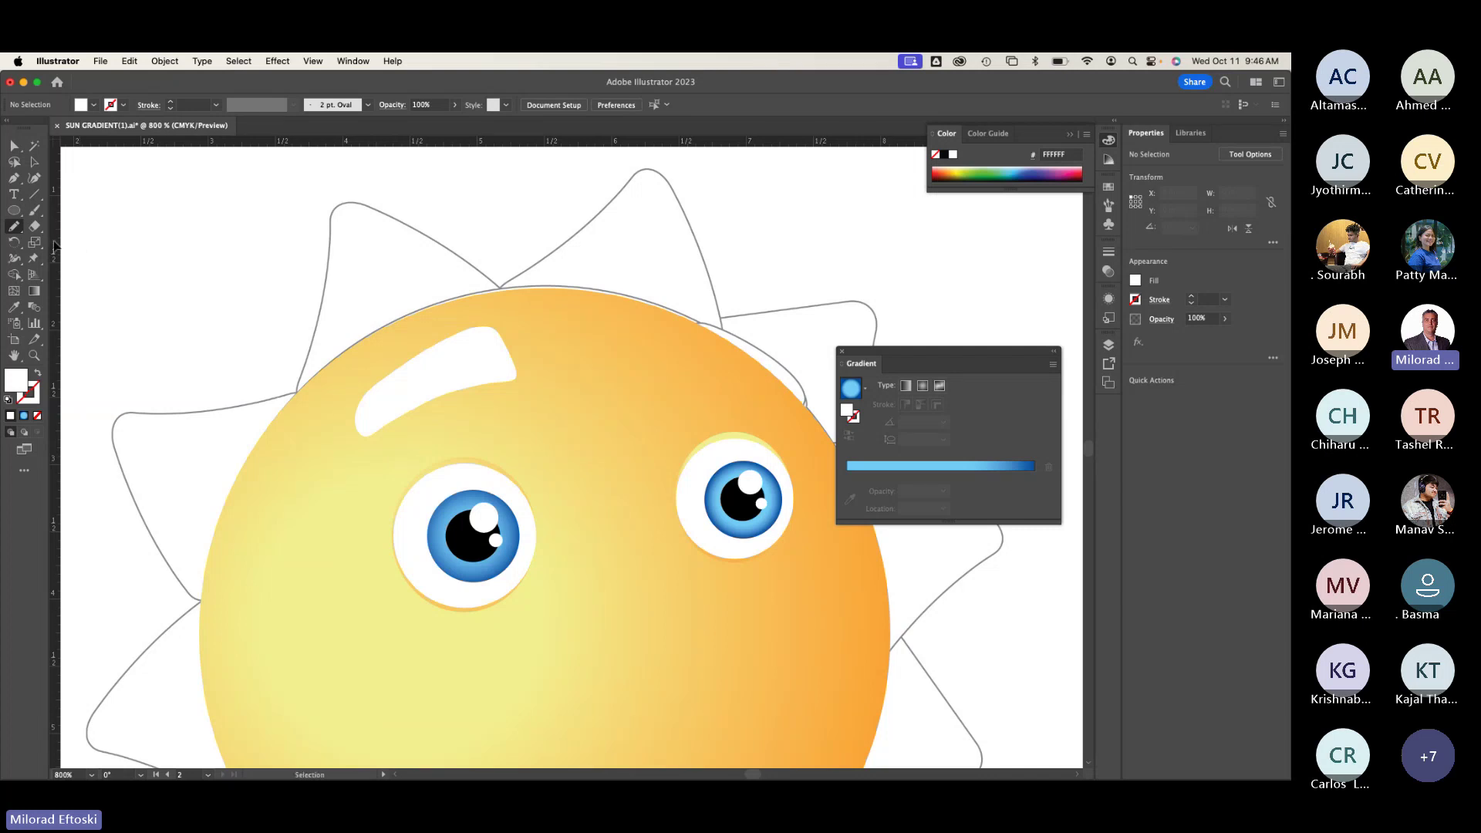
Step: Smooth the white eyebrow's lower edge with the Smooth Tool at higher zoom
click(16, 228)
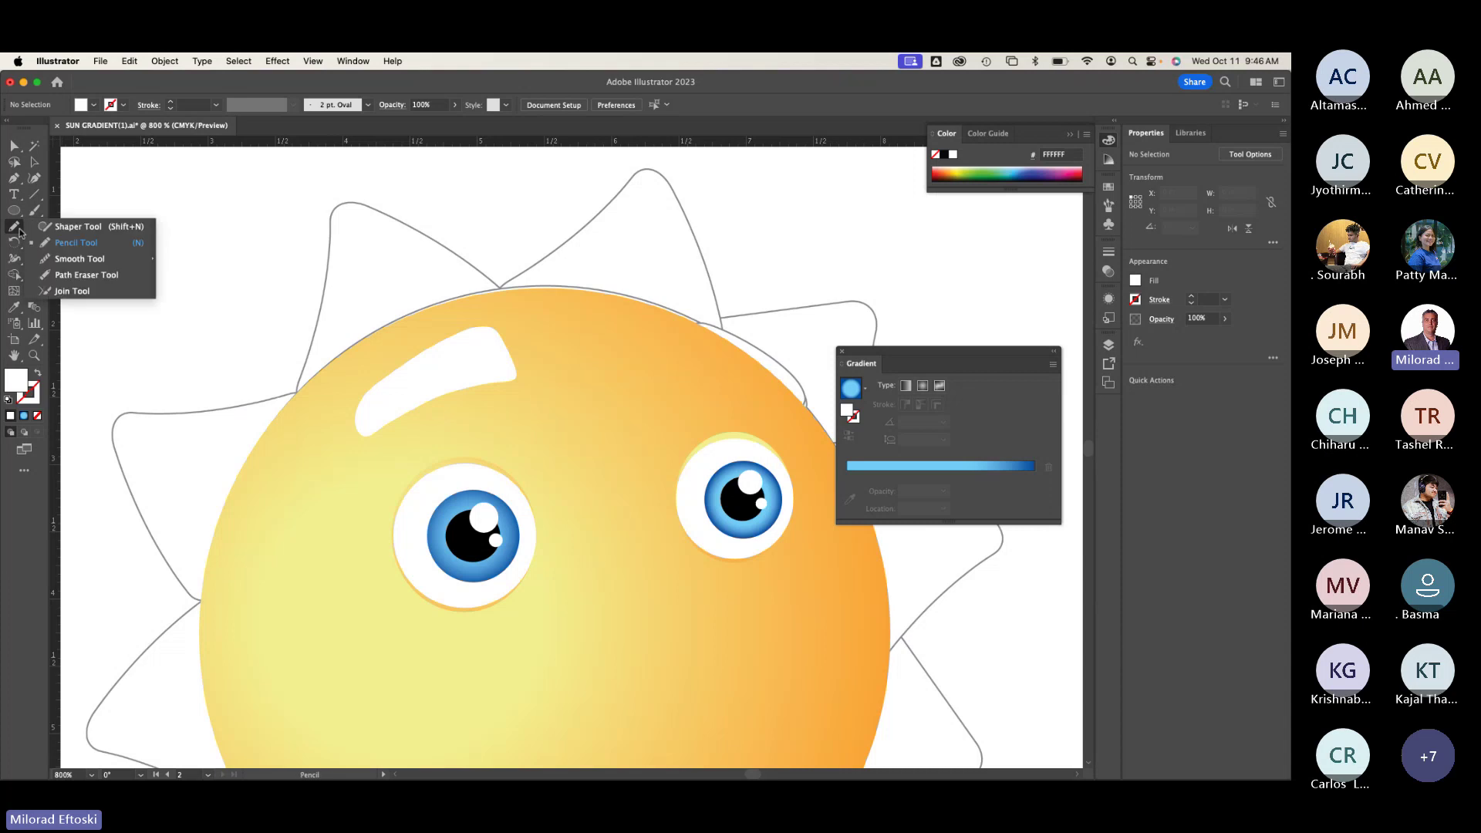
click(78, 260)
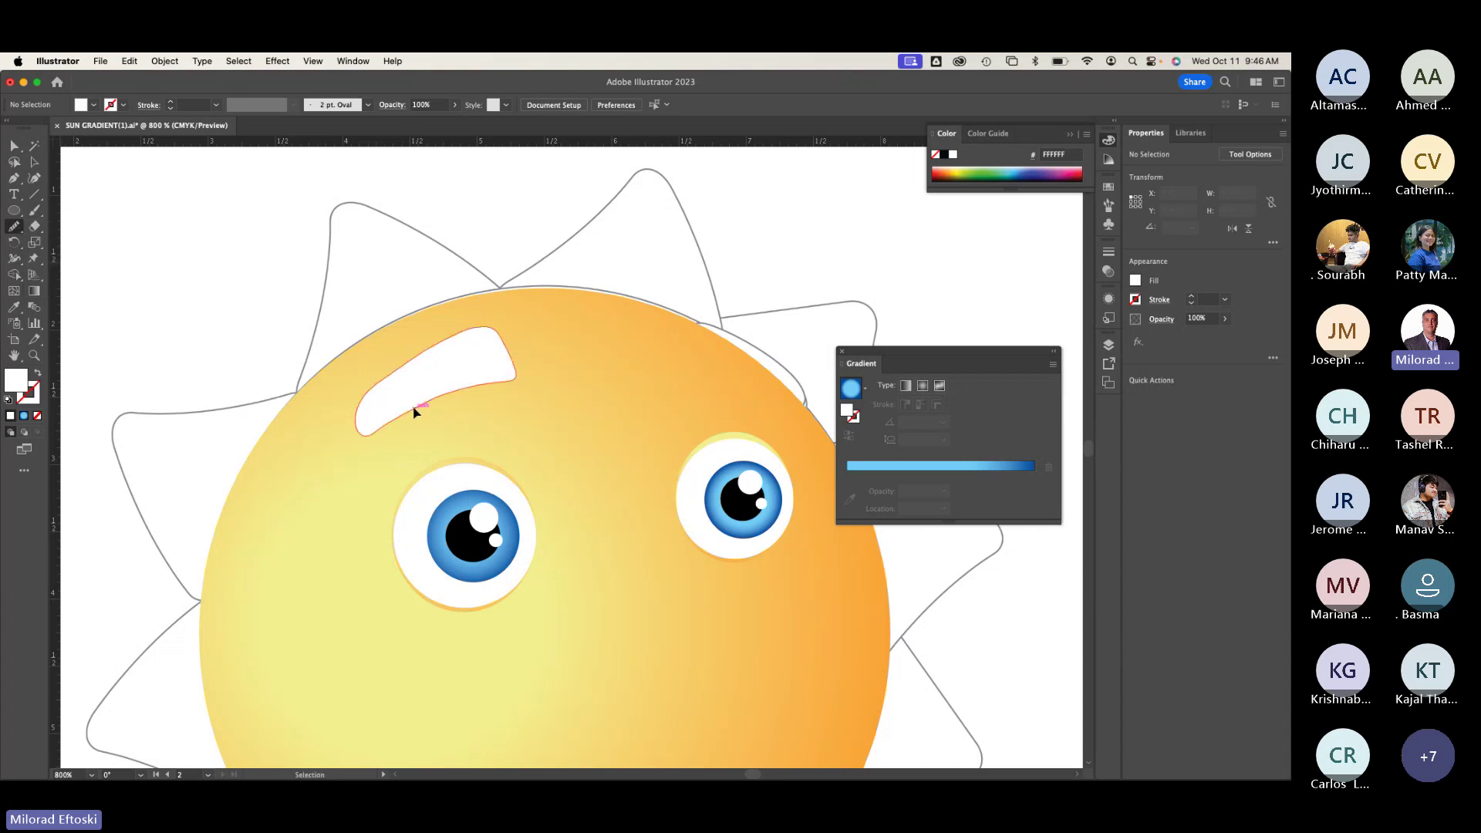
key(super+equal)
super+click(321, 337)
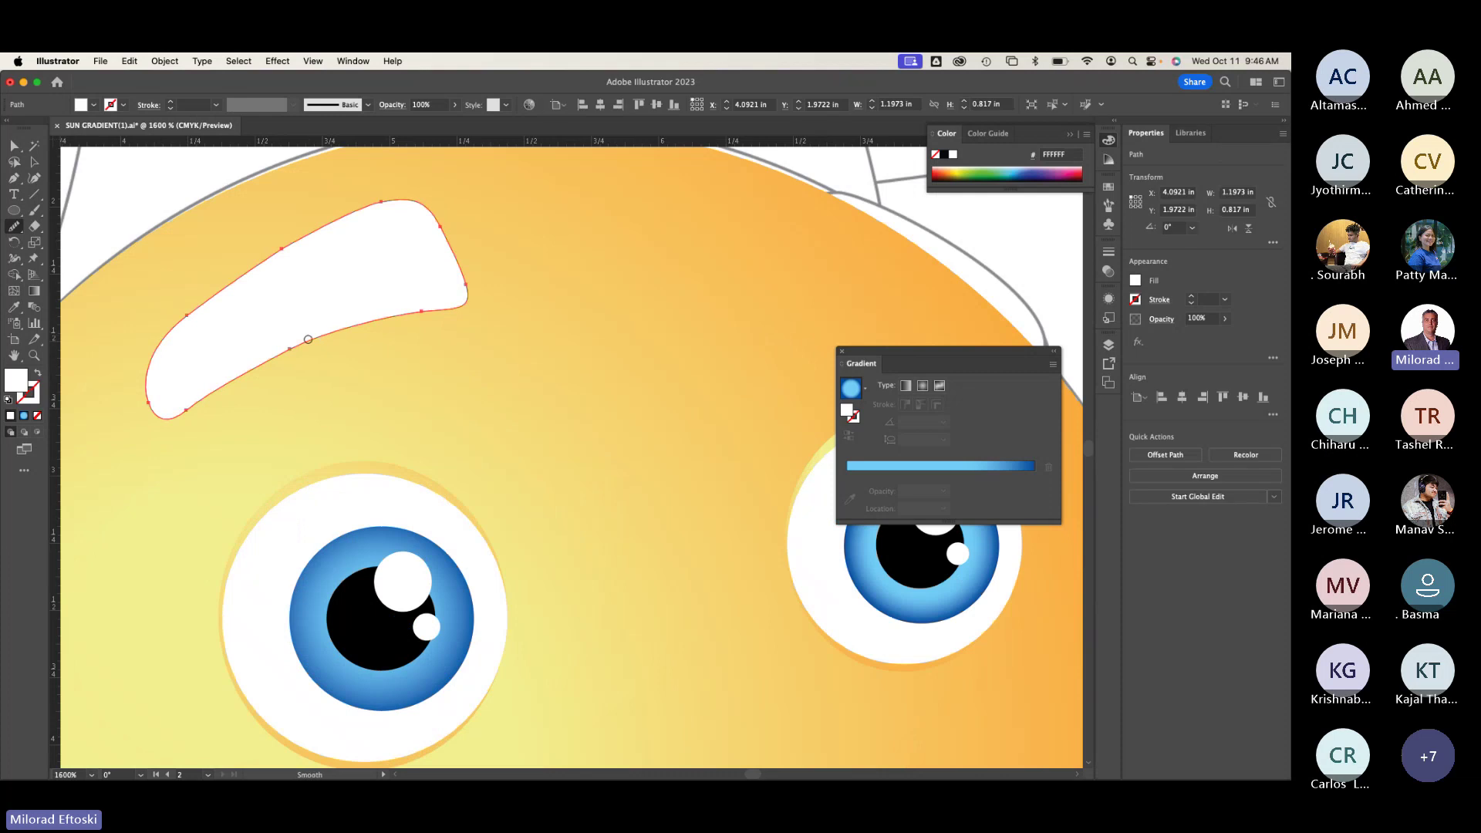
mouse_move(288, 350)
mouse_down()
mouse_move(322, 337)
mouse_move(243, 363)
mouse_move(470, 275)
mouse_up()
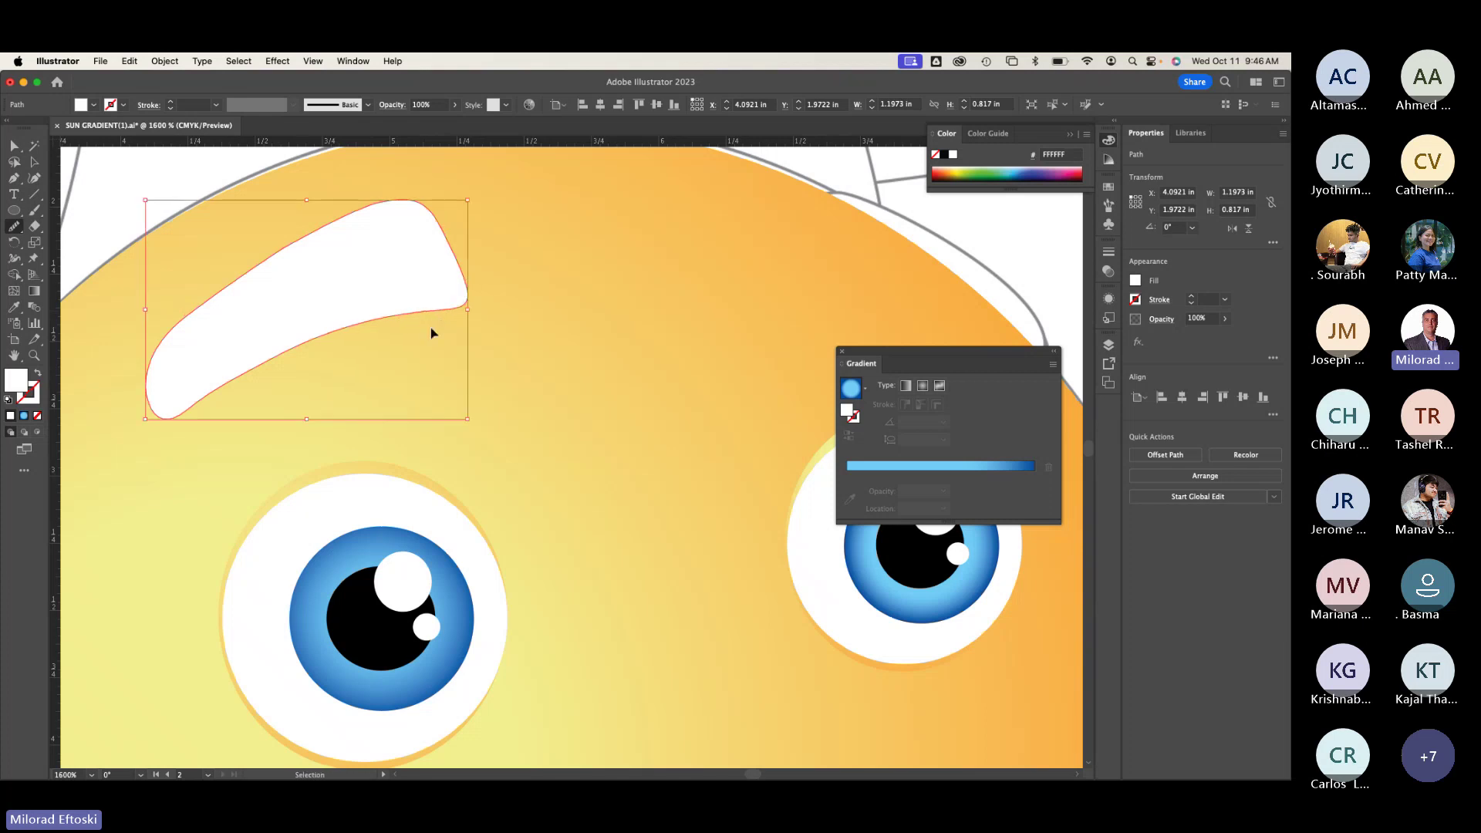
drag(431, 328, 430, 330)
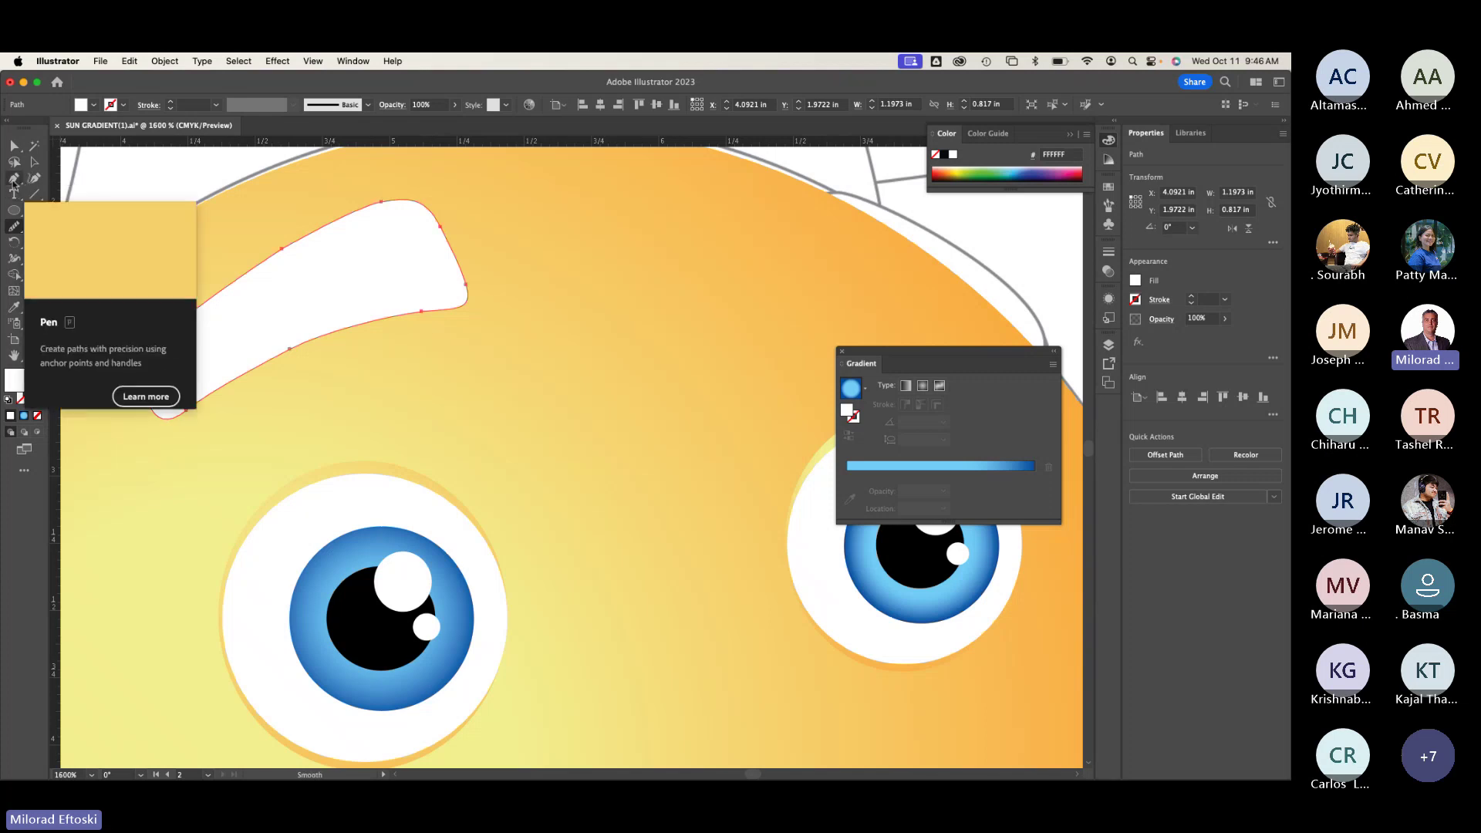
click(14, 226)
click(64, 243)
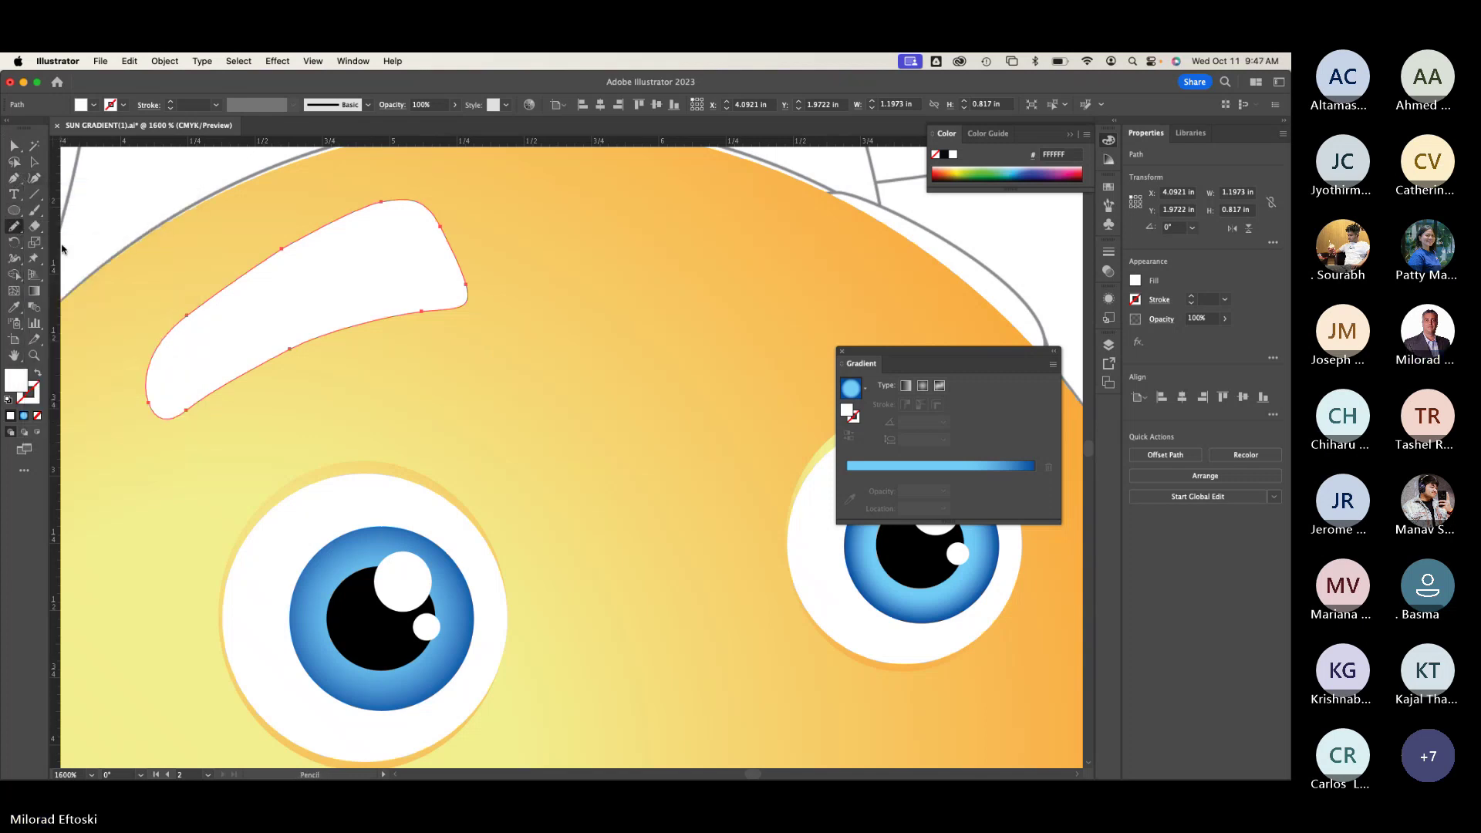
Step: In Outline view, trace a freehand pencil outline along the right eyebrow
scroll(571, 330, right, 3)
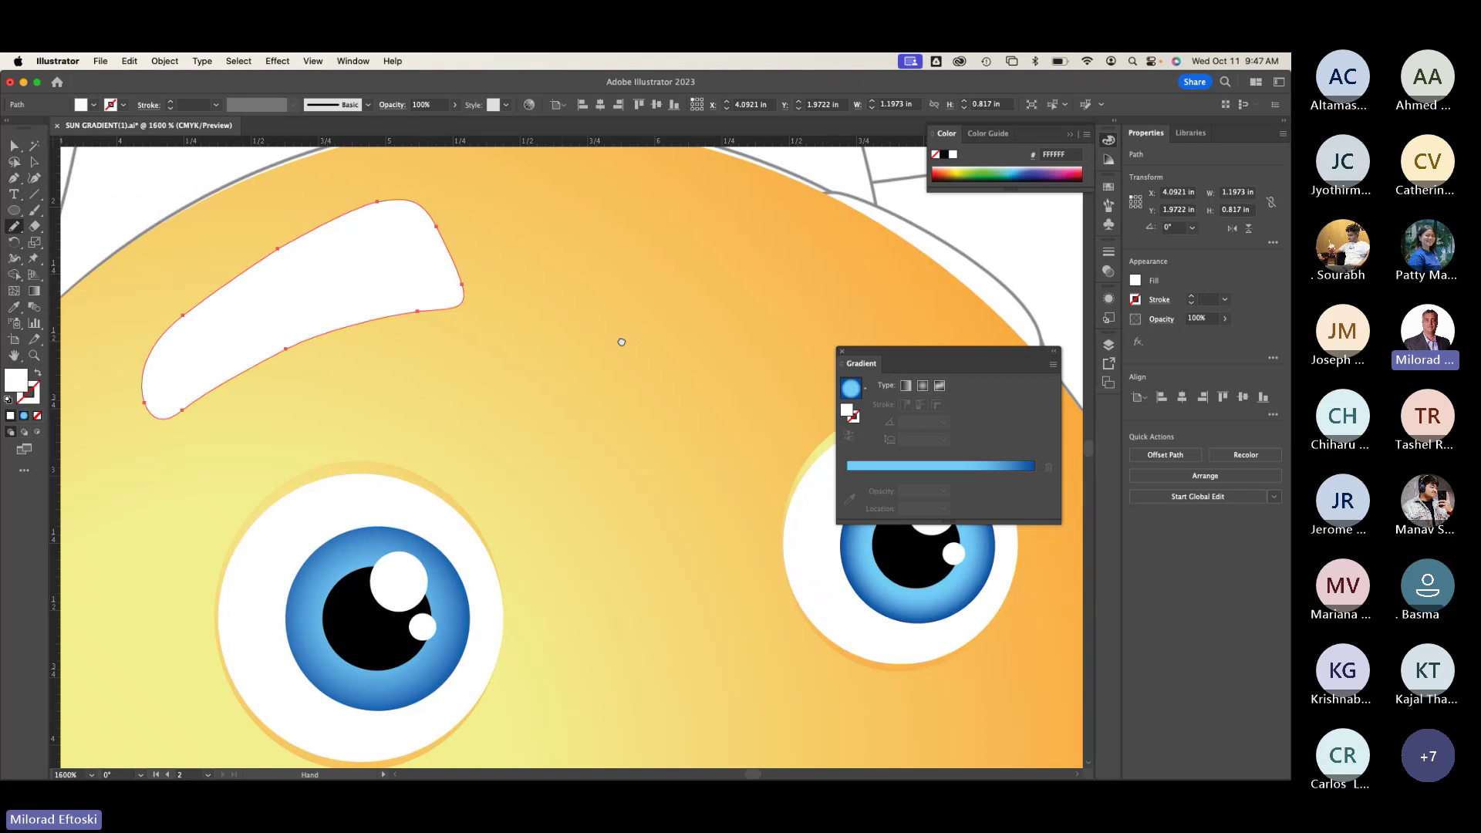
key(super+y)
scroll(558, 351, right, 5)
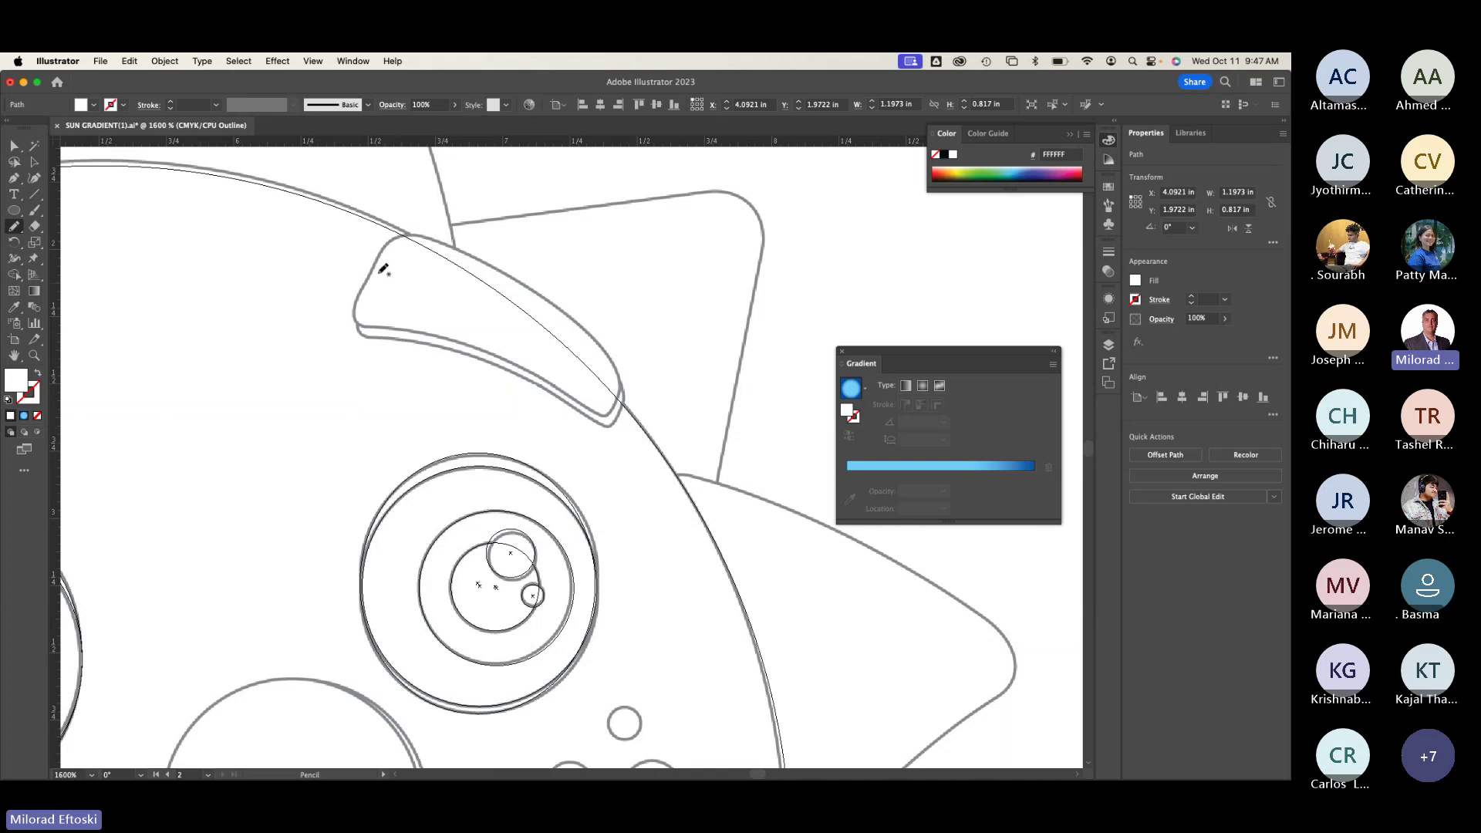
mouse_move(376, 268)
mouse_down()
mouse_move(440, 242)
mouse_move(568, 311)
mouse_move(615, 364)
mouse_move(619, 406)
mouse_move(601, 416)
mouse_move(477, 348)
mouse_move(358, 321)
mouse_move(380, 252)
mouse_up()
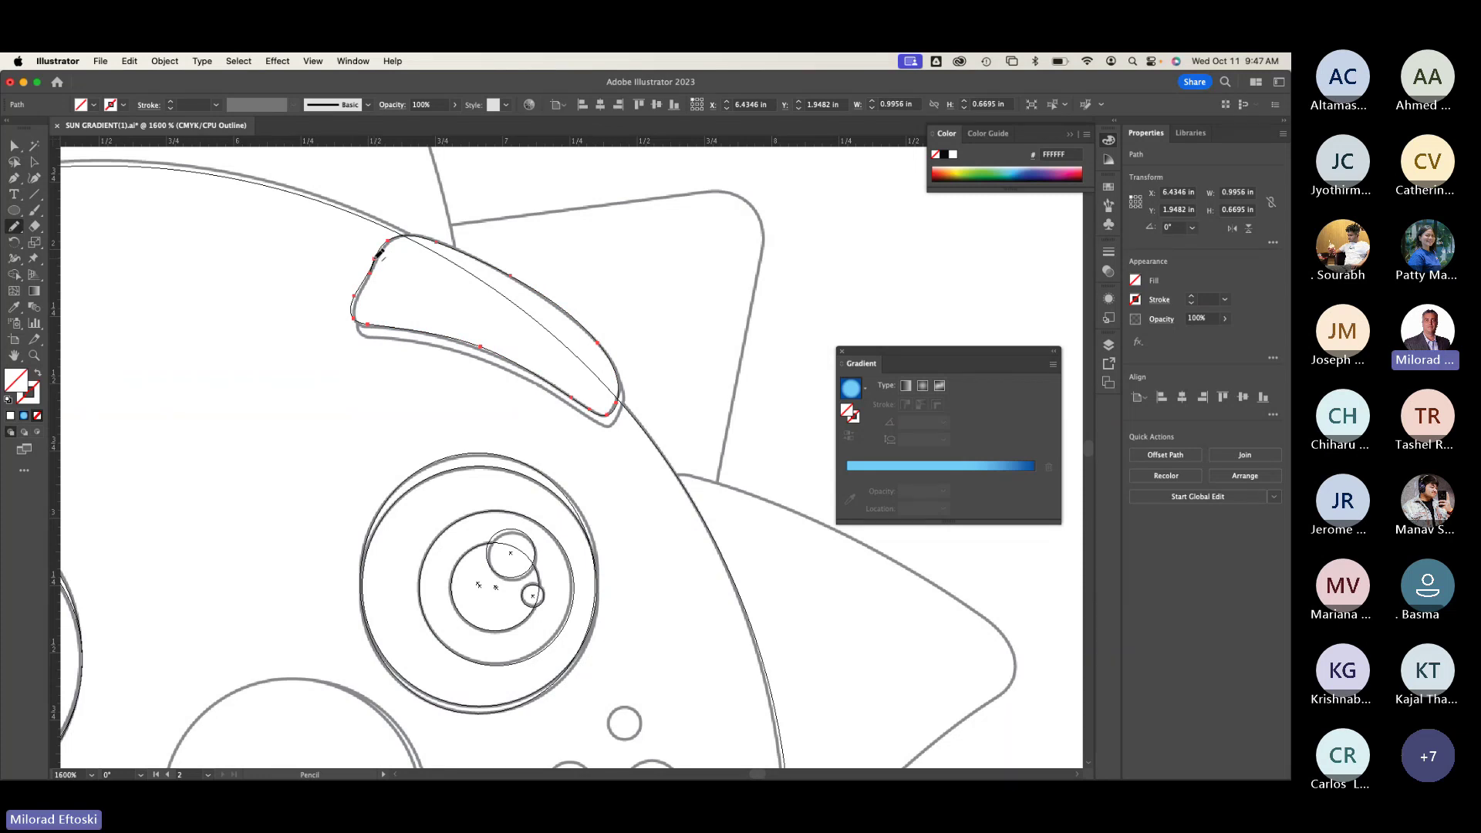
key(super+y)
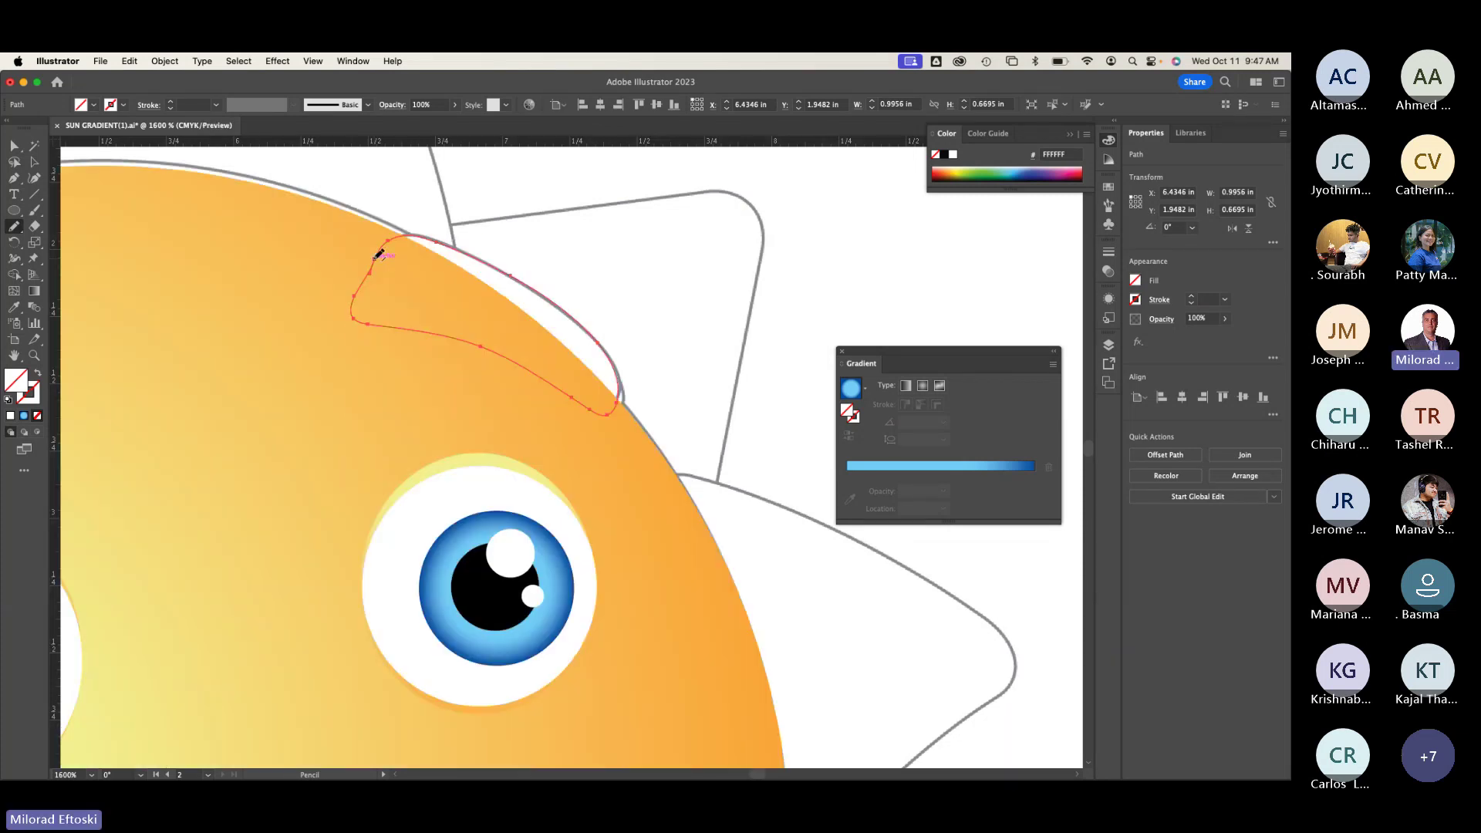
key(super+y)
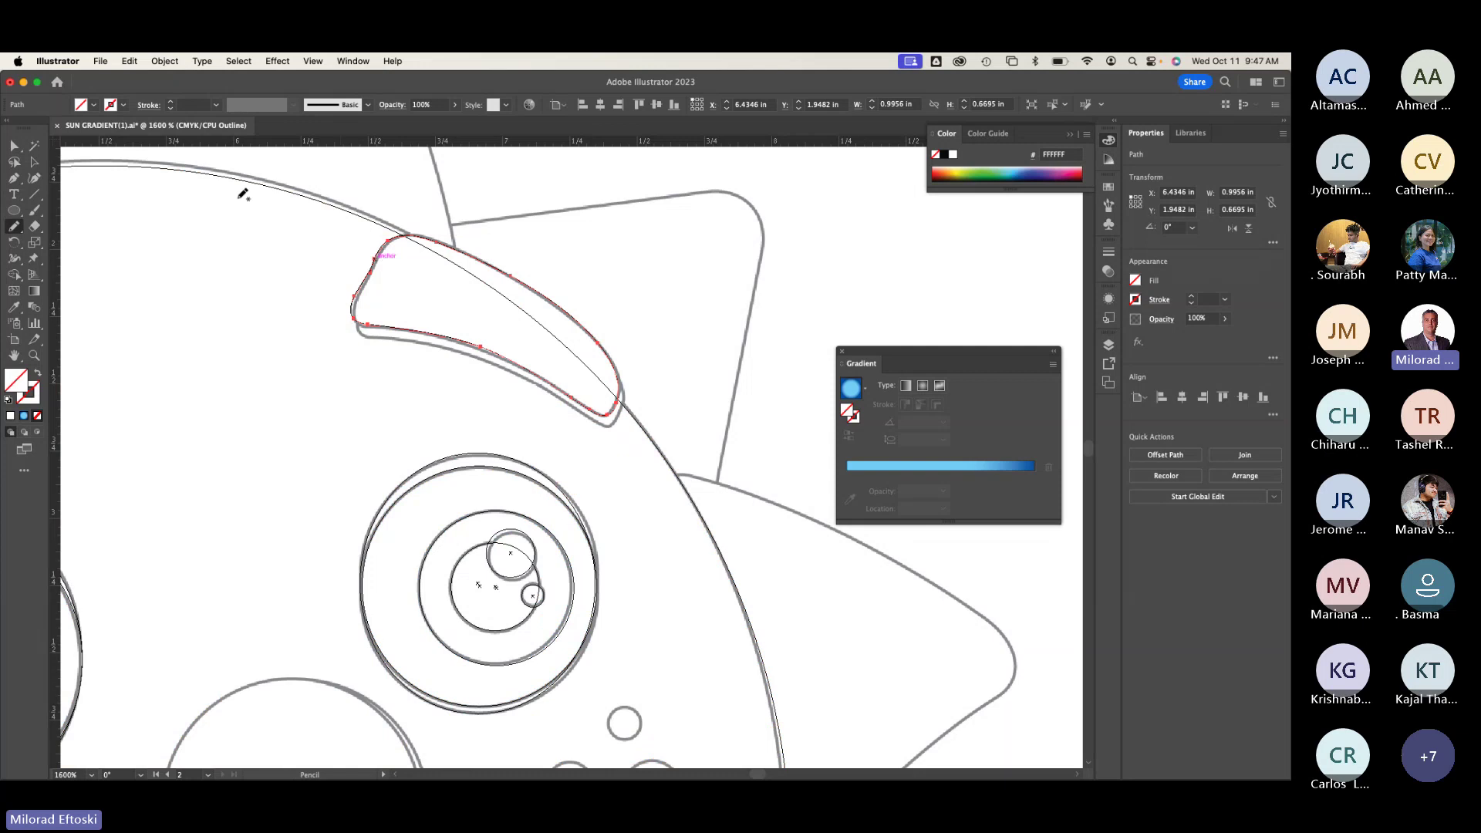
Step: Move the traced shape up-left beside the eyebrow and deselect it
click(34, 161)
drag(371, 330, 232, 415)
scroll(254, 512, left, 5)
drag(390, 359, 301, 310)
click(321, 473)
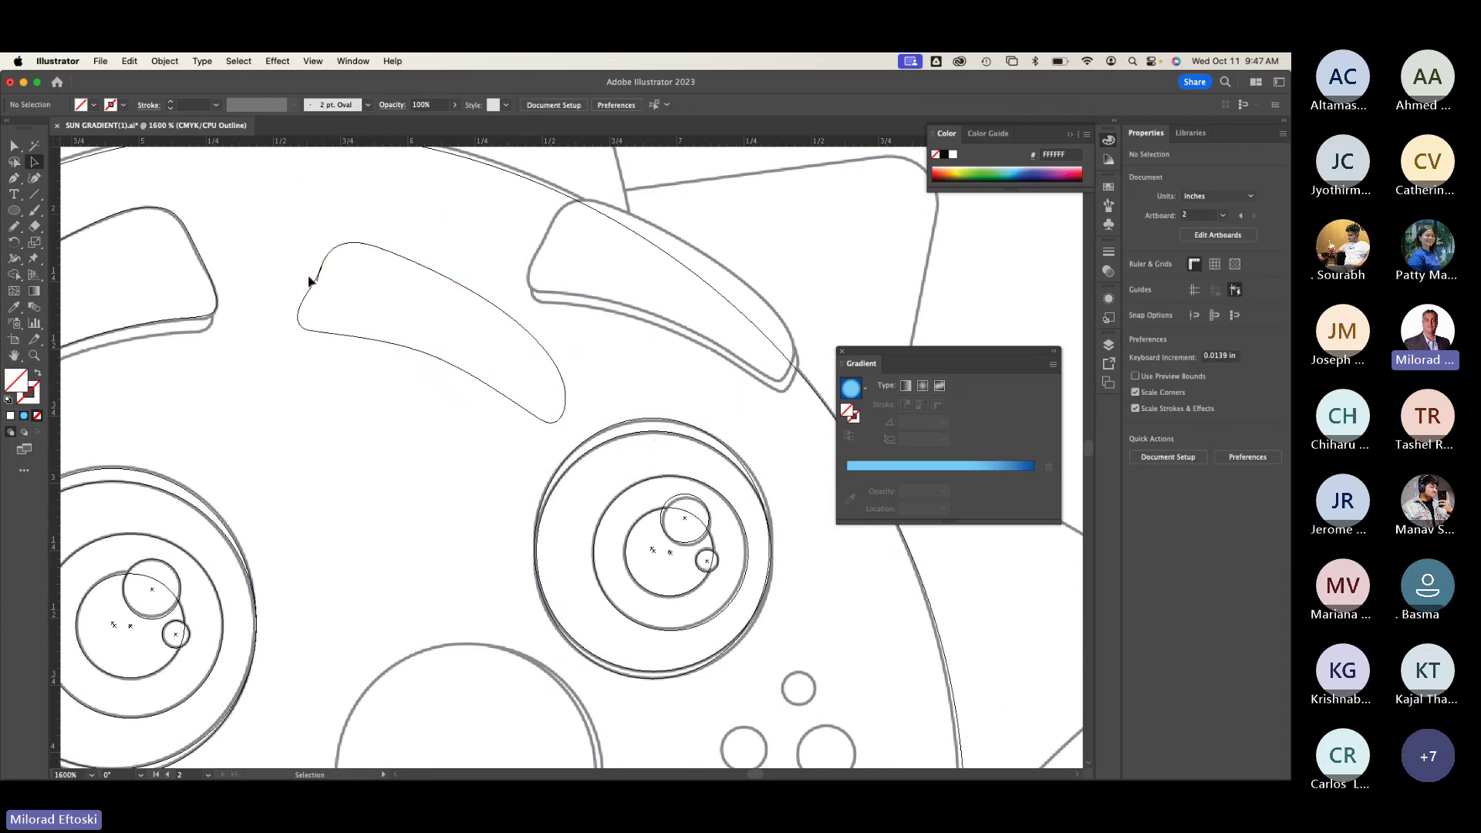
Step: Zoom in and smooth a short stretch of the new eyebrow's edge with the Smooth Tool
scroll(333, 286, up, 8)
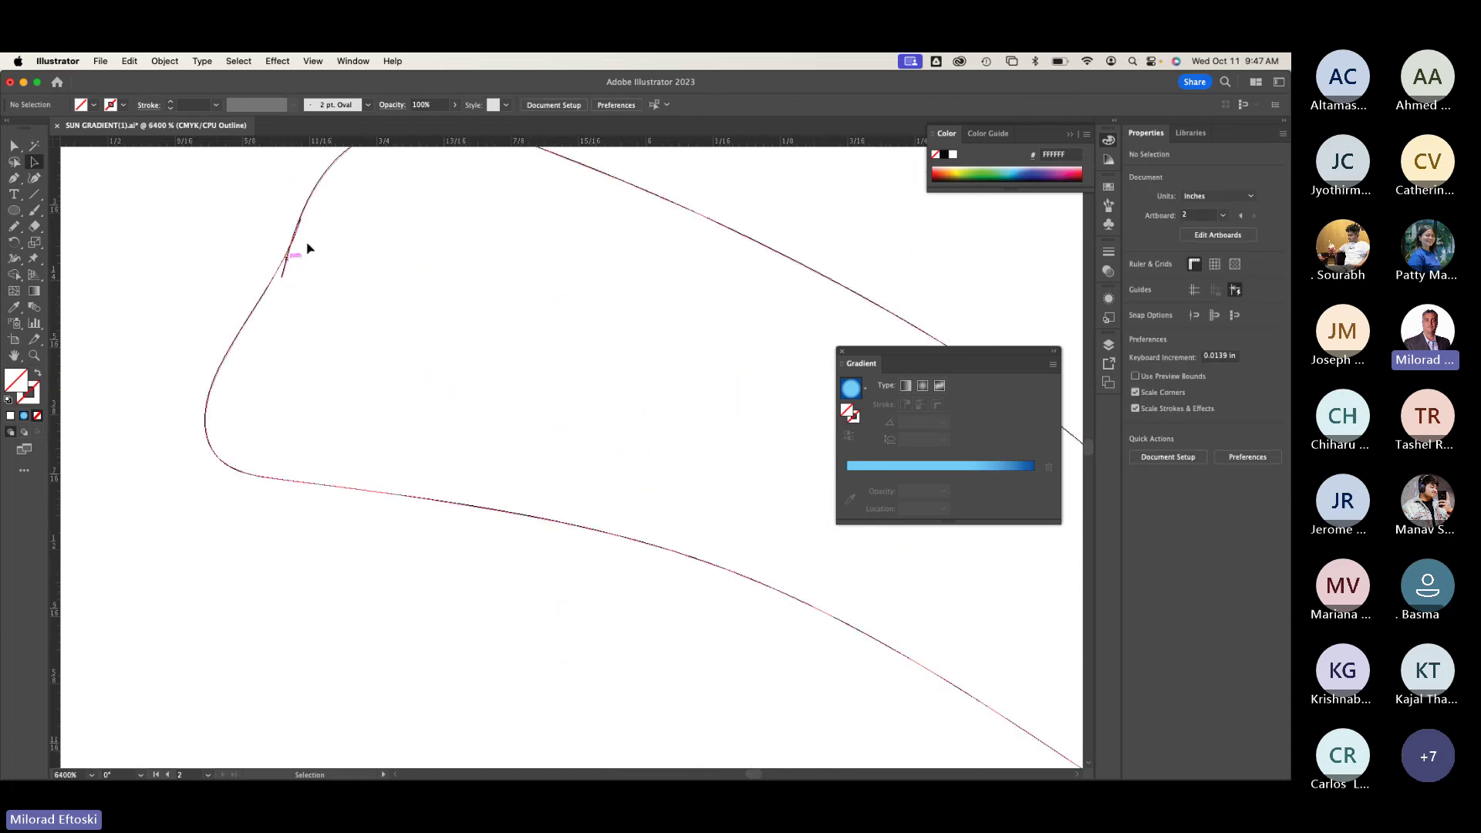
scroll(211, 298, down, 2)
scroll(211, 298, down, 2)
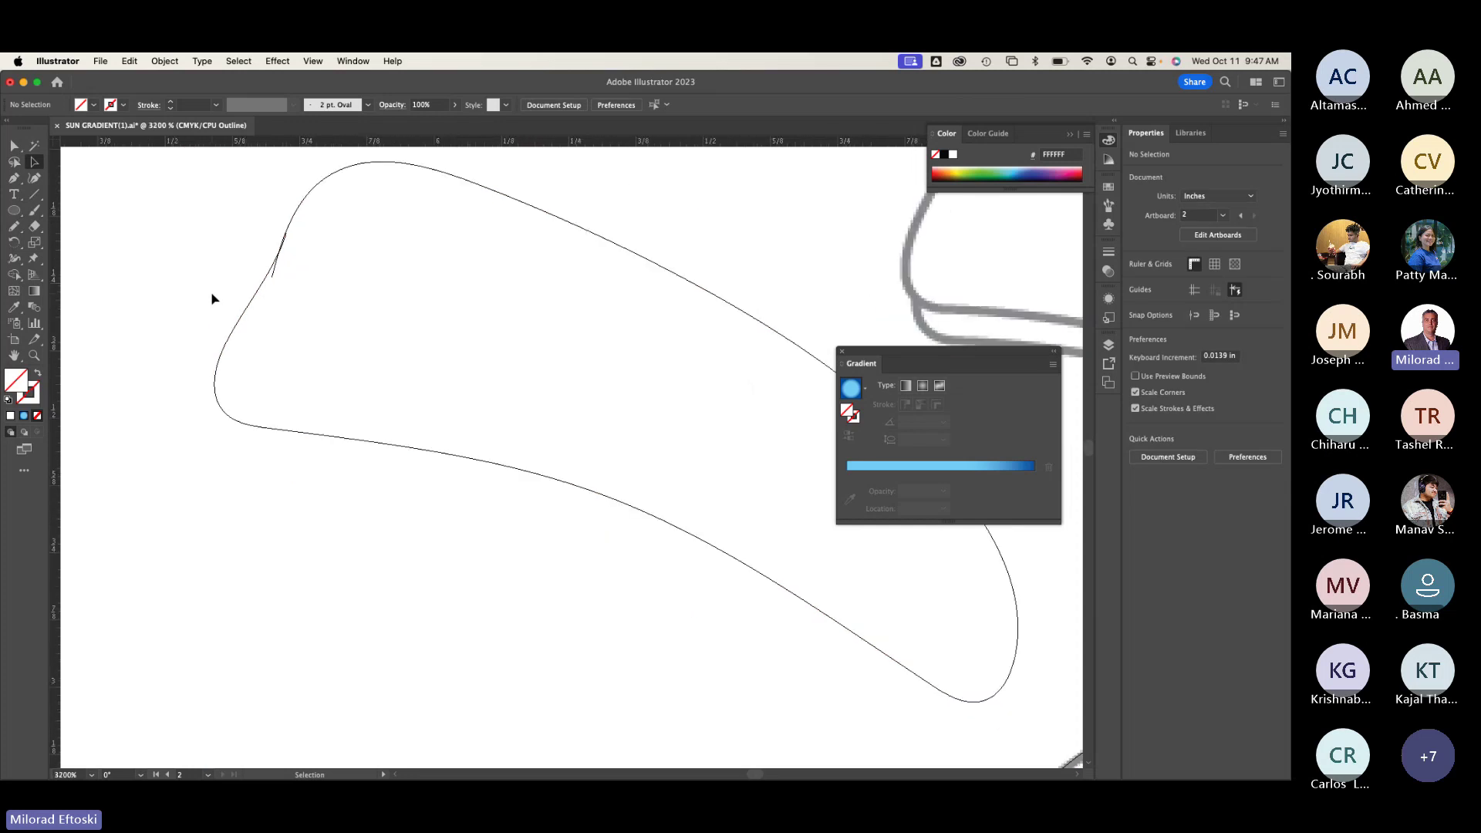
click(15, 227)
mouse_move(19, 228)
mouse_down()
mouse_move(38, 259)
mouse_move(70, 260)
mouse_up()
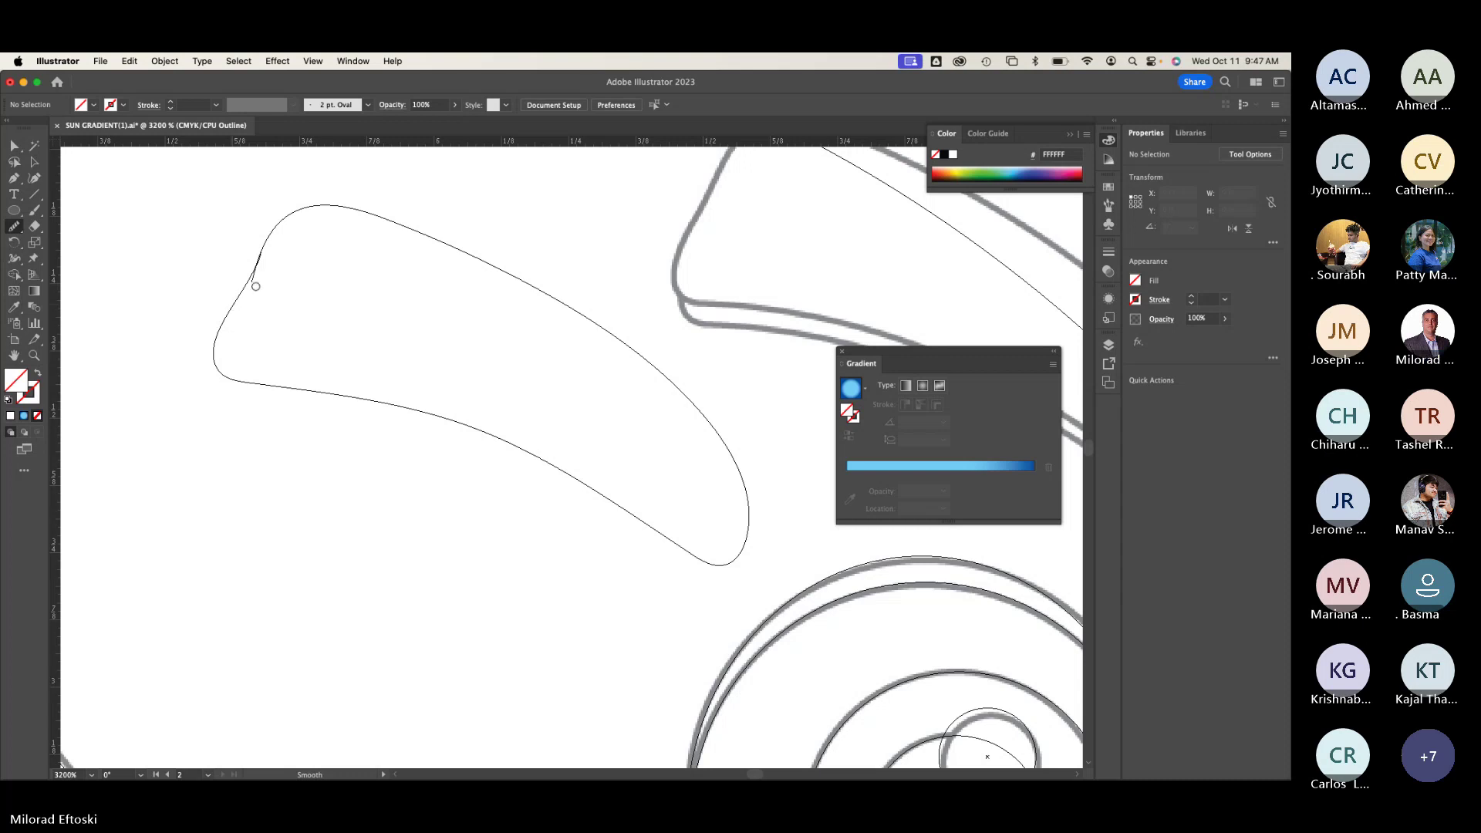
drag(256, 284, 260, 251)
Step: Smooth the new shape's top, left and bottom edges, then pencil a zigzag below it
key(v)
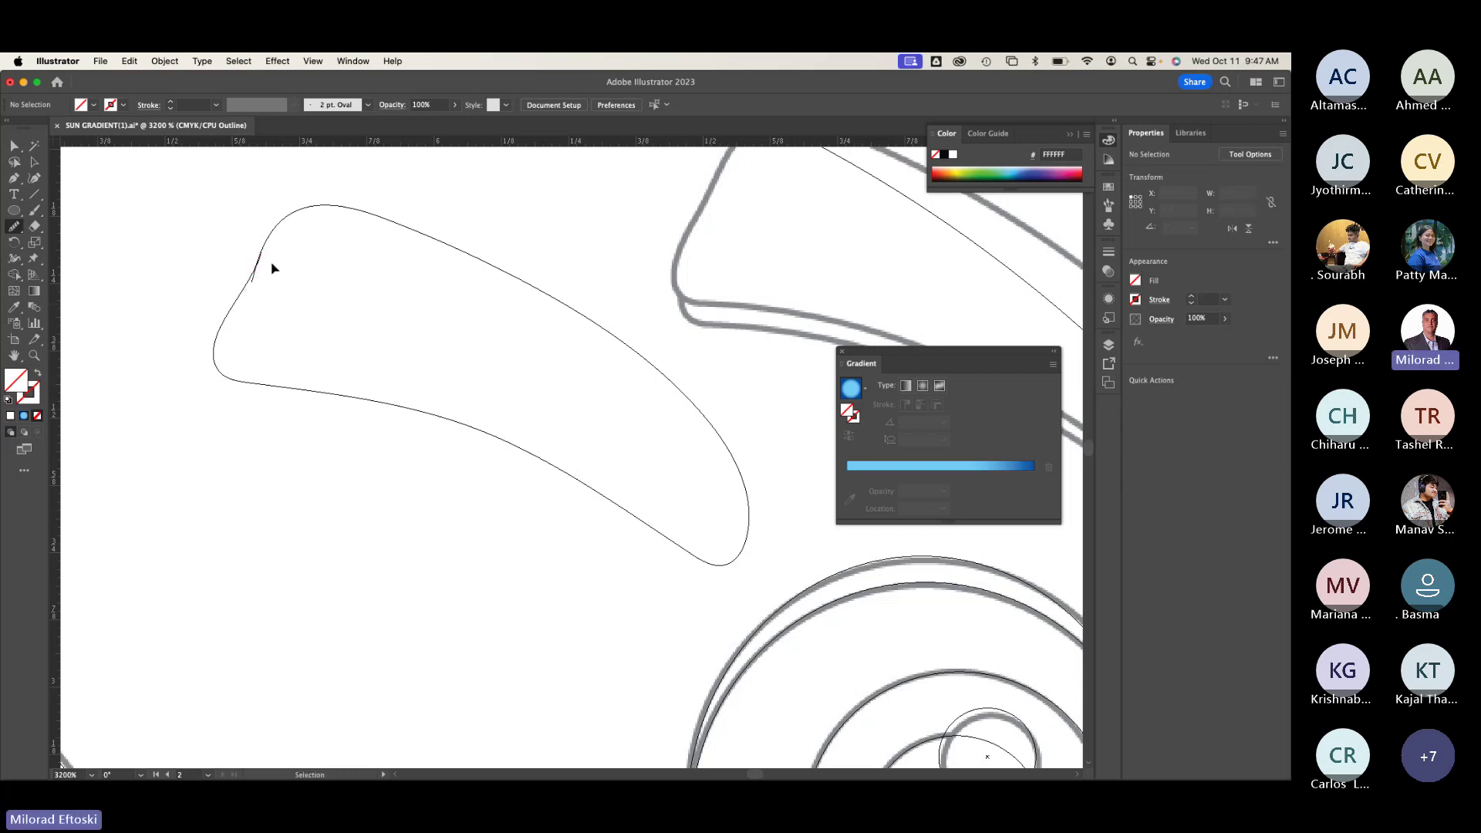
super+click(257, 270)
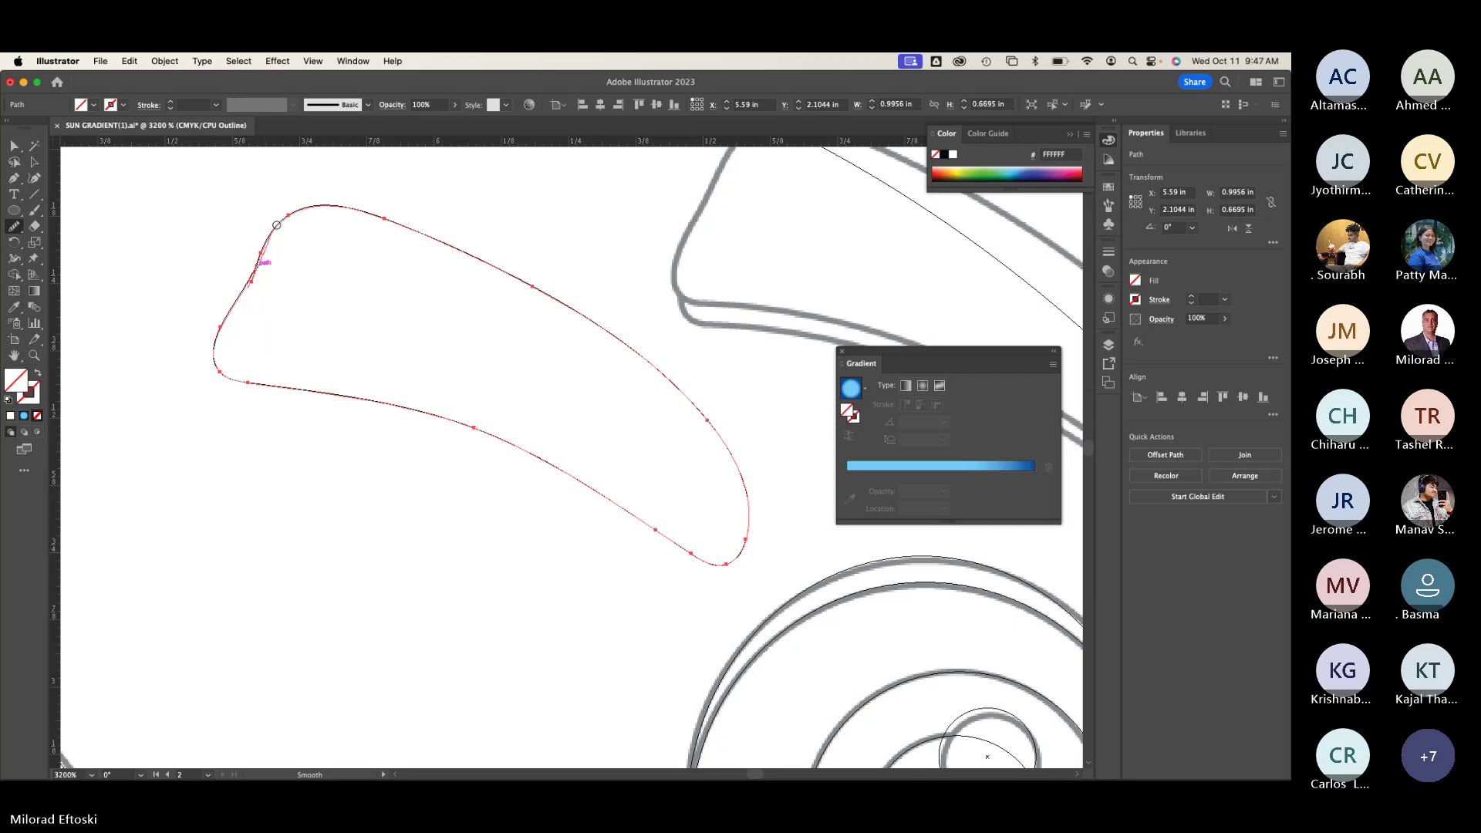
mouse_move(276, 225)
mouse_down()
mouse_move(308, 204)
mouse_move(271, 239)
mouse_move(210, 364)
mouse_move(328, 397)
mouse_up()
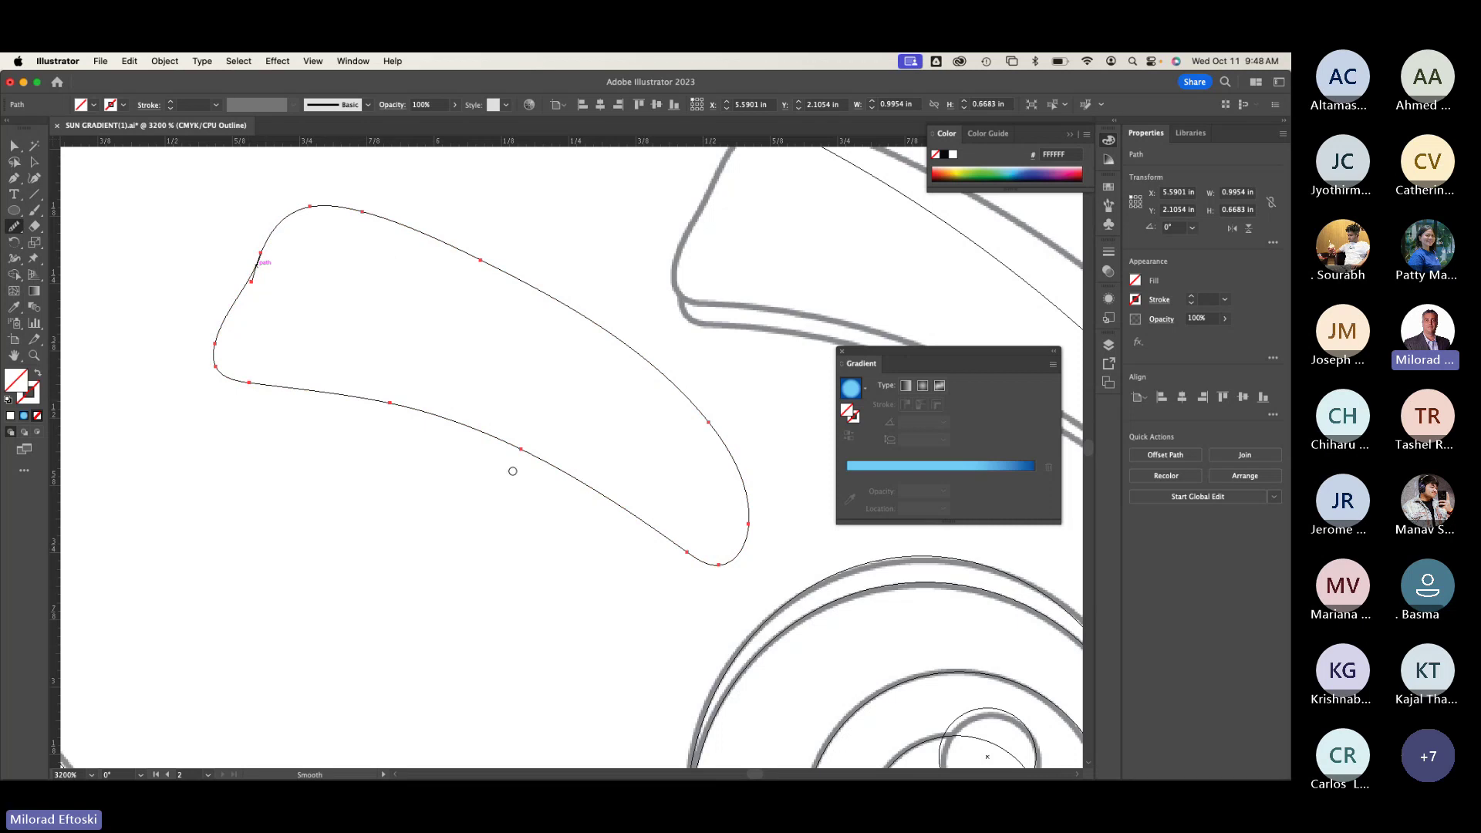
drag(548, 465, 410, 414)
drag(15, 229, 81, 243)
mouse_move(179, 503)
mouse_down()
mouse_move(198, 479)
mouse_move(285, 470)
mouse_move(468, 522)
mouse_up()
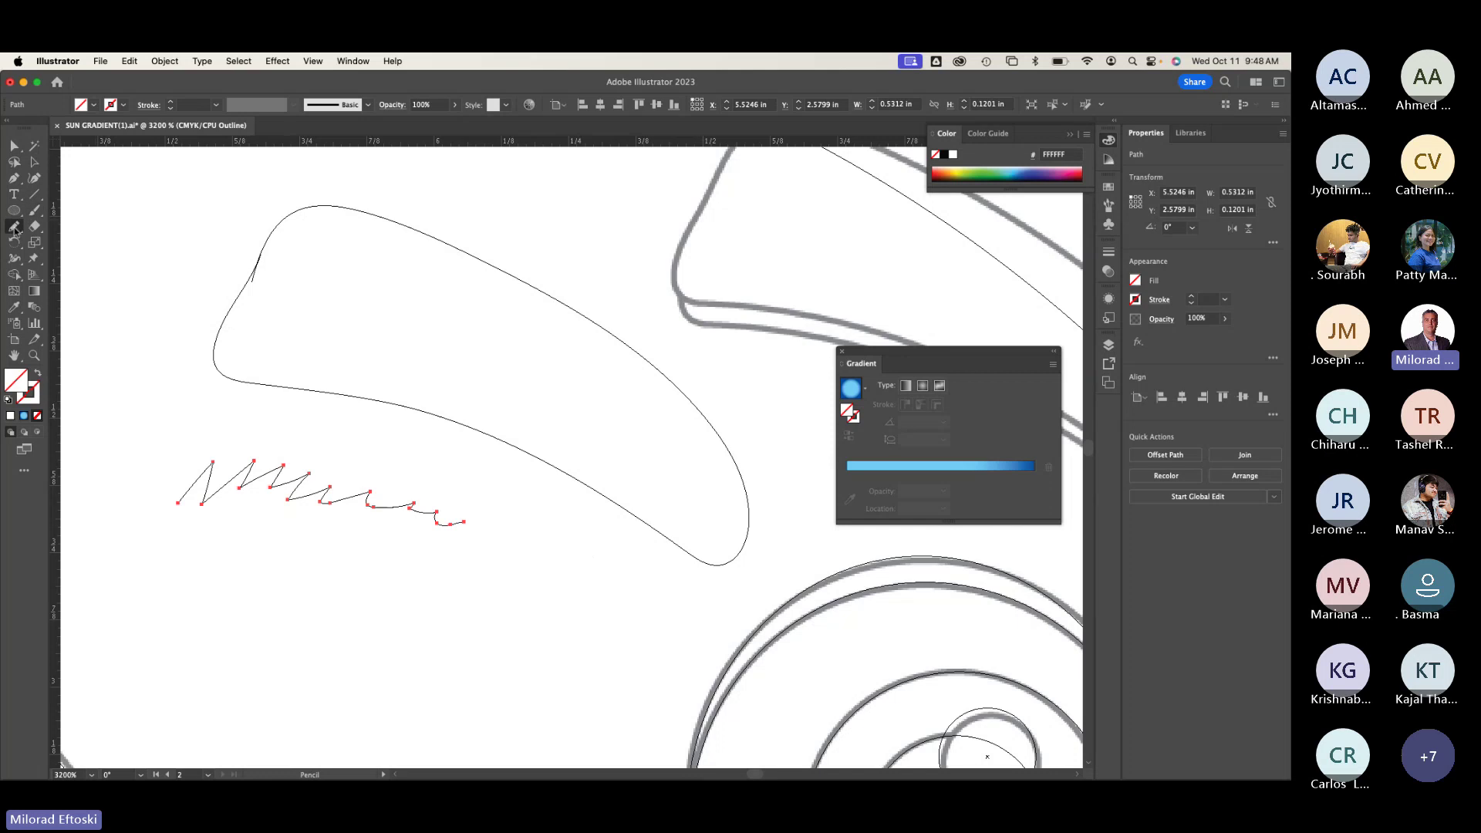
Step: Smooth the zigzag line's tail a few times, then select and delete the zigzag
drag(13, 229, 47, 258)
mouse_move(206, 479)
mouse_down()
mouse_move(271, 482)
mouse_move(289, 507)
mouse_move(439, 507)
mouse_move(445, 526)
mouse_move(389, 499)
mouse_move(338, 501)
mouse_up()
mouse_move(370, 503)
mouse_down()
mouse_move(428, 502)
mouse_move(467, 524)
mouse_up()
mouse_move(387, 500)
mouse_down()
mouse_move(415, 507)
mouse_move(277, 474)
mouse_move(466, 513)
mouse_up()
click(34, 163)
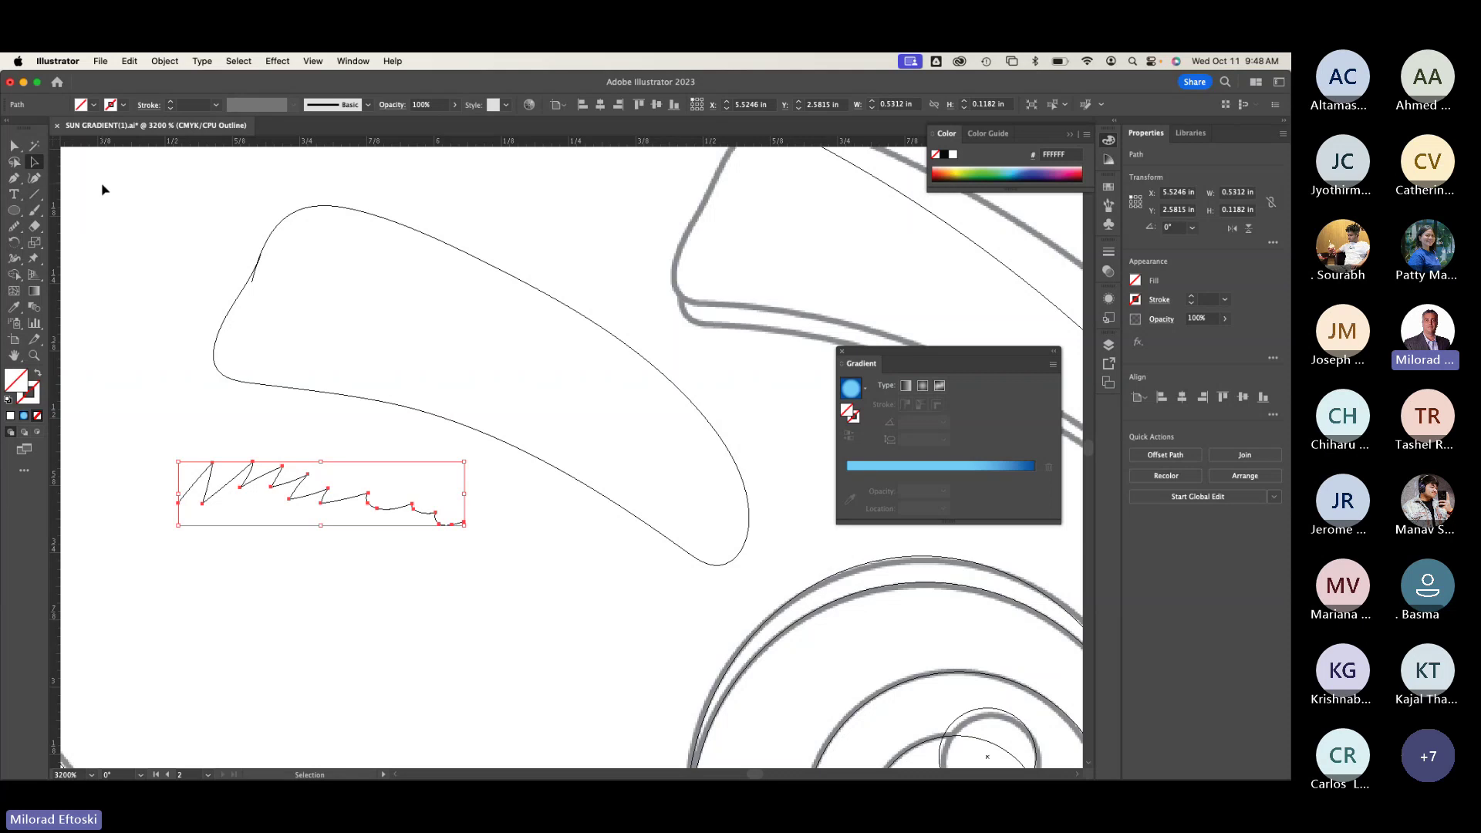
key(Delete)
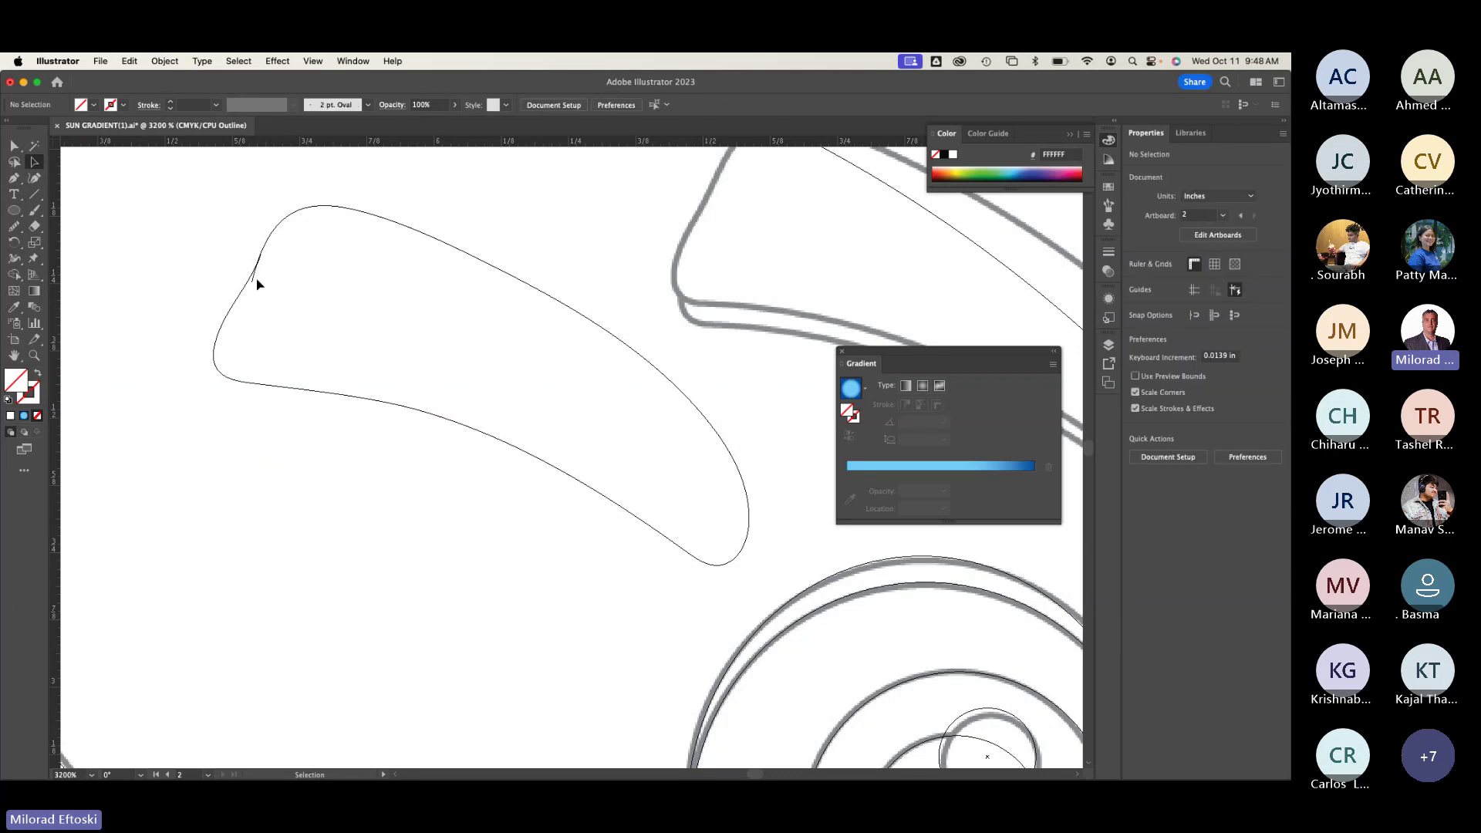
Step: Delete the stray curved path, zoom out, and select the left eyebrow shape
click(255, 281)
key(Delete)
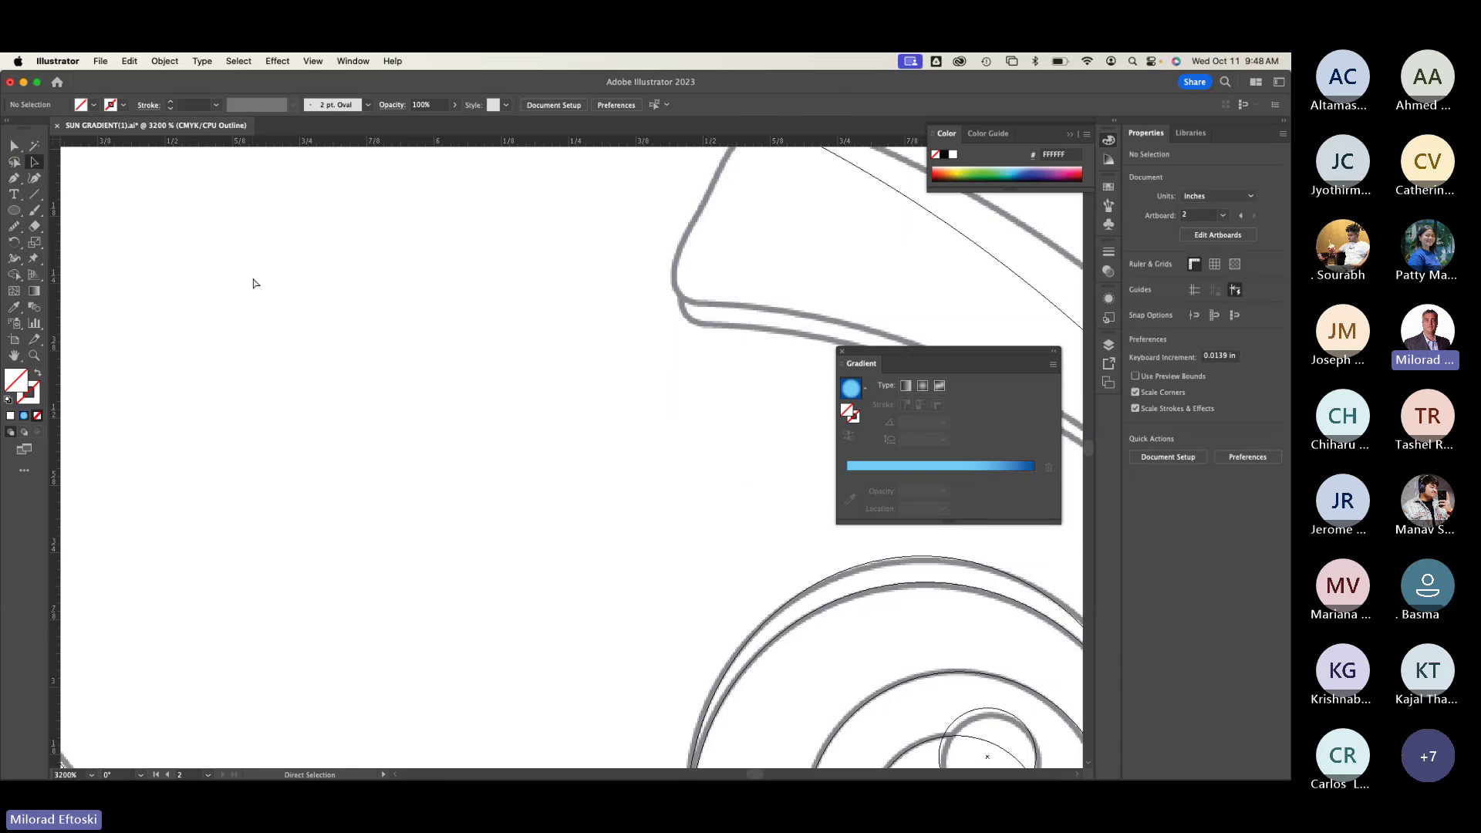
key(super+minus)
key(super+minus)
key(super+minus)
key(super+minus)
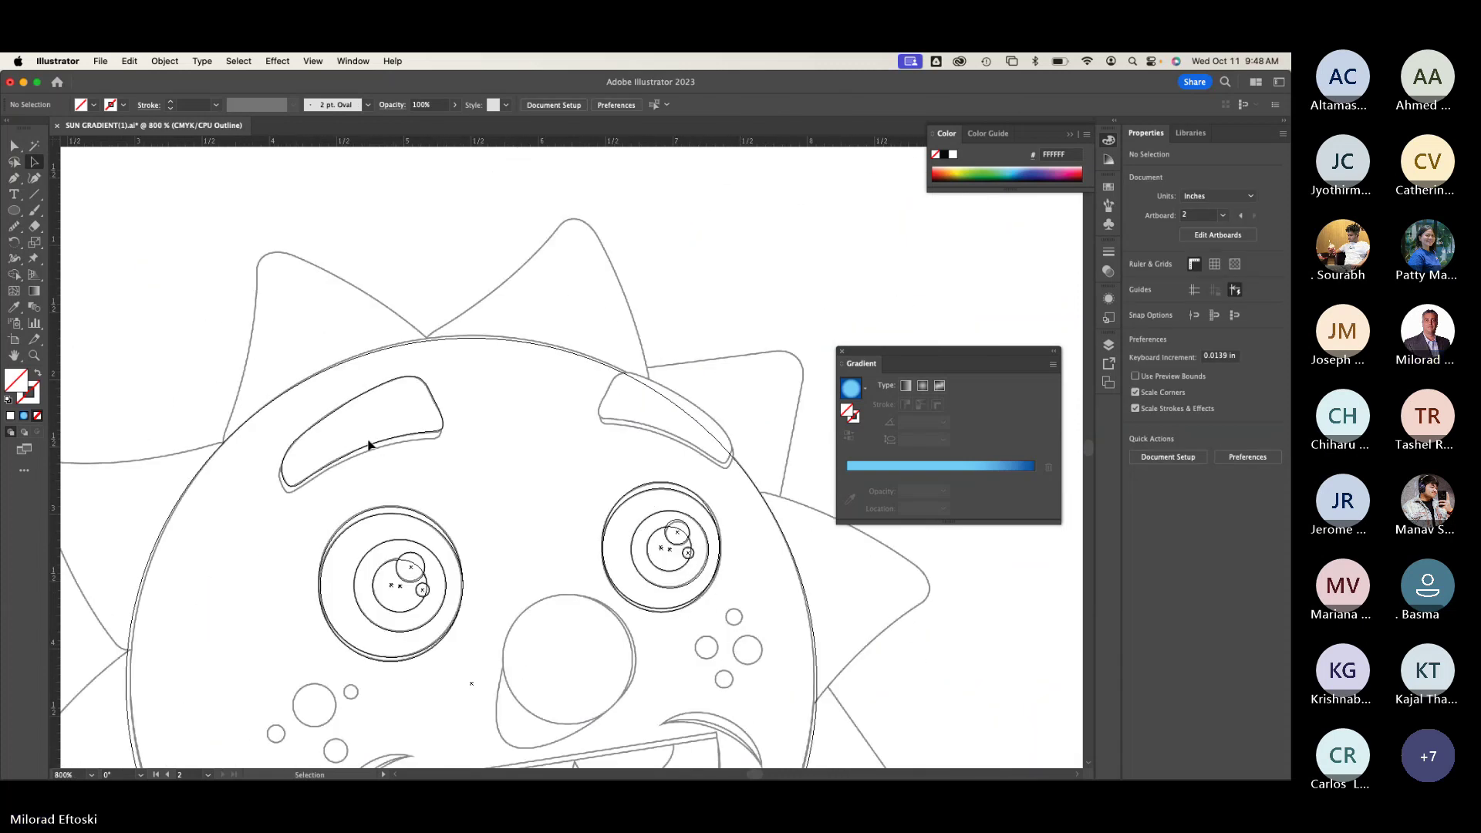
scroll(369, 445, up, 1)
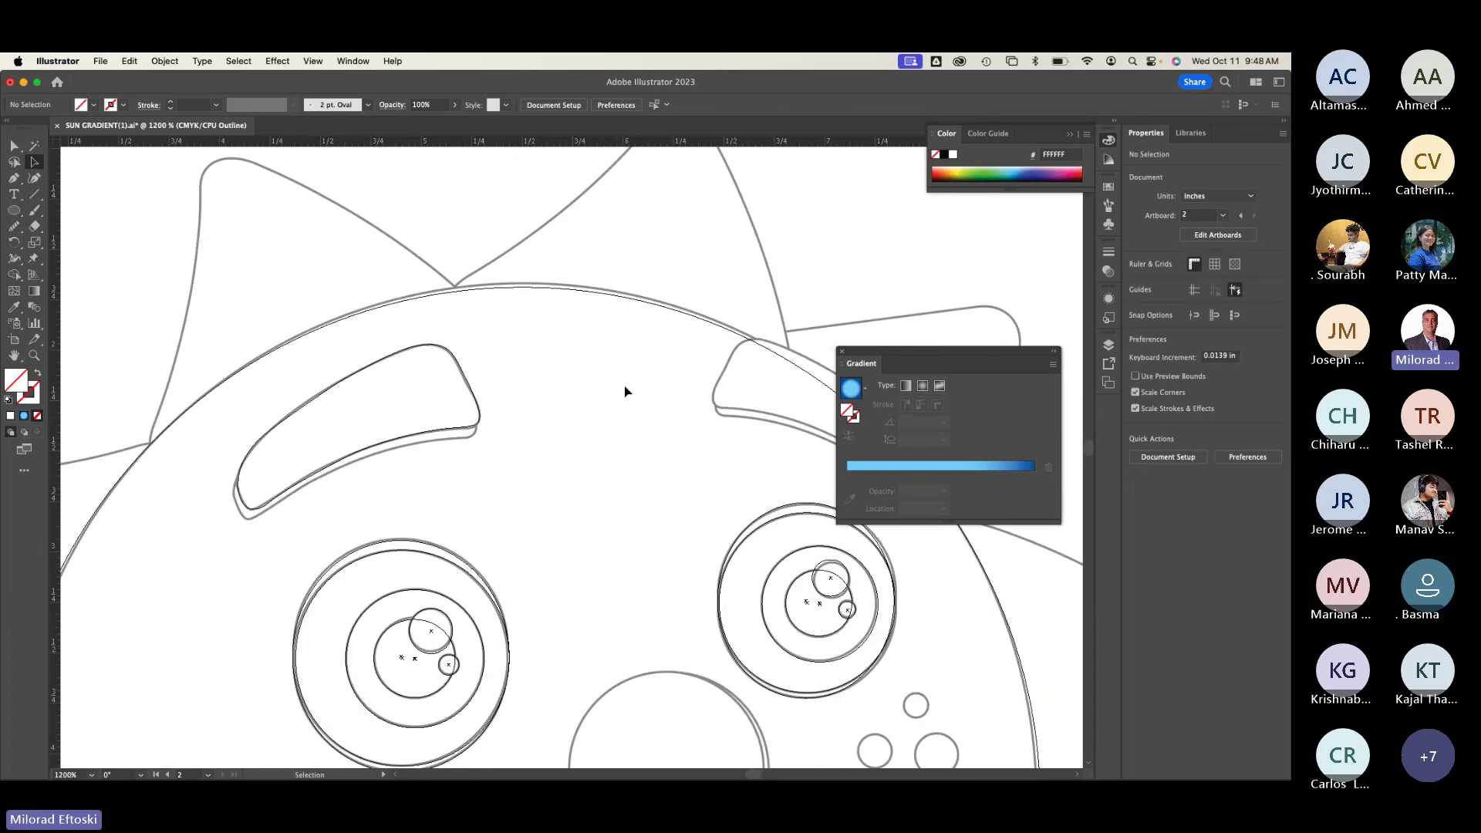
click(475, 427)
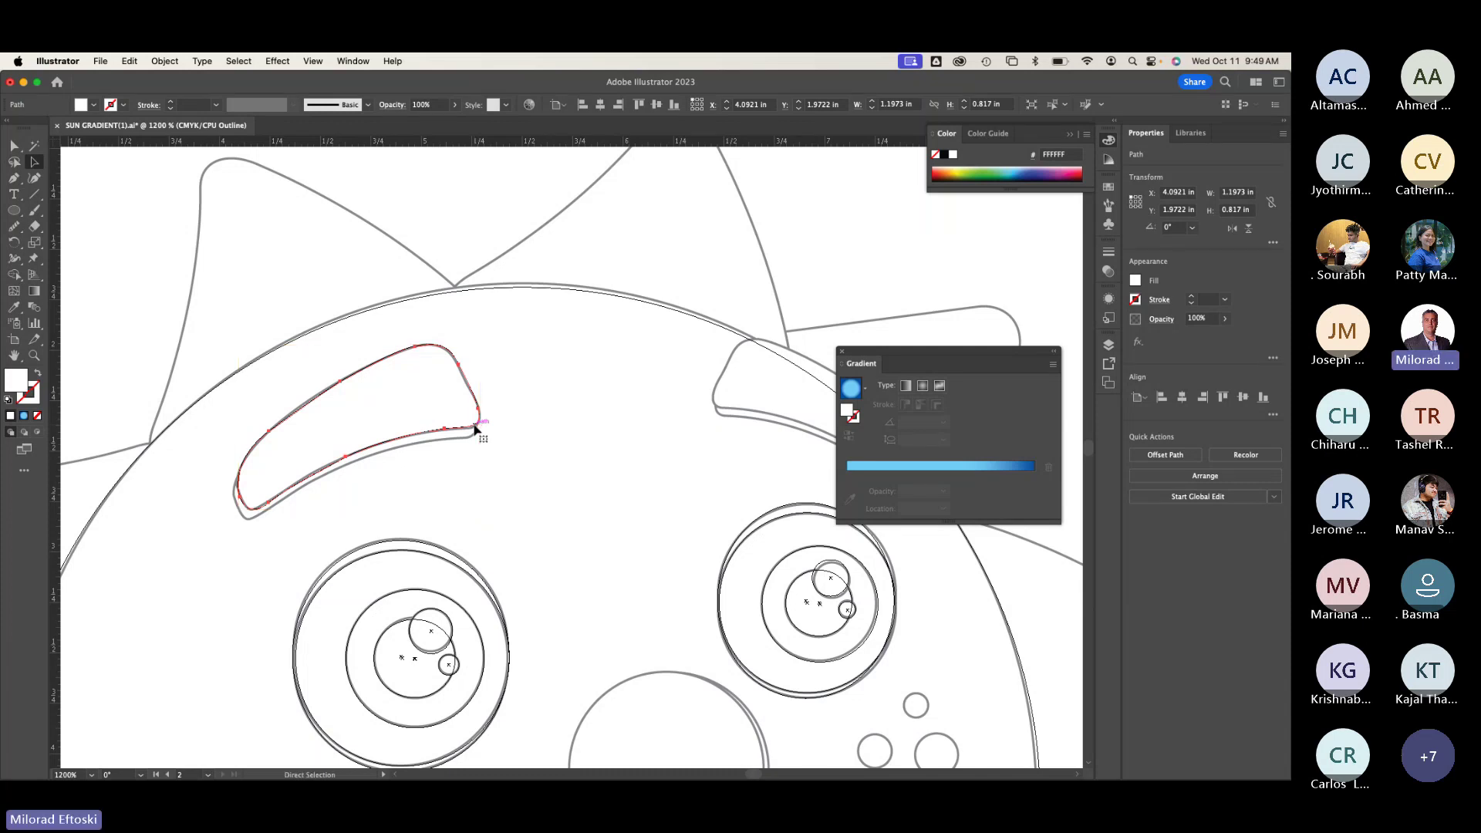
key(super+y)
key(super+y)
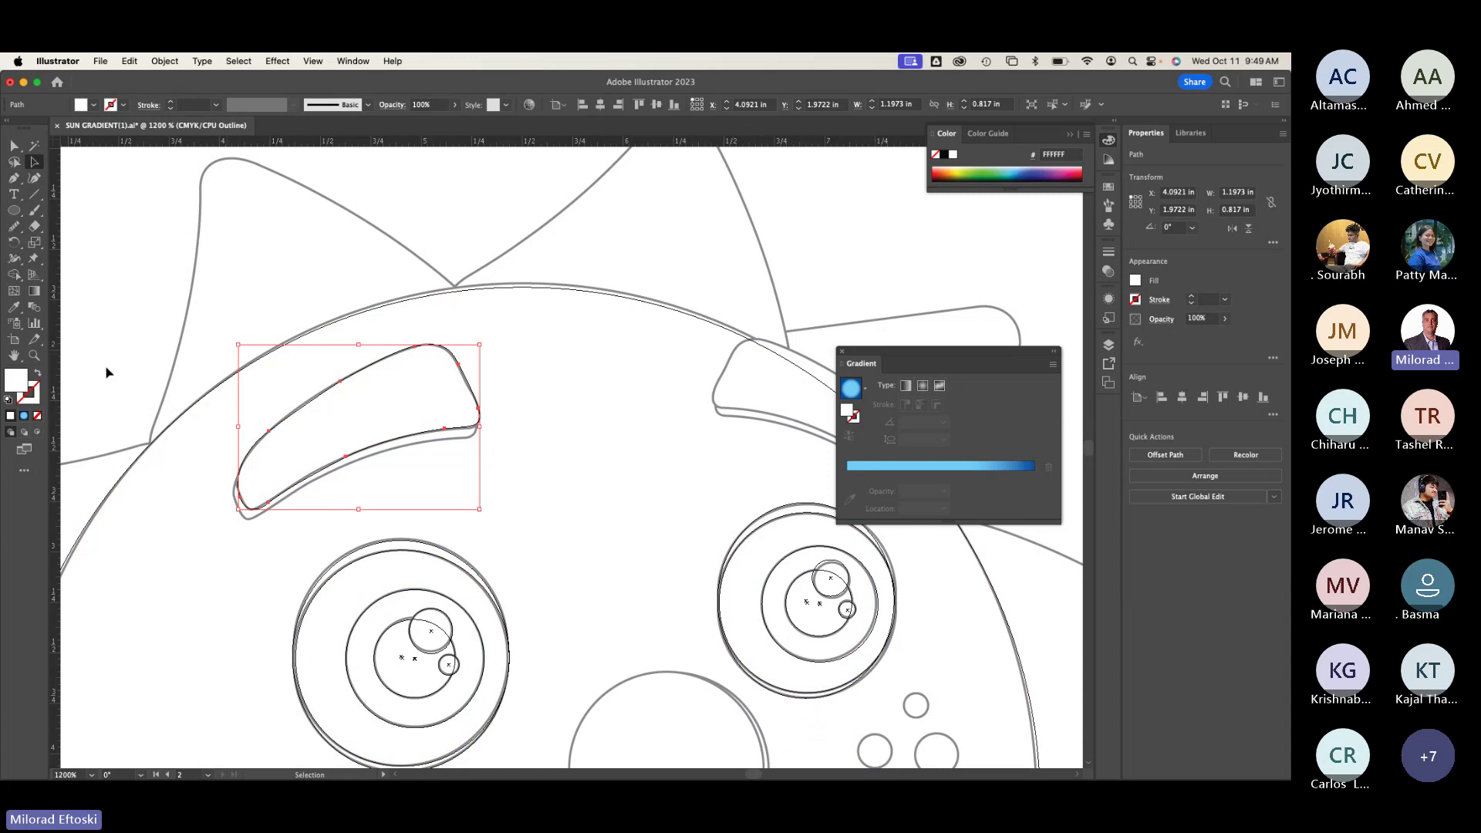
Step: Fill the left eyebrow with a blue gradient and show the Swatches panel
click(24, 417)
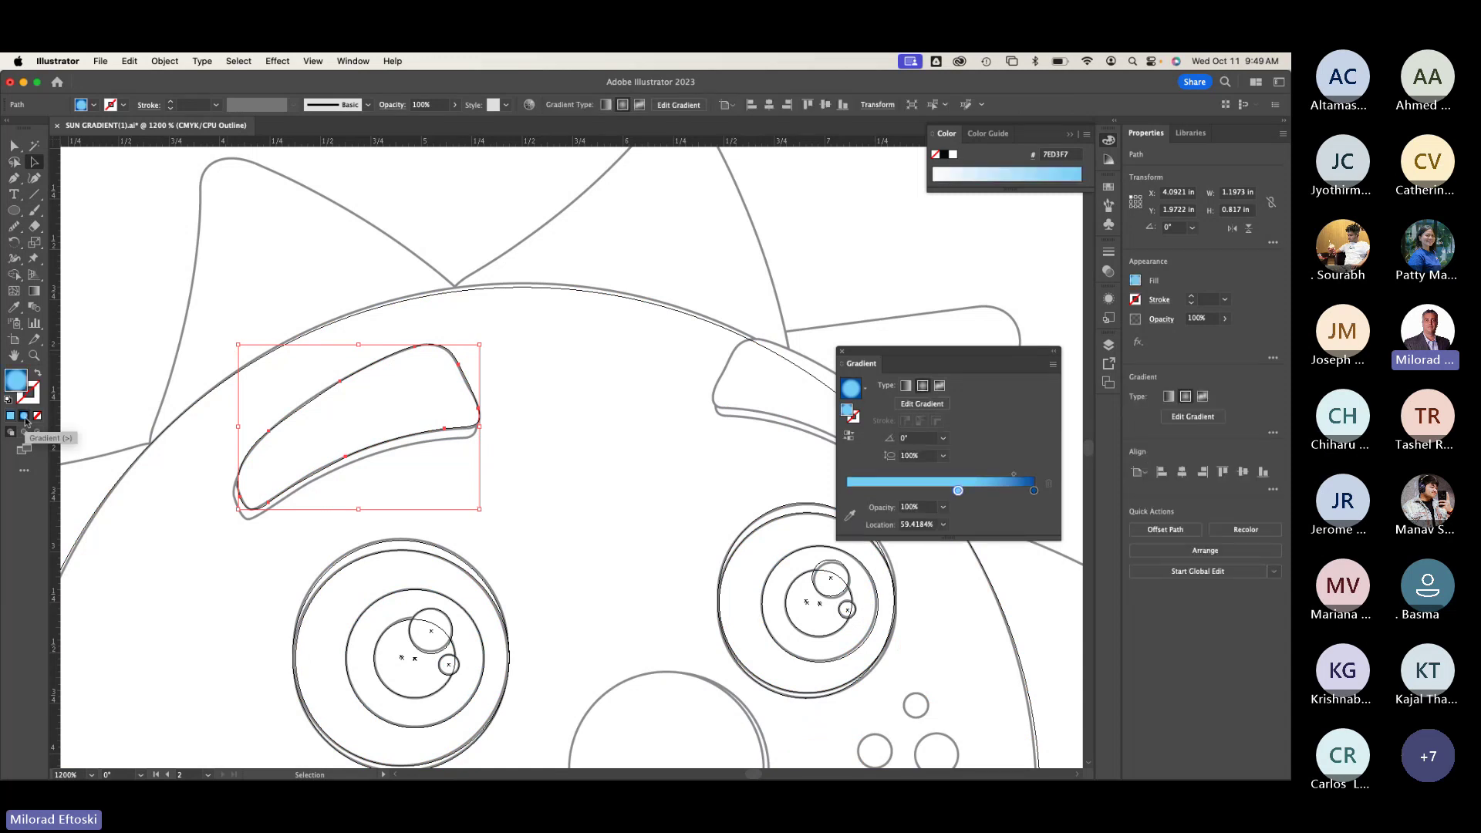
key(super+y)
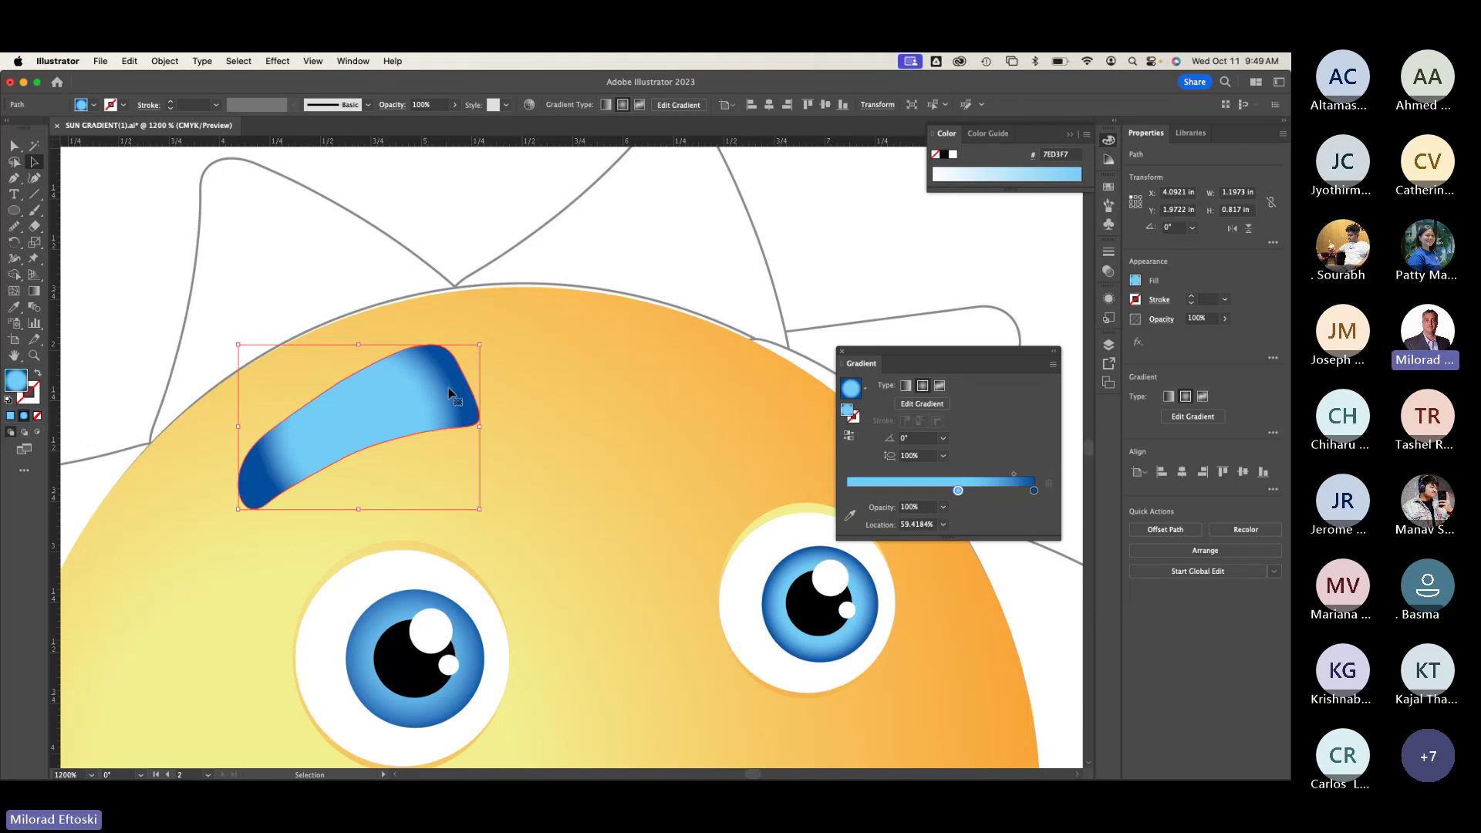
click(595, 430)
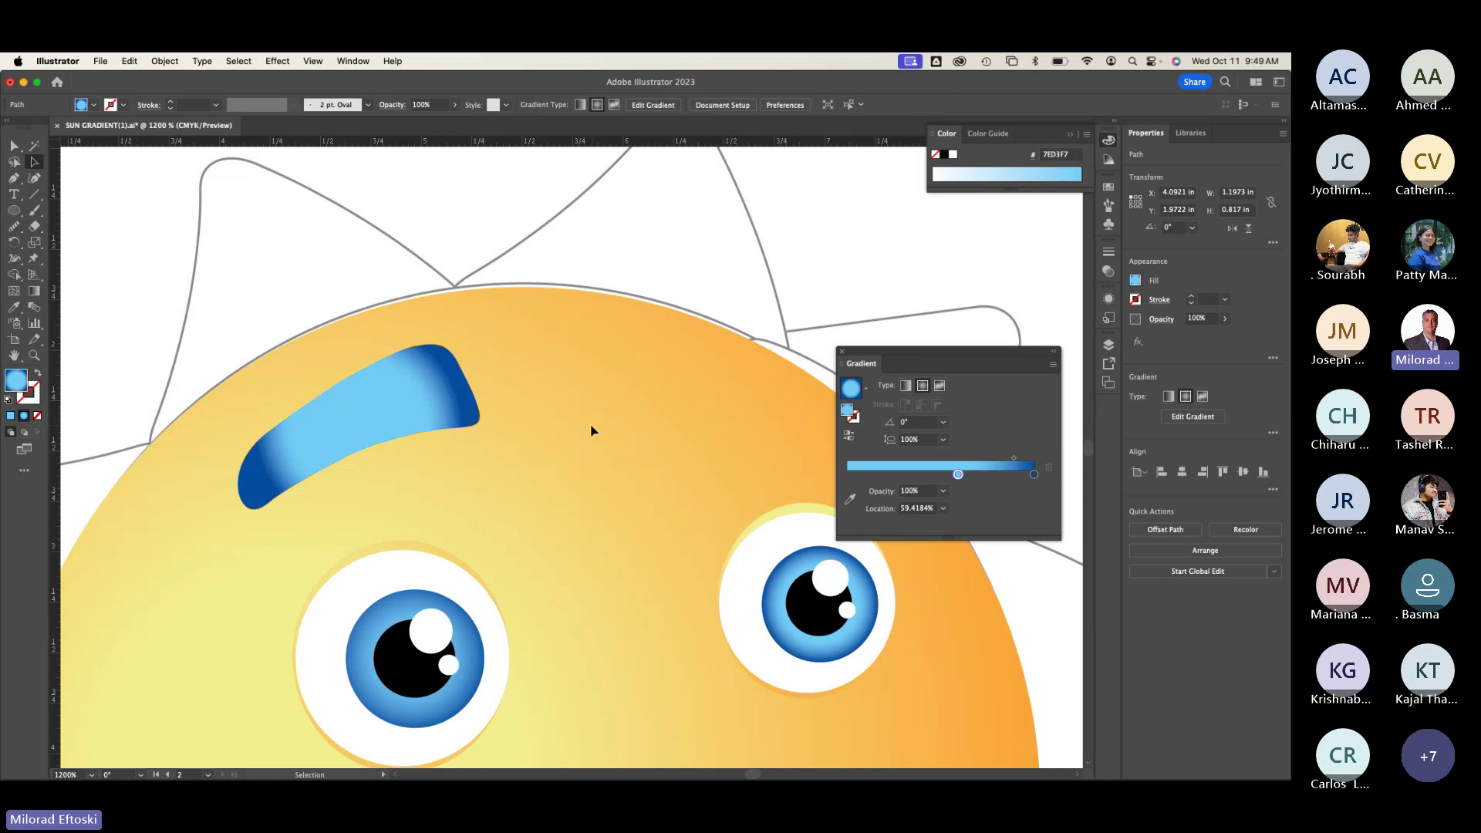
scroll(599, 386, down, 2)
click(465, 345)
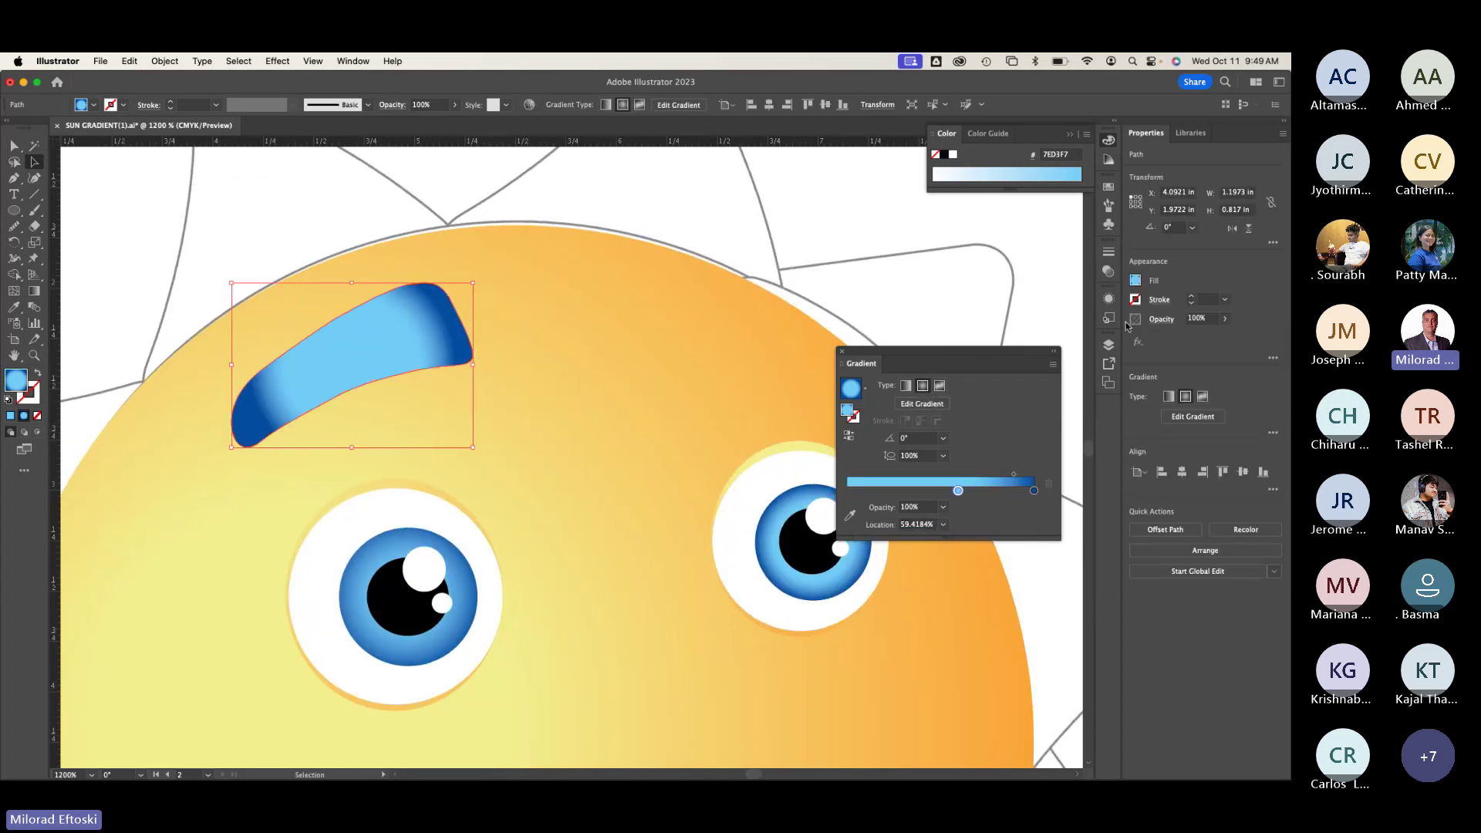
click(1109, 187)
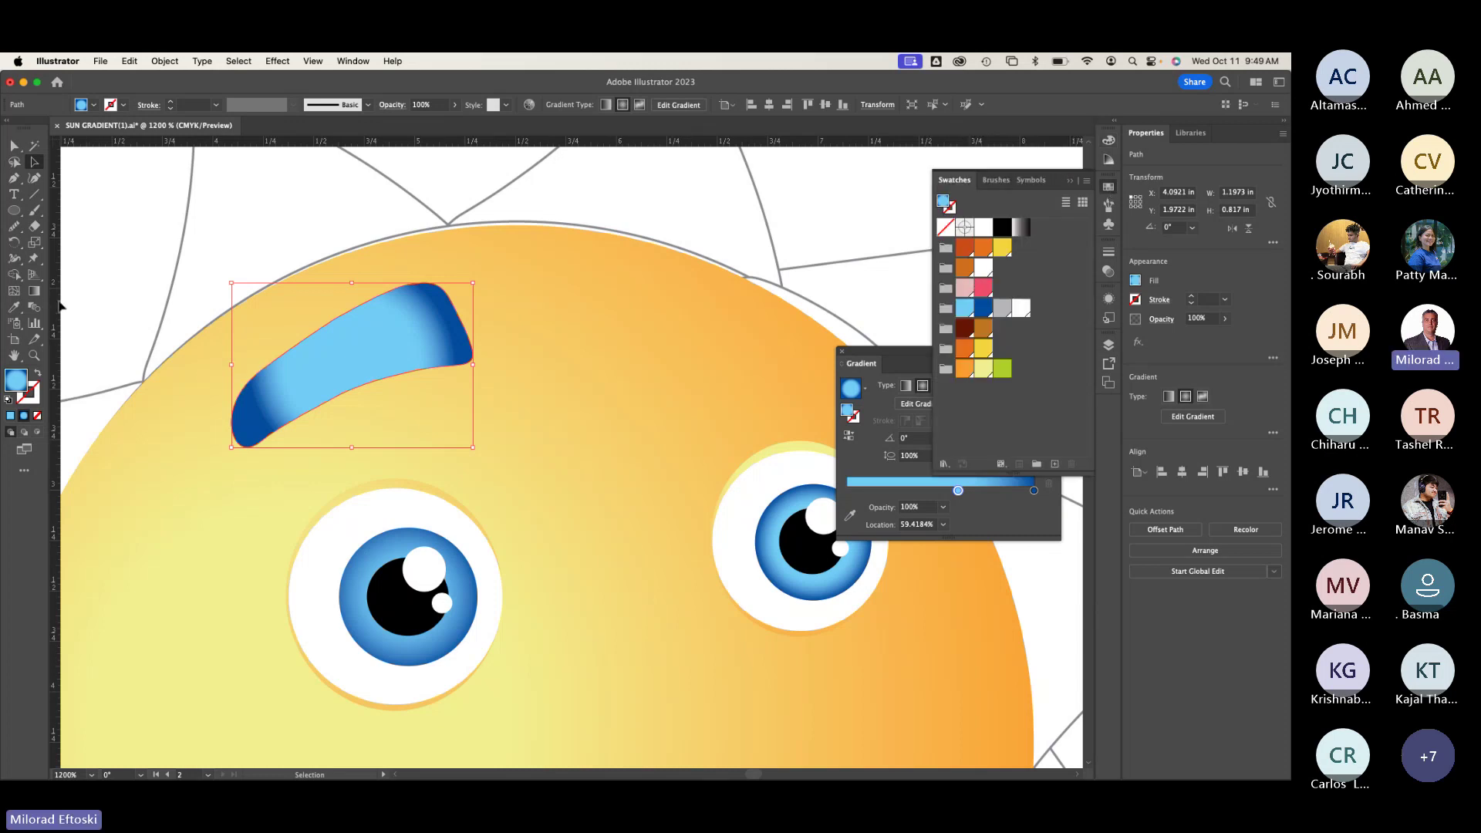
Step: Make the eyebrow gradient linear at about -171°, dark blue leftmost, first stop at 10.79%
click(34, 291)
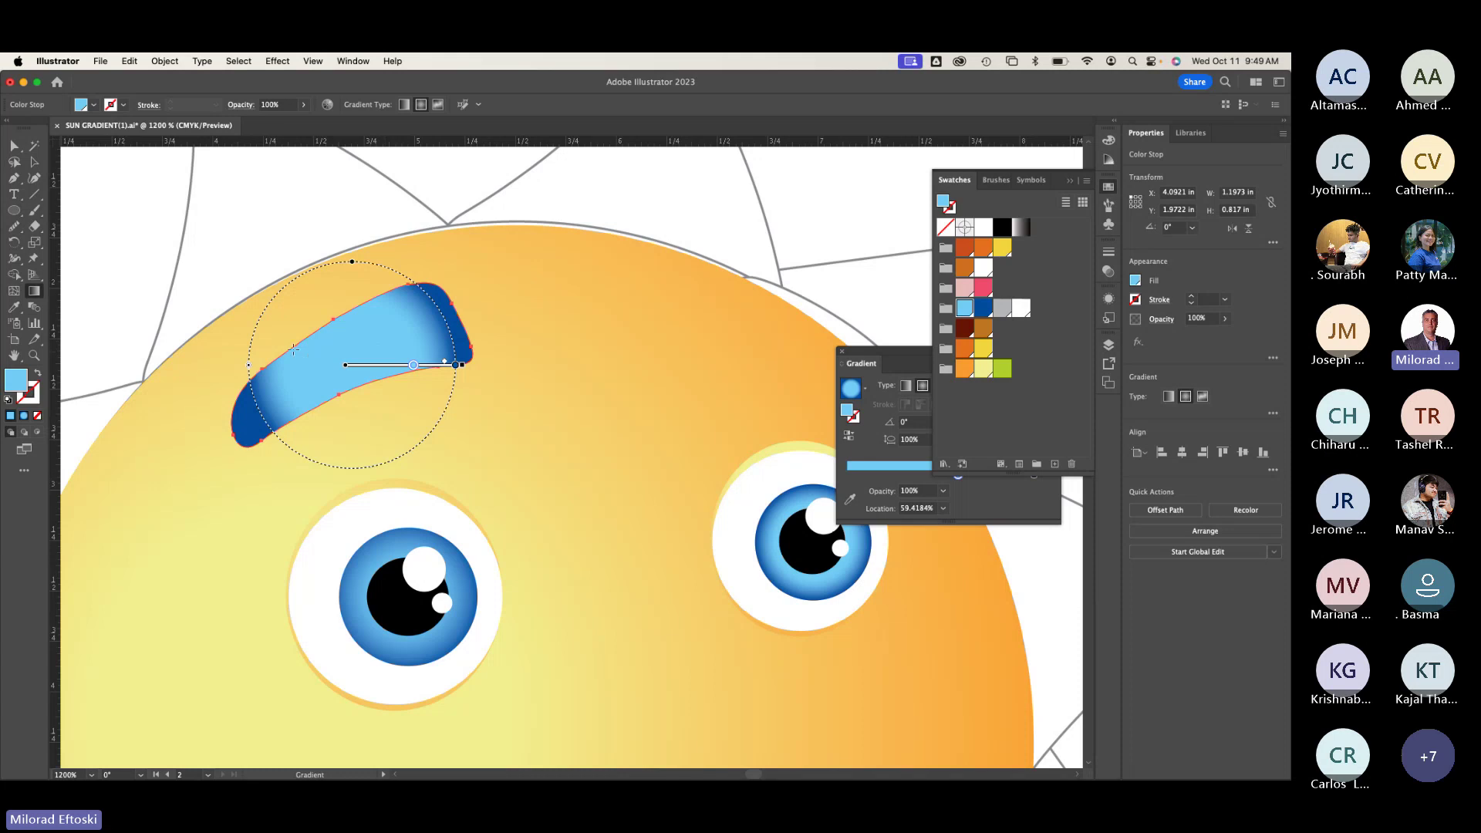
mouse_move(221, 348)
mouse_down()
mouse_move(463, 376)
mouse_move(463, 401)
mouse_move(247, 360)
mouse_up()
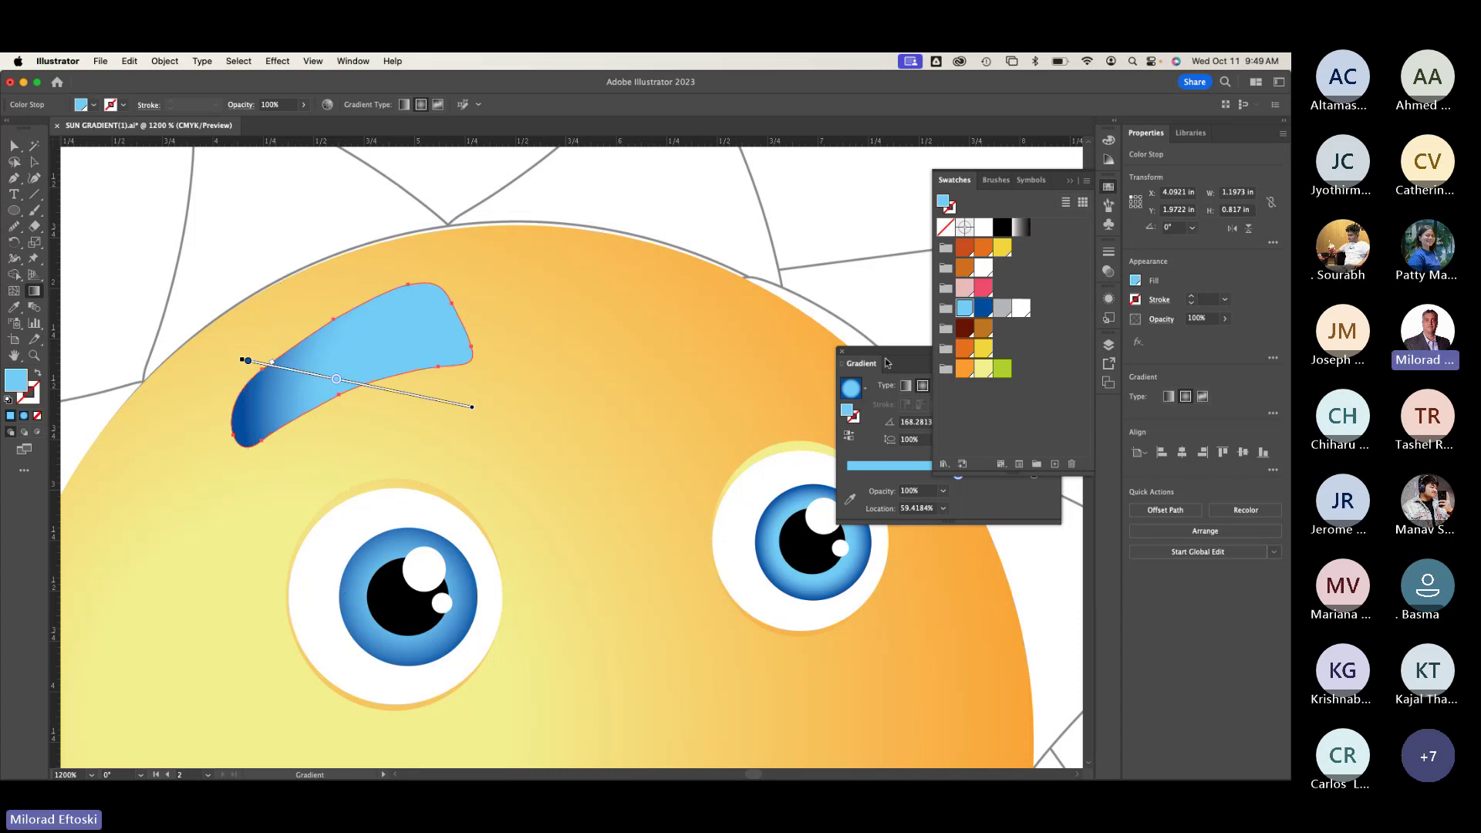
drag(887, 363, 614, 221)
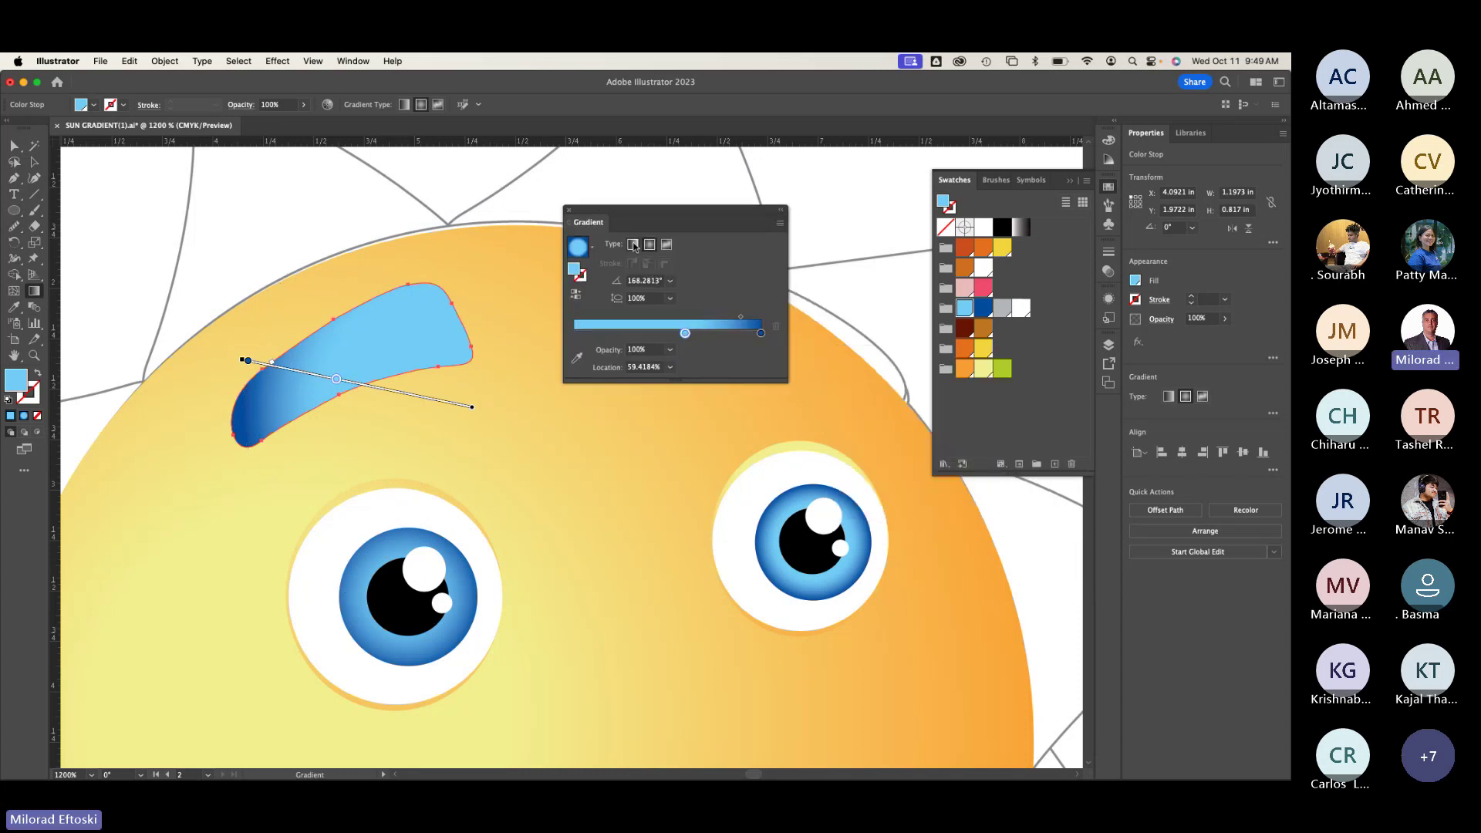
click(633, 245)
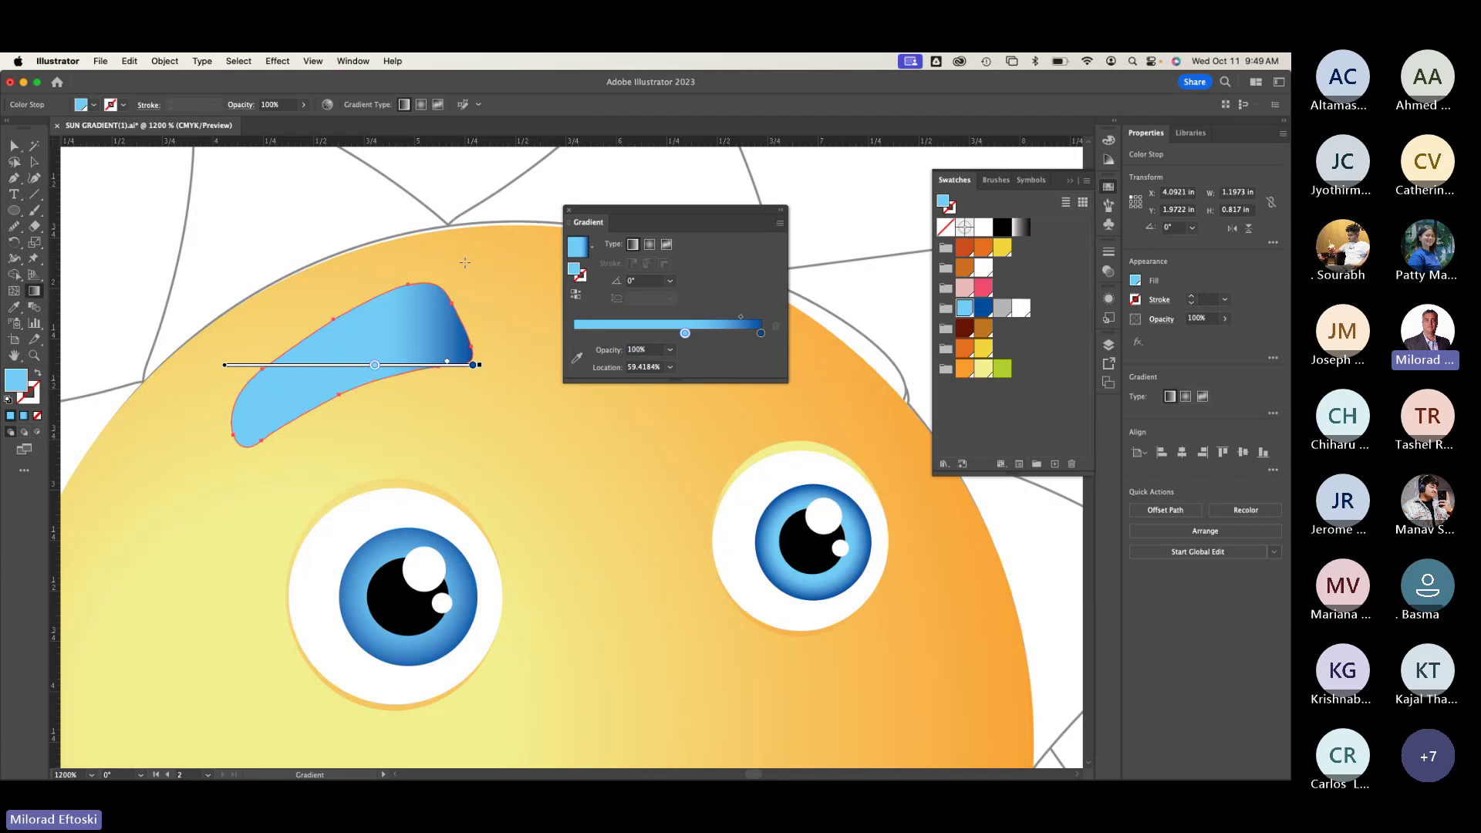
drag(519, 336, 225, 382)
drag(685, 333, 596, 338)
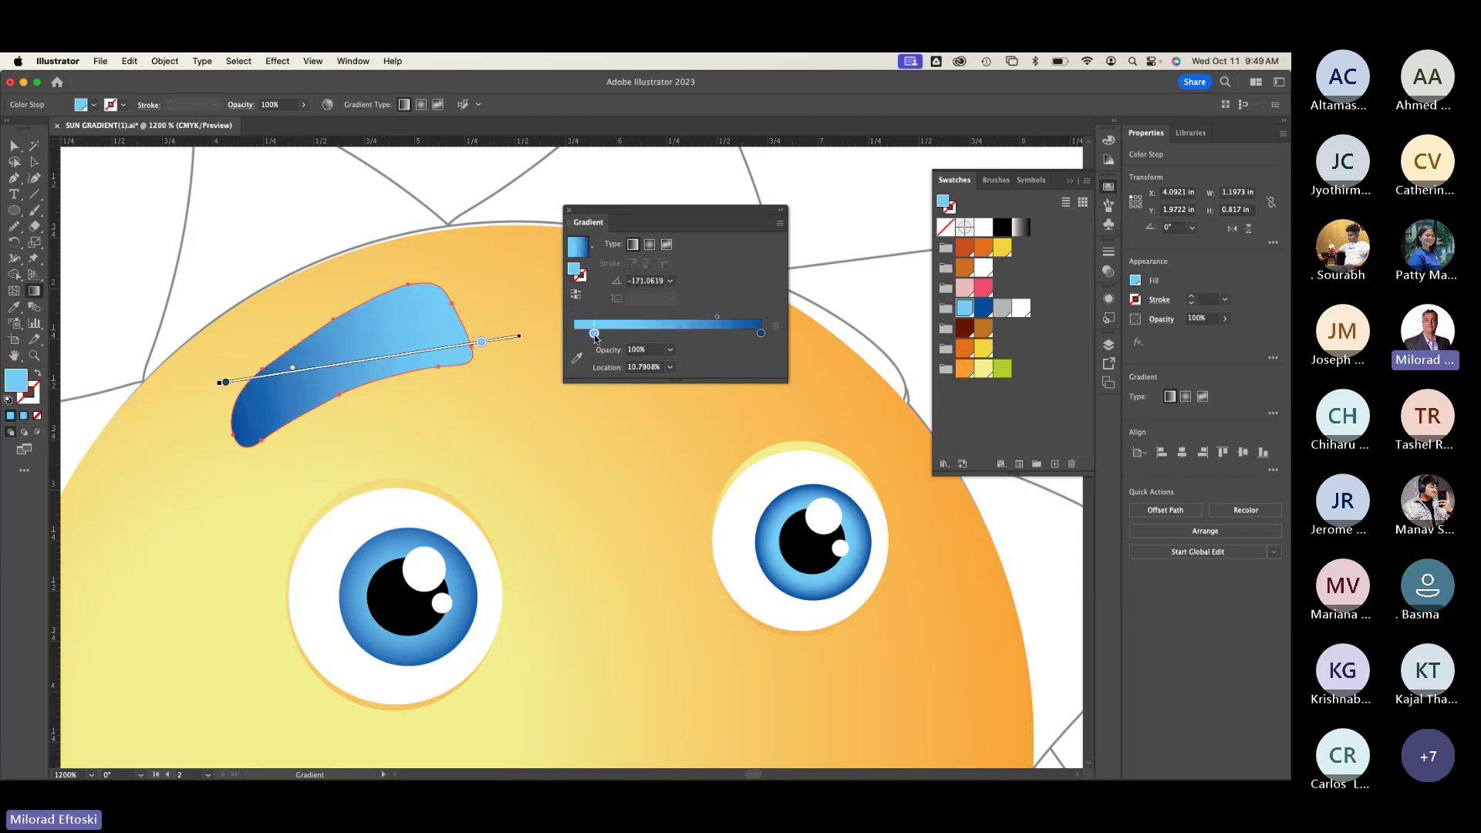
Step: Check the eyebrow in outline and preview, then pan back to bring the eyes into view
key(super+y)
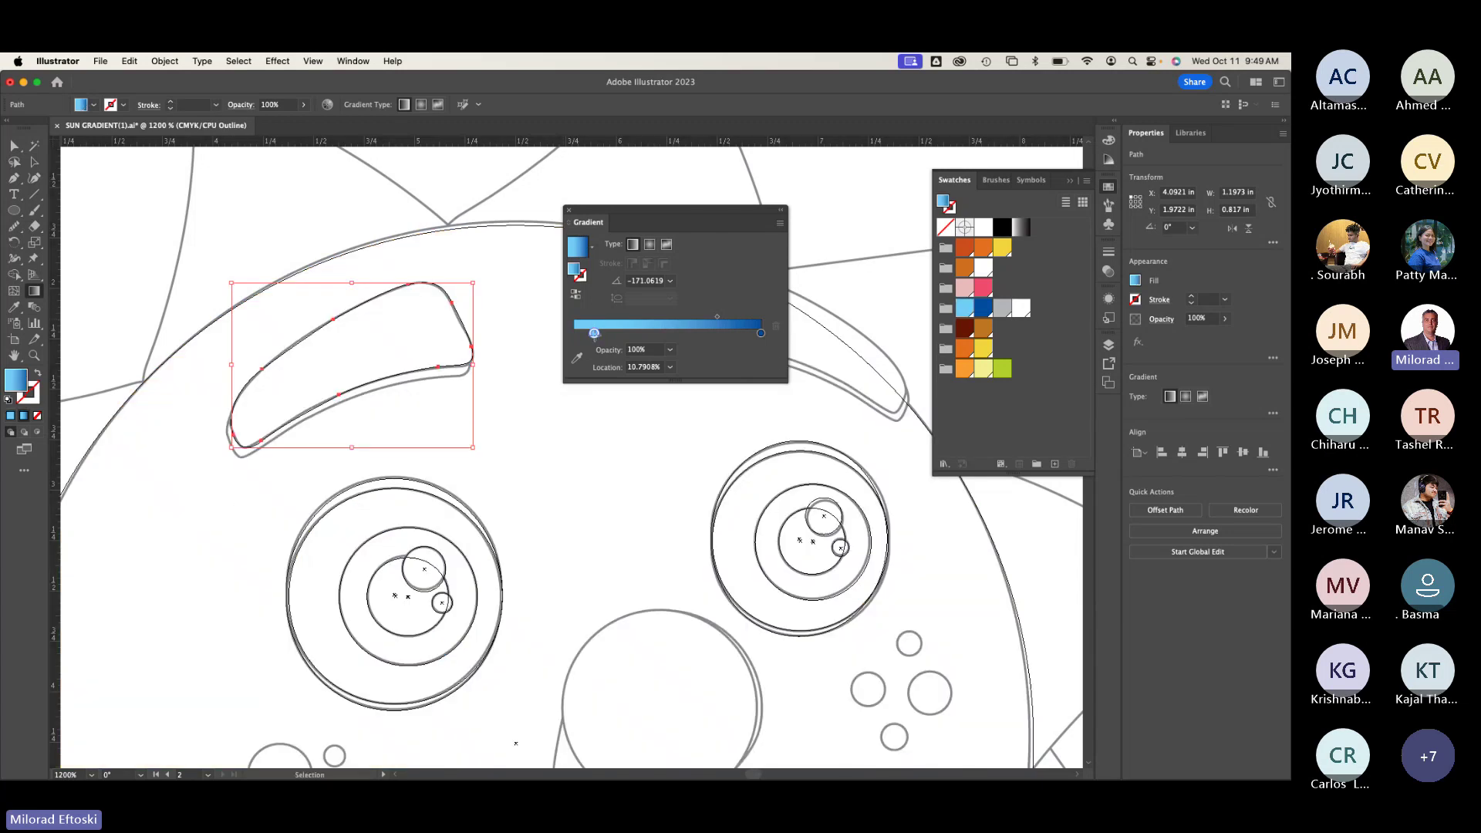
key(super+y)
key(space)
drag(469, 522, 767, 501)
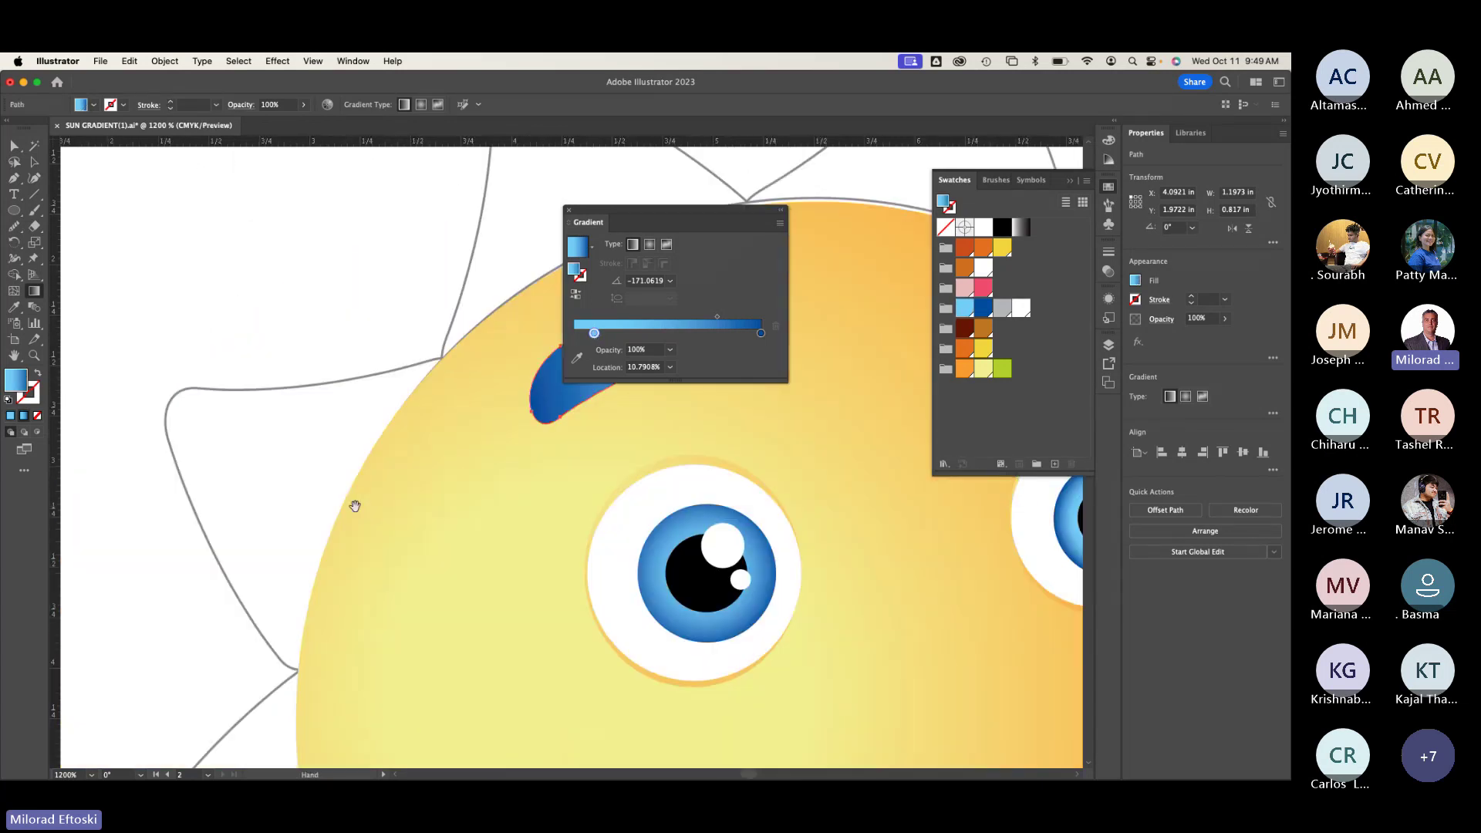
drag(354, 502, 284, 519)
drag(996, 513, 181, 498)
scroll(181, 498, right, 10)
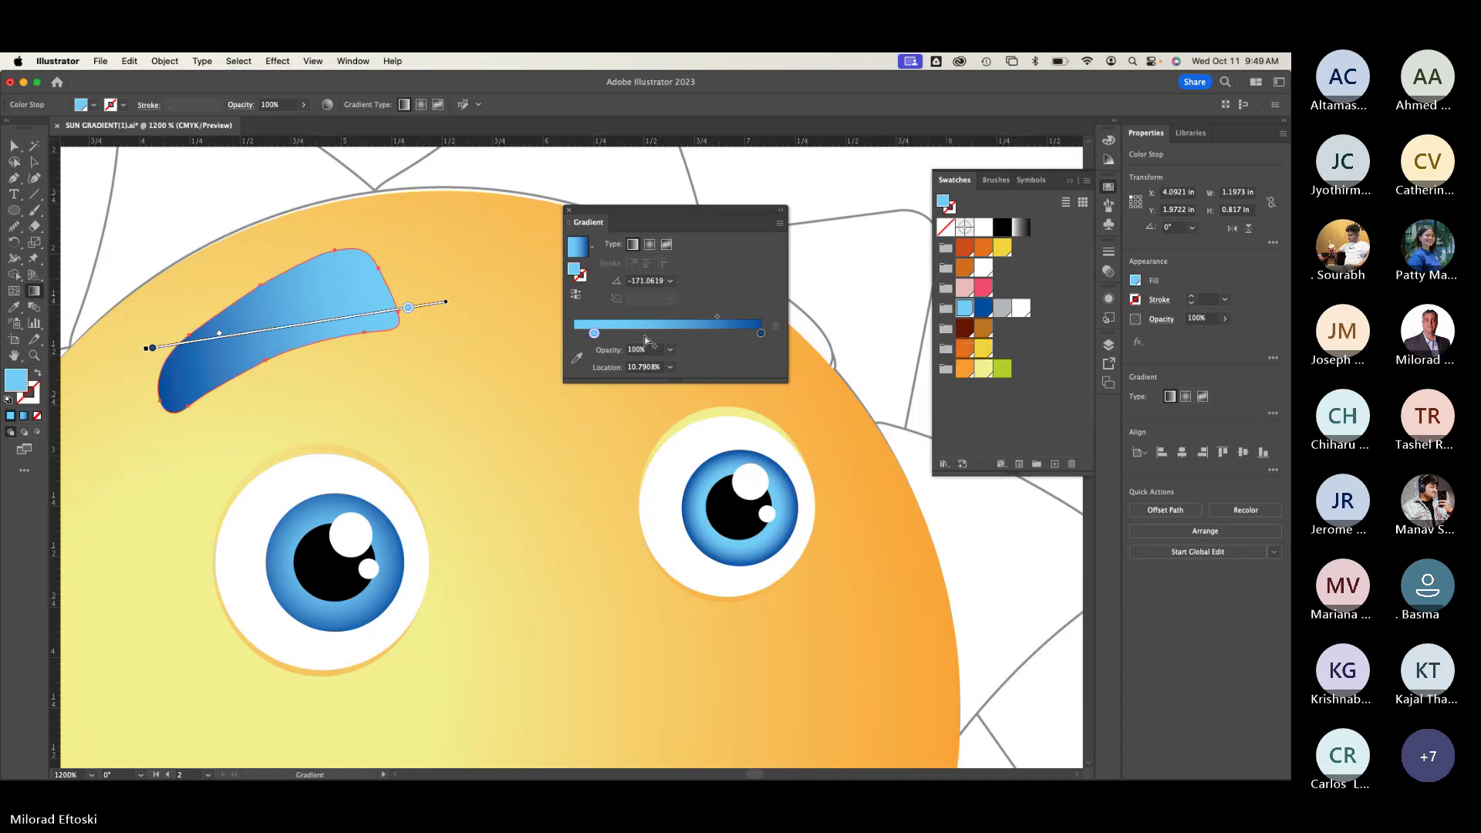
Step: Set the left gradient stop to brown and the right stop to dark red
double_click(595, 334)
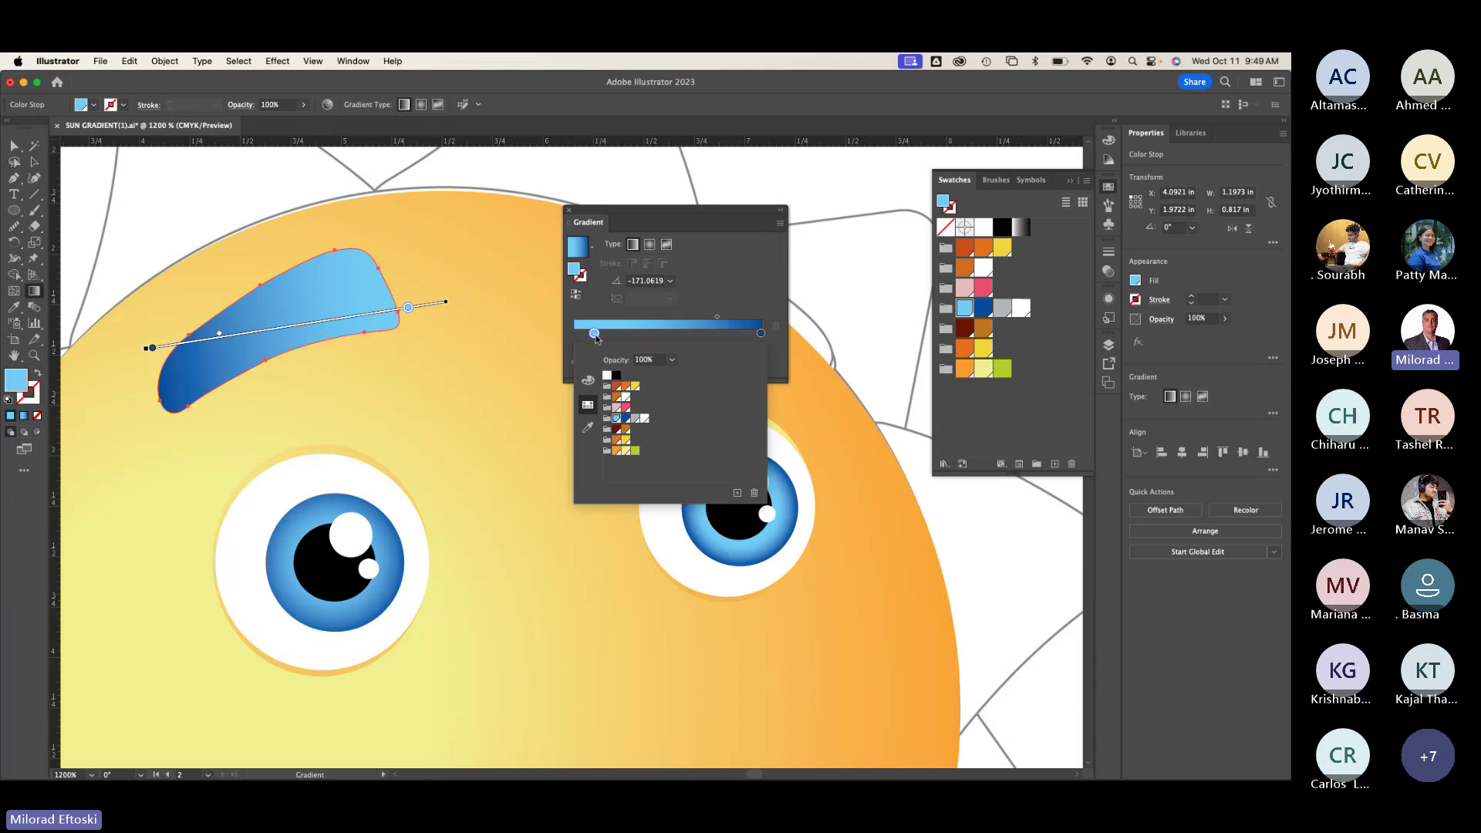
click(626, 431)
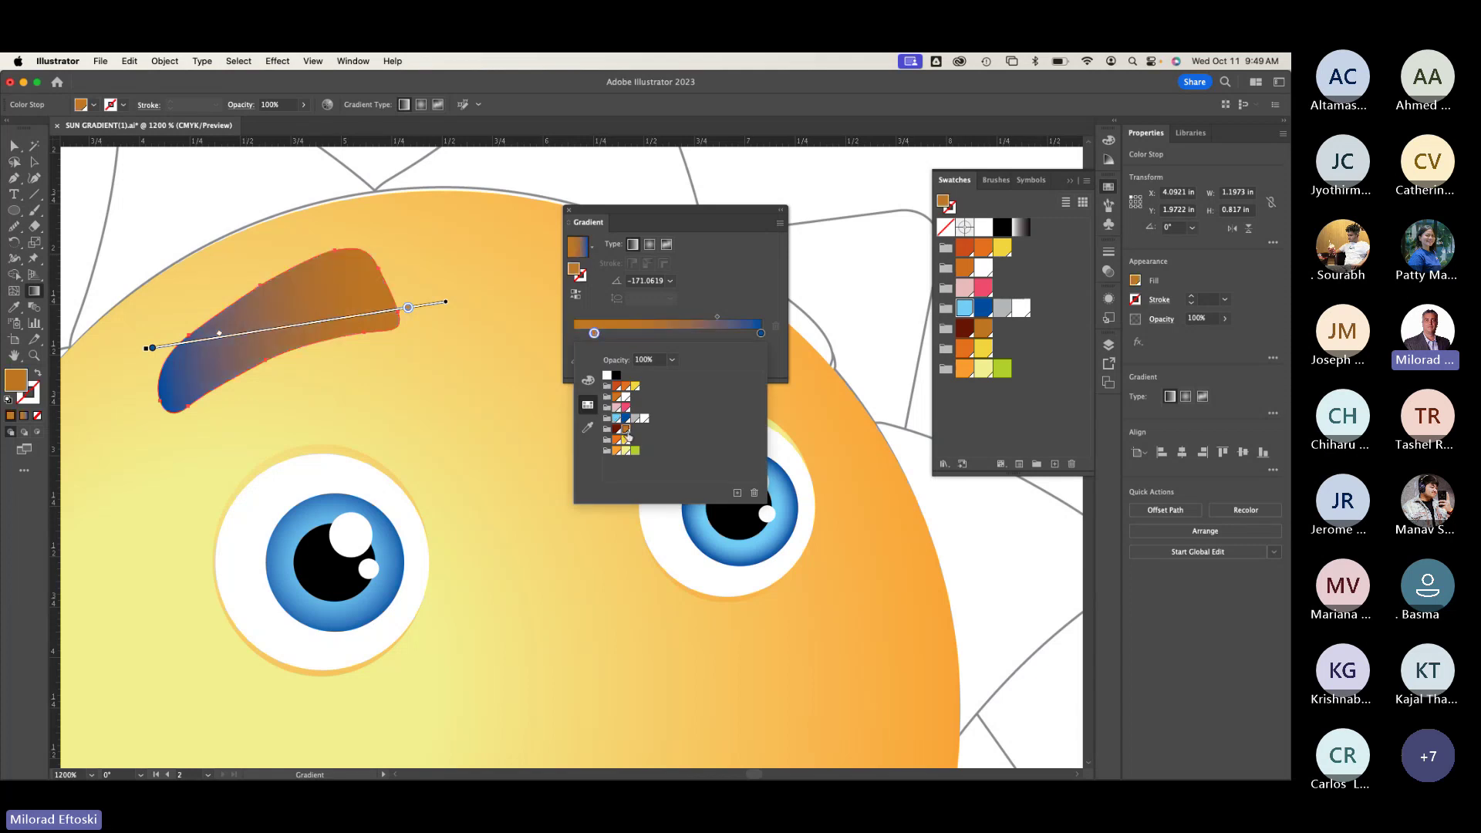
click(760, 333)
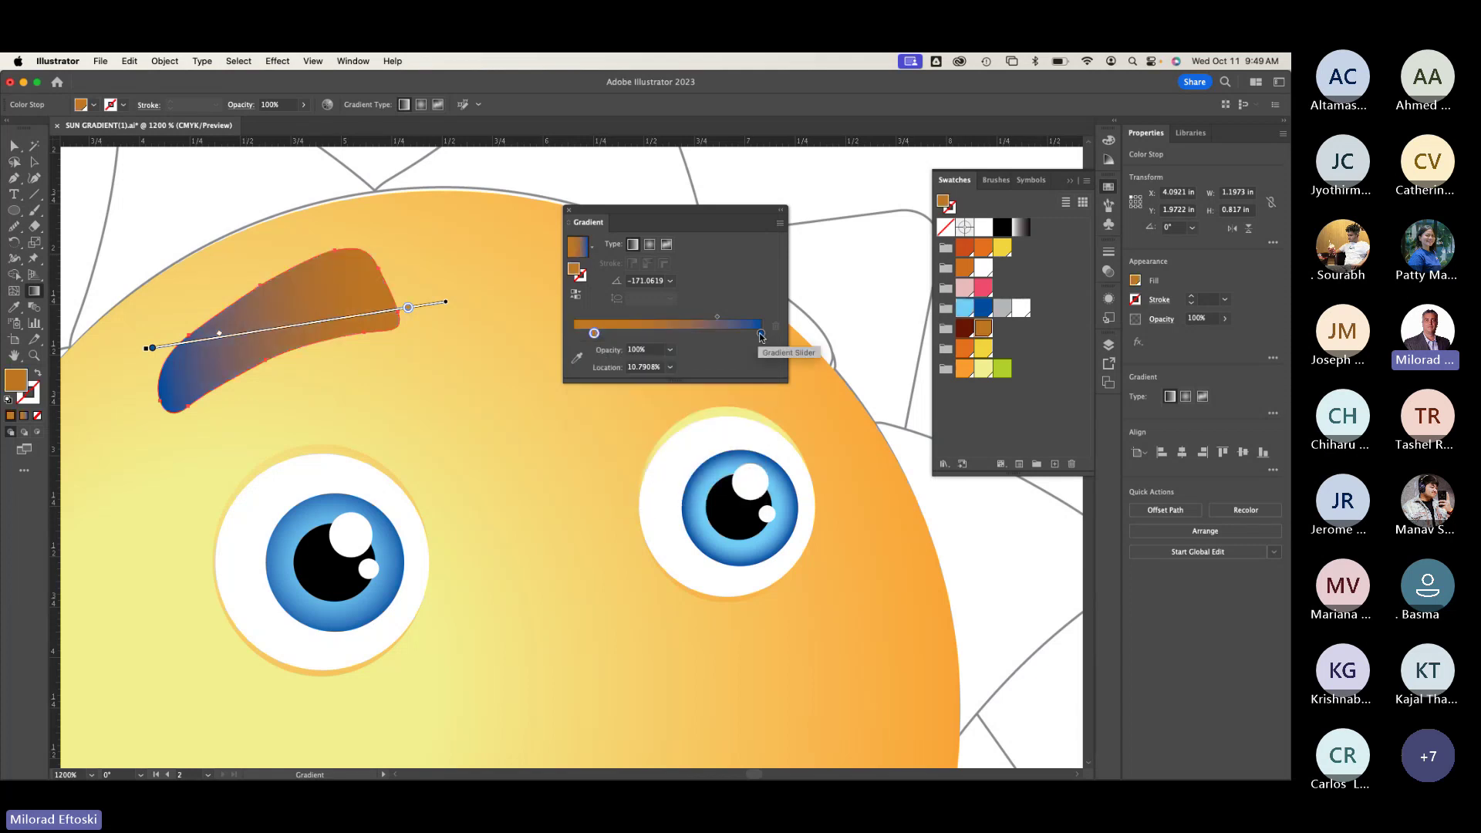
double_click(761, 333)
click(617, 430)
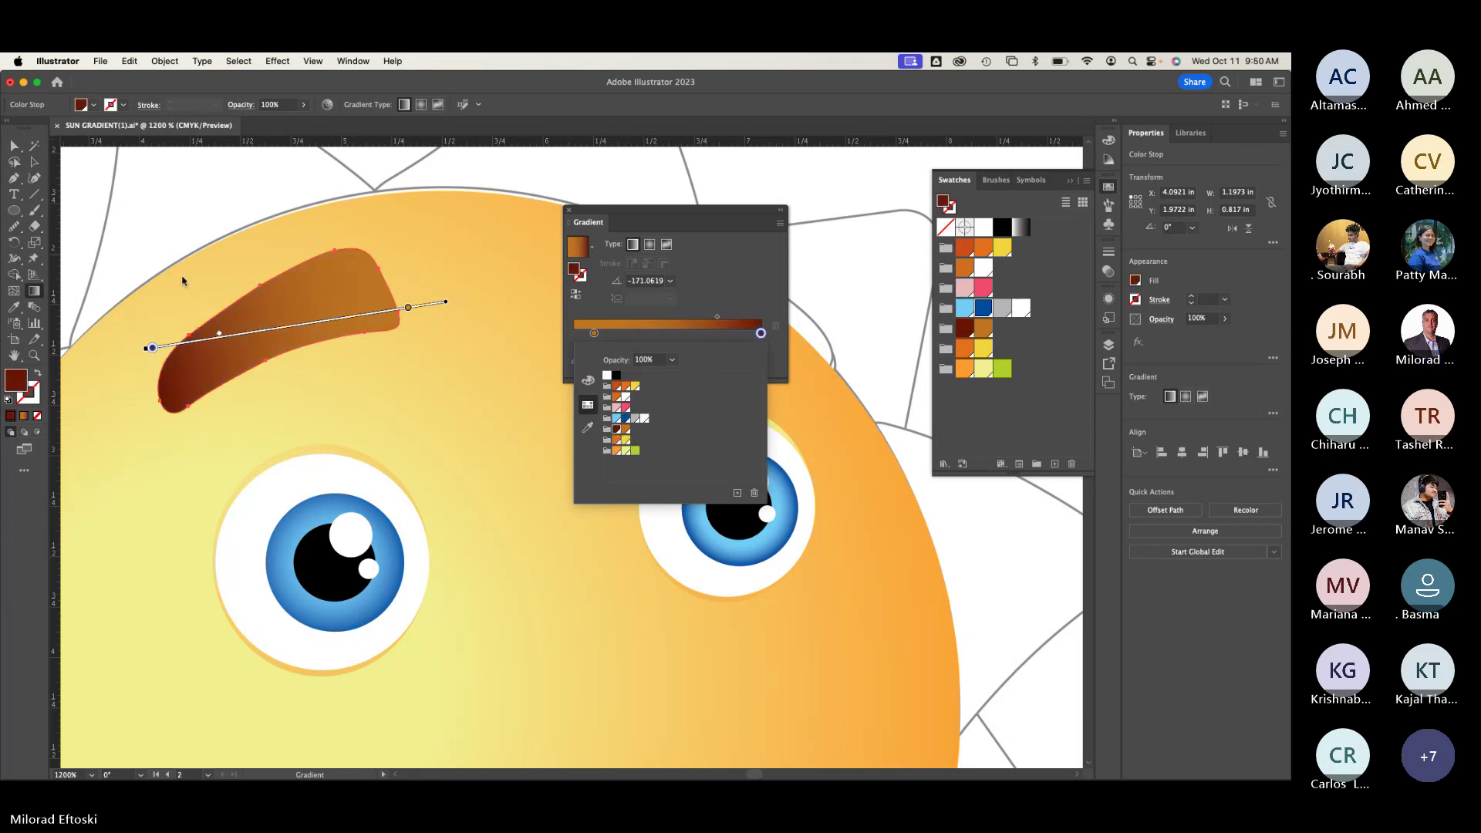
key(Escape)
Step: Redraw the gradient horizontally left-to-right across the eyebrow and deselect it
mouse_move(144, 332)
mouse_down()
mouse_move(429, 330)
mouse_move(296, 329)
mouse_up()
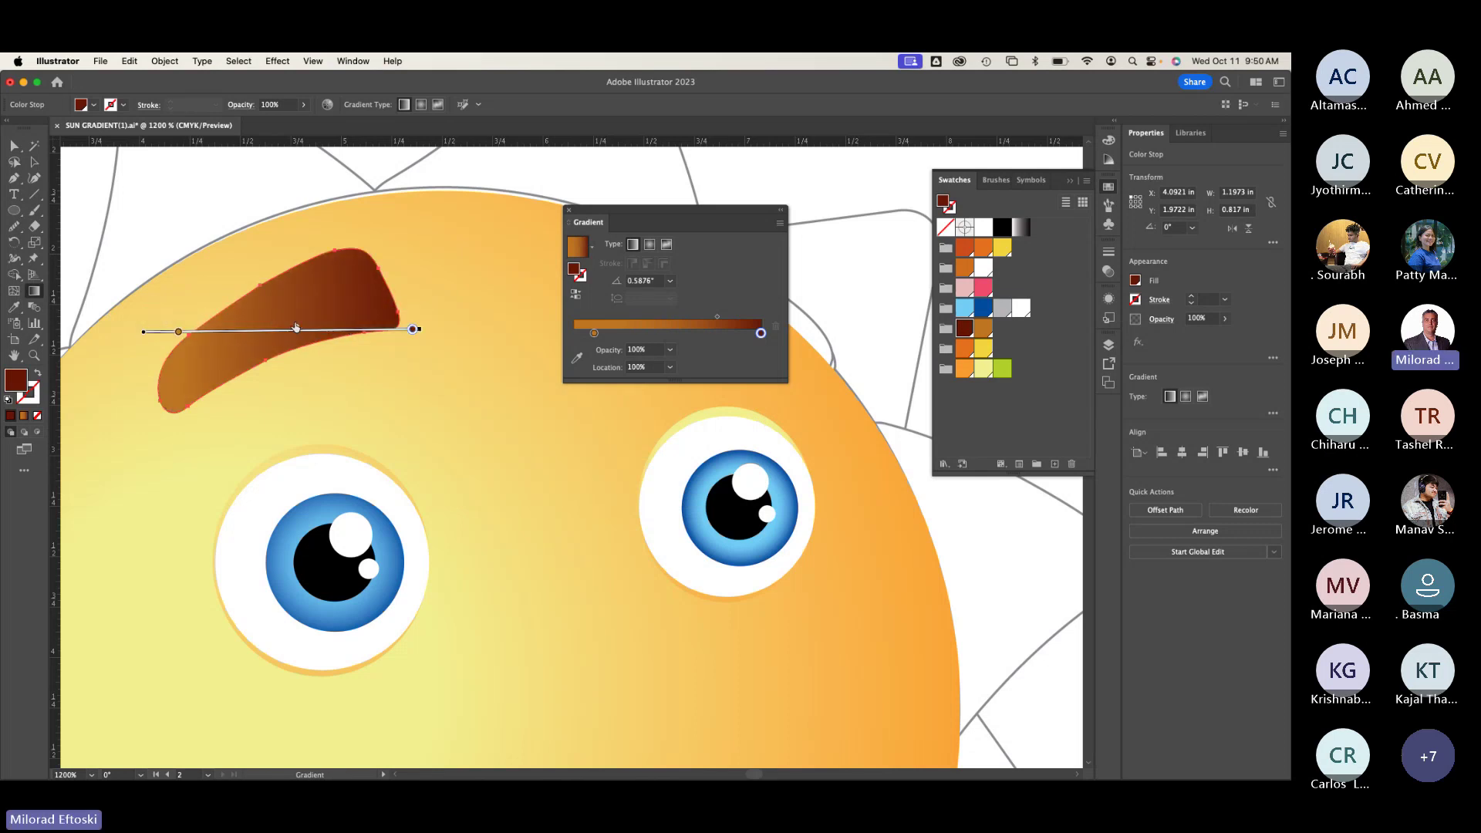
key(a)
click(233, 235)
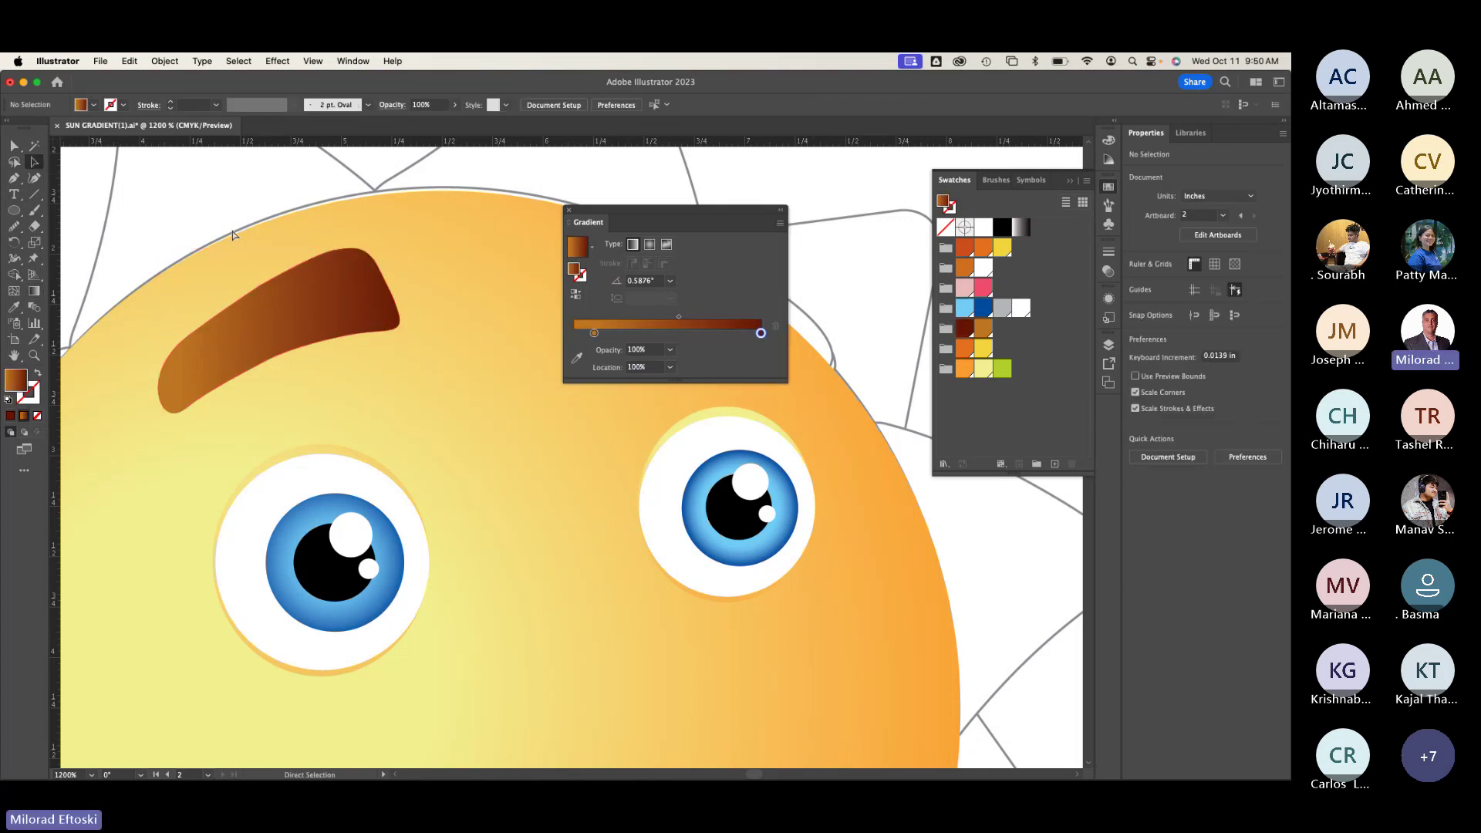
Step: Zoom out to 800% and compare the face in outline and full-colour views
key(super+minus)
scroll(277, 254, right, 2)
key(super+y)
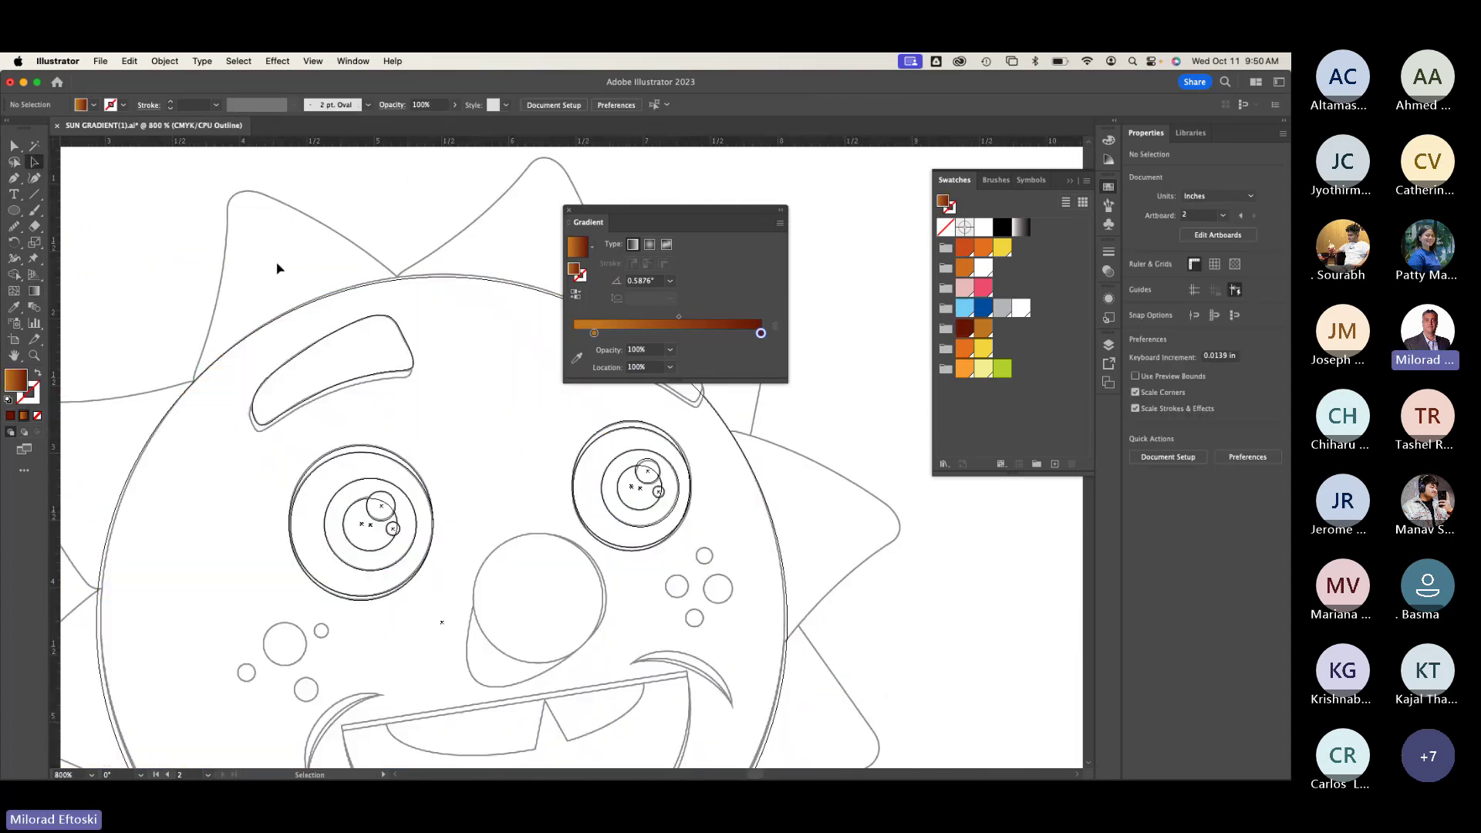
key(super+y)
scroll(238, 489, left, 10)
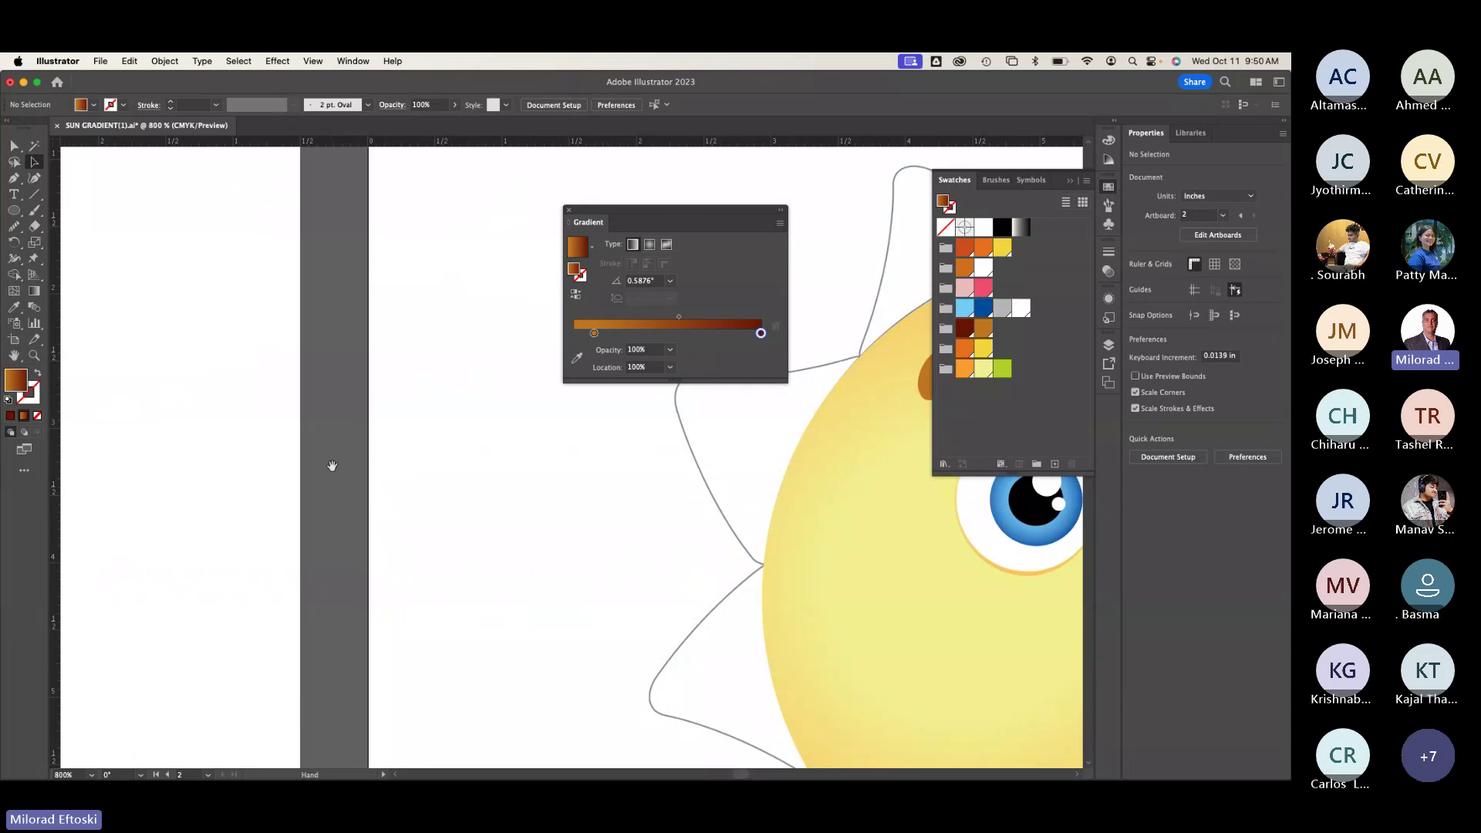
scroll(331, 466, left, 10)
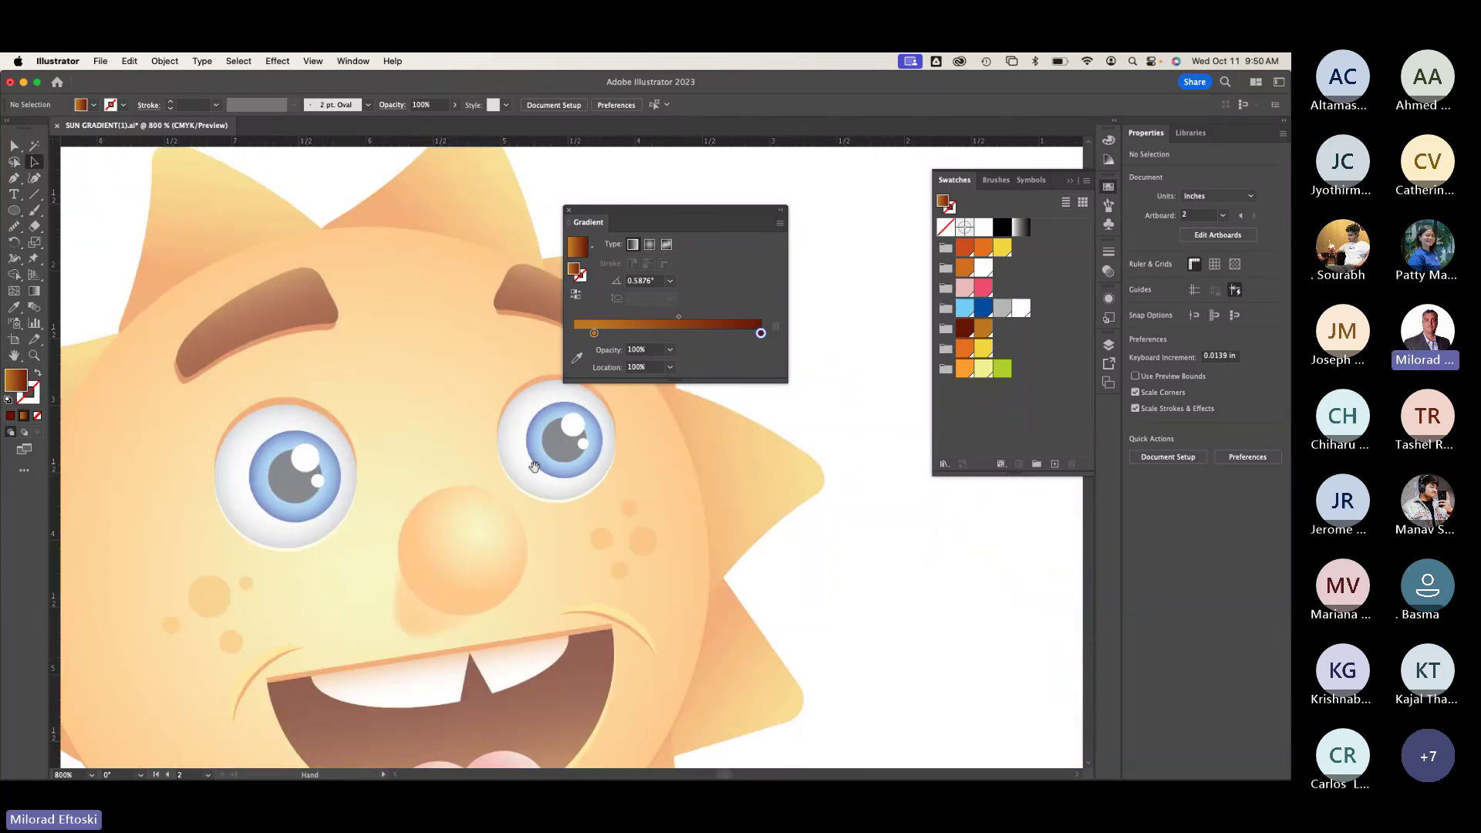
scroll(534, 467, right, 15)
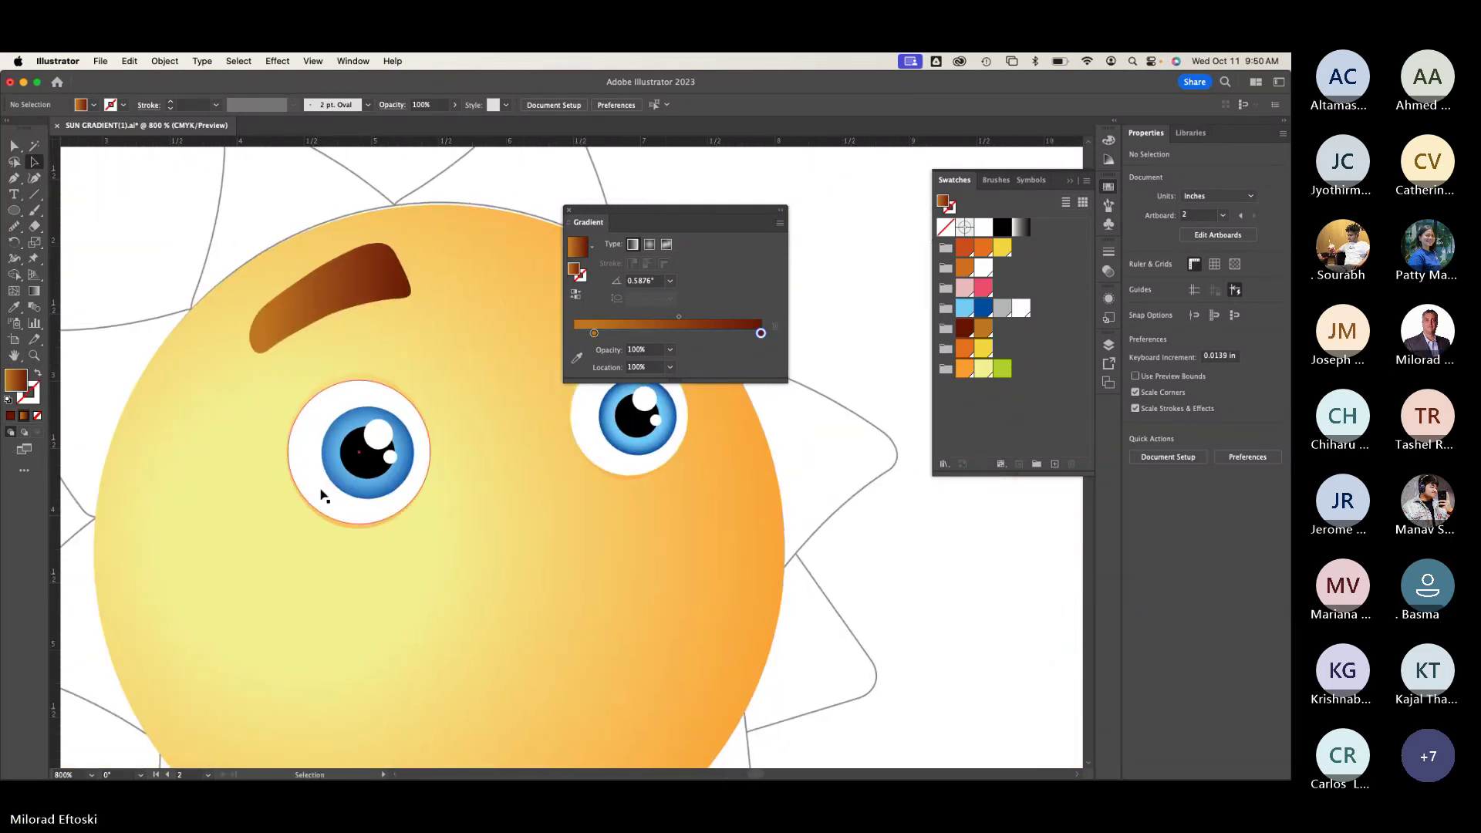
Step: In outline view, move the left eyebrow slightly lower, then return to colour preview
key(super+y)
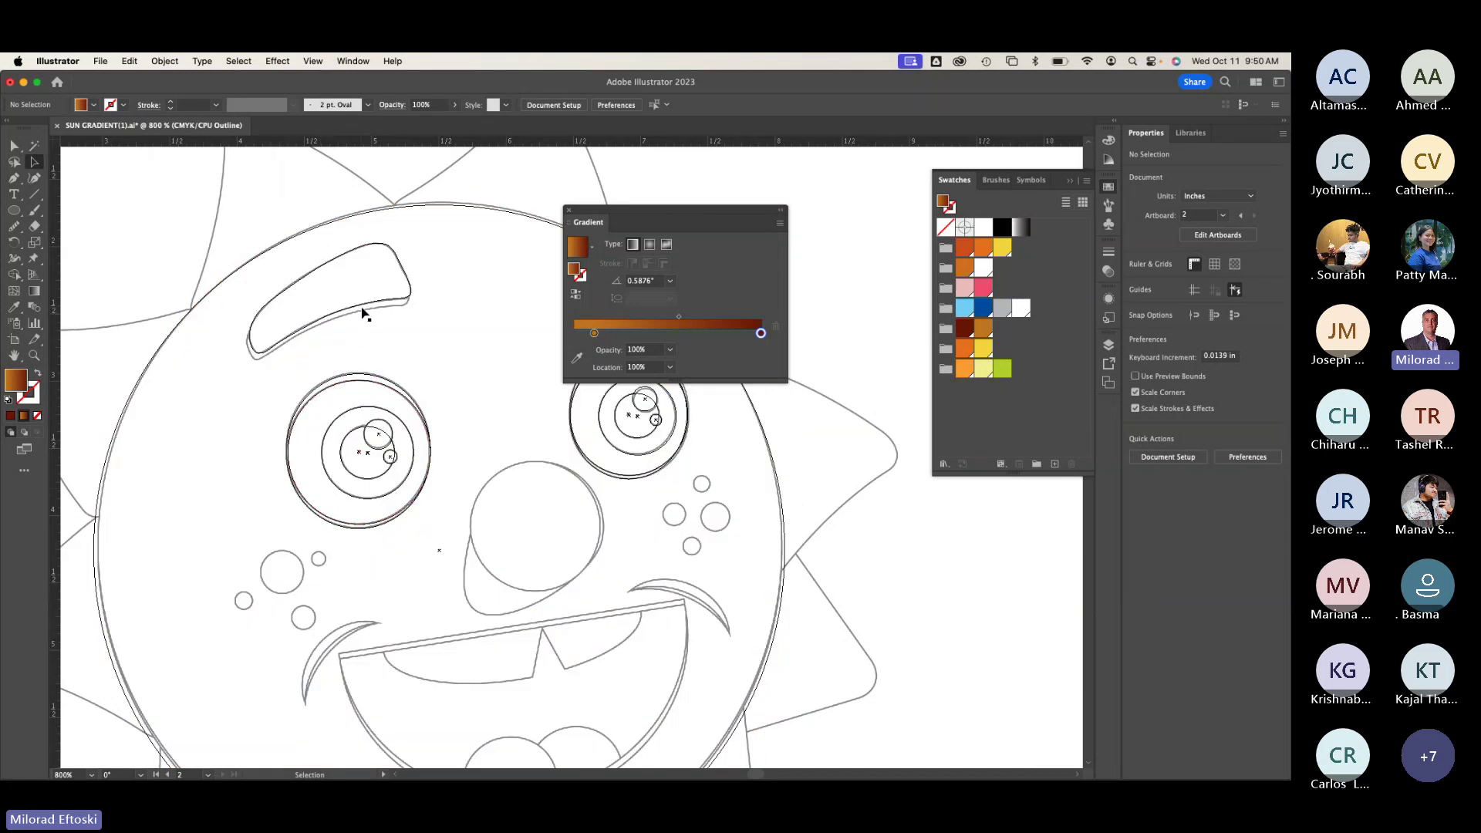
click(365, 307)
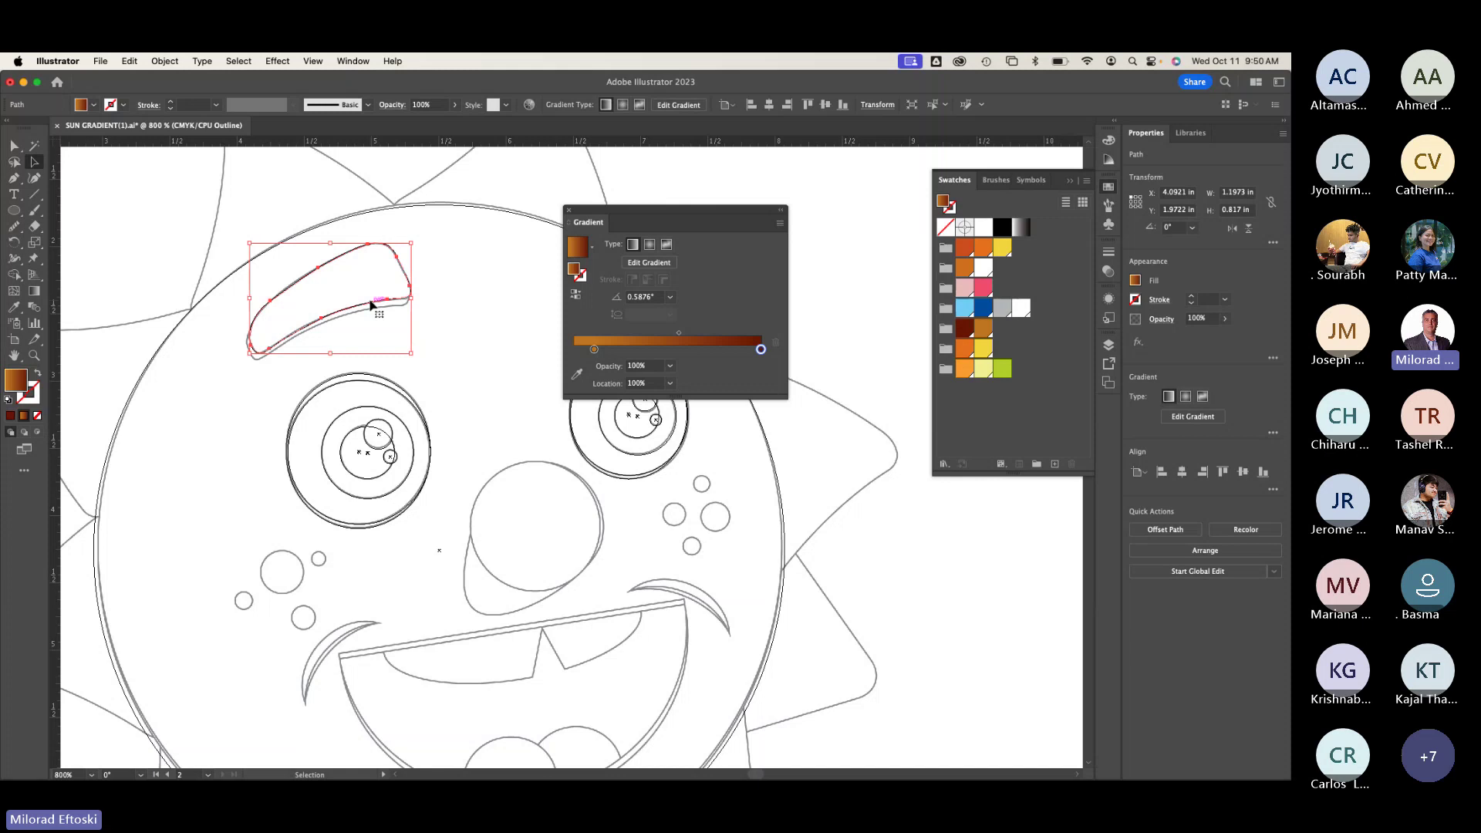
drag(371, 305, 367, 314)
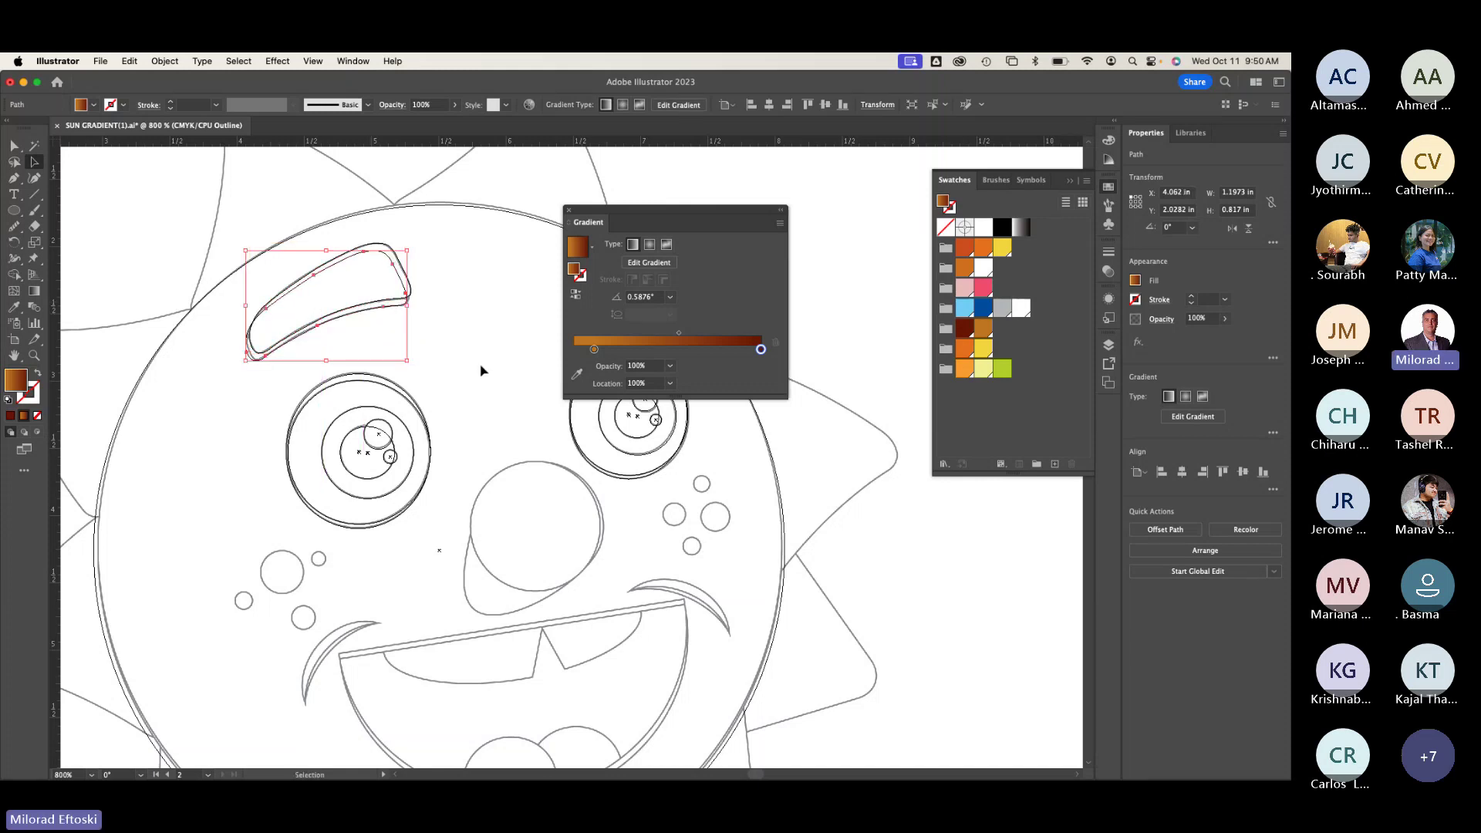
click(483, 371)
key(ctrl+y)
Step: Redraw the eyebrow's brown gradient vertically, top to bottom, at about -94°
scroll(354, 331, up, 1)
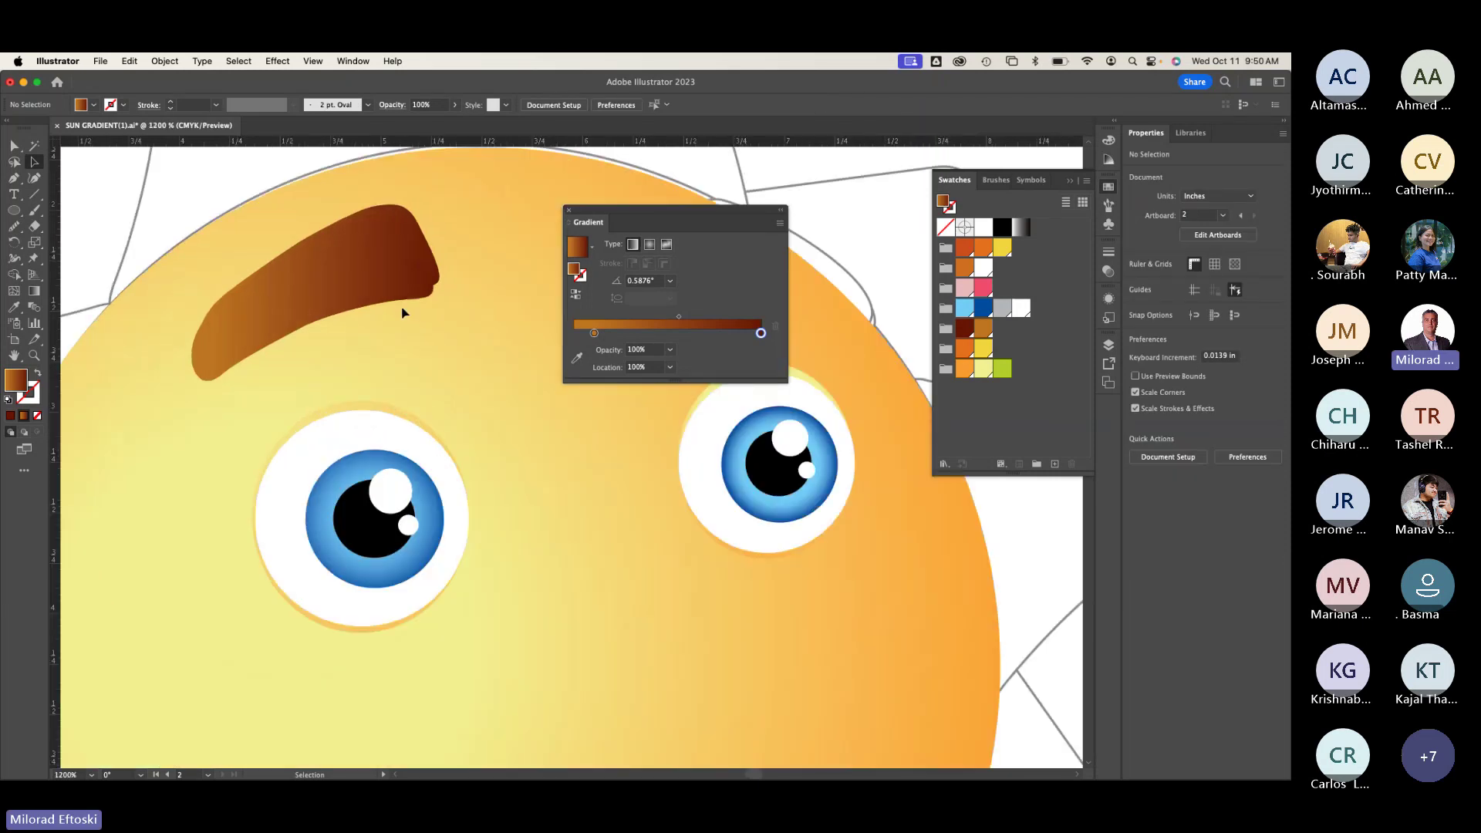
click(409, 301)
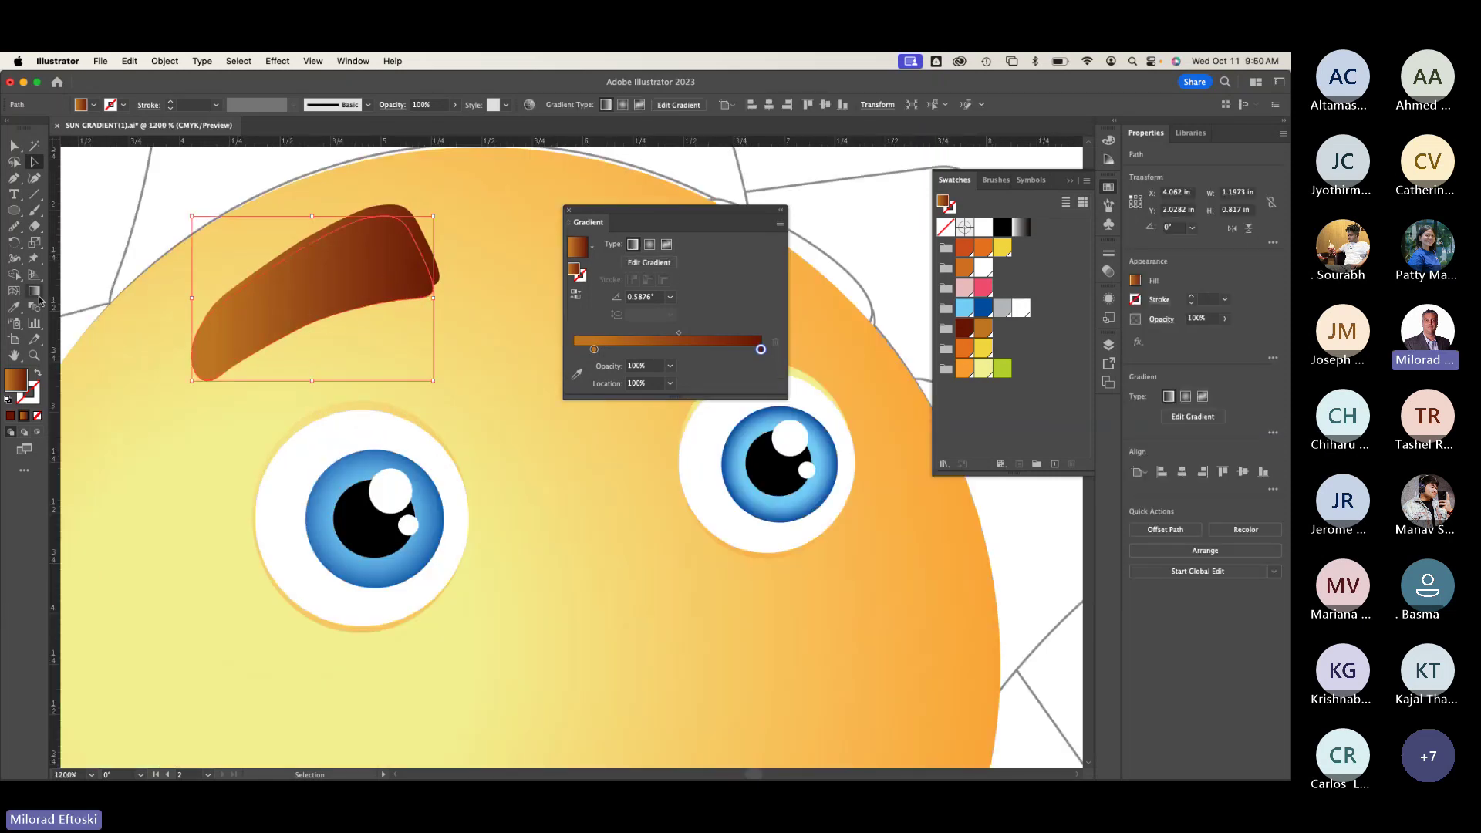
key(g)
drag(280, 223, 280, 237)
drag(284, 402, 266, 420)
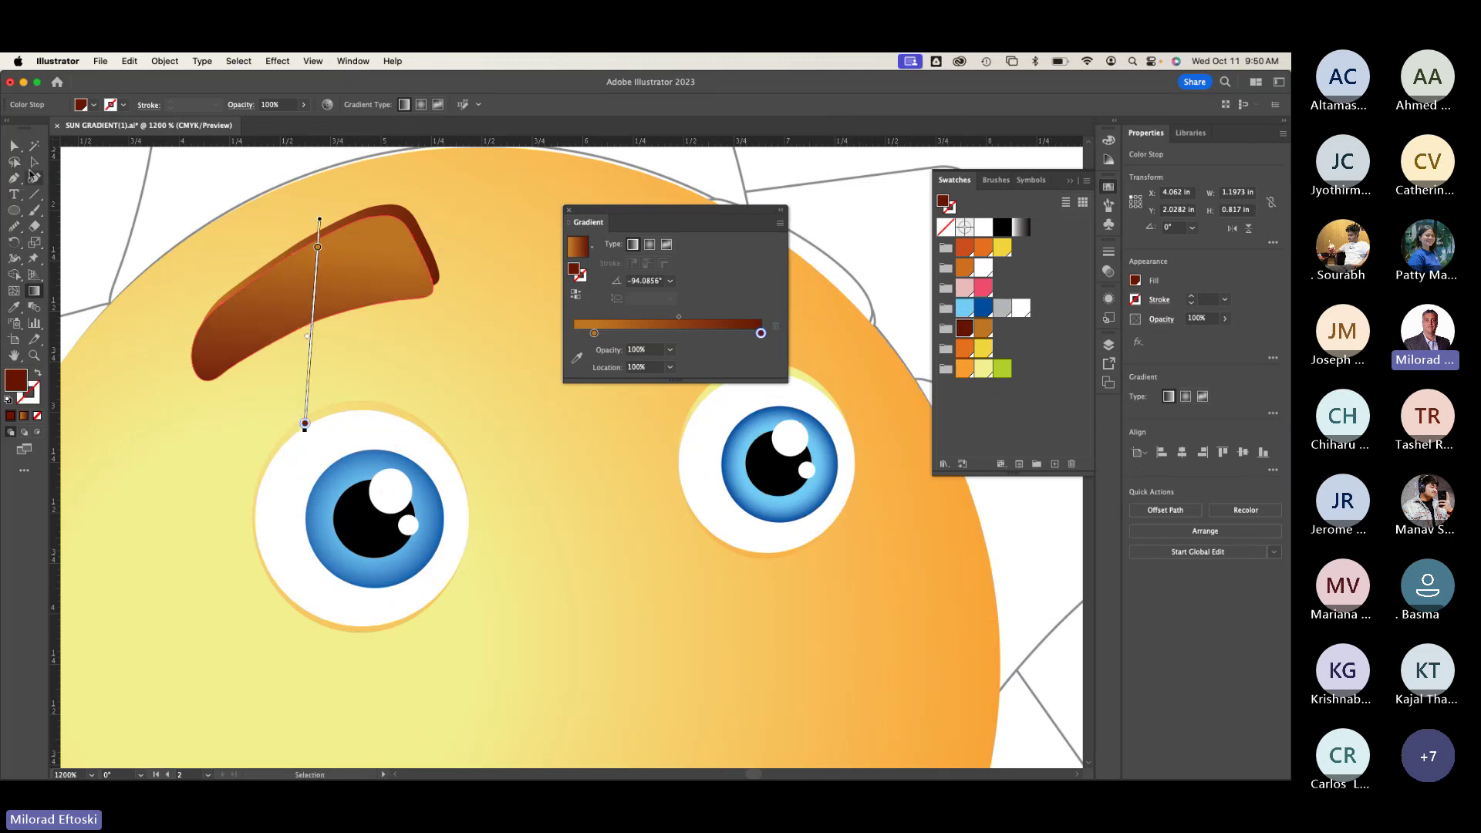
click(34, 162)
super+click(172, 238)
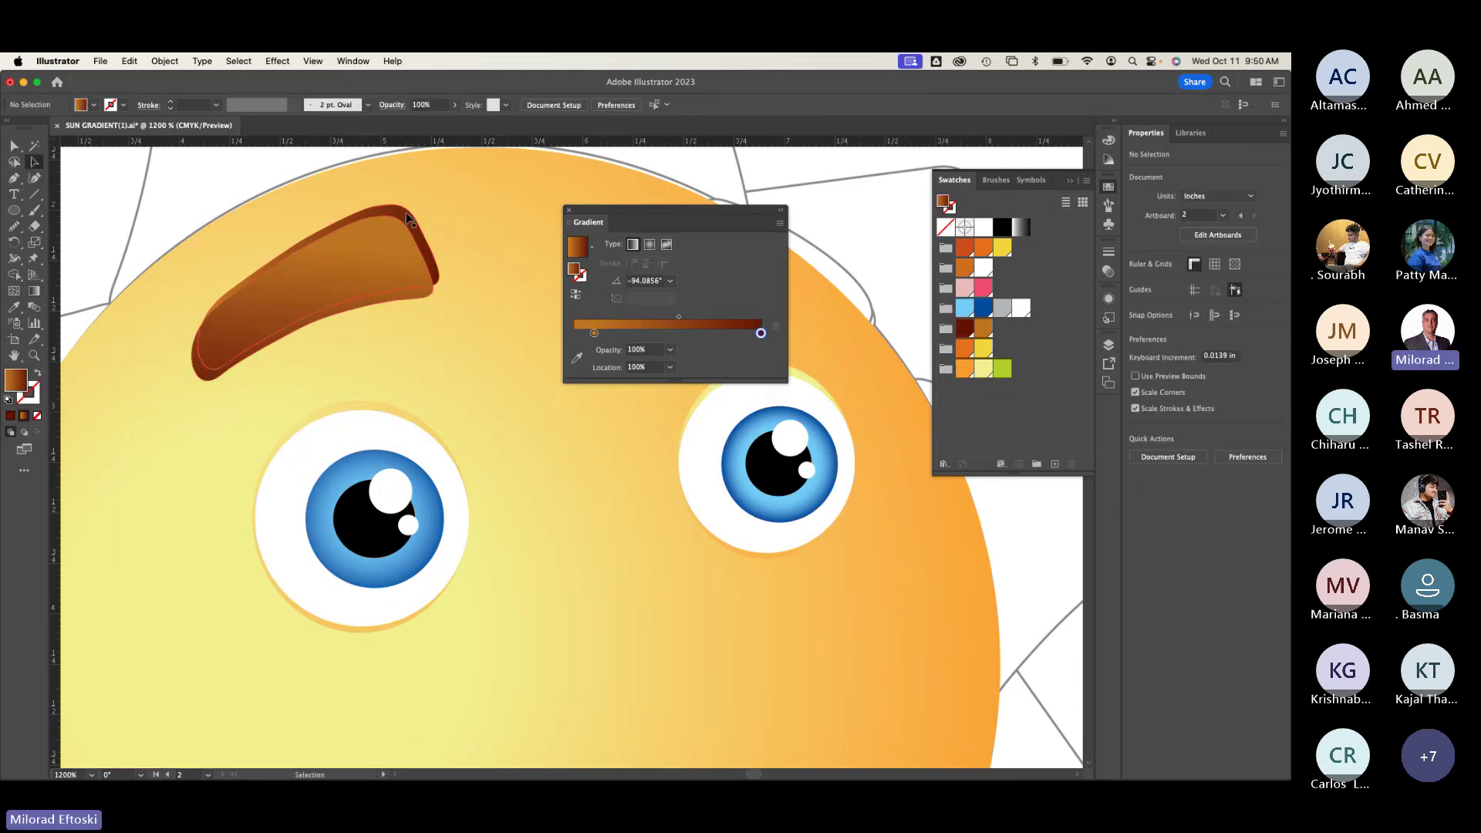
Step: Undo a trial reshape and bring the gradient eyebrow to the front of the other shape
click(398, 208)
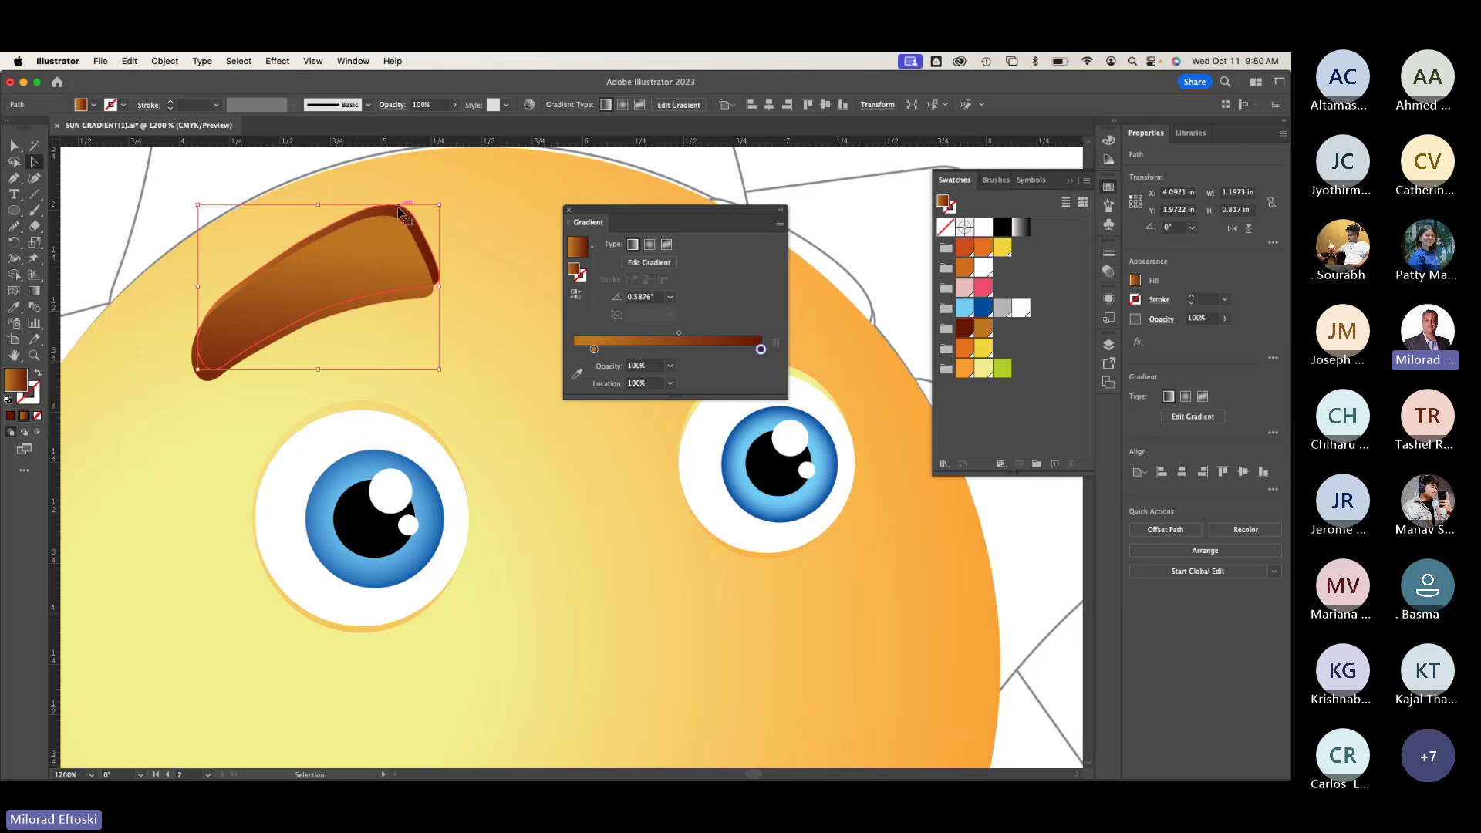
right_click(396, 207)
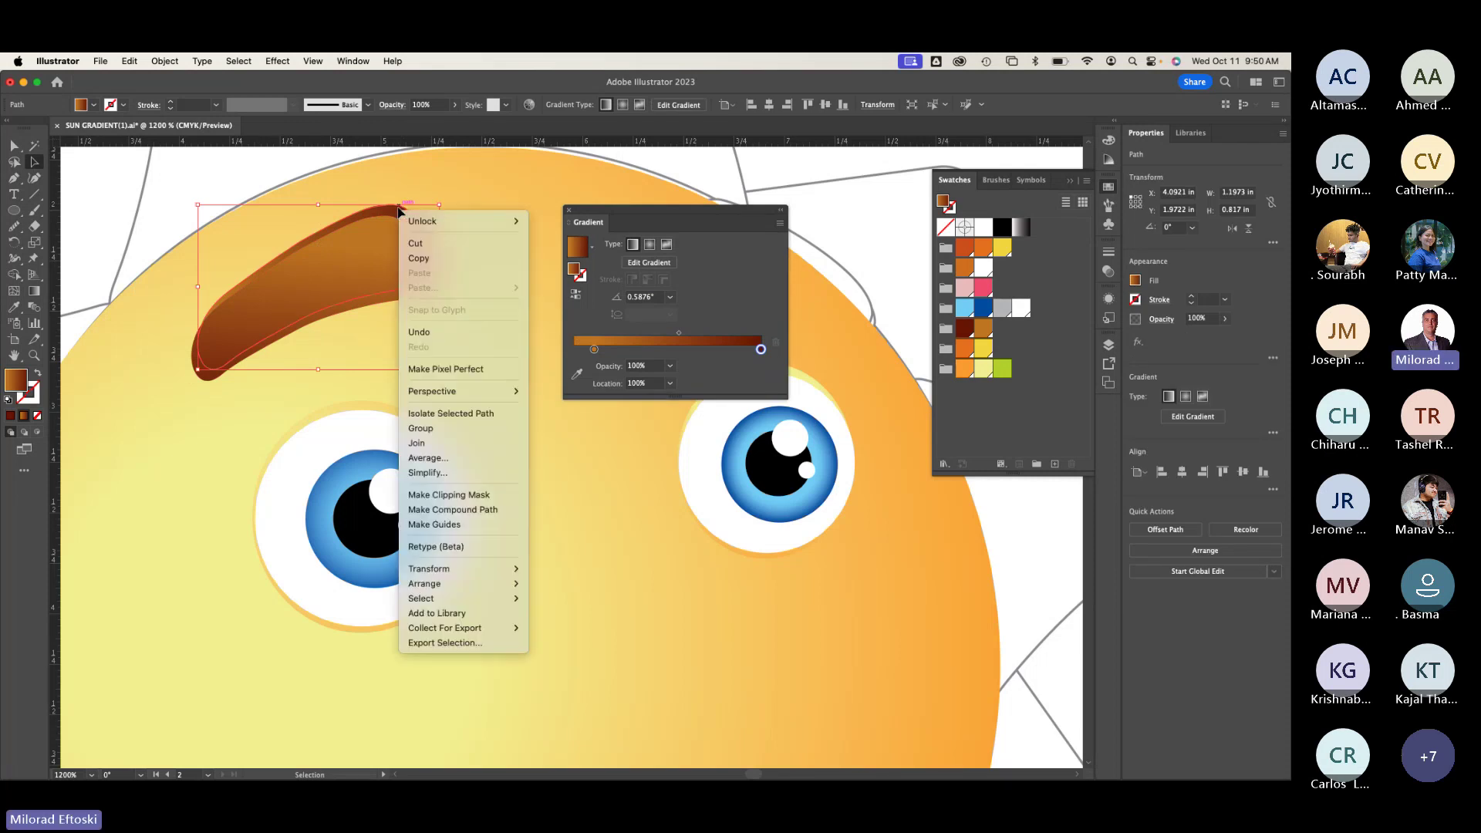
key(Escape)
drag(389, 209, 395, 186)
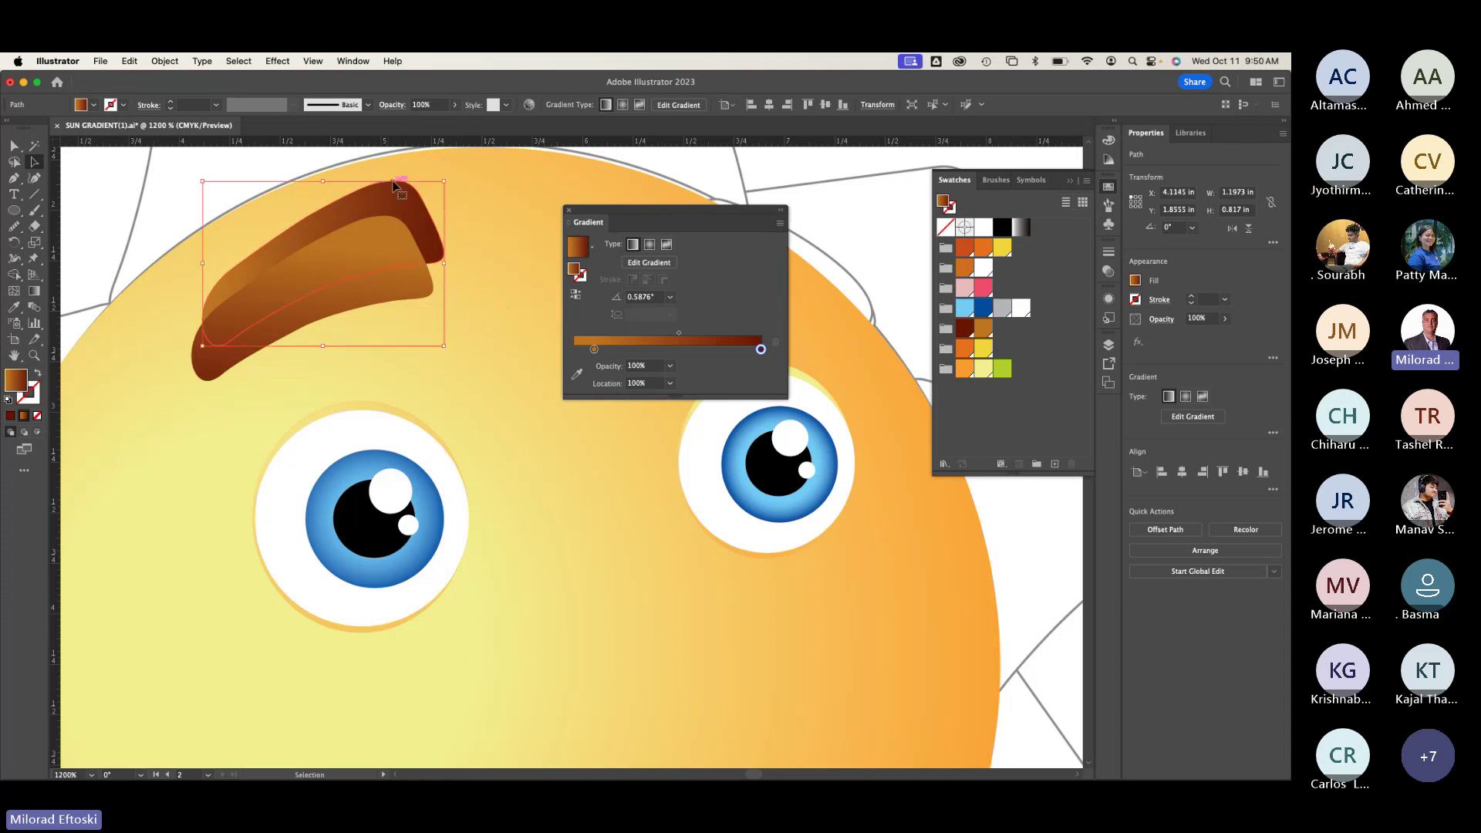
key(super+z)
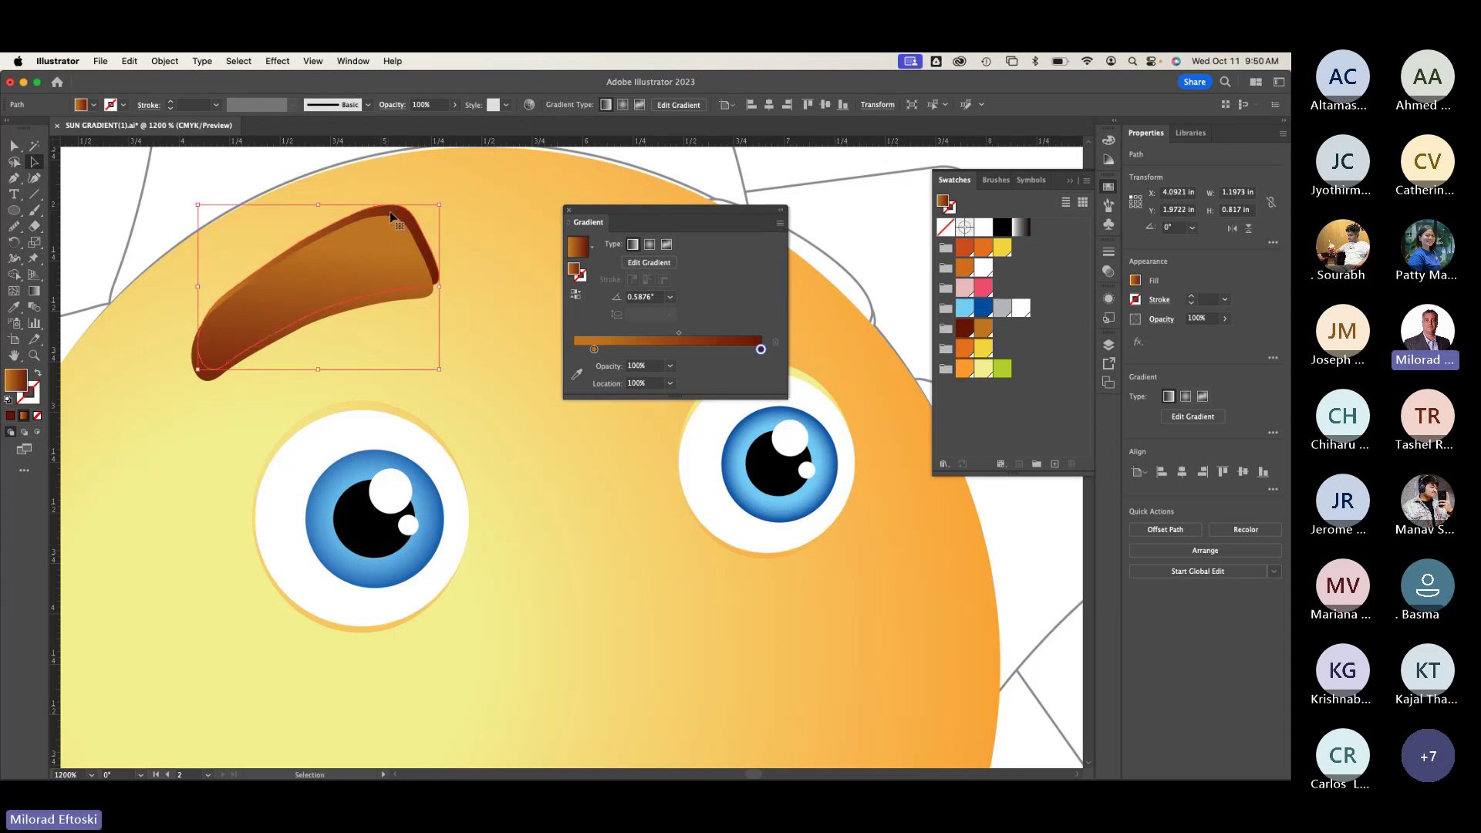
right_click(391, 213)
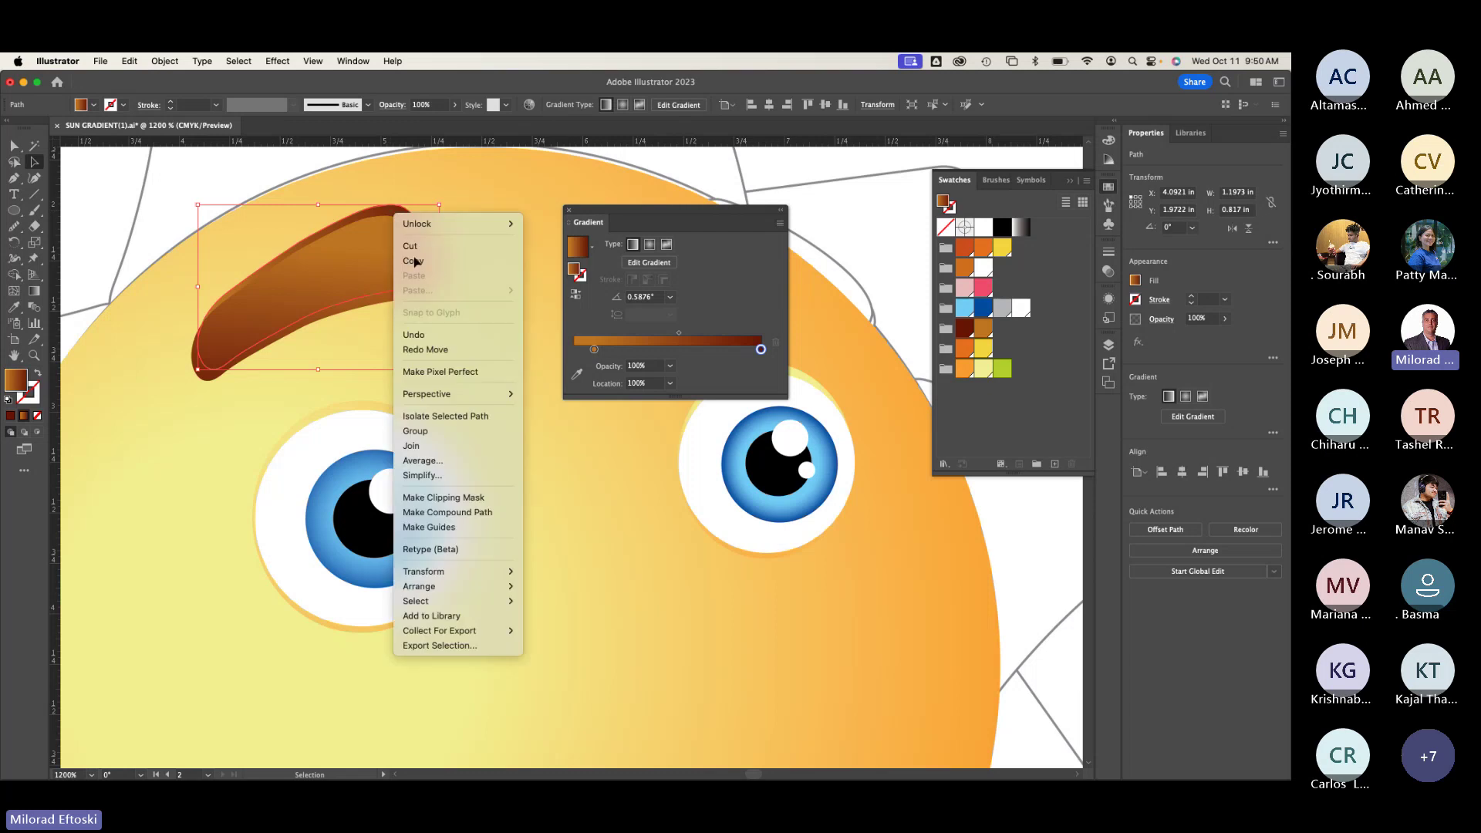
mouse_move(478, 586)
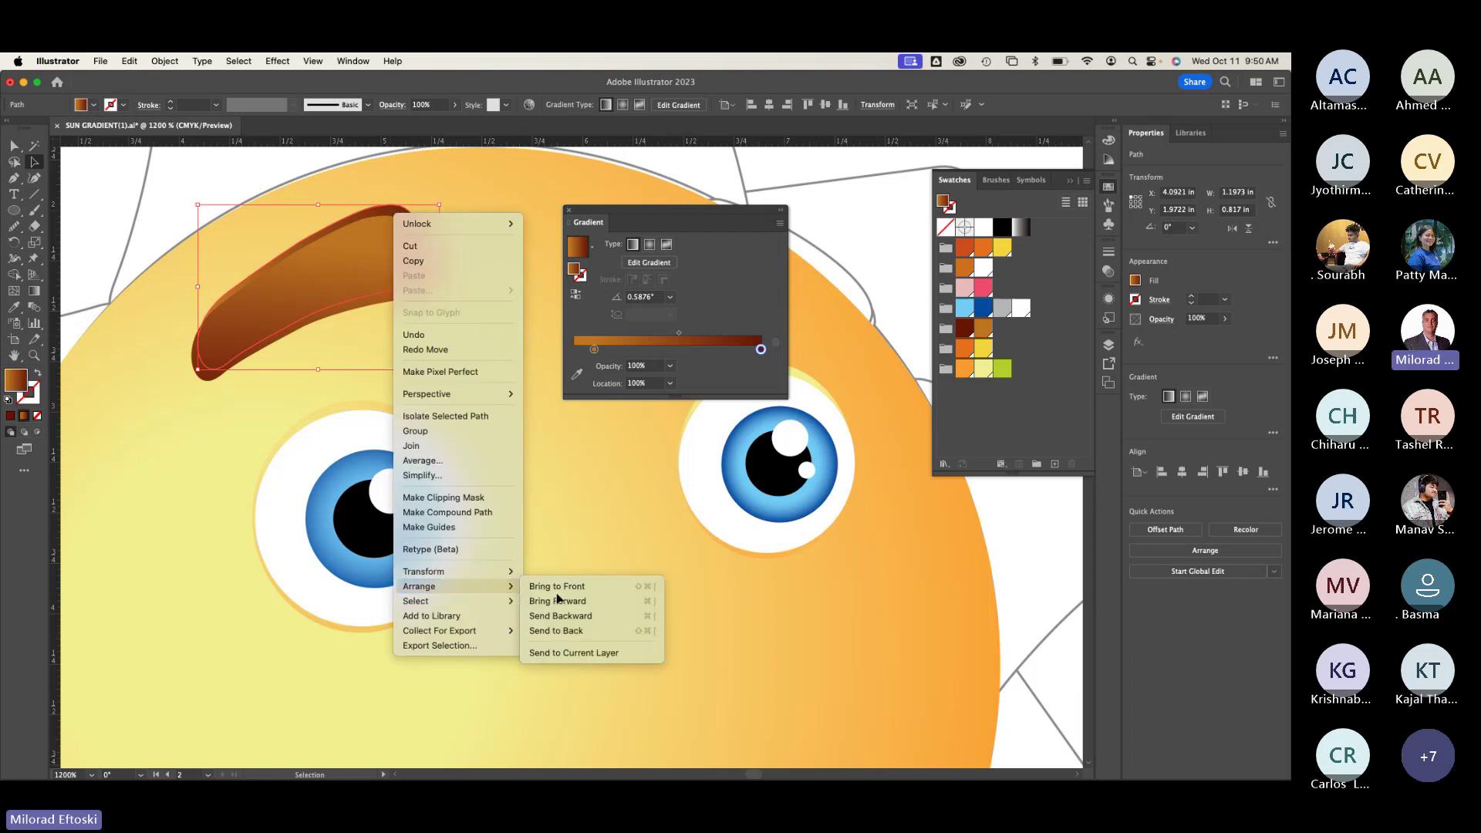
click(573, 588)
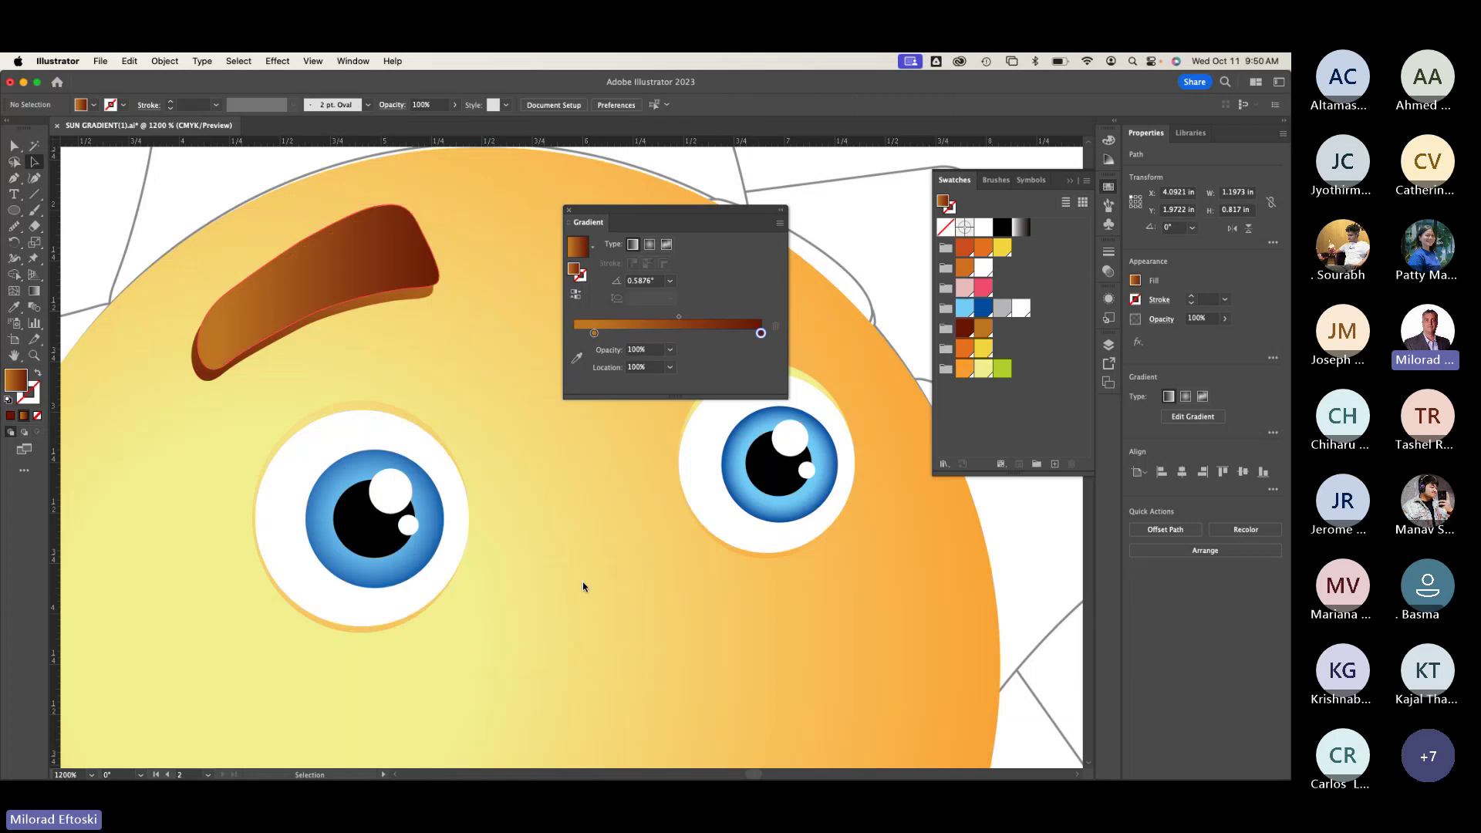
click(557, 553)
Step: Scroll around the face to compare the eyebrow with the rest of the artwork
scroll(557, 546, down, 5)
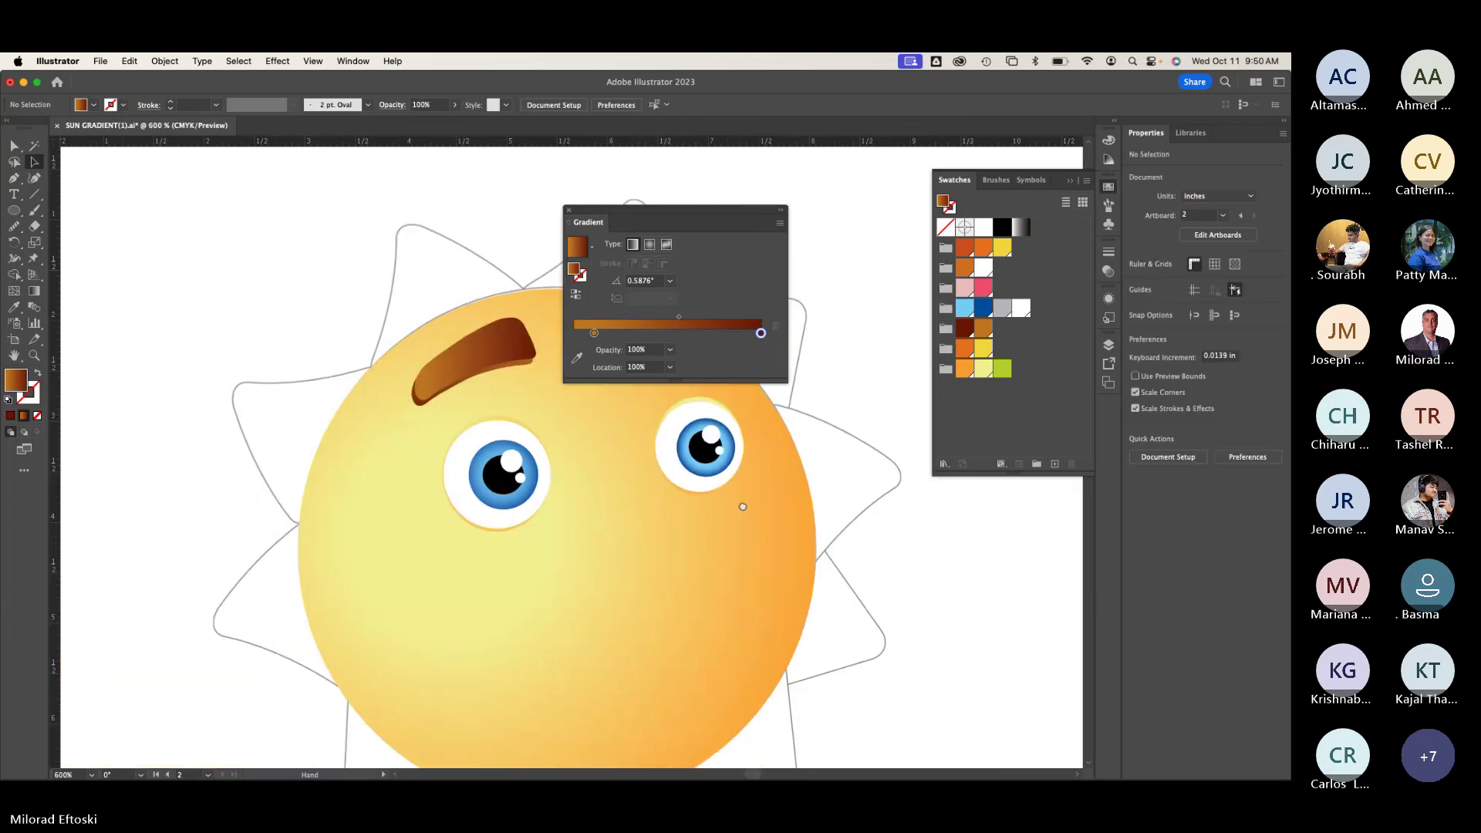
scroll(295, 556, up, 3)
scroll(365, 549, left, 8)
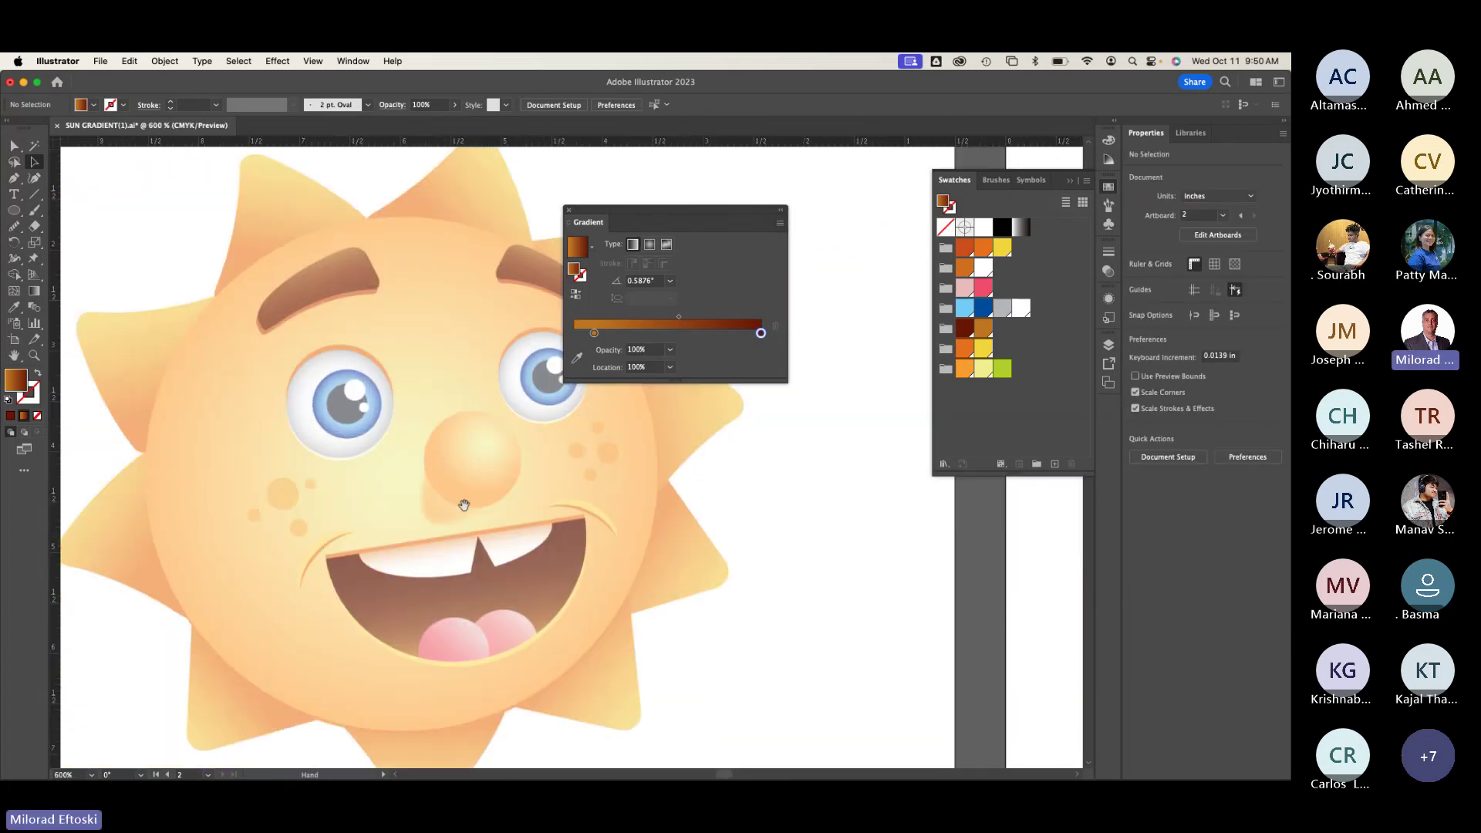
scroll(324, 314, right, 2)
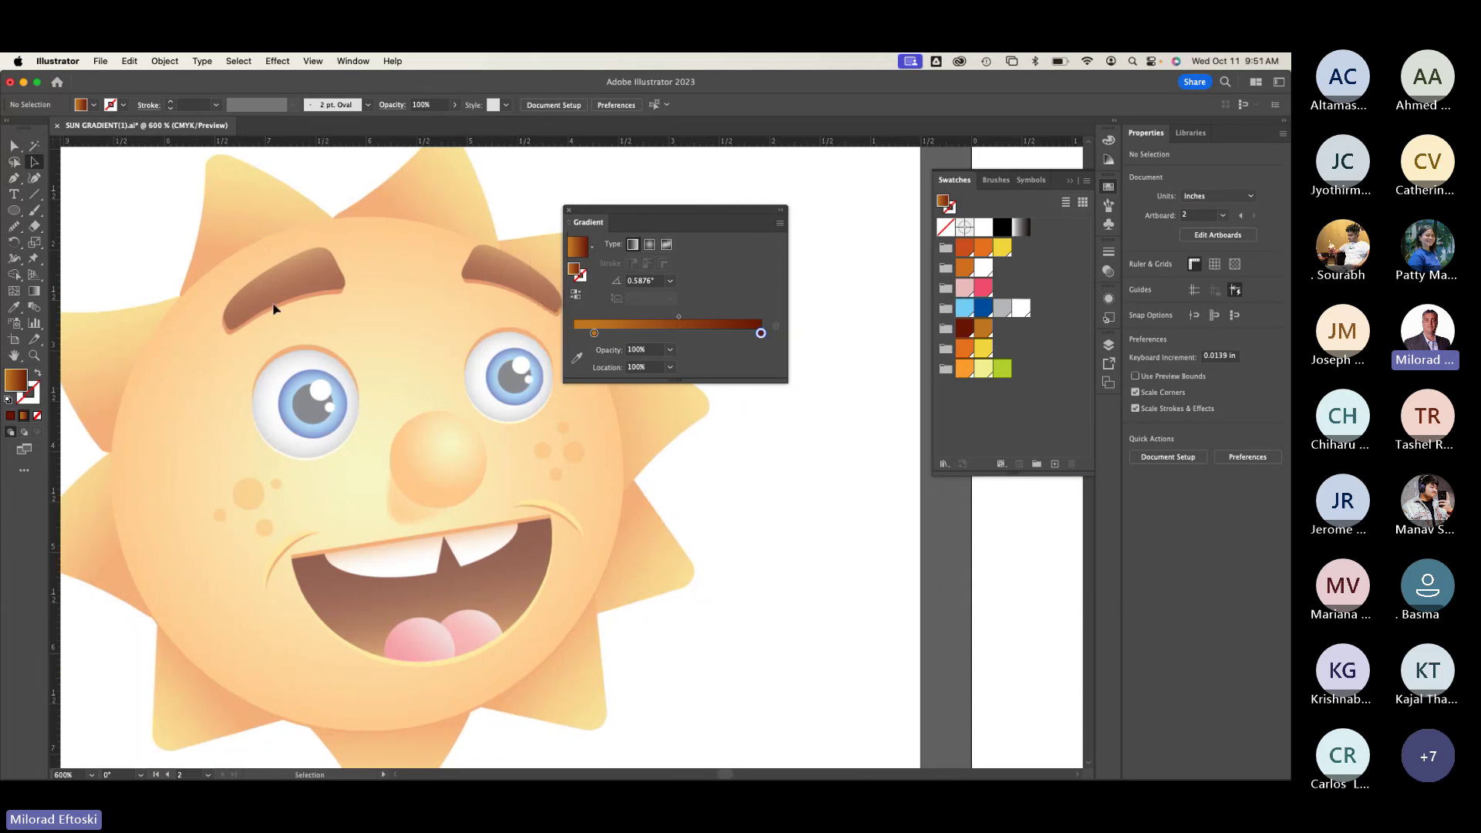
scroll(275, 304, up, 5)
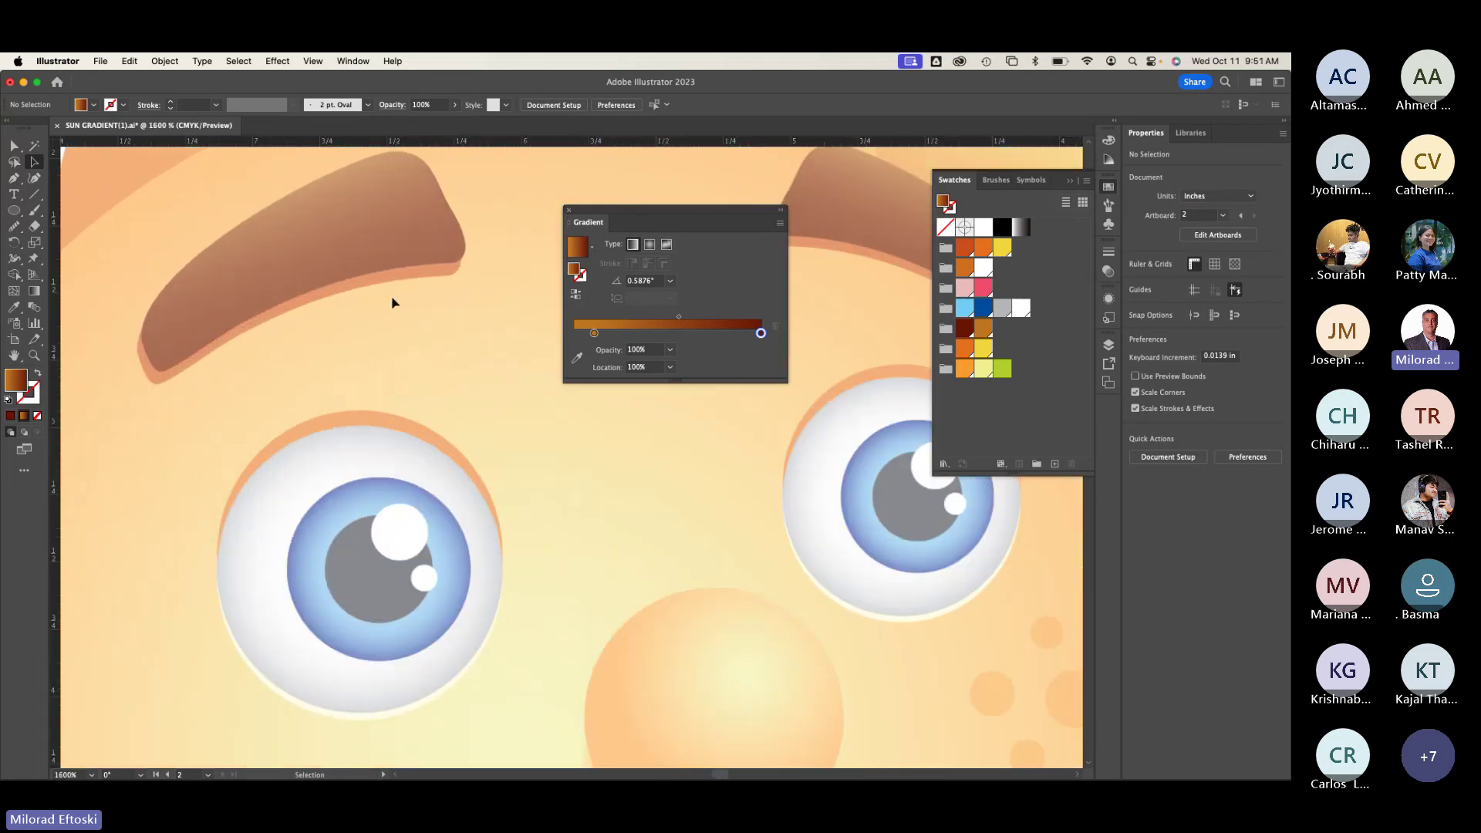
scroll(386, 305, down, 2)
scroll(523, 463, right, 10)
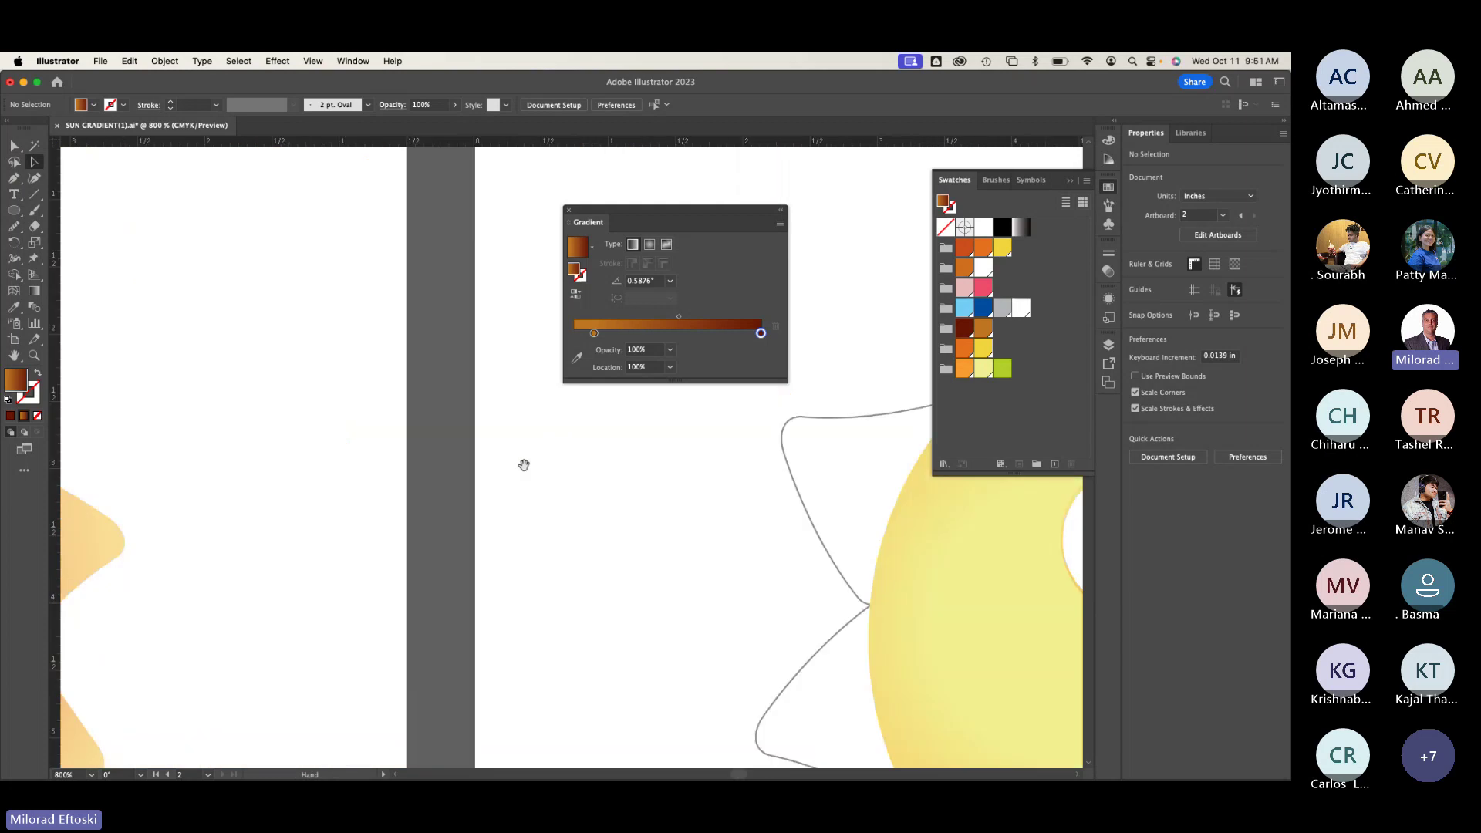
scroll(474, 424, right, 5)
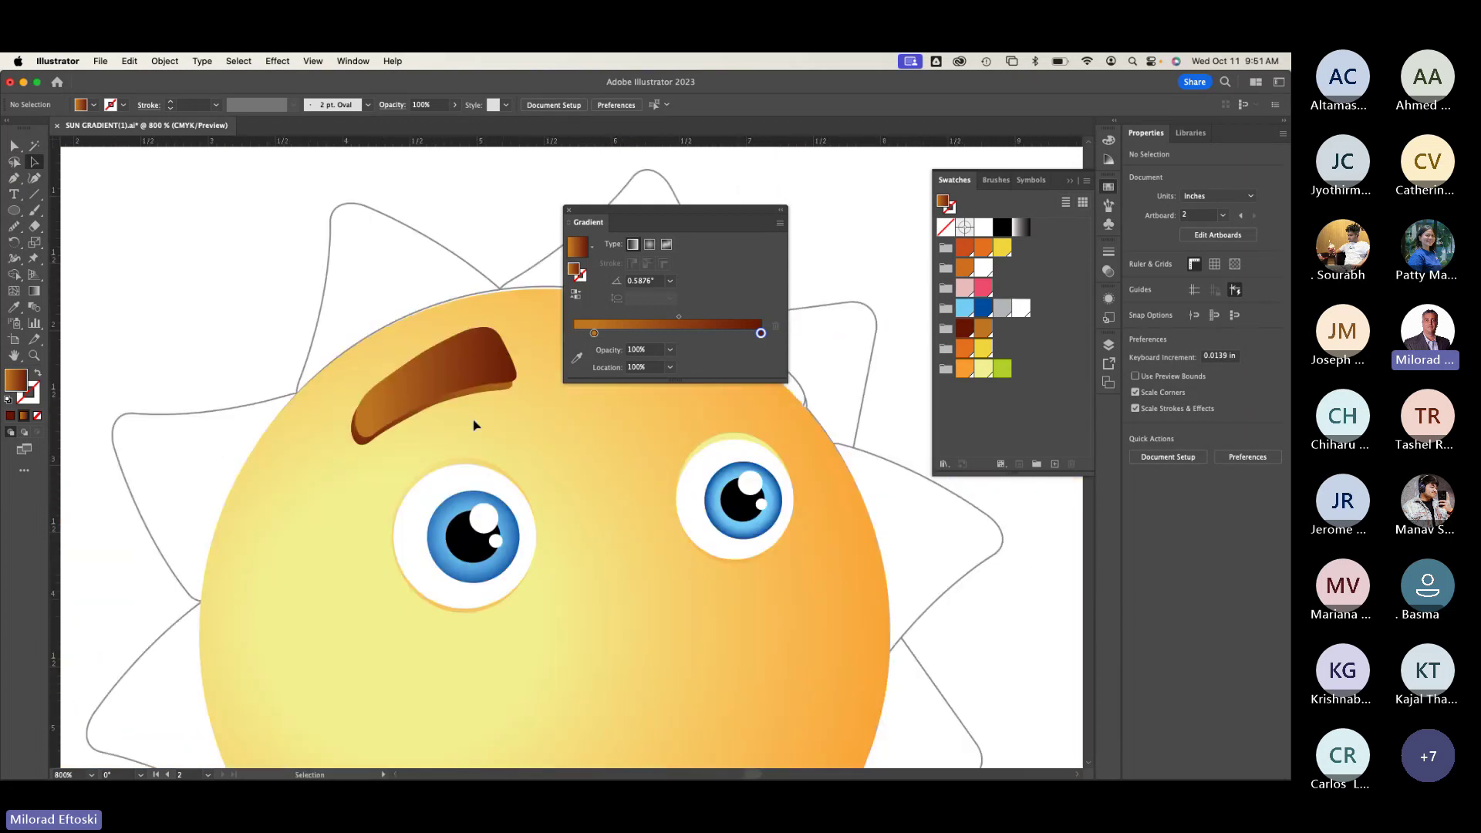
scroll(474, 424, up, 3)
Step: Refill the eyebrow with a solid brown swatch, then turn it back into a gradient
click(476, 345)
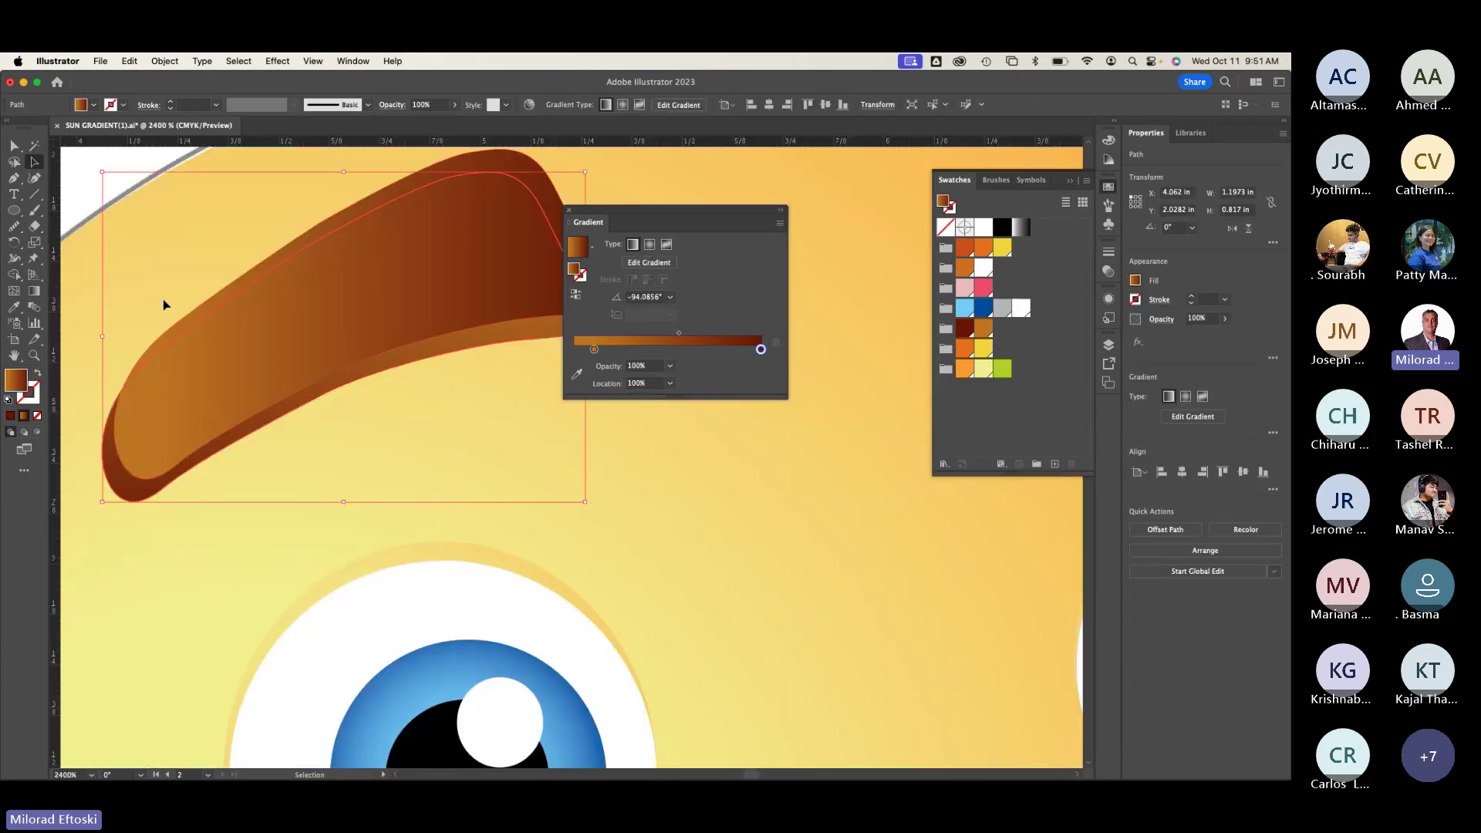
click(82, 108)
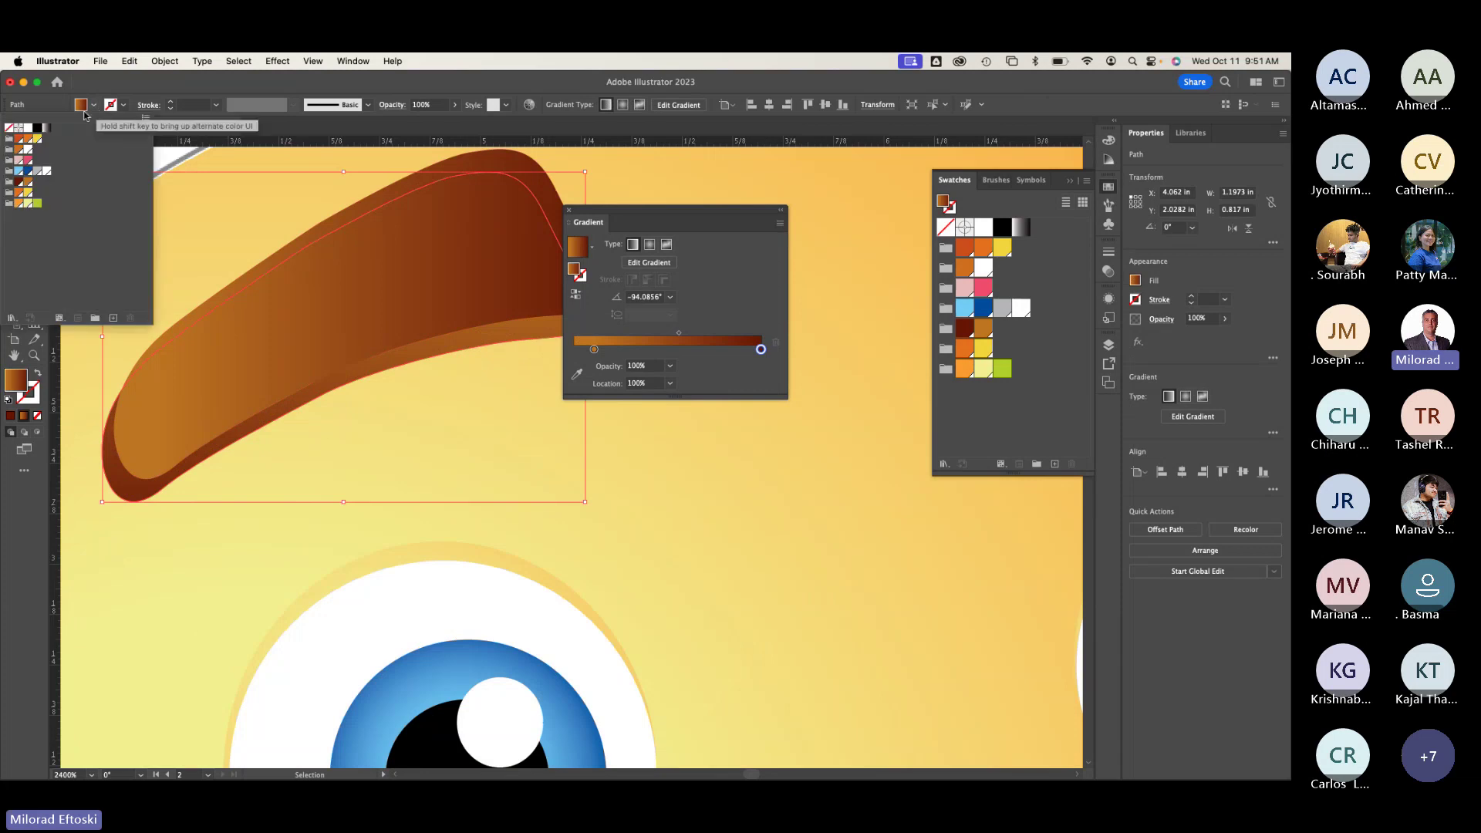
click(28, 184)
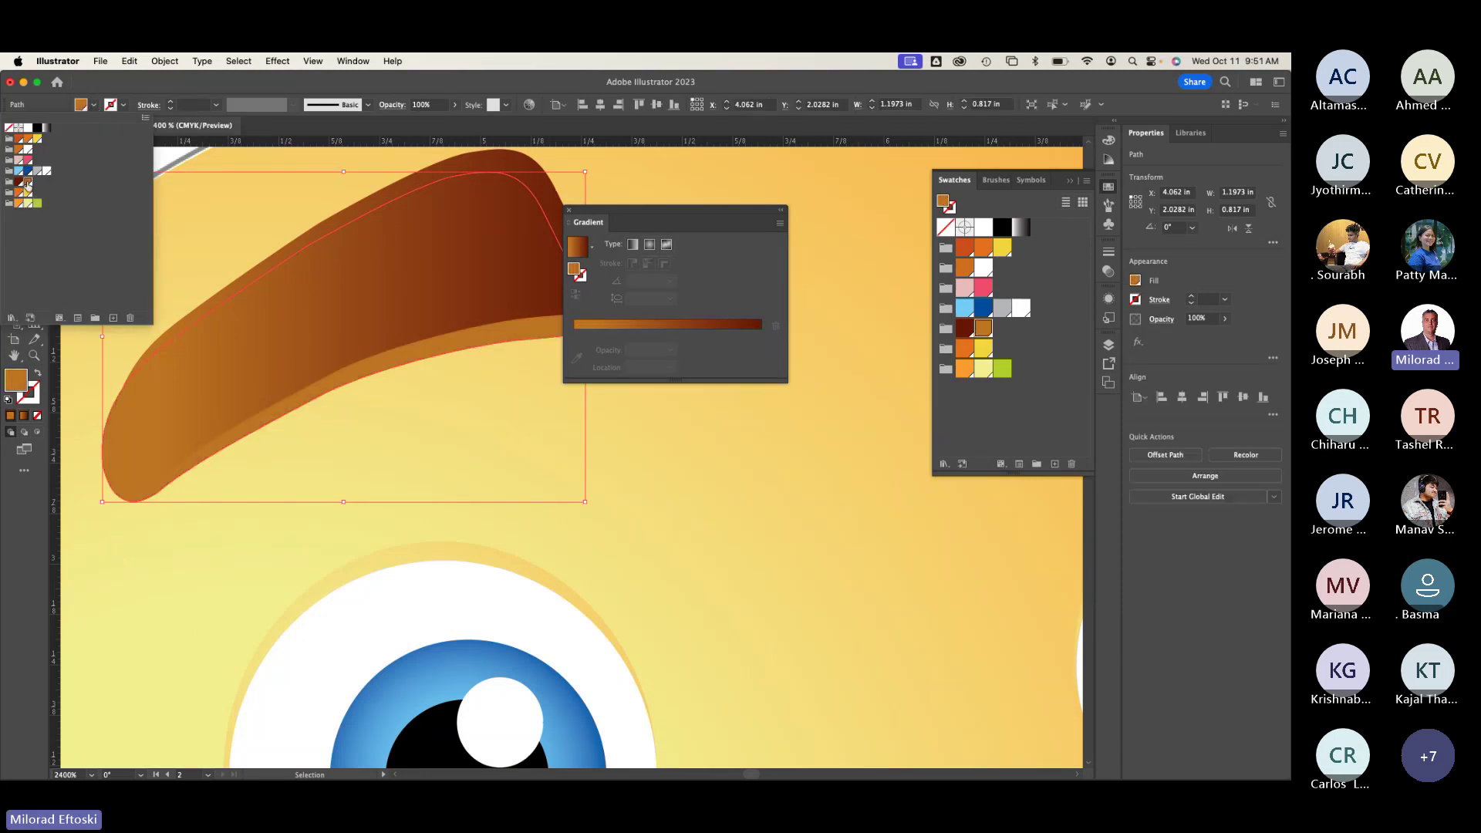
click(250, 183)
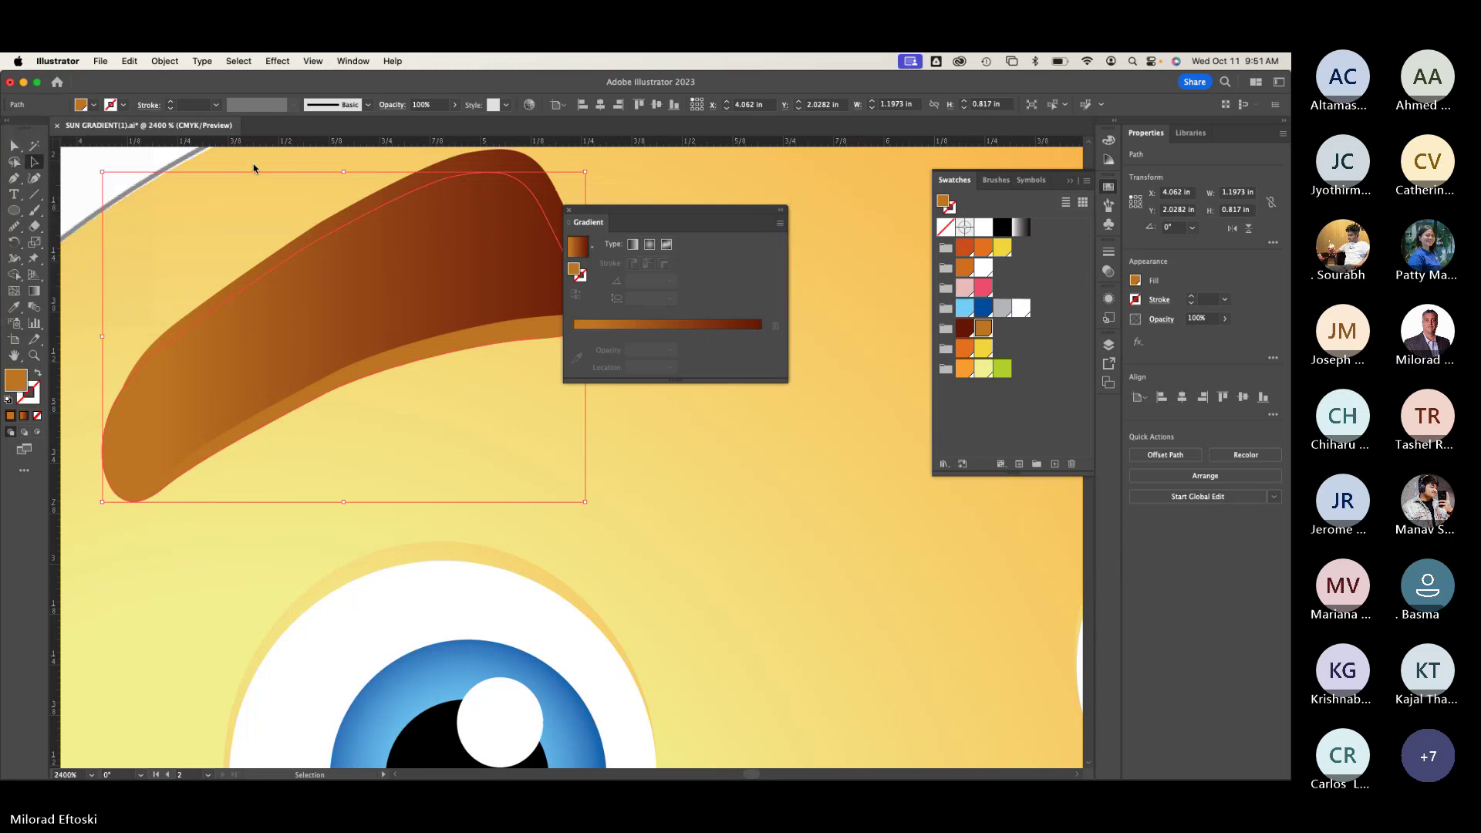
key(period)
Step: Angle the gradient diagonally at about -23°, darkest toward the right tip, then zoom out to the face
click(34, 291)
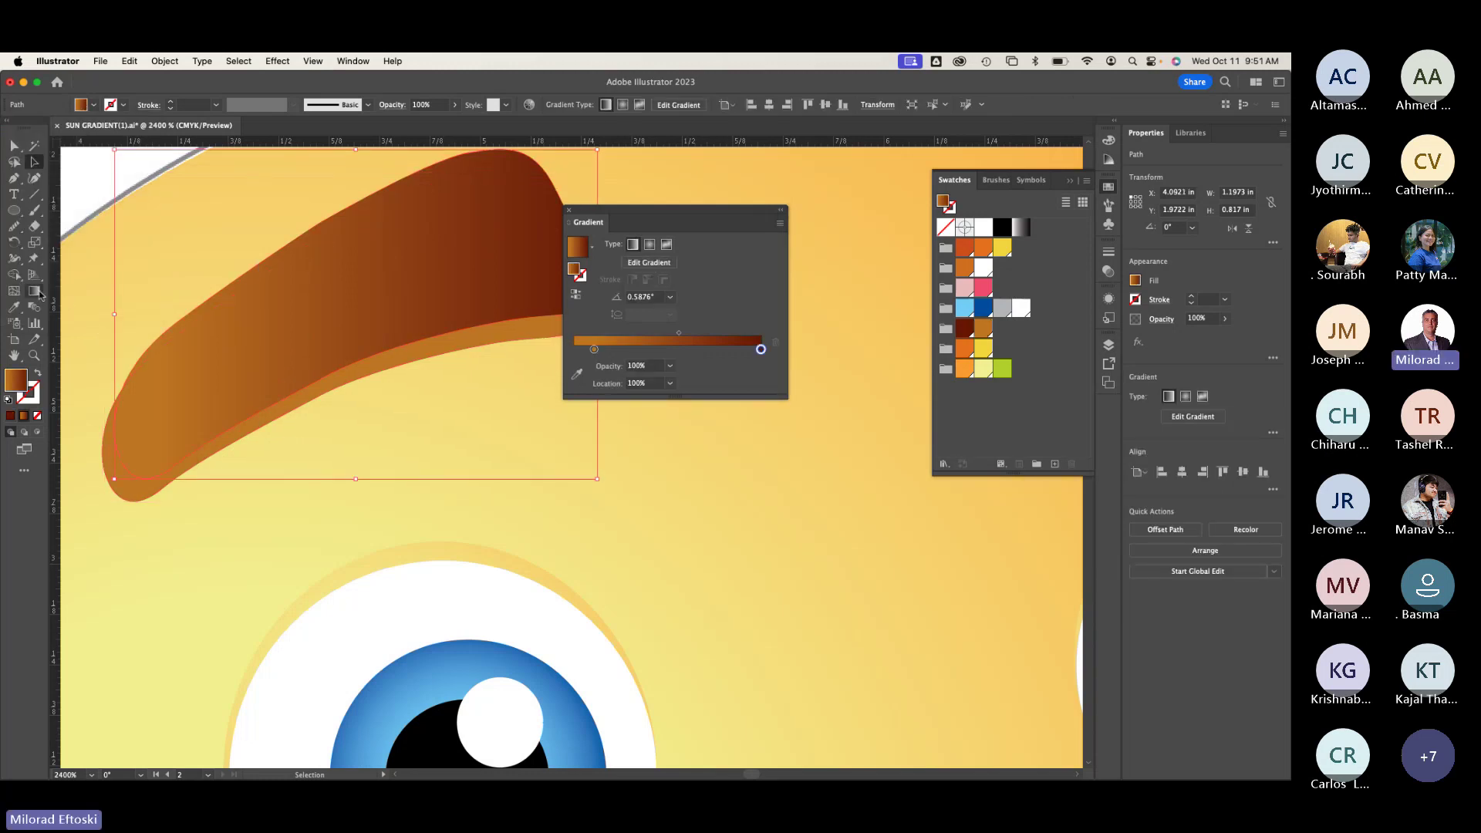
mouse_move(223, 197)
mouse_down()
mouse_move(374, 409)
mouse_move(364, 395)
mouse_move(393, 383)
mouse_up()
mouse_move(498, 419)
mouse_down()
mouse_move(232, 225)
mouse_move(165, 215)
mouse_up()
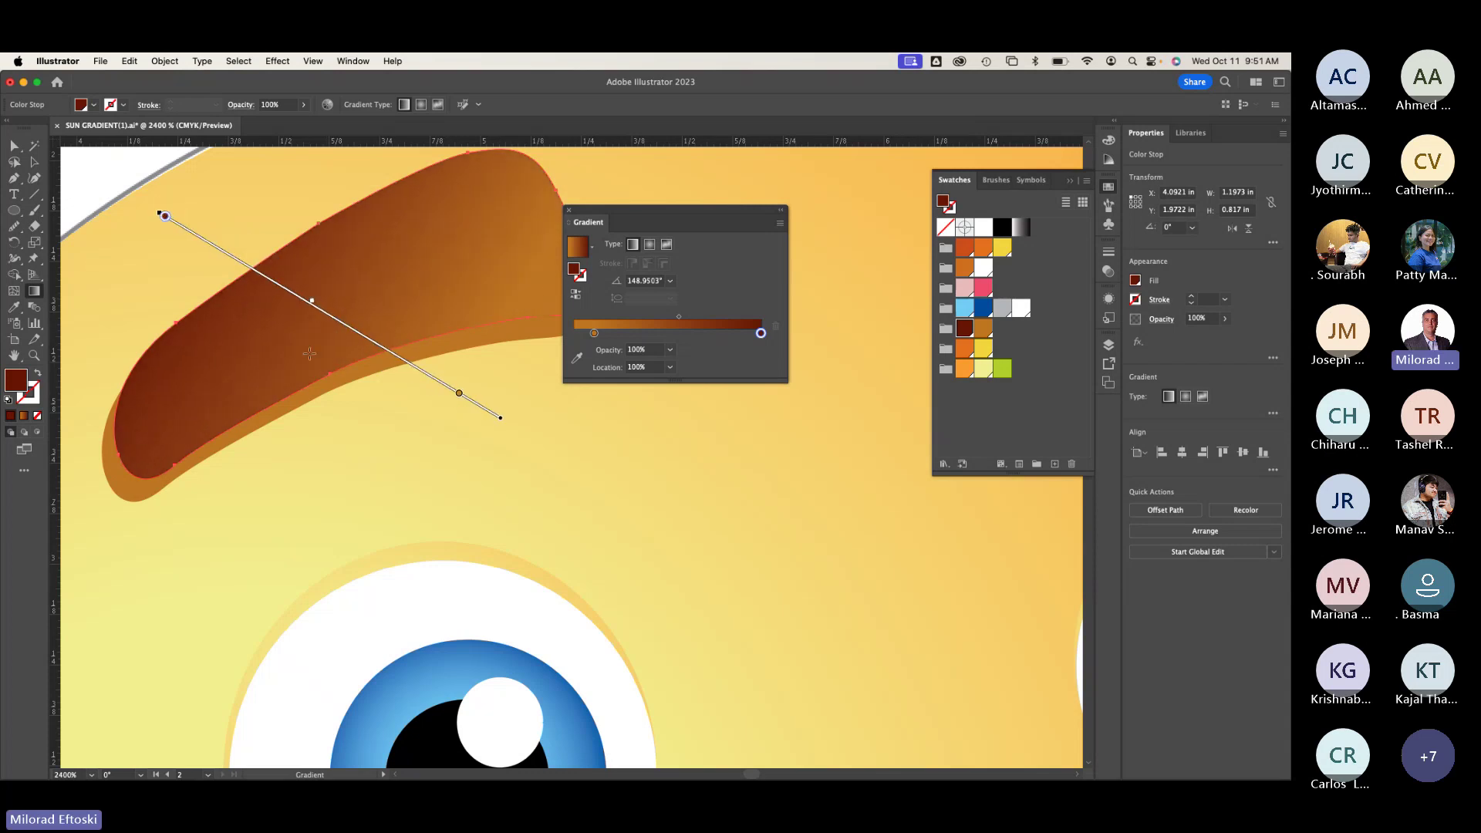
scroll(329, 403, down, 2)
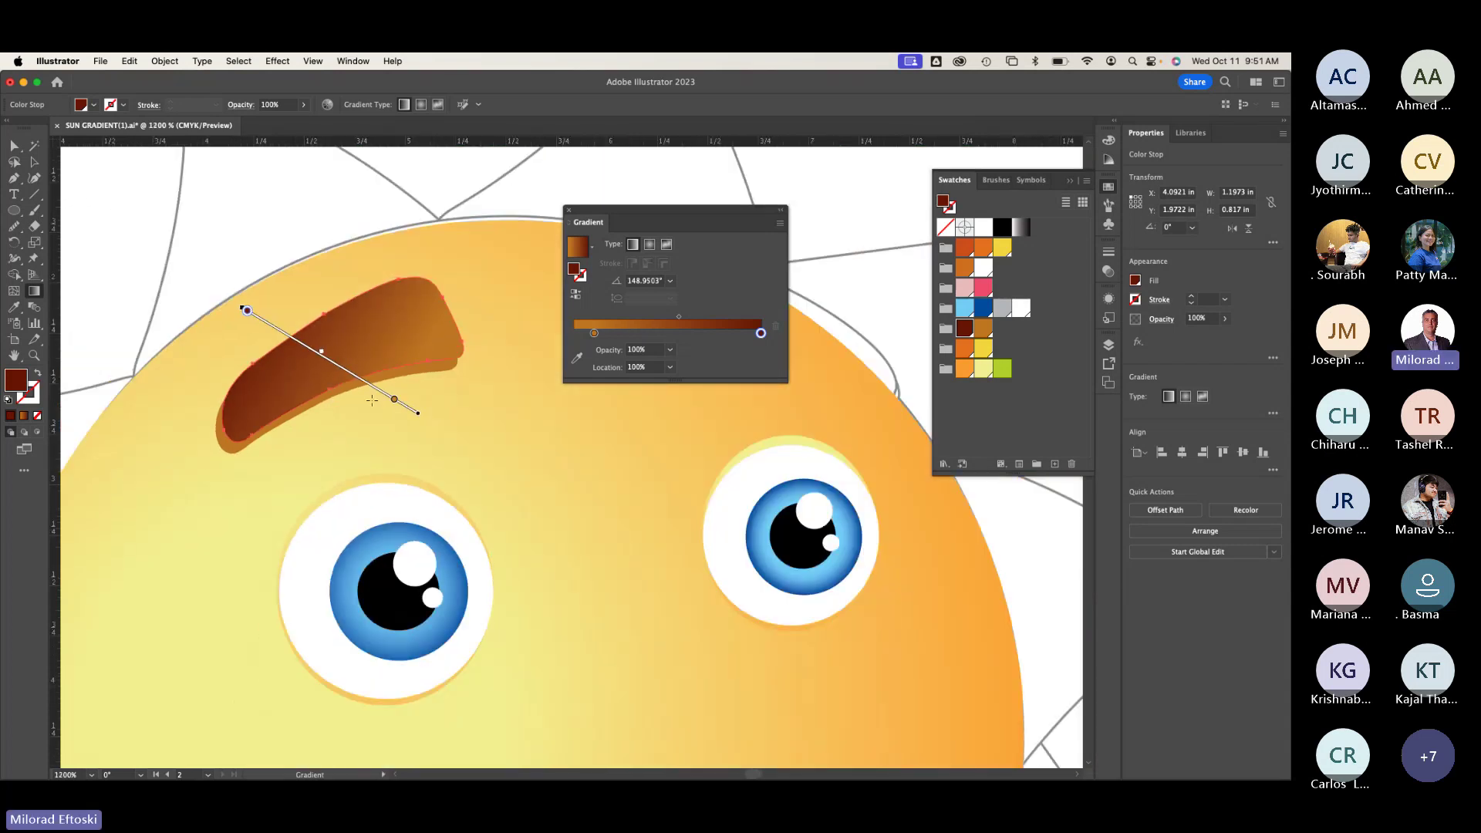
mouse_move(493, 362)
mouse_down()
mouse_move(70, 317)
mouse_move(105, 355)
mouse_up()
mouse_move(199, 332)
mouse_down()
mouse_move(505, 358)
mouse_move(496, 424)
mouse_move(467, 436)
mouse_move(478, 423)
mouse_up()
click(34, 161)
key(super+shift+a)
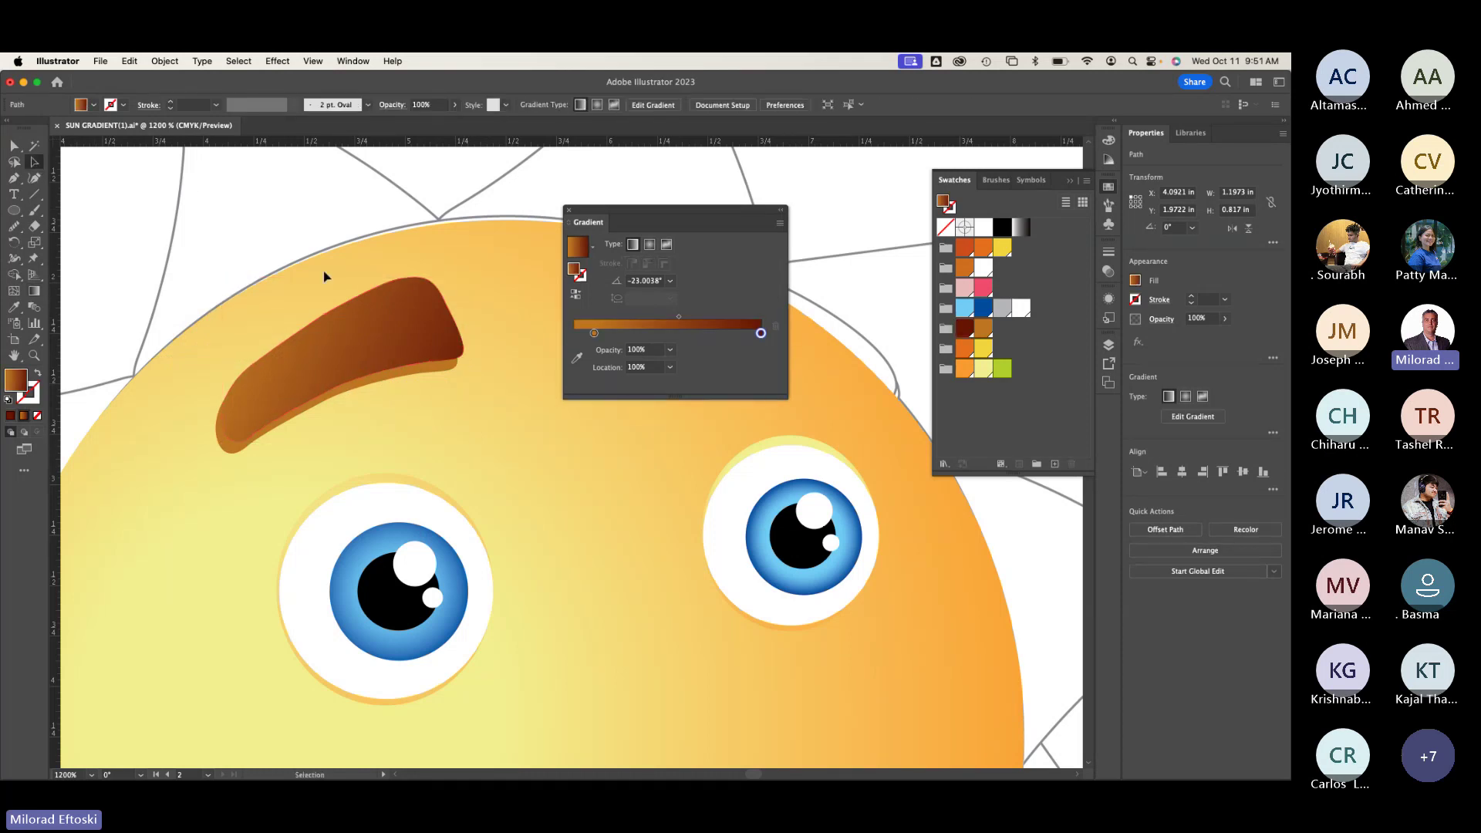
key(super+minus)
key(super+minus)
drag(348, 274, 191, 219)
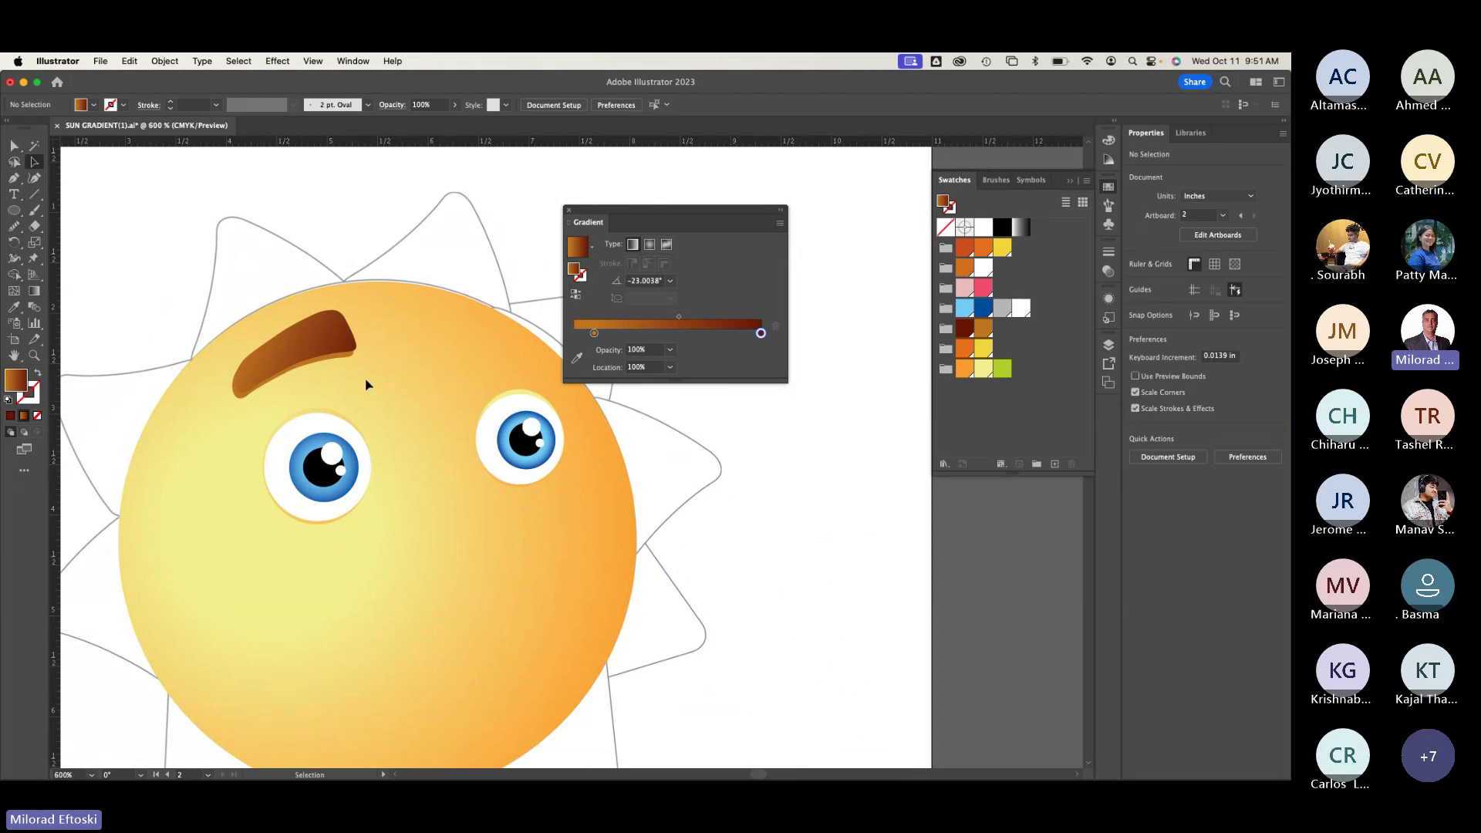
Step: Group the left eyebrow and copy it over toward the right eye
click(333, 333)
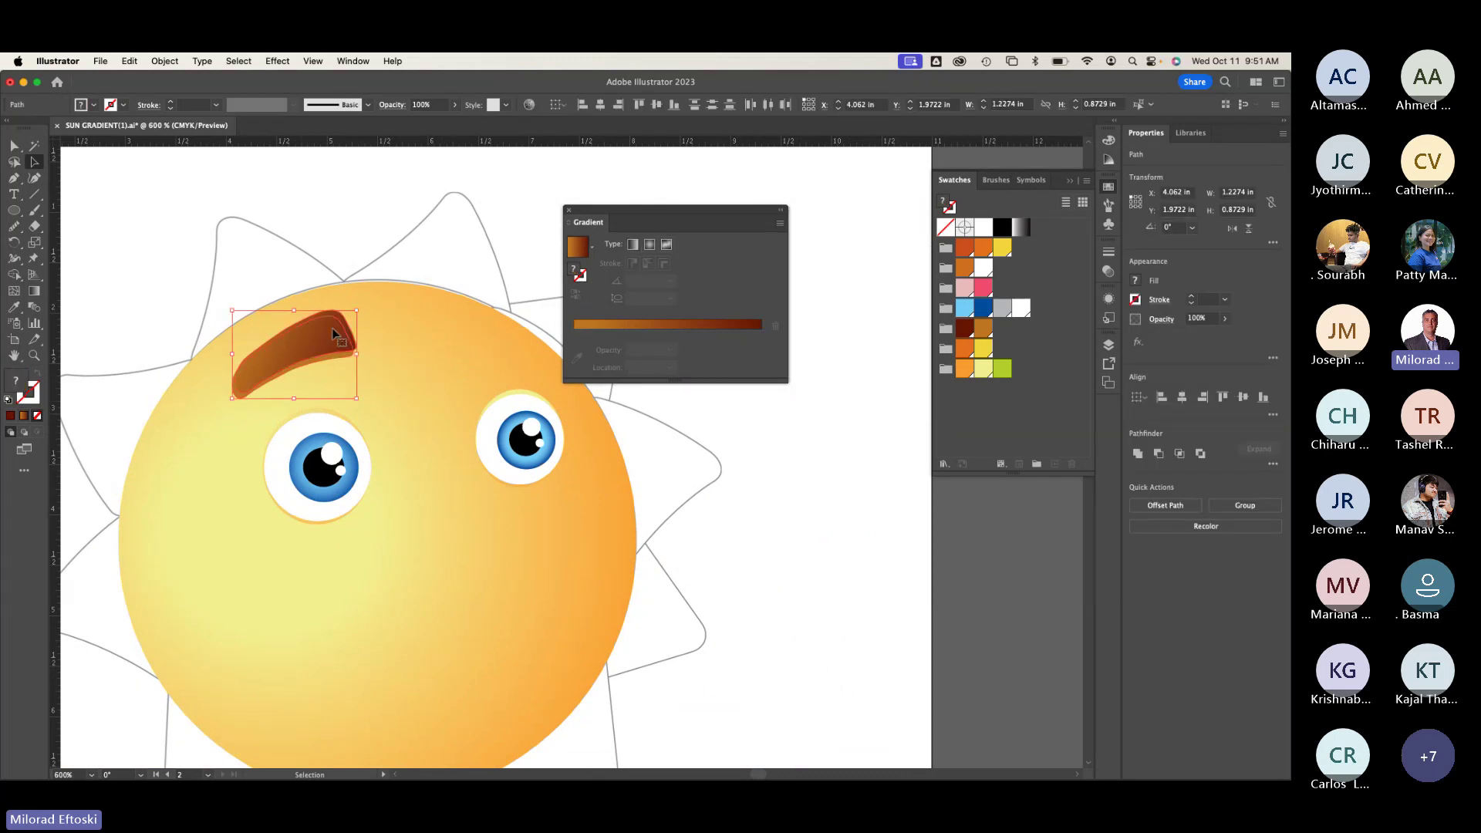
right_click(333, 333)
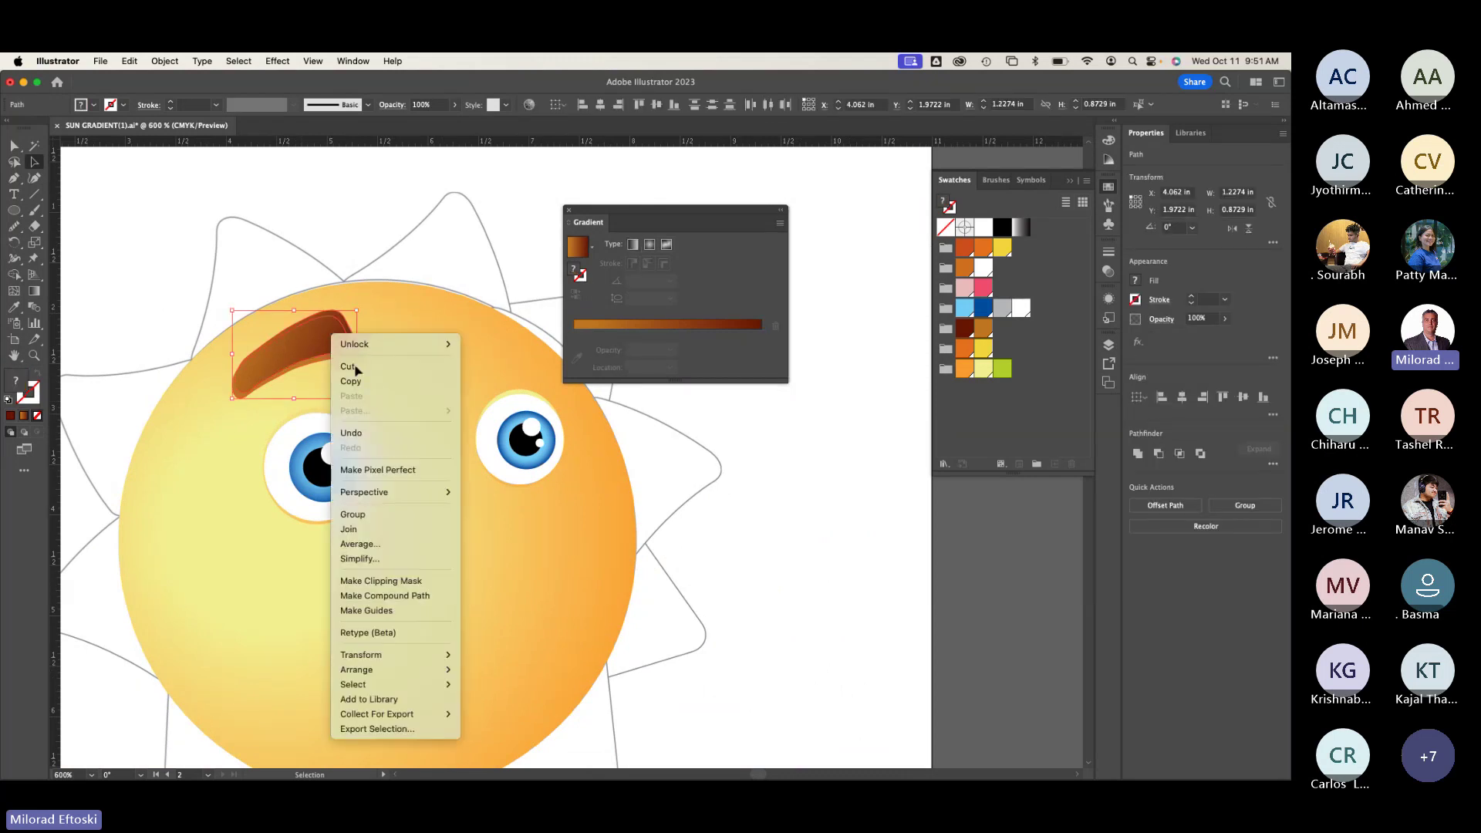
click(411, 521)
drag(317, 357, 472, 368)
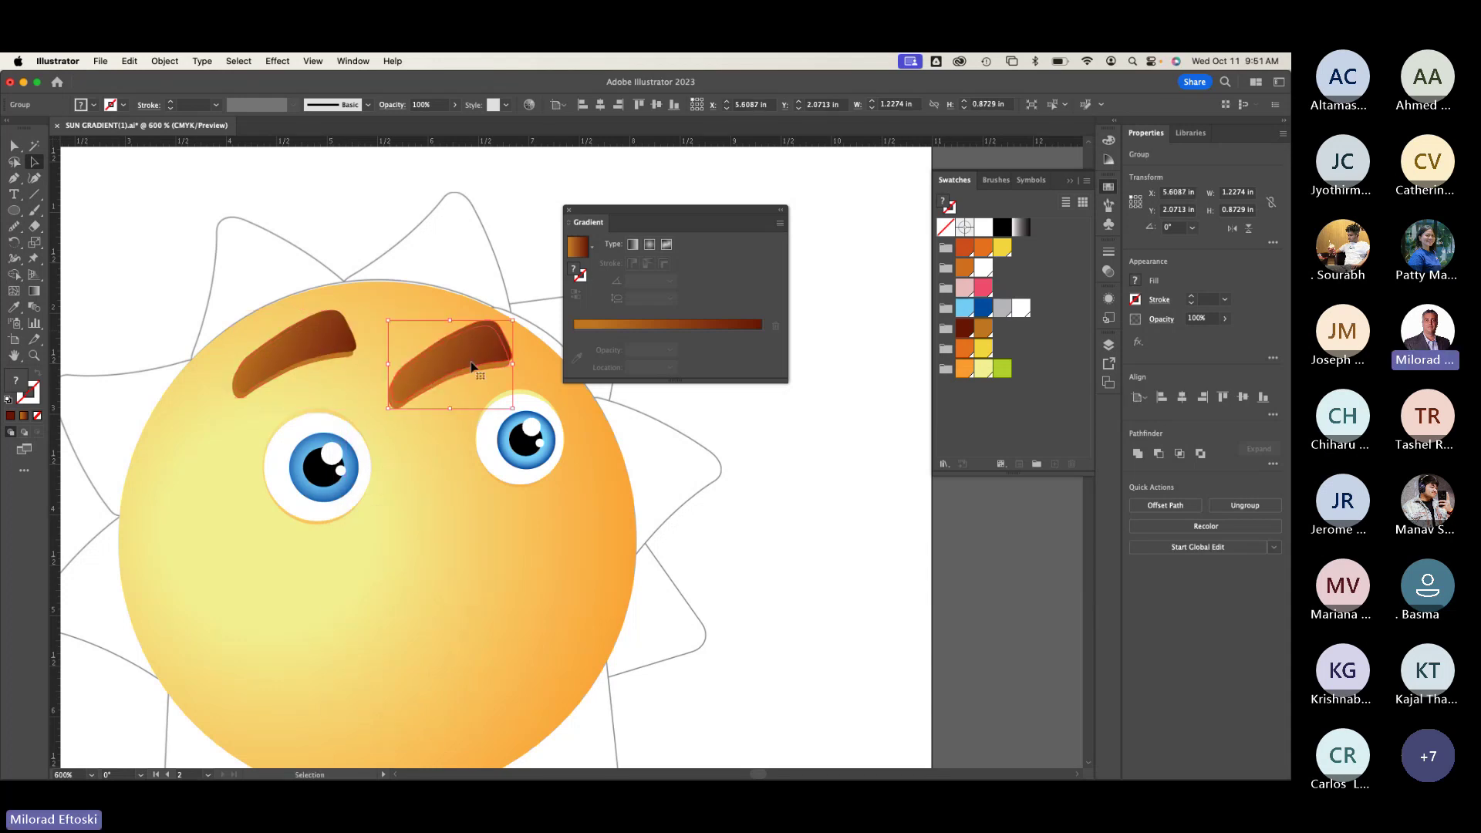
drag(471, 367, 421, 375)
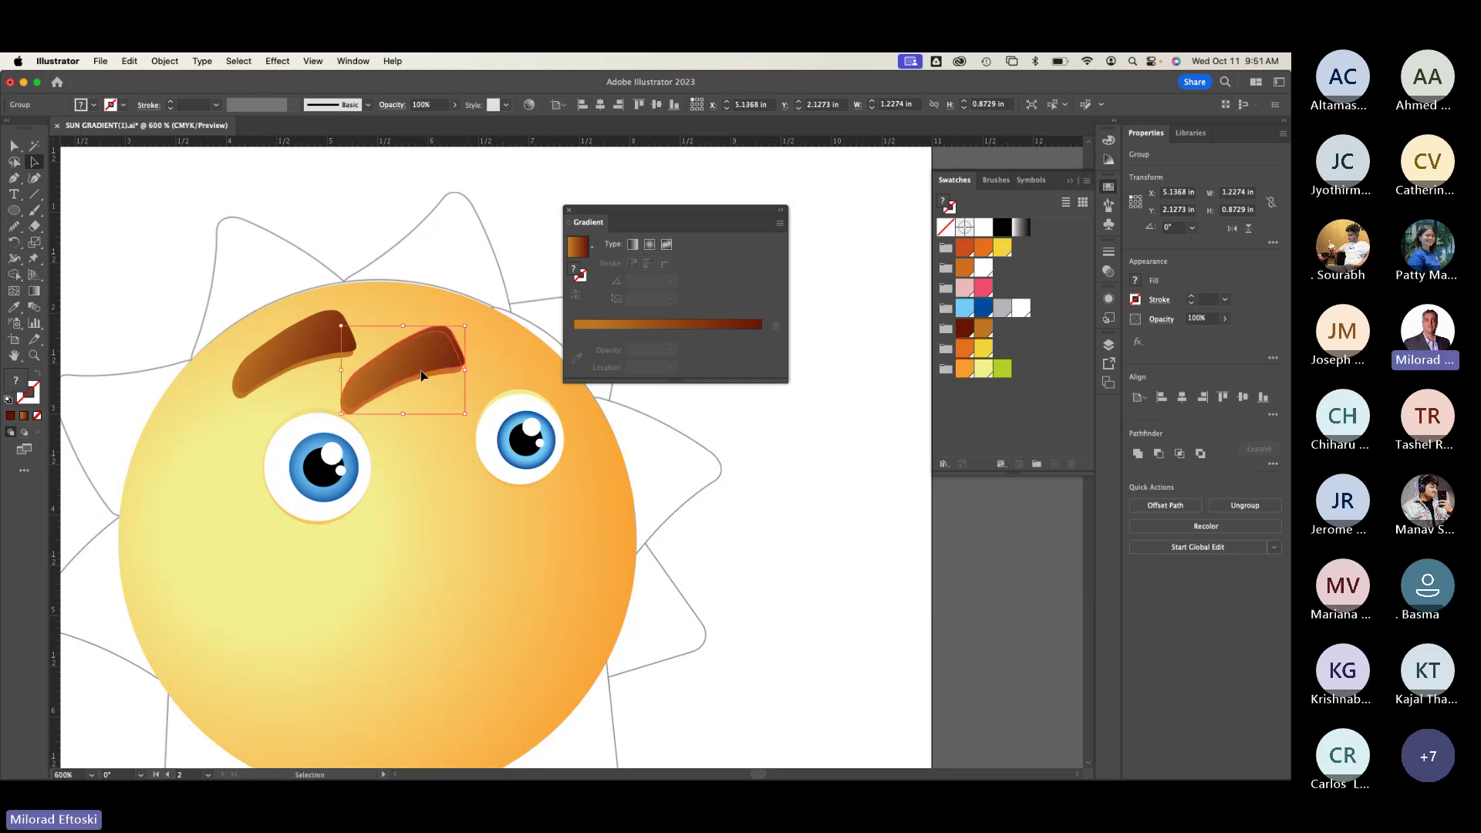
Step: Reflect the copied eyebrow across the vertical axis and move it above the right eye
click(162, 61)
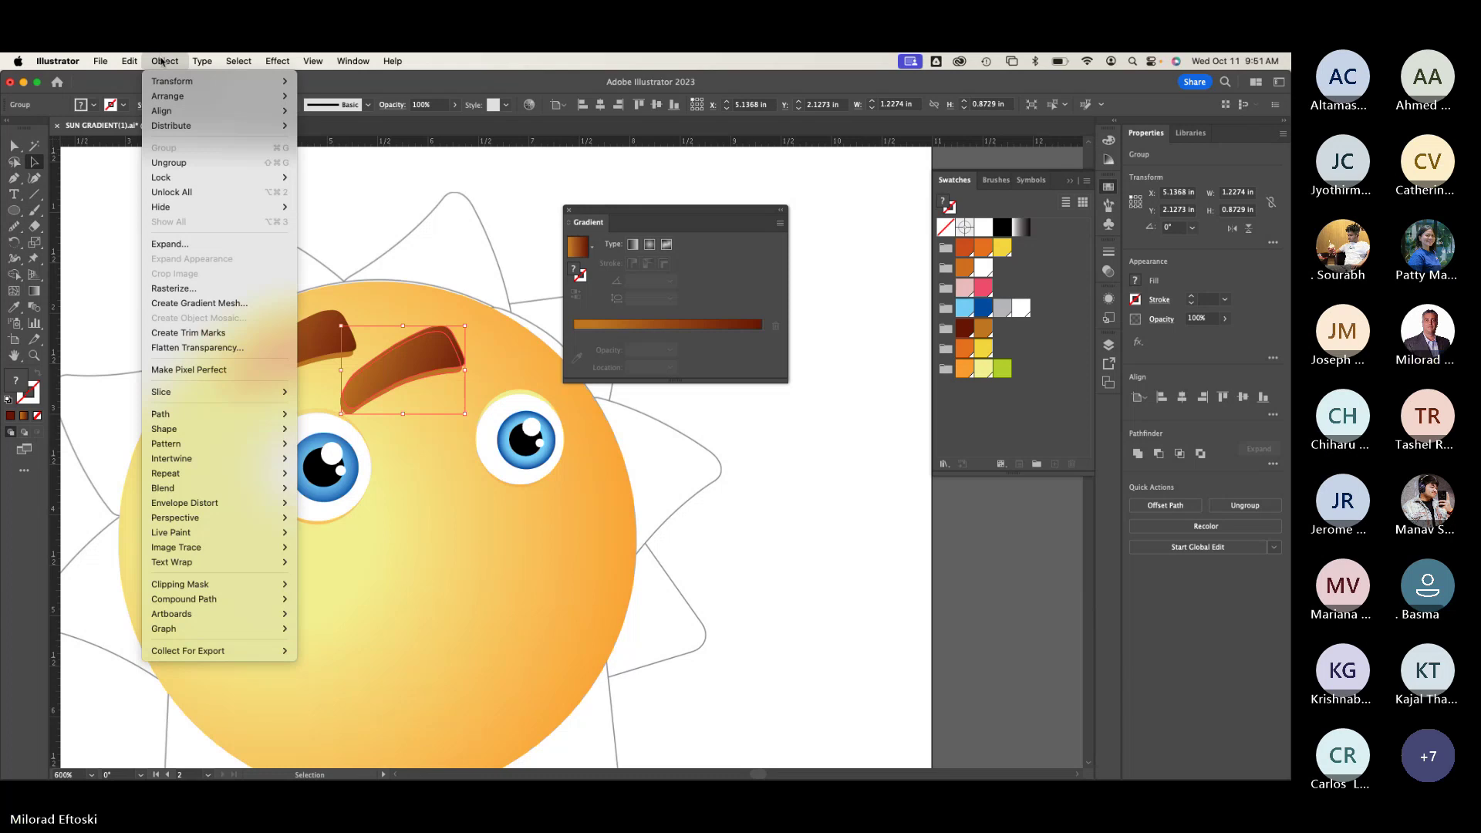
mouse_move(166, 85)
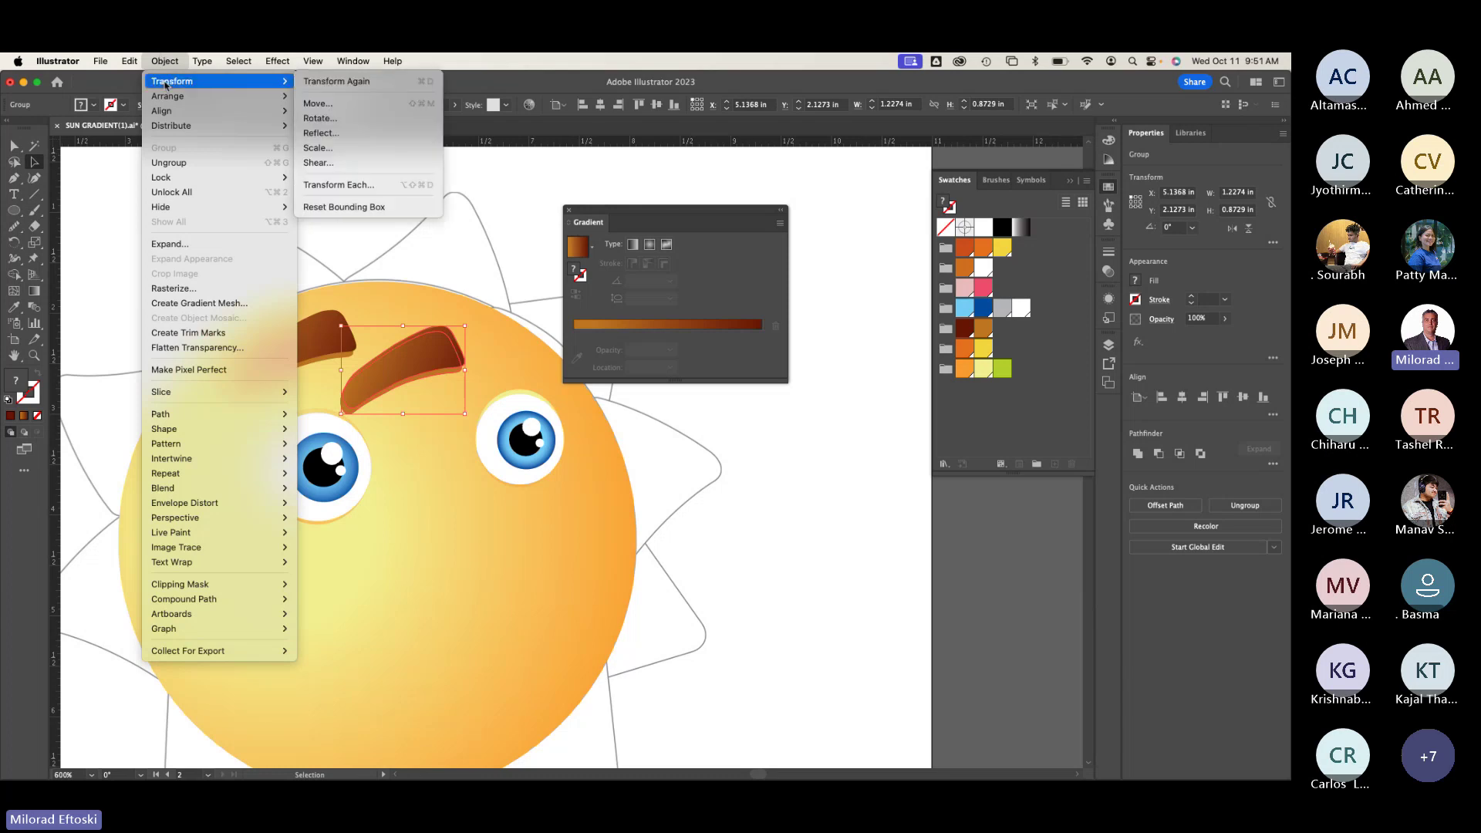
click(350, 136)
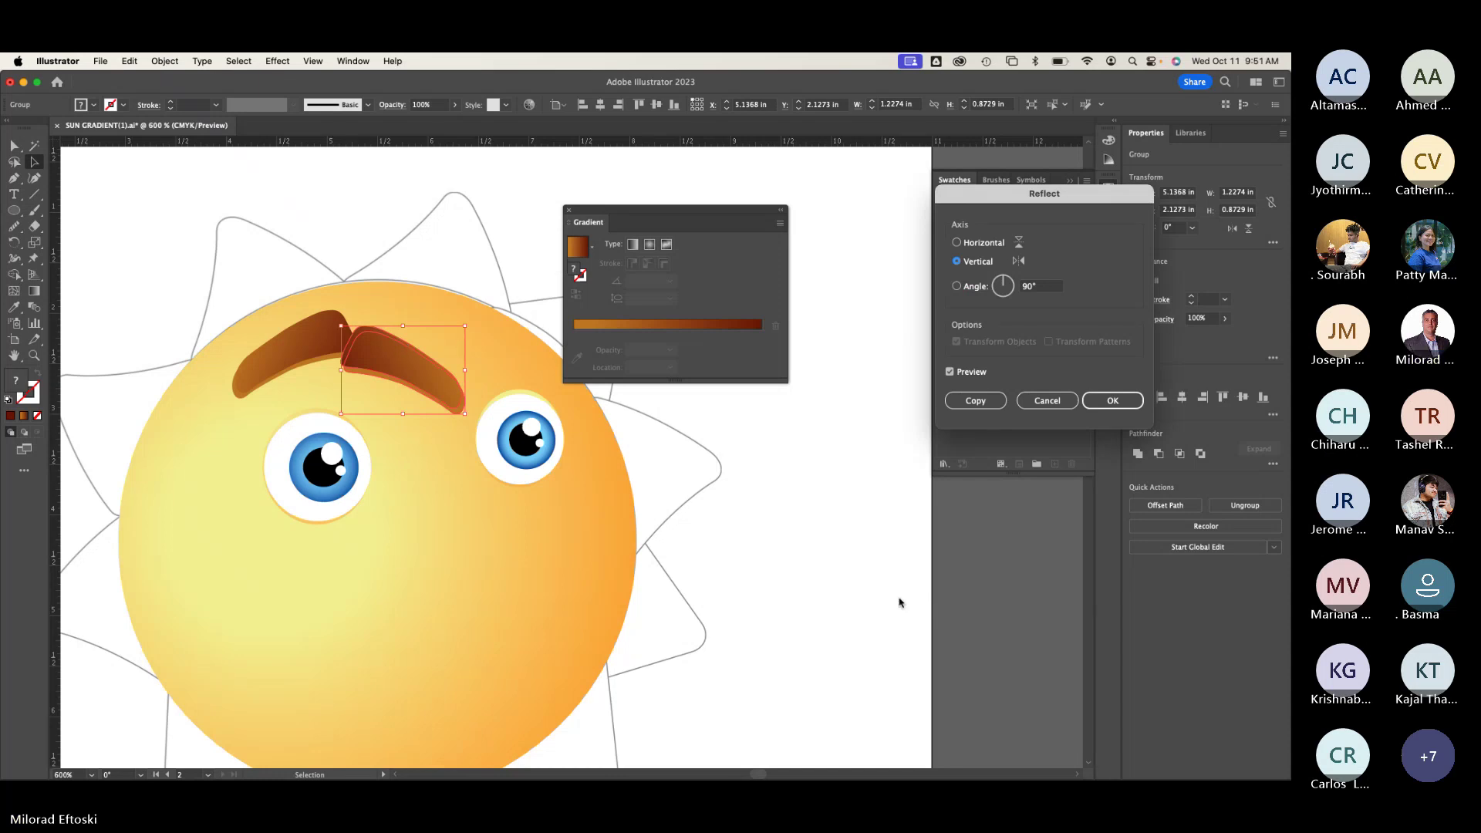
drag(942, 203, 435, 202)
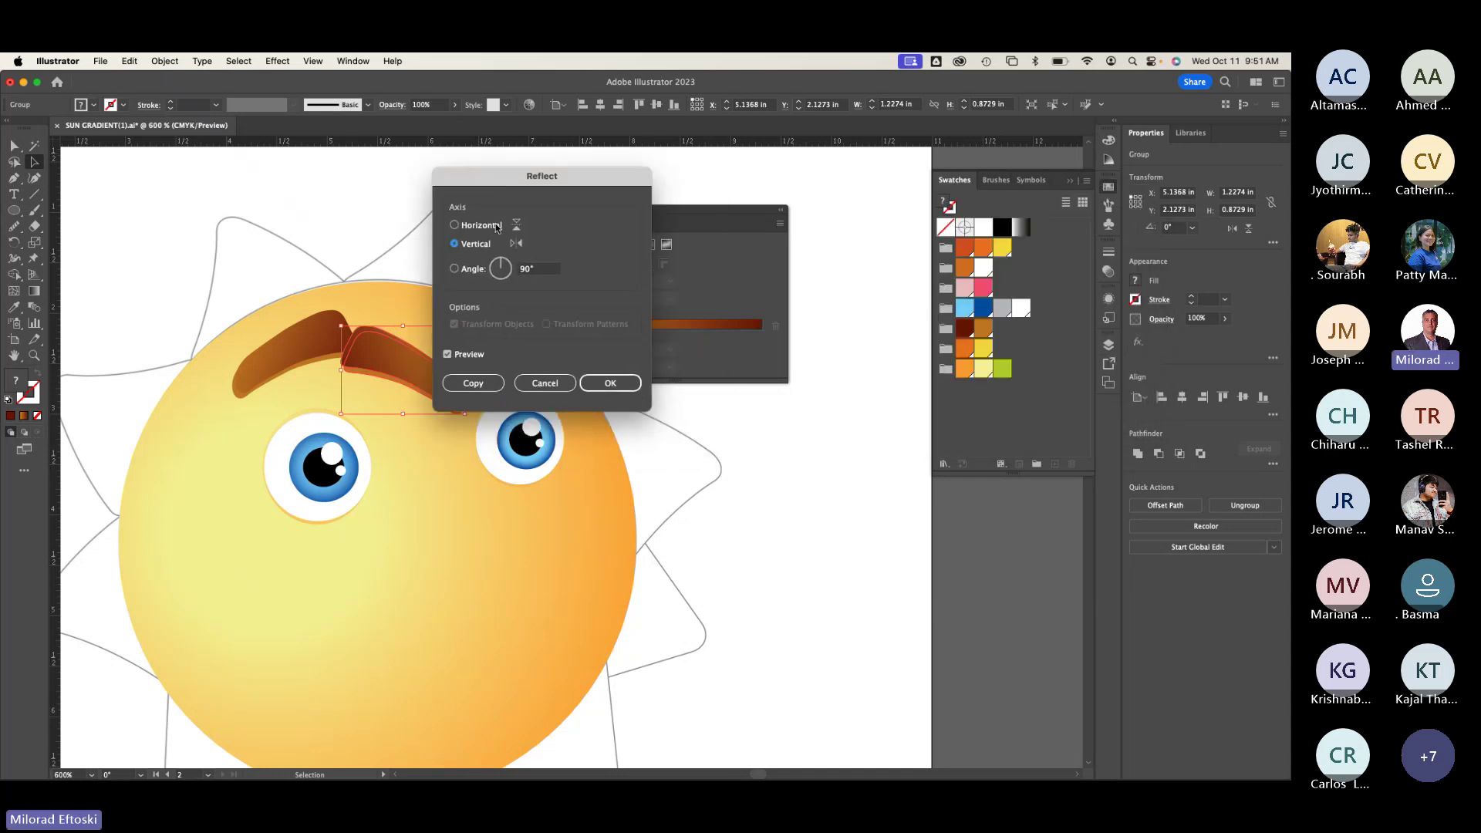
click(604, 383)
drag(429, 370, 540, 360)
Step: In outline view, scale the right eyebrow down to about 1.03 × 0.76 in
key(ctrl+y)
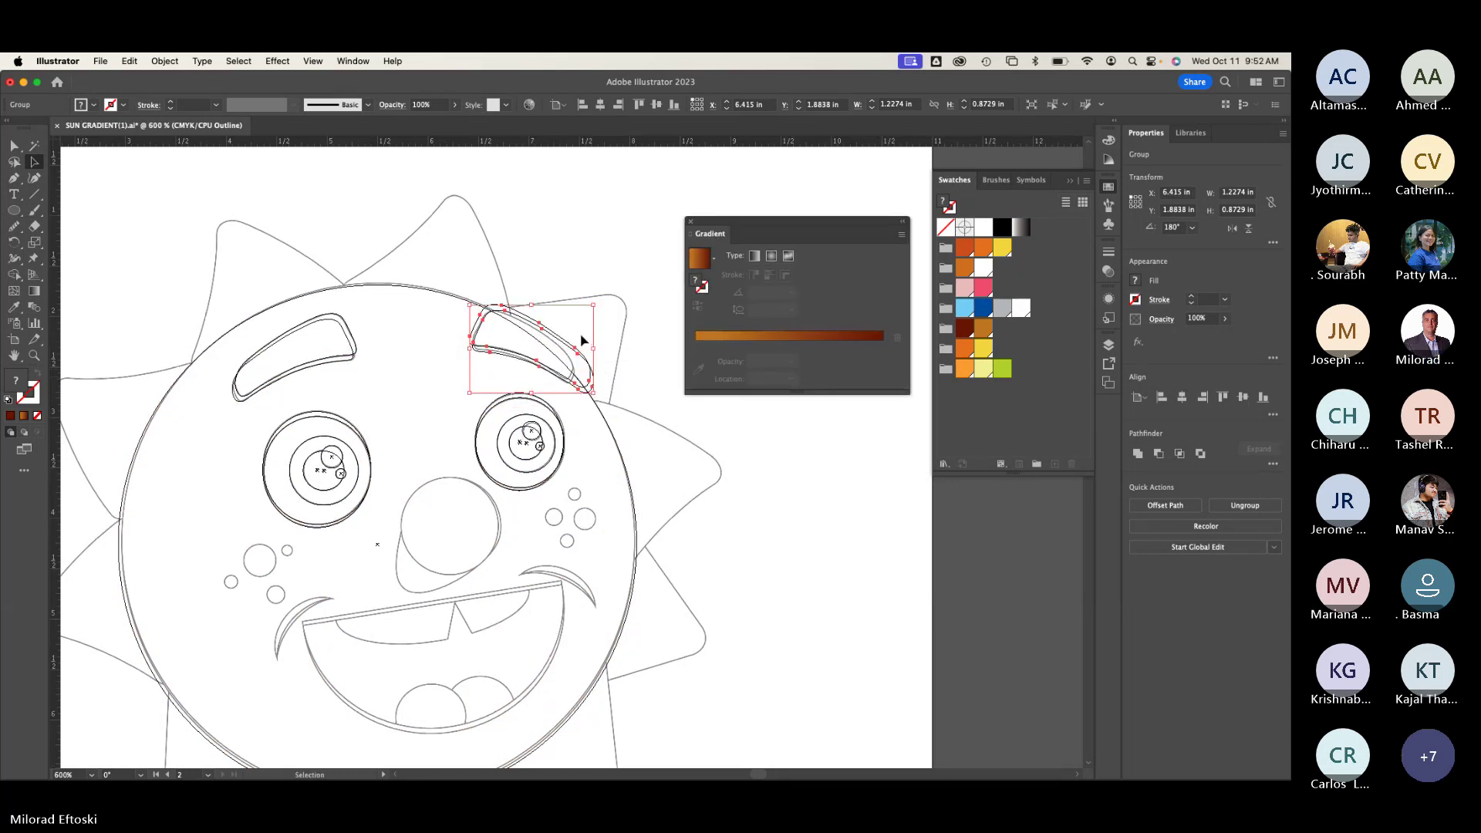
scroll(581, 340, up, 4)
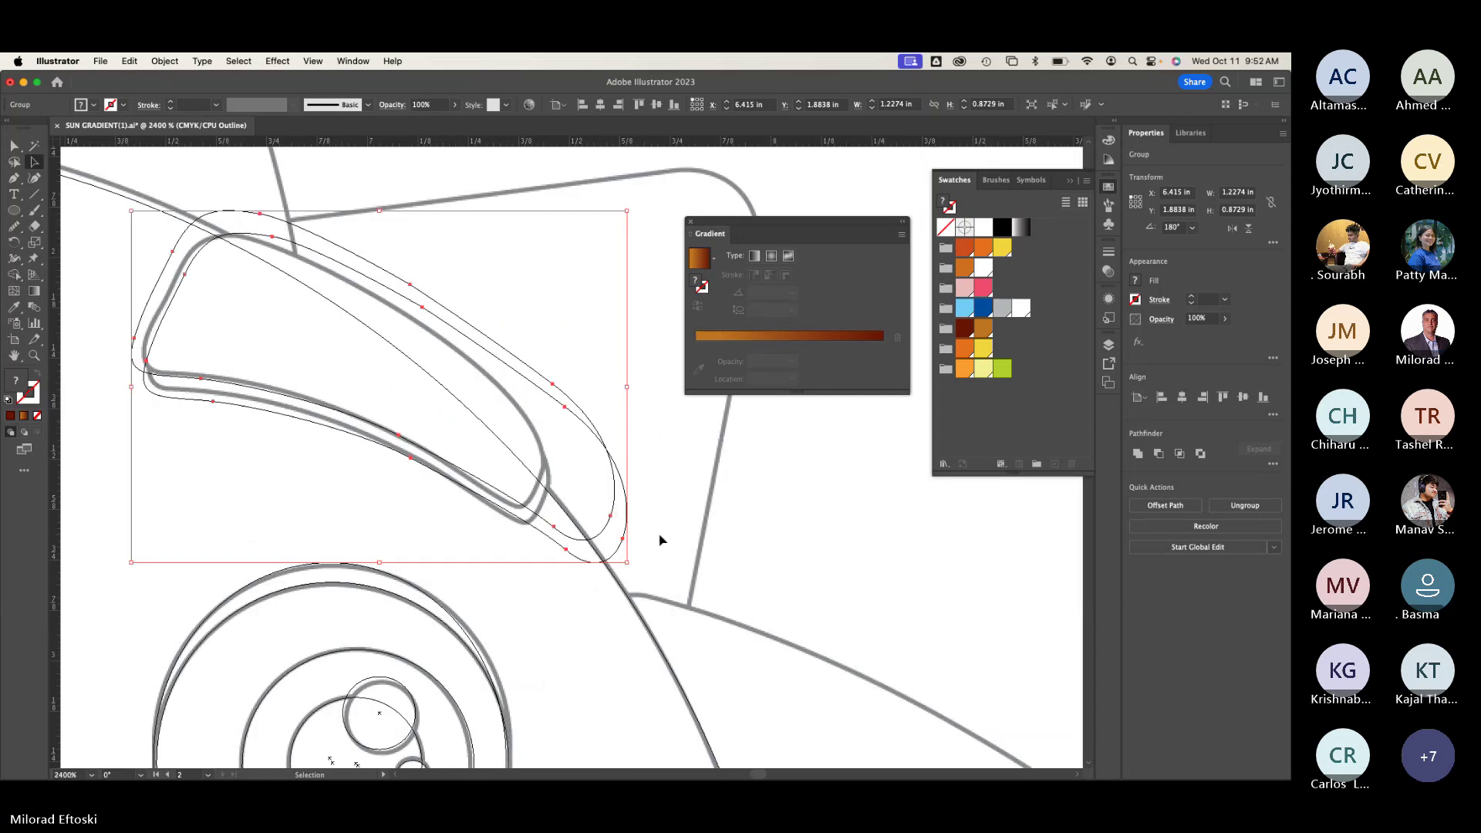
drag(628, 563, 548, 520)
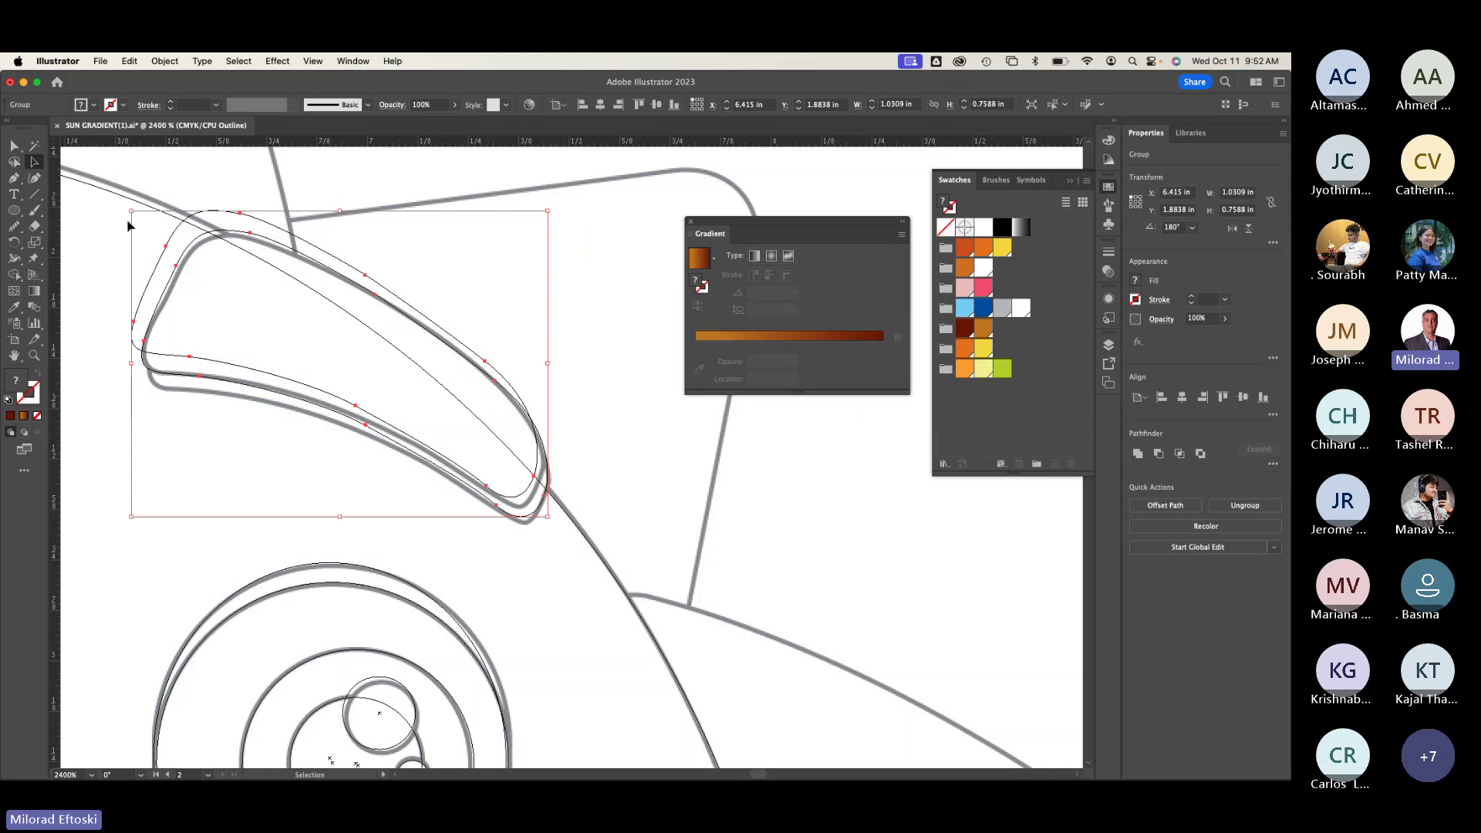
drag(132, 212, 144, 232)
Step: Review the eyebrows in colour and outline, then delete the right eyebrow
click(367, 202)
key(super+y)
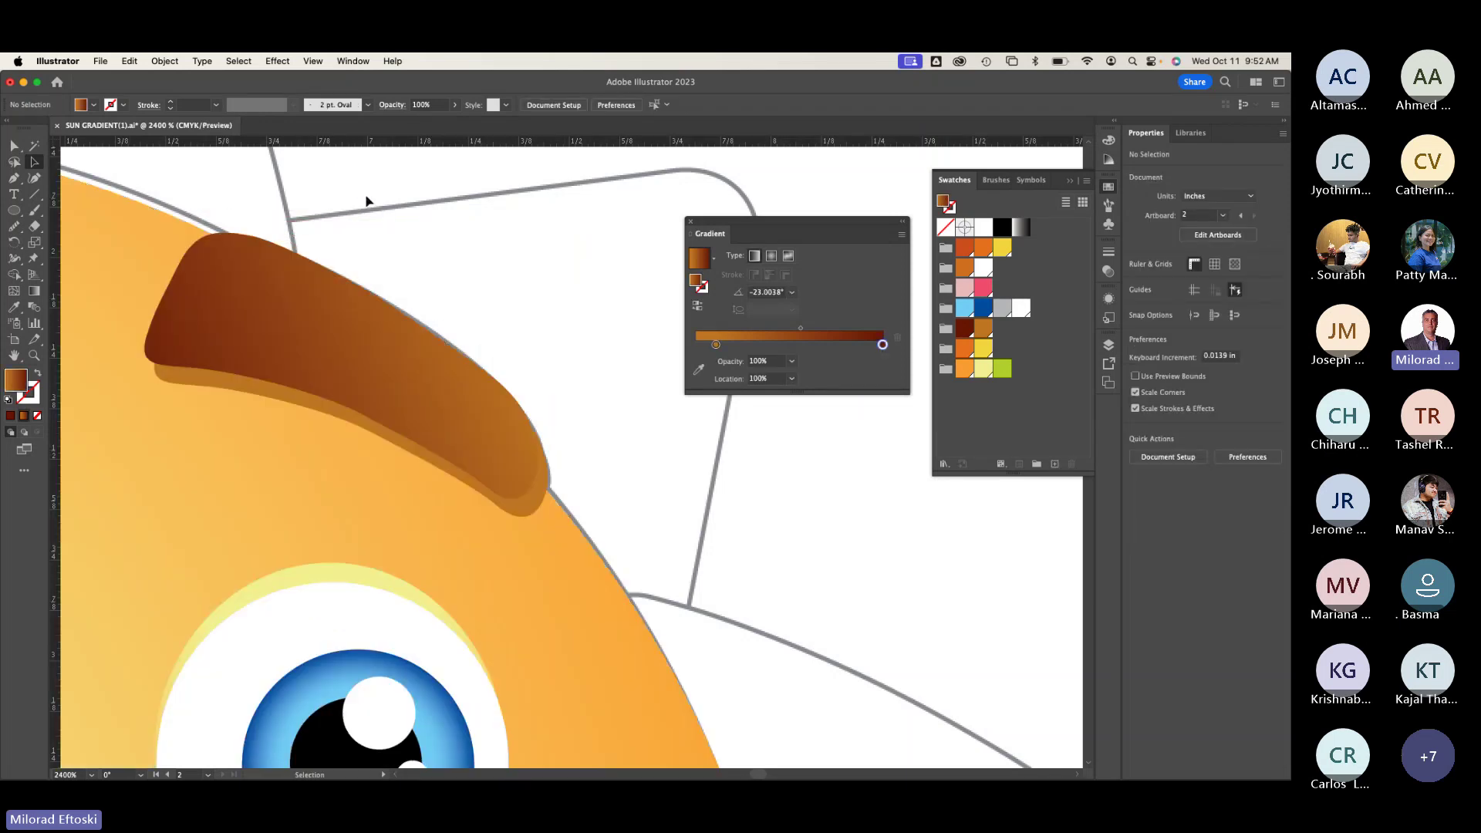
key(super+y)
key(super+y)
key(super+y)
key(super+minus)
key(super+minus)
key(super+minus)
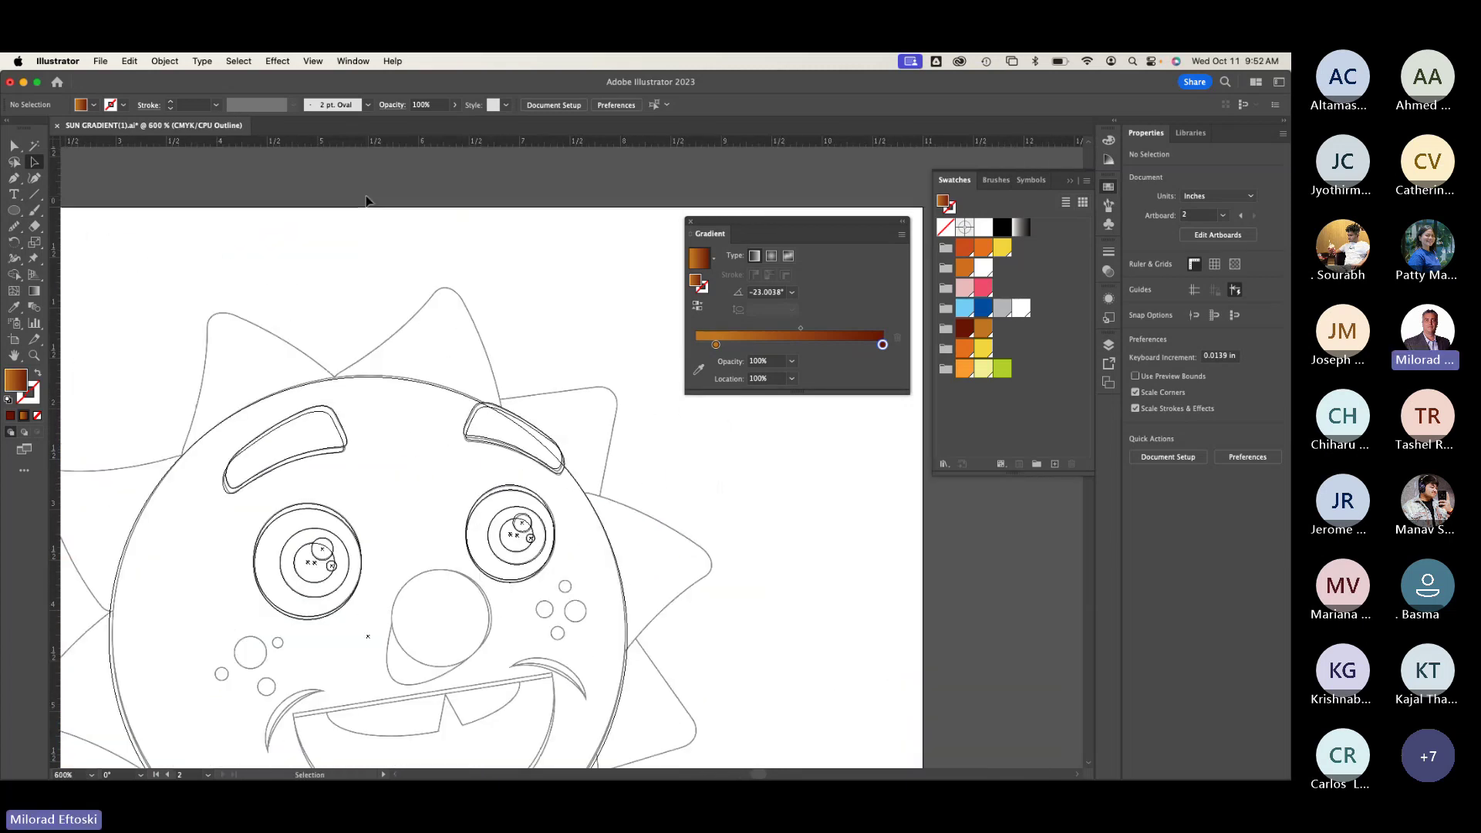
key(super+y)
click(480, 421)
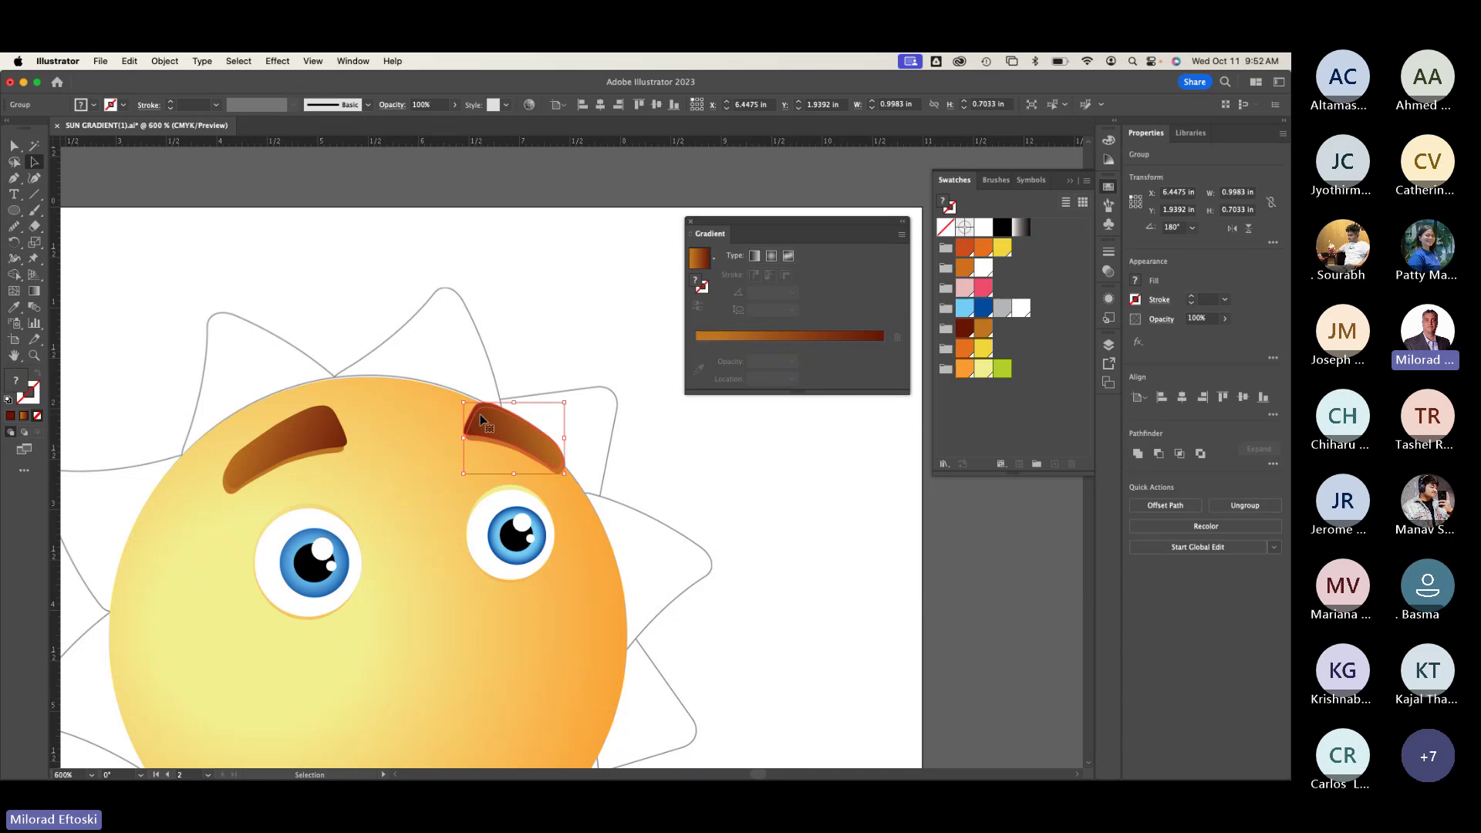
key(Delete)
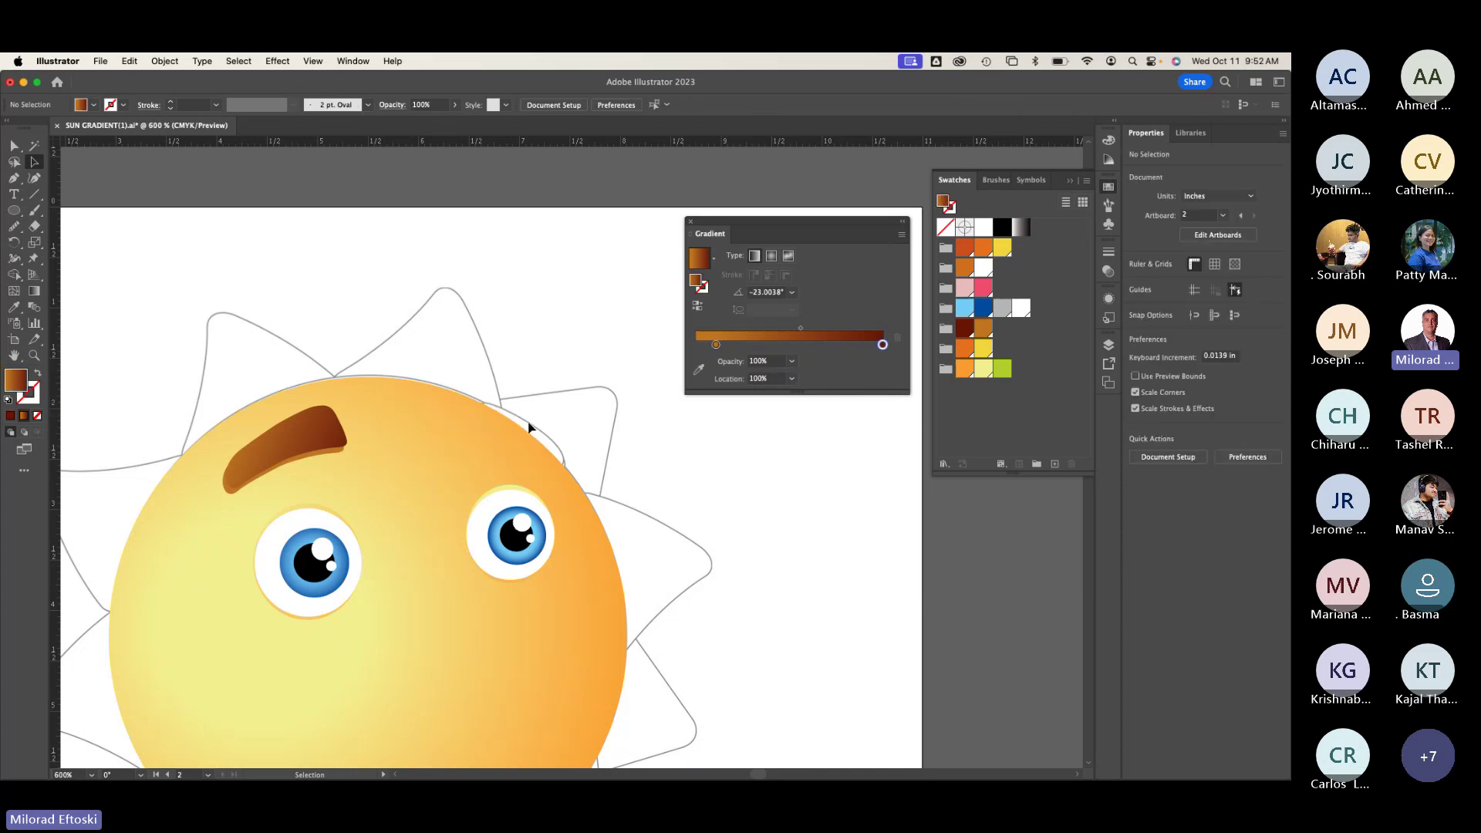
Step: Duplicate the left eyebrow, flip it, widen it to 1.1033 in, and place it above the right eye
click(310, 431)
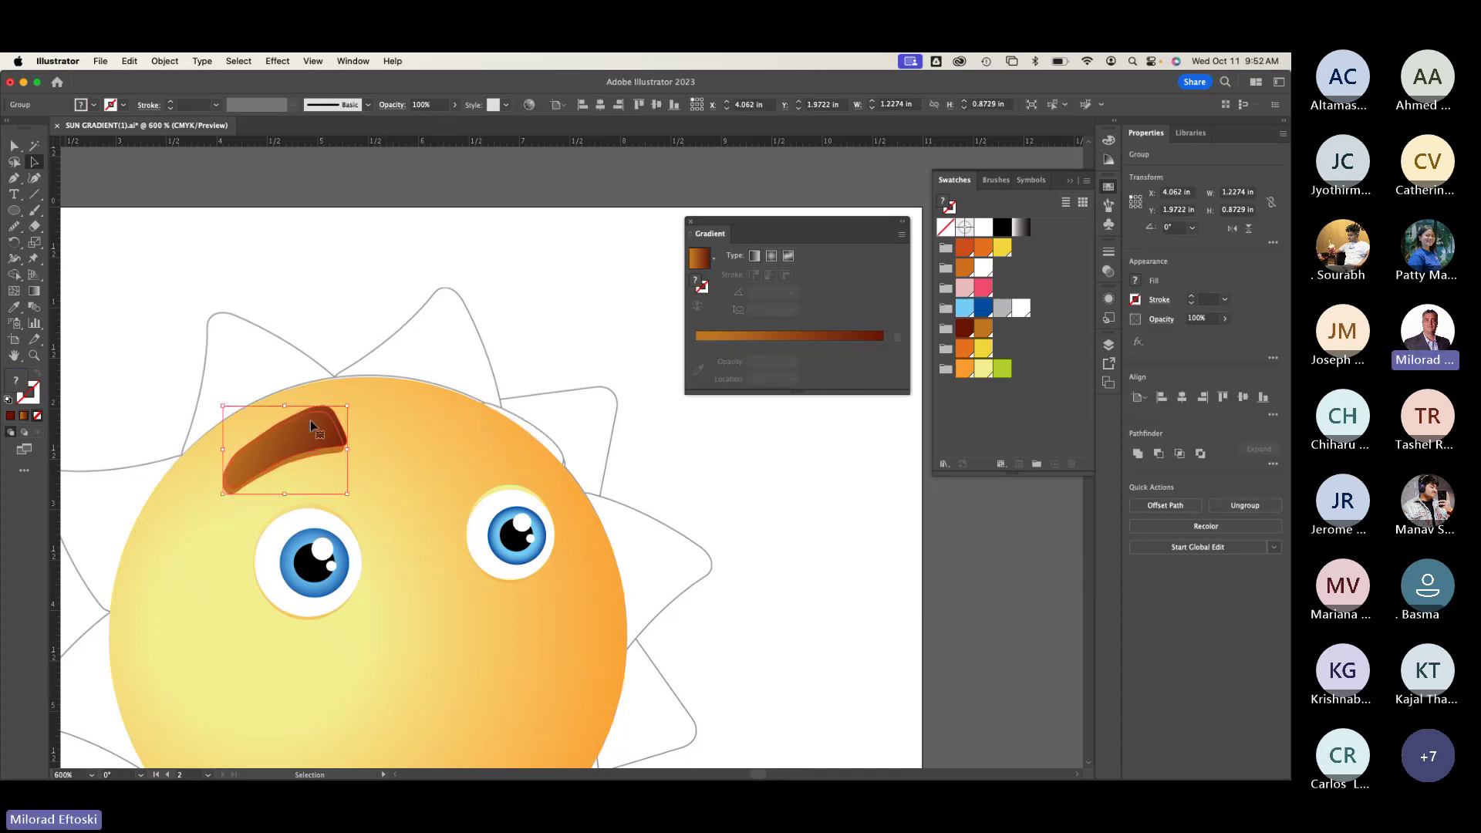
drag(310, 434, 453, 387)
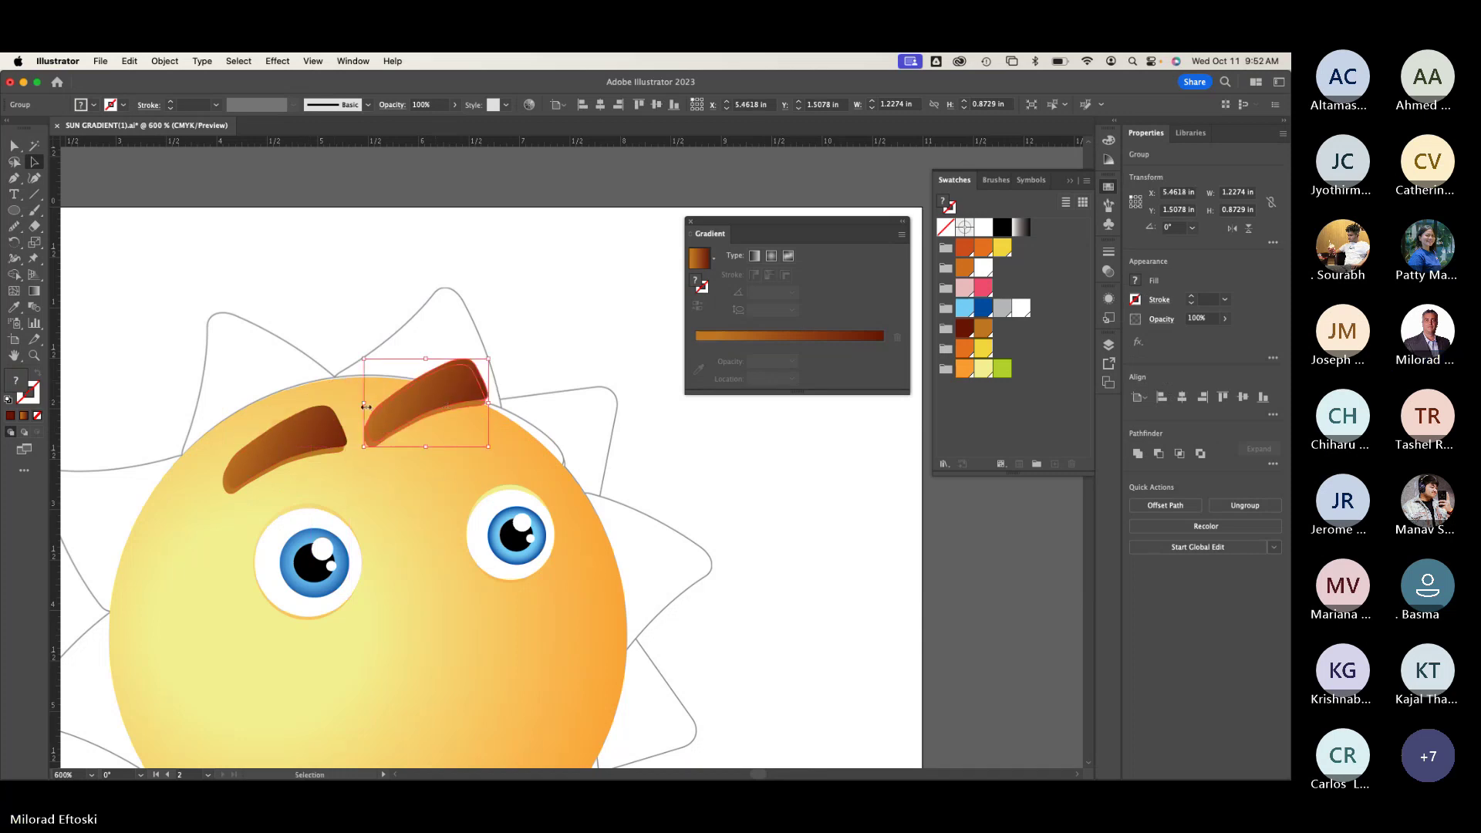
drag(364, 403, 594, 405)
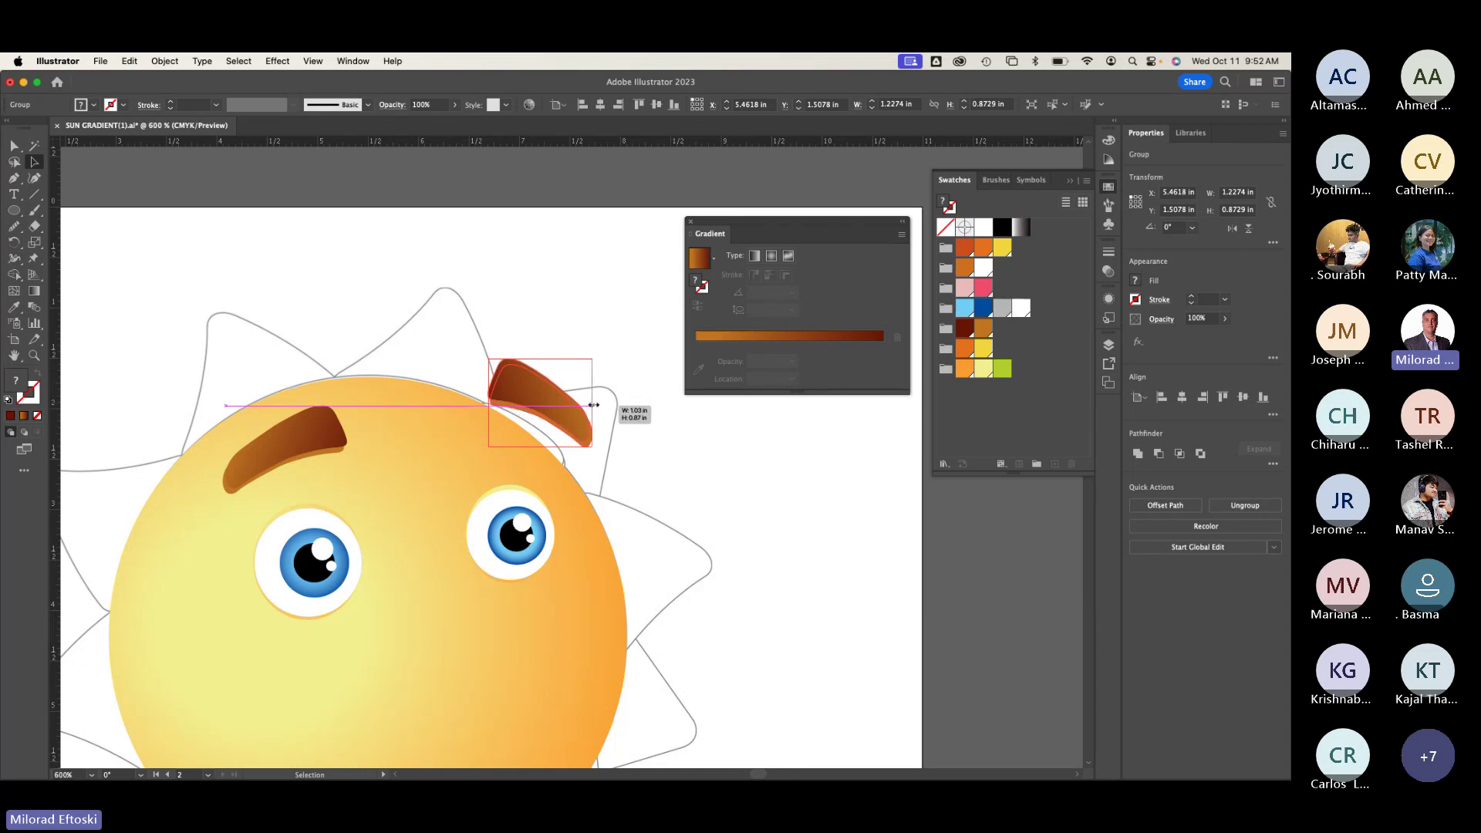
drag(594, 404, 602, 403)
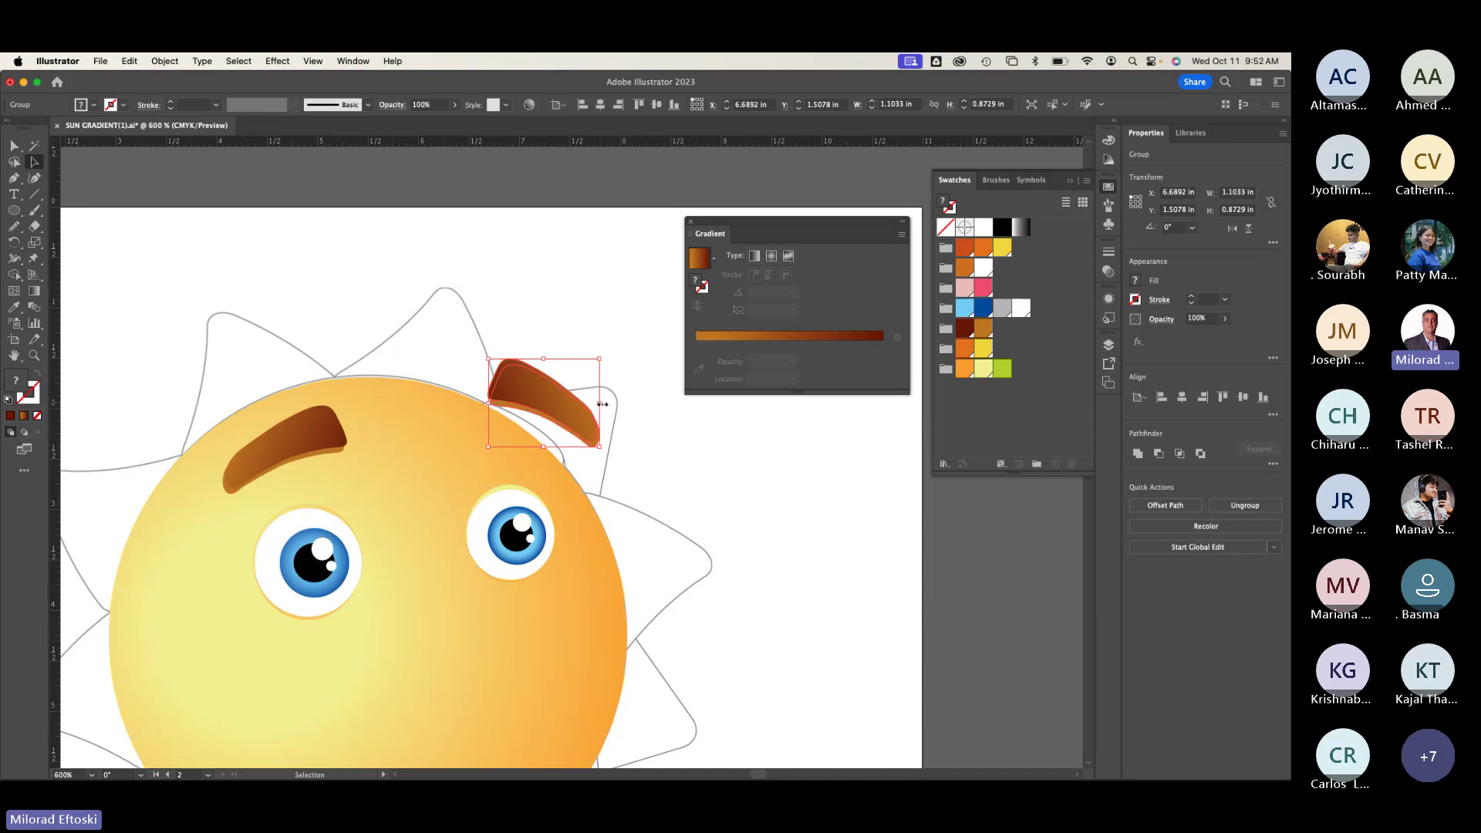
key(super+y)
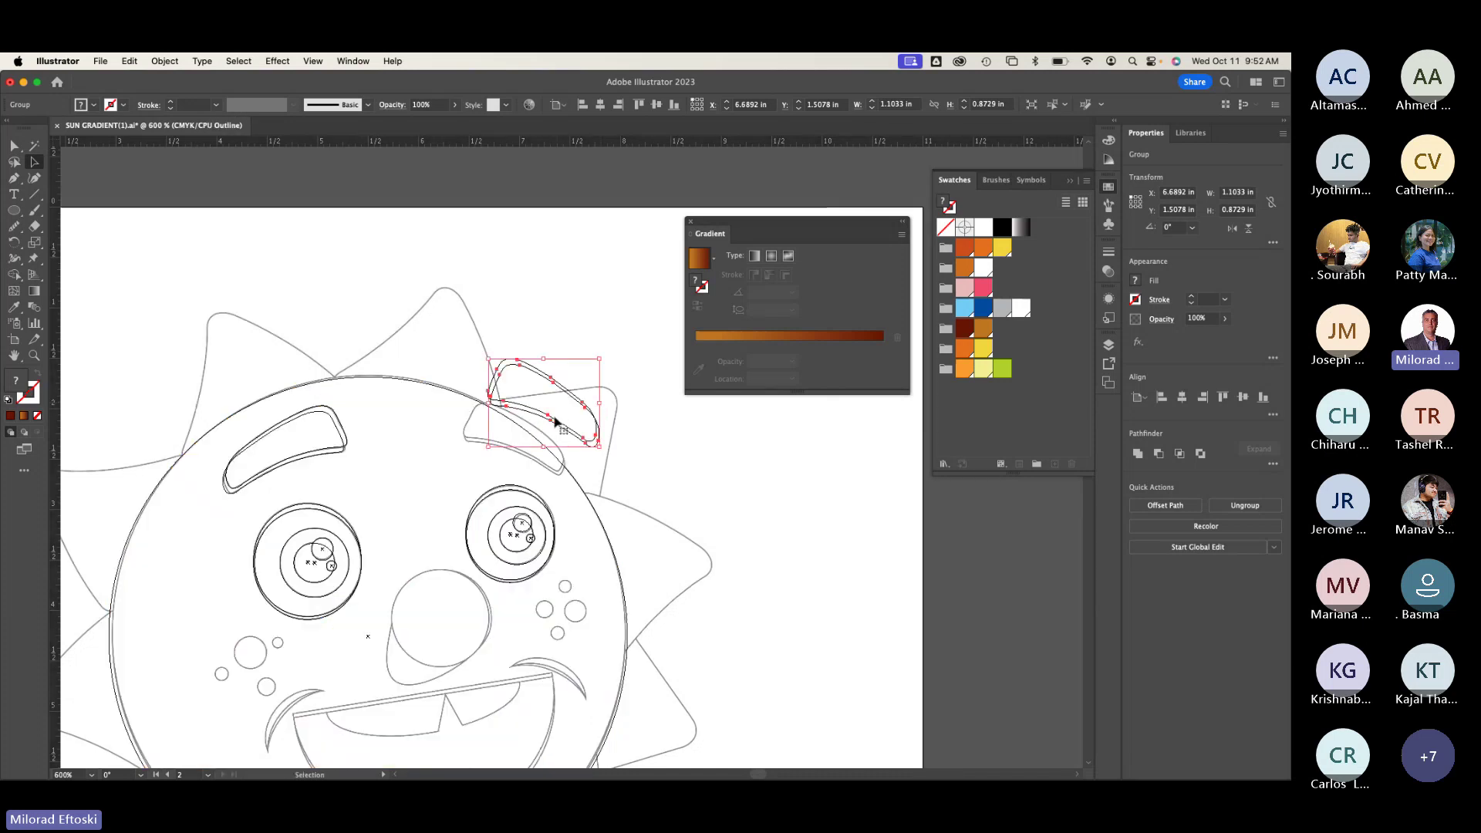
drag(552, 423, 564, 498)
click(561, 525)
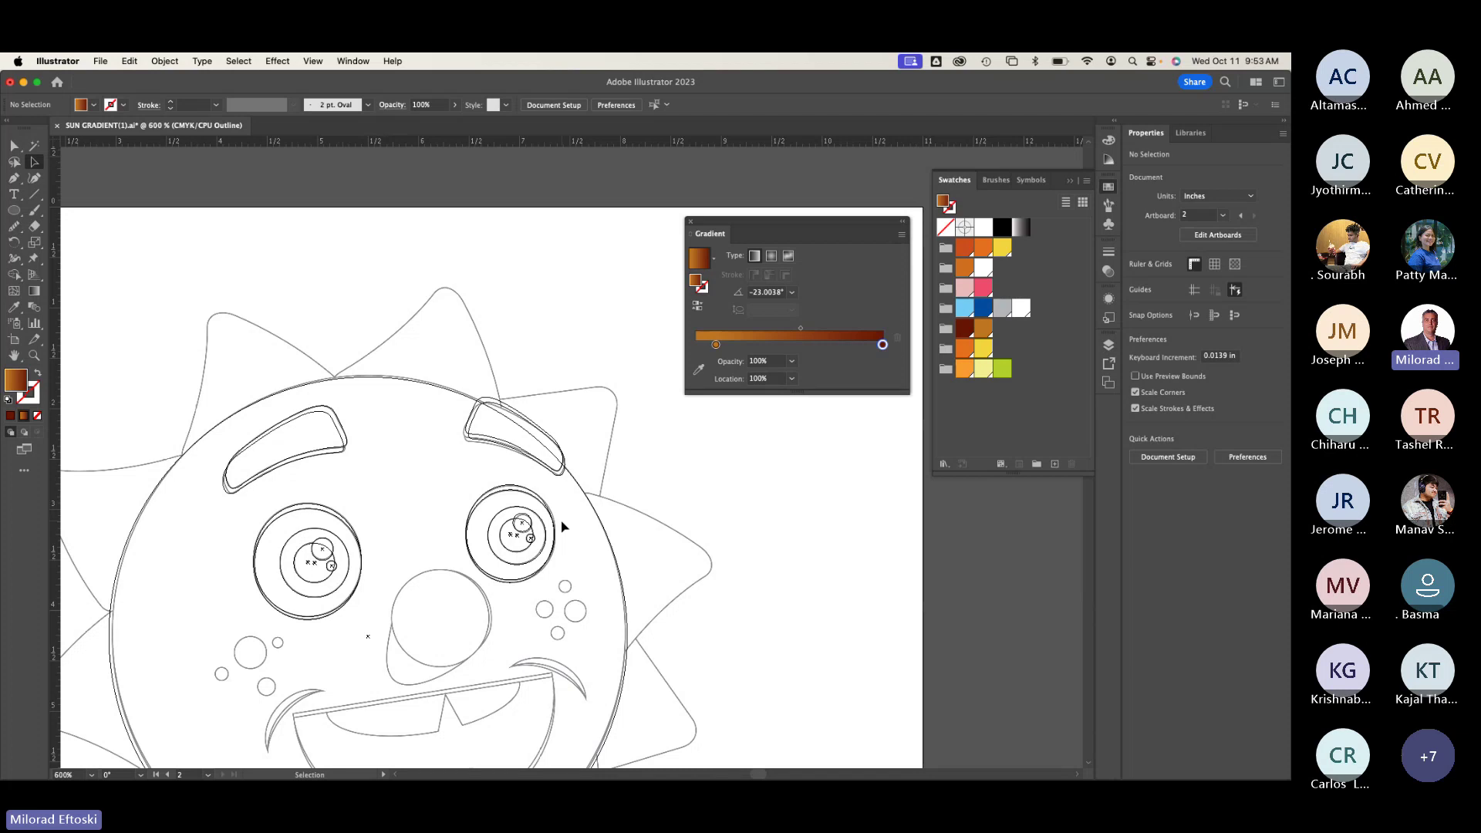
Step: Switch to full-colour preview and save the document
key(super+y)
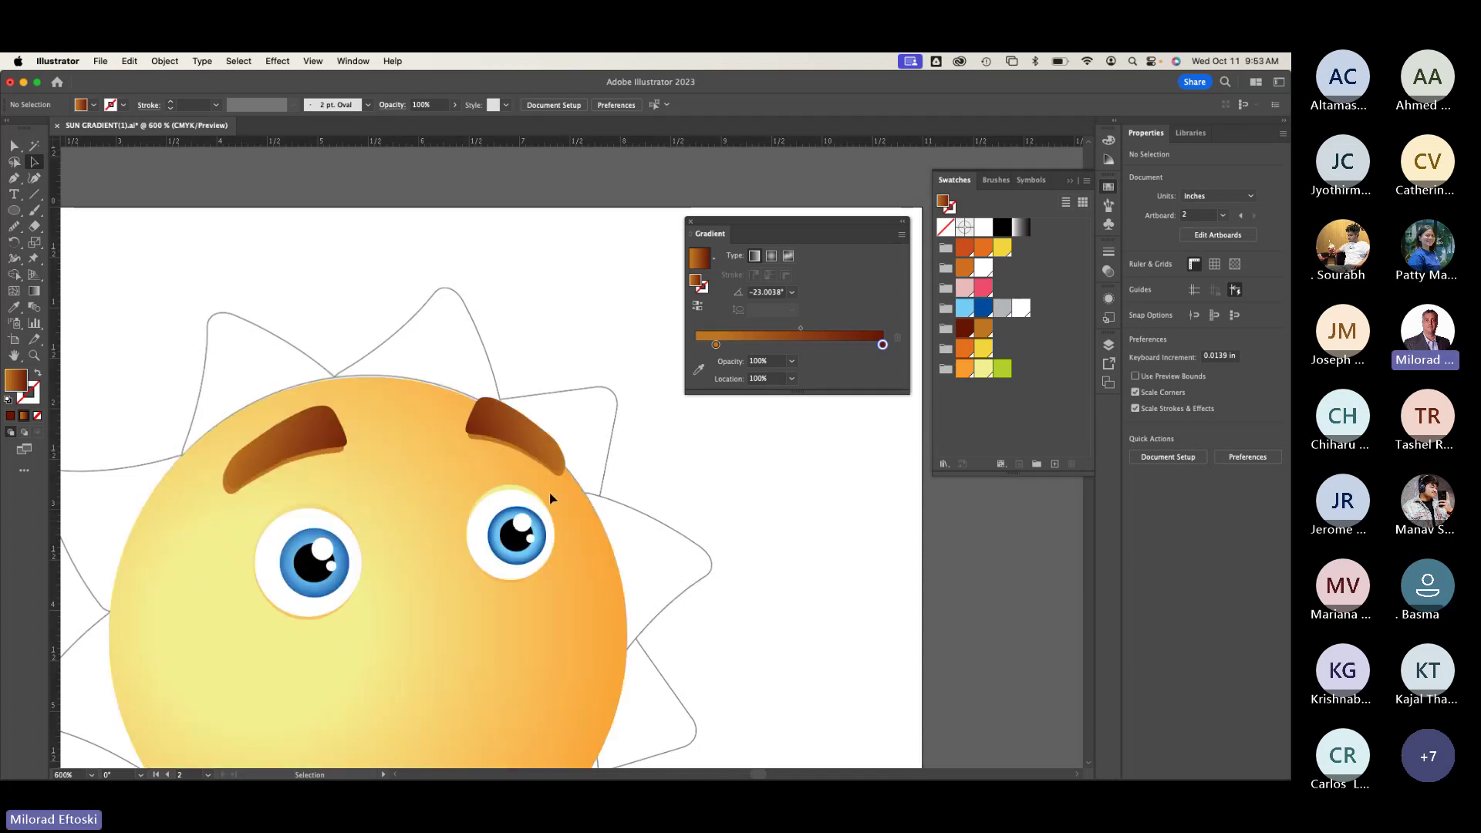
scroll(550, 498, down, 2)
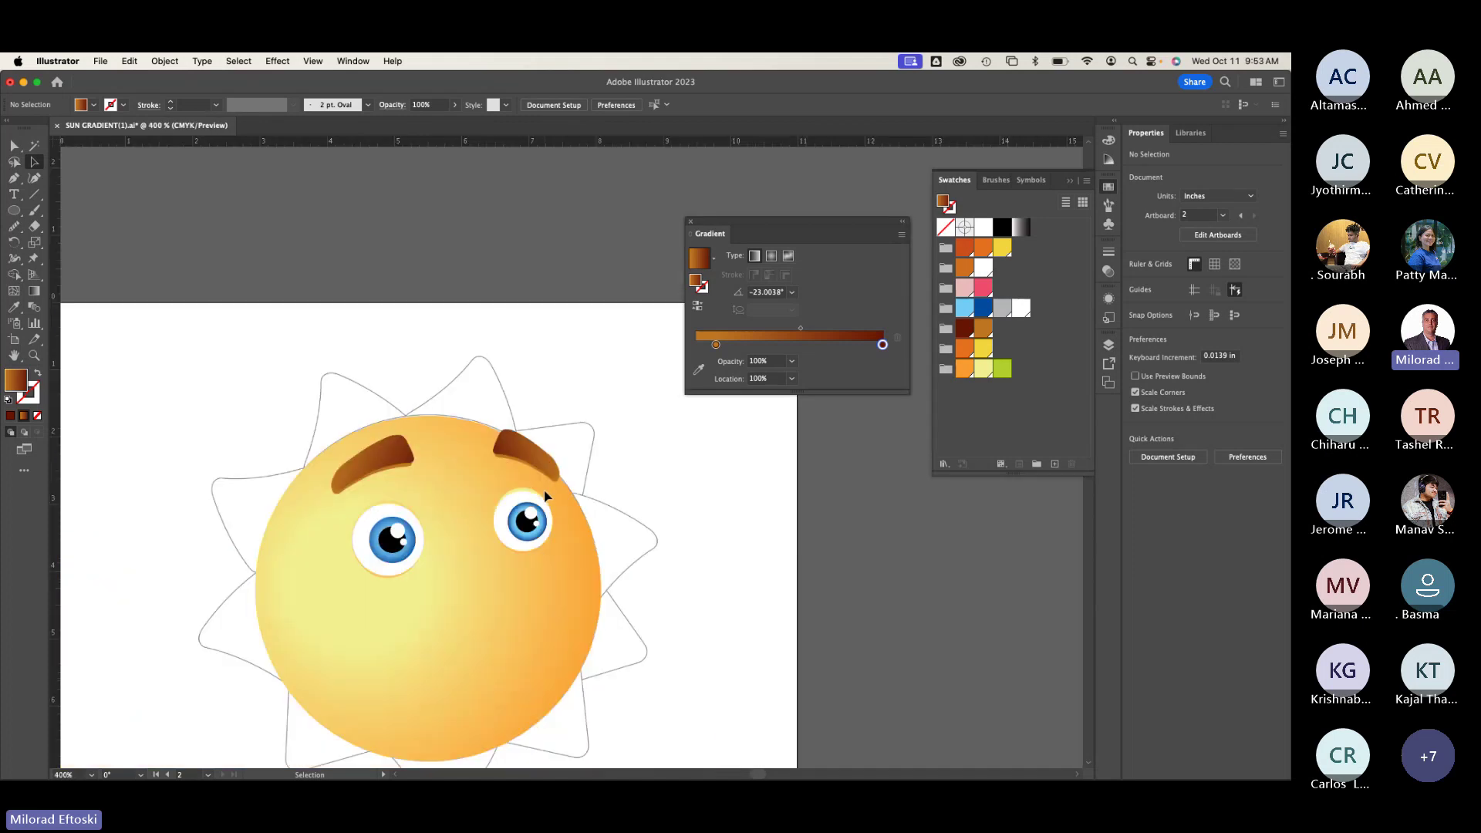
scroll(545, 495, up, 2)
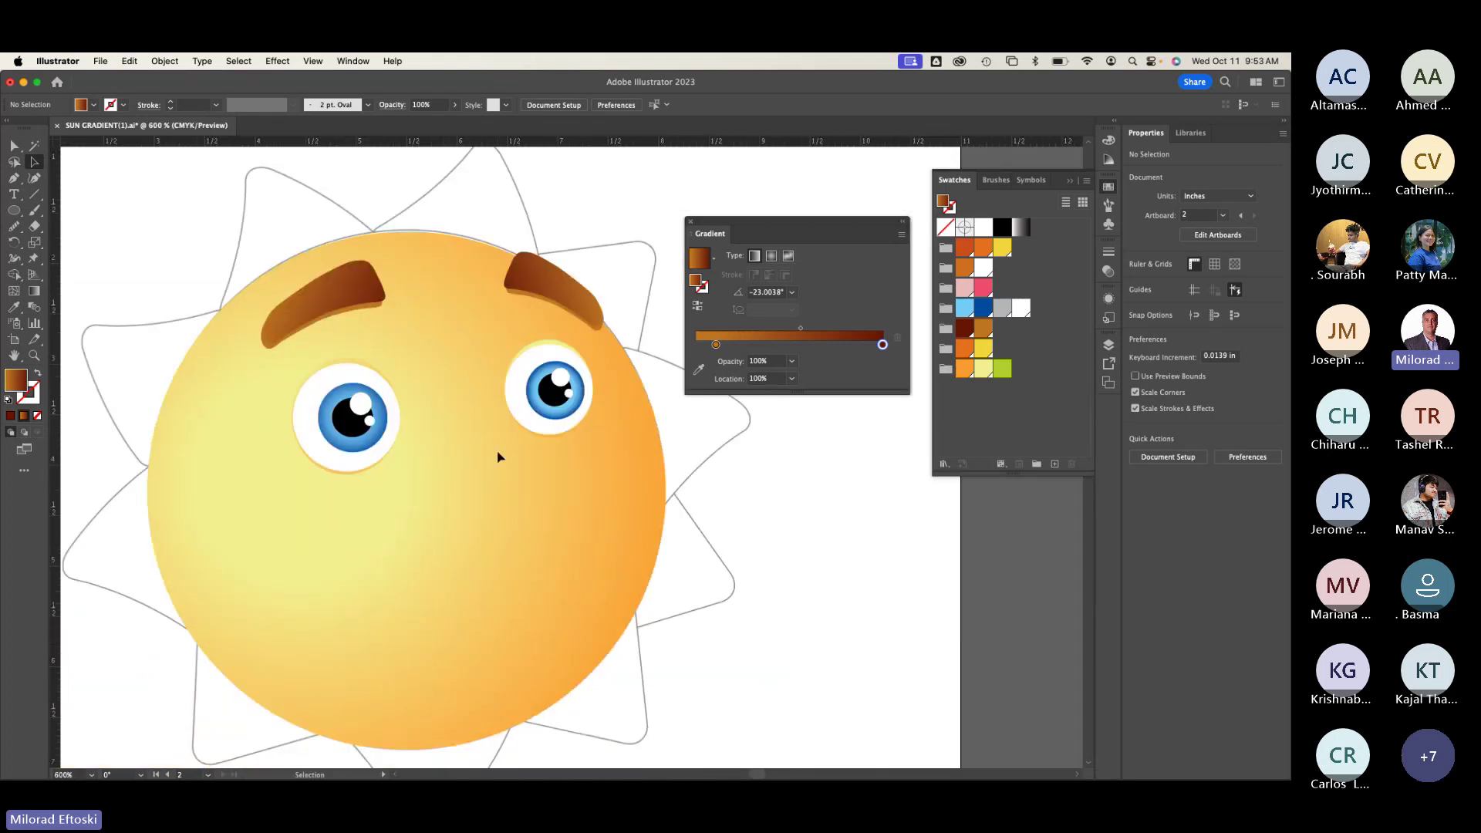
click(100, 60)
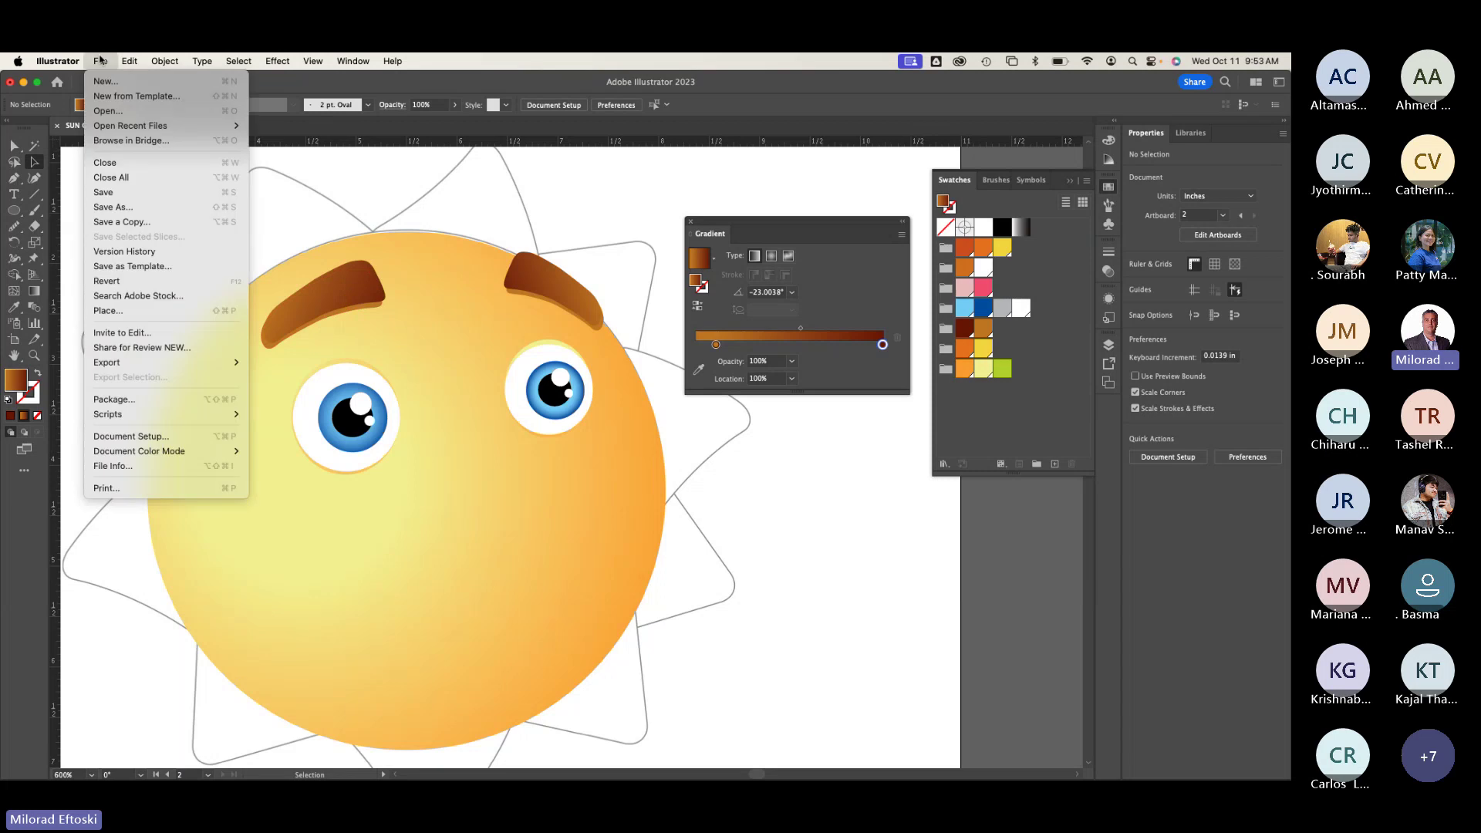
click(141, 193)
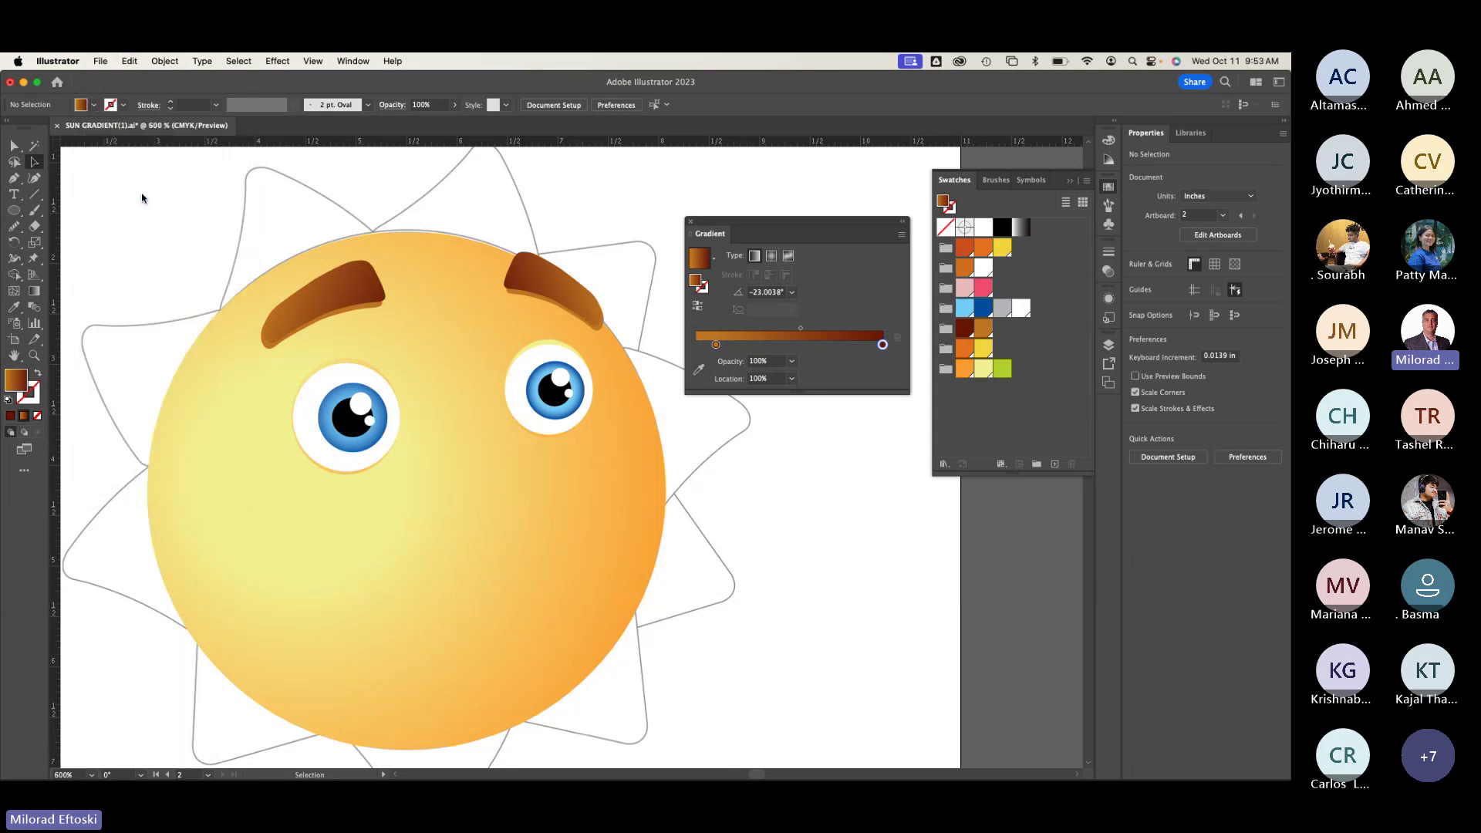
Step: Zoom out to compare with the reference artboard, then zoom back in on the sun's face
key(super+y)
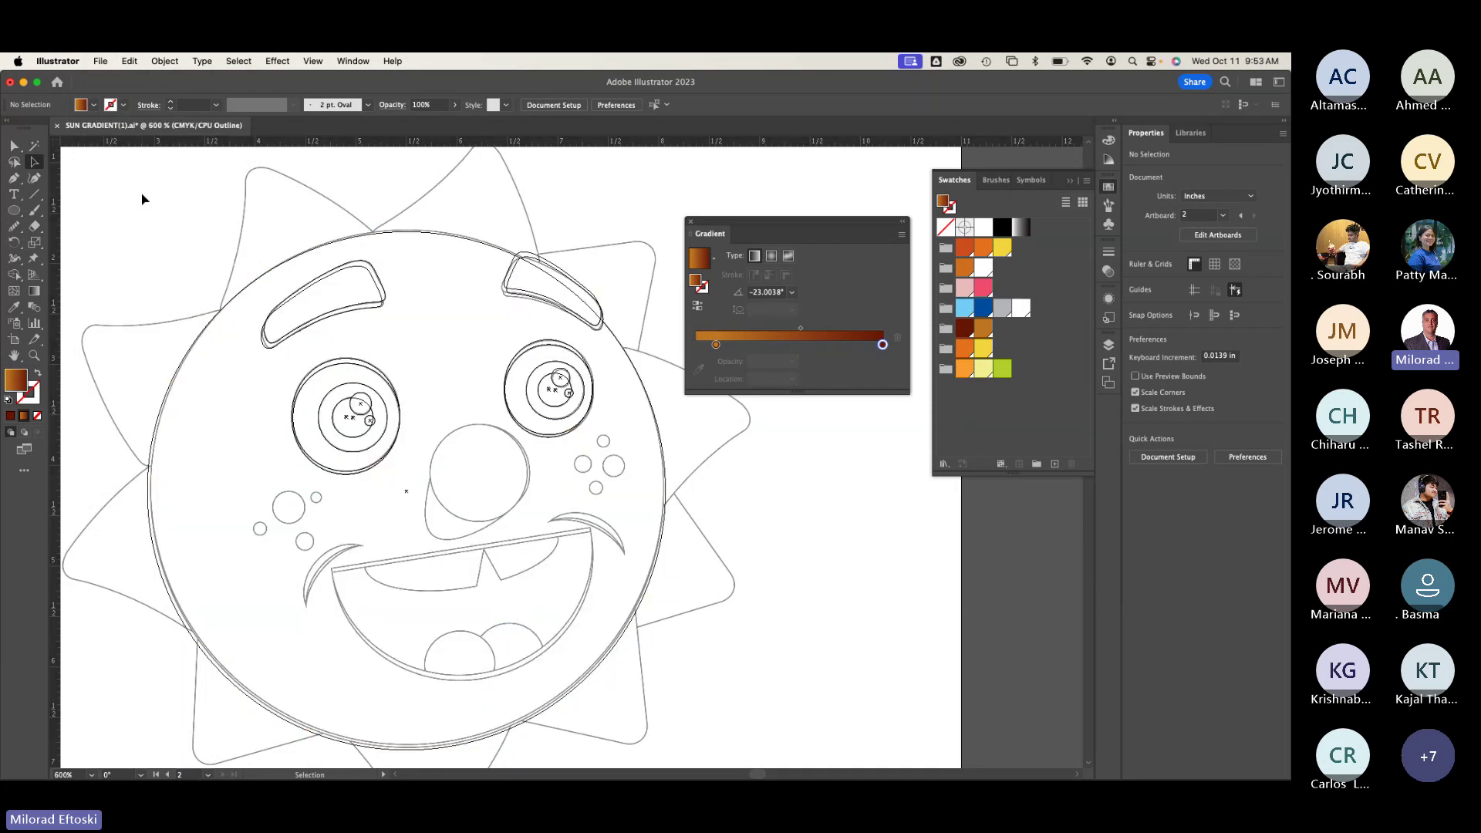
key(super+y)
key(super+y)
key(super+y)
key(super+y)
key(super+y)
key(super+y)
key(super+y)
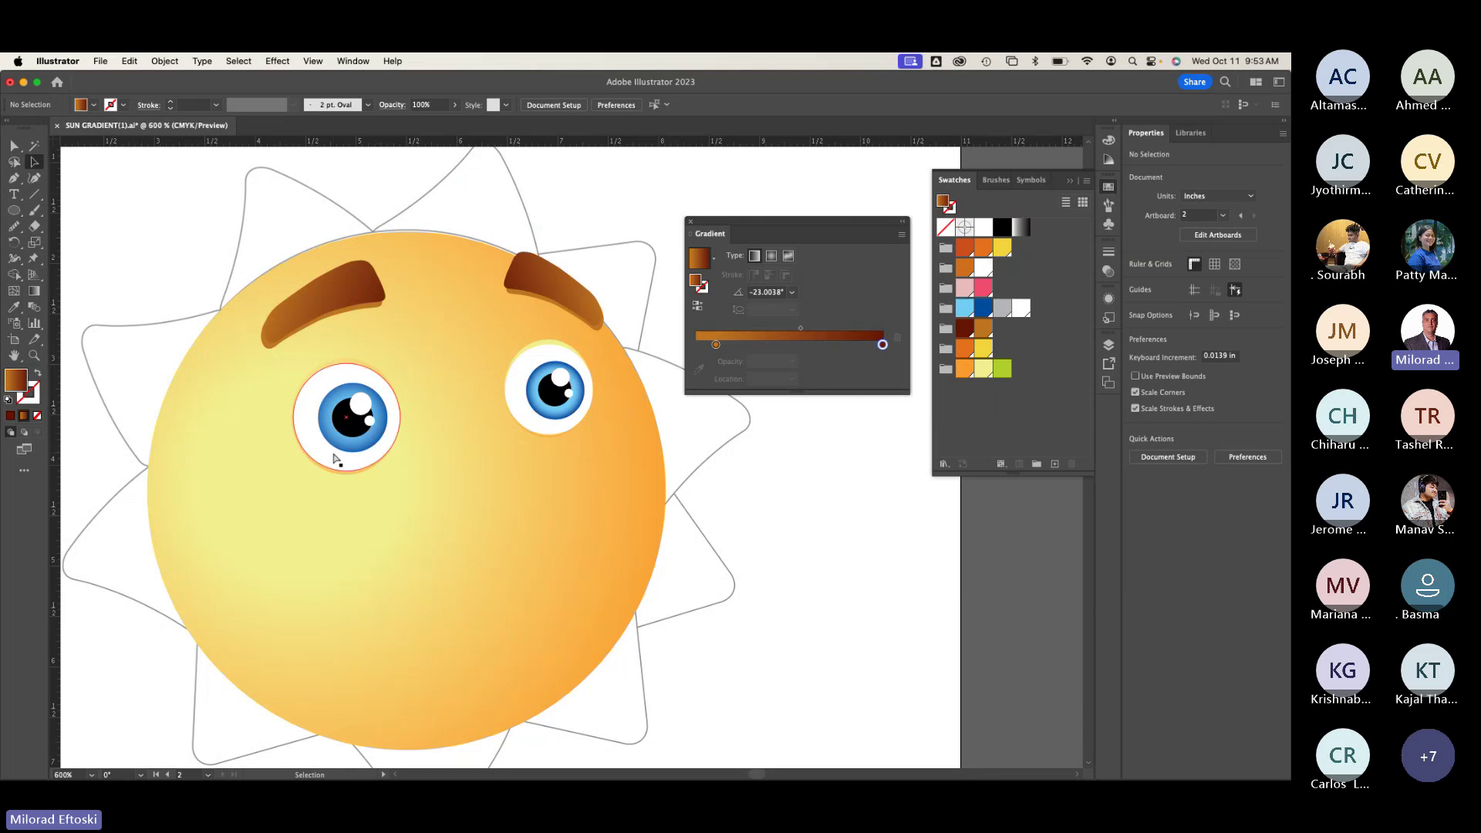
key(super+minus)
scroll(424, 494, left, 10)
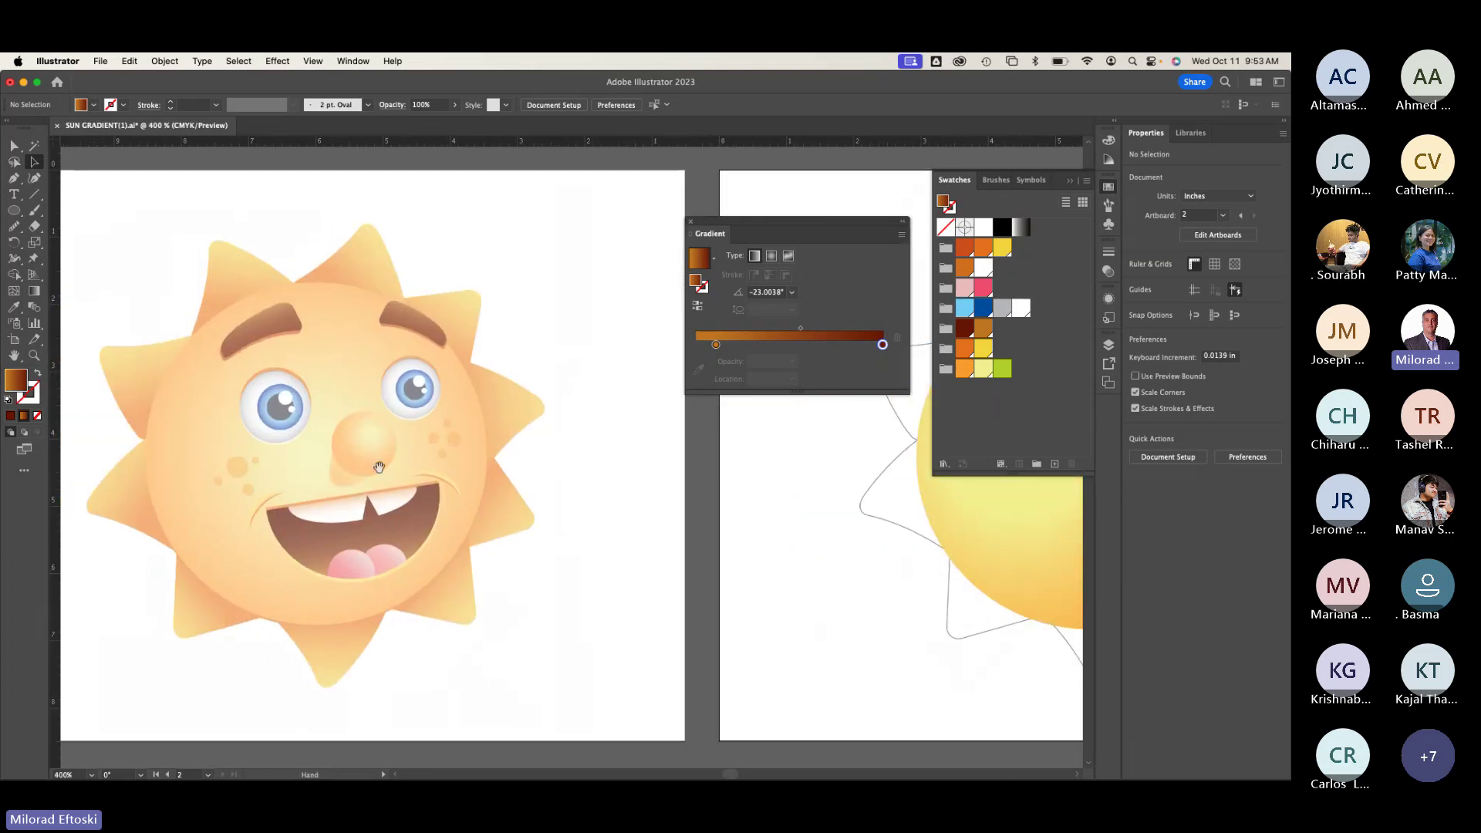
scroll(572, 512, right, 15)
scroll(197, 513, right, 2)
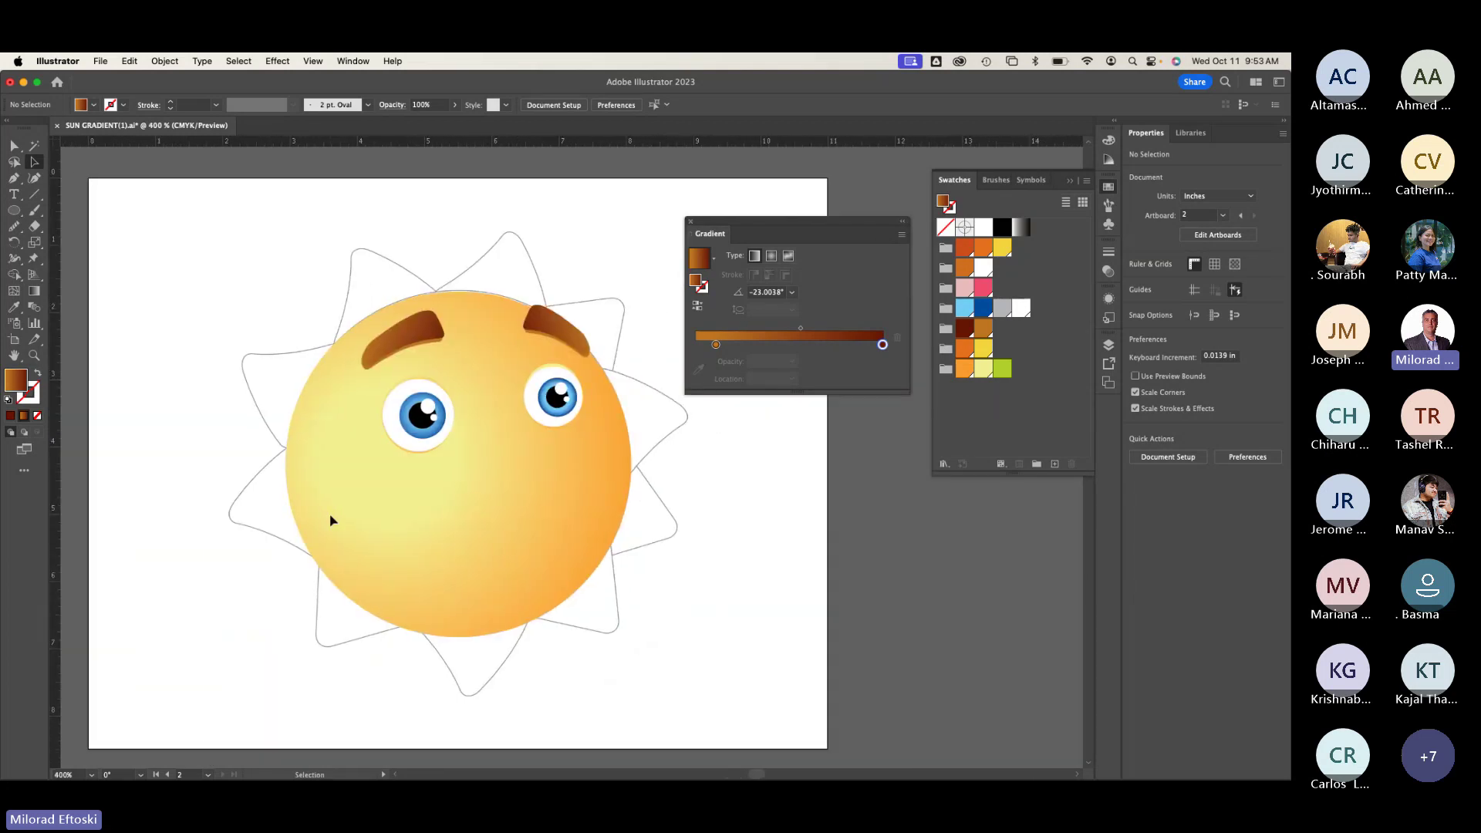
key(super+y)
key(super+plus)
key(super+plus)
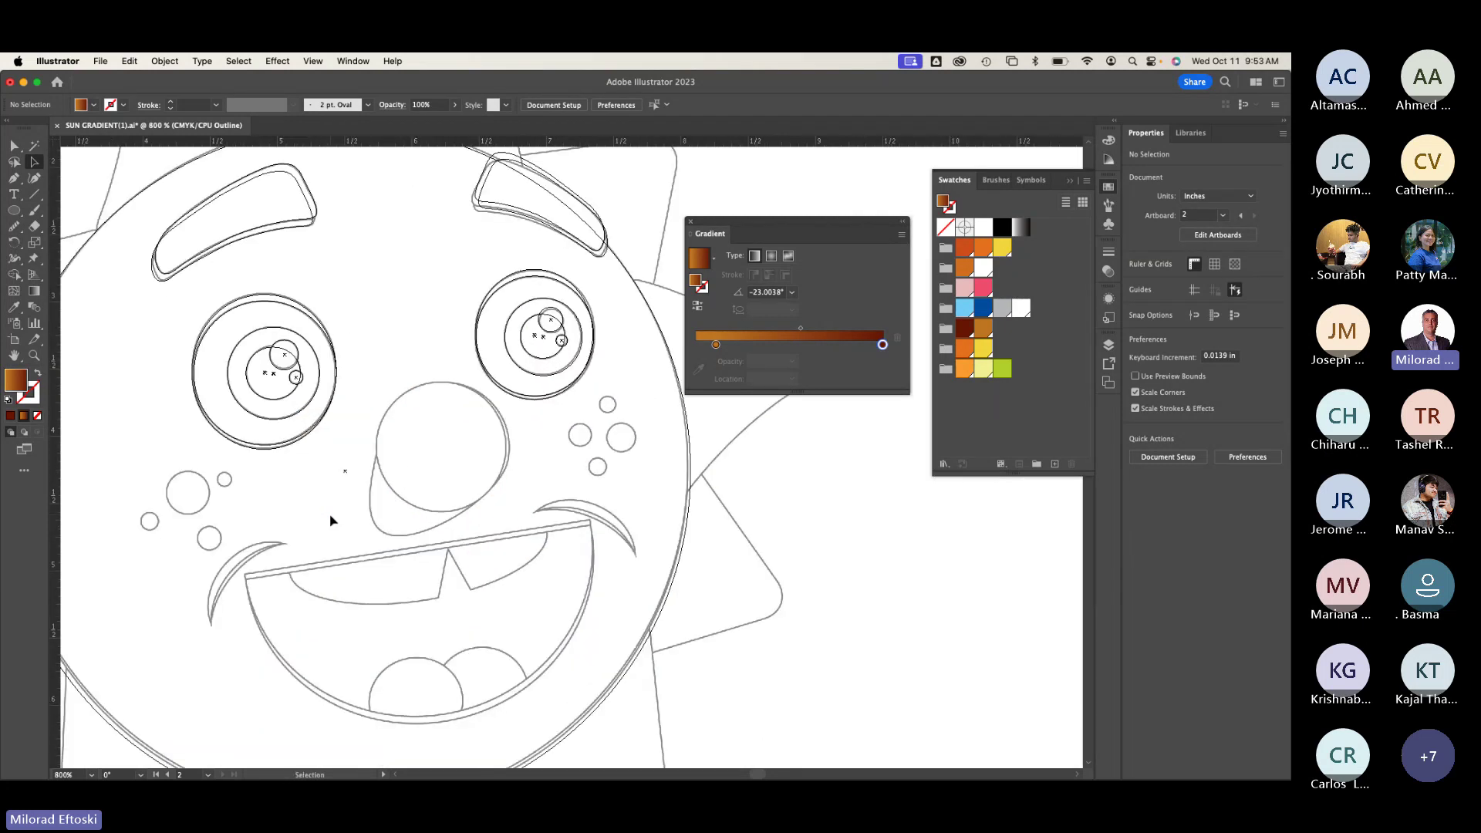
Step: Draw a roughly 0.96 in circle for the nose between the eyes and view it in colour
key(l)
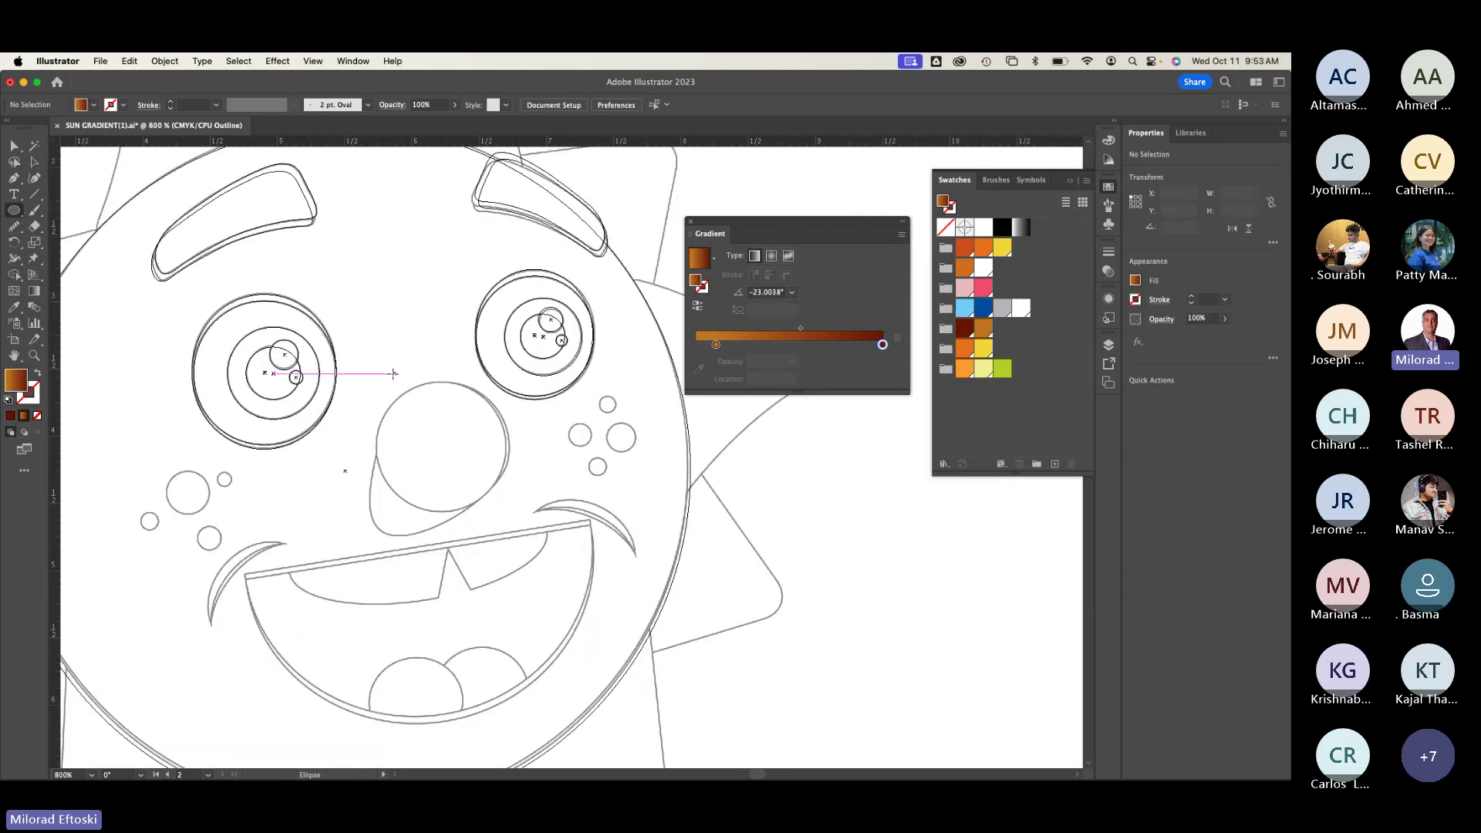
drag(375, 379, 506, 510)
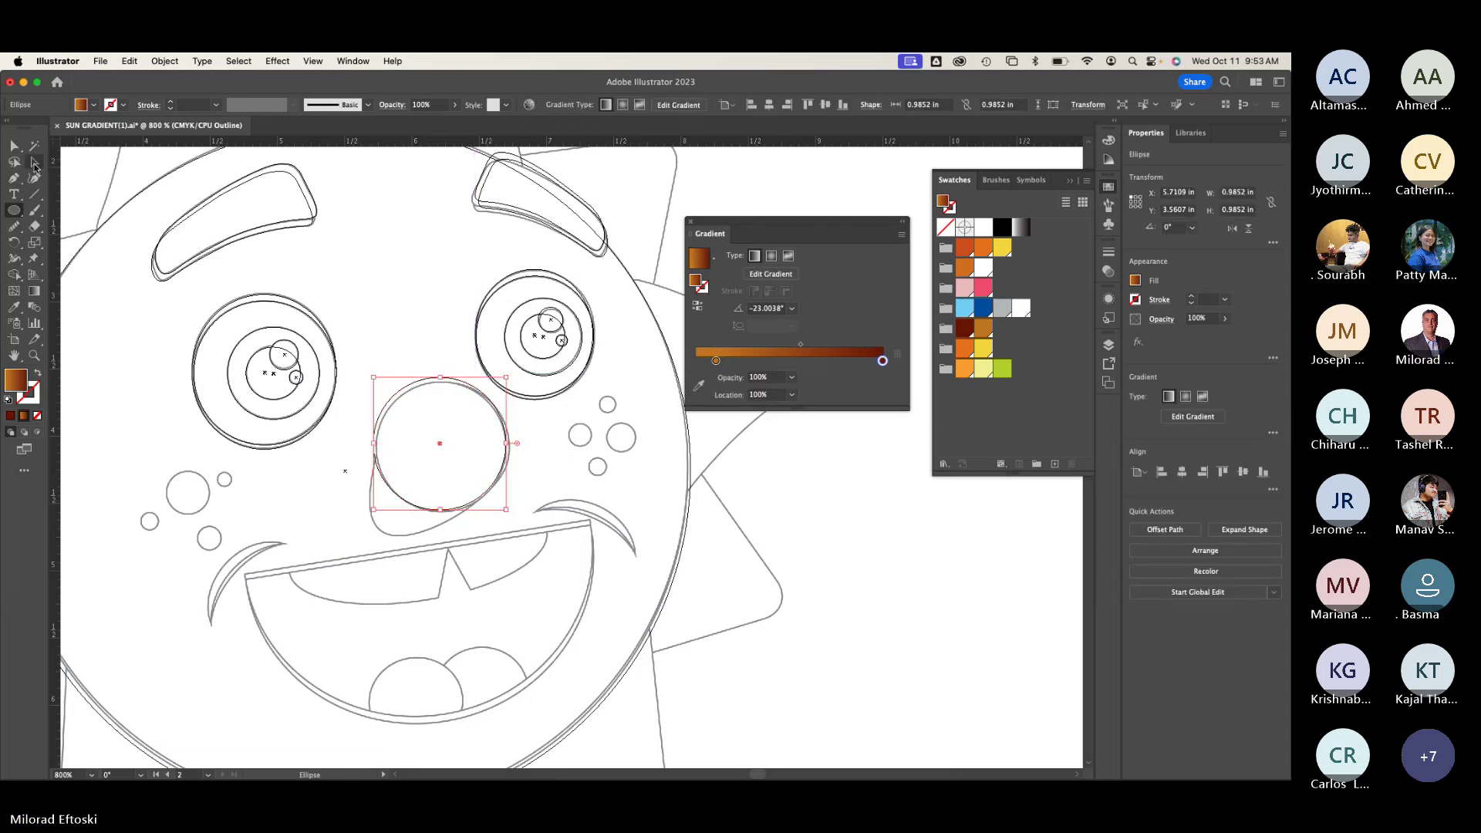
click(36, 163)
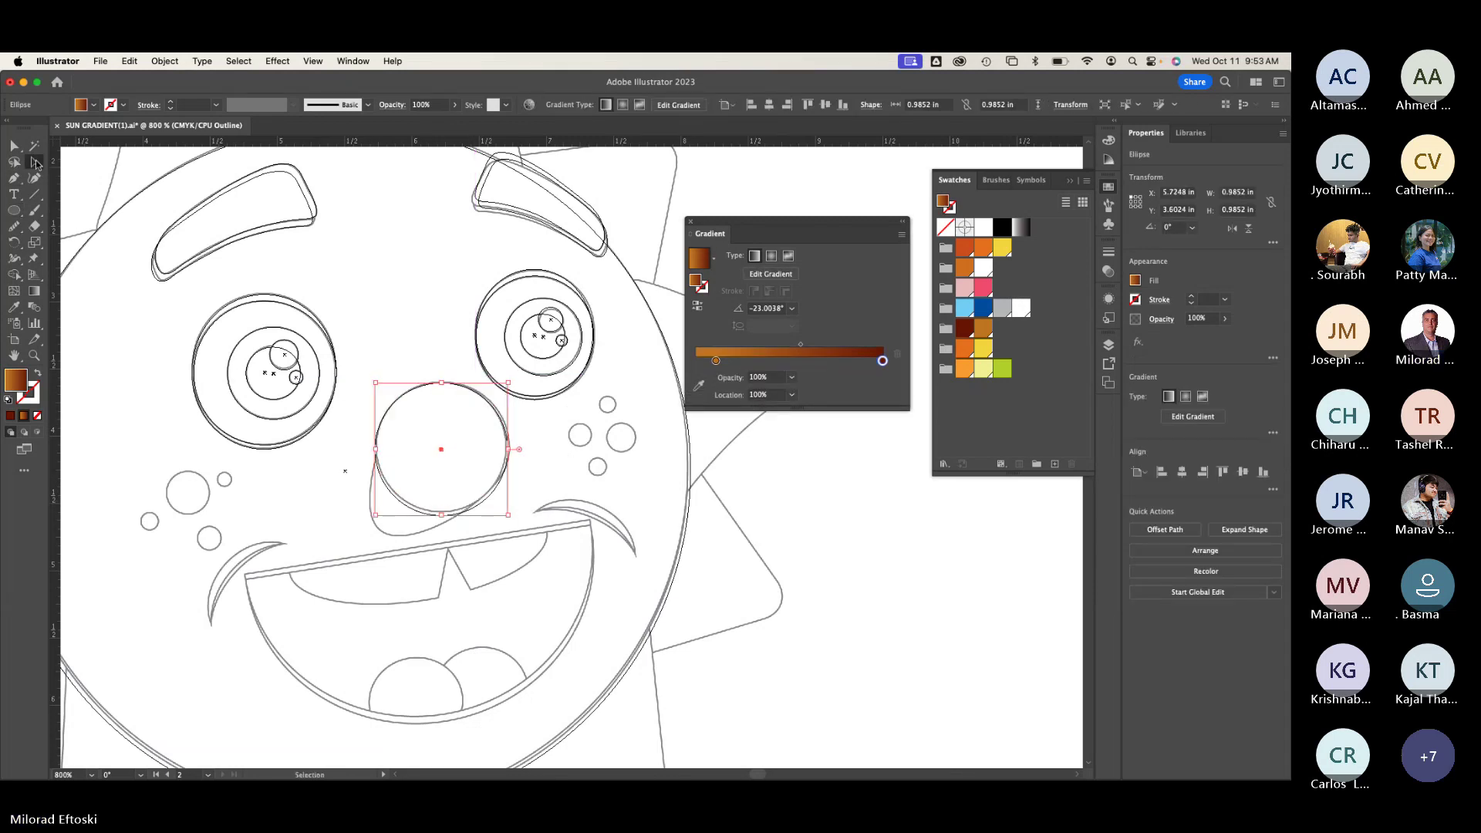
scroll(519, 529, down, 1)
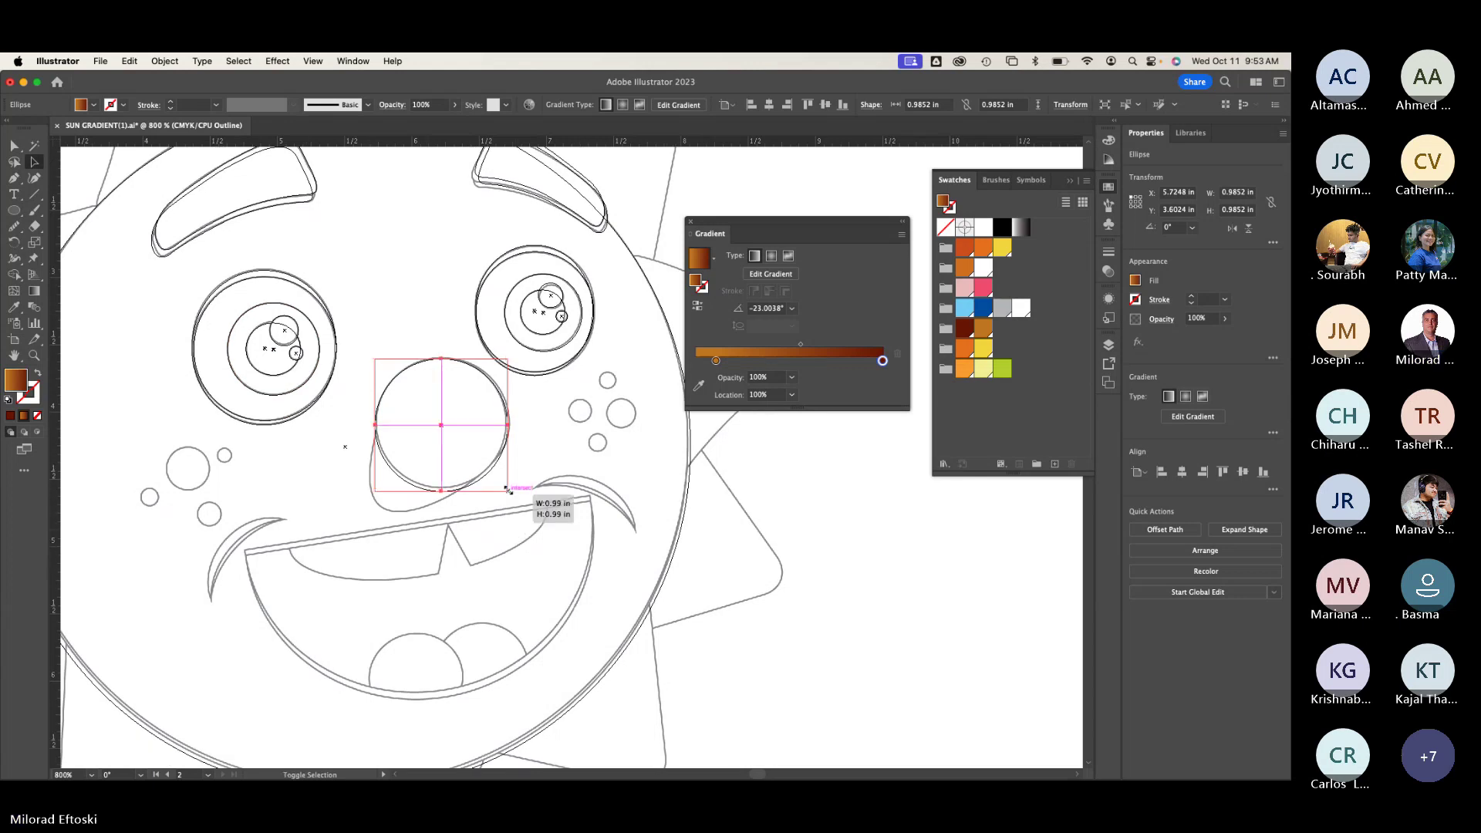
drag(507, 489, 500, 486)
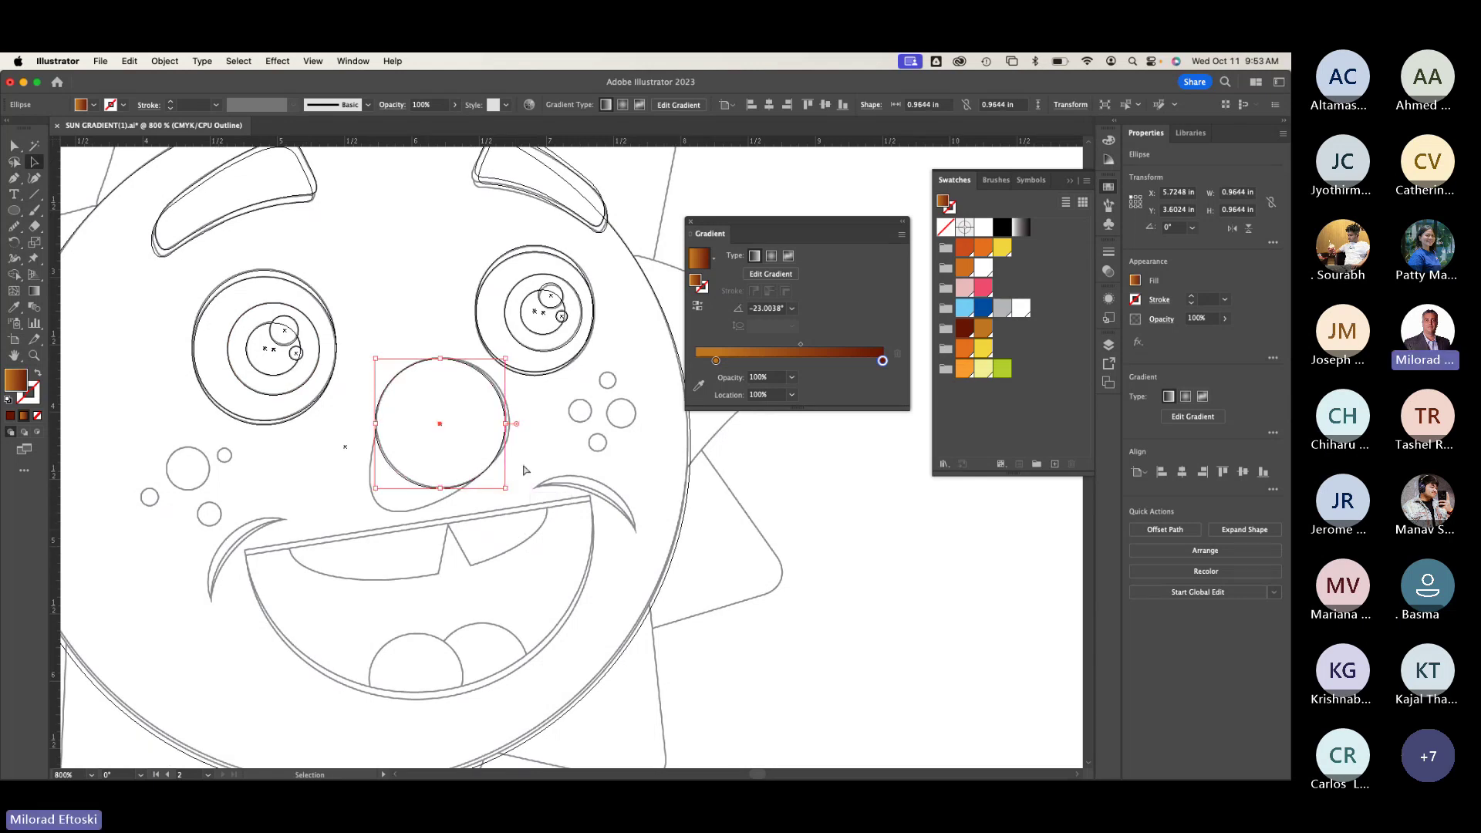
key(super+y)
key(super+y)
key(super+y)
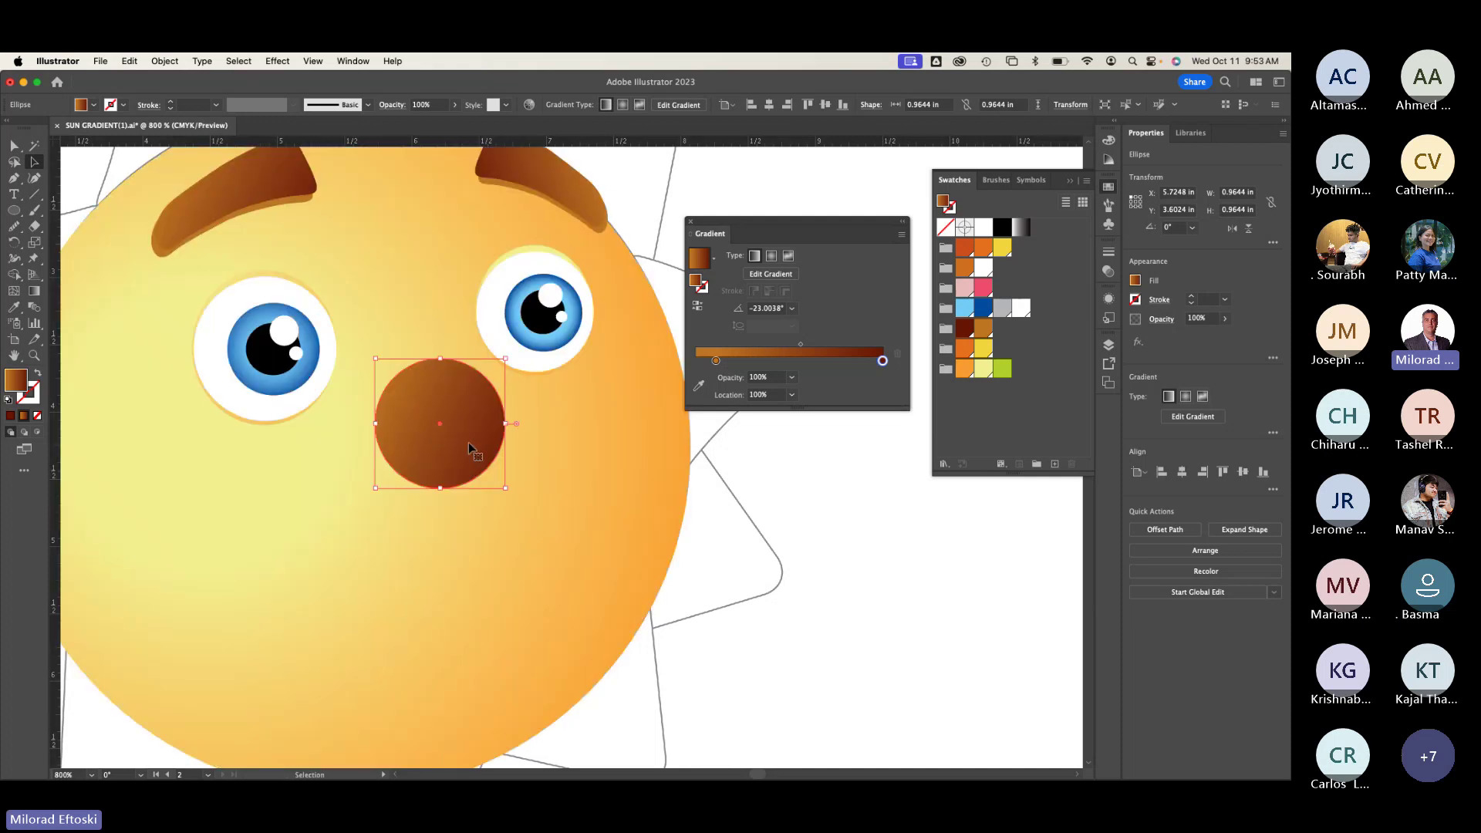
click(14, 307)
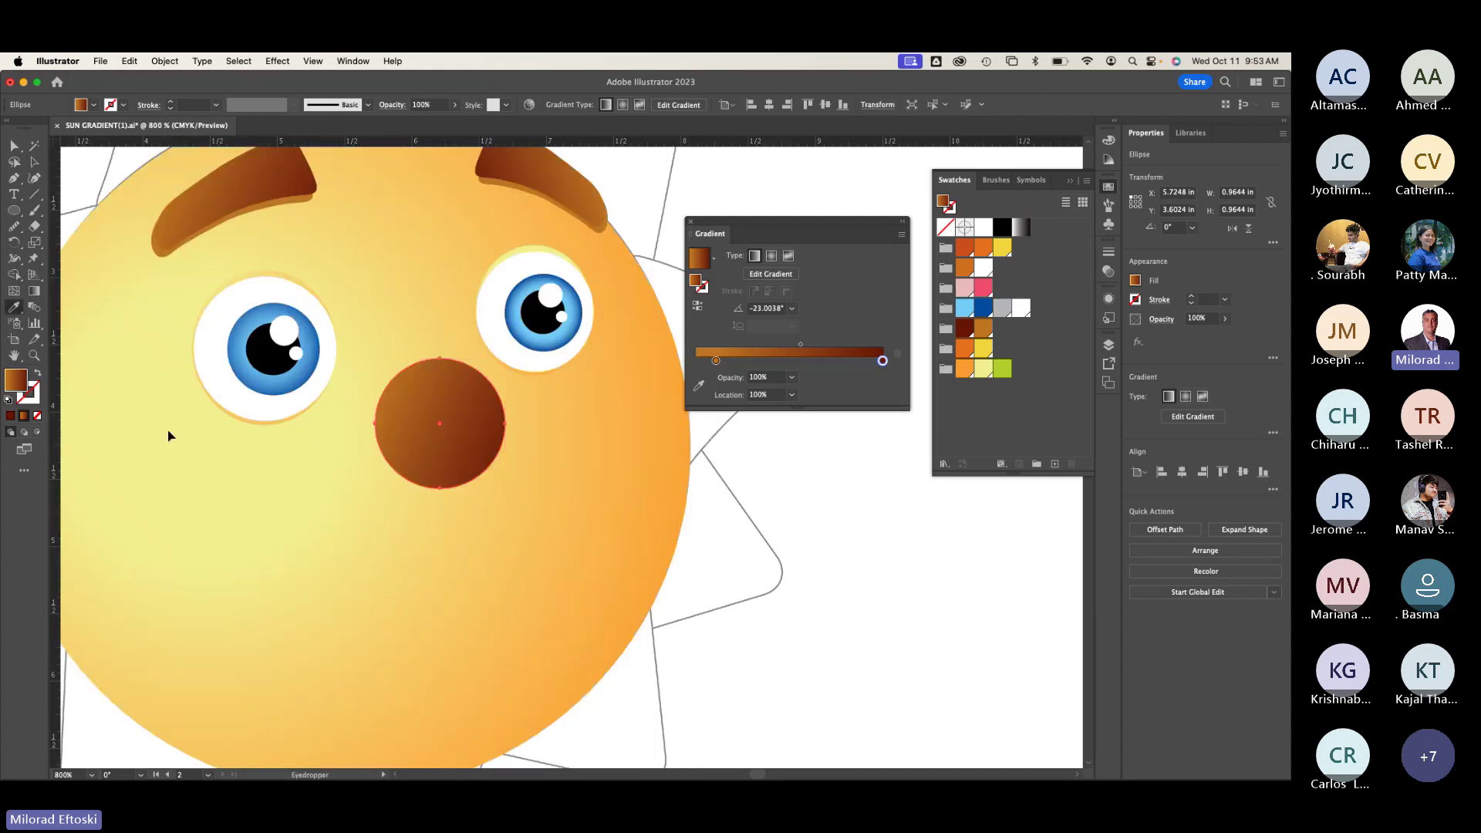
Step: Eyedrop the face's yellow-orange radial gradient onto the nose circle, undoing a trial redraw
click(236, 520)
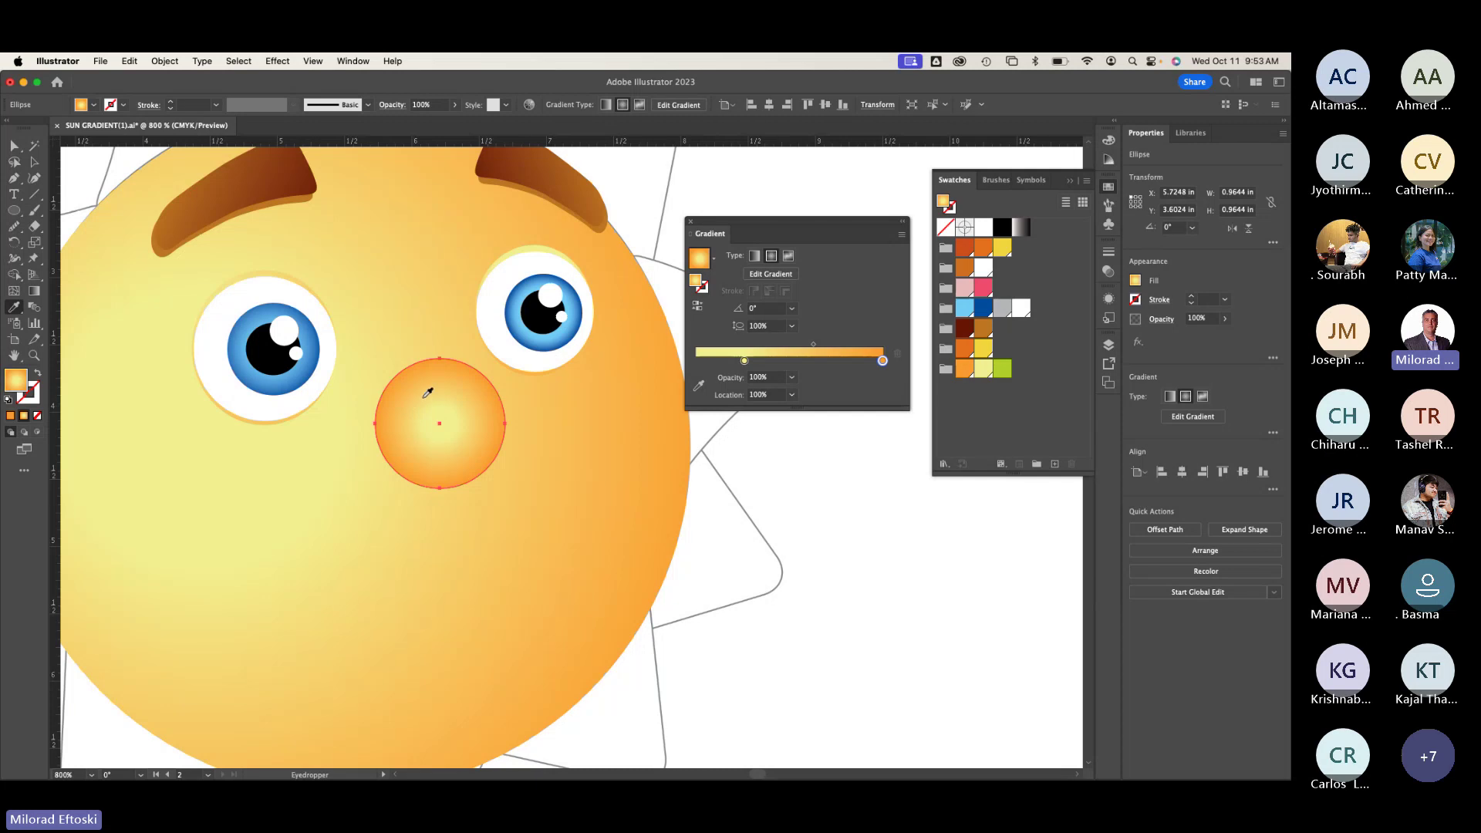
mouse_move(381, 489)
mouse_down()
mouse_move(417, 509)
mouse_move(561, 499)
mouse_move(390, 562)
mouse_move(109, 595)
mouse_move(228, 534)
mouse_move(170, 479)
mouse_up()
click(34, 290)
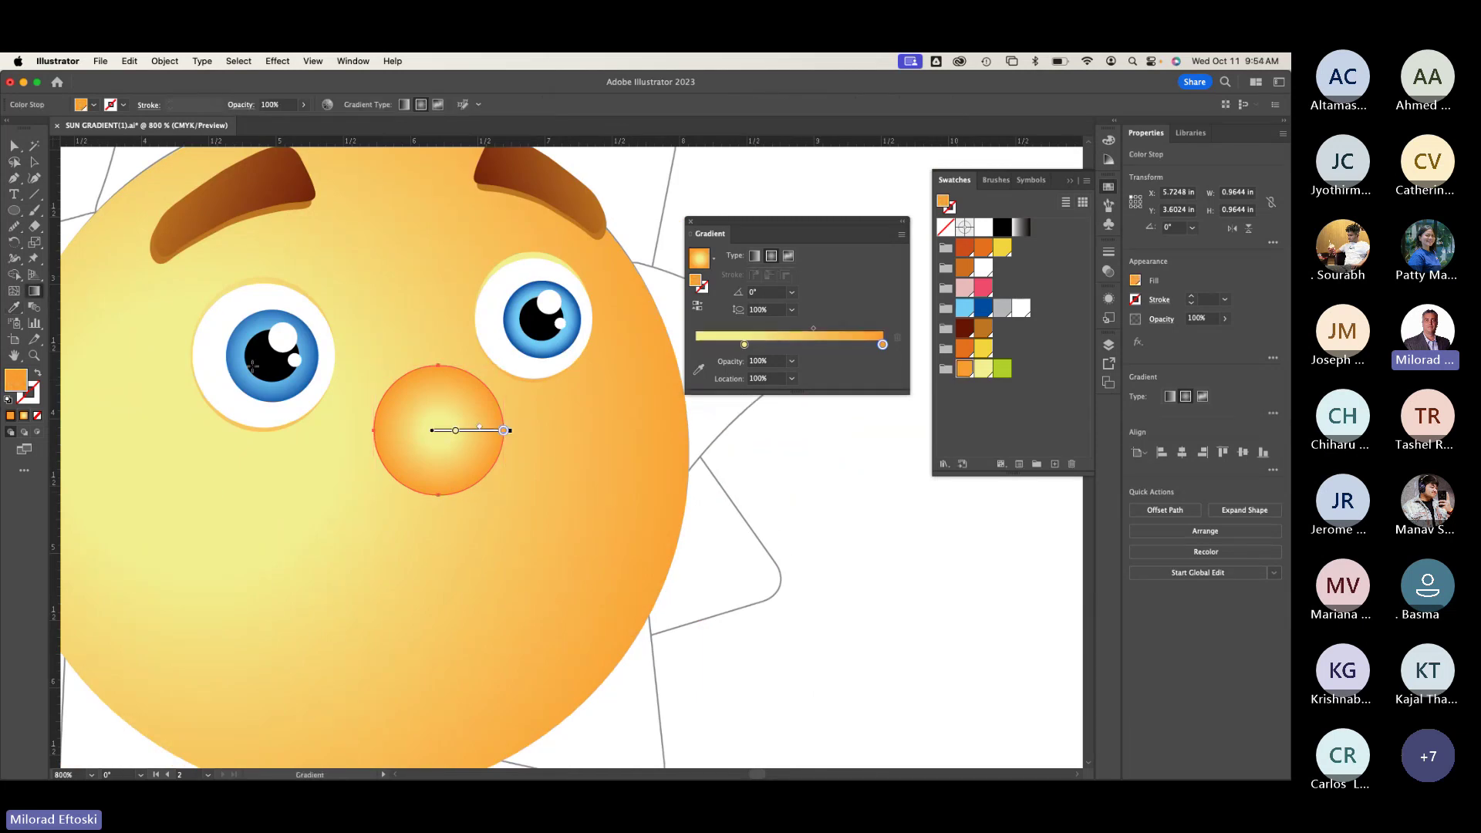
drag(461, 398, 392, 485)
click(430, 436)
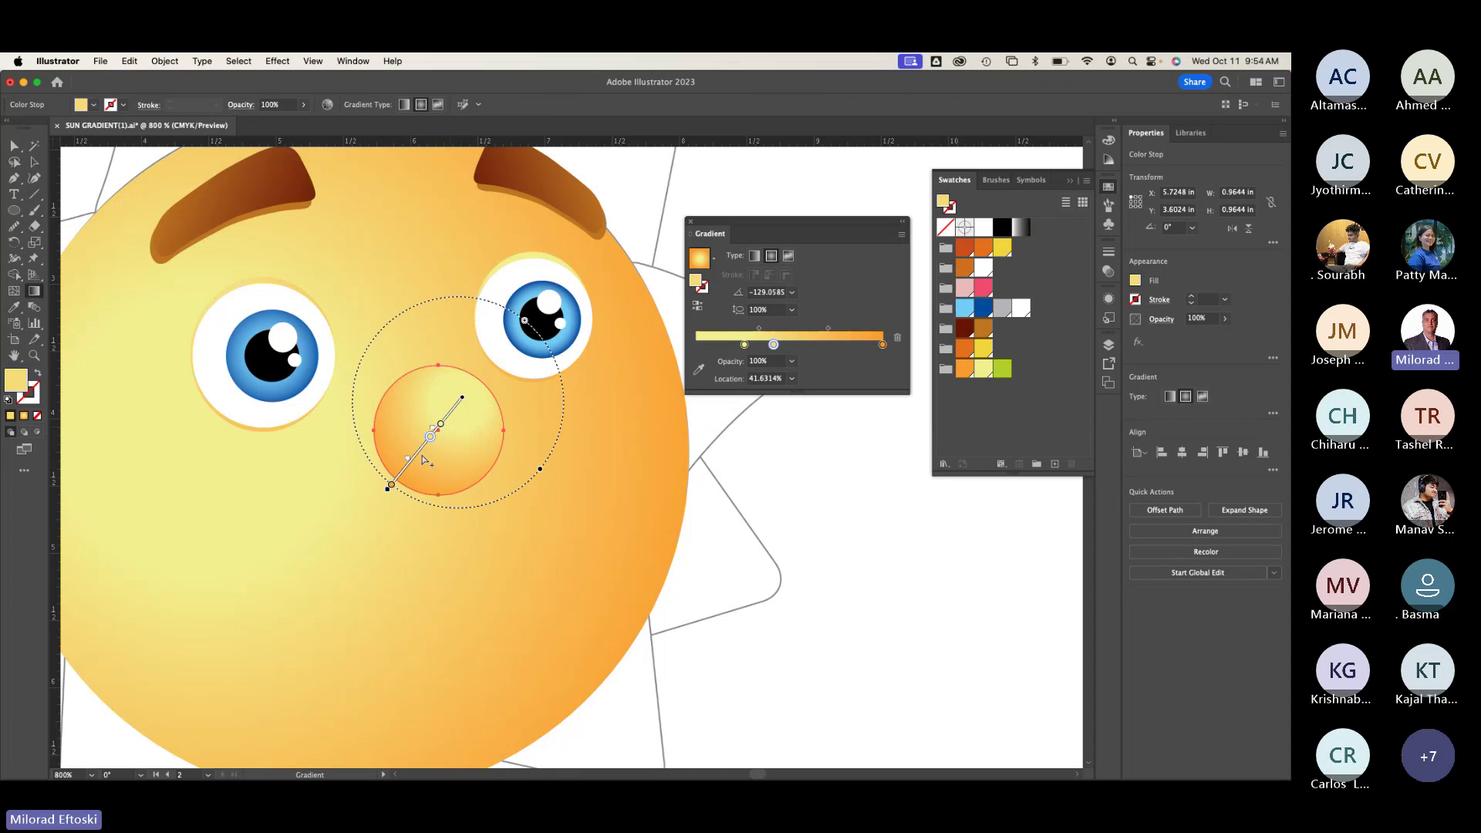
click(453, 409)
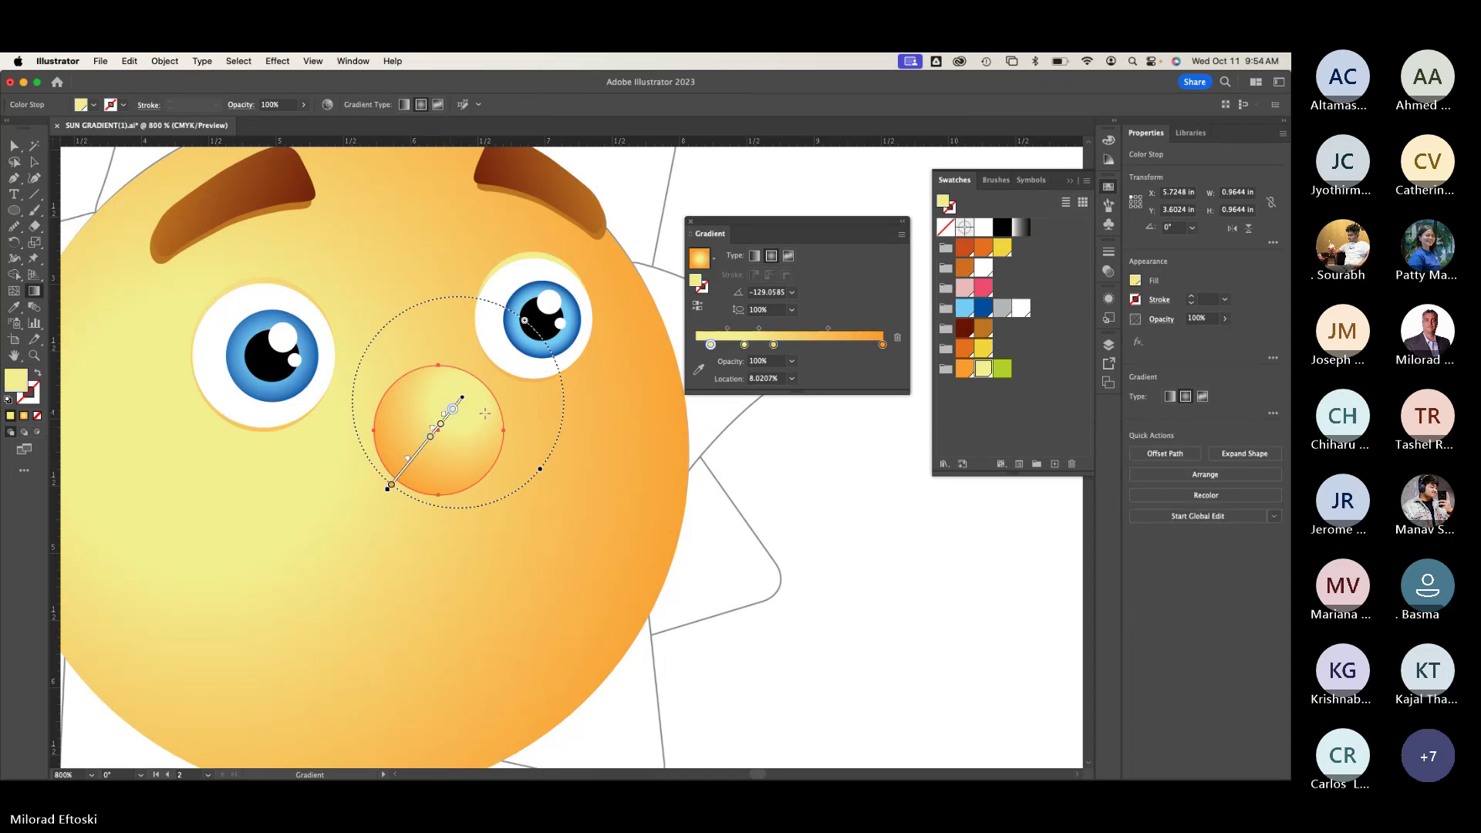
drag(545, 469, 372, 339)
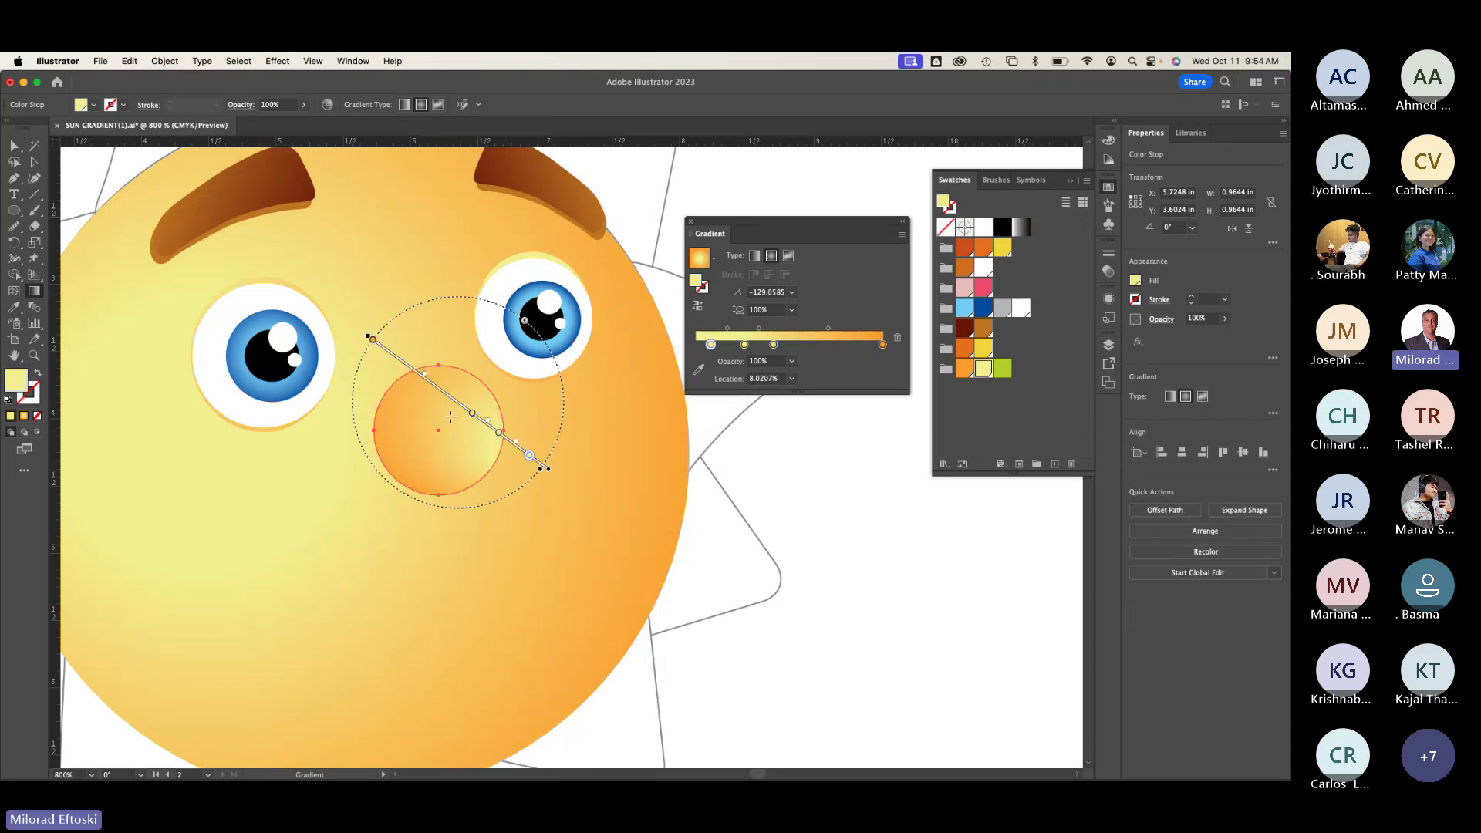
key(super+z)
key(super+z)
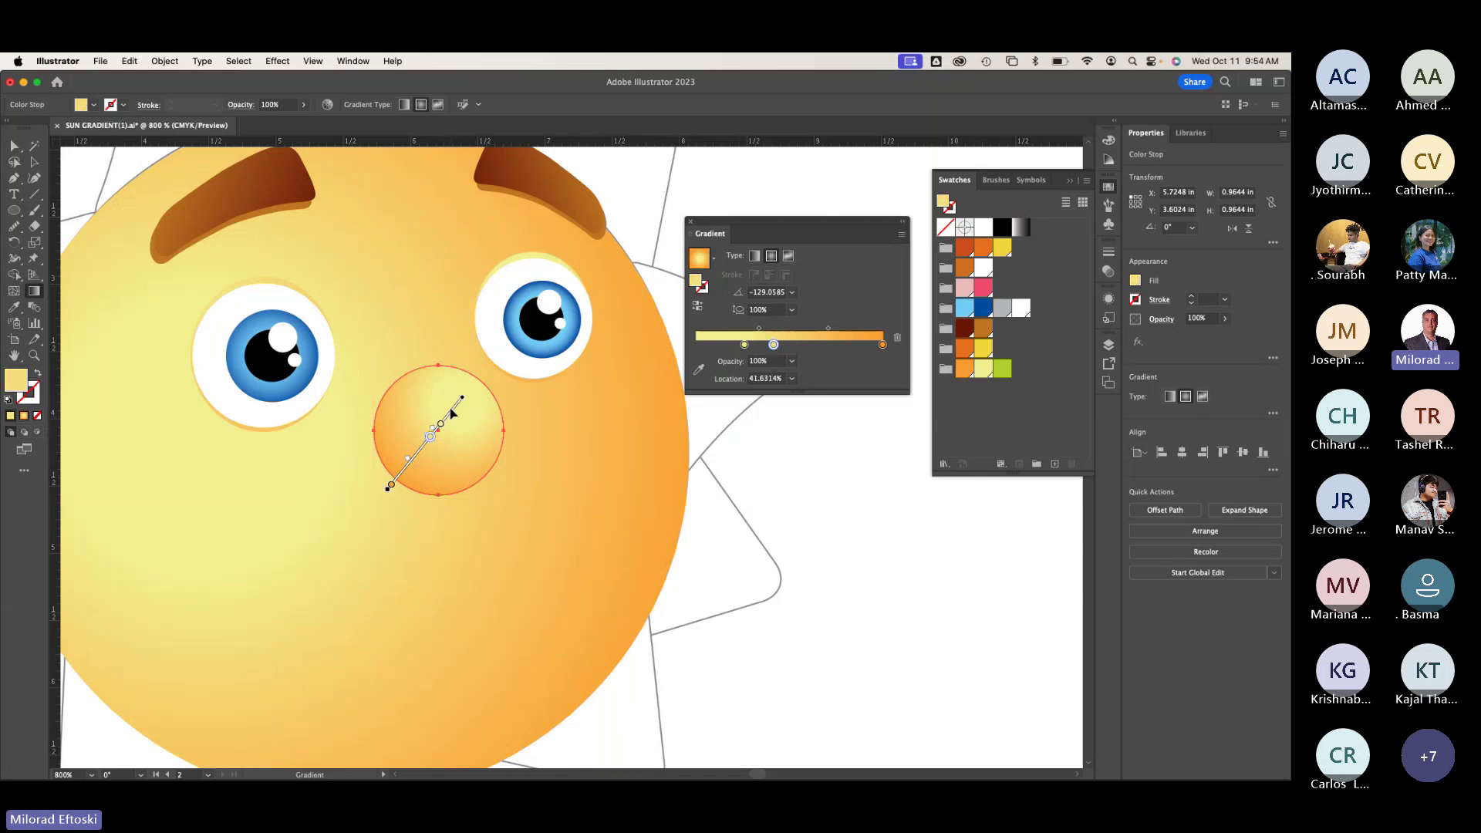
Step: Angle the nose gradient about -123°, highlight toward upper right, radius shrunk to fit
mouse_move(457, 422)
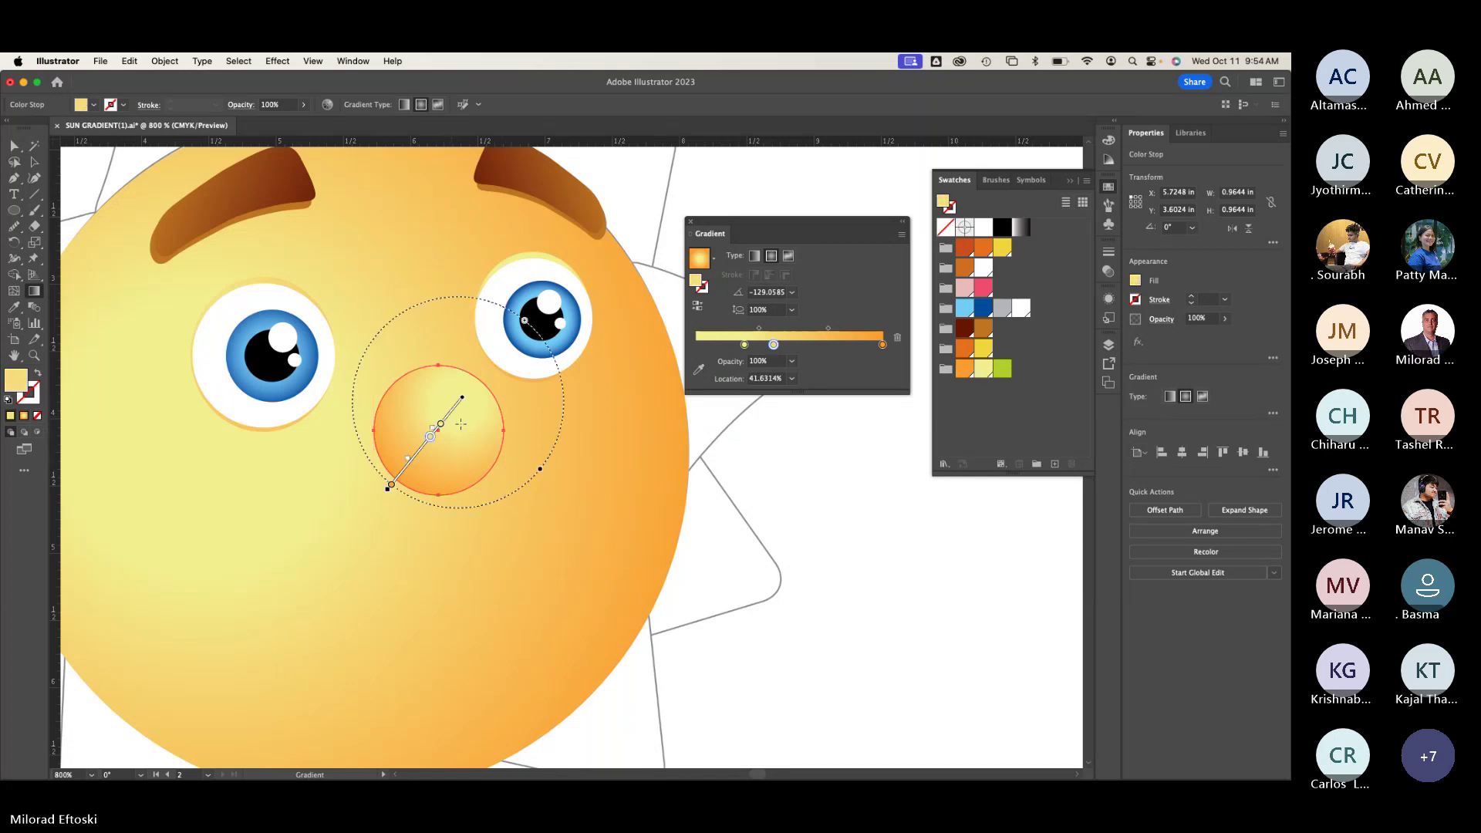
drag(460, 424, 398, 509)
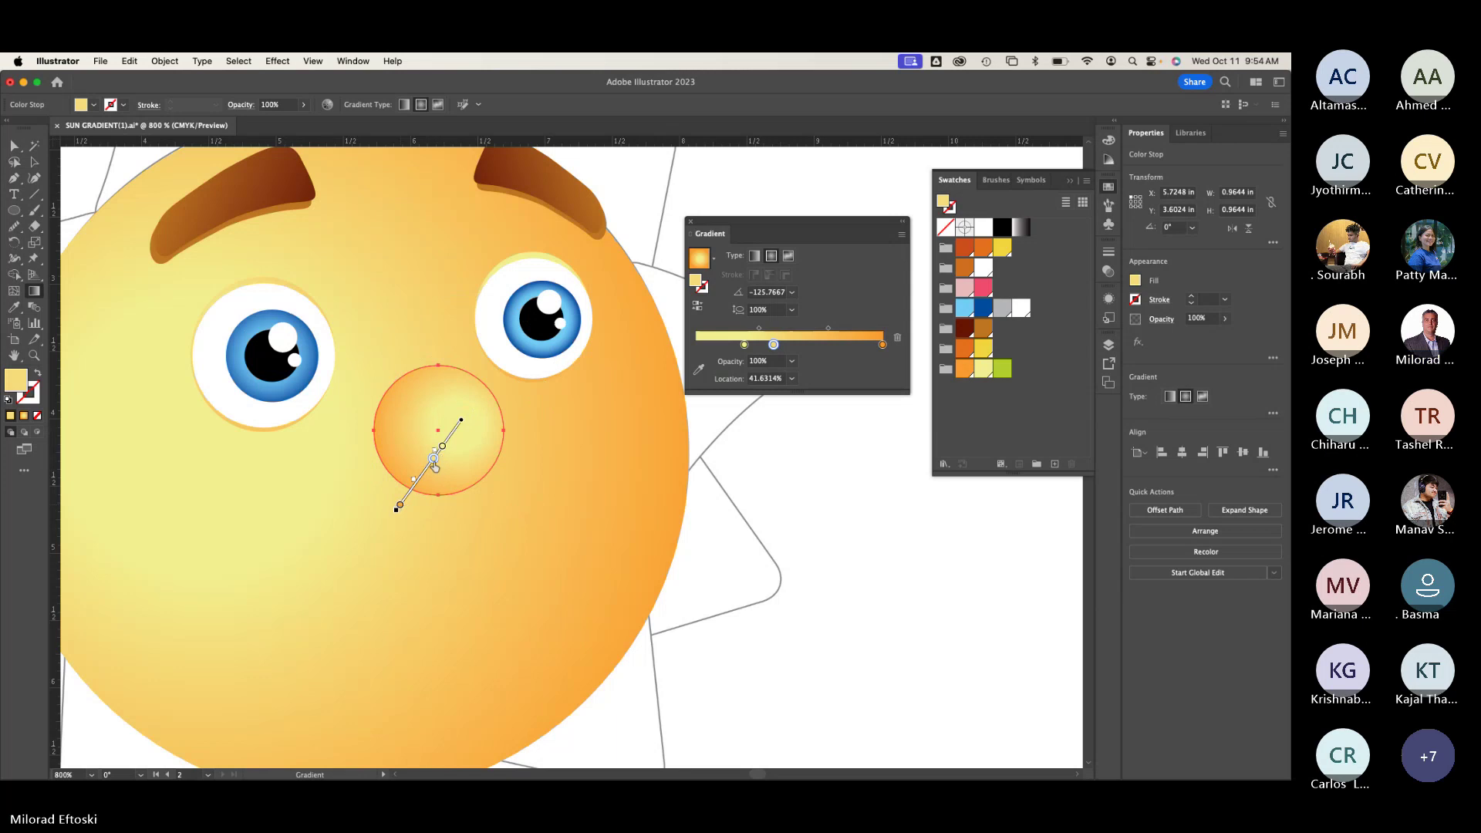
drag(426, 476, 416, 476)
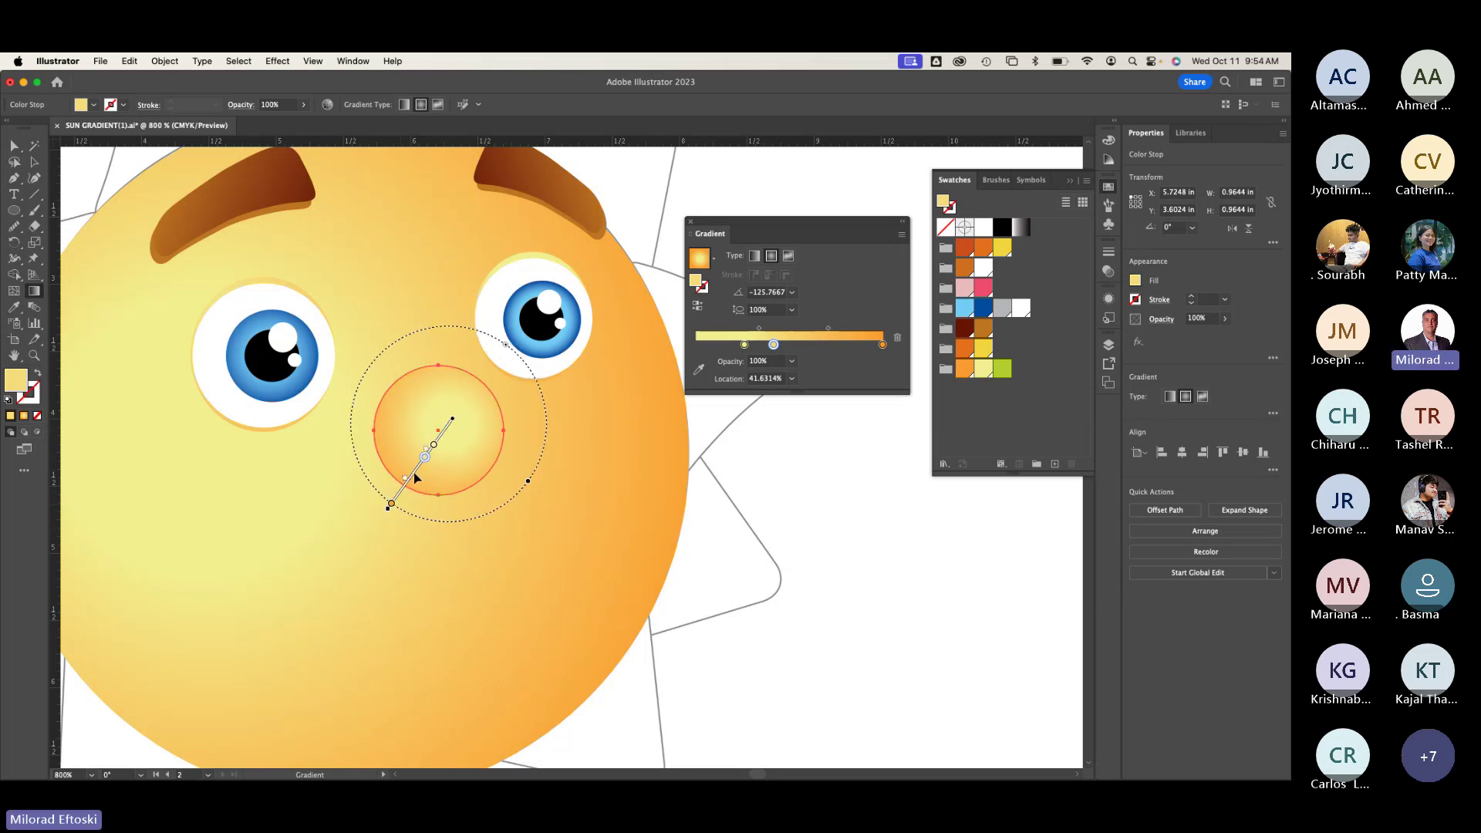
mouse_move(415, 479)
mouse_down()
mouse_move(438, 489)
mouse_move(415, 477)
mouse_move(321, 609)
mouse_move(387, 512)
mouse_move(338, 464)
mouse_move(368, 490)
mouse_up()
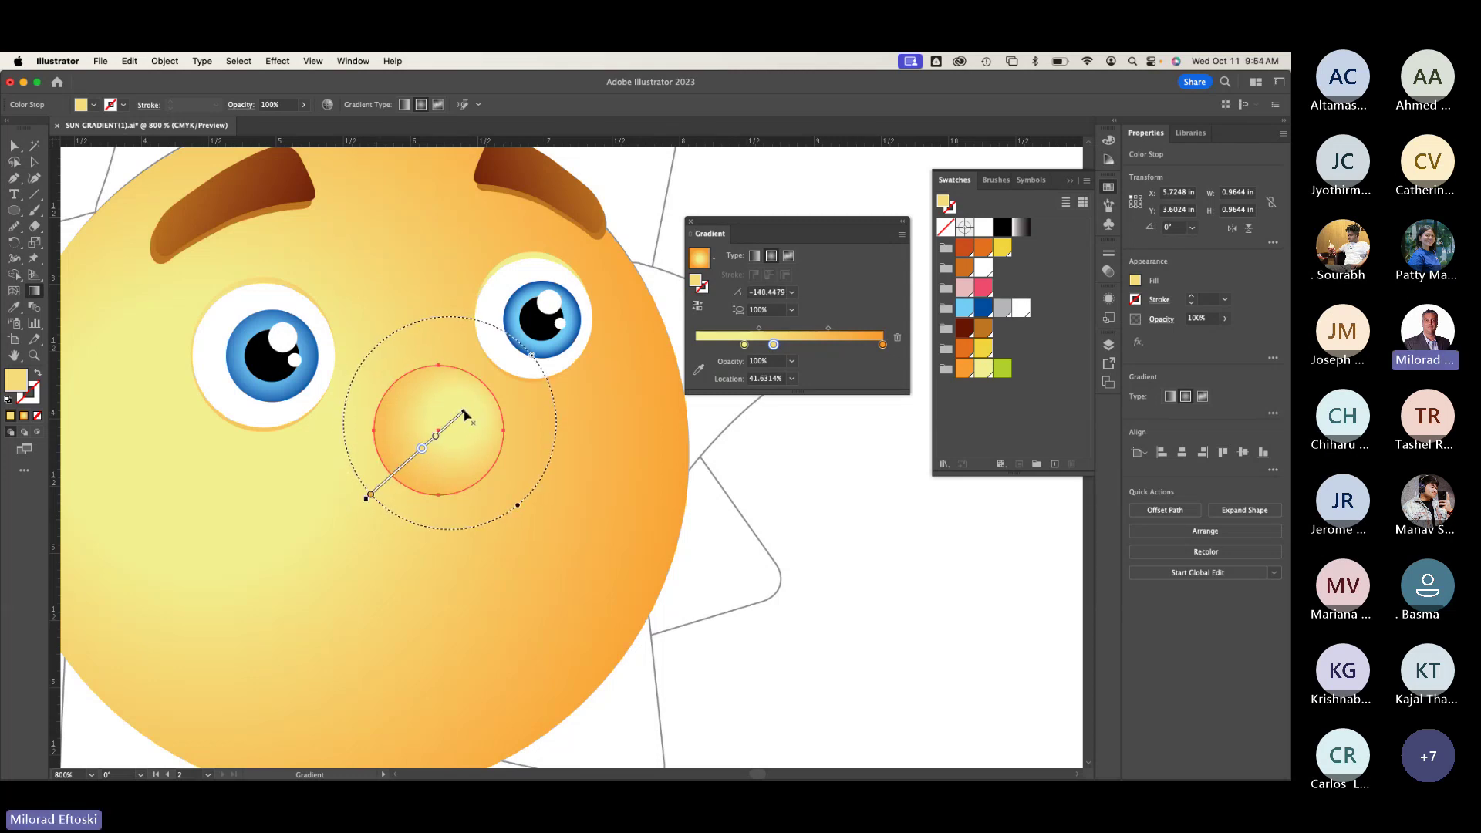
drag(456, 424, 404, 523)
drag(447, 407, 383, 492)
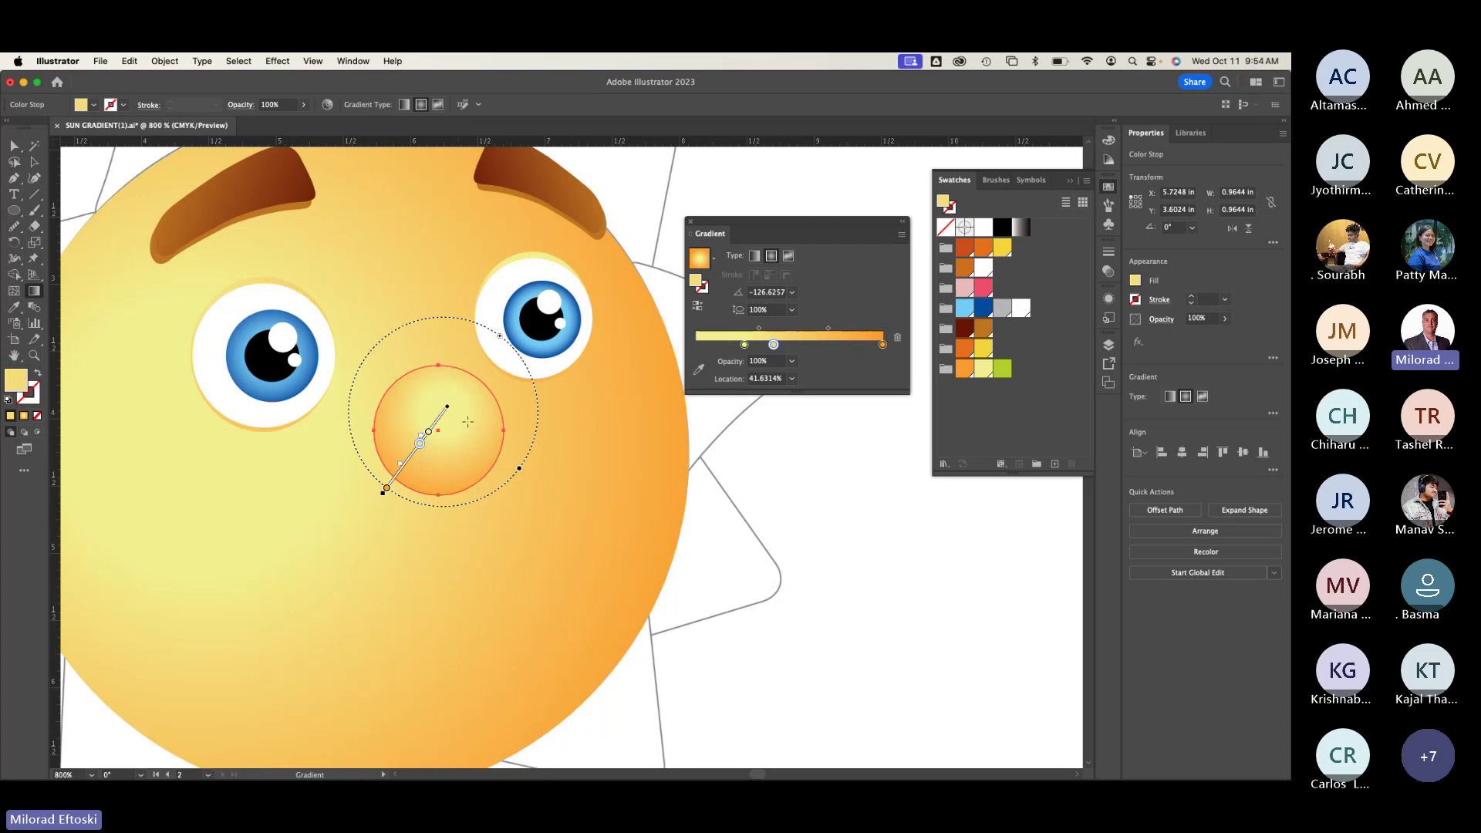
mouse_move(468, 421)
mouse_down()
mouse_move(442, 515)
mouse_move(413, 522)
mouse_up()
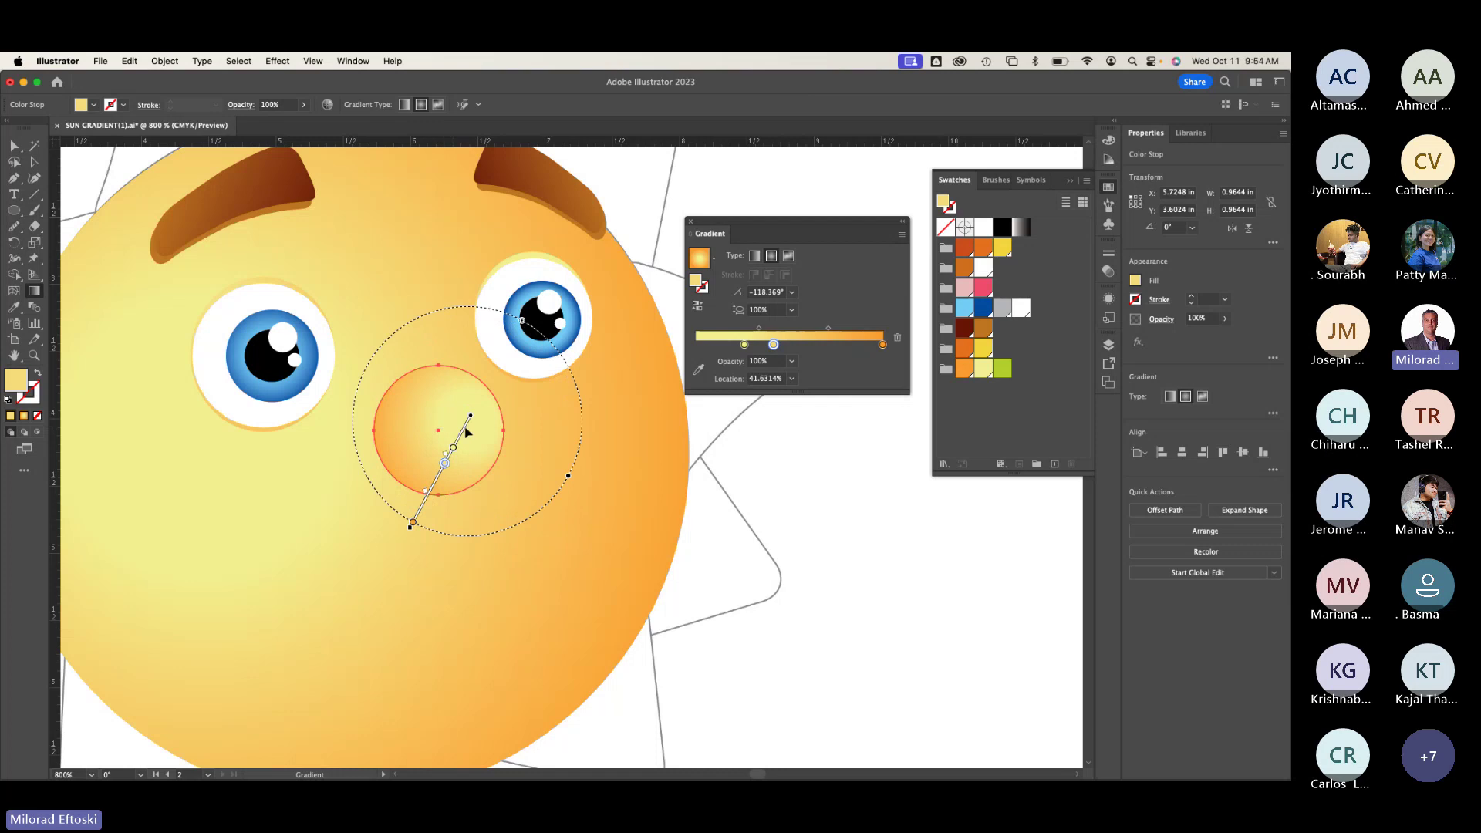
drag(466, 432, 447, 427)
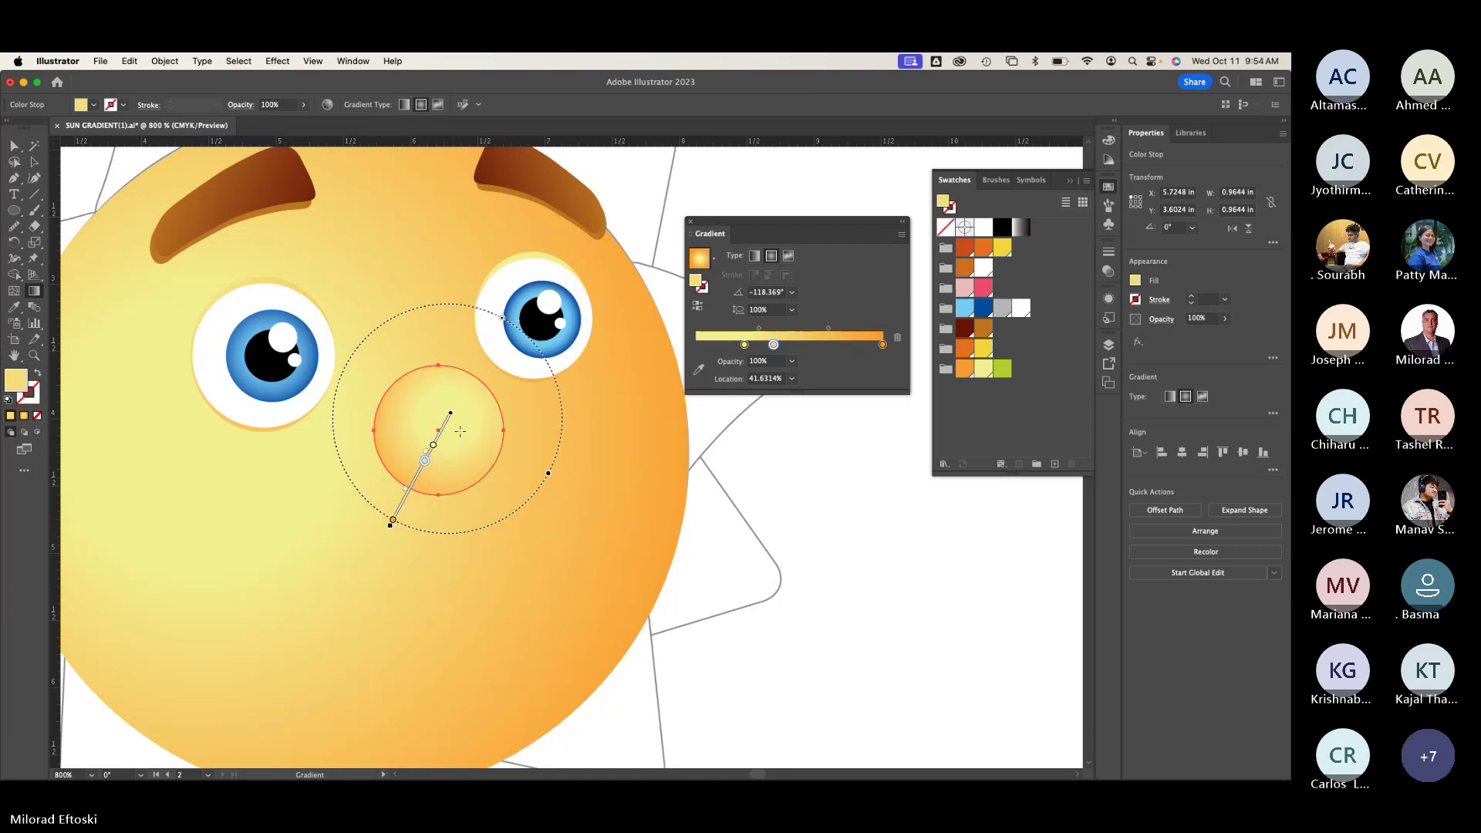
mouse_move(392, 521)
mouse_down()
mouse_move(432, 472)
mouse_move(413, 505)
mouse_up()
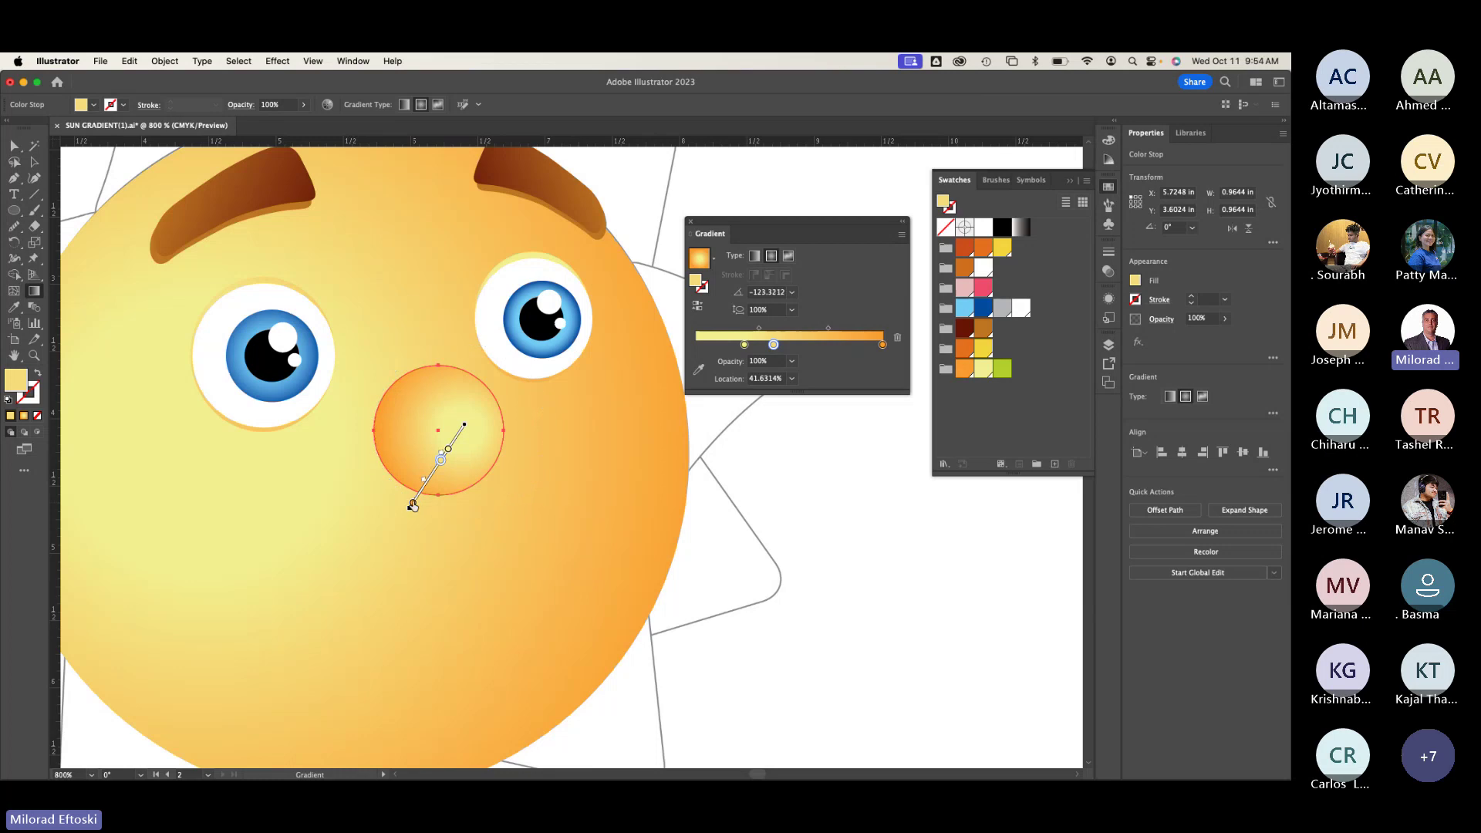
mouse_move(418, 429)
scroll(469, 452, up, 2)
Step: Move a mid stop to about 49%, pull the end stop to about 96%, and add stops near 72% and 57%
drag(426, 450, 433, 437)
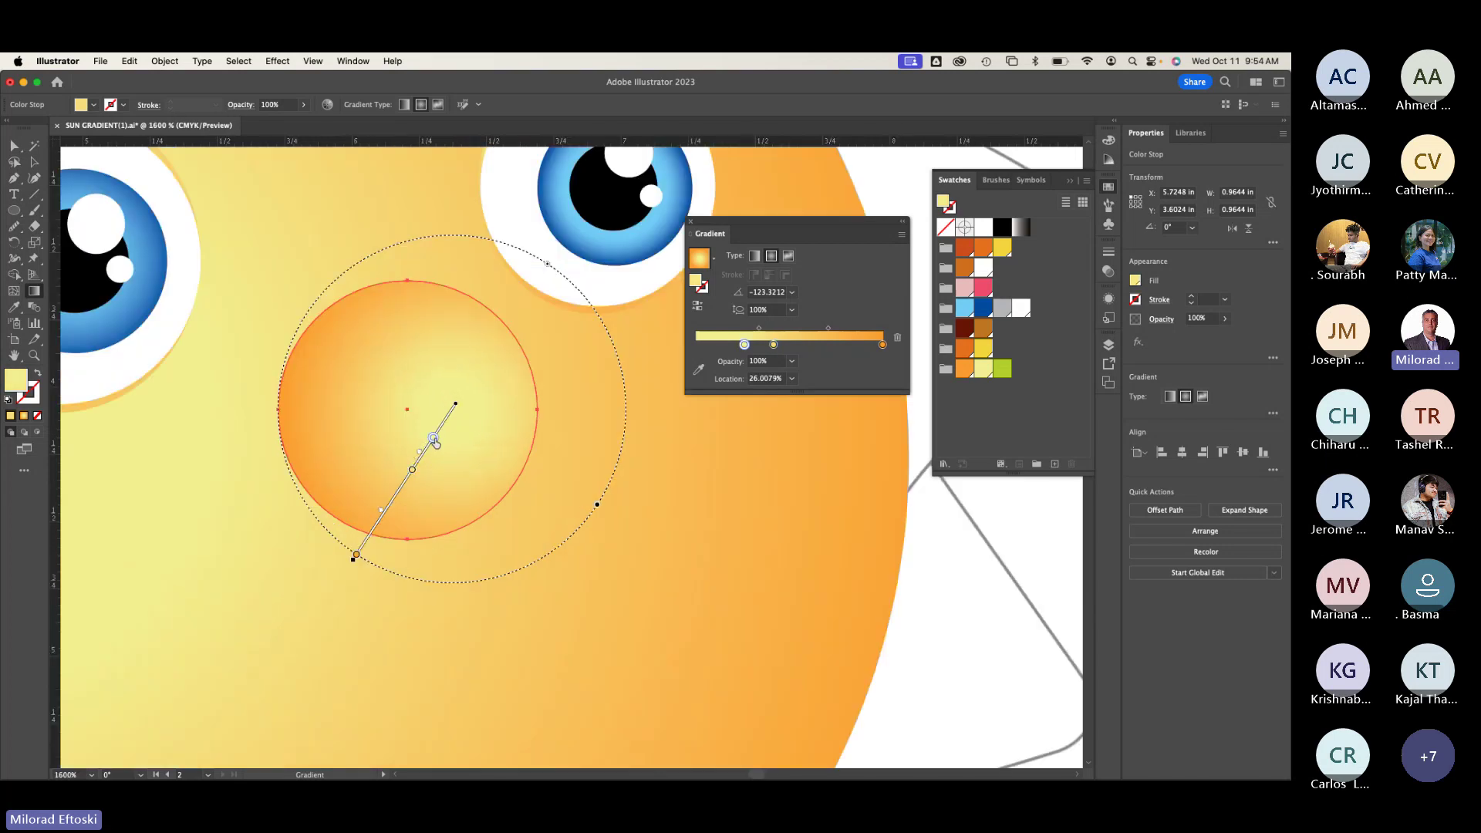
drag(407, 486, 404, 483)
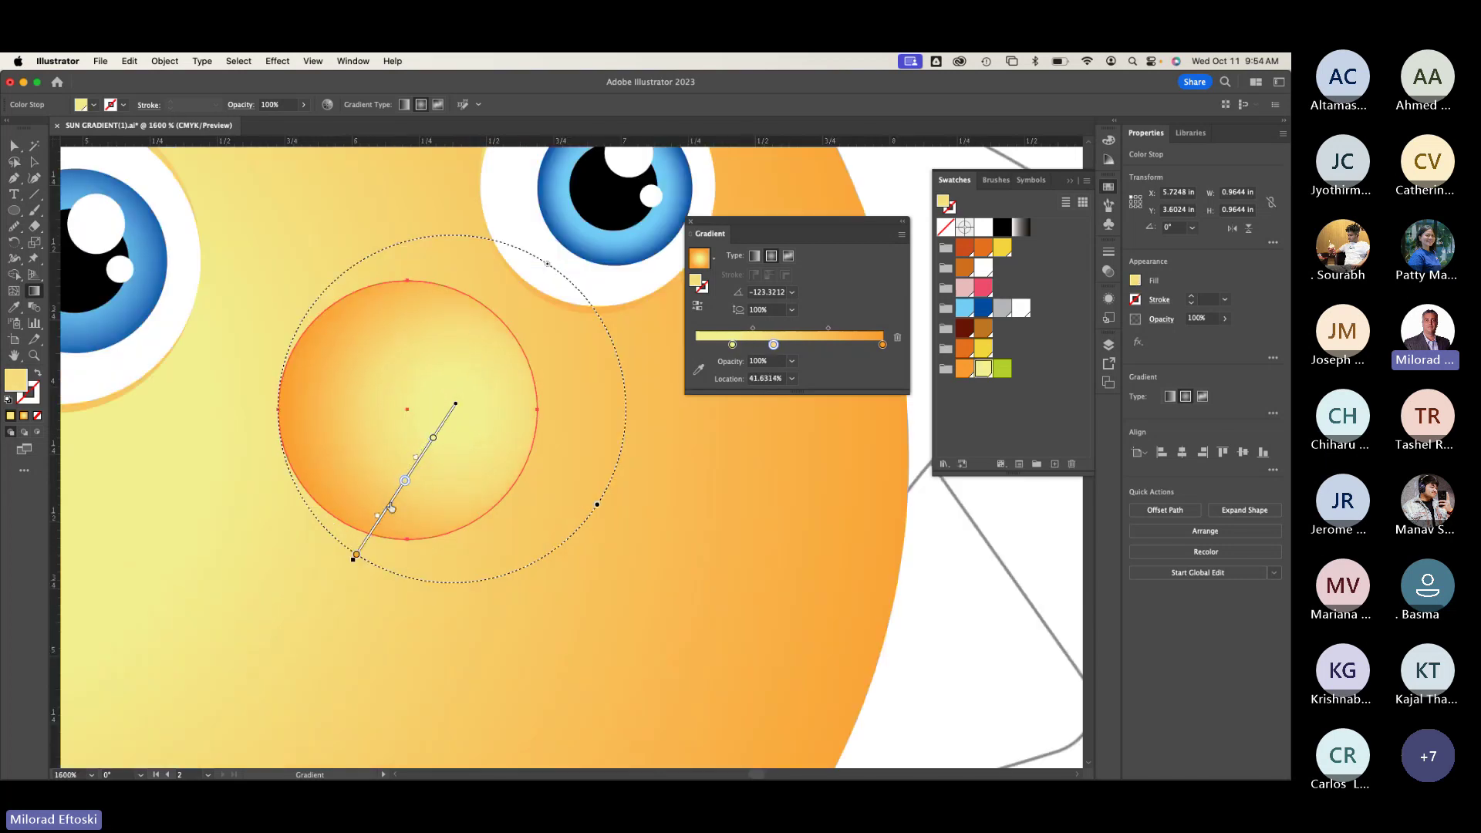
click(357, 556)
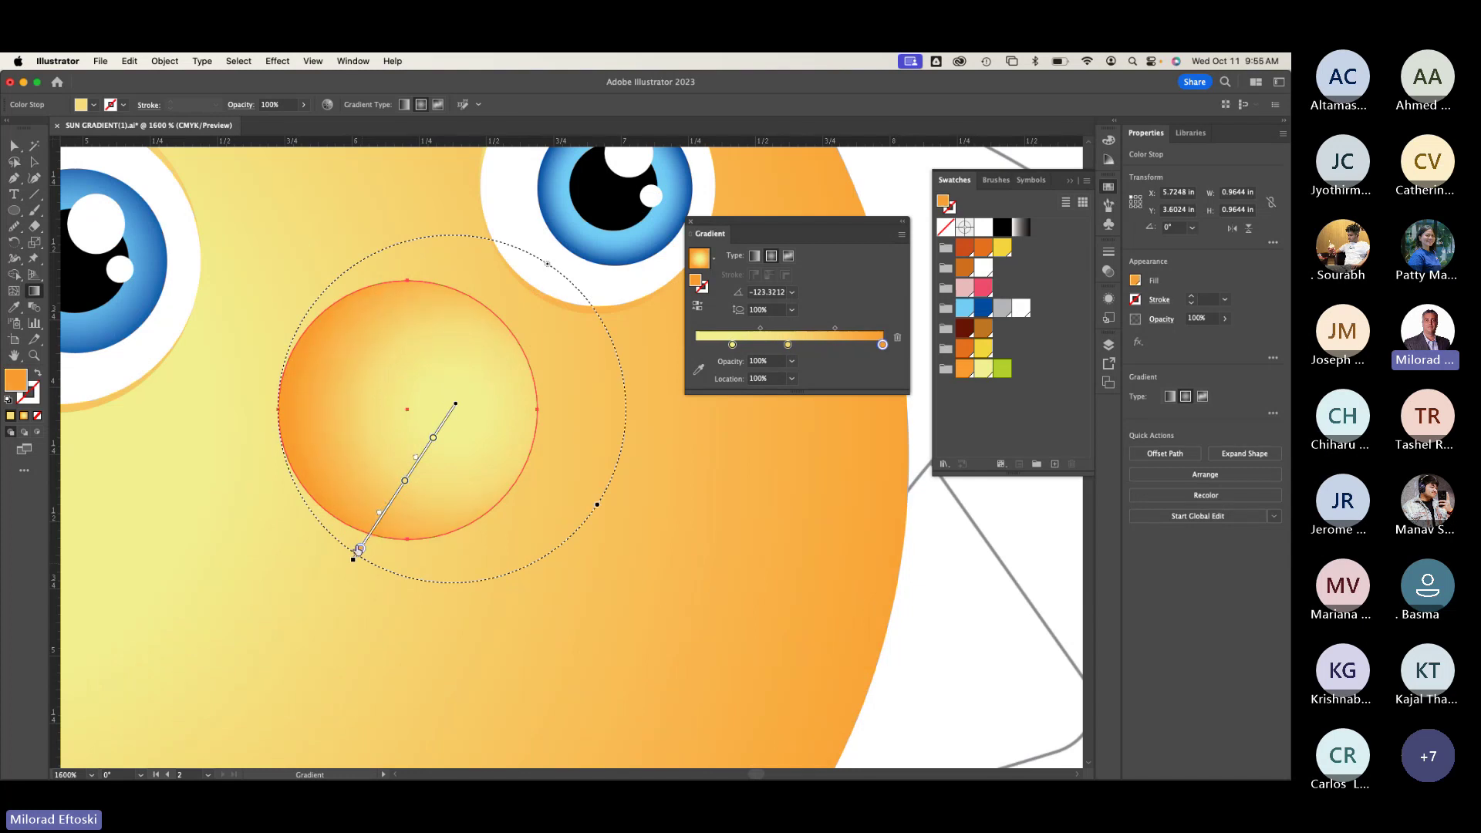
drag(360, 549, 375, 507)
click(383, 516)
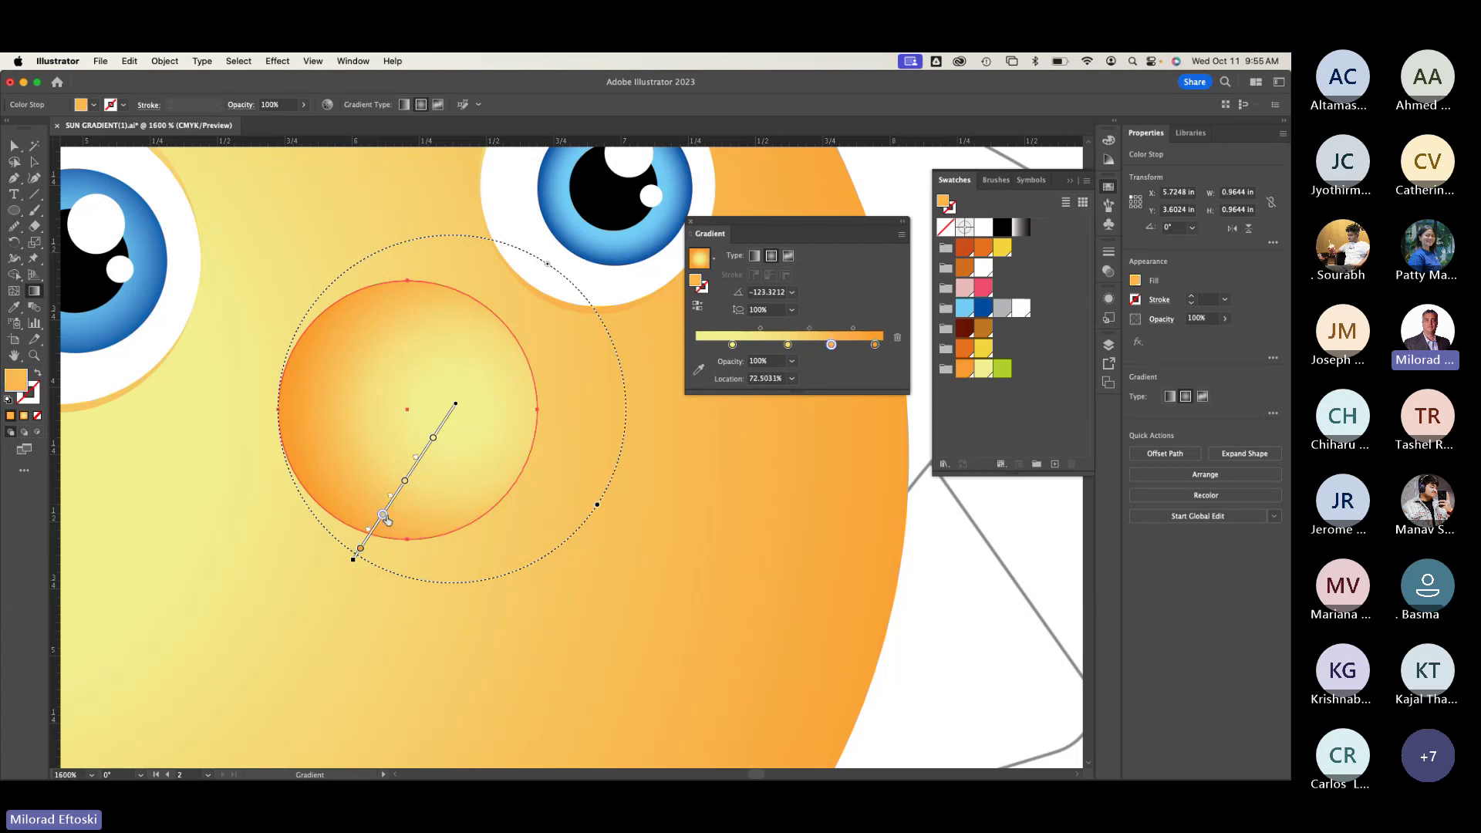
click(390, 502)
click(397, 491)
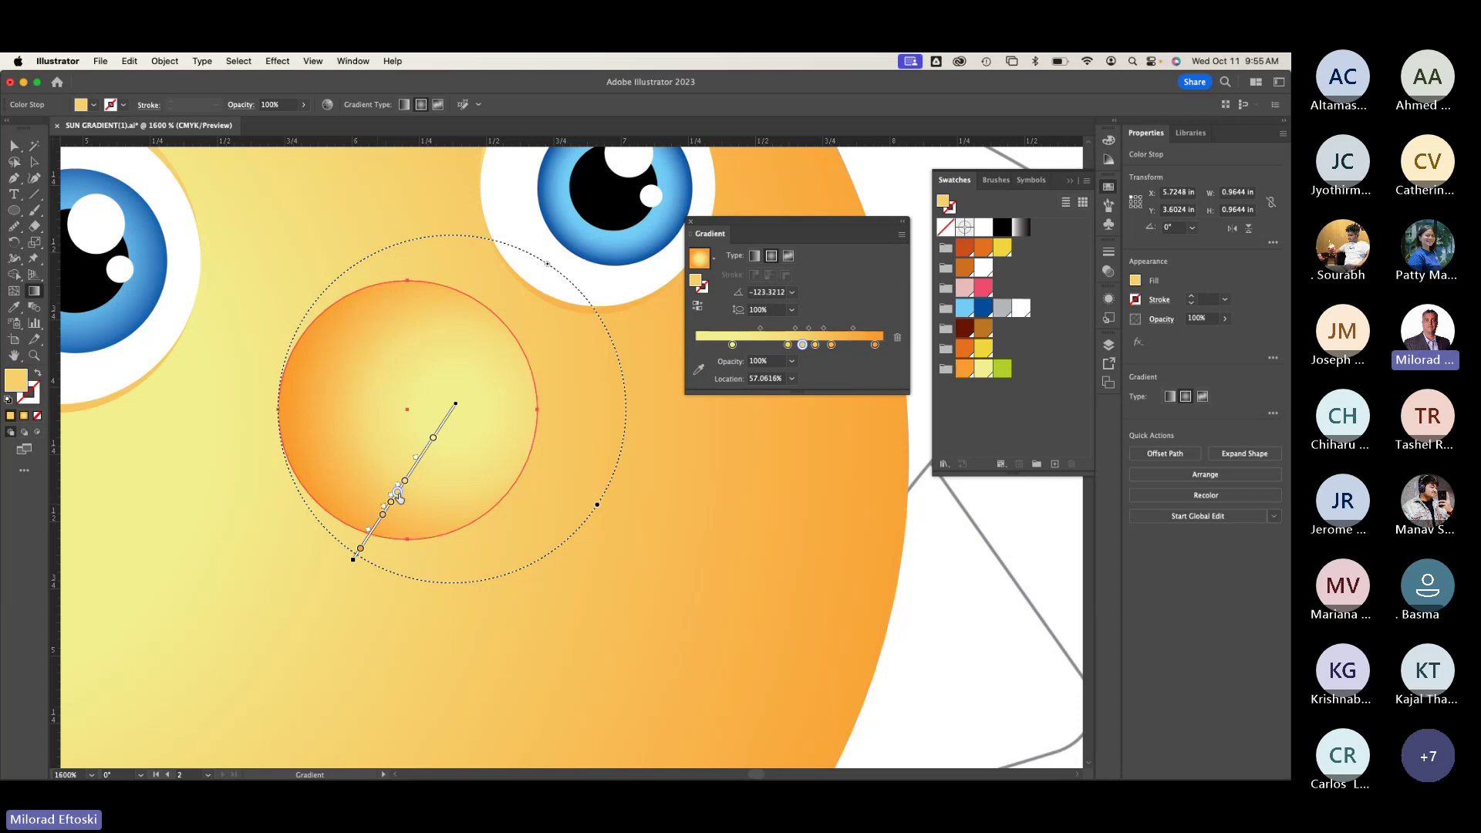
Step: Colour the nose gradient's 57%, 64% and 72.5% stops pink, green and dark orange
double_click(398, 493)
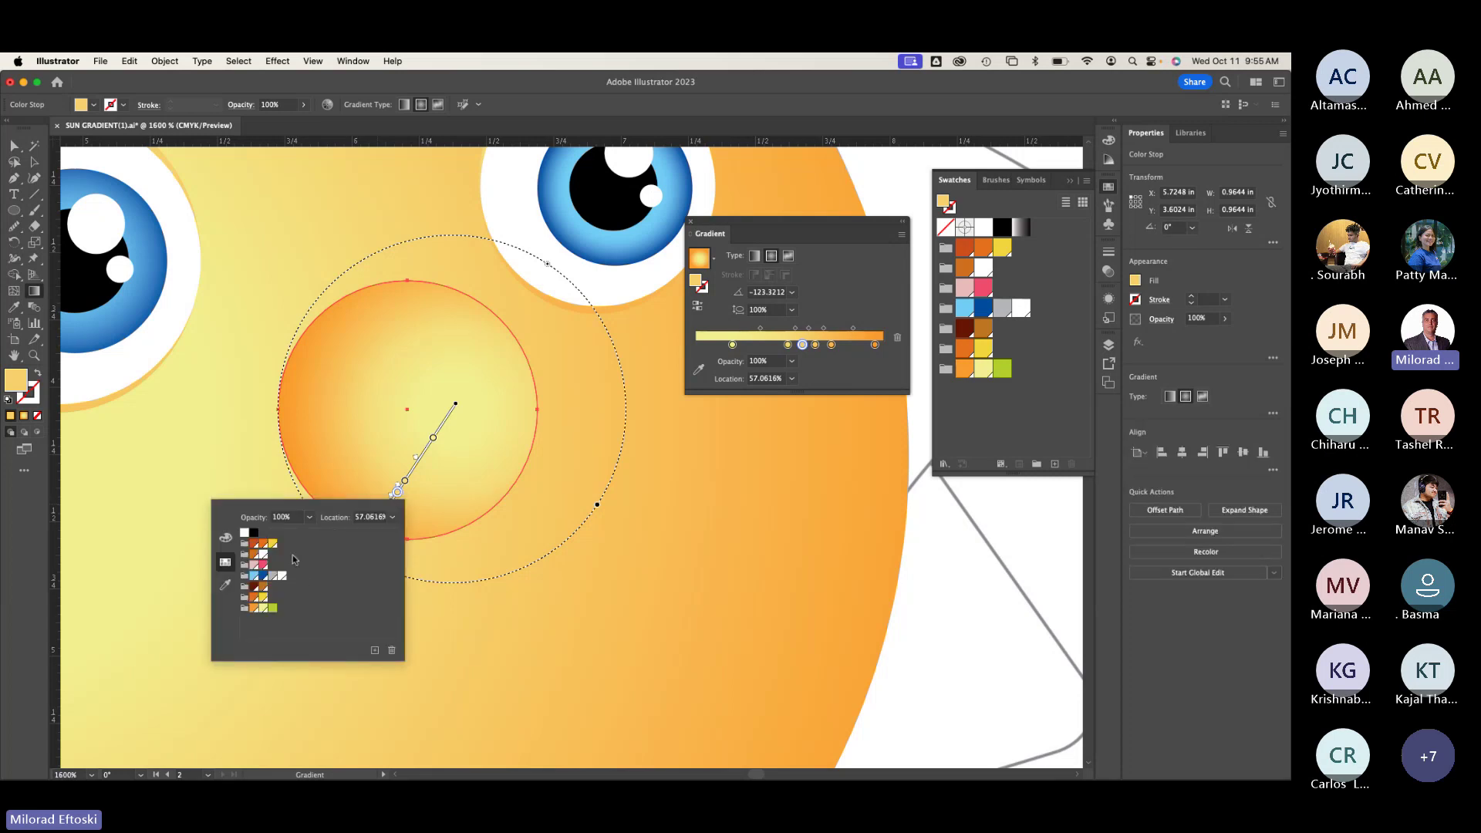
click(263, 564)
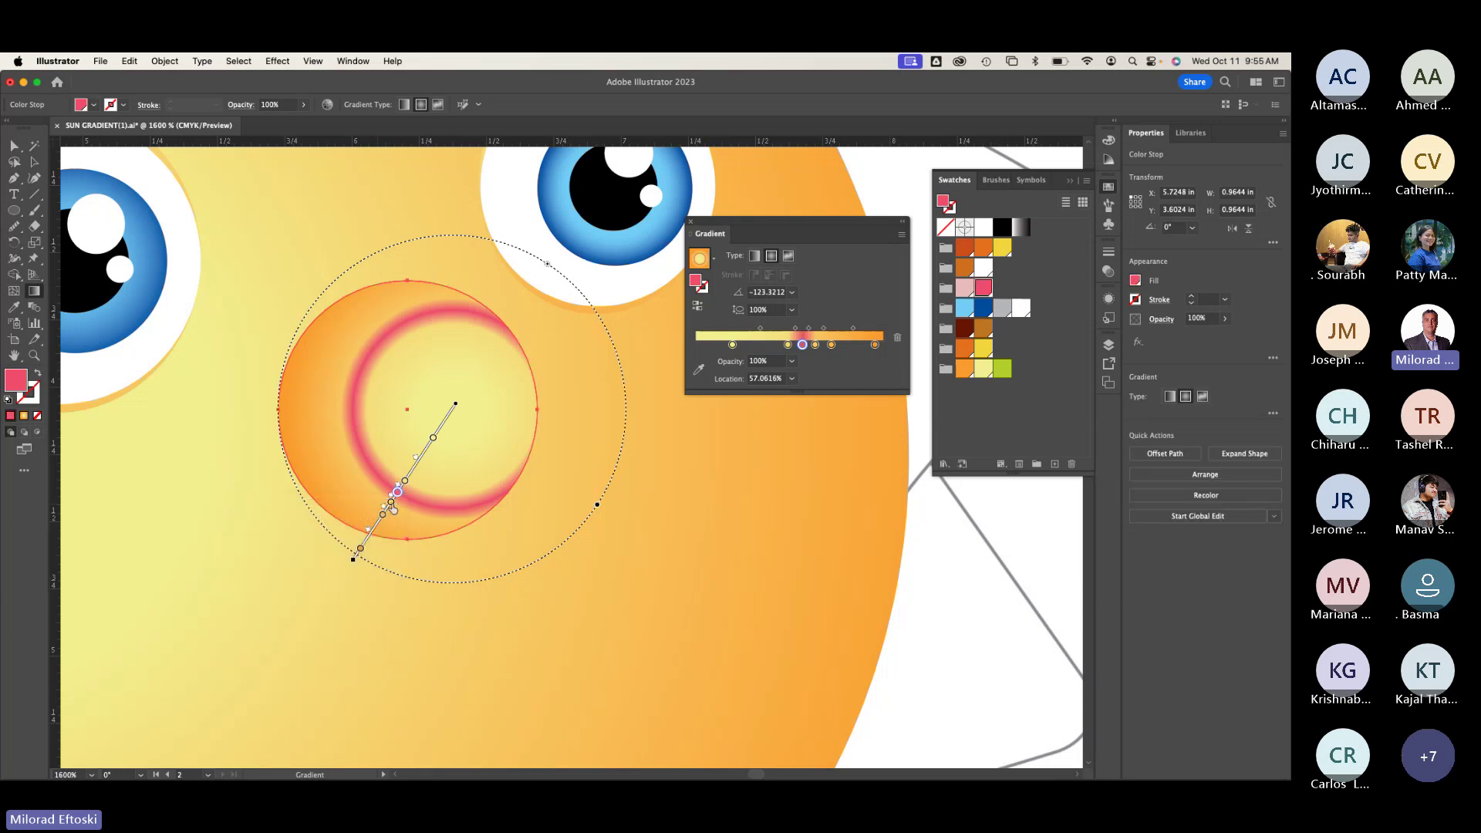
click(392, 502)
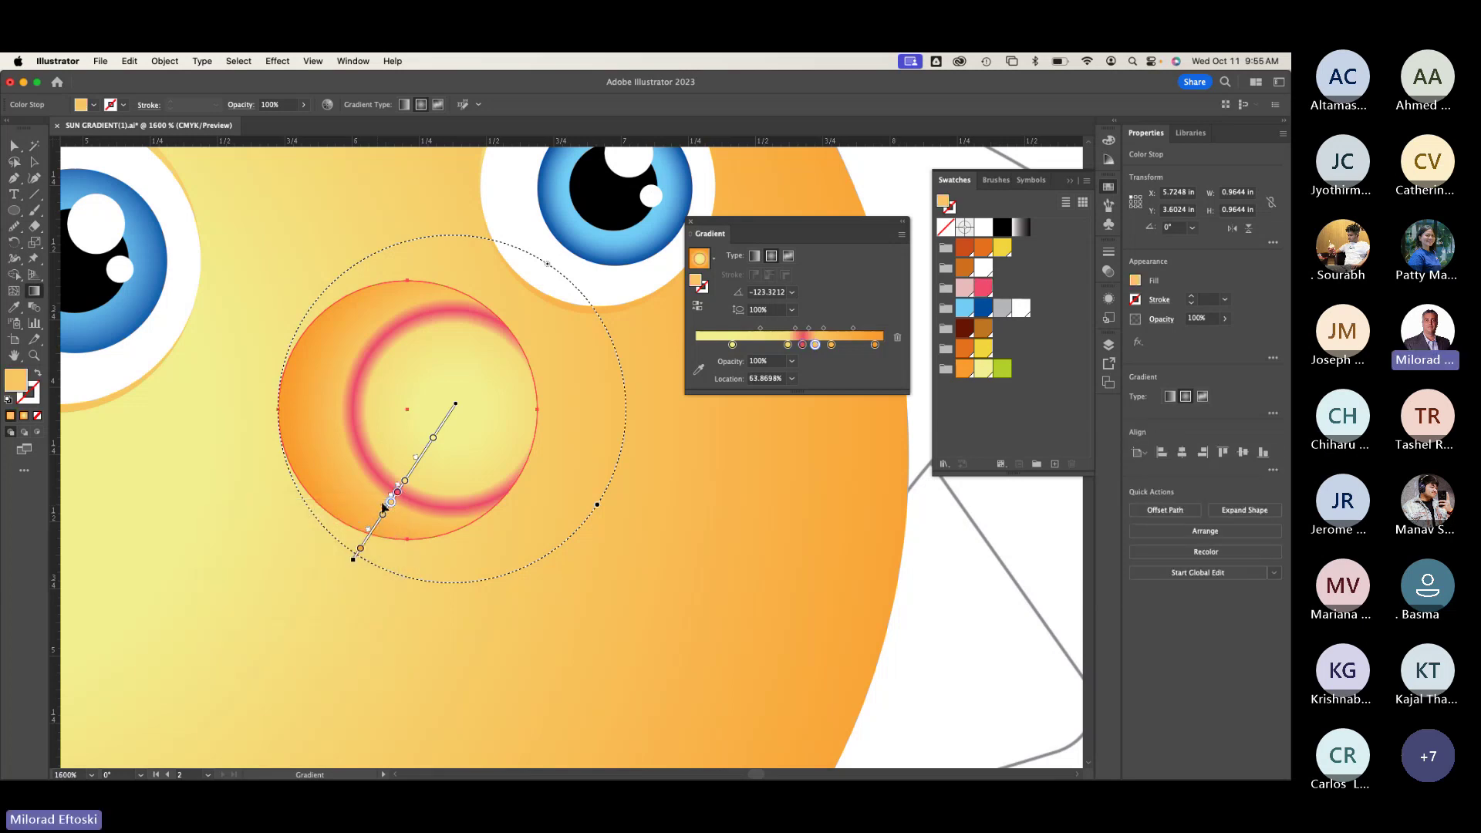
double_click(392, 502)
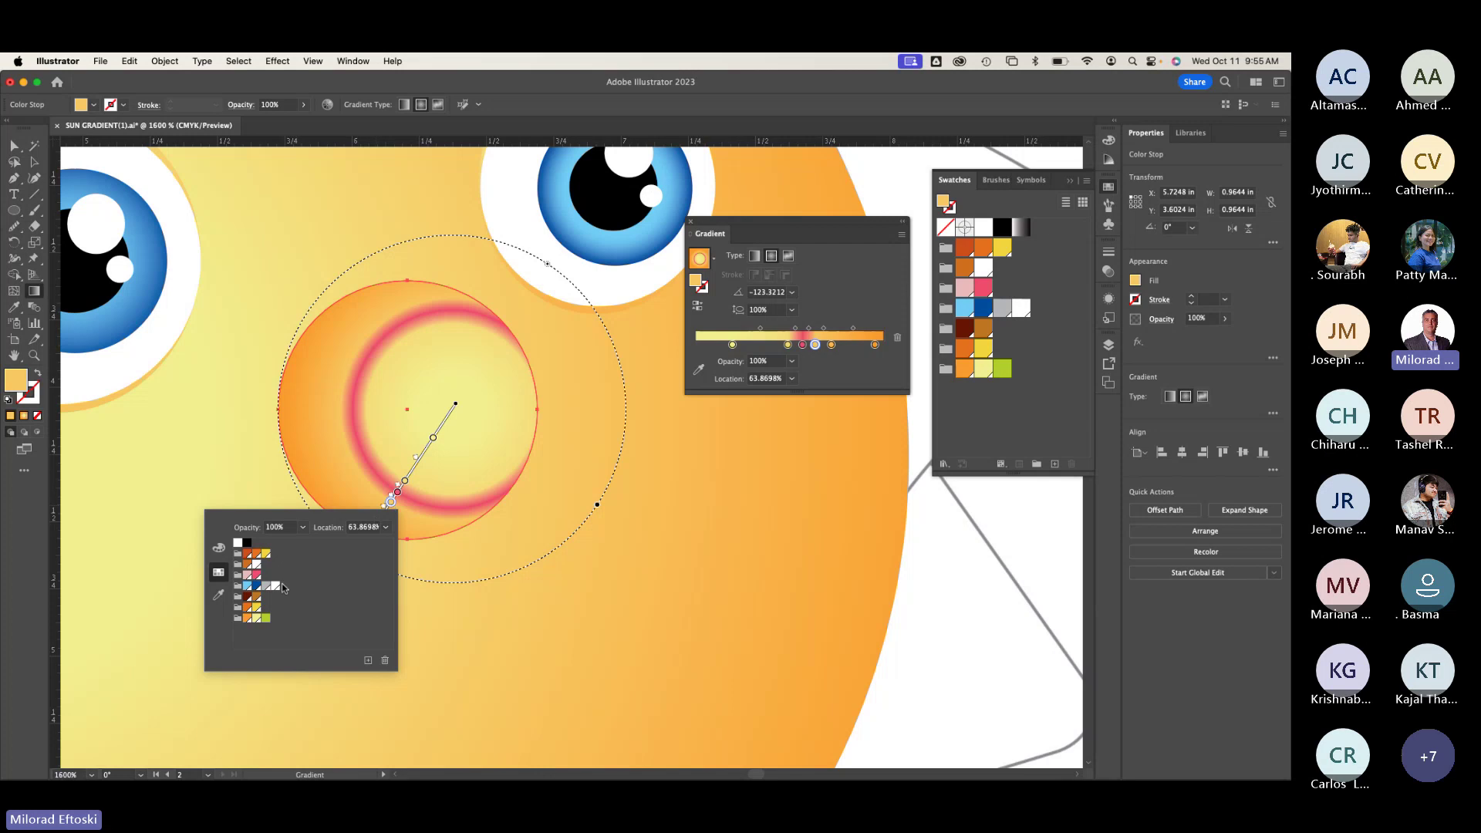
click(266, 618)
click(315, 485)
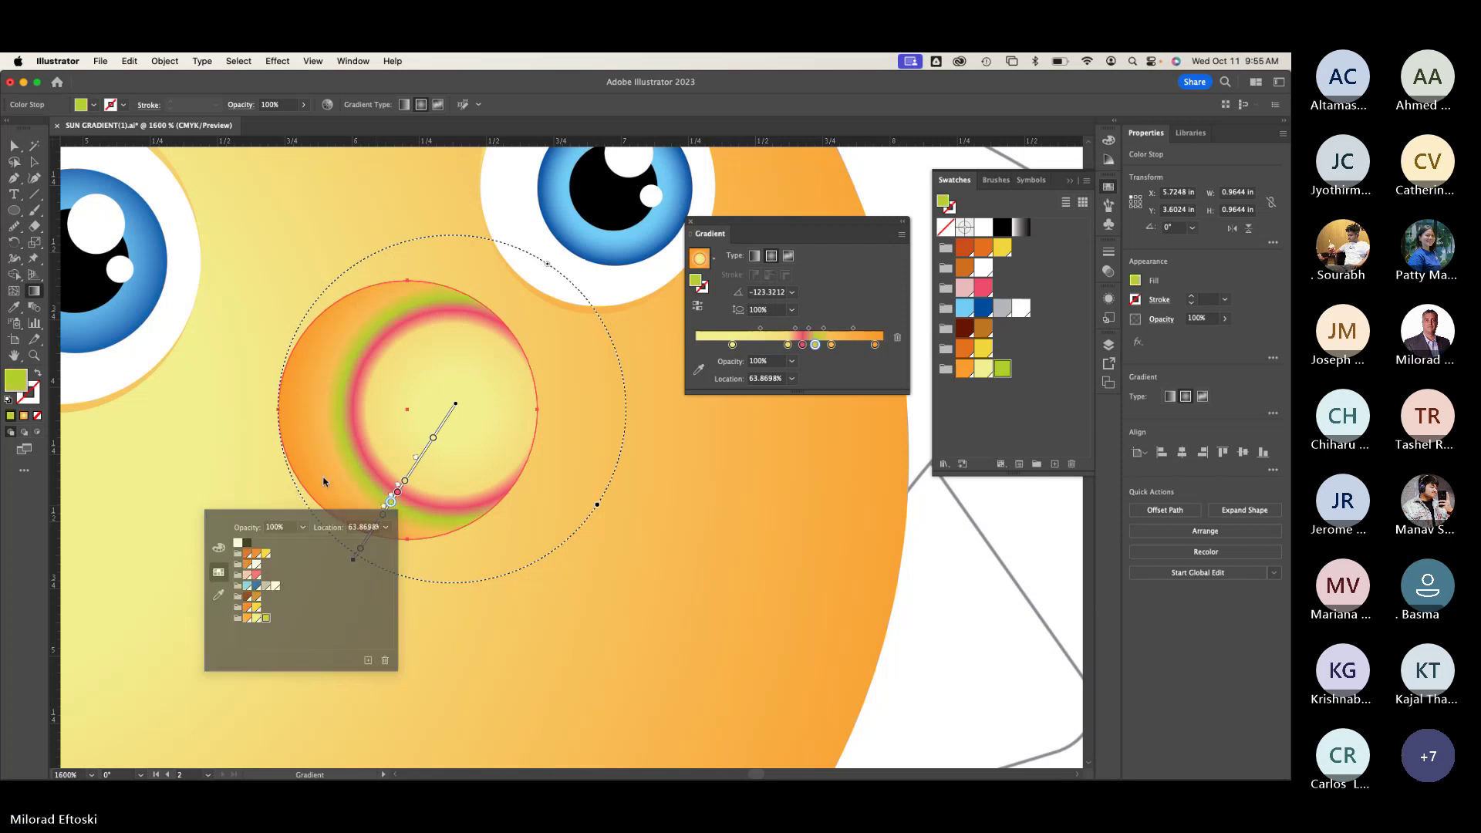
click(383, 515)
double_click(383, 515)
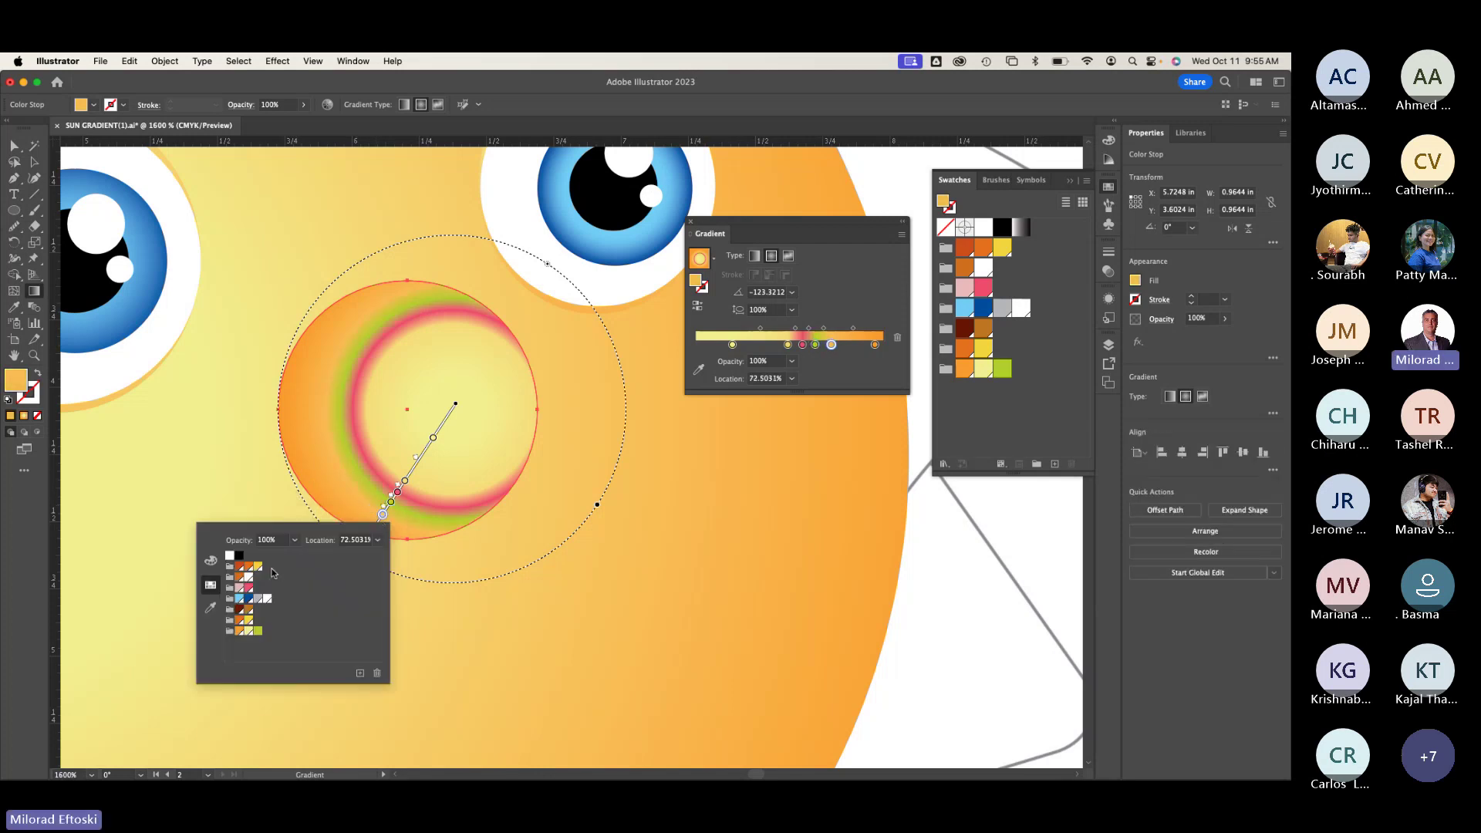
click(239, 567)
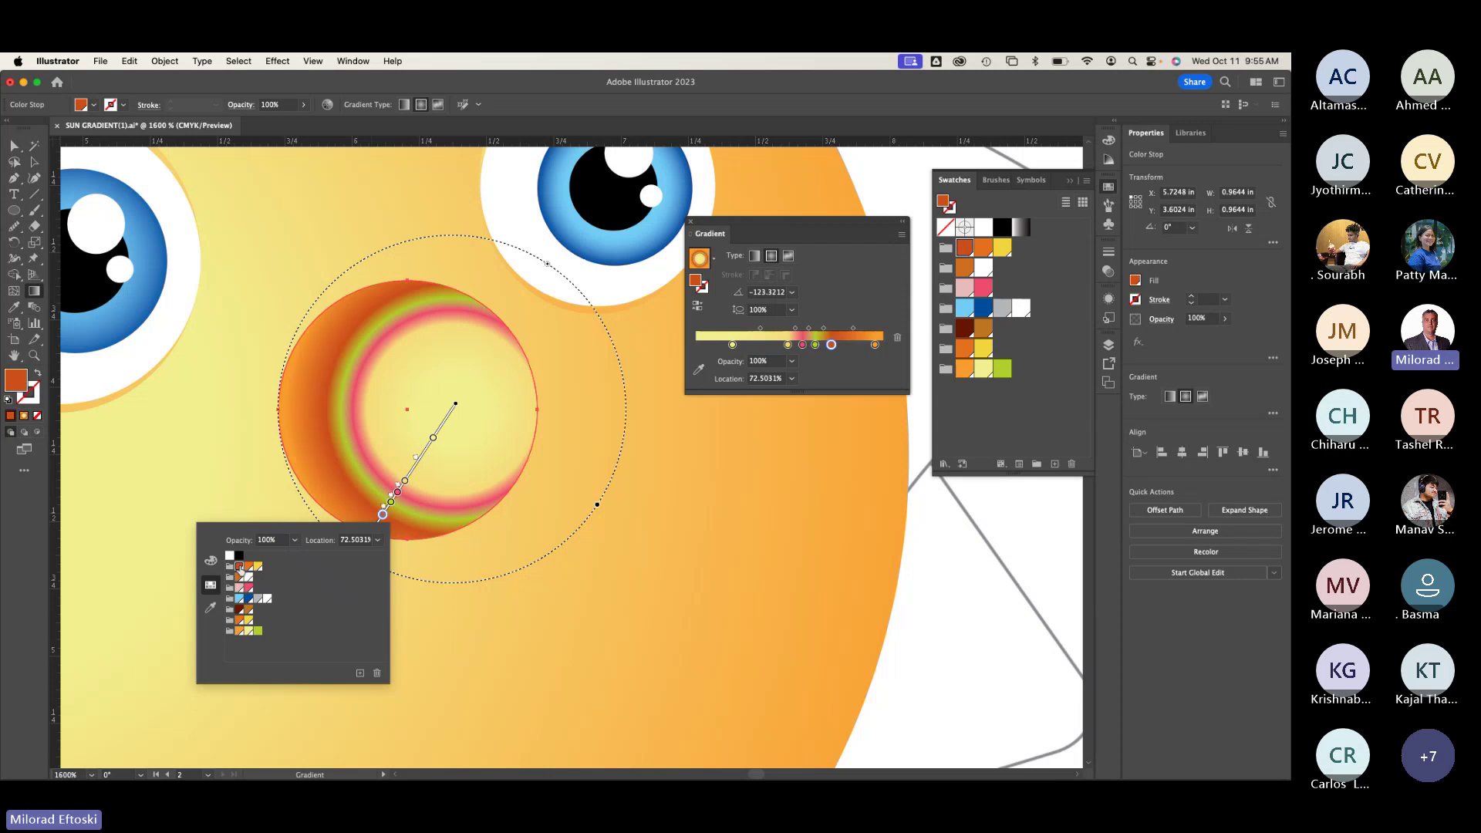
click(199, 473)
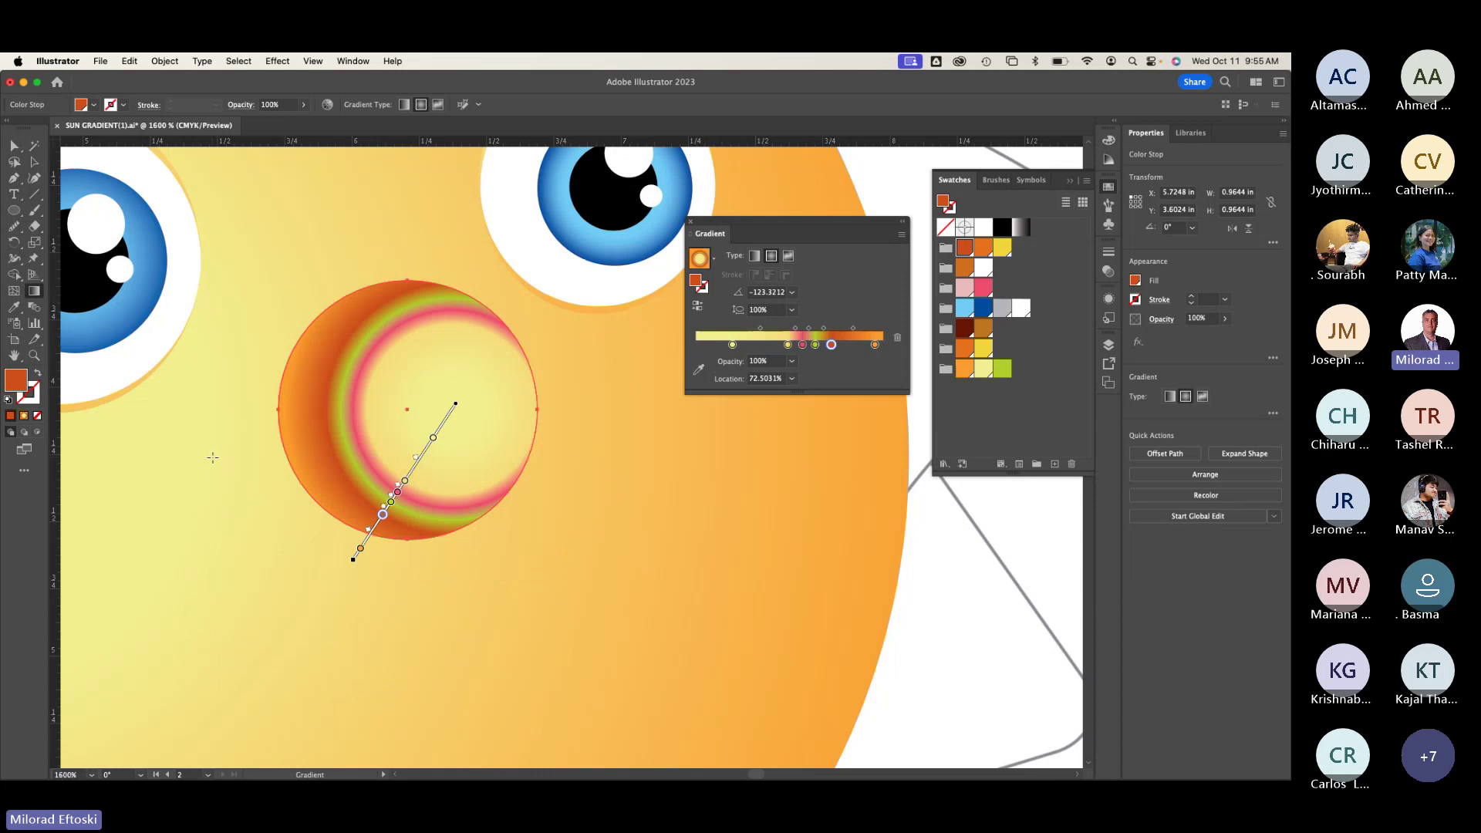
Step: Delete the dark orange, green and pink stops, leaving a three-stop yellow-to-orange blend
mouse_move(338, 494)
scroll(337, 498, up, 3)
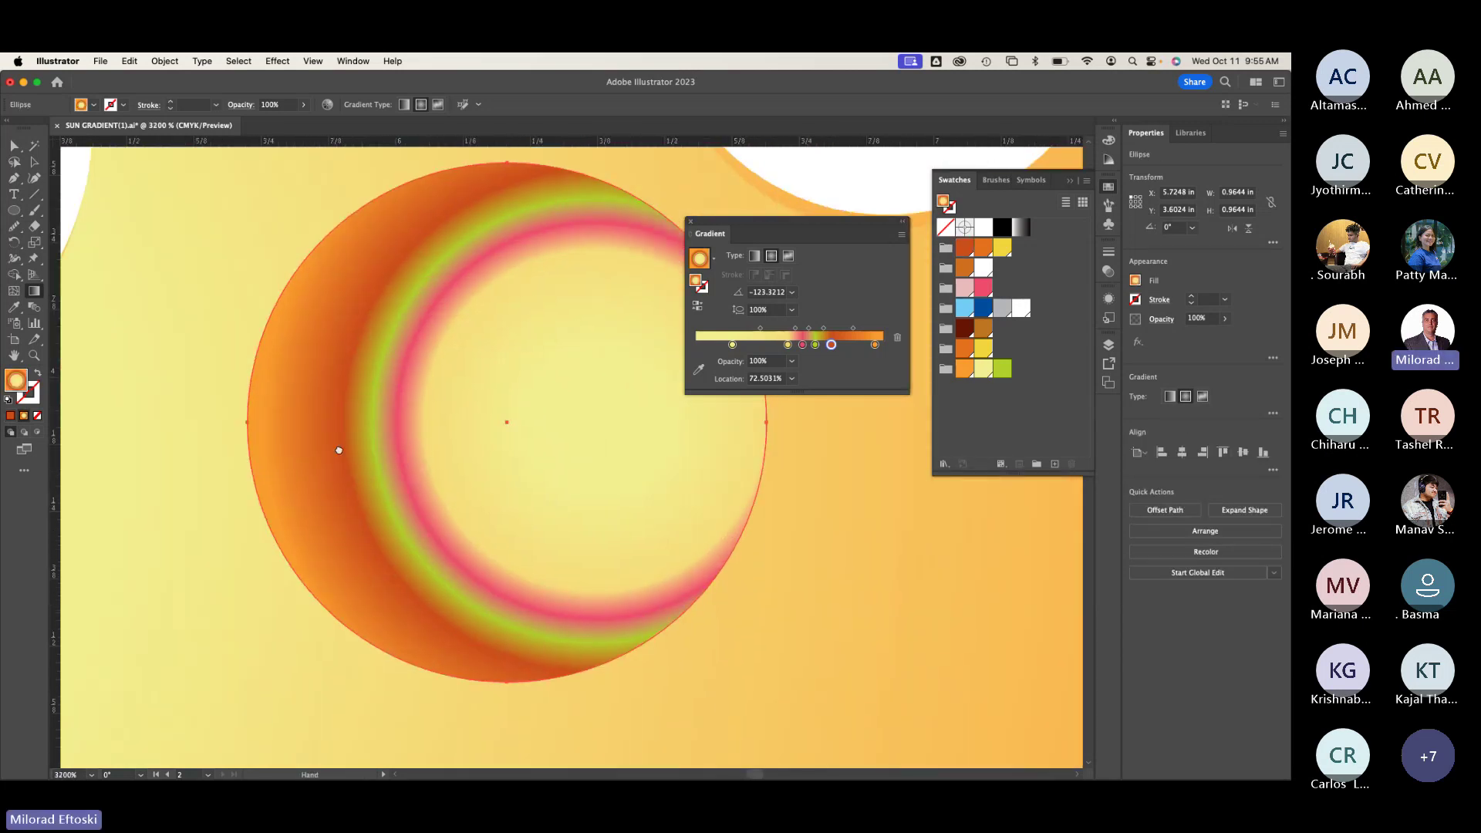
drag(338, 449, 254, 413)
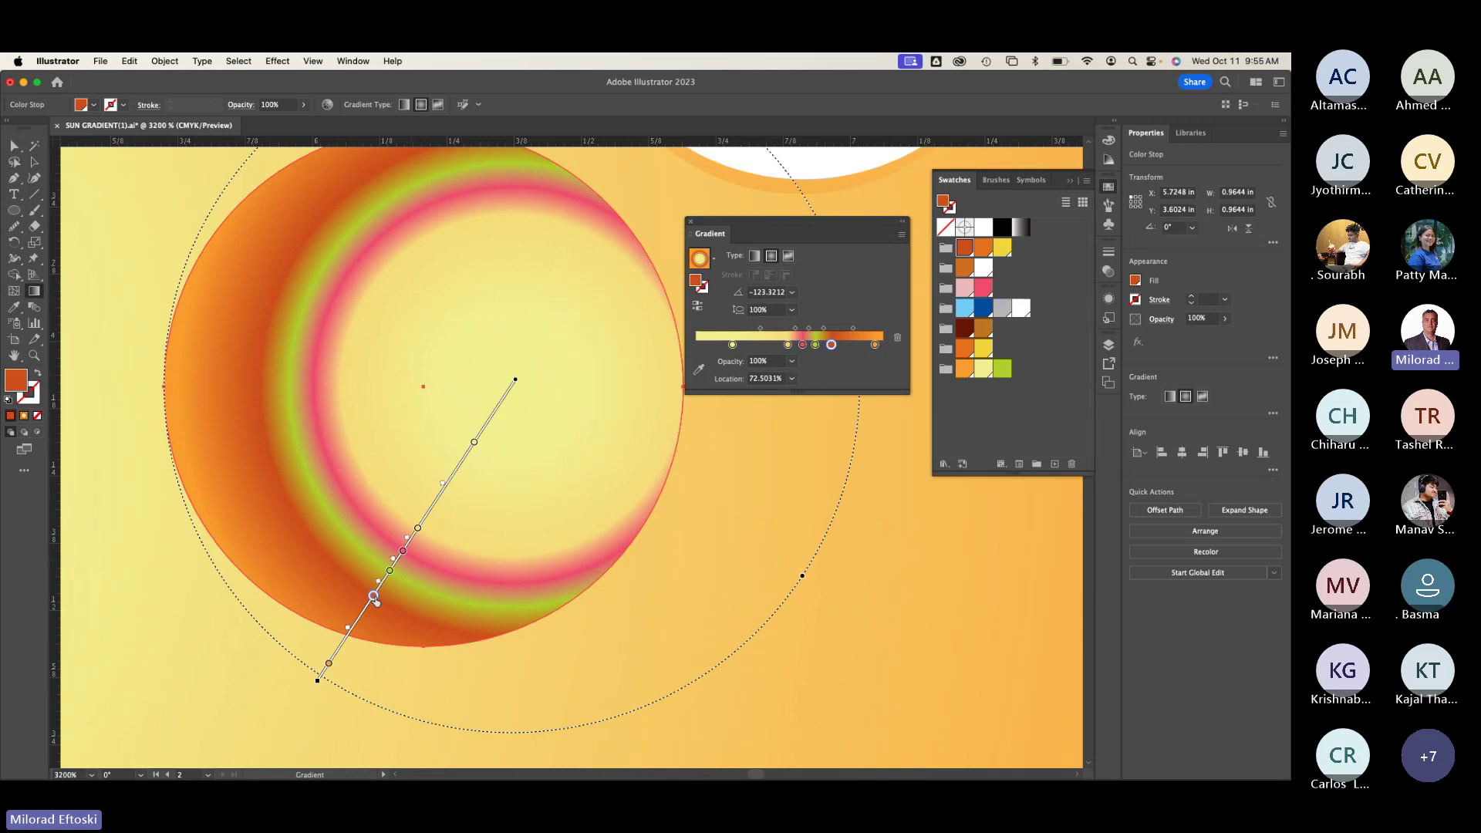
key(Delete)
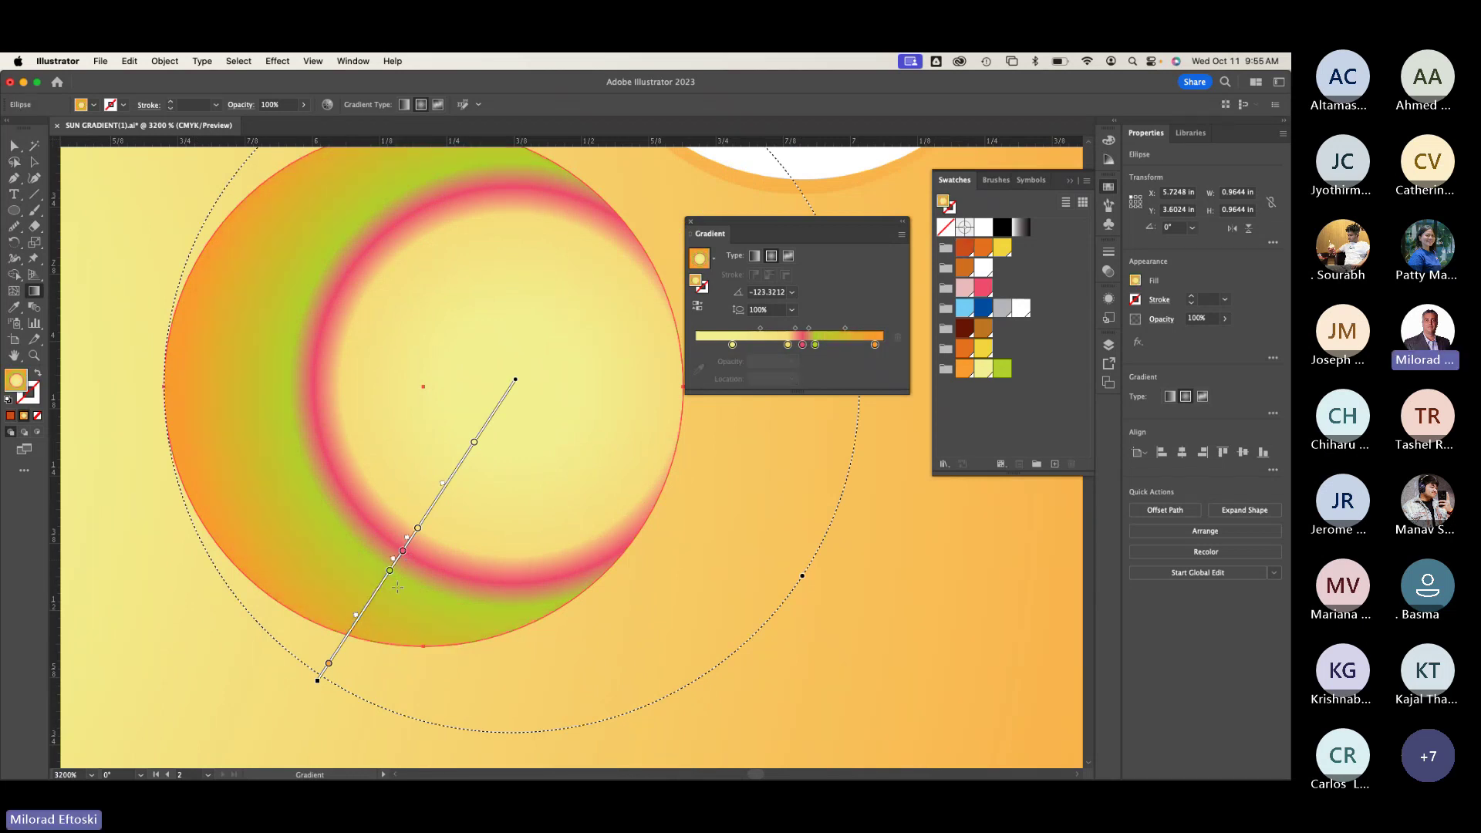
click(390, 570)
key(Delete)
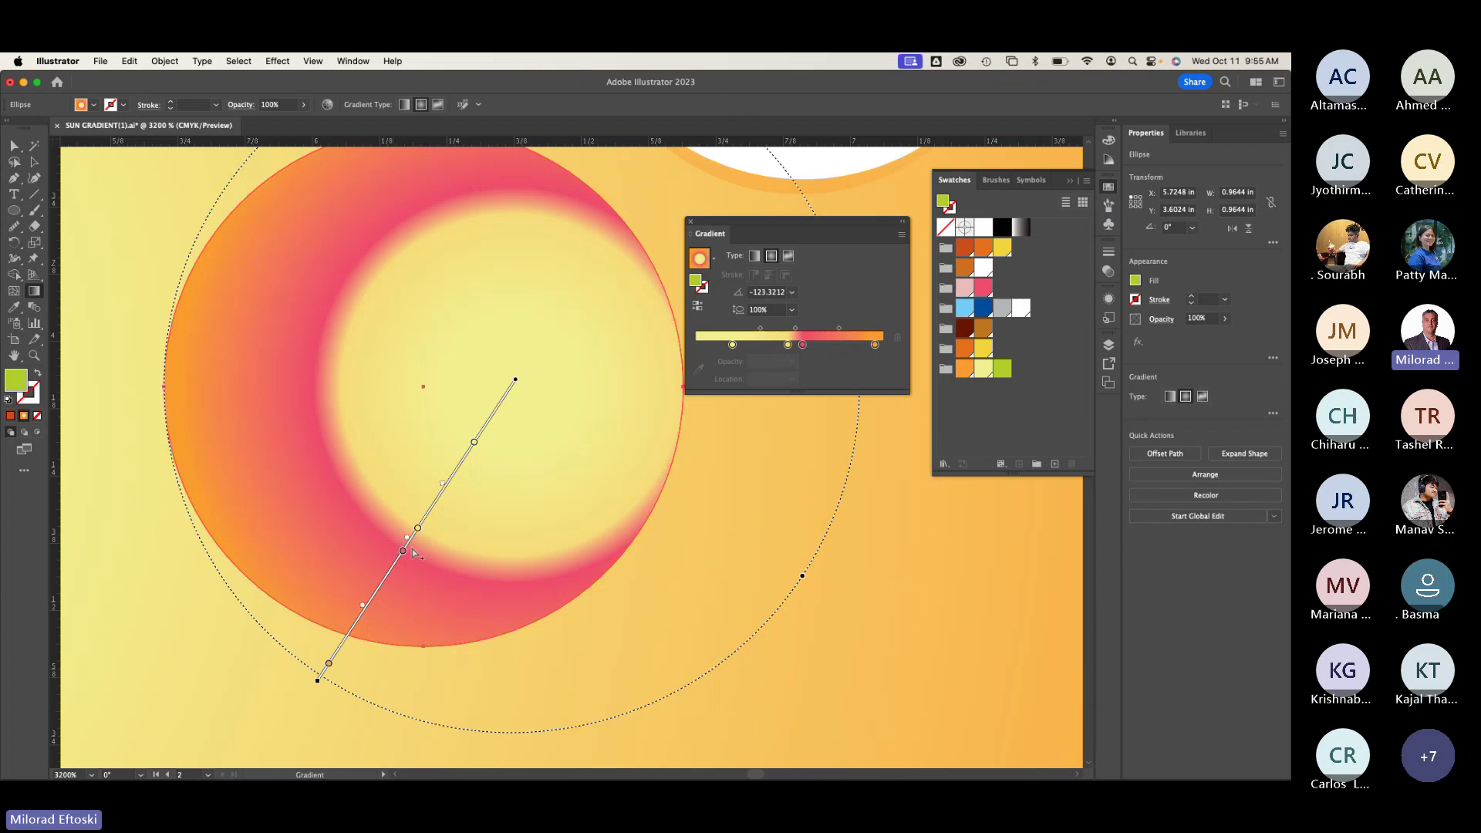
click(402, 550)
key(Delete)
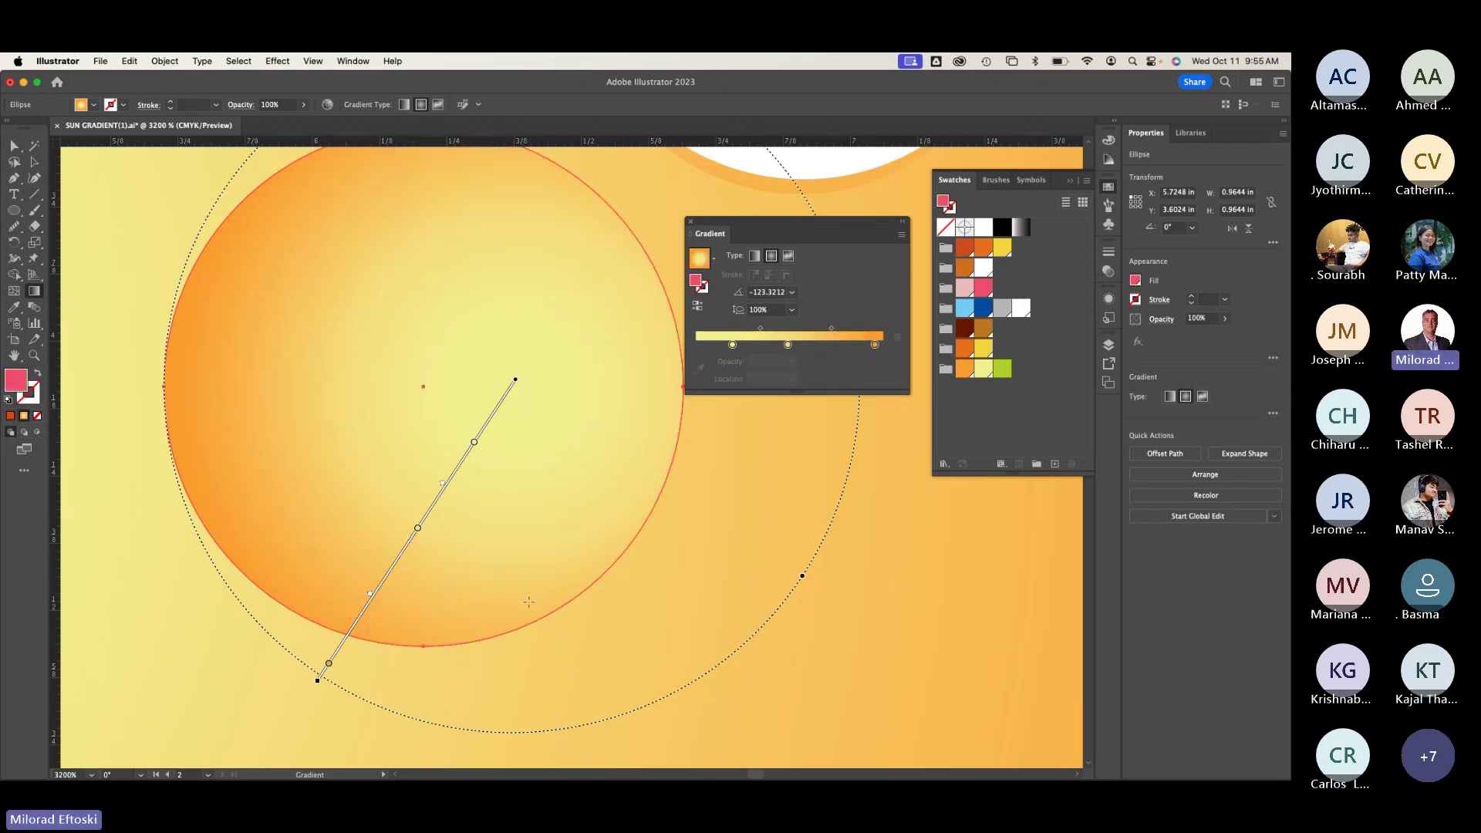
click(397, 562)
mouse_move(396, 562)
mouse_down()
mouse_move(388, 576)
mouse_move(464, 606)
mouse_up()
key(Delete)
key(super+minus)
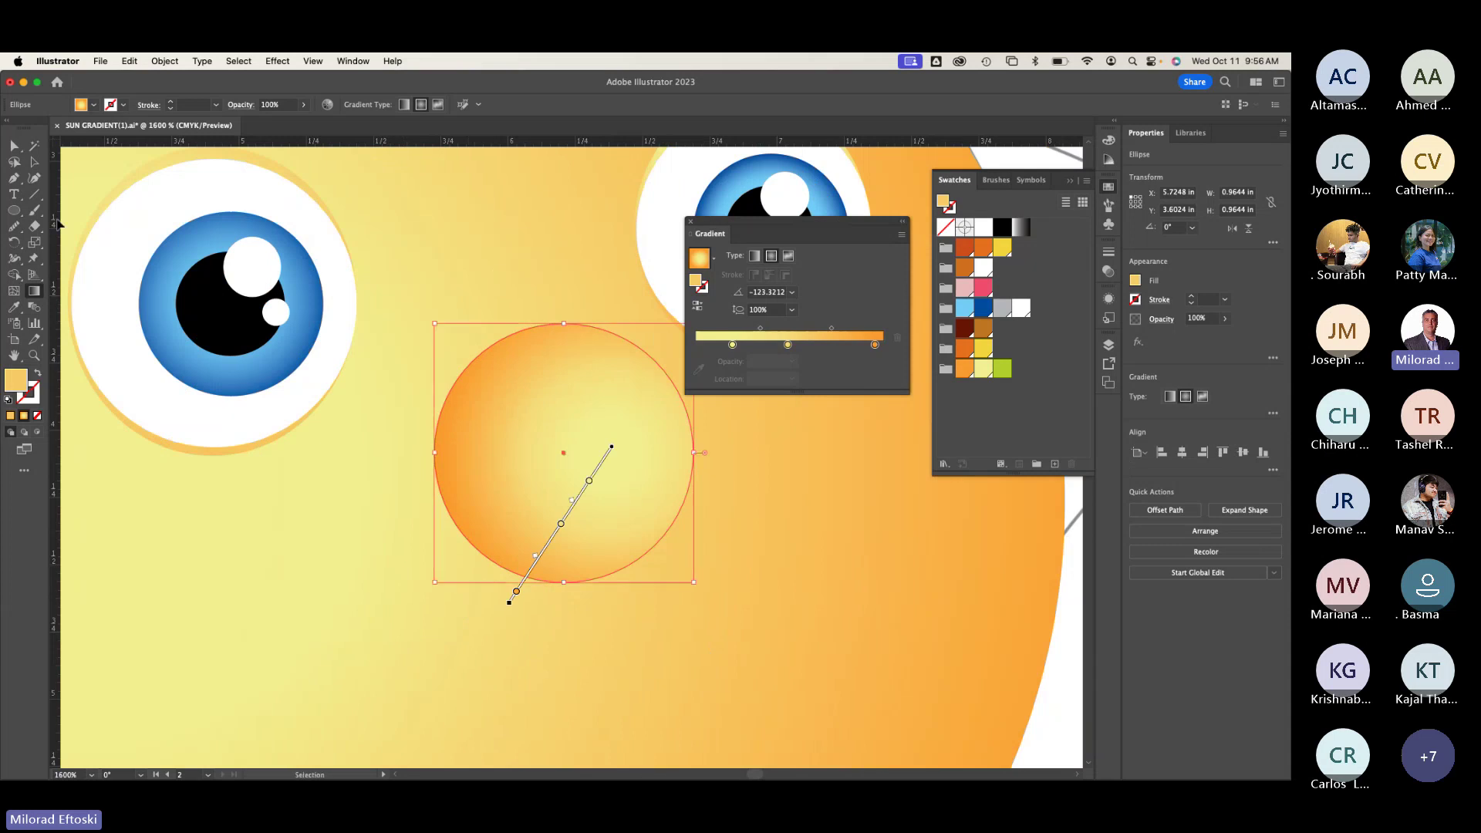
key(g)
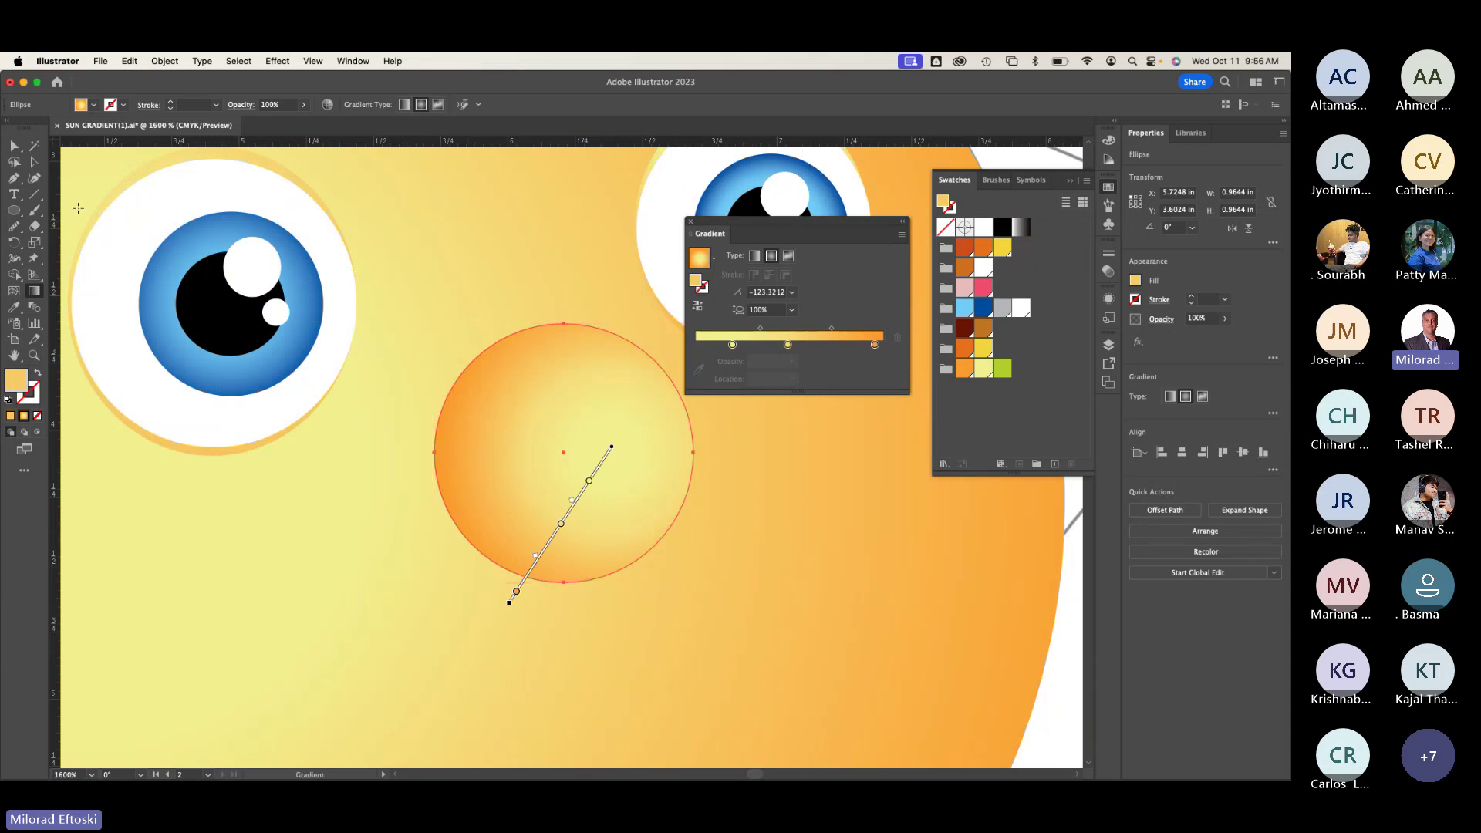
click(14, 146)
click(238, 497)
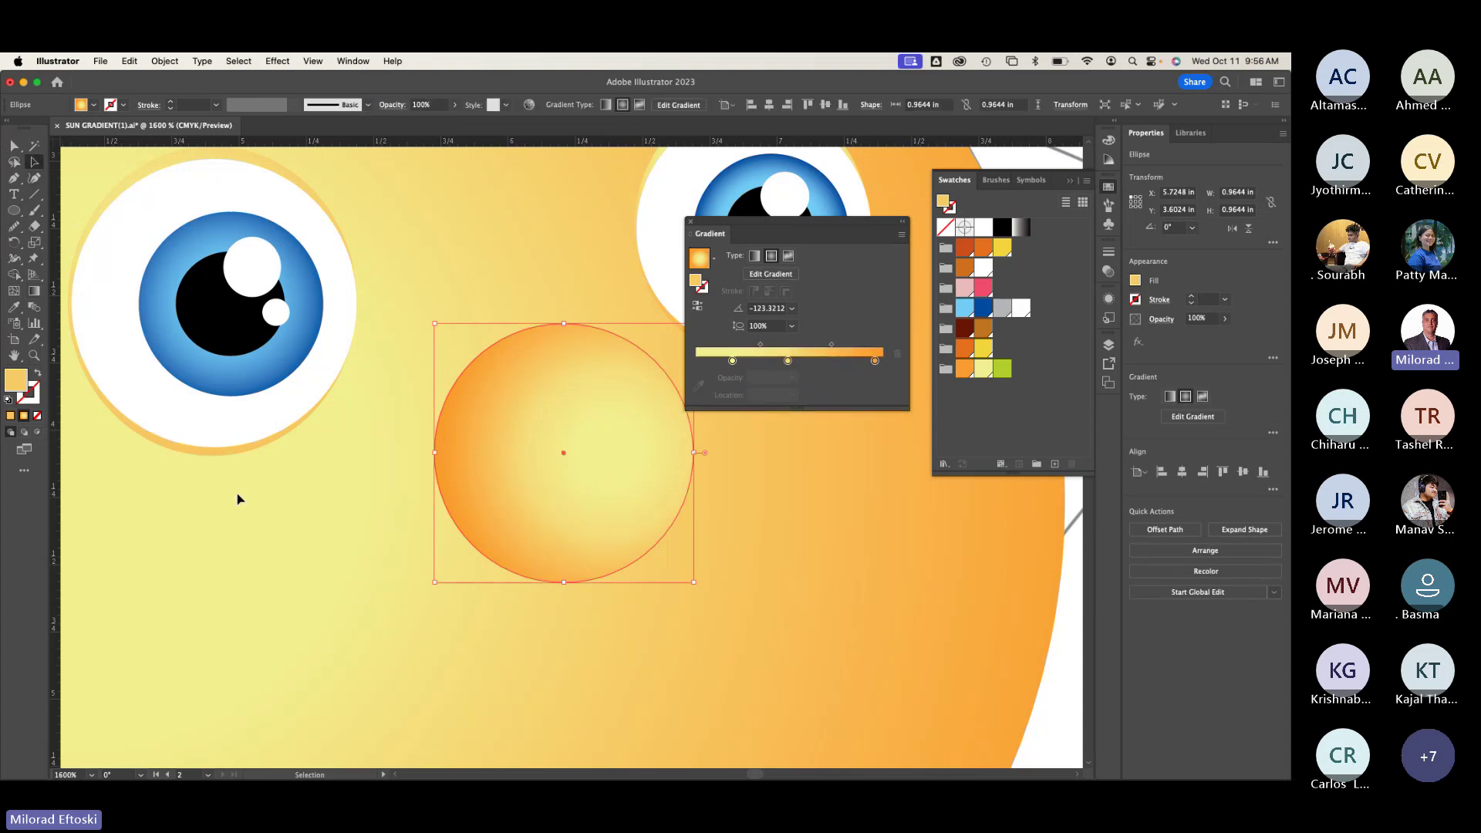
key(super+minus)
key(super+minus)
key(super+minus)
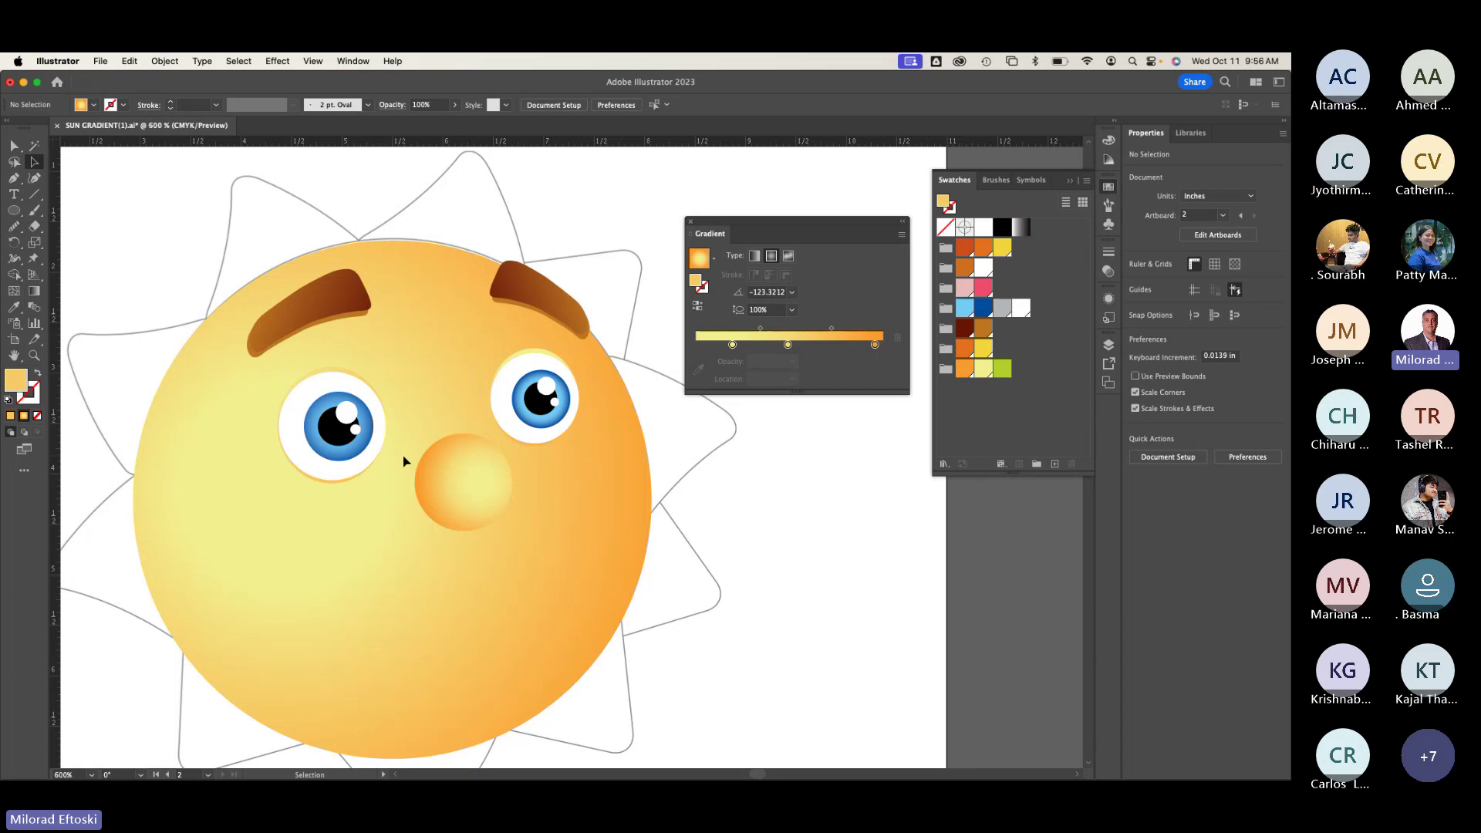
key(super+y)
key(super+y)
key(super+y)
key(super+y)
key(super+minus)
key(super+minus)
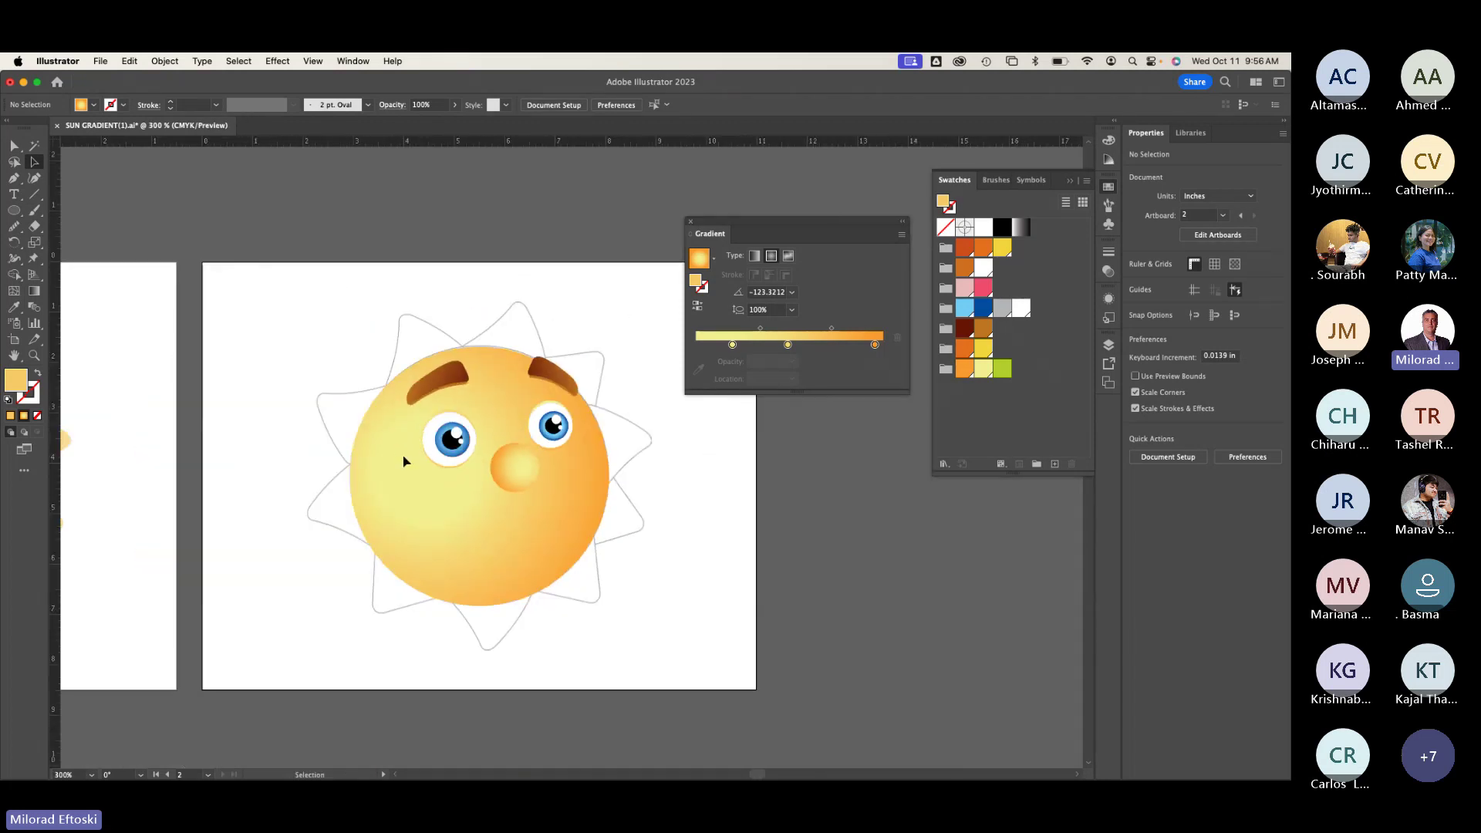
drag(403, 459, 460, 483)
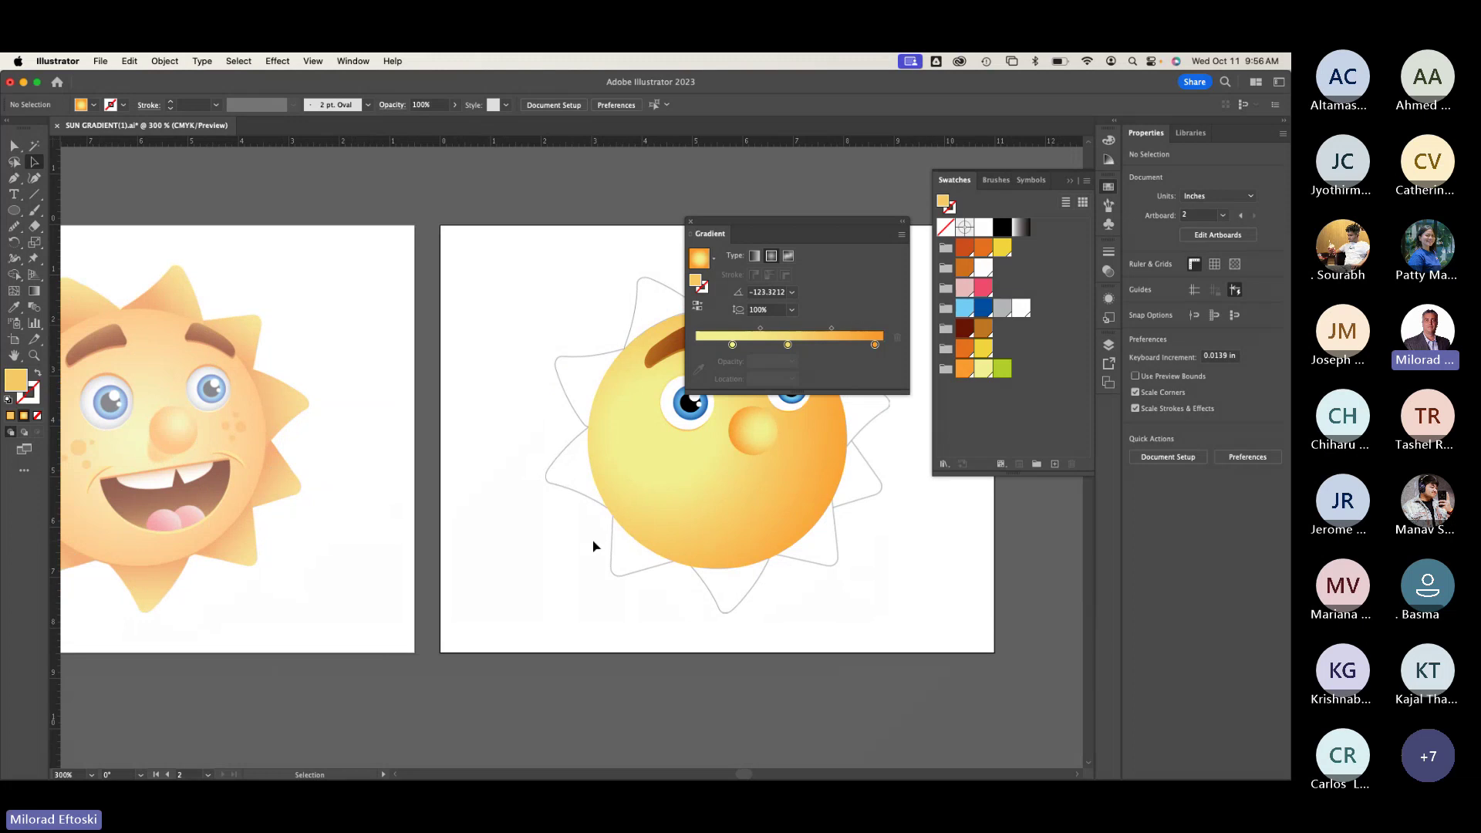
drag(695, 551, 539, 545)
scroll(652, 516, up, 1)
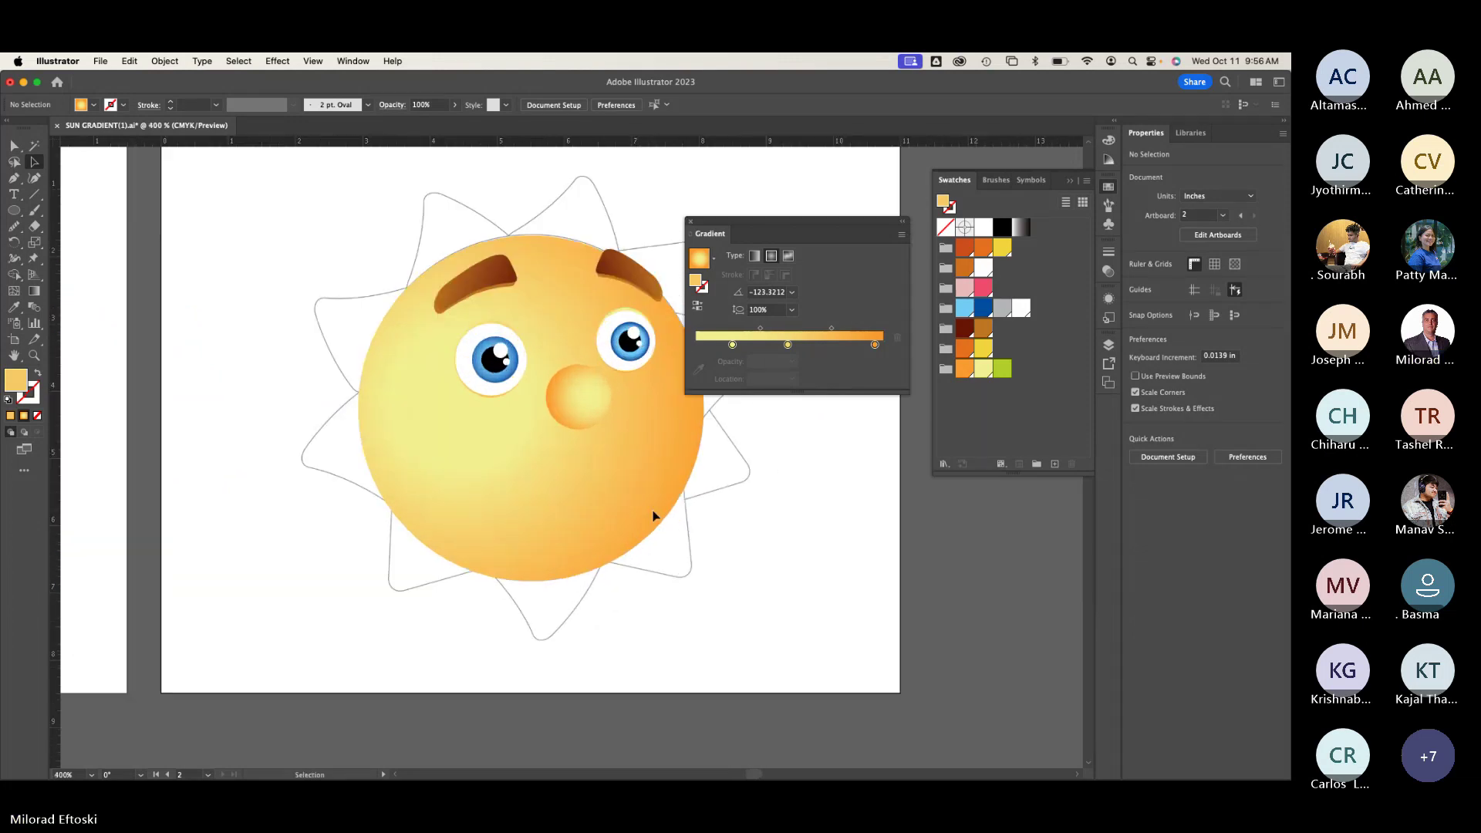
scroll(545, 569, up, 1)
Step: In Outline view, pen a closed mouth path between two corners with a curved bottom, then back to Preview
key(super+y)
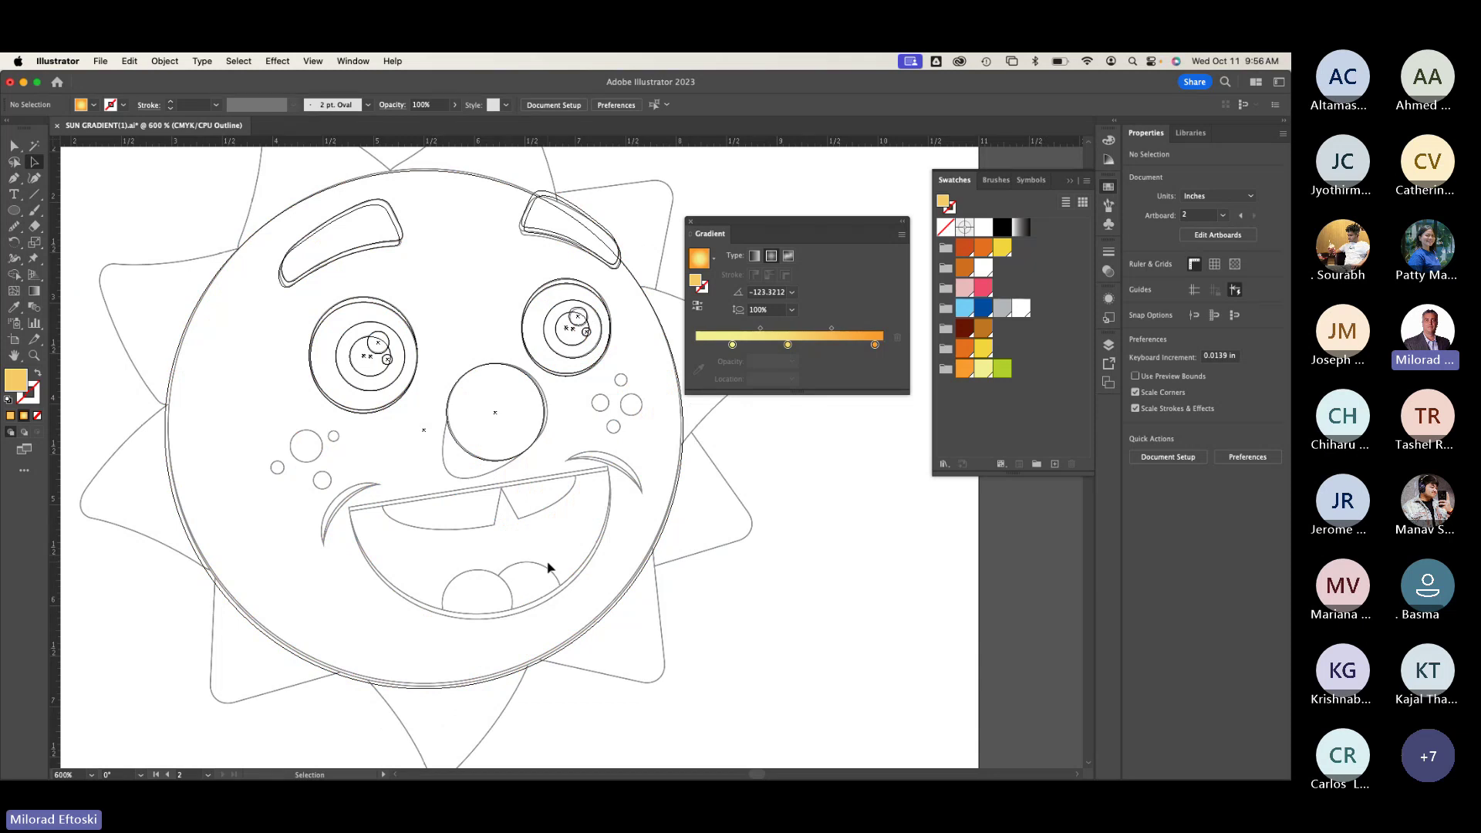
click(14, 178)
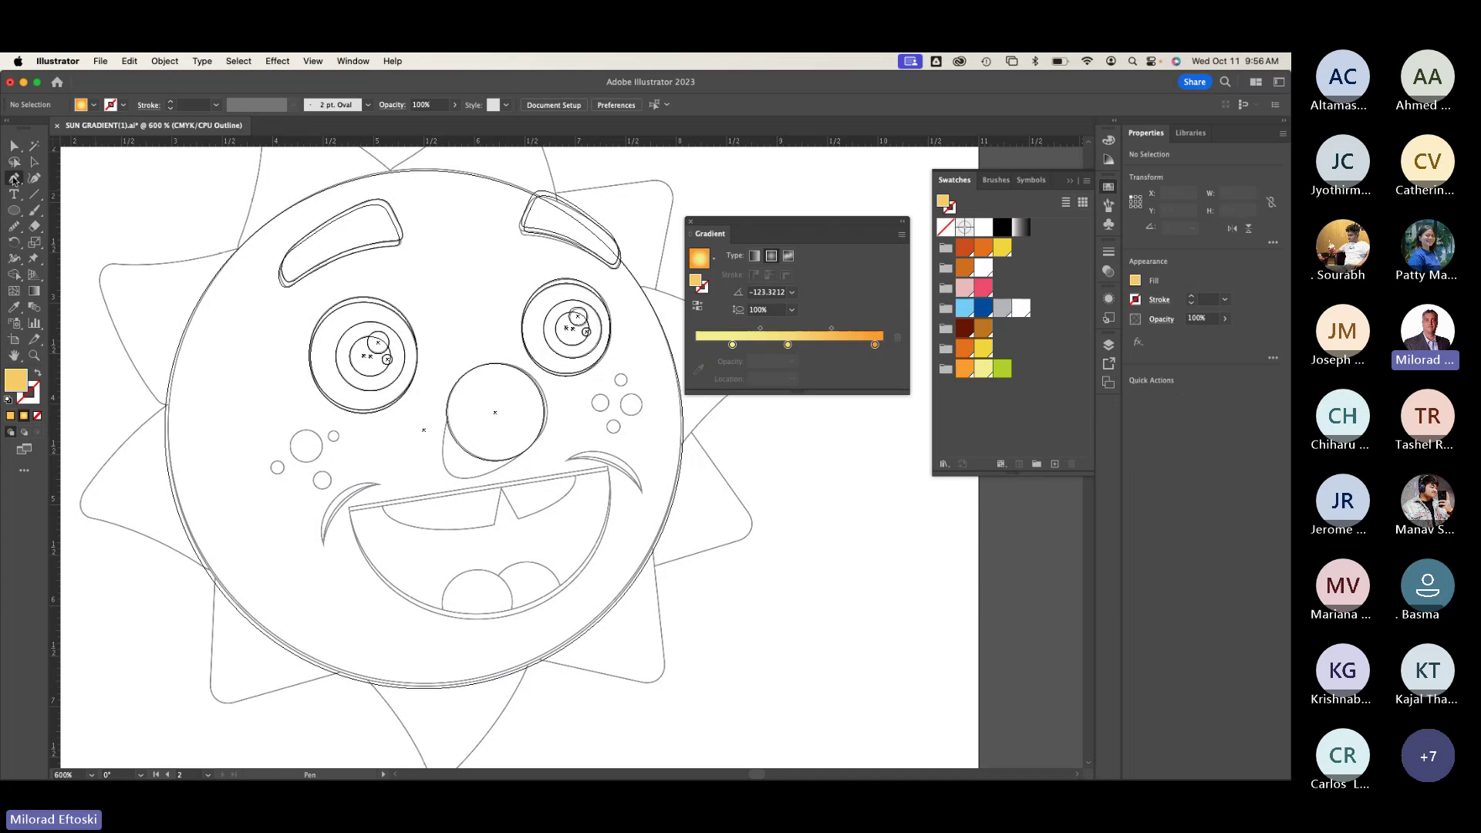
click(351, 508)
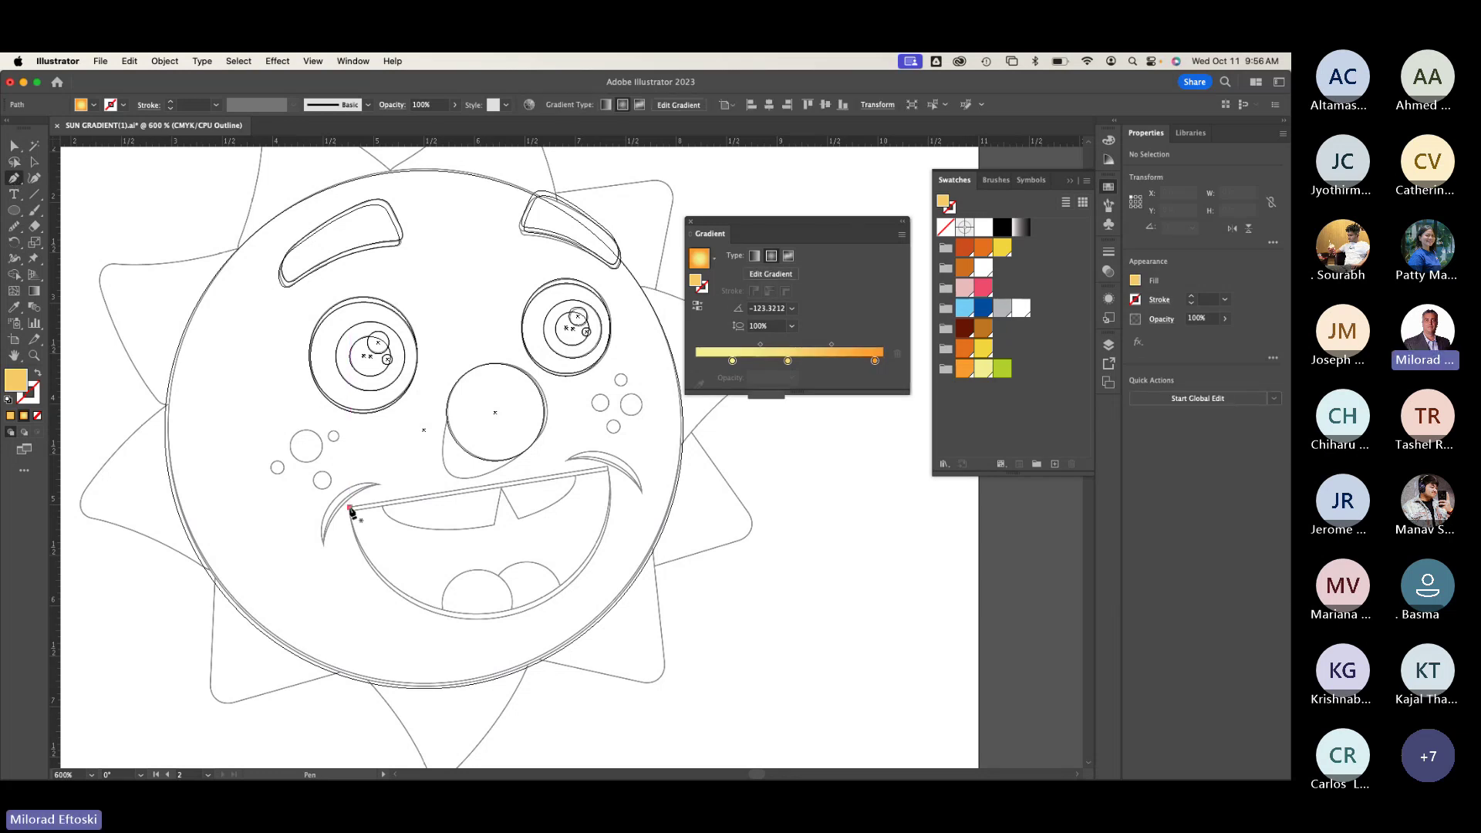
click(609, 468)
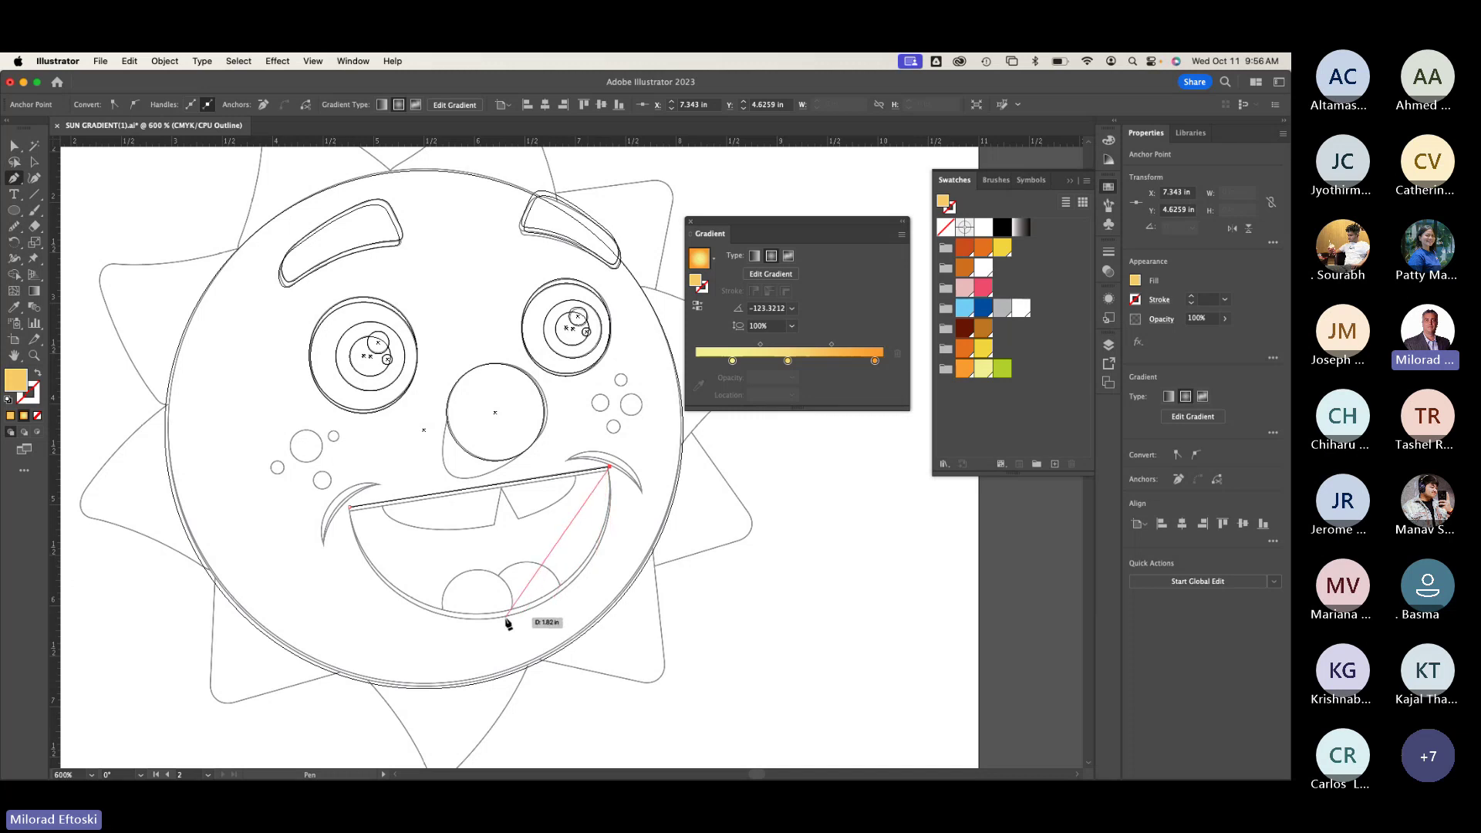
drag(505, 617, 381, 651)
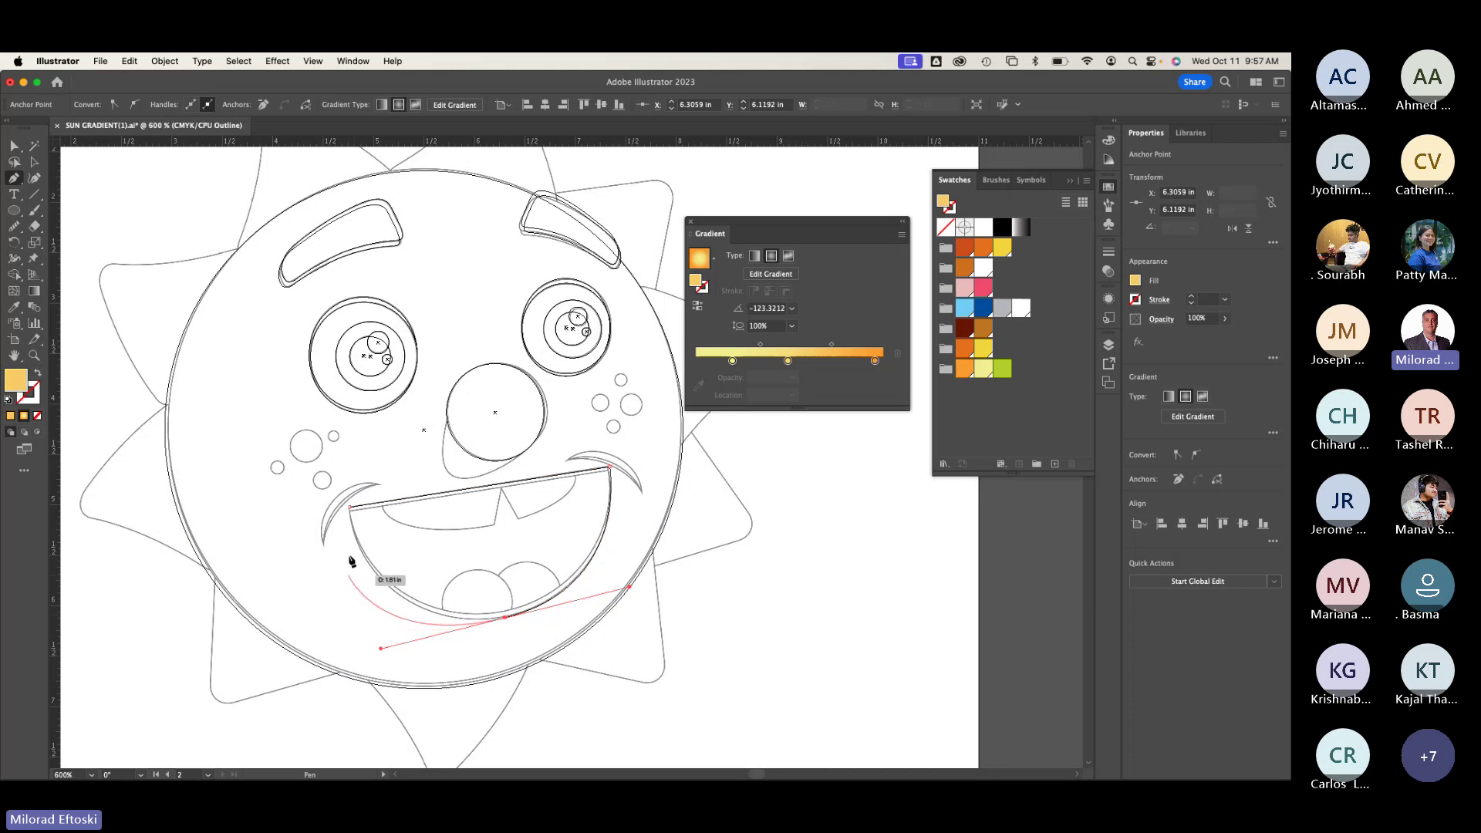
click(351, 510)
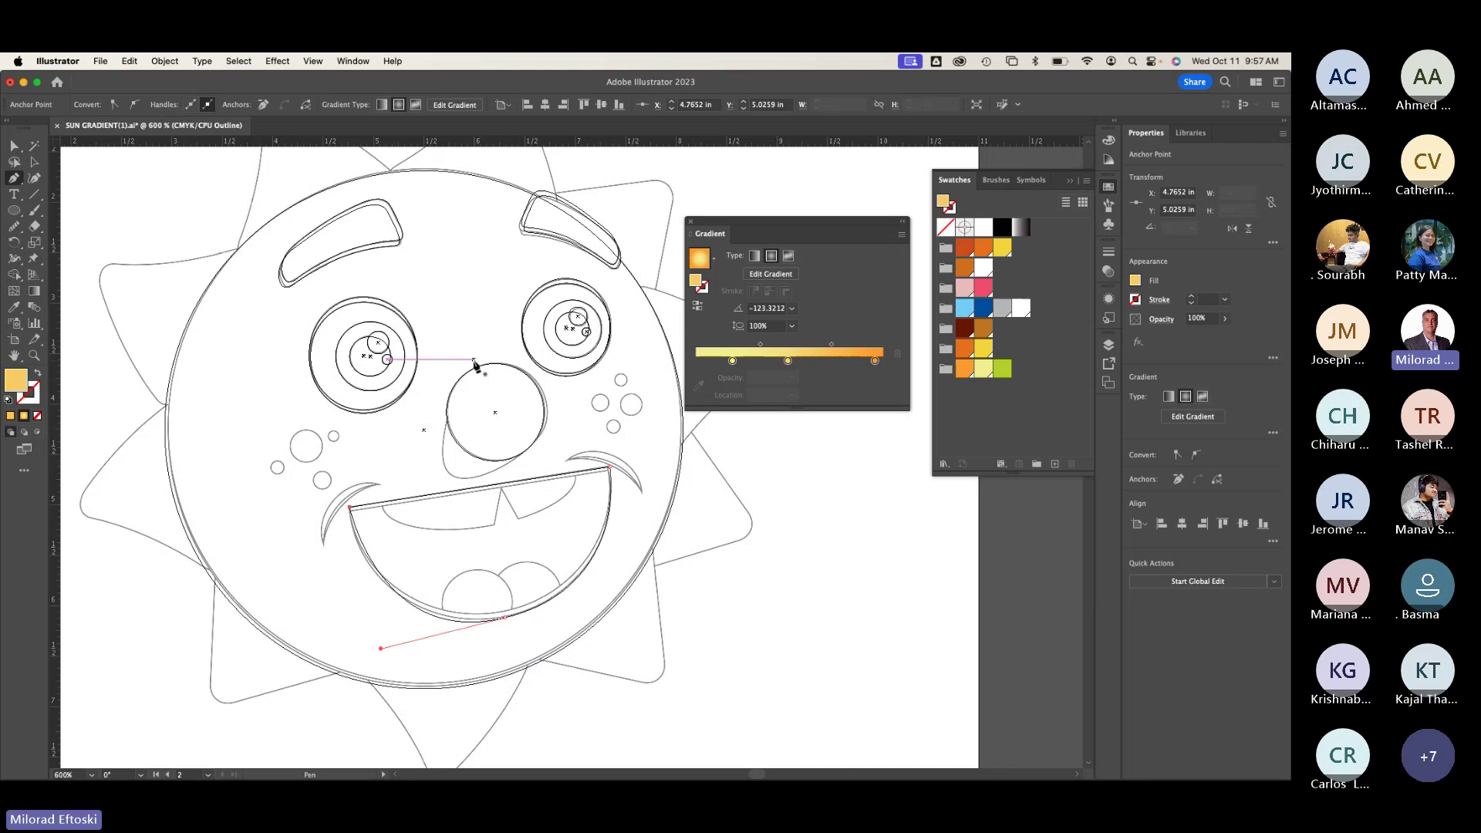
click(34, 161)
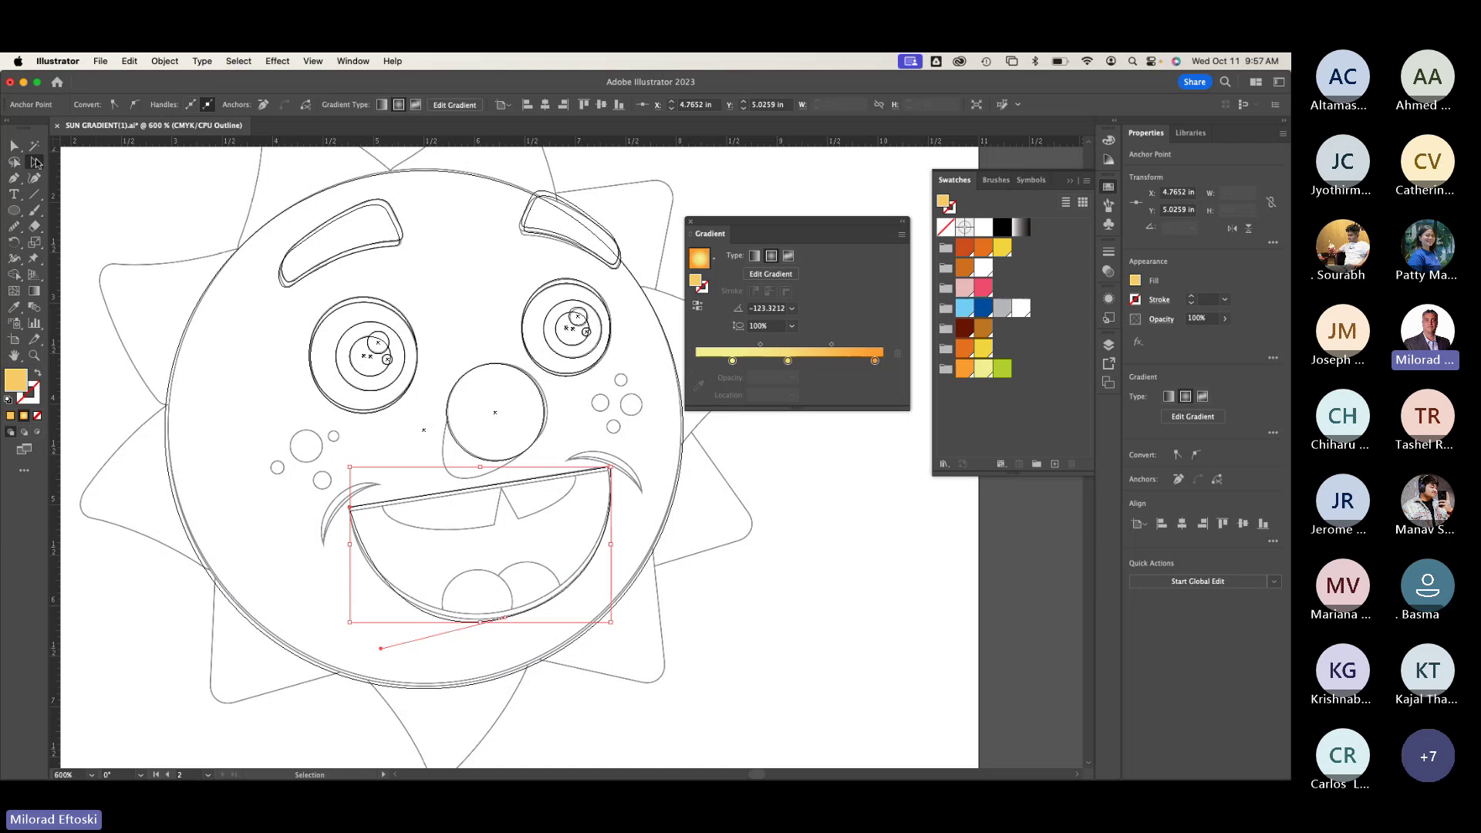
click(200, 230)
key(super+y)
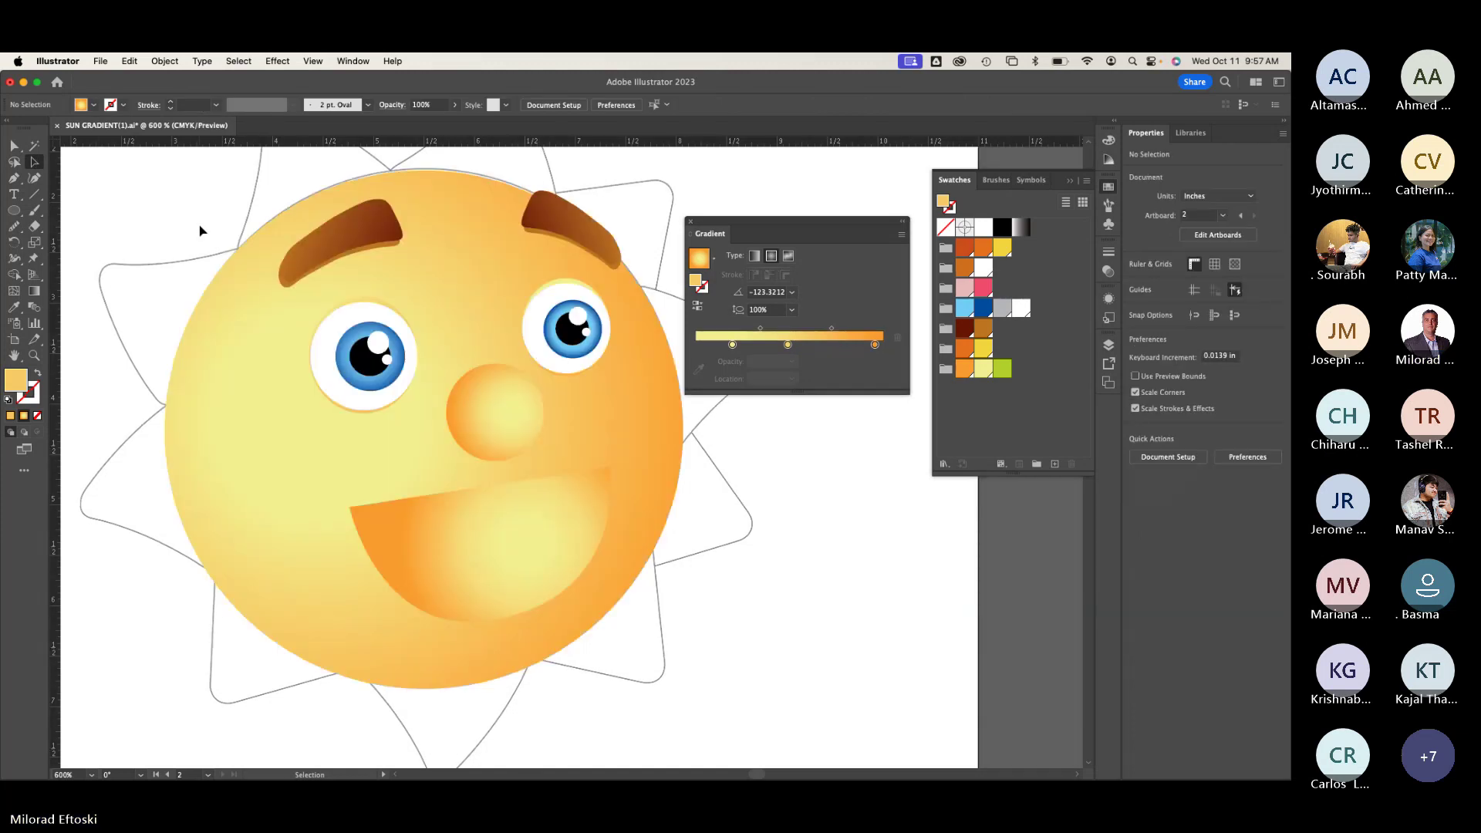
Step: Make the mouth's gradient linear and eyedrop the eyebrow's brown gradient onto it
key(super+y)
key(super+y)
click(549, 538)
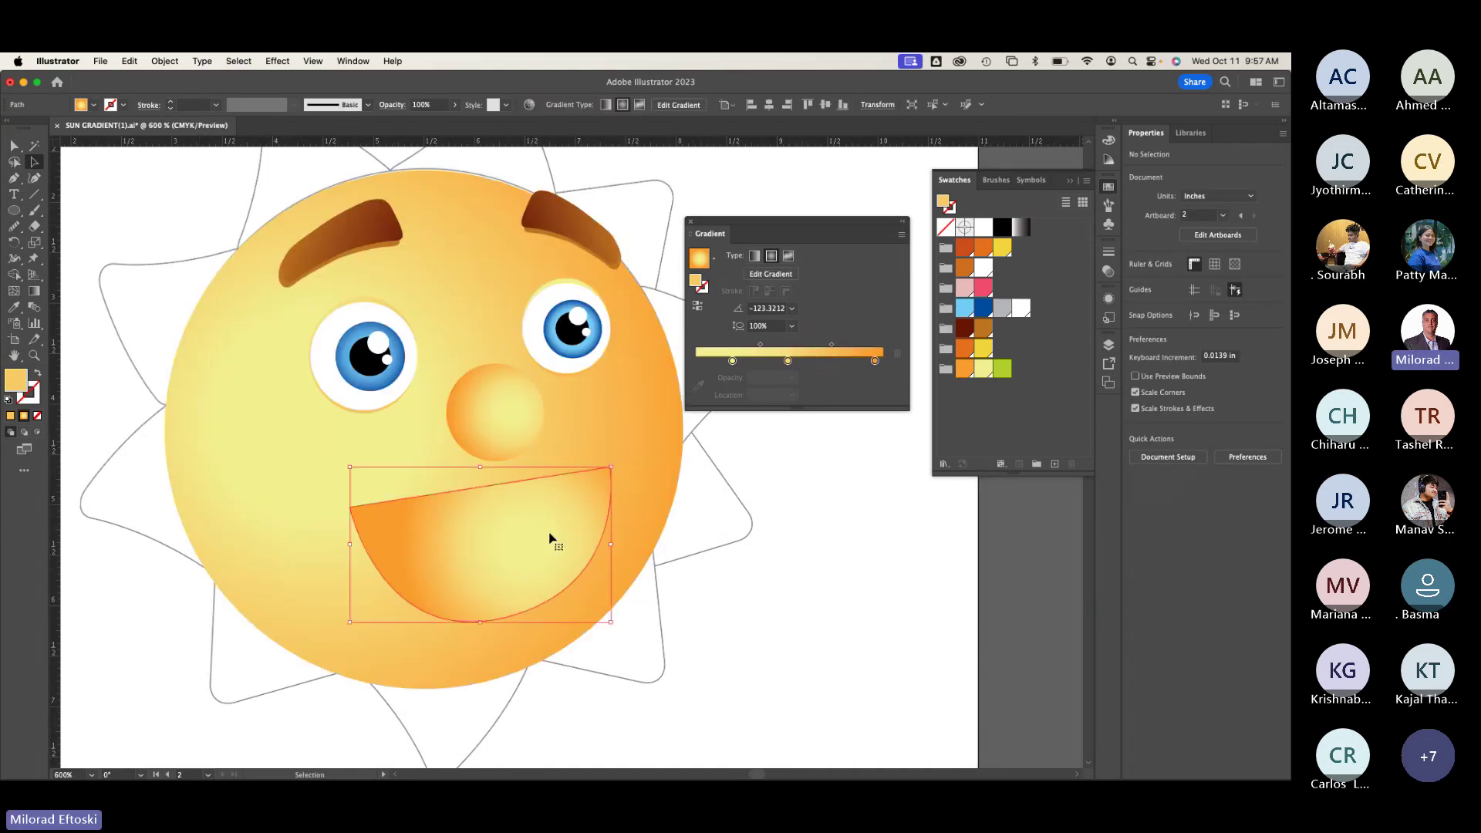
key(super+minus)
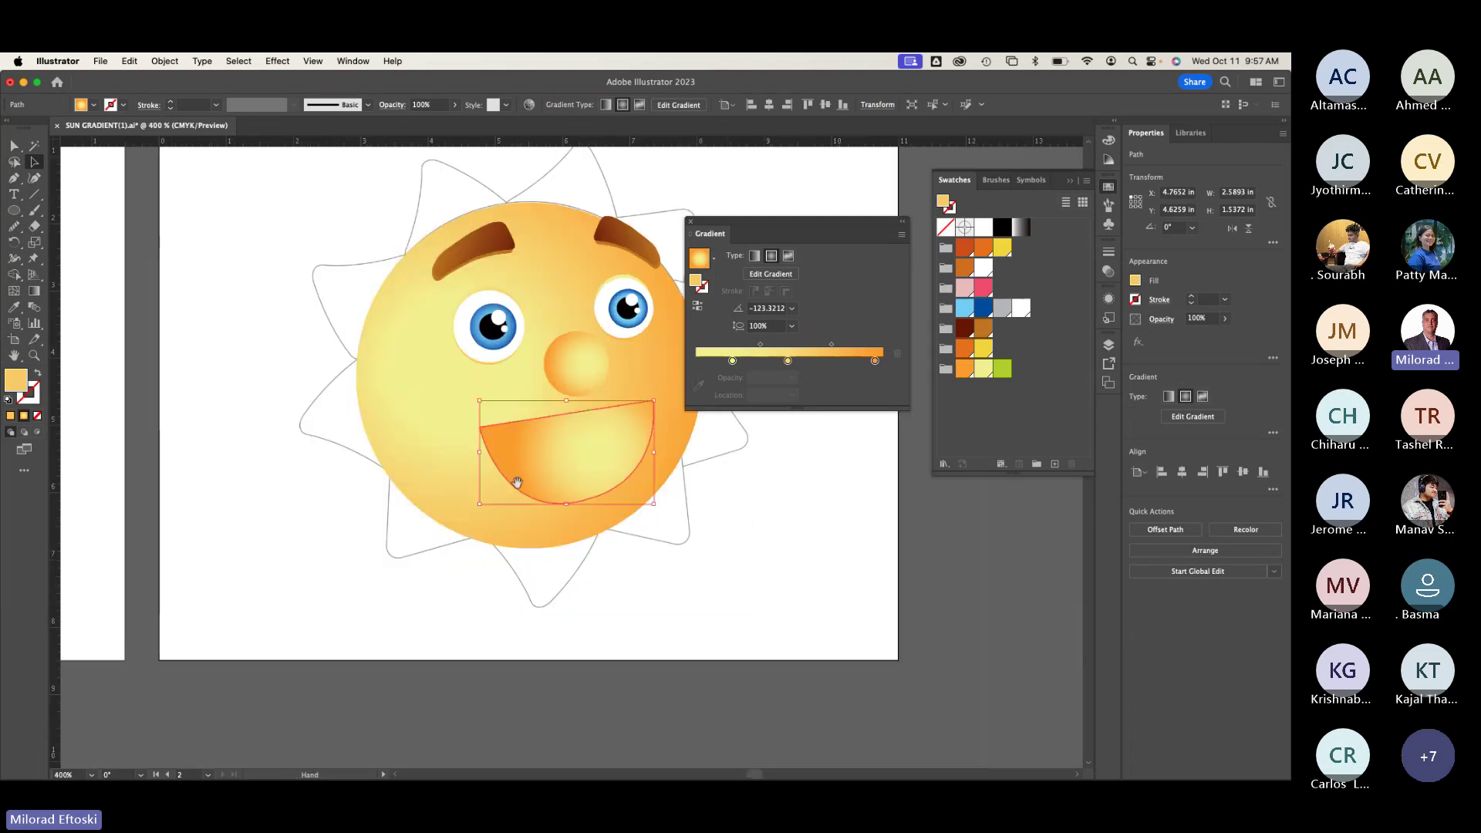
scroll(517, 482, left, 10)
scroll(371, 563, up, 3)
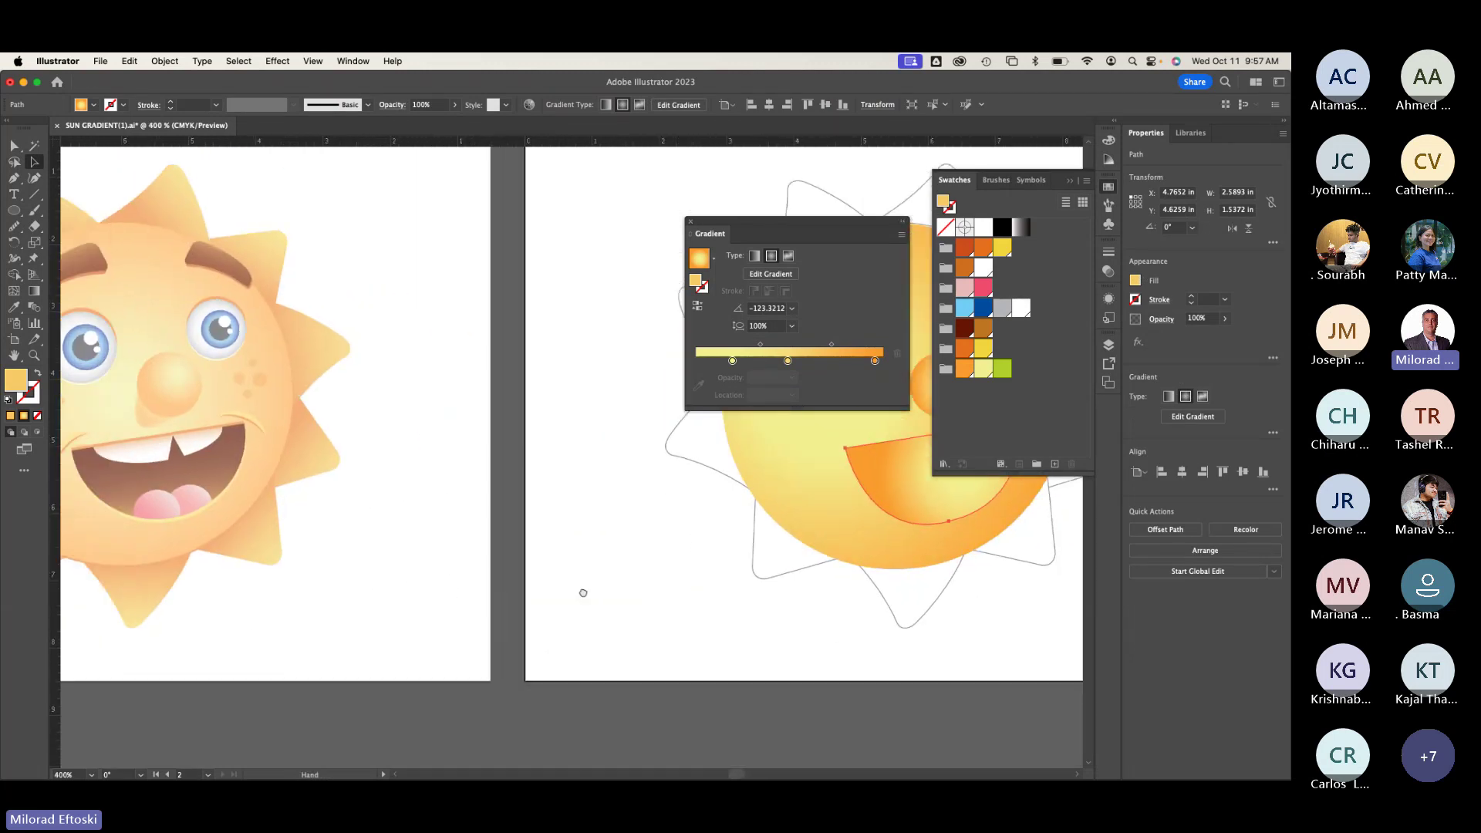
scroll(202, 507, left, 5)
scroll(202, 506, right, 10)
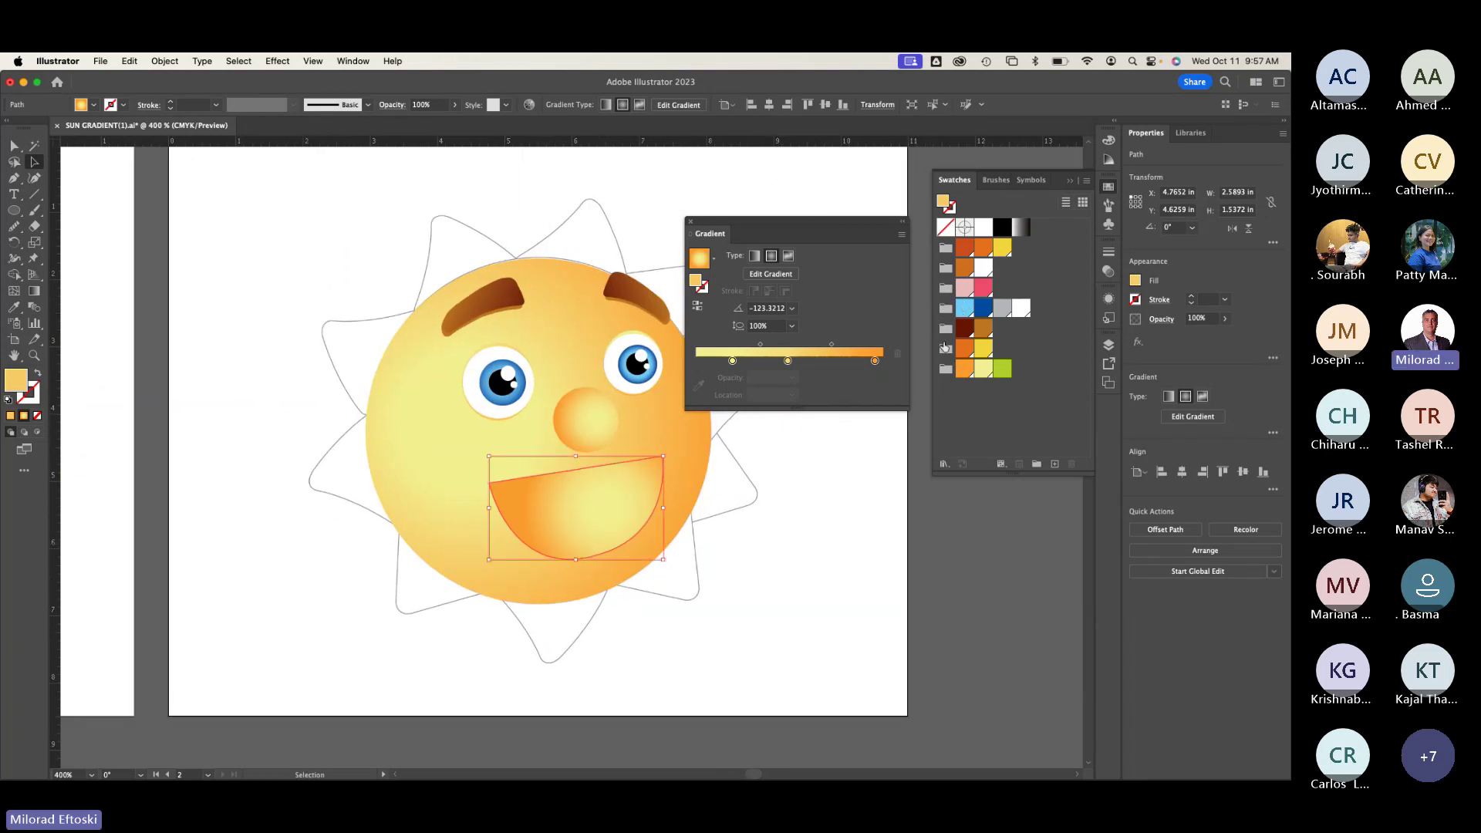
click(34, 291)
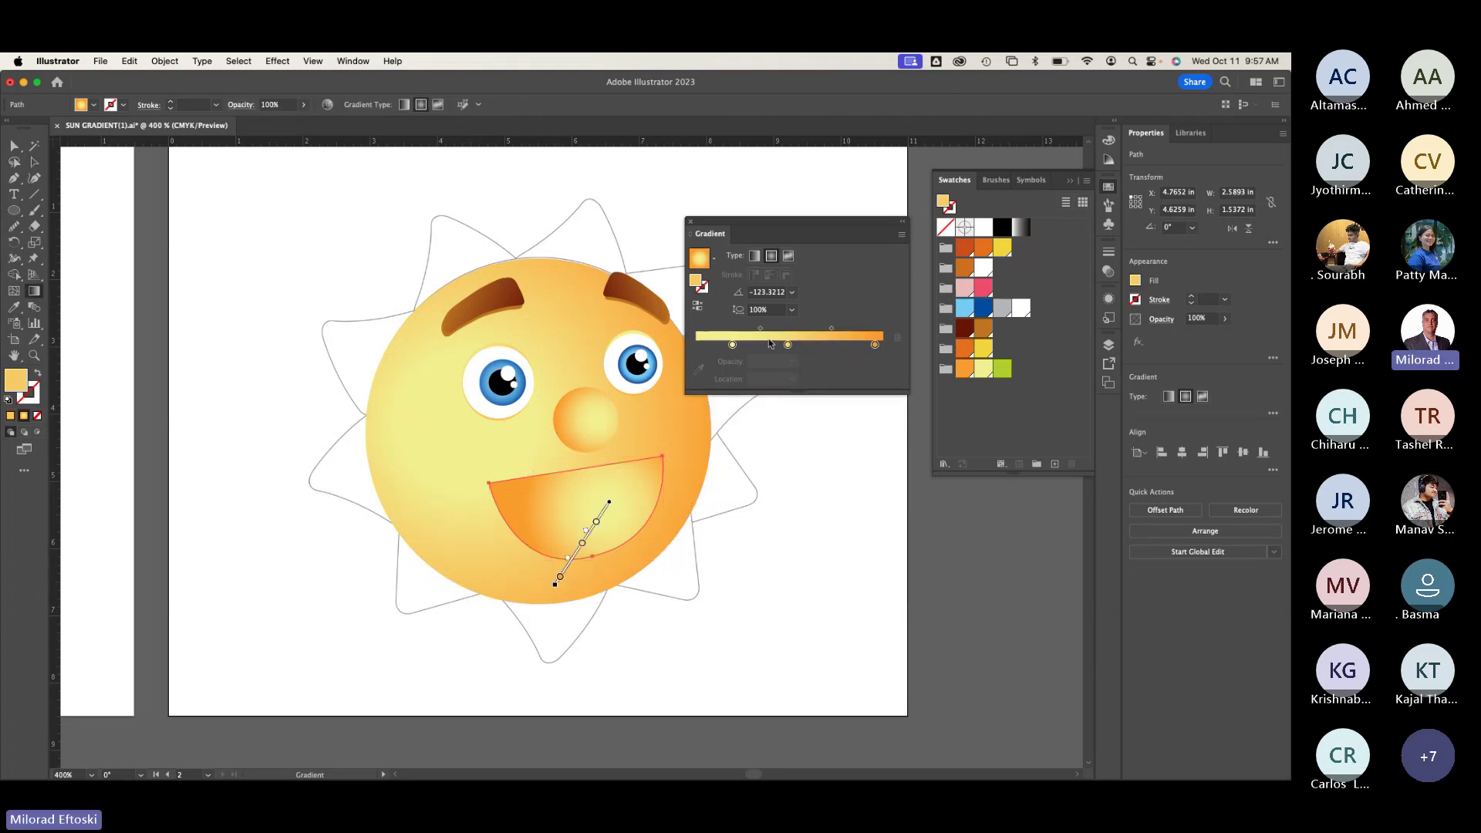
click(756, 257)
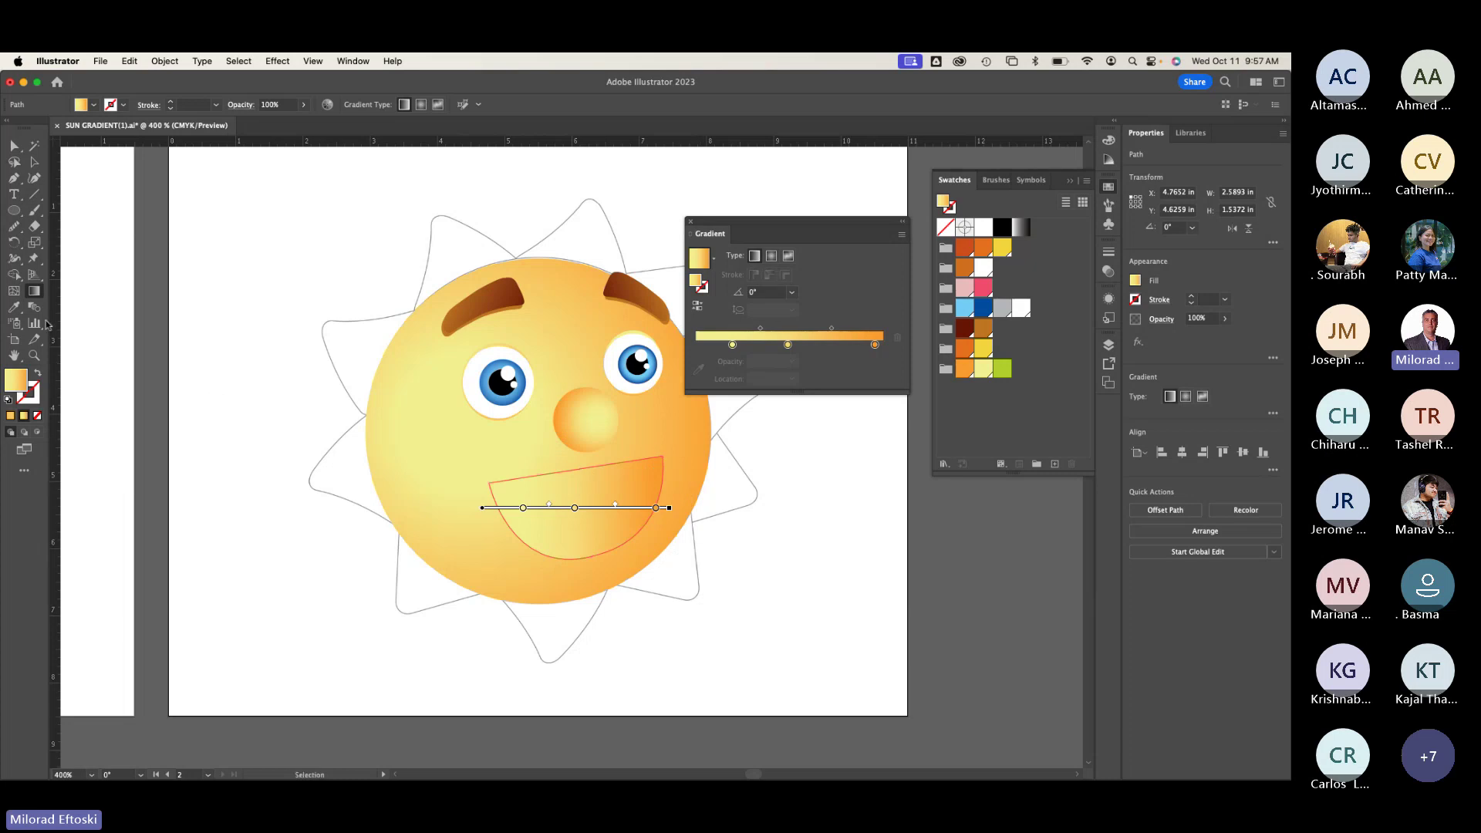
click(14, 306)
click(491, 291)
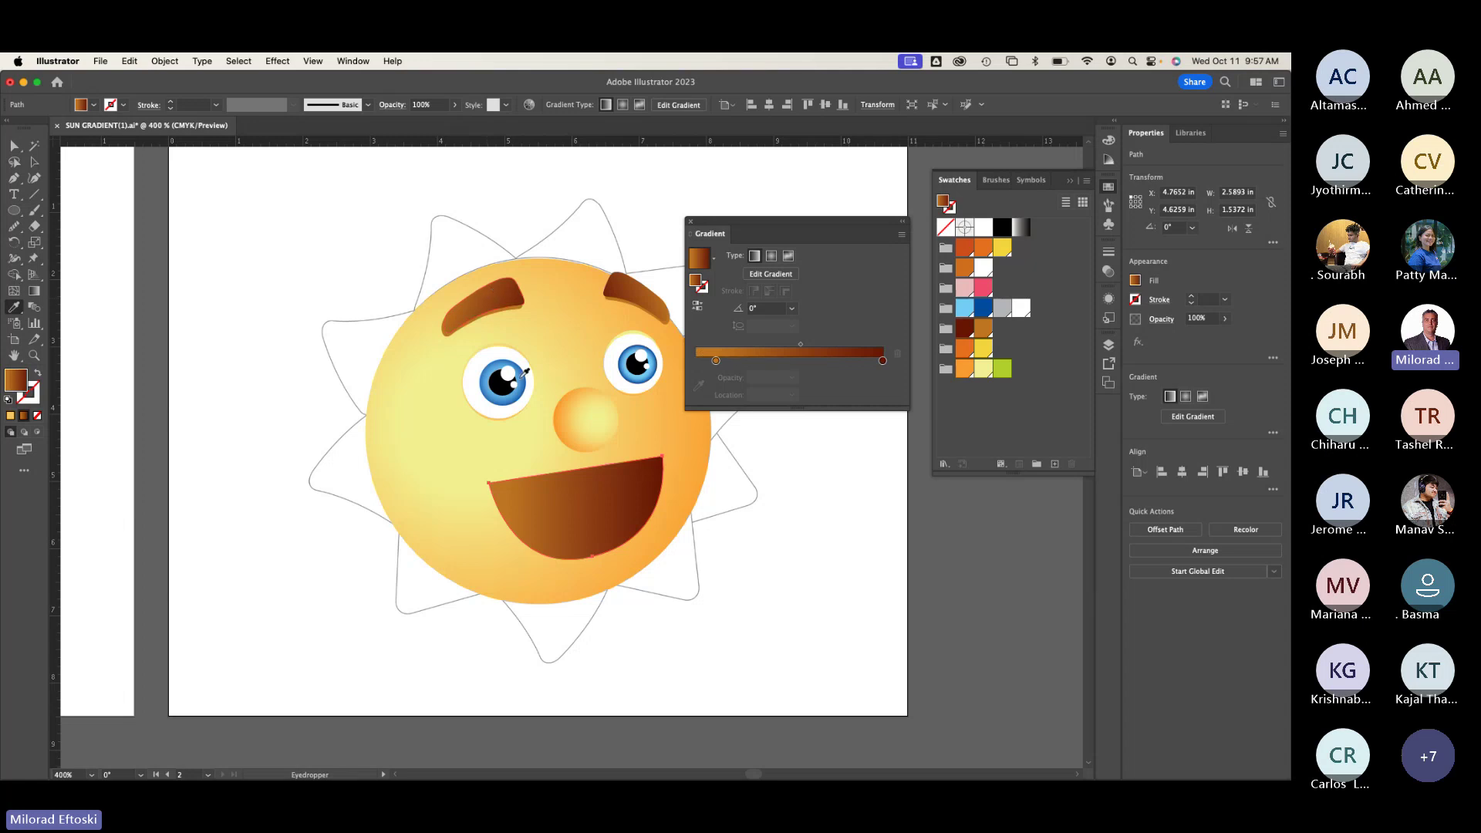
click(502, 378)
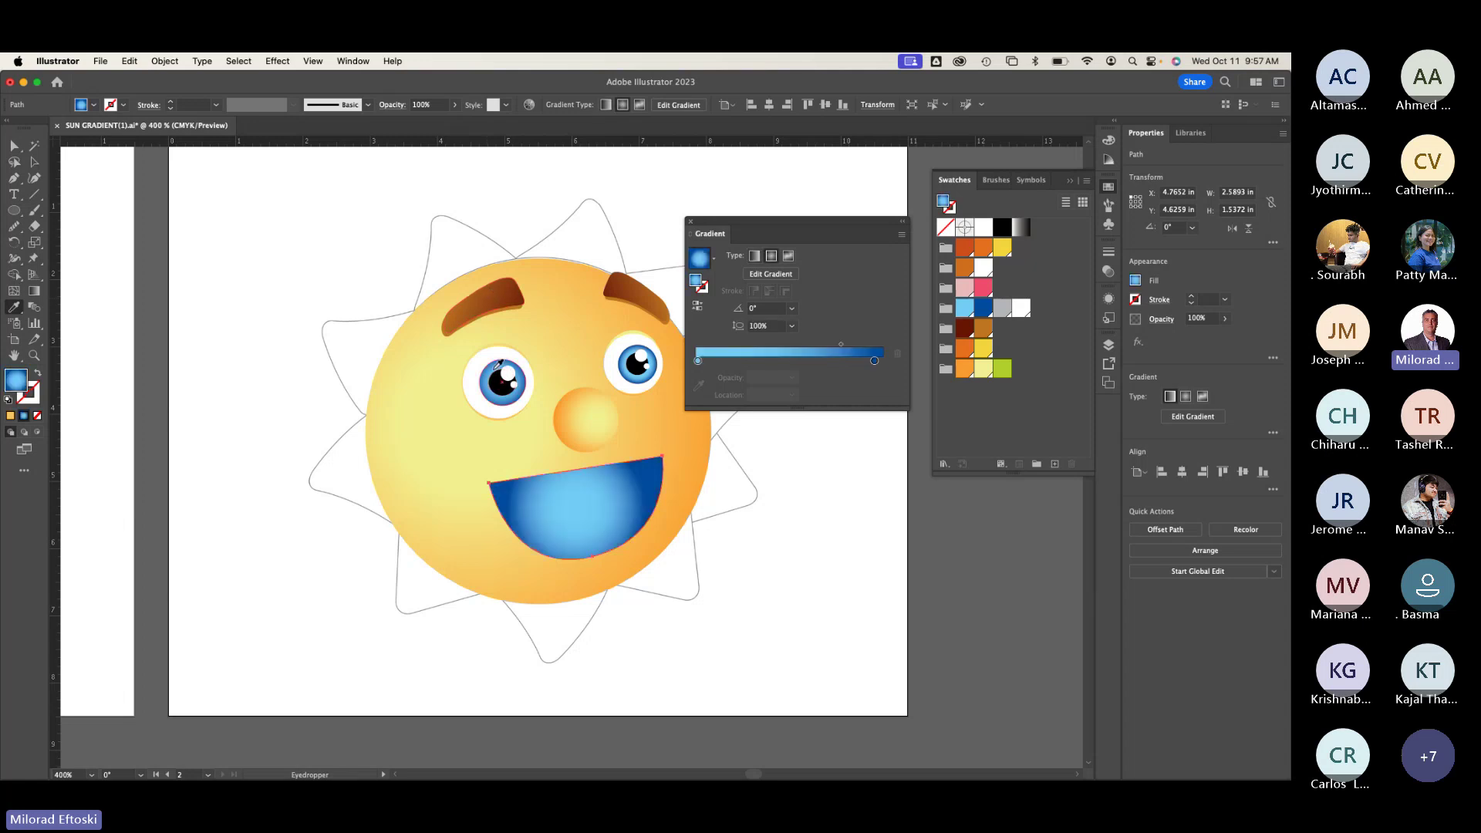
click(490, 309)
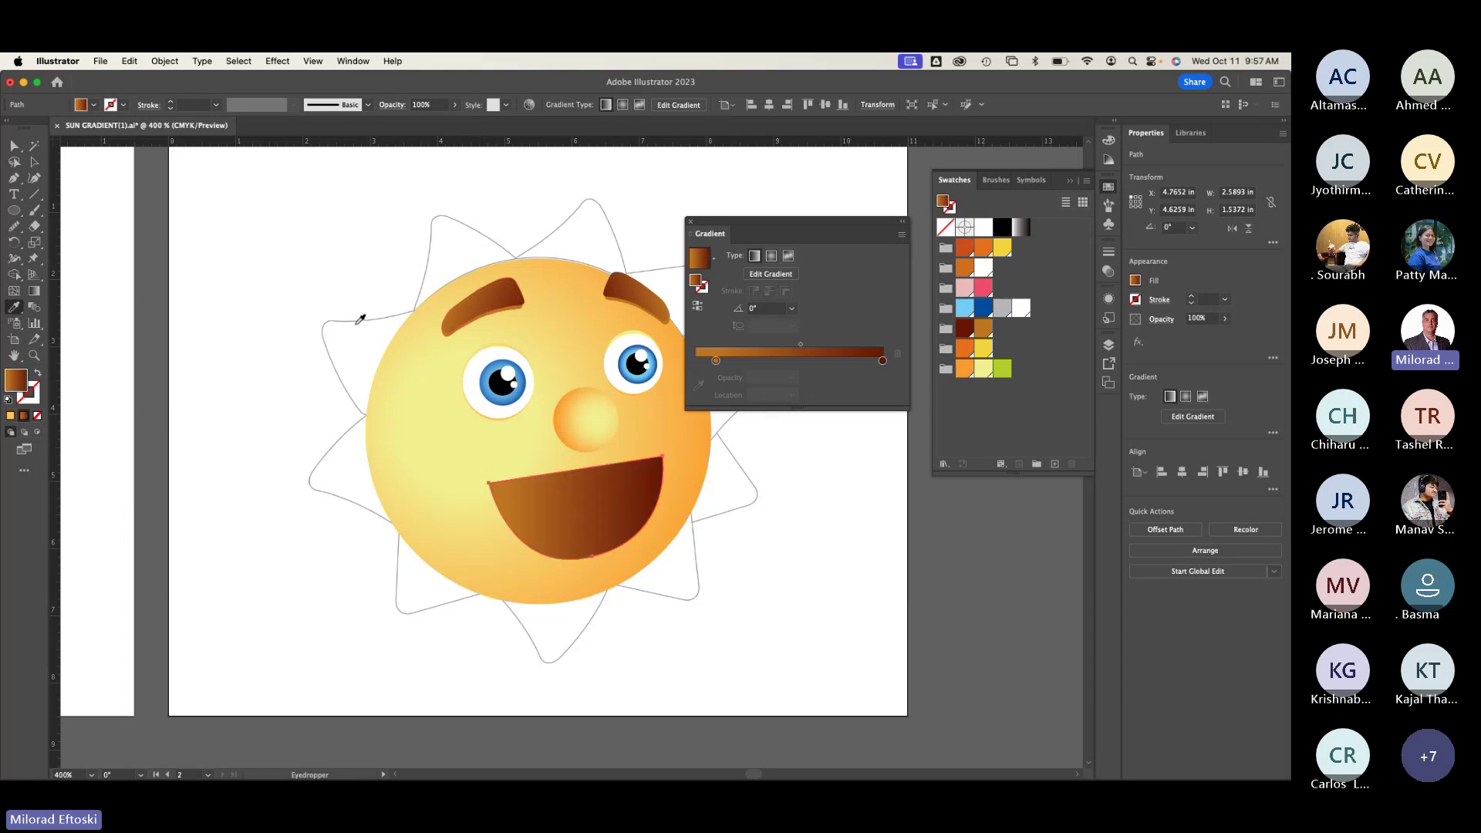
Step: Redraw the mouth's brown gradient bottom-to-top at about 109°, darkest at the top
click(34, 291)
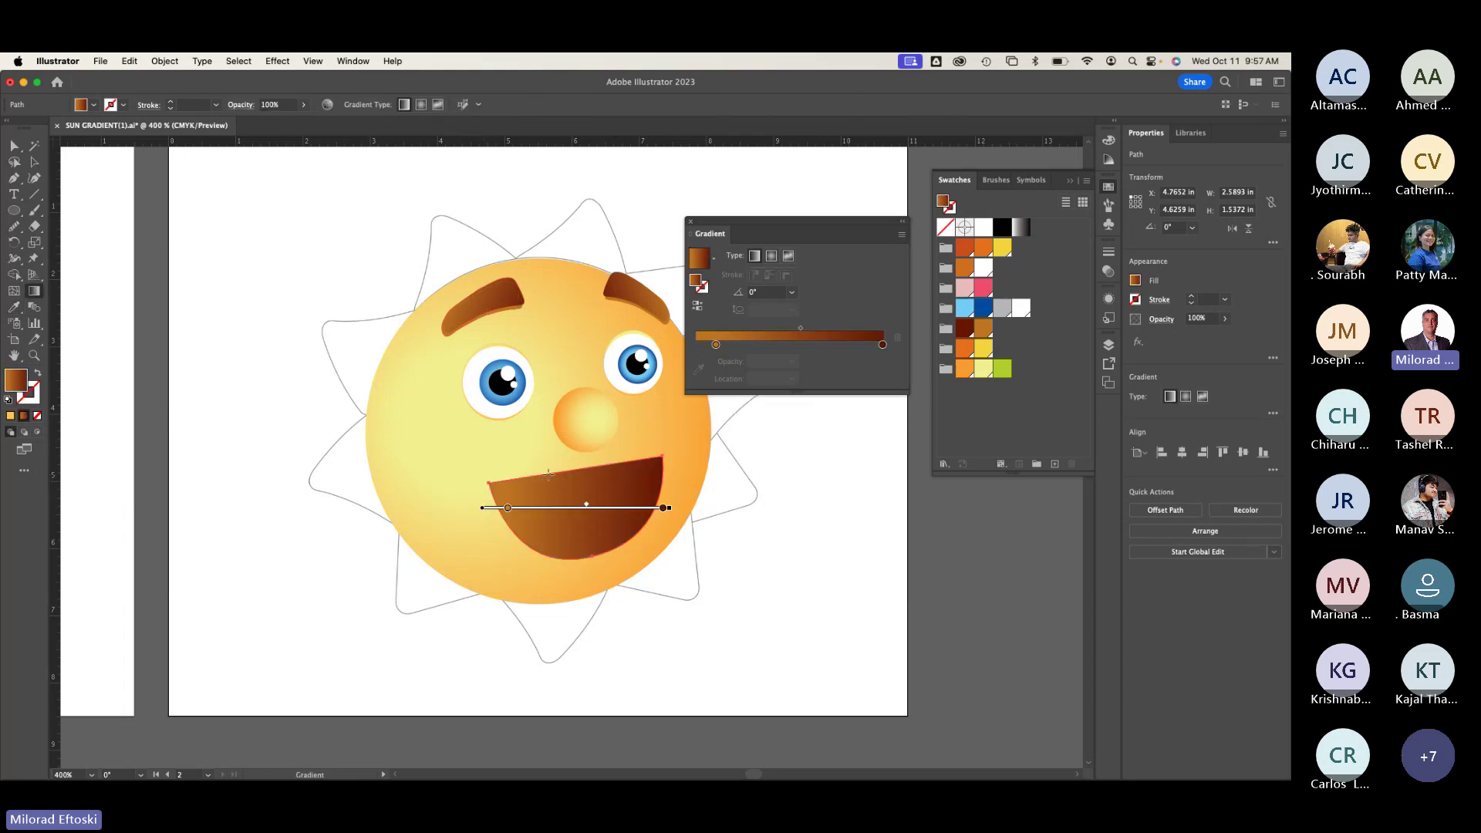
mouse_move(547, 468)
mouse_down()
mouse_move(586, 556)
mouse_move(562, 569)
mouse_up()
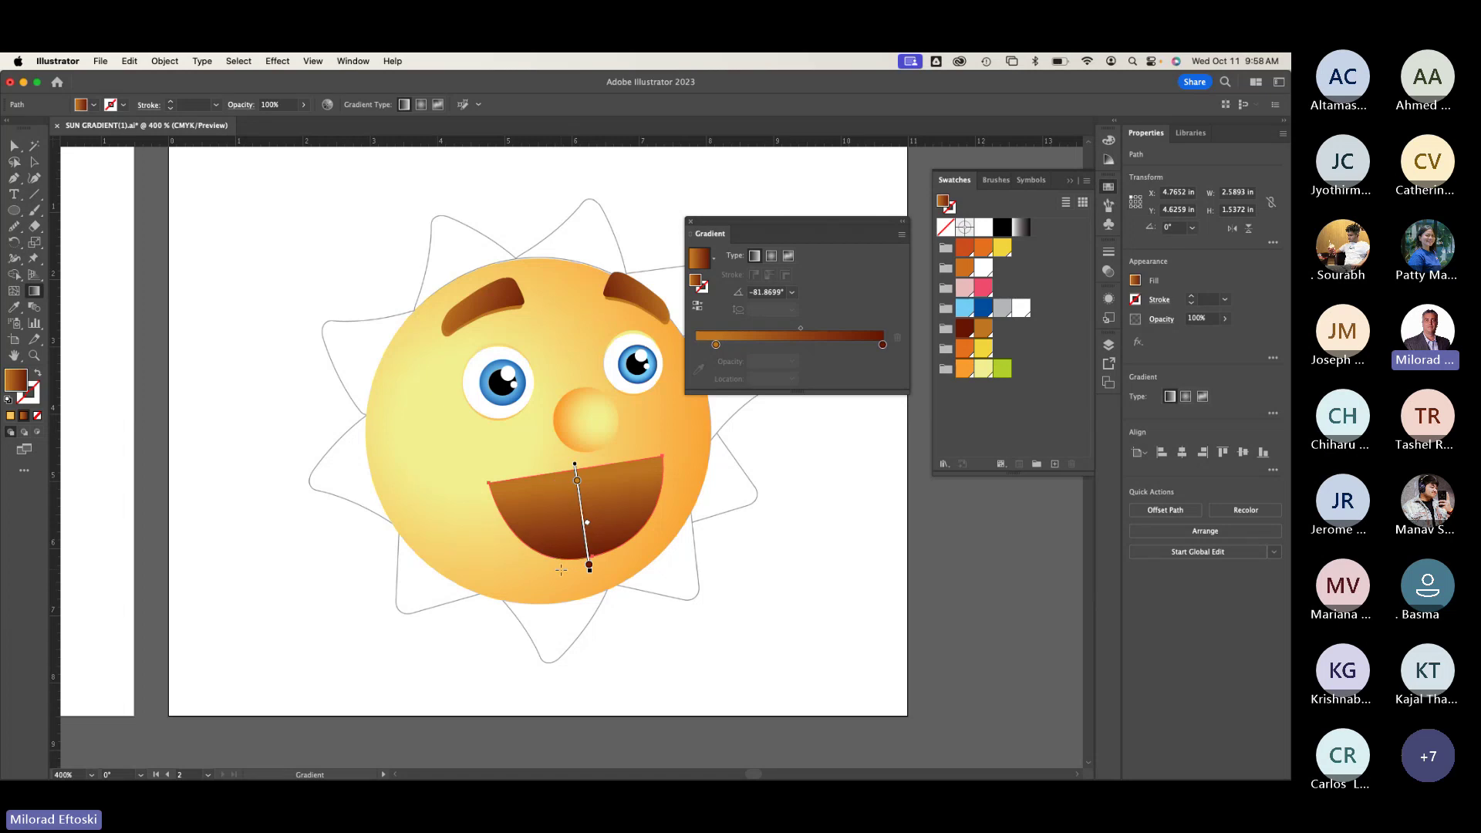
key(space)
drag(255, 569, 175, 557)
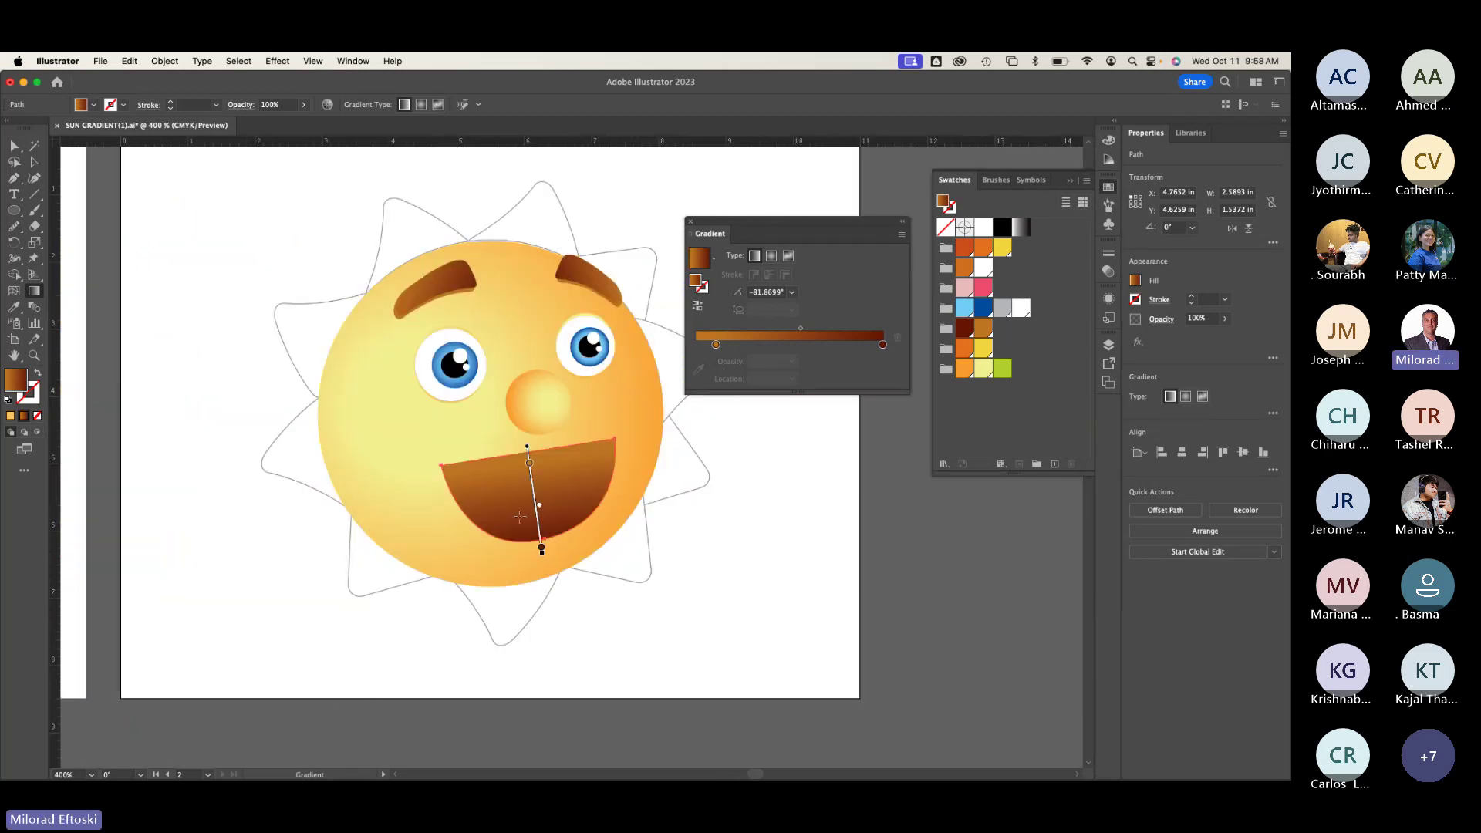
drag(564, 556, 523, 436)
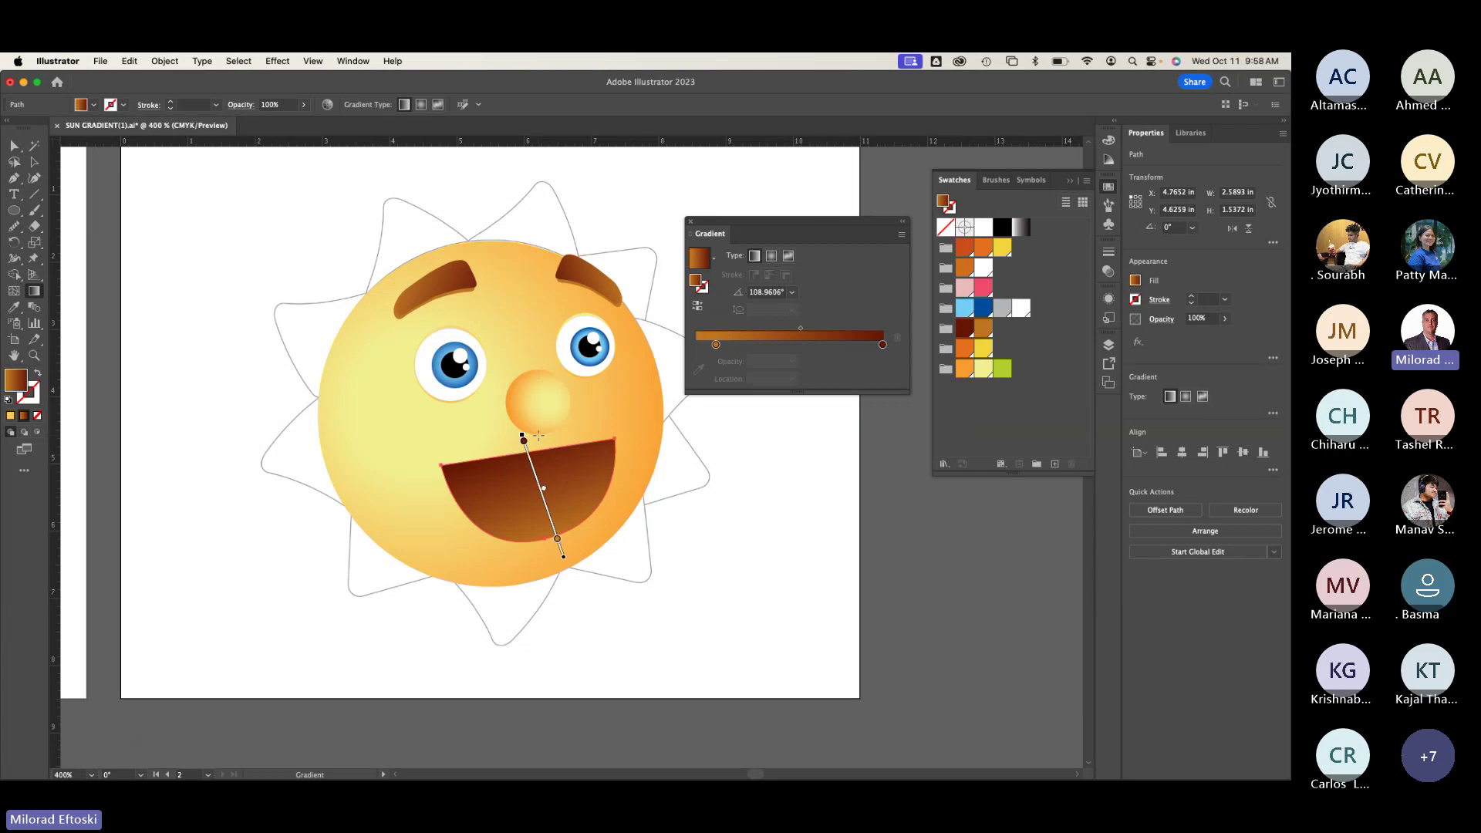
key(a)
click(212, 232)
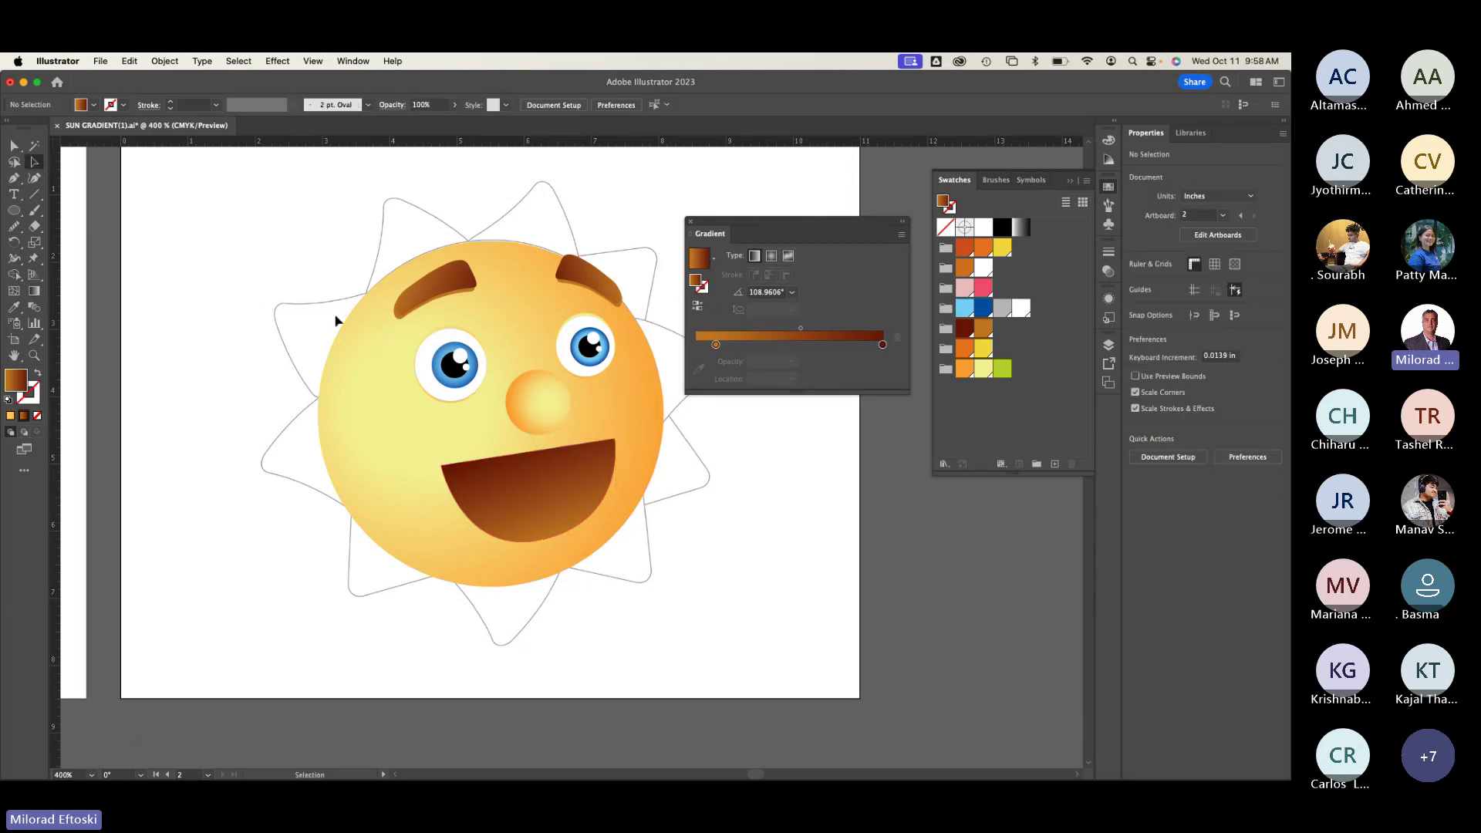
key(super+y)
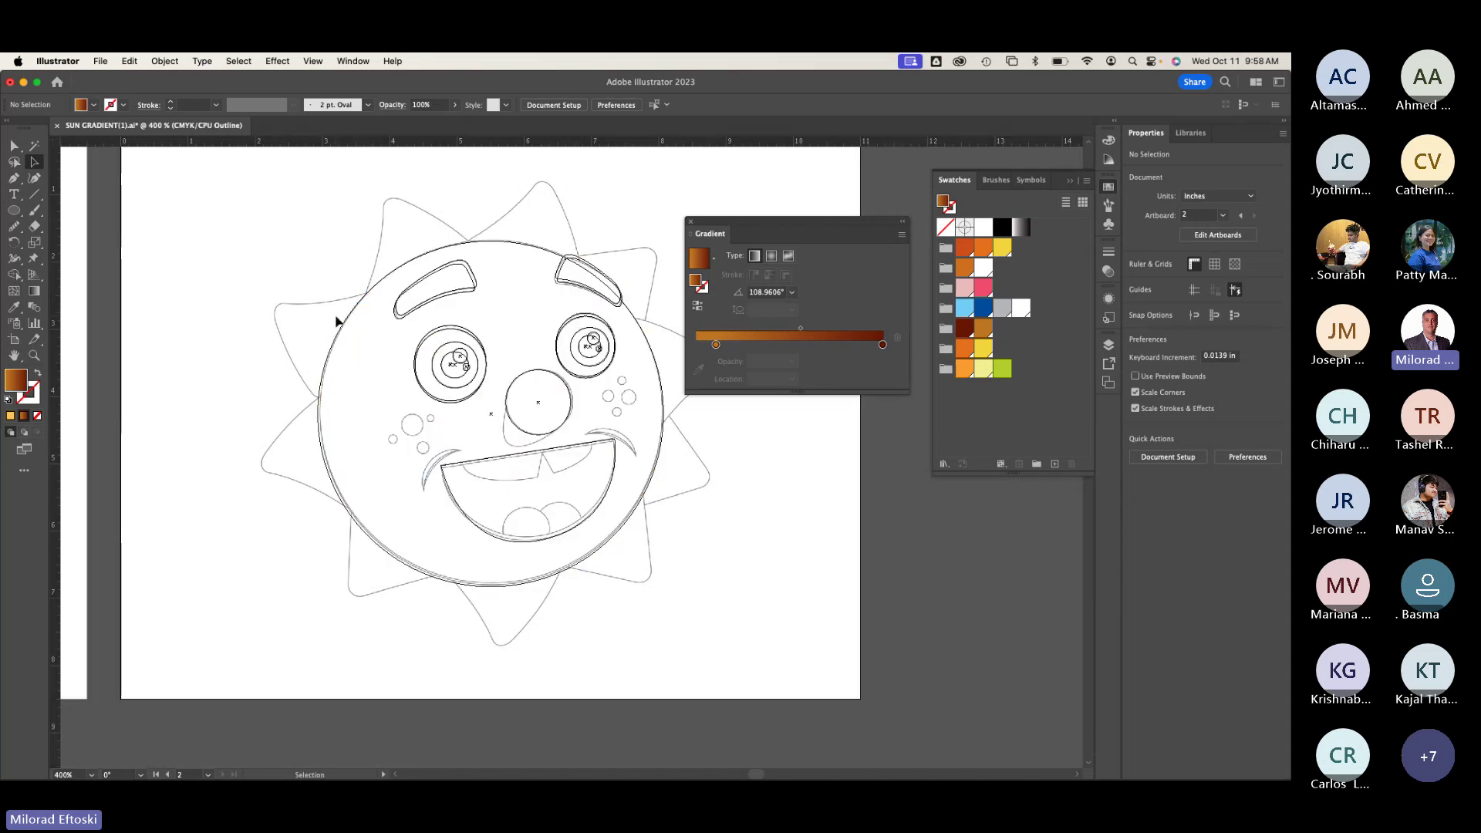
key(super+y)
scroll(334, 414, left, 8)
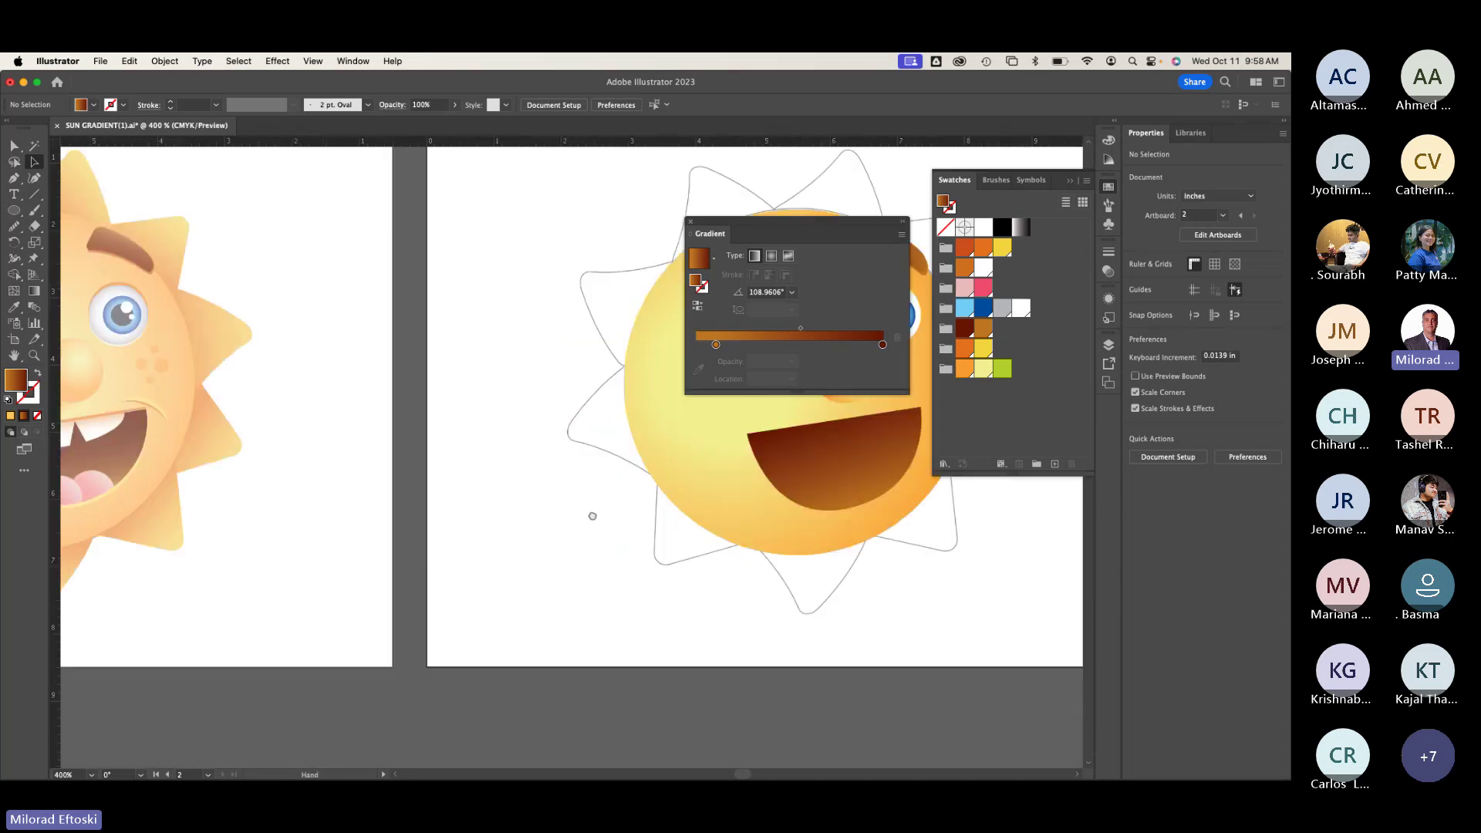
scroll(308, 461, up, 2)
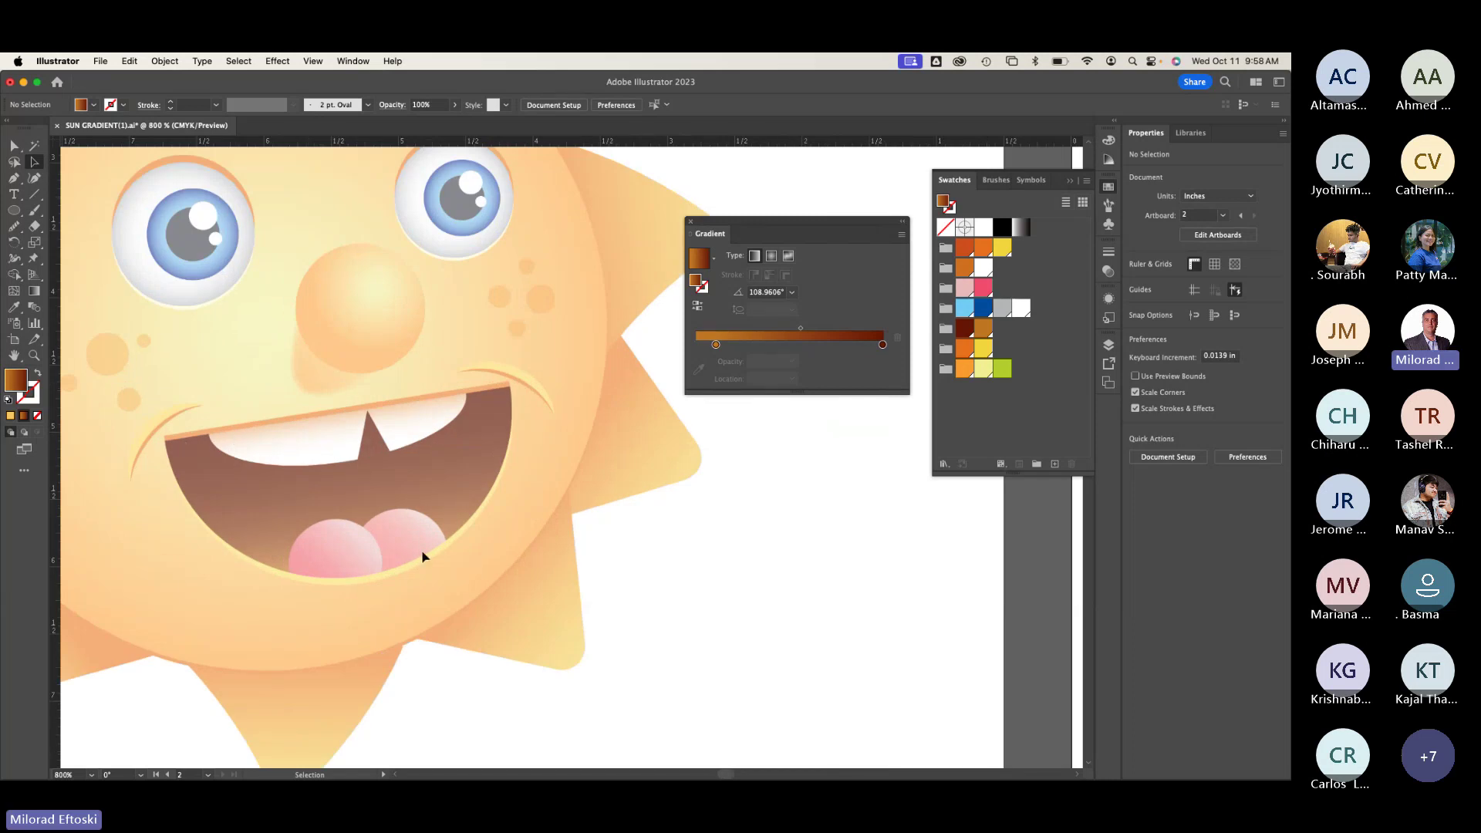
scroll(519, 562, down, 1)
scroll(521, 566, down, 2)
scroll(651, 558, right, 10)
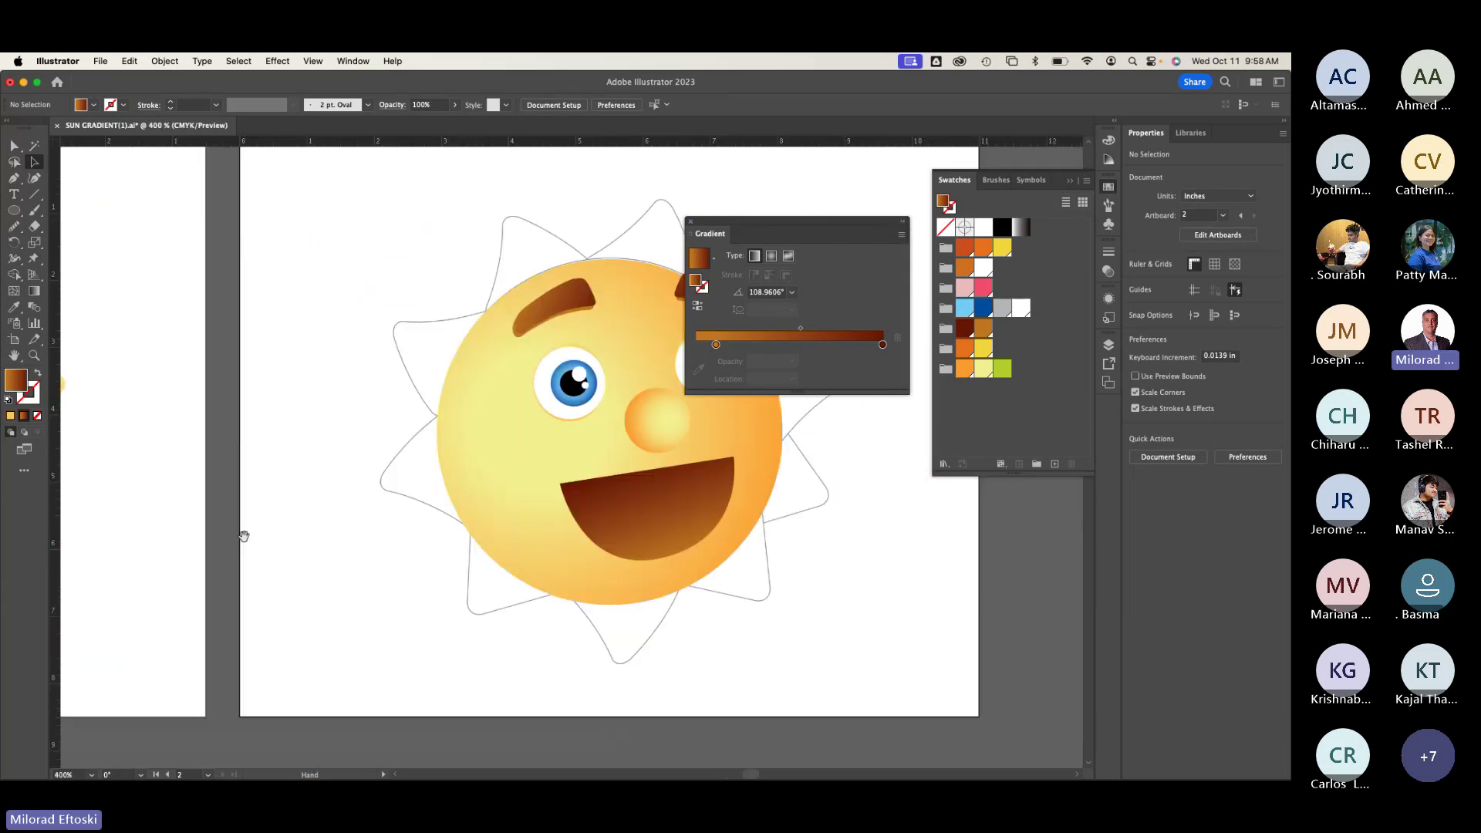
click(464, 535)
key(ctrl+y)
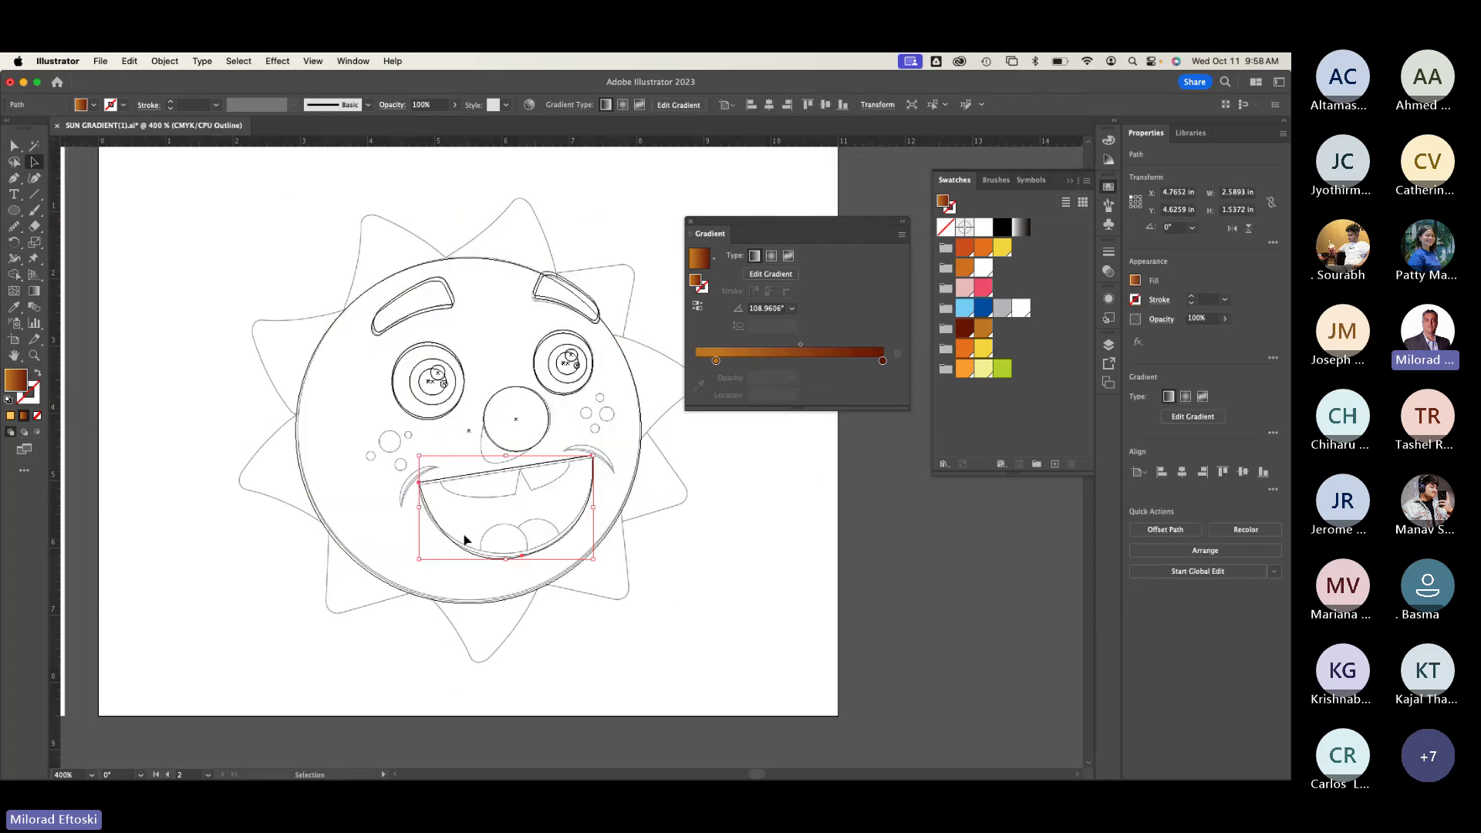
scroll(540, 522, up, 2)
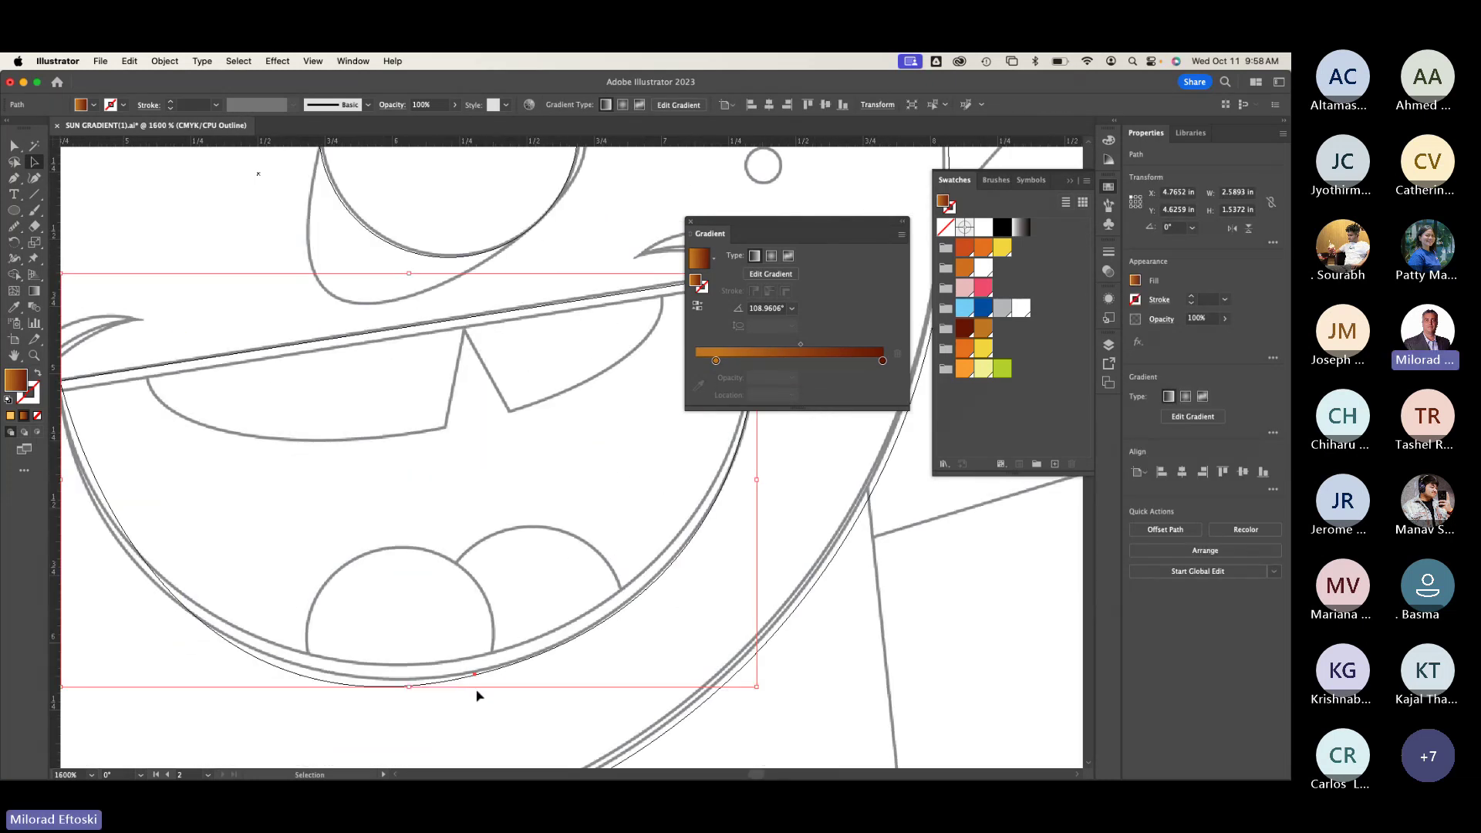
scroll(436, 716, down, 2)
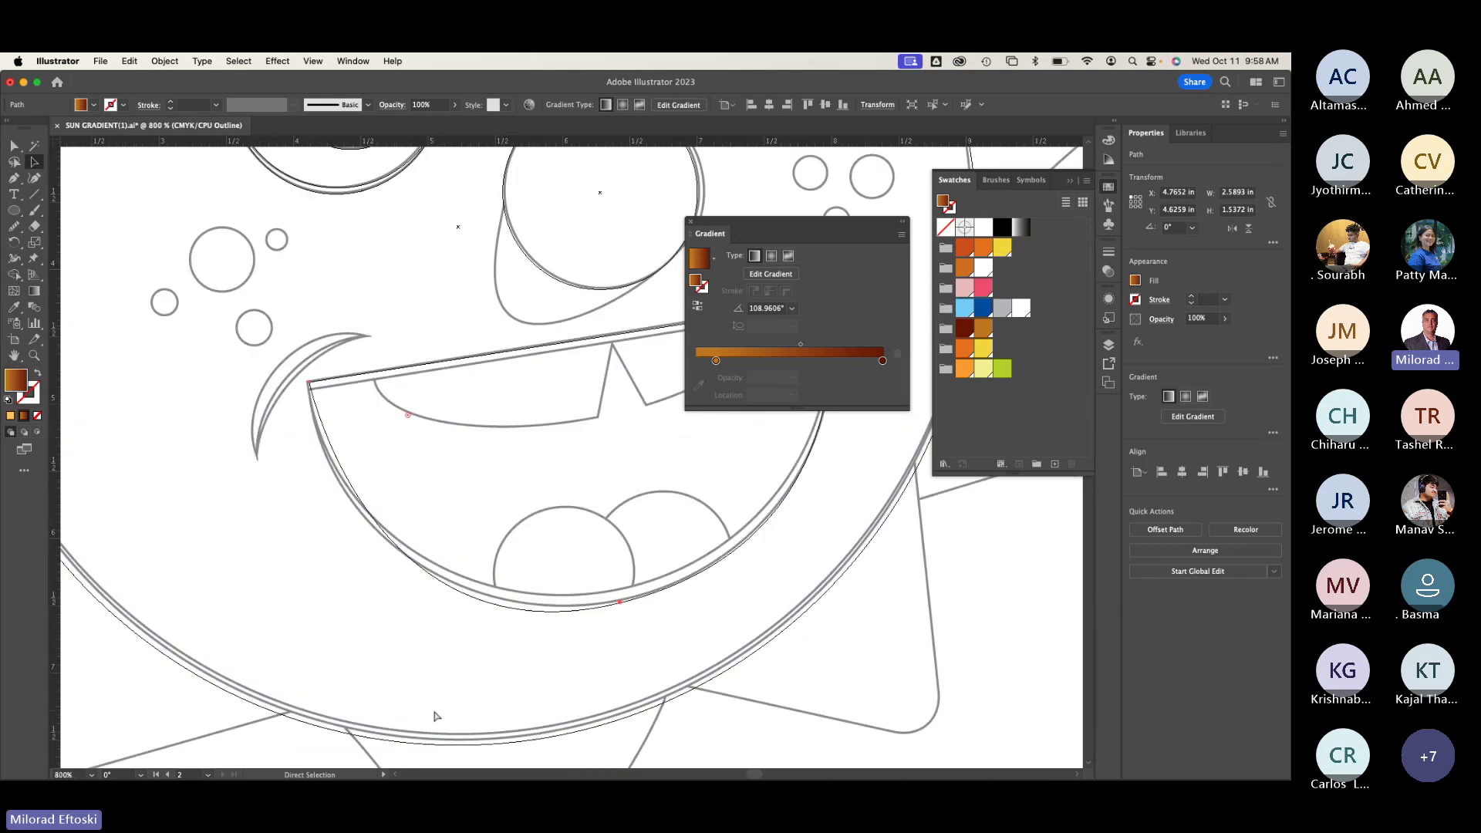
drag(496, 657, 301, 648)
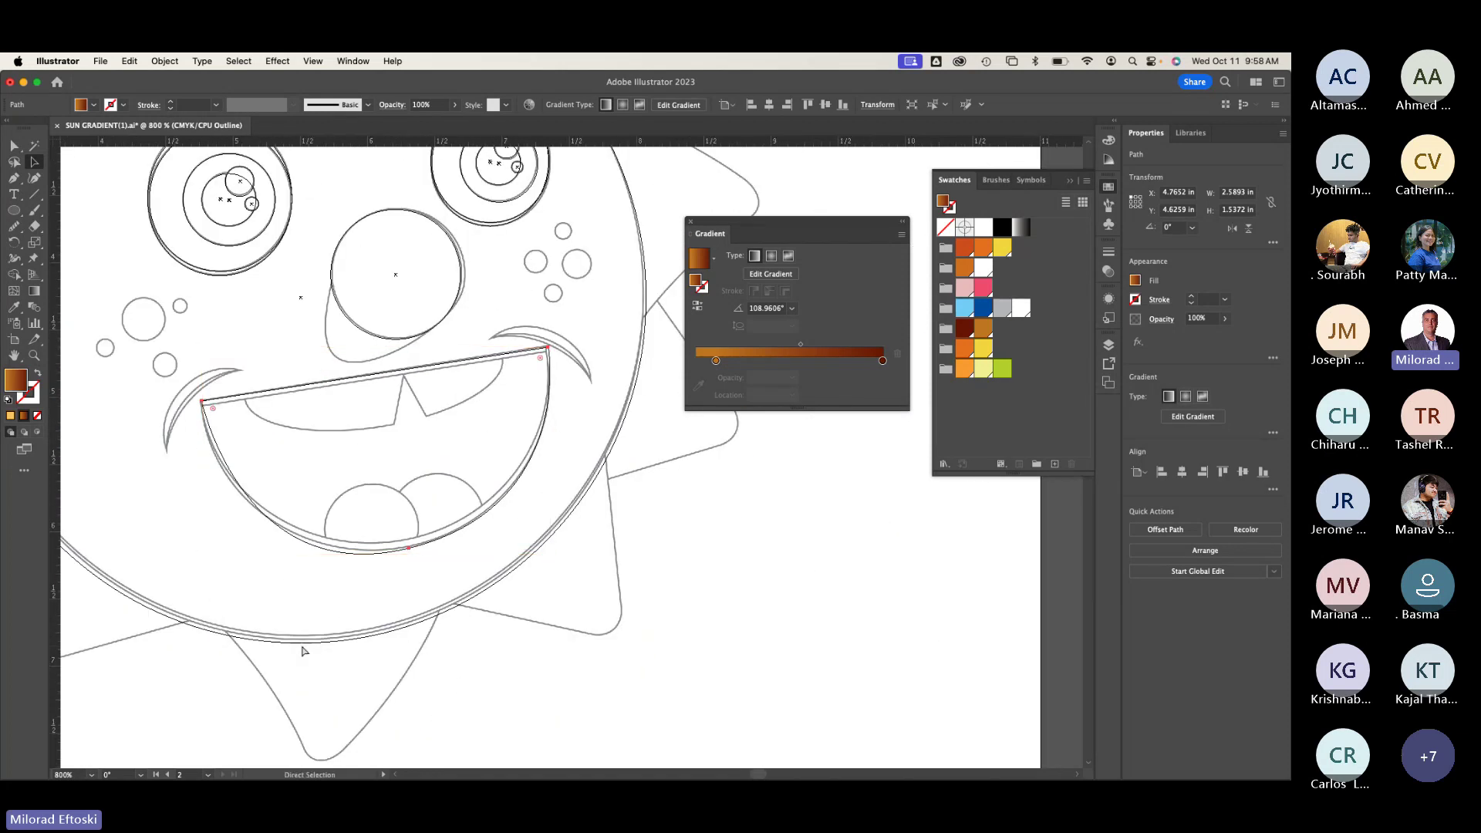
key(ctrl+y)
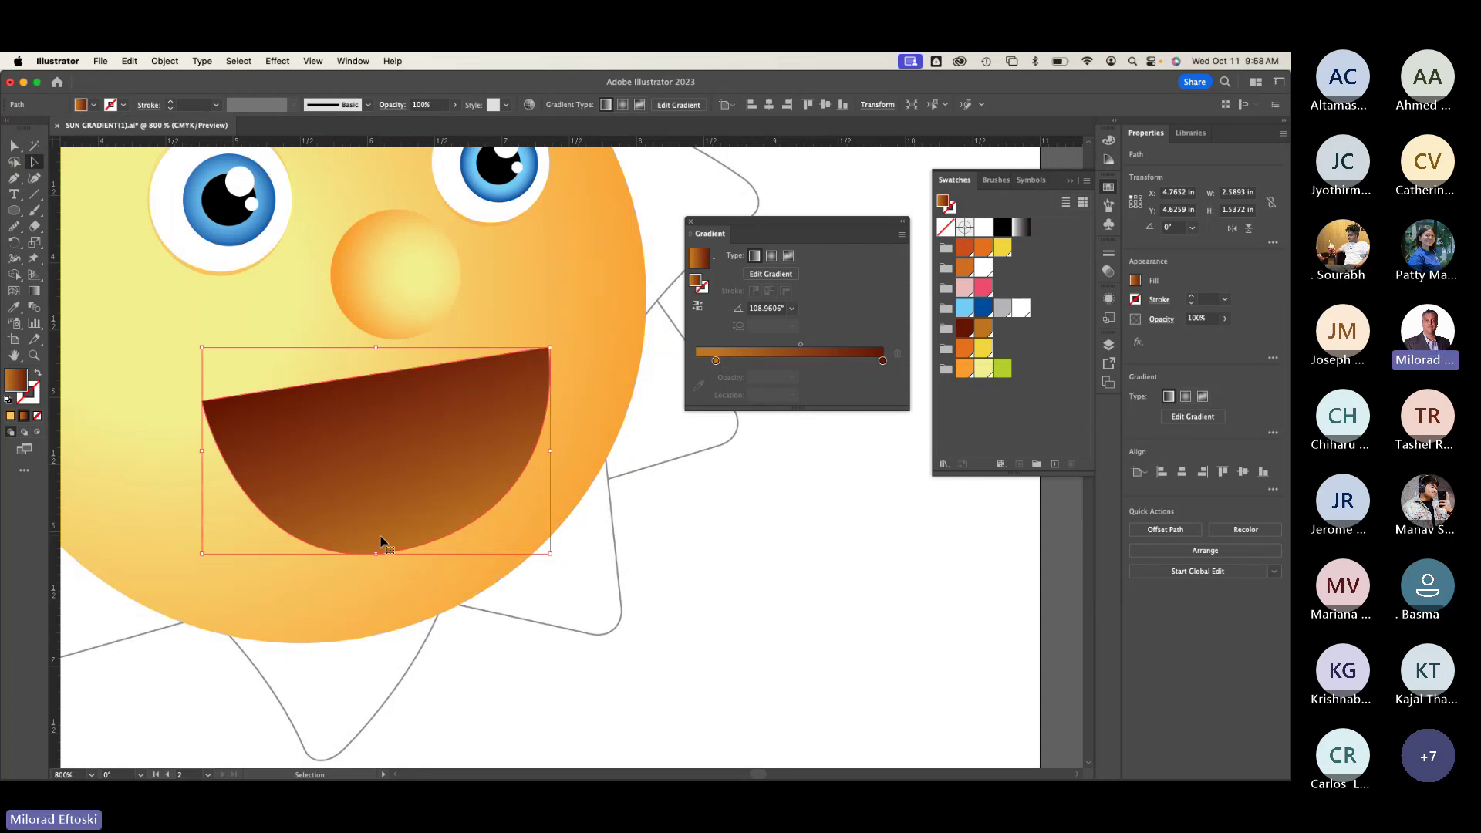
Step: Alt-drag a copy of the mouth, give it the sun's yellow-orange gradient, and place it over the brown one
alt+drag(381, 525, 431, 554)
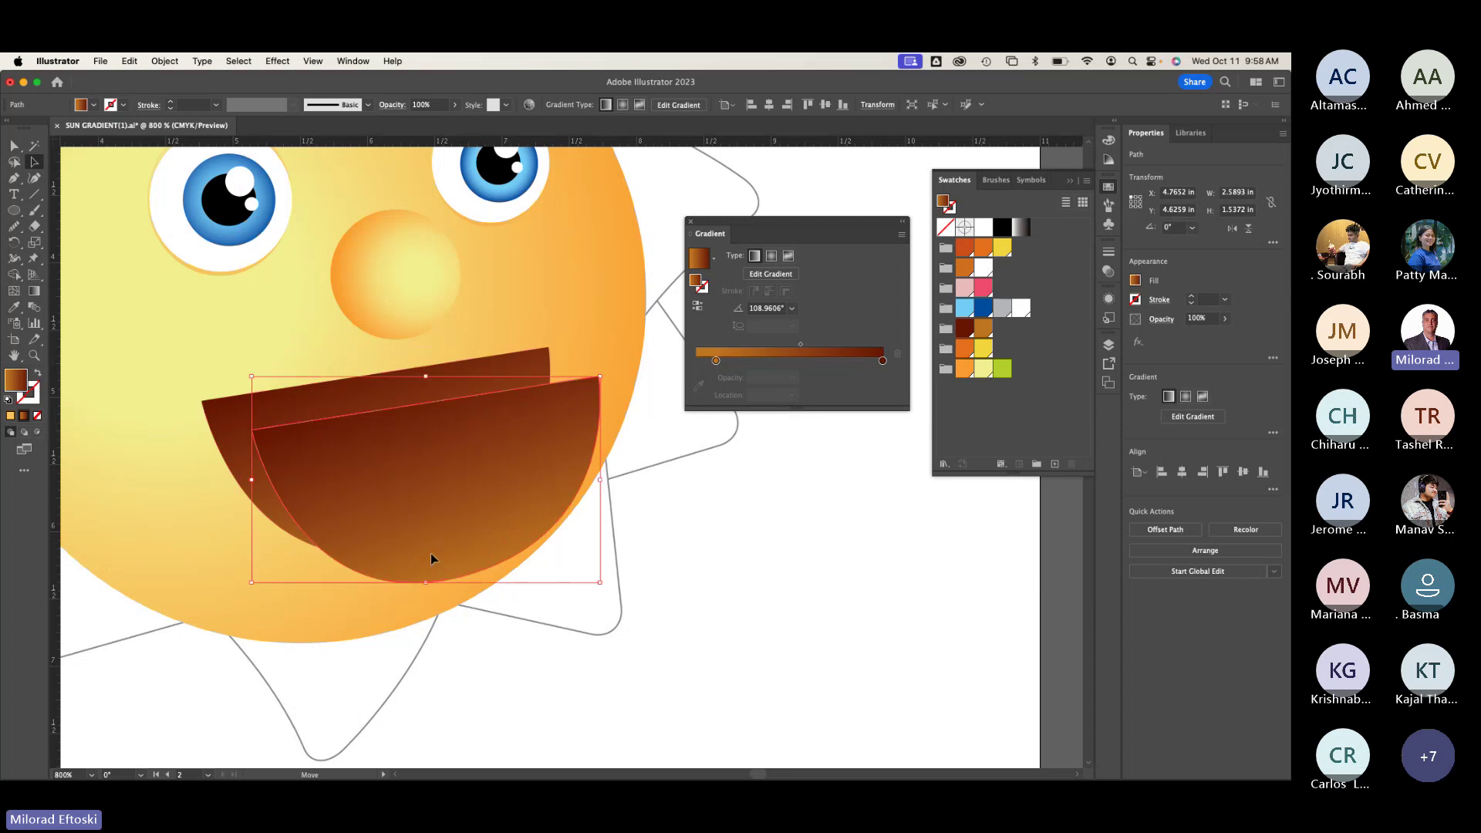
click(15, 309)
click(116, 300)
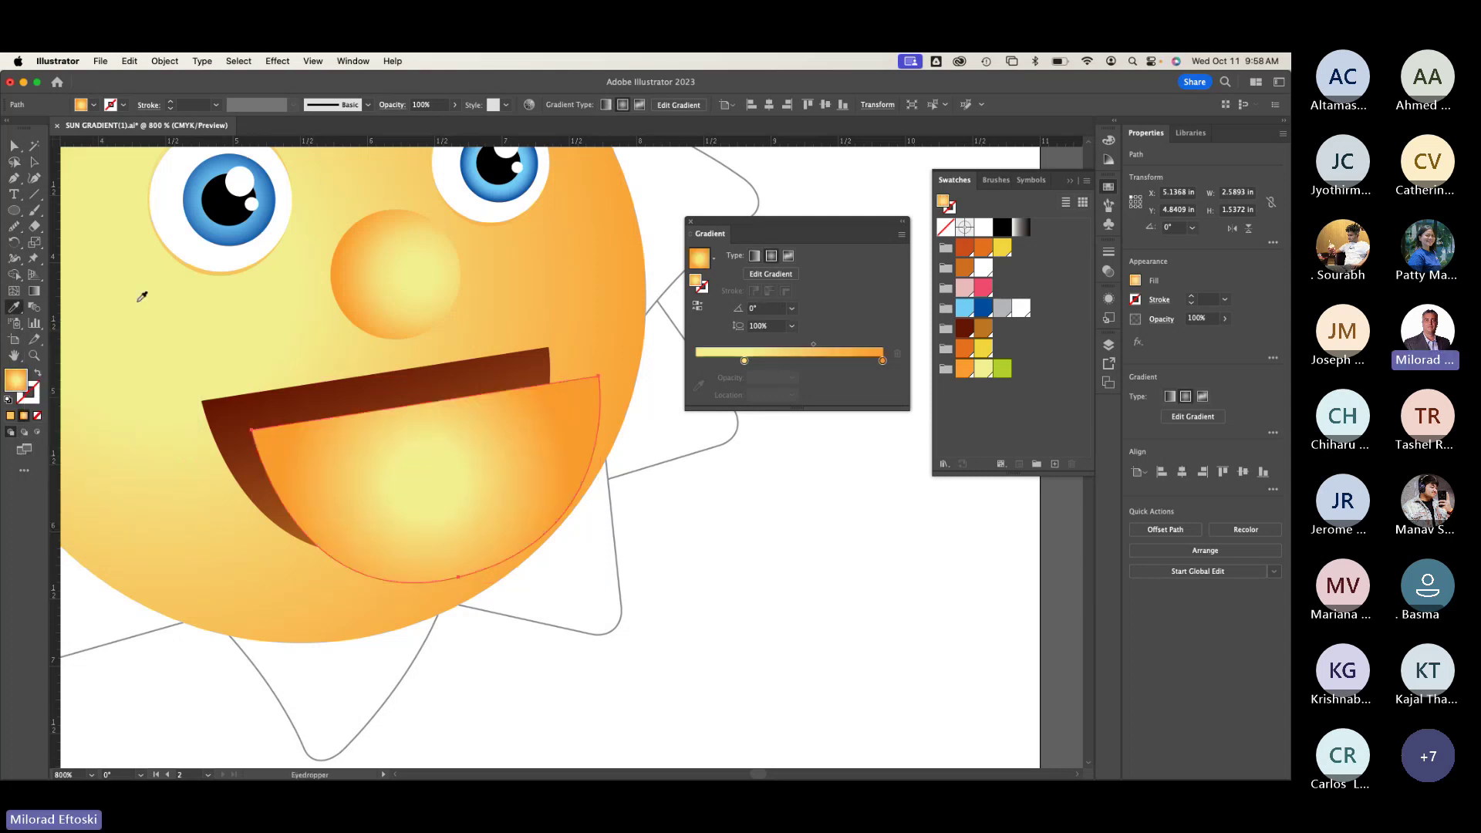
key(v)
click(180, 248)
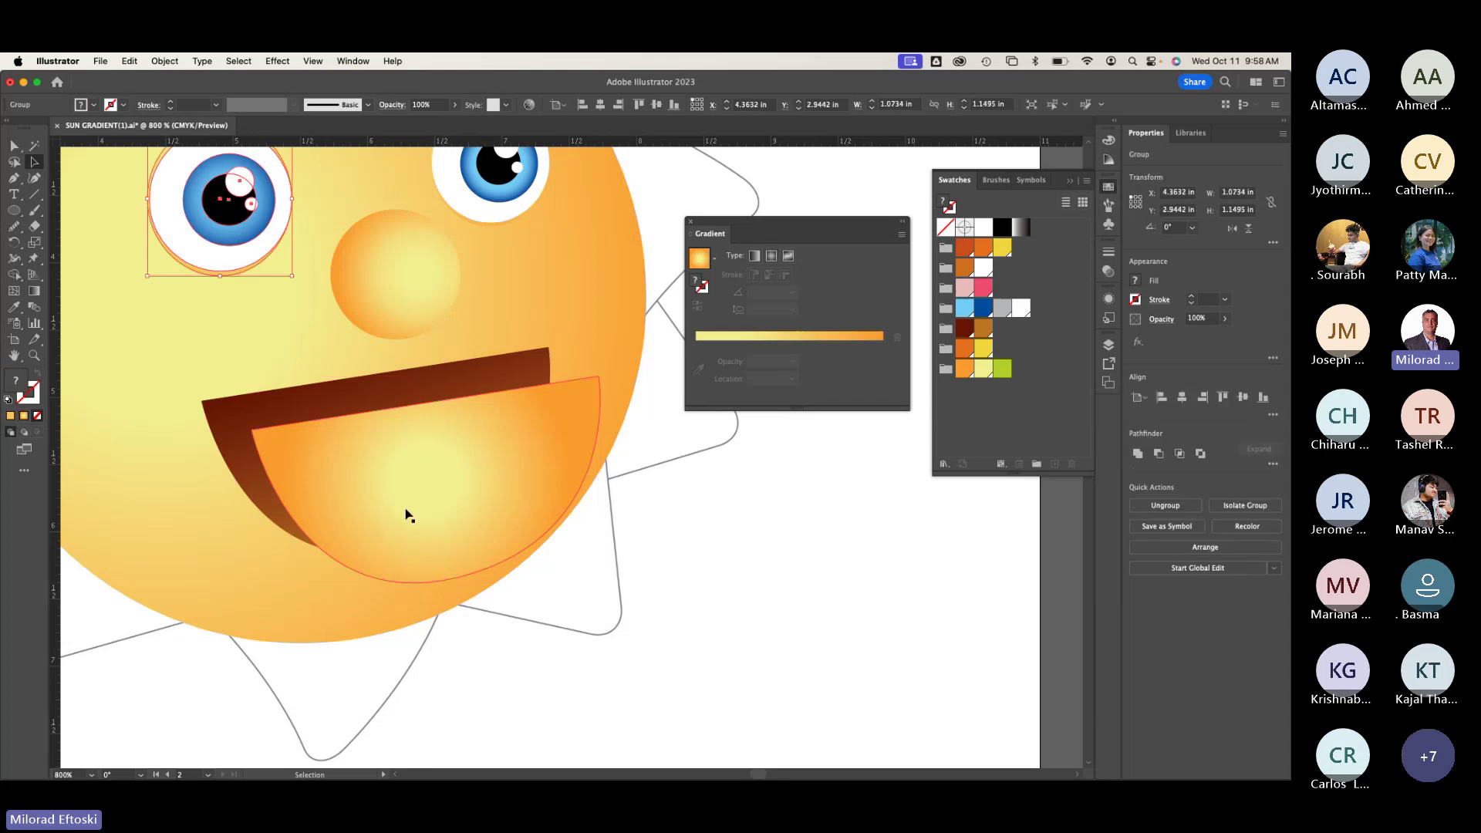
drag(408, 512, 376, 510)
click(387, 600)
key(super+z)
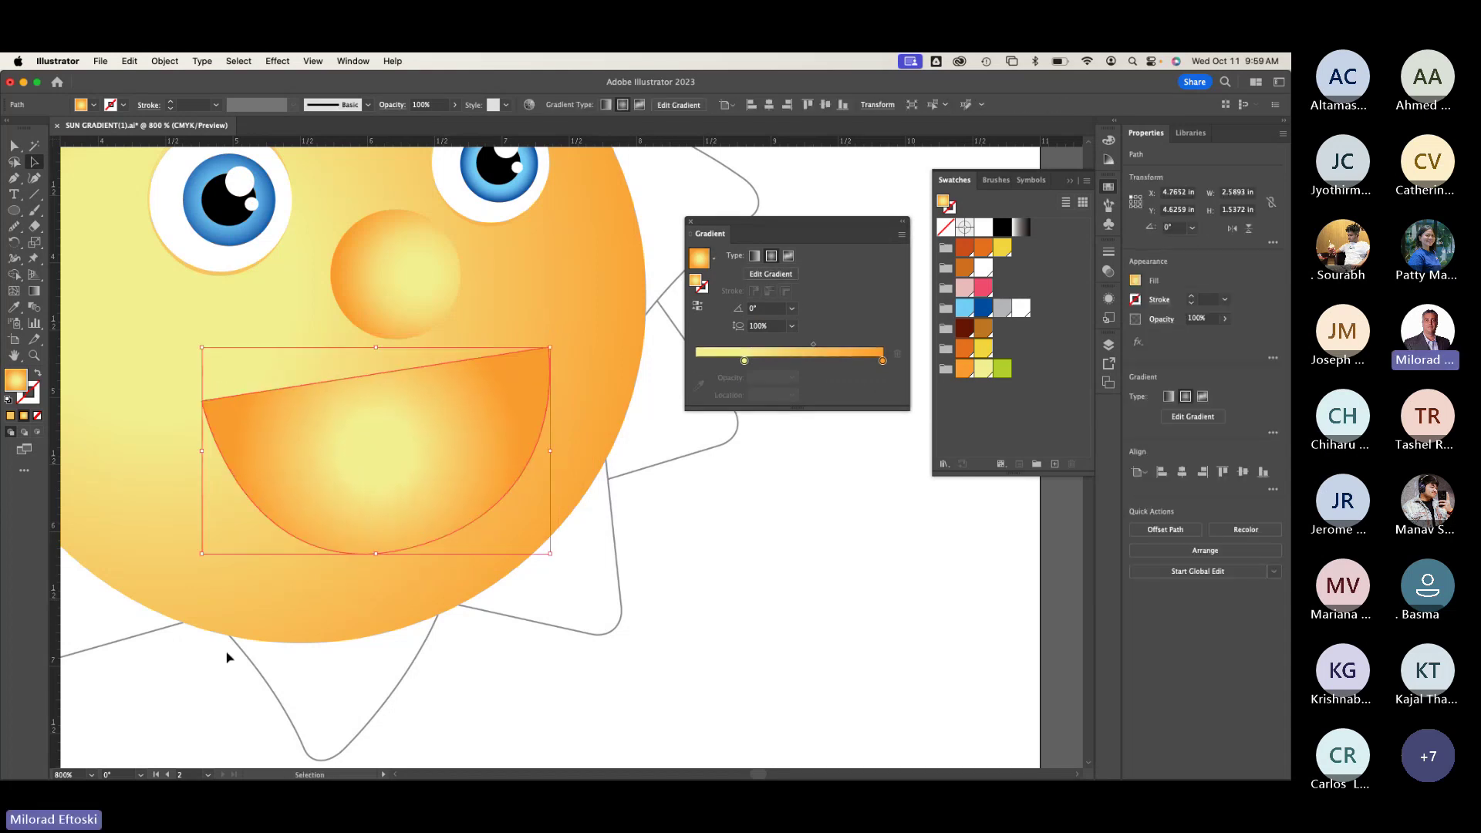
click(226, 652)
click(313, 530)
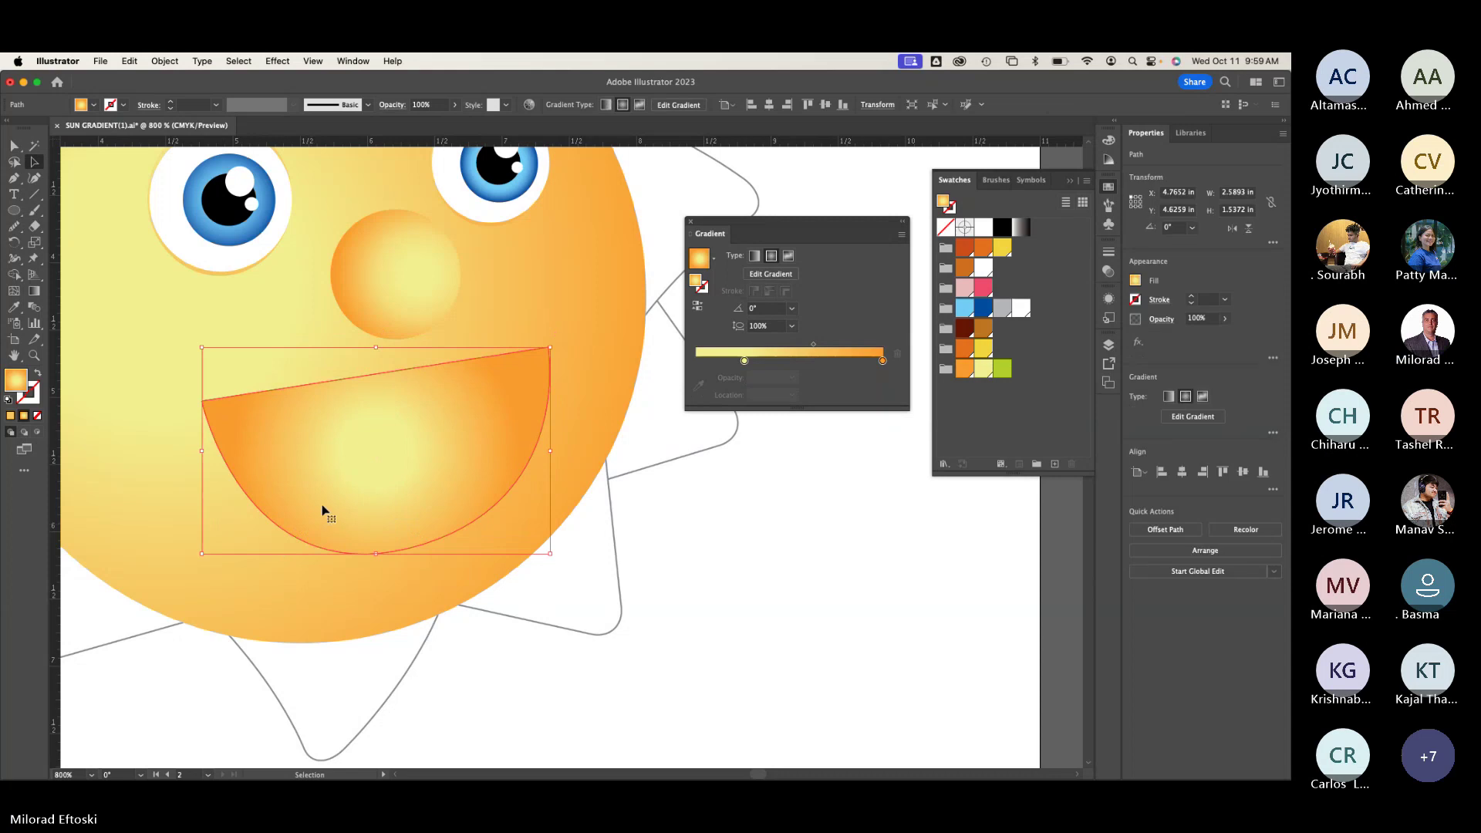
Step: Make the copy's gradient linear, running from the mouth's bottom up toward the nose at about 108°
click(38, 294)
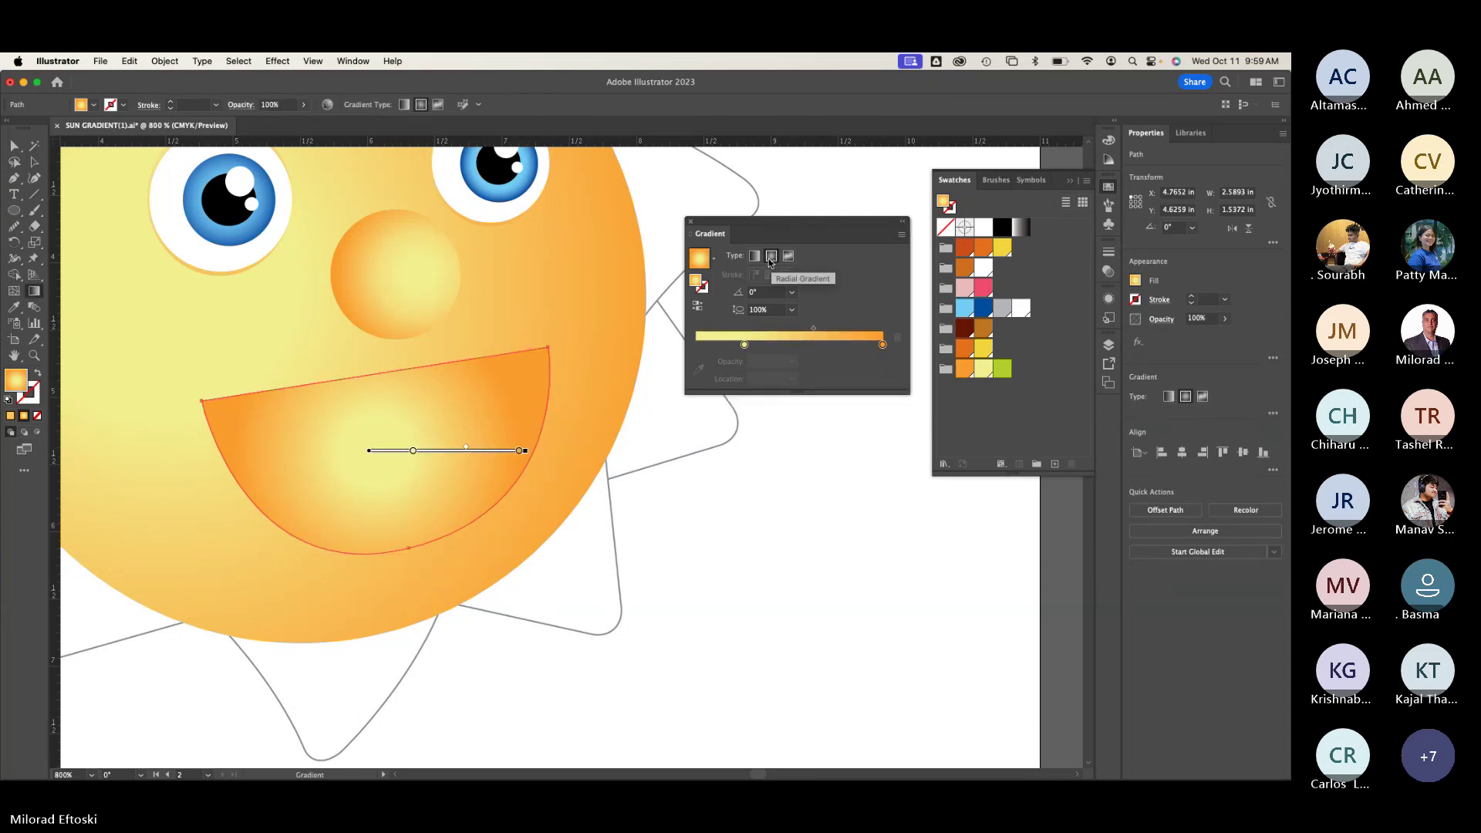
click(755, 257)
drag(362, 358, 415, 621)
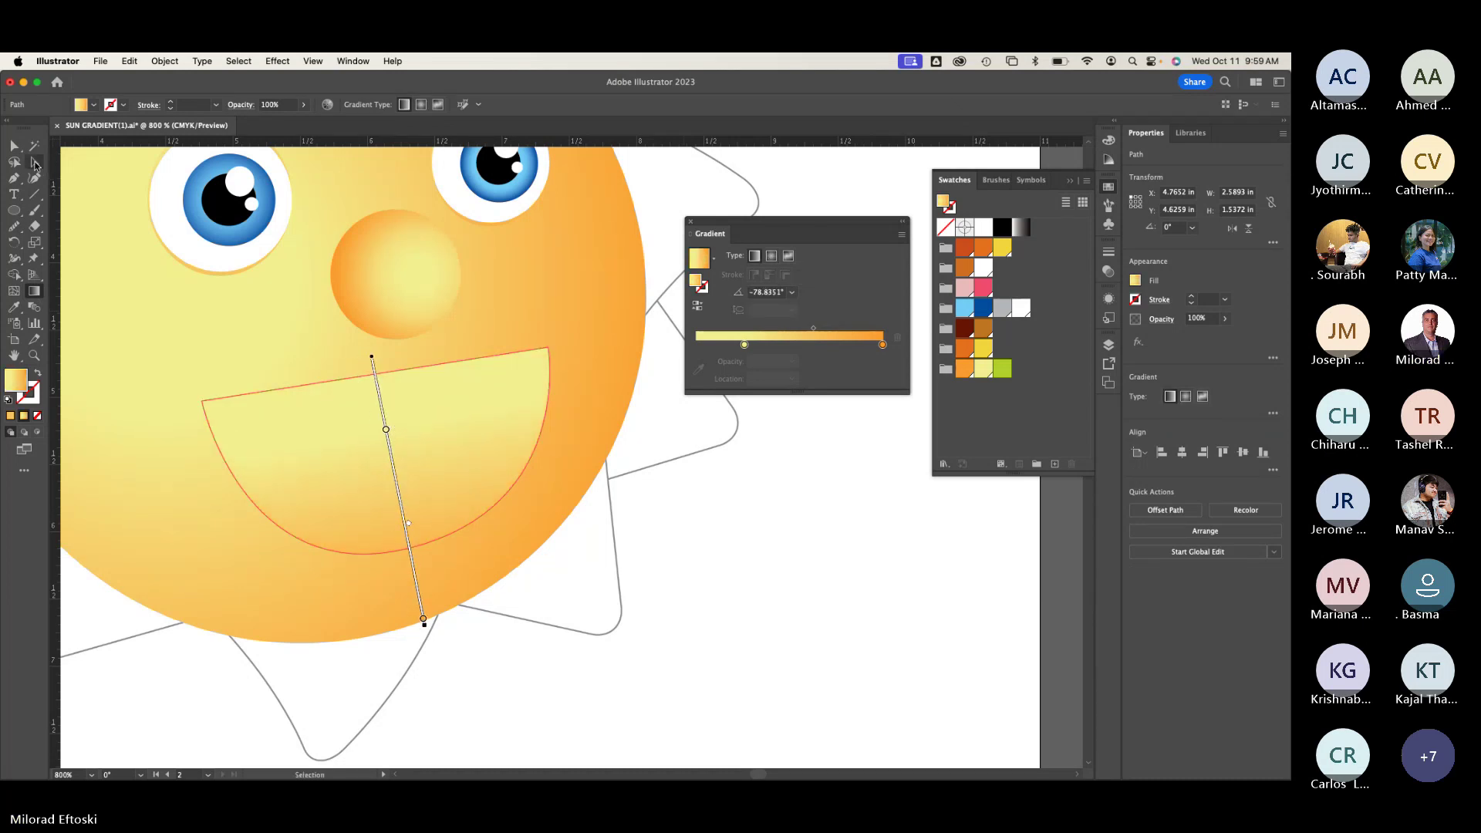
click(34, 163)
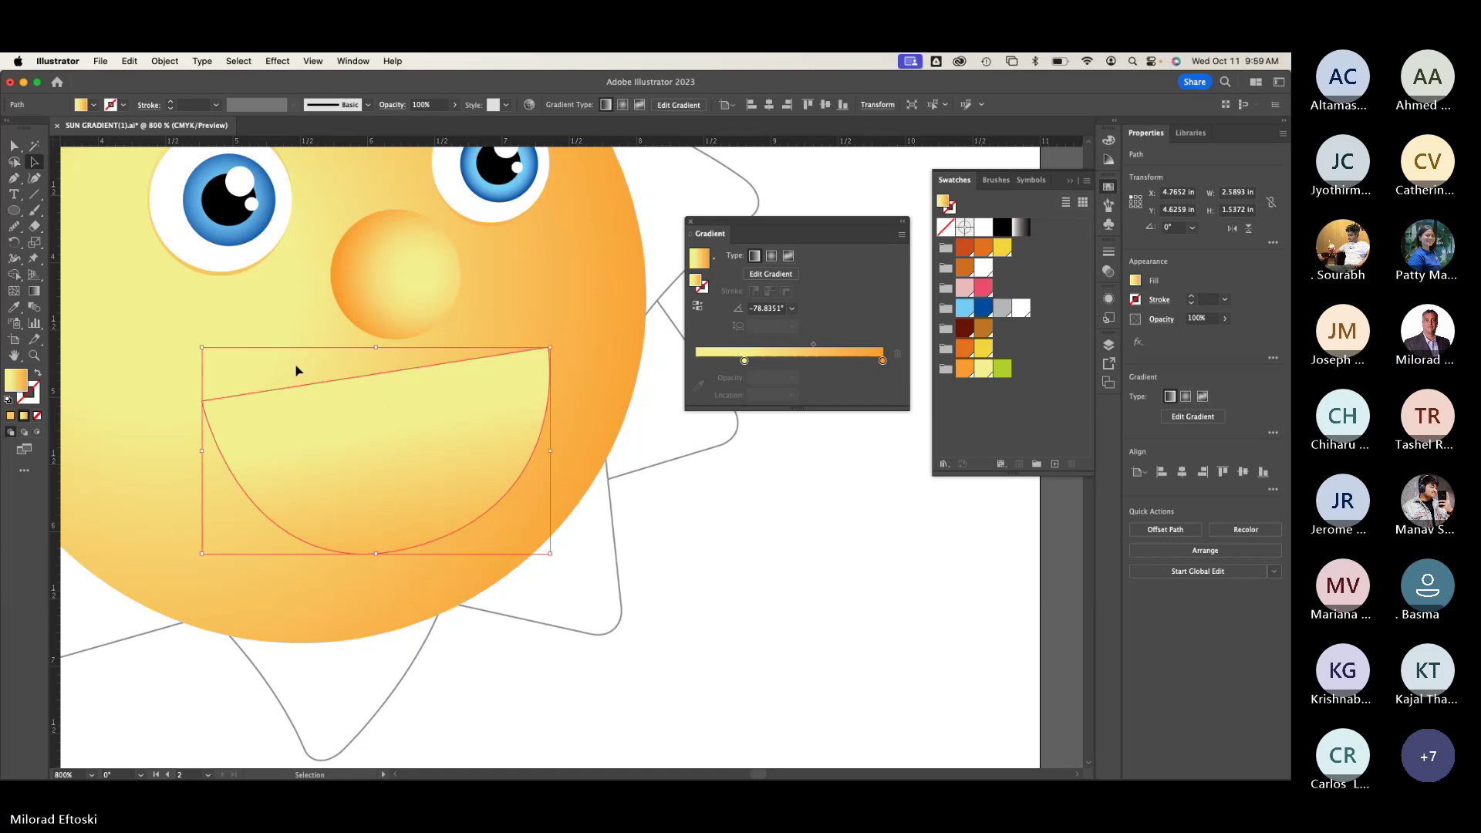
click(35, 291)
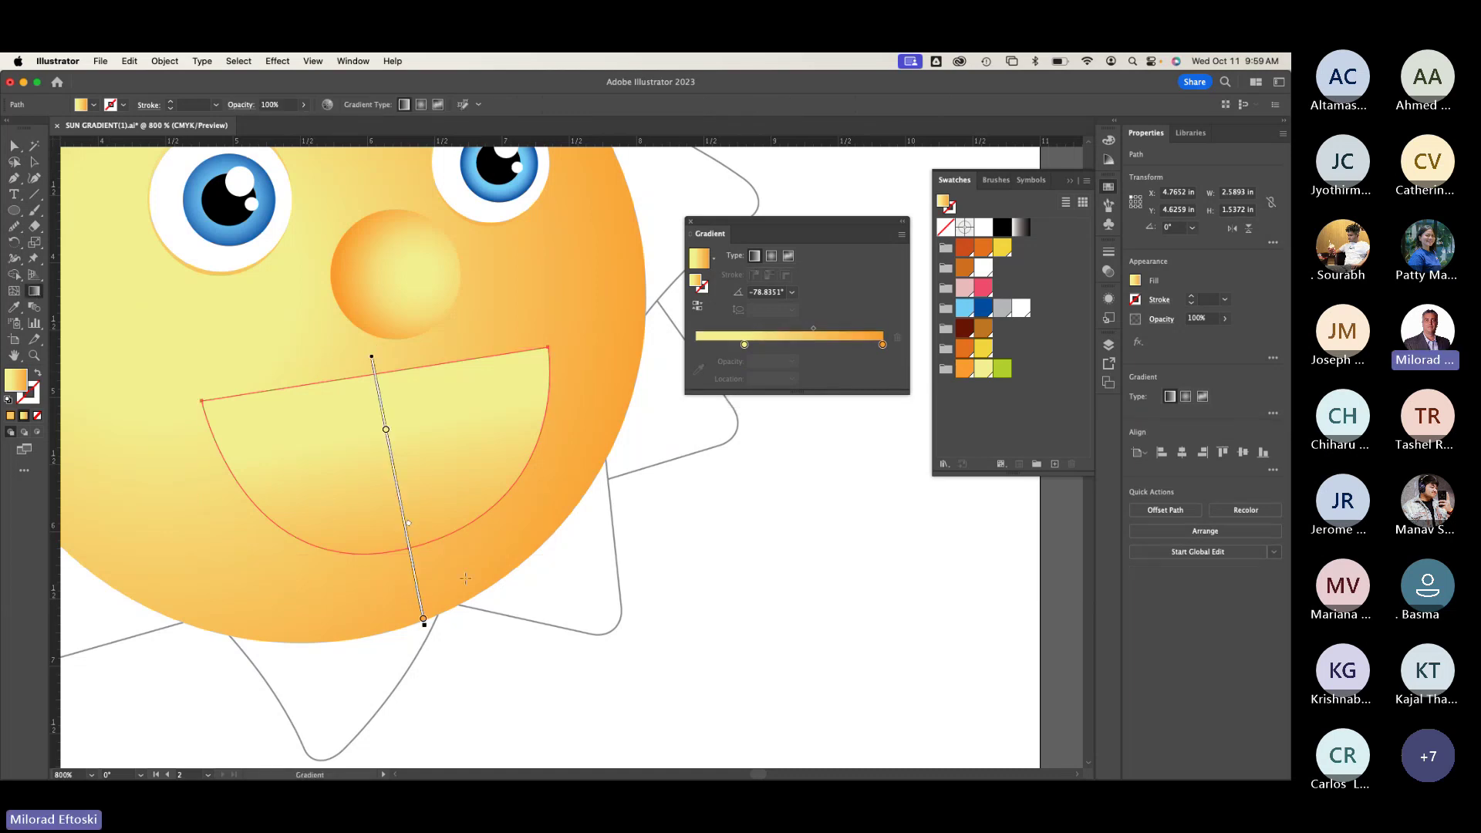
drag(460, 576, 359, 292)
Step: Zoom out to the whole sun and shift the lighter mouth copy up and right
key(v)
click(217, 350)
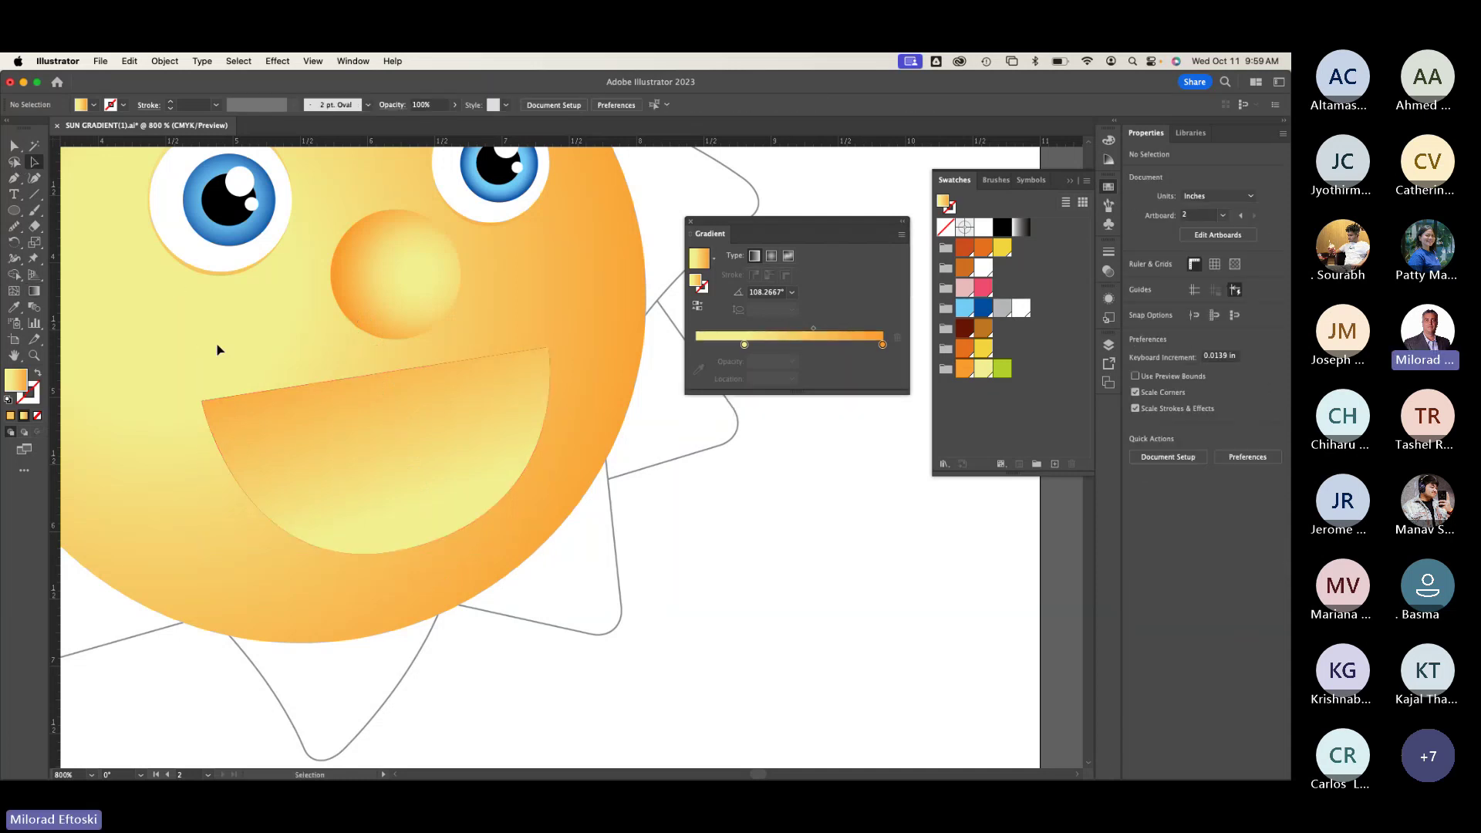
key(super+minus)
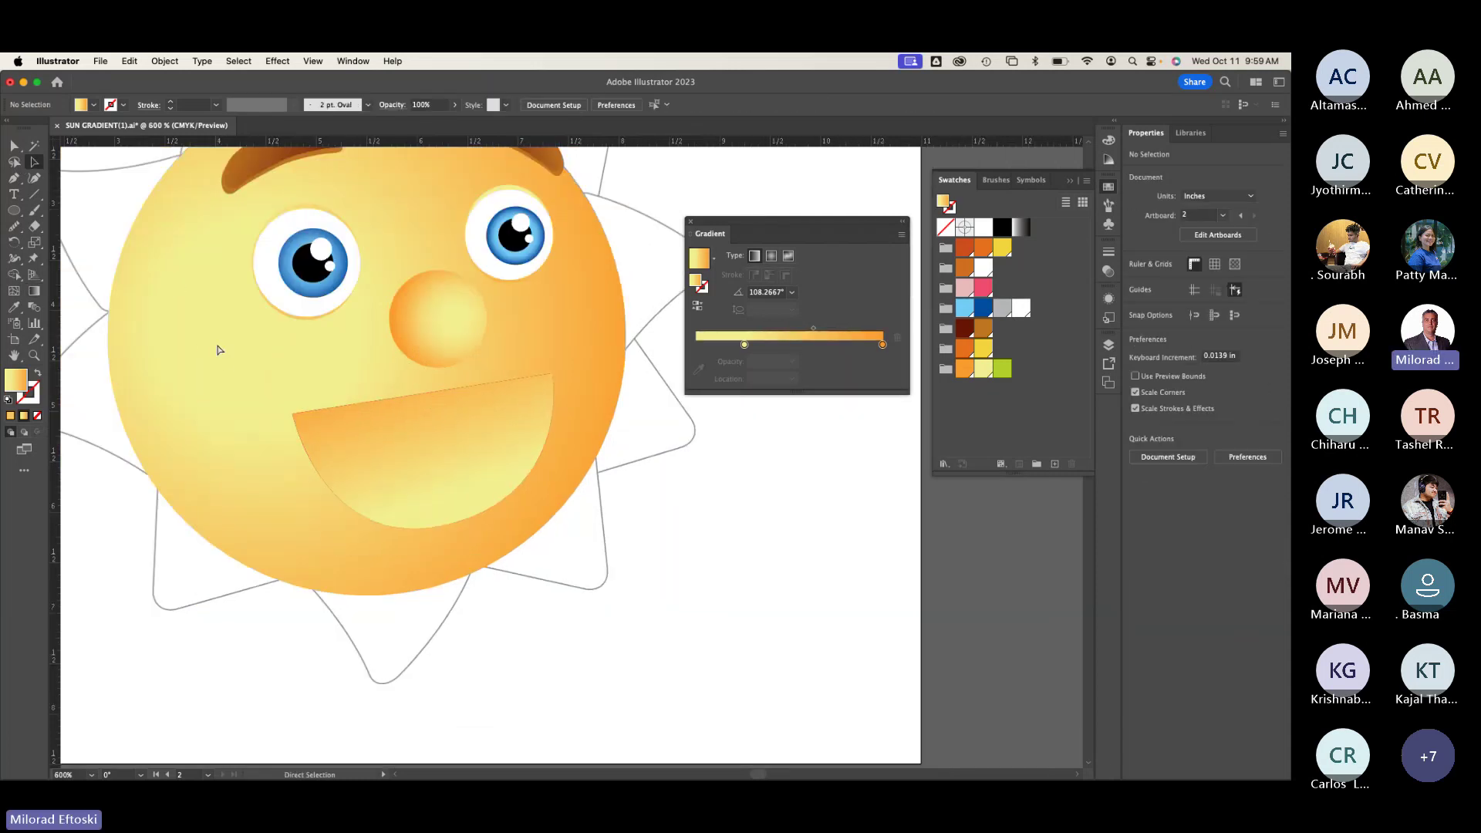
scroll(337, 535, left, 10)
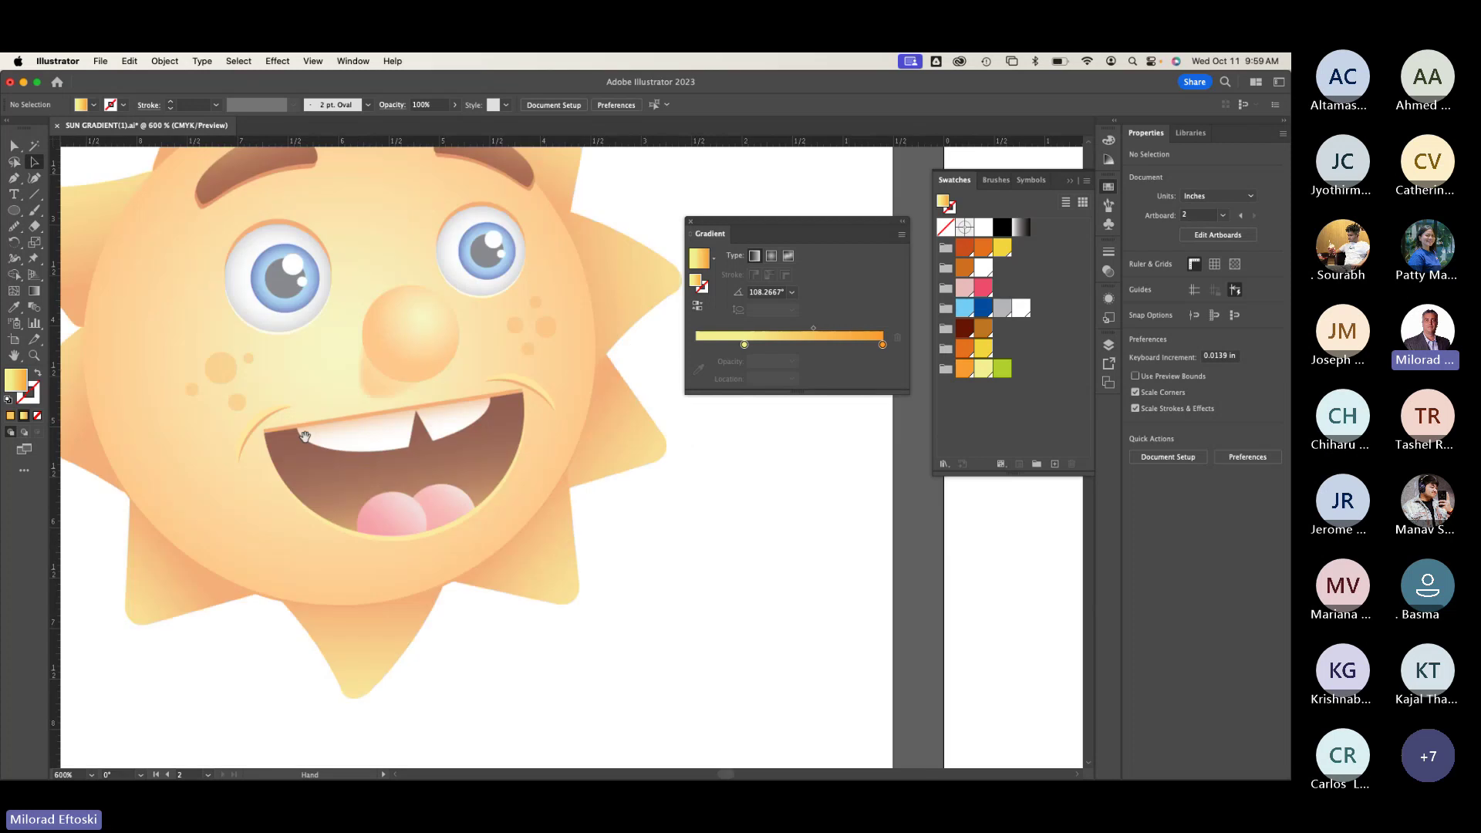
scroll(562, 533, right, 10)
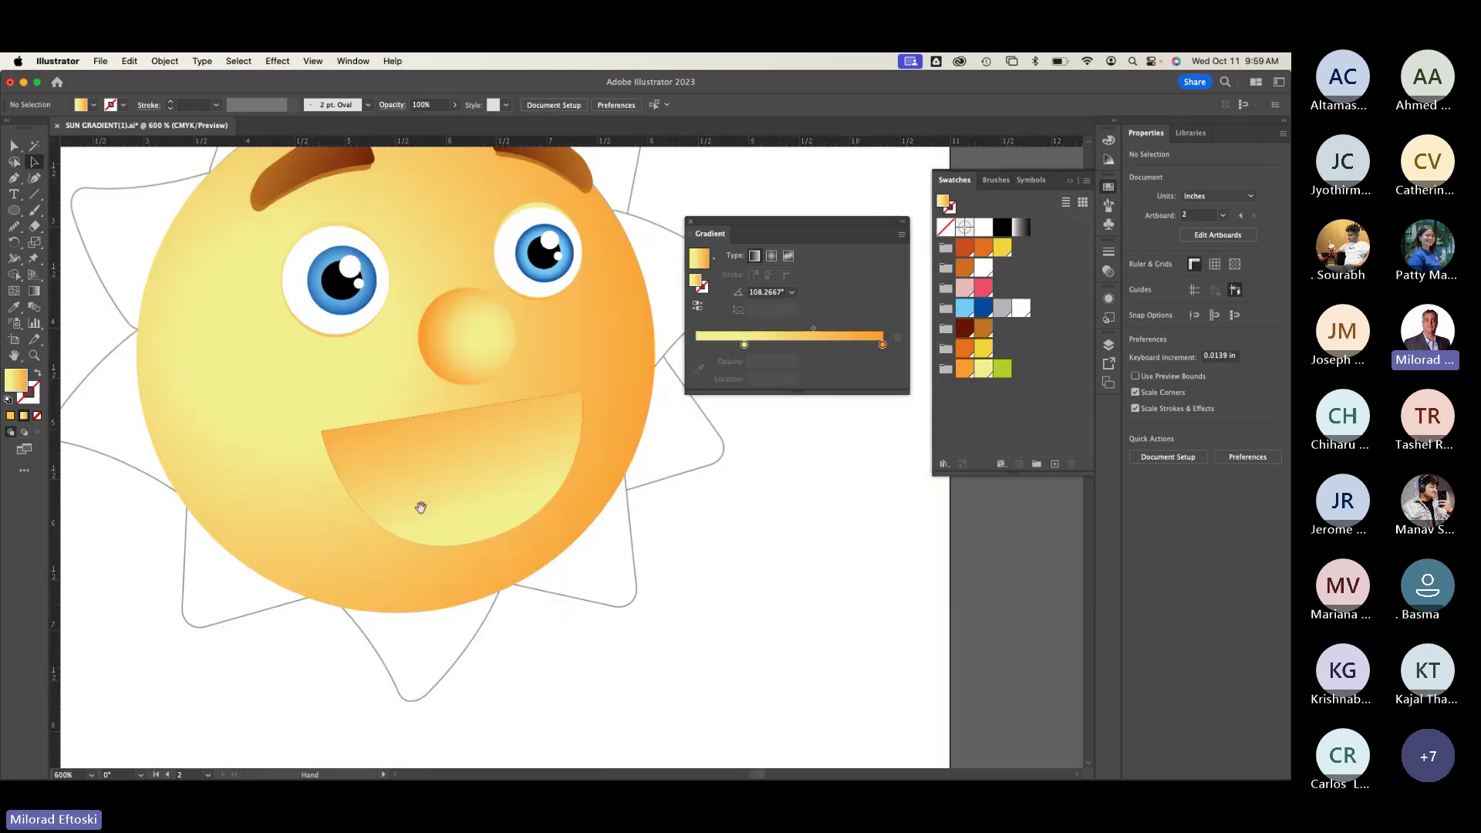
scroll(420, 506, left, 10)
scroll(560, 513, right, 10)
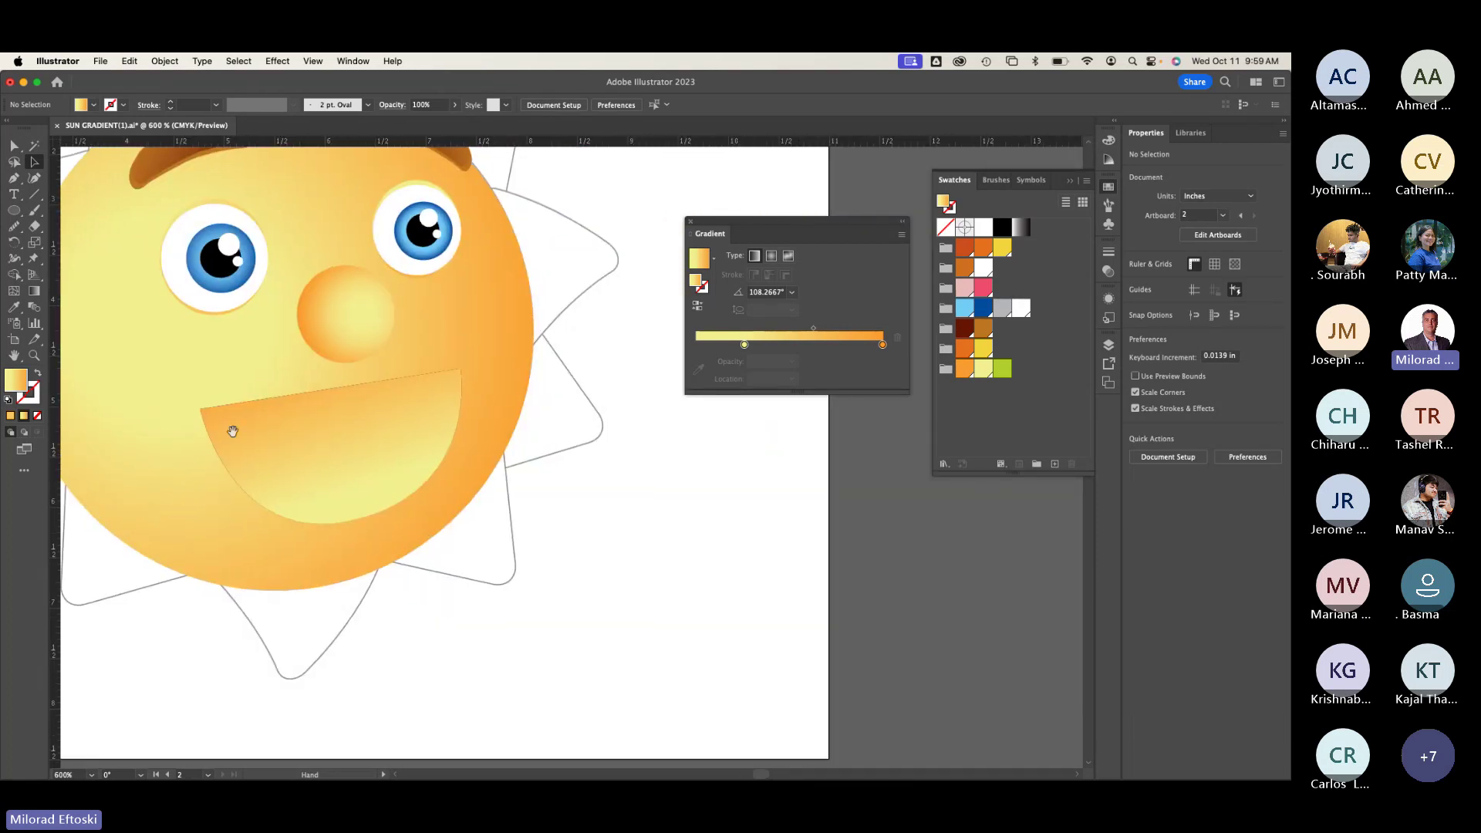
drag(284, 461, 311, 448)
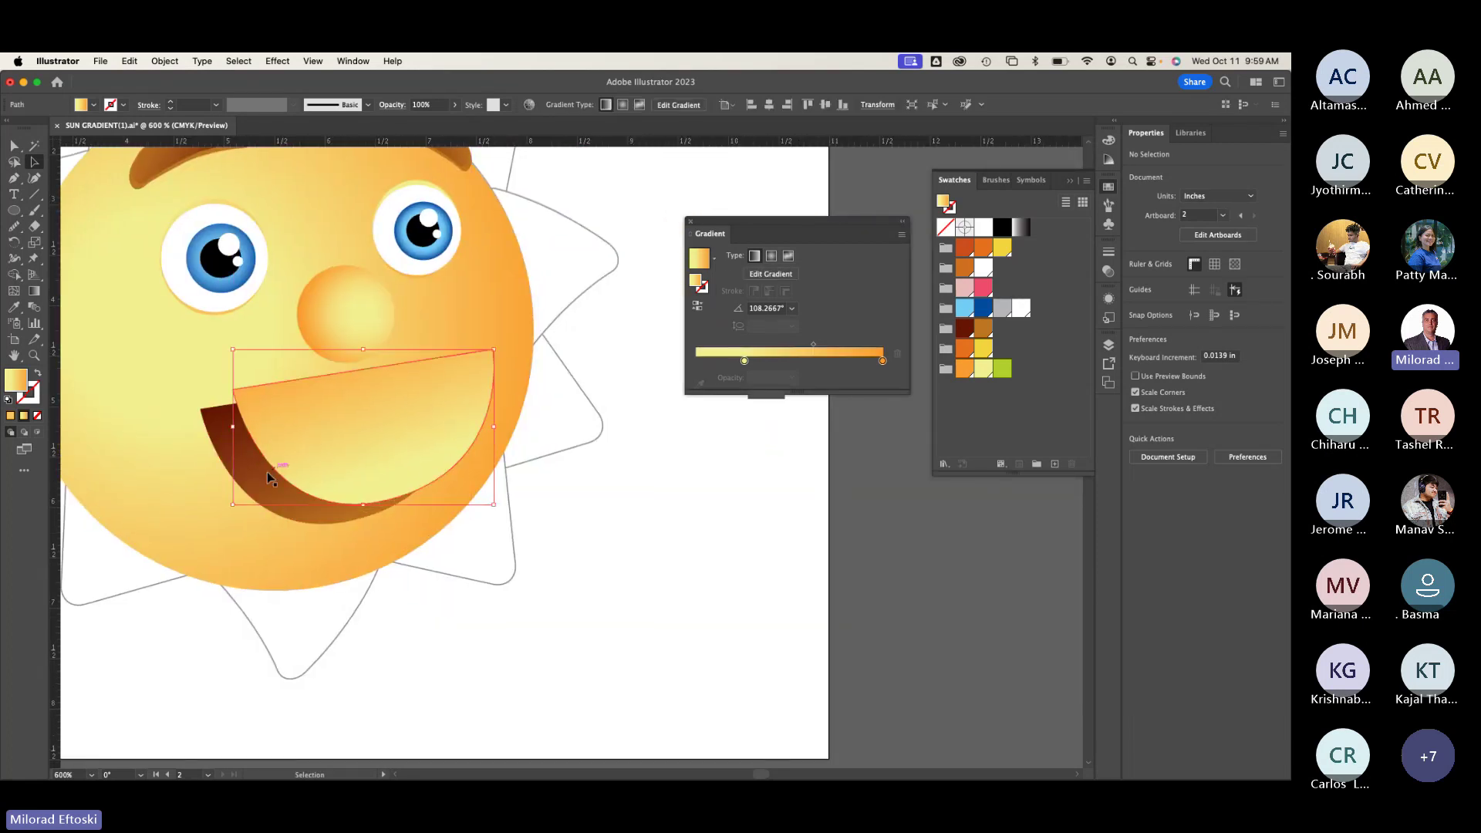
Step: Bring the brown mouth to the front and move the yellow copy into place behind it
click(220, 441)
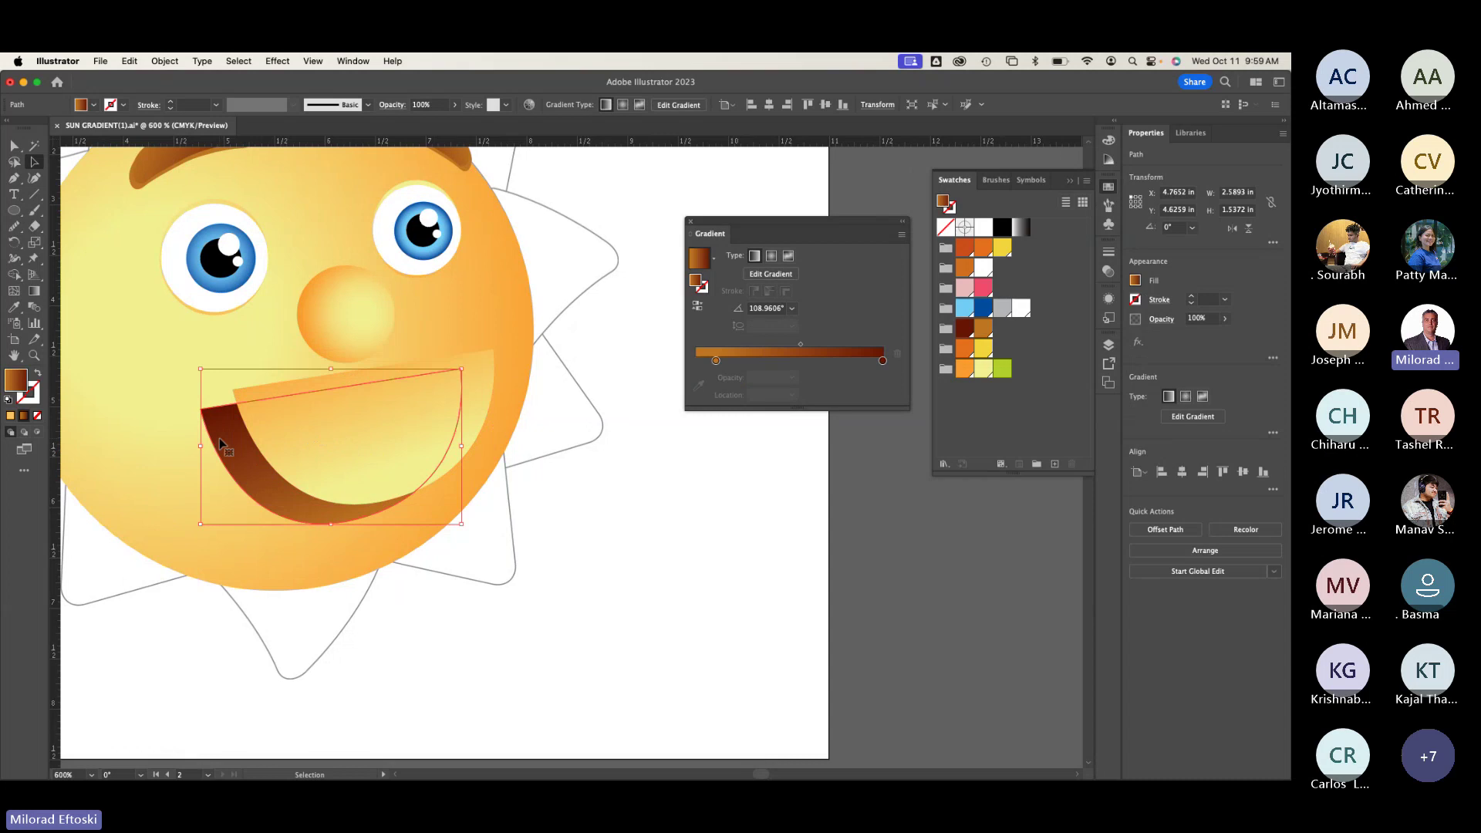
right_click(219, 437)
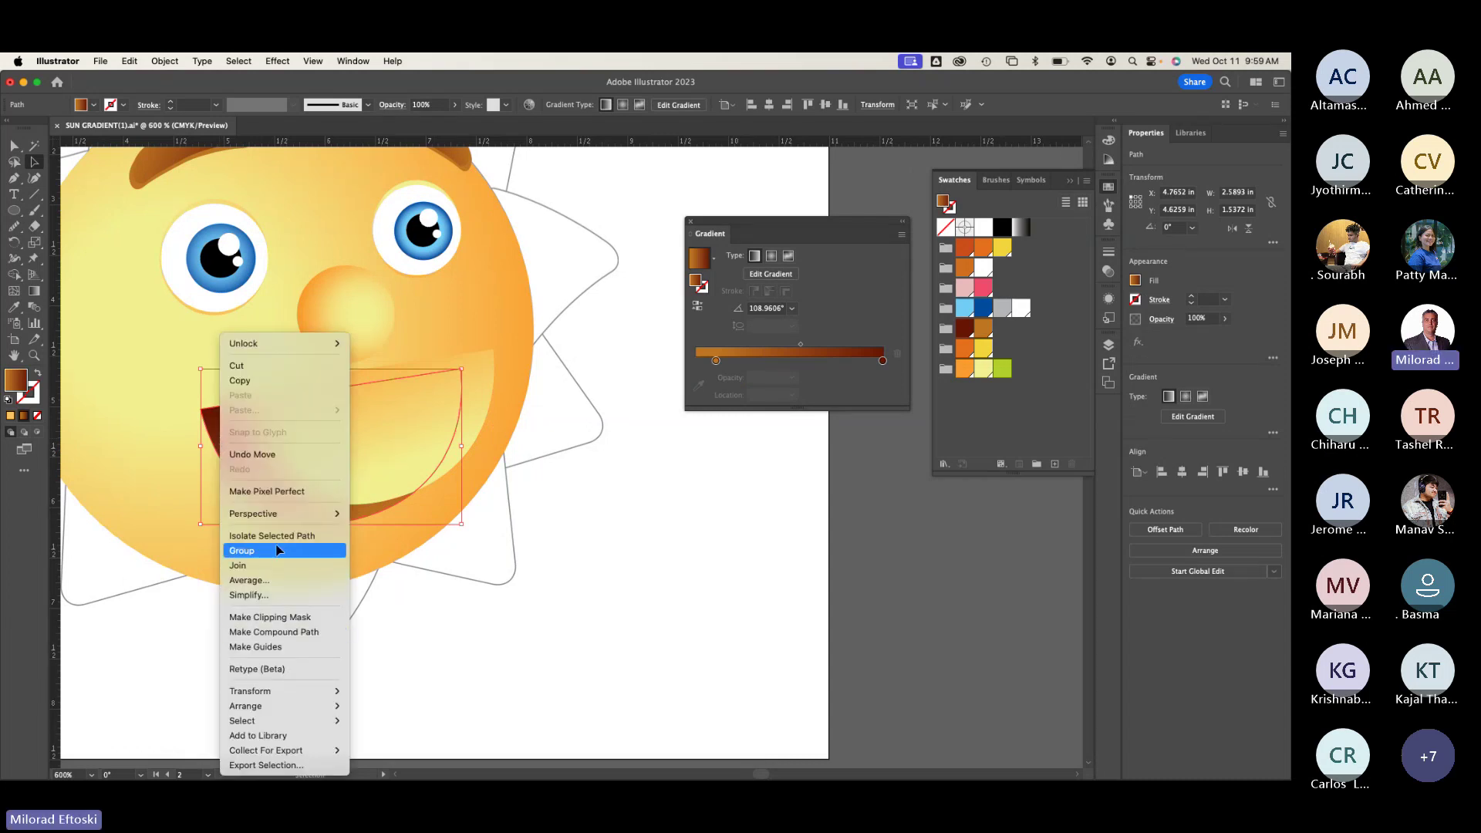
mouse_move(285, 704)
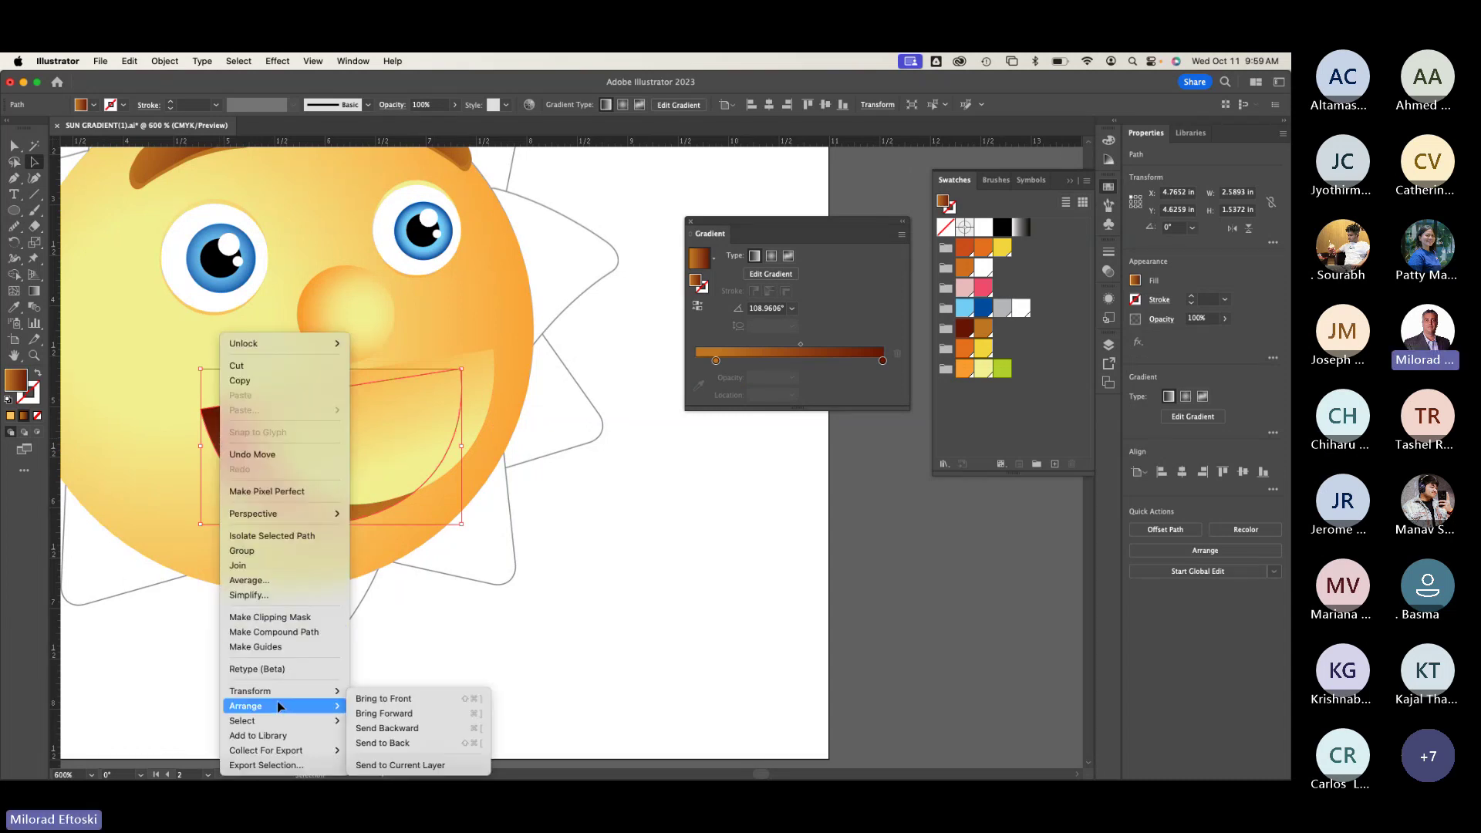
click(395, 698)
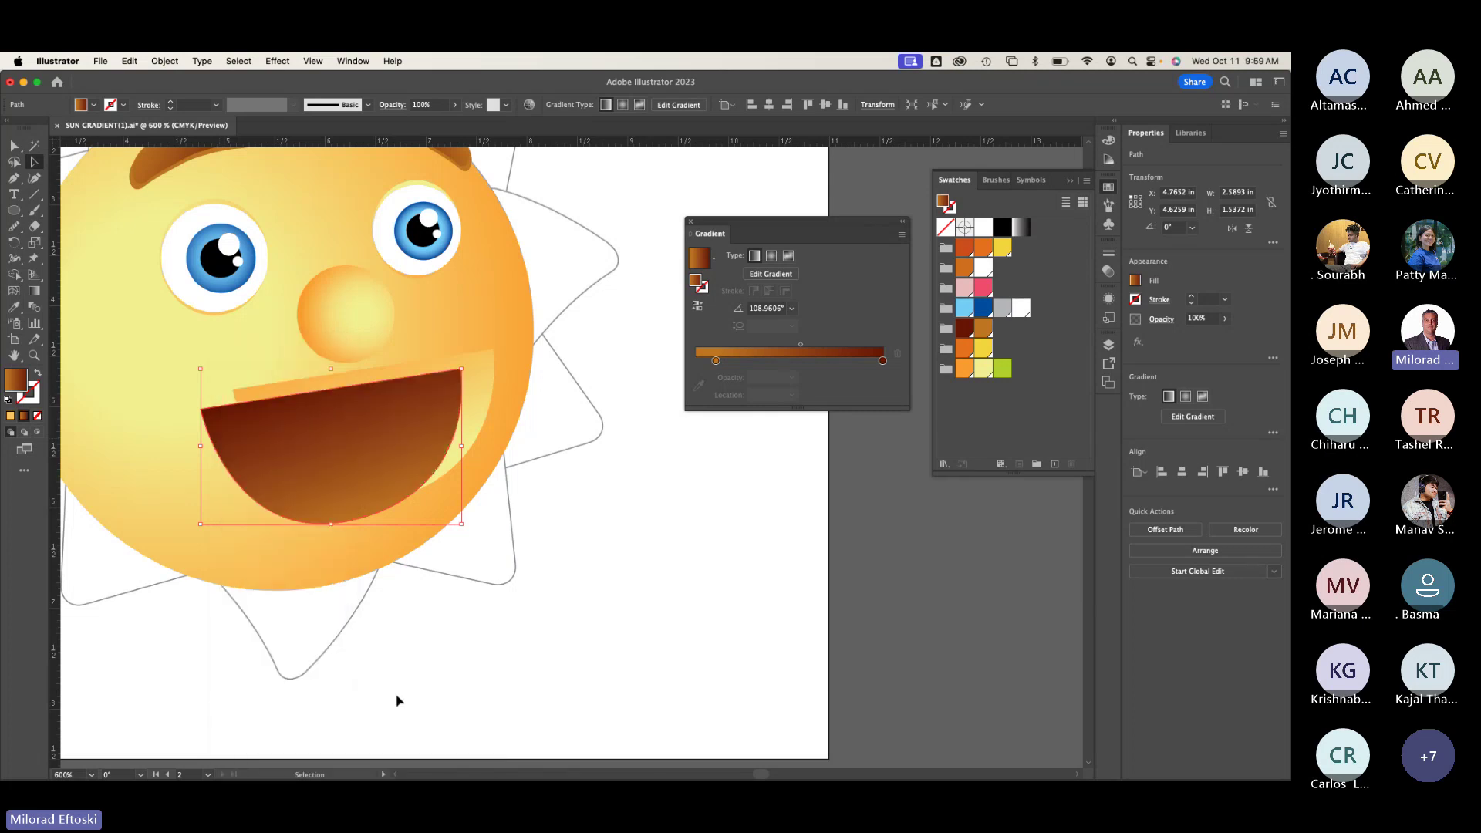
click(466, 609)
drag(478, 423, 443, 437)
scroll(355, 434, up, 1)
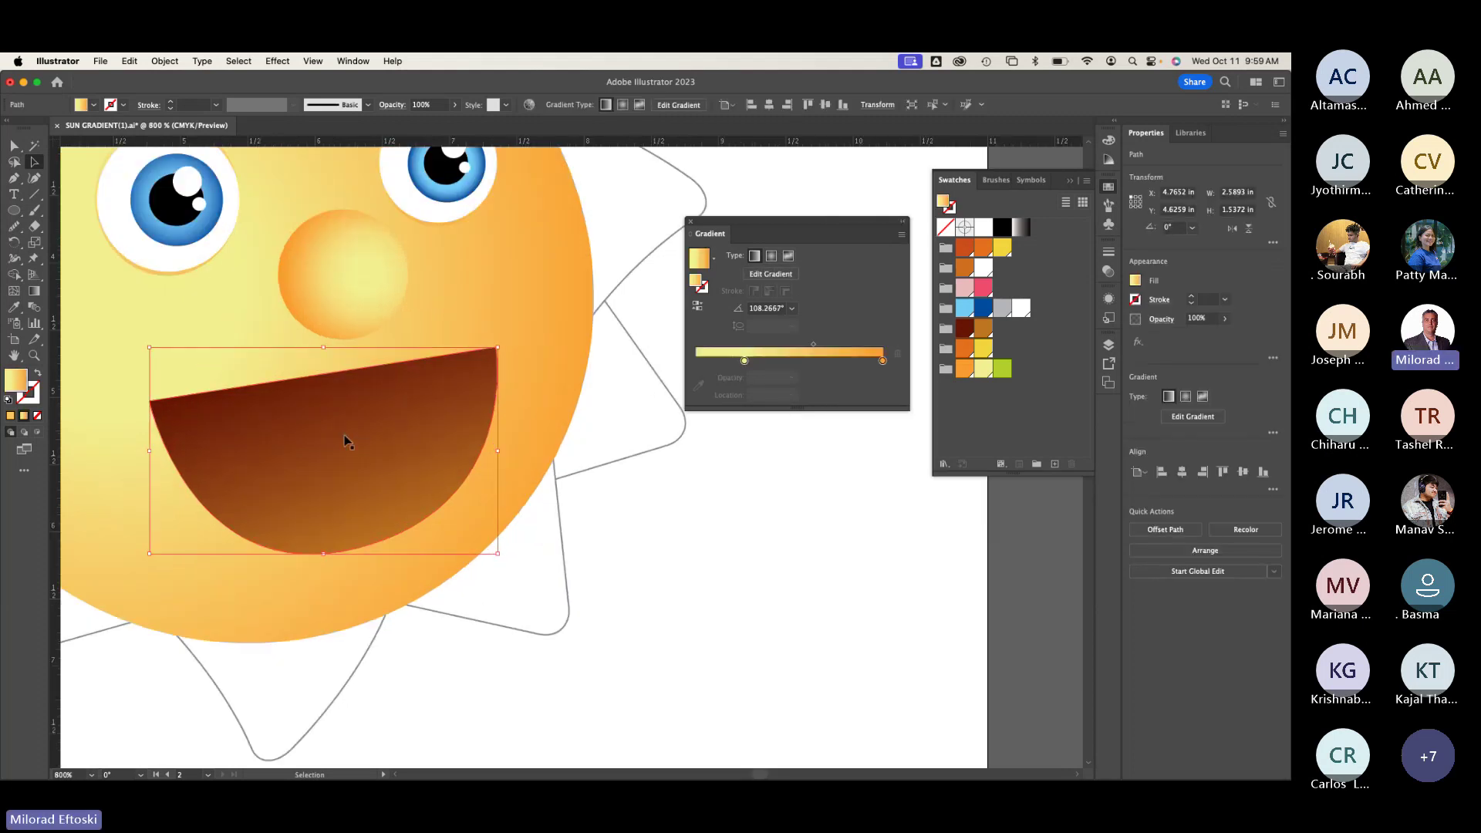
drag(312, 454, 407, 463)
key(cmd+z)
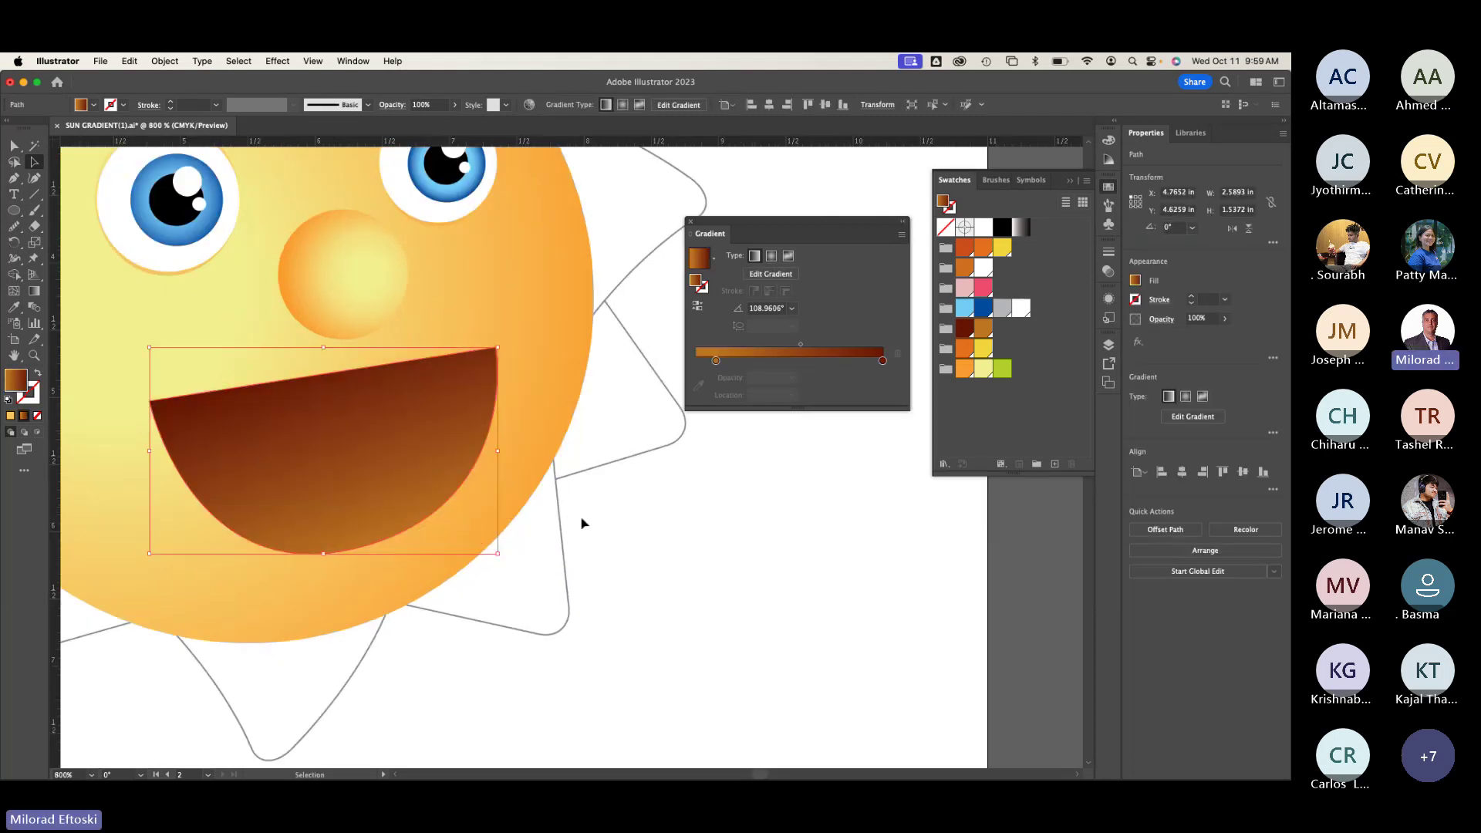
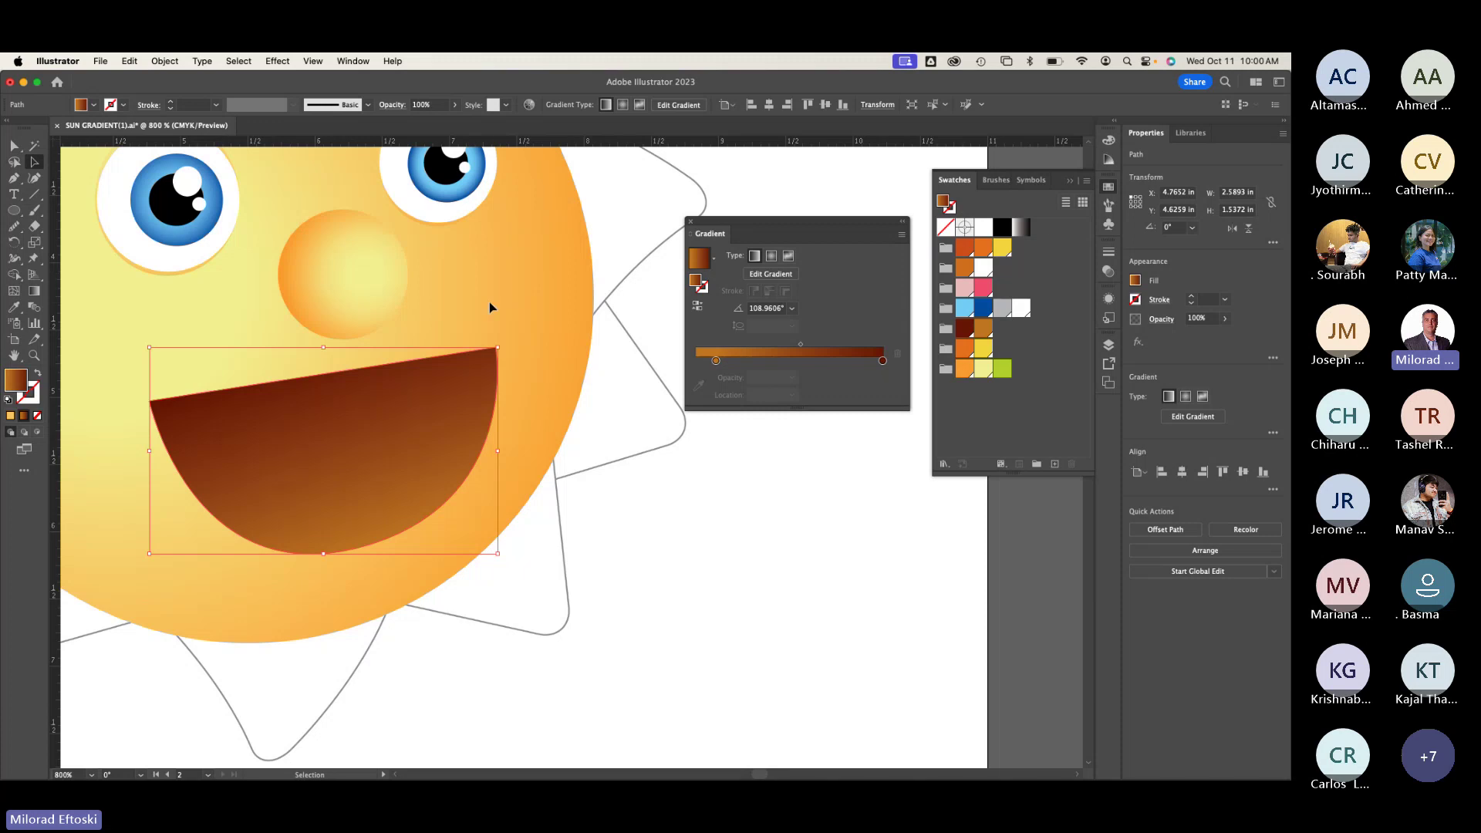
Step: Switch to Direct Selection and nudge the brown mouth slightly down
key(super+z)
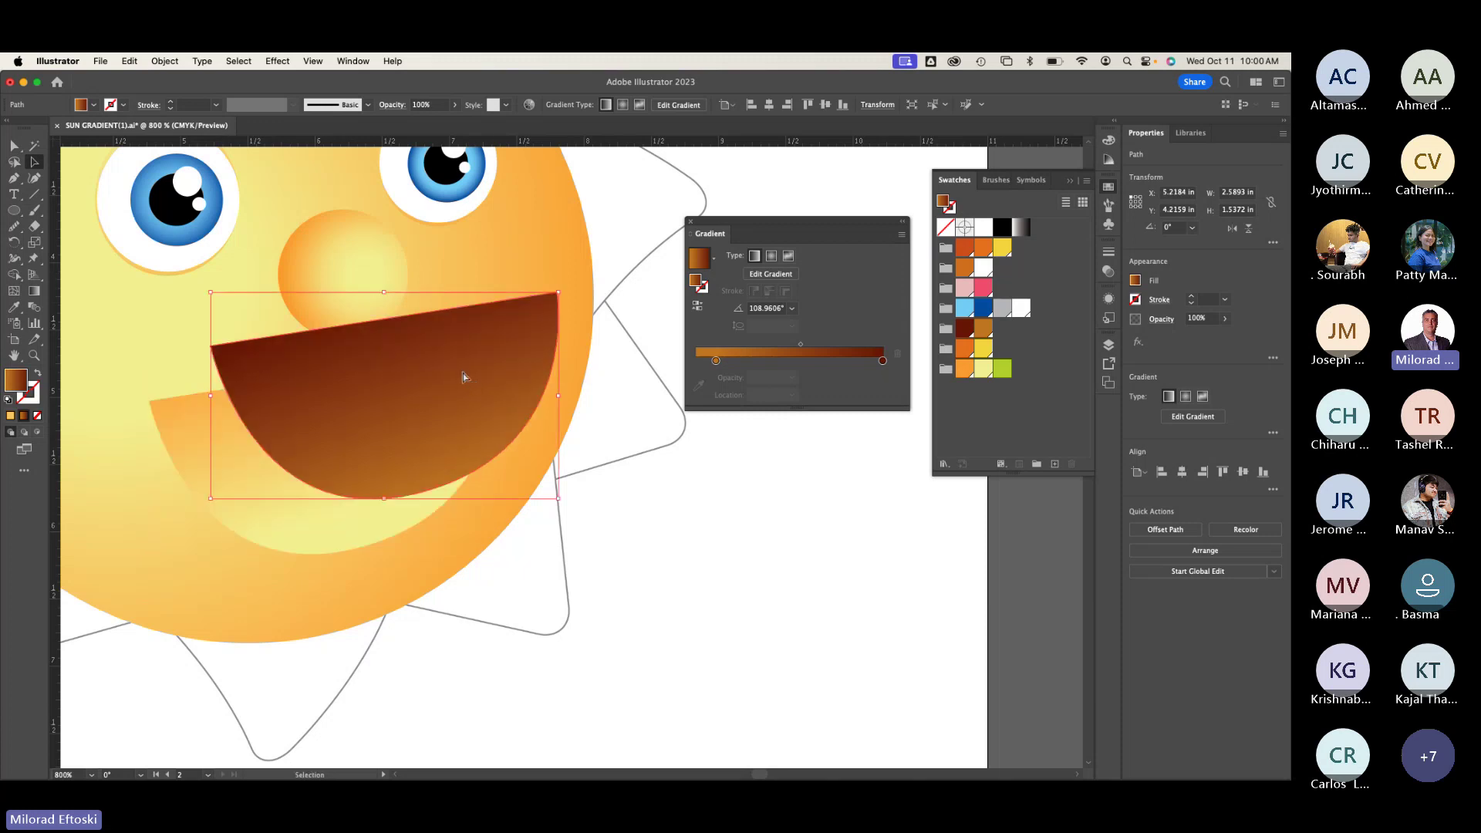
key(super+shift+z)
click(599, 416)
click(13, 148)
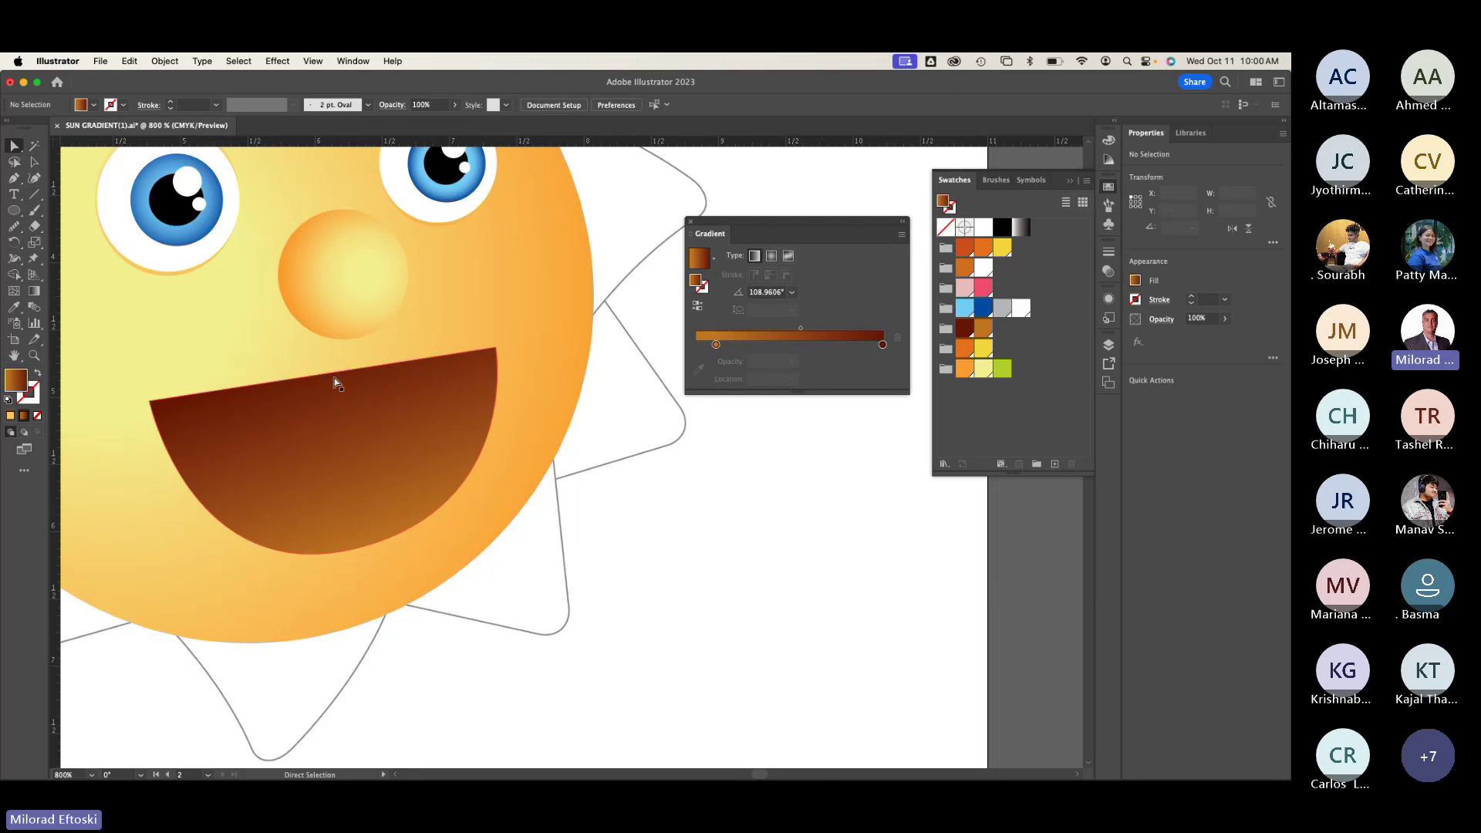
drag(333, 381, 328, 386)
Step: Pull the mouth's top edge down and reshape its lower curve
scroll(323, 380, up, 2)
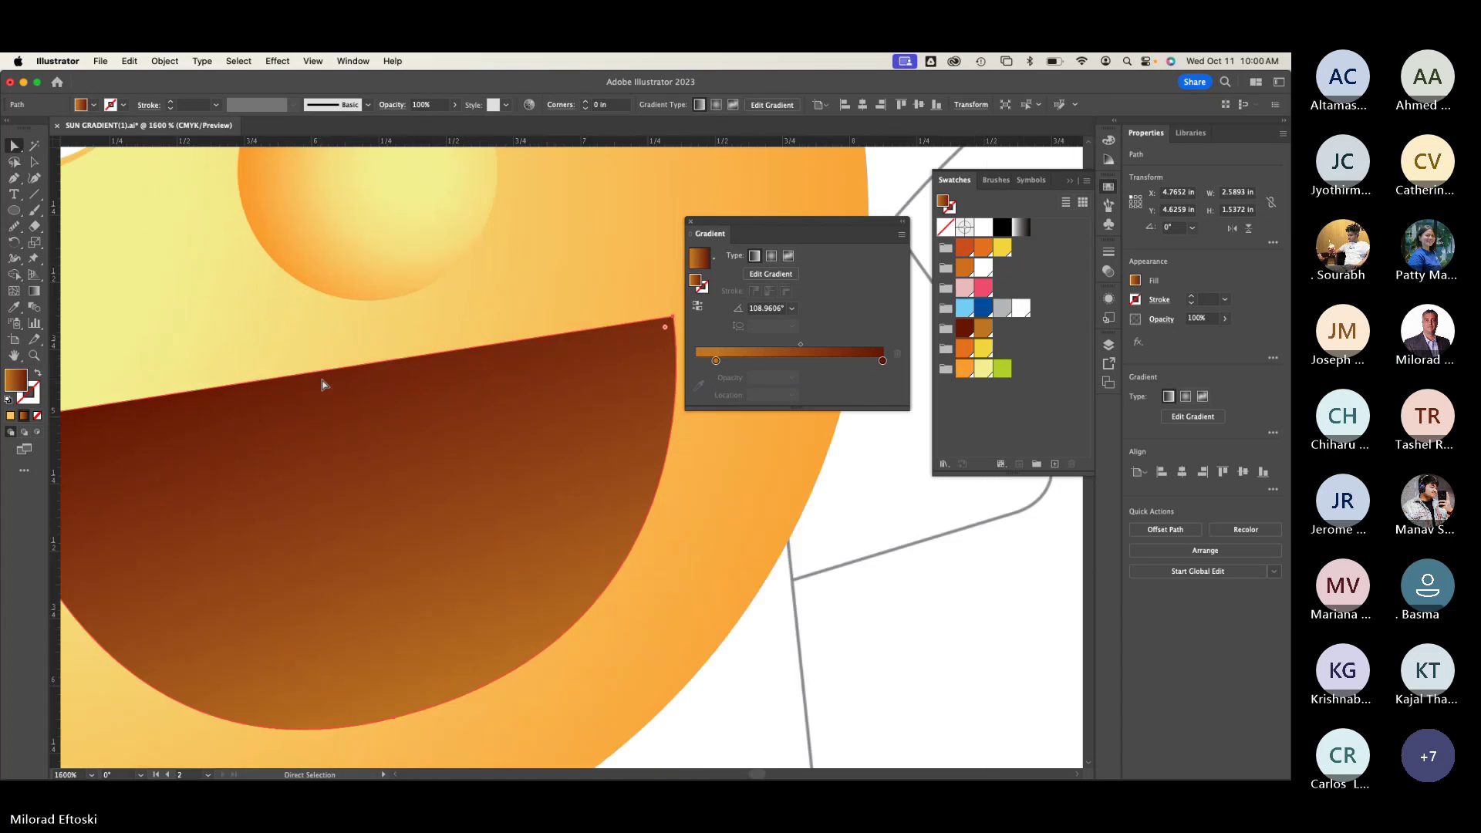
key(super+shift+a)
scroll(400, 374, left, 3)
drag(399, 373, 405, 380)
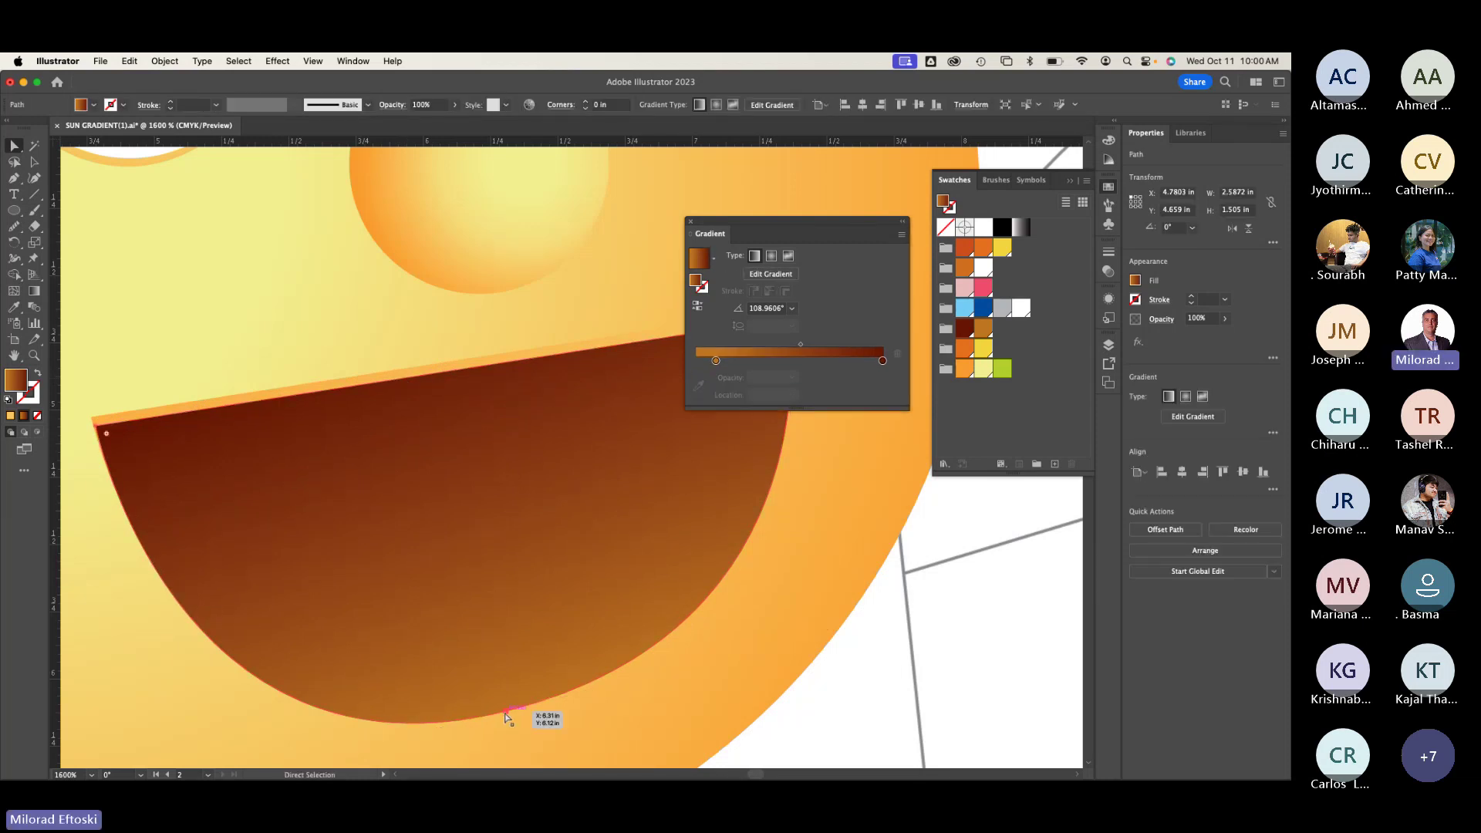
drag(507, 708, 509, 704)
key(super+shift+a)
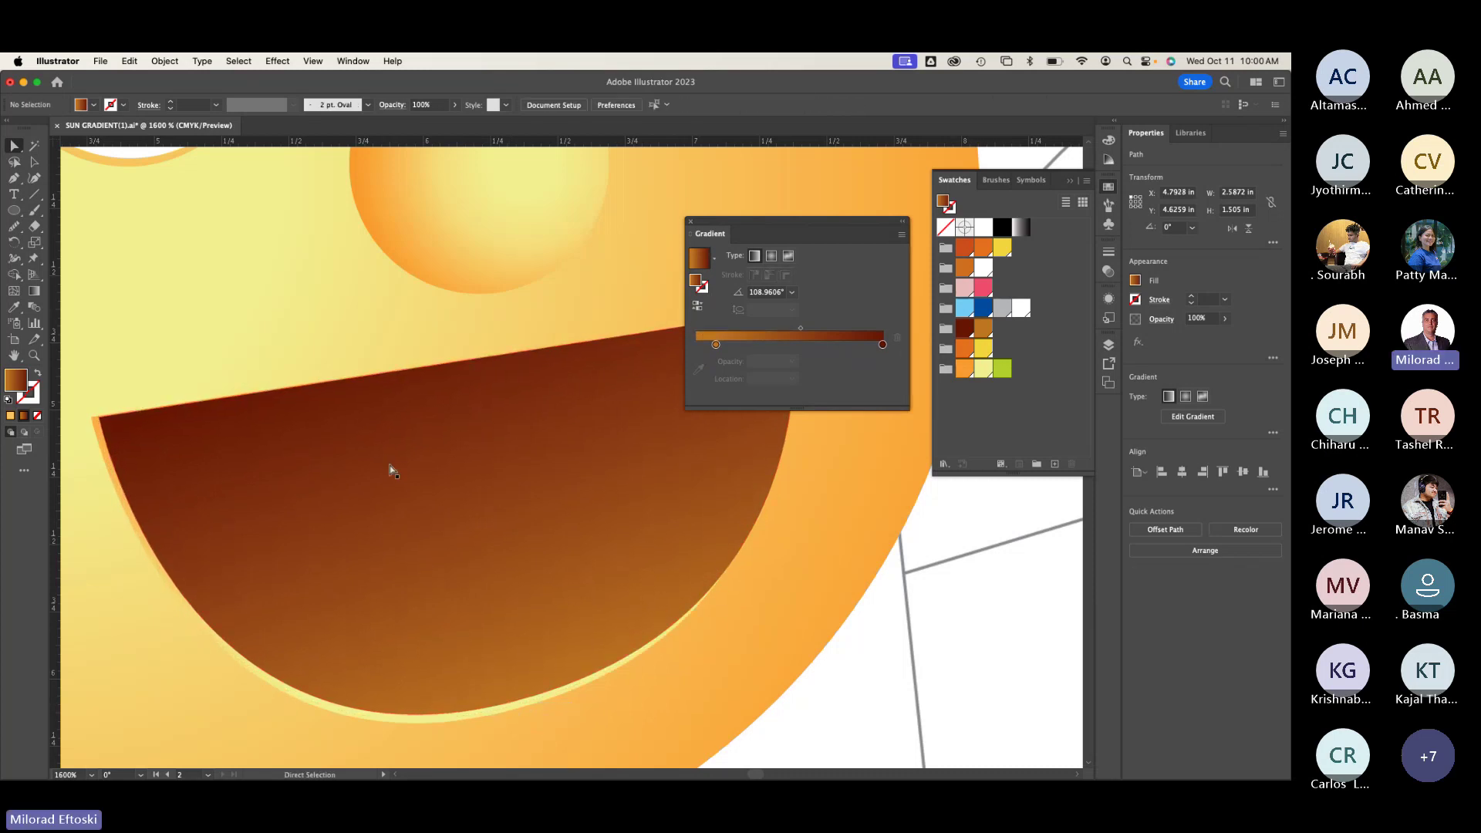
click(378, 375)
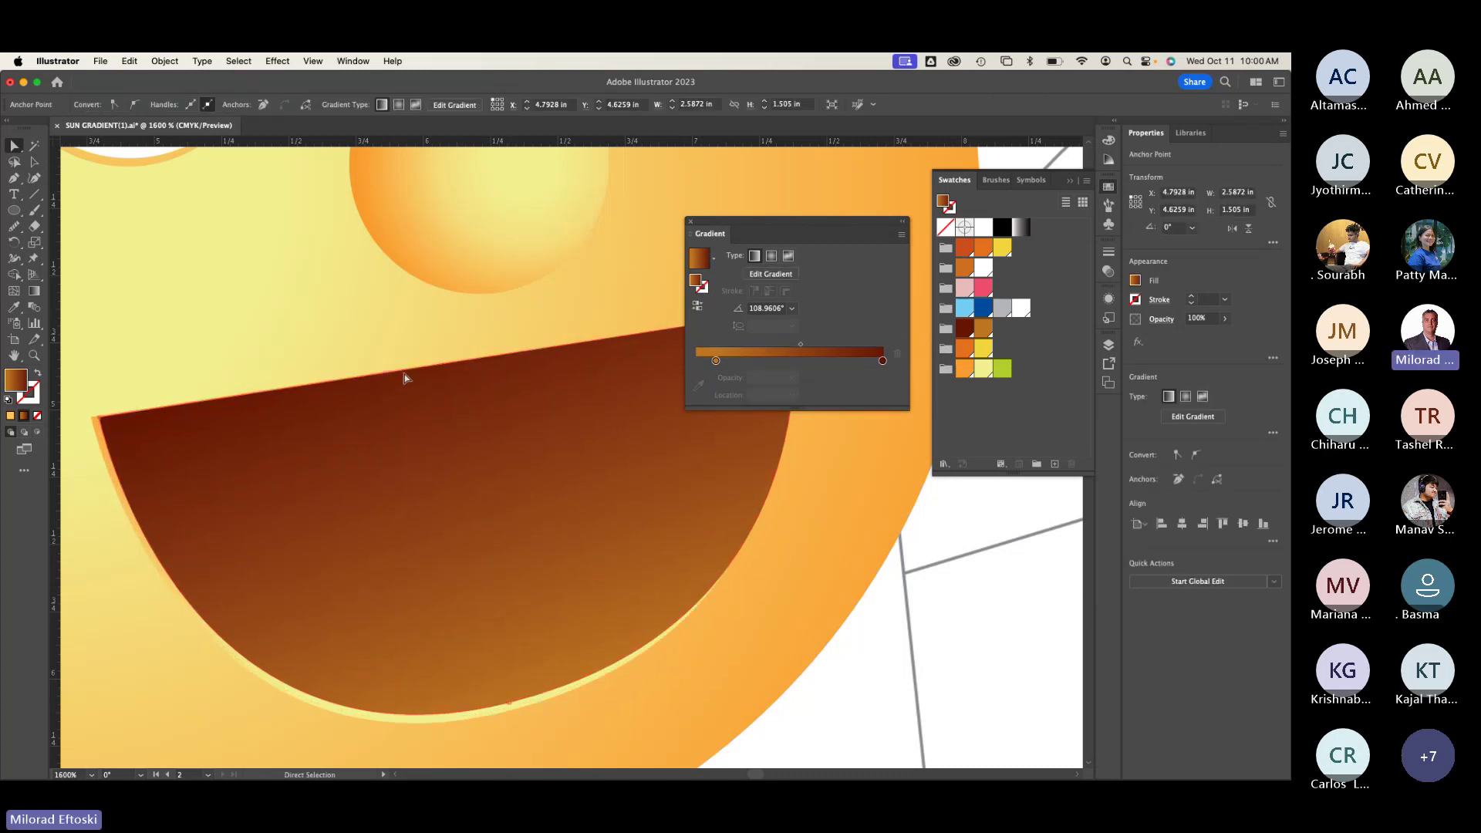
drag(404, 373, 403, 384)
key(super+shift+a)
Step: Pull the mouth's top-right corner anchor inward and down
scroll(374, 424, right, 5)
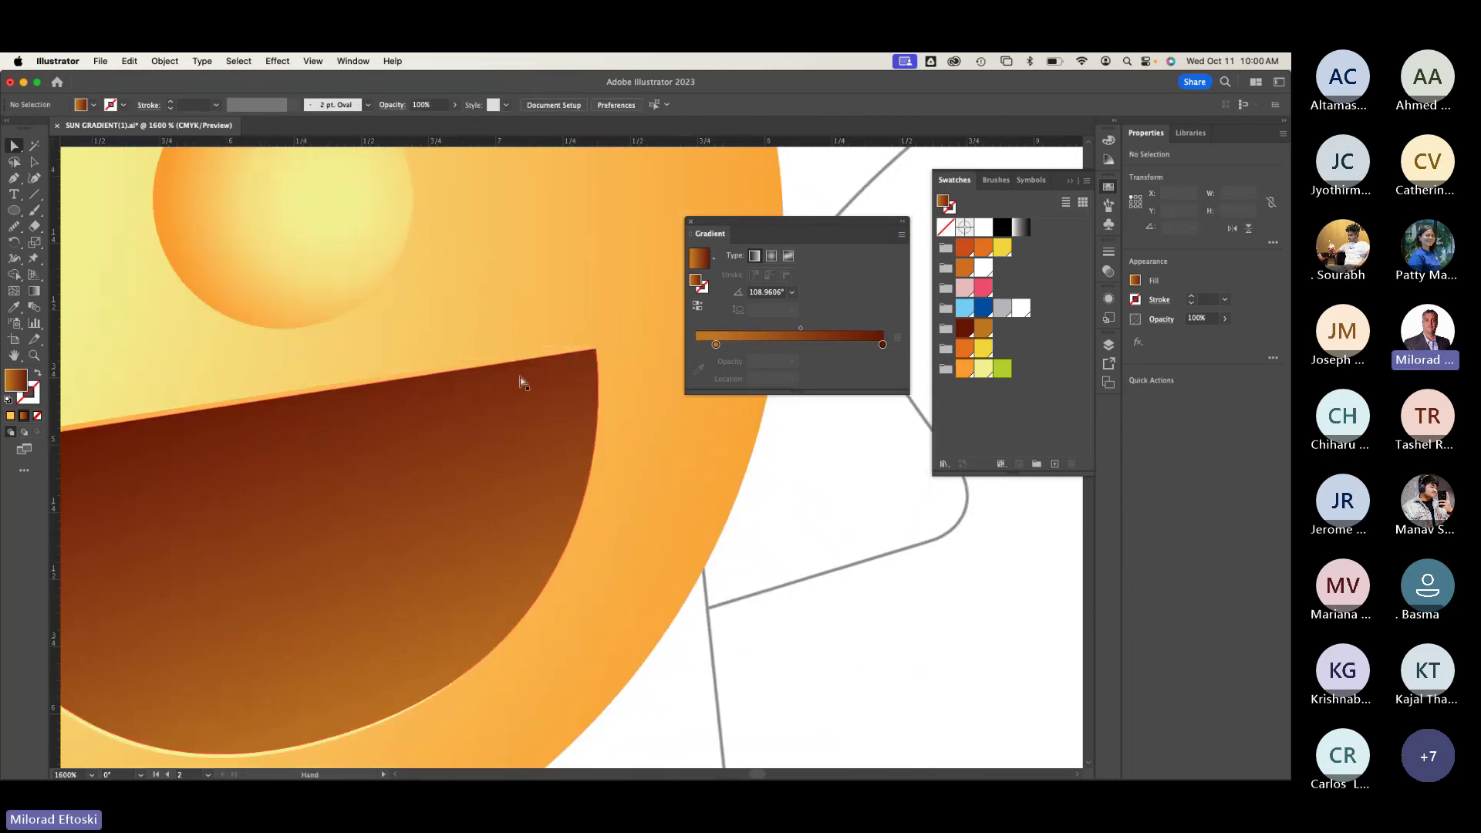
click(594, 351)
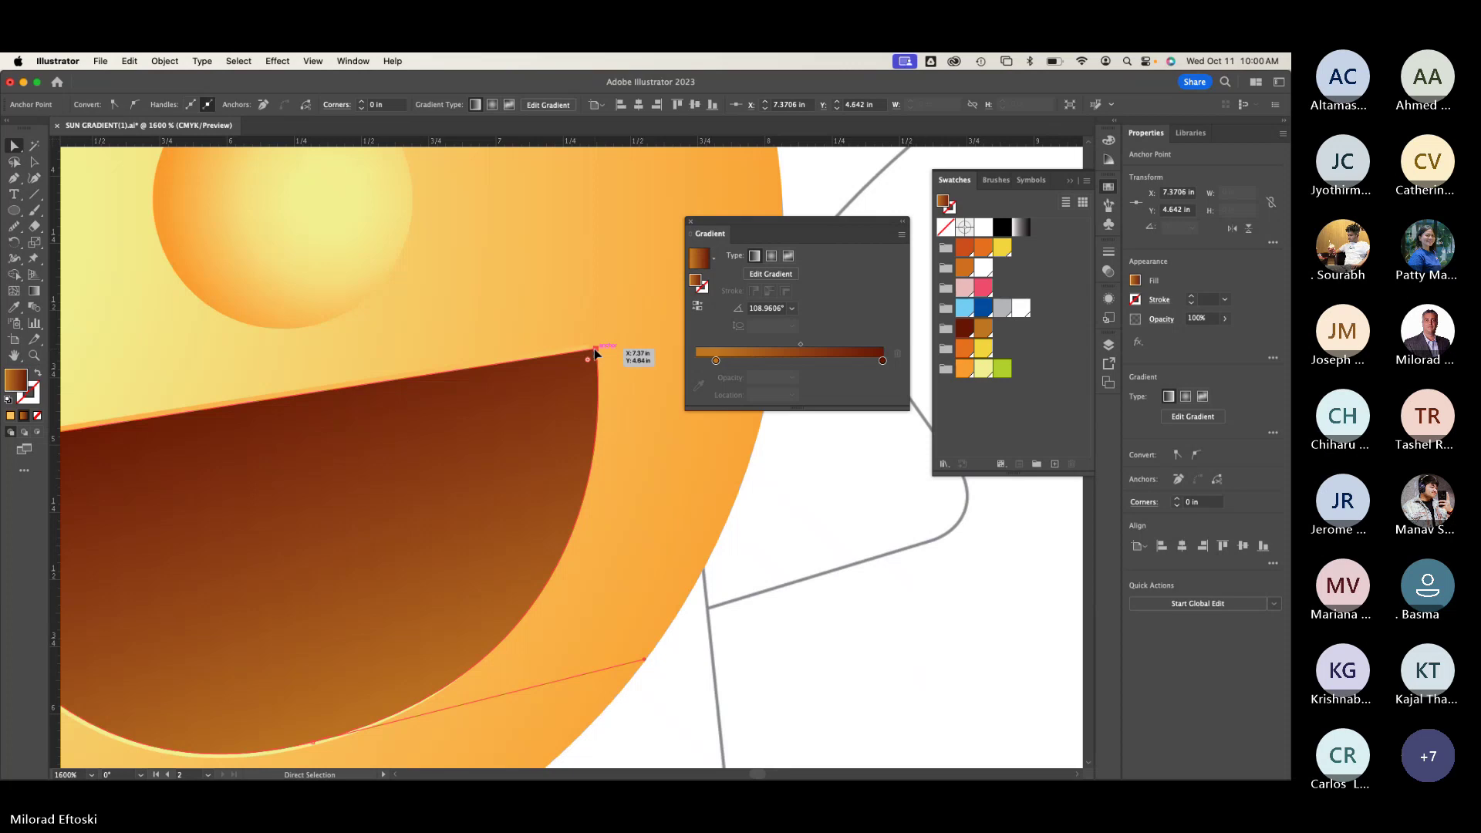
drag(595, 351, 584, 359)
key(super+shift+a)
scroll(529, 417, down, 2)
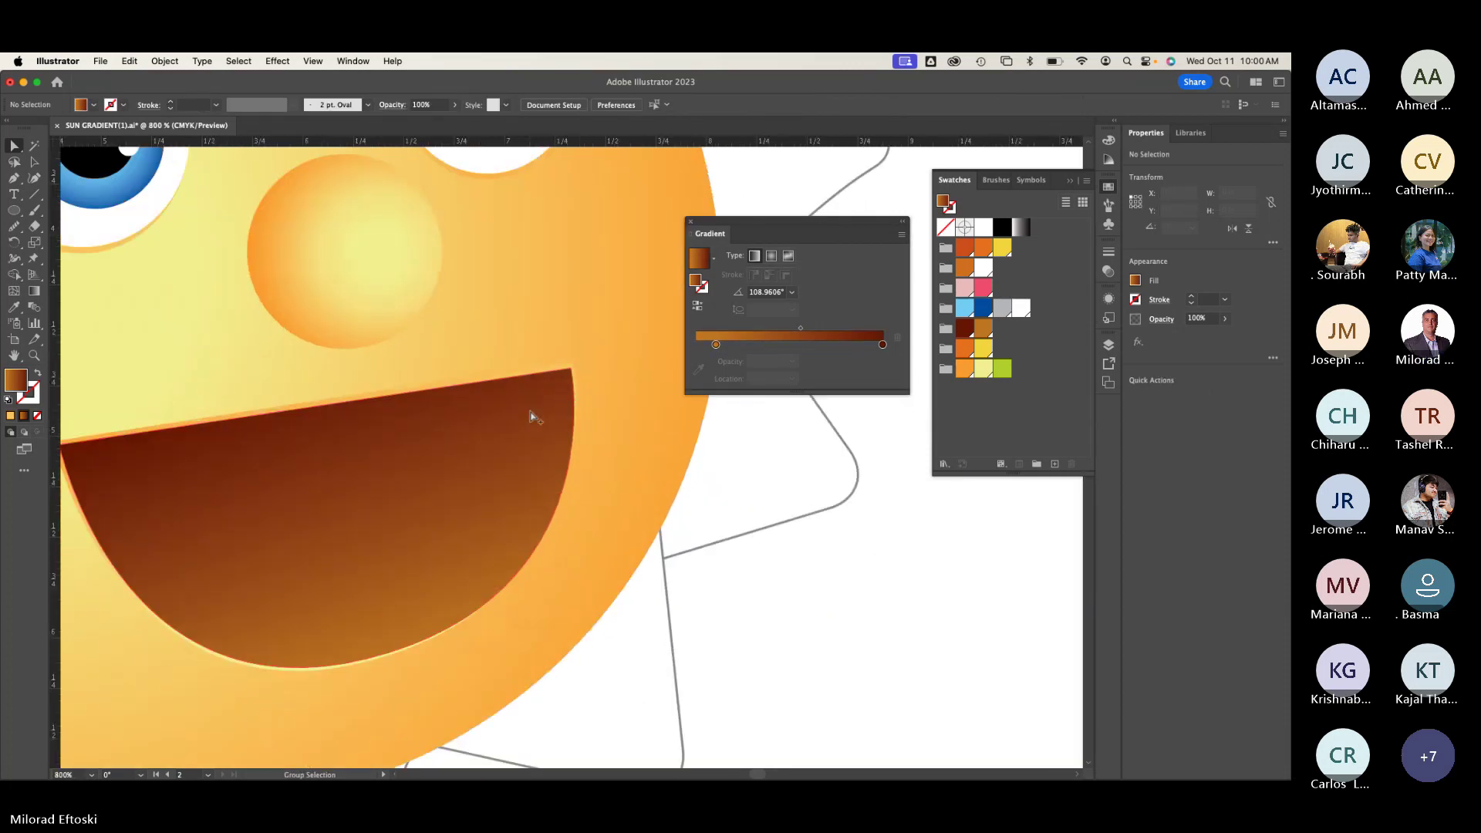
scroll(420, 489, up, 2)
scroll(413, 488, down, 1)
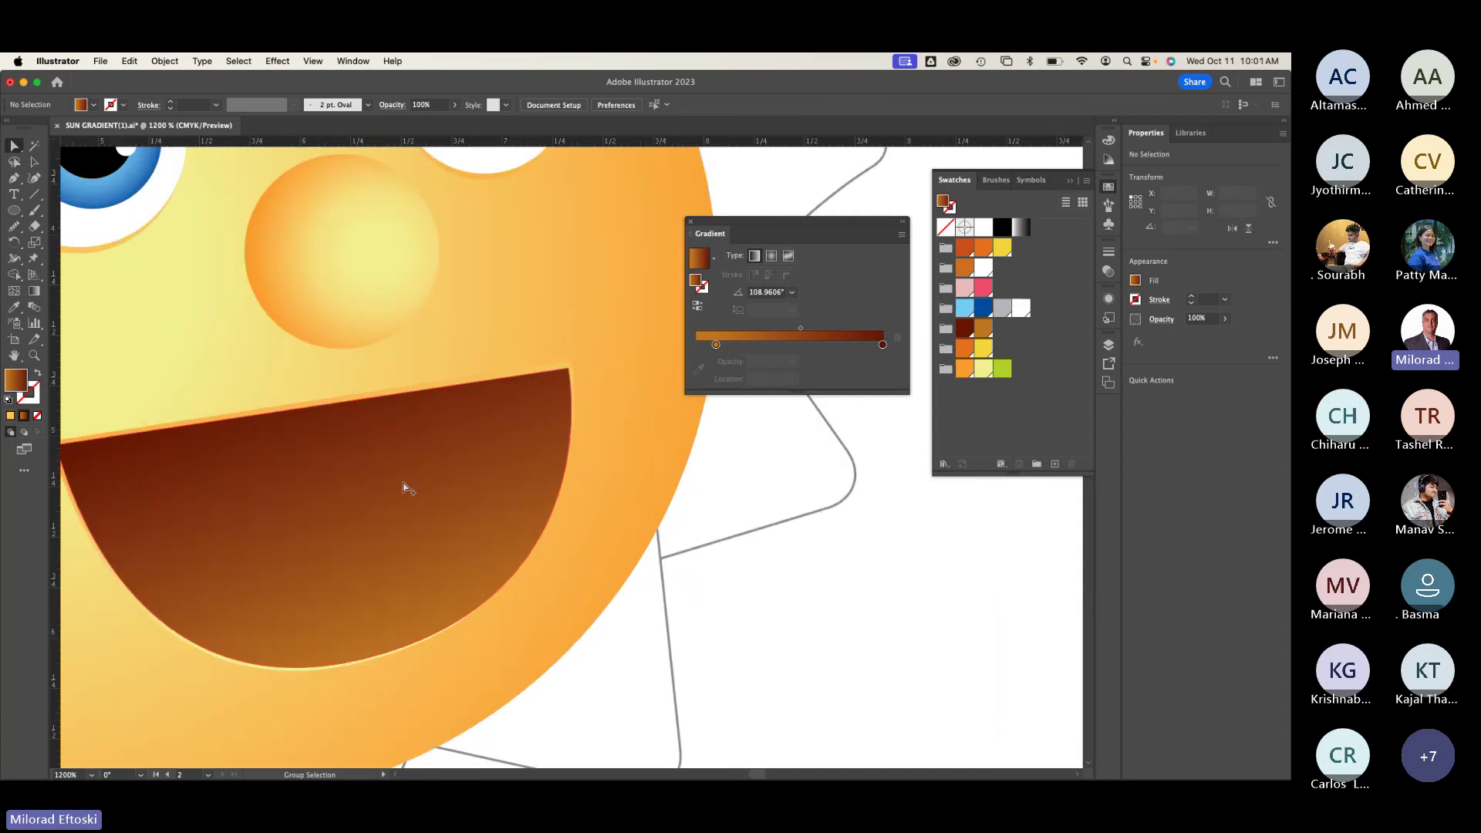
Step: Raise a point on the mouth's lower curve and reposition the whole mouth on the face
click(325, 665)
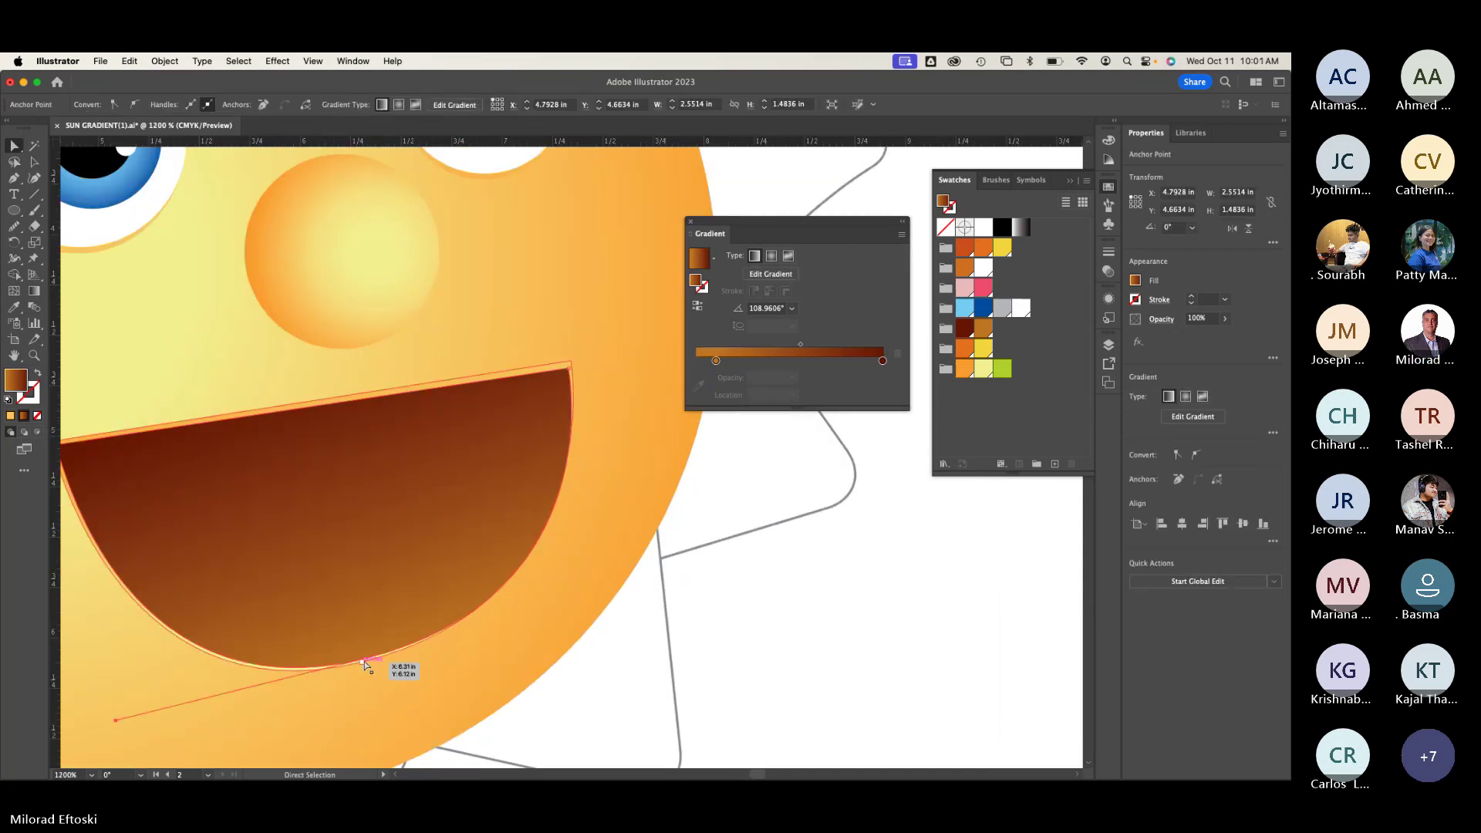
drag(366, 664, 493, 655)
click(407, 694)
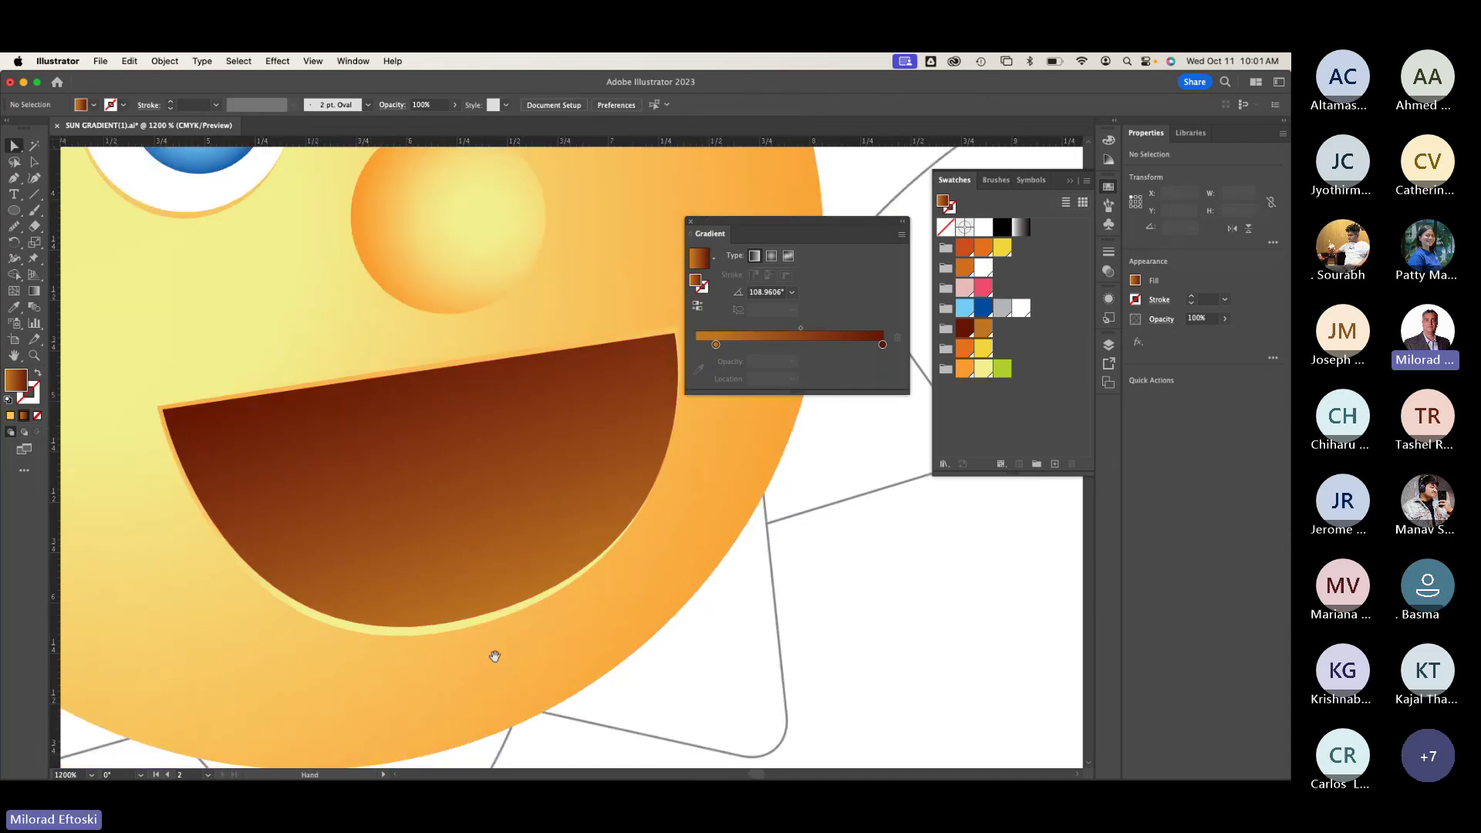
click(422, 456)
drag(172, 420, 165, 416)
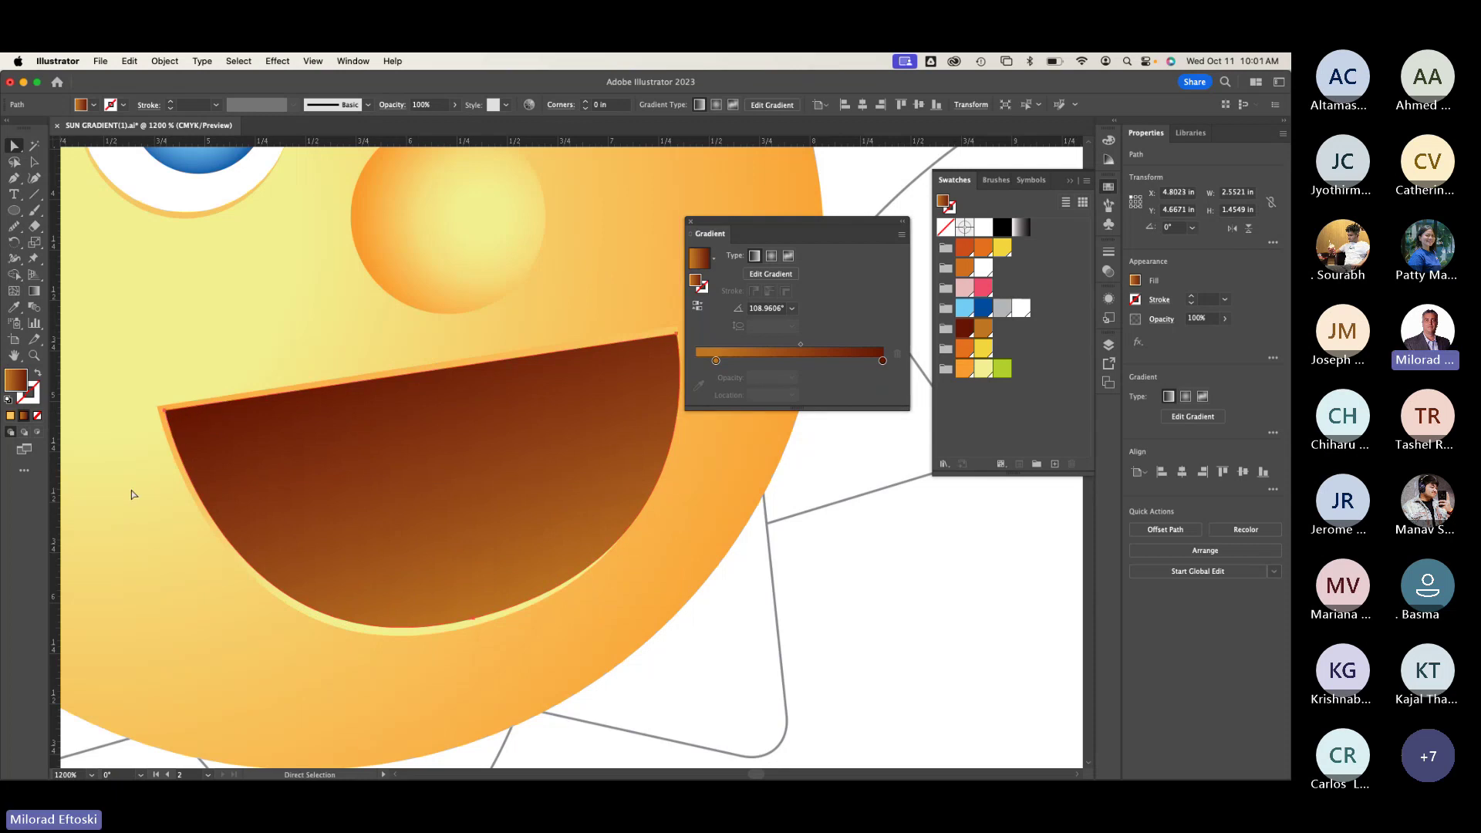
key(super+shift+a)
key(super+minus)
scroll(210, 528, left, 10)
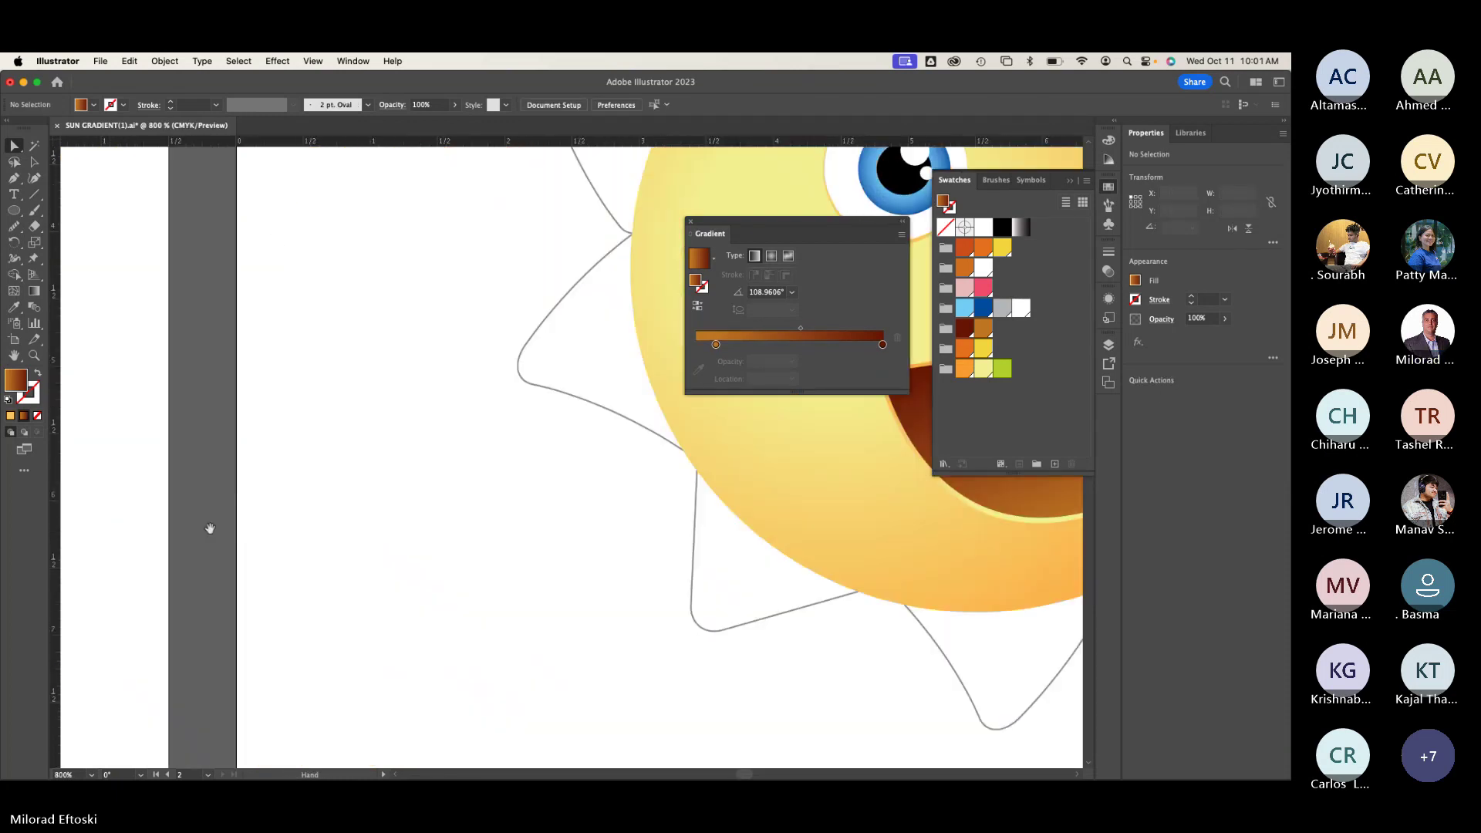
scroll(210, 528, right, 10)
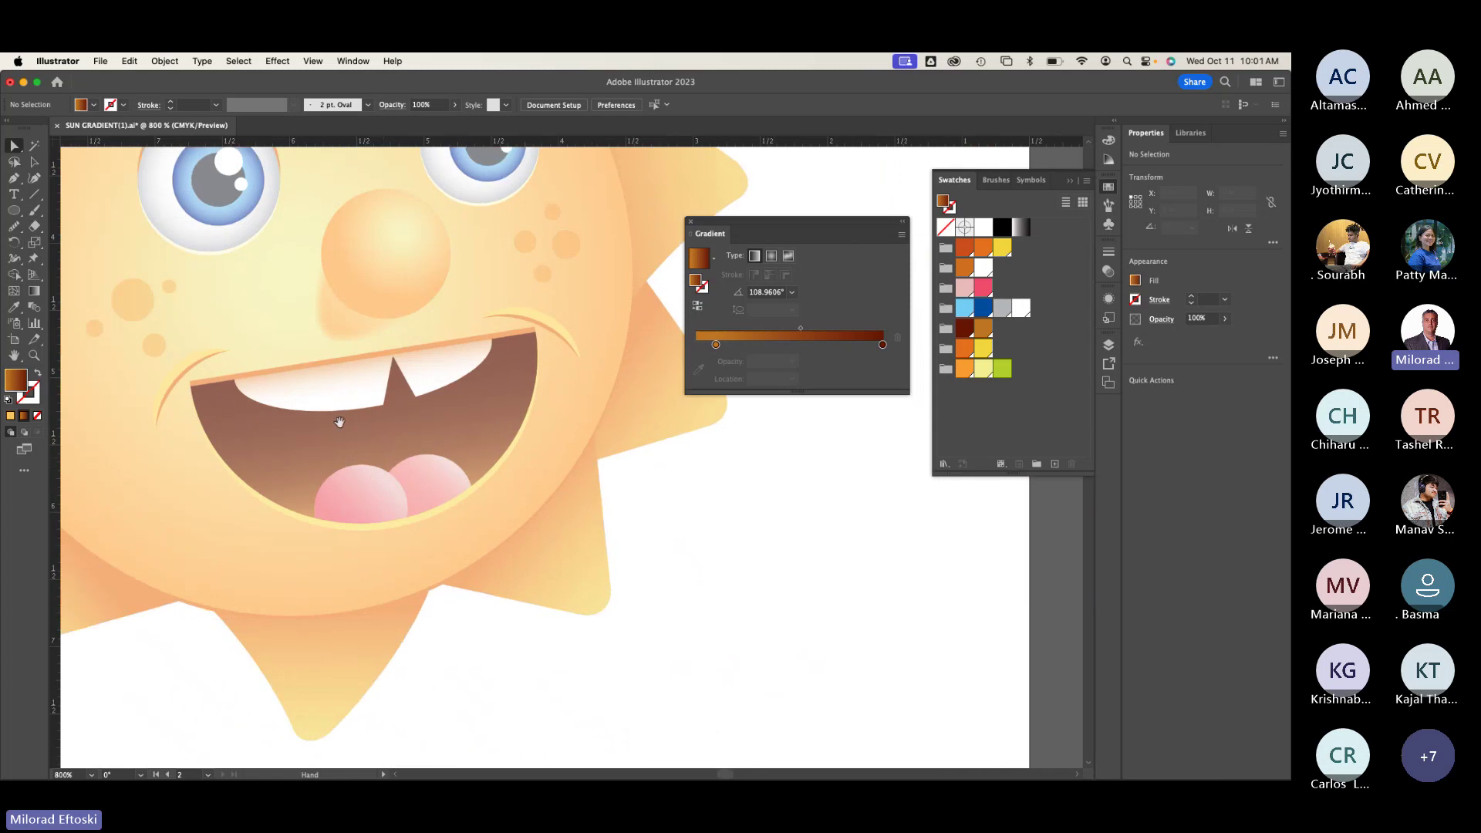
scroll(339, 422, right, 10)
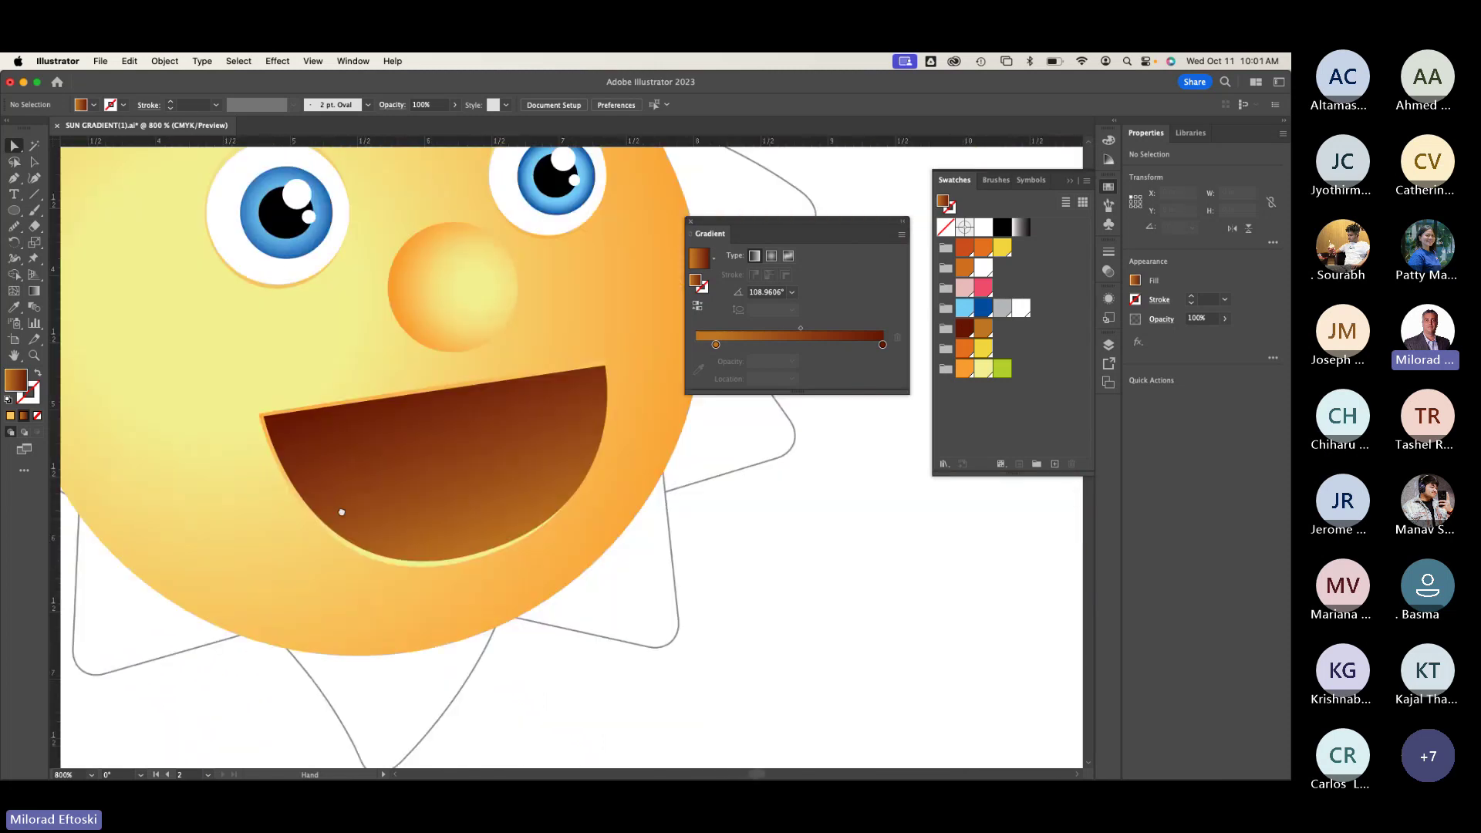
scroll(342, 511, right, 5)
scroll(329, 550, down, 2)
scroll(347, 554, up, 2)
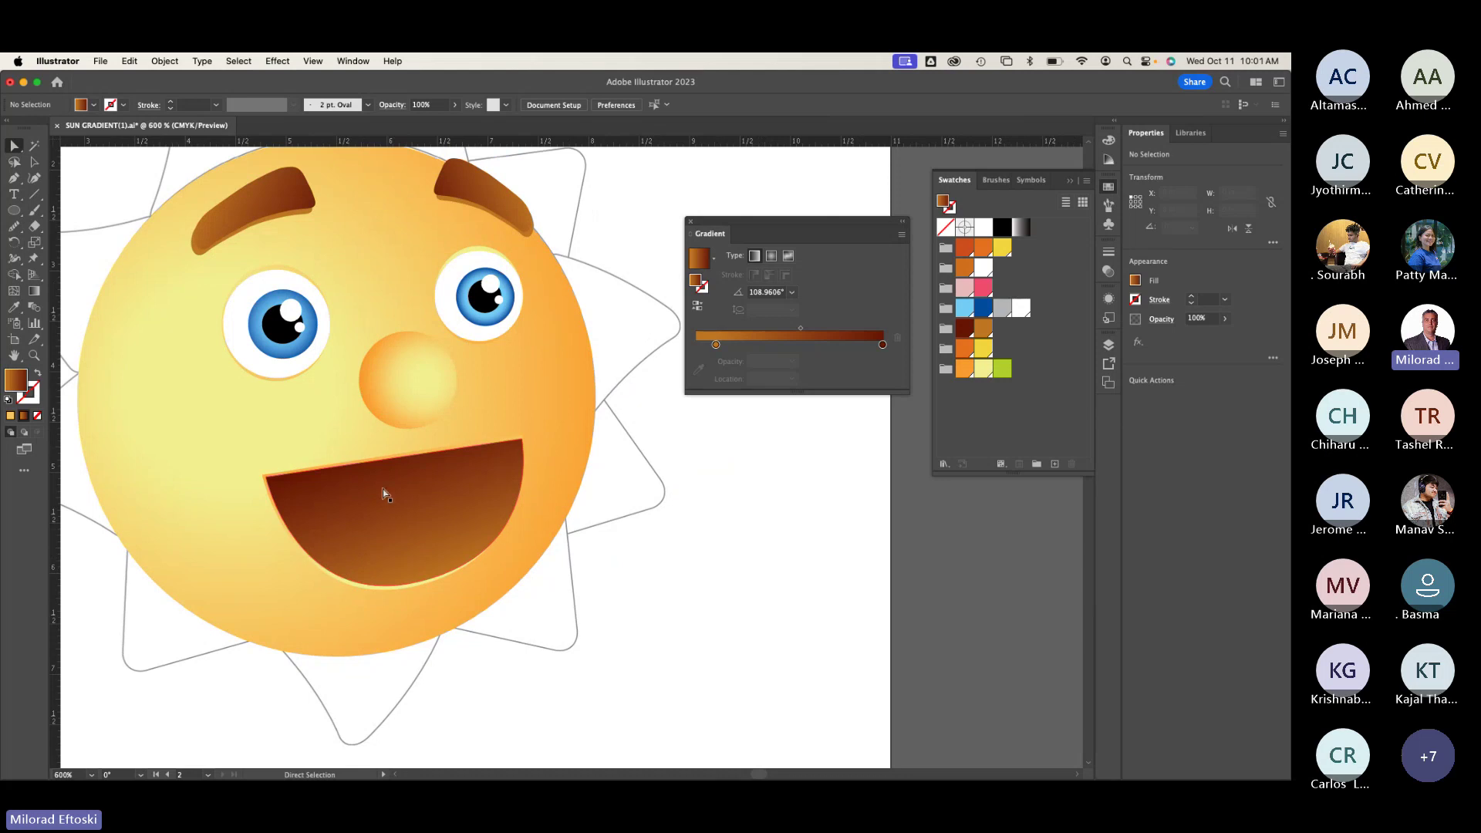
click(34, 162)
click(390, 571)
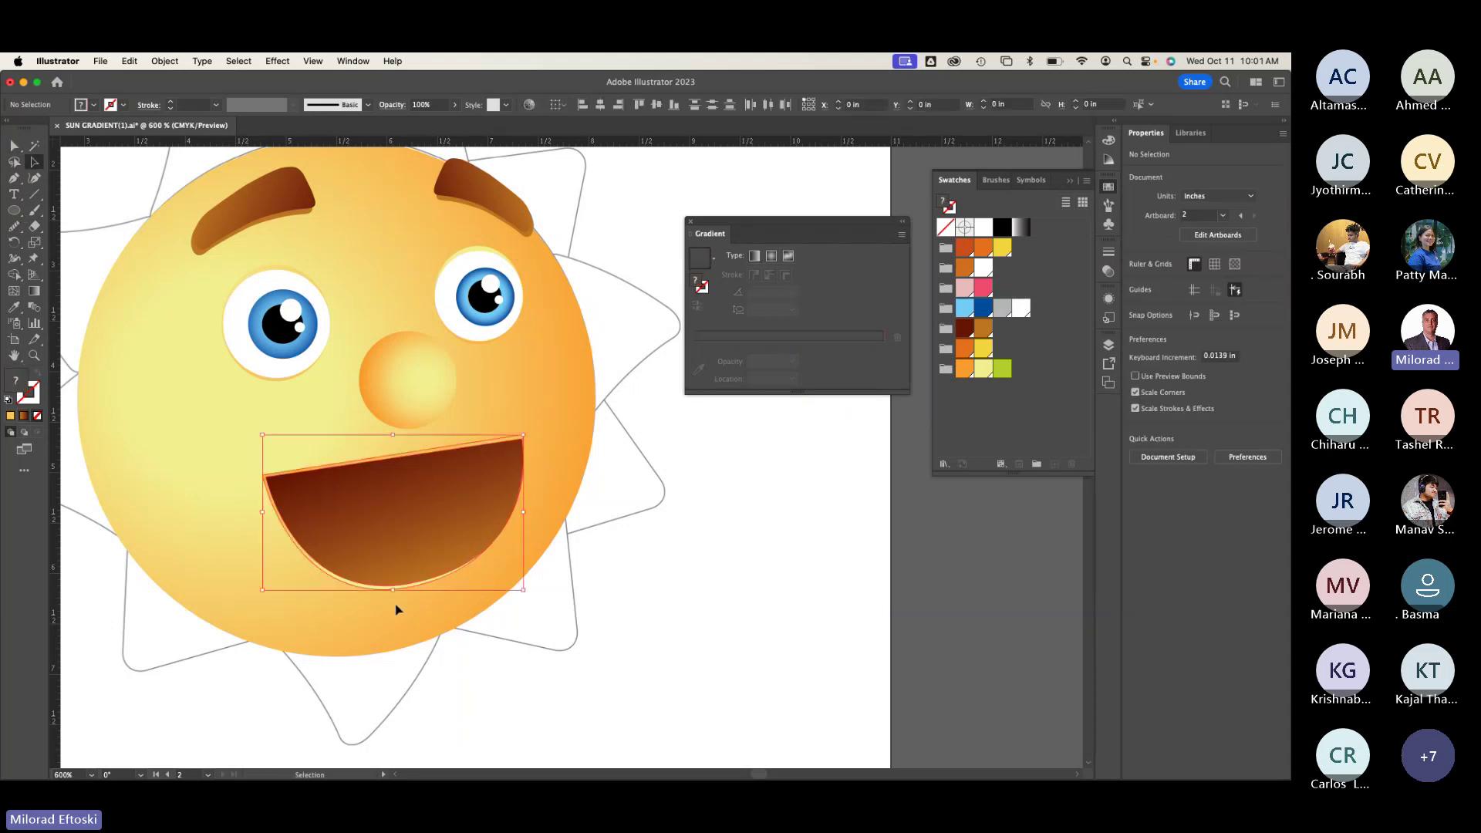
click(312, 509)
click(232, 460)
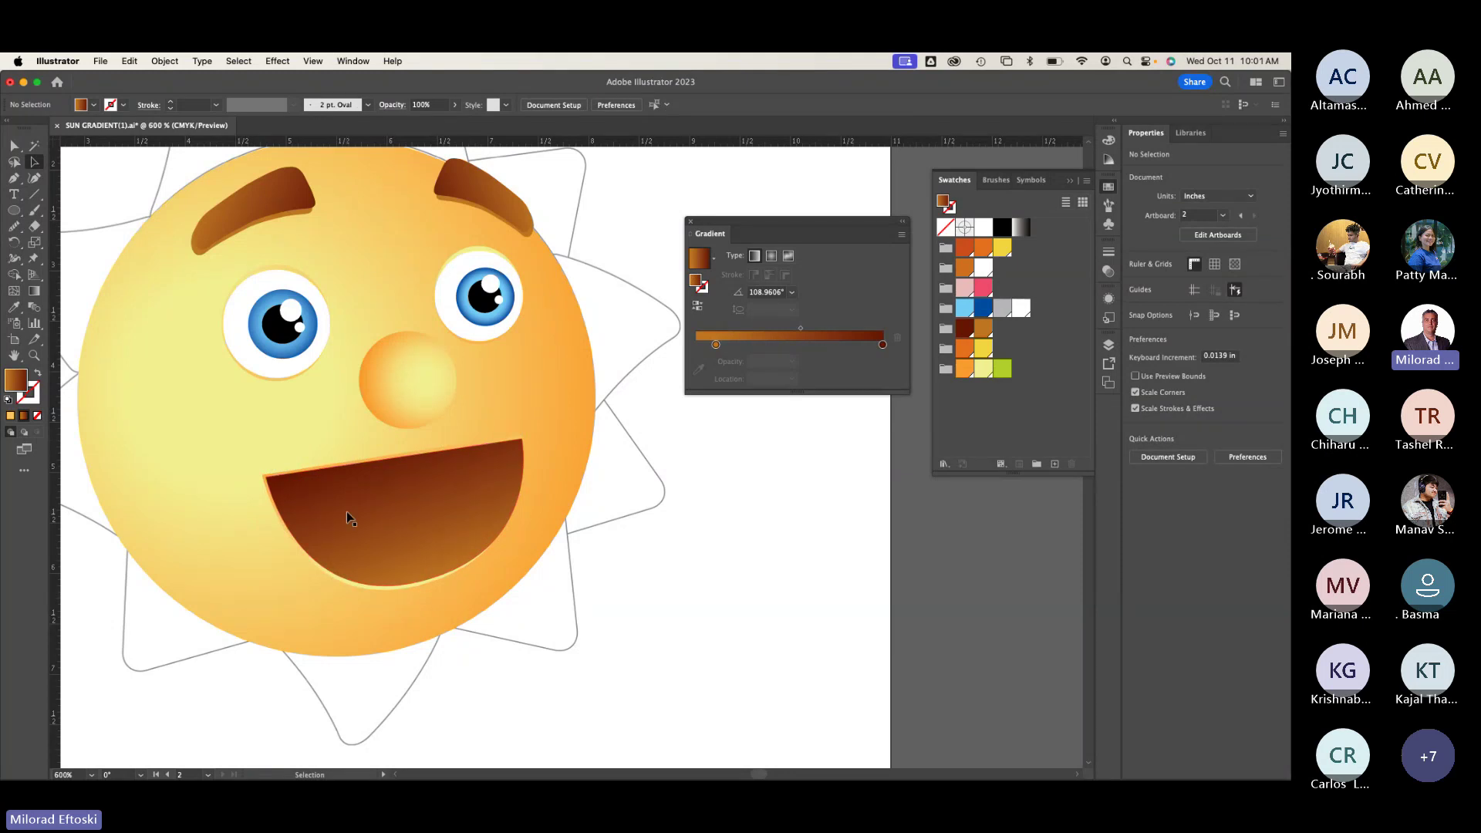
click(274, 316)
click(478, 300)
click(355, 271)
click(331, 506)
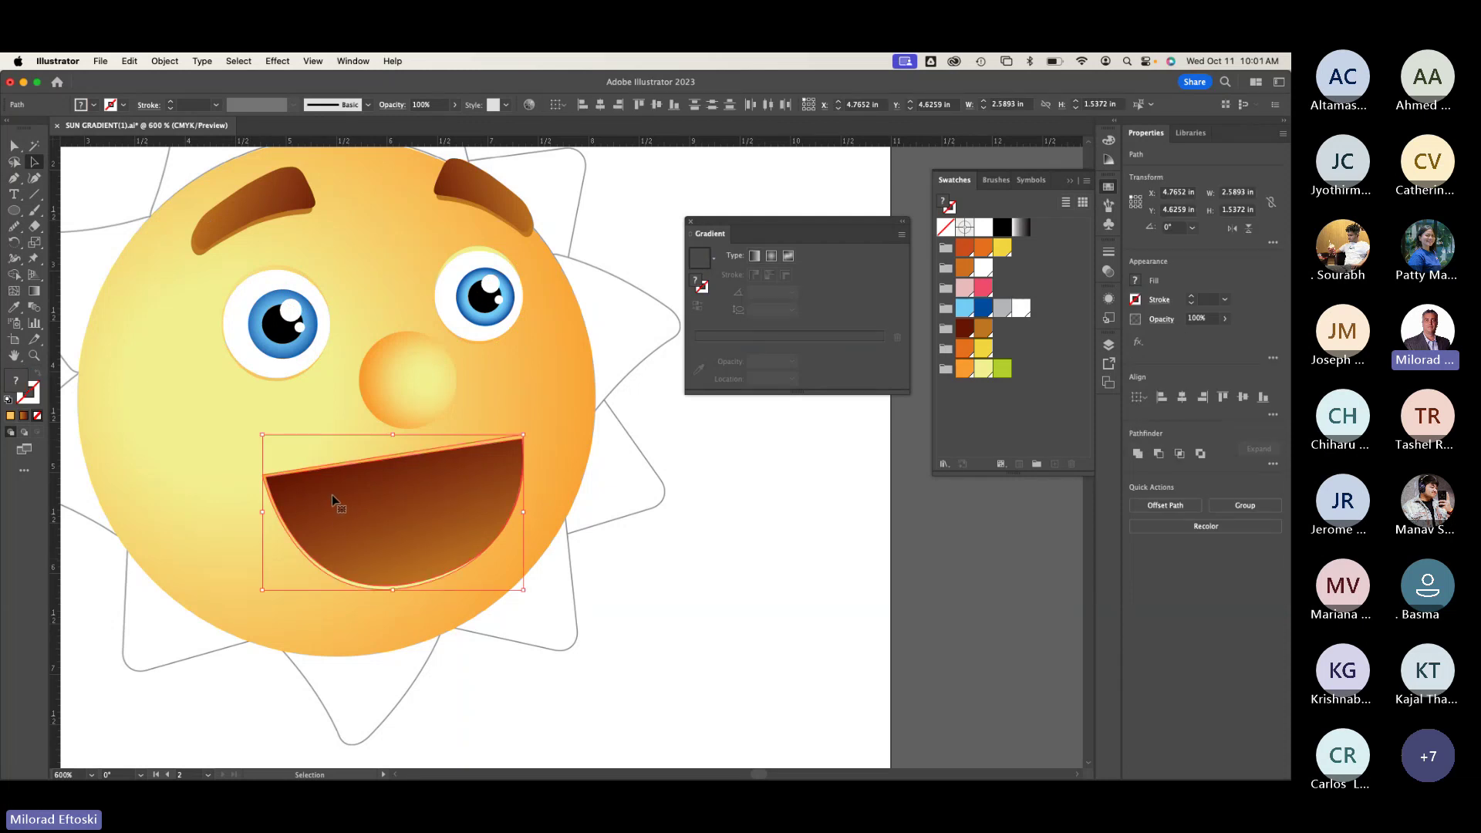
key(super+shift+a)
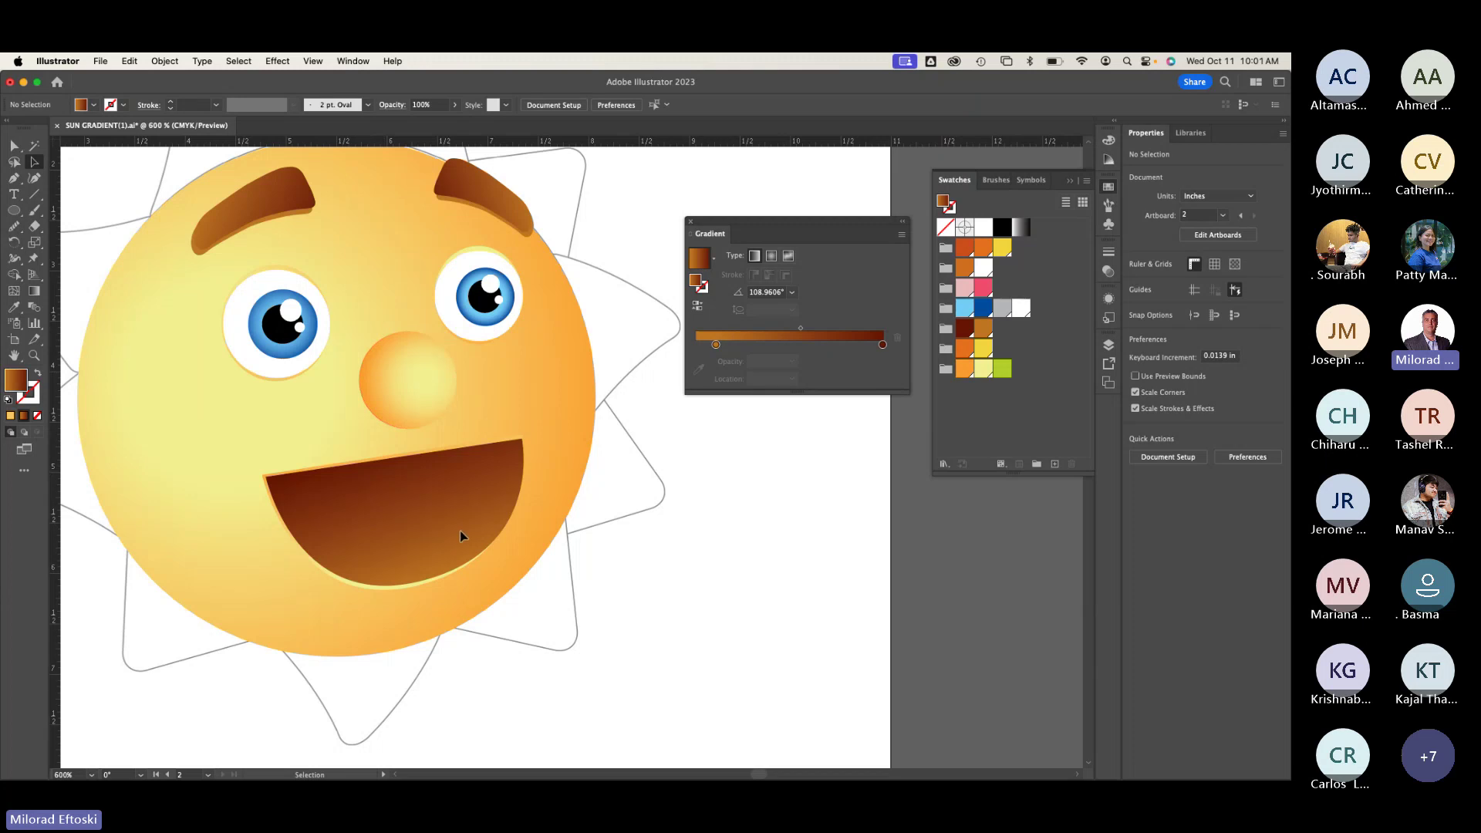
key(h)
drag(459, 533, 105, 567)
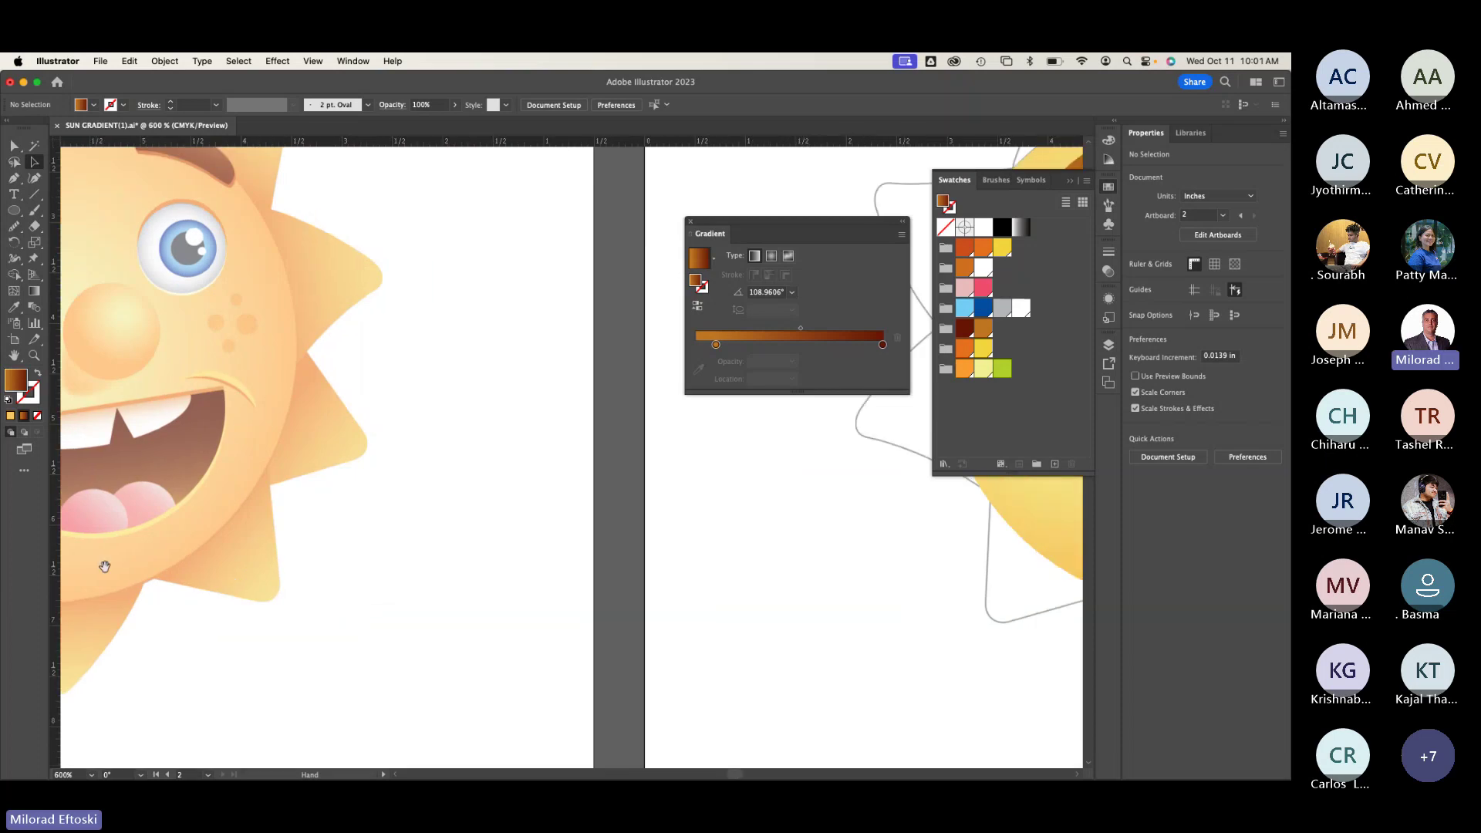
scroll(105, 567, right, 15)
key(v)
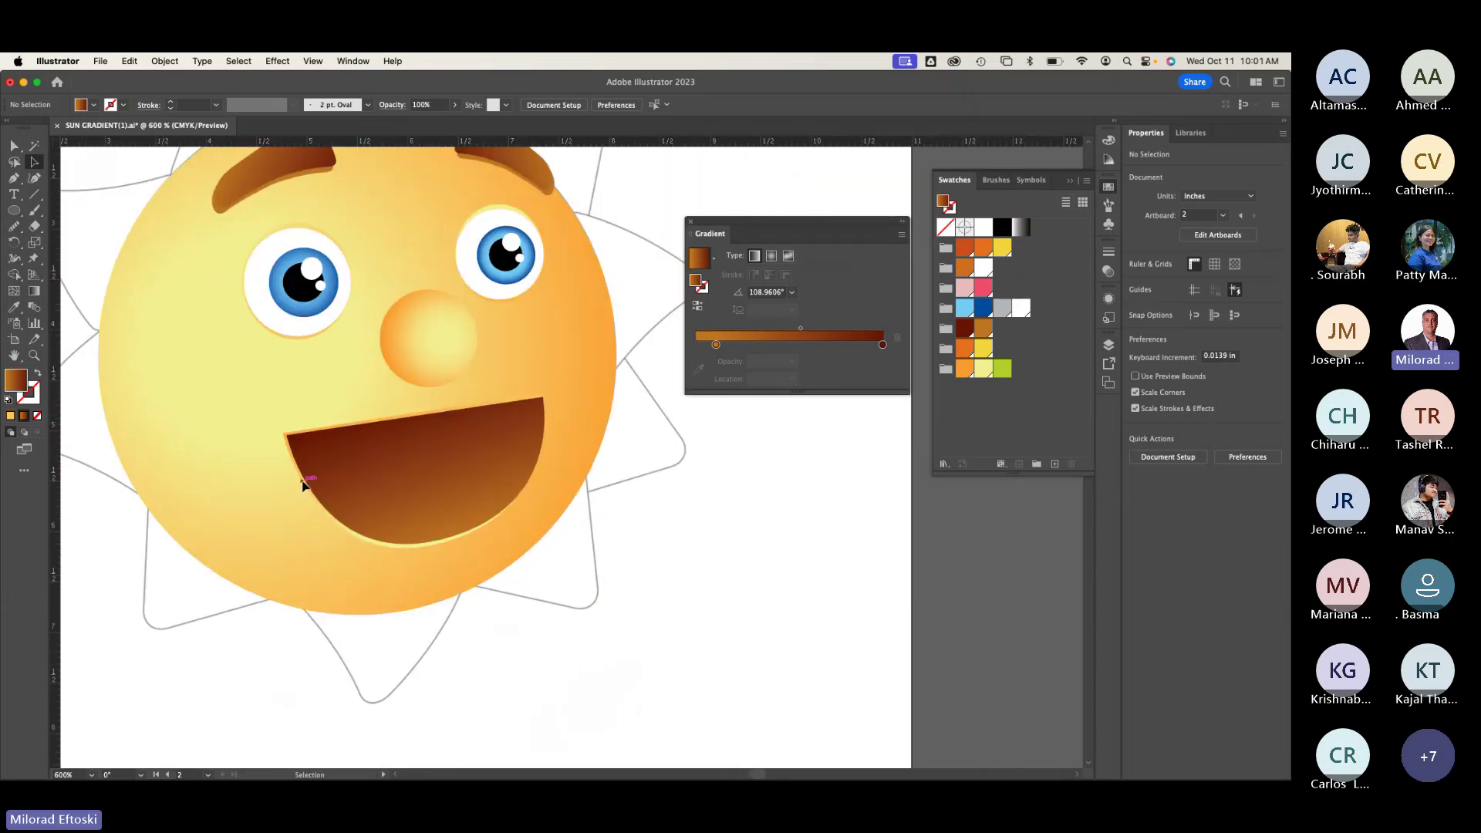
Step: In outline view, start a Pen path along the mouth's top edge with a curved point
key(super+y)
scroll(378, 468, up, 3)
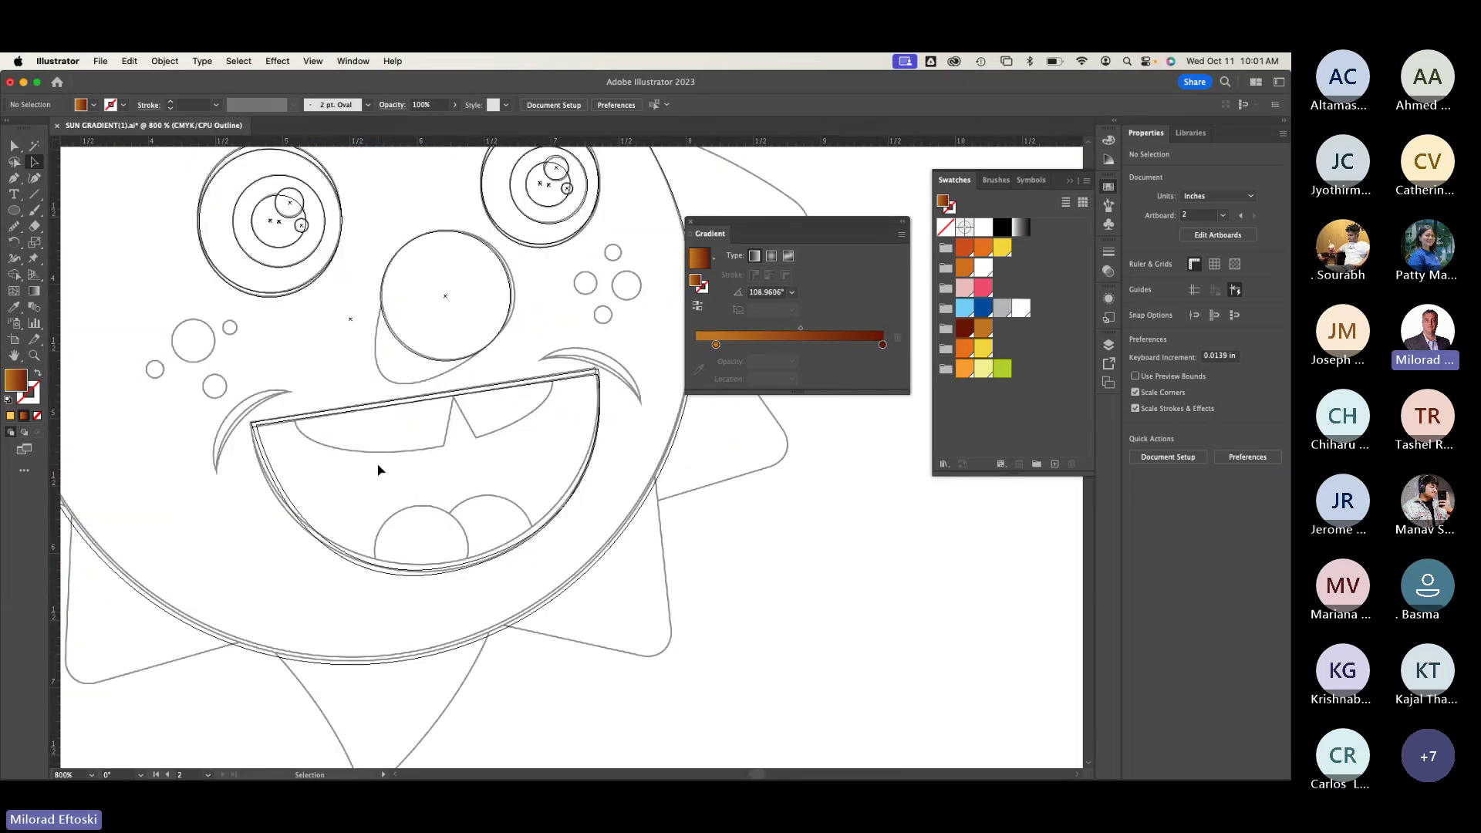
scroll(378, 467, down, 1)
scroll(449, 433, down, 1)
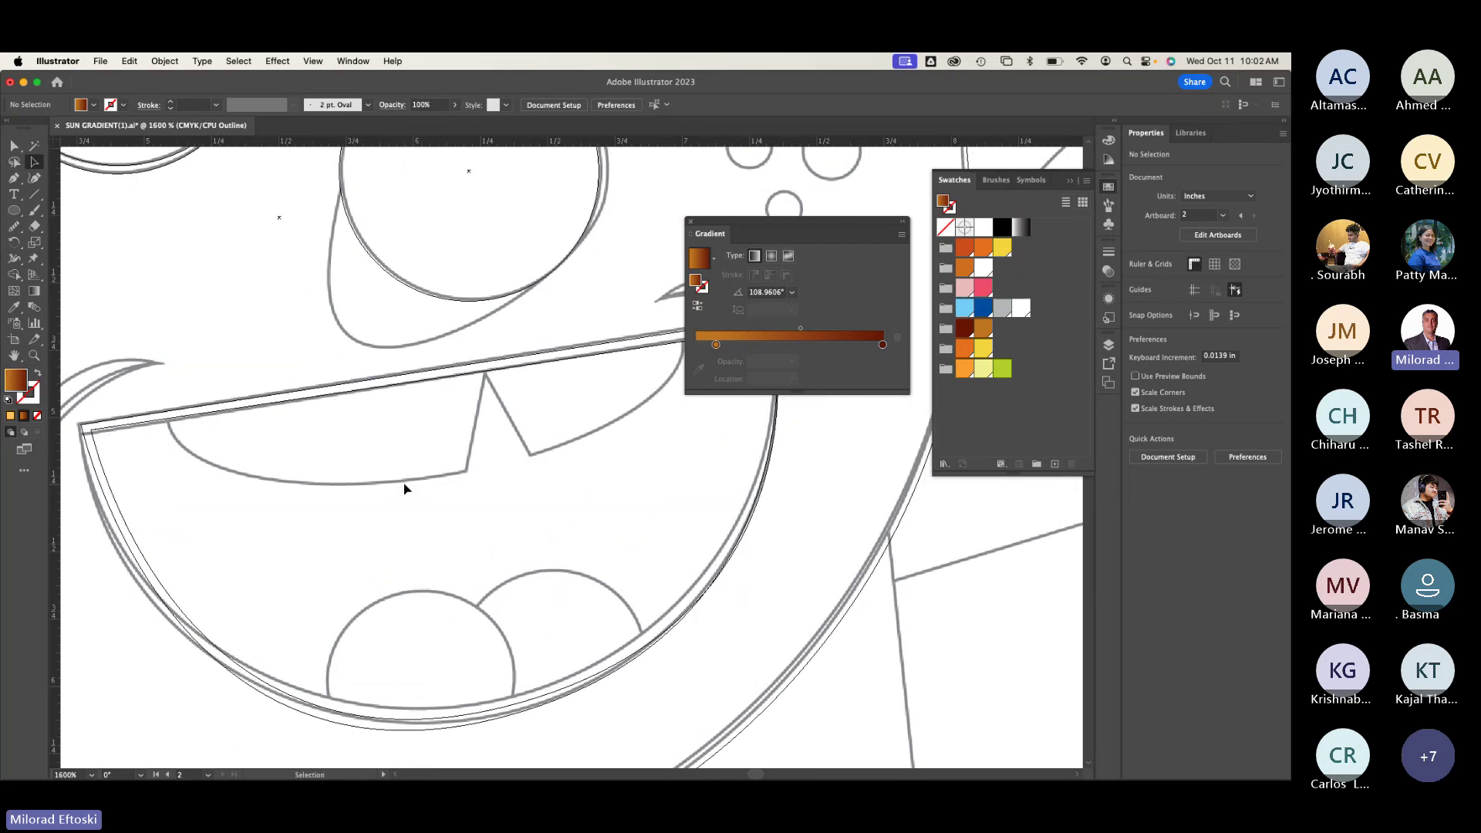
scroll(404, 489, down, 1)
scroll(357, 512, right, 3)
scroll(357, 512, up, 2)
key(p)
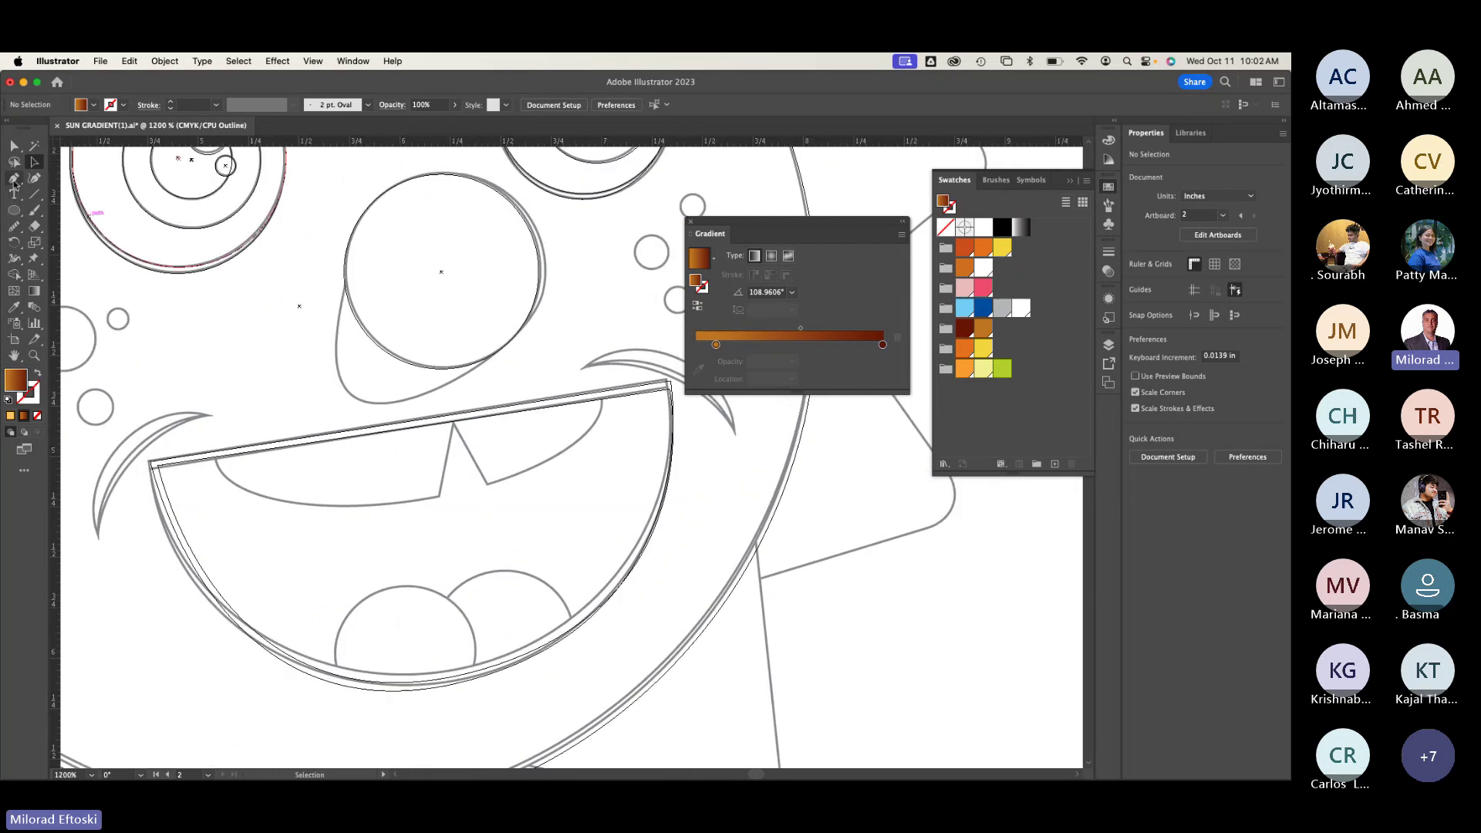
click(215, 457)
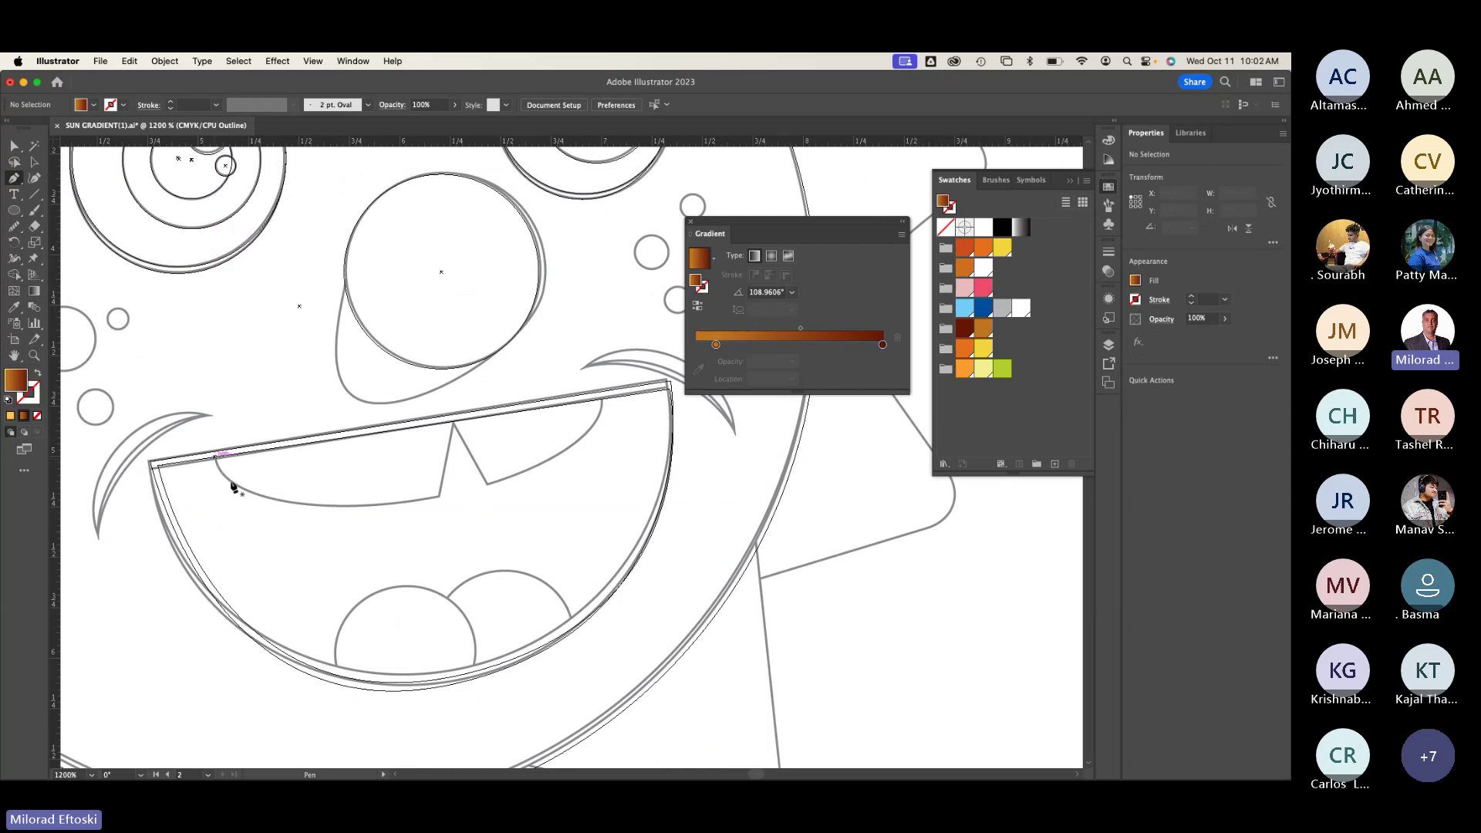
drag(332, 507, 431, 504)
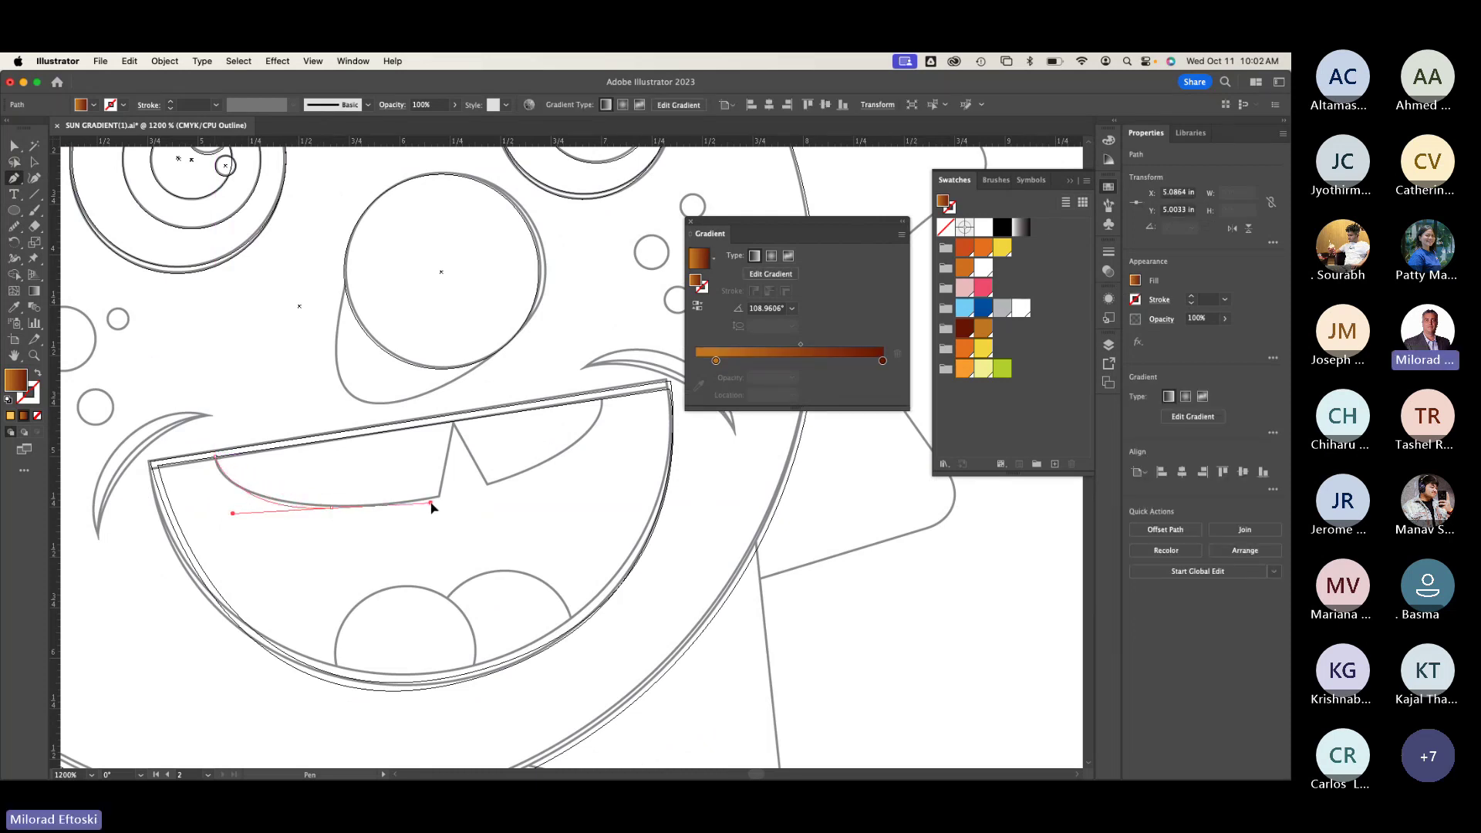
click(440, 497)
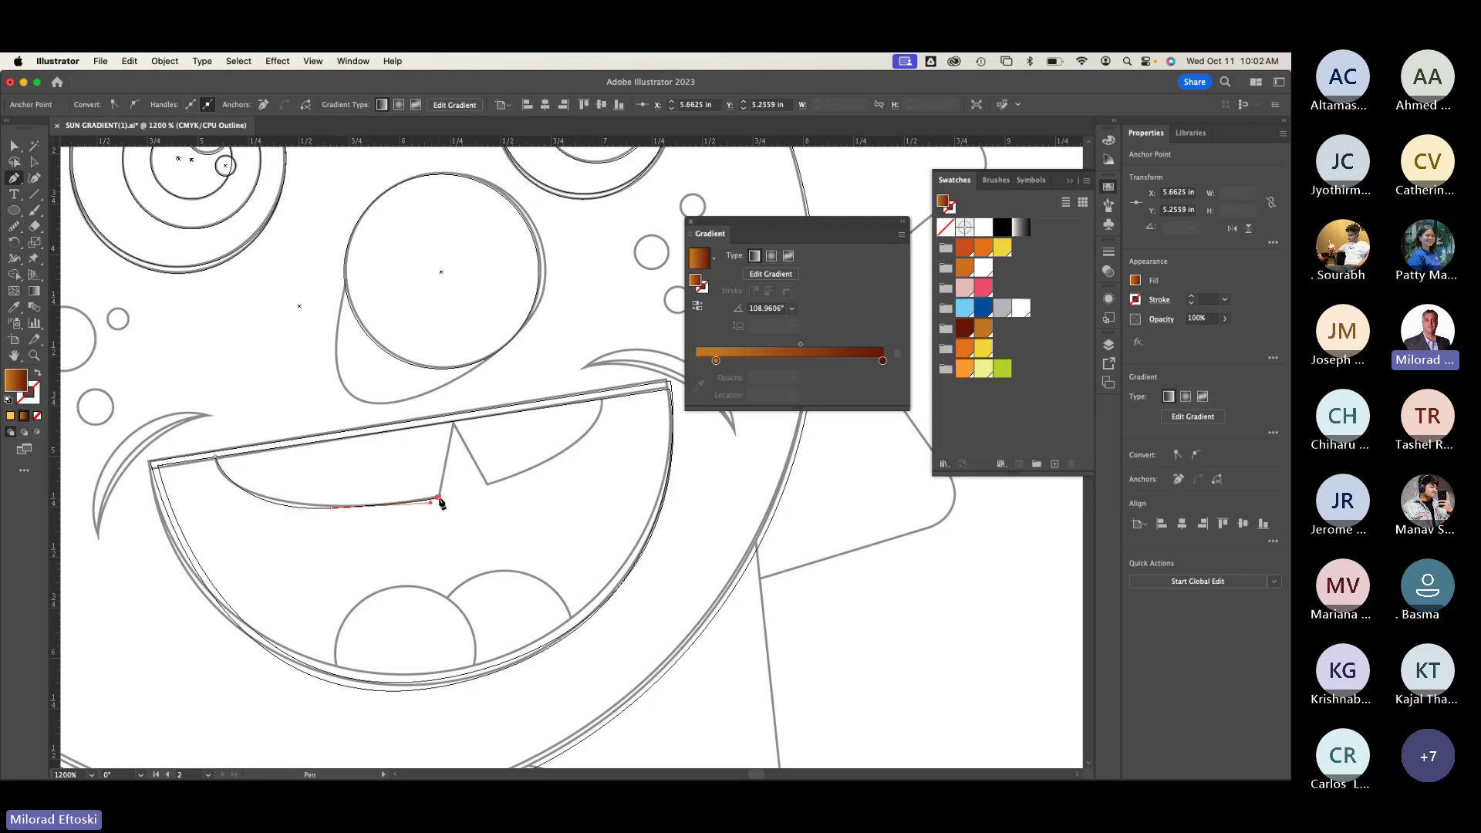
Step: Notch the gap between the two front teeth, curve the right edge, and close the teeth outline
click(454, 425)
click(487, 485)
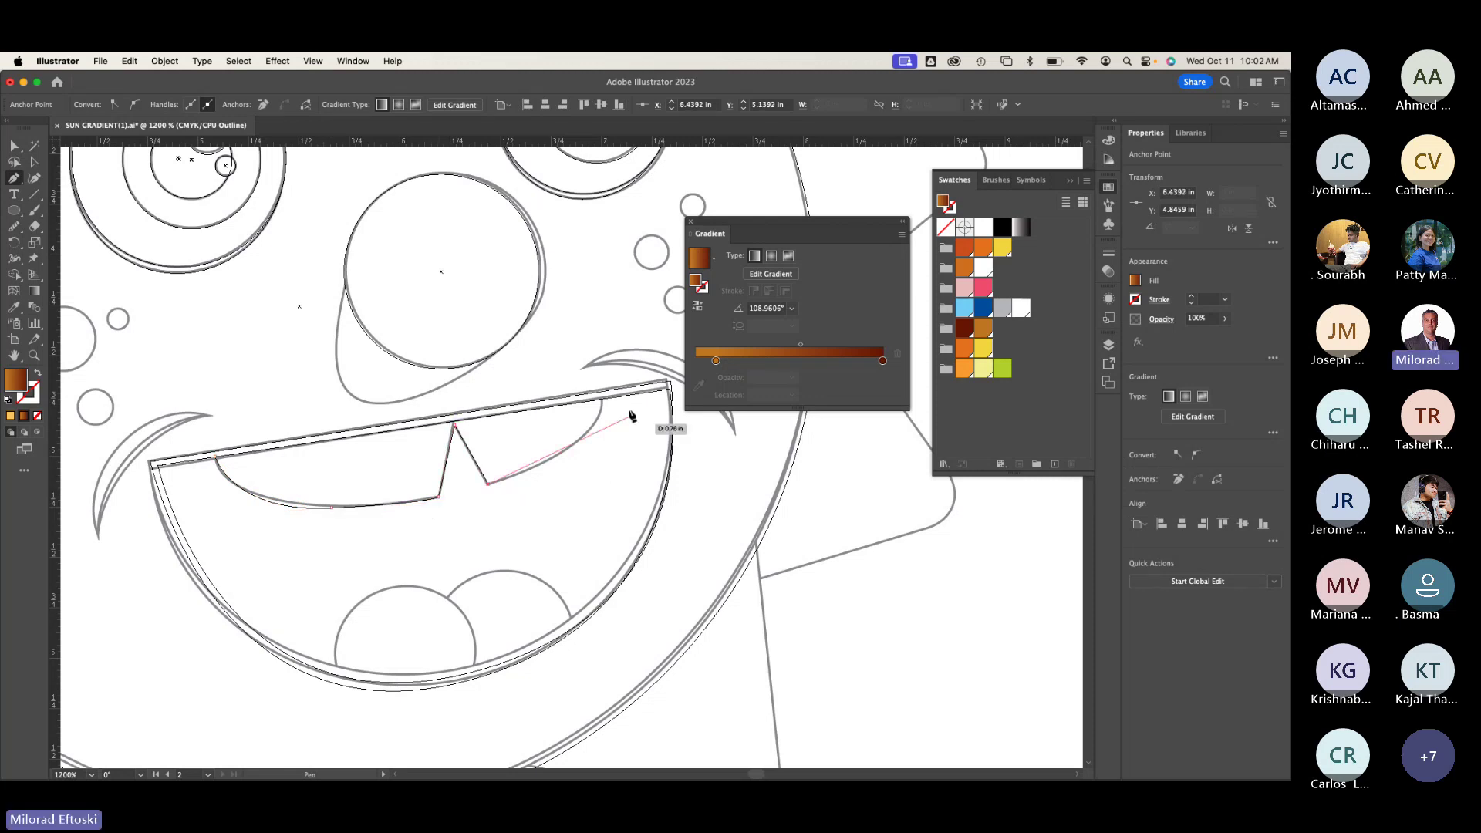
drag(596, 449, 612, 339)
click(603, 402)
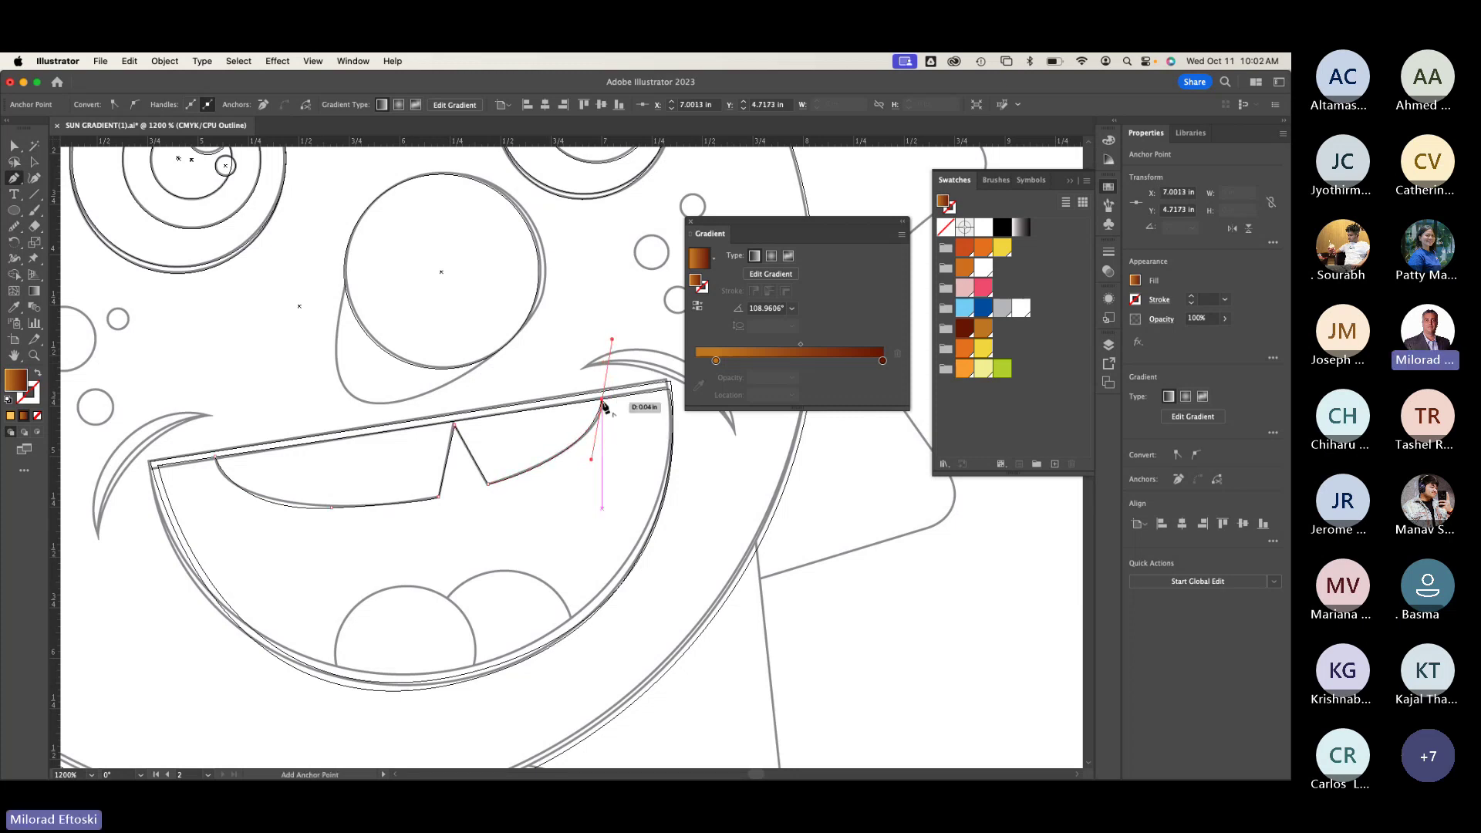
click(604, 403)
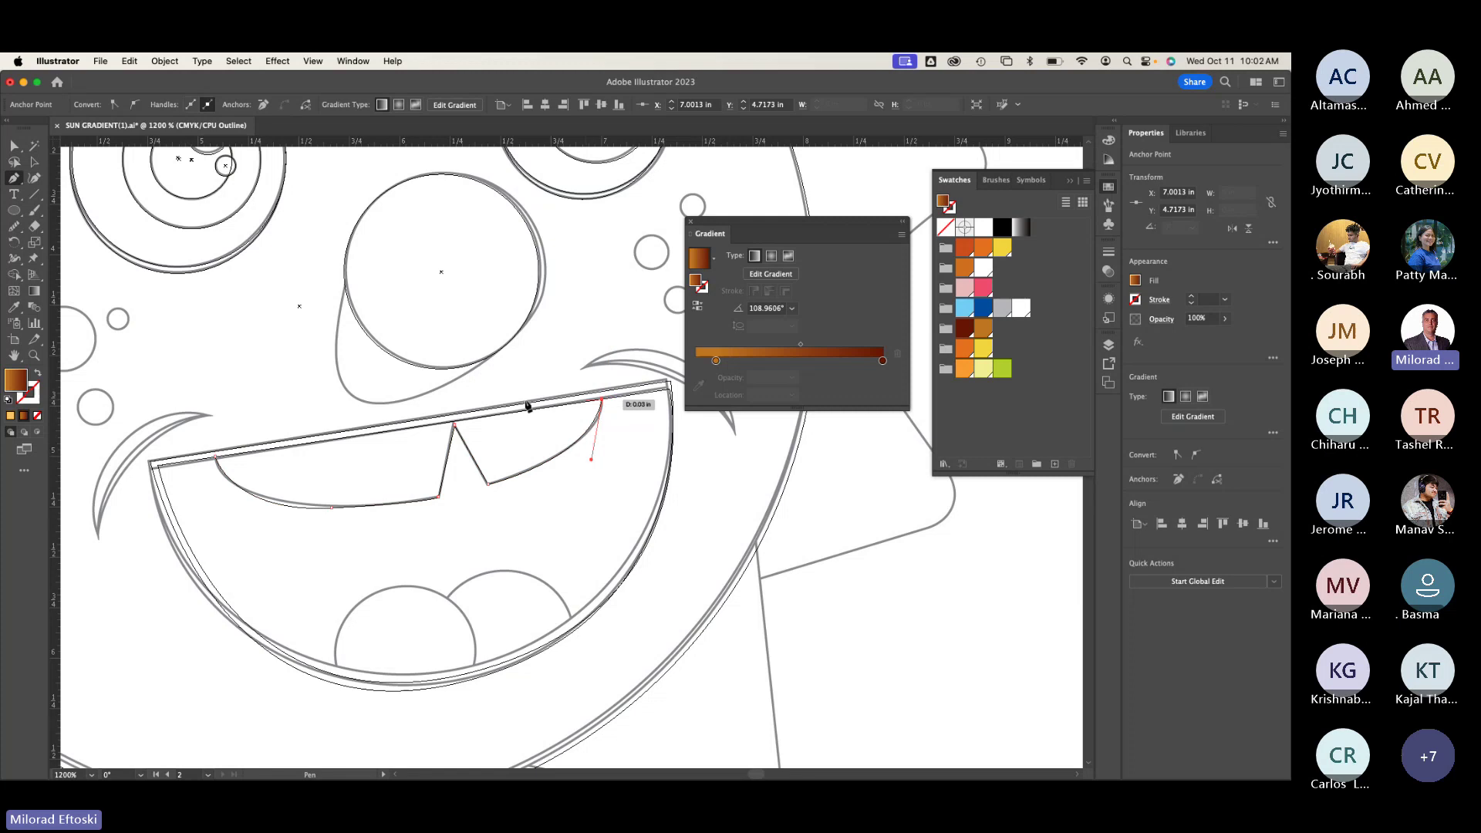
click(217, 459)
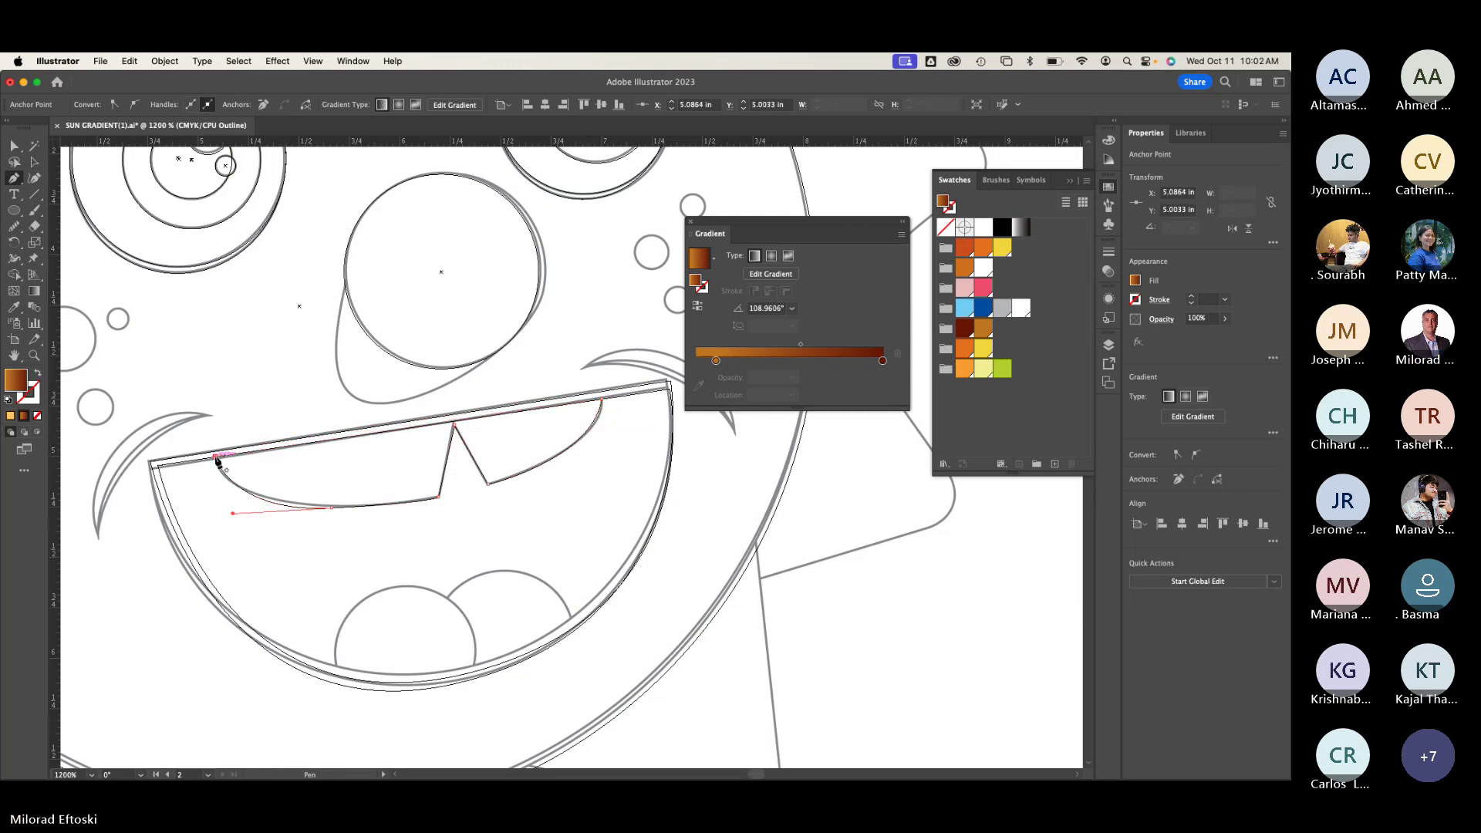
click(34, 163)
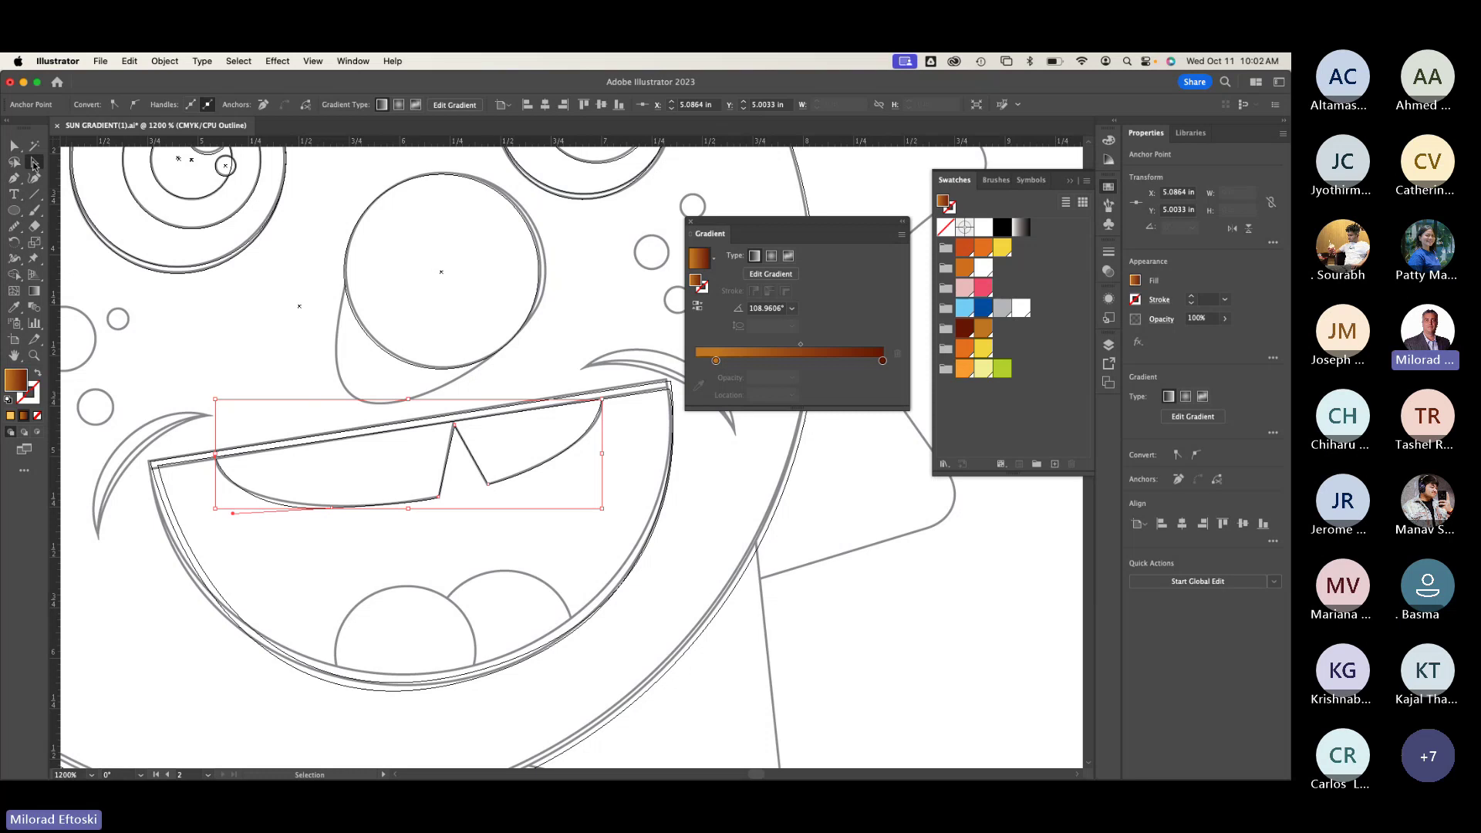
key(super+y)
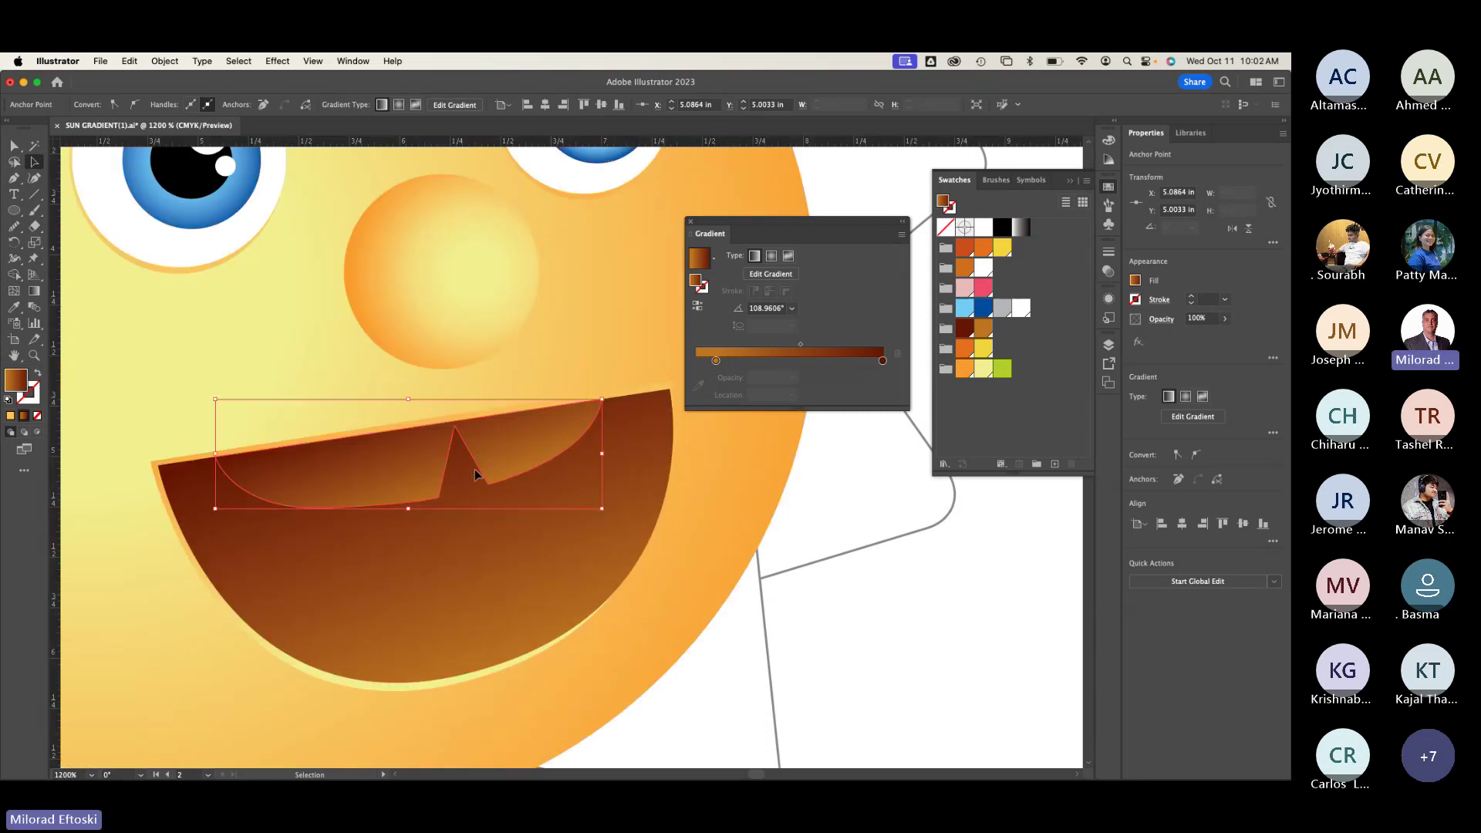
Step: Give the teeth a solid white fill with no stroke, then view the whole sun face
key(d)
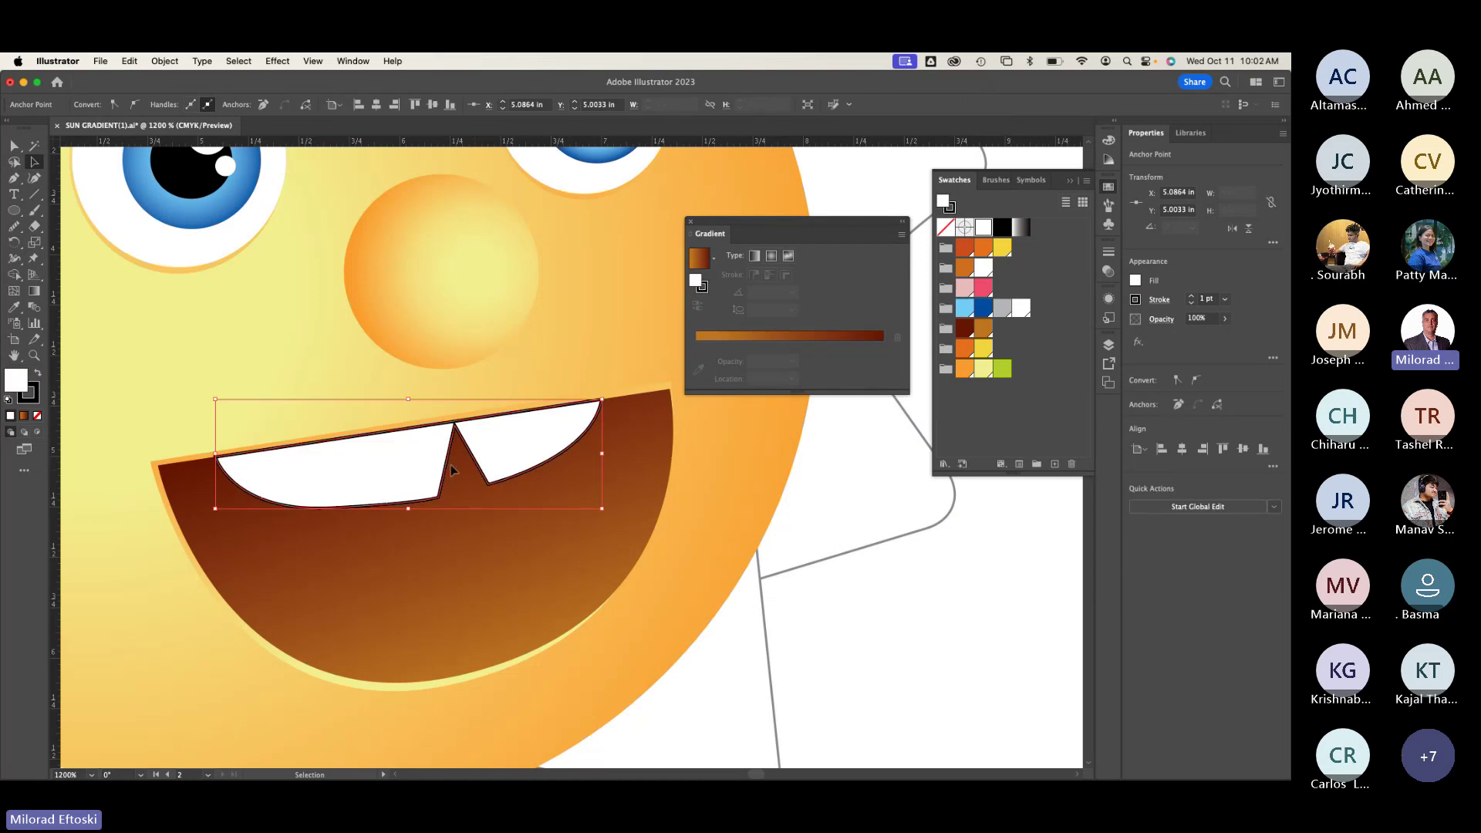
click(36, 397)
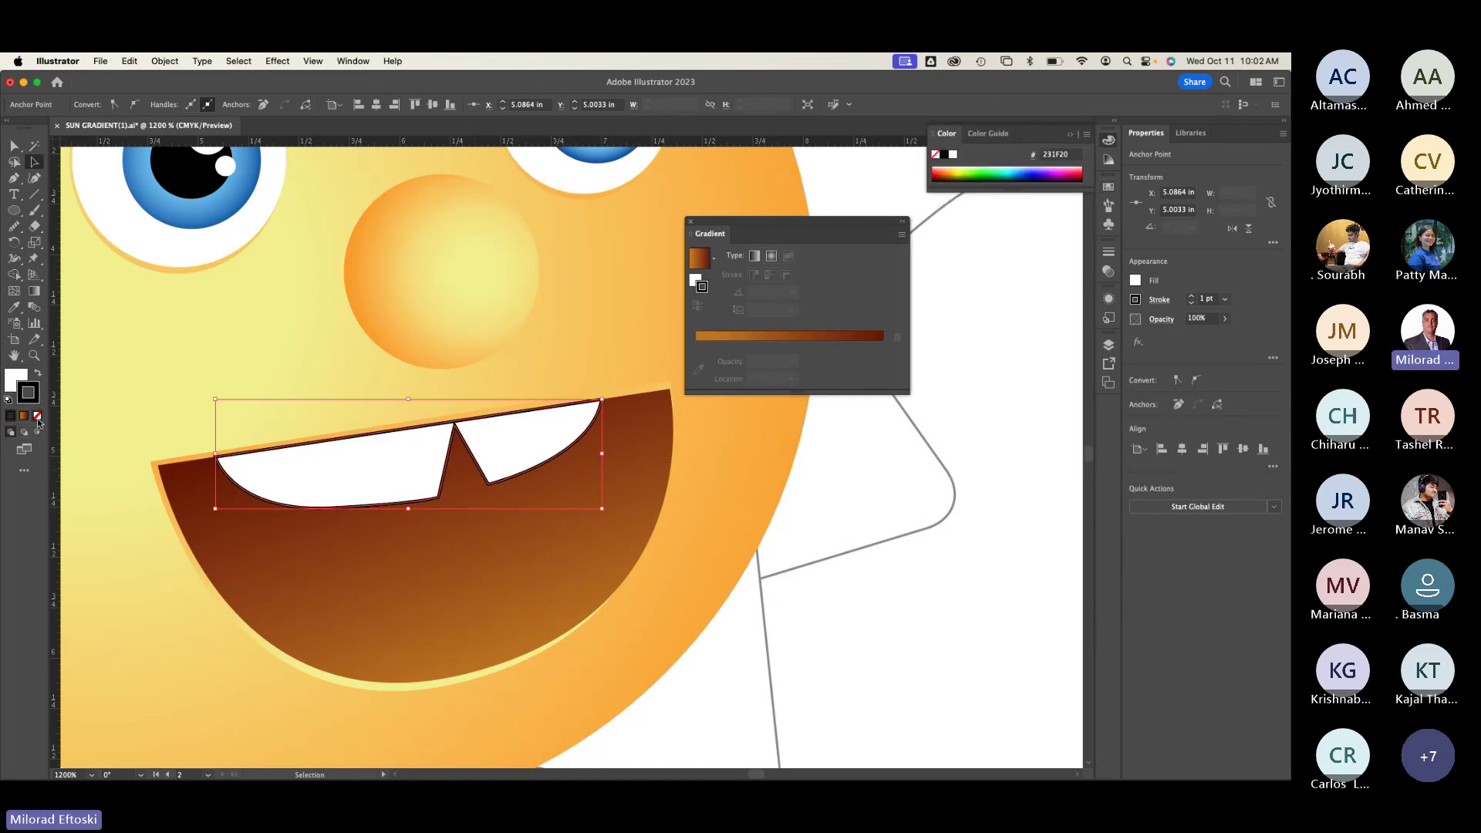
click(37, 417)
click(13, 380)
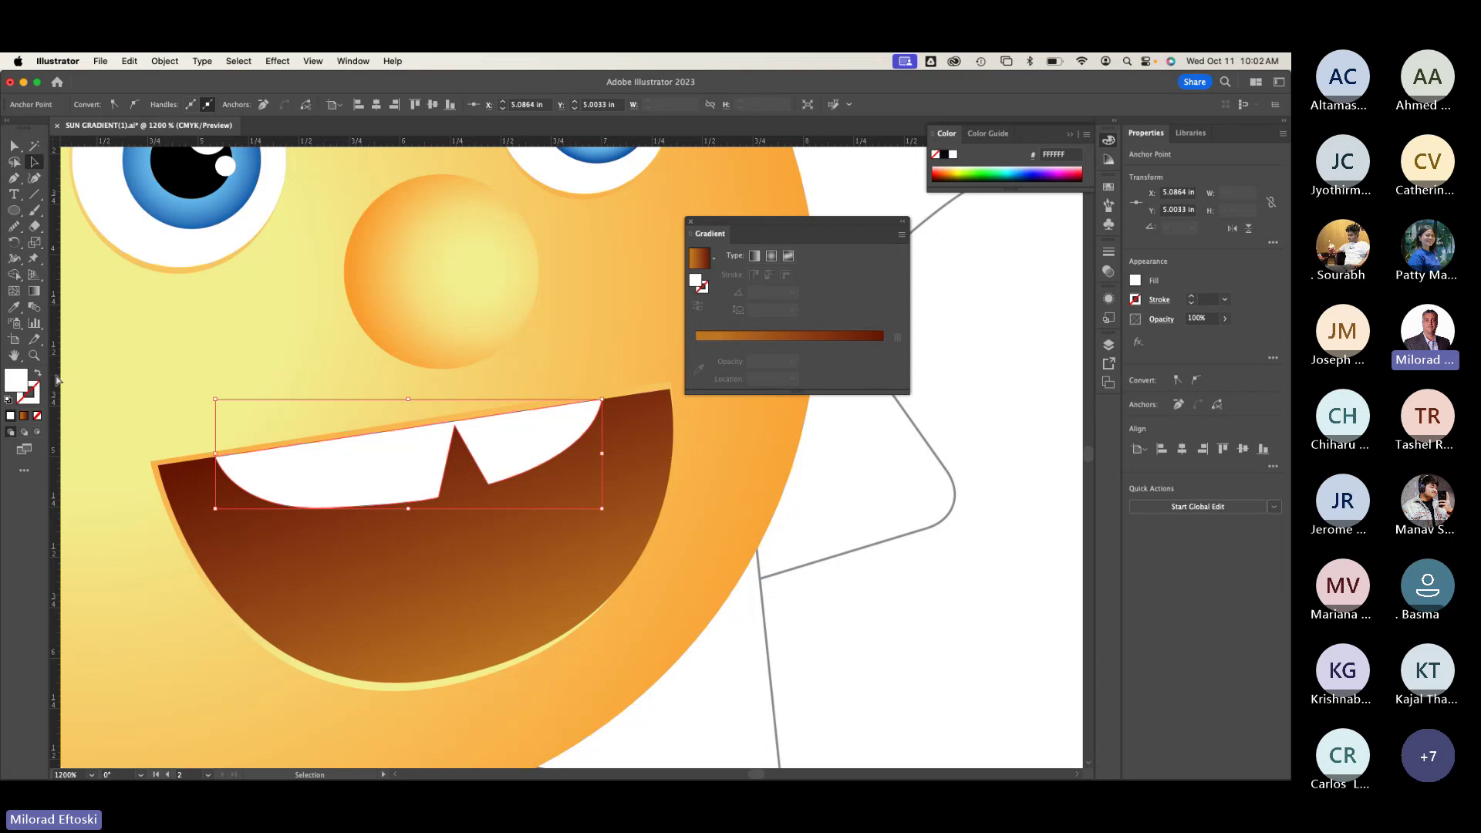
key(super+minus)
key(super+minus)
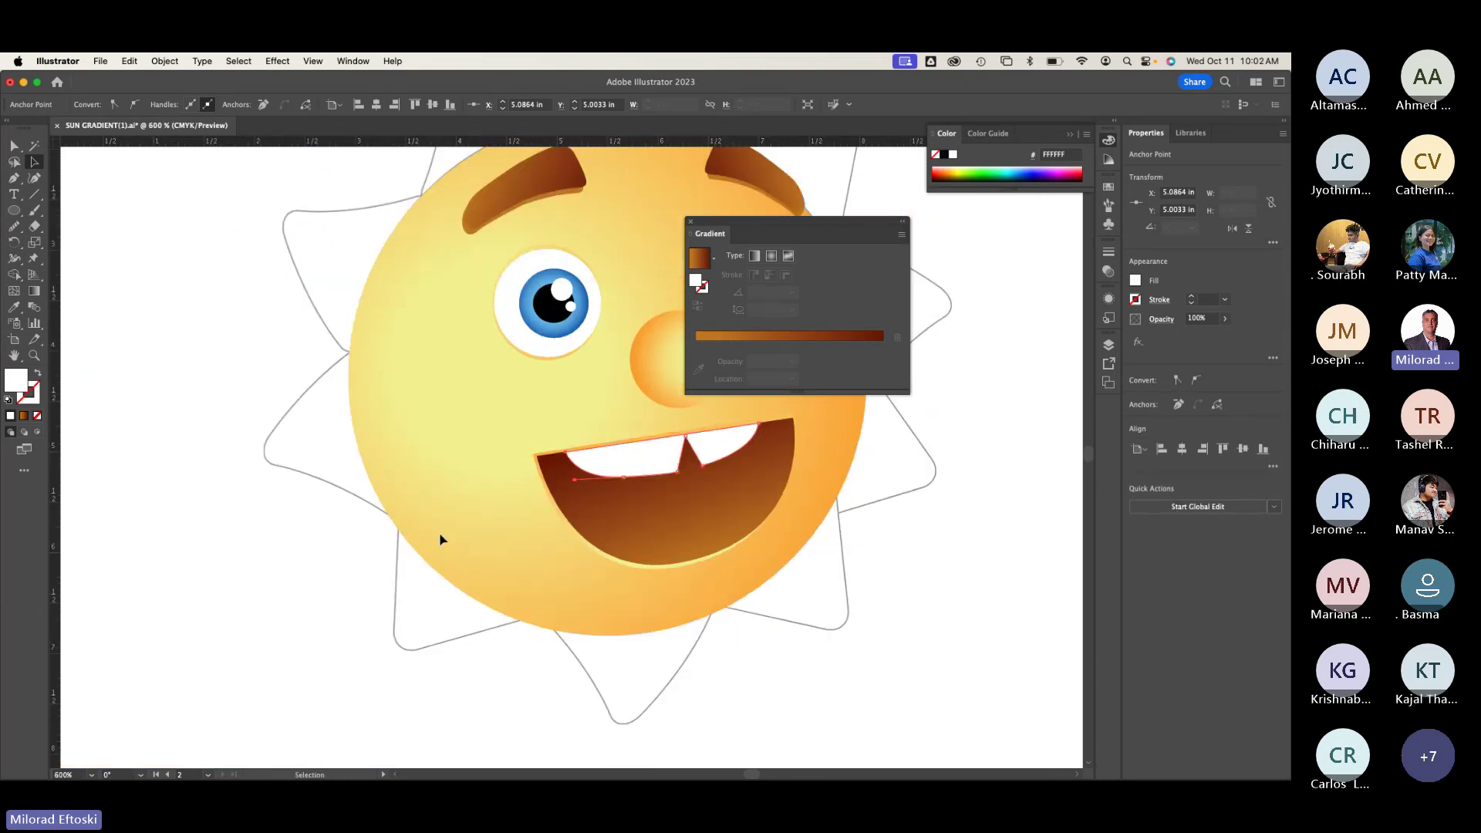
scroll(400, 665, left, 10)
scroll(264, 463, left, 3)
scroll(264, 463, up, 1)
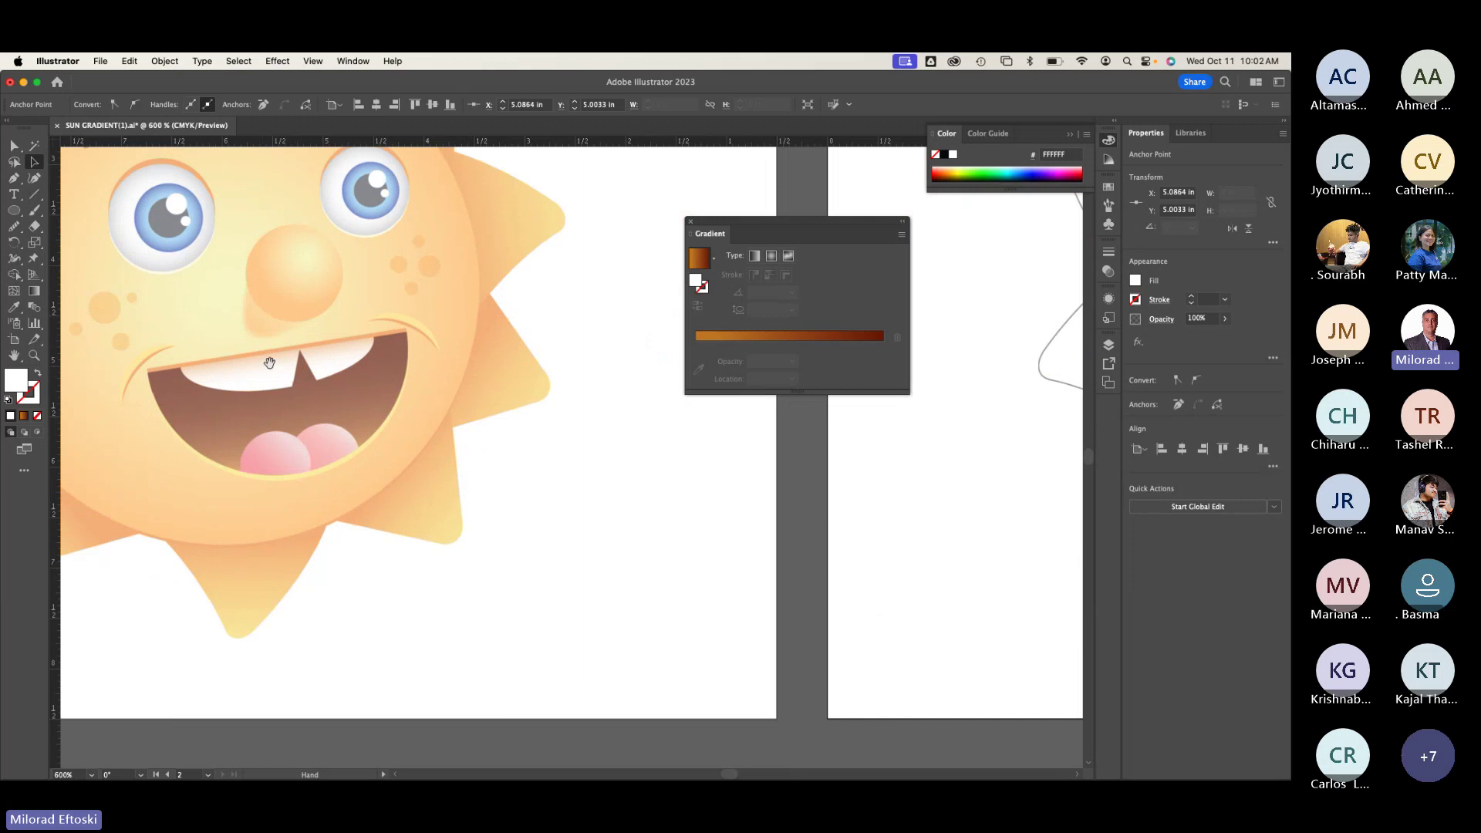
drag(934, 367, 271, 433)
drag(567, 453, 139, 474)
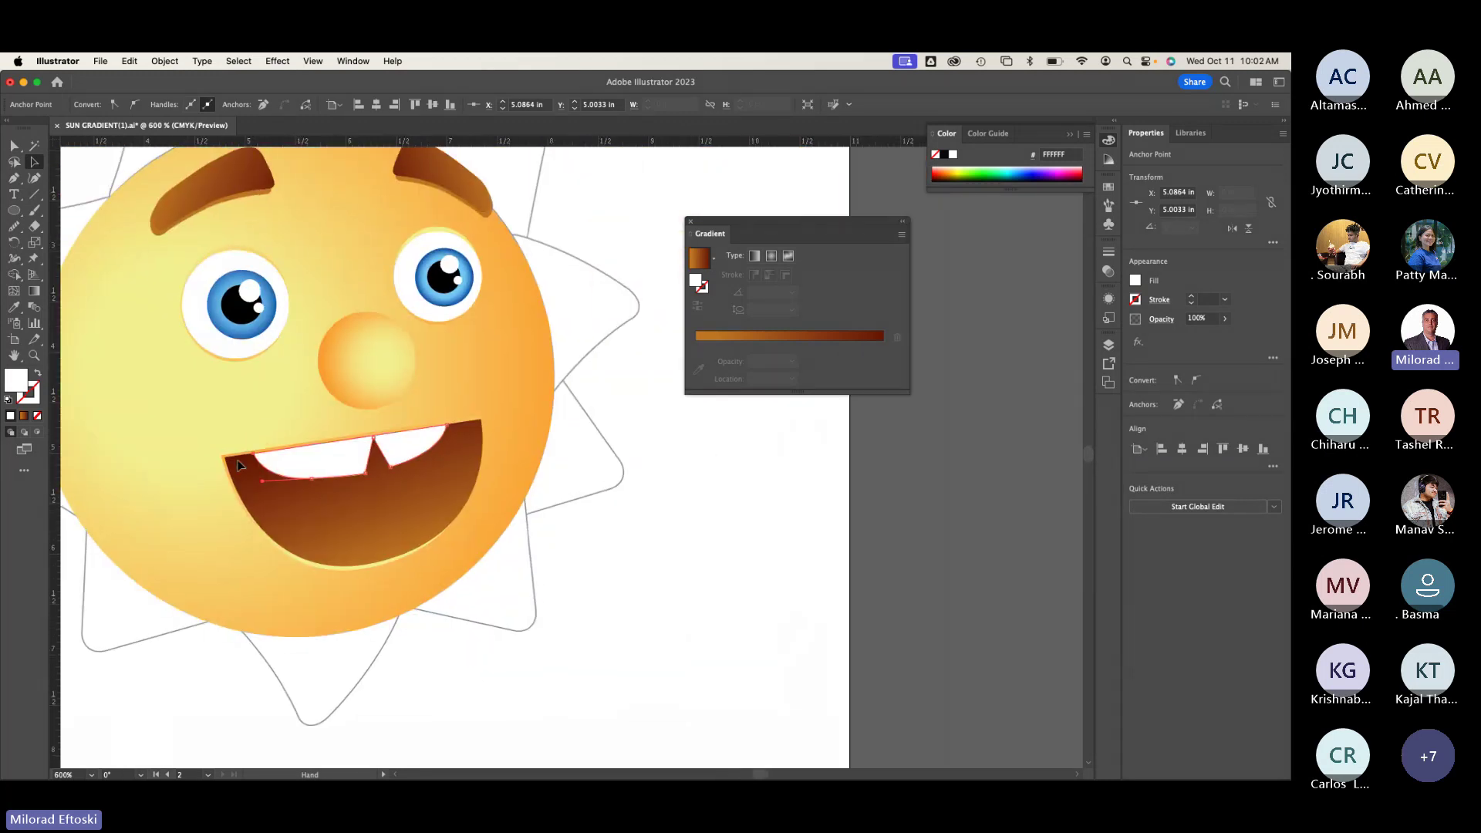
Step: Copy the eyebrow's gradient onto the teeth and run it vertically from top to bottom
click(14, 307)
click(226, 177)
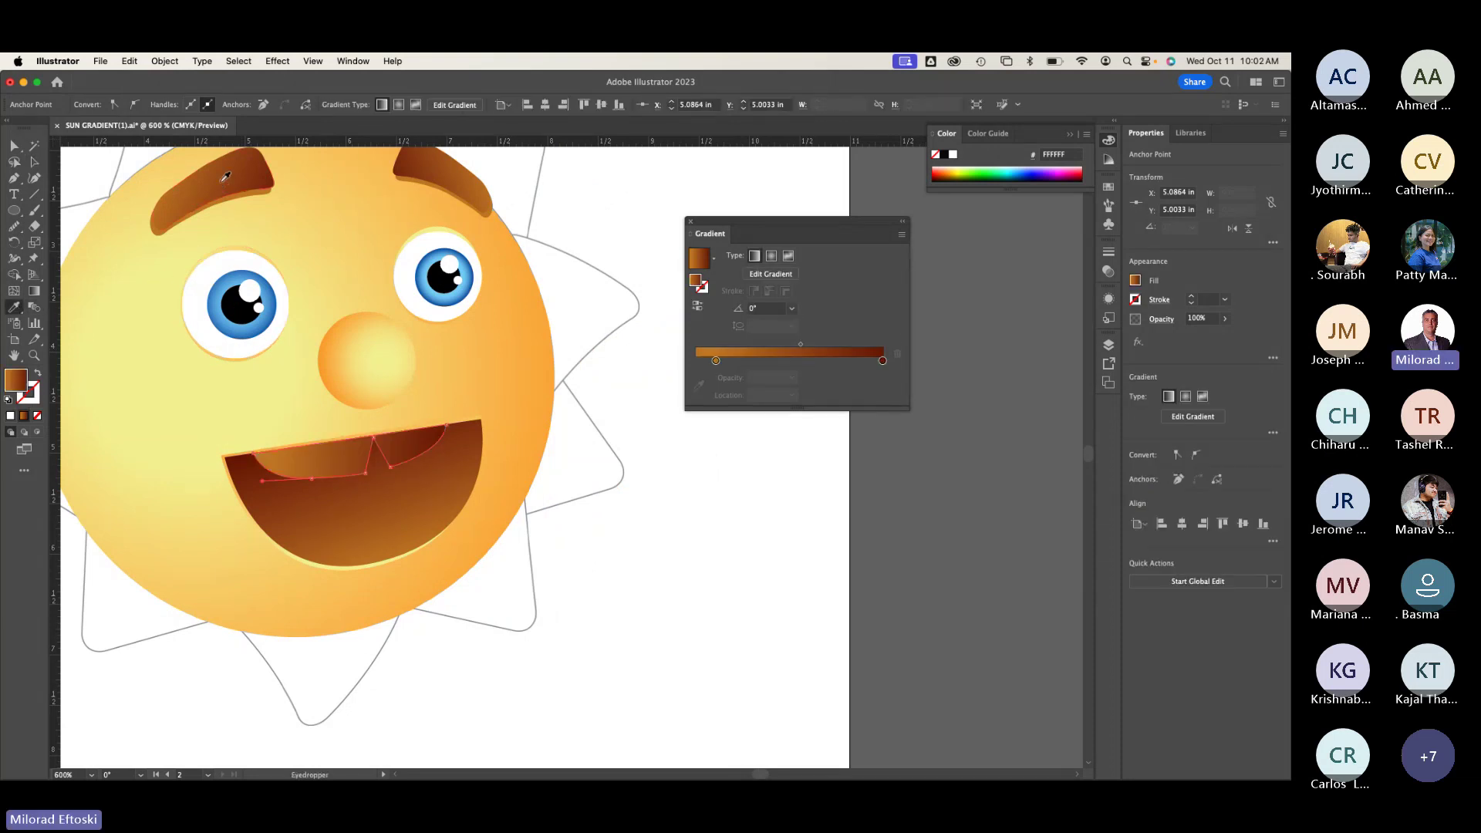
click(34, 291)
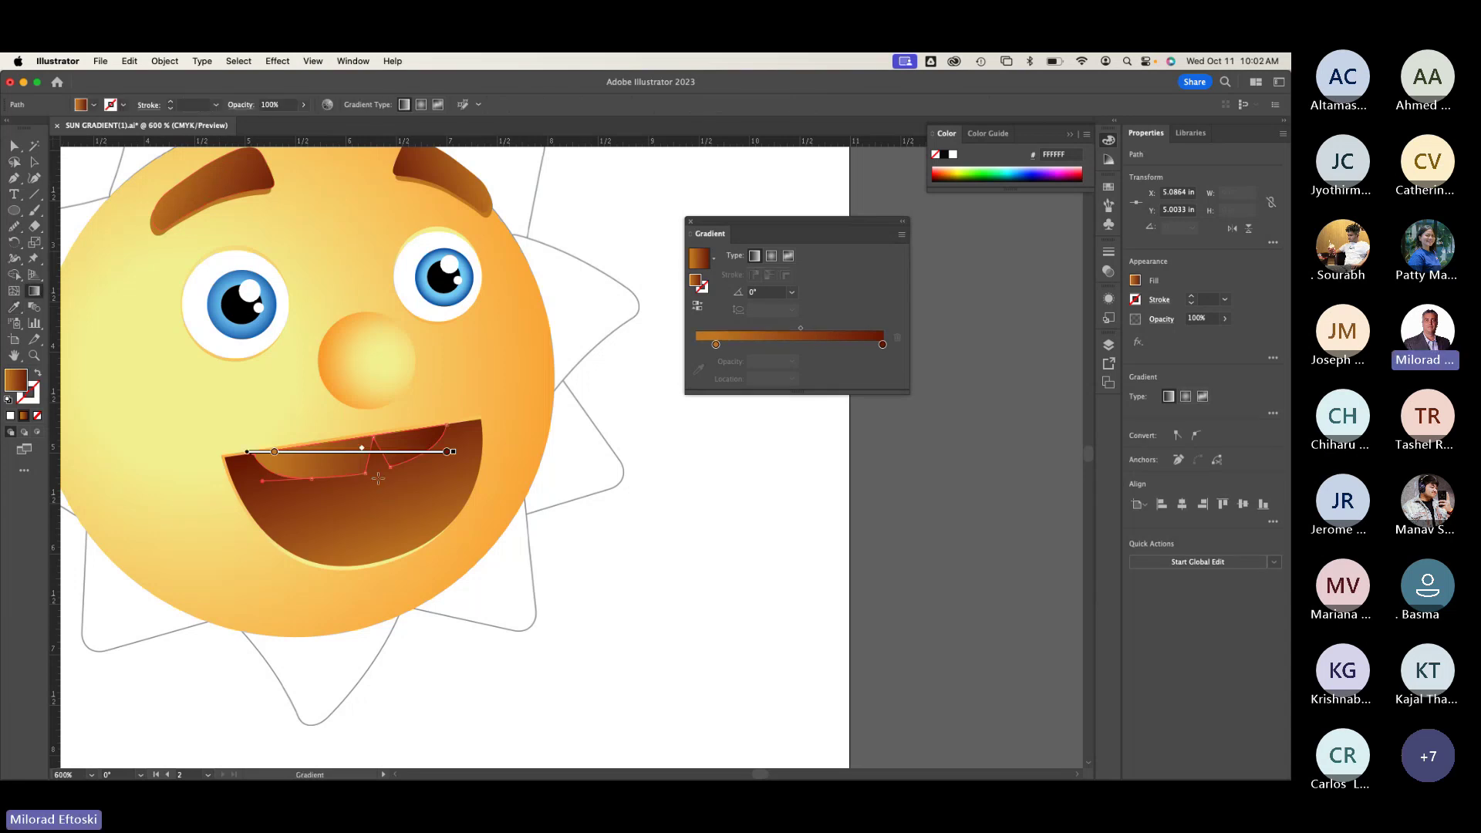
drag(347, 421, 367, 519)
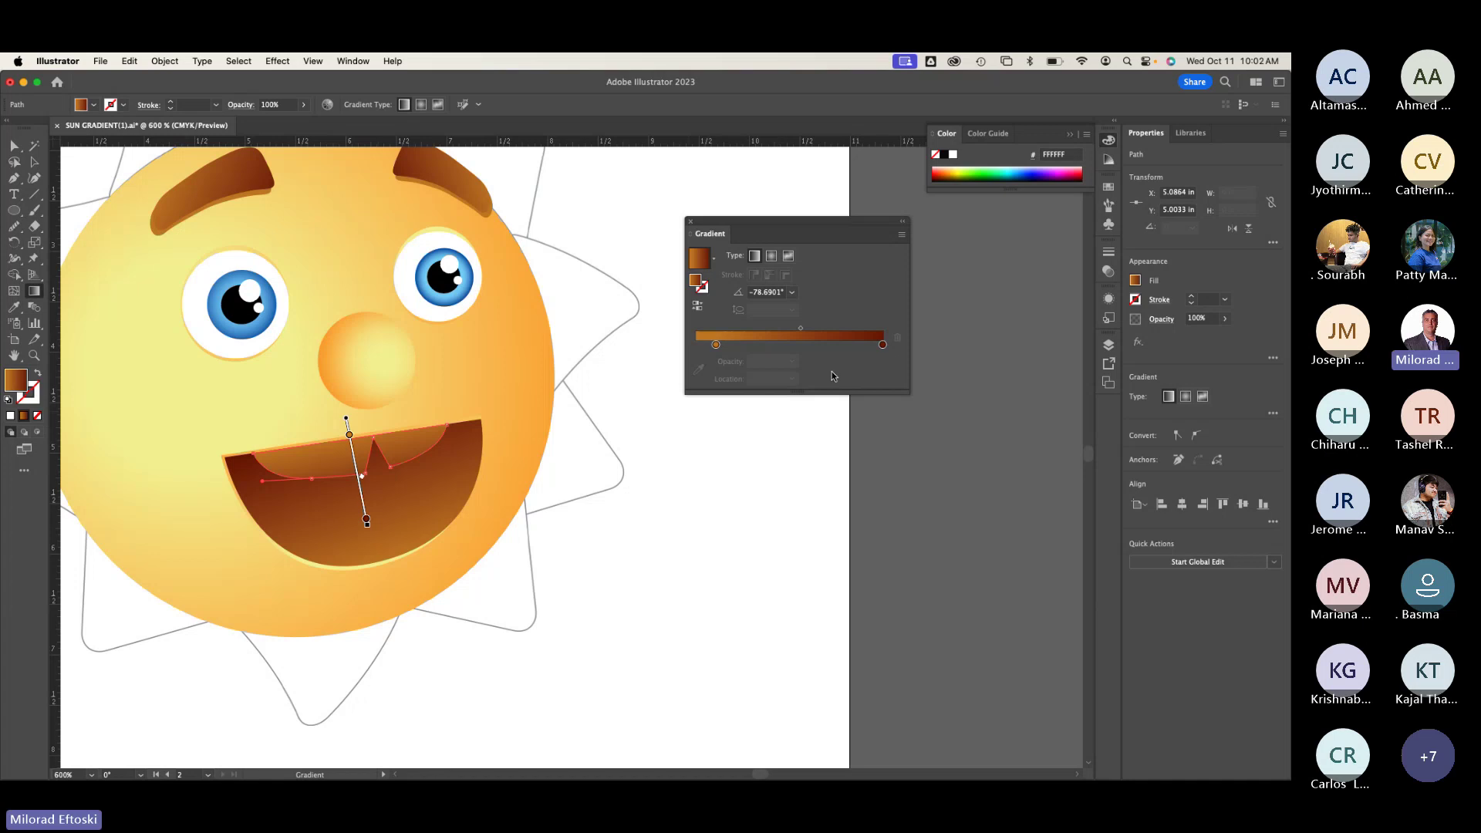
Step: Set the gradient stops to white and lighter orange, shift the midpoint, and add a white middle stop
double_click(883, 345)
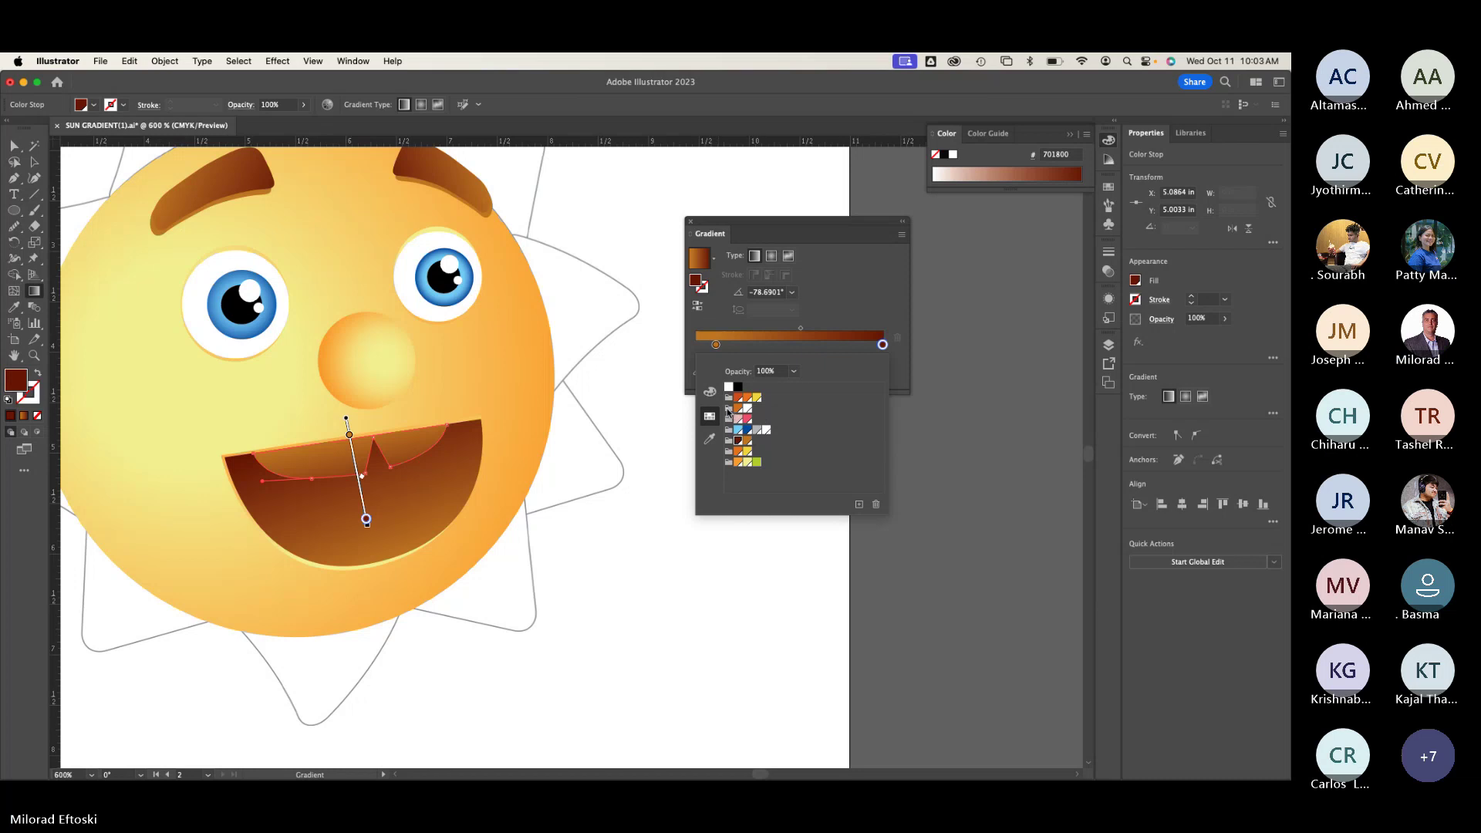
click(746, 410)
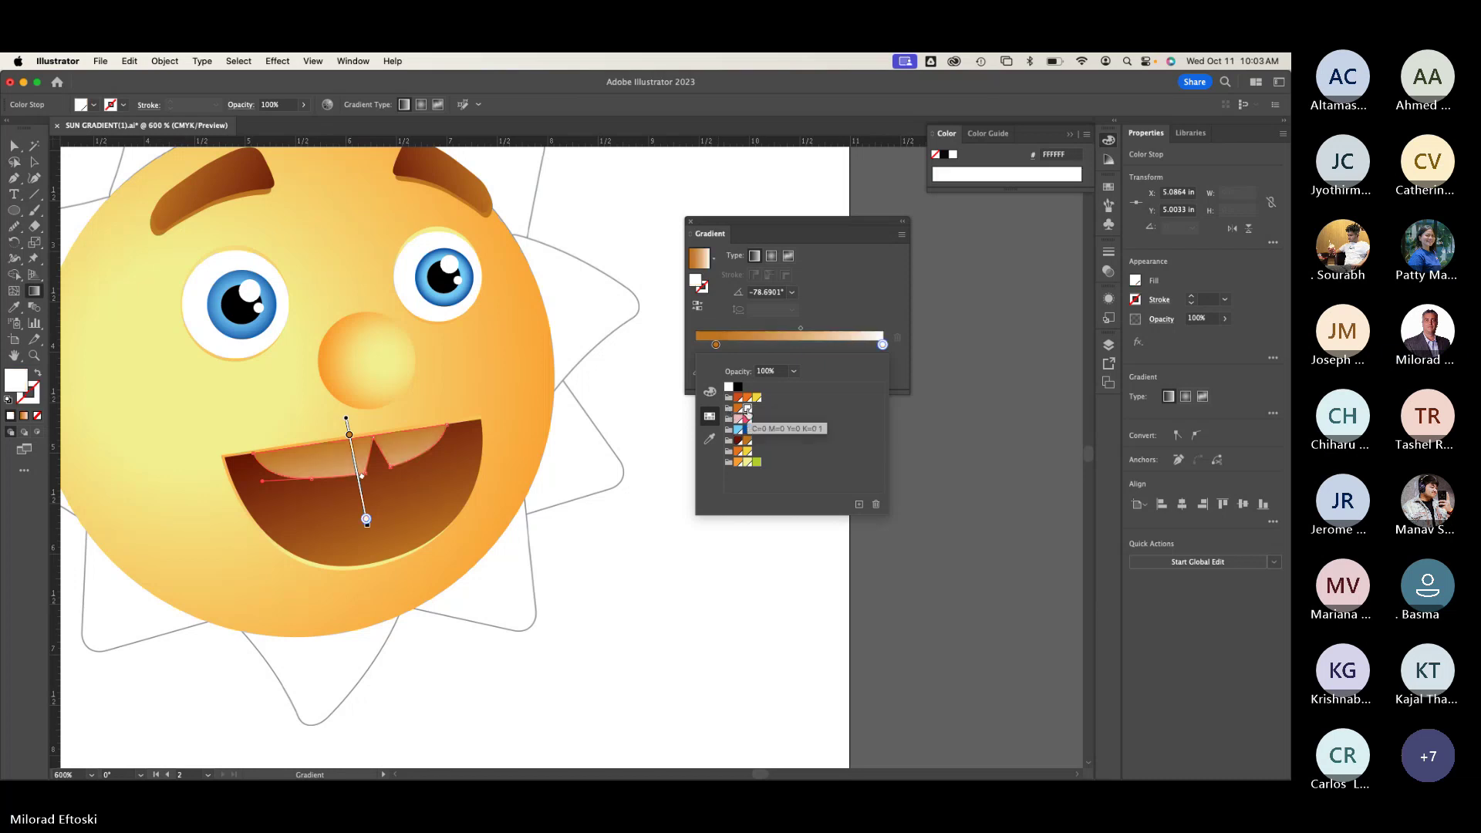
drag(716, 345, 696, 345)
double_click(696, 345)
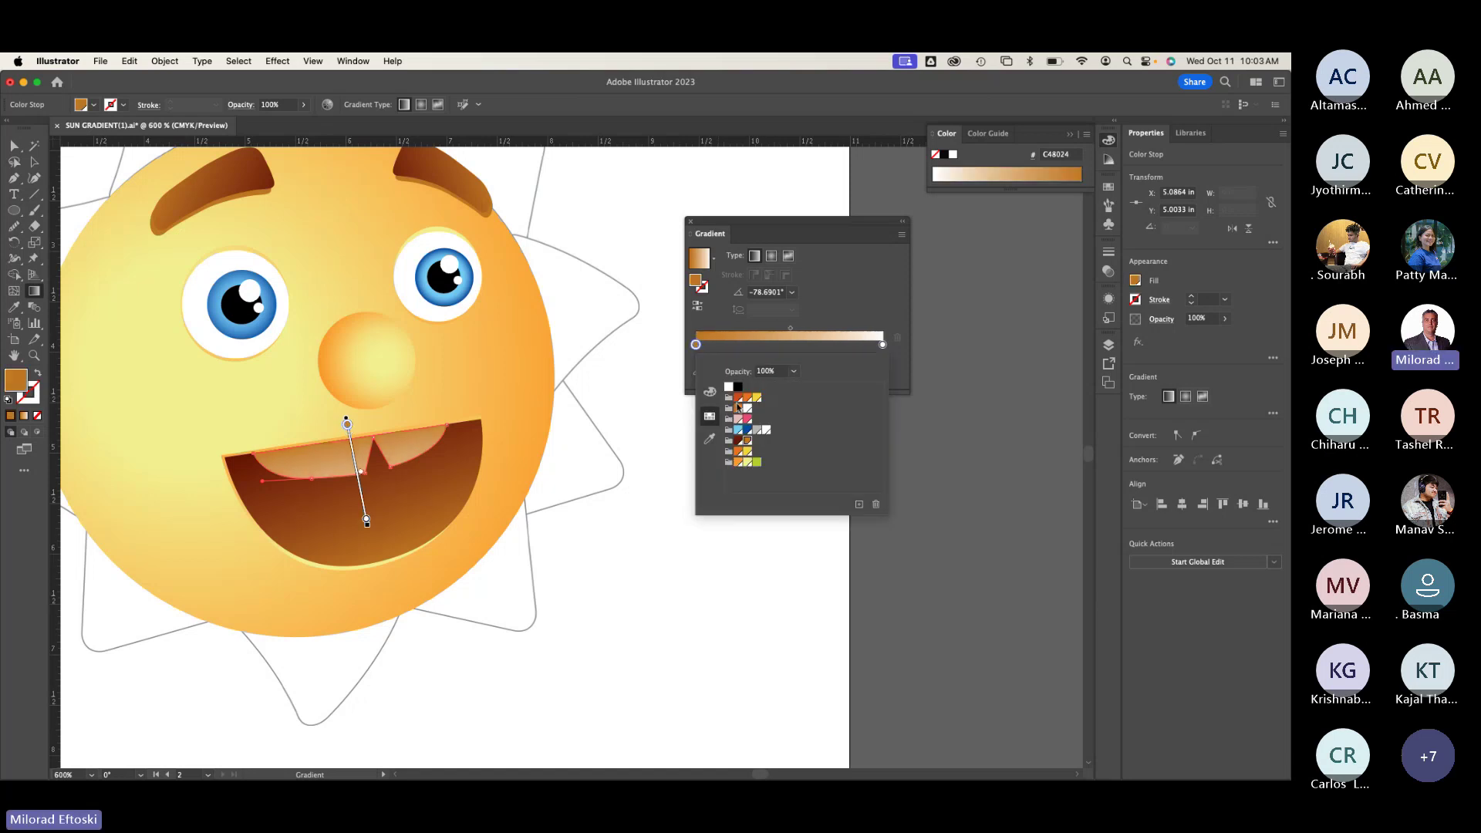
click(738, 408)
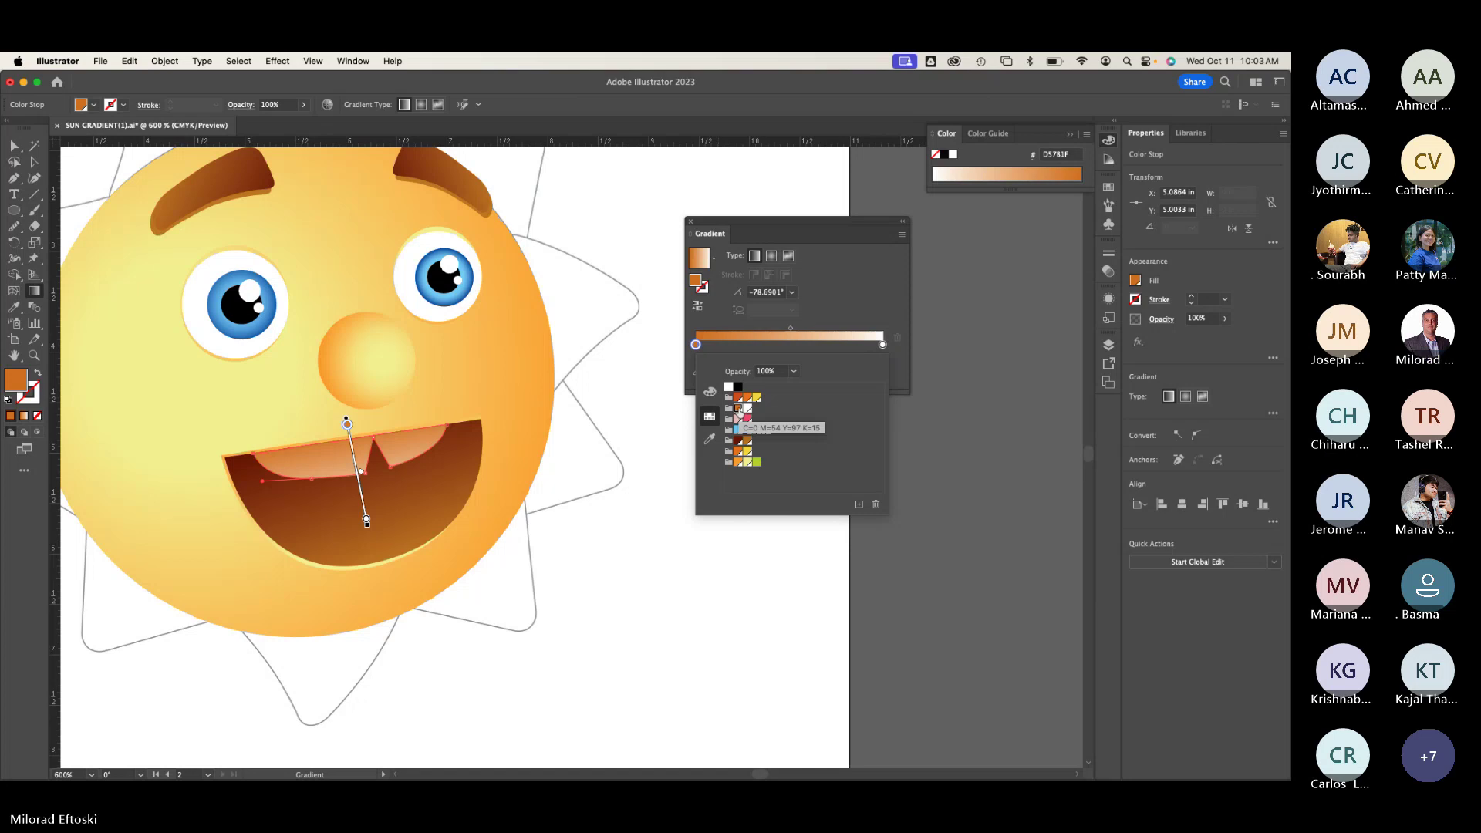
click(798, 333)
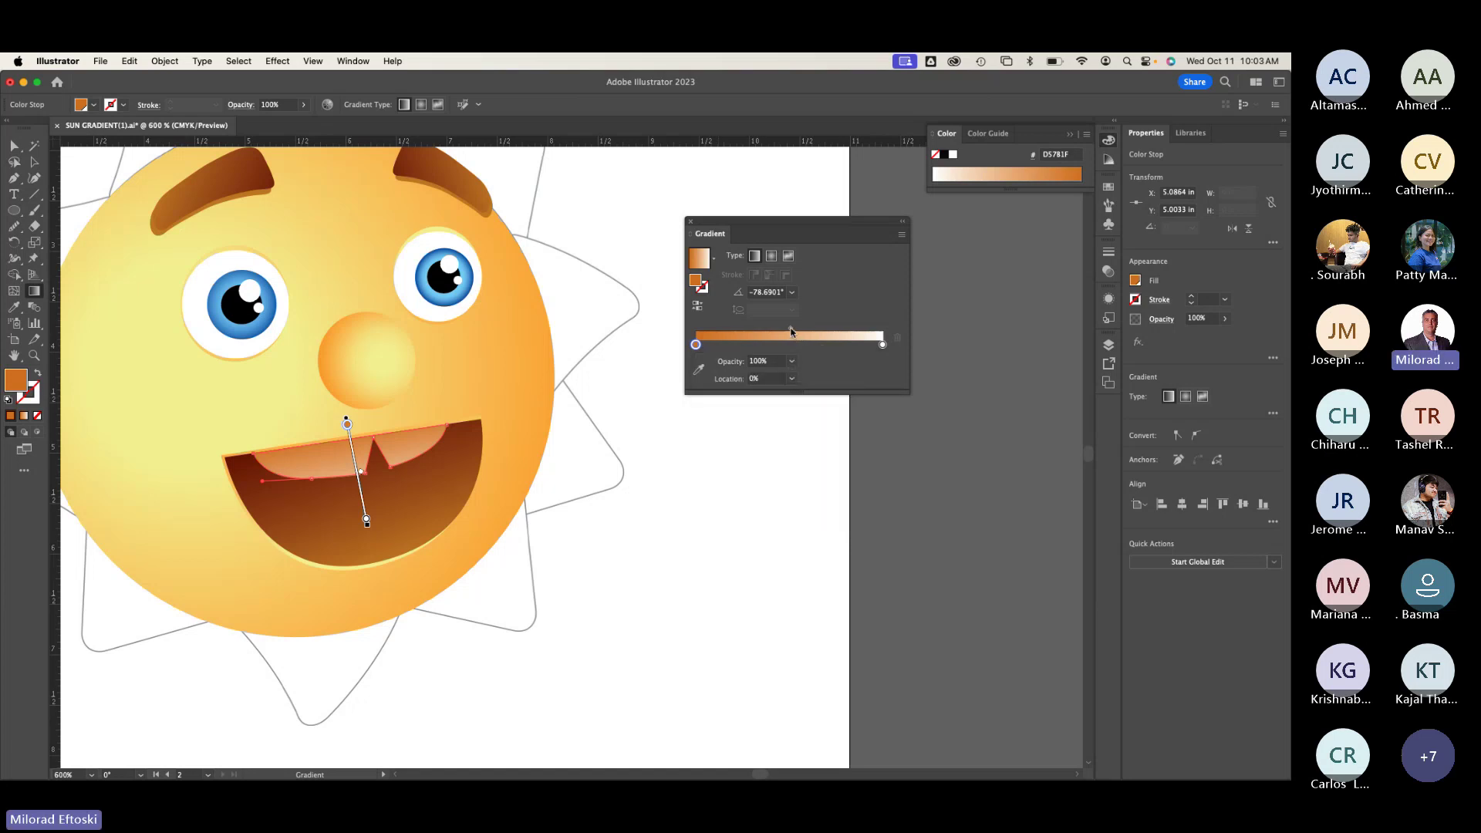
drag(791, 328, 732, 331)
drag(823, 345, 802, 393)
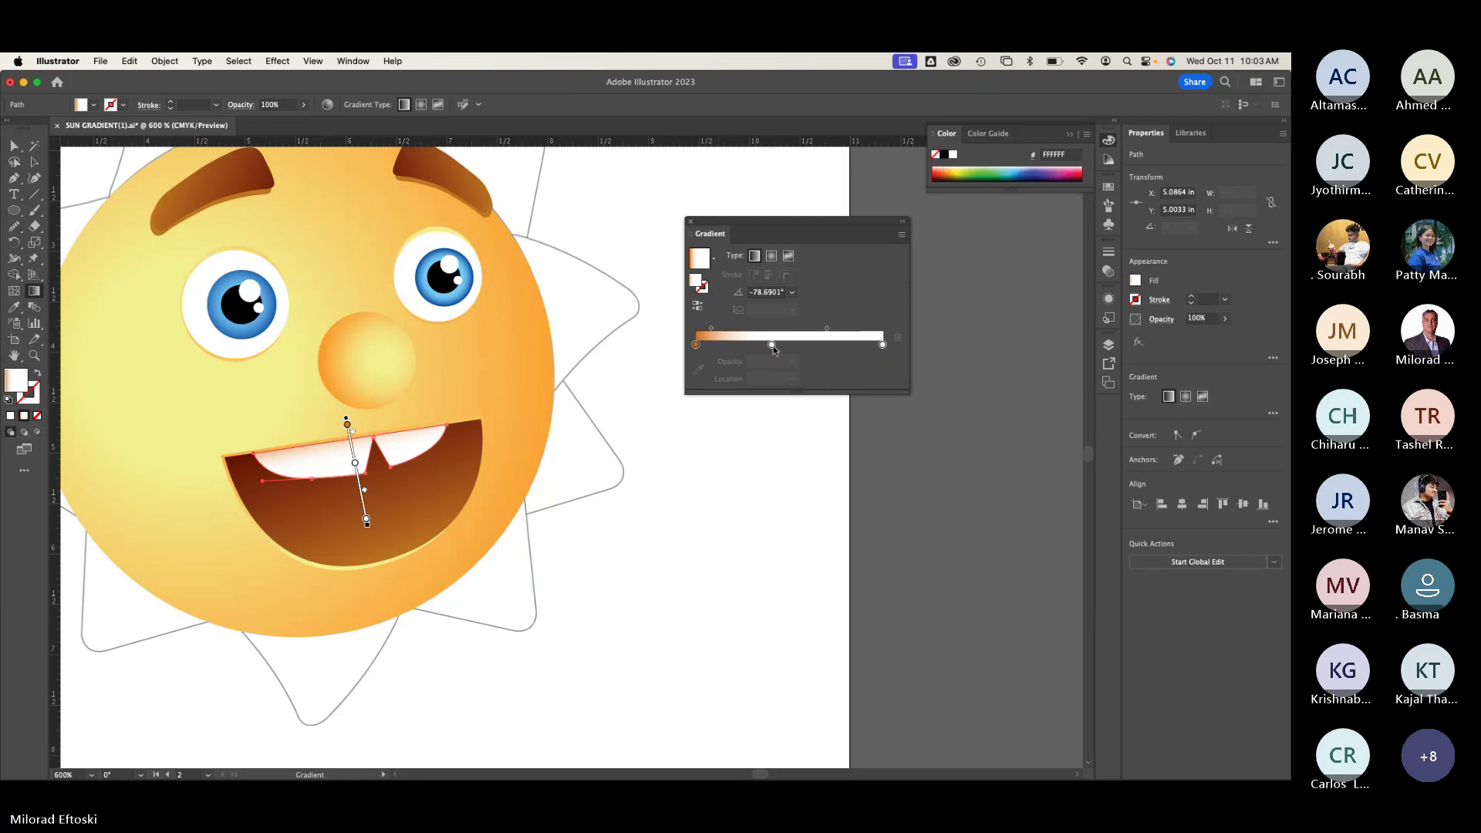
Step: Slide the teeth's middle white stop to about 37%, leaving a thin orange band on top
drag(771, 345, 793, 344)
drag(358, 474, 357, 464)
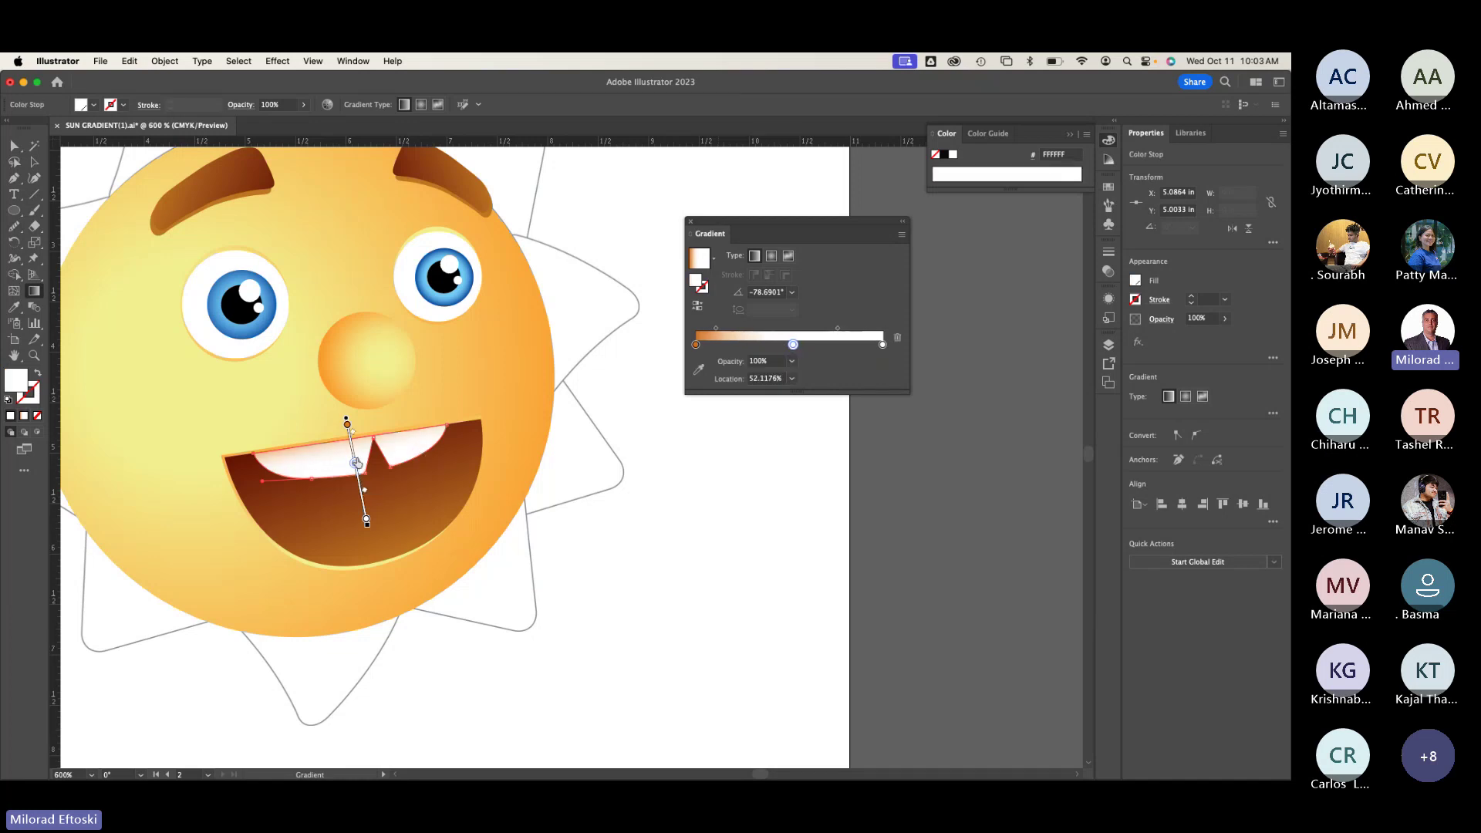
drag(793, 345, 772, 344)
drag(746, 228, 675, 232)
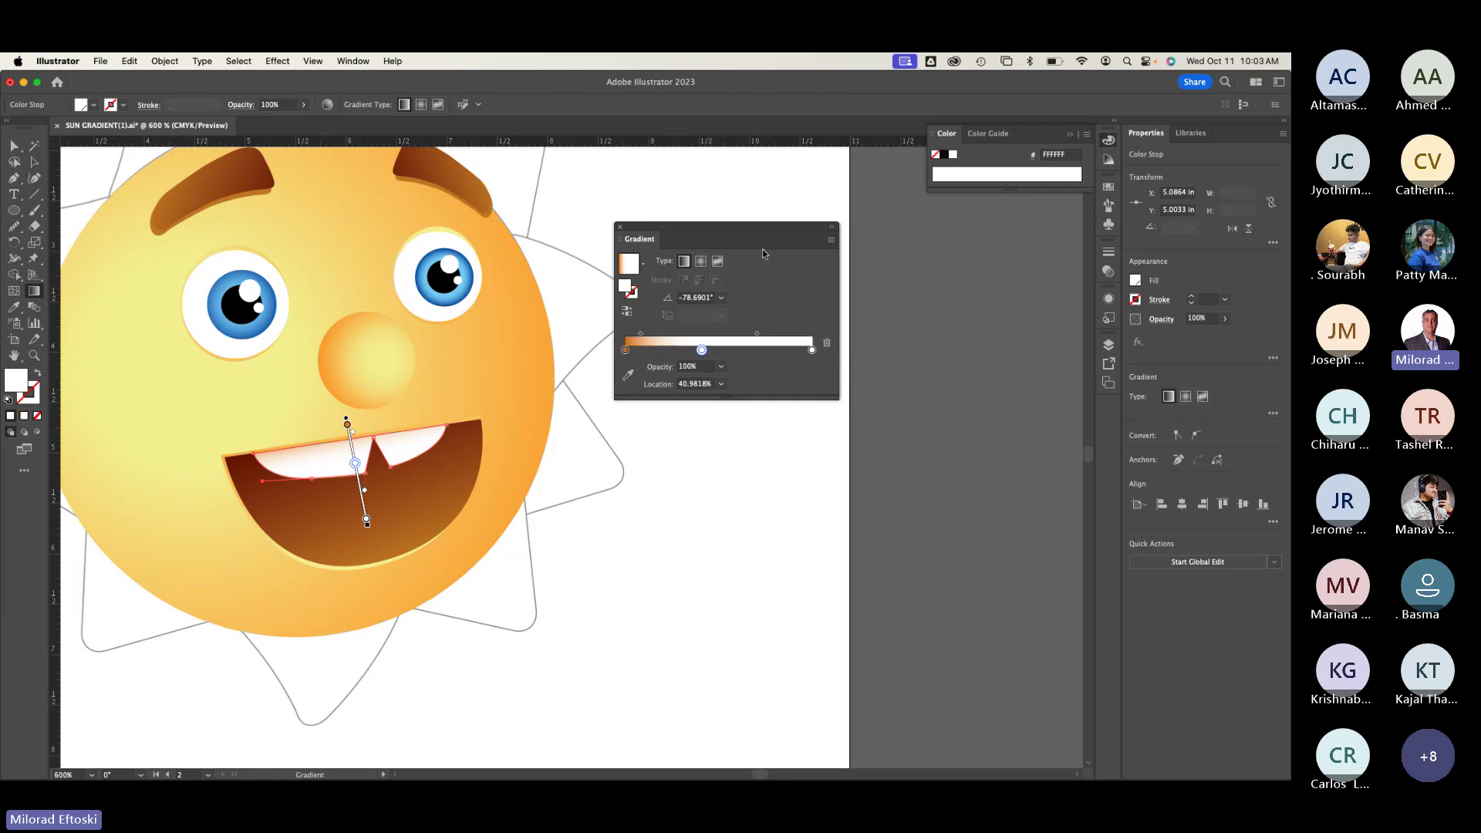
drag(763, 249, 747, 246)
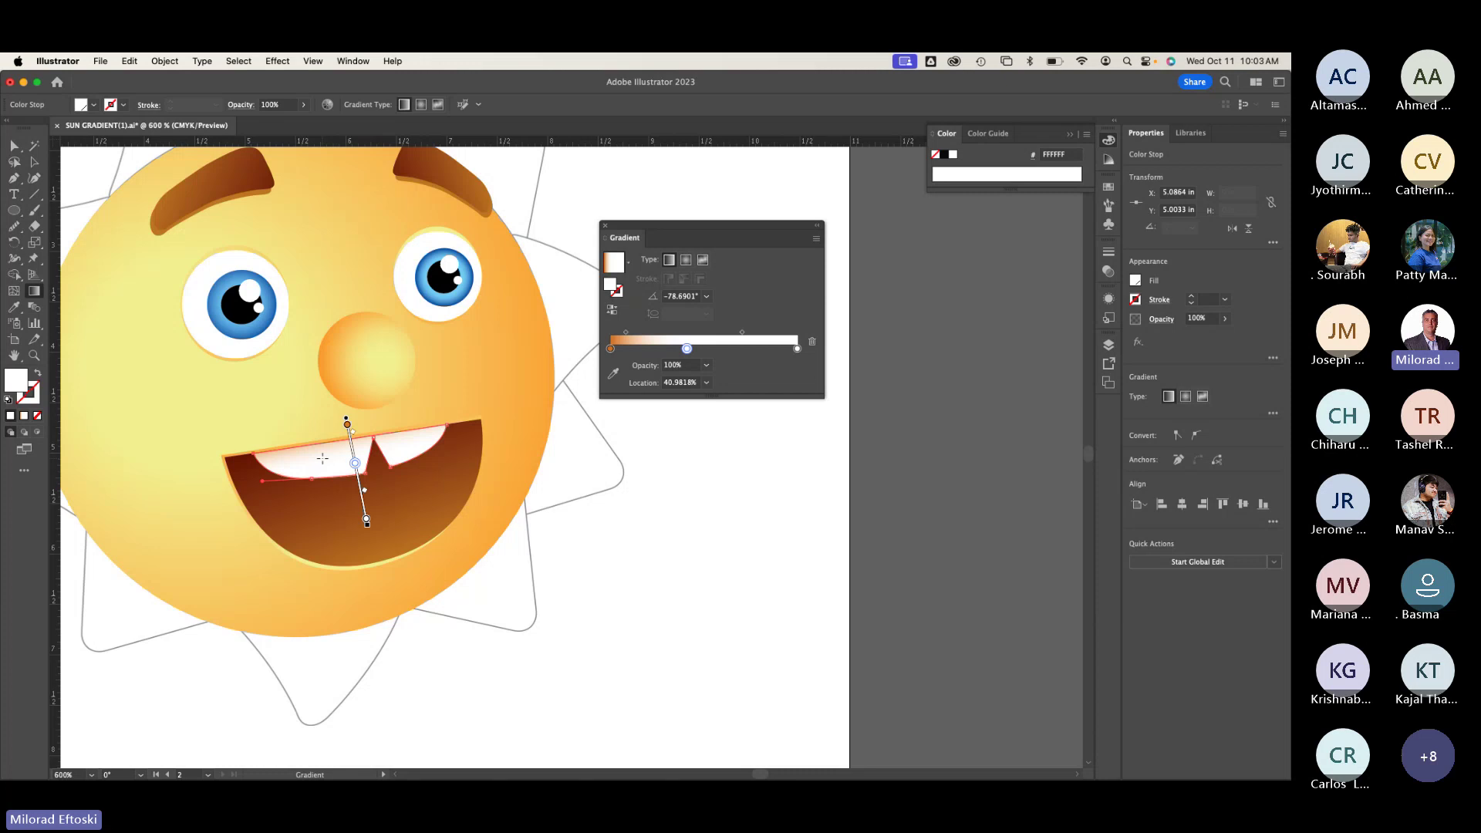
drag(683, 223, 686, 217)
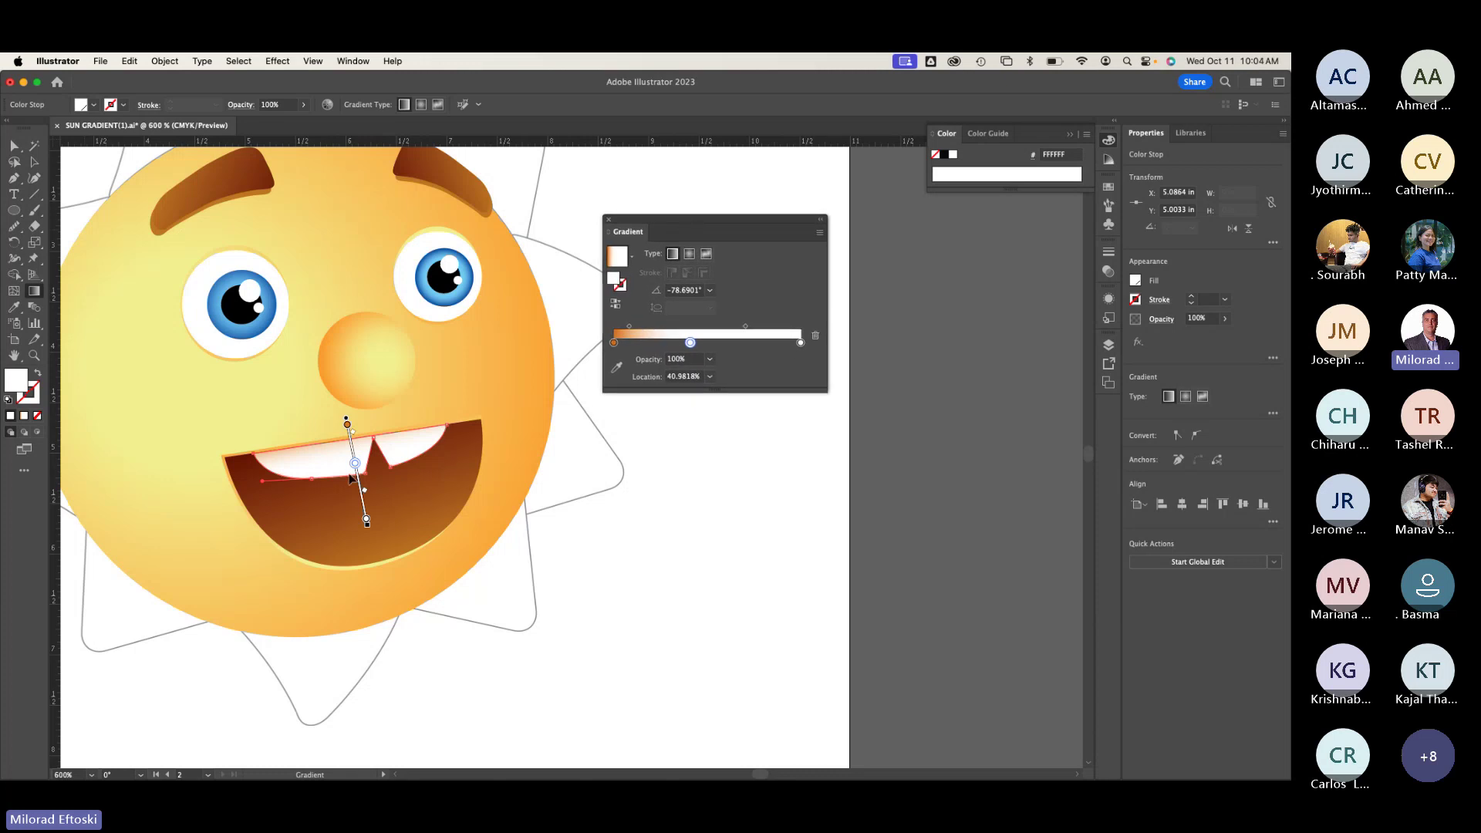
drag(357, 465, 354, 460)
key(a)
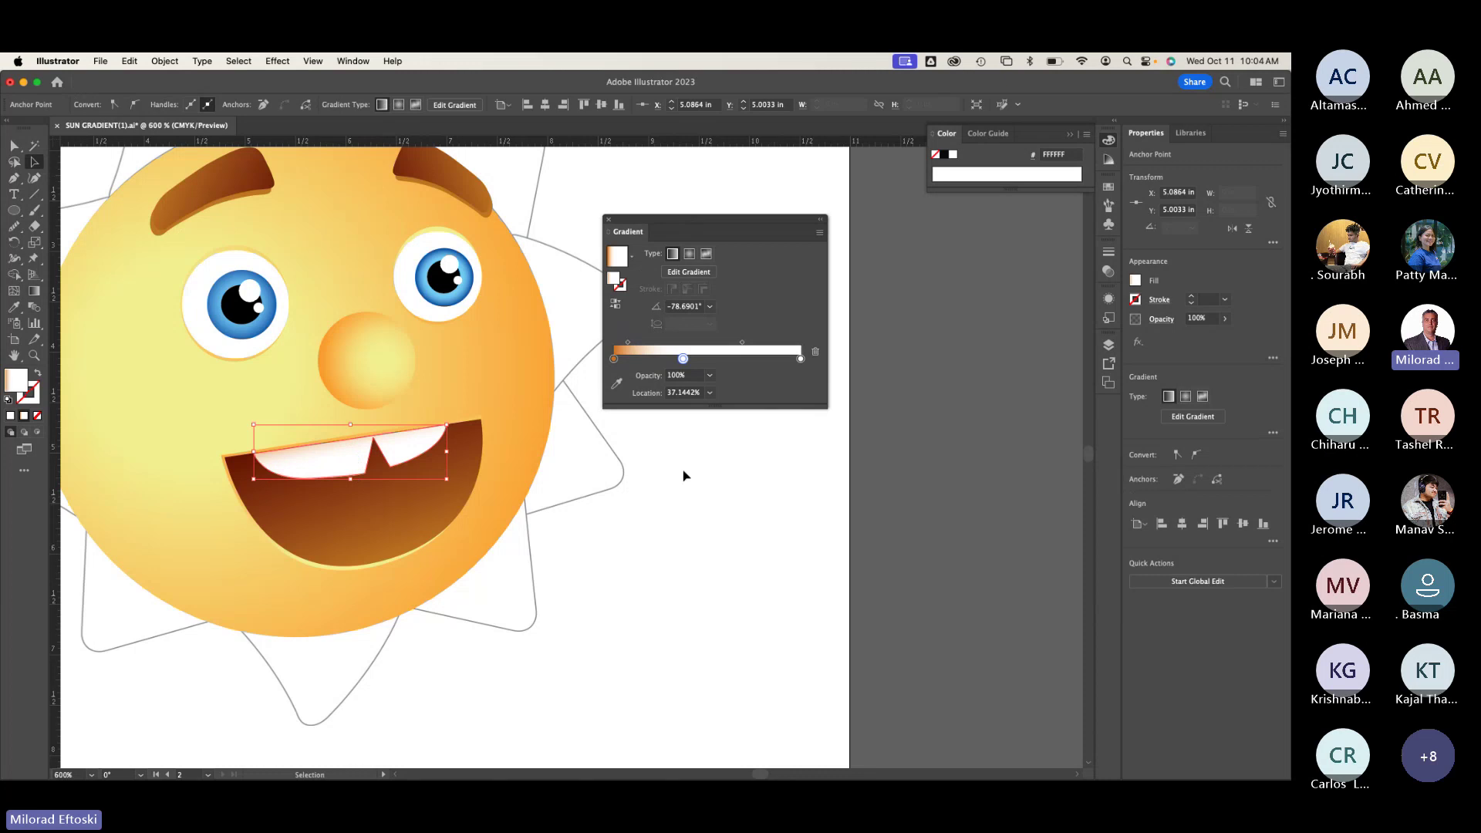
click(683, 475)
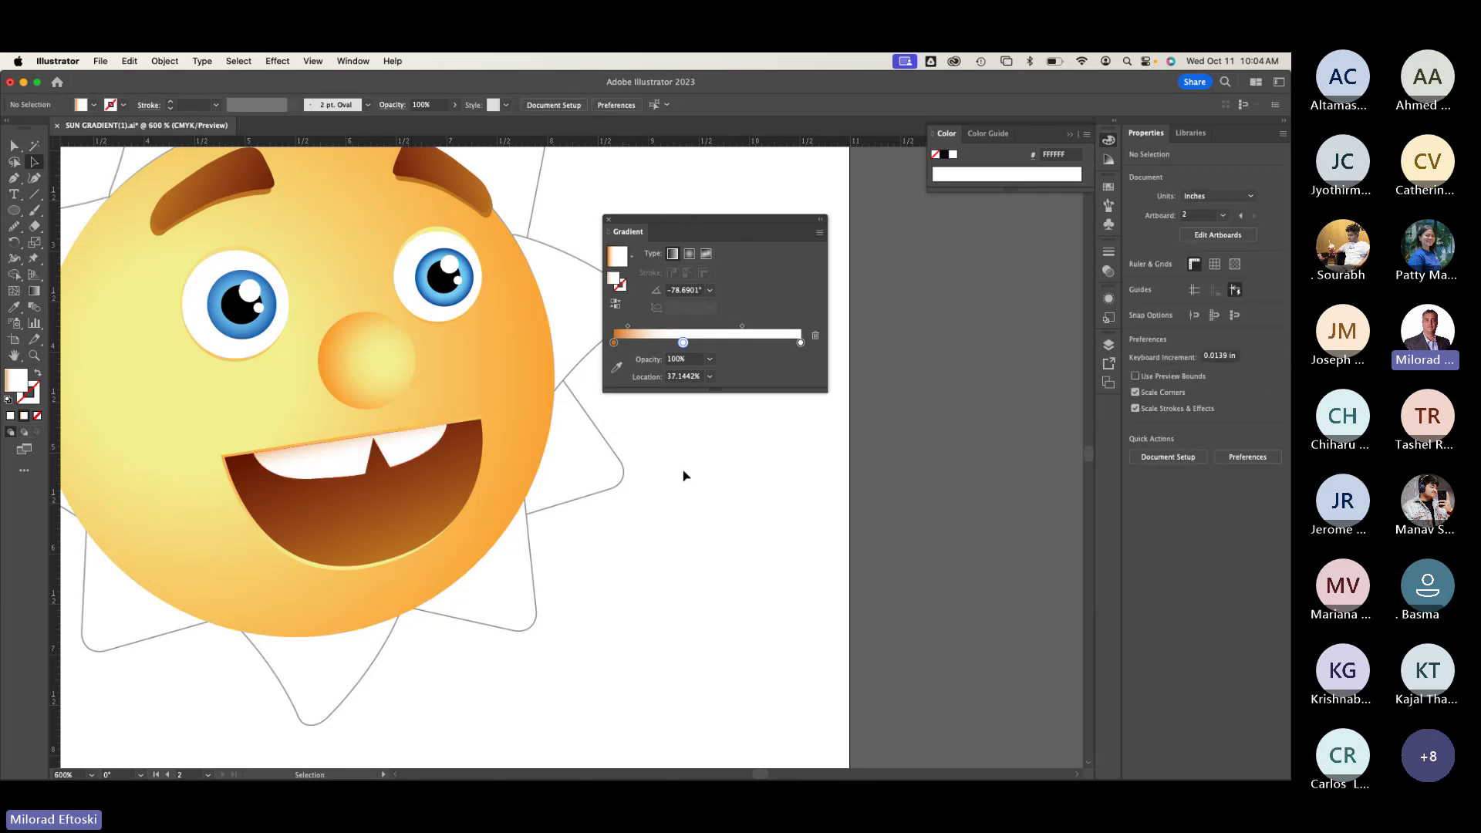
scroll(283, 518, up, 2)
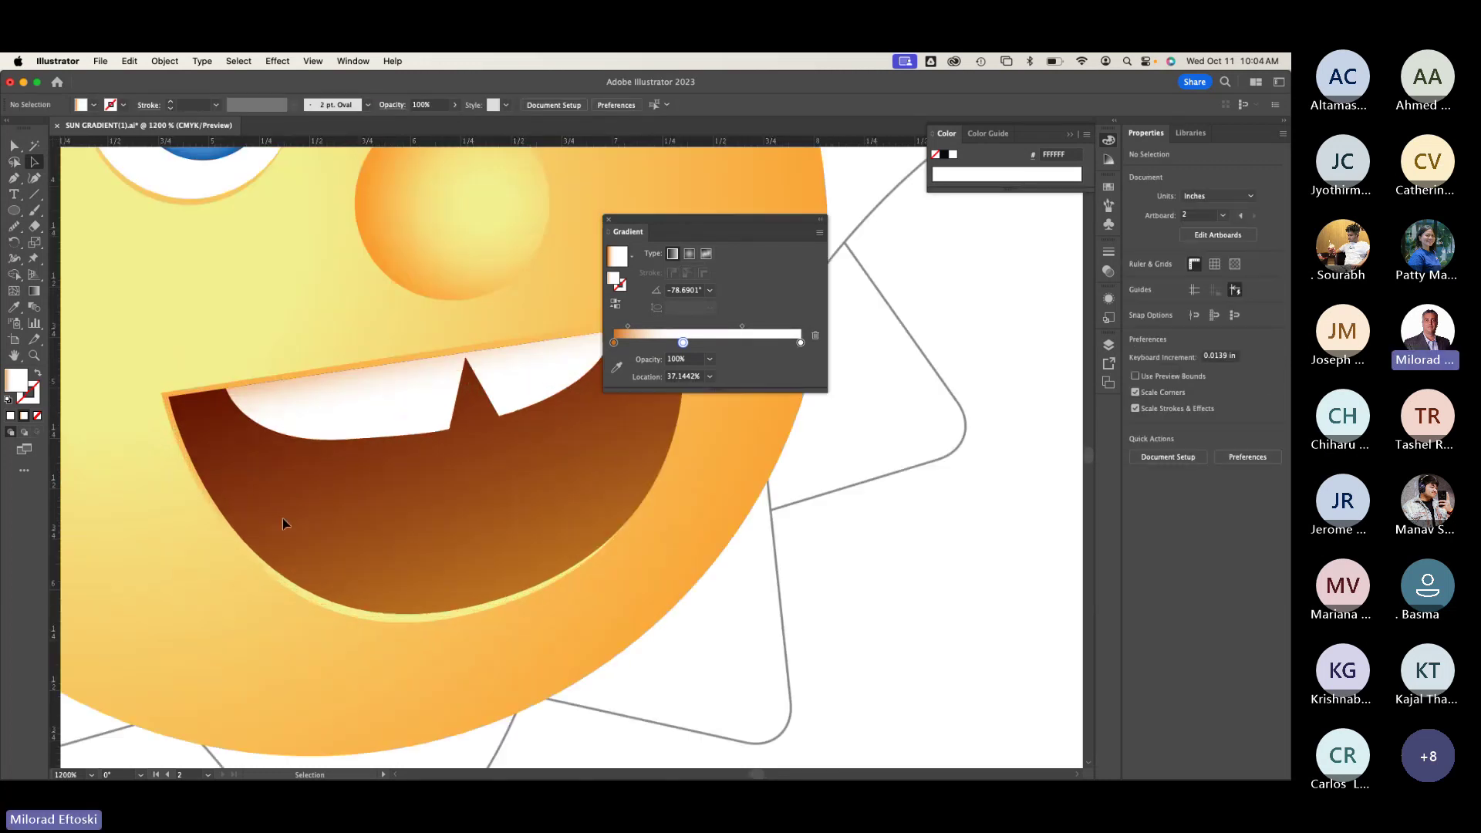
click(363, 407)
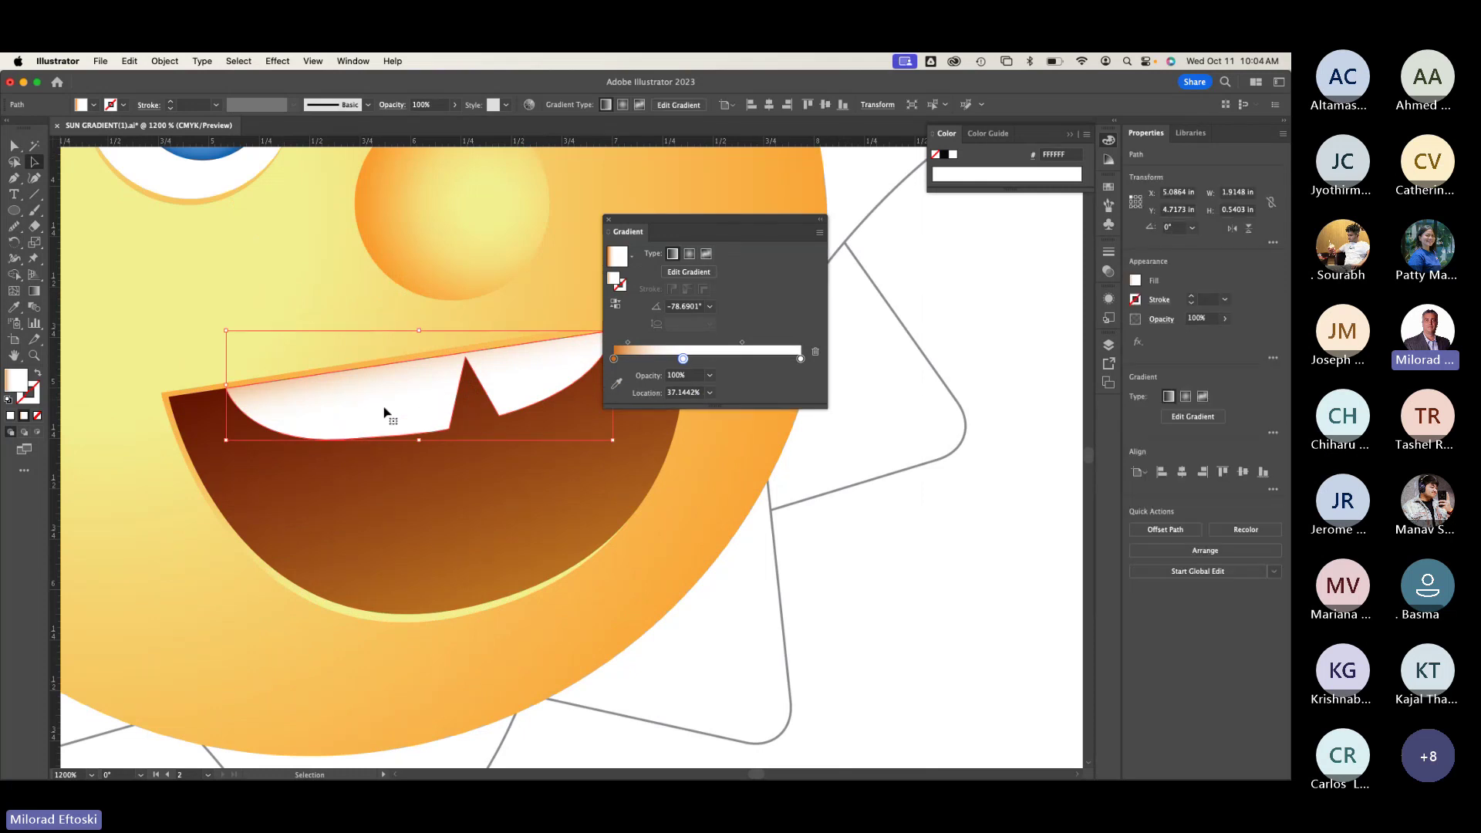
click(93, 104)
click(28, 128)
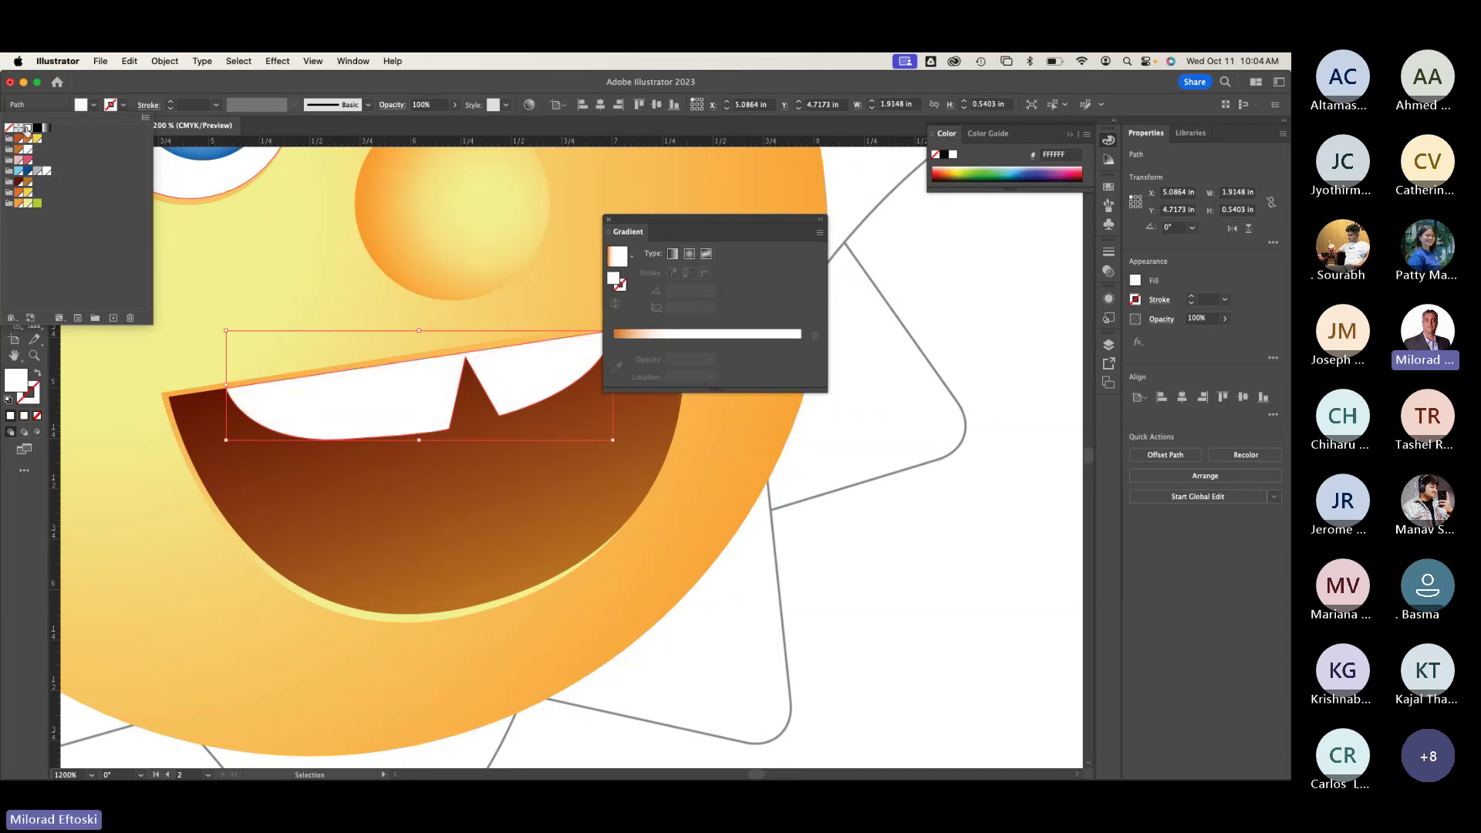
key(Escape)
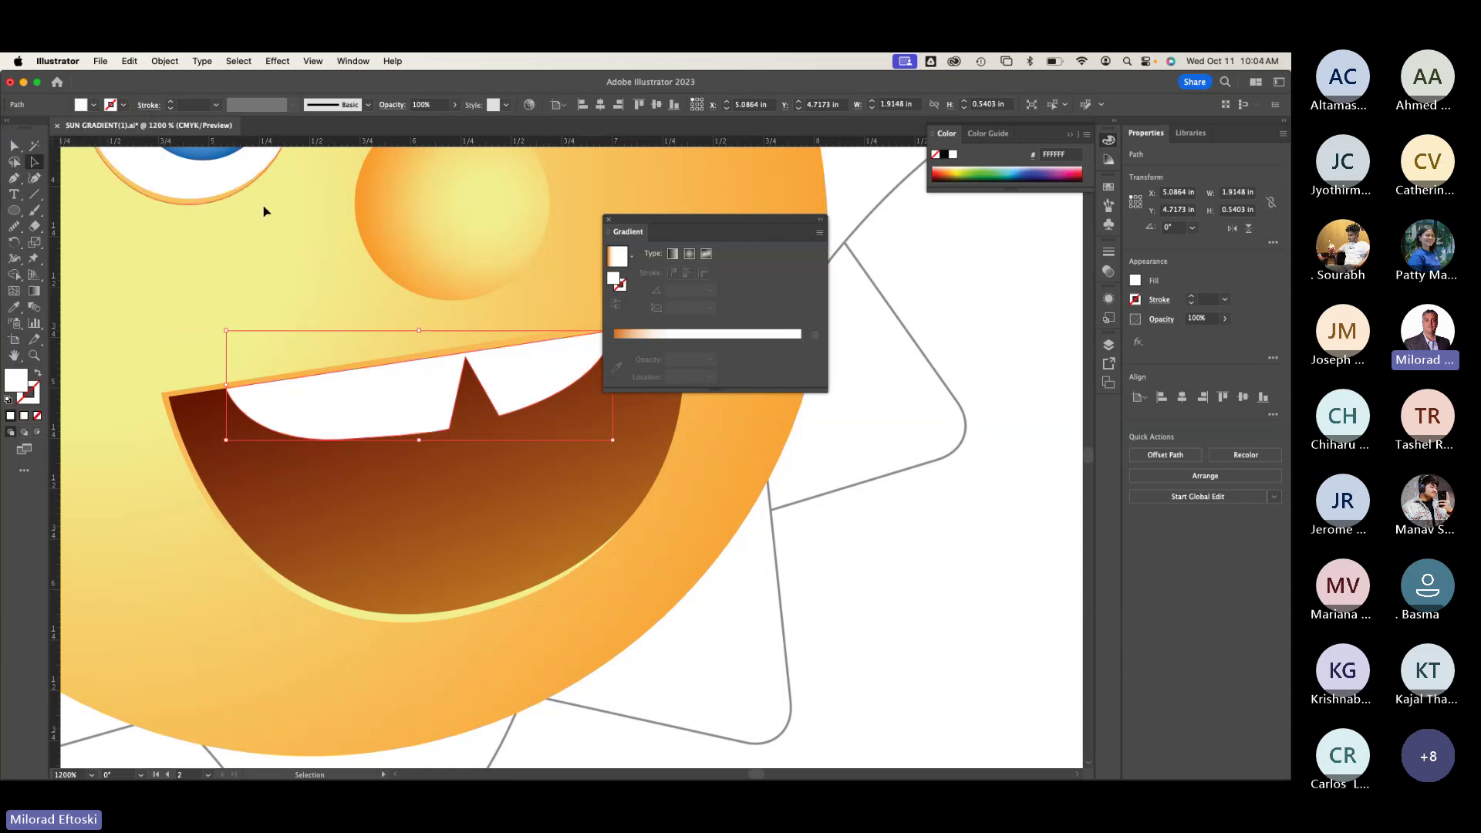
click(264, 208)
click(389, 420)
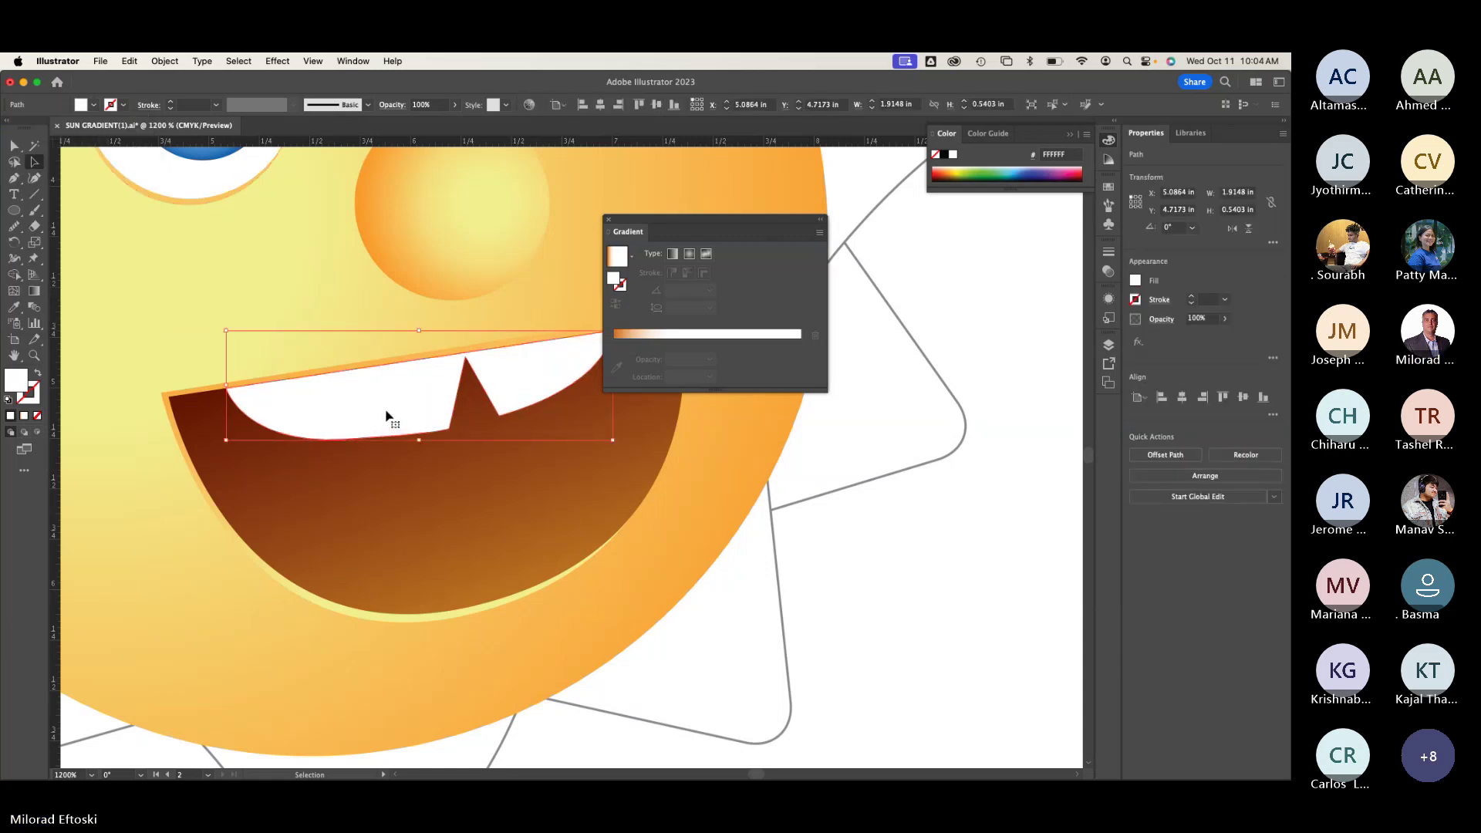
key(a)
key(period)
key(super+shift+a)
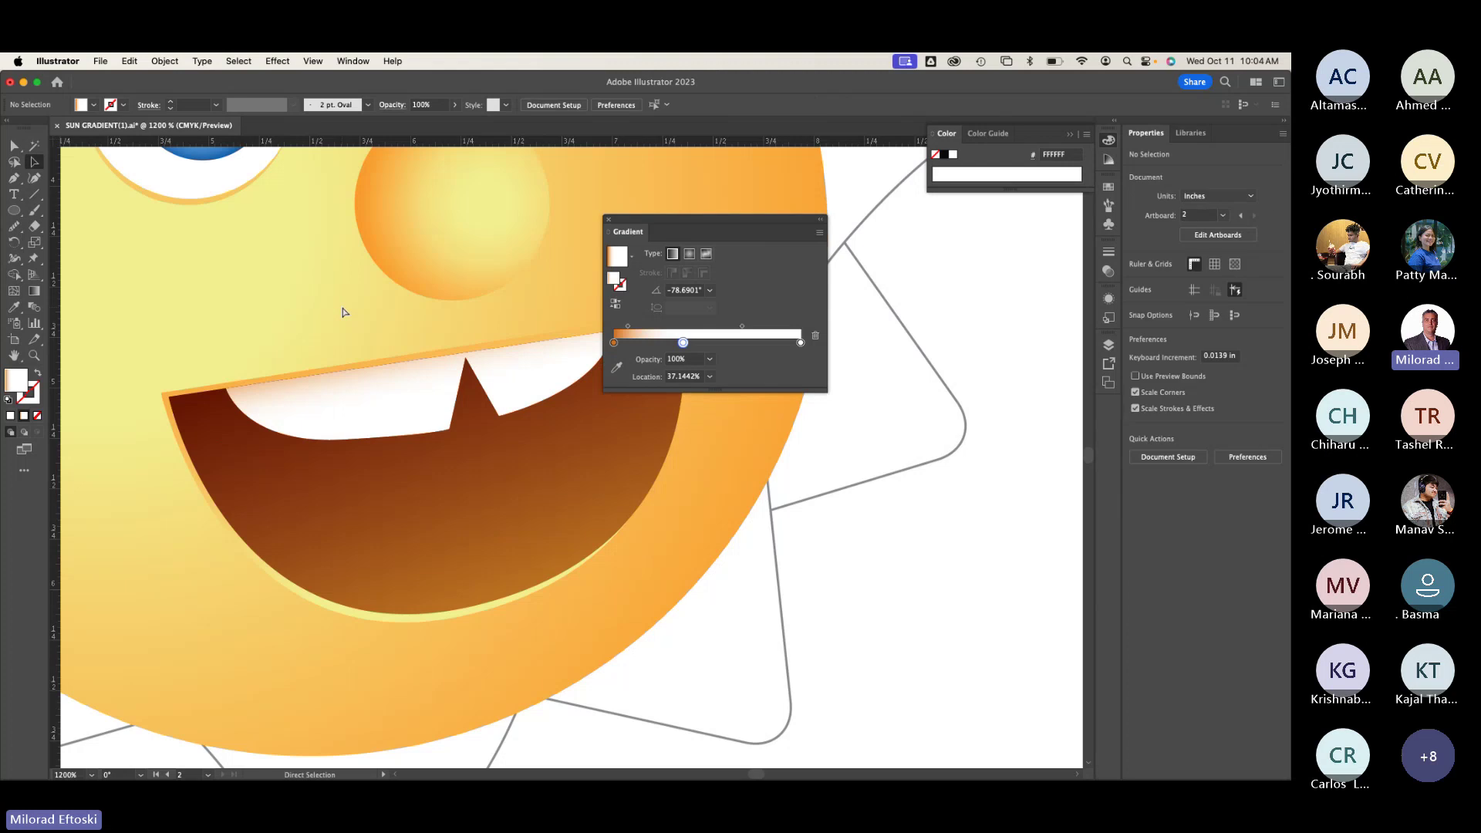
key(super+minus)
key(super+minus)
key(super+minus)
scroll(342, 307, right, 2)
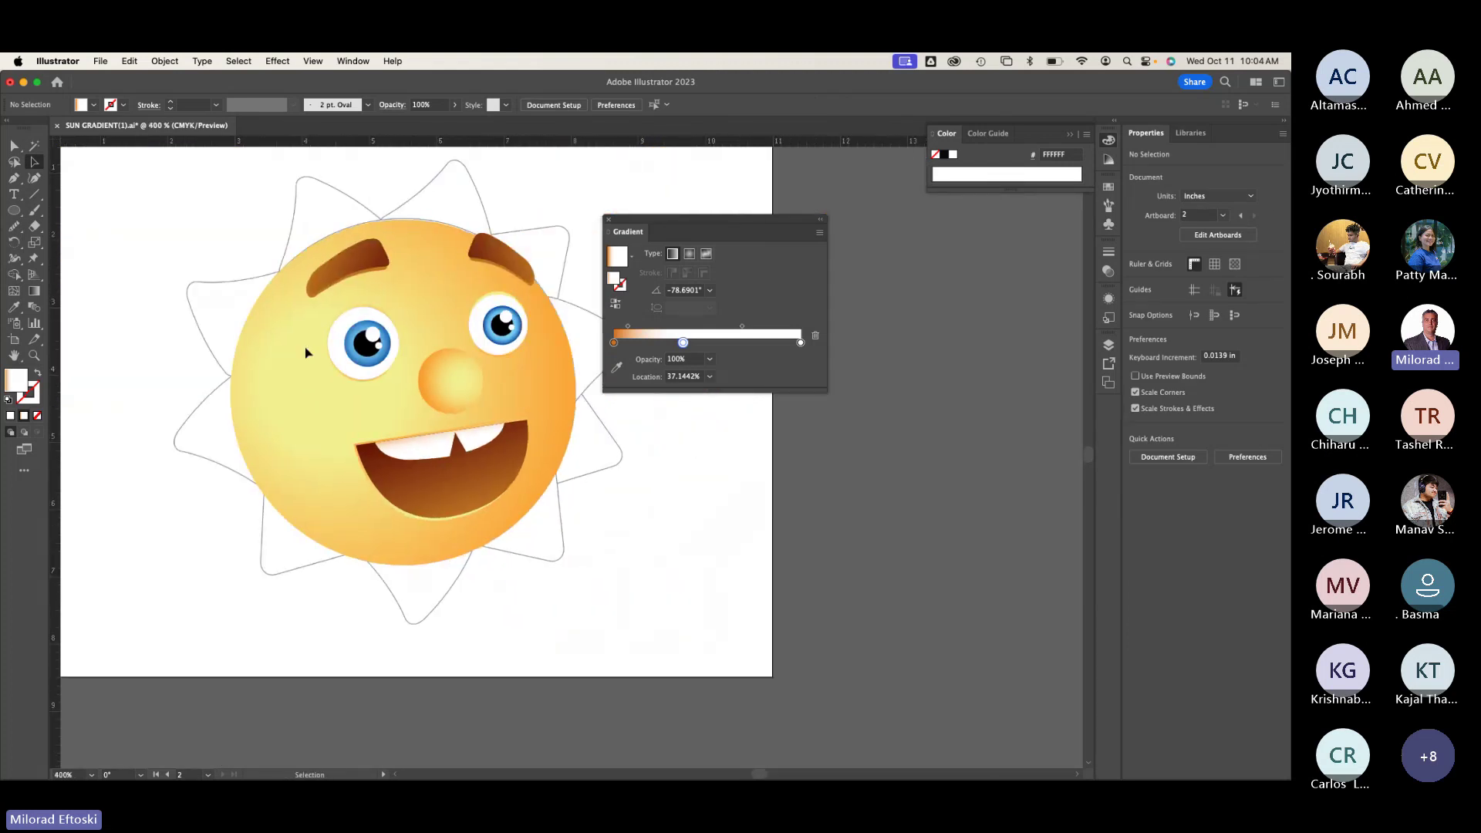
key(super+y)
key(super+y)
key(super+y)
key(super+y)
key(super+y)
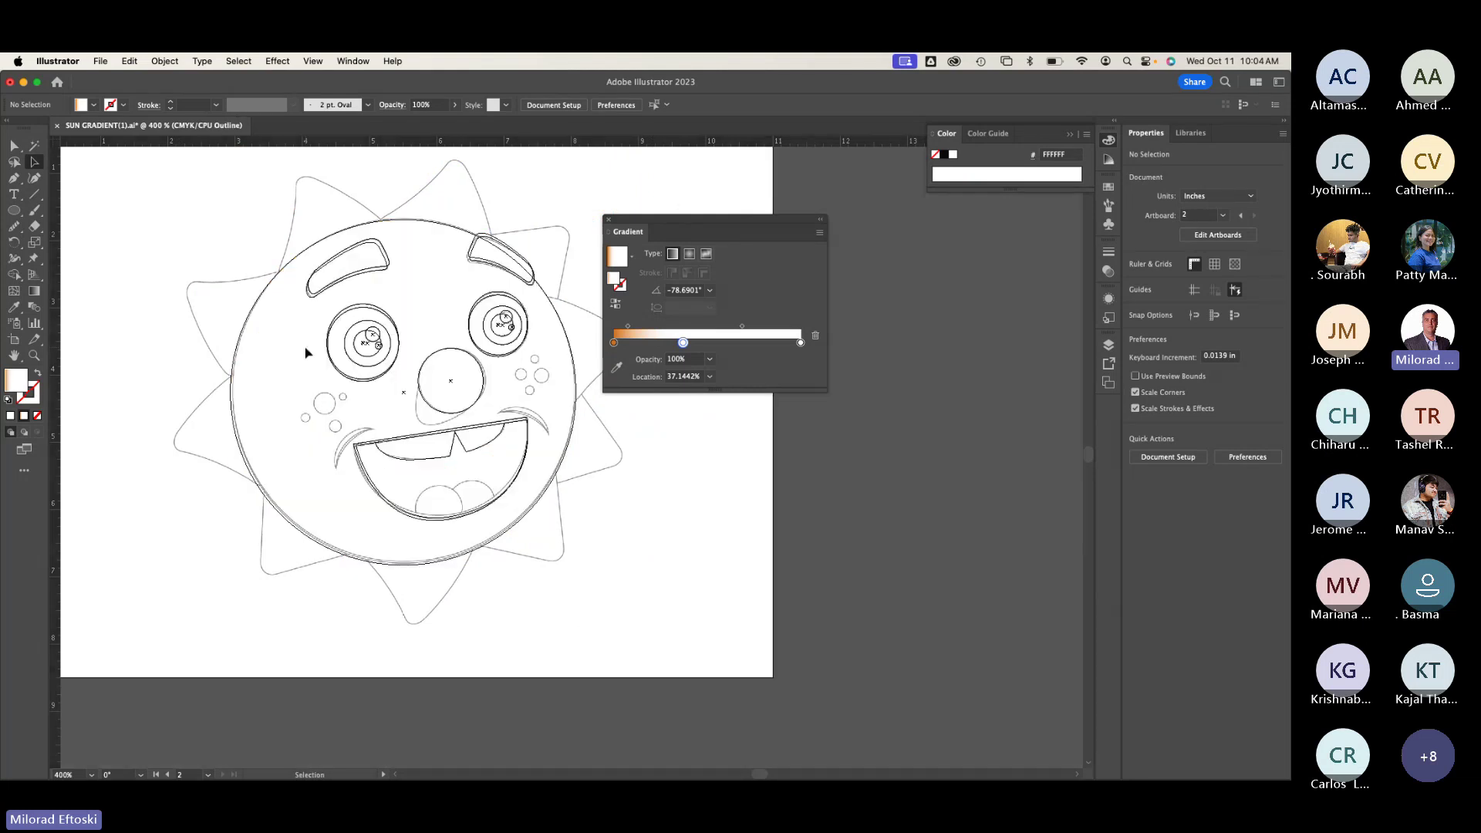
key(super+y)
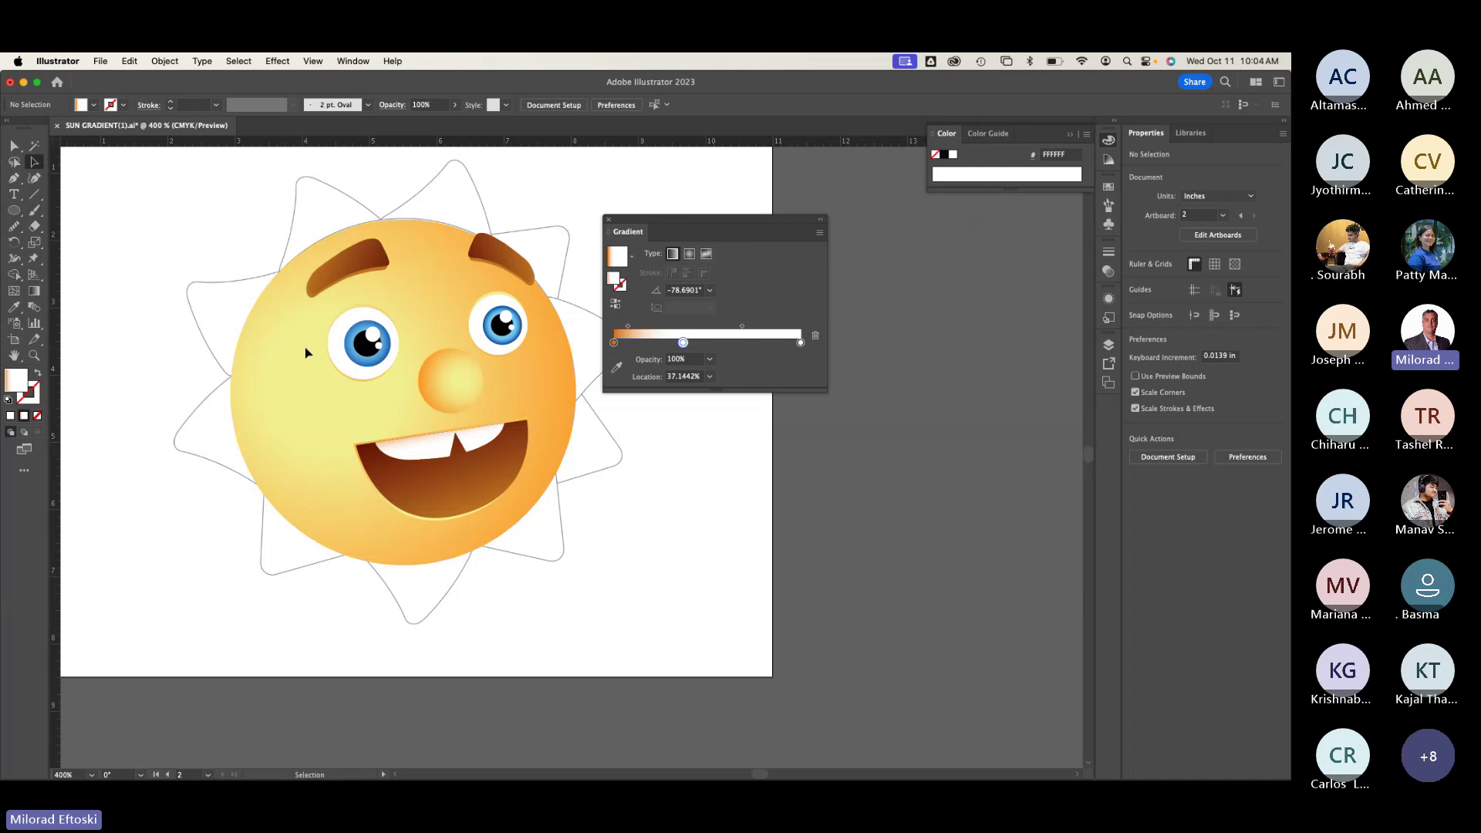
scroll(306, 353, up, 3)
scroll(346, 472, left, 3)
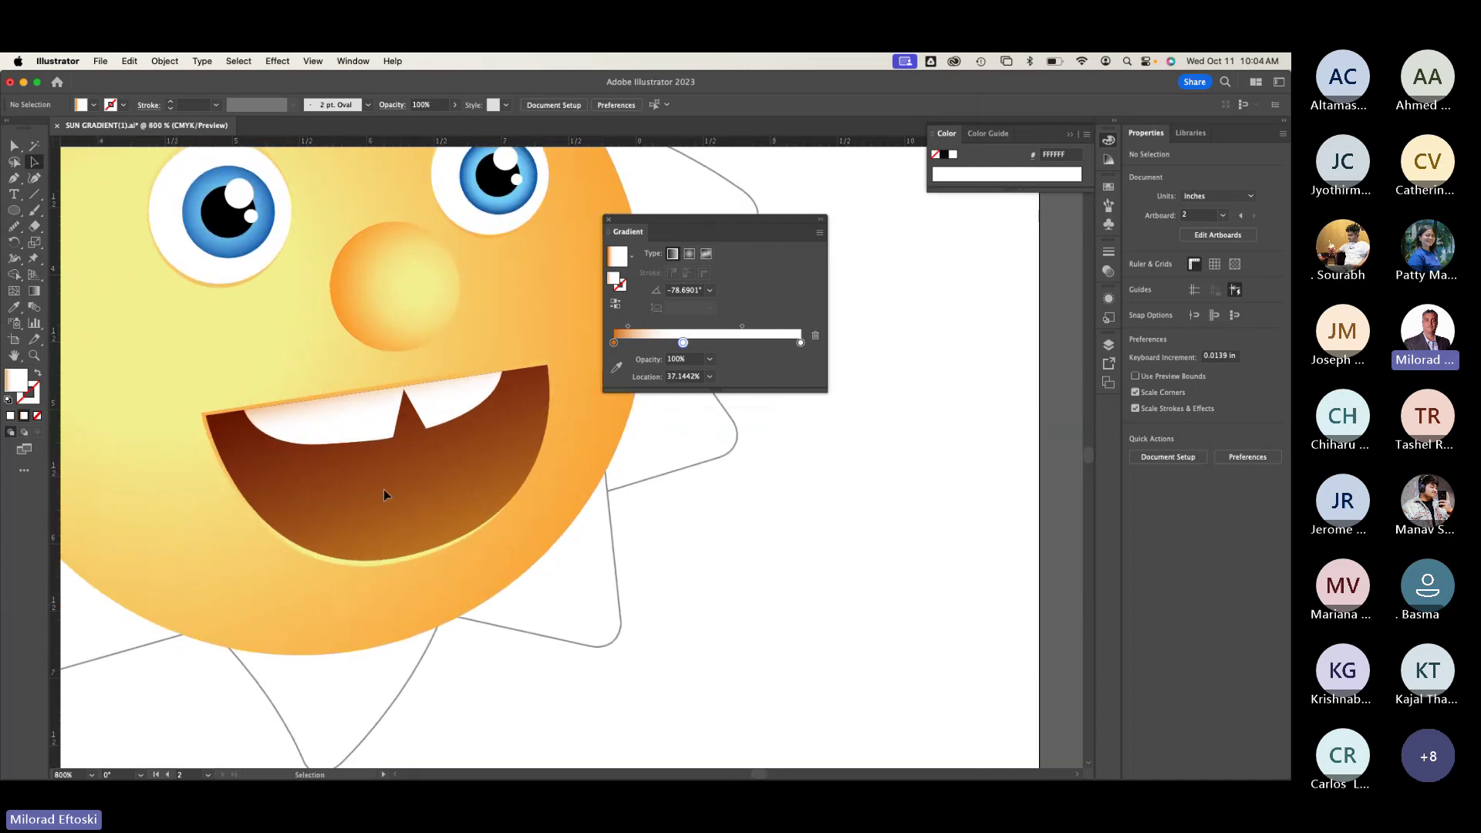
Step: In outline view, draw a circle over the lower part of the mouth
key(super+y)
scroll(390, 555, up, 3)
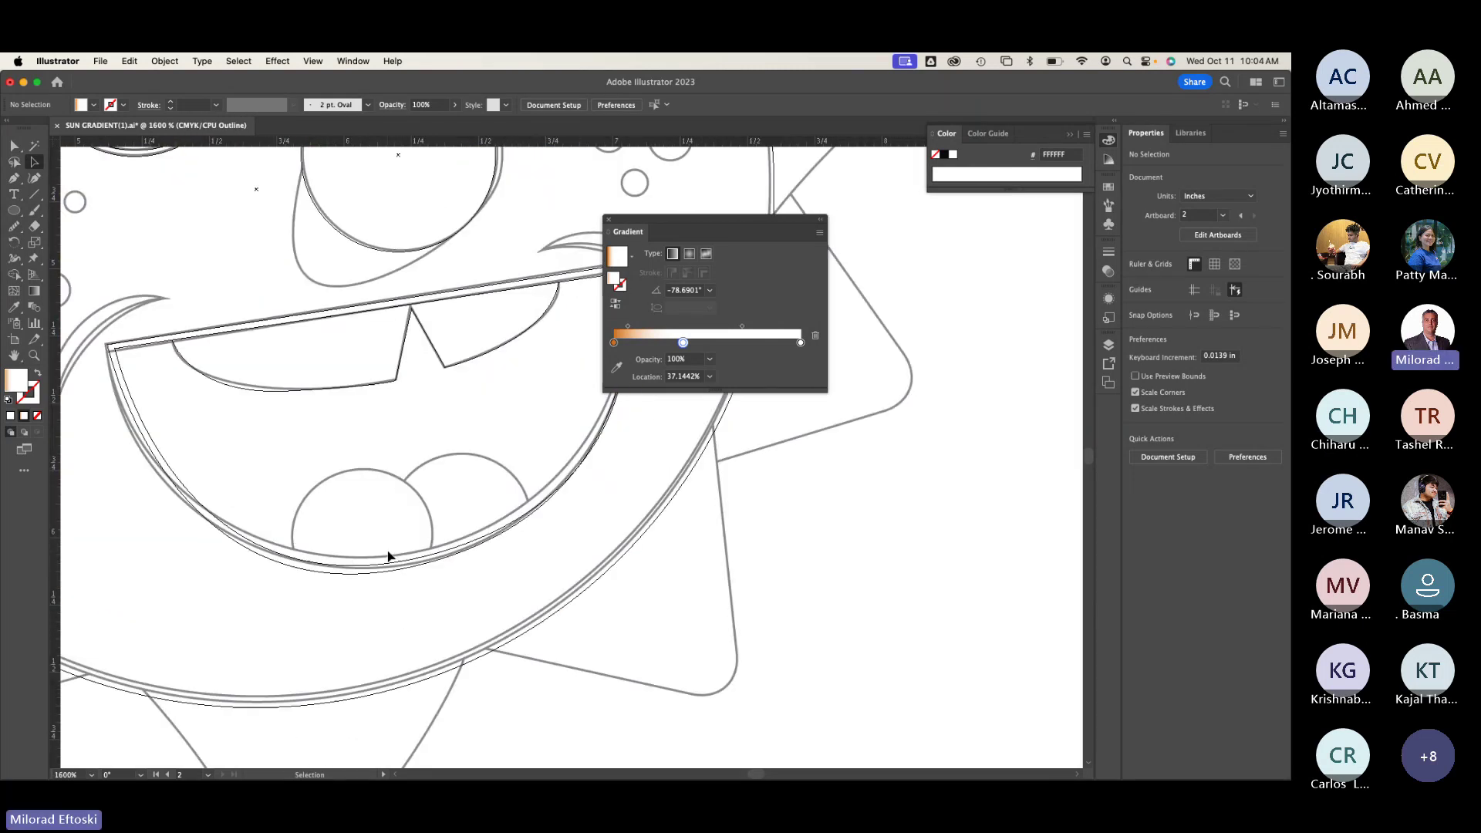
scroll(388, 555, up, 2)
scroll(420, 466, down, 5)
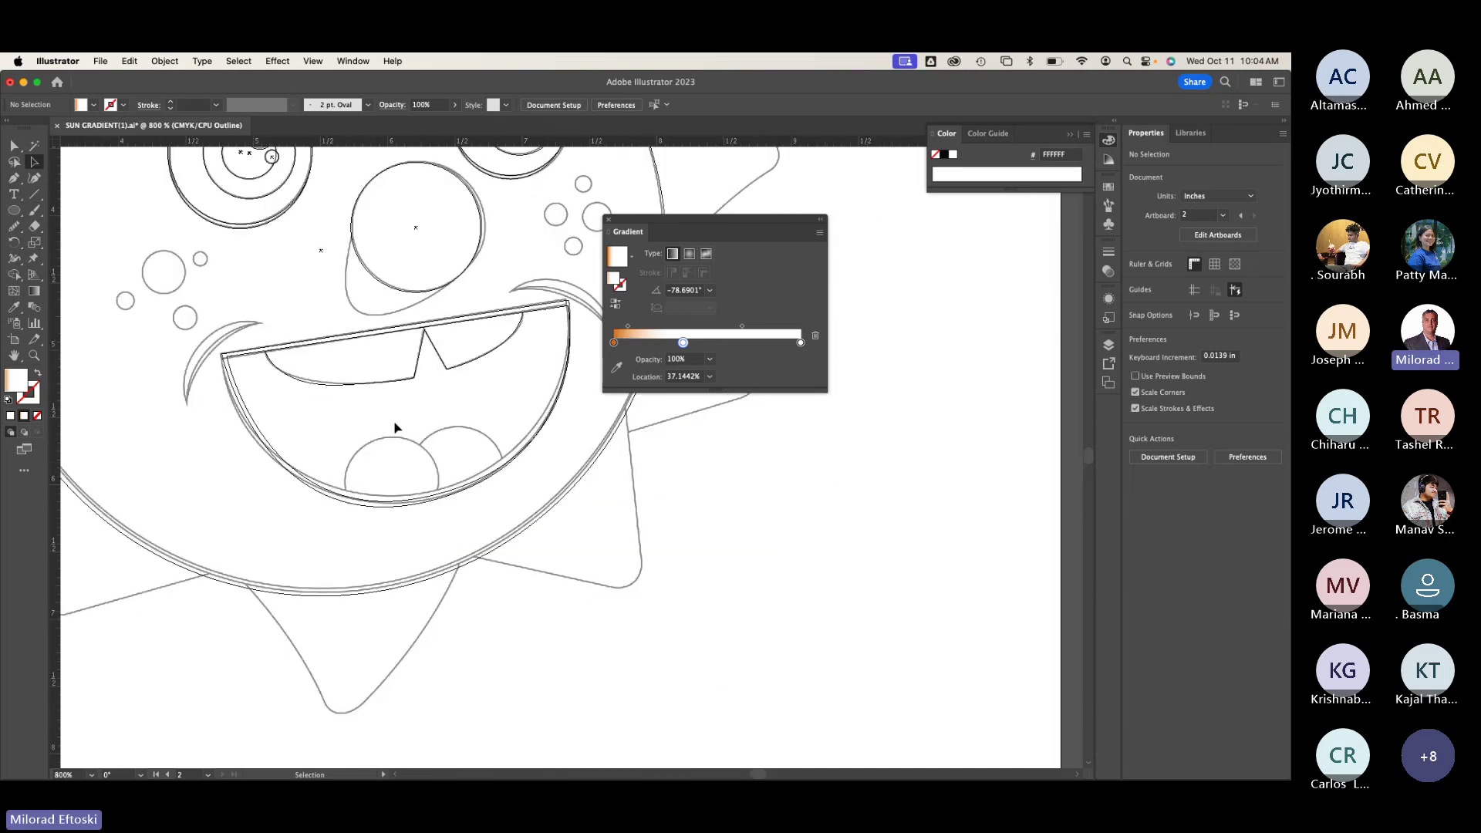
click(14, 212)
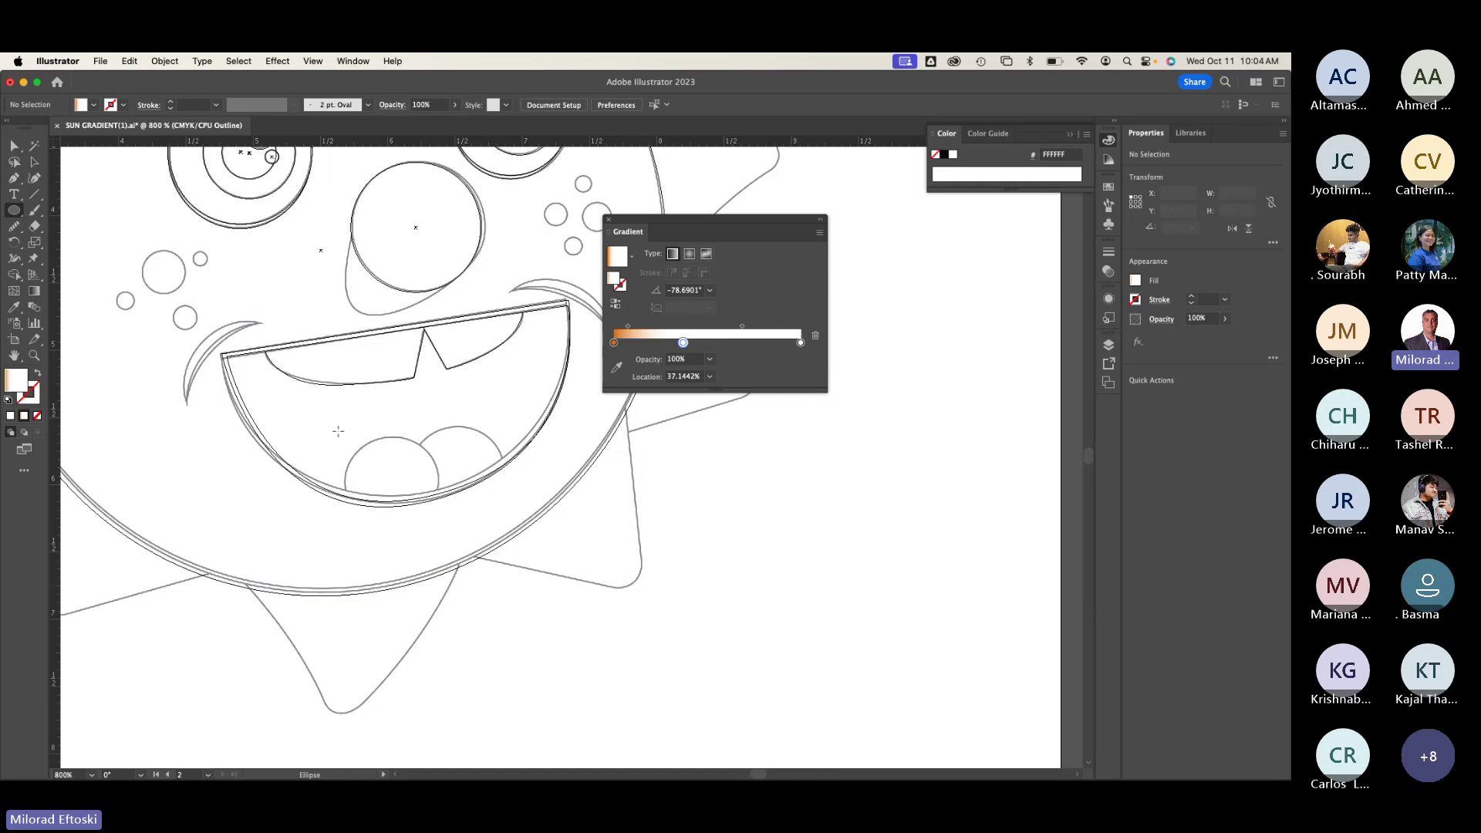
drag(340, 434, 439, 534)
key(v)
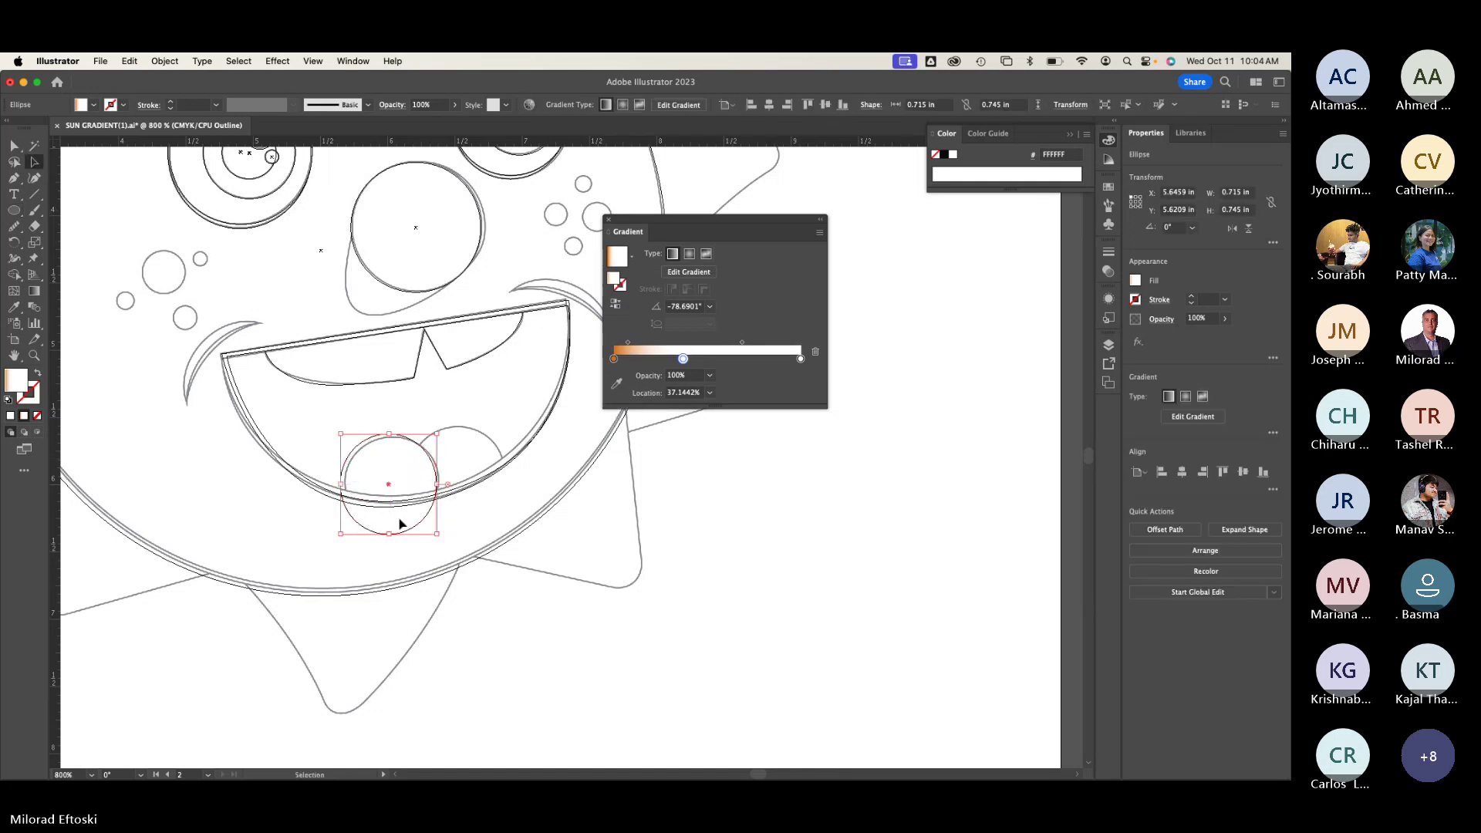
Step: Position the circle and resize it to 0.6843 x 0.6843 in
drag(391, 490, 345, 487)
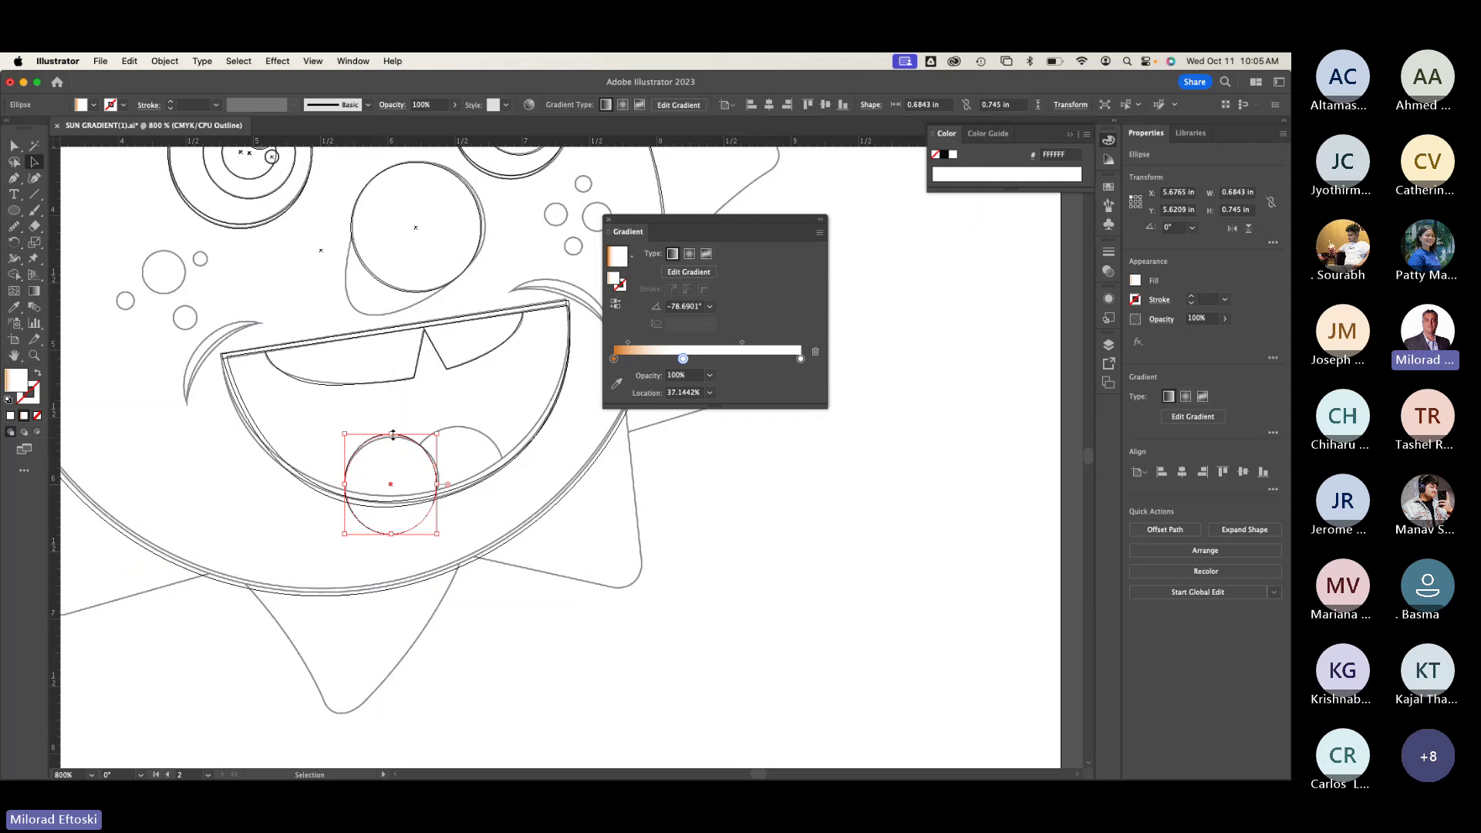
drag(390, 435, 393, 439)
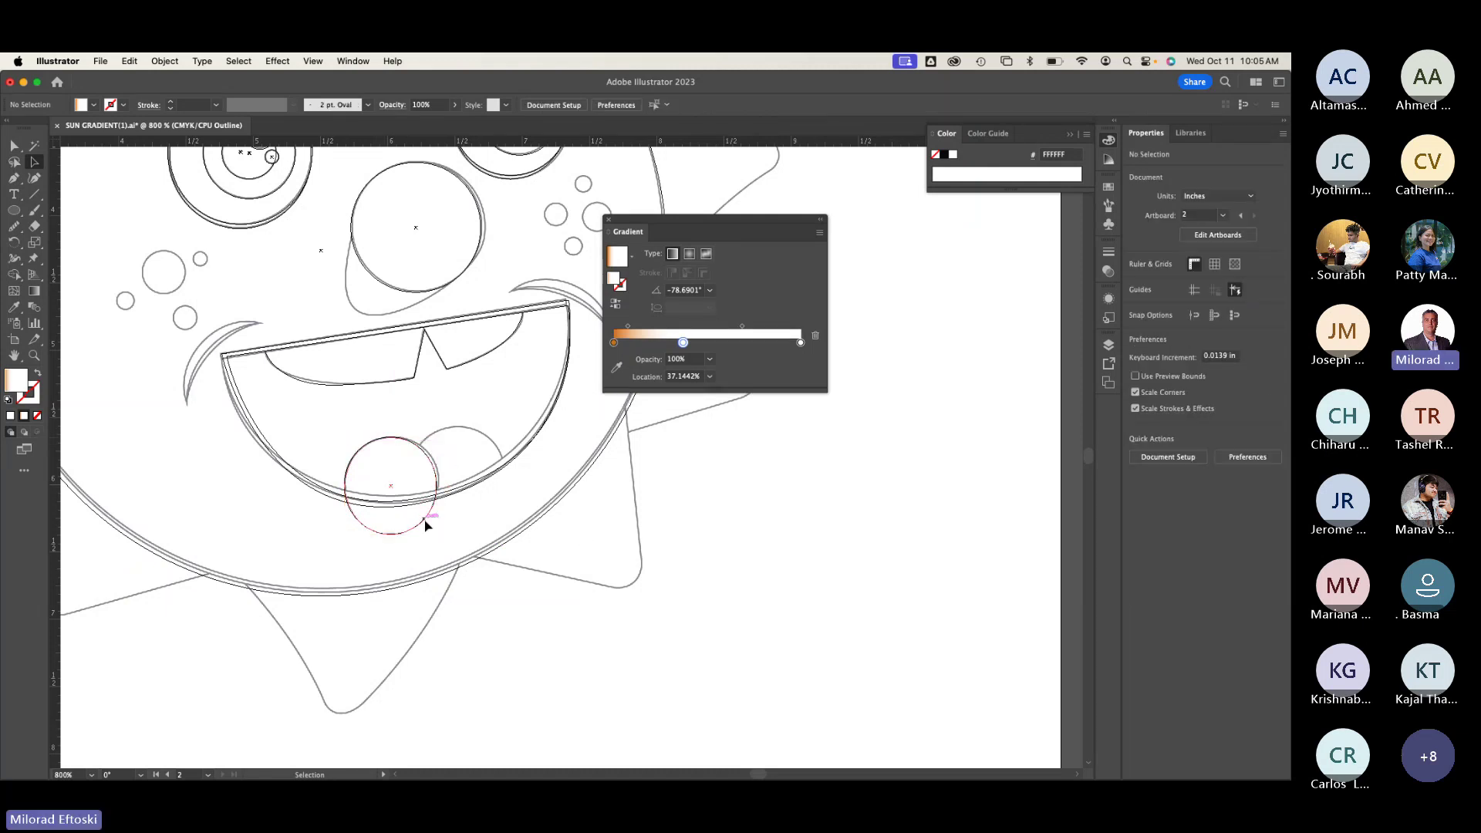
drag(398, 537, 398, 532)
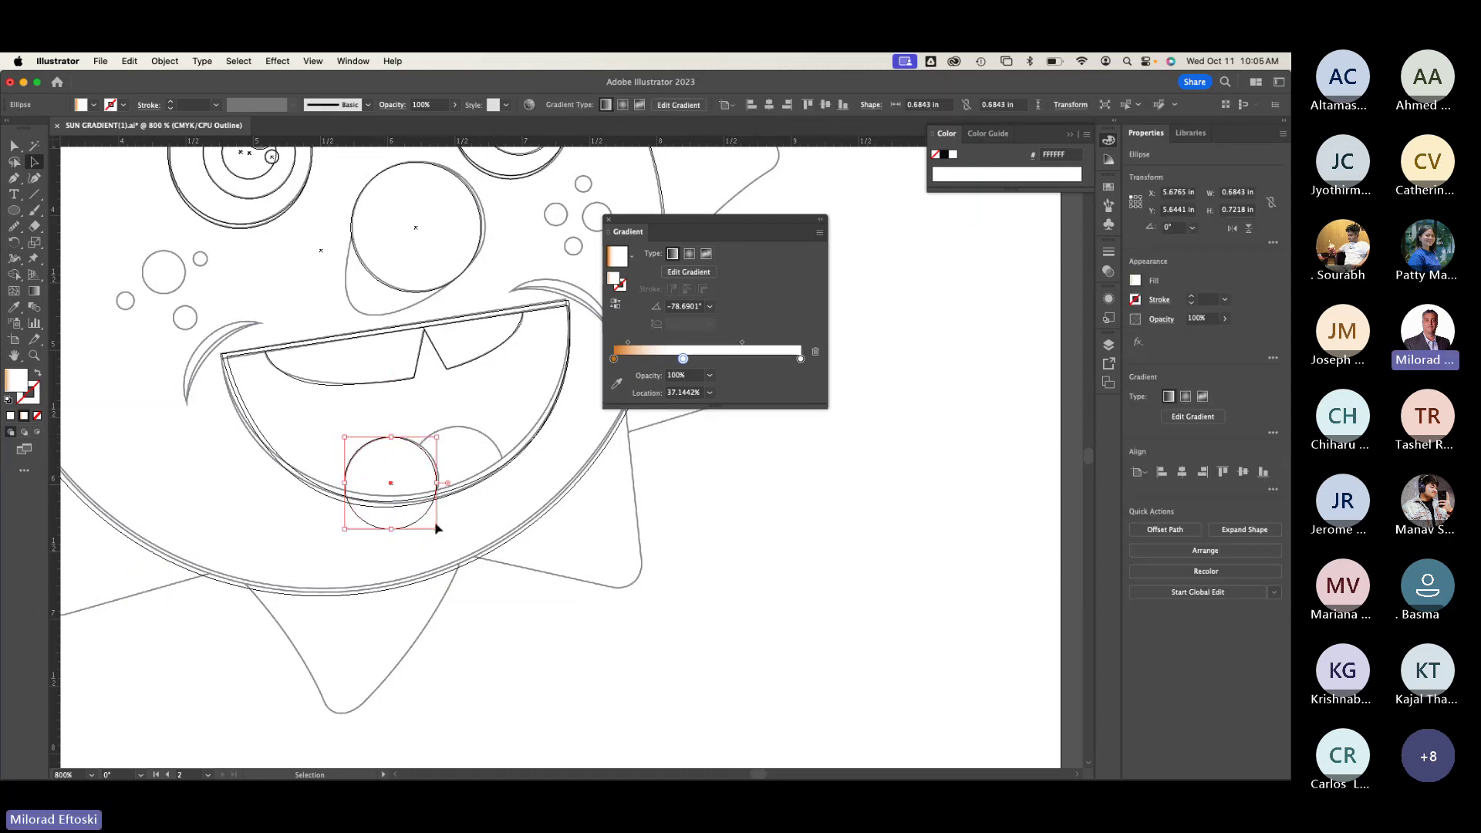
click(468, 540)
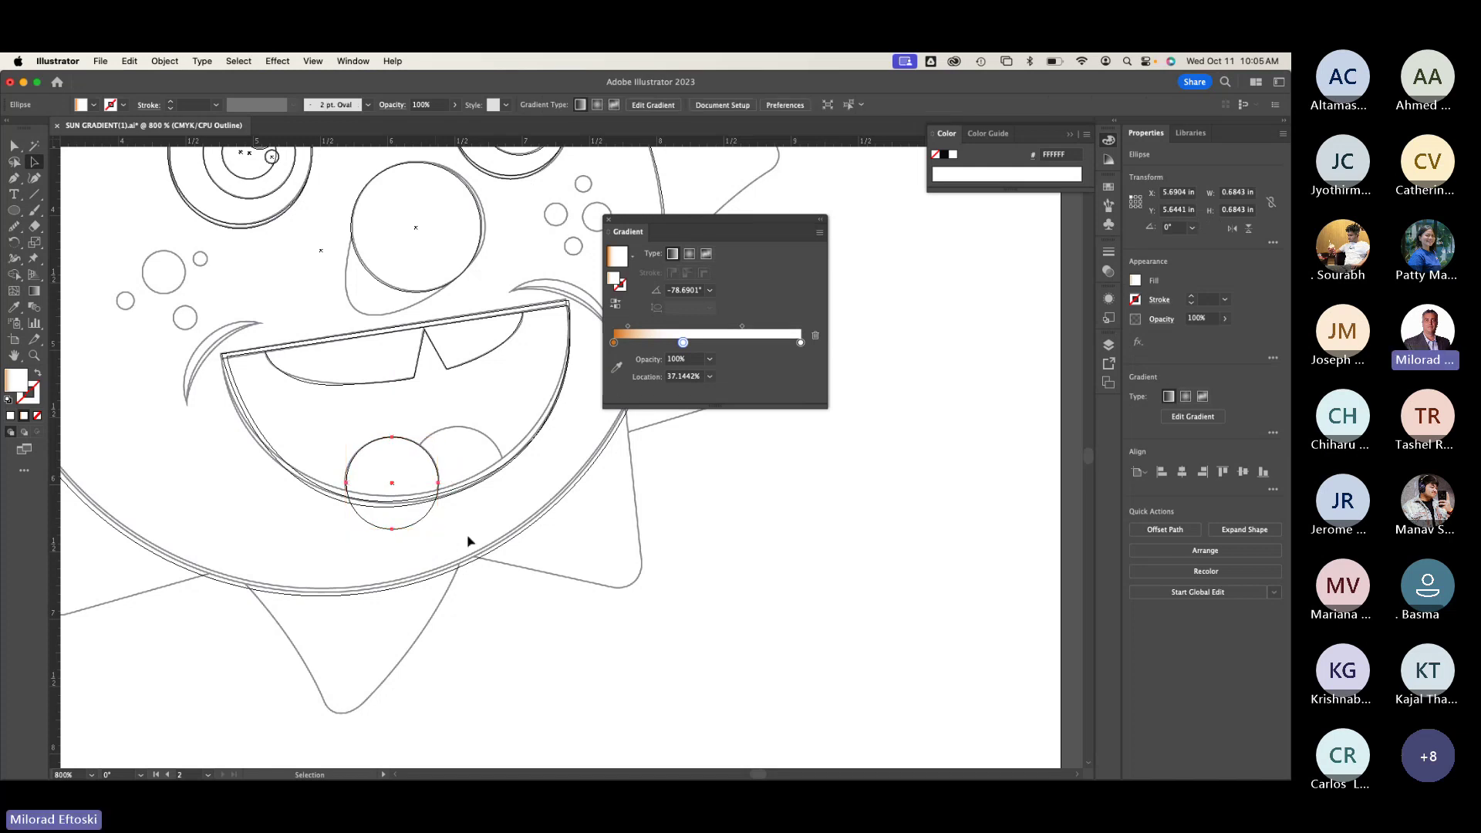
key(super+y)
key(super+y)
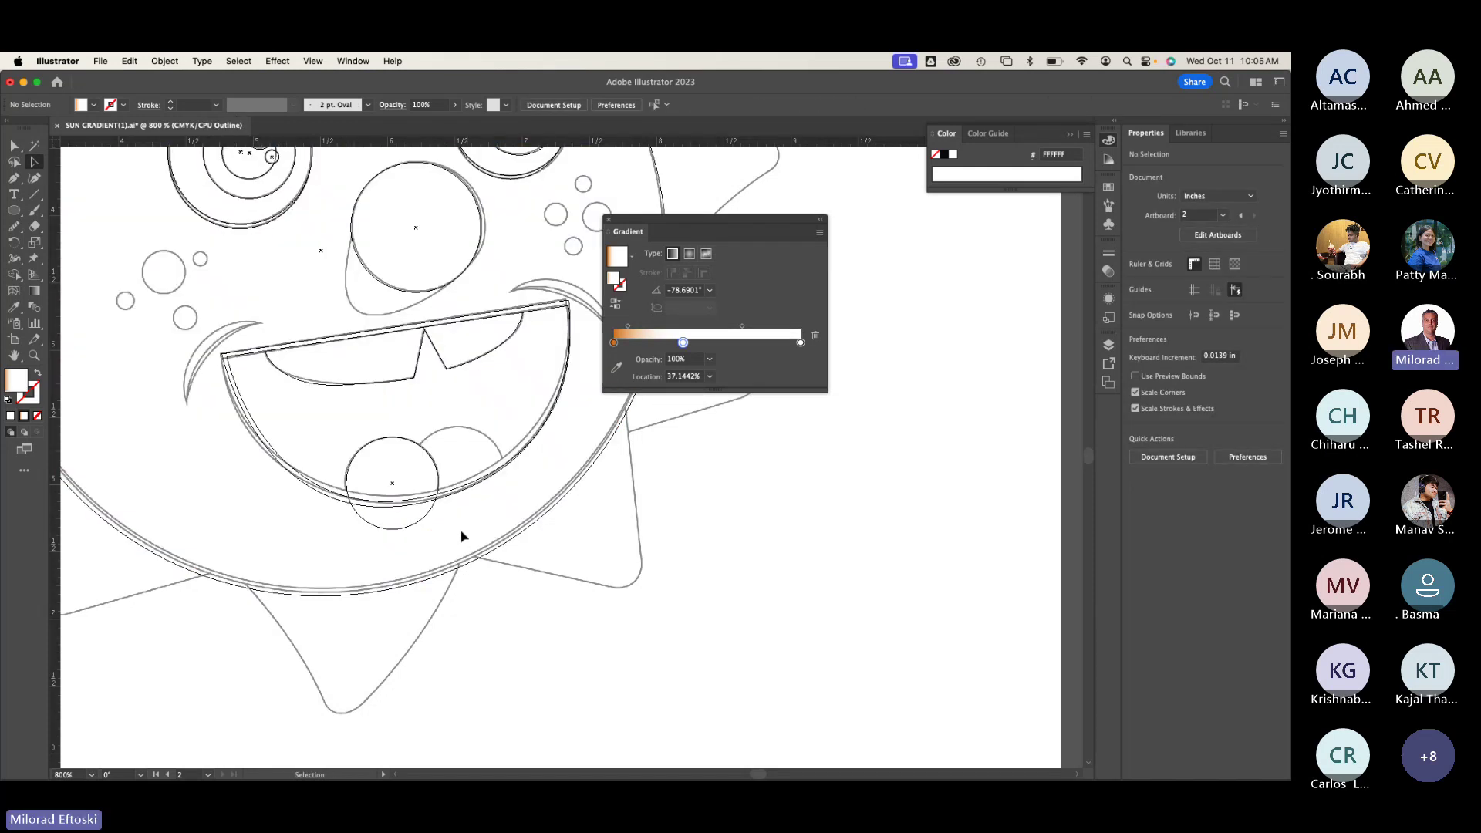
key(super+y)
key(v)
click(427, 502)
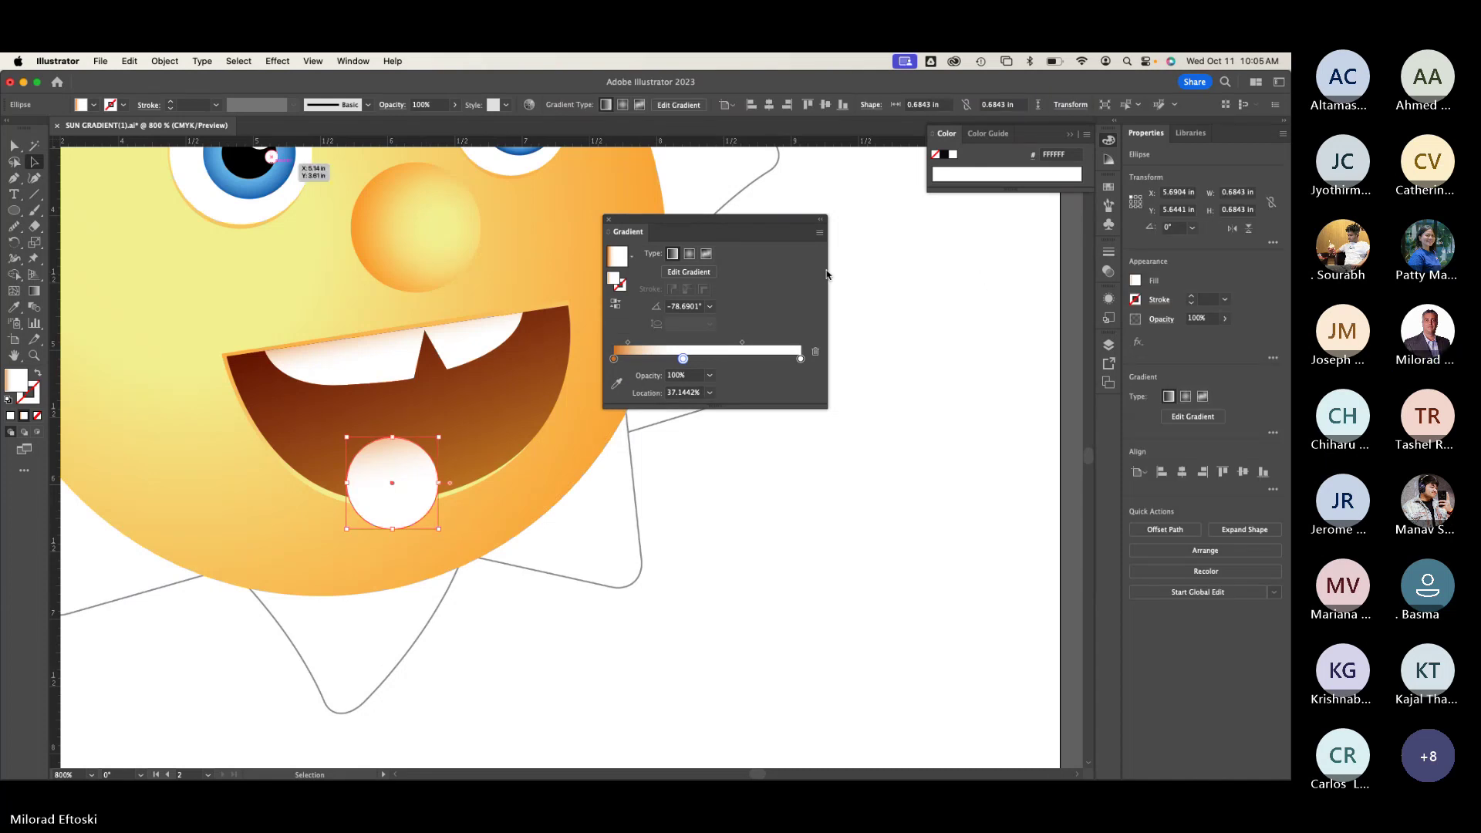
Step: Shade the circle orange to white, adding an orange stop near 7% and moving the white stop to 66.5%
drag(683, 359, 726, 358)
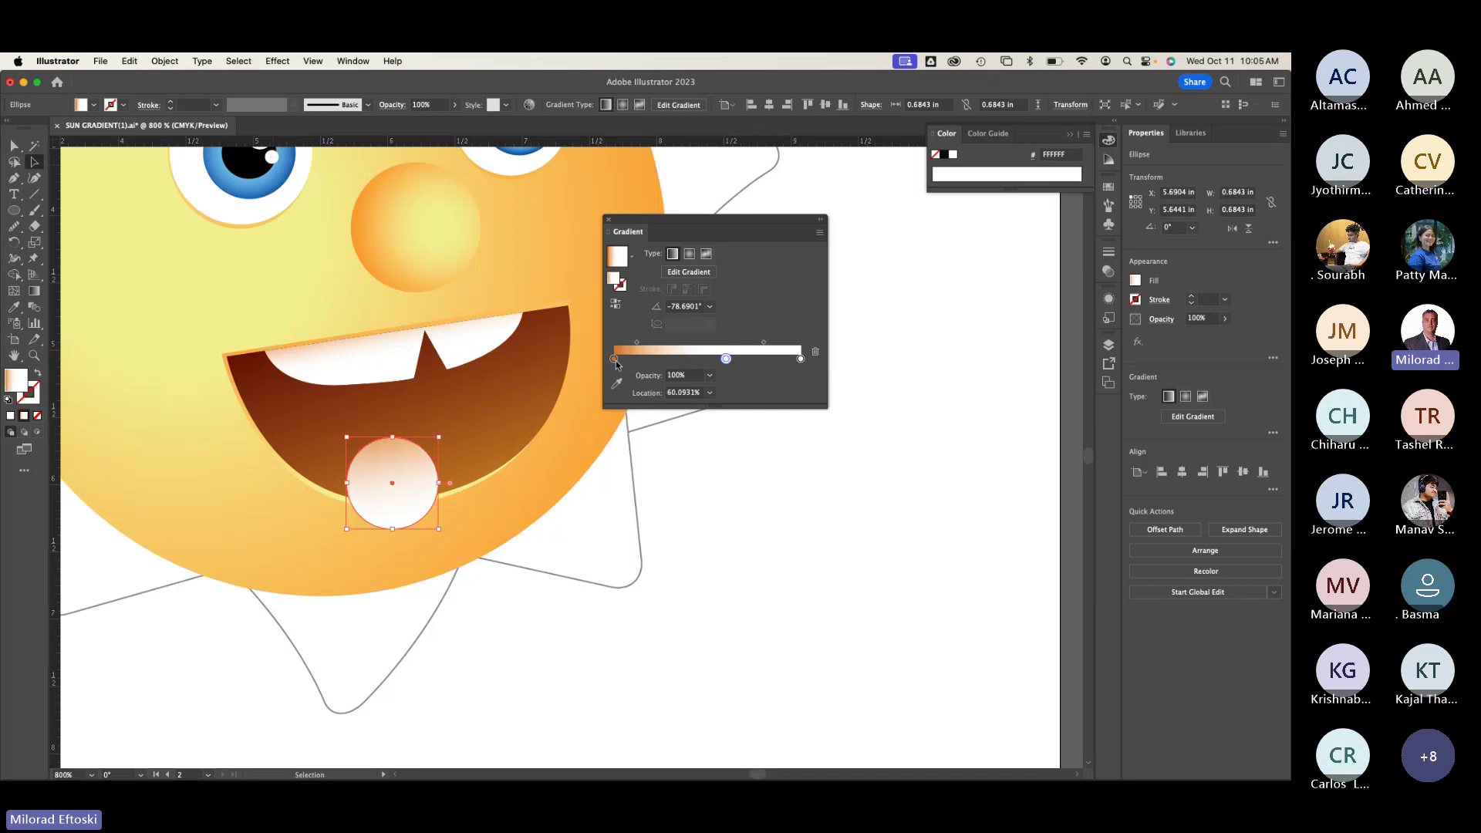
click(645, 361)
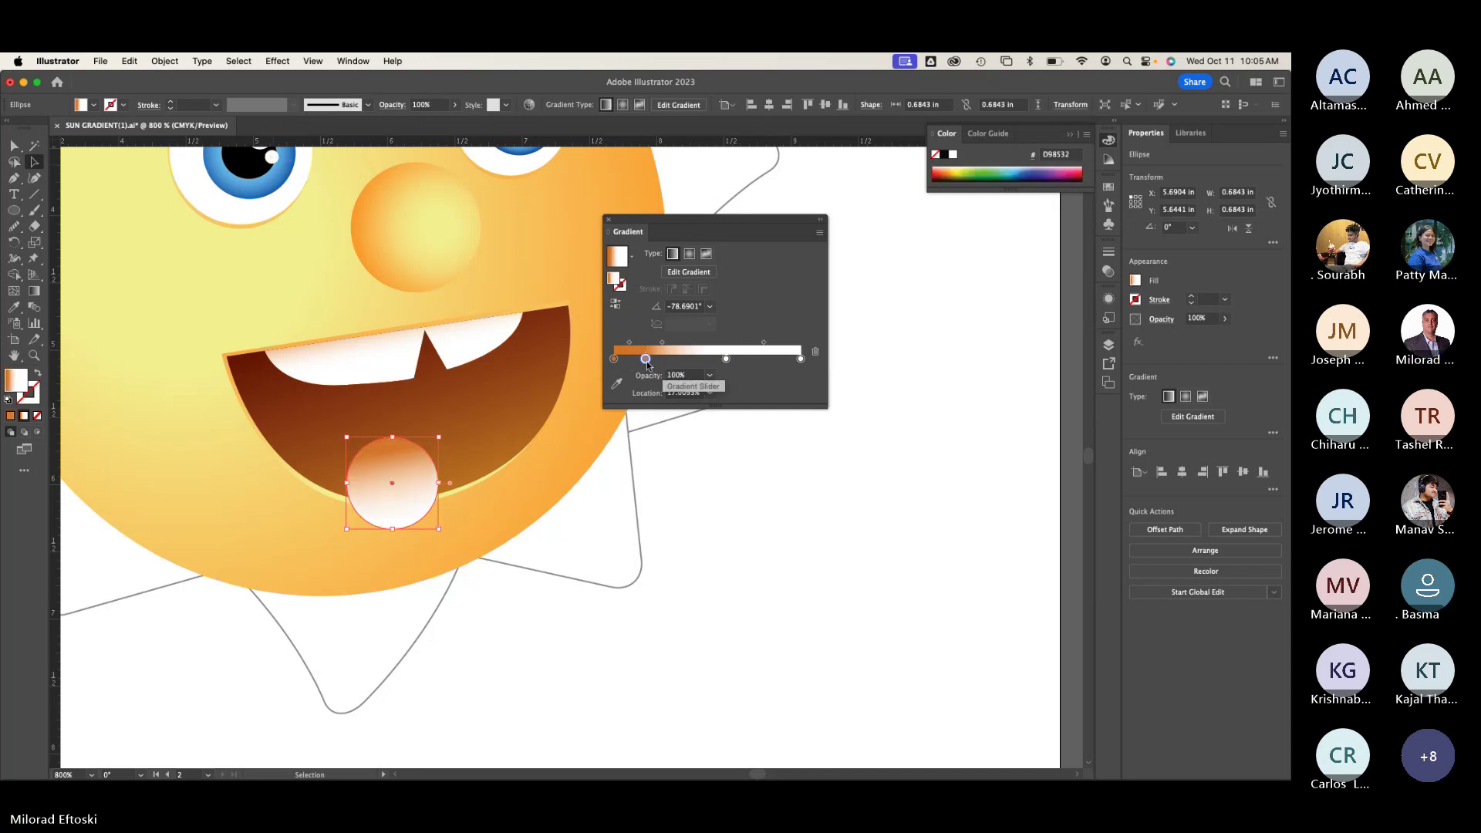
drag(646, 360, 626, 360)
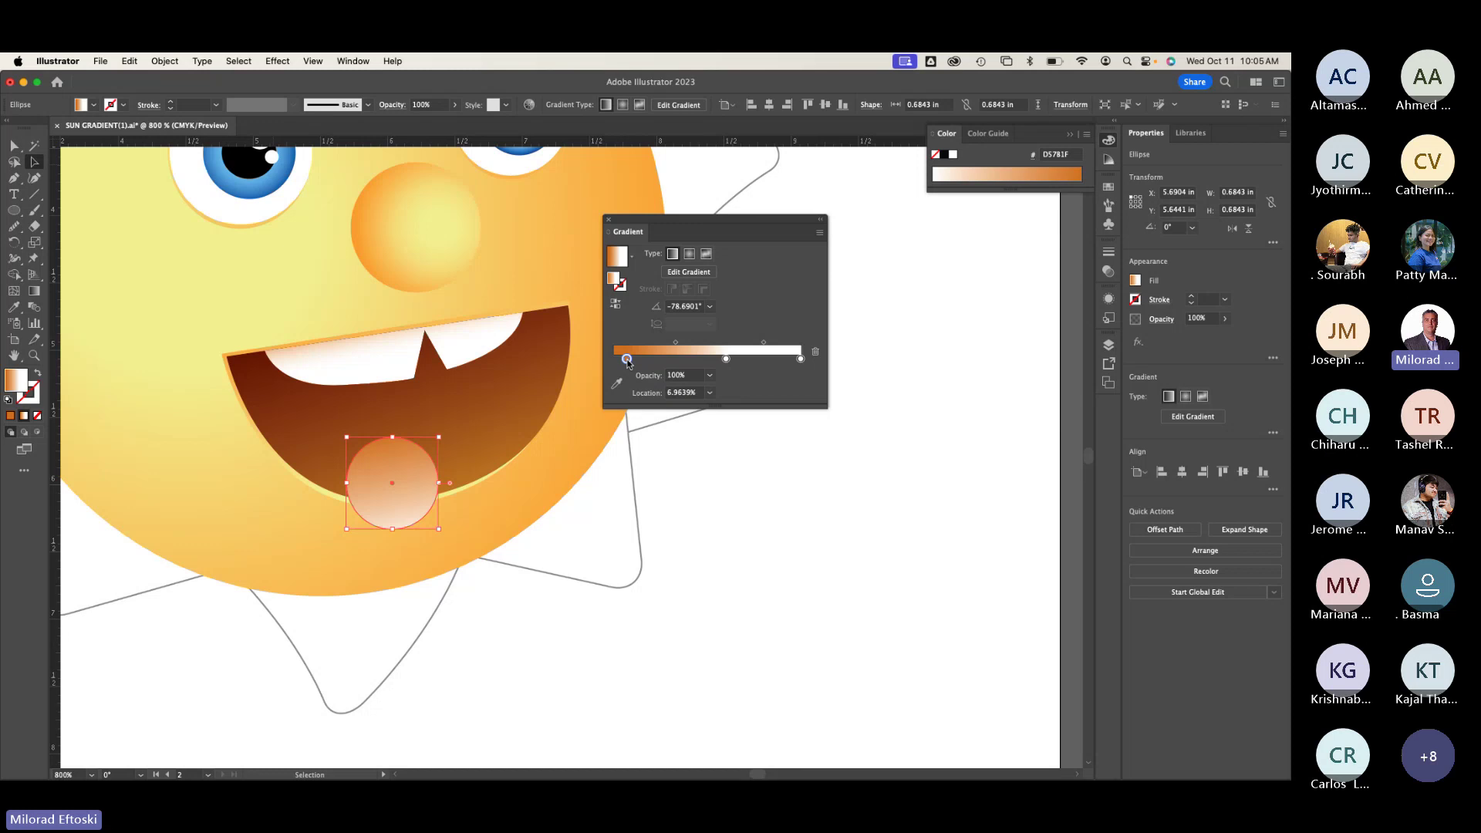
double_click(626, 360)
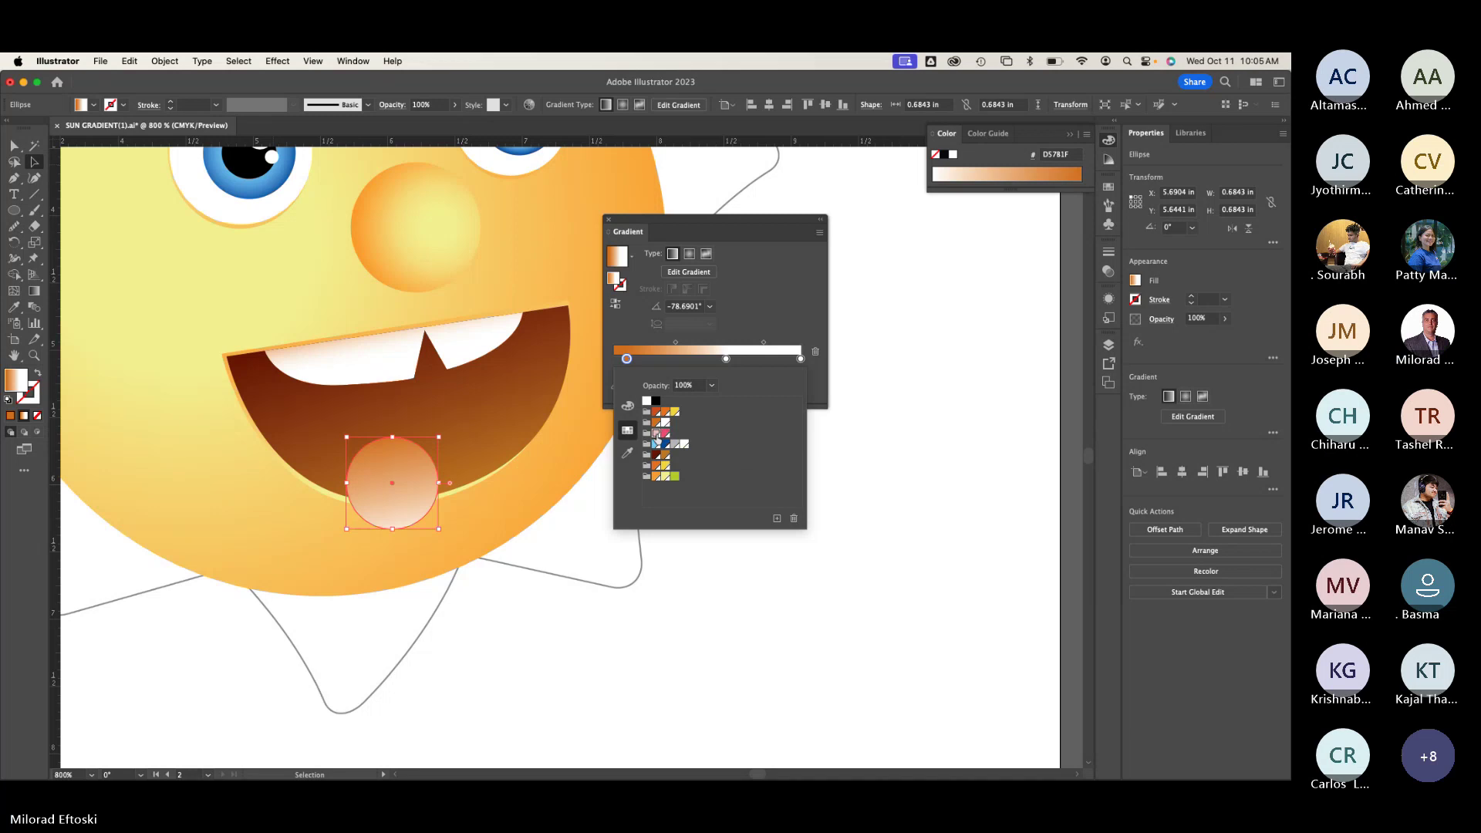
double_click(627, 360)
drag(727, 360, 739, 360)
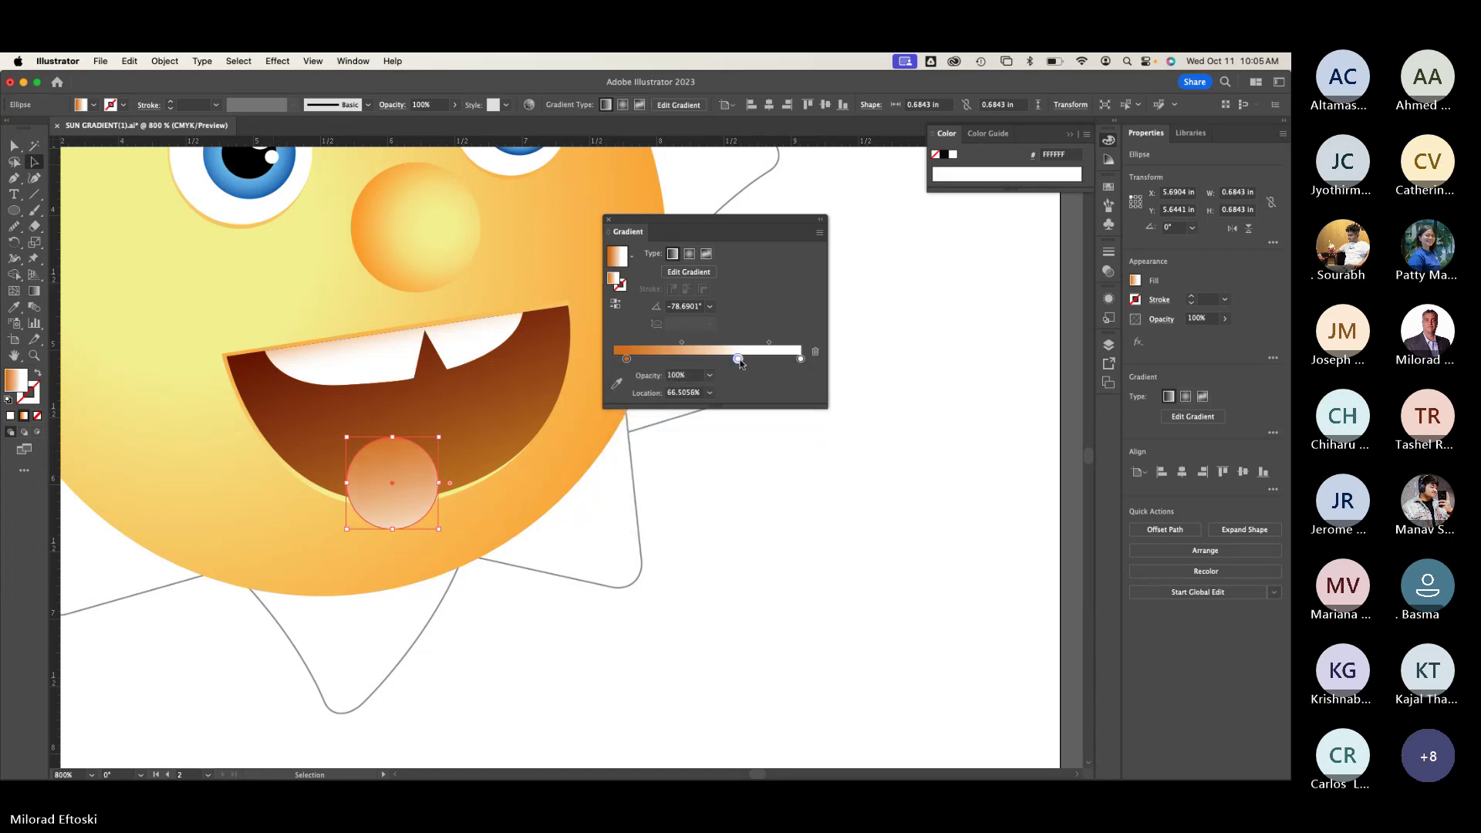
double_click(738, 360)
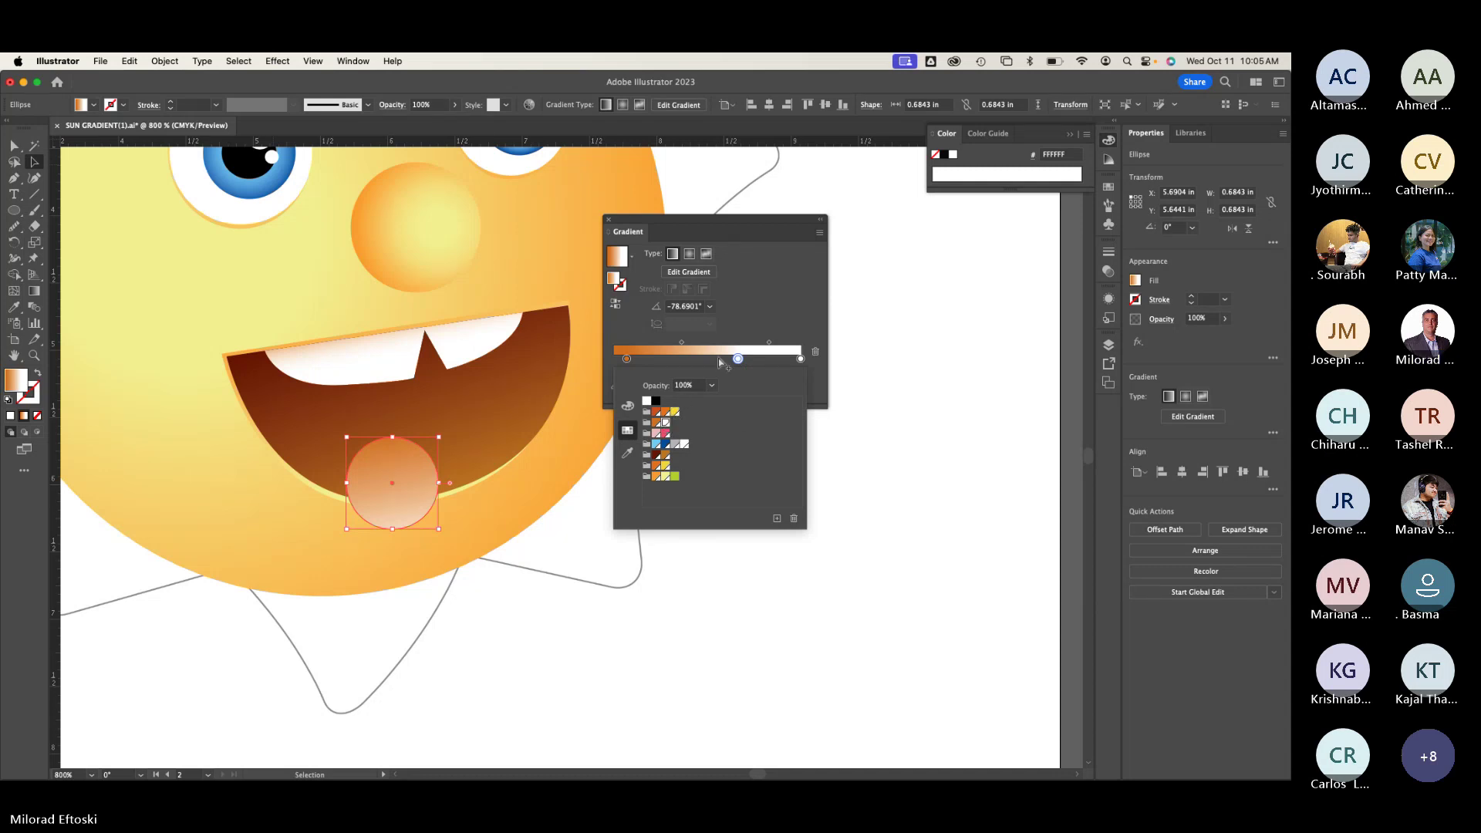
click(733, 327)
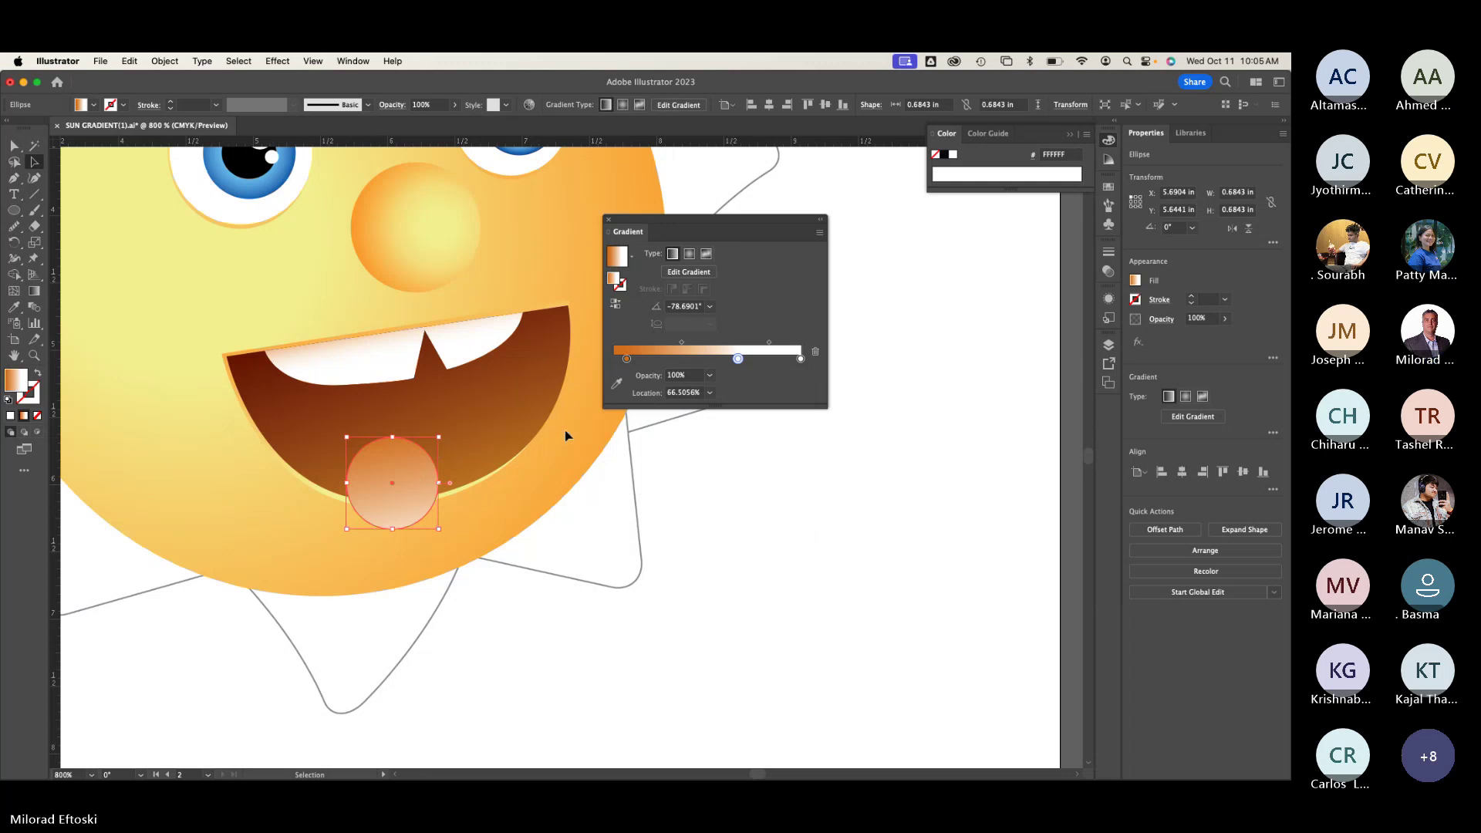
scroll(423, 502, up, 1)
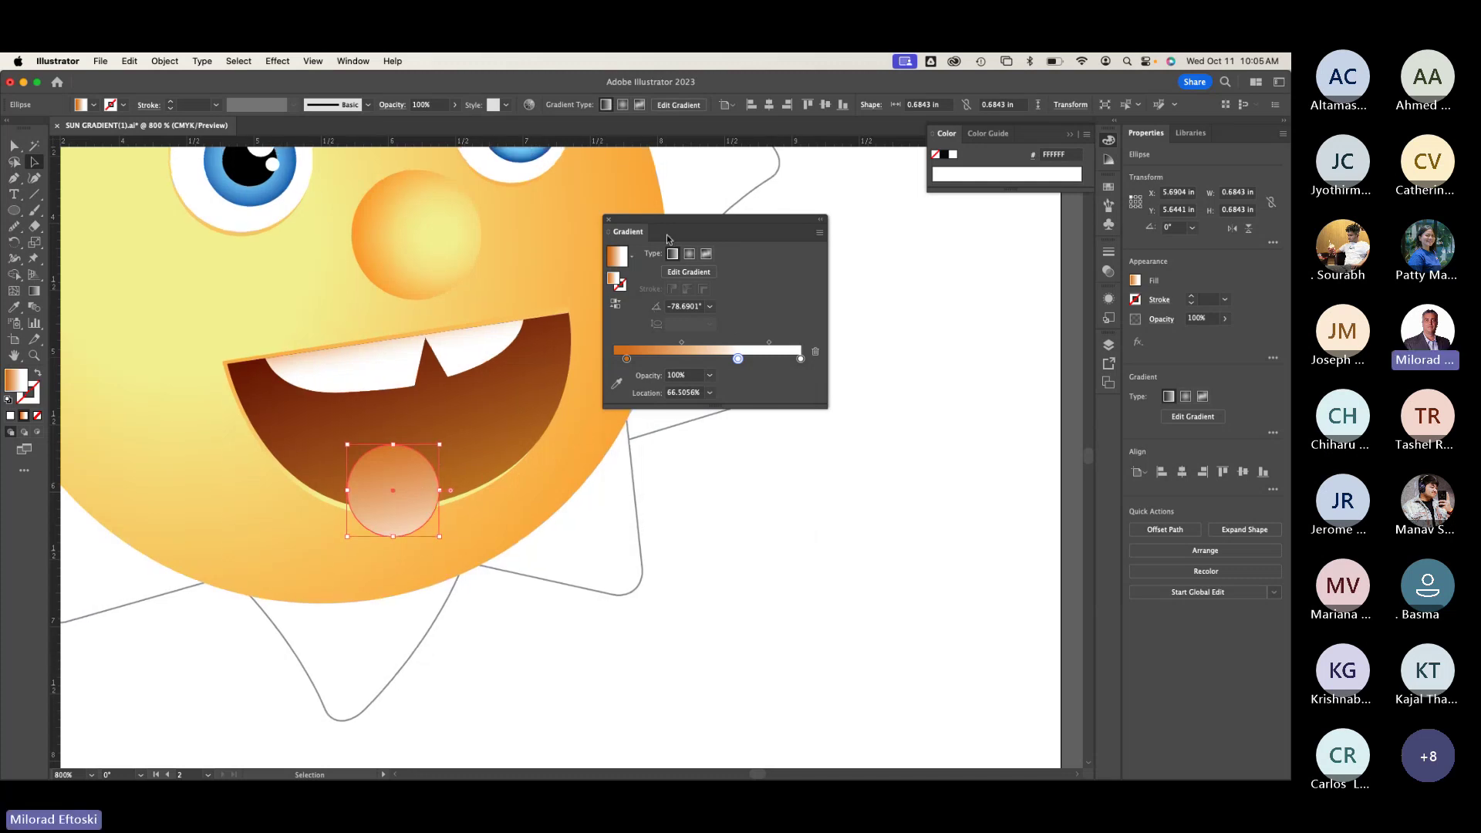
drag(658, 220, 756, 263)
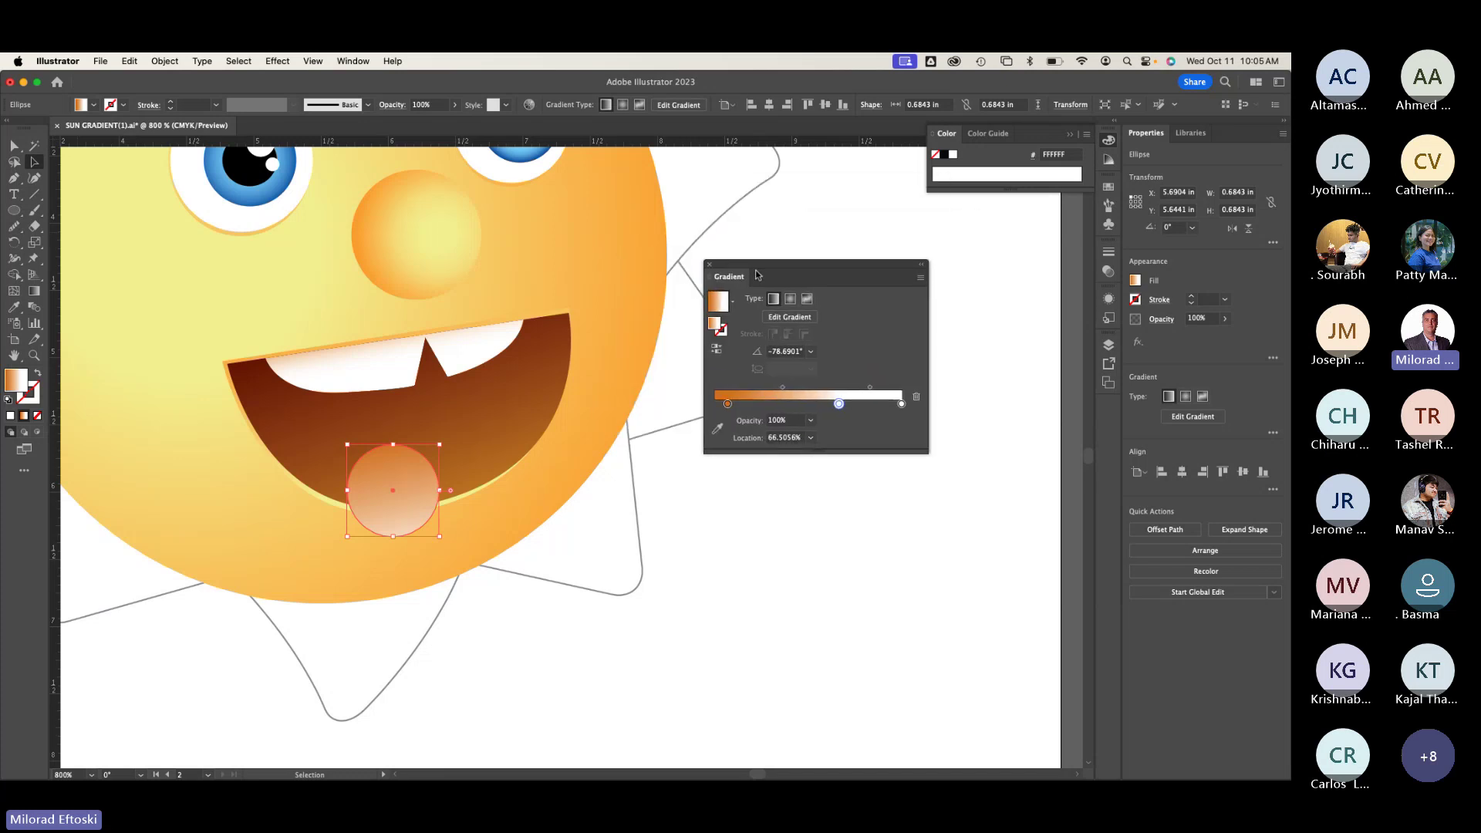
Step: Lay a new gradient across the circle and make its first stop light pink
double_click(840, 402)
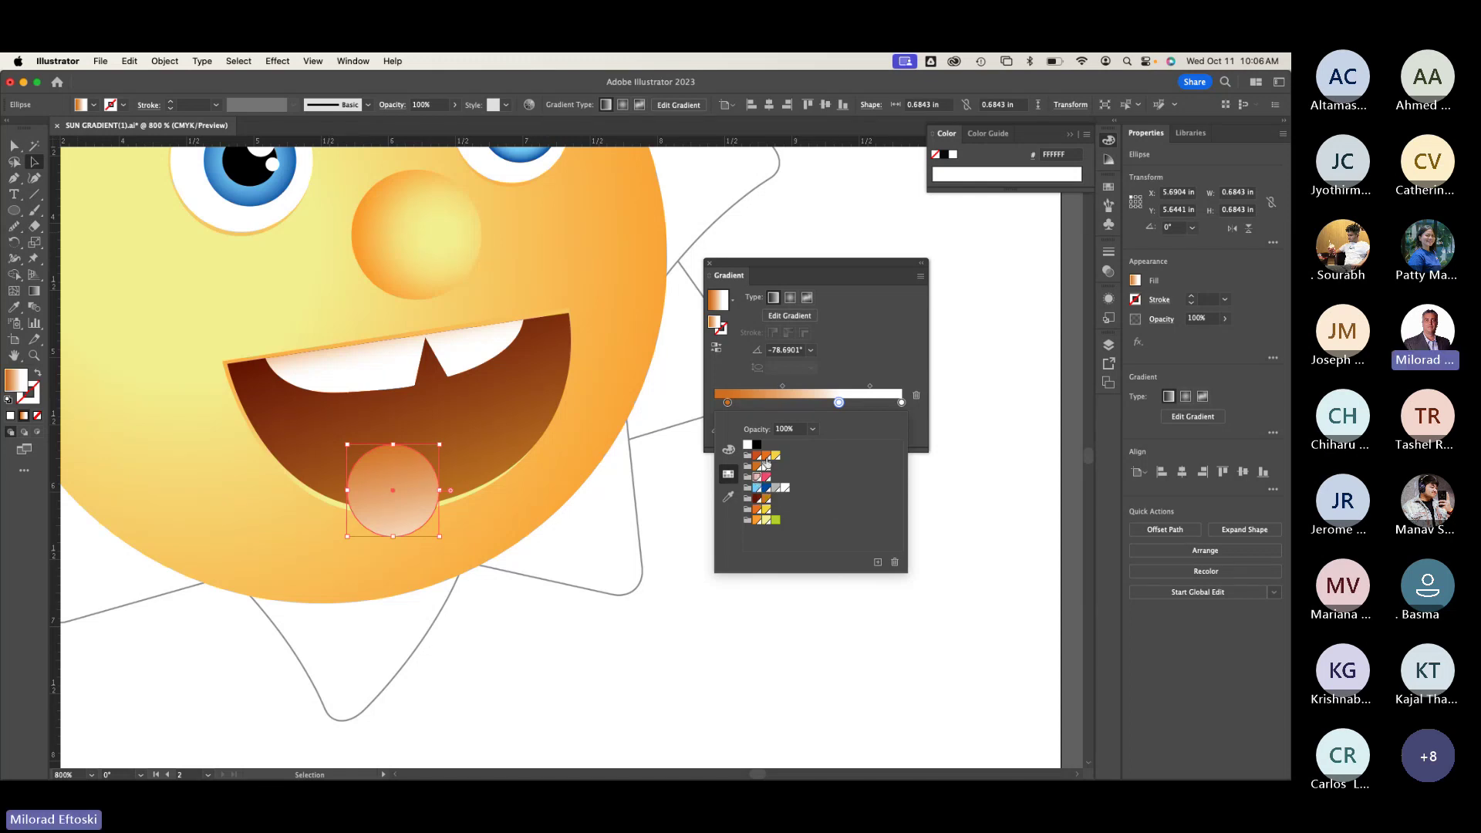
click(798, 262)
mouse_move(799, 262)
mouse_down()
mouse_move(840, 273)
mouse_move(761, 280)
mouse_move(902, 236)
mouse_up()
click(34, 291)
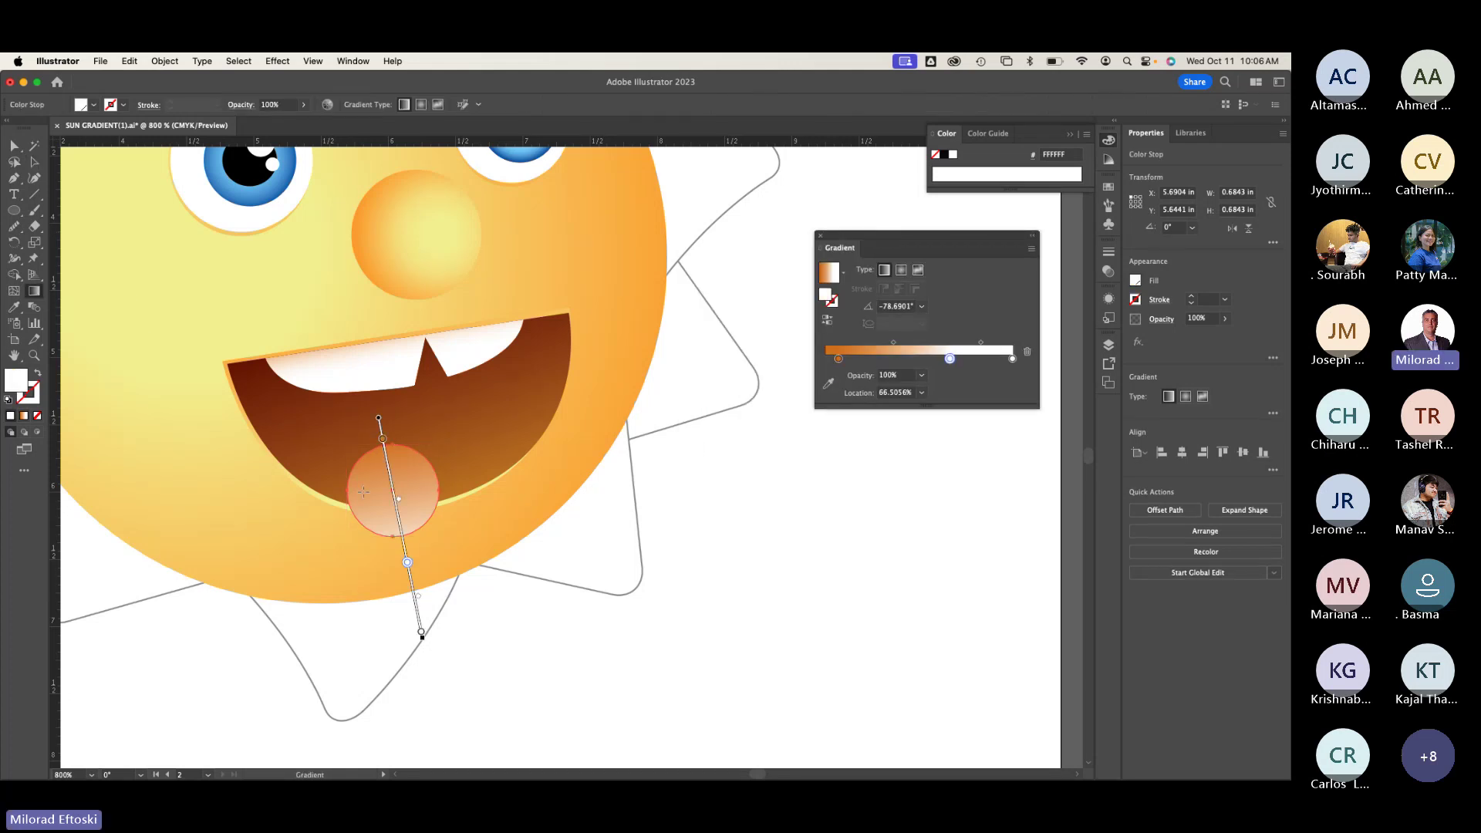
scroll(431, 539, up, 3)
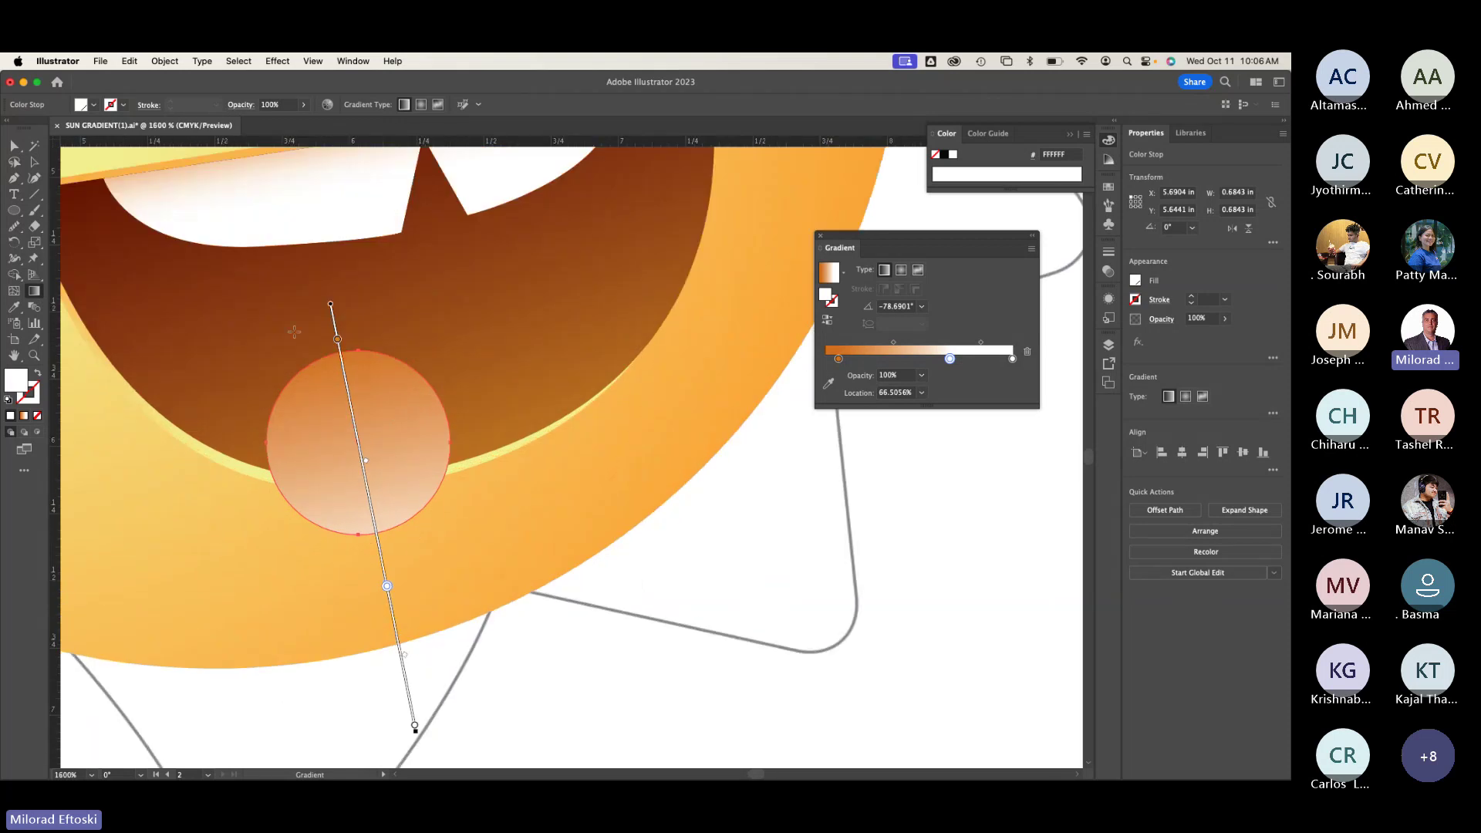
drag(317, 344, 424, 619)
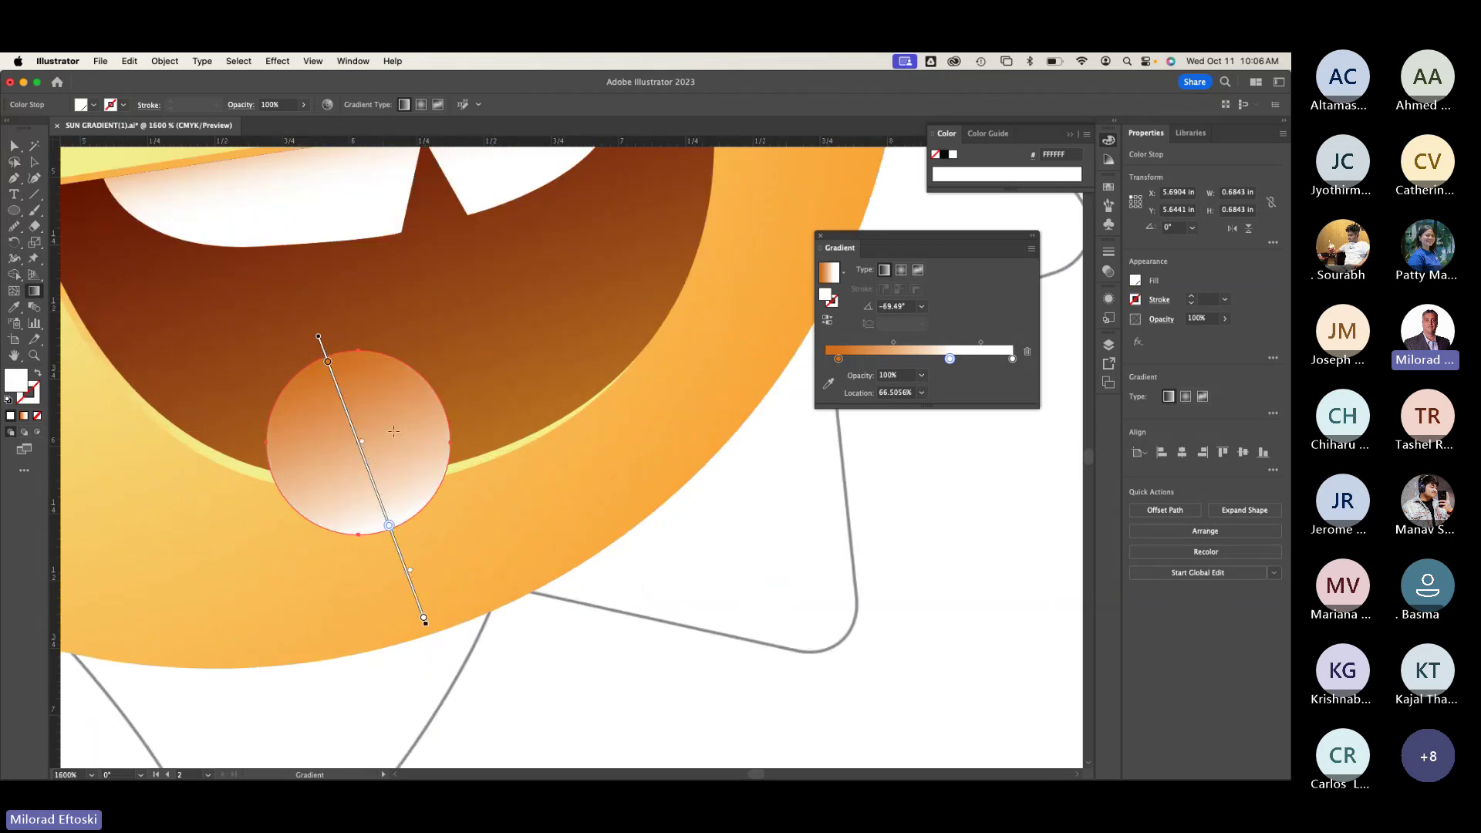
double_click(328, 361)
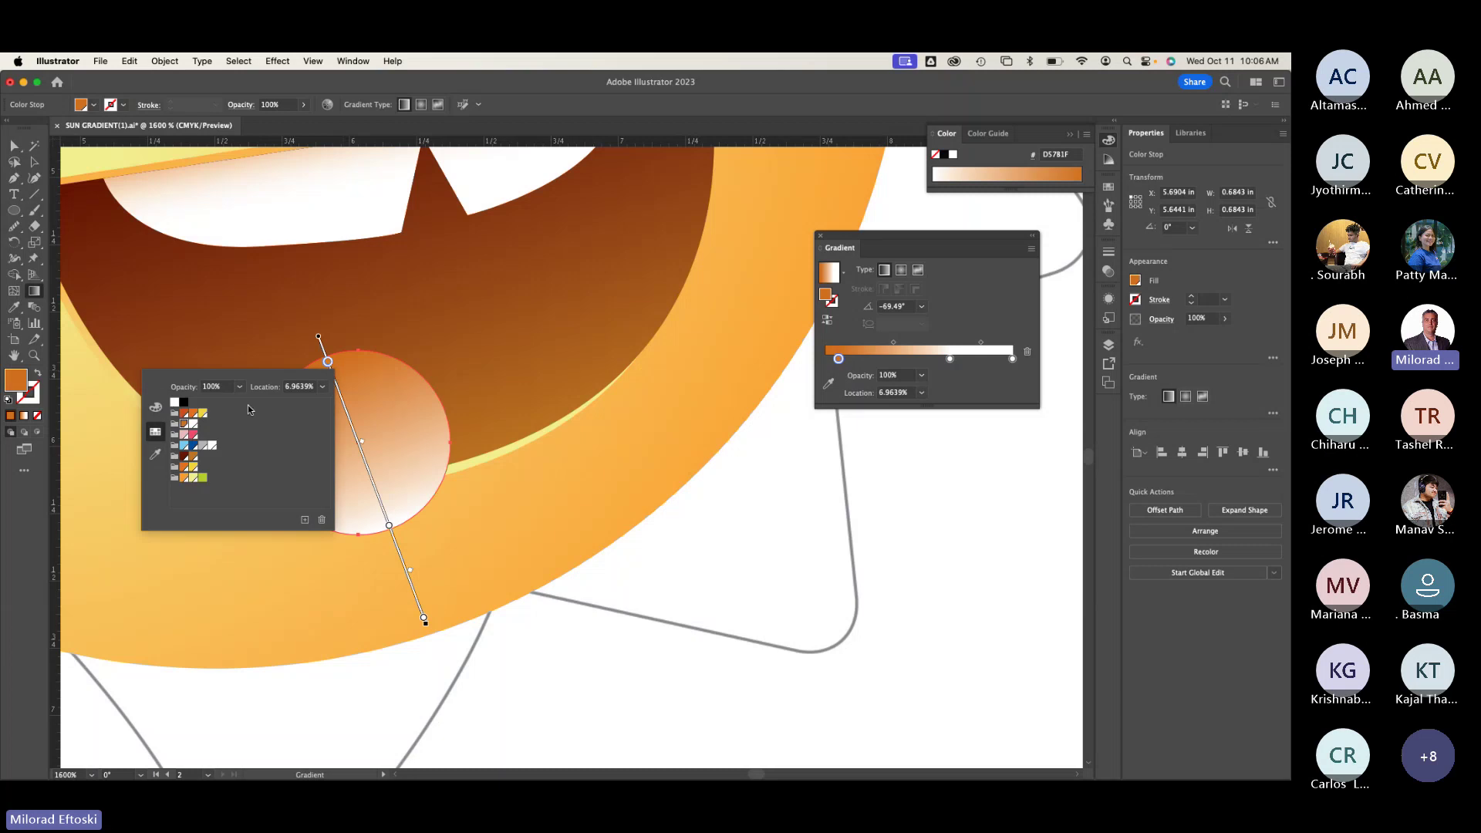
click(184, 434)
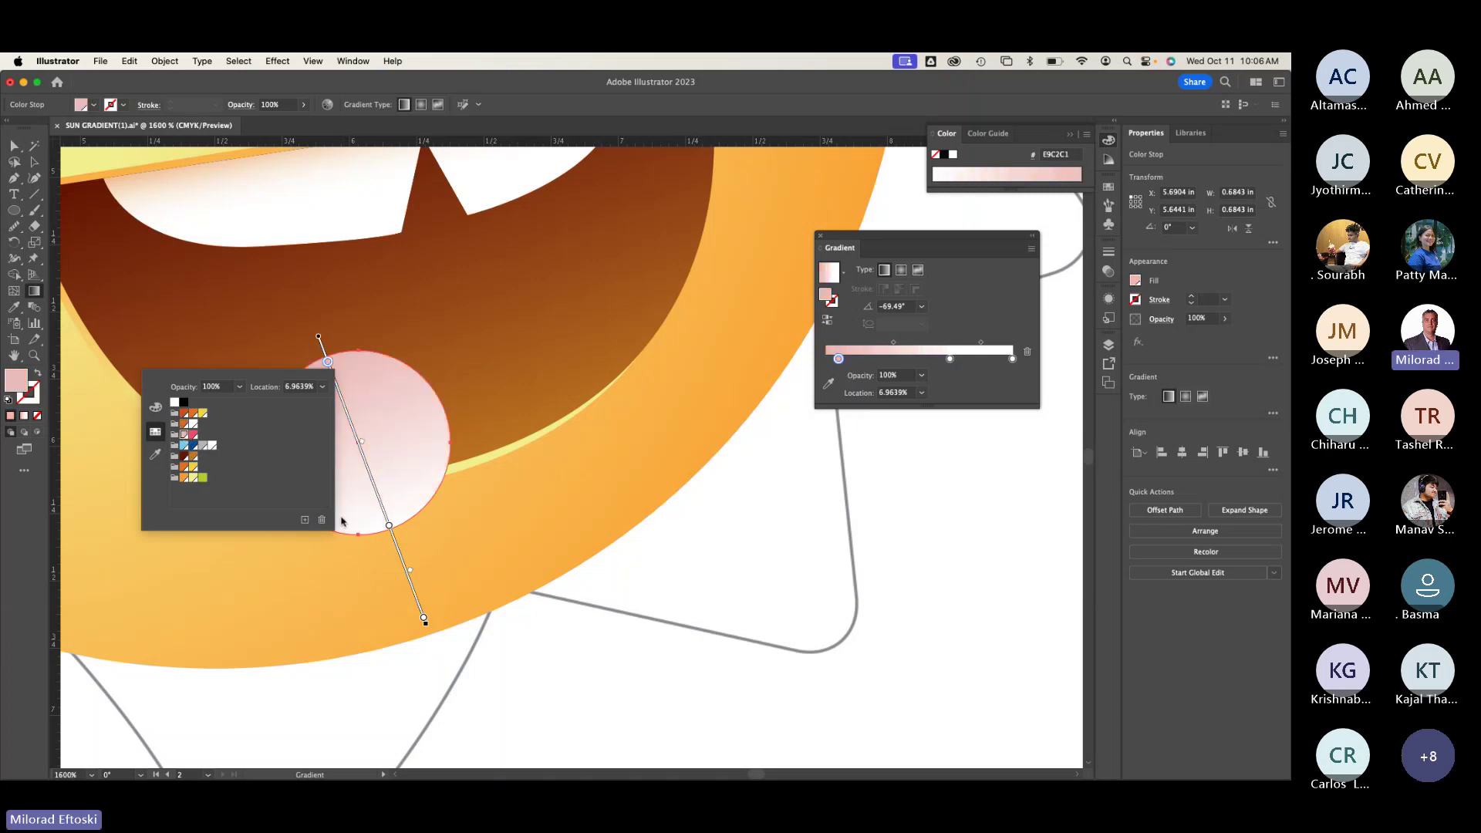
click(392, 531)
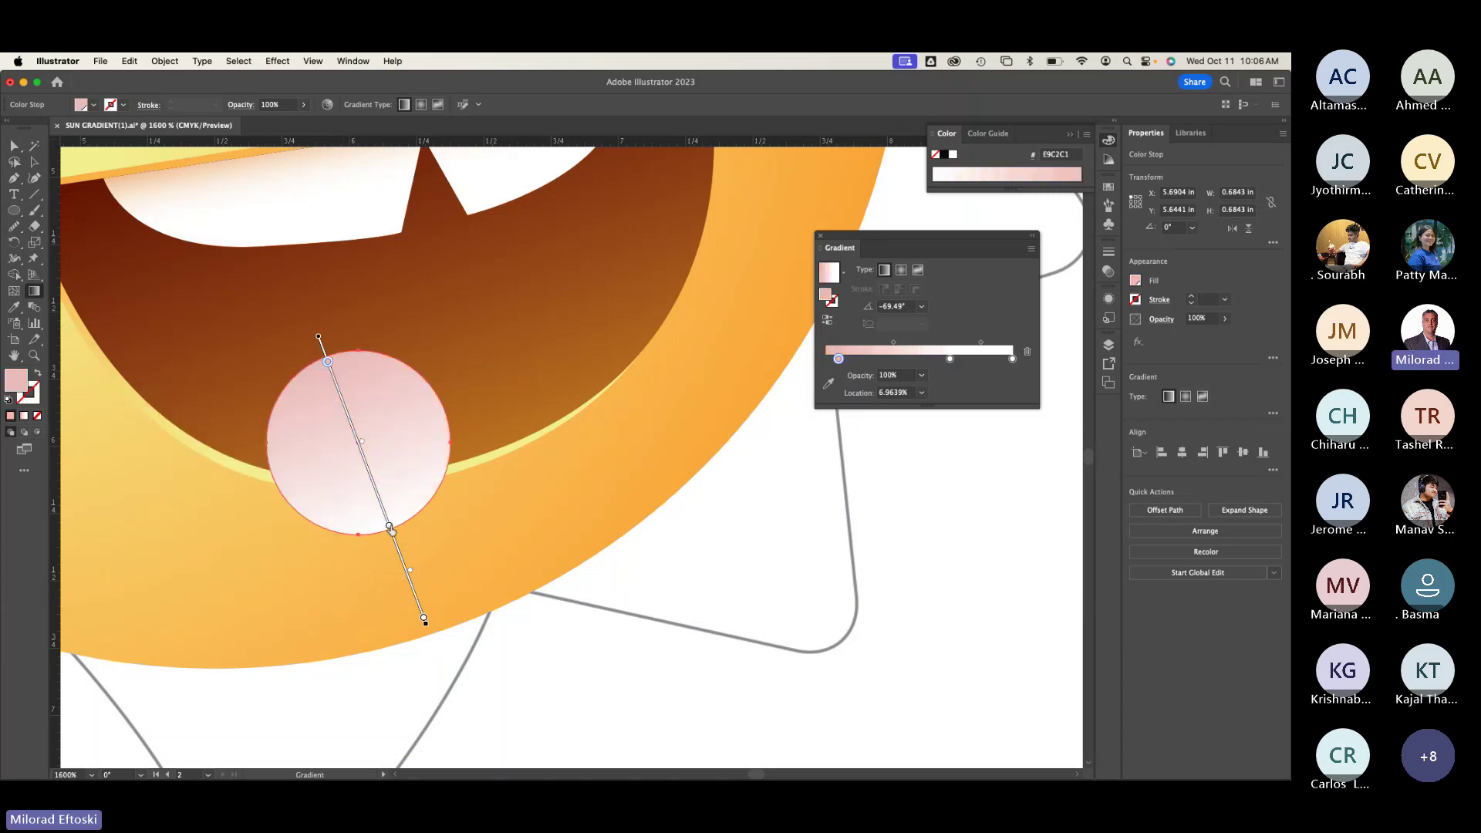
Step: Make the other stop deep pink F05677, redraw the gradient diagonally, and move that stop to 74%
double_click(392, 530)
click(254, 599)
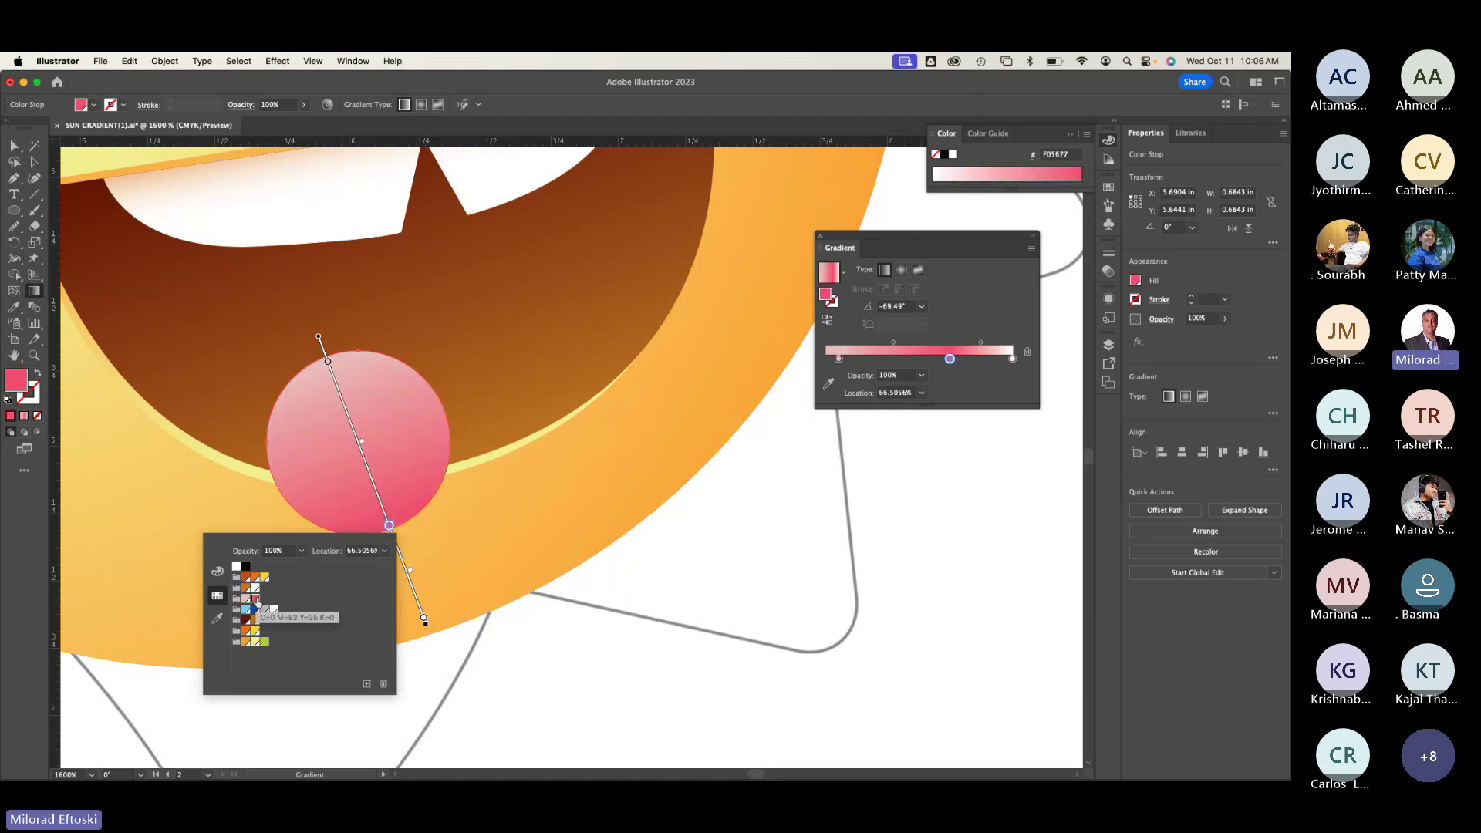
click(324, 402)
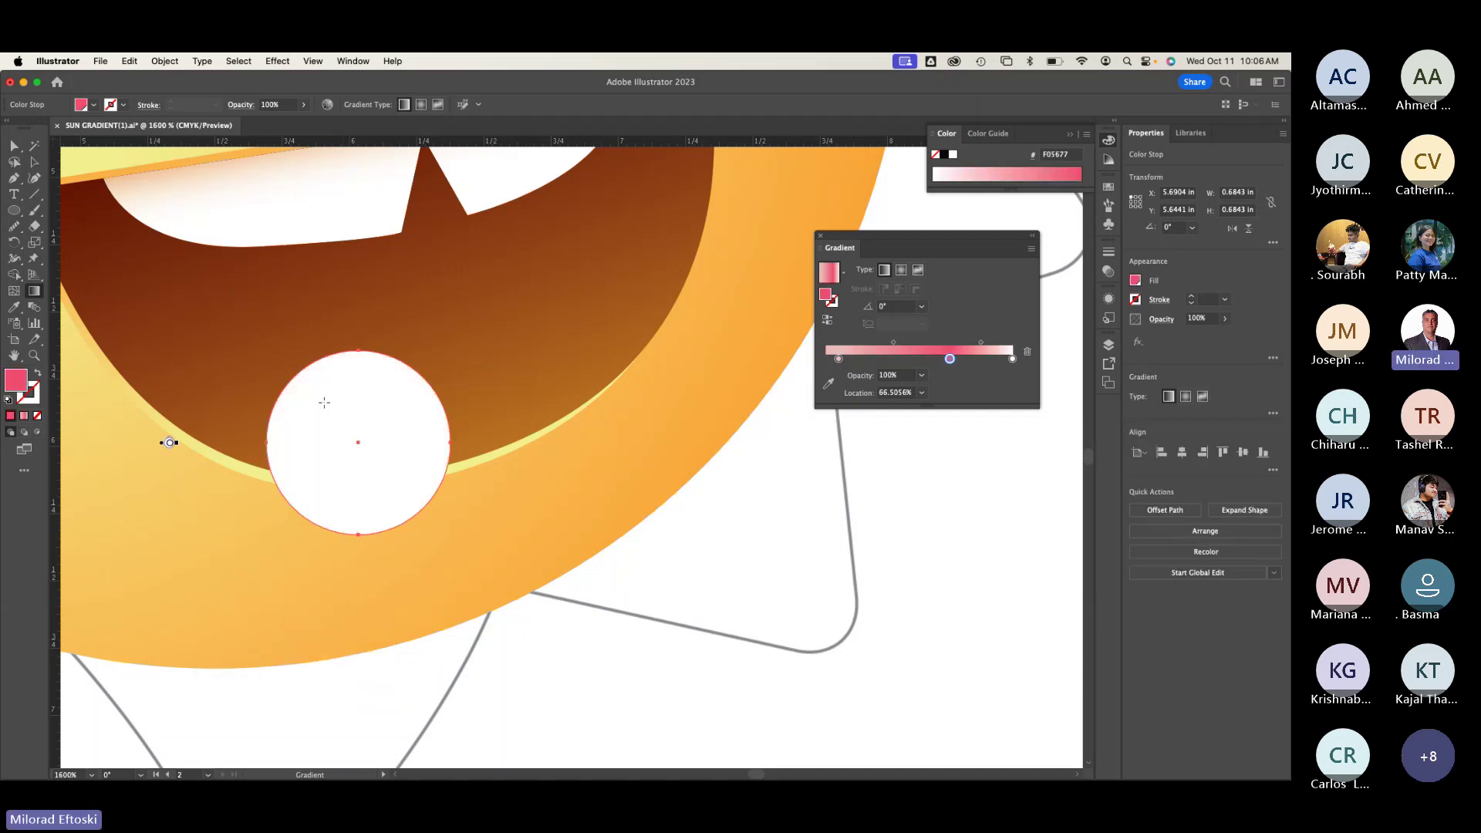
drag(319, 337, 424, 618)
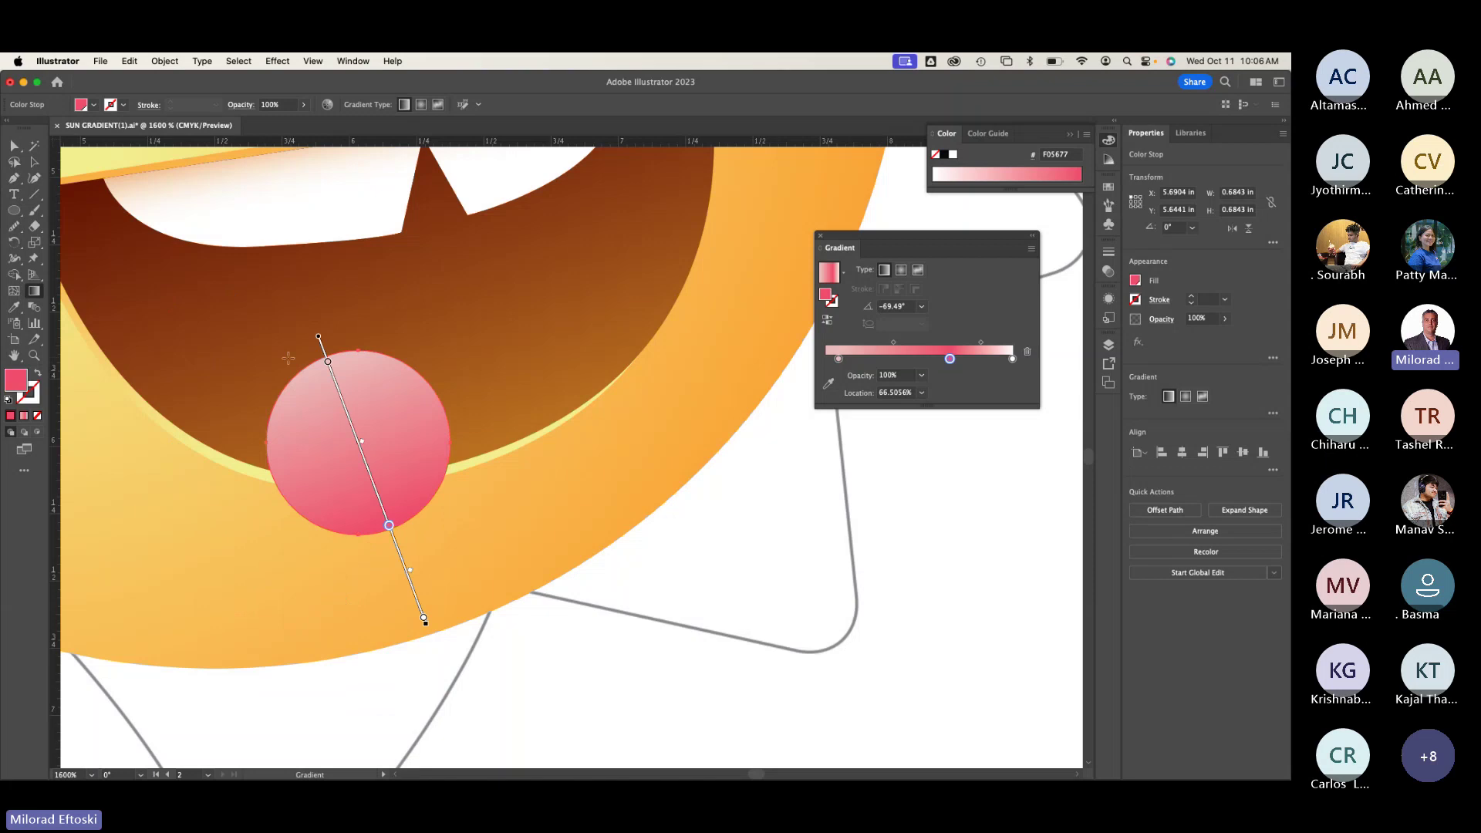
key(v)
drag(950, 361, 965, 362)
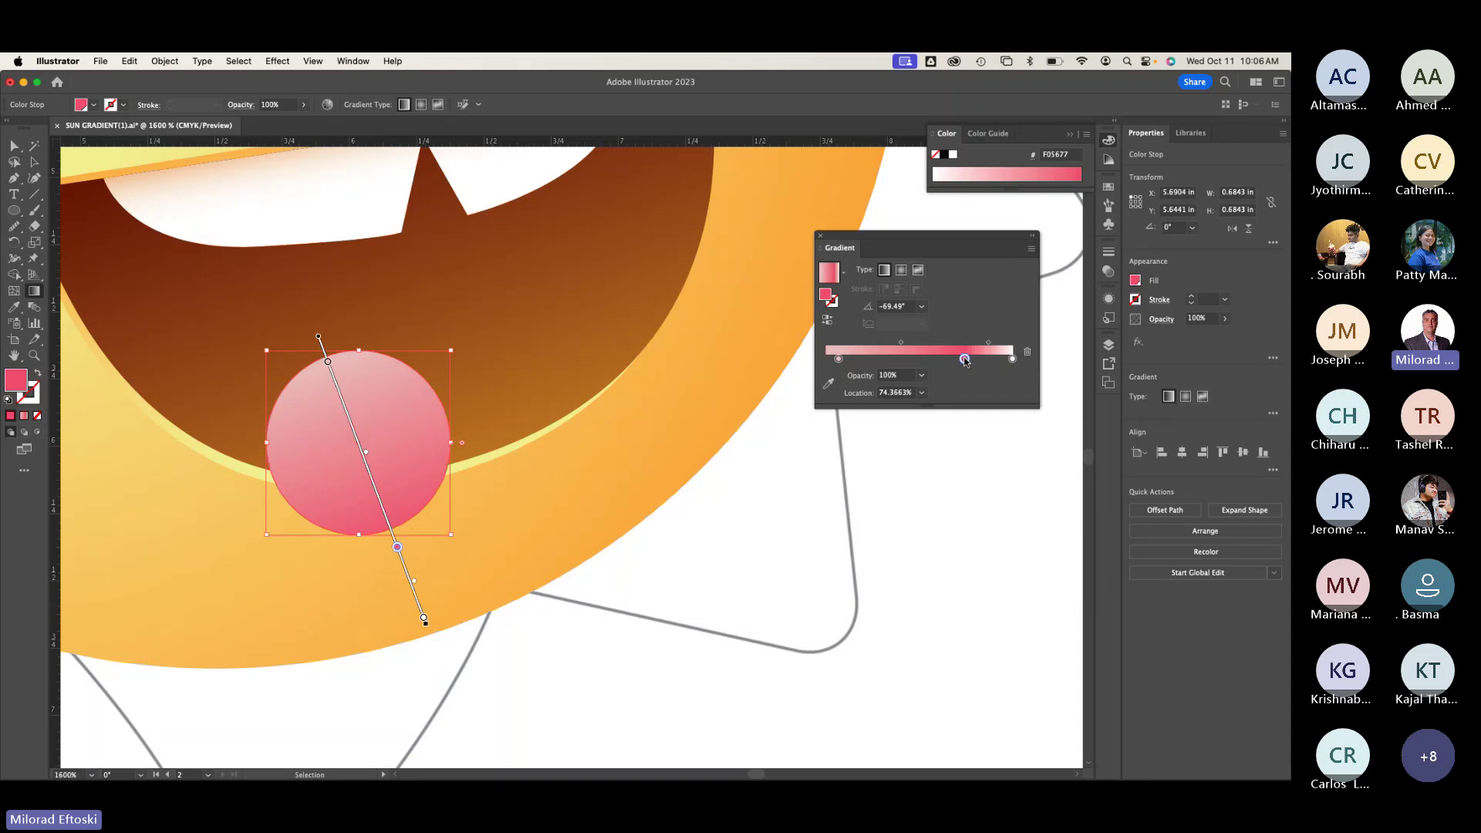
double_click(965, 360)
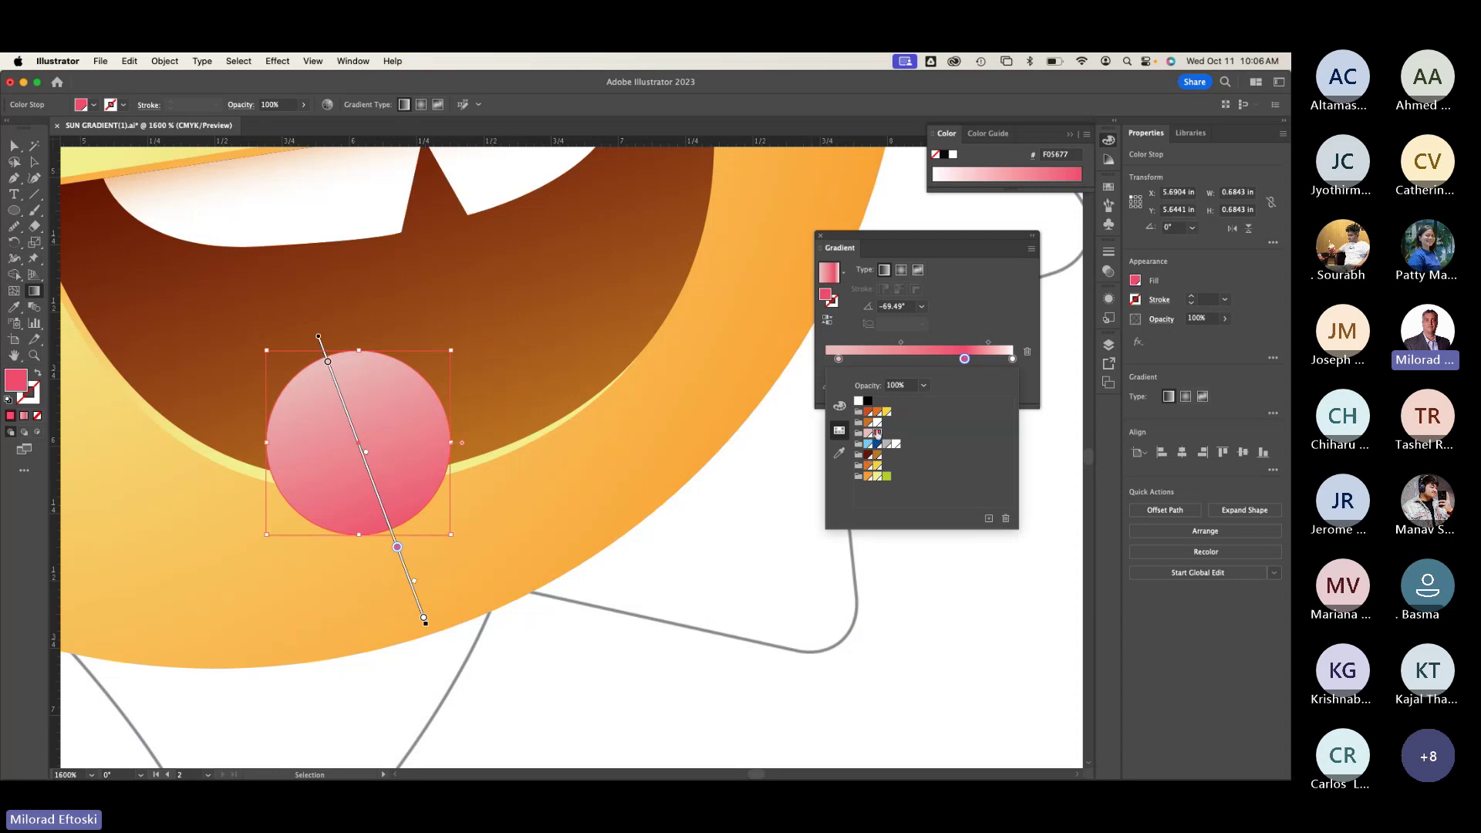
click(896, 234)
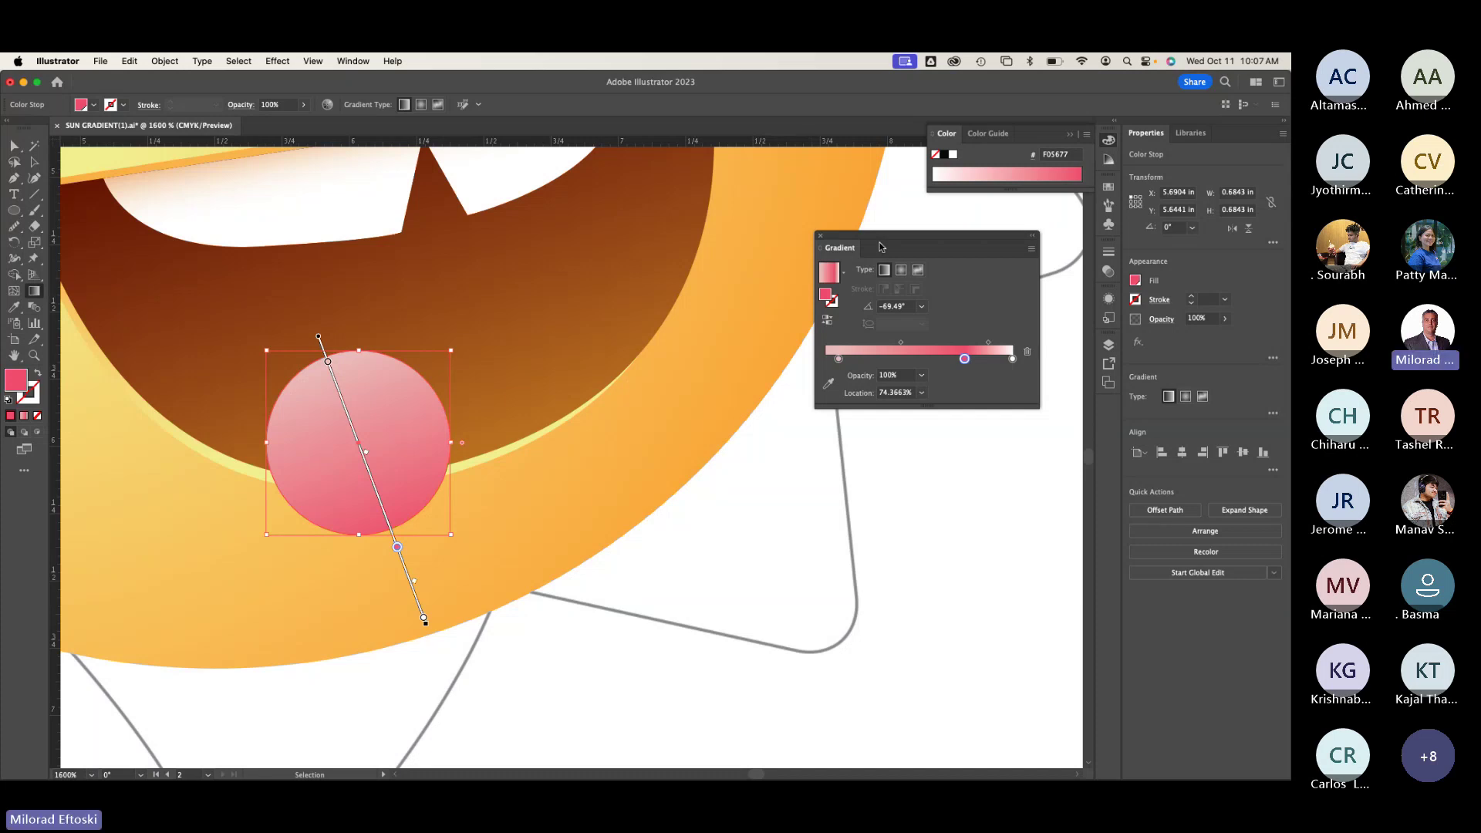
key(g)
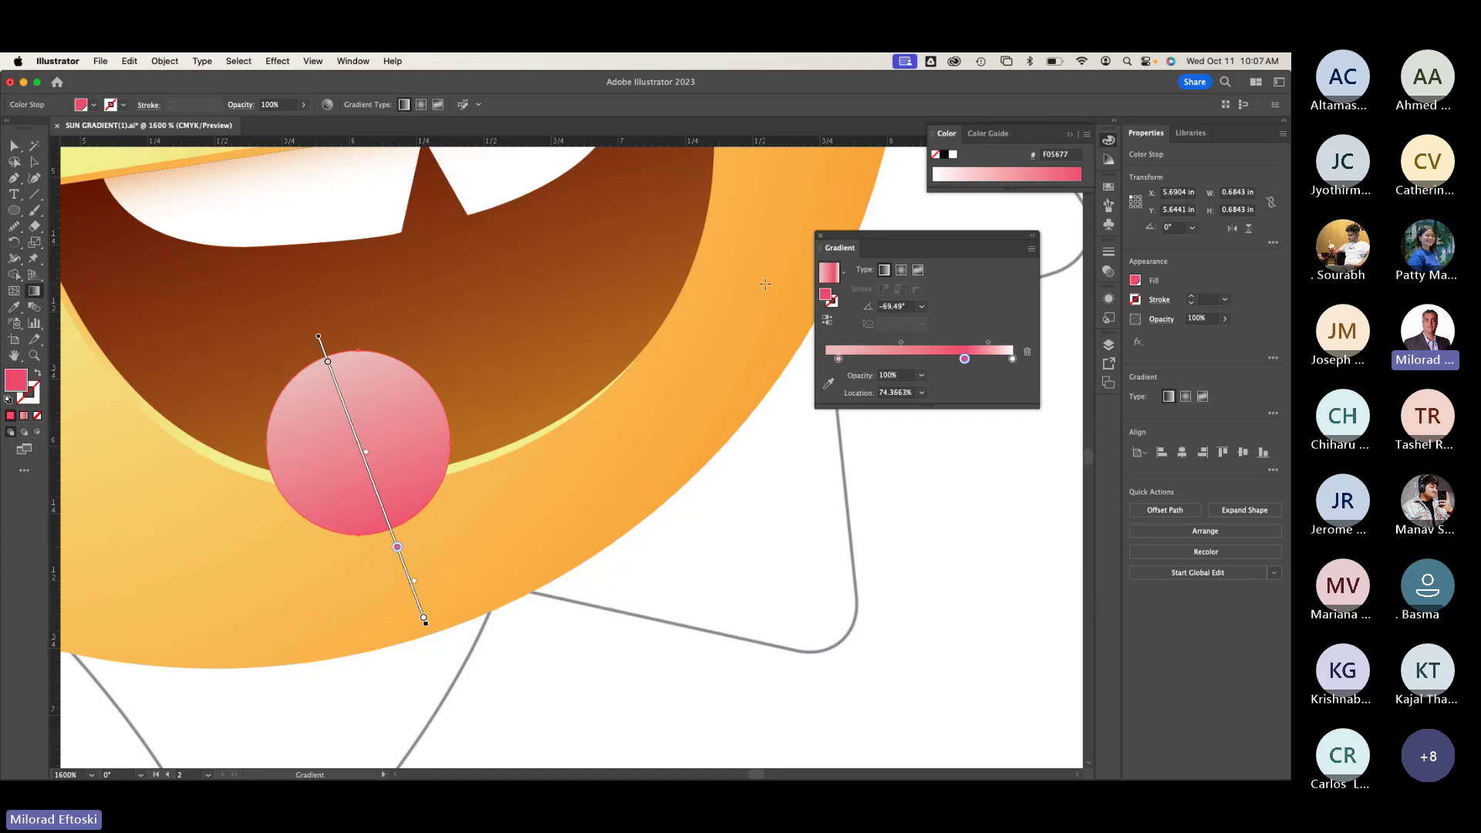
key(super+minus)
key(super+minus)
key(super+minus)
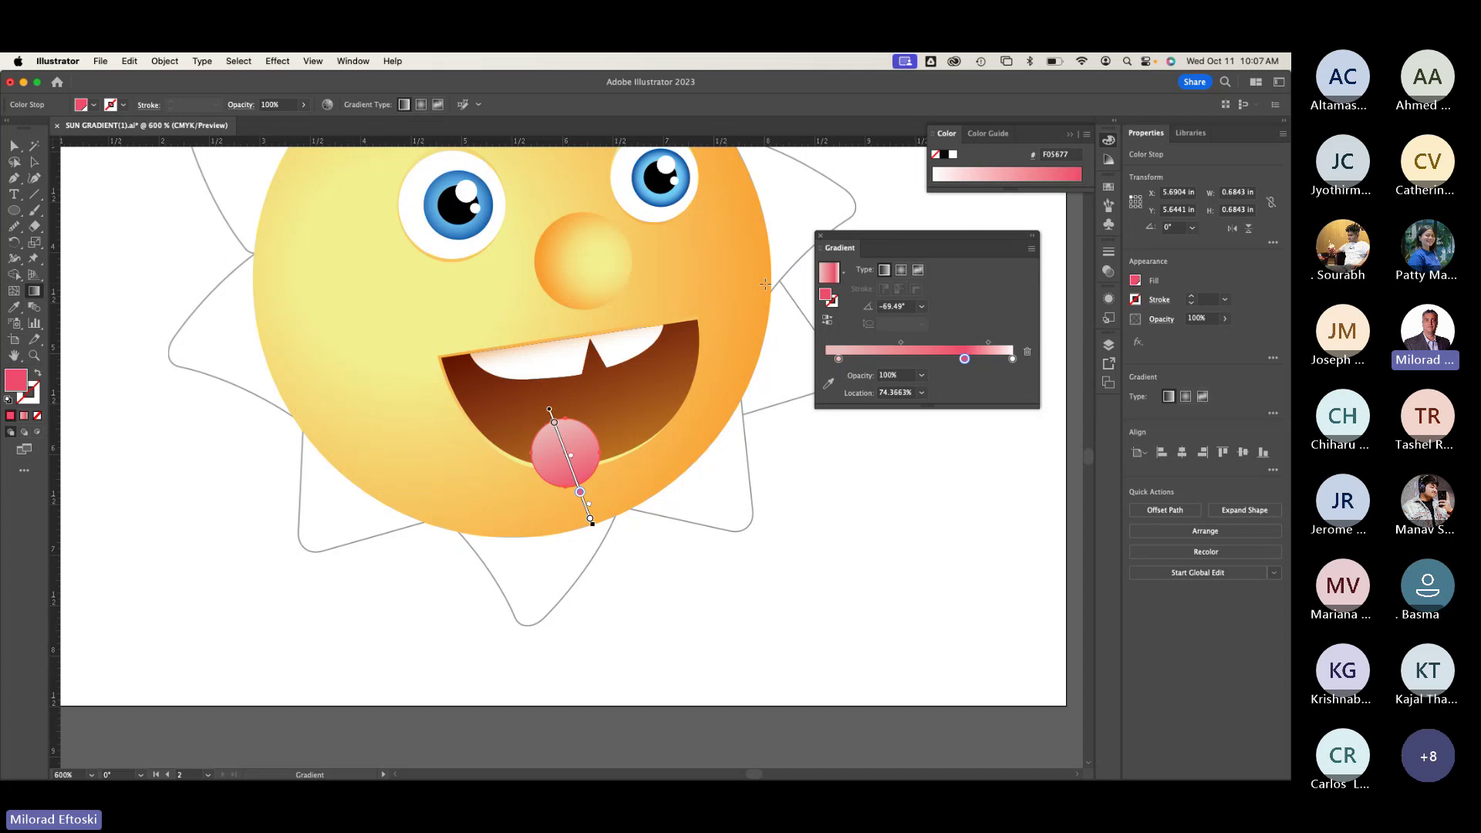
Step: Redraw the tongue circle's gradient with the Gradient tool so it runs the opposite direction
key(v)
click(86, 192)
key(super+minus)
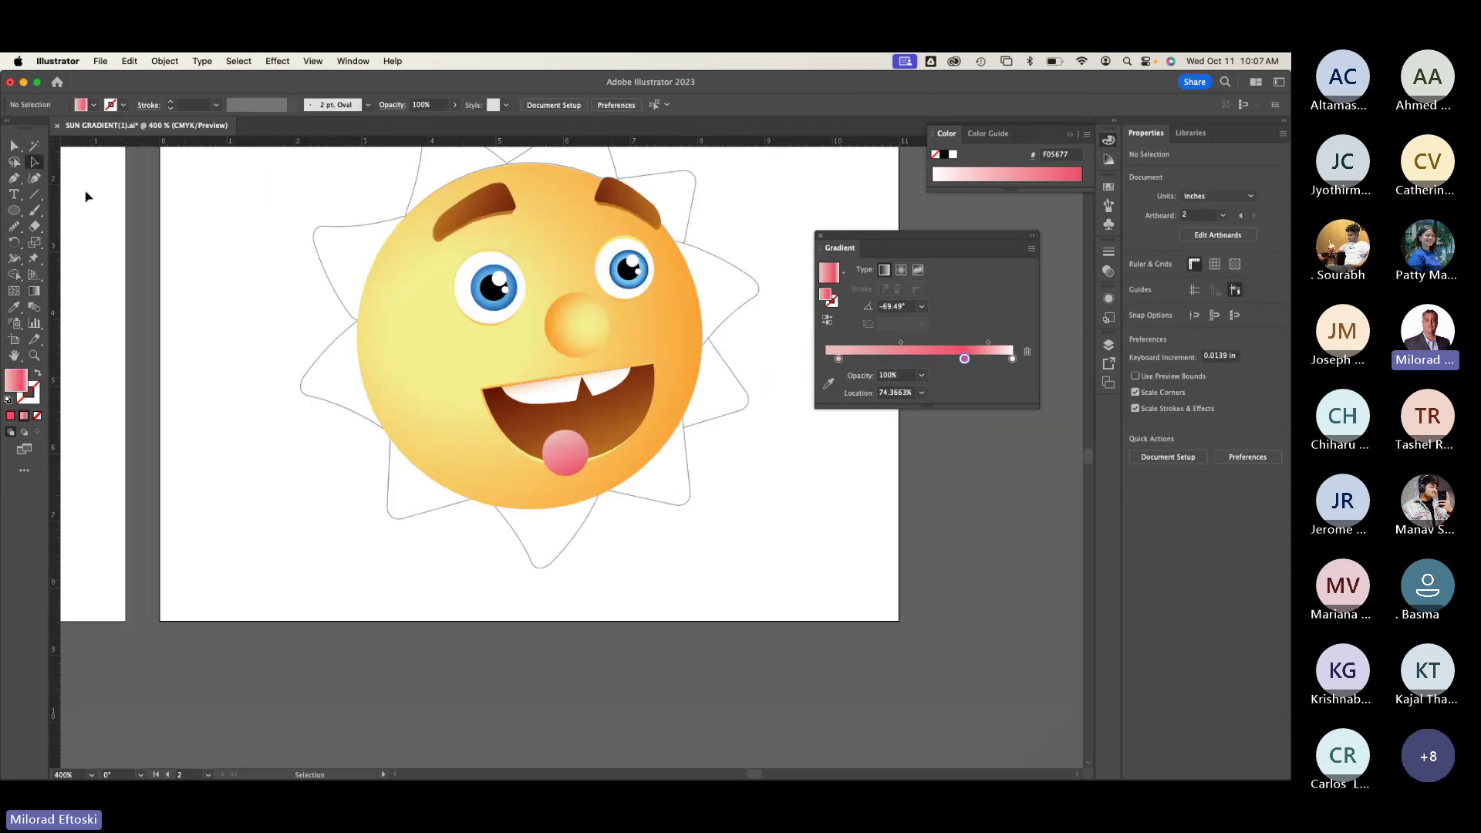
scroll(348, 451, left, 10)
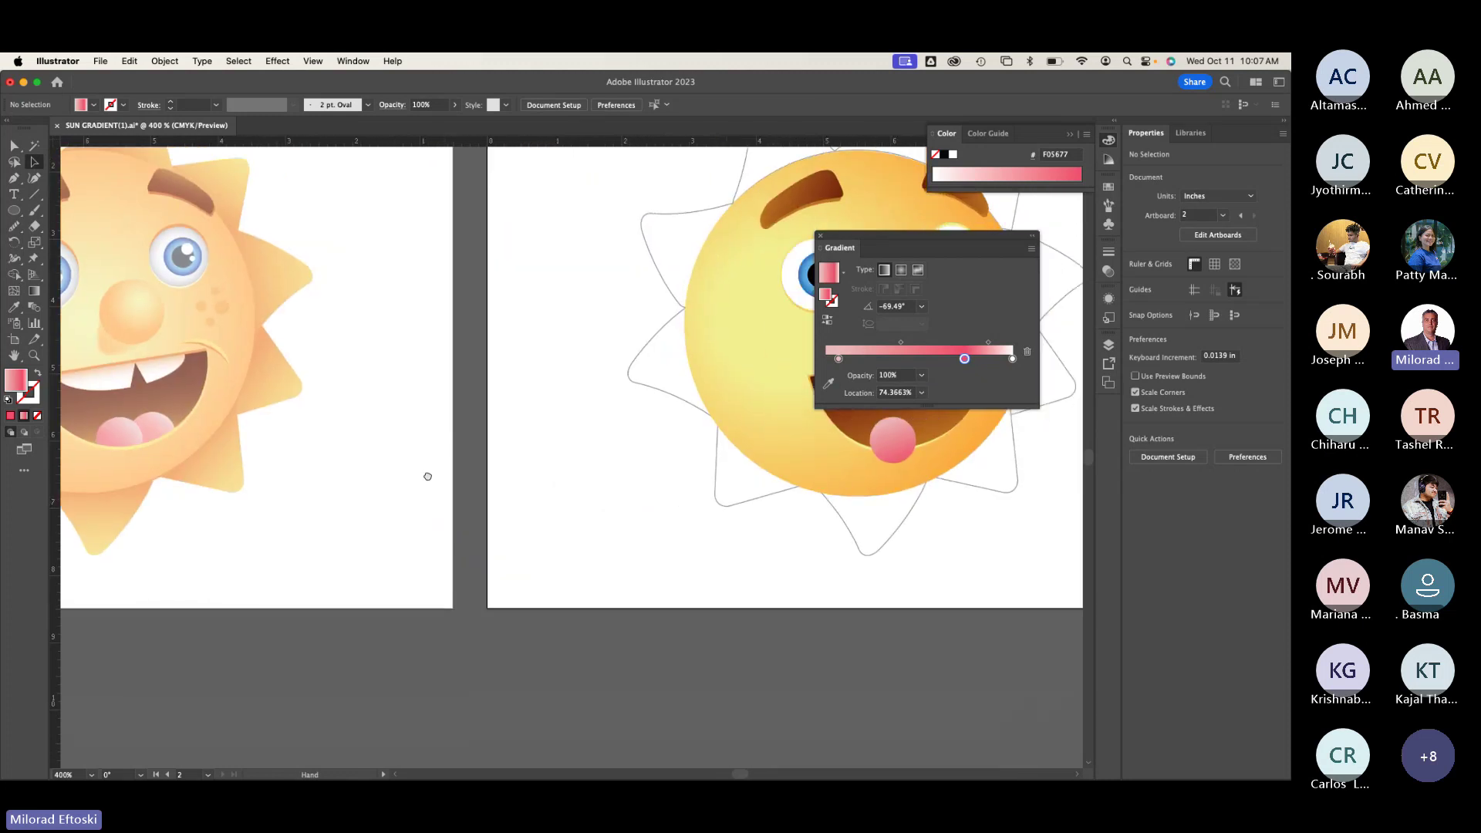
scroll(470, 466, right, 6)
scroll(734, 469, up, 2)
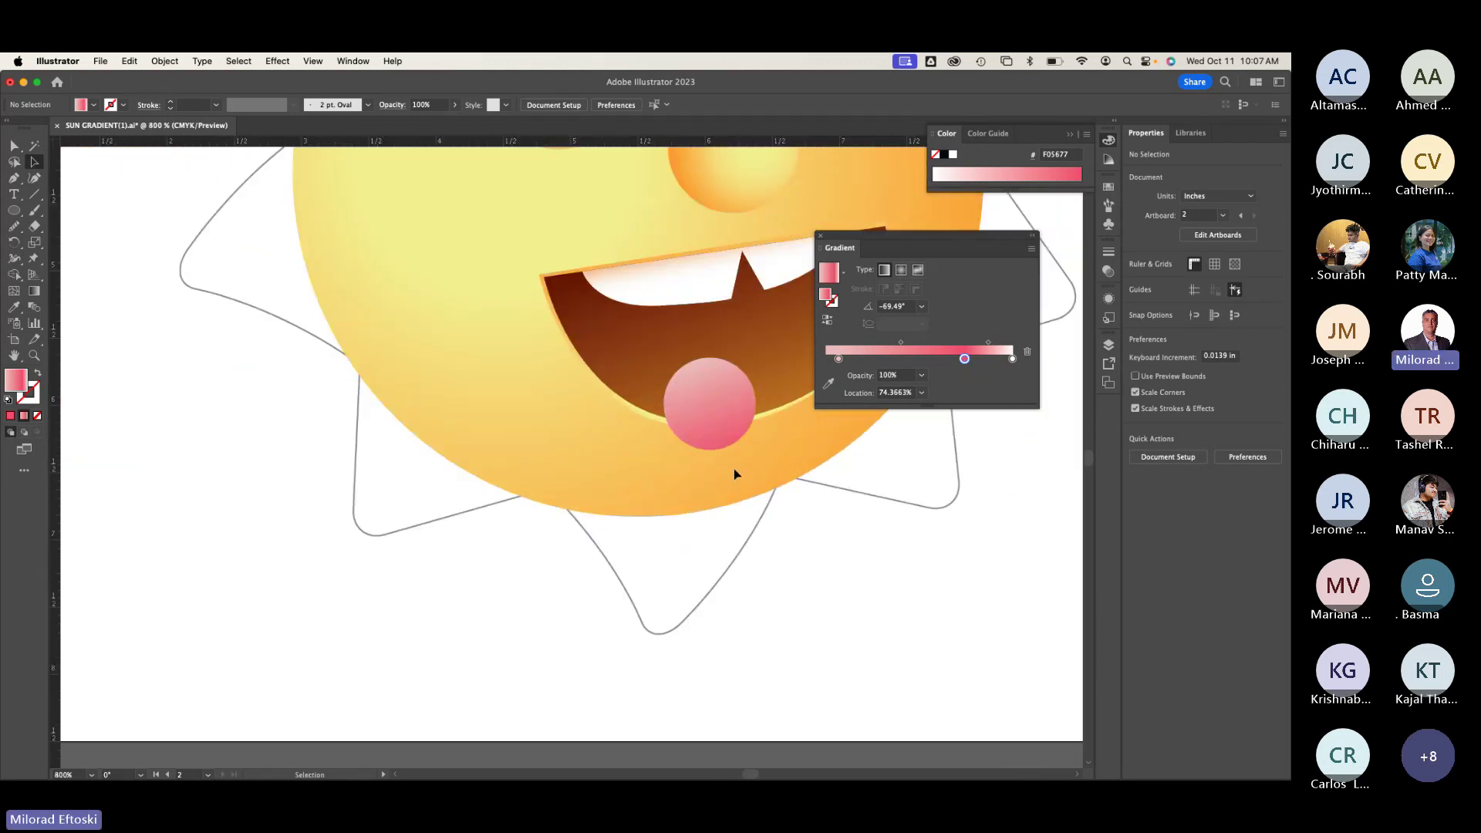
scroll(734, 469, right, 2)
scroll(499, 494, right, 3)
click(506, 466)
click(36, 291)
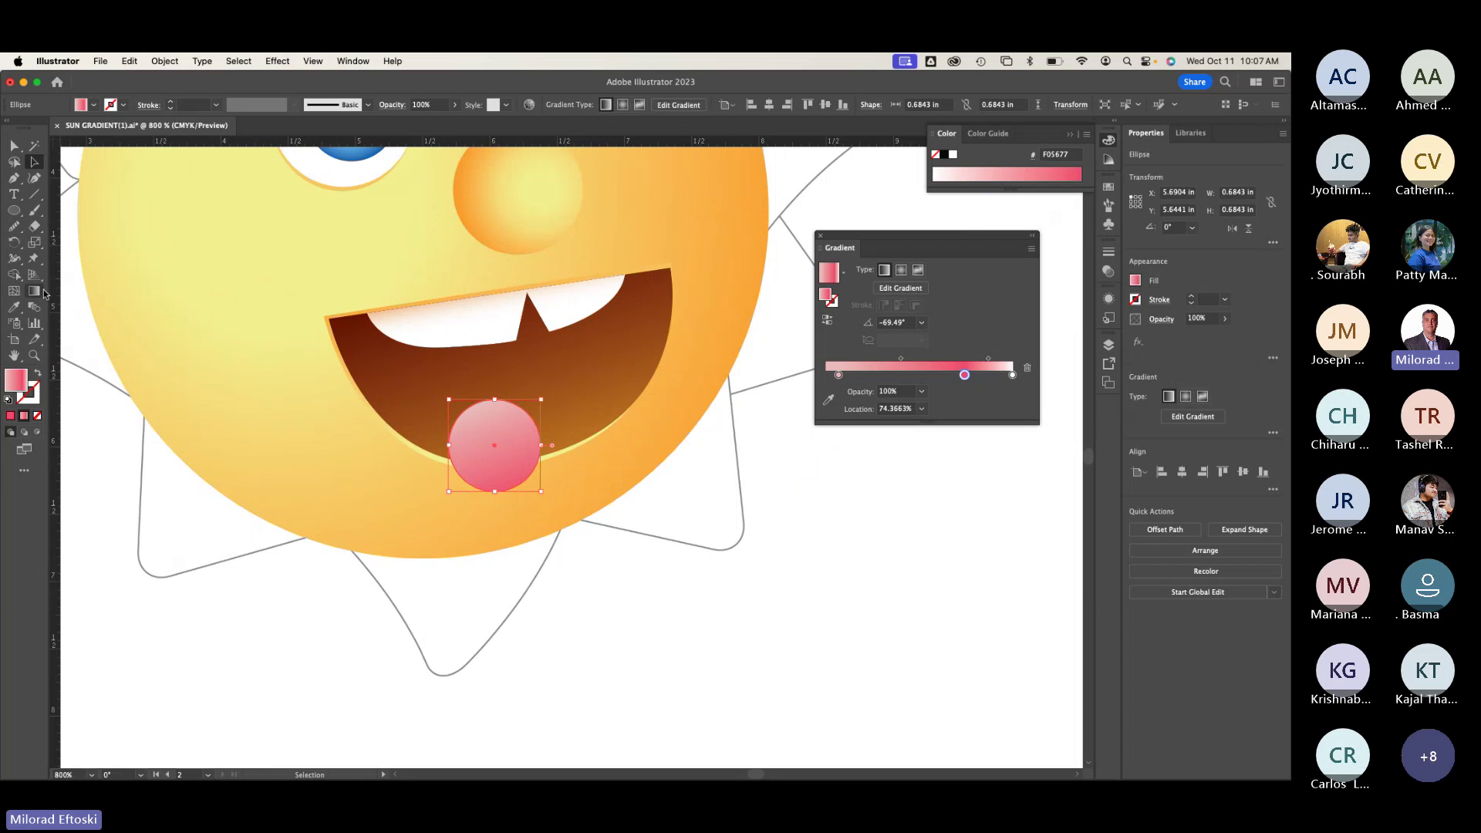
drag(531, 395, 459, 513)
Step: In Outline view, Alt-drag a copy of the tongue circle up and to the right, then return to Preview
key(v)
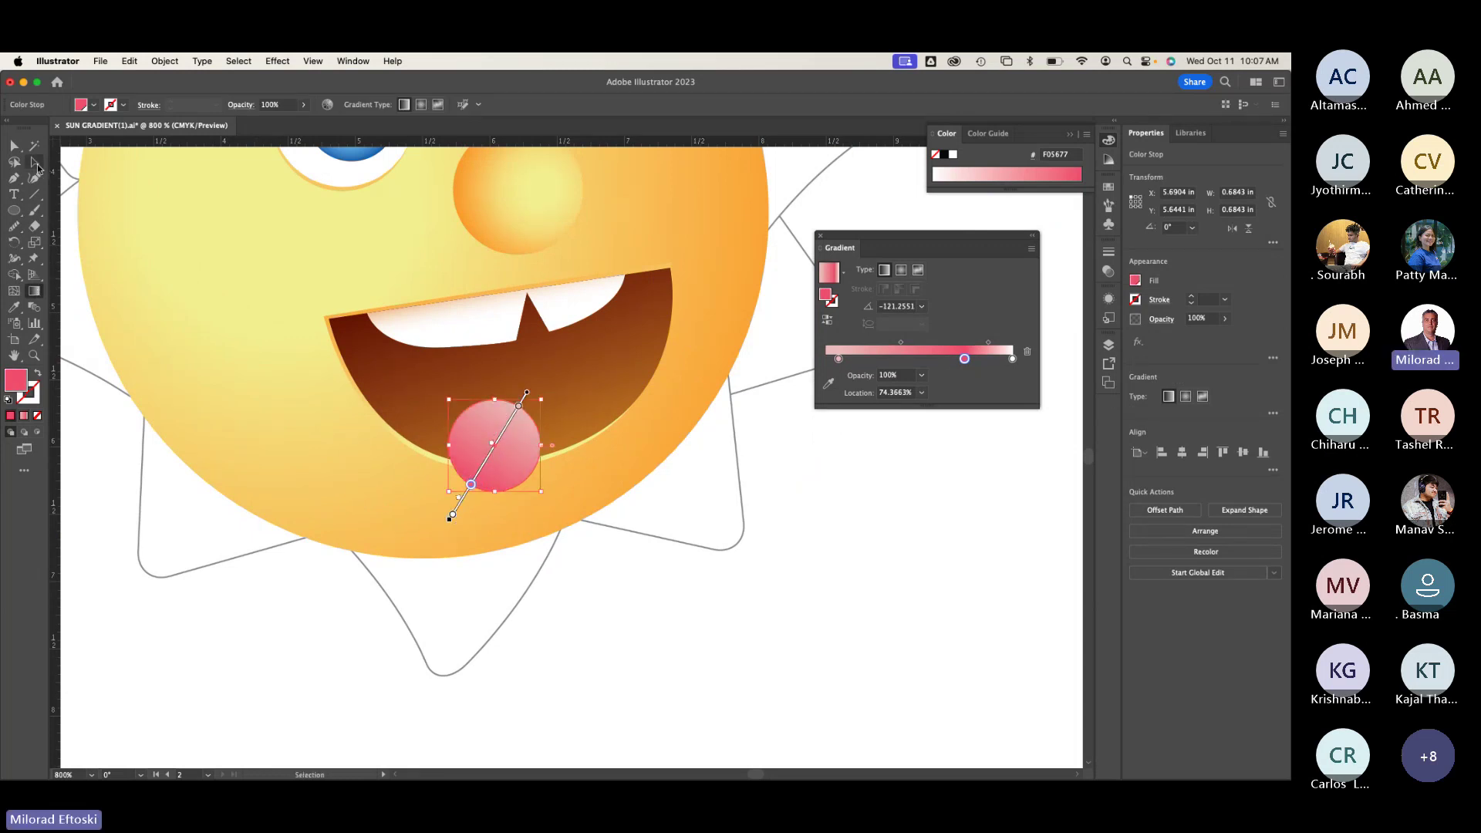
key(super+shift+a)
key(super+y)
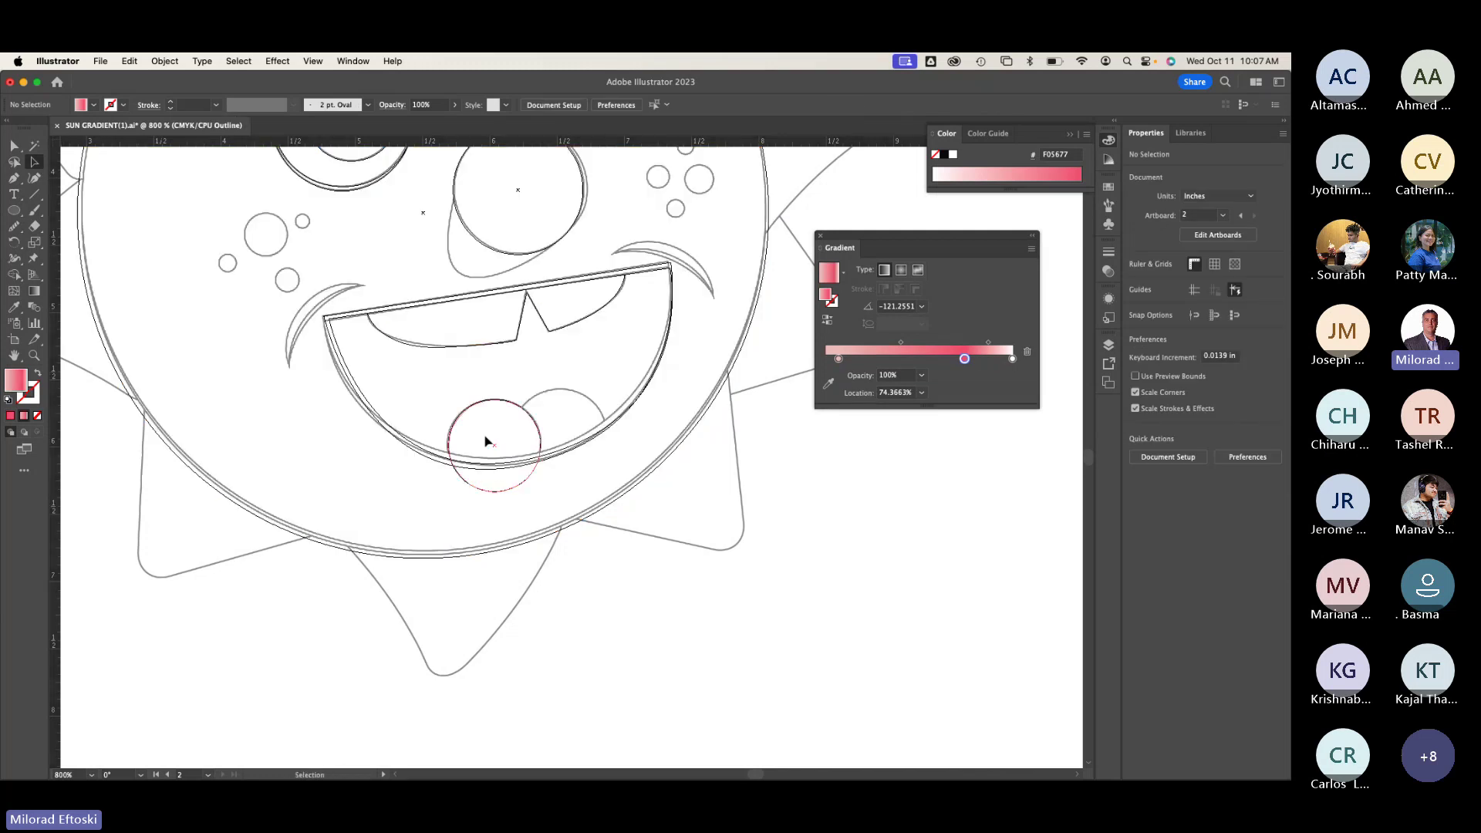
click(506, 402)
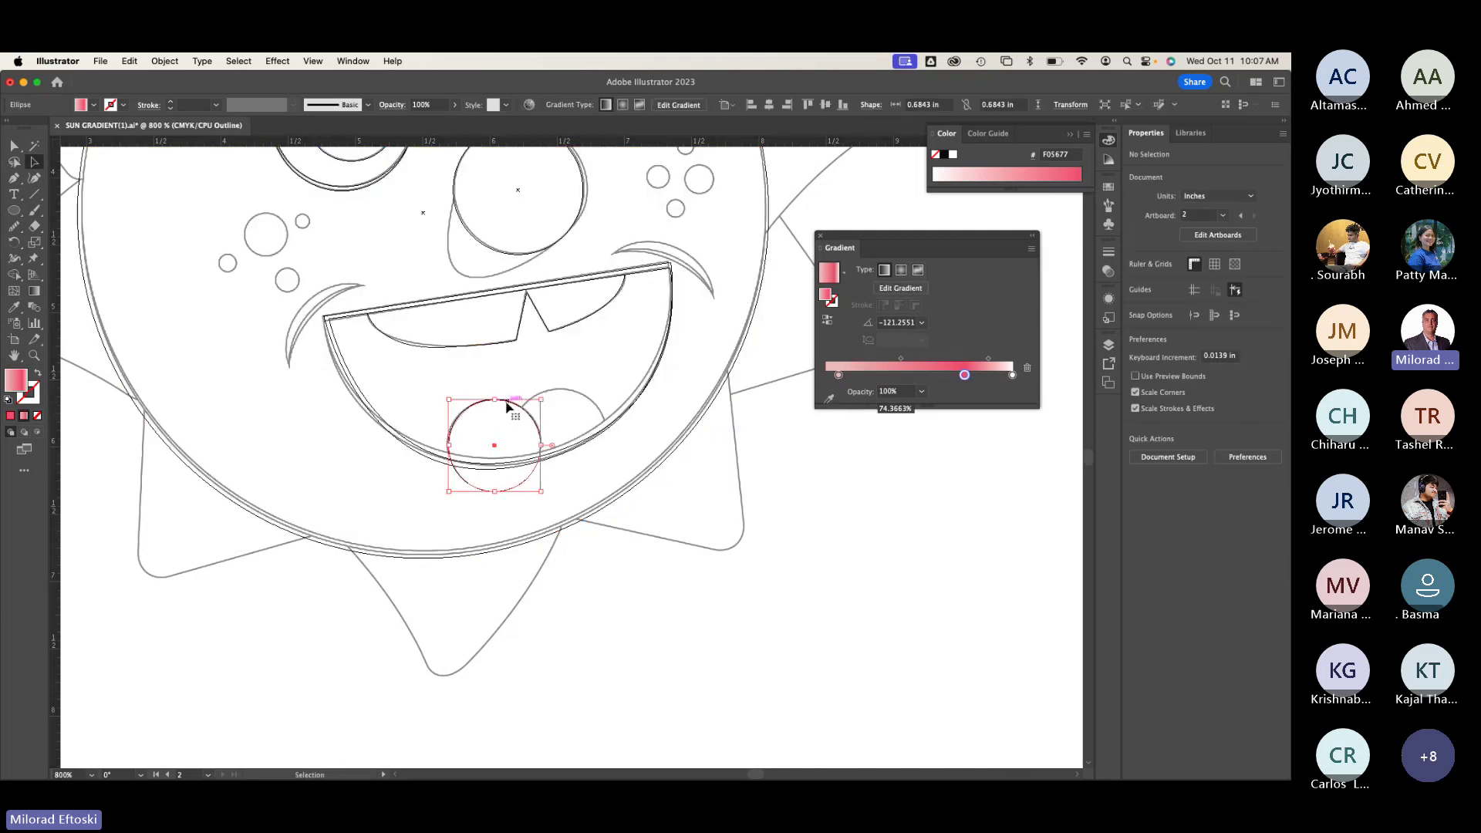
drag(506, 405, 572, 394)
key(a)
key(super+y)
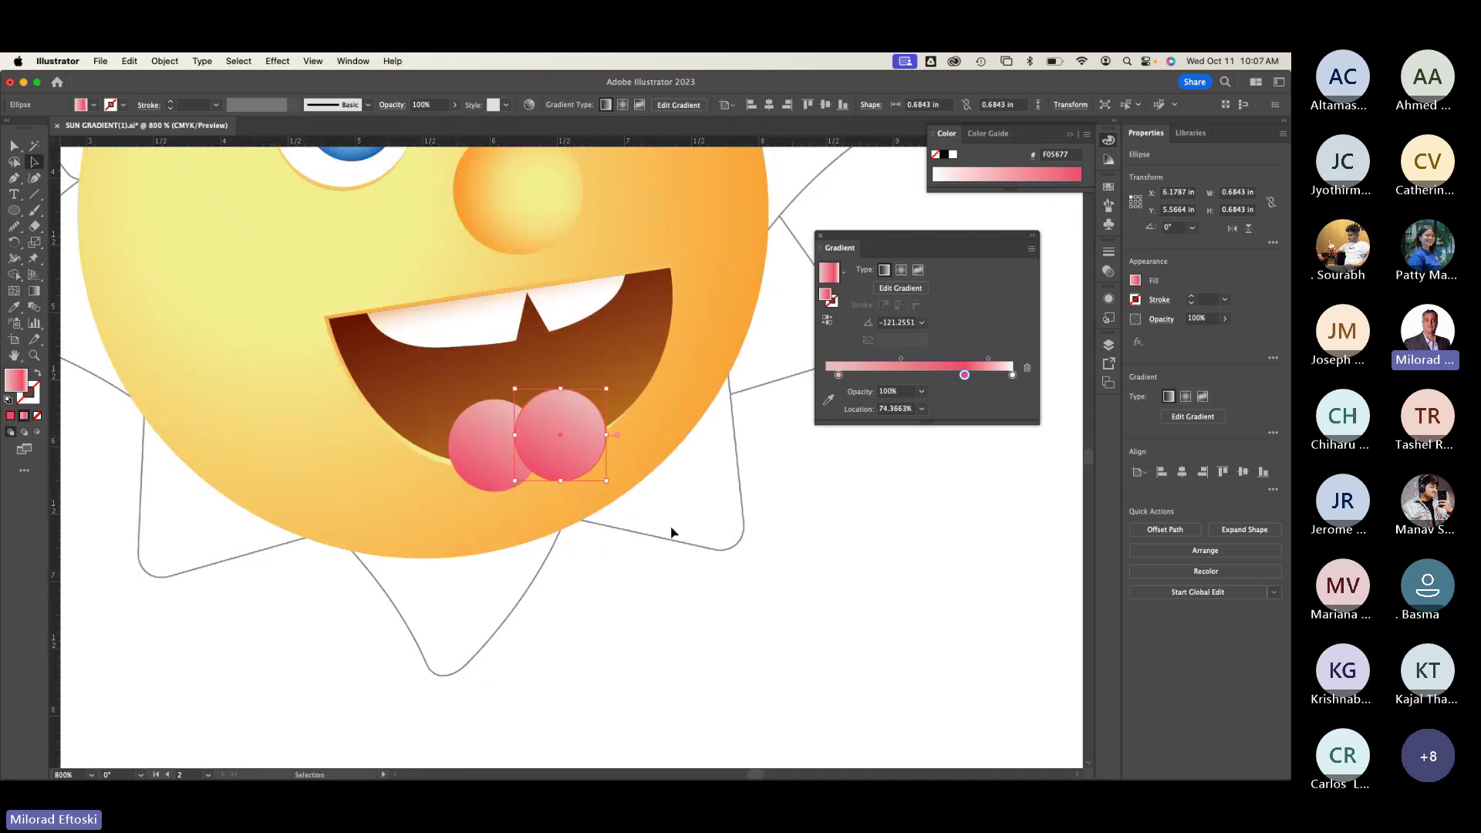
Step: Briefly recheck the outlines, adjust the view of the mouth, and reselect the left tongue circle
key(v)
click(490, 432)
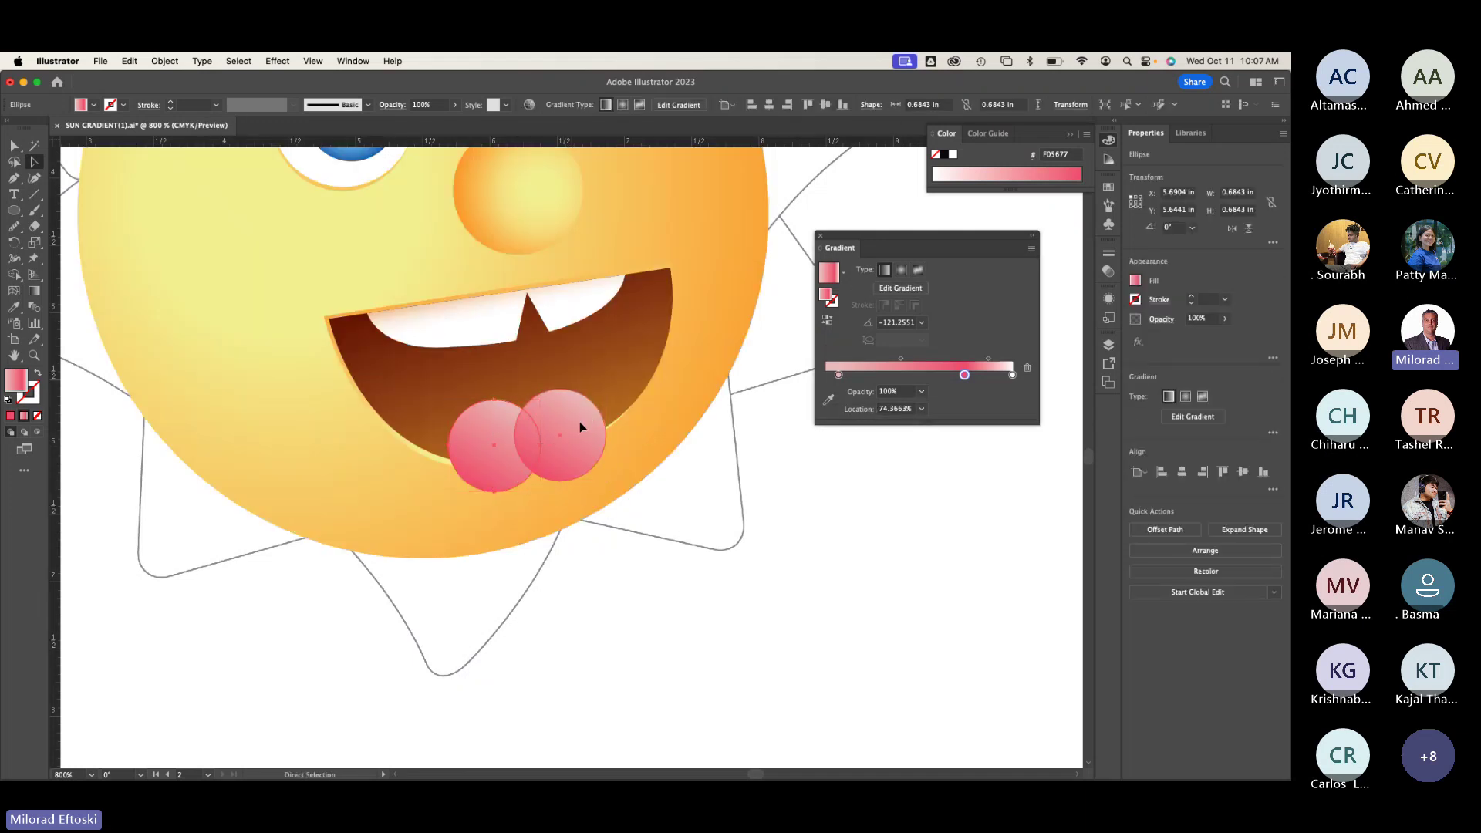
key(super+y)
key(super+y)
drag(558, 448, 591, 448)
scroll(591, 448, left, 20)
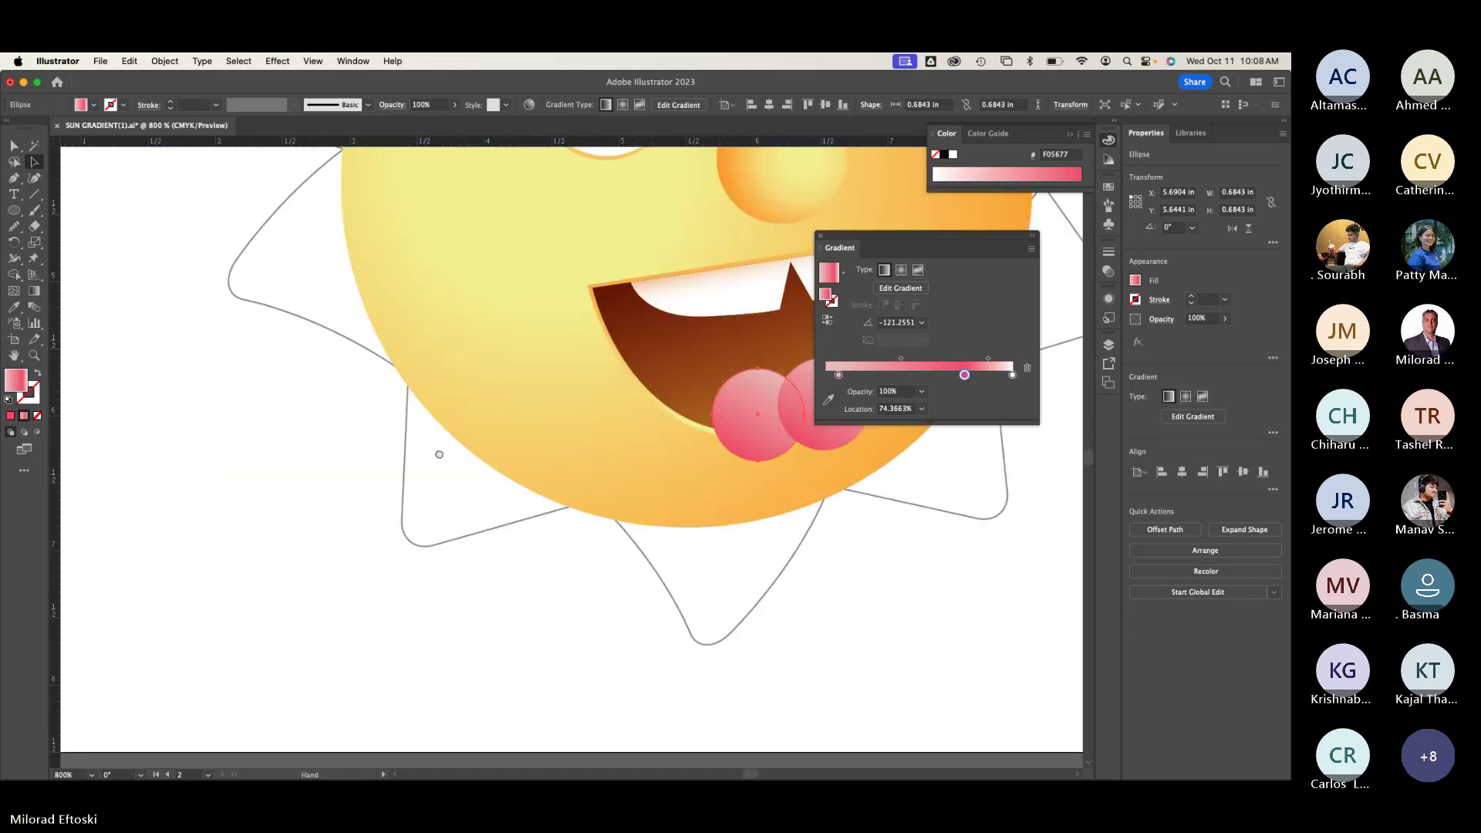
scroll(464, 528, left, 10)
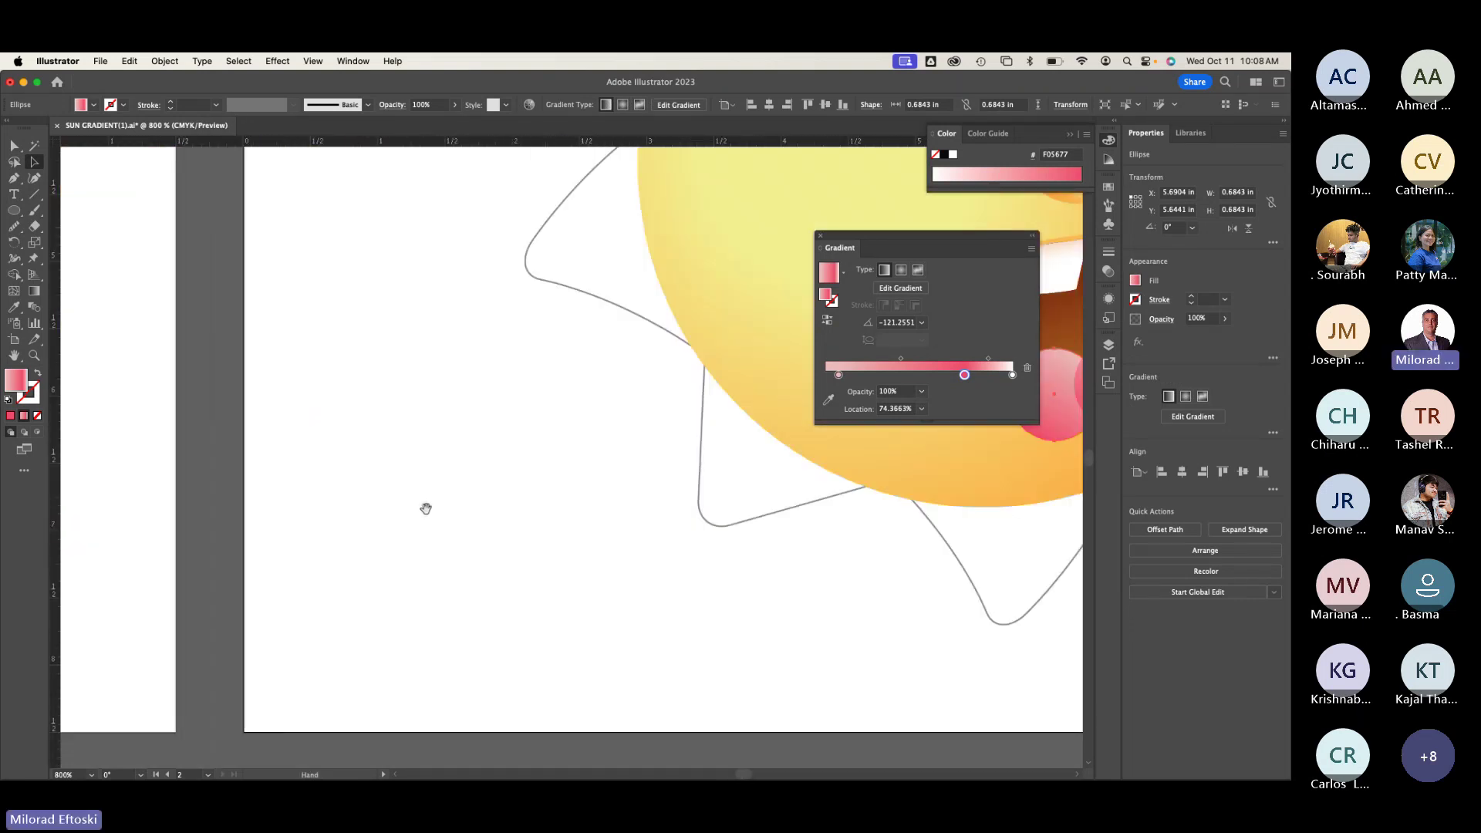
scroll(423, 506, right, 5)
click(253, 535)
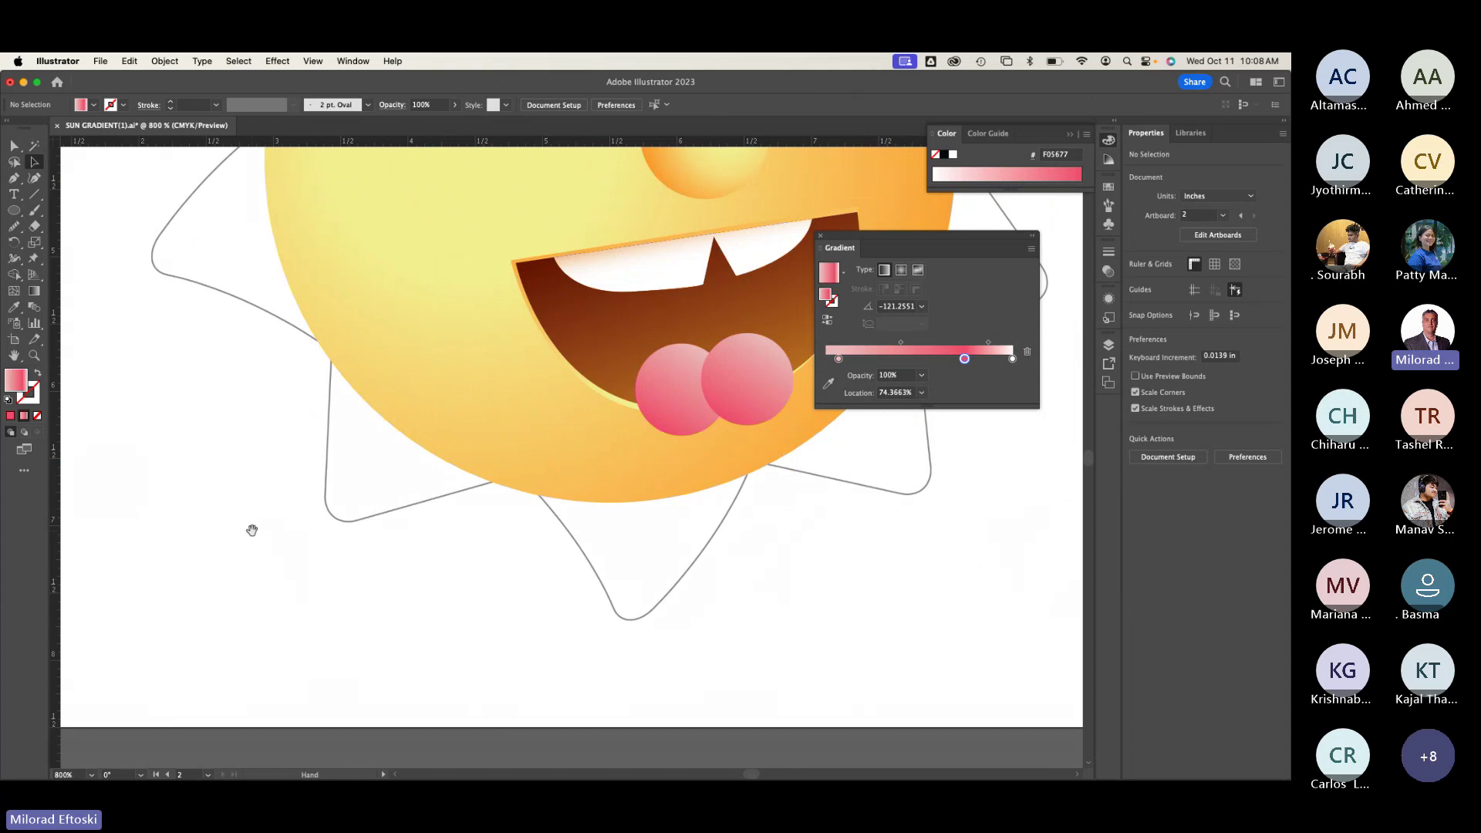
scroll(396, 479, right, 5)
click(525, 406)
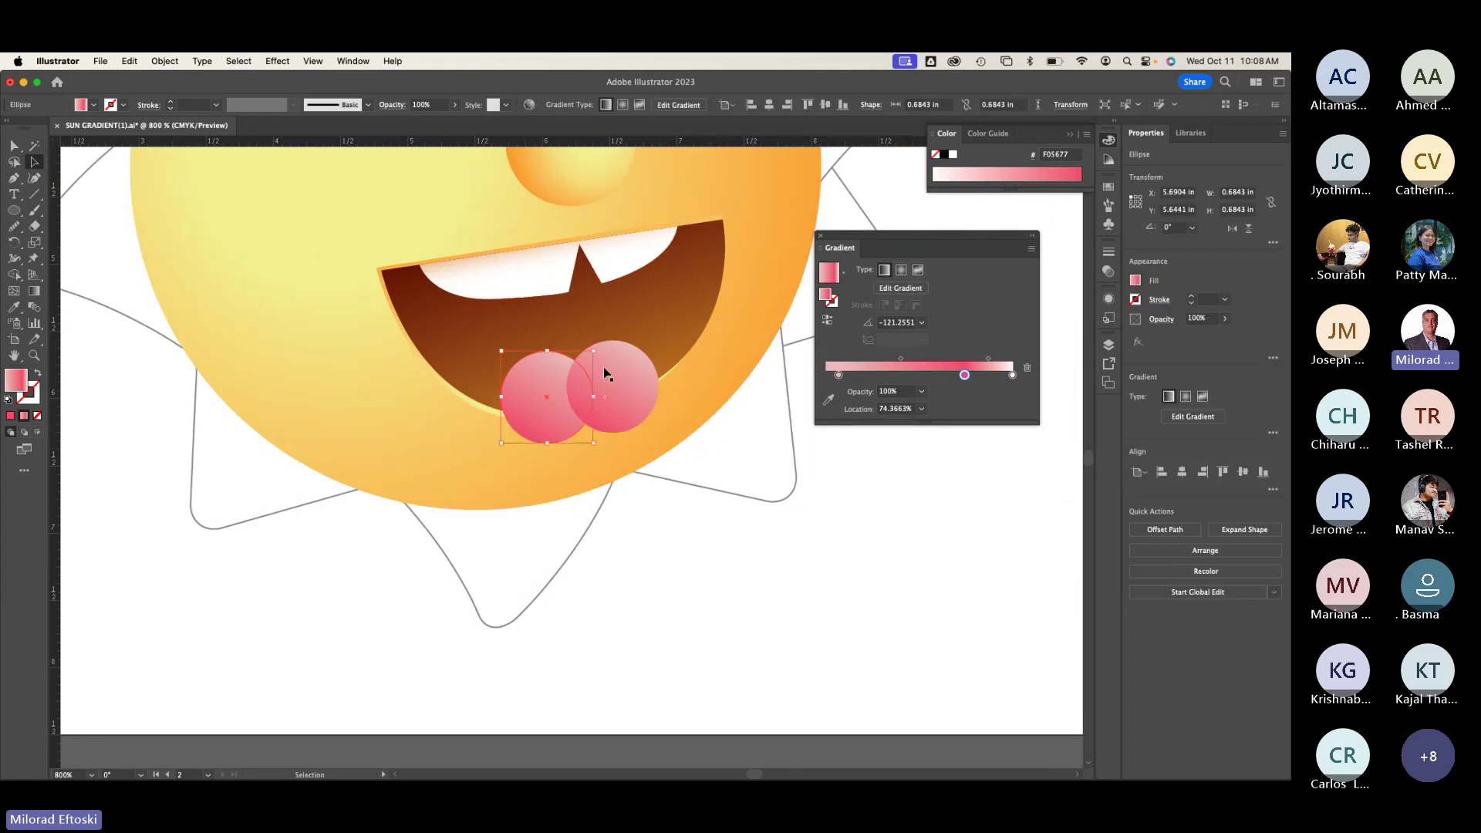
right_click(536, 373)
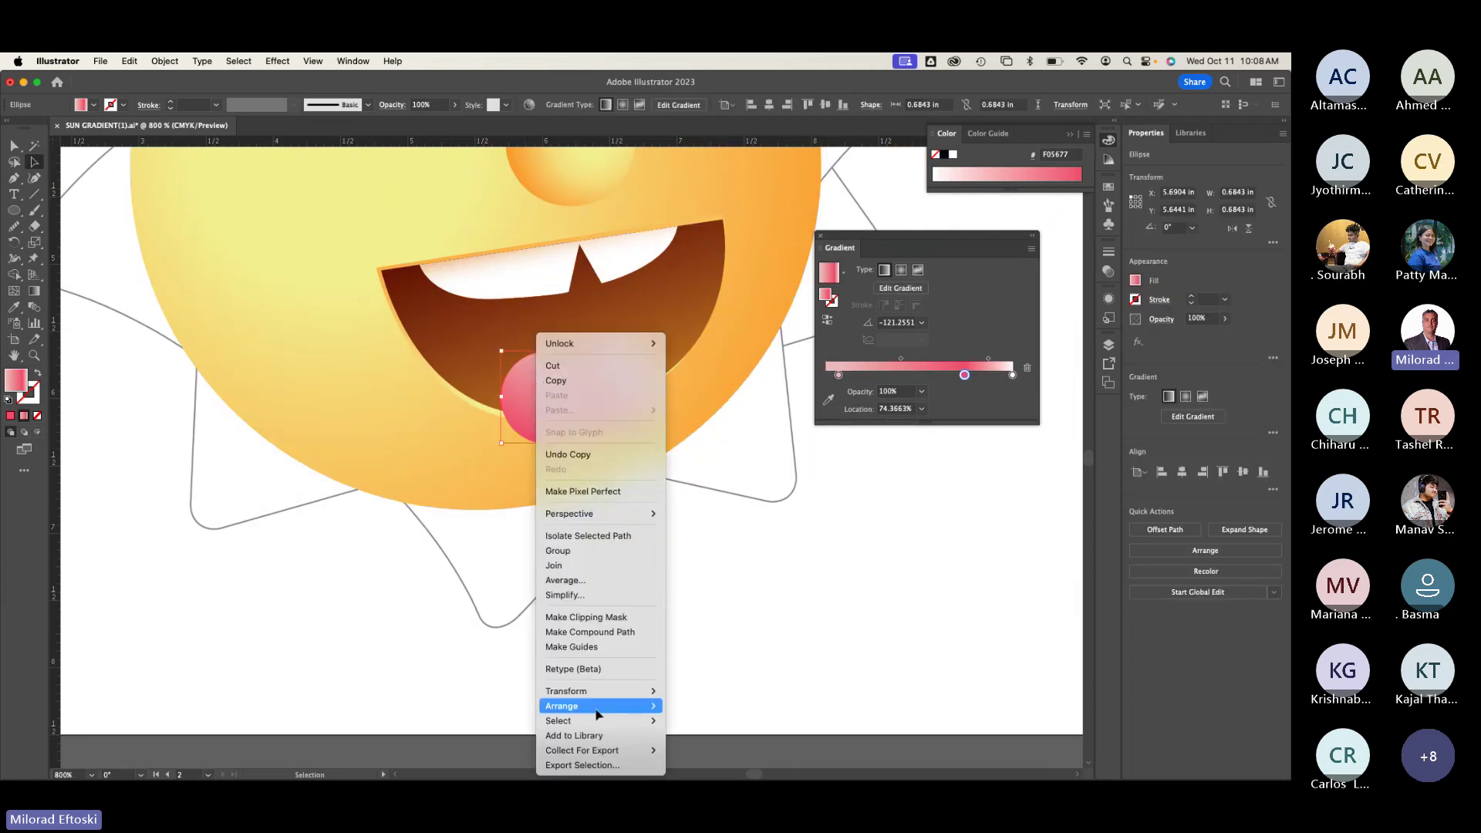
mouse_move(602, 706)
click(716, 702)
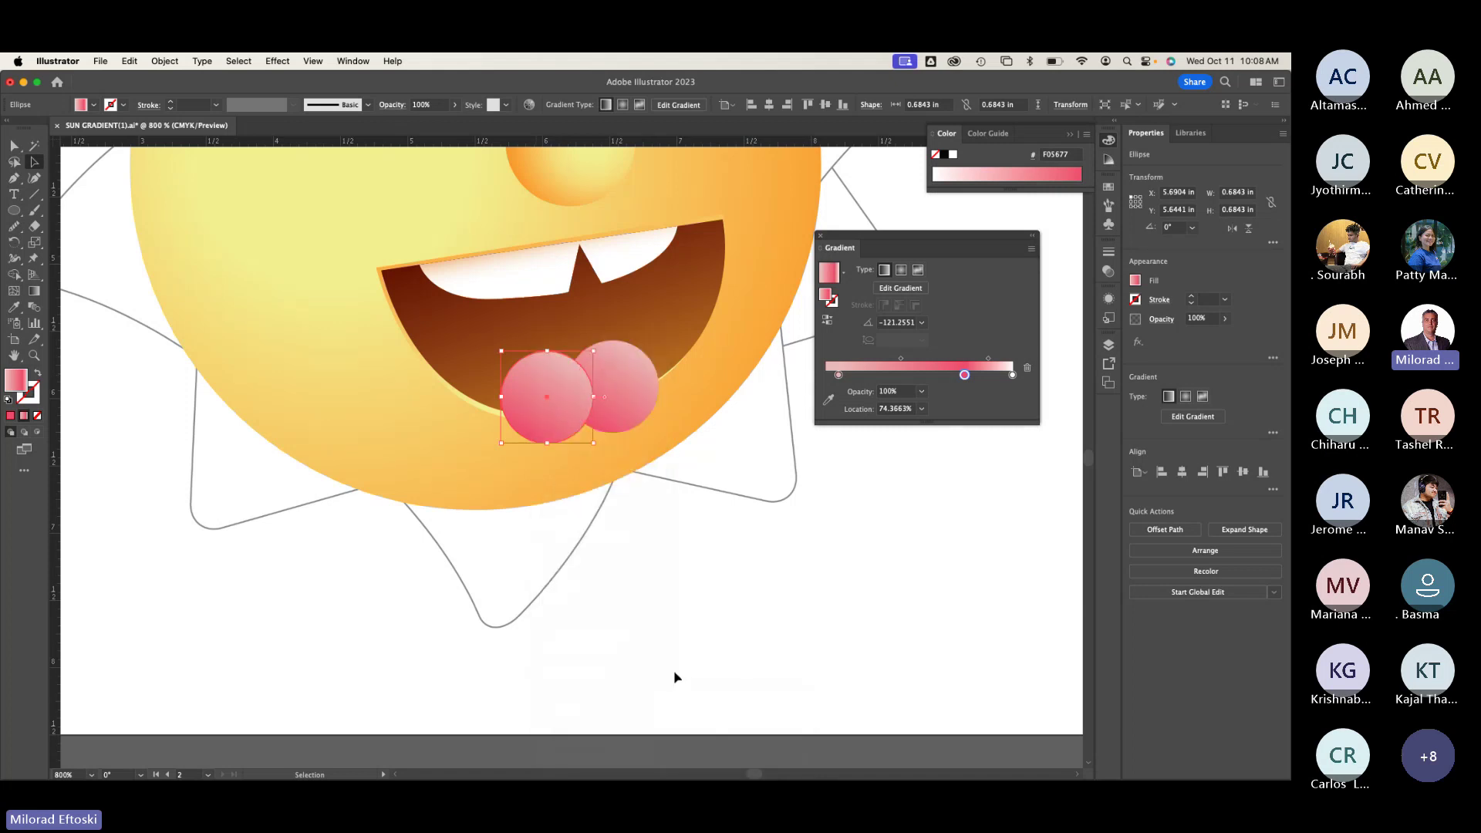
click(668, 512)
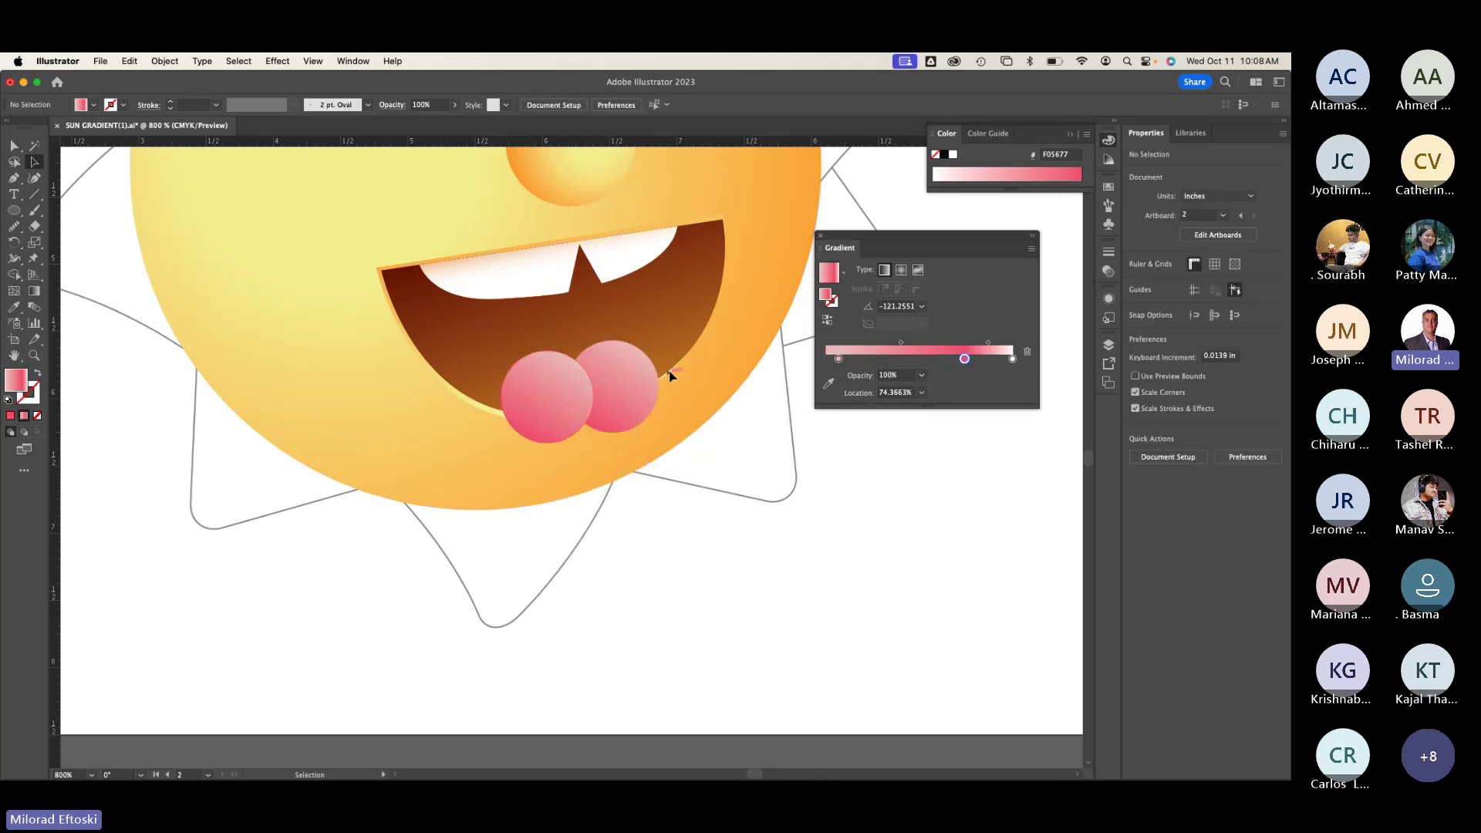
scroll(535, 424, up, 2)
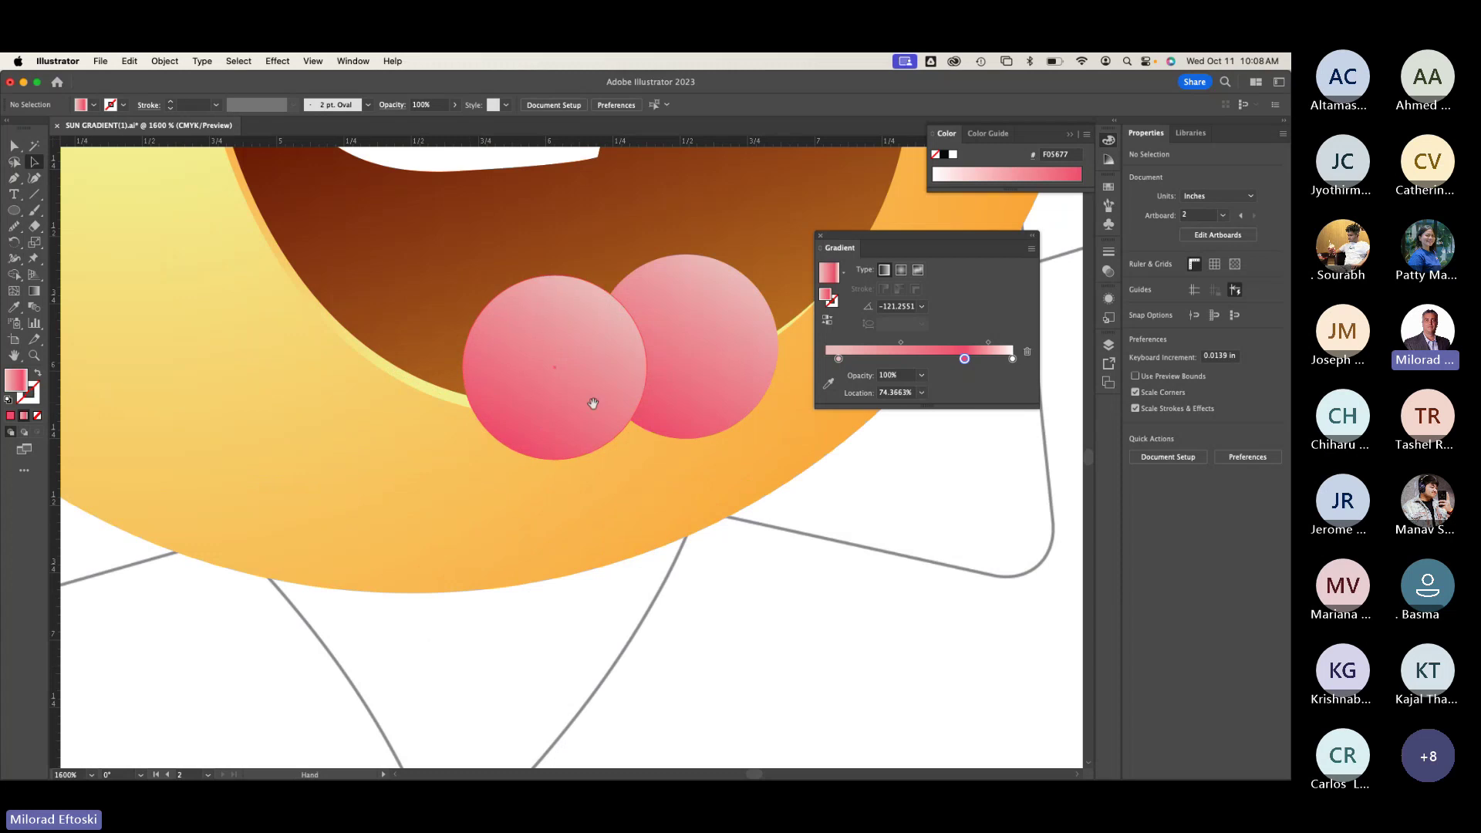
drag(592, 400, 290, 437)
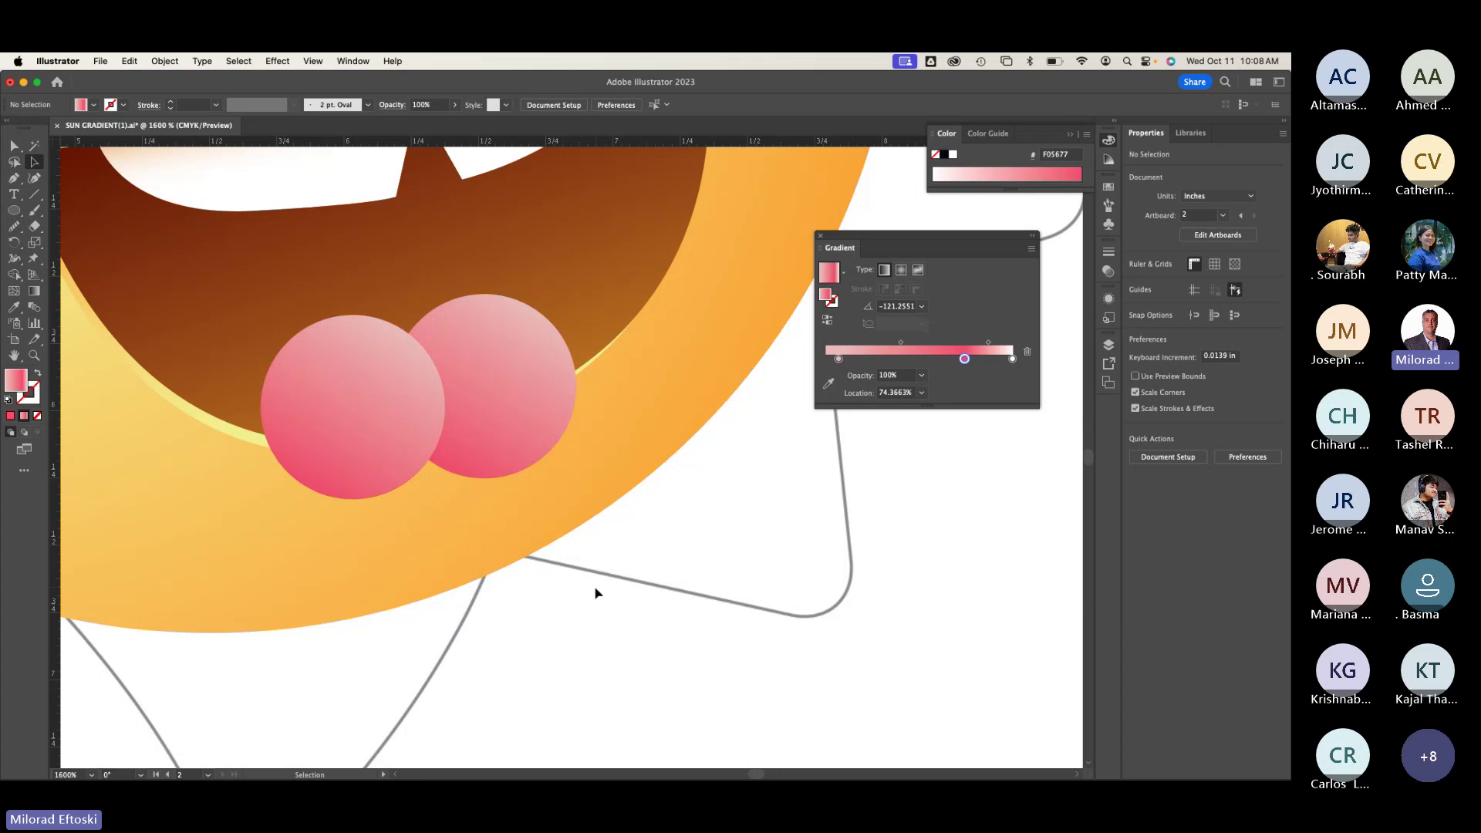
scroll(595, 593, down, 1)
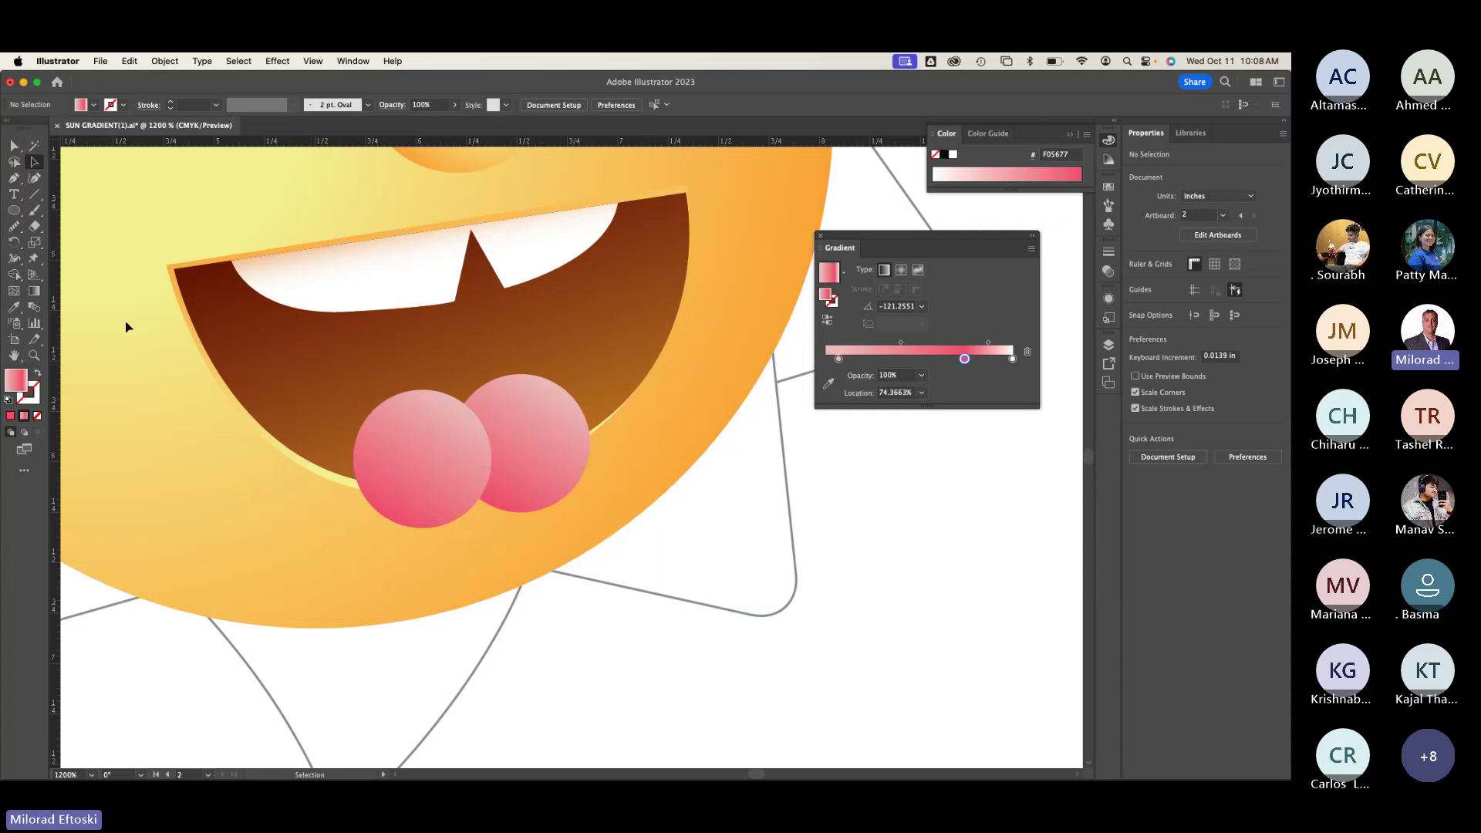
click(14, 179)
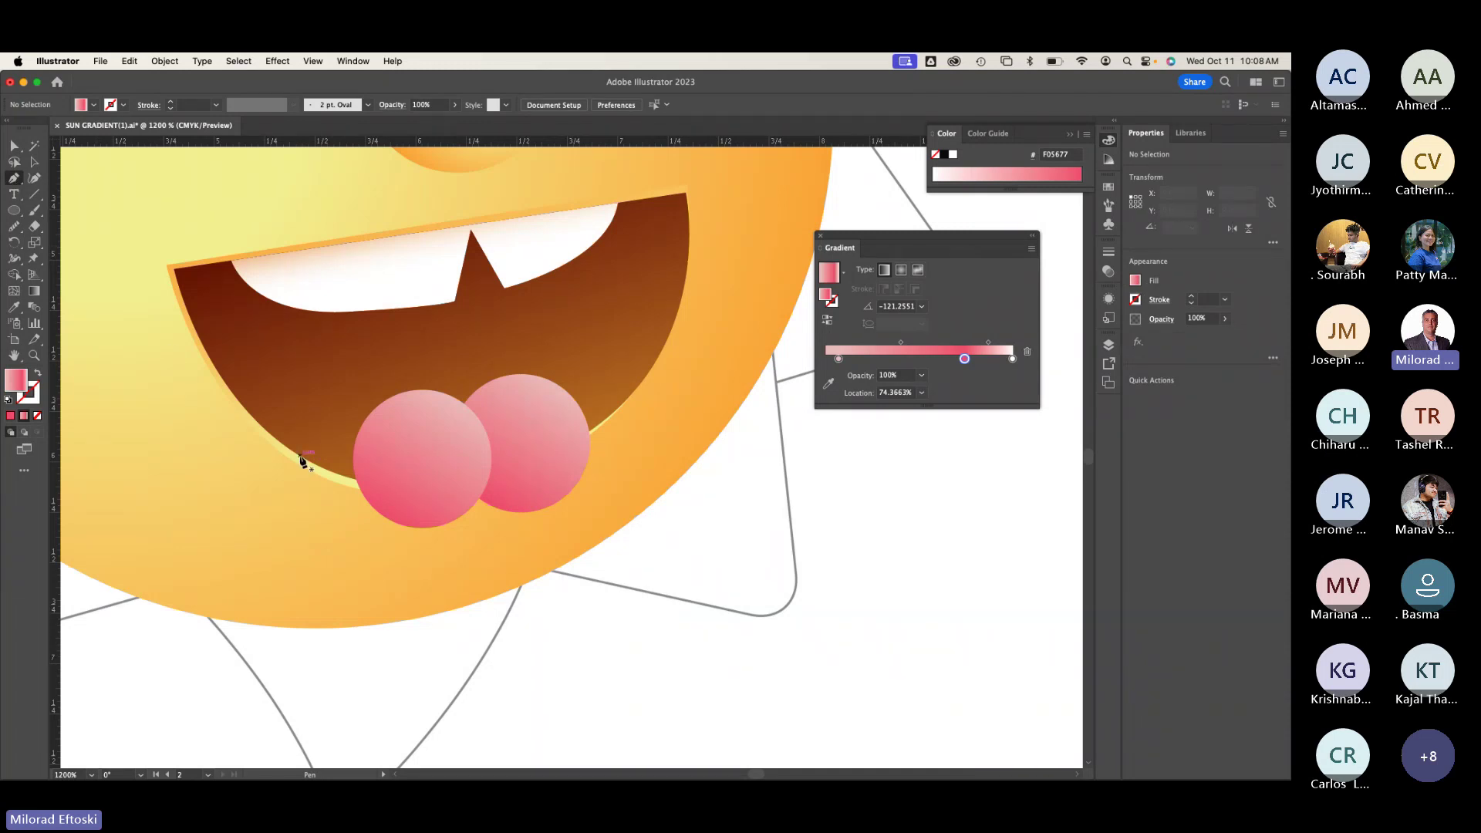
click(301, 457)
key(super+y)
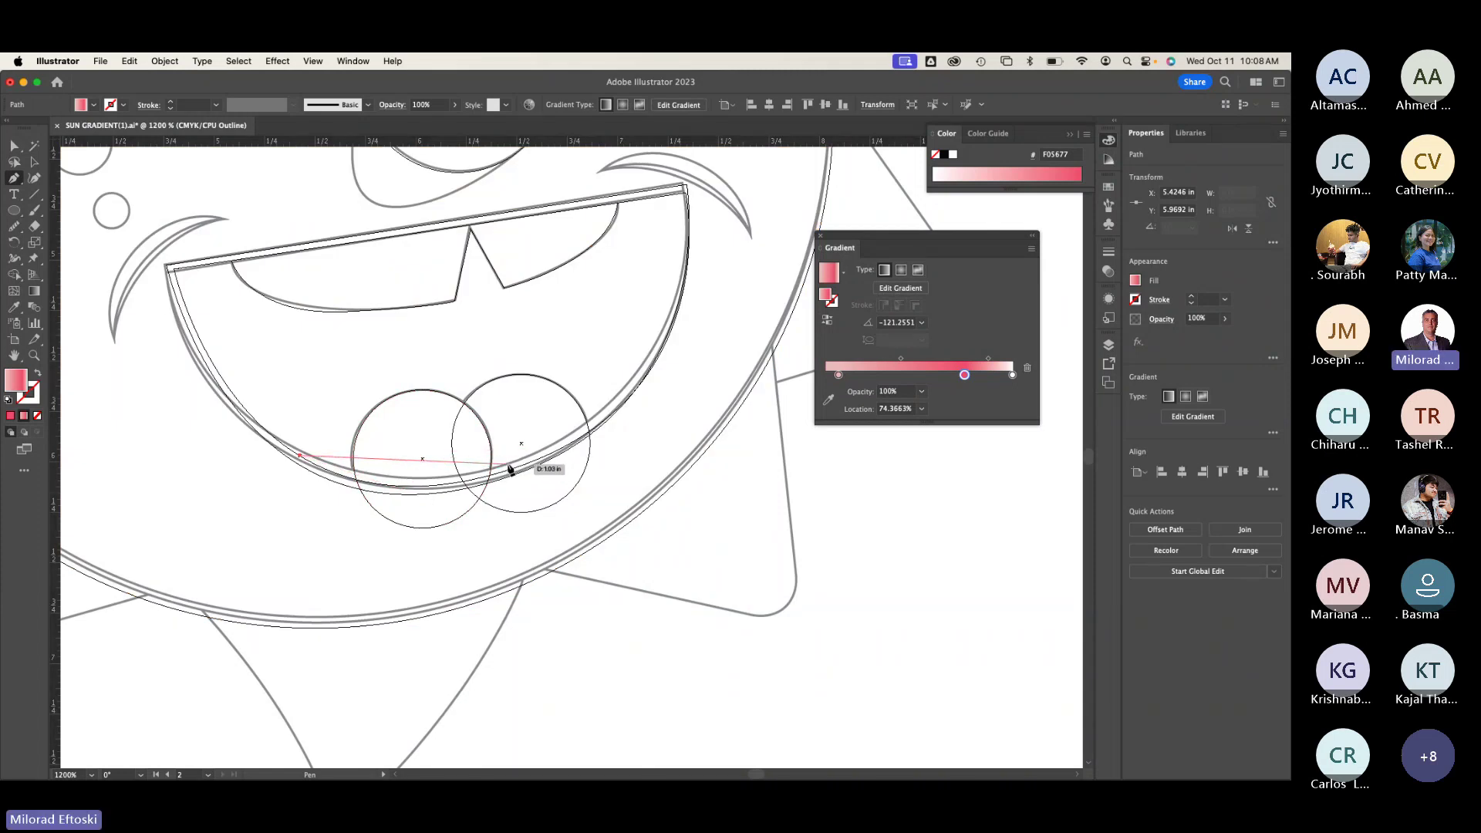
drag(509, 466, 627, 429)
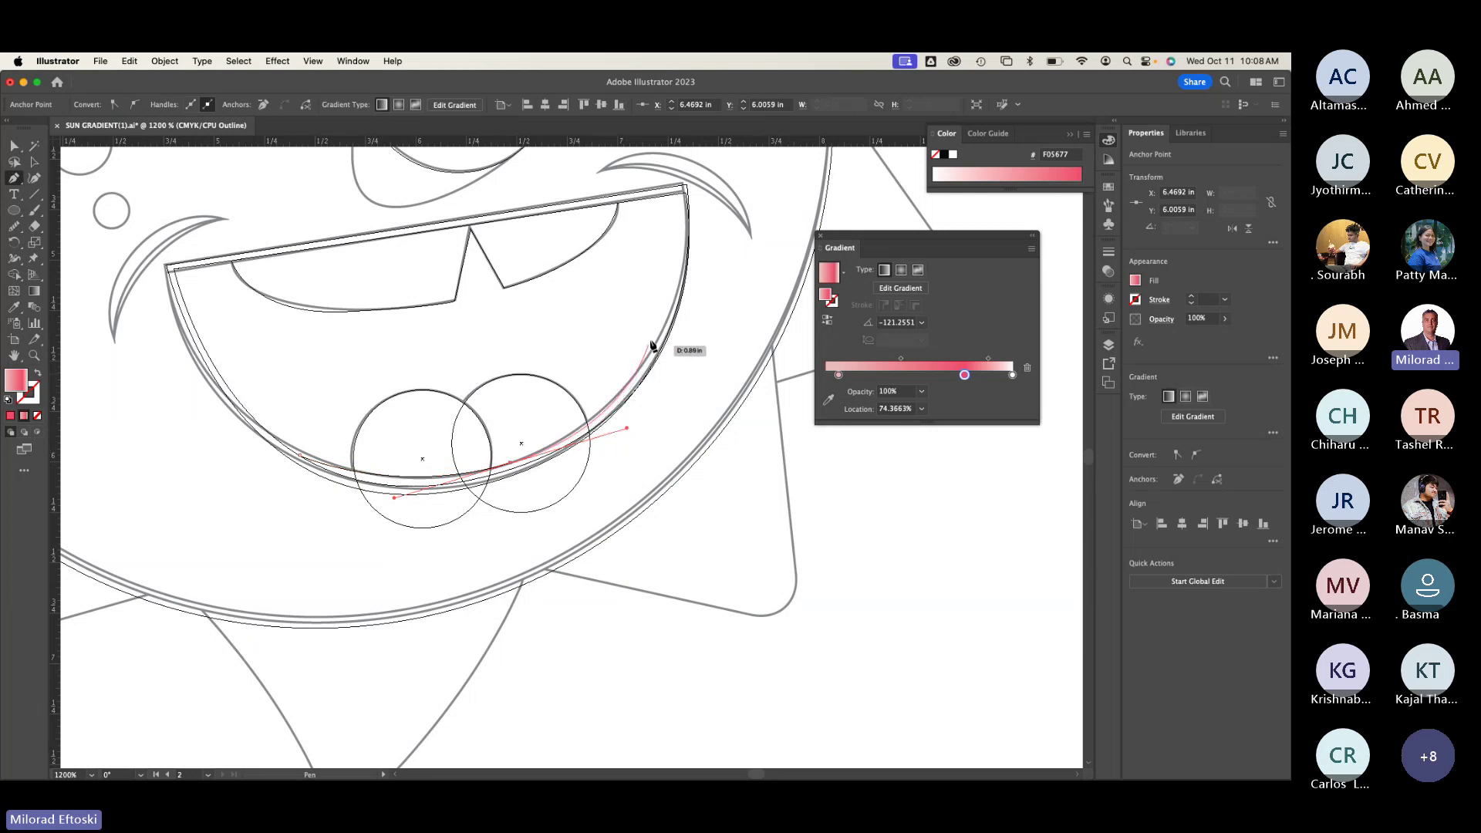
click(669, 313)
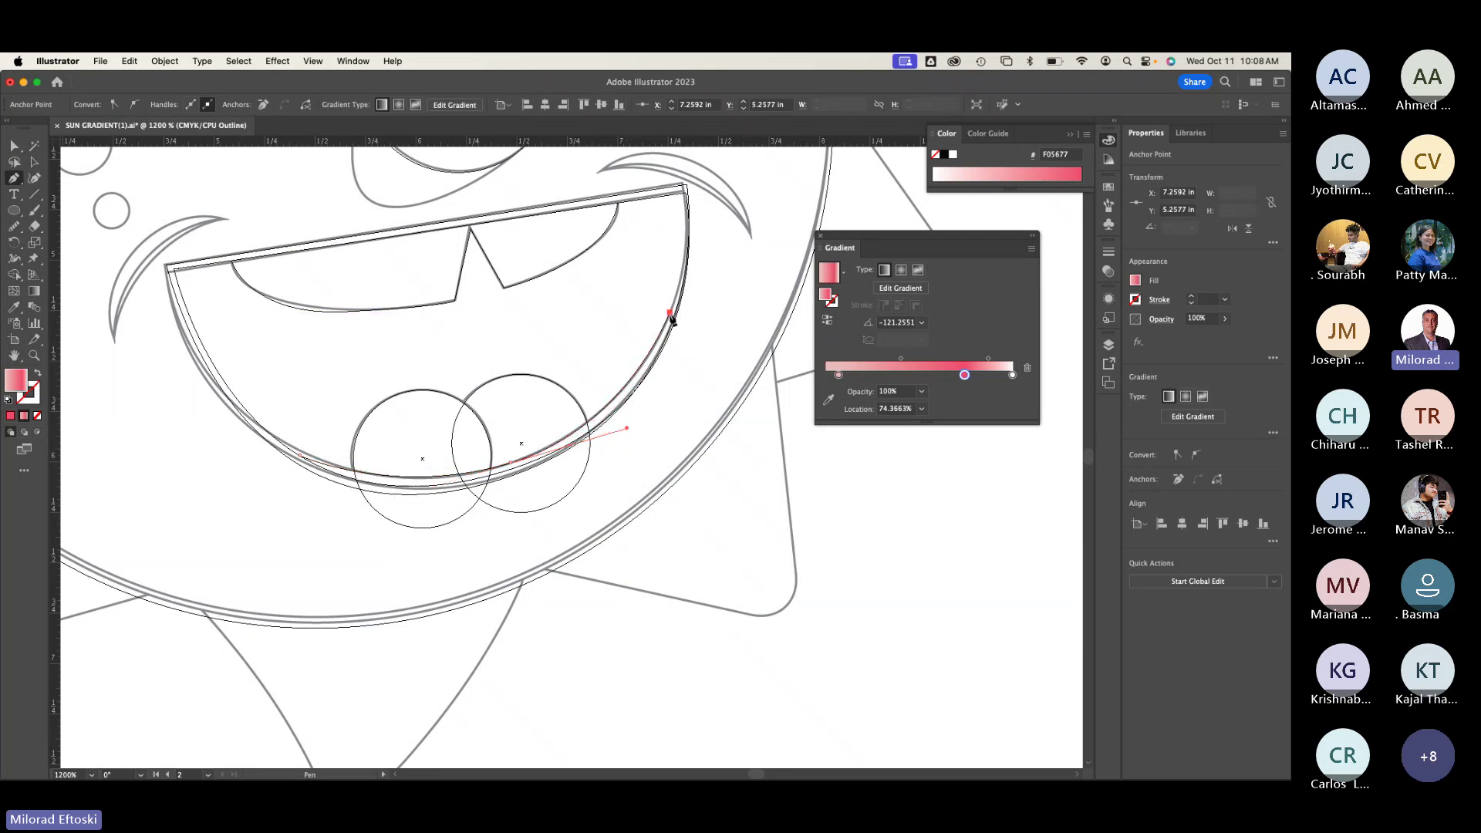
click(381, 354)
click(301, 457)
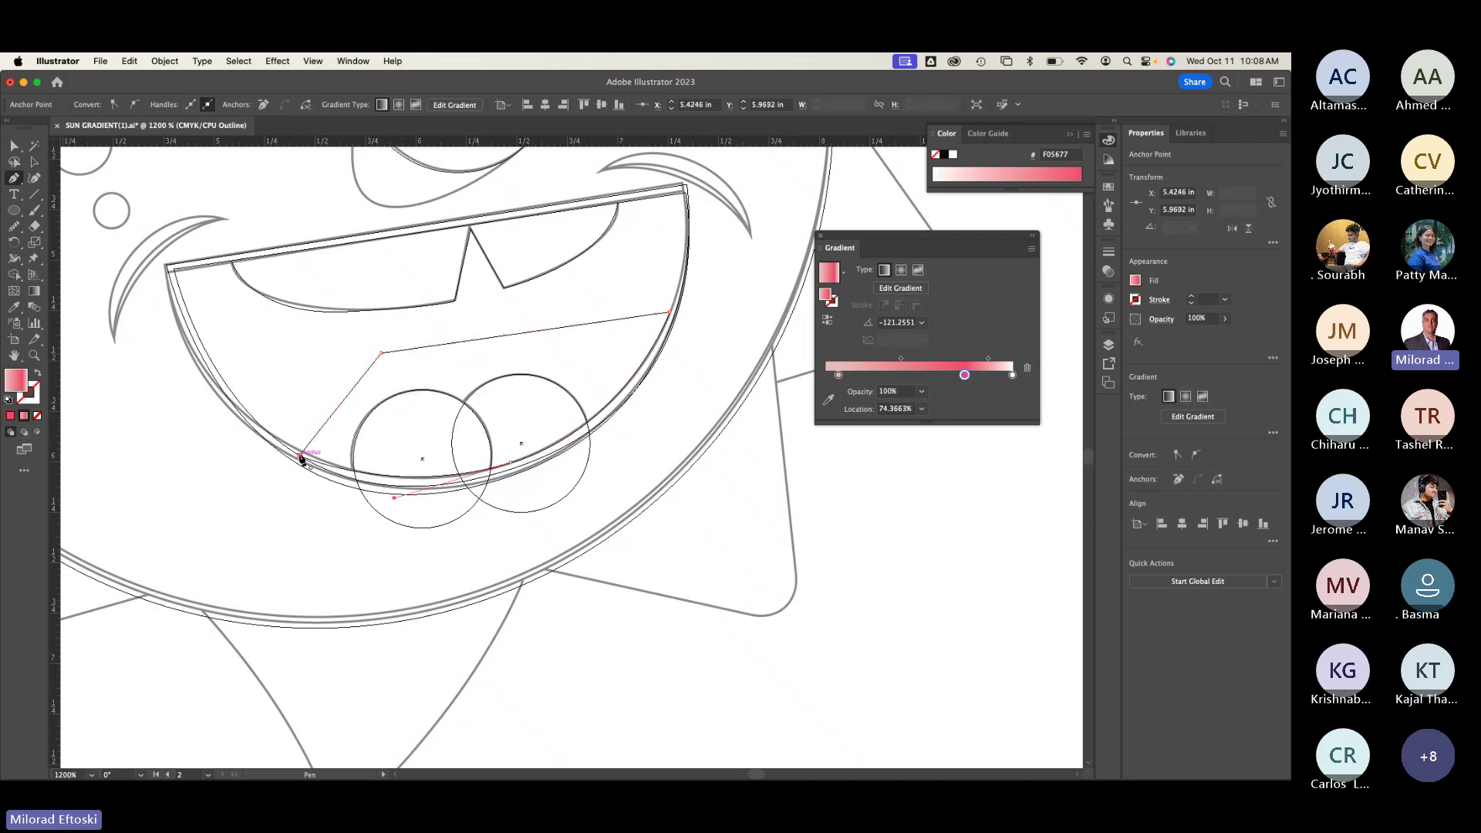
key(ctrl+y)
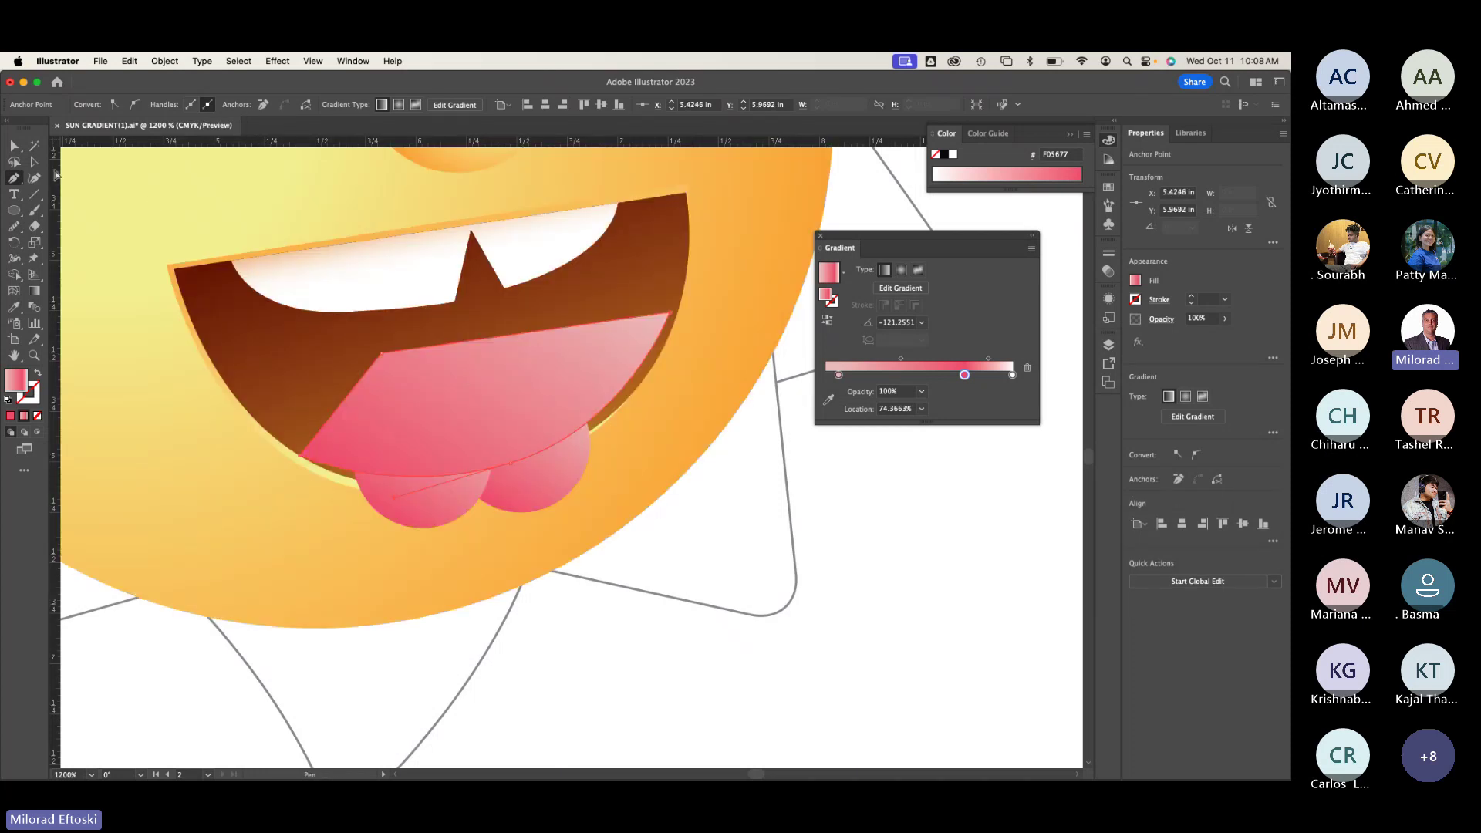
key(v)
key(d)
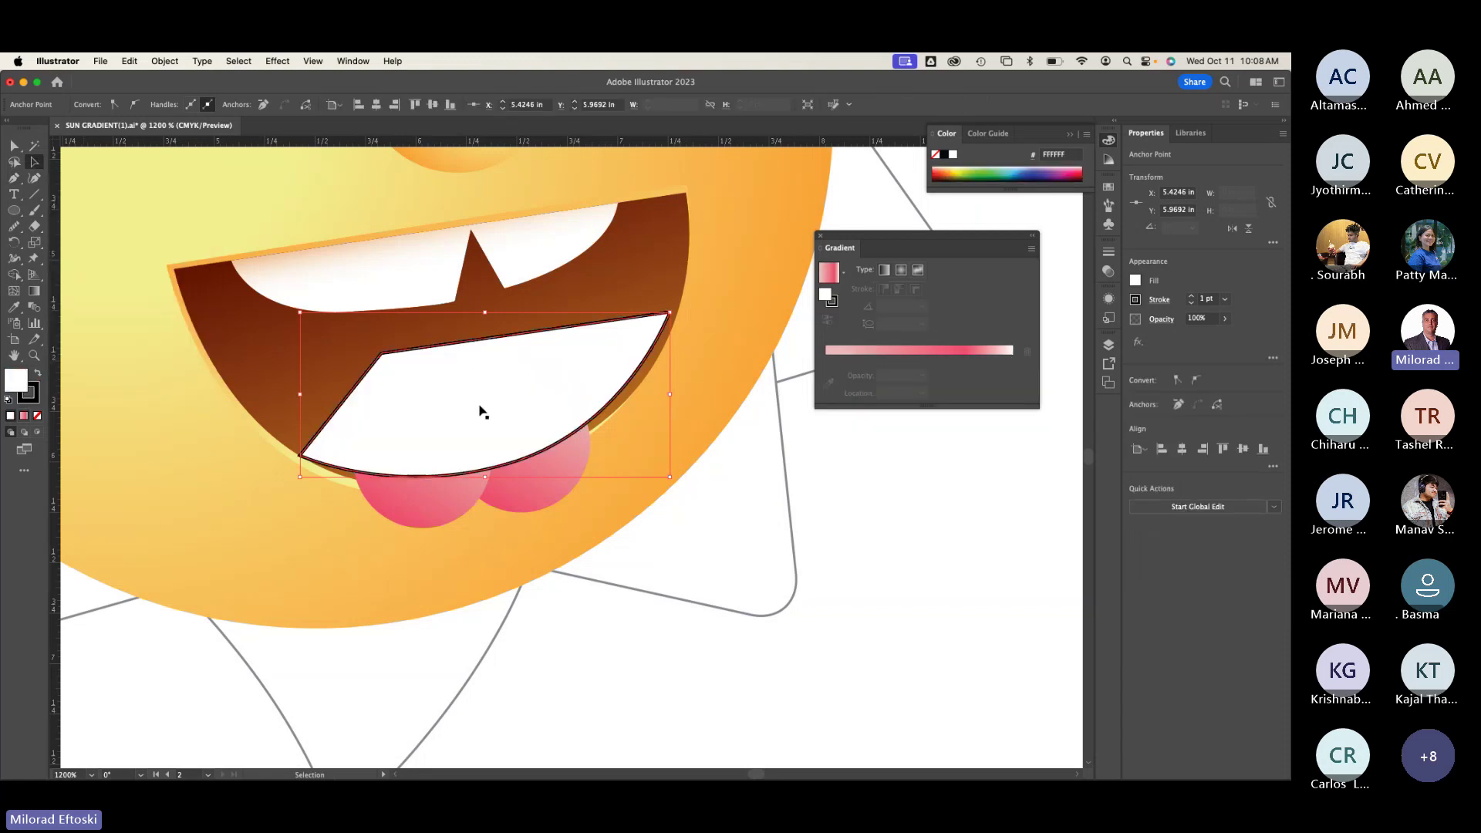
drag(488, 395, 490, 367)
key(super+z)
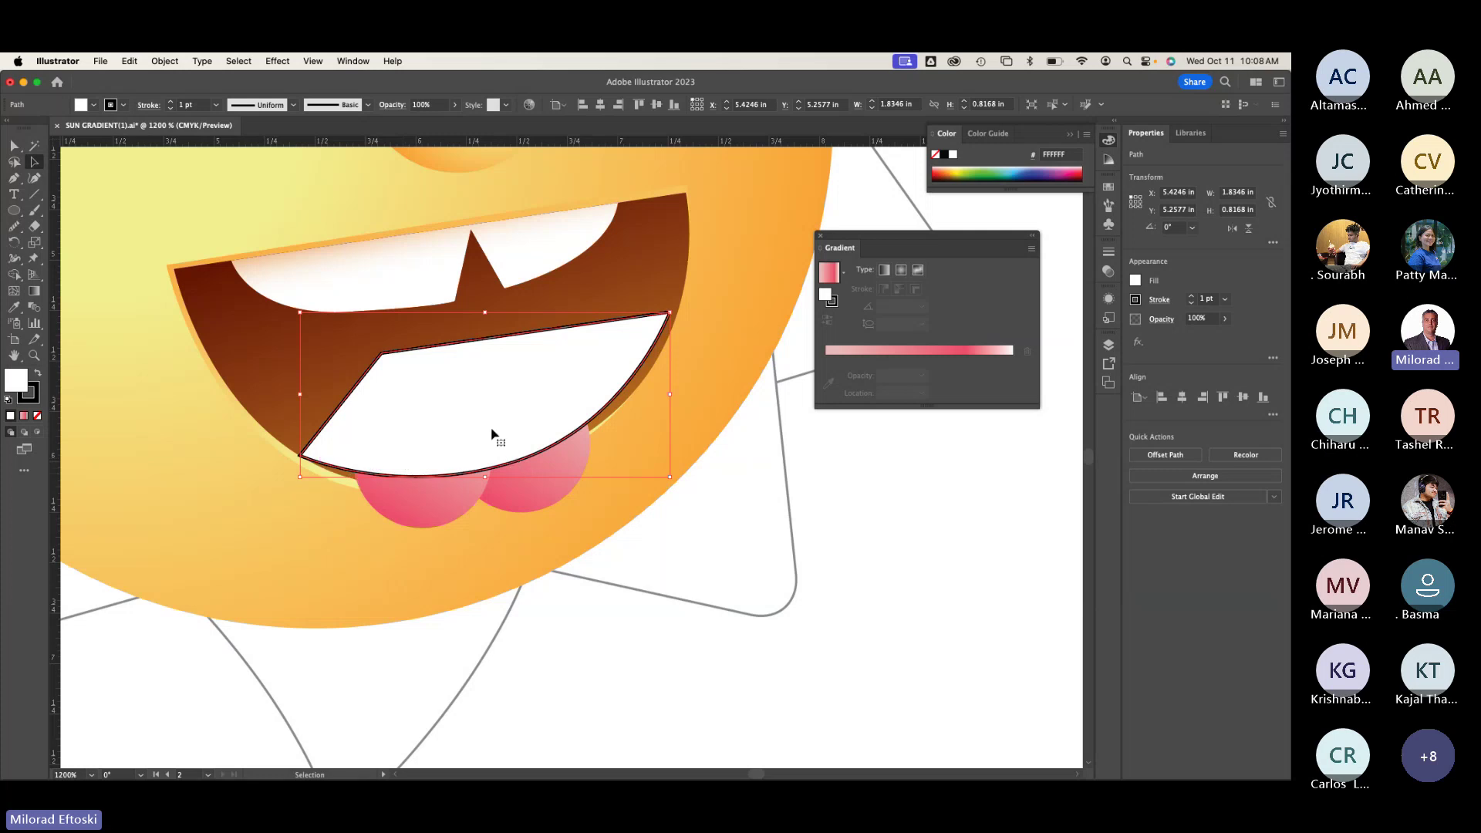
drag(491, 431, 499, 429)
key(super+y)
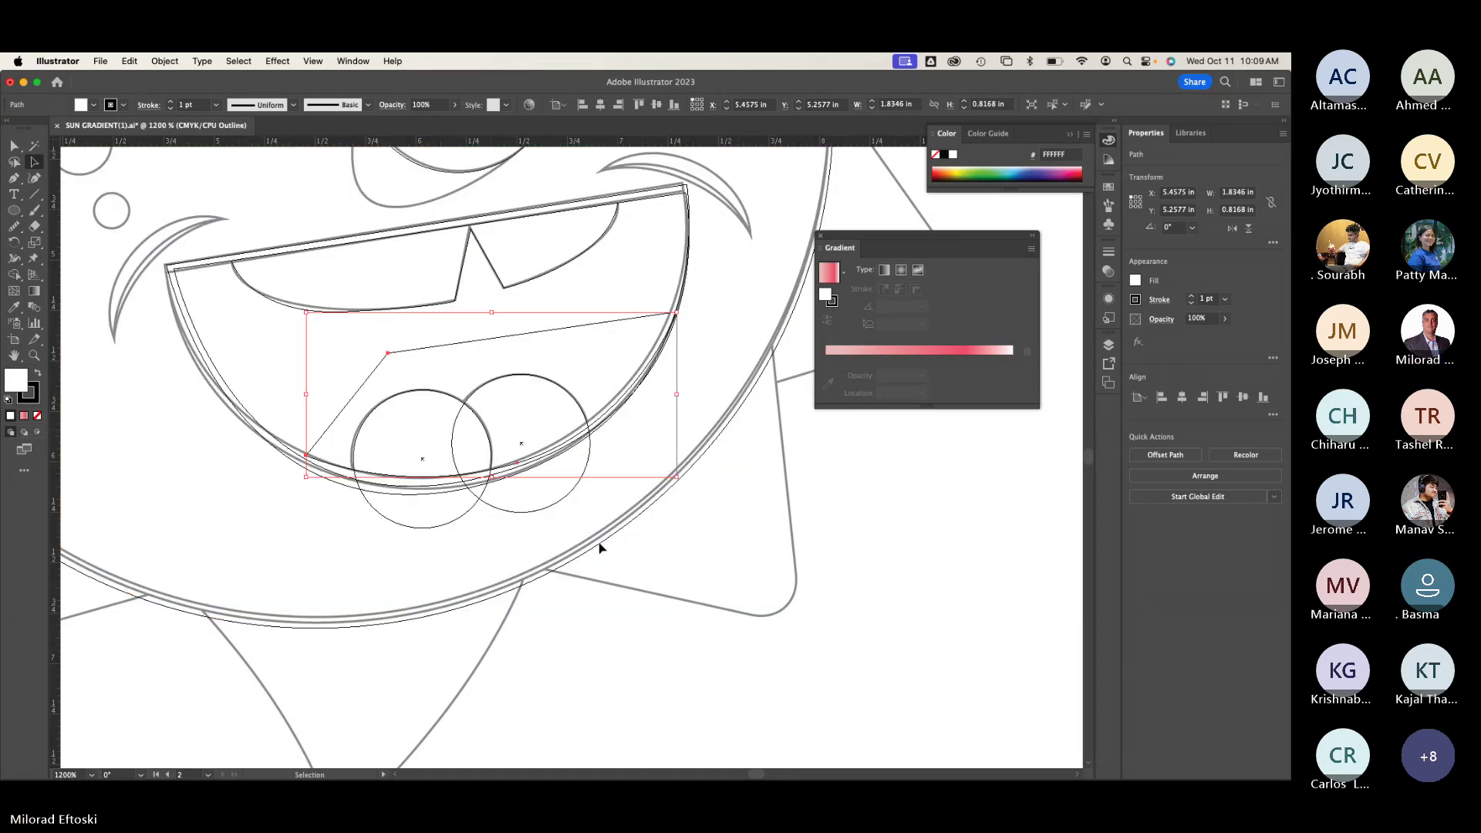
click(584, 571)
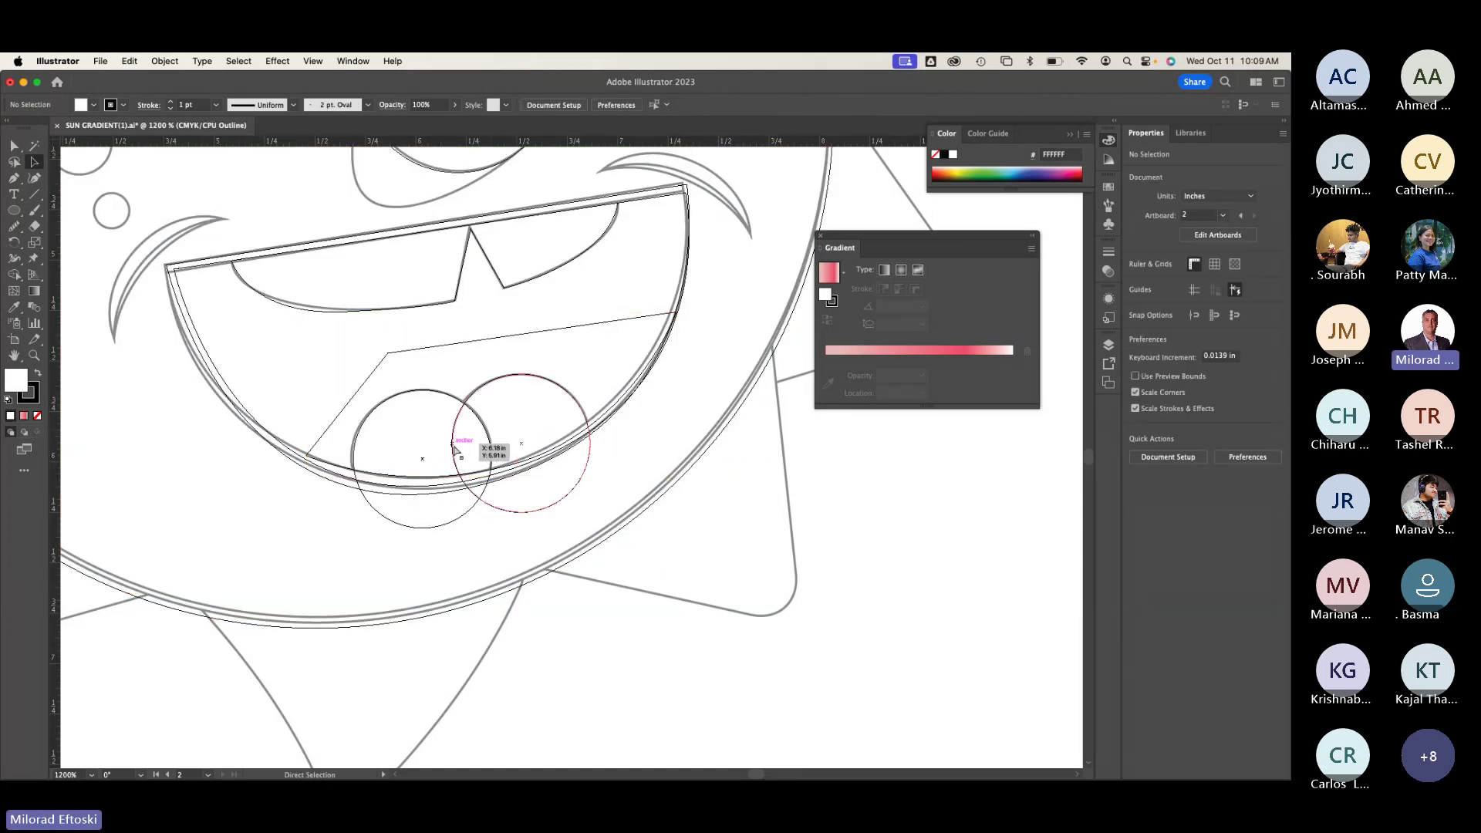
key(super+y)
mouse_move(454, 447)
mouse_down()
mouse_move(469, 386)
mouse_move(456, 455)
mouse_up()
drag(347, 568, 853, 569)
drag(734, 566, 563, 450)
click(564, 448)
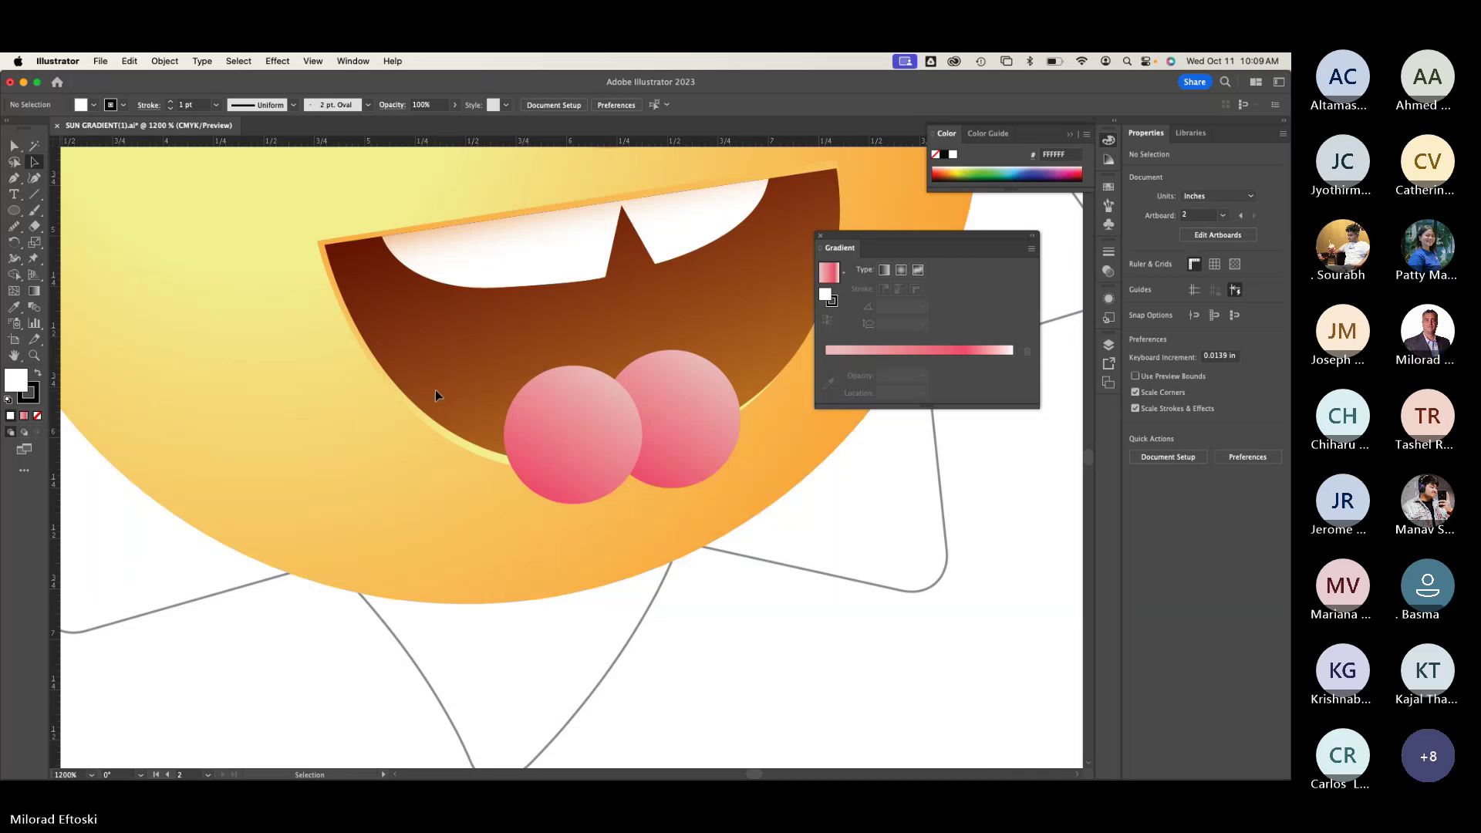
Step: Unlock all artwork, then try moving the sun circle and mouth, undoing each move
click(165, 61)
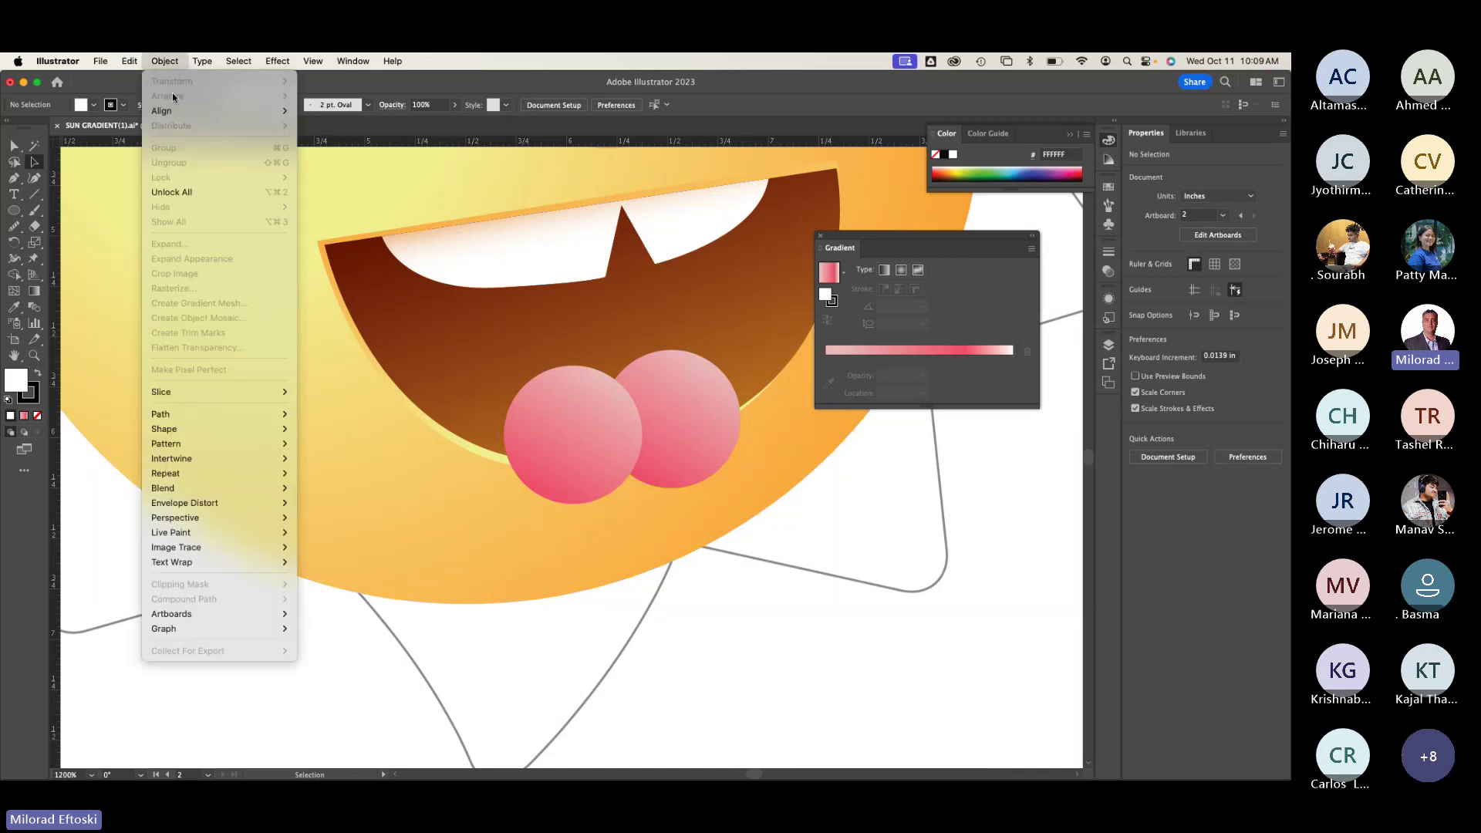
click(185, 189)
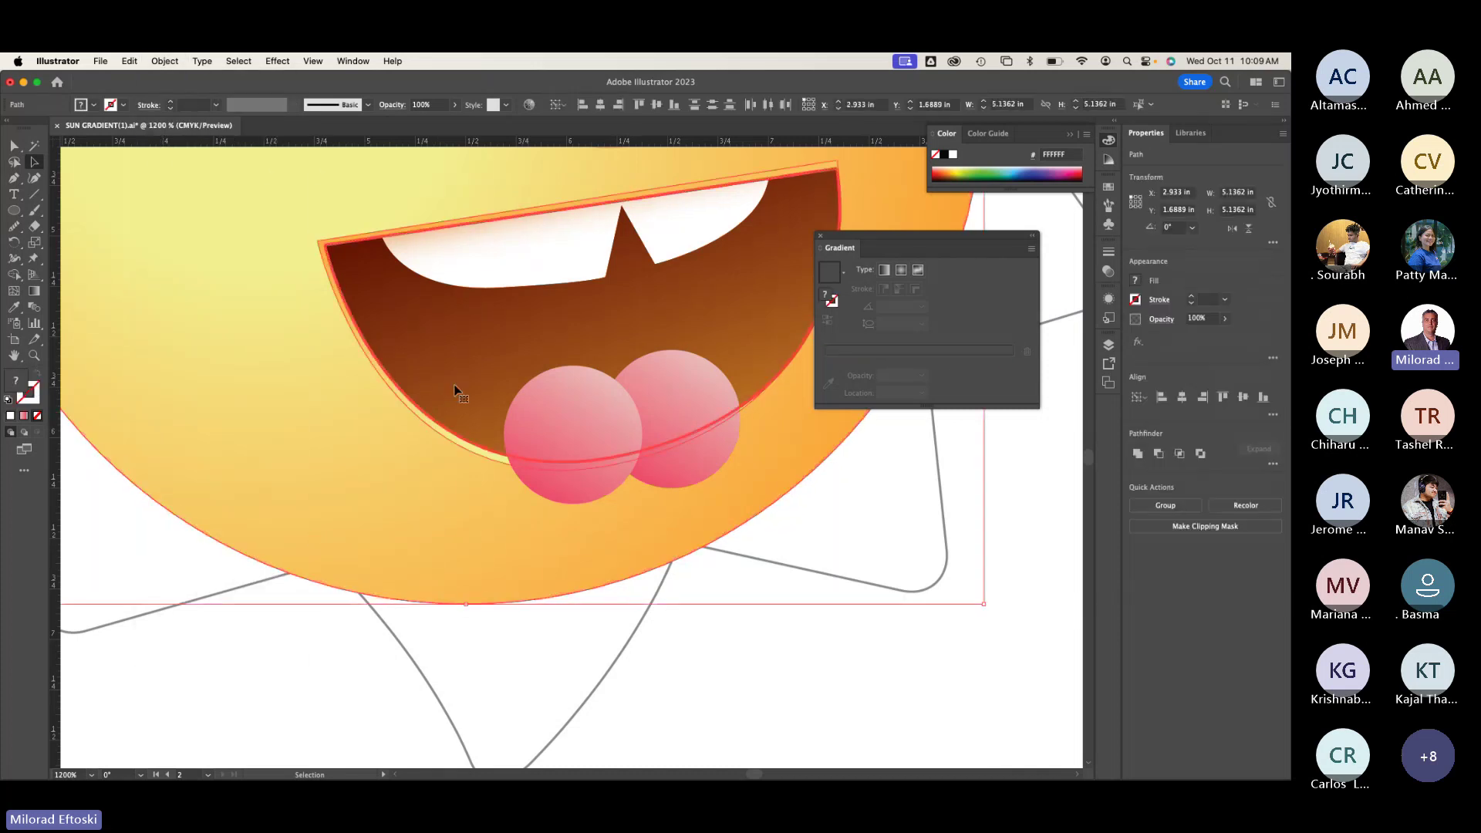
drag(475, 363, 289, 414)
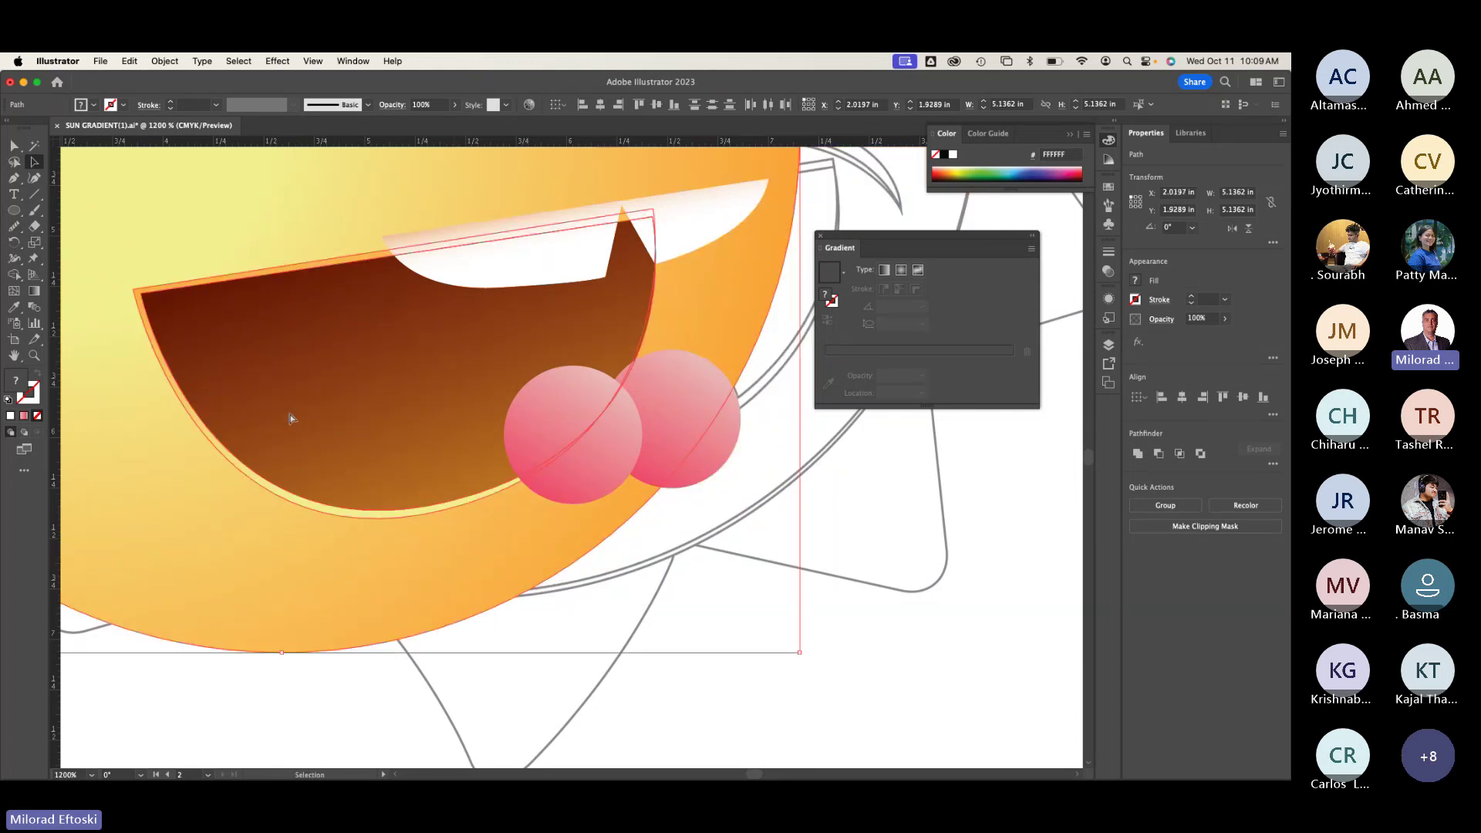
key(super+z)
click(429, 378)
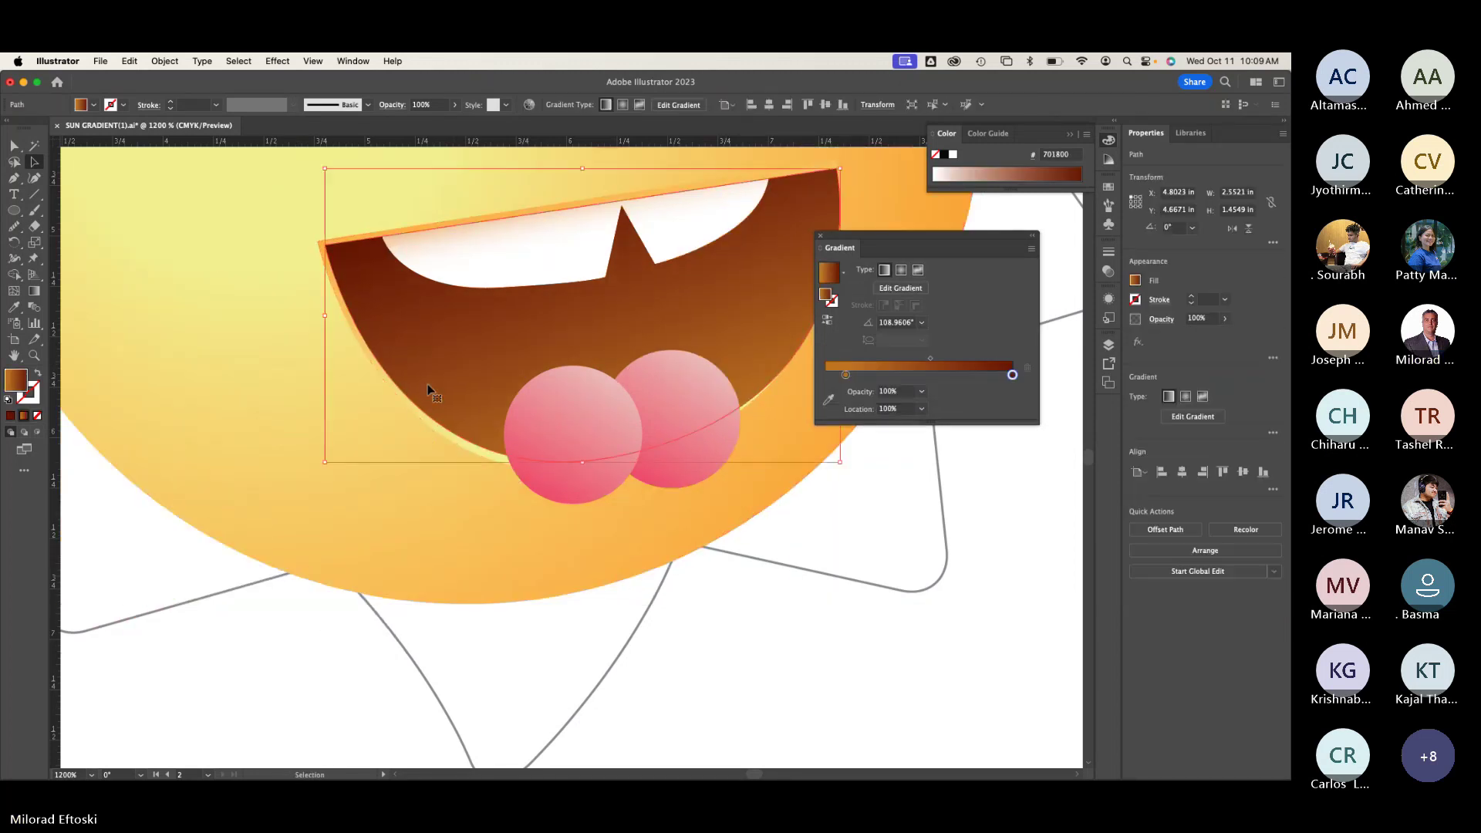
drag(430, 380, 304, 391)
key(super+z)
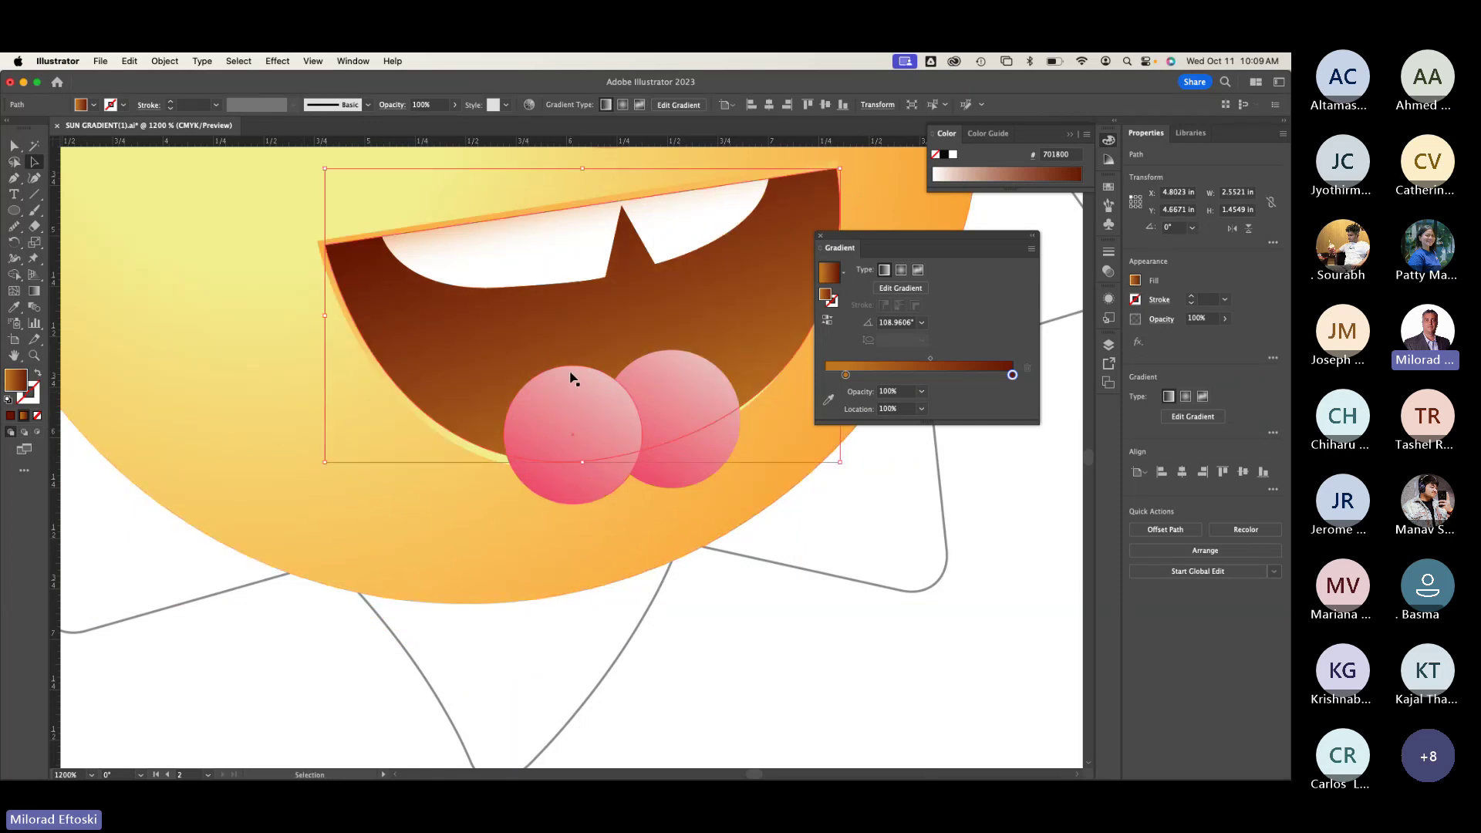
drag(538, 372, 387, 276)
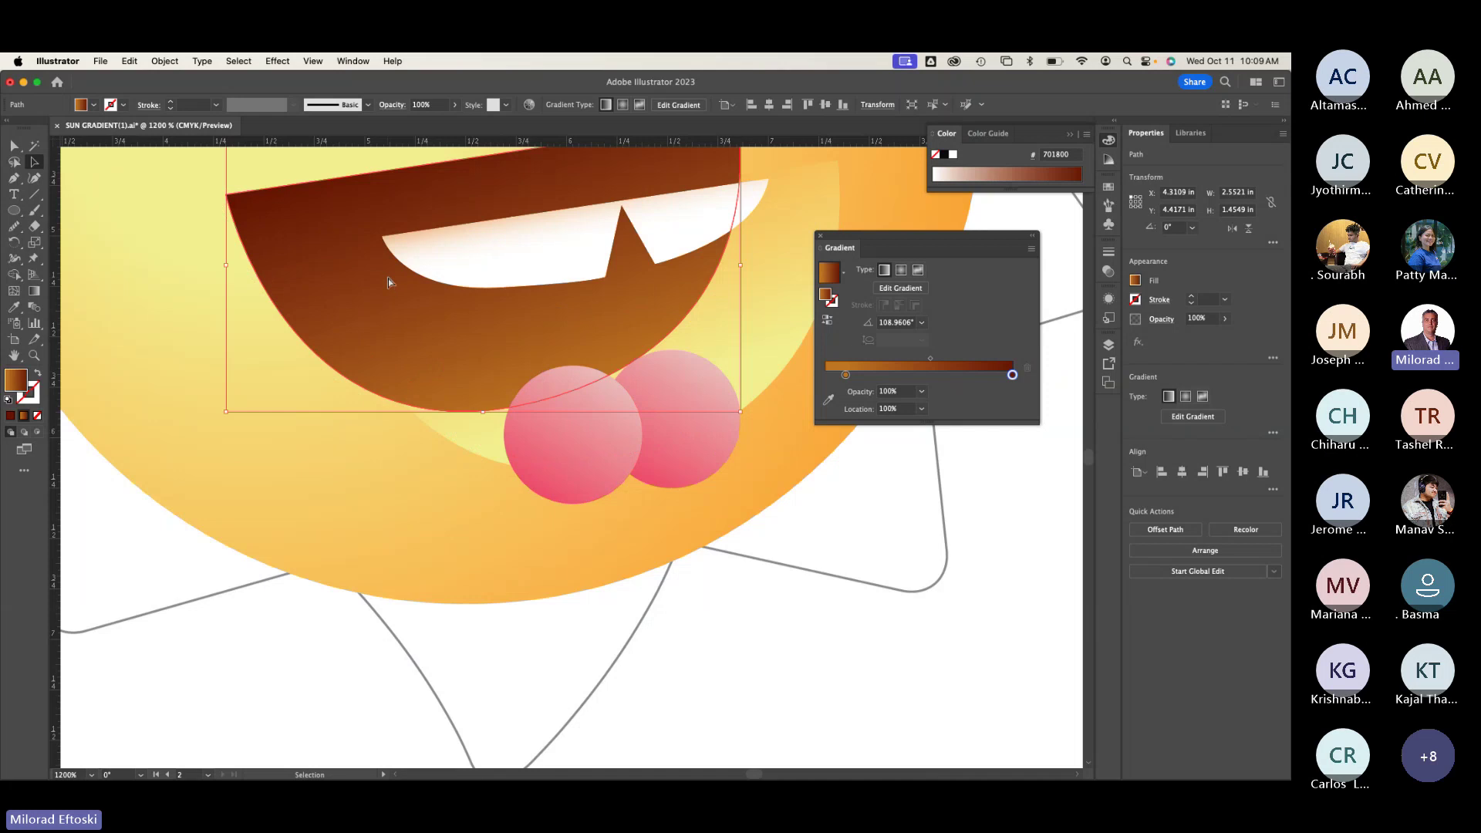
key(super+z)
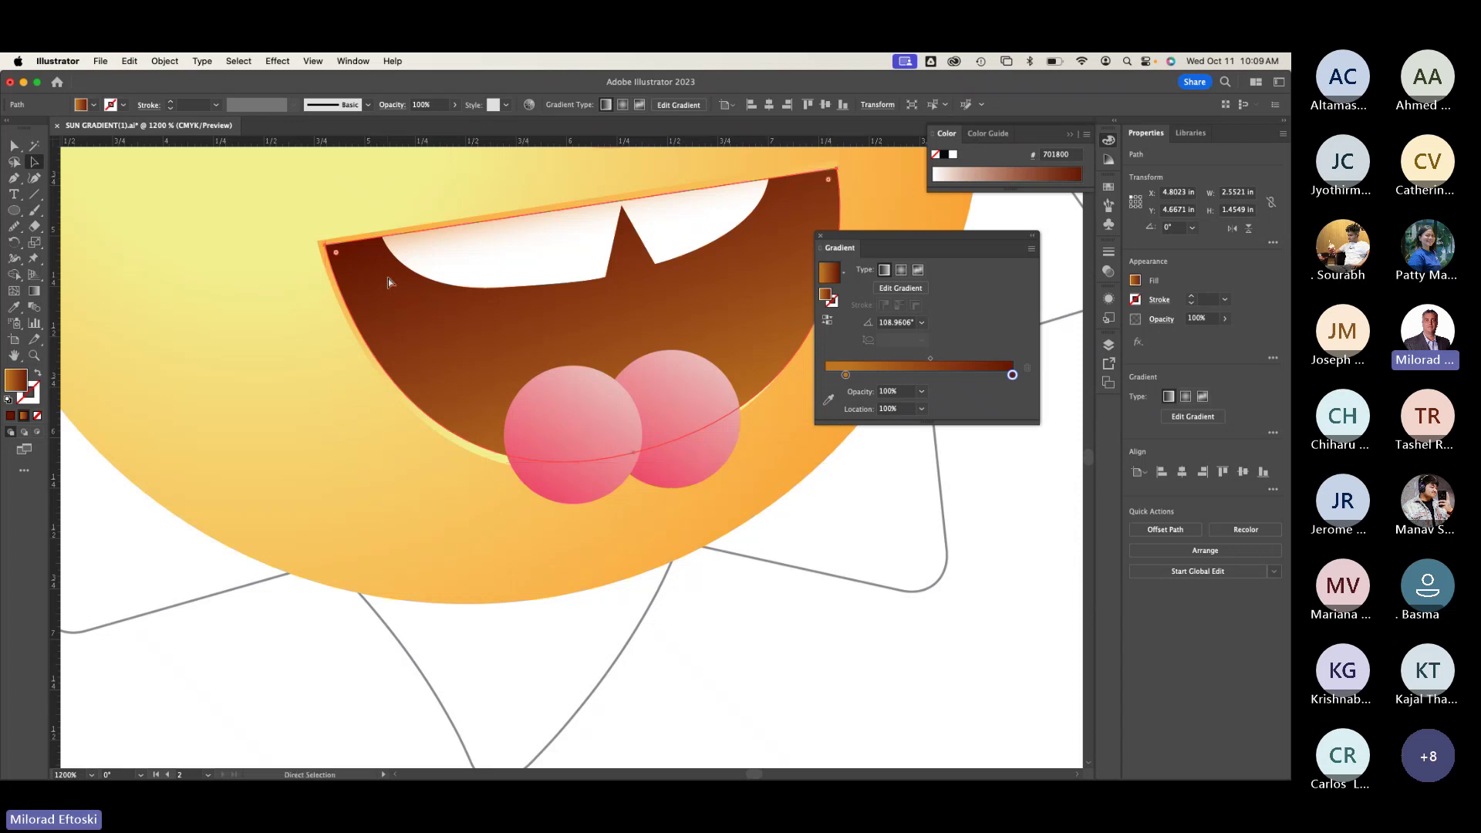
Step: Paste a copy of the mouth in front, try moving it, and undo the move
key(super+v)
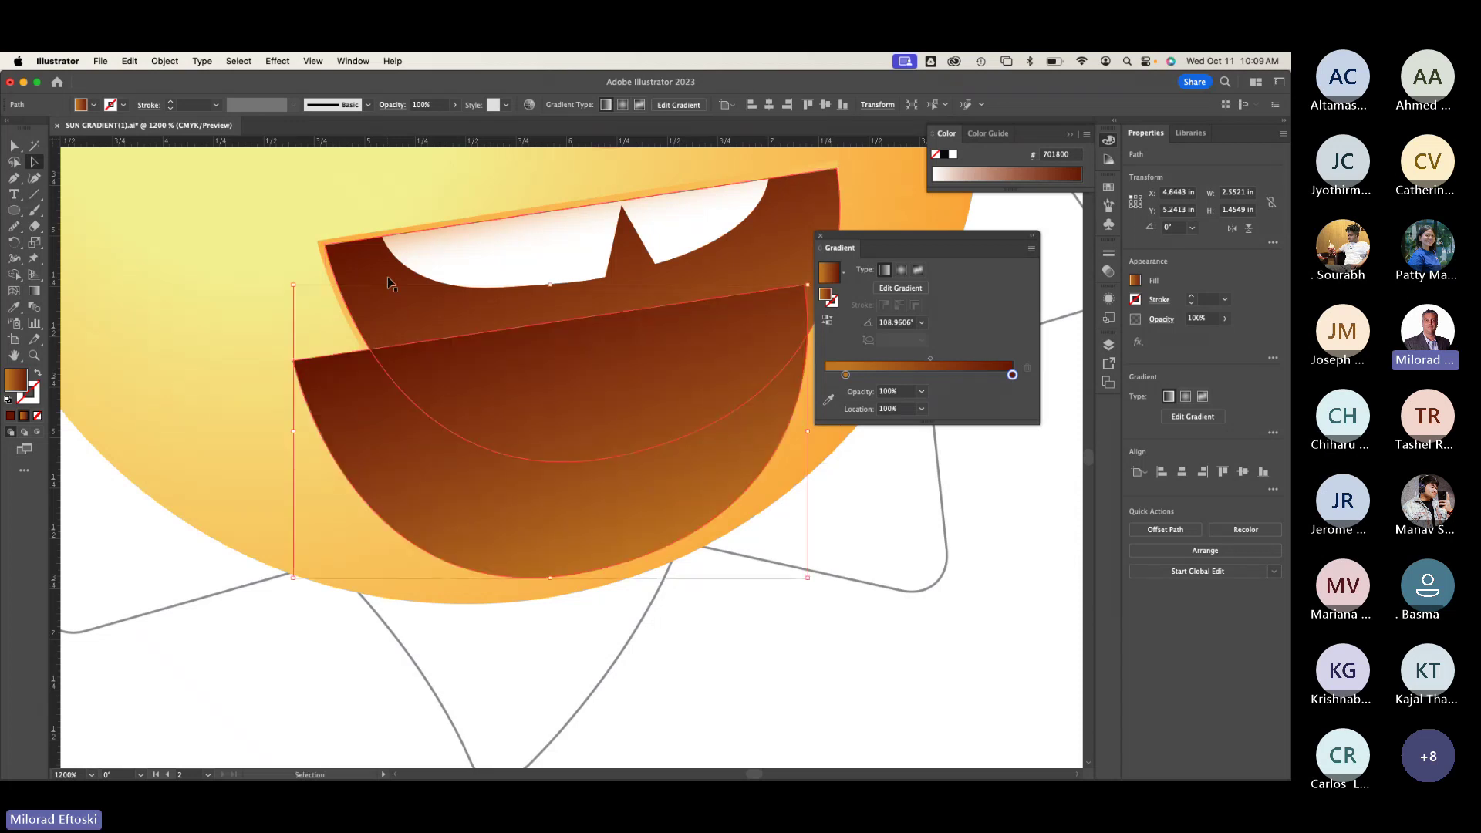
key(super+z)
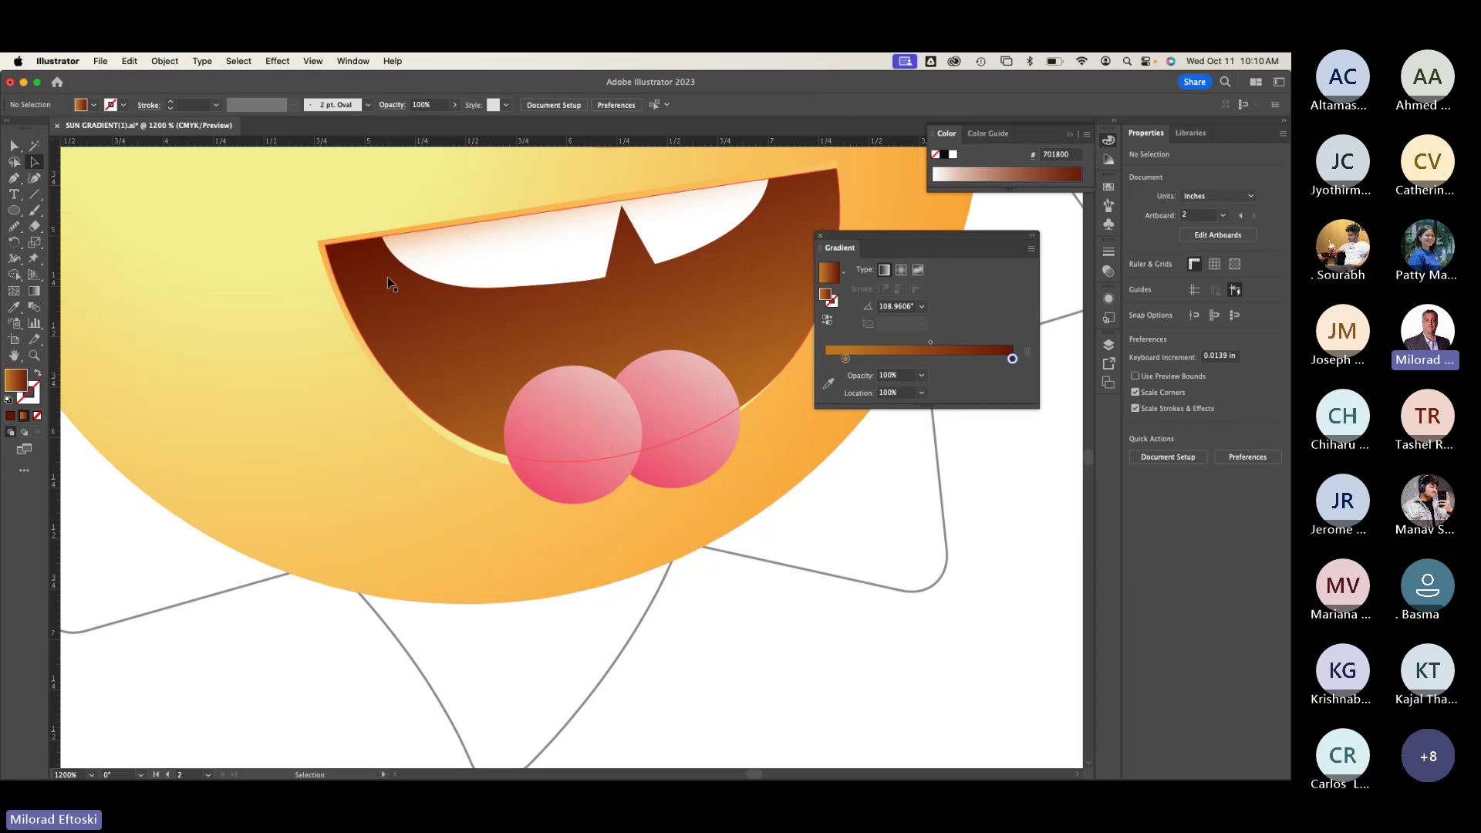
key(super+f)
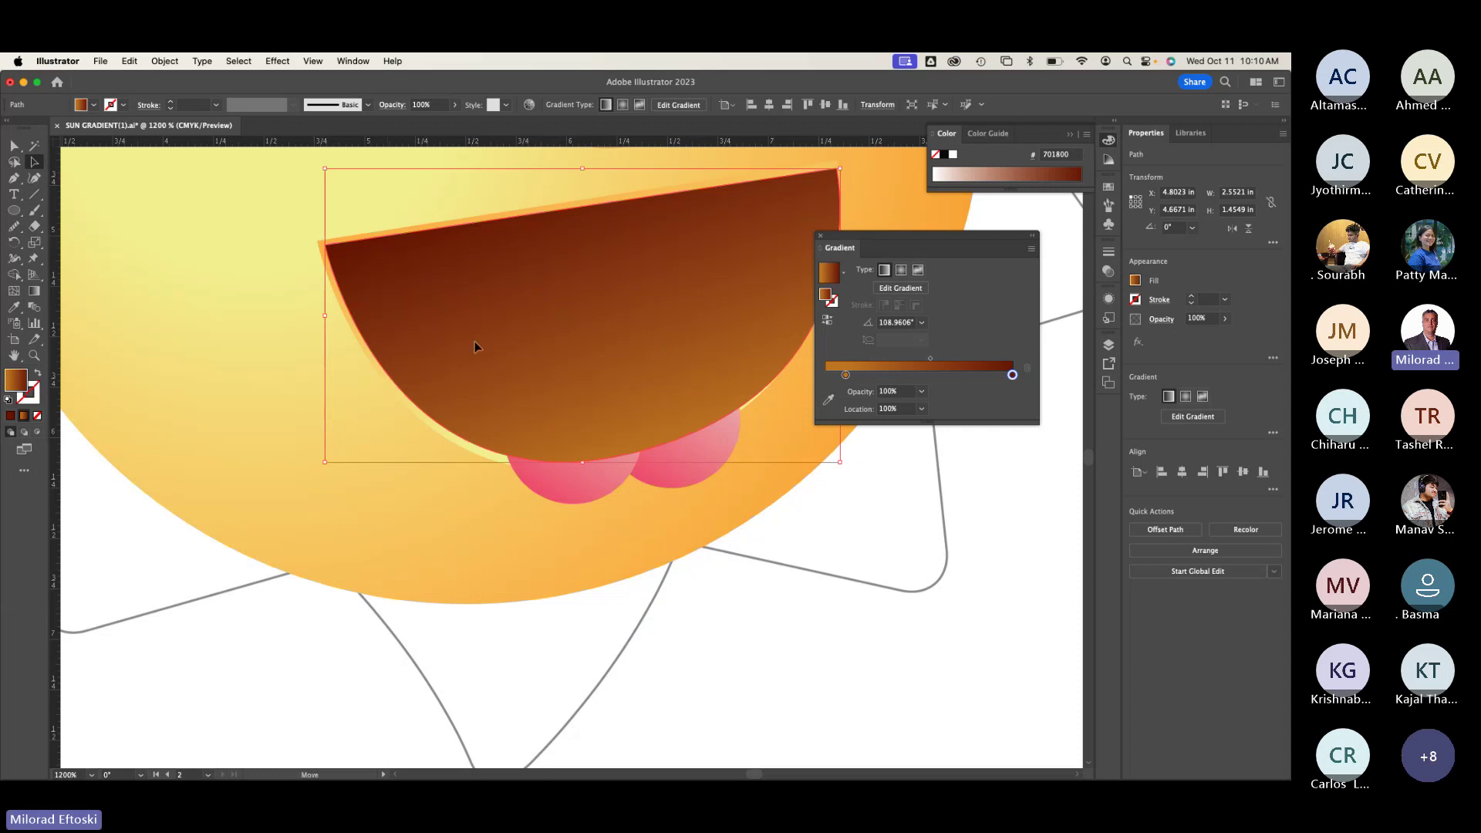
drag(465, 295, 546, 458)
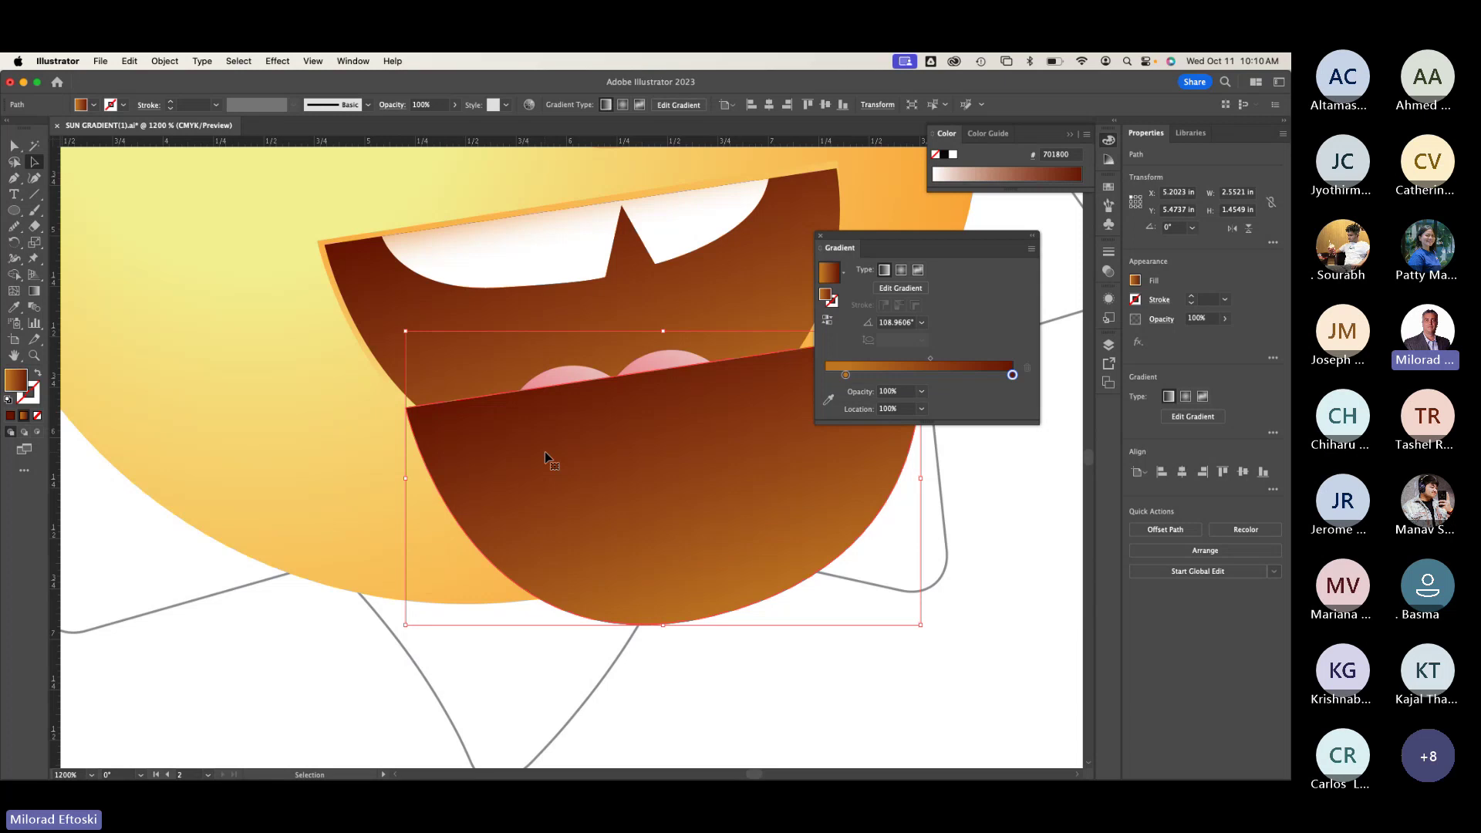
key(super+z)
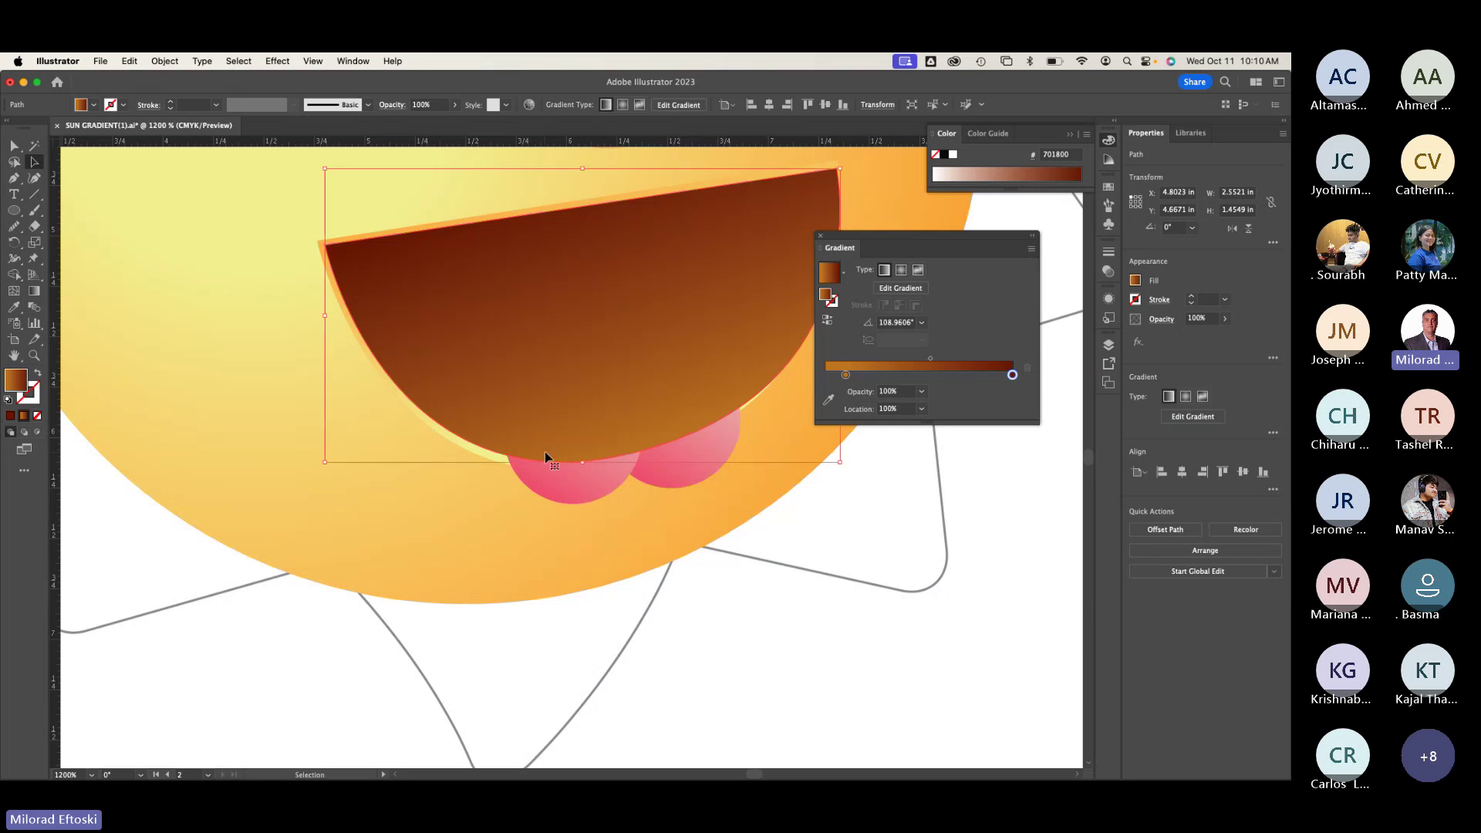
Step: Select the sun circle, toggle its bounding box and Outline view, then select the pink tongue circles
click(402, 599)
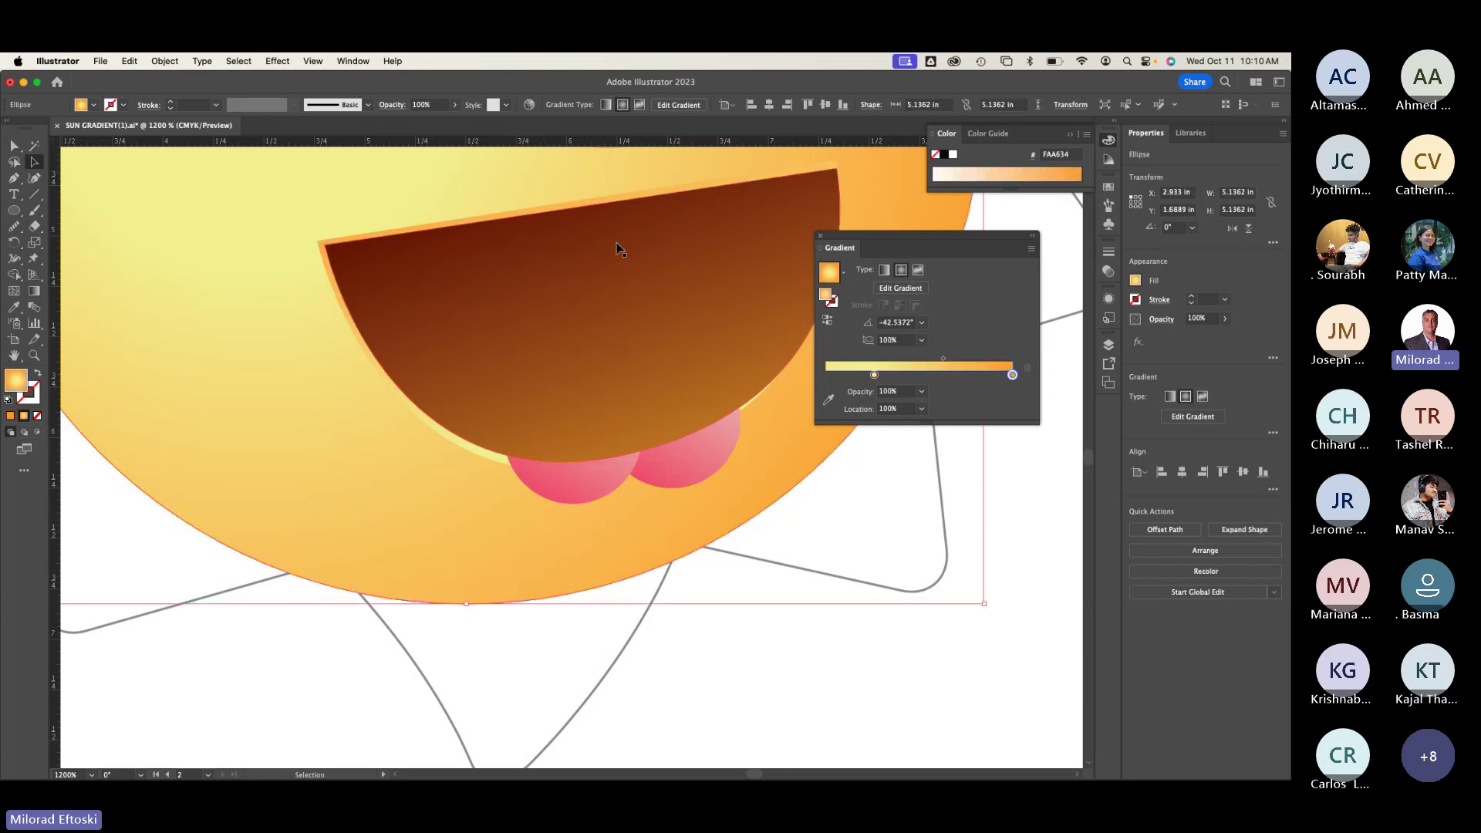
key(super+shift+b)
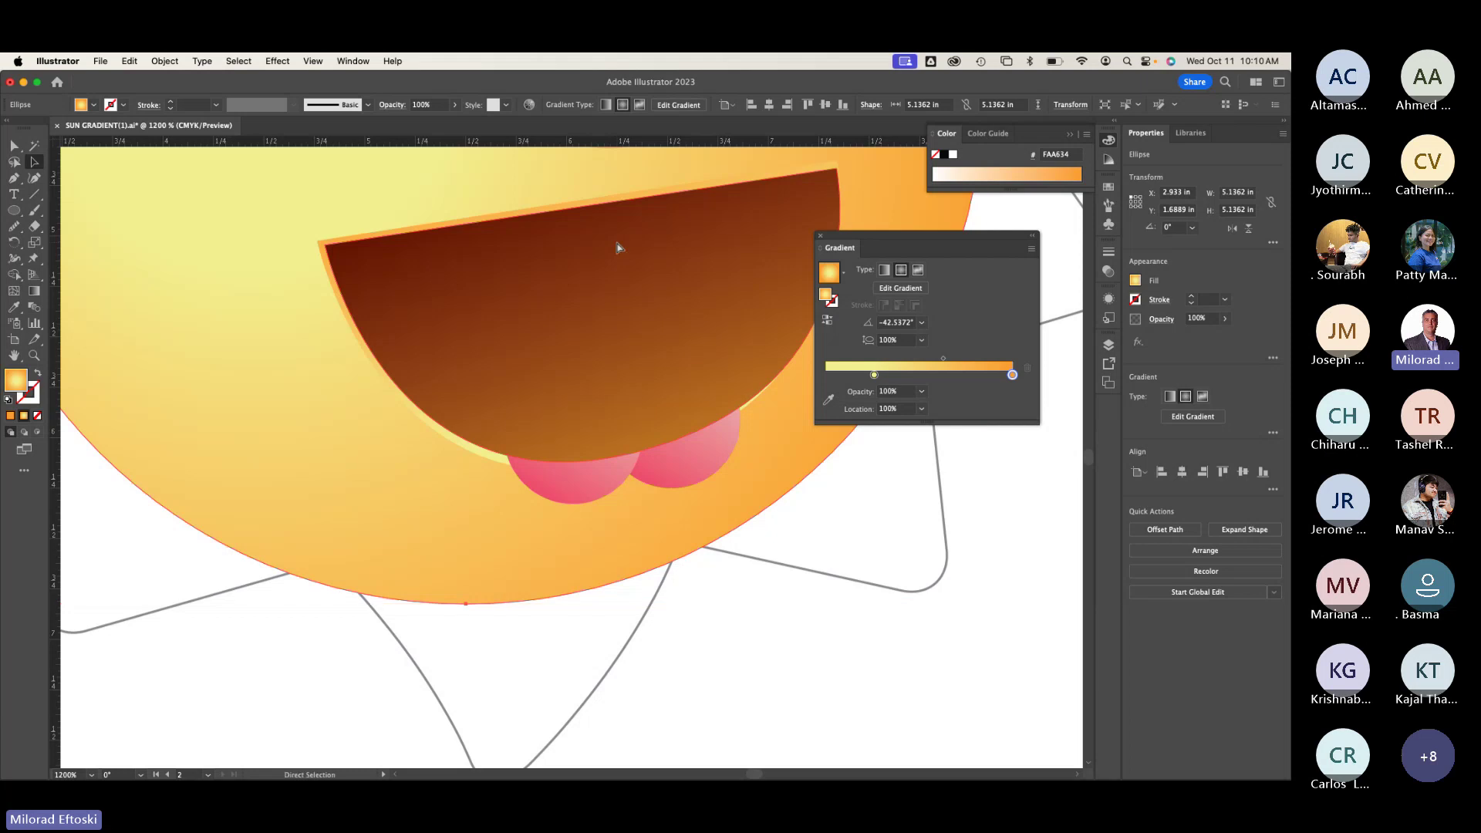
key(super+y)
key(super+y)
key(super+shift+b)
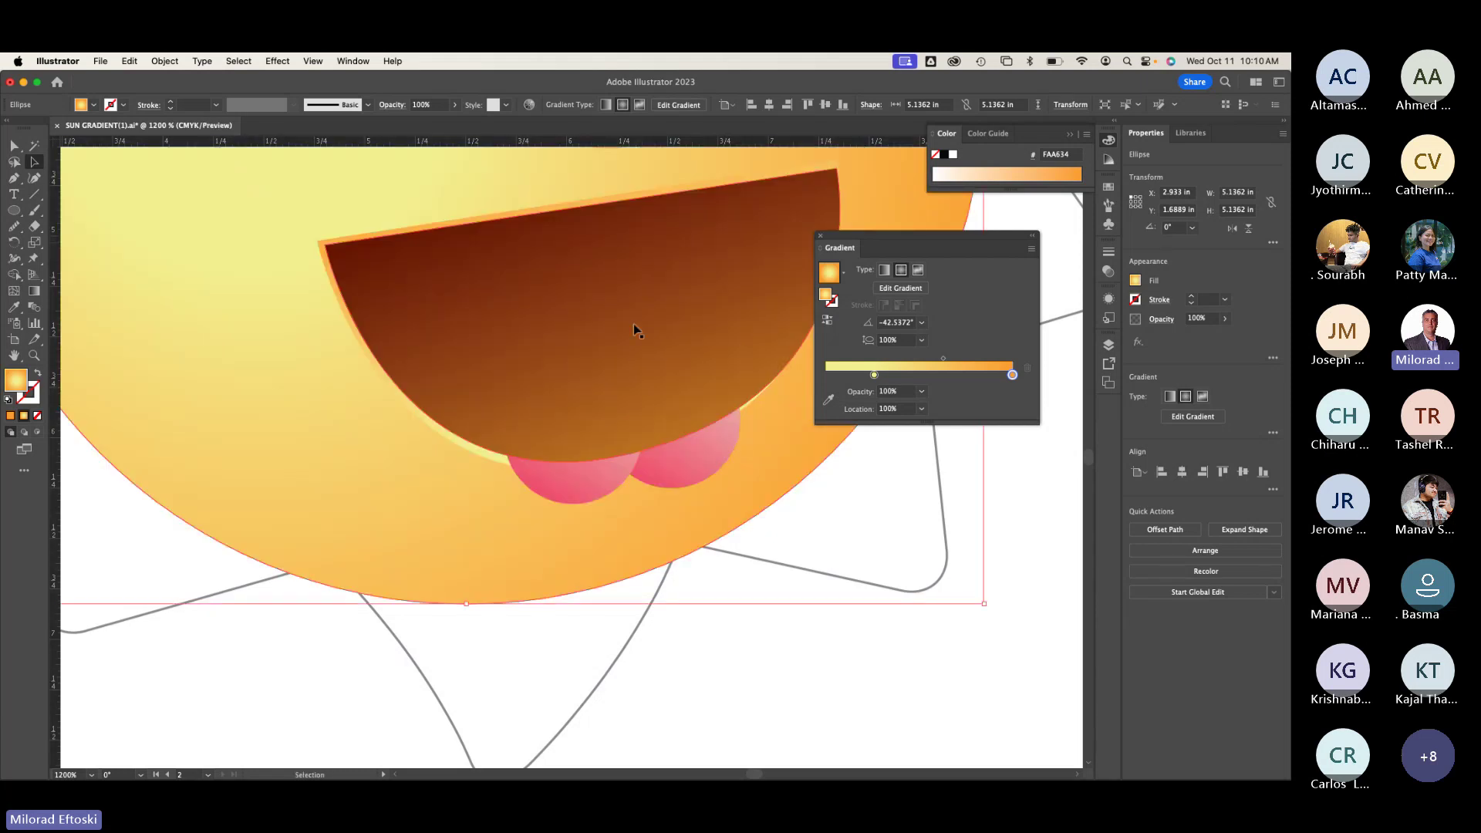
click(691, 479)
Step: Bring the pink tongue circles to the front and select them together with the mouth
right_click(691, 479)
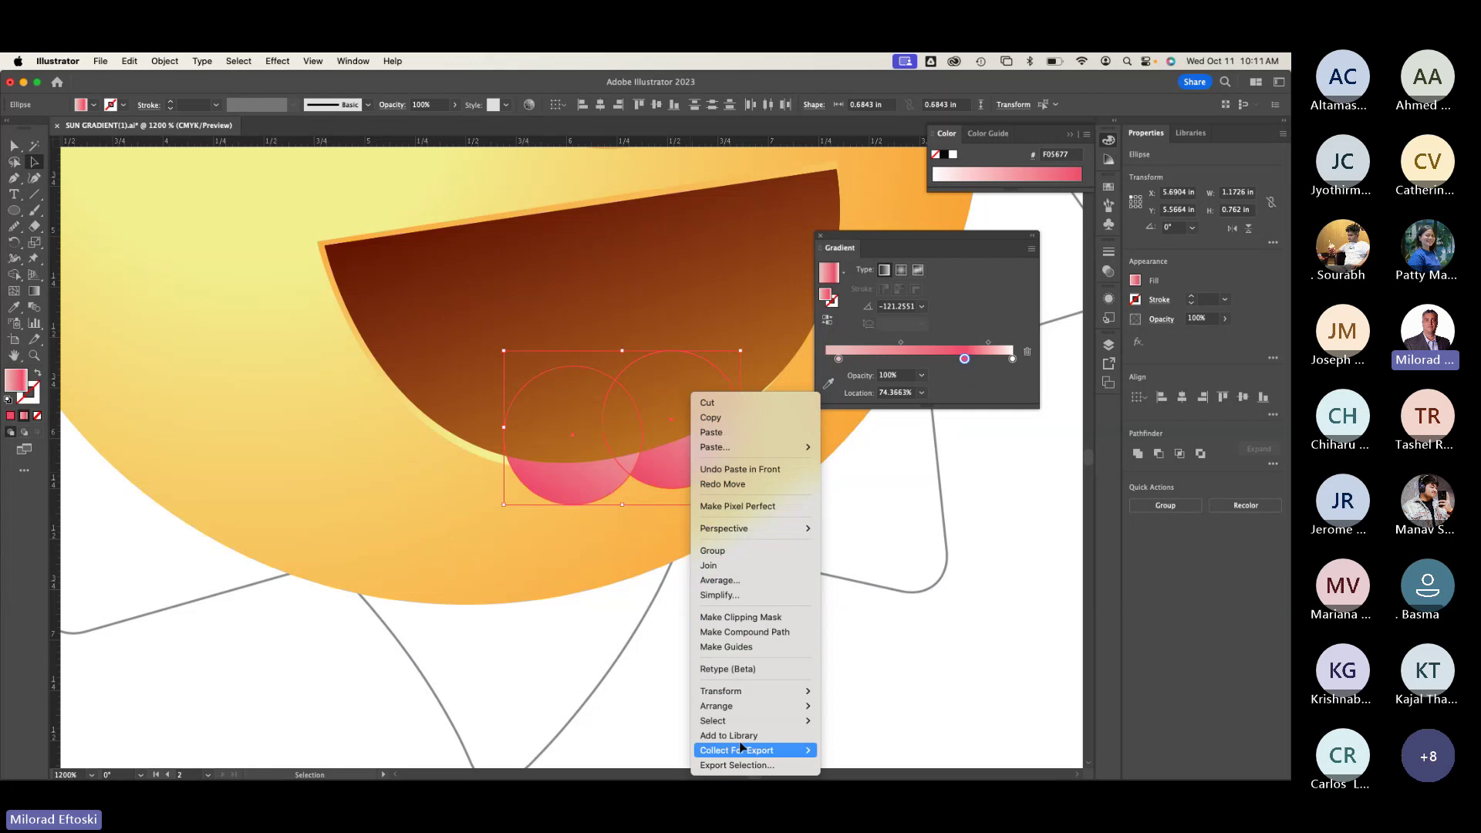
mouse_move(755, 706)
click(848, 698)
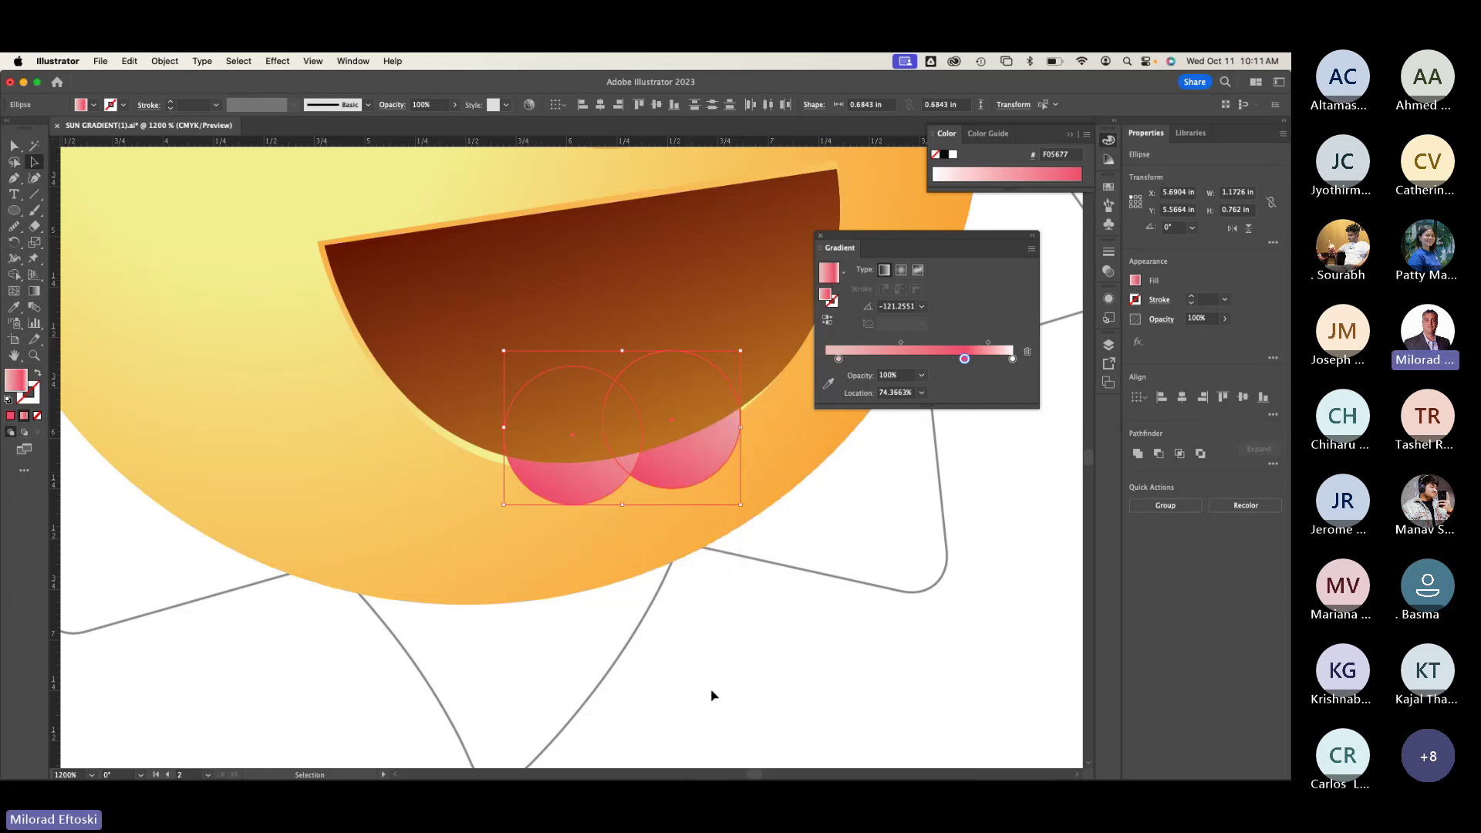
click(631, 596)
click(477, 356)
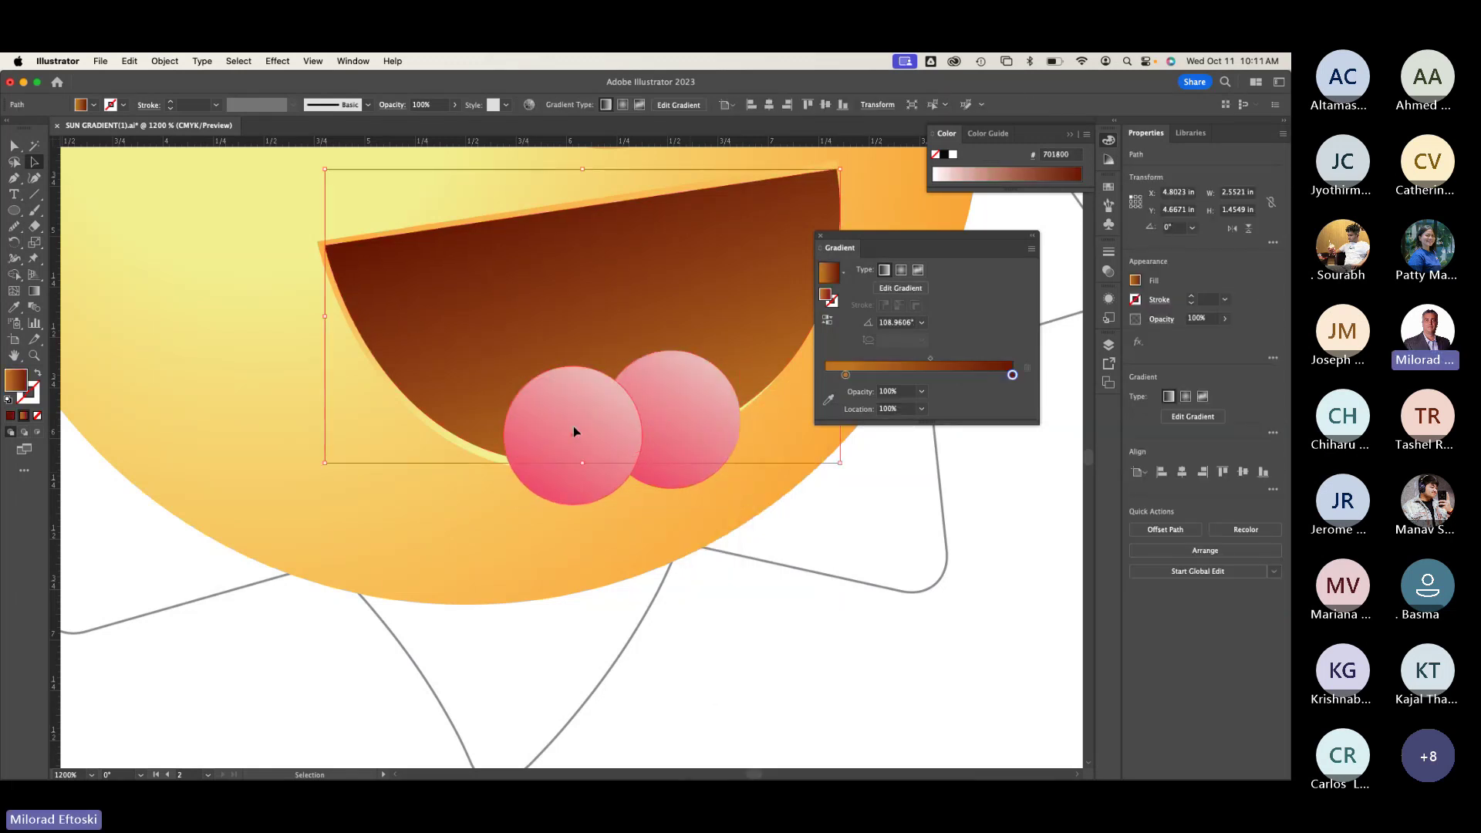
click(574, 429)
shift+click(676, 398)
shift+click(590, 248)
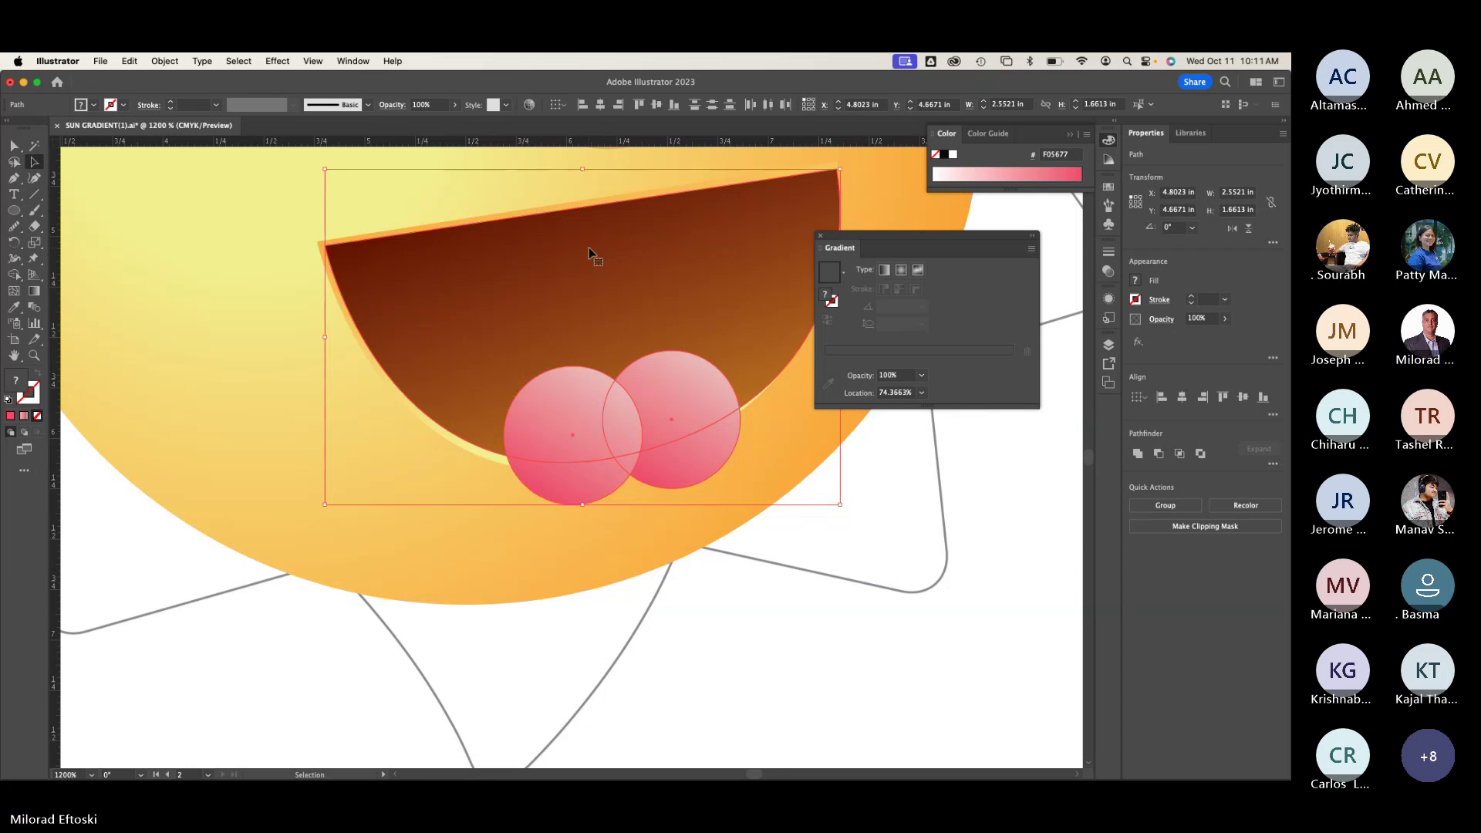
Step: Bring the brown mouth shape in front of everything, then undo that stacking change
click(549, 599)
click(495, 293)
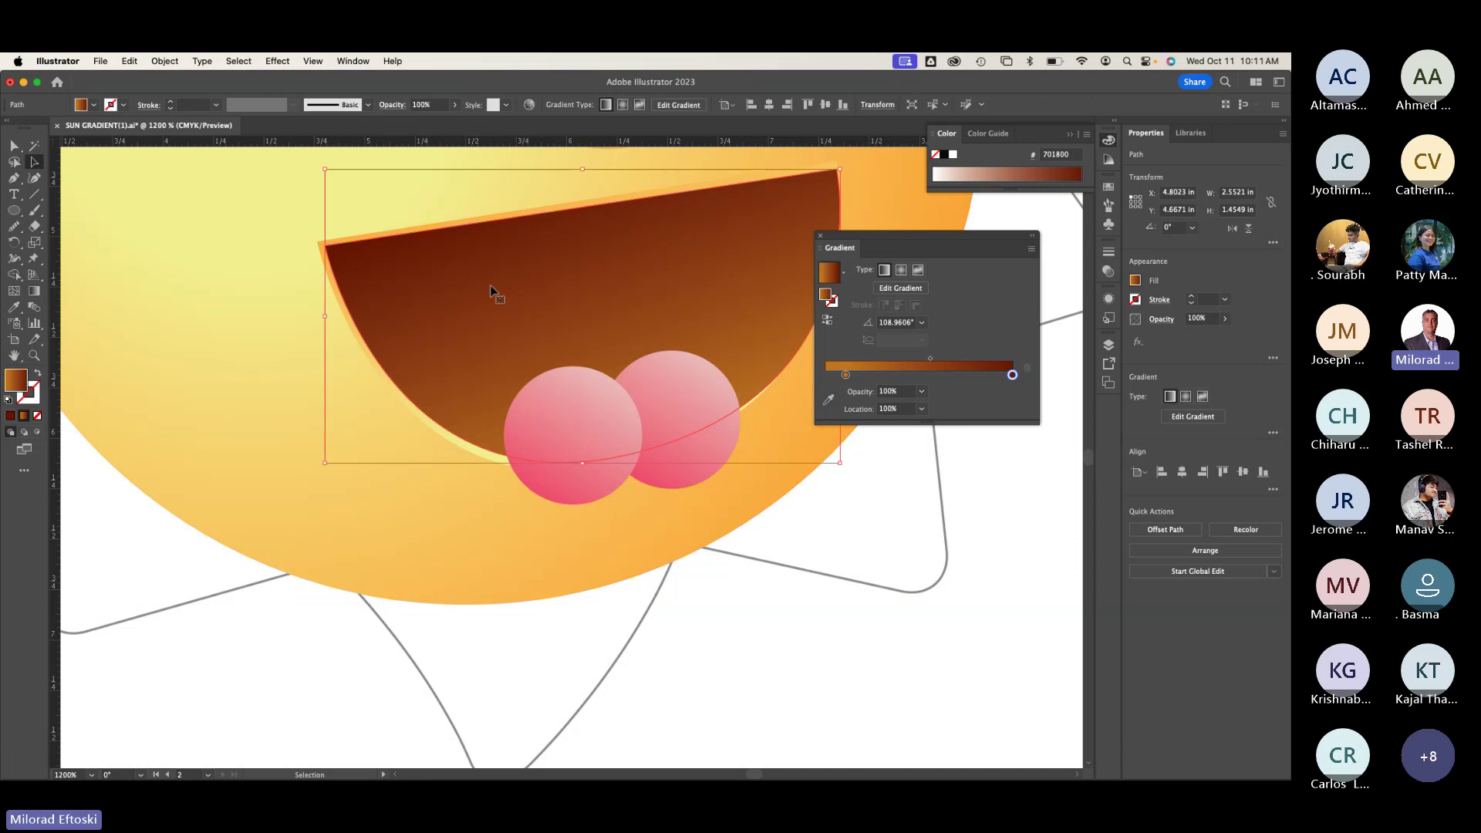
right_click(489, 296)
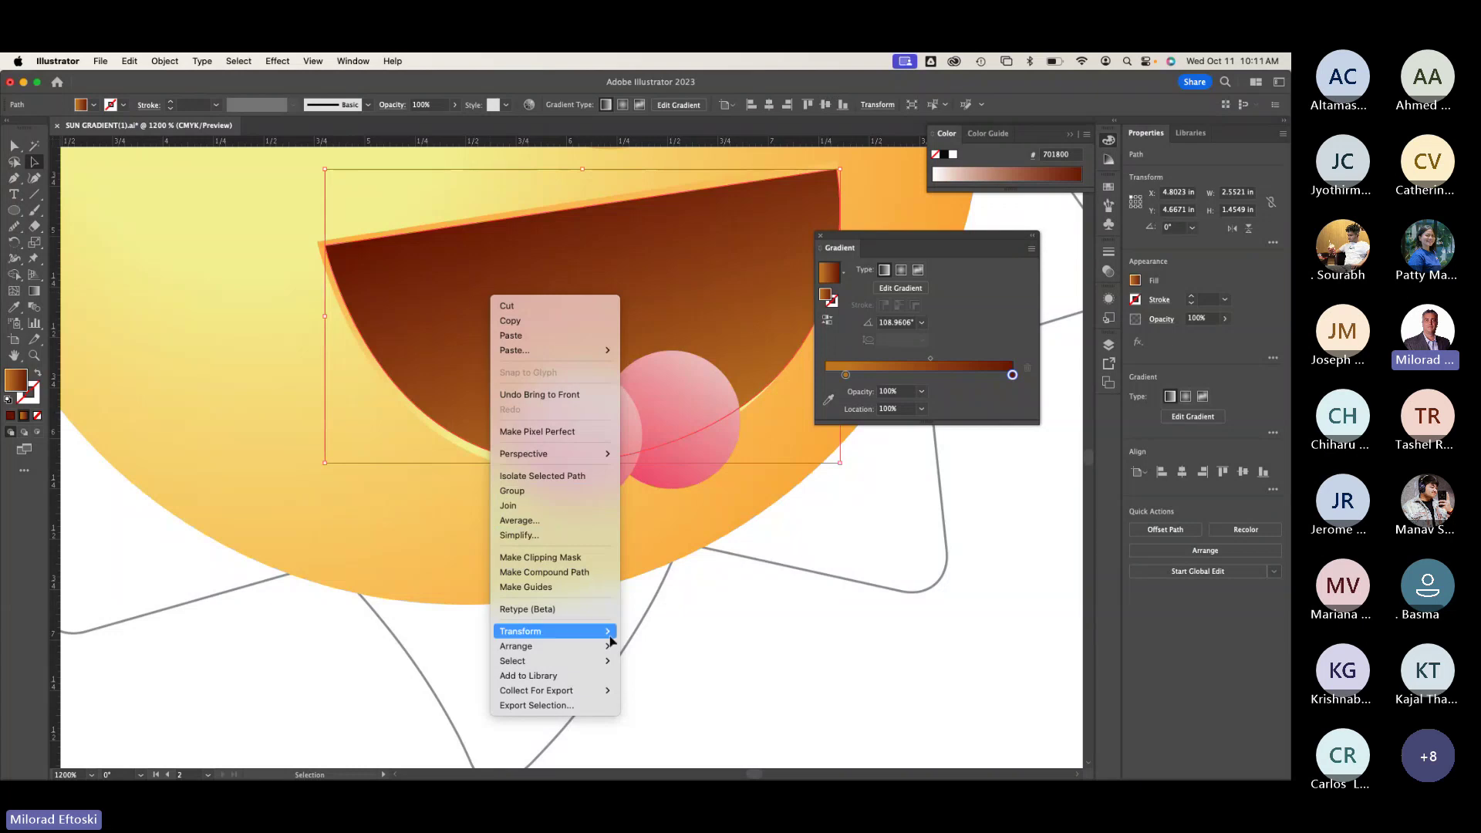
mouse_move(598, 648)
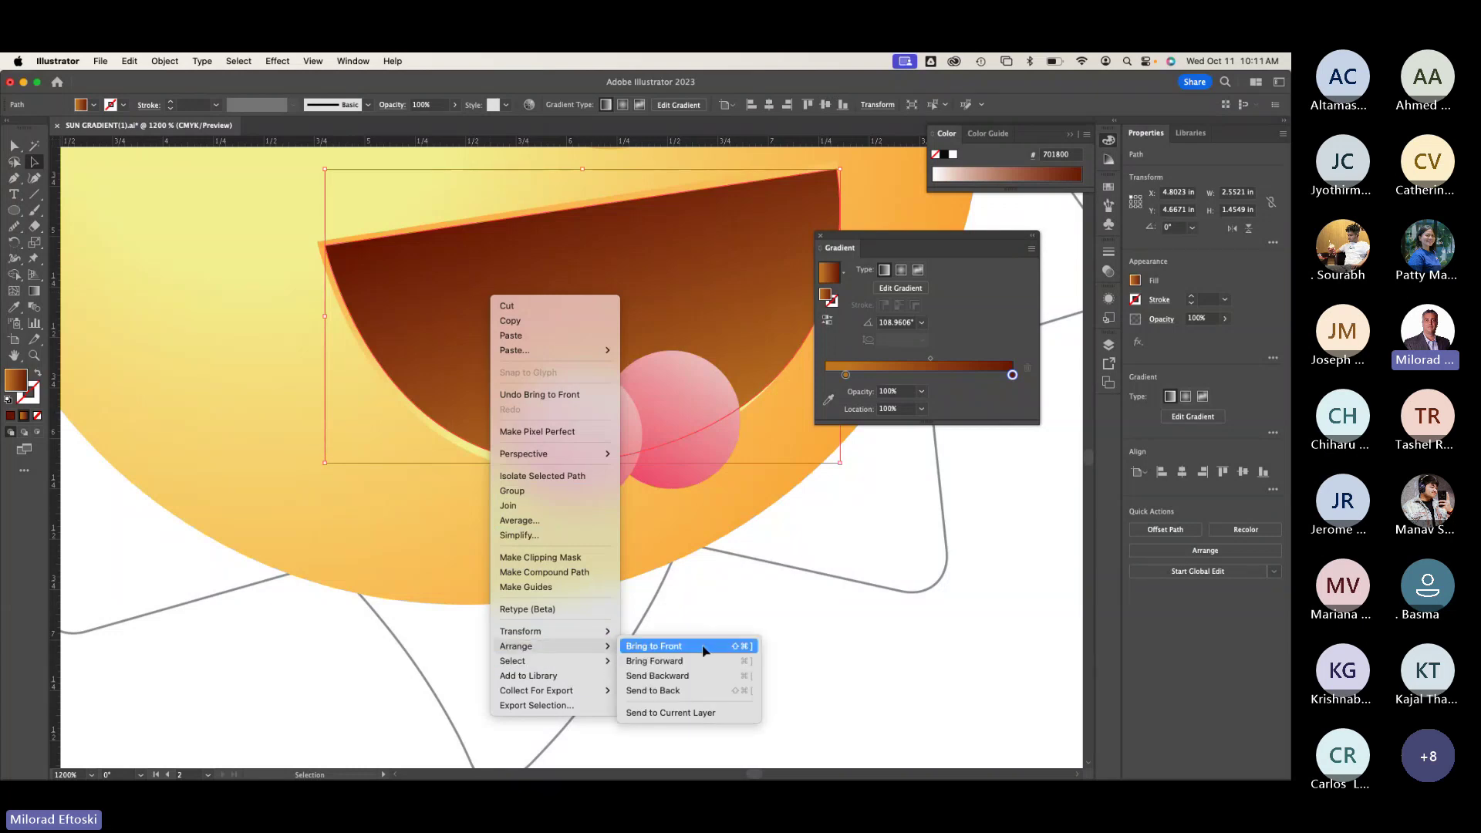
click(706, 648)
click(639, 651)
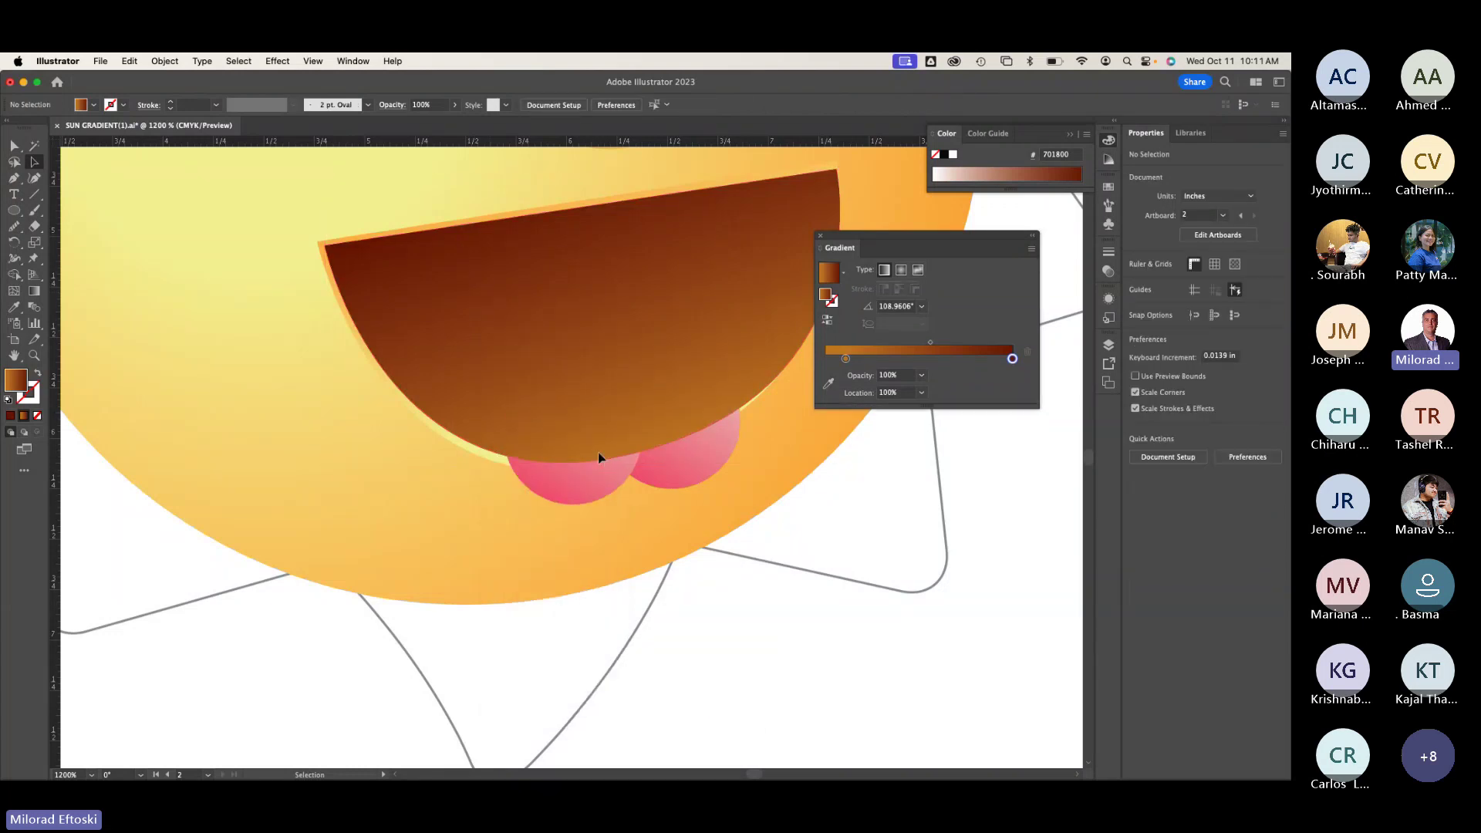
key(super+z)
Step: Try moving both pink circles, undo, then select the mouth together with the pink circles
drag(579, 419, 524, 464)
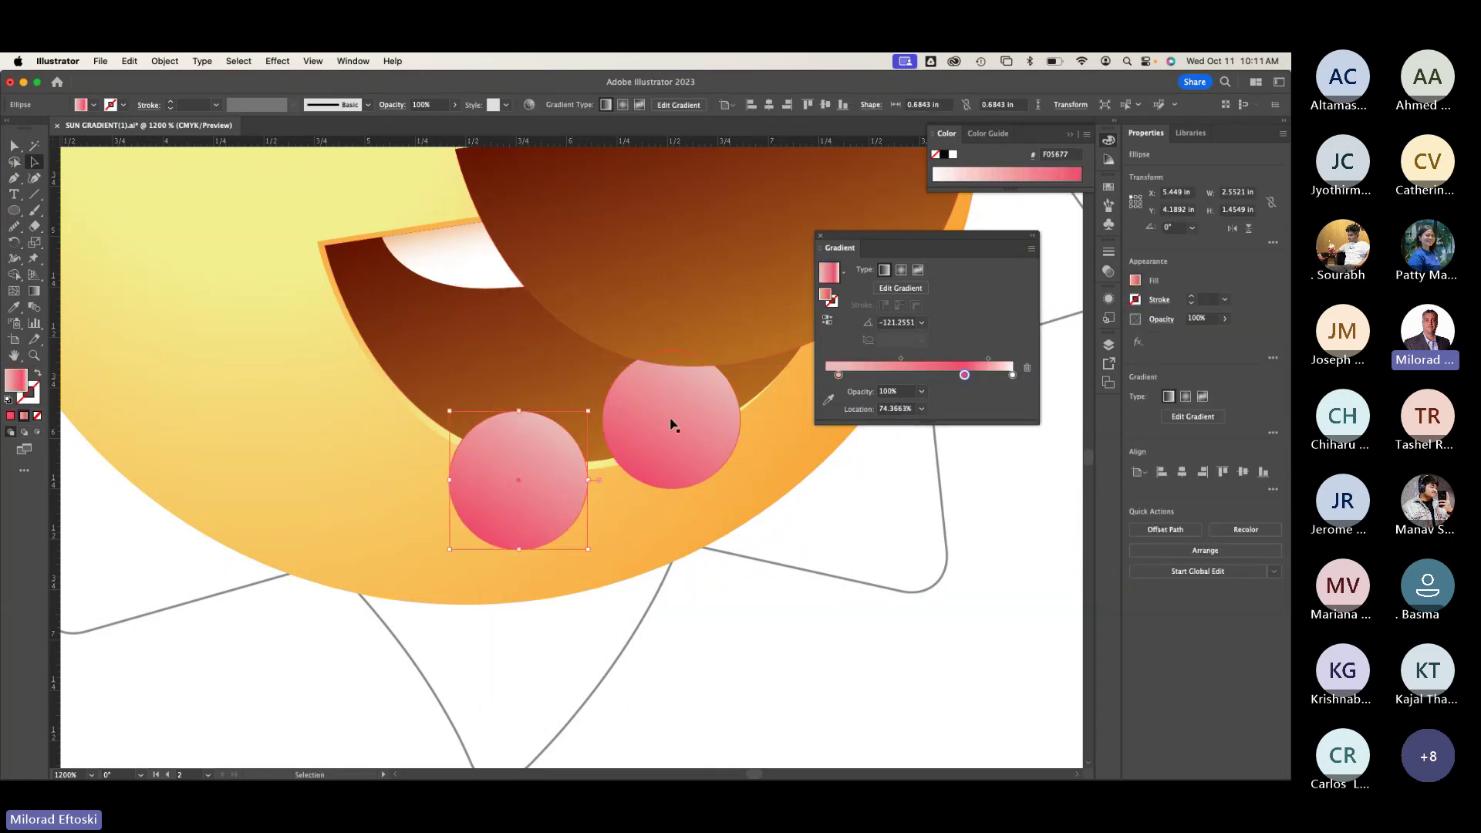
drag(671, 421, 682, 478)
key(super+z)
key(super+z)
key(super+z)
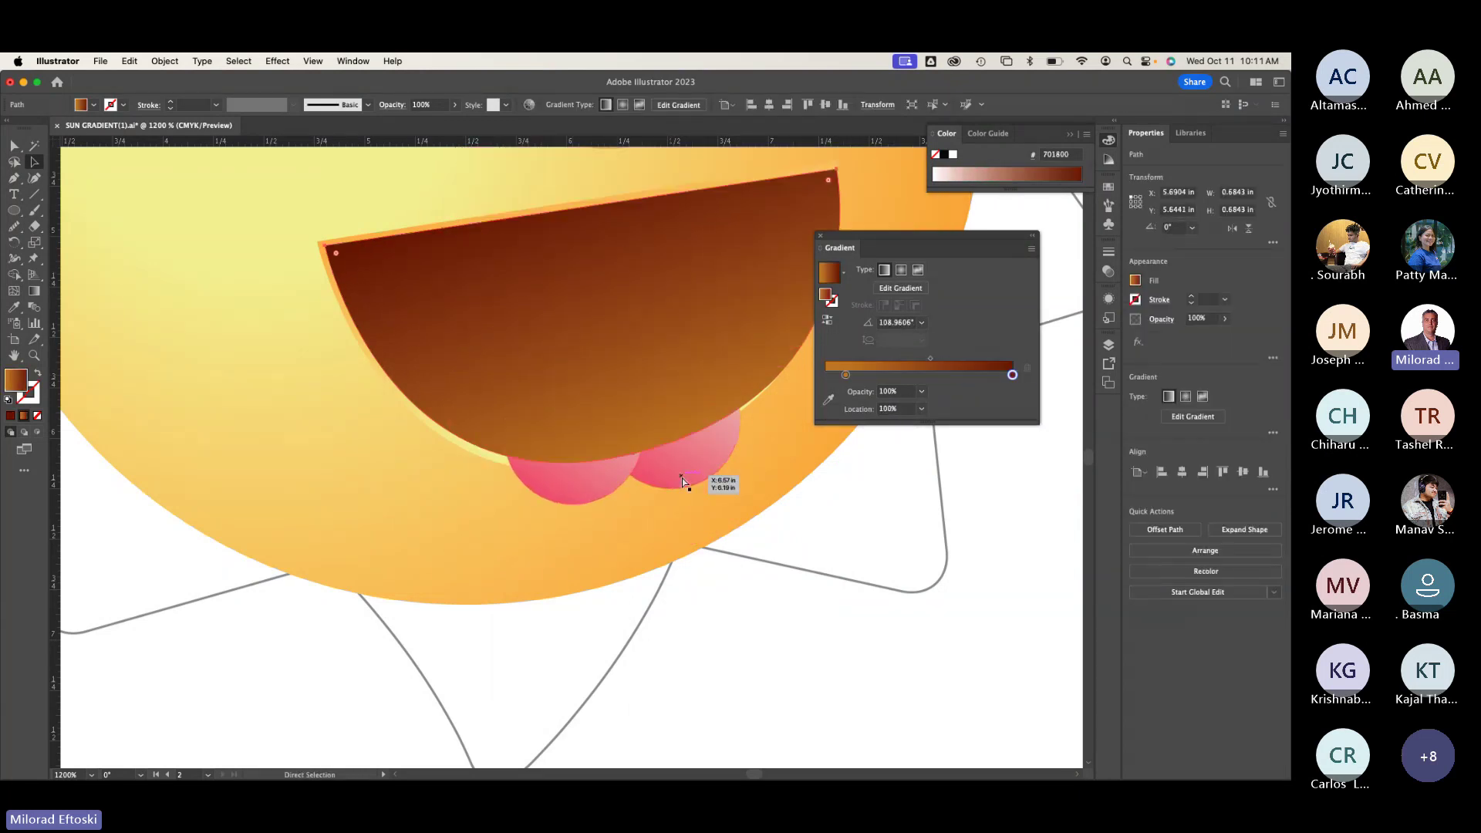
key(v)
click(702, 595)
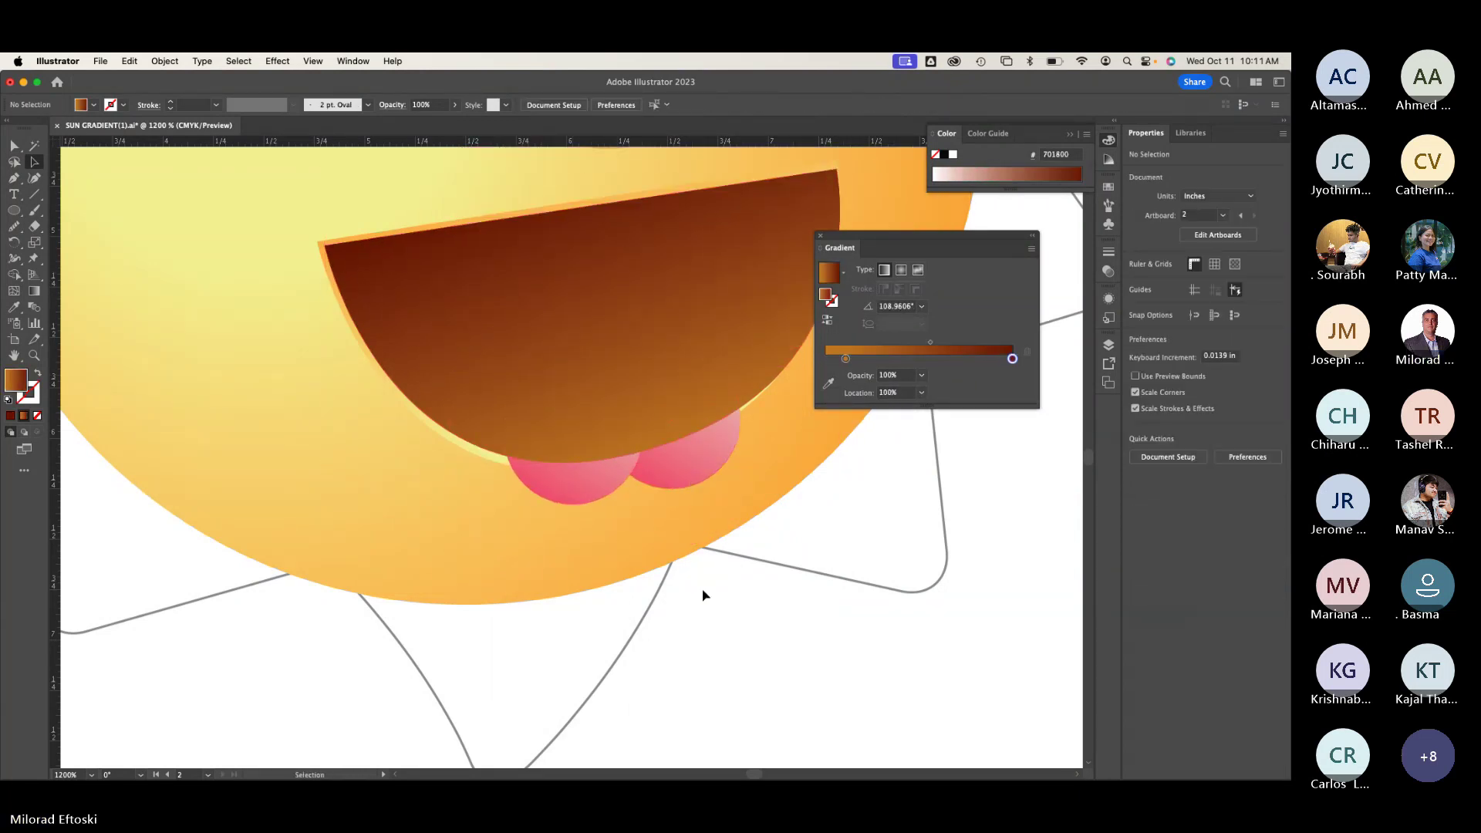
click(598, 400)
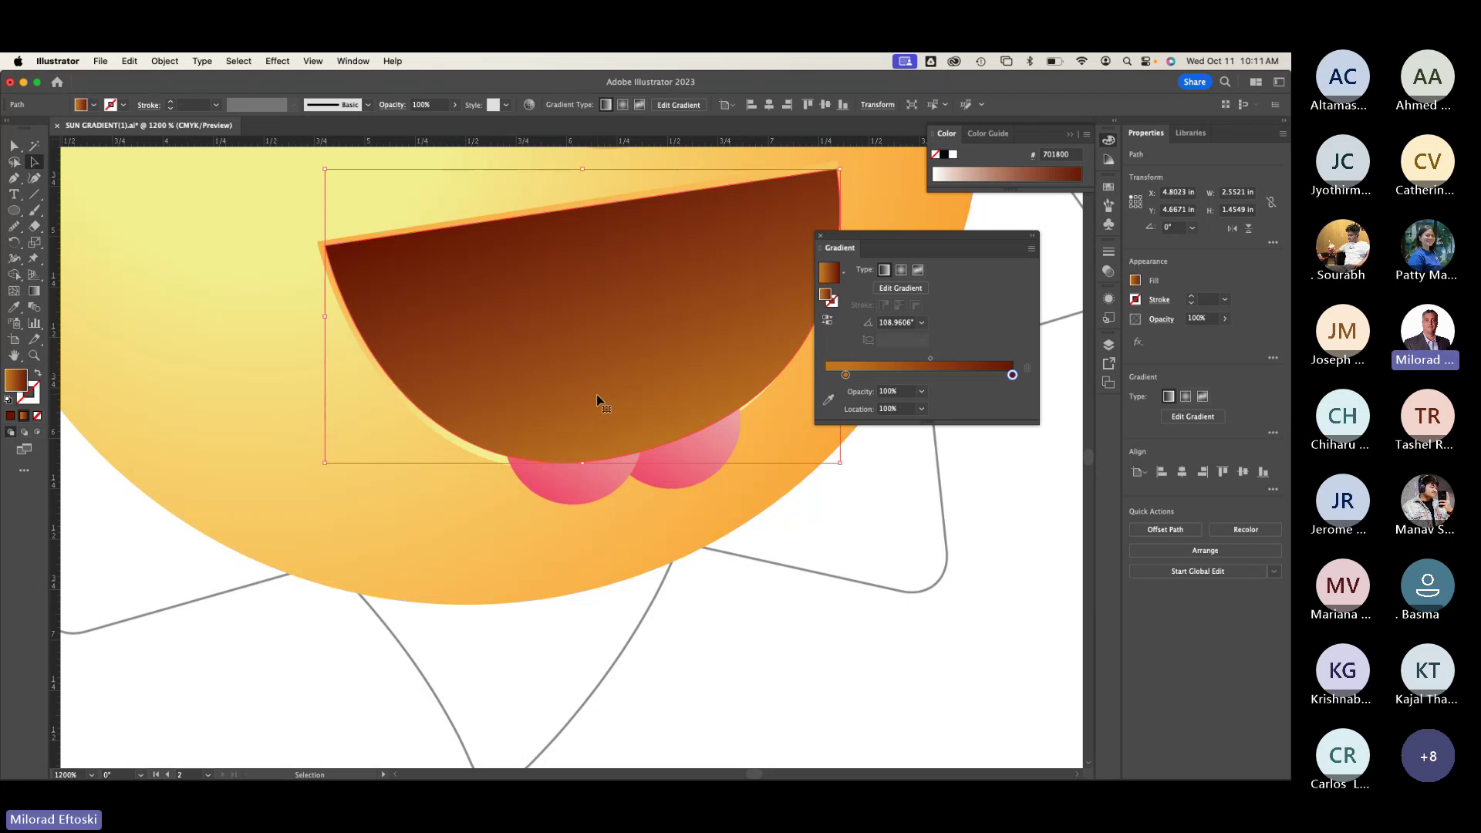
shift+click(577, 486)
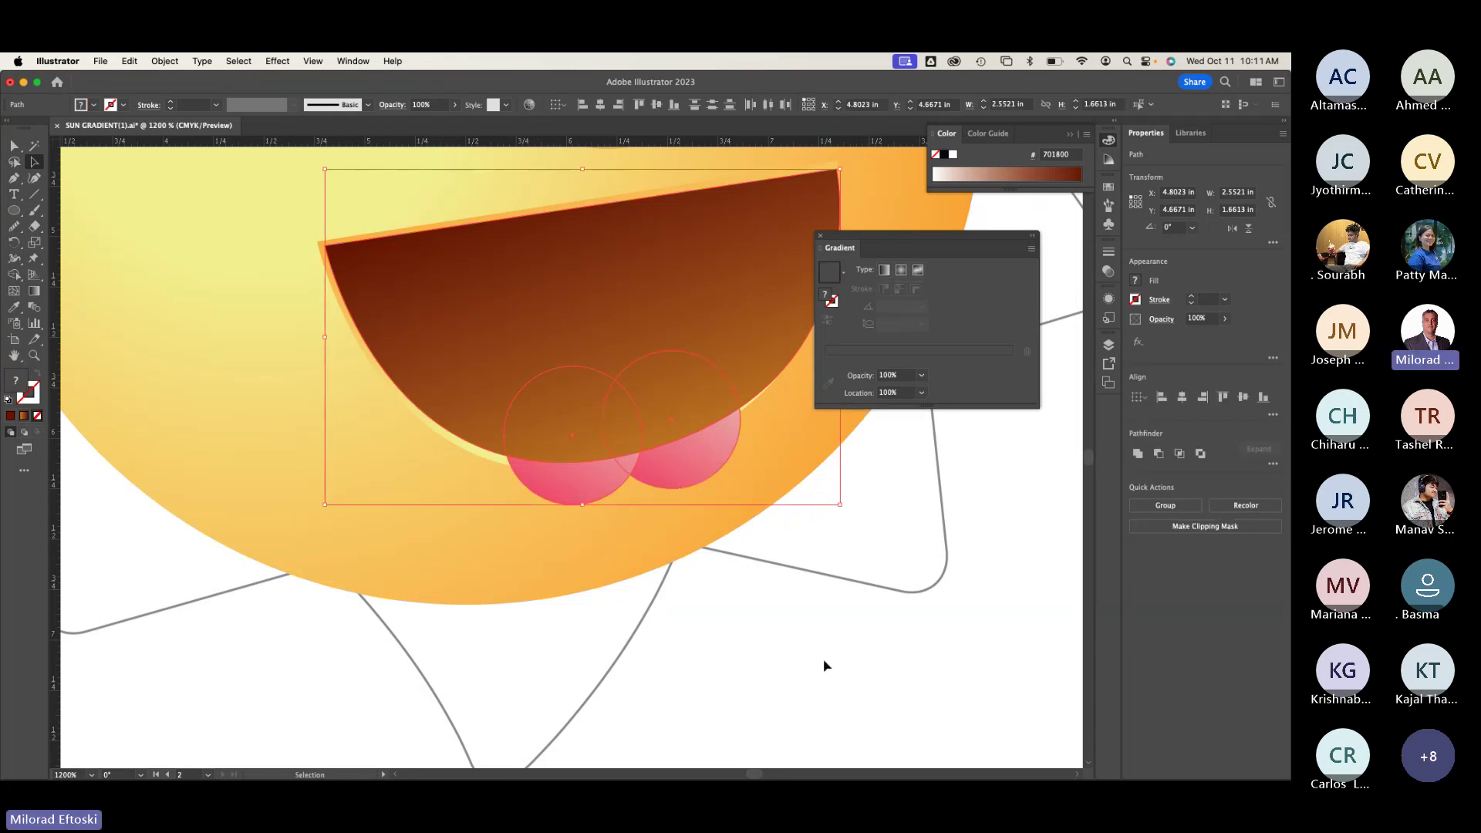
Step: Apply Make Clipping Mask so the mouth outline clips the teeth and both tongue circles
right_click(555, 304)
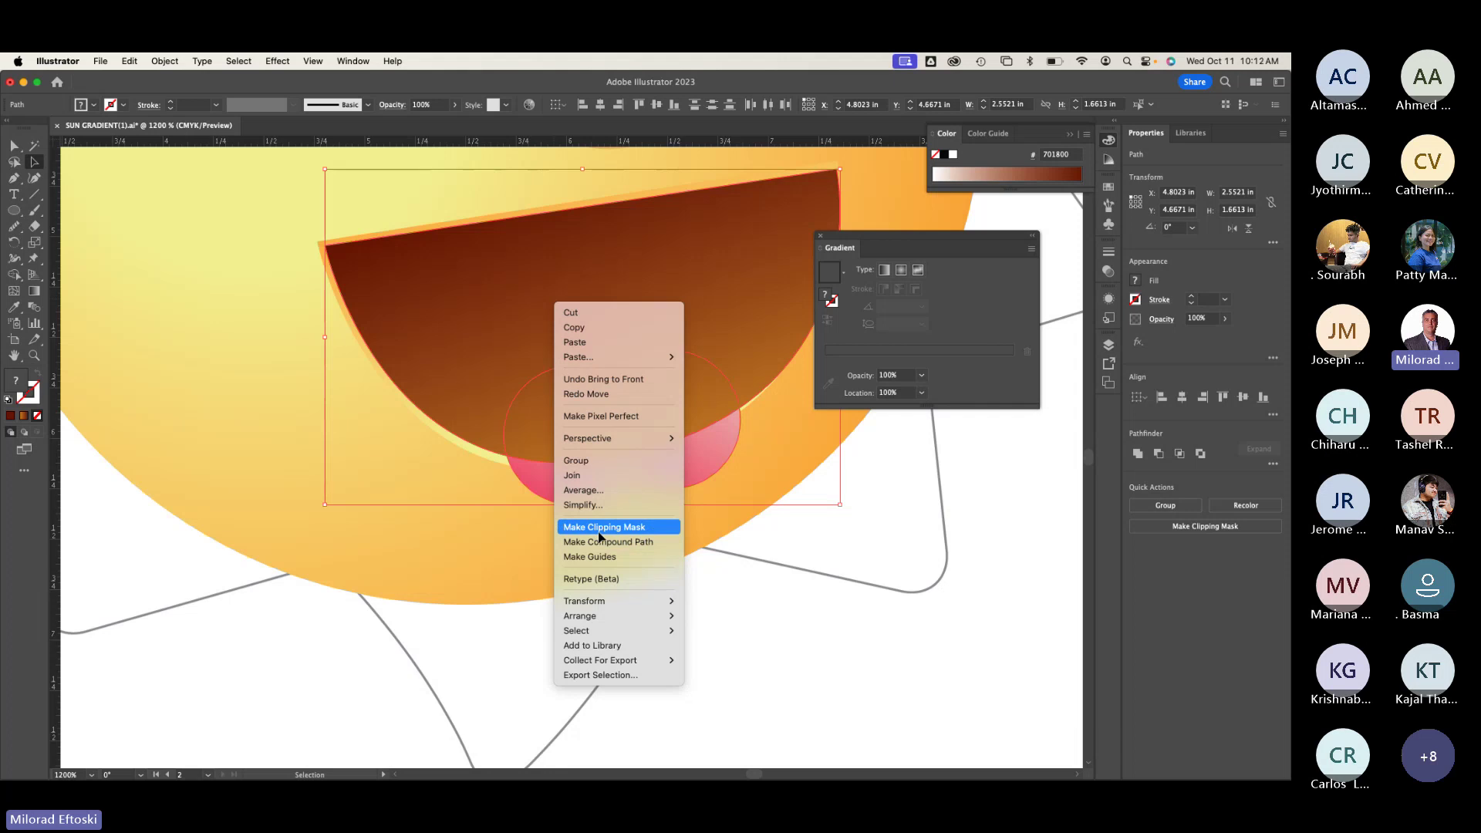
click(598, 531)
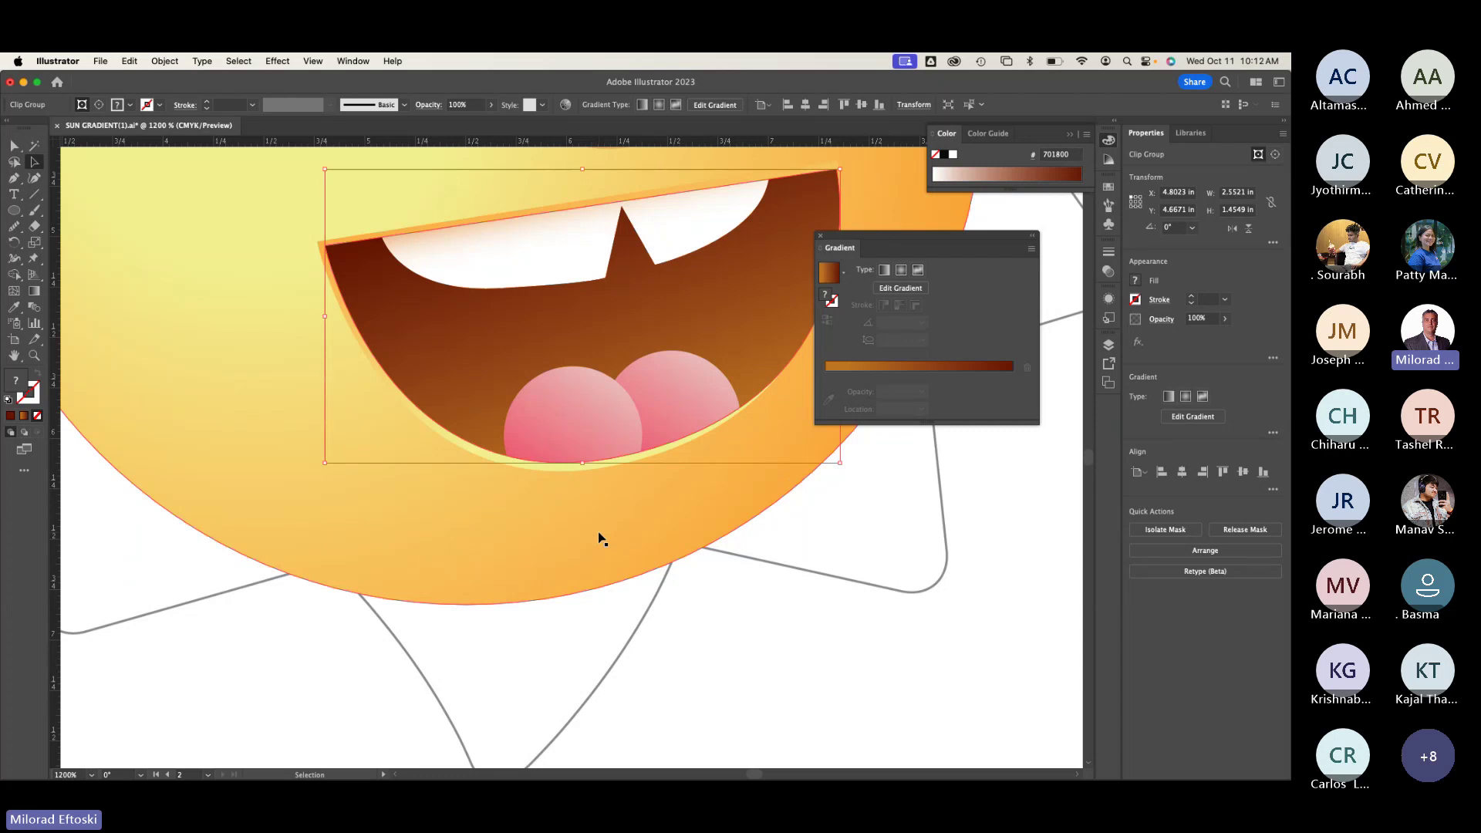
key(super+minus)
key(super+minus)
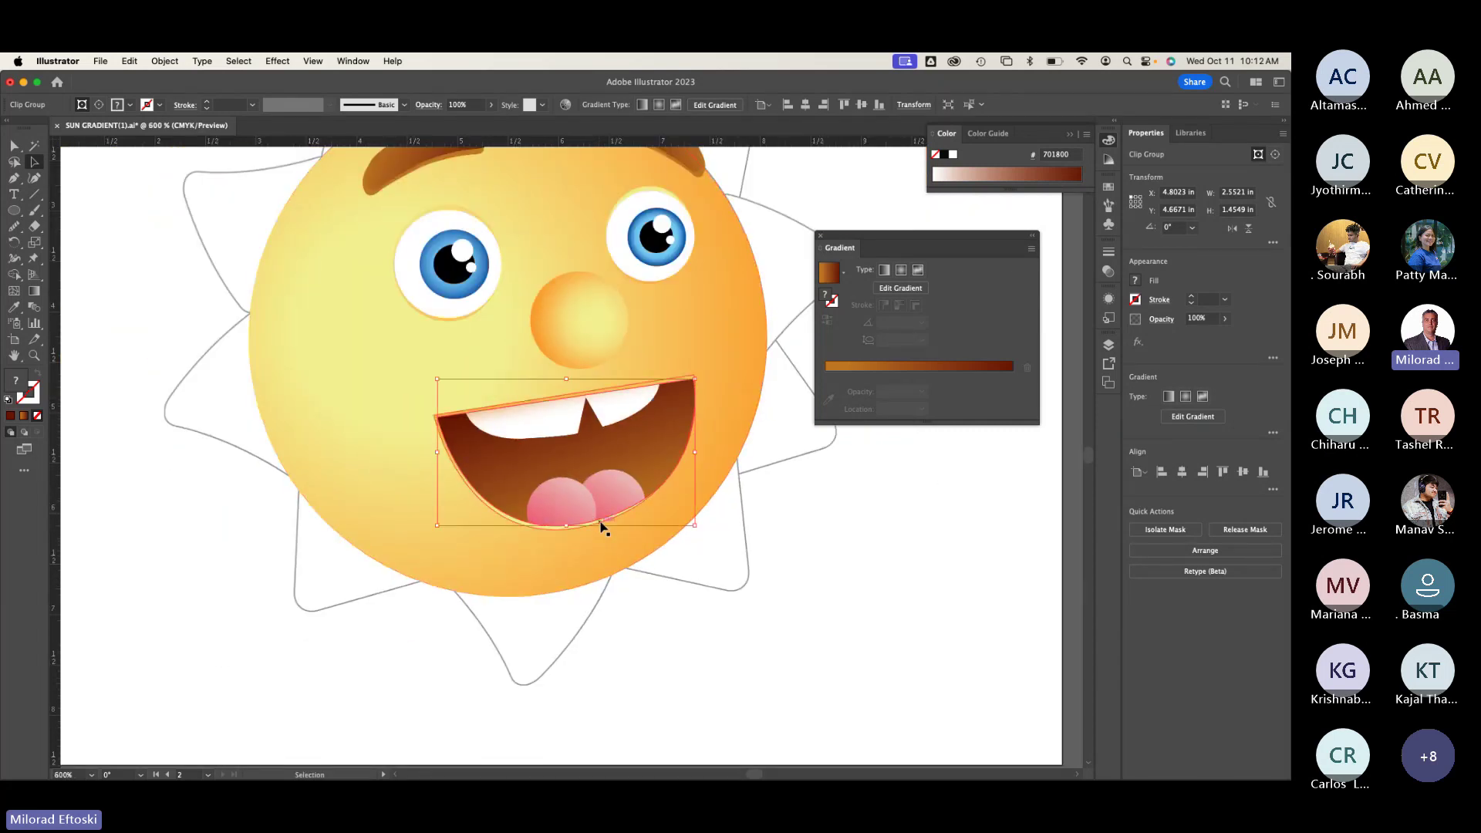
drag(600, 523, 331, 651)
key(super+z)
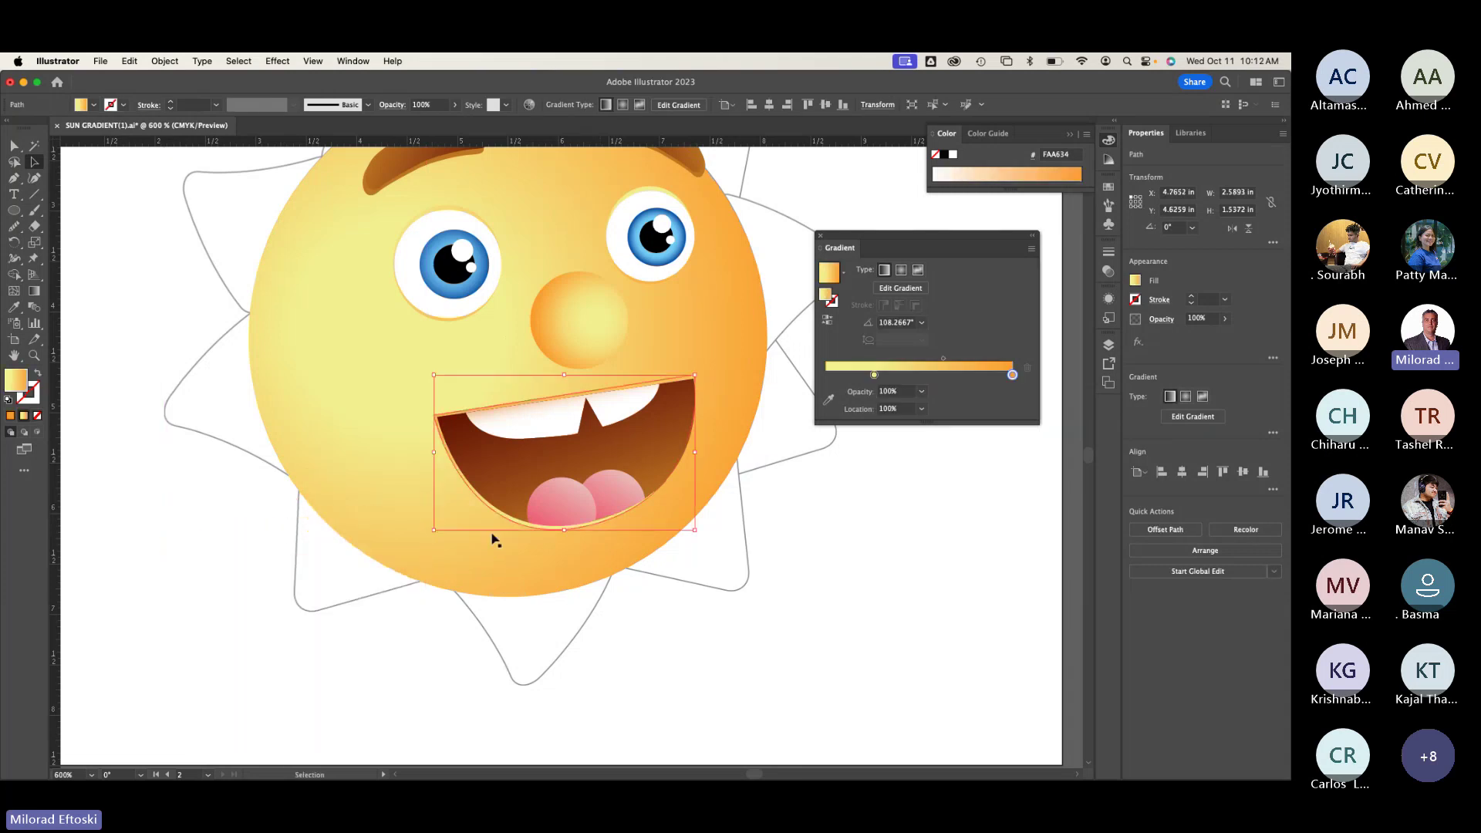
drag(549, 503, 337, 559)
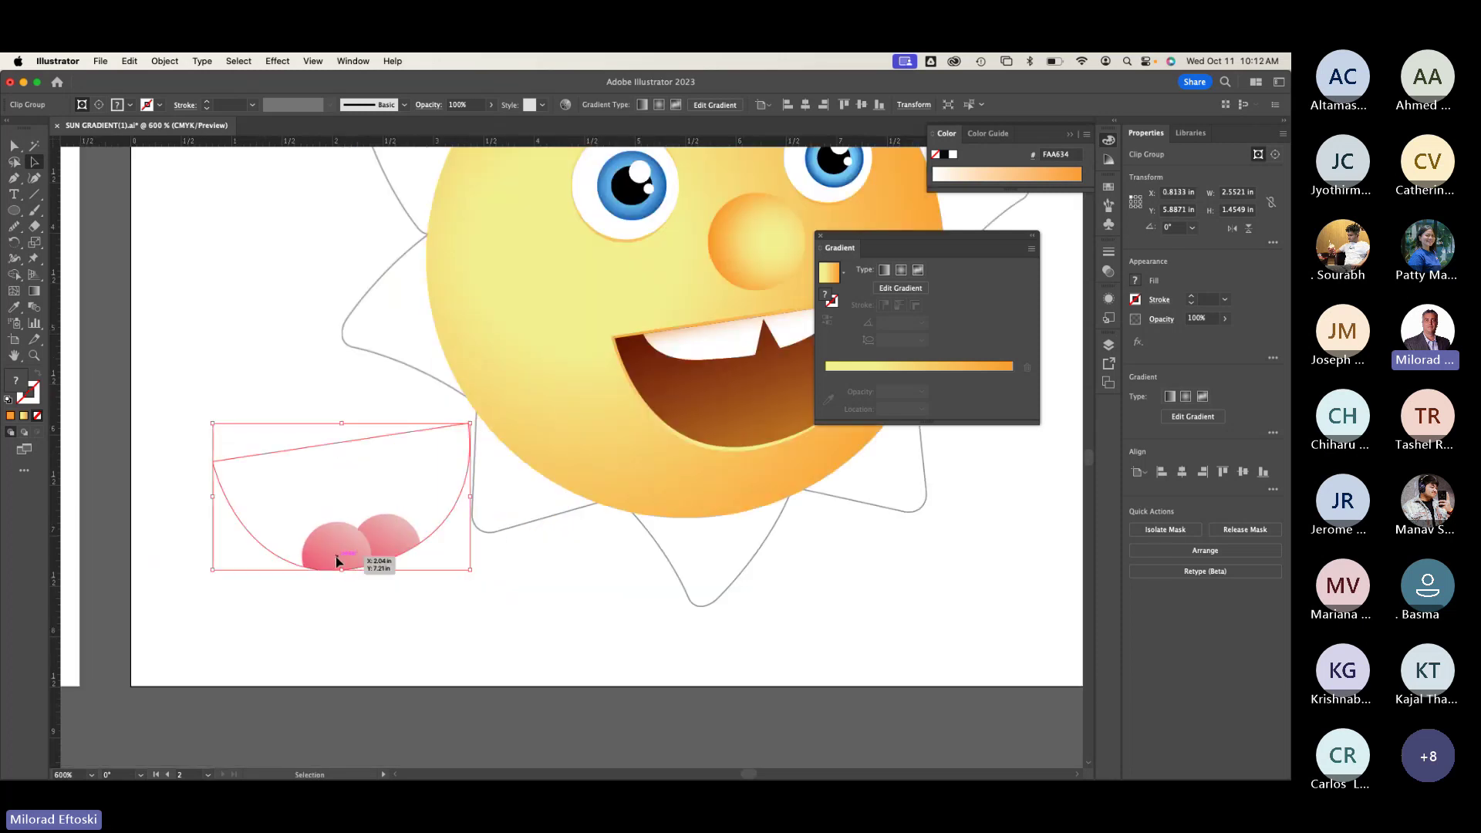
right_click(336, 557)
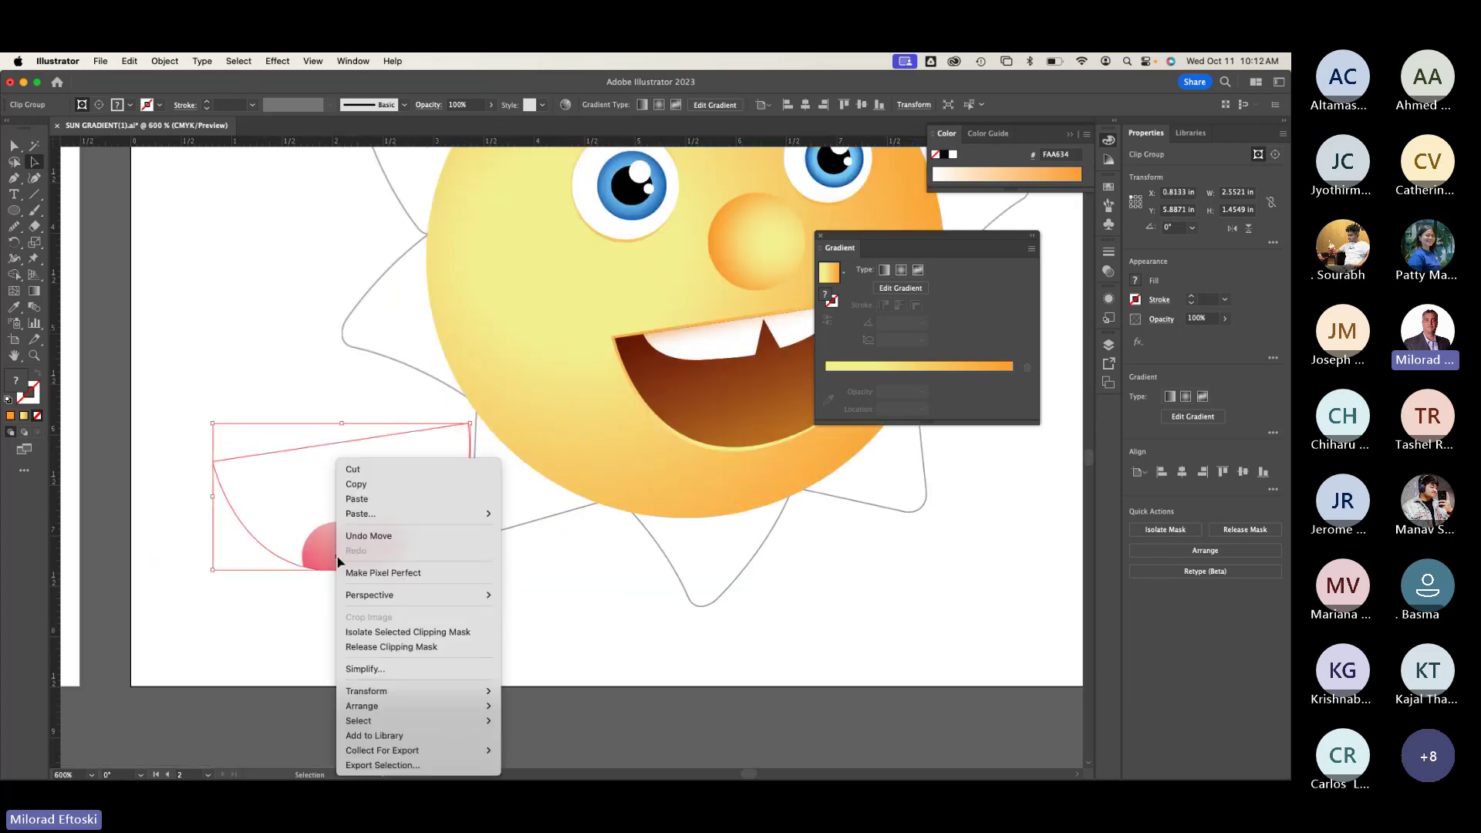
click(386, 648)
click(383, 645)
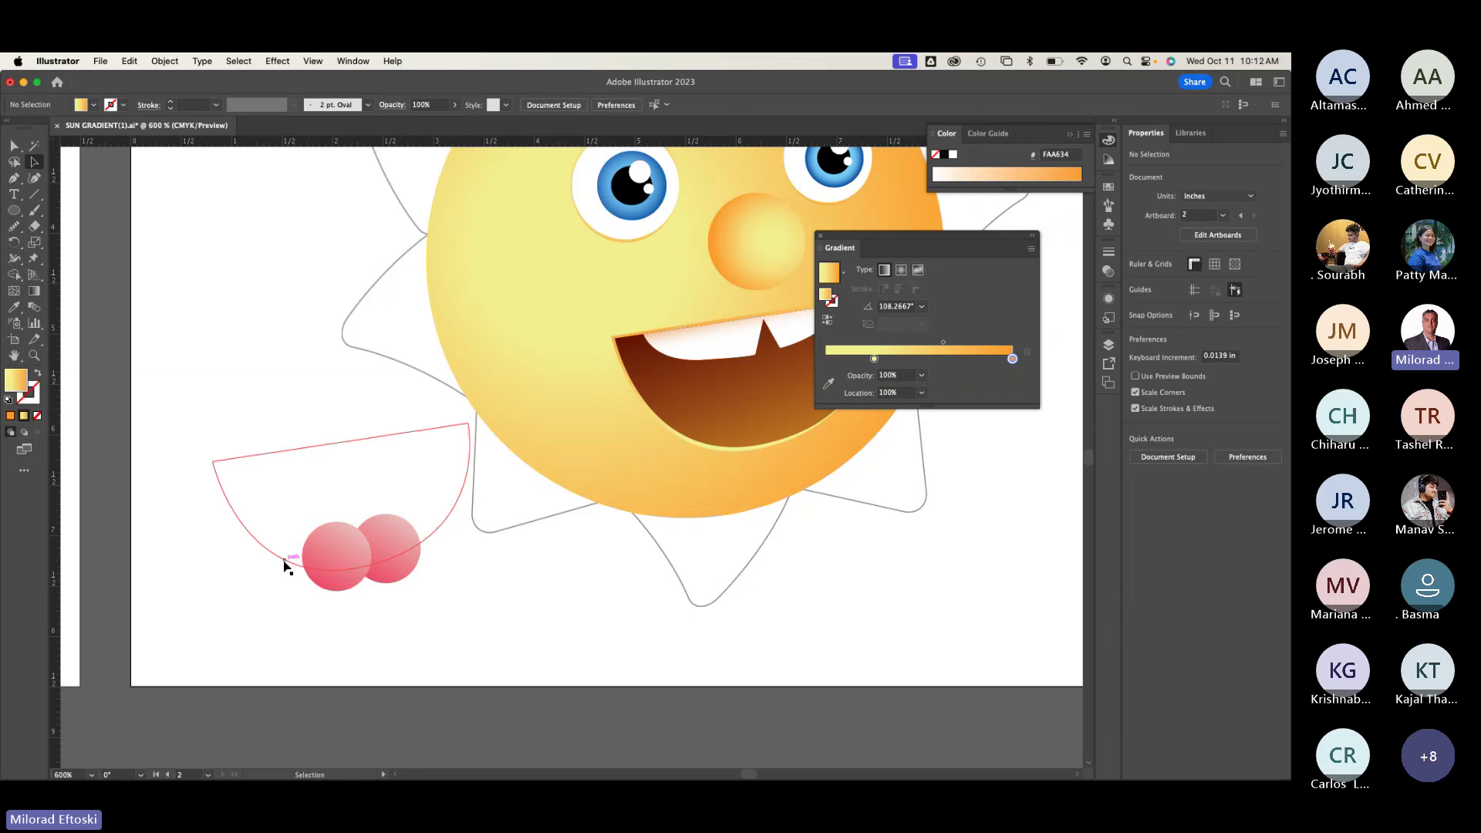
key(super+z)
key(super+z)
key(super+z)
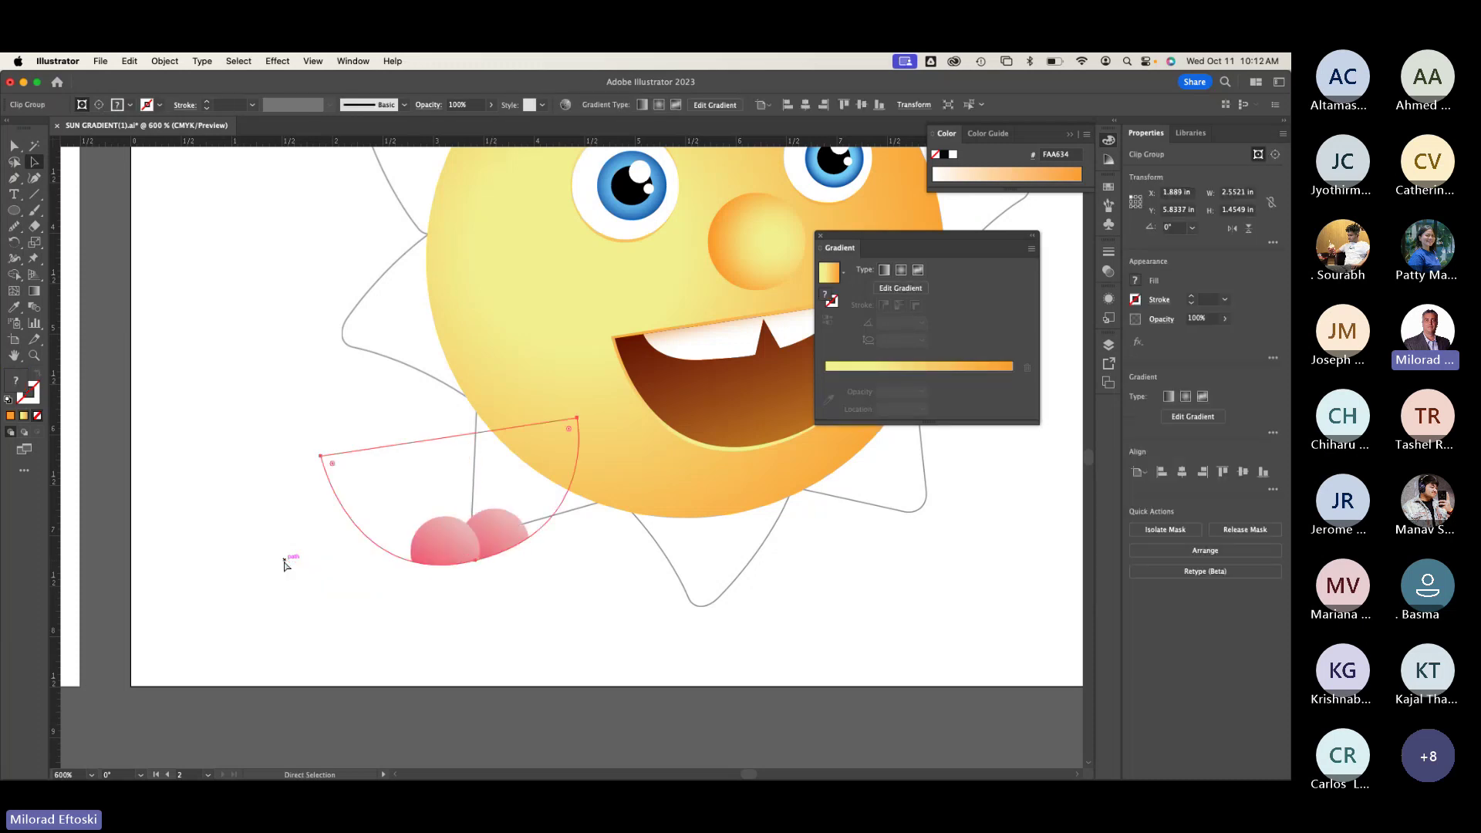
click(284, 567)
Step: Zoom out to 400% and draw a gradient-filled five-pointed star beside the artboard with the Star Tool
scroll(598, 489, right, 6)
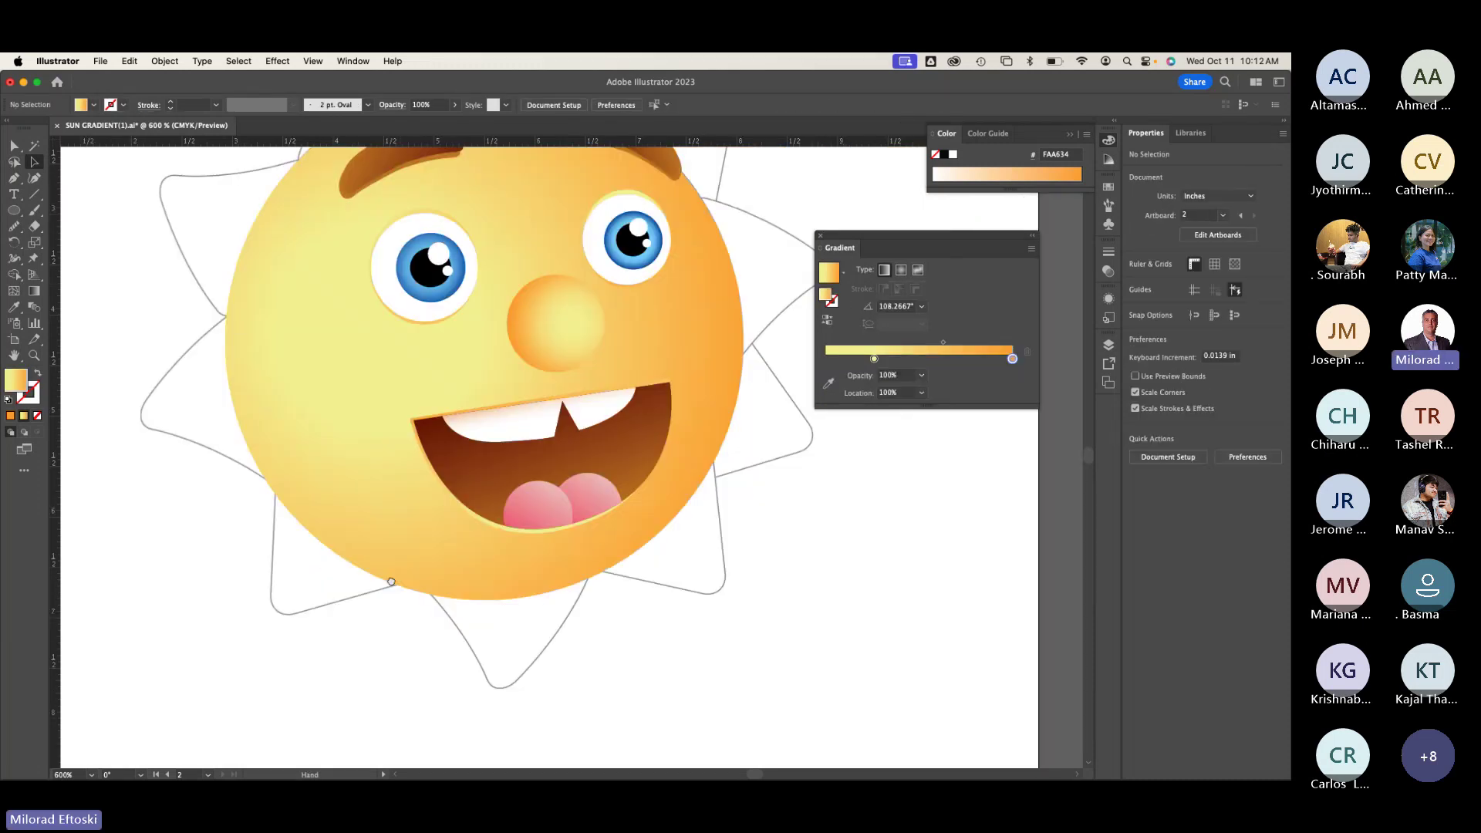
scroll(571, 494, right, 4)
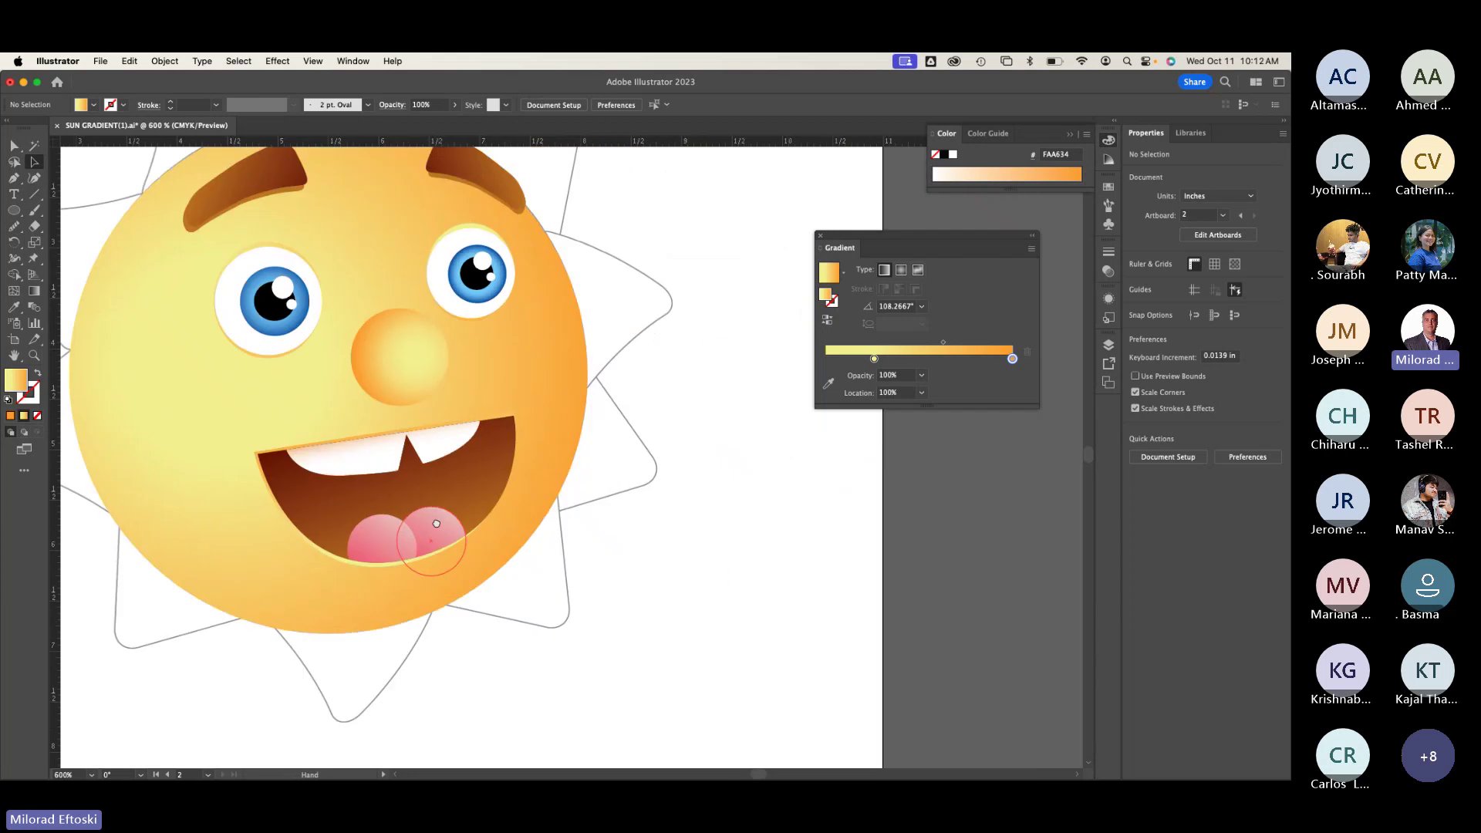
key(super+minus)
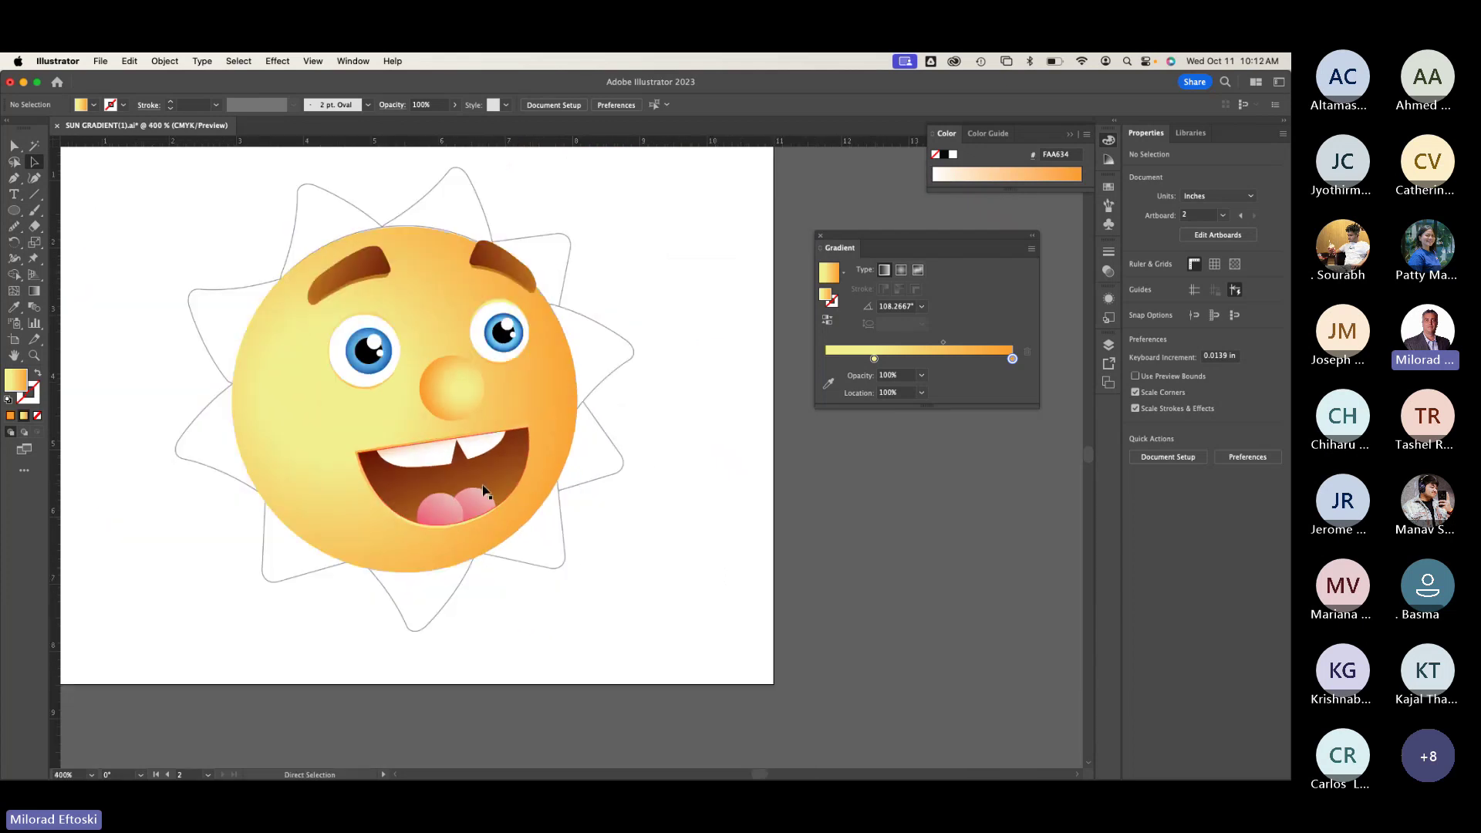
scroll(276, 282, right, 10)
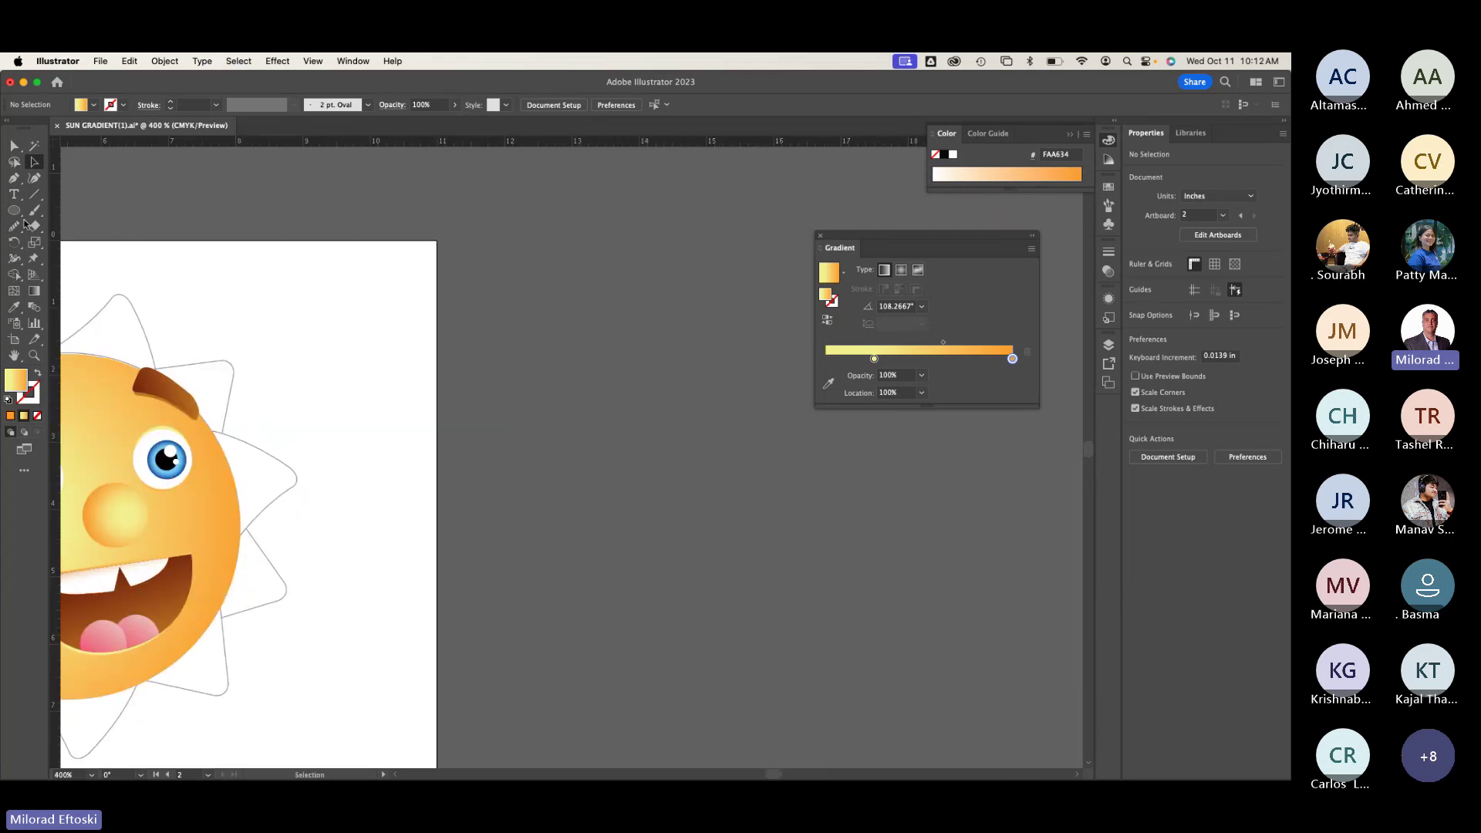
click(14, 210)
click(71, 276)
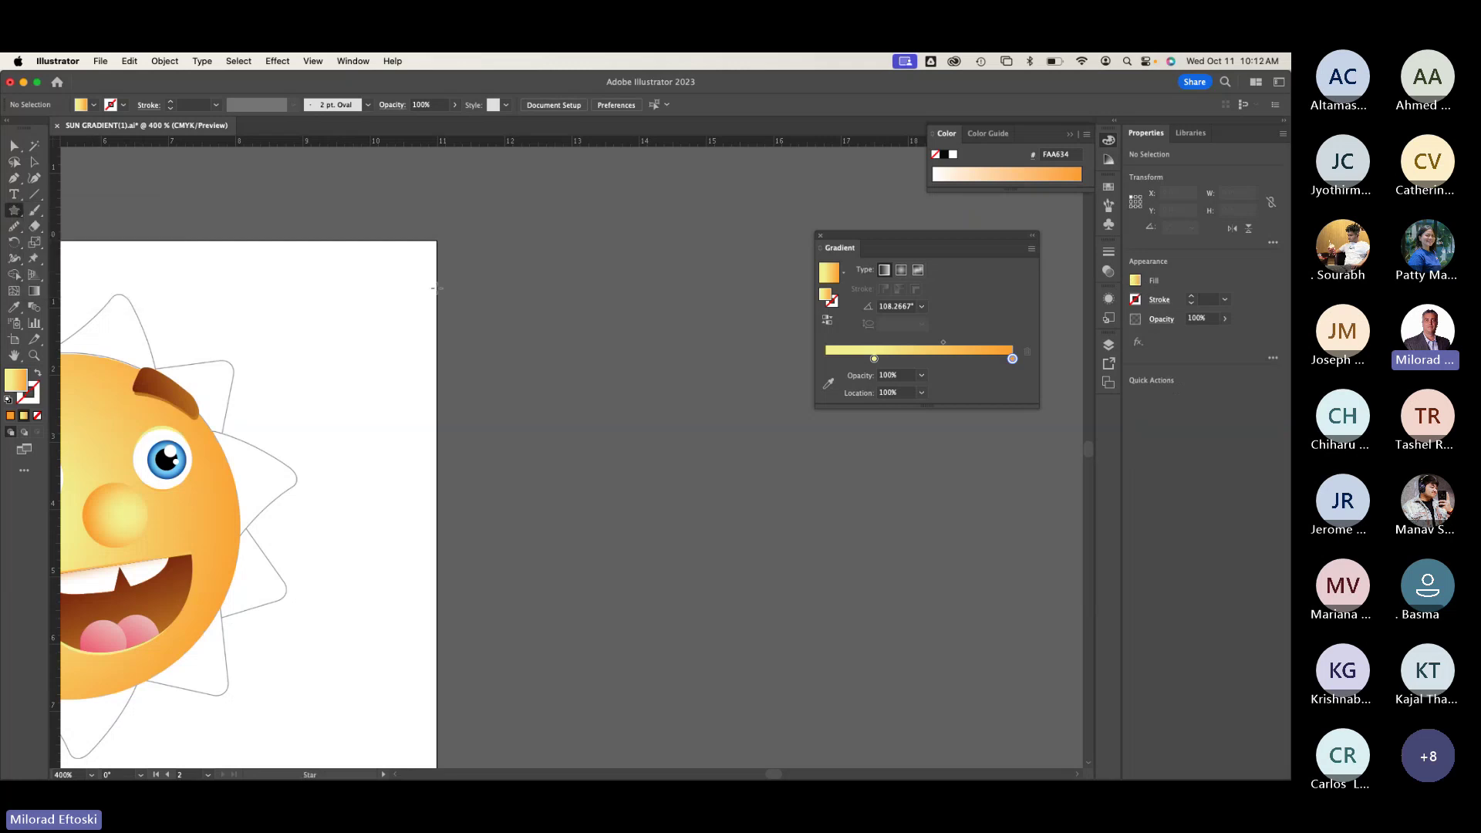
drag(448, 264, 580, 356)
Step: Move the star right and down off the artboard with Direct Selection, then deselect it
click(34, 162)
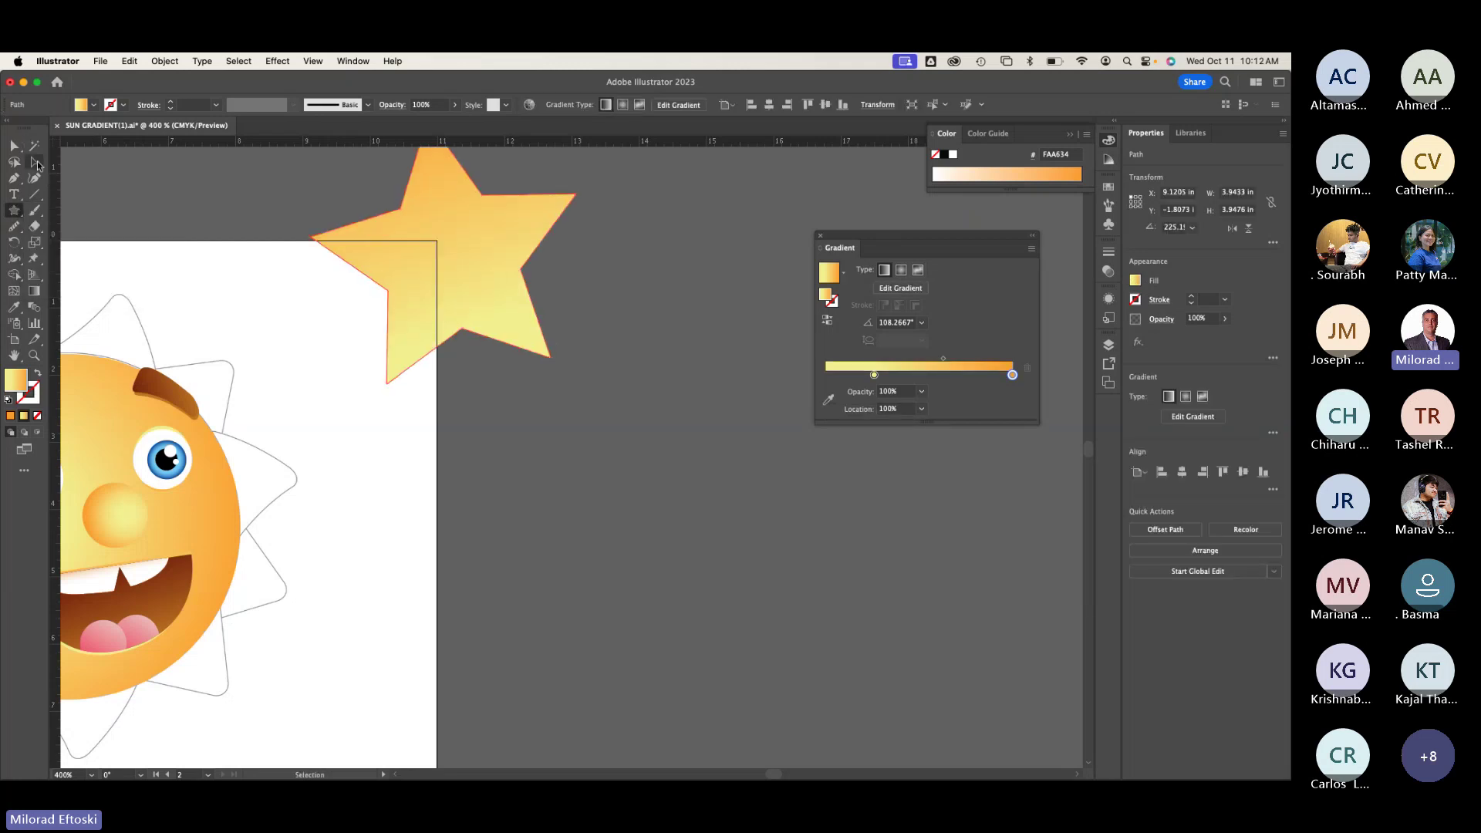
drag(438, 254, 606, 334)
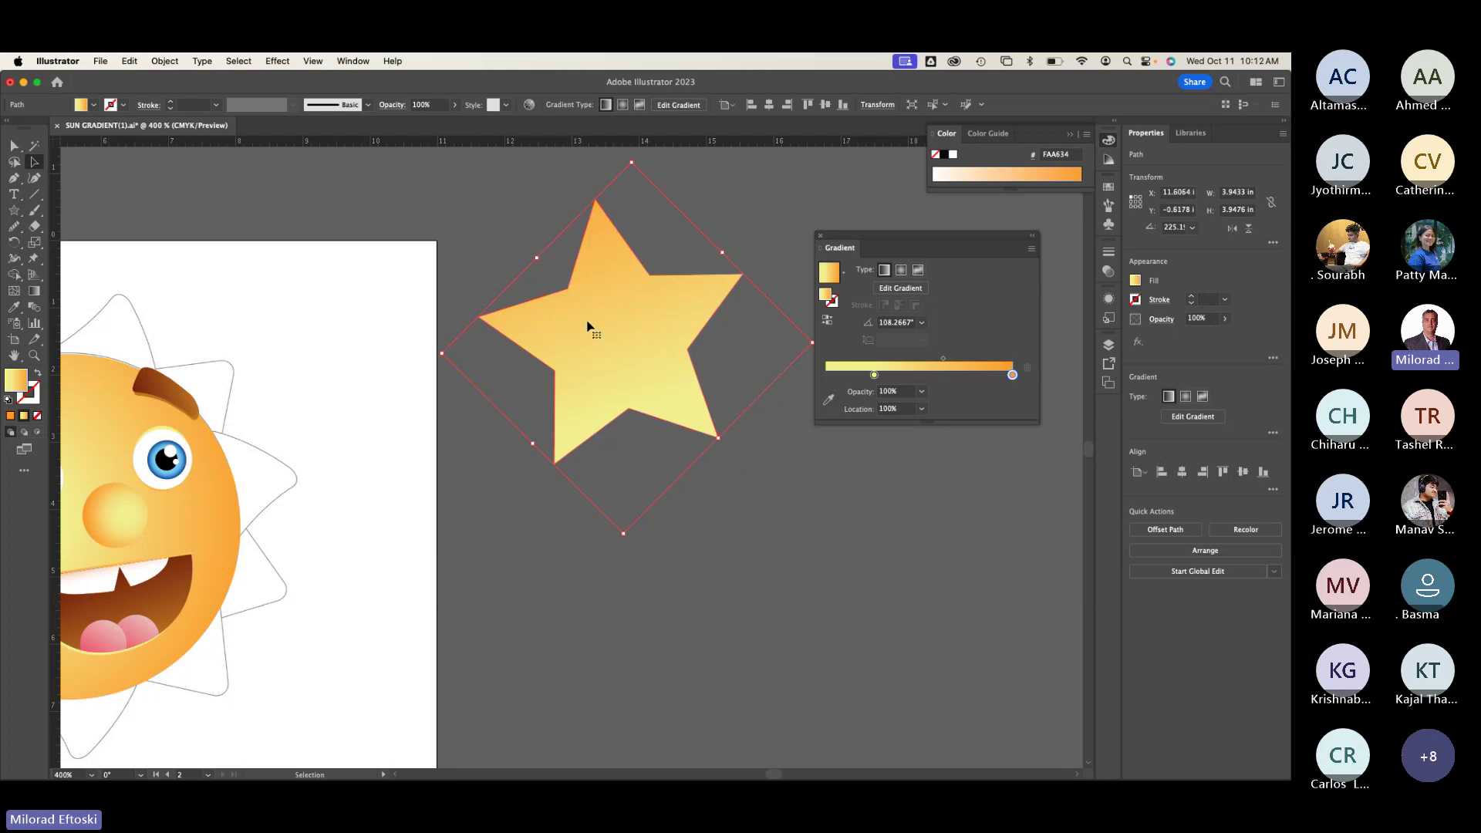
key(super+shift+a)
click(100, 61)
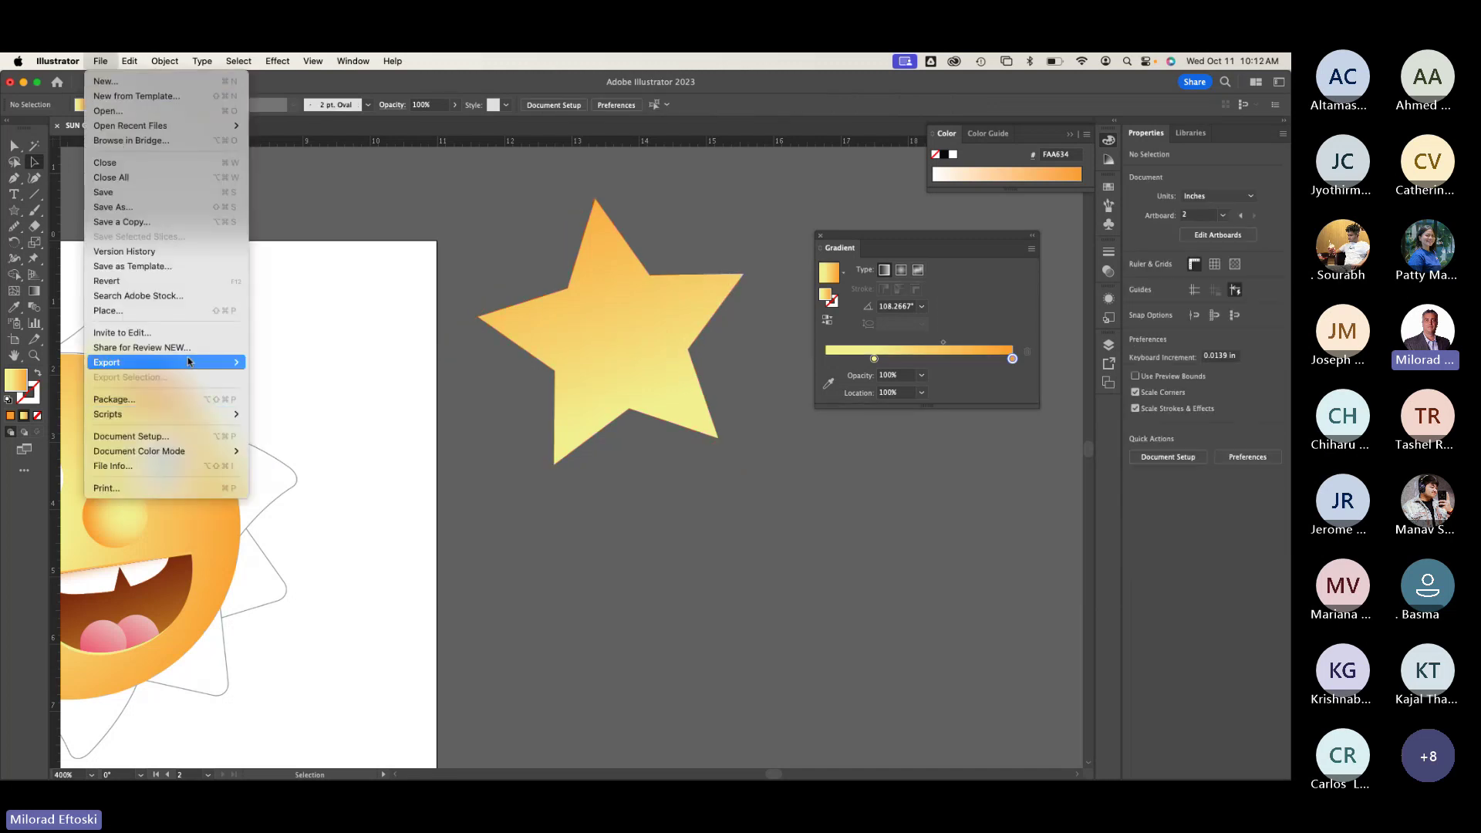
Step: Cancel the File > Place dialog and bring up the Open Recent Files list instead
click(160, 311)
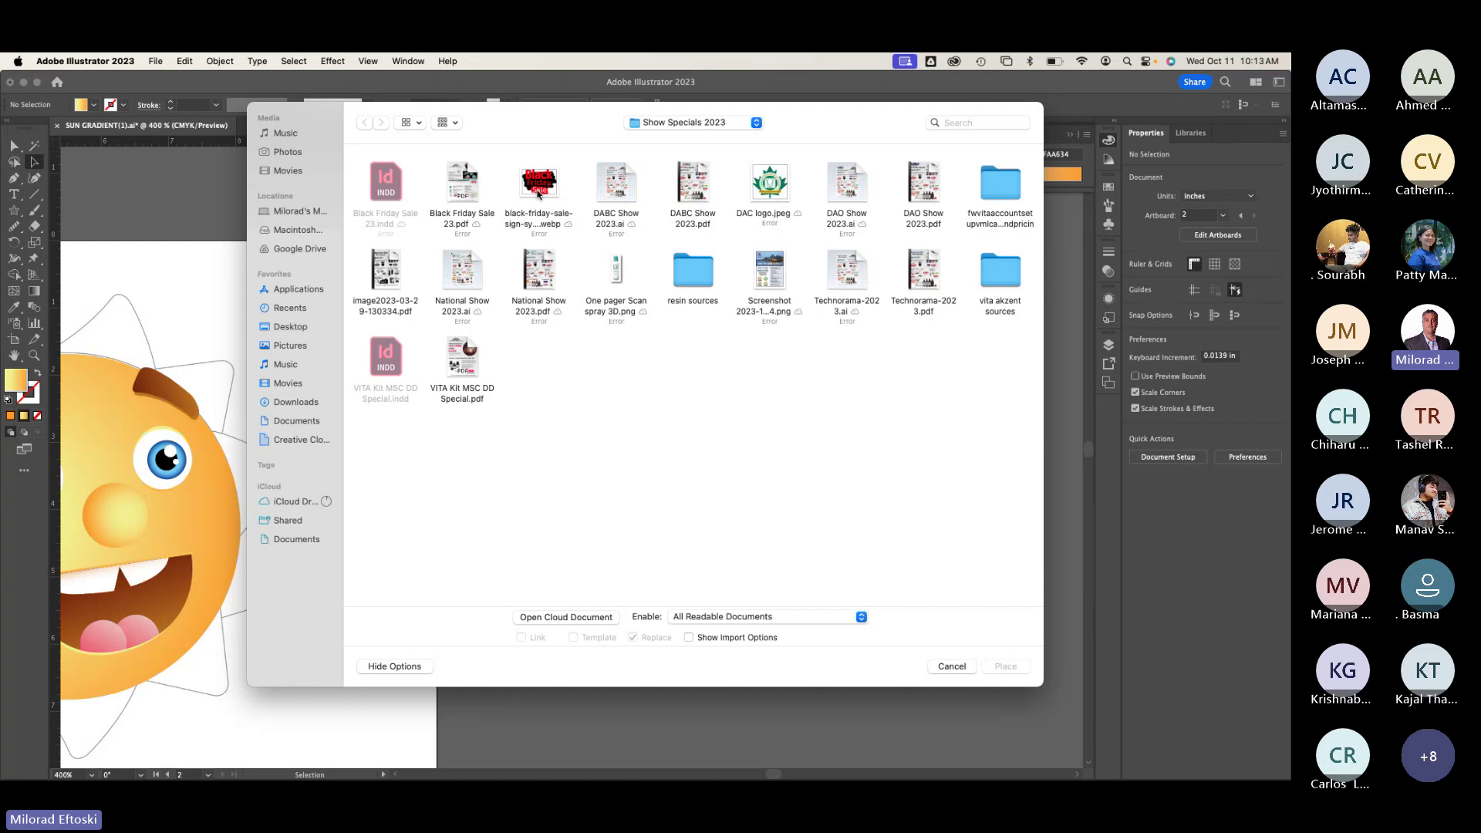
click(942, 669)
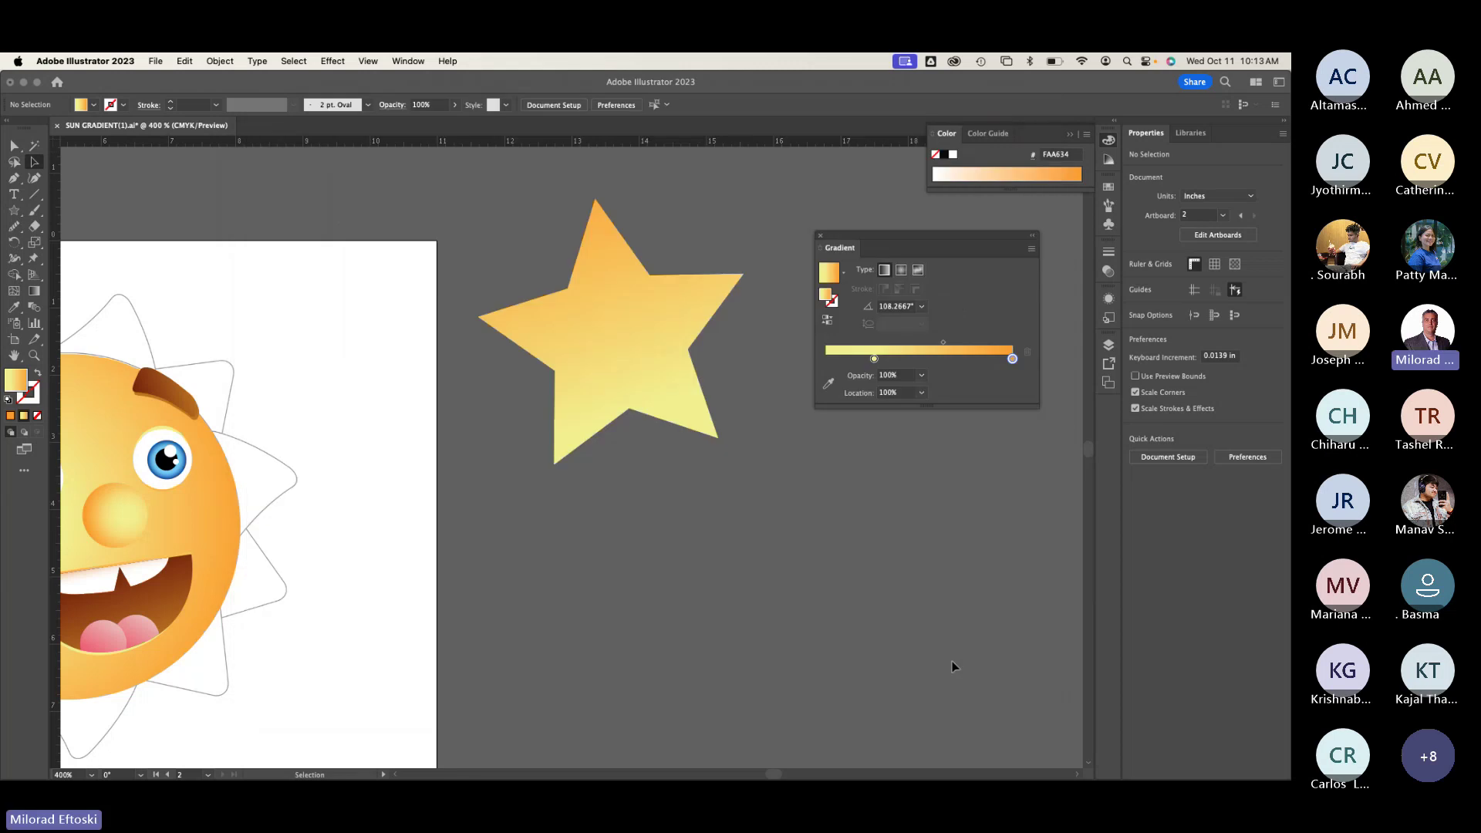
click(152, 60)
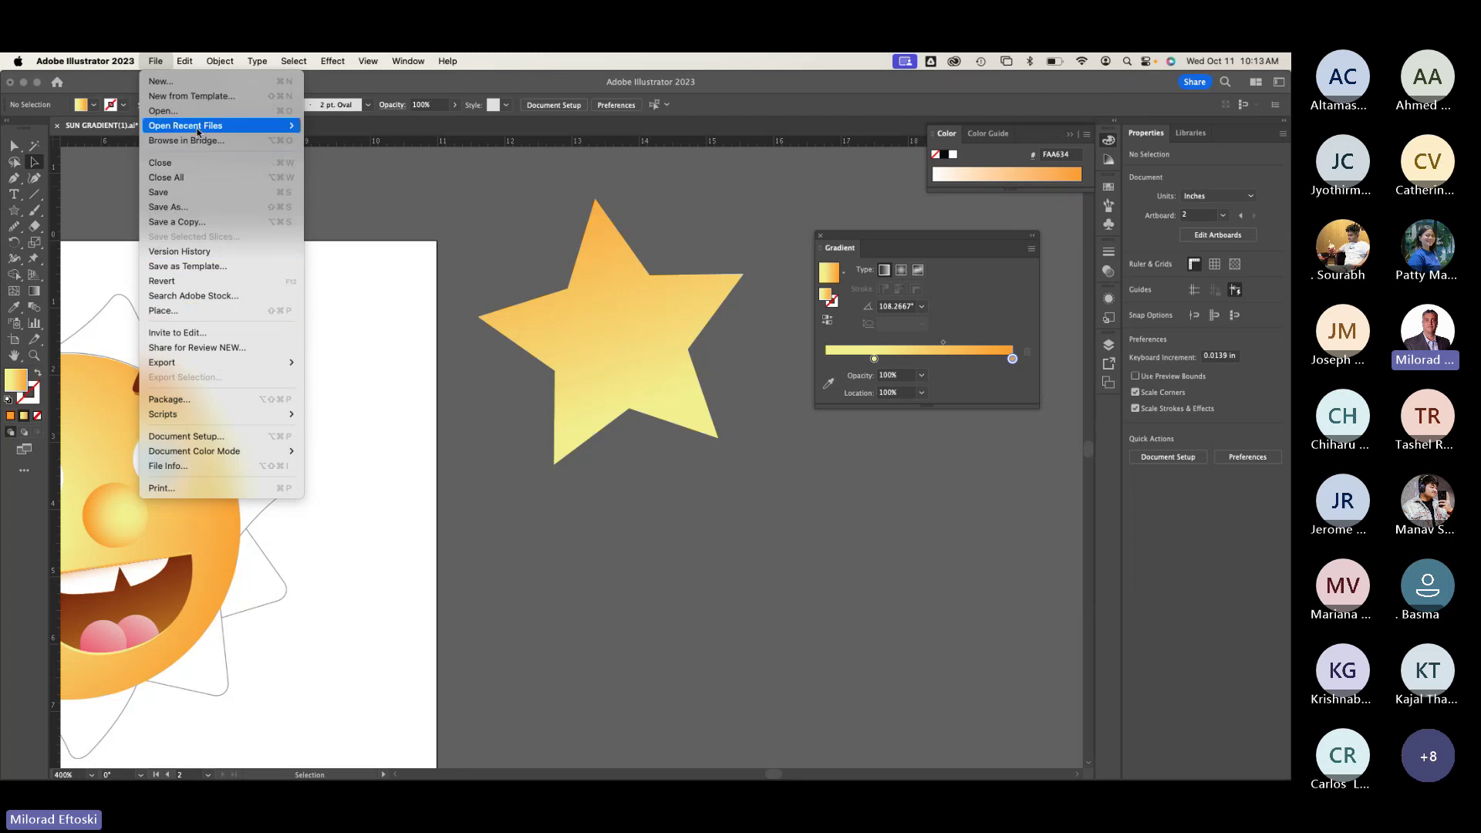
mouse_move(198, 128)
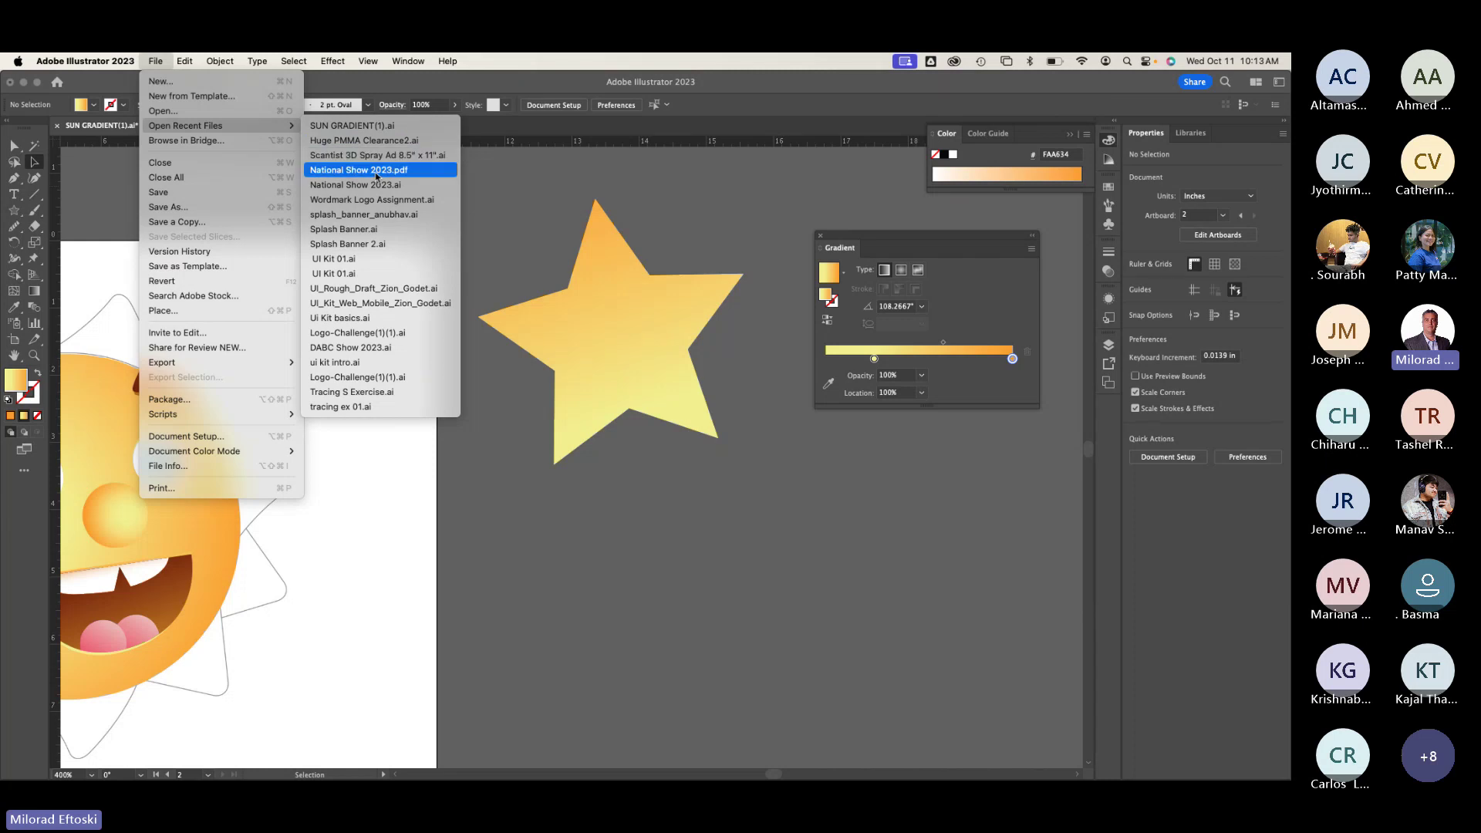
Step: Open National Show 2023 from recent files and pan to the right flyer page, toggling Outline view
click(380, 185)
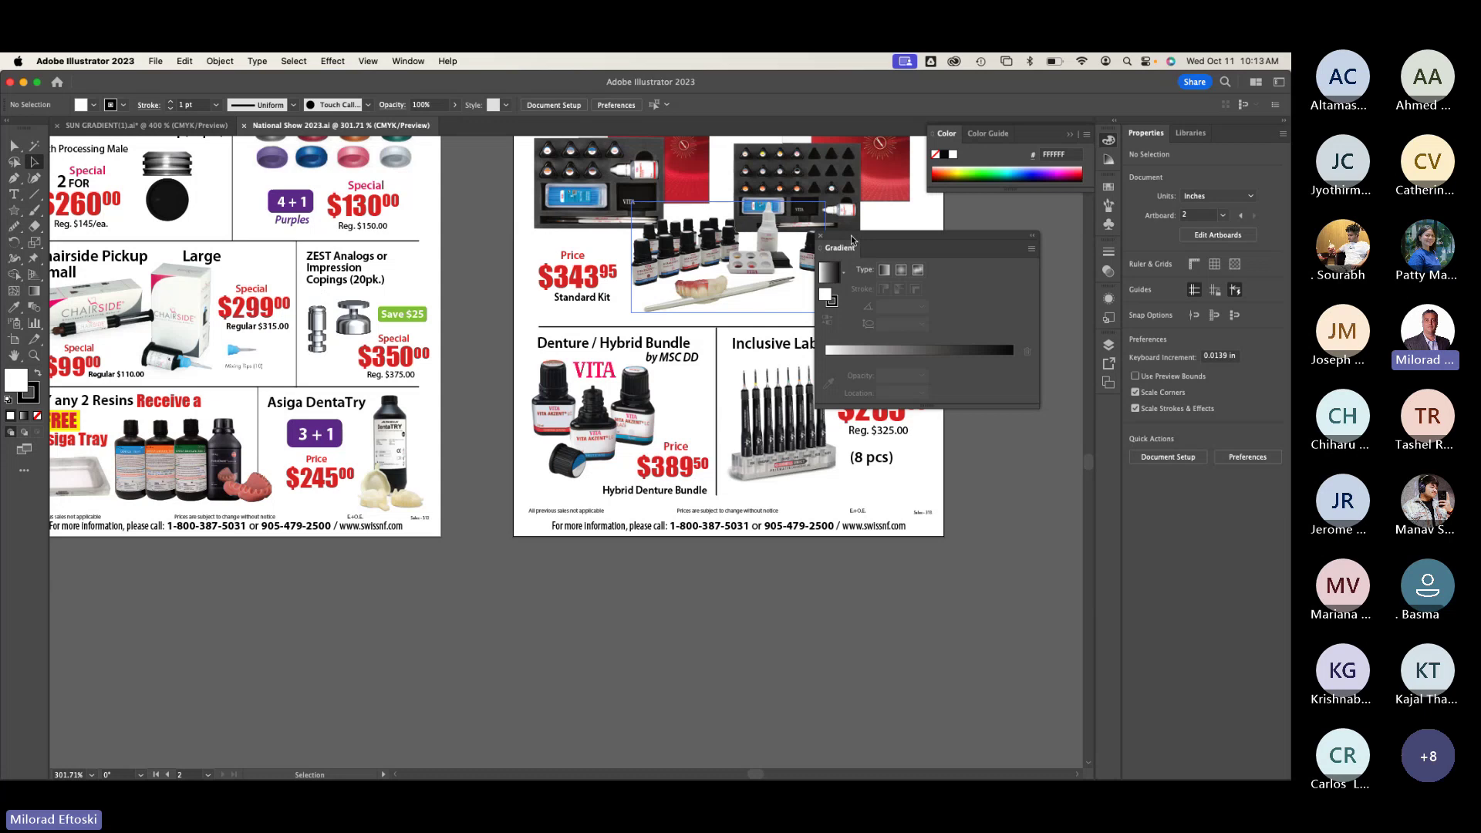
drag(471, 437, 554, 635)
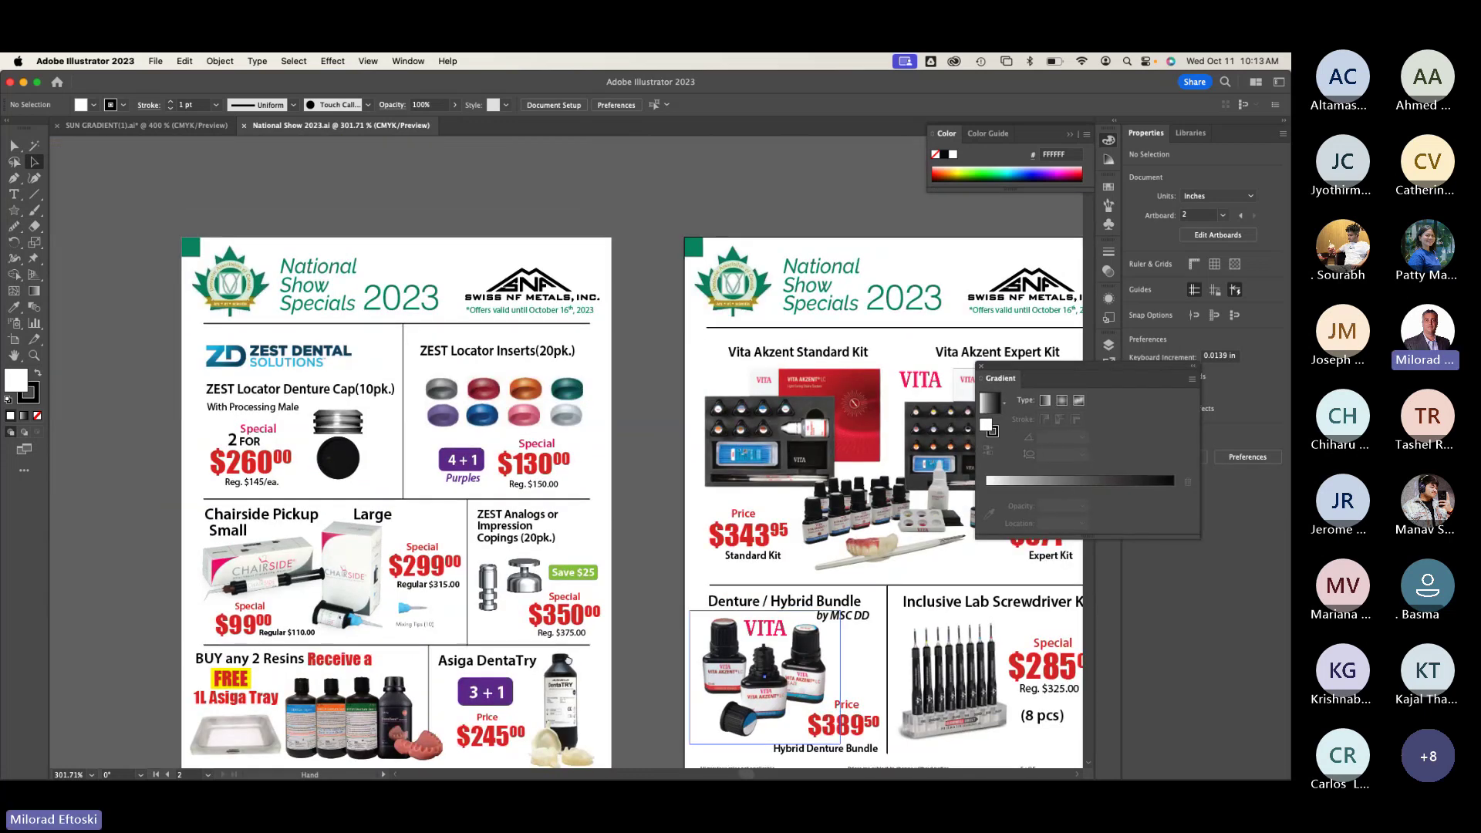
click(14, 354)
drag(700, 424, 432, 411)
key(super+y)
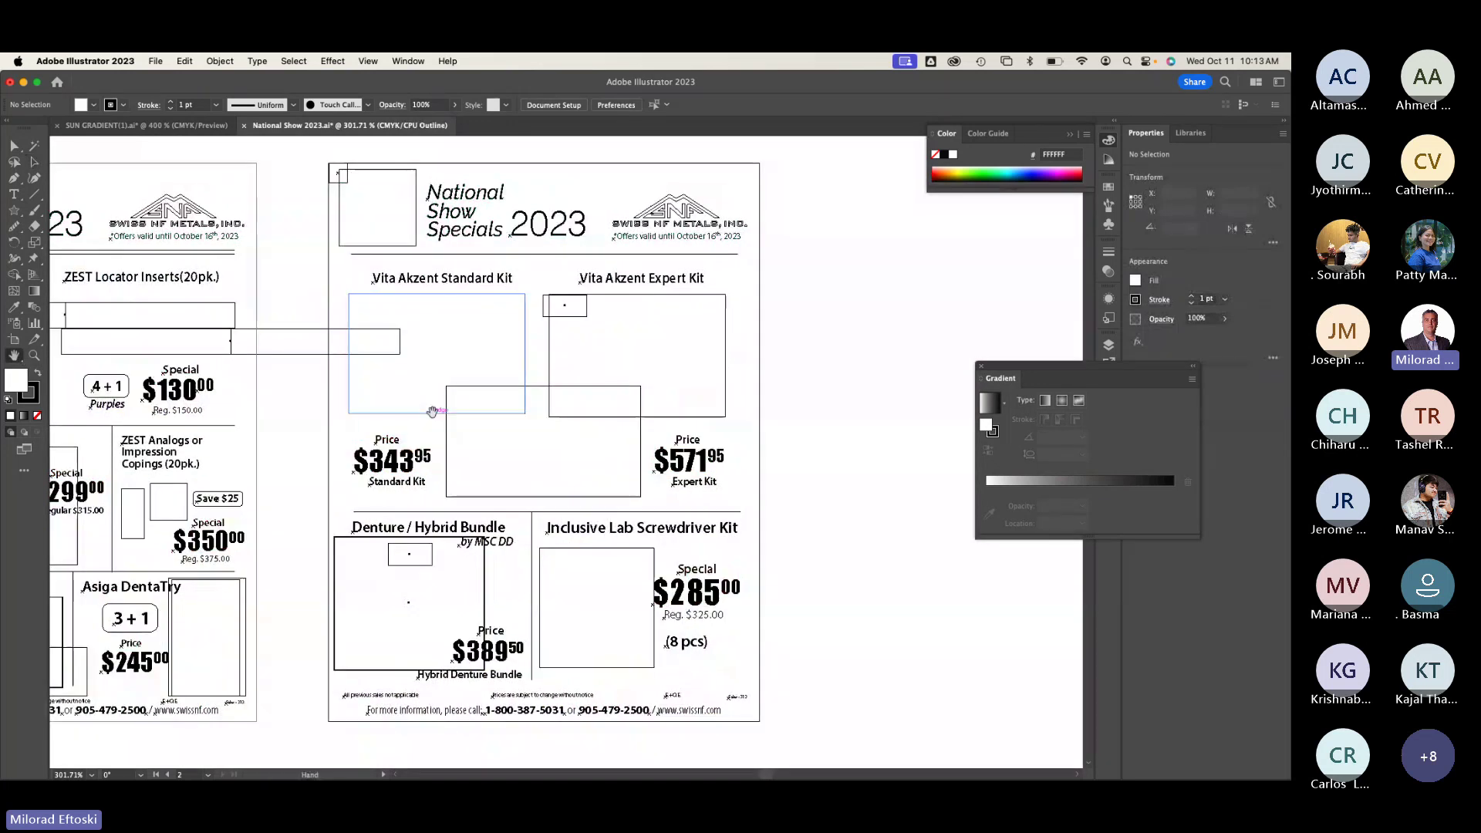
key(super+y)
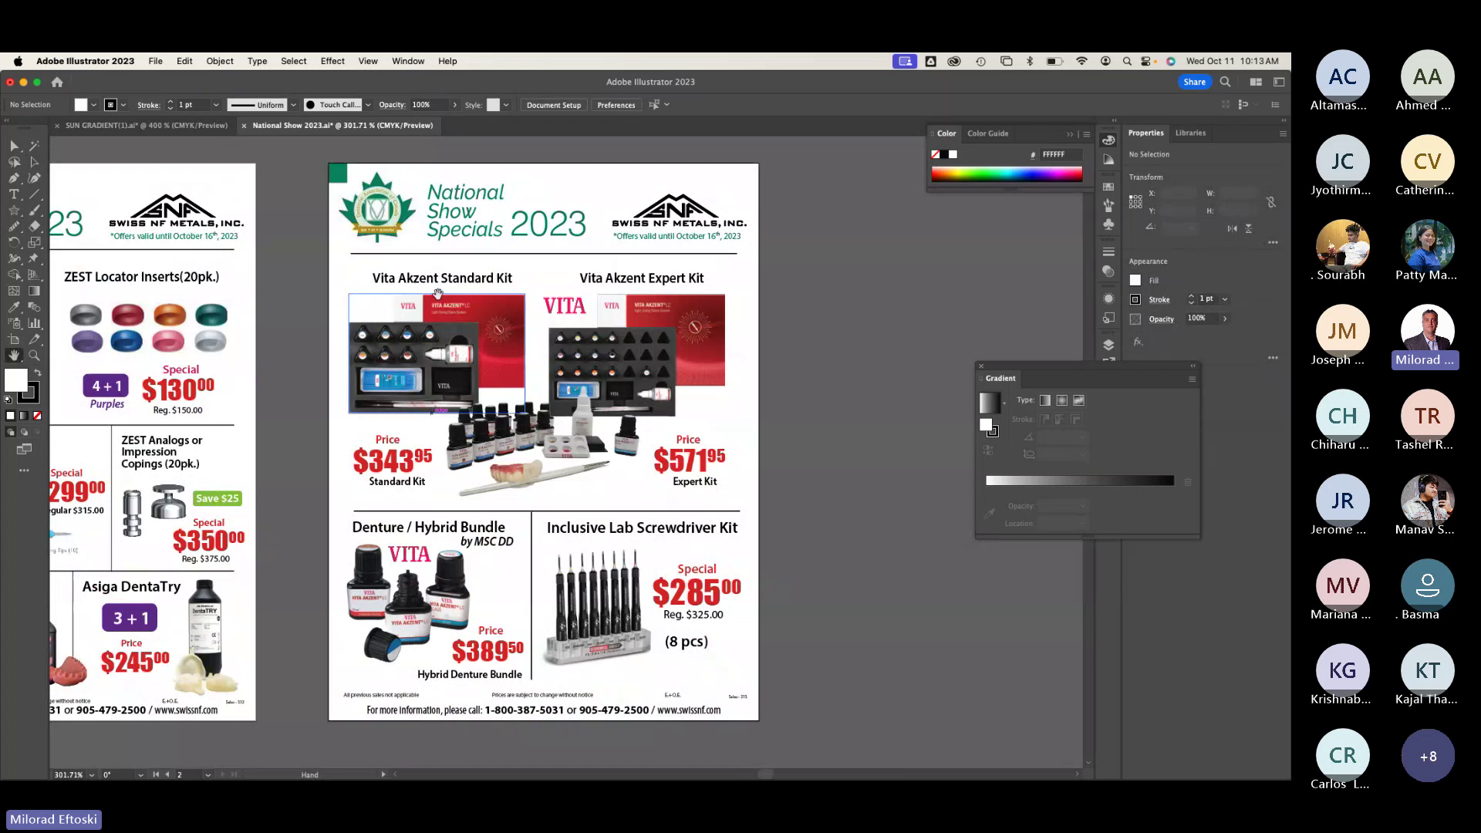
Step: Center and scroll through the right-hand flyer page, then close the National Show 2023 document
drag(590, 275, 524, 284)
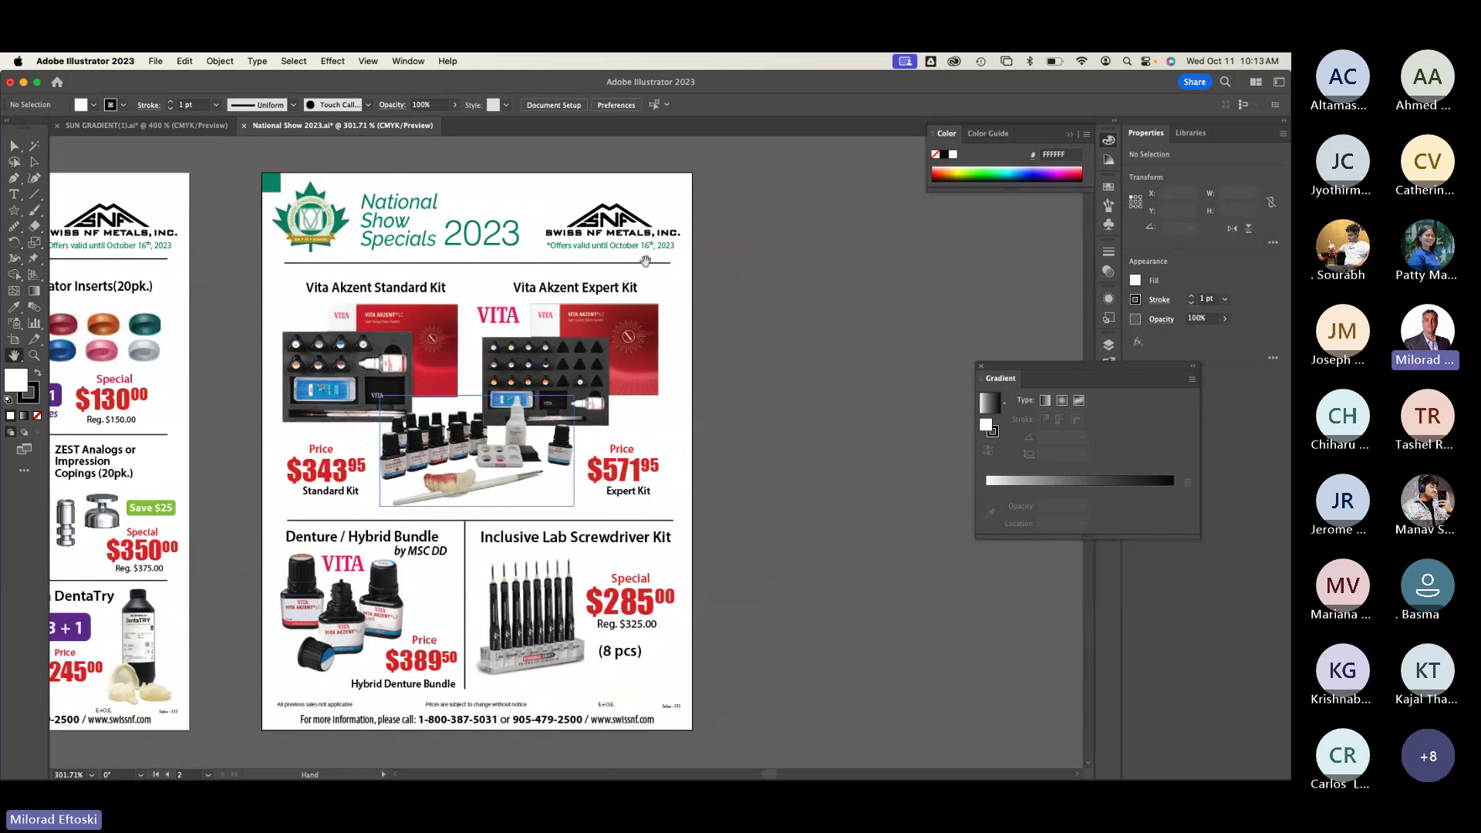
scroll(646, 260, up, 5)
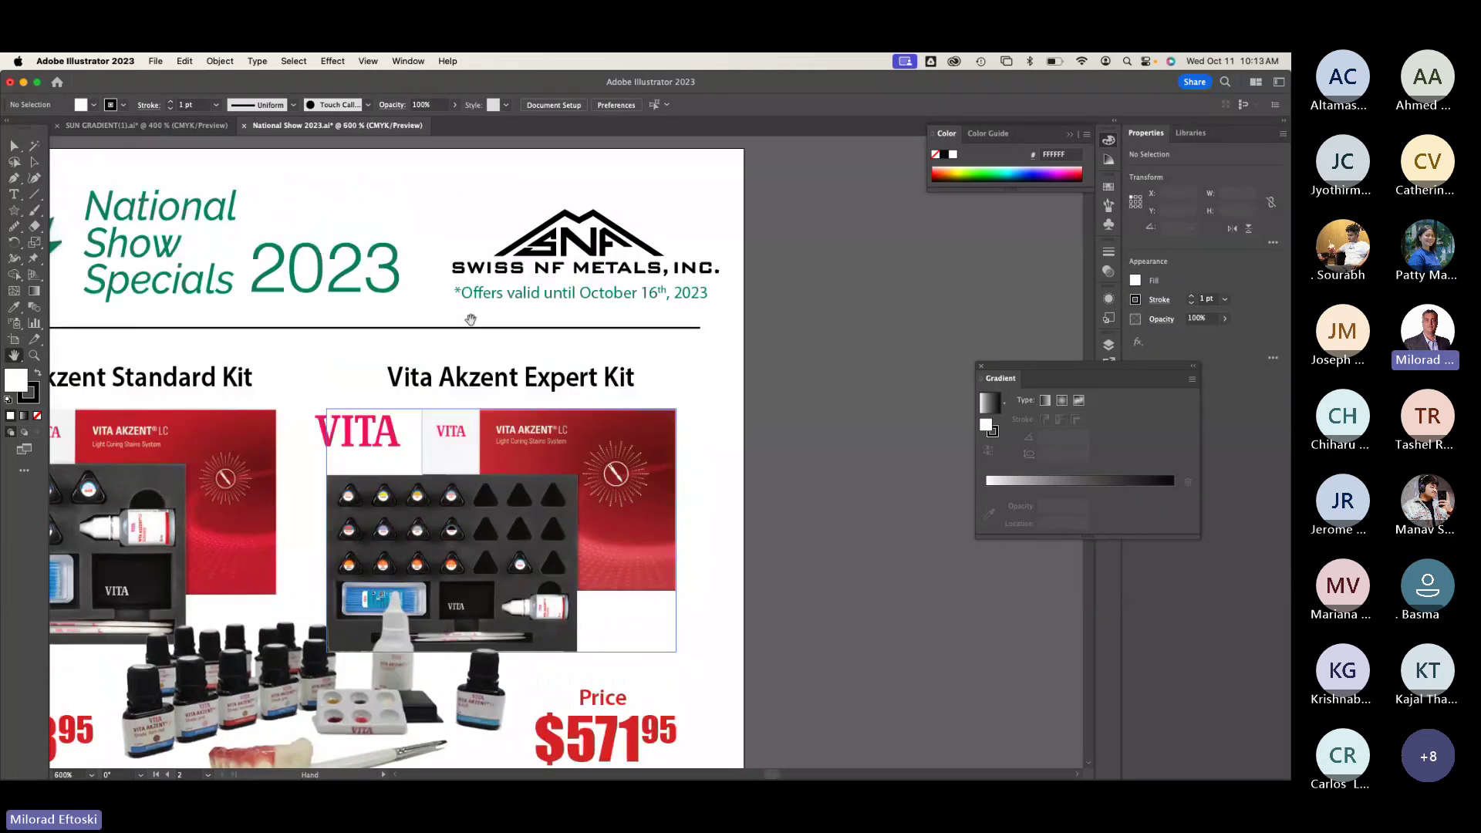
scroll(476, 291, down, 2)
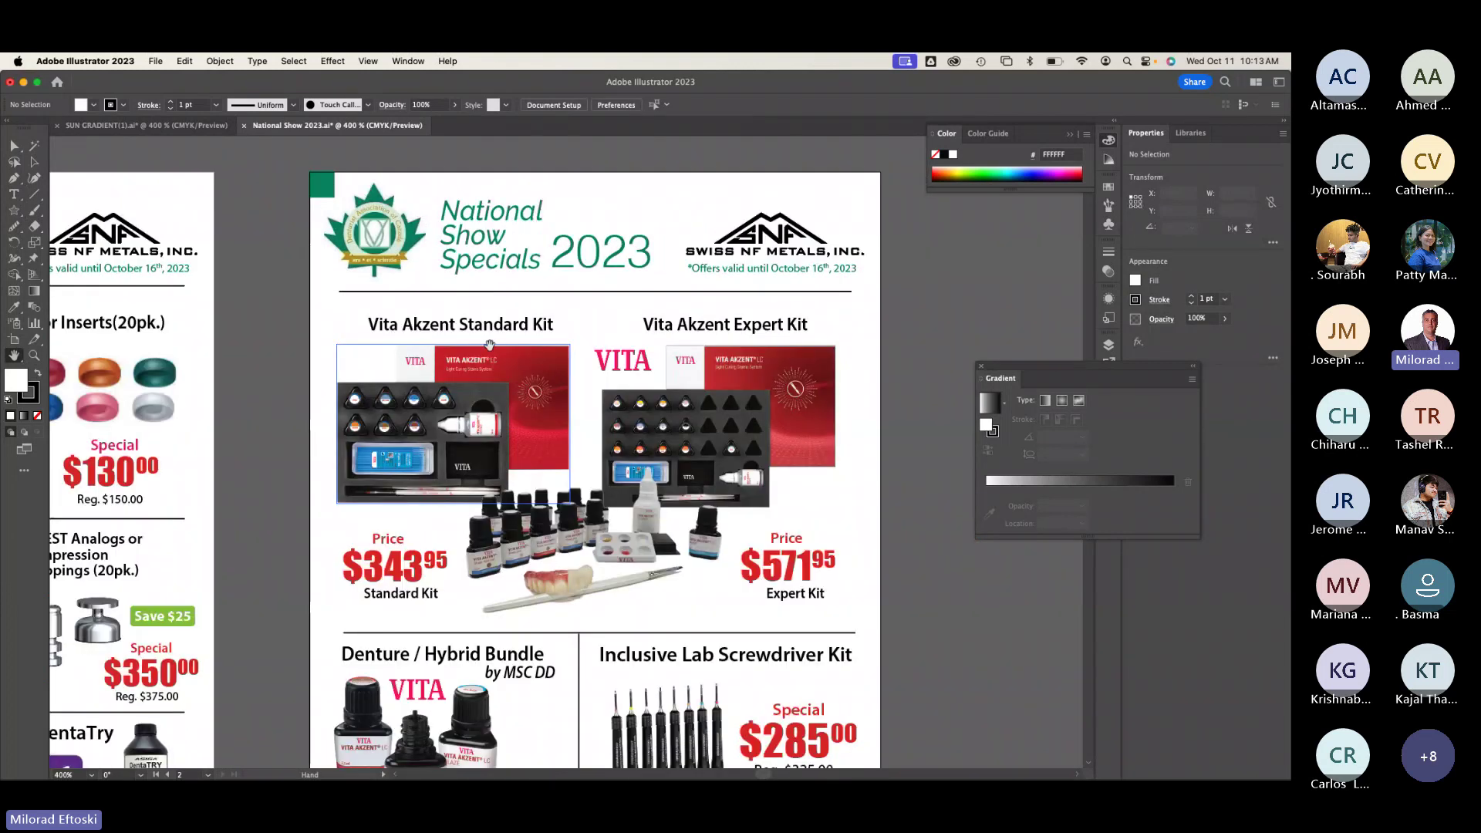
scroll(490, 344, left, 10)
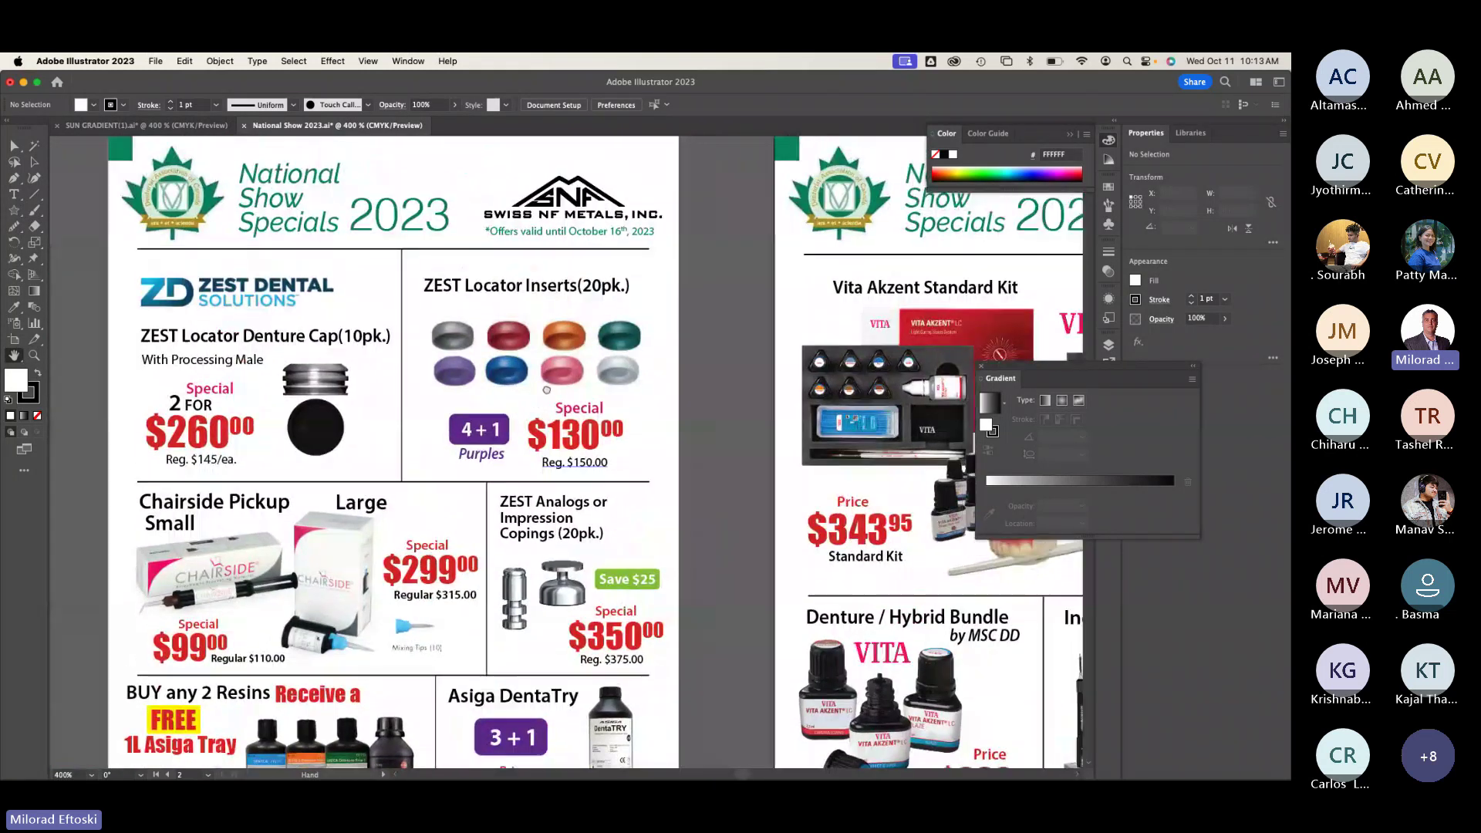
scroll(541, 393, up, 2)
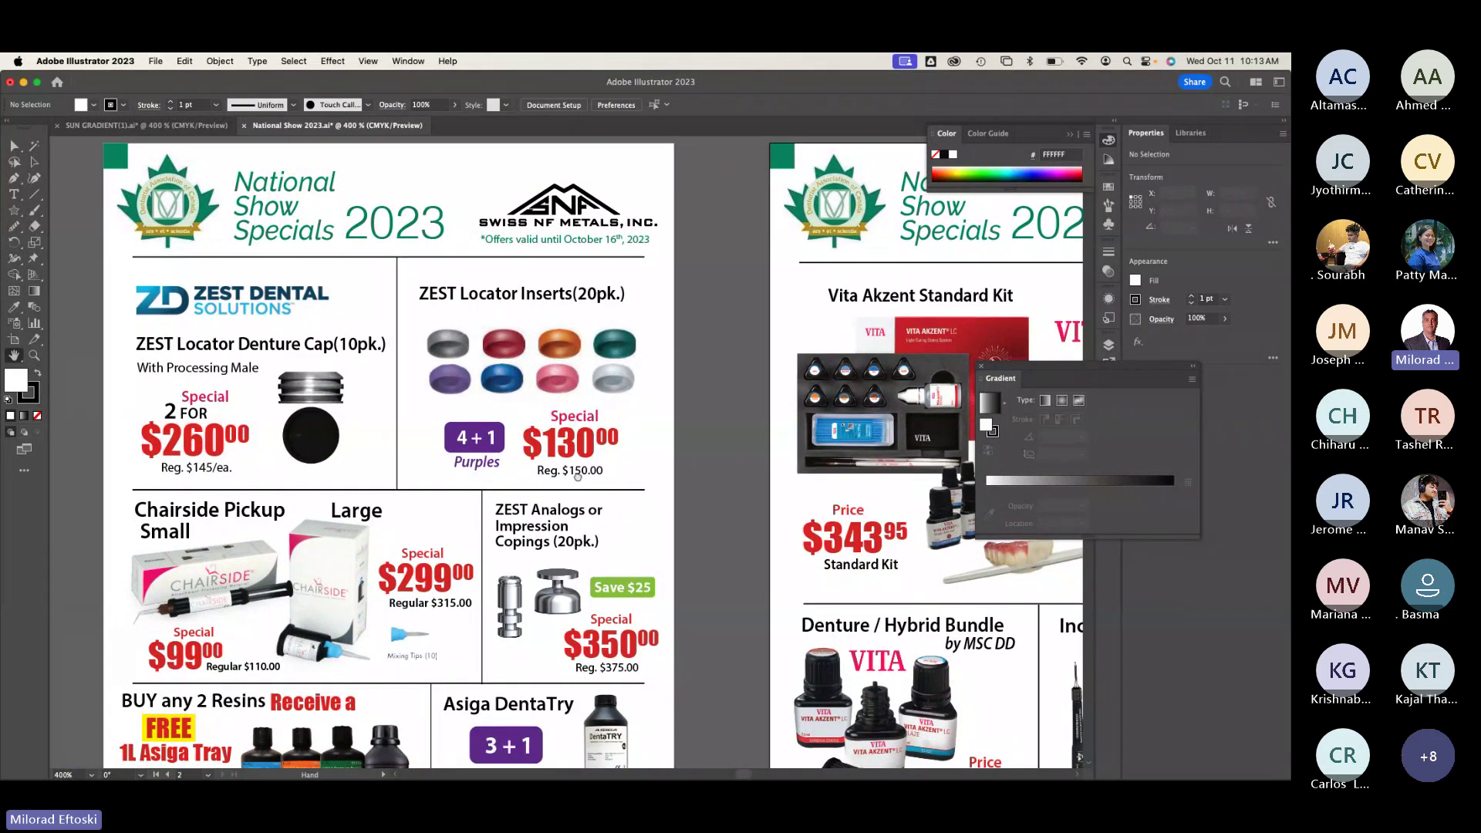
scroll(541, 401, down, 5)
scroll(540, 440, up, 4)
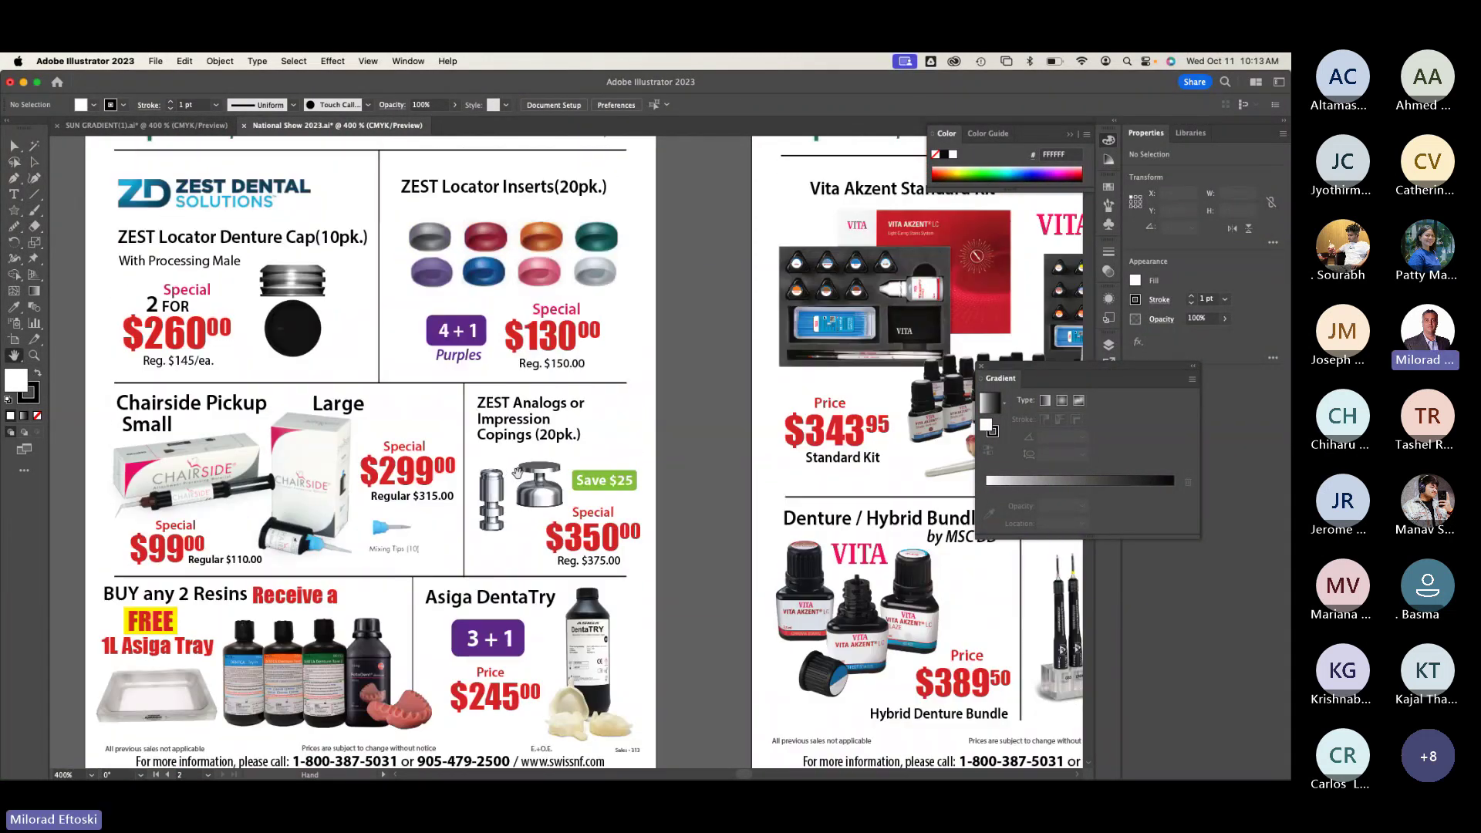
scroll(517, 472, down, 5)
scroll(494, 416, up, 3)
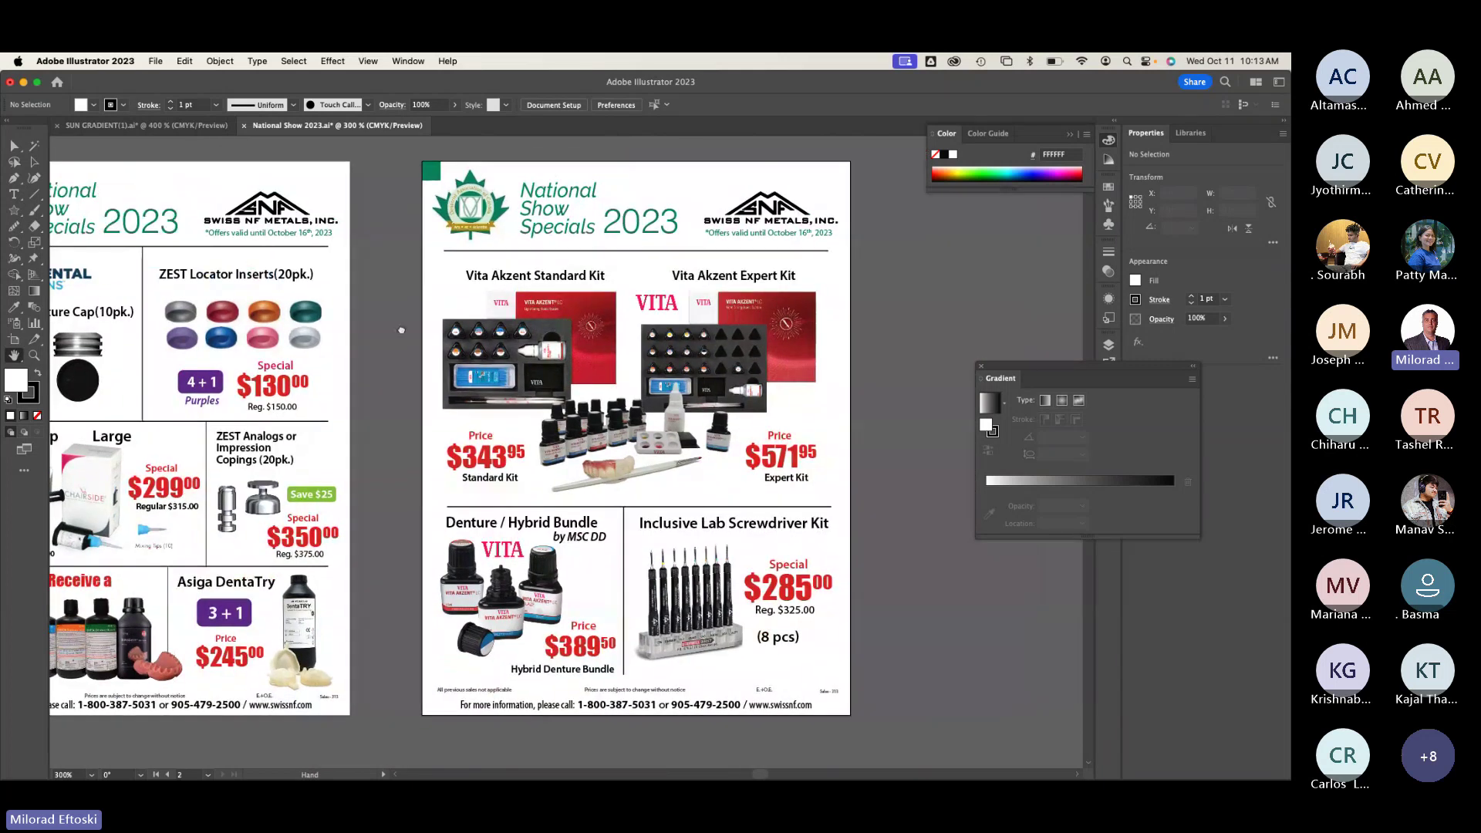
scroll(478, 377, down, 2)
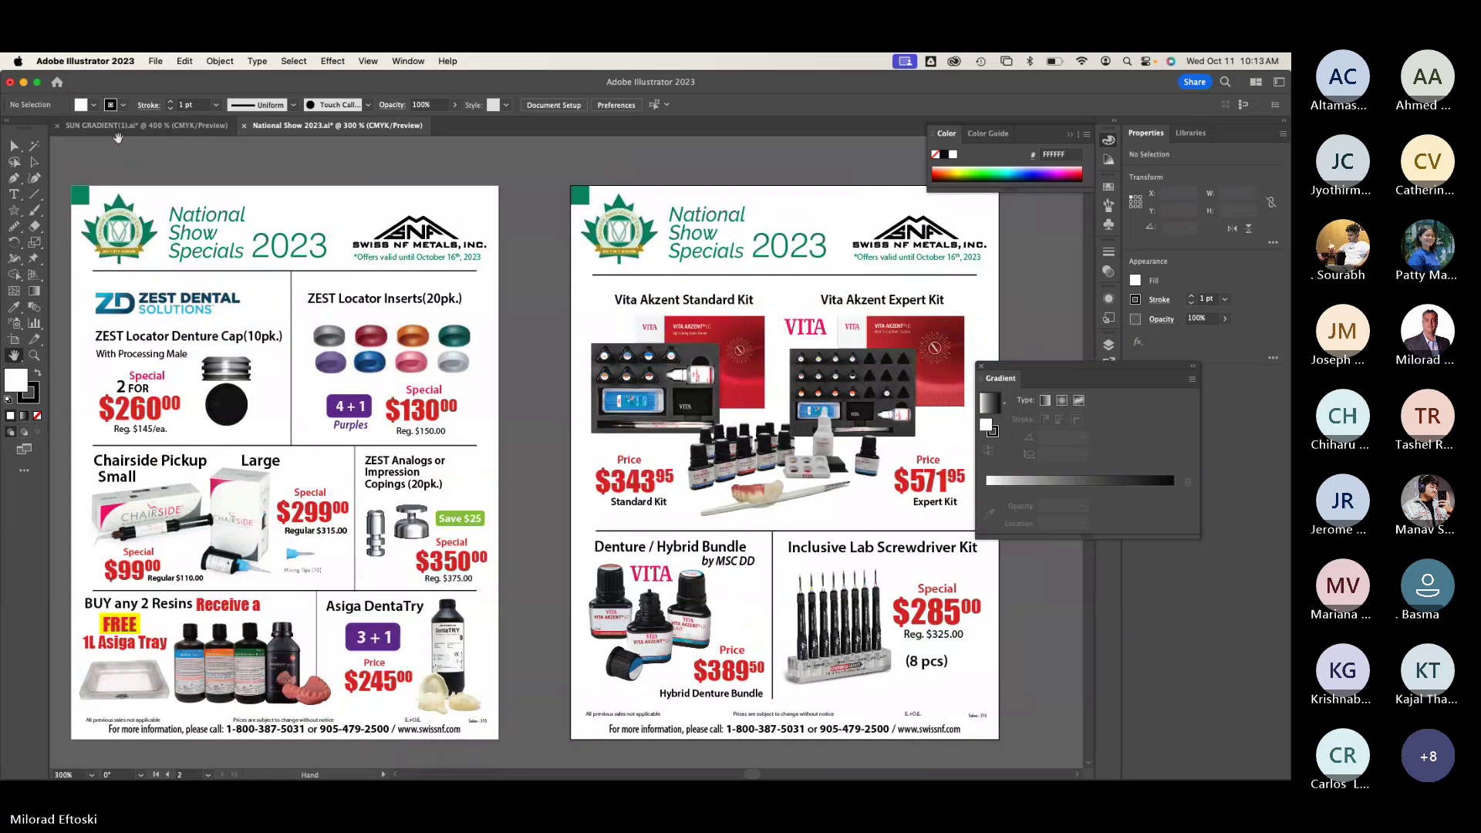
click(245, 126)
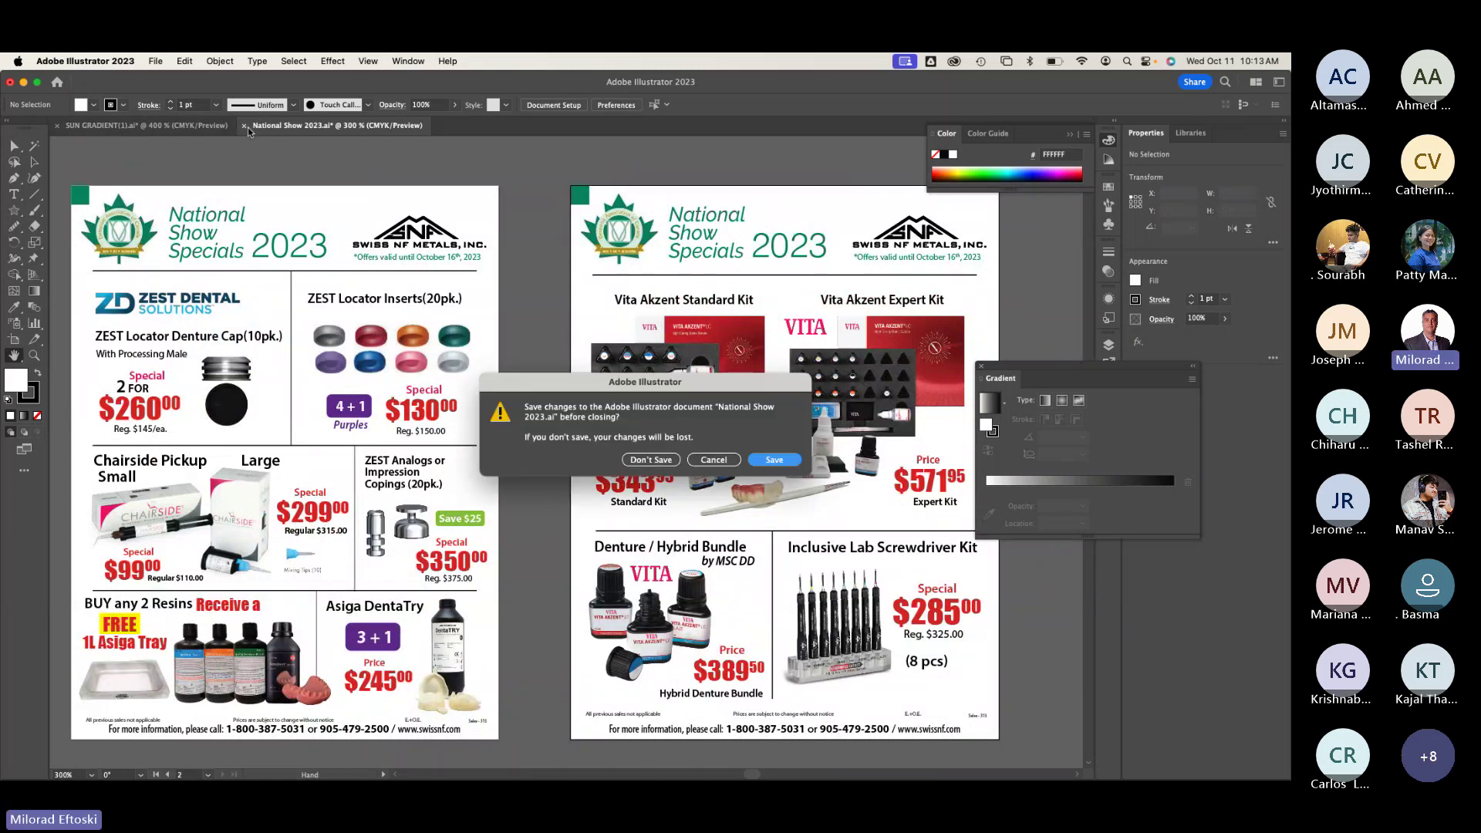
Step: Close the flyer without saving its changes, returning to the sun document
click(651, 460)
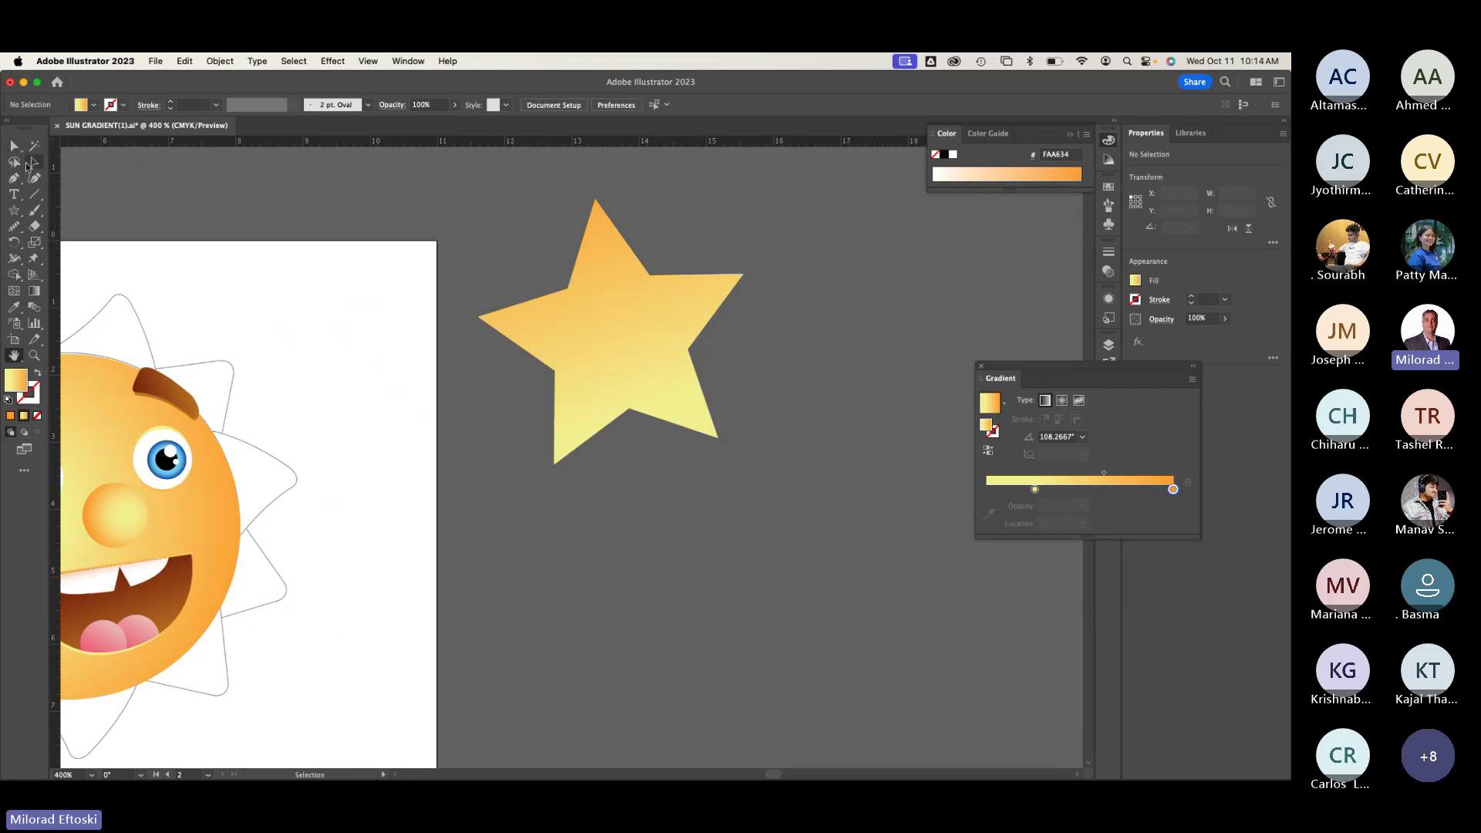
click(31, 163)
click(155, 61)
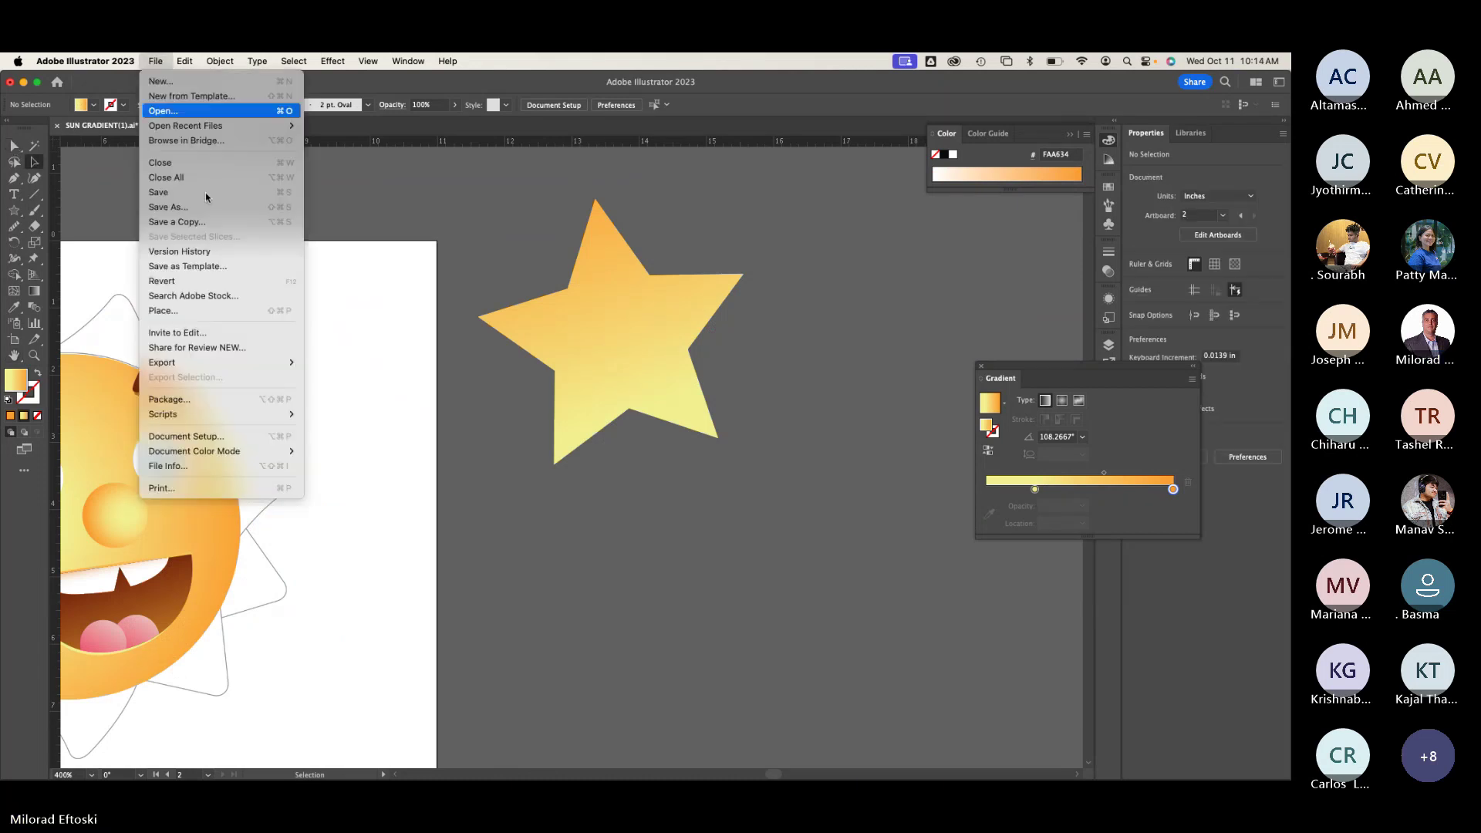
Step: Place the HEIC photo of the printed sheet from the SNF 2023 folder, previewing it first
click(227, 311)
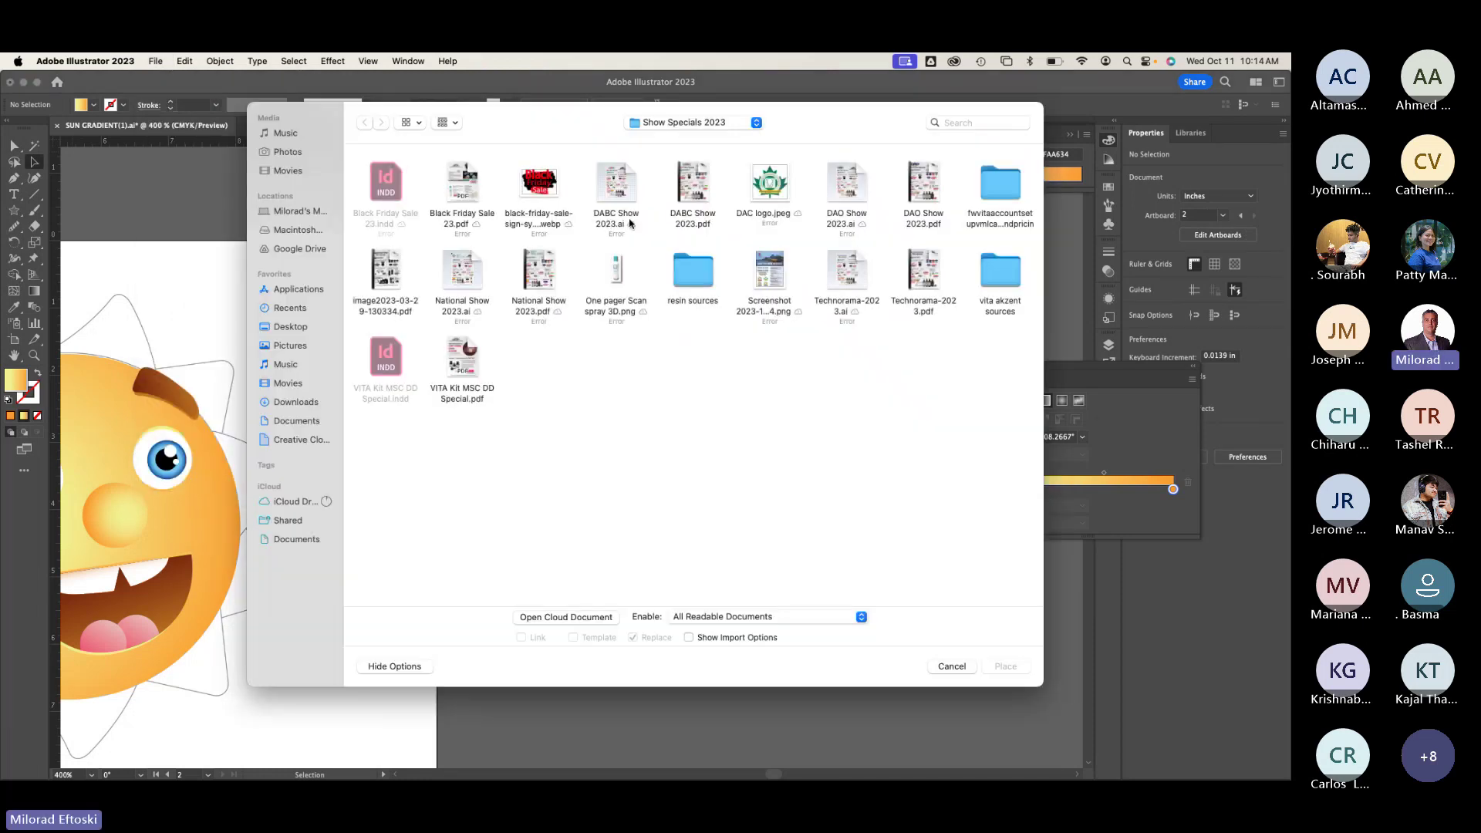
click(542, 187)
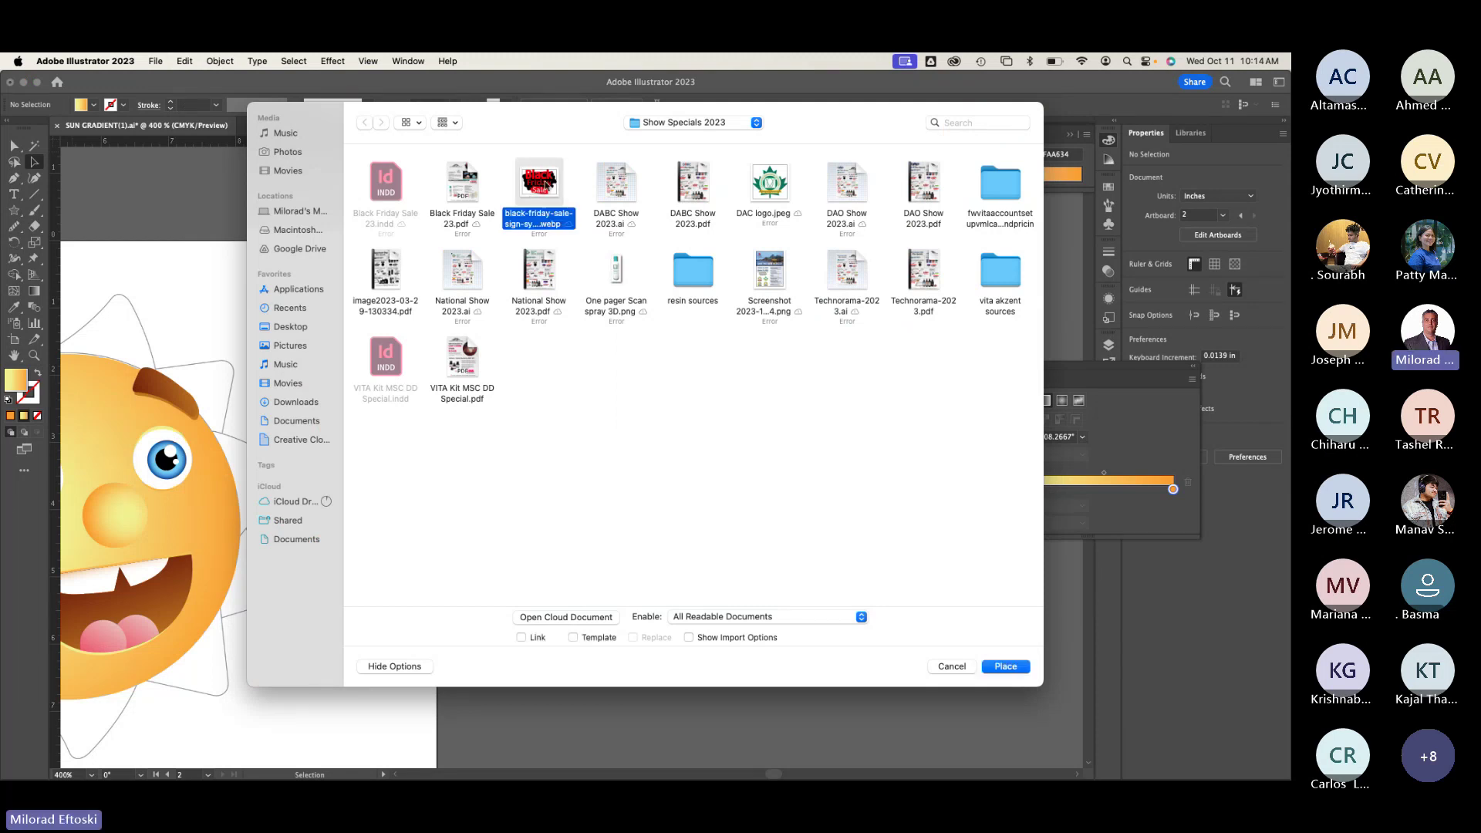
click(694, 124)
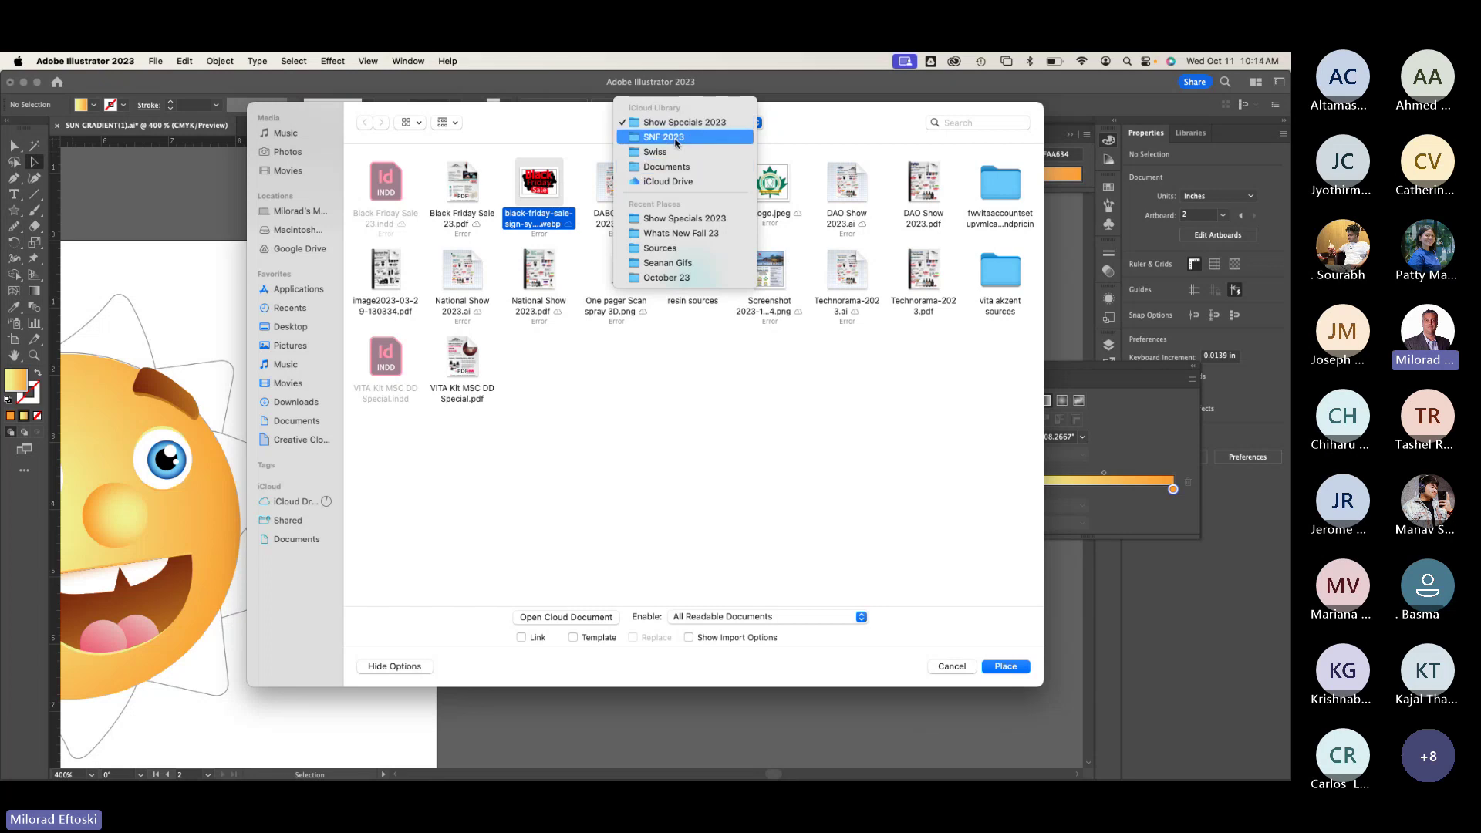
click(676, 139)
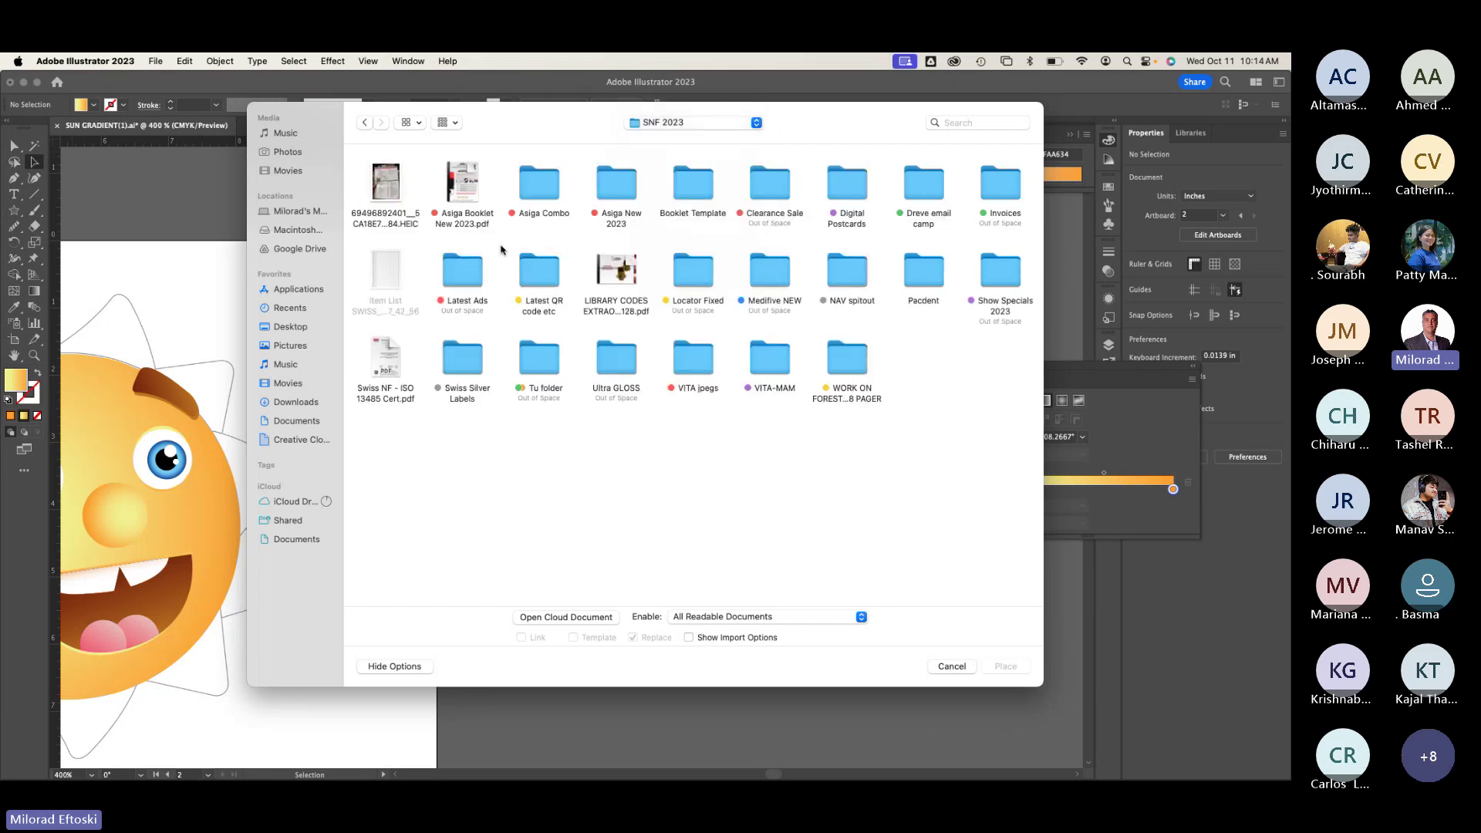
click(393, 199)
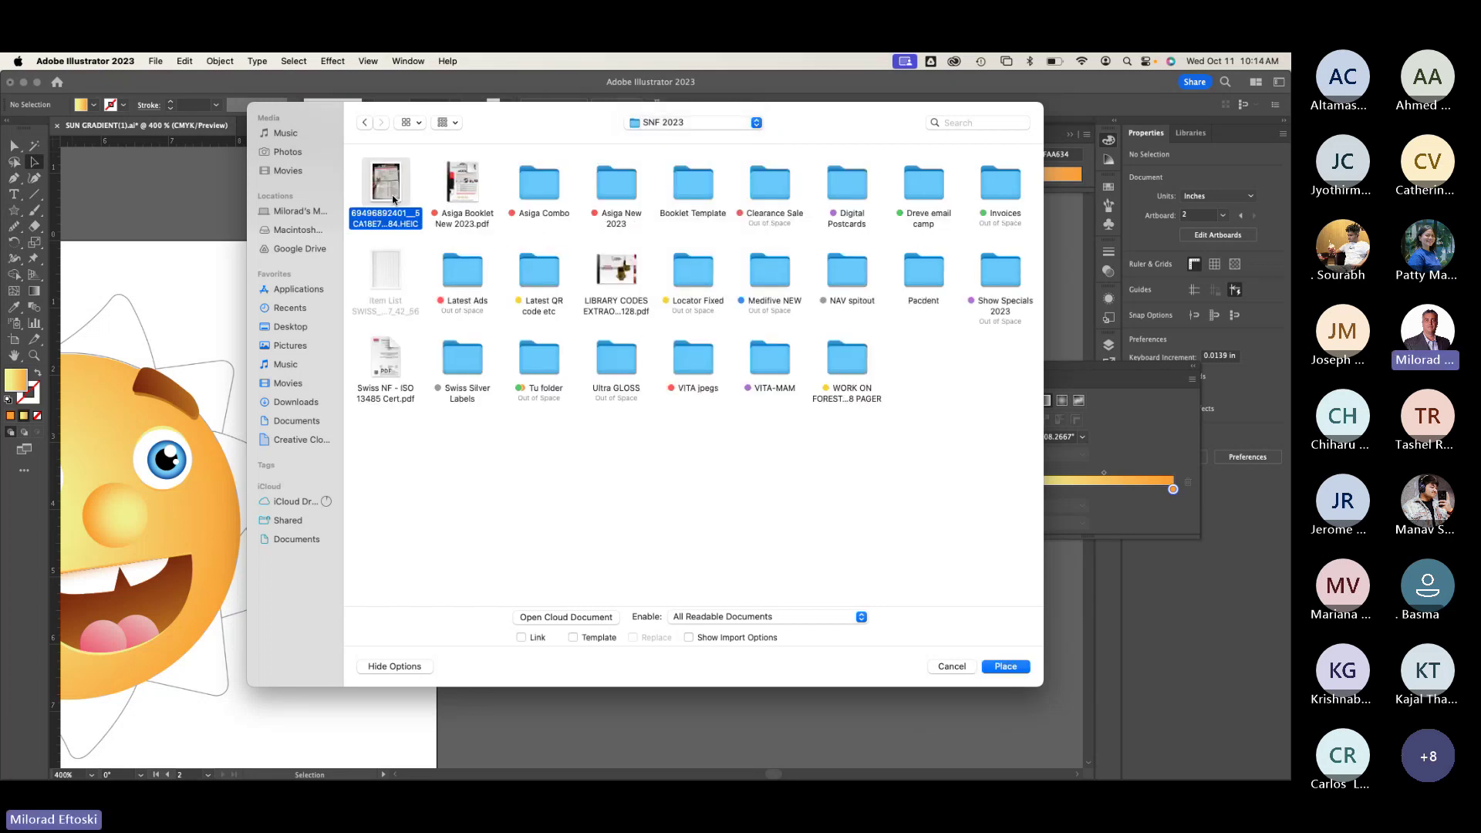
key(space)
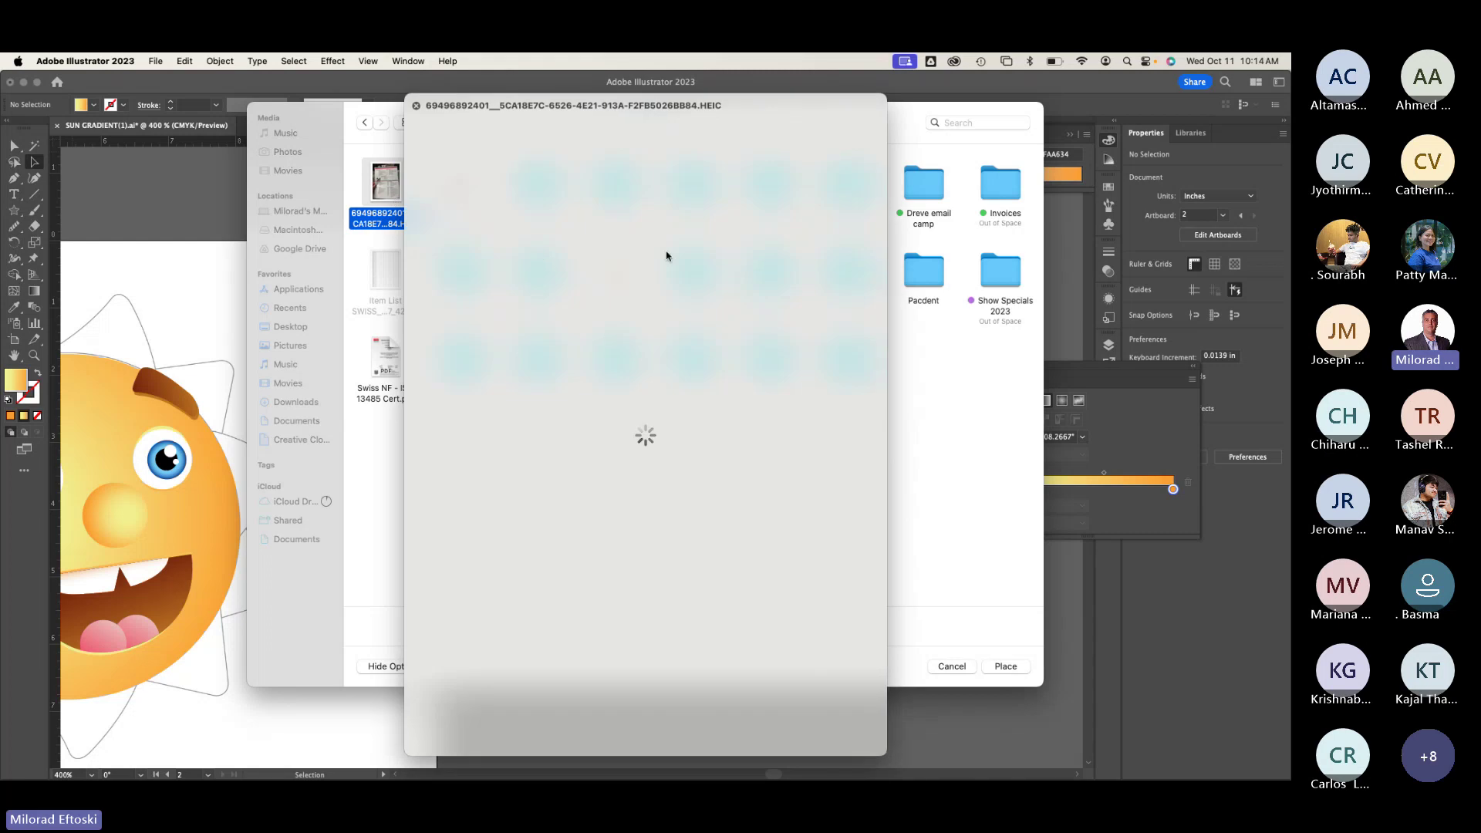
key(space)
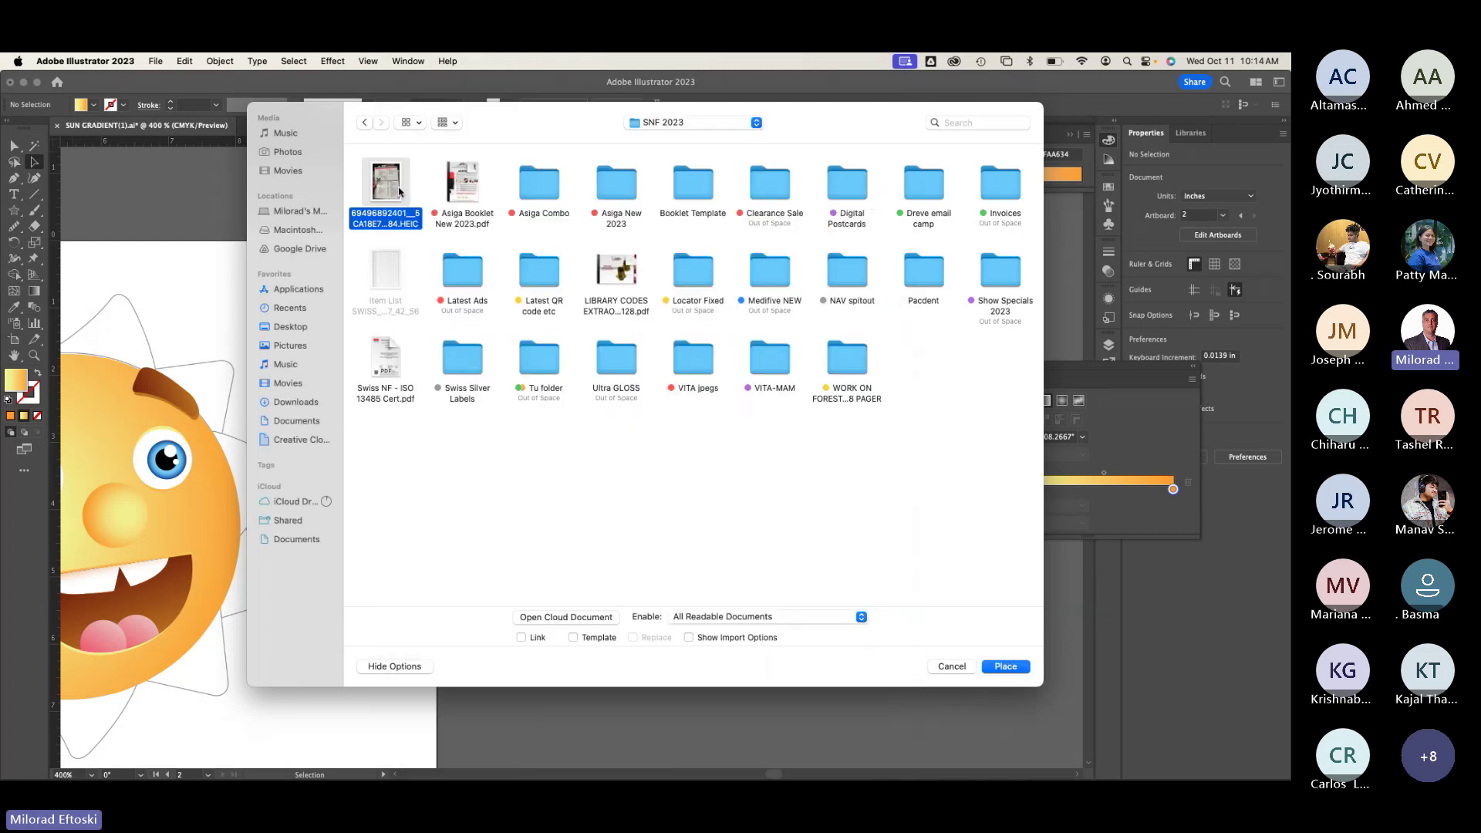
key(Return)
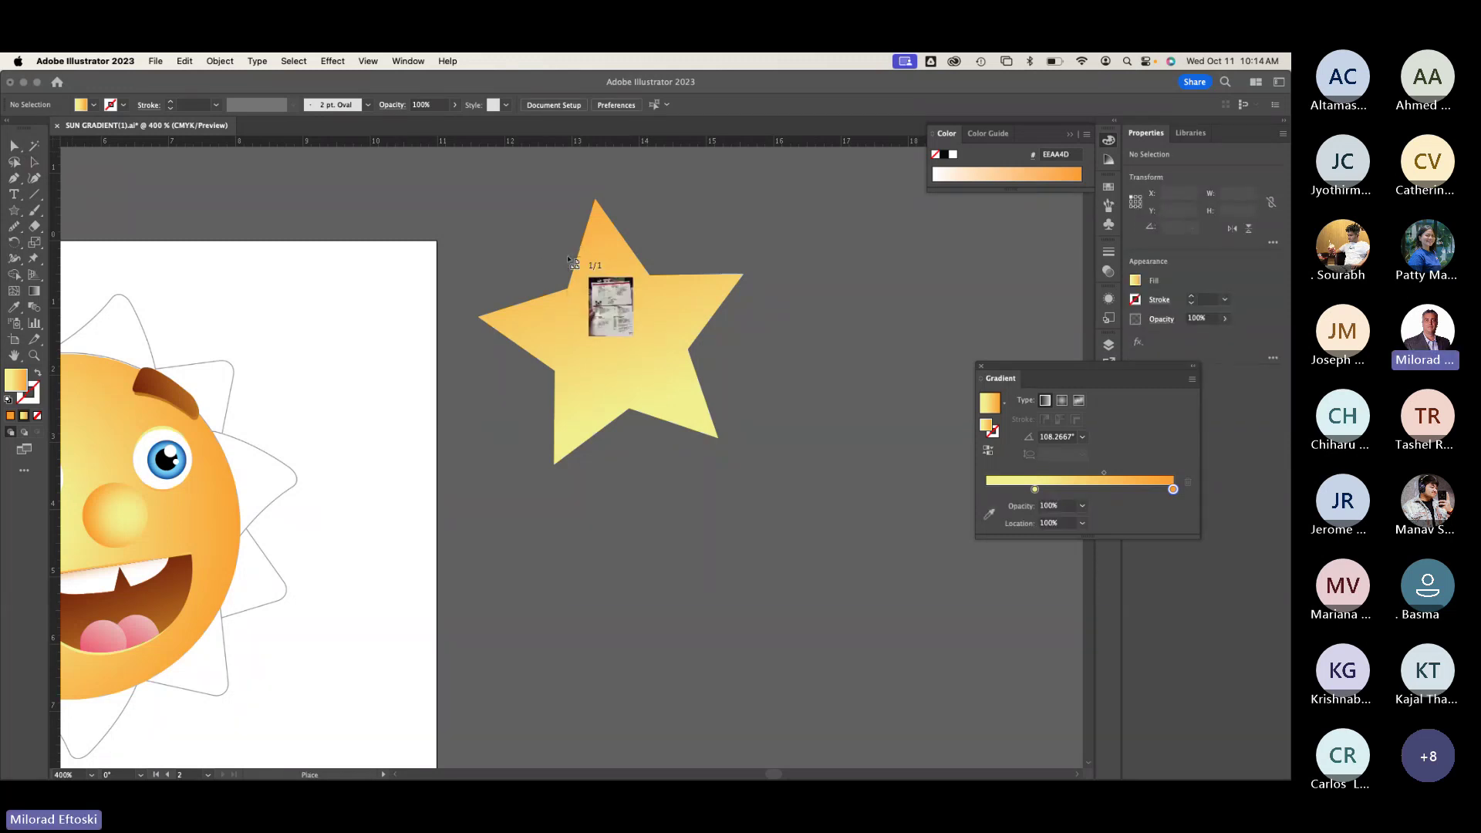
Step: Drop the placed photo large over the star area and reposition it over the star
drag(444, 168, 790, 620)
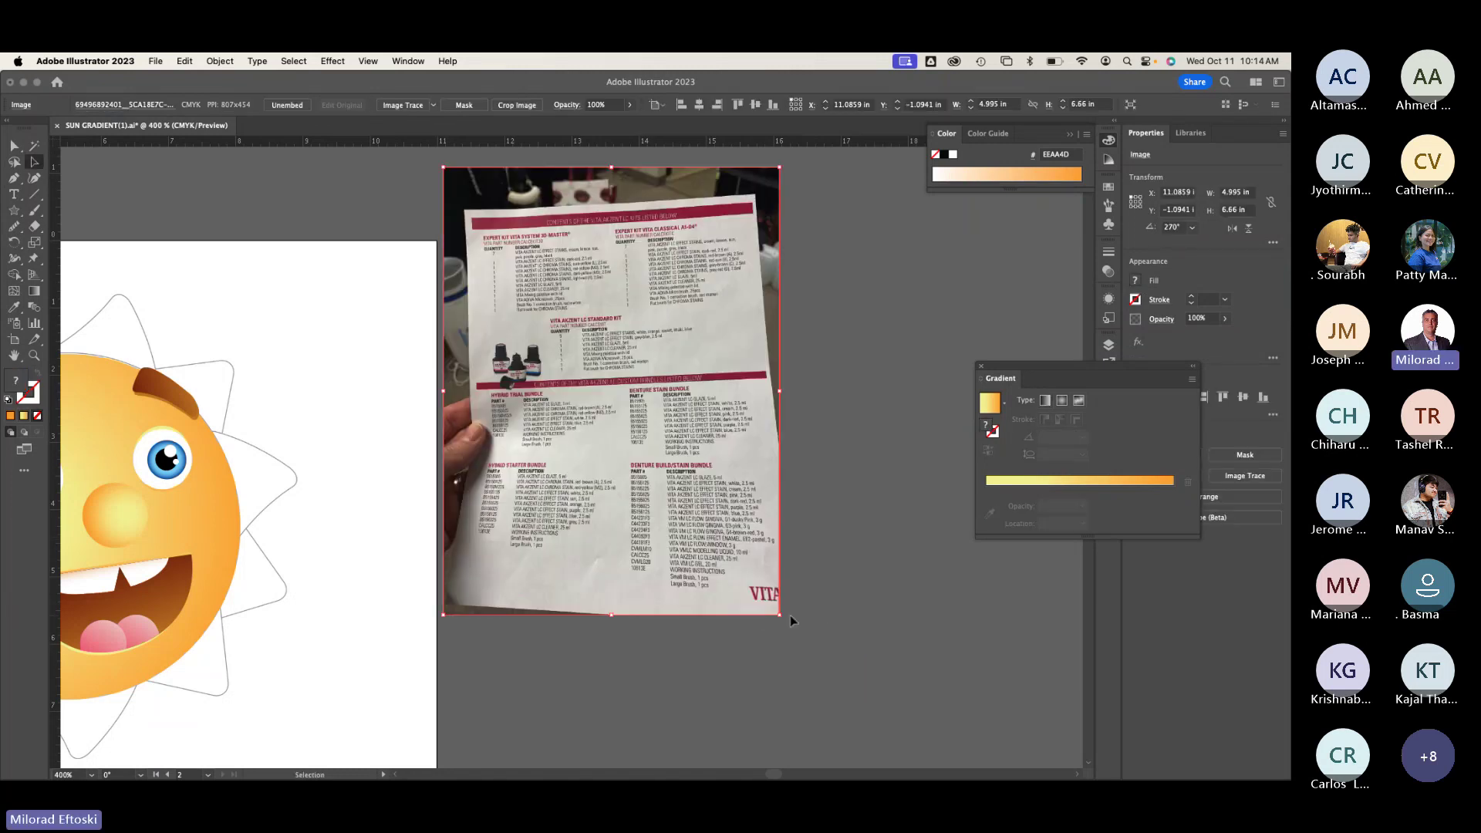
drag(582, 408, 722, 399)
click(833, 377)
drag(507, 329, 480, 379)
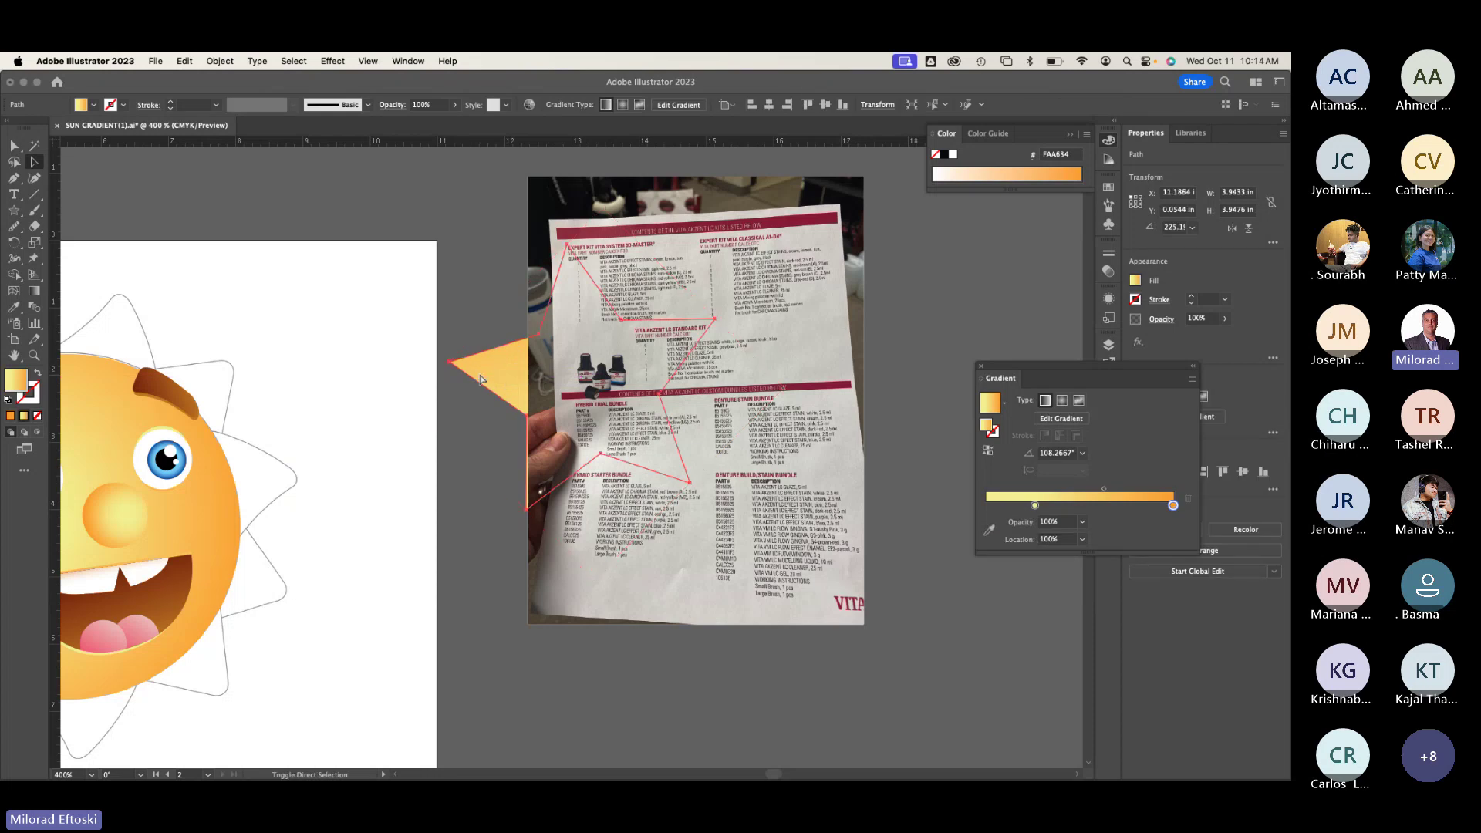
Step: Bring the star in front of the photo, undo a trial move, and pan back to the star
key(super+shift+bracketright)
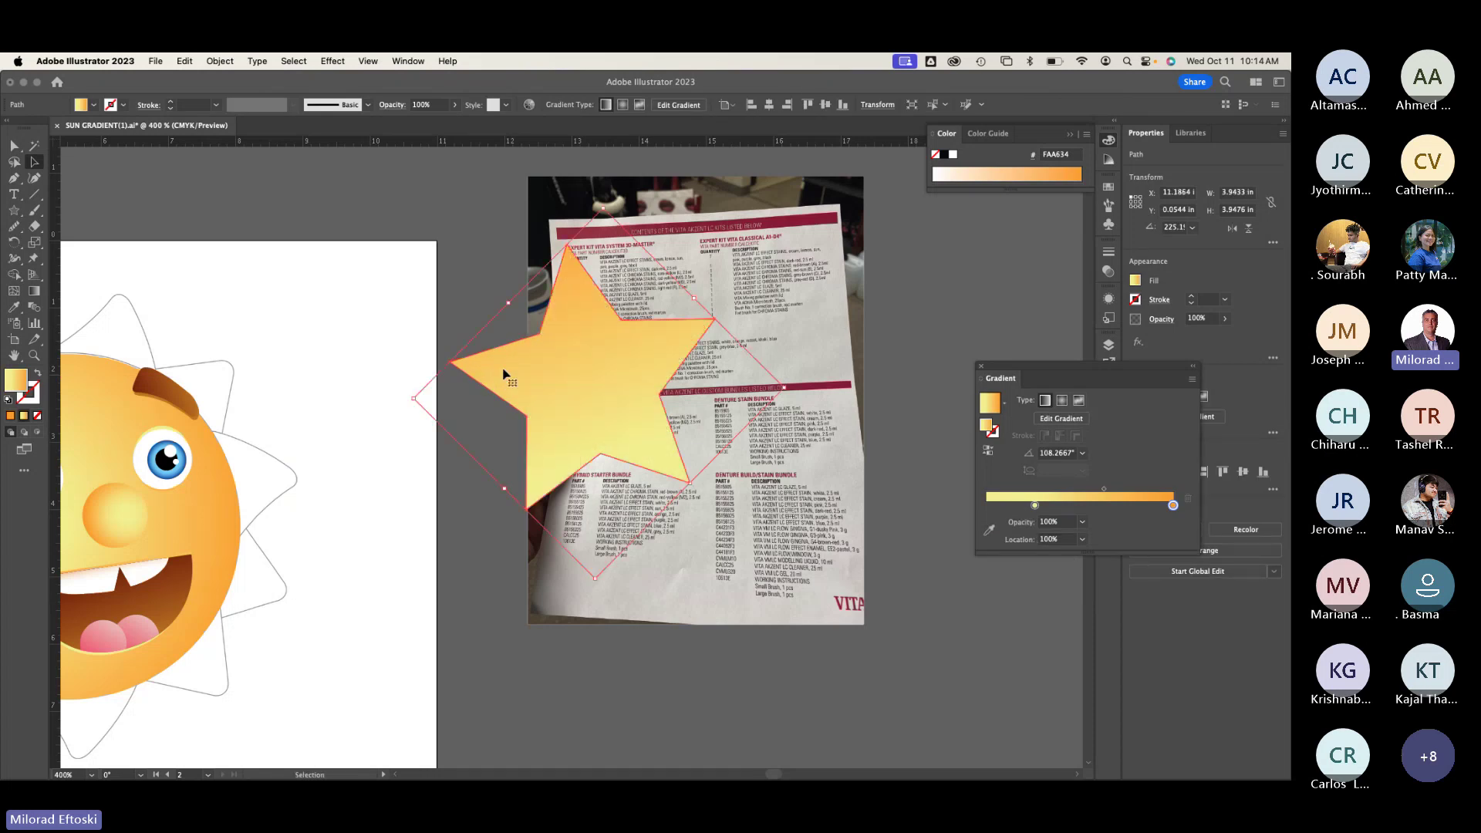
right_click(549, 375)
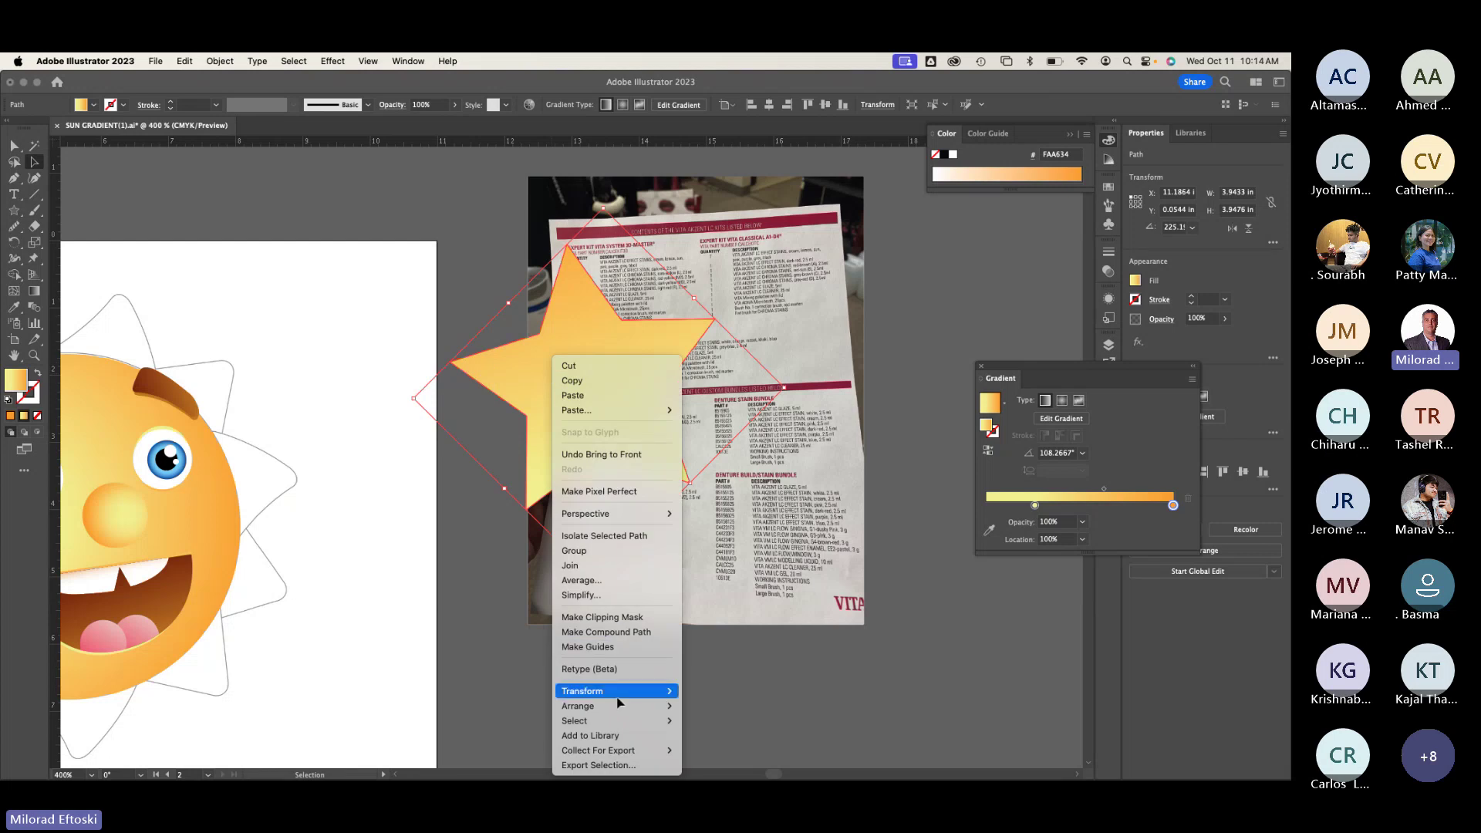
mouse_move(610, 706)
click(540, 406)
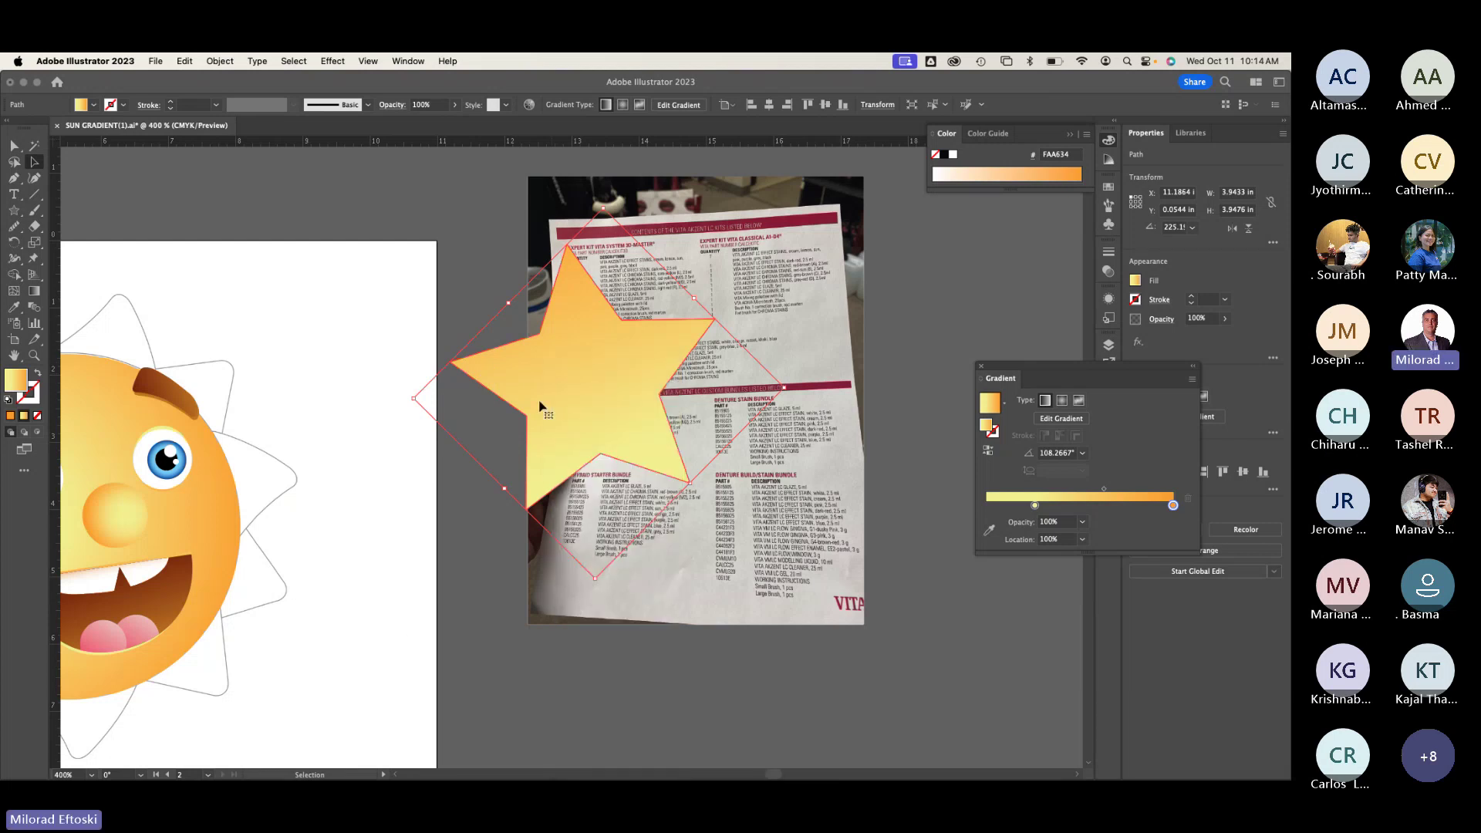
drag(539, 407, 654, 409)
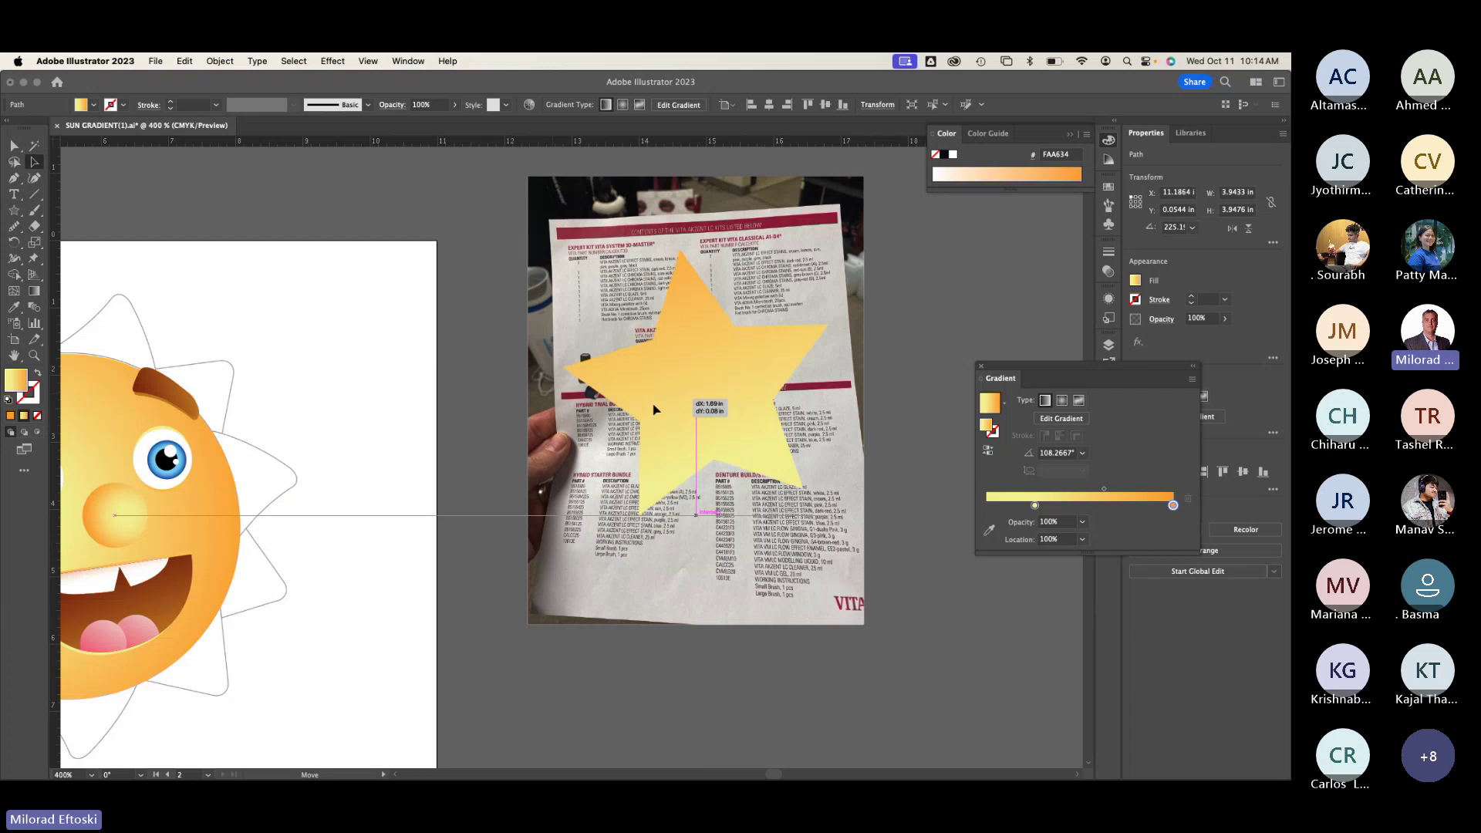
key(cmd+z)
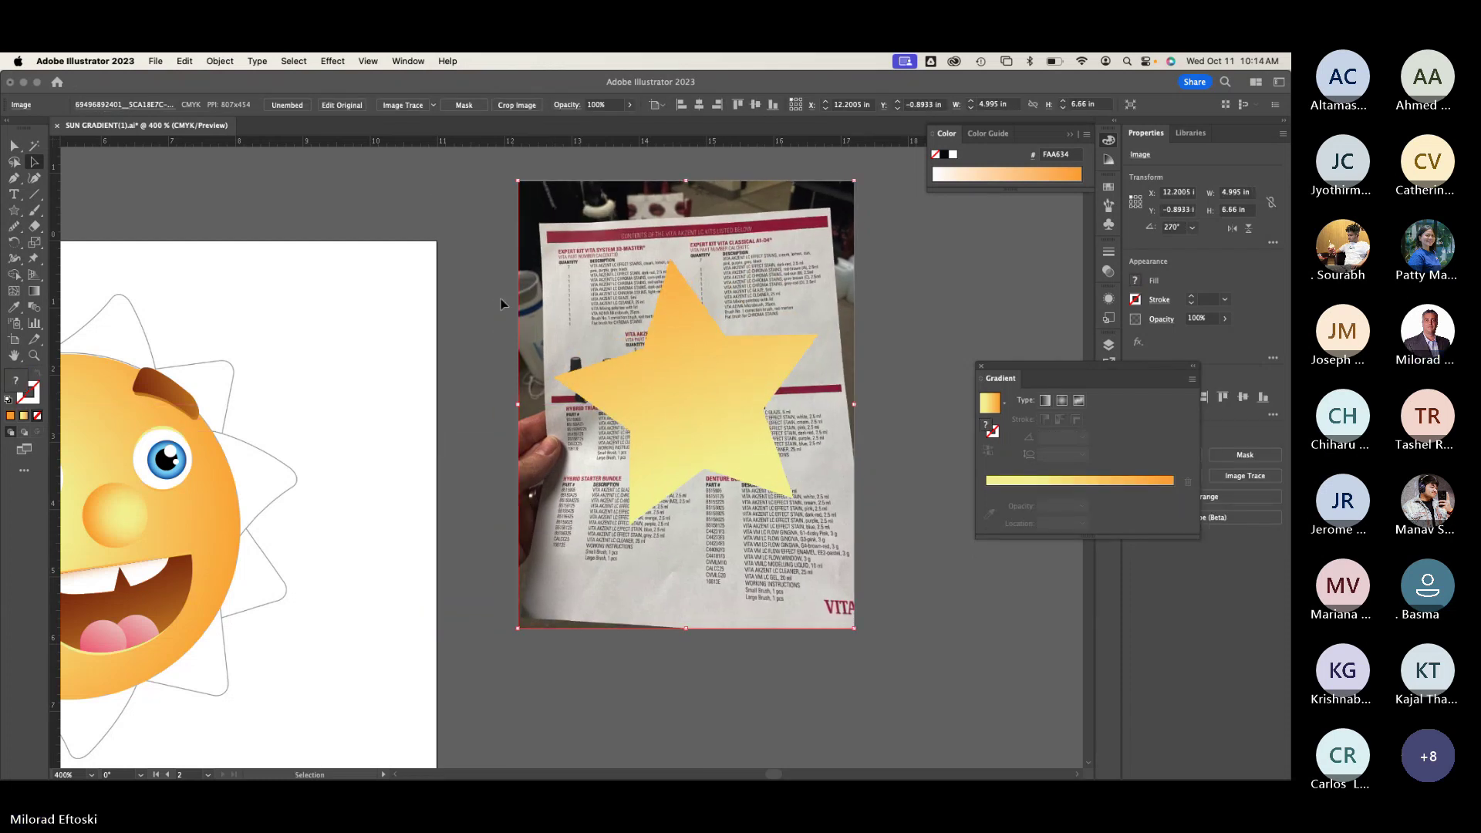
drag(216, 578, 444, 540)
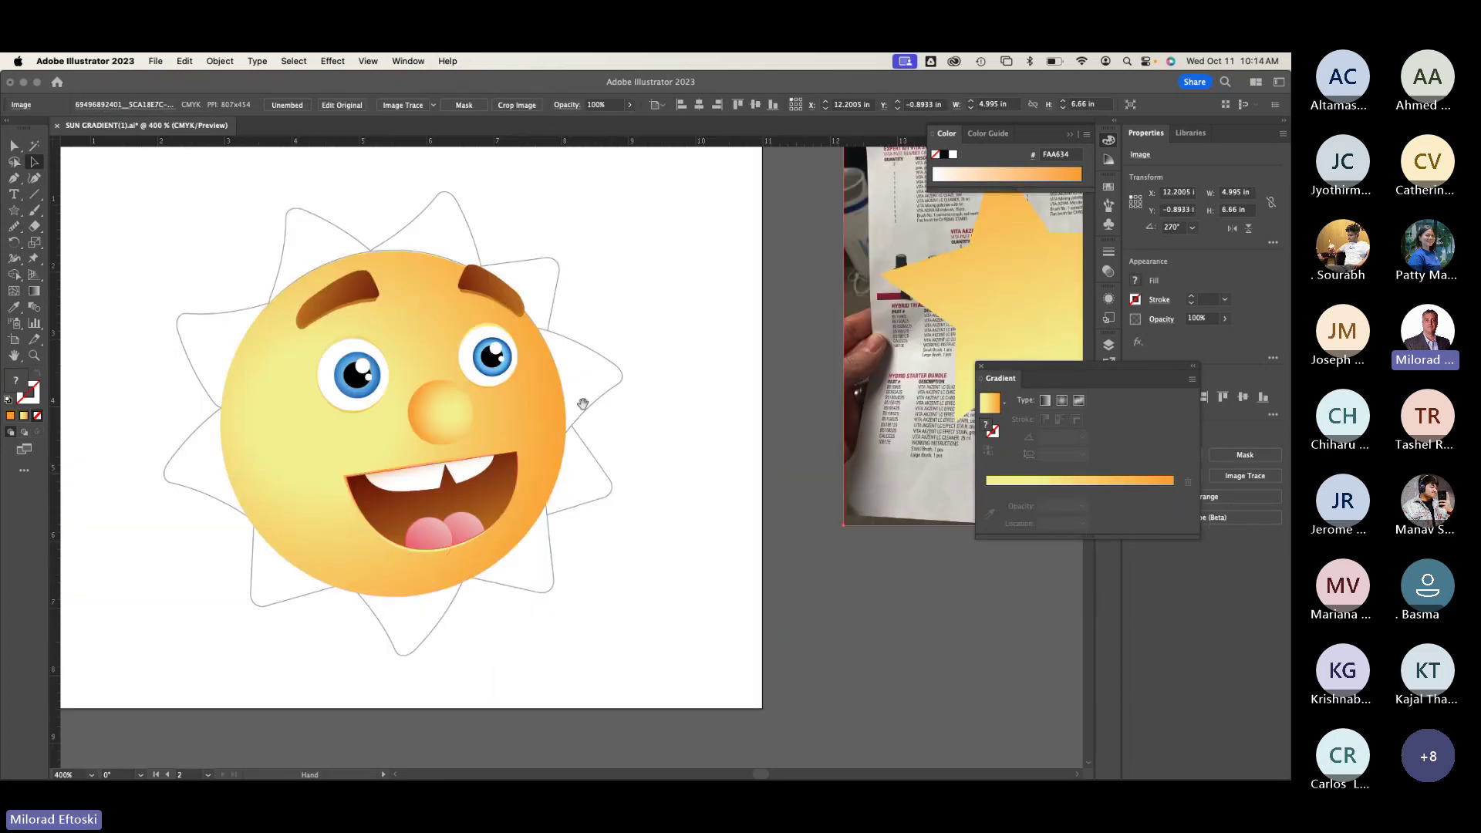
drag(583, 404, 285, 509)
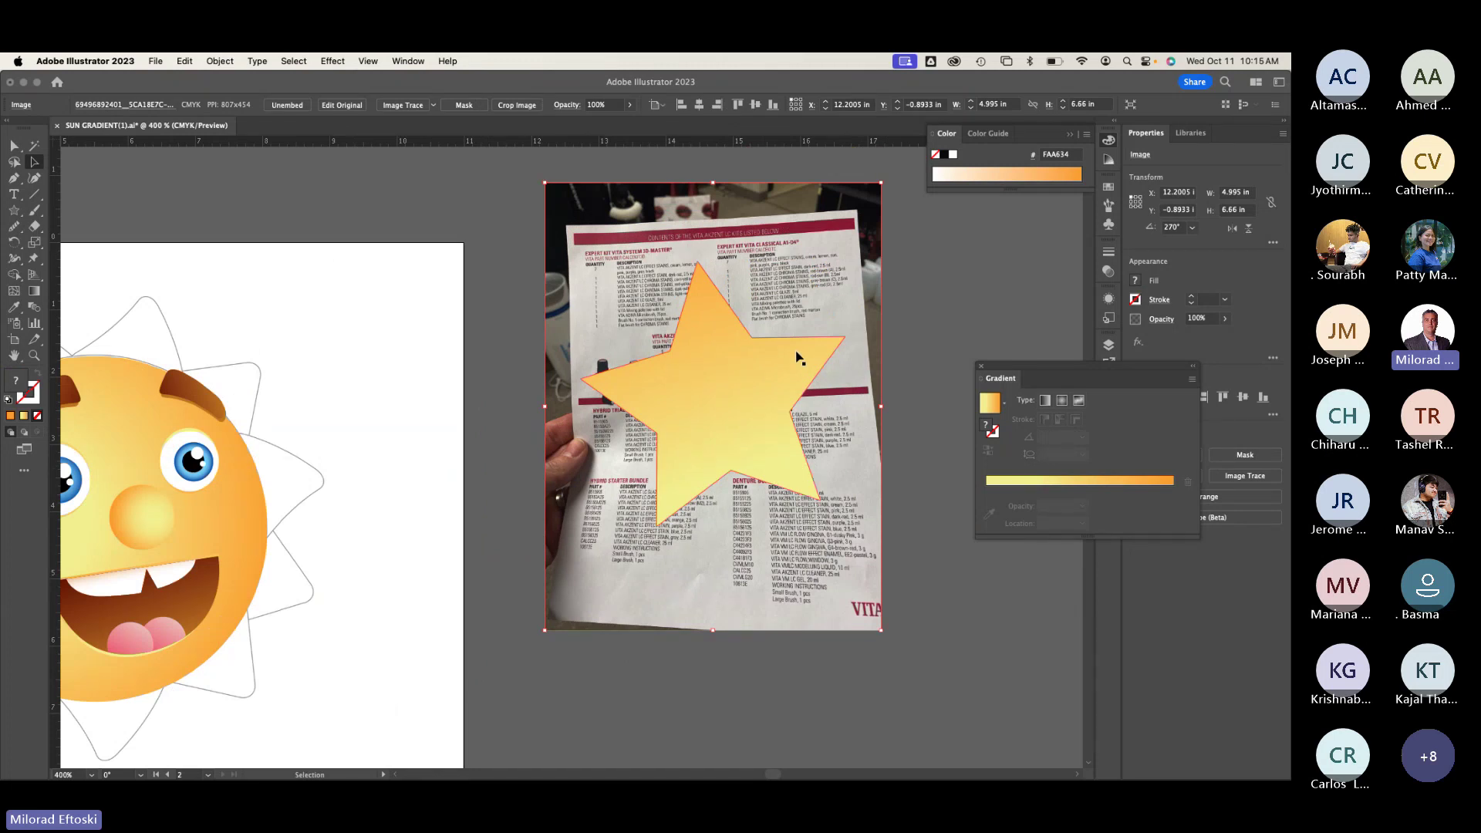
Step: Select the star with the photo and apply Make Clipping Mask to clip the photo to it
click(761, 384)
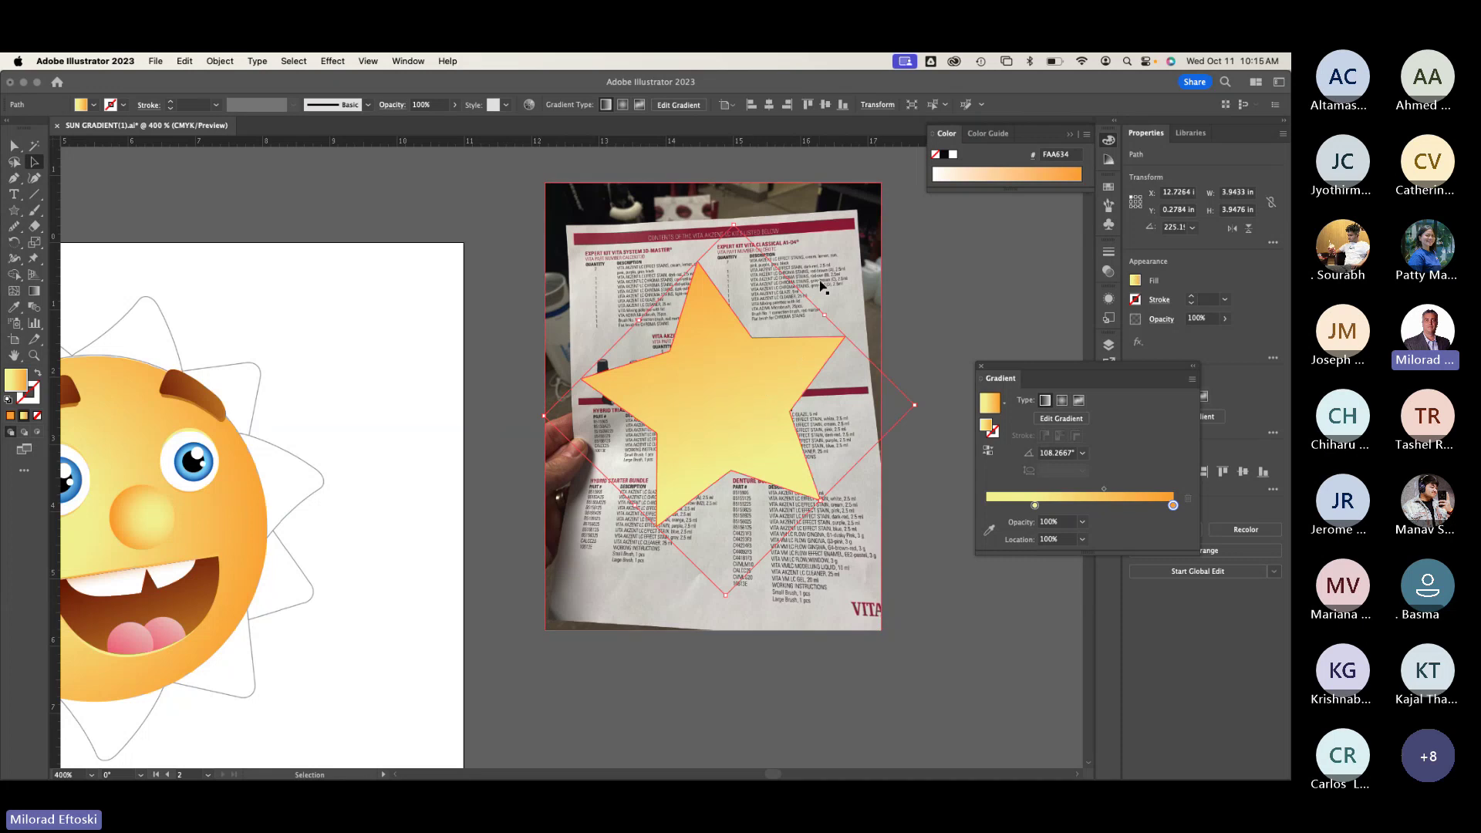
shift+click(839, 244)
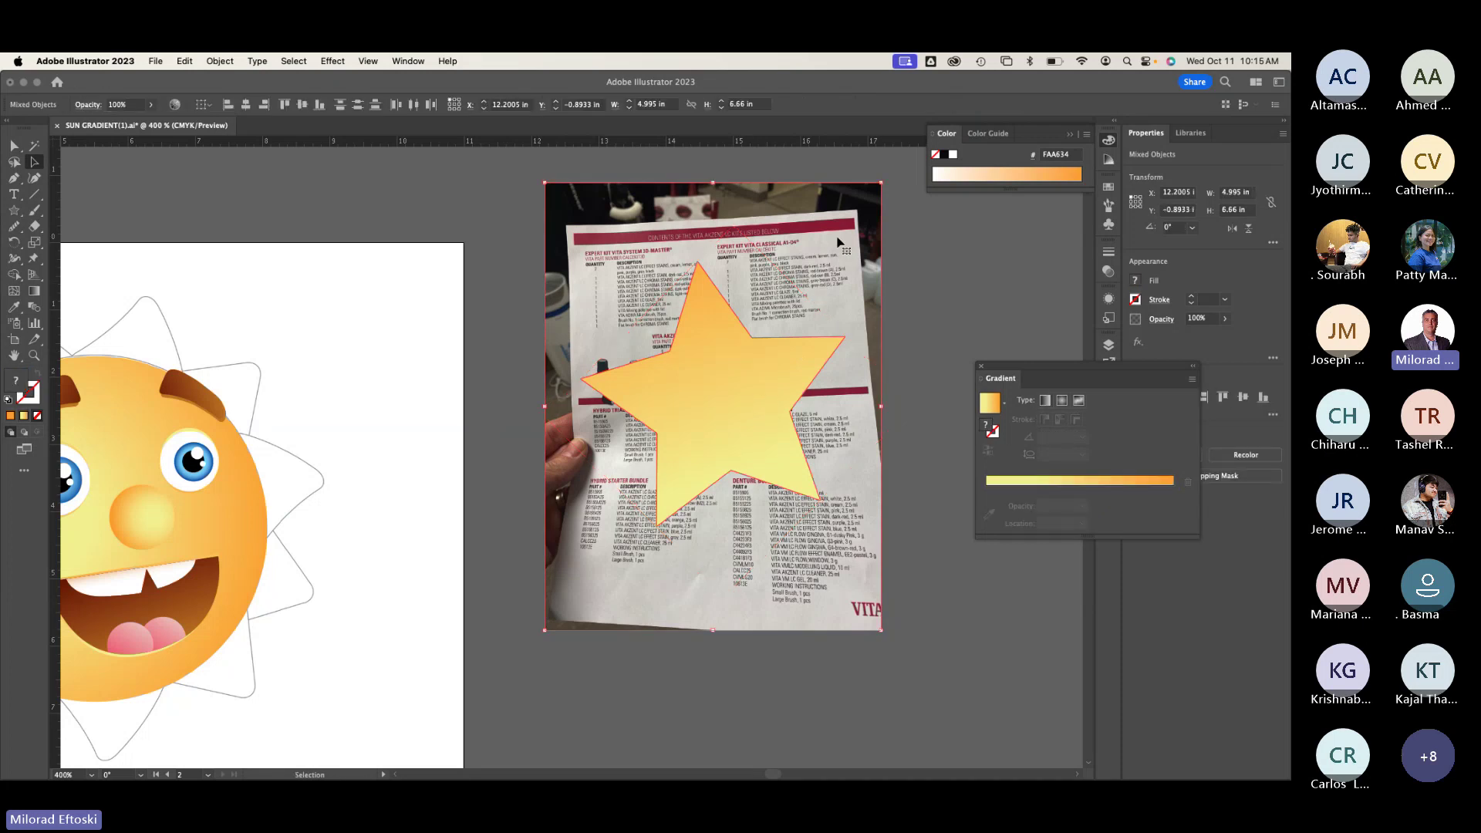
right_click(830, 249)
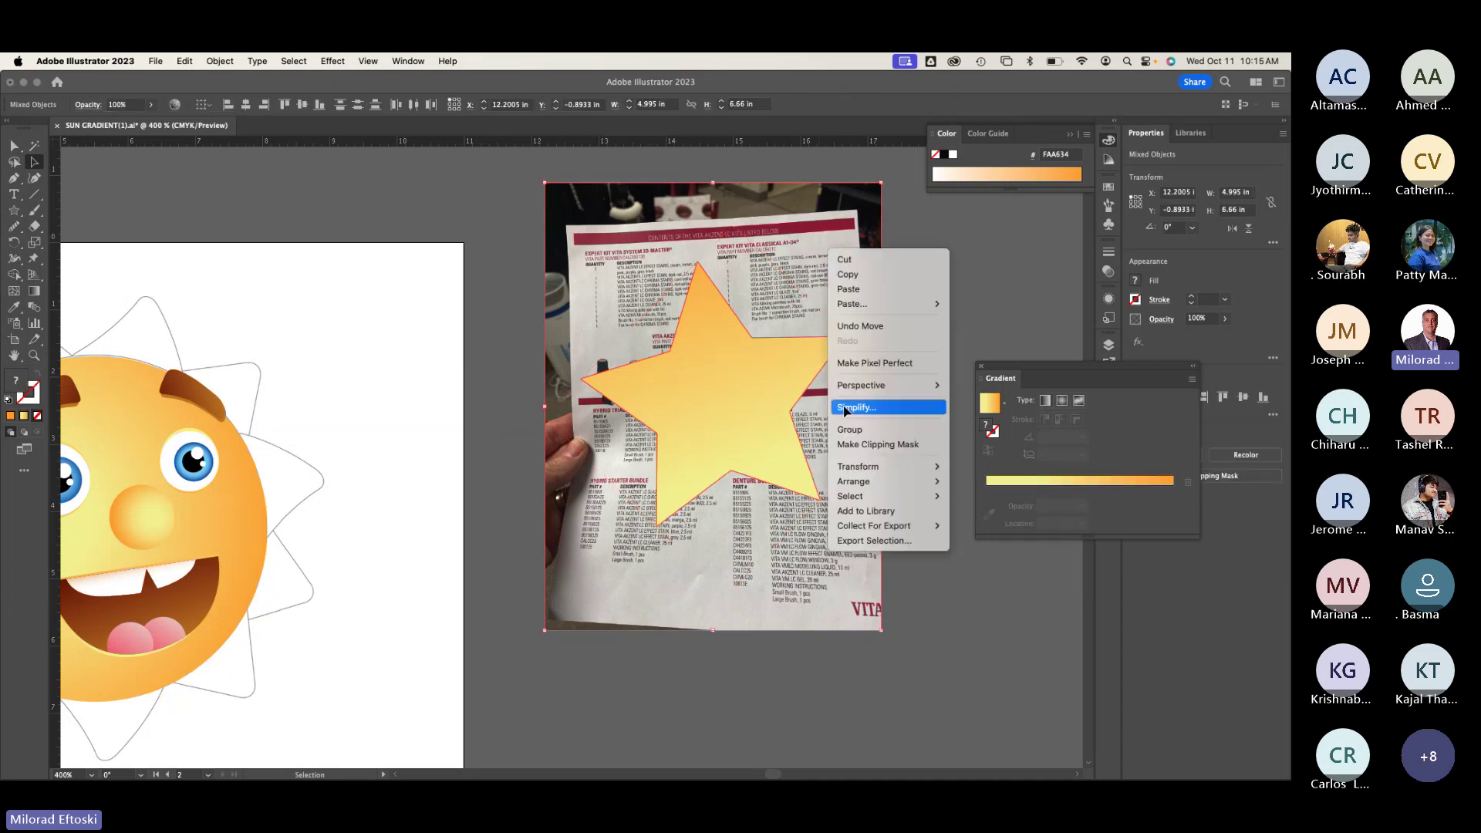
click(850, 446)
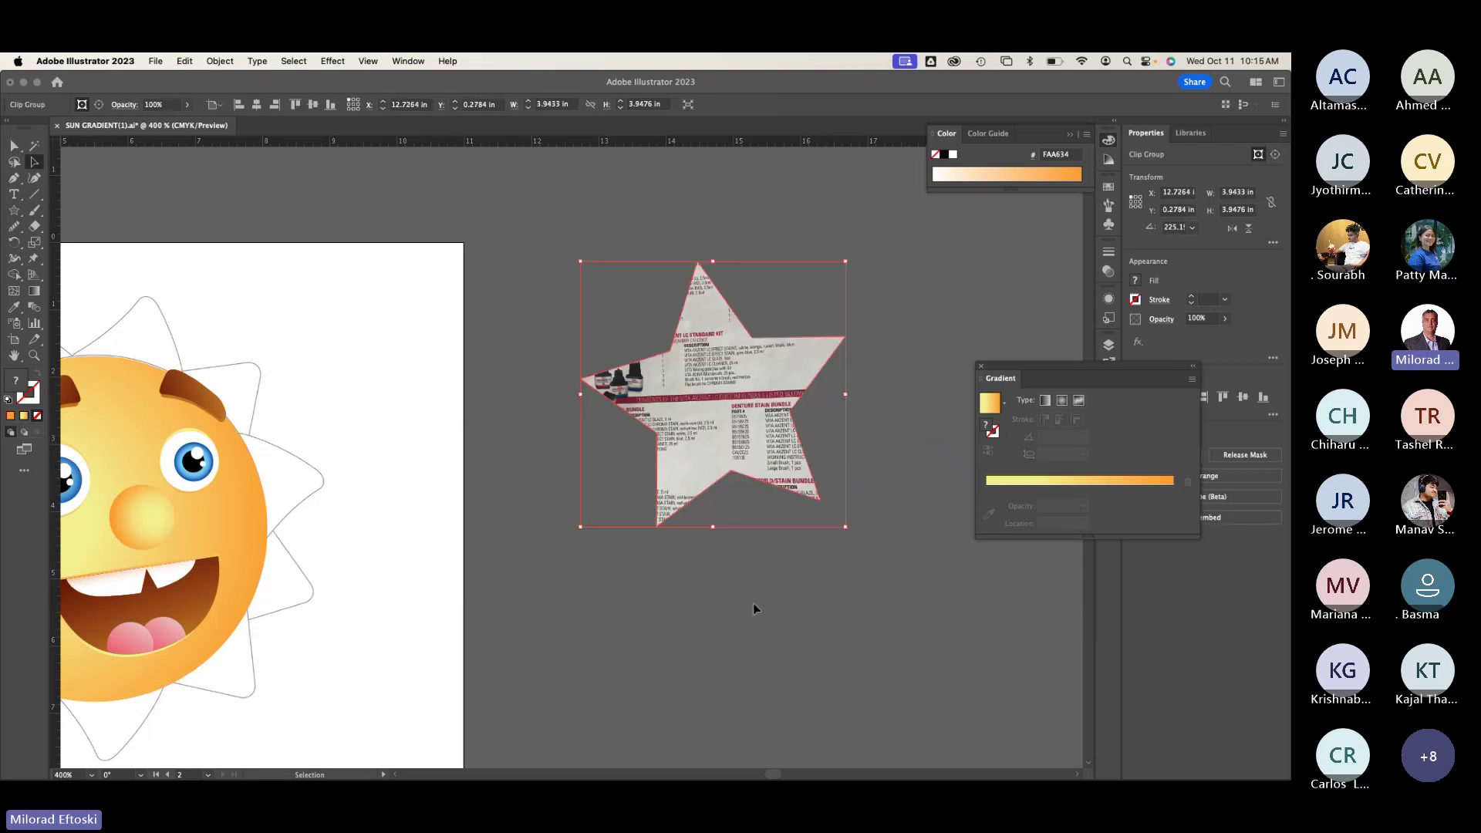
Step: Move the star photo cutout onto the artboard edge and give it an orange gradient outline
click(753, 604)
drag(687, 455, 399, 436)
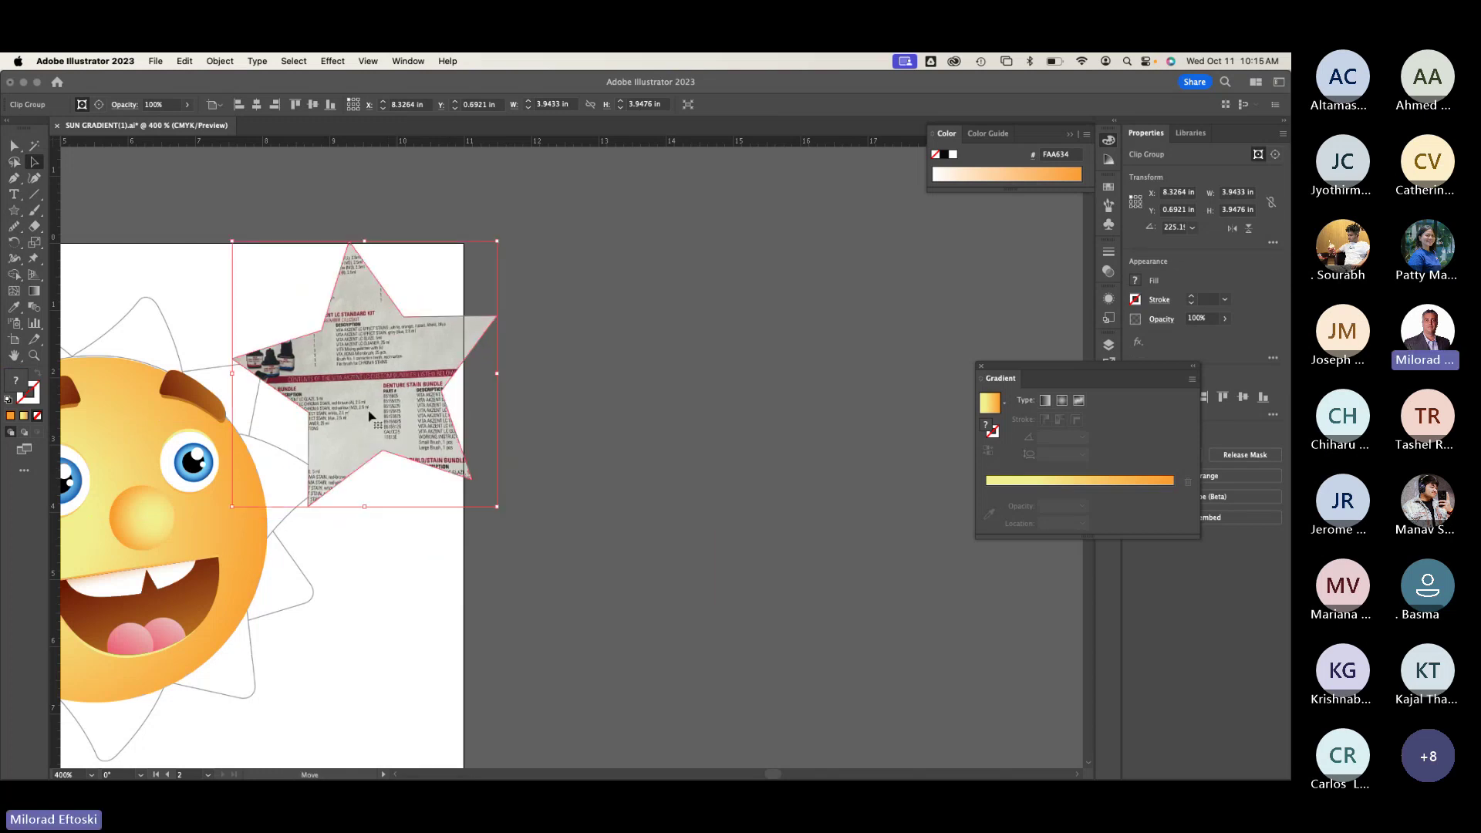
click(30, 397)
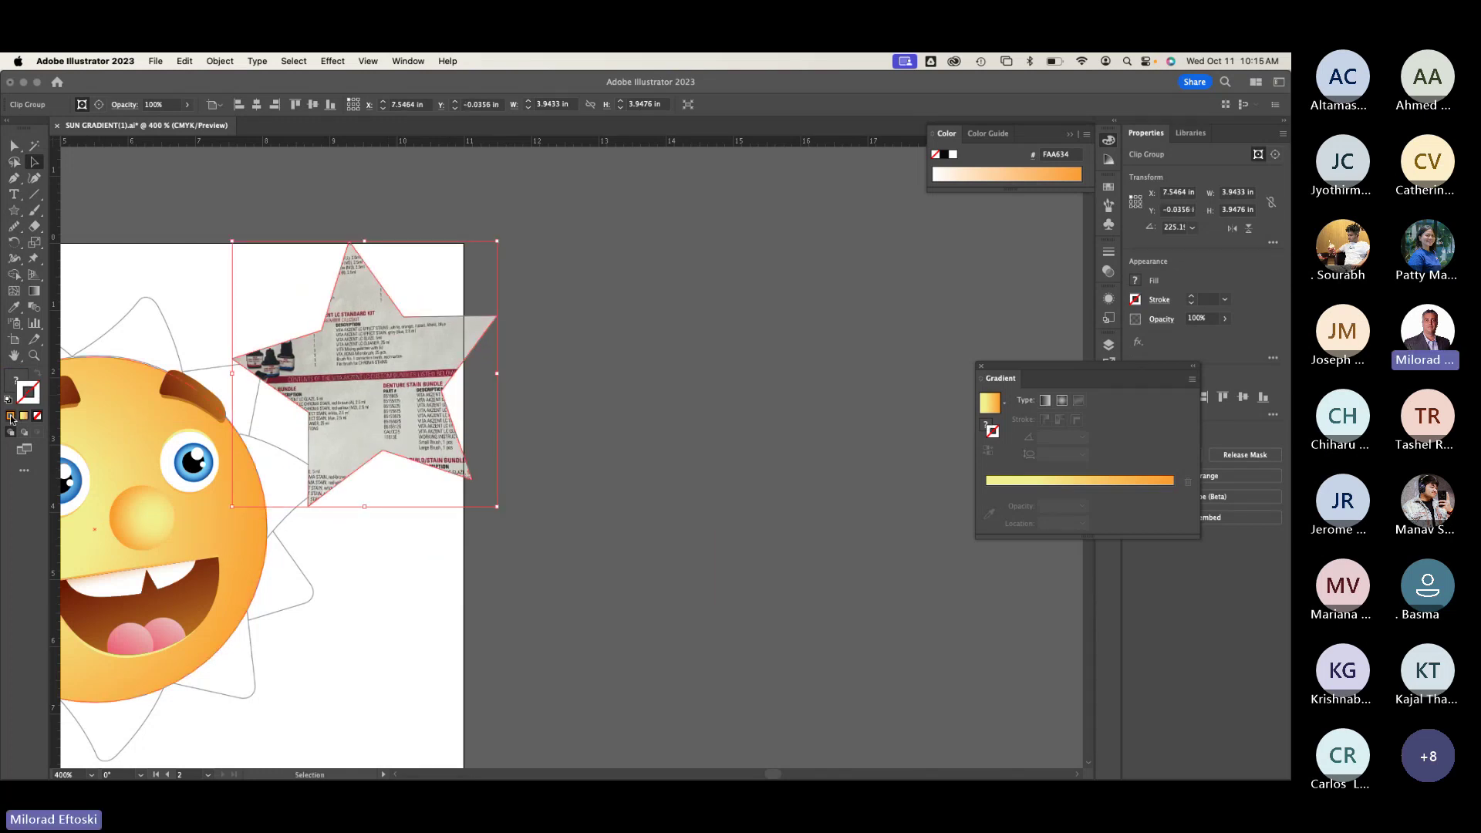
click(24, 416)
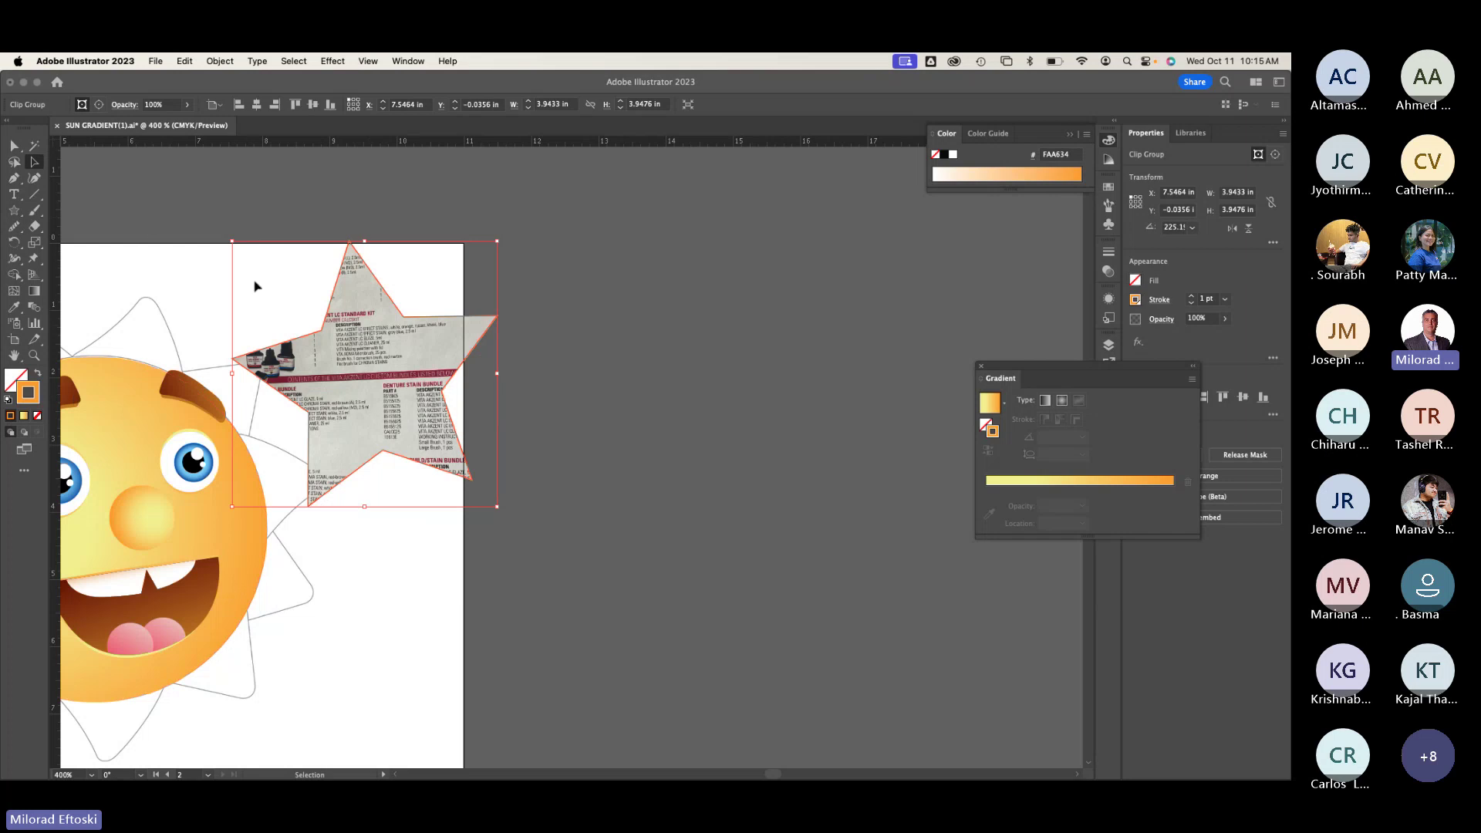
Step: Move the star cutout to the right, then undo its accidental deletion
click(244, 151)
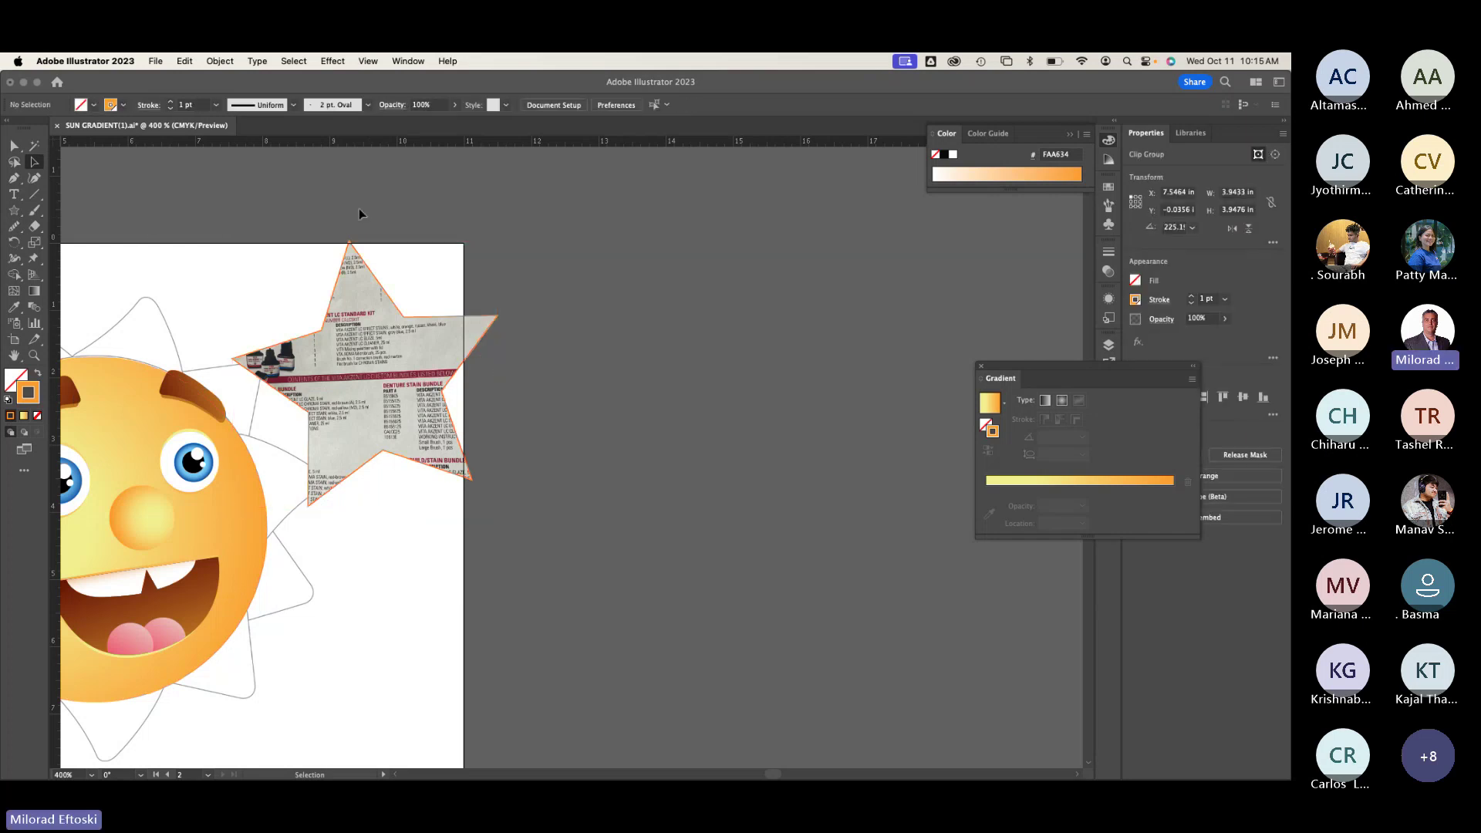
click(356, 255)
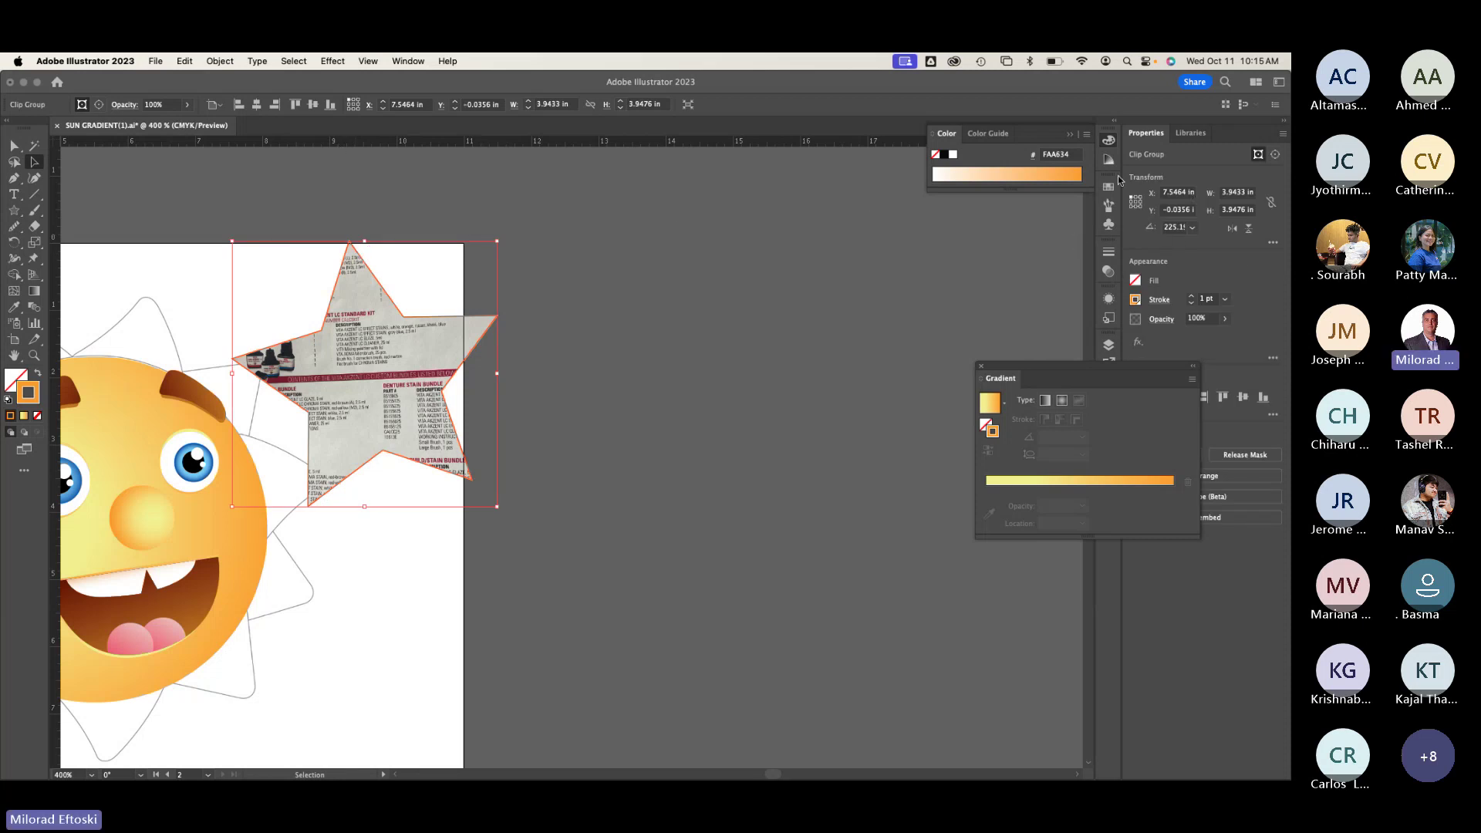
click(881, 222)
drag(422, 376, 656, 401)
key(Delete)
key(super+minus)
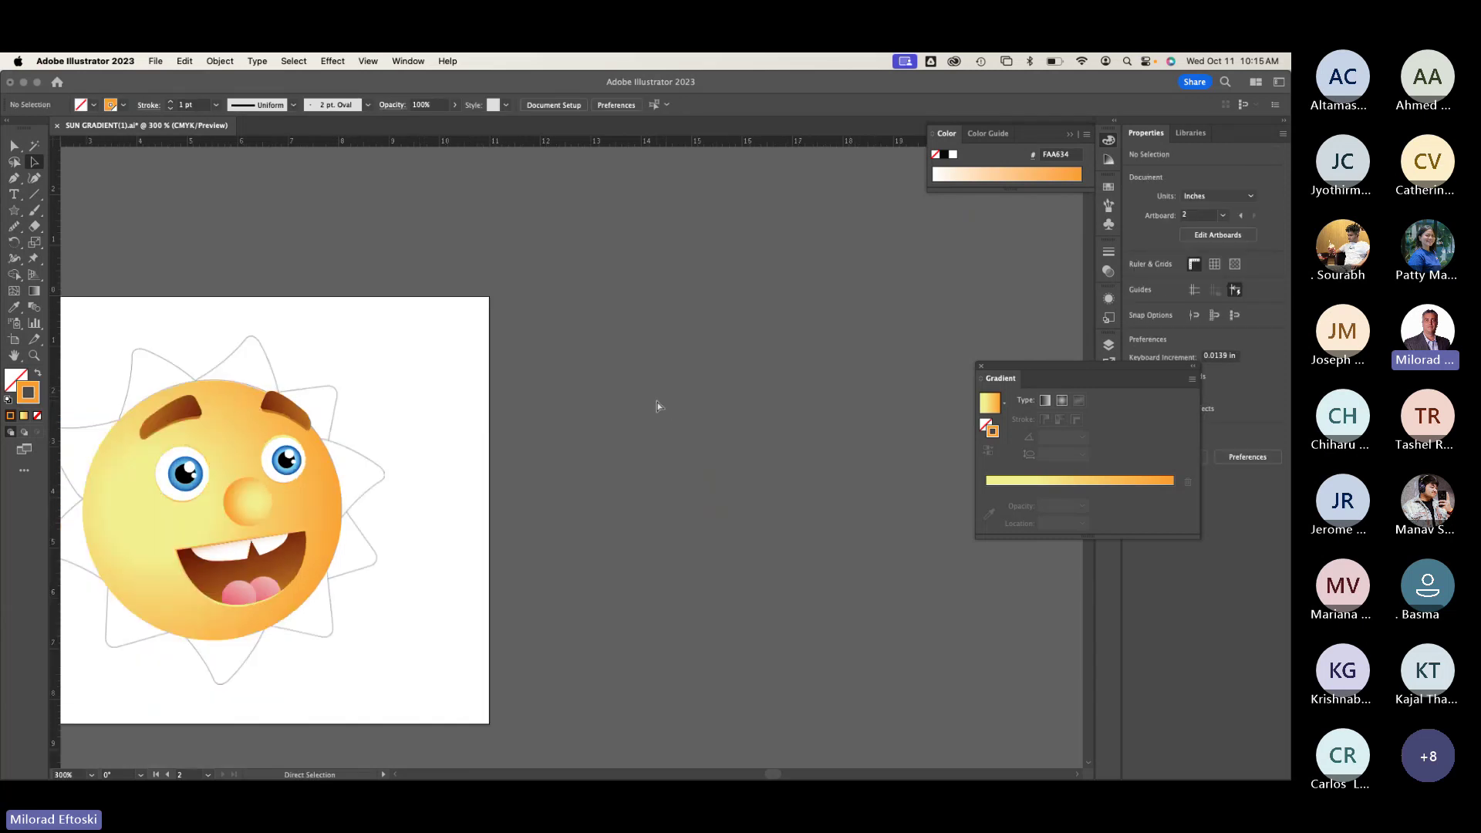
scroll(562, 483, left, 10)
scroll(562, 483, down, 2)
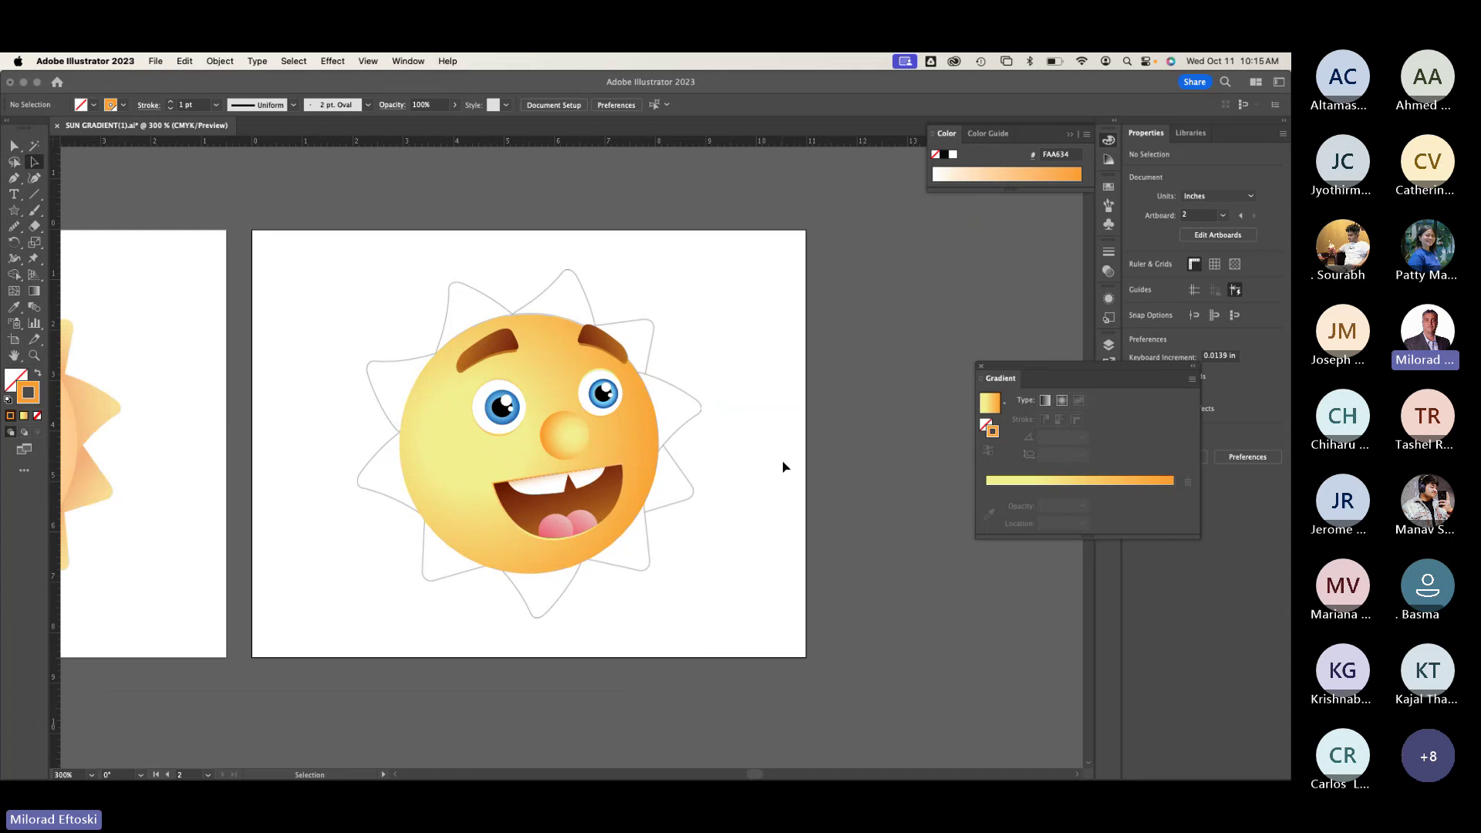
key(a)
key(super+z)
Step: Place the star cutout beside the artboard and scale it down to about 2.96 × 2.96 in
drag(783, 466, 424, 502)
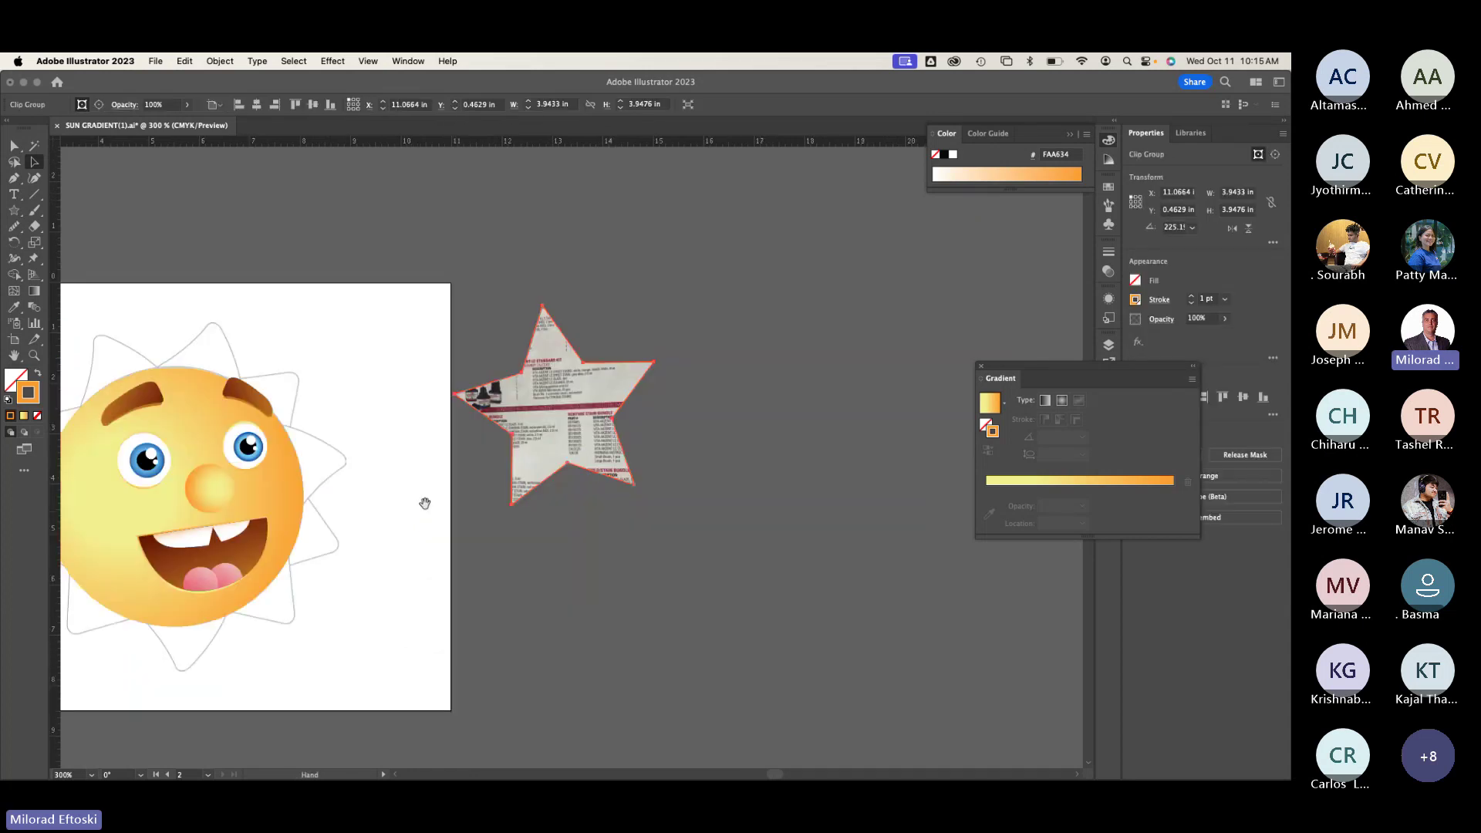
drag(569, 391, 639, 320)
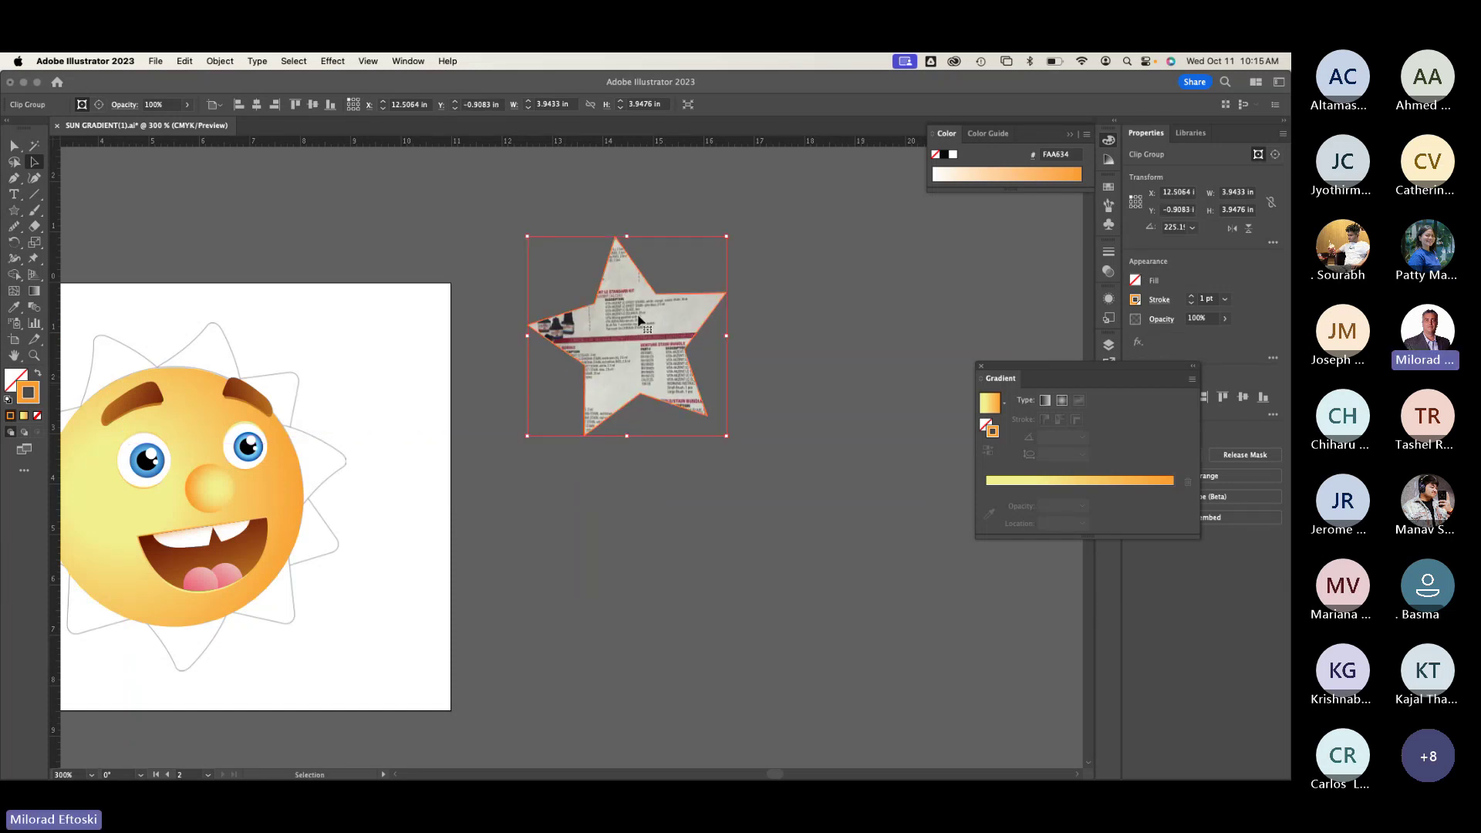
drag(726, 236, 677, 279)
scroll(695, 309, up, 2)
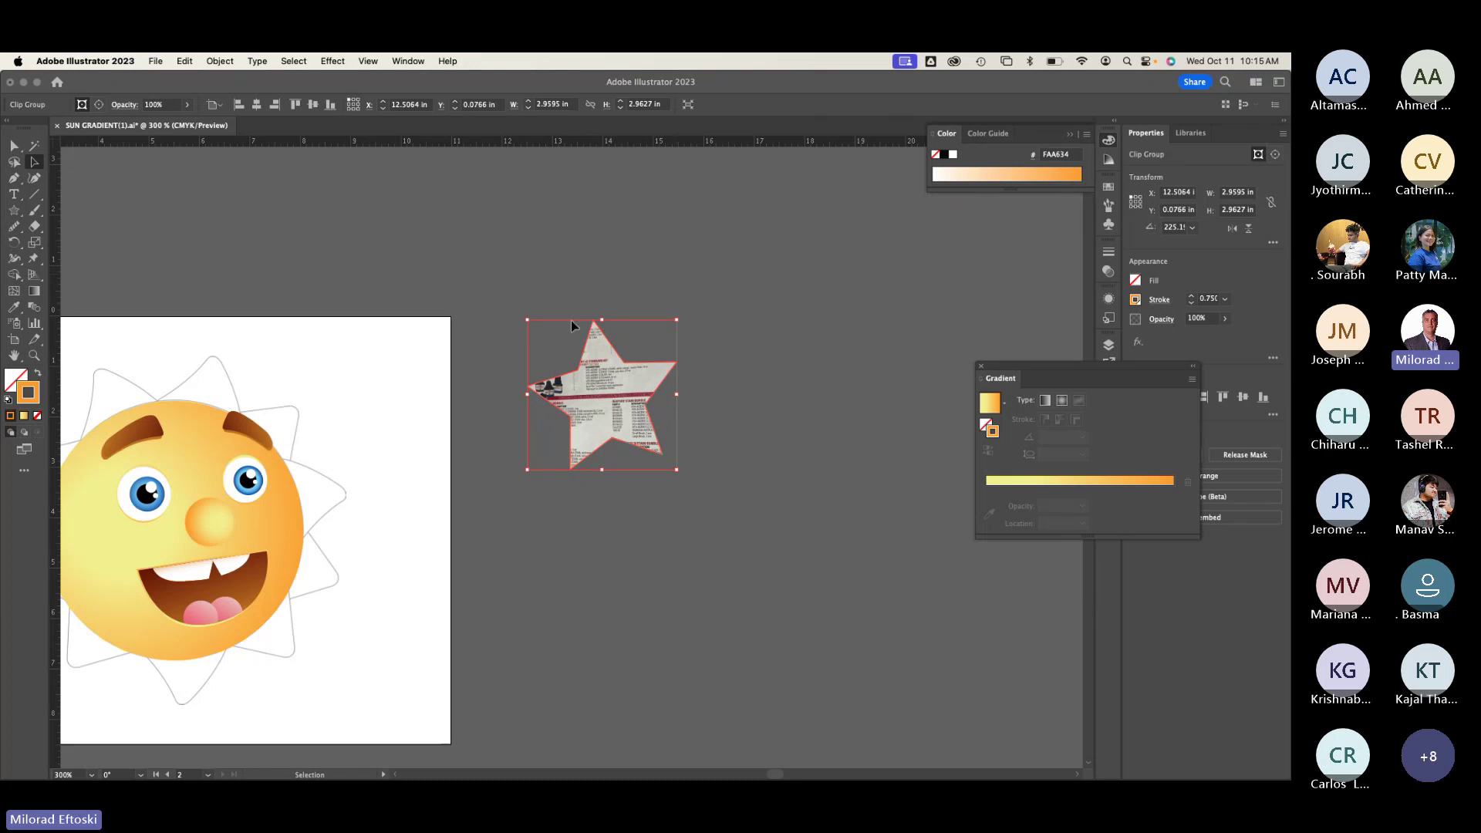
Step: Inside the star clip, shift the photo up and enlarge it to about 4.18 × 5.57 in
double_click(602, 393)
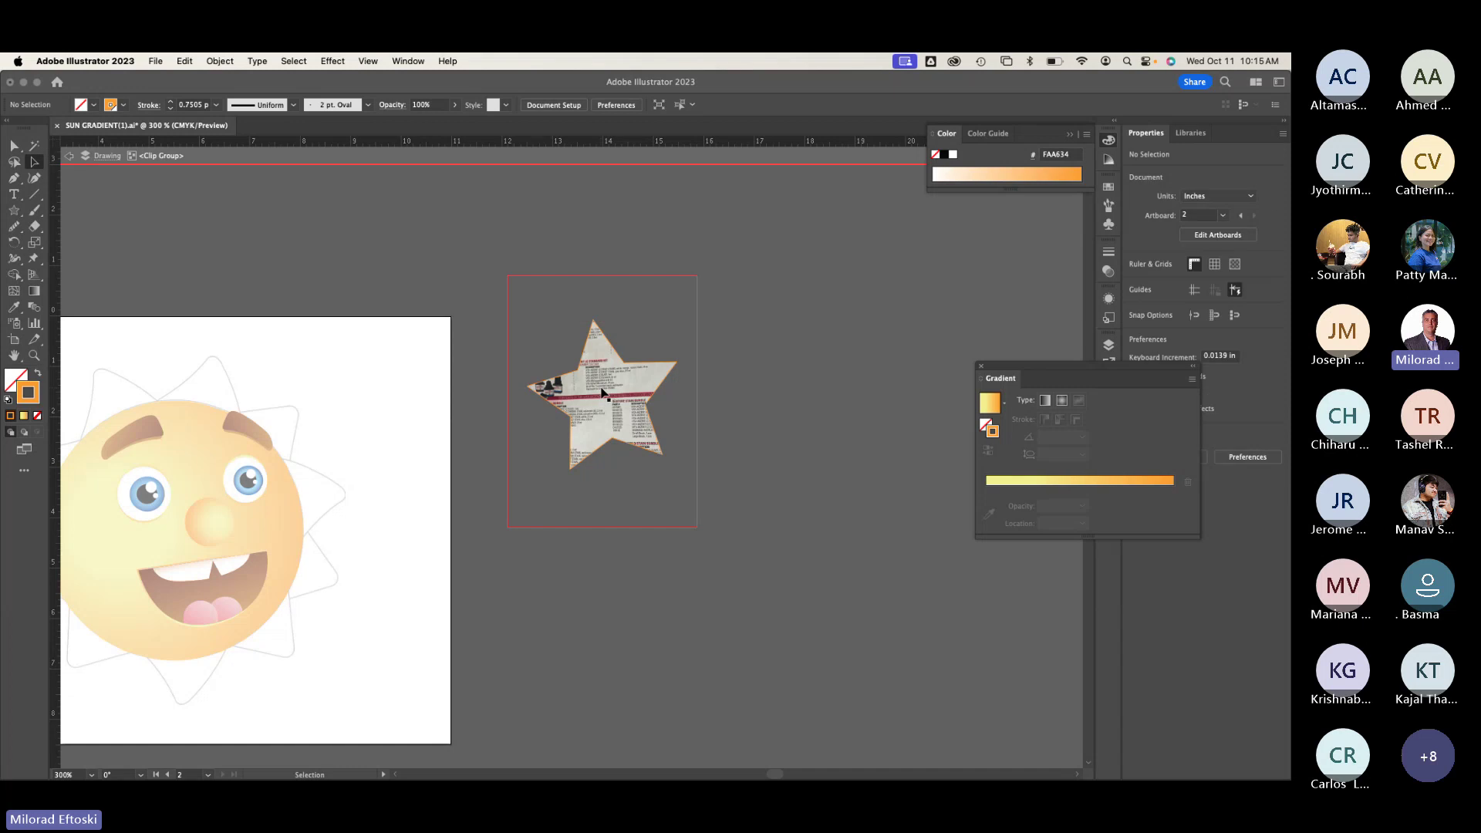
click(609, 397)
mouse_move(610, 398)
mouse_down()
mouse_move(619, 358)
mouse_move(601, 394)
mouse_up()
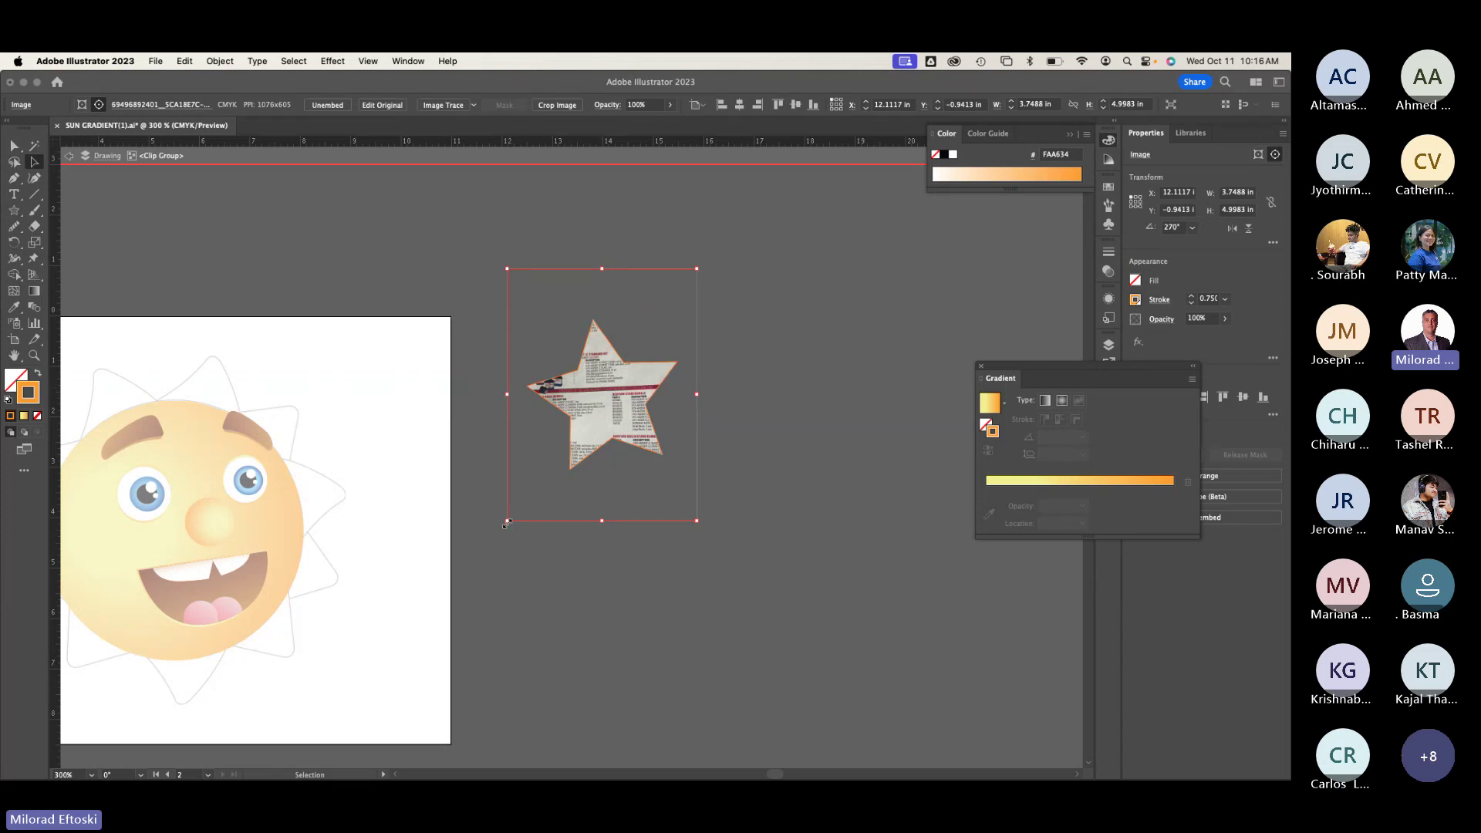
drag(505, 524, 395, 549)
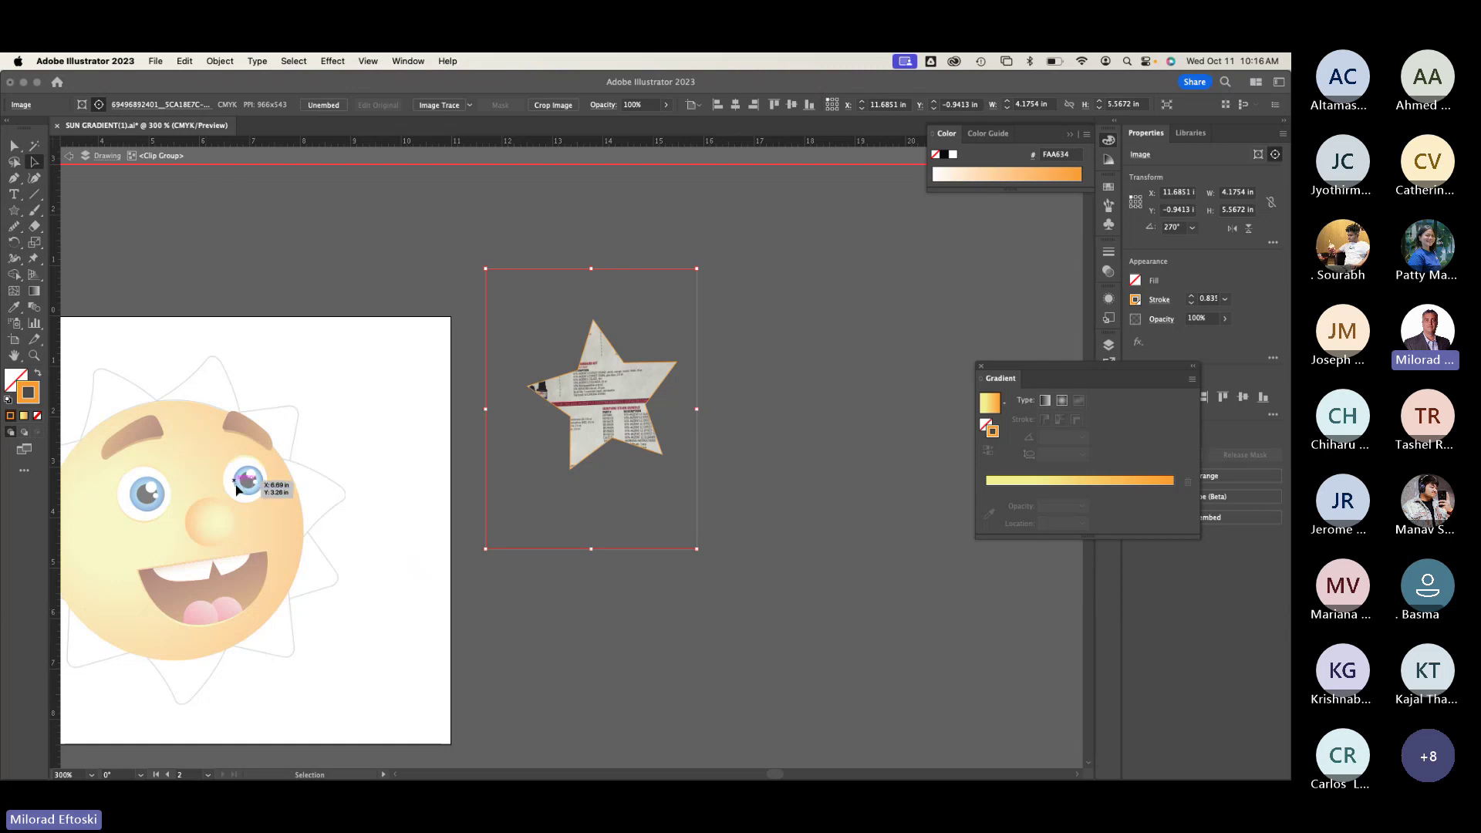
drag(235, 484, 348, 368)
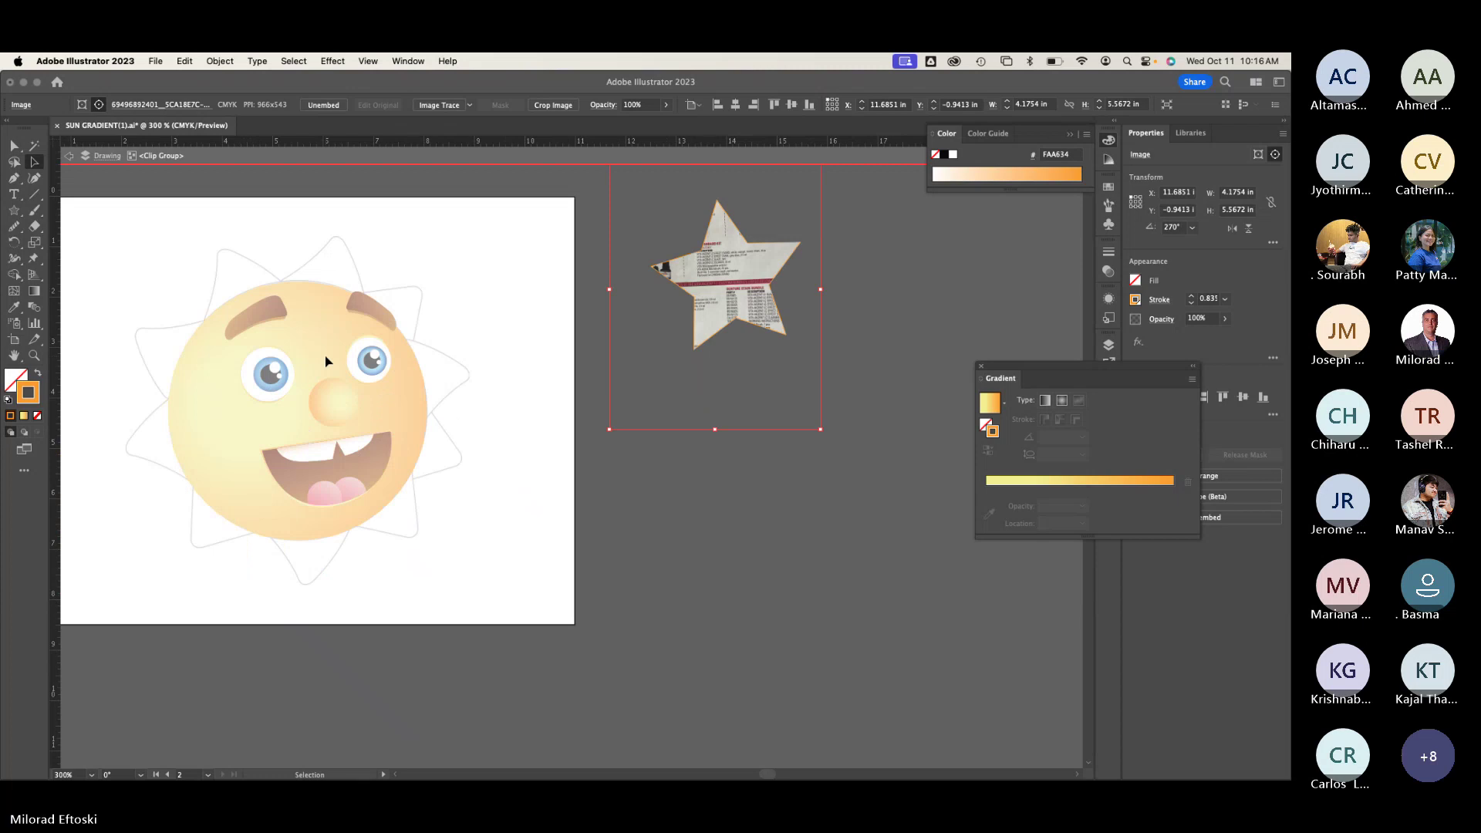
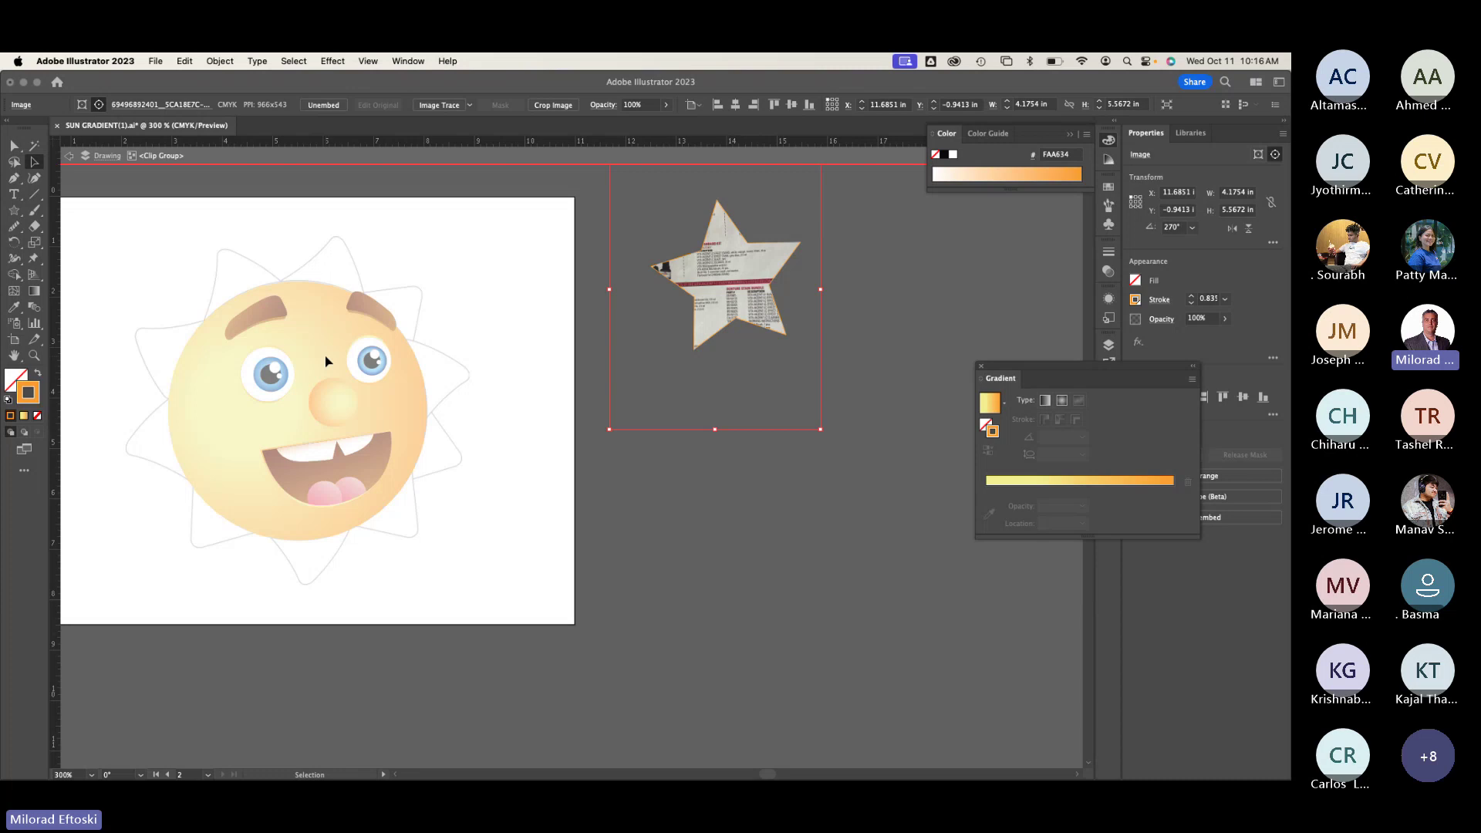
Step: Exit isolation mode and select the star-clipped photo beside the artboard
key(Escape)
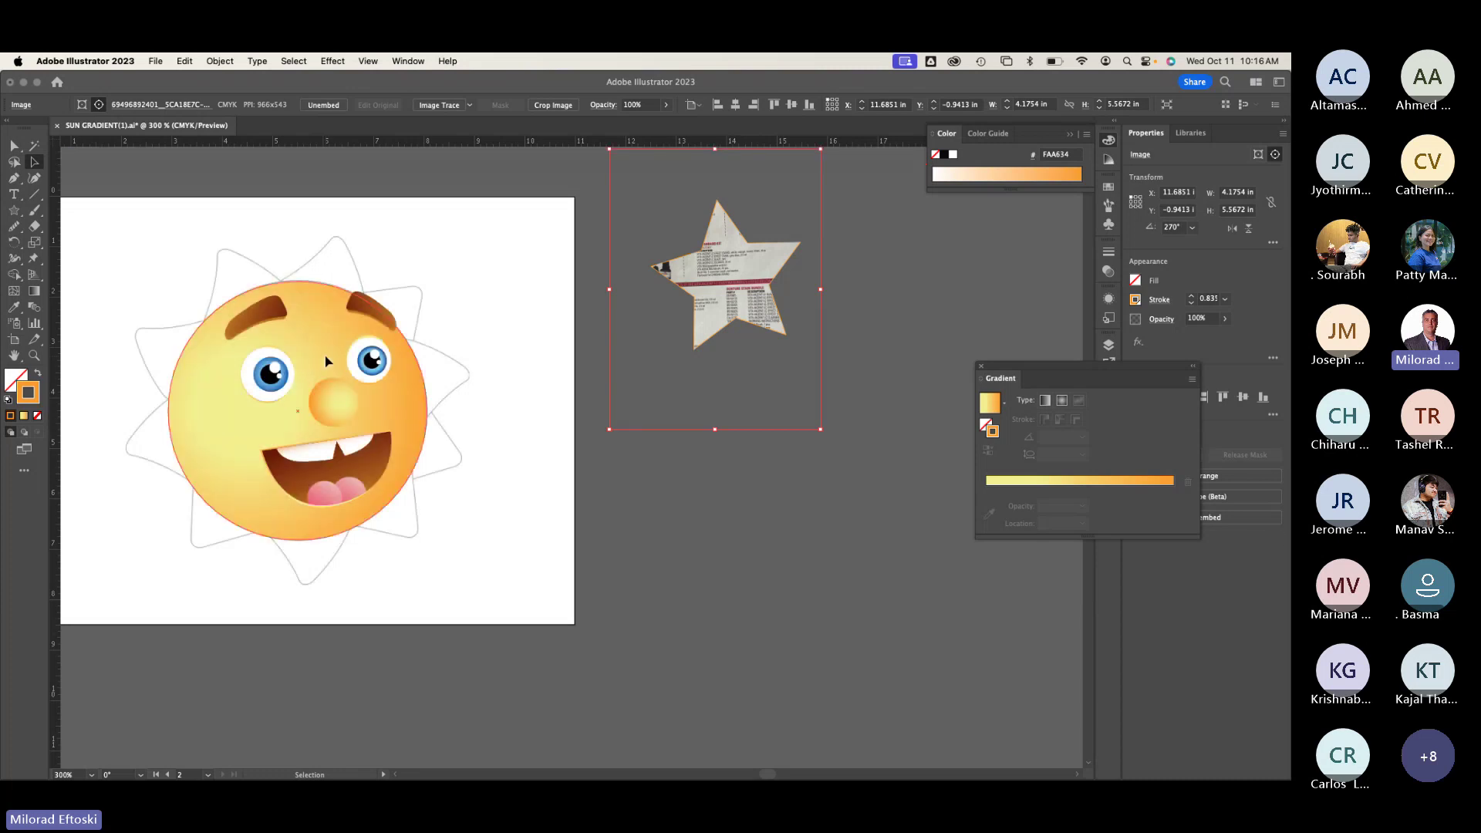
click(431, 338)
click(724, 302)
Step: Delete the star photo, zoom to the mouth, and release its clipping mask
key(Delete)
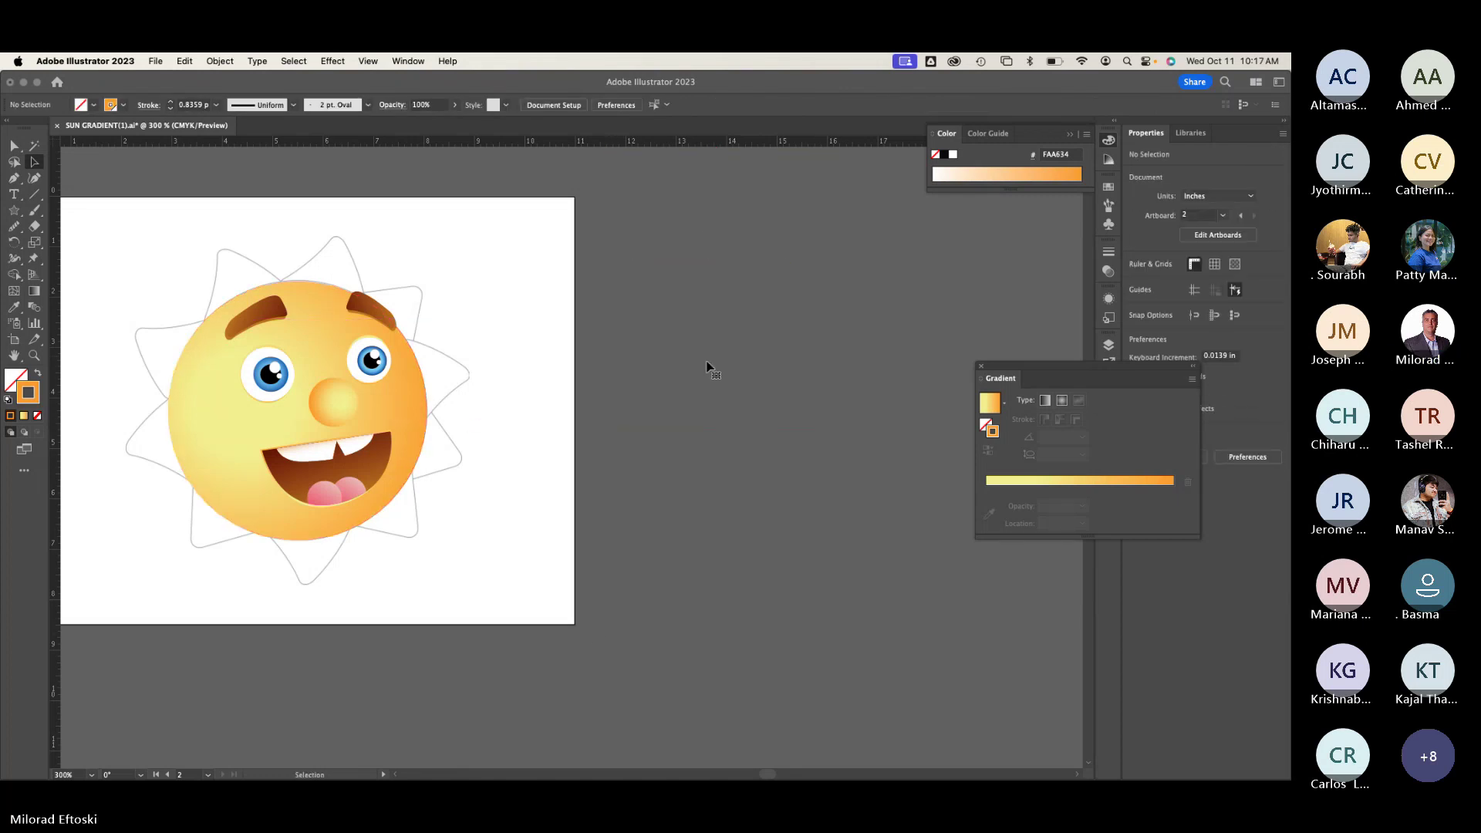
scroll(605, 446, left, 3)
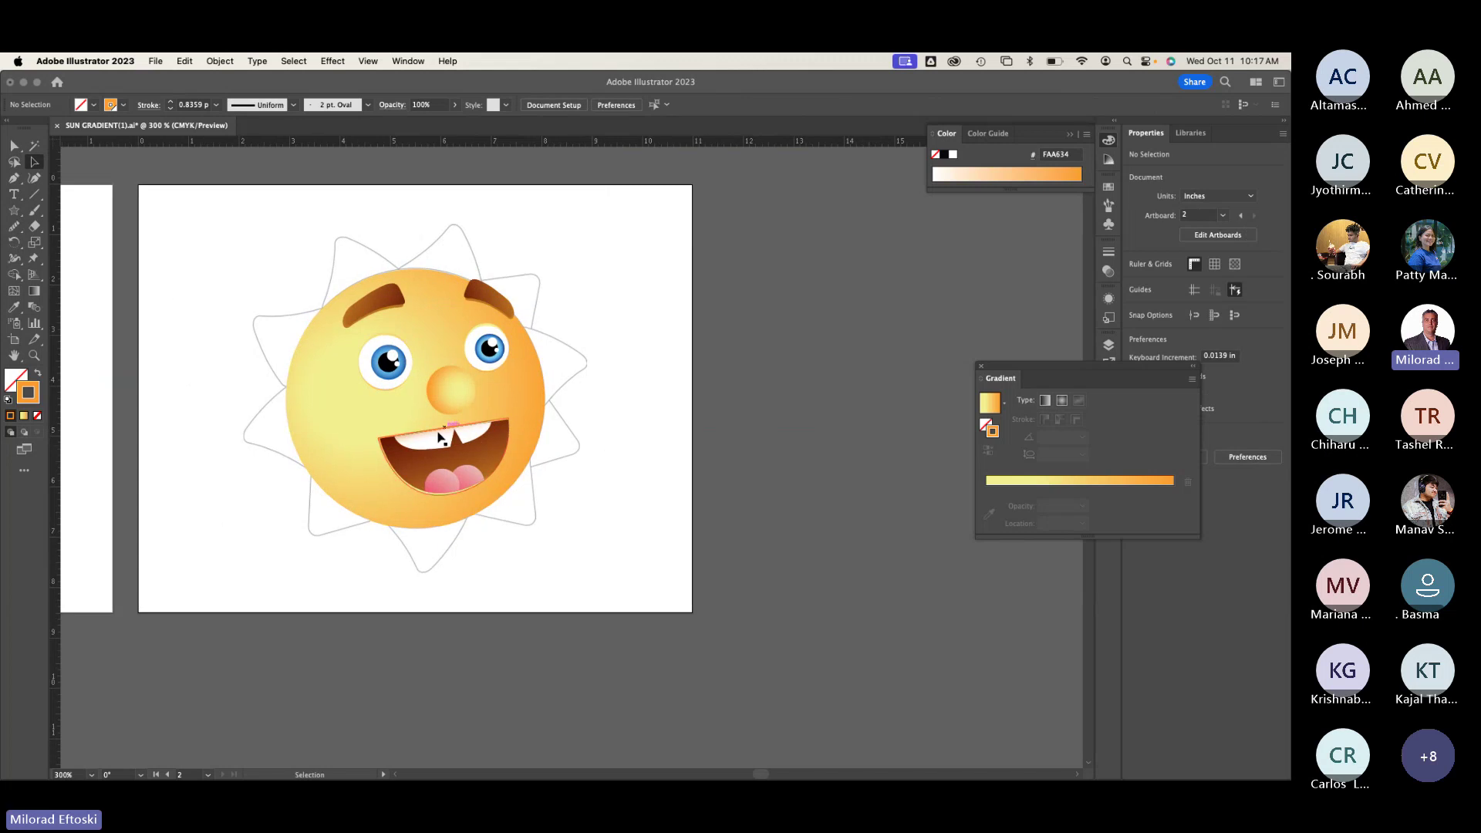
scroll(436, 436, up, 3)
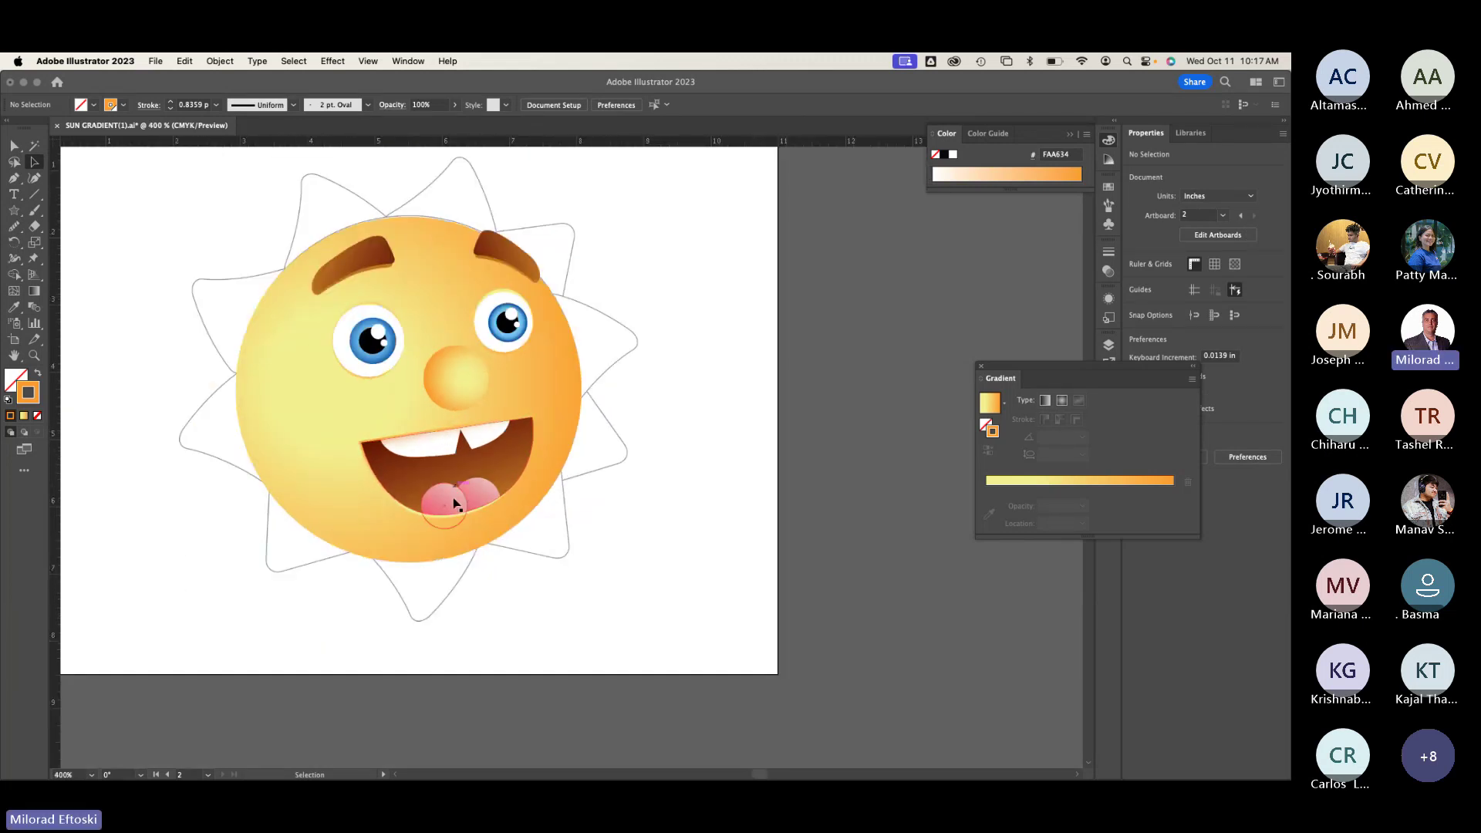
scroll(453, 506, up, 2)
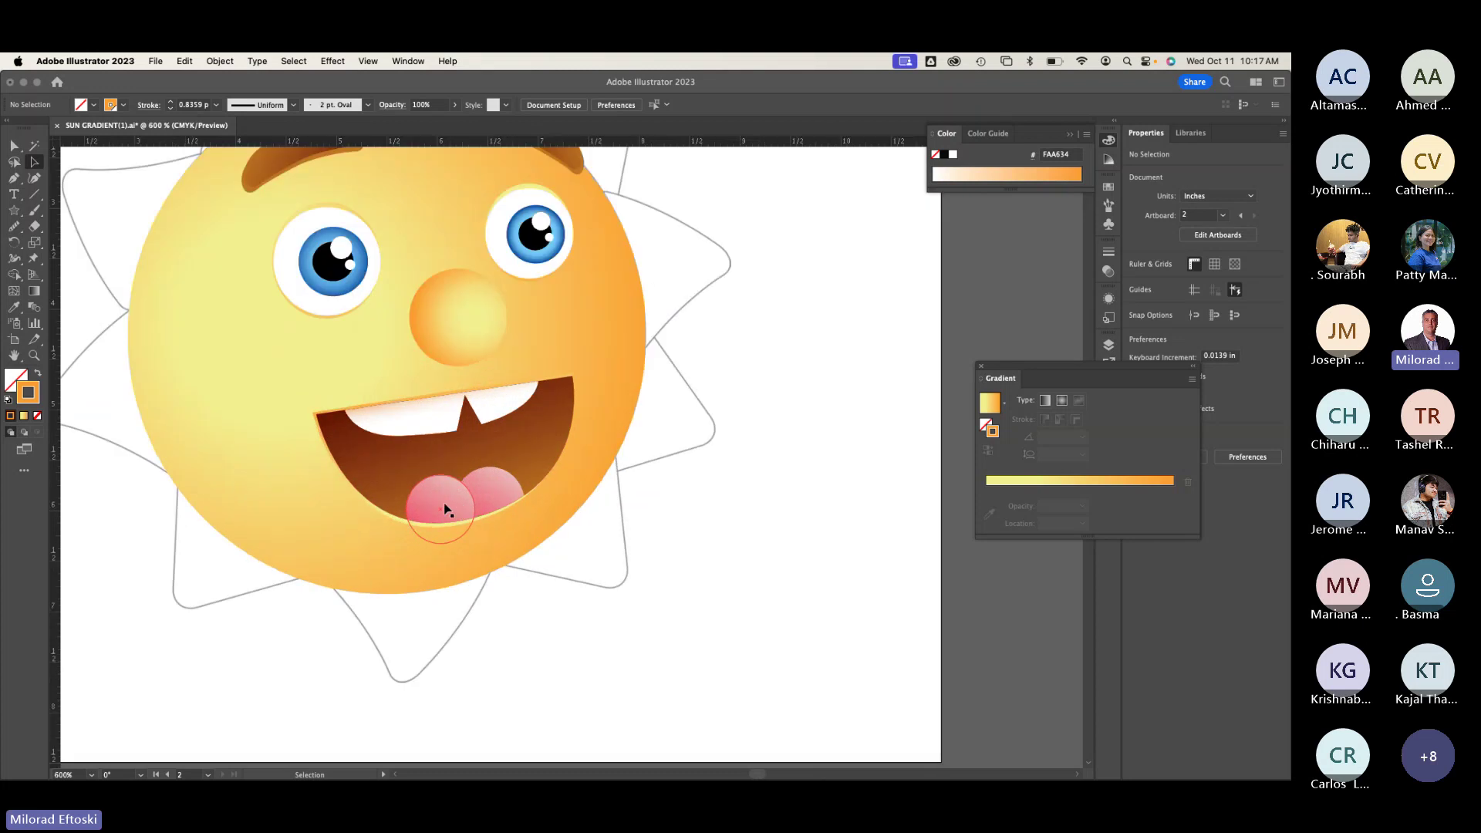
click(445, 509)
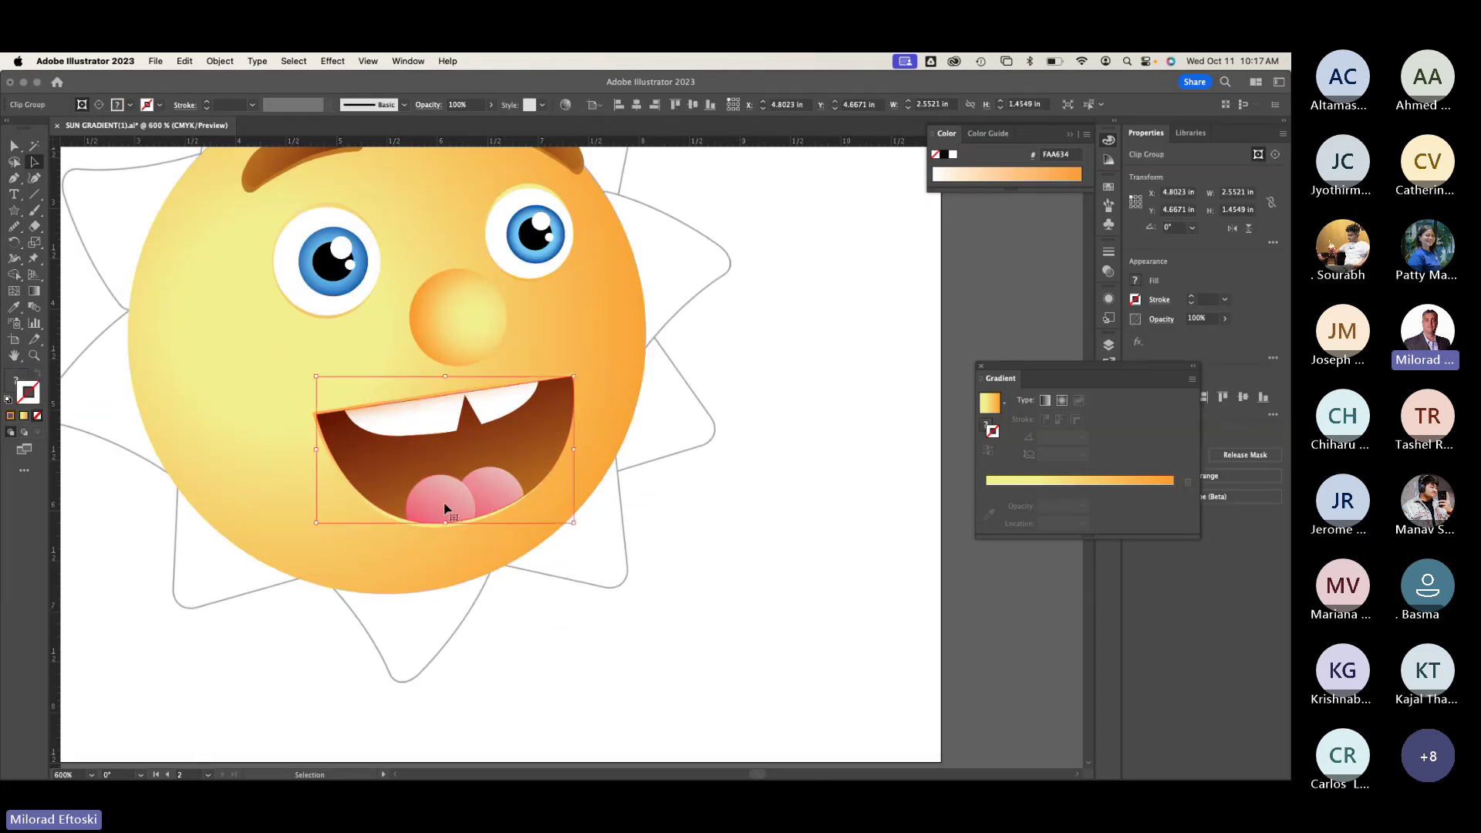
right_click(445, 509)
click(584, 646)
Step: Give the mouth outline shape the default white fill and black stroke
click(673, 657)
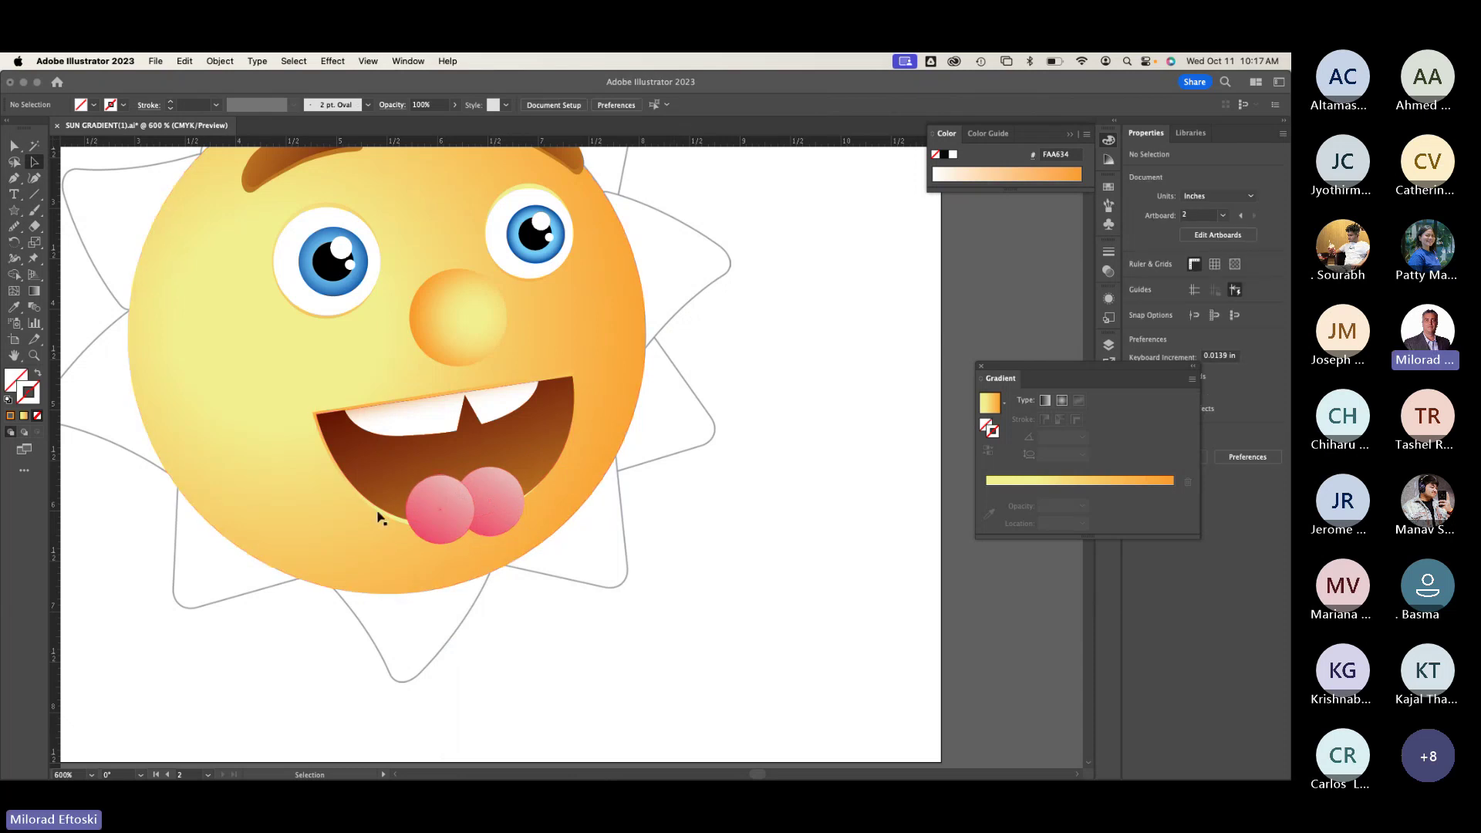
click(389, 519)
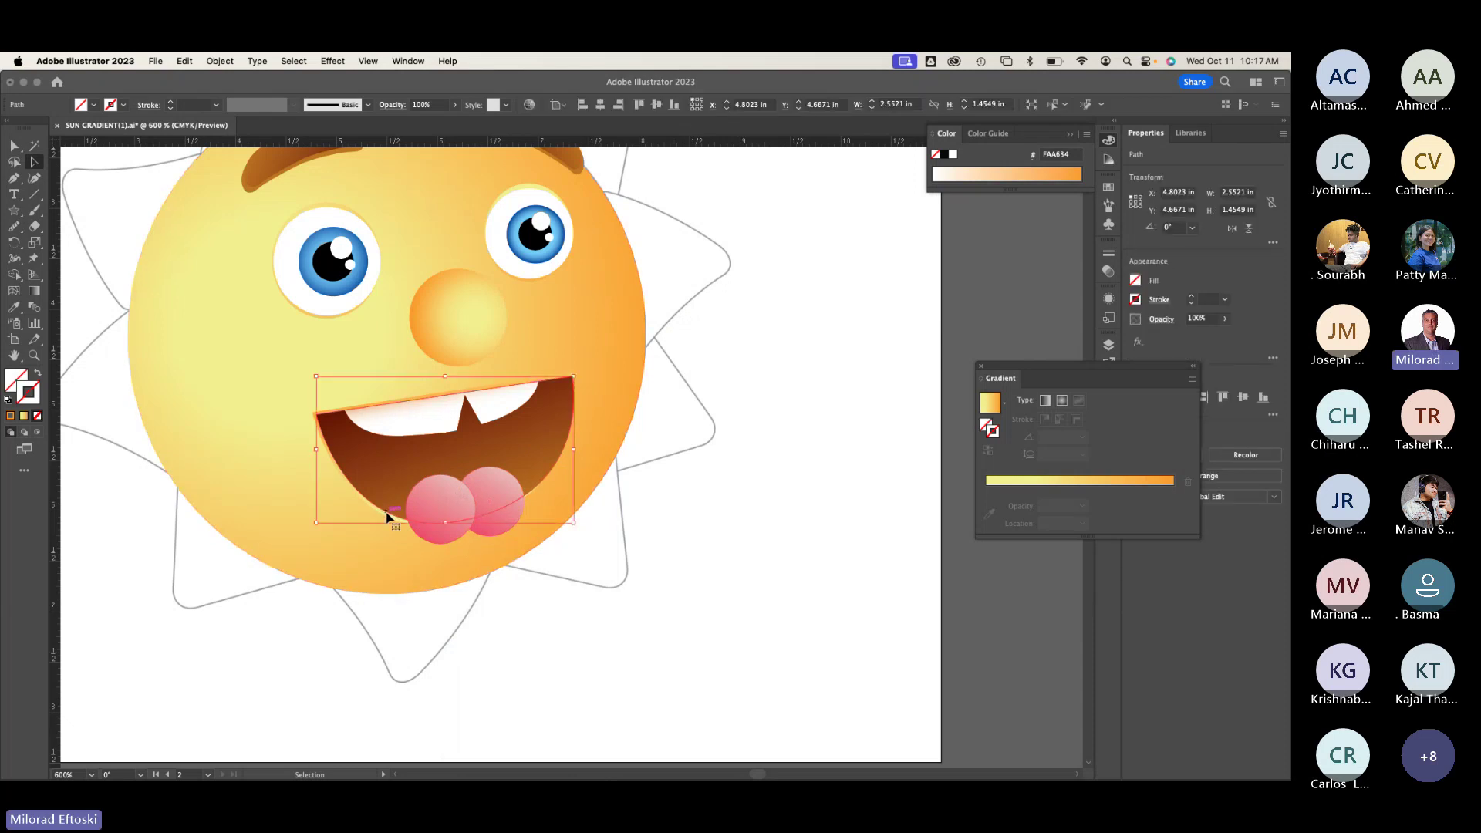
double_click(388, 519)
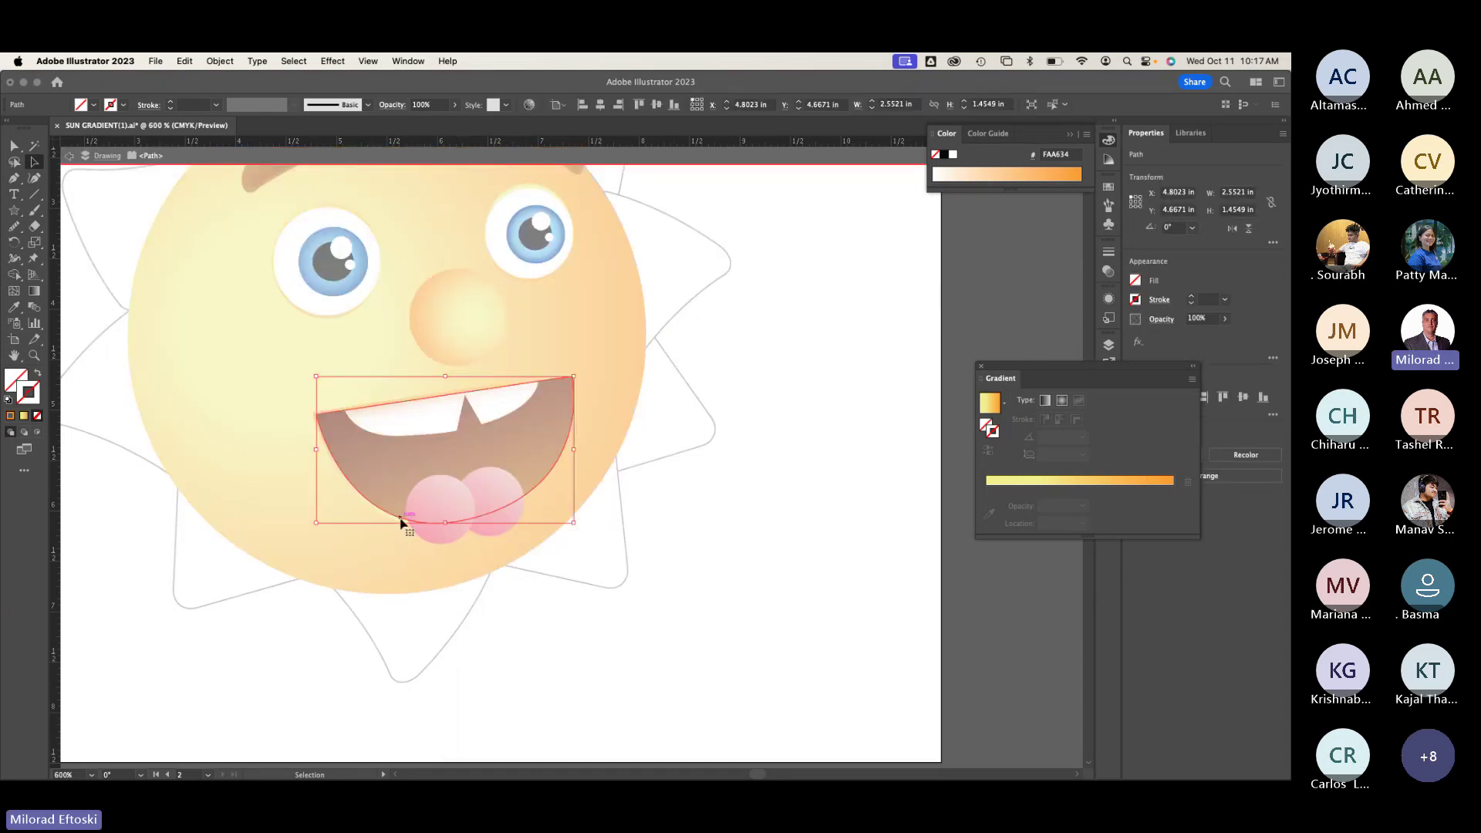
key(d)
click(648, 692)
key(Escape)
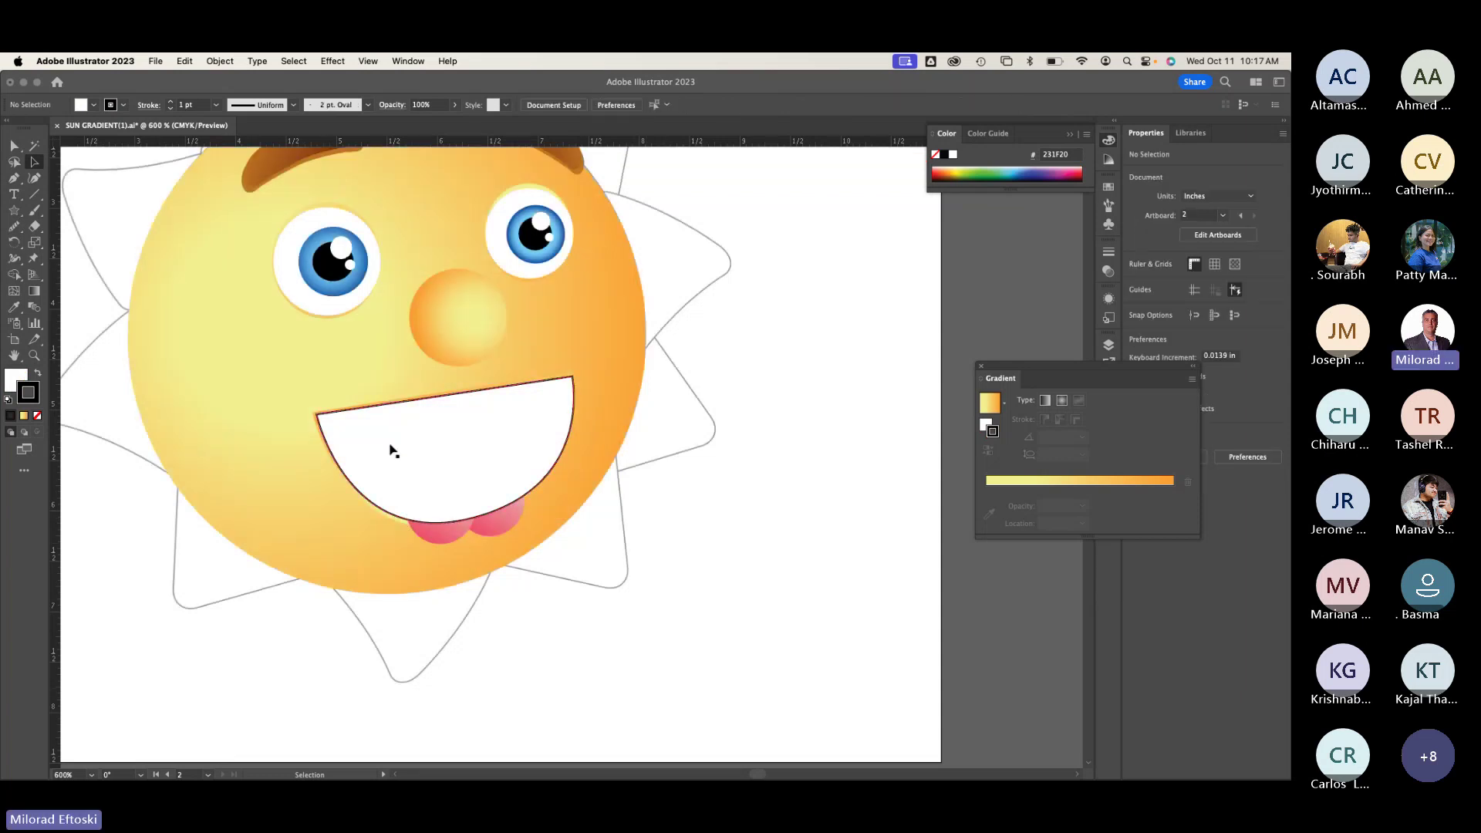
Step: Select the white mouth shape together with both pink tongue circles
click(413, 398)
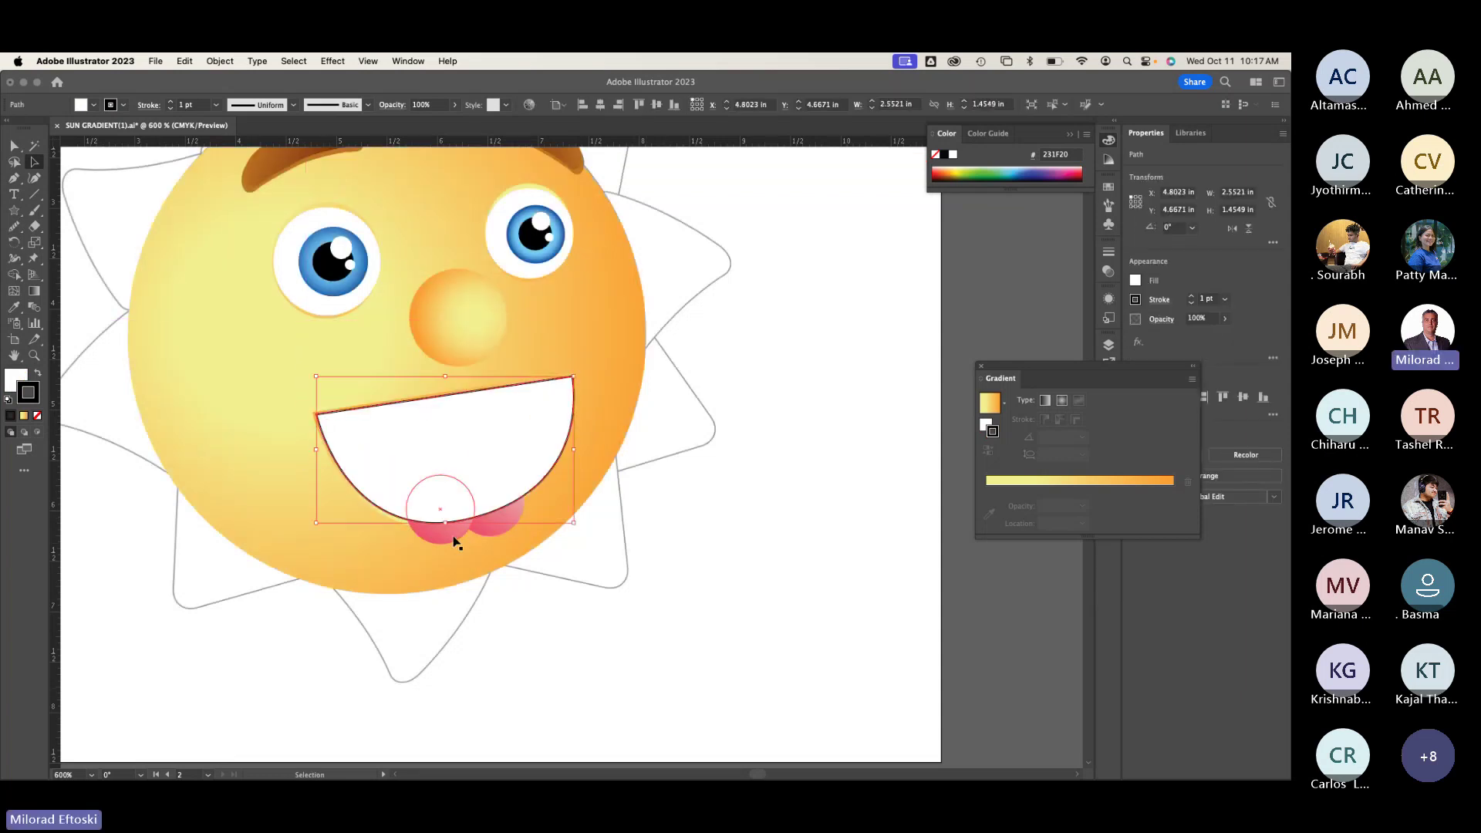
click(455, 542)
shift+click(494, 517)
click(624, 638)
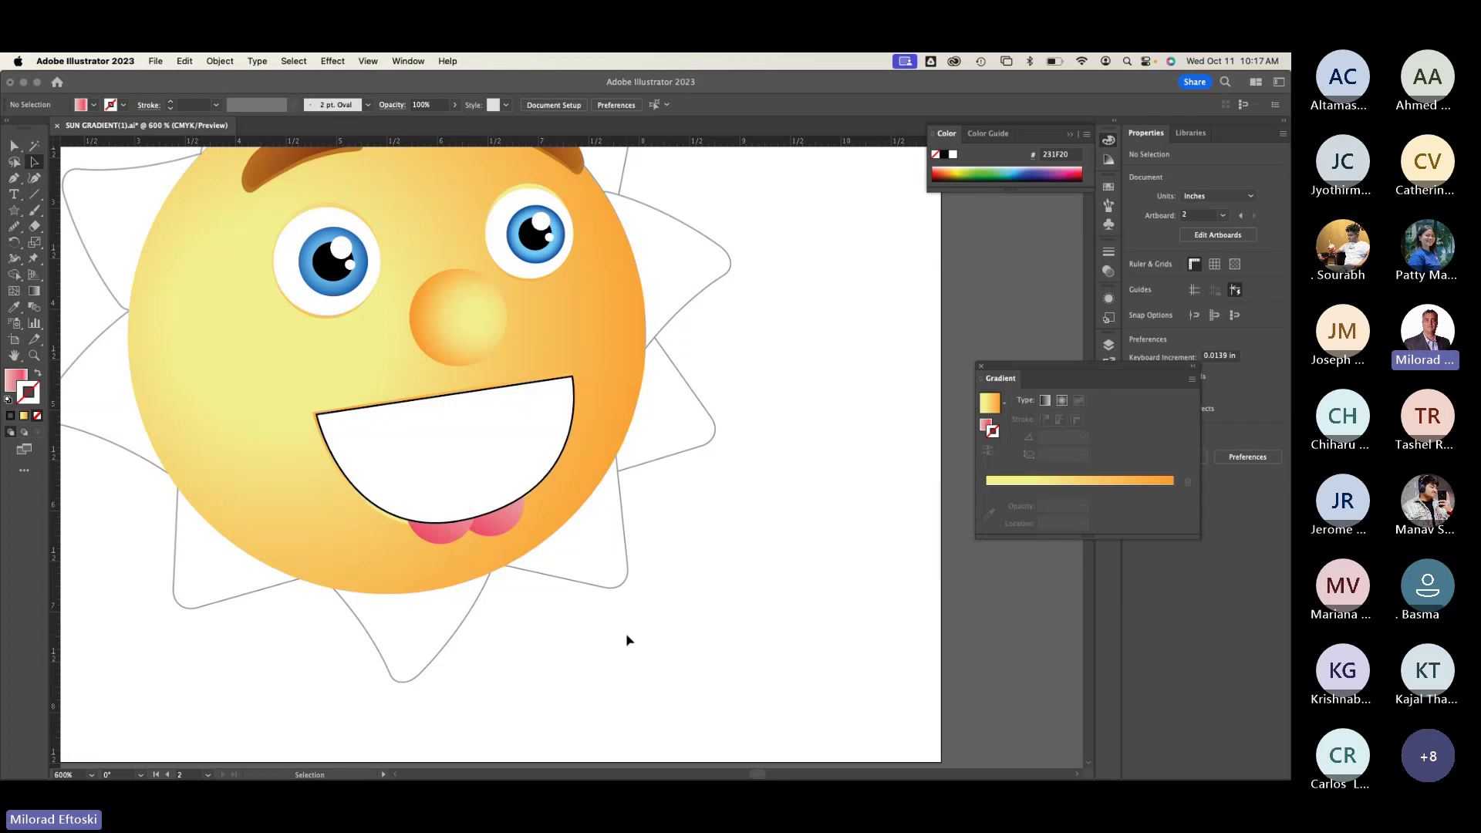
click(448, 539)
shift+click(499, 538)
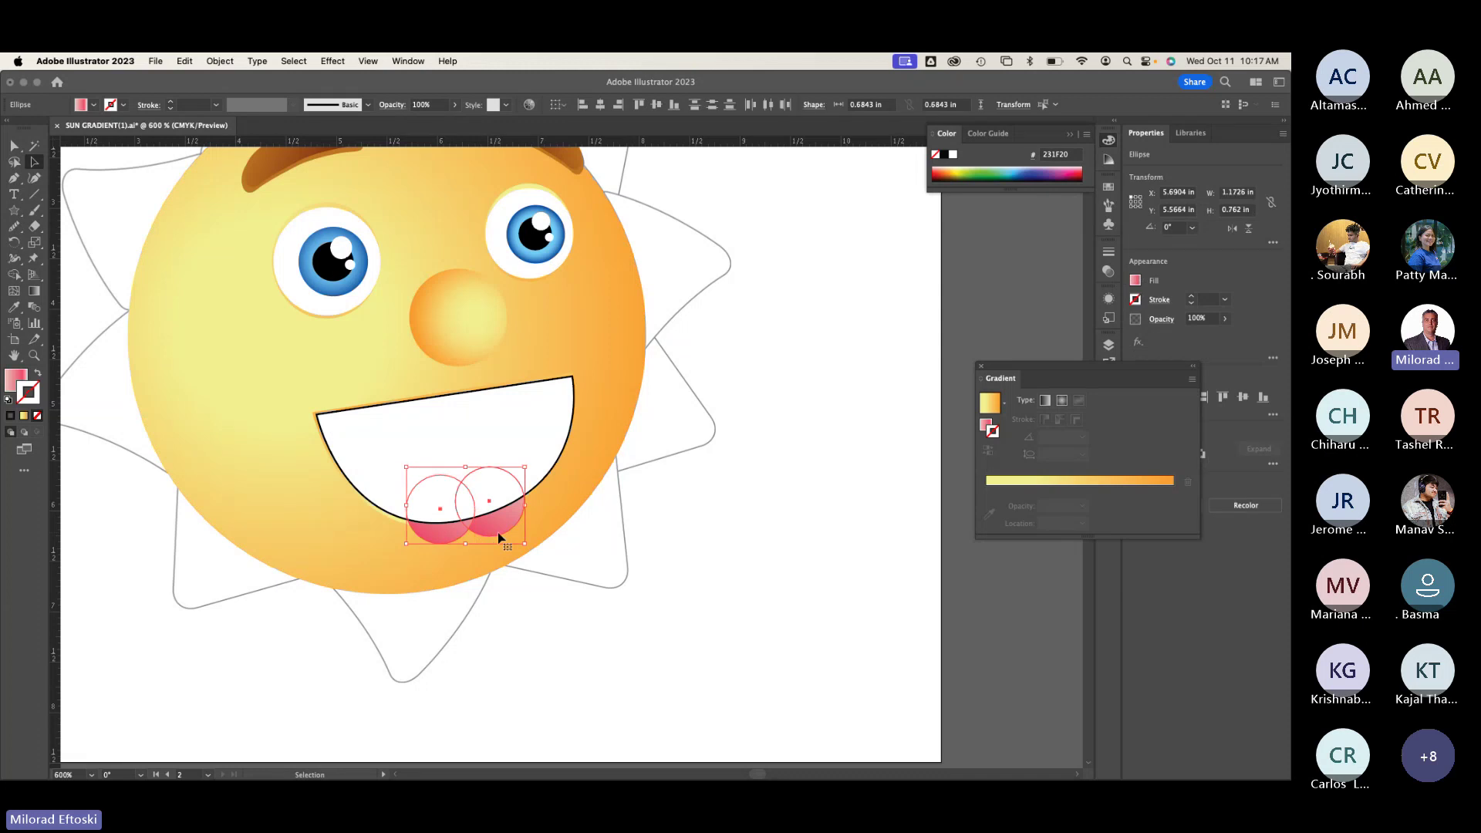
click(652, 674)
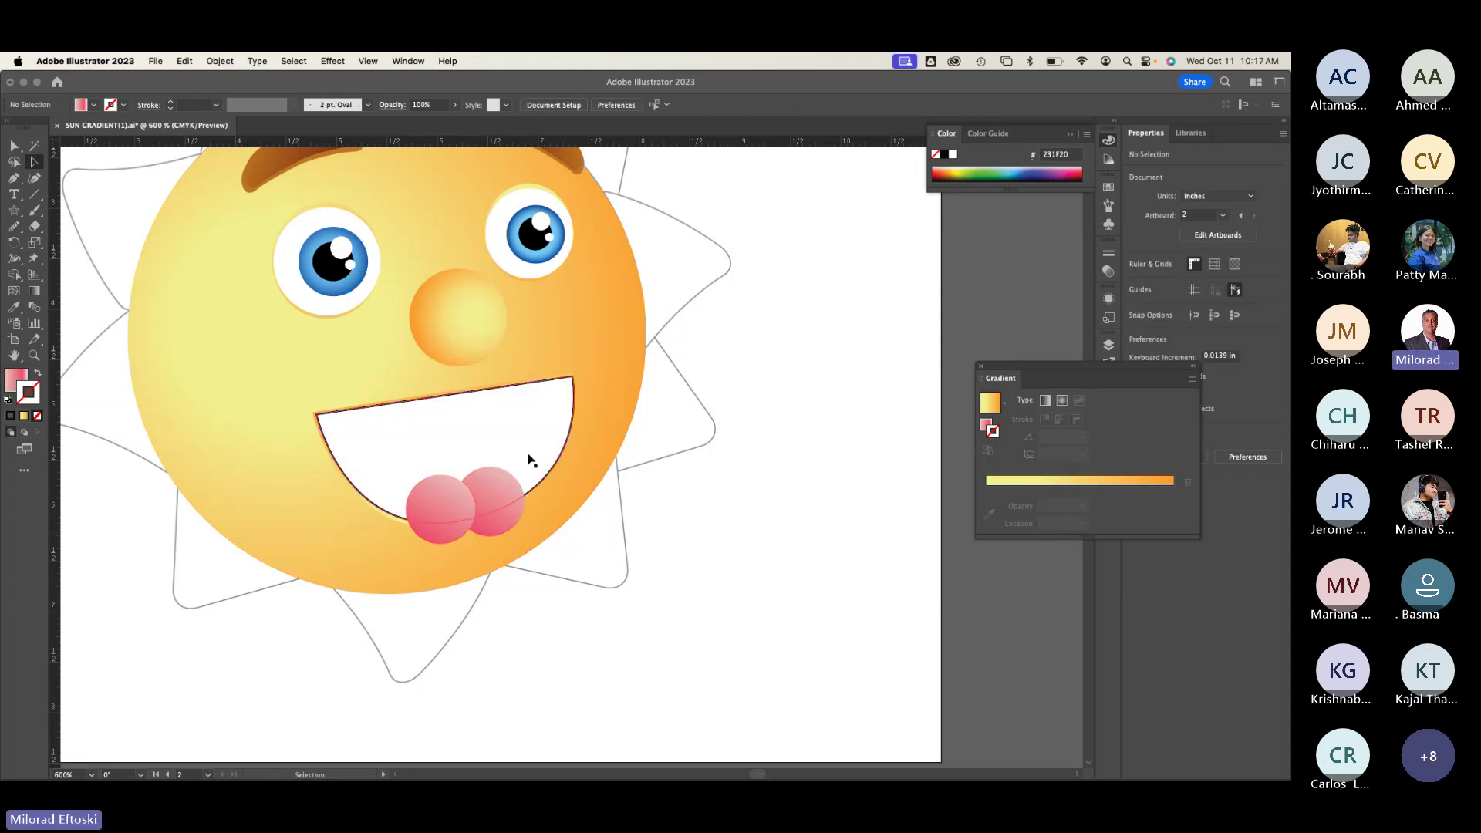
click(530, 461)
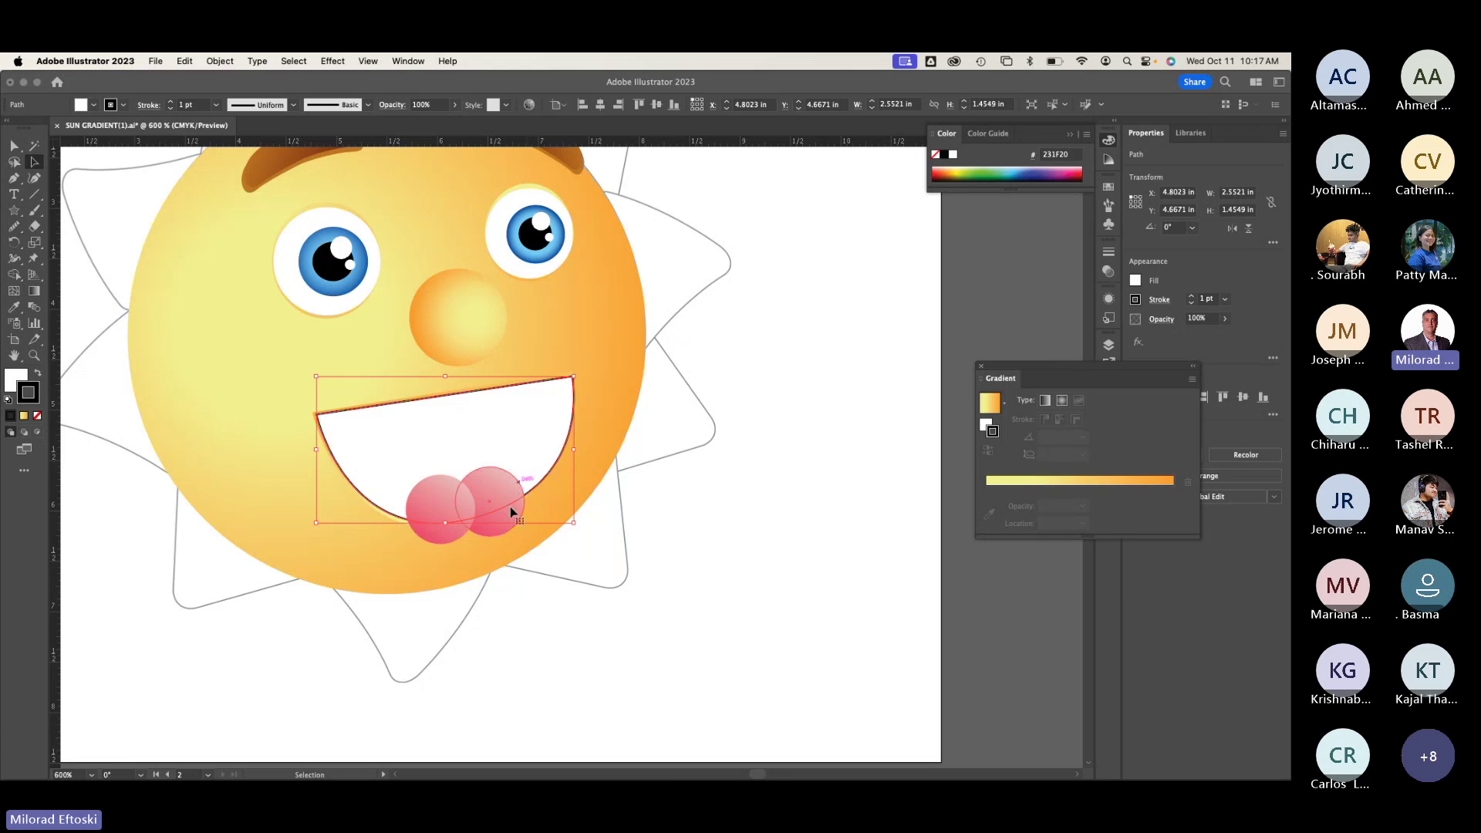
drag(503, 513, 442, 506)
click(439, 506)
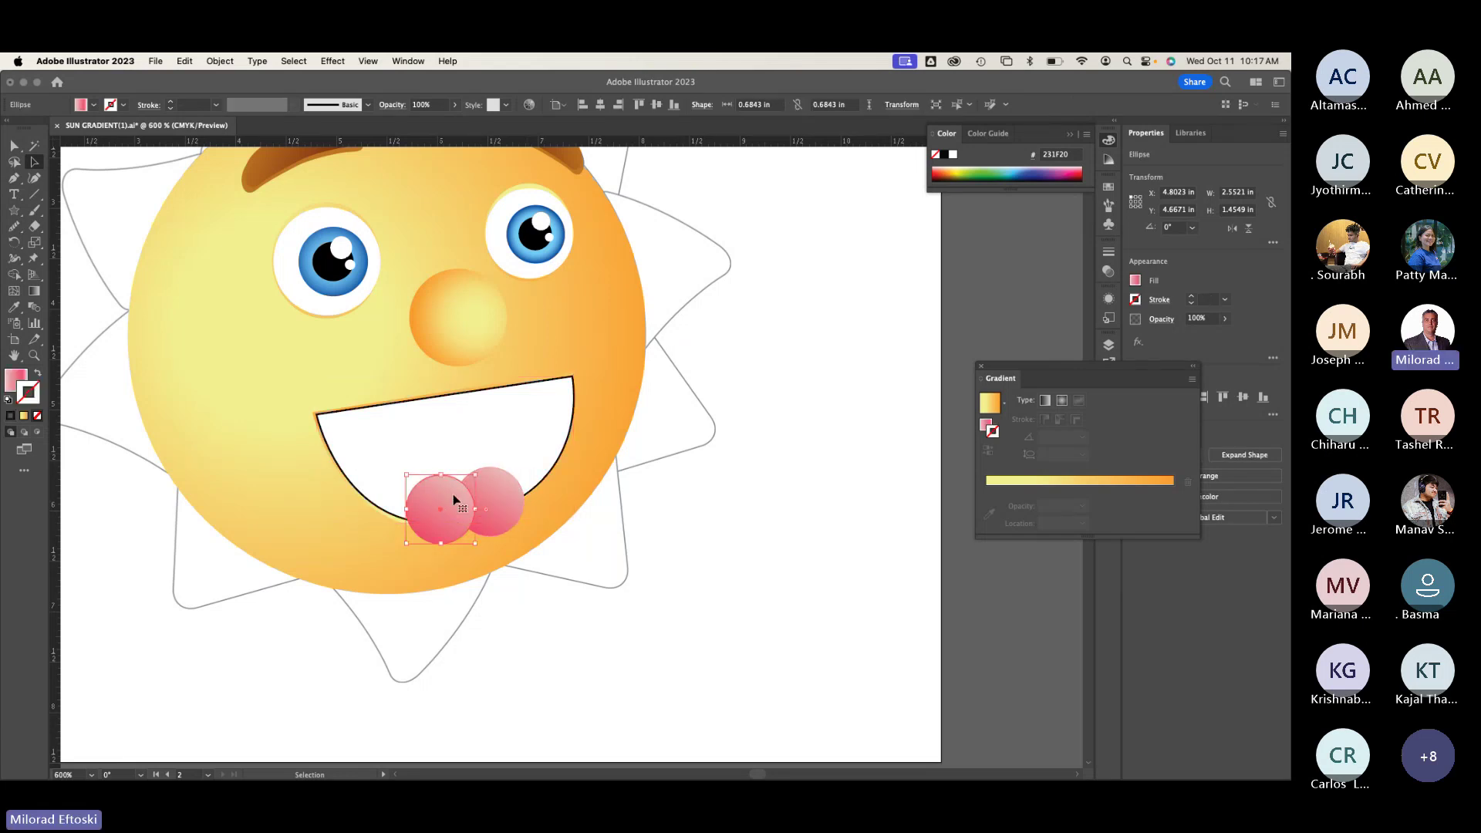
shift+click(494, 494)
shift+click(495, 427)
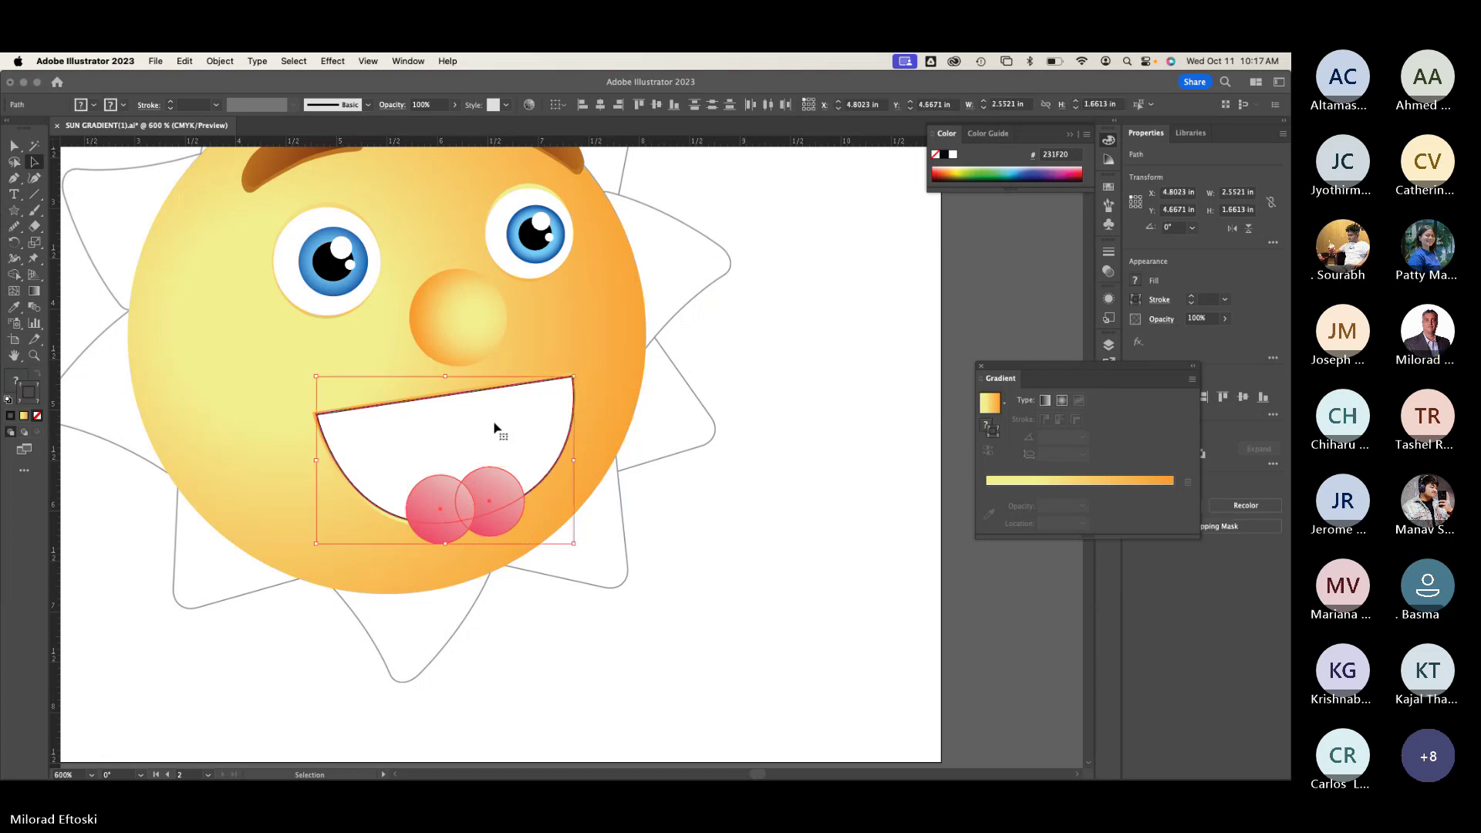
Step: In Pathfinder, try and undo Minus Front, then Divide the mouth and tongue circles
click(408, 61)
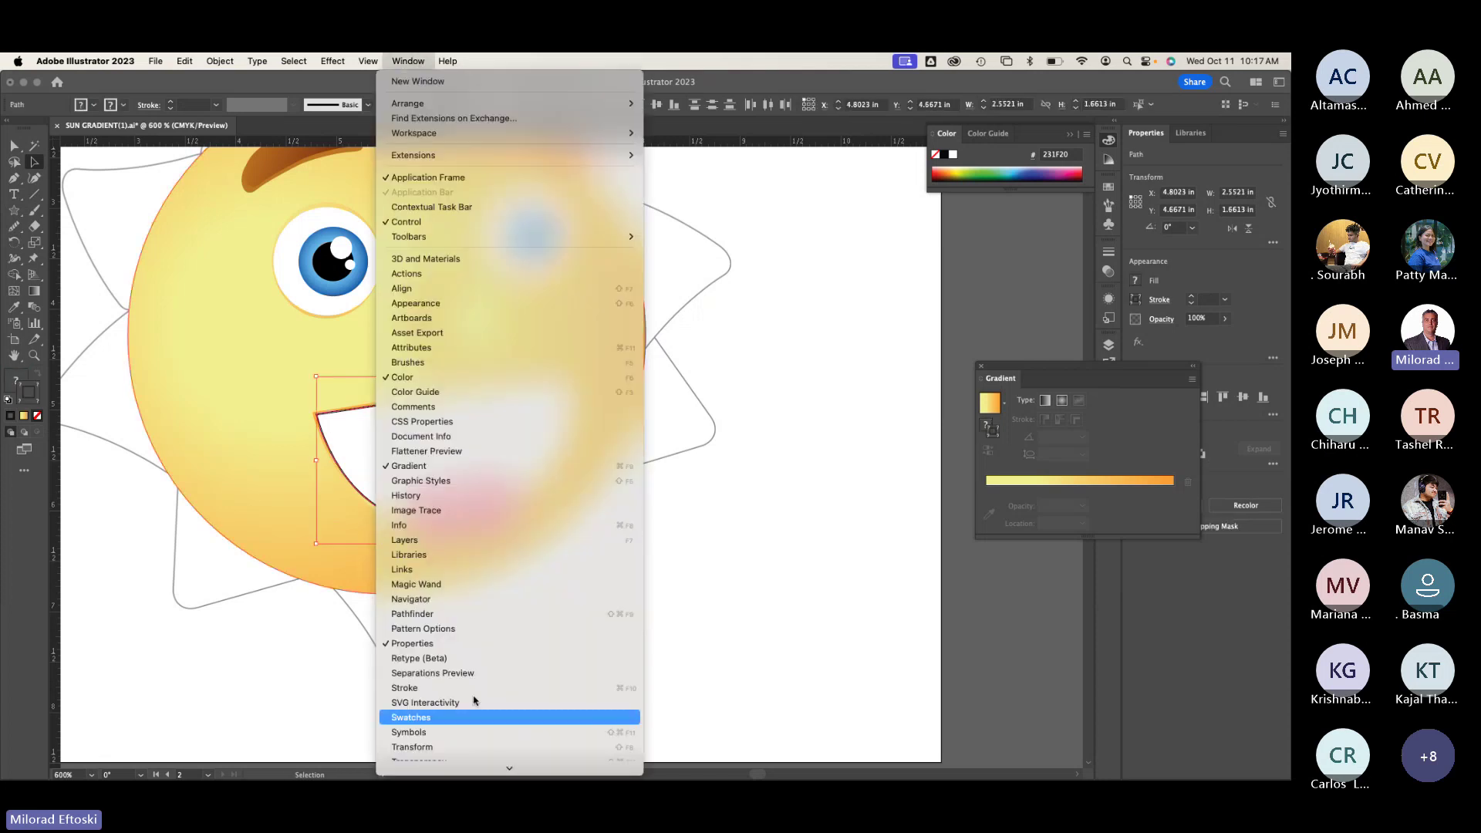
click(462, 615)
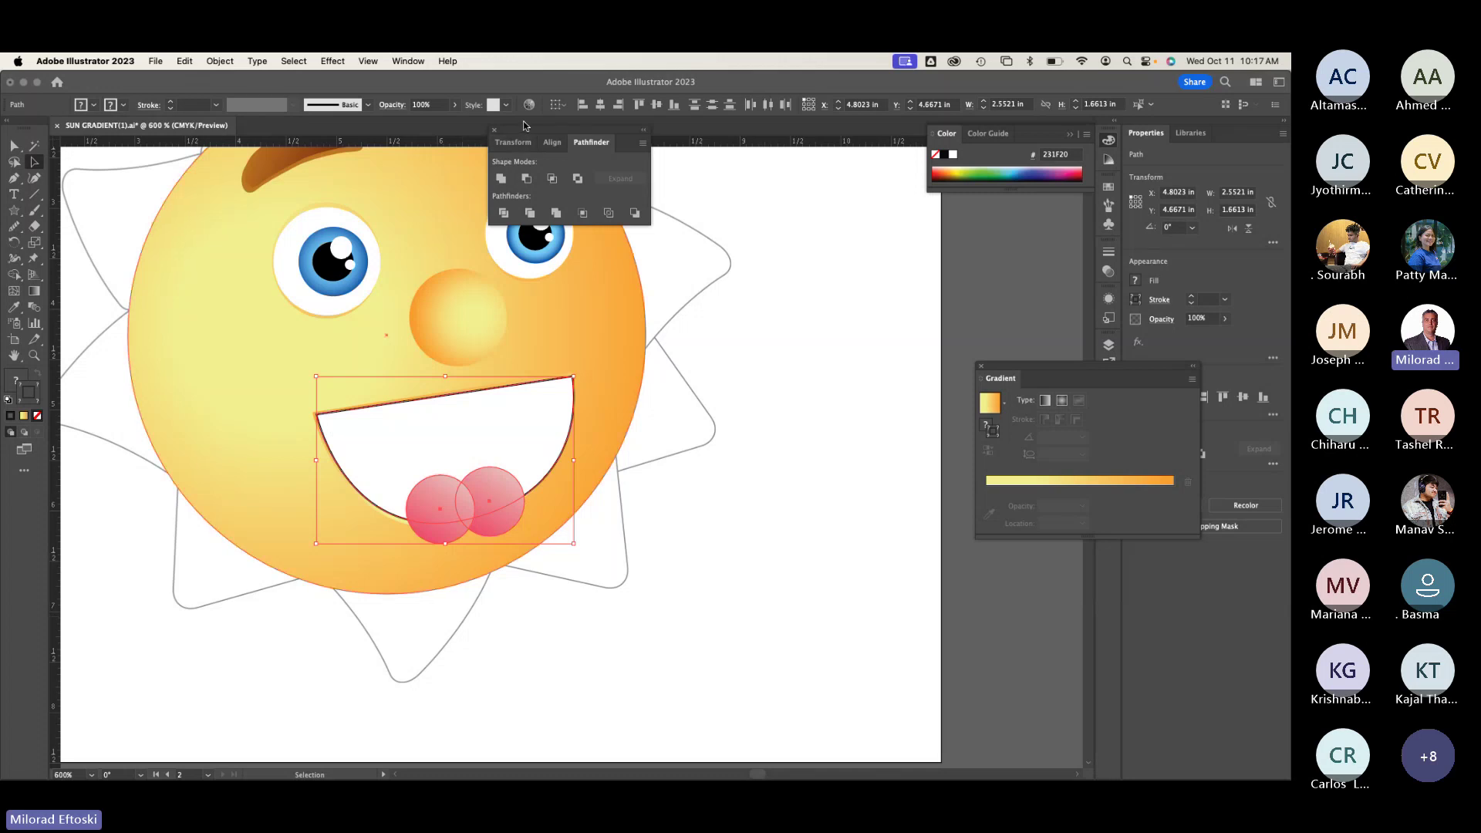
click(527, 179)
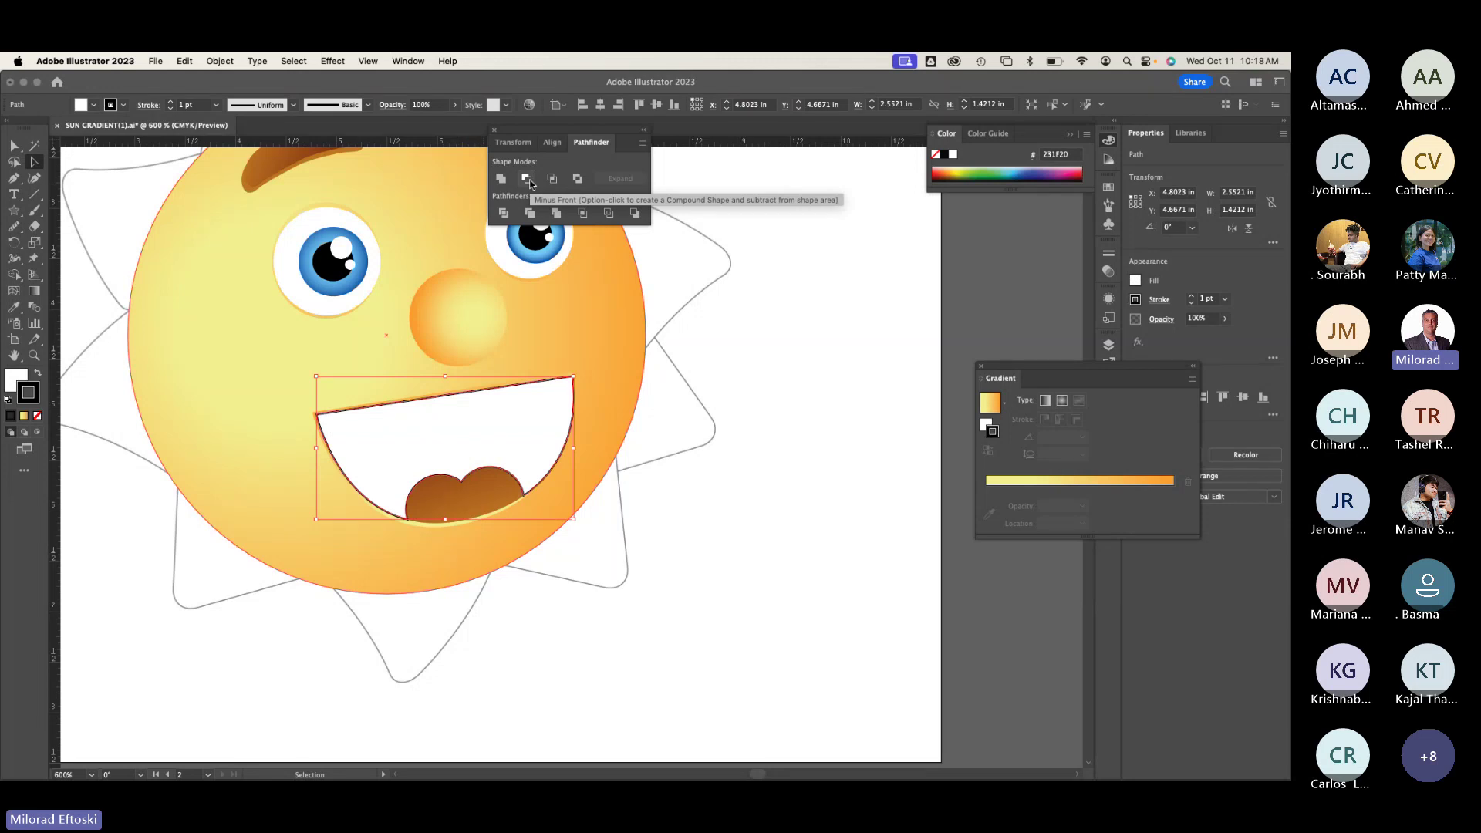
key(super+z)
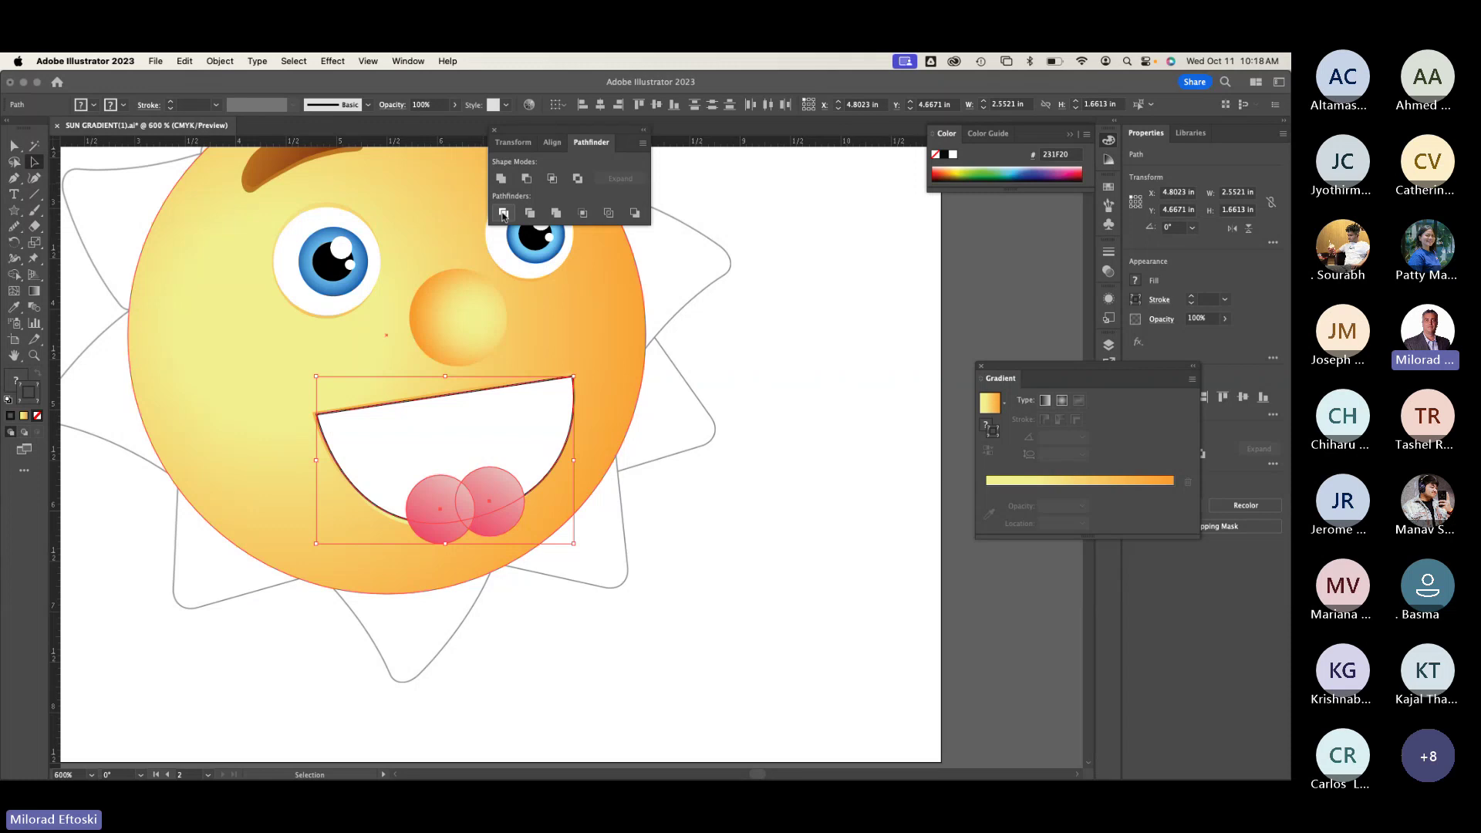
click(504, 213)
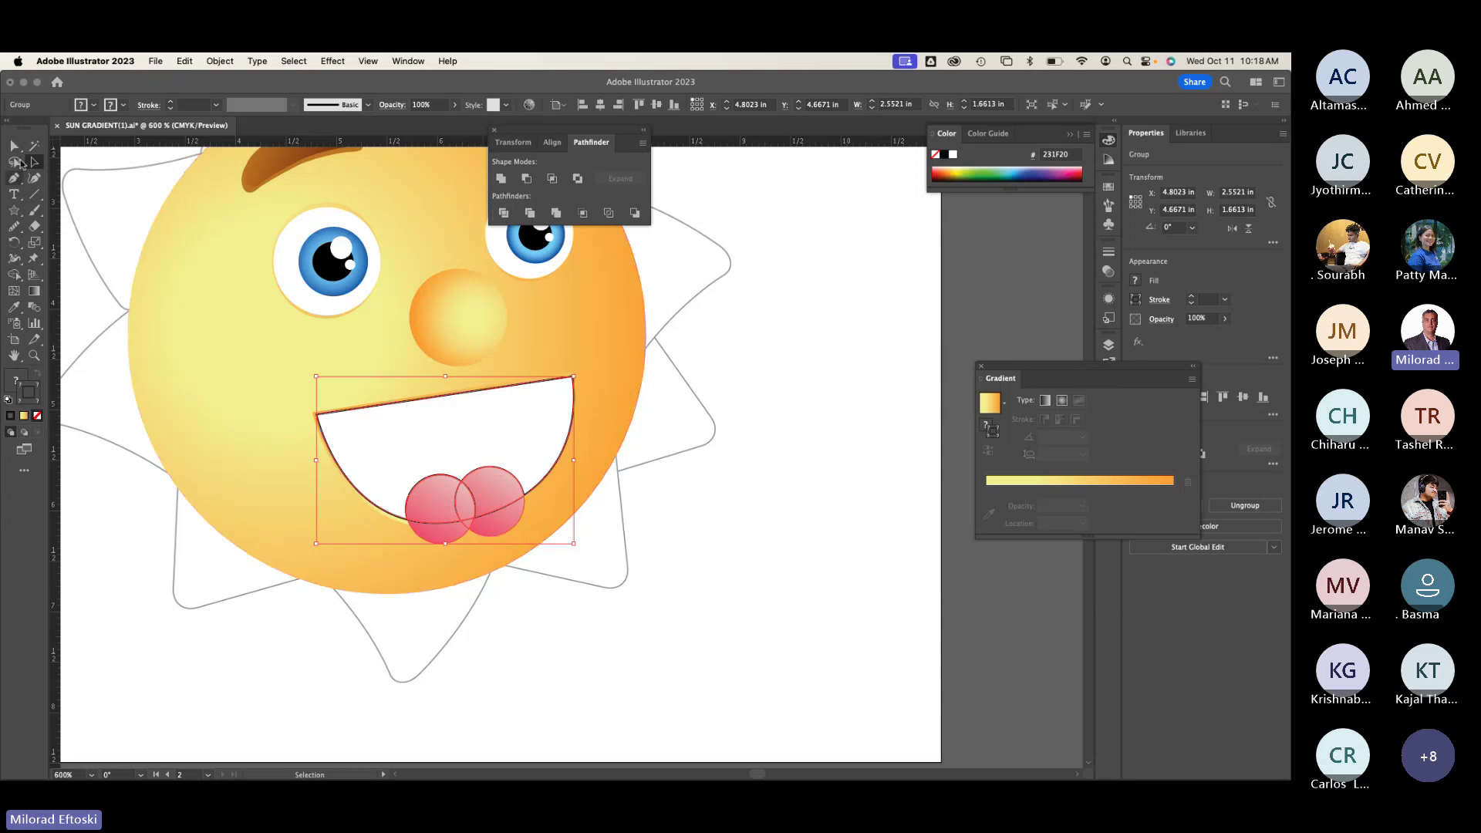
Step: Switch to Group Selection and delete the white mouth piece
click(34, 162)
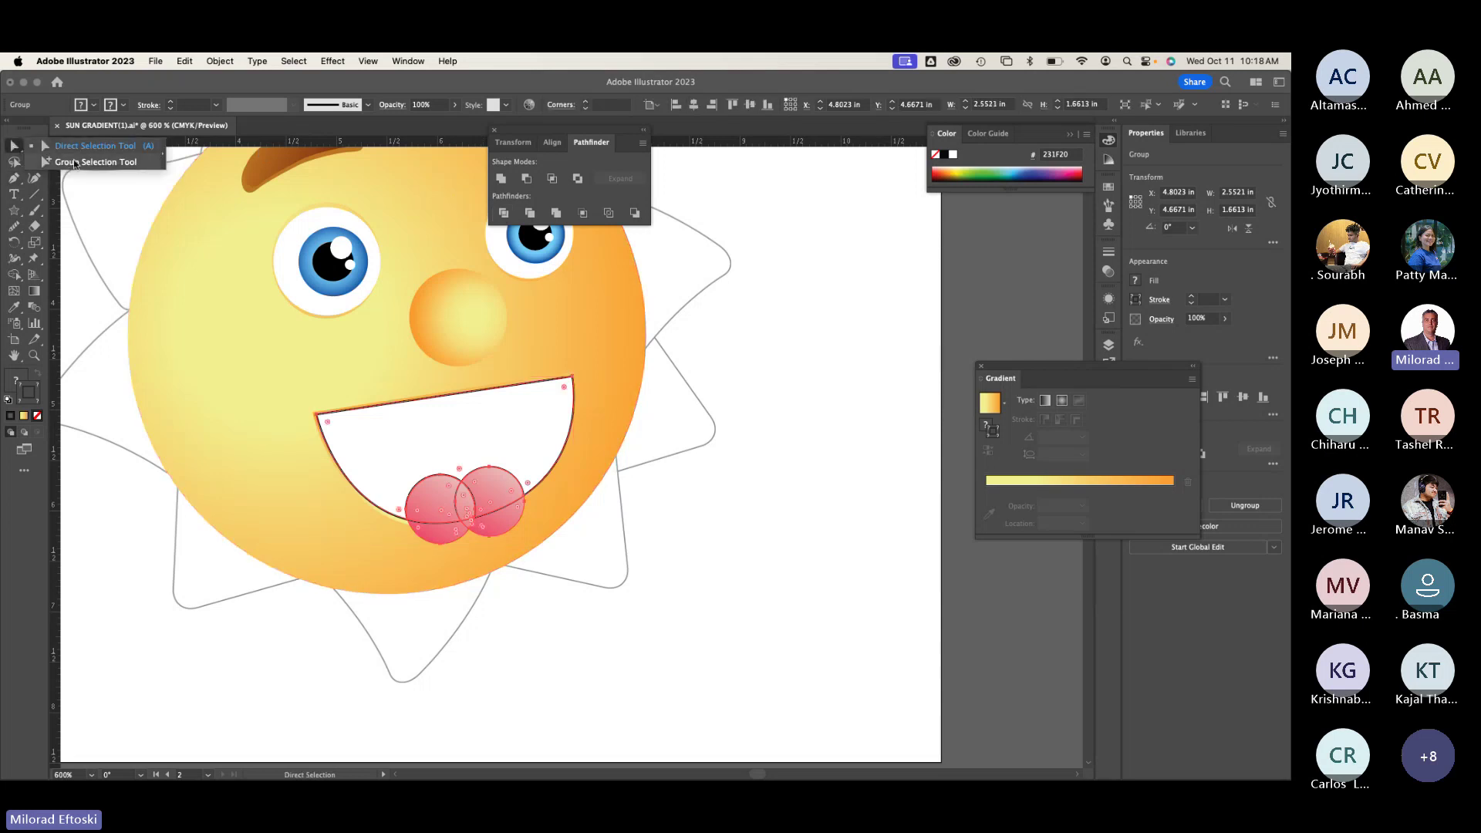
click(72, 160)
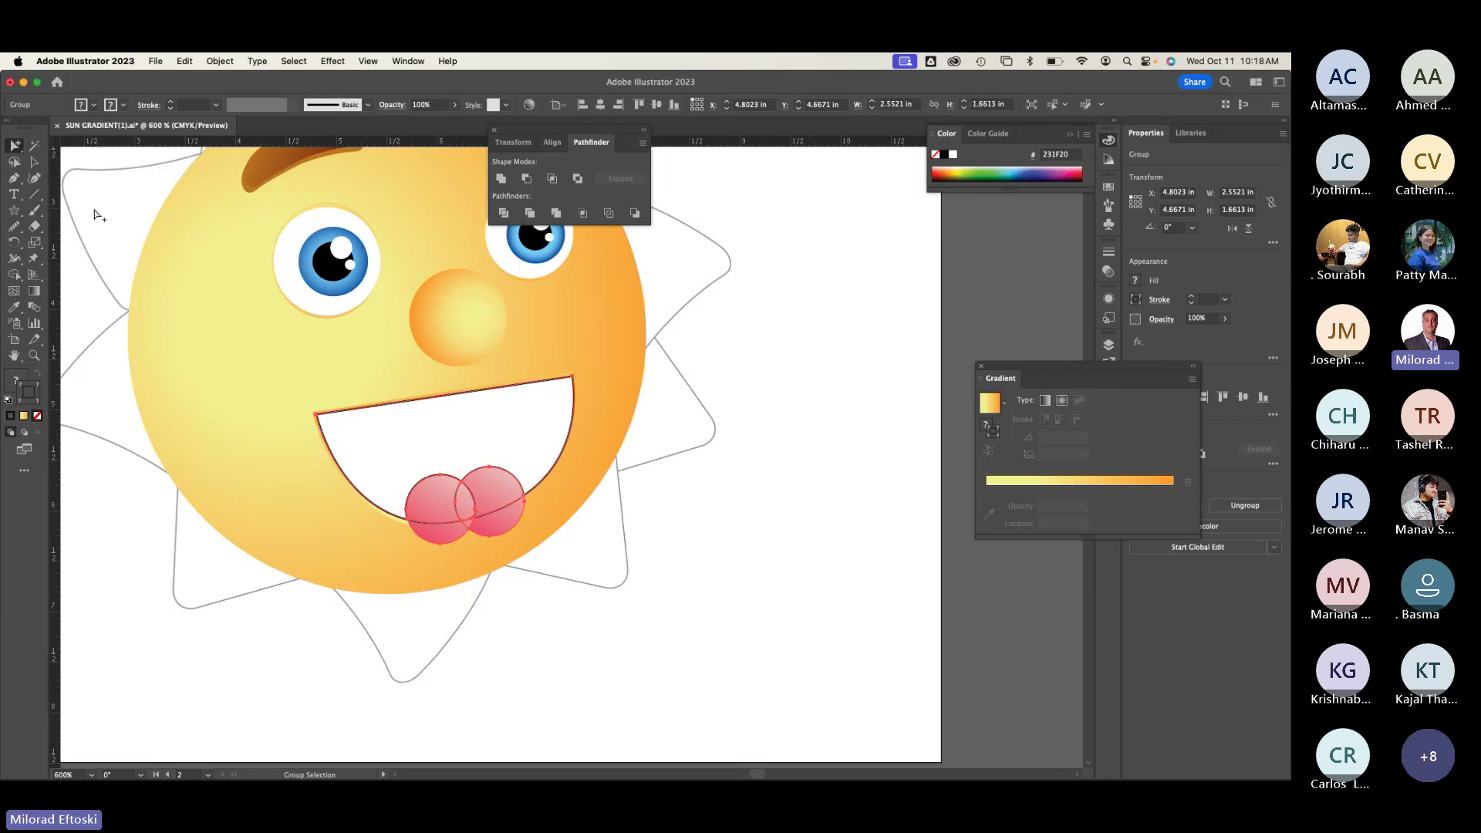
click(422, 447)
key(Delete)
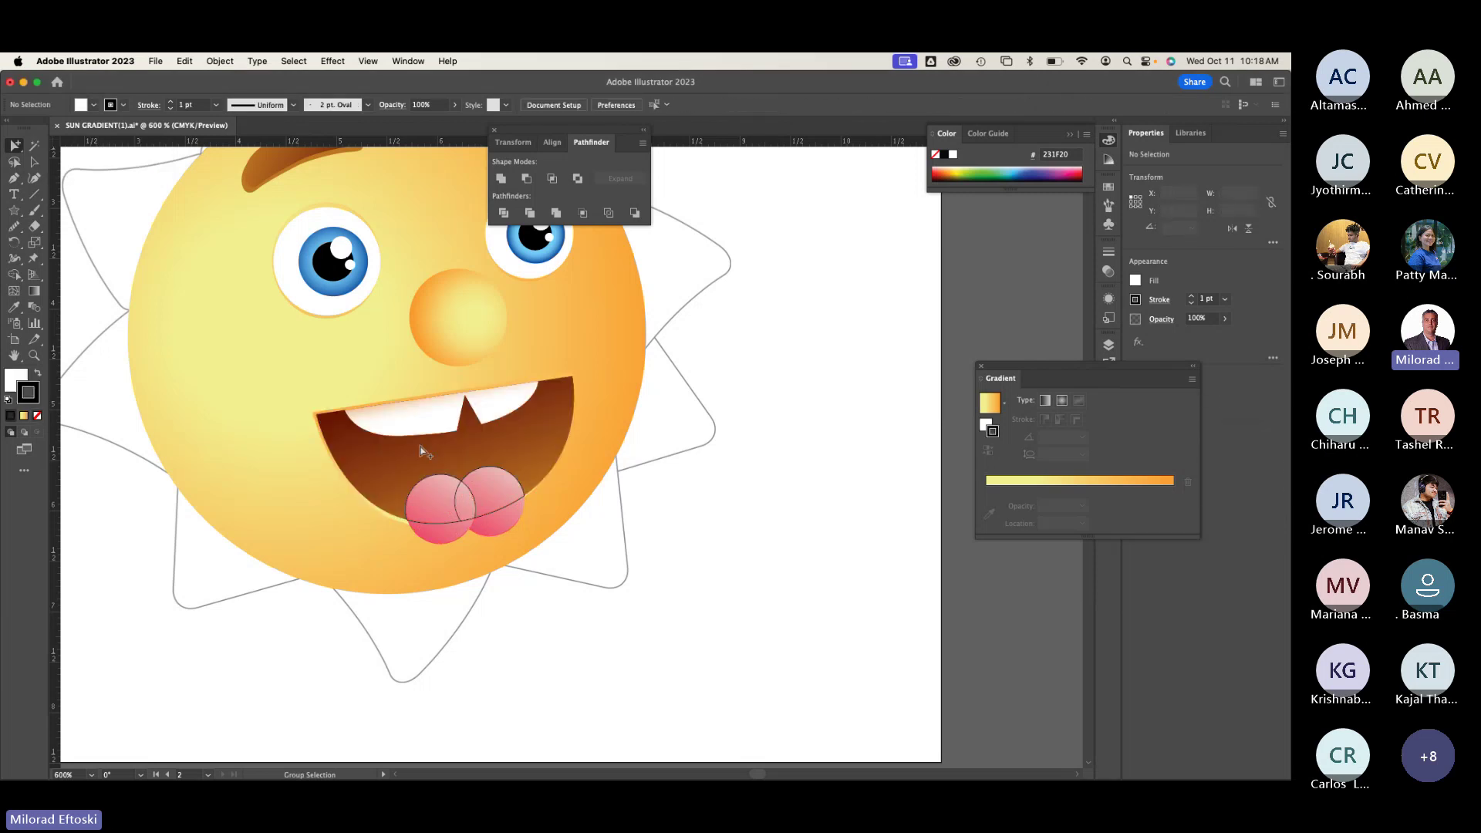
Step: Group the two pink tongue pieces together
click(439, 536)
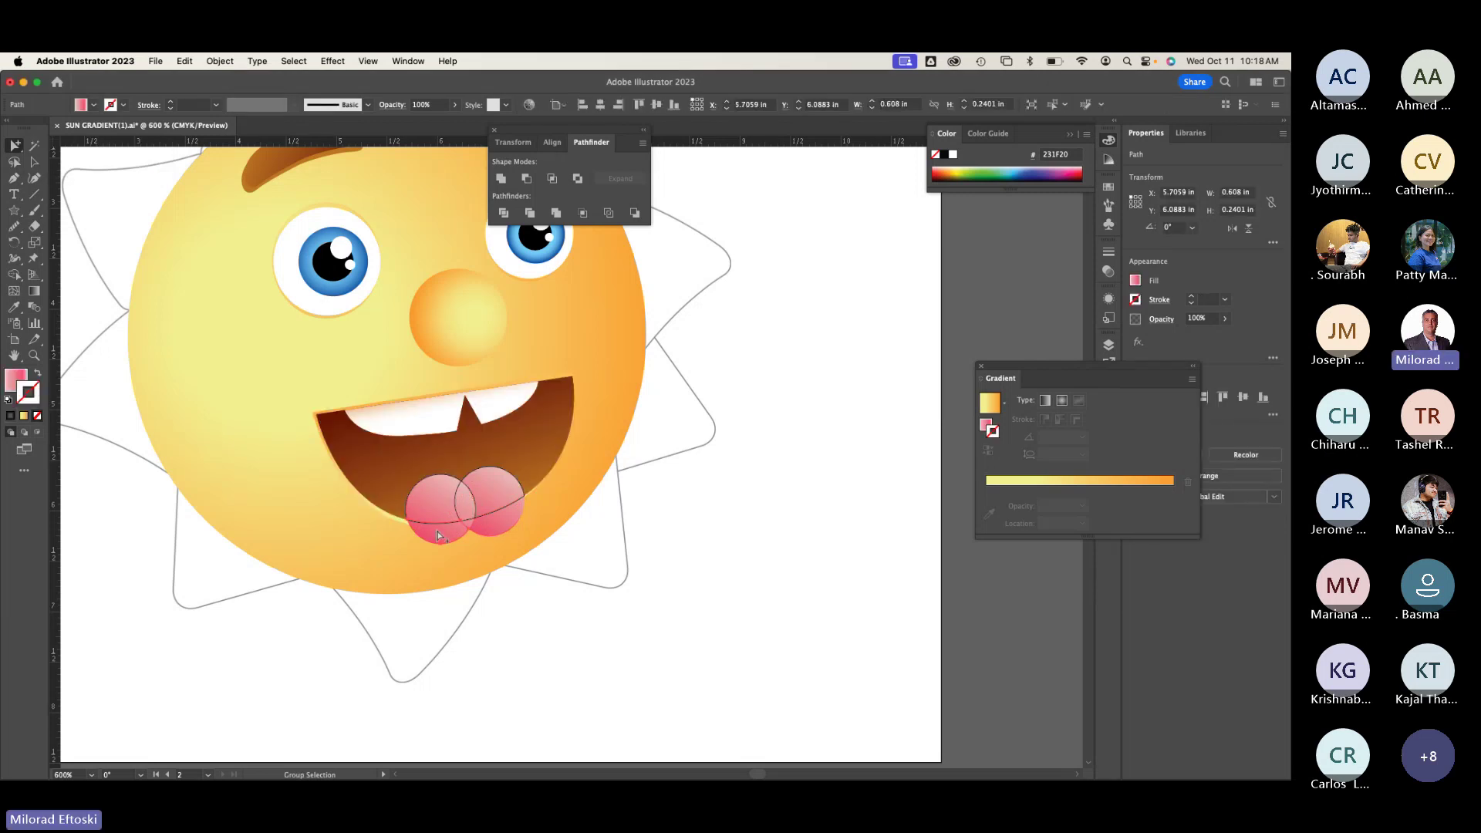
click(487, 521)
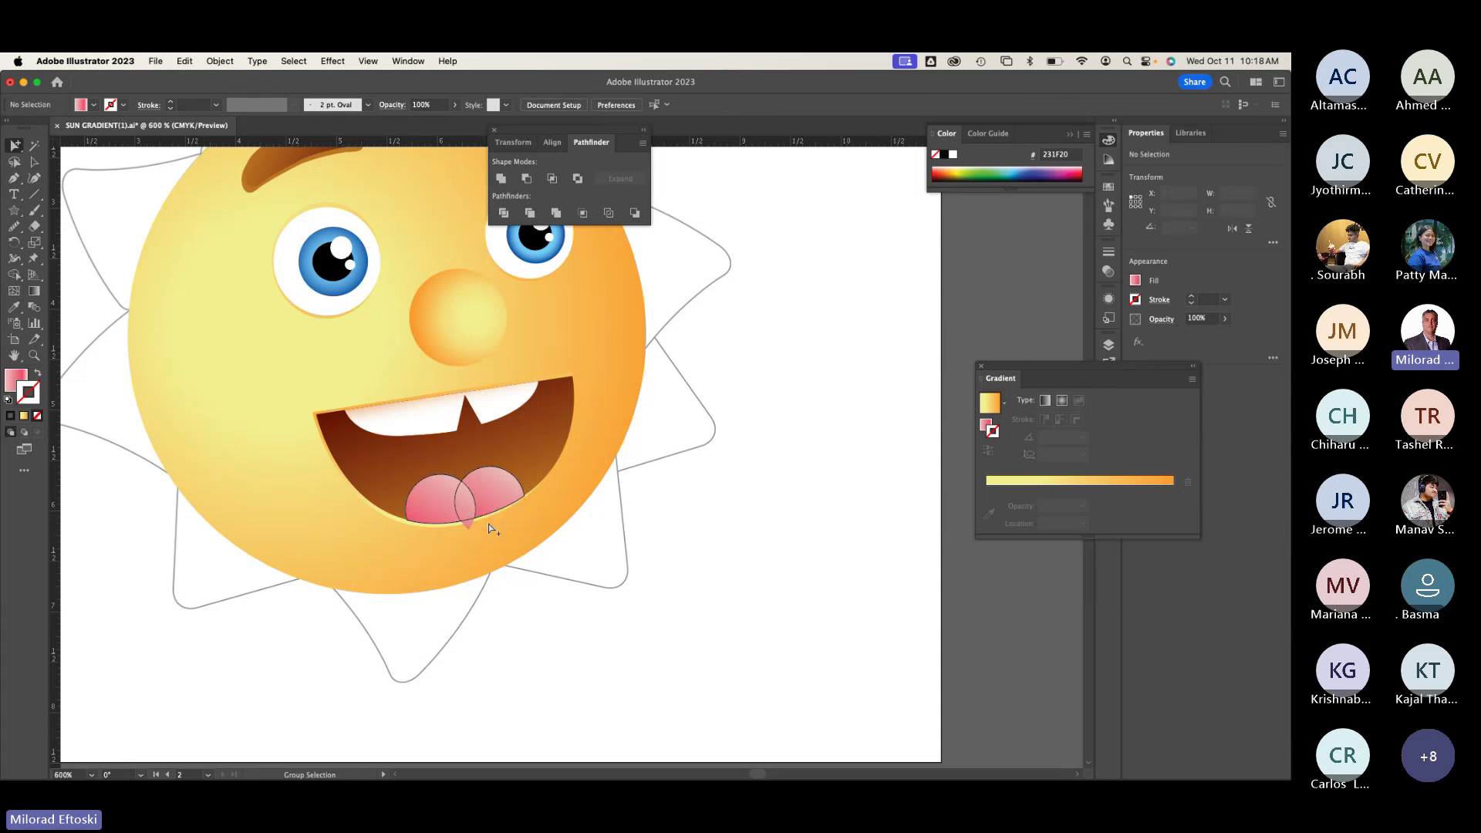
click(466, 524)
scroll(466, 525, up, 1)
scroll(489, 534, up, 1)
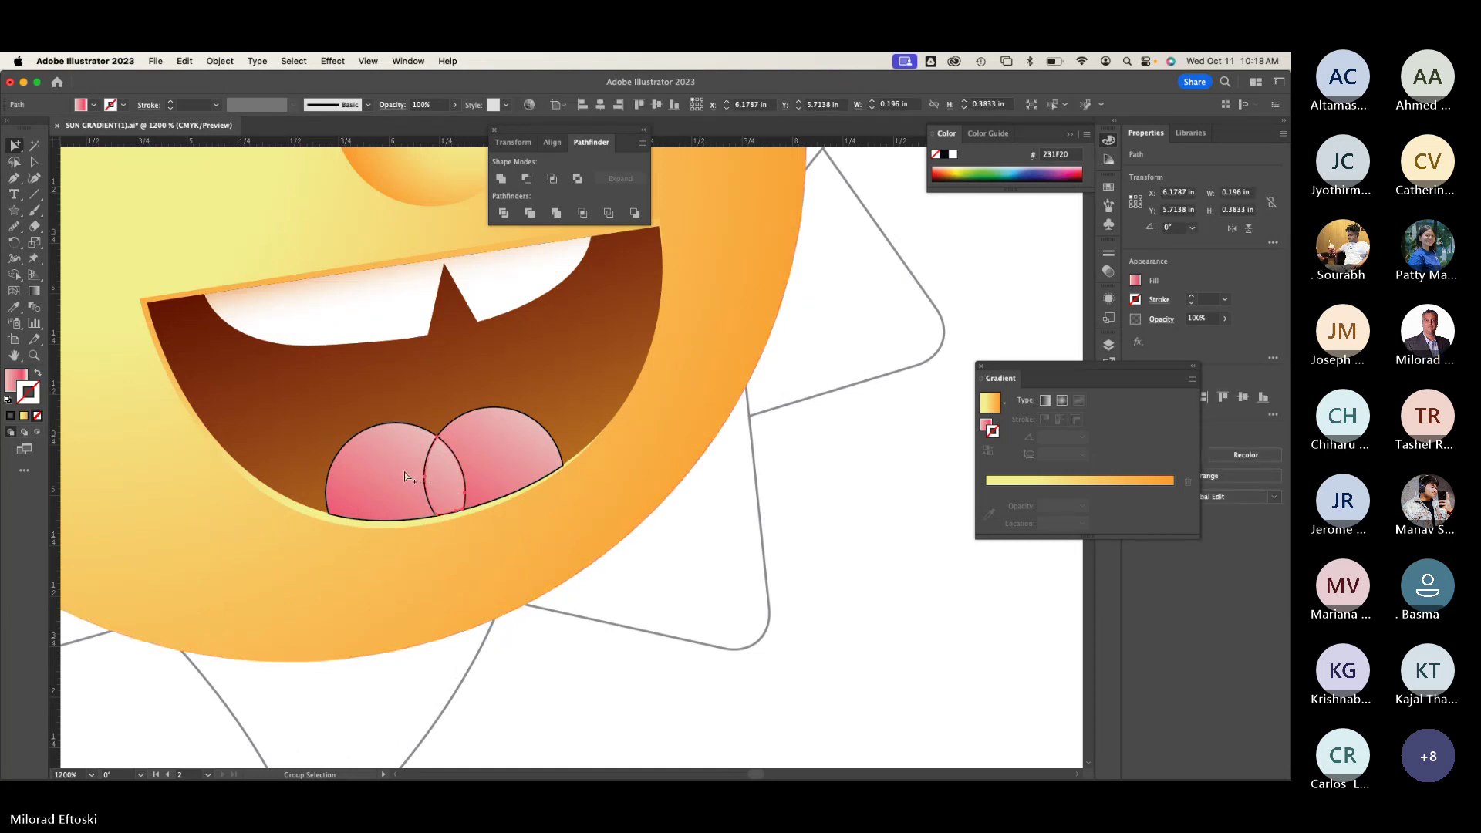
shift+click(490, 451)
shift+click(461, 473)
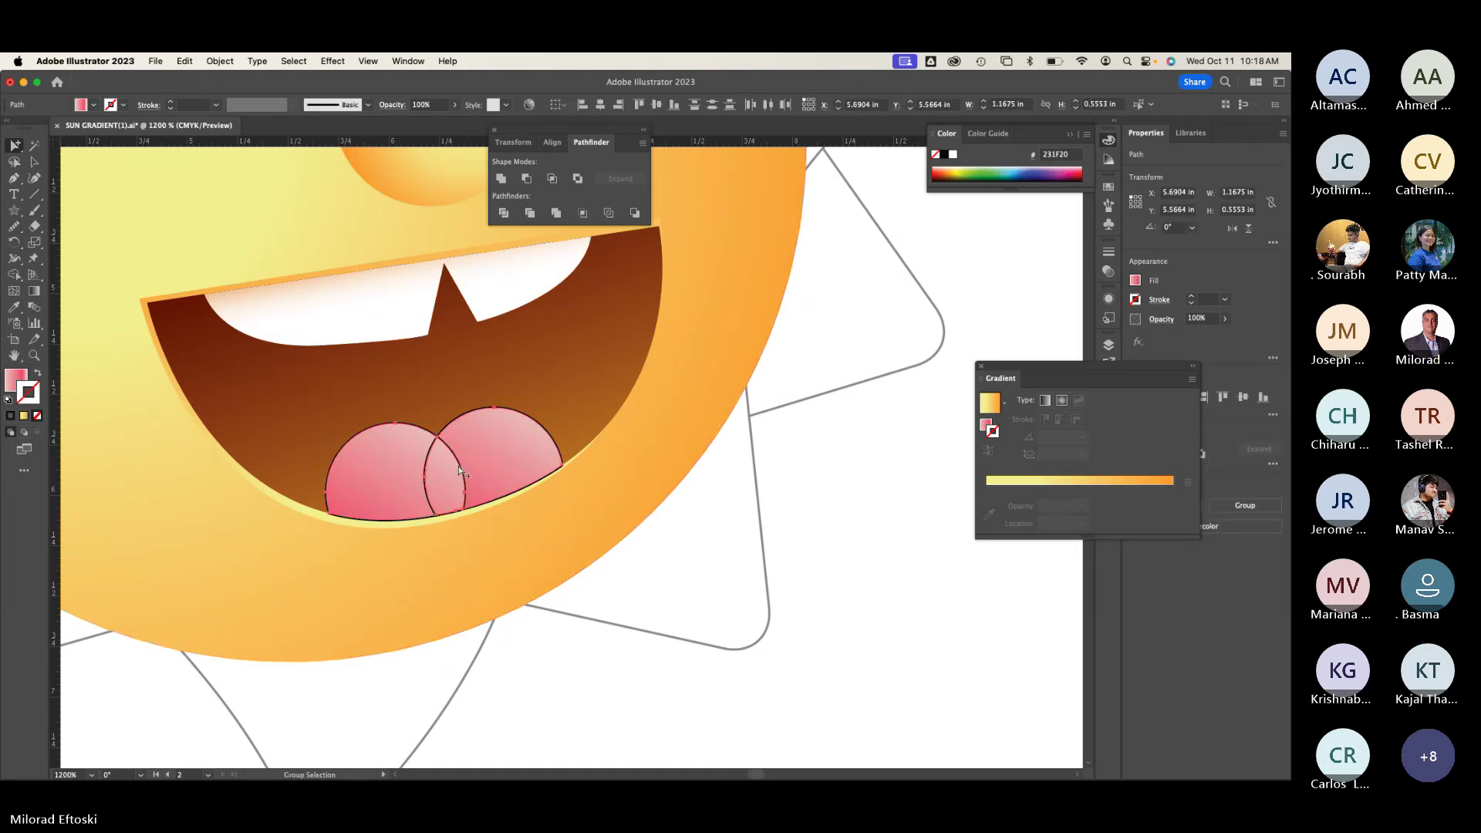
key(super+g)
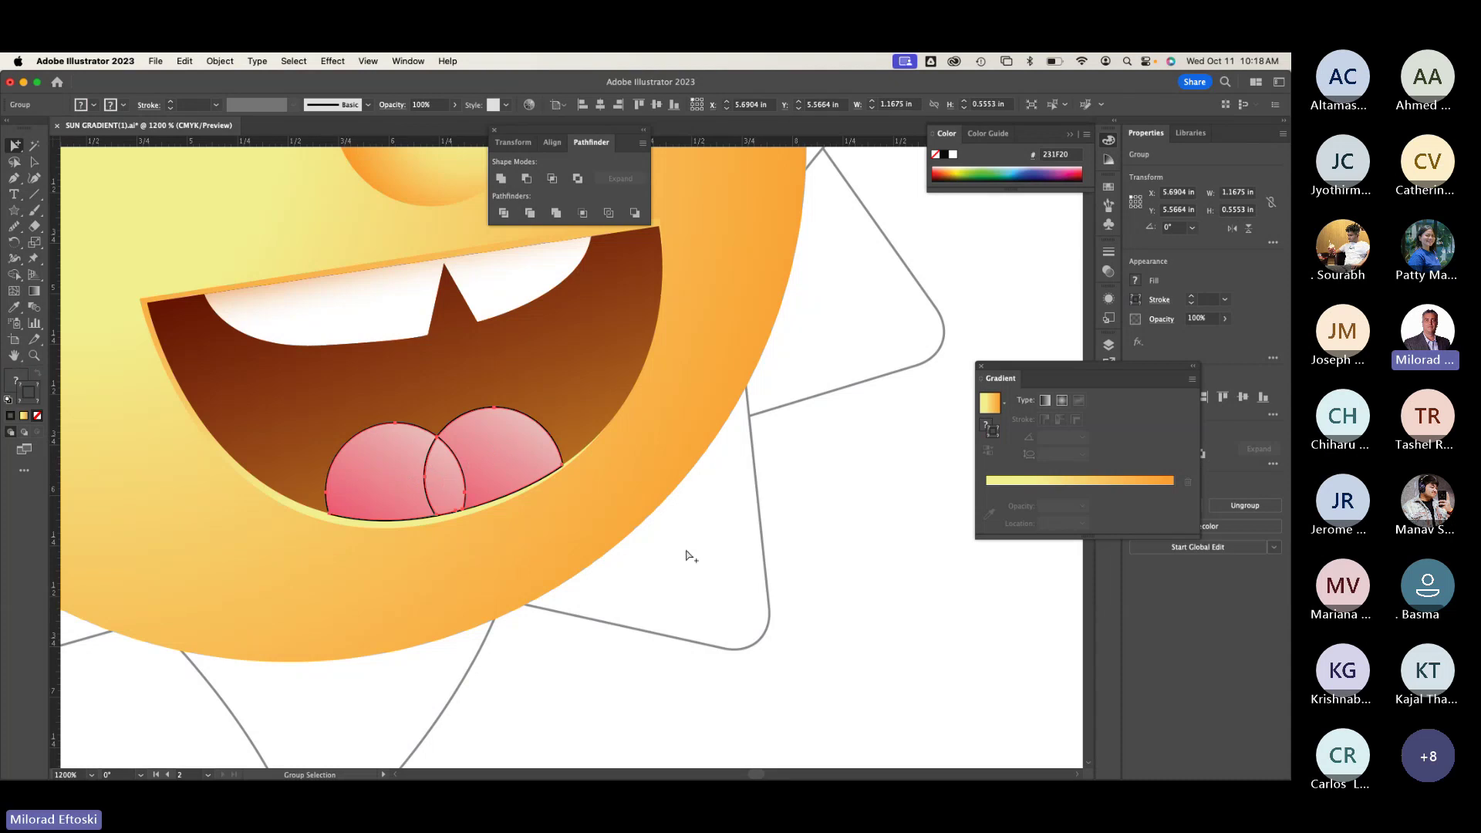
click(690, 555)
Step: Ungroup the tongue, nudge the right lobe up and right, and regroup both lobes
key(v)
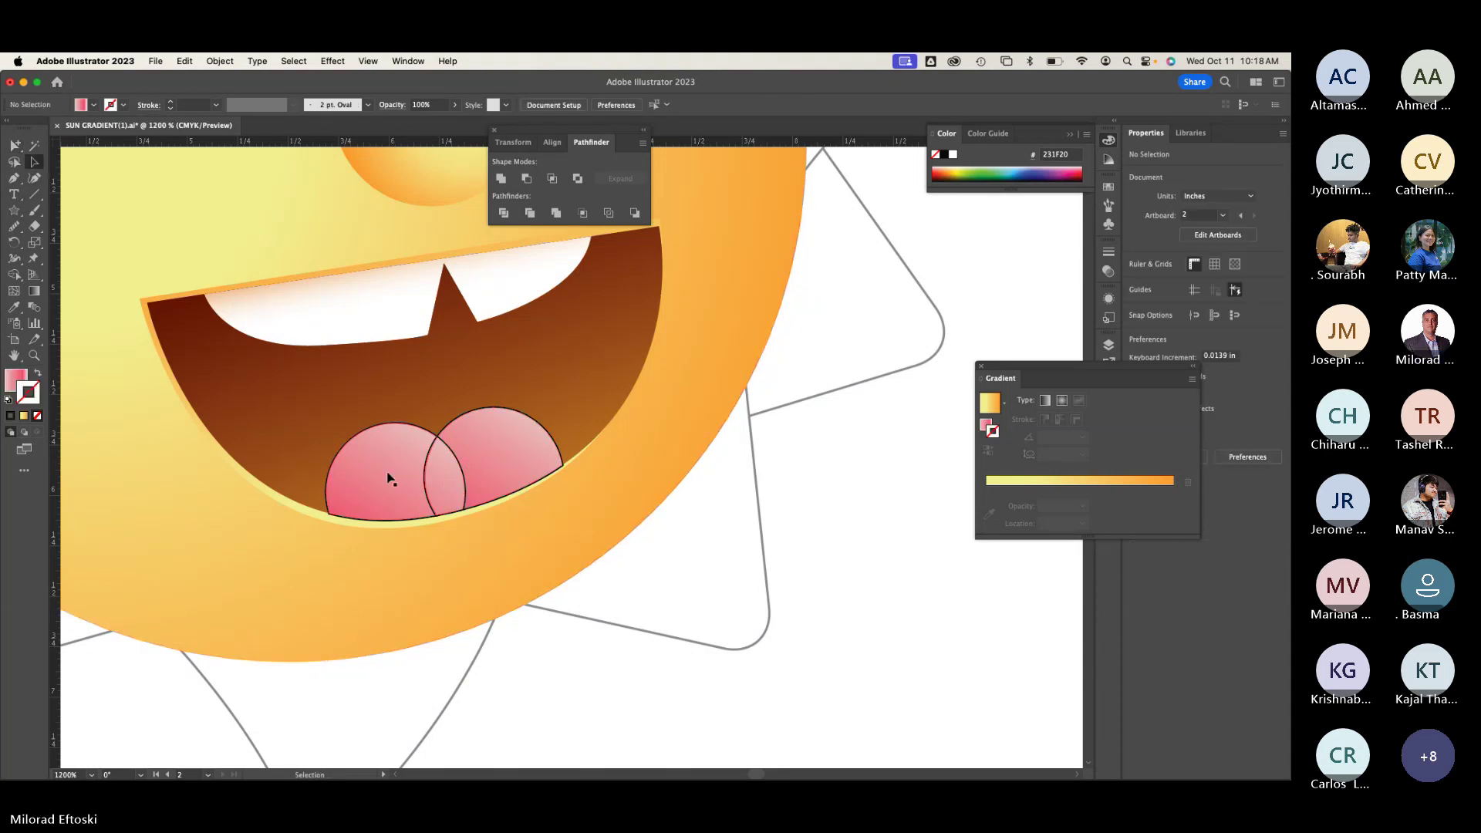
click(389, 479)
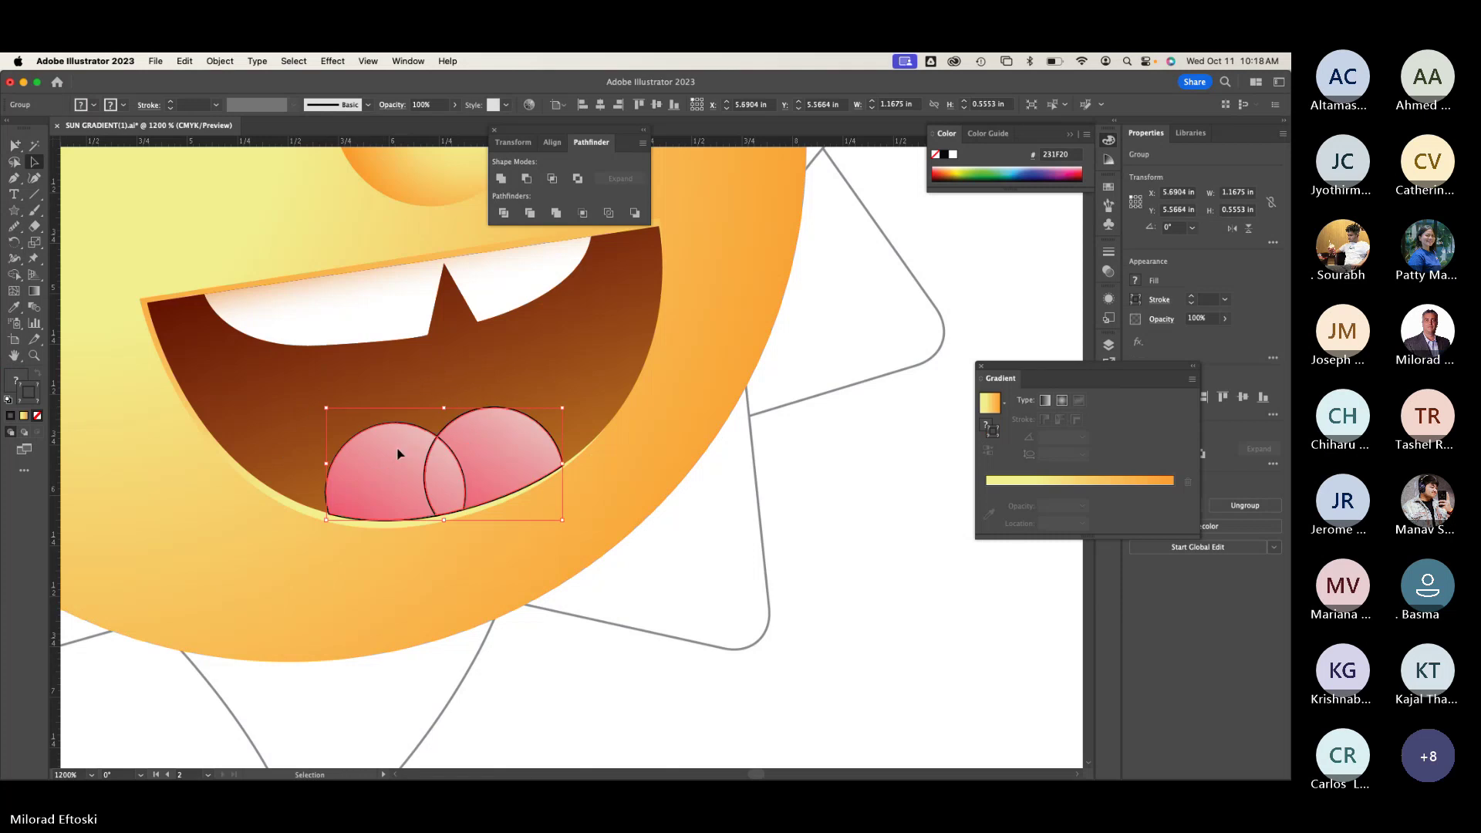
right_click(398, 454)
click(470, 620)
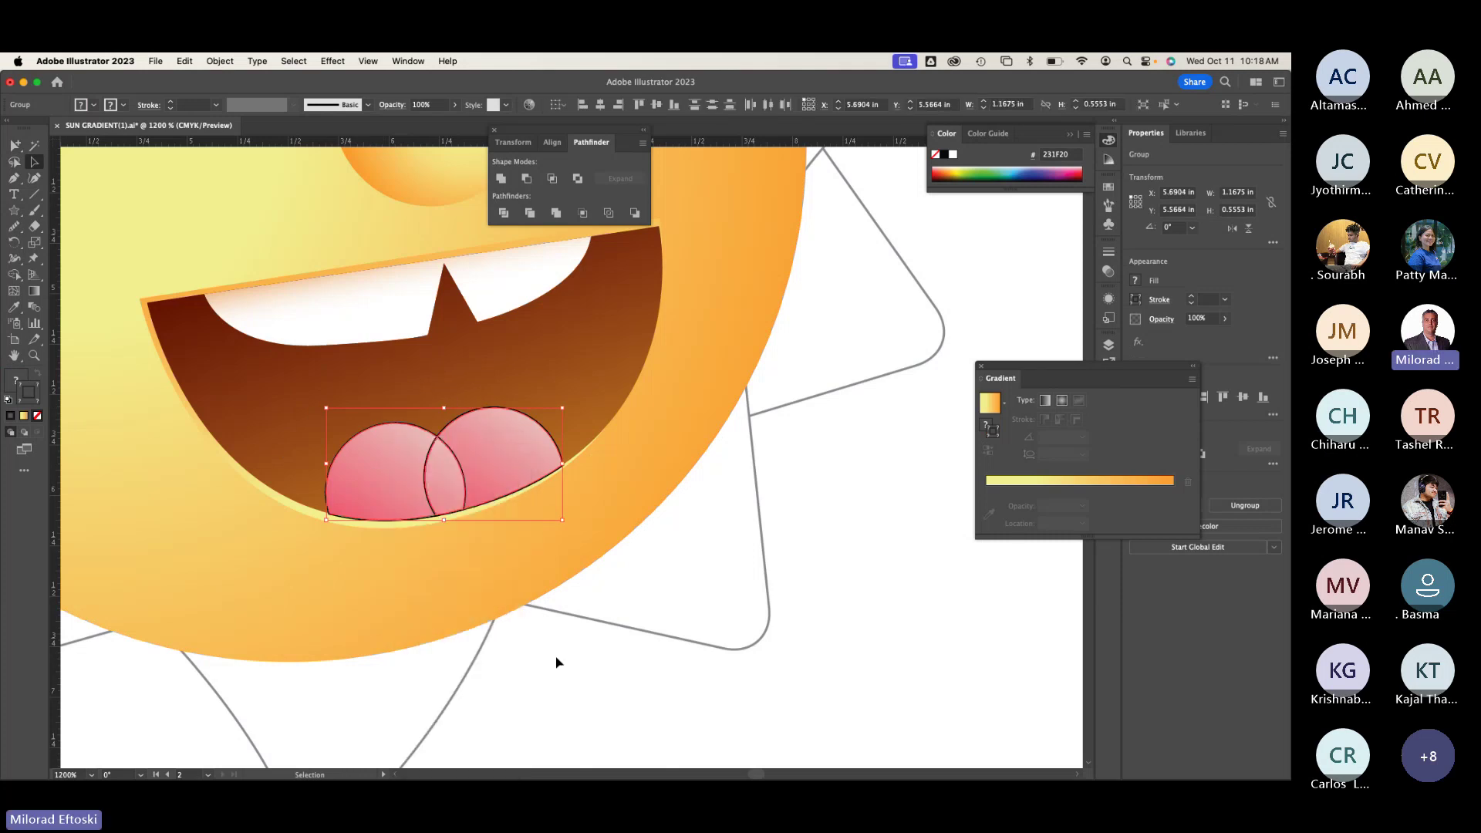
click(494, 475)
mouse_move(490, 479)
mouse_down()
mouse_move(541, 438)
mouse_move(504, 466)
mouse_up()
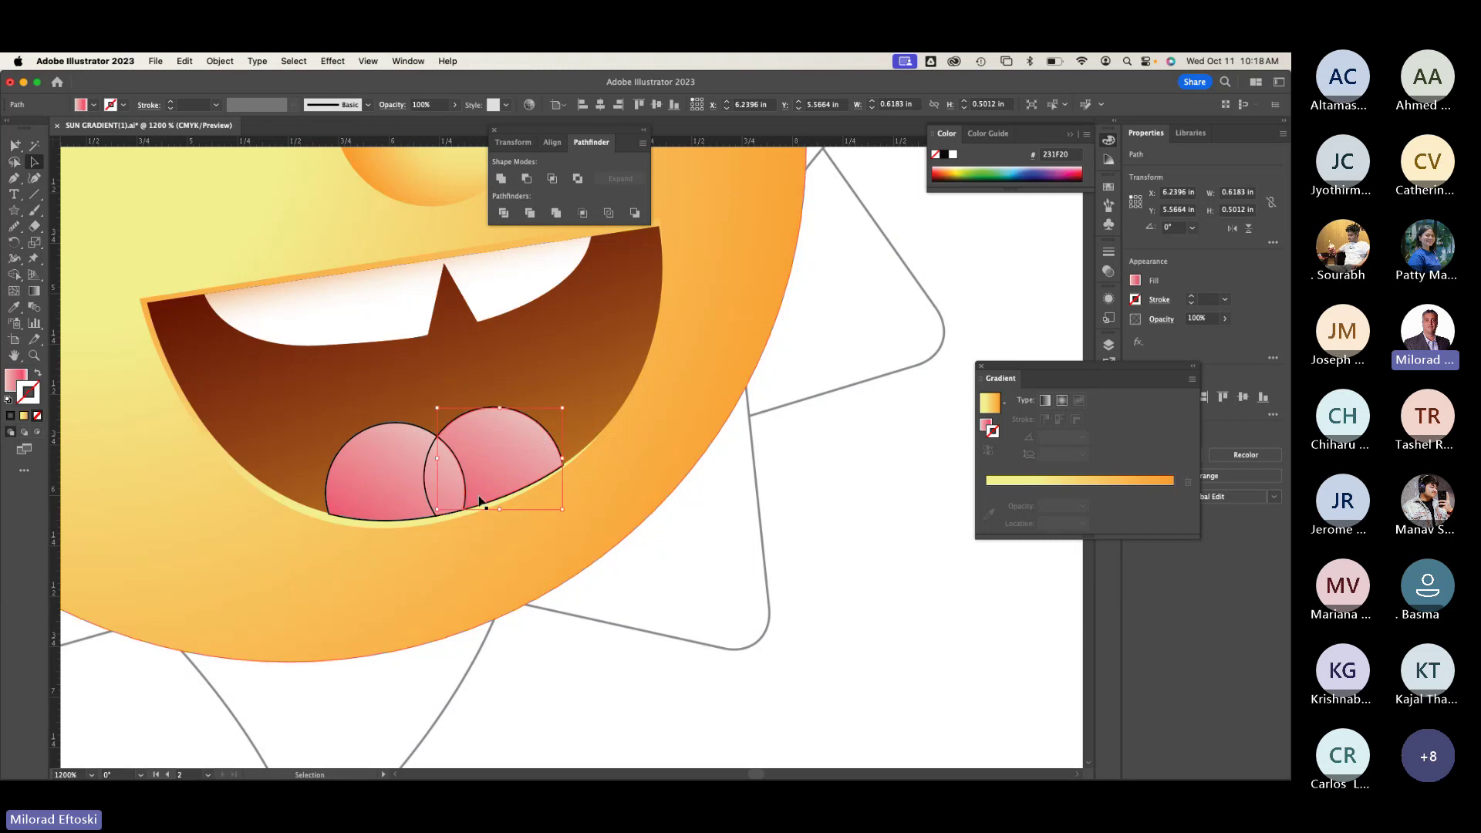
shift+click(405, 474)
key(super+g)
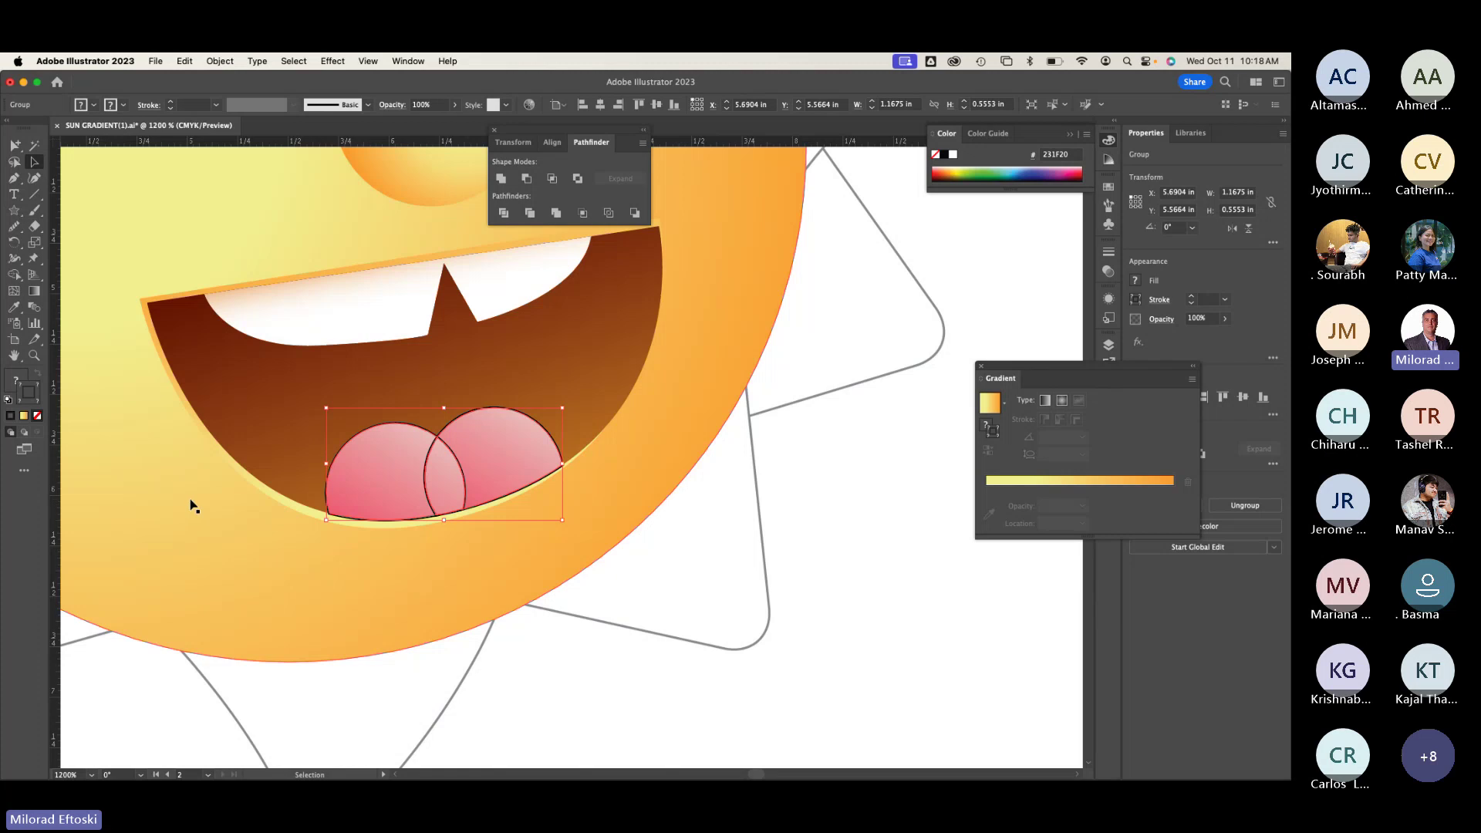
Step: Ungroup the tongue, then pull out and delete the lens-shaped overlap piece
scroll(414, 529, up, 3)
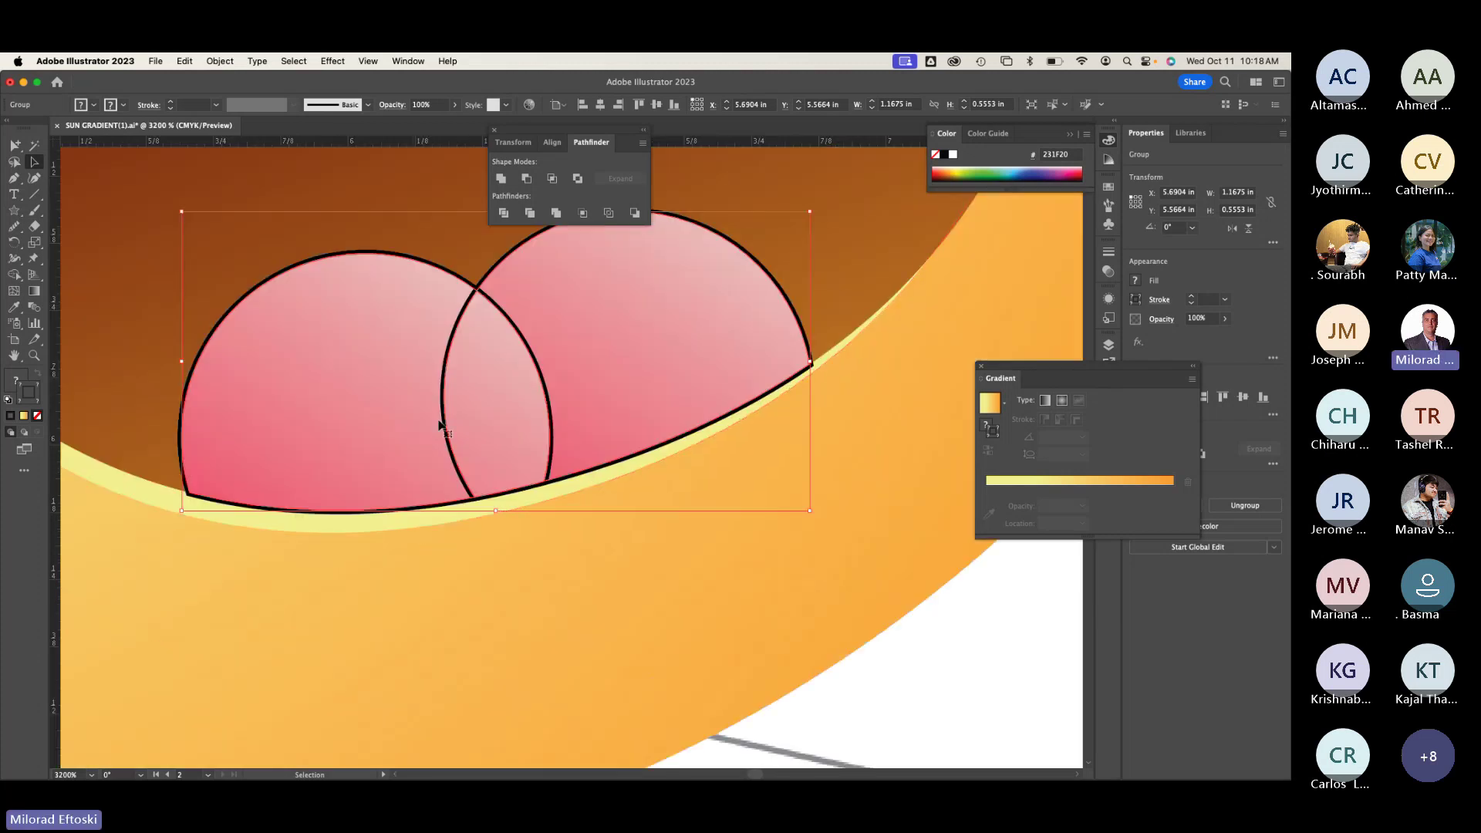
scroll(440, 424, down, 3)
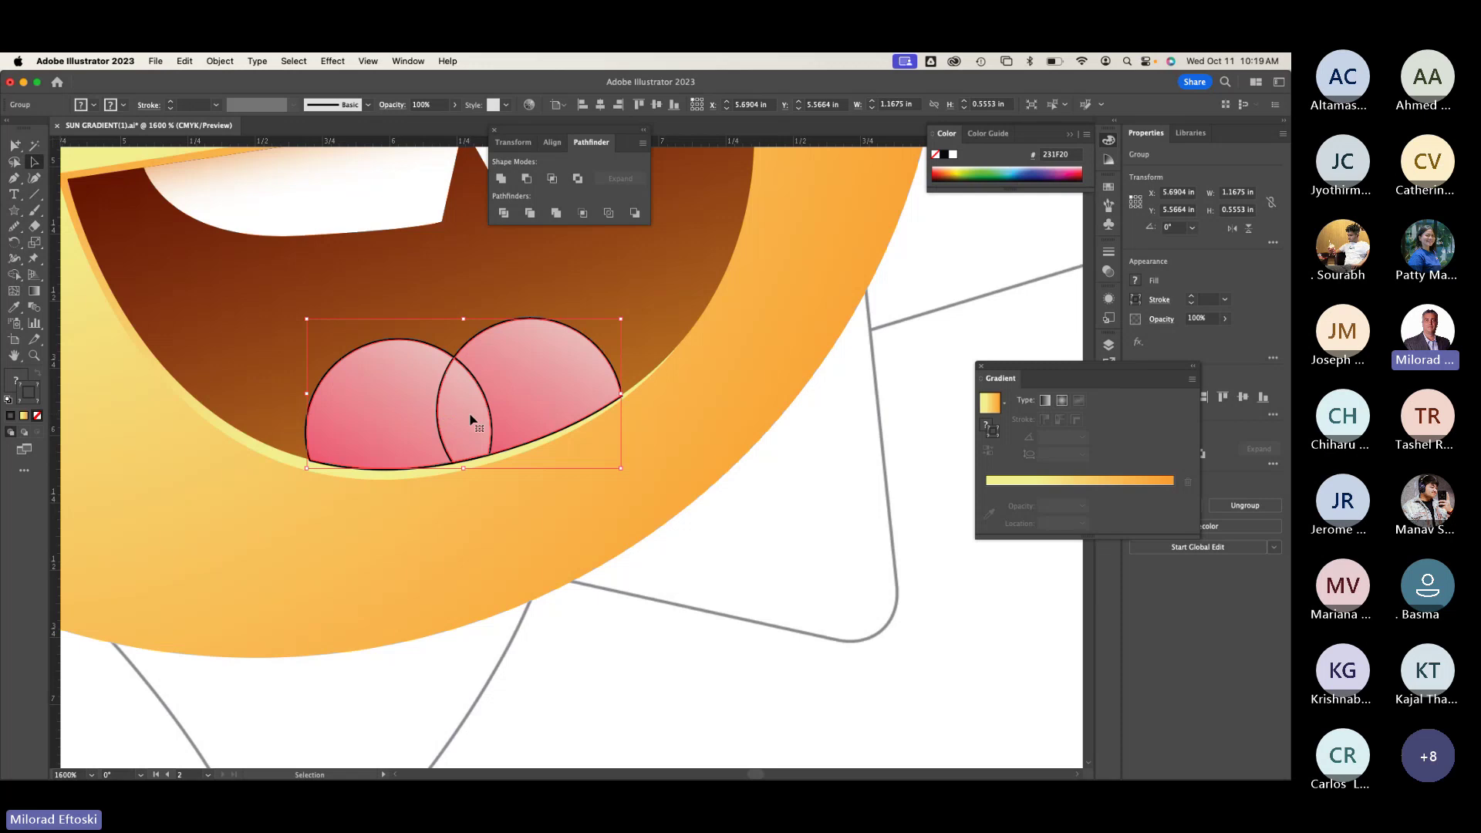
click(503, 575)
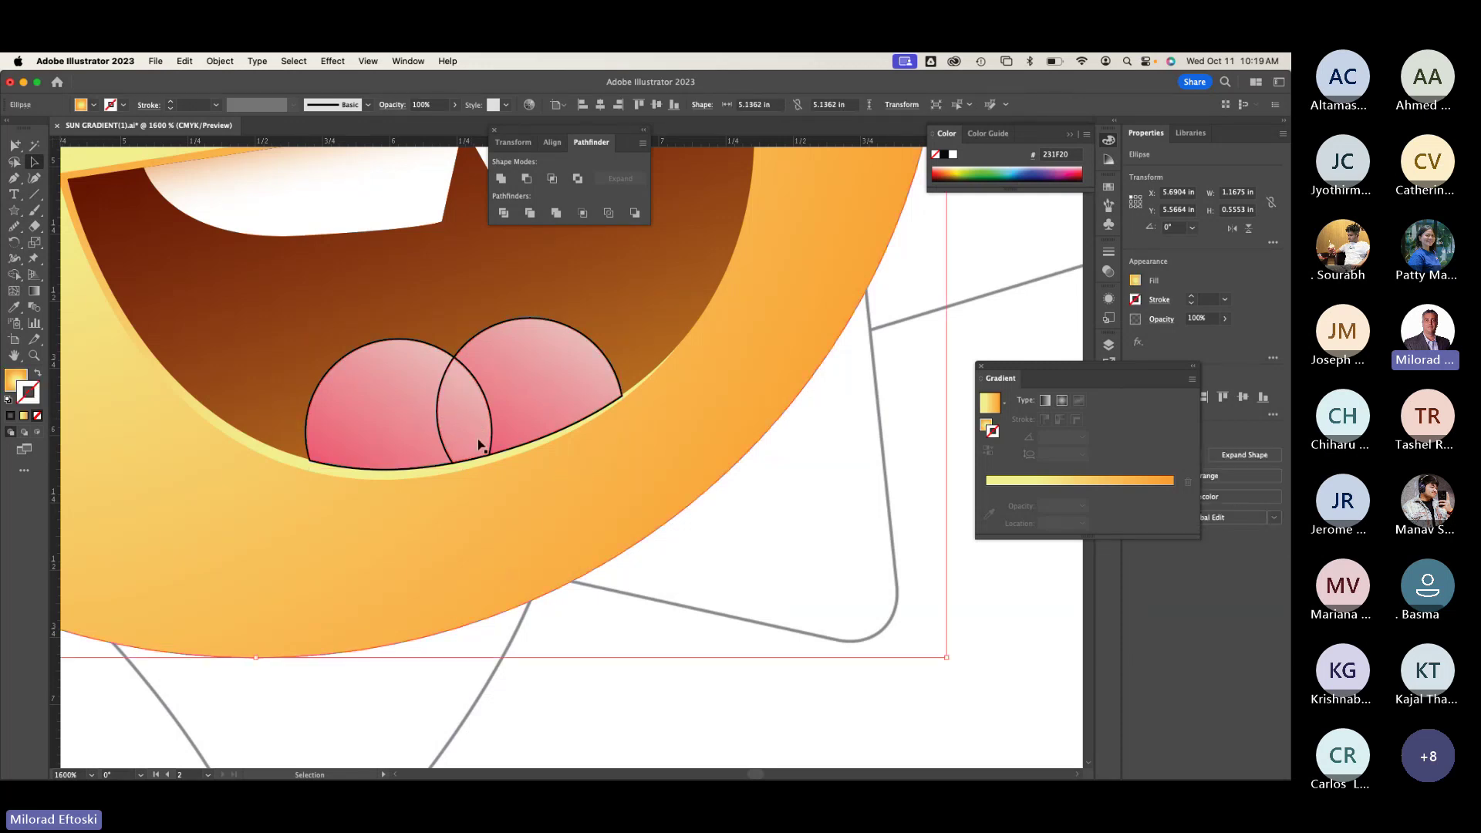
drag(478, 446, 582, 386)
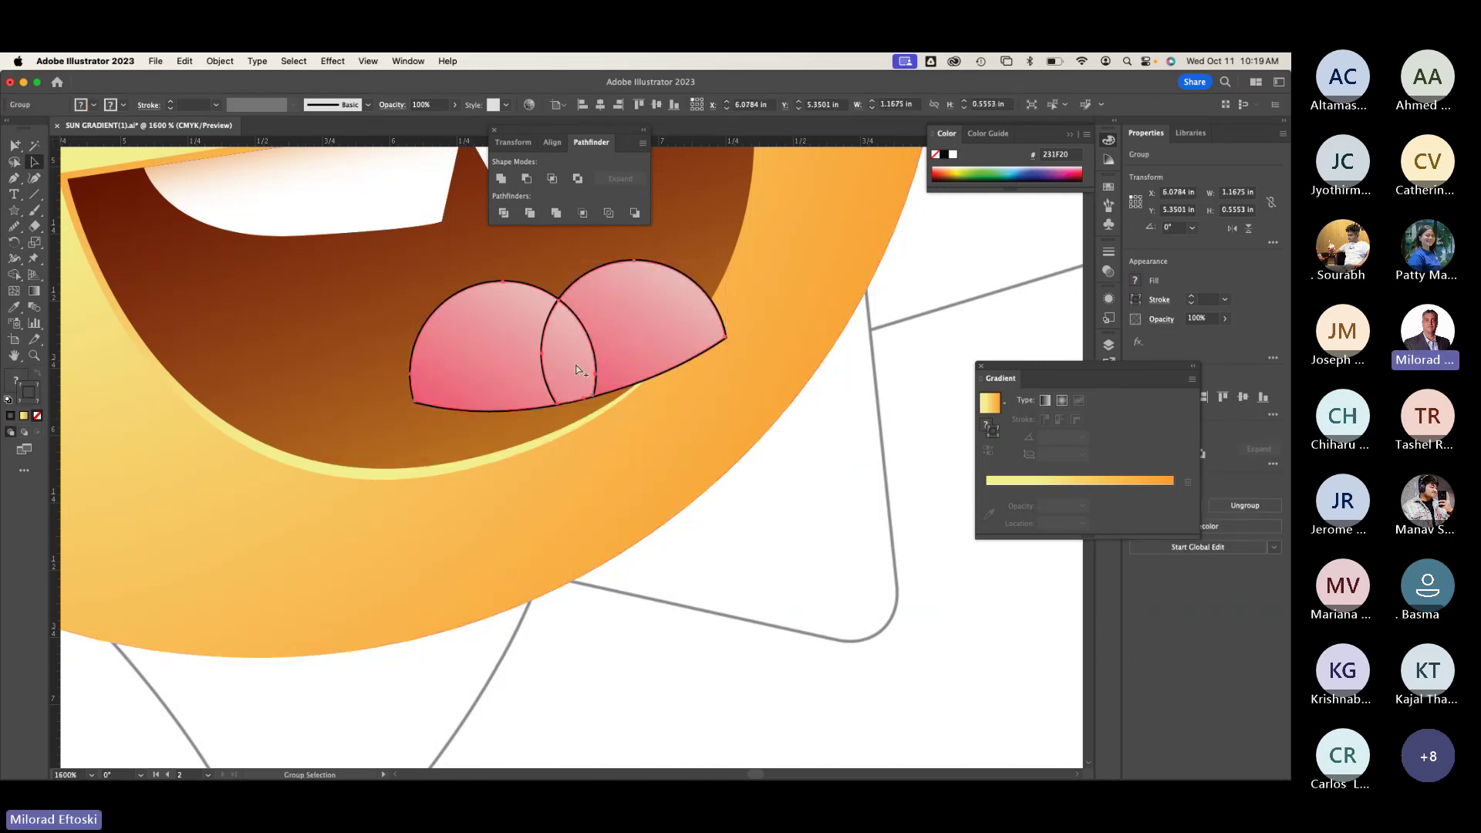
key(super+z)
right_click(467, 415)
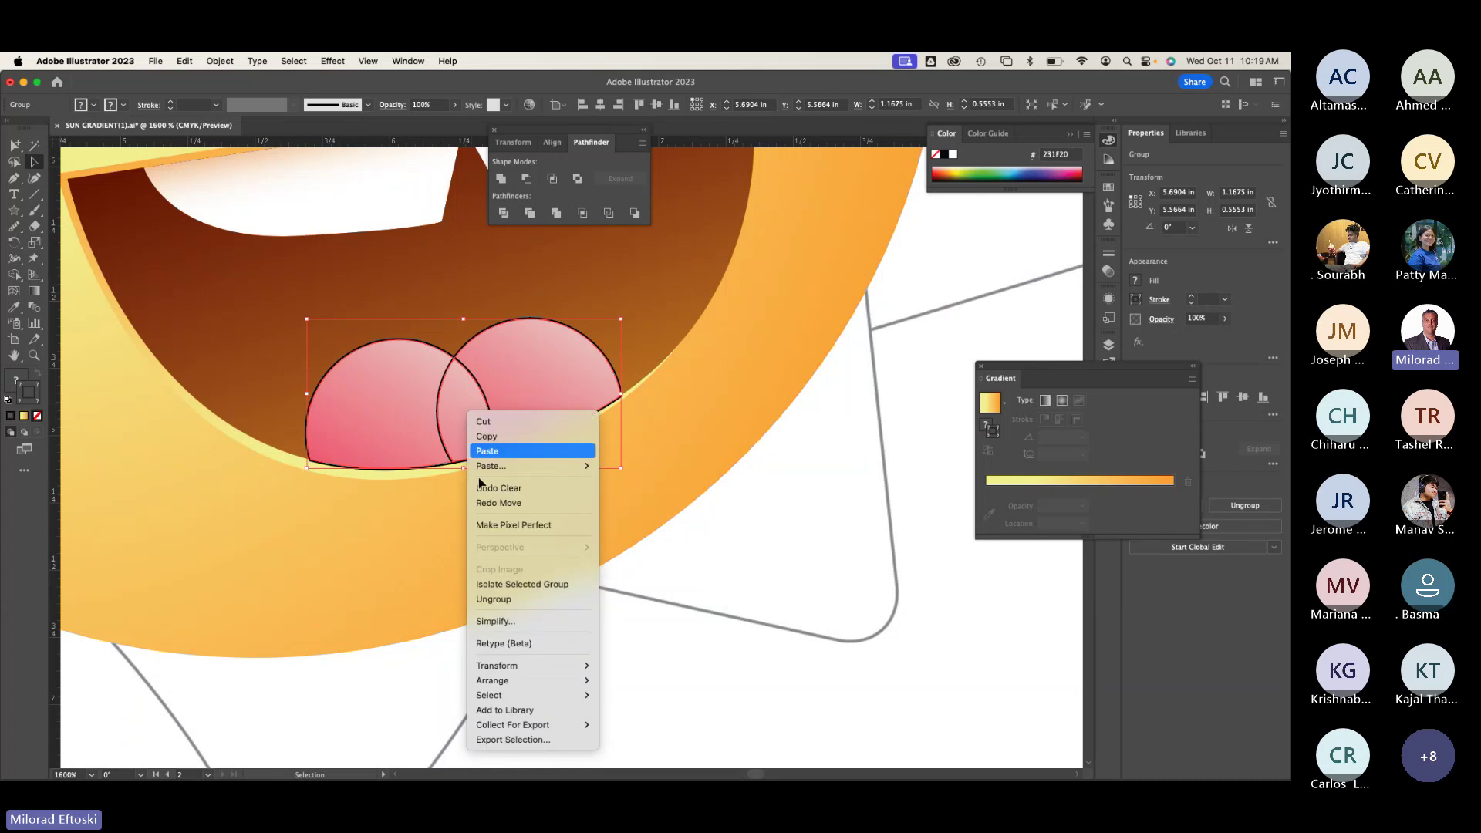
click(494, 598)
drag(473, 423, 494, 341)
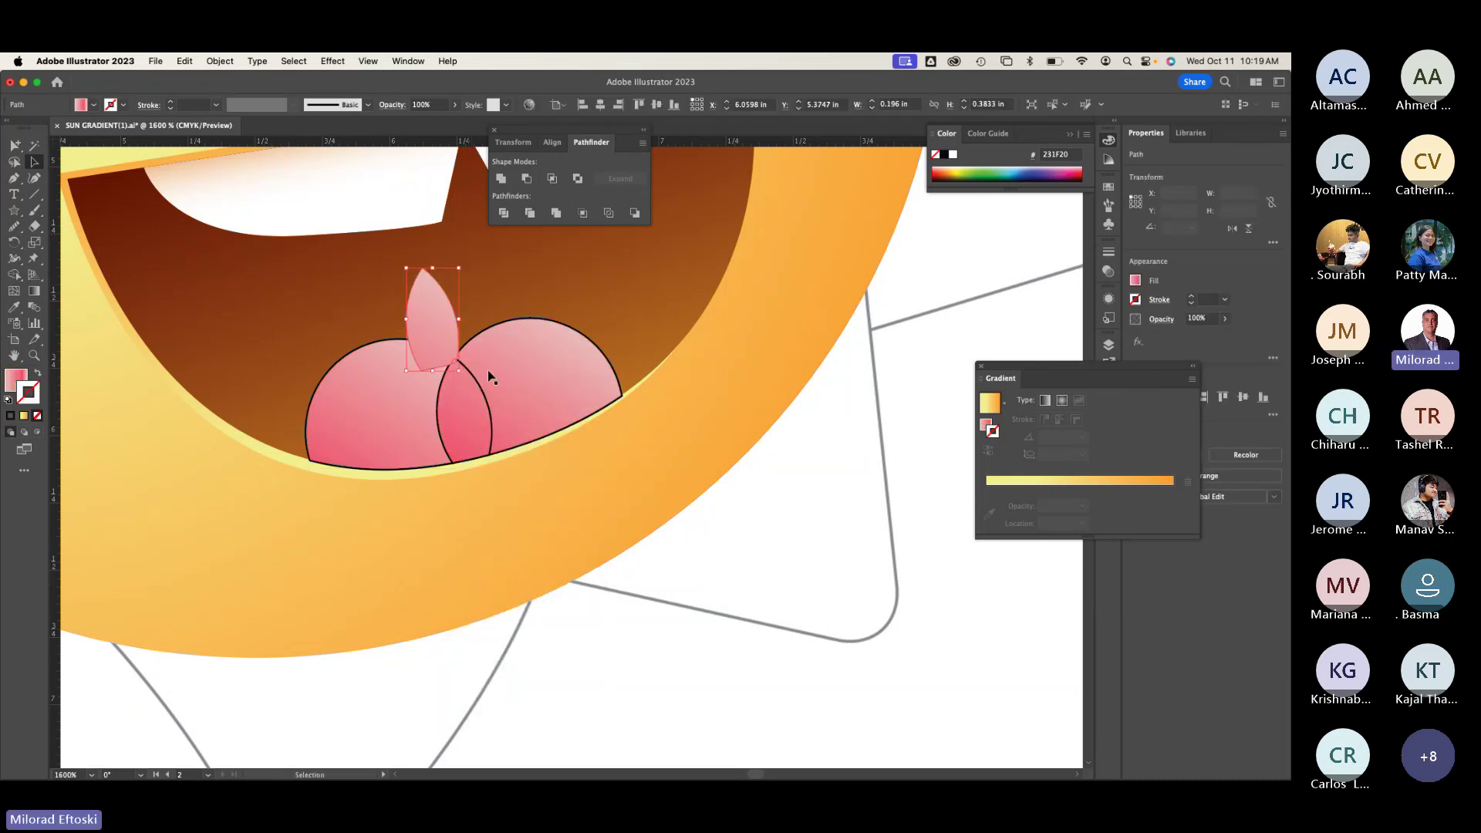
key(Delete)
Step: Unite the overlap lens into the left pink half-circle and check the pieces beneath
click(534, 399)
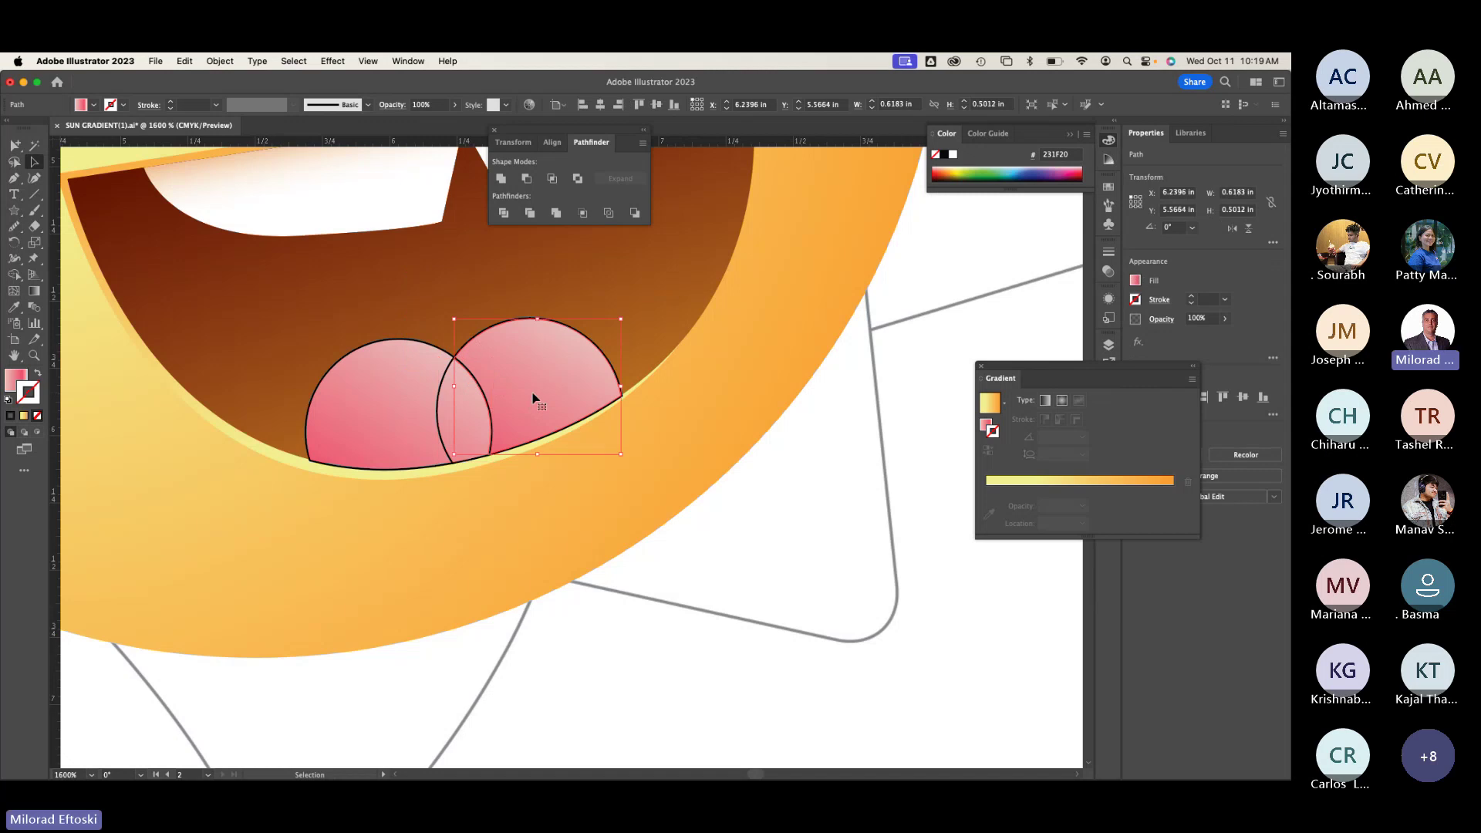
click(442, 410)
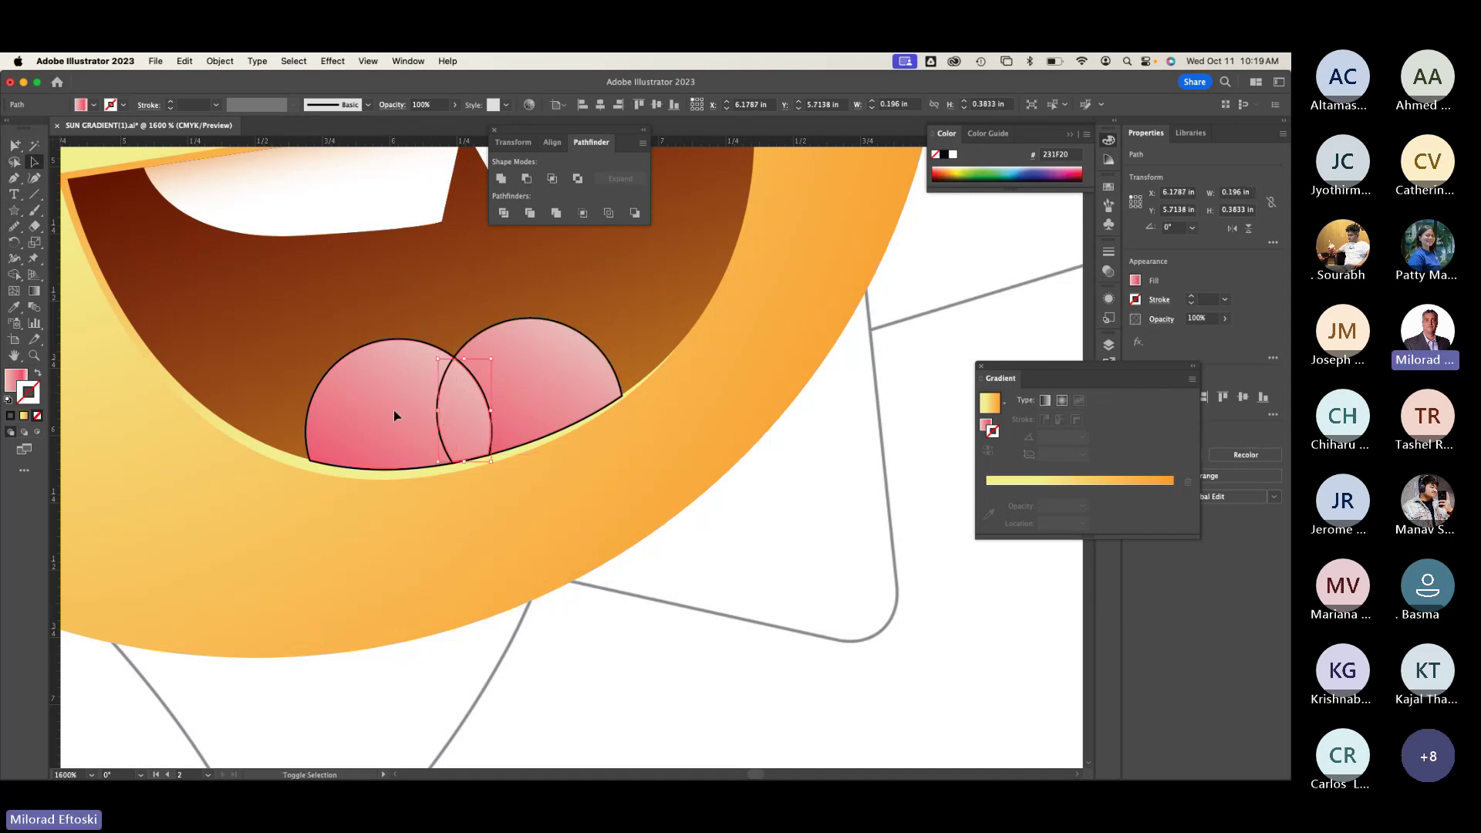
shift+click(452, 372)
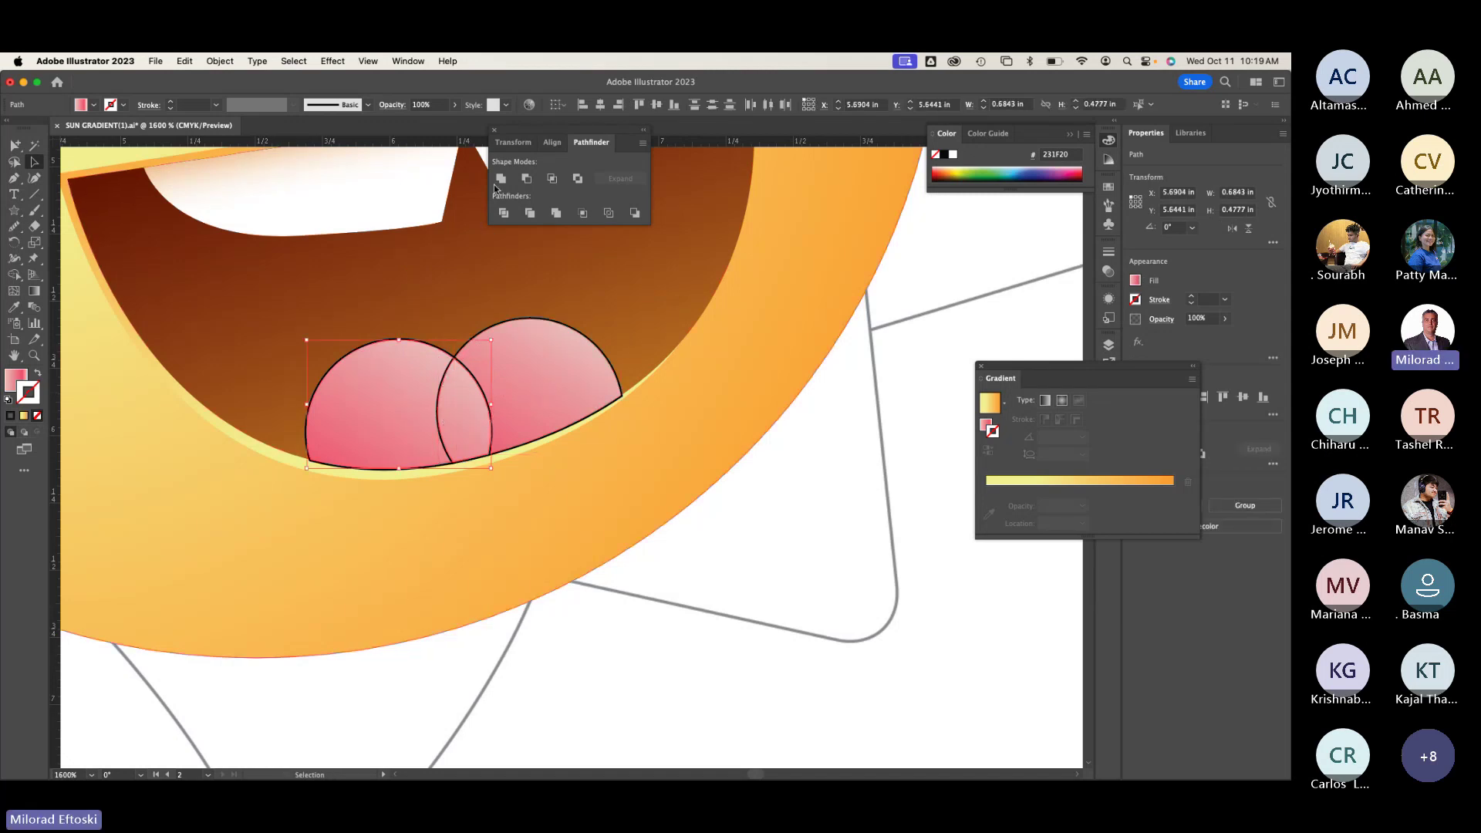
click(501, 179)
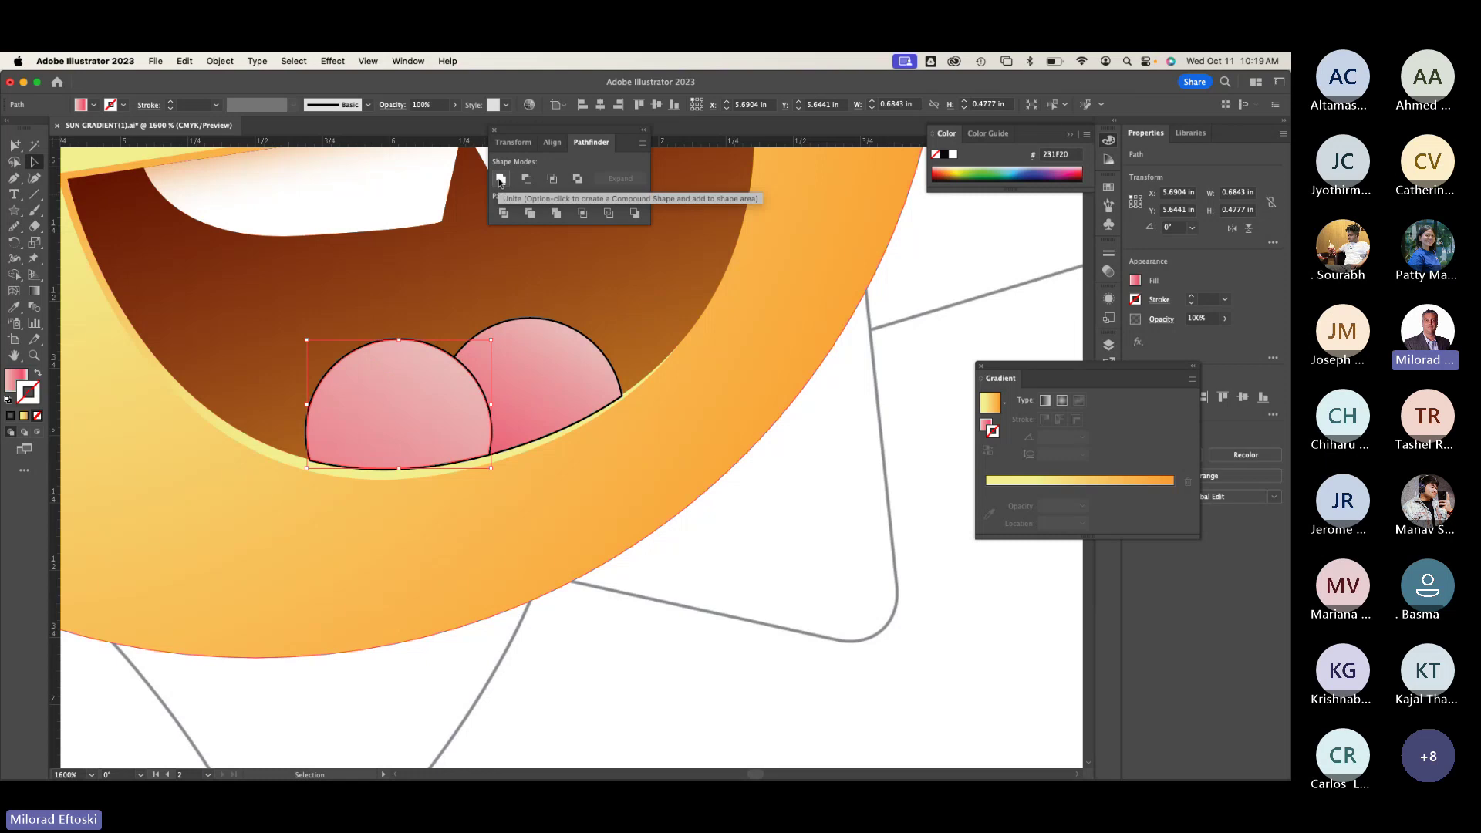
drag(395, 422, 349, 330)
key(super+z)
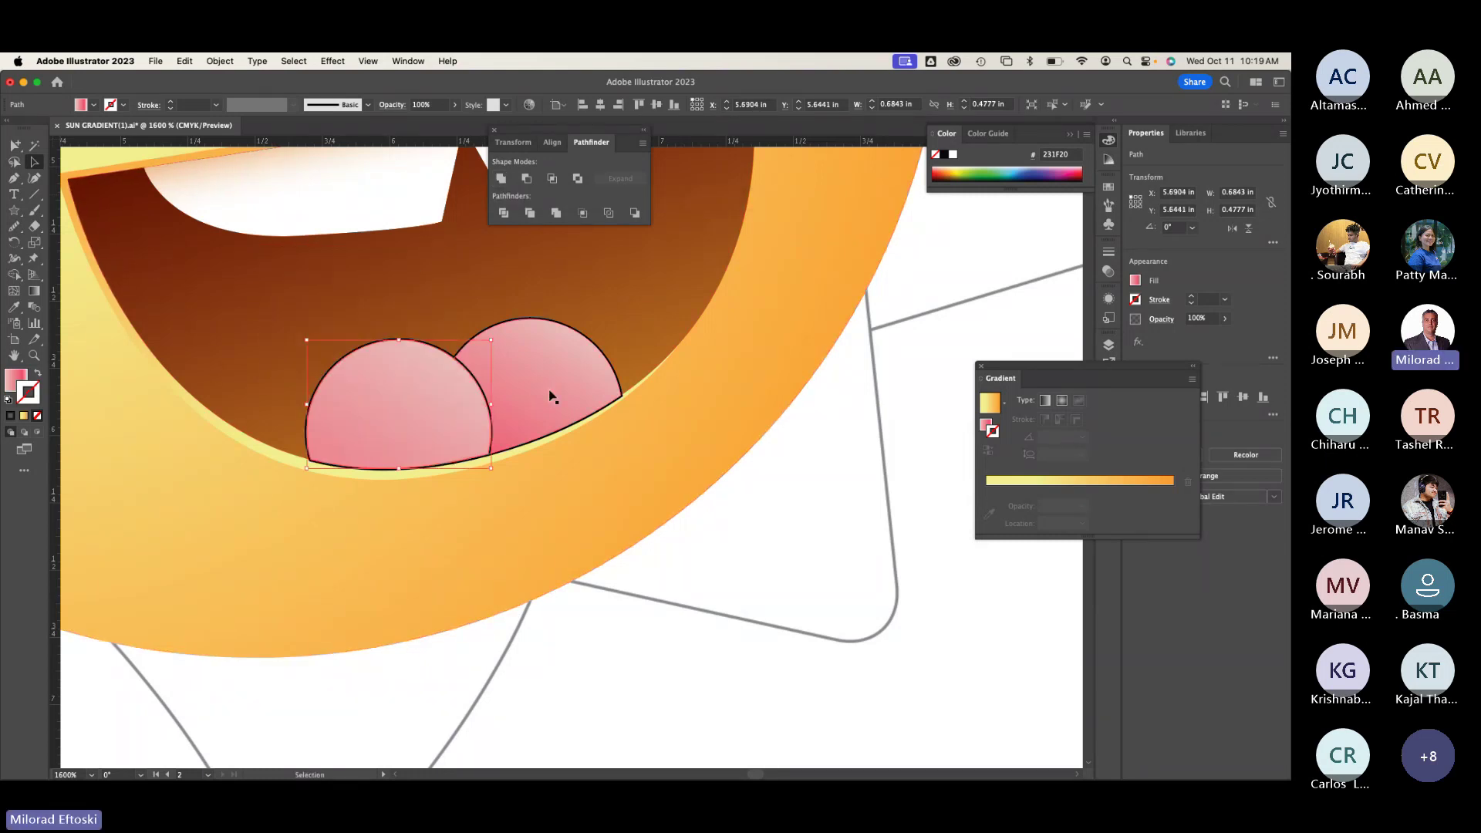
drag(549, 396, 594, 330)
key(super+z)
Step: Move both pink lobes aside and delete the leftover lens and white pieces
shift+click(385, 401)
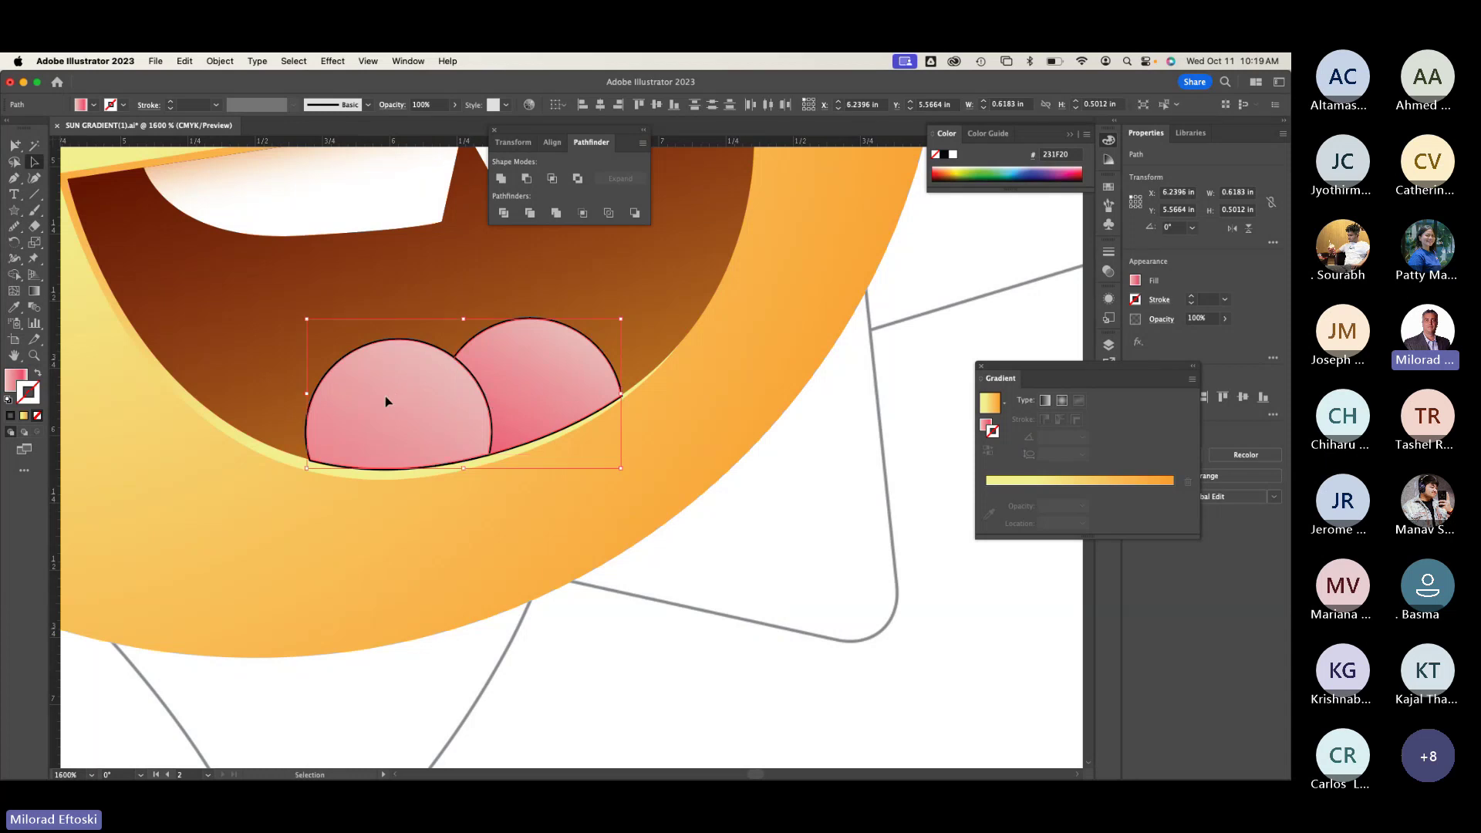
drag(386, 401, 563, 541)
click(451, 409)
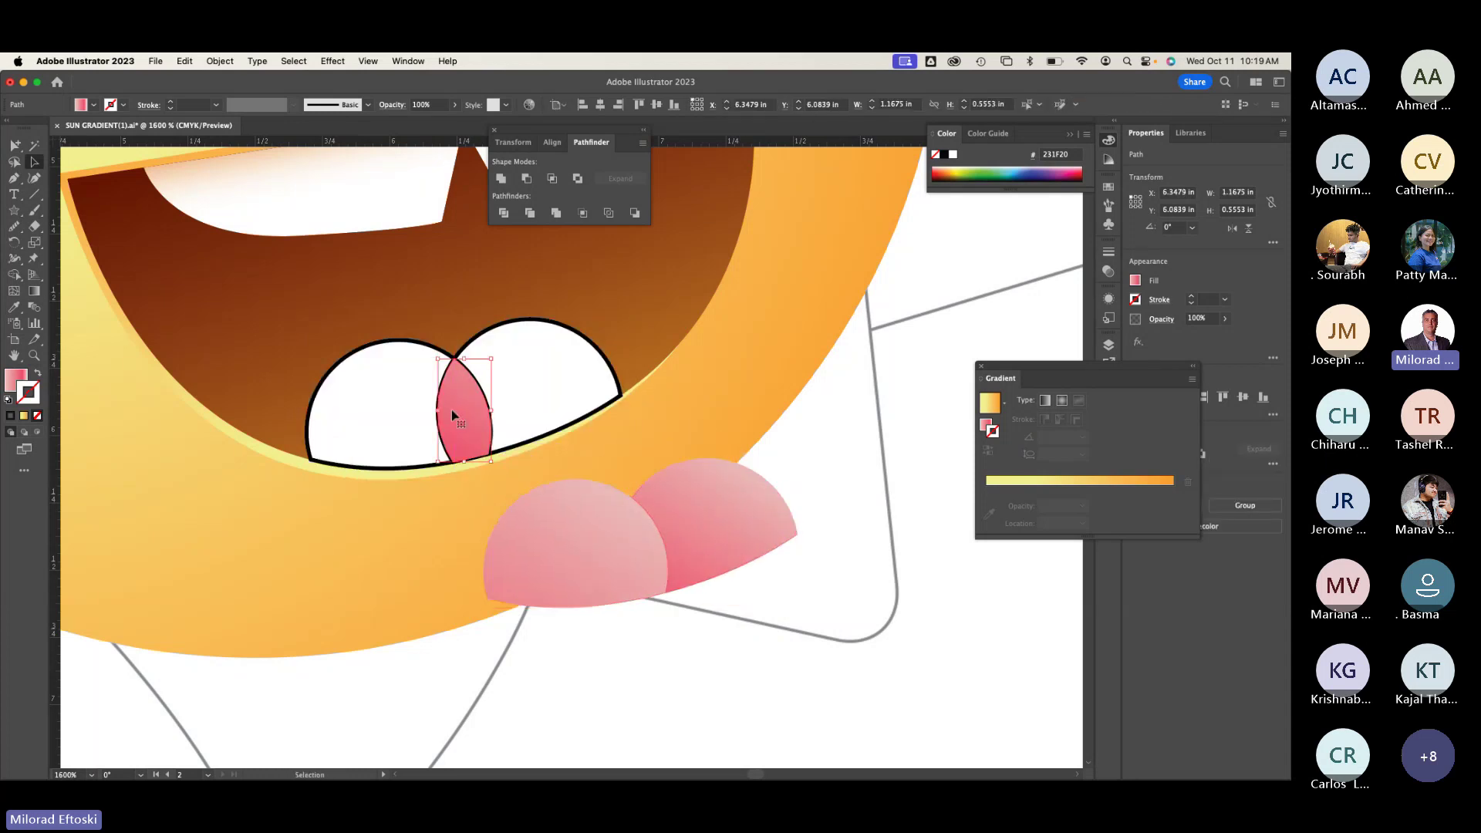
key(Delete)
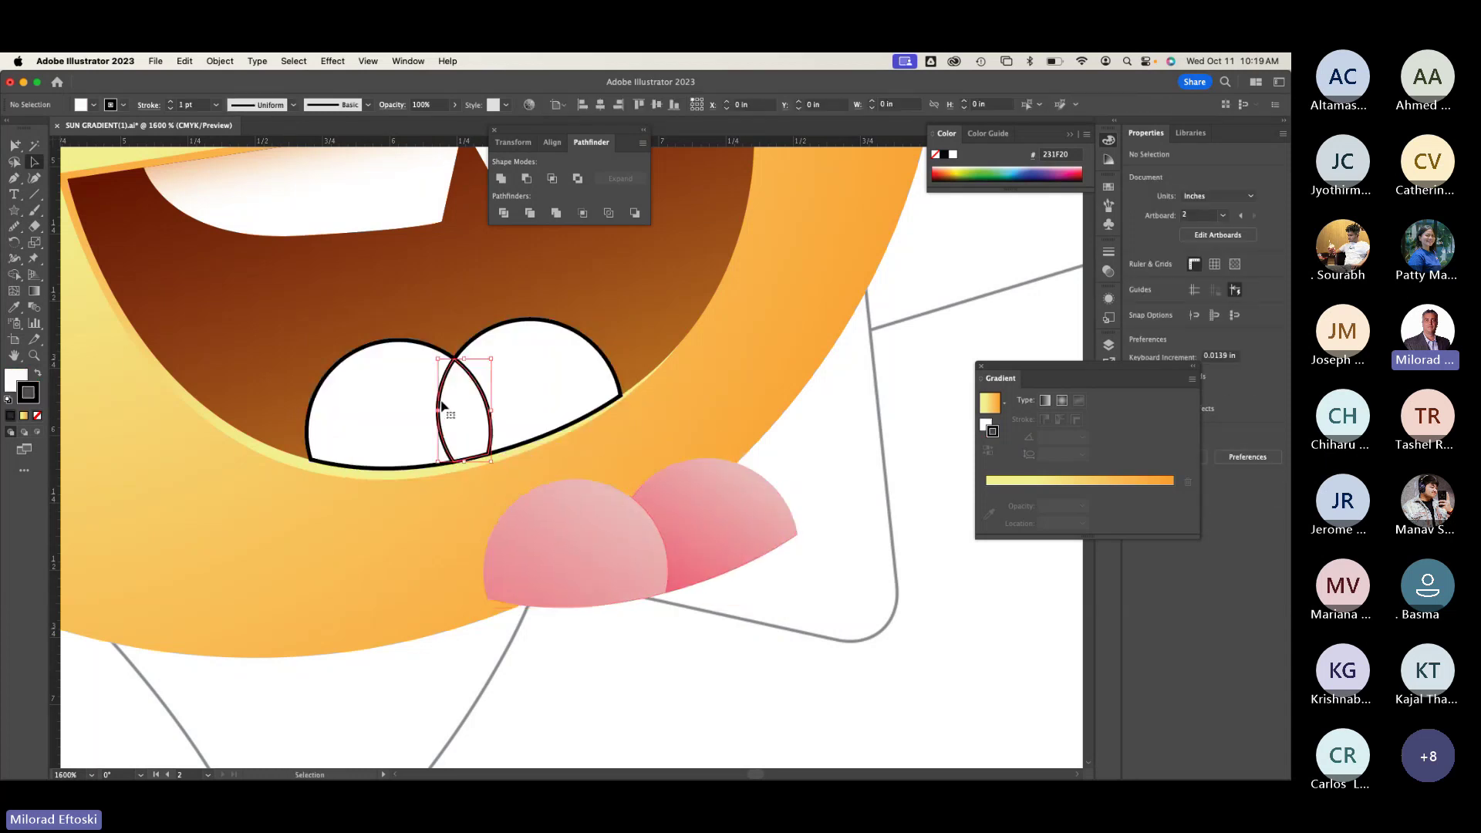
key(Delete)
click(480, 392)
key(Delete)
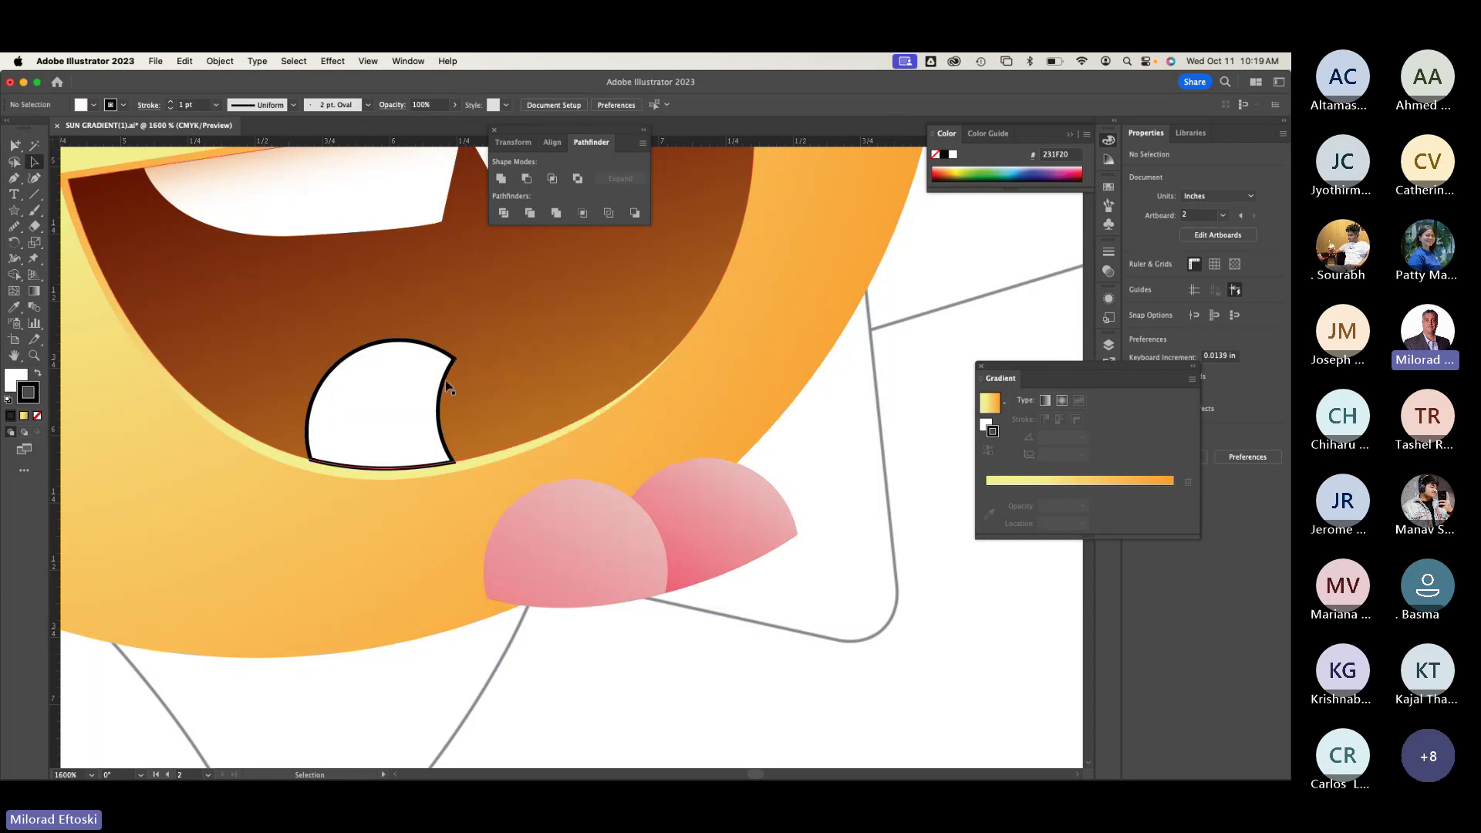
click(447, 388)
key(Delete)
Step: Move both pink tongue lobes back into the mouth
click(553, 502)
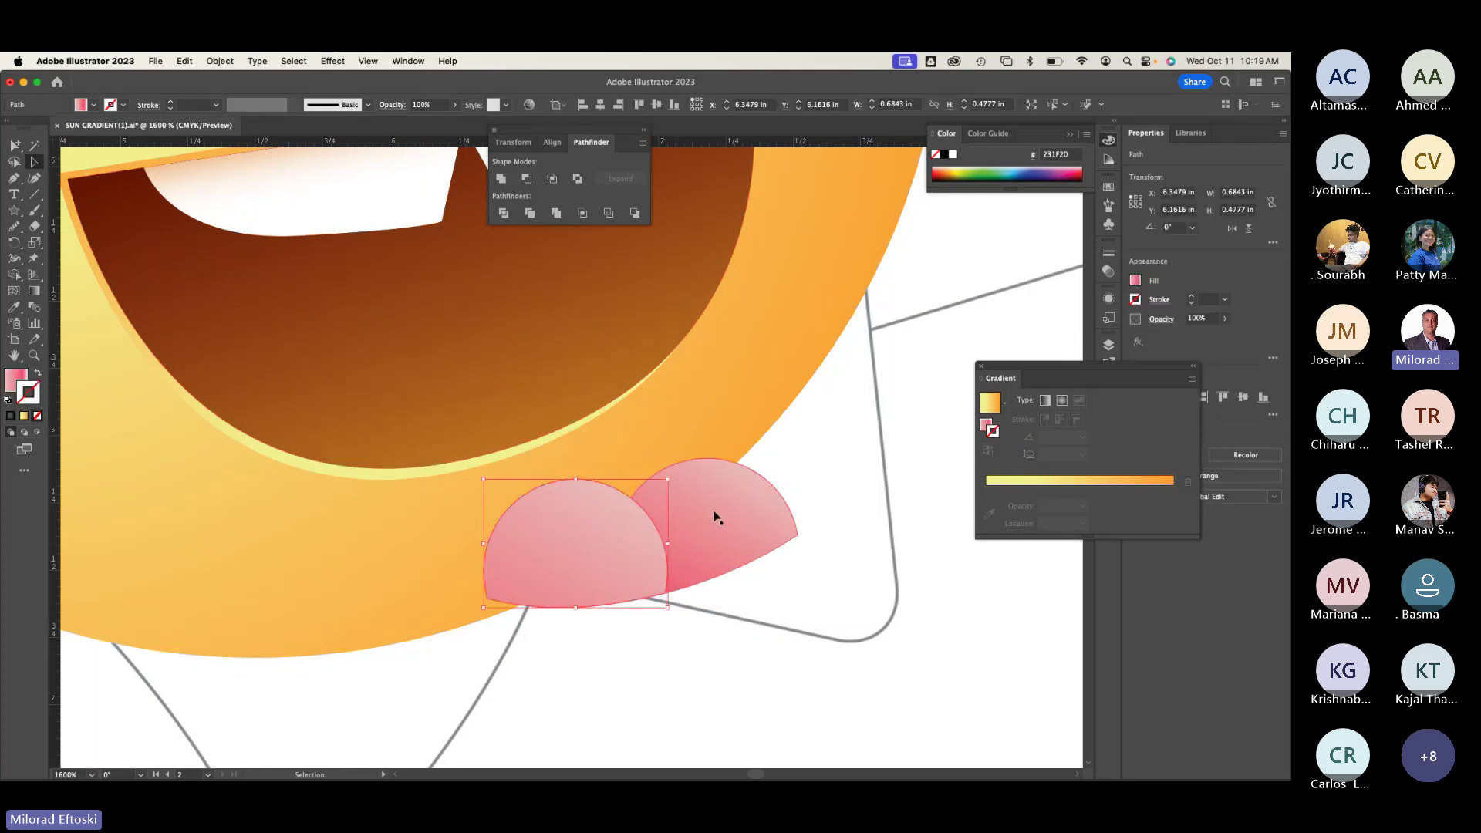
shift+click(716, 517)
drag(658, 571, 427, 431)
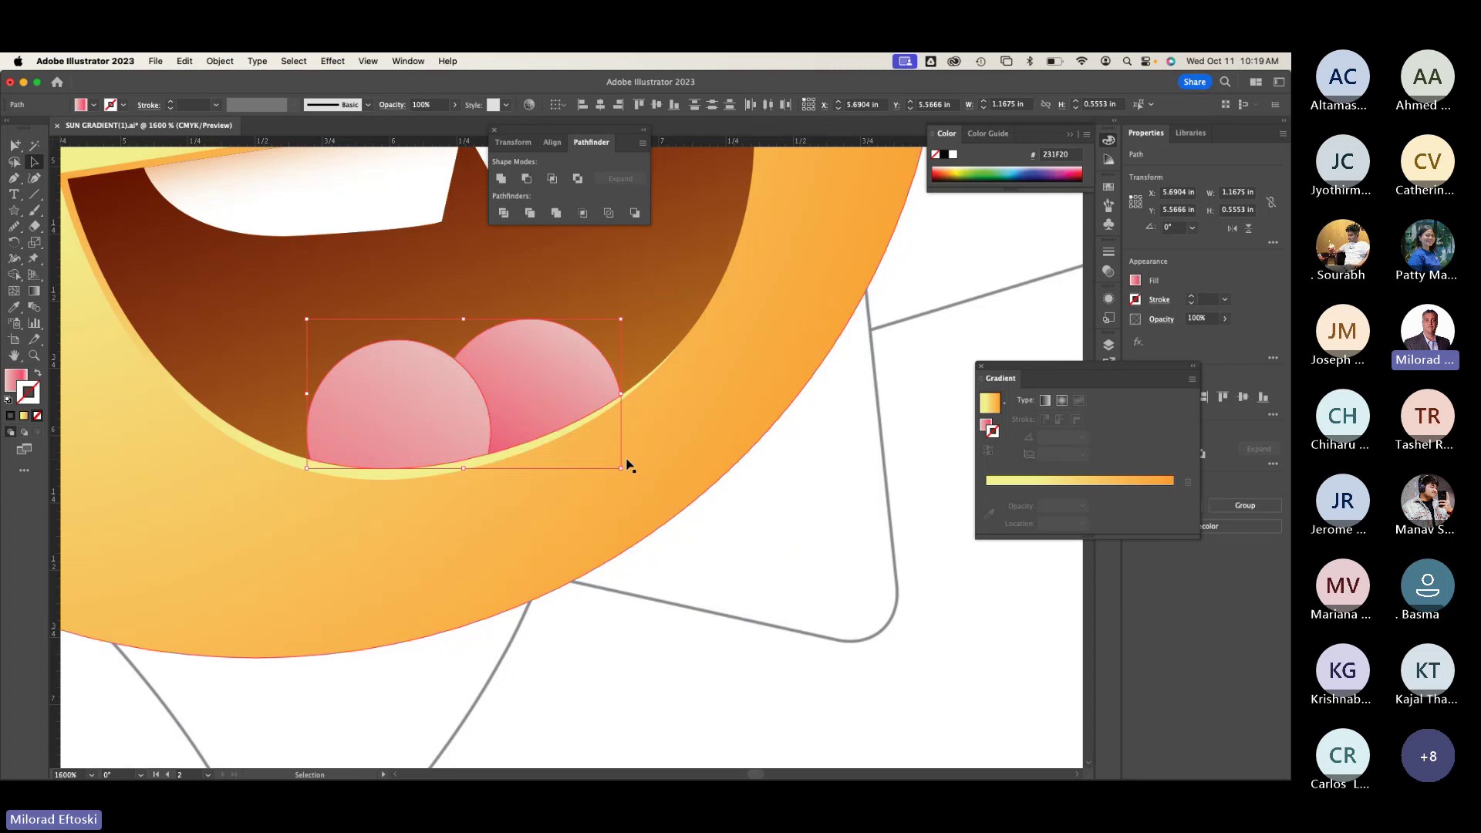
Step: Deselect the tongue and zoom and pan around to compare the sun with the other artboard
scroll(626, 465, down, 2)
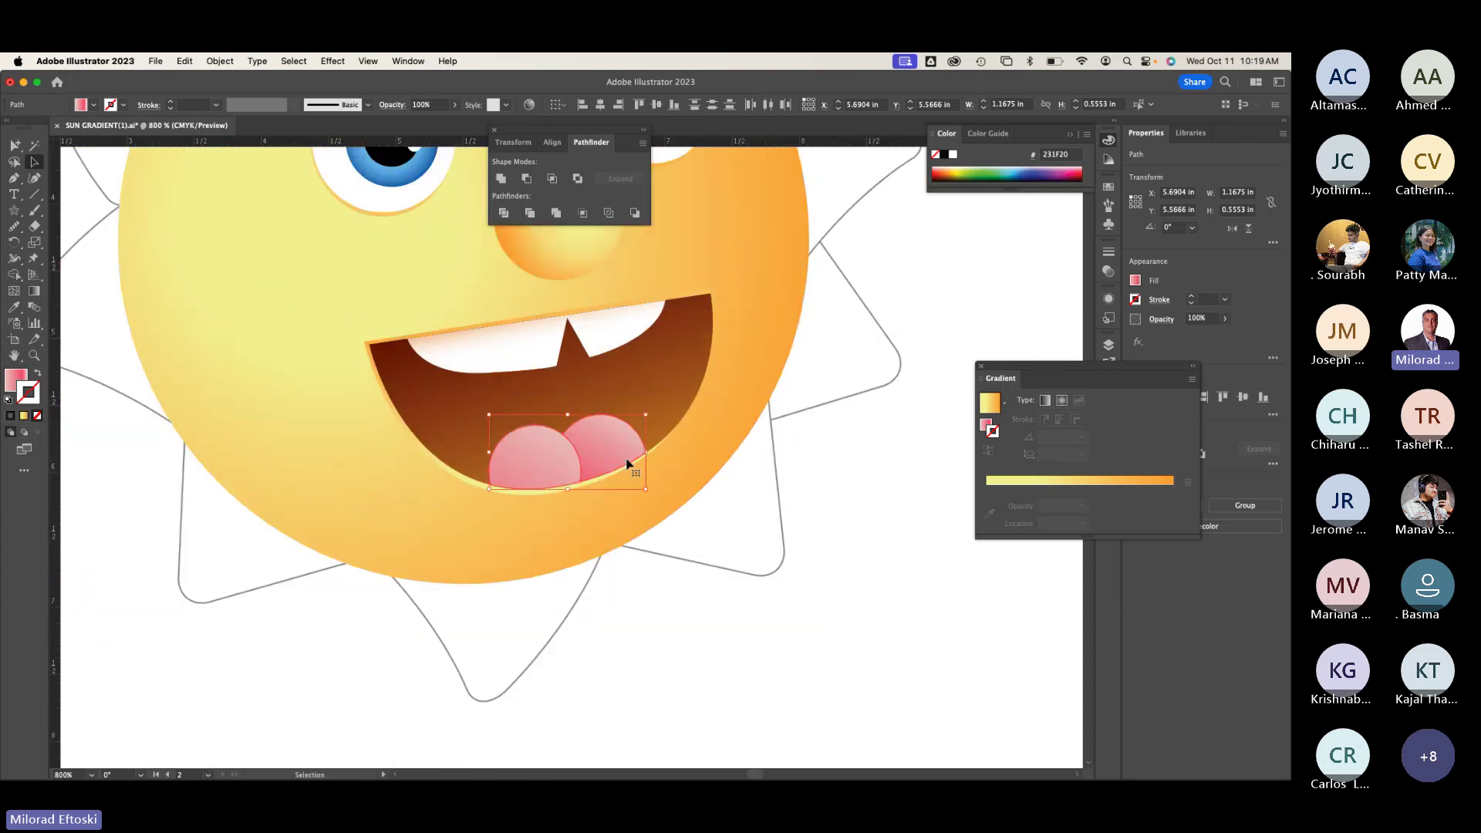
click(674, 655)
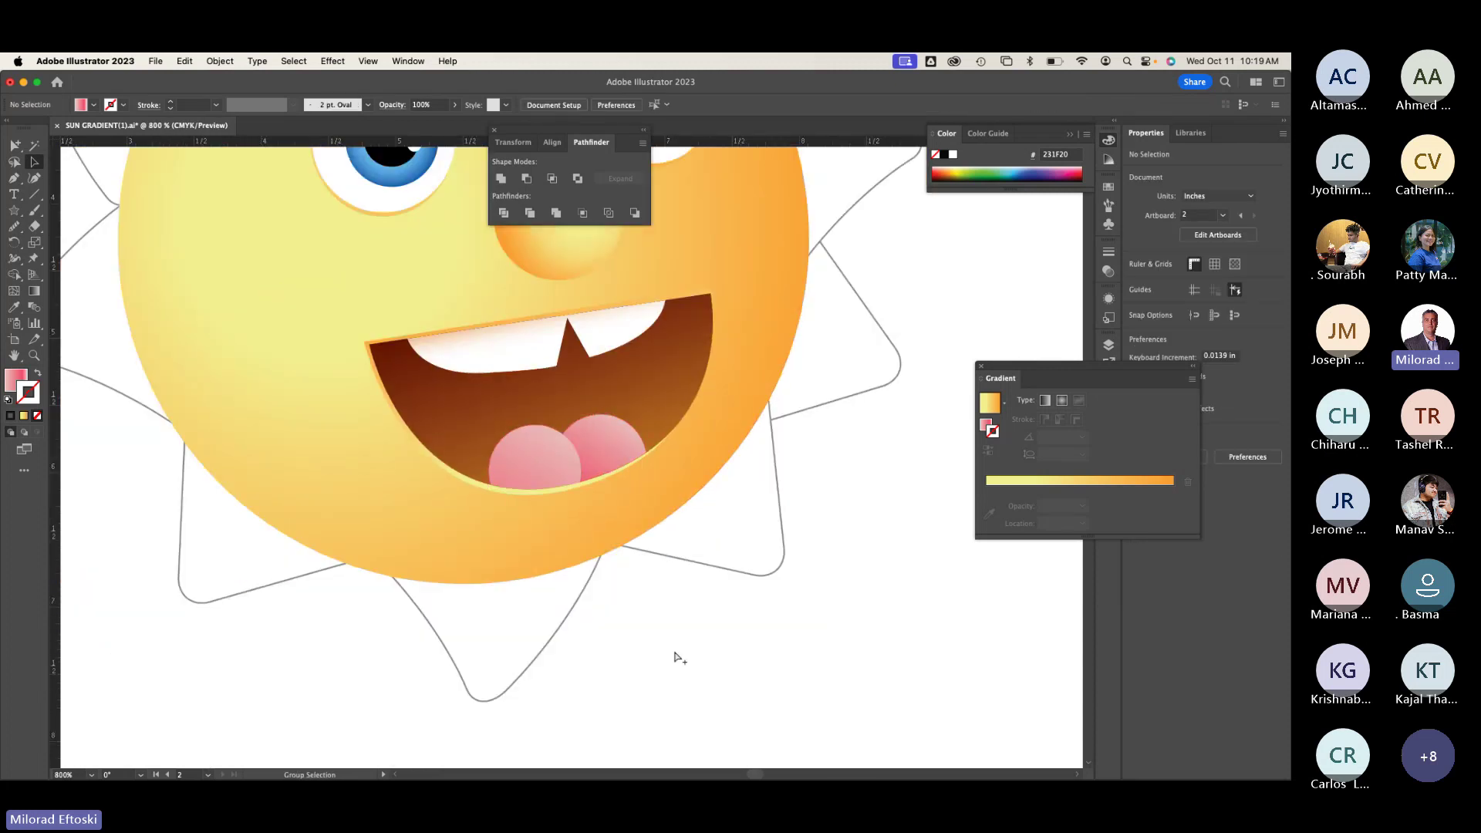
key(super+minus)
scroll(606, 622, left, 15)
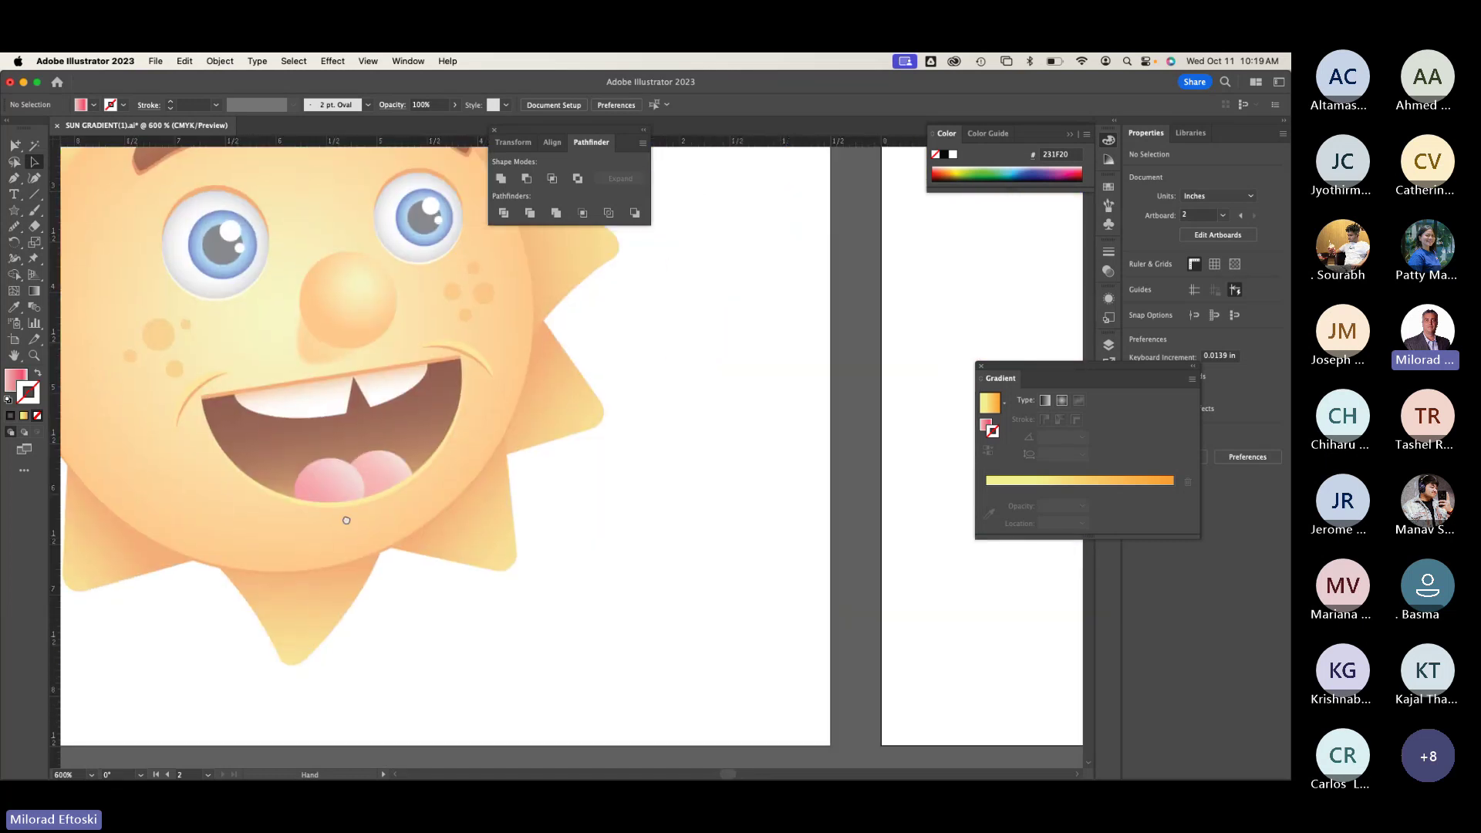
key(super+minus)
scroll(355, 538, right, 5)
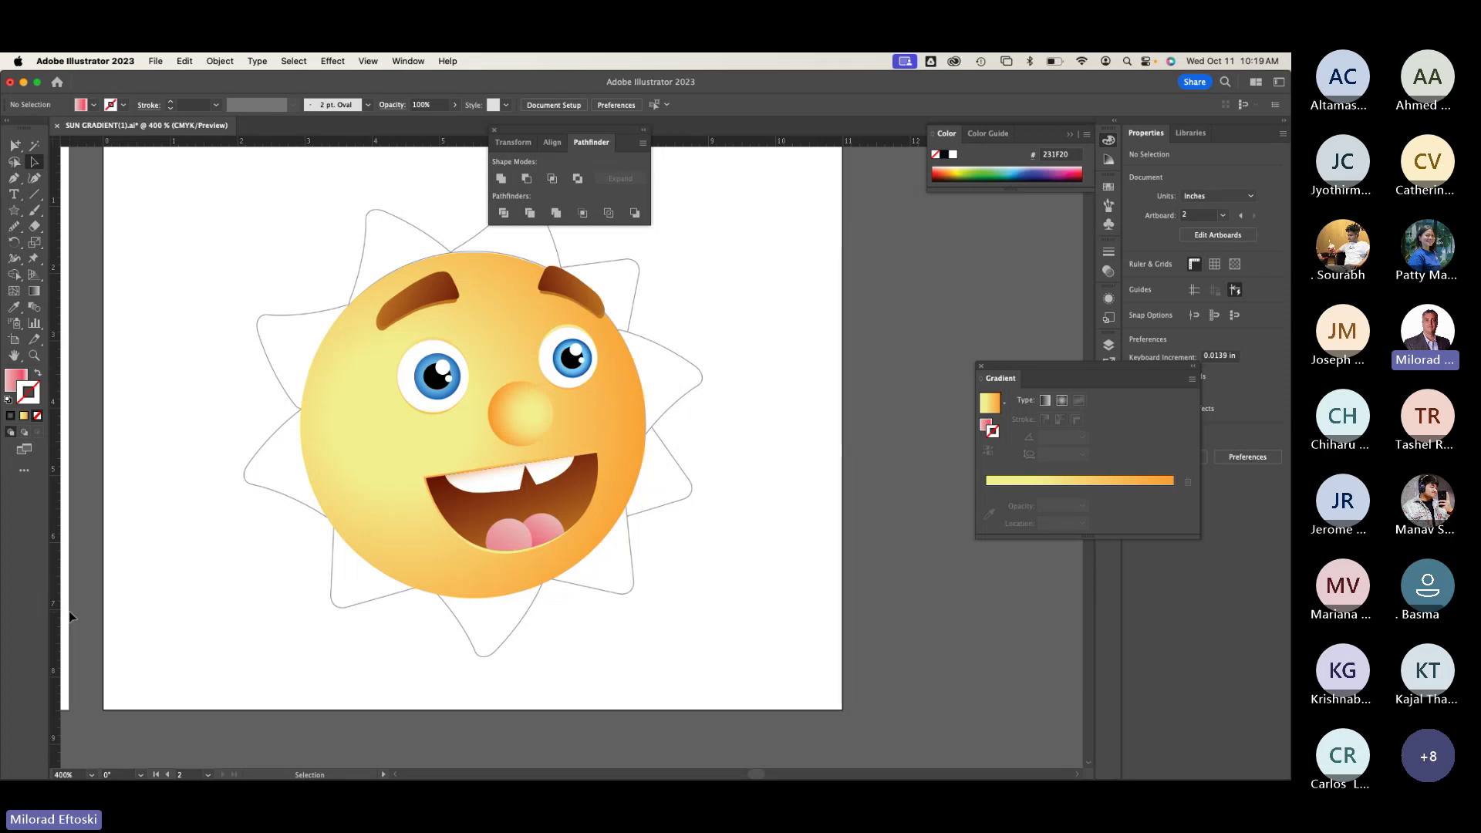
scroll(344, 456, left, 10)
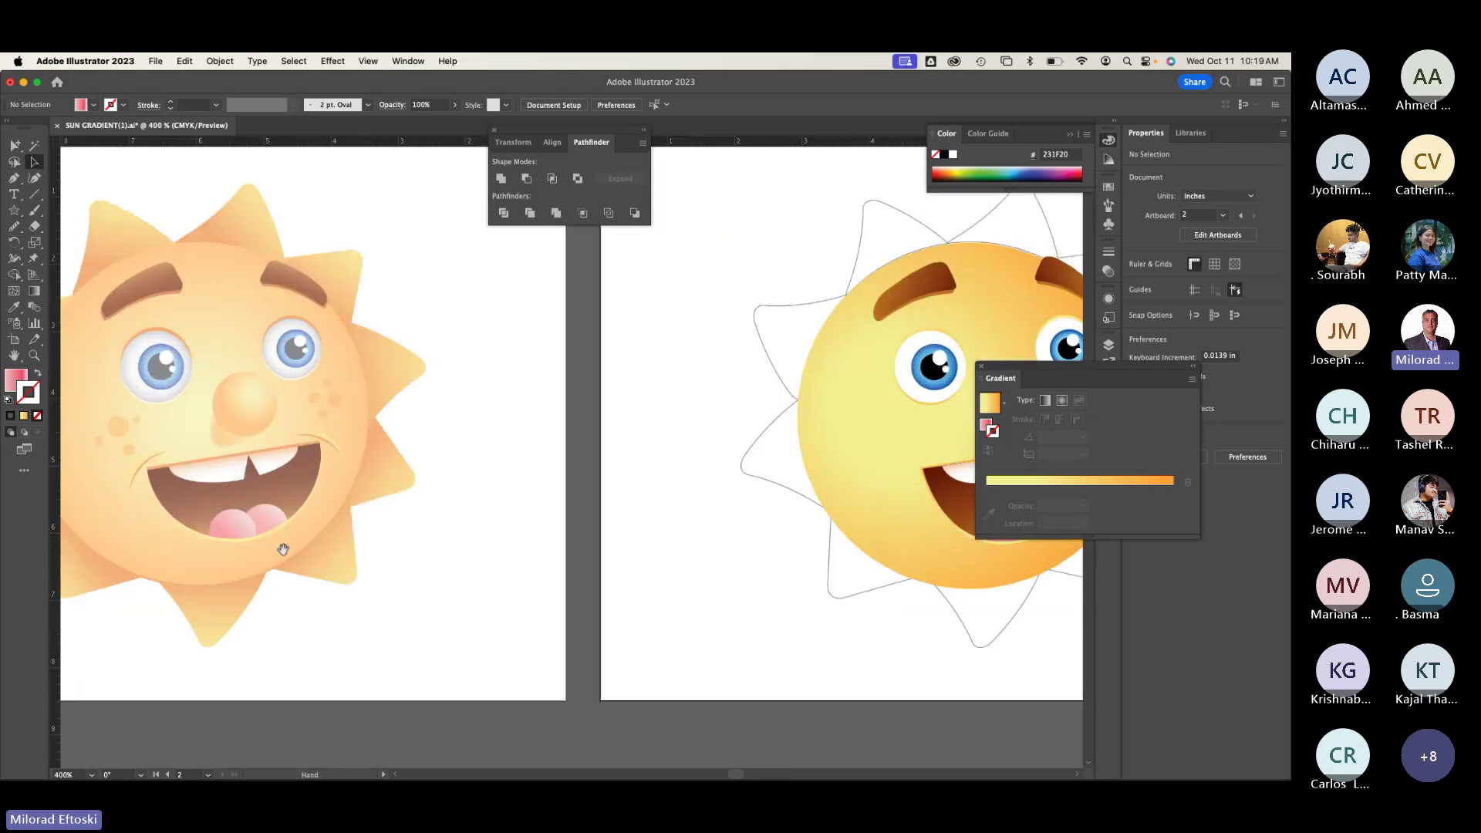
scroll(344, 456, right, 10)
scroll(344, 456, left, 10)
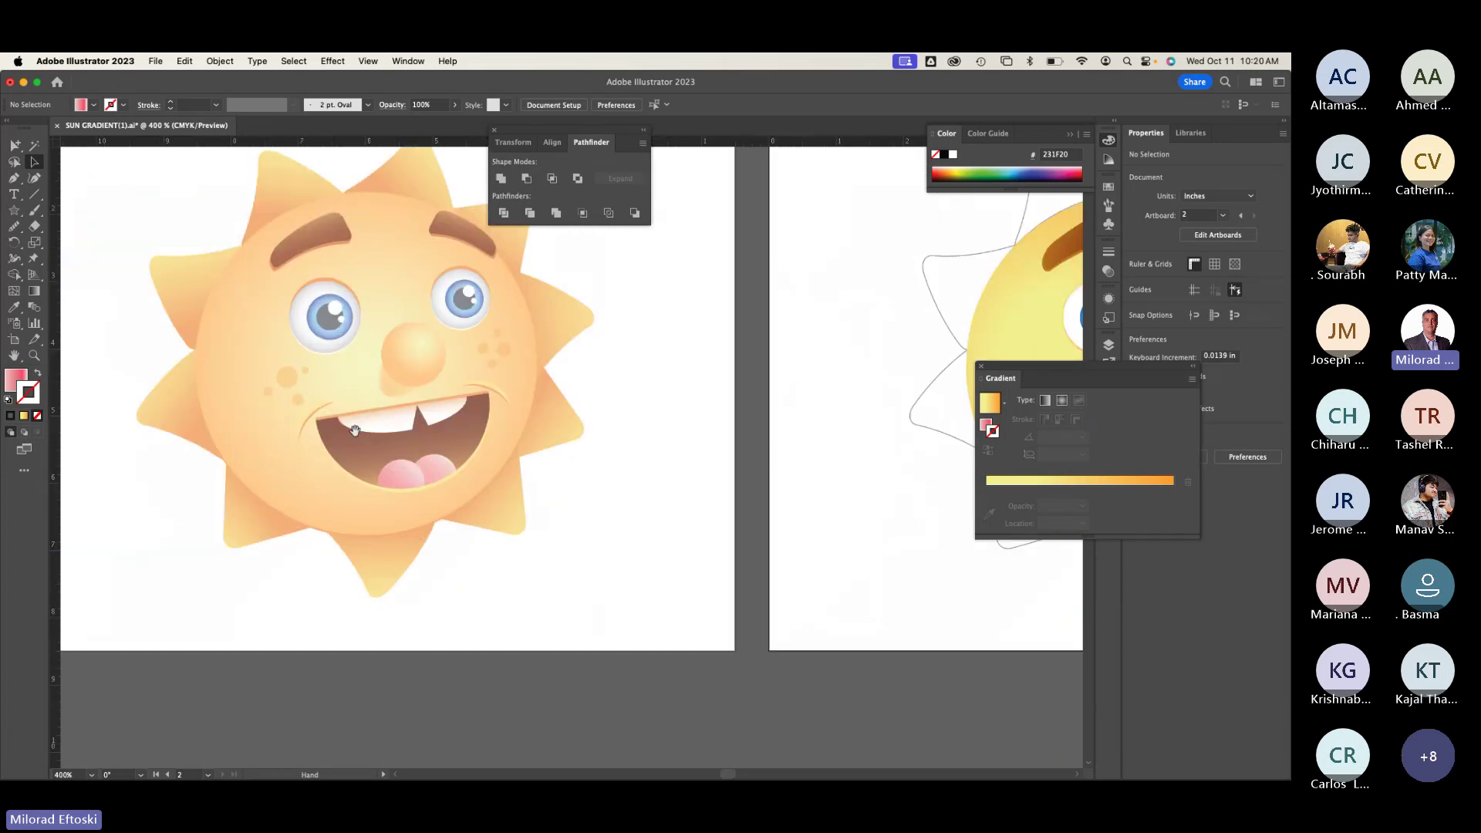
key(super+plus)
scroll(255, 402, up, 2)
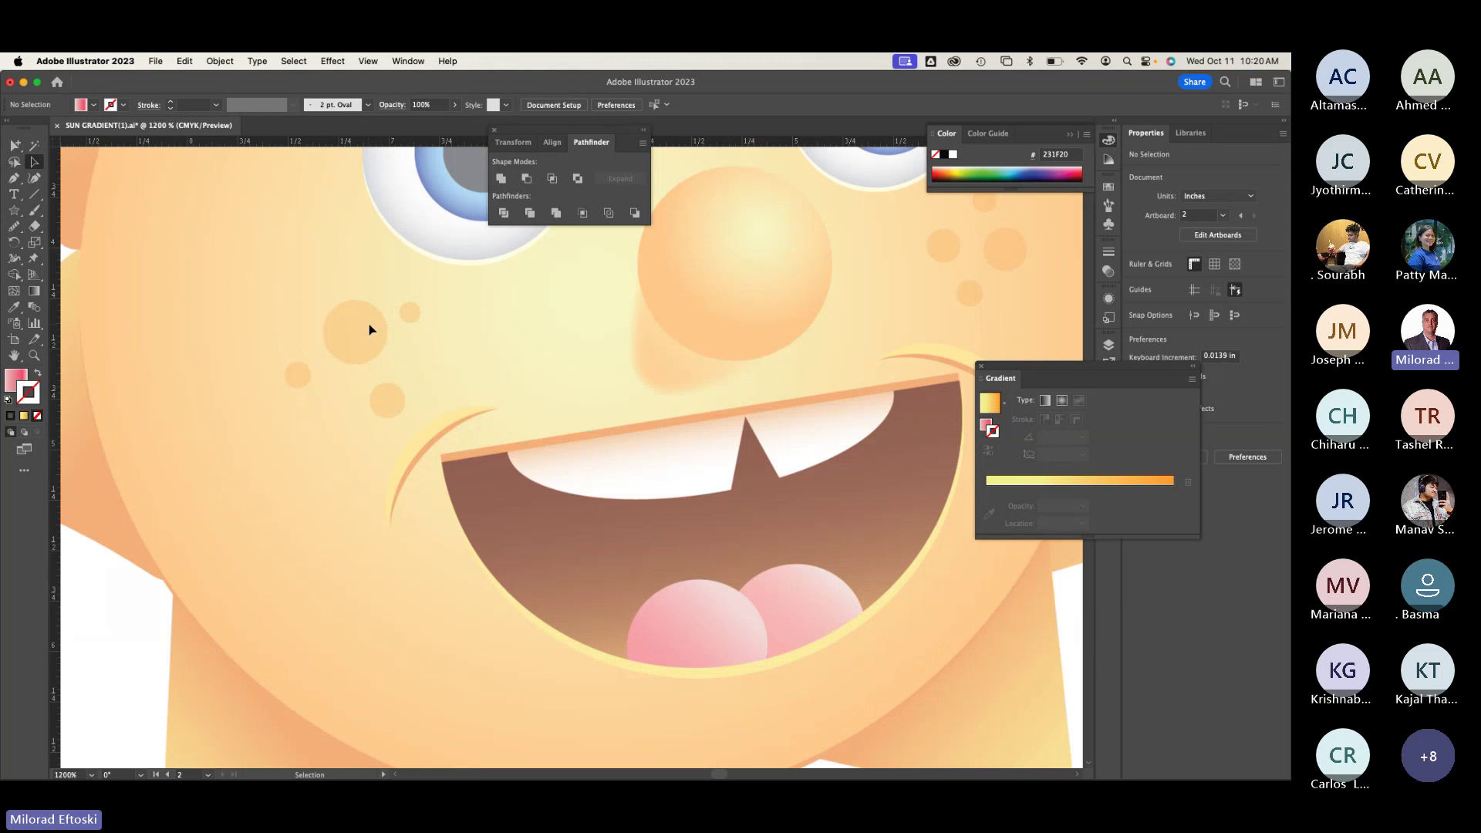
scroll(369, 330, down, 1)
scroll(505, 369, right, 20)
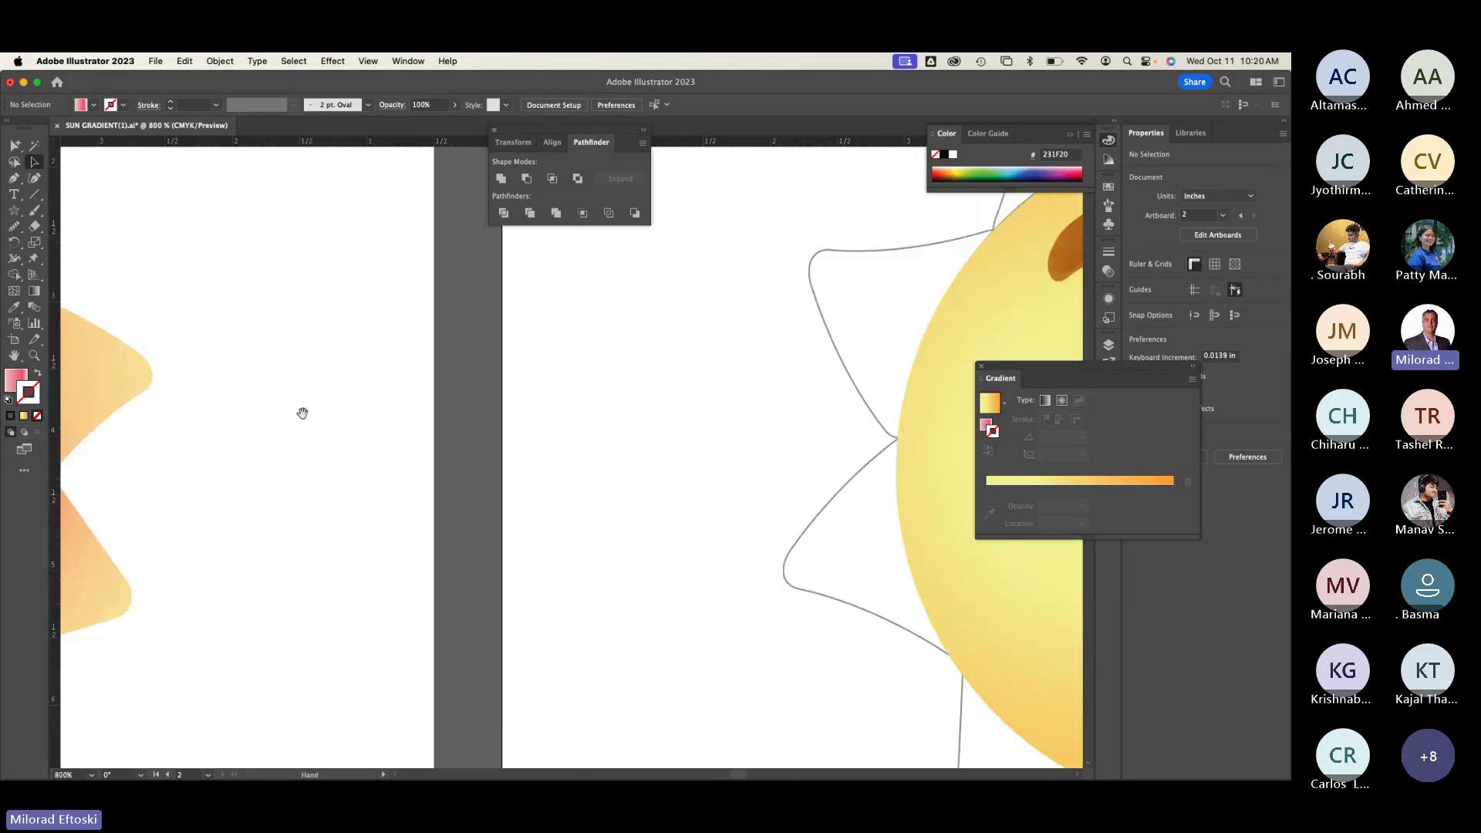
scroll(452, 418, down, 1)
Step: In Outline mode, draw an ellipse over the small cheek circle
key(super+y)
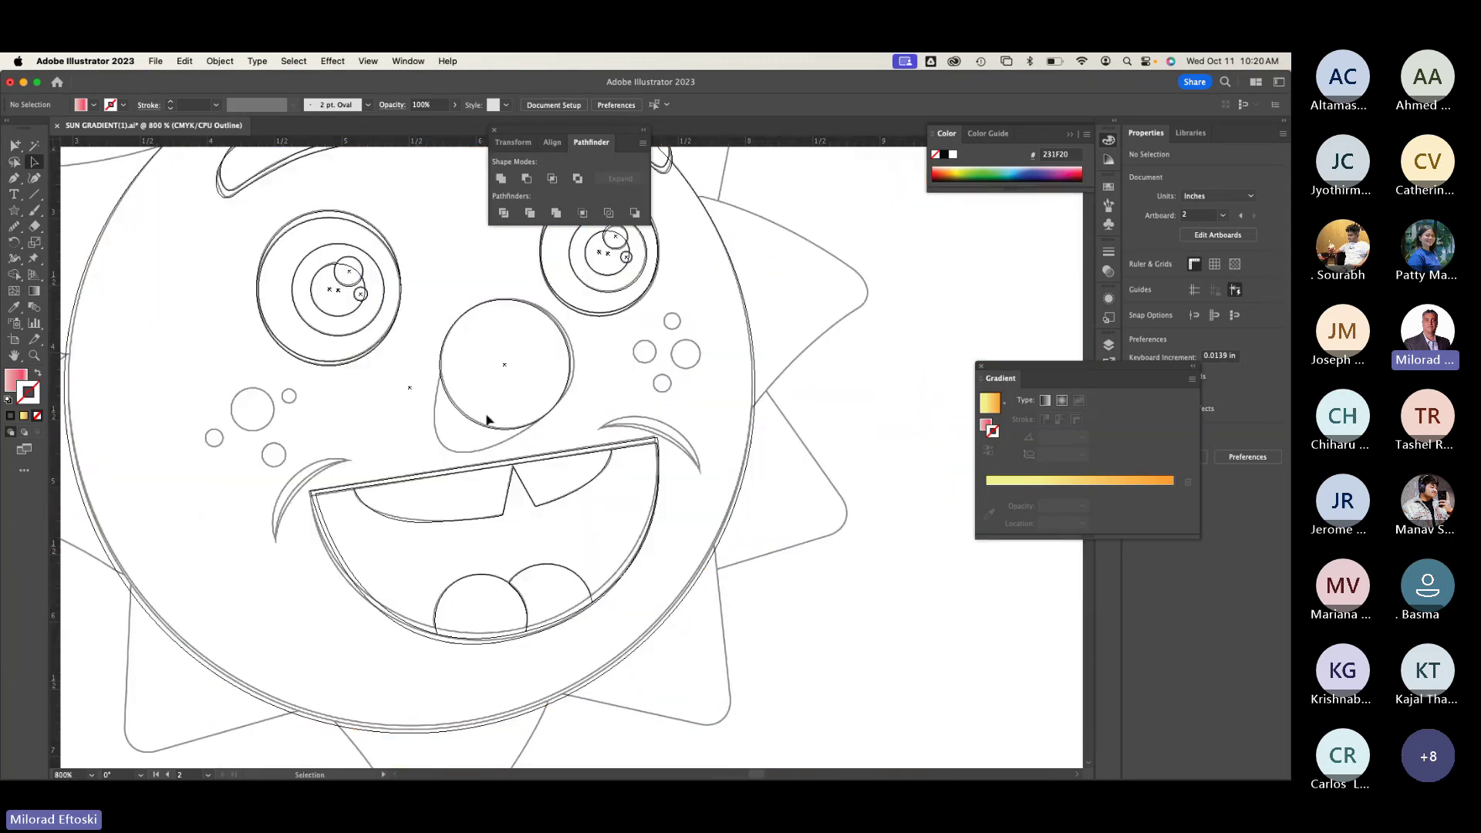
click(14, 210)
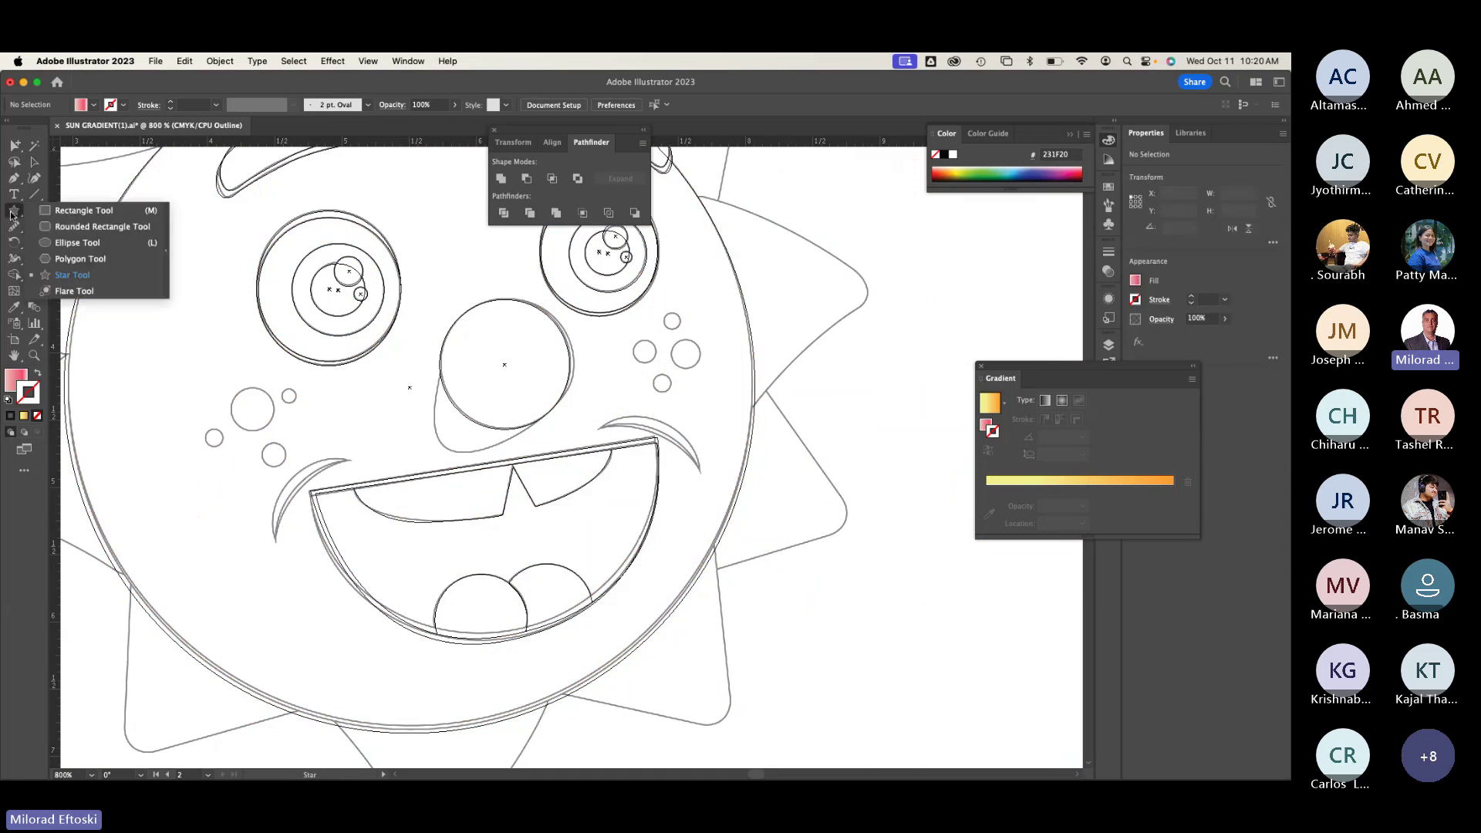
click(59, 243)
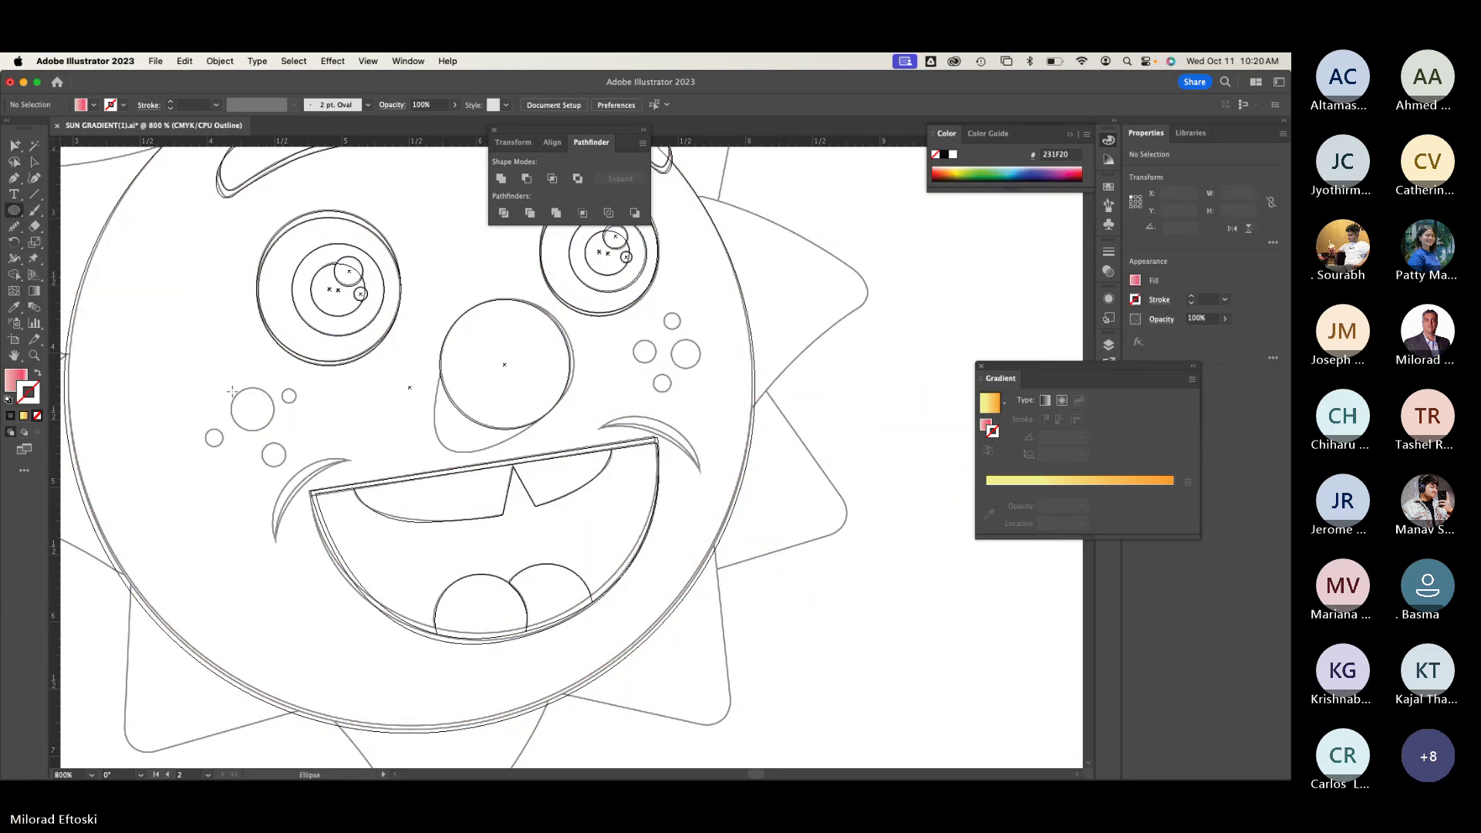
drag(231, 387, 275, 431)
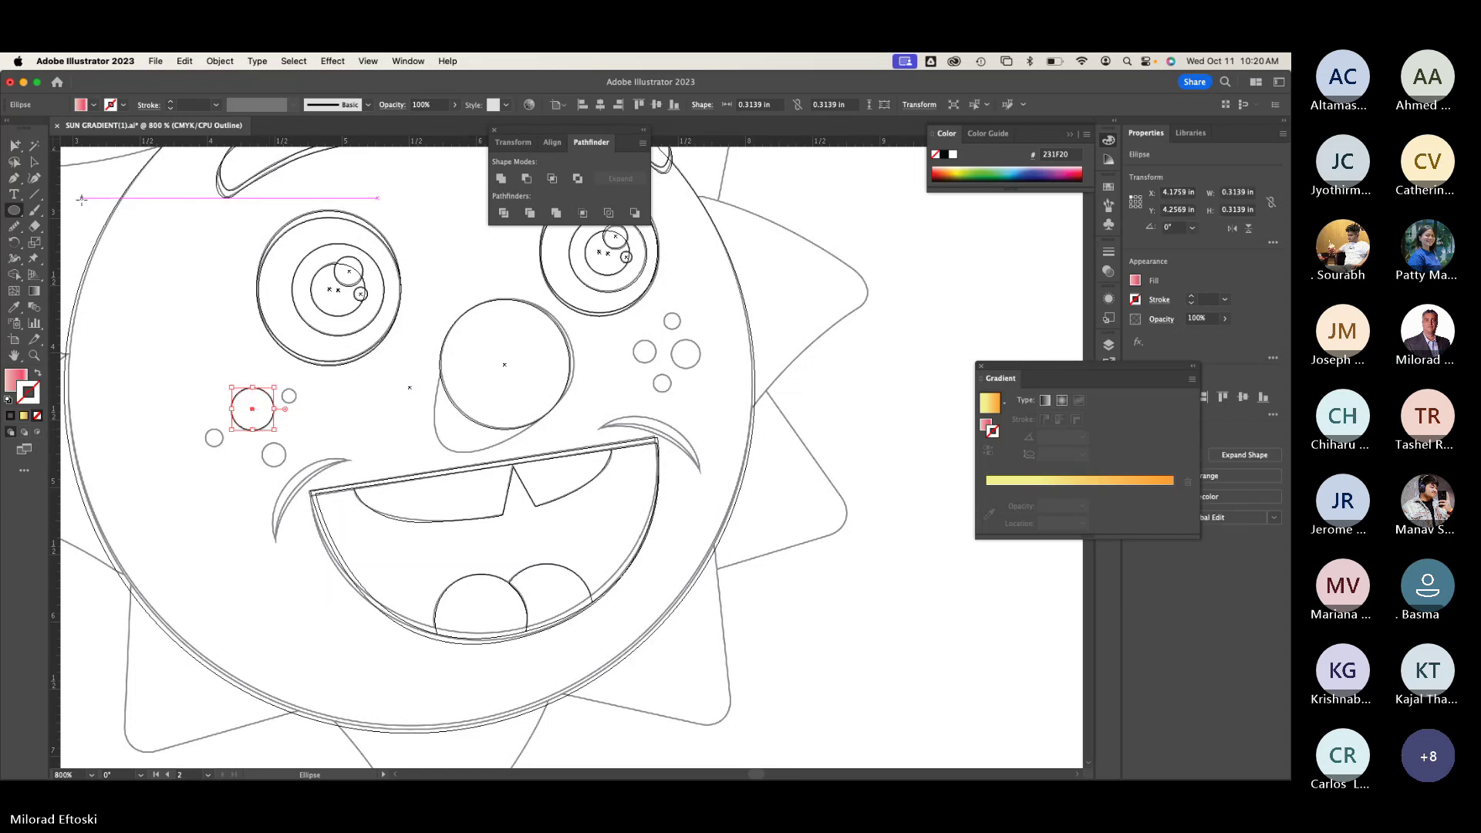
click(34, 163)
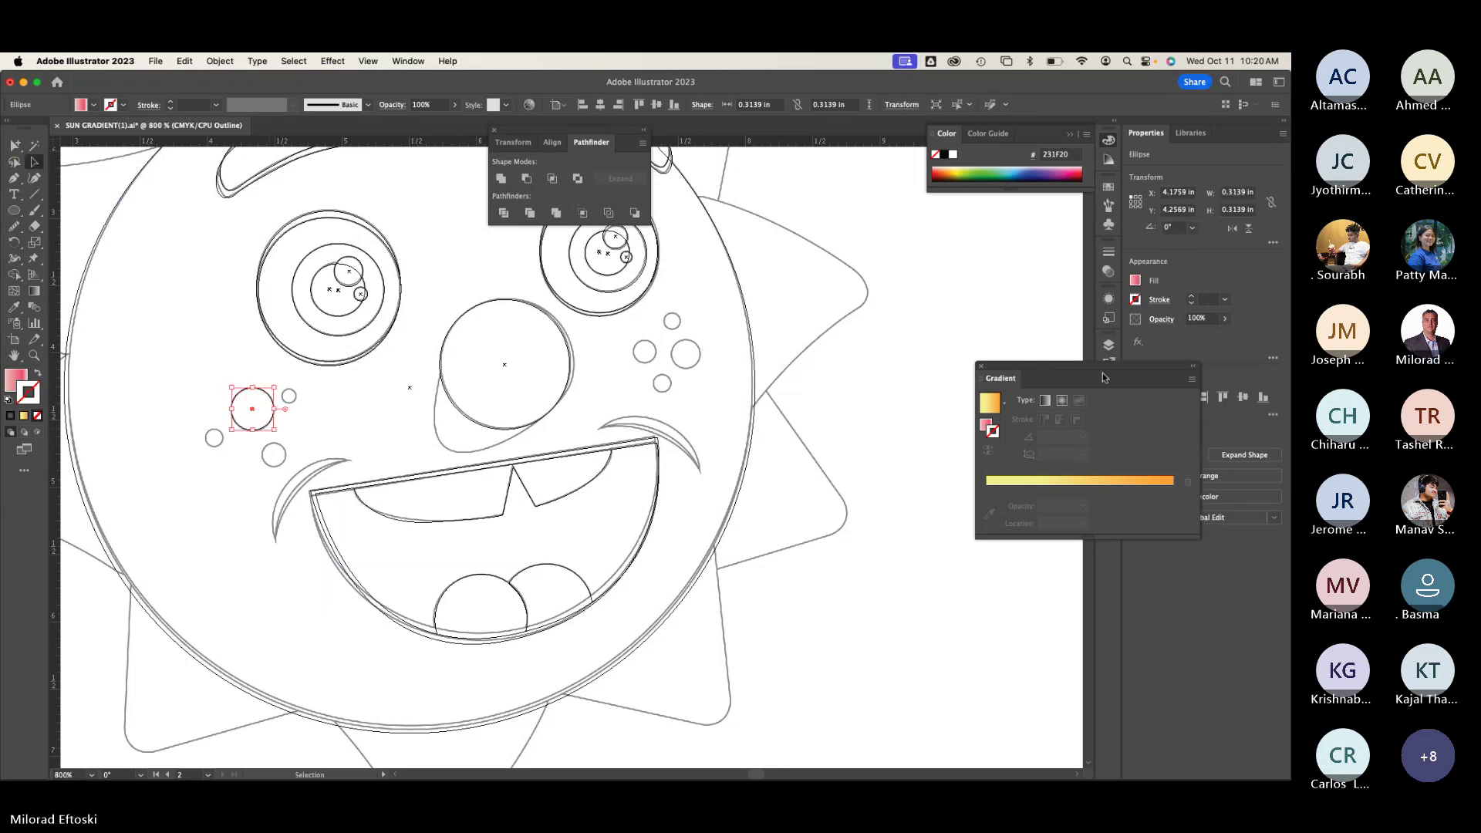
Step: Dock the Gradient panel and bring Illustrator back into focus from the meeting app
drag(1104, 377, 1113, 414)
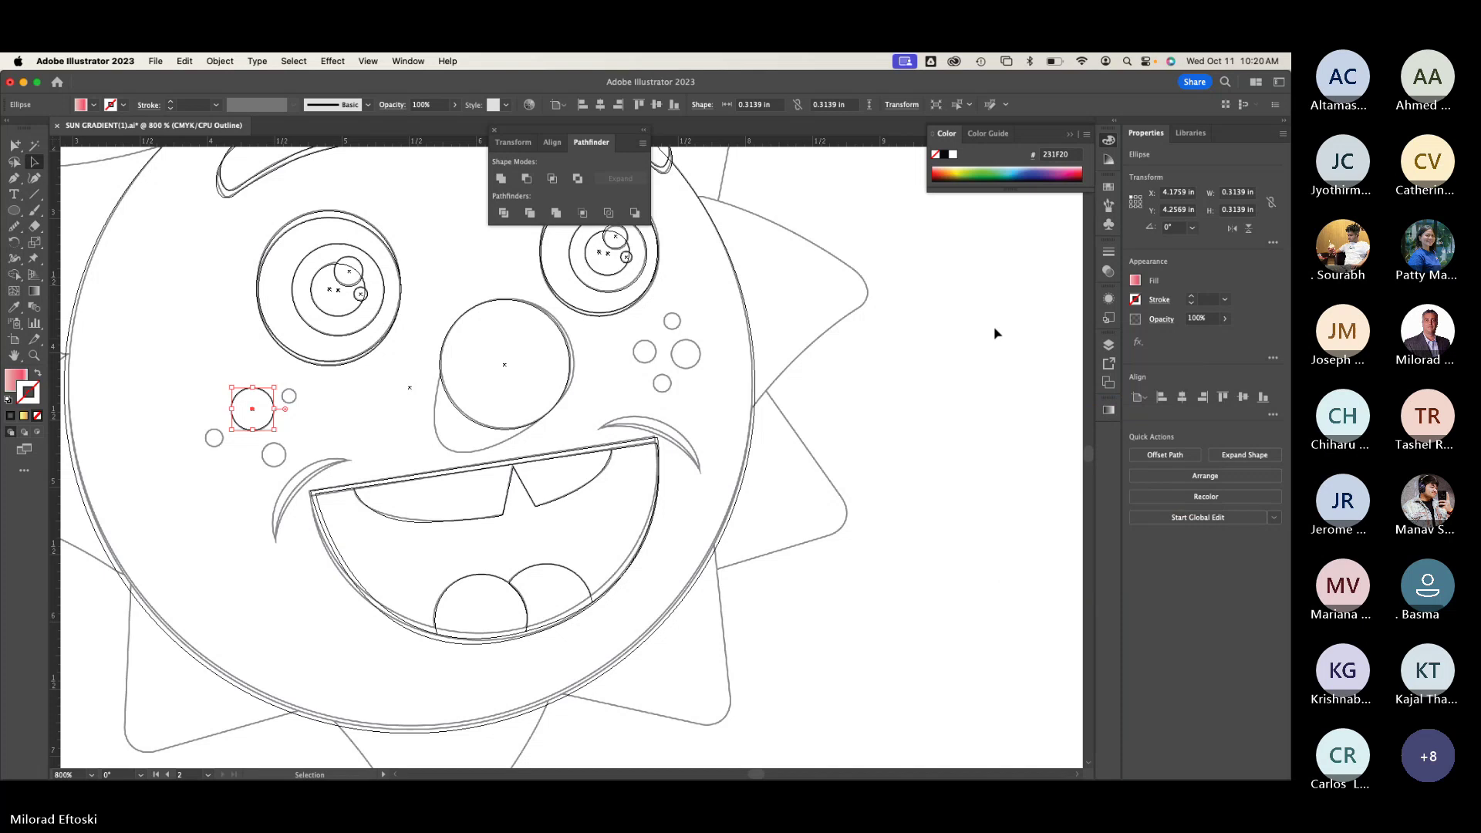
click(1057, 603)
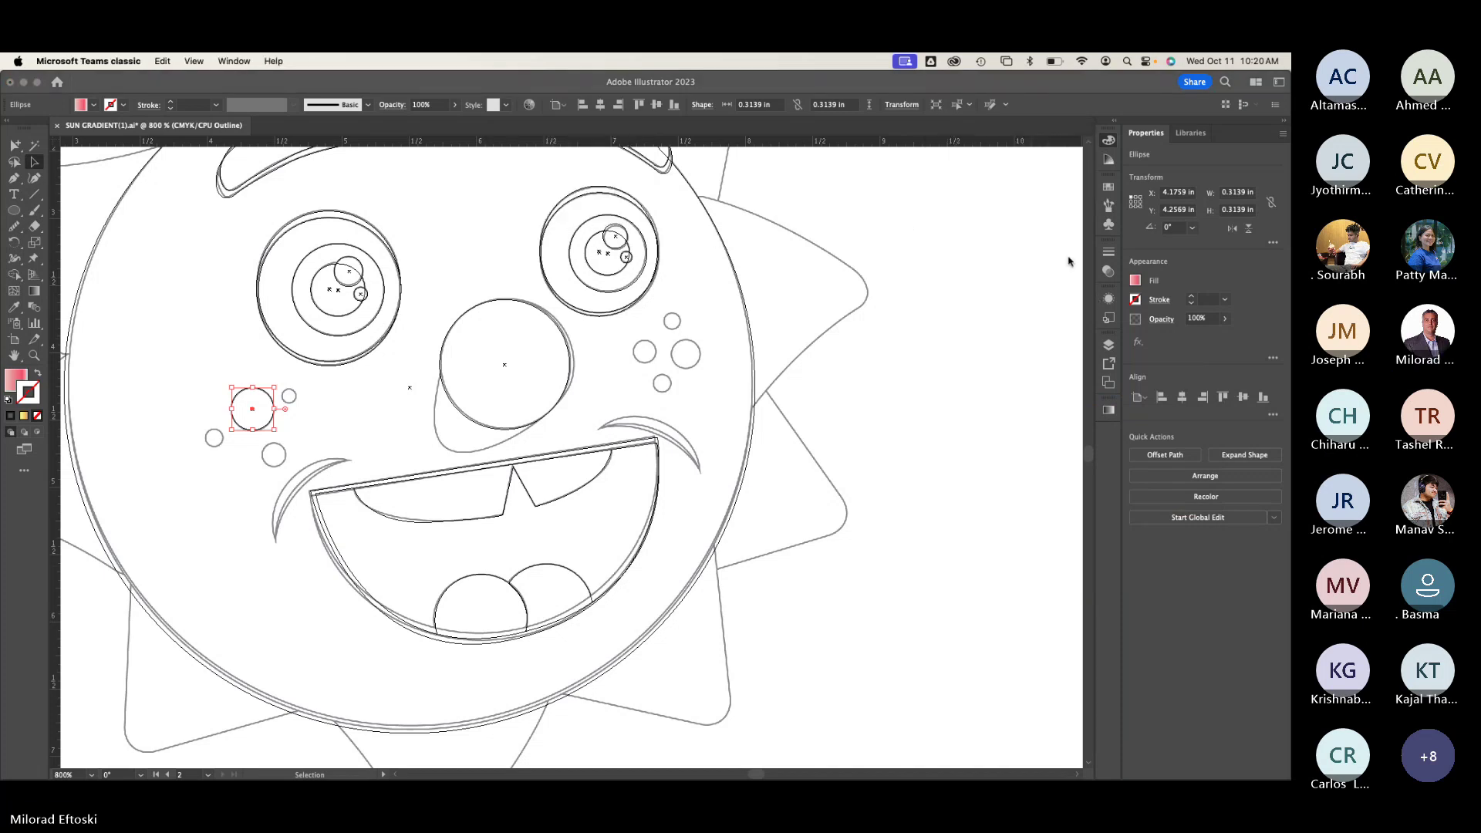
click(243, 61)
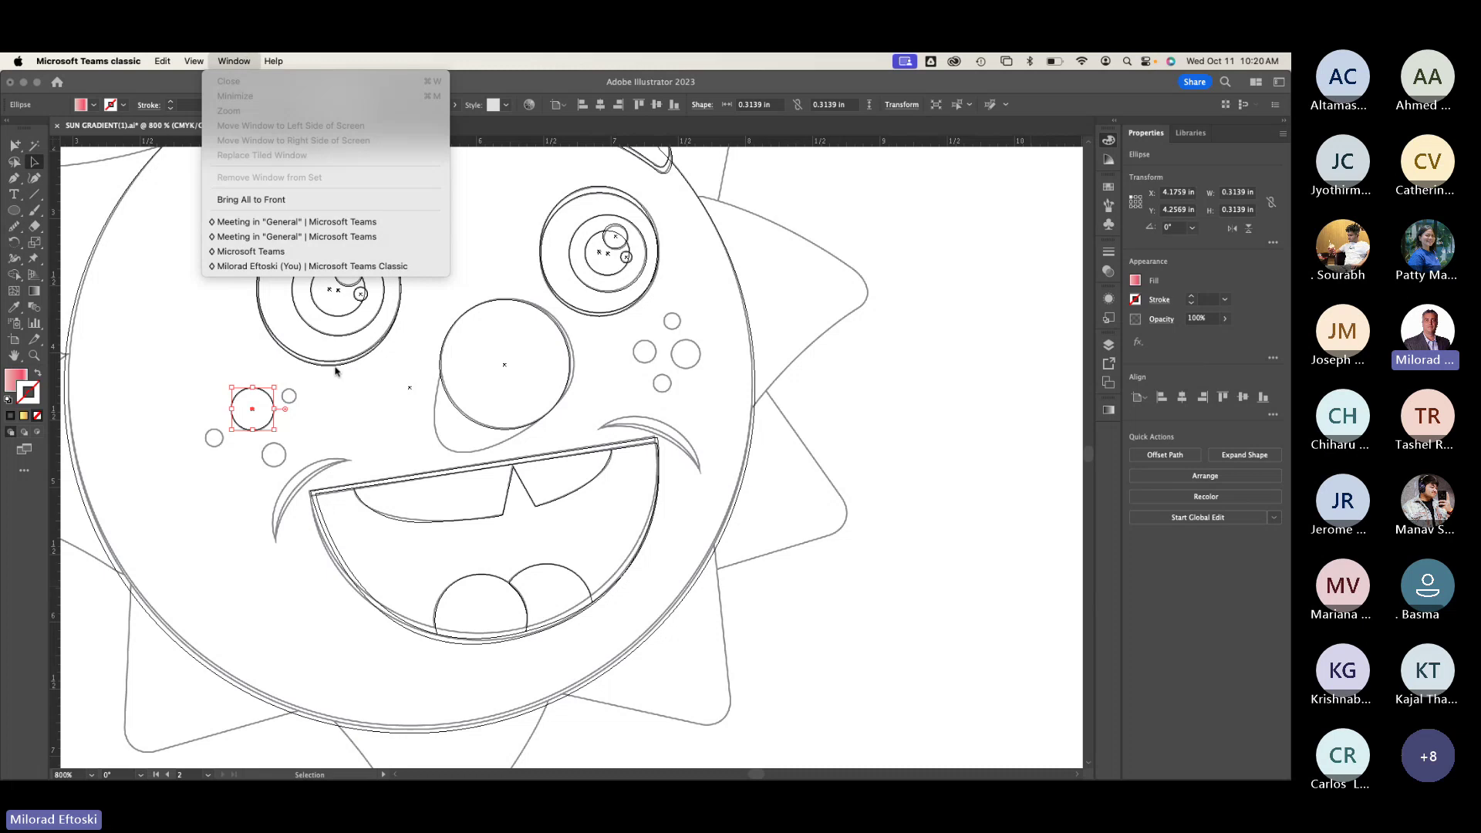
click(235, 61)
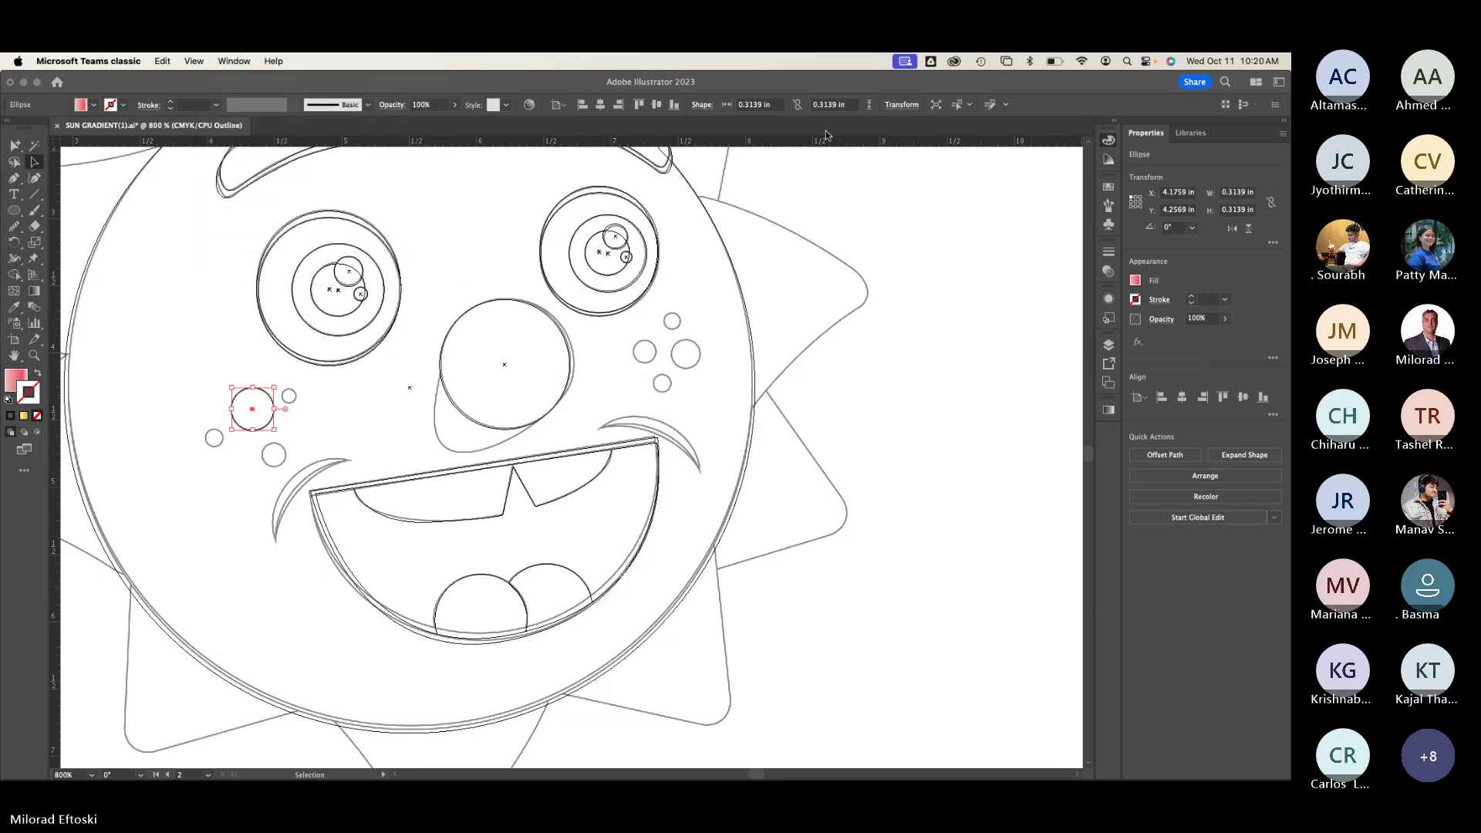
click(238, 60)
click(272, 81)
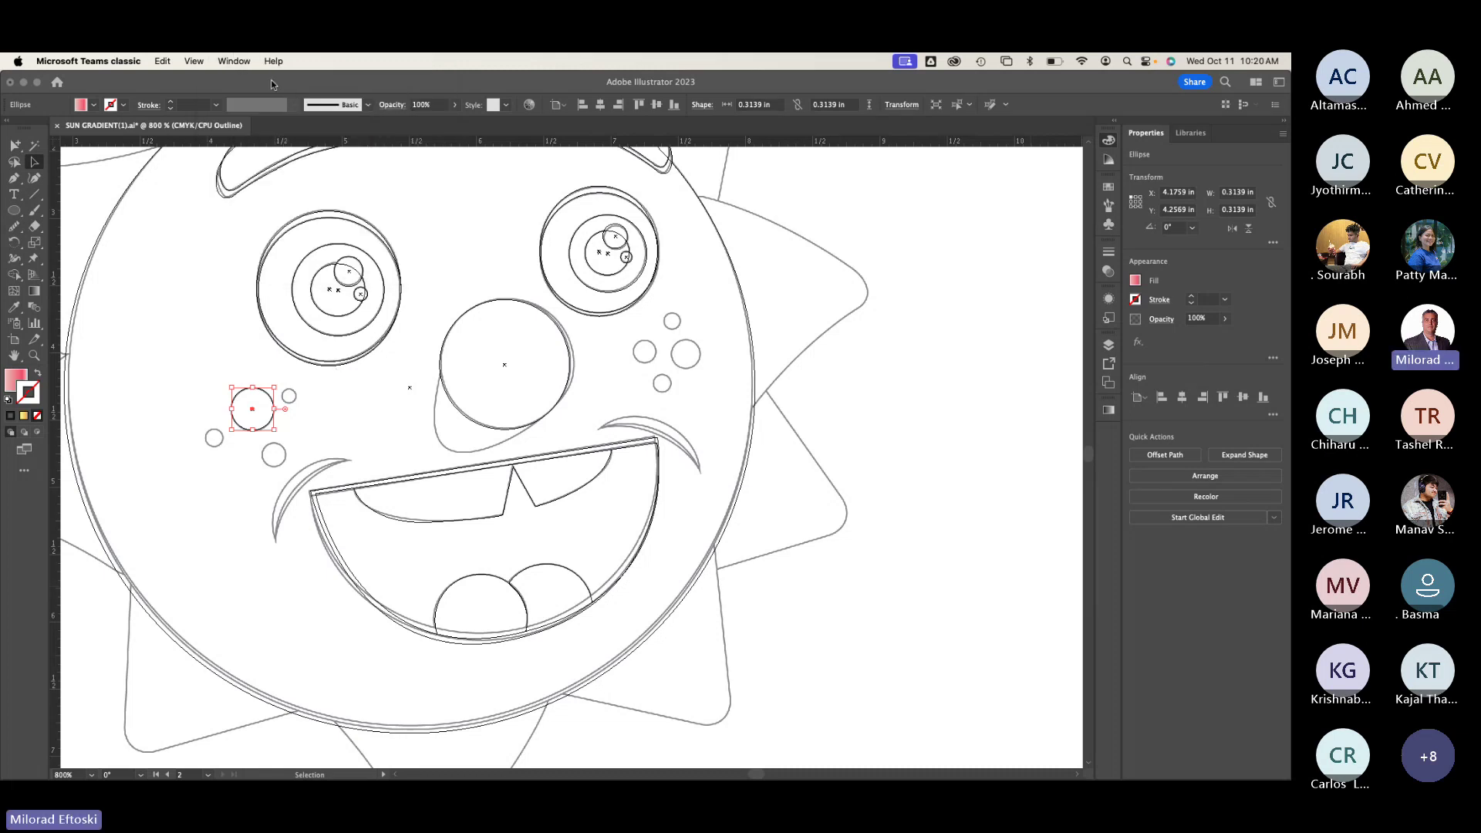
click(284, 84)
Step: Open the Swatches panel and return the artwork to full-colour preview
click(408, 61)
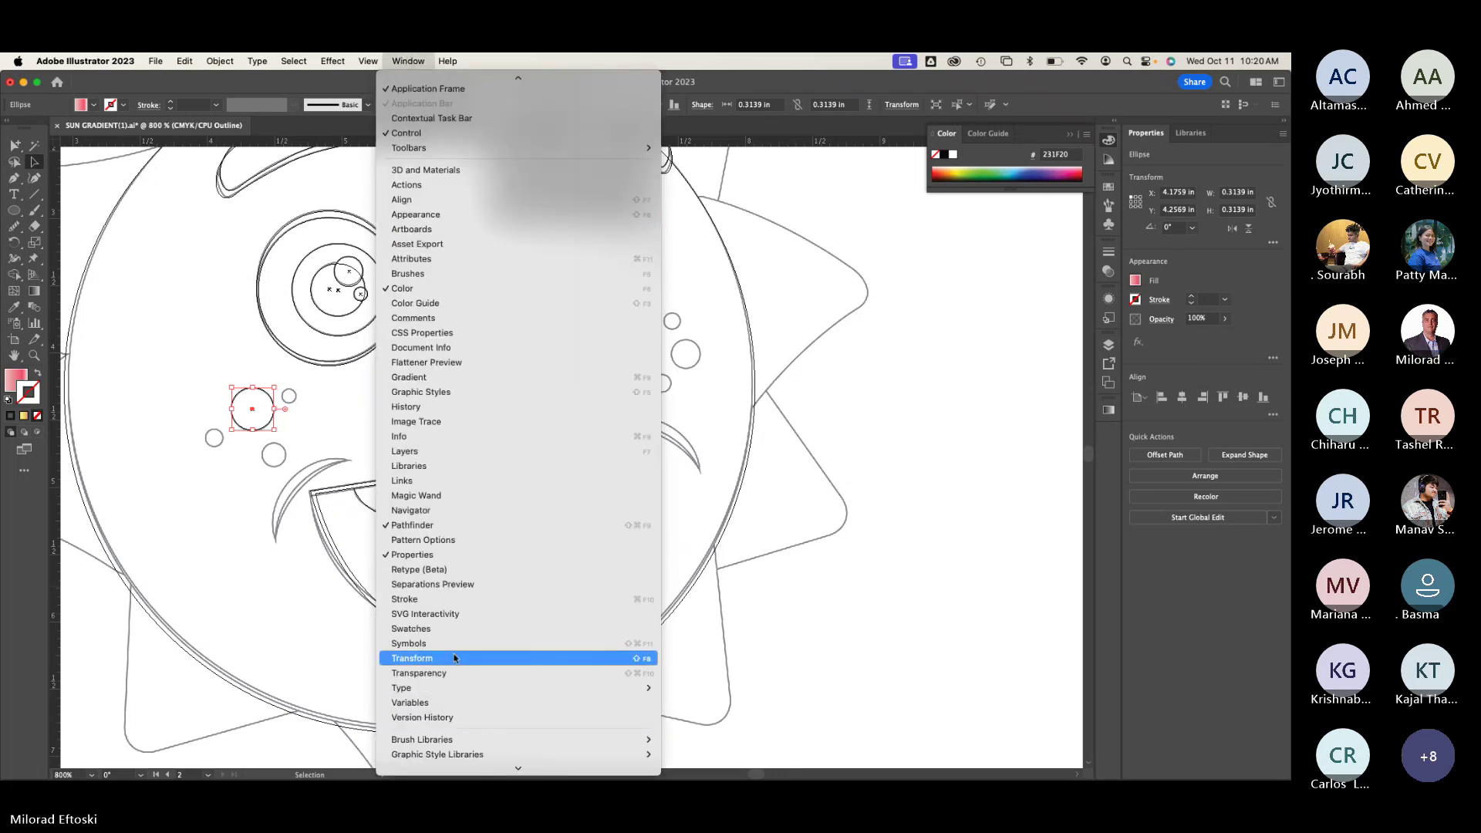
click(444, 631)
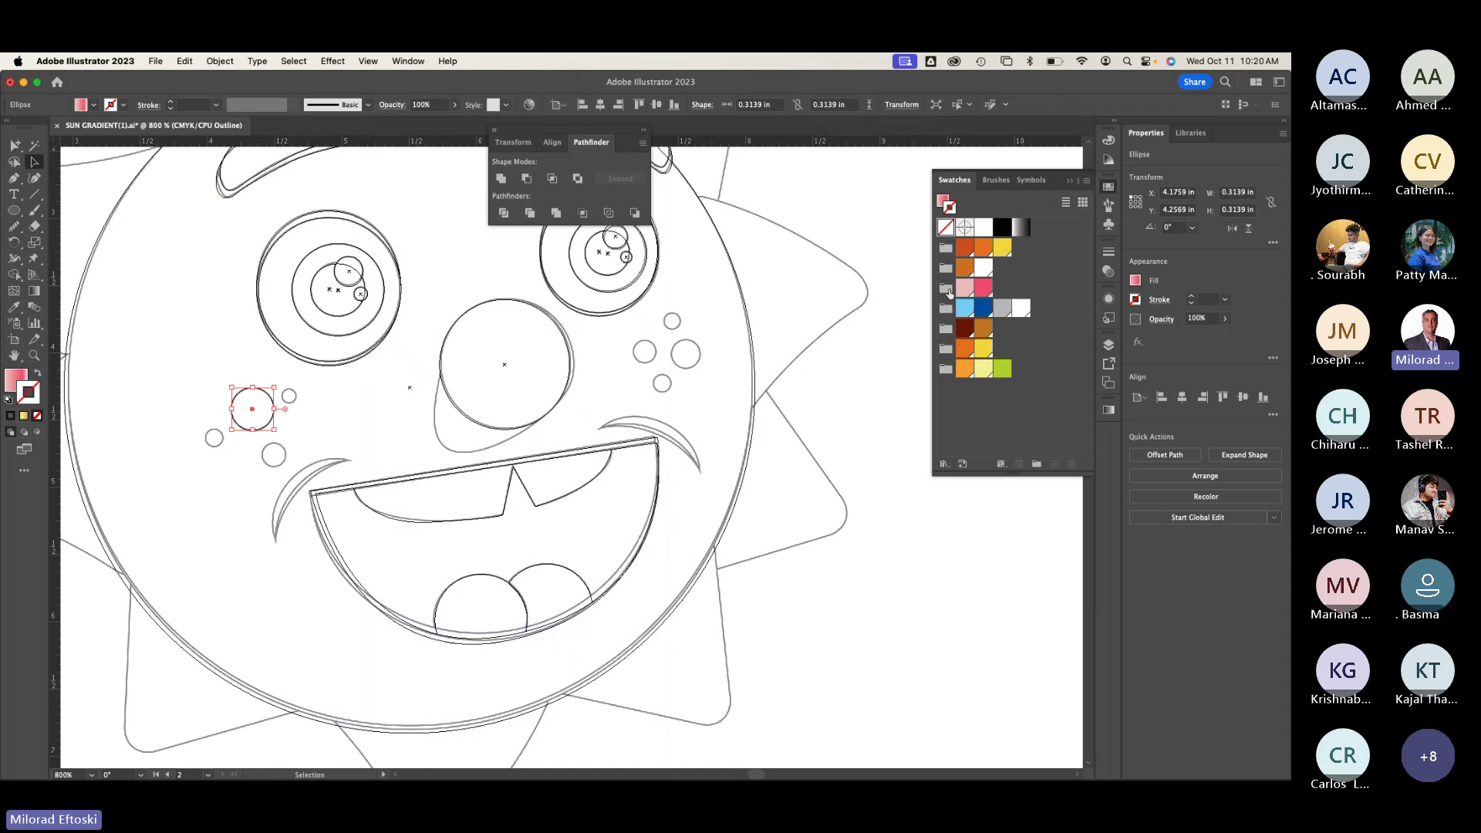
key(ctrl+y)
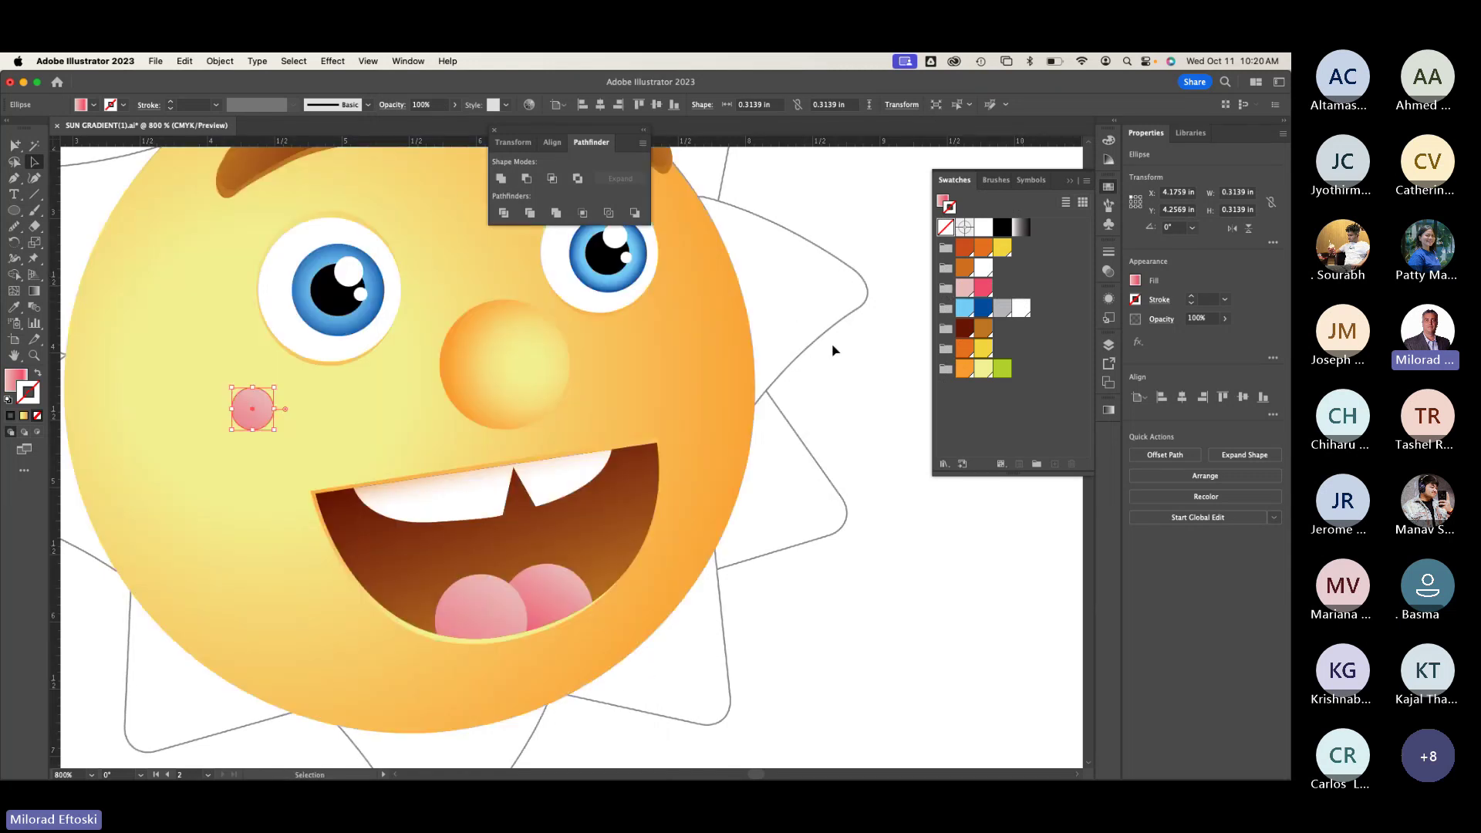
Step: Remove the cheek circle's outline, setting its stroke to None
click(982, 329)
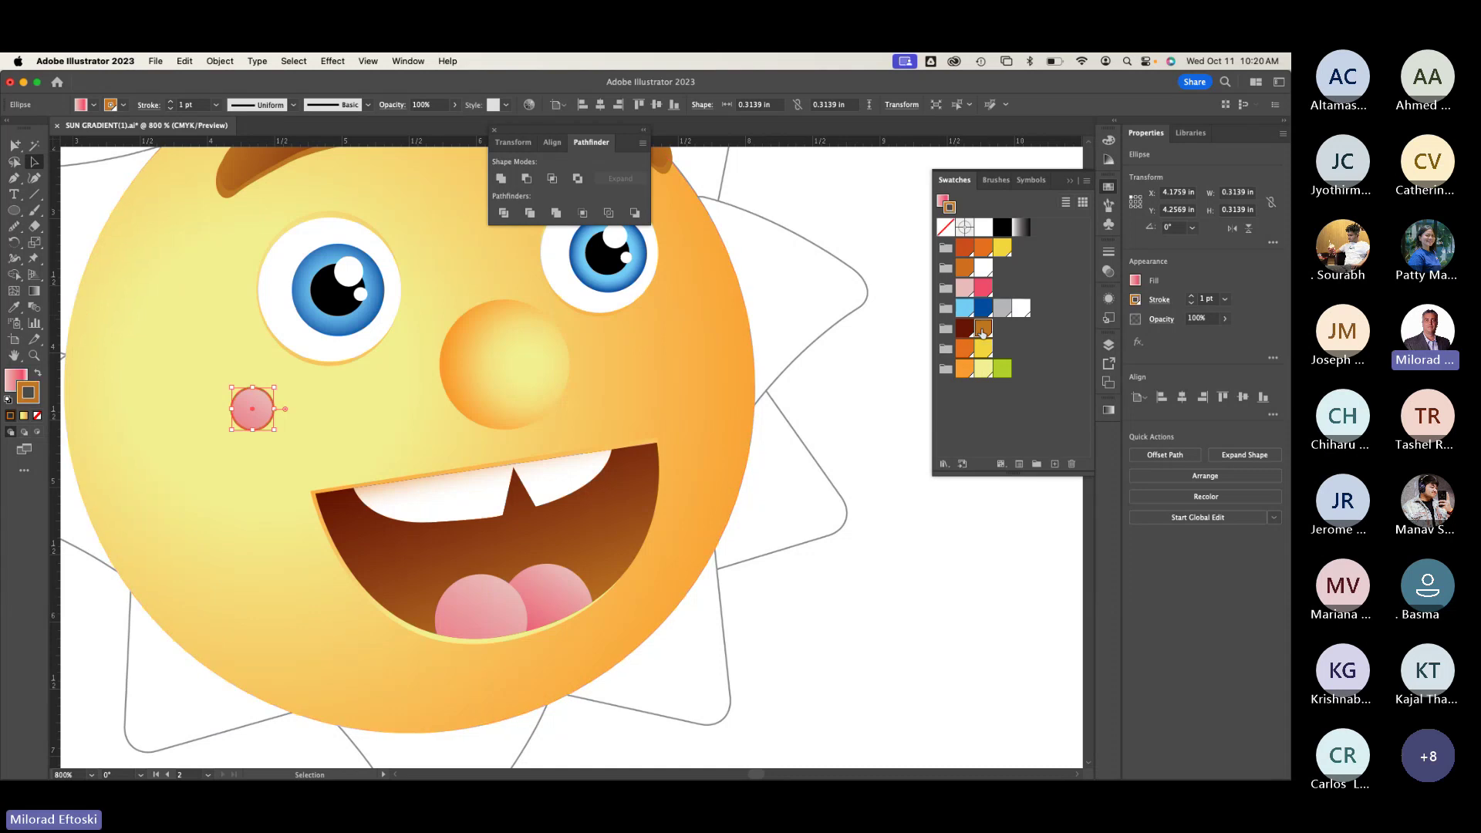
click(37, 373)
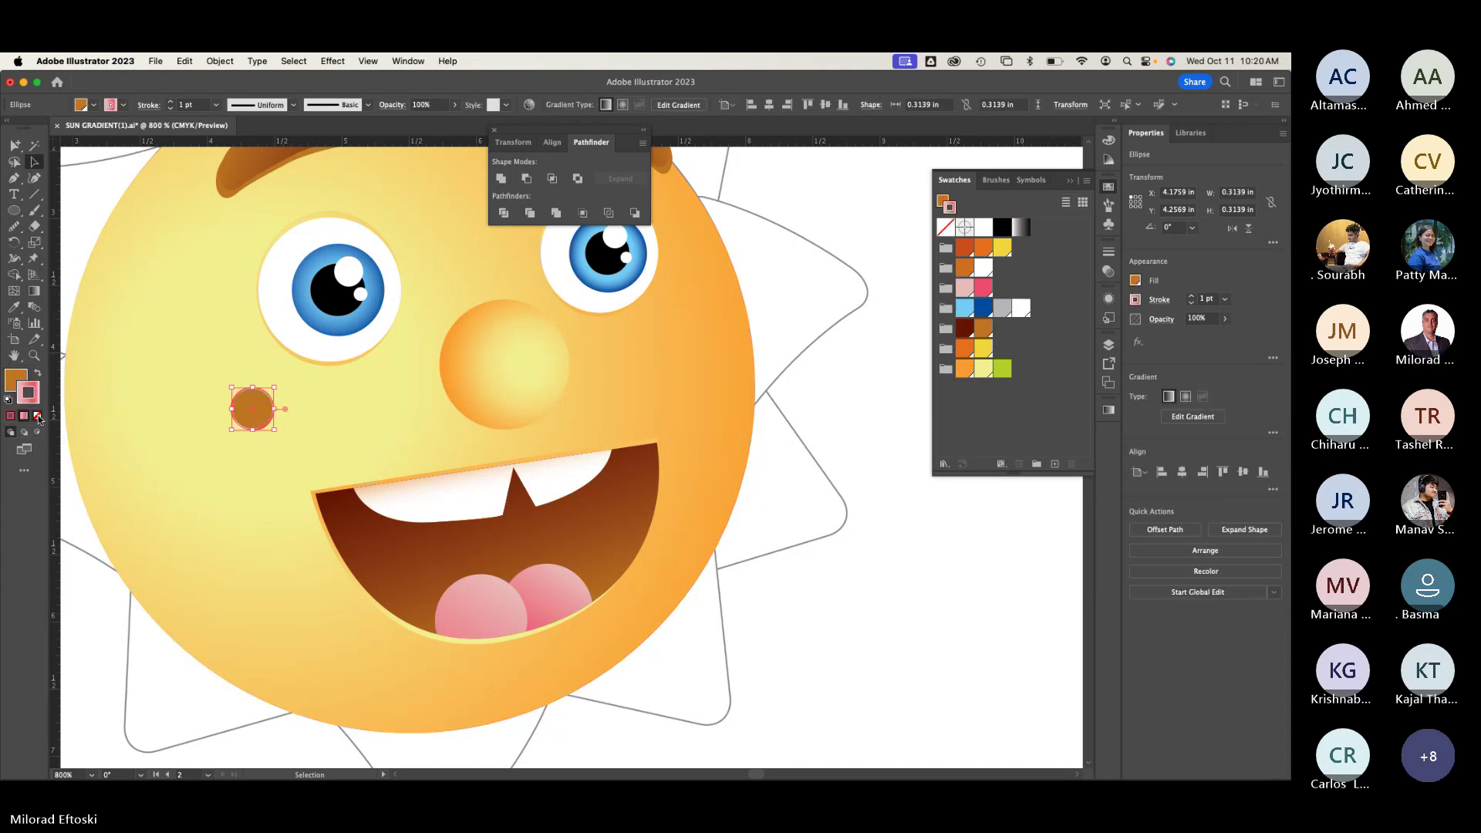
click(37, 416)
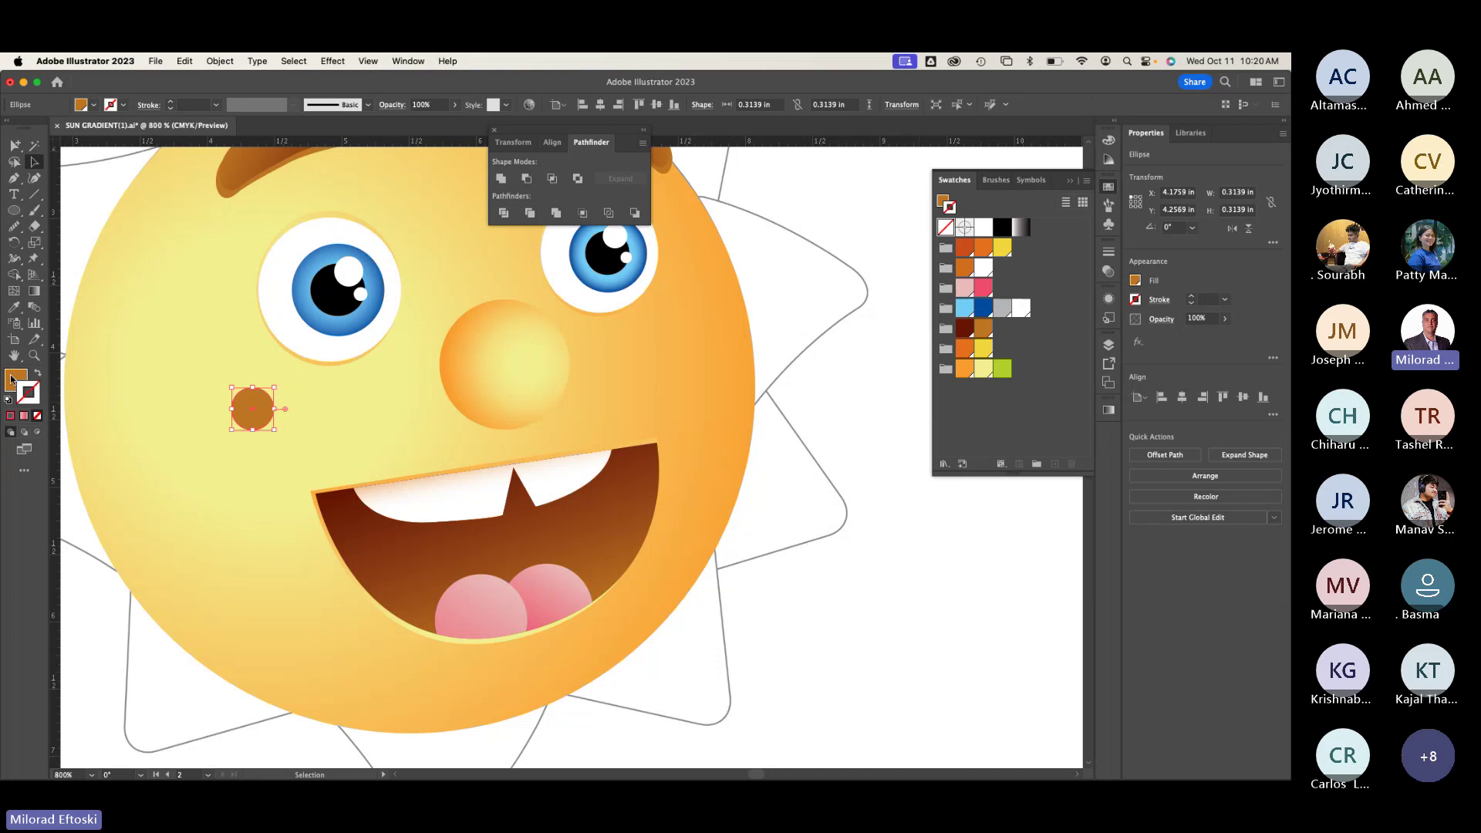
click(13, 378)
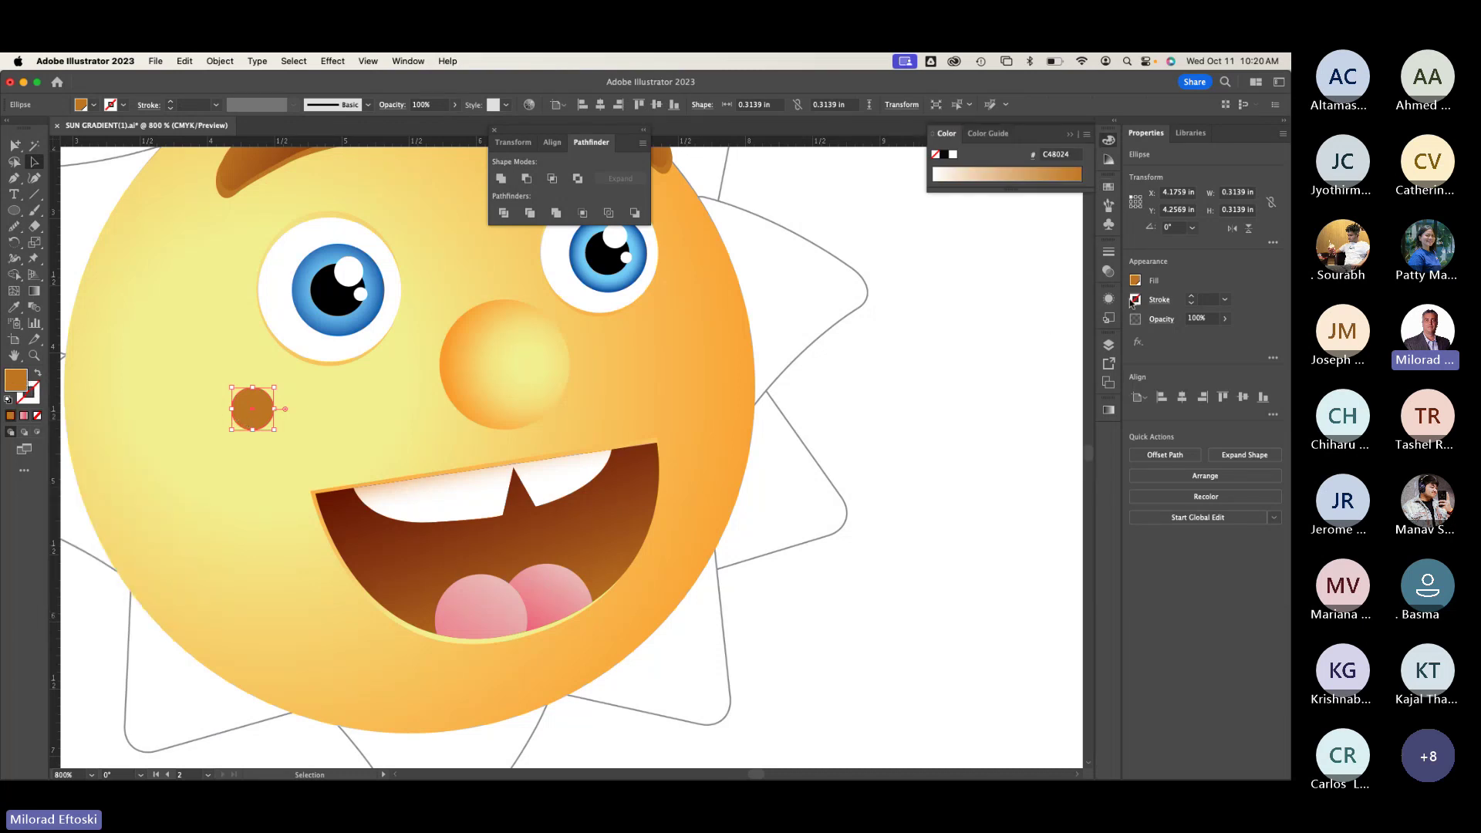
Step: Fill the cheek circle with the orange swatch from the Swatches panel, then deselect
click(408, 61)
scroll(494, 656, down, 3)
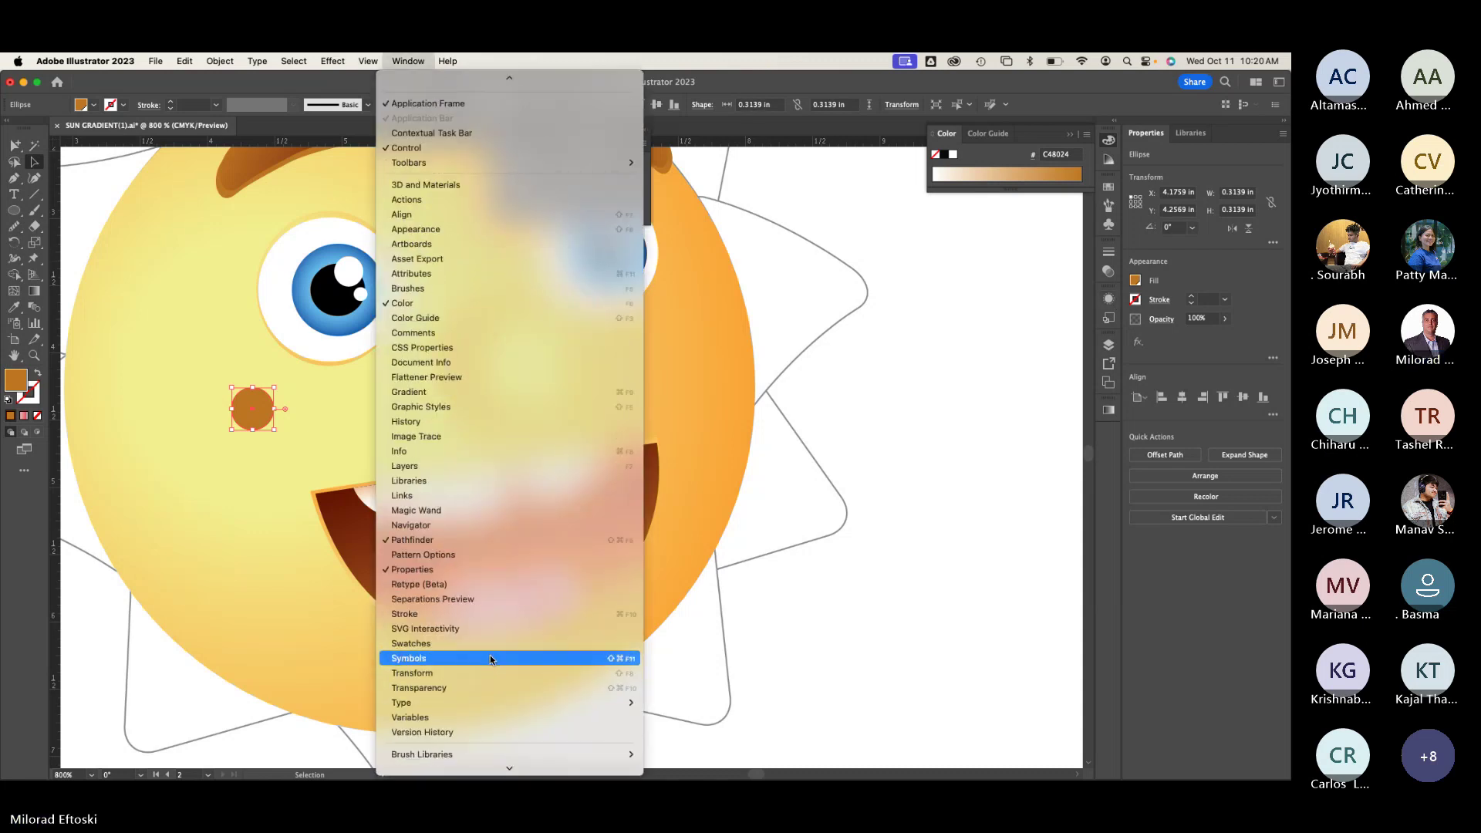
click(489, 653)
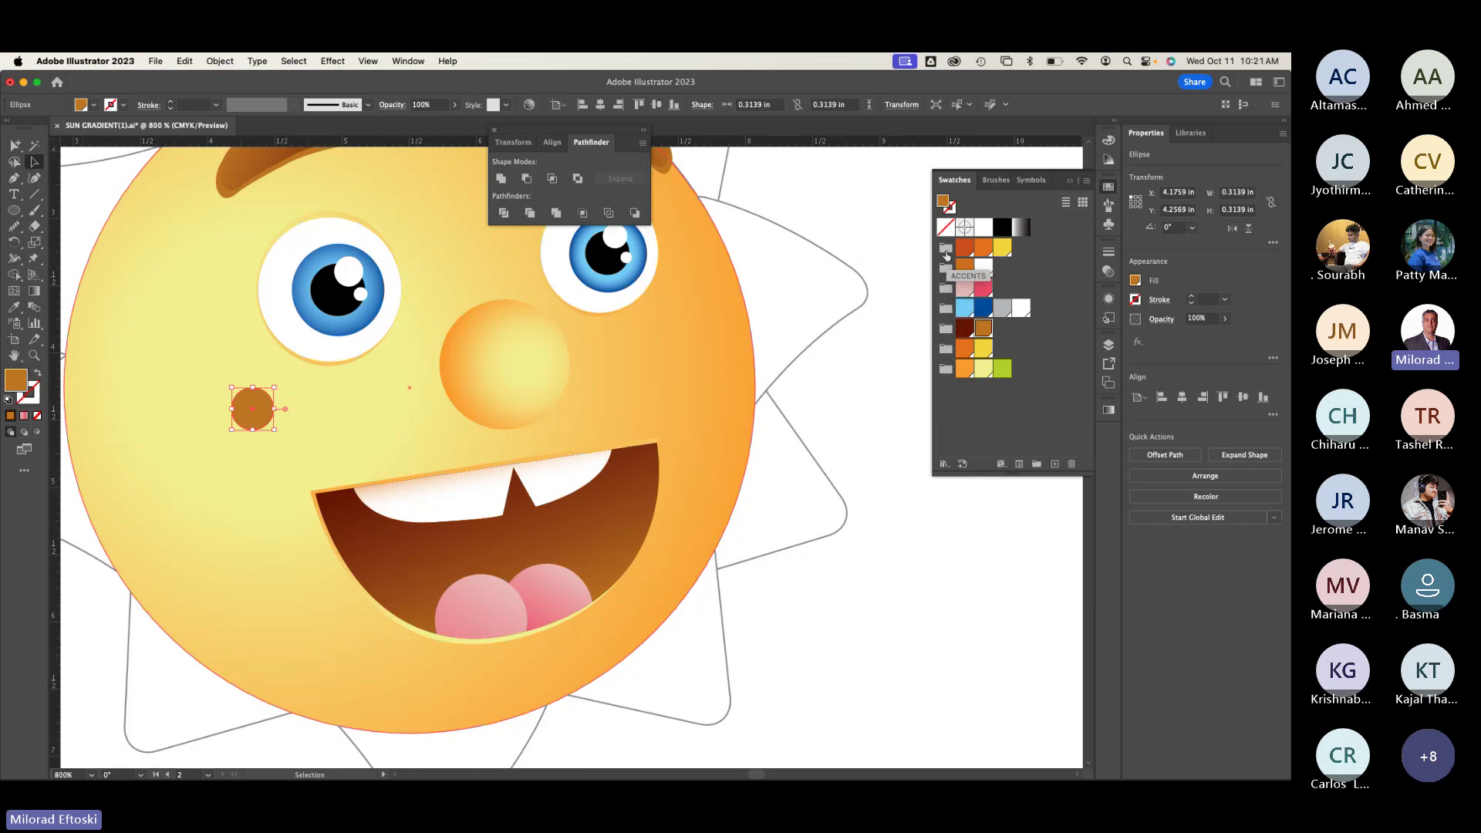
click(984, 248)
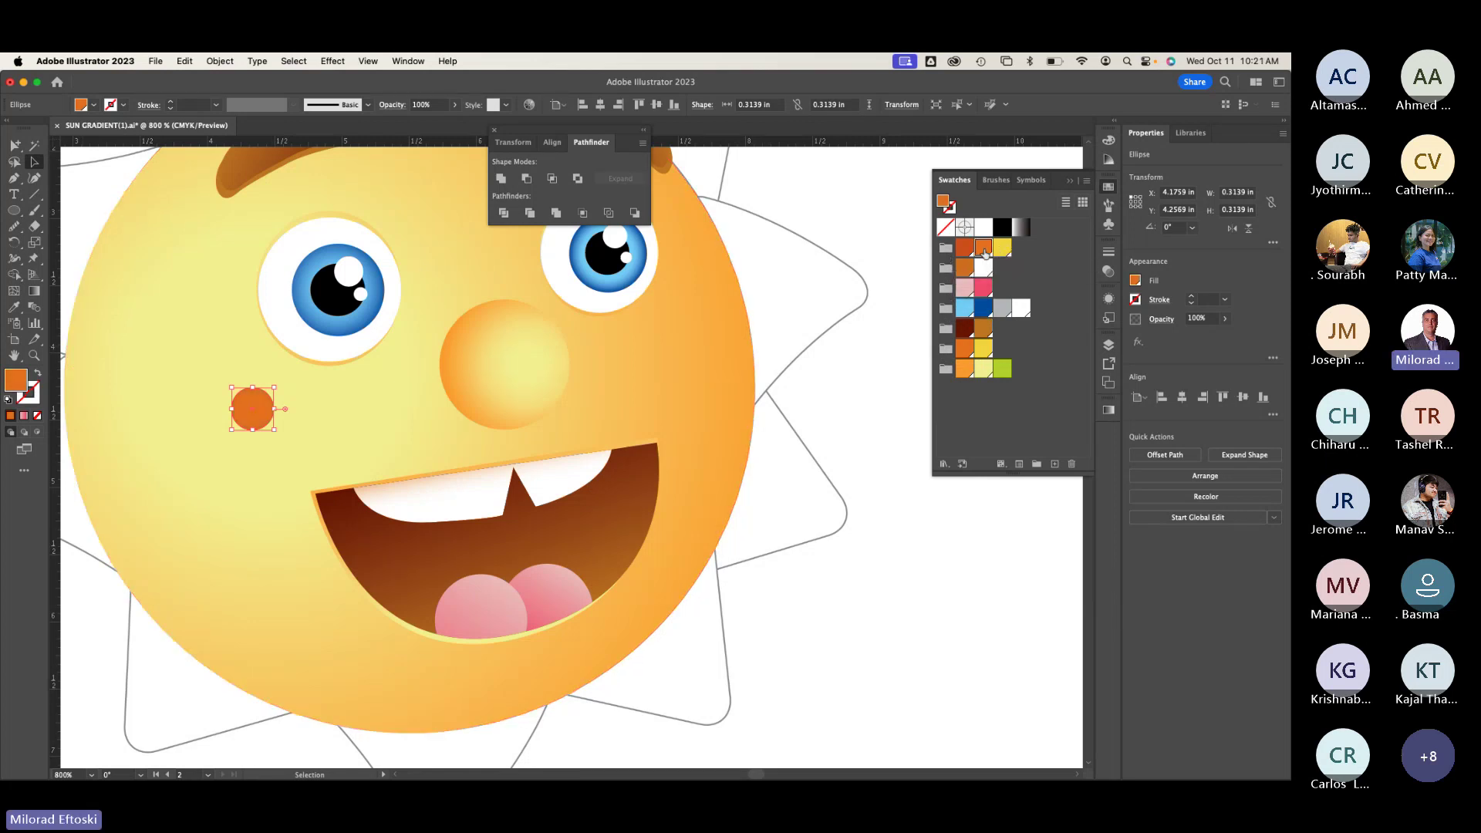
click(818, 380)
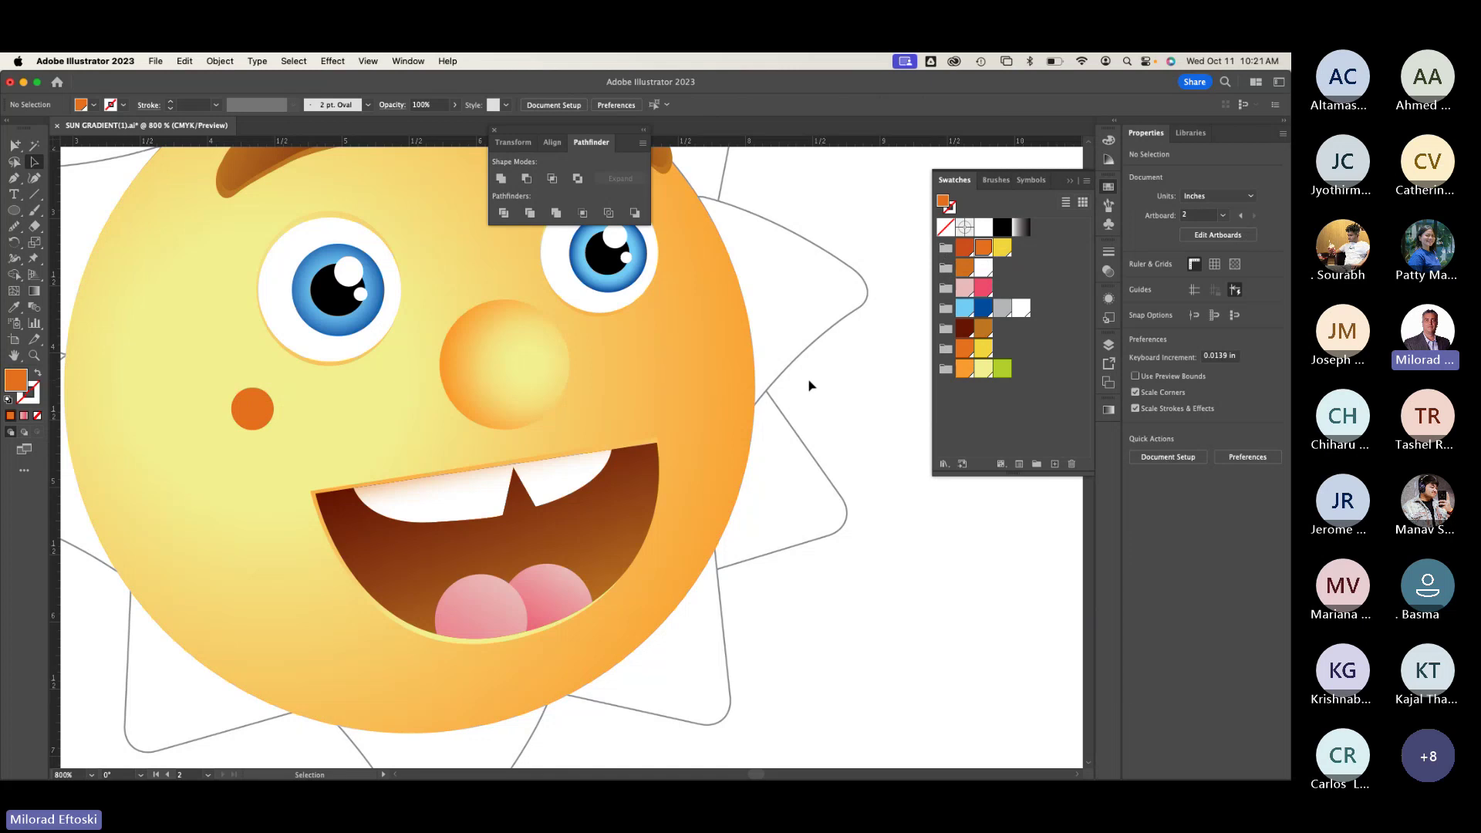
Step: Switch to Outline view, zoom out, and pan to the reference sun's freckled cheek
key(super+y)
key(super+y)
key(super+minus)
key(super+minus)
key(super+minus)
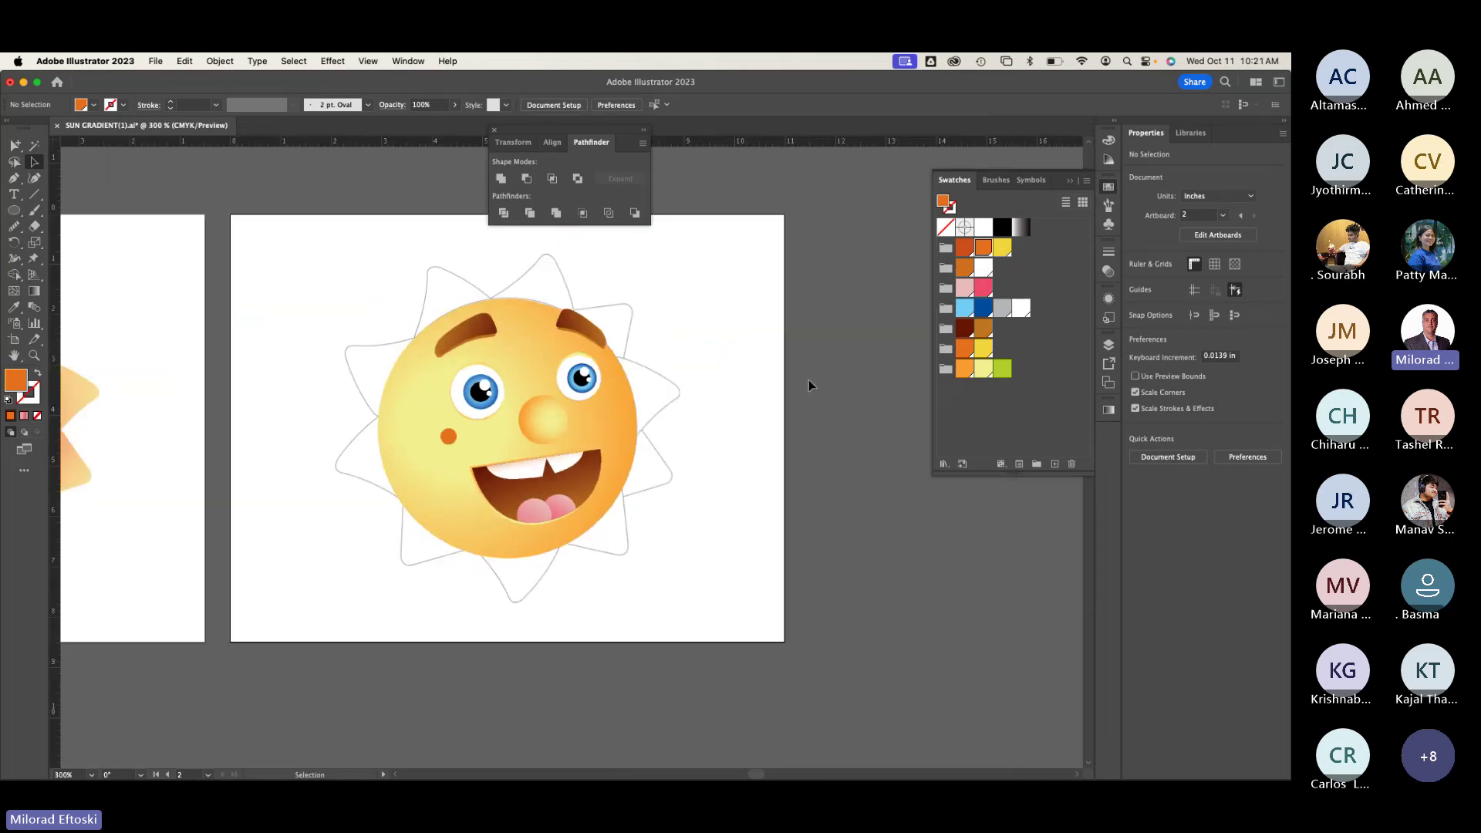
key(space)
drag(436, 537, 822, 507)
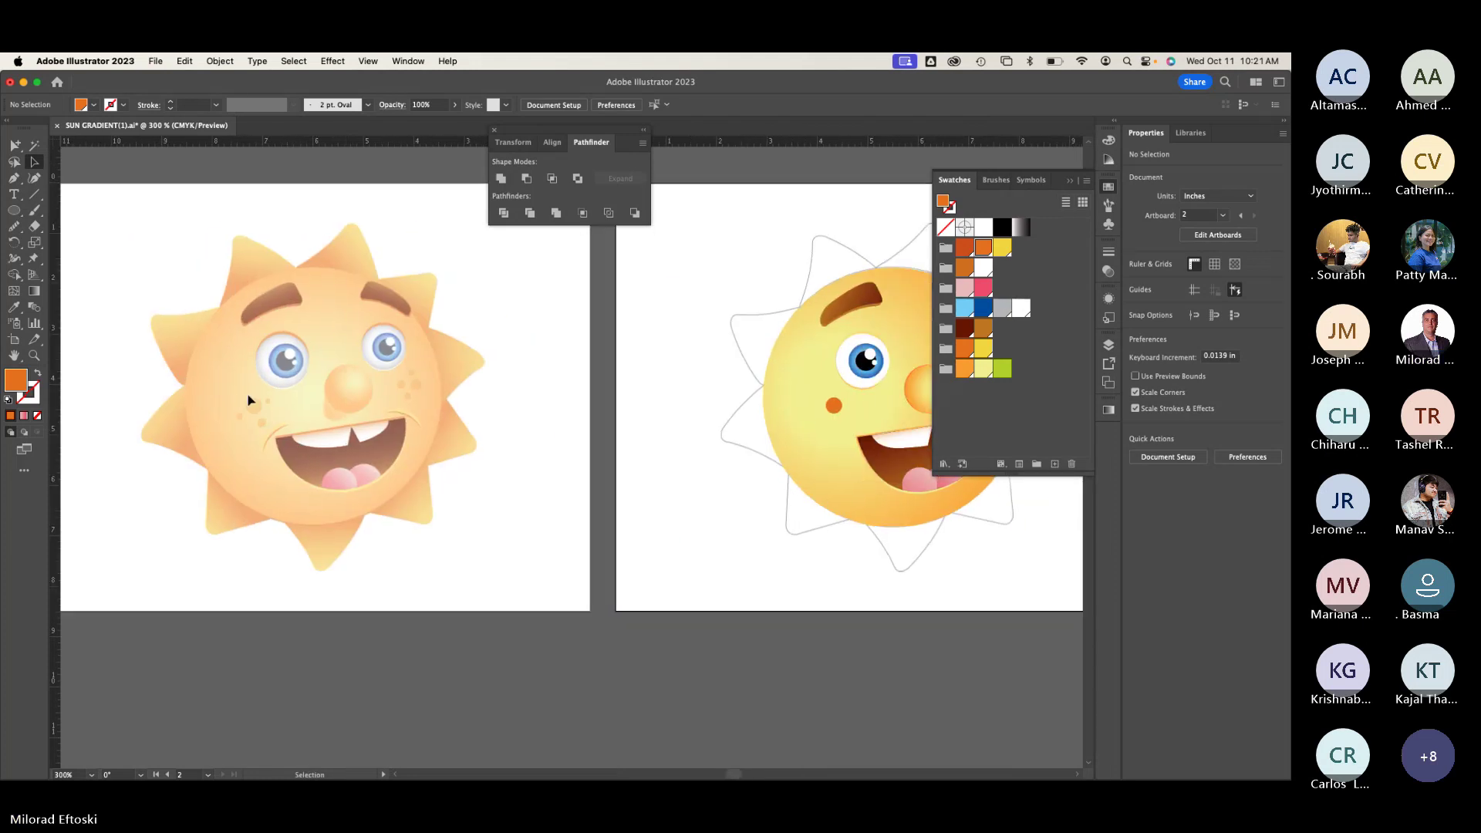
scroll(235, 403, up, 5)
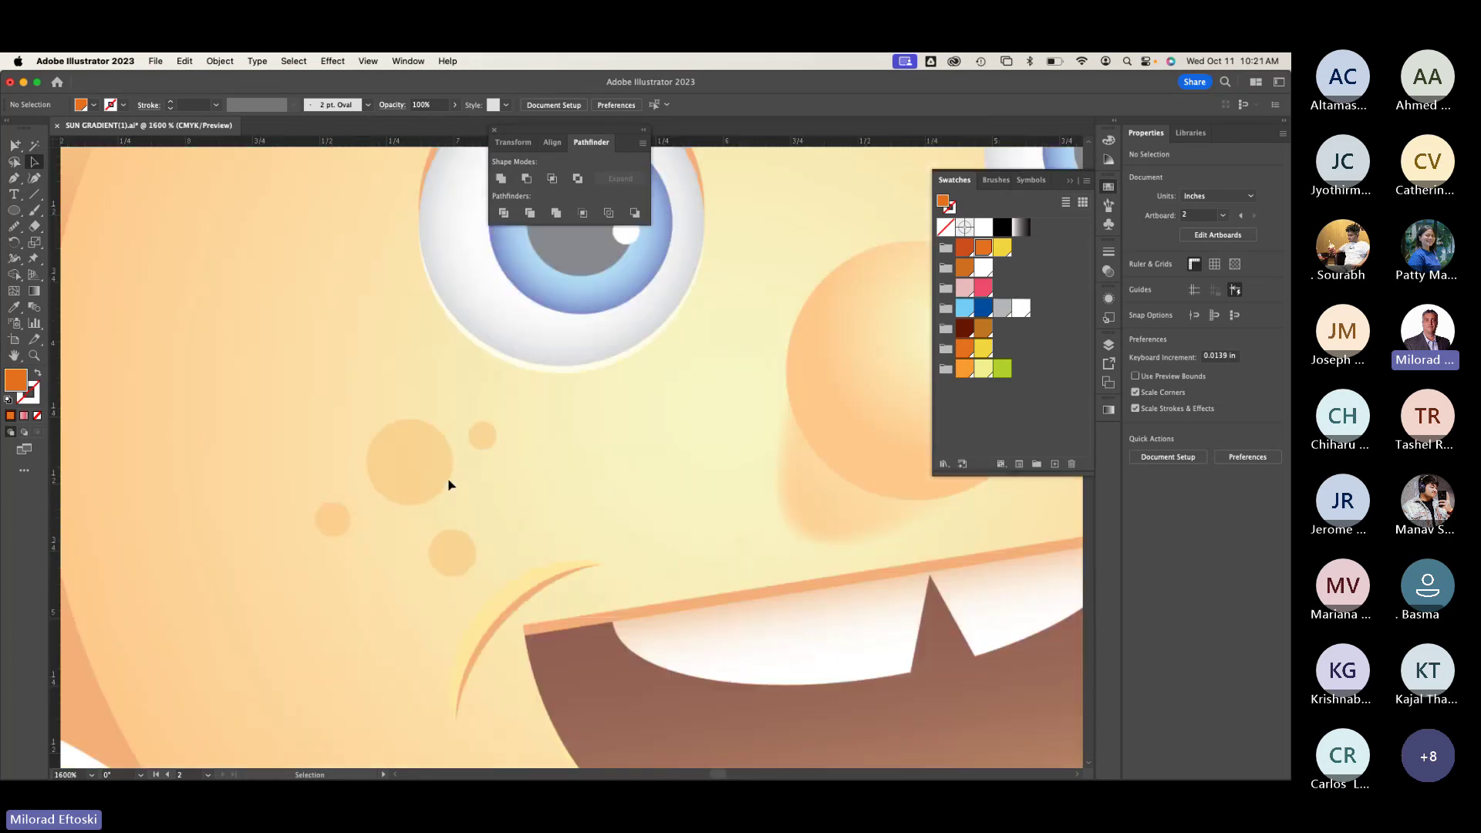
Step: Lower the orange cheek circle's opacity to 20%
scroll(449, 481, down, 3)
key(space)
drag(618, 483, 53, 401)
drag(467, 433, 280, 450)
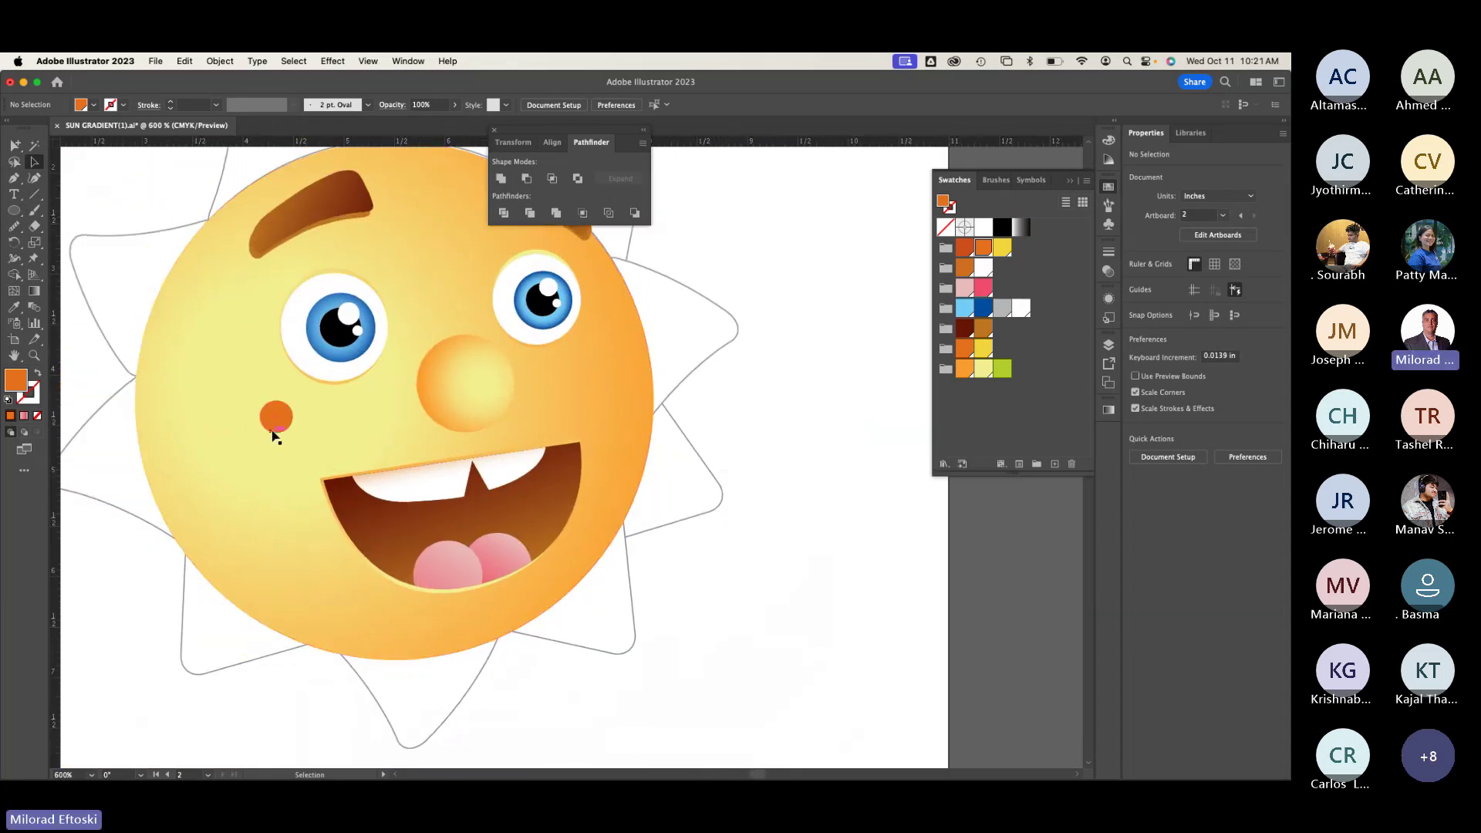
click(289, 423)
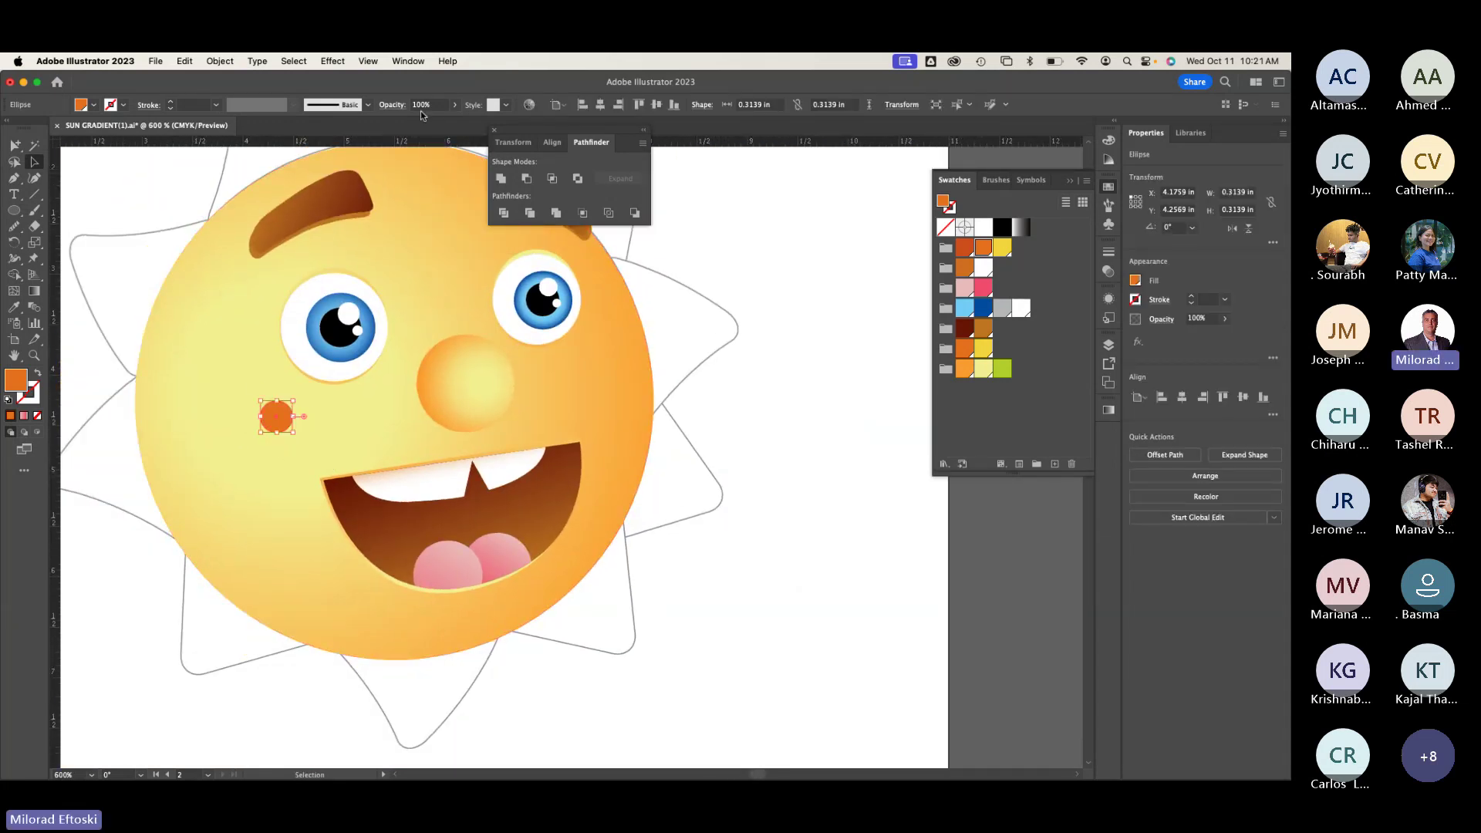
click(423, 106)
text(2)
key(Return)
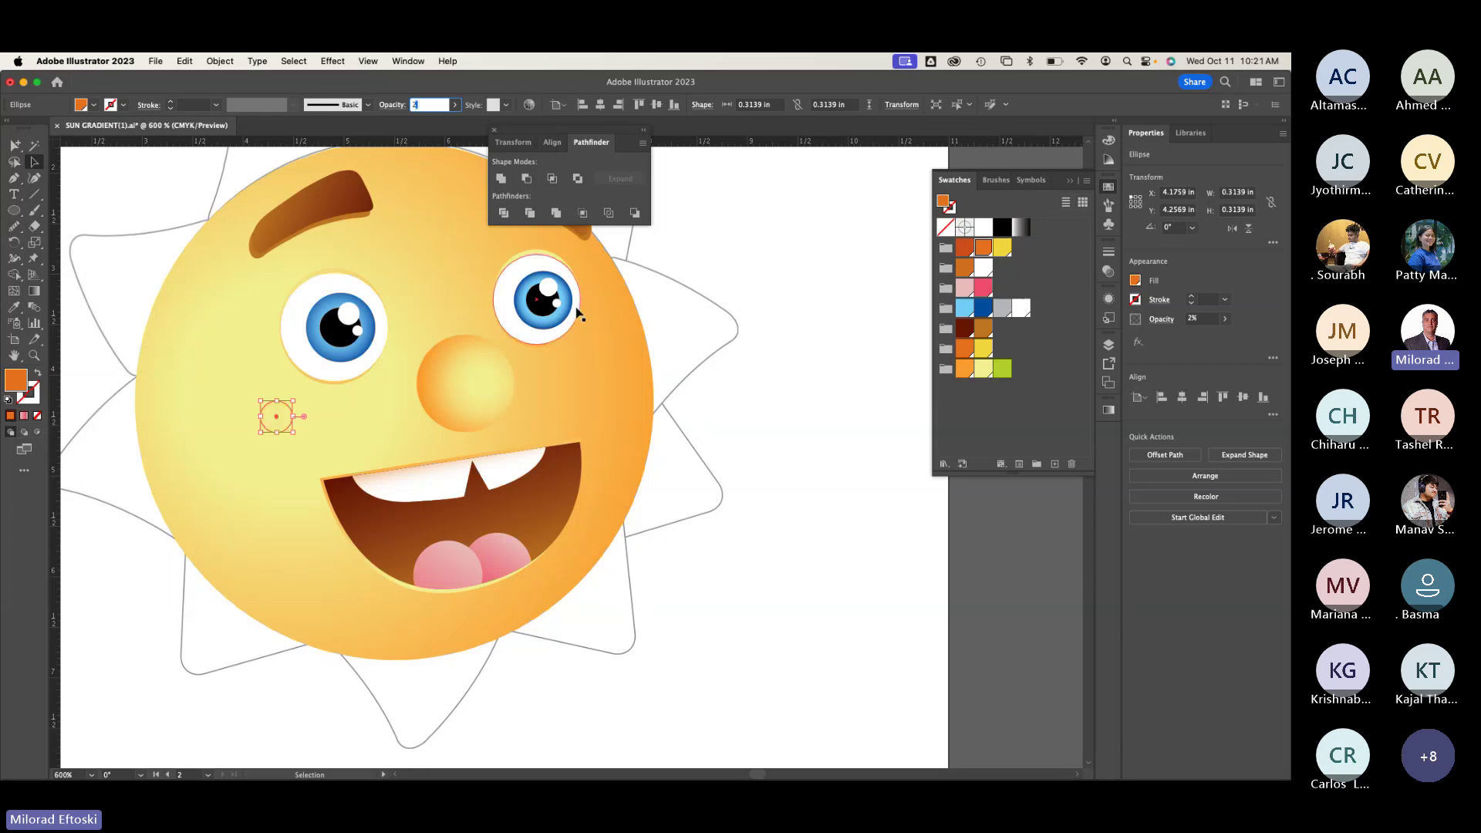
text(0)
key(Return)
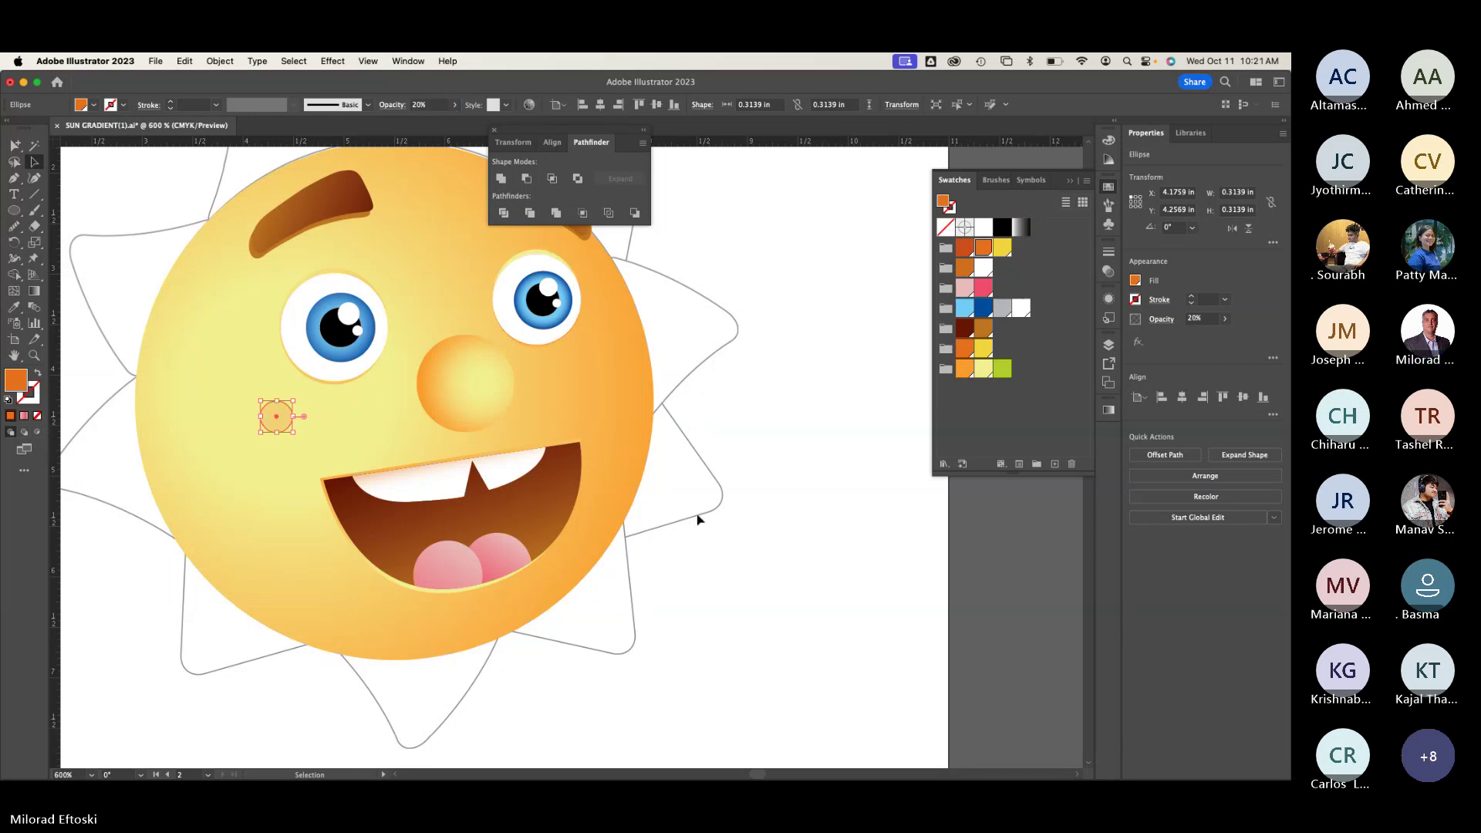
click(699, 519)
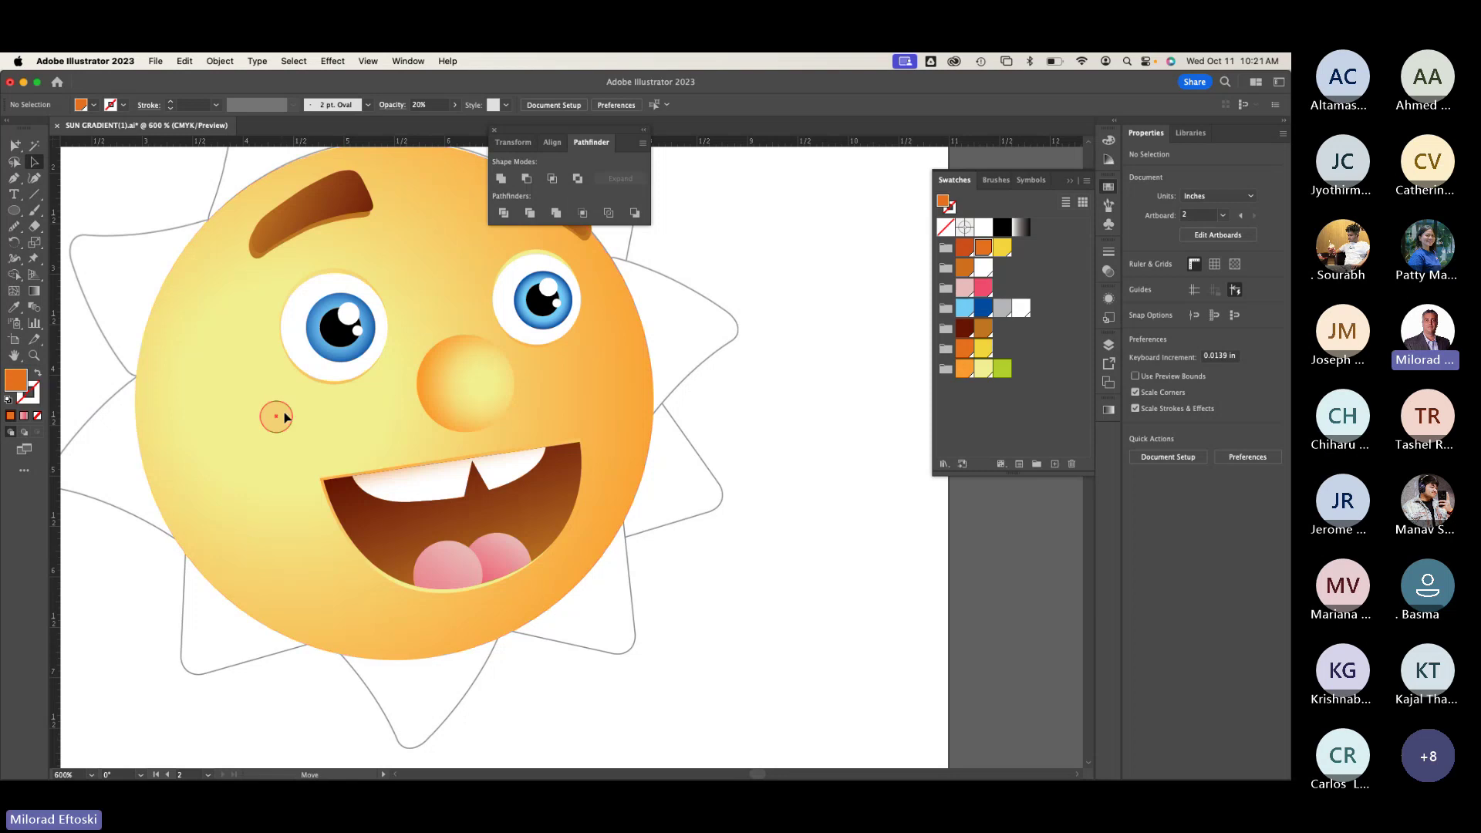
Step: Try moving the faded circle toward the left eye, then undo the move
drag(275, 414, 303, 371)
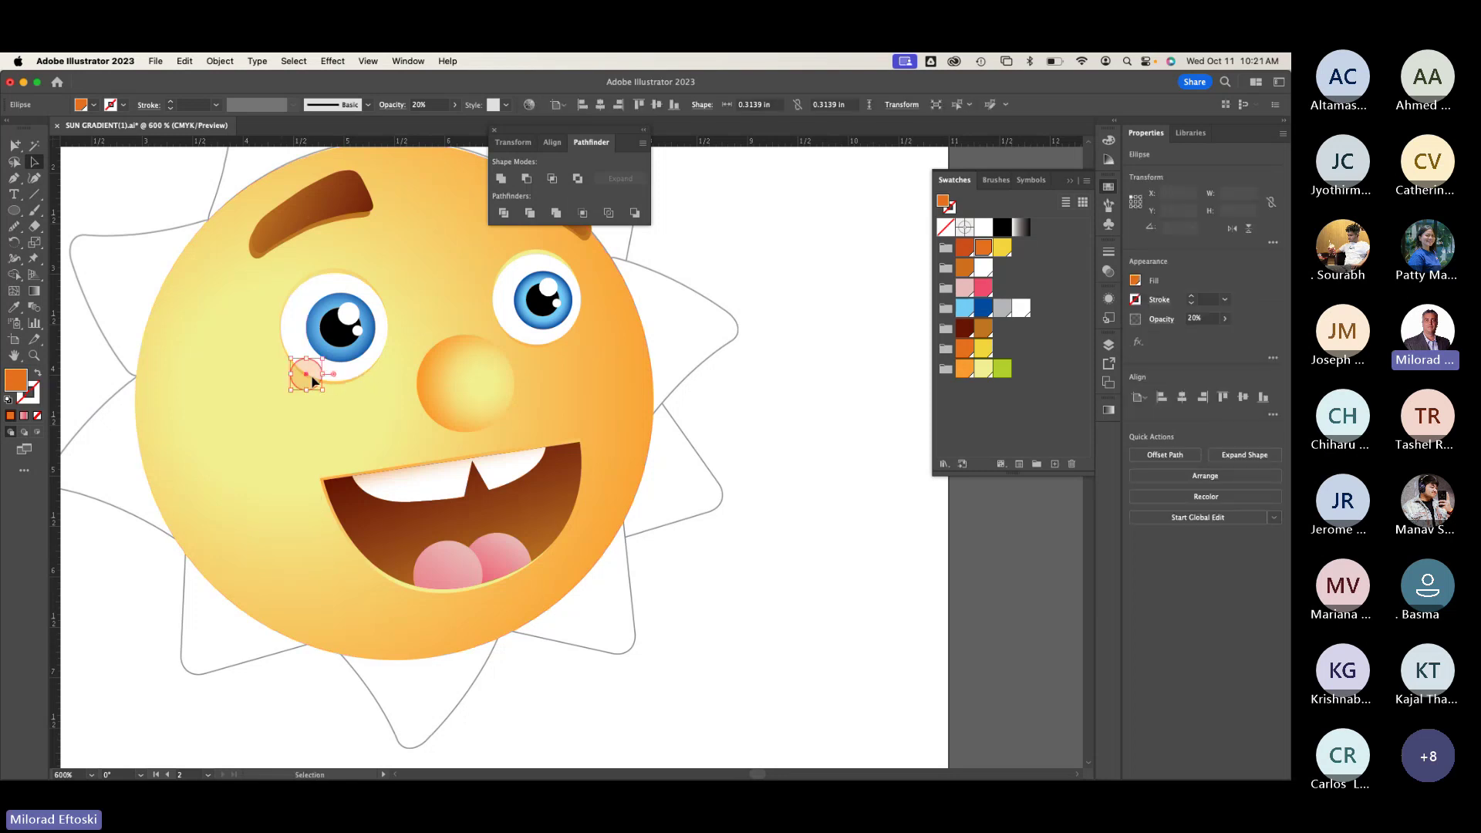
scroll(303, 370, up, 3)
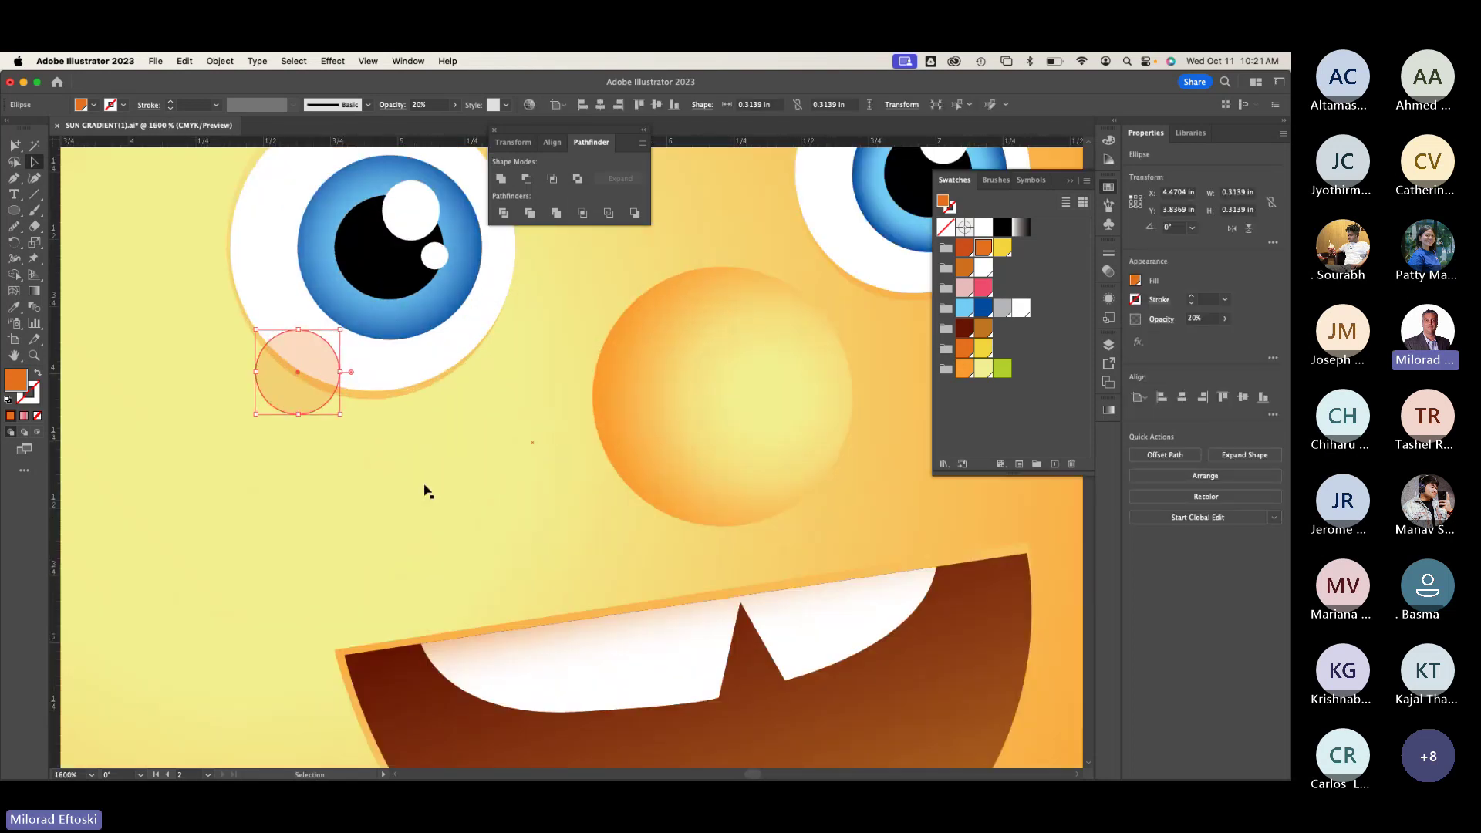
scroll(425, 489, down, 5)
key(super+z)
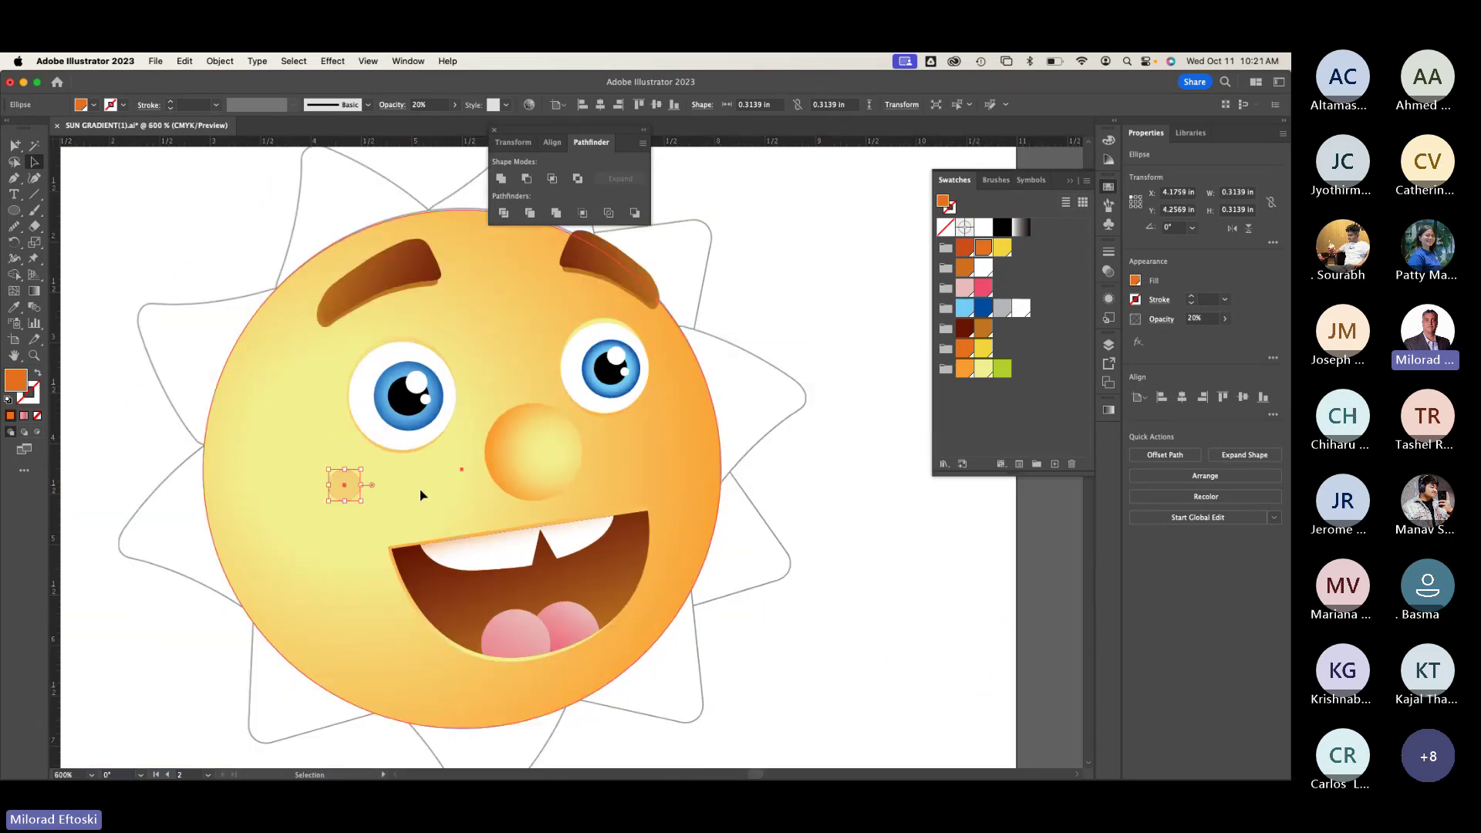
click(421, 494)
click(168, 484)
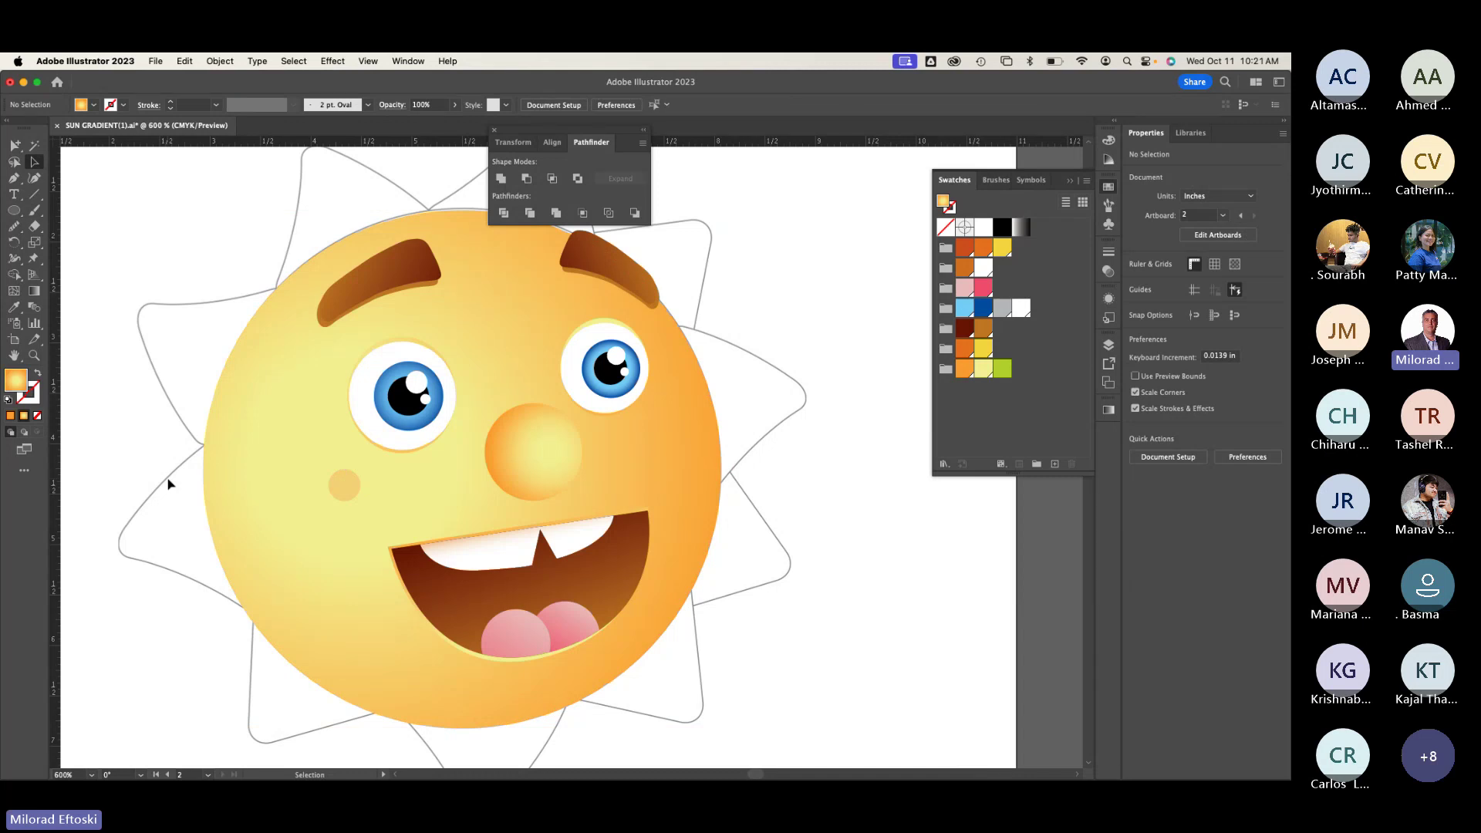
Step: In Outline view, position the last small freckle circles, then return to full-colour Preview
key(super+y)
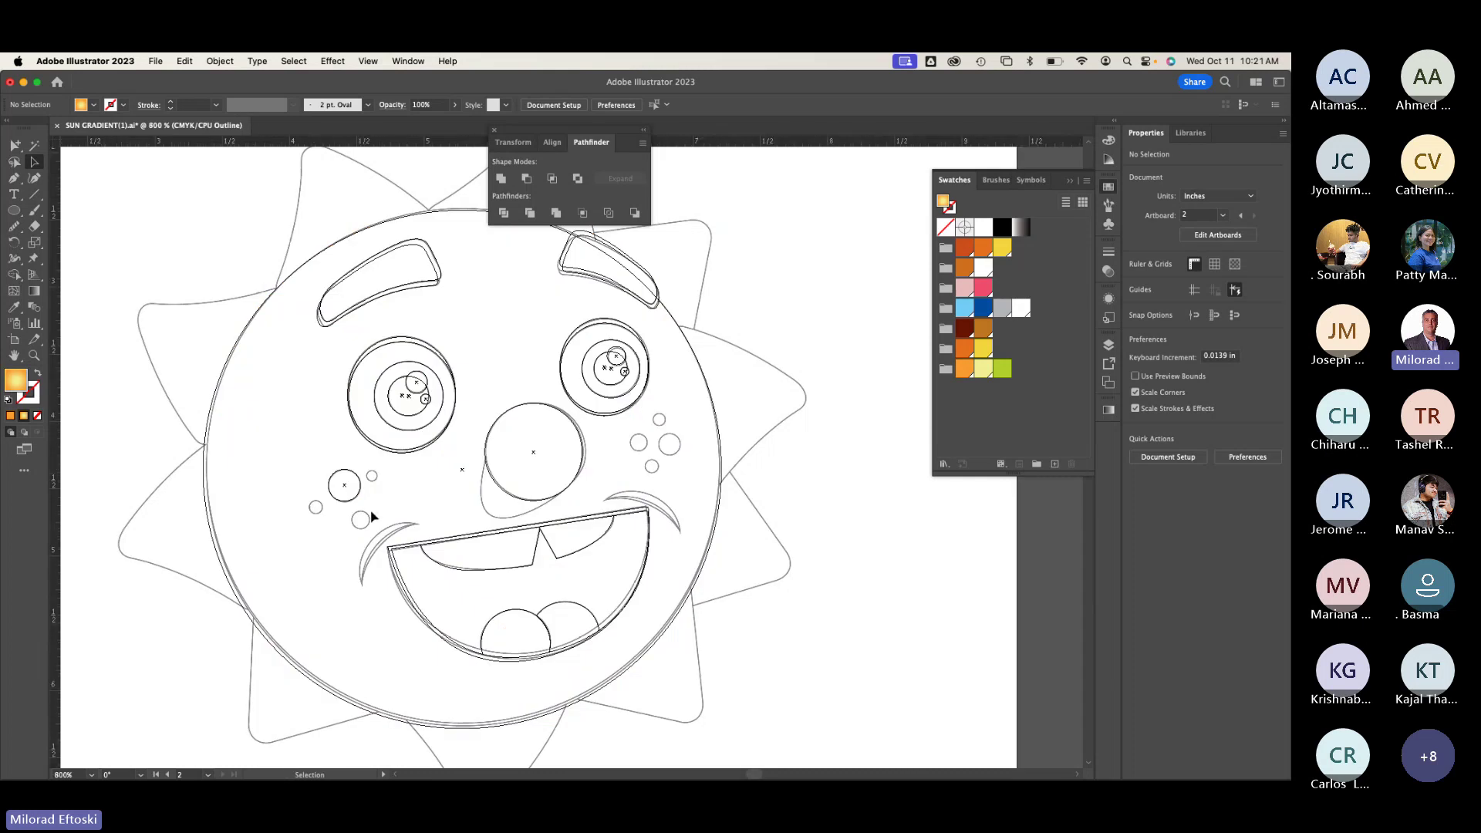
scroll(368, 516, up, 5)
drag(300, 446, 343, 544)
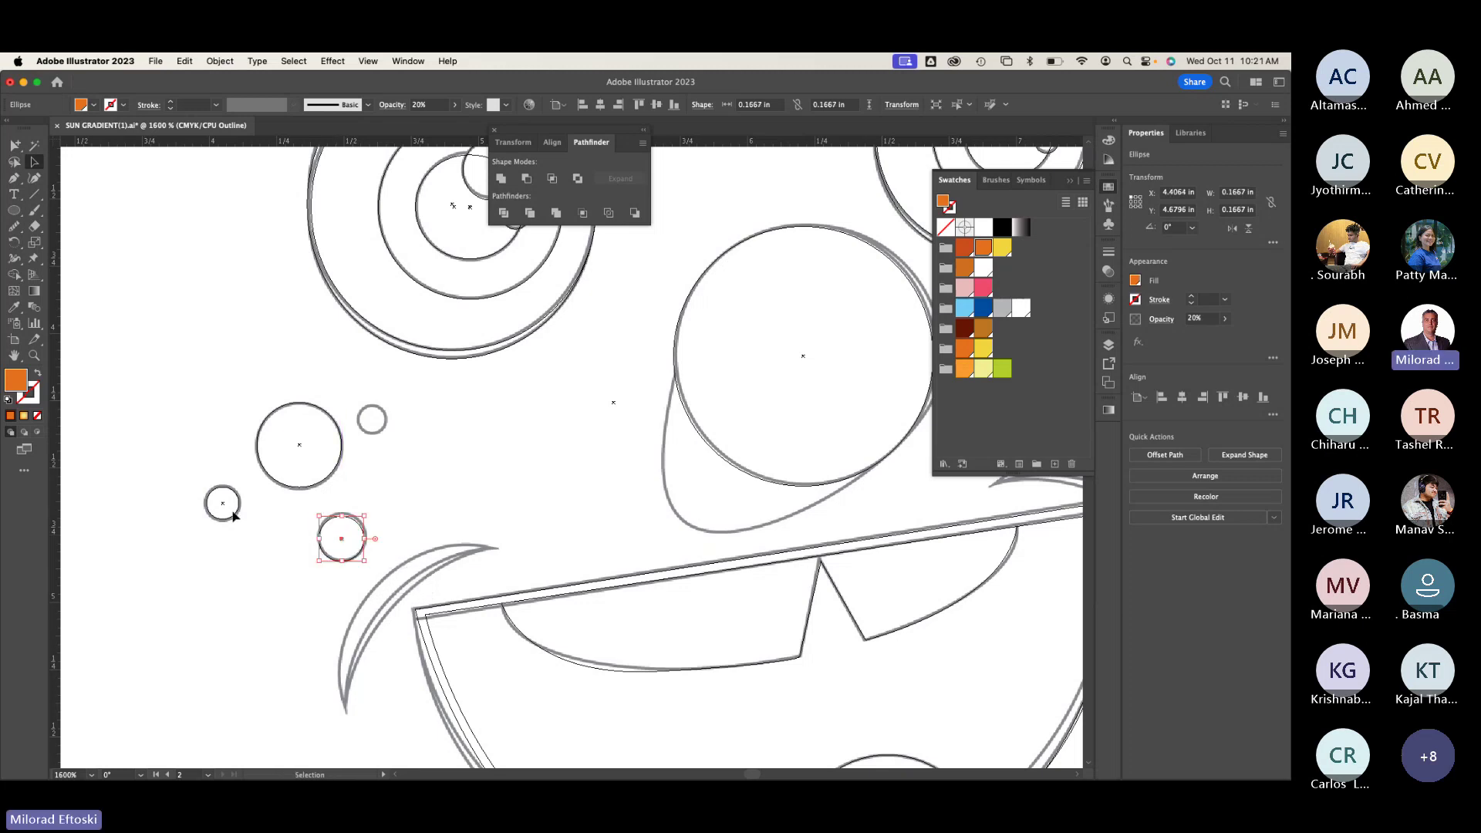
drag(225, 509, 385, 416)
click(417, 417)
key(super+y)
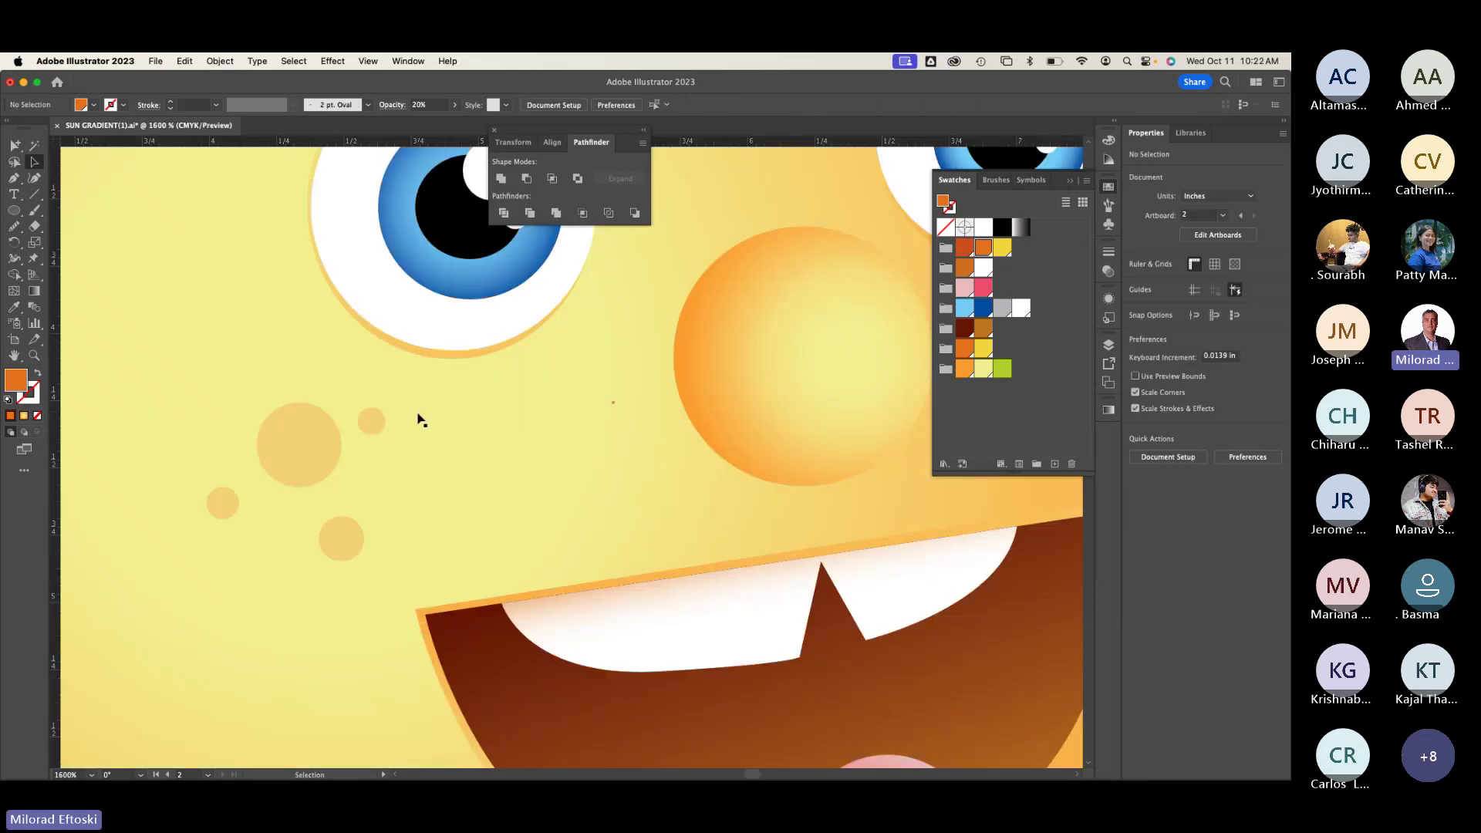
scroll(473, 446, down, 5)
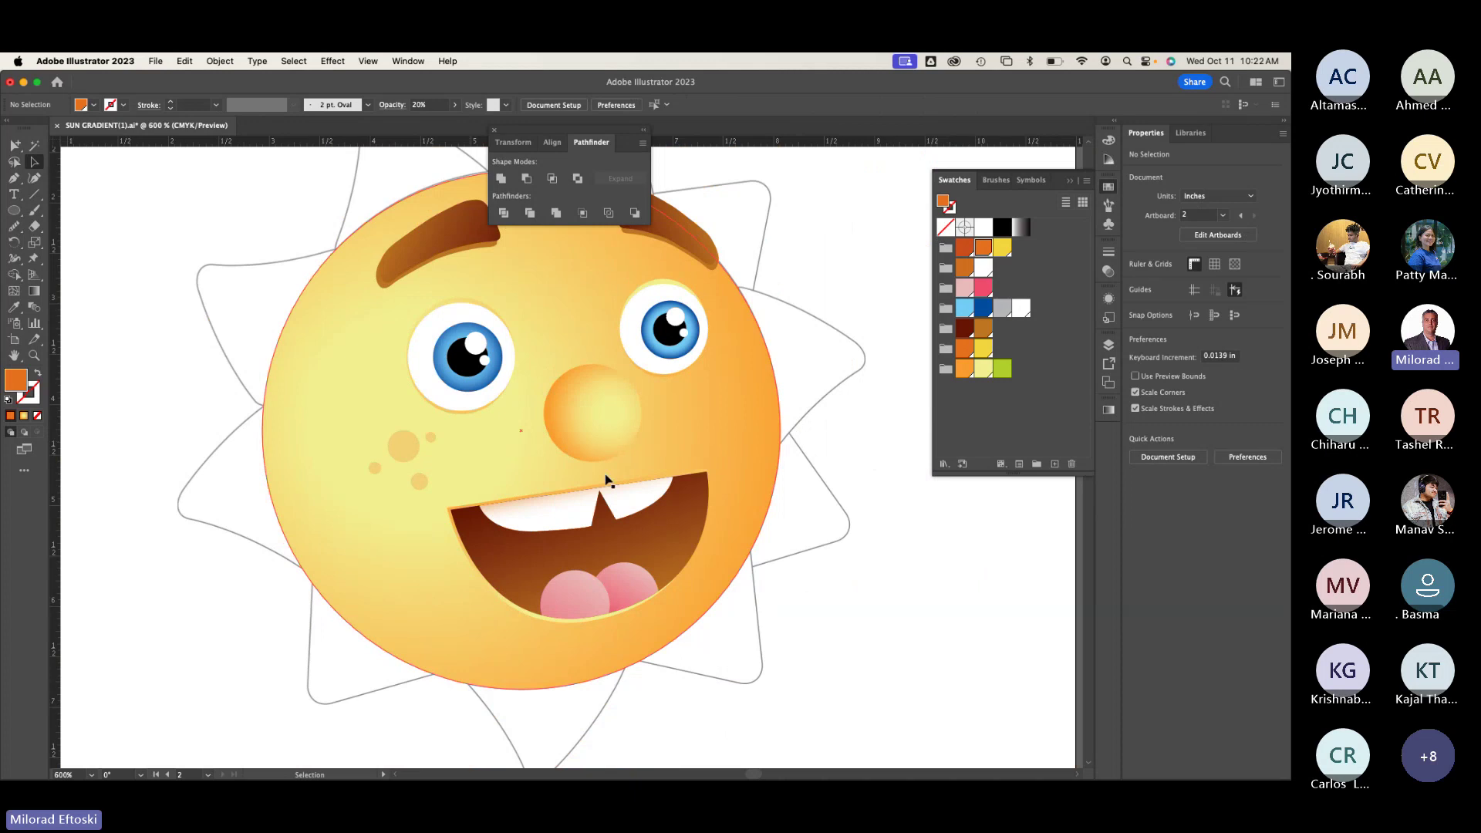
drag(386, 441, 434, 492)
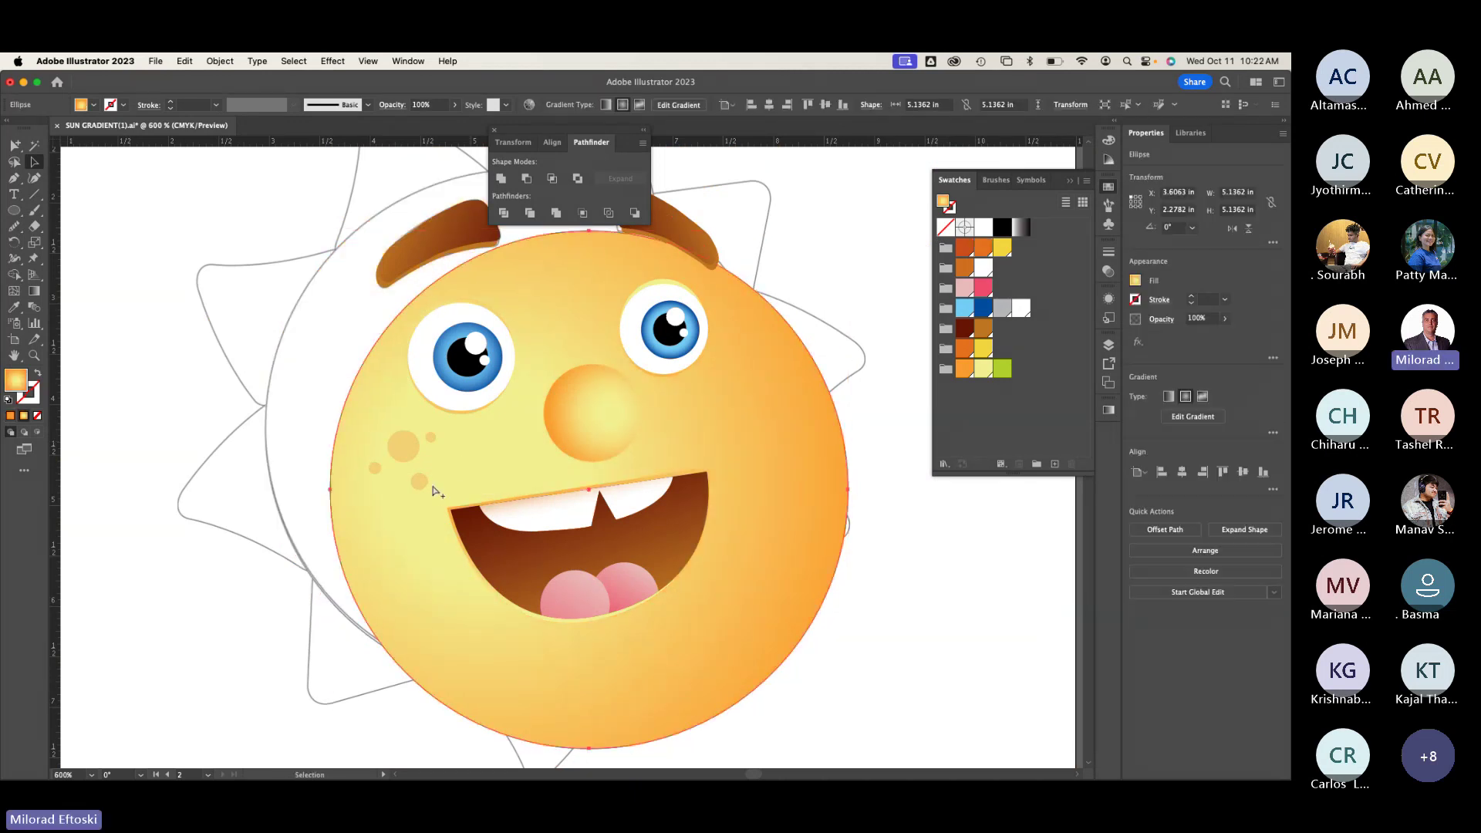
key(super+z)
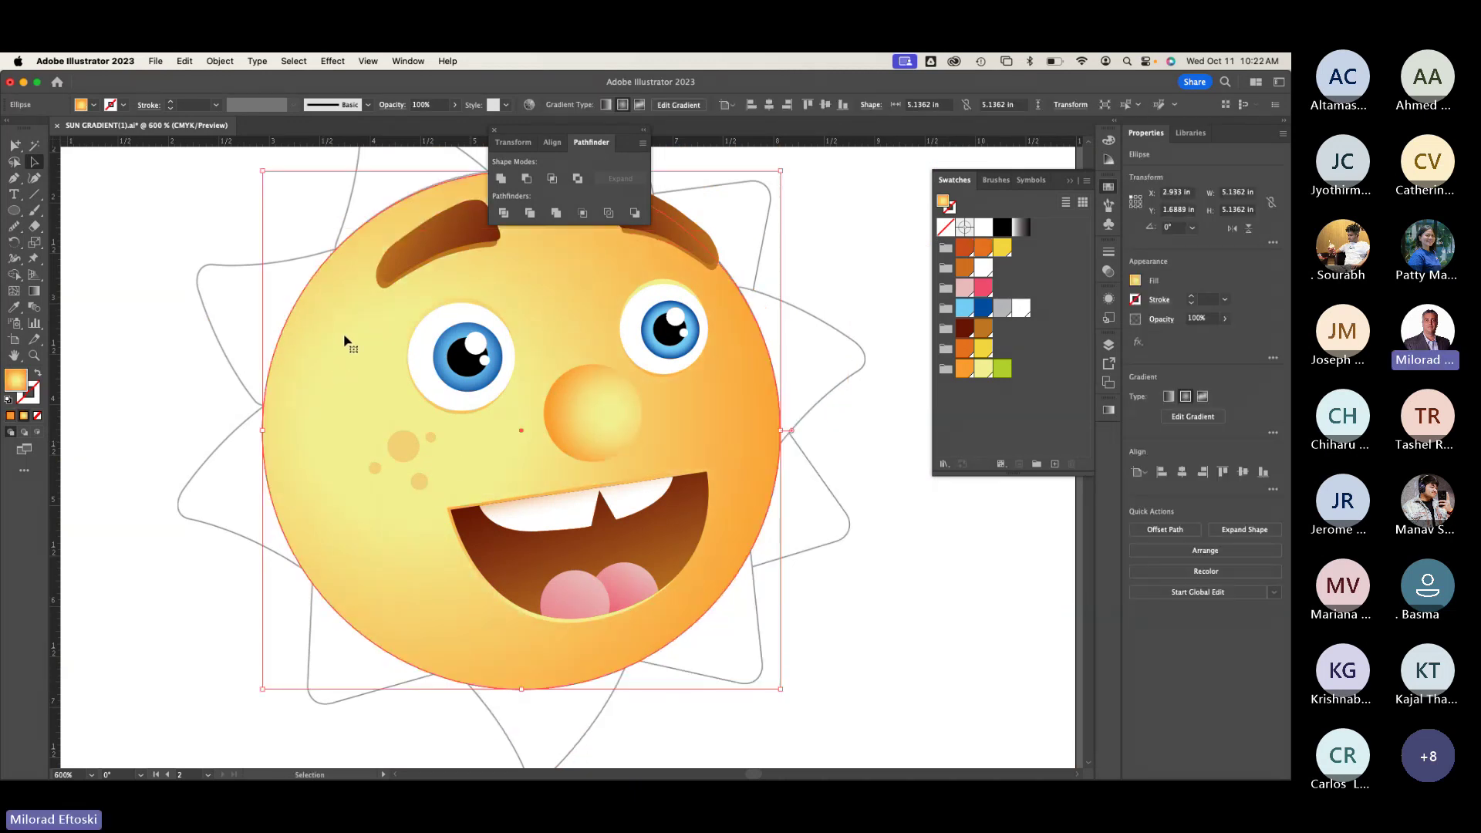
right_click(345, 340)
click(305, 342)
click(220, 61)
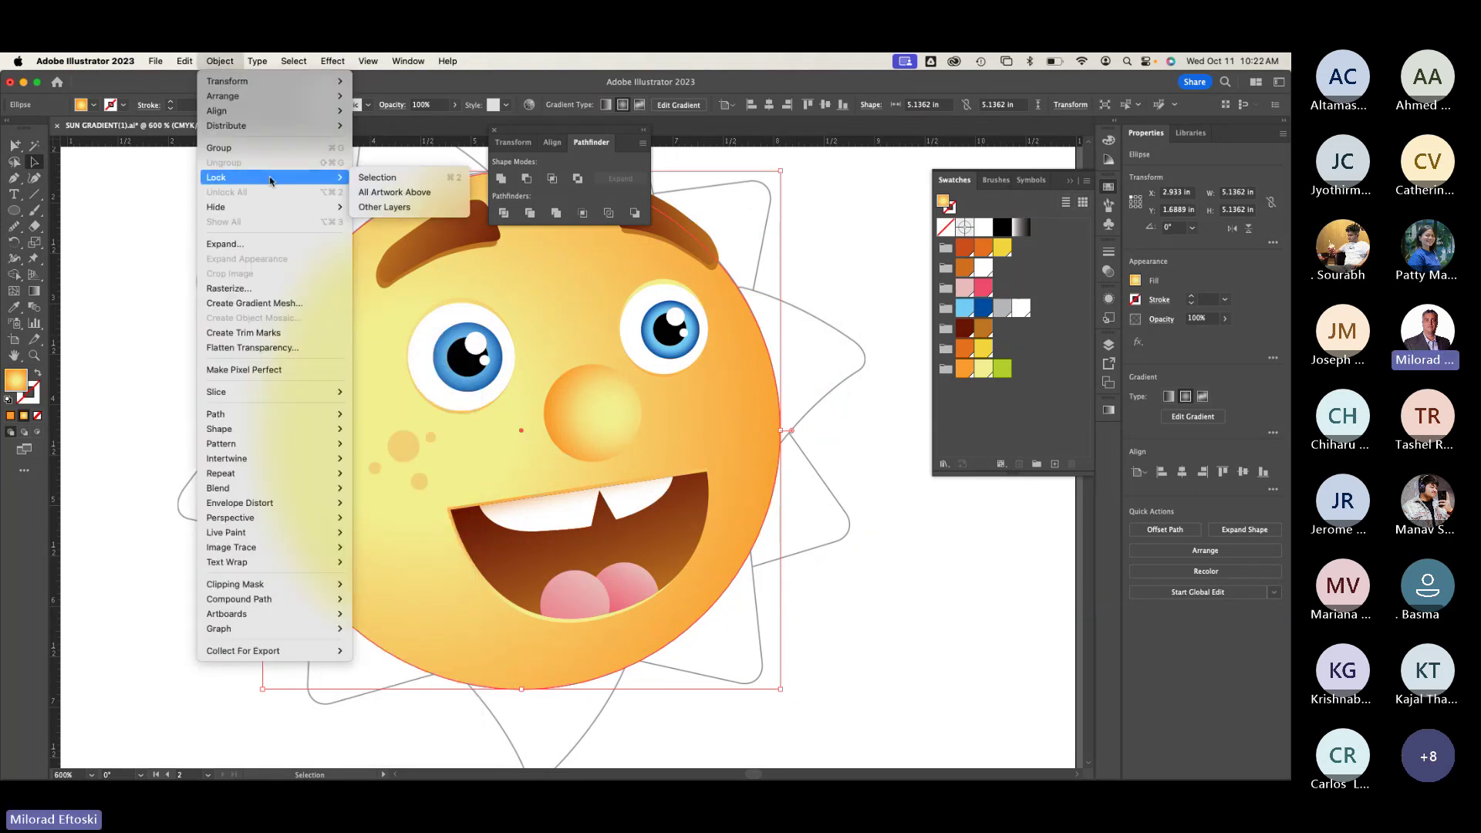
click(314, 290)
key(super+shift+a)
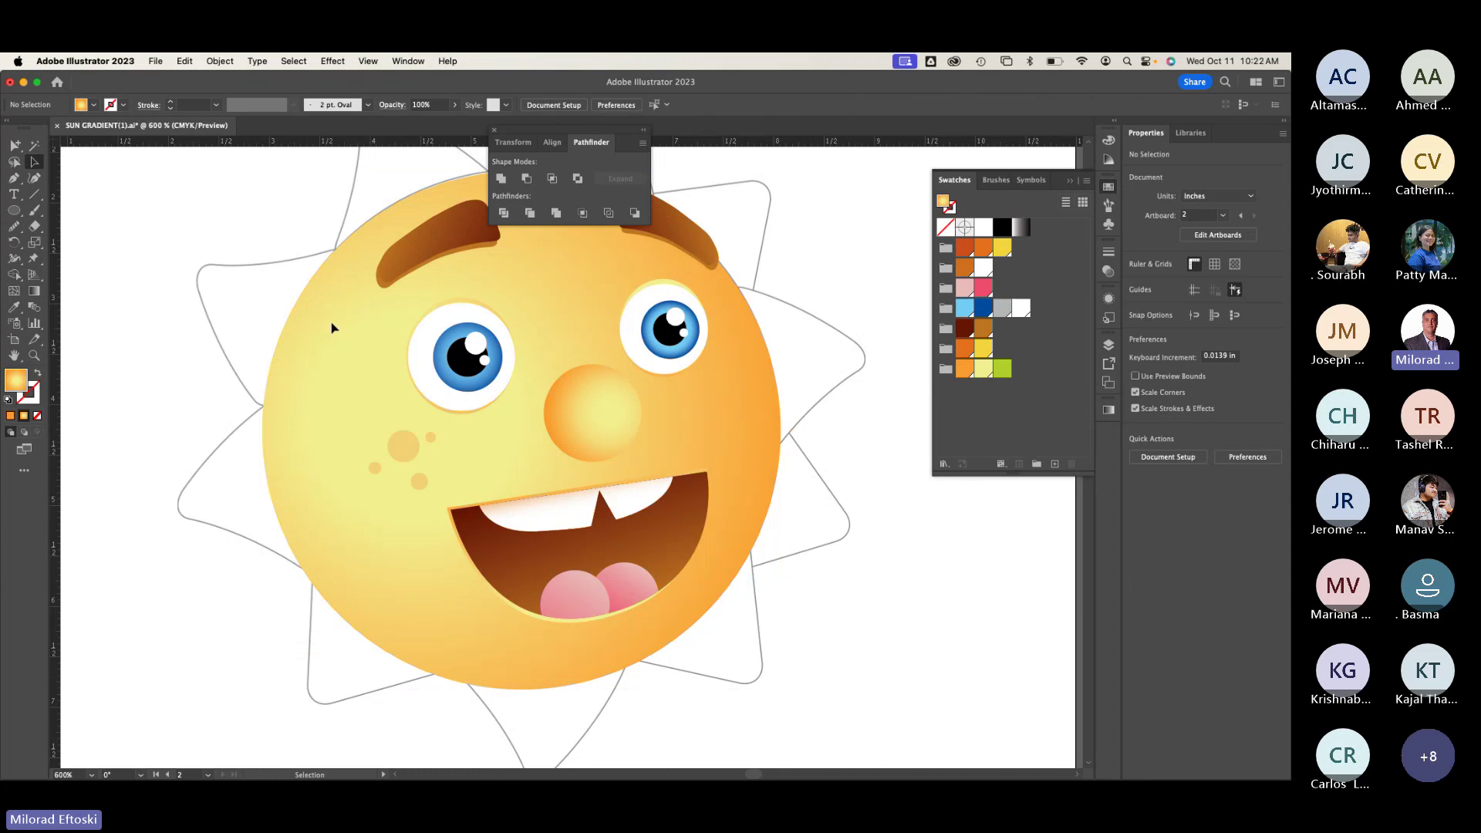
scroll(339, 366, left, 1)
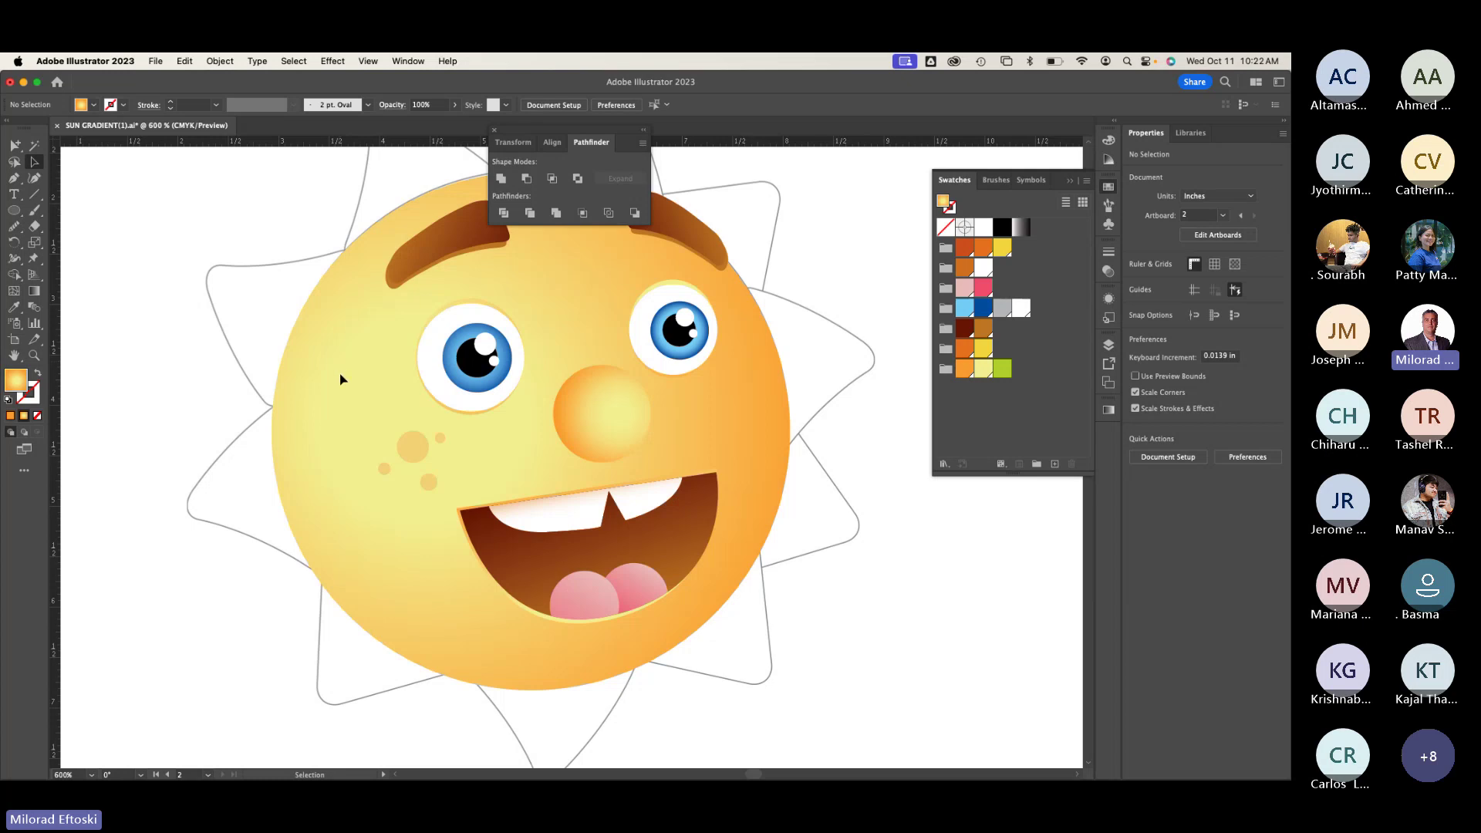
Step: Select the four cheek freckles, then move and rotate their copy on the right cheek
drag(333, 386, 437, 514)
drag(359, 429, 733, 442)
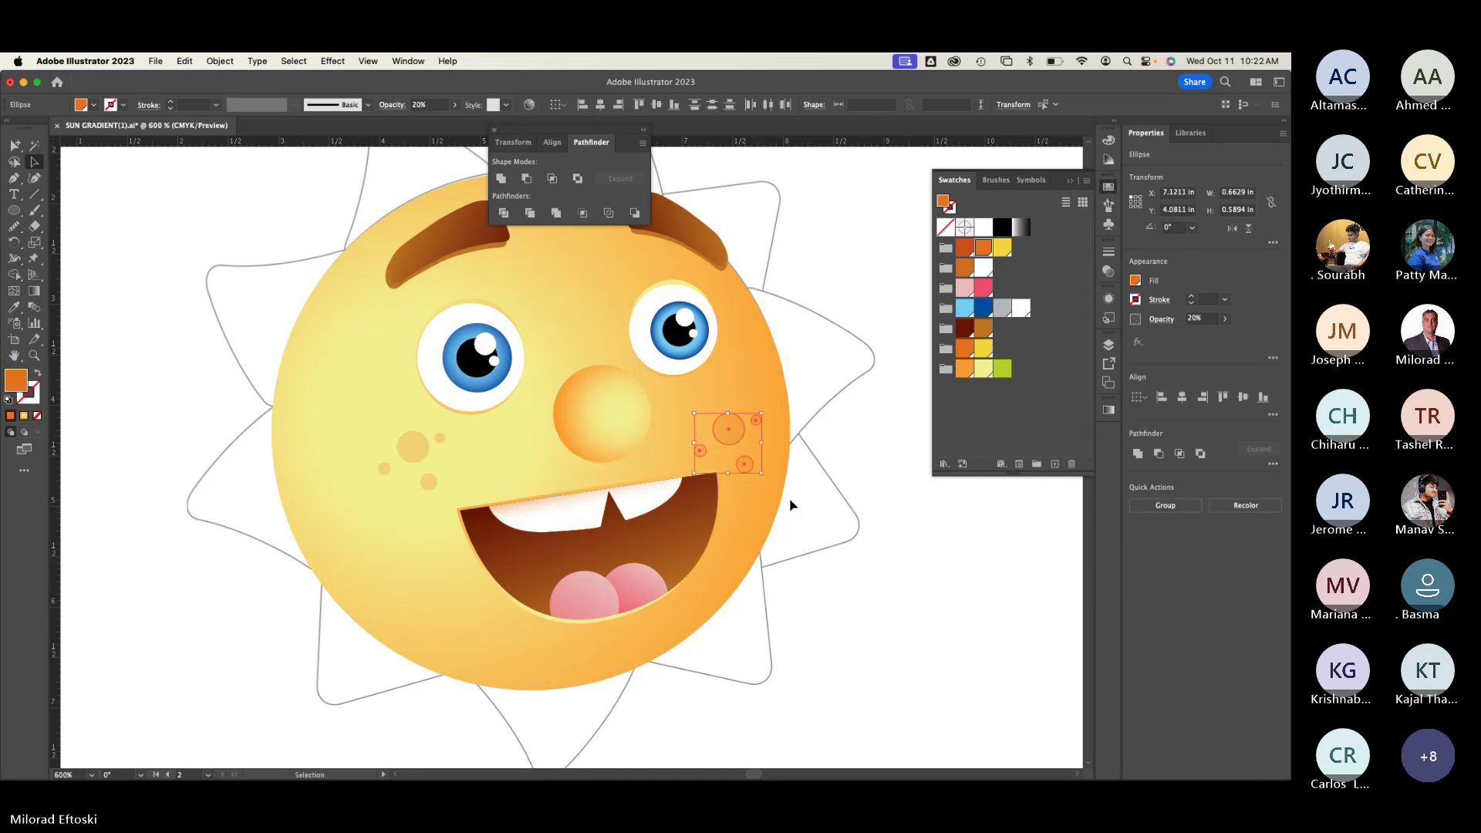
key(super+y)
drag(730, 432, 727, 395)
drag(767, 443, 764, 496)
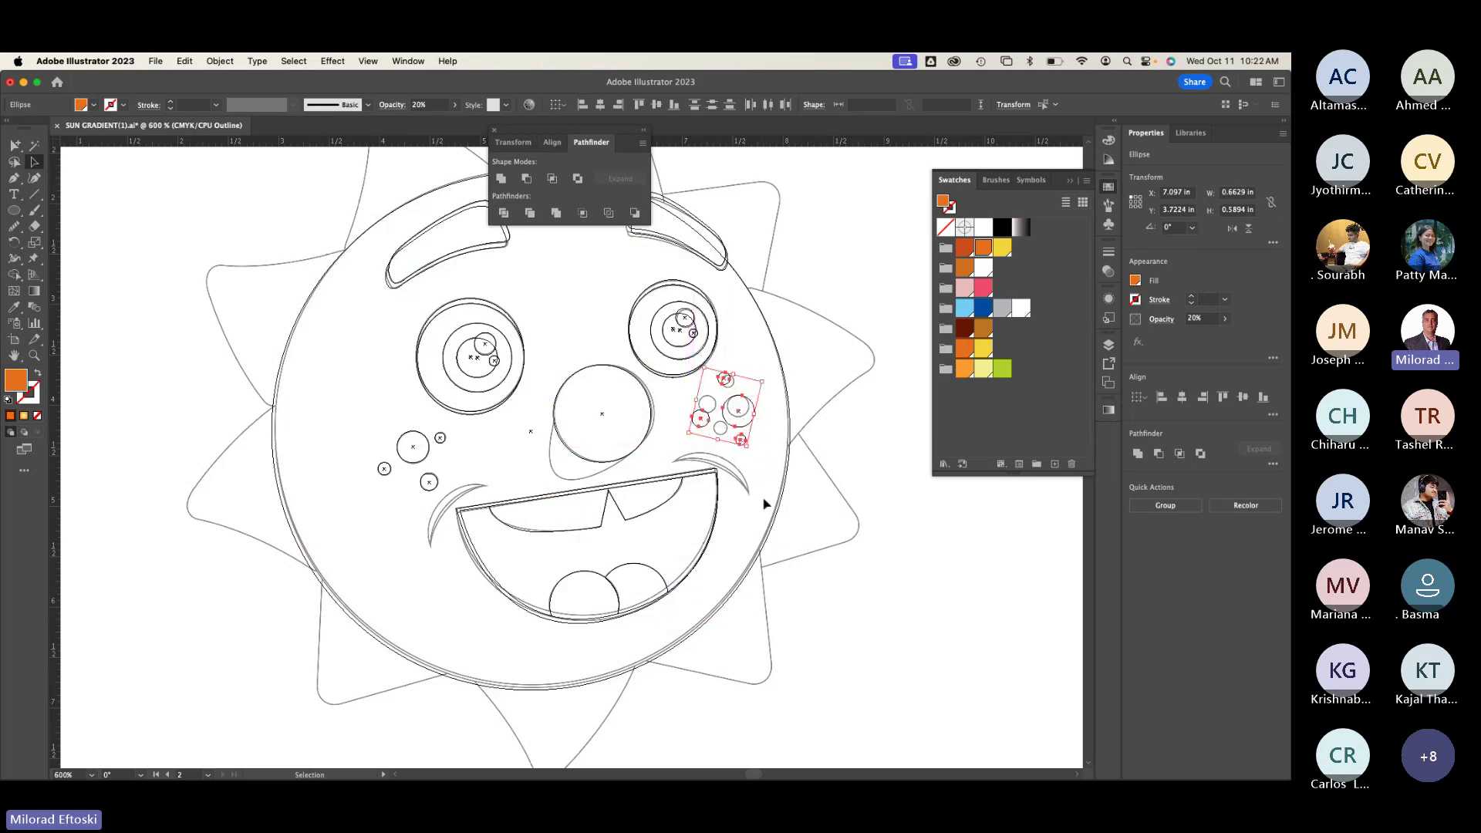
click(737, 434)
Step: Shrink and reposition individual freckle circles within the right-cheek cluster
scroll(735, 438, up, 3)
scroll(734, 439, up, 2)
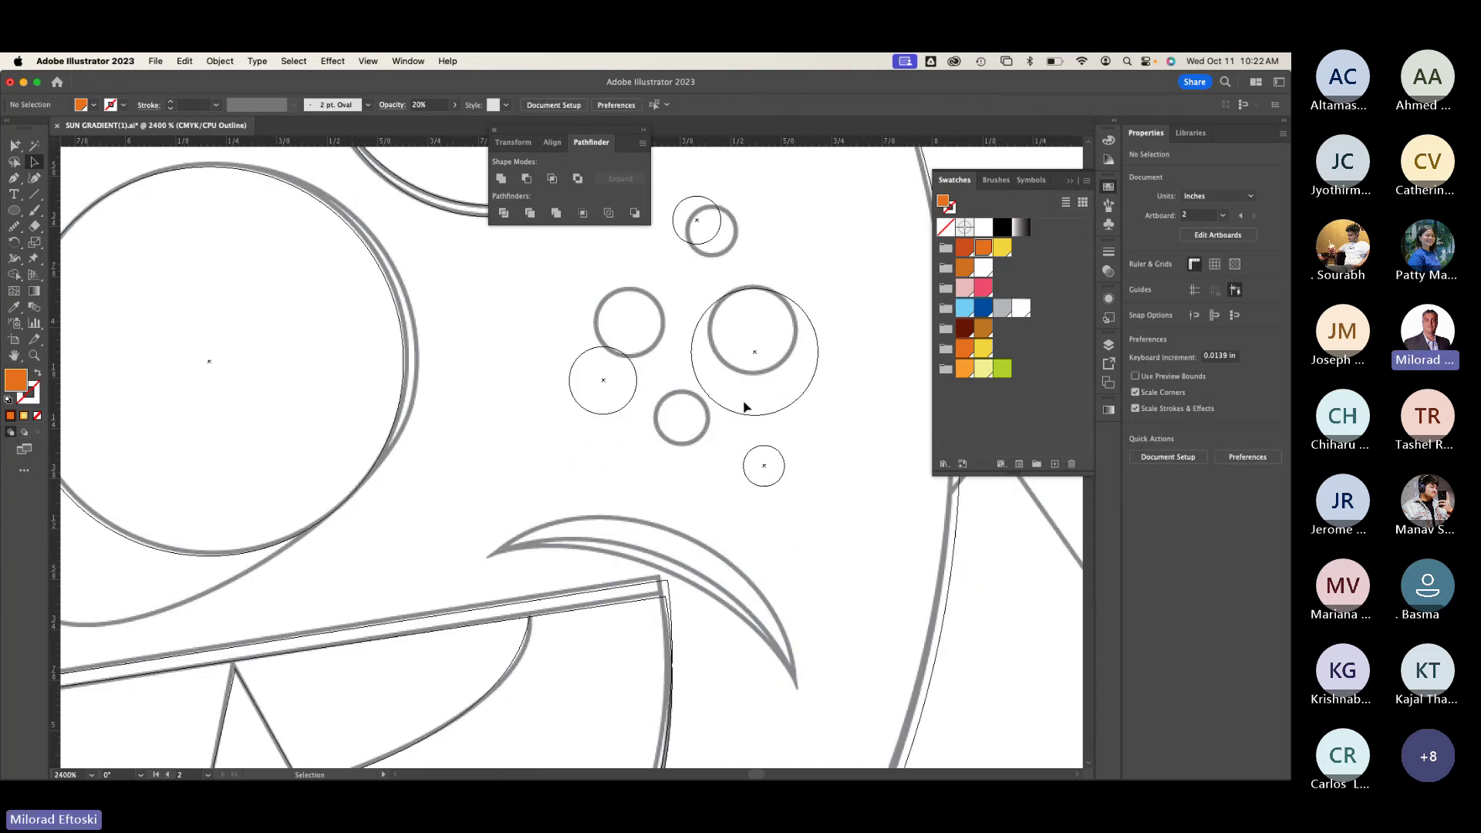
click(730, 420)
drag(691, 418, 733, 375)
drag(777, 331, 753, 333)
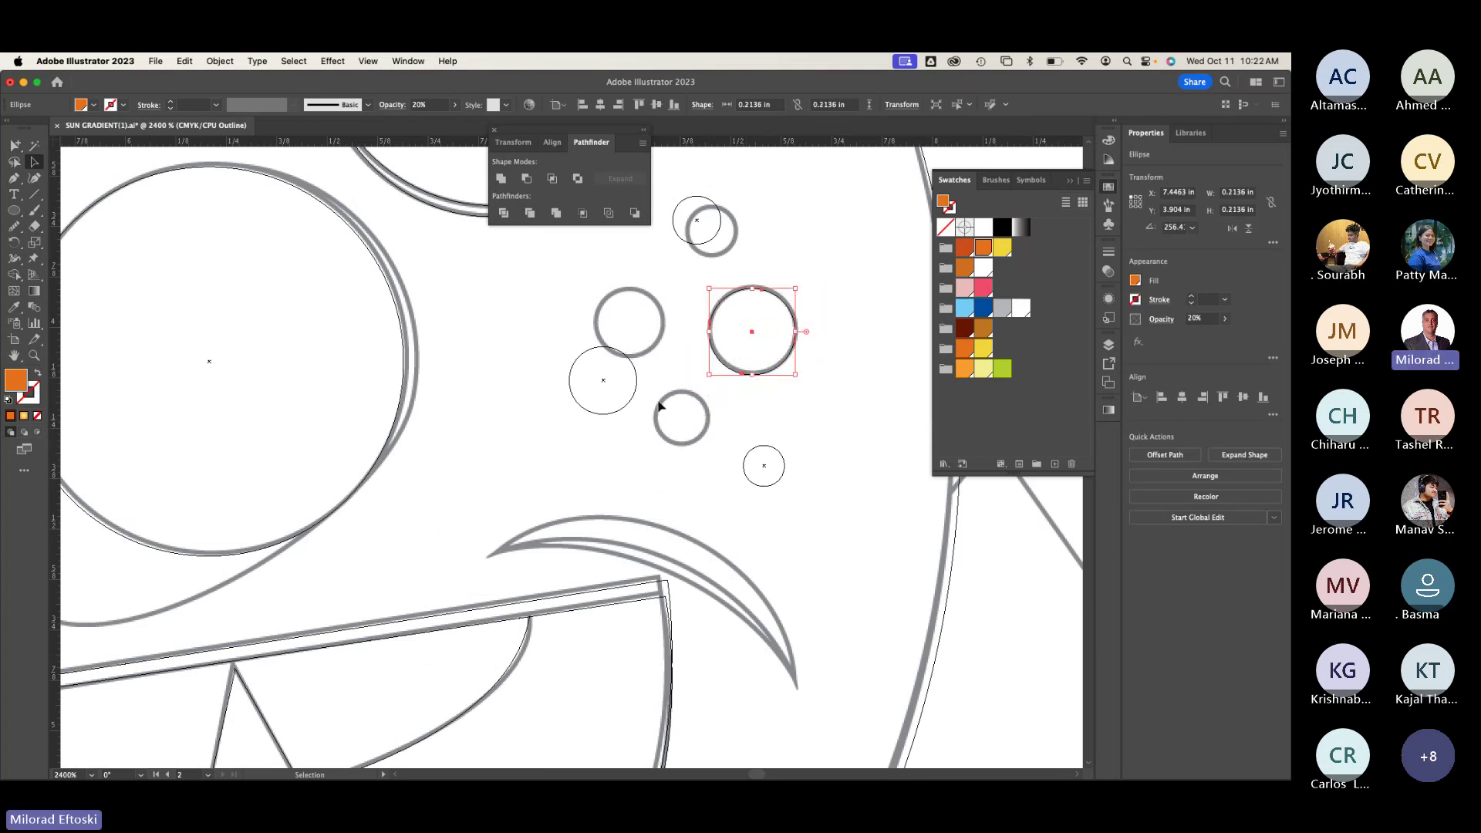
drag(597, 386, 623, 327)
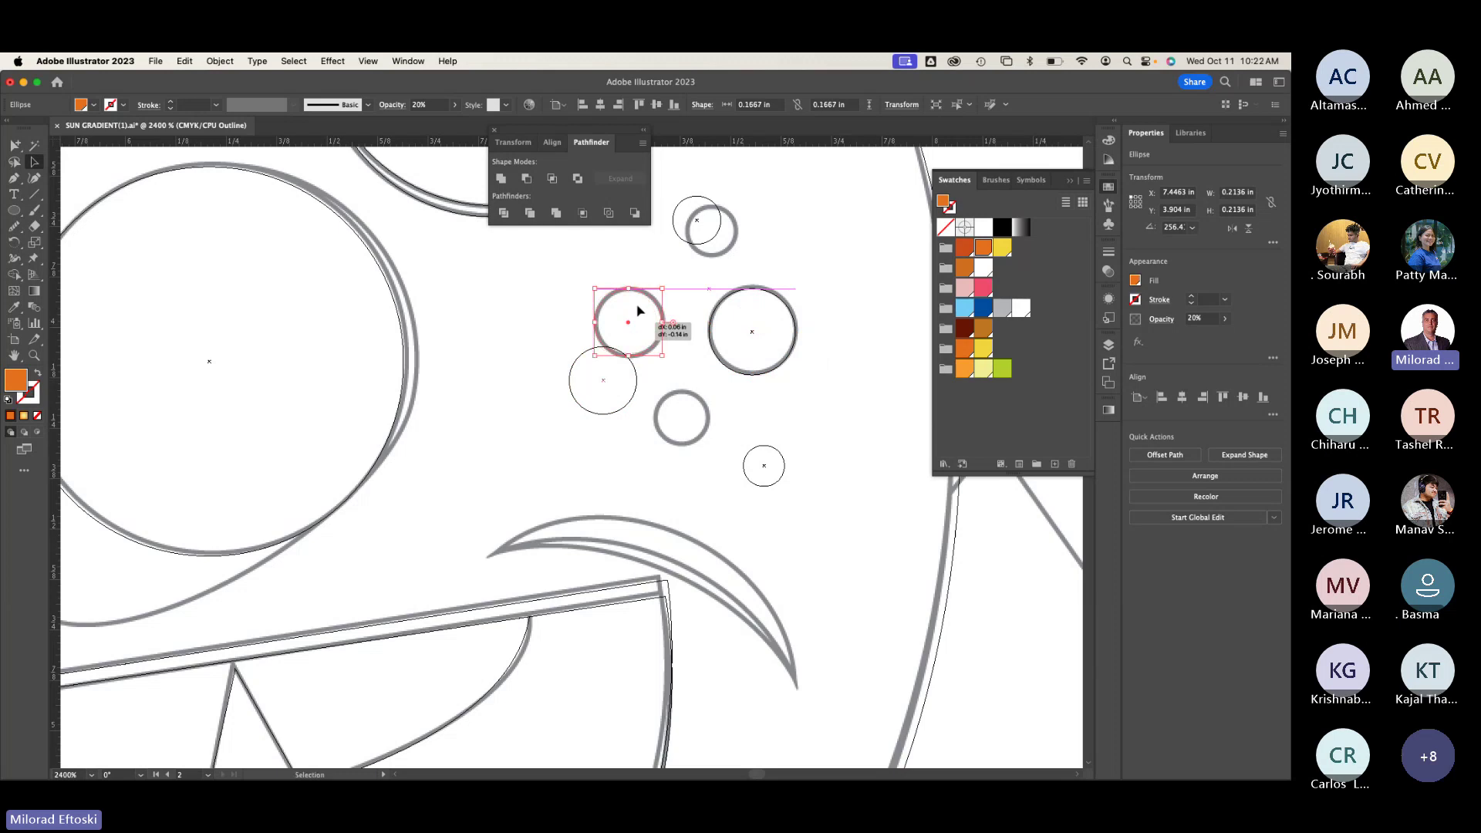
drag(699, 225, 715, 234)
drag(769, 476, 683, 421)
Step: Return to Preview, deselect, and zoom out to see the whole sun
key(super+y)
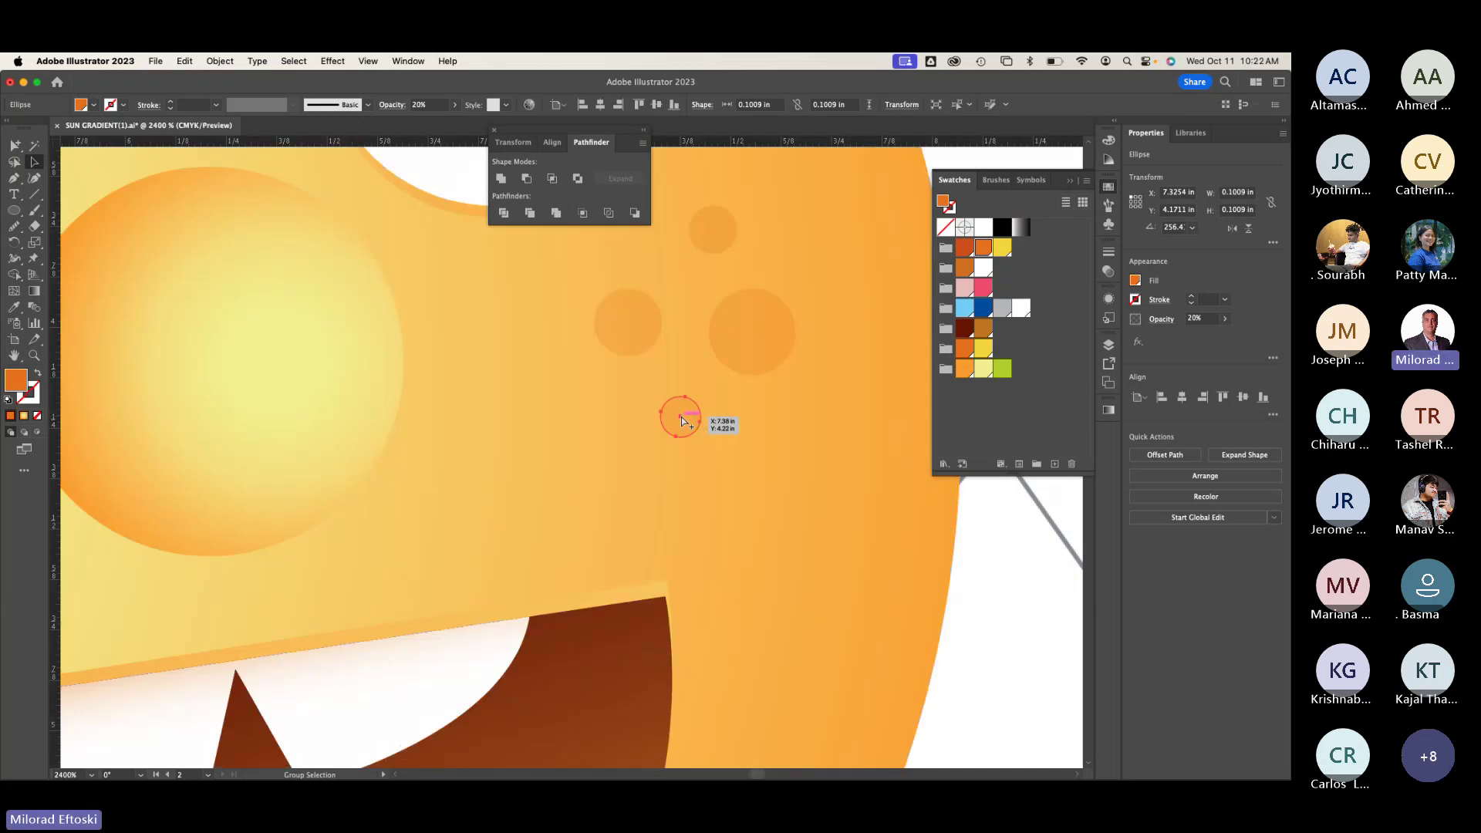
key(super+minus)
key(super+minus)
key(super+shift+a)
scroll(612, 512, left, 3)
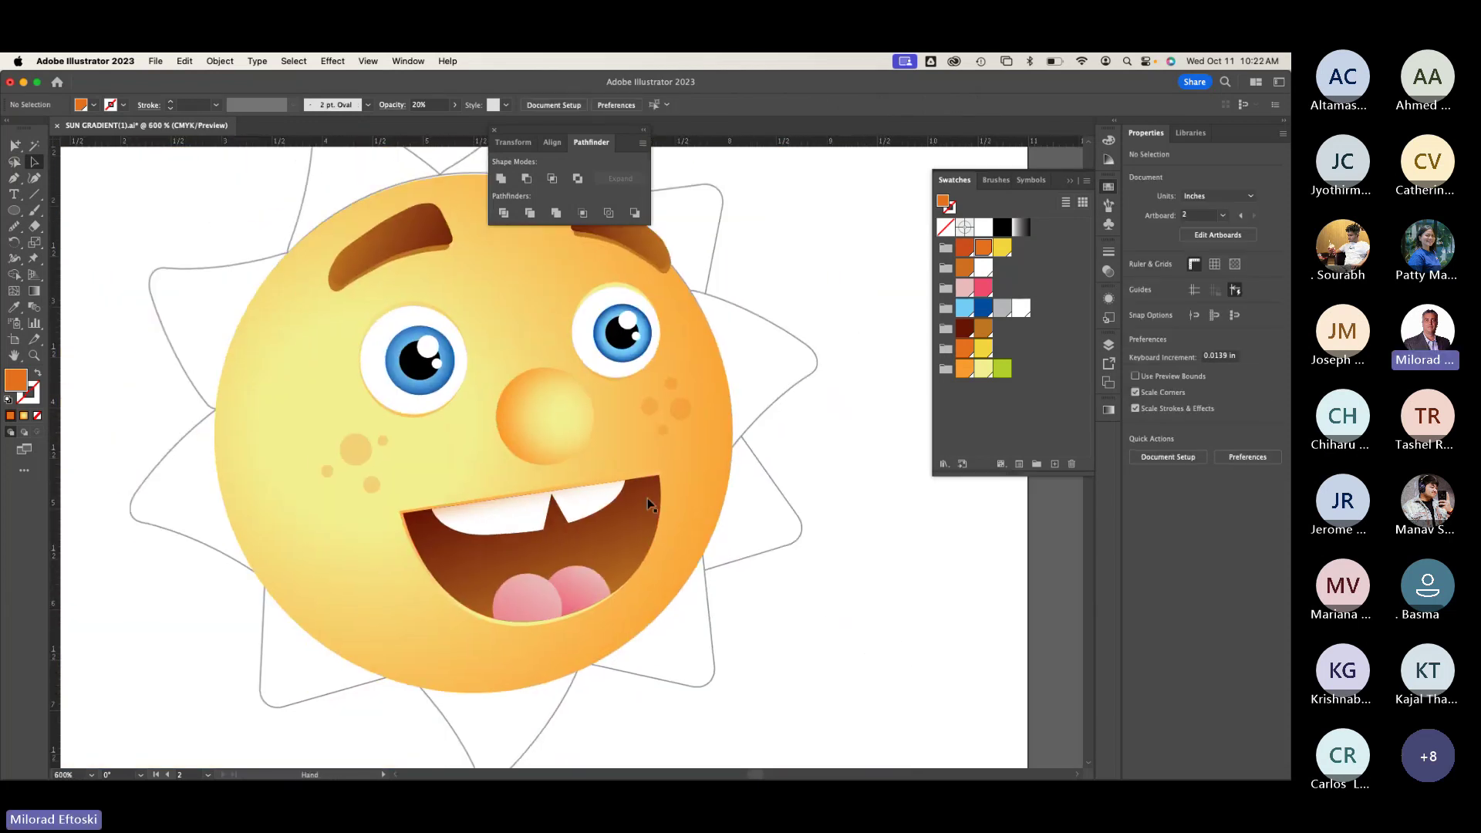
key(super+minus)
scroll(618, 555, left, 3)
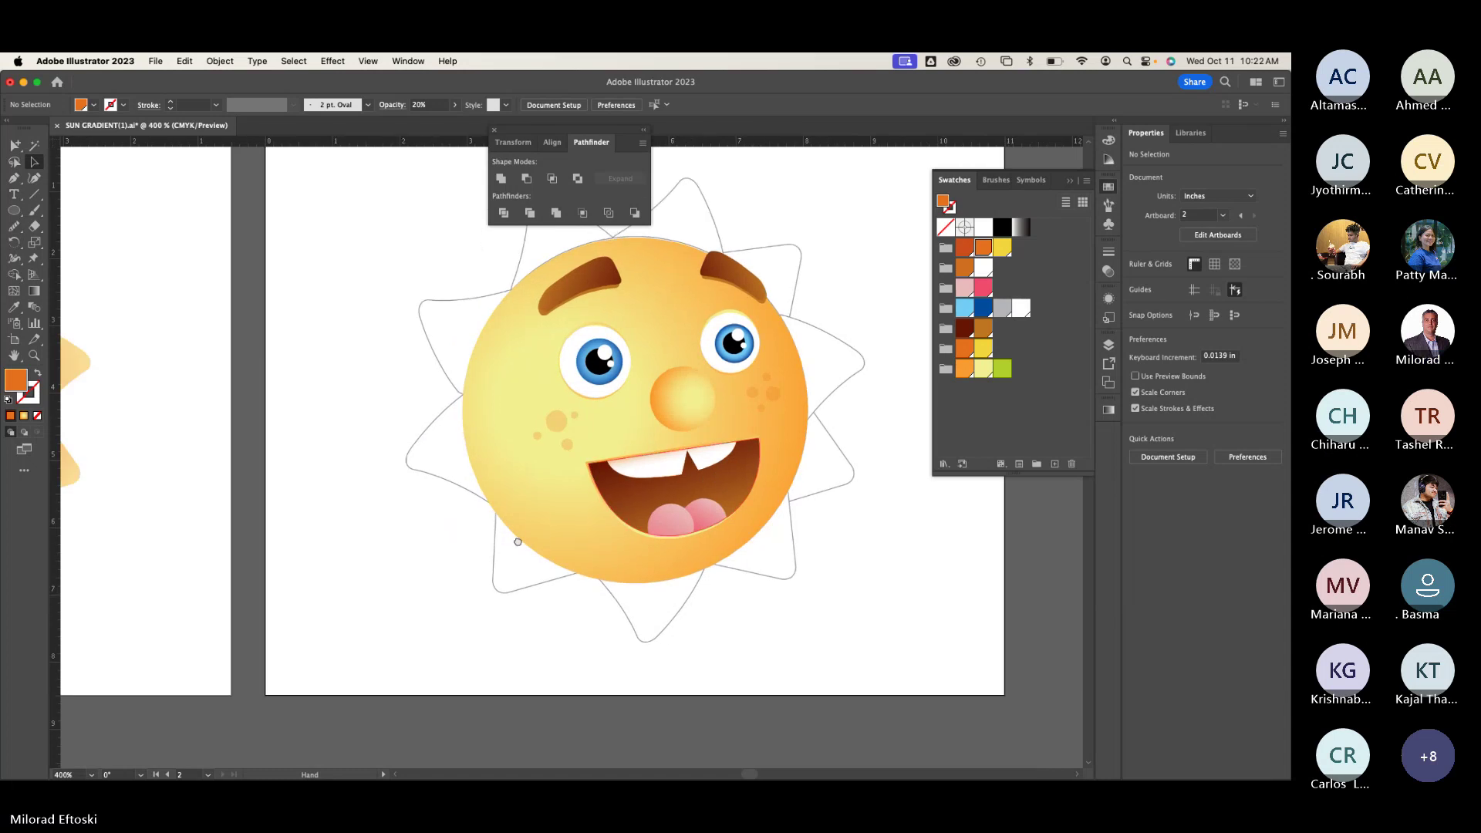
scroll(595, 609, down, 3)
scroll(596, 608, right, 5)
scroll(541, 600, right, 5)
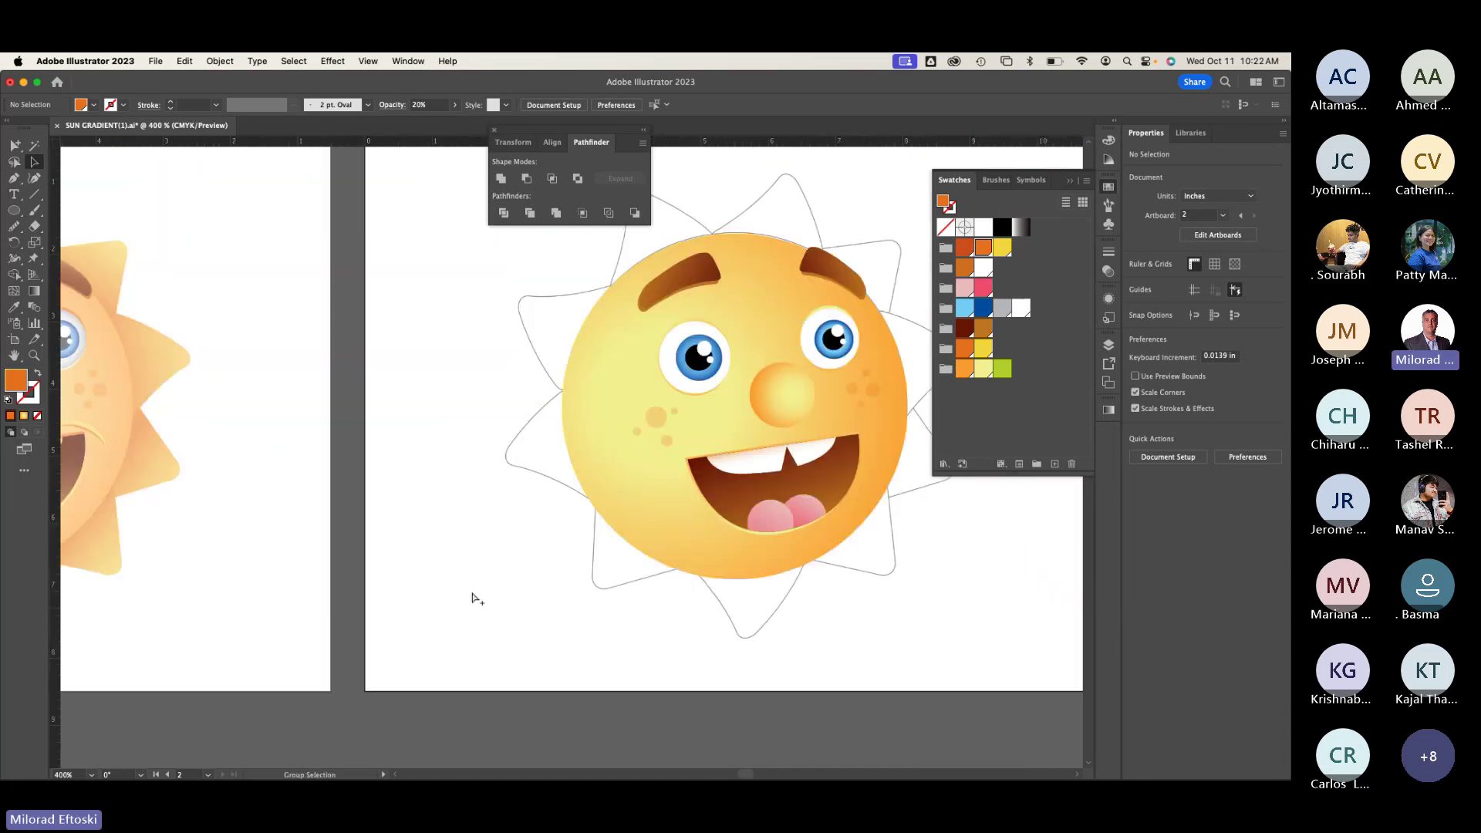
scroll(472, 599, left, 1)
key(super+minus)
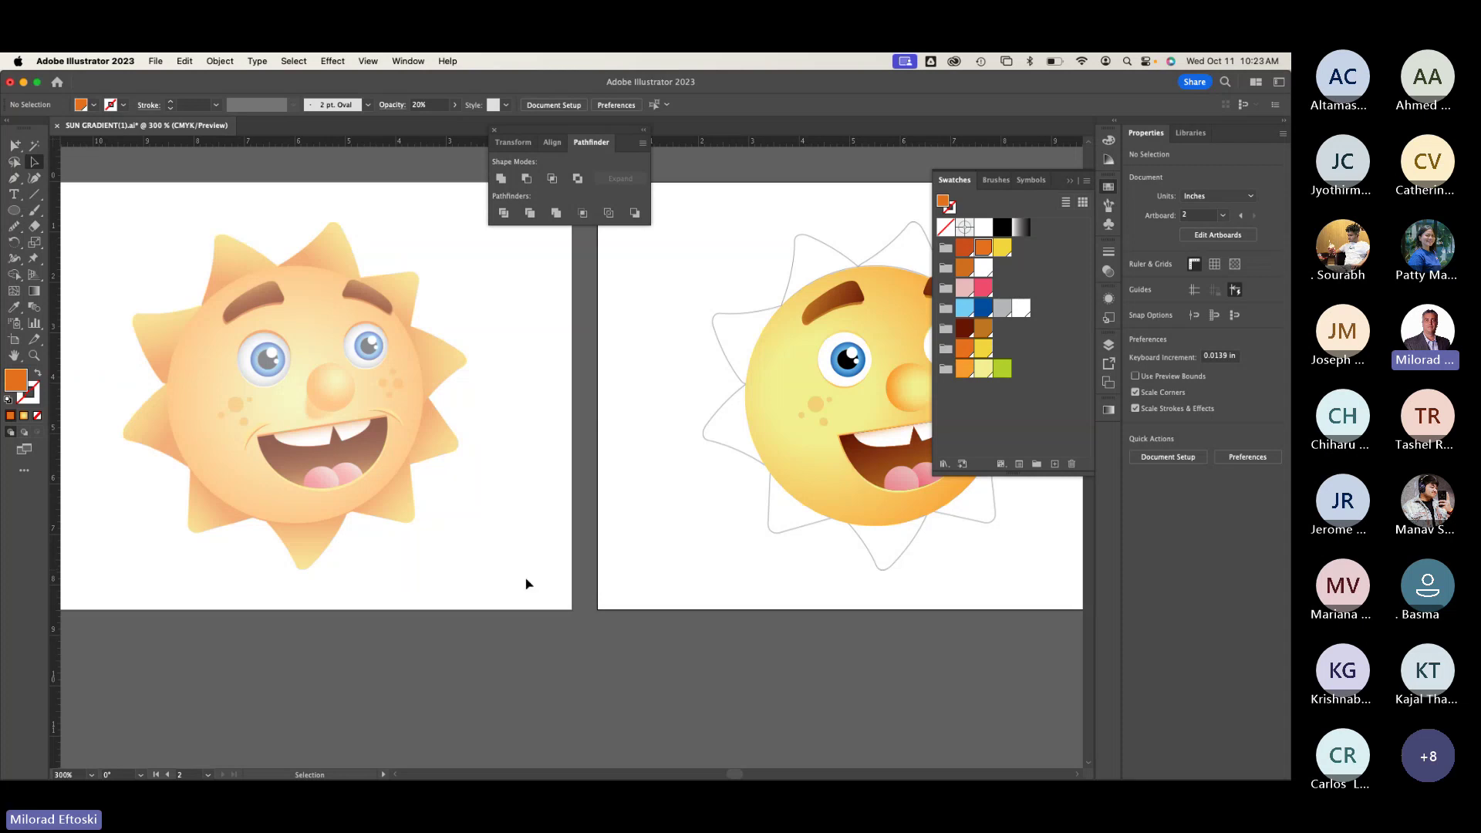
scroll(527, 584, right, 10)
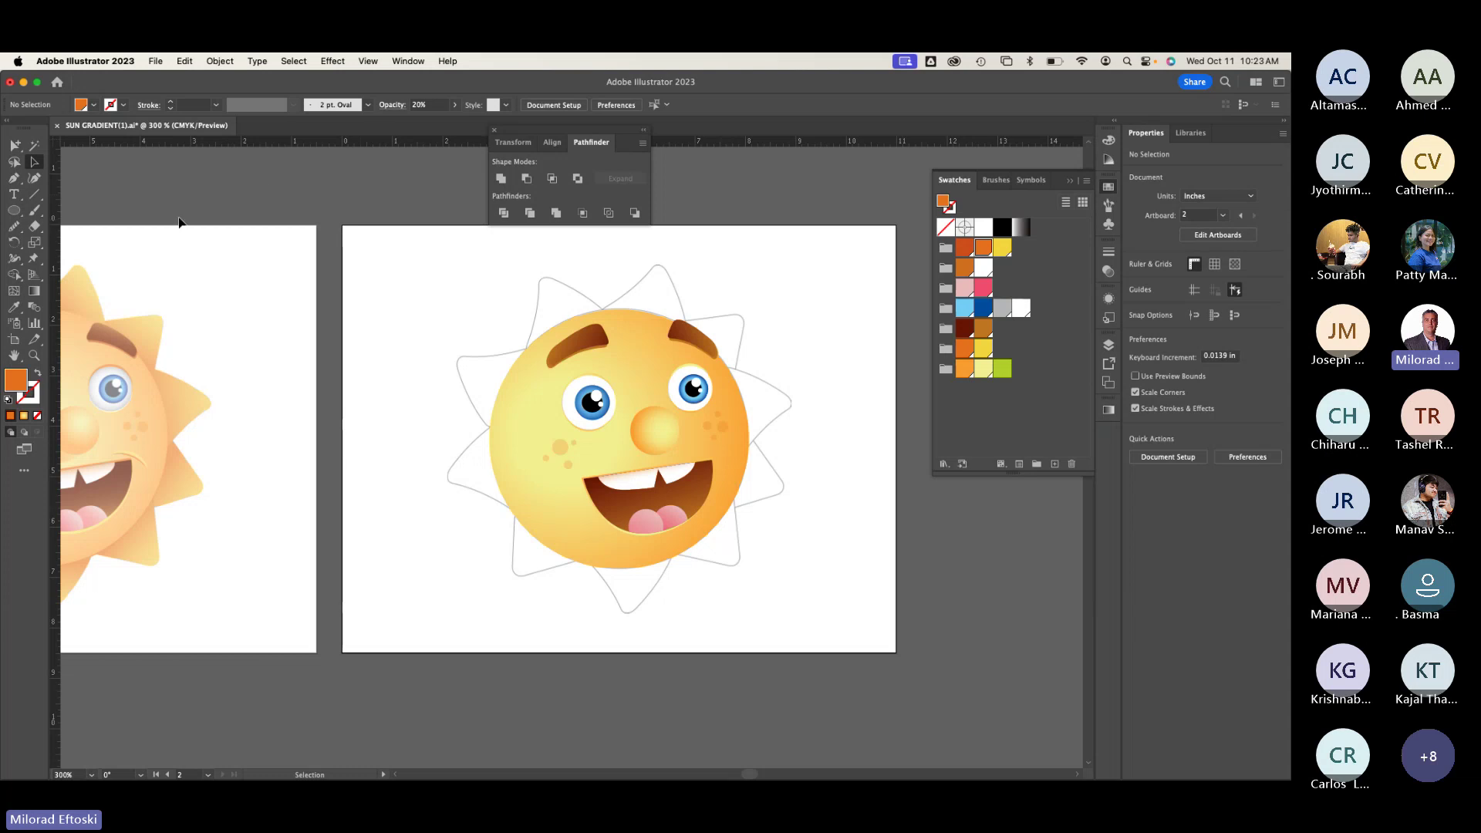
Step: Draw a pointed tuft shape on the sun's top edge with the Pen tool
click(14, 177)
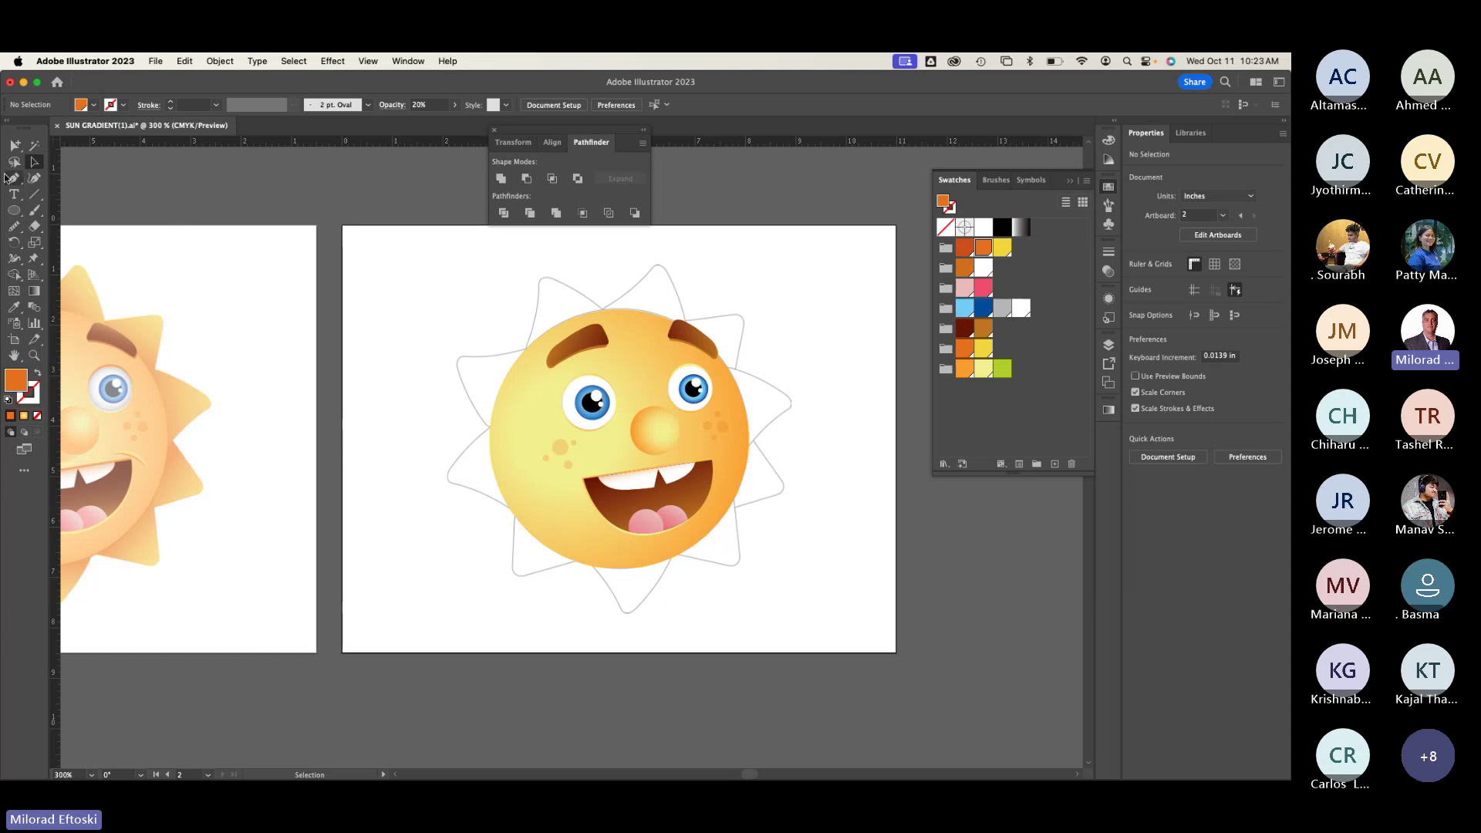
click(598, 312)
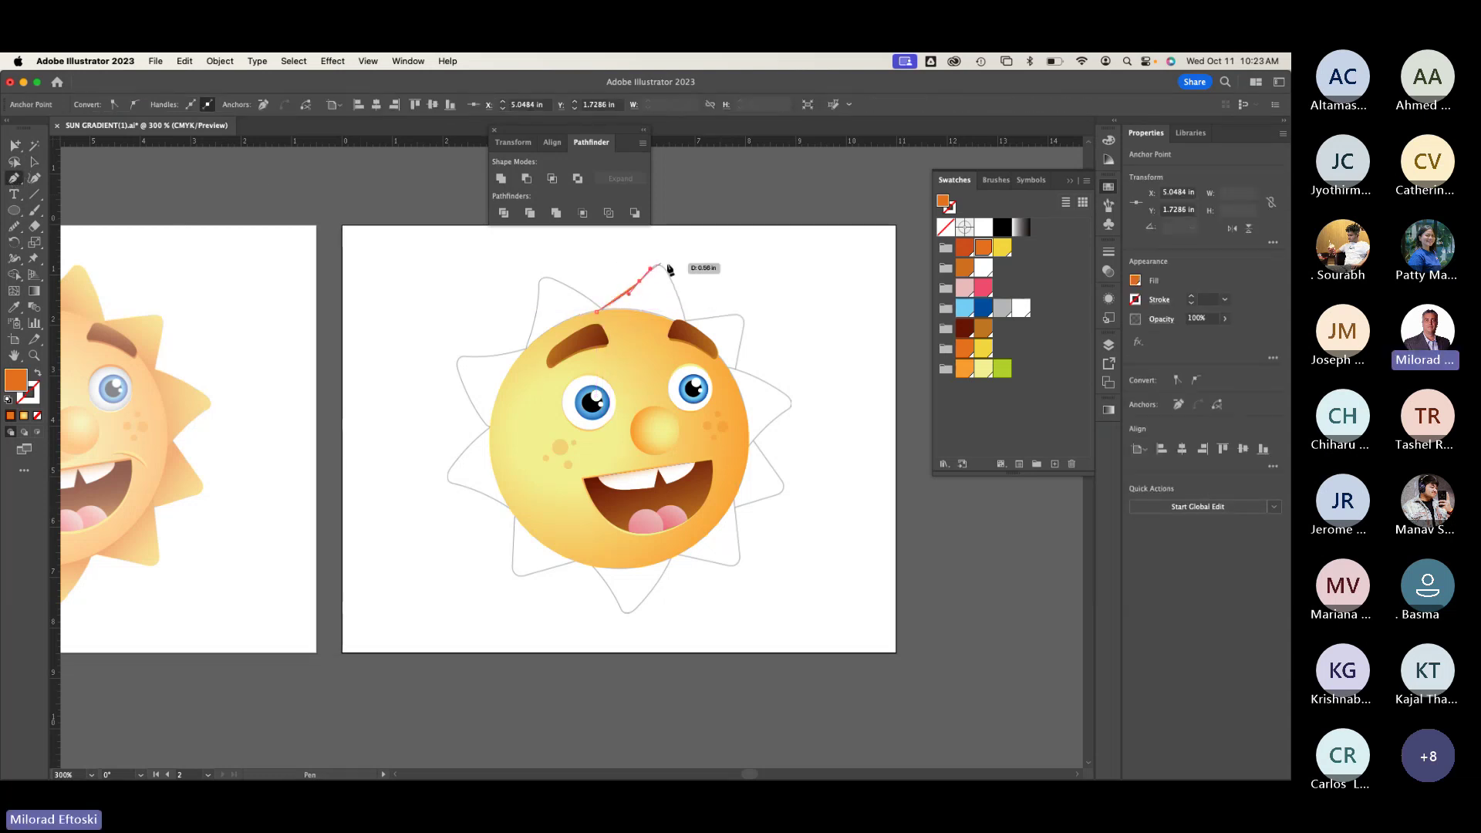
drag(662, 259, 676, 287)
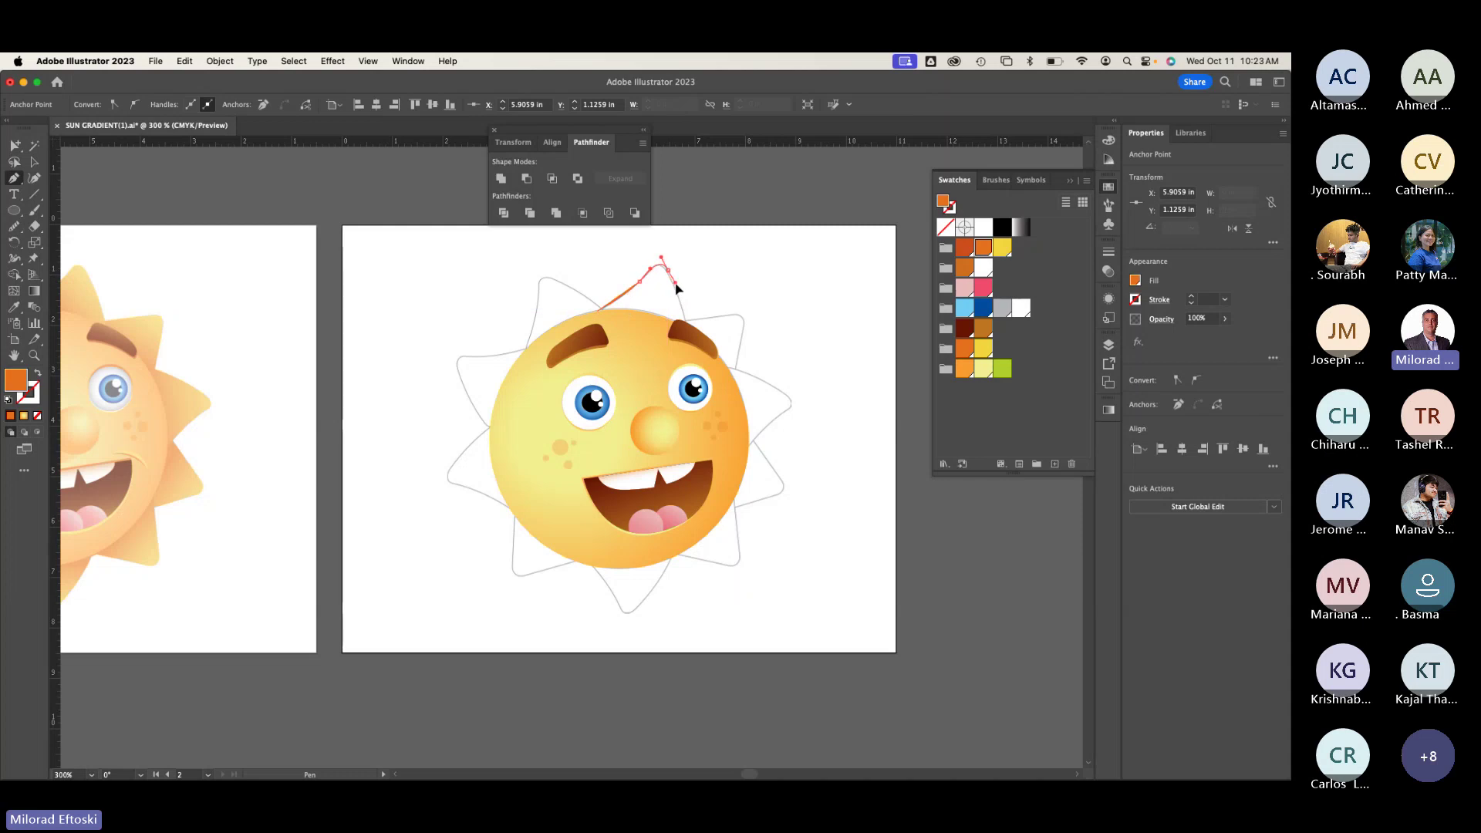
click(681, 353)
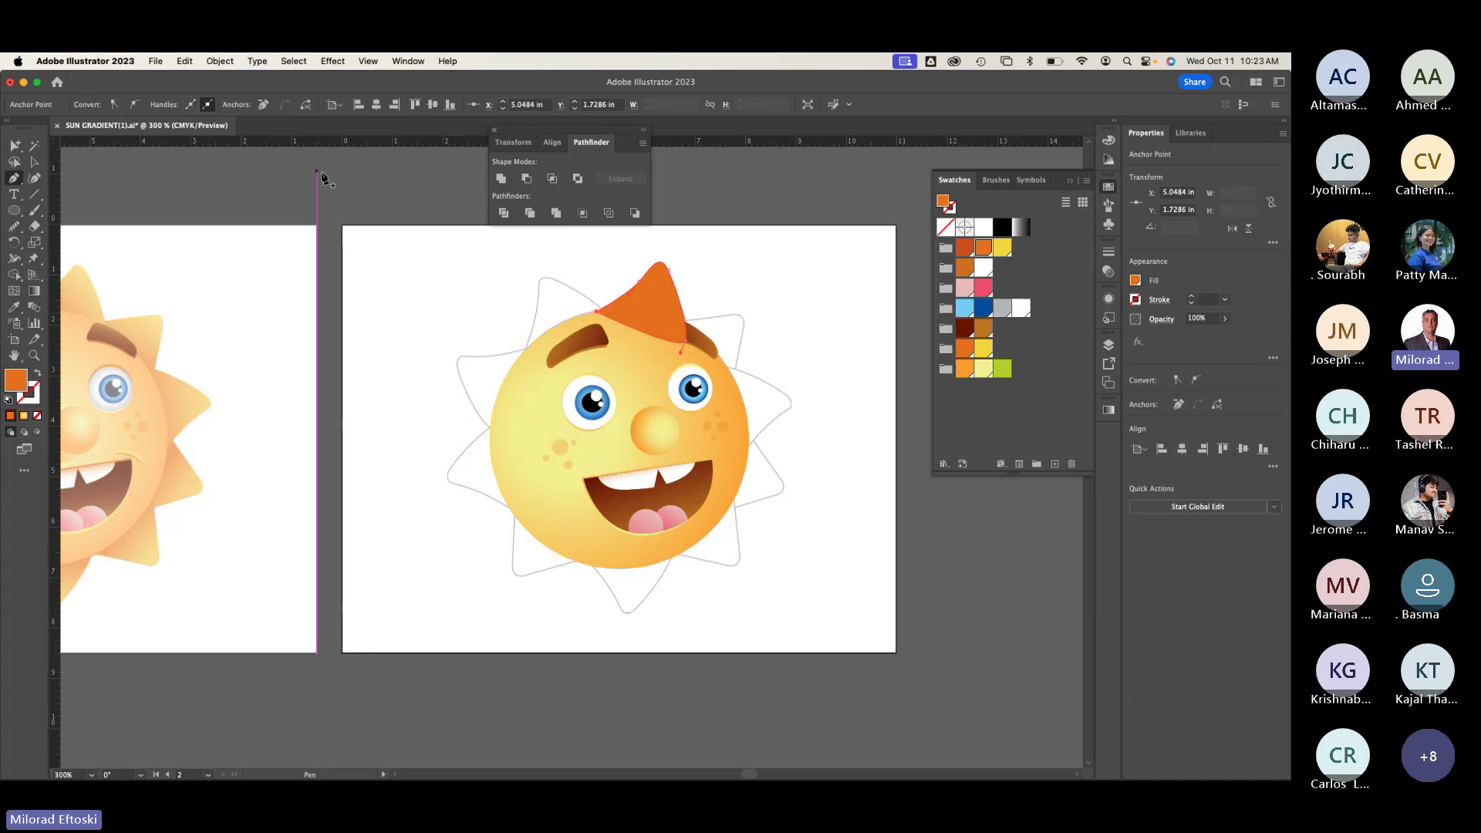
super+click(315, 244)
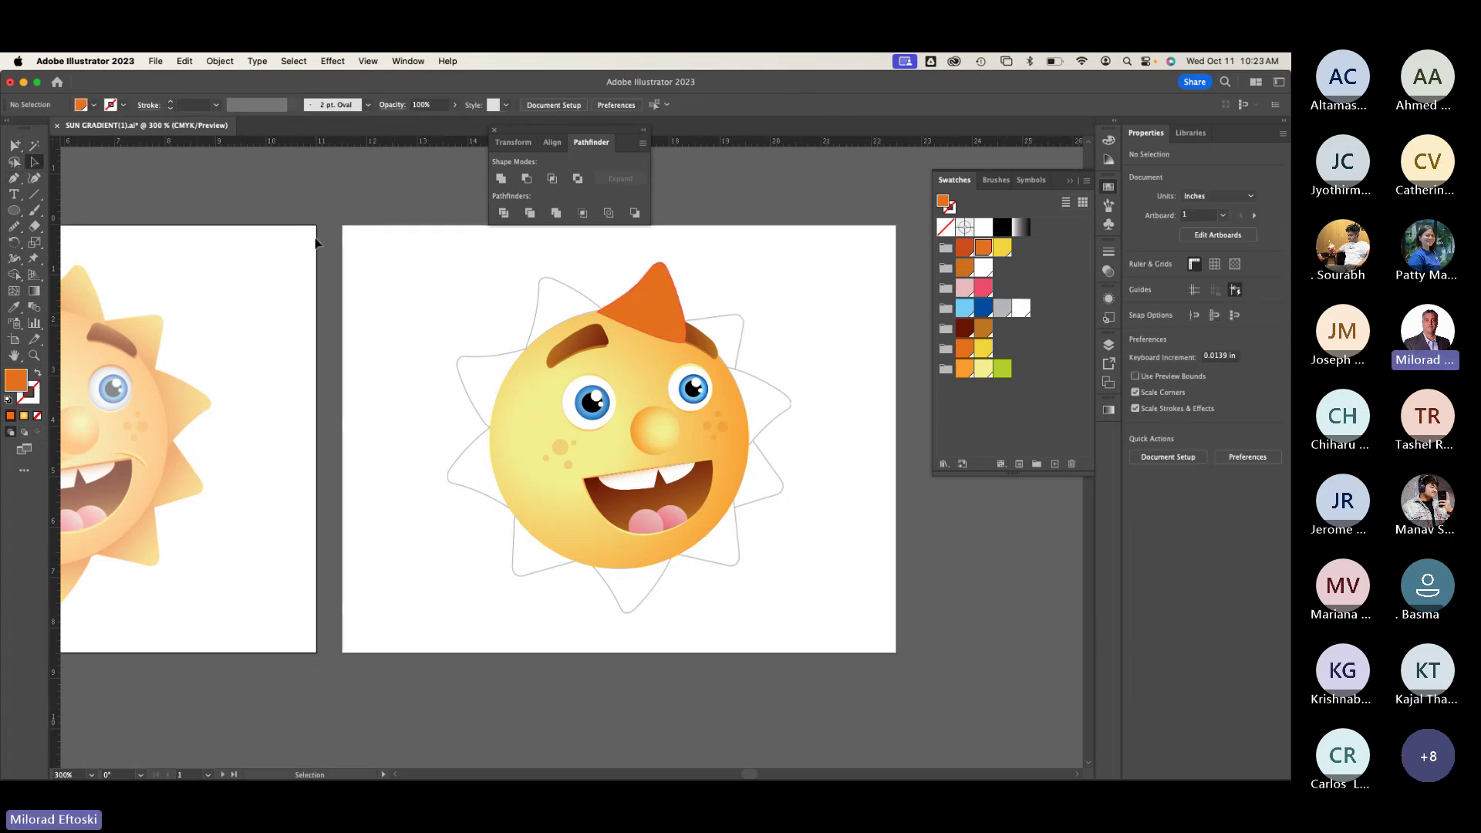
Step: Copy the face's gradient onto the tuft with the Eyedropper
scroll(391, 262, up, 3)
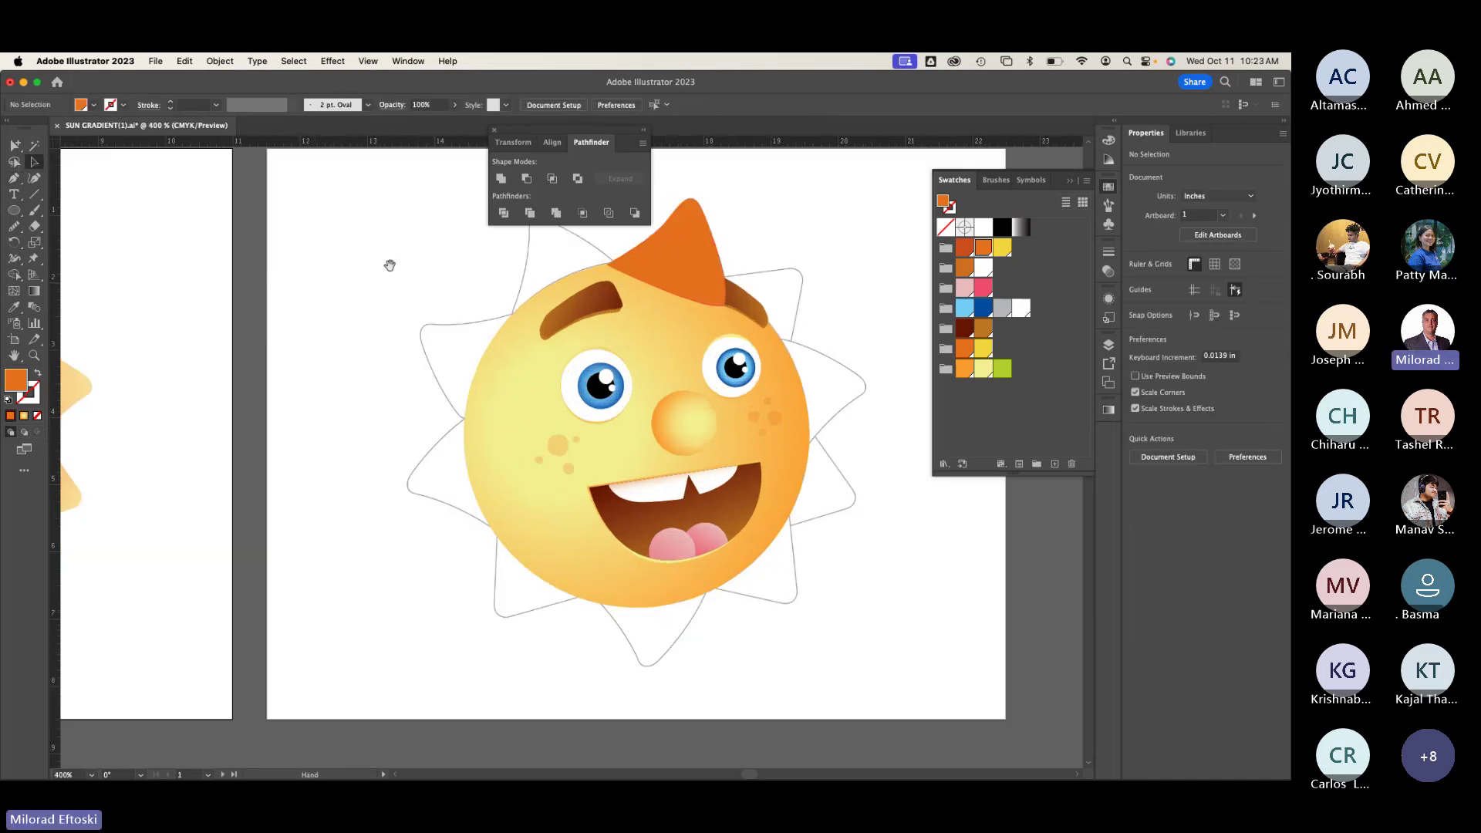
click(494, 129)
key(super+y)
key(super+y)
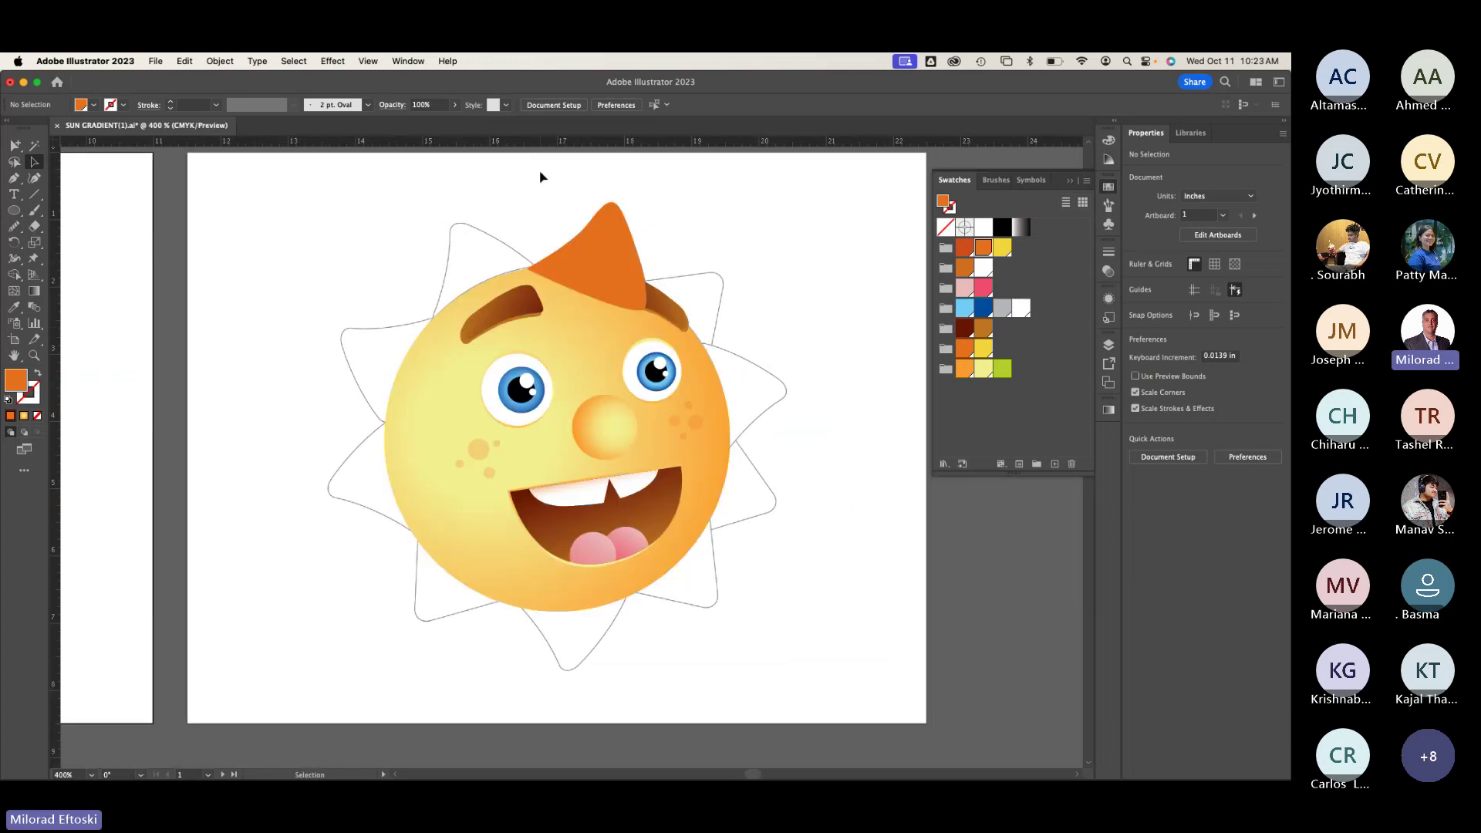
click(610, 257)
click(15, 307)
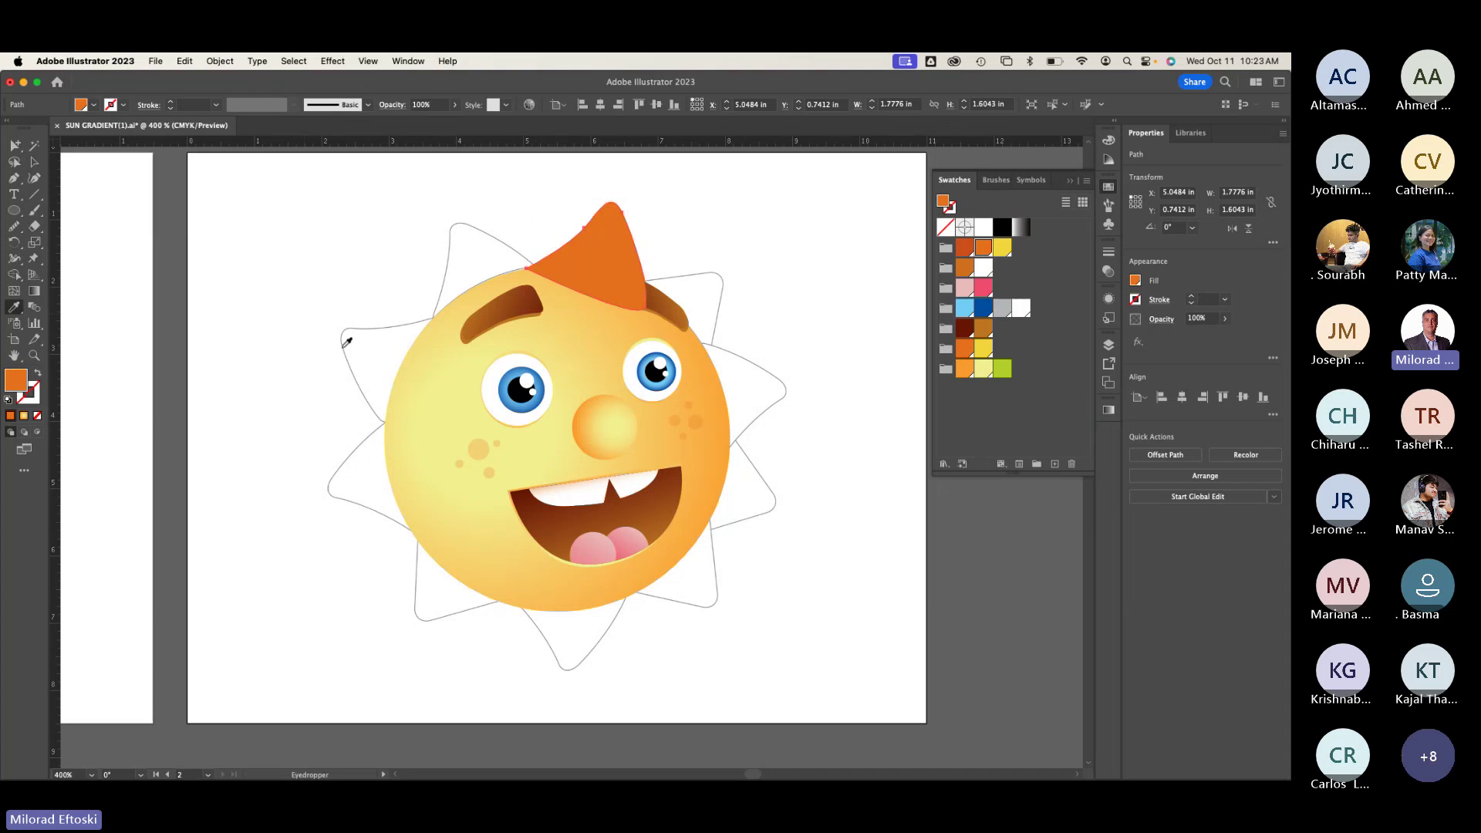
click(420, 359)
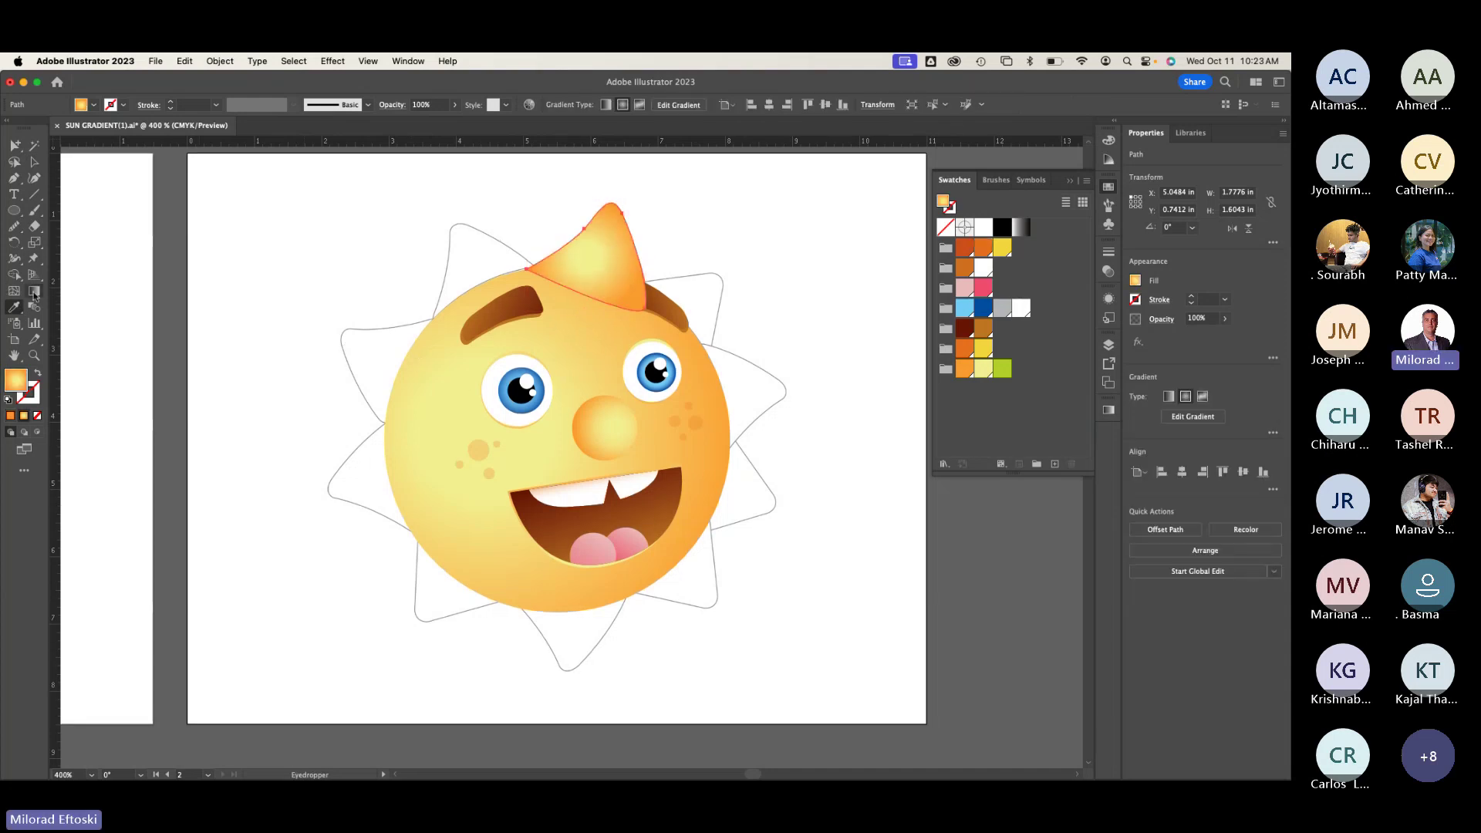
Step: Make the tuft gradient linear, running diagonally from the tip, with the yellow stop near 13%
click(34, 291)
click(603, 239)
mouse_move(603, 239)
mouse_down()
mouse_move(694, 188)
mouse_move(641, 311)
mouse_move(626, 296)
mouse_up()
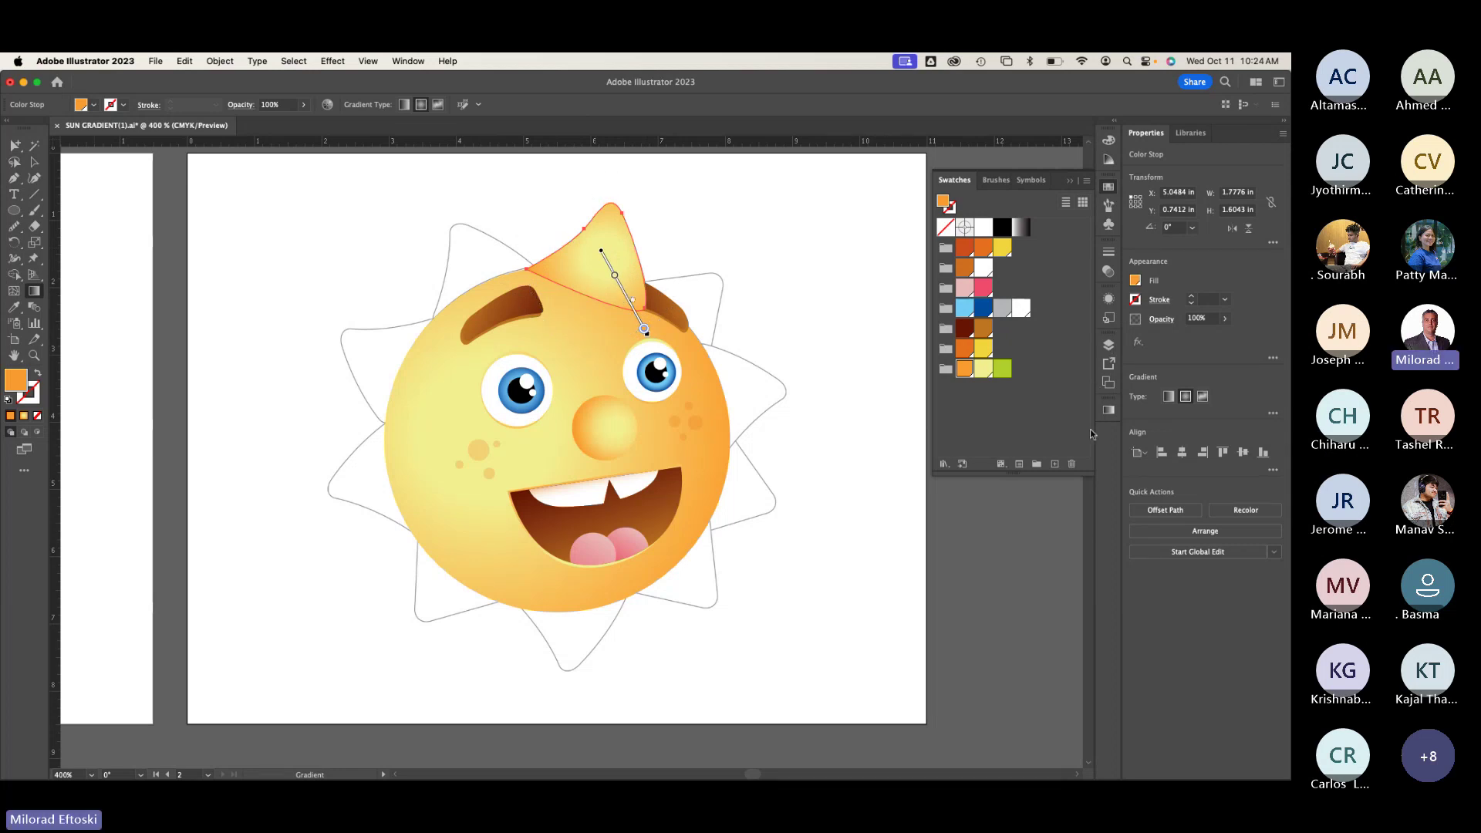
click(1109, 410)
click(940, 425)
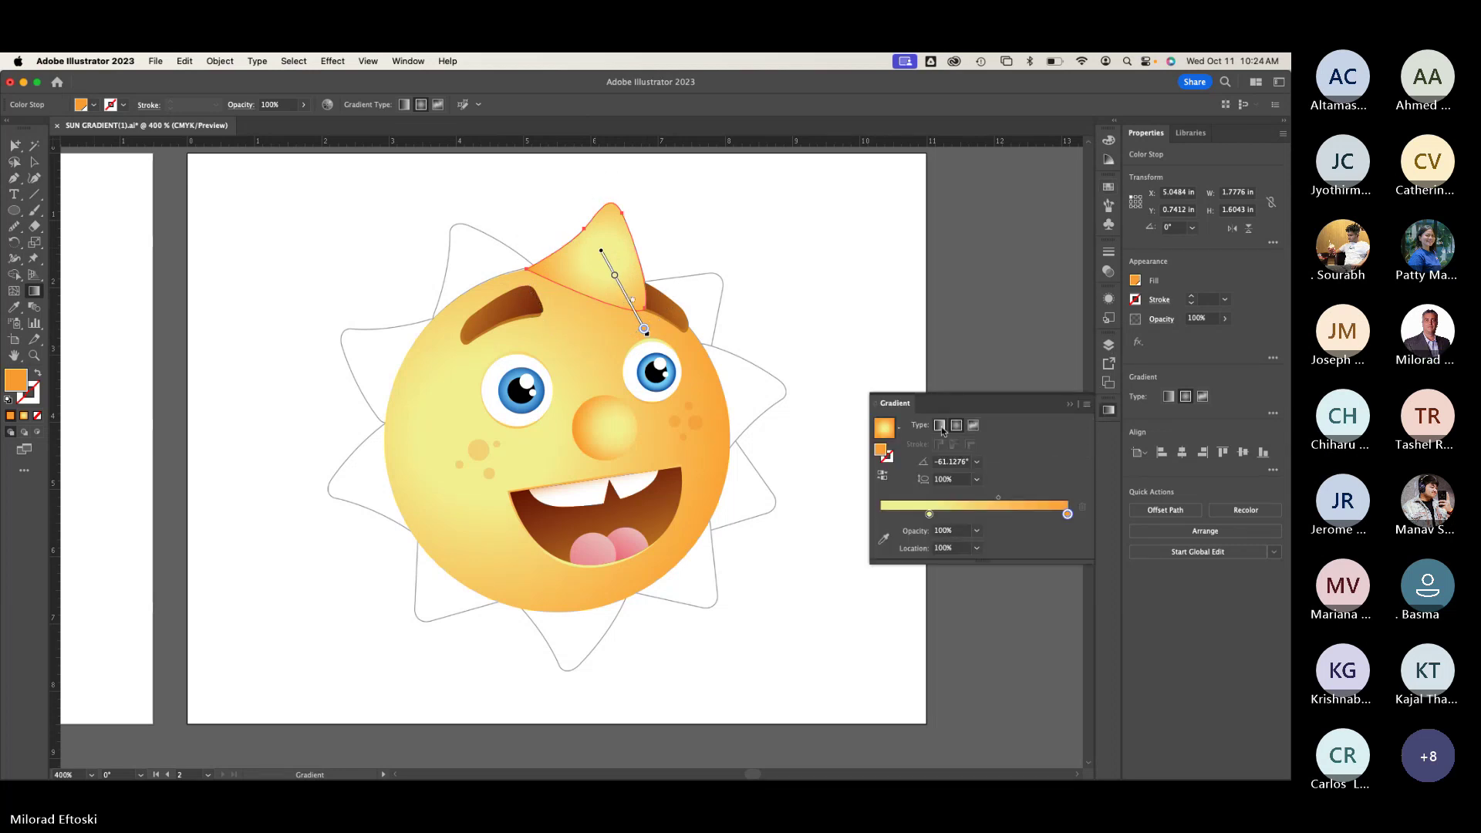
mouse_move(573, 205)
mouse_down()
mouse_move(612, 248)
mouse_move(626, 320)
mouse_up()
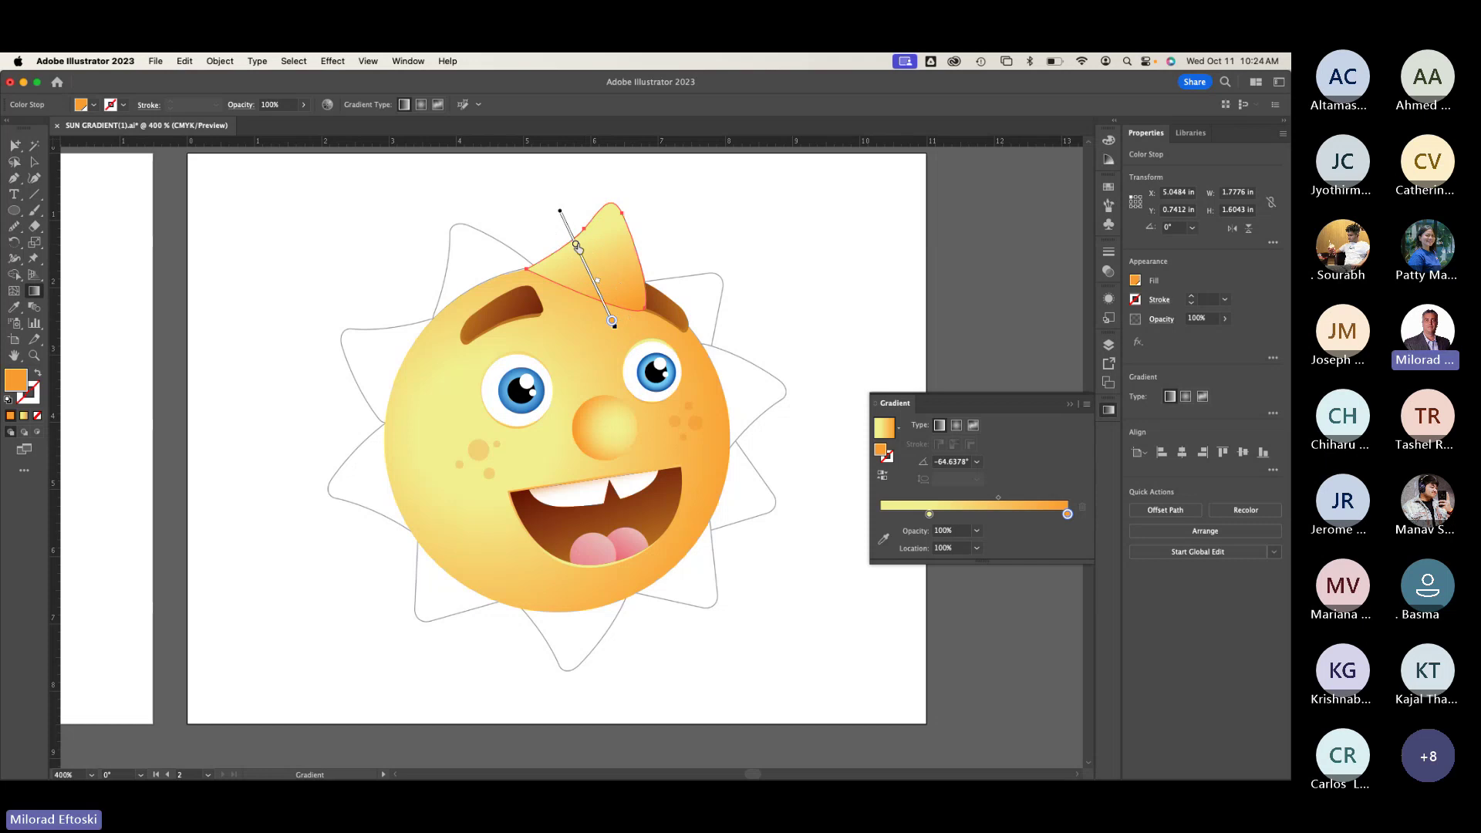
drag(576, 245, 569, 230)
Step: Select the top ray with the Selection tool
key(v)
click(232, 176)
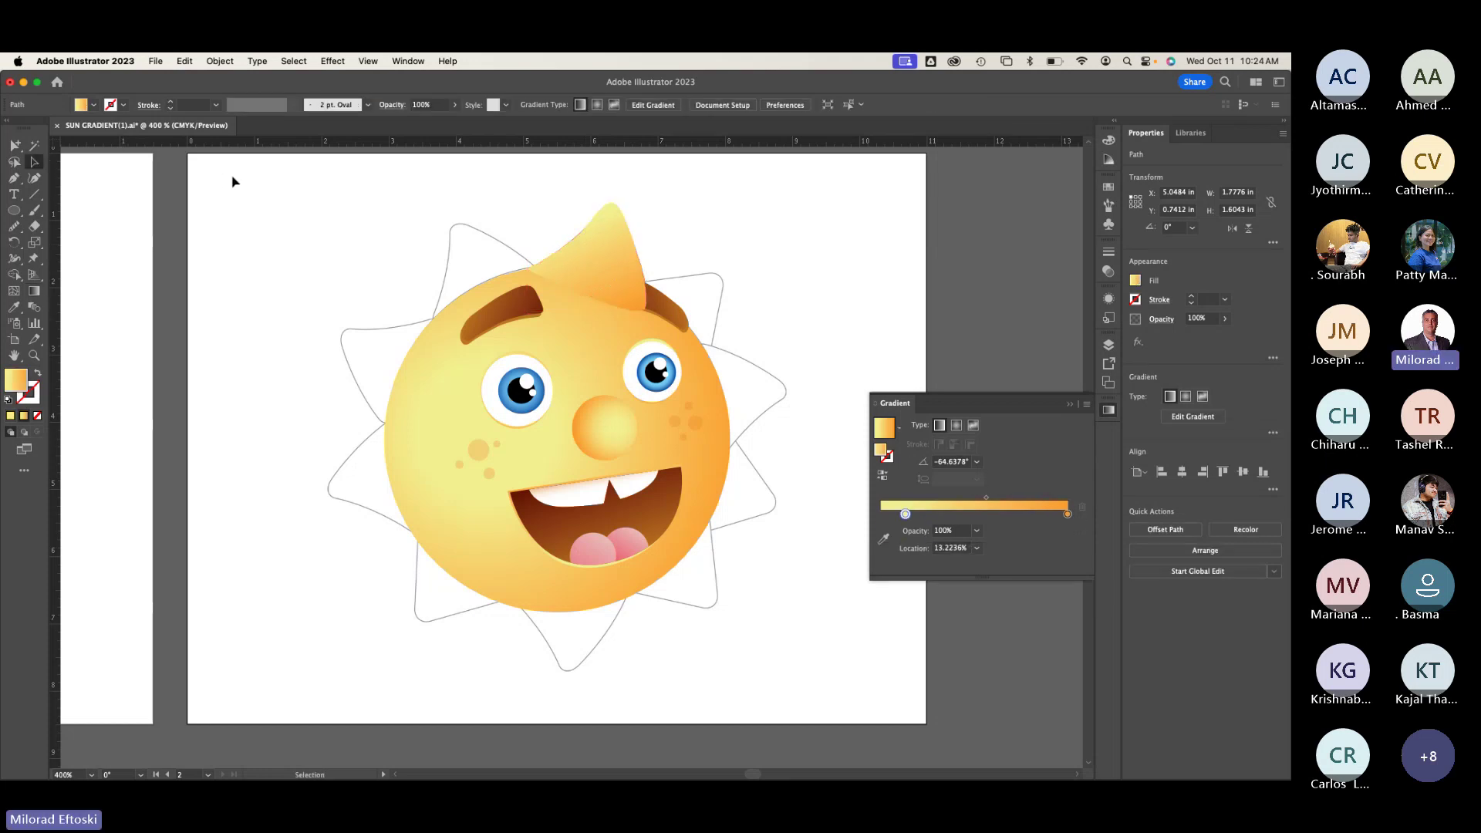
key(super+minus)
key(super+minus)
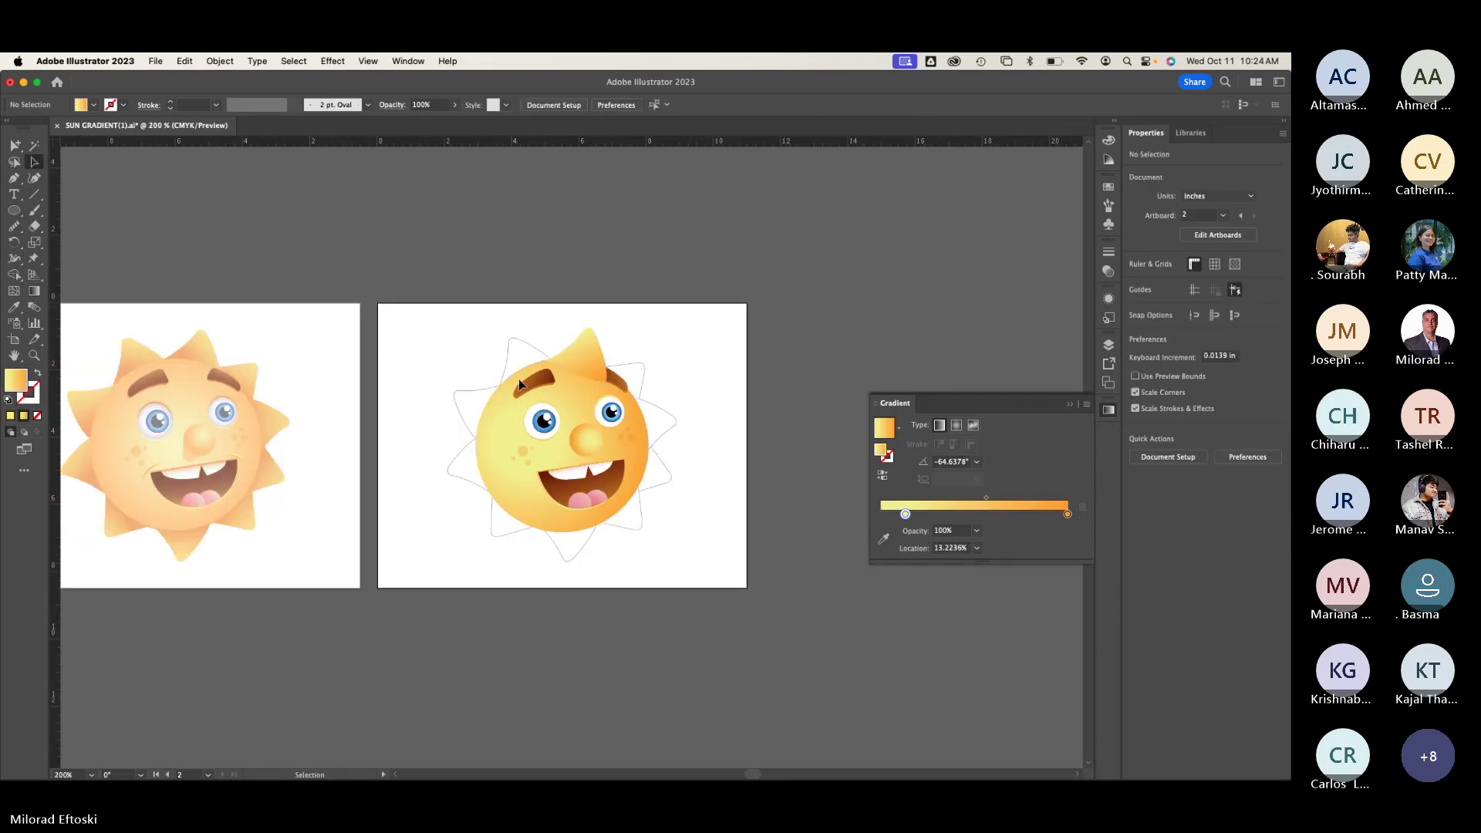
key(super+plus)
key(super+plus)
scroll(579, 324, right, 5)
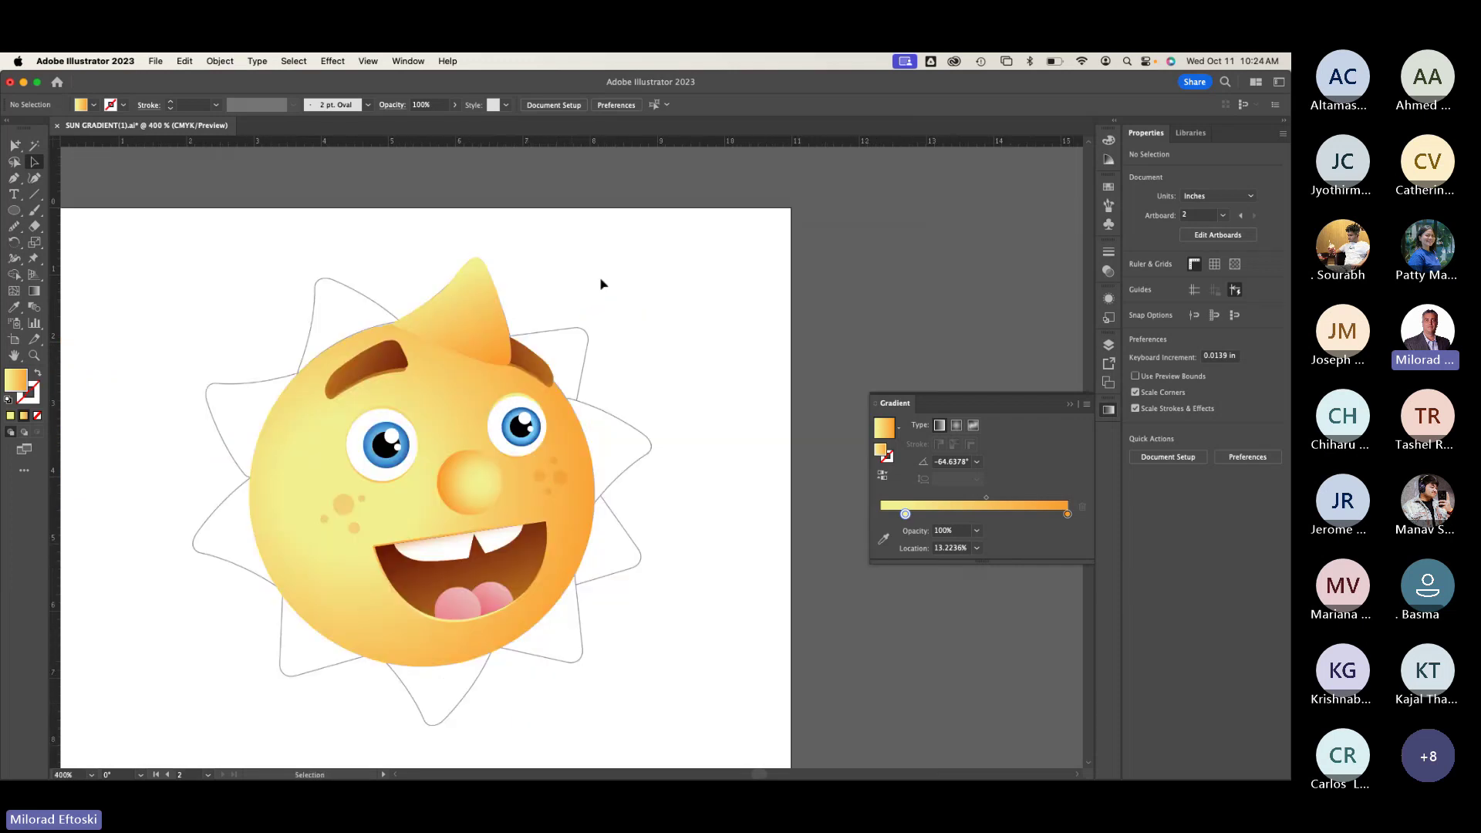
click(495, 322)
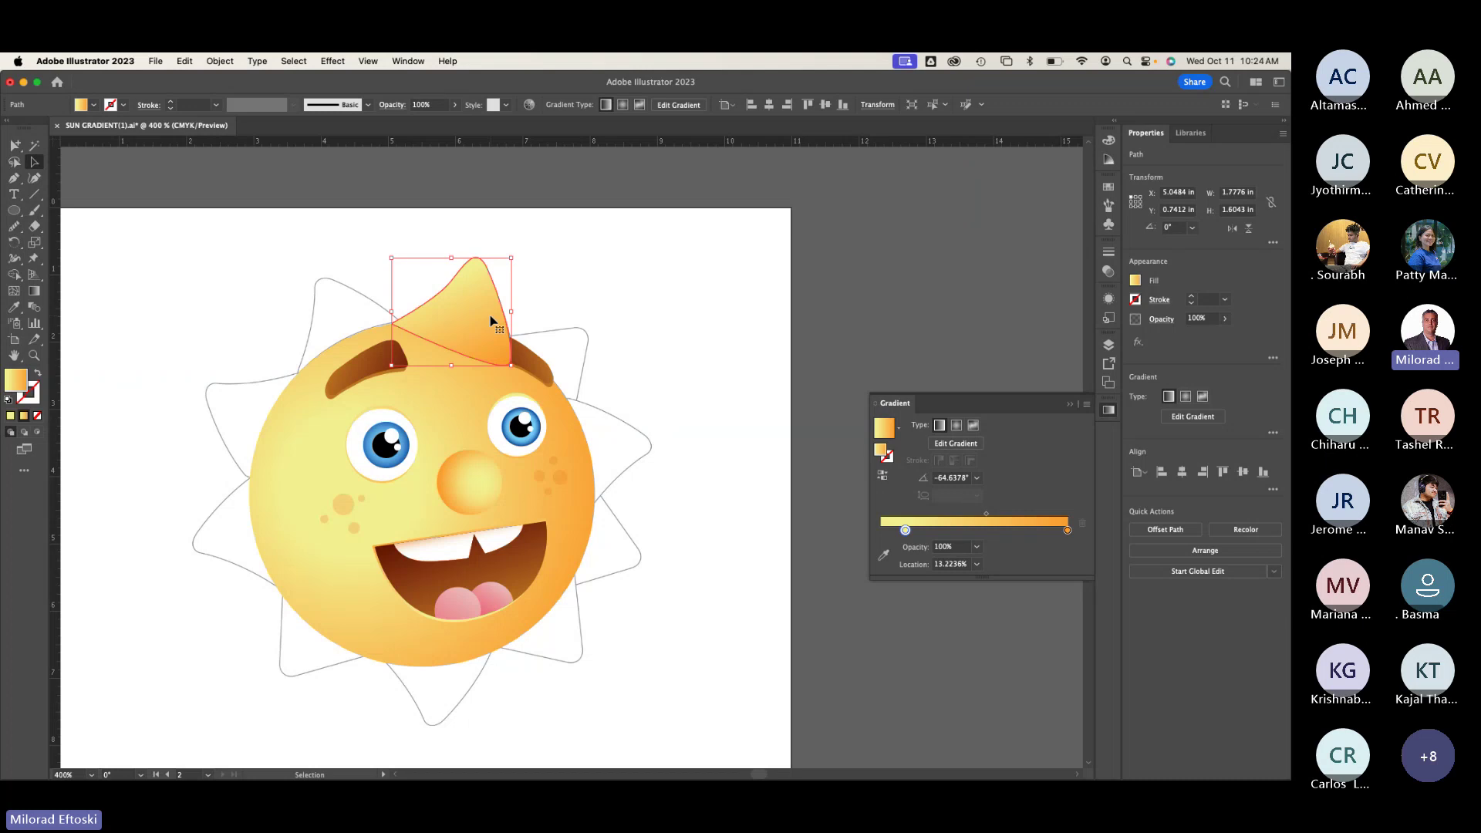
Step: In Outline view, rotate a copy of the top ray 30° around the sun's centre
key(super+y)
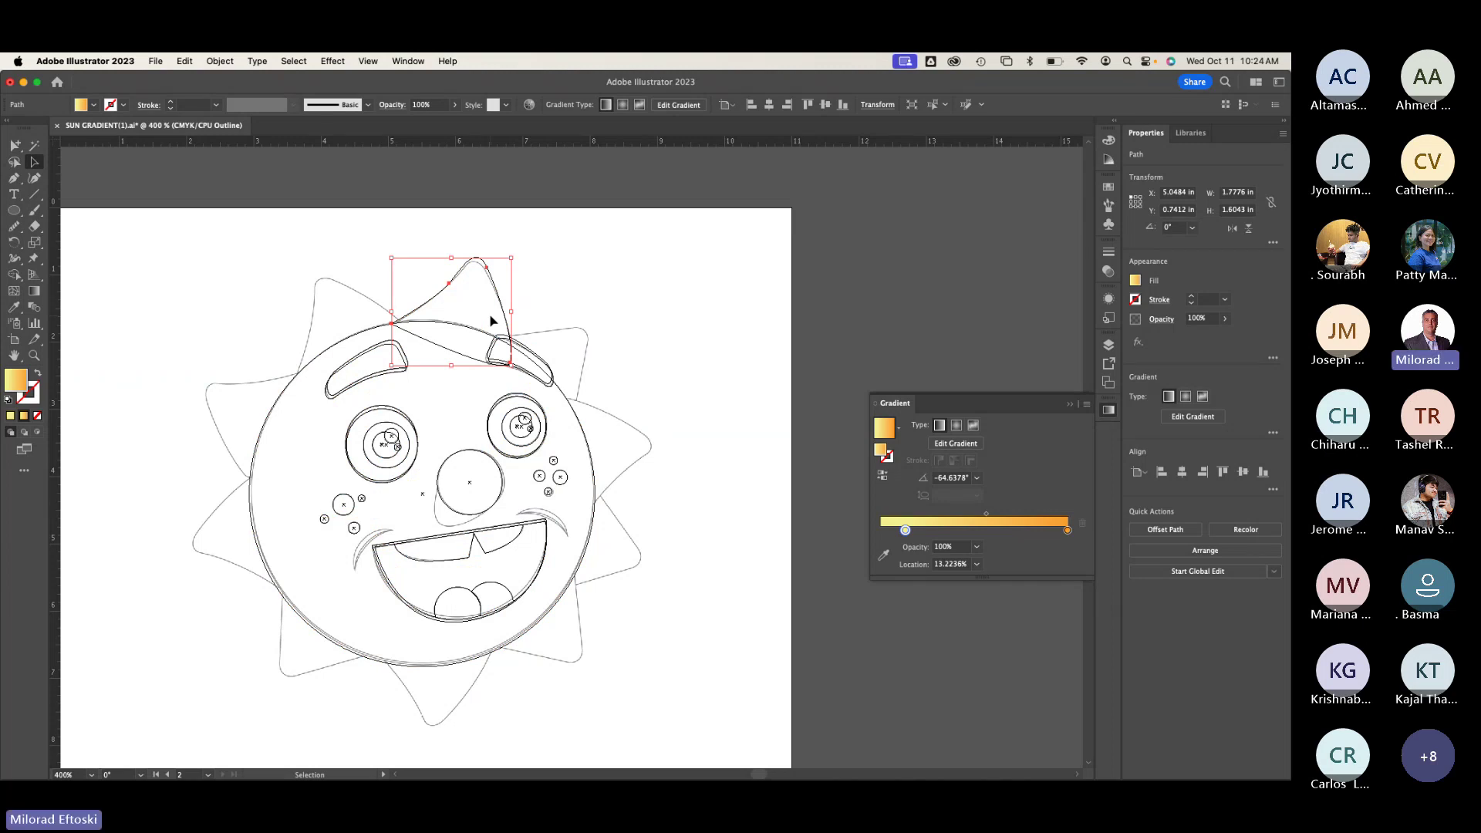
click(16, 243)
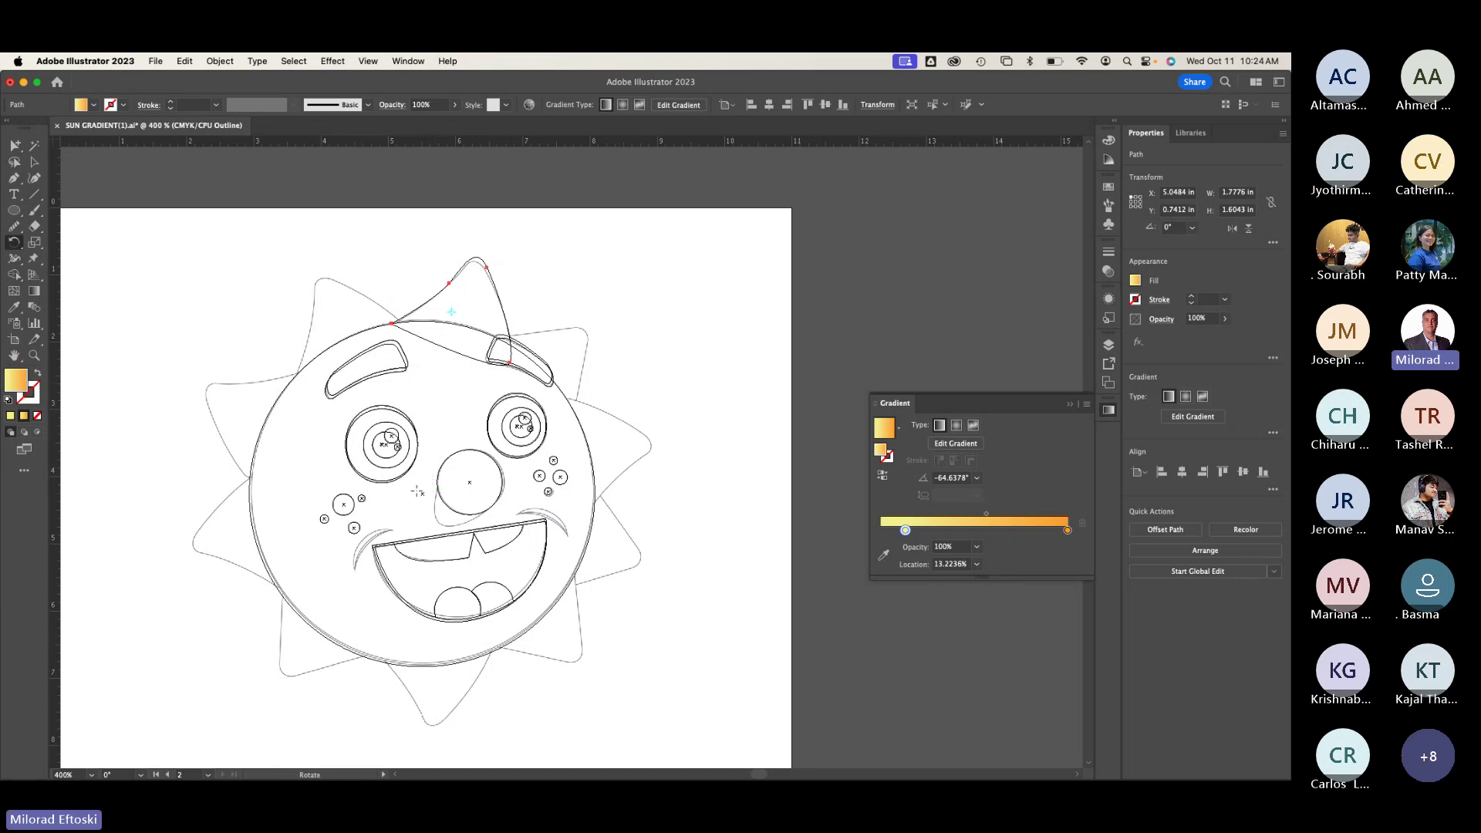
key(space)
alt+click(423, 494)
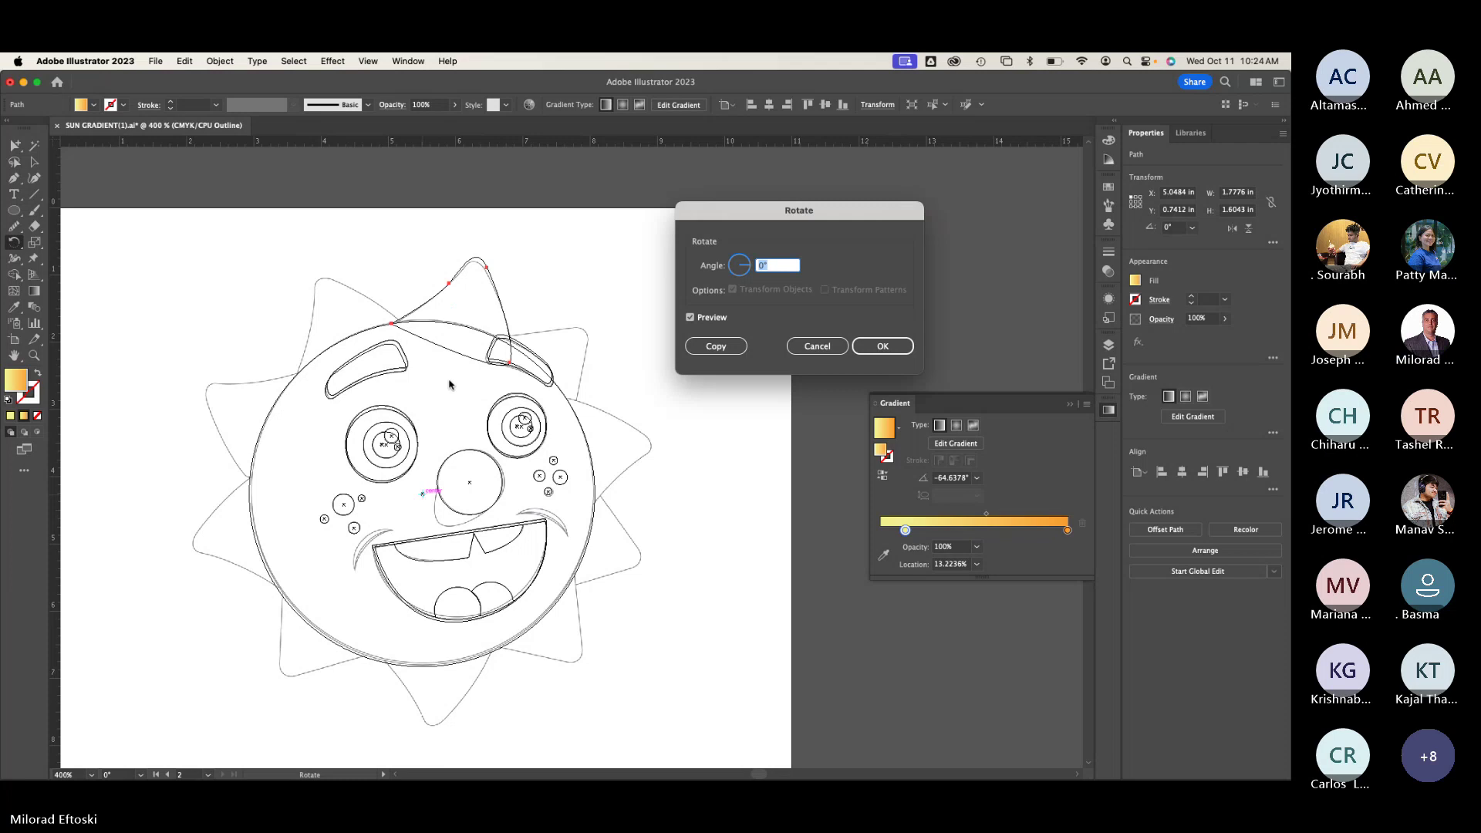
drag(718, 212, 698, 199)
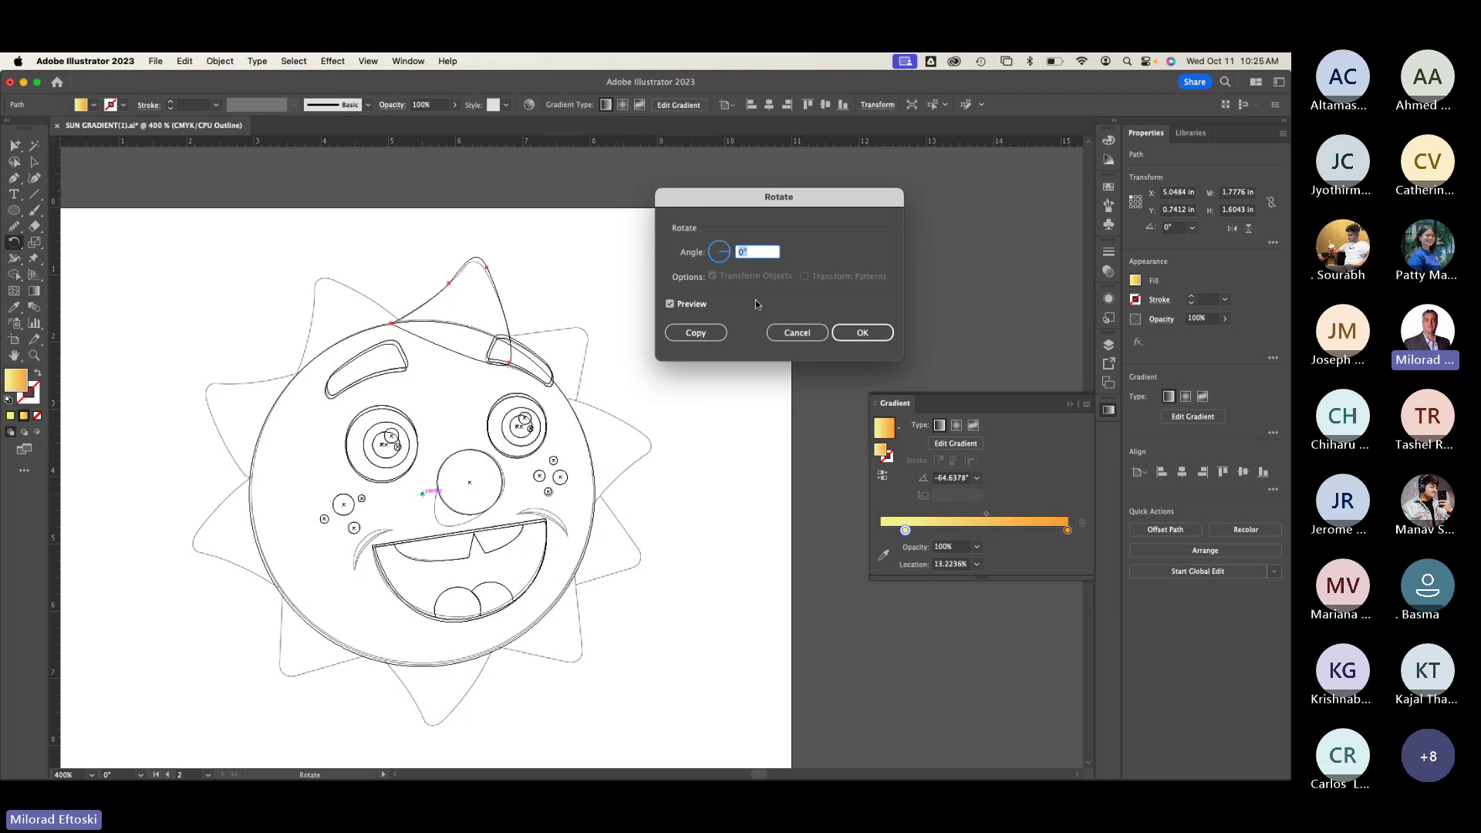
text(30)
click(707, 333)
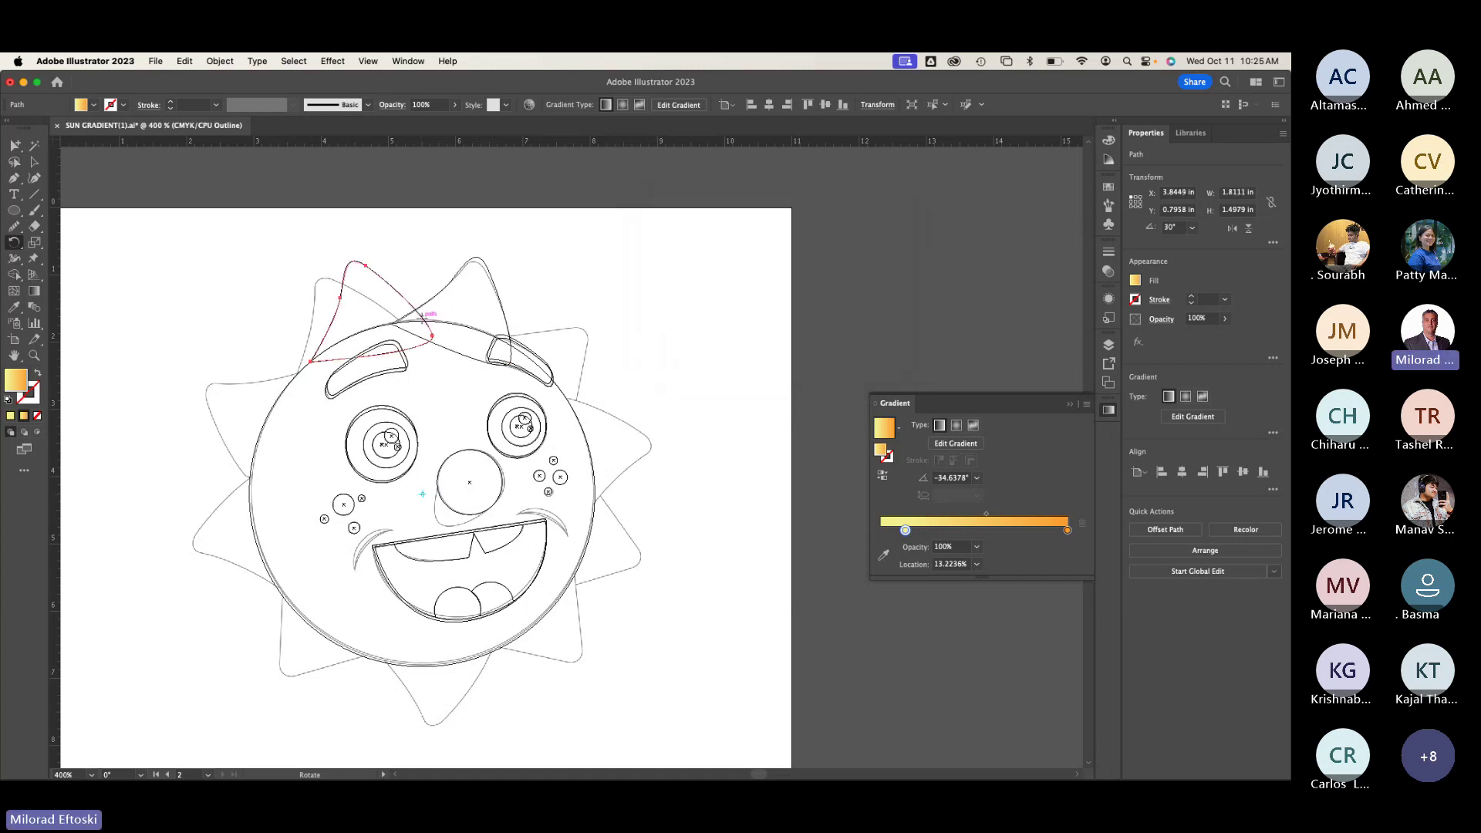
Step: Repeat the 30° rotated copy with Cmd+D to complete the ring of rays
key(super+d)
key(super+d)
key(super+d)
key(super+d)
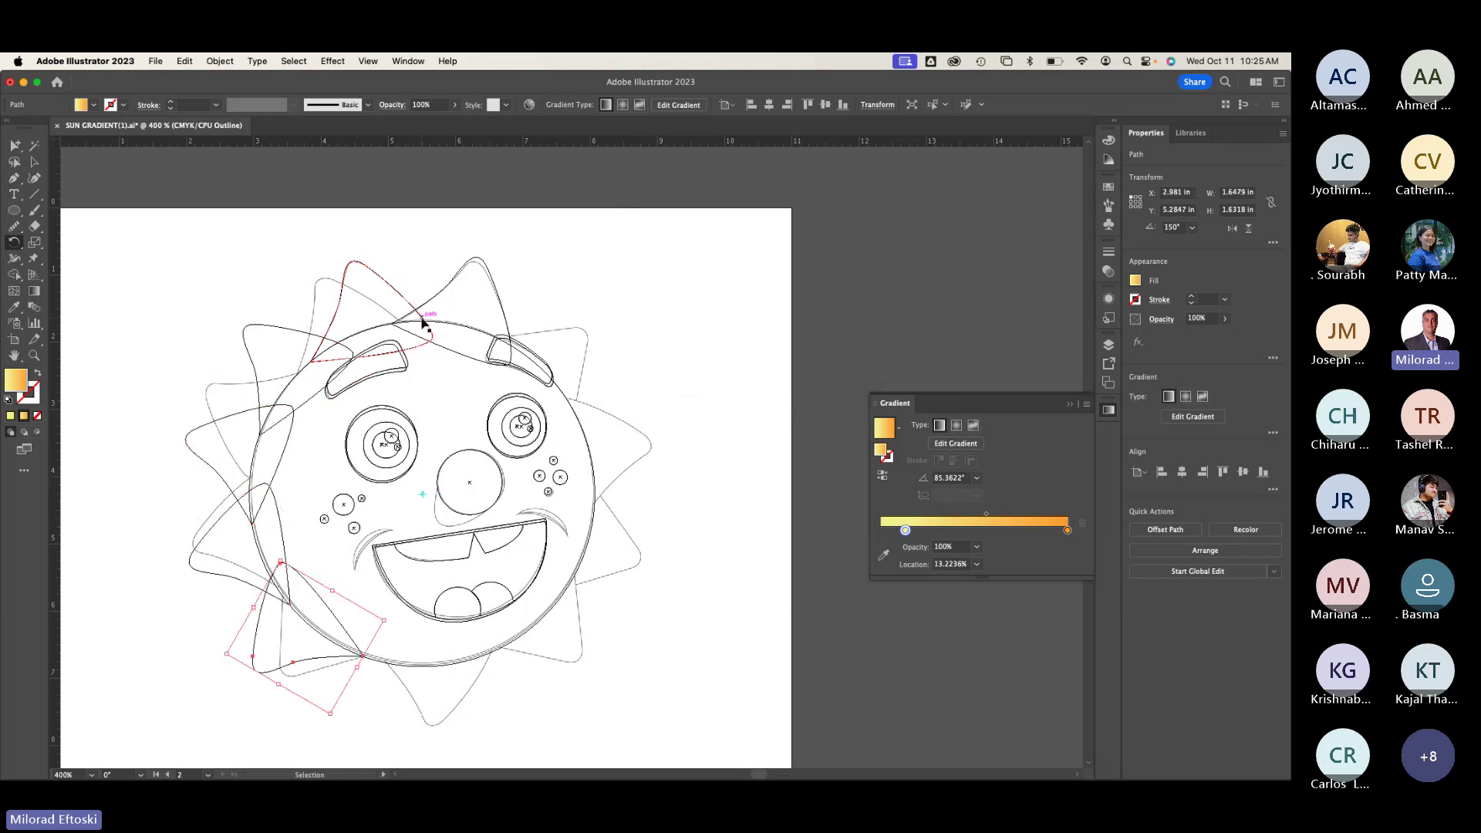
key(super+d)
key(super+d)
key(super+d)
key(super+d)
key(super+d)
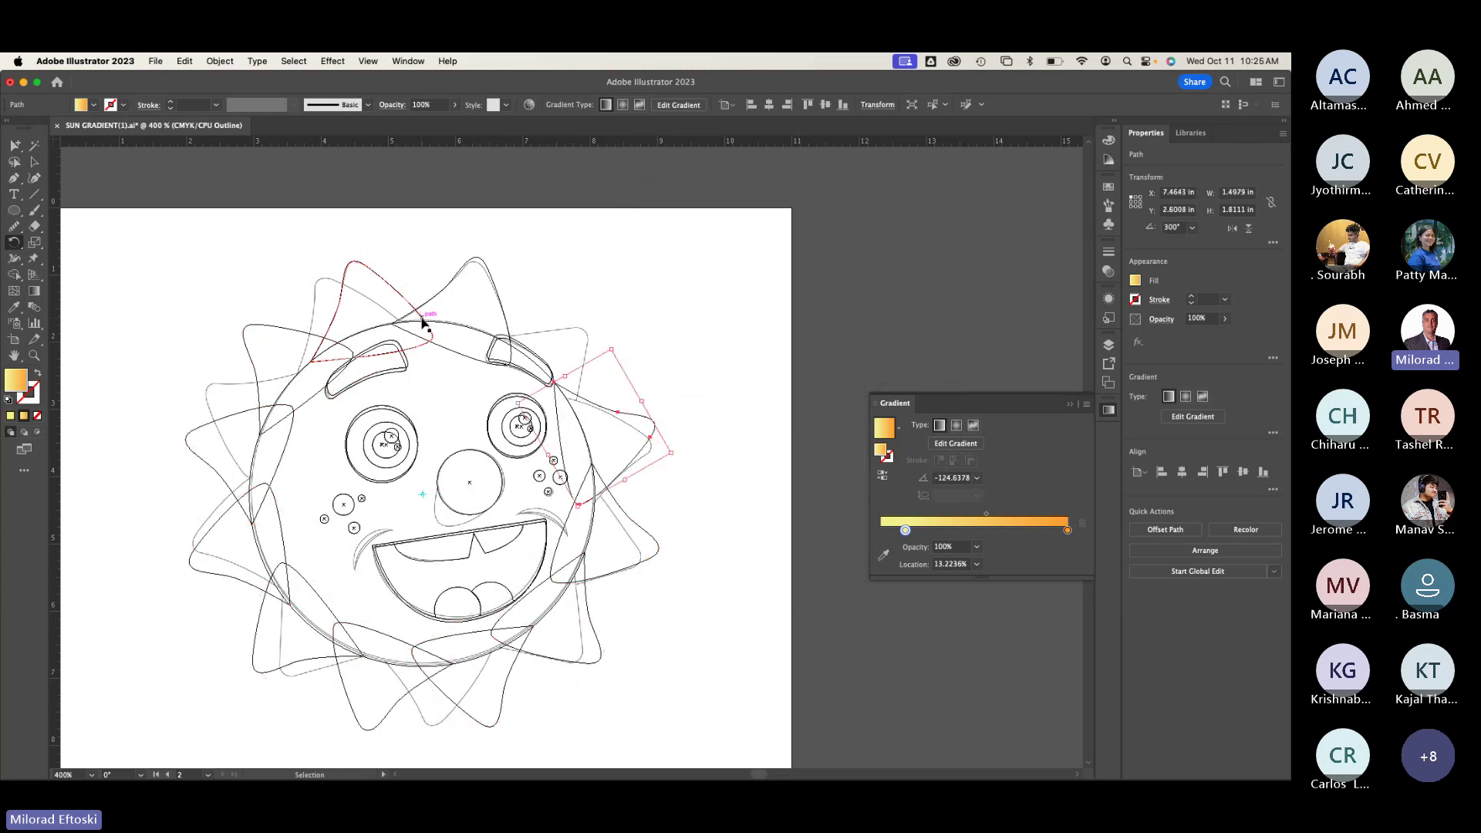
key(super+d)
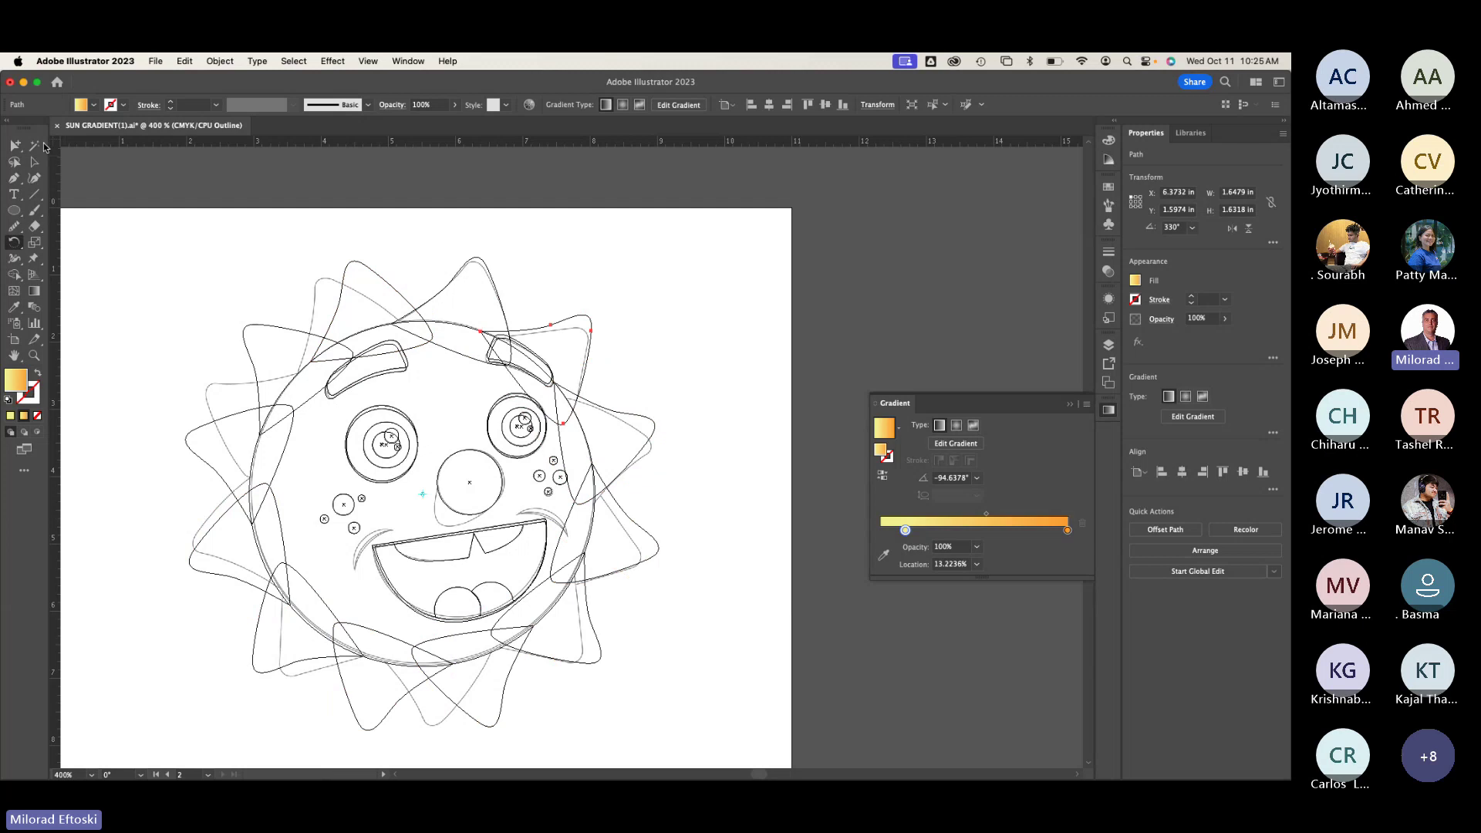
Step: In Preview, select every ray around the sun with Direct Selection
click(34, 161)
click(142, 202)
key(super+y)
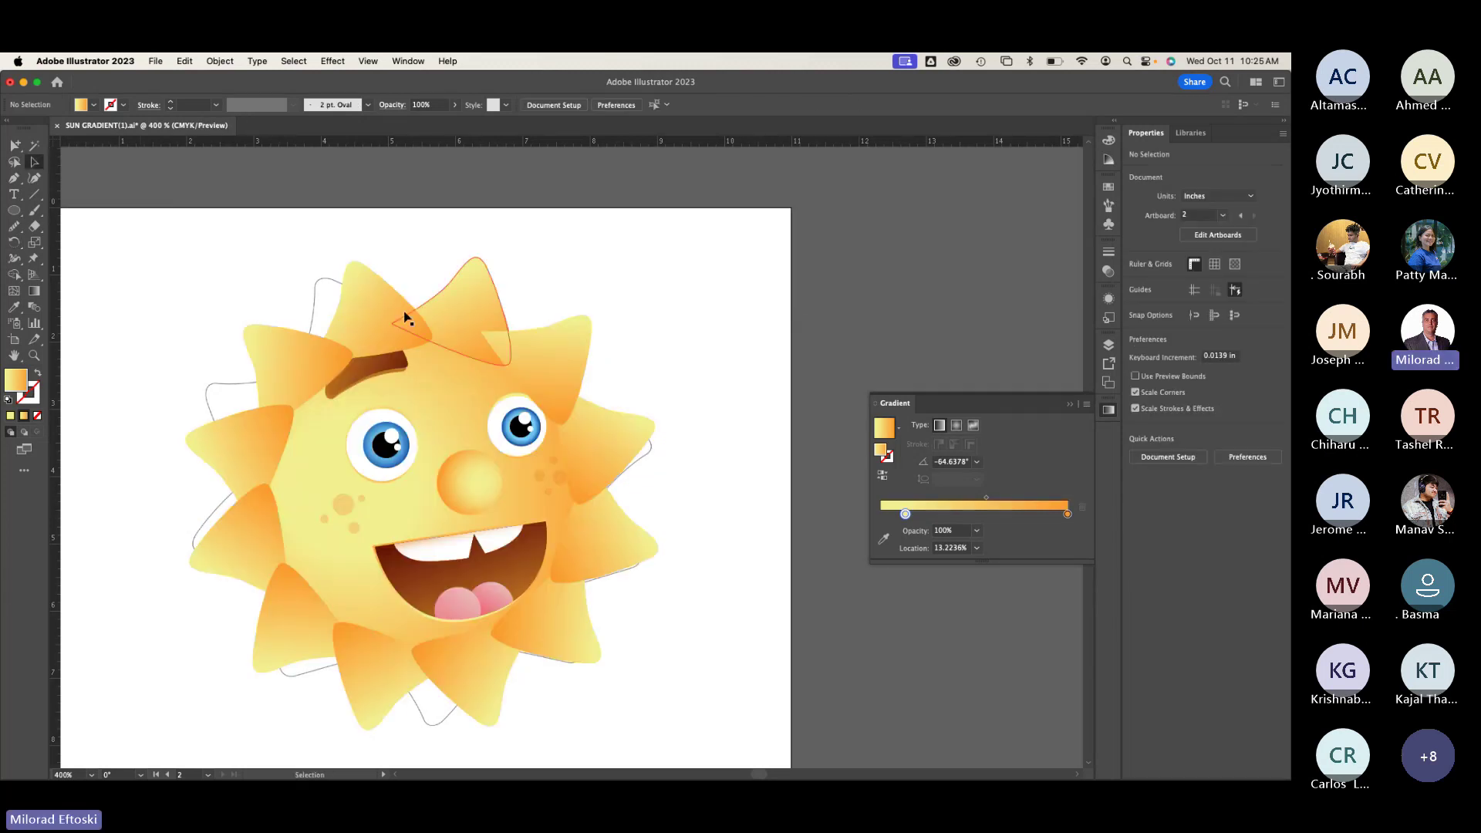
click(390, 318)
shift+click(258, 372)
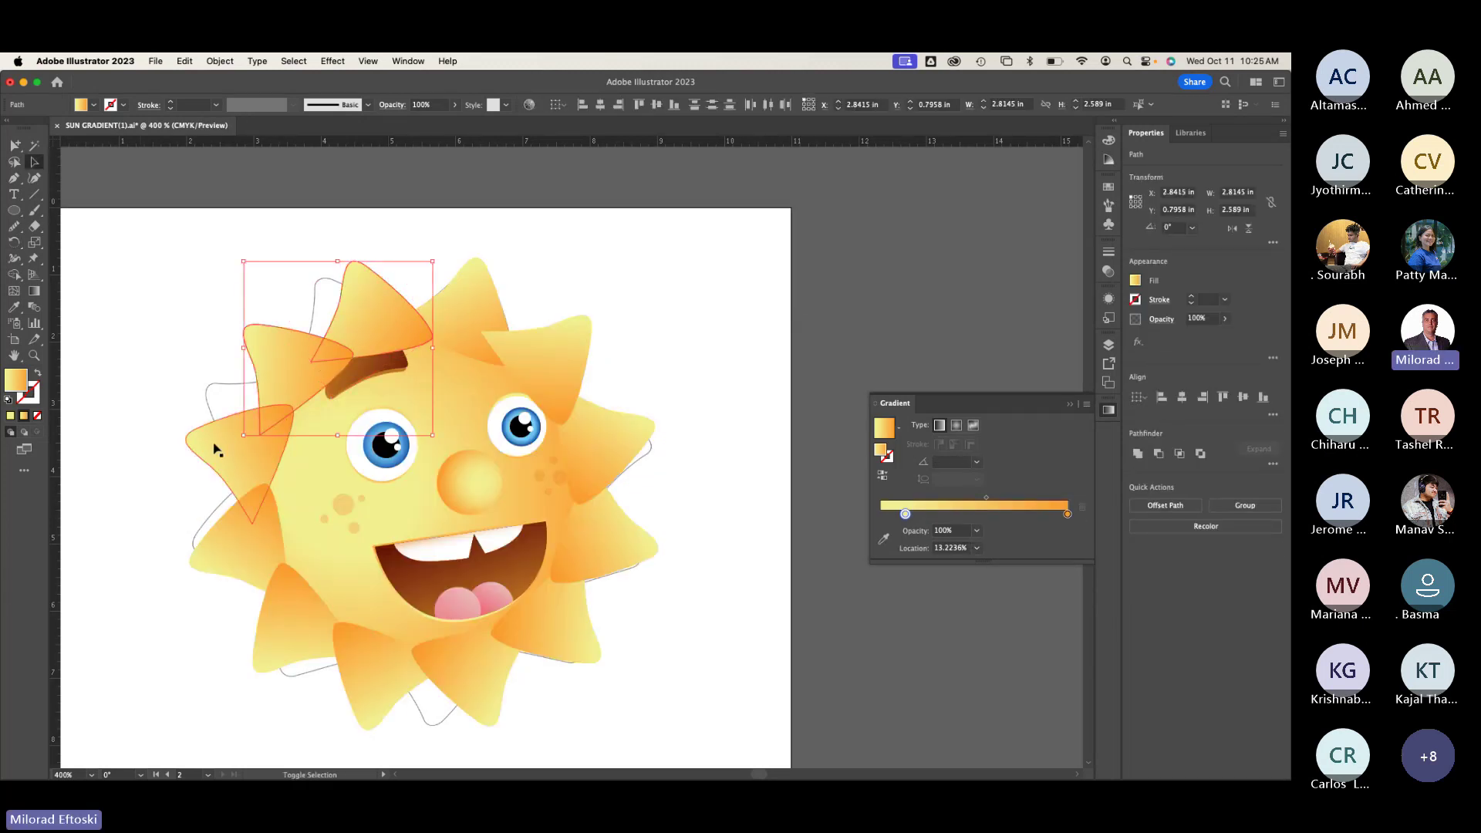
shift+click(216, 431)
shift+click(280, 622)
shift+click(355, 673)
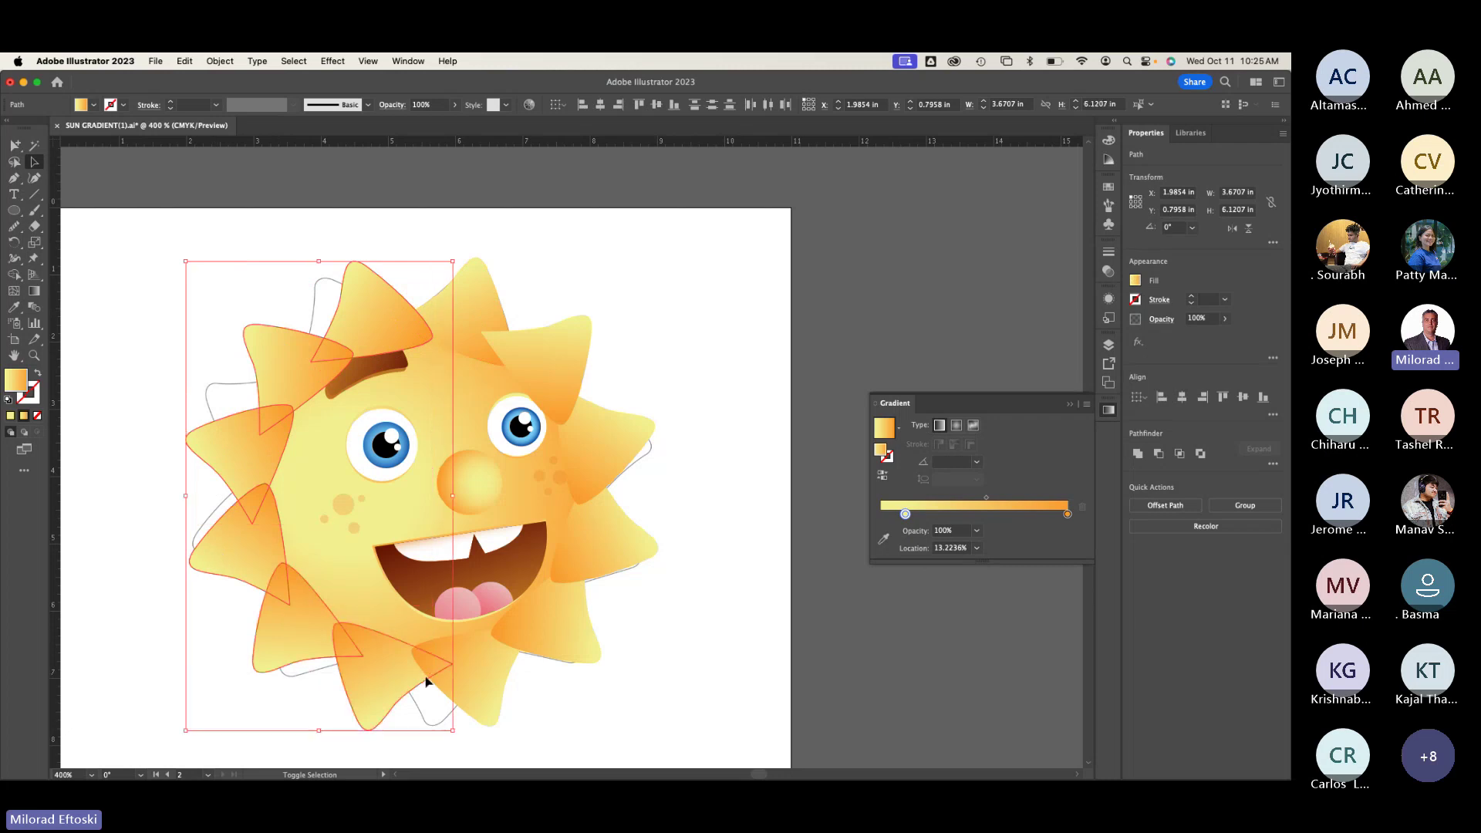
shift+click(465, 681)
shift+click(563, 618)
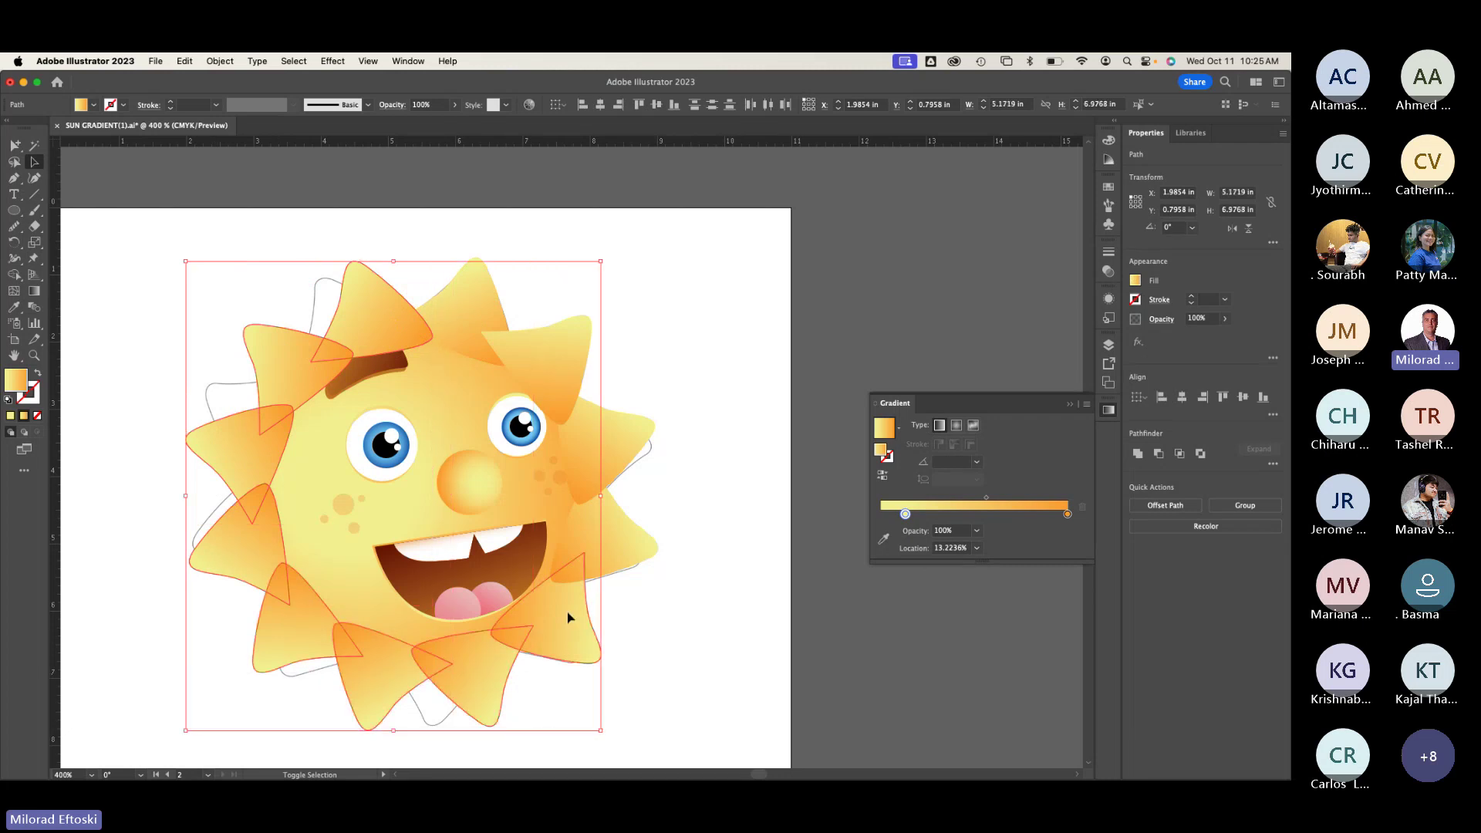
shift+click(625, 544)
shift+click(559, 353)
shift+click(480, 305)
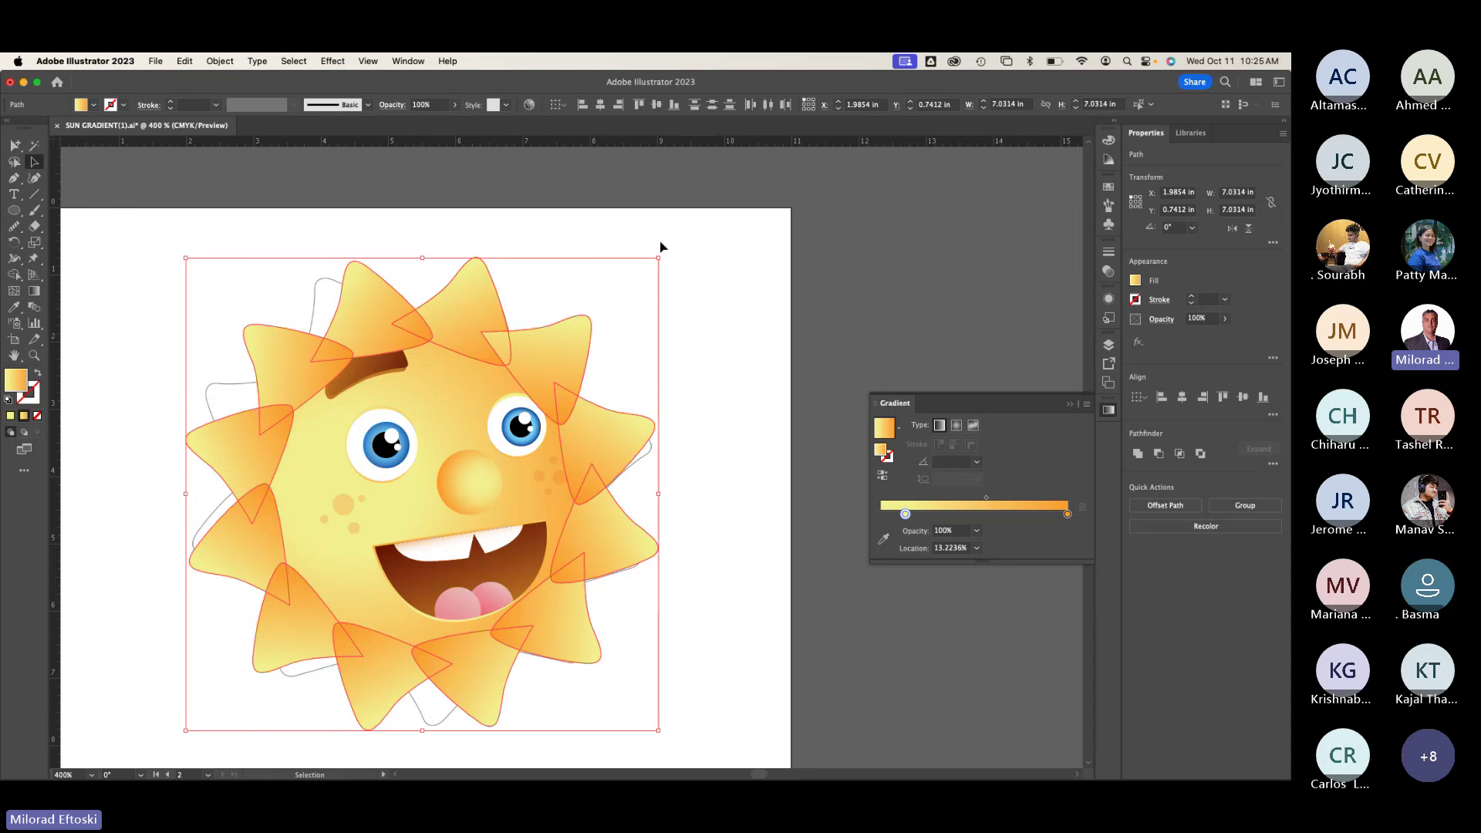
Step: Rotate the rays a few degrees, send them to the back, and deselect
mouse_move(663, 250)
mouse_down()
mouse_move(621, 220)
mouse_move(658, 254)
mouse_move(641, 236)
mouse_up()
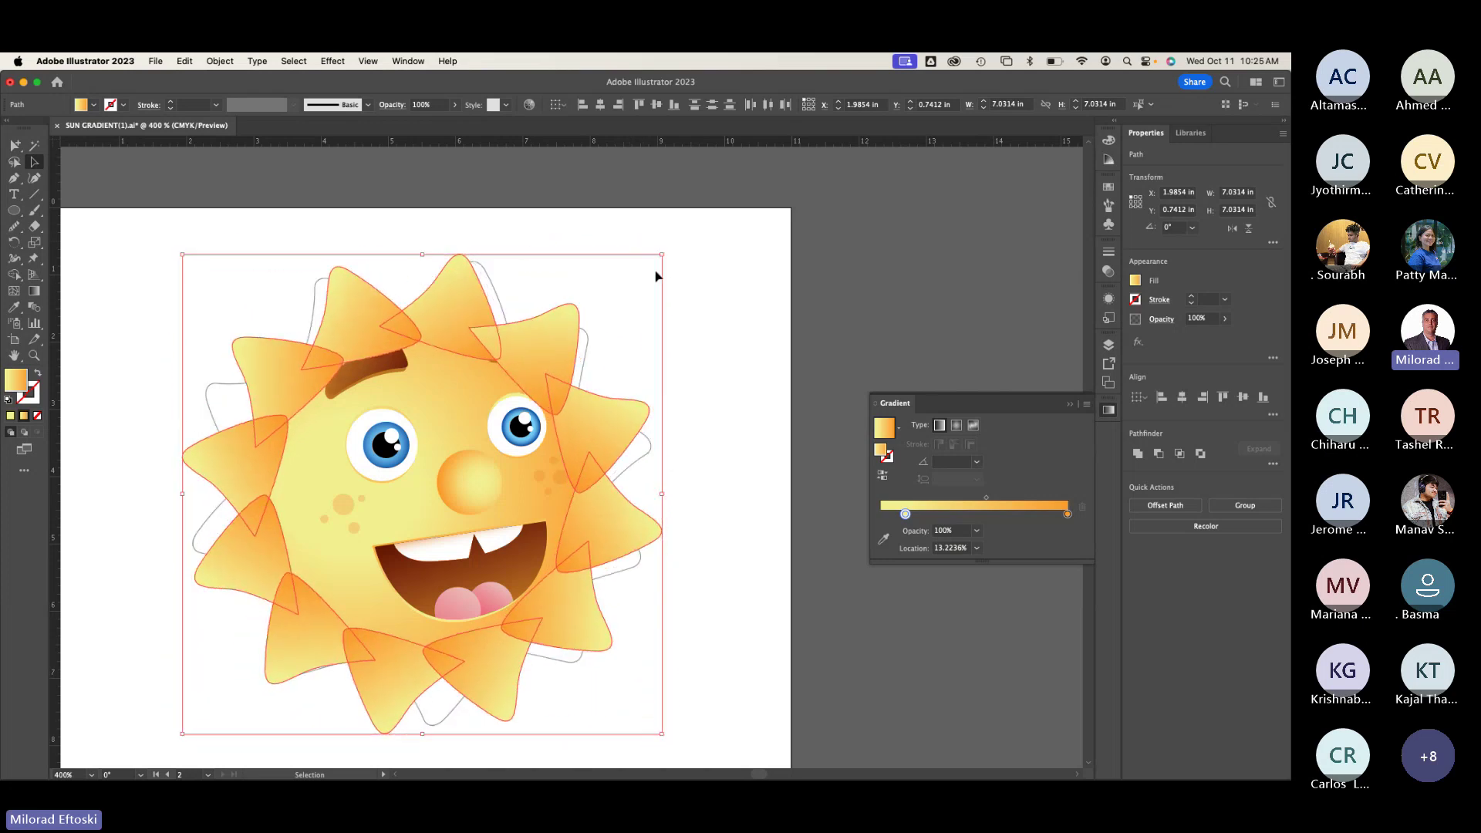
right_click(550, 356)
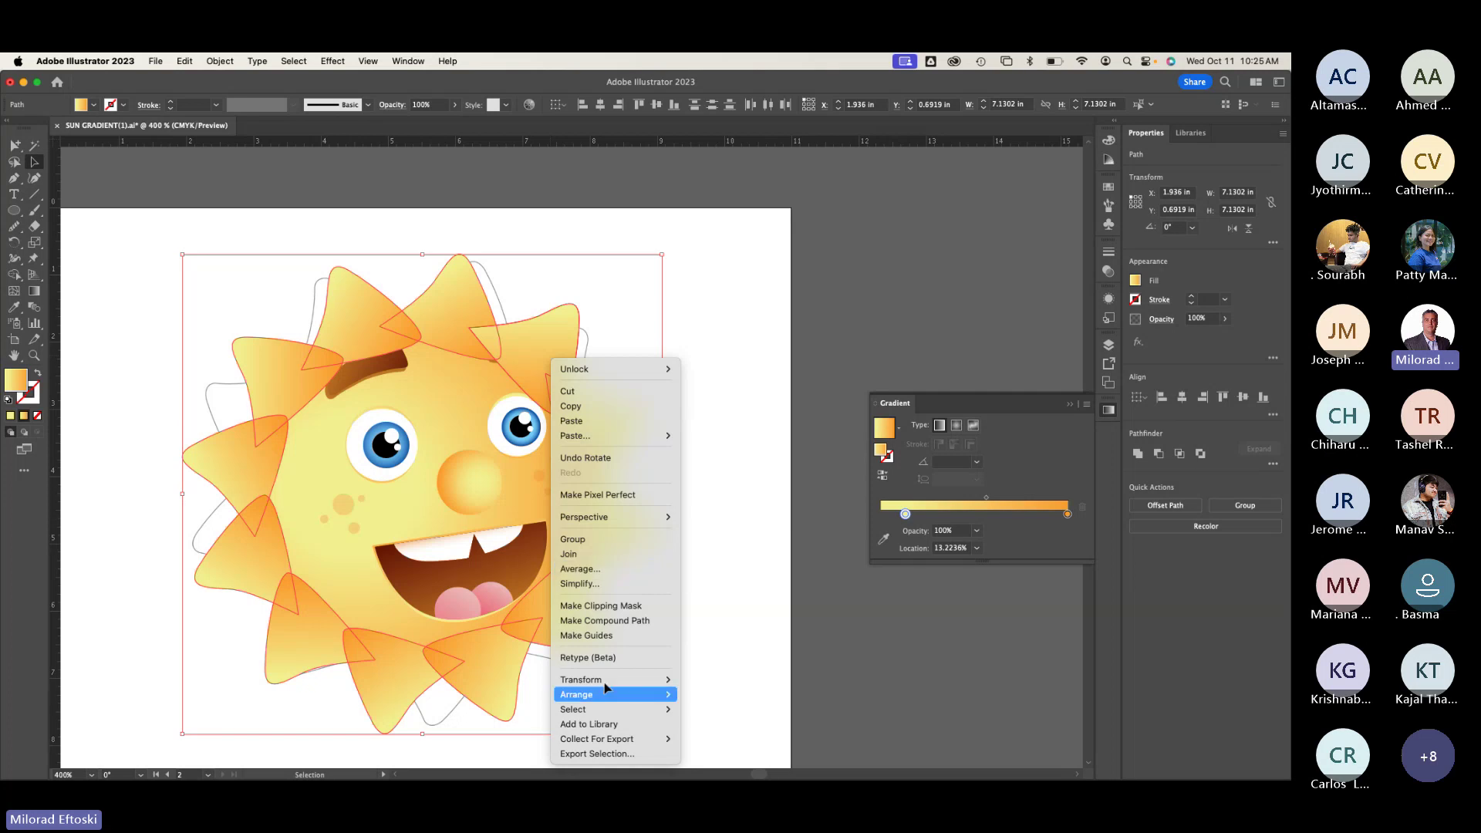
mouse_move(605, 699)
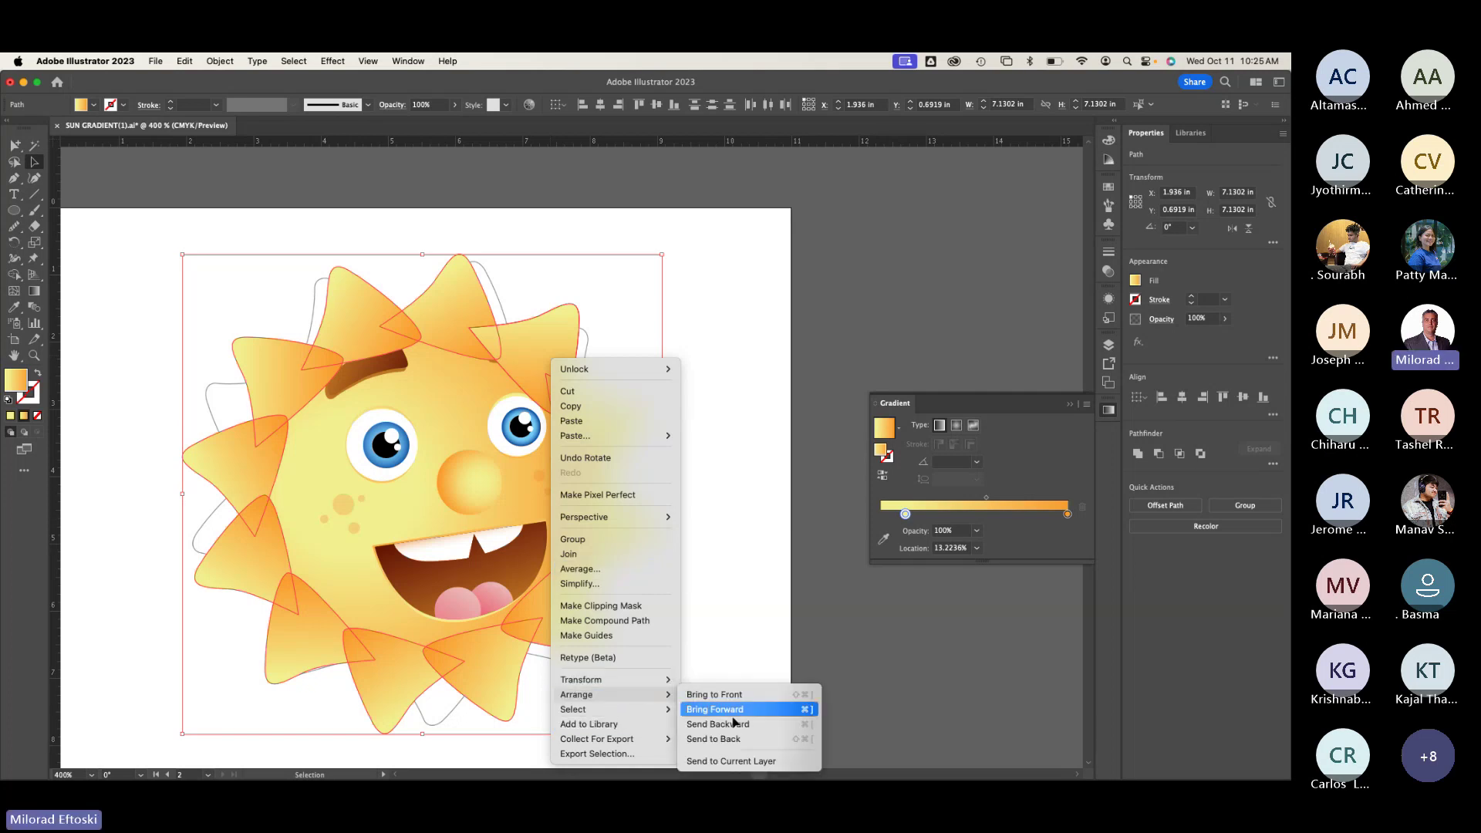
click(717, 739)
click(732, 682)
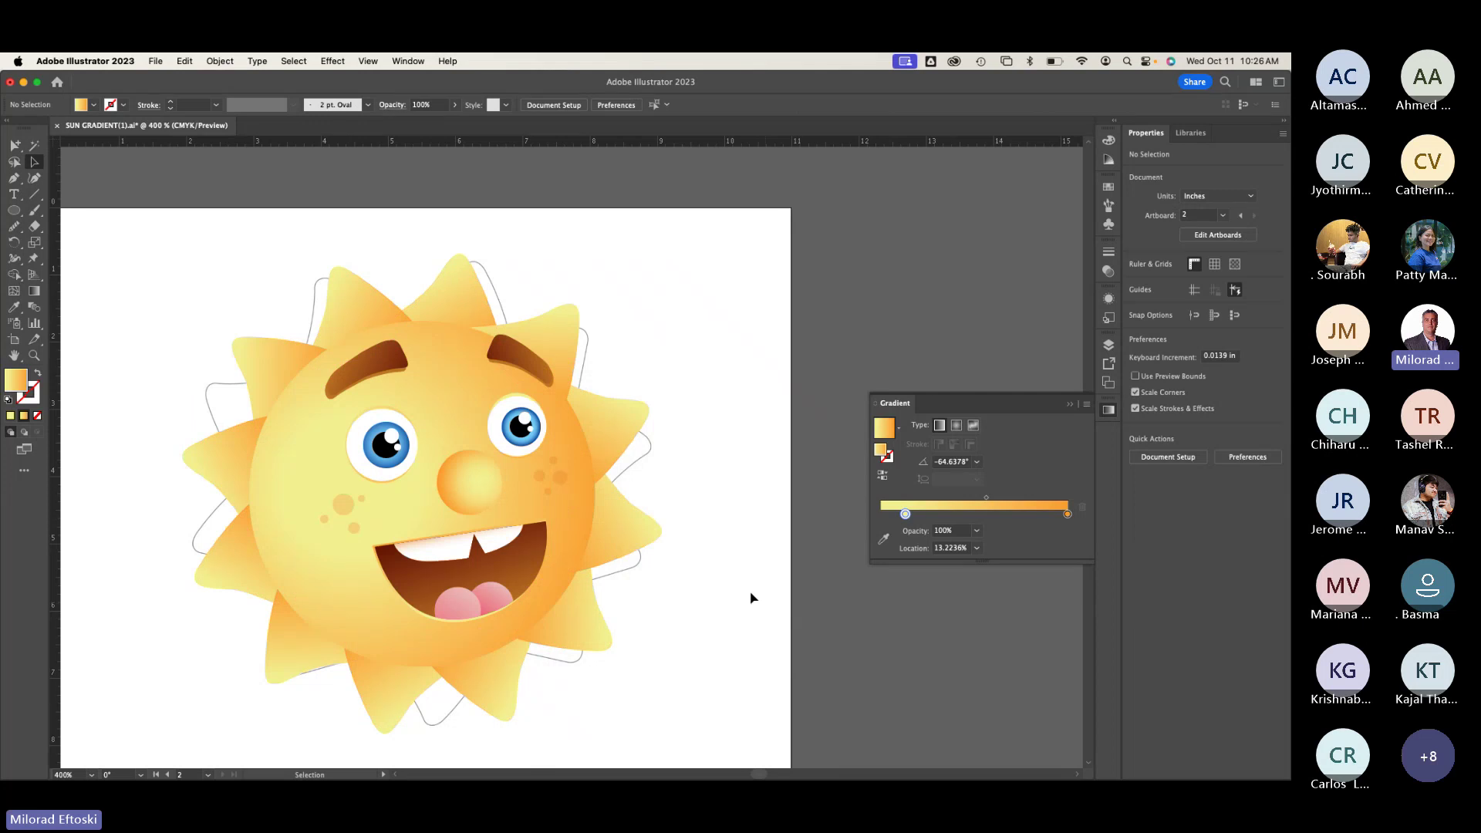
Step: Show the Layers panel and hide the Template layer
click(1109, 344)
click(813, 486)
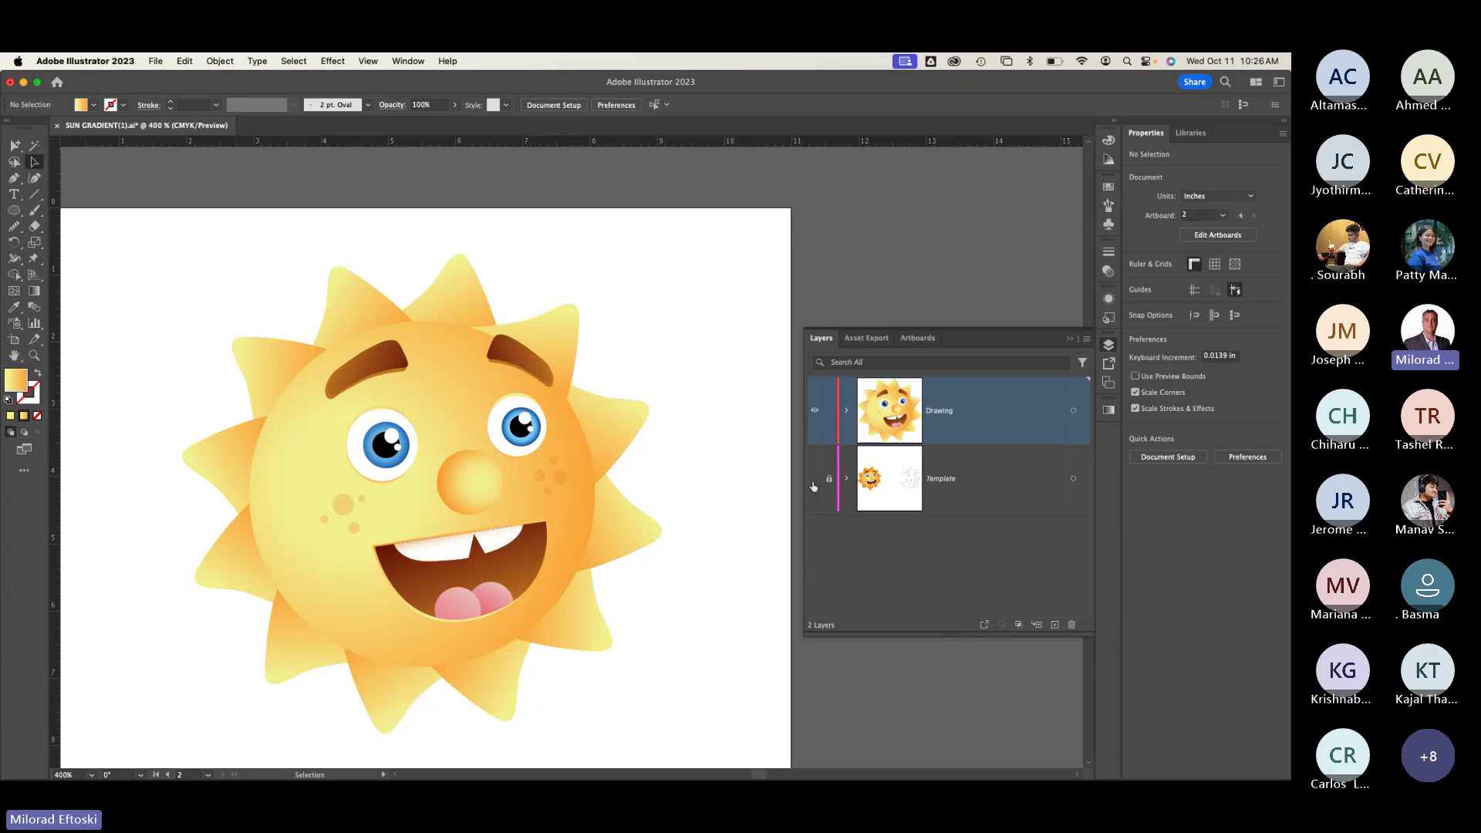
key(super+minus)
key(super+minus)
scroll(528, 558, down, 3)
scroll(529, 558, left, 2)
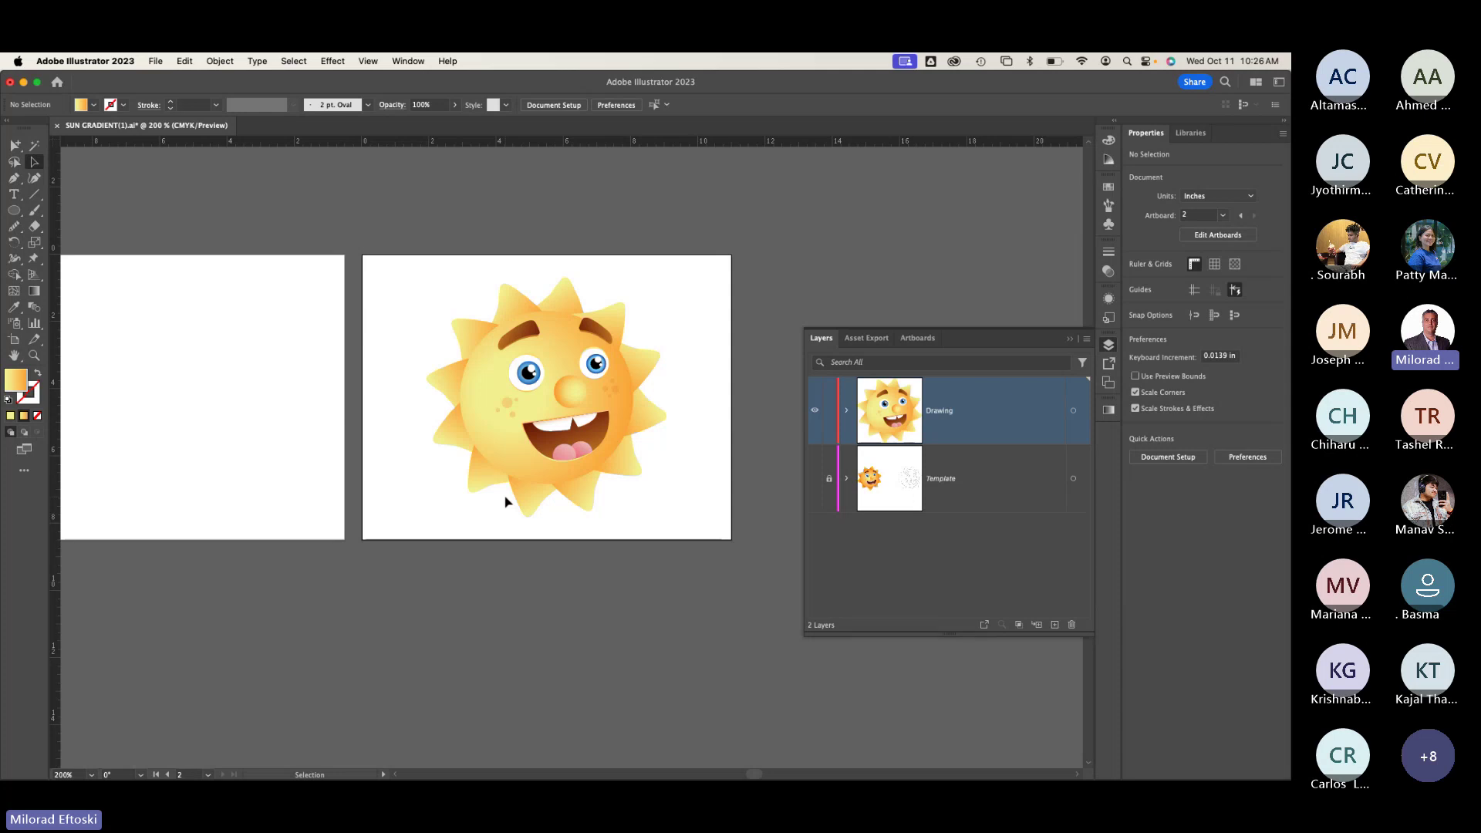
Step: Zoom back in on the sun and briefly check it in Outline view
key(super+equal)
key(super+equal)
scroll(585, 440, up, 3)
scroll(584, 440, right, 2)
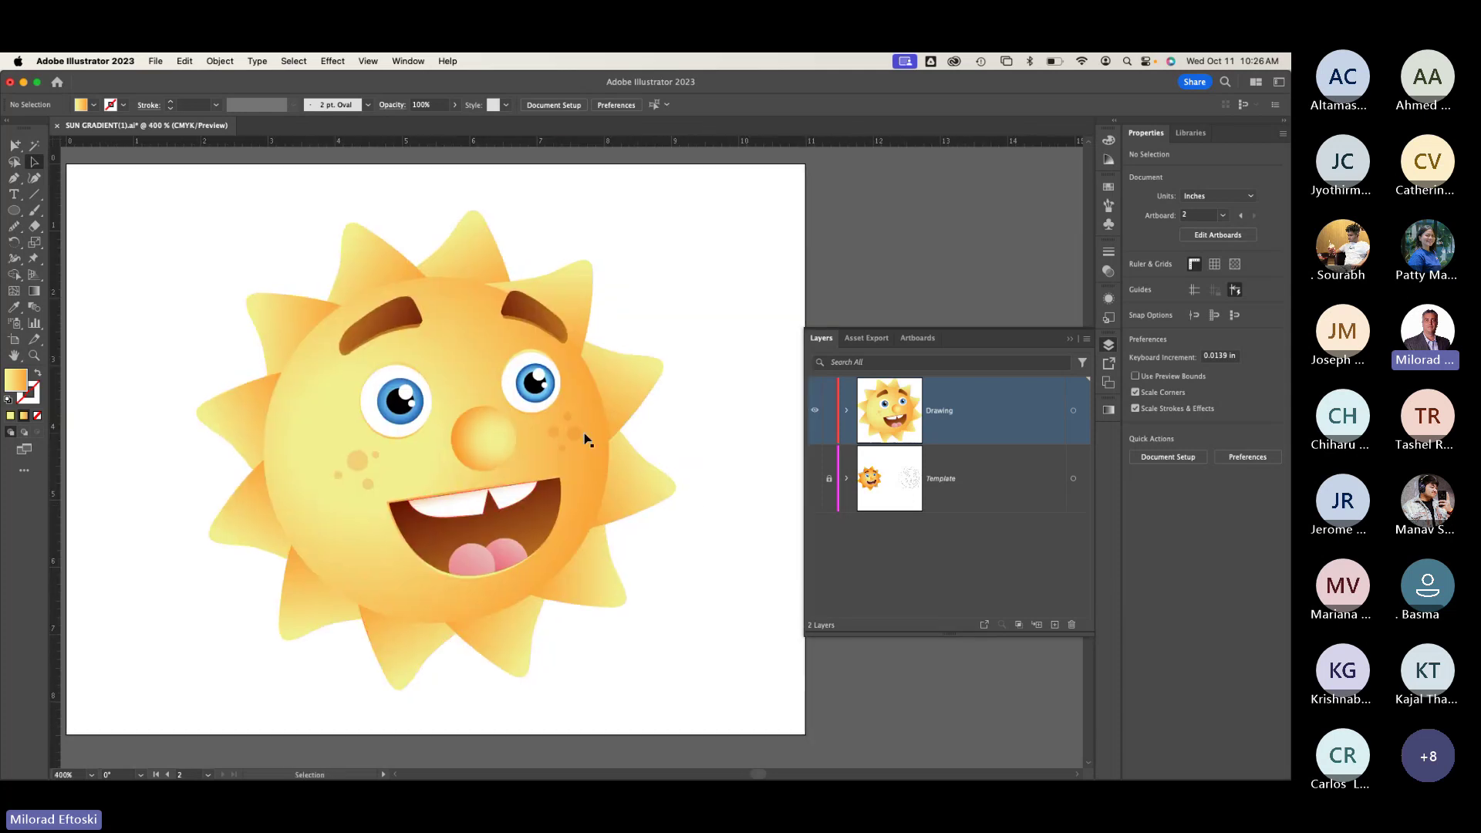
key(super+y)
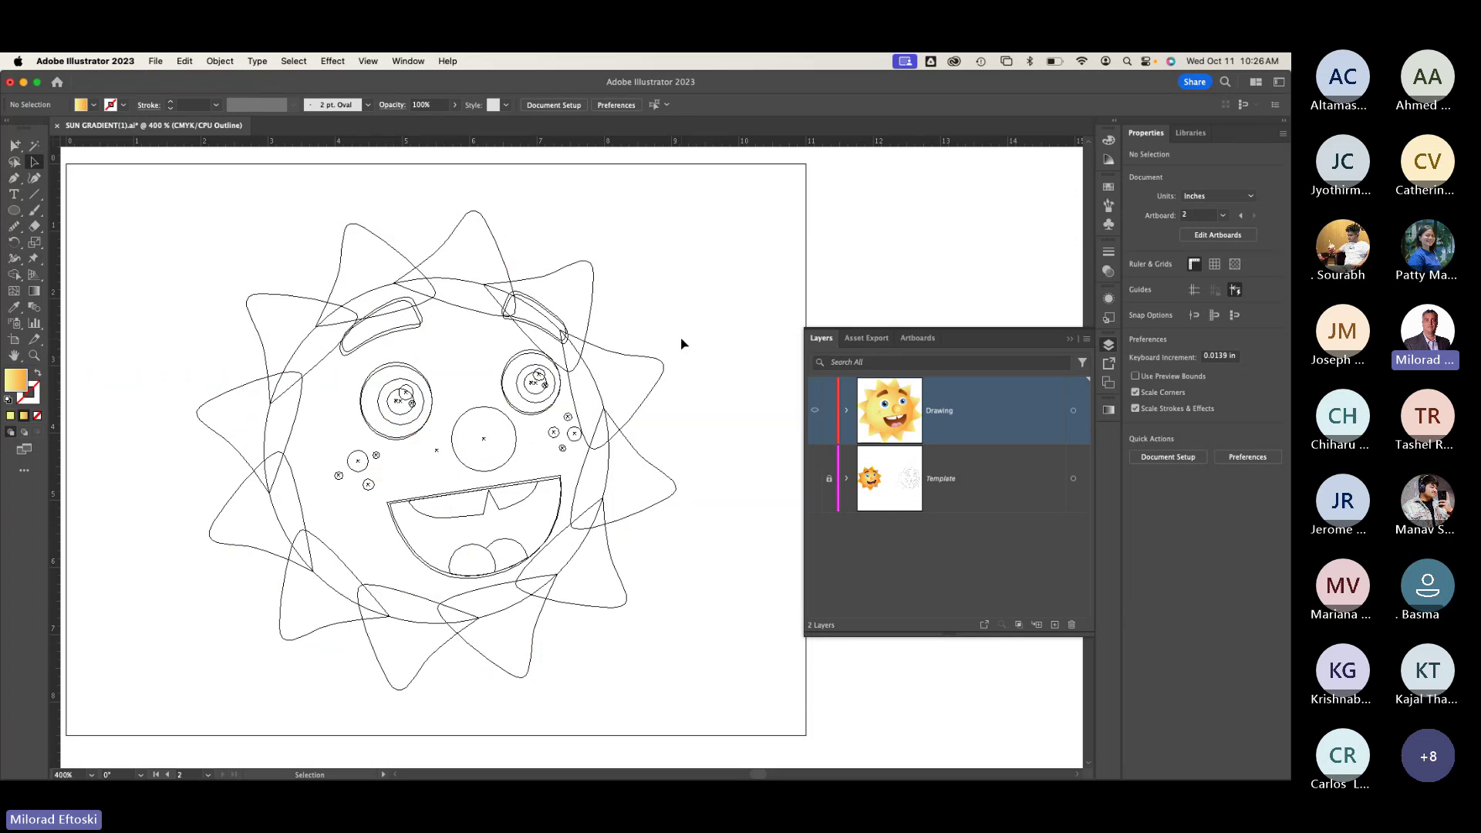
key(super+y)
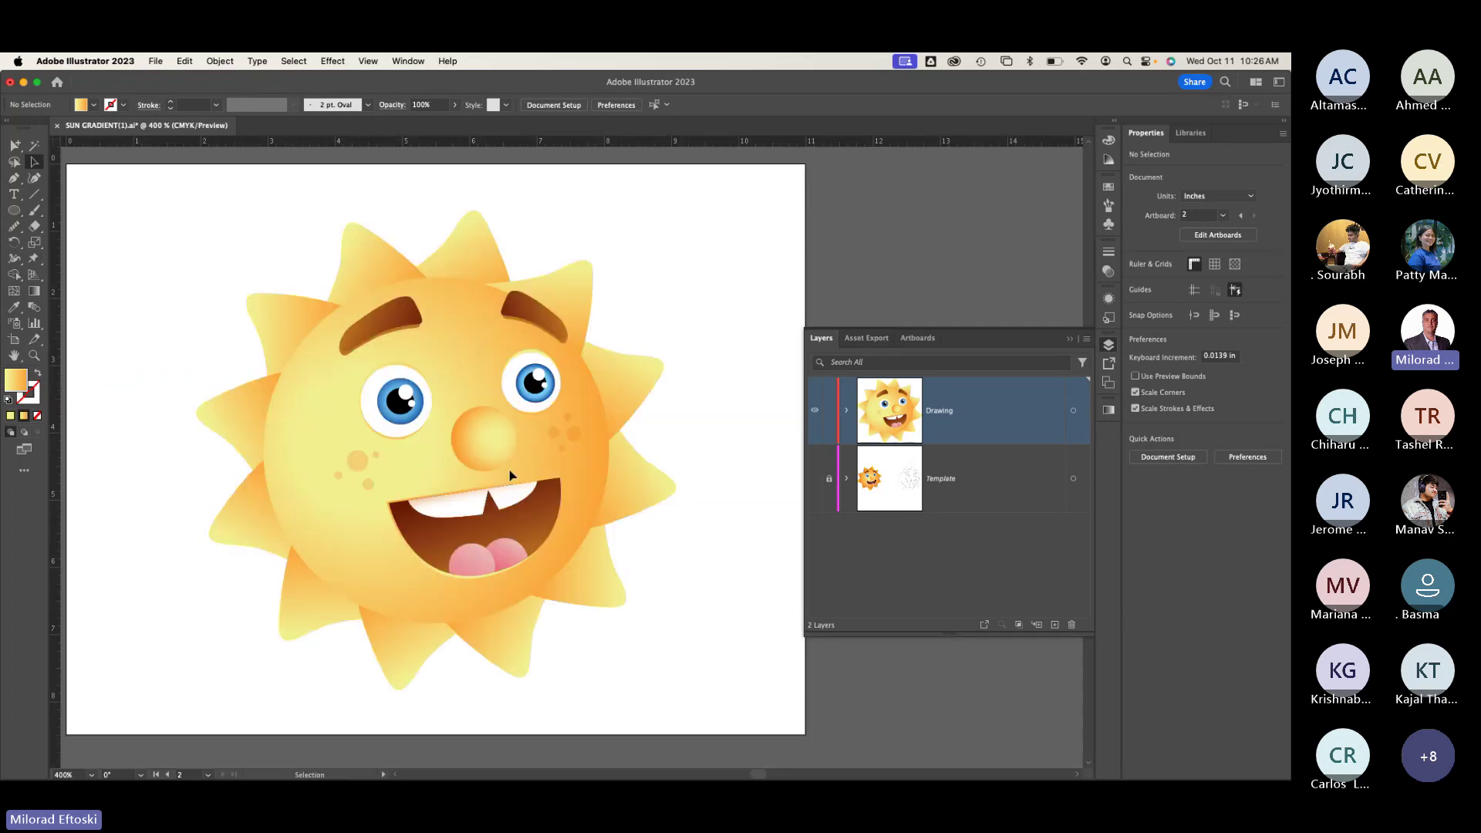
scroll(509, 474, left, 10)
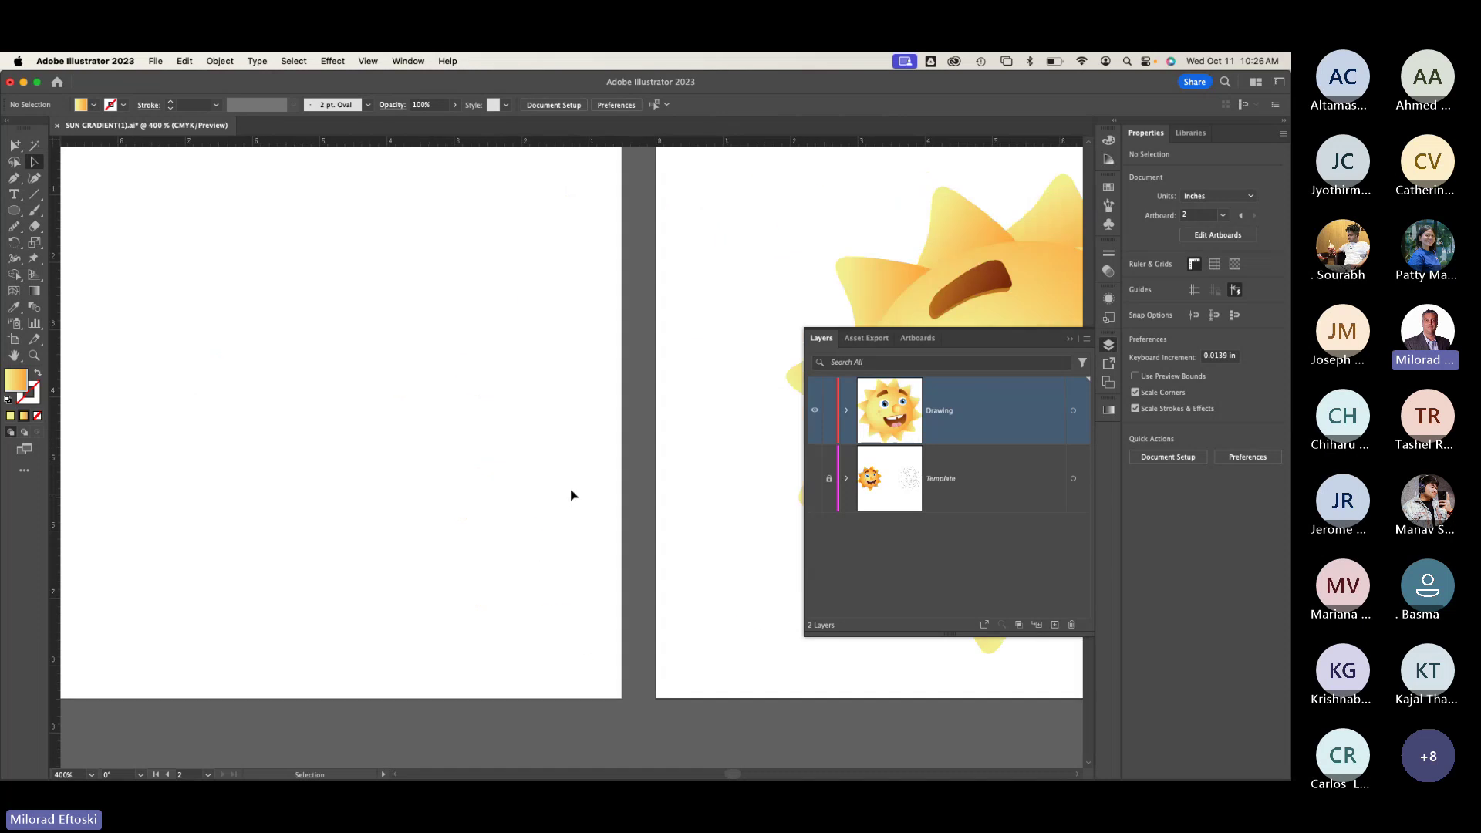
Step: Make the Template layer visible again and bring the sun back into view
click(815, 478)
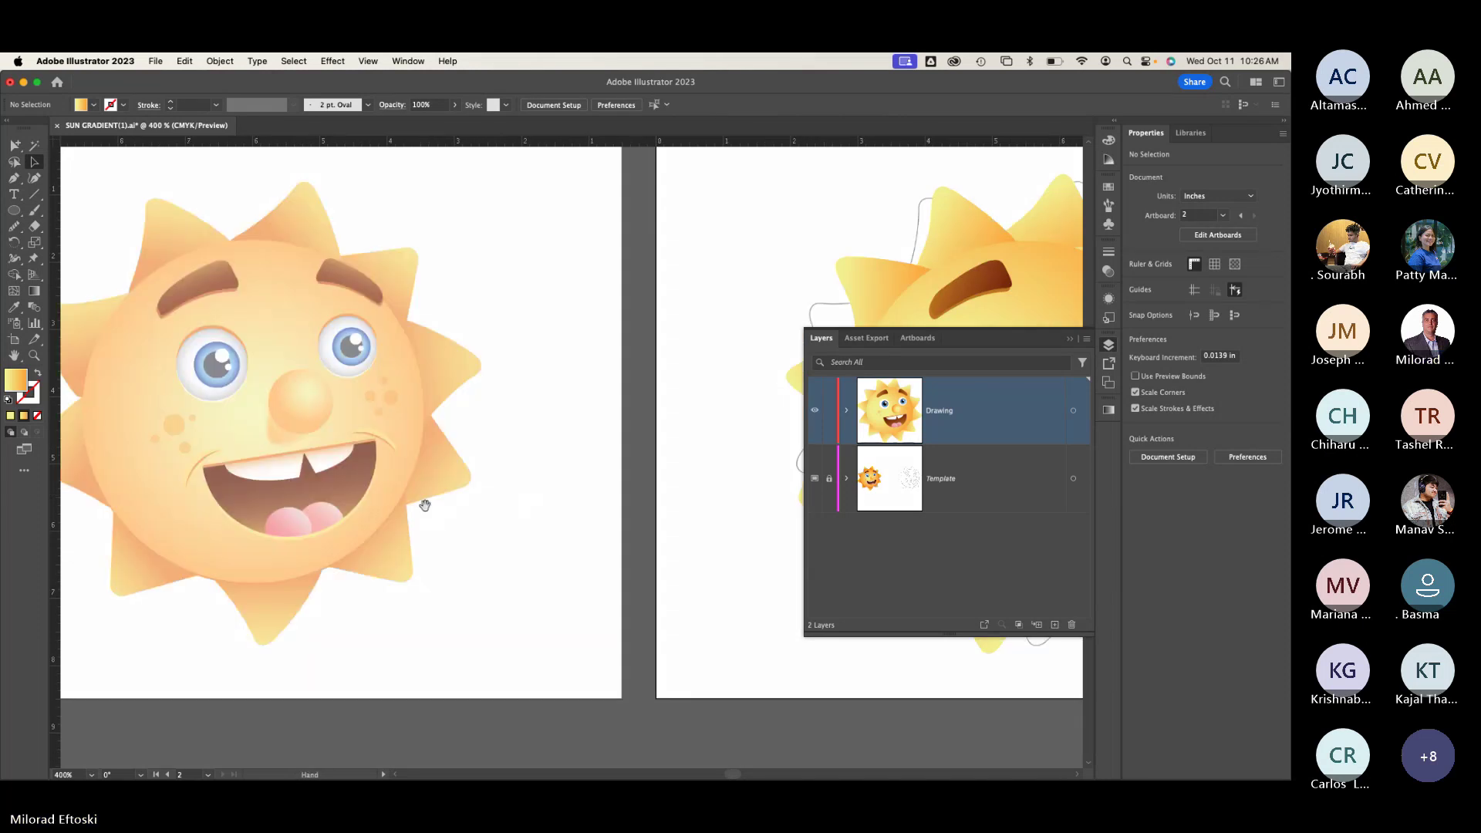
drag(425, 505, 563, 516)
scroll(330, 501, up, 4)
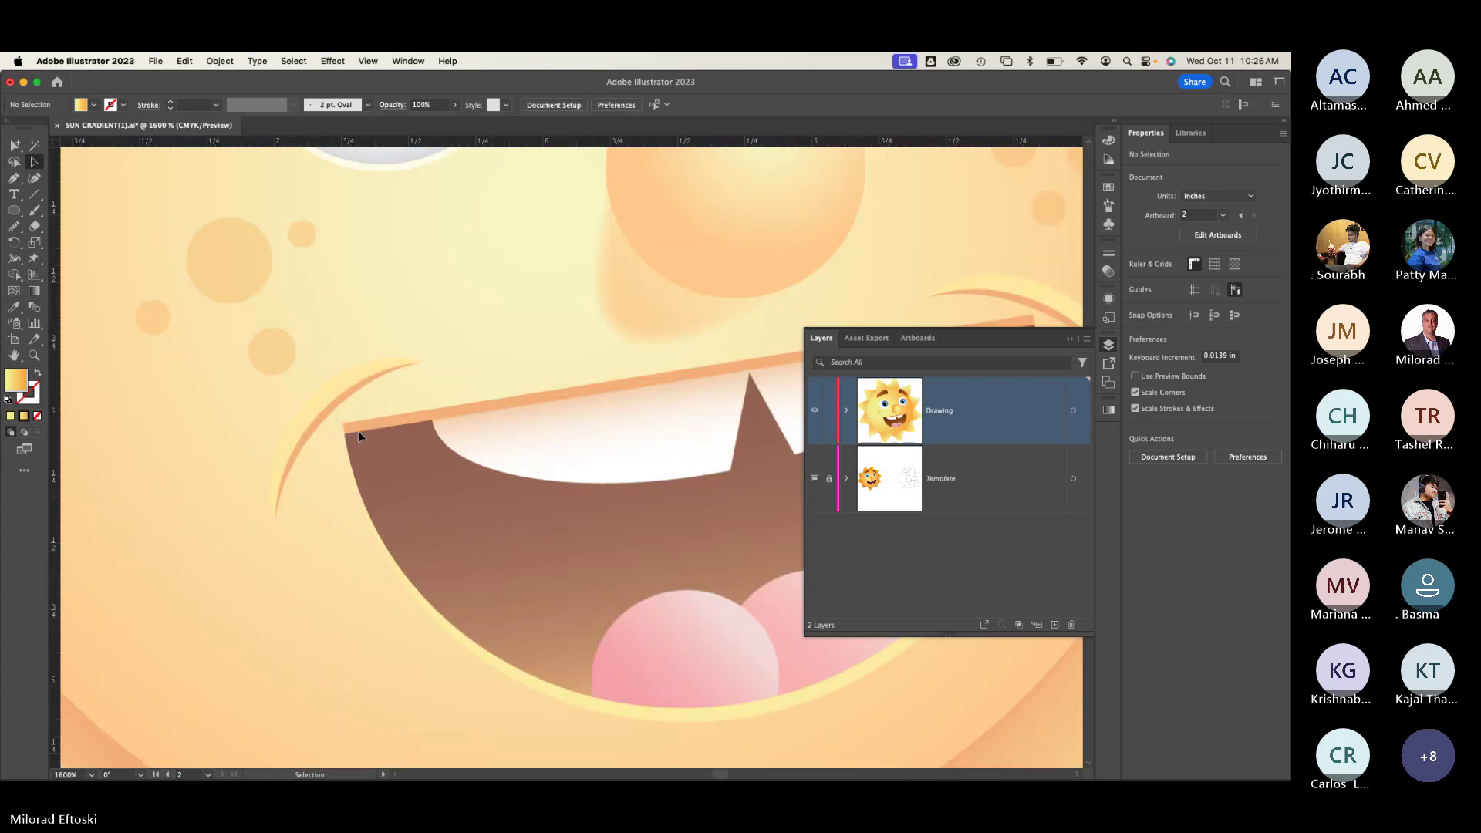
scroll(389, 431, right, 6)
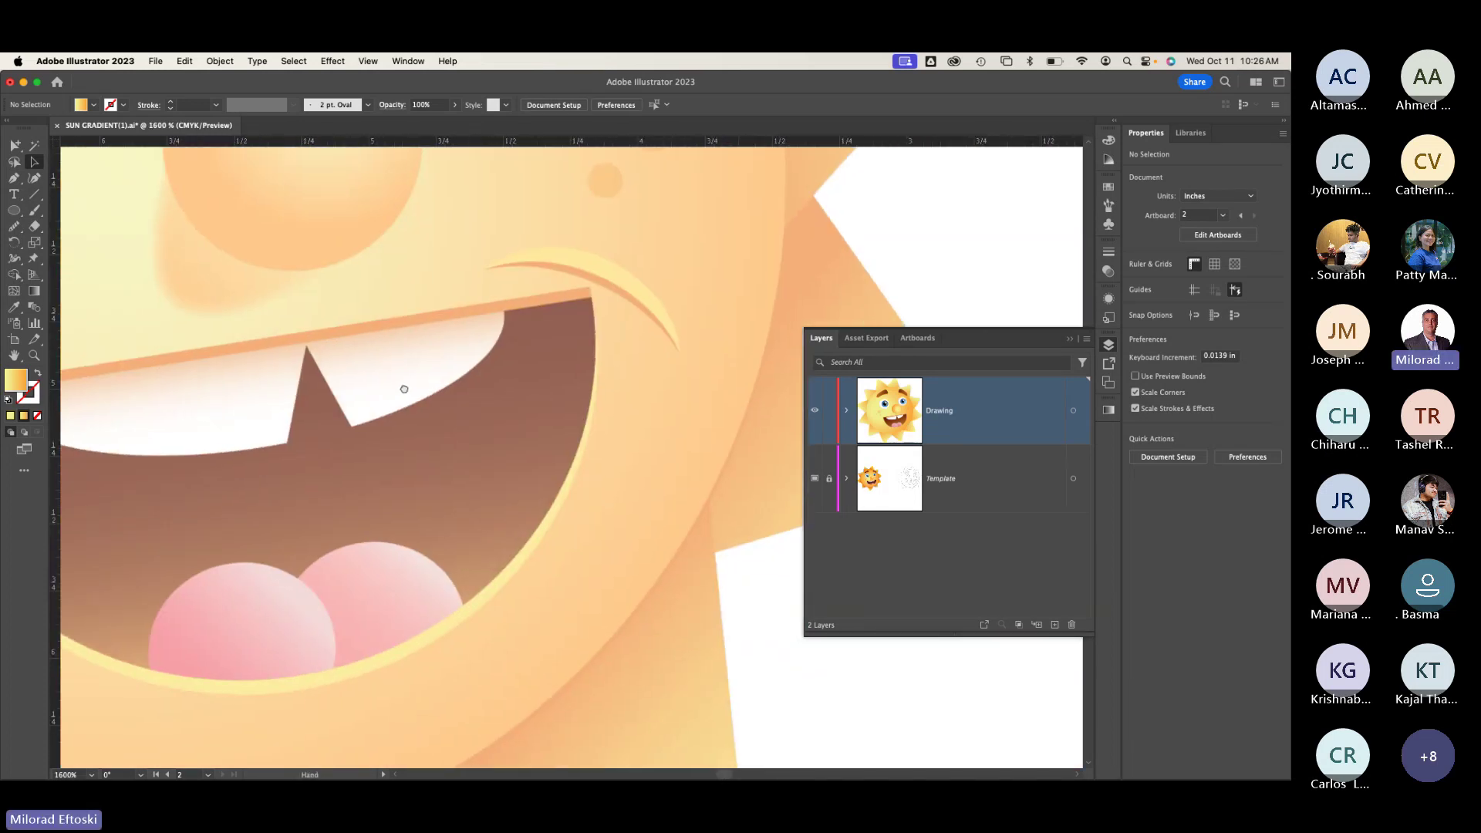
scroll(399, 386, up, 5)
scroll(400, 387, left, 5)
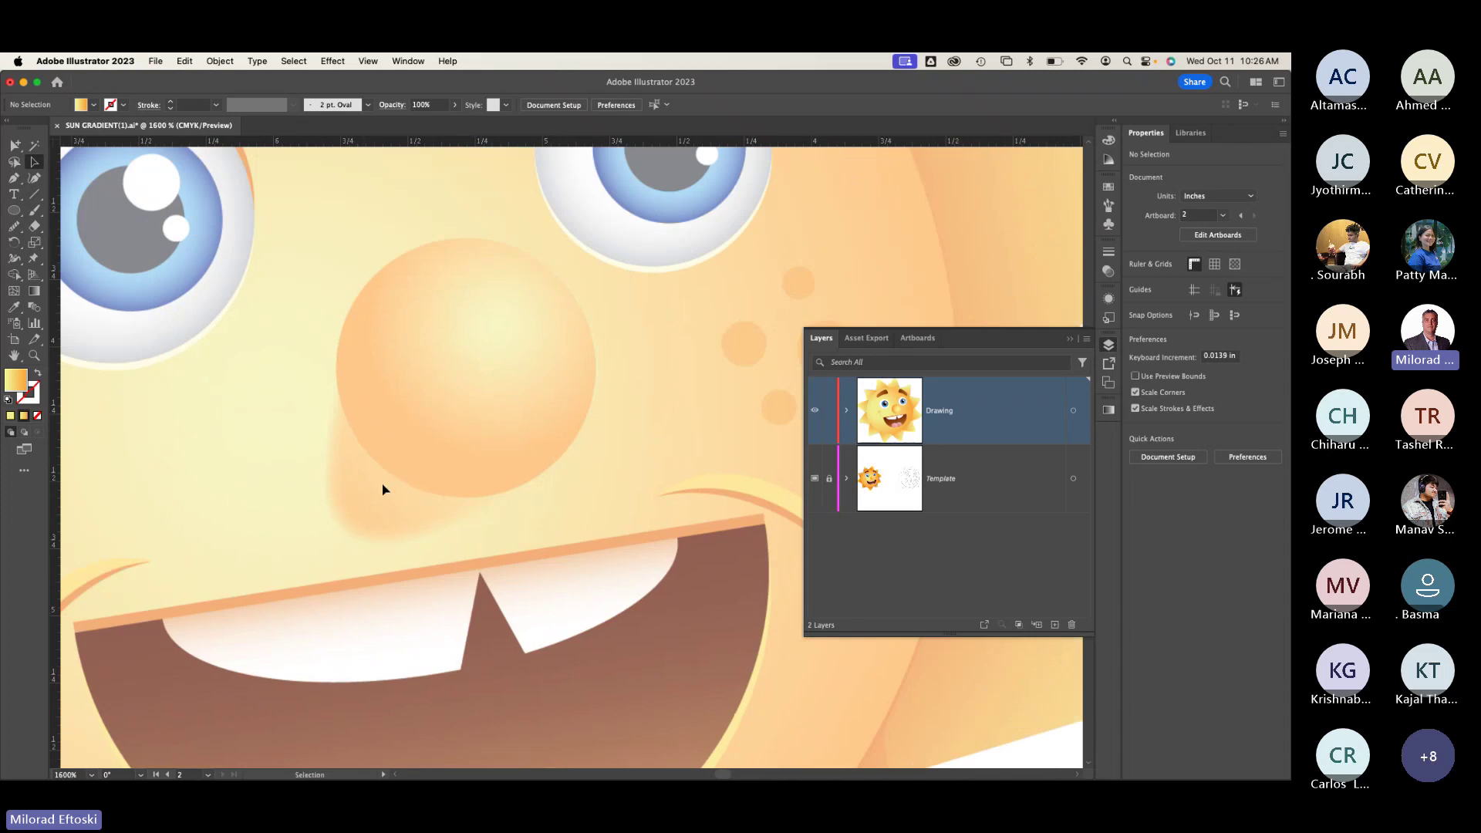
scroll(399, 491, right, 2)
scroll(400, 492, down, 2)
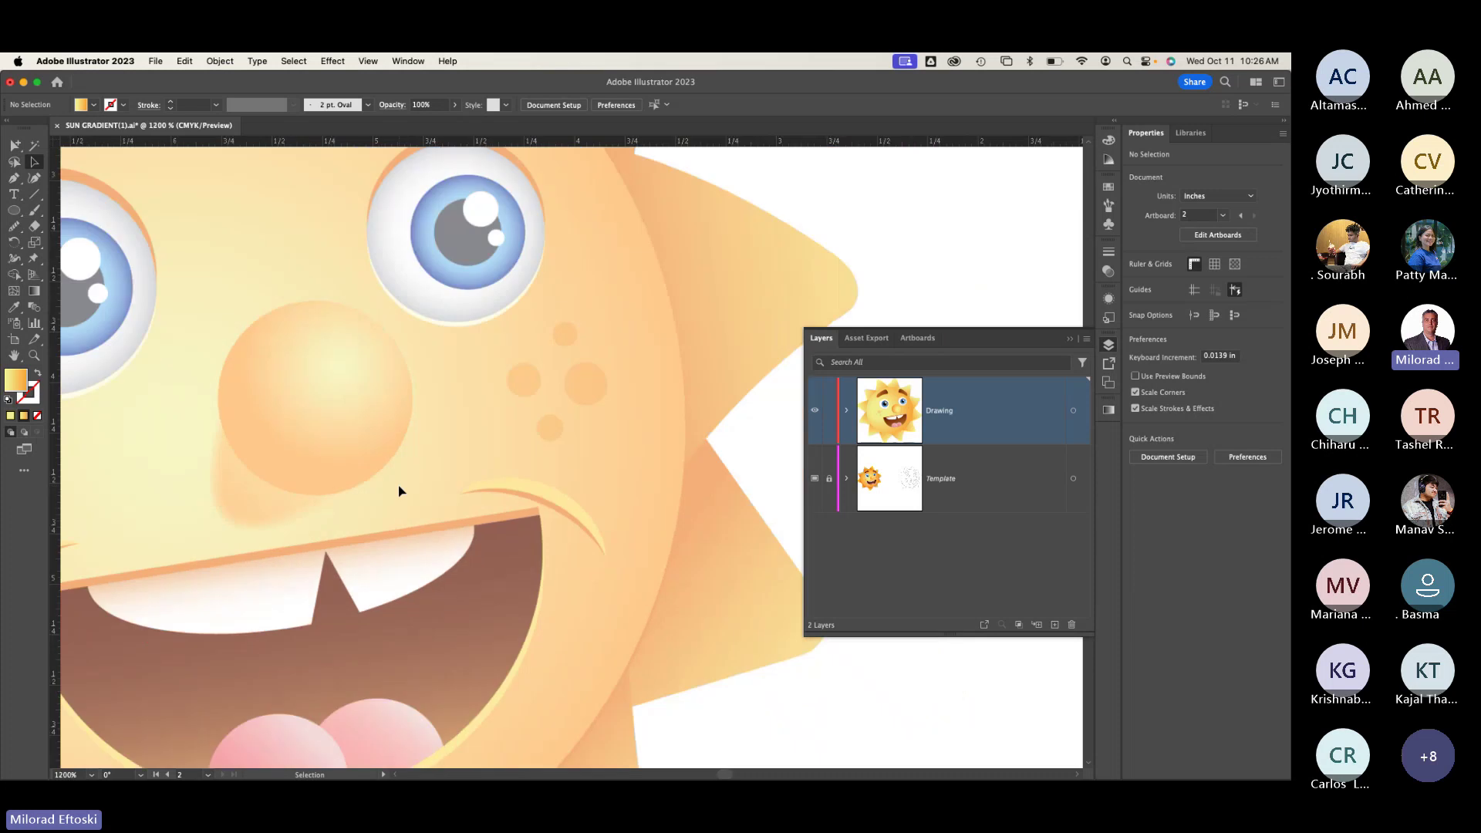
Step: Draw an ellipse over the lower nose and rotate it to about 338°
drag(699, 466, 359, 414)
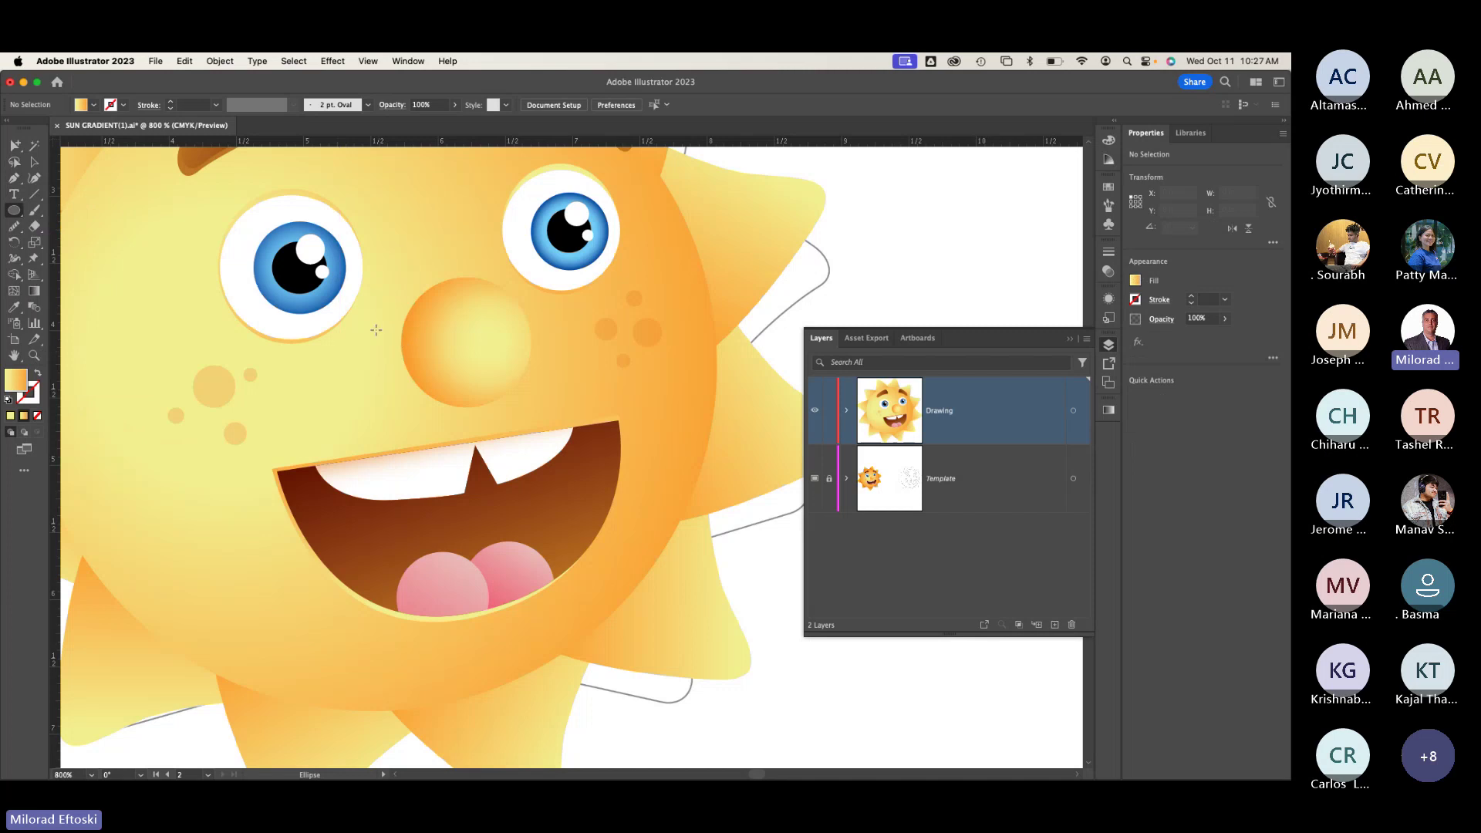
drag(373, 329, 473, 437)
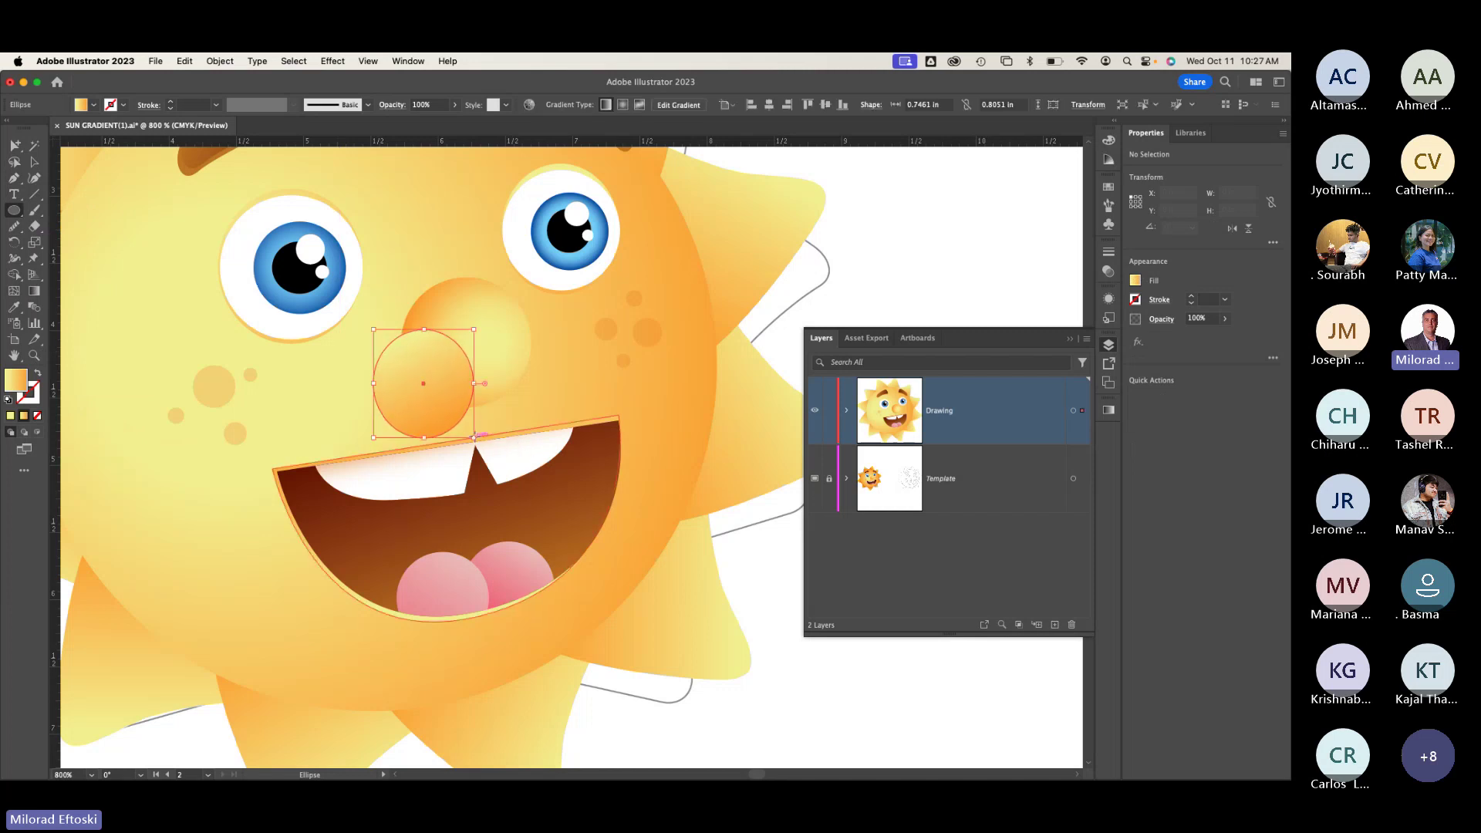
key(v)
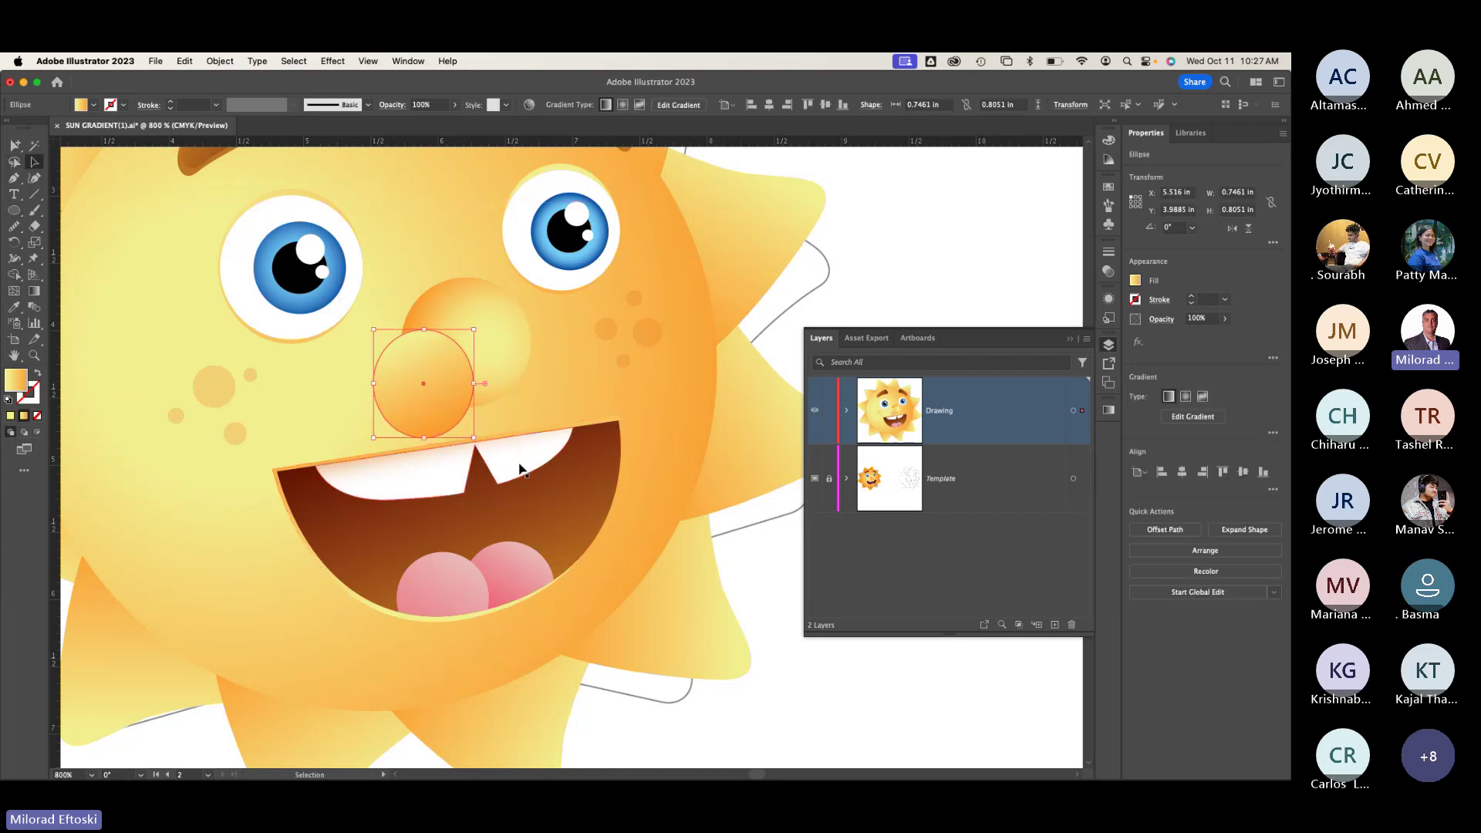
drag(489, 453, 205, 426)
Step: Narrow the tilted ellipse and nudge it into place on the nose
scroll(450, 418, down, 2)
scroll(205, 427, right, 5)
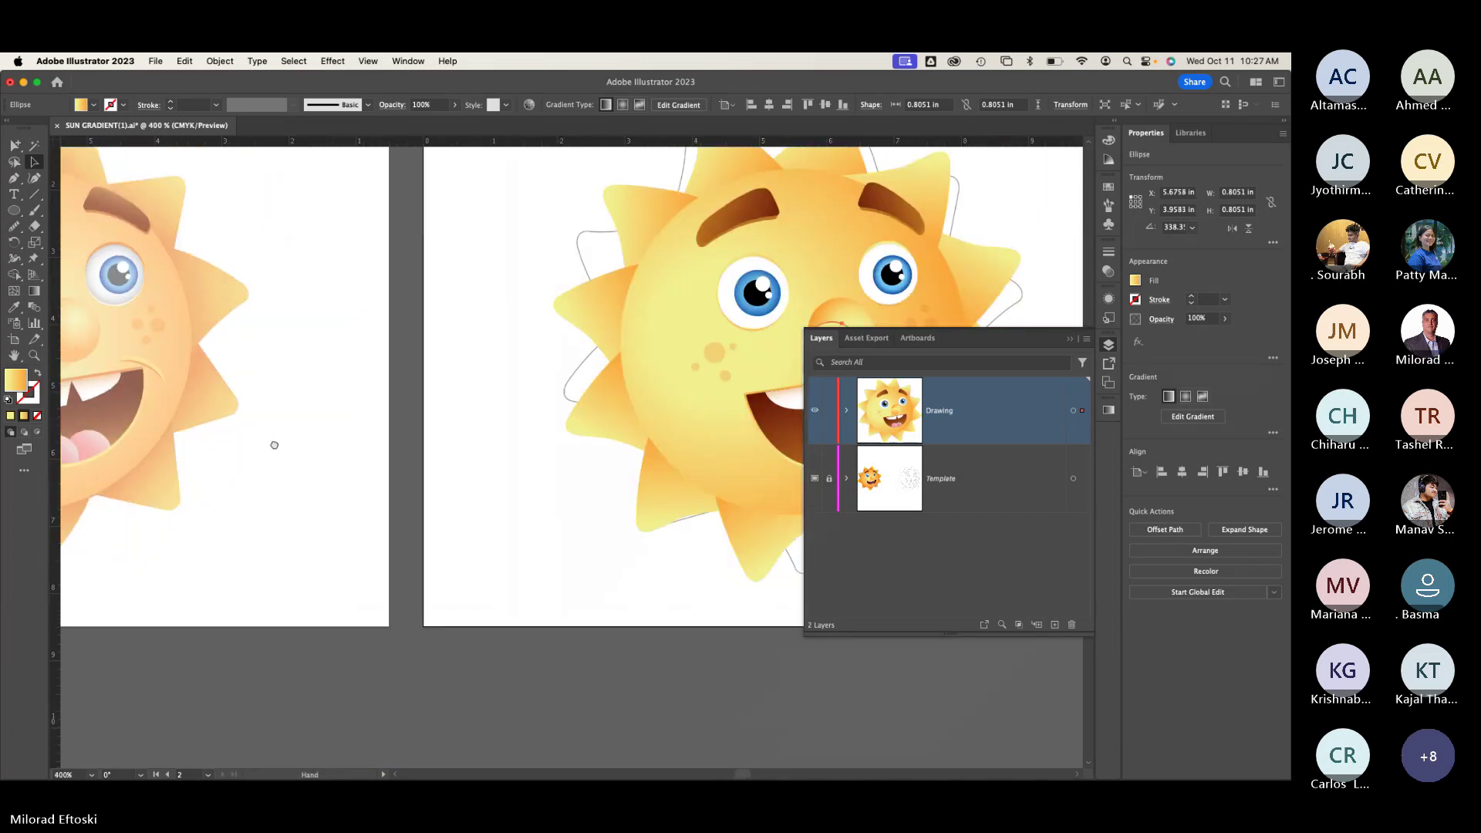
scroll(623, 378, up, 3)
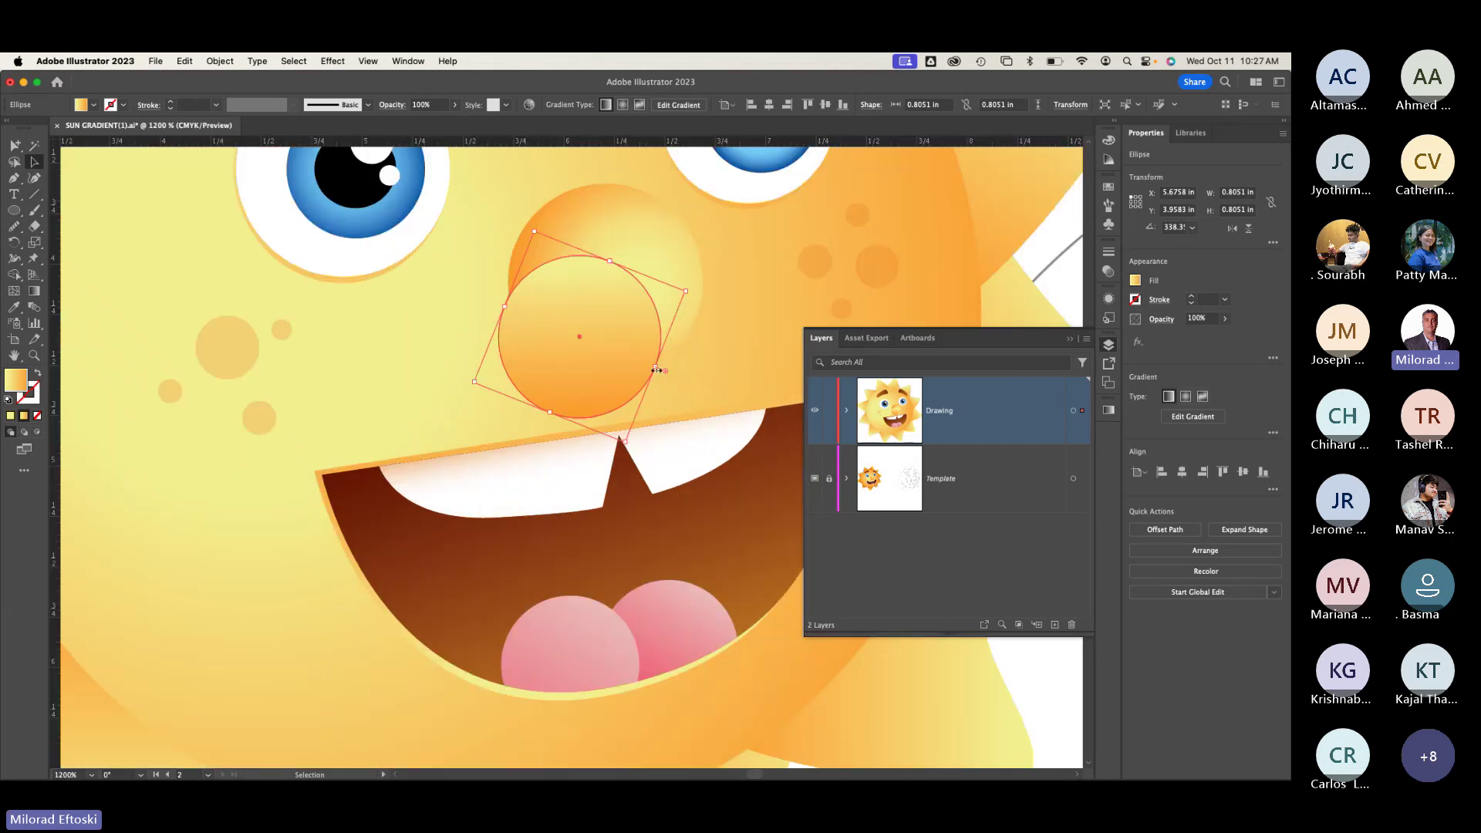
drag(657, 371, 572, 383)
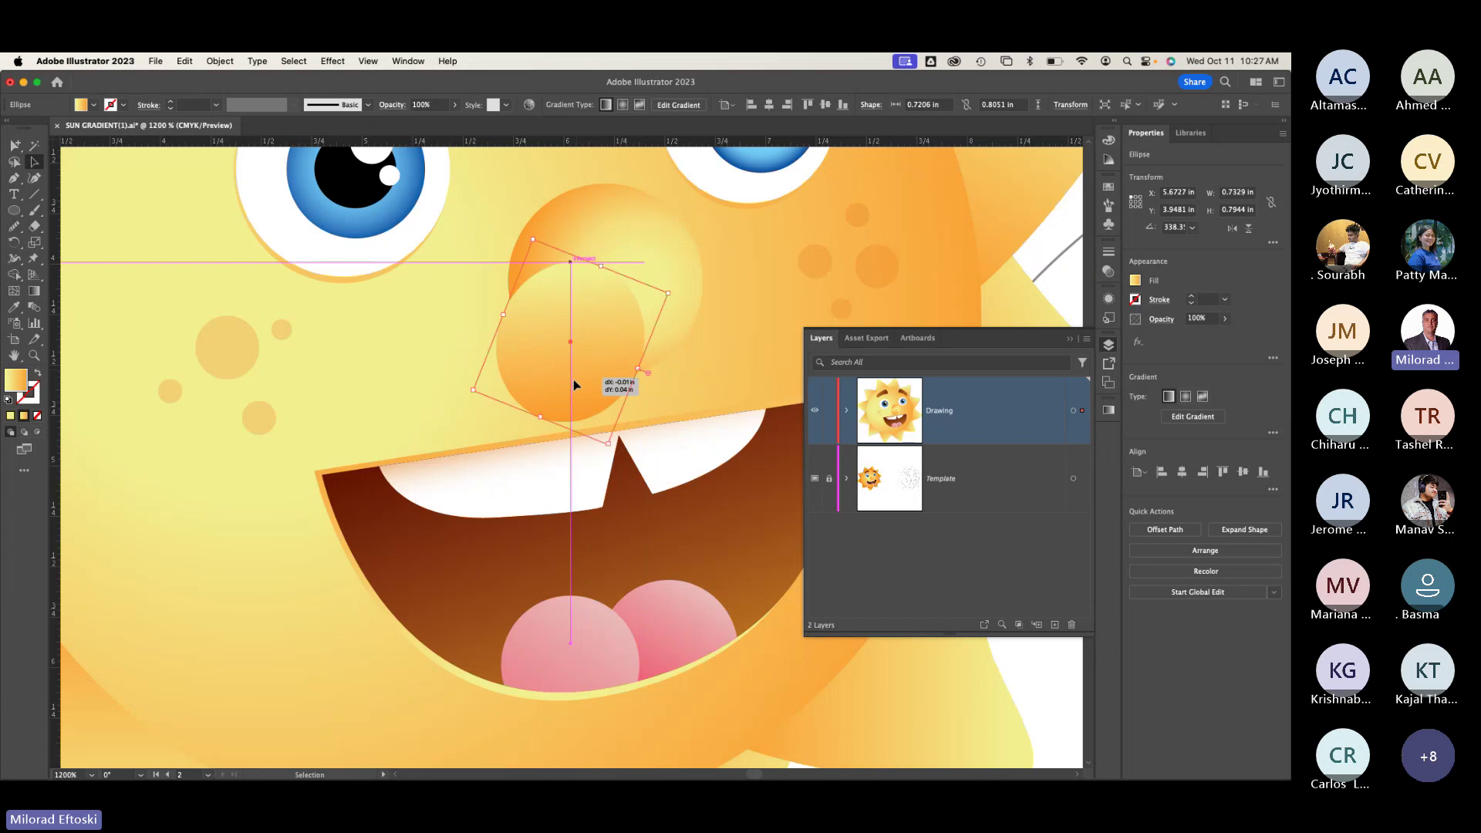
scroll(311, 413, down, 1)
scroll(311, 414, down, 2)
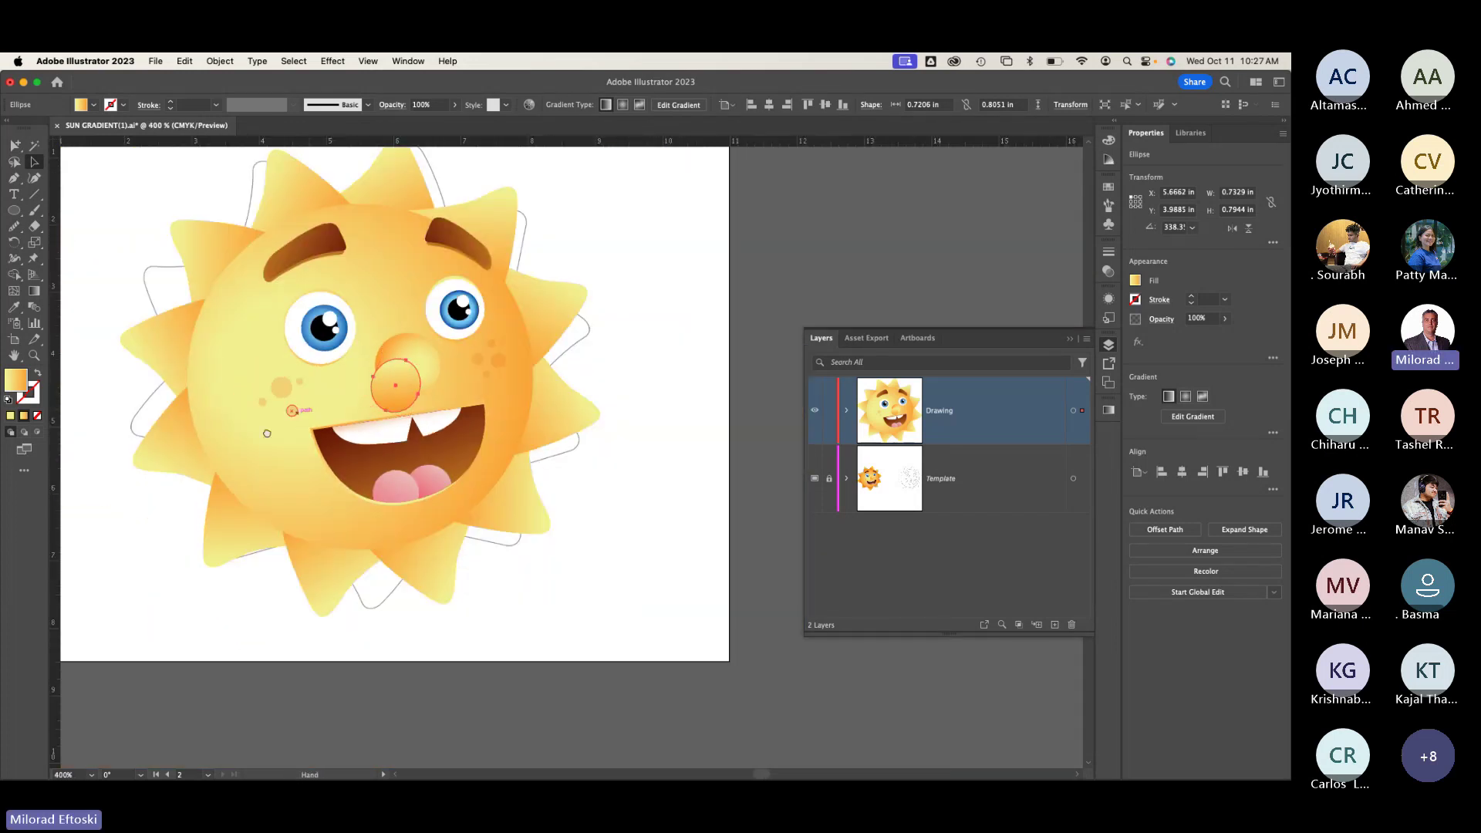
scroll(397, 386, up, 1)
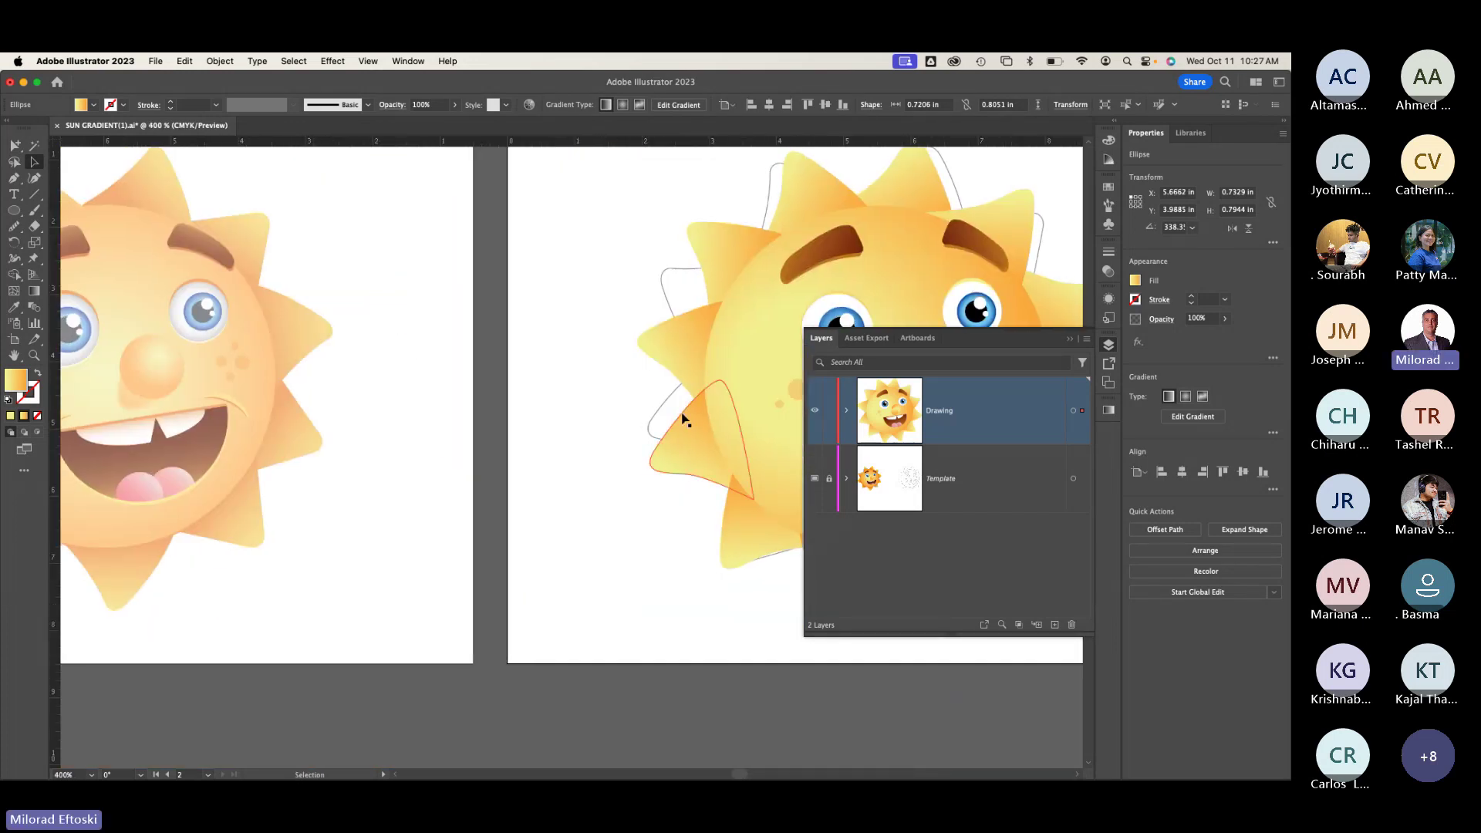
scroll(685, 421, right, 6)
scroll(451, 440, up, 3)
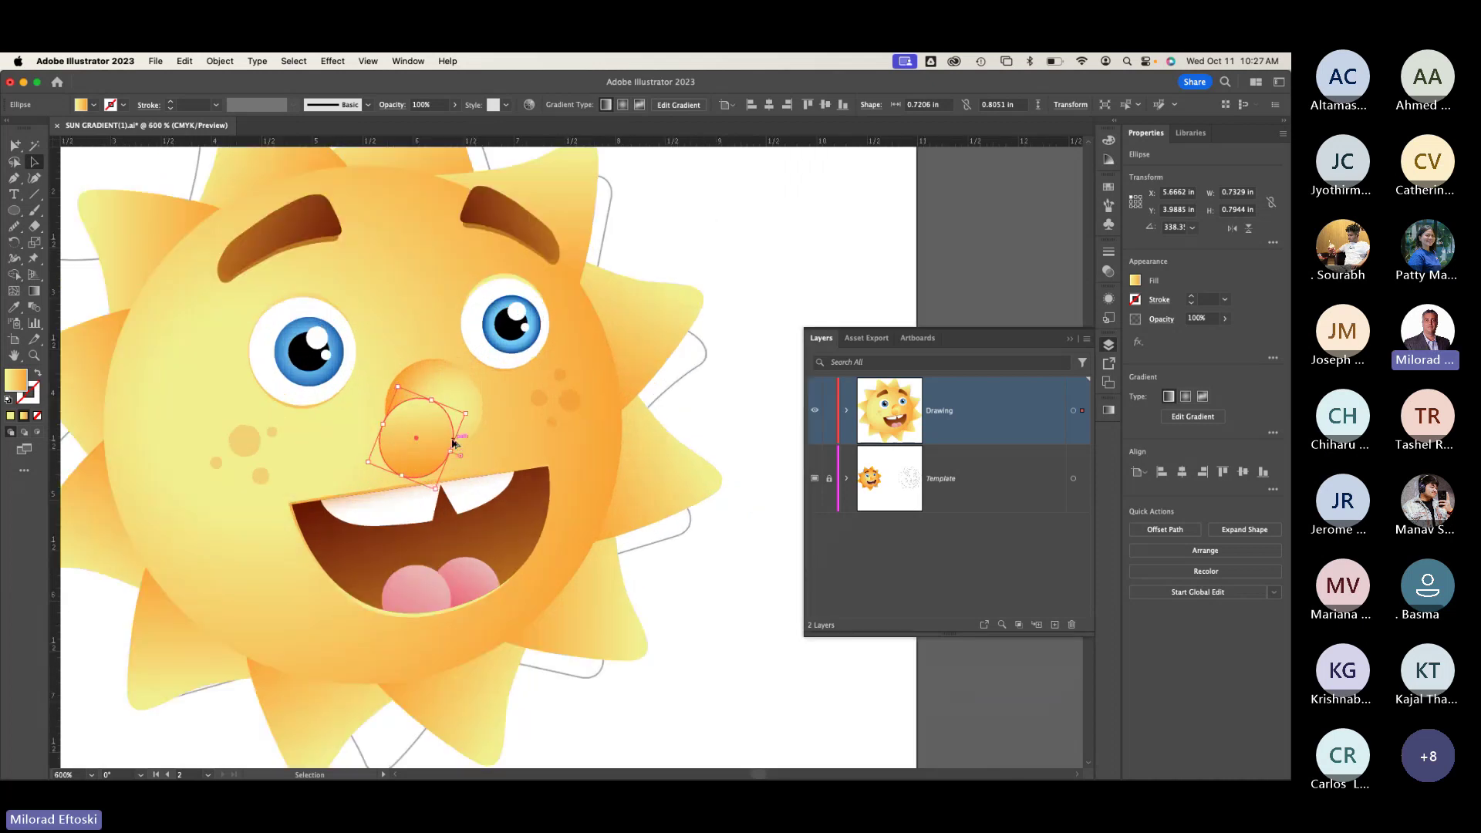
Step: Angle the ellipse's gradient from lower left to upper right
click(35, 293)
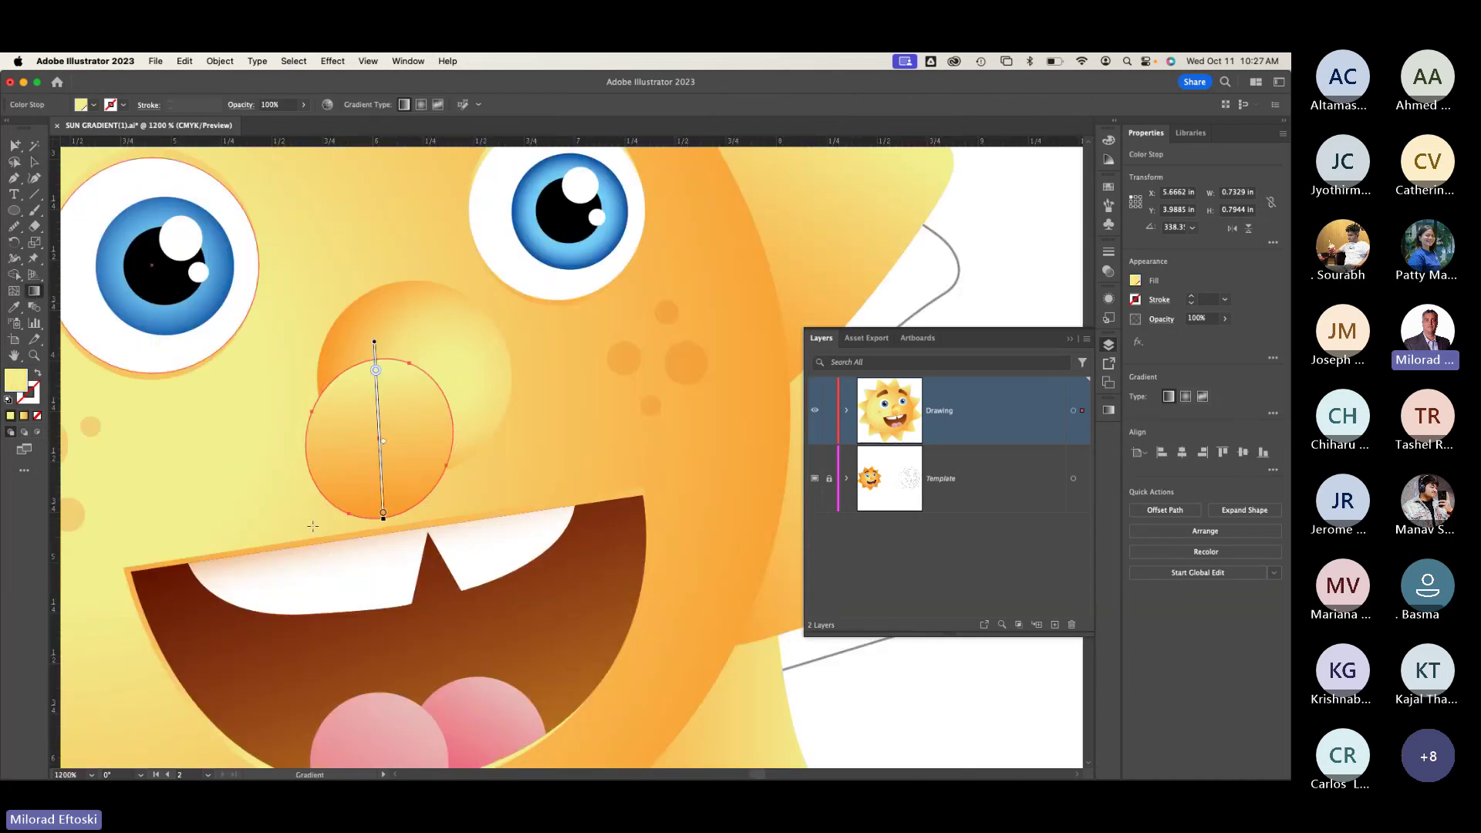
mouse_move(309, 525)
mouse_down()
mouse_move(432, 370)
mouse_move(312, 512)
mouse_up()
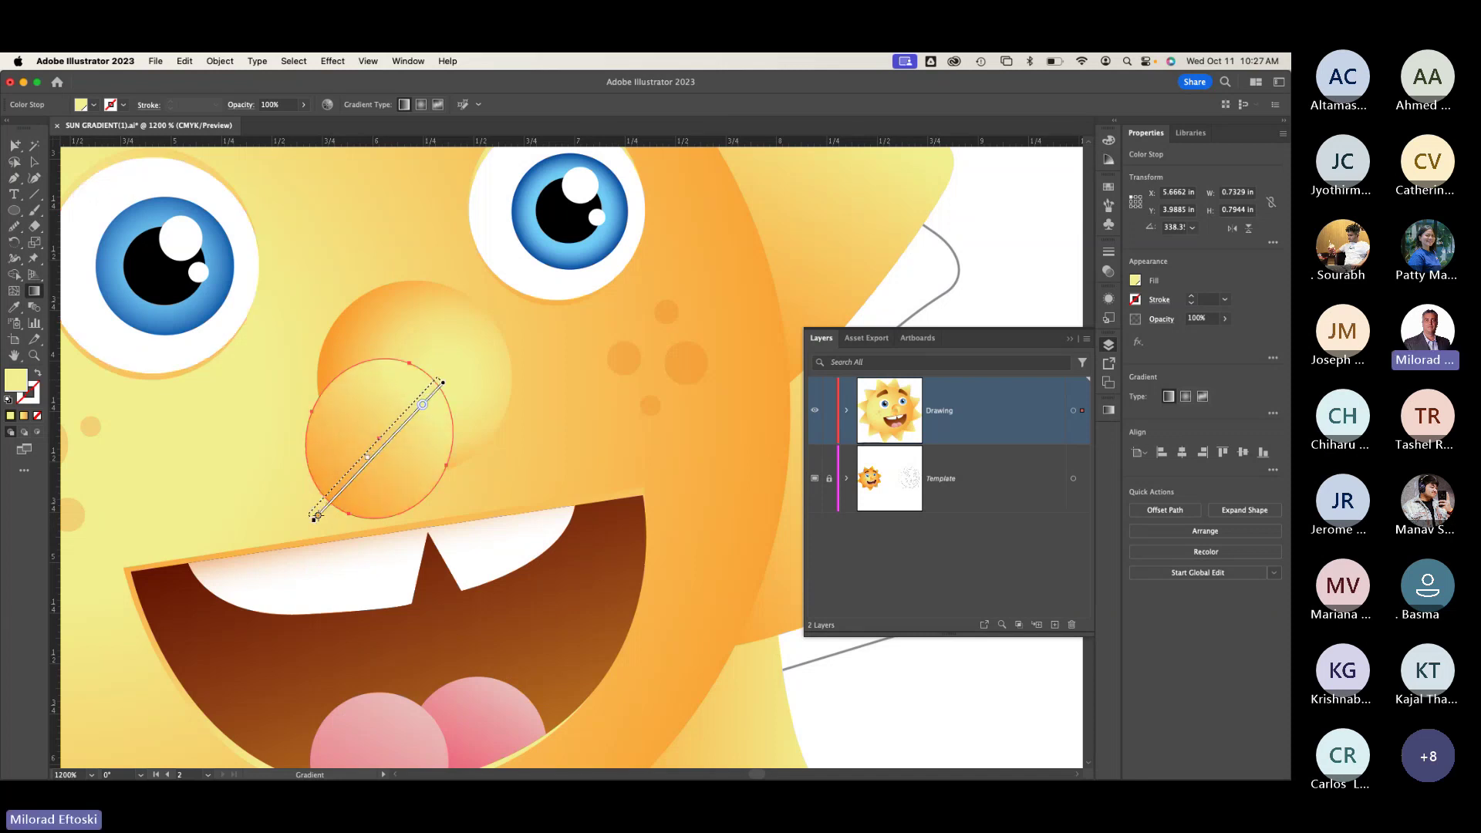
scroll(280, 524, left, 15)
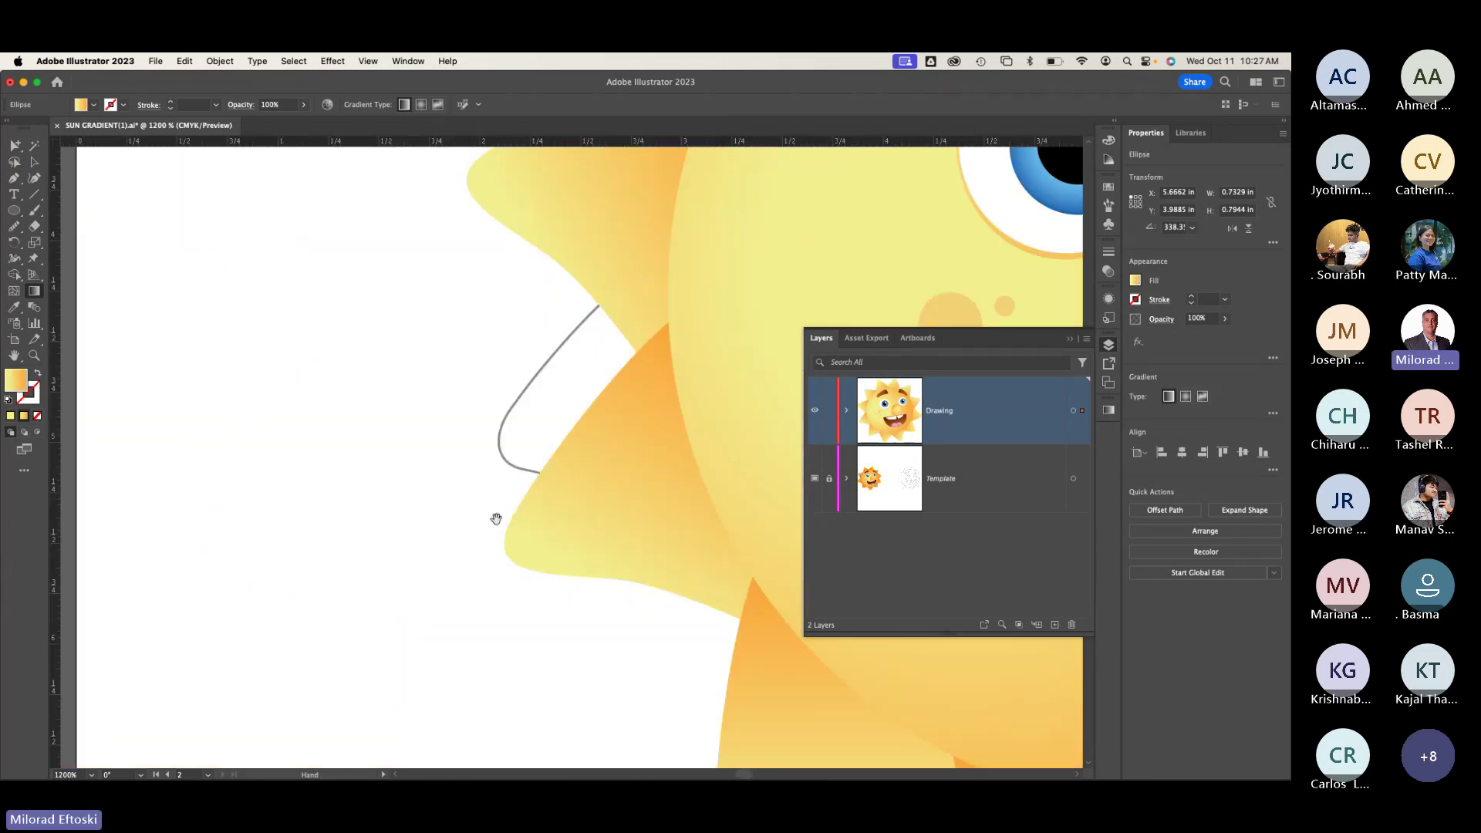
scroll(657, 512, right, 20)
scroll(658, 512, left, 10)
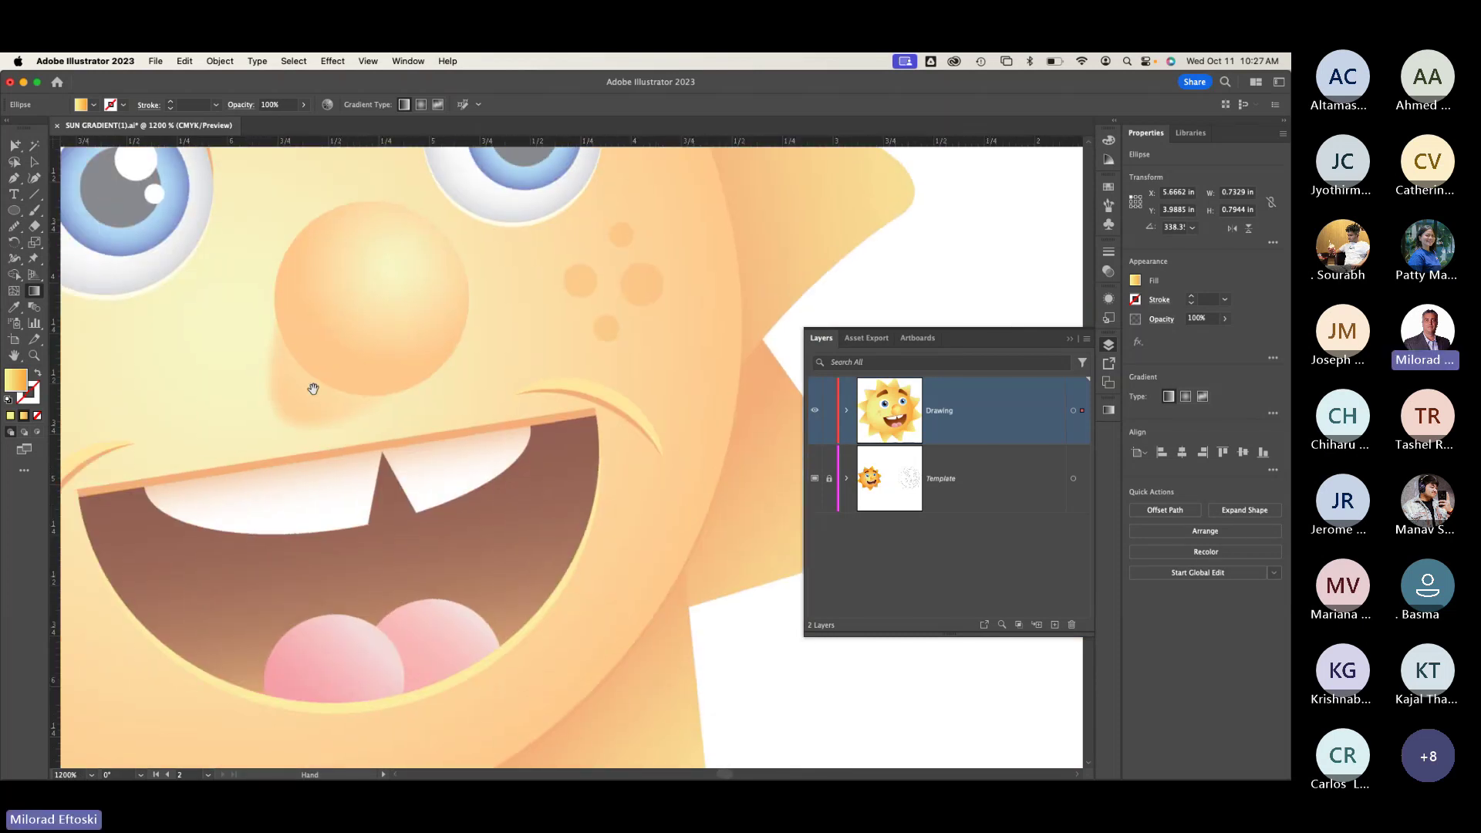
scroll(313, 388, left, 15)
scroll(321, 473, right, 20)
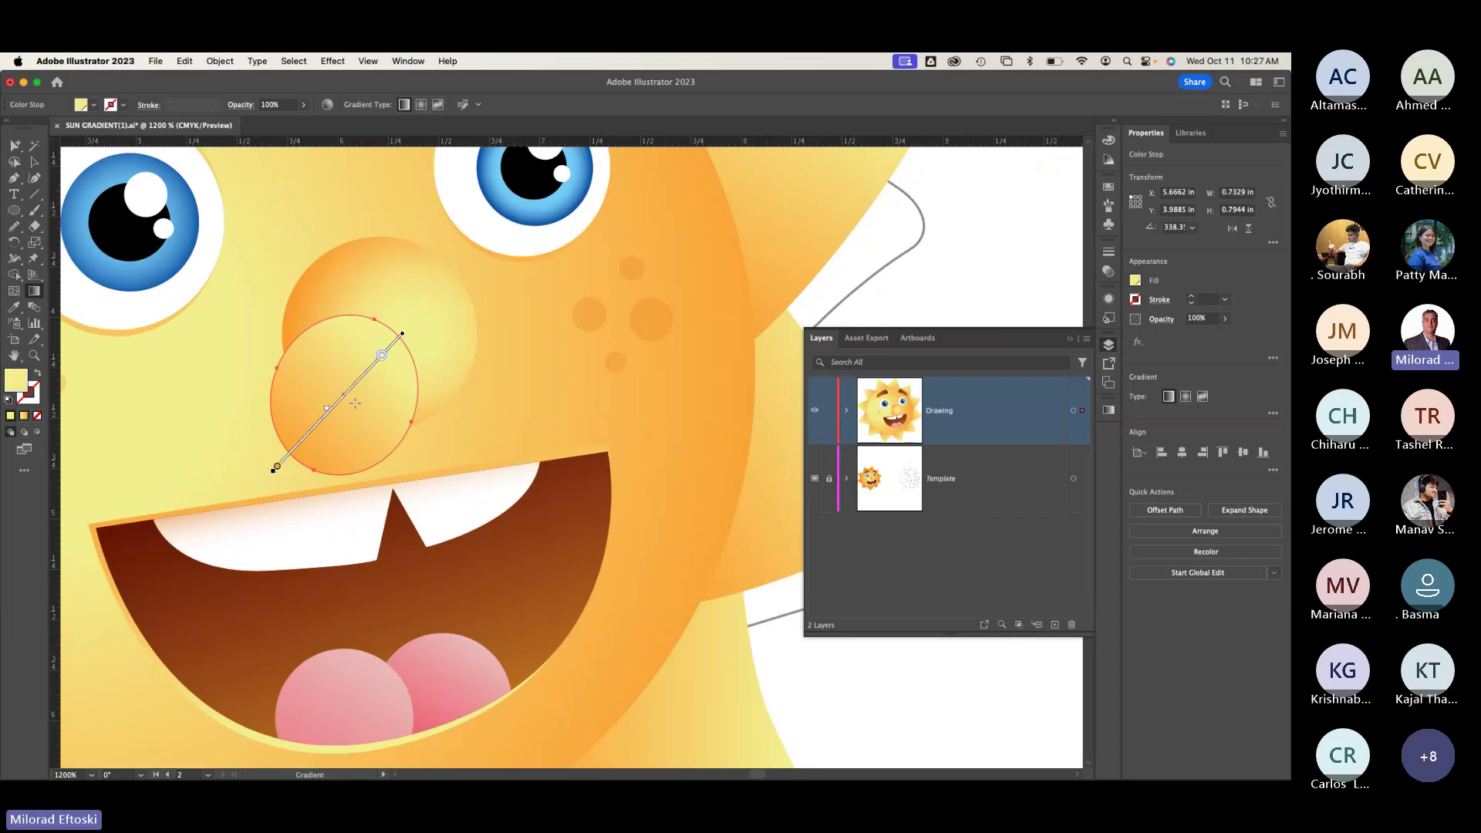
Step: Nudge the nose slightly down and left, then select the larger nose circle
key(a)
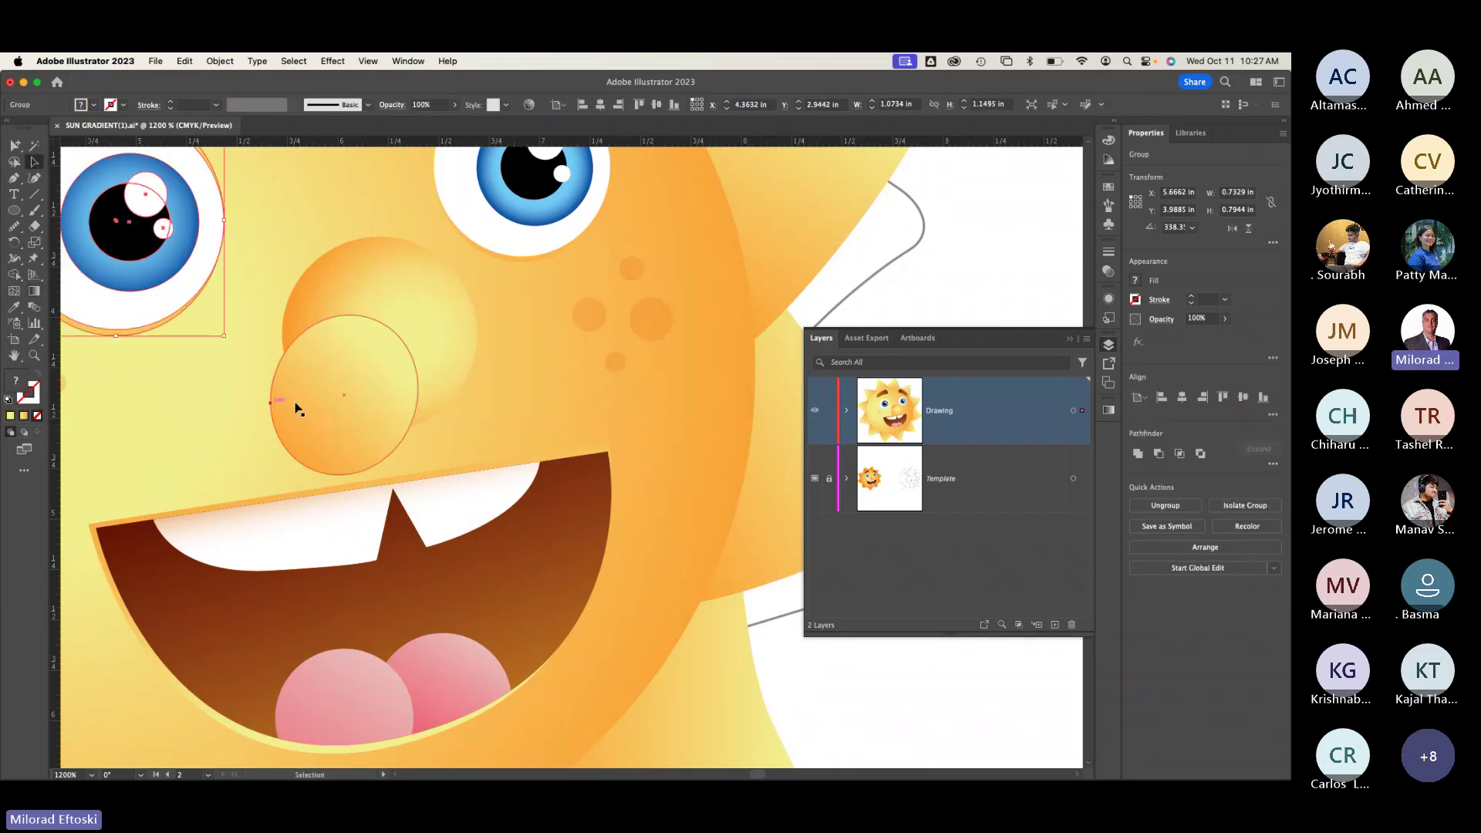
mouse_move(313, 428)
mouse_down()
mouse_move(301, 441)
mouse_move(317, 420)
mouse_up()
click(386, 284)
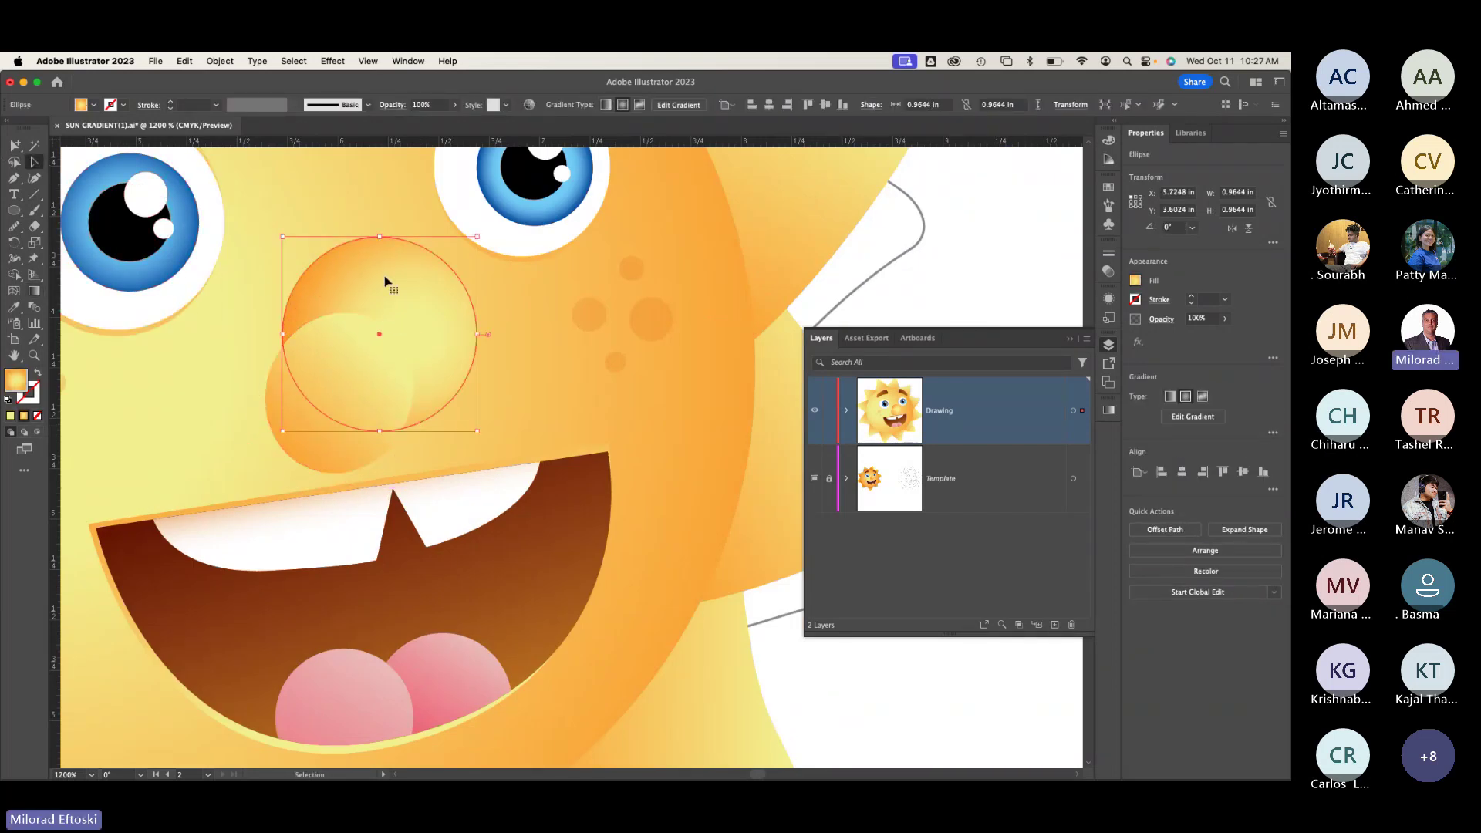
Step: Bring the nose circle to the front, ahead of the shadow ellipse
right_click(386, 282)
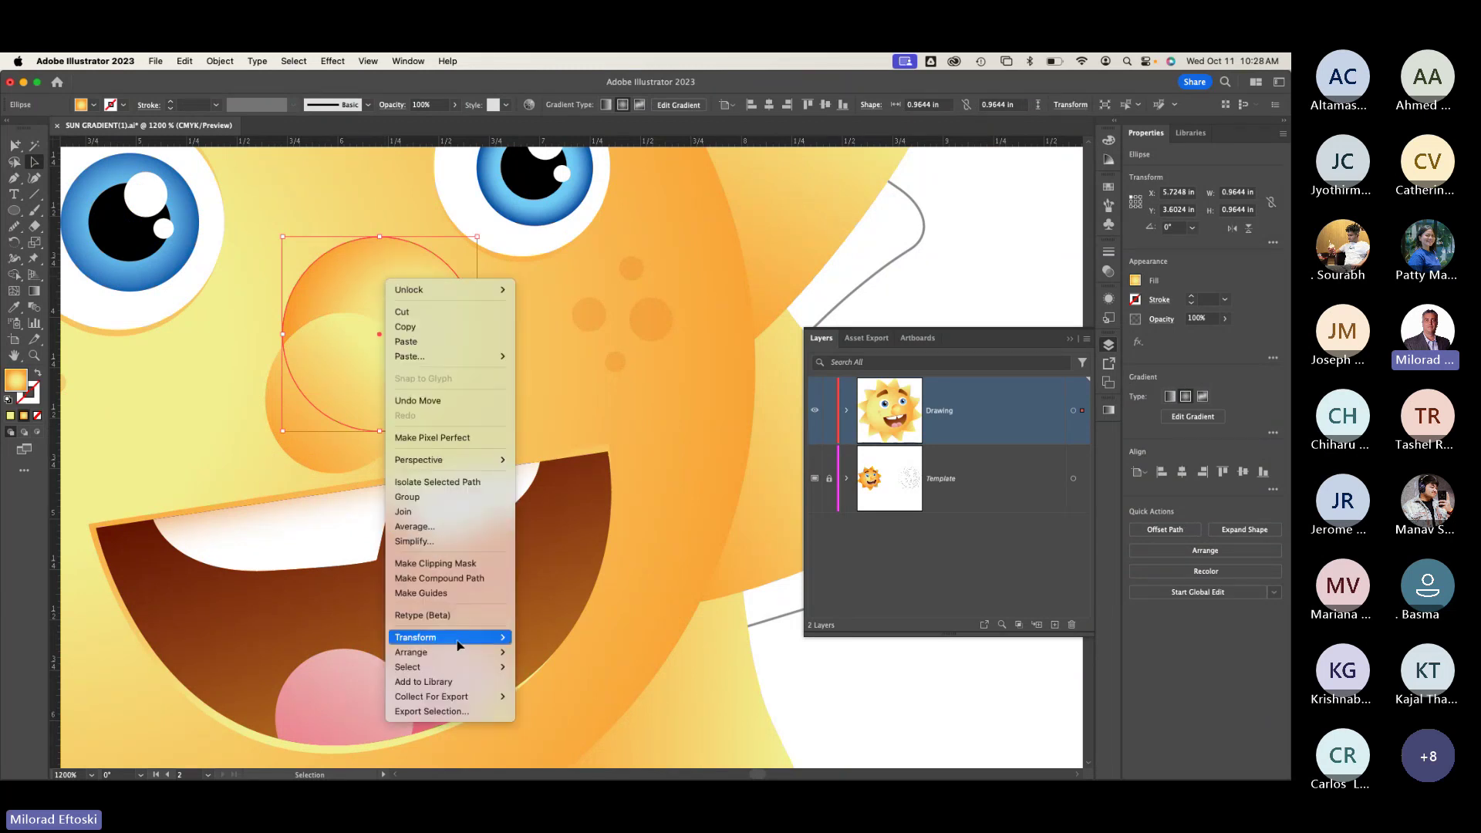
mouse_move(449, 653)
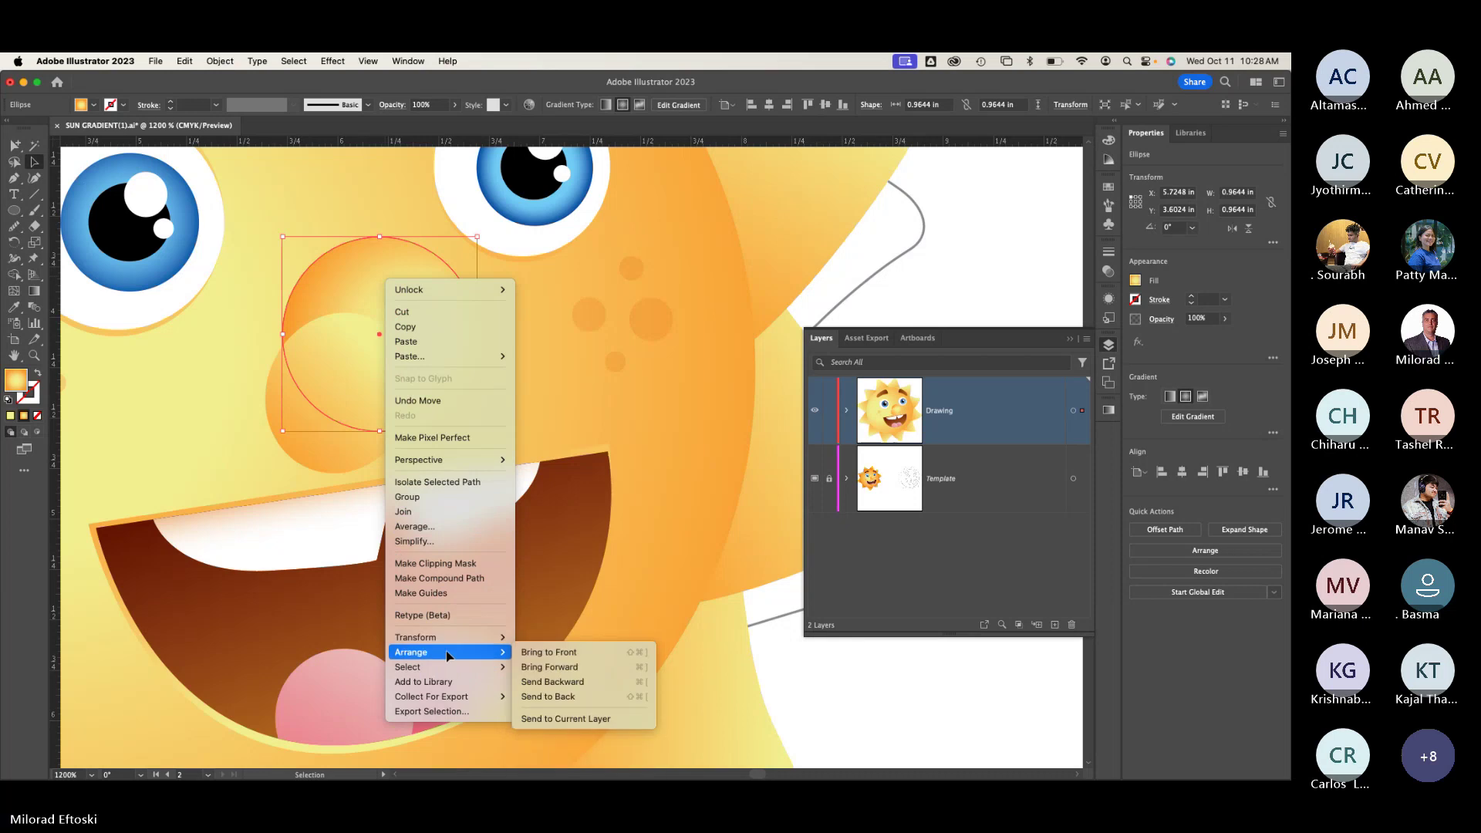
click(567, 653)
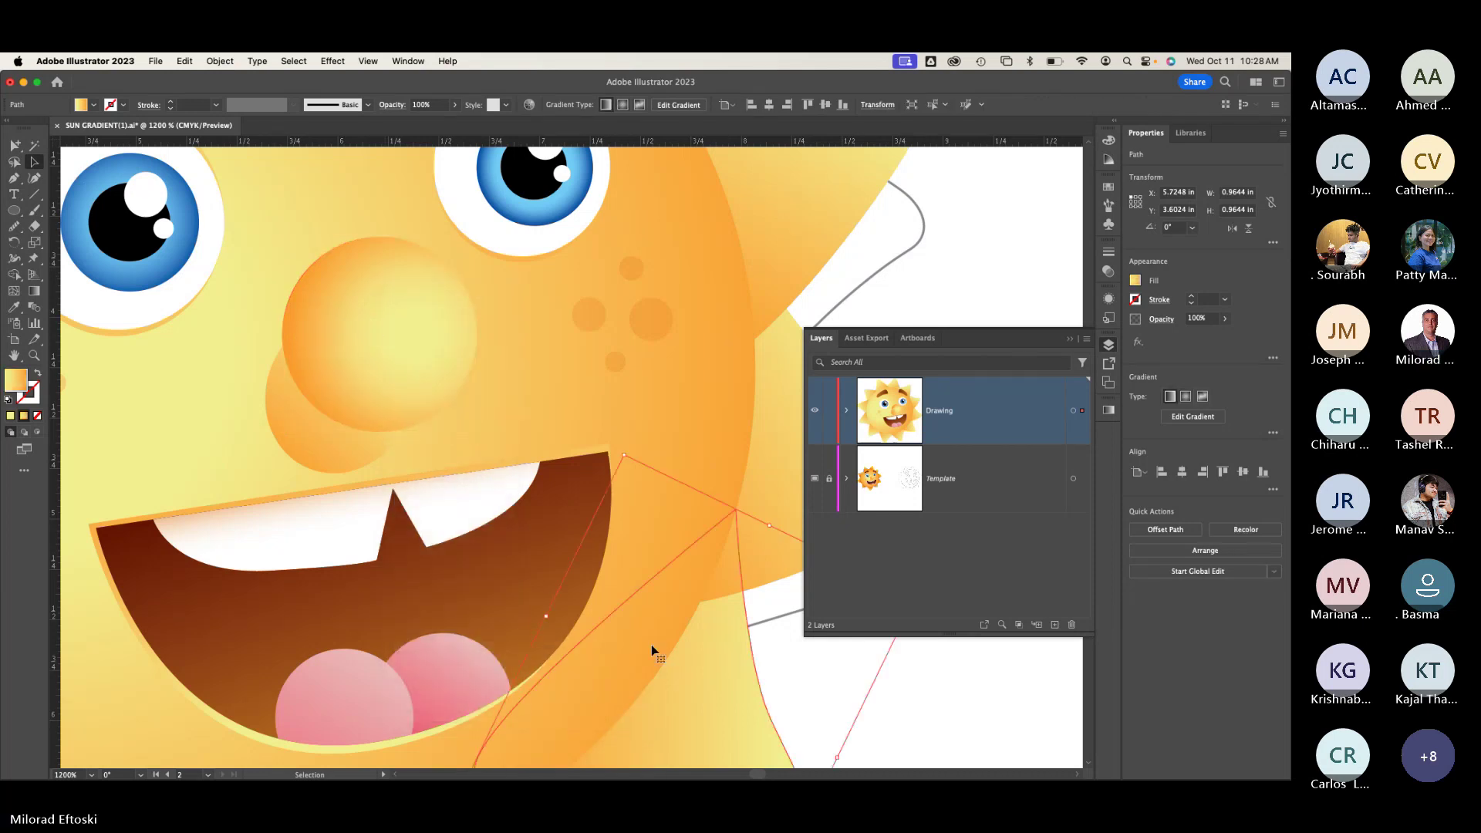
Step: Nudge the shadow ellipse slightly upward below the nose
drag(297, 453, 298, 440)
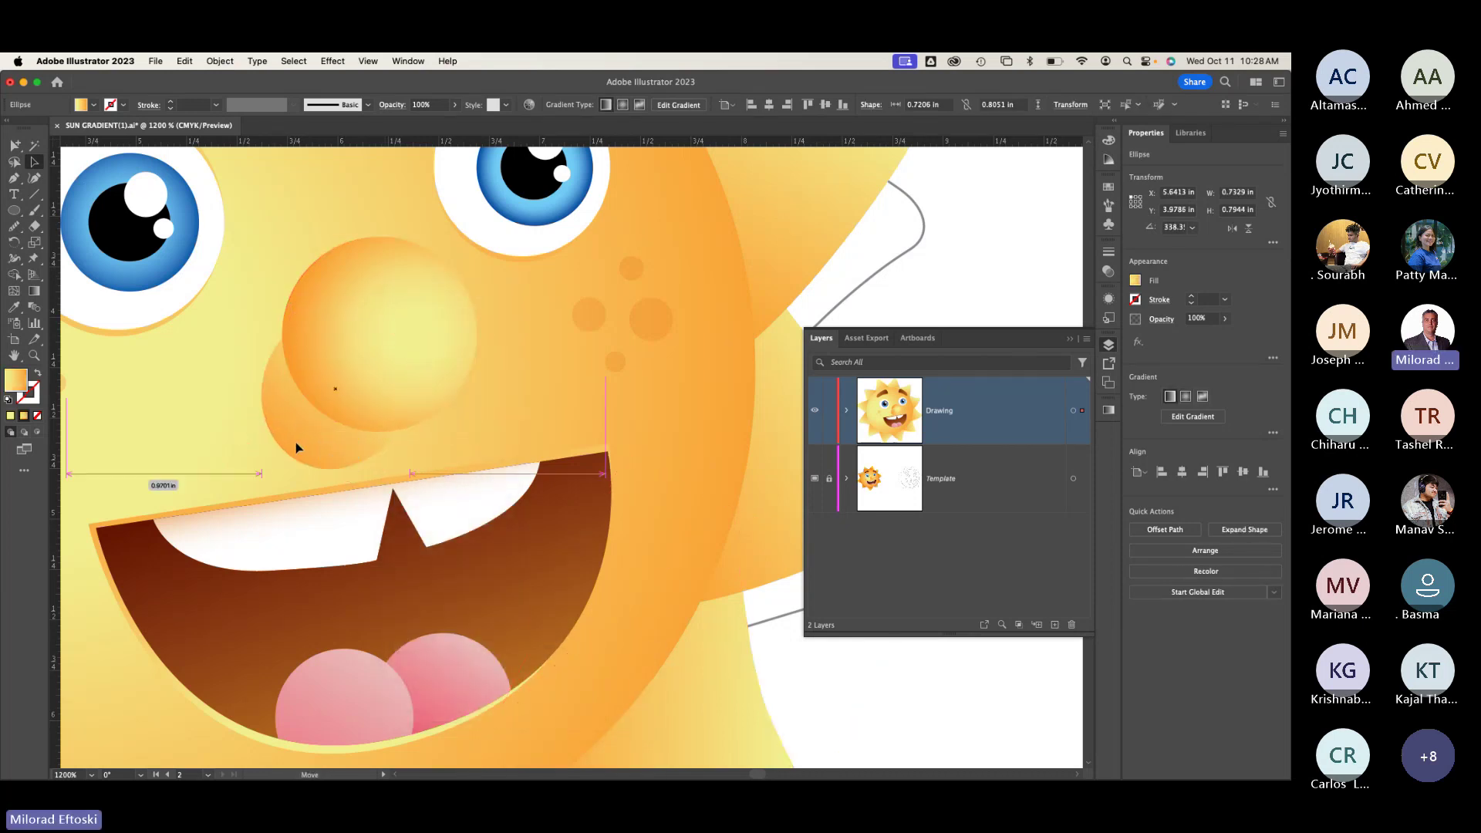
scroll(291, 513, up, 1)
scroll(296, 512, down, 5)
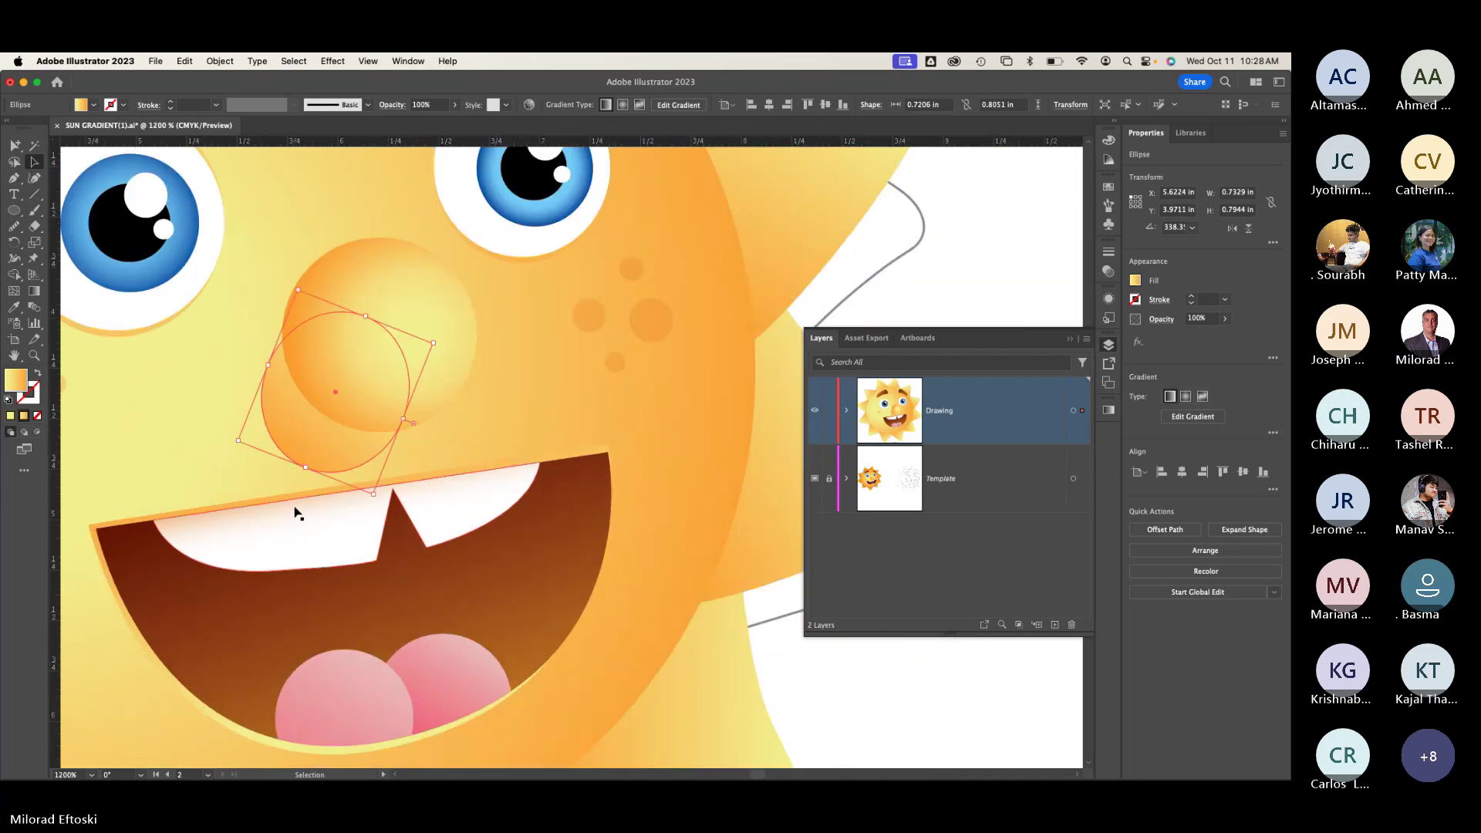
click(609, 400)
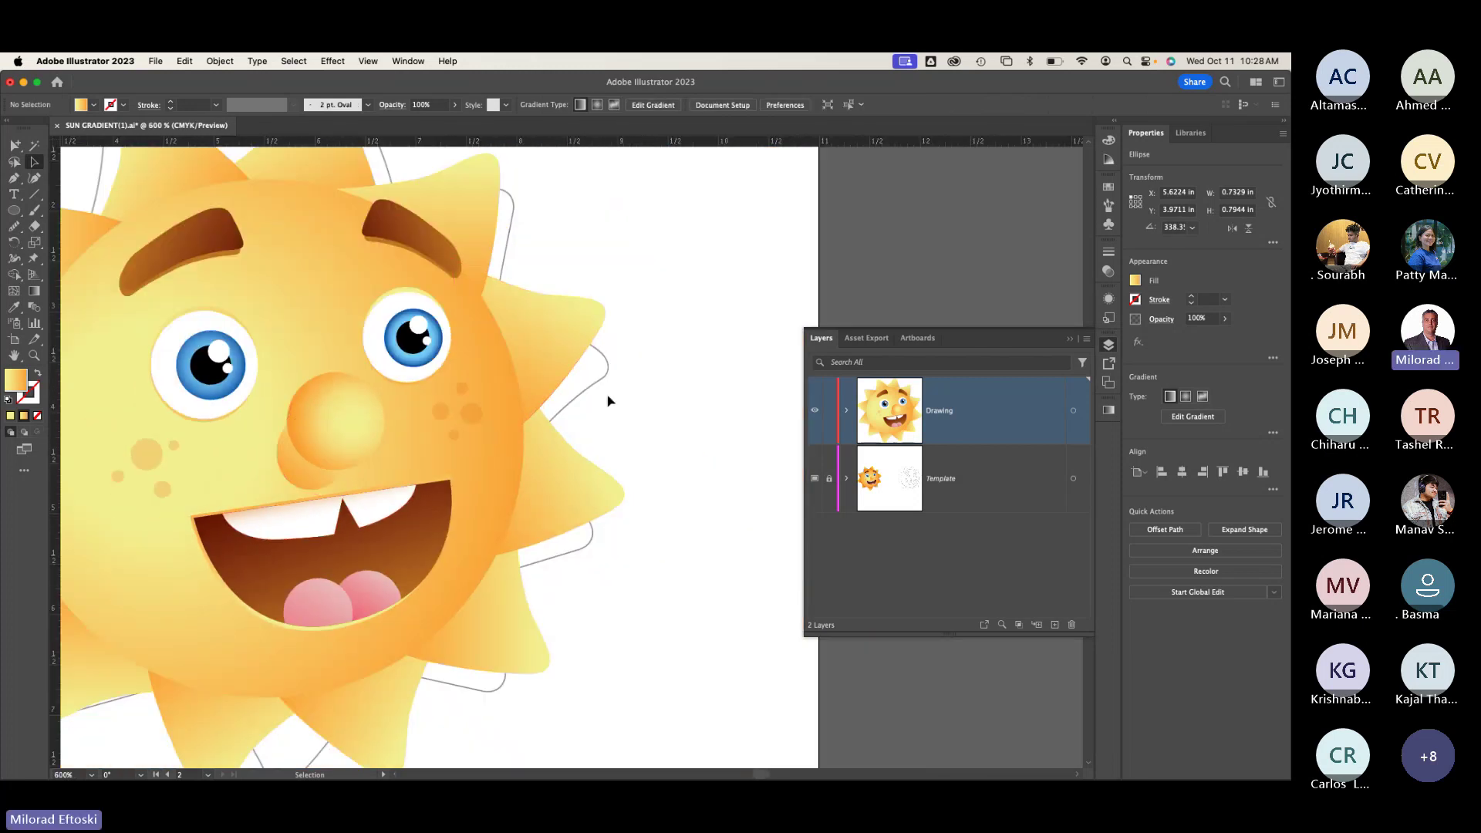
Step: Try the shadow ellipse at 29% opacity, then undo the change
click(295, 472)
click(454, 105)
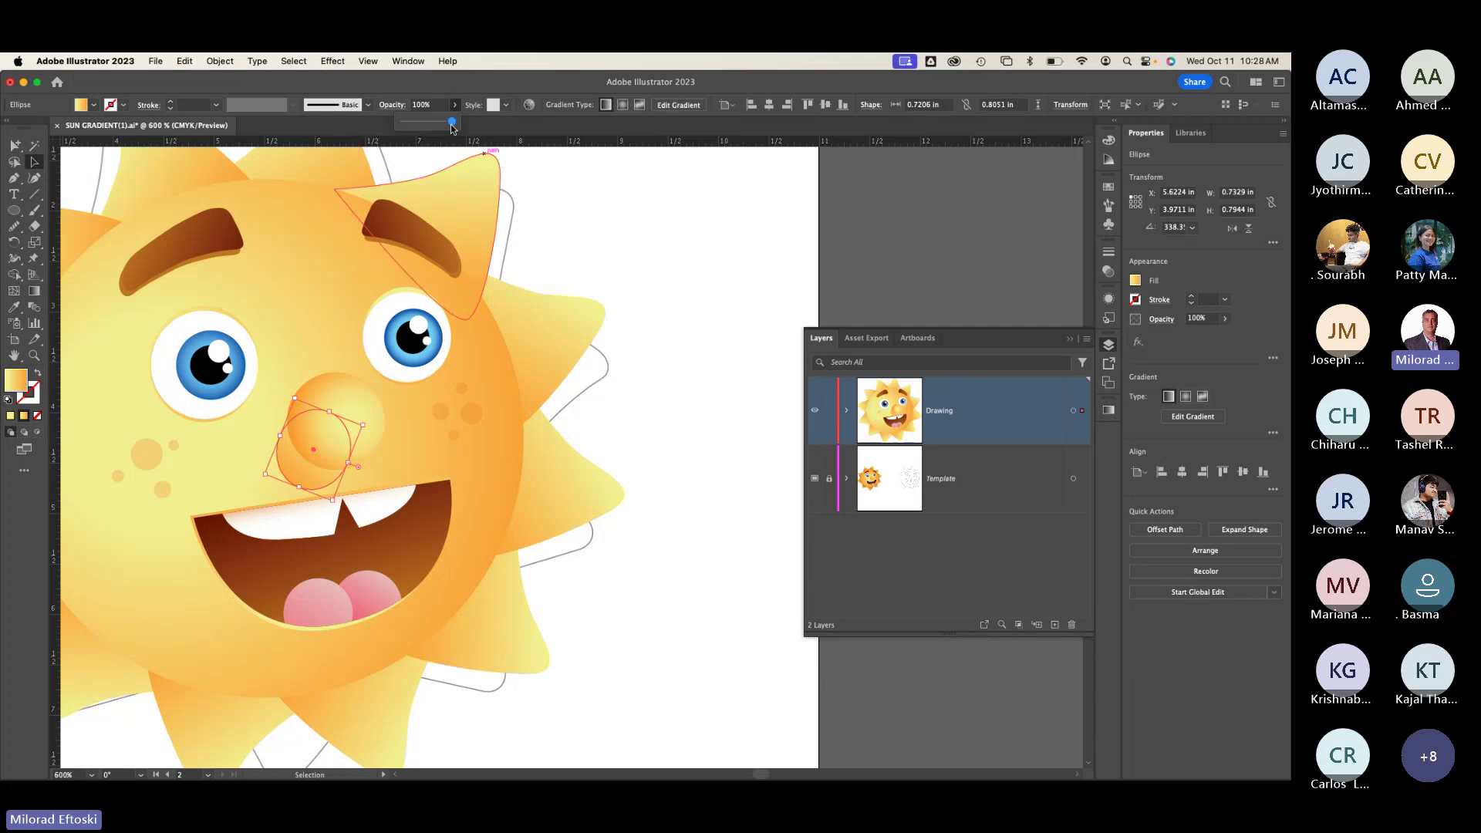
drag(453, 125, 414, 126)
click(640, 229)
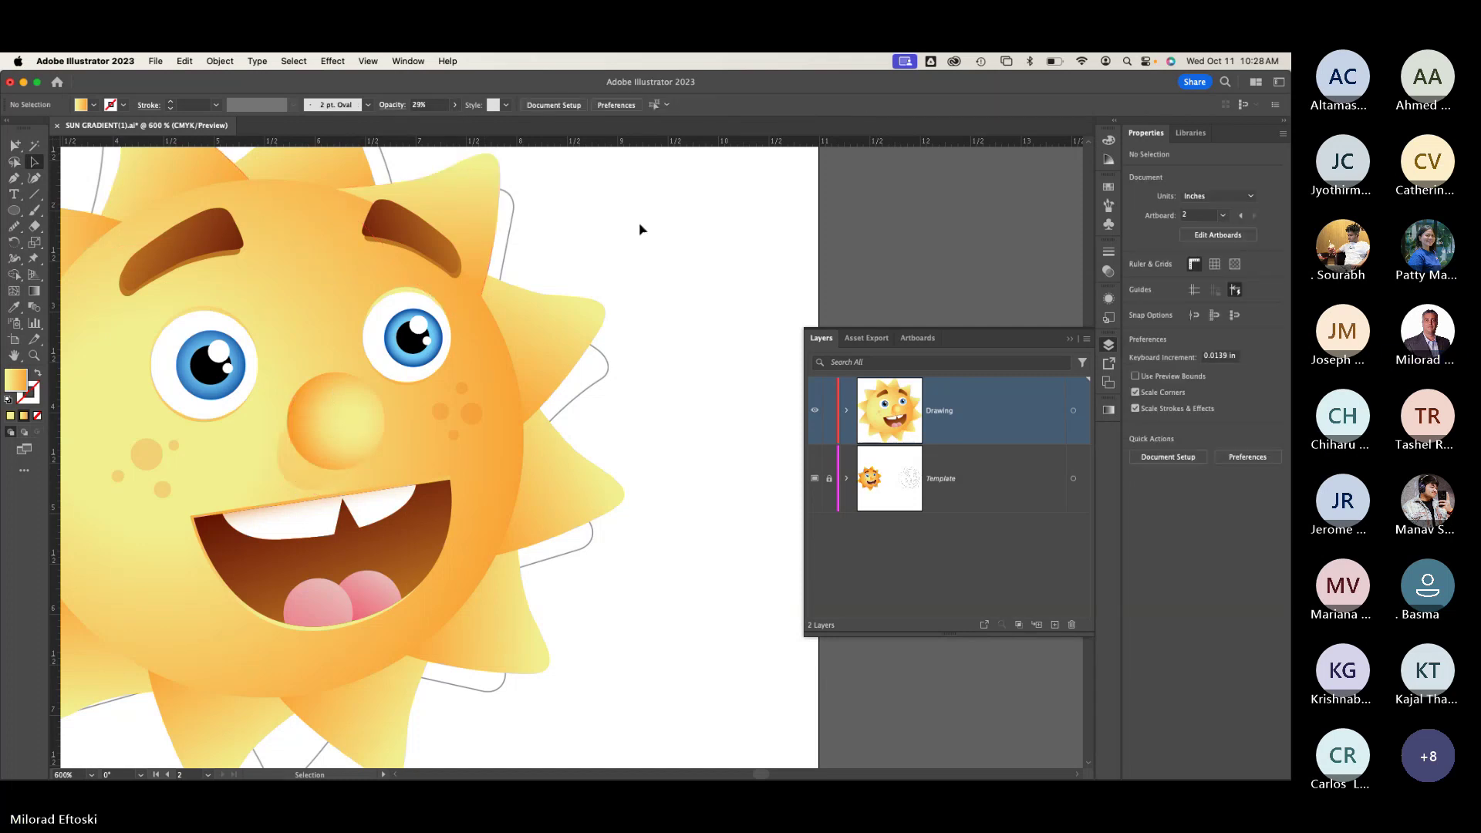
key(super+z)
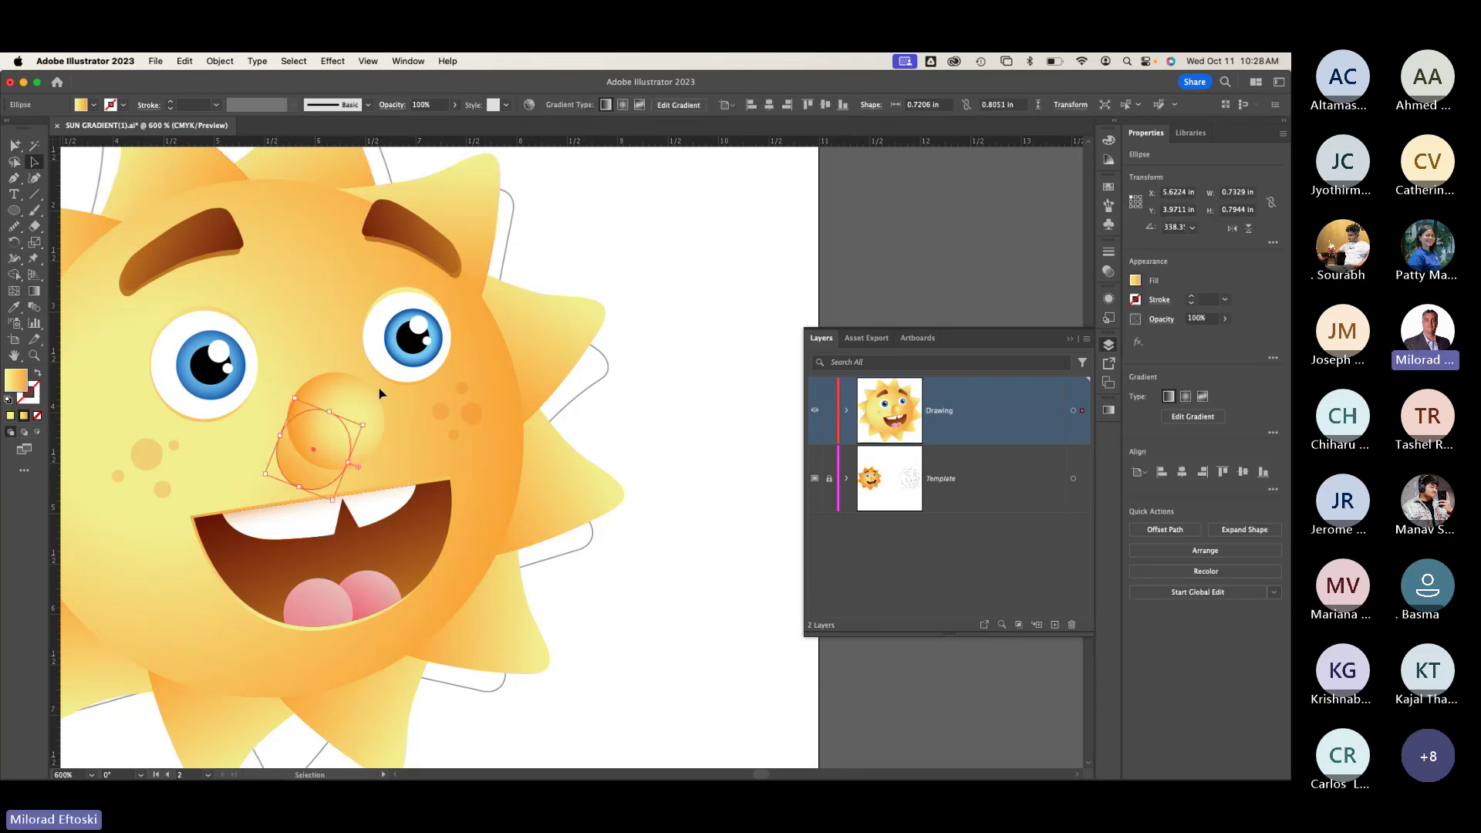
Step: Pan to the nose and reselect the shadow ellipse
key(super+equal)
key(super+equal)
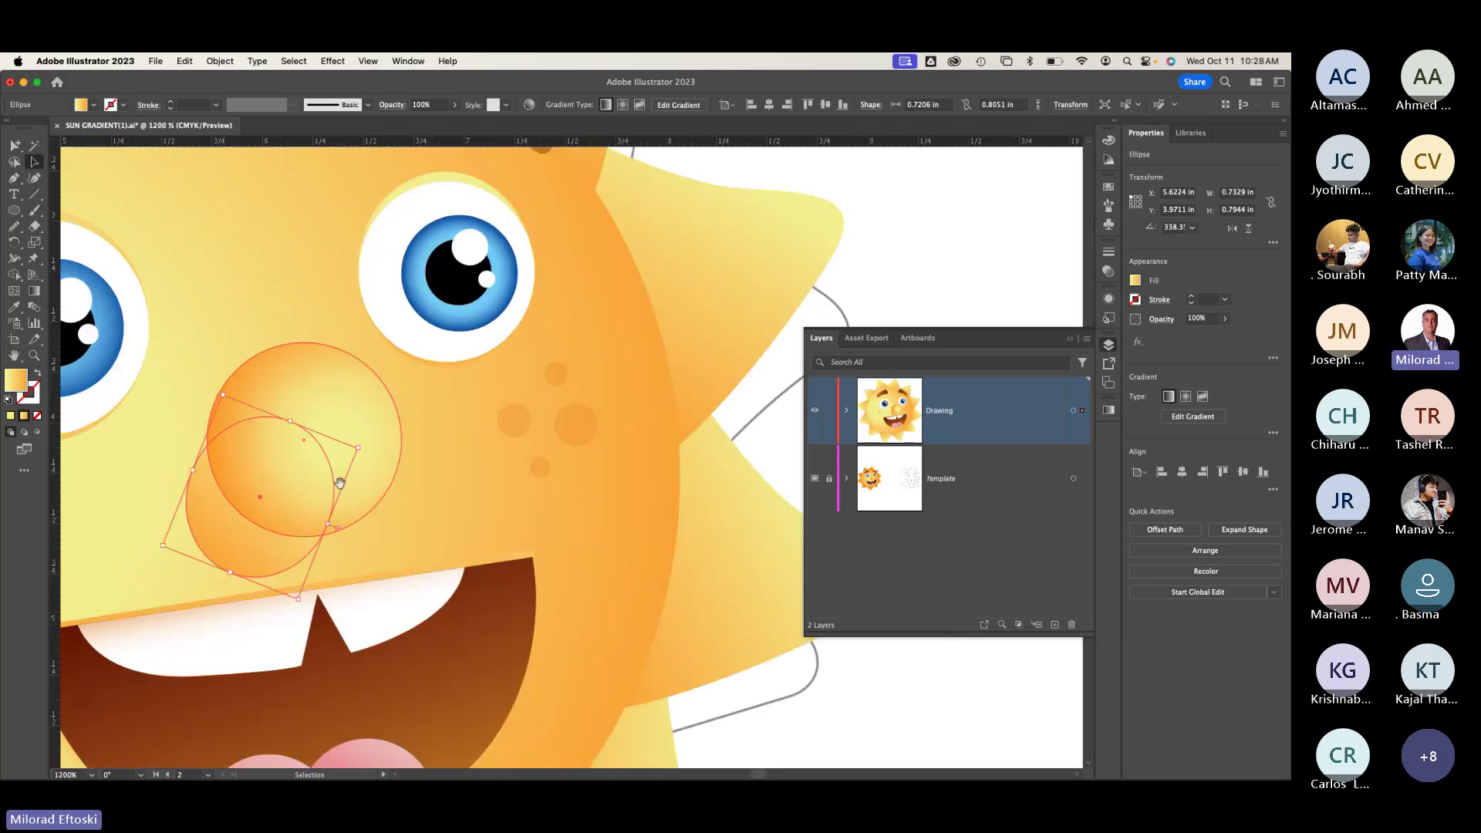
drag(338, 482, 413, 400)
click(323, 469)
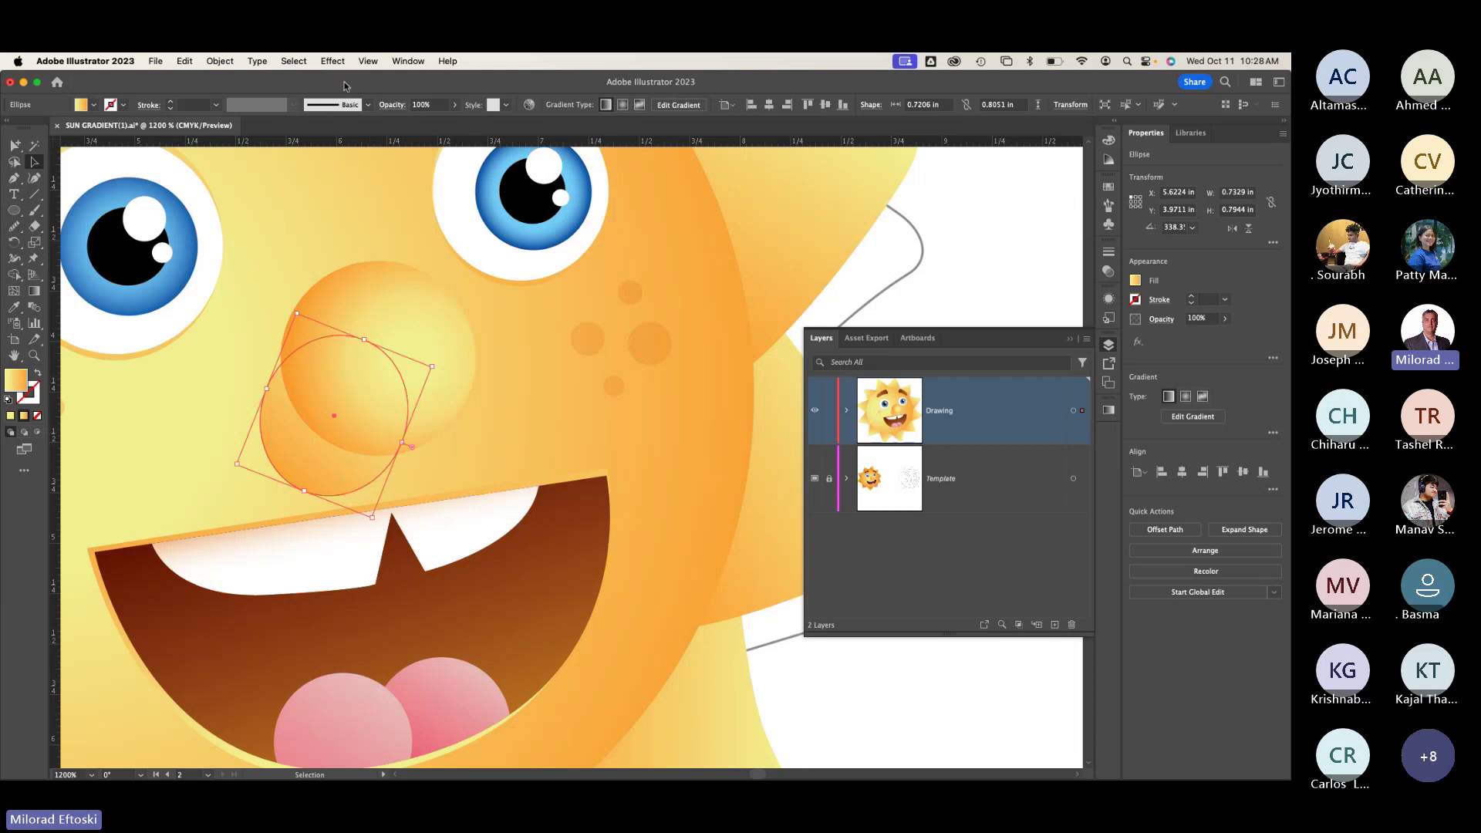
click(332, 61)
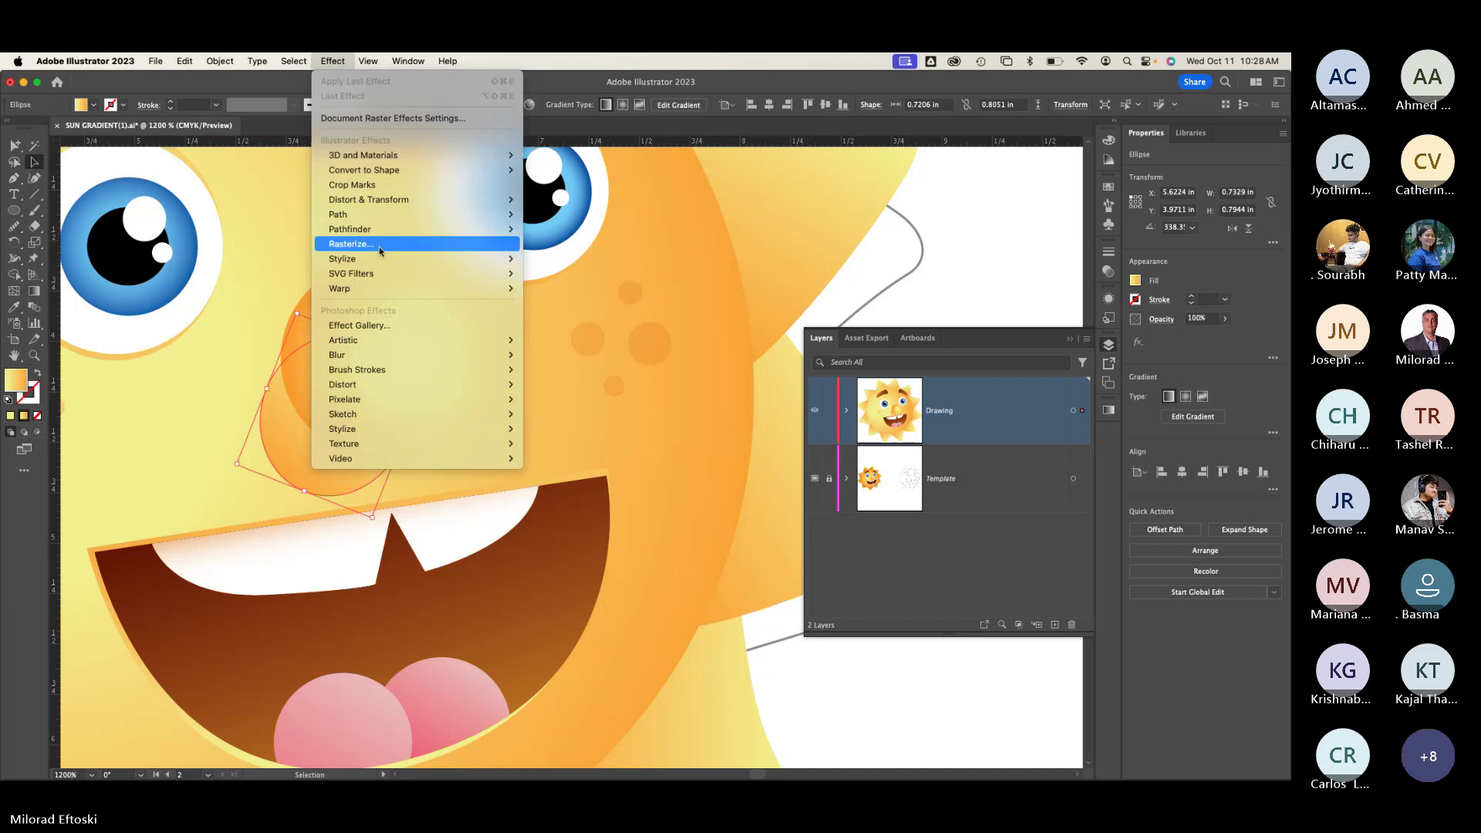
Step: Apply a Feather effect to the shadow ellipse, trying radius values with Preview toggled
mouse_move(376, 265)
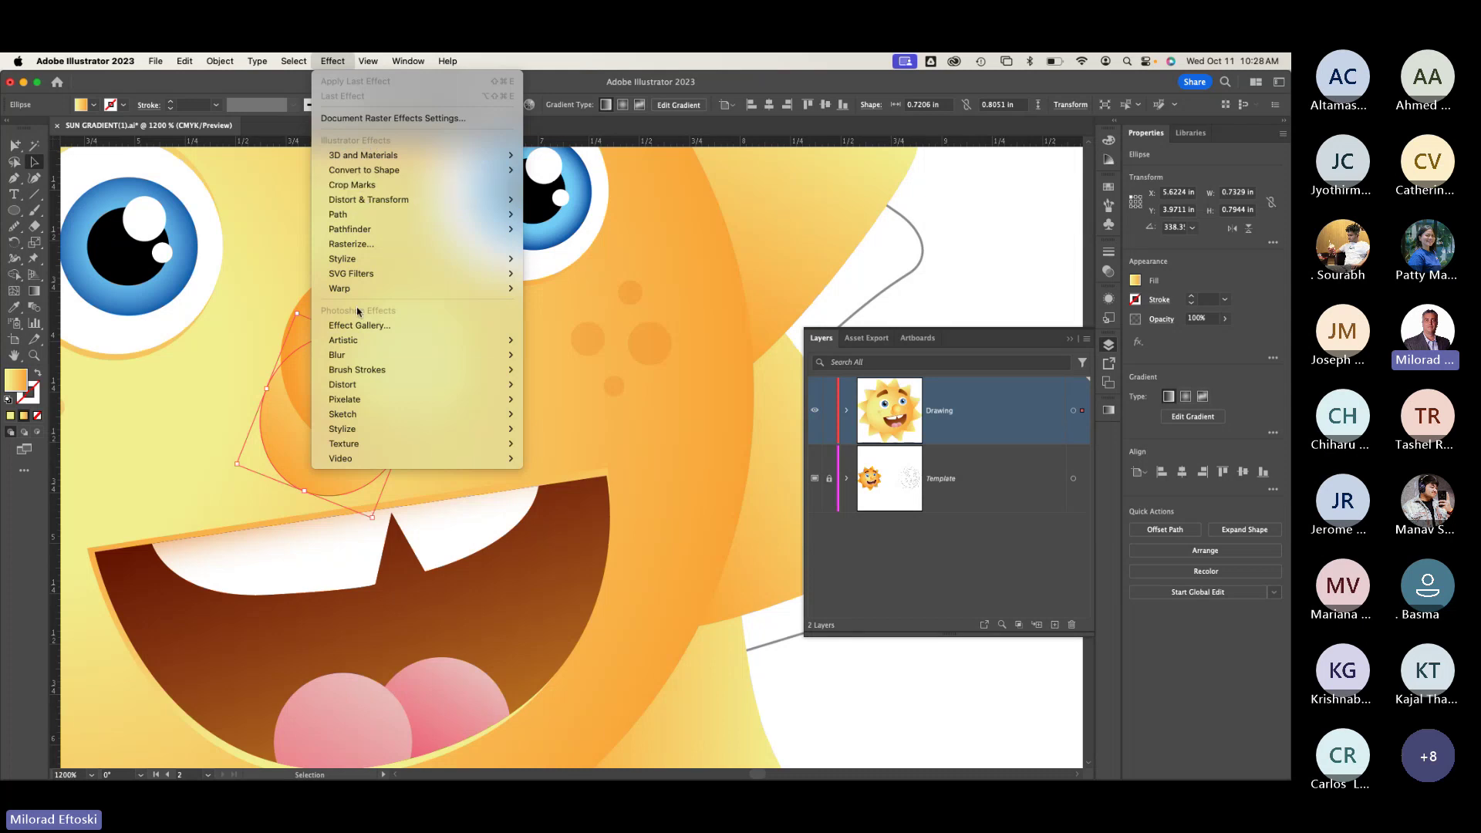
mouse_move(393, 344)
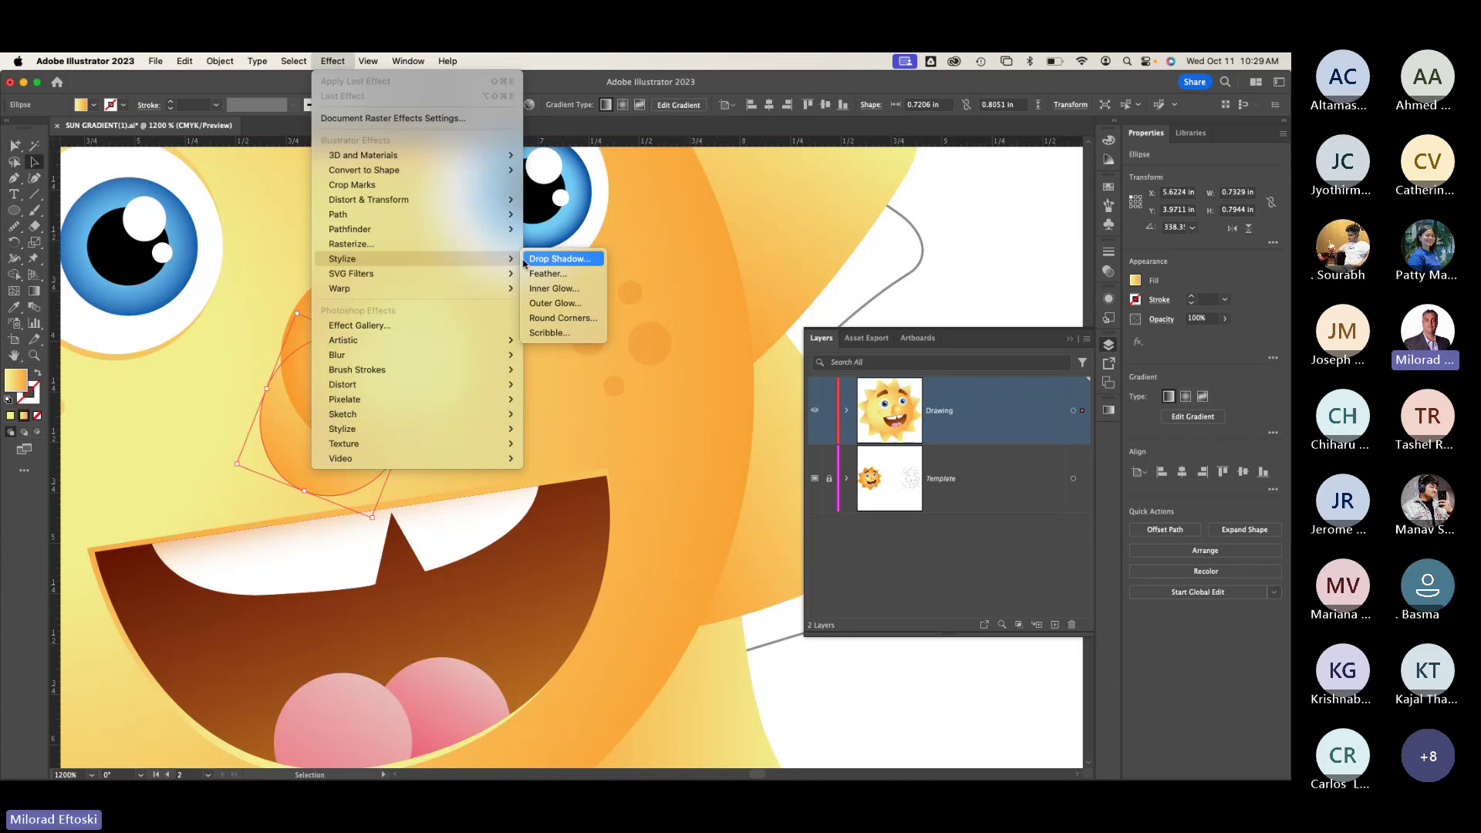
click(563, 275)
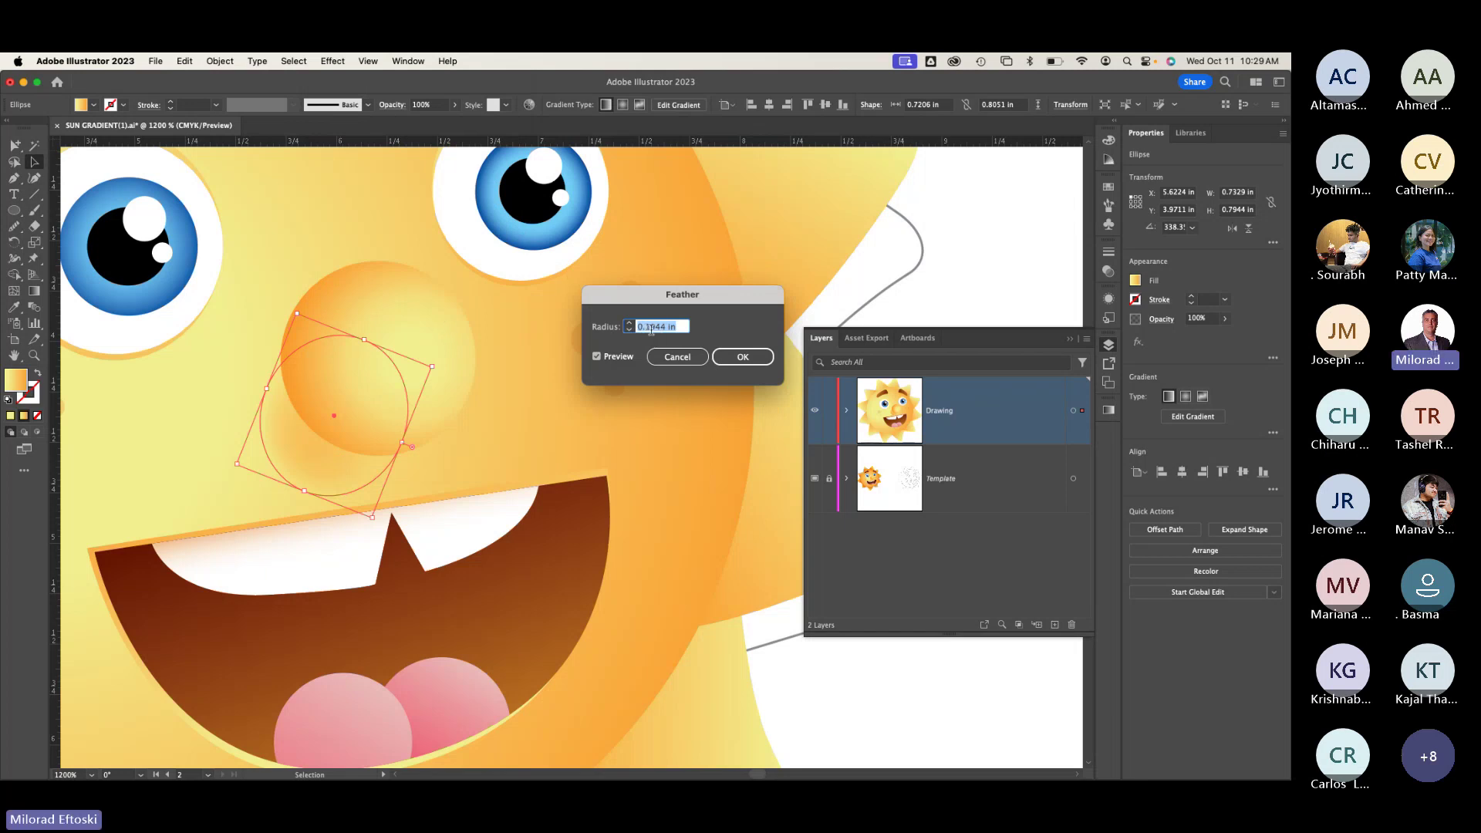
drag(646, 328, 732, 327)
text(15)
click(598, 357)
click(598, 357)
click(656, 331)
text(7)
click(598, 359)
Step: Settle the feather radius at 0.123 in and apply it
drag(632, 297, 621, 284)
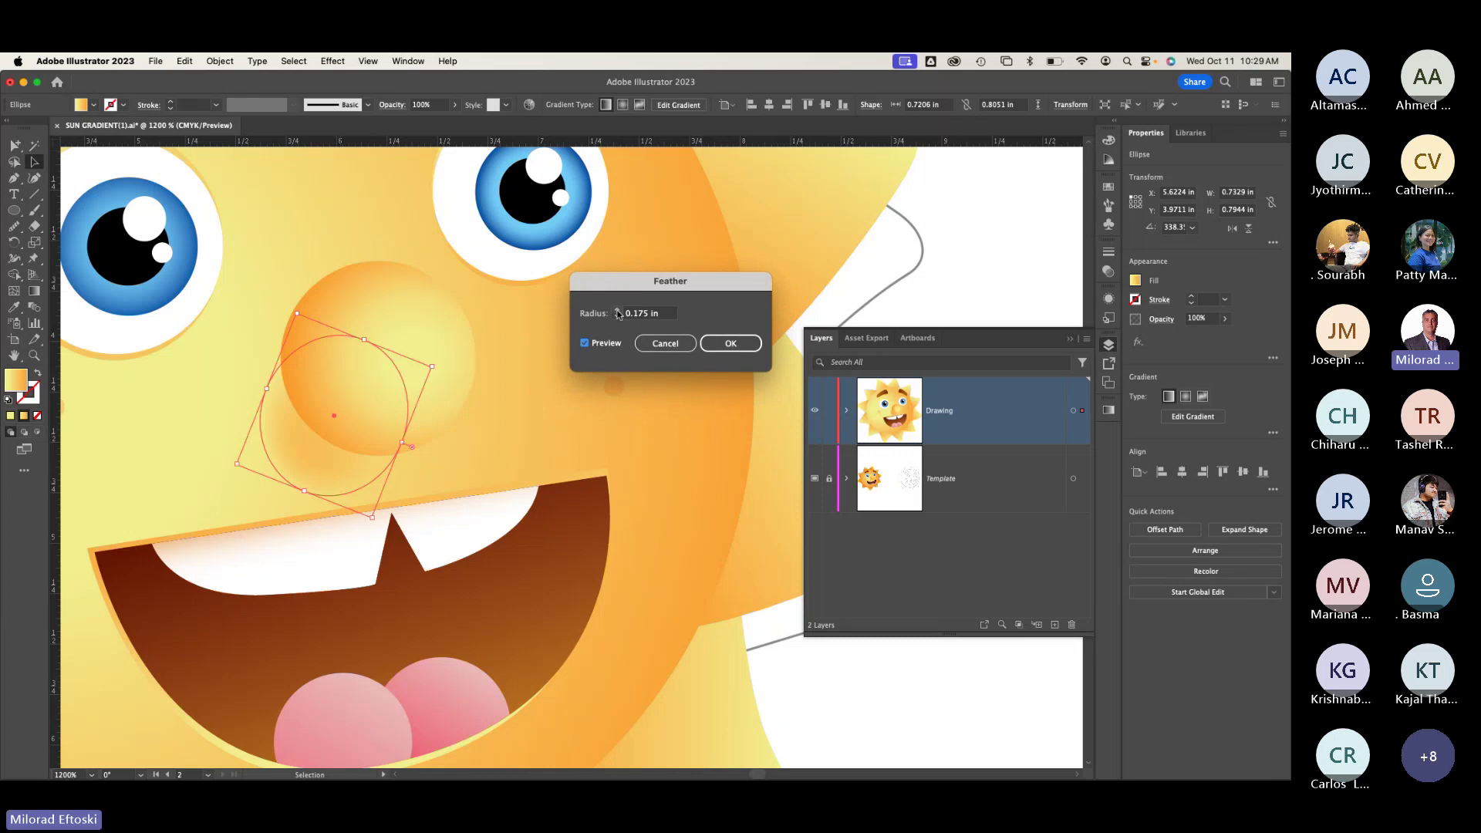
click(618, 310)
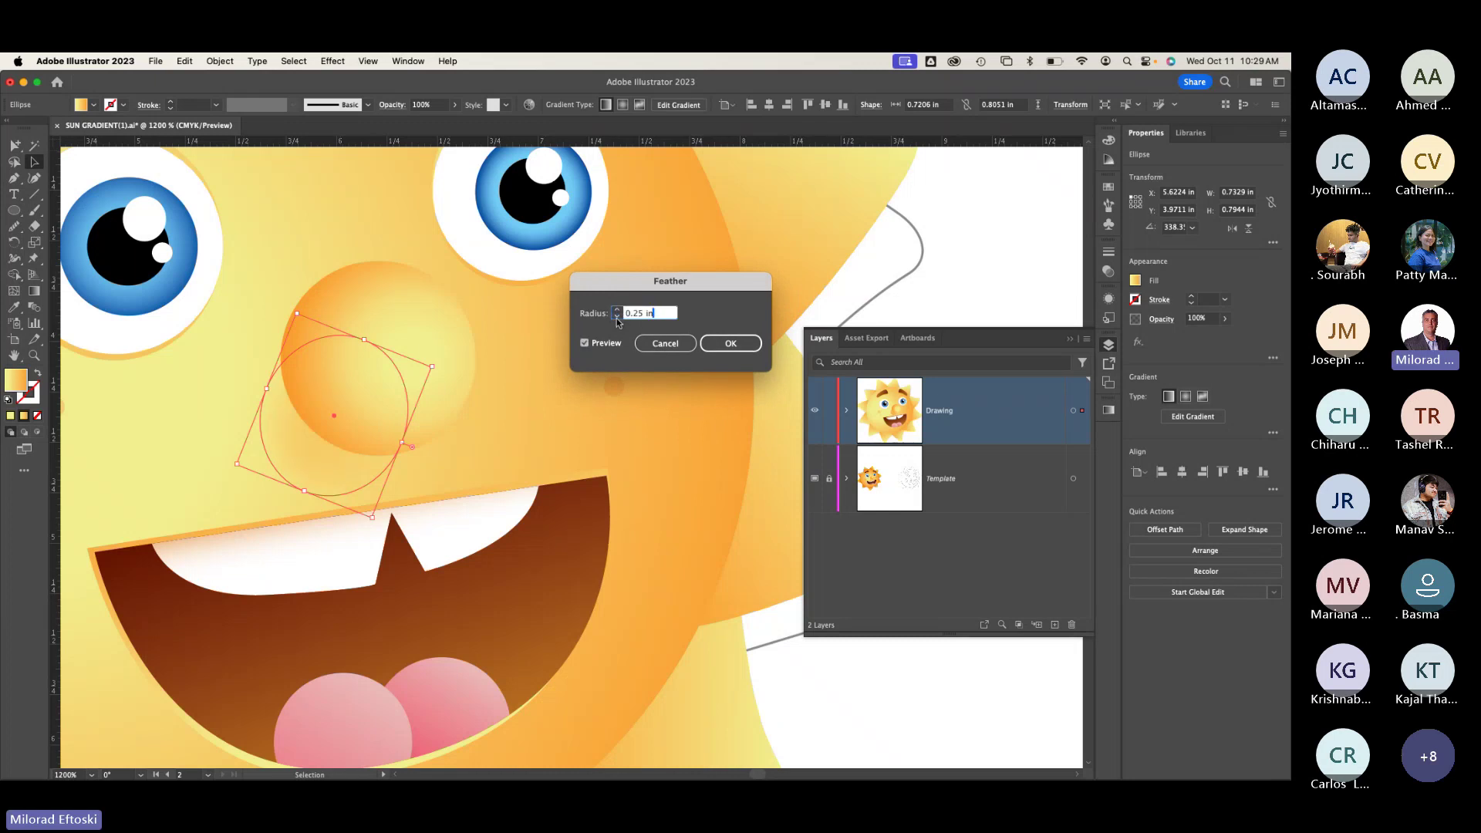
click(617, 318)
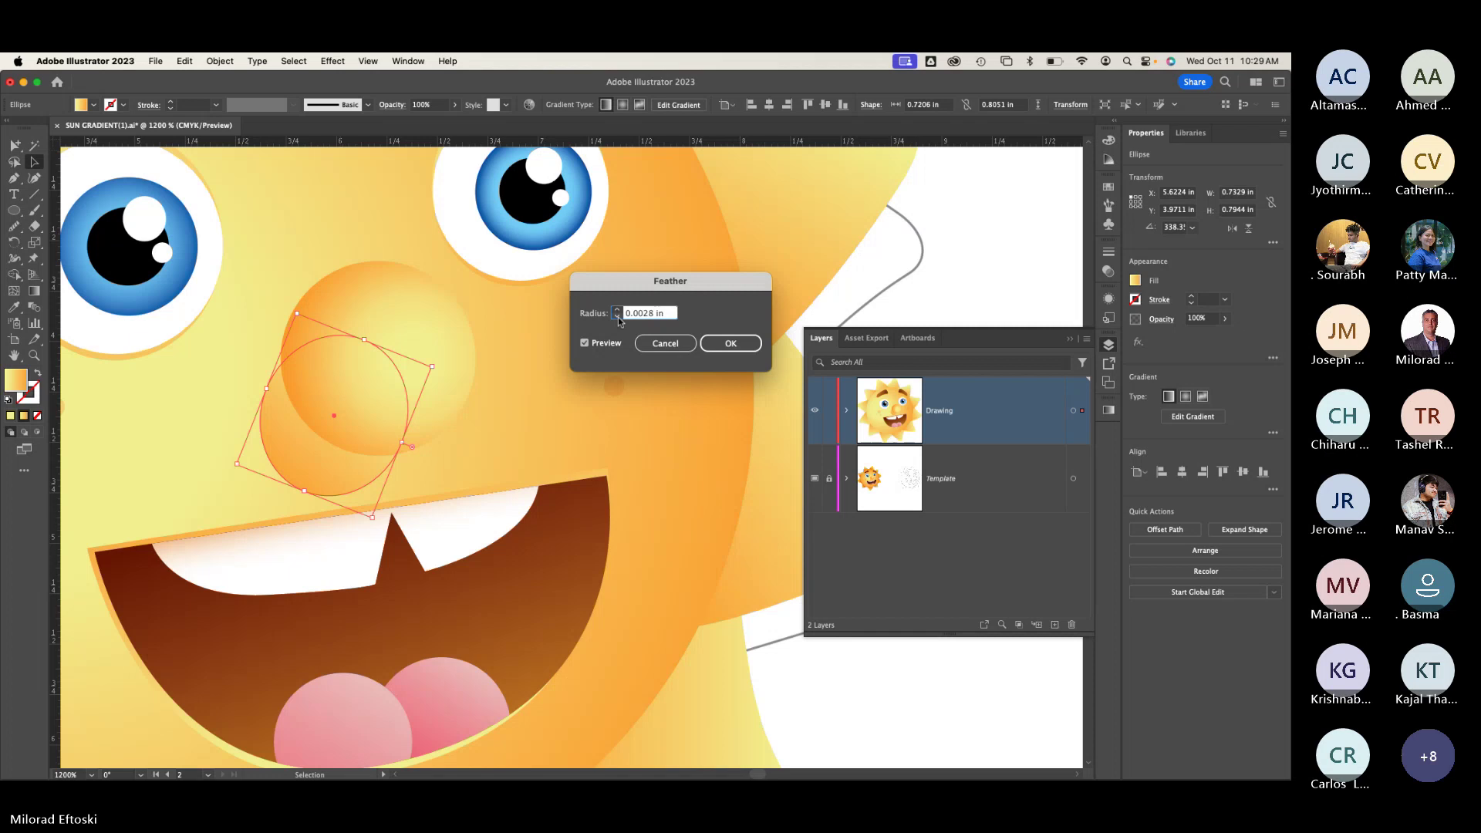
drag(638, 317, 712, 319)
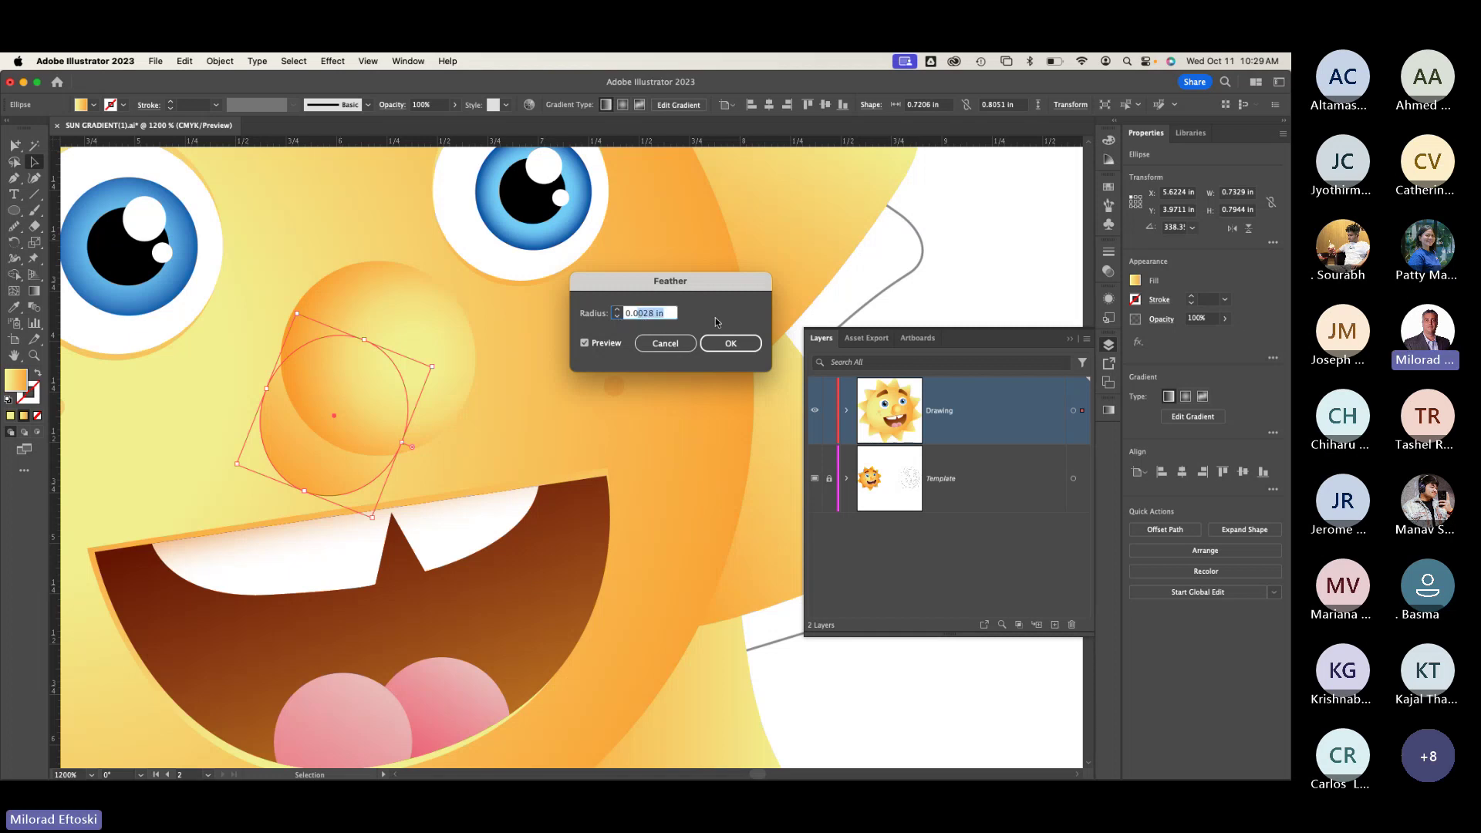
text(134)
click(584, 343)
triple_click(639, 313)
text(0.123)
click(584, 342)
click(609, 344)
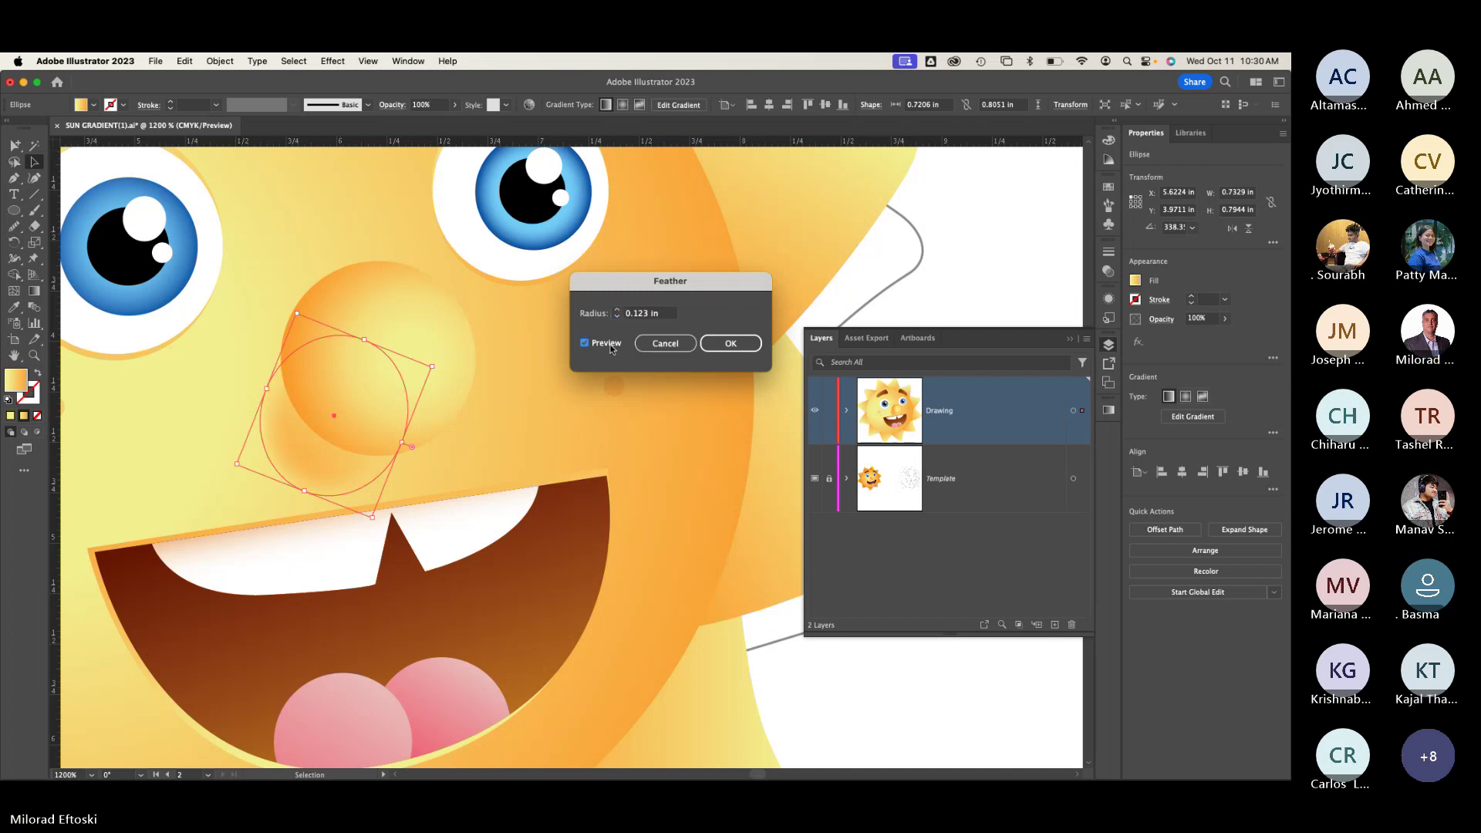
click(731, 343)
click(202, 228)
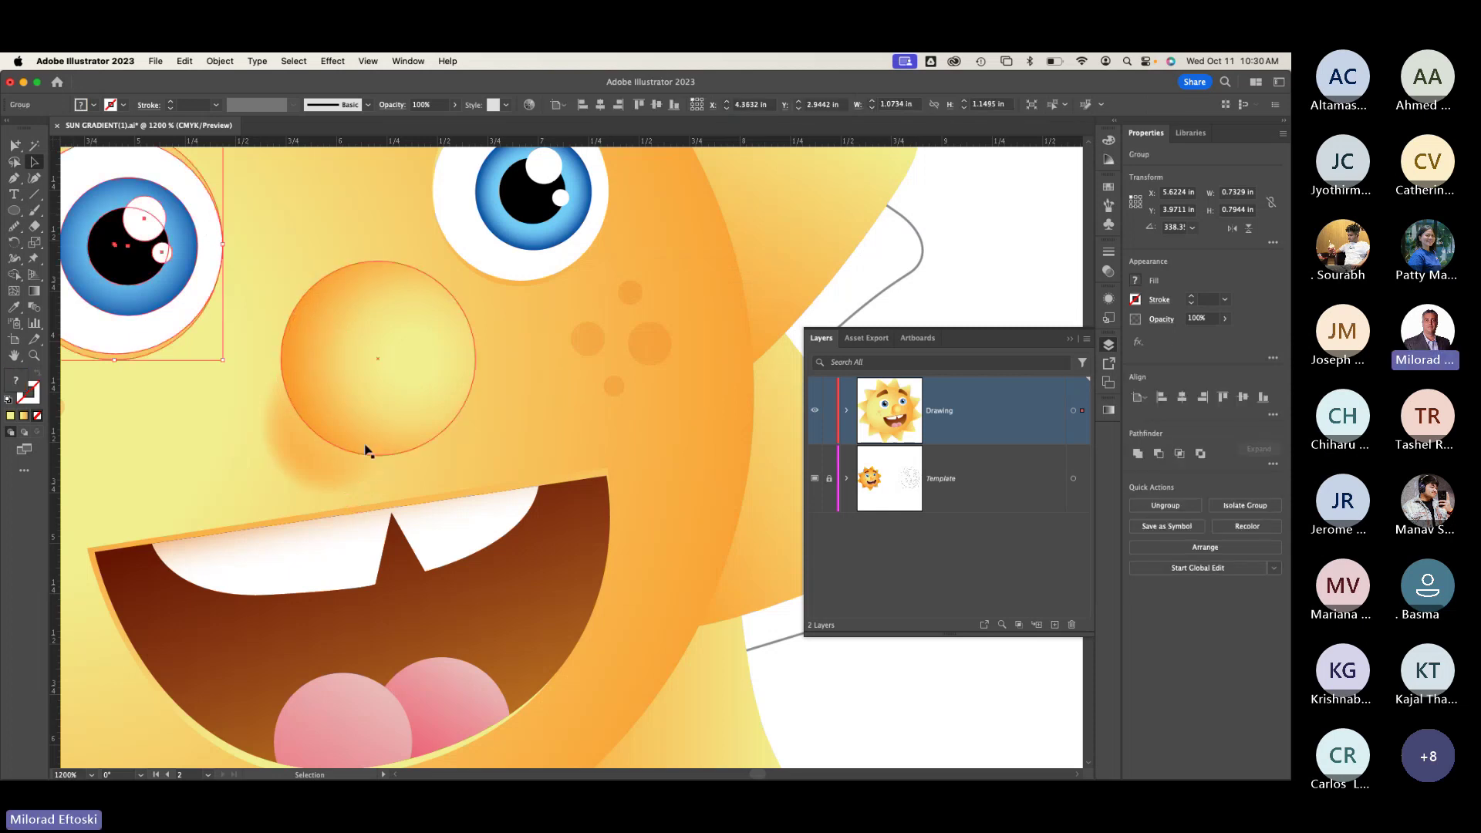
scroll(455, 560, down, 5)
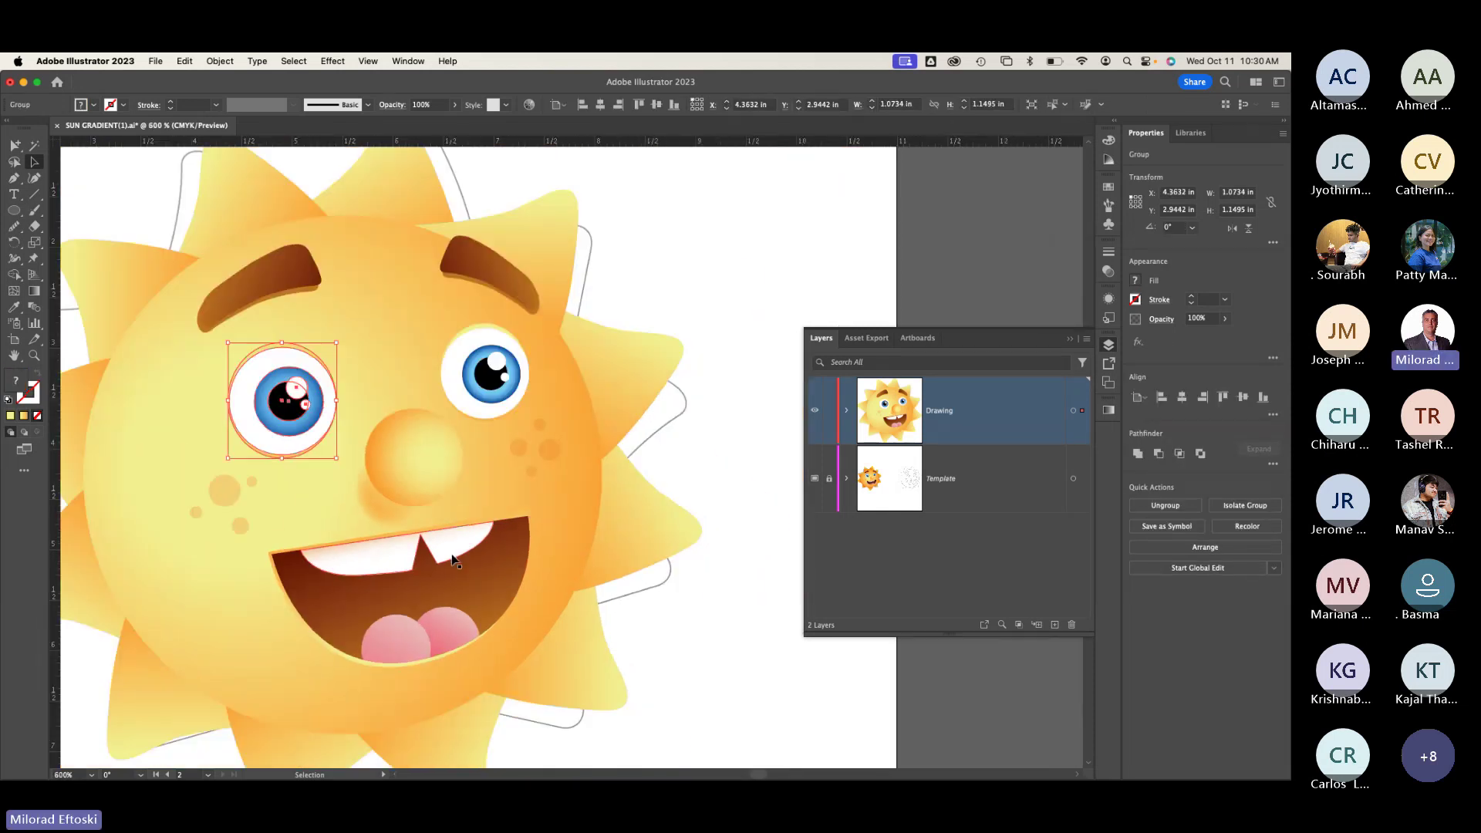
scroll(347, 568, left, 10)
scroll(347, 568, down, 4)
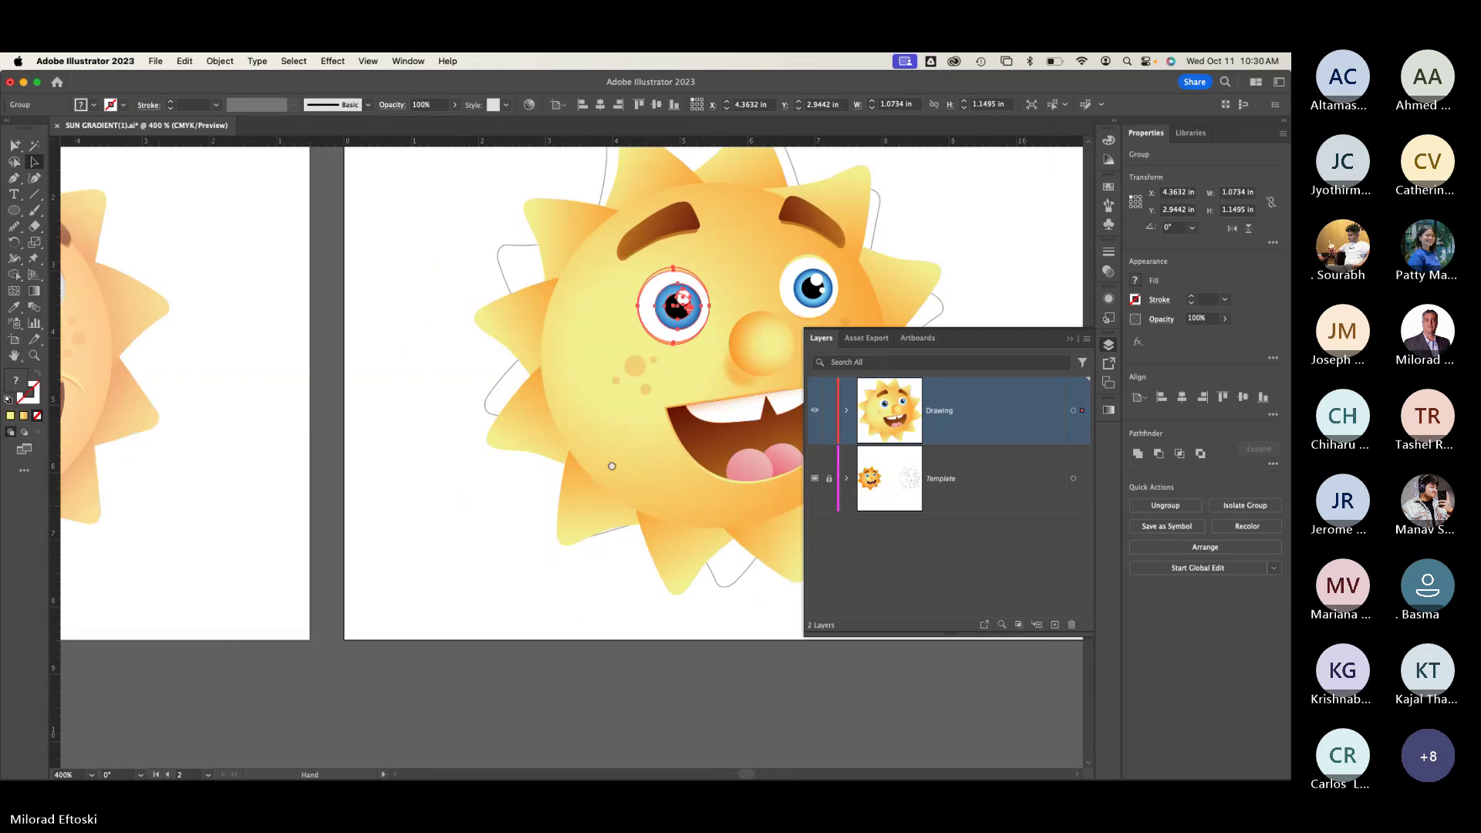
scroll(362, 509, left, 6)
scroll(363, 509, up, 2)
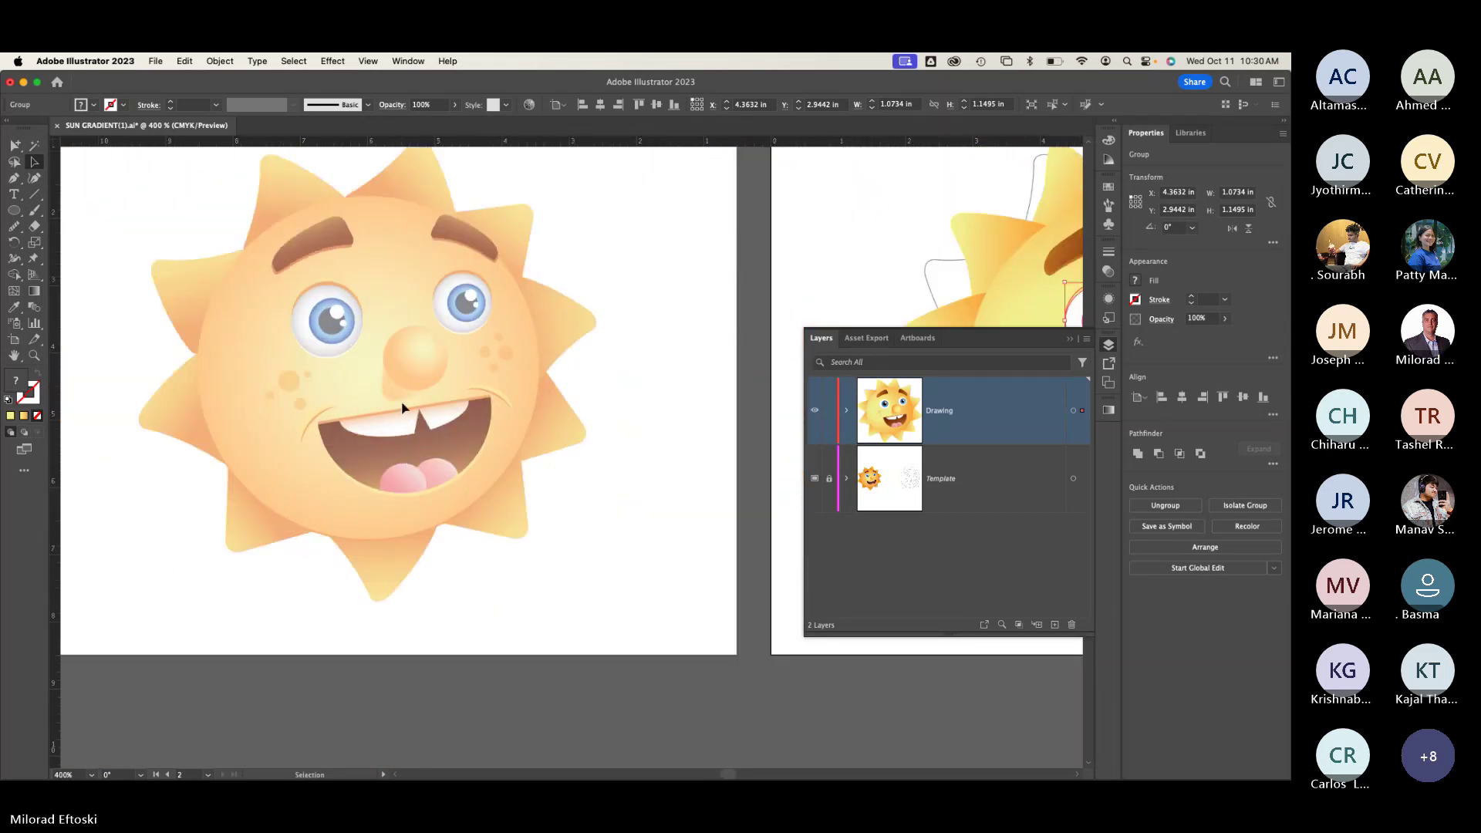
scroll(402, 407, up, 10)
scroll(356, 279, down, 1)
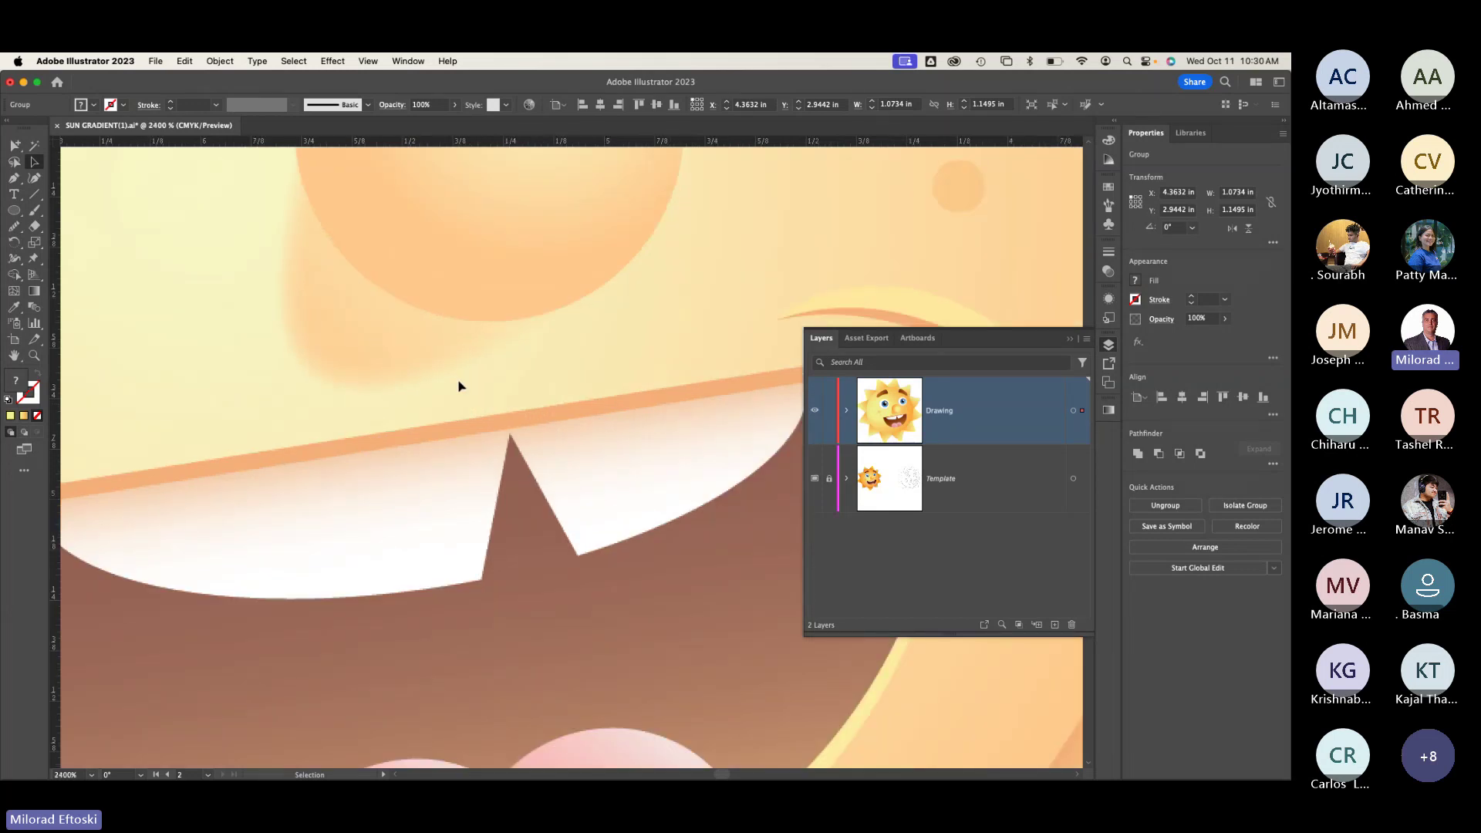
scroll(460, 387, down, 10)
scroll(572, 391, left, 5)
scroll(265, 439, right, 3)
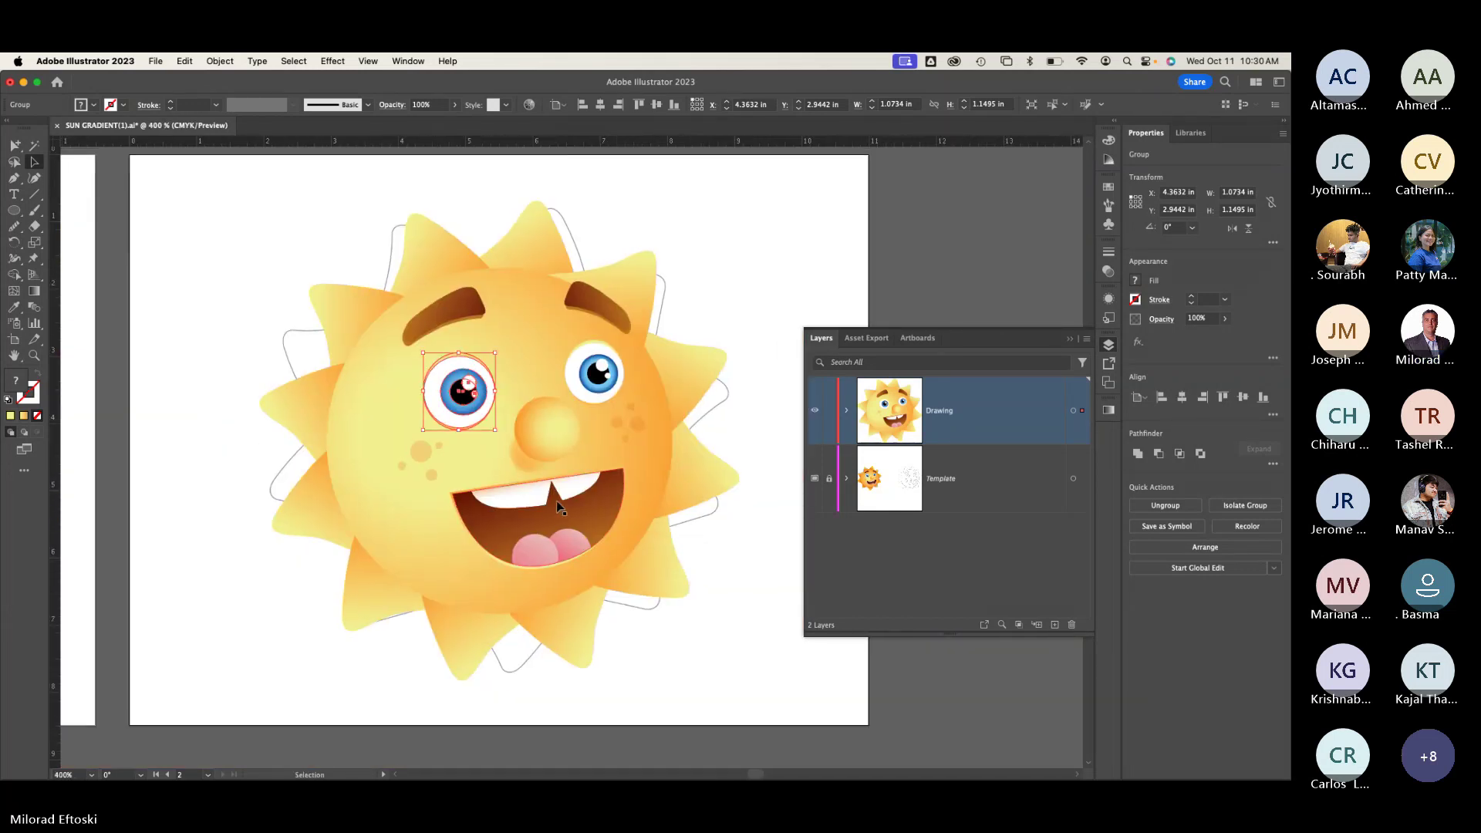
scroll(558, 502, up, 6)
Step: Rotate the shadow ellipse to 330° and lower its opacity to 70%
click(441, 383)
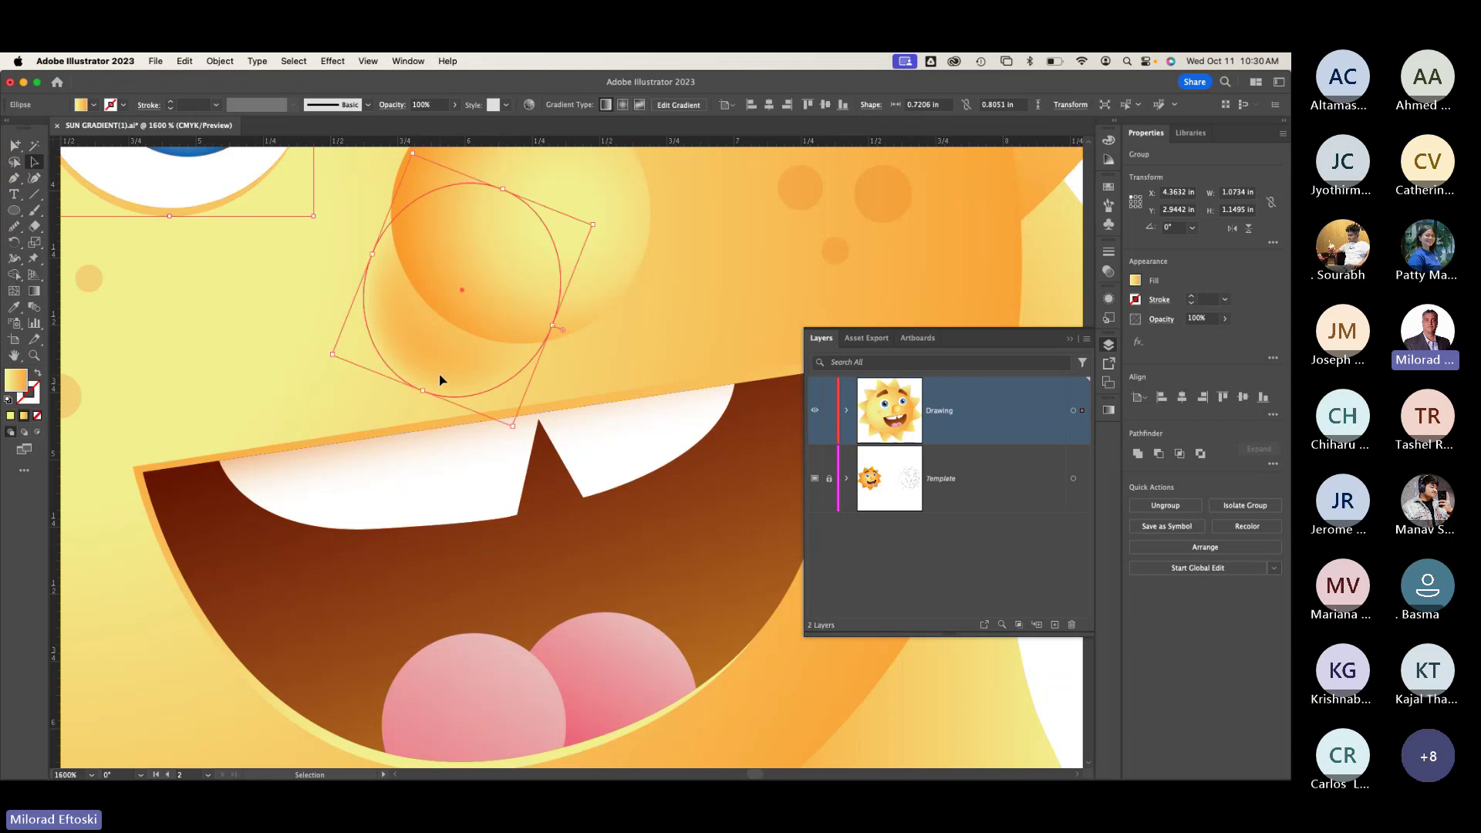
drag(598, 223, 628, 245)
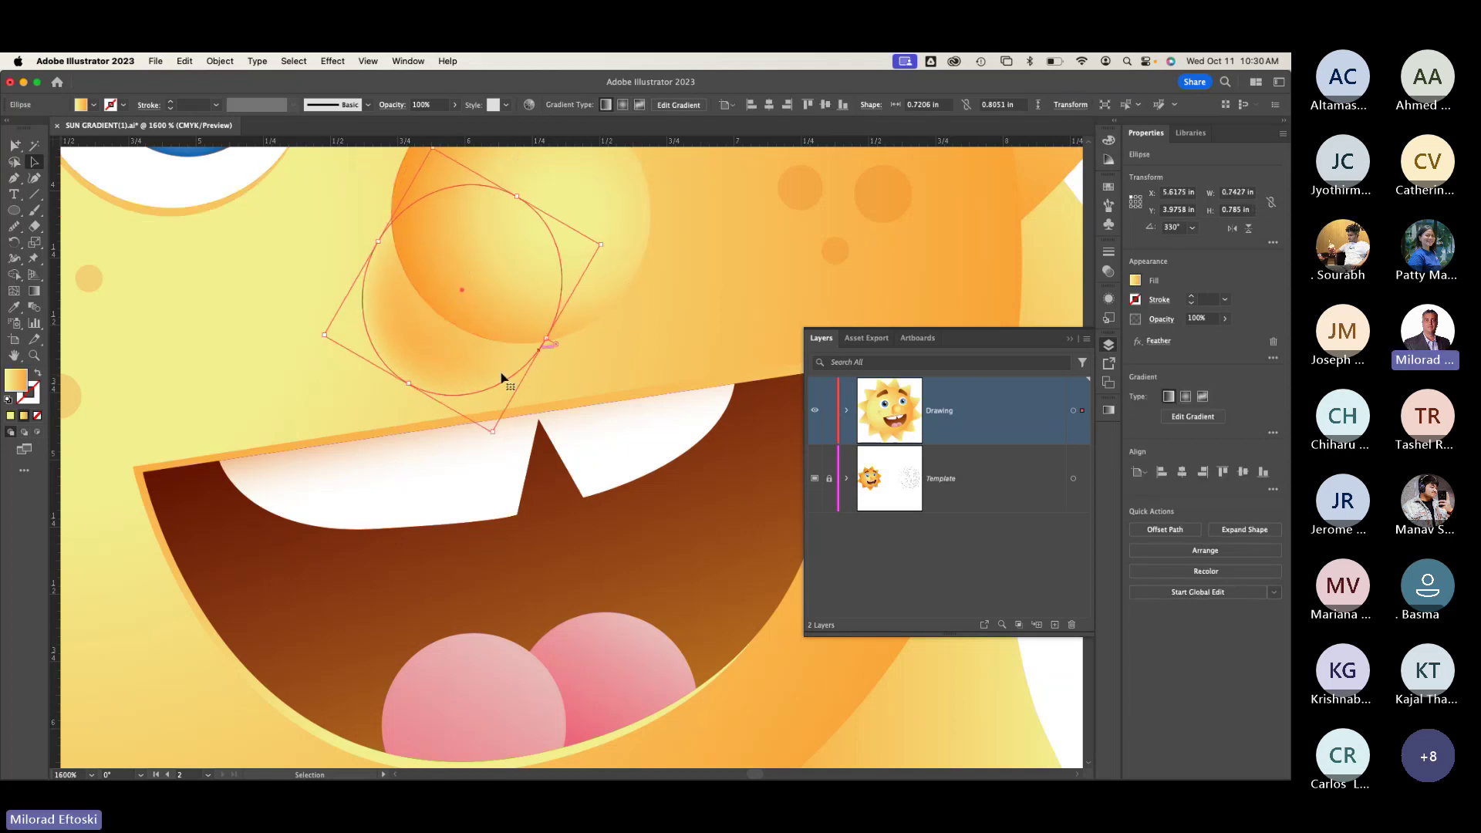
click(456, 106)
drag(452, 124, 441, 128)
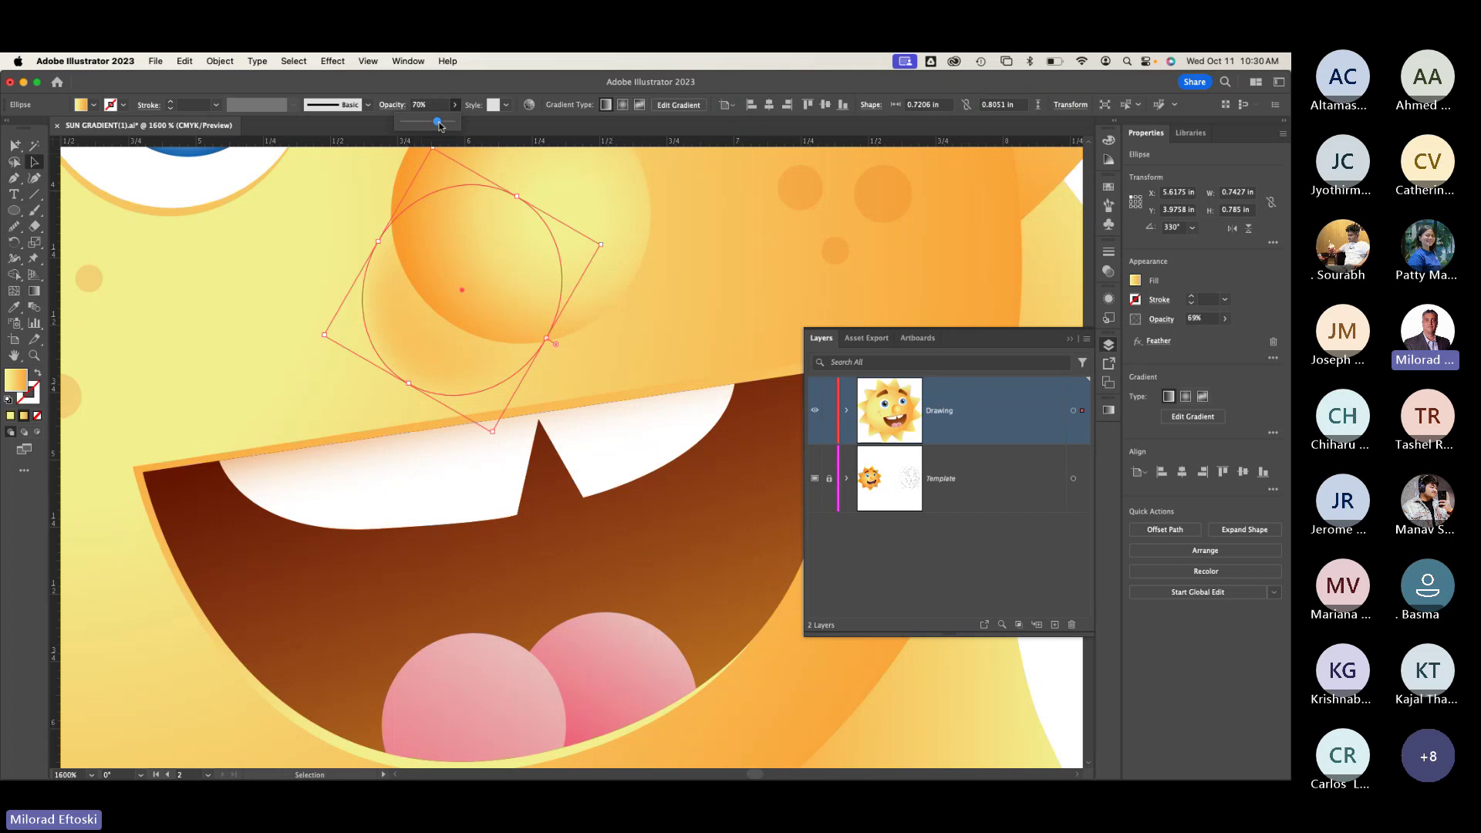
Step: Zoom out to view the whole sun and reselect the nose shadow
key(super+shift+a)
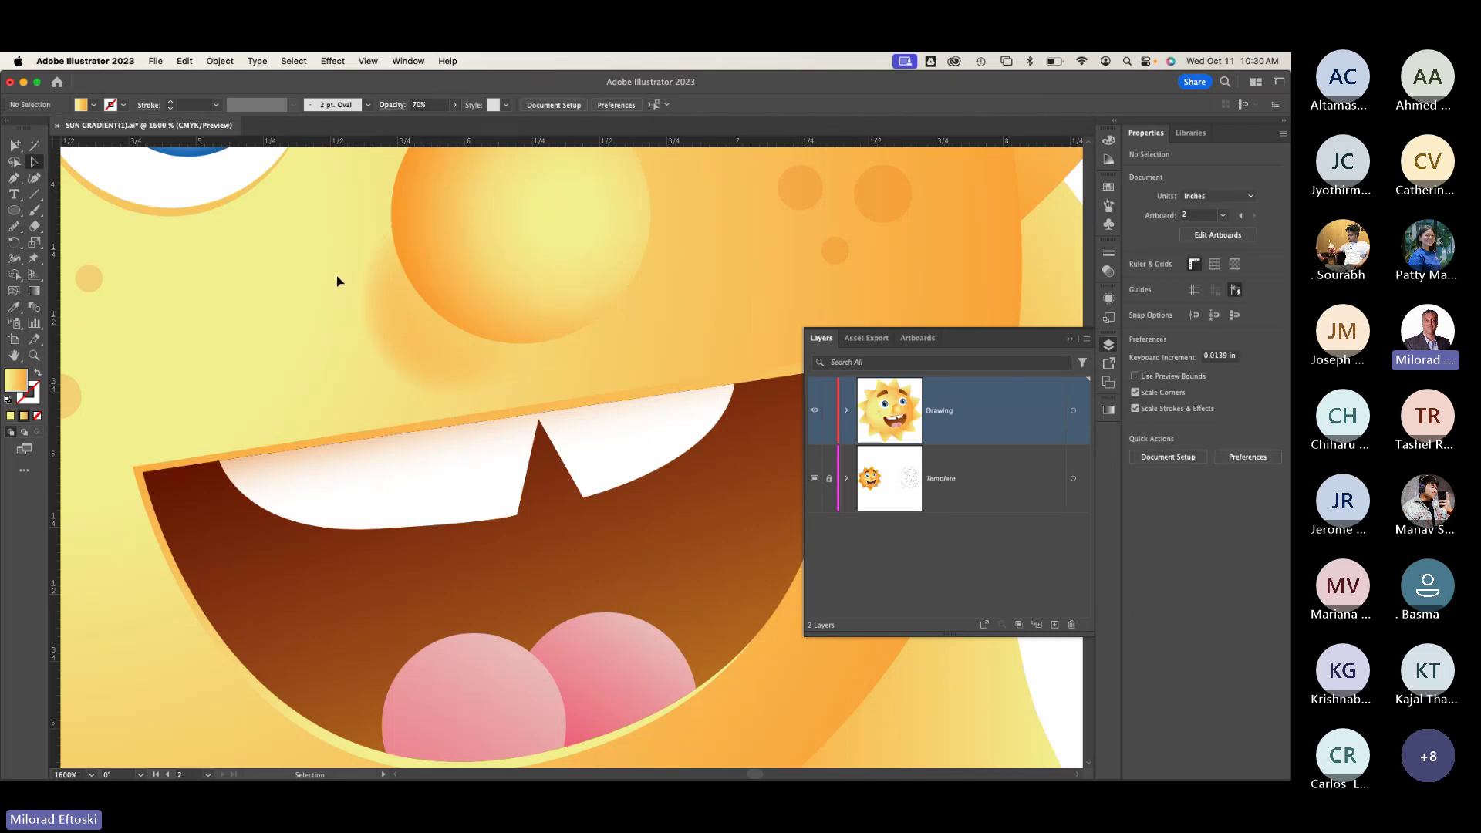
scroll(336, 275, down, 2)
scroll(336, 275, down, 1)
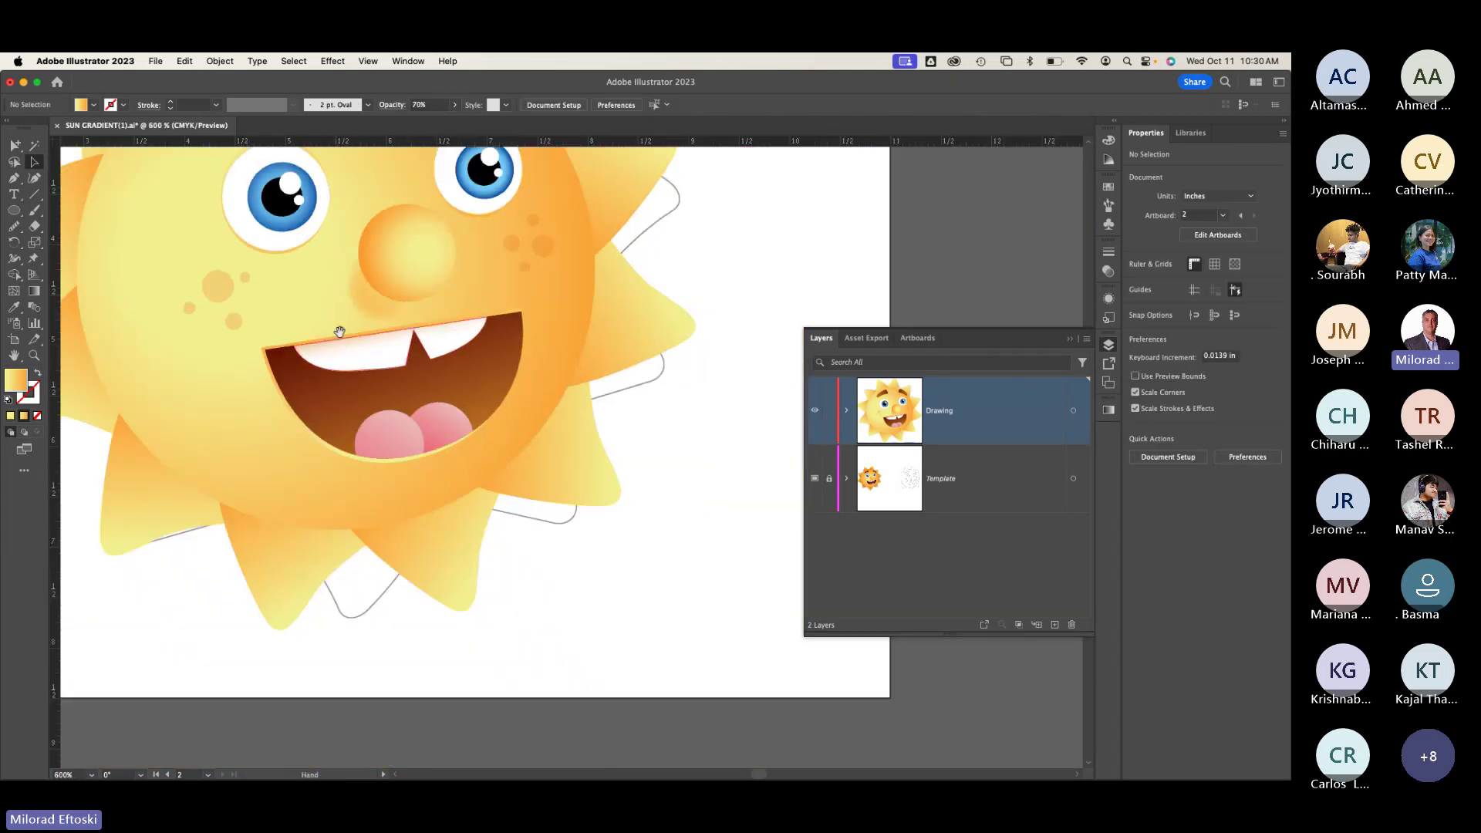
drag(339, 332, 407, 466)
click(436, 447)
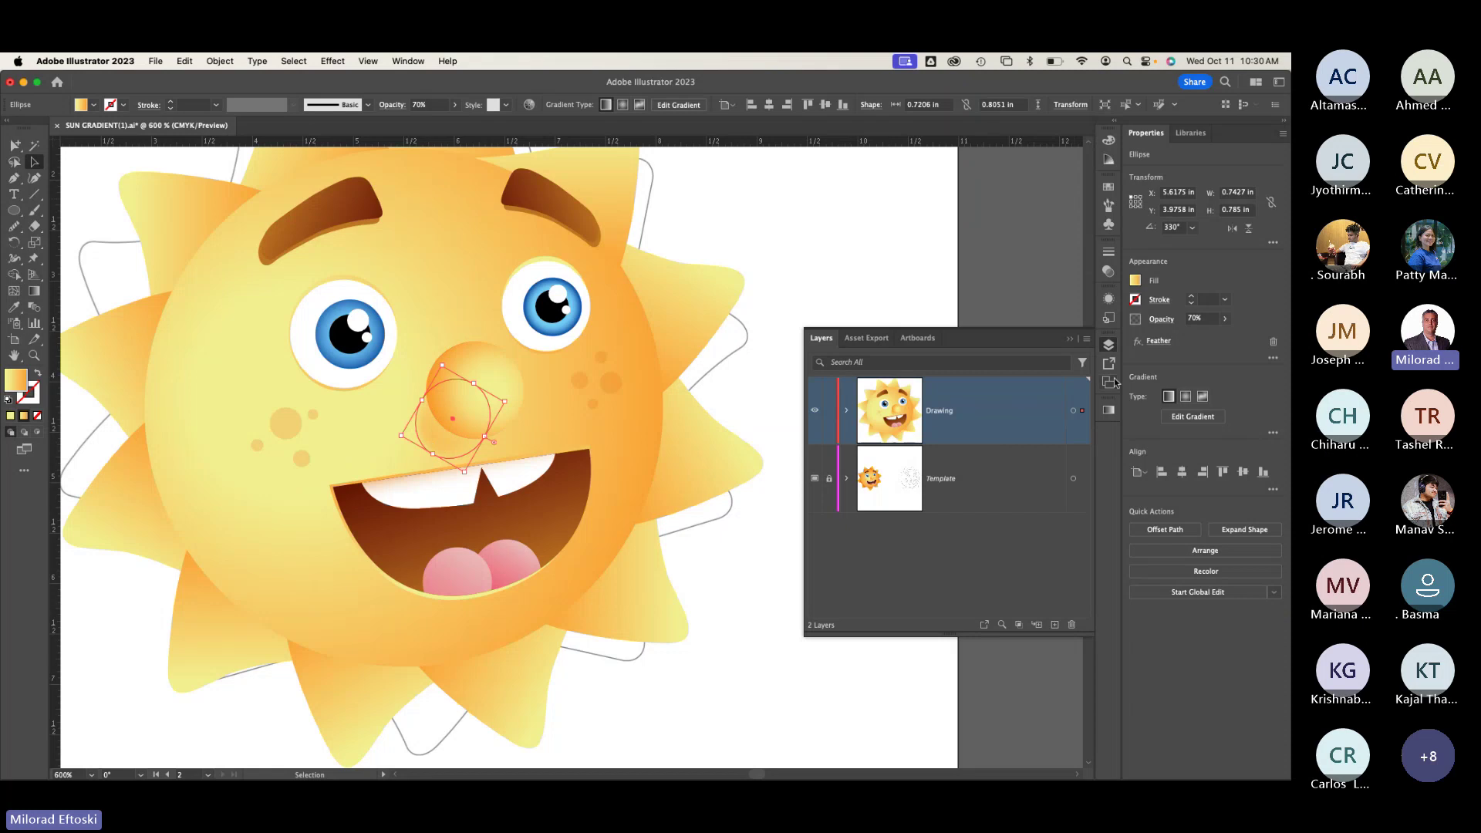
Step: Show the Swatches panel and fill the shadow with dark orange
click(408, 61)
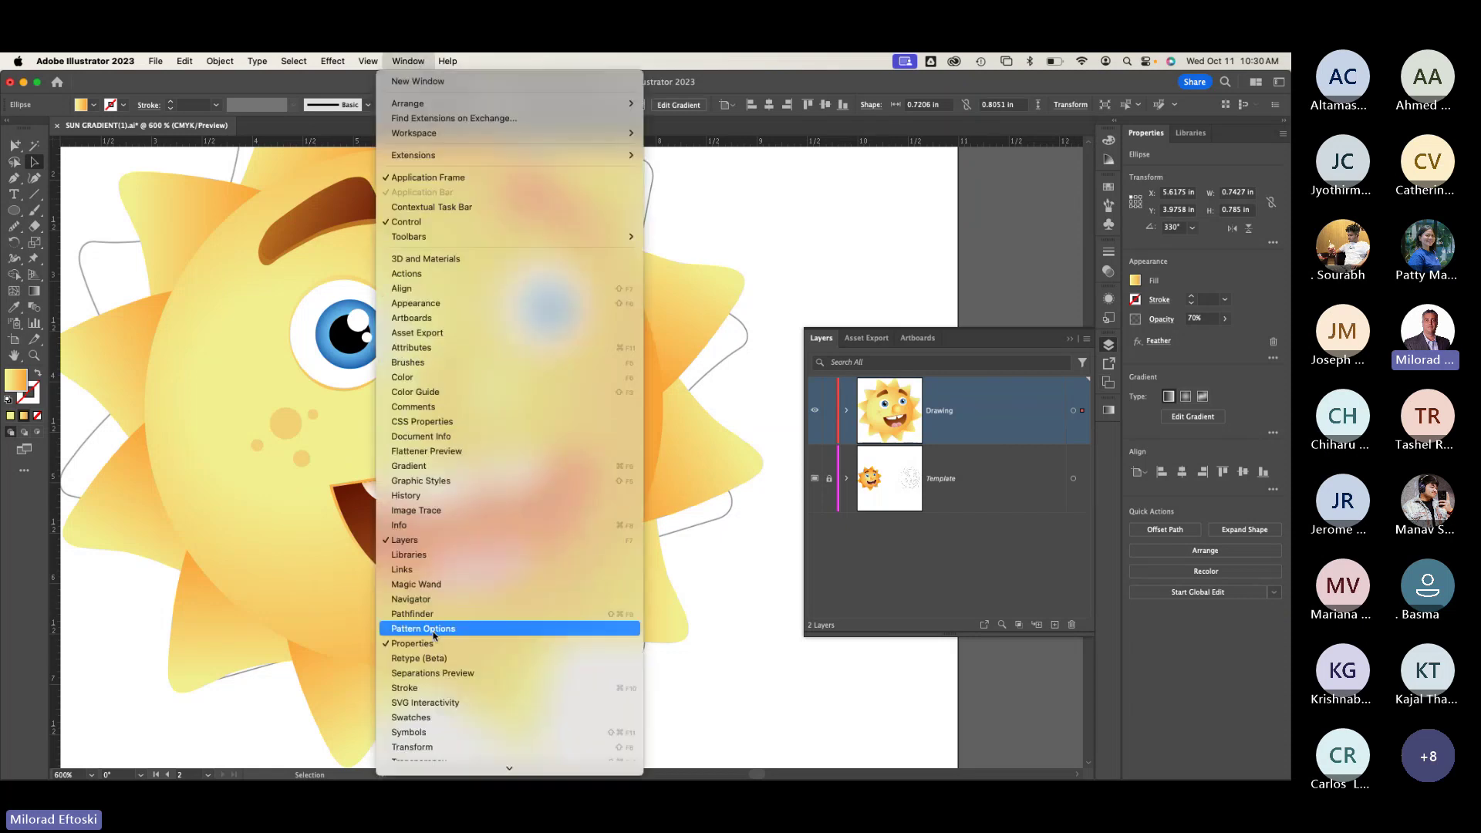
scroll(453, 732, down, 2)
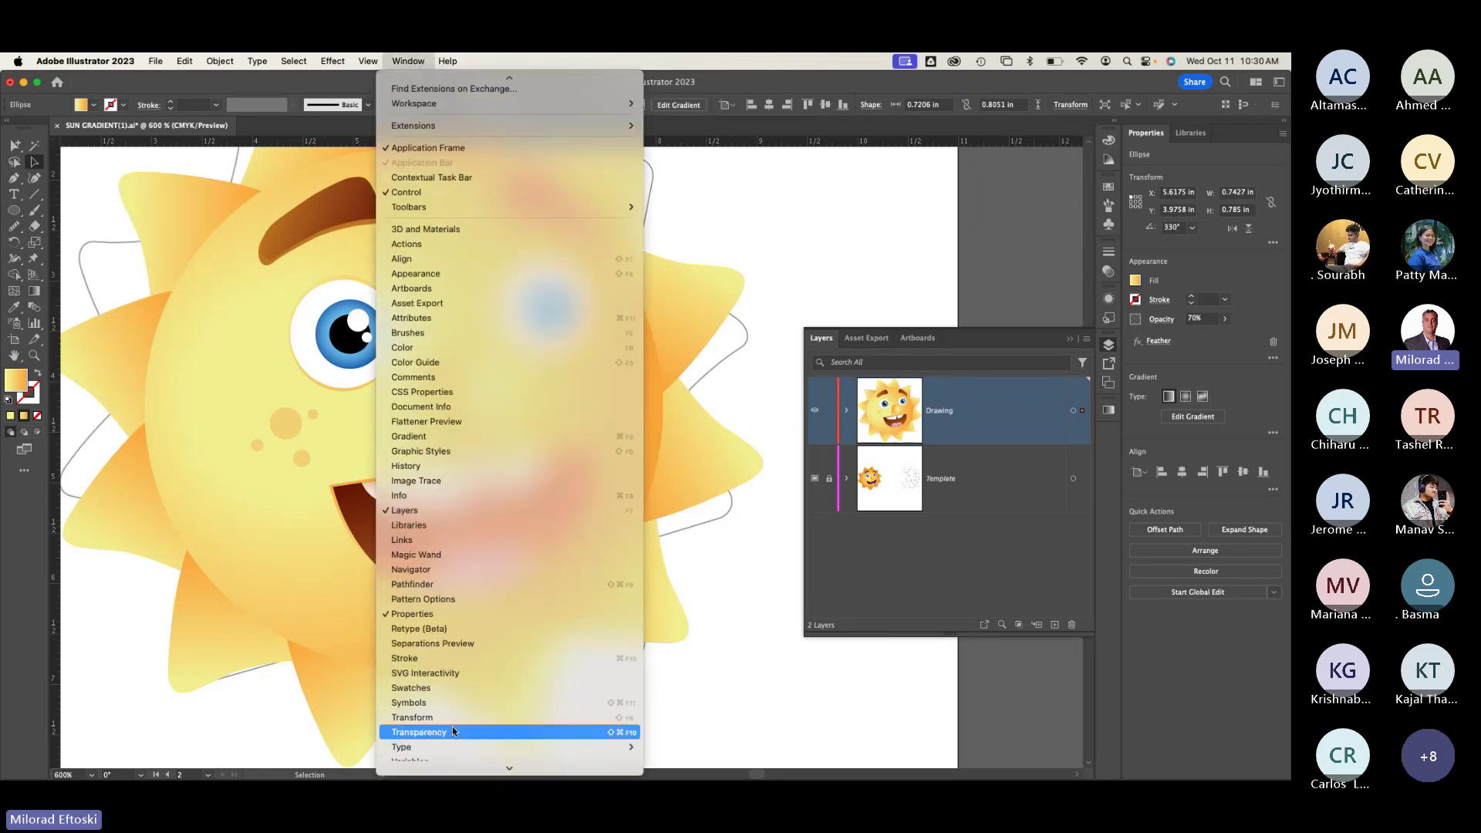
click(453, 688)
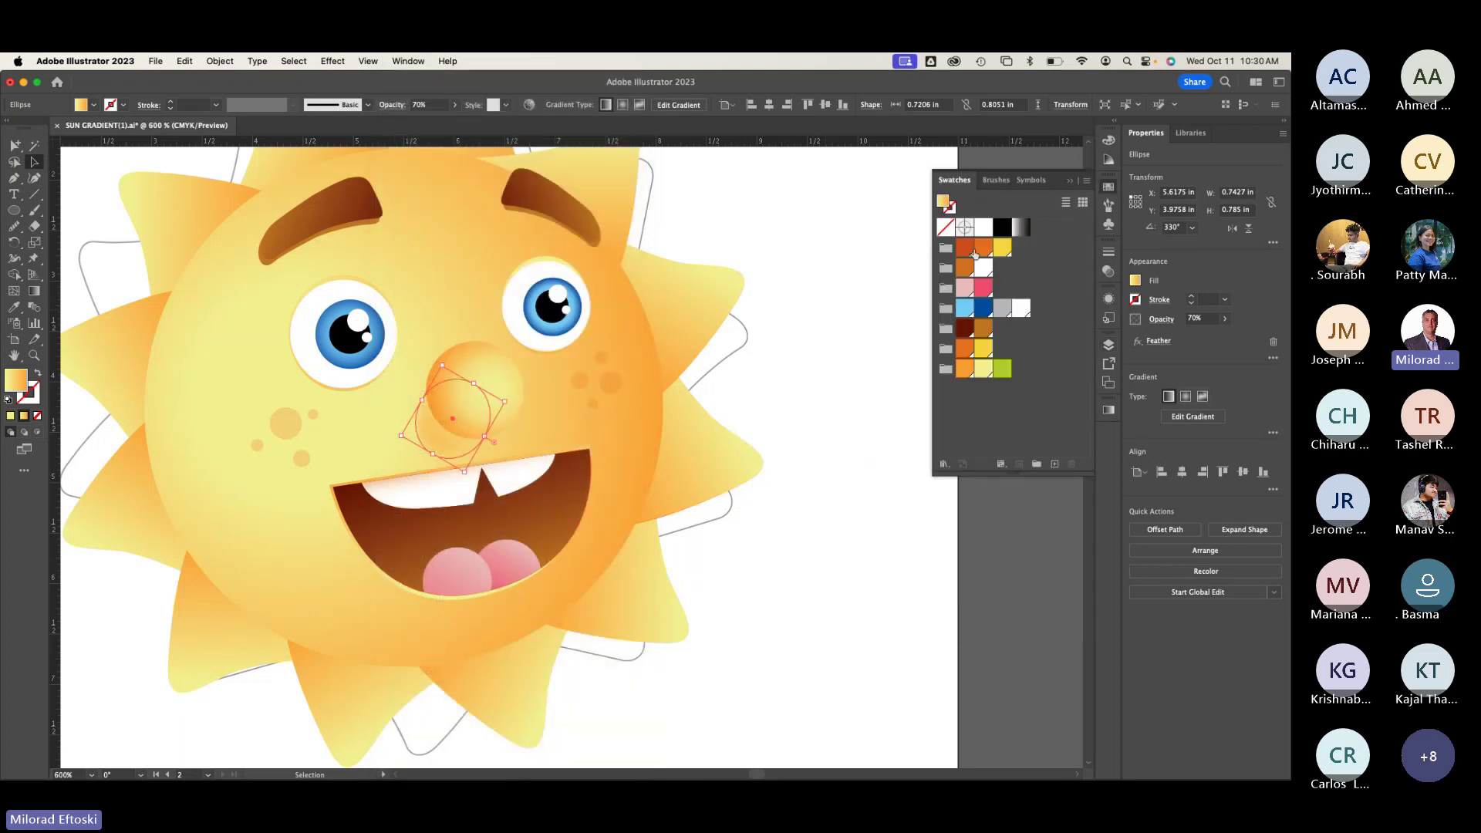
click(987, 253)
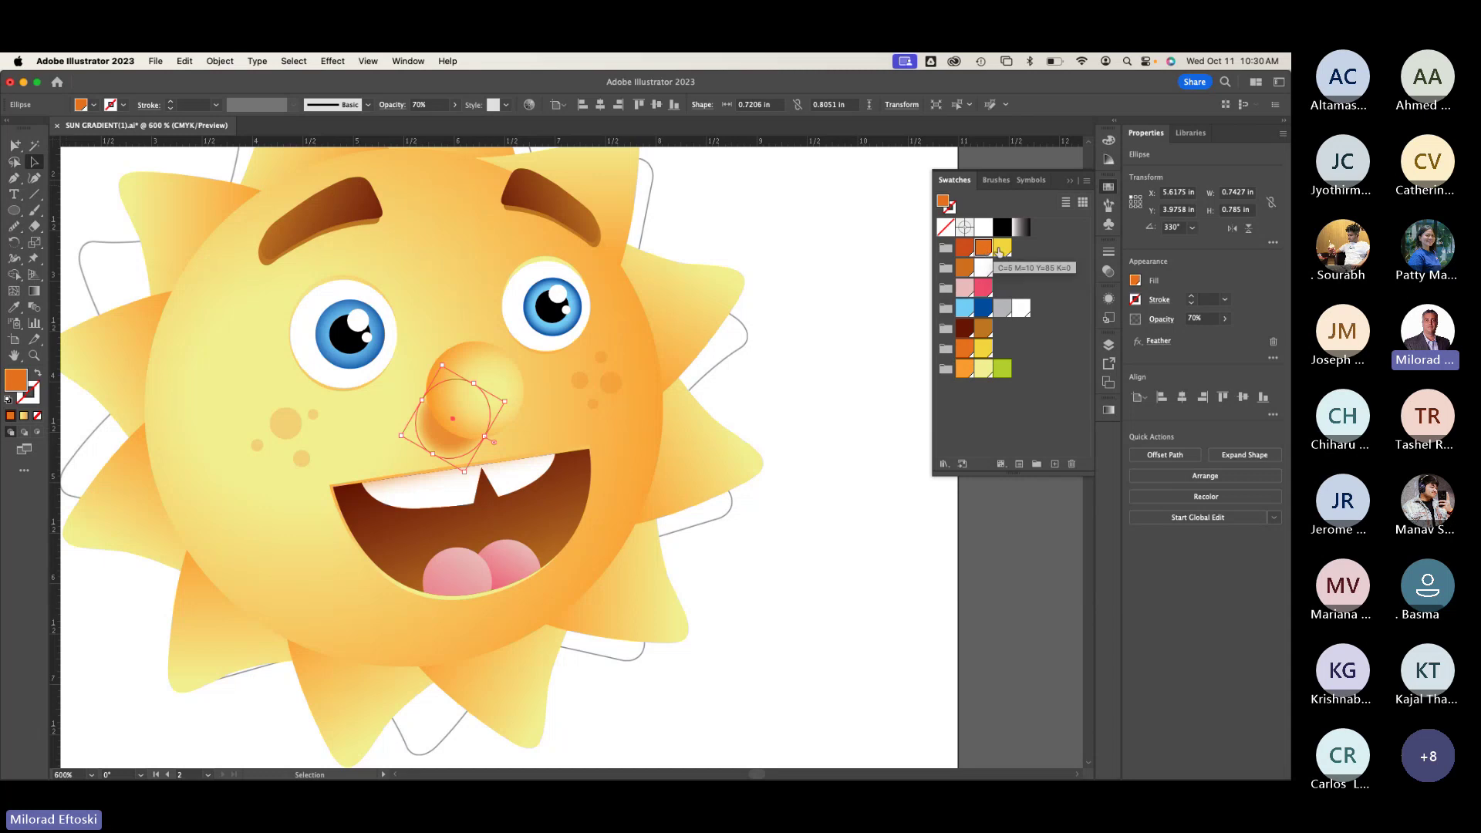
click(965, 267)
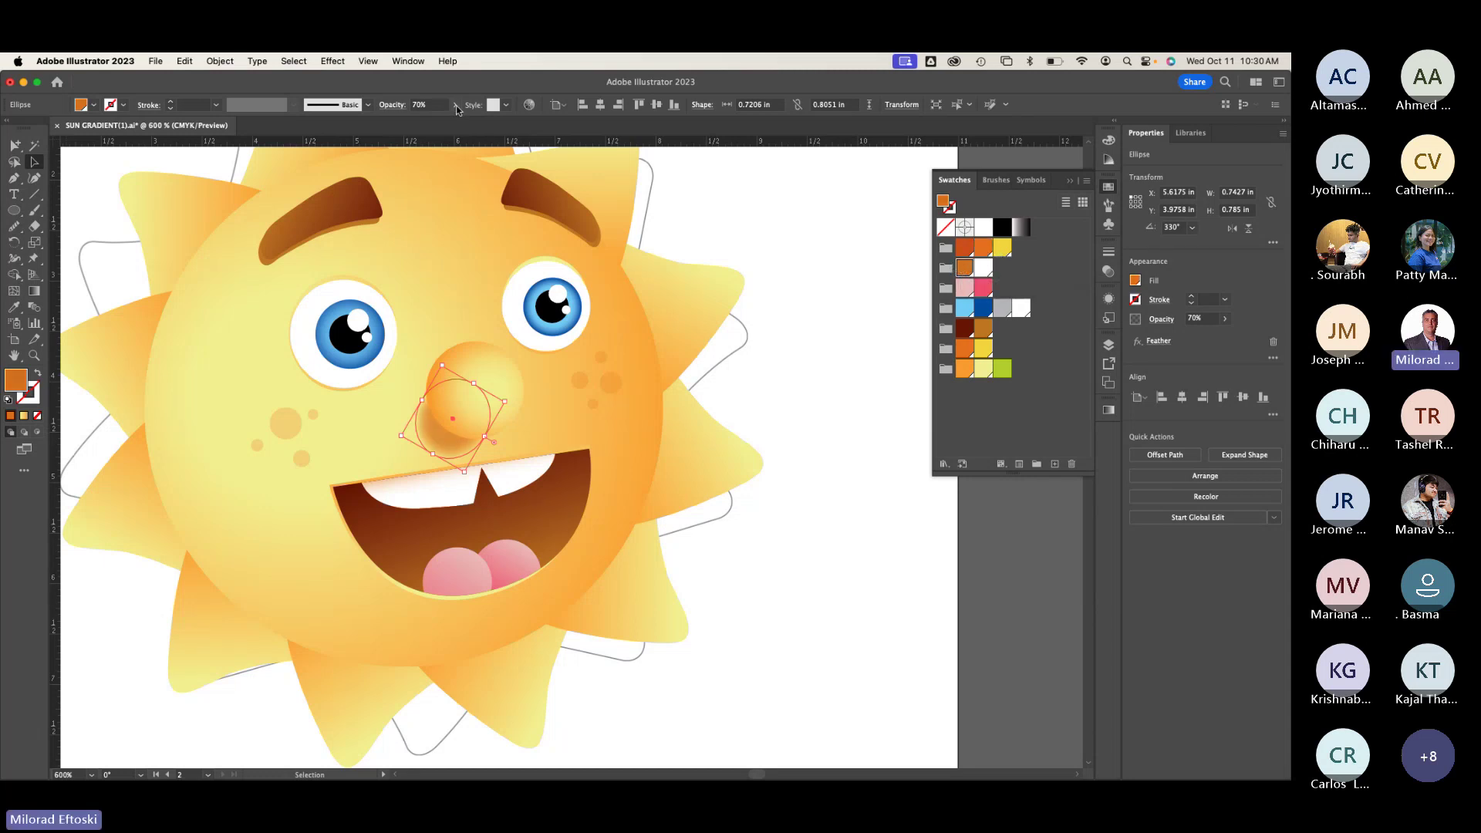
Step: Fade the shadow ellipse to 28% opacity
click(455, 105)
drag(424, 128, 417, 127)
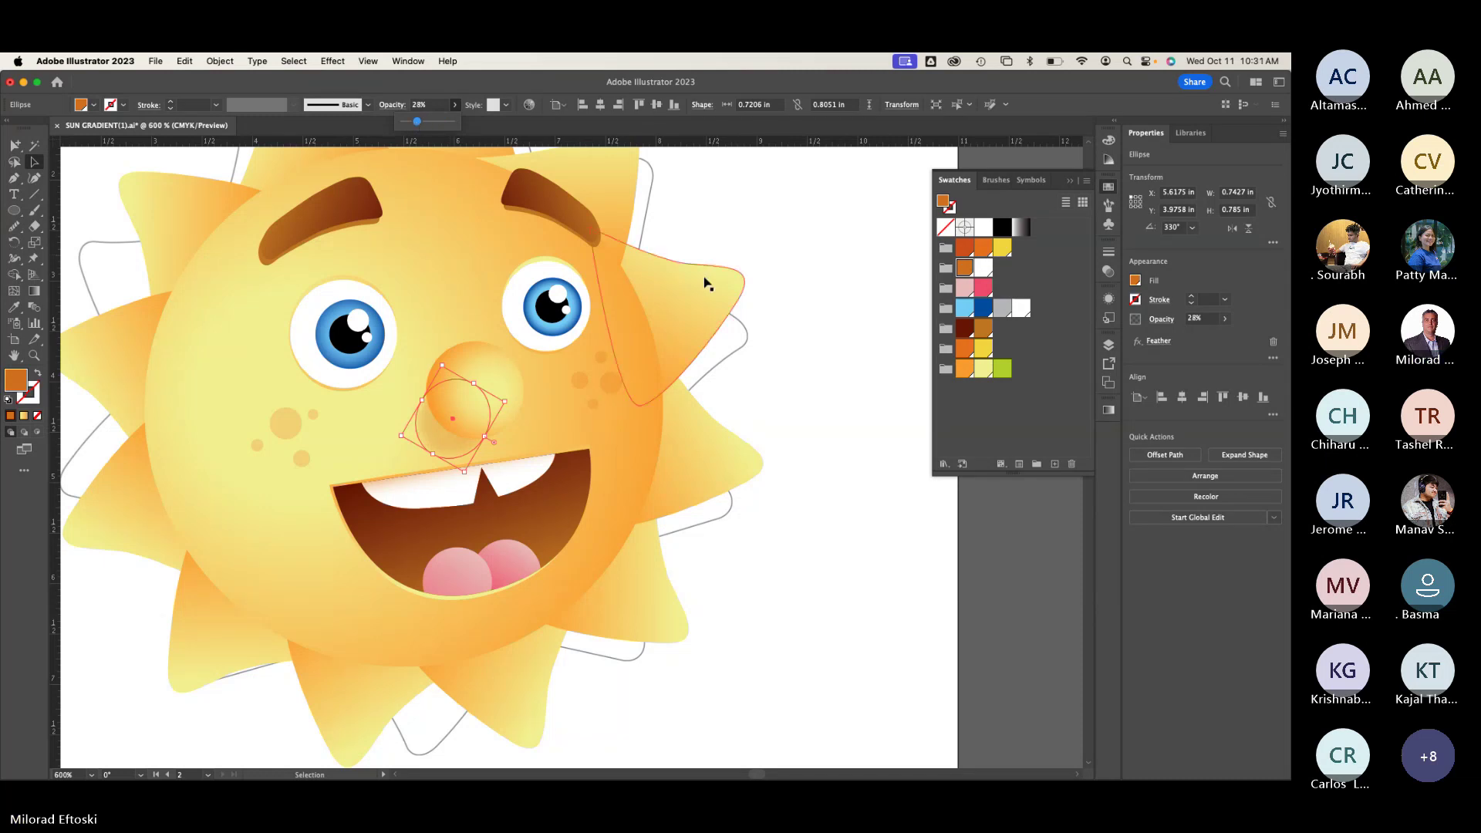
click(826, 275)
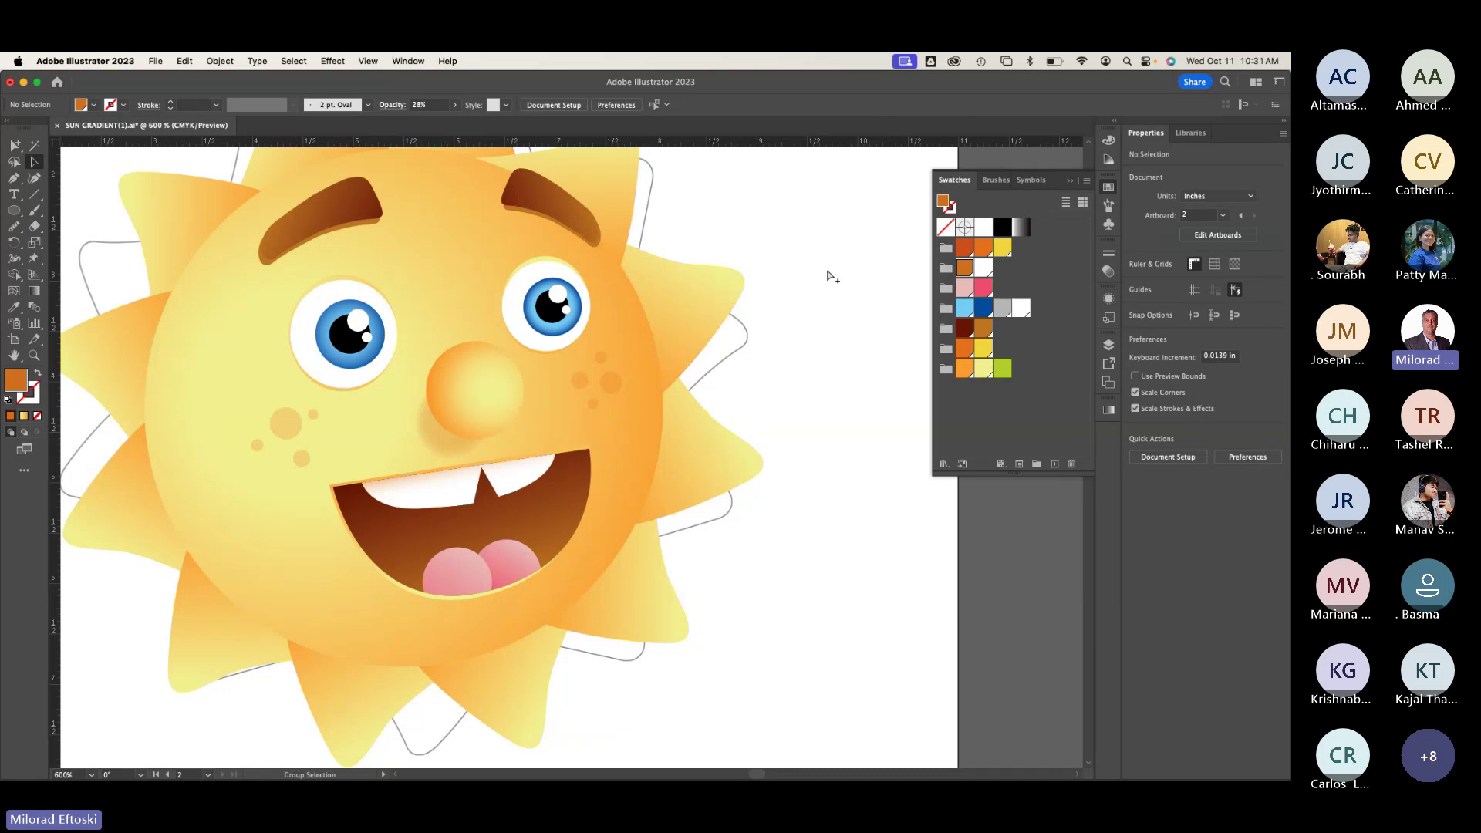
Step: Zoom out, recentre the sun and reselect the nose shadow
key(super+minus)
key(super+minus)
drag(151, 534, 316, 485)
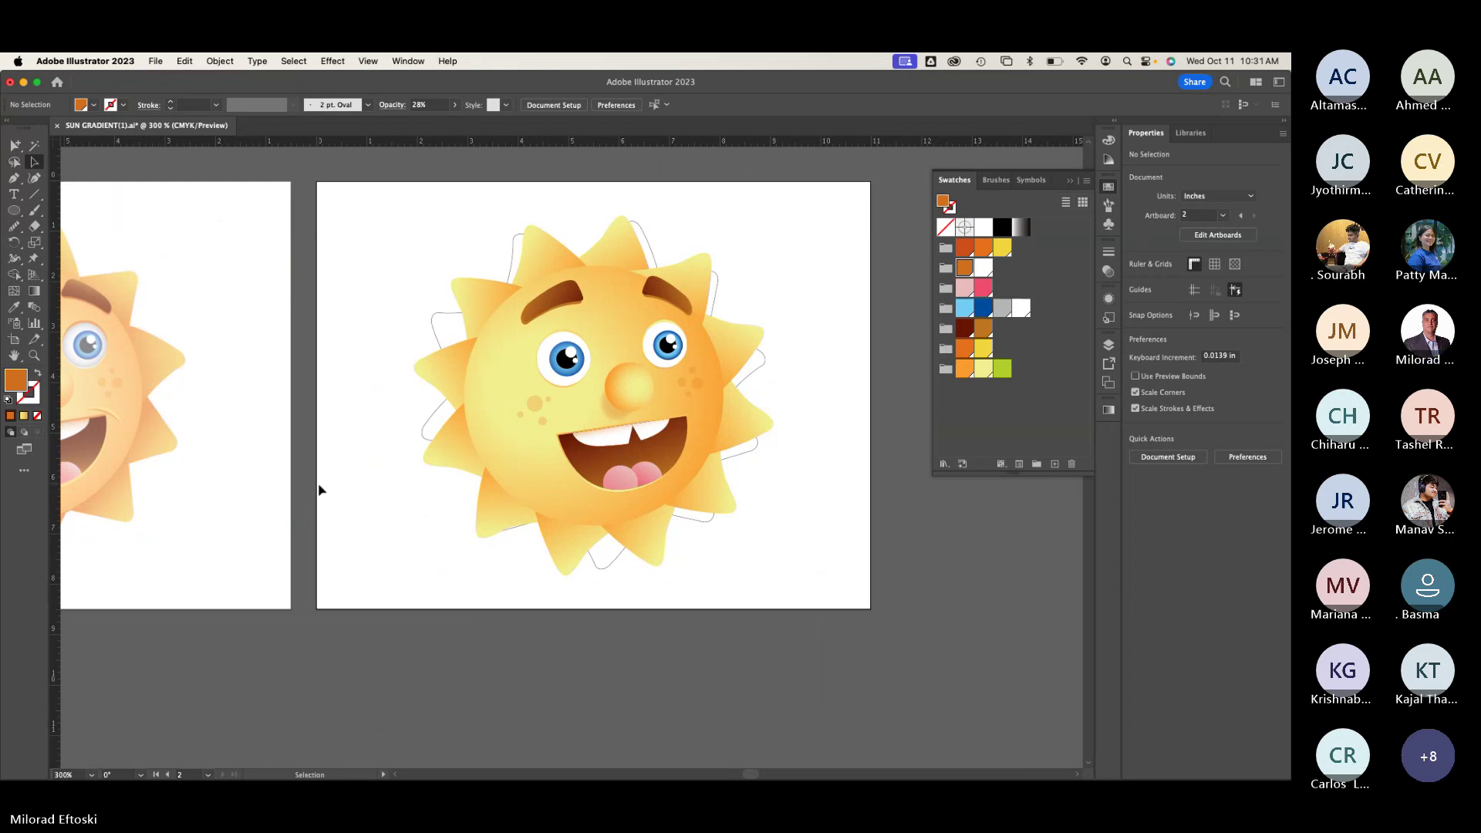
click(603, 421)
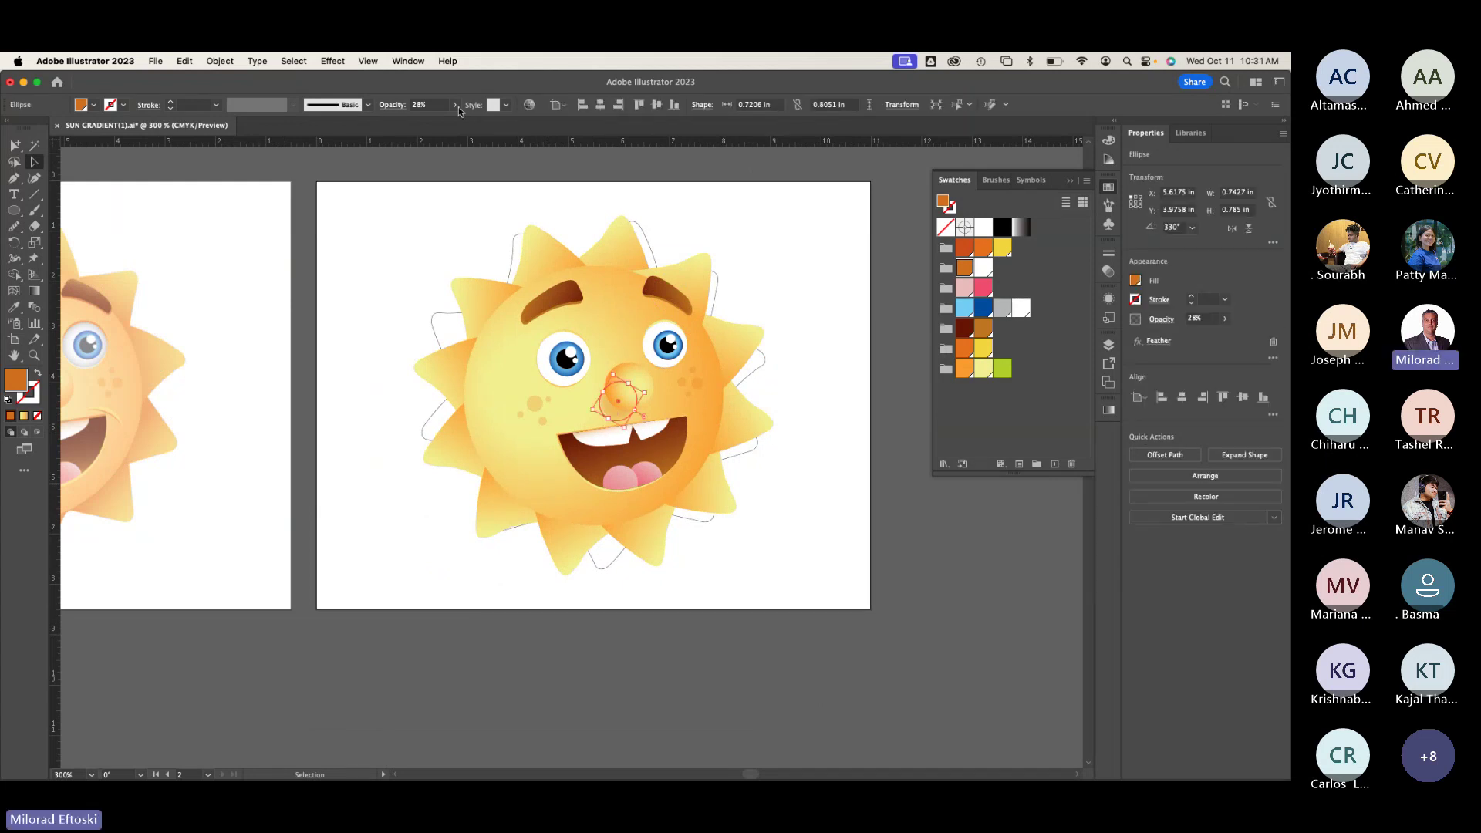
Step: Set the nose shadow's opacity to 15% in the control bar
click(432, 108)
text(15)
key(Return)
click(823, 388)
Step: Pan to the sun's left side and switch to Outline view
scroll(672, 400, up, 2)
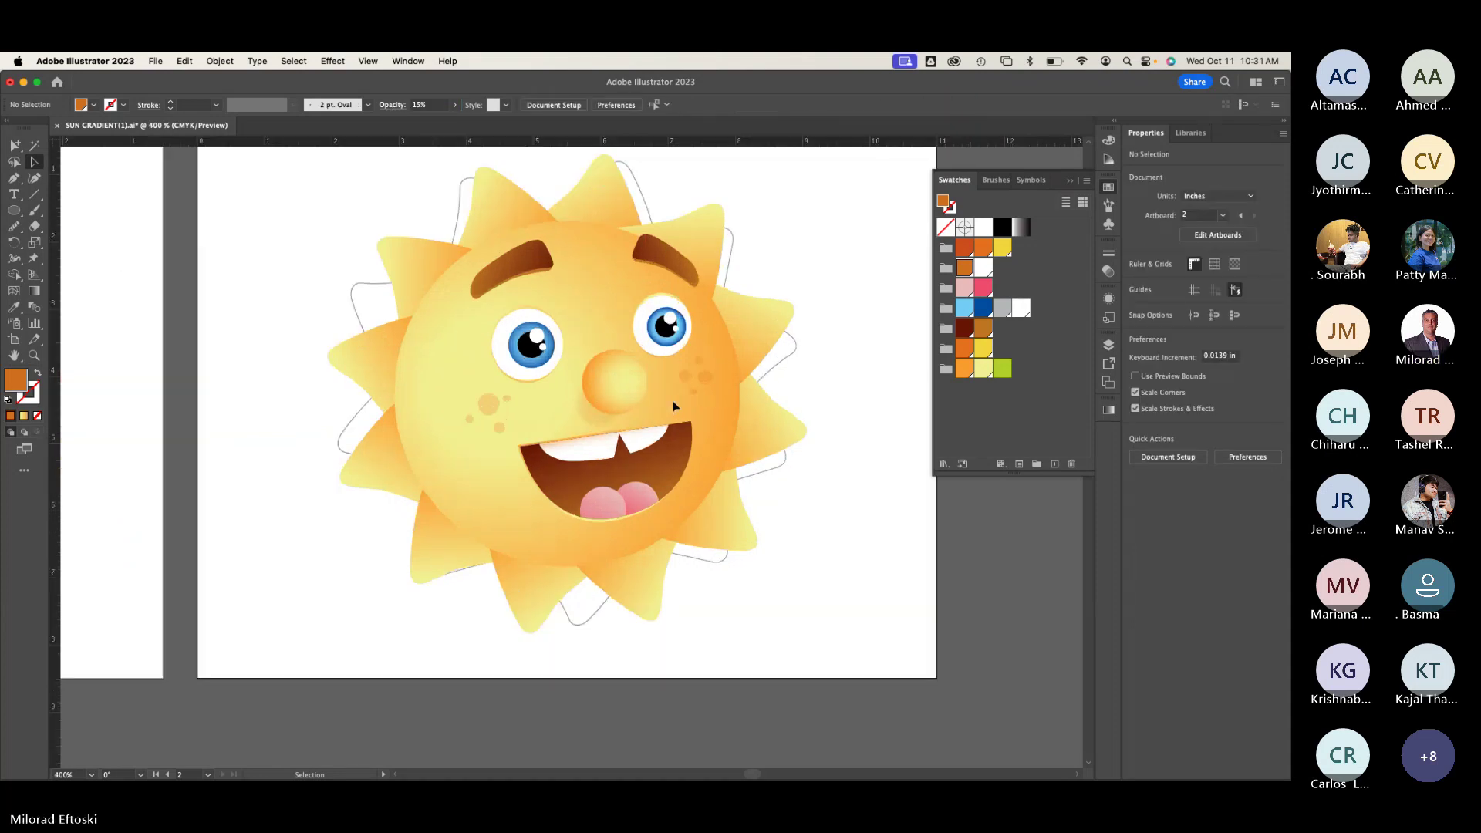
scroll(672, 400, down, 1)
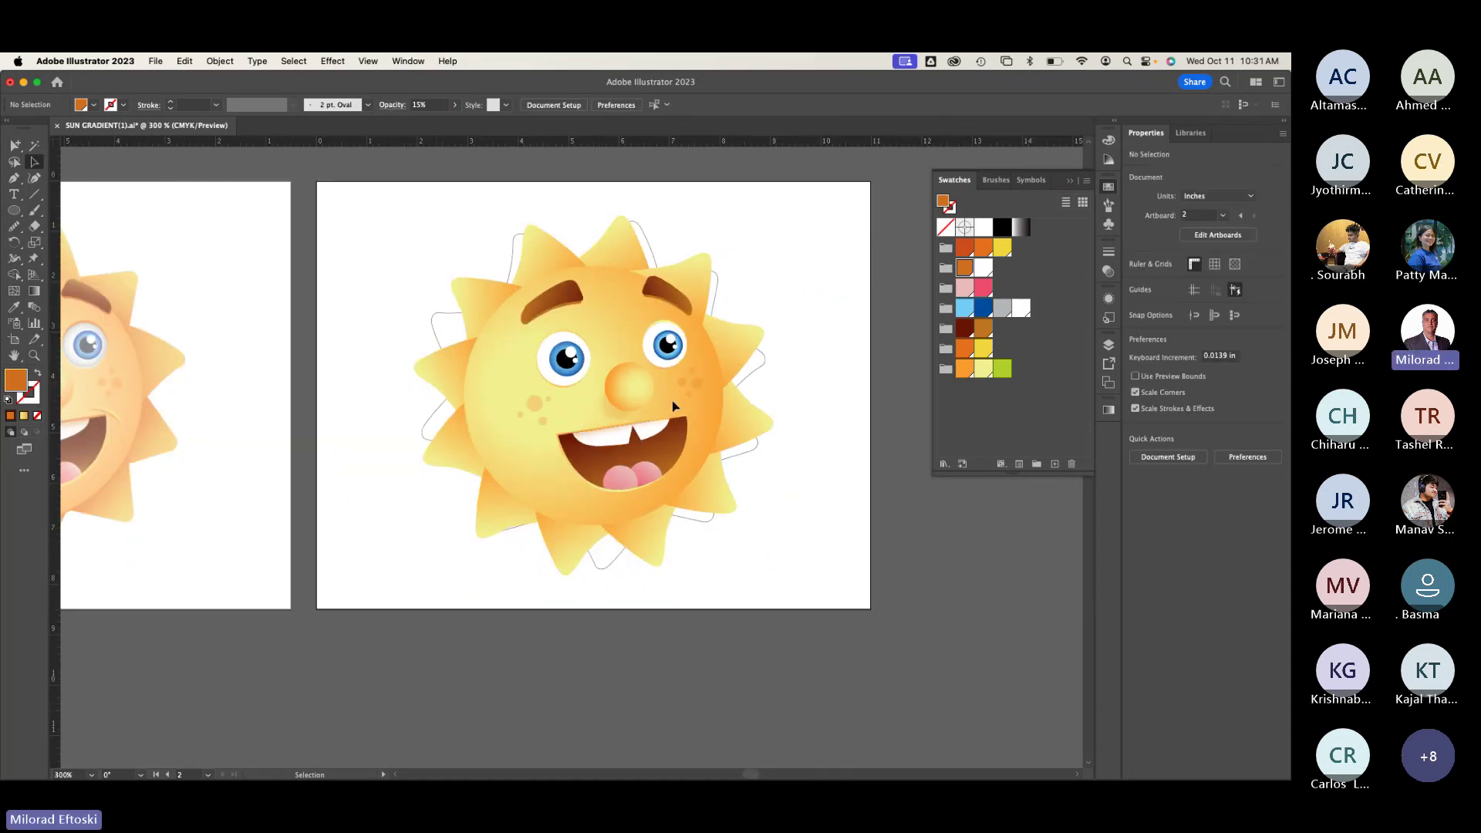
scroll(231, 451, left, 3)
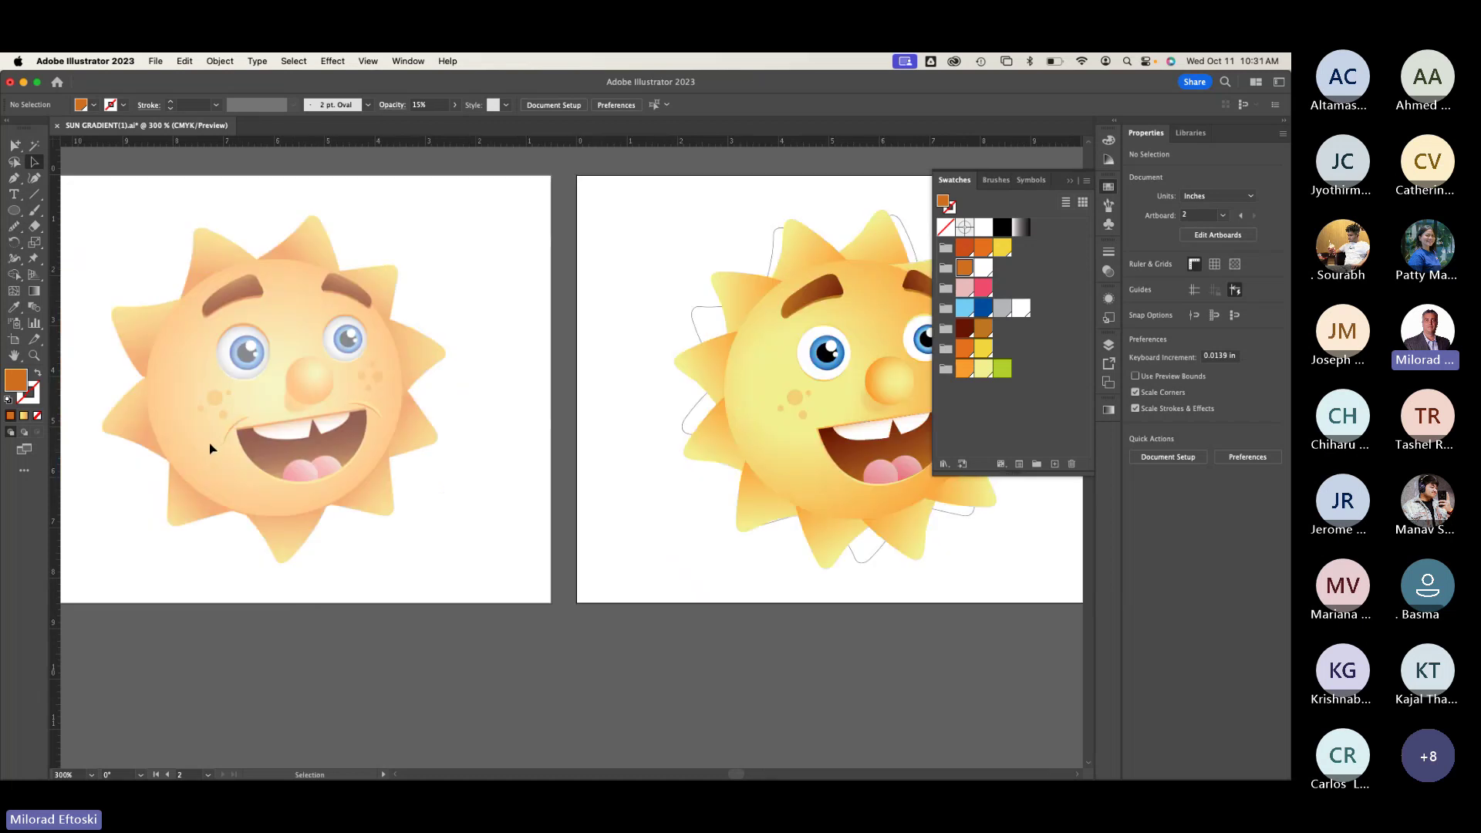
scroll(205, 448, up, 5)
scroll(294, 417, up, 3)
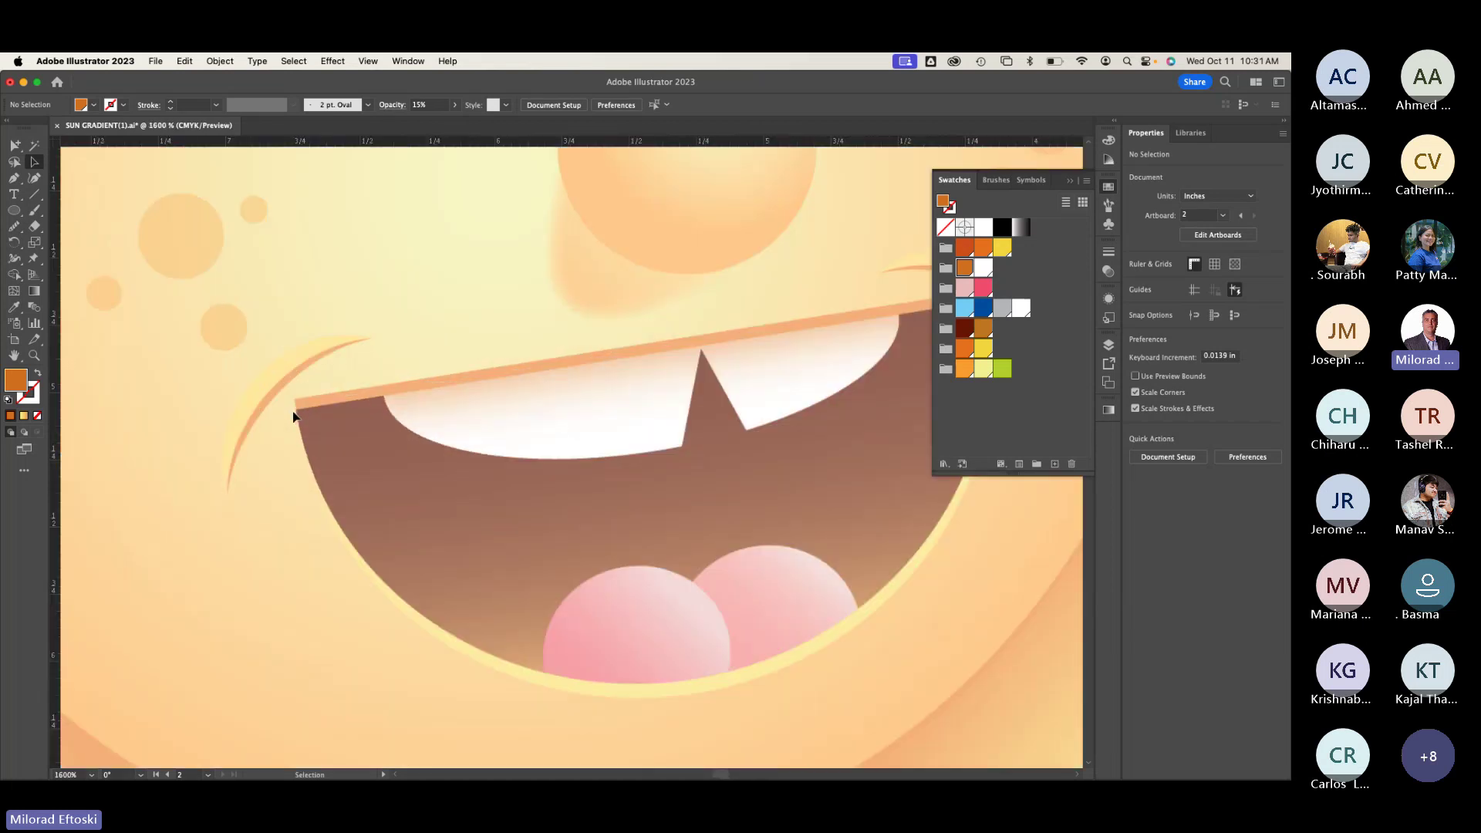
scroll(355, 379, down, 3)
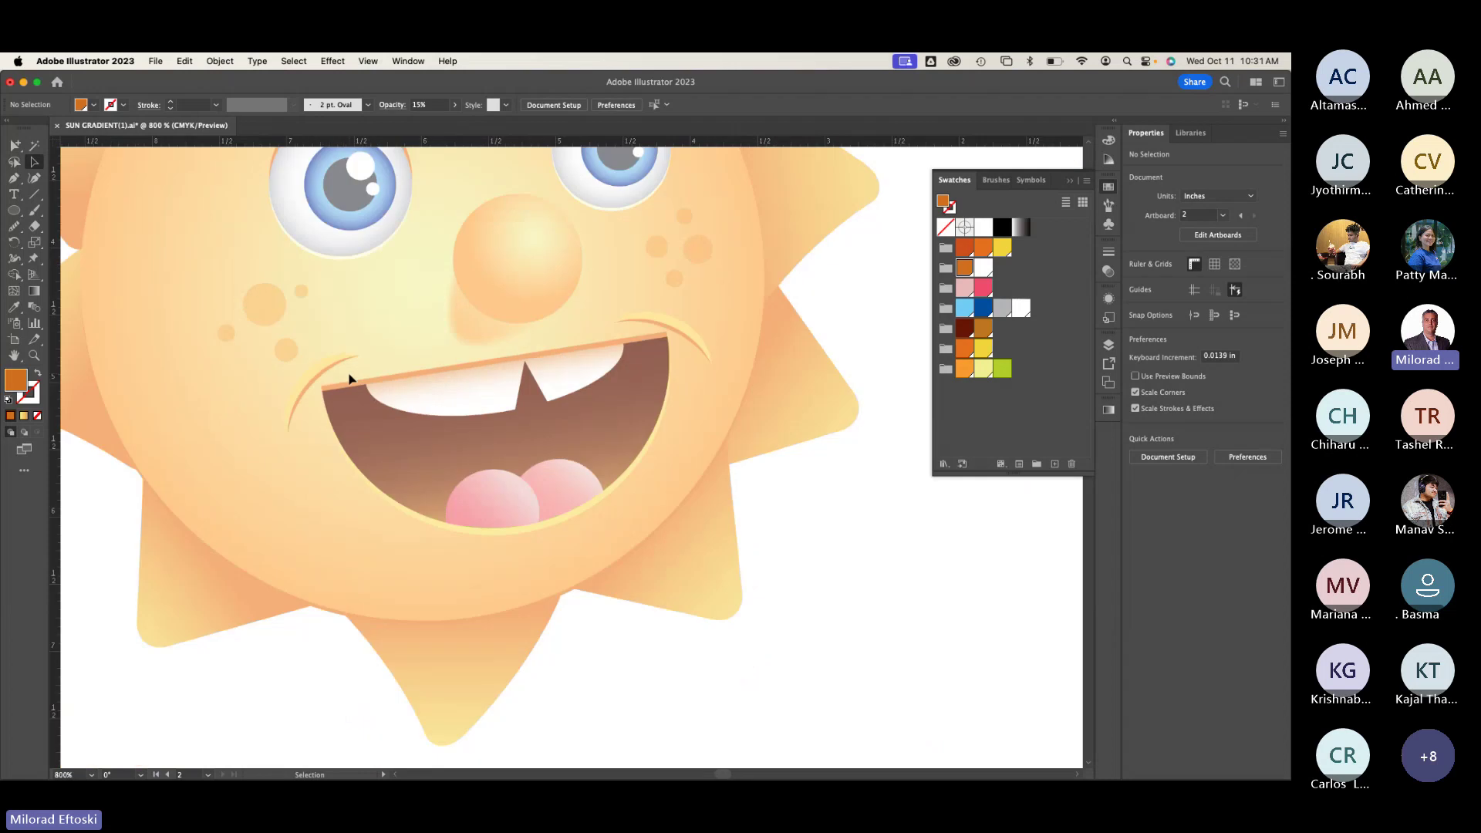
drag(523, 423, 142, 417)
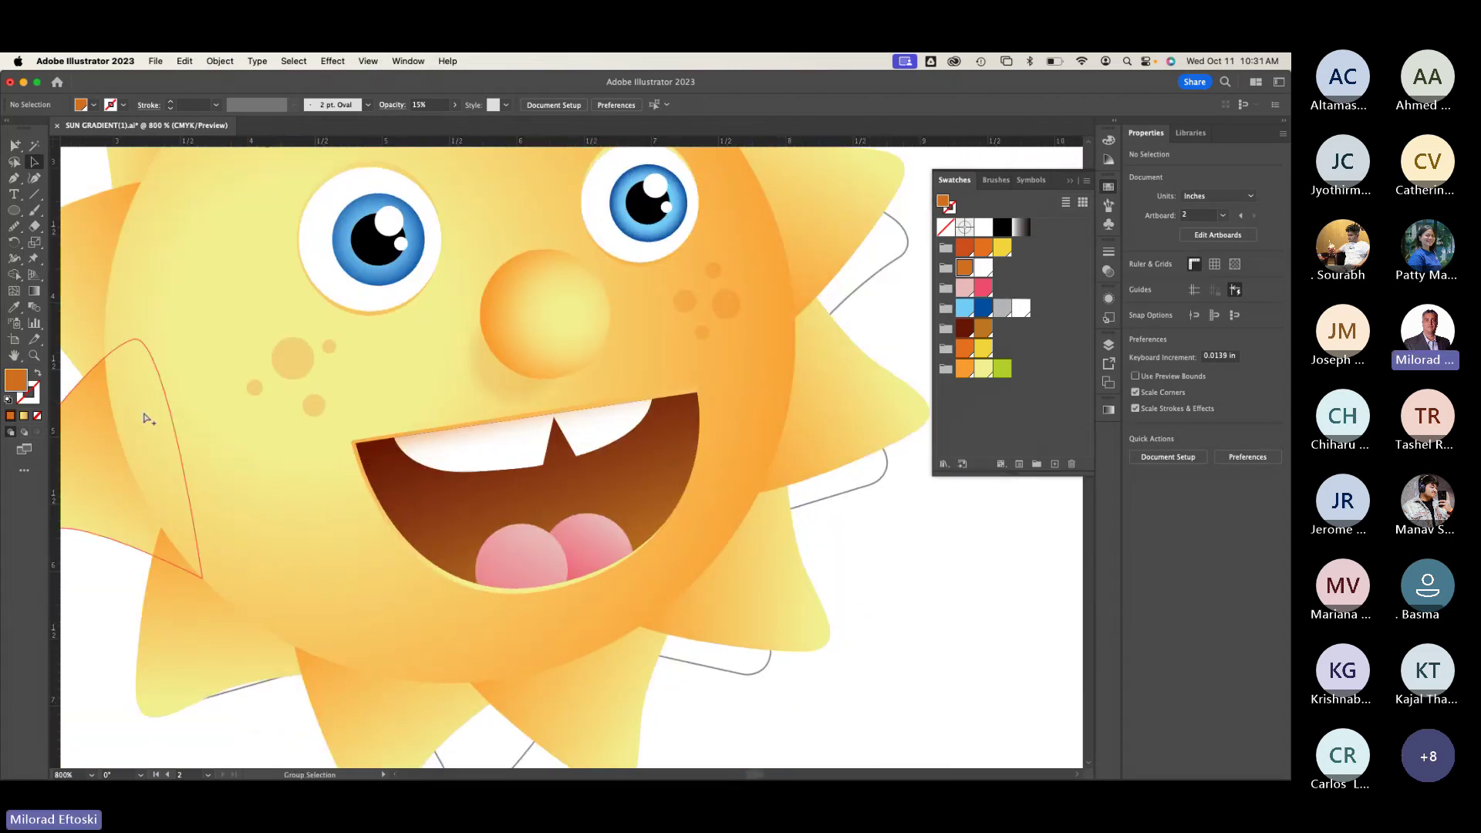
key(ctrl+y)
Step: Redraw the crescent with the Pen tool from its bottom tip along both curves, closing it
scroll(371, 463, up, 3)
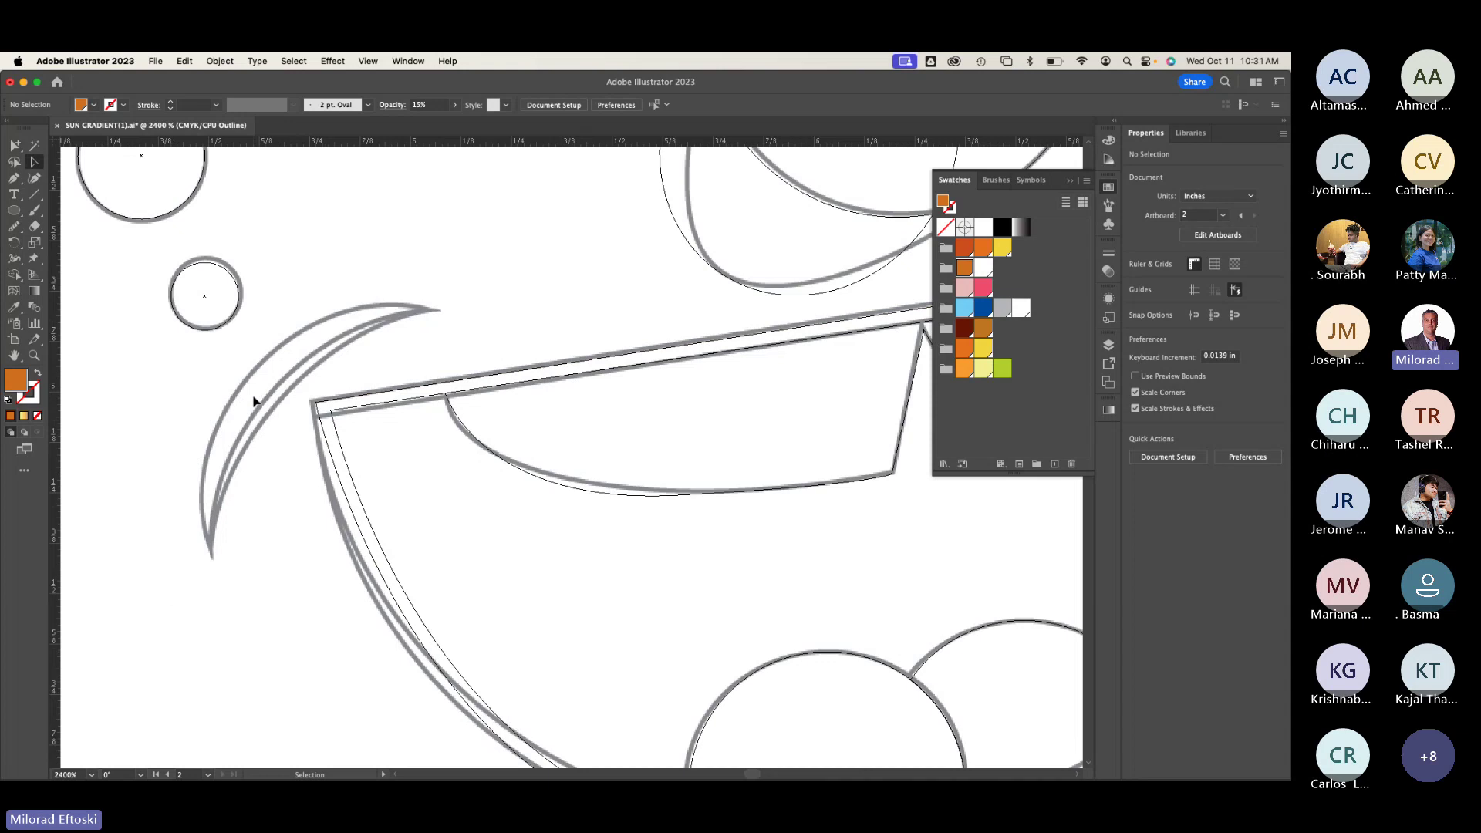
click(14, 177)
click(214, 557)
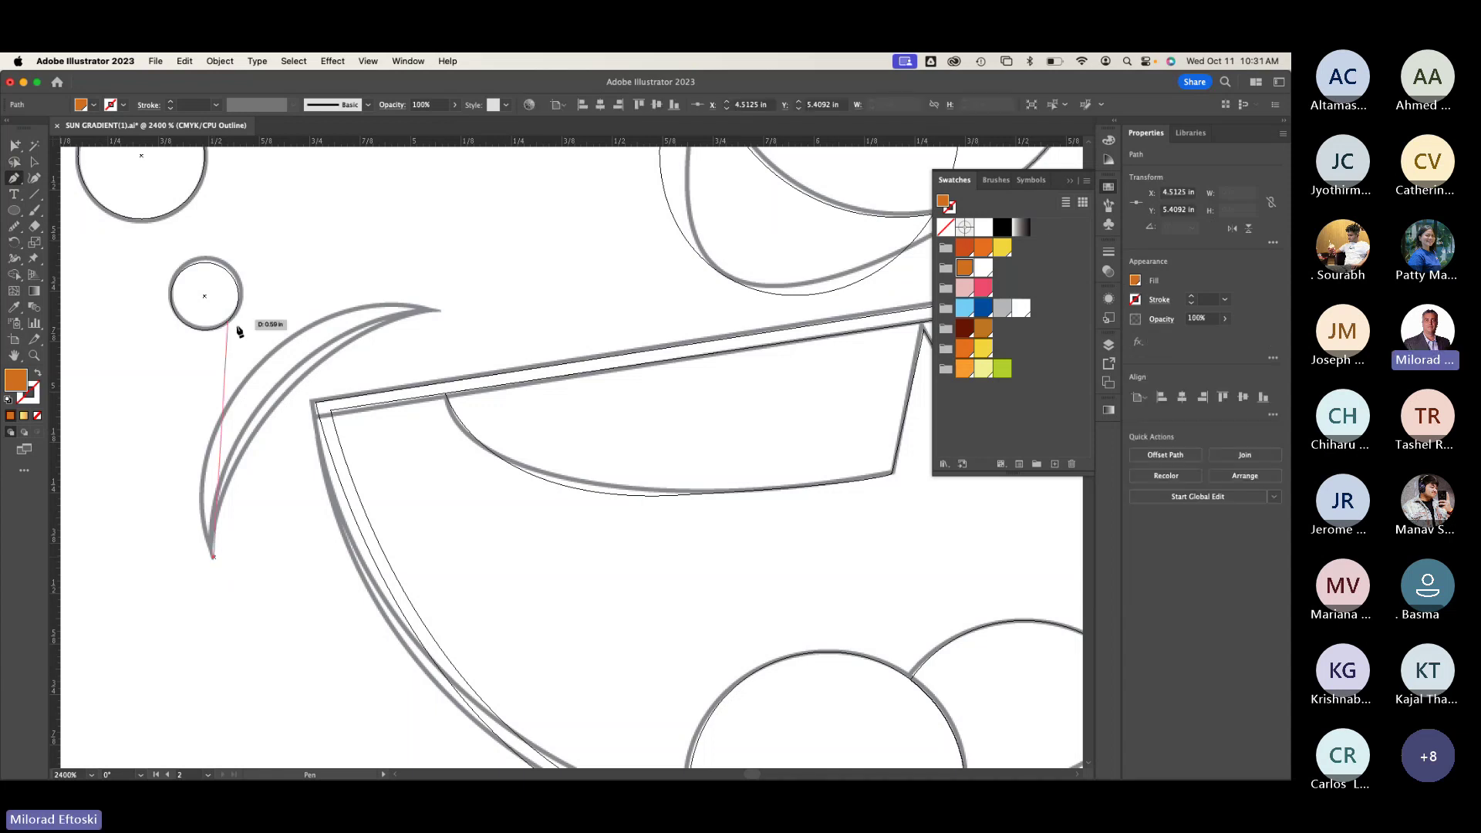
drag(248, 375, 319, 295)
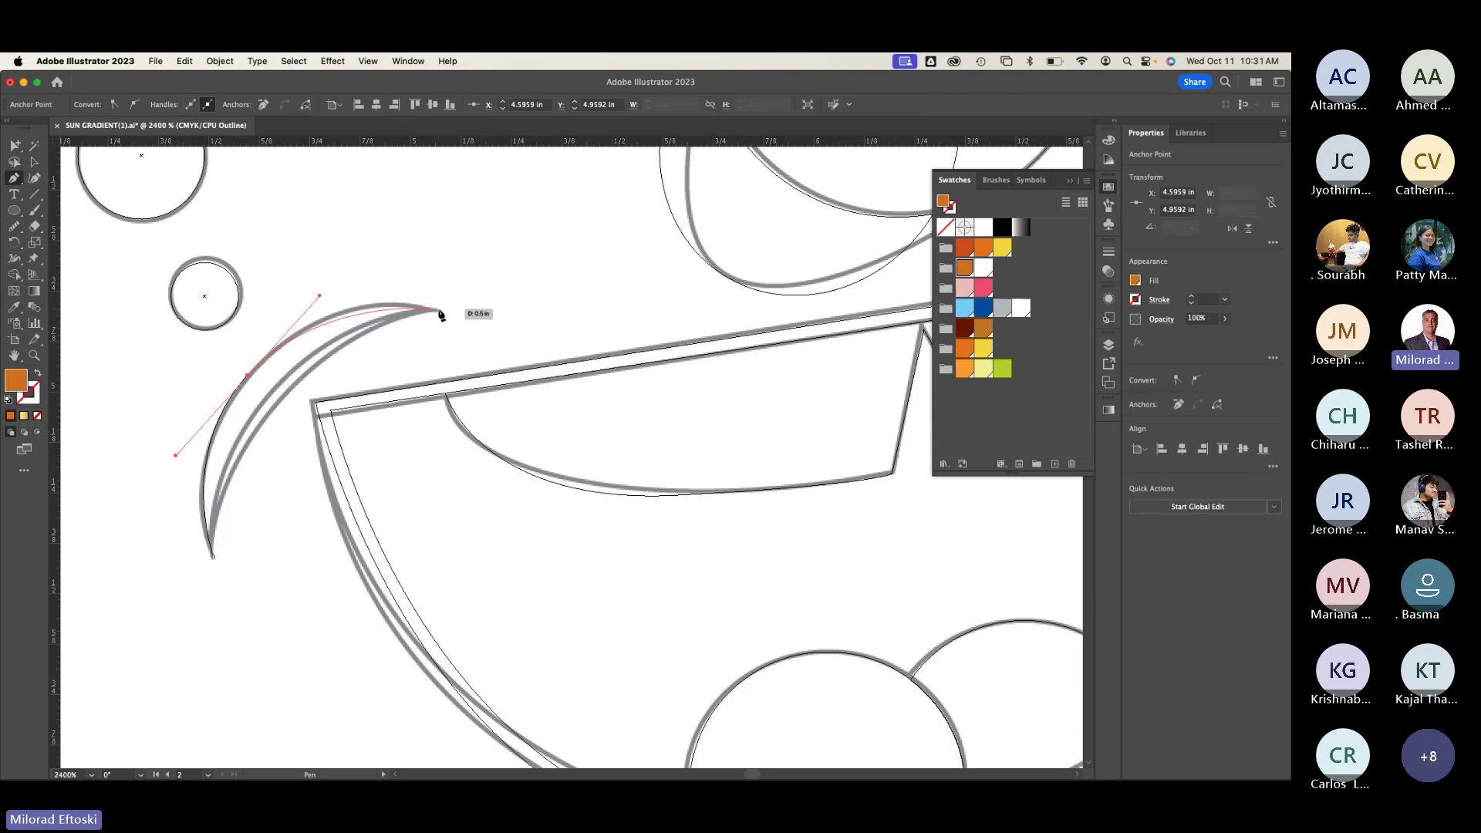
drag(437, 309, 468, 320)
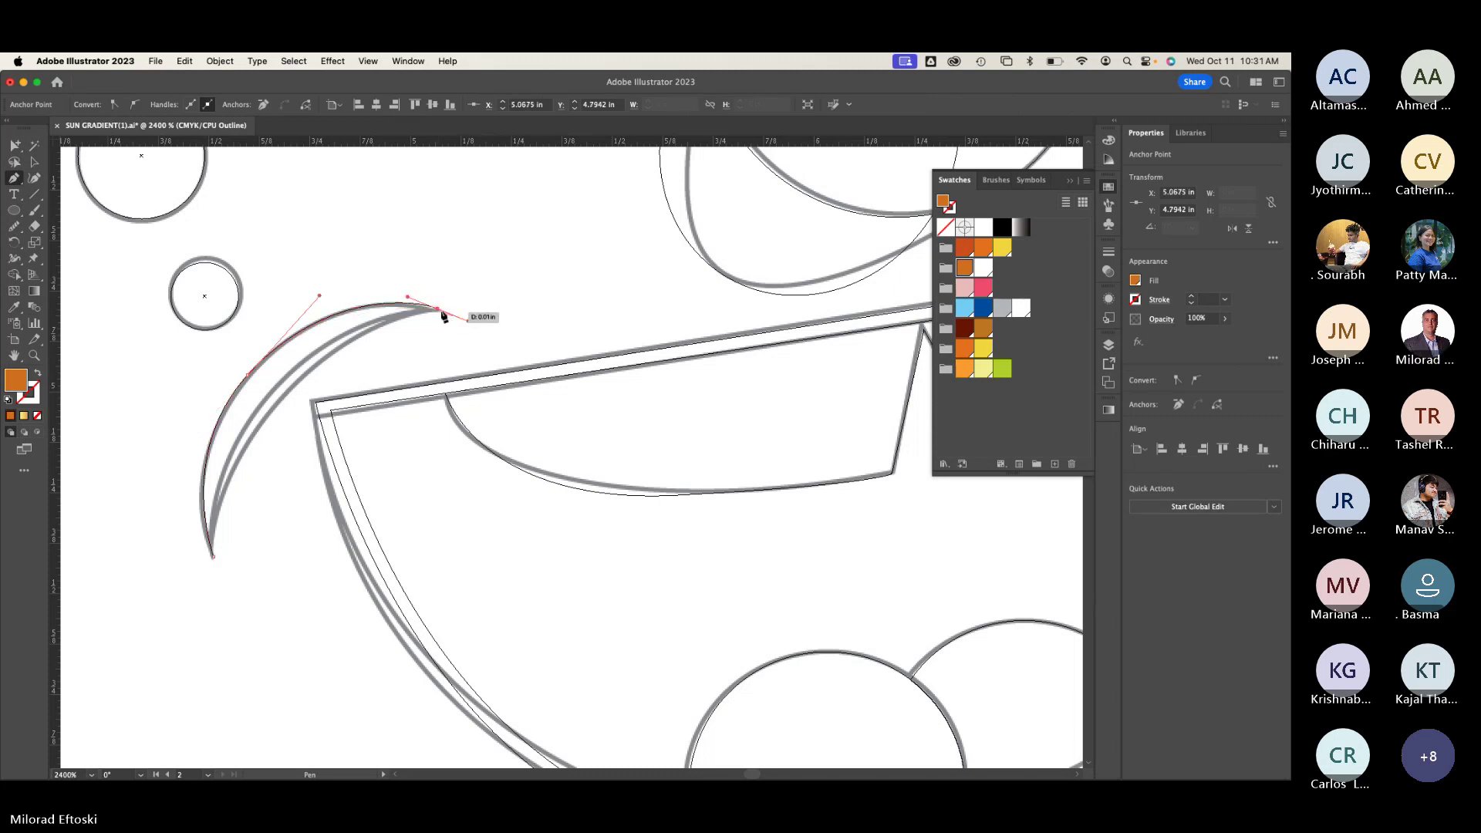
click(438, 309)
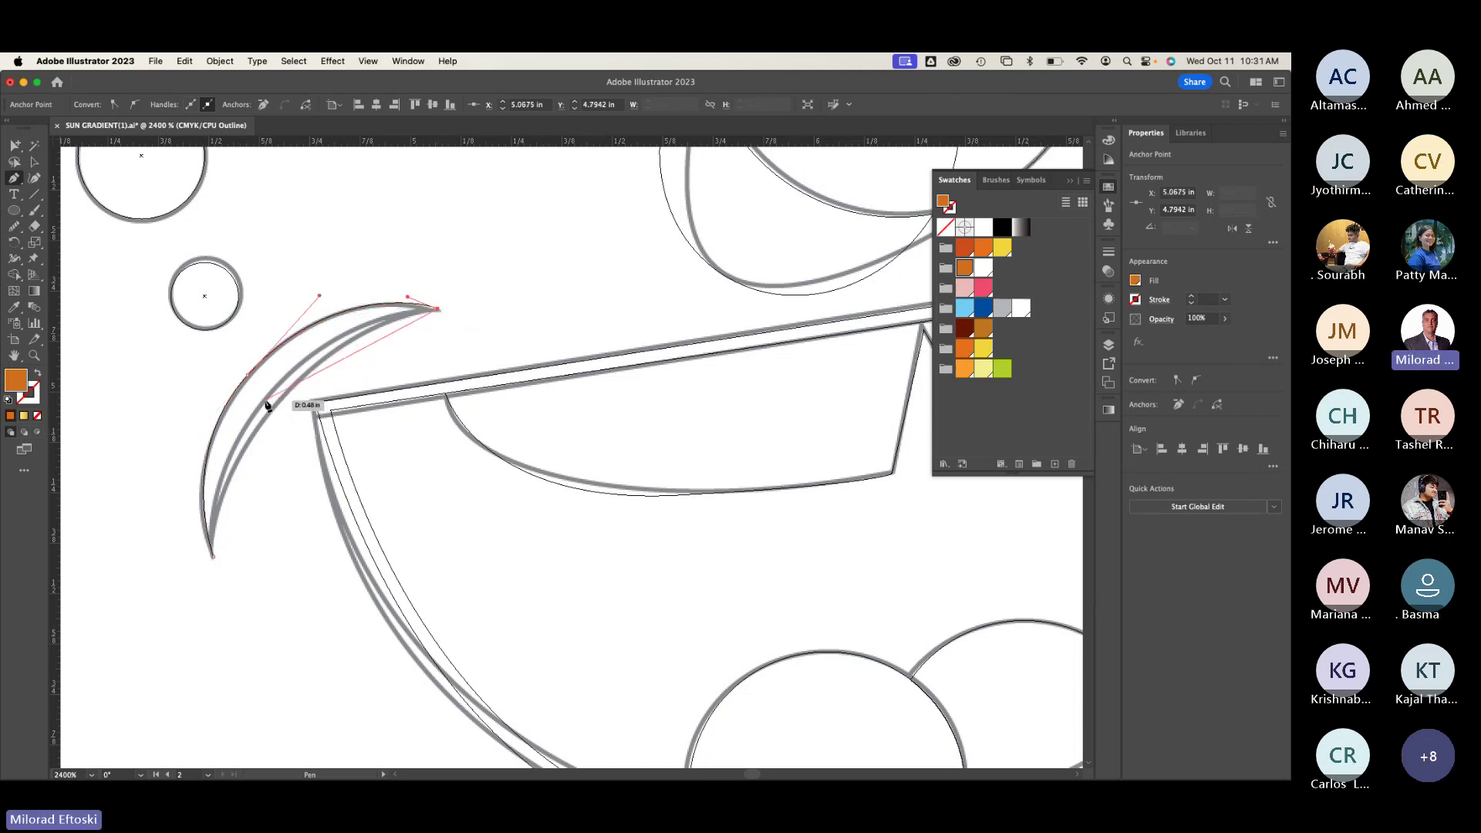
drag(208, 488, 206, 496)
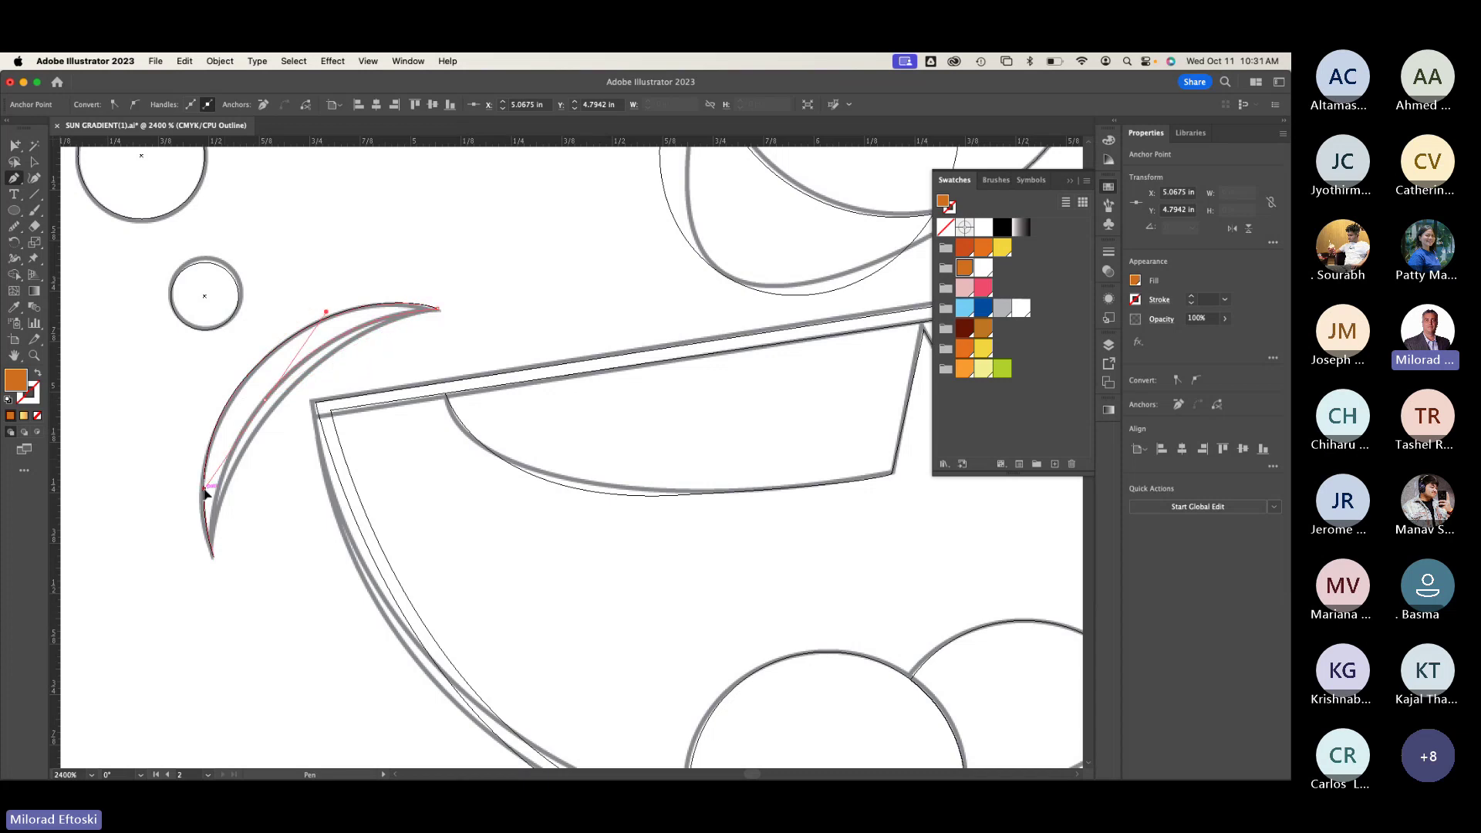
click(214, 556)
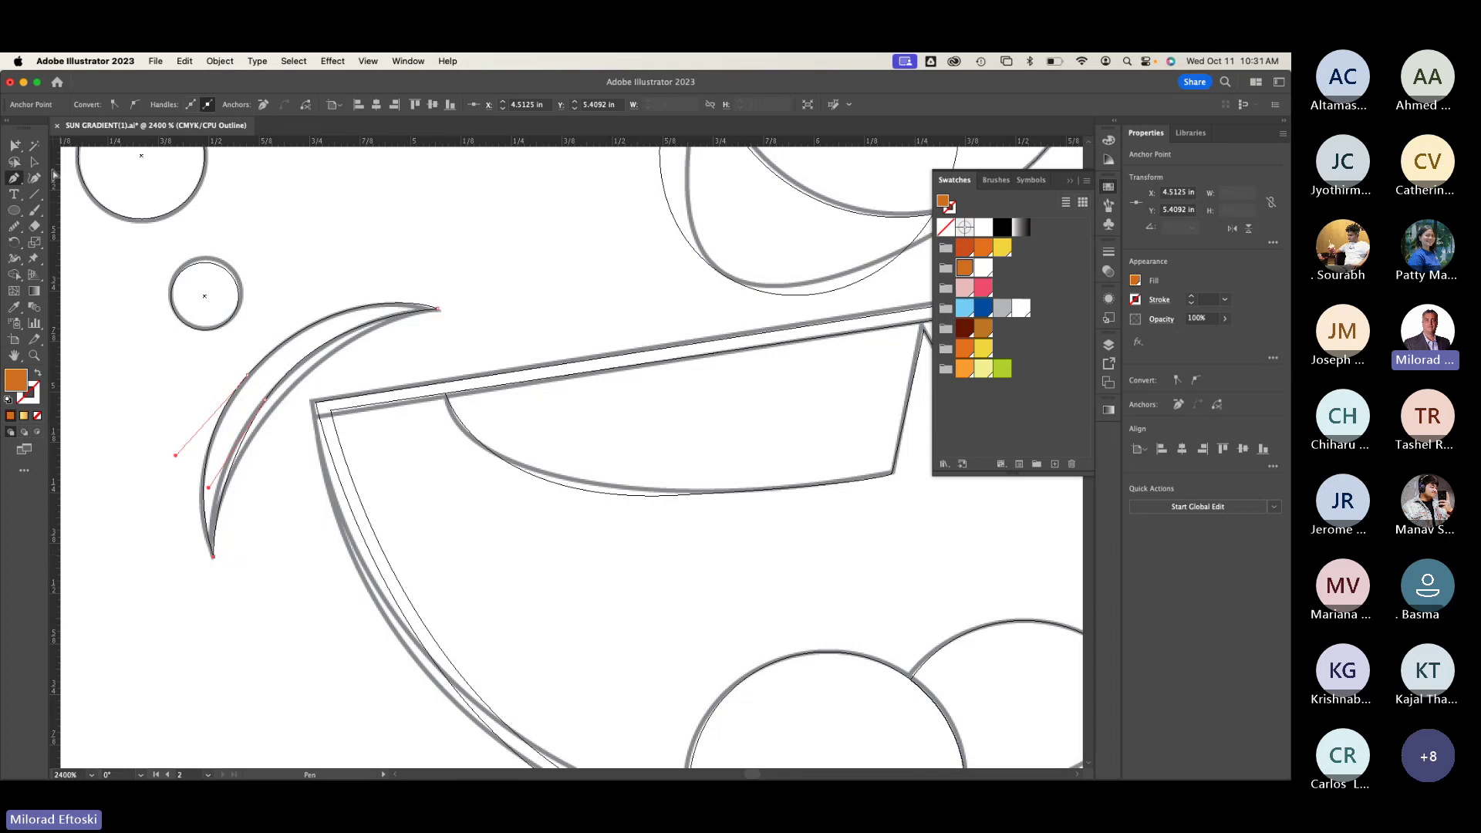
Step: Return to colour preview, undoing an accidental move of the crescent
click(34, 161)
key(ctrl+y)
key(v)
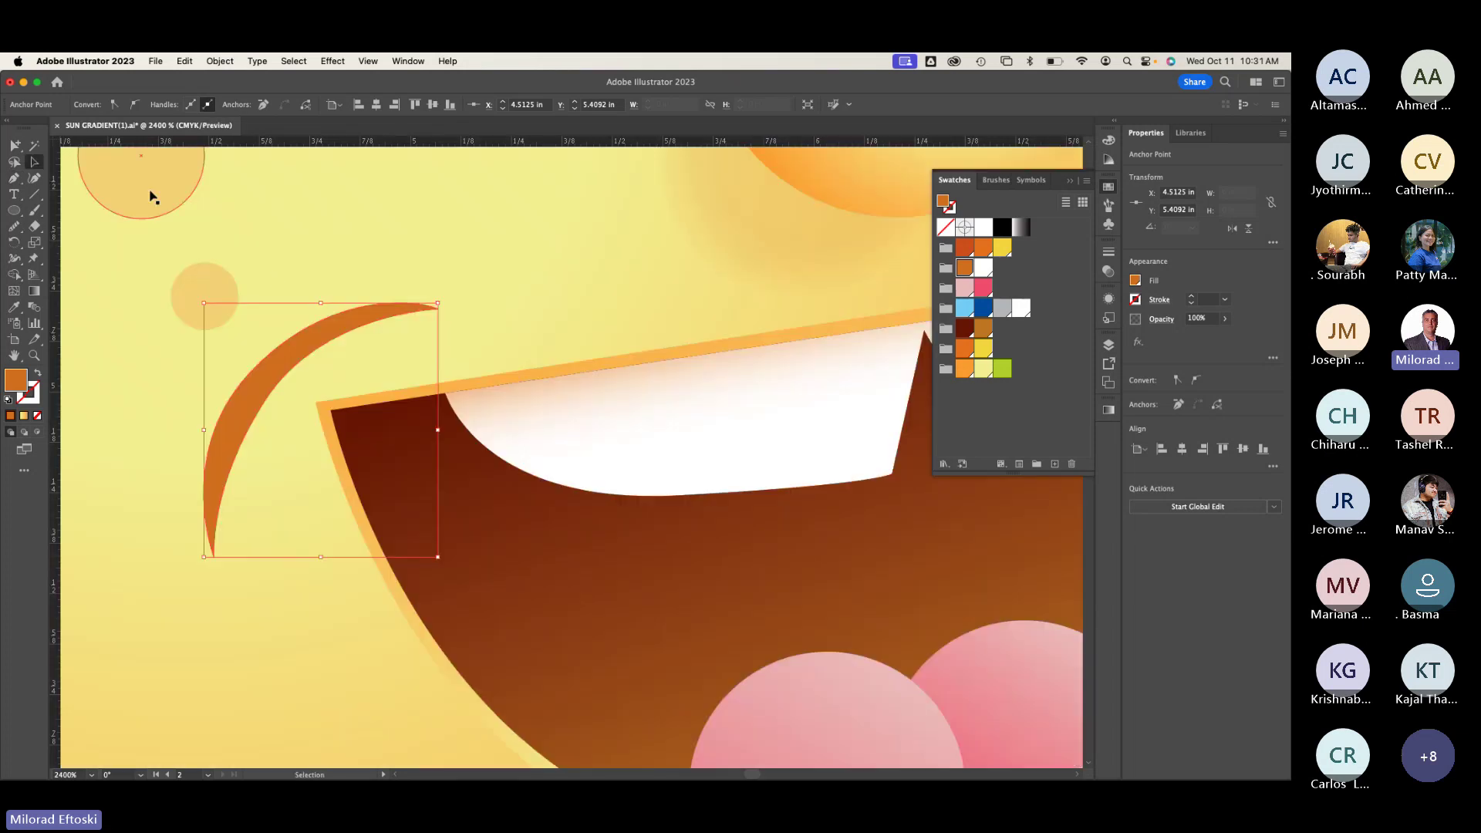
drag(298, 355, 294, 285)
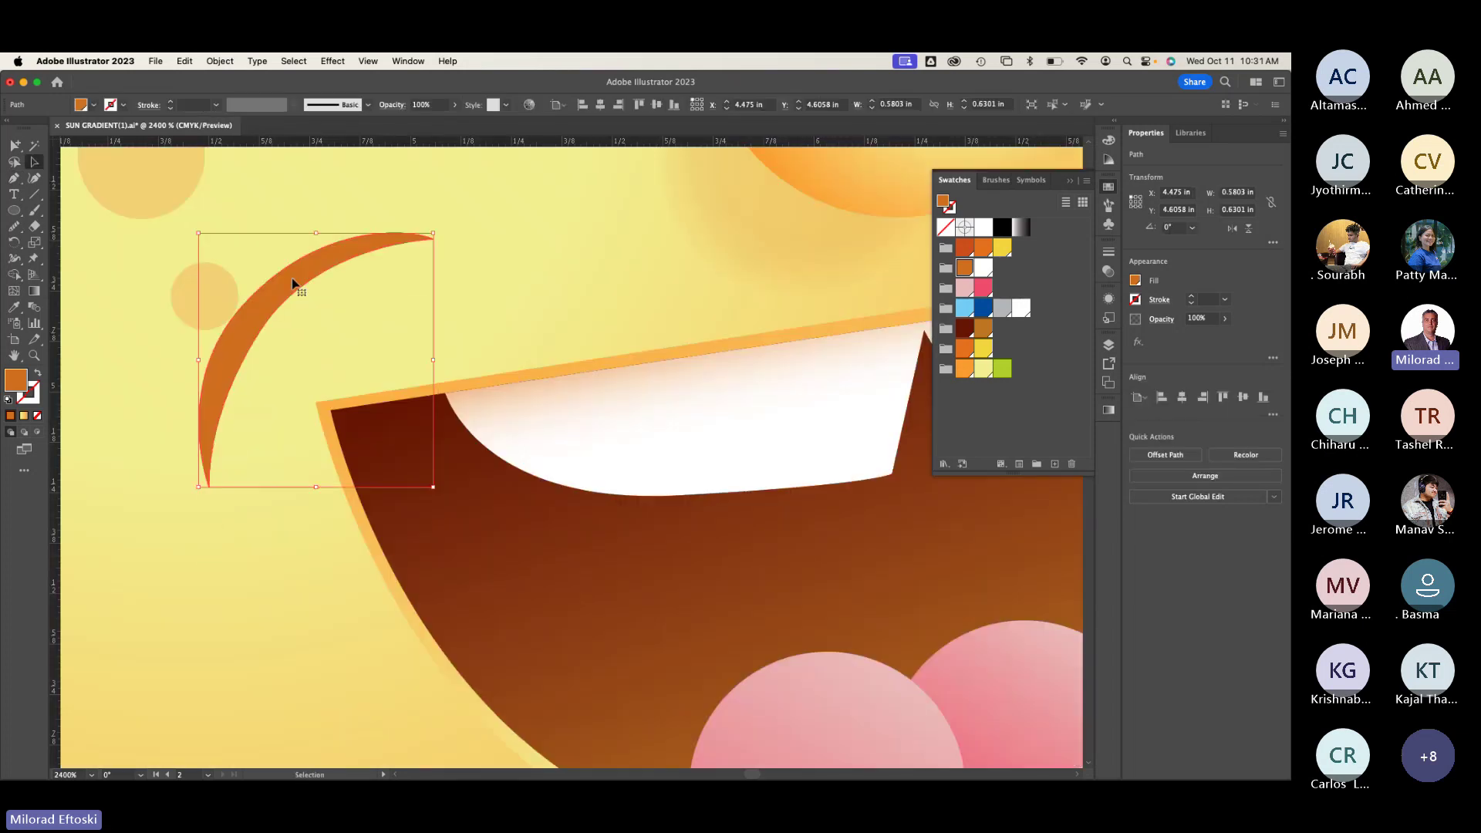
key(ctrl+z)
click(357, 242)
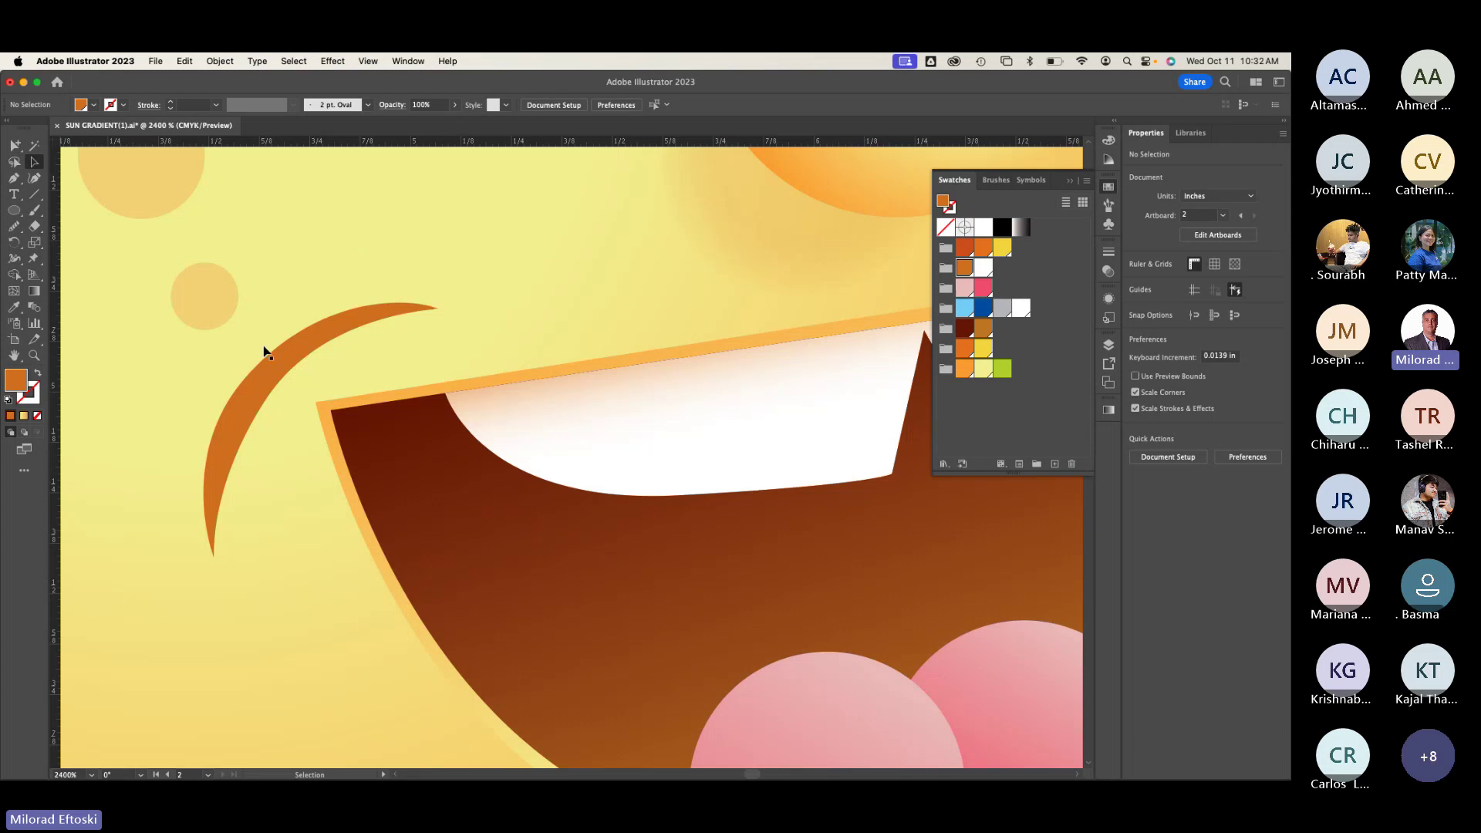
Step: Drag the crescent's anchor points with Direct Selection to smooth its curve
click(34, 161)
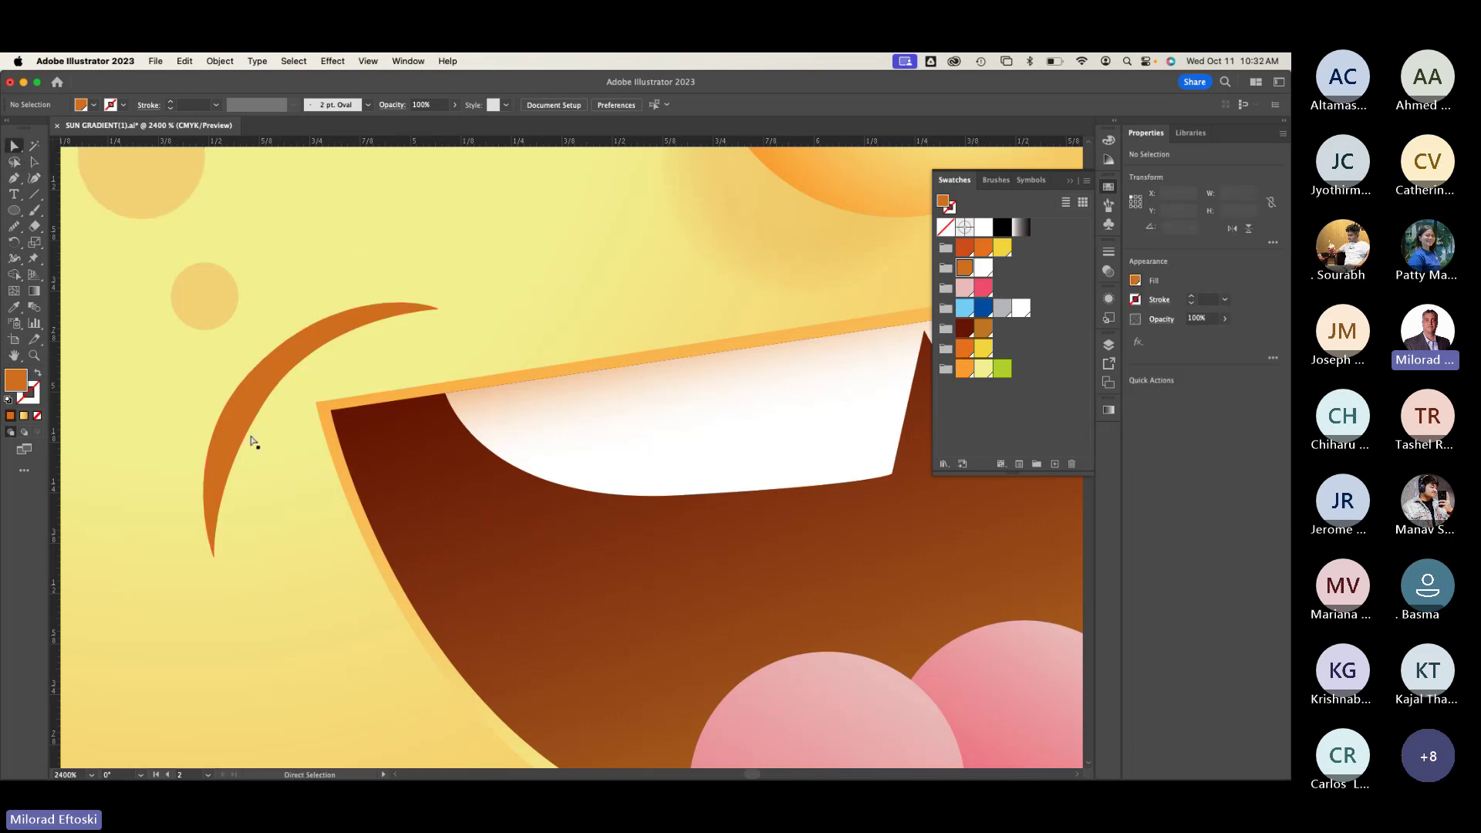
click(252, 436)
drag(265, 406, 257, 408)
drag(200, 489, 205, 497)
click(162, 478)
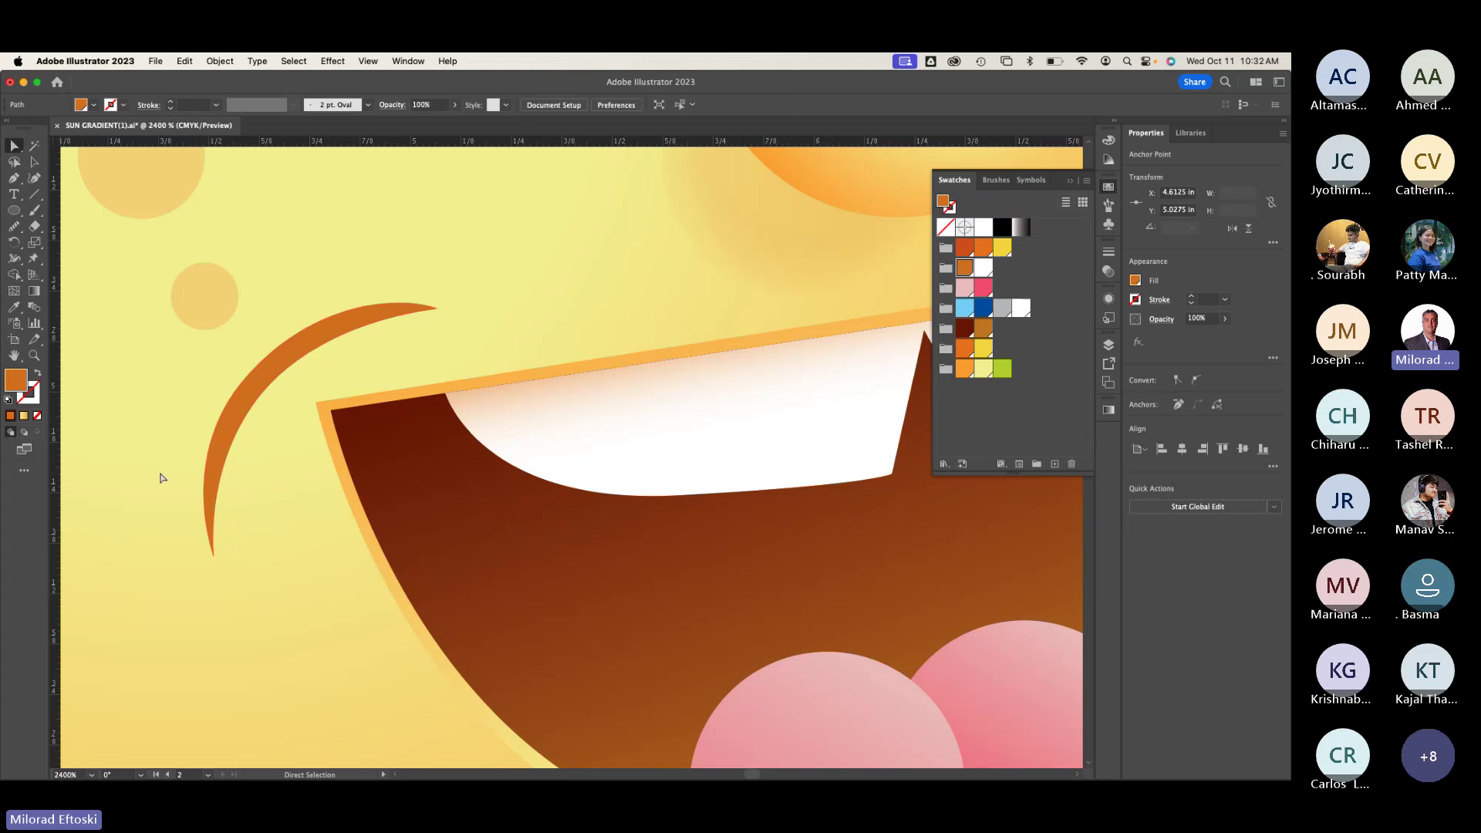
key(super+y)
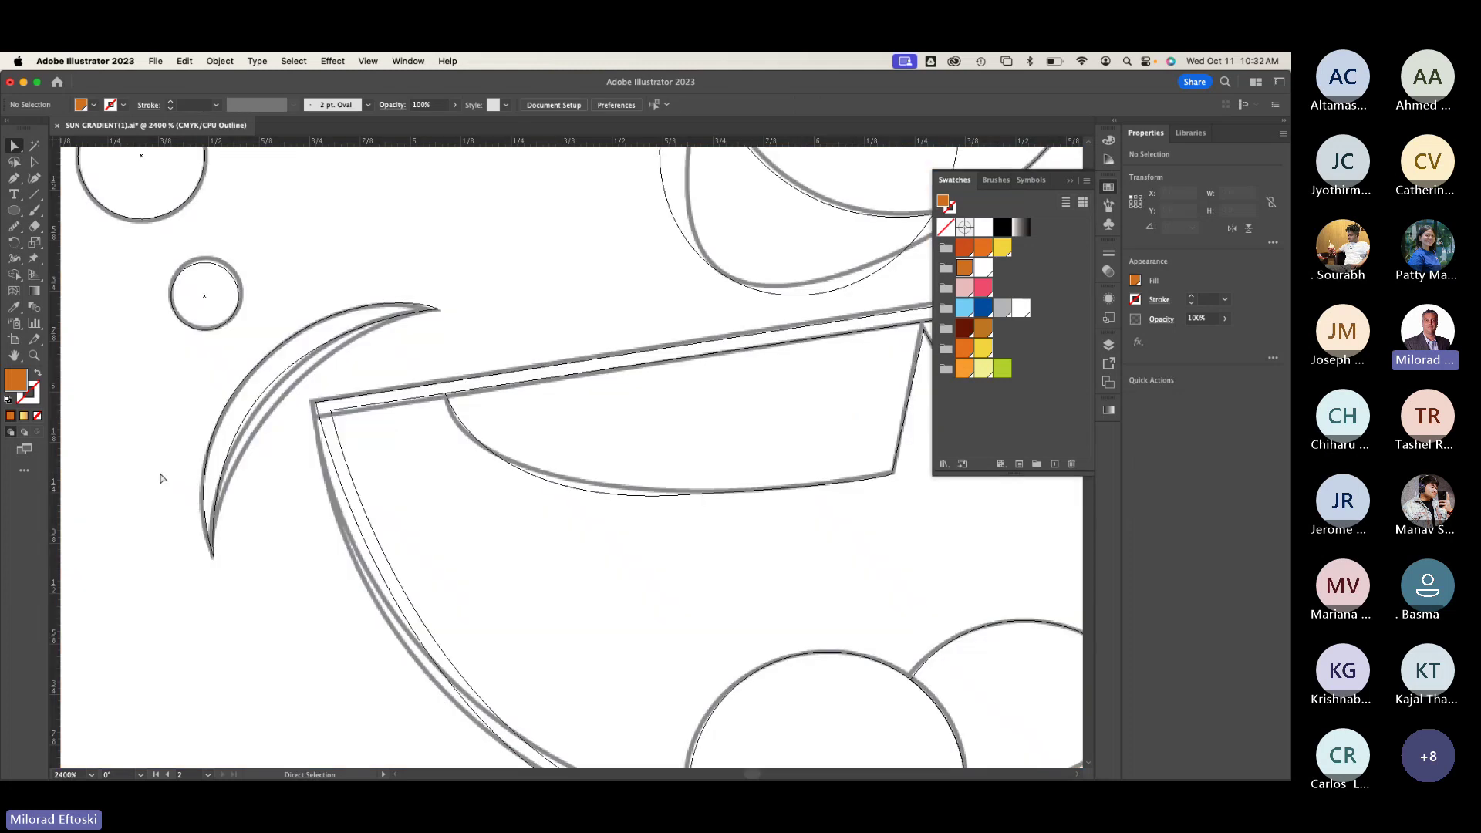
key(super+y)
key(super+y)
click(265, 401)
drag(265, 401, 263, 401)
key(super+y)
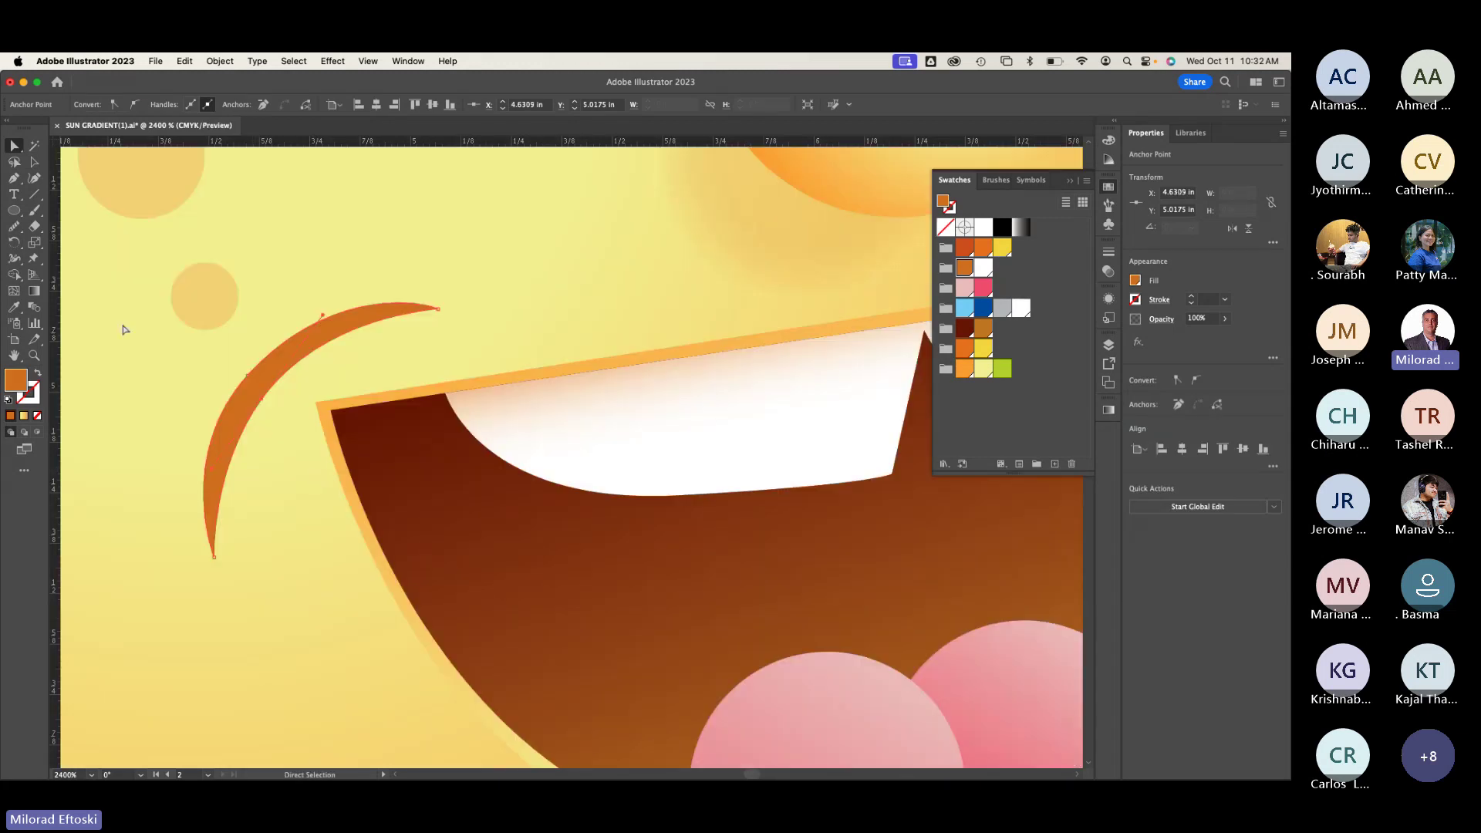
key(shift+super+a)
Step: Zoom out and inspect the crescent path in Outline view
key(super+minus)
key(super+minus)
key(super+minus)
key(super+minus)
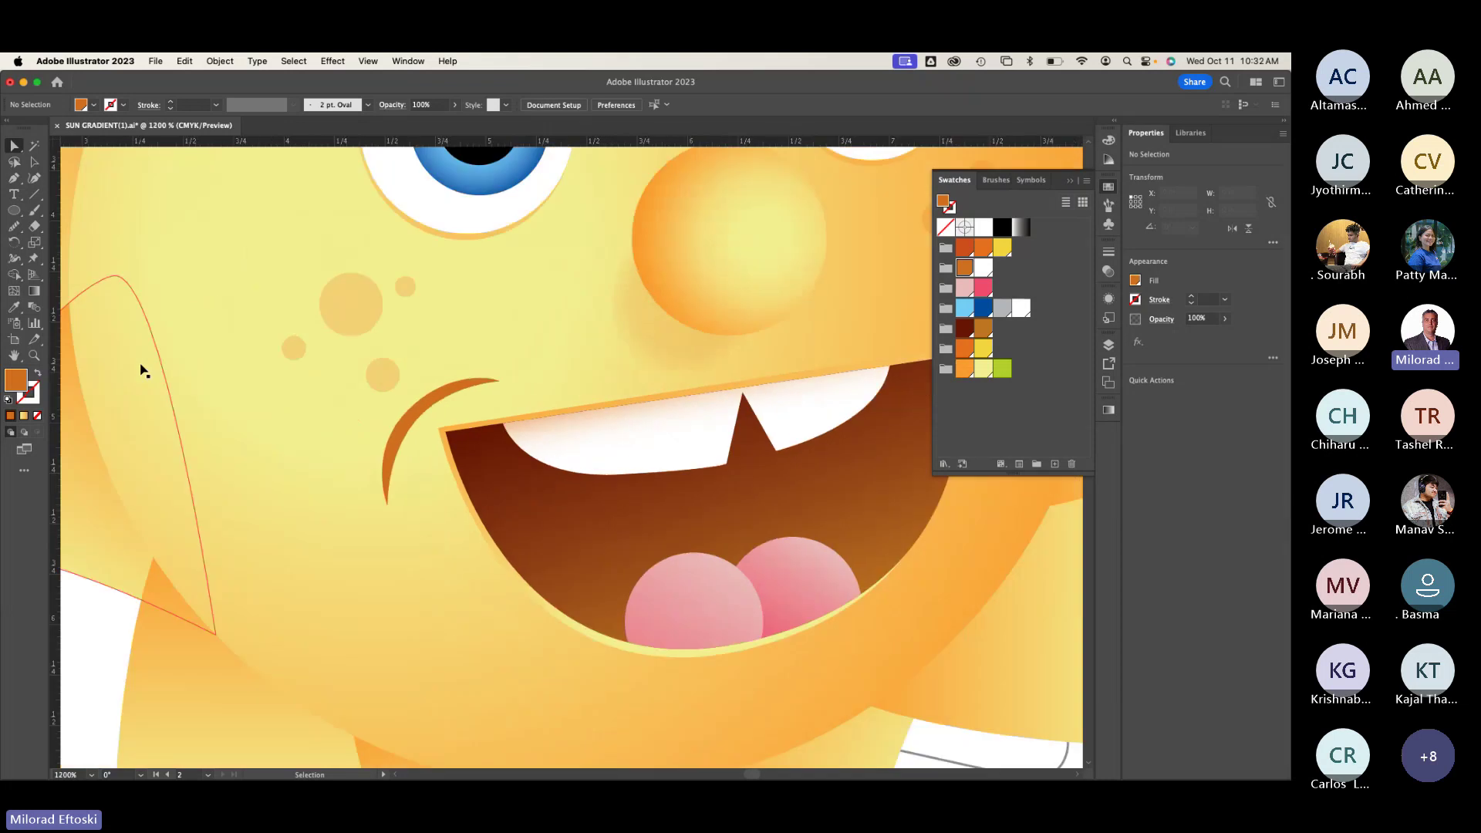
scroll(255, 503, left, 3)
scroll(496, 489, right, 10)
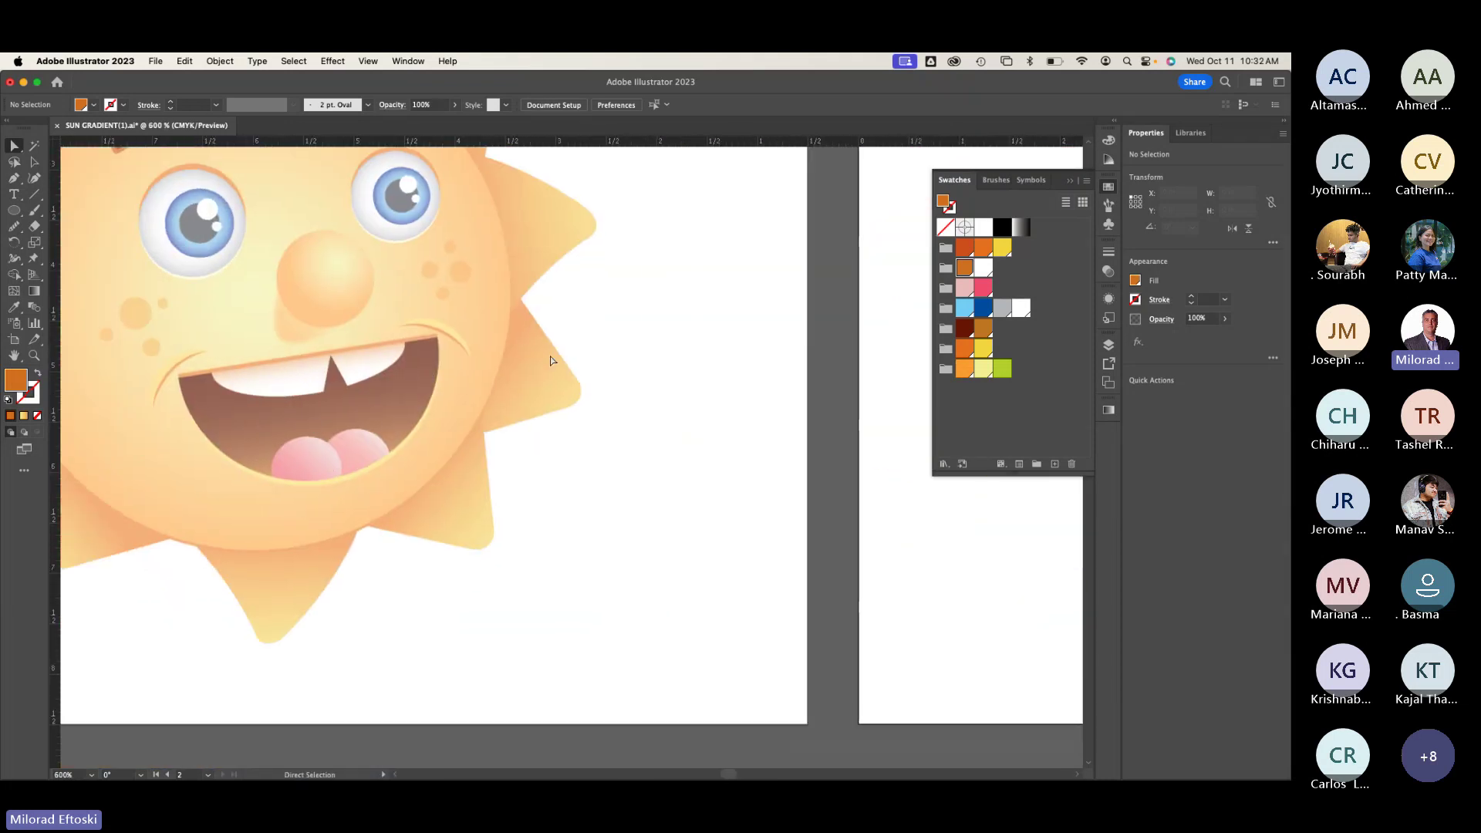
key(space)
scroll(557, 422, left, 10)
scroll(463, 428, right, 3)
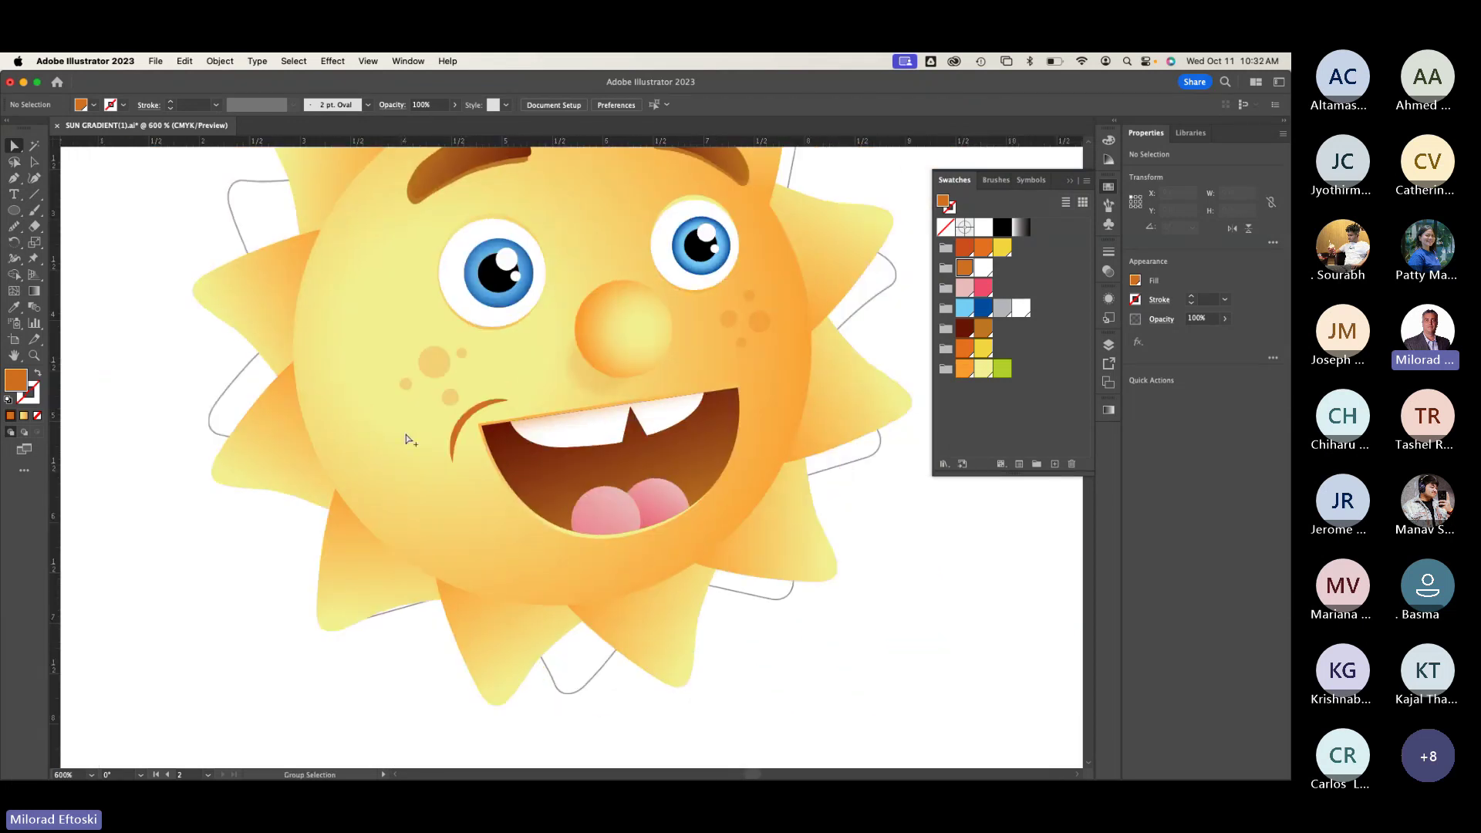
scroll(405, 440, up, 3)
key(super+y)
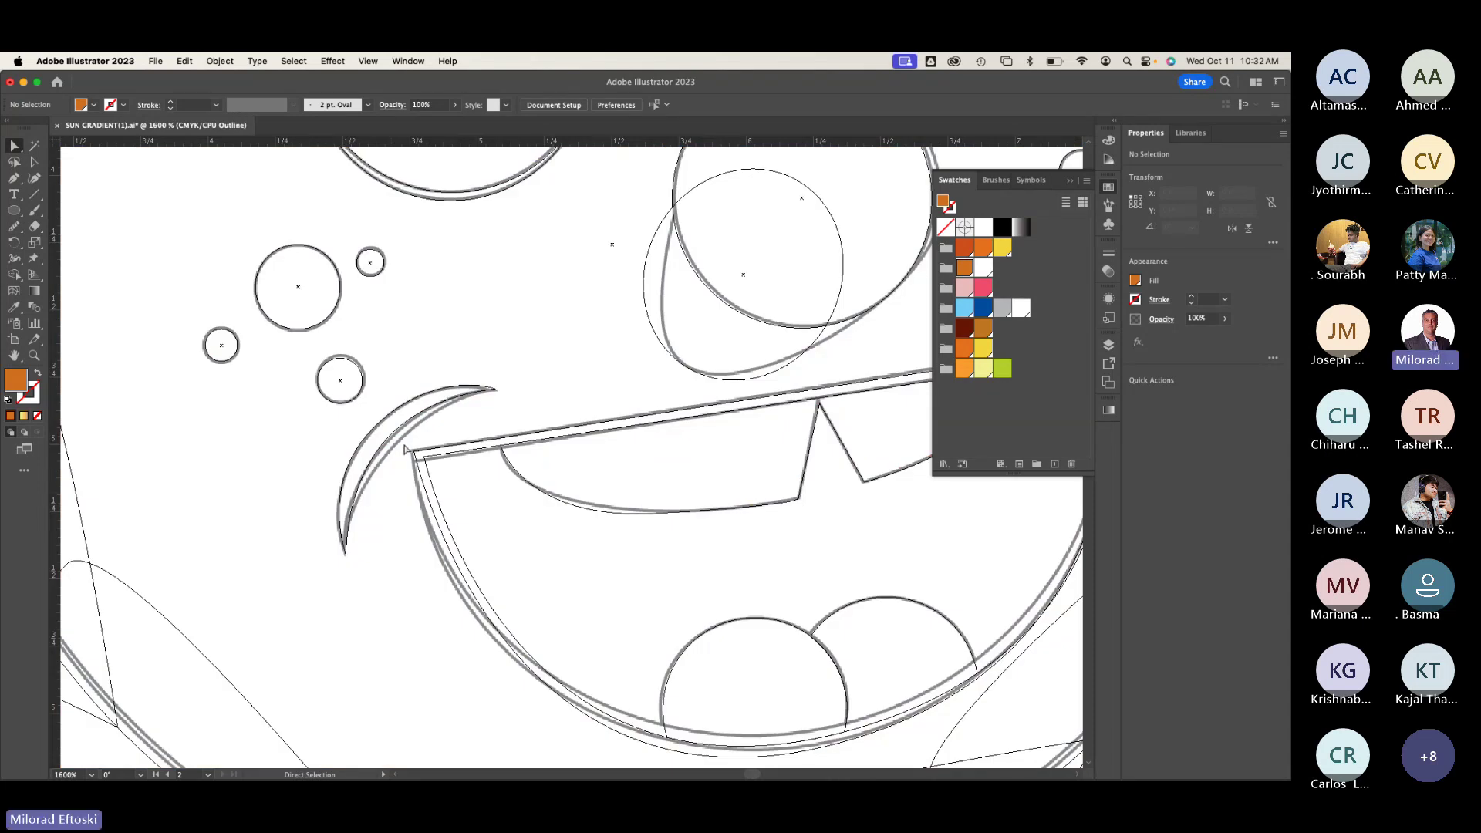
click(34, 161)
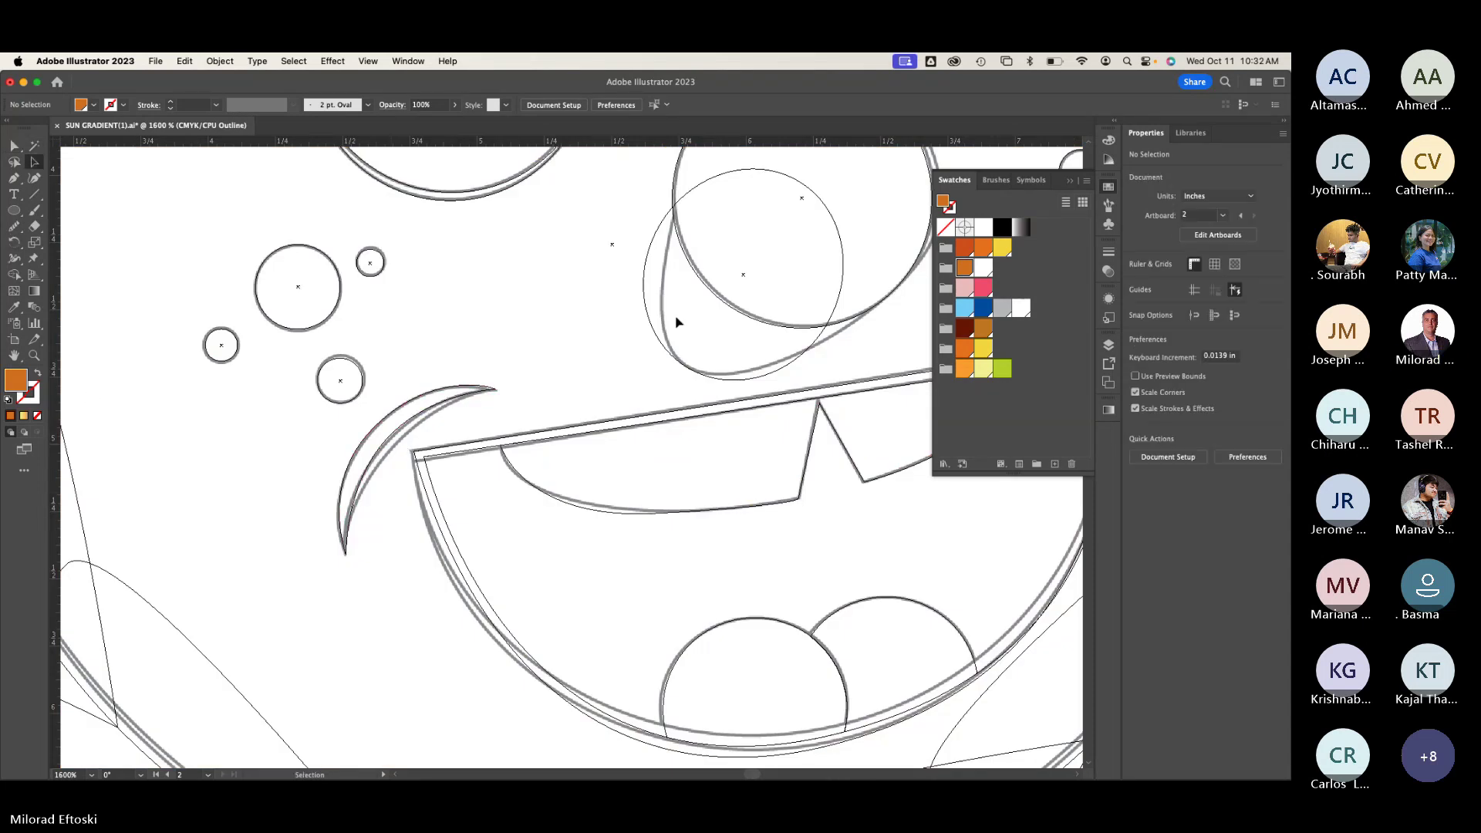
click(420, 418)
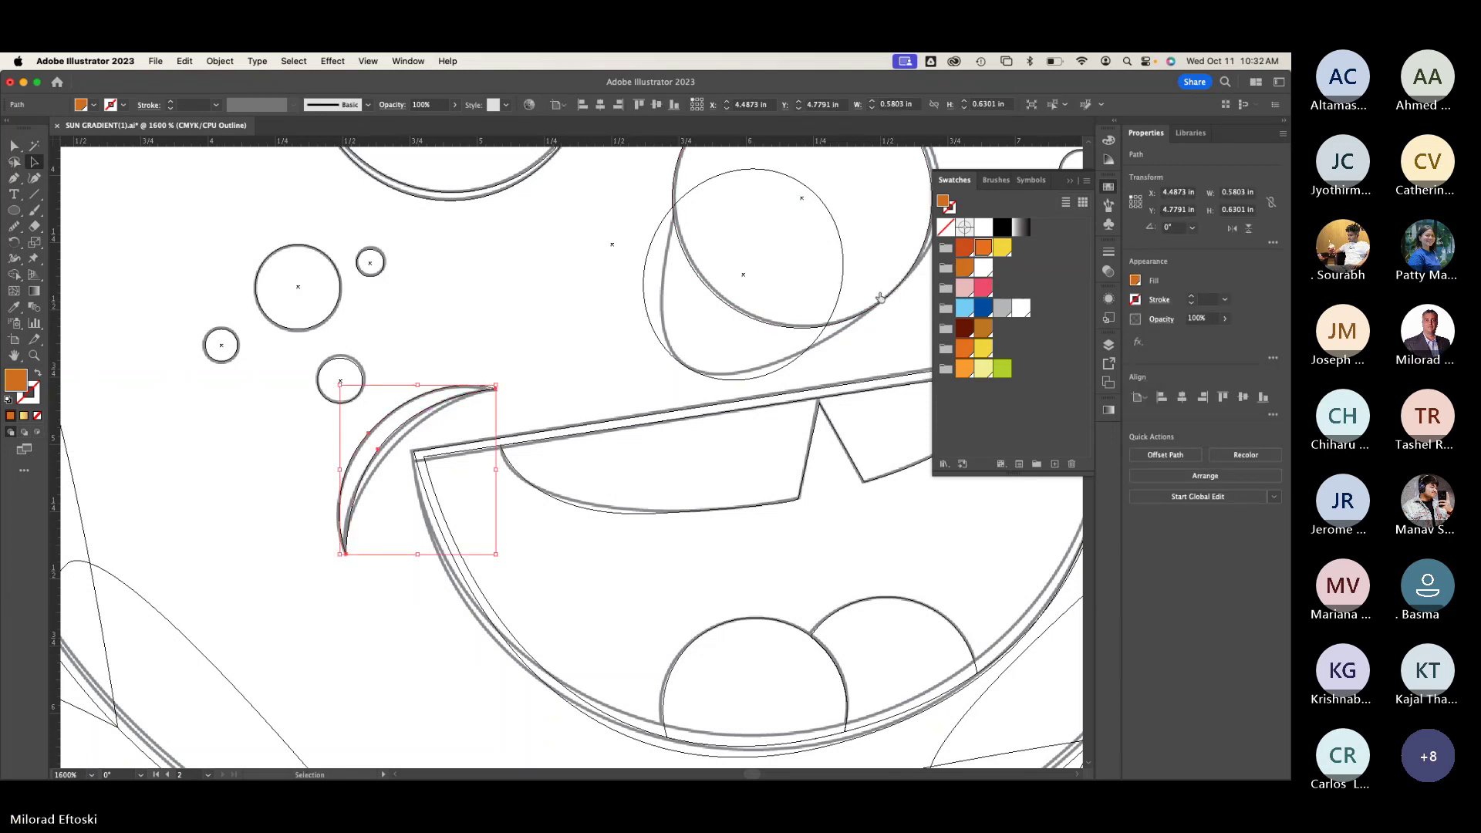
click(488, 333)
Step: Return to colour preview and frame the right-hand sun artboard
key(super+minus)
key(super+y)
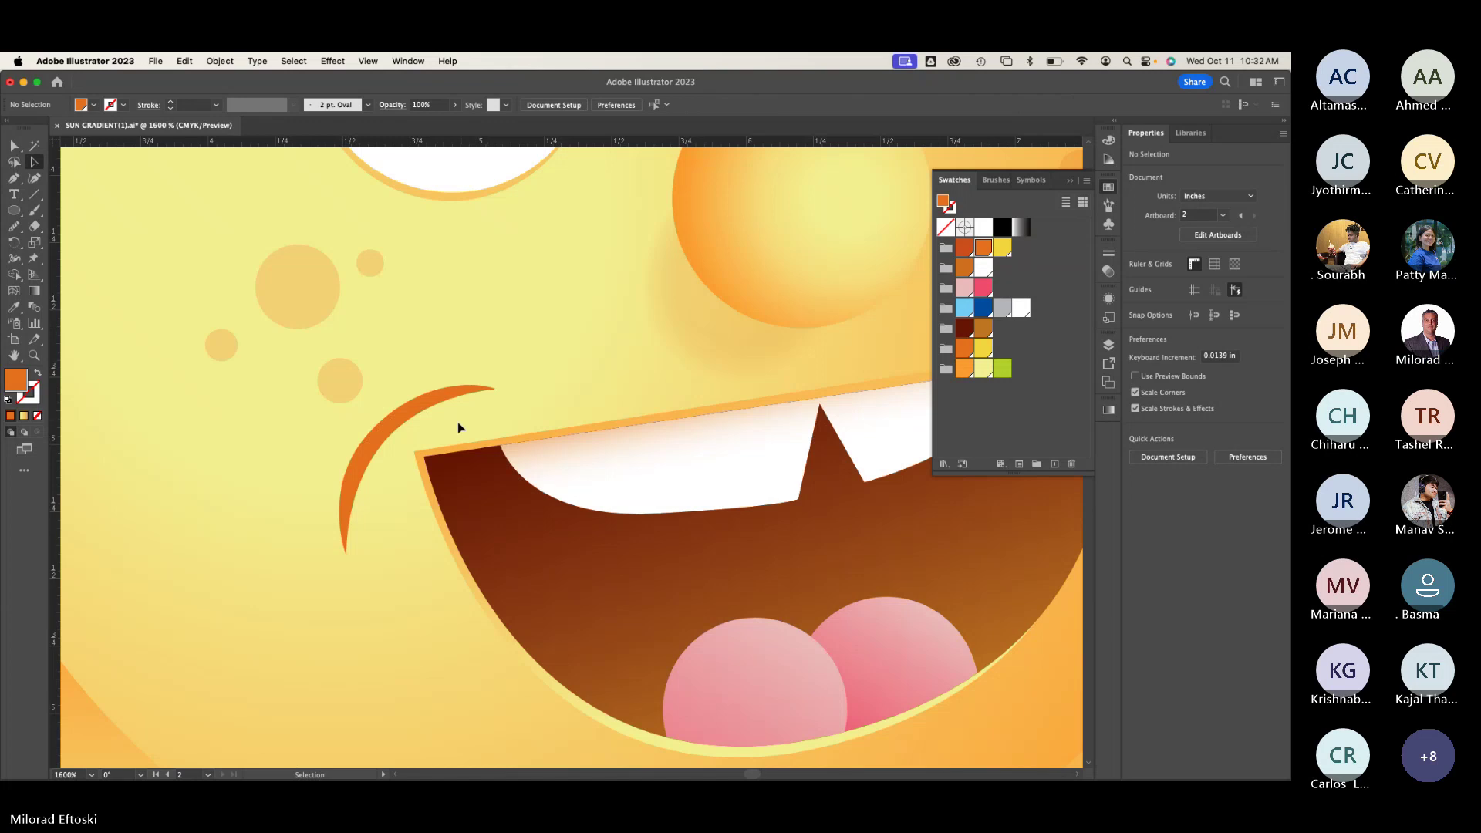
key(super+minus)
key(super+minus)
drag(278, 516, 508, 524)
drag(707, 500, 202, 520)
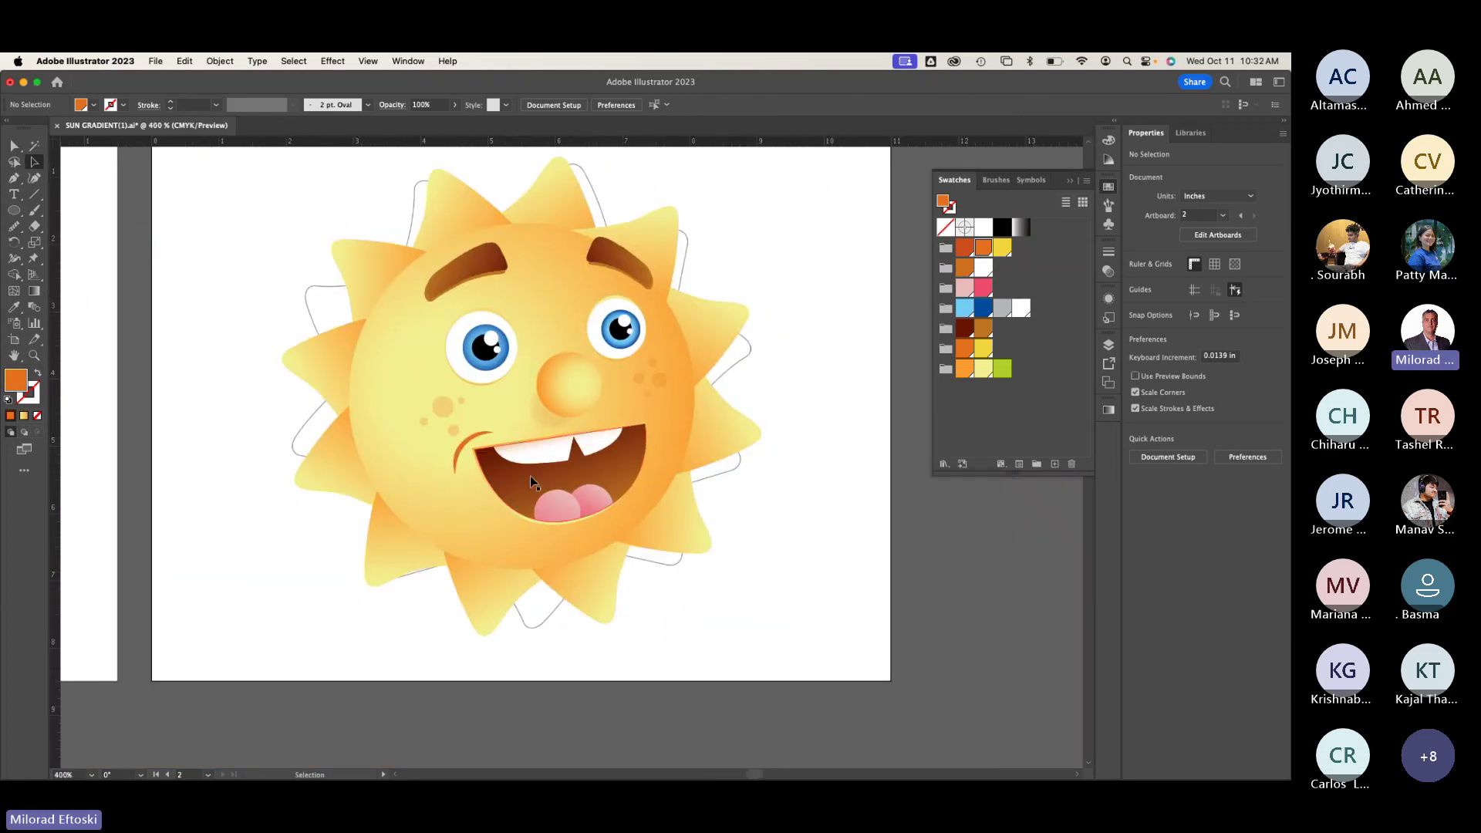
key(super+plus)
key(super+plus)
key(super+plus)
Step: Fill the mouth-corner crescent with the yellow swatch and check it in Preview
key(super+y)
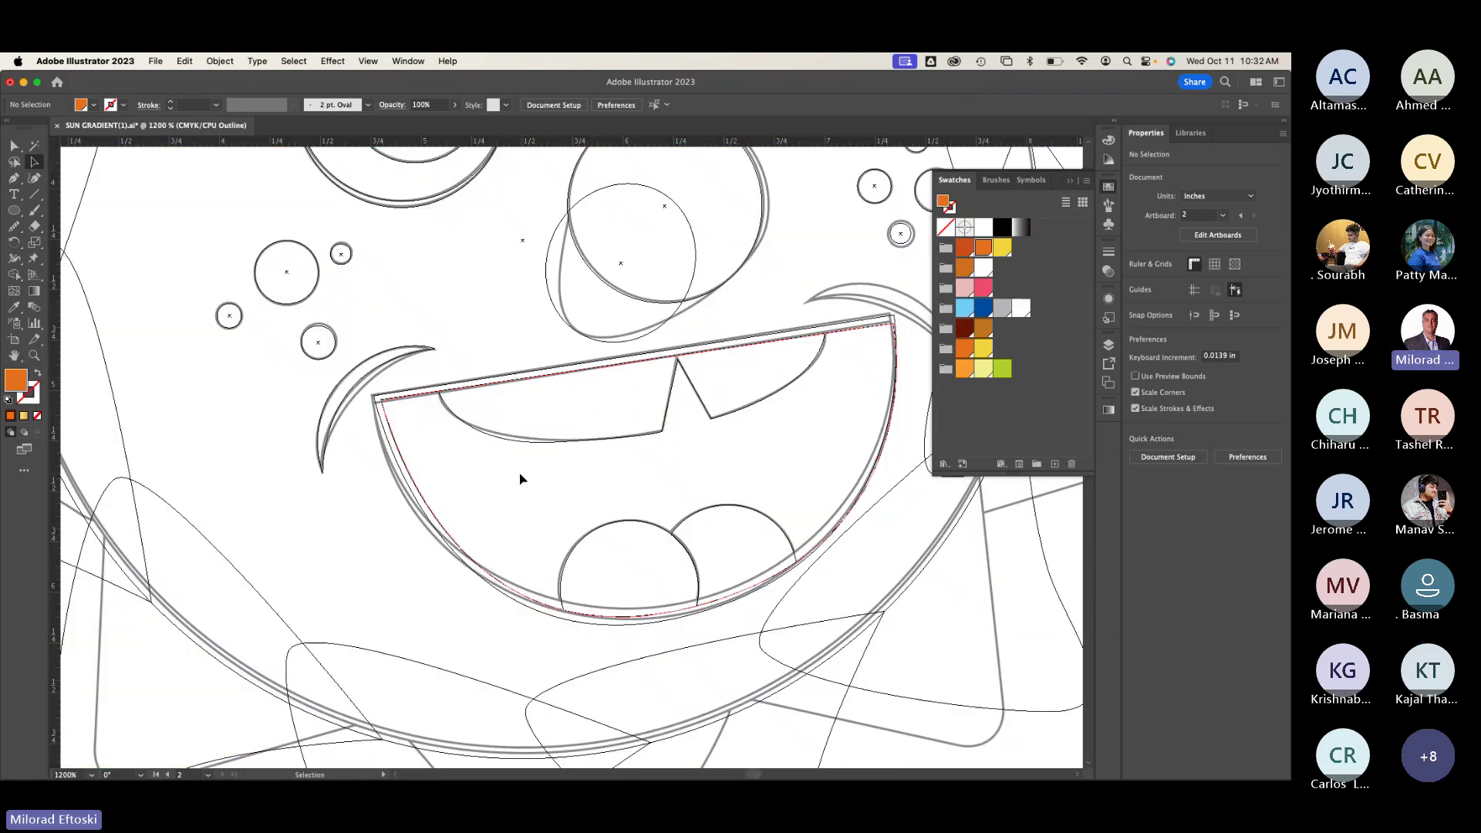
click(348, 376)
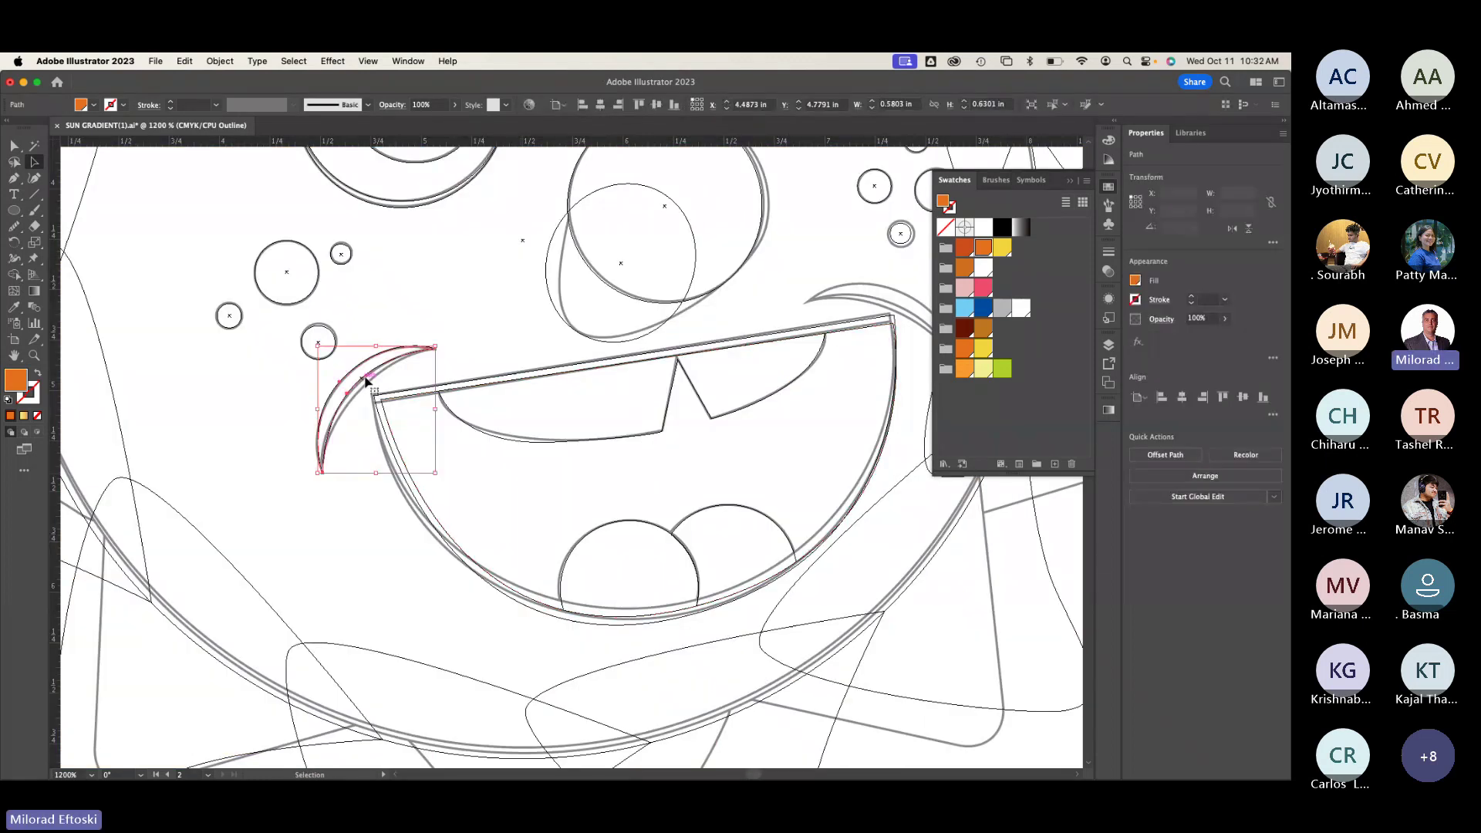
click(1002, 248)
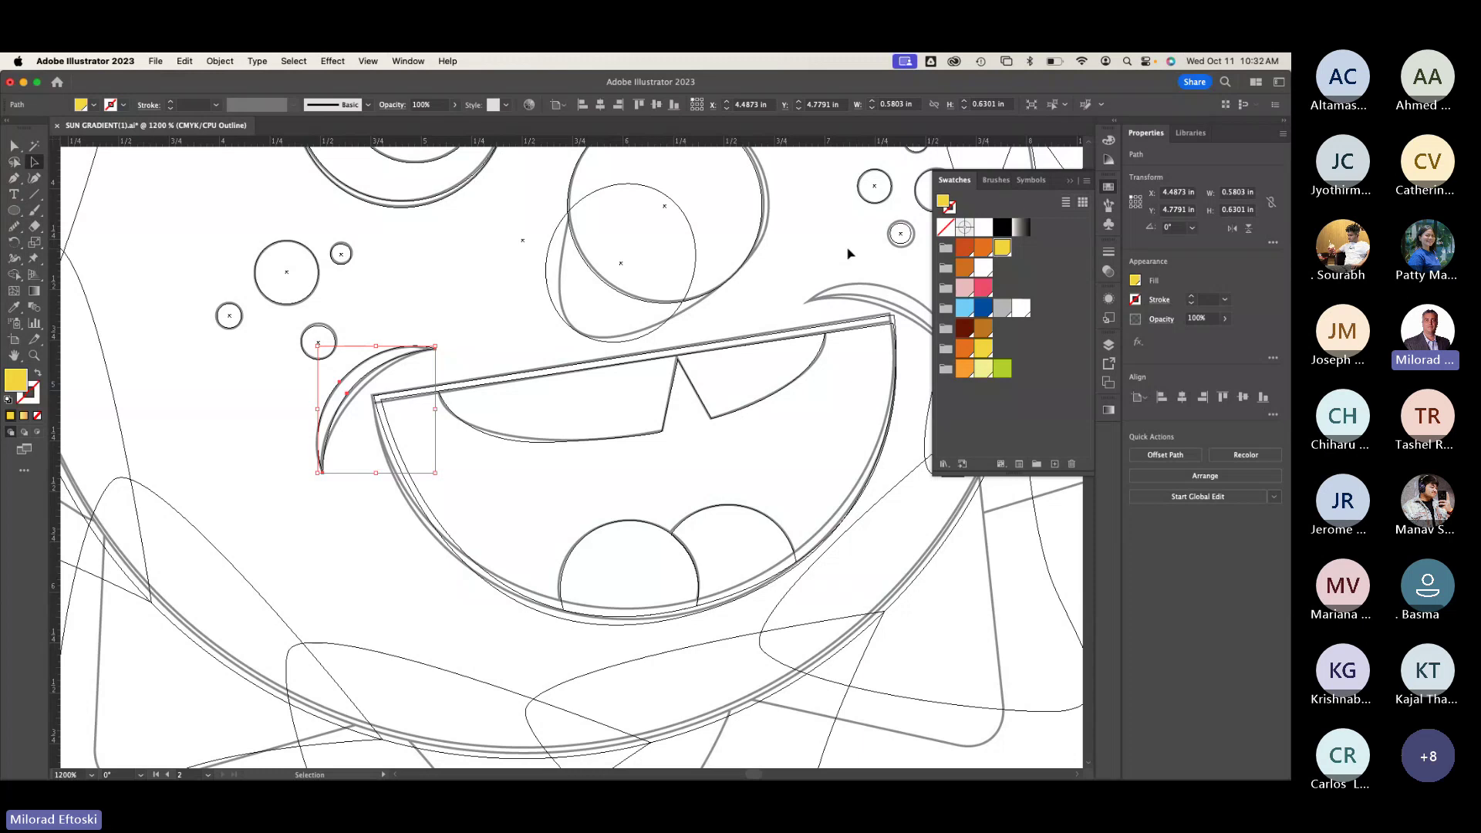
key(super+y)
key(super+shift+a)
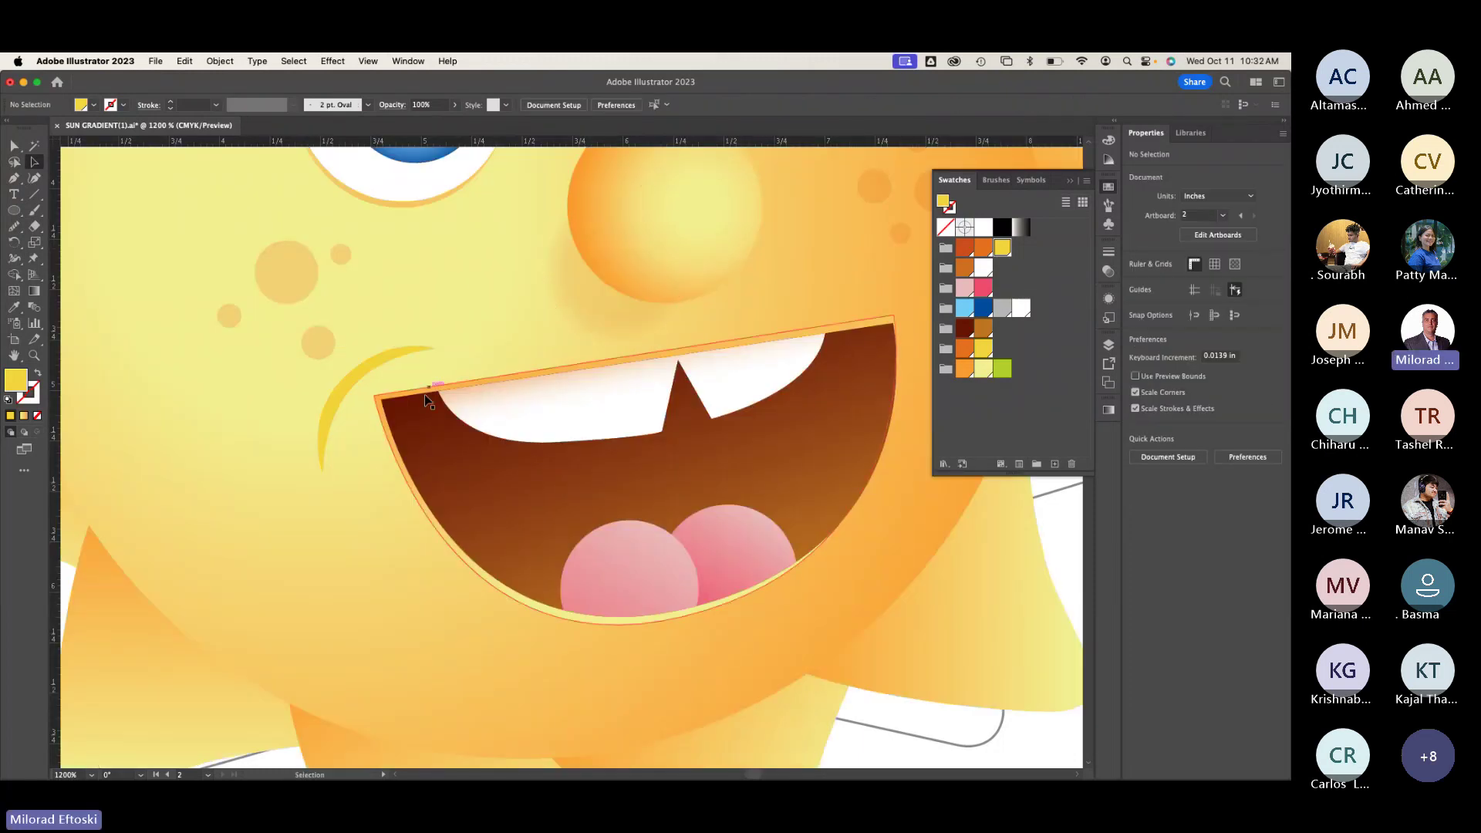
scroll(359, 390, up, 5)
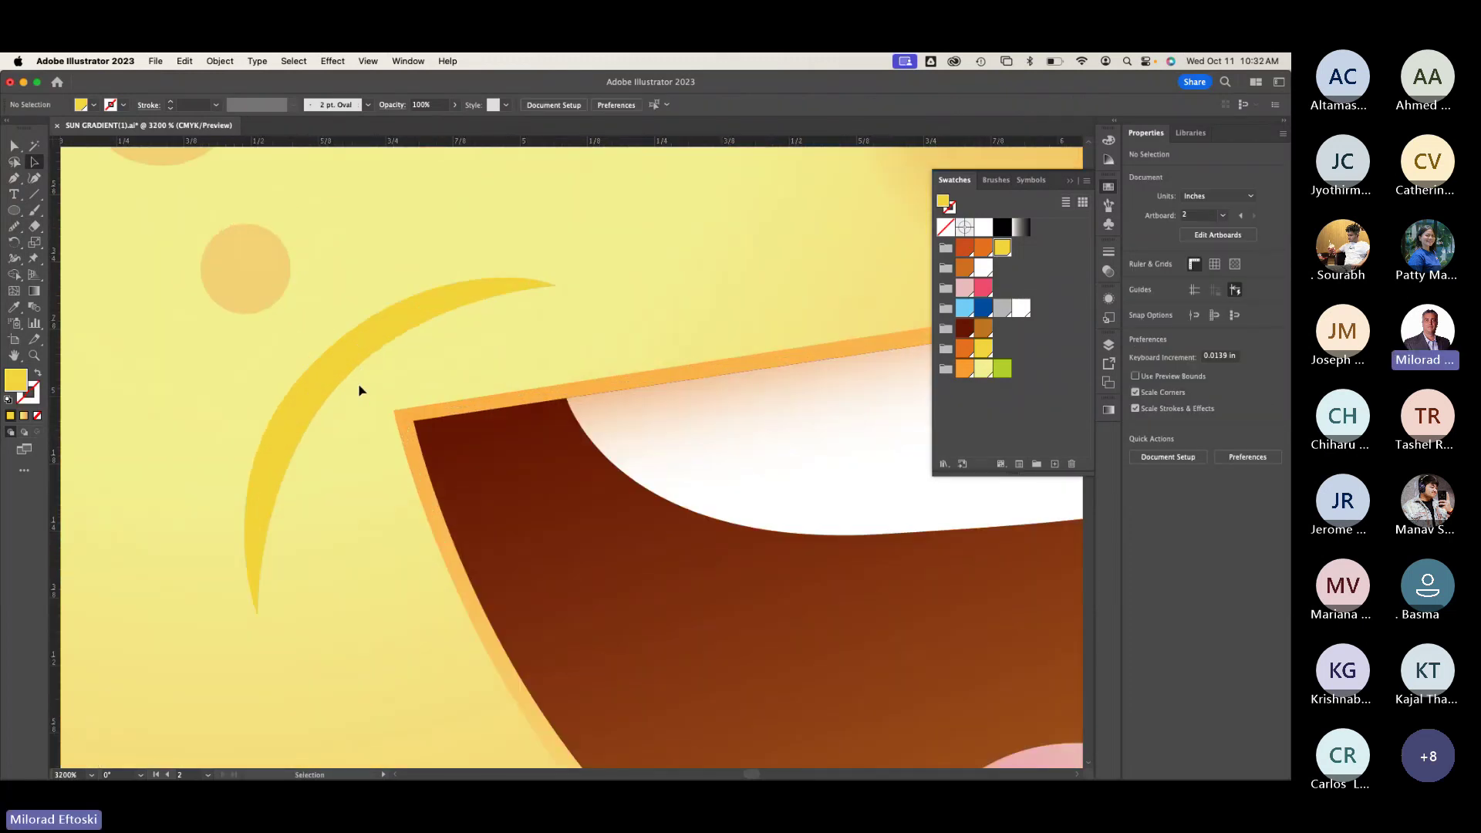
key(super+y)
click(346, 385)
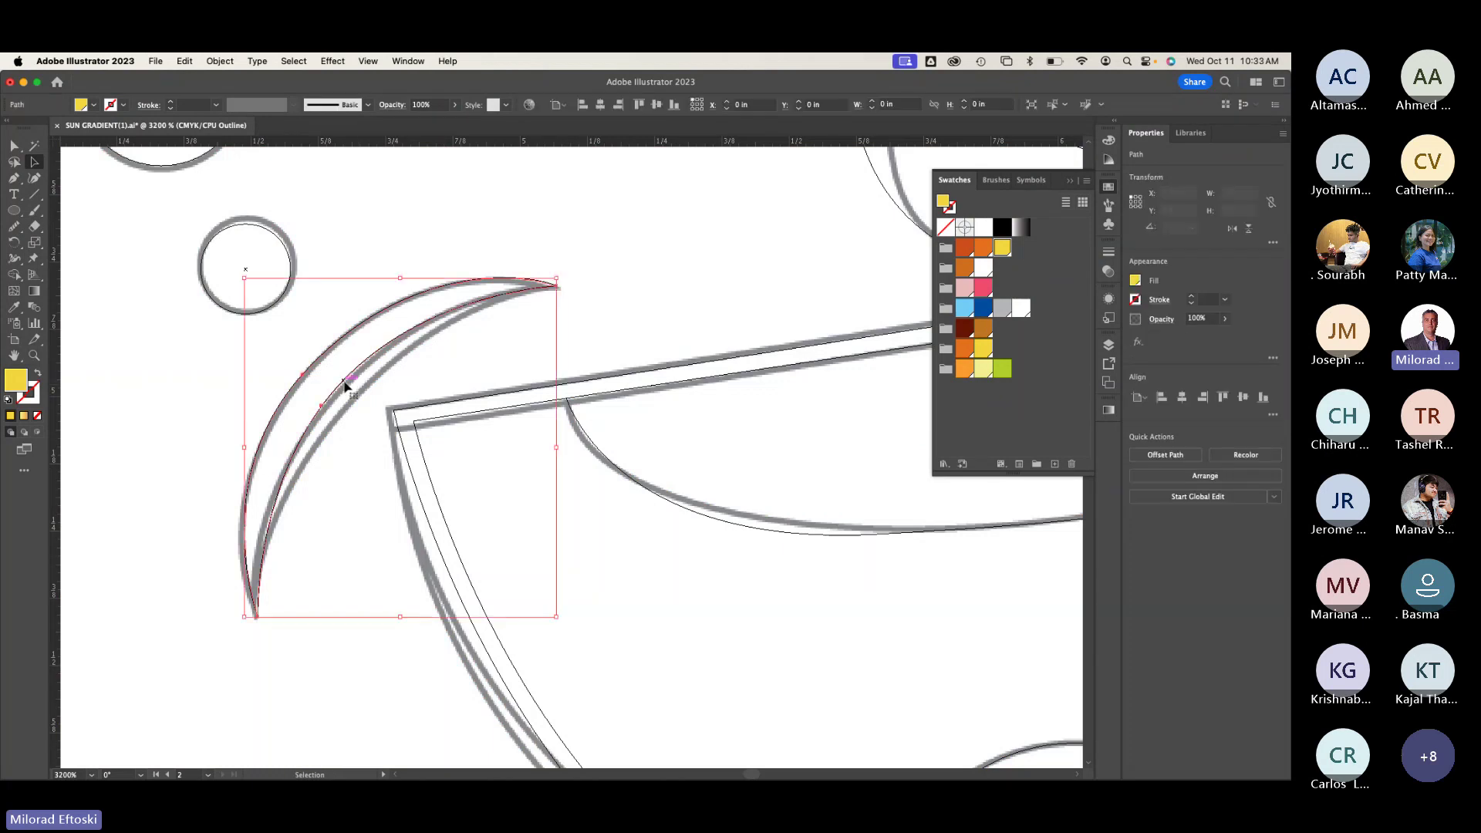
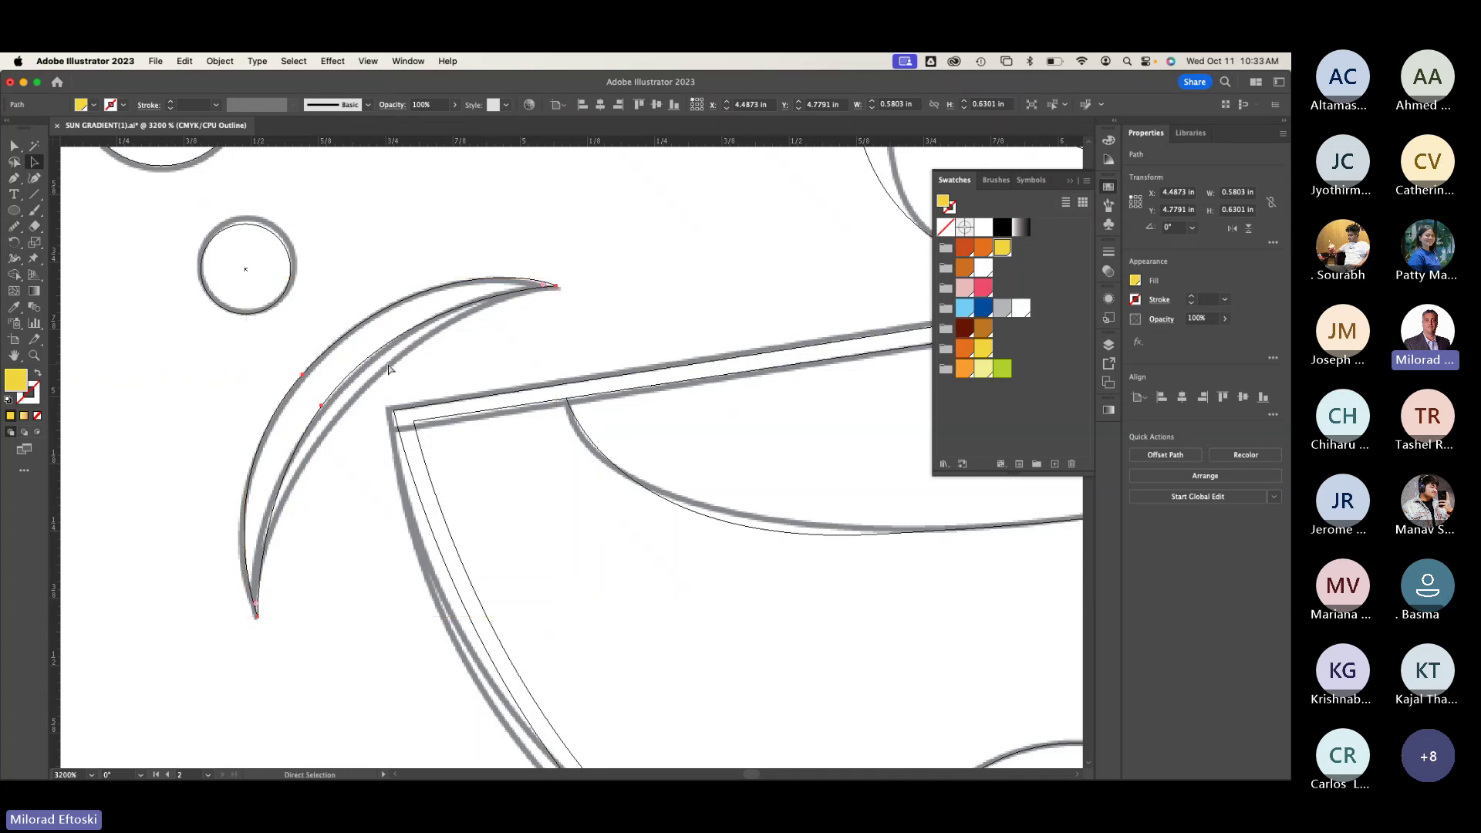
Step: Place an orange-filled copy of the crescent just under the yellow crescent
key(super+y)
drag(332, 394, 356, 411)
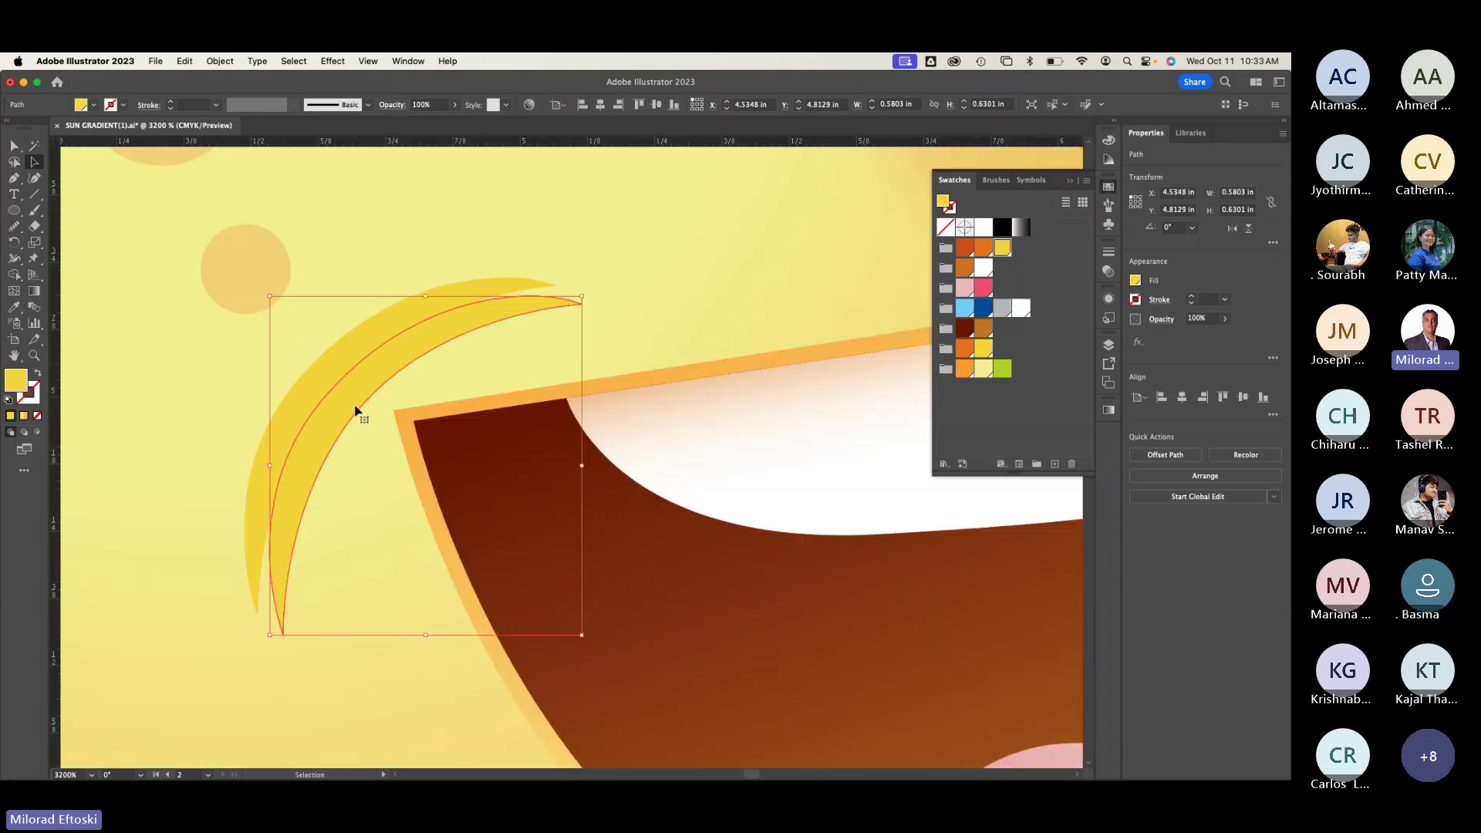
click(982, 253)
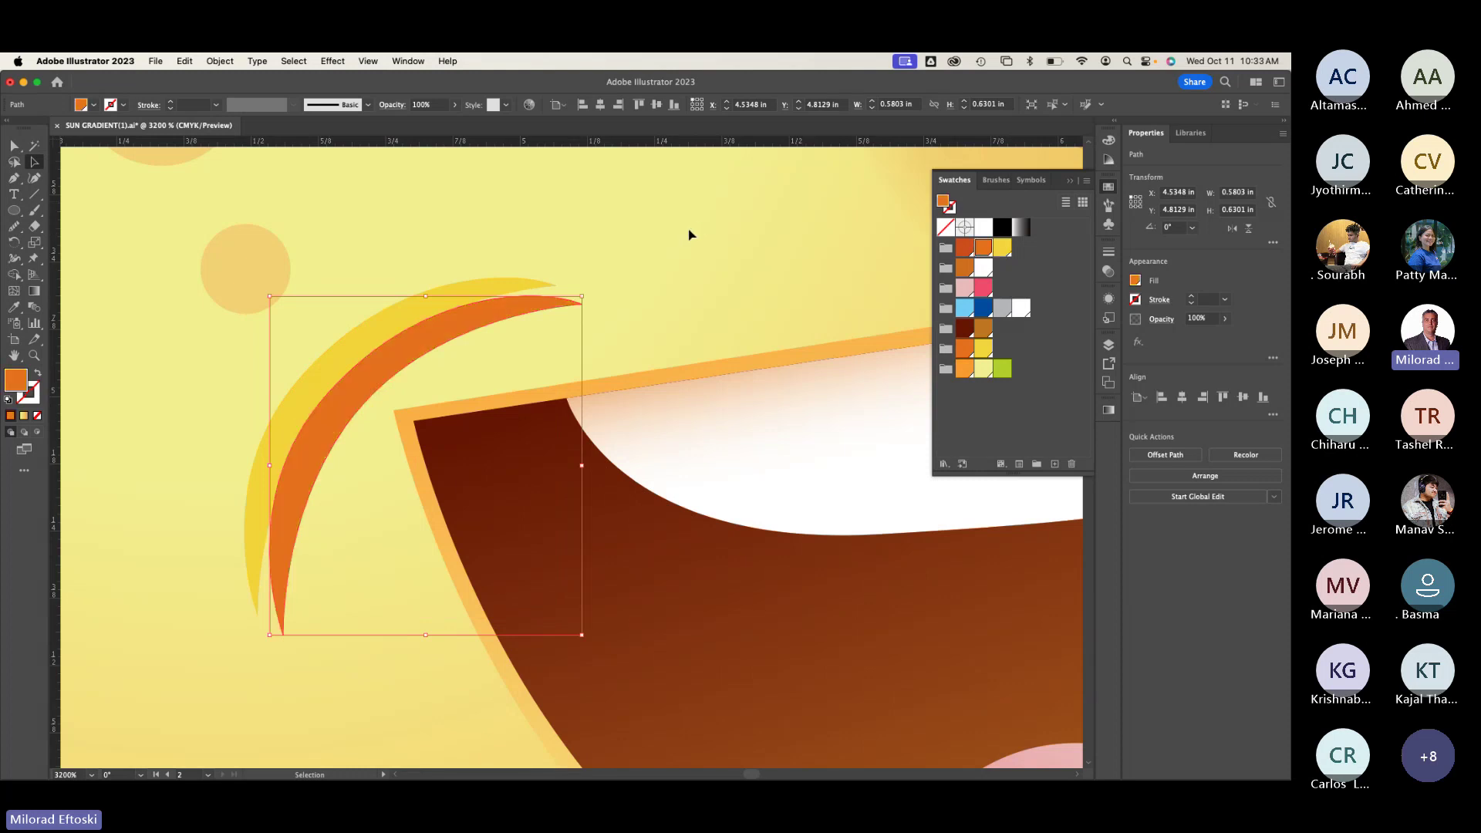
click(688, 235)
drag(380, 386, 354, 357)
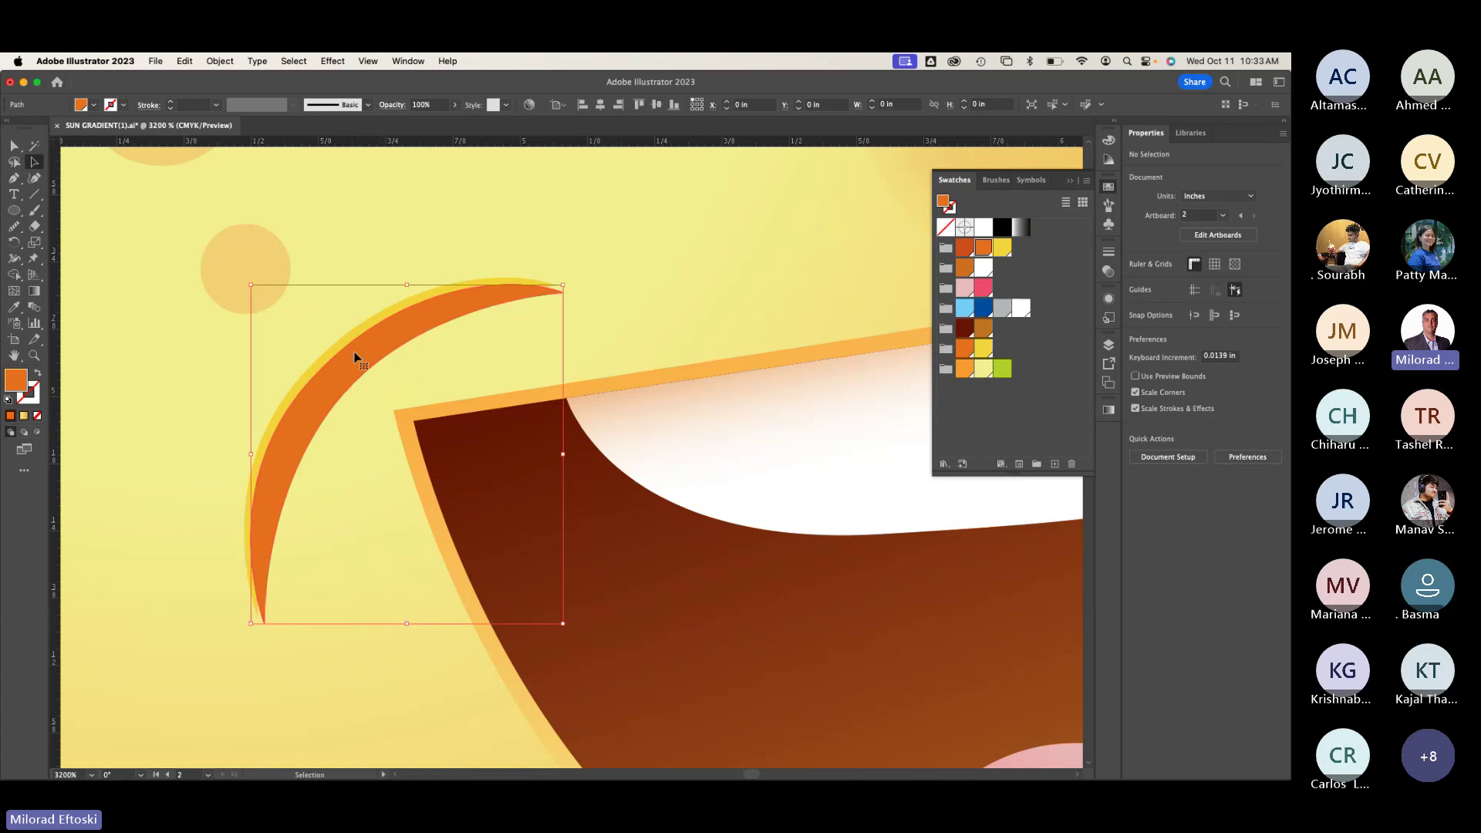
Step: Adjust the orange crescent's tip anchors with Direct Selection so it shows as a thin edge
click(340, 337)
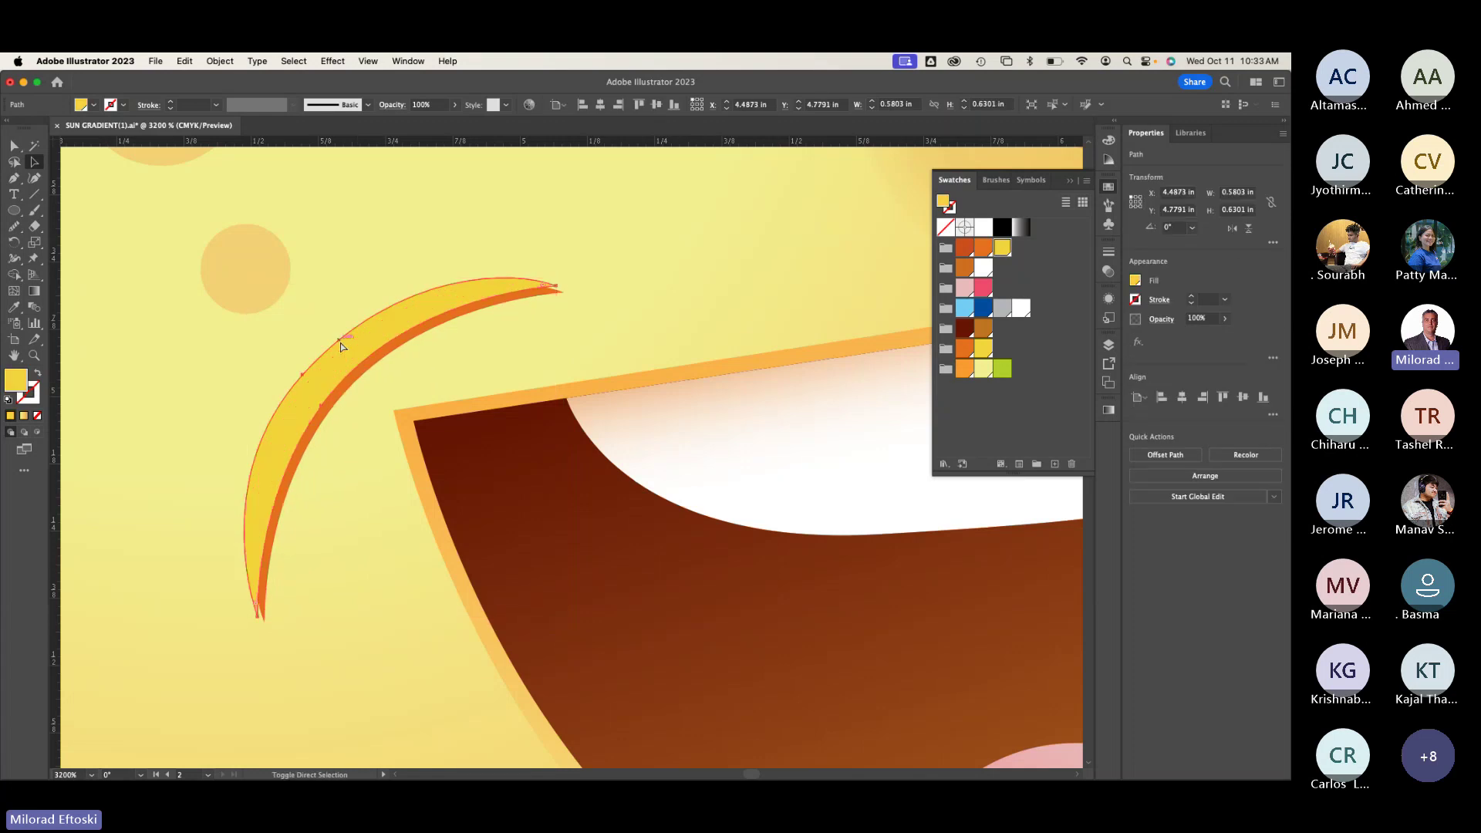
click(370, 357)
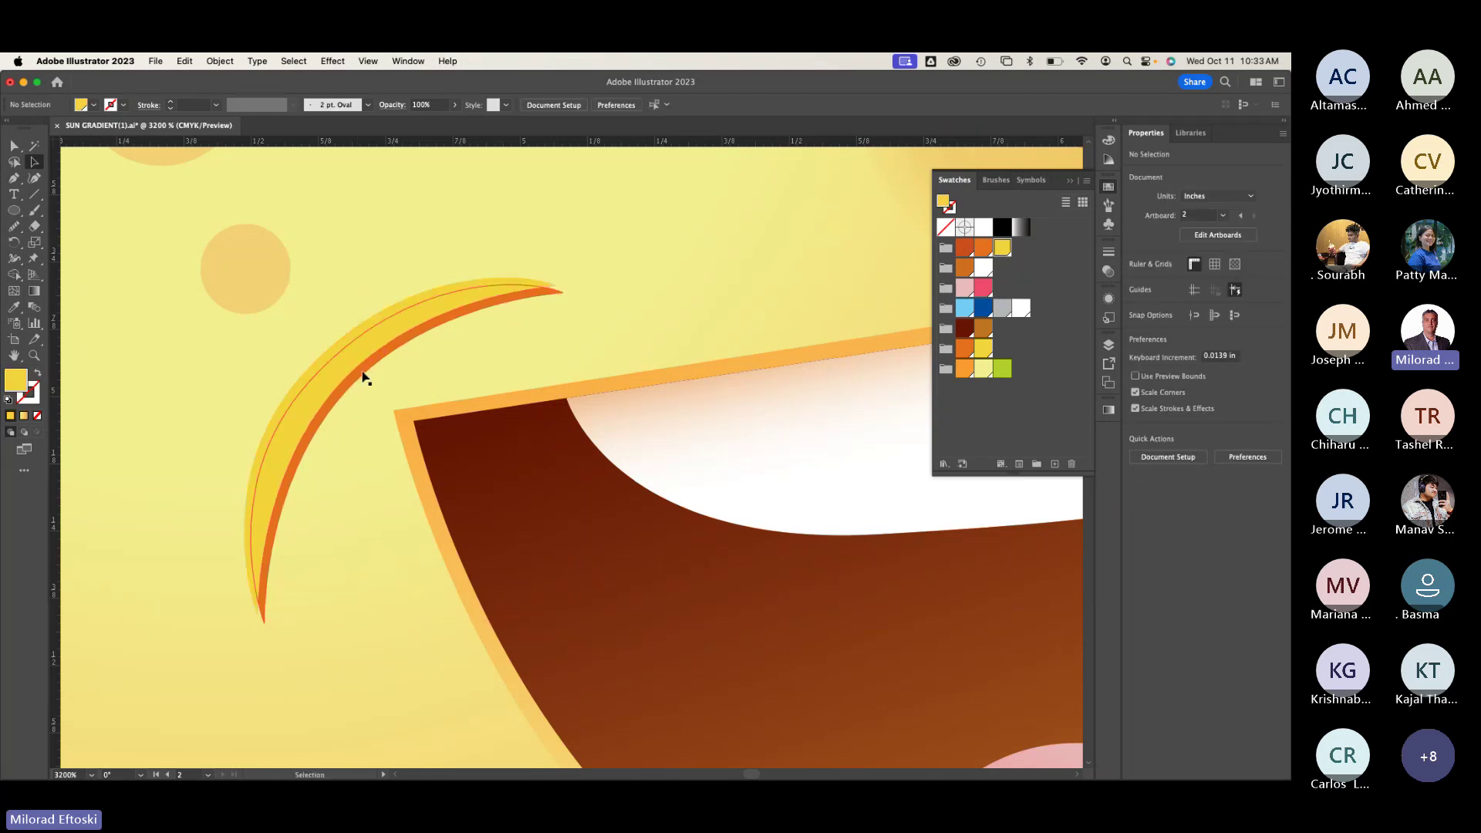
scroll(366, 377, up, 2)
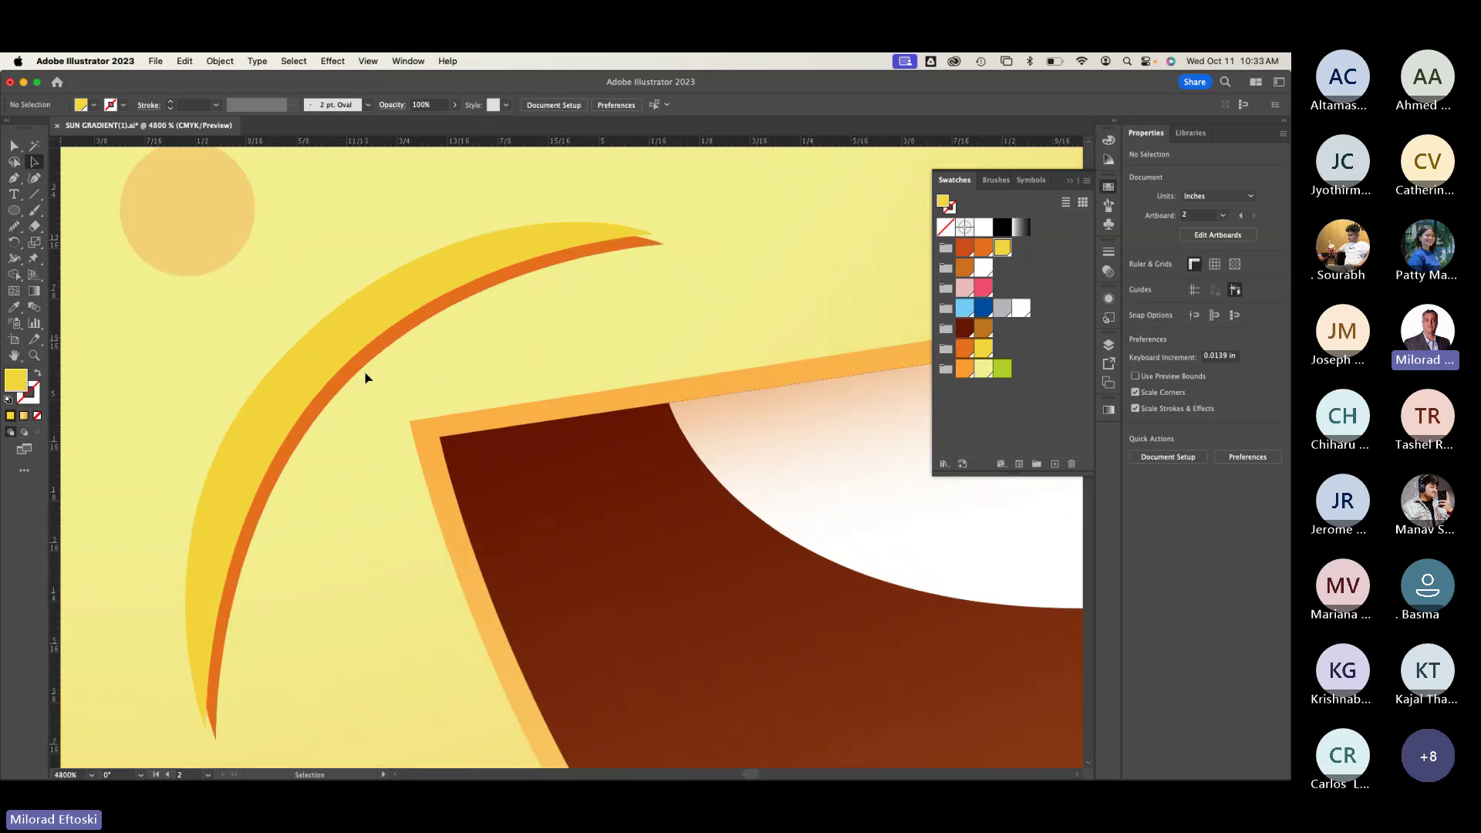
click(360, 375)
click(548, 198)
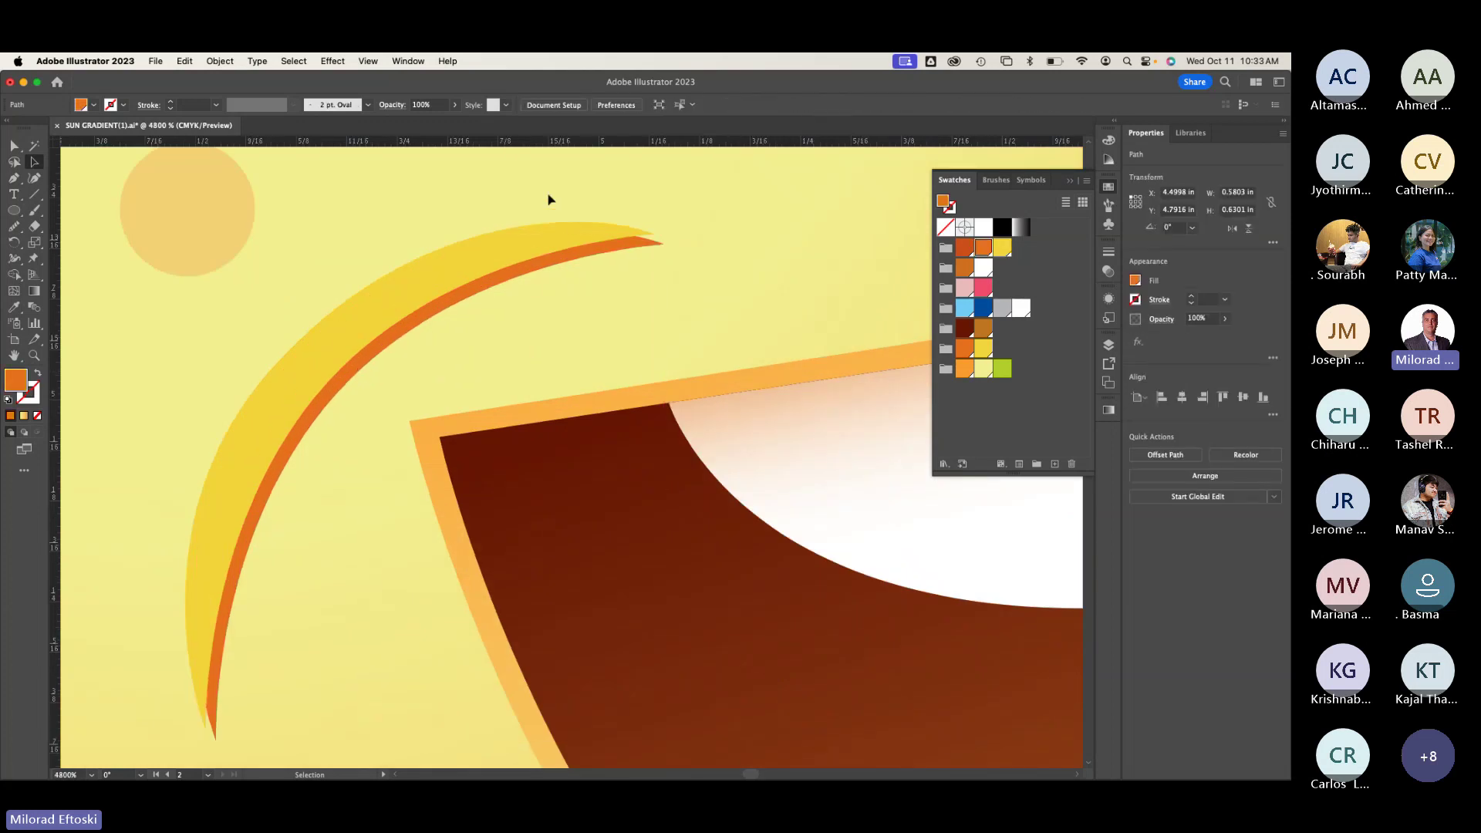
click(15, 146)
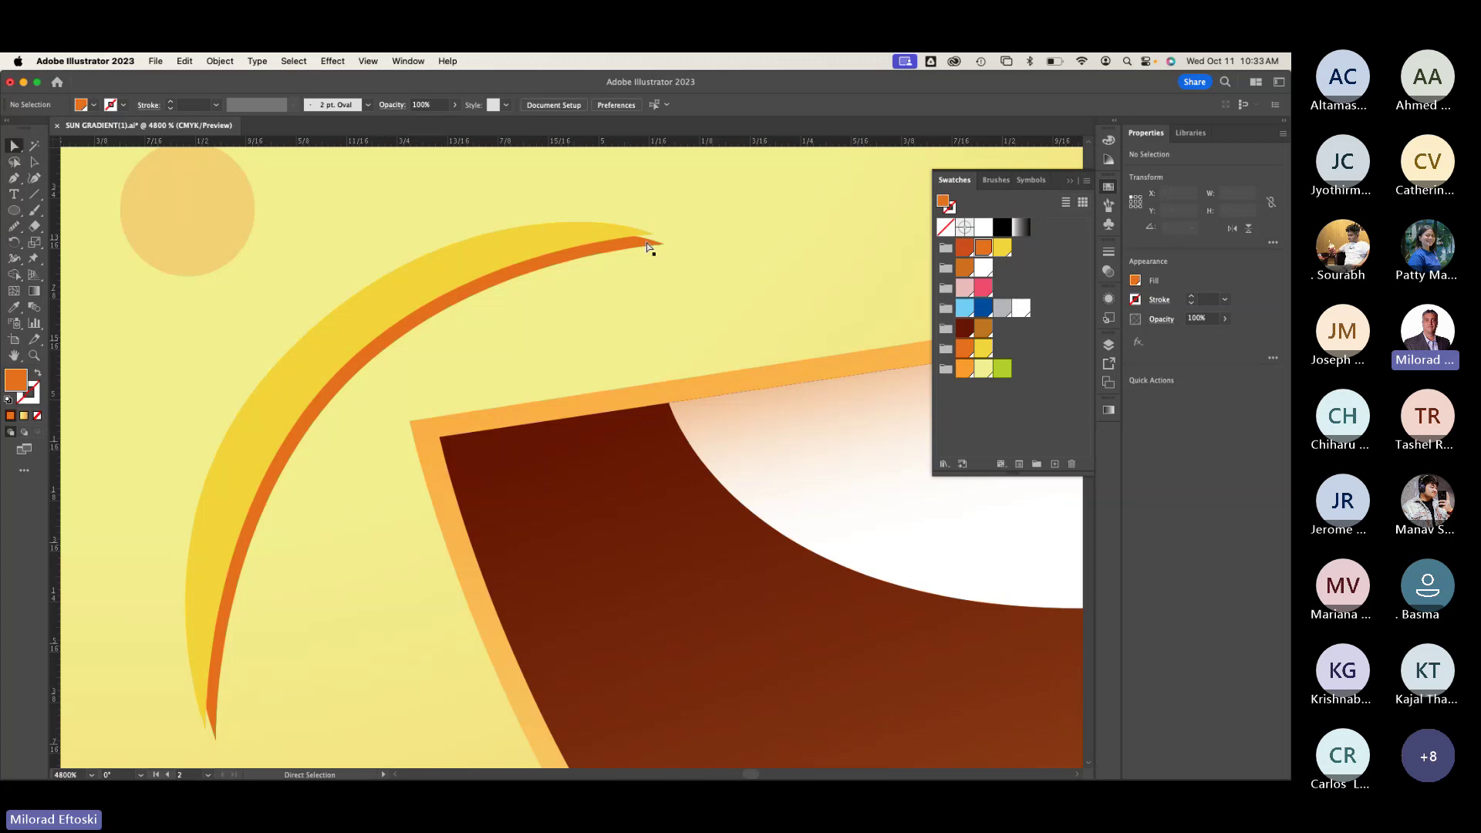
drag(662, 249, 651, 234)
drag(317, 655, 411, 457)
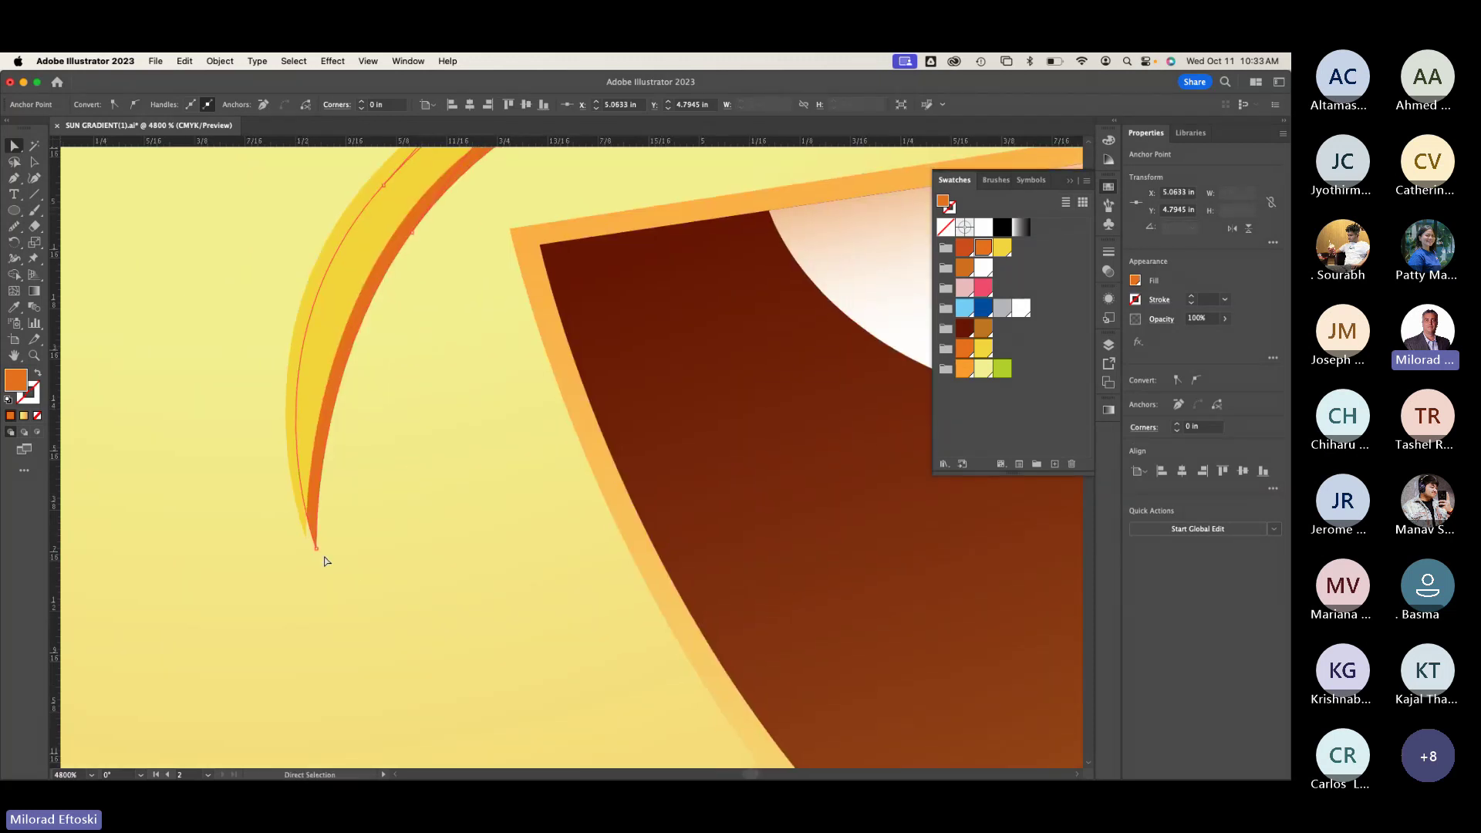
drag(316, 551, 307, 534)
click(391, 562)
scroll(412, 553, down, 3)
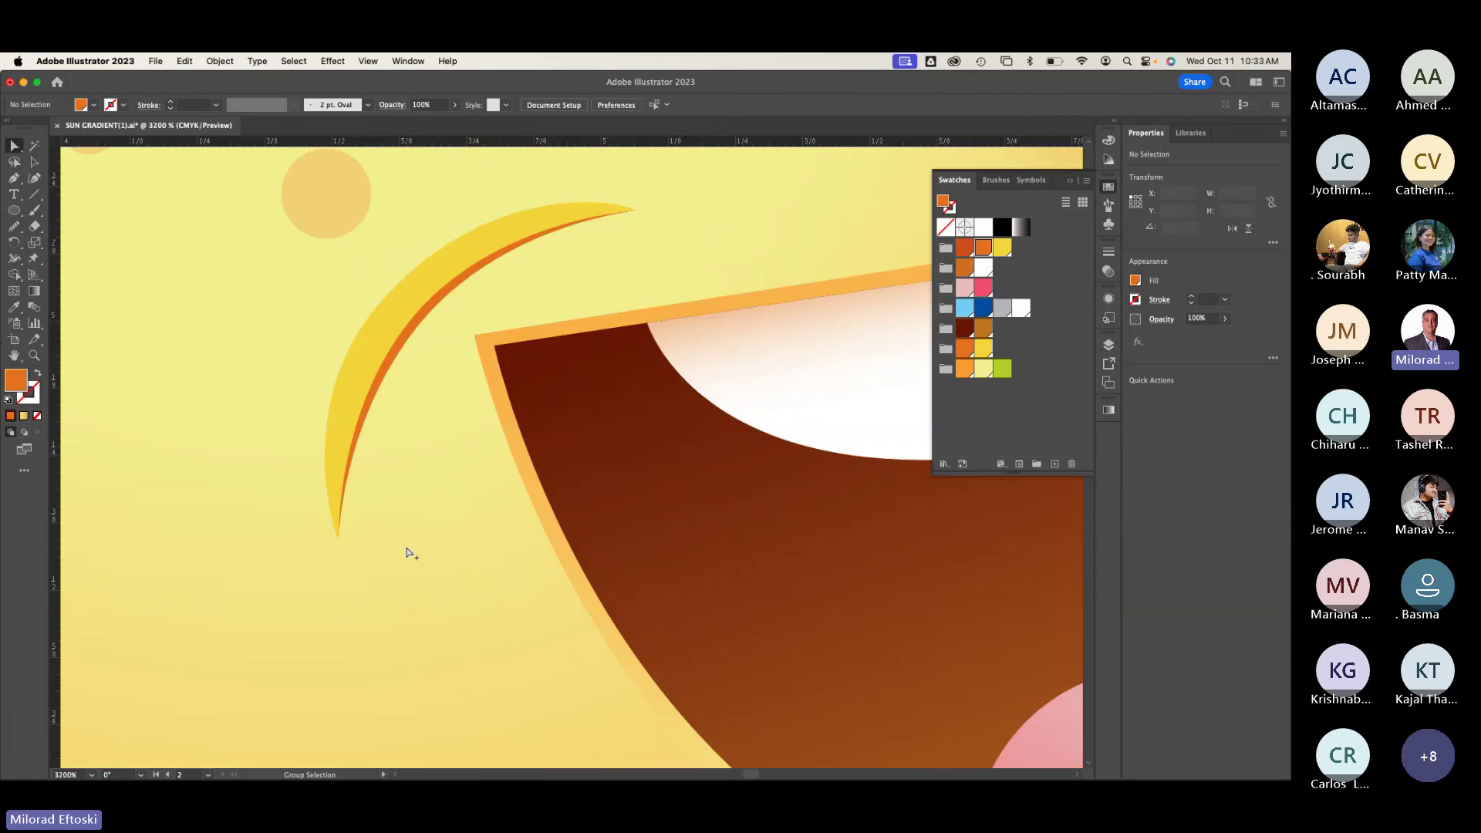
scroll(422, 532, up, 1)
Step: Shift the yellow crescent up-left over the orange one and zoom out to the sun face
key(v)
drag(407, 321, 373, 340)
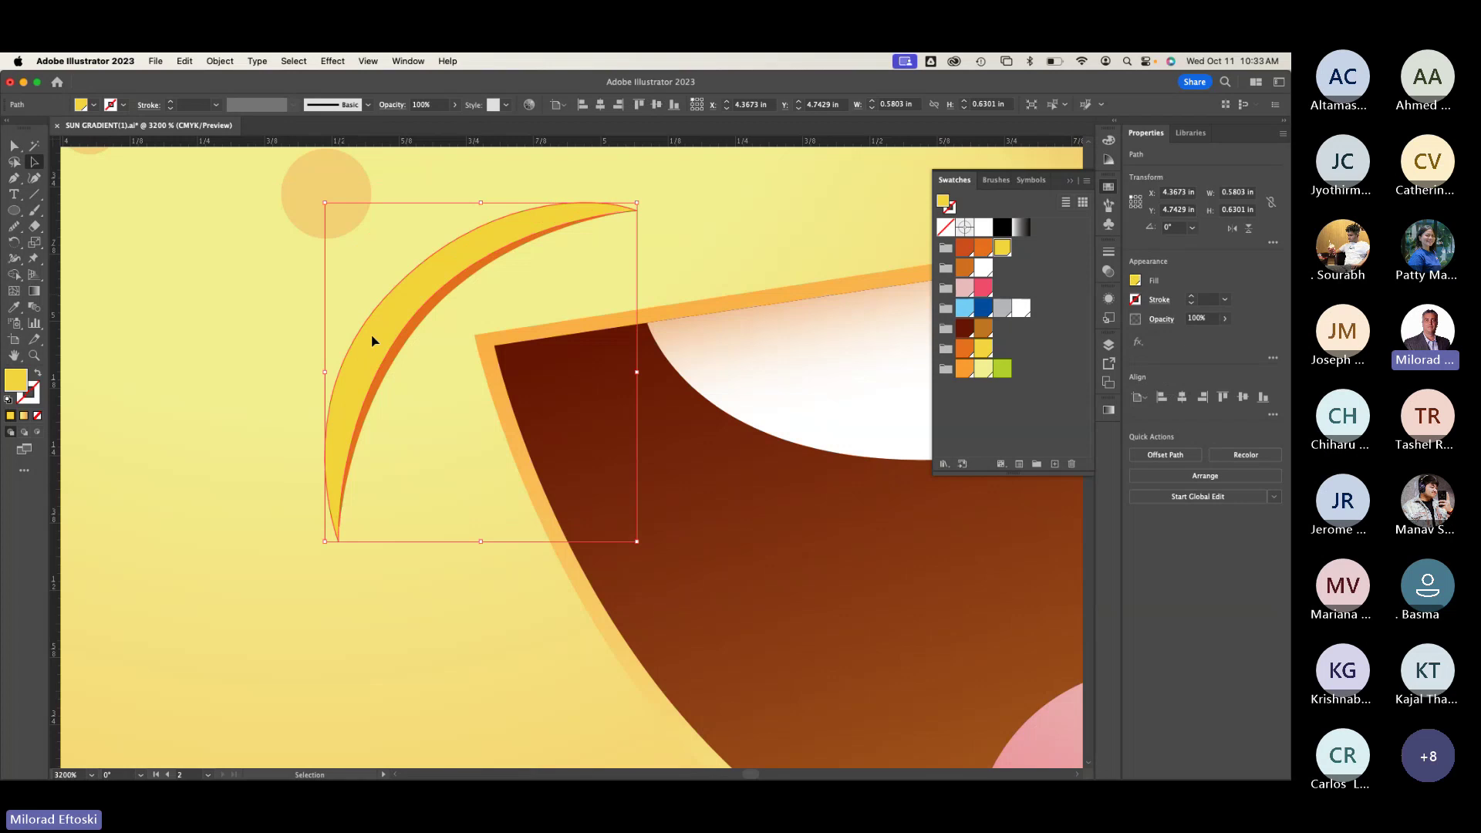
key(super+minus)
key(super+minus)
key(super+minus)
key(super+minus)
key(super+minus)
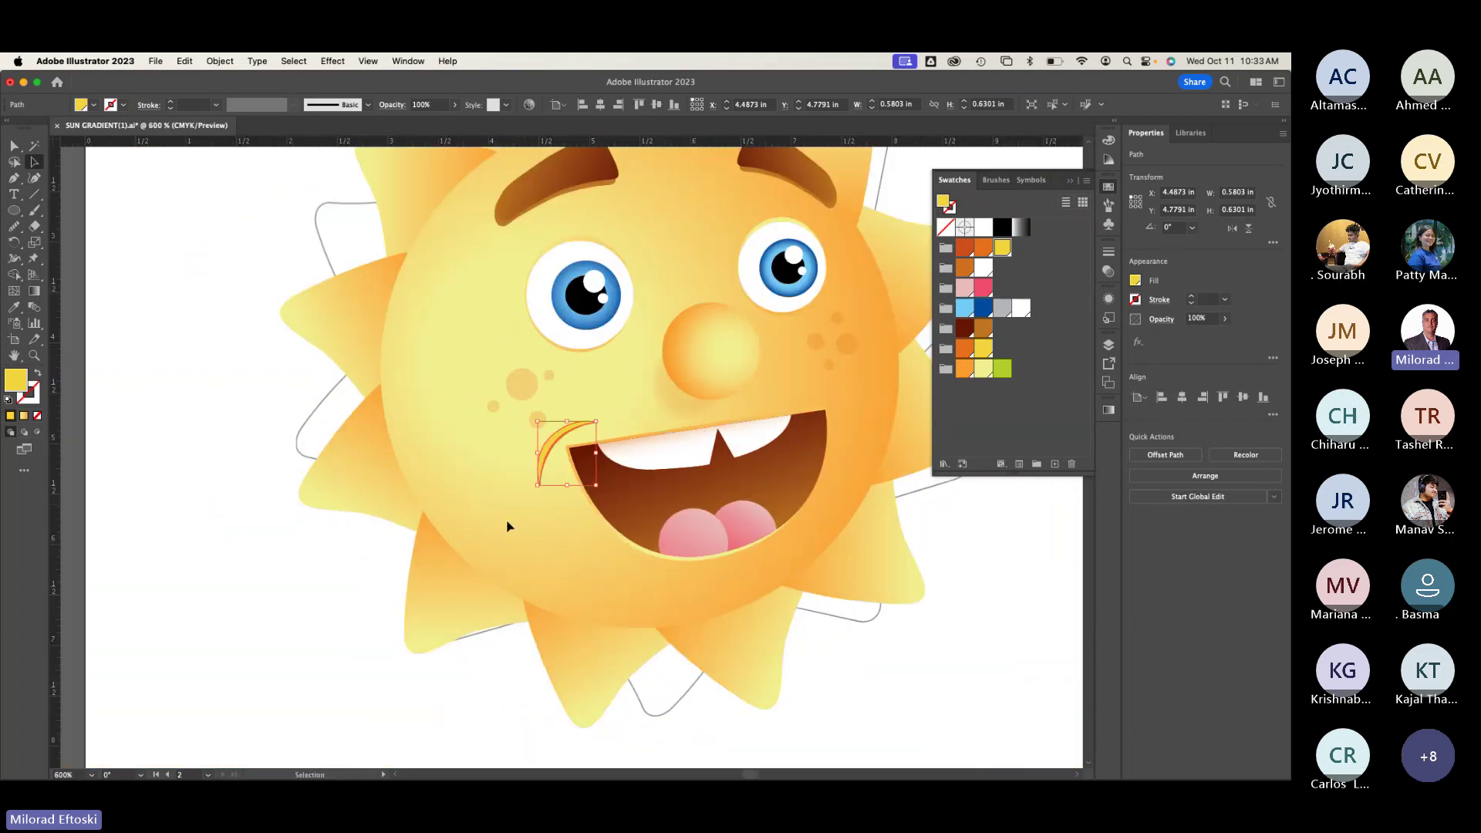
key(shift+super+a)
Step: Copy the two-tone crescent to the mouth's right corner and rotate it roughly into place
scroll(622, 552, right, 5)
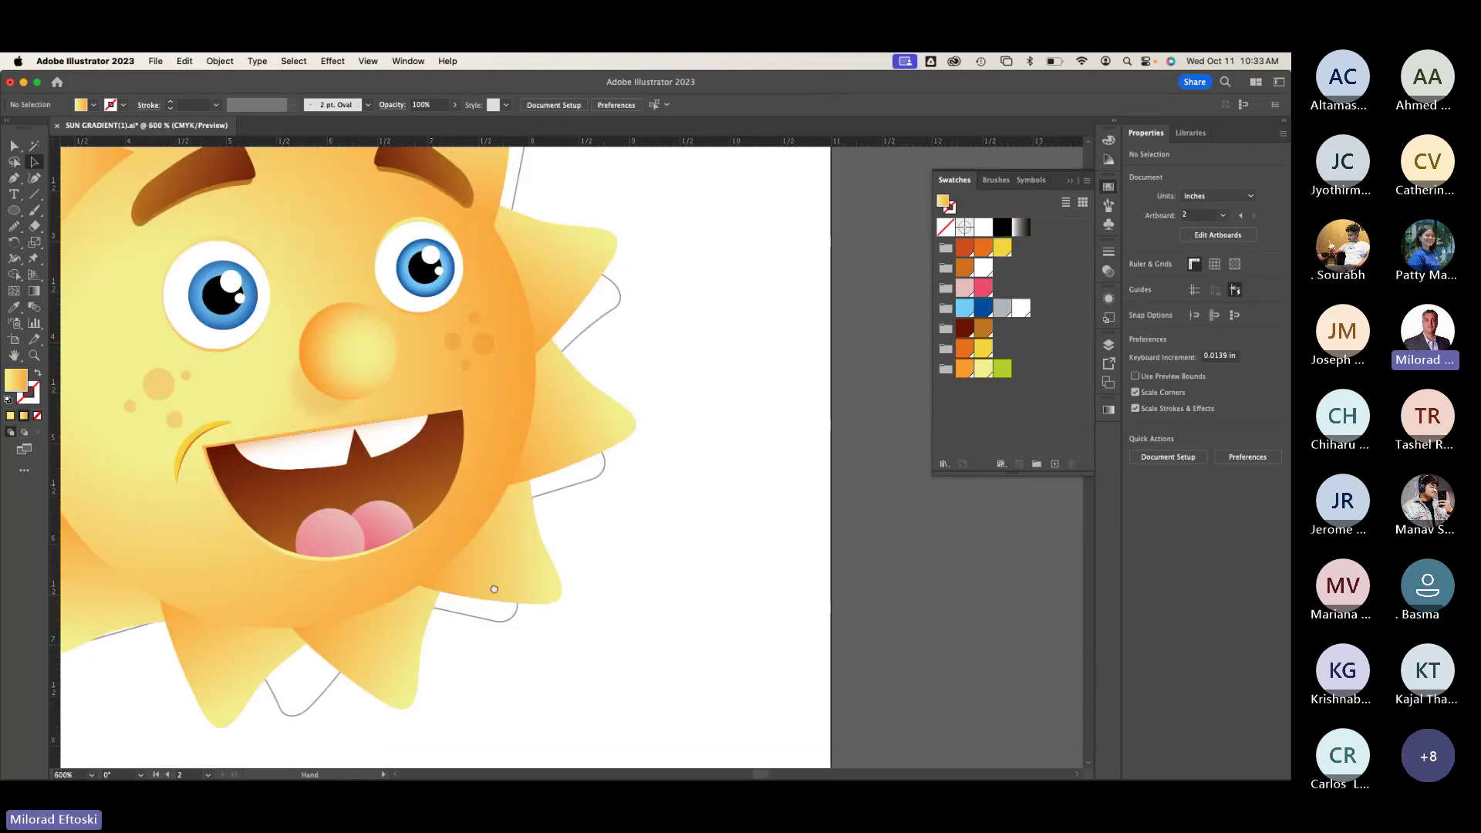
scroll(493, 589, left, 3)
key(super+minus)
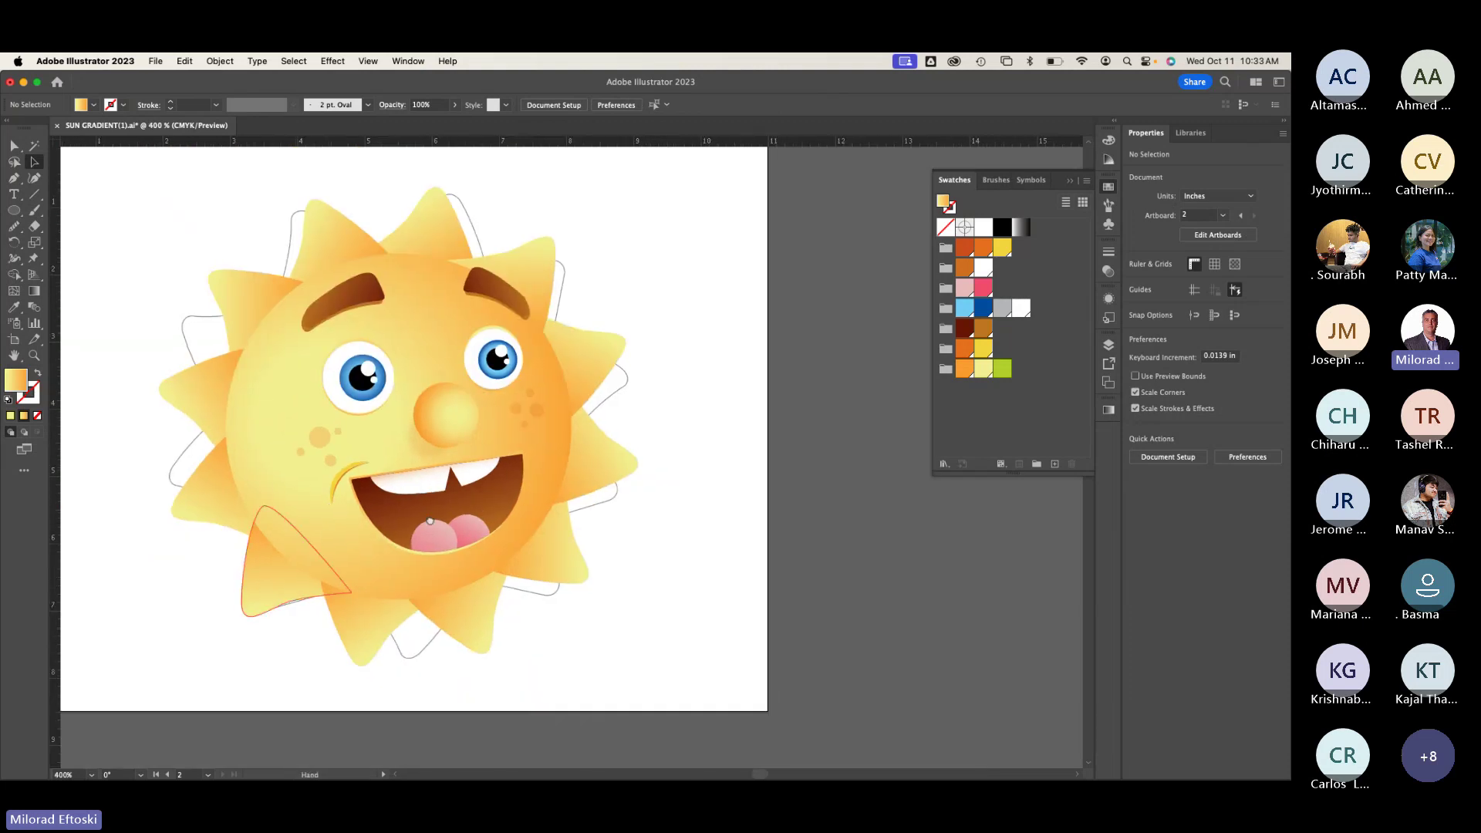
scroll(430, 520, right, 2)
scroll(568, 522, left, 2)
scroll(520, 516, right, 4)
scroll(232, 480, left, 4)
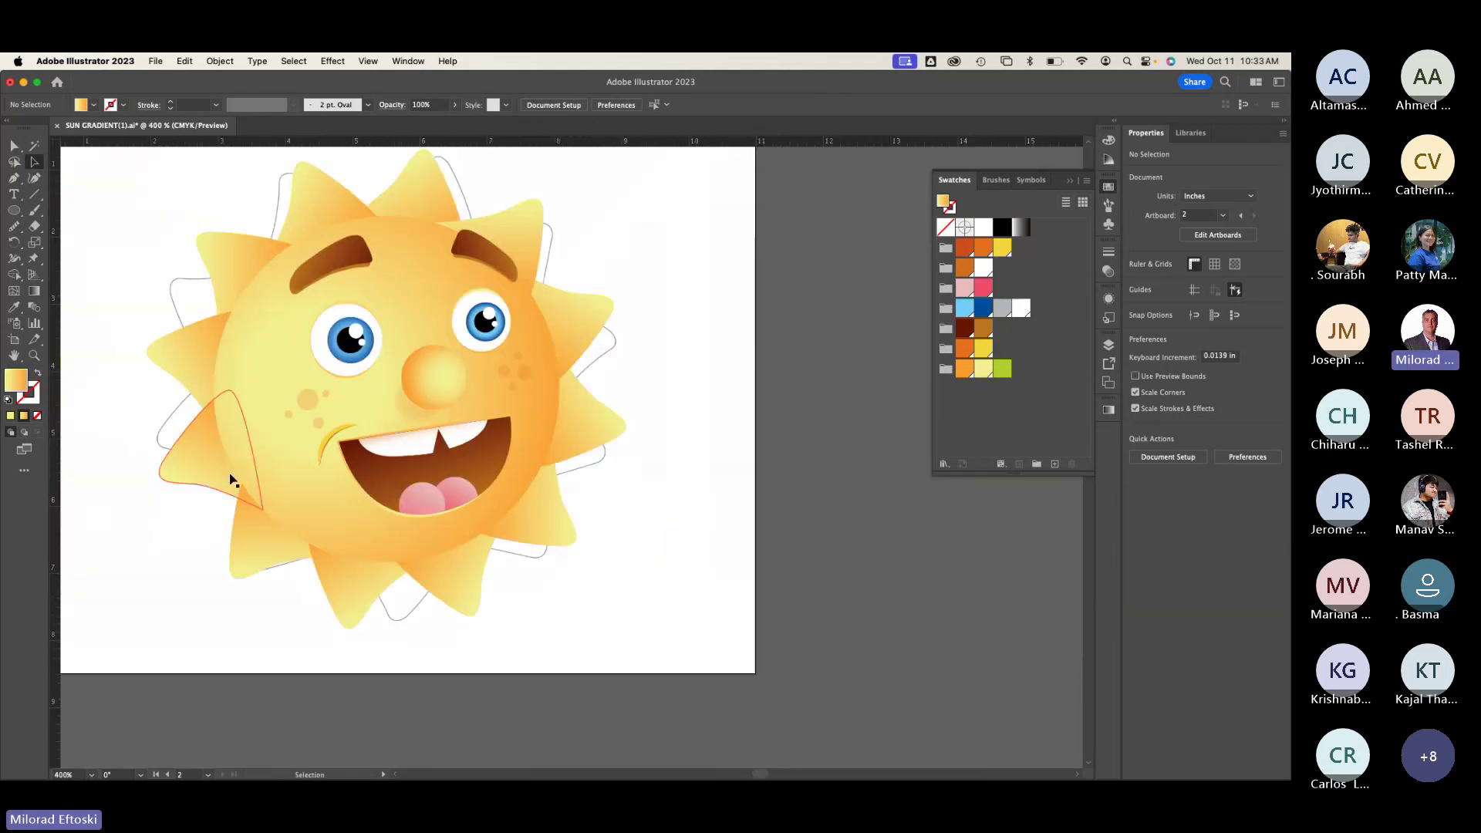
scroll(313, 458, up, 5)
click(322, 524)
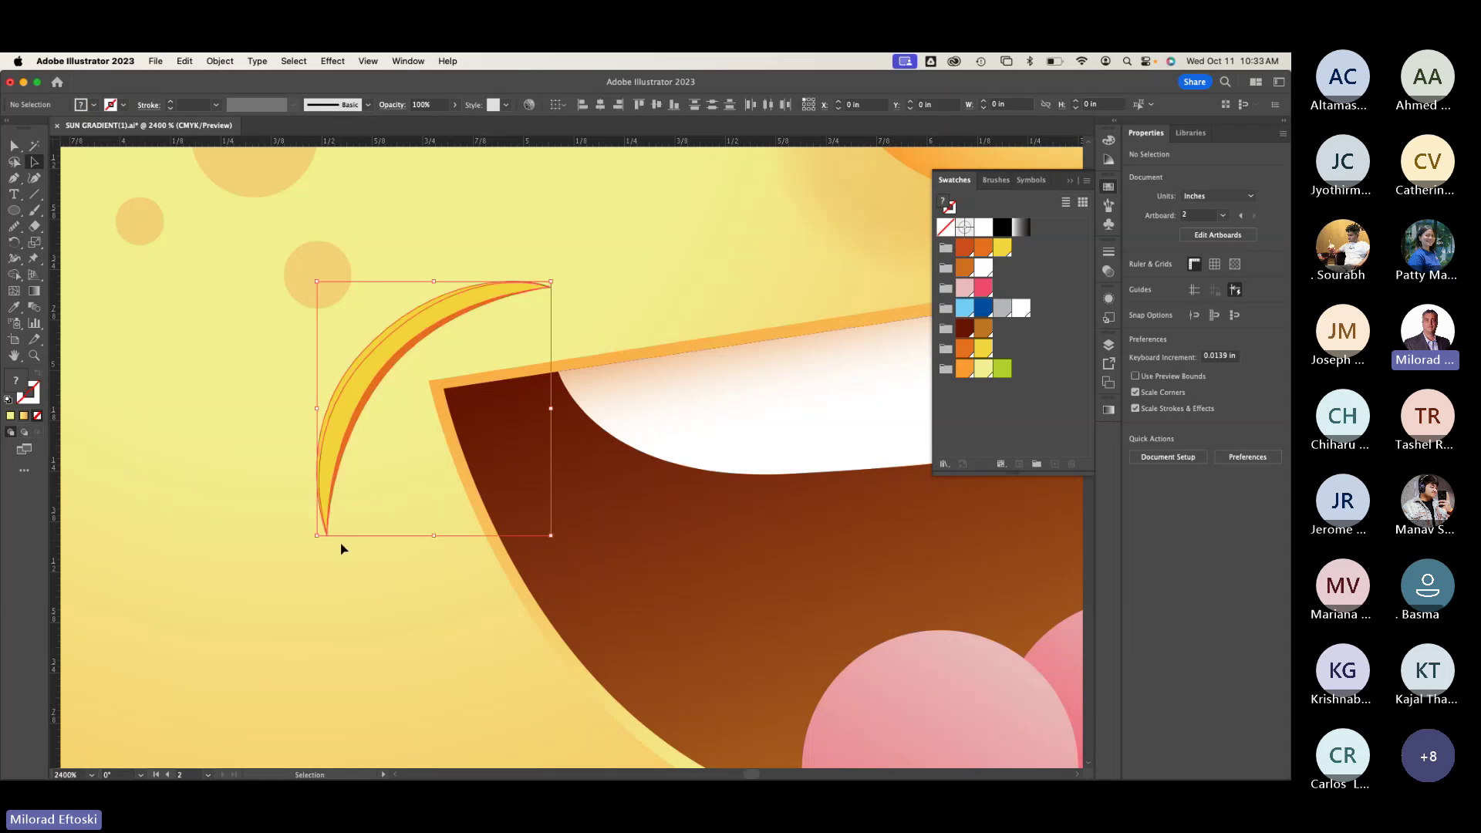
scroll(342, 547, down, 3)
scroll(341, 540, right, 2)
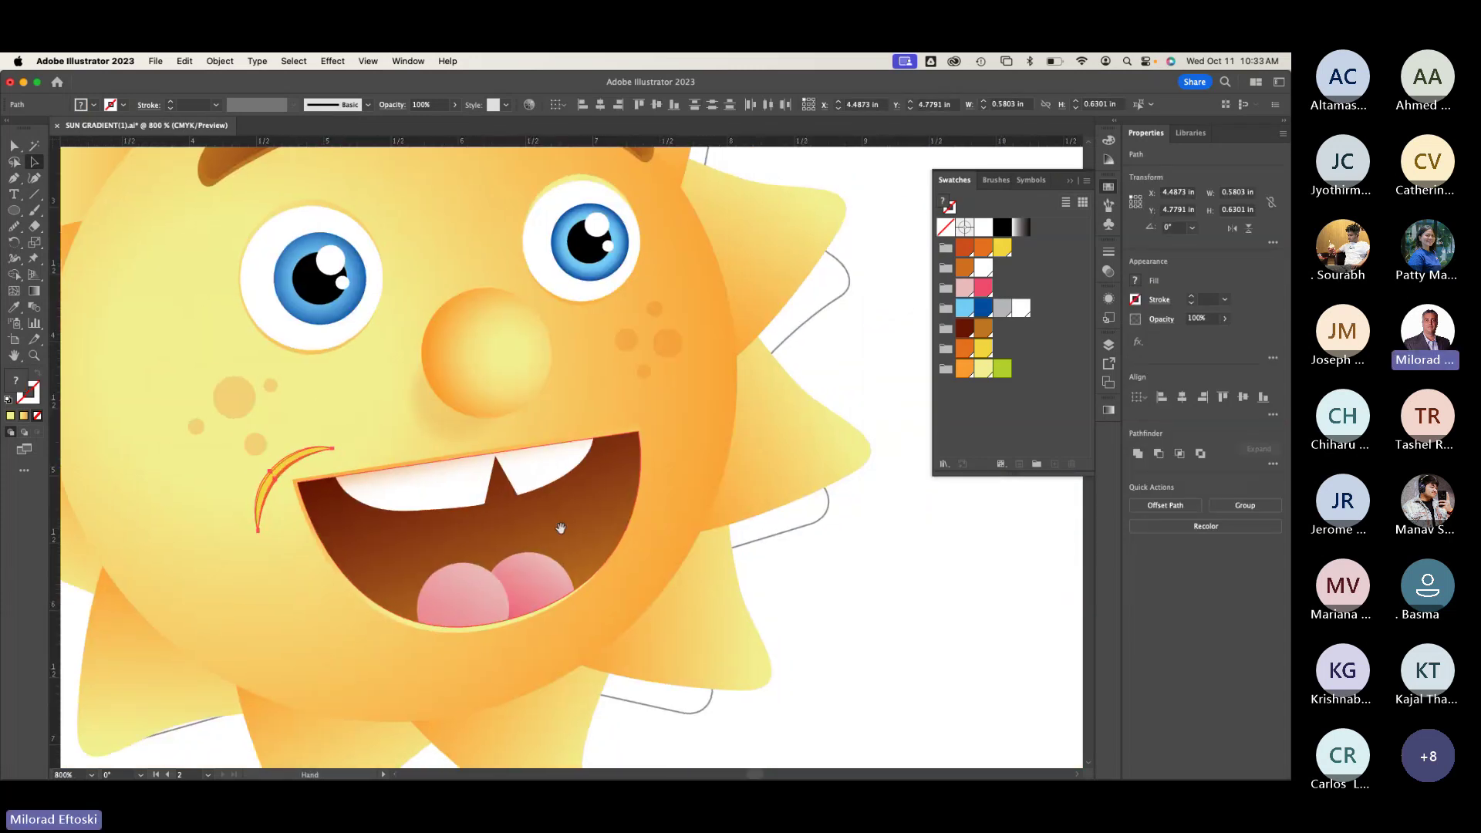
drag(297, 463, 646, 409)
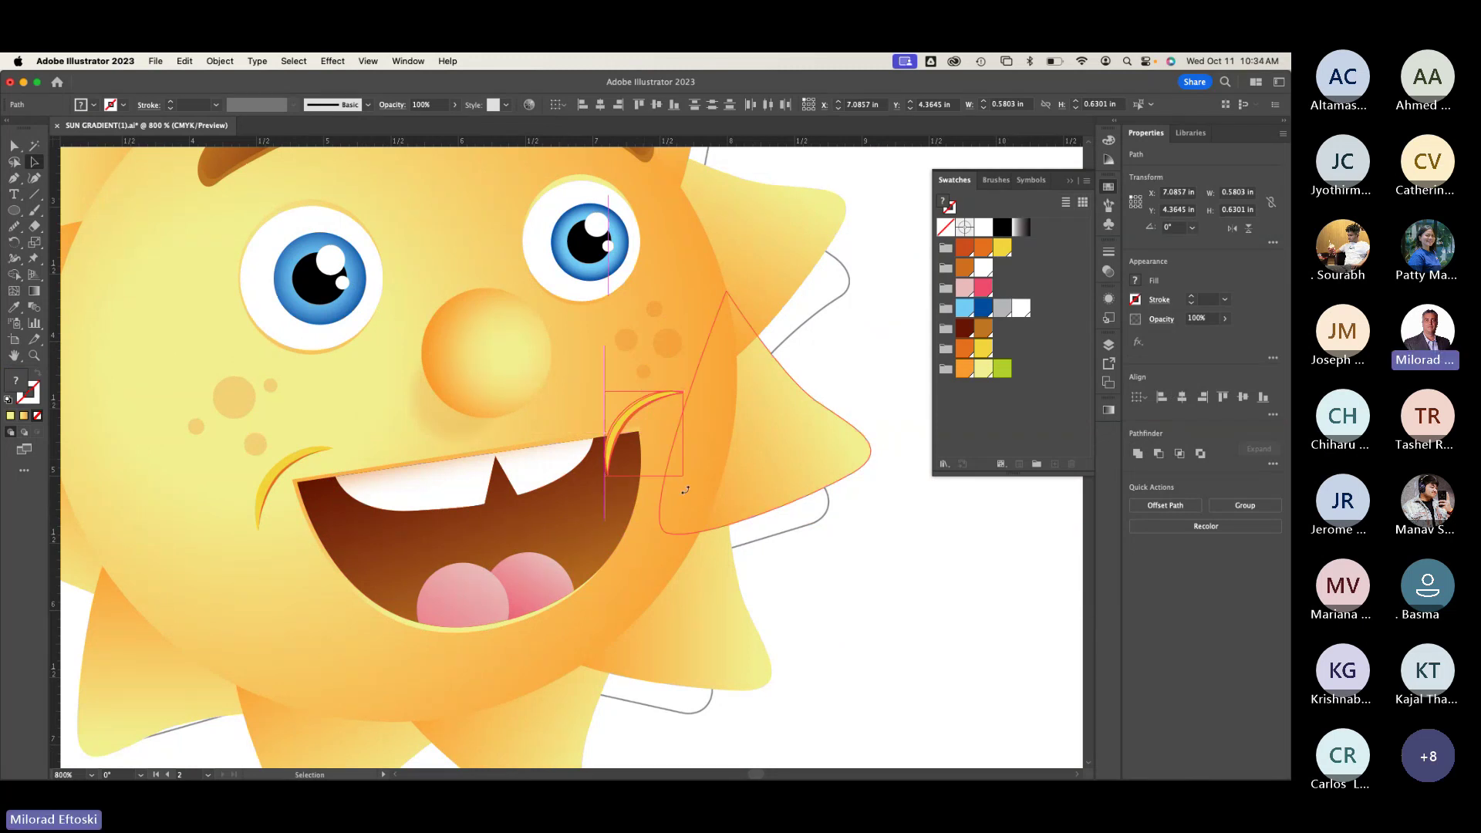
drag(686, 479, 501, 568)
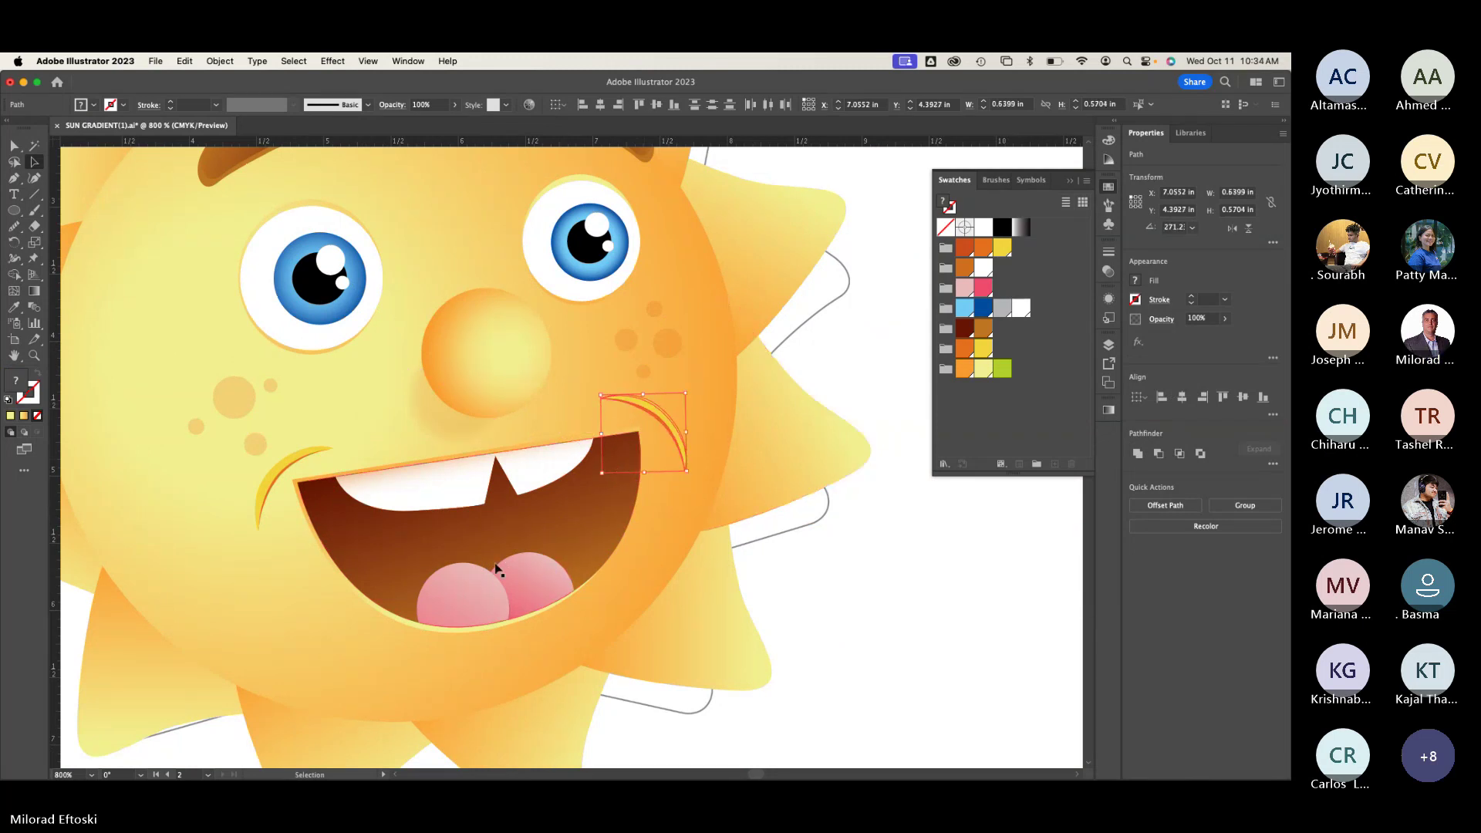
Step: In Outline view, reposition the crescent copy and select both right-side crescent paths
key(a)
key(super+y)
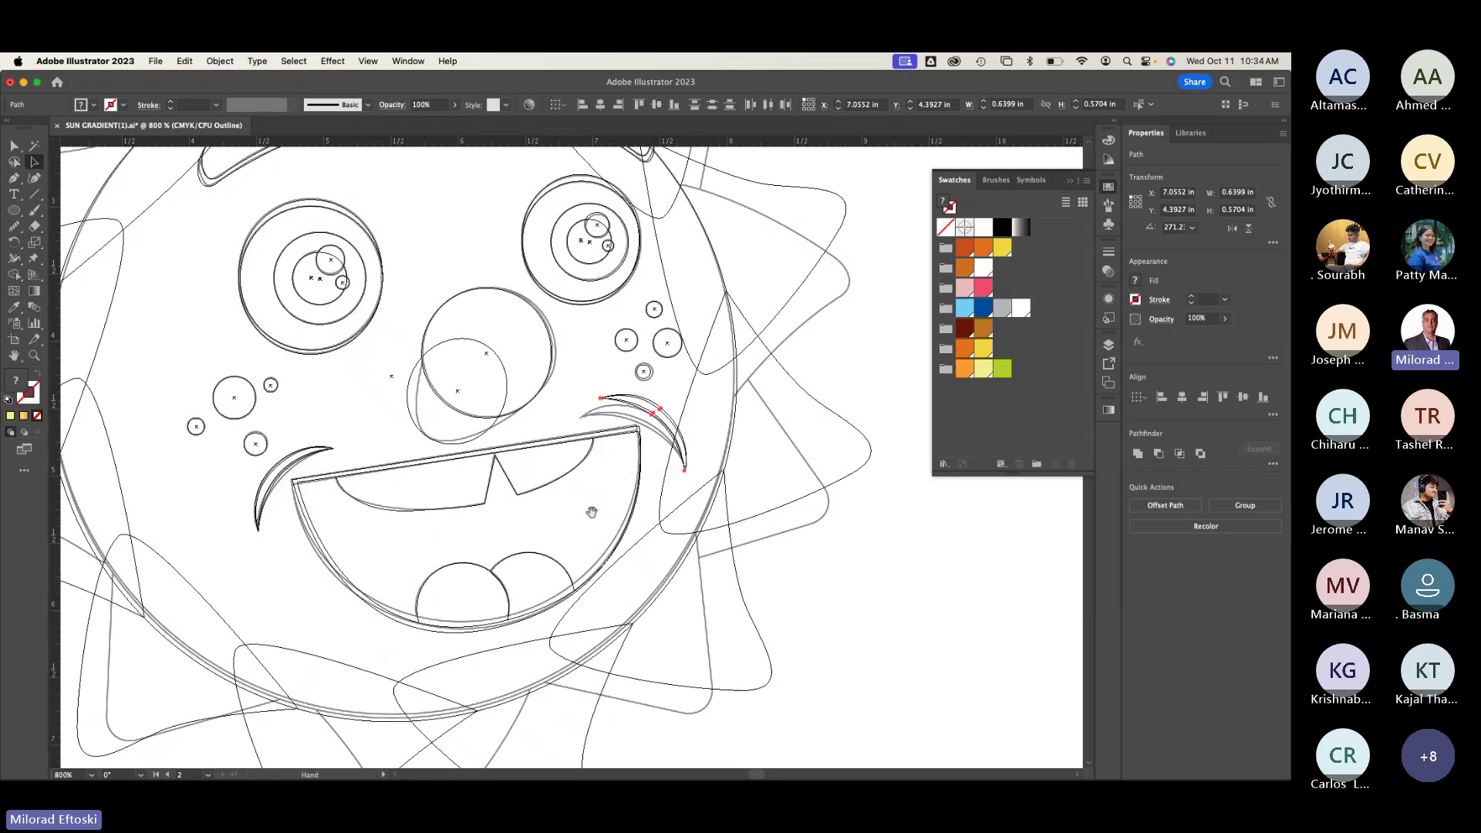
scroll(606, 493, right, 3)
scroll(606, 493, up, 2)
scroll(588, 505, up, 4)
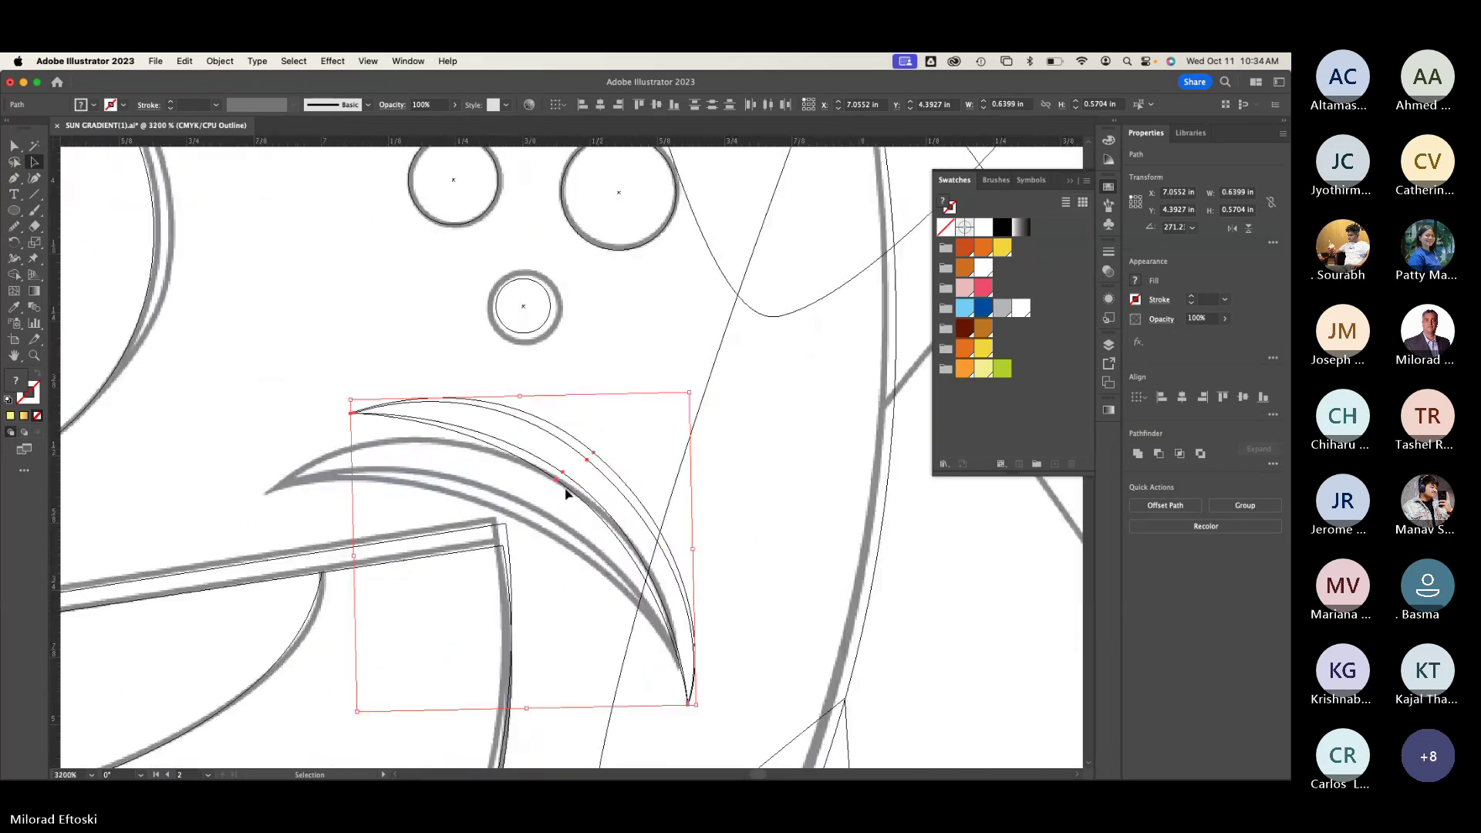
drag(569, 483, 494, 538)
scroll(702, 575, down, 3)
mouse_move(638, 658)
mouse_down()
mouse_move(704, 579)
mouse_move(656, 662)
mouse_up()
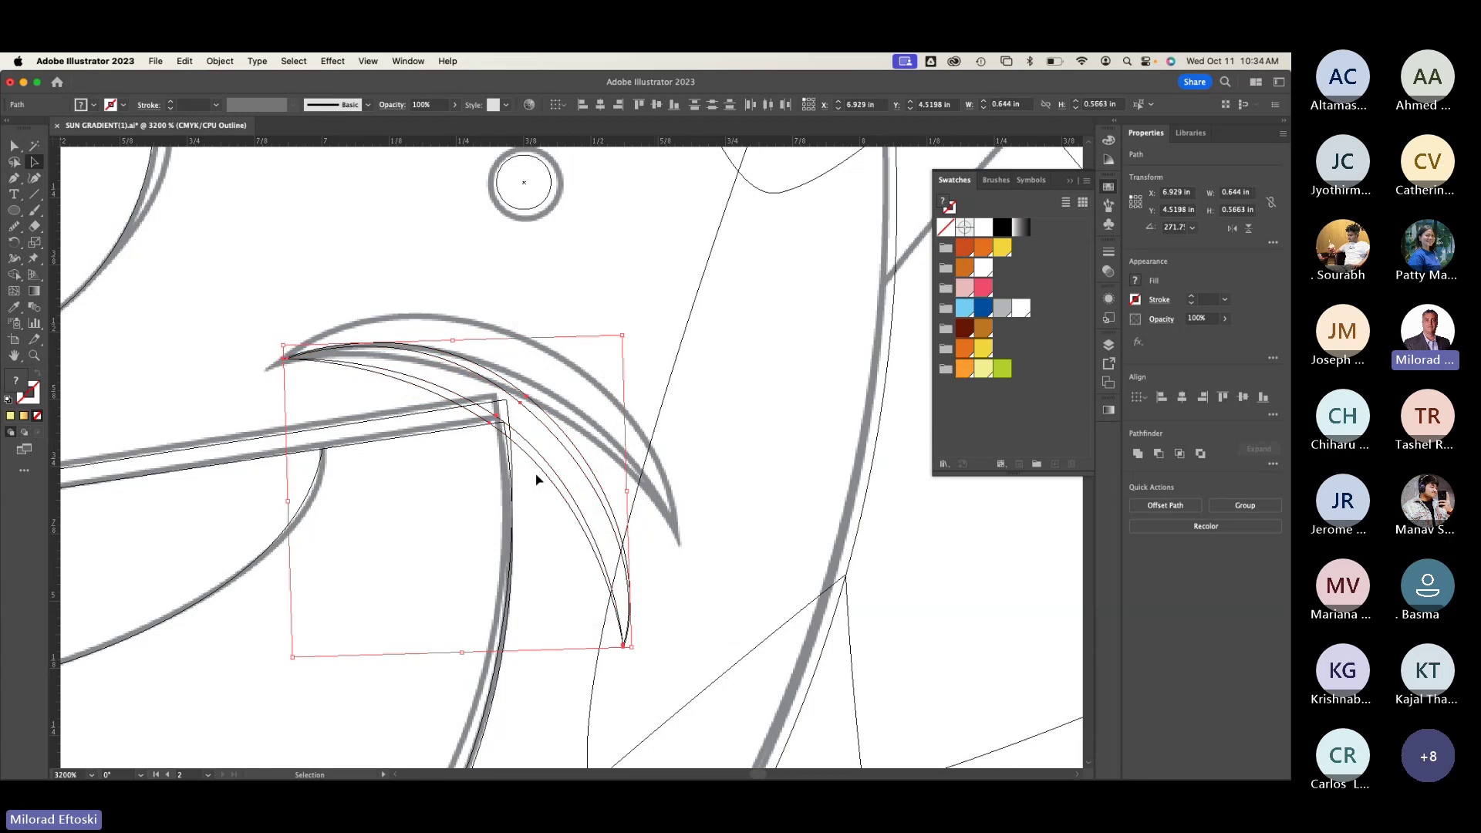
click(514, 410)
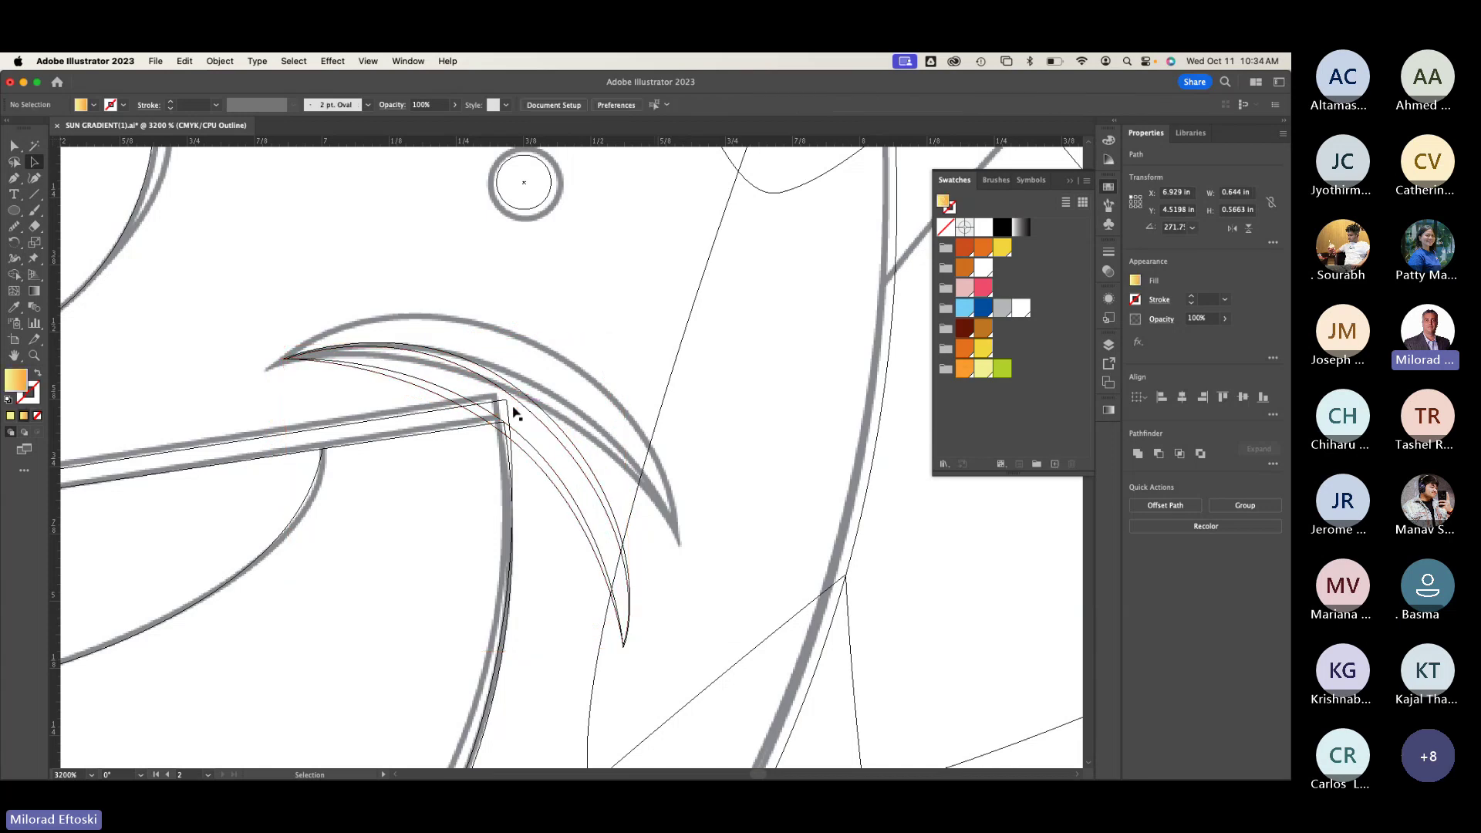
click(497, 418)
click(676, 622)
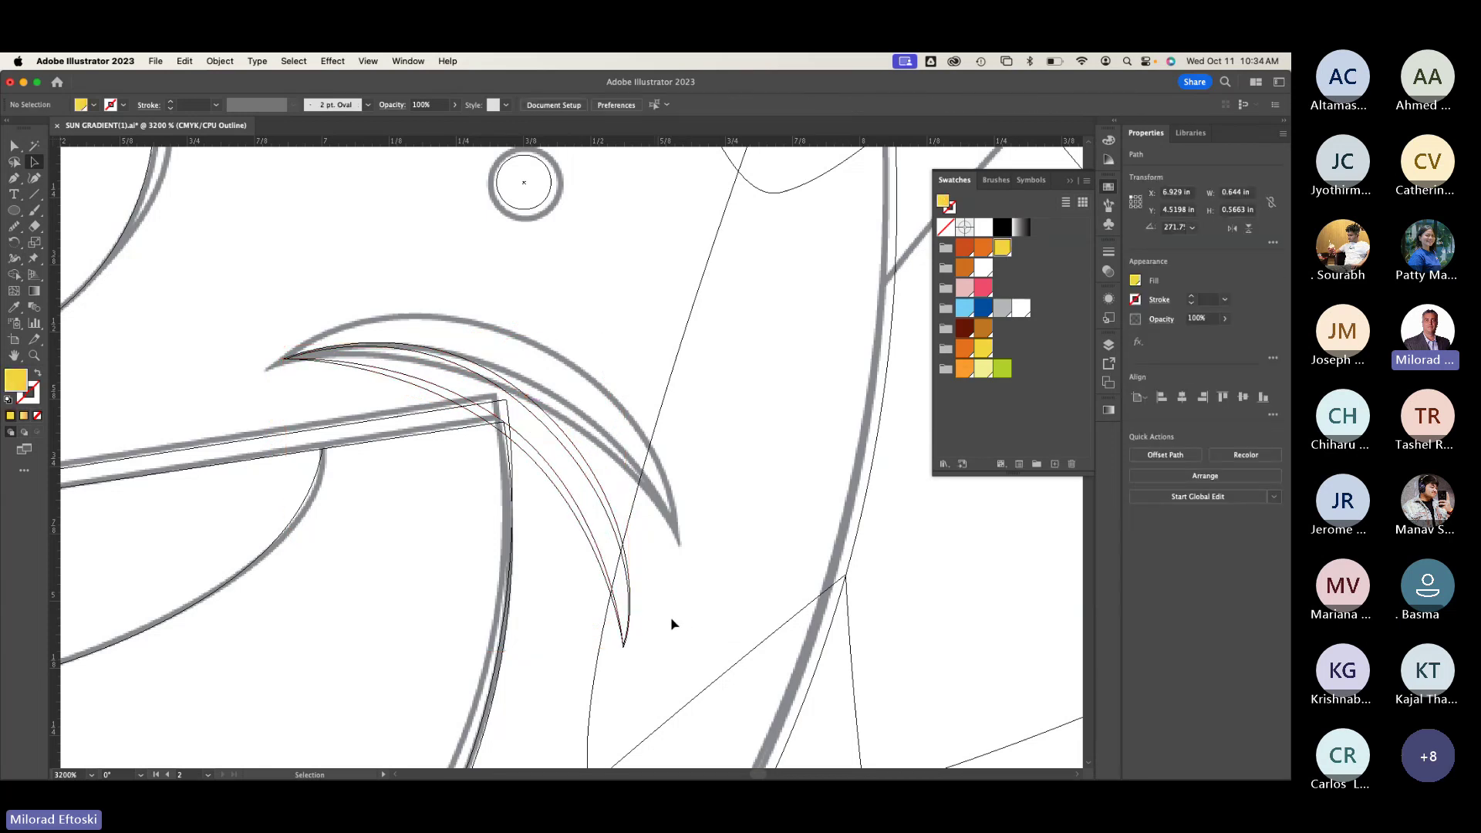
drag(640, 666, 581, 610)
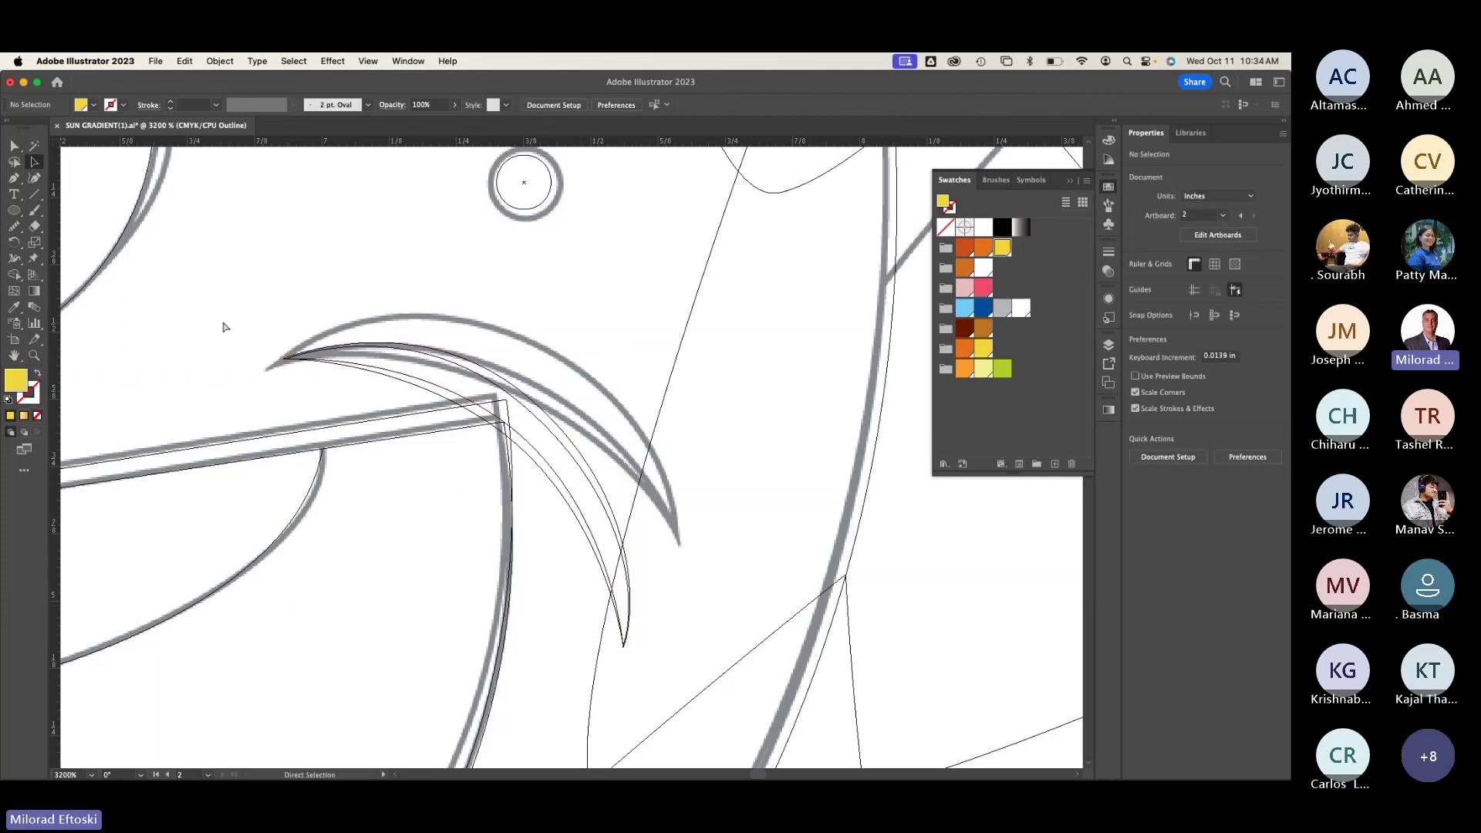
Step: Group the two crescent paths and move the group slightly left
key(v)
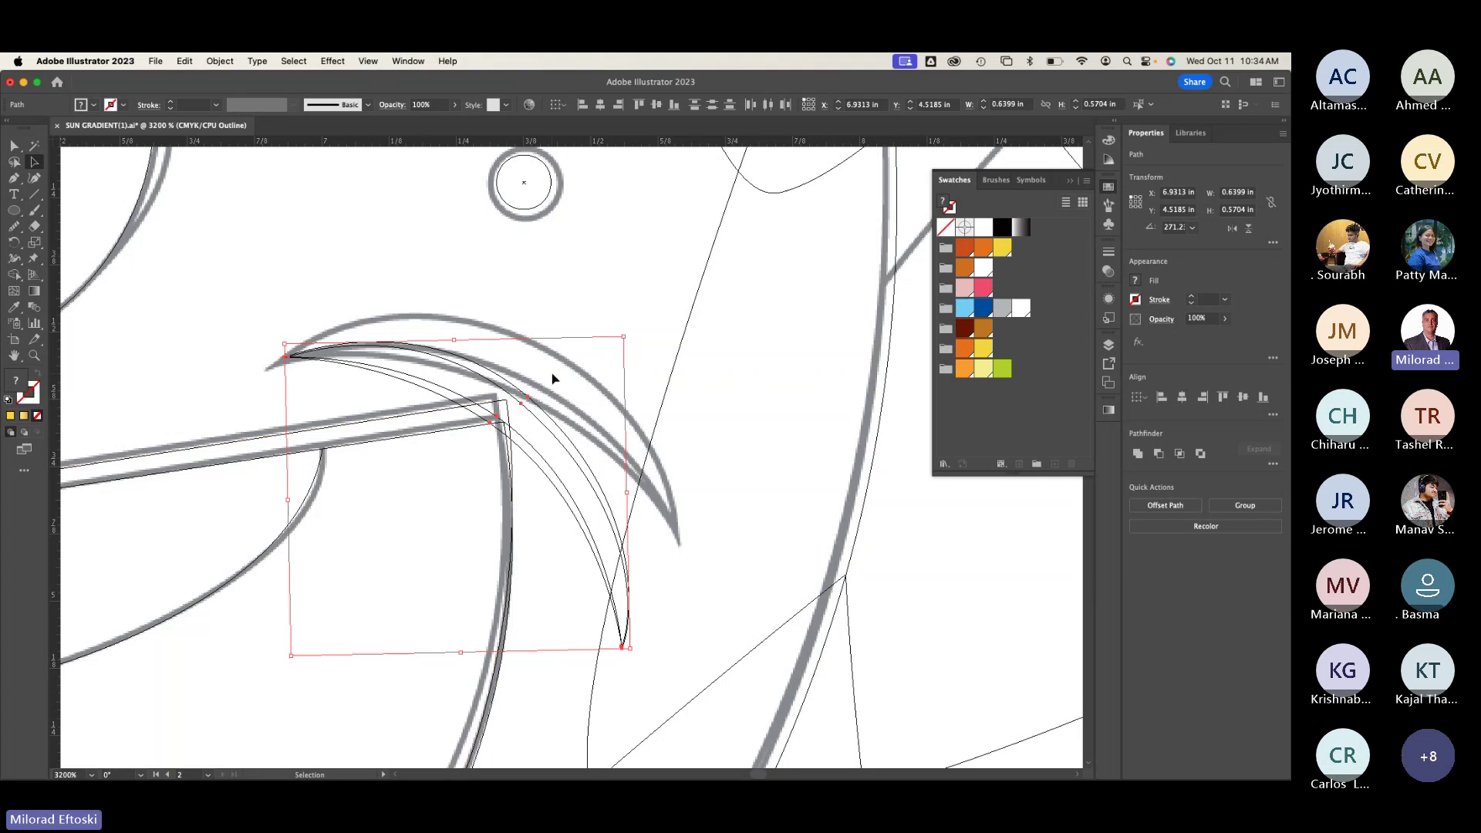
key(ctrl+g)
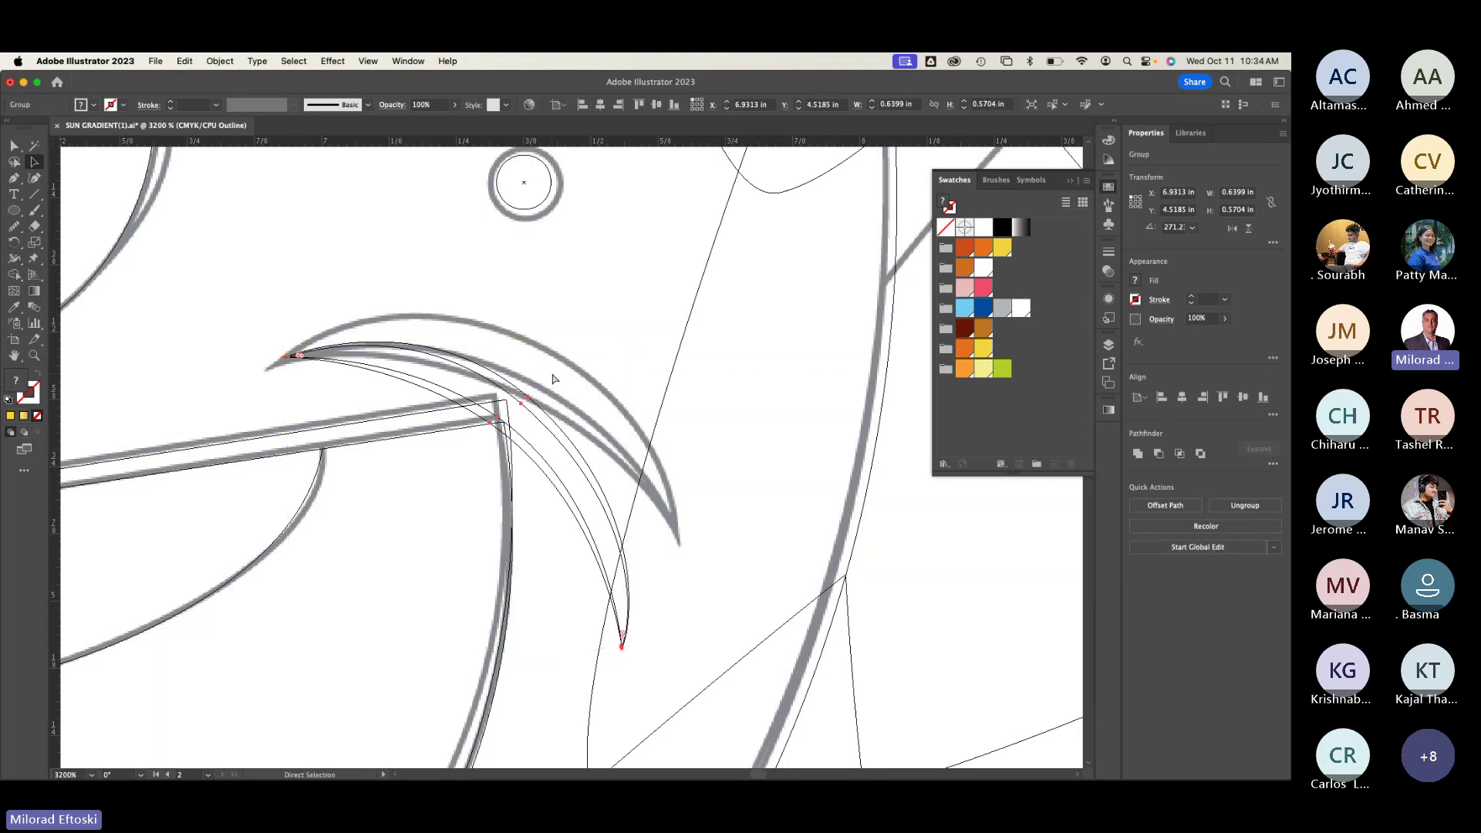
key(ctrl+y)
key(ctrl+y)
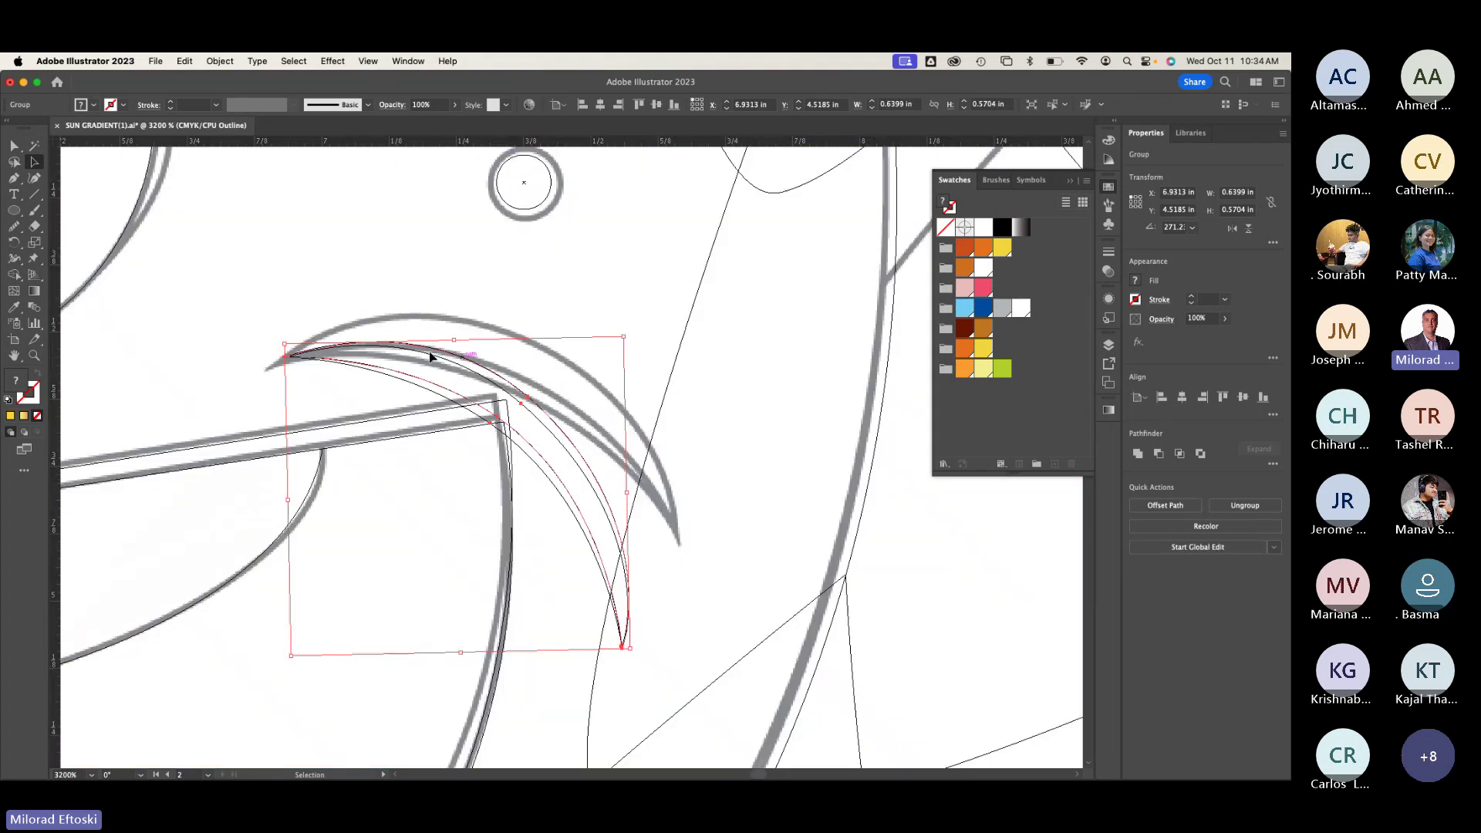
drag(299, 359, 272, 370)
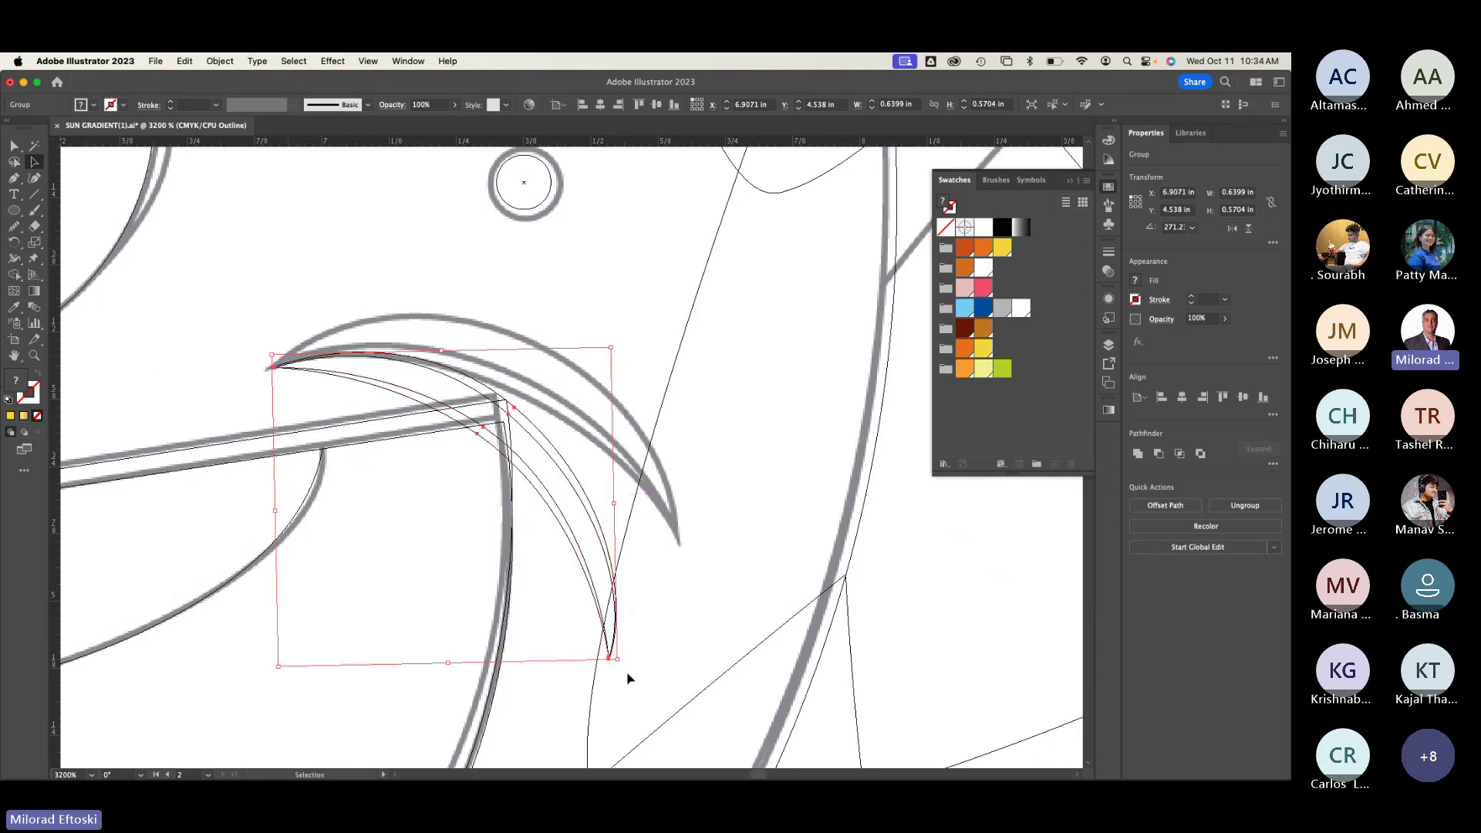
drag(624, 665, 648, 641)
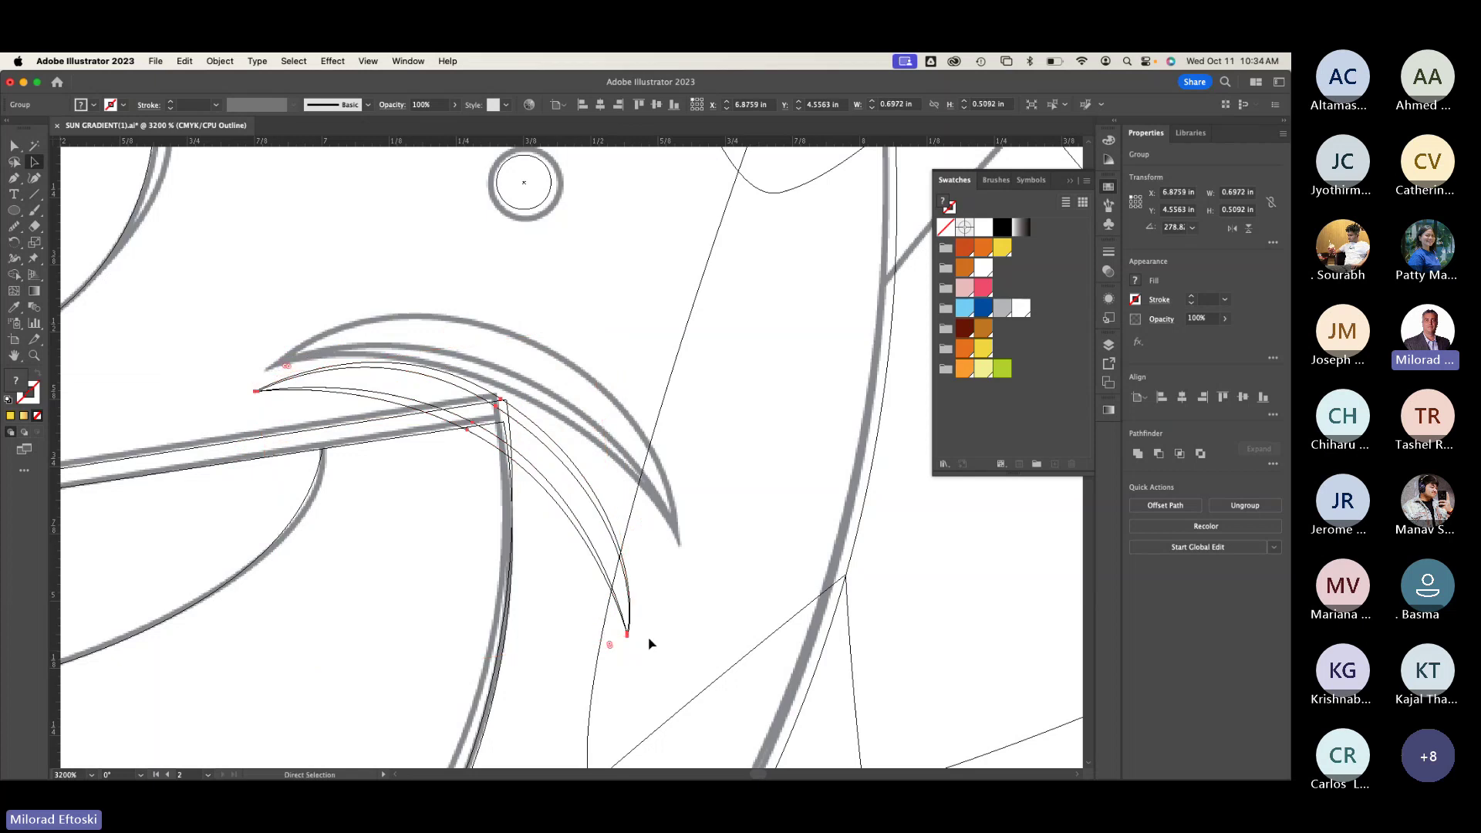
drag(272, 370, 271, 370)
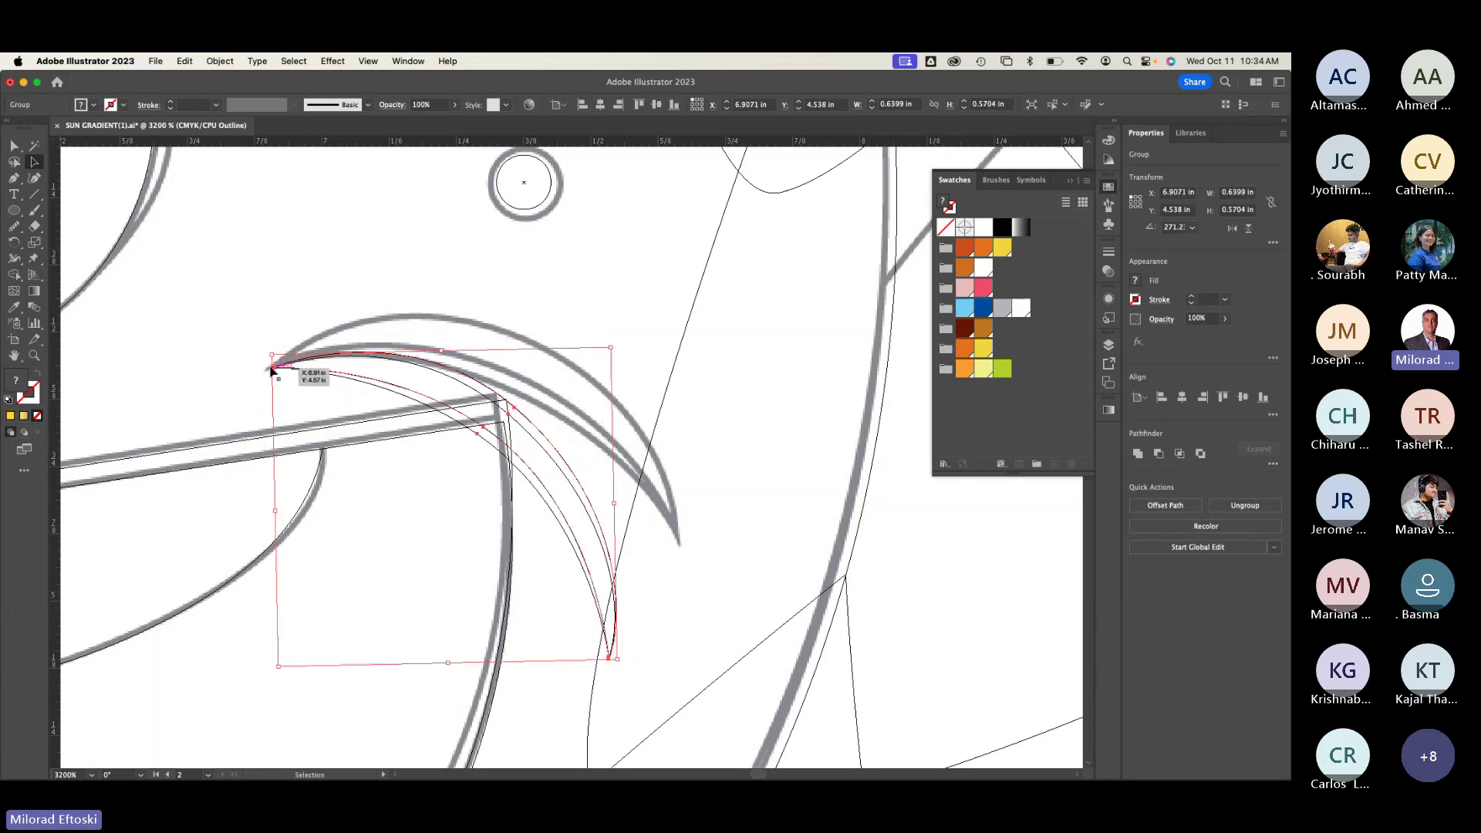
drag(271, 370, 272, 371)
Step: Rotate the crescent group about its left tip onto the grey reference curve
click(13, 246)
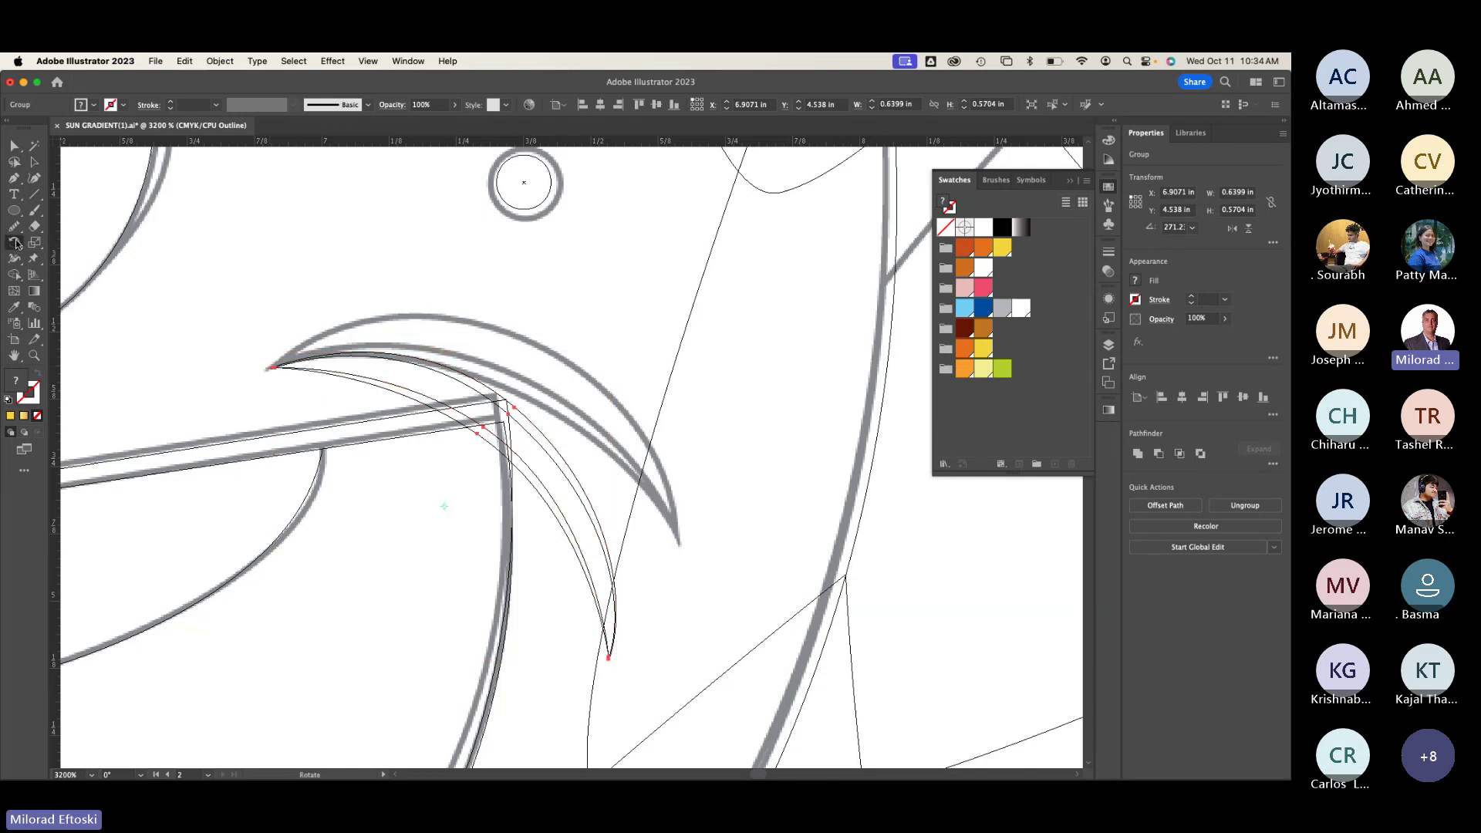
key(super+equal)
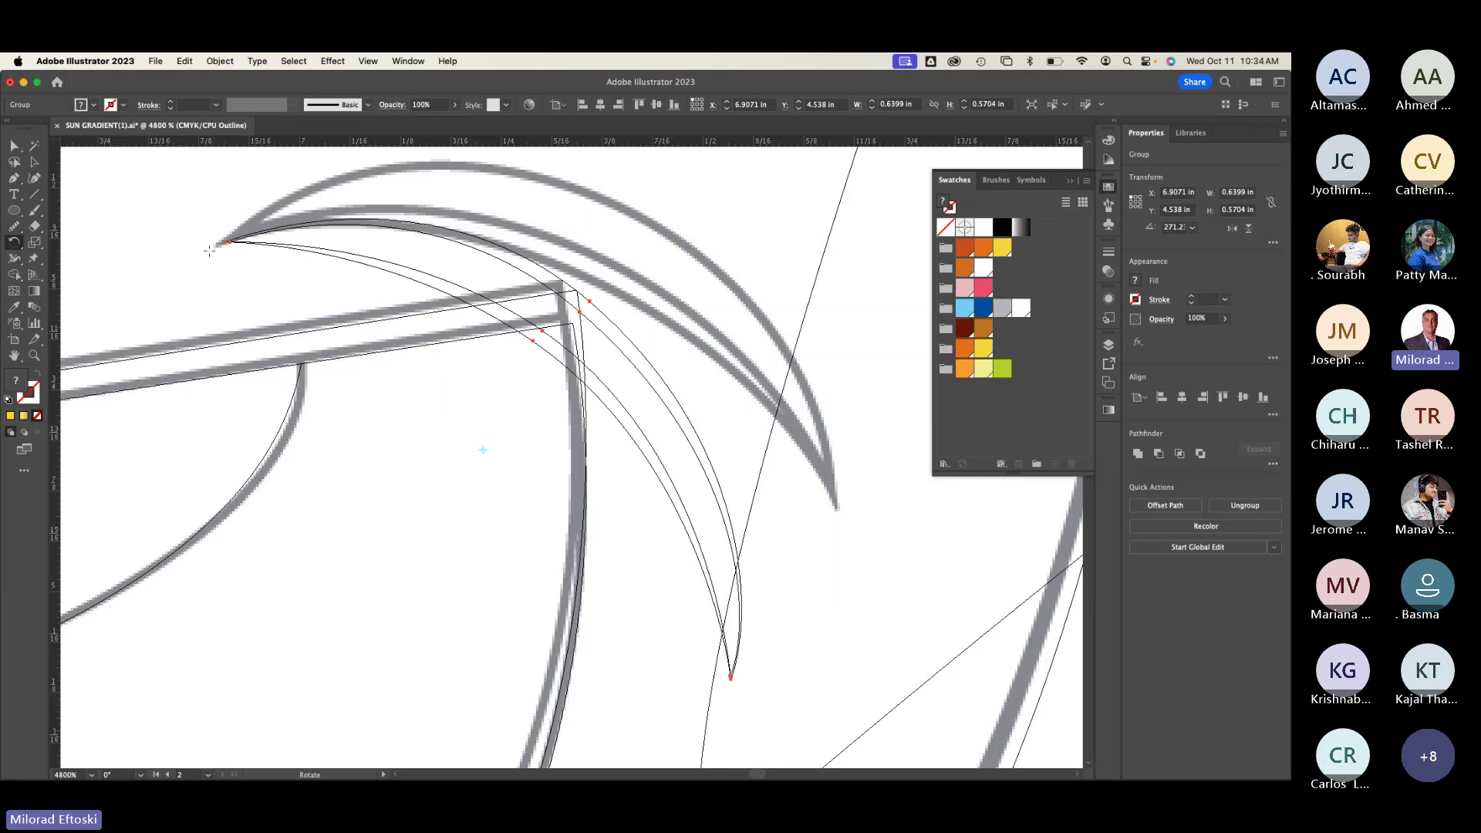
key(space)
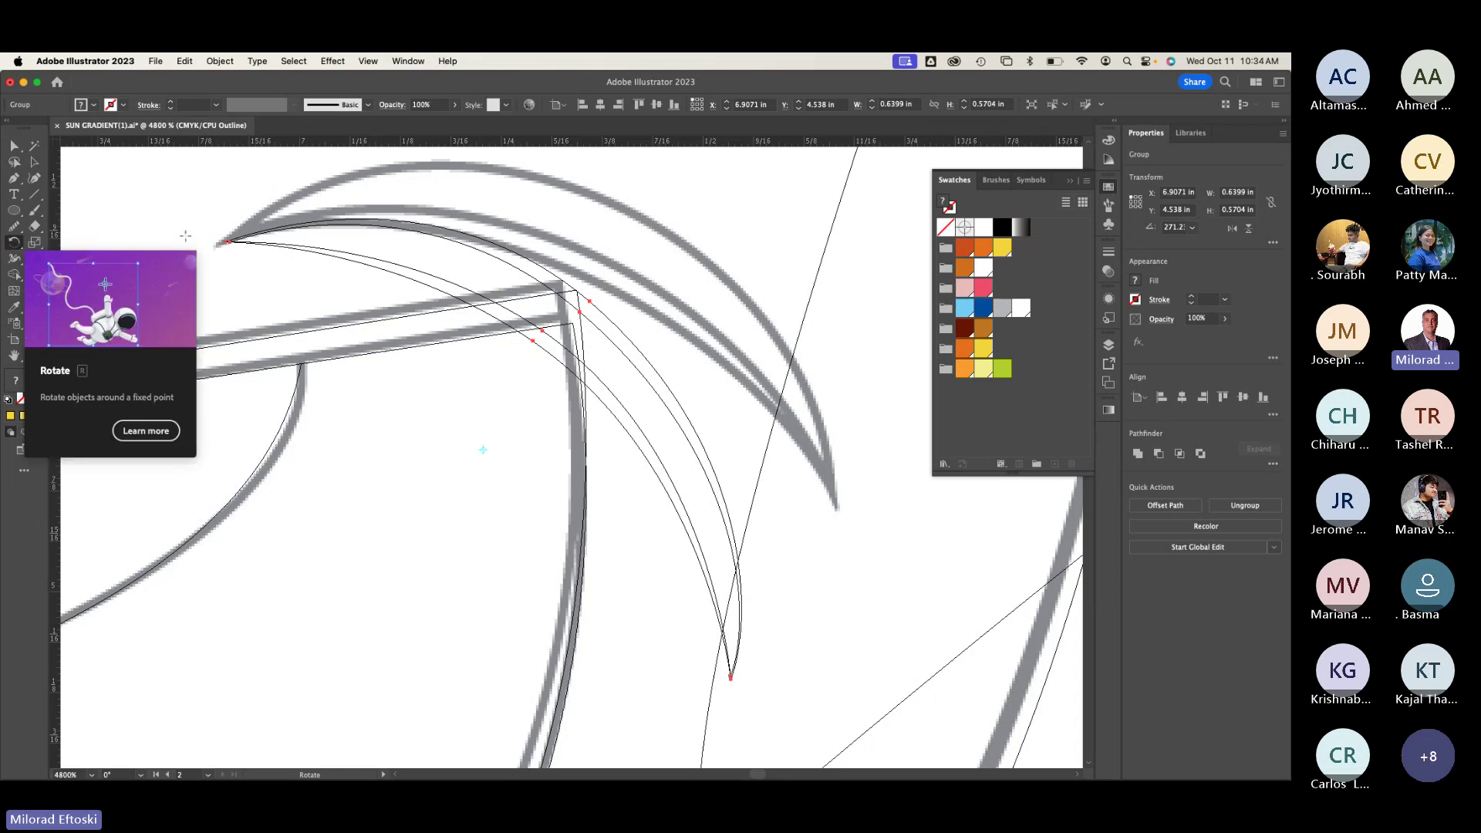
click(228, 245)
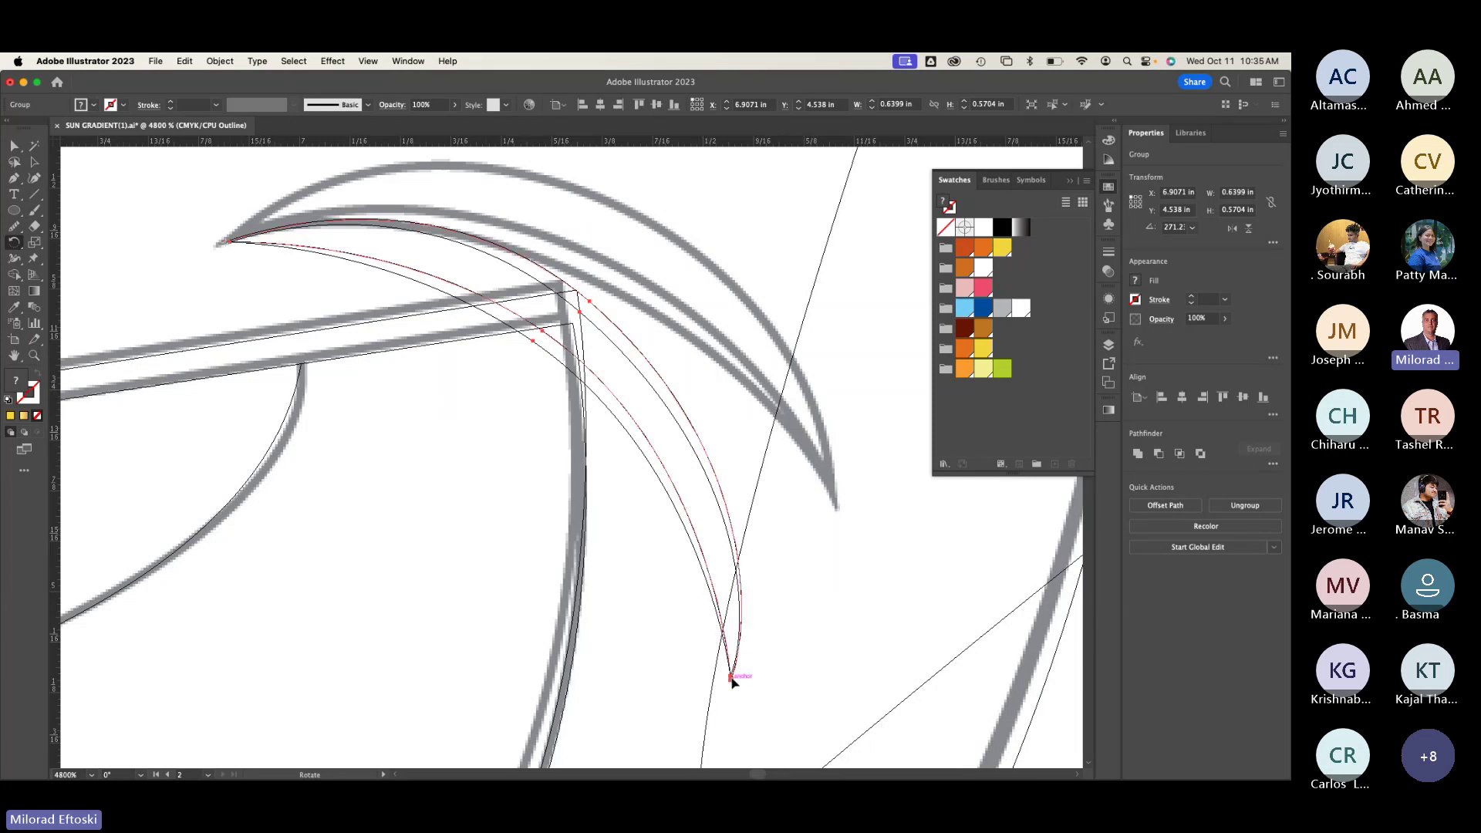
drag(731, 679, 799, 495)
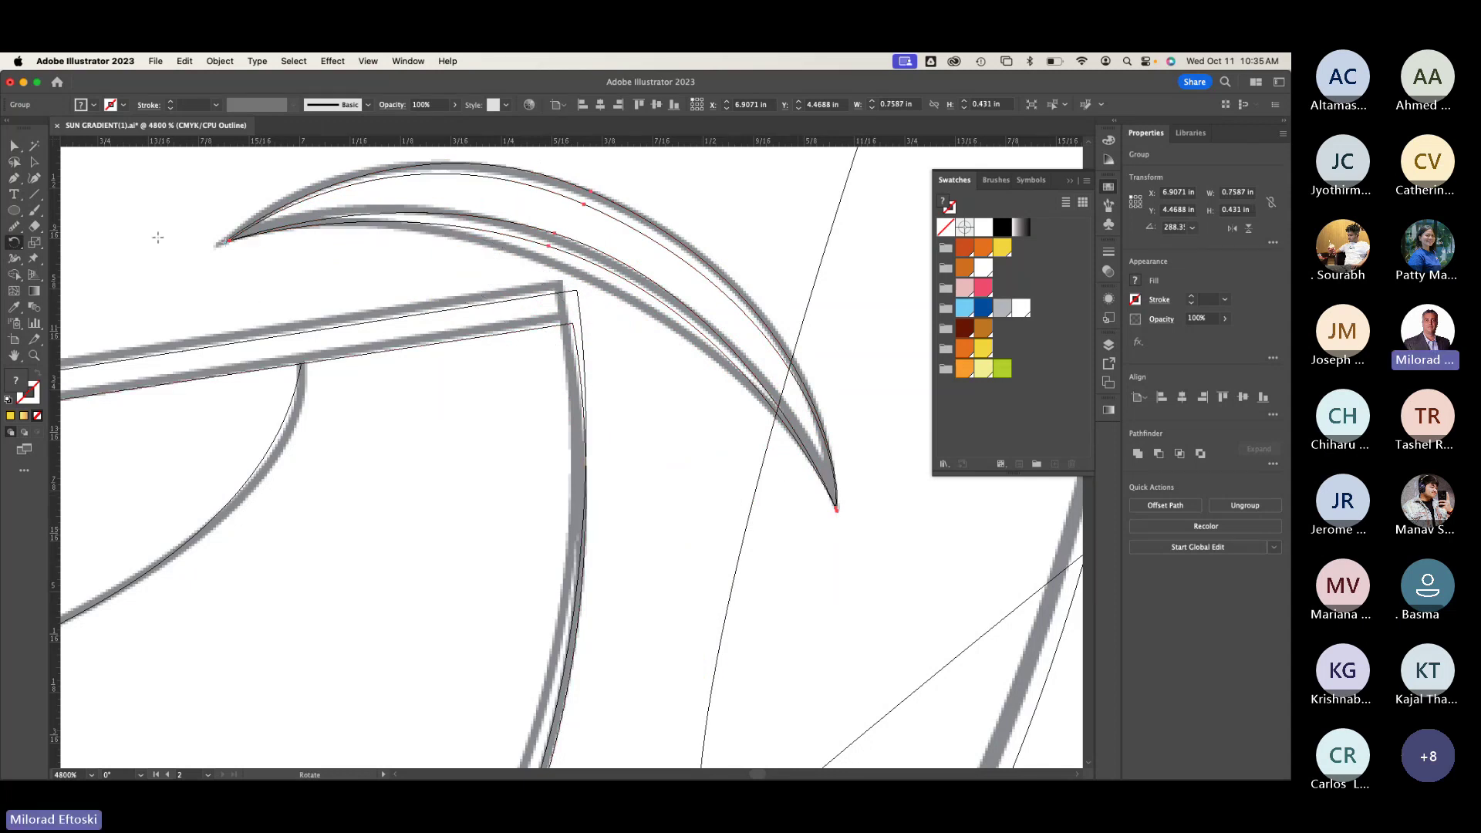
Step: Scale the crescent group up to match the reference outline
click(34, 162)
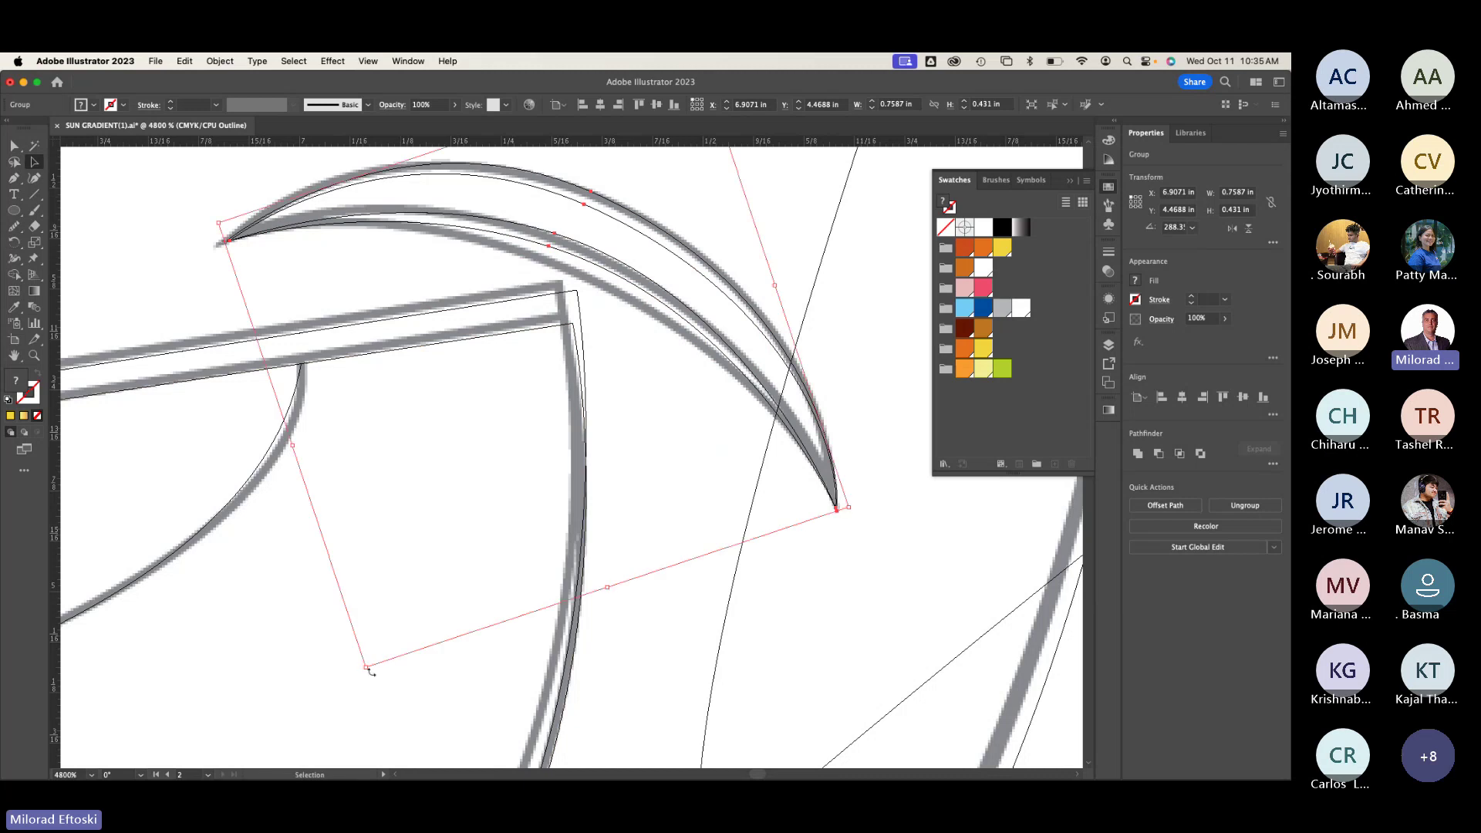
drag(366, 666, 349, 692)
click(265, 678)
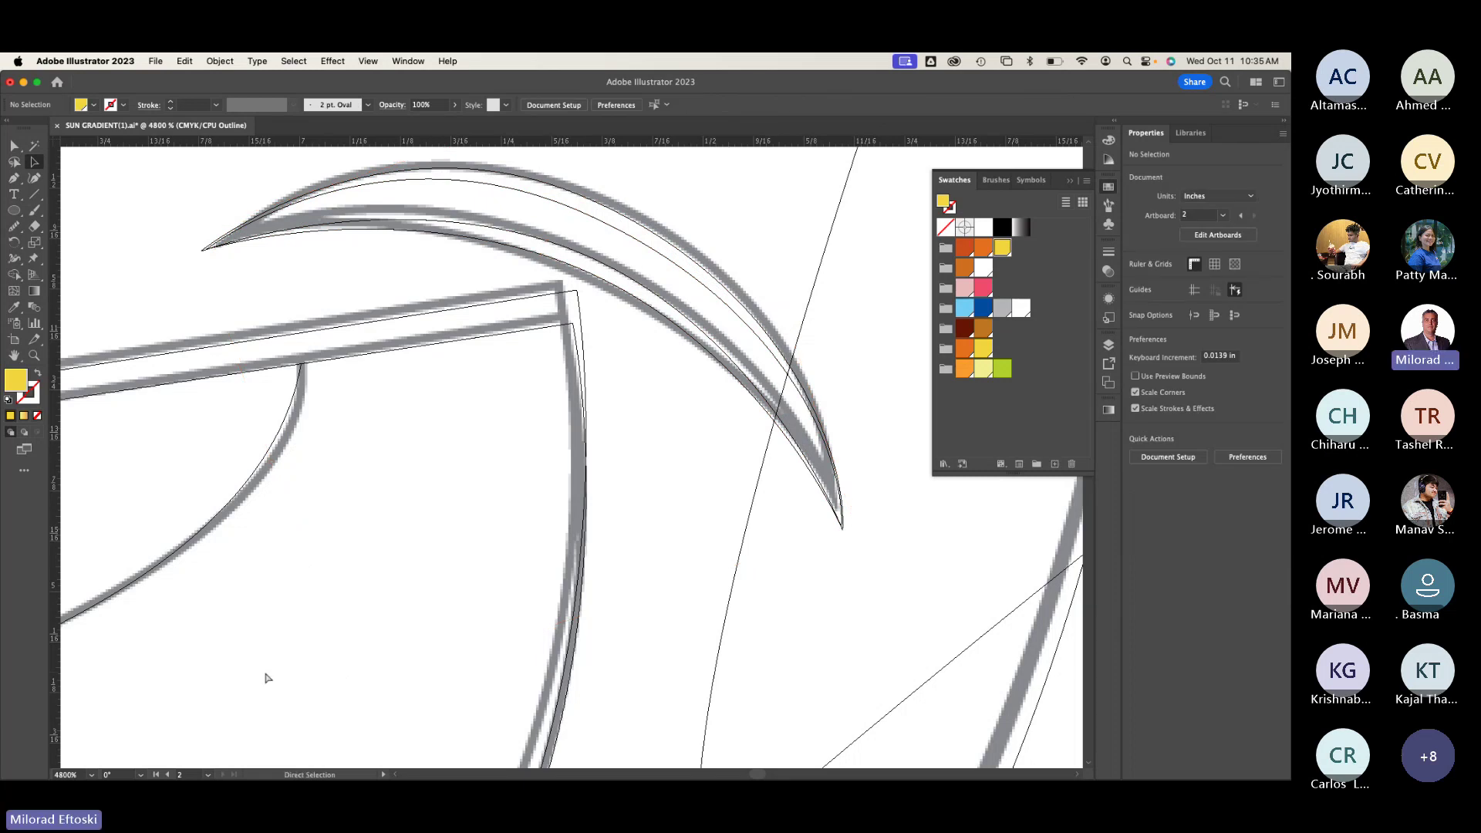
Step: Leave Outline mode and zoom in and out to review the full-colour sun illustration
key(super+y)
key(super+0)
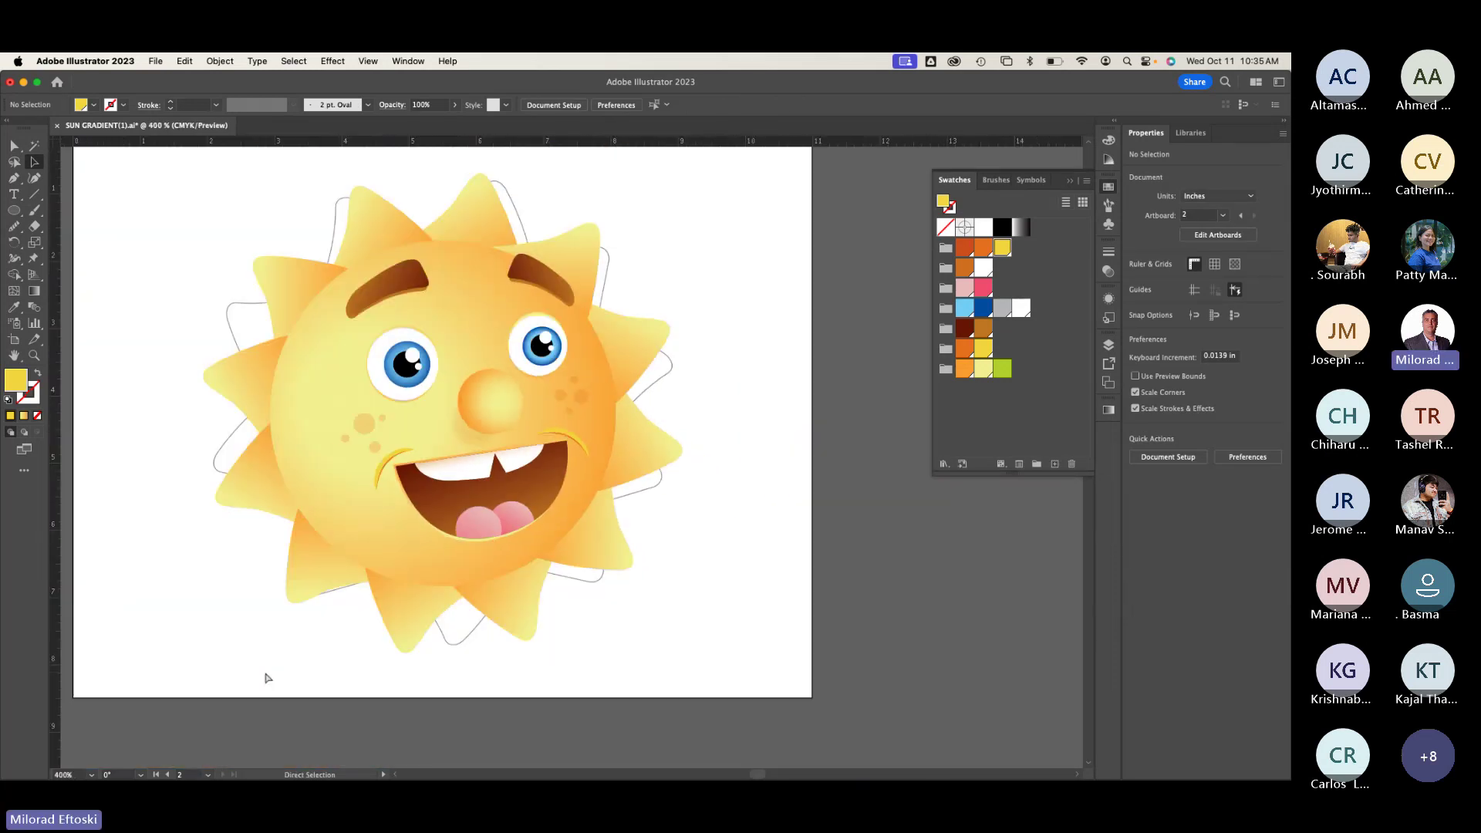
key(super+plus)
key(v)
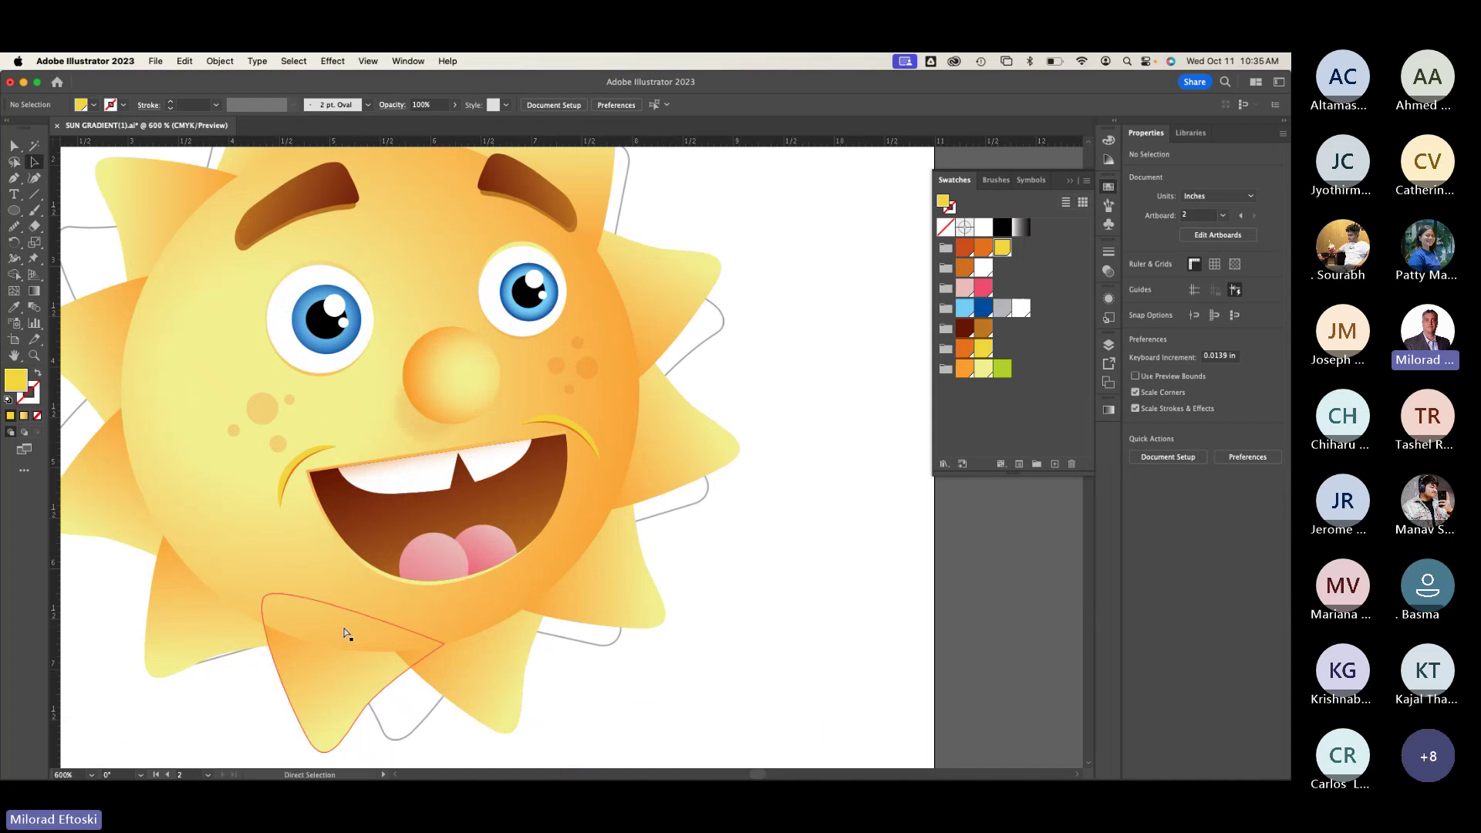
key(super+minus)
key(super+minus)
key(super+minus)
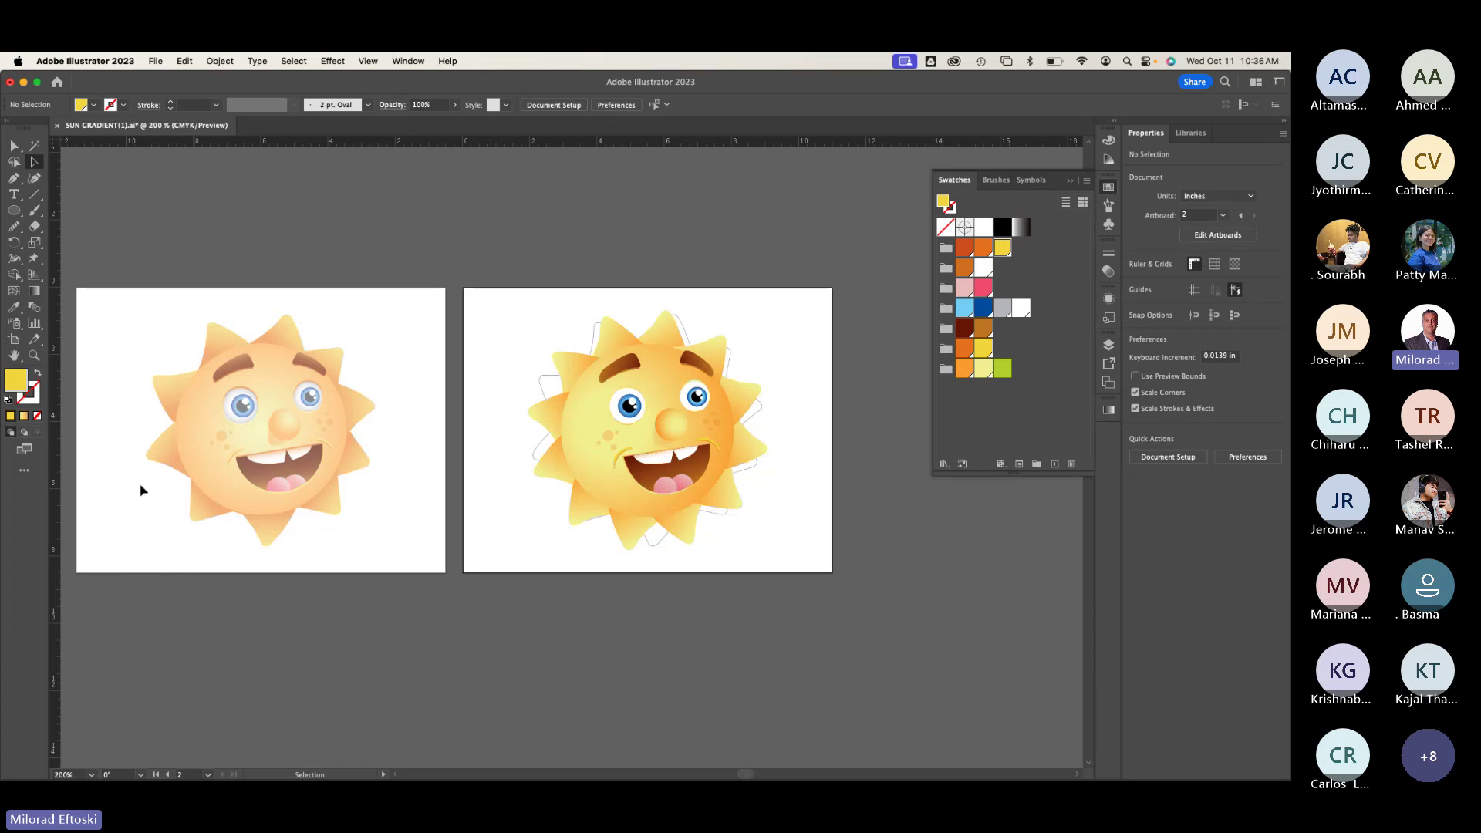
Step: Create a new Web-preset document with width 700 px and height 500 px
click(155, 60)
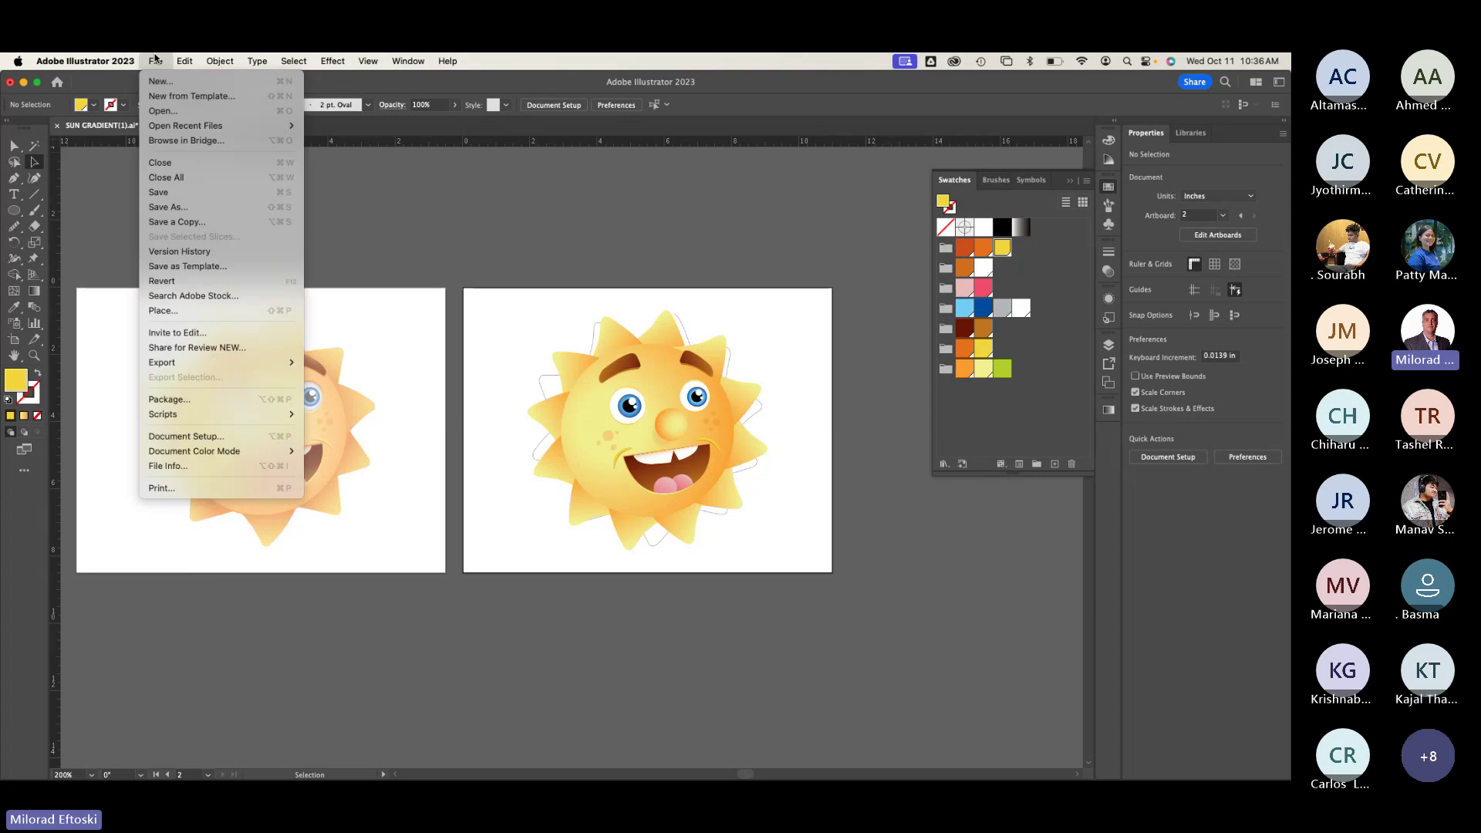
click(160, 81)
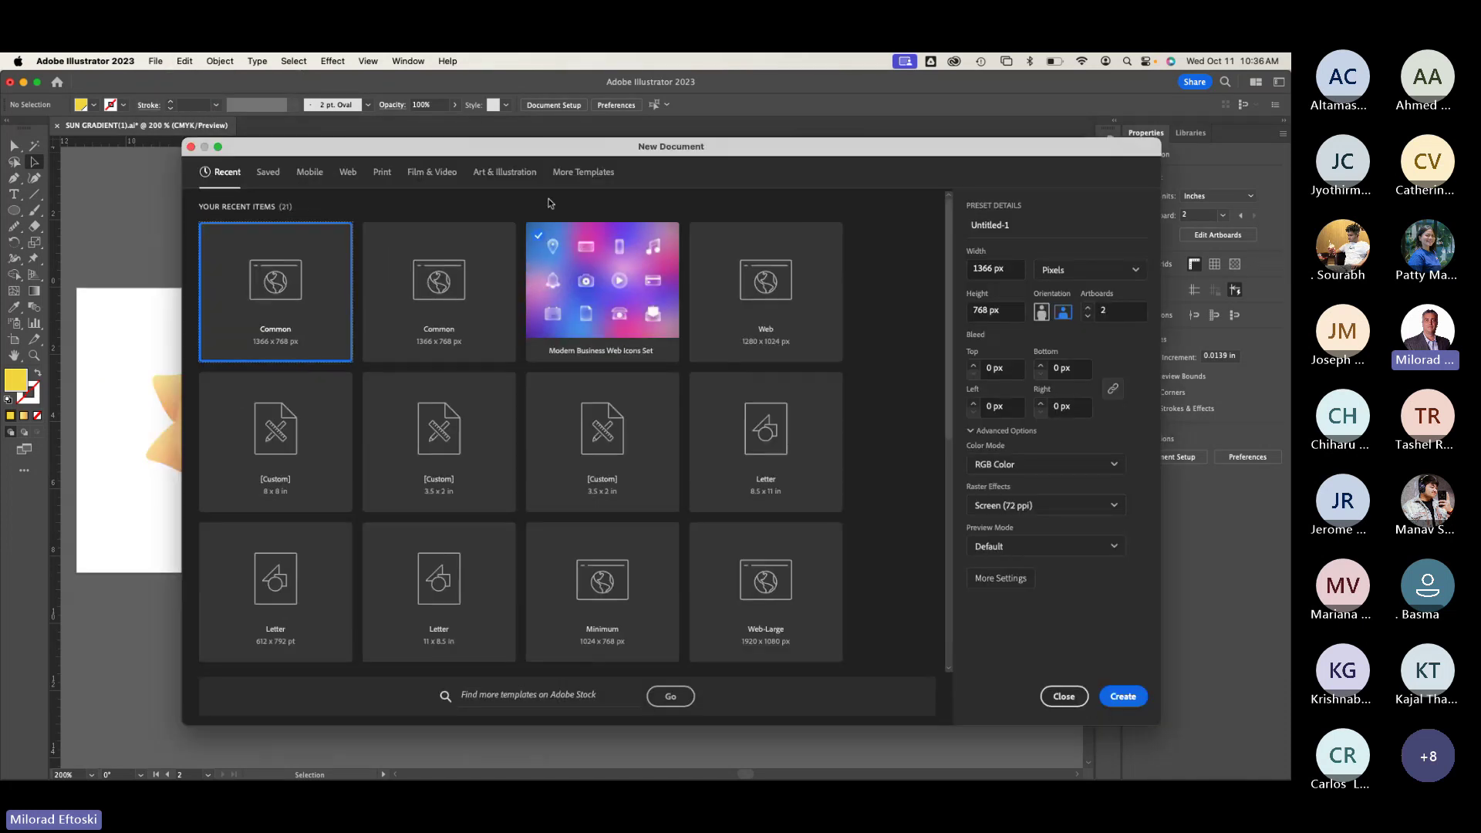
click(1007, 269)
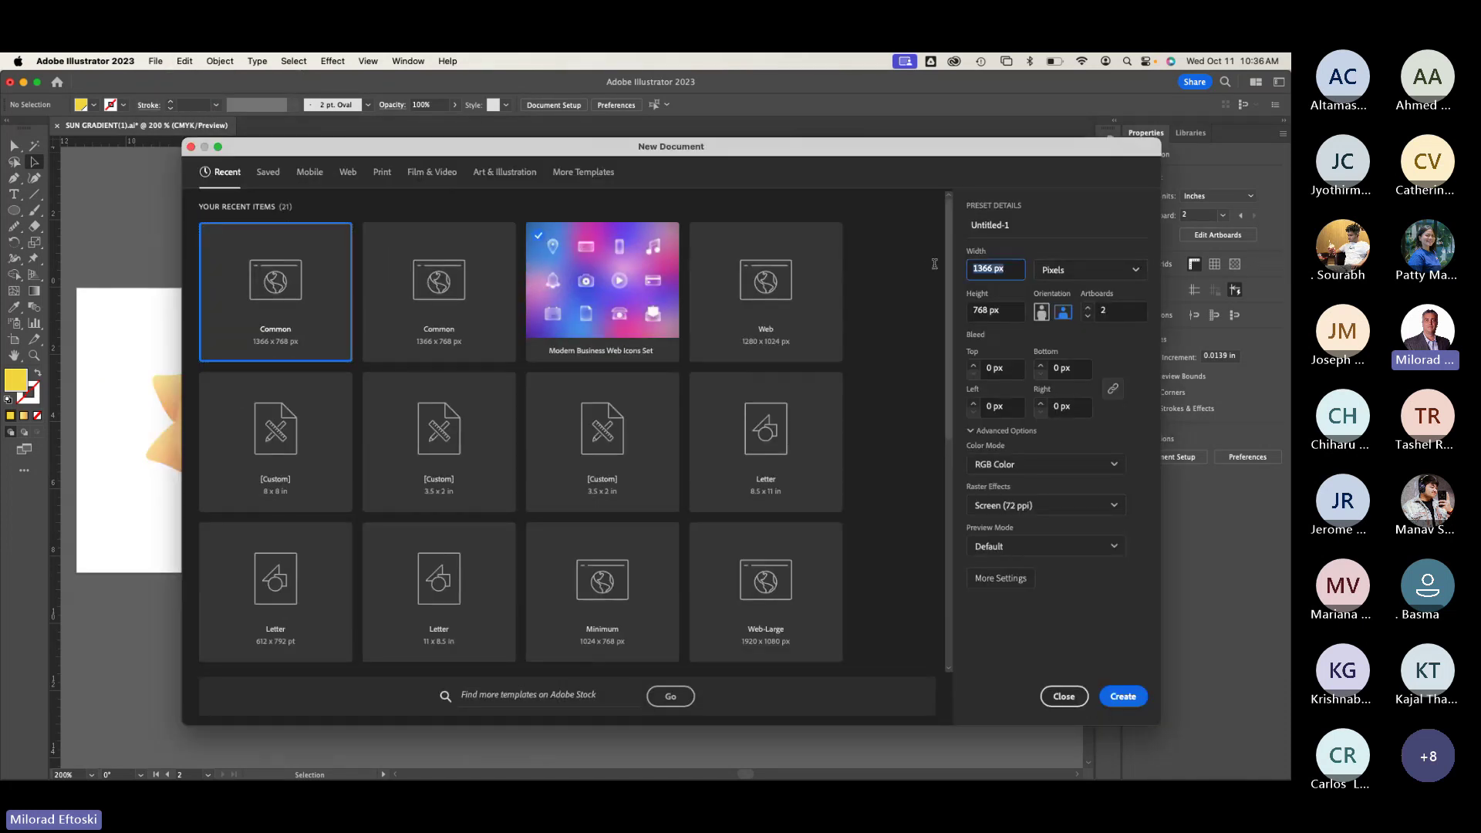
text(700)
click(347, 174)
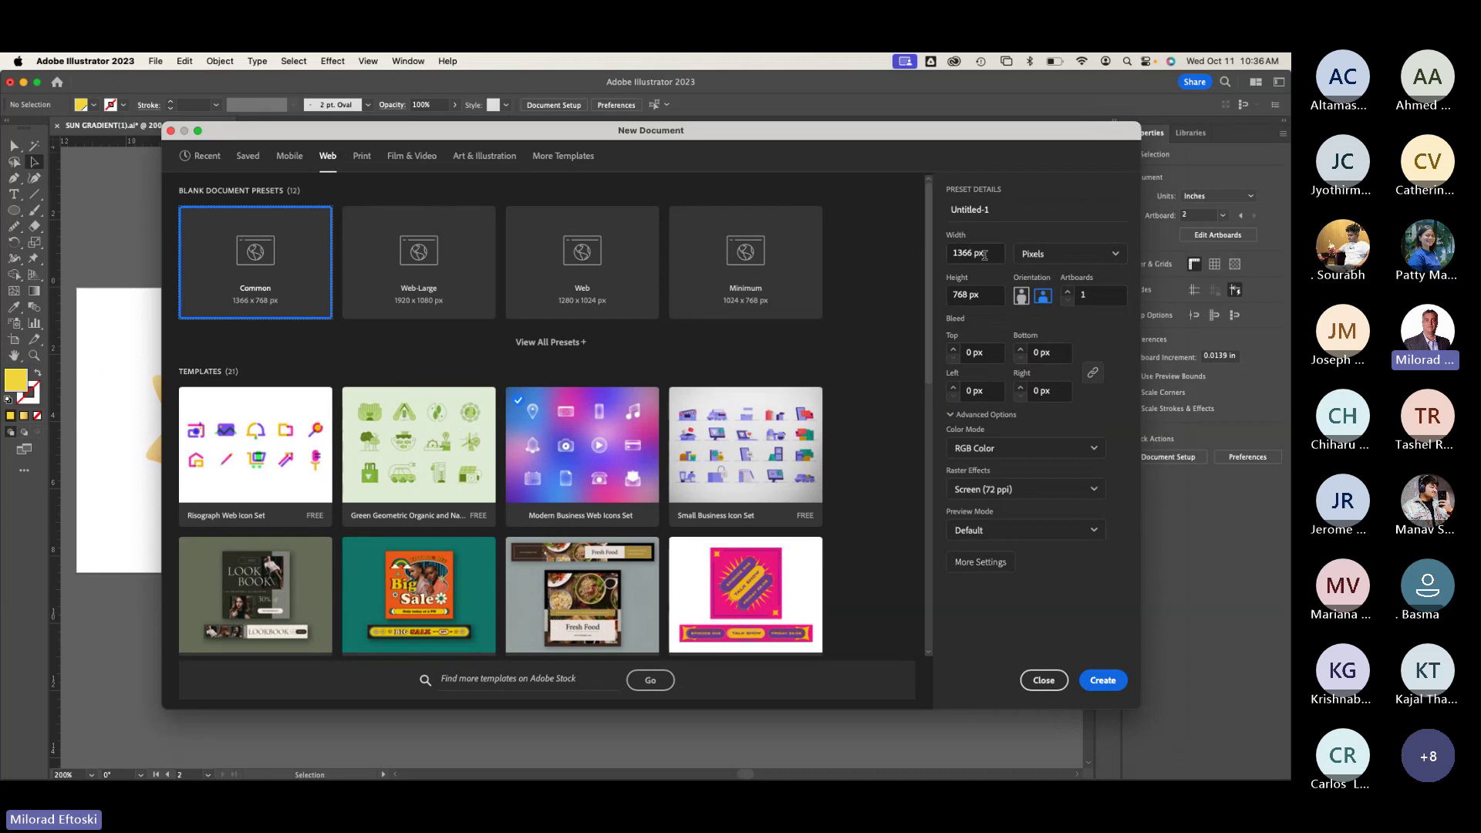
drag(990, 253, 903, 252)
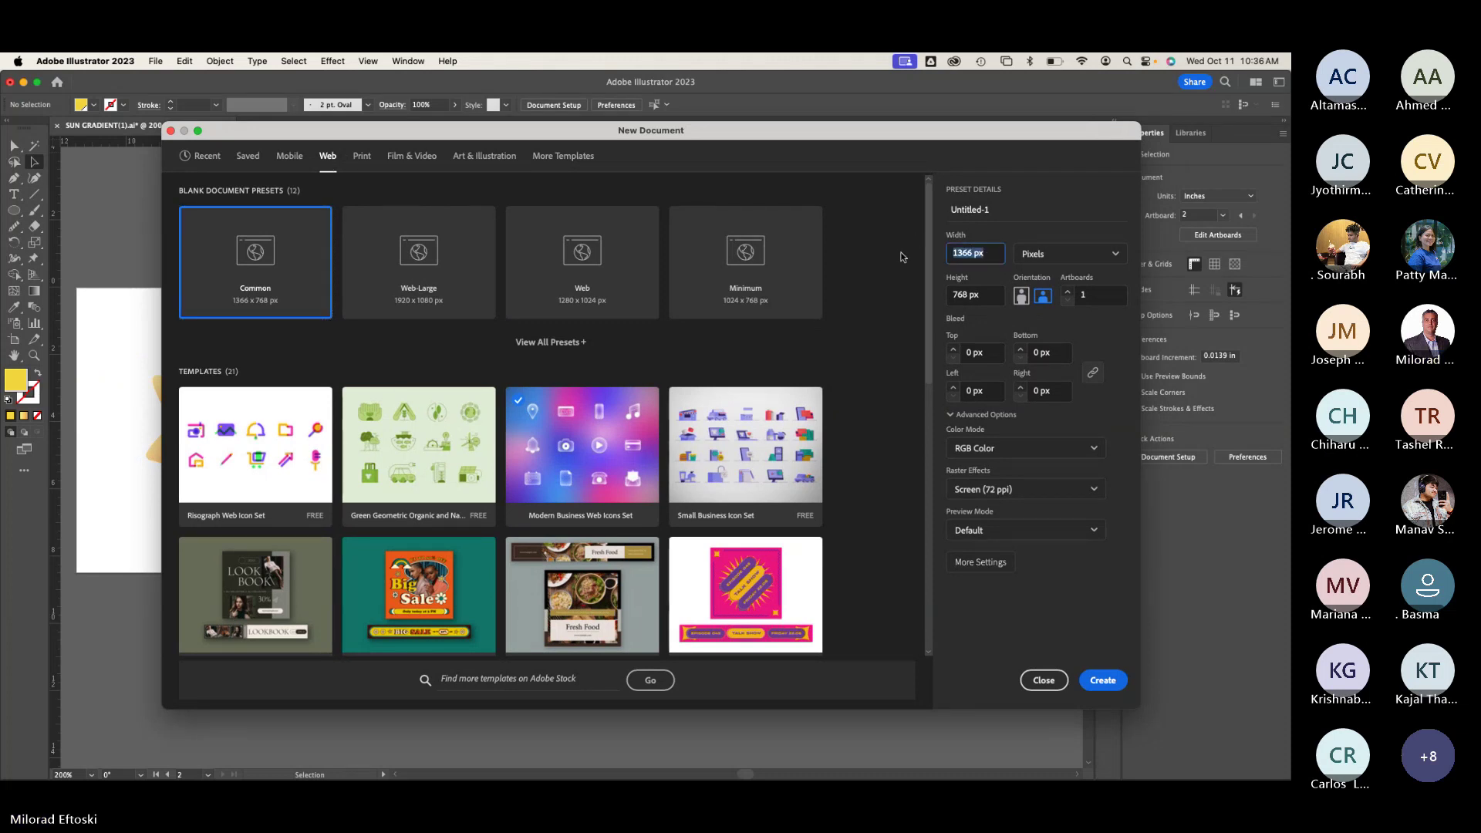
text(700)
key(Tab)
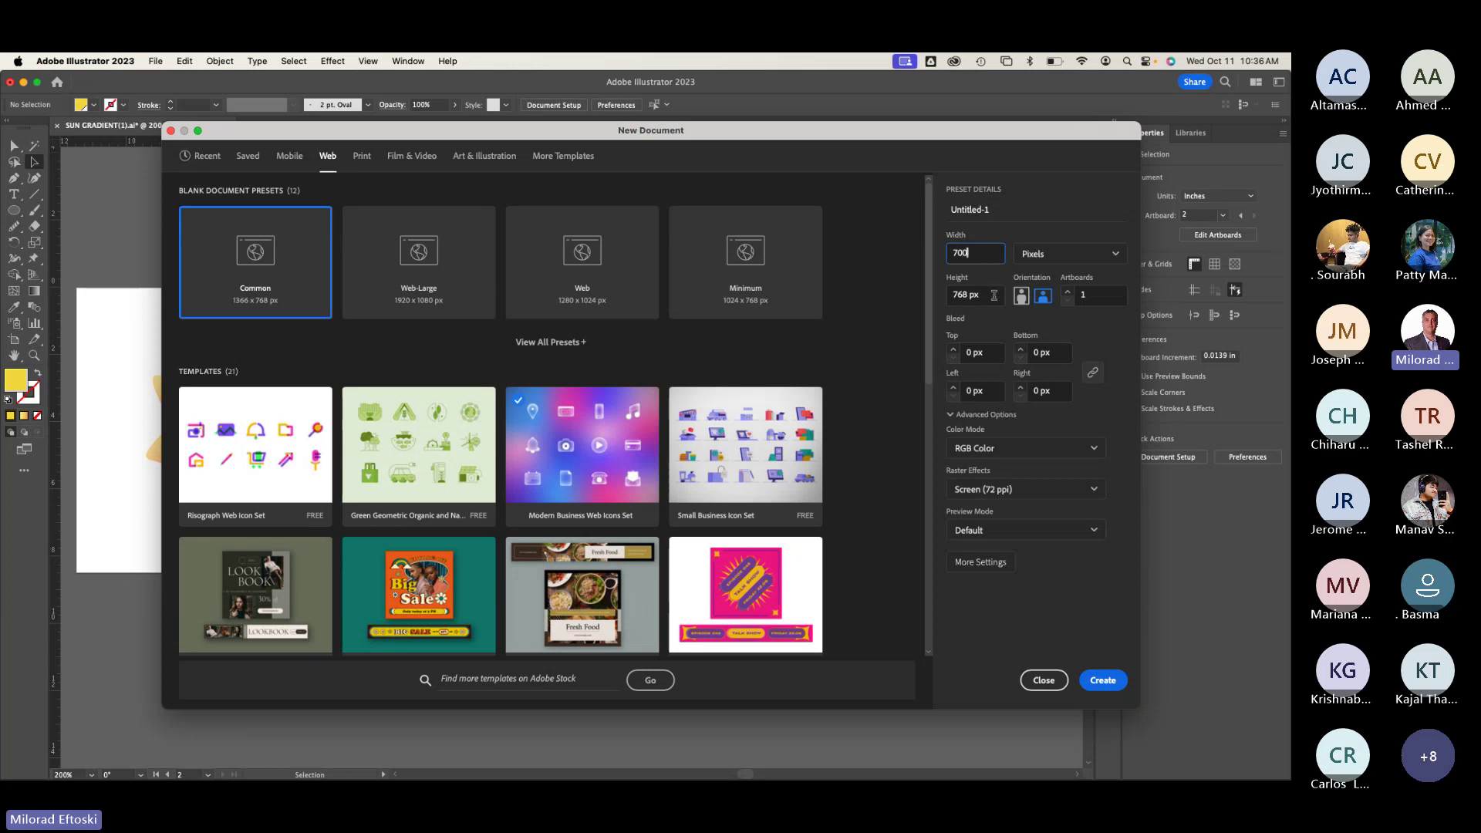
text(500)
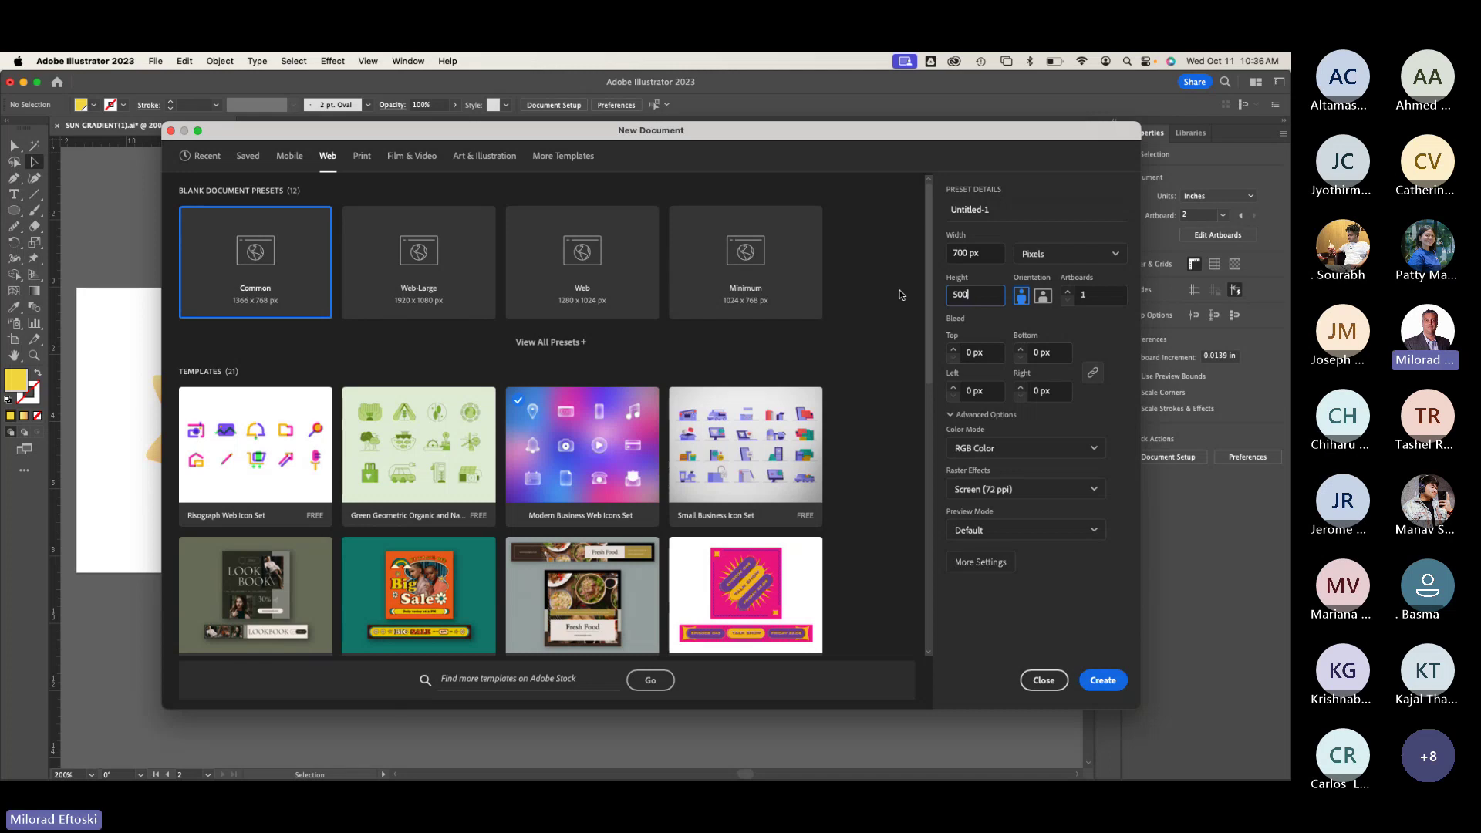
click(1109, 682)
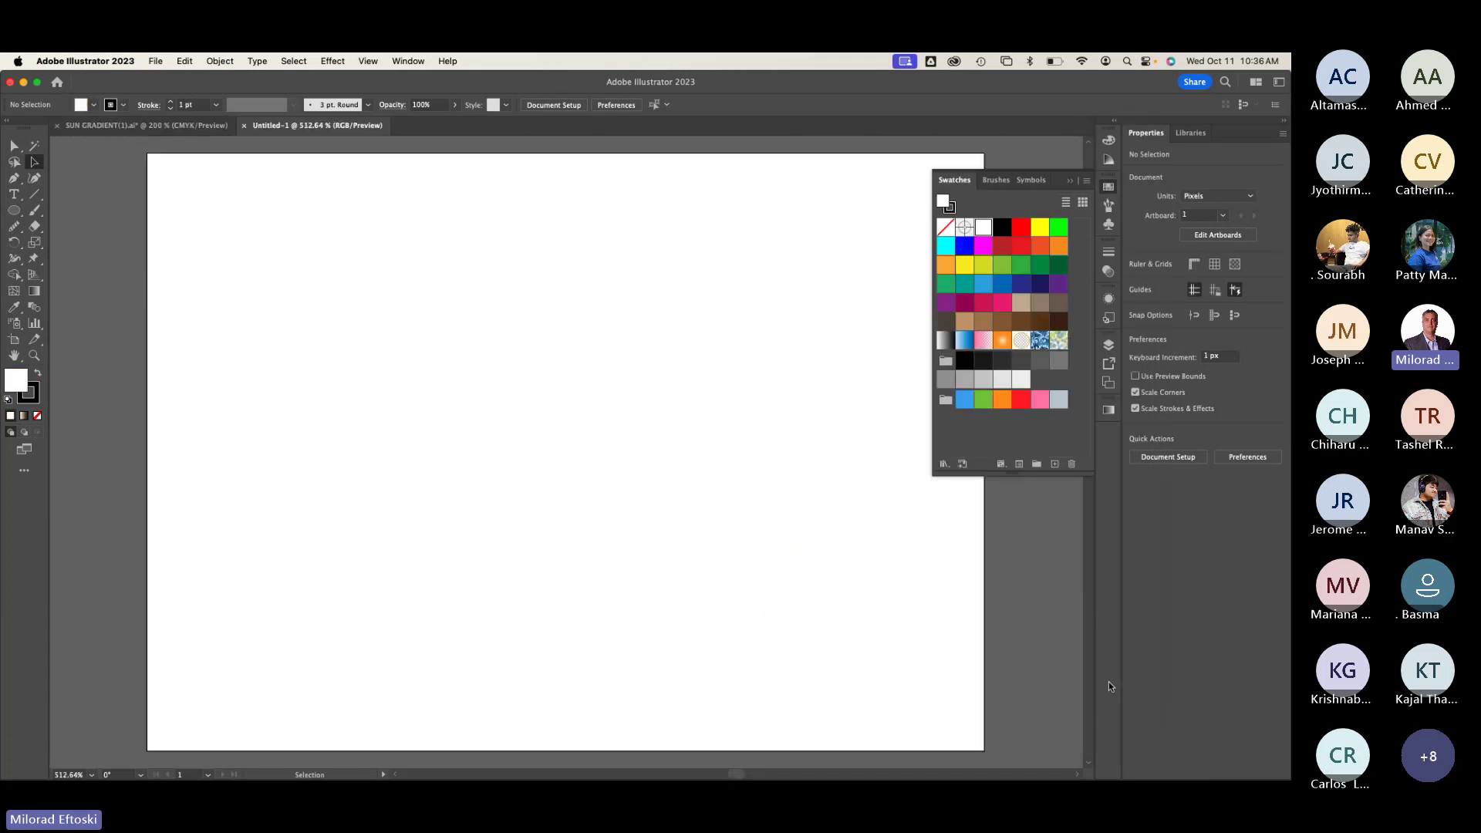
Step: Try pasting the right-hand sun's paths into Untitled-1, then undo the incomplete paste
key(super+minus)
key(super+minus)
drag(618, 512, 522, 450)
click(151, 127)
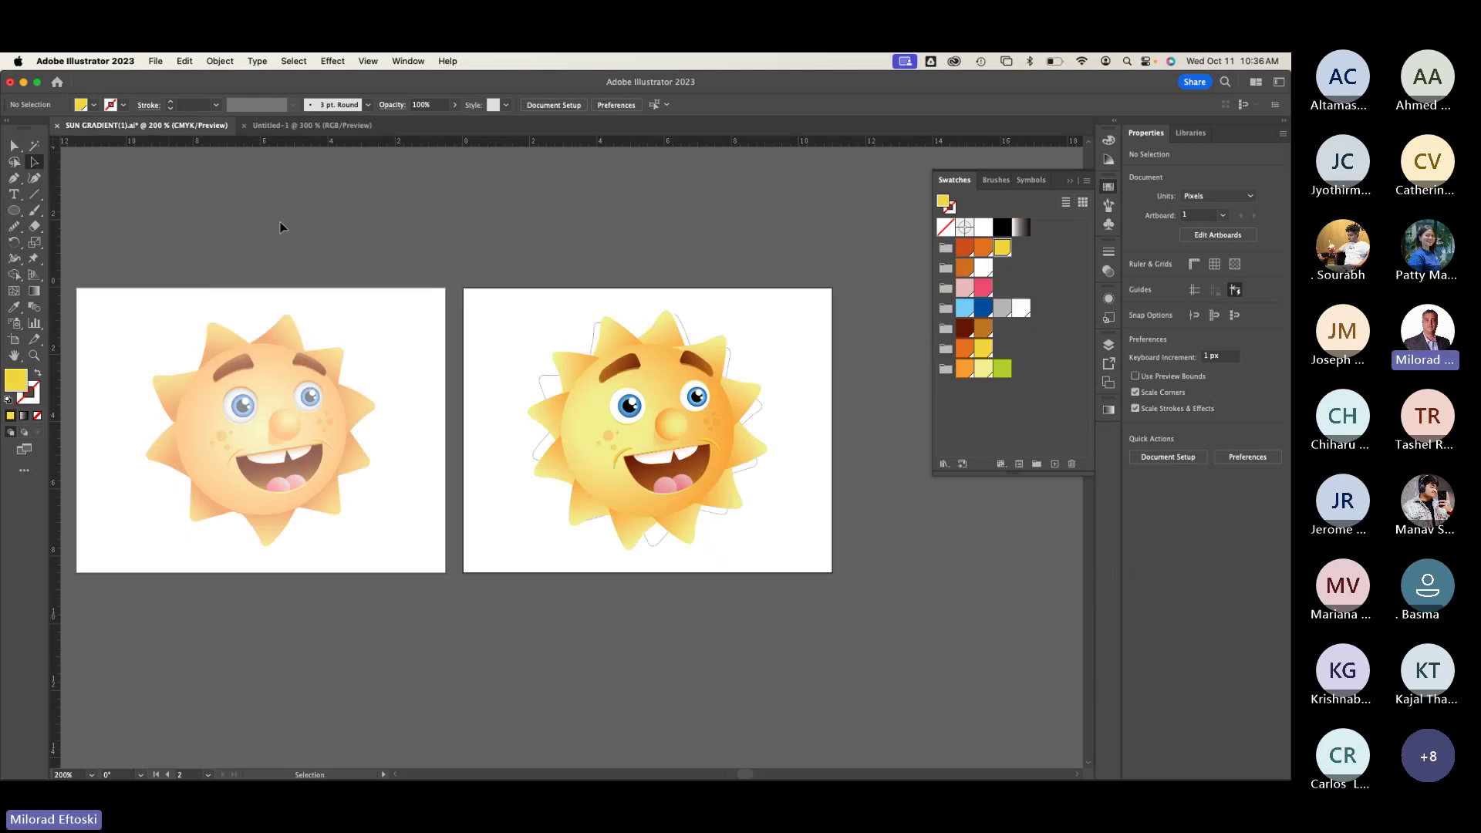
click(34, 162)
drag(478, 265, 791, 575)
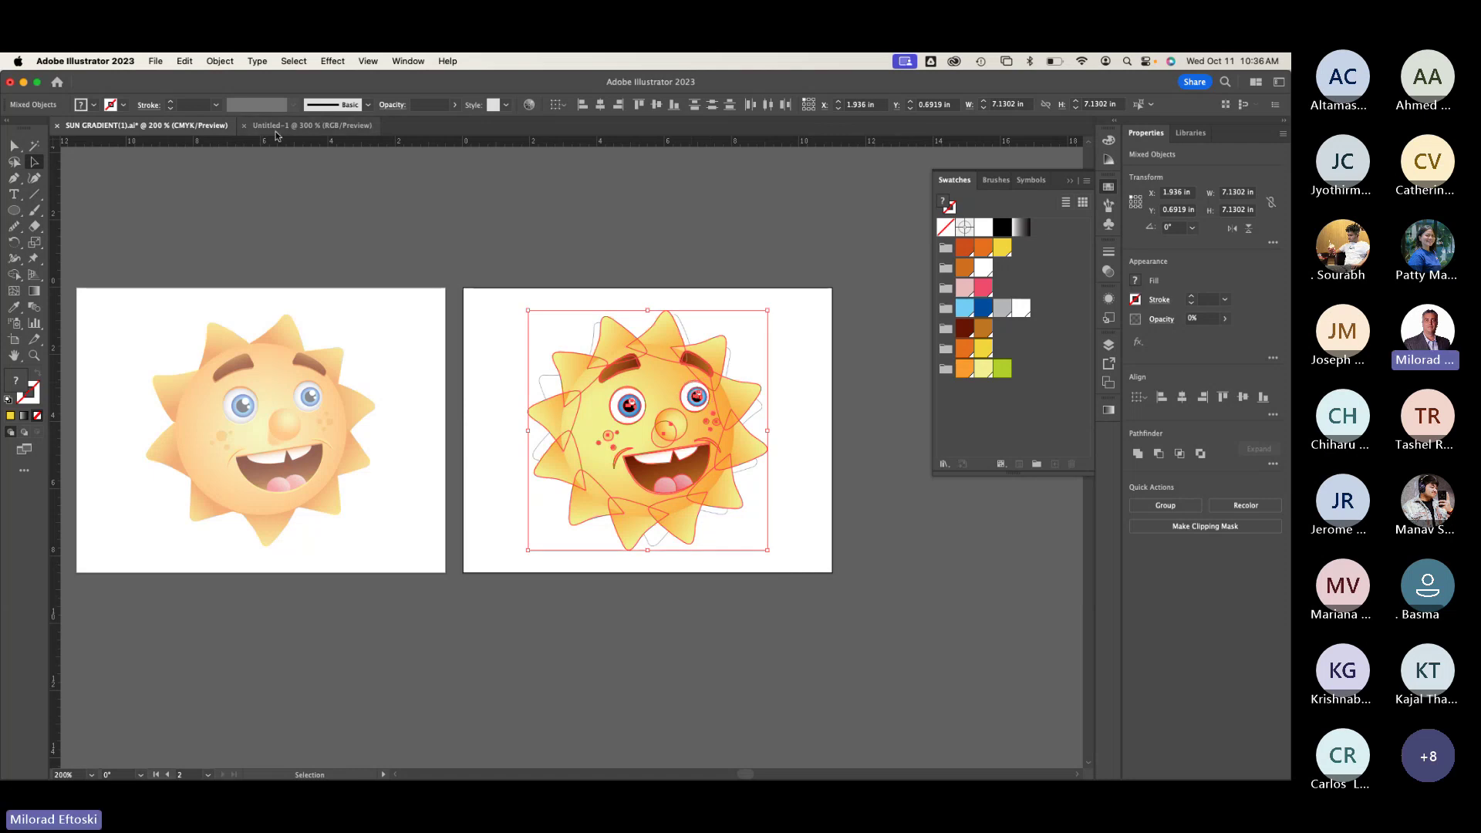
click(310, 125)
key(cmd+v)
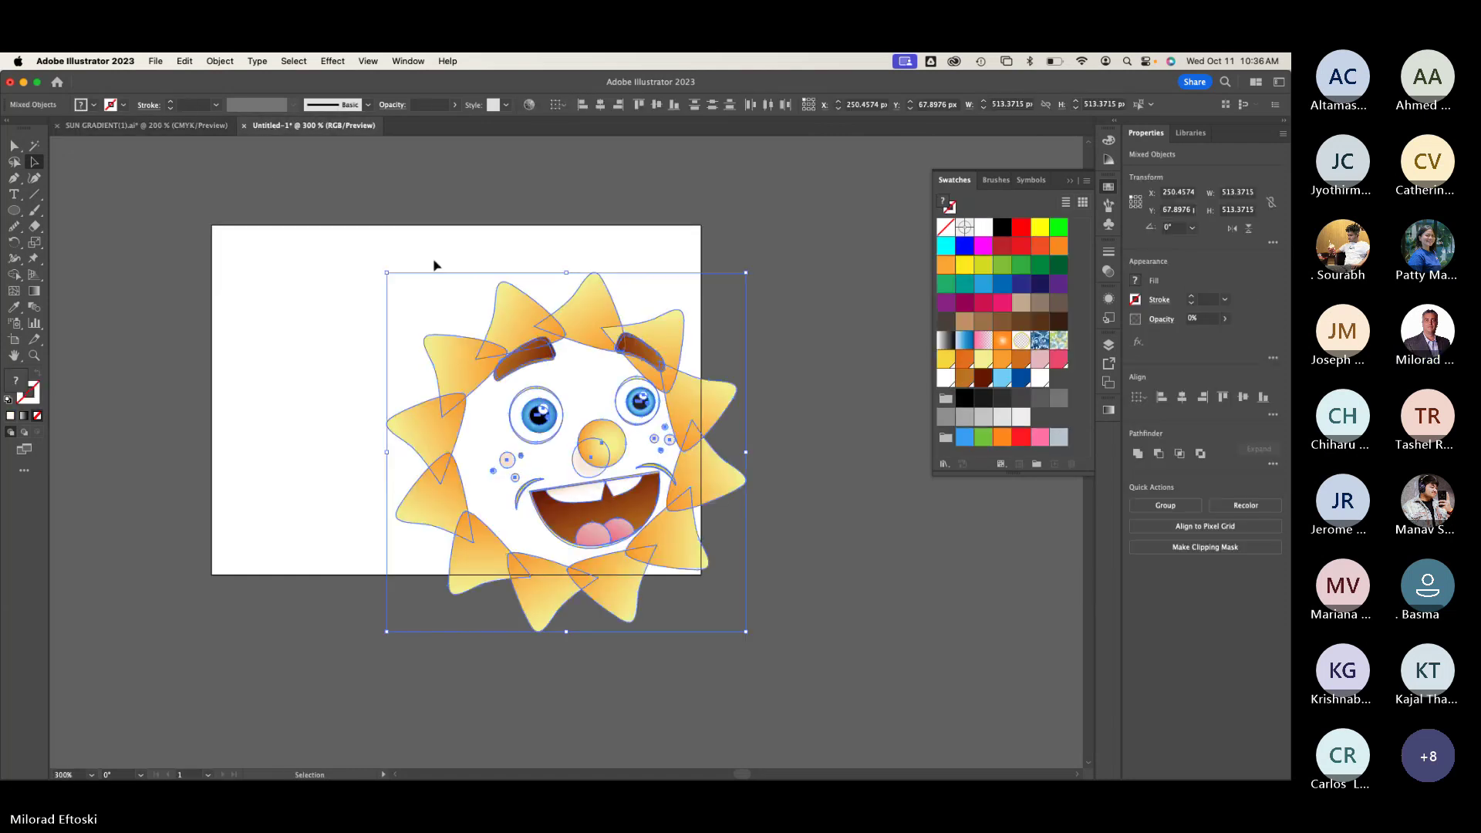
key(cmd+z)
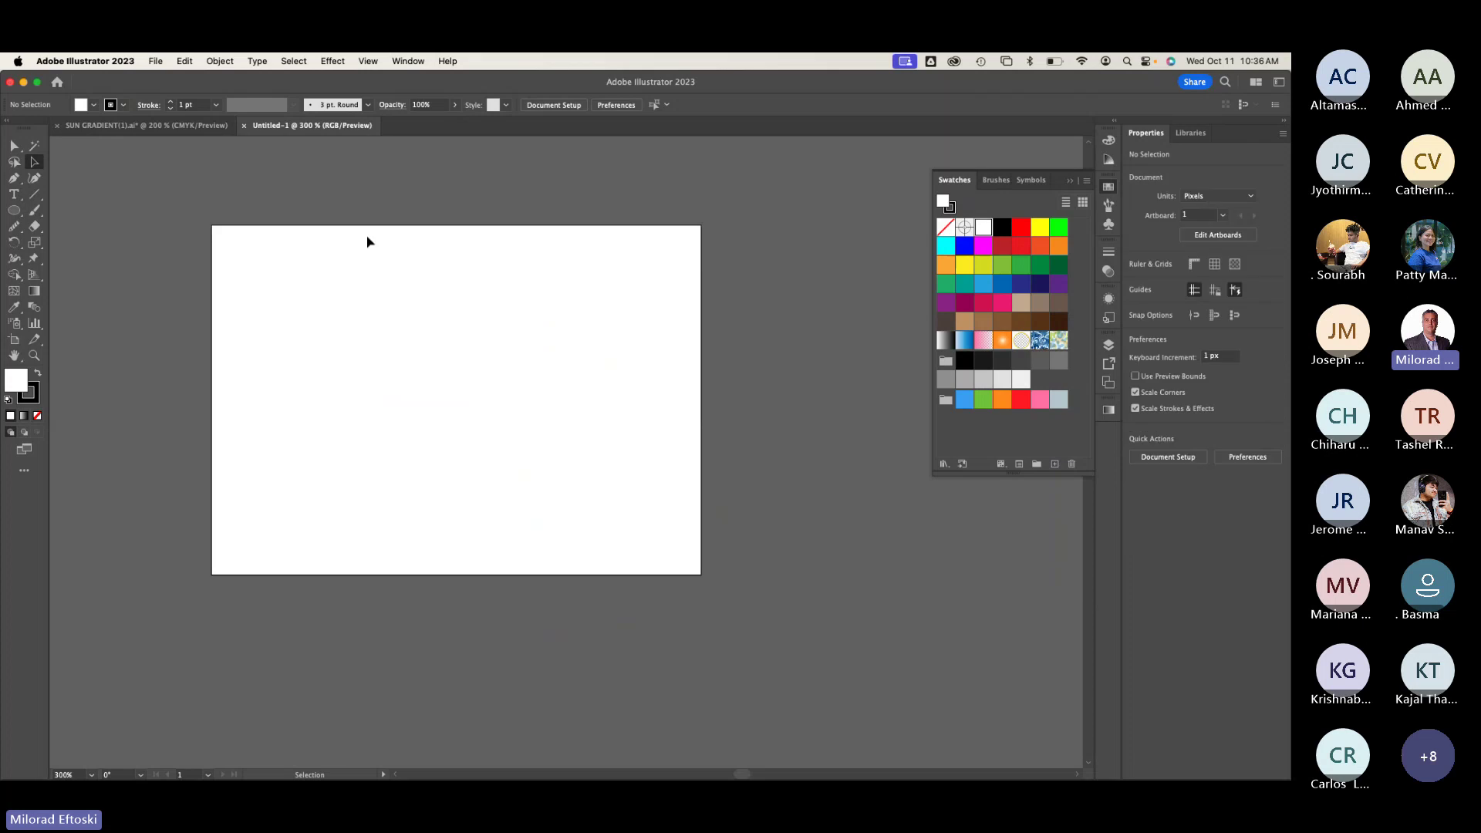
Step: Unlock all objects in SUN GRADIENT, copy the whole sun, and paste it into Untitled-1
click(123, 125)
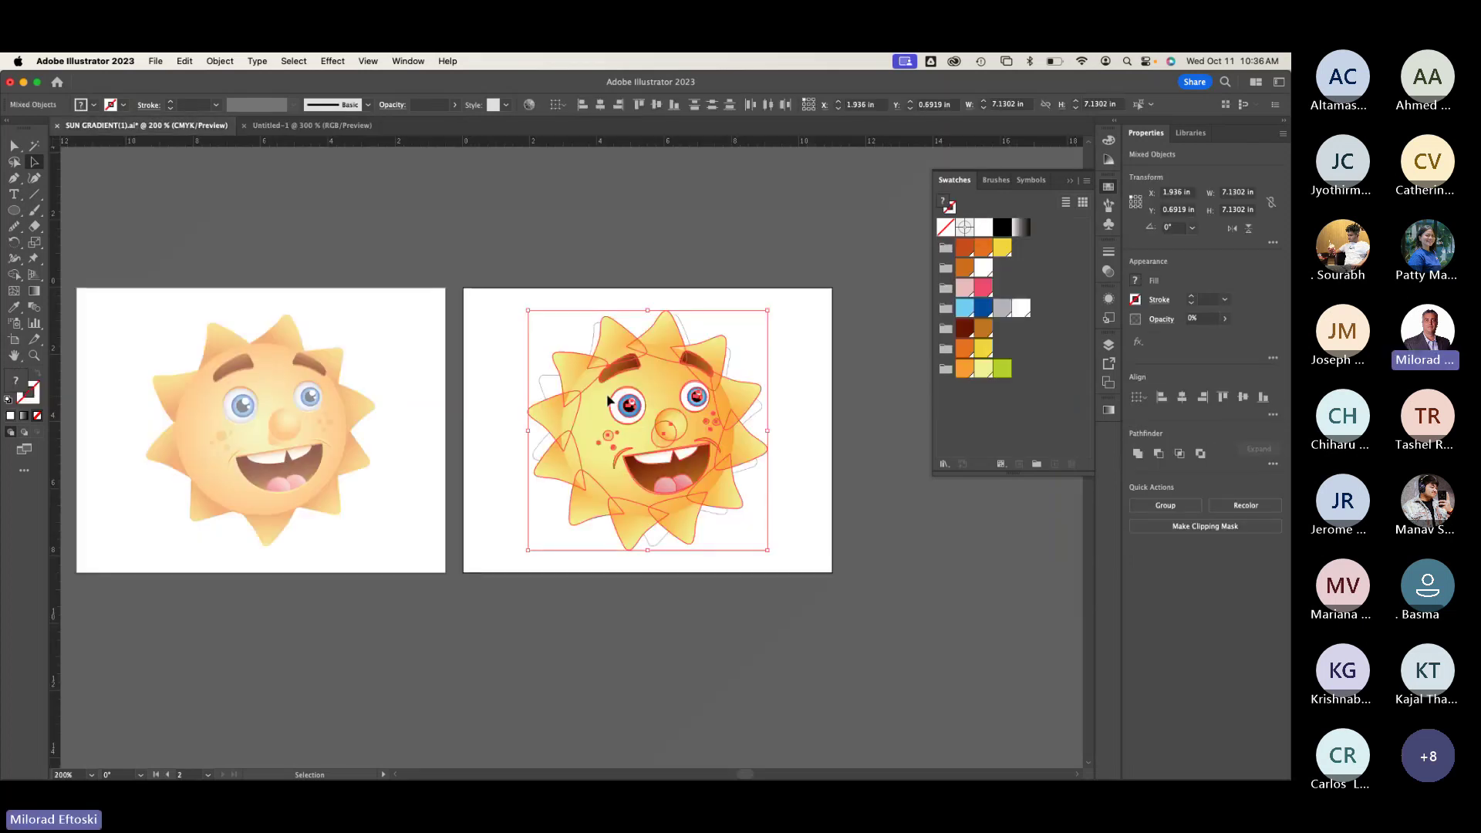
click(452, 318)
click(220, 61)
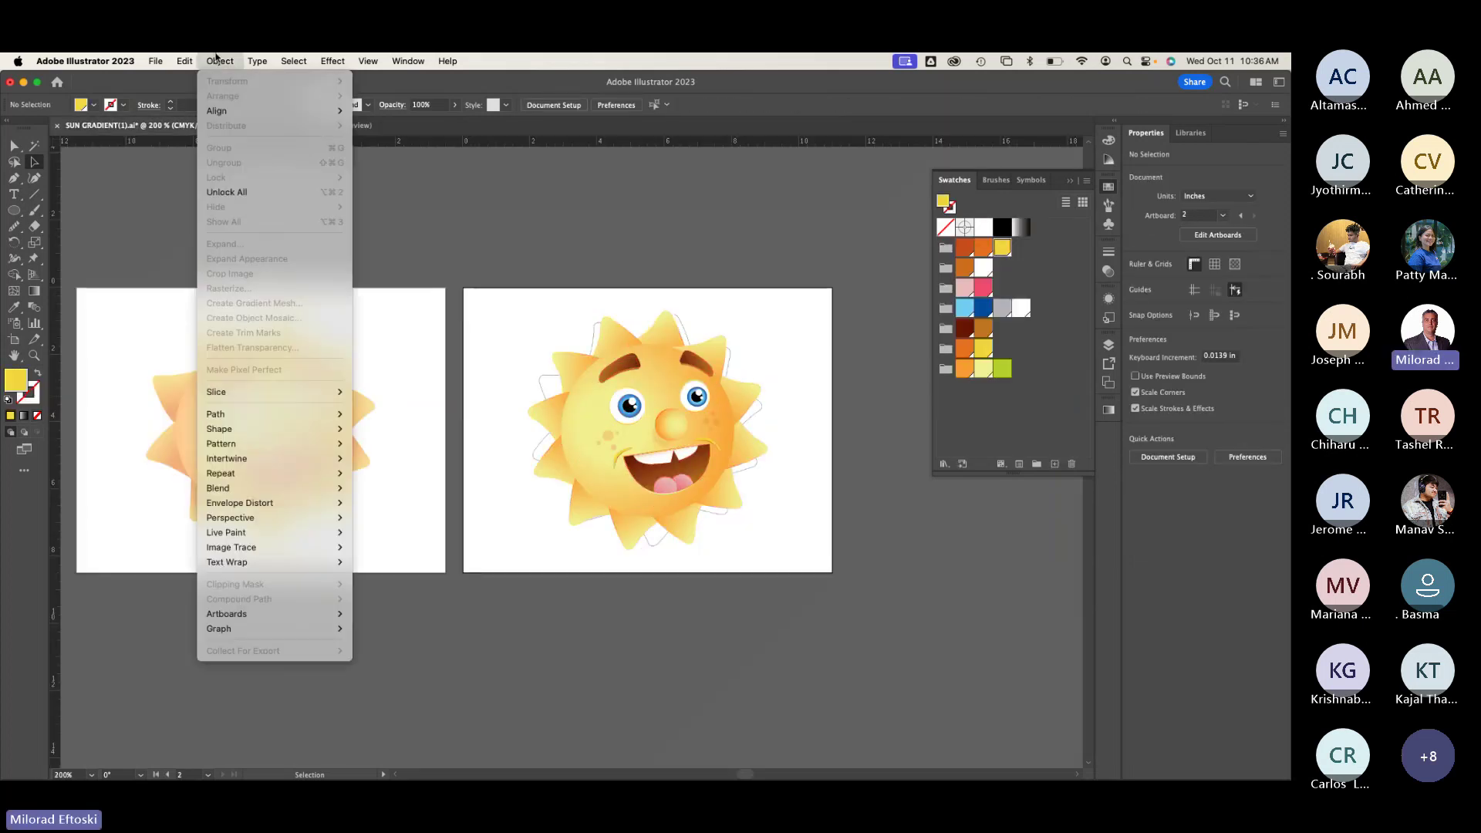
click(256, 191)
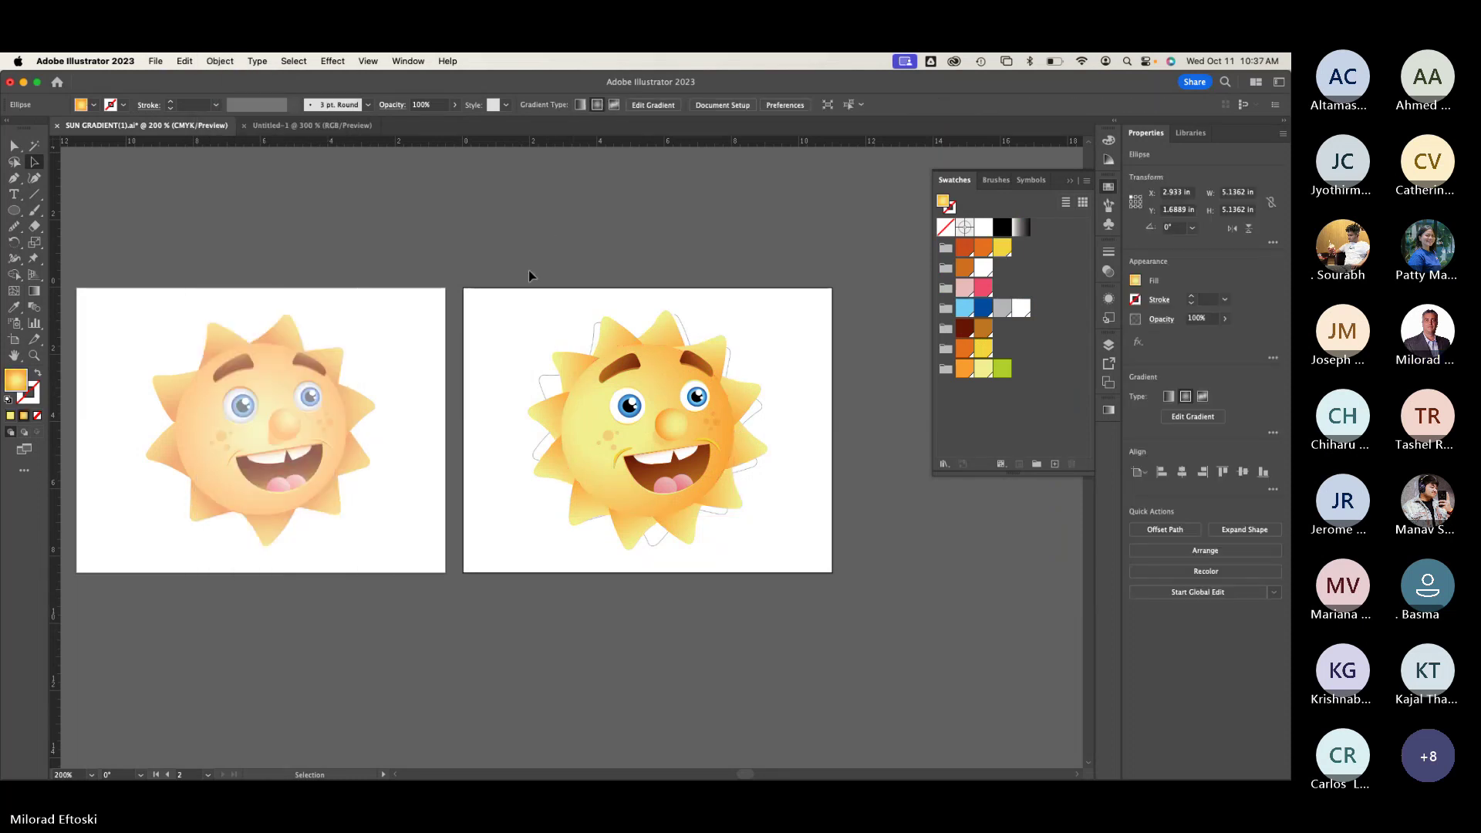
click(743, 560)
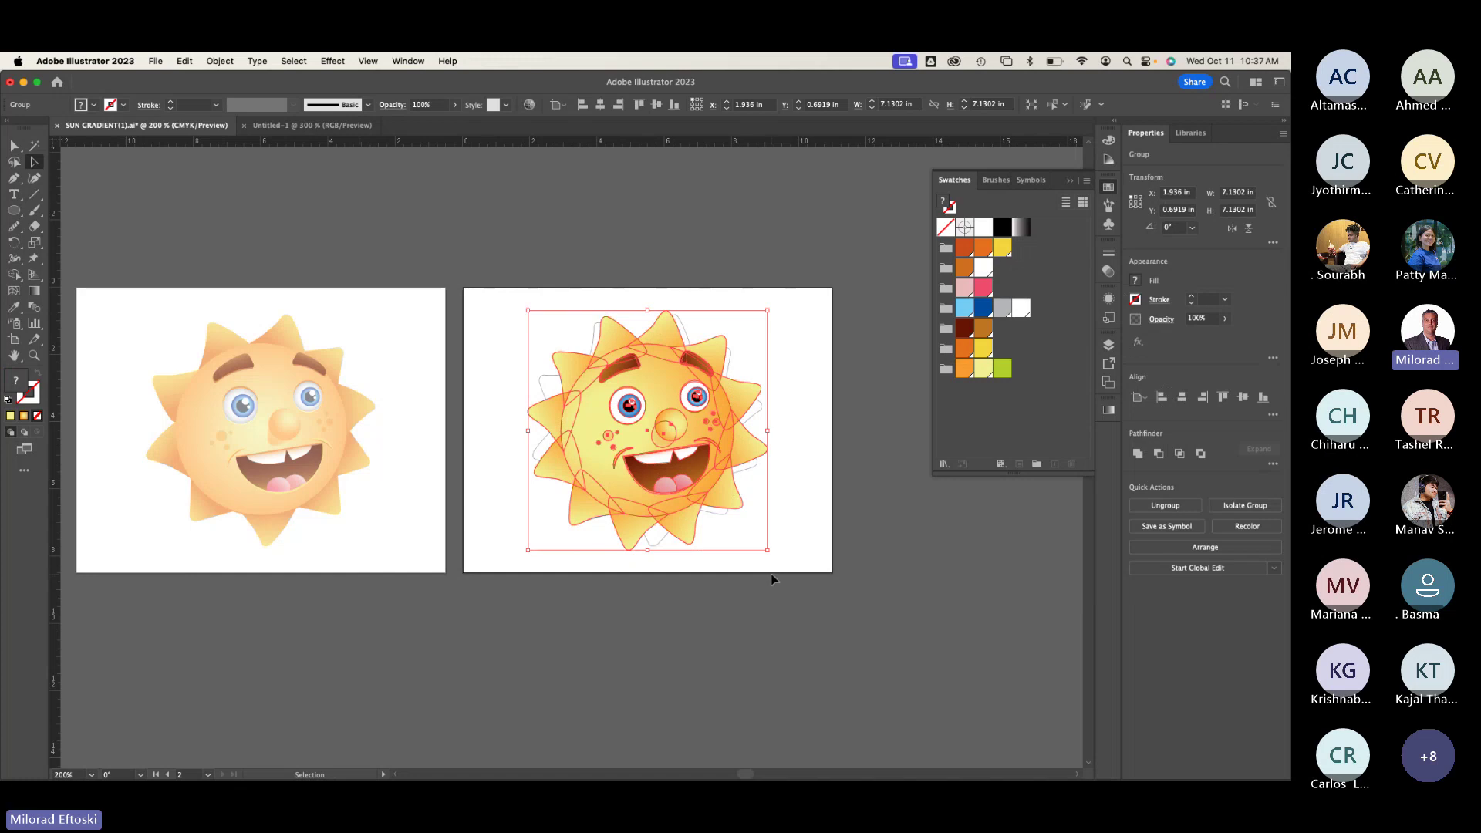
key(a)
key(super+s)
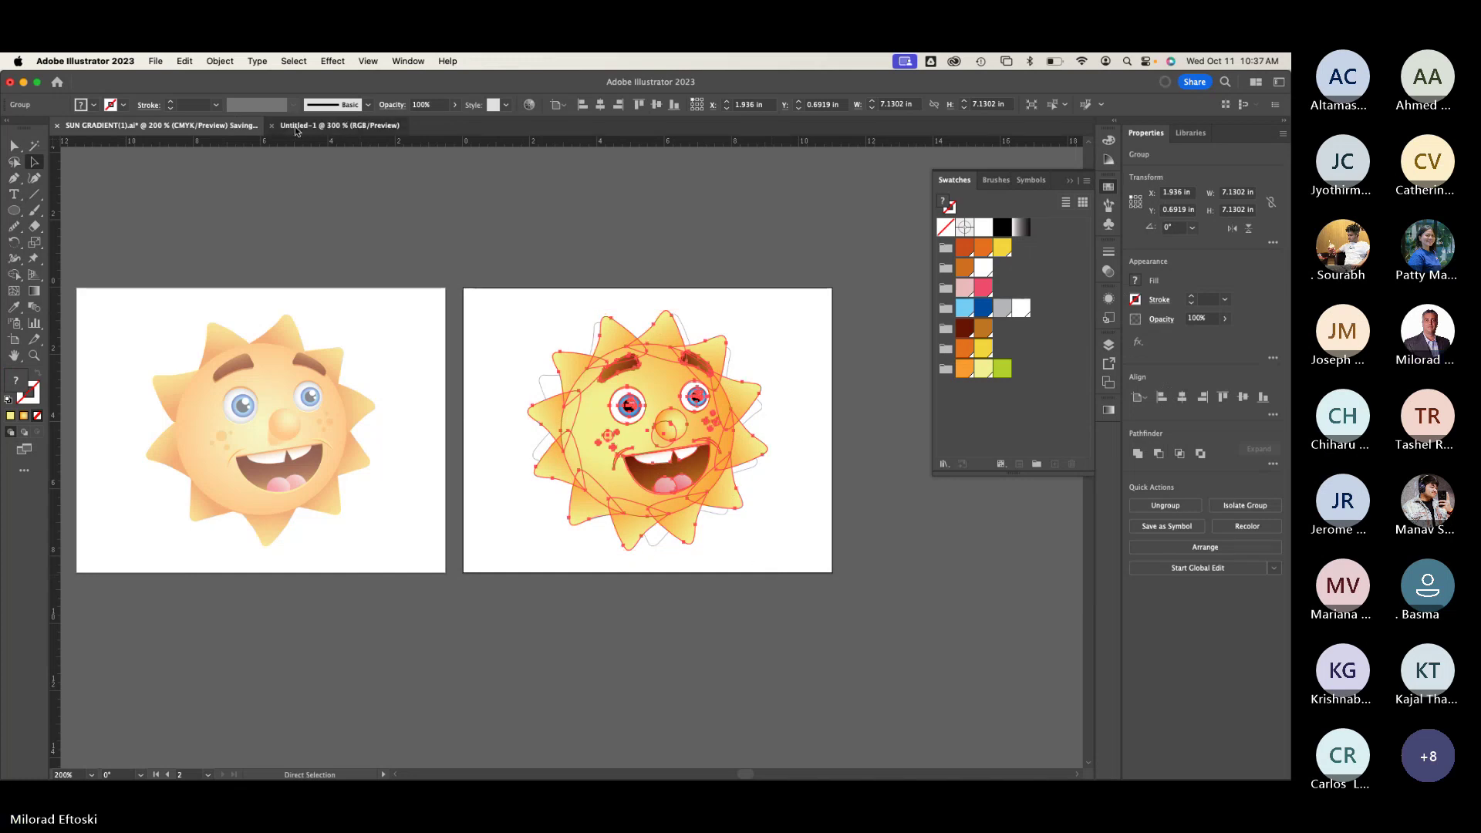
click(297, 126)
key(super+v)
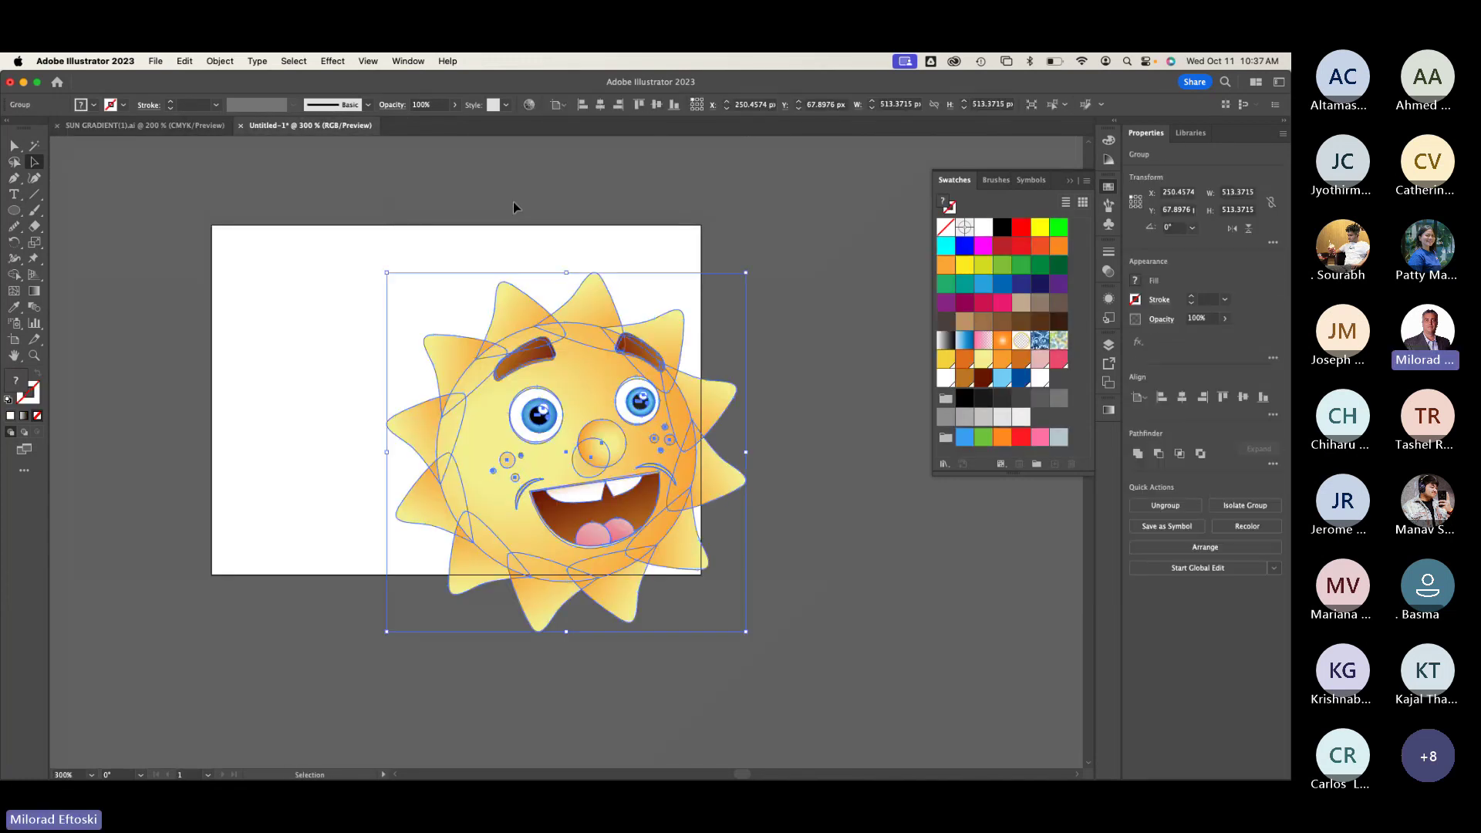
Step: Shrink the pasted sun and centre it on the Untitled-1 artboard
drag(745, 633, 628, 512)
click(698, 562)
mouse_move(516, 401)
mouse_down()
mouse_move(490, 418)
mouse_move(501, 405)
mouse_up()
click(819, 497)
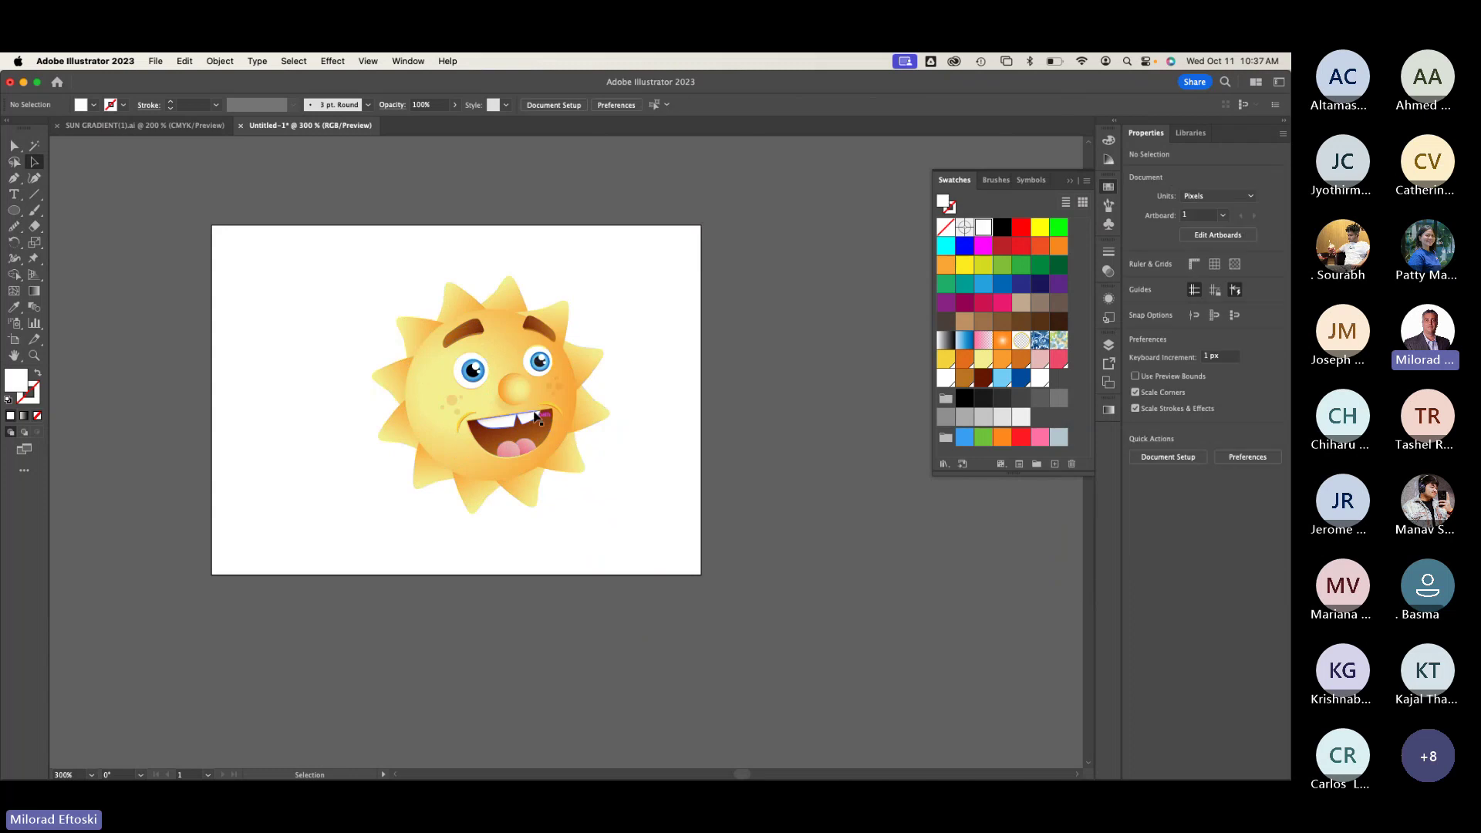
drag(522, 410, 529, 404)
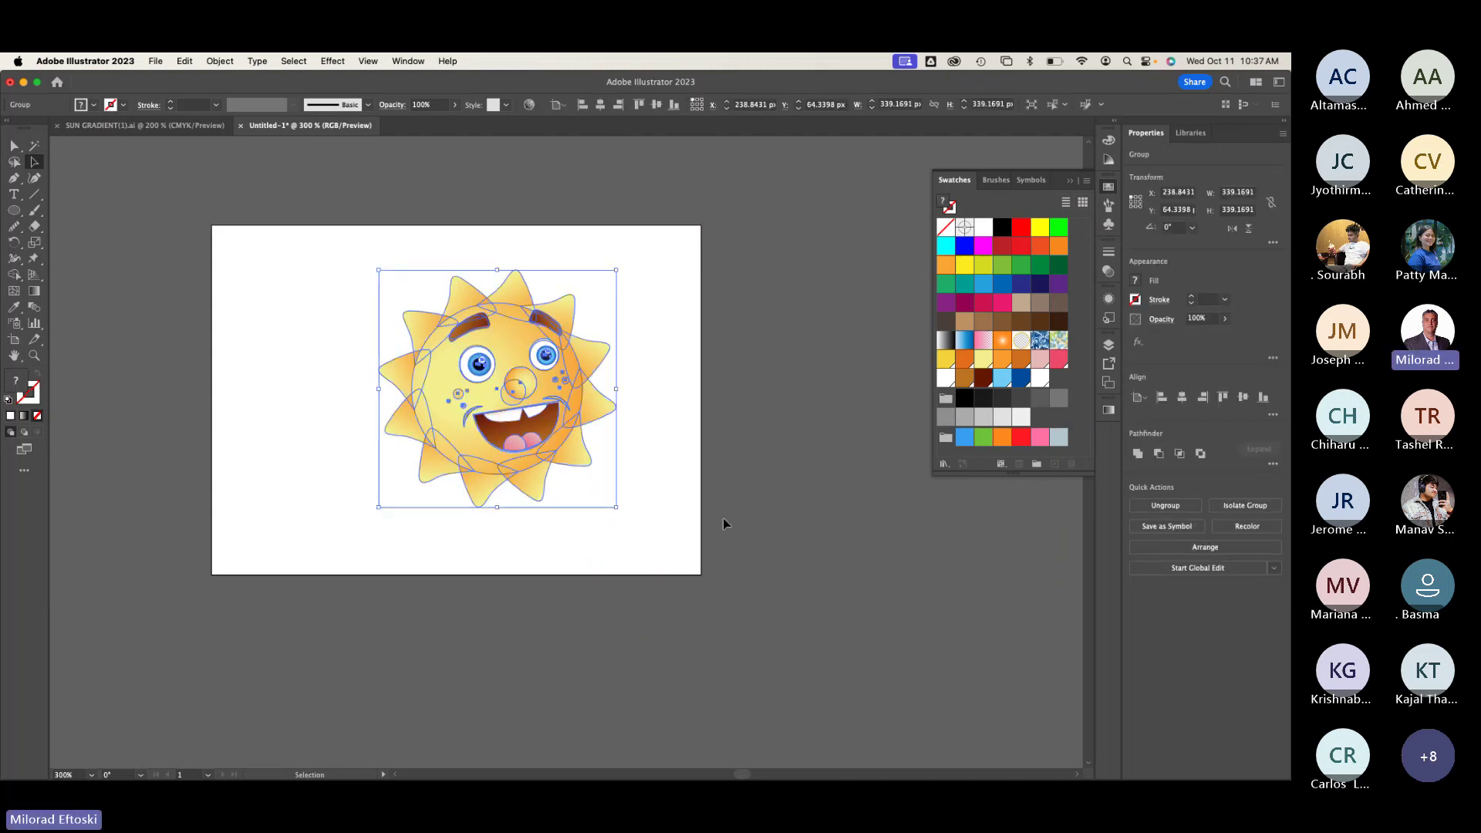
mouse_move(506, 392)
mouse_down()
mouse_move(540, 389)
mouse_move(511, 402)
mouse_up()
click(776, 460)
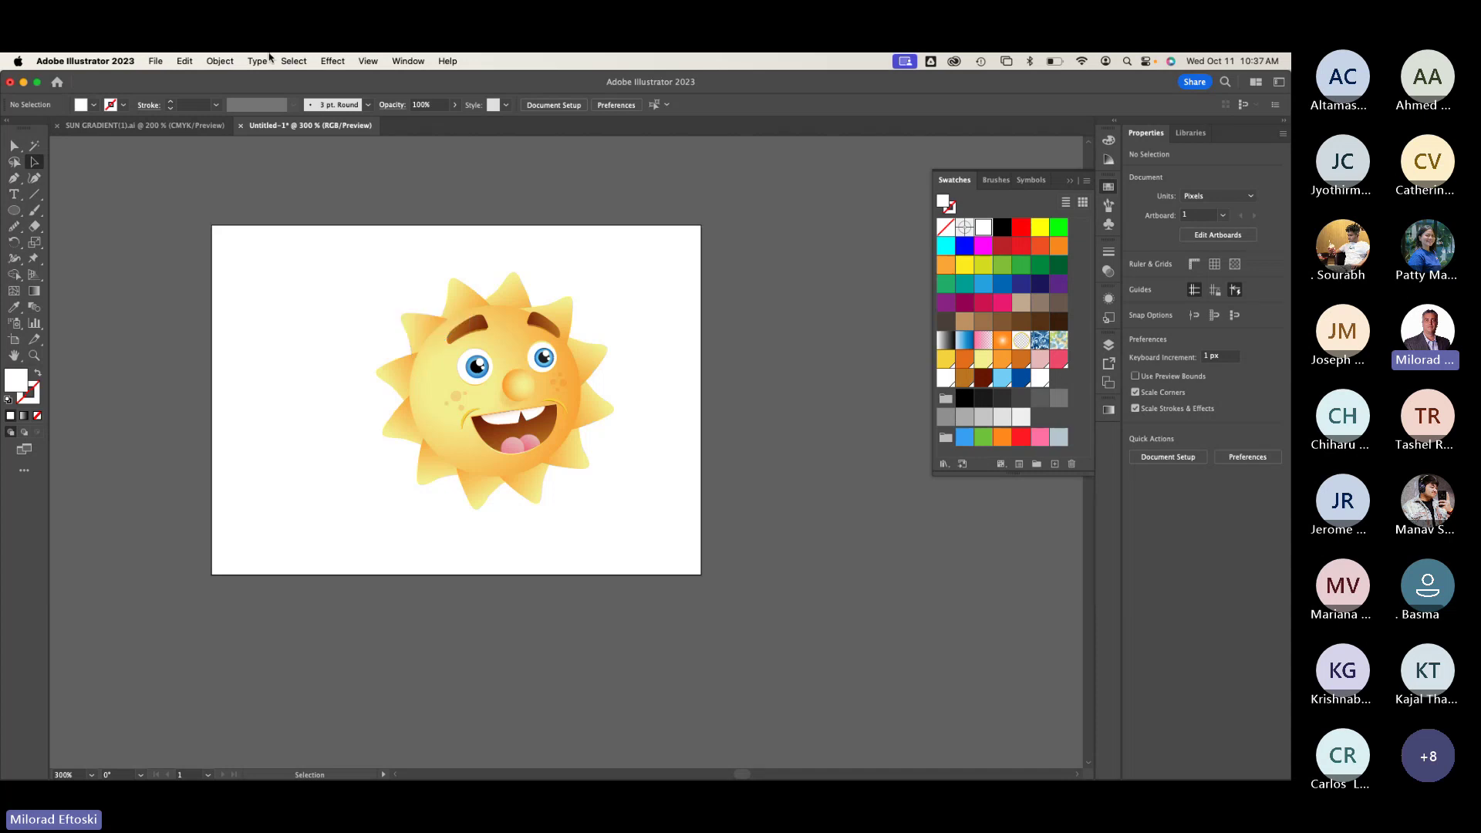
Step: Name the file 'Illustrator Splash Banner ex' and set the Desktop as its location
click(156, 61)
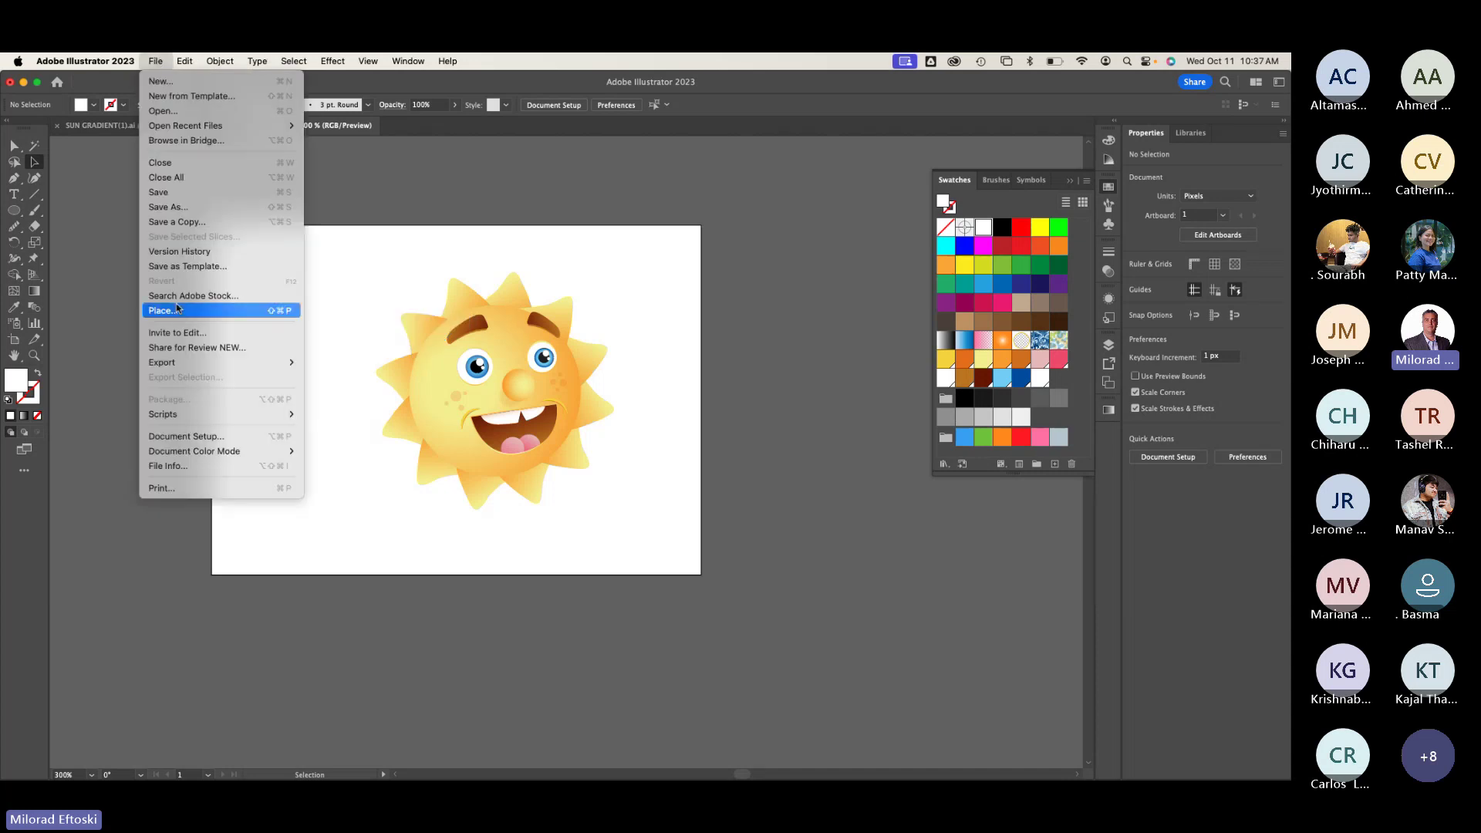
click(190, 208)
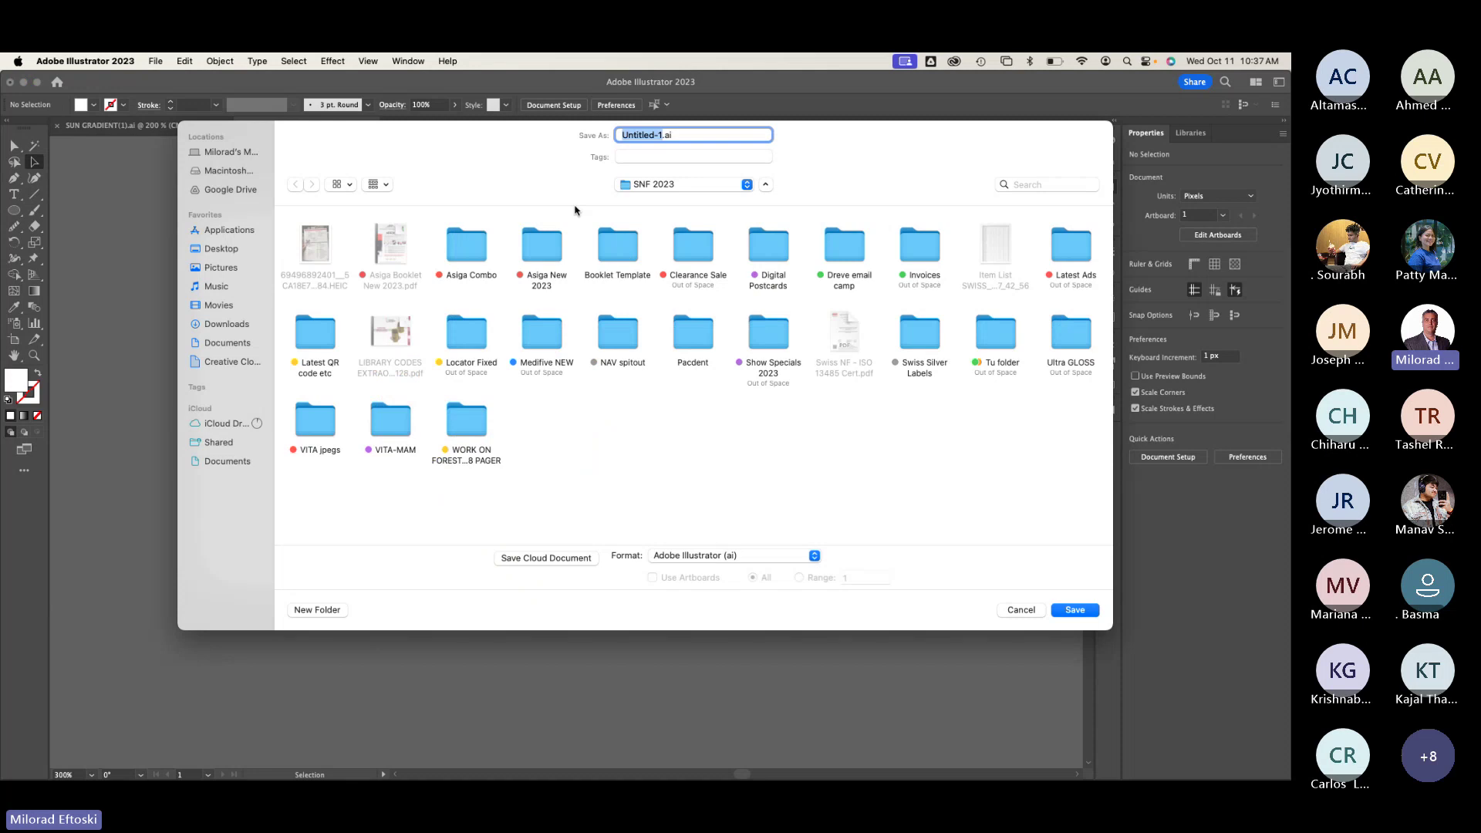
text(L)
text(llustra)
key(BackSpace)
key(BackSpace)
key(BackSpace)
text(strator Splash Banner ex)
key(super+d)
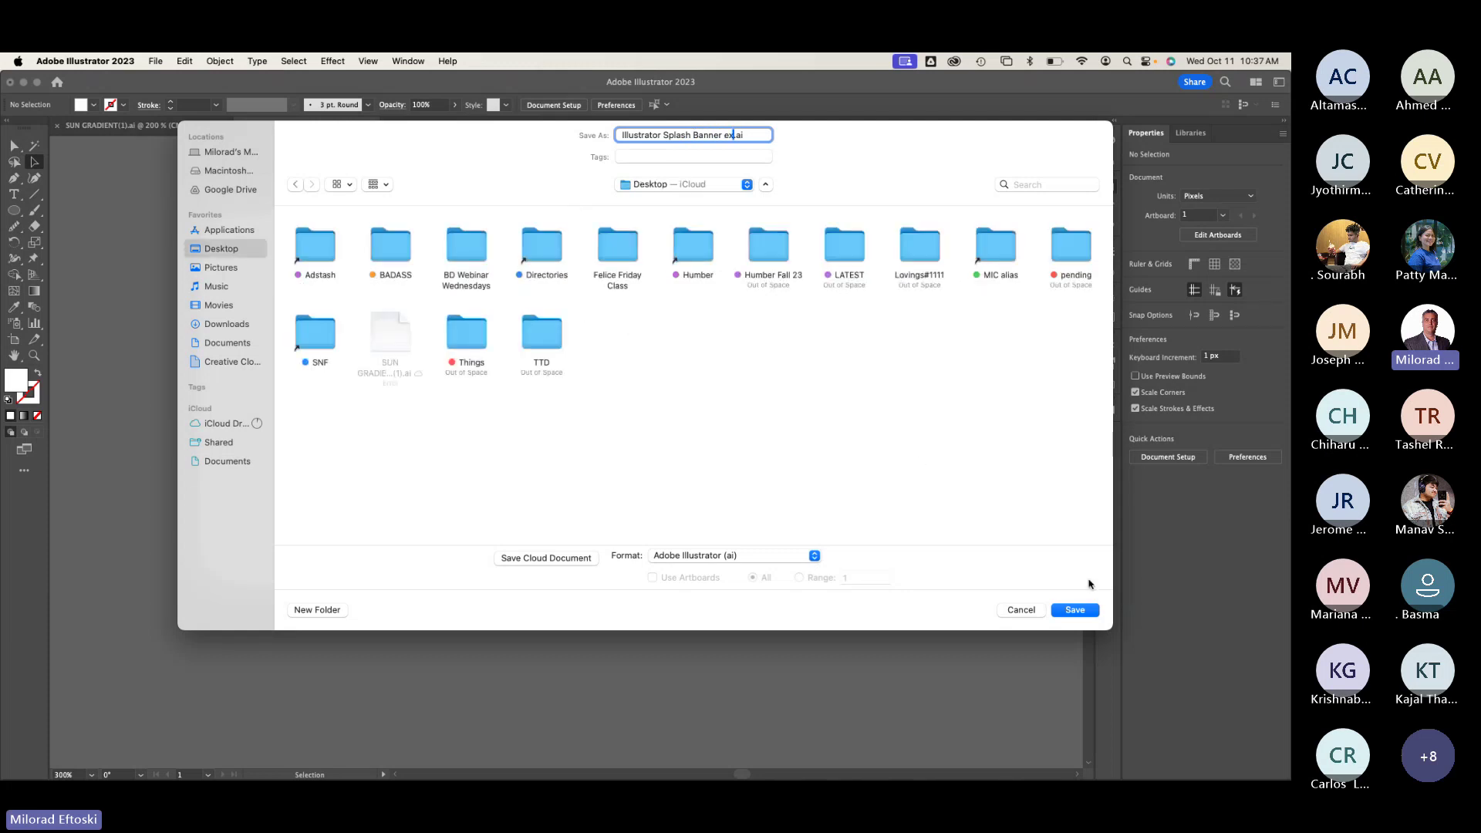
Step: Save it as Adobe Illustrator (ai) with Illustrator 2020 compatibility
click(748, 561)
click(753, 557)
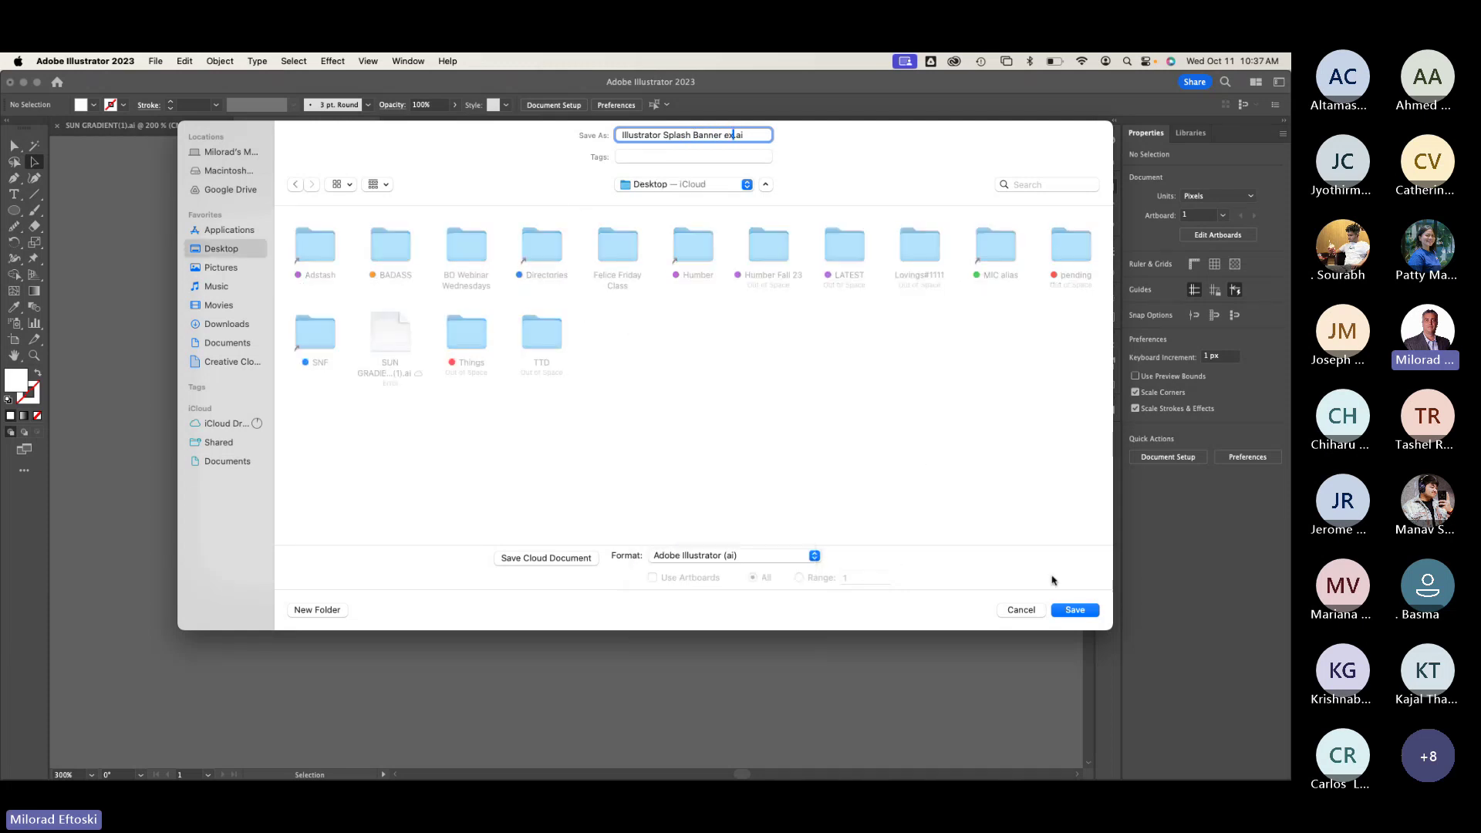
click(1068, 609)
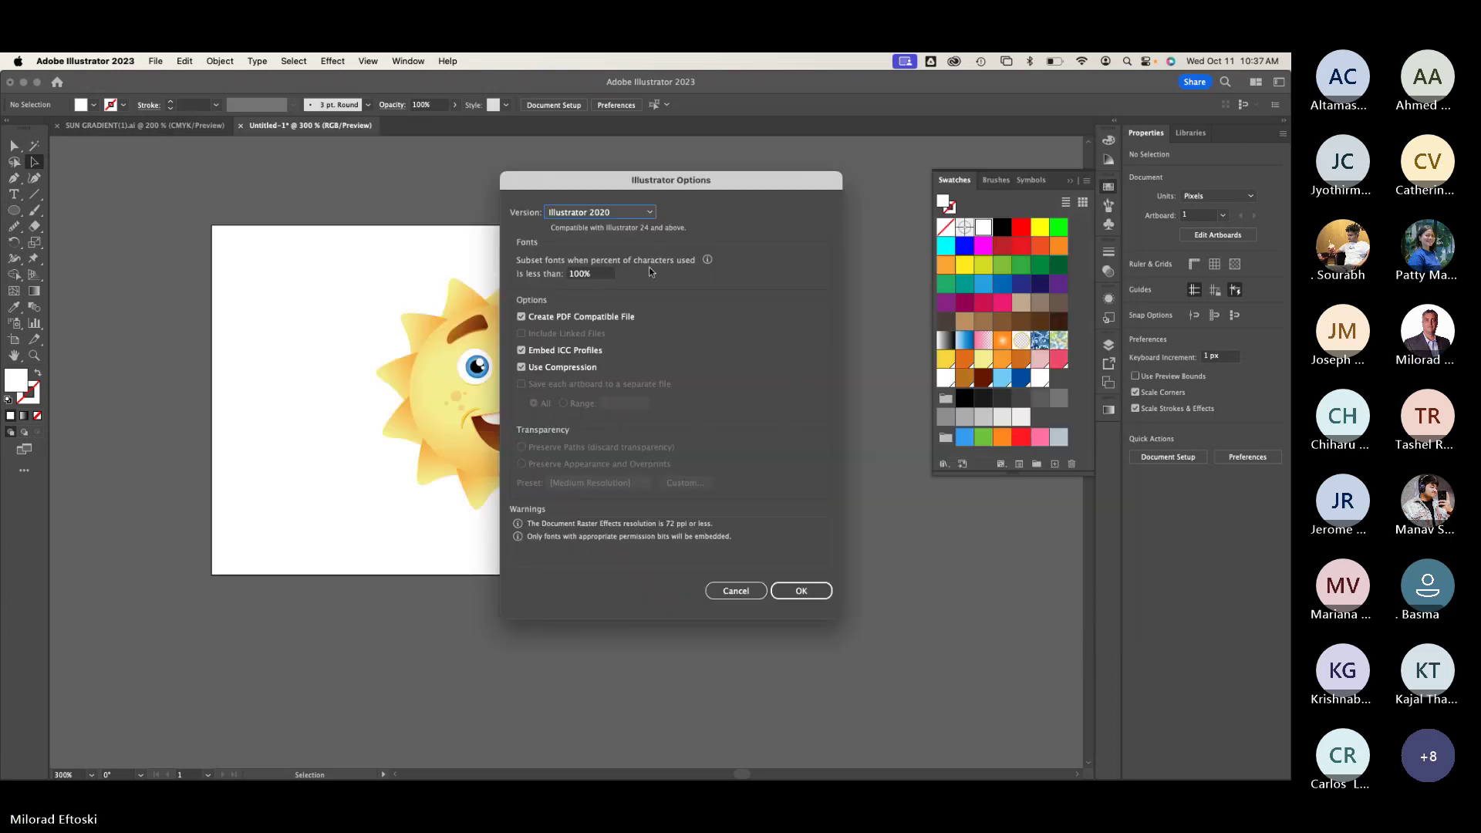
click(629, 212)
click(629, 212)
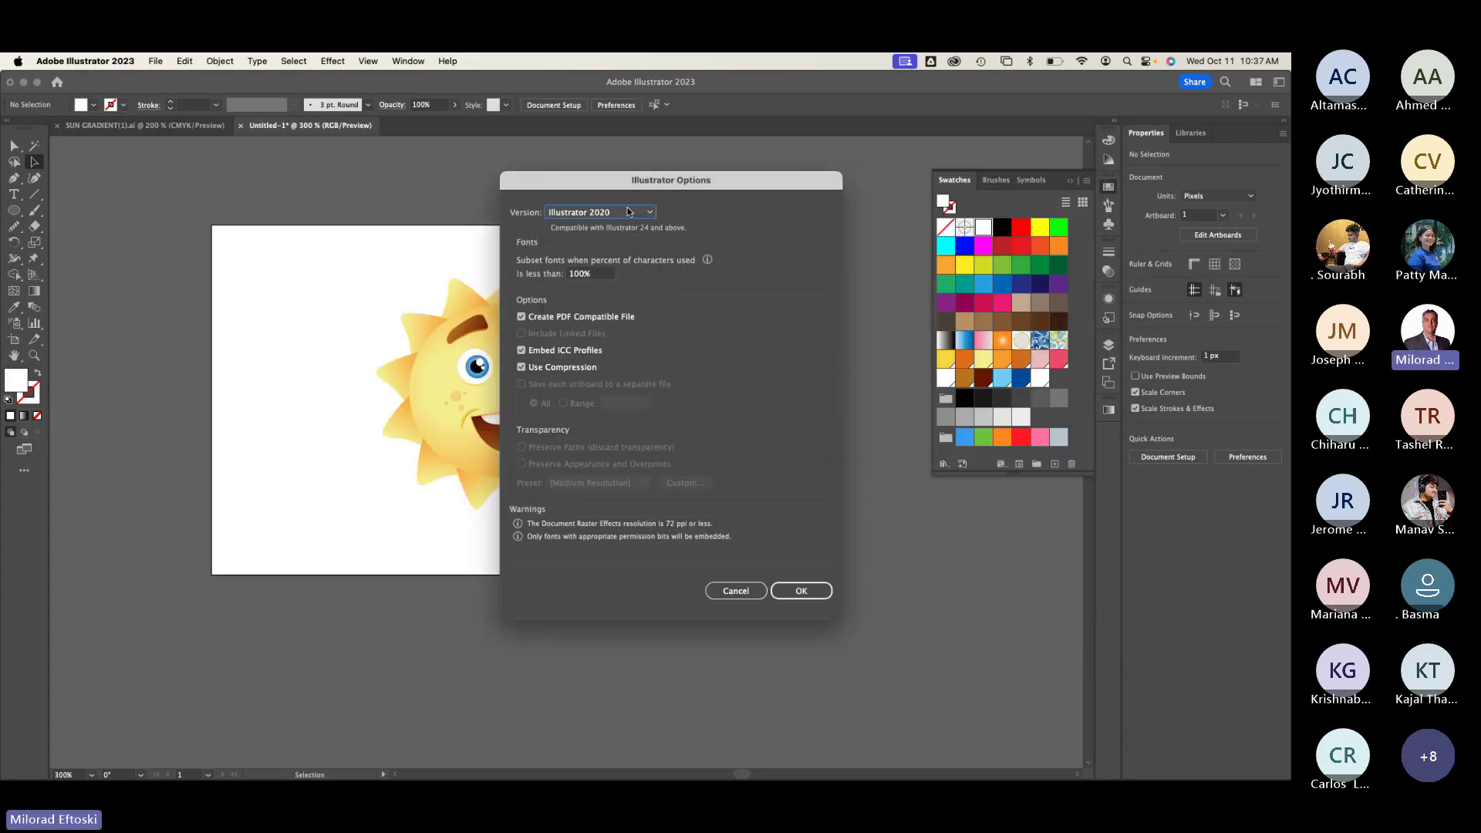
click(795, 590)
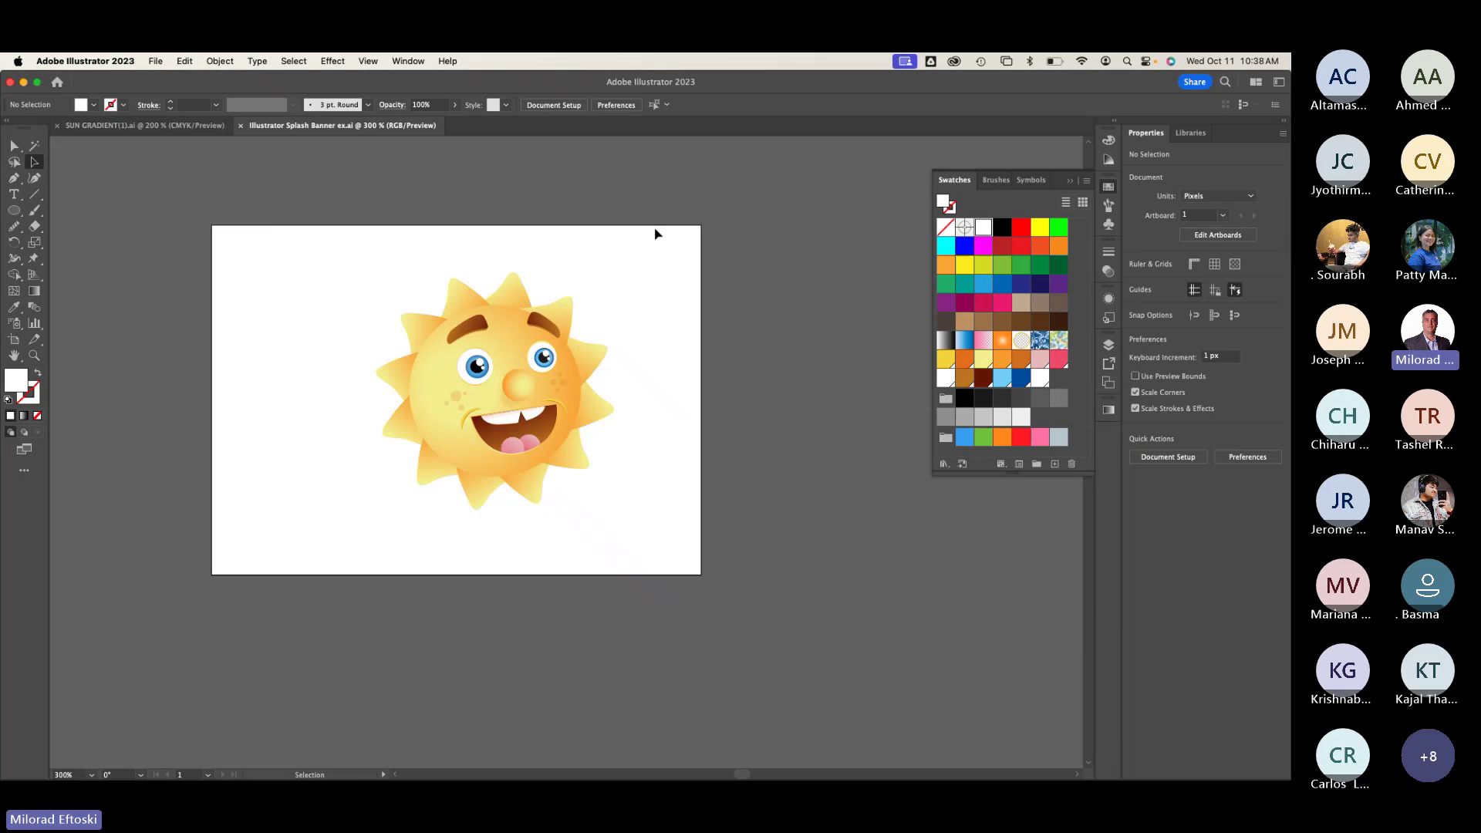
Step: In Chrome, search Google Images for 'illustrator splash screen'
mouse_move(354, 772)
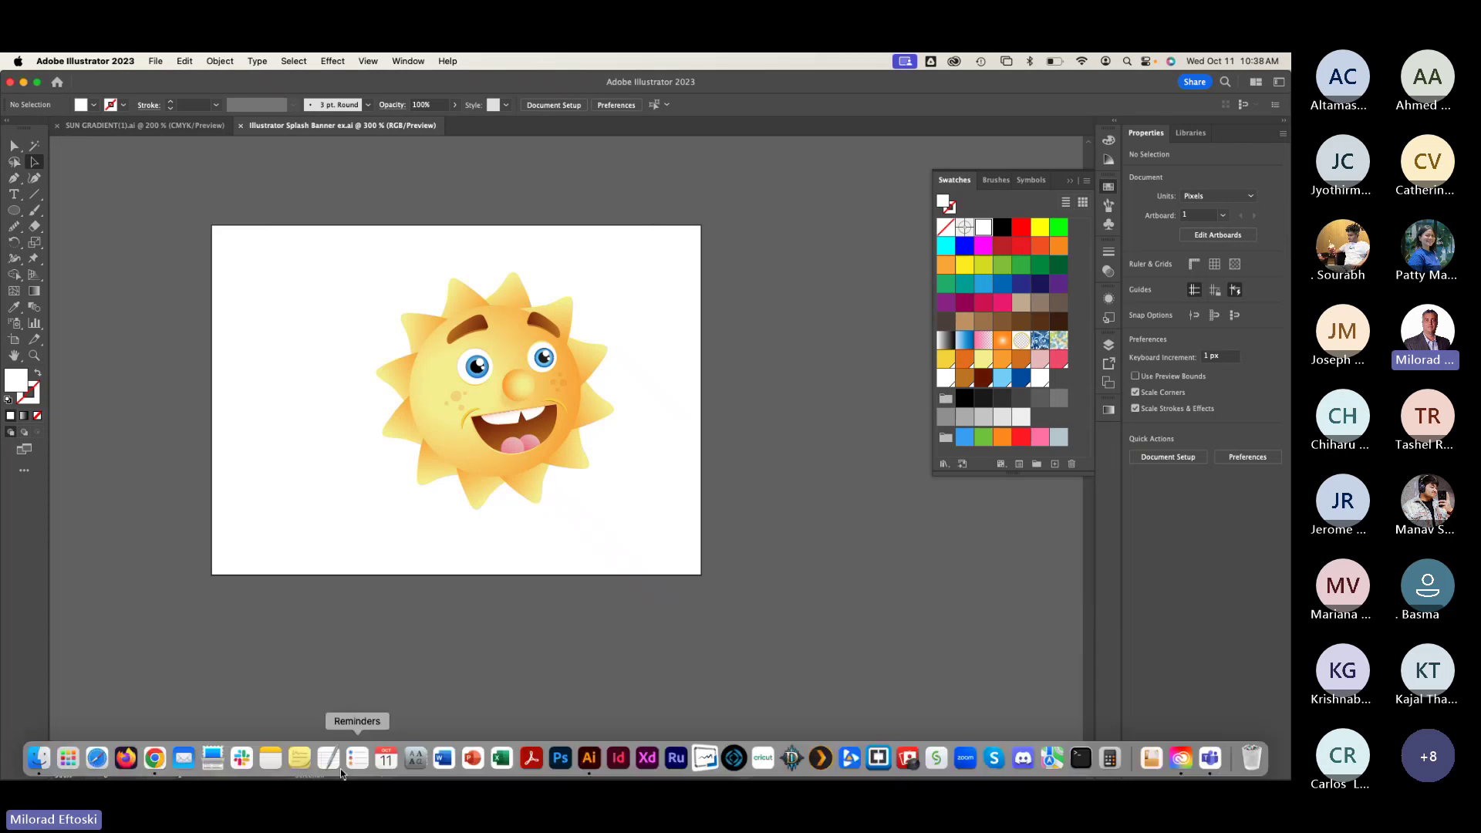
click(155, 759)
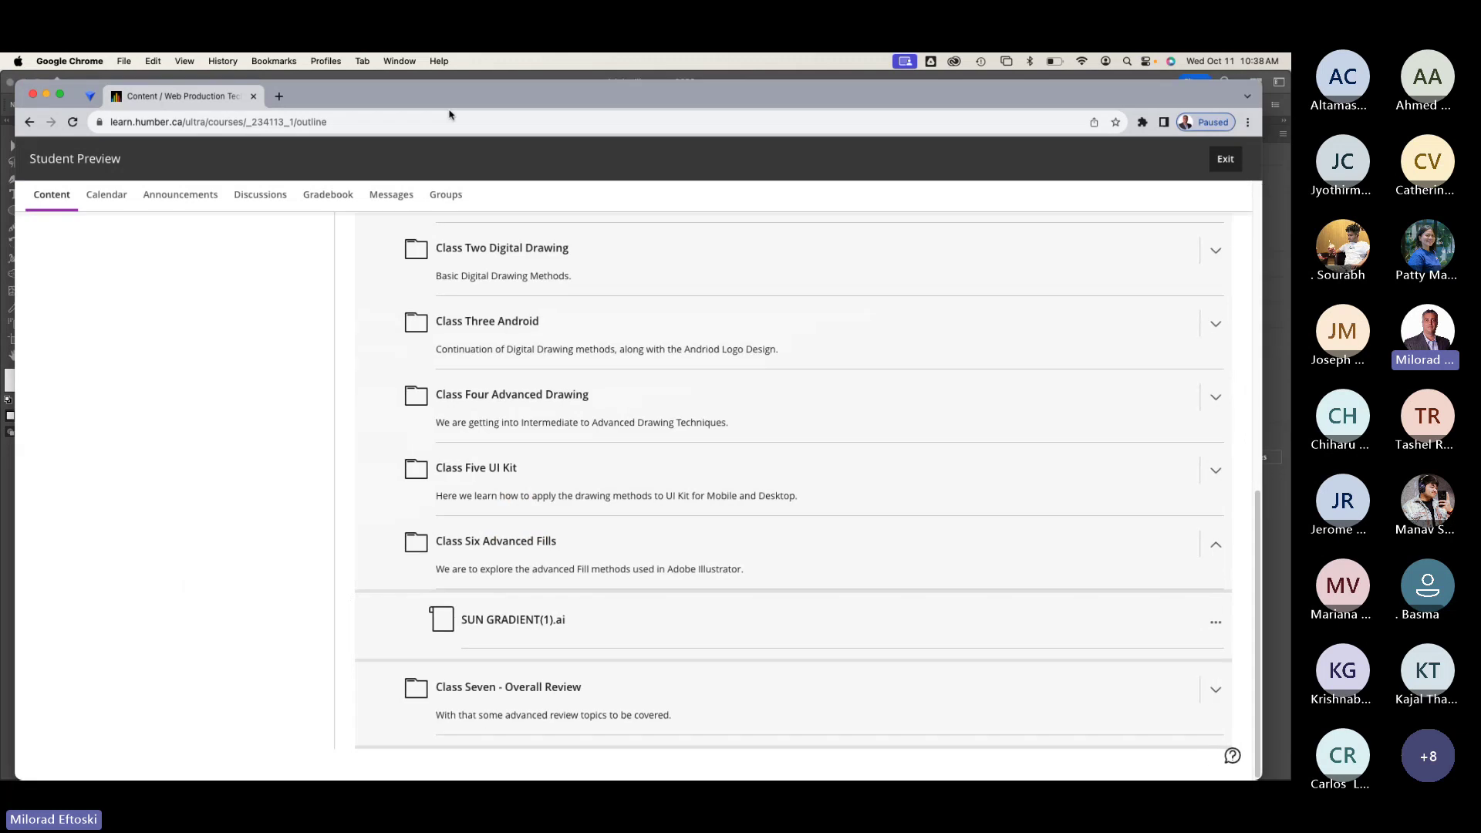
click(279, 96)
text(ukk)
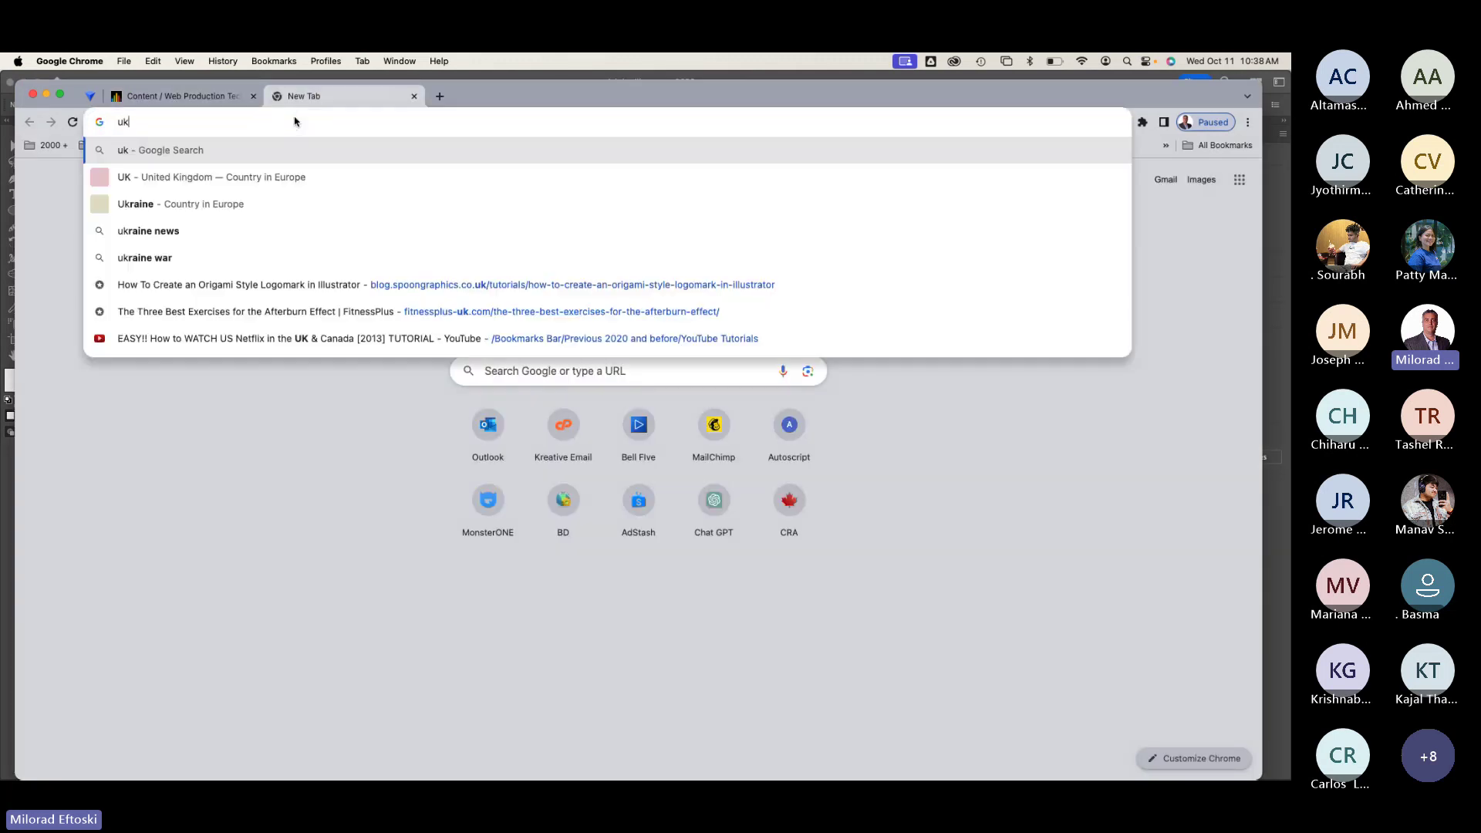
key(BackSpace)
key(BackSpace)
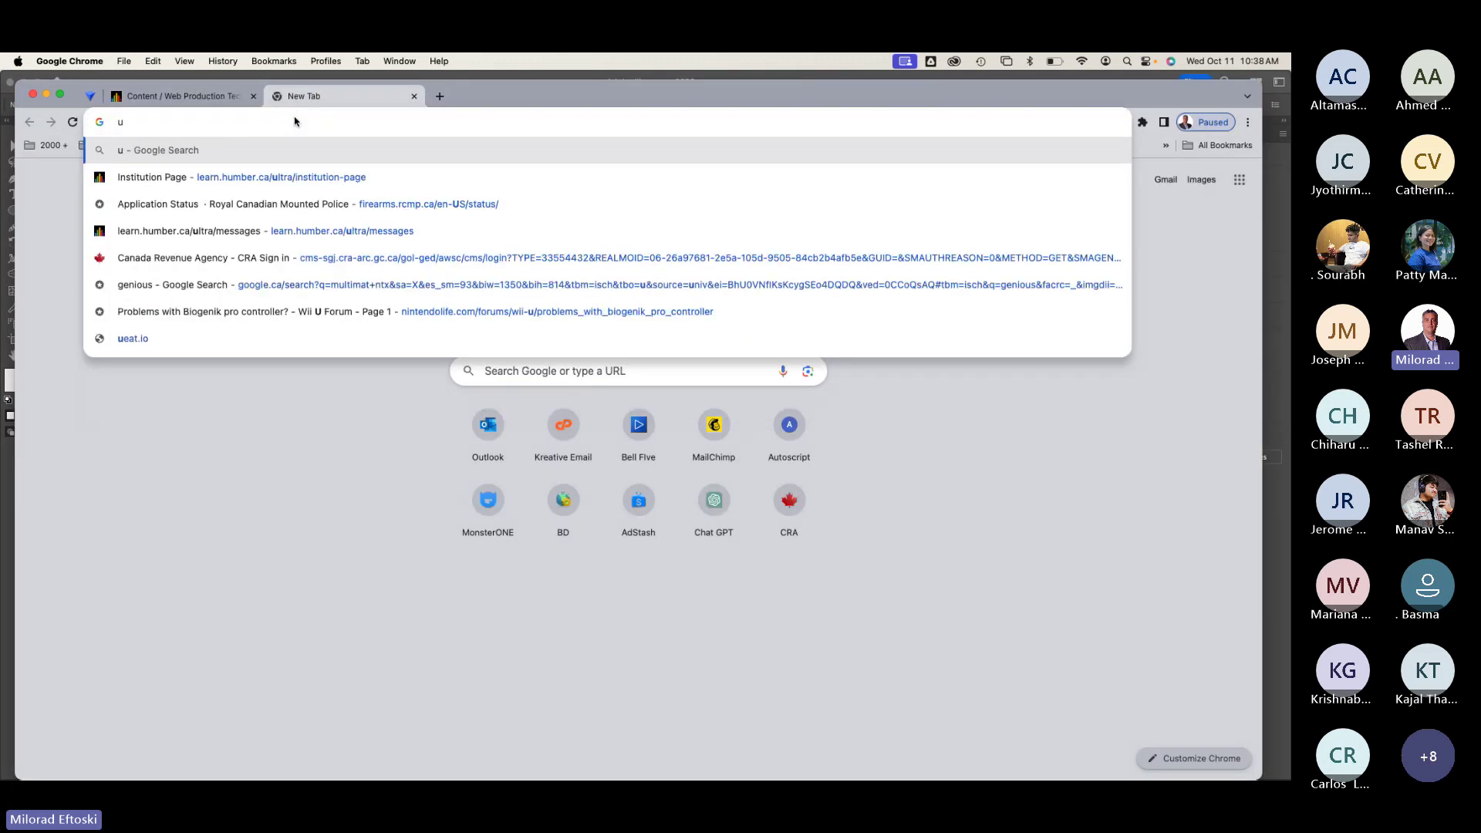
text(llustrator sh)
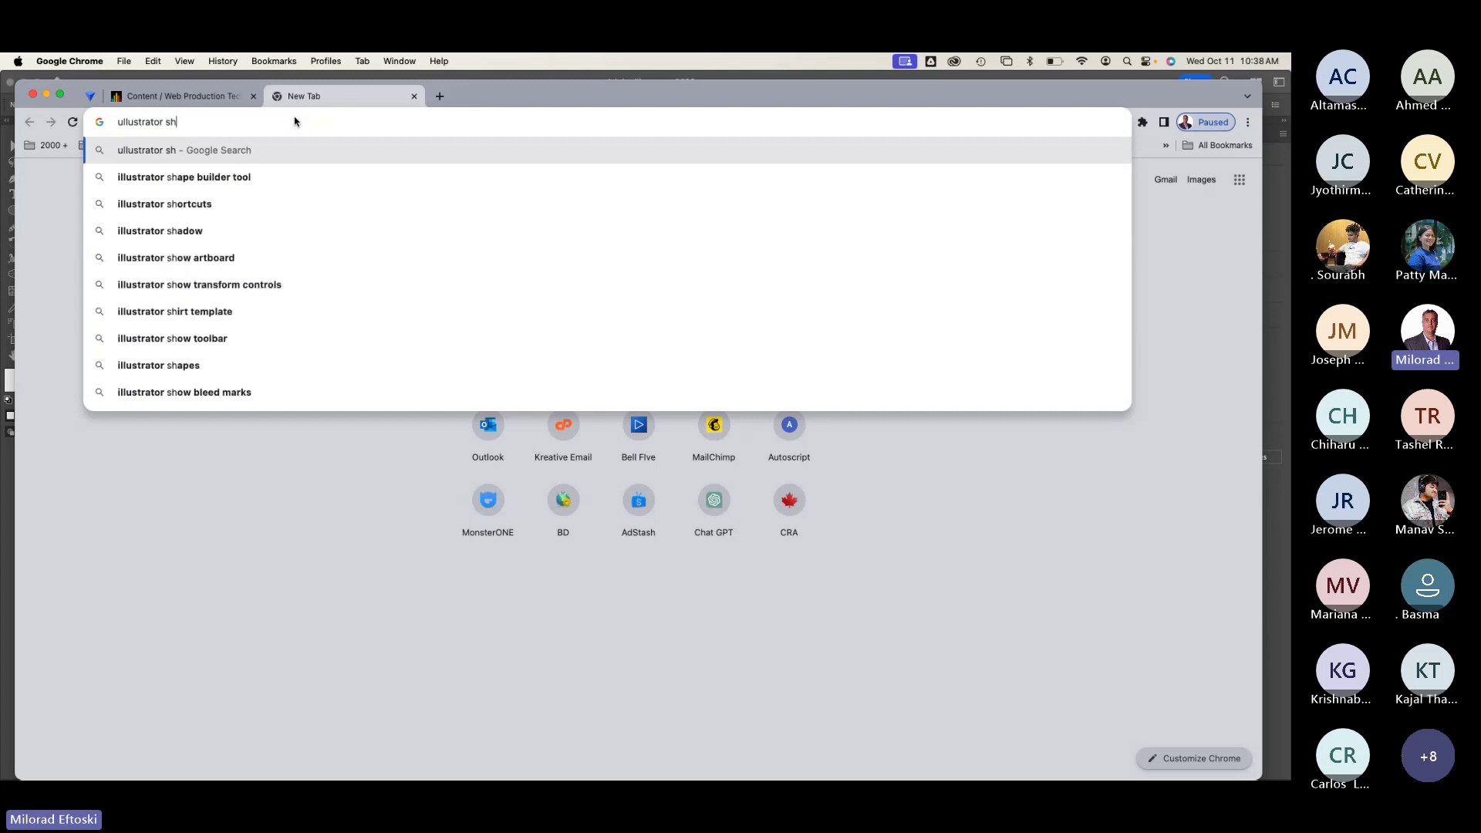
key(BackSpace)
text(pla)
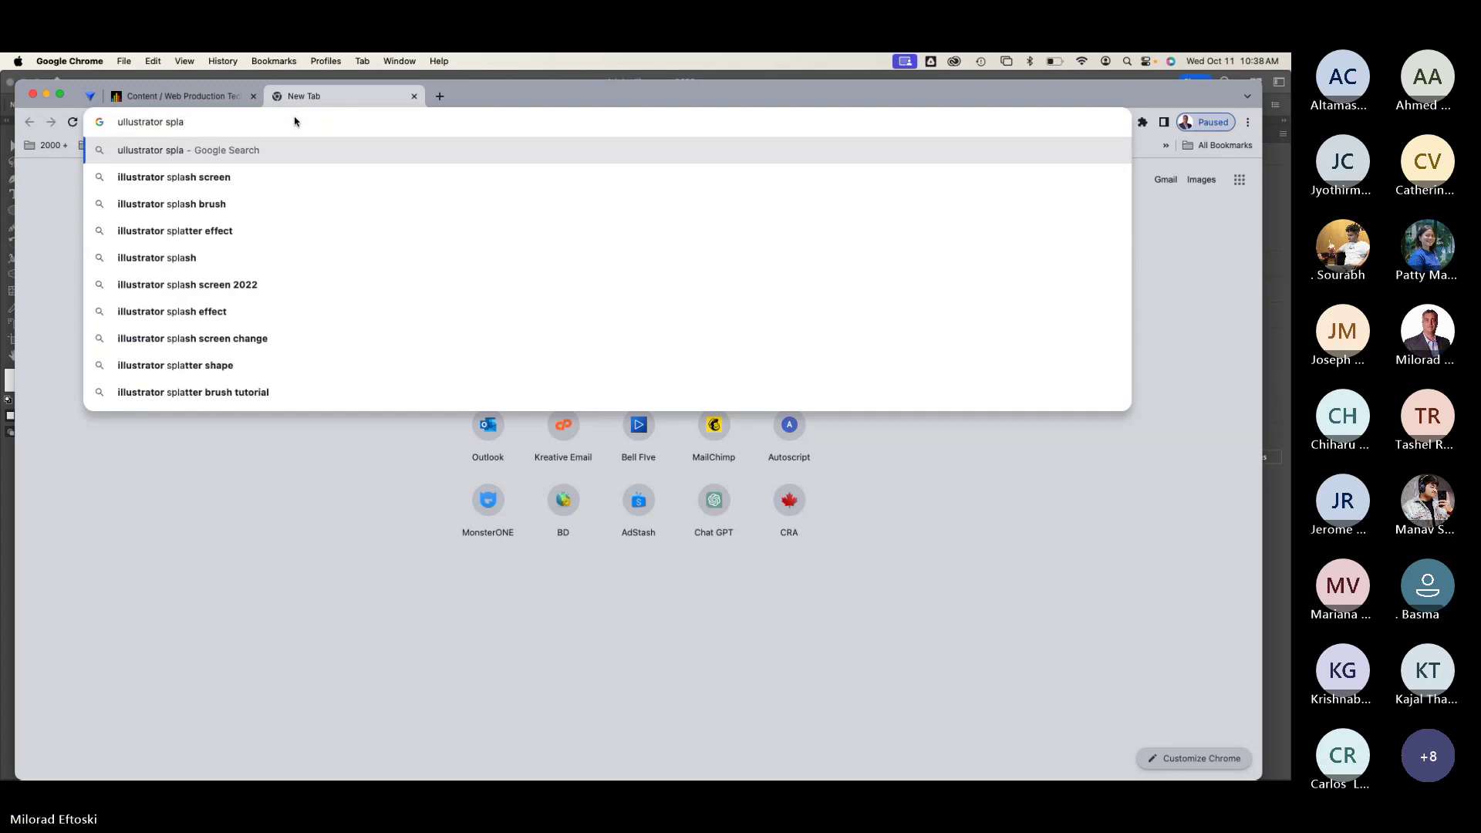
click(242, 177)
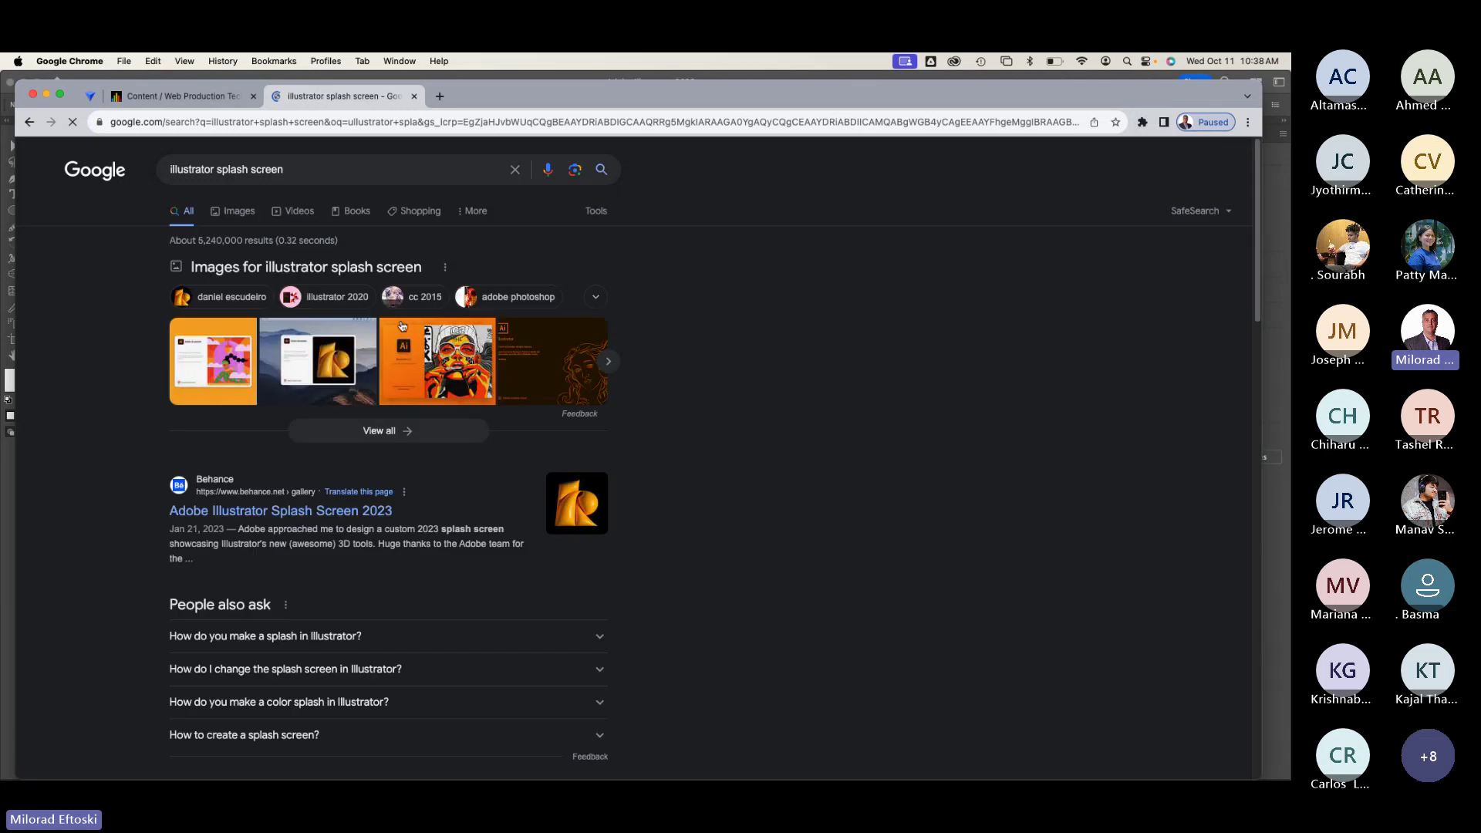
click(240, 213)
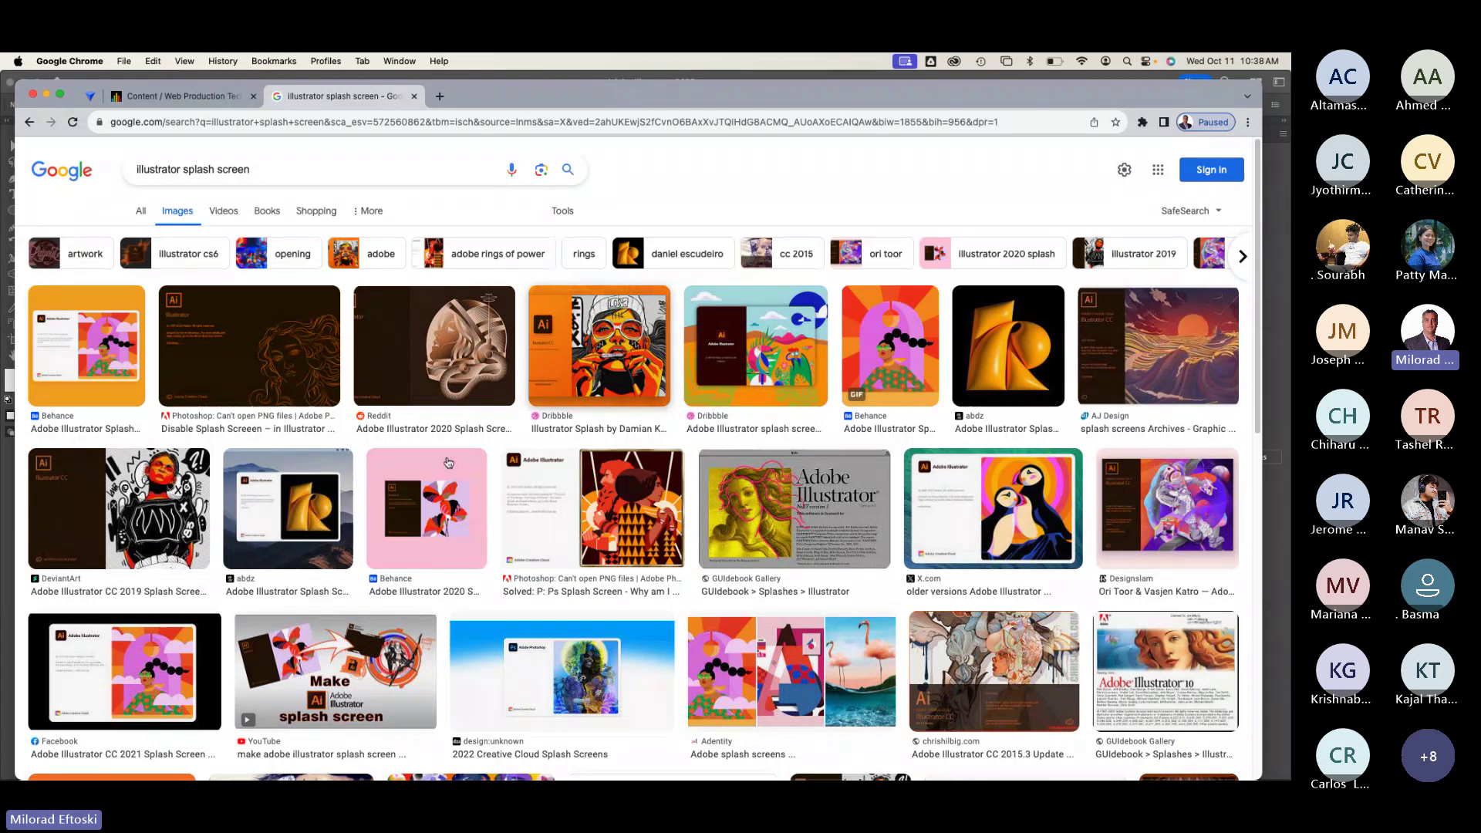
Step: Preview the Dribbble Adobe splash screen image, then start a fresh Google tab
scroll(522, 515, down, 1)
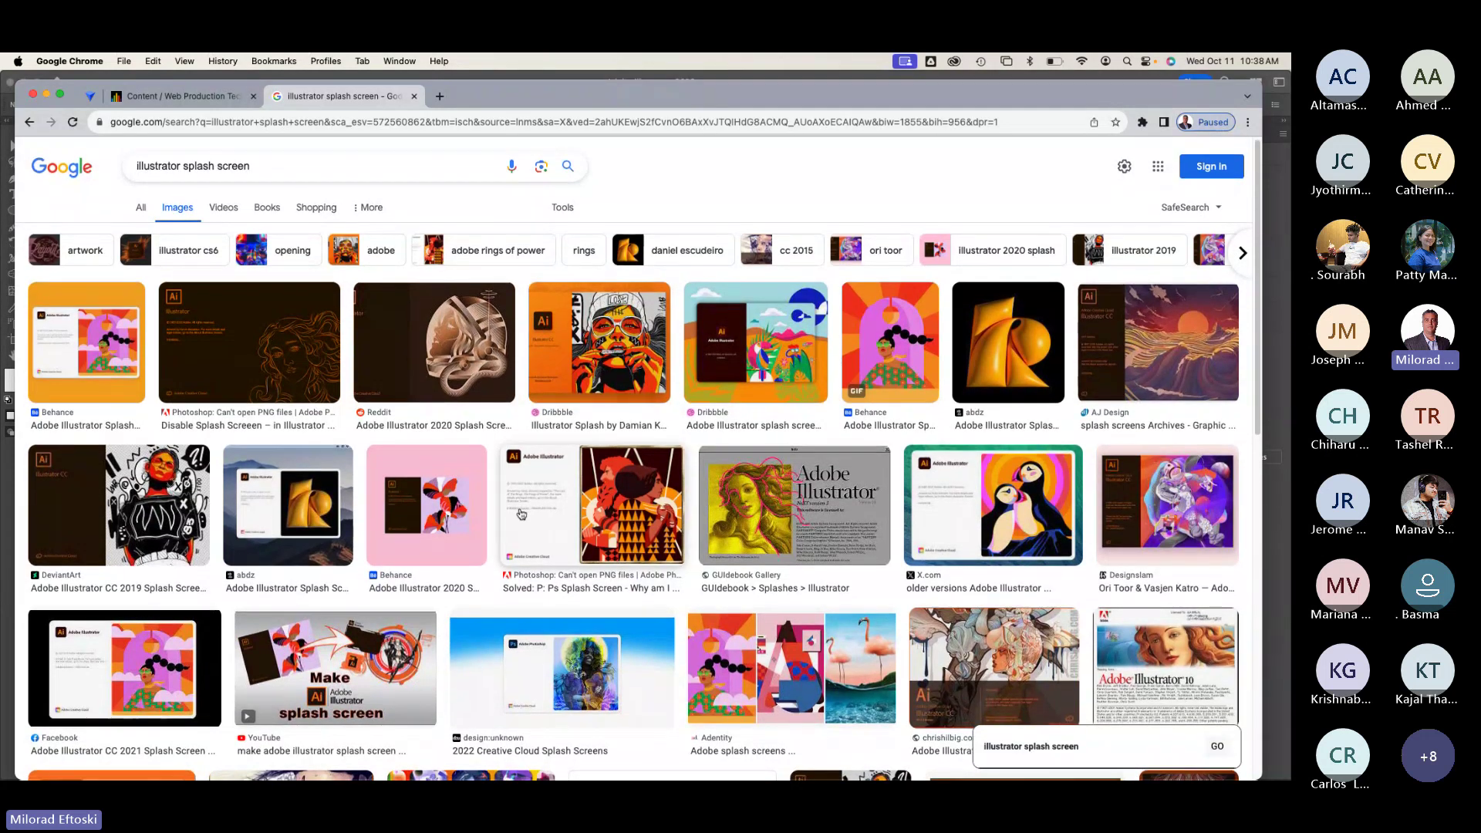
scroll(521, 515, down, 2)
scroll(522, 514, down, 3)
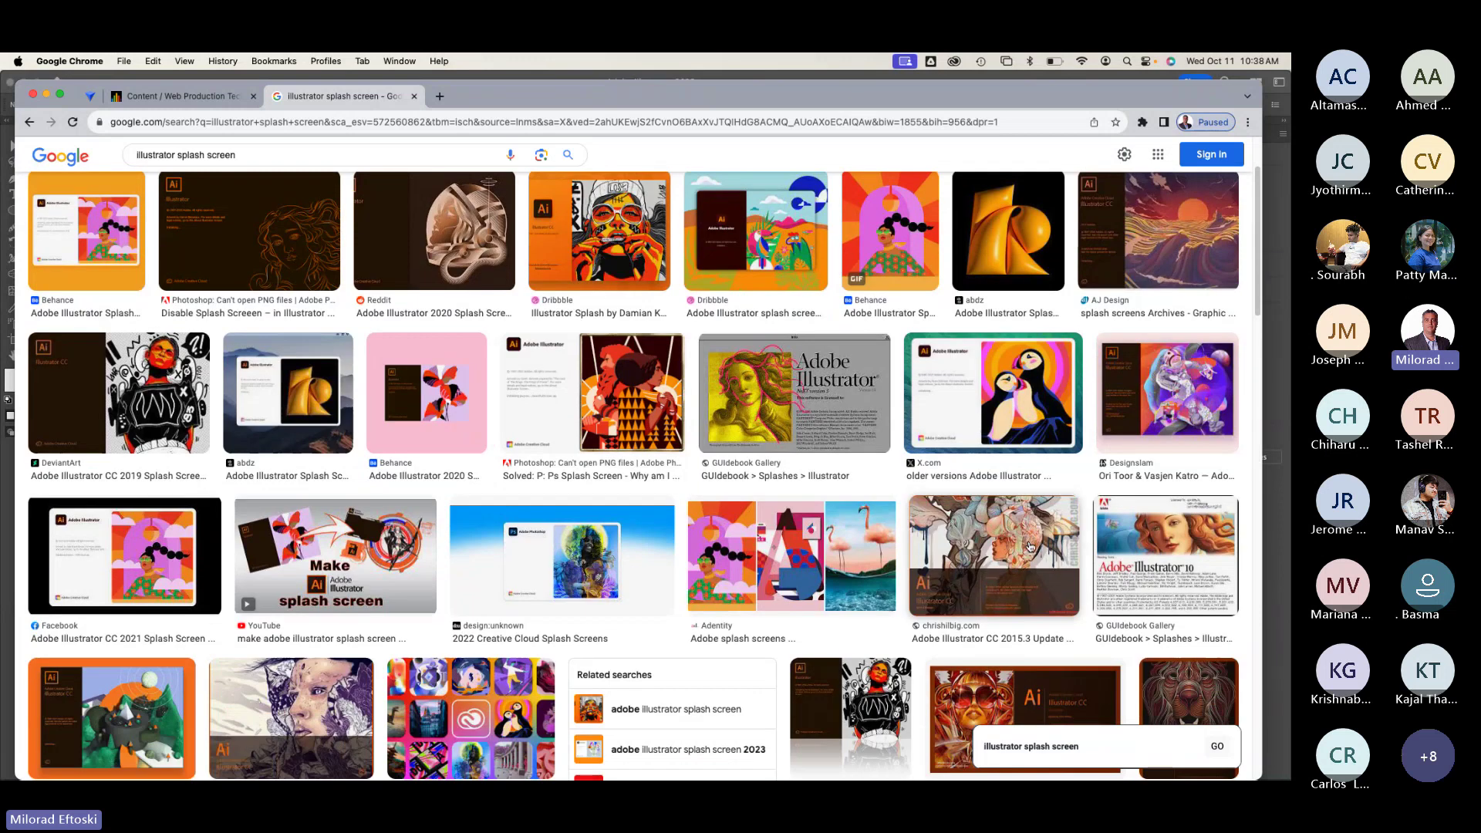
scroll(609, 485, down, 3)
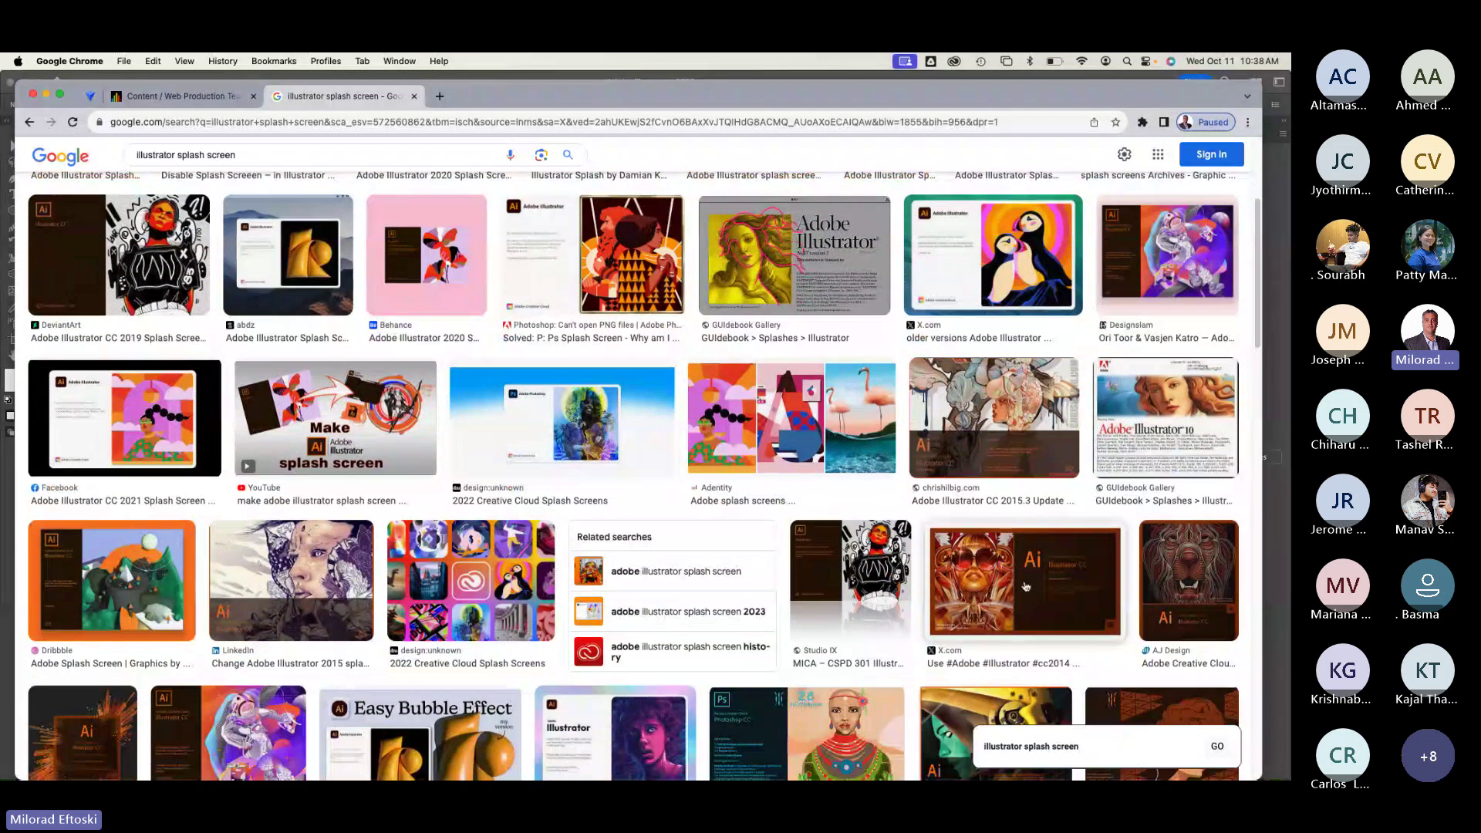
scroll(916, 547, down, 5)
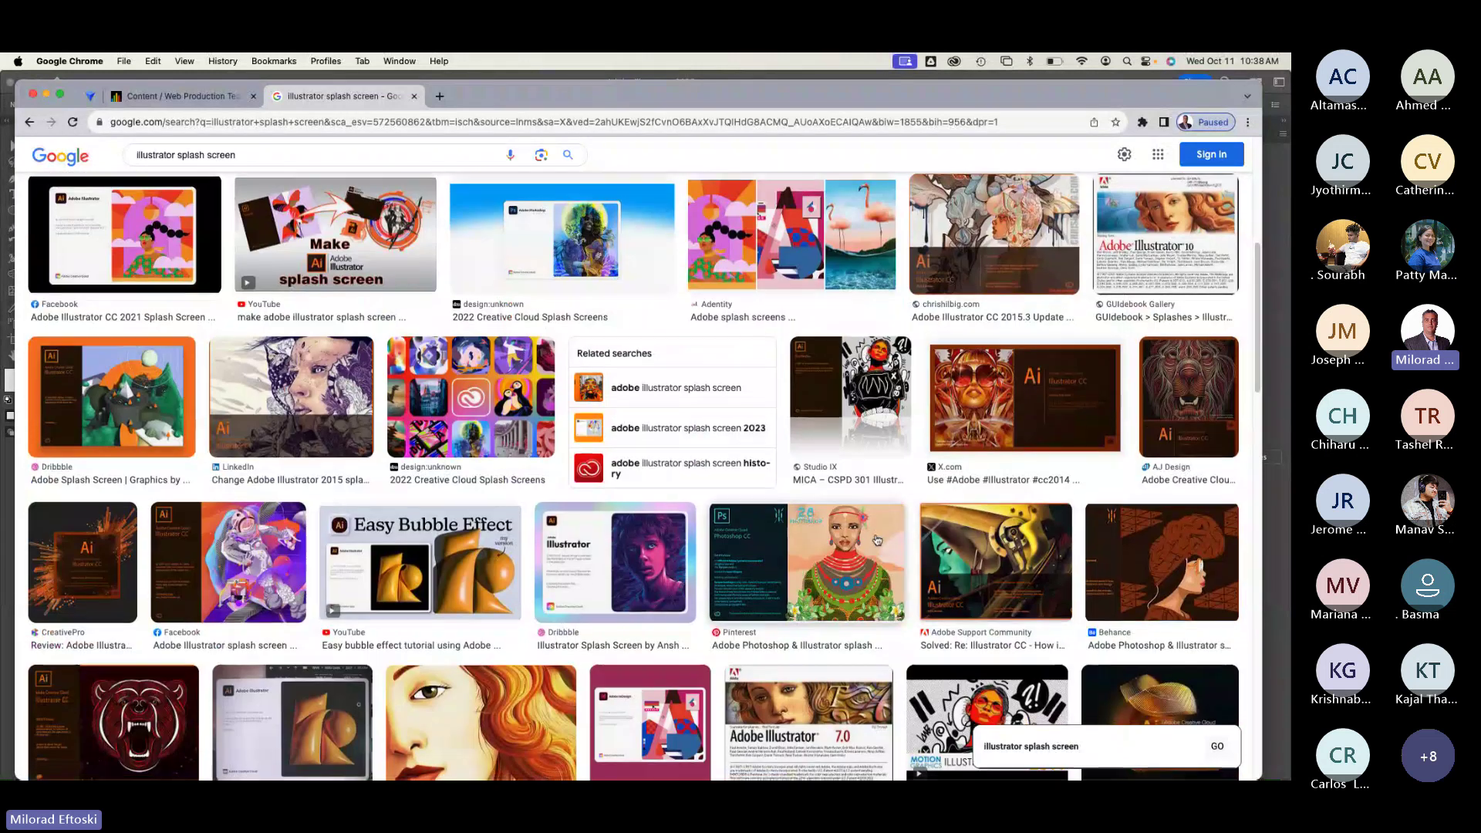
scroll(348, 448, up, 1)
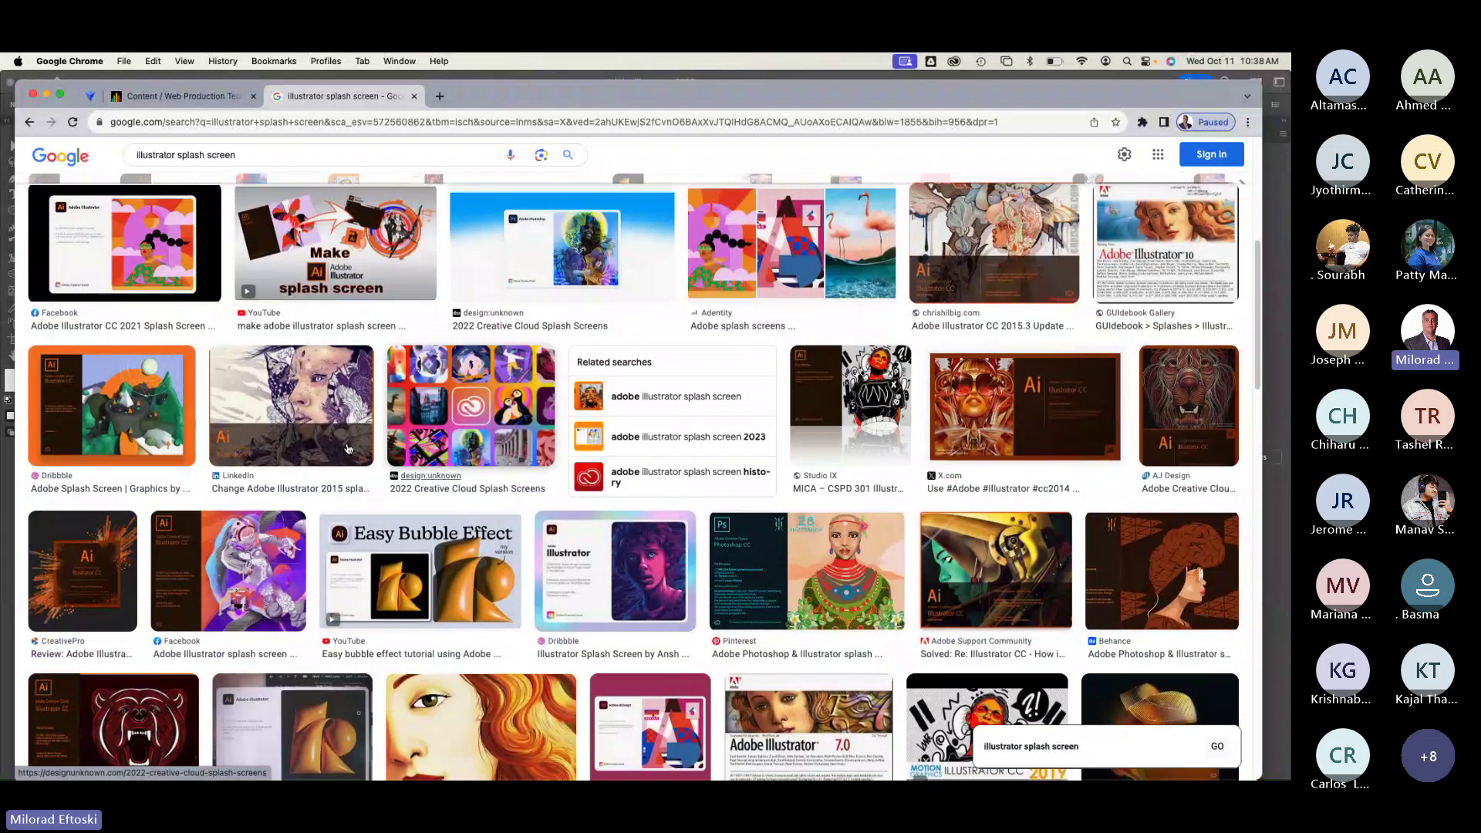
click(97, 422)
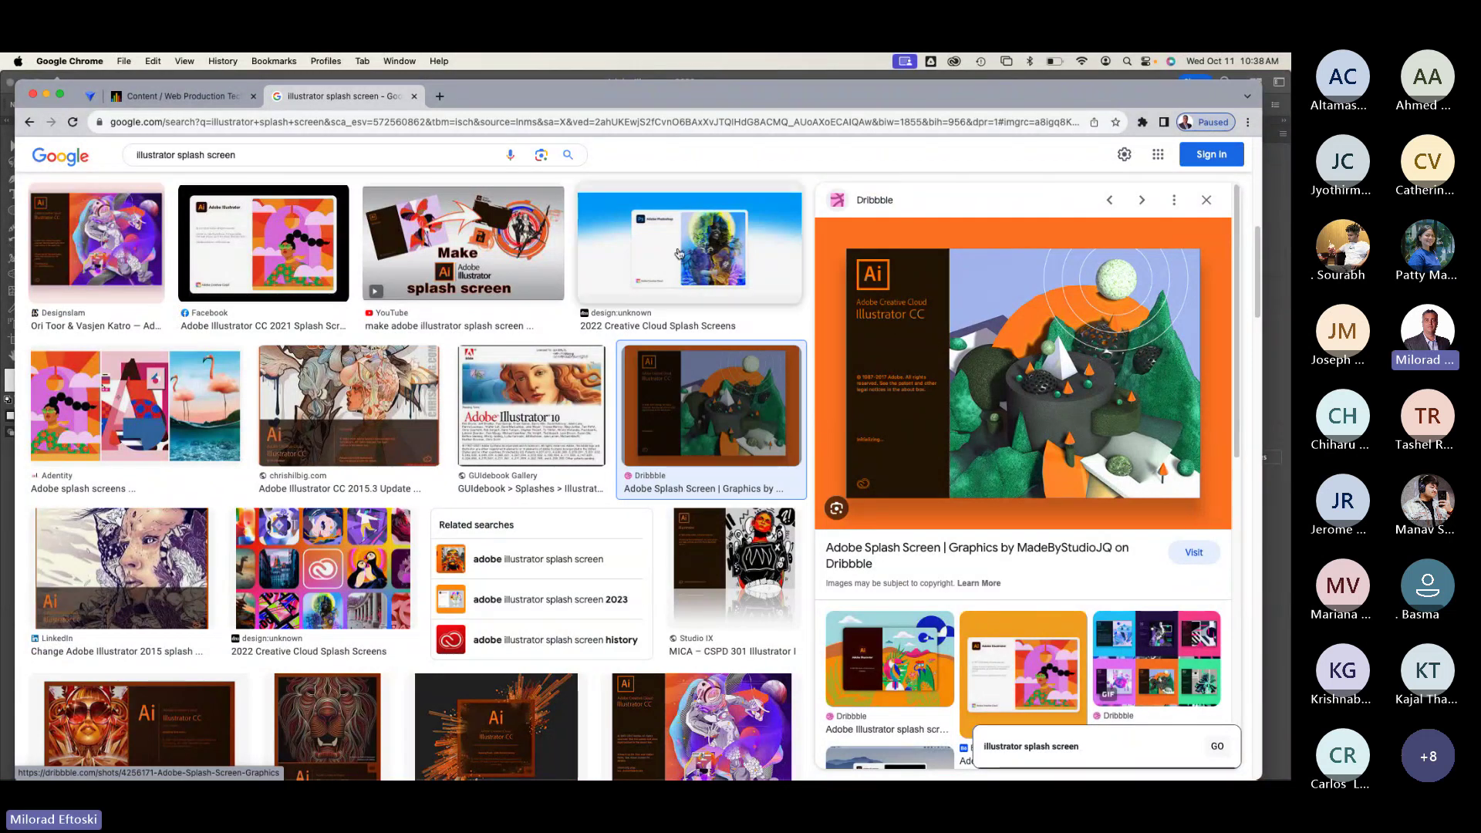
click(440, 96)
click(524, 372)
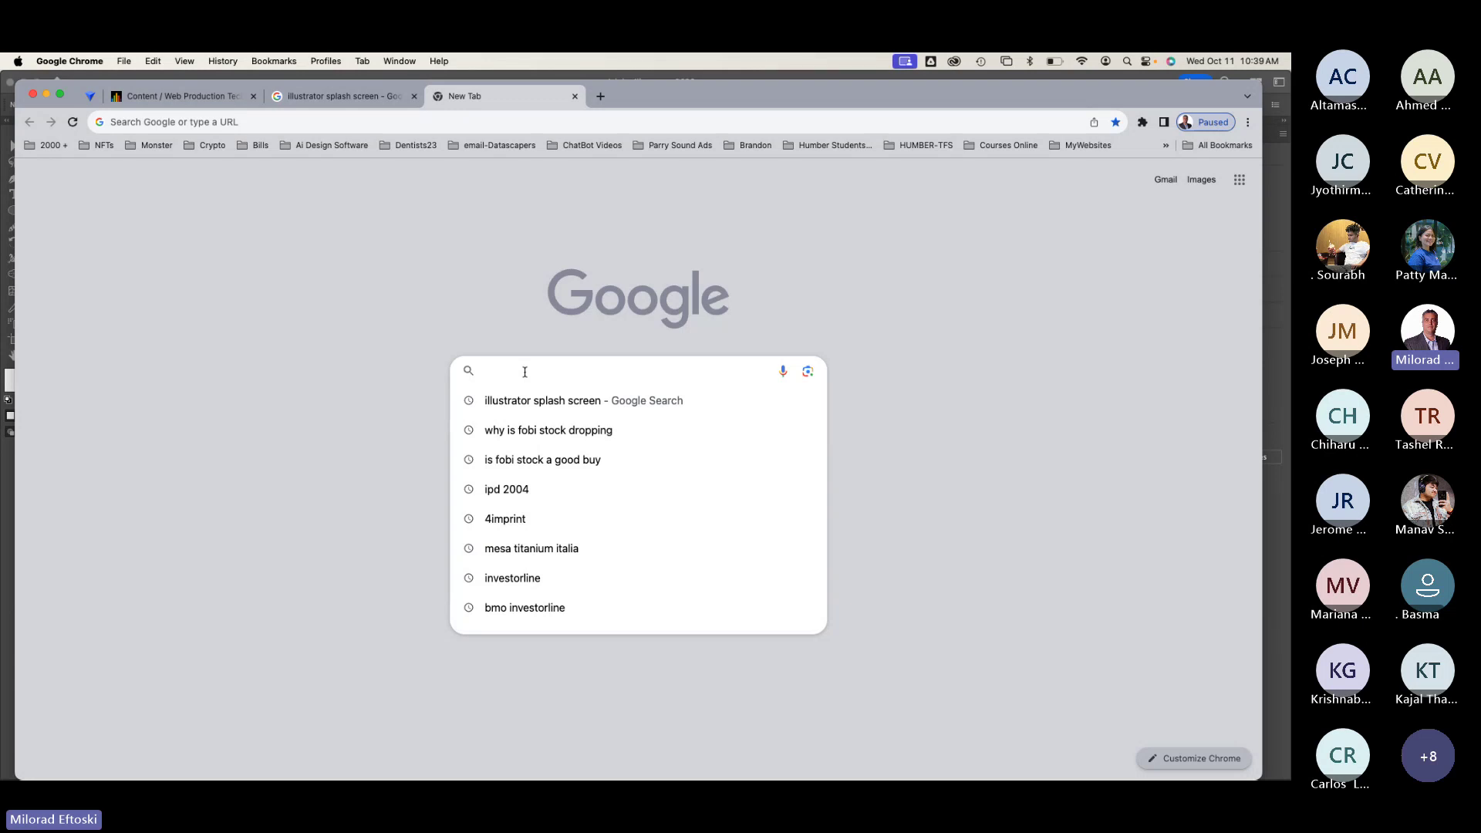
Step: Search Google Images for 'adobe illustrator logo svg'
text(adobe ill)
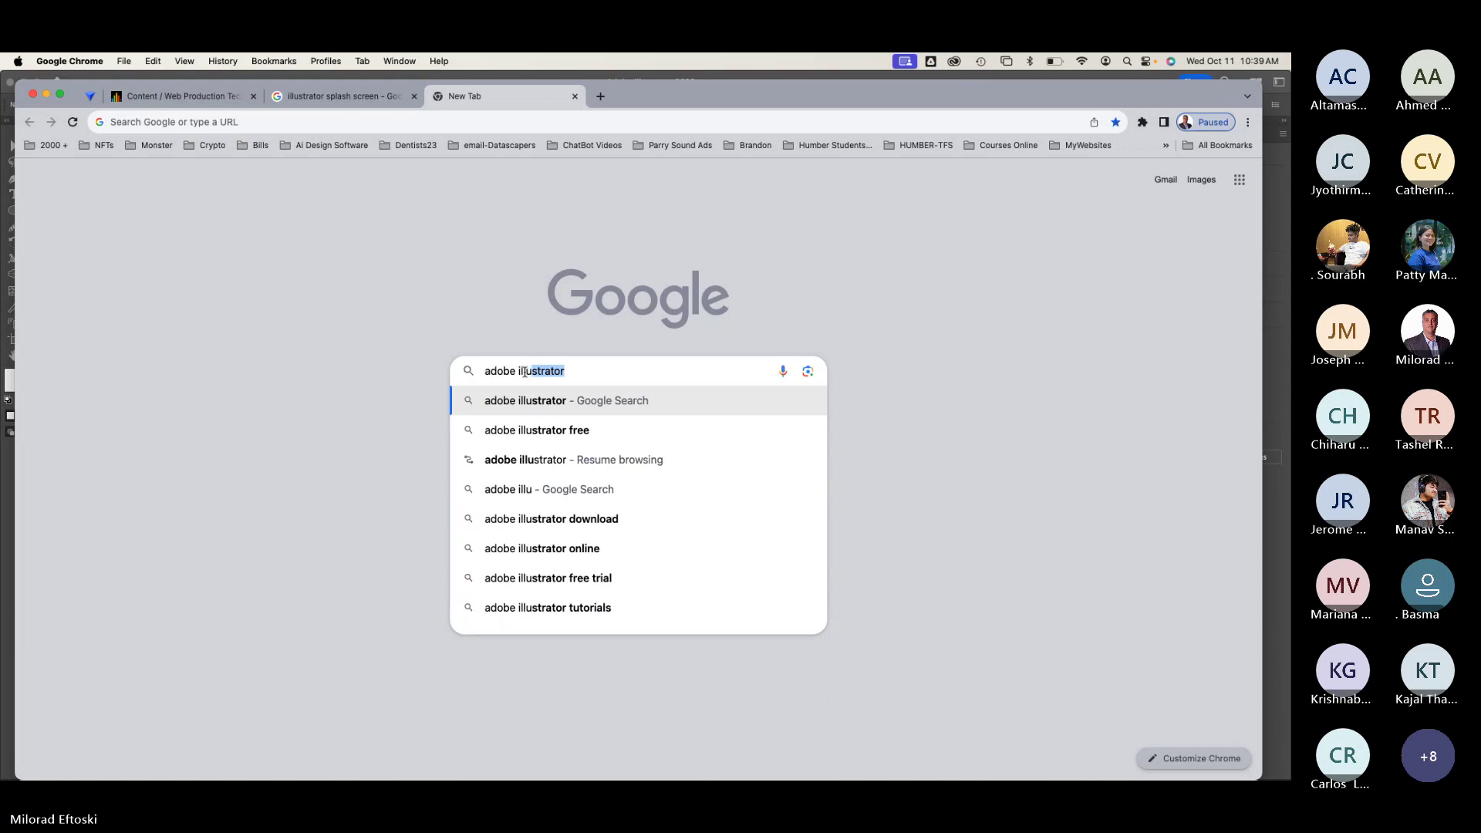
text(u )
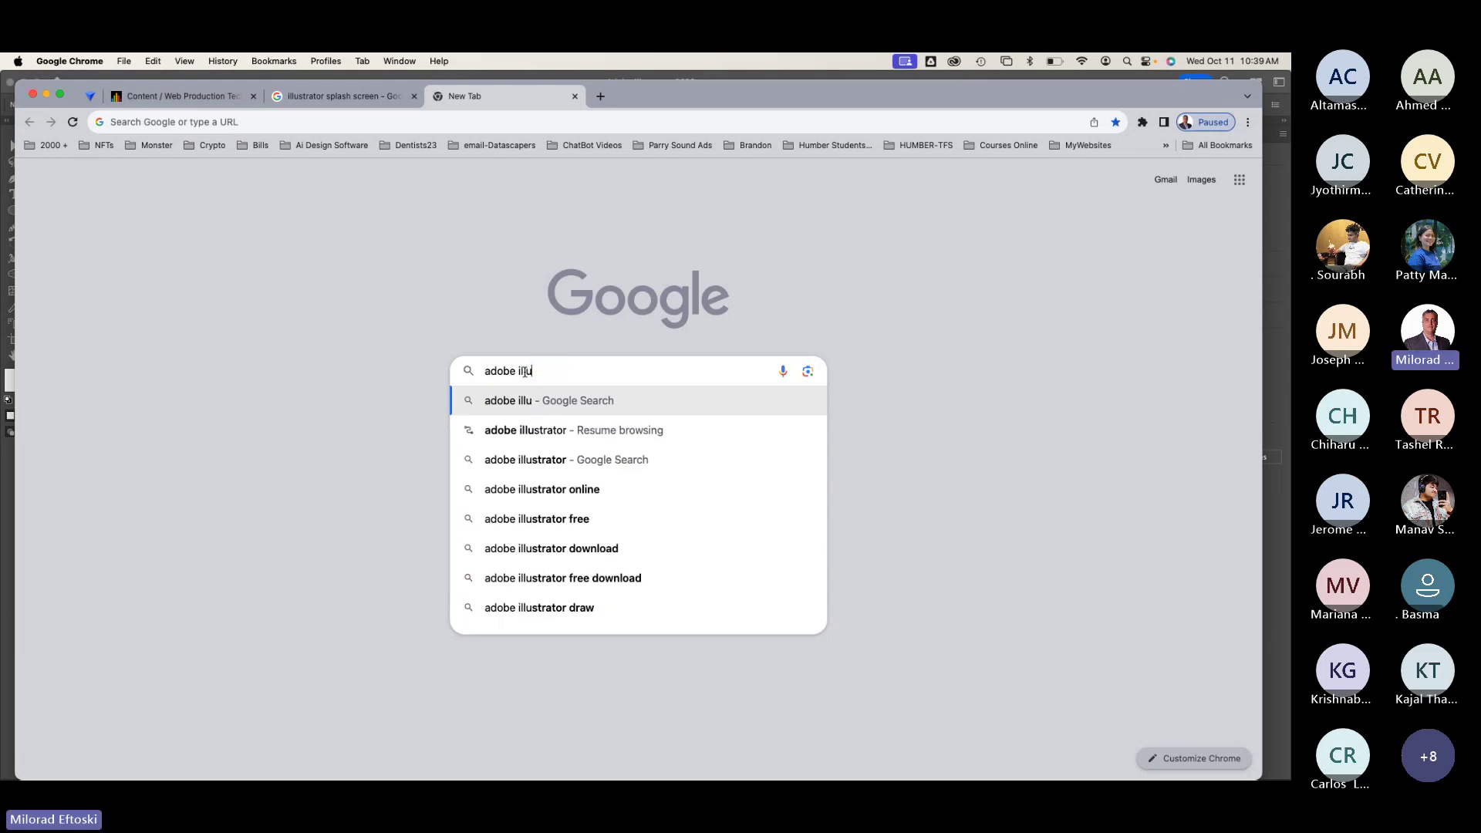
text(s)
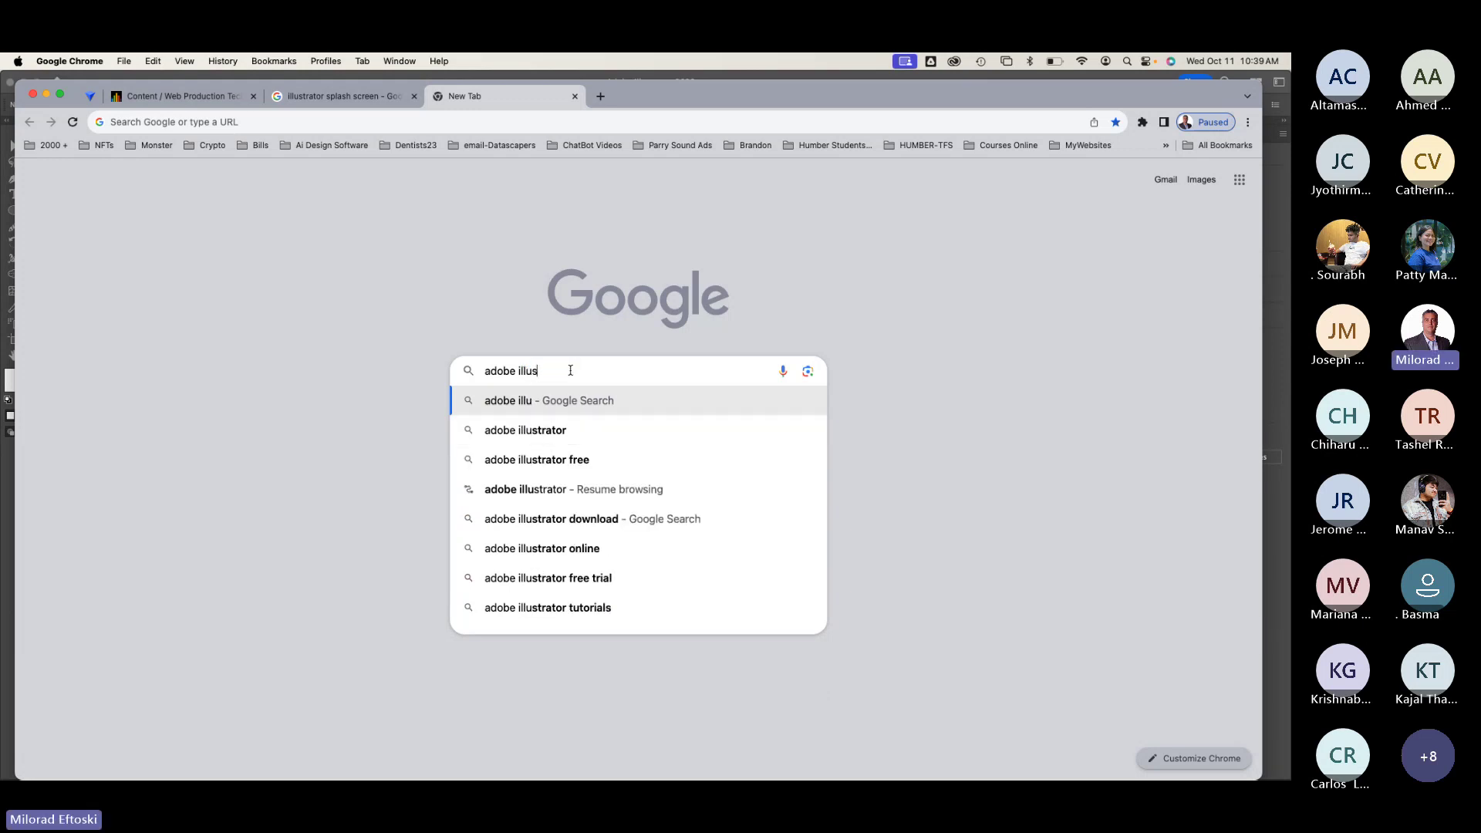
text(trator logo)
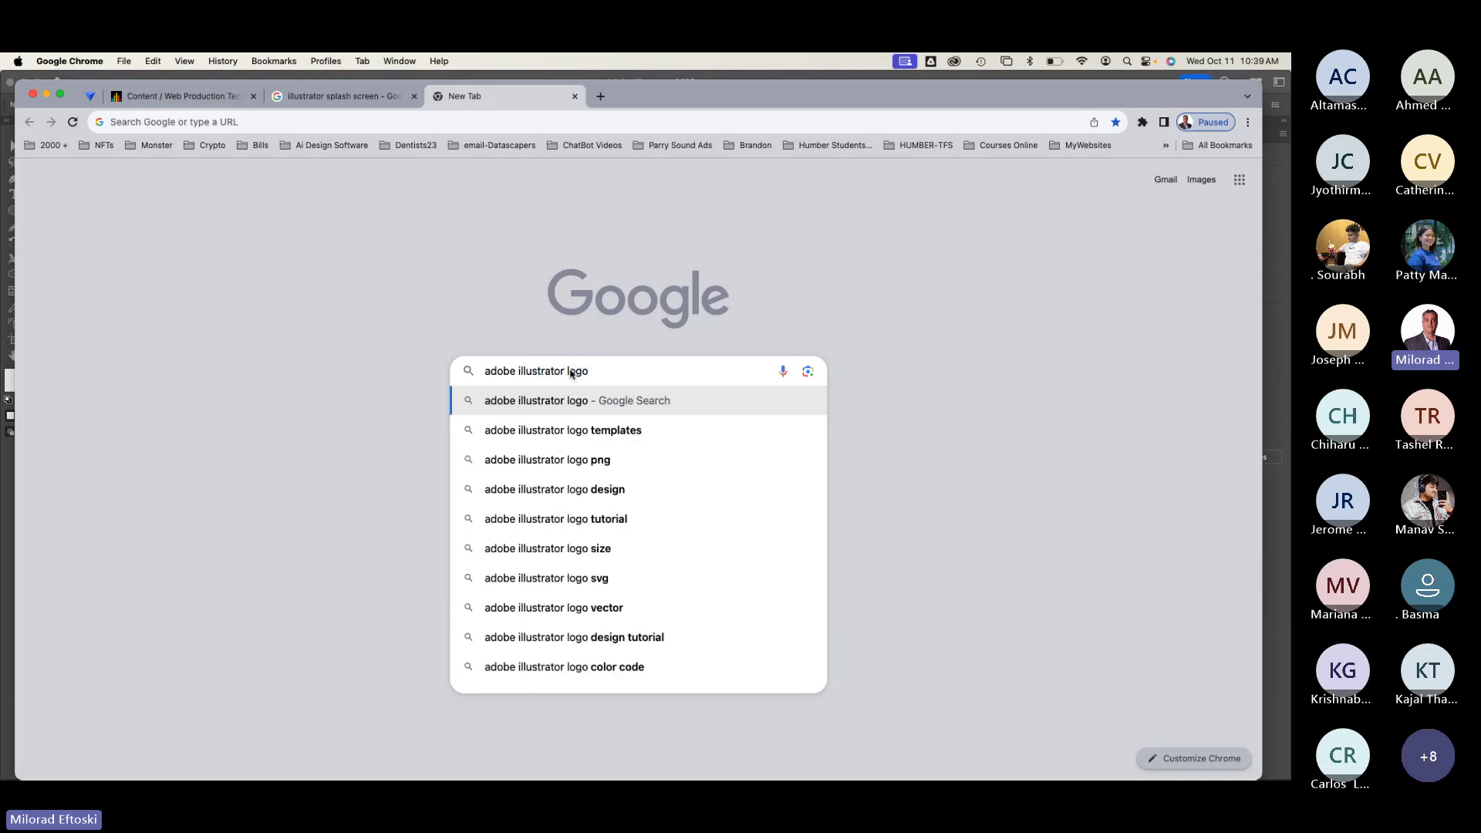
key(Return)
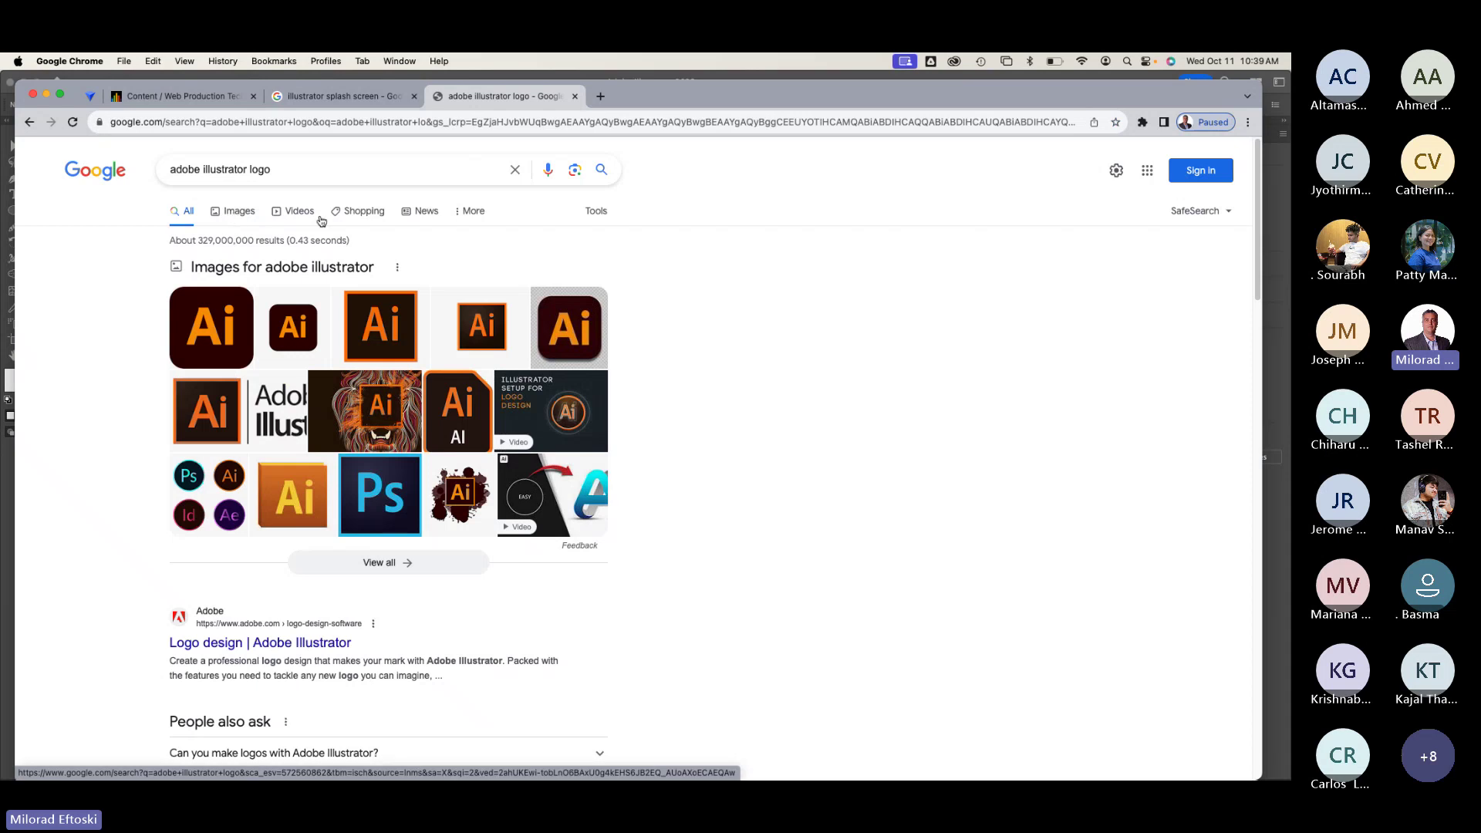
click(236, 219)
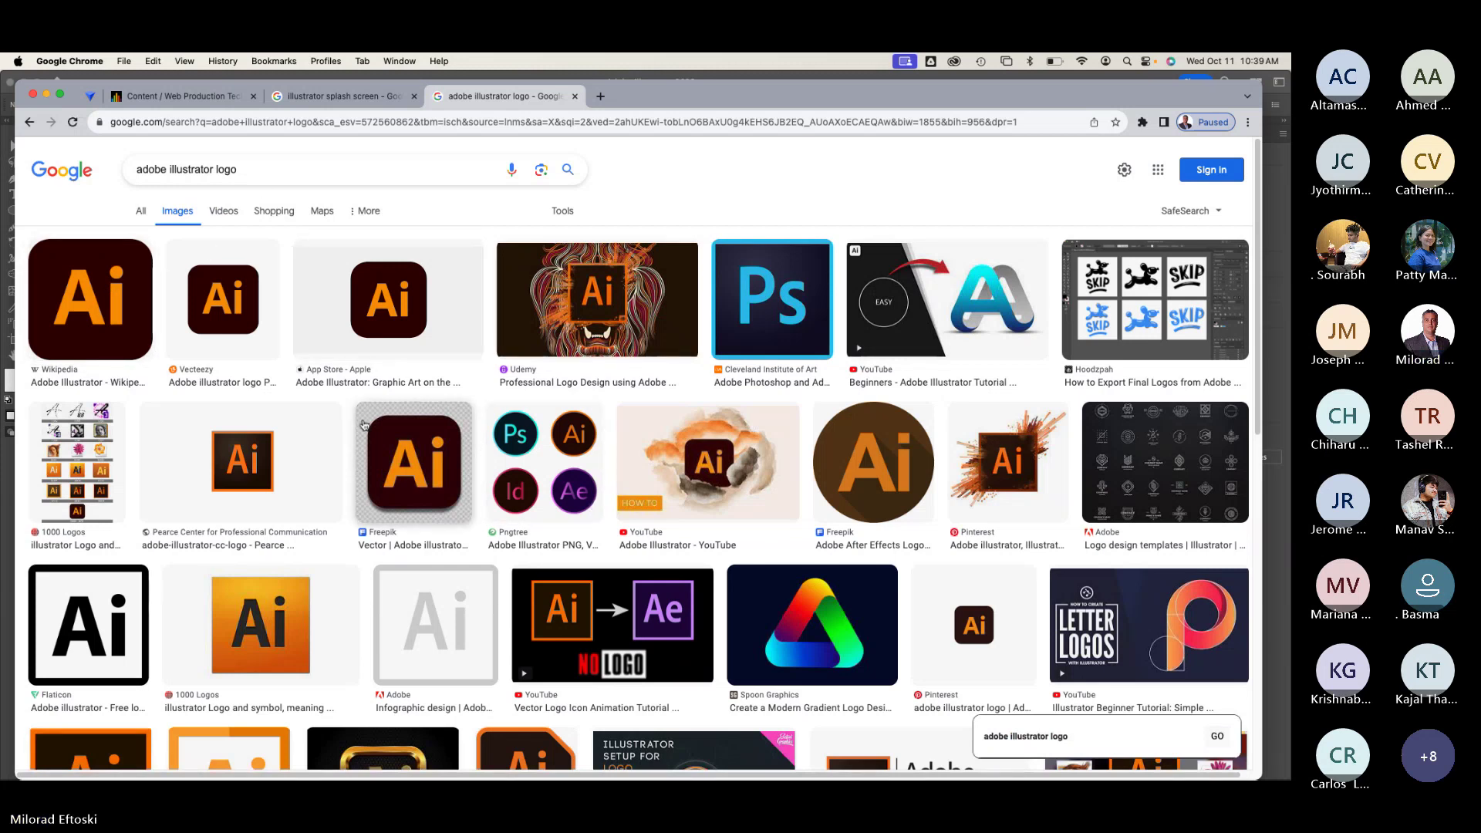
click(261, 173)
text(svg)
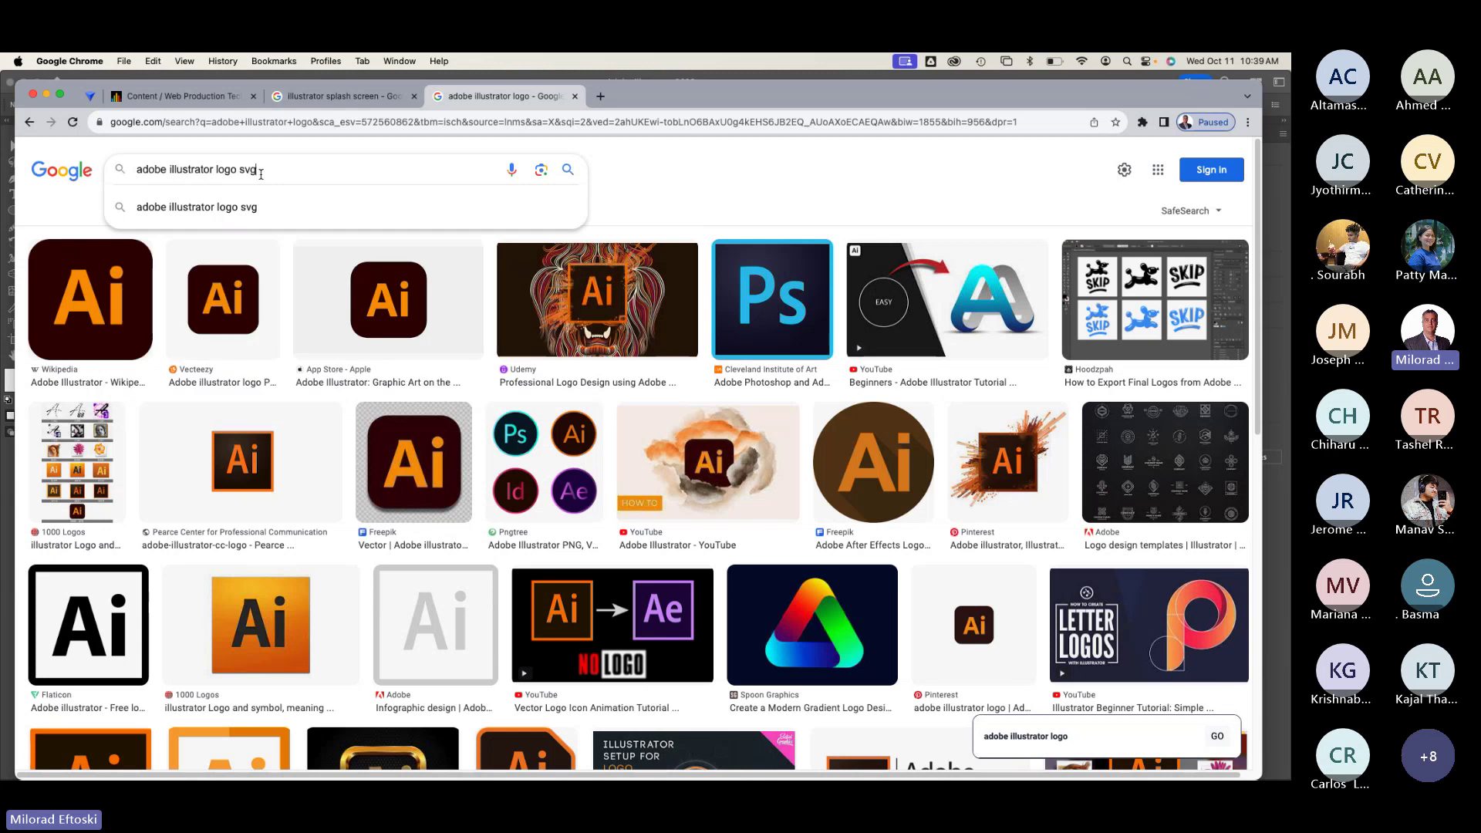
key(Return)
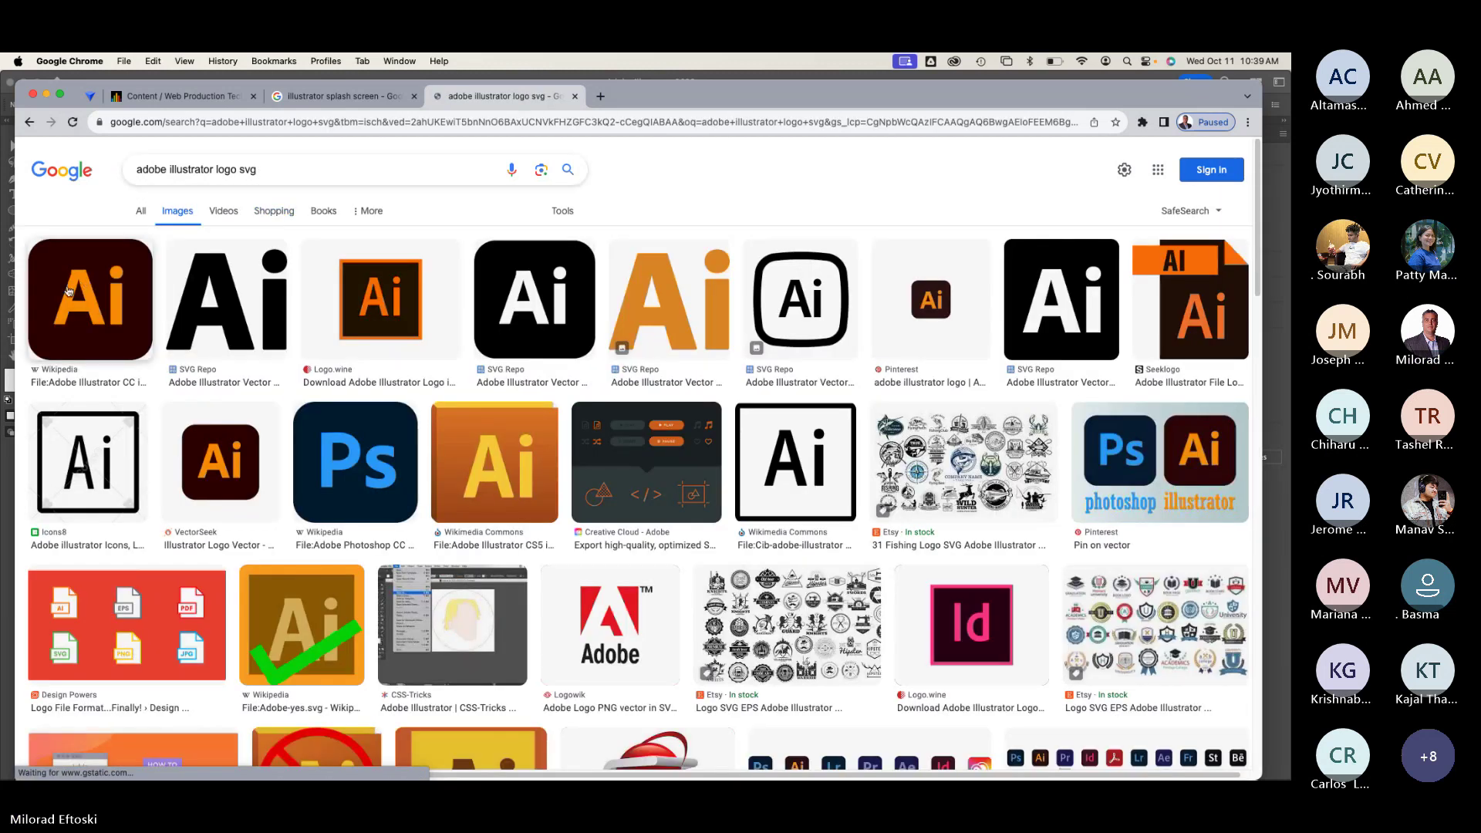
Step: Preview the Logo.wine Ai logo result, cancelling an accidental Save Image As
click(388, 313)
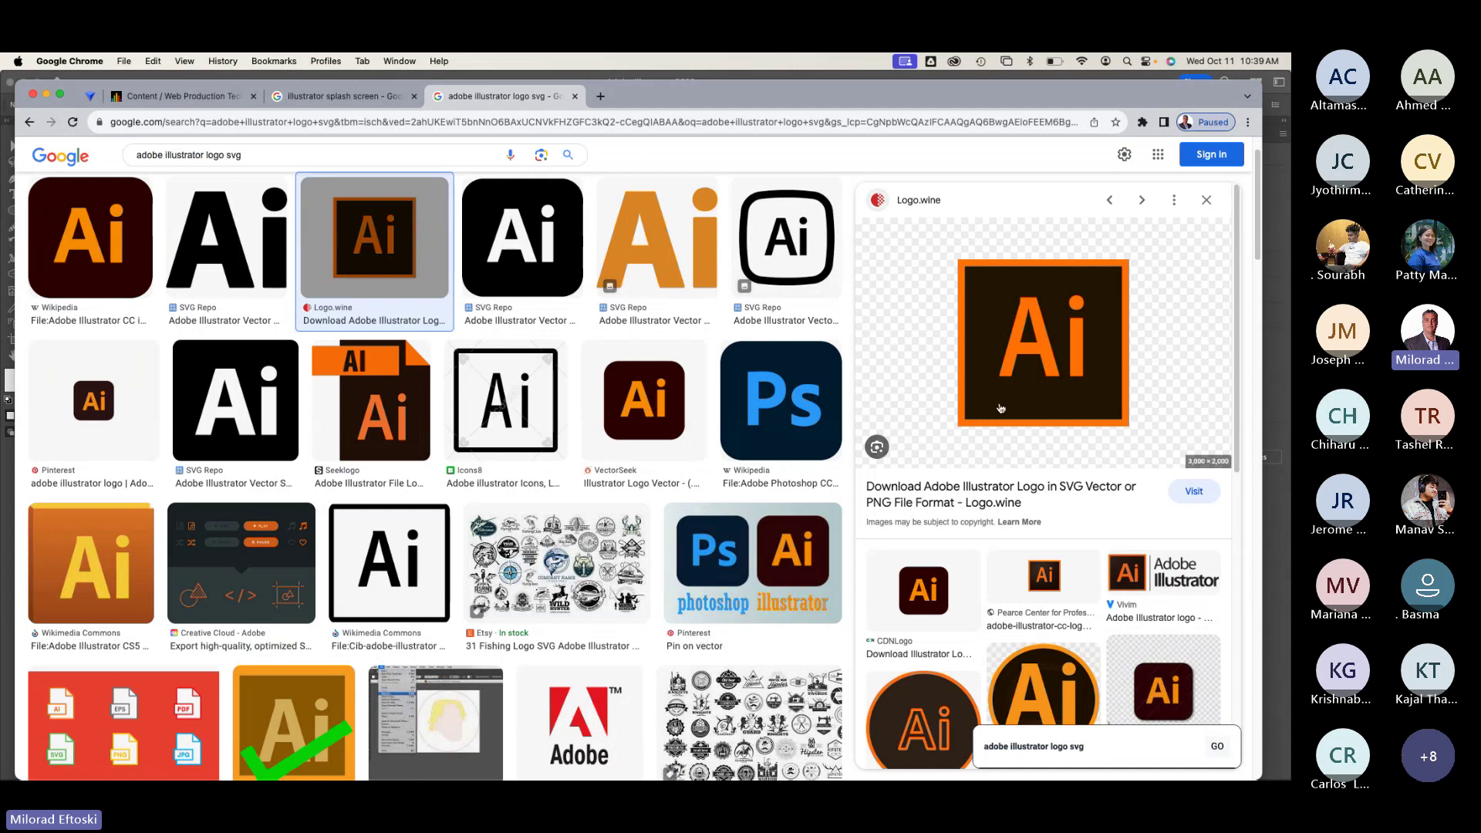
drag(1010, 373, 533, 409)
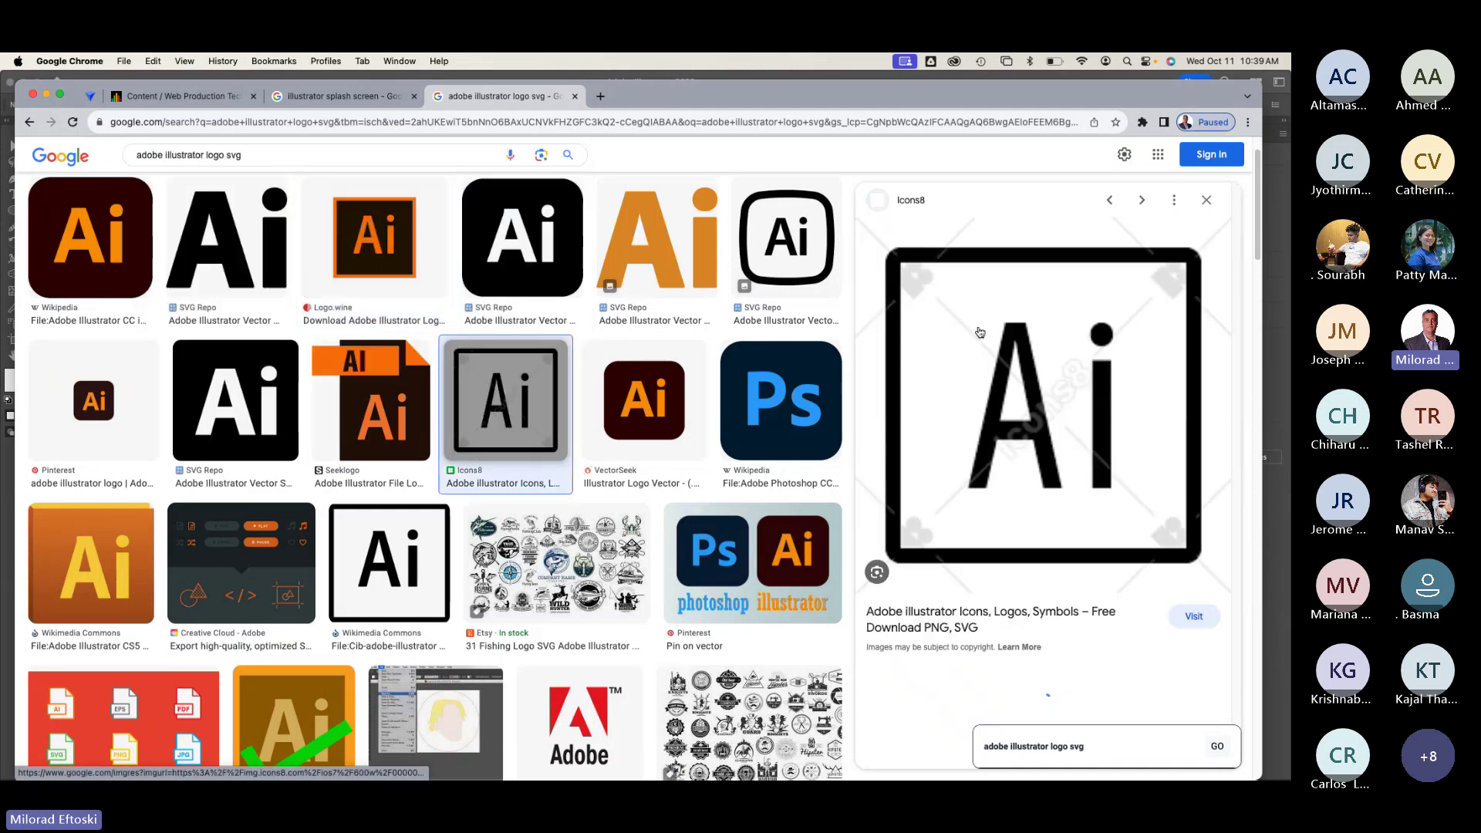
click(376, 245)
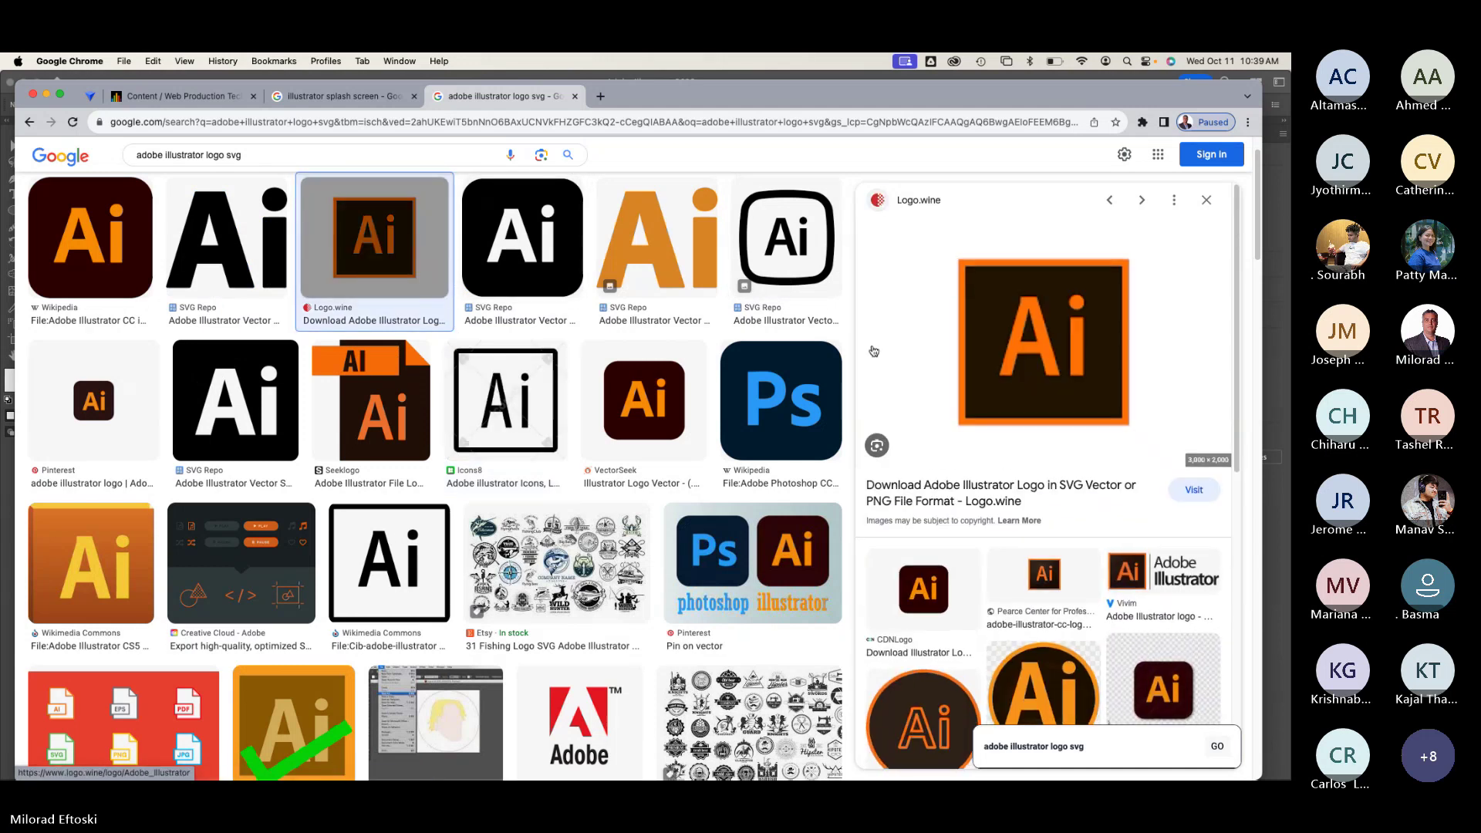
right_click(1001, 352)
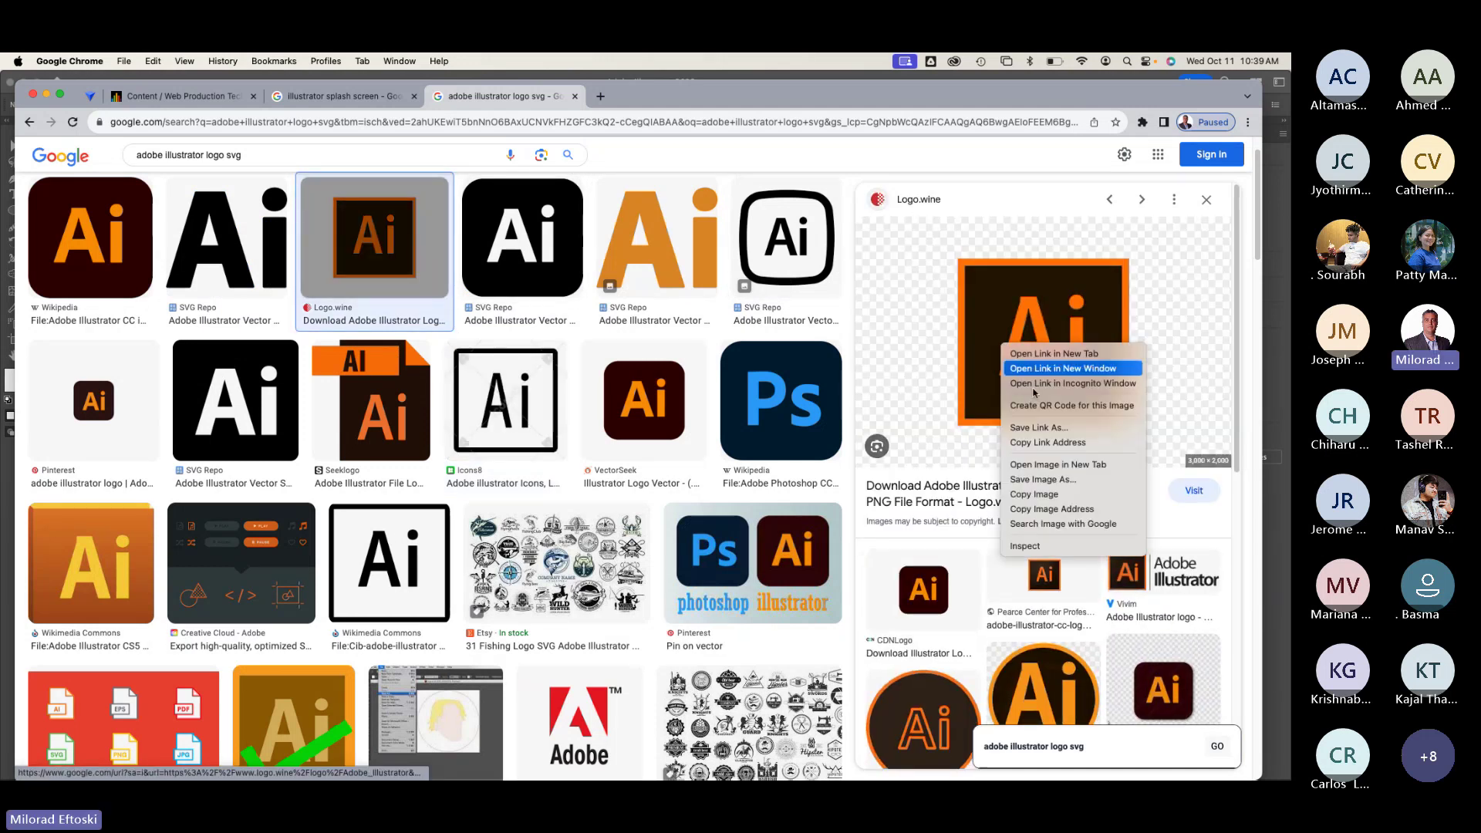
click(1061, 479)
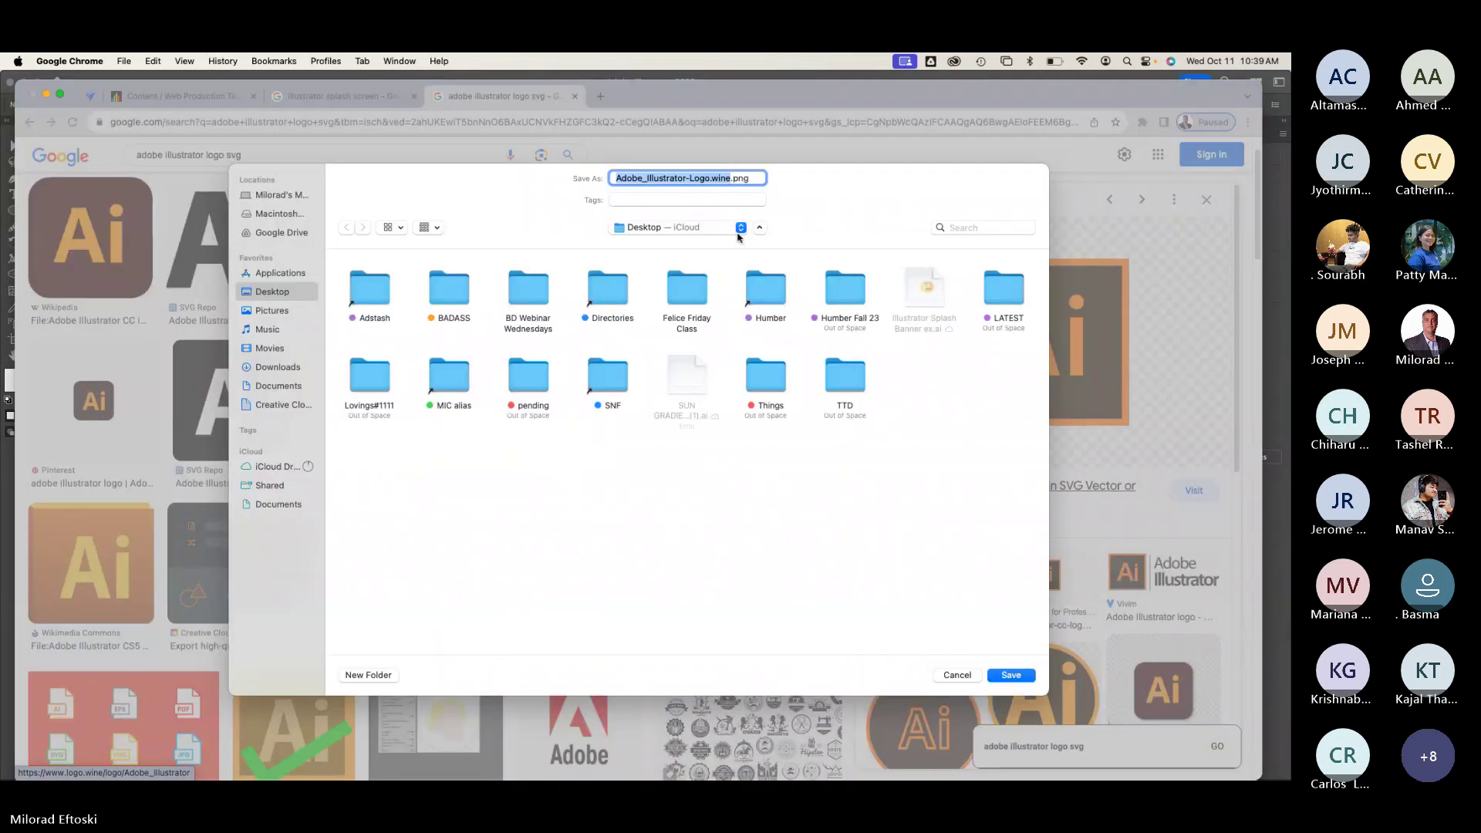
click(957, 675)
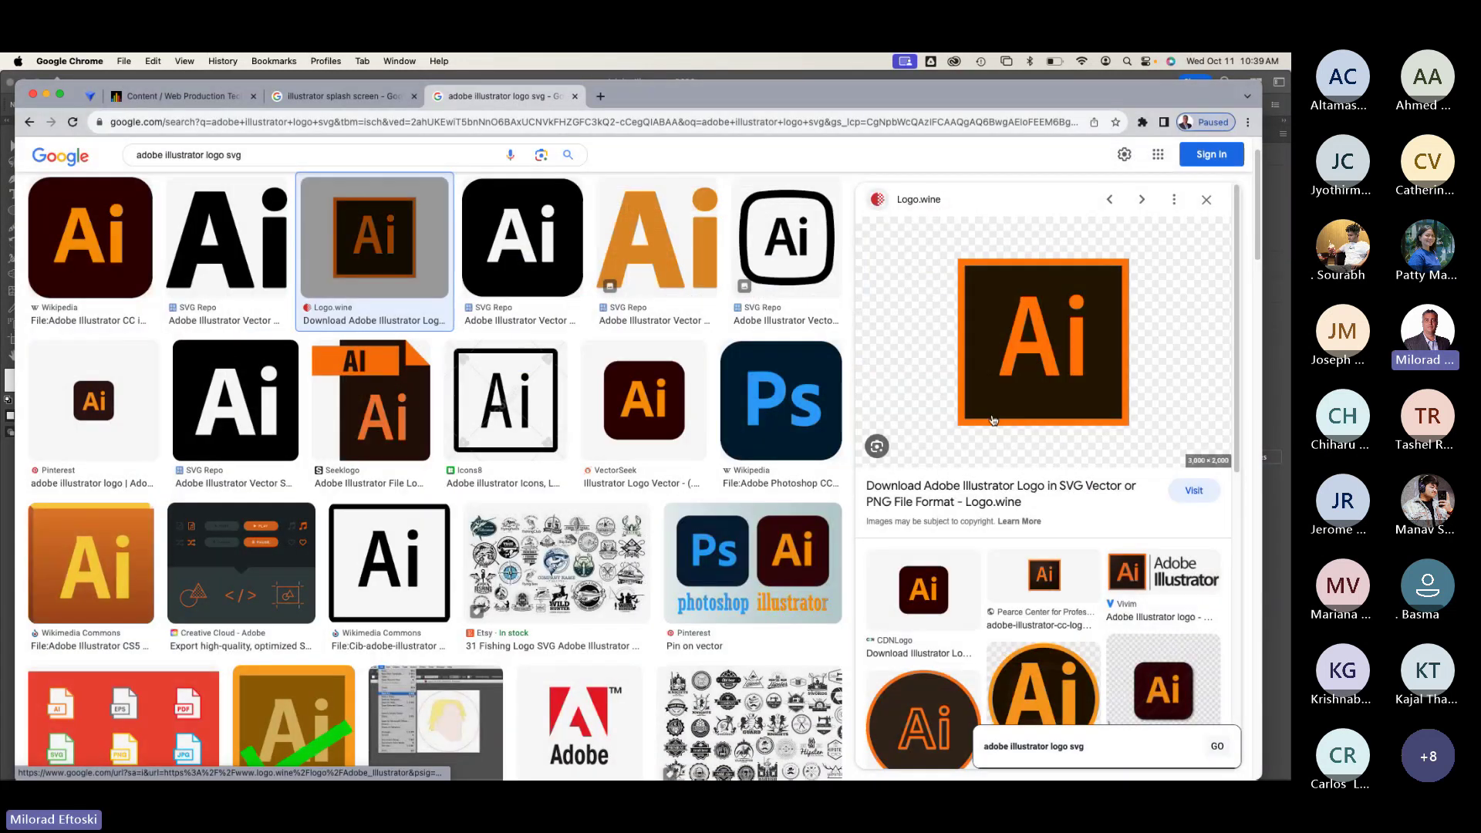
Step: Copy the Ai logo image and paste it into the Illustrator banner
right_click(993, 365)
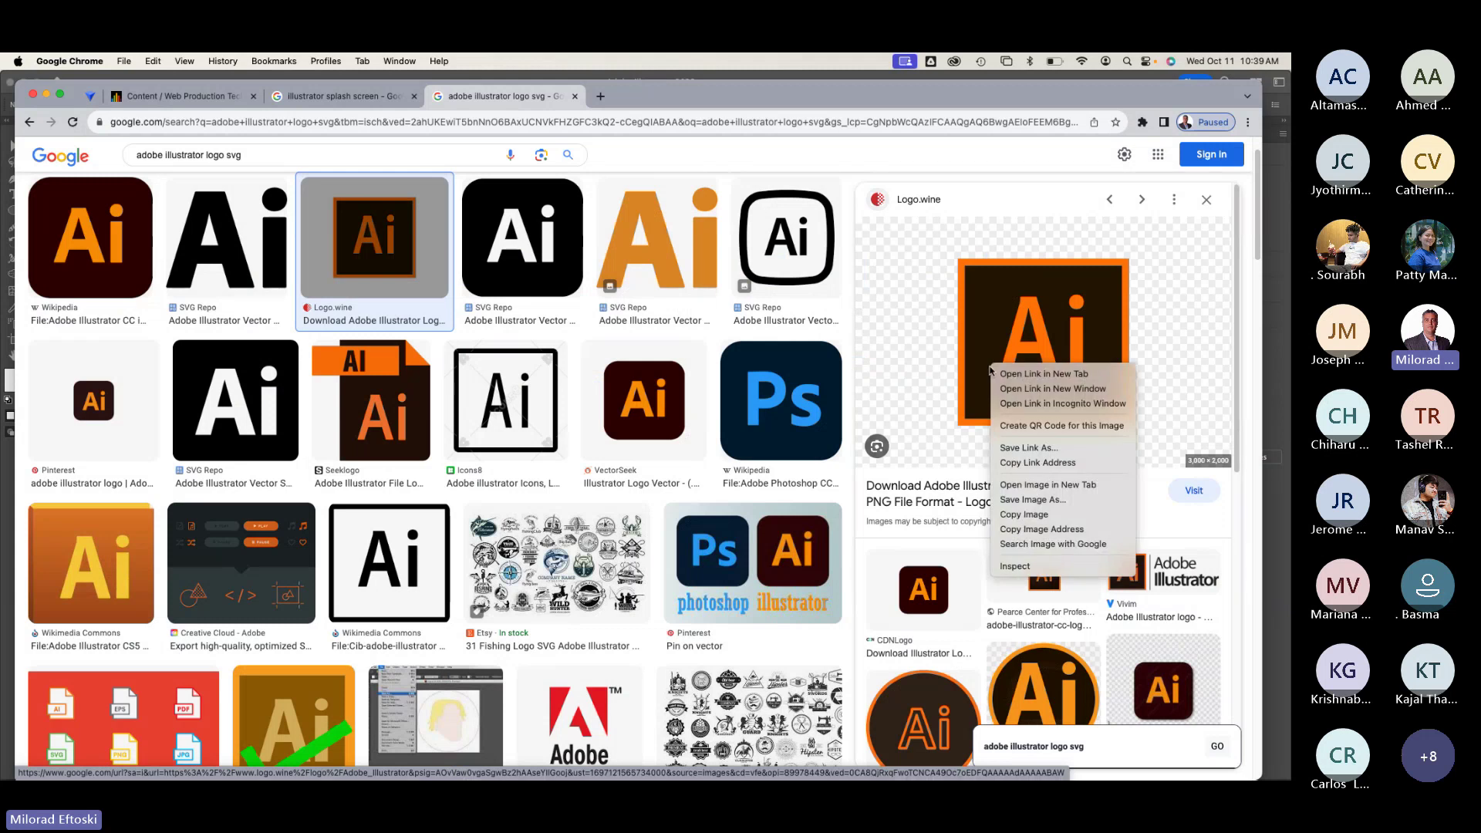
click(1039, 515)
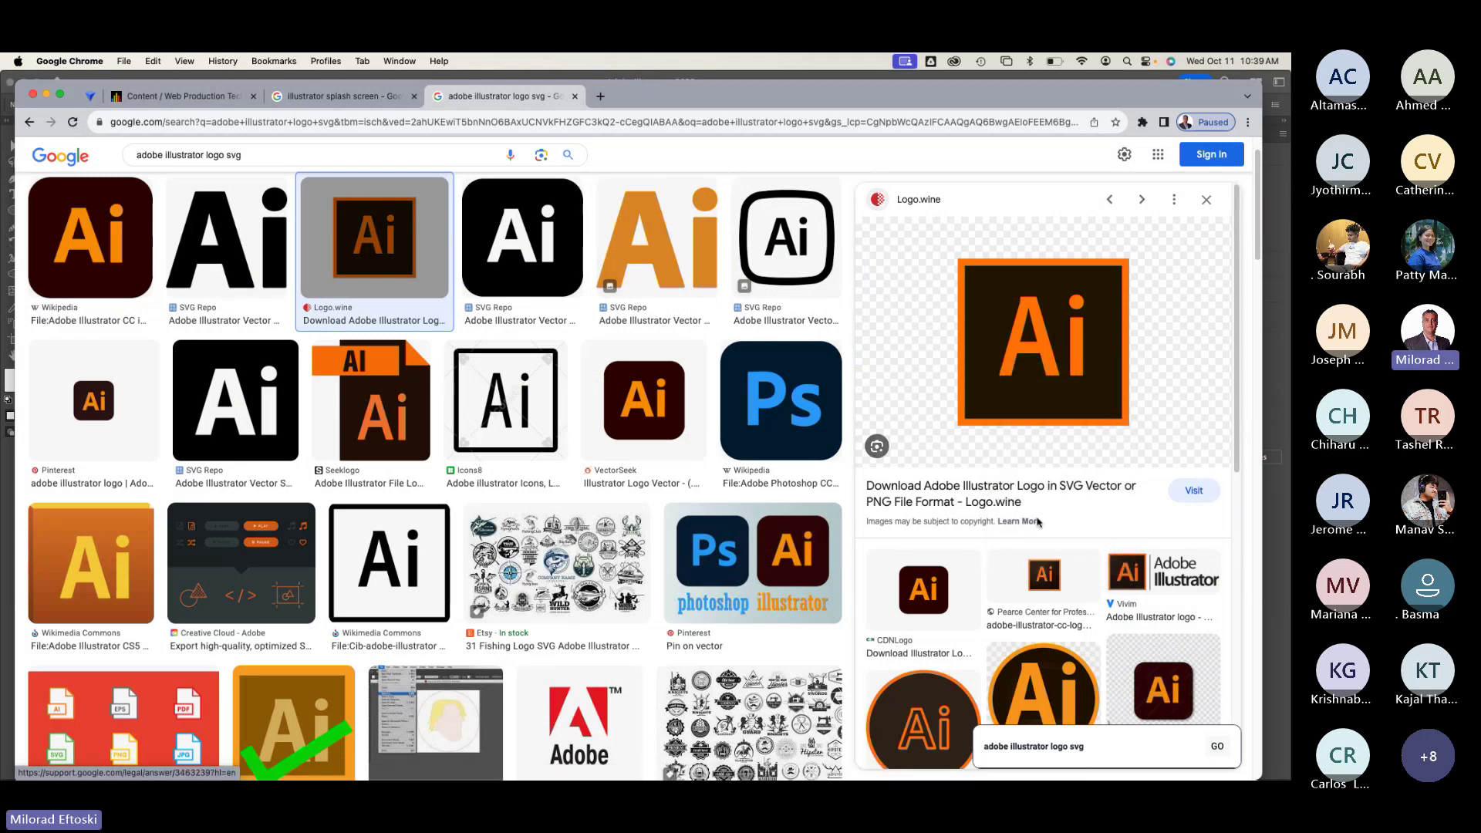
key(super+Tab)
key(super+v)
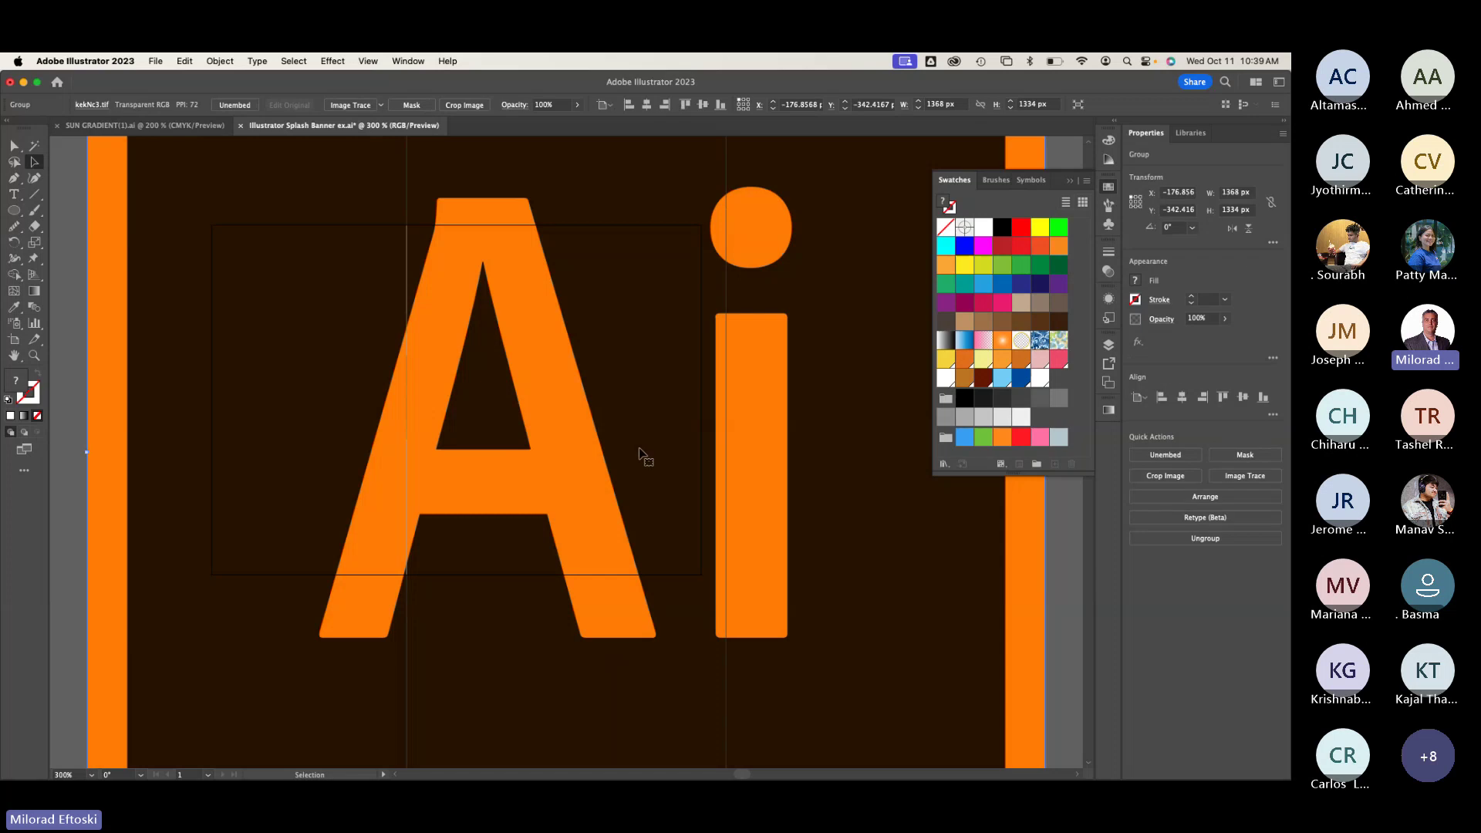
Step: Shrink the pasted Ai logo and place it in the artboard's lower-left corner beside the sun
alt+scroll(586, 448, down, 2)
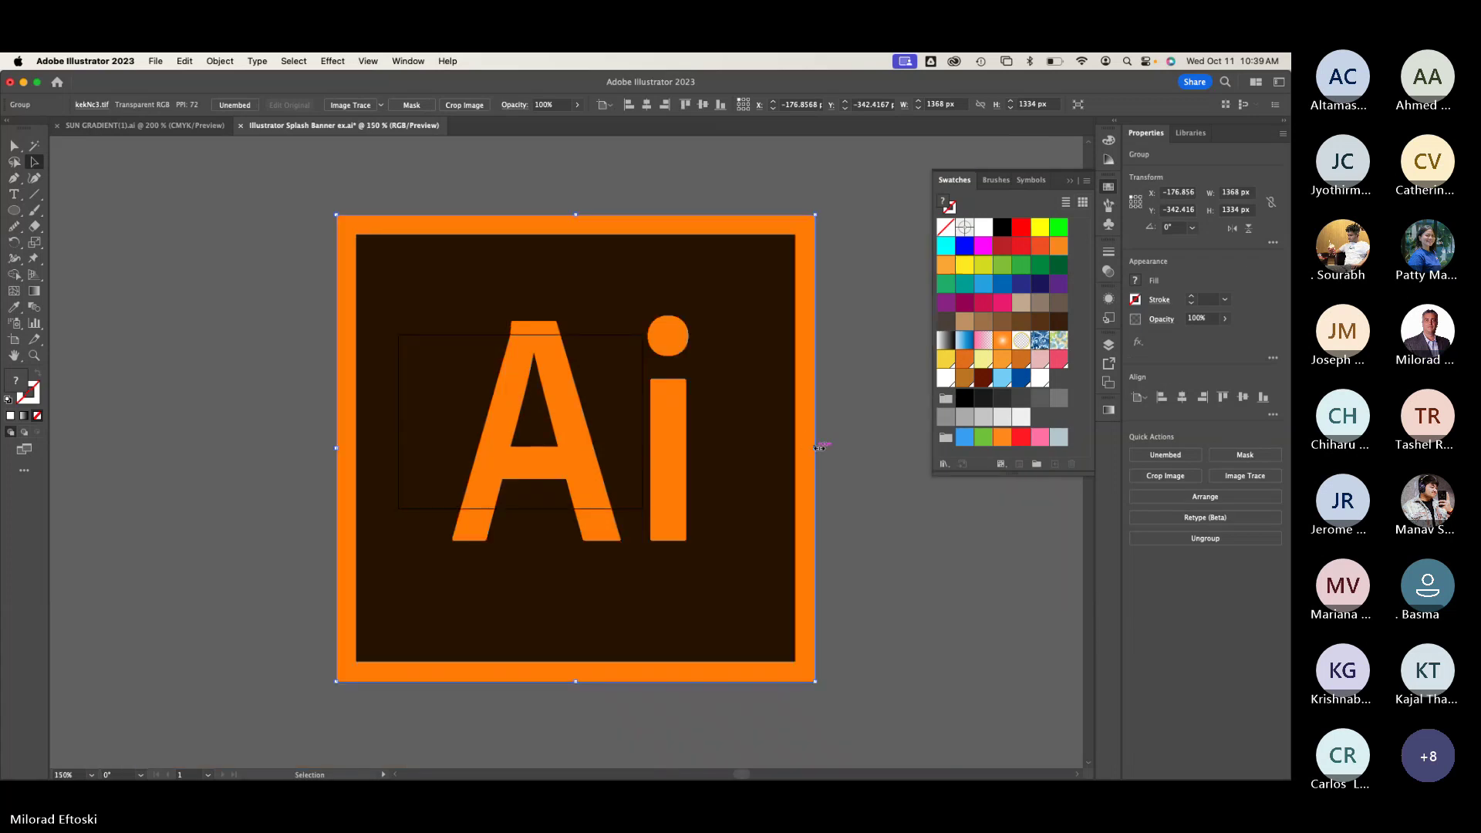
drag(824, 443, 459, 433)
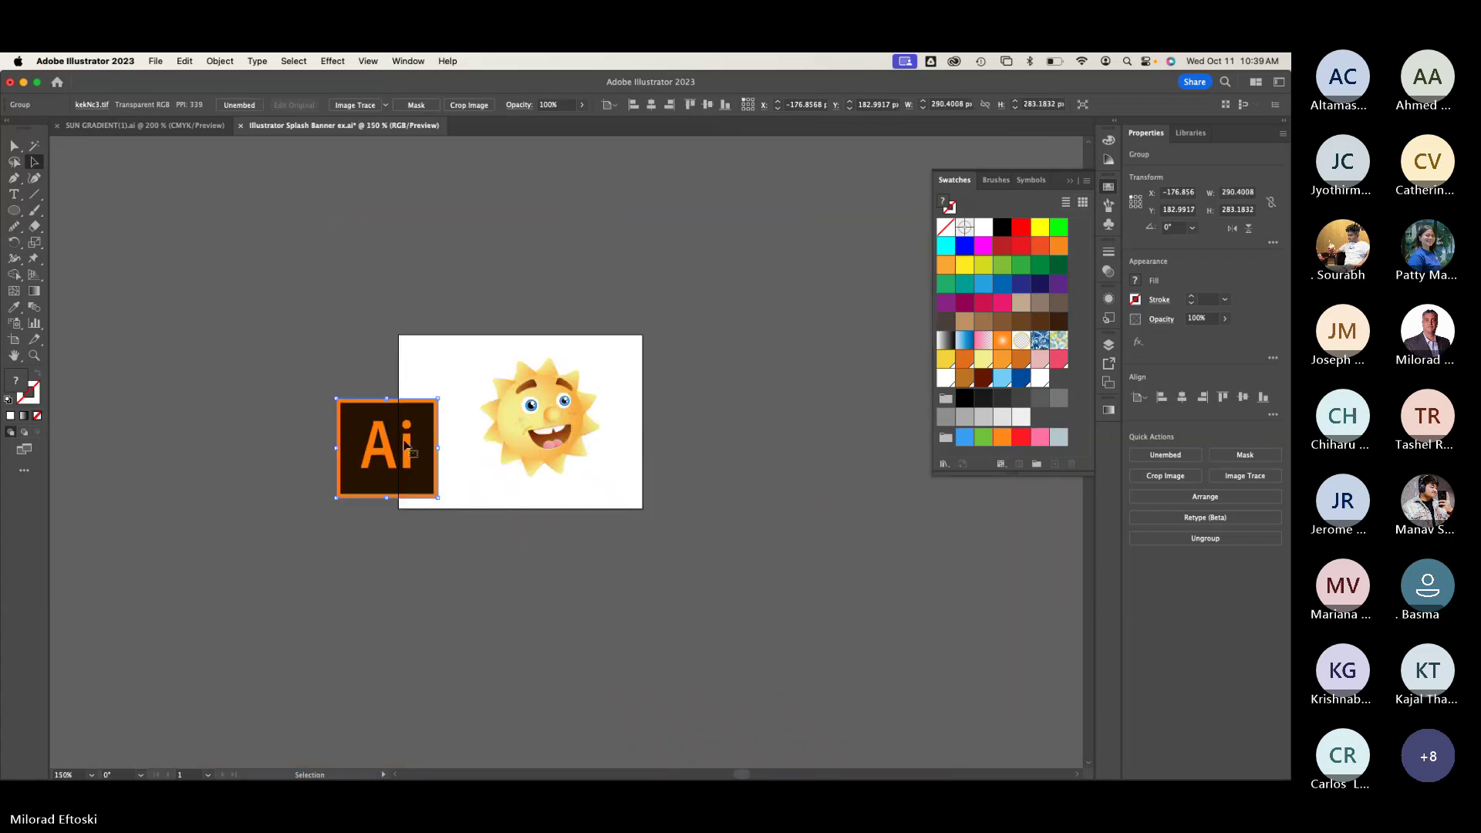
drag(376, 477, 252, 398)
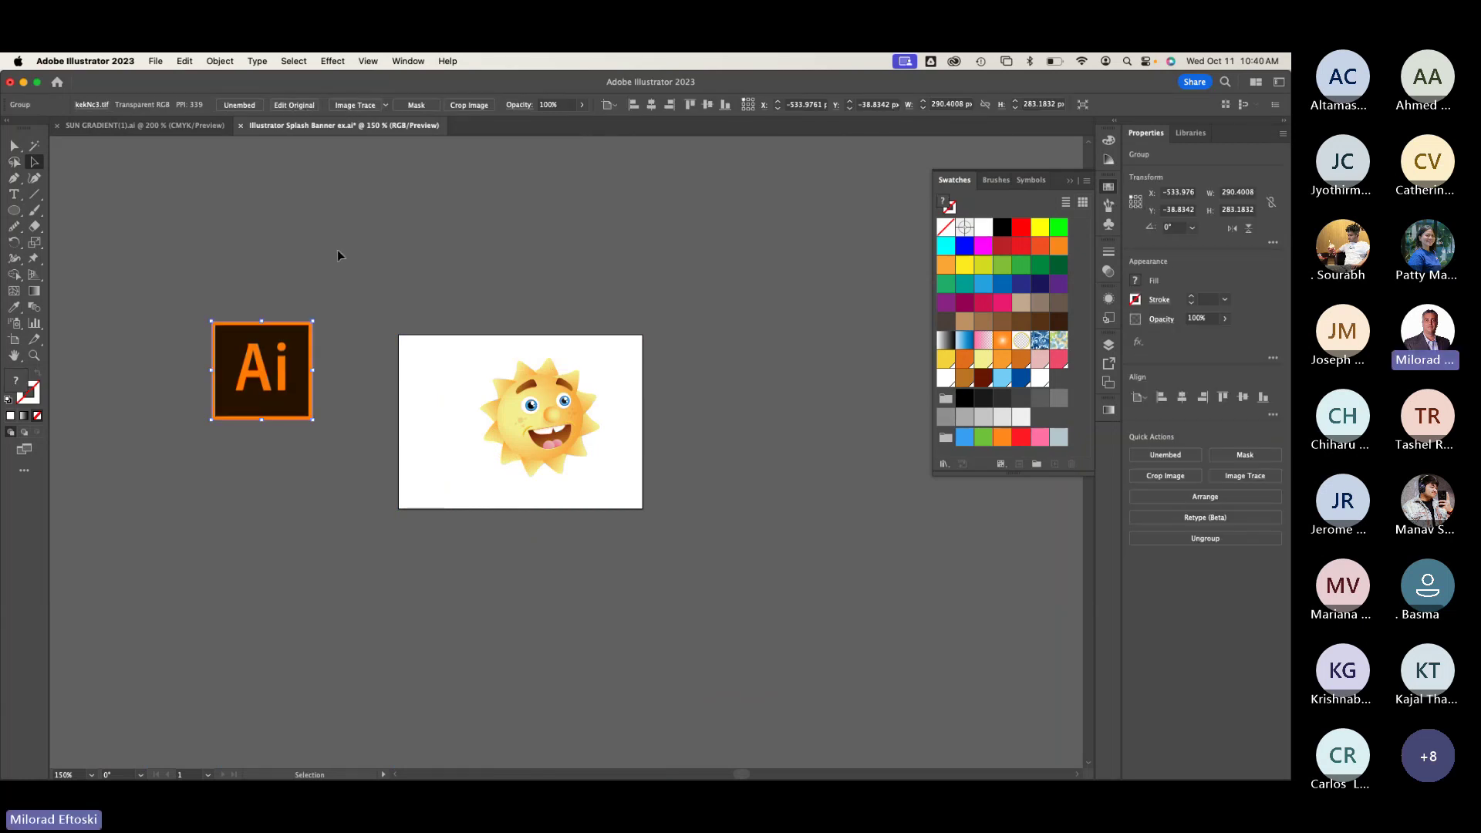
drag(313, 324, 446, 475)
click(314, 394)
click(330, 441)
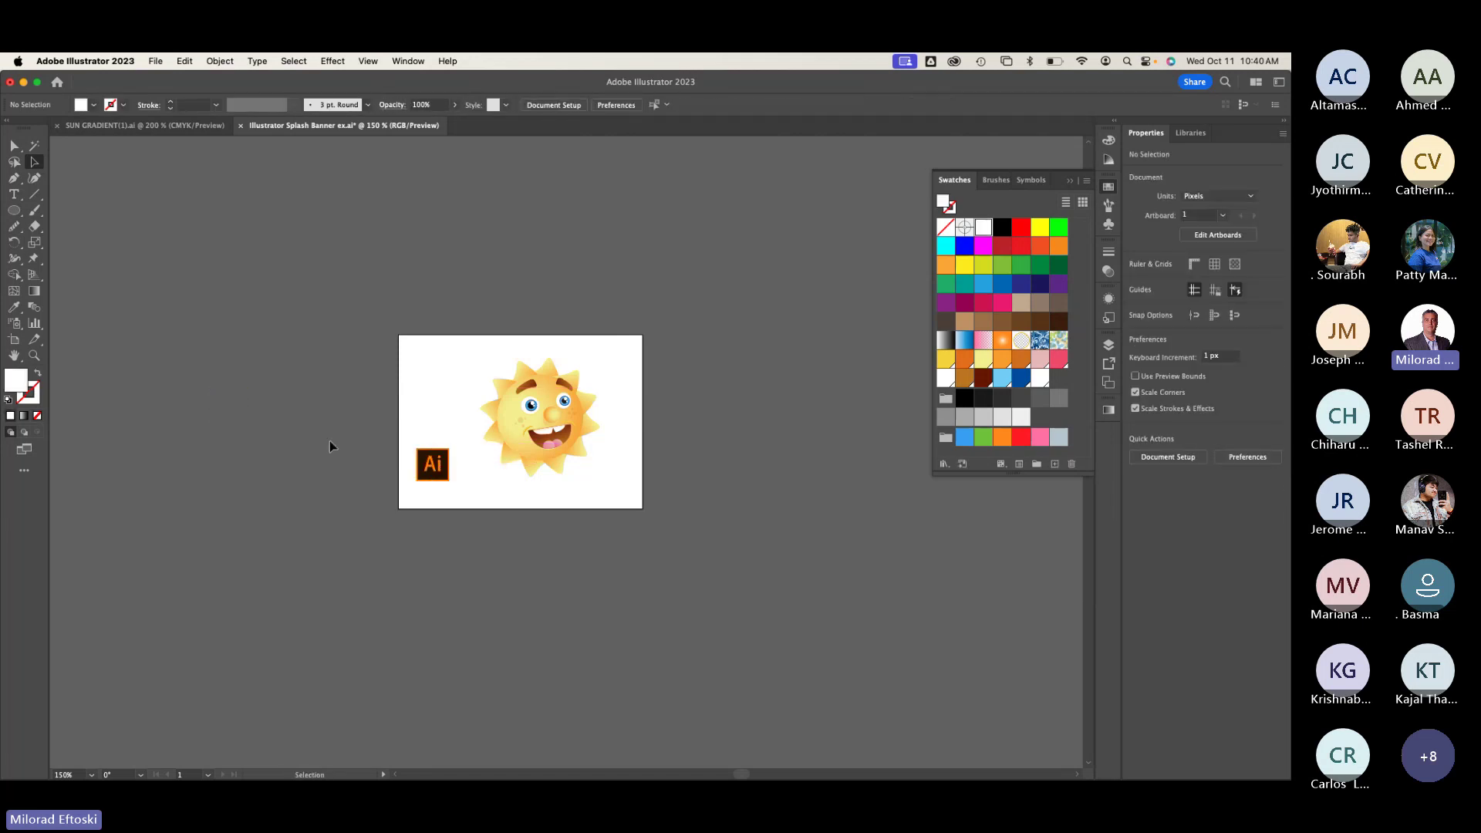
key(super+Tab)
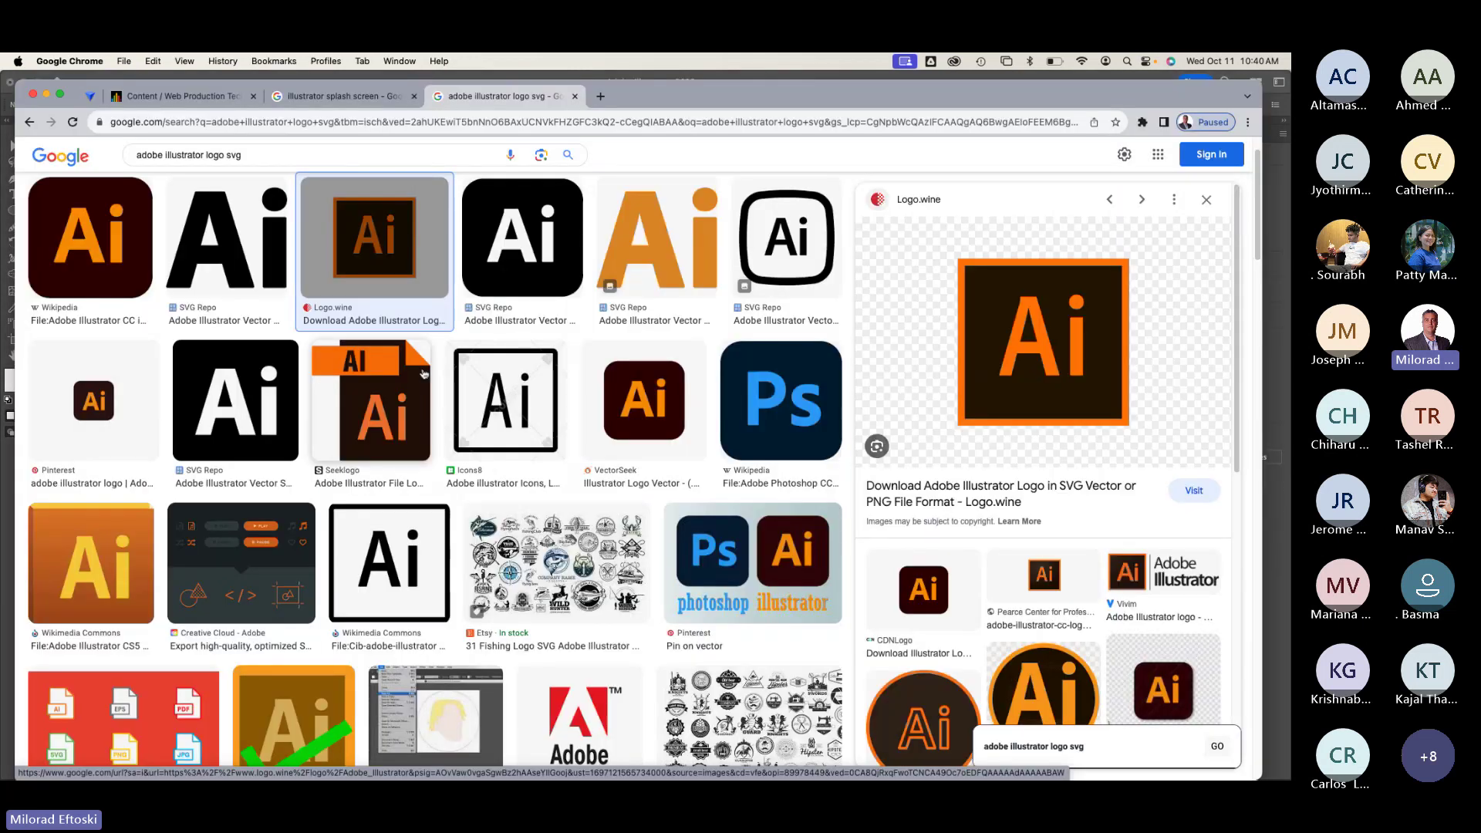
Step: Change the Google search to 'adobe cc logo svg'
drag(205, 155, 95, 152)
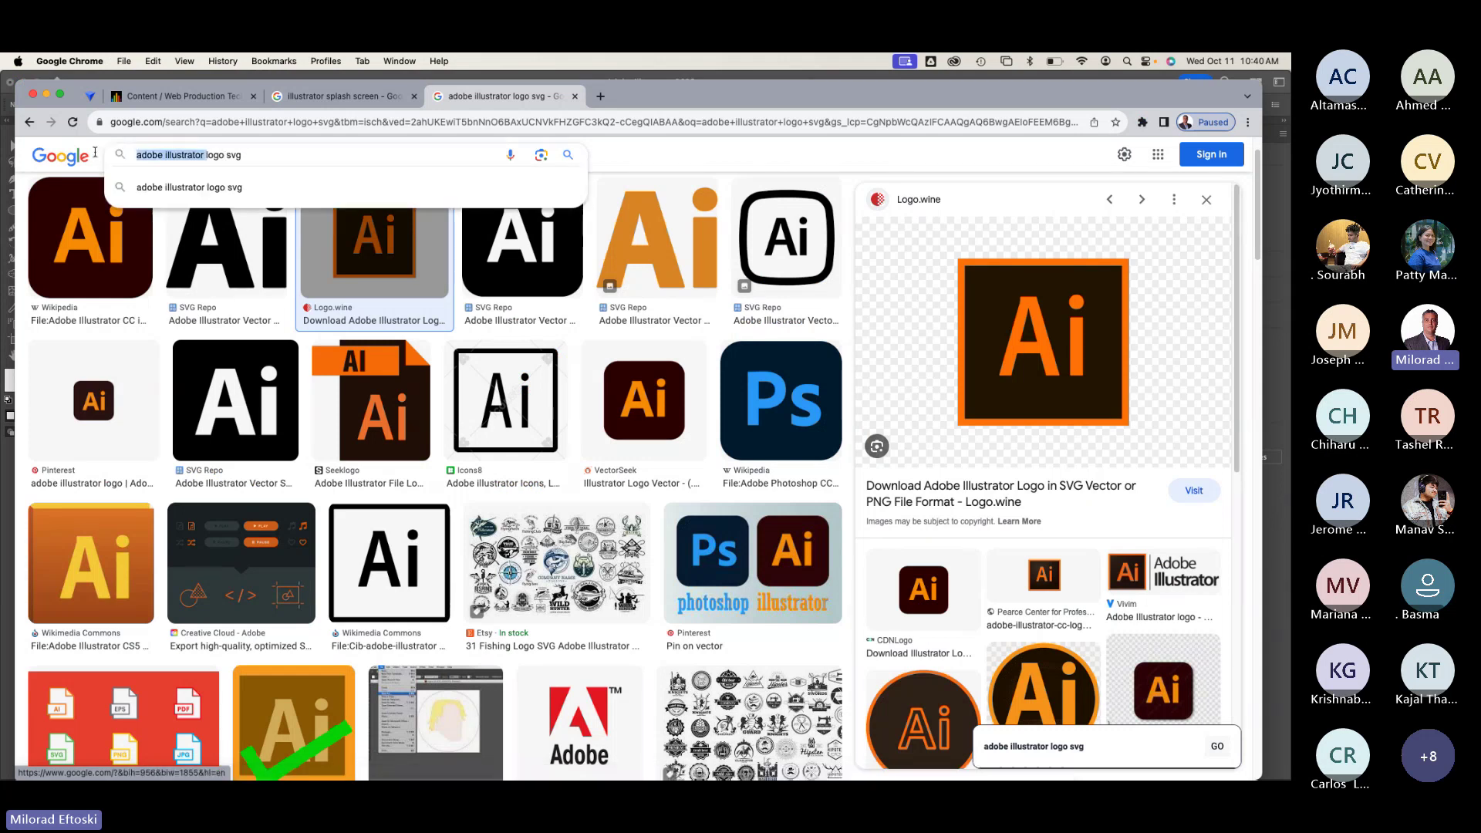
text(cc)
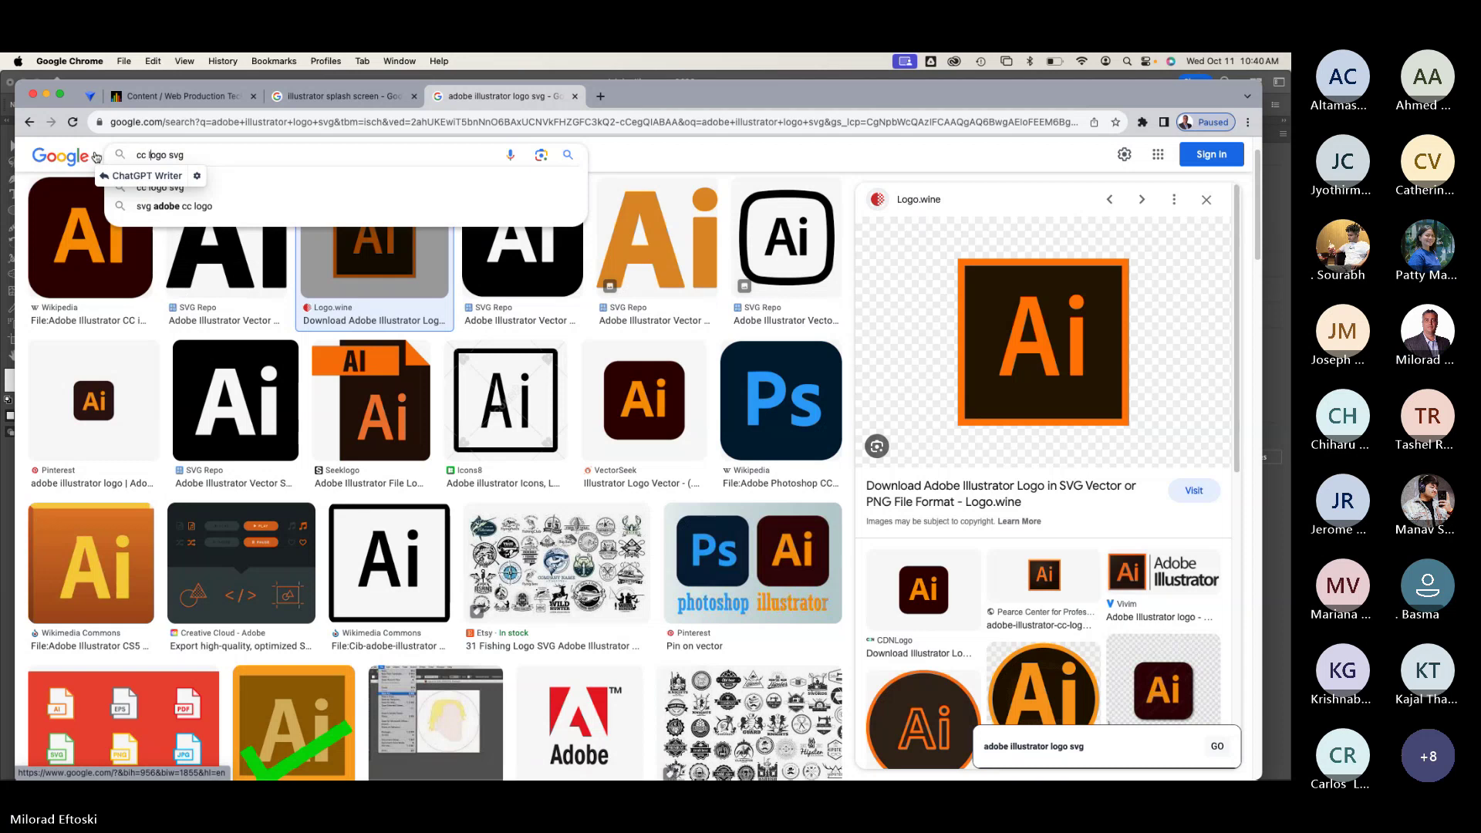
key(Delete)
key(Return)
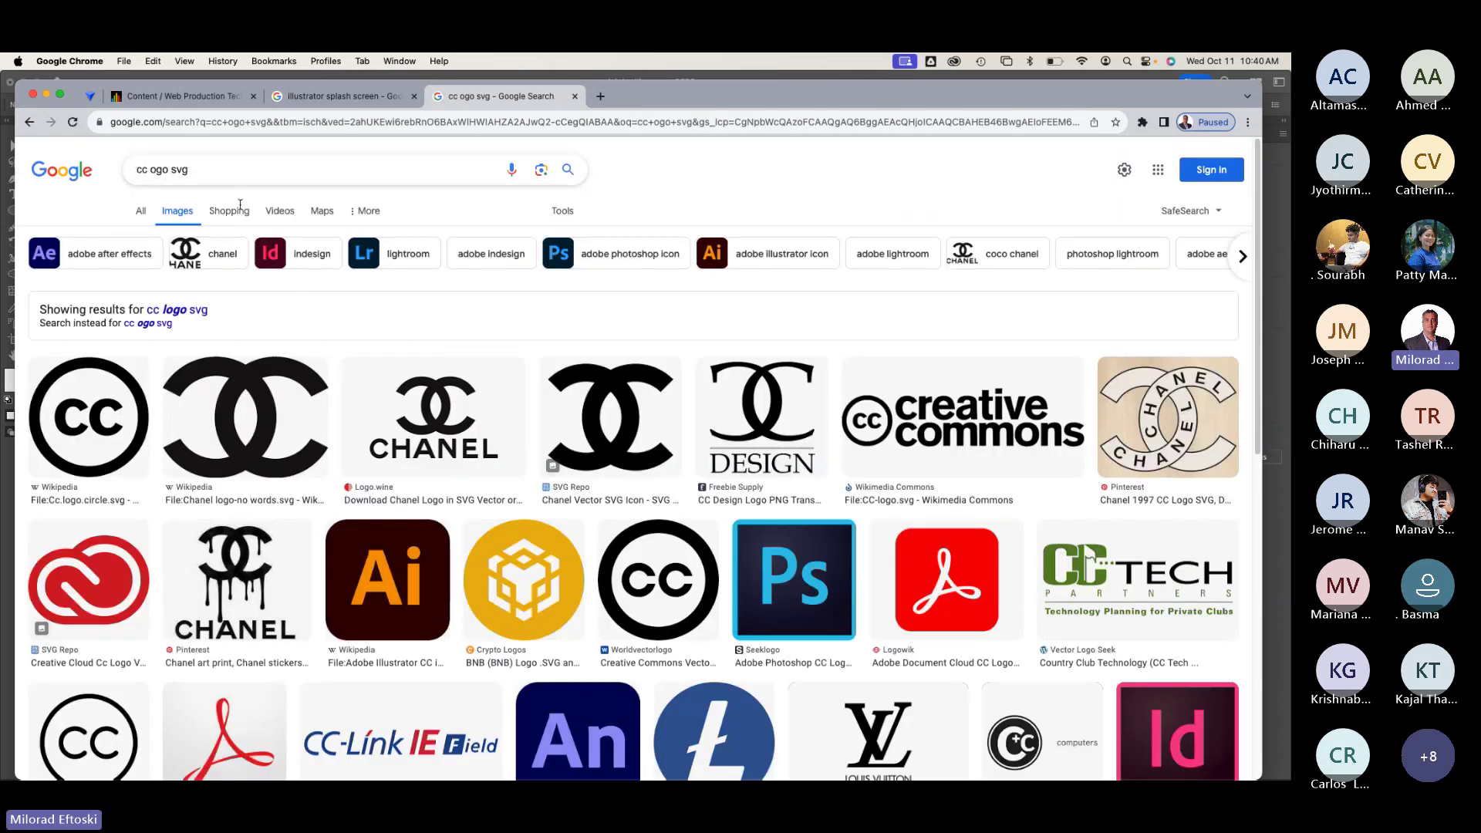
click(135, 169)
text(adobe)
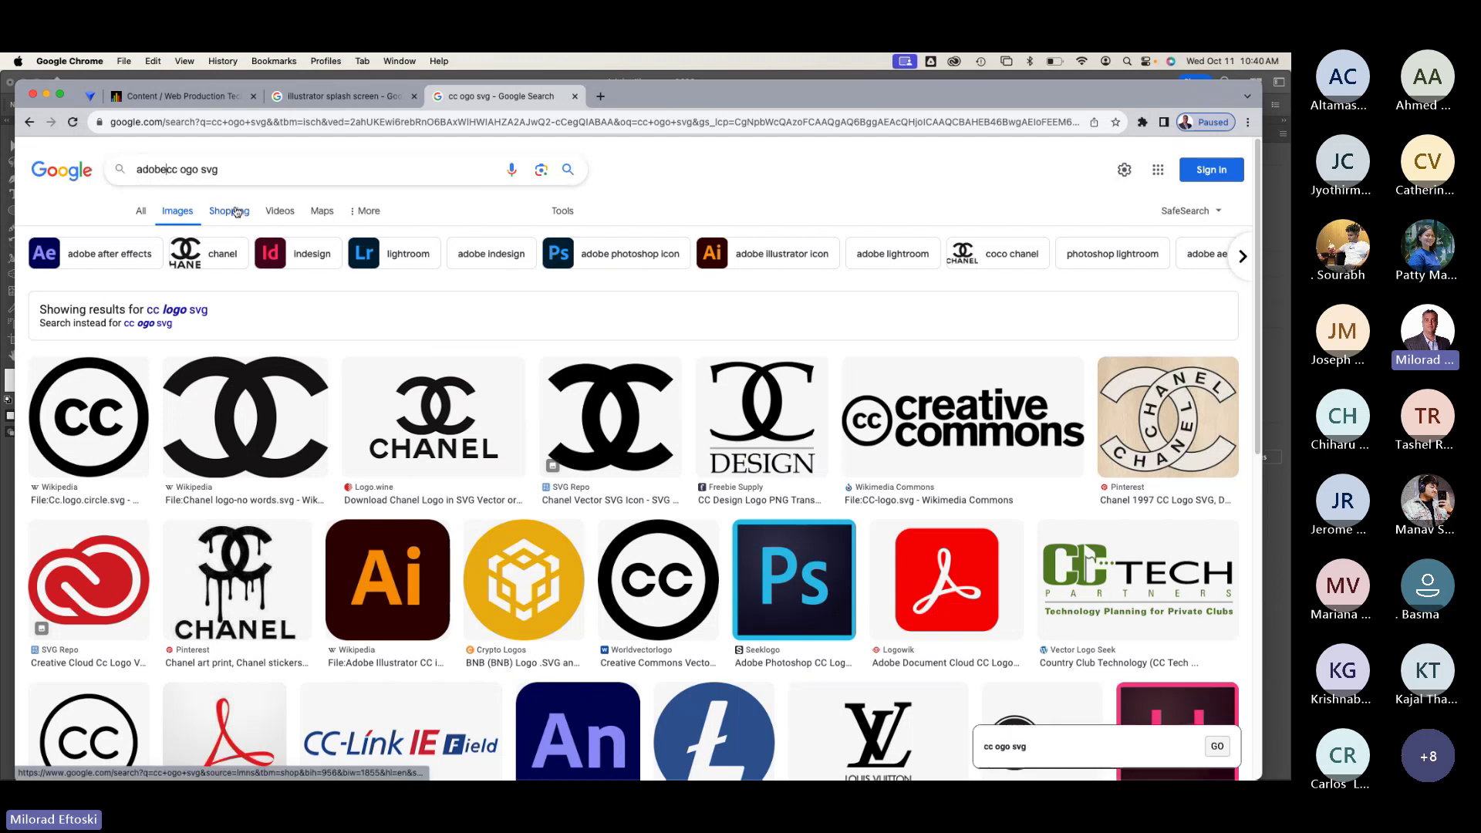
key(Return)
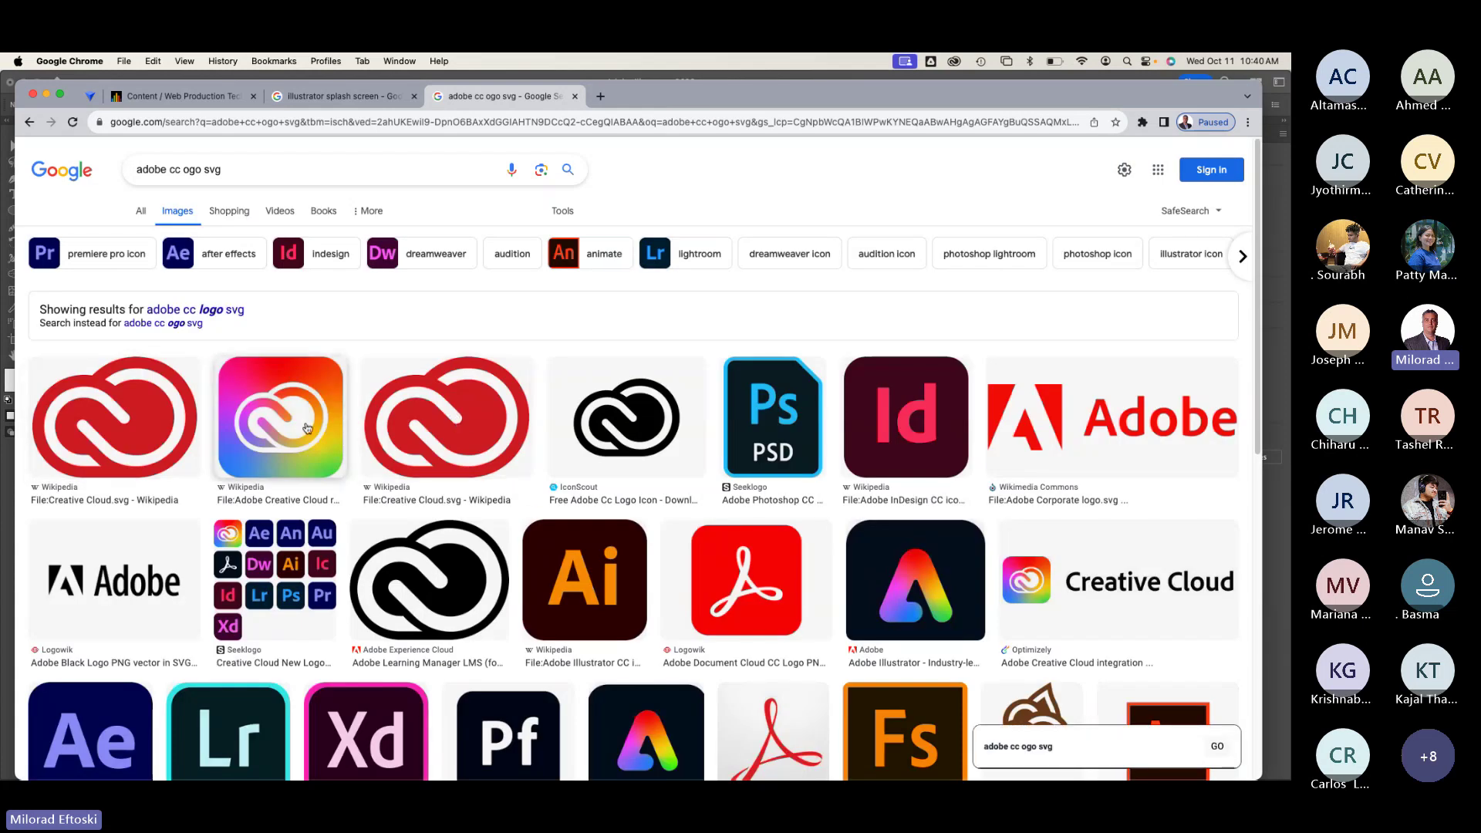
Step: Copy the red Wikipedia Creative Cloud logo and paste it into the Illustrator banner
click(463, 571)
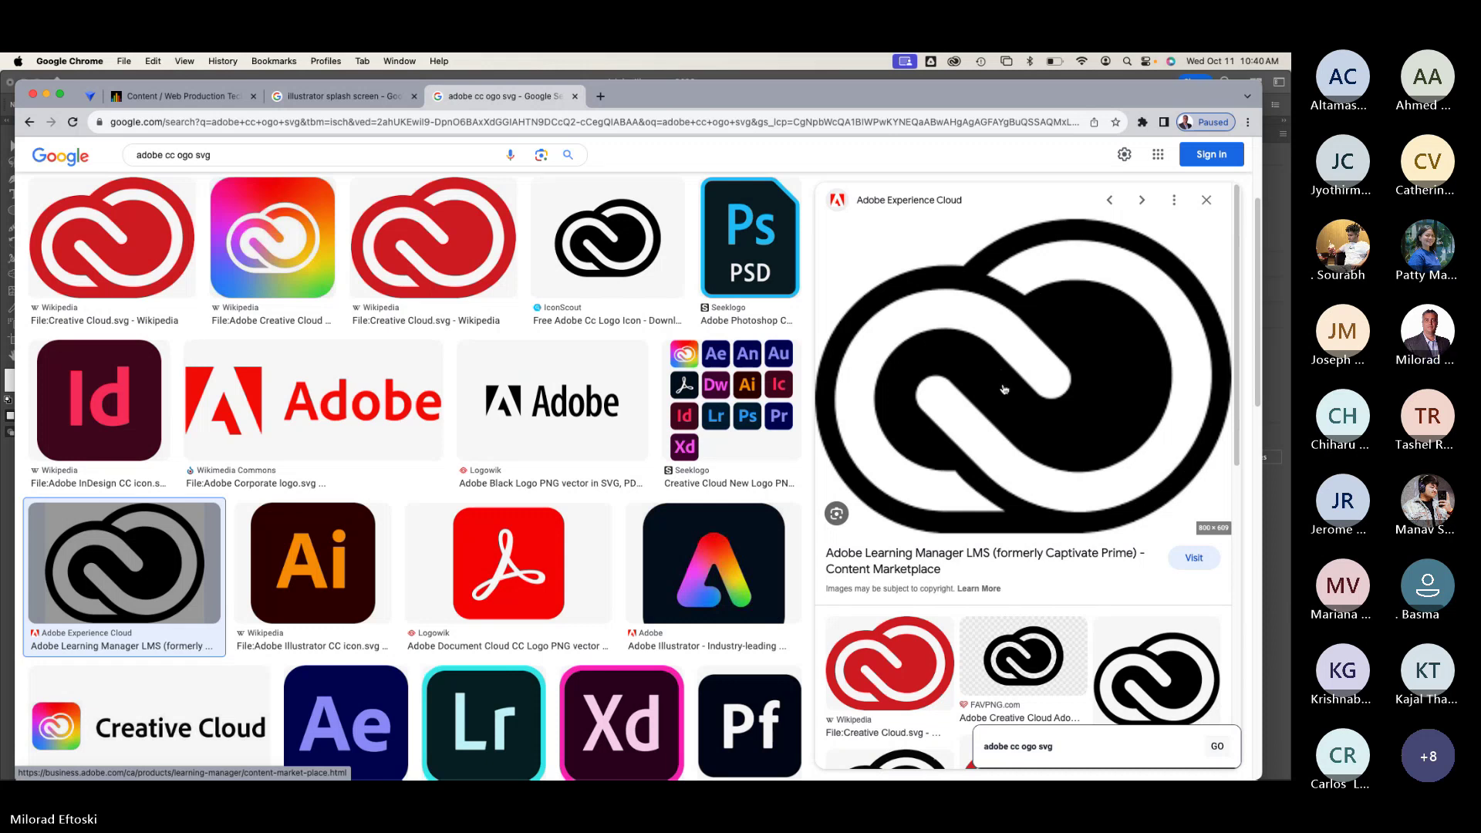
click(906, 646)
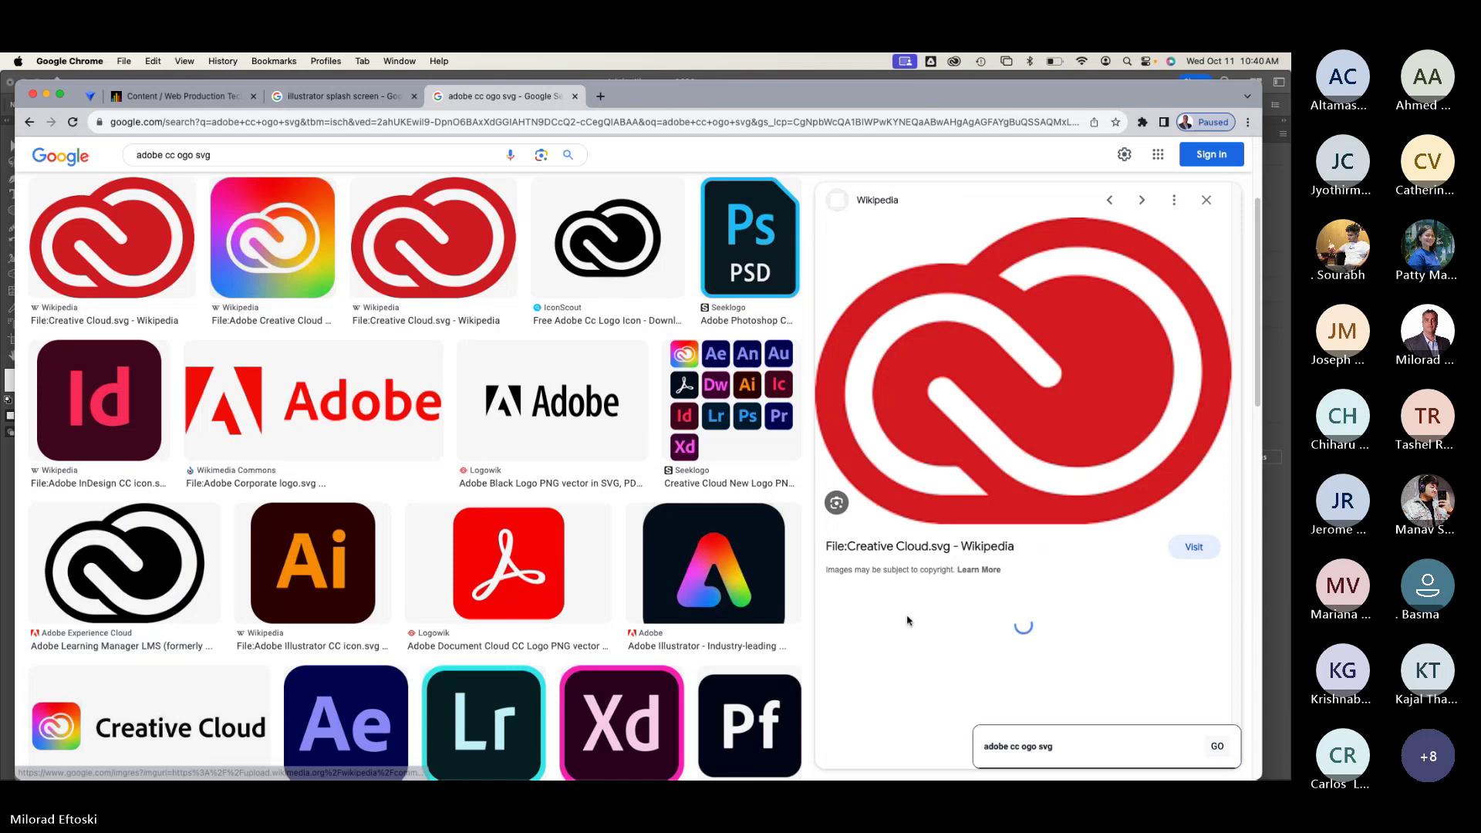
right_click(1006, 391)
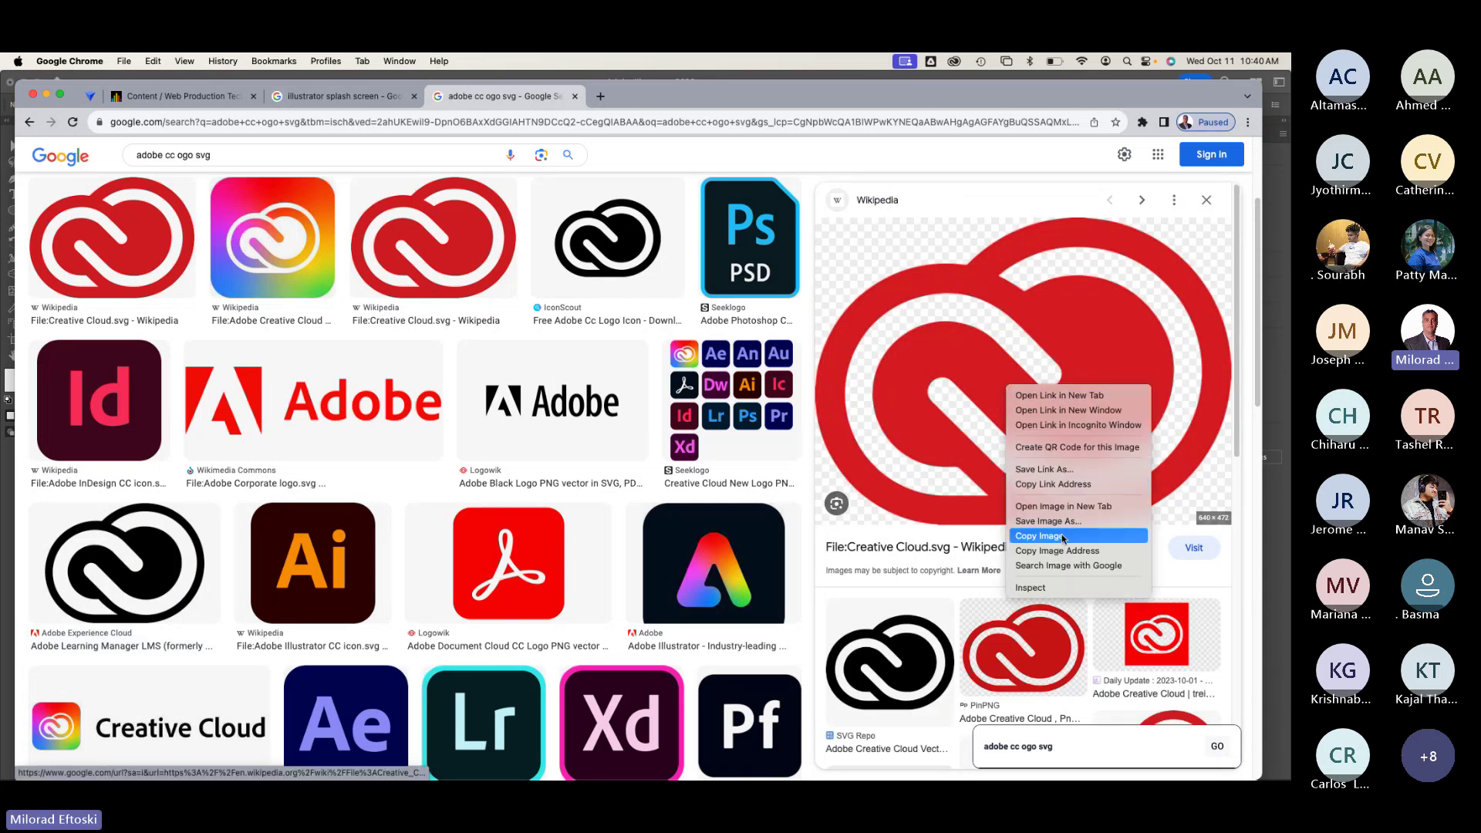
click(1064, 538)
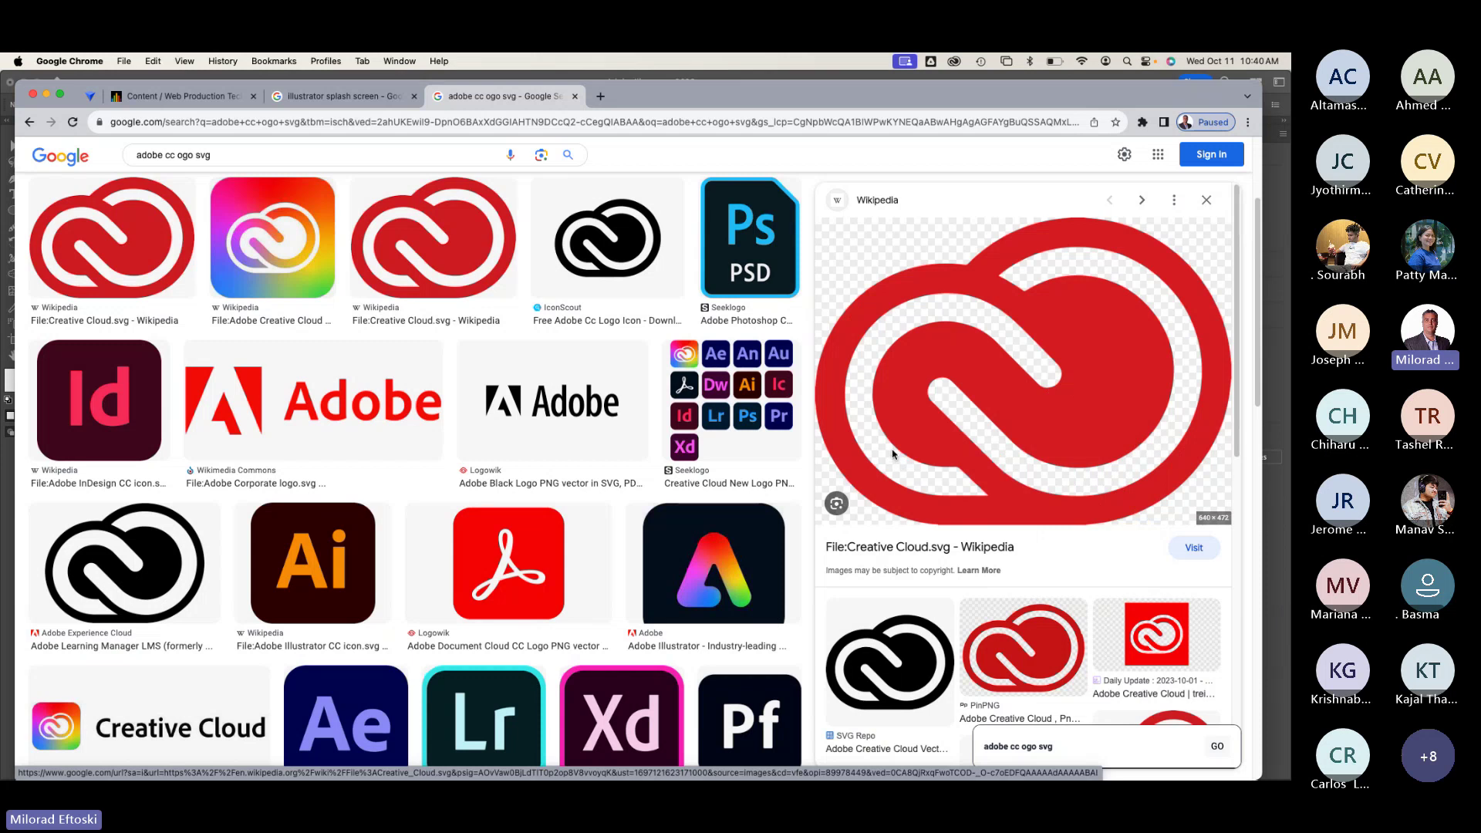
key(super+Tab)
key(super+v)
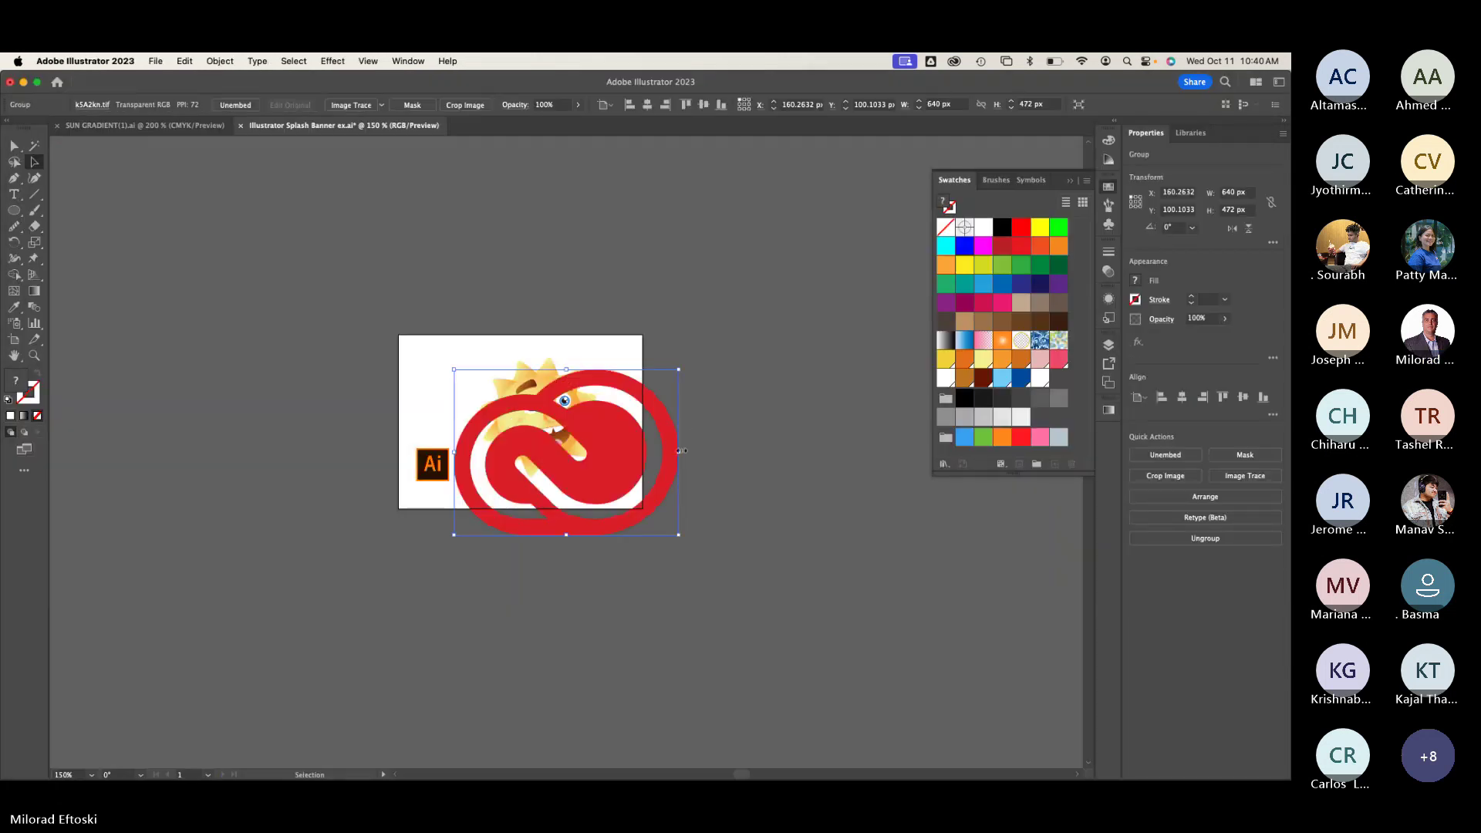
Step: Shrink the Creative Cloud logo to about 134 × 99 px and place it above the Ai logo
drag(678, 451, 446, 462)
click(546, 524)
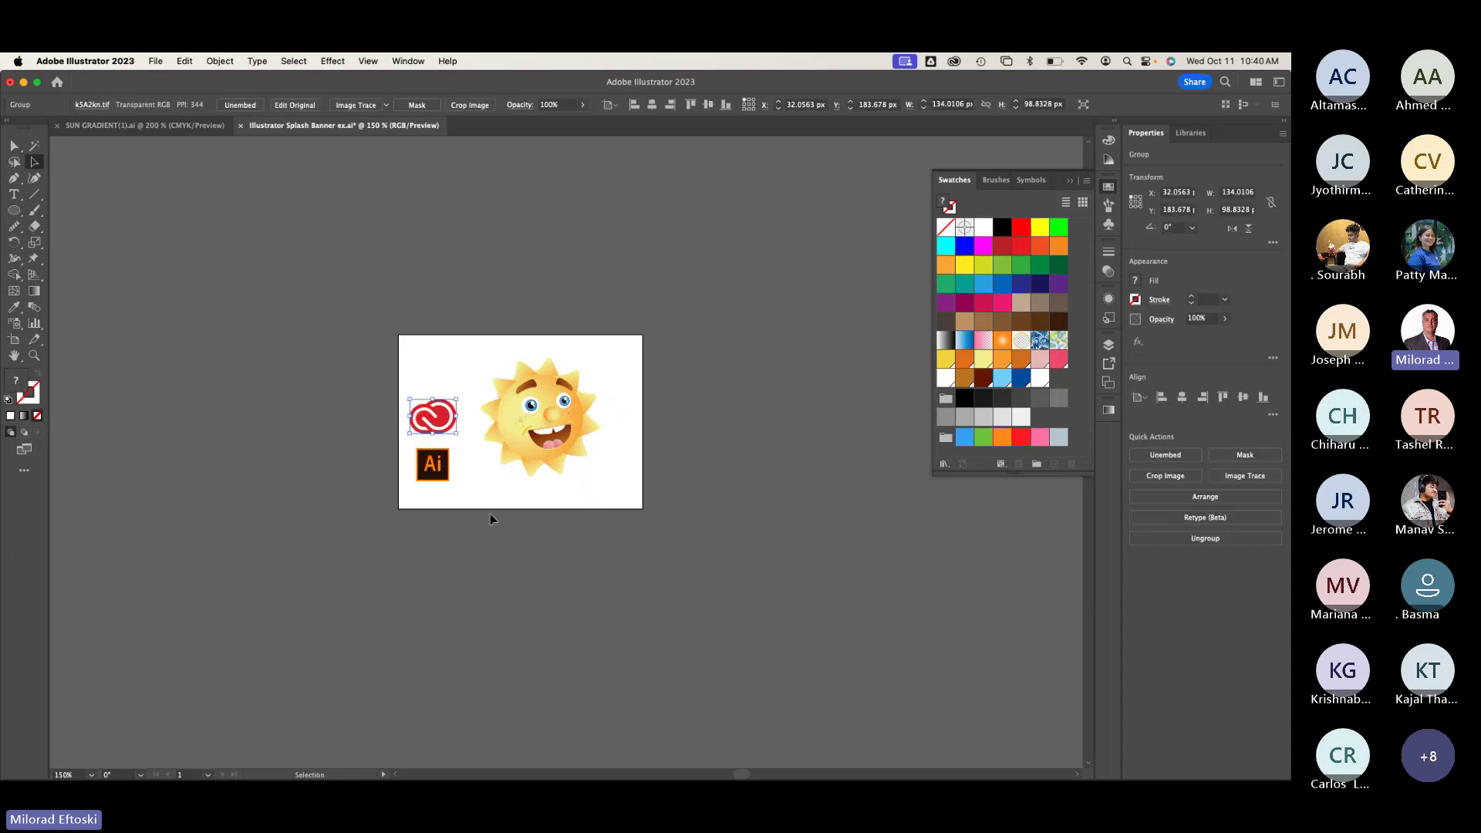
click(402, 437)
scroll(402, 437, up, 1)
scroll(403, 437, up, 4)
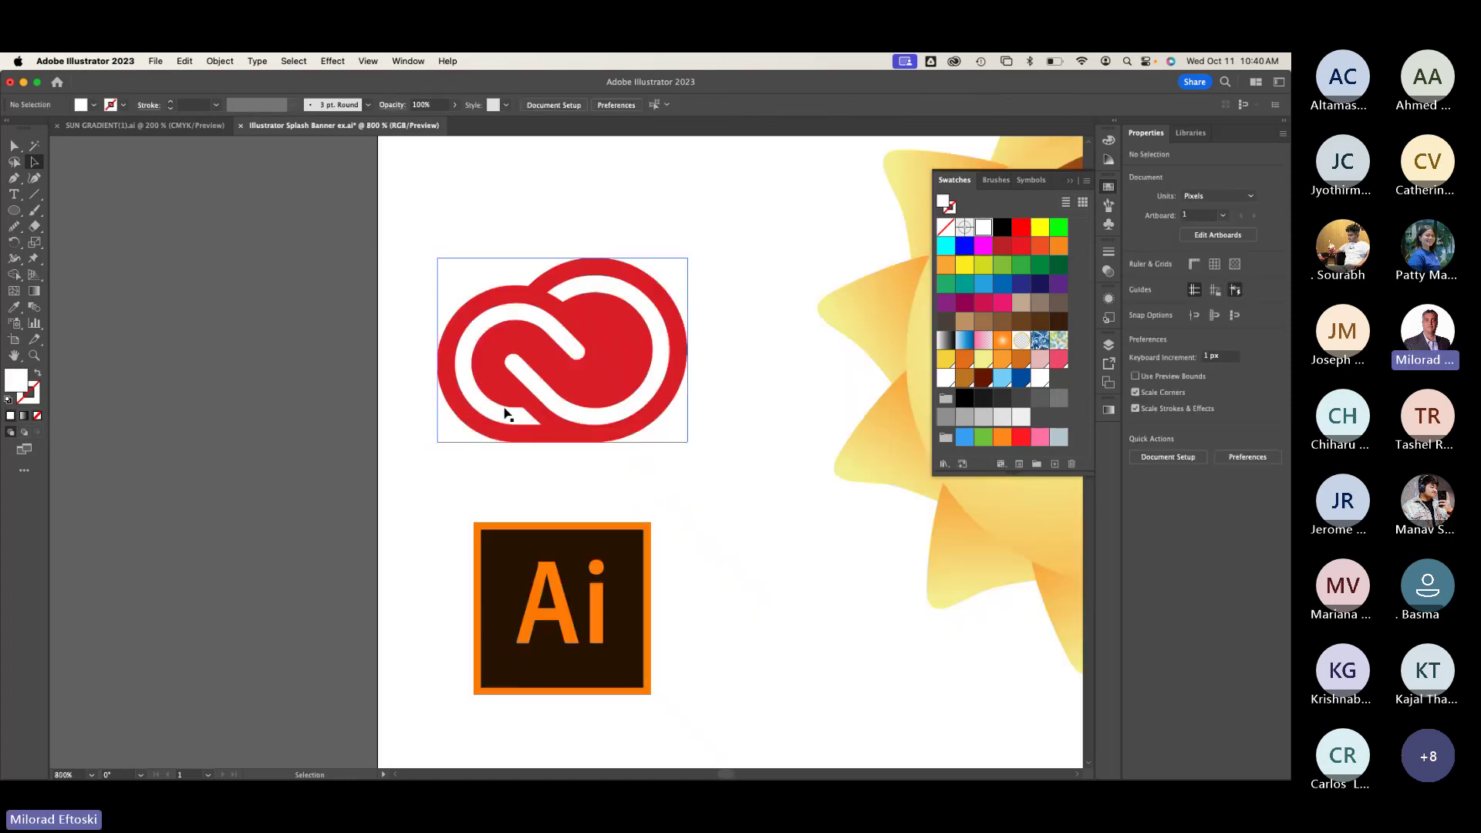
mouse_move(610, 363)
mouse_down()
mouse_move(525, 381)
mouse_move(585, 378)
mouse_up()
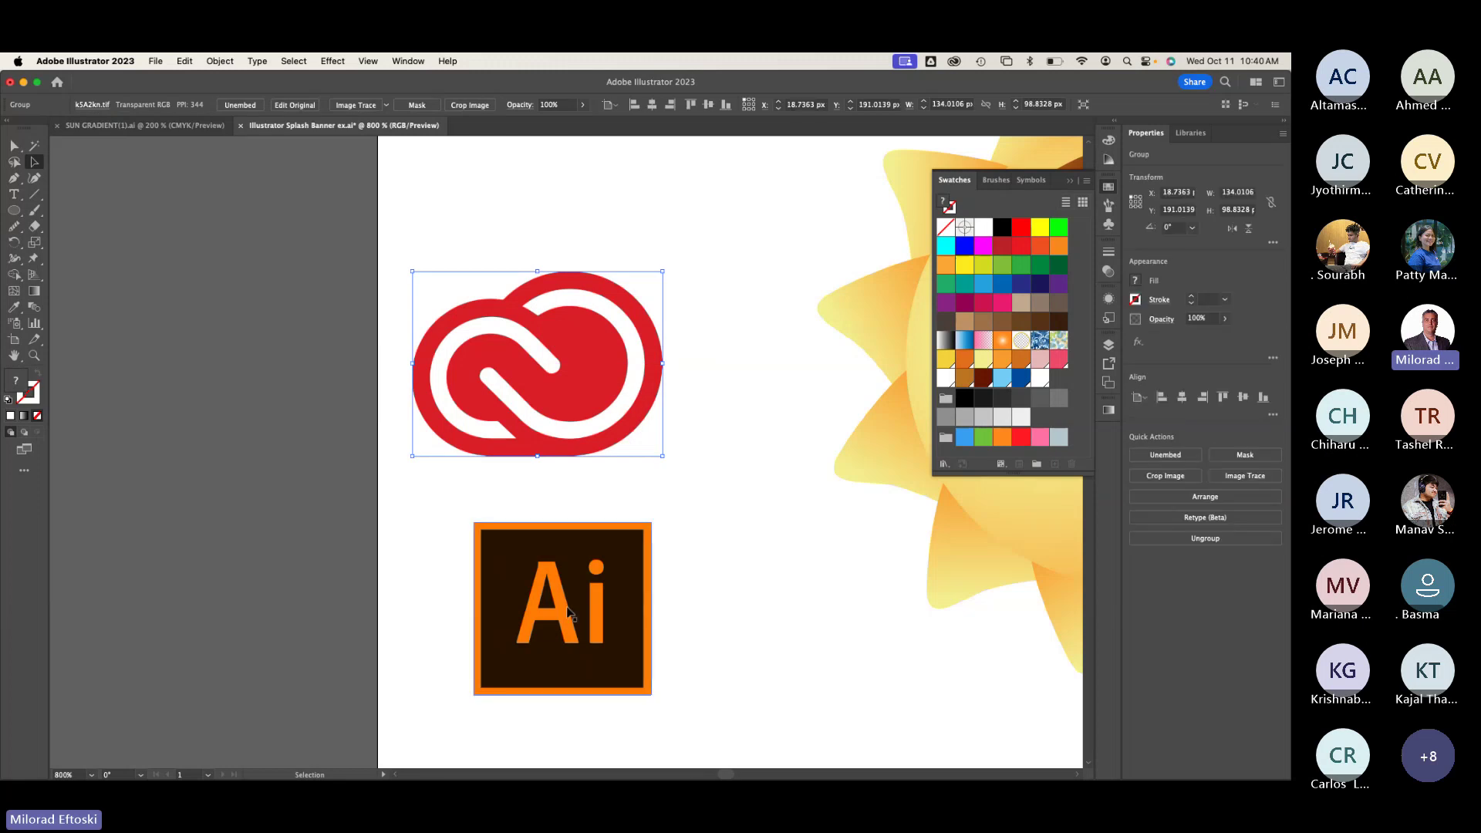
click(702, 575)
Step: Check the artwork in Outline view, panning to the sun, then return to Preview
key(super+y)
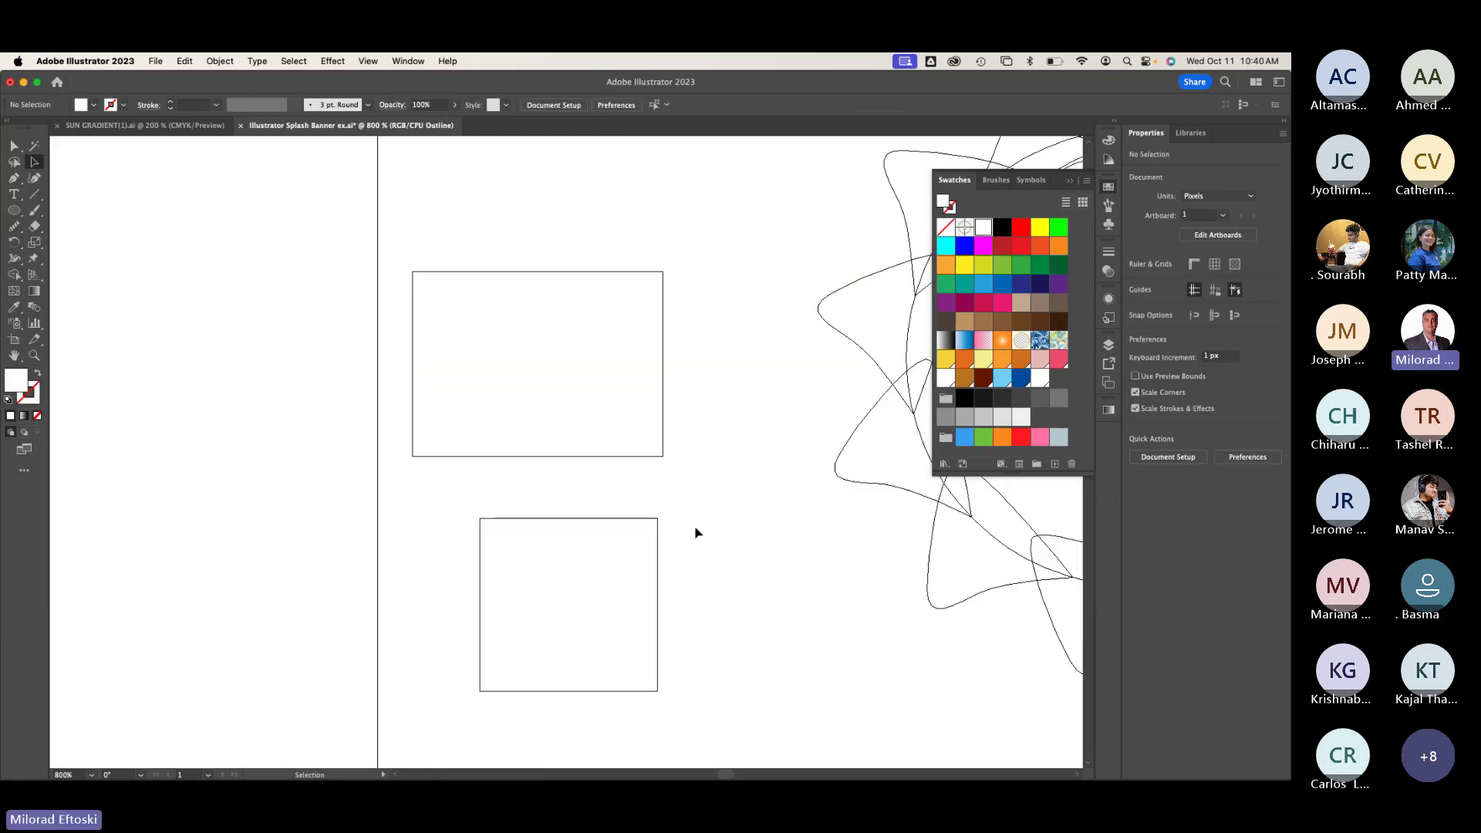
key(space)
drag(696, 527, 419, 532)
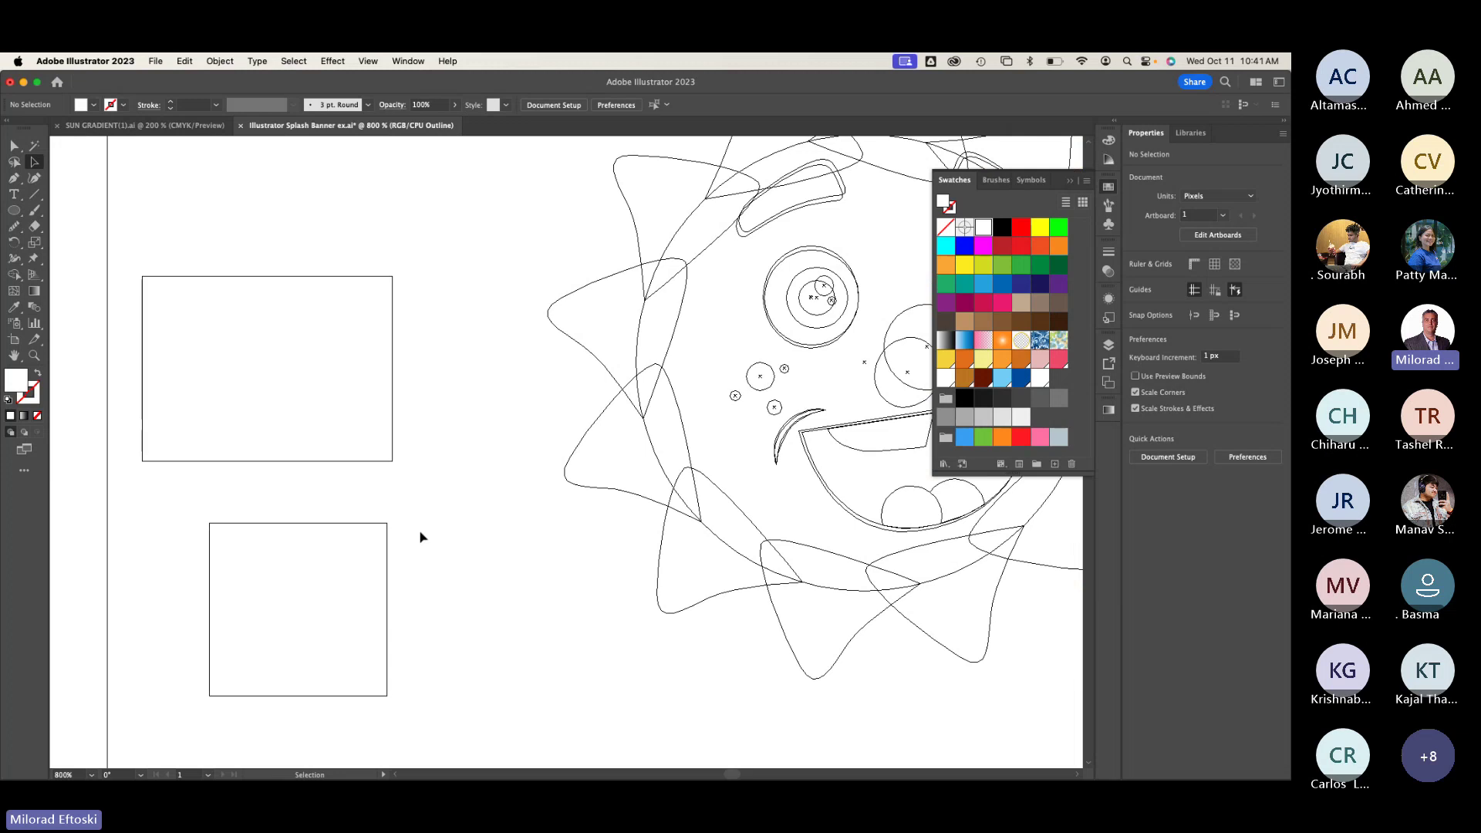
key(super+y)
key(super+y)
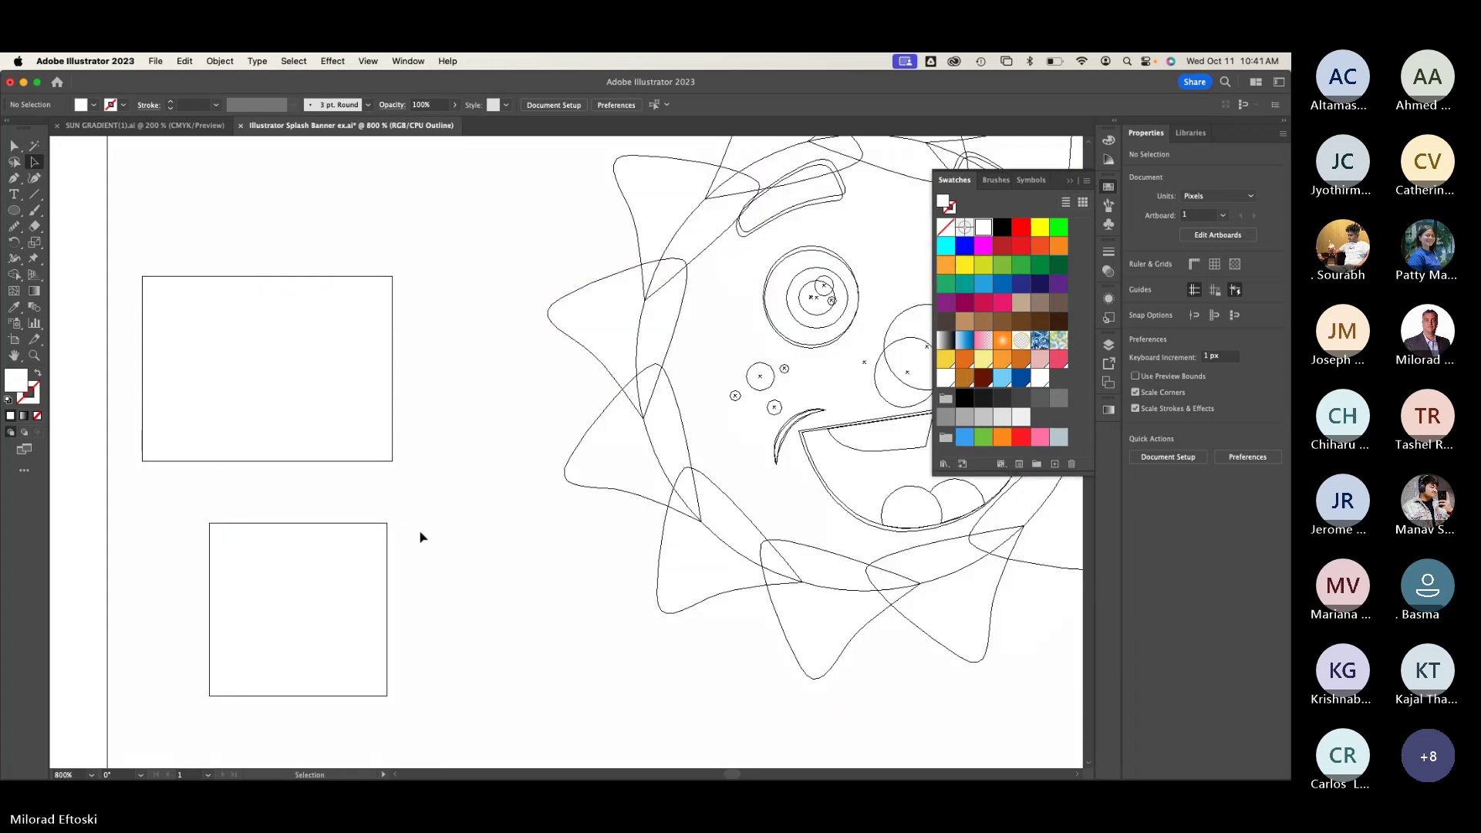
key(super+y)
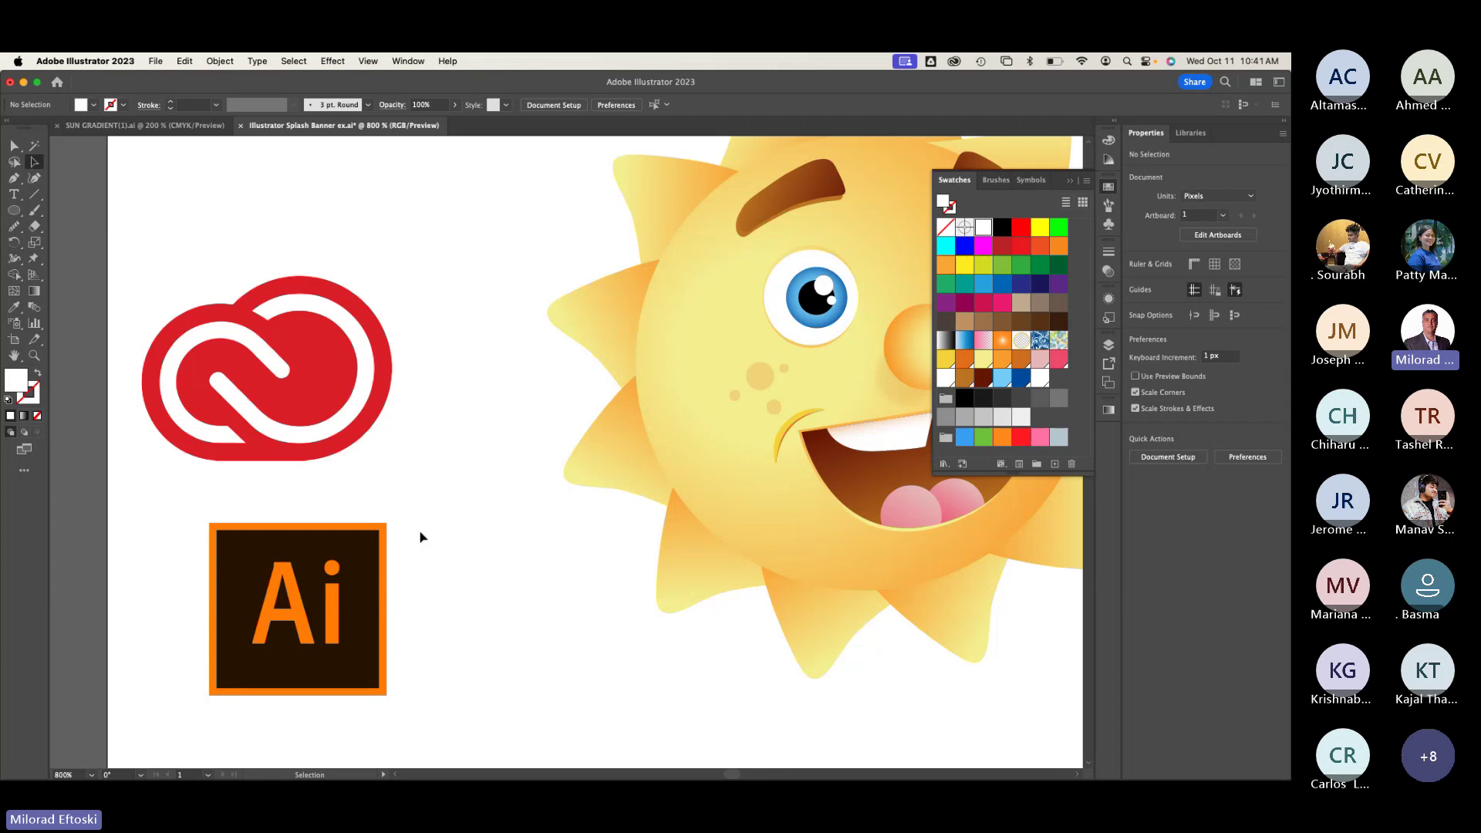
Step: Nudge the Creative Cloud logo and Image Trace it with the Silhouettes preset
scroll(417, 529, up, 3)
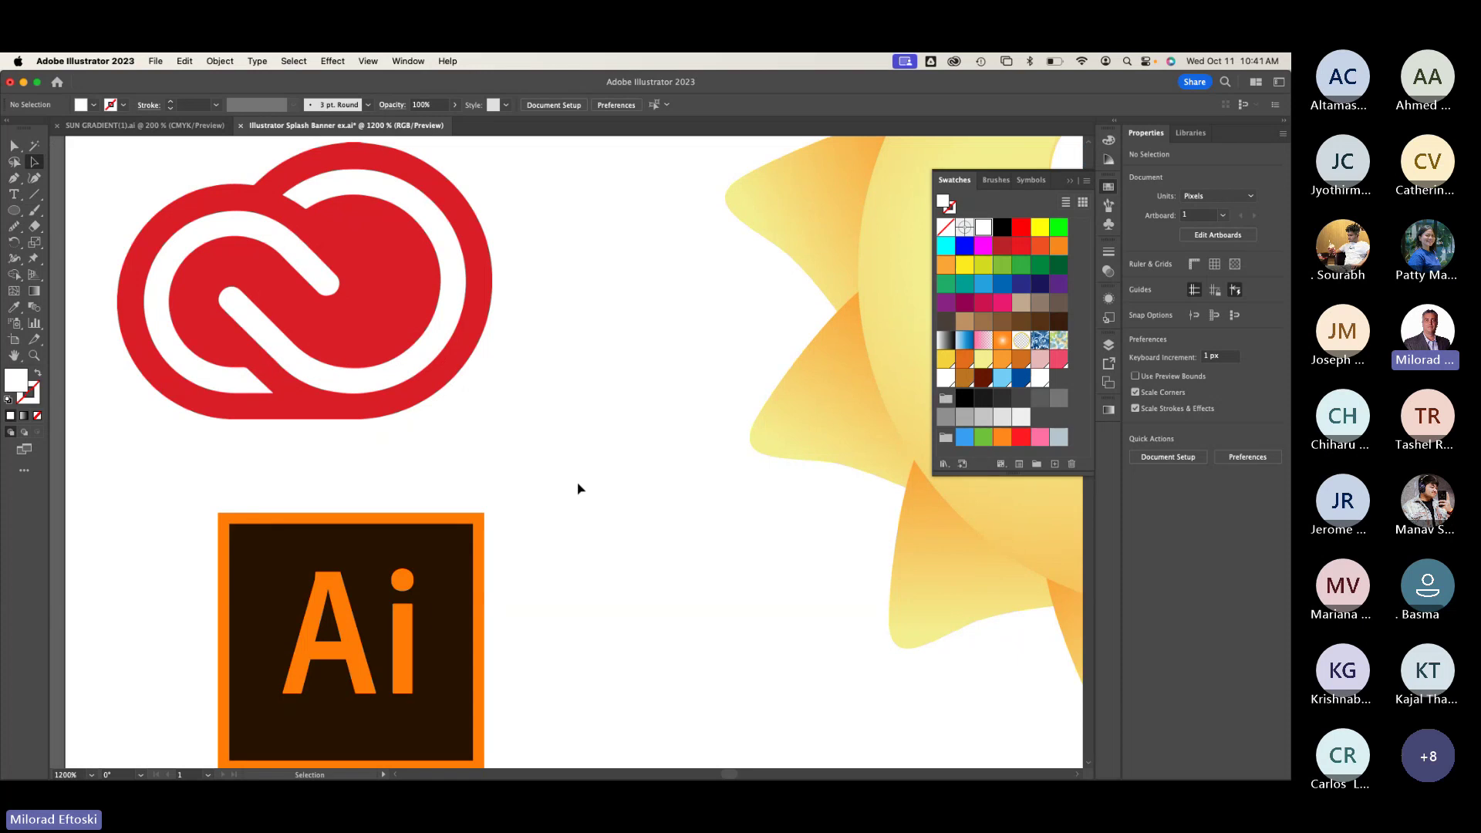
click(390, 355)
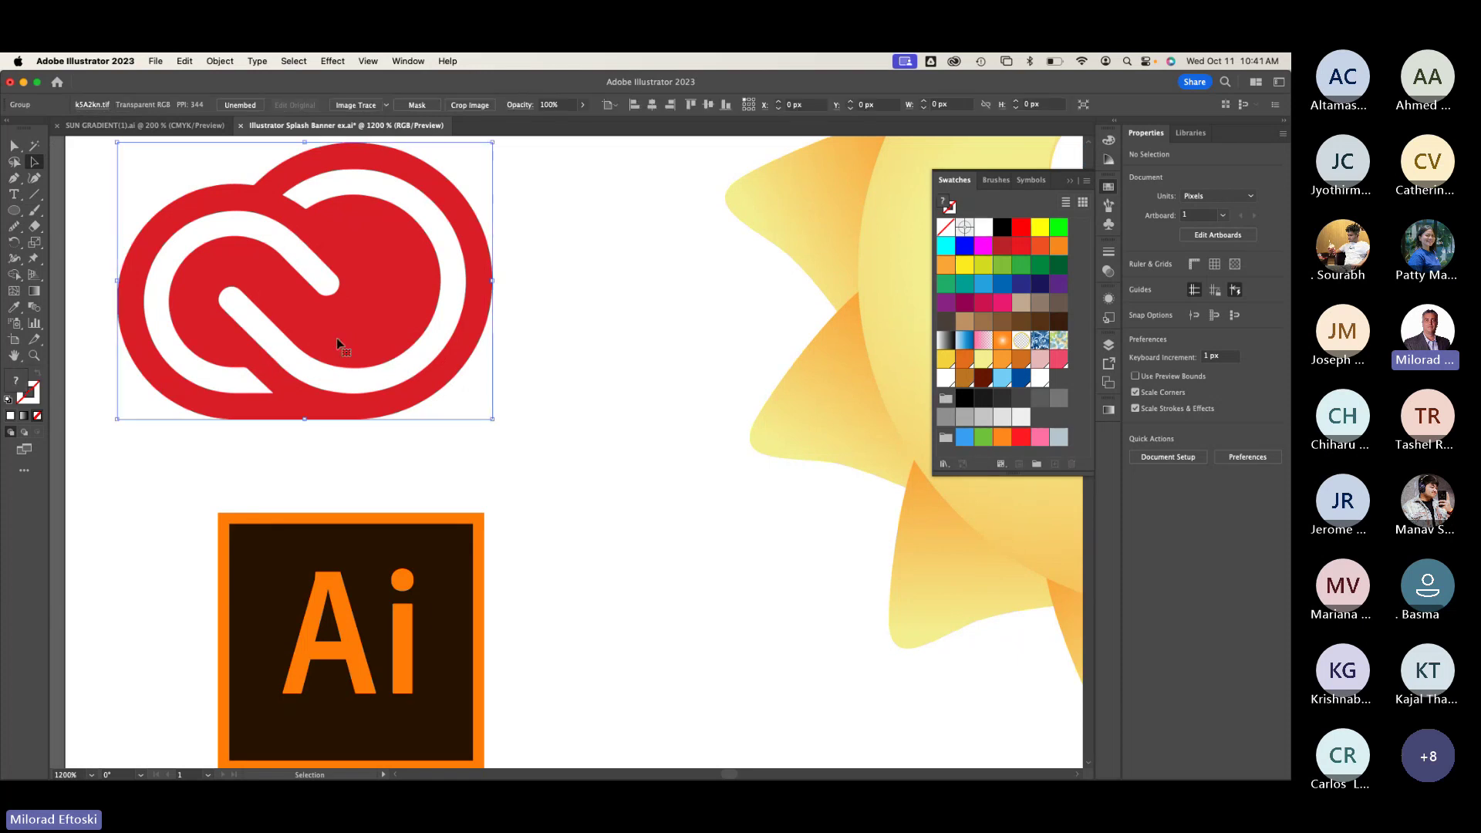
drag(338, 340, 416, 364)
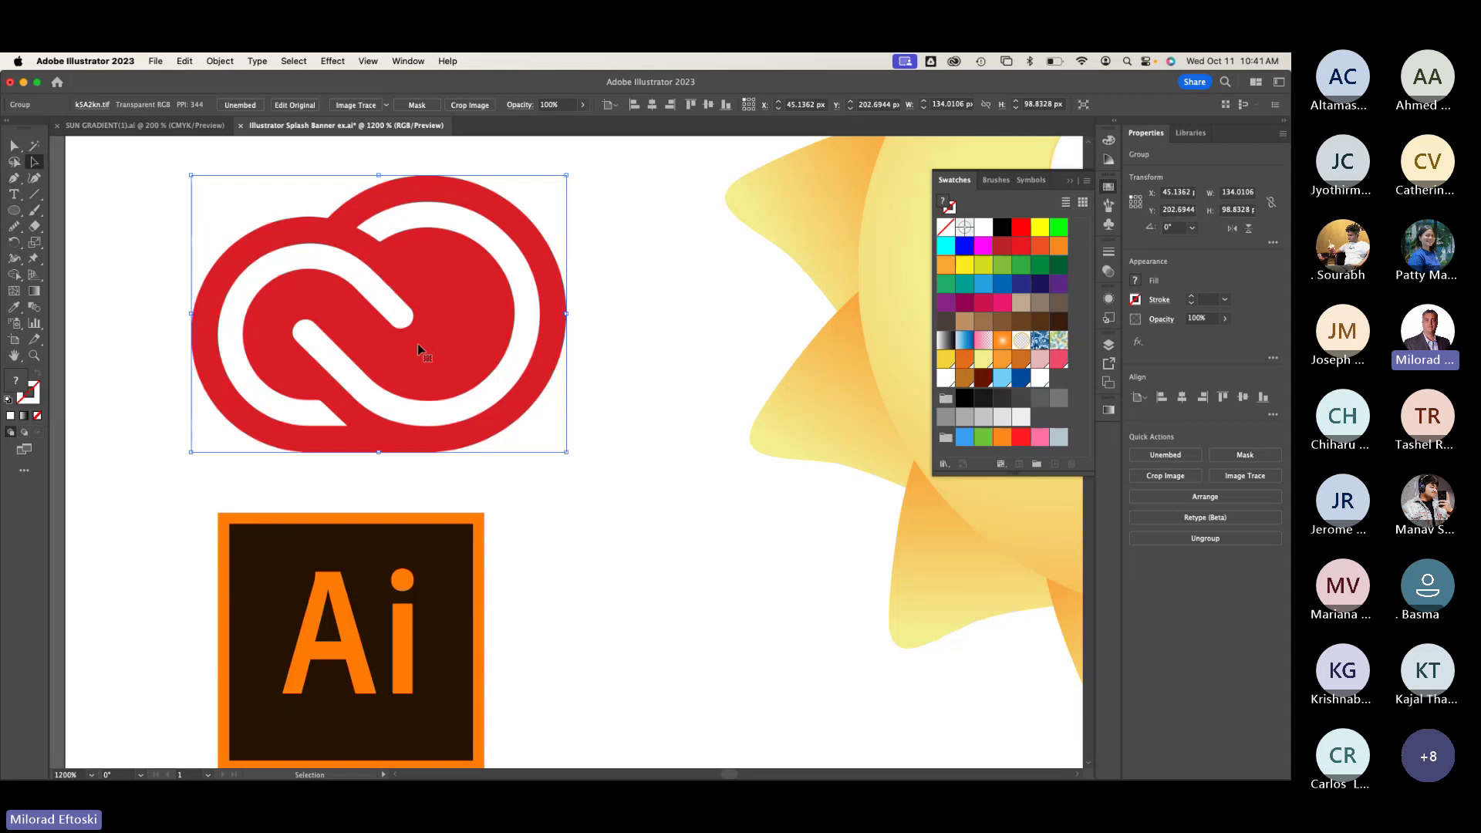
click(387, 106)
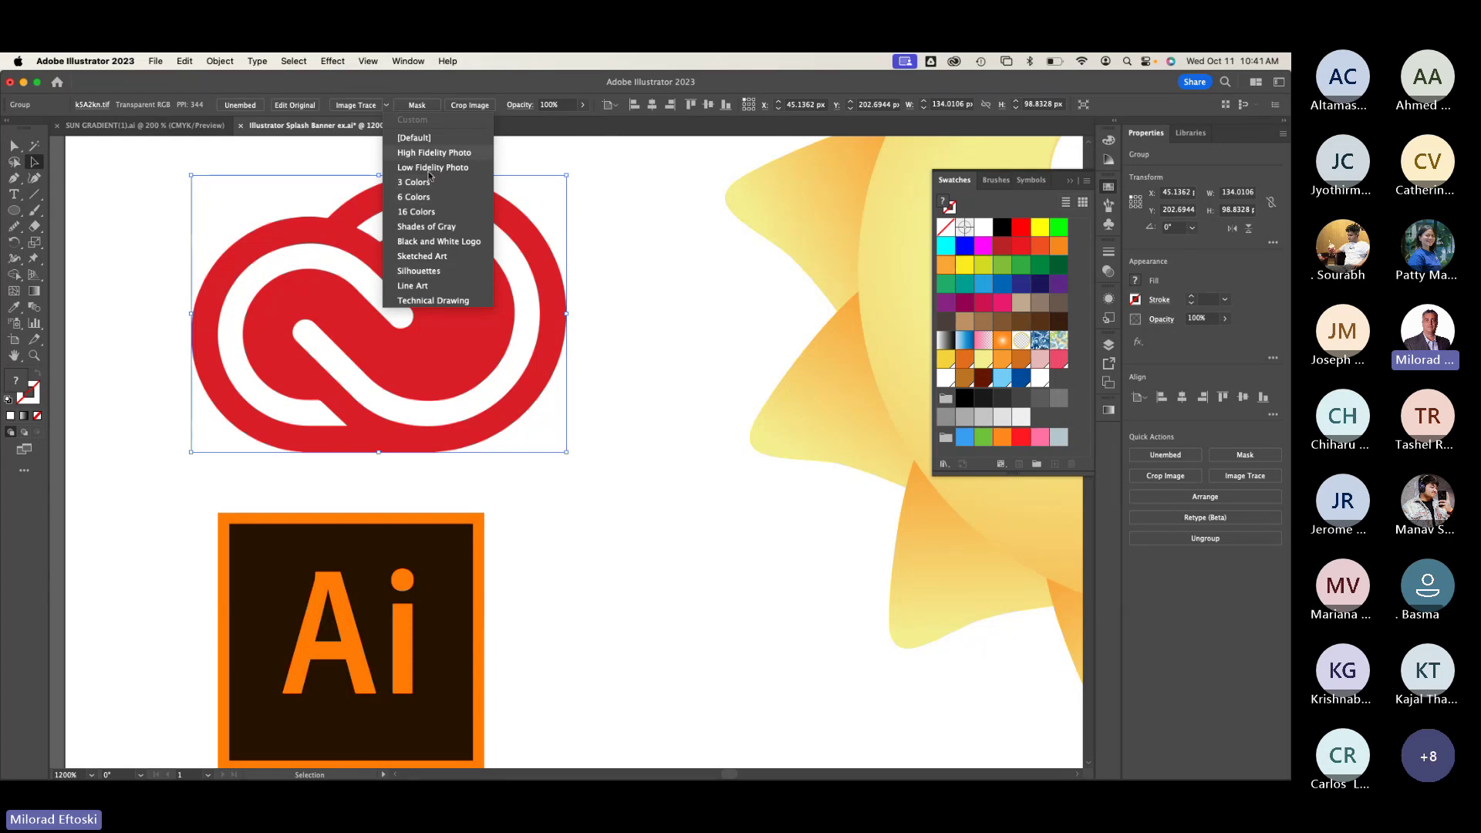
click(437, 273)
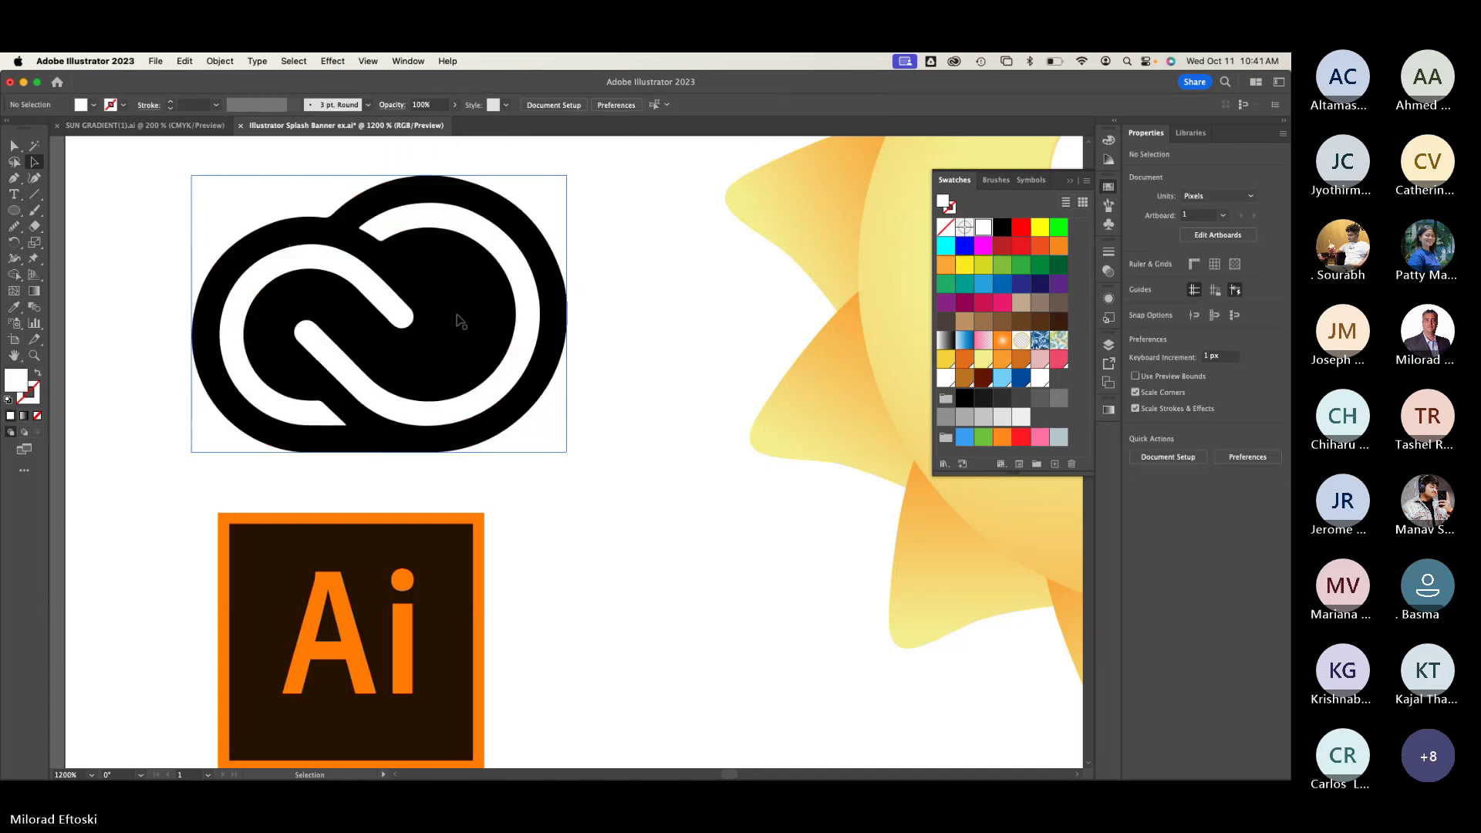
mouse_move(455, 317)
mouse_down()
mouse_move(774, 304)
mouse_move(463, 313)
mouse_up()
Step: Try a dark red fill, then expand the traced cloud logo and fill it orange
click(1006, 252)
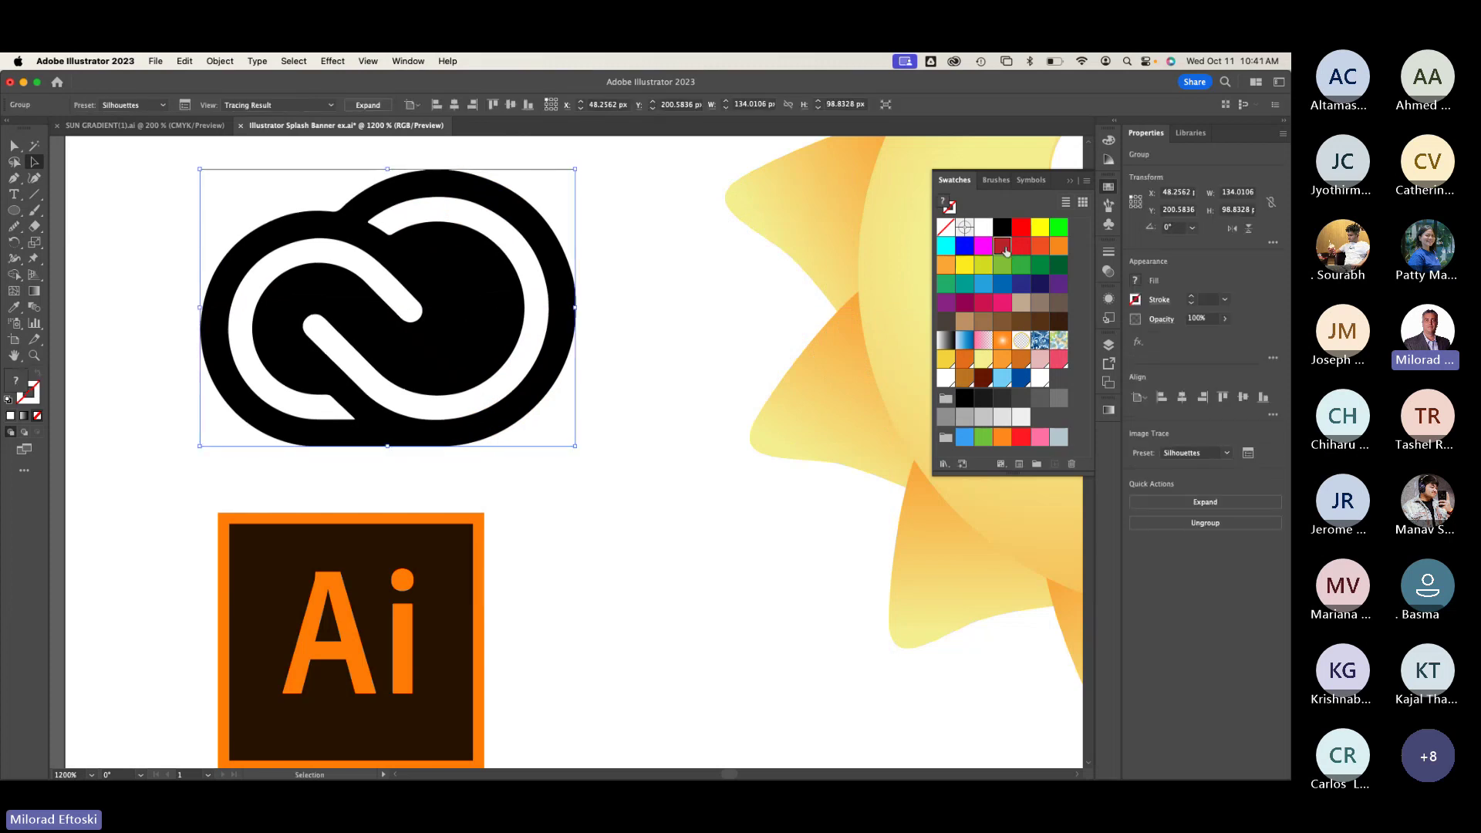
click(679, 284)
click(474, 301)
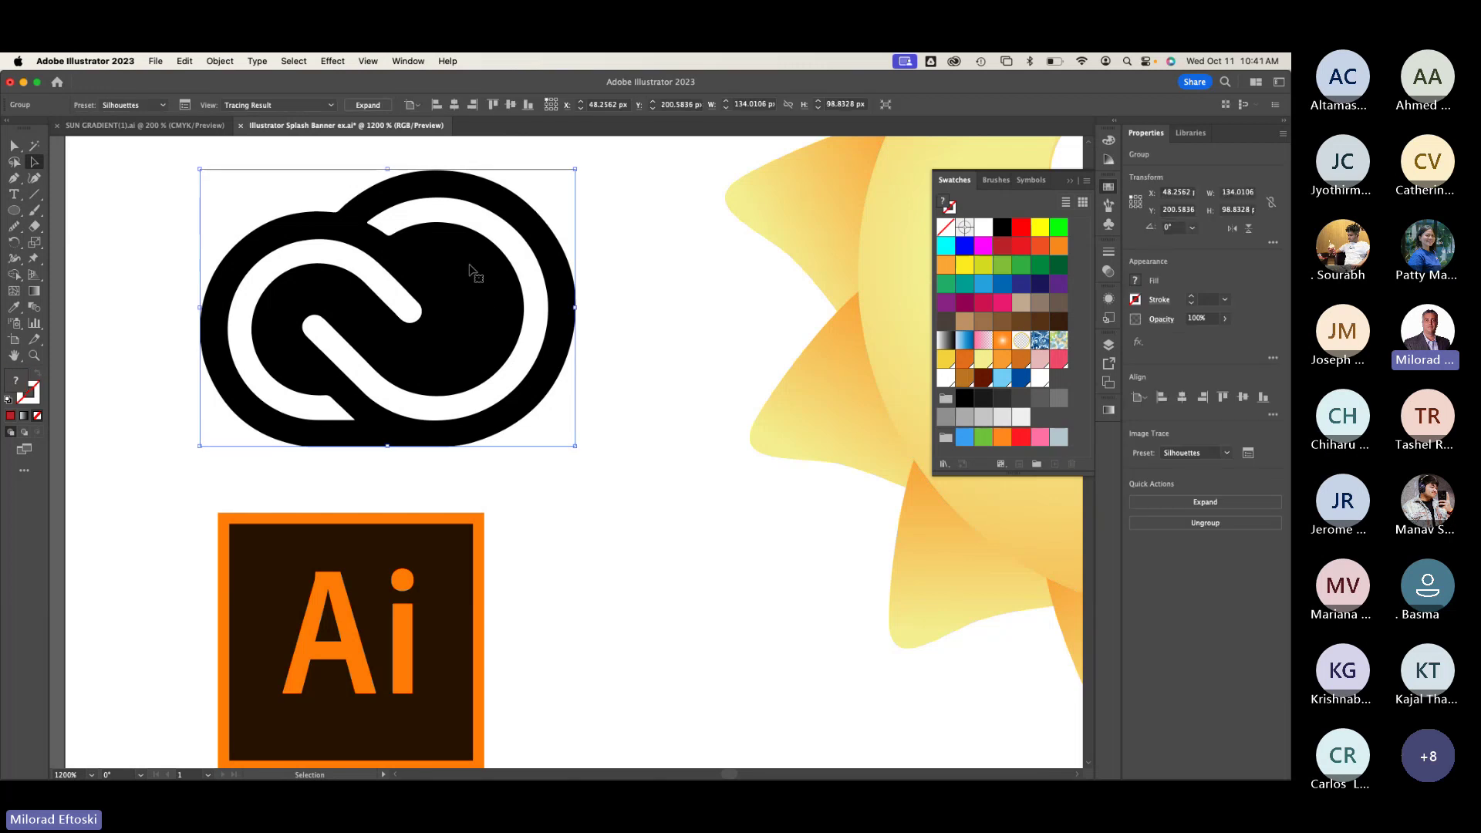
click(367, 105)
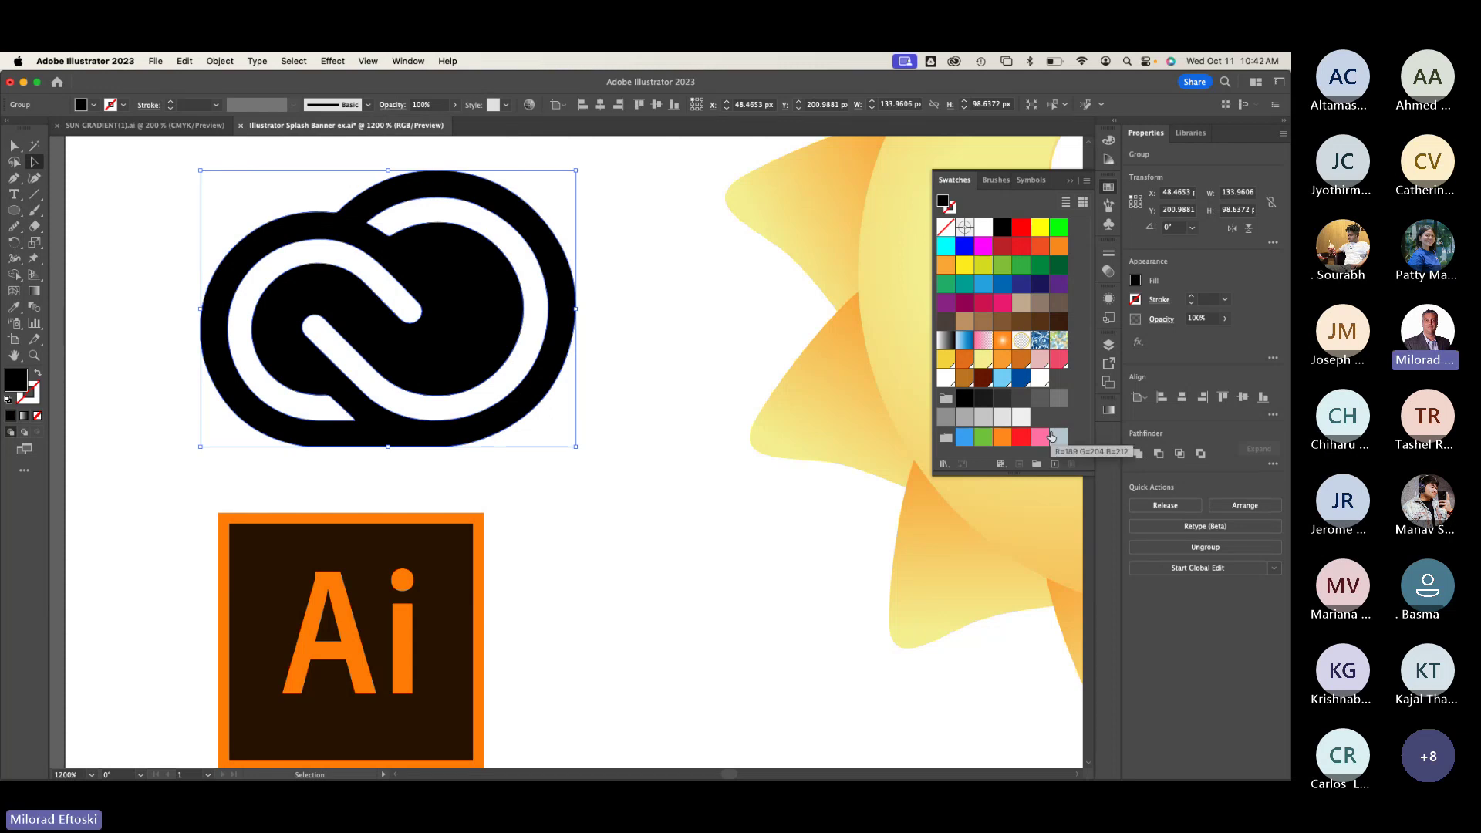
click(1002, 437)
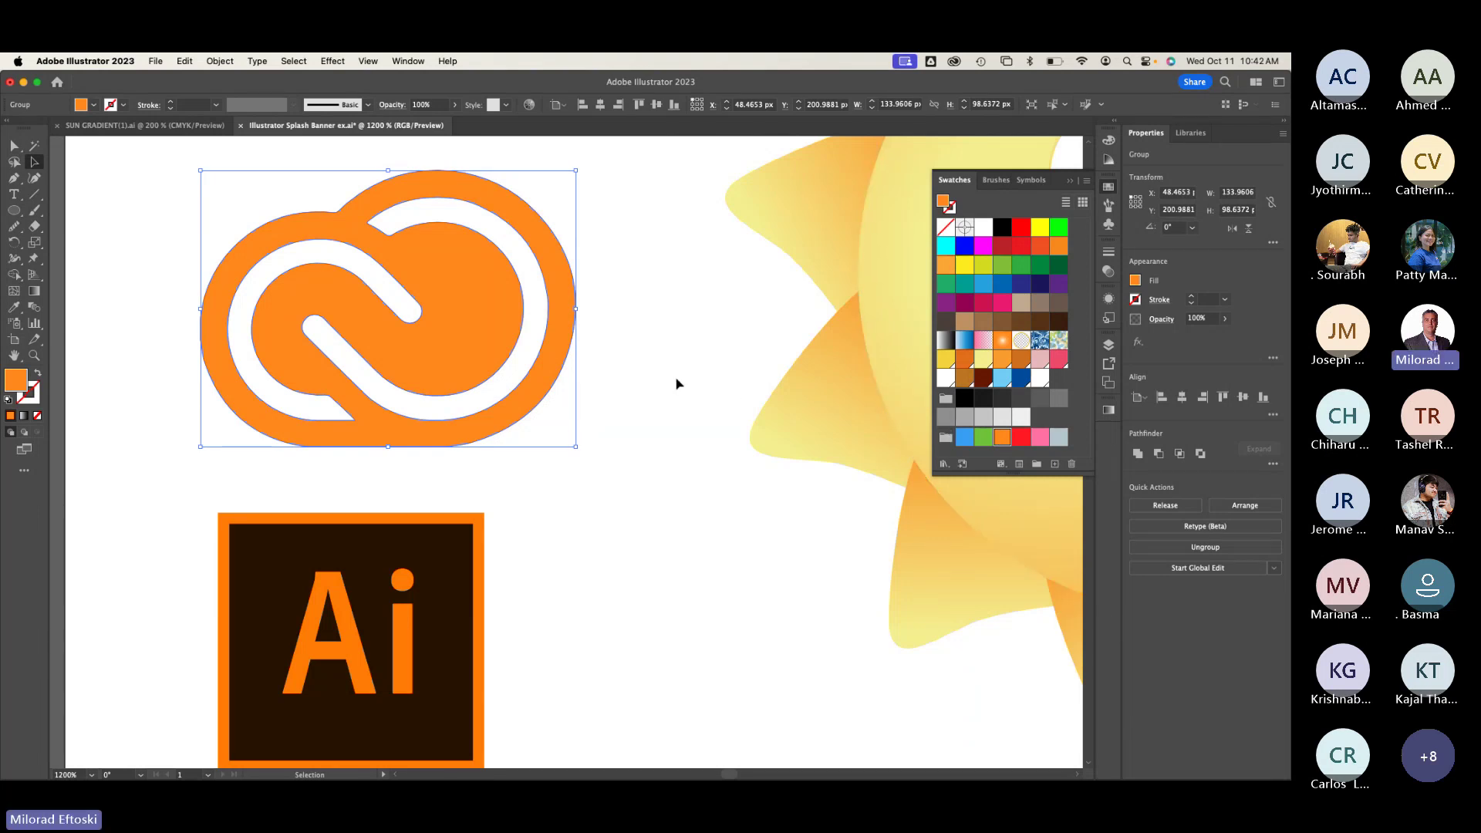
Step: Undo the orange fill and the expansion, then zoom out and deselect
key(super+z)
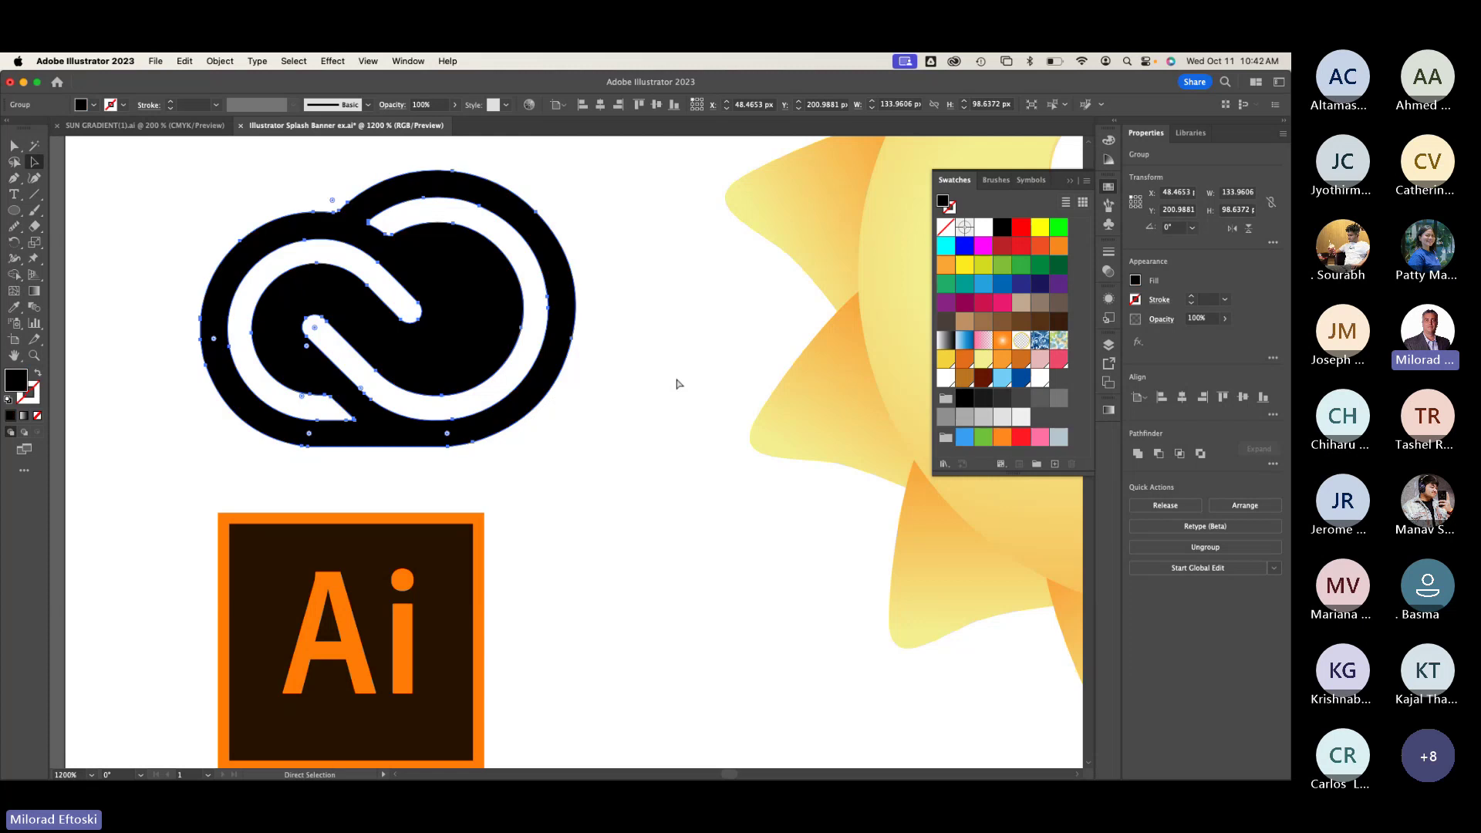
key(super+z)
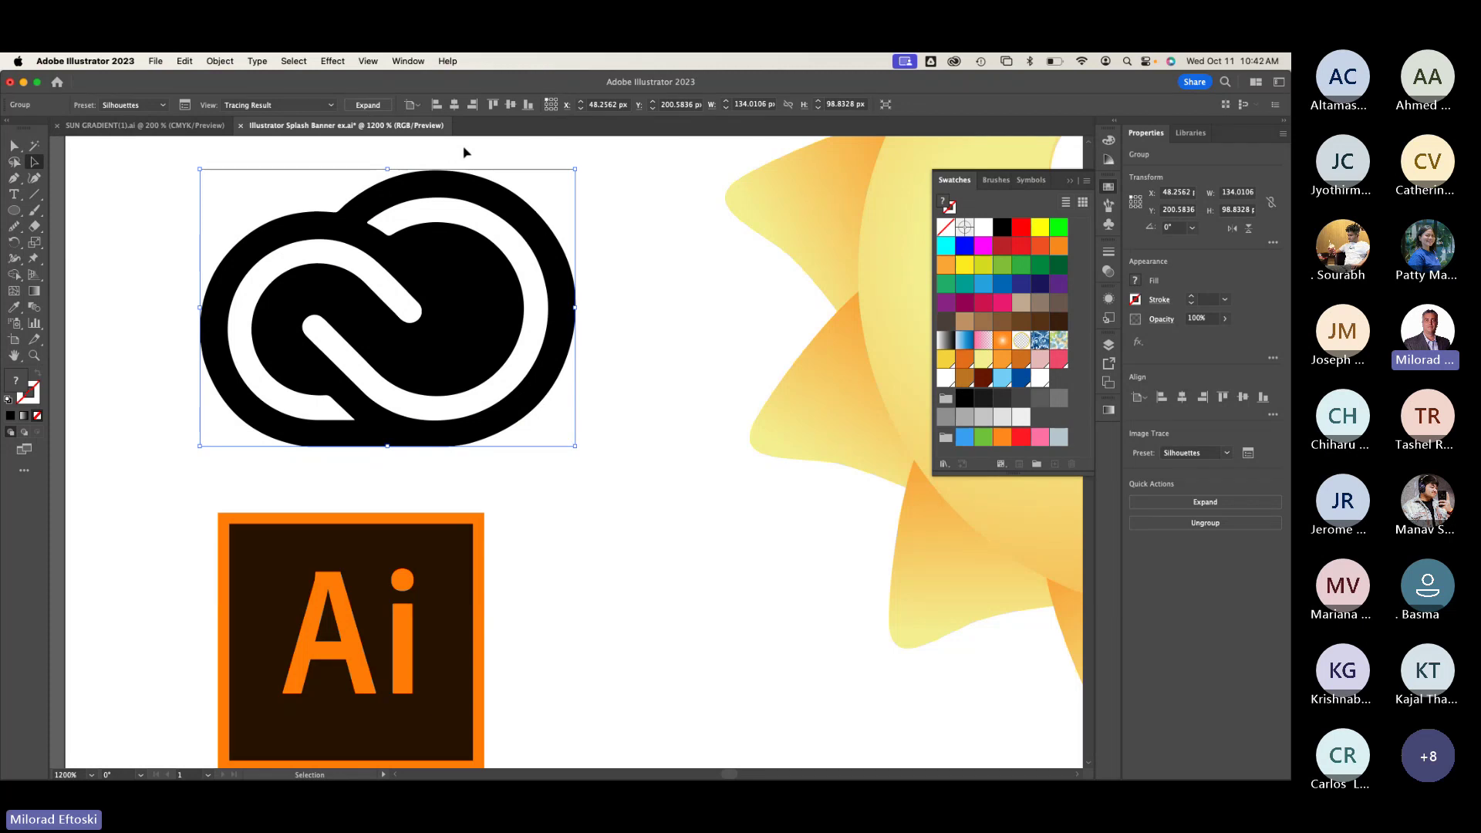
key(super+minus)
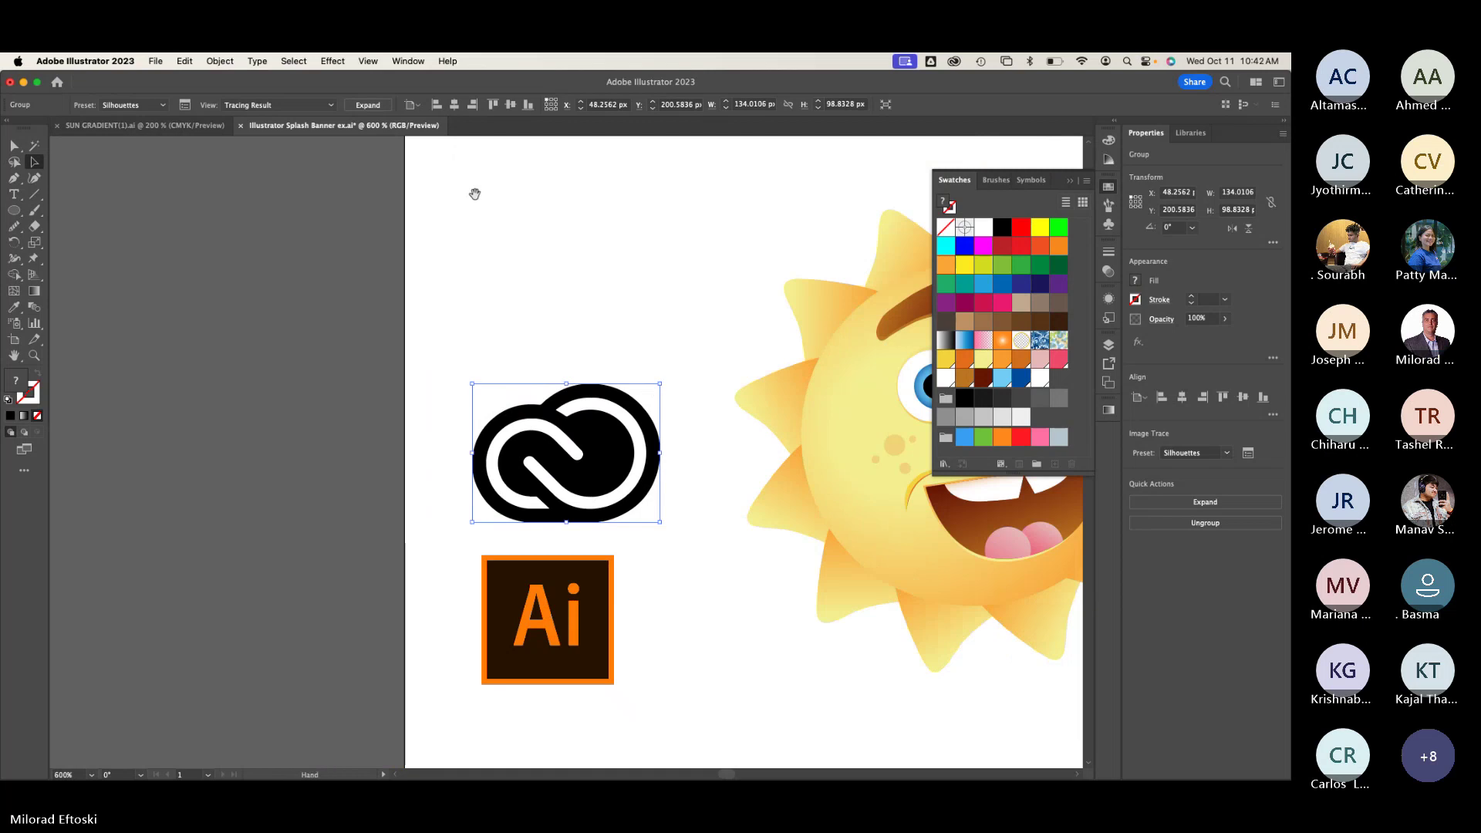
scroll(397, 278, right, 3)
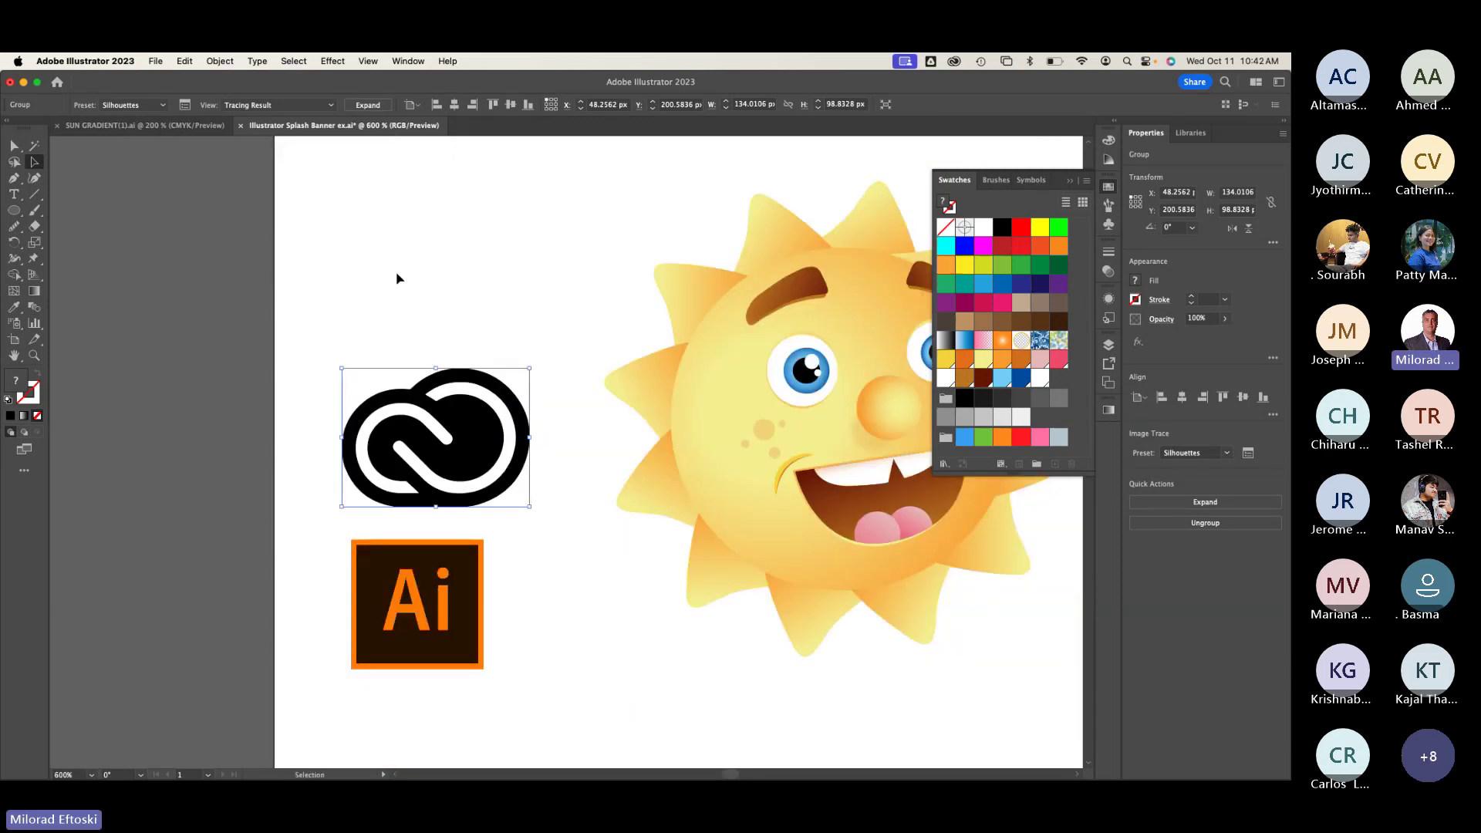
click(397, 277)
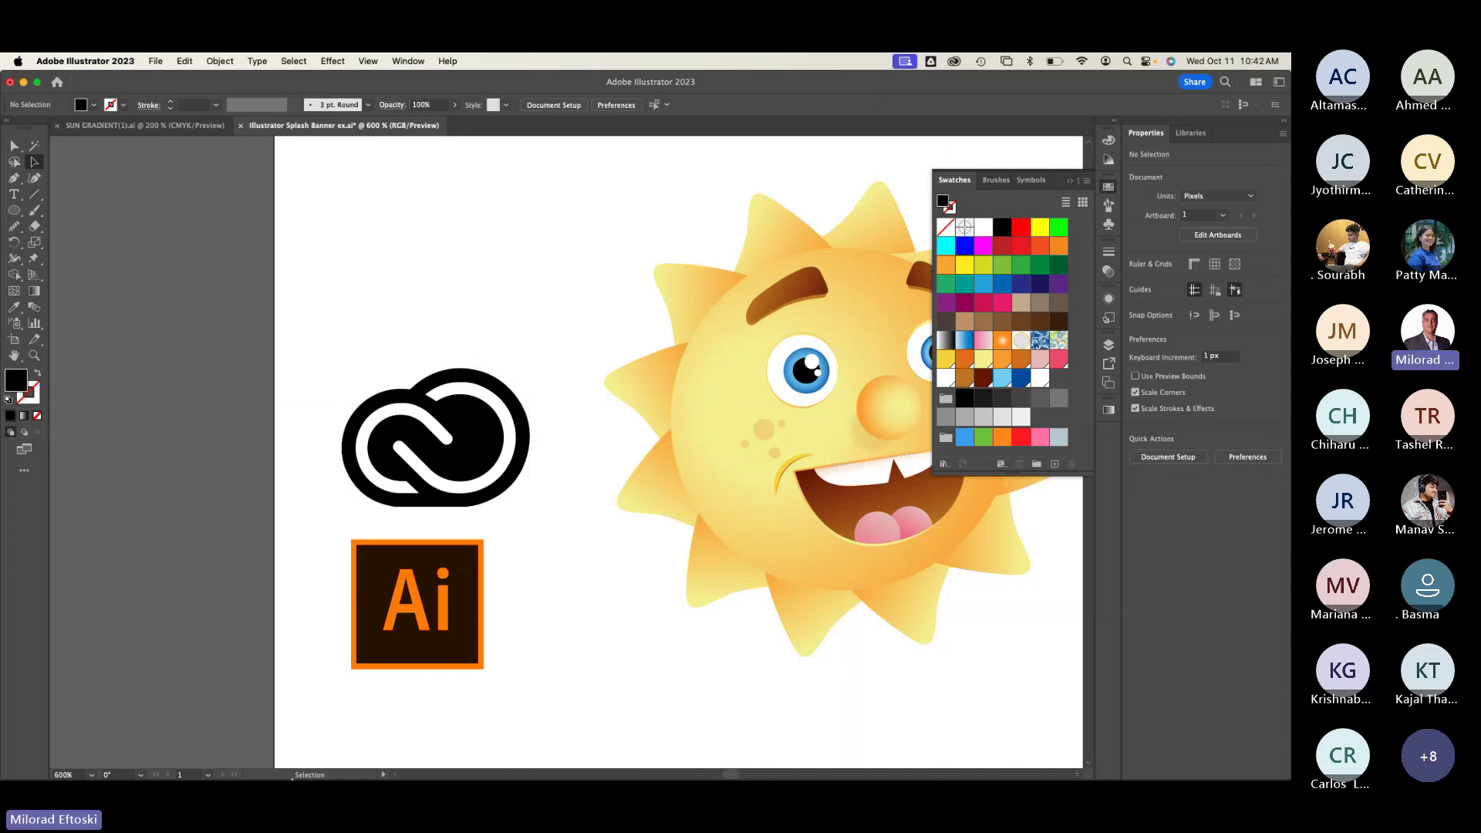
mouse_move(274, 776)
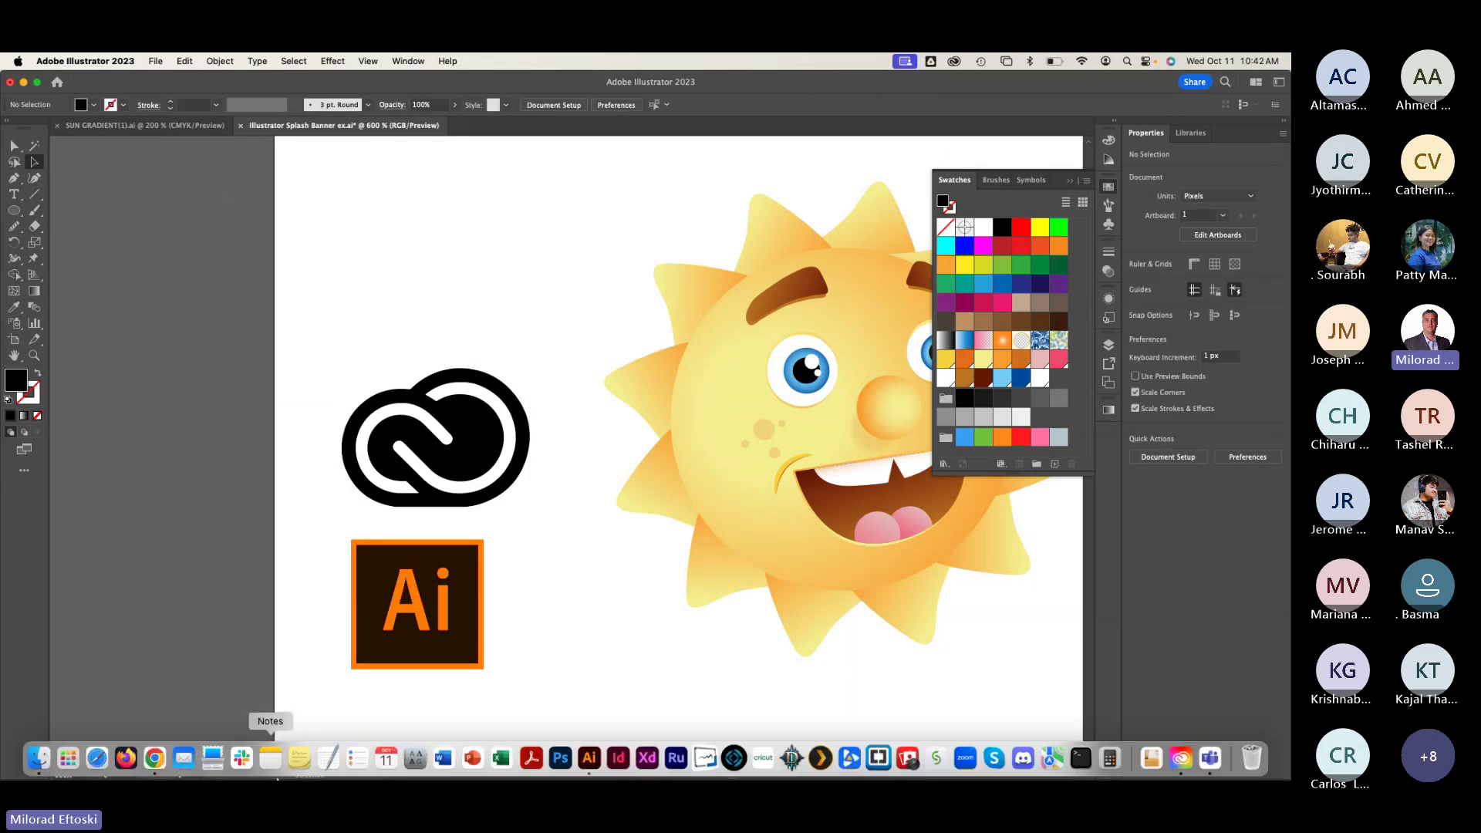
Step: Save Chrome's red Creative Cloud image to the Desktop as Creative_Cloud.svg.png
click(152, 759)
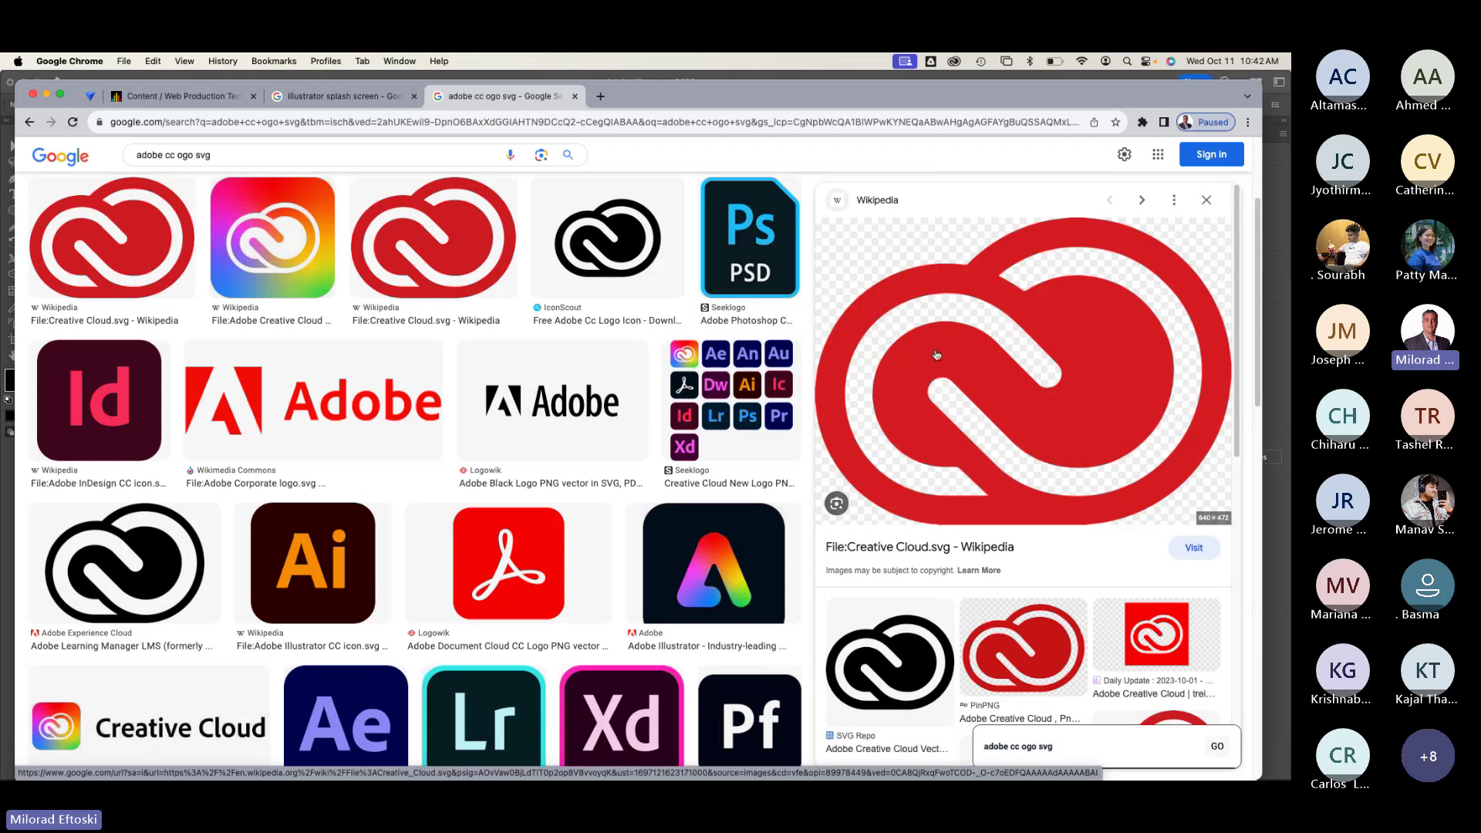
right_click(934, 352)
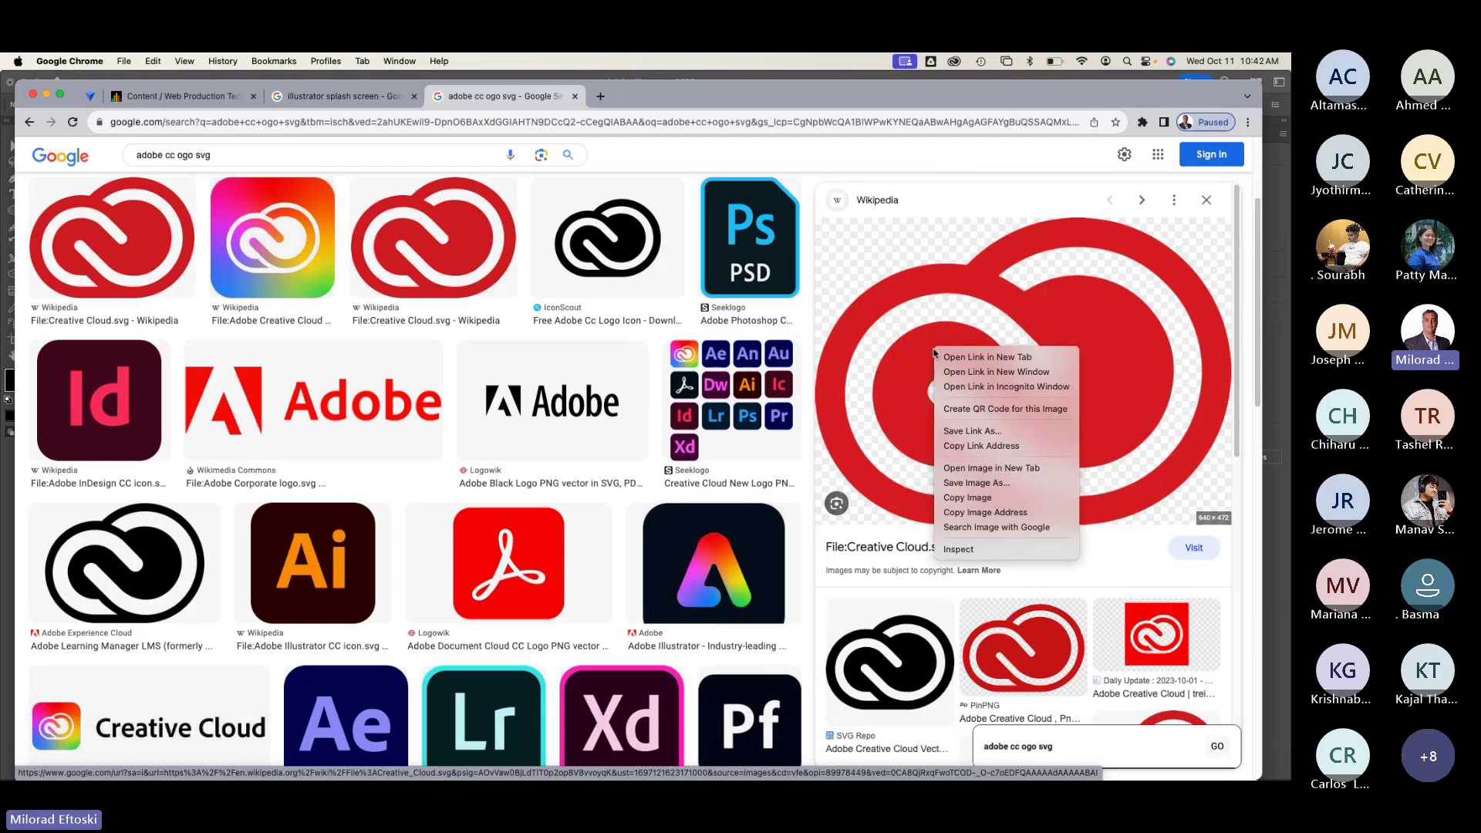
click(995, 483)
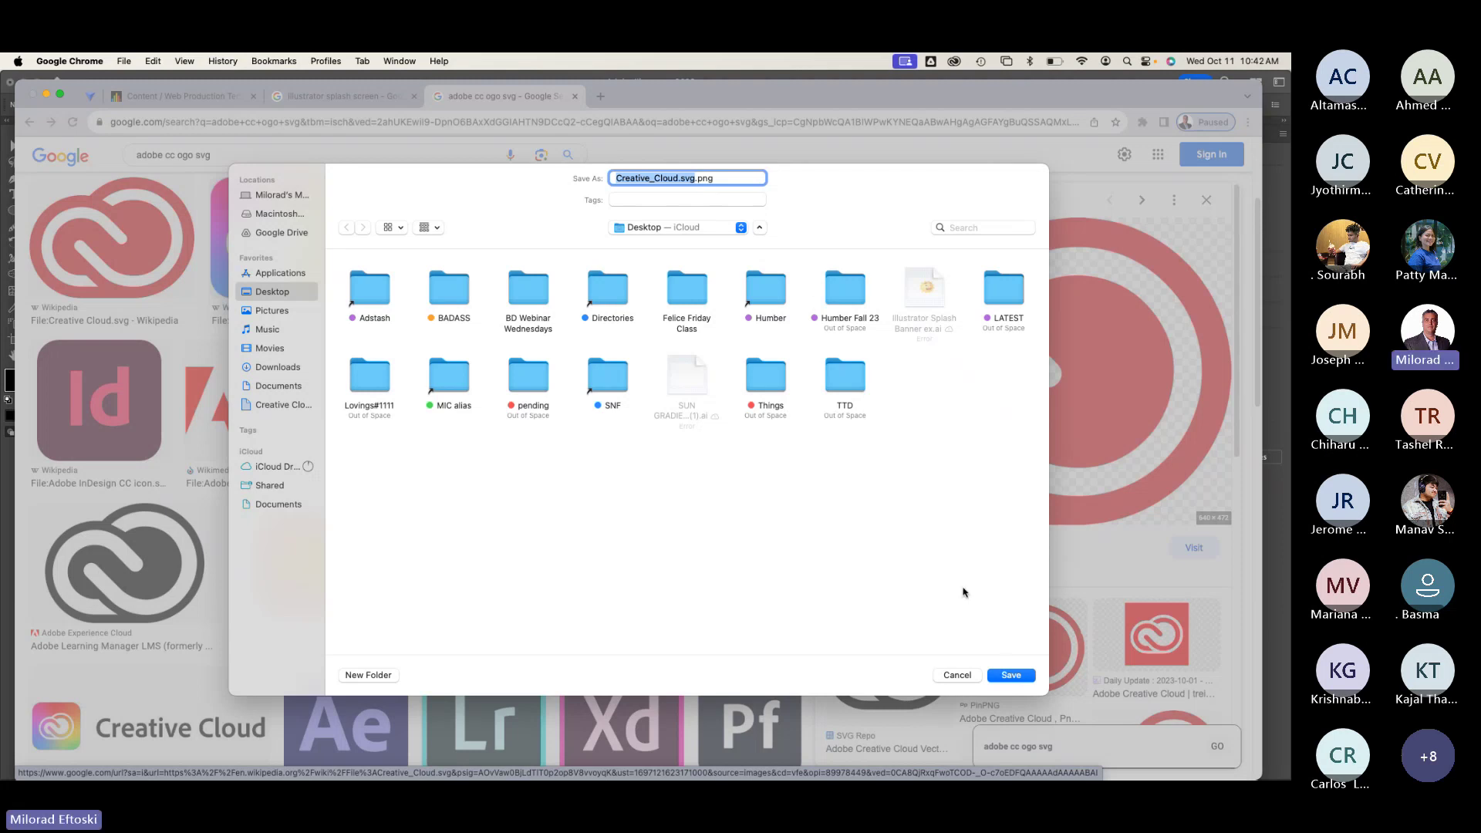
click(1012, 676)
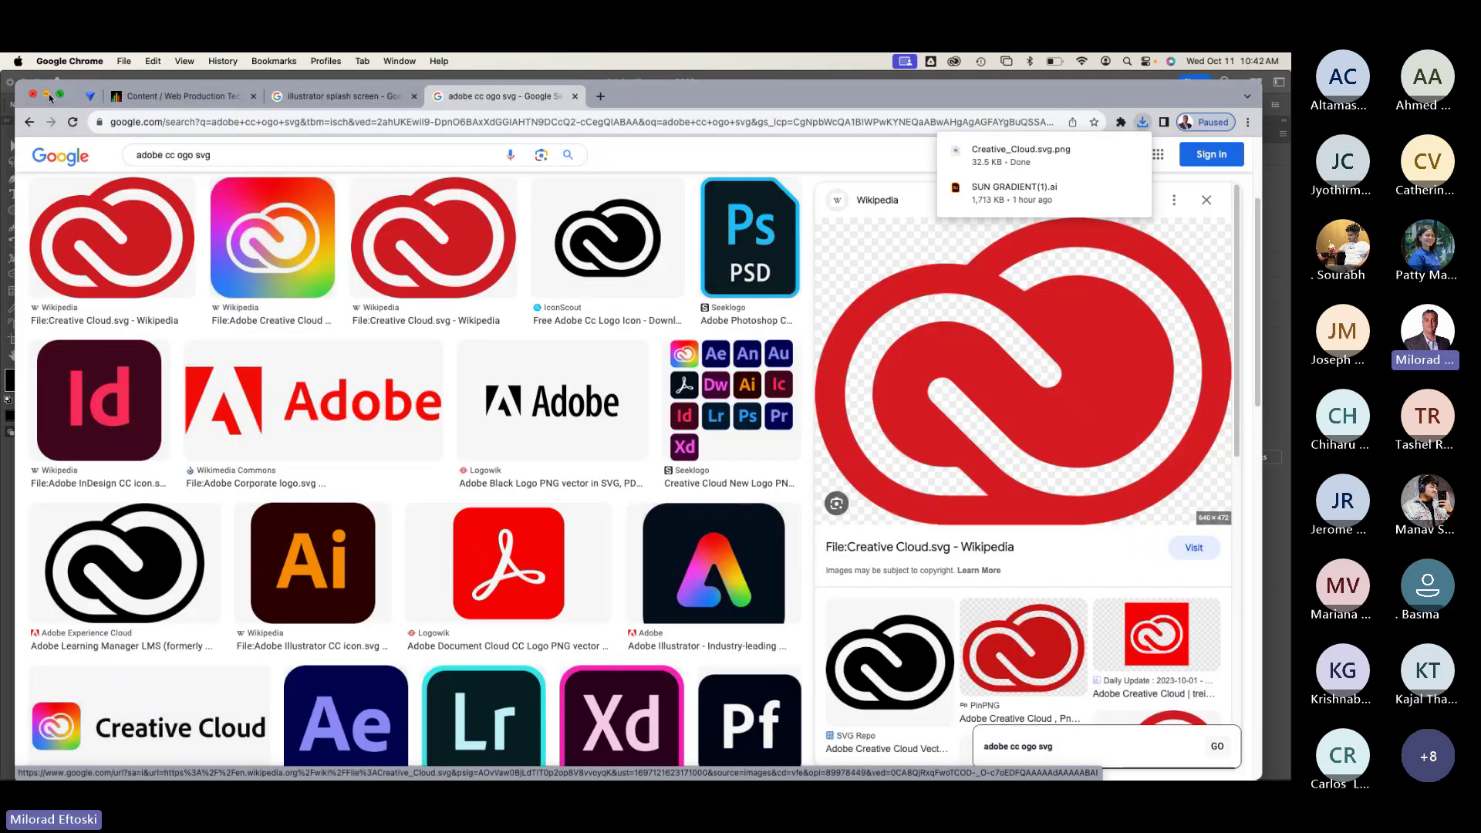
key(super+Tab)
click(817, 90)
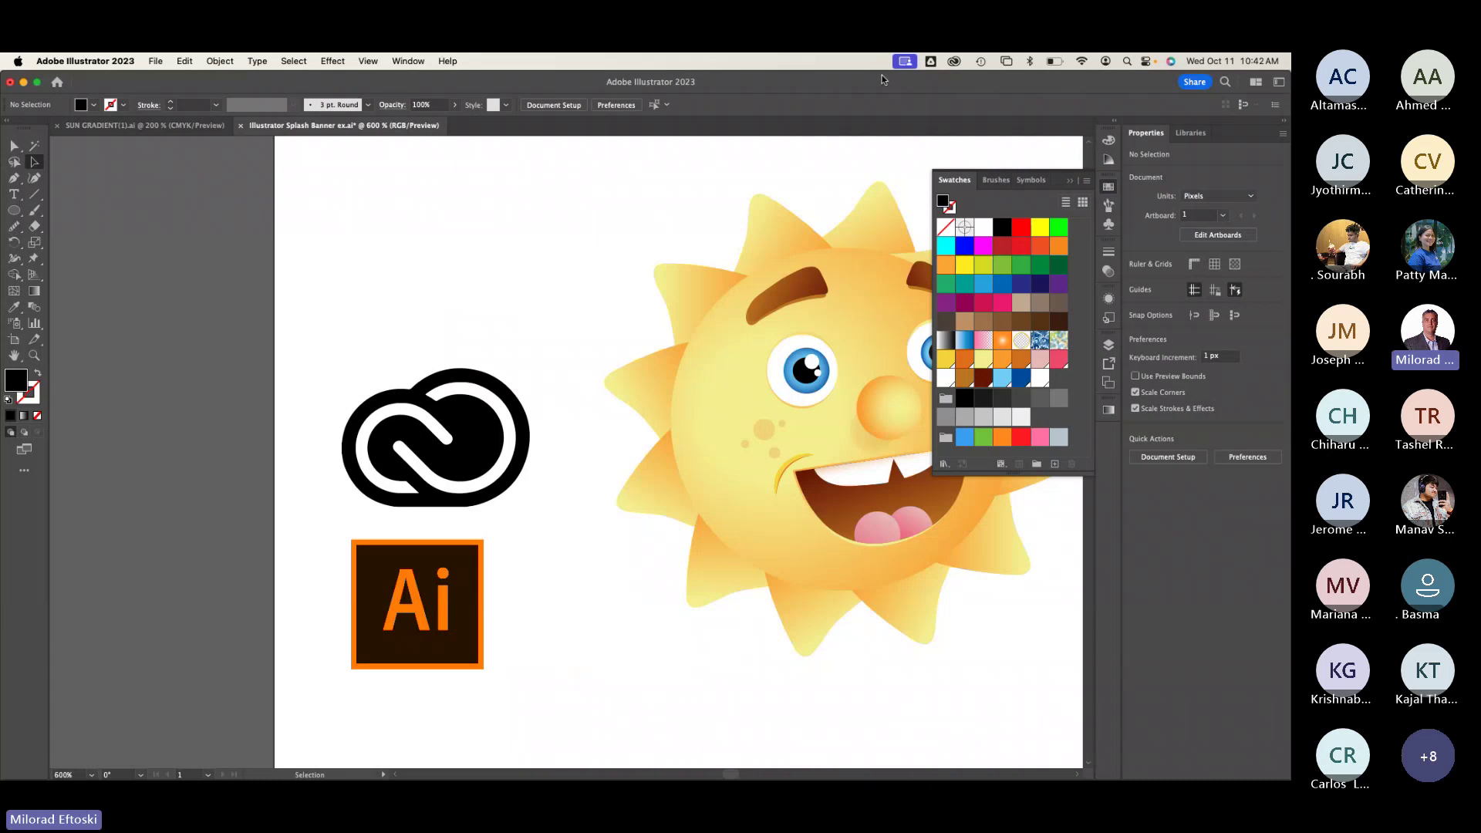
Step: Drag Creative_Cloud.svg.png from the Desktop into the banner at half size, near the upper left
drag(882, 75, 671, 76)
drag(1165, 247, 322, 261)
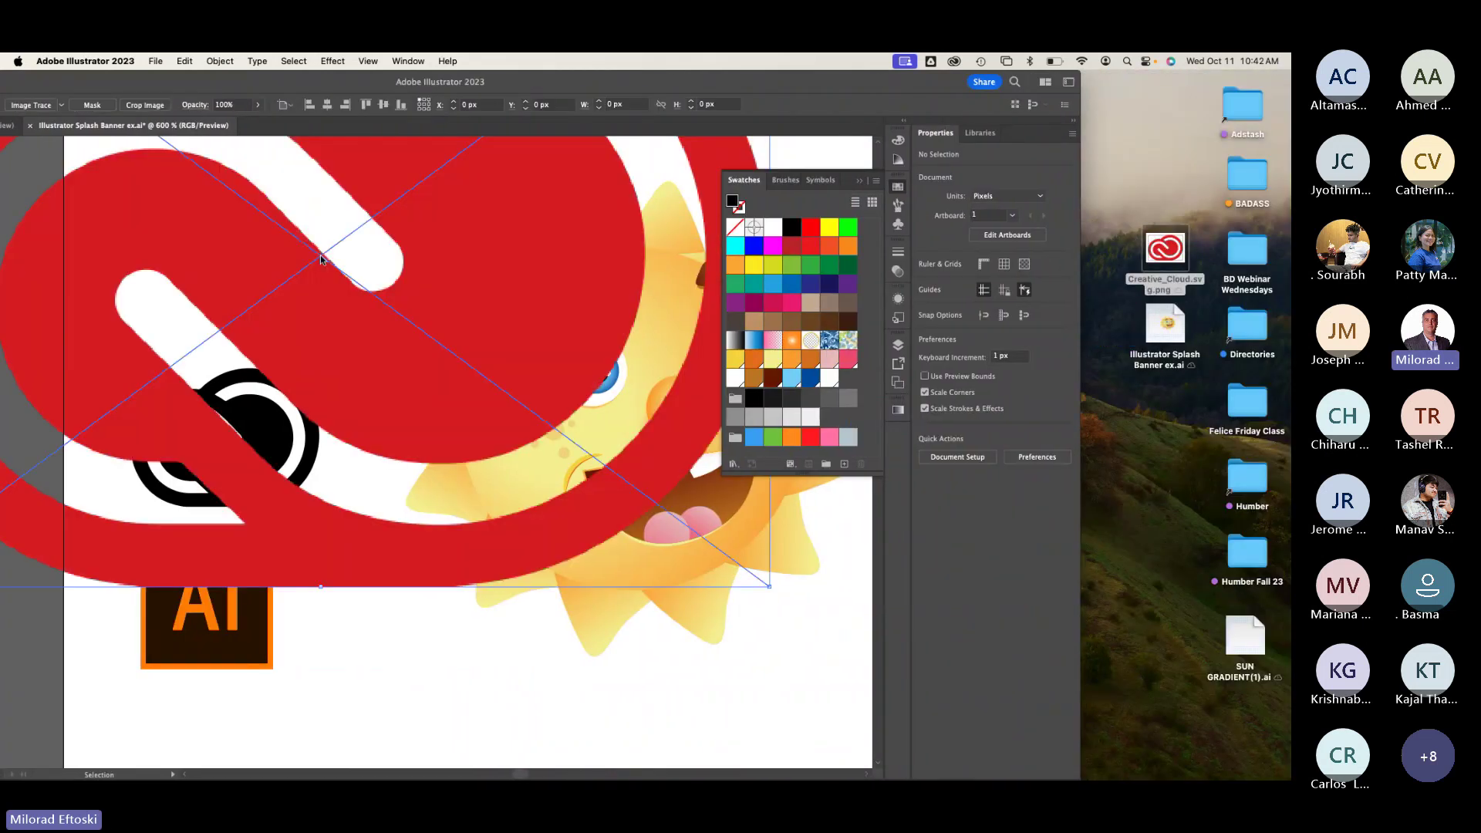
drag(769, 586, 321, 254)
drag(169, 189, 413, 364)
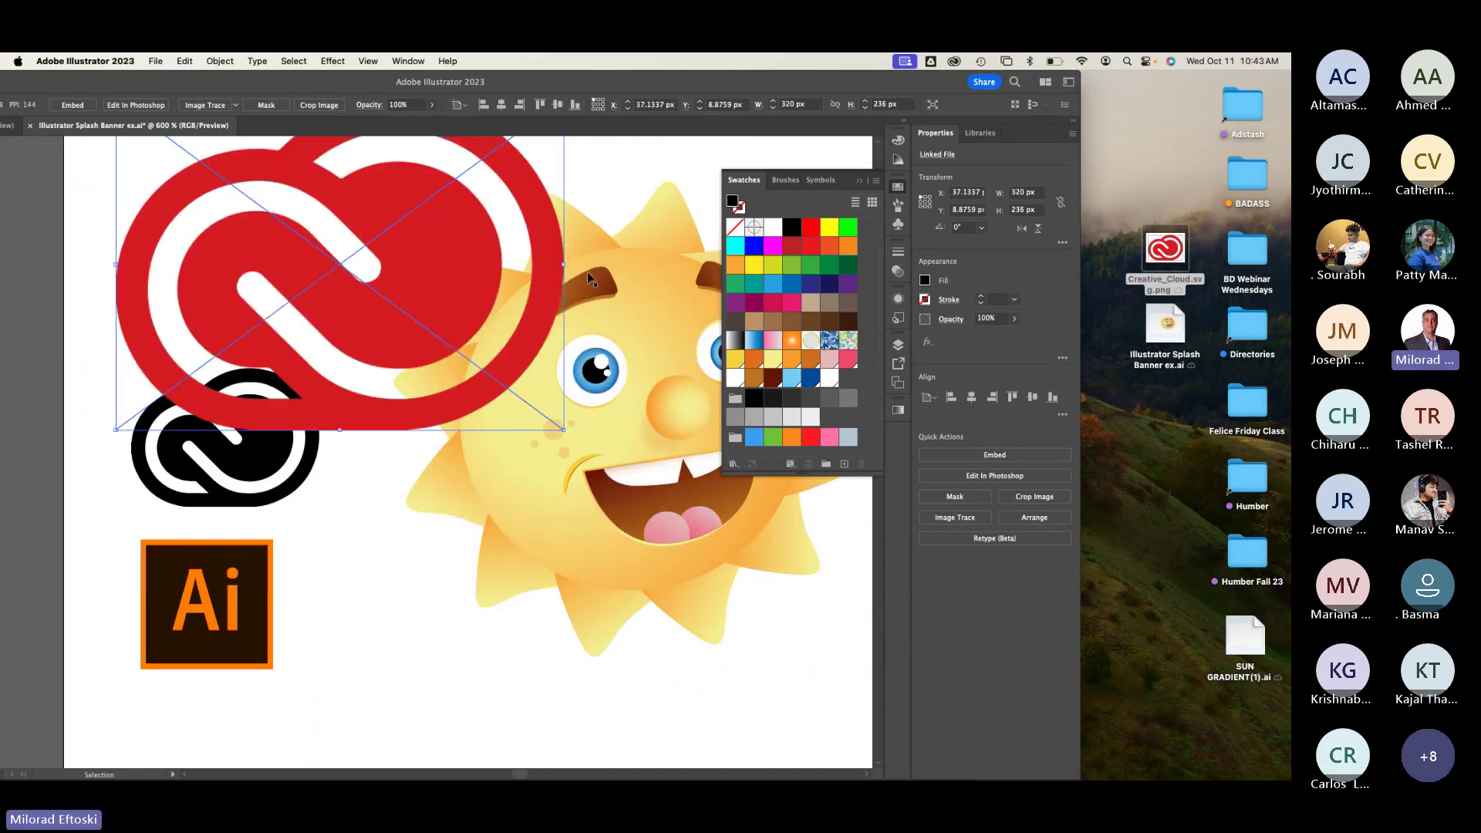
shift+click(387, 258)
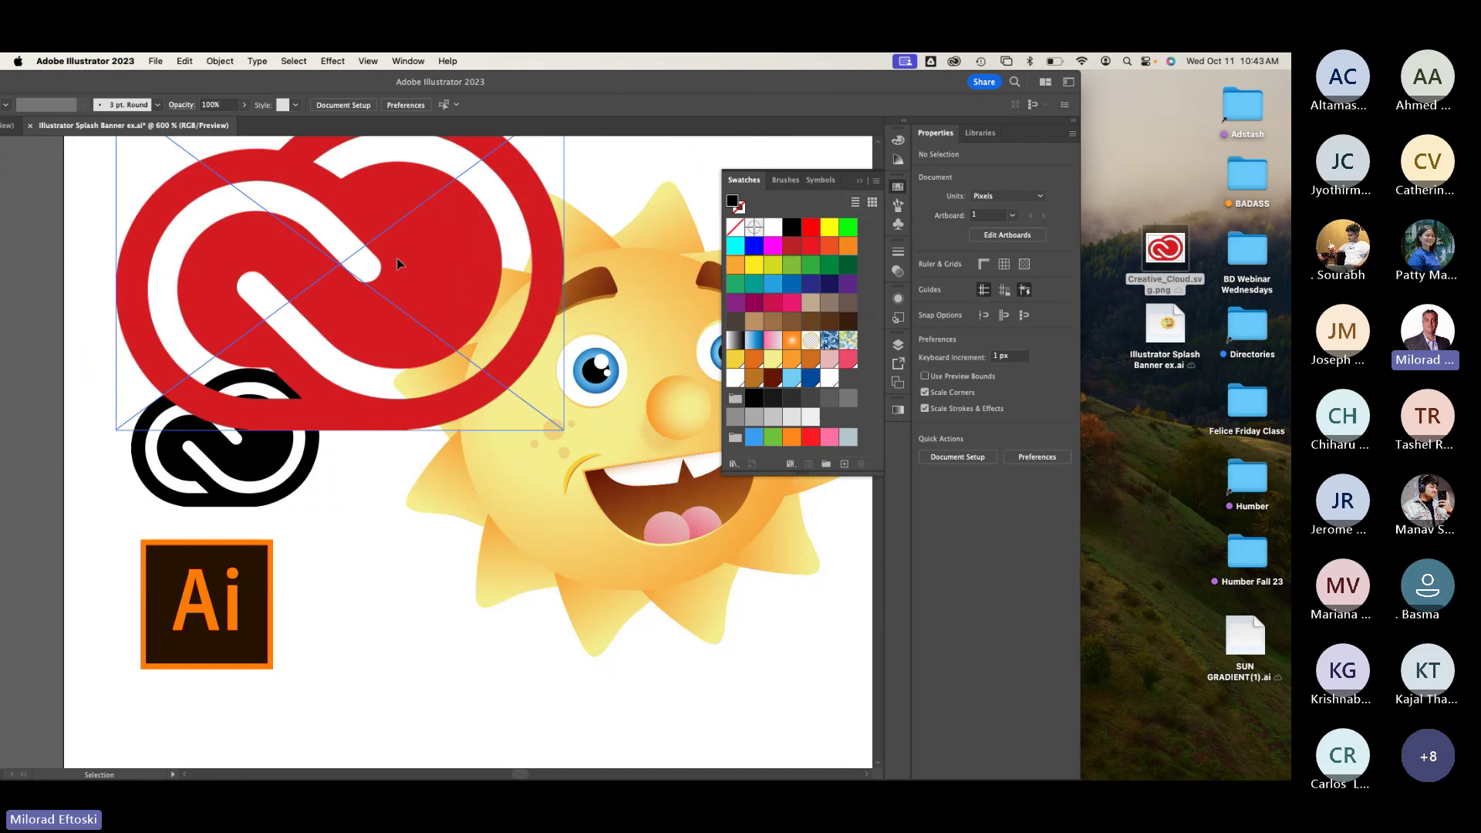
drag(396, 264, 363, 287)
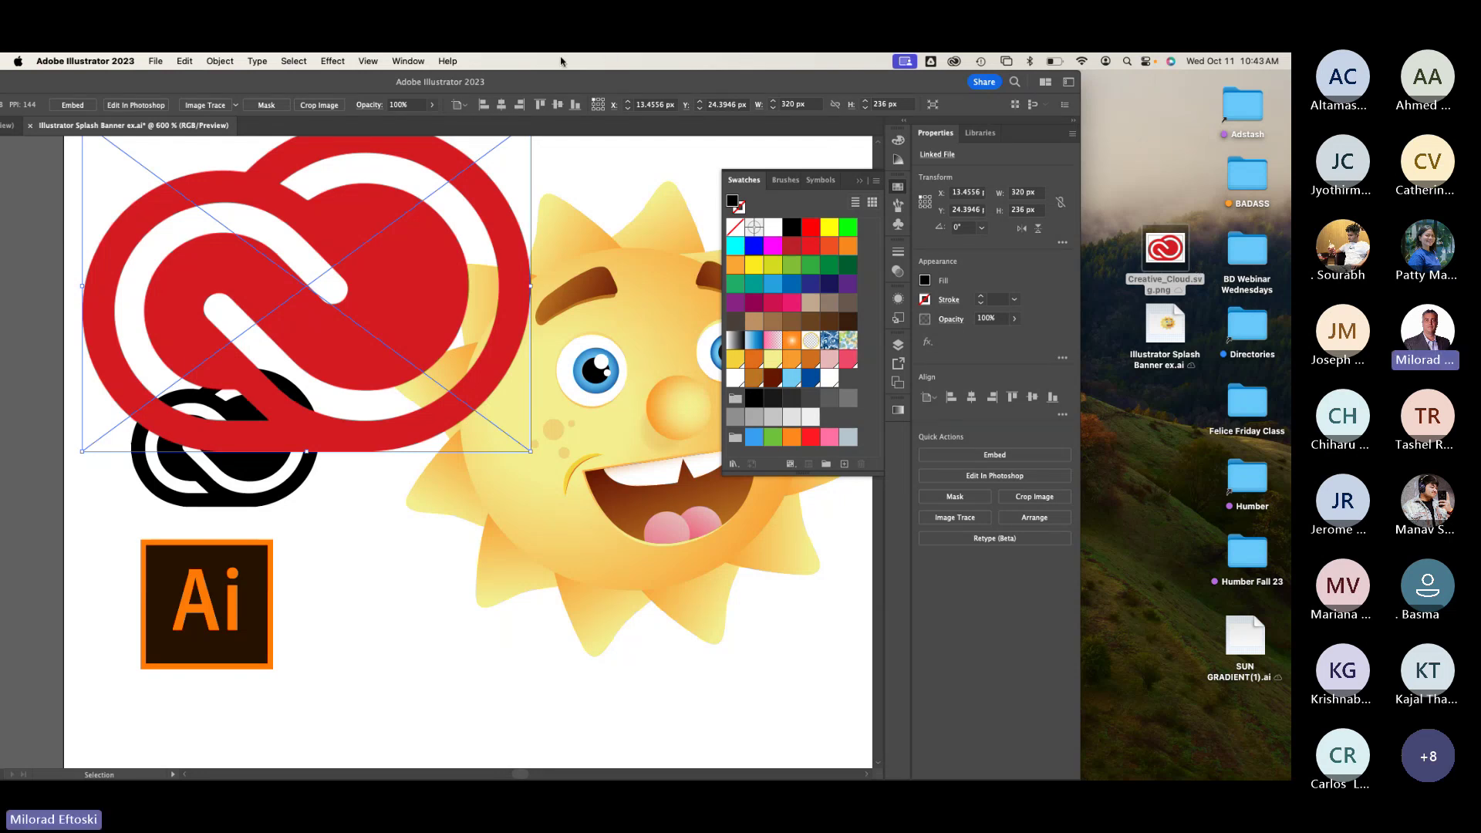
Step: Embed the image and shrink it to about 124.6 × 91.9 px above the black logo
click(72, 108)
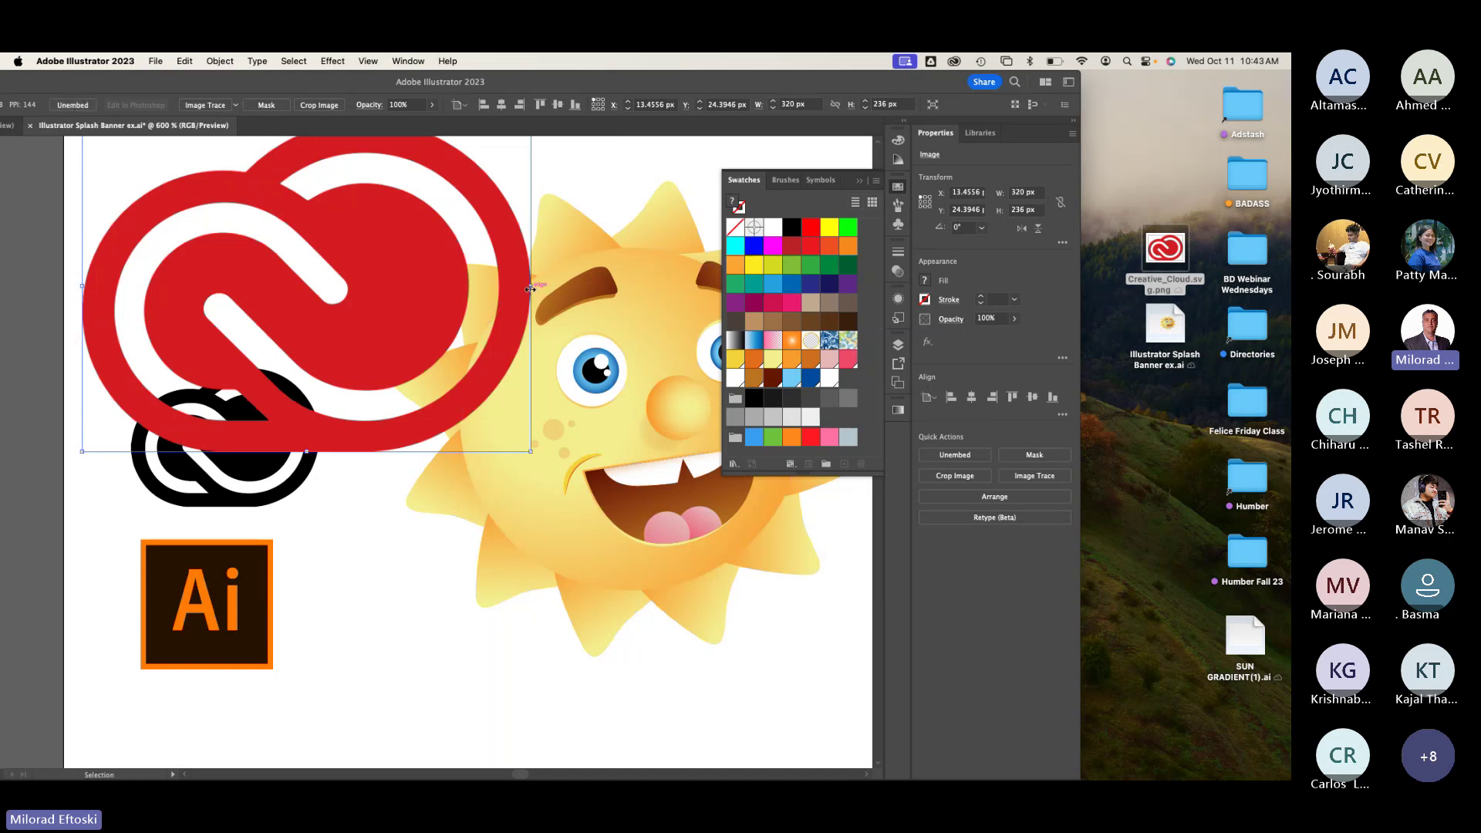
drag(531, 286, 266, 260)
drag(192, 307, 244, 299)
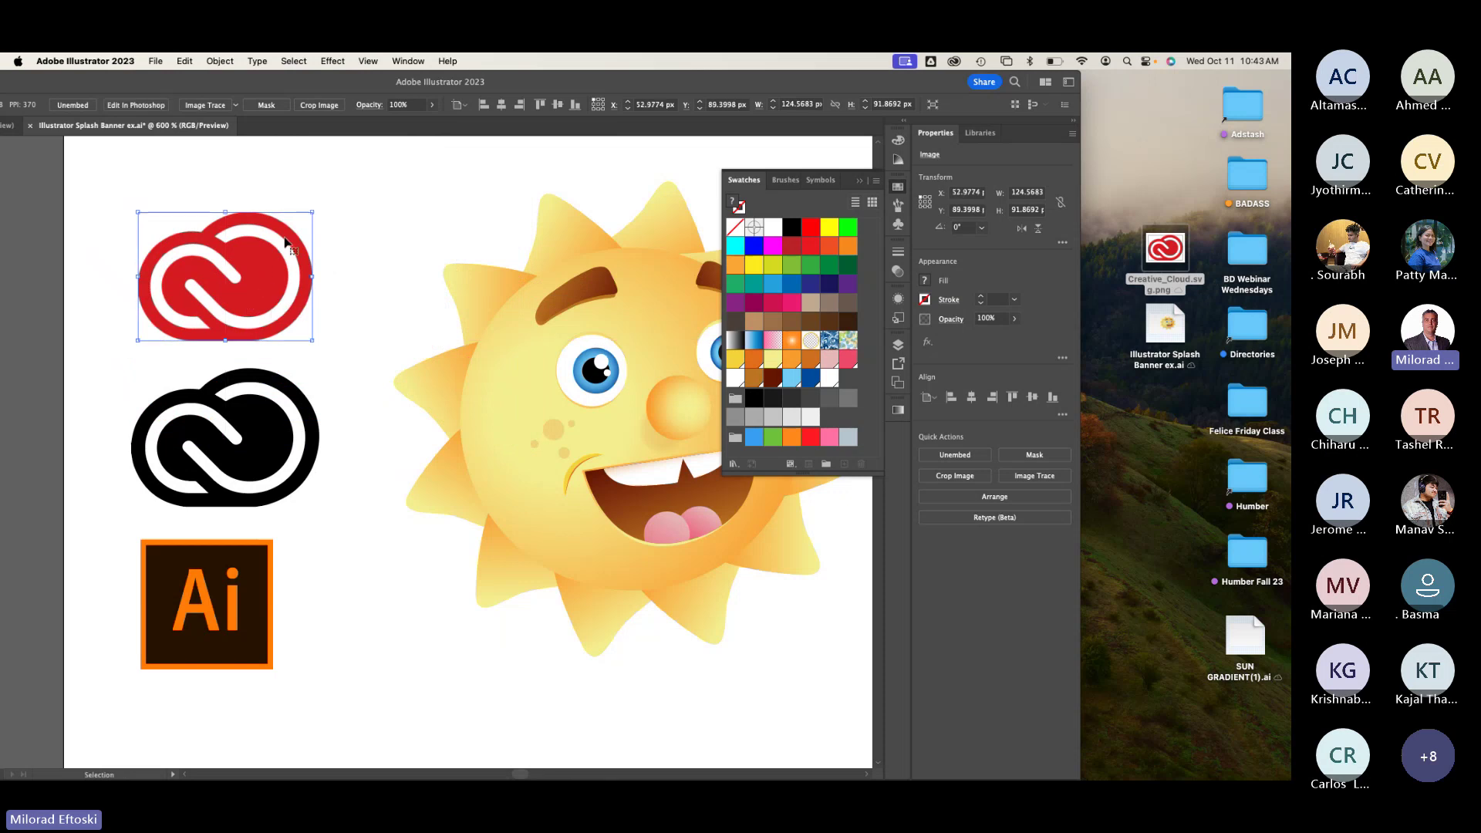
Step: Trace the red logo with 3 Colors, delete it, and move the black cloud logo up
click(236, 105)
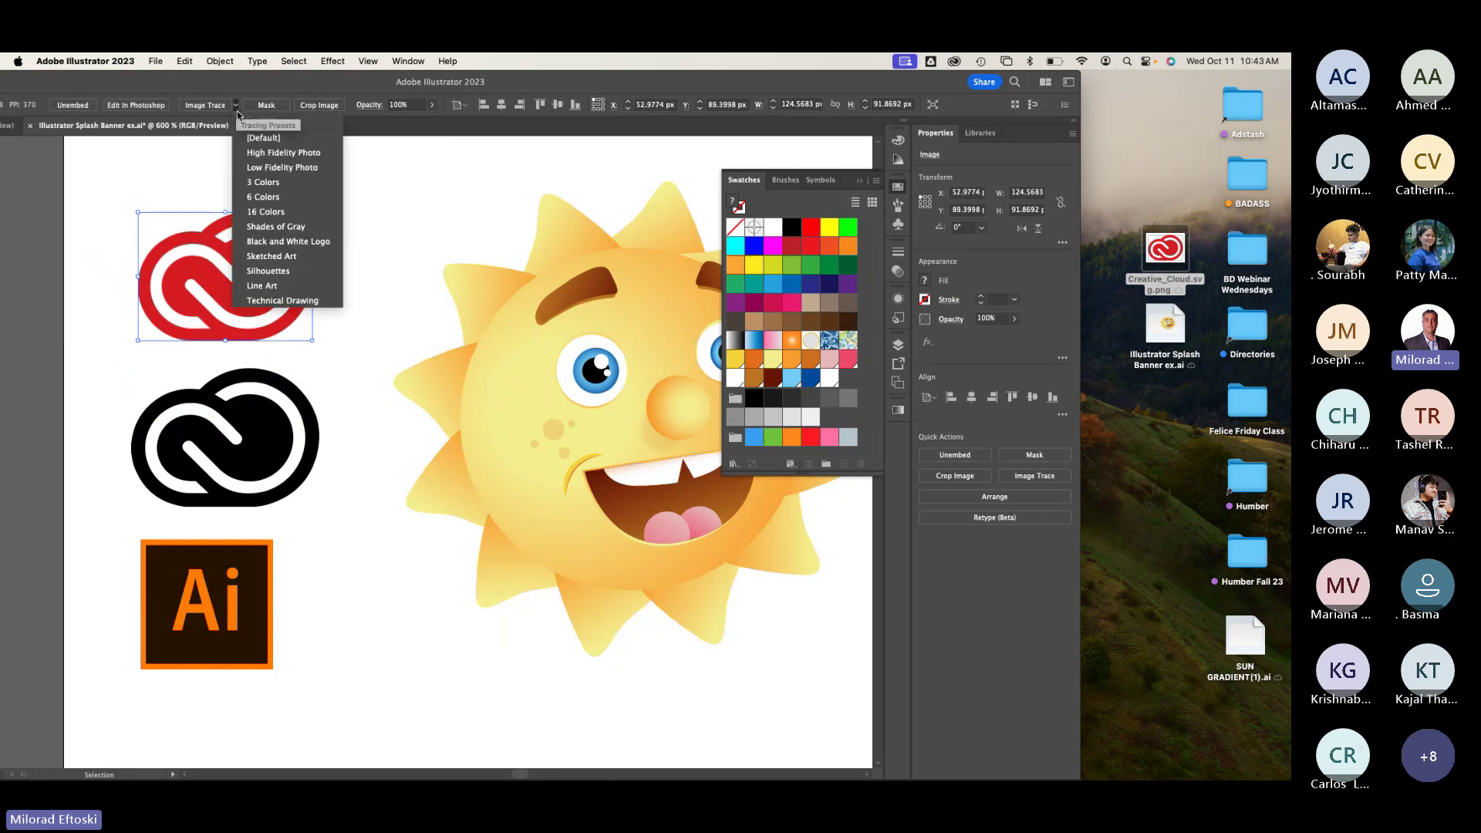
click(269, 183)
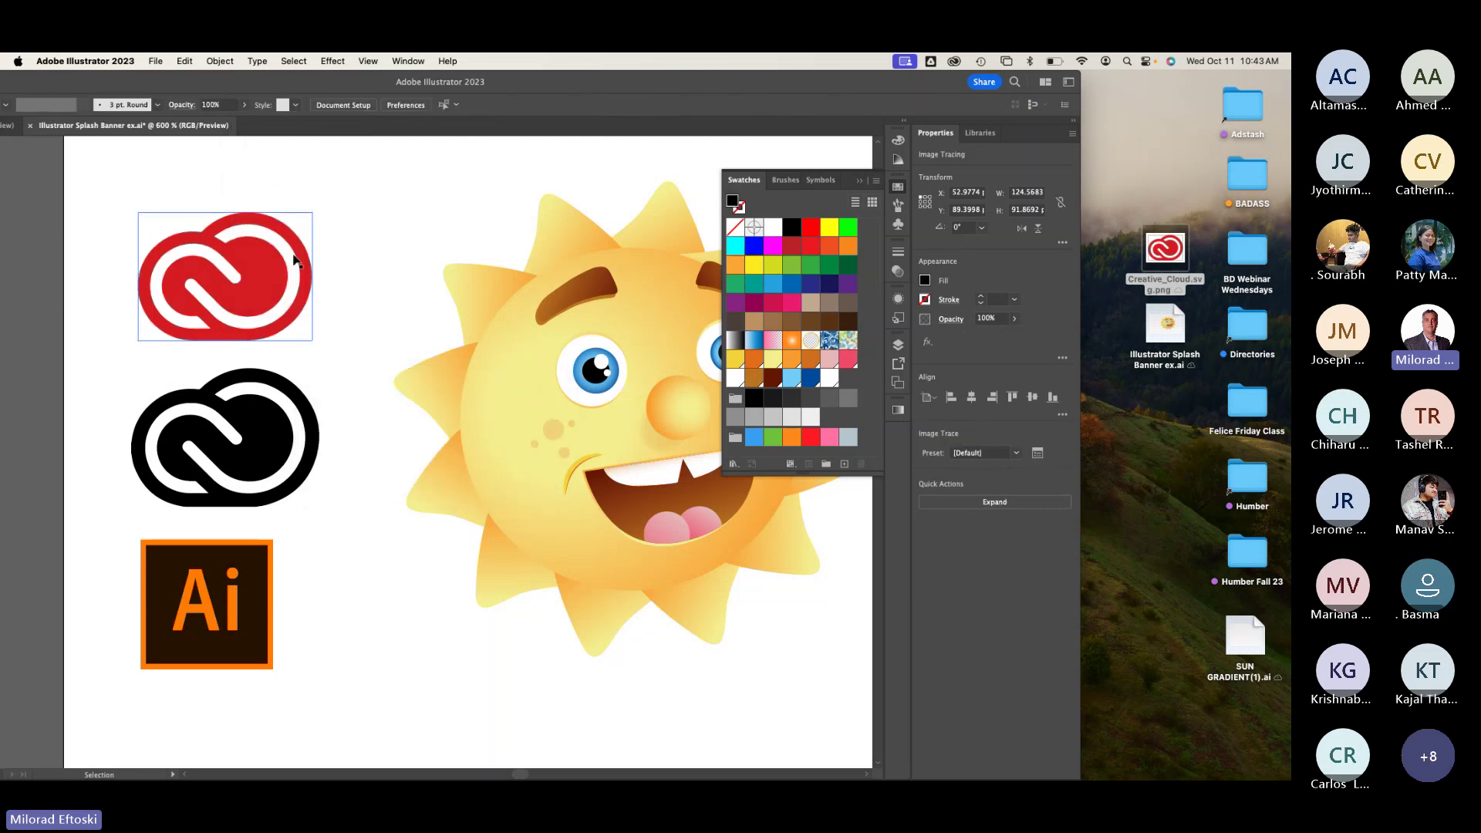
key(Delete)
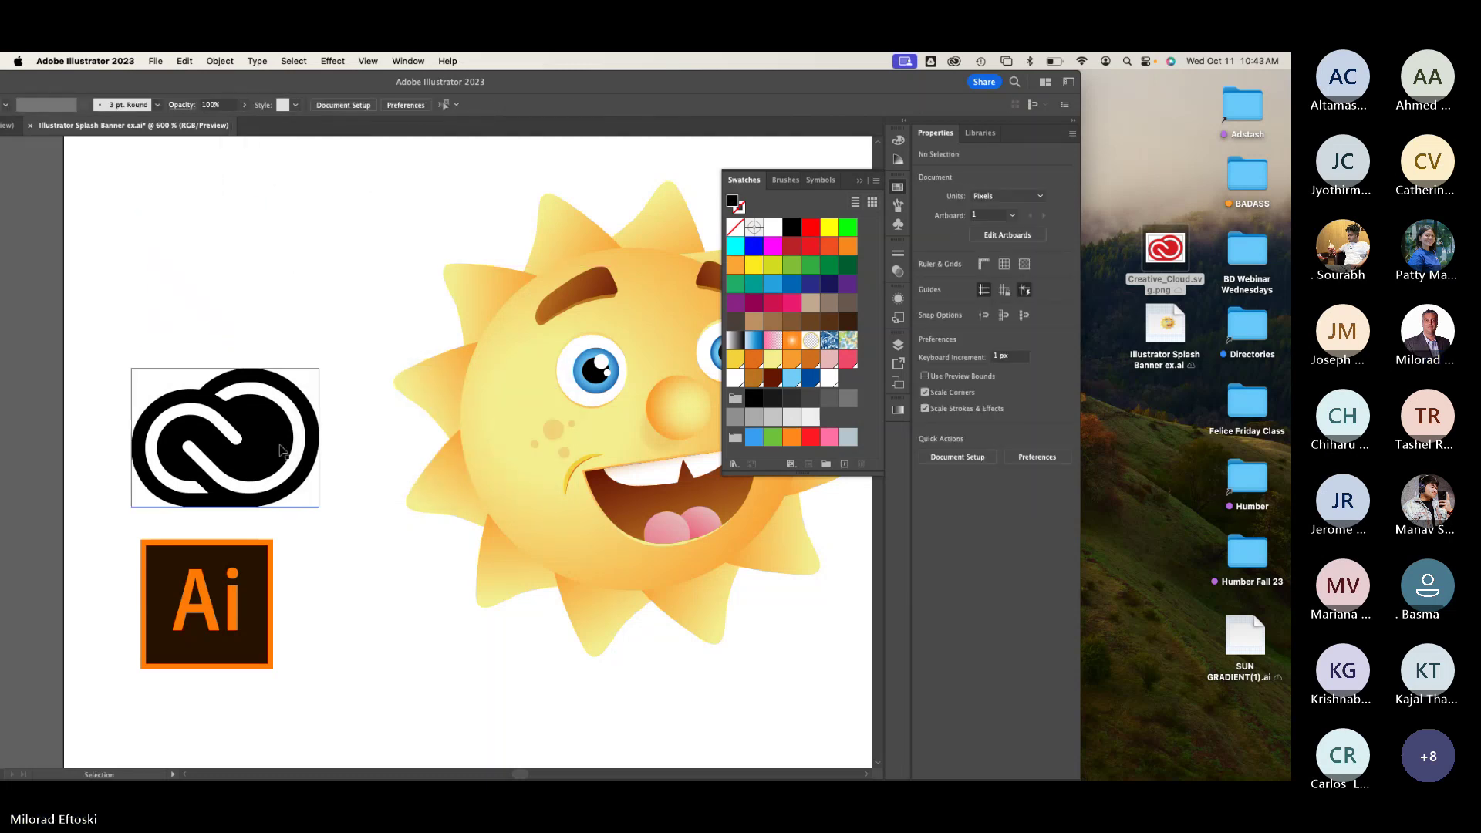
drag(282, 451, 291, 367)
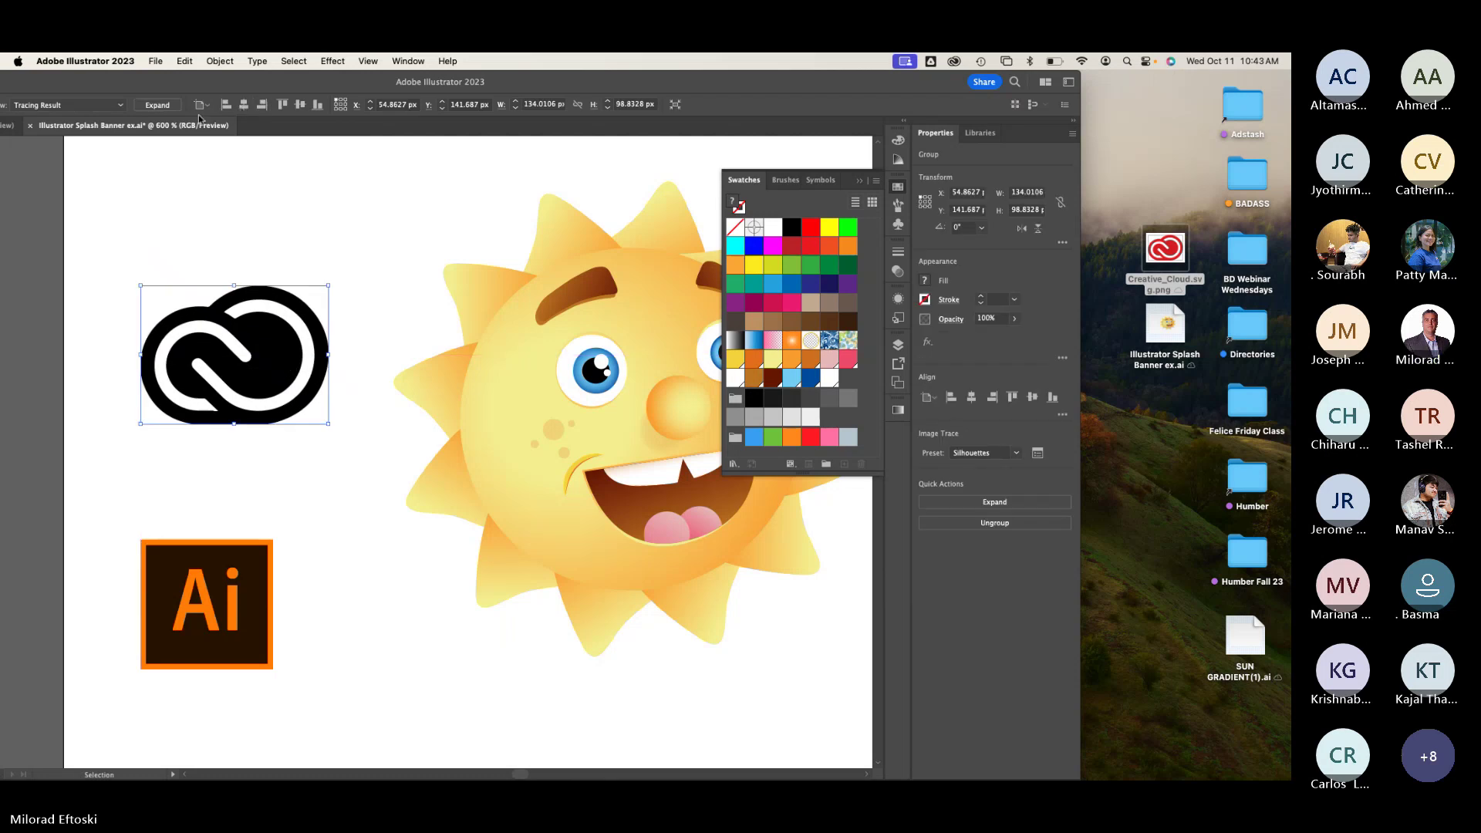
Step: Expand the black cloud logo, fill it orange, and move the Ai logo up beneath it
click(156, 106)
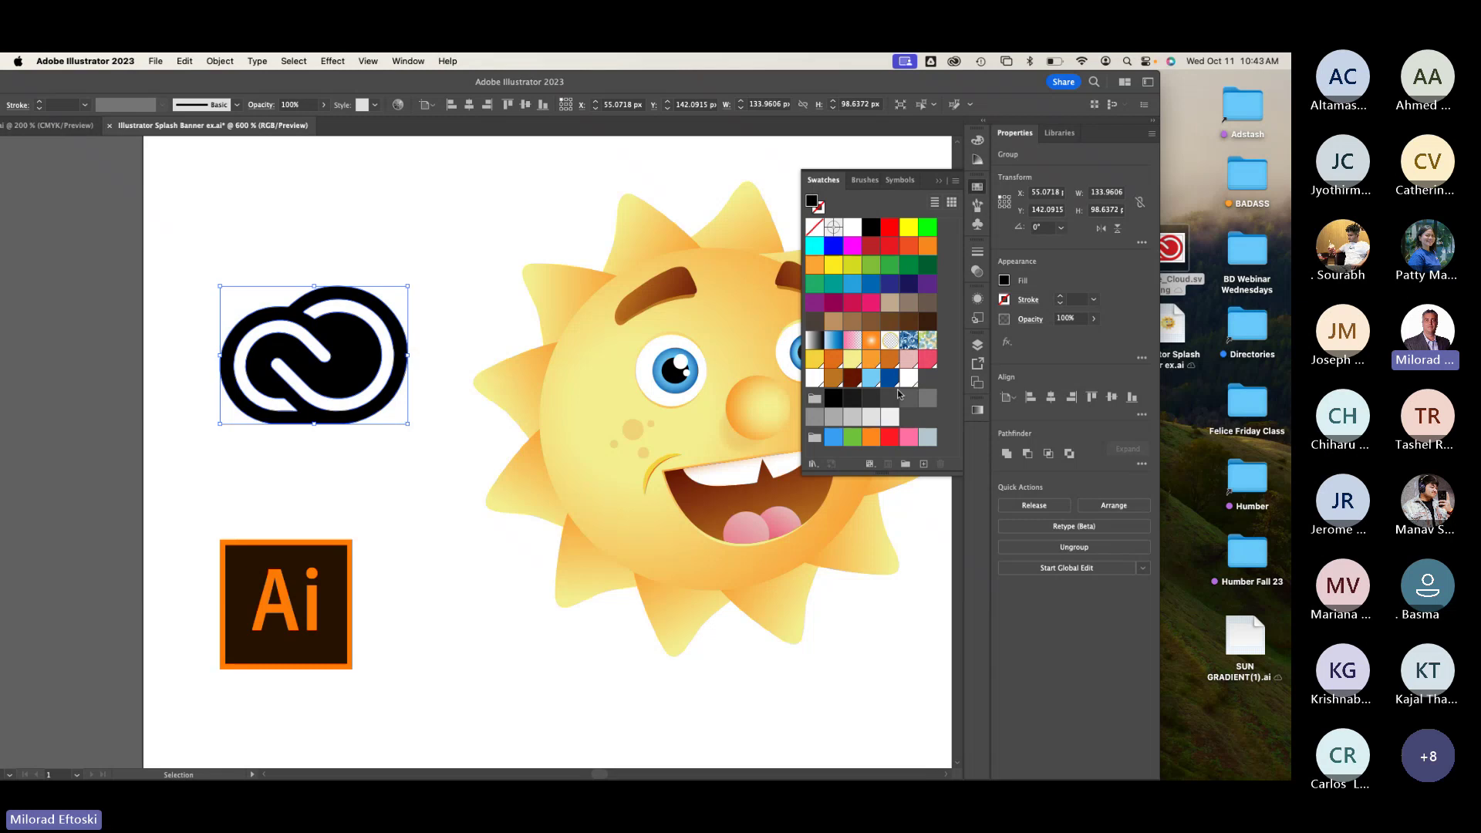
click(833, 378)
click(437, 265)
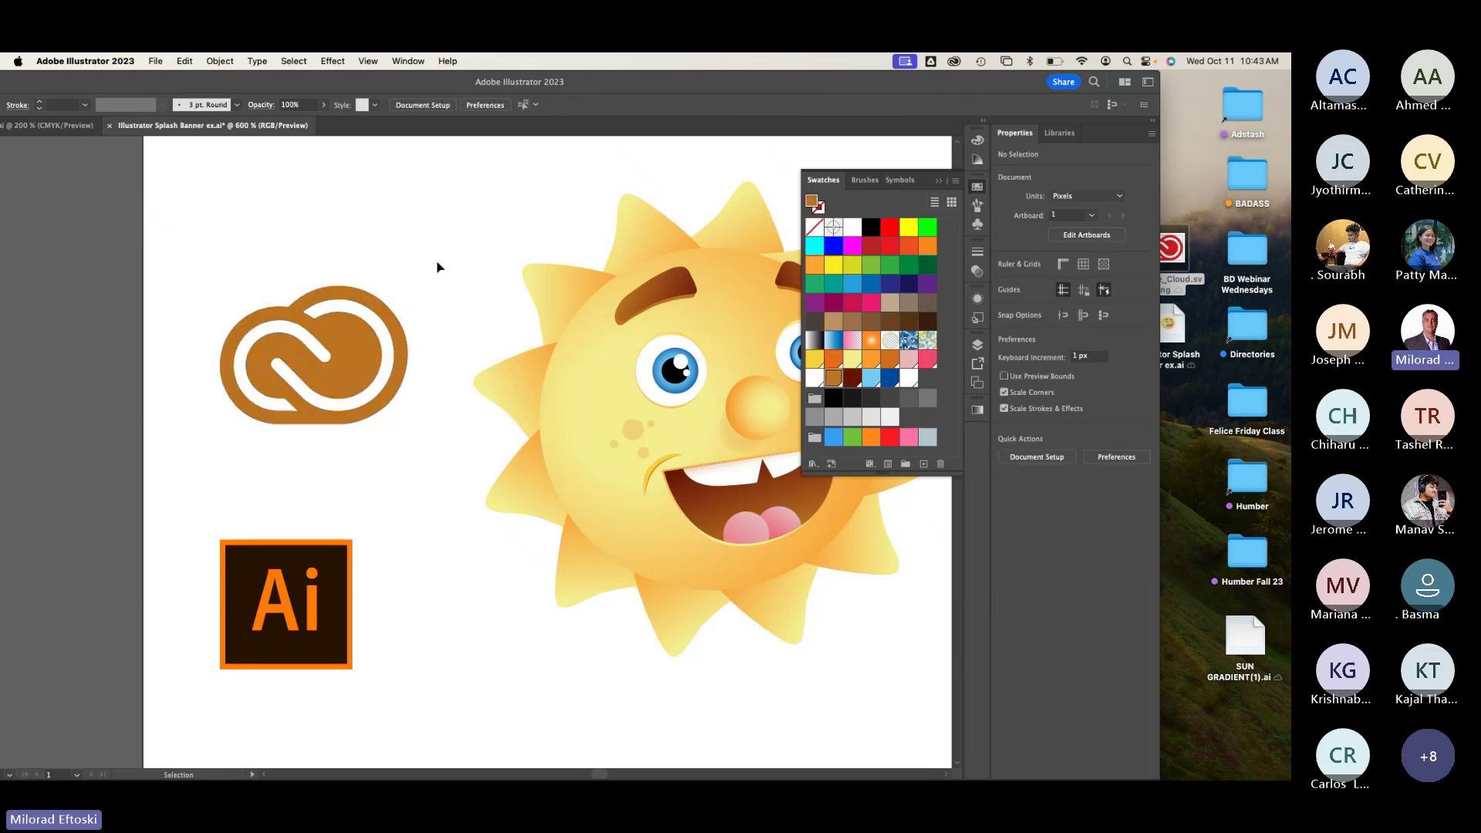
click(381, 357)
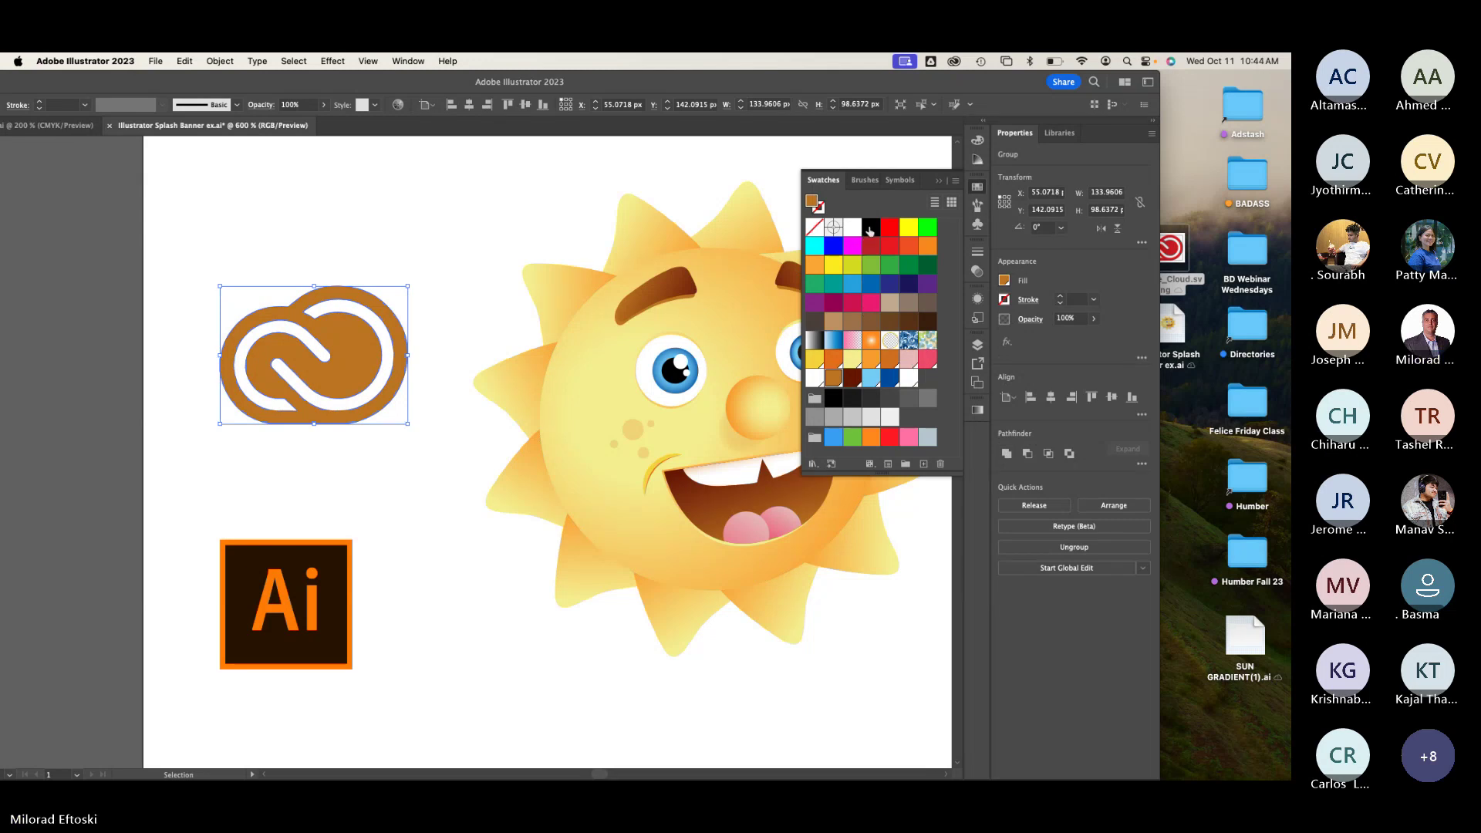
click(871, 227)
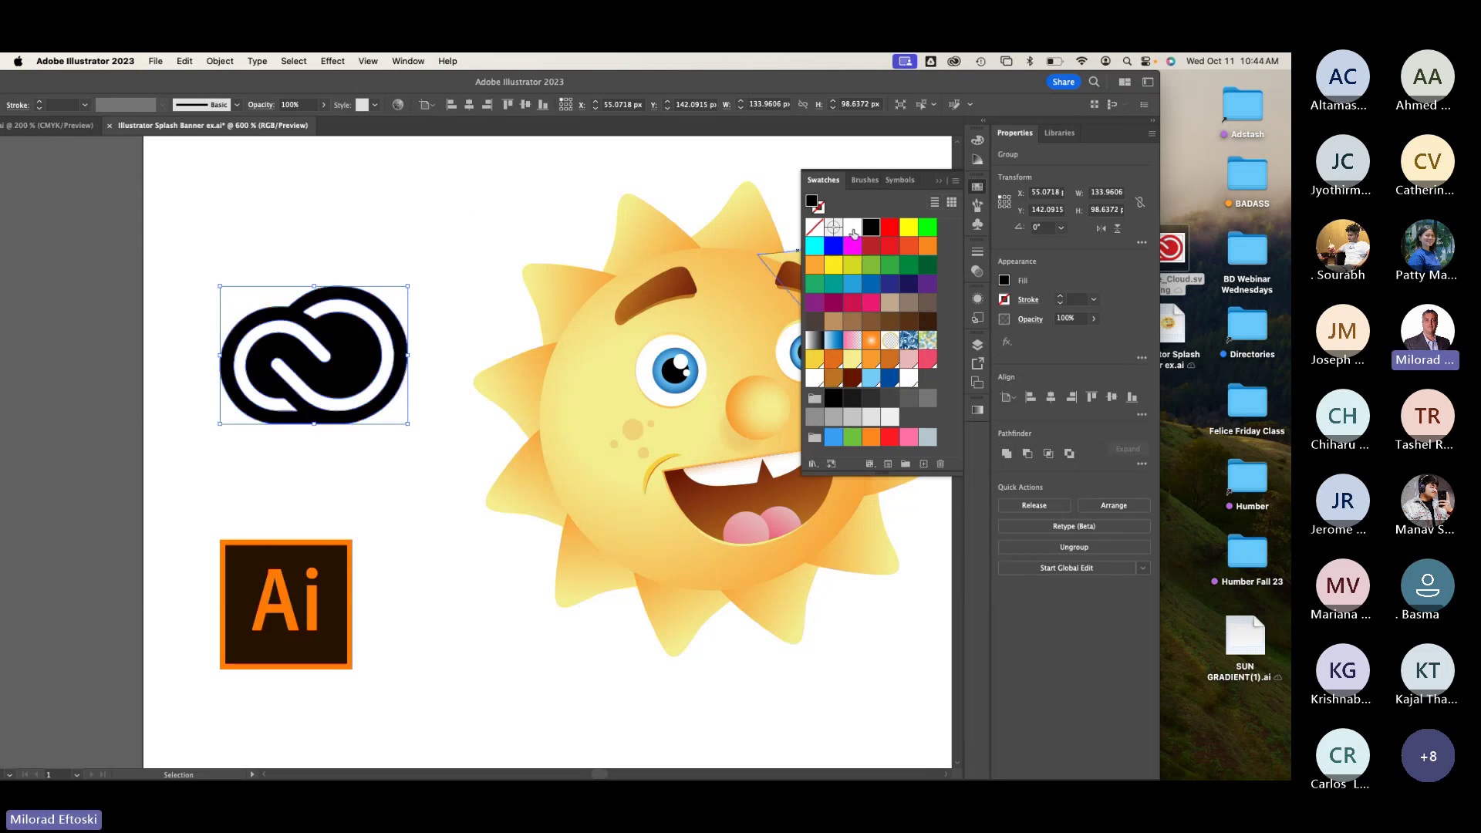
click(852, 227)
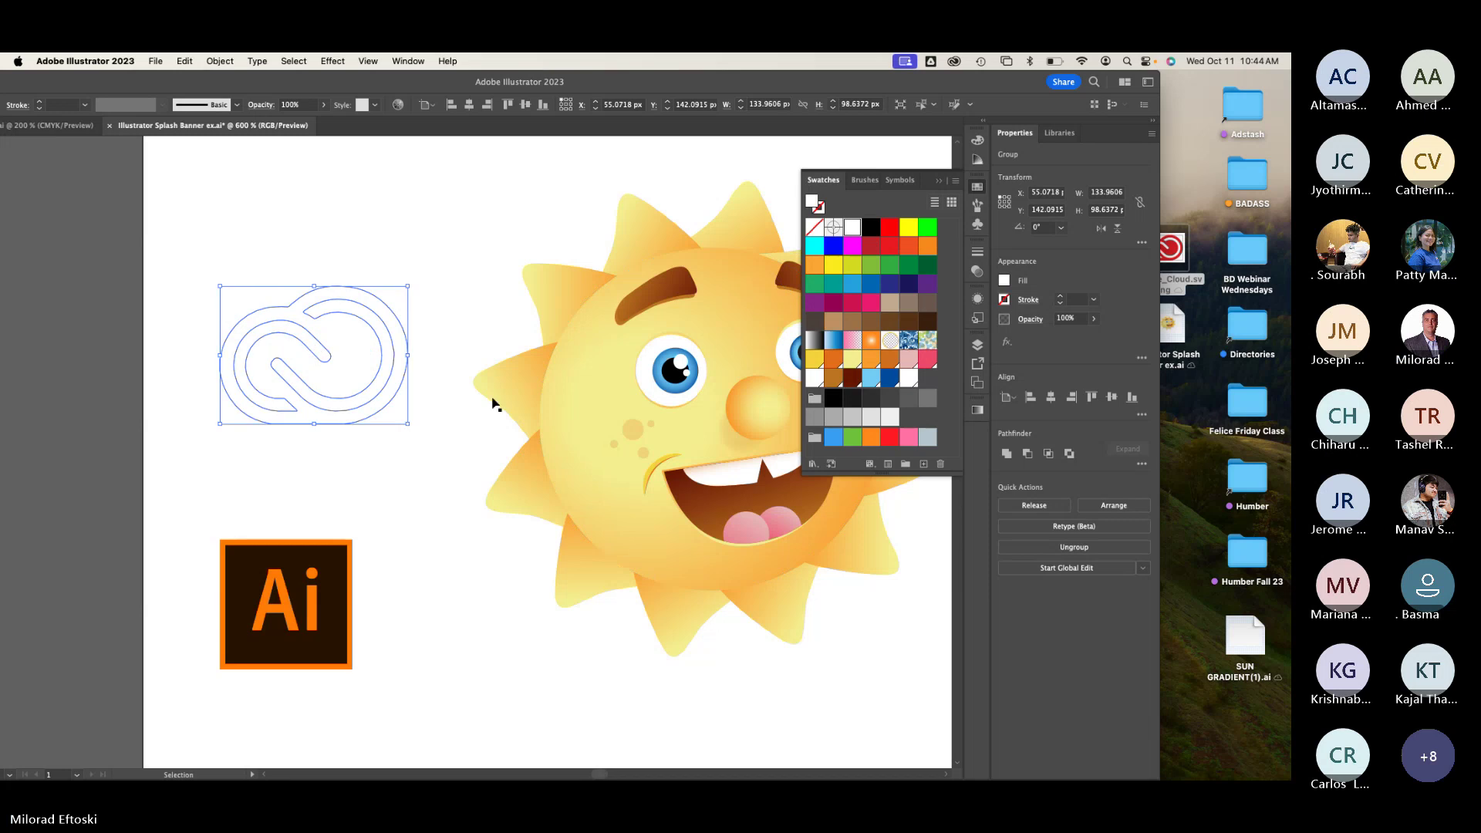
click(873, 438)
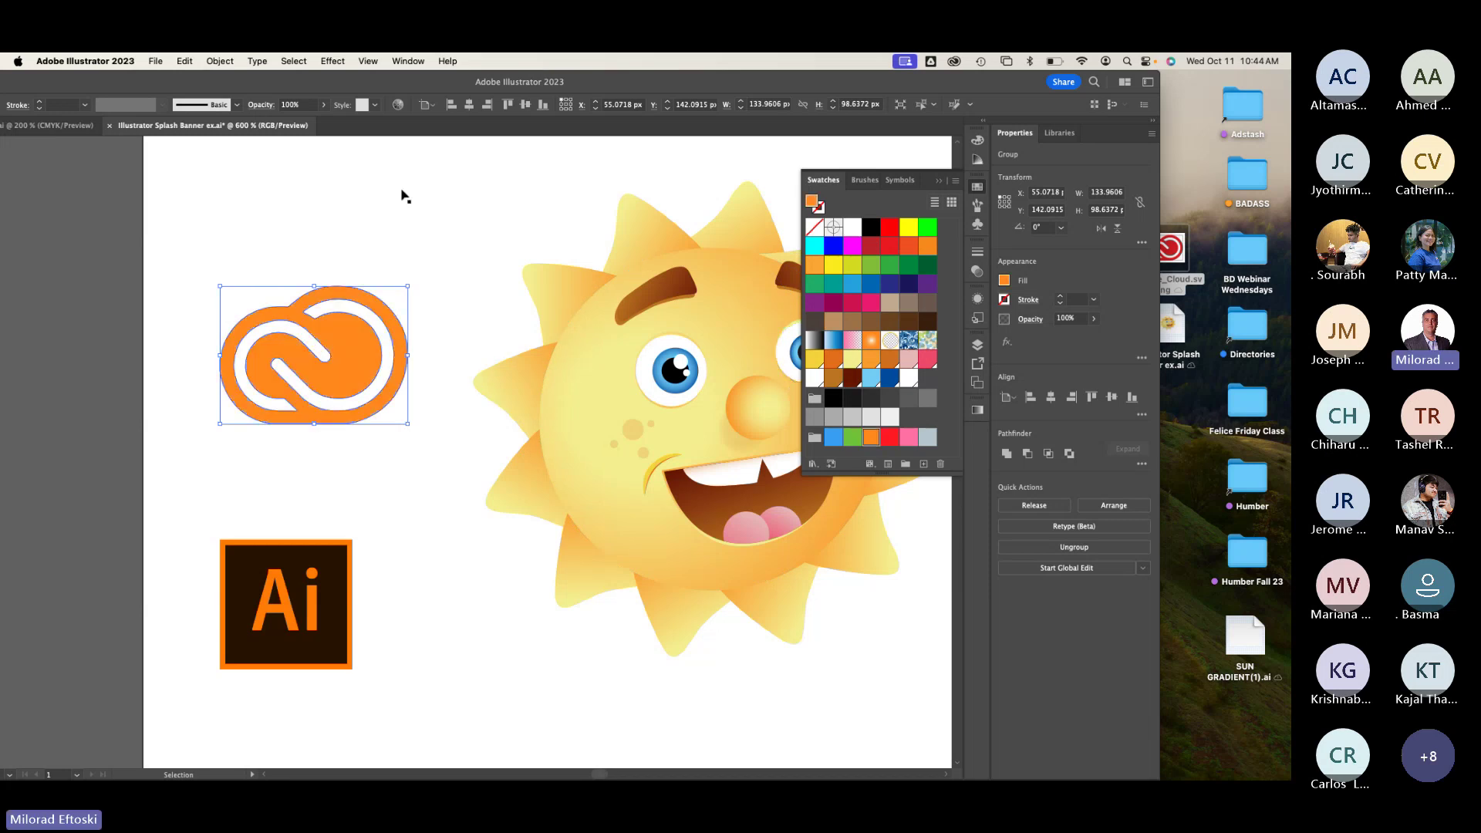
drag(363, 344, 355, 340)
drag(317, 583, 327, 518)
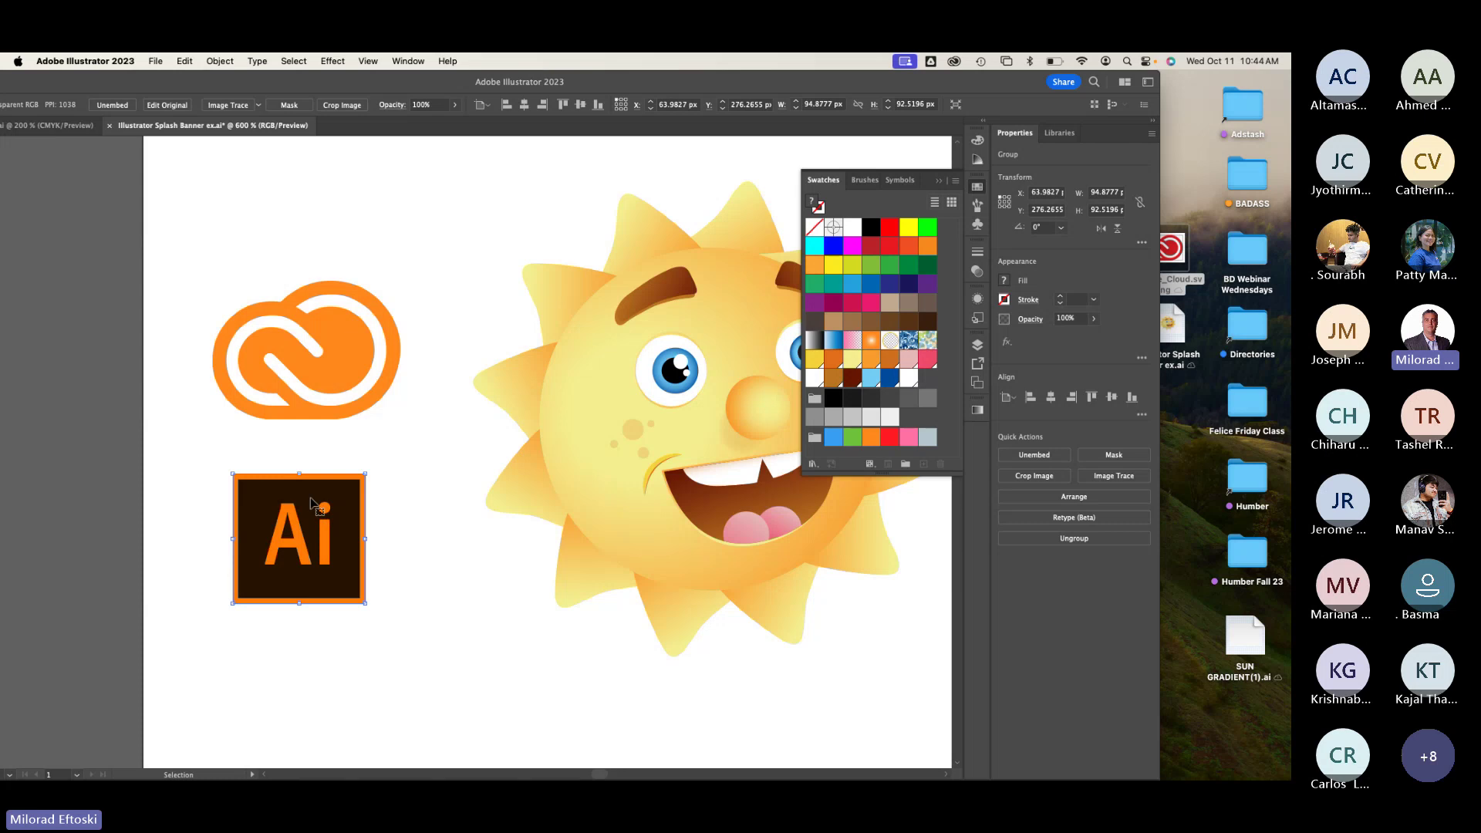
Step: Image Trace the Ai logo with the 3 Colors preset, nudge it, and check it in Outline view
click(259, 105)
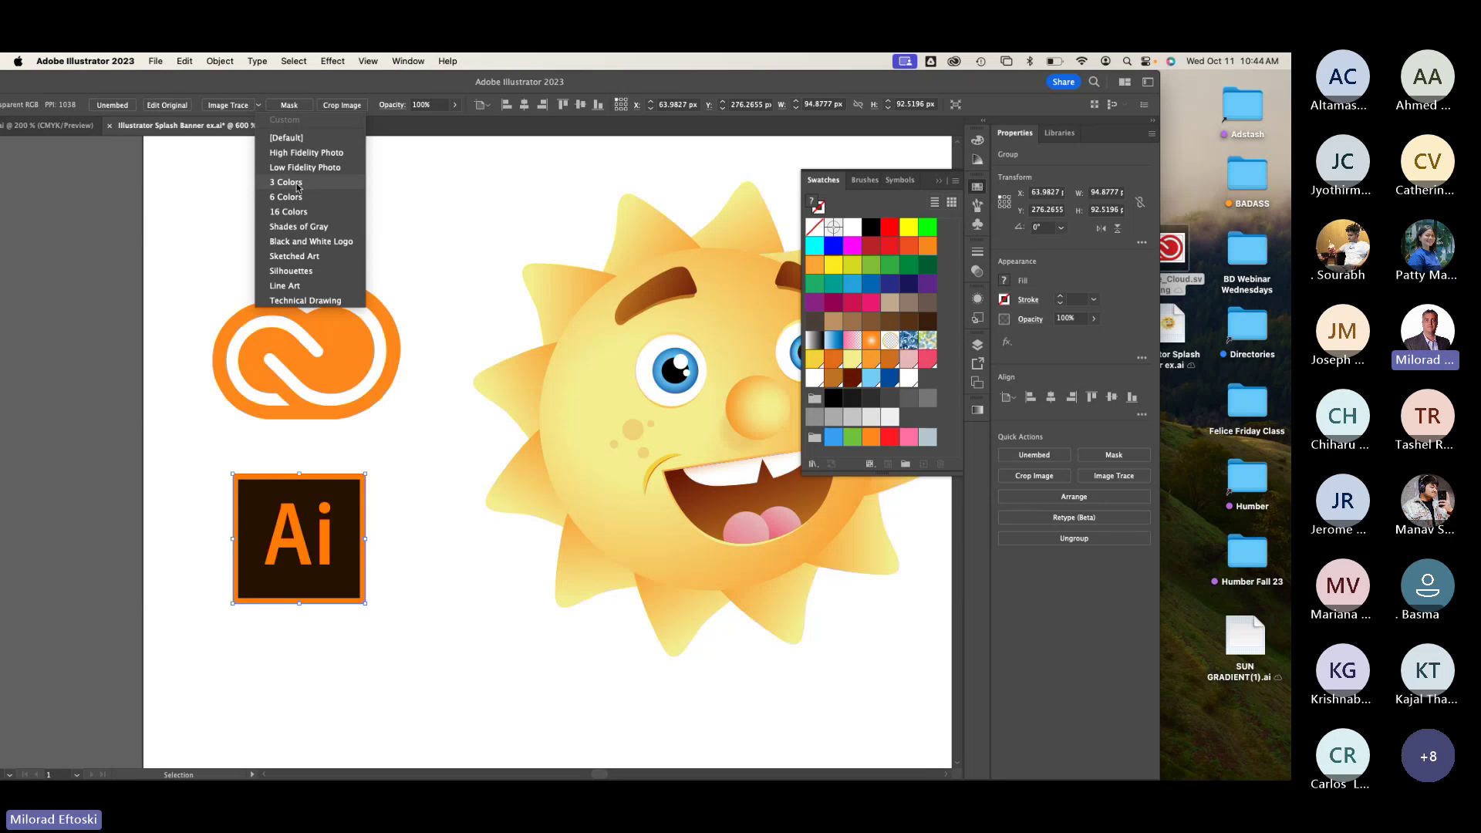
click(298, 184)
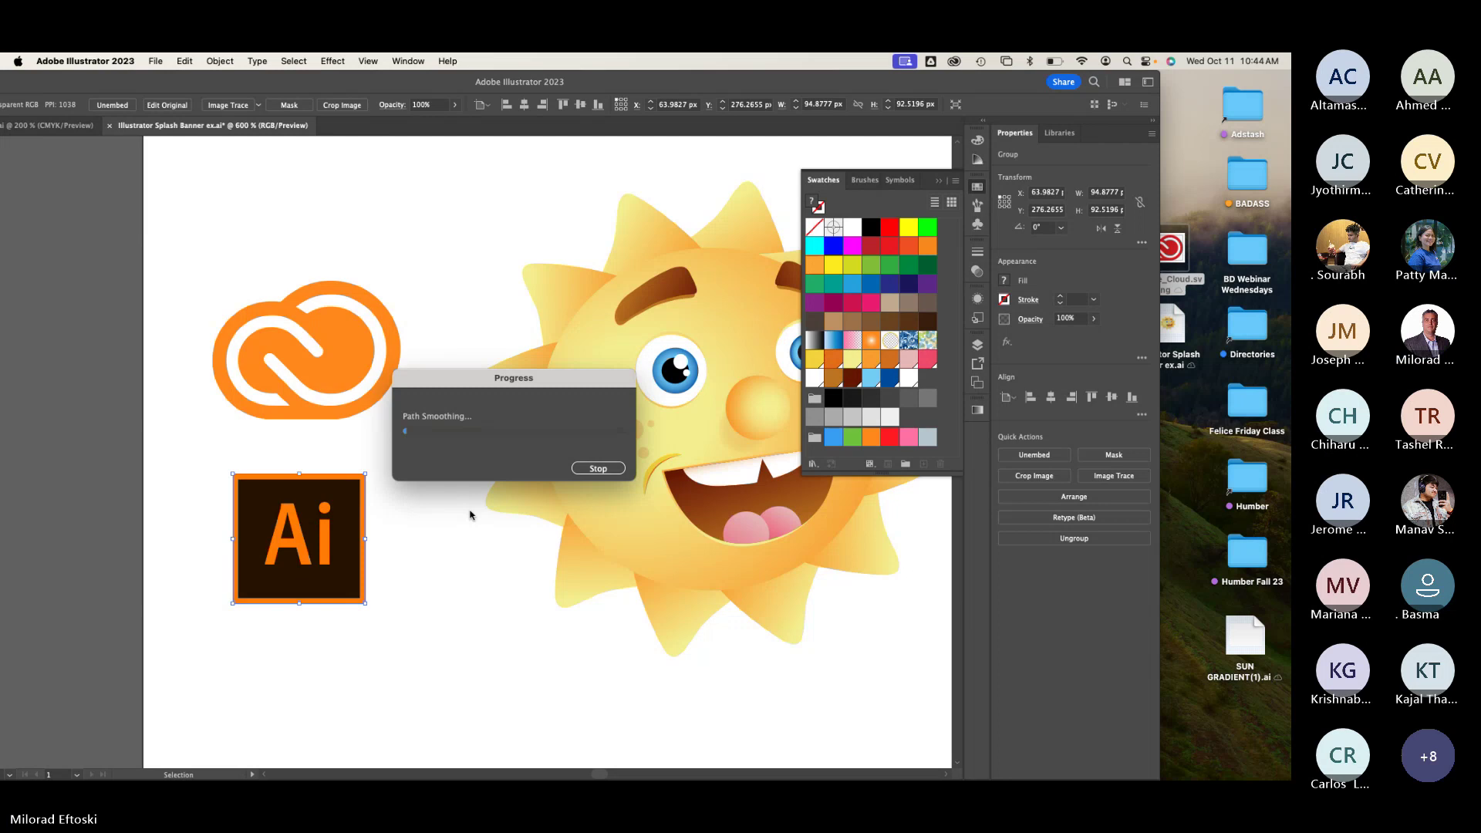
click(472, 513)
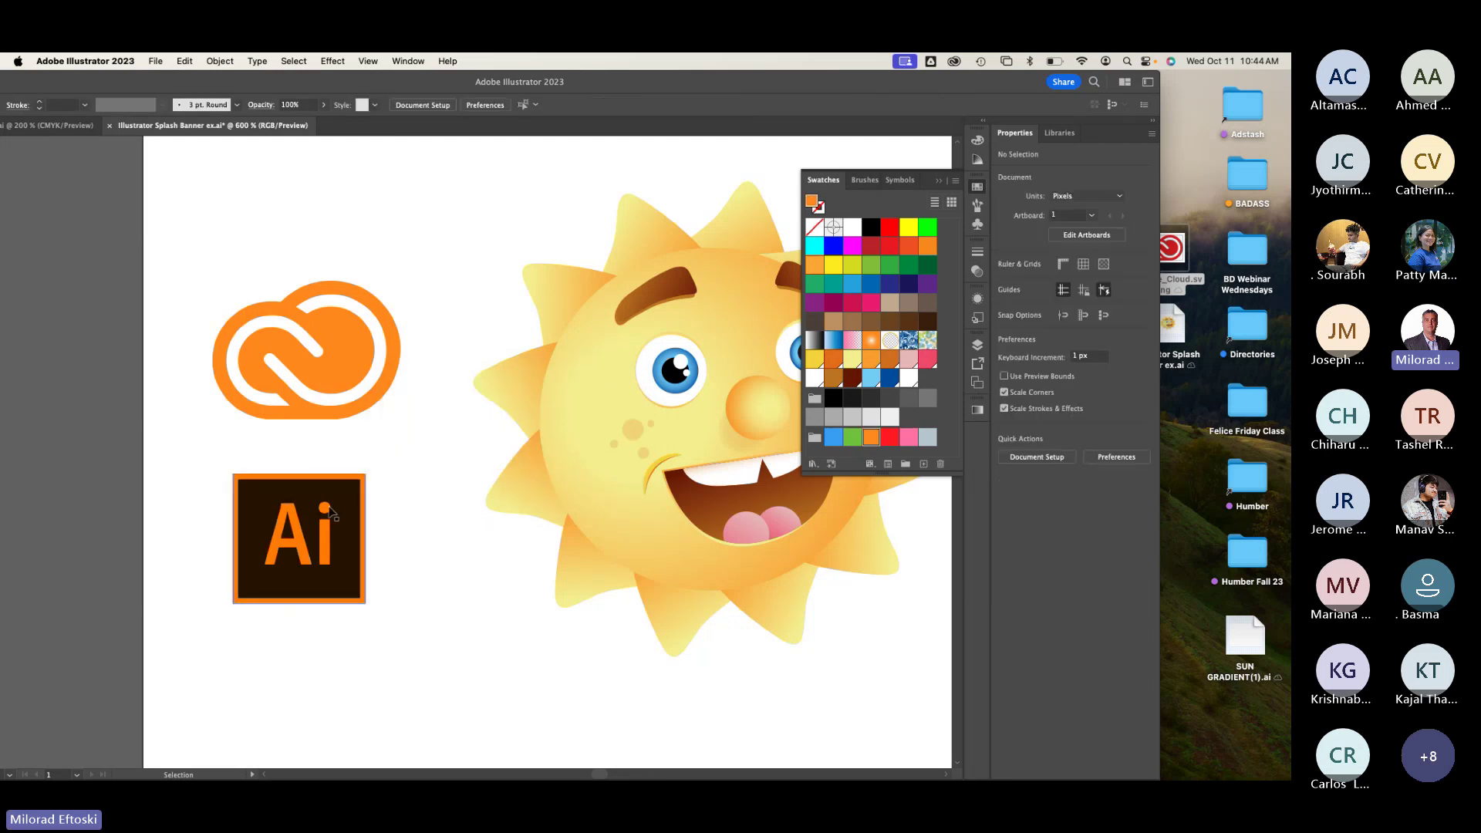
mouse_move(331, 513)
mouse_down()
mouse_move(328, 305)
mouse_move(343, 500)
mouse_up()
key(super+y)
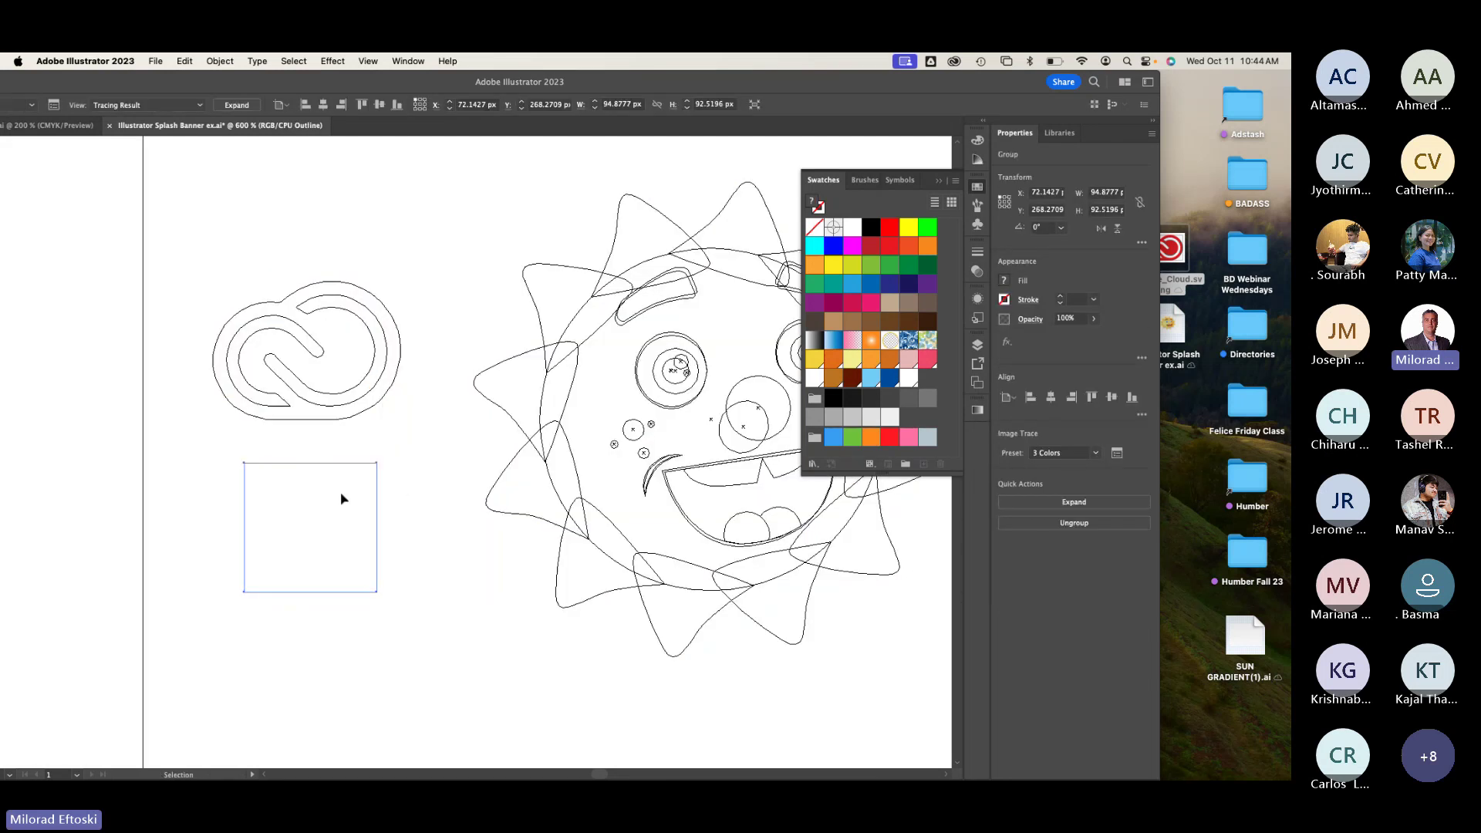
key(super+y)
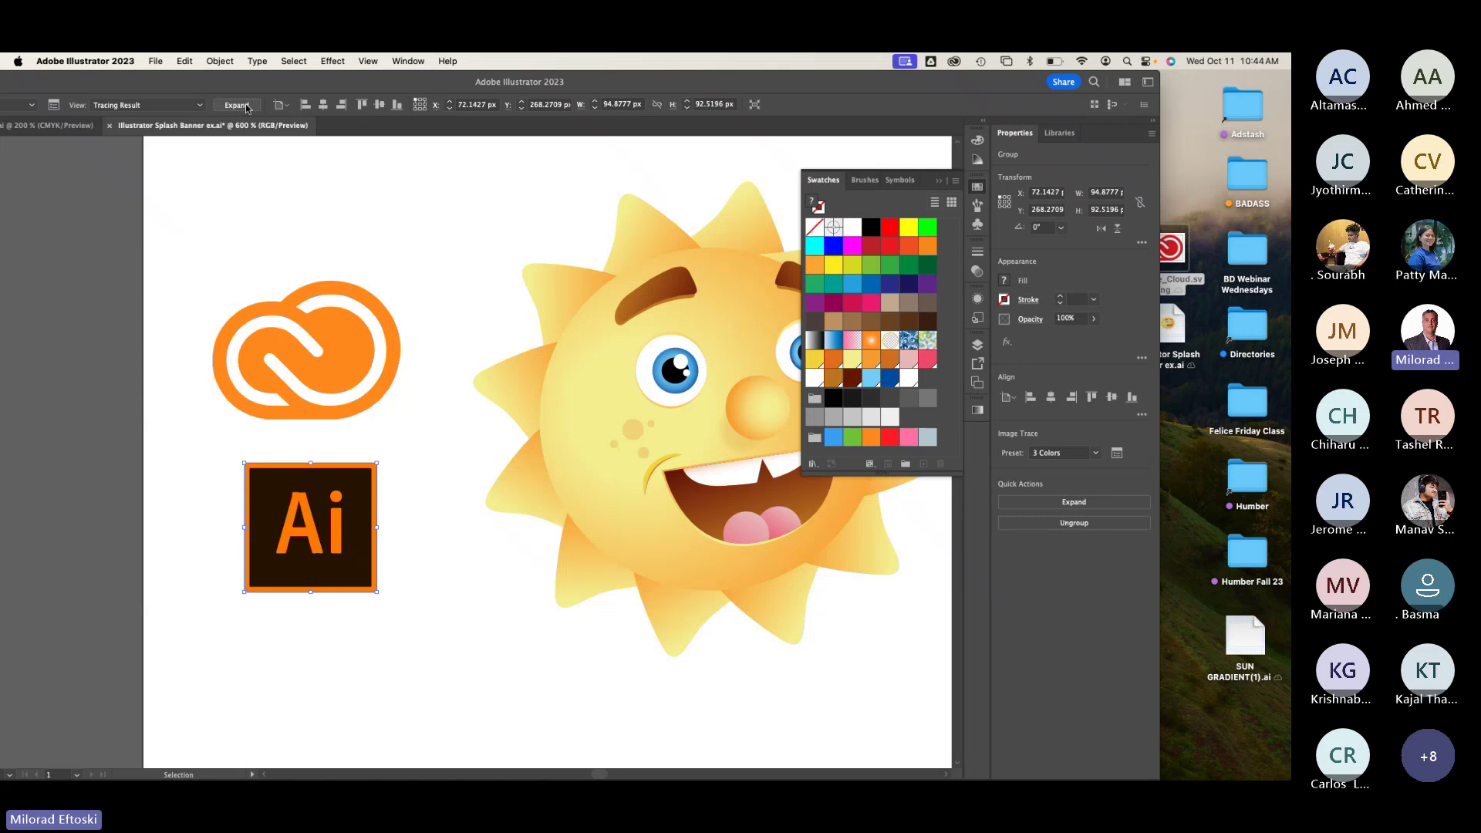
Step: Expand the traced Ai logo into vector paths and check them in Outline view
click(247, 106)
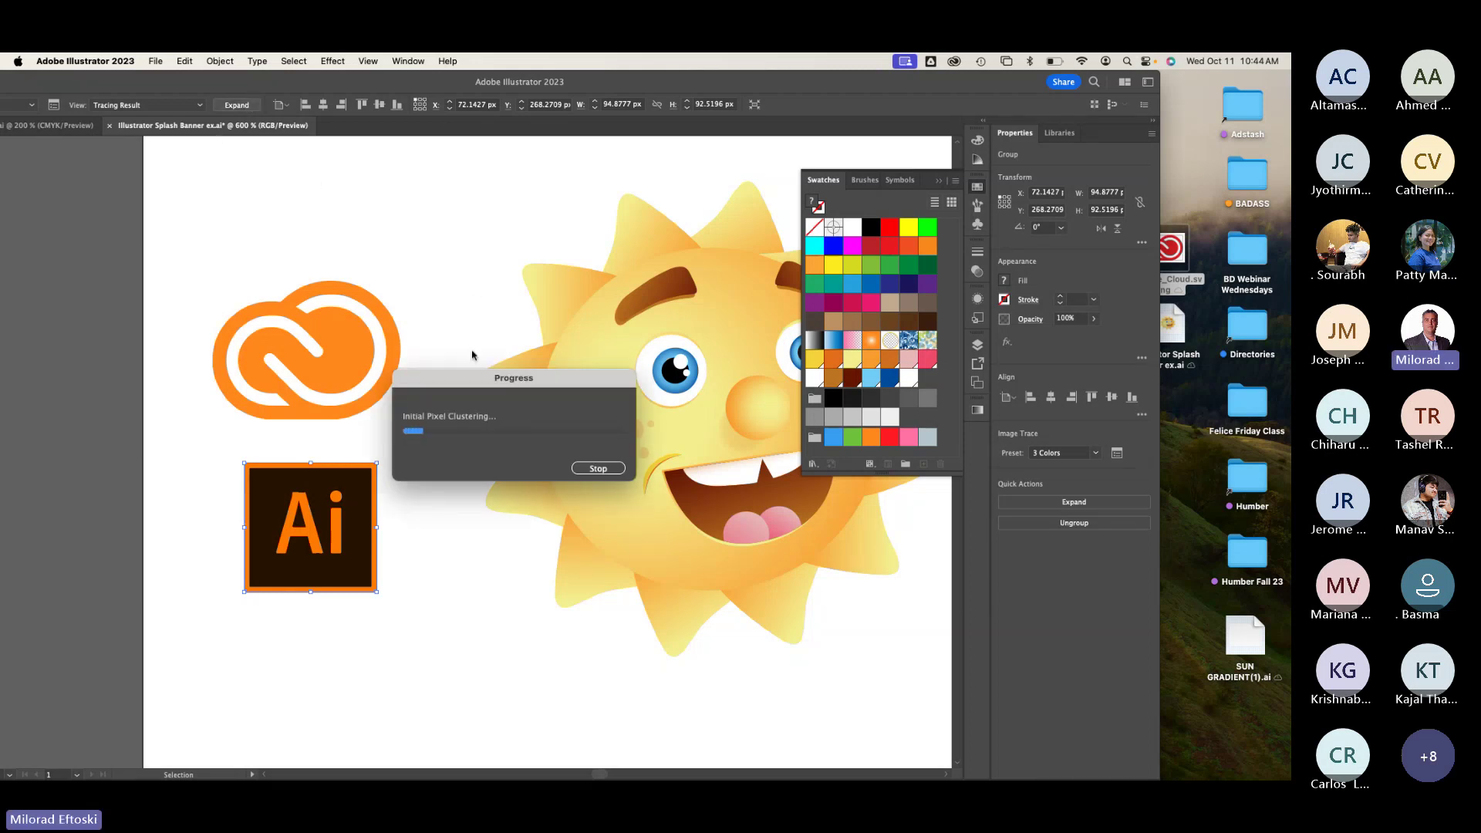
drag(475, 386, 266, 178)
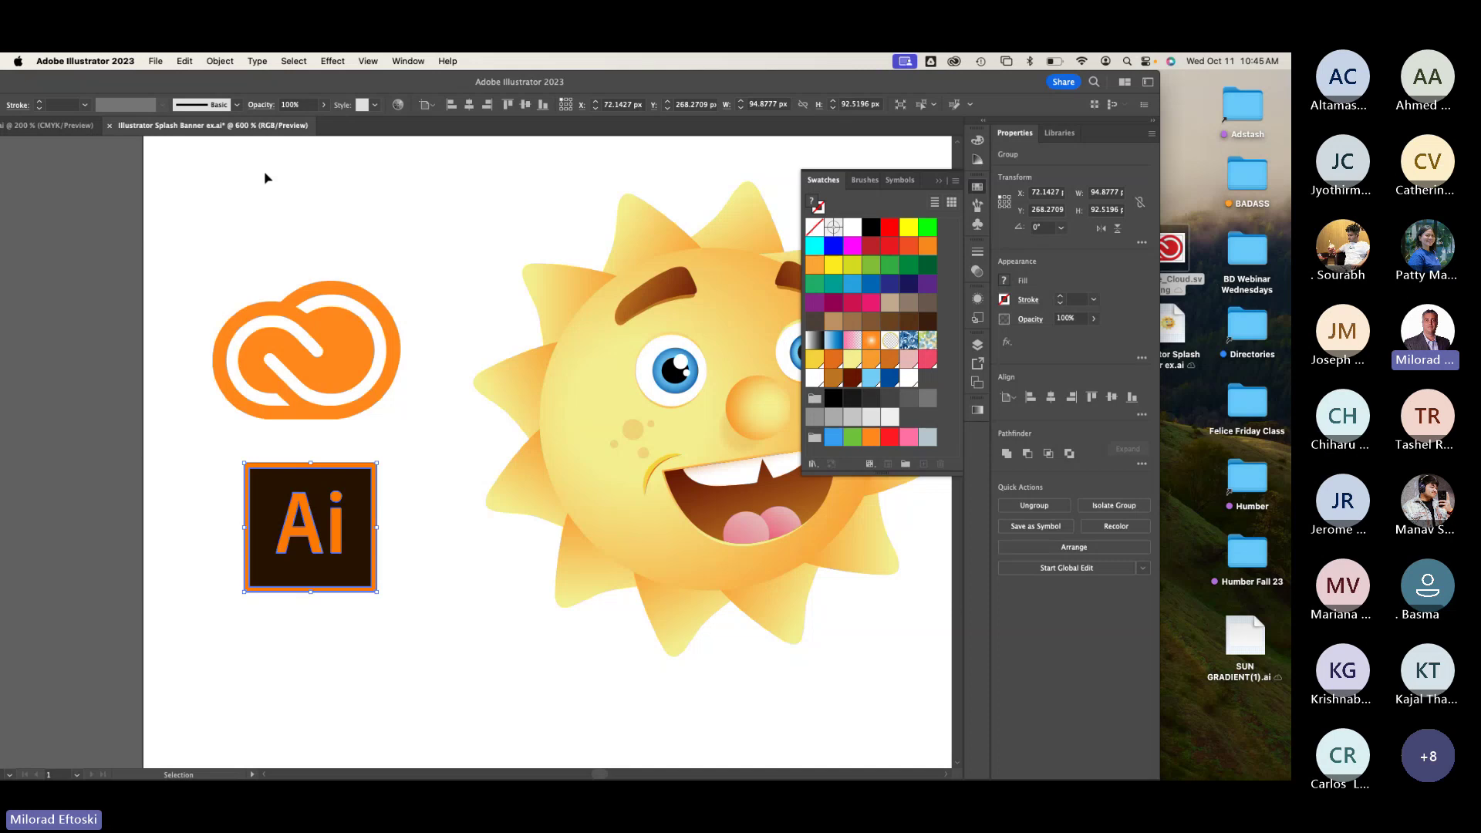
key(super+y)
key(a)
key(super+y)
key(super+y)
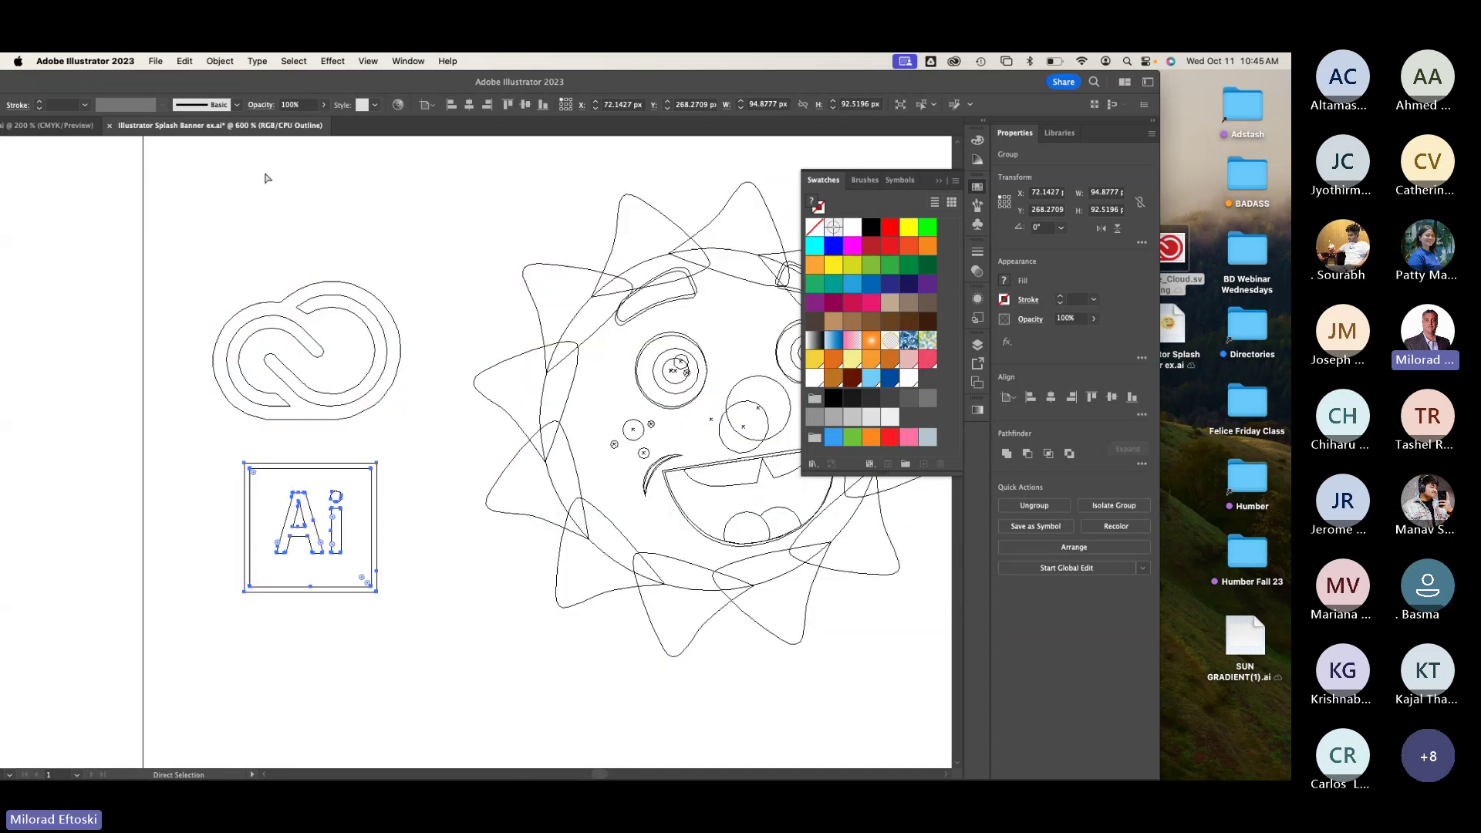
key(super+y)
key(super+y)
key(super+y)
key(v)
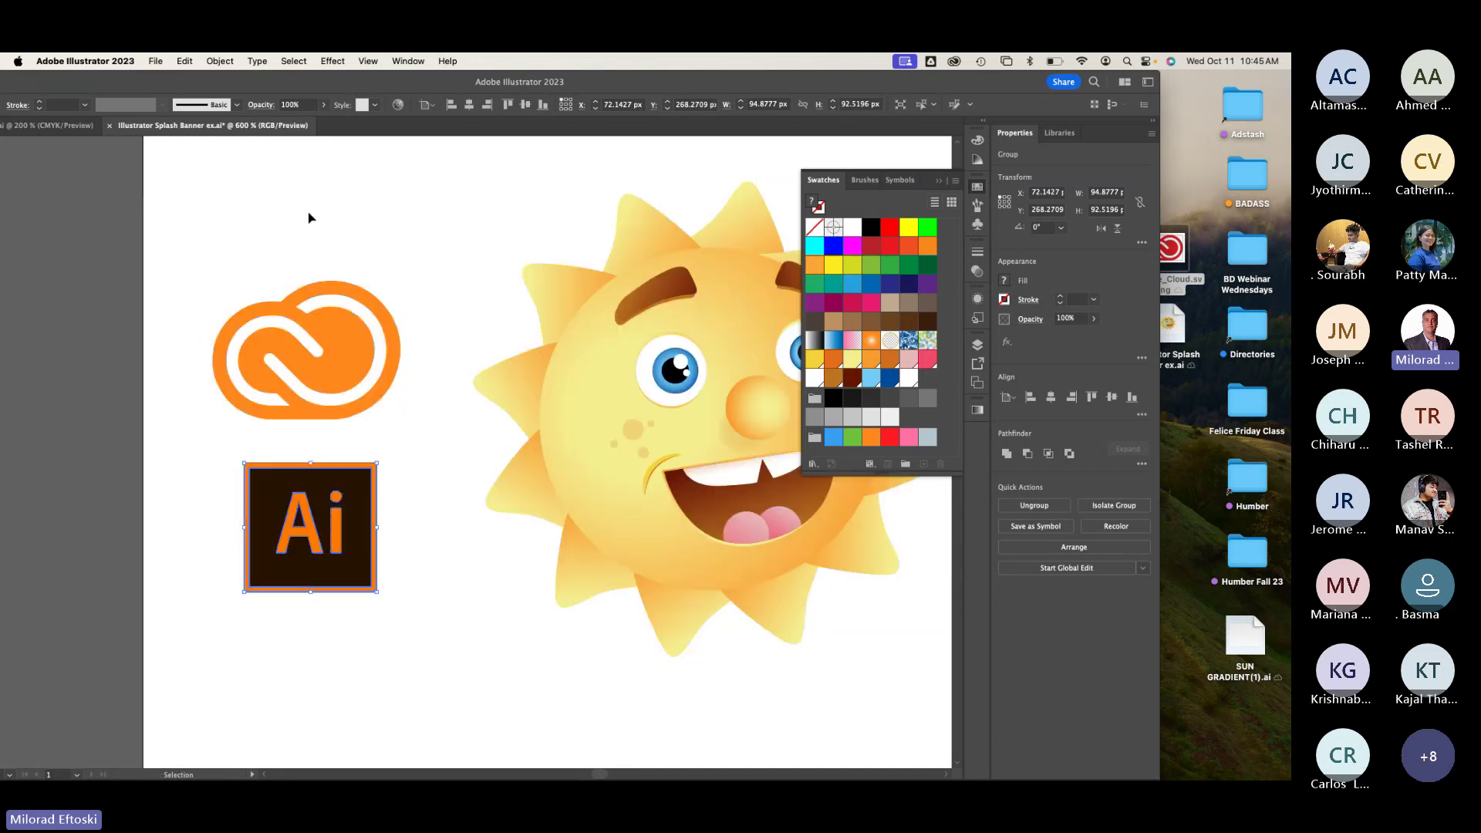
Step: Move the Ai and Creative Cloud logos lower down the artboard's left edge
mouse_move(337, 569)
mouse_down()
mouse_move(370, 480)
mouse_move(325, 569)
mouse_up()
key(super+minus)
key(super+minus)
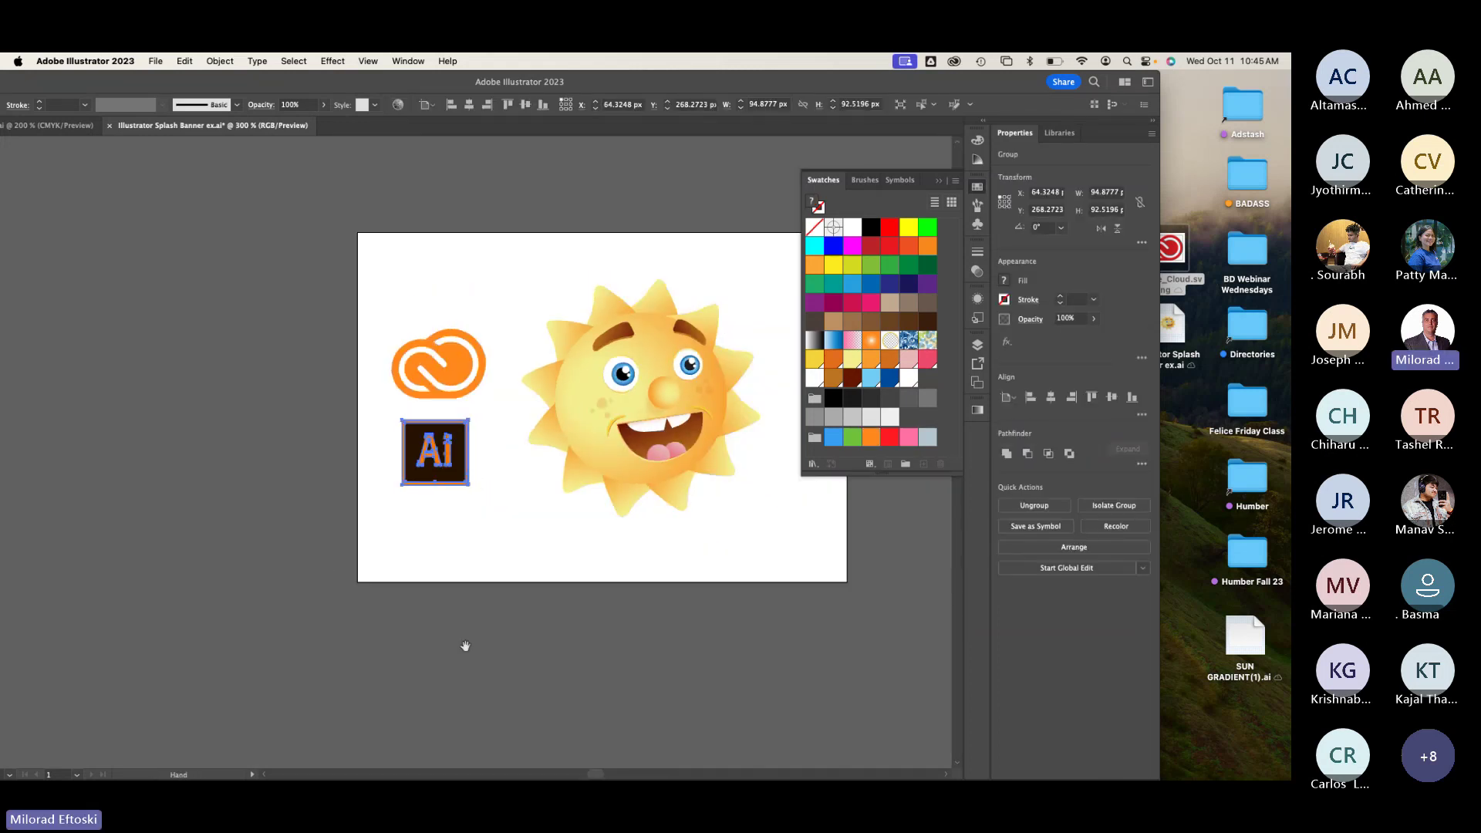
scroll(466, 648, right, 2)
drag(390, 483, 385, 552)
drag(383, 395, 374, 459)
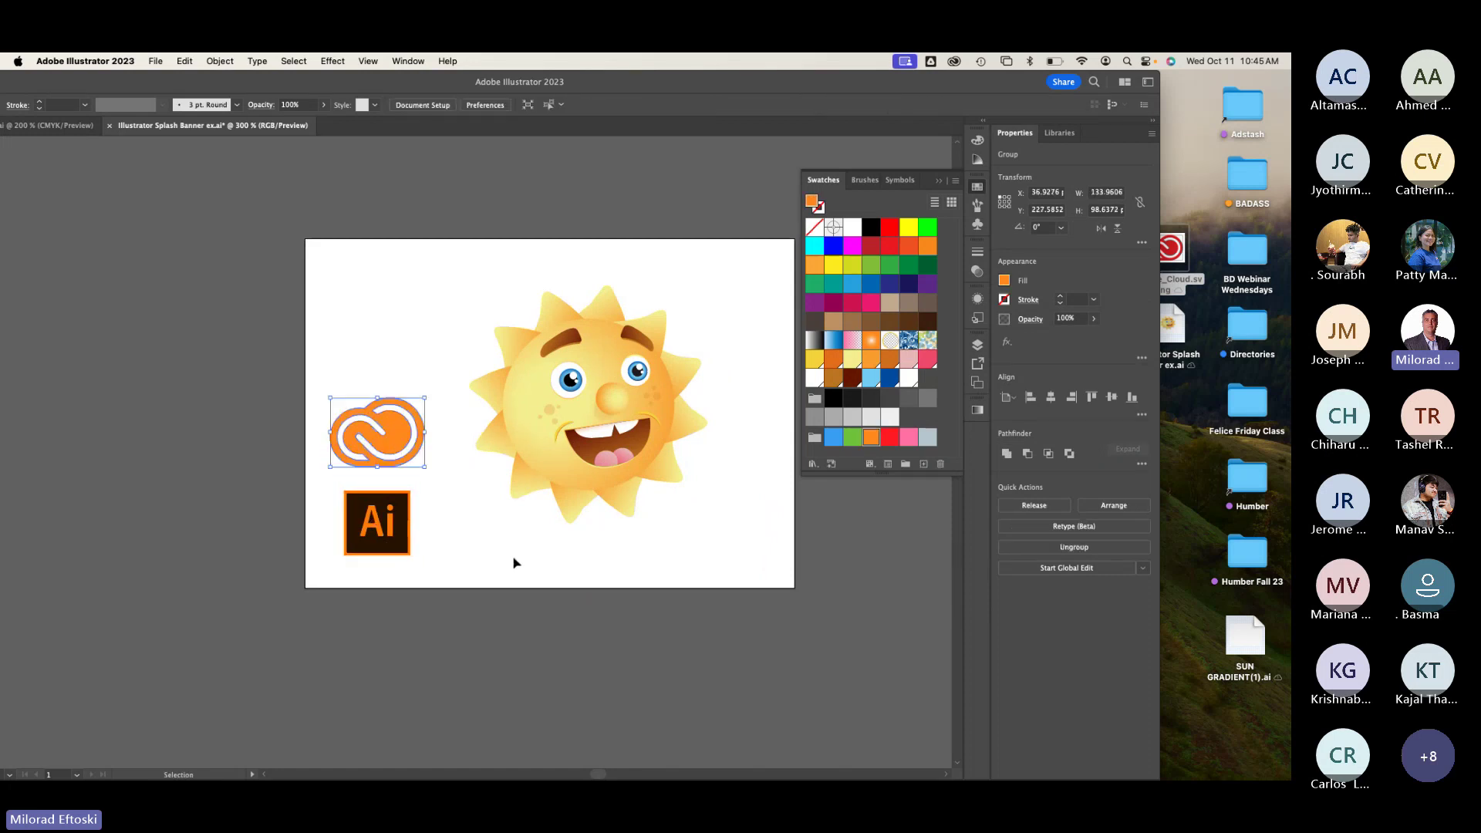
click(514, 562)
key(super+Tab)
key(super+Tab)
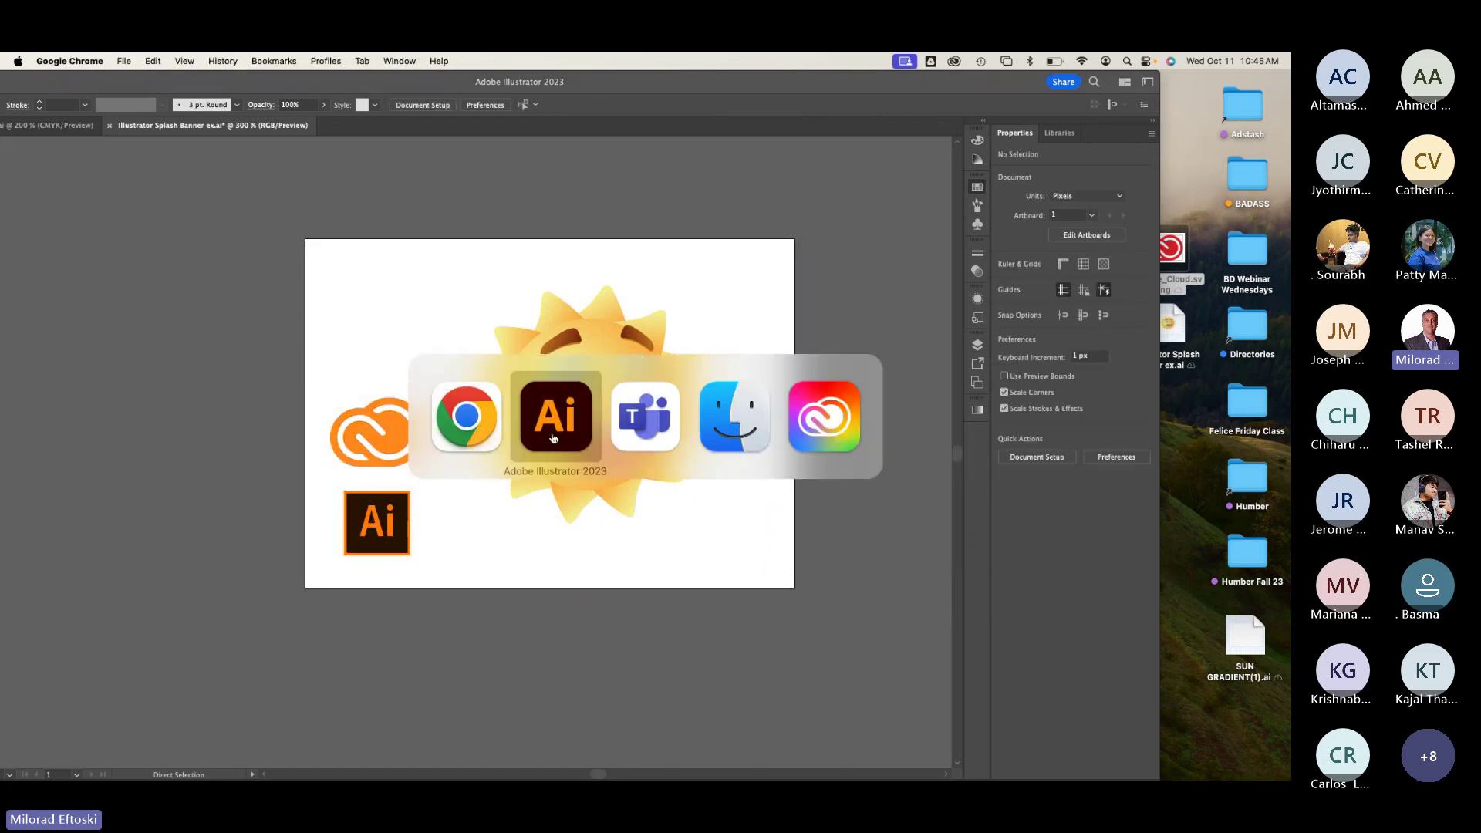
Step: In Chrome, view the Illustrator splash-screen image search results
mouse_move(298, 764)
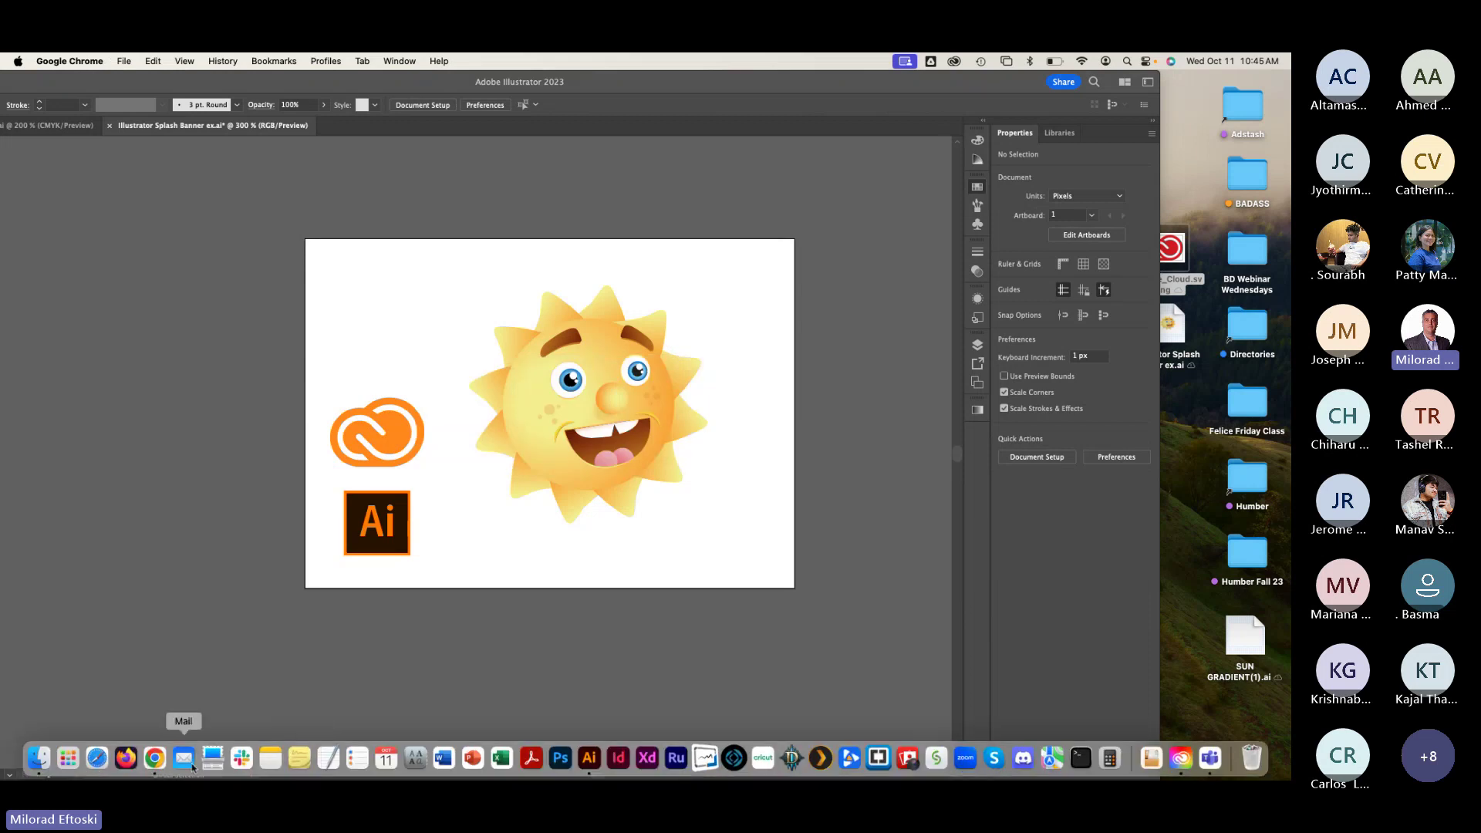
click(155, 759)
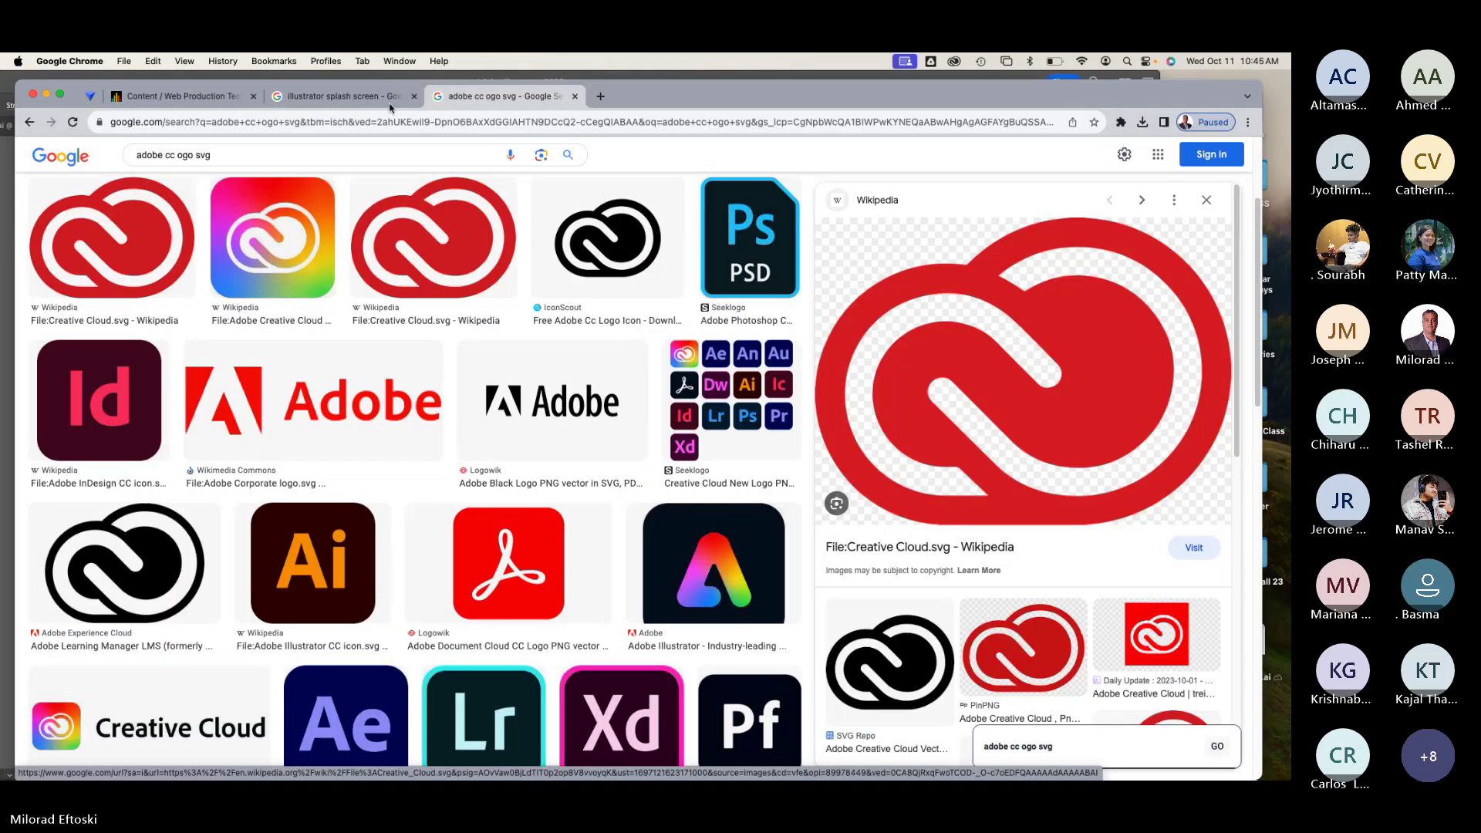
click(390, 105)
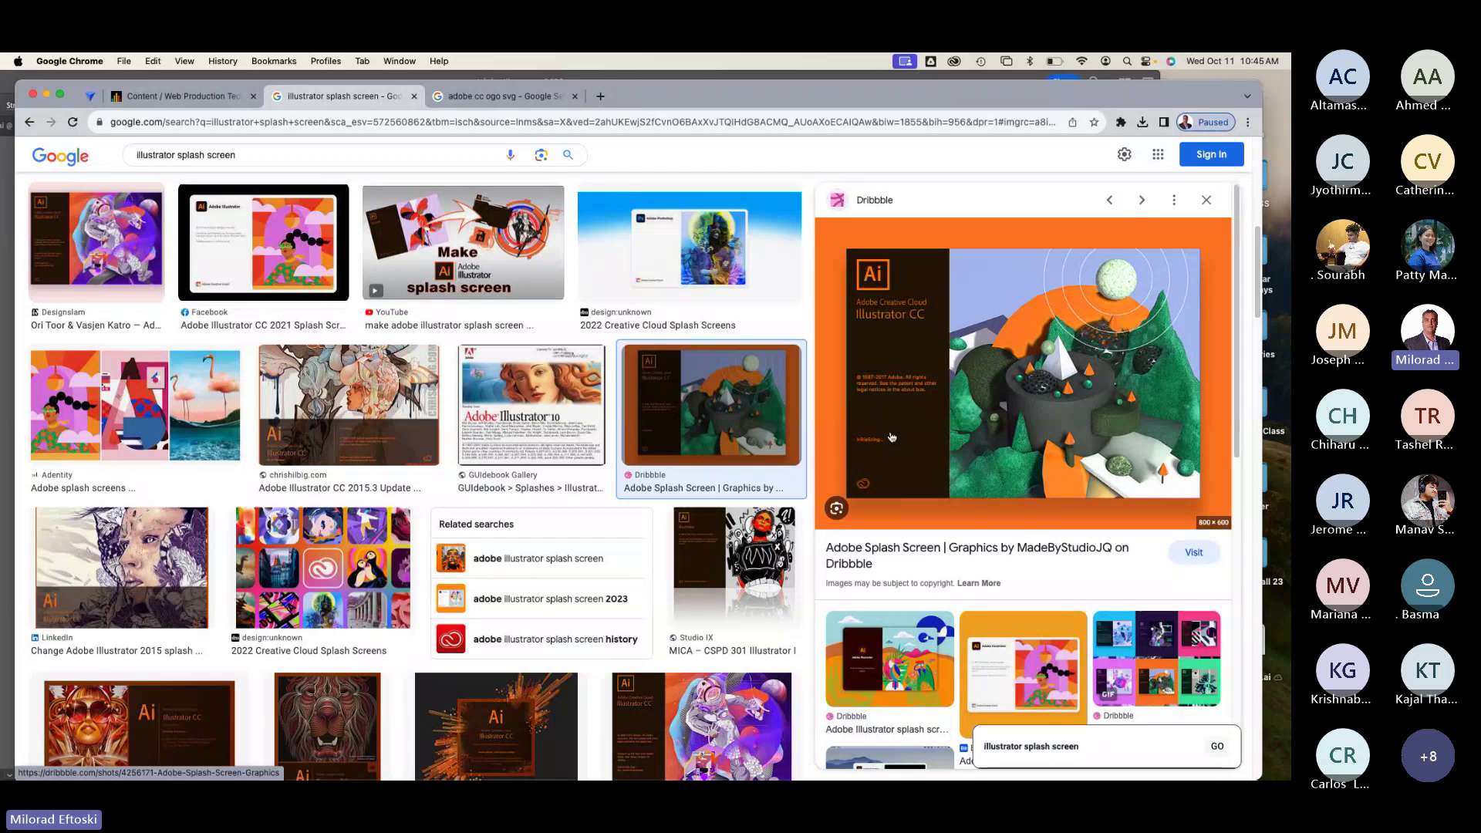
Step: Move the Ai logo to the banner's top-left corner, above the cloud logo
key(super+Tab)
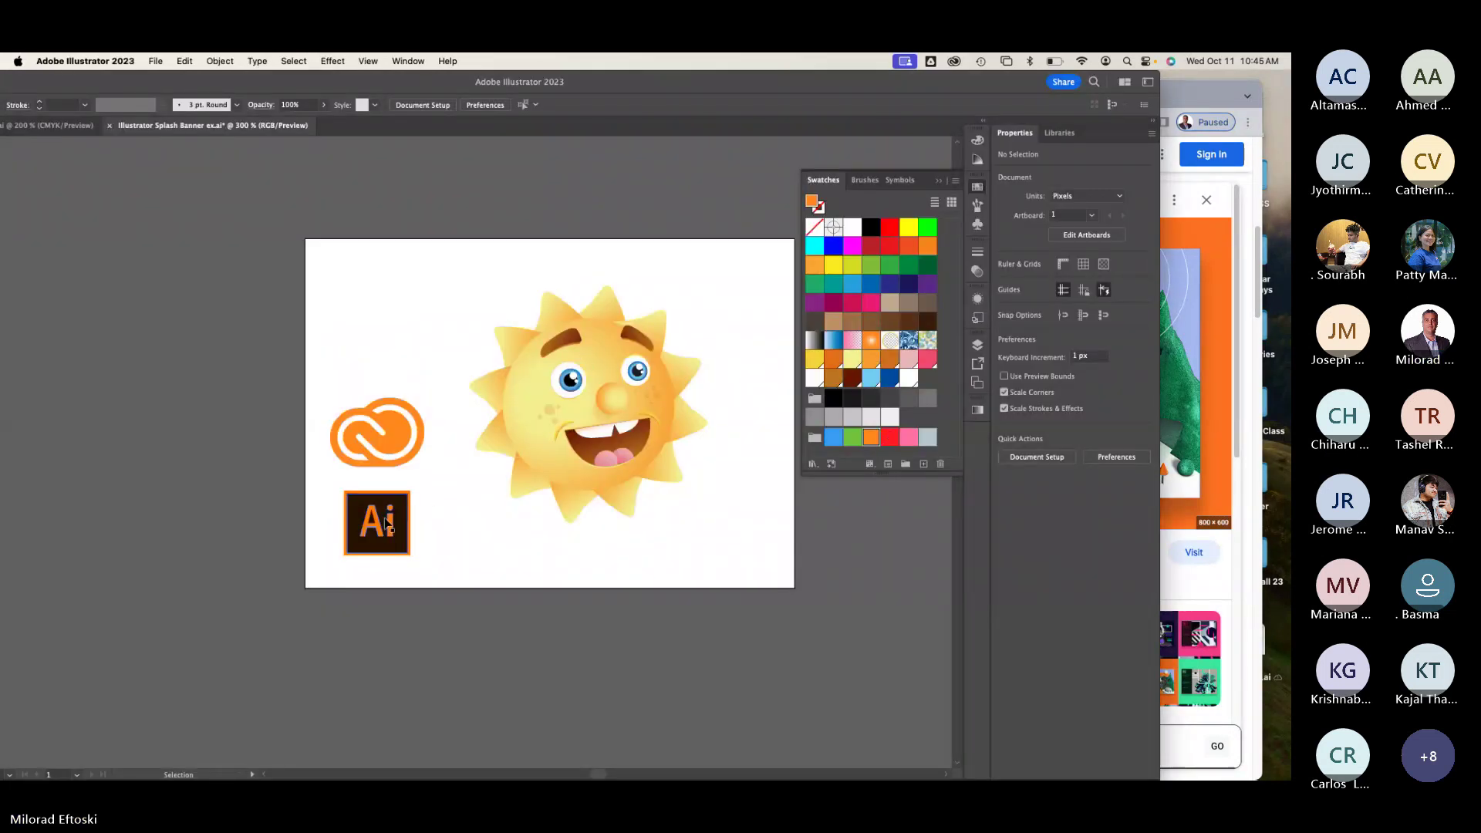
drag(386, 523, 360, 306)
click(409, 321)
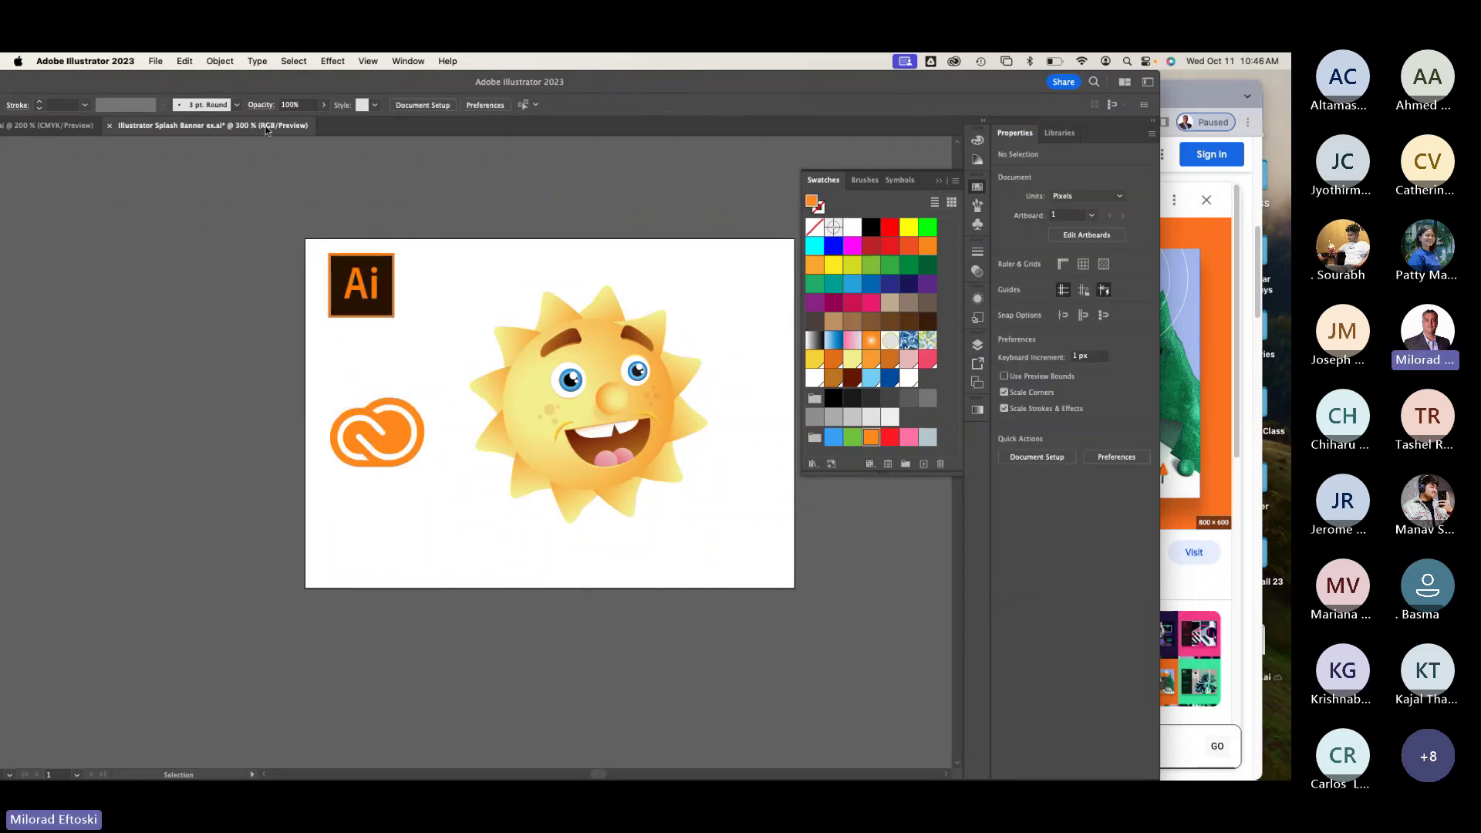
drag(314, 86, 443, 85)
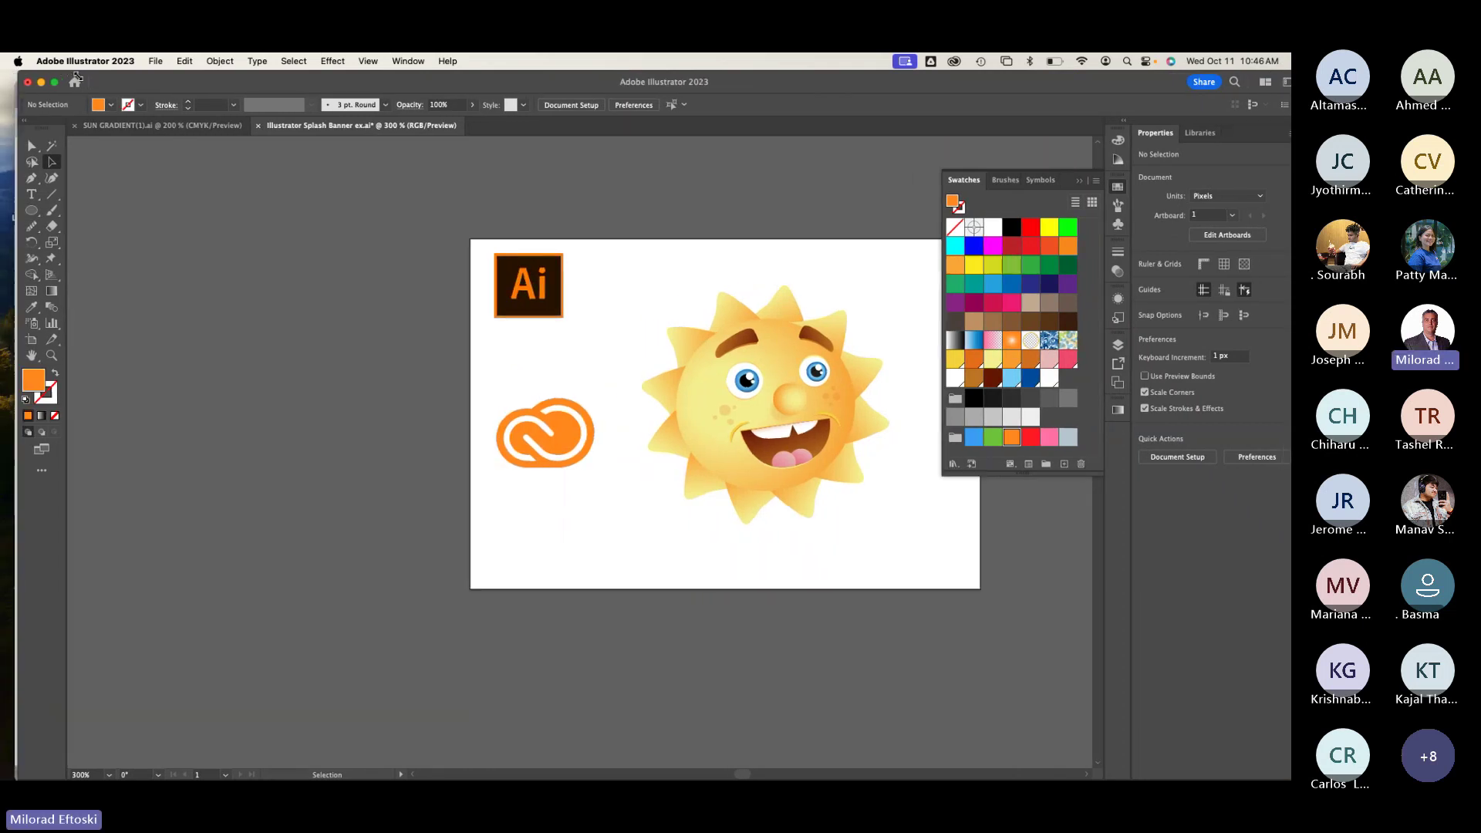
Step: Add an 'Adobe Creative Cloud' caption at 16 pt just below the Ai logo
drag(10, 72, 78, 75)
drag(238, 87, 182, 87)
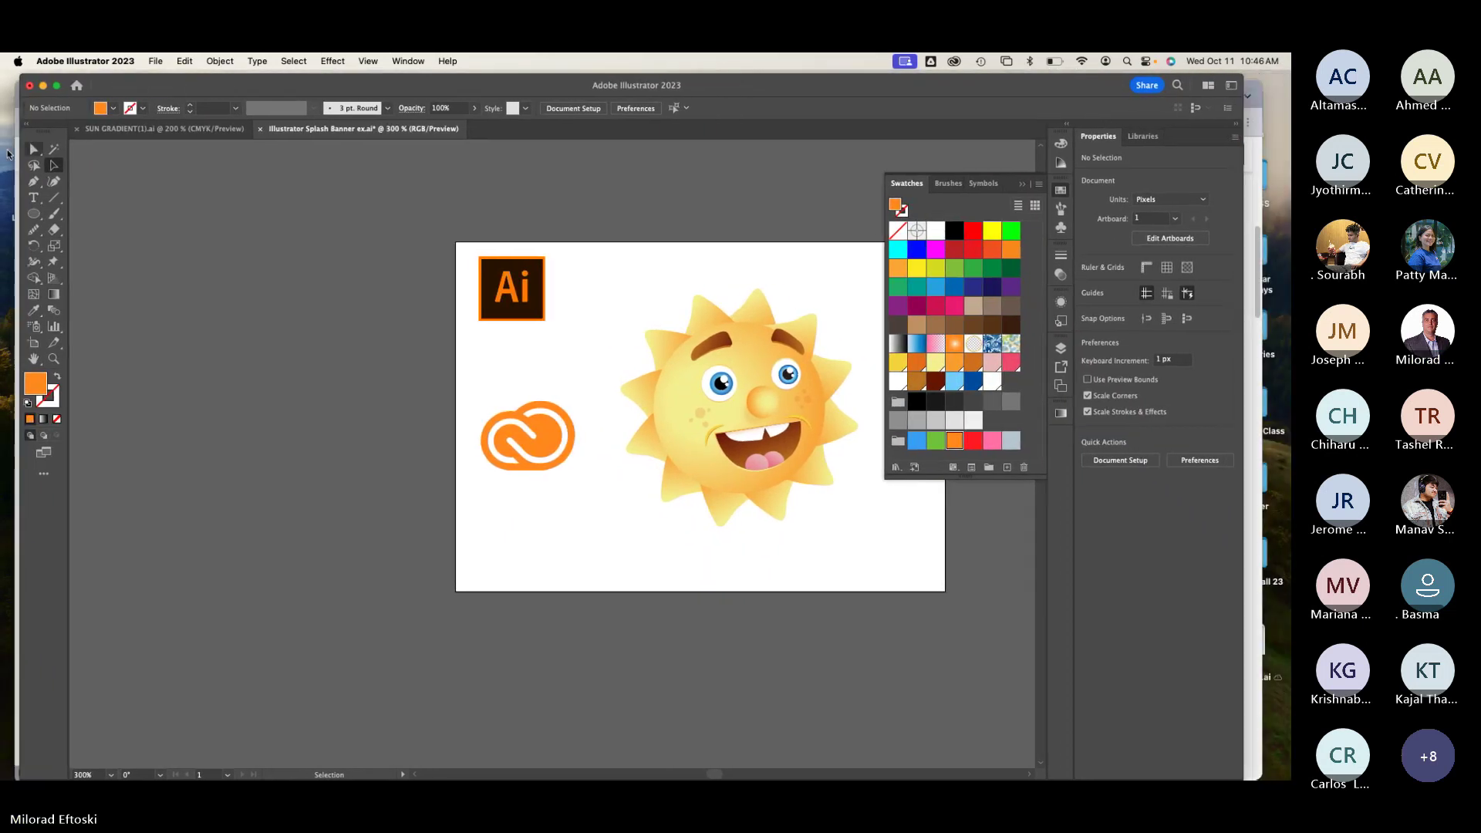
click(34, 201)
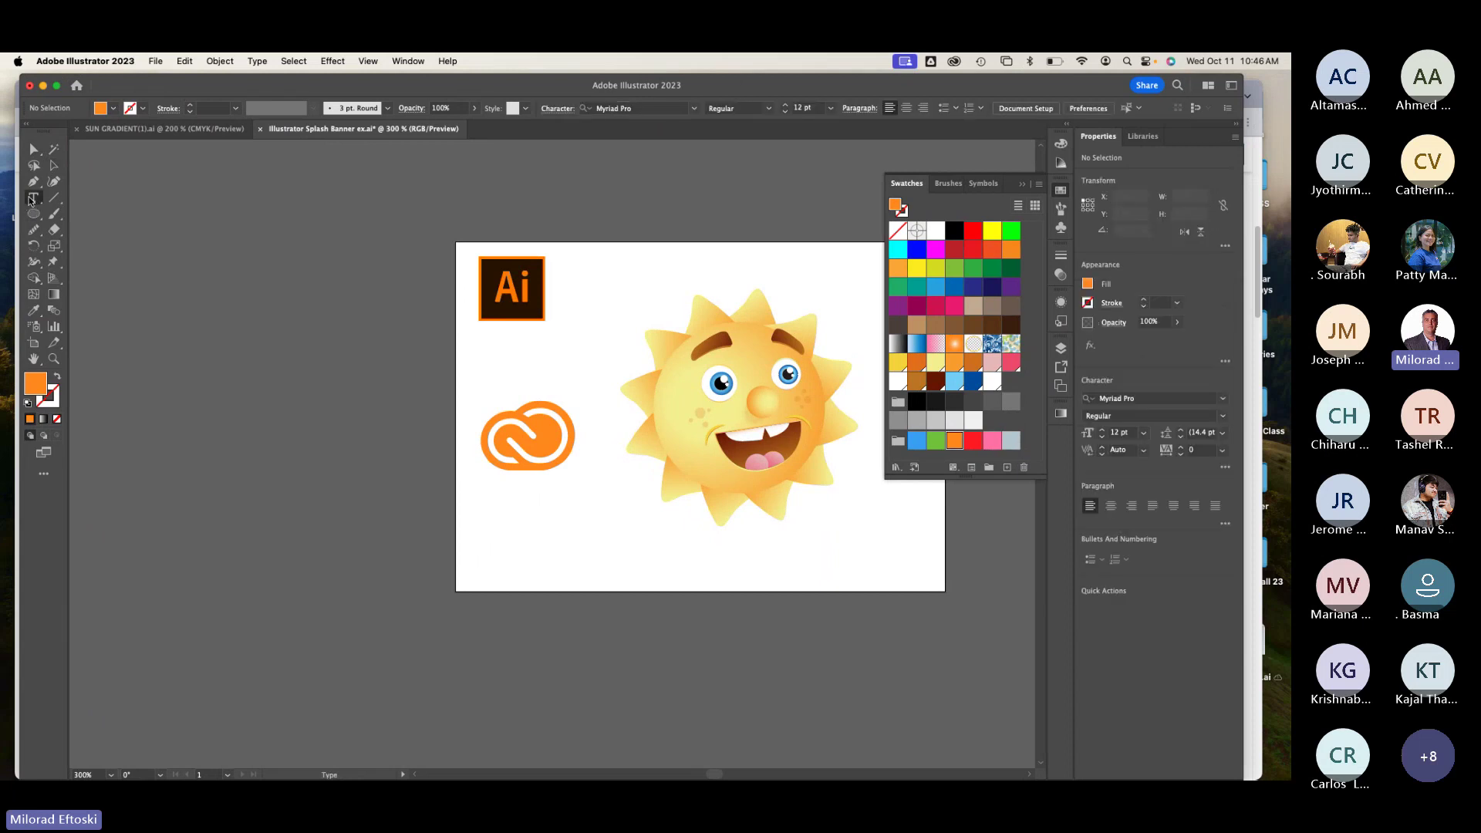
click(488, 368)
key(BackSpace)
text(Adobe Creative Cloud)
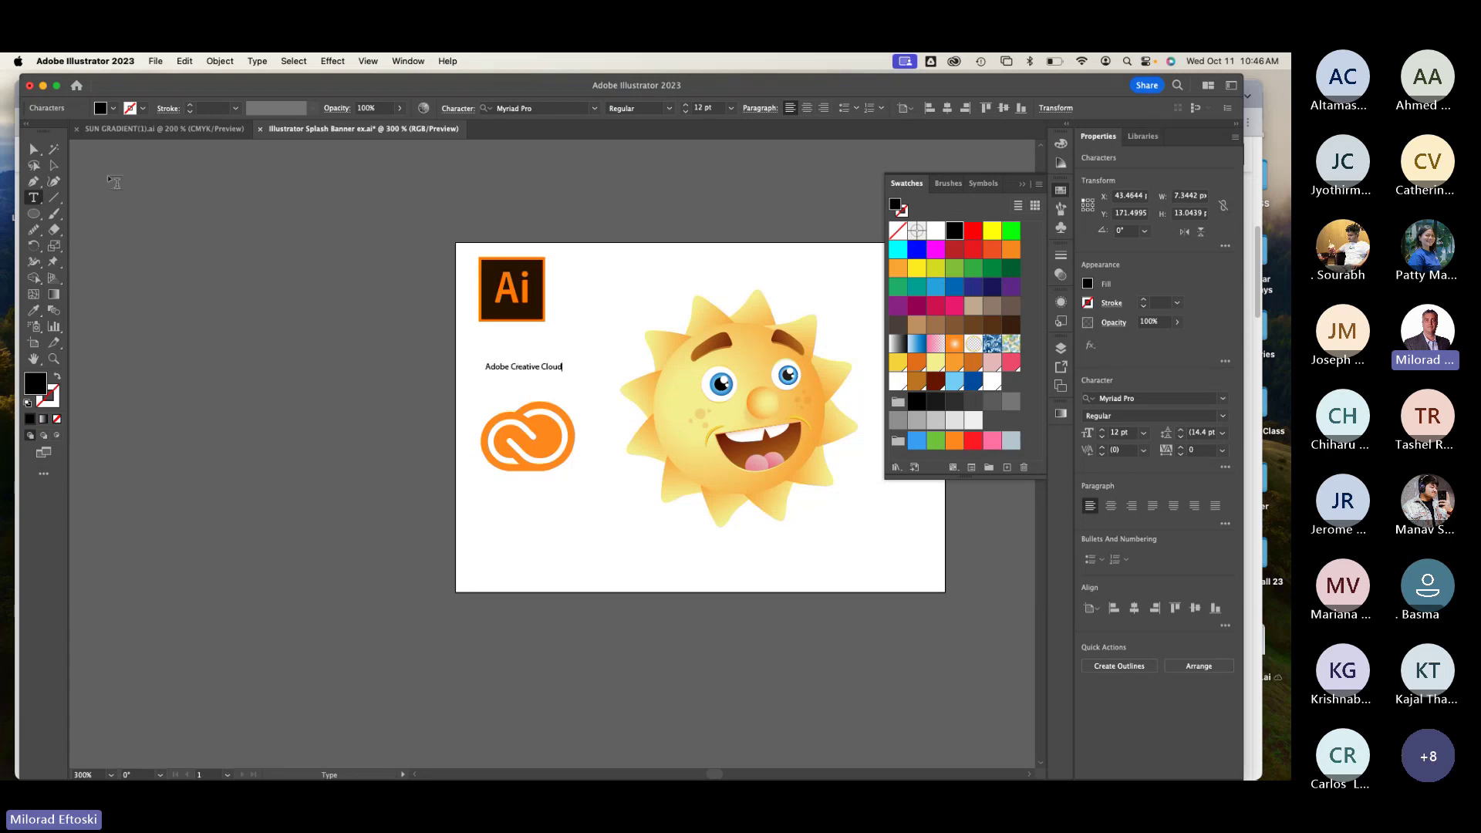
click(54, 165)
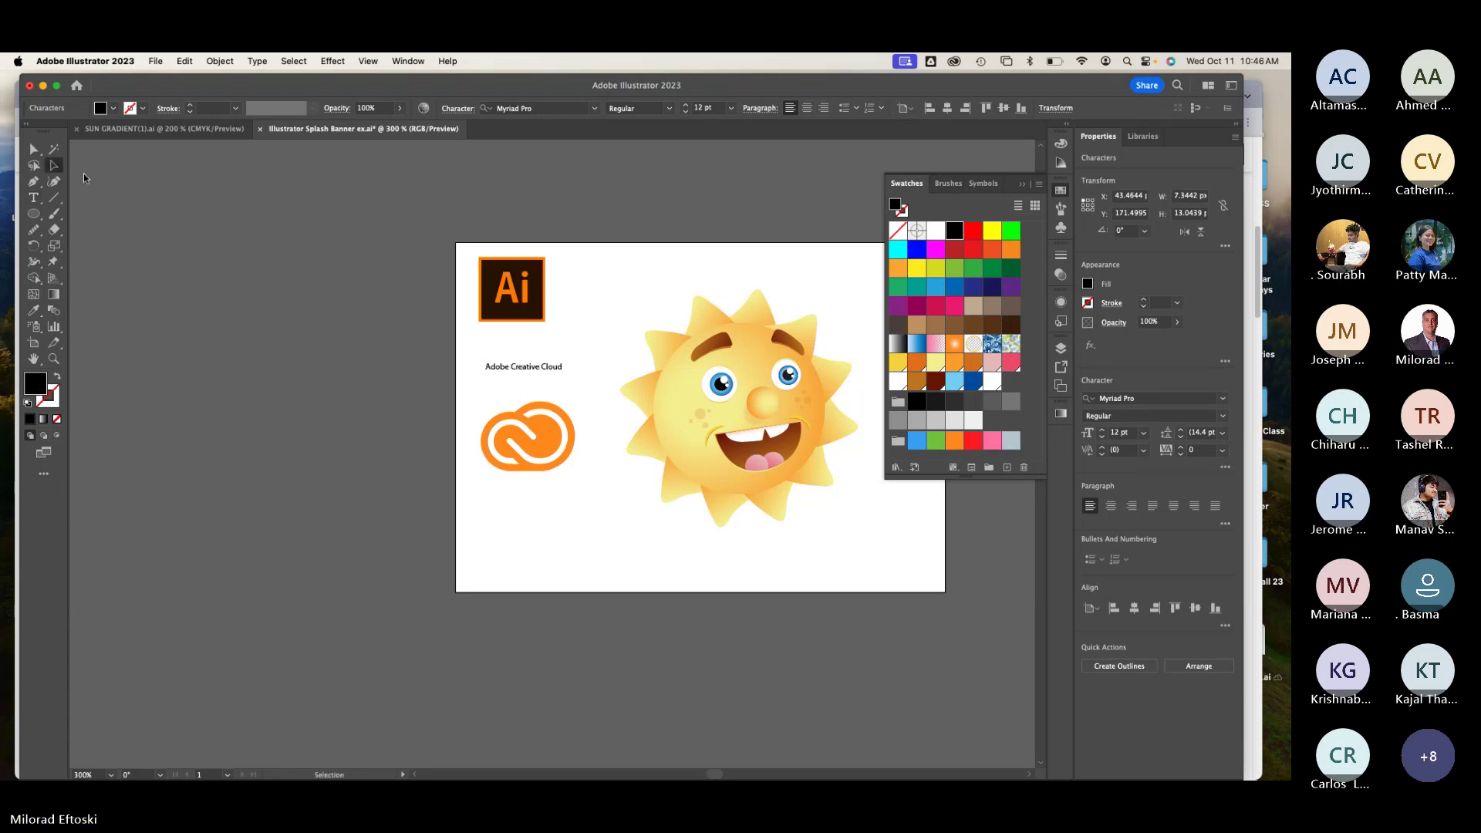
key(super+shift+period)
key(super+shift+period)
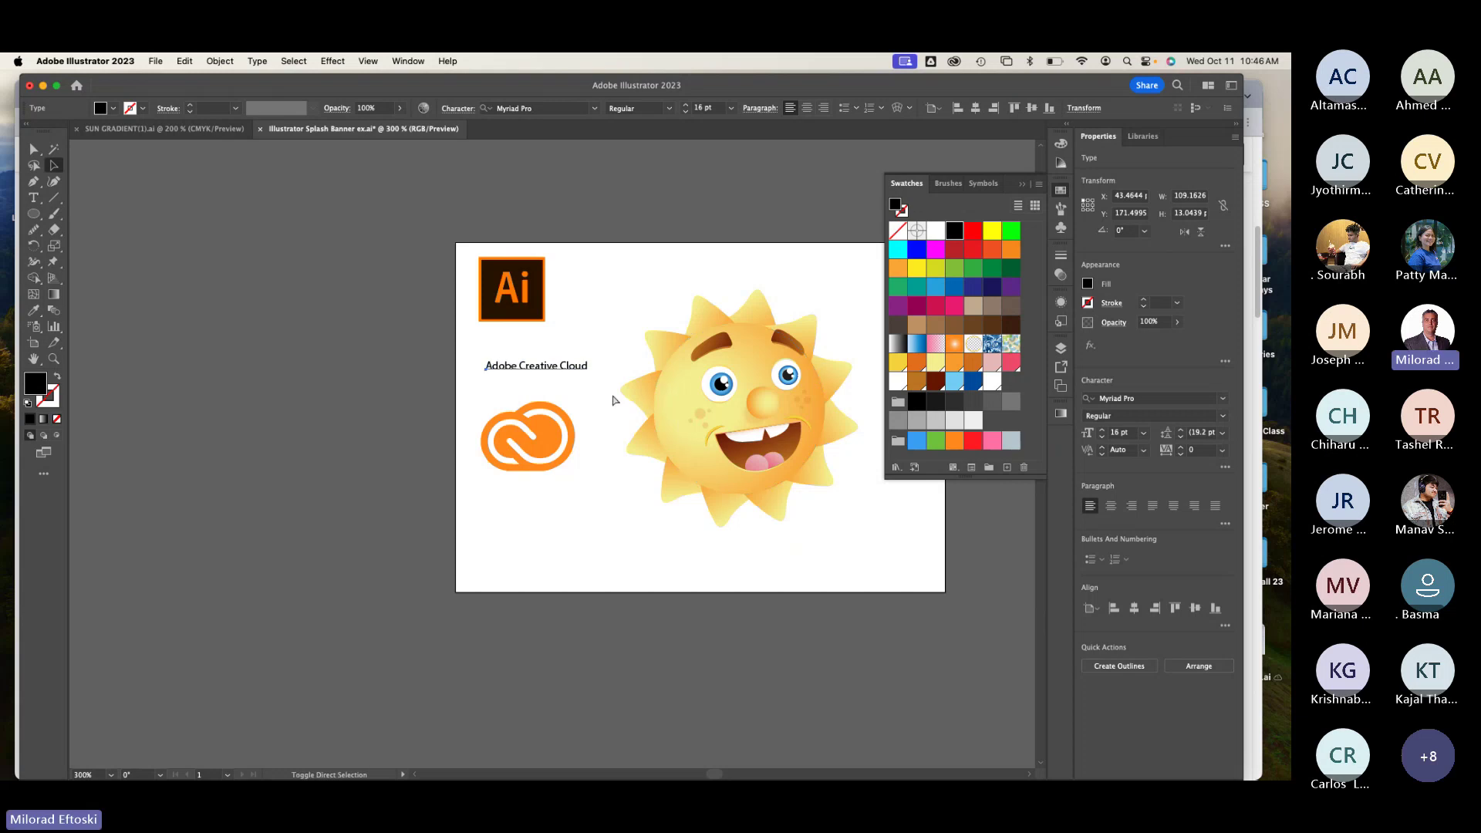
drag(569, 371, 564, 347)
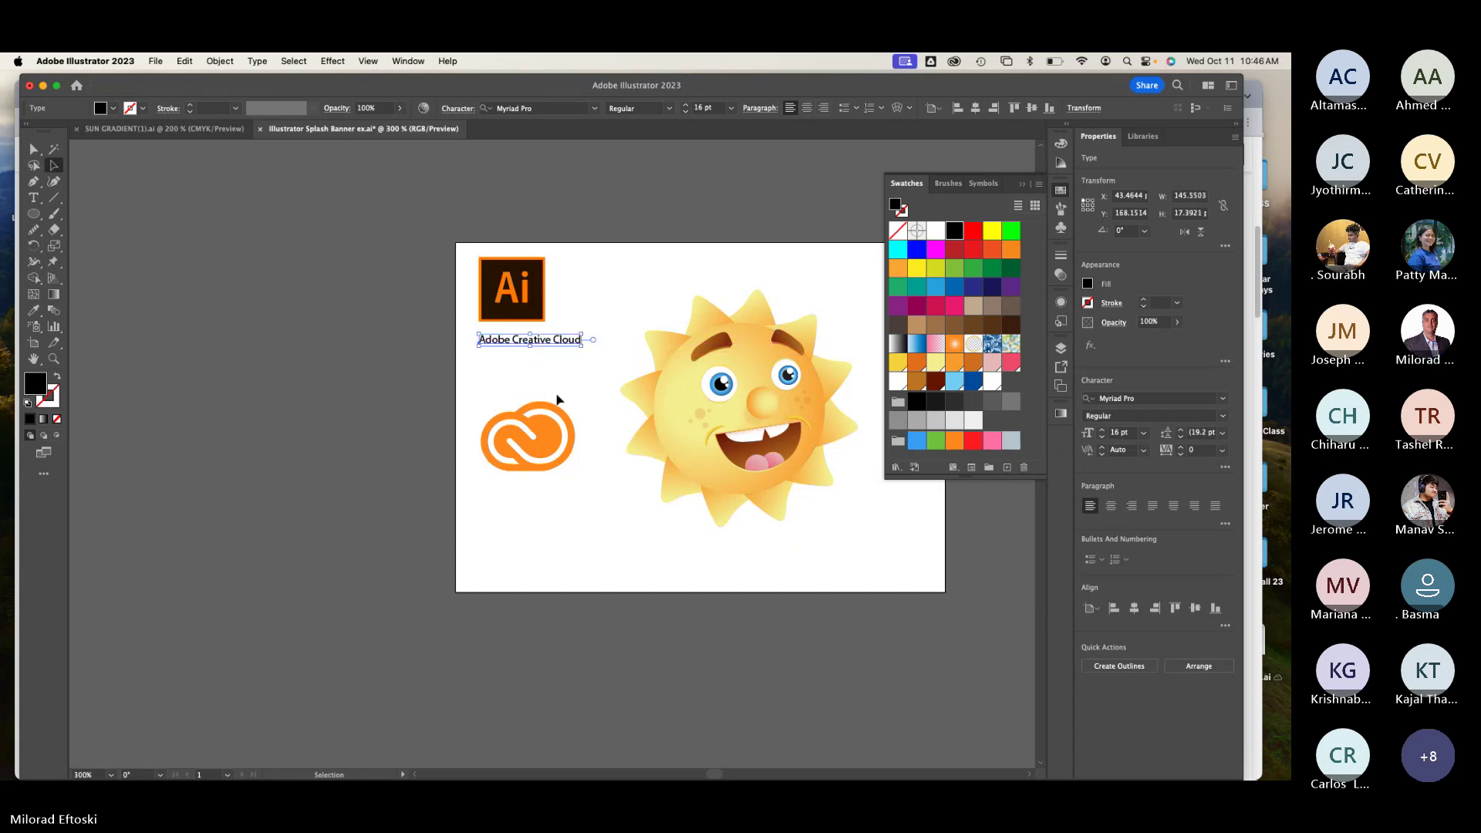
key(super+shift+a)
drag(689, 436, 501, 461)
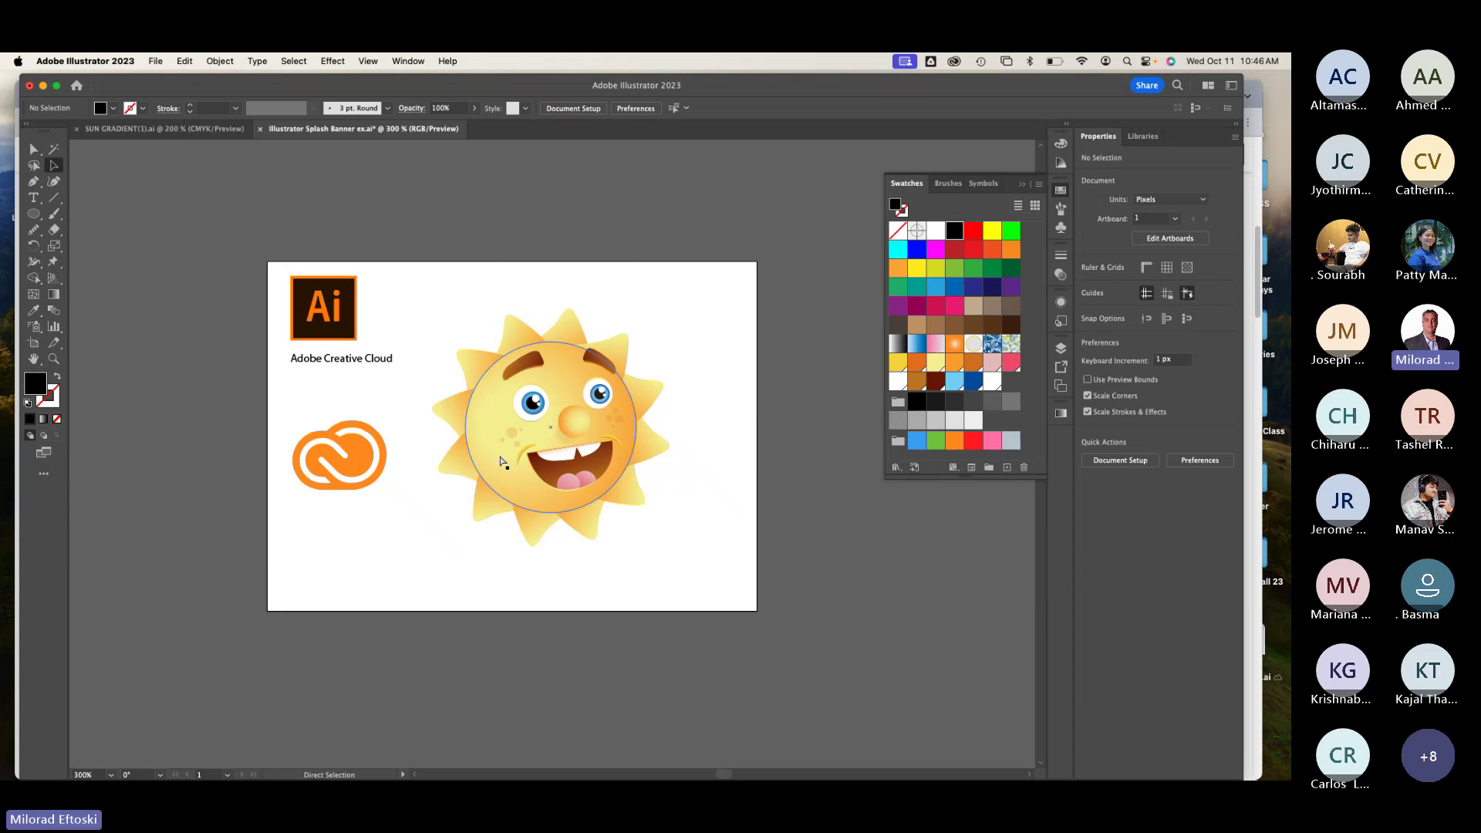
Step: Copy the Illustrator splash-screen reference image from Chrome
key(super+Tab)
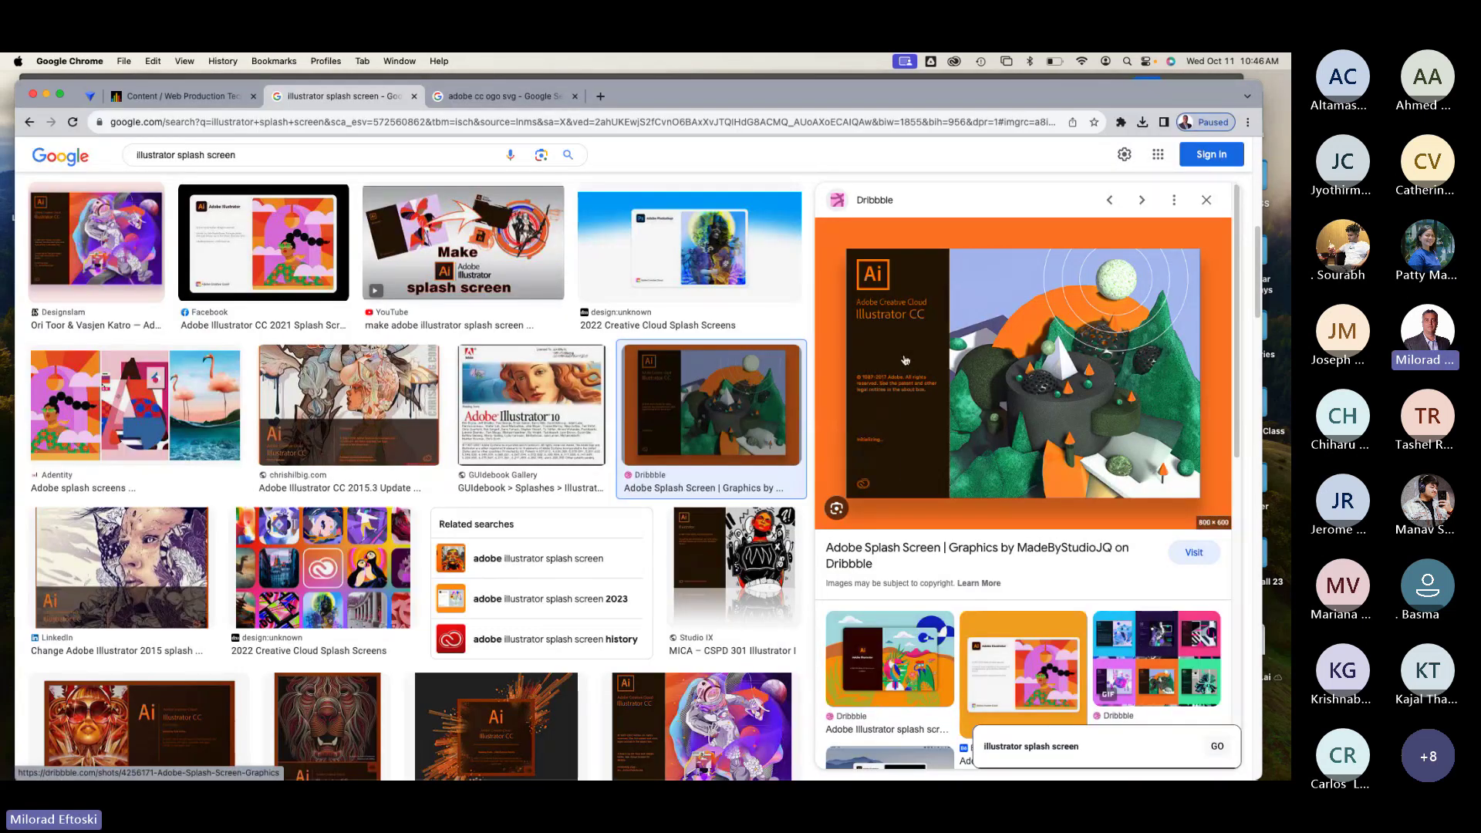
right_click(906, 358)
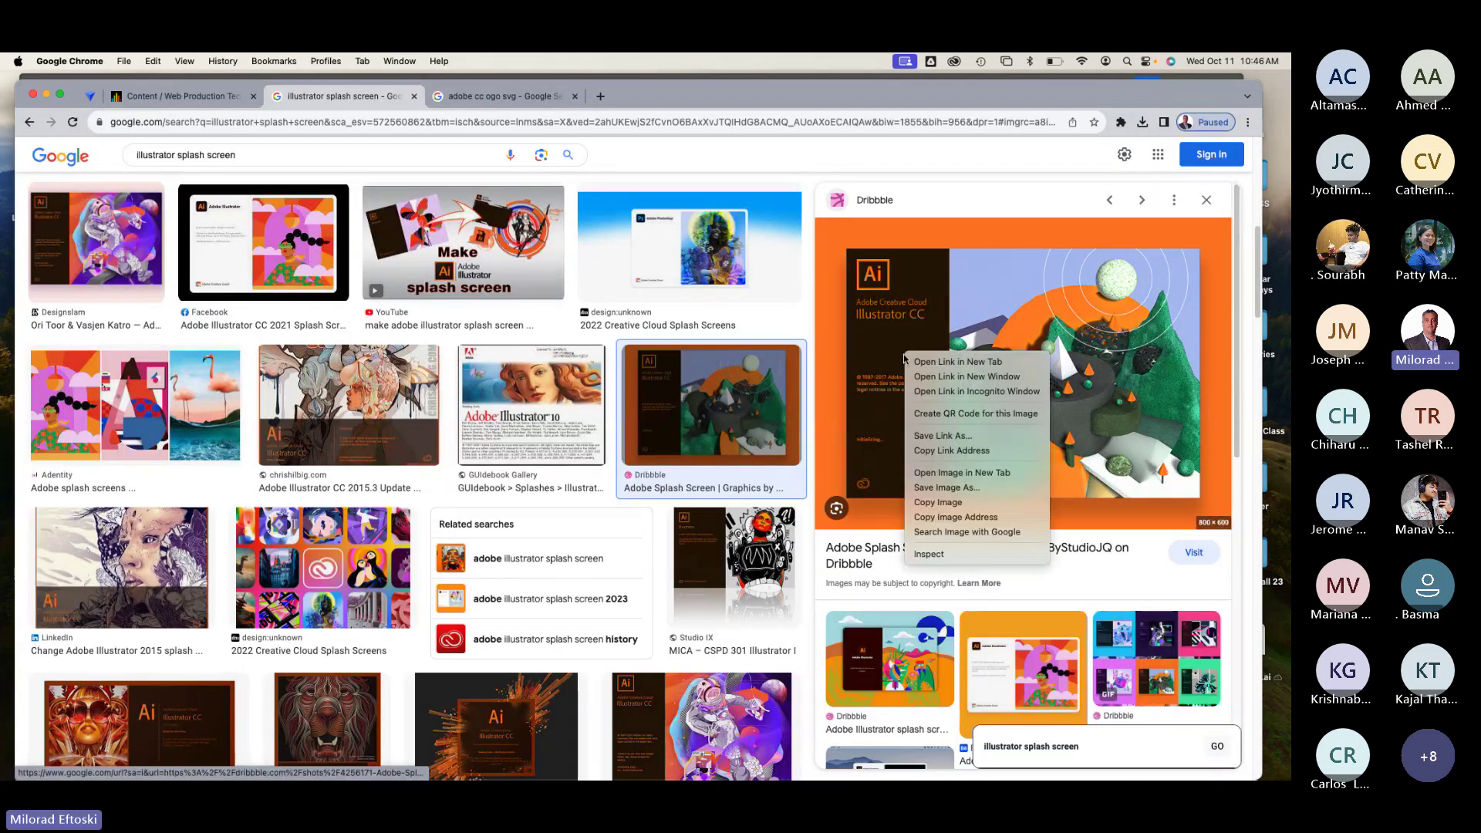
click(955, 503)
key(super+Tab)
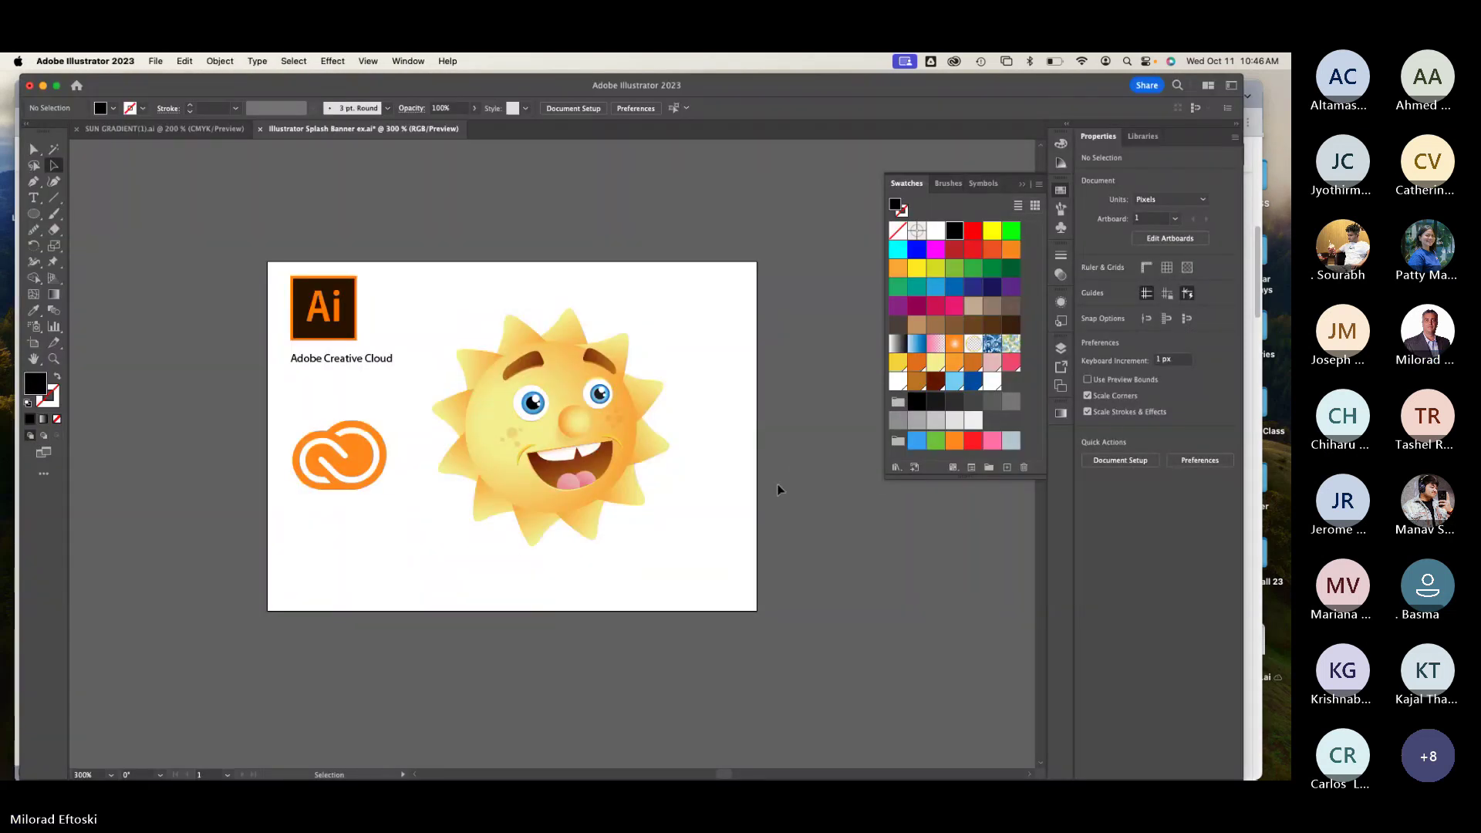
Step: Paste the splash-screen reference image and place it right of the artboard
key(super+minus)
drag(777, 486, 839, 421)
key(super+v)
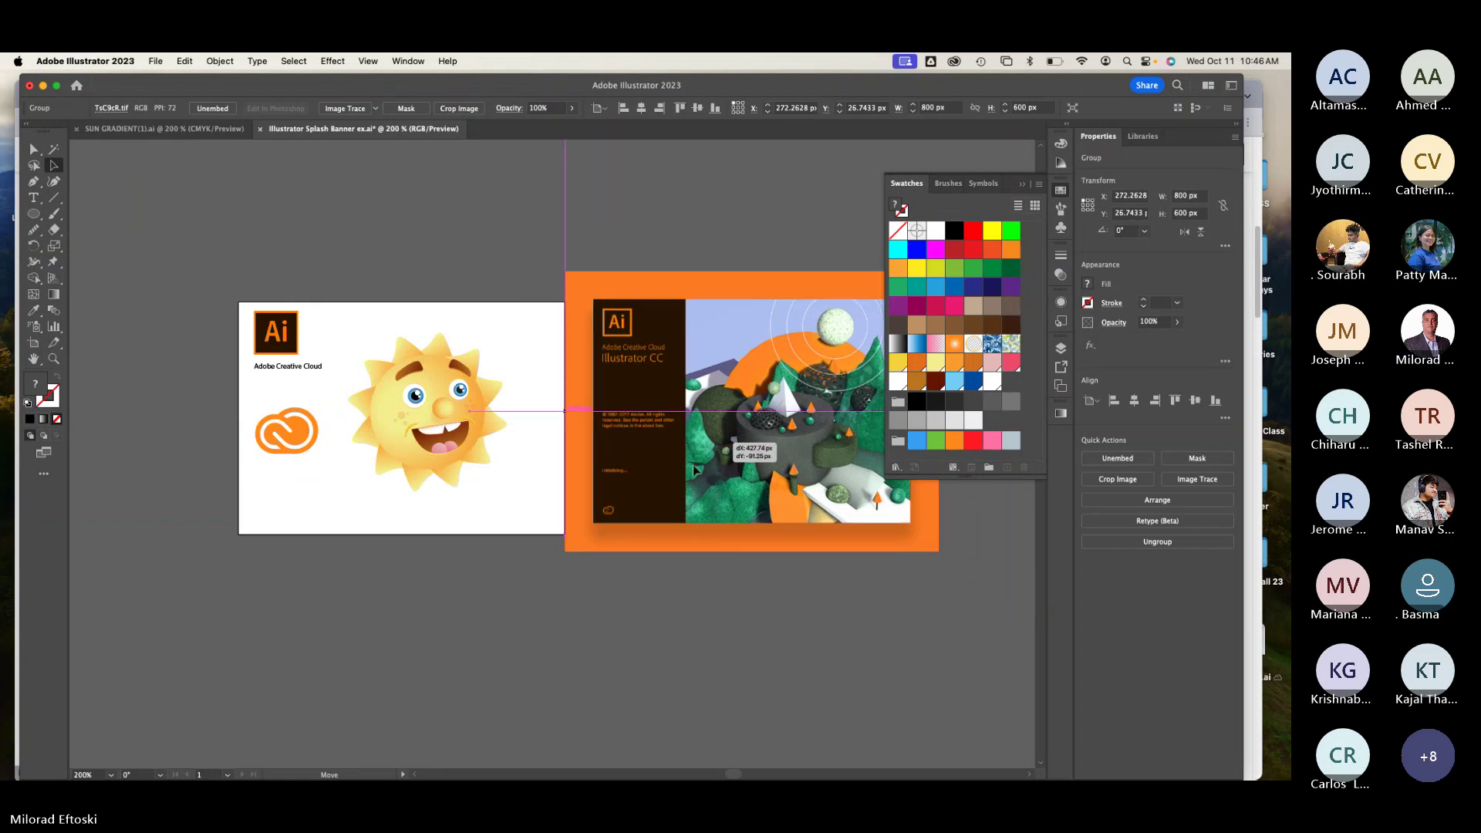
click(627, 611)
drag(626, 610, 488, 695)
drag(513, 525, 568, 515)
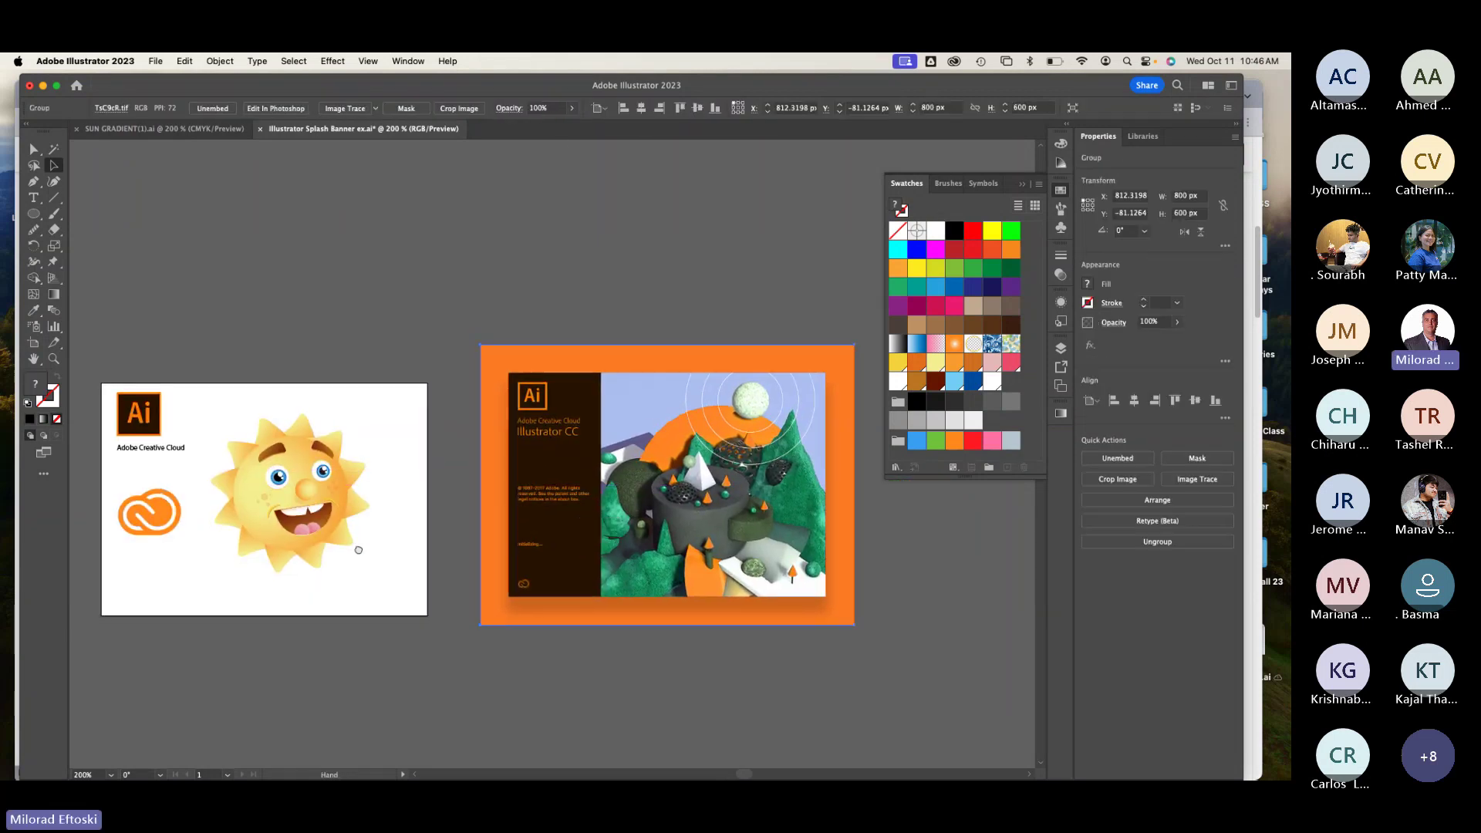
drag(352, 569, 469, 439)
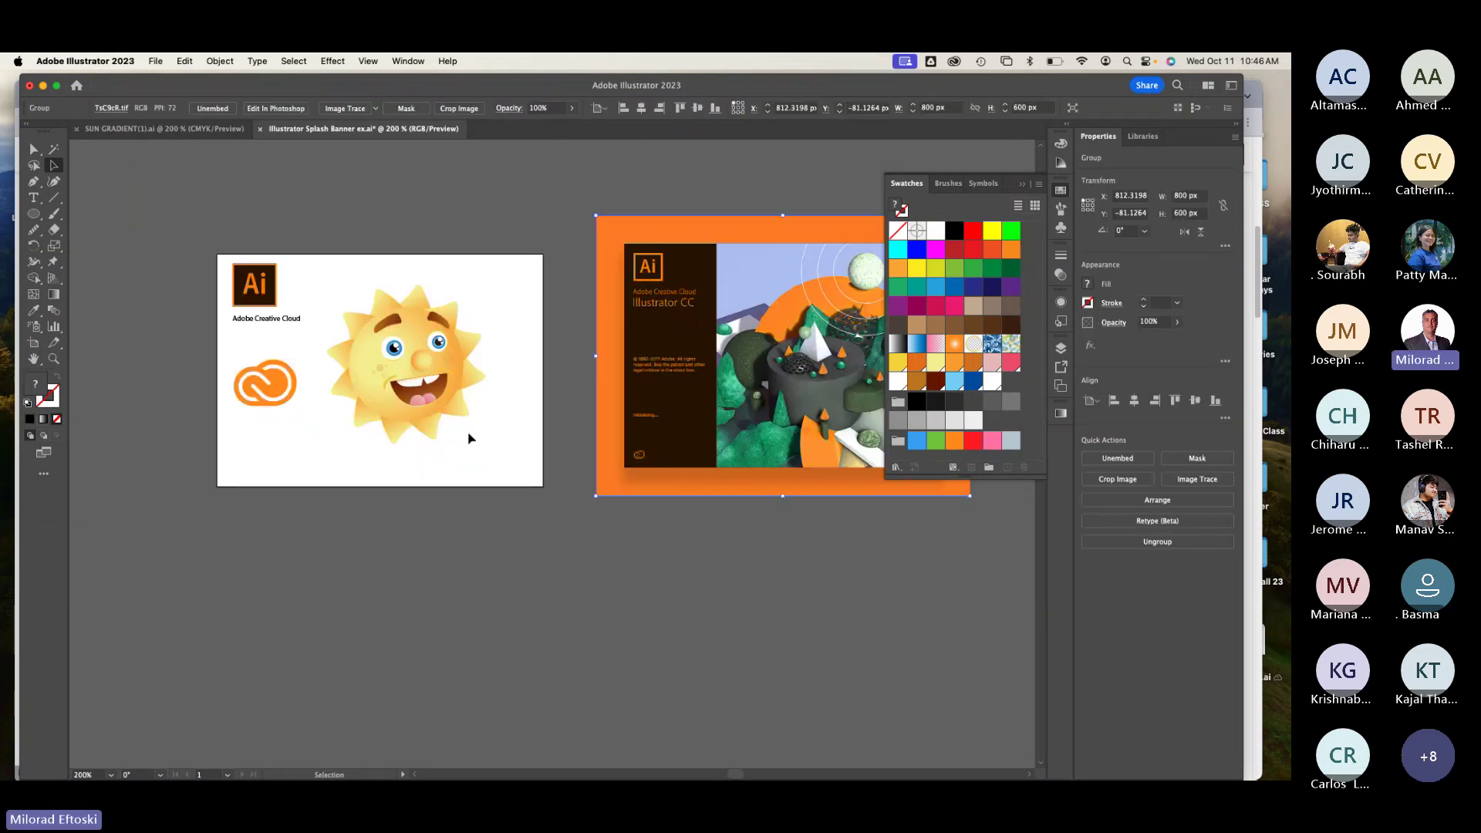
Step: Colour the 'Adobe Creative Cloud' caption orange and nudge it slightly upward
click(291, 321)
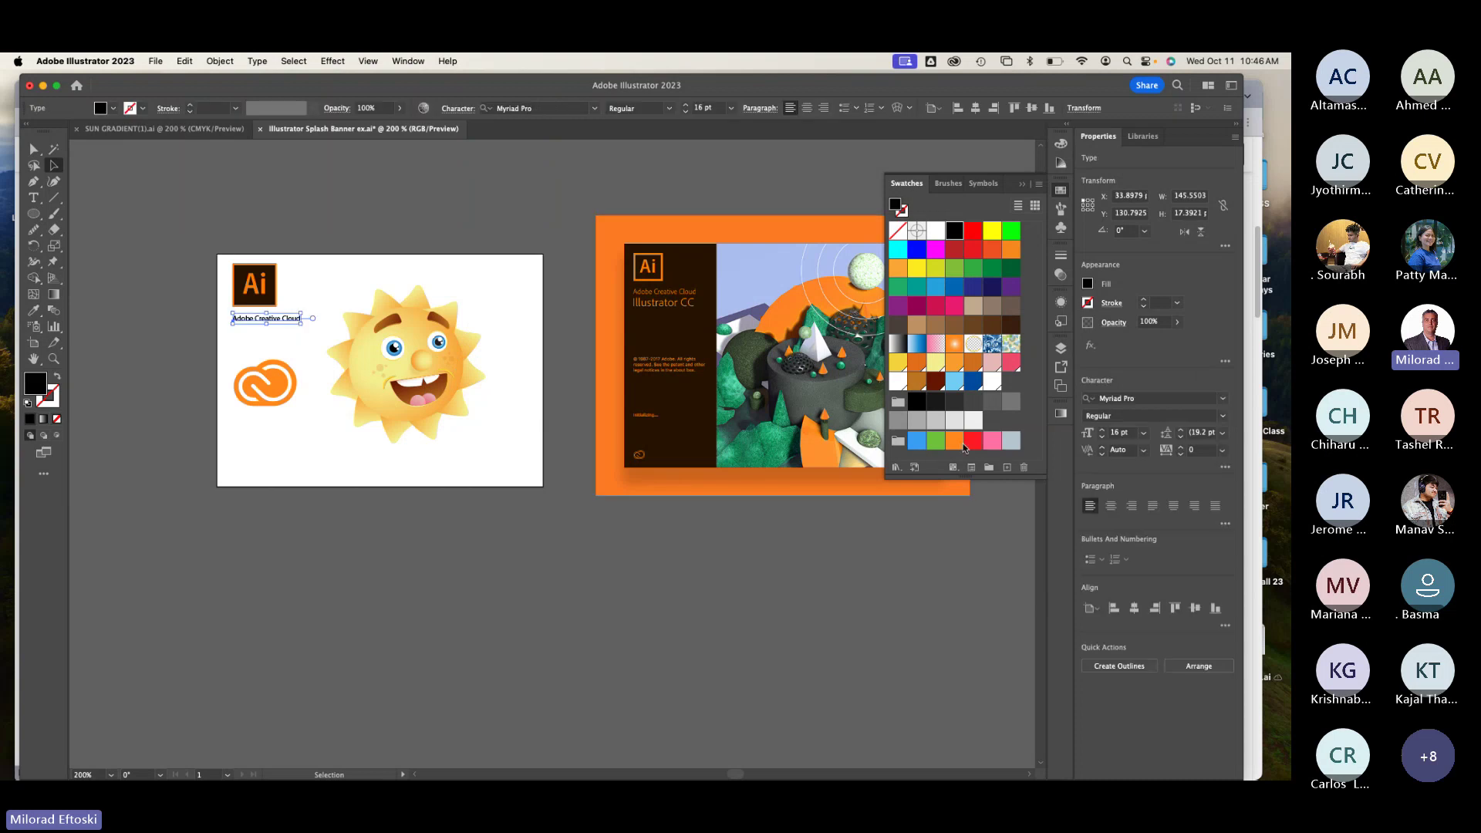
click(954, 440)
click(645, 635)
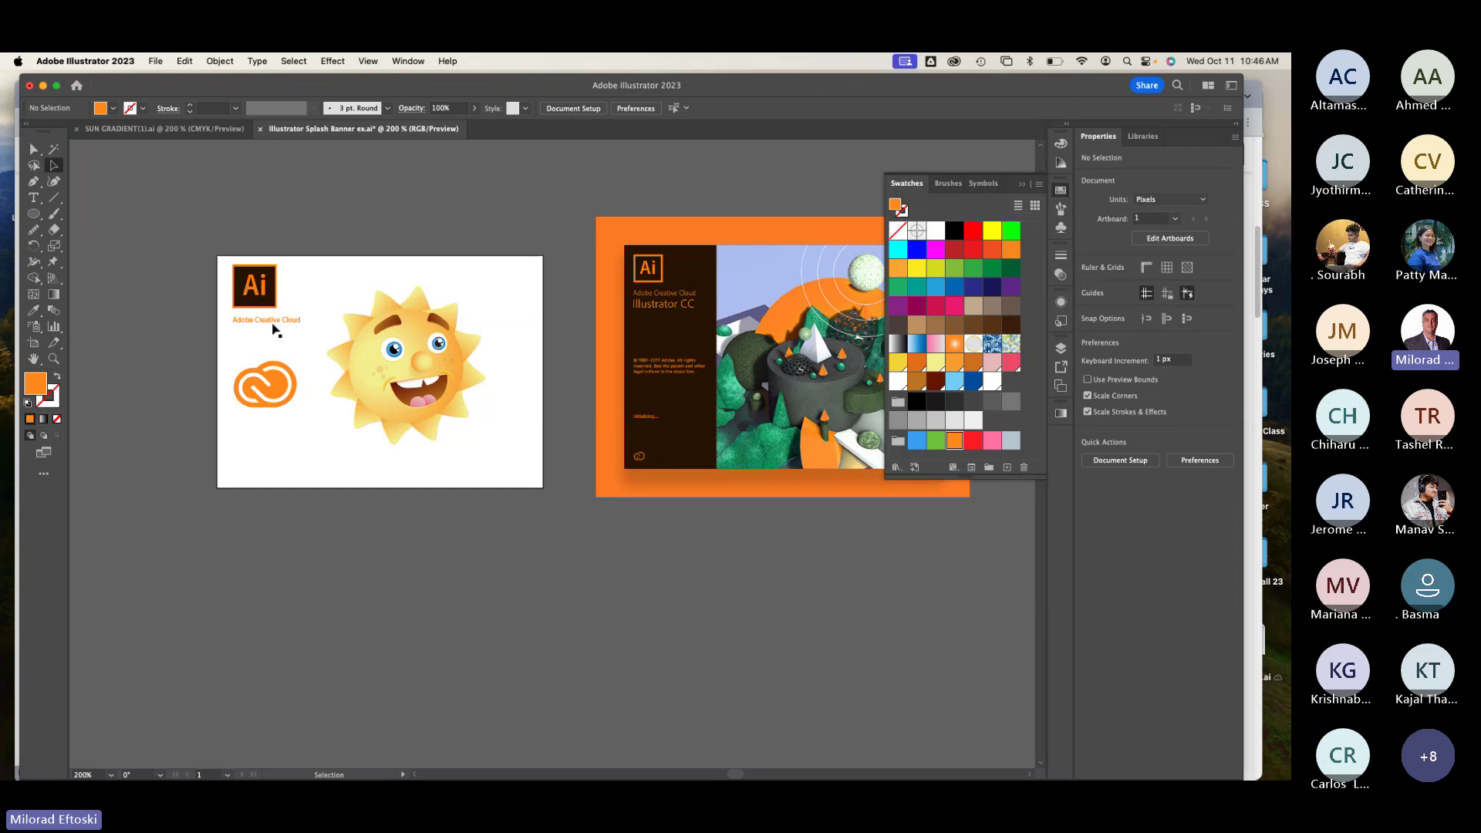
drag(278, 324, 269, 334)
scroll(269, 333, up, 5)
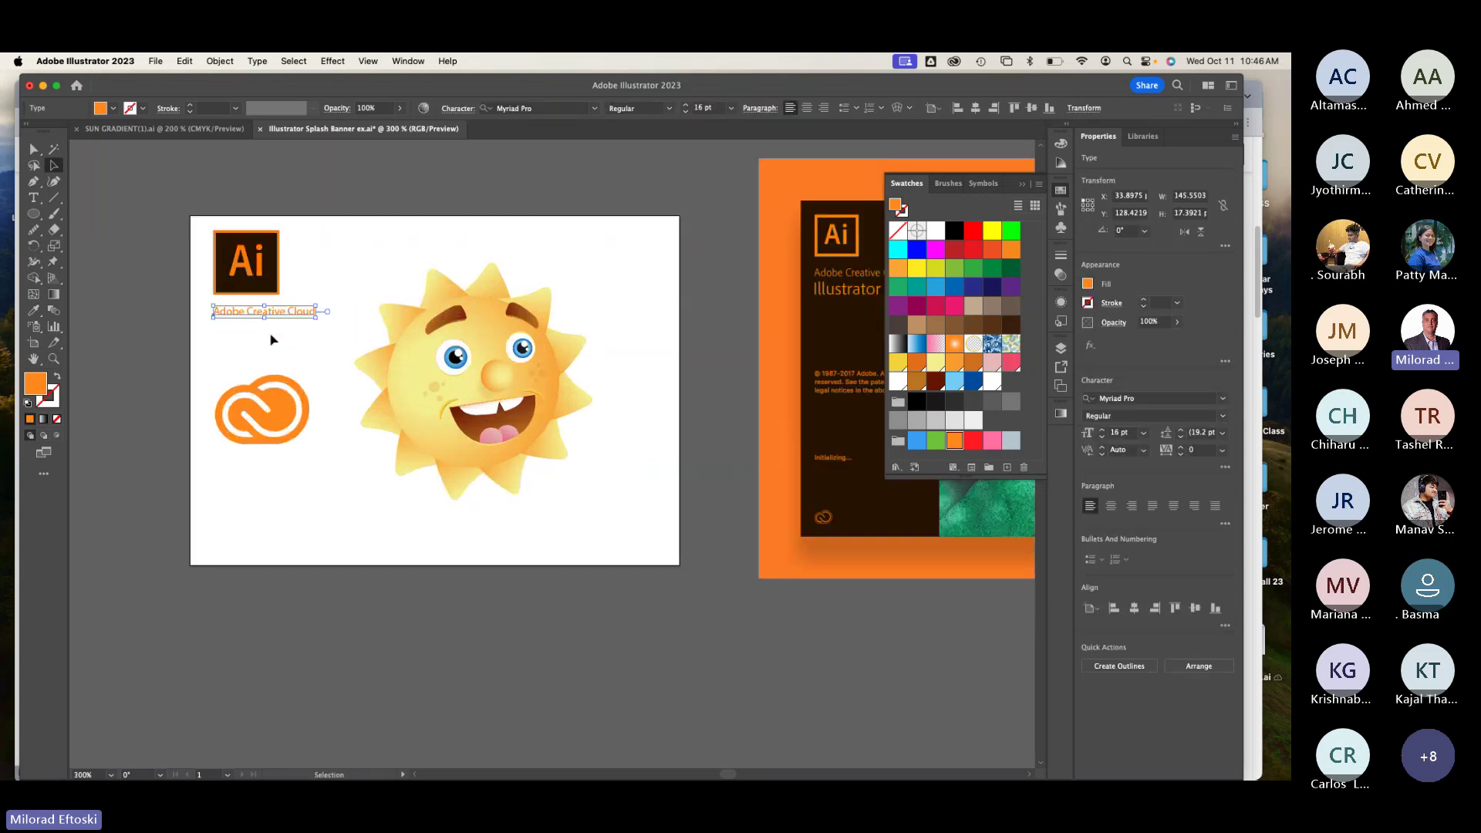
scroll(271, 318, down, 2)
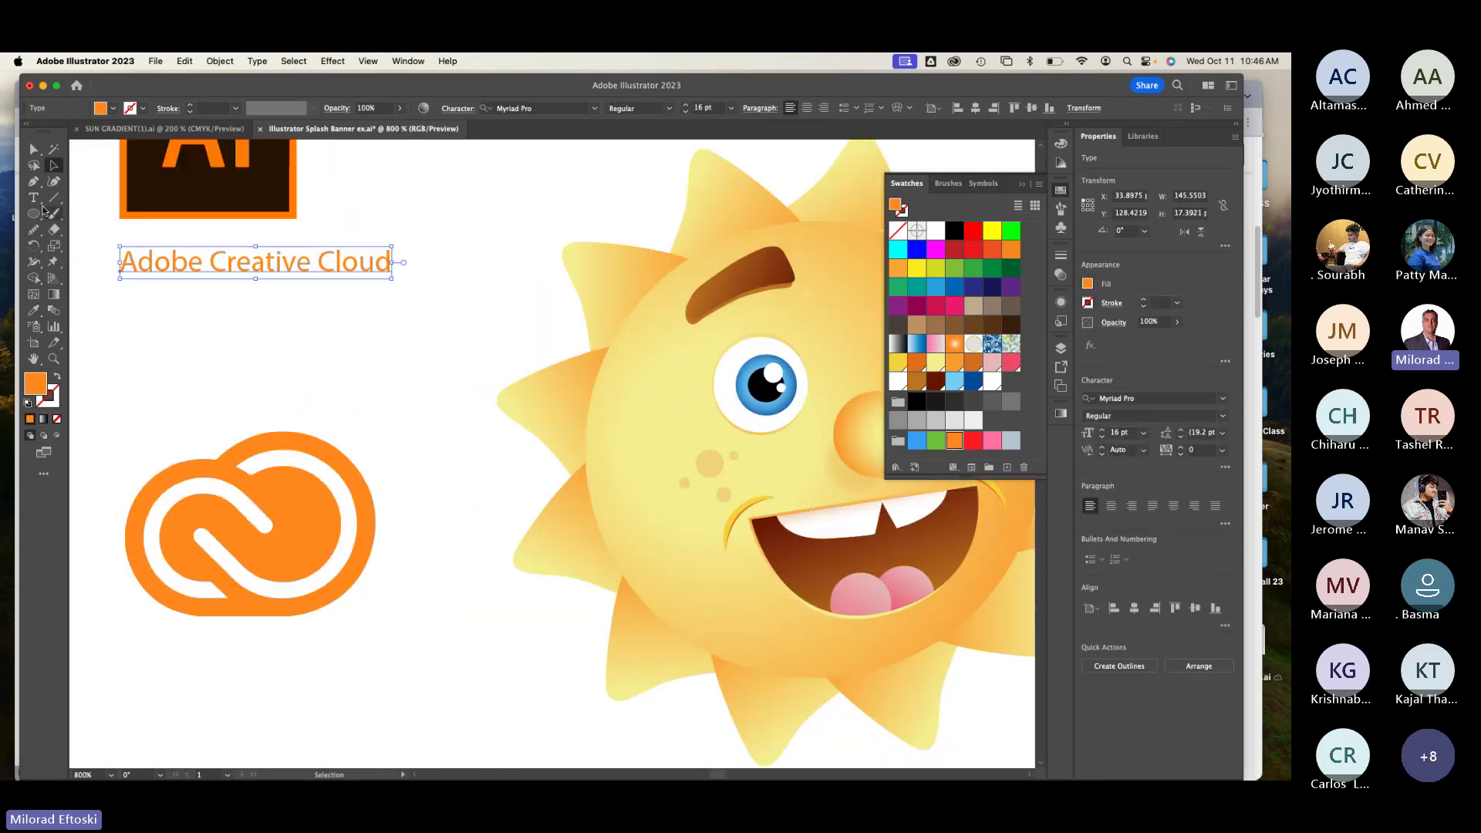
Step: Draw a text frame below the caption, then delete its Lorem ipsum placeholder
key(t)
drag(110, 296, 404, 432)
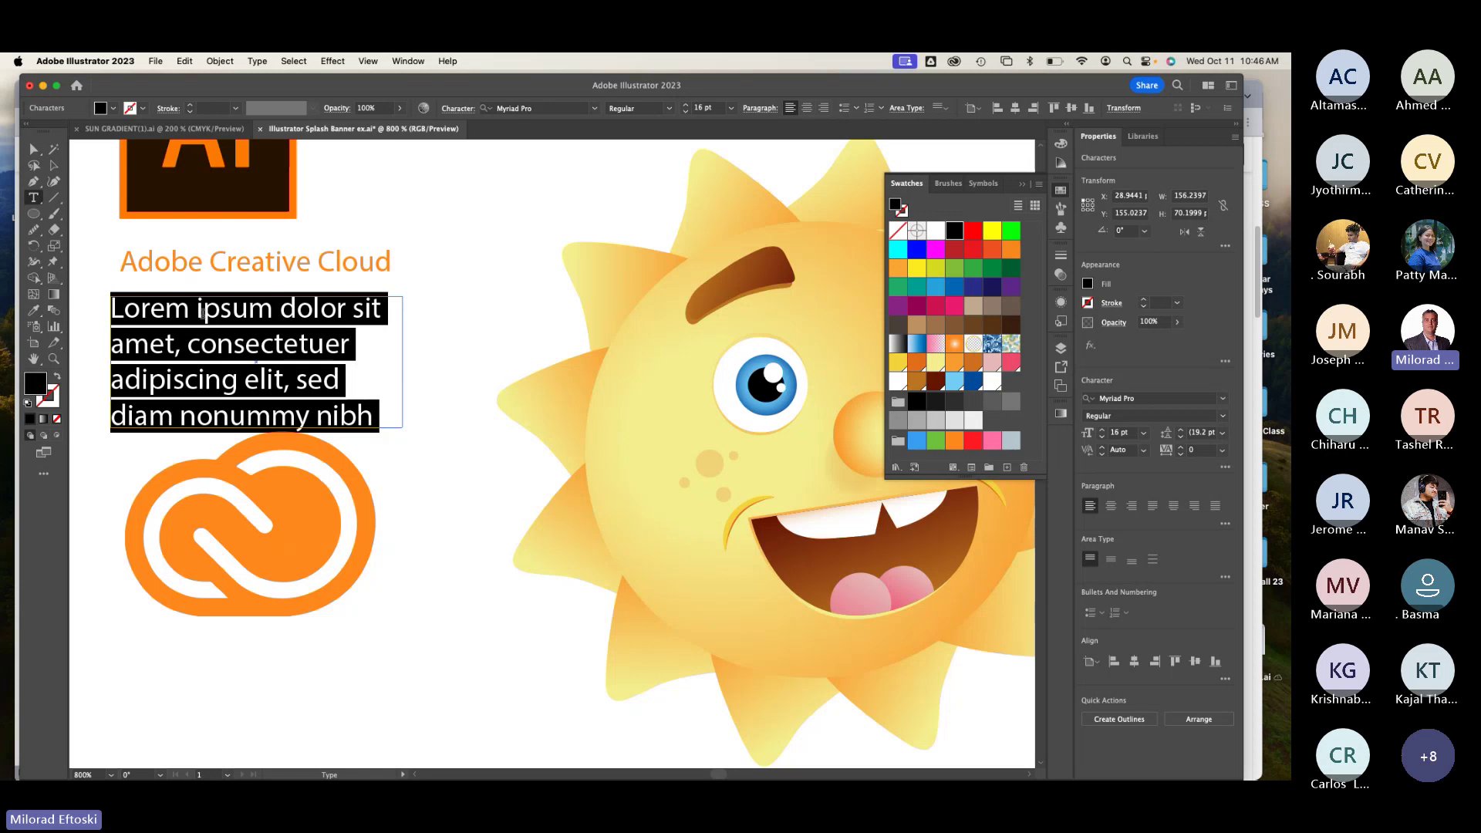
key(Escape)
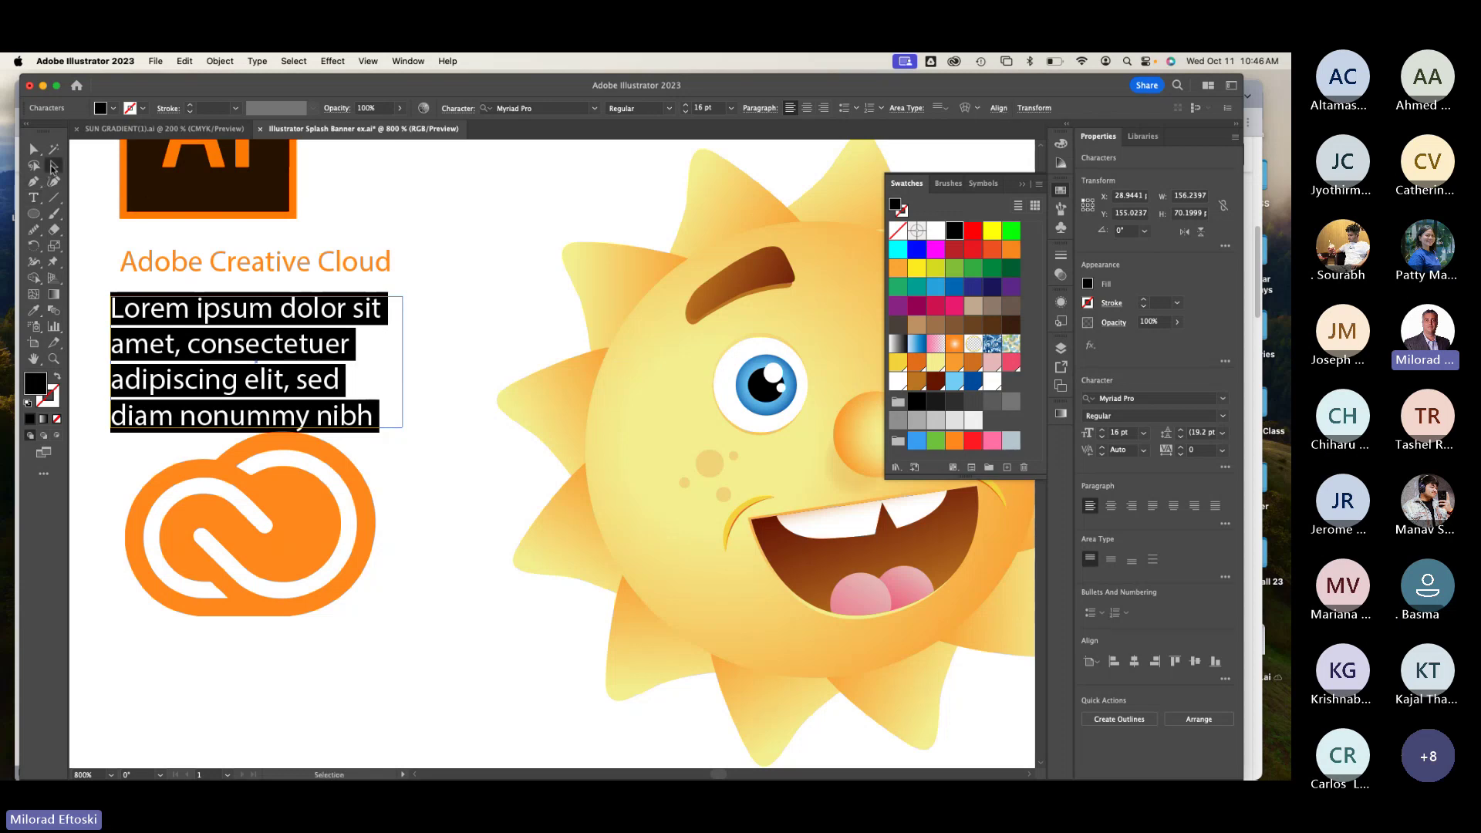
click(53, 166)
key(Delete)
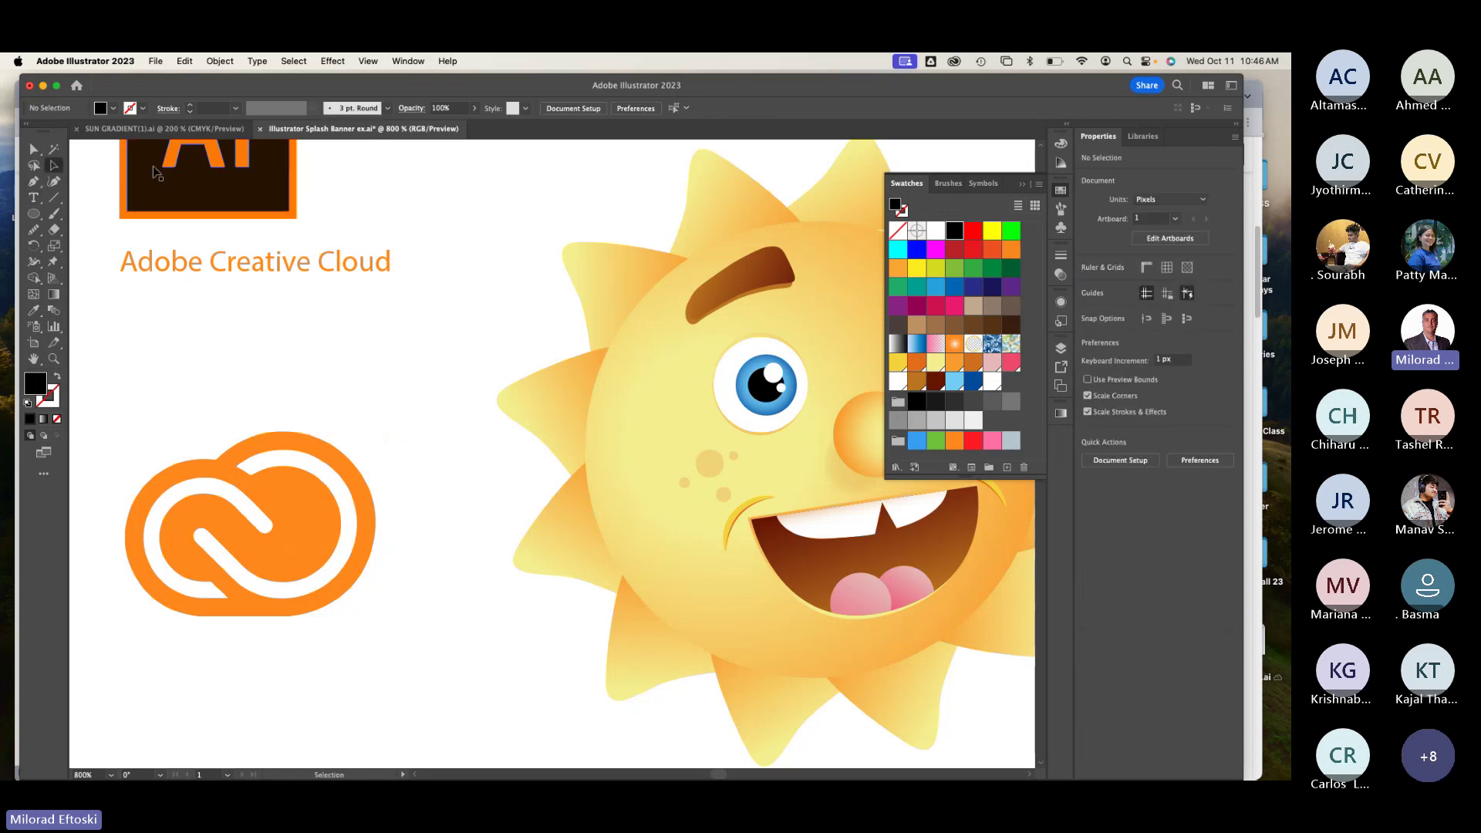
click(233, 263)
scroll(108, 231, left, 1)
Step: Type 'Adobe Illustrator' as a new line below Adobe Creative Cloud
key(t)
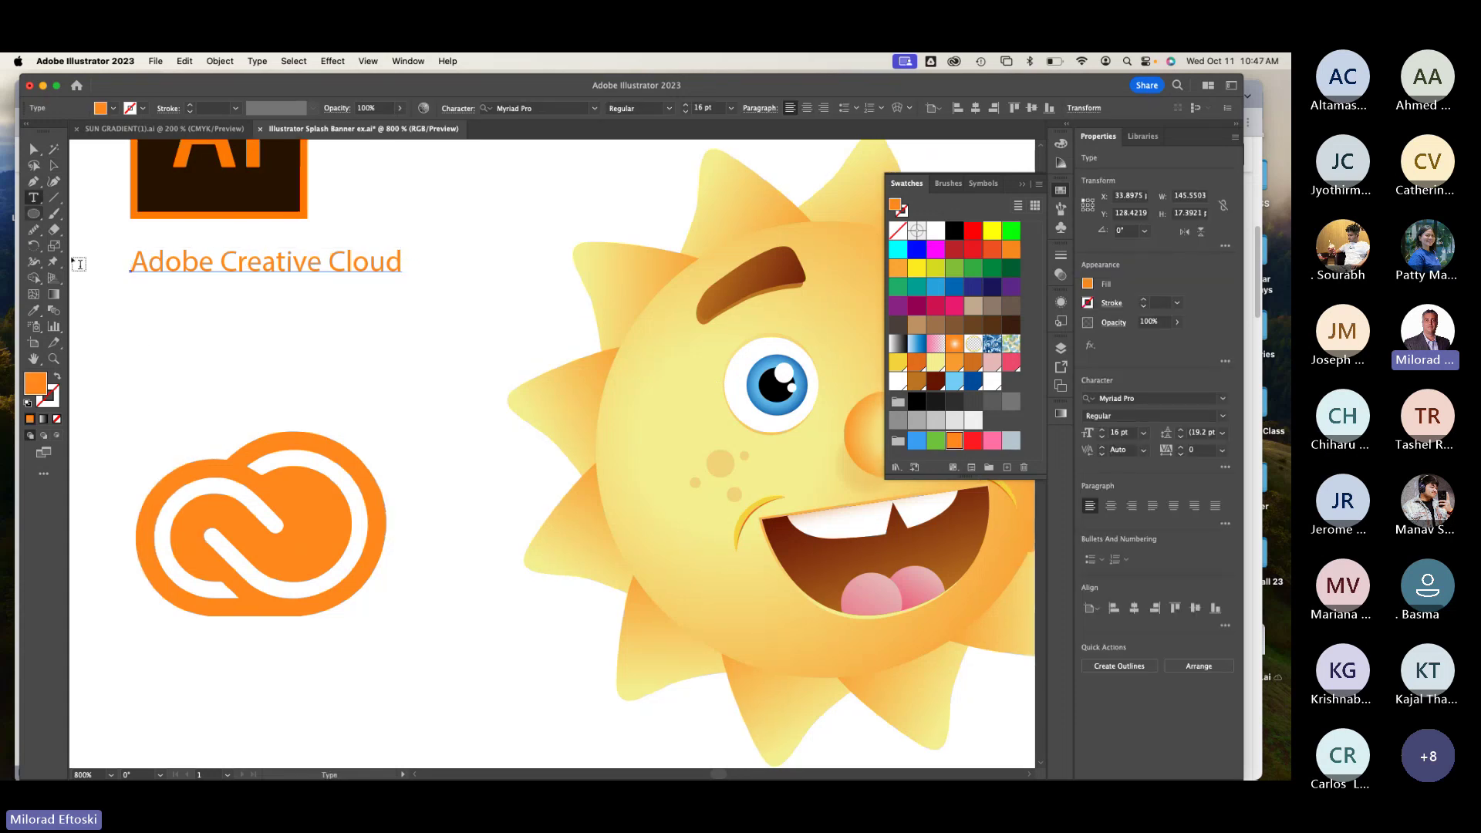
click(146, 338)
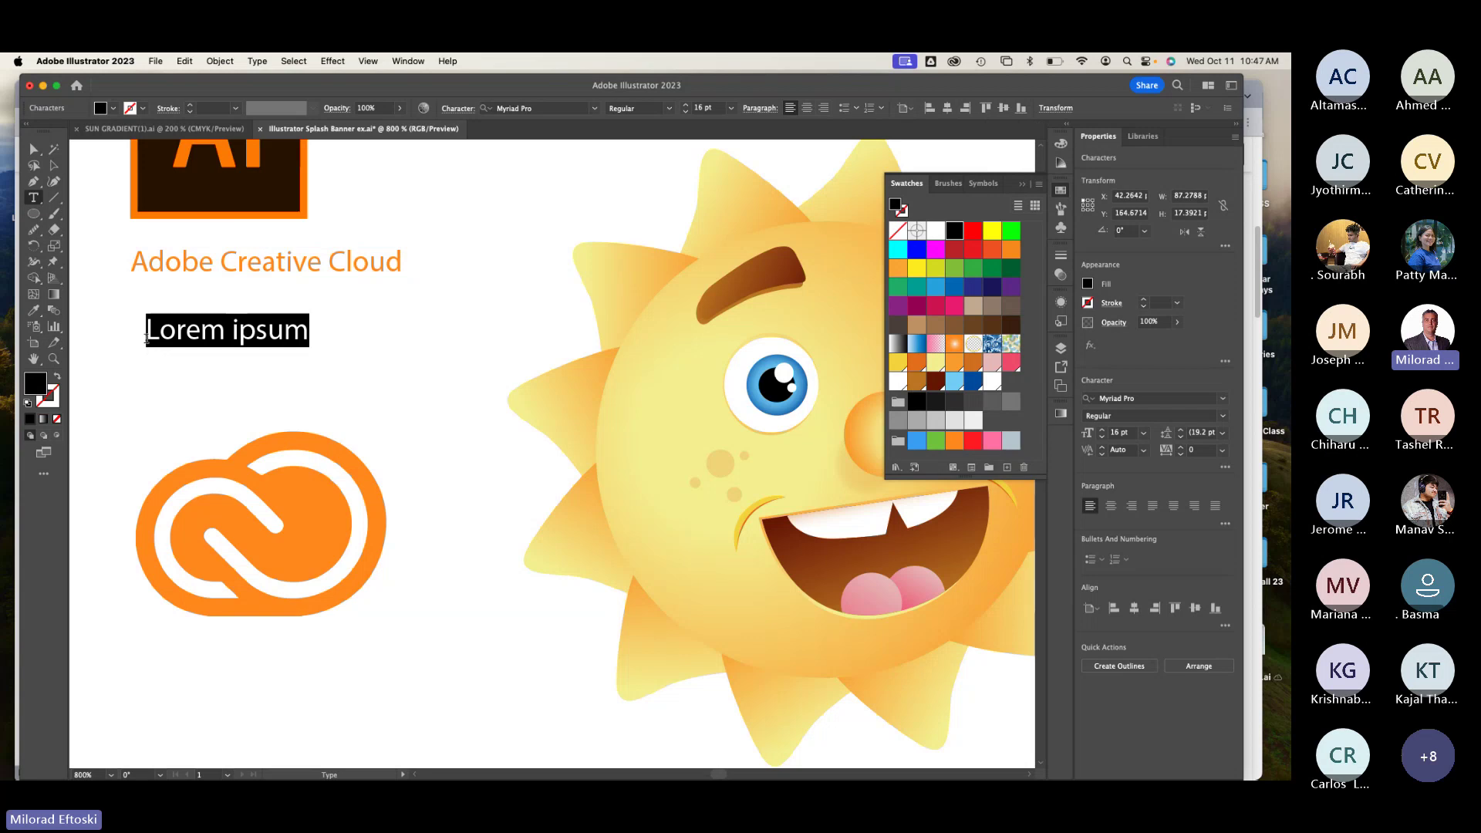
text(Adobe)
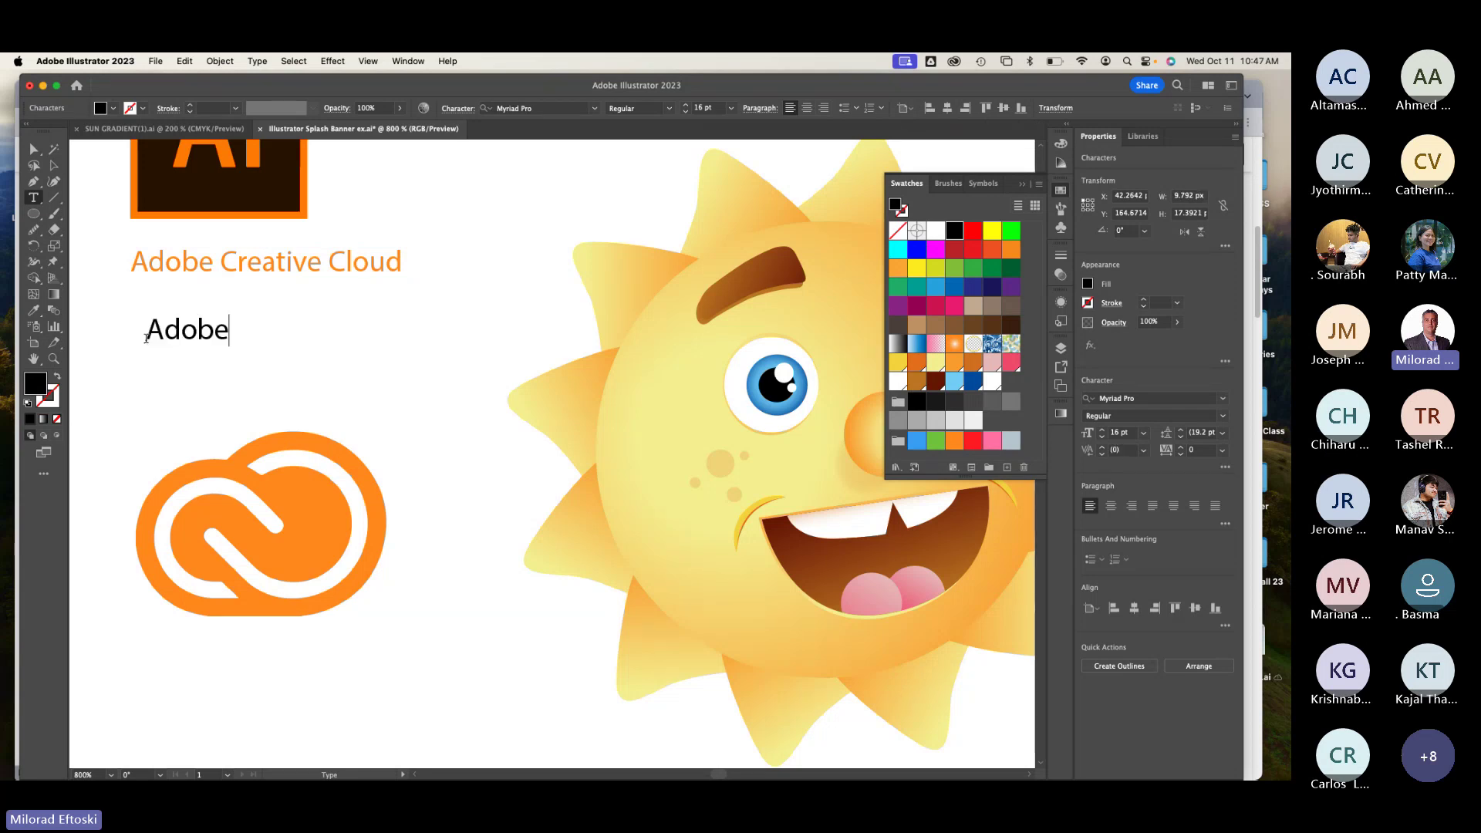
text( Illustrator)
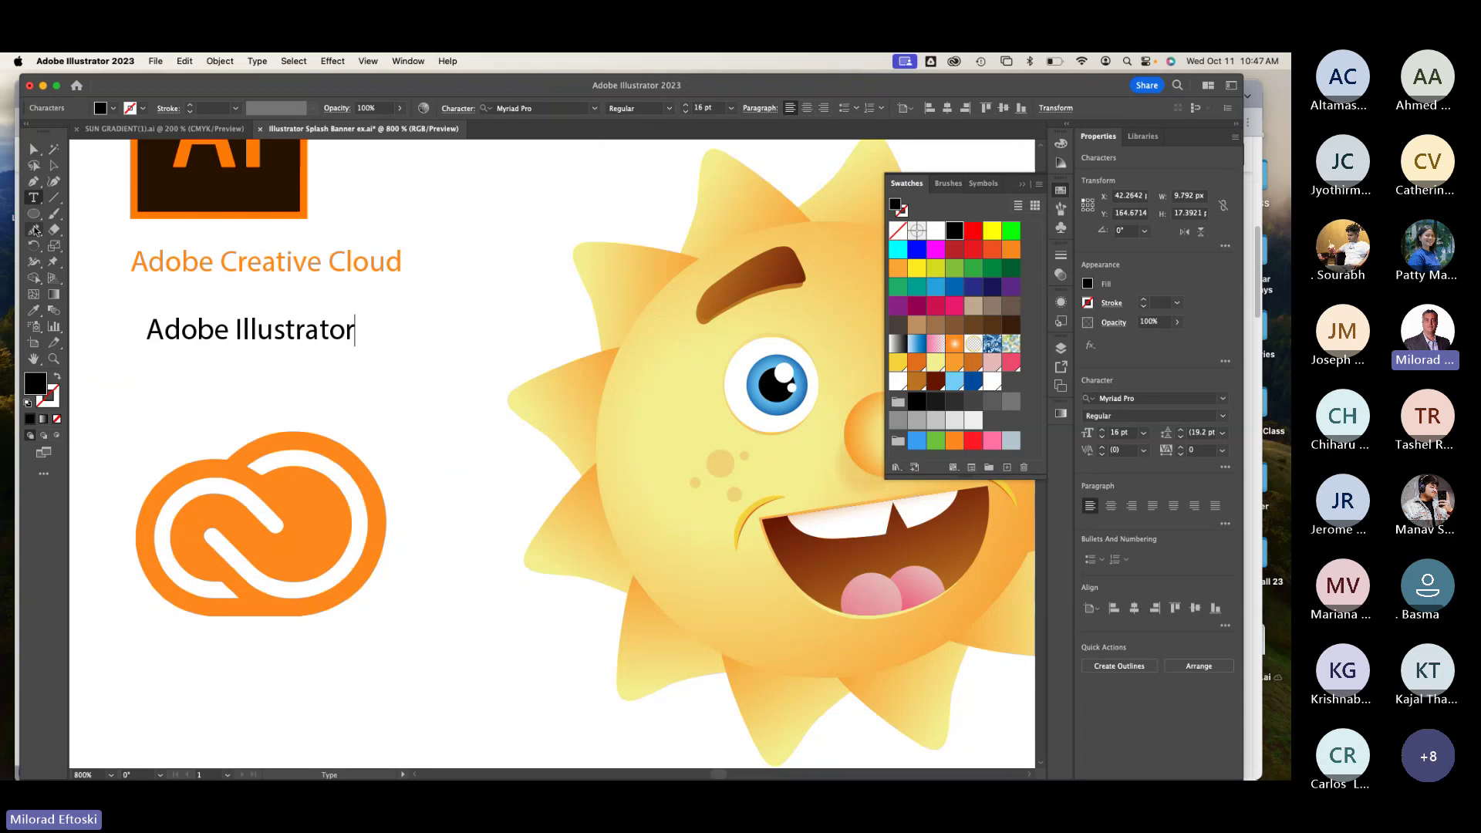
click(54, 165)
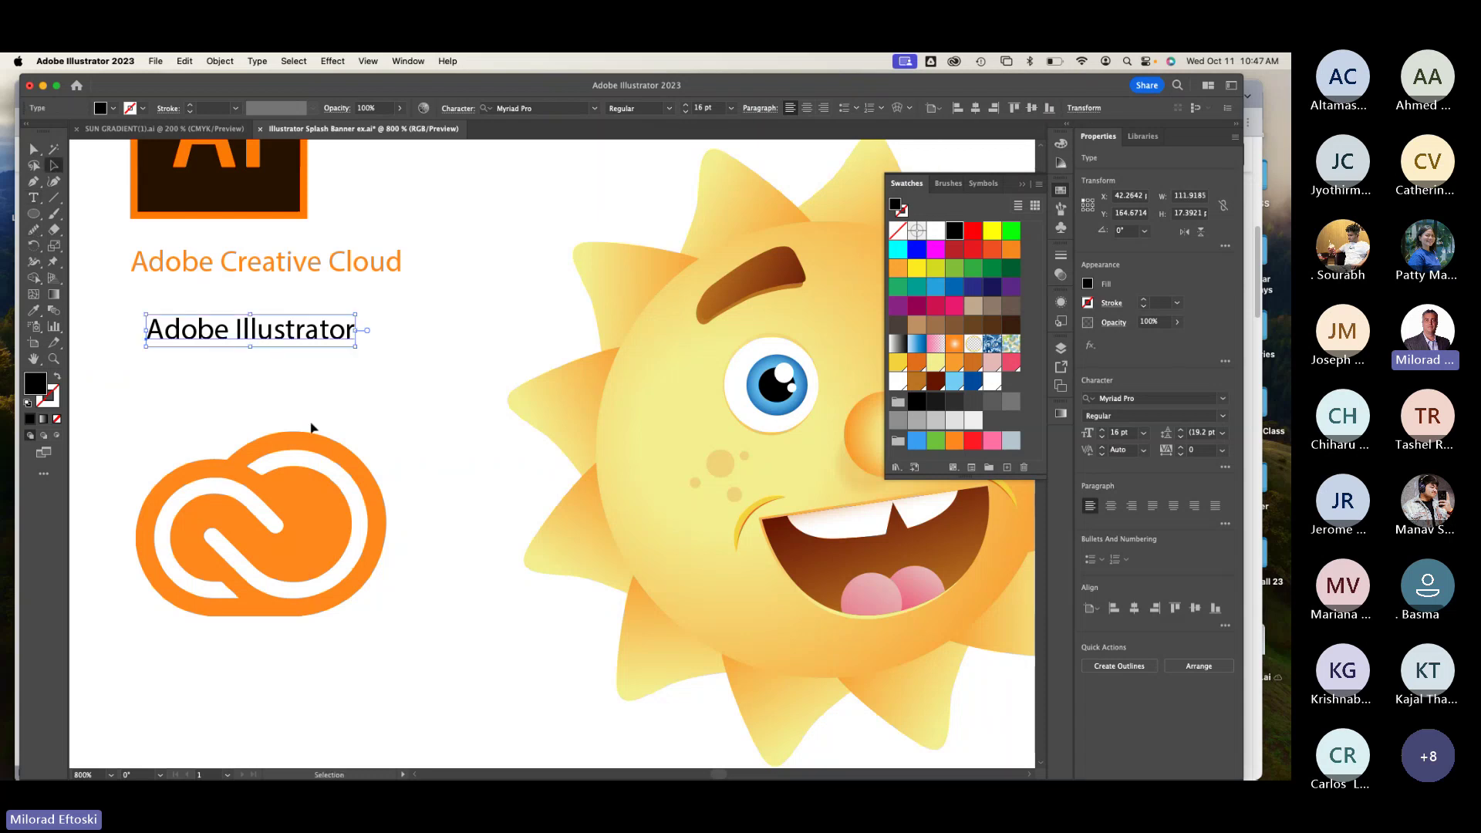
scroll(311, 423, down, 3)
drag(442, 441, 364, 433)
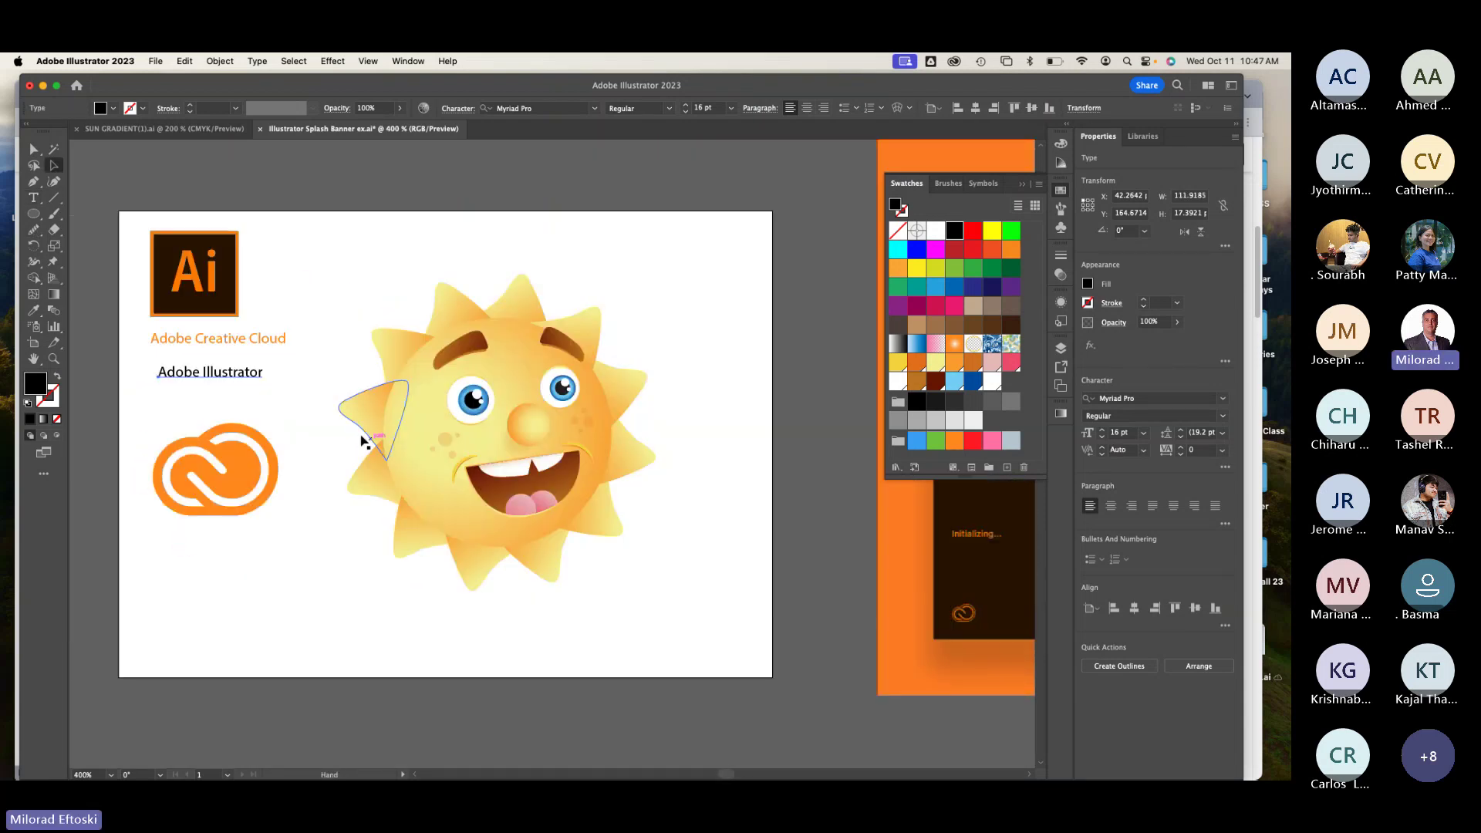
Step: Change the text to 'Illustrator CC', enlarge it and move it under the caption
double_click(172, 381)
key(BackSpace)
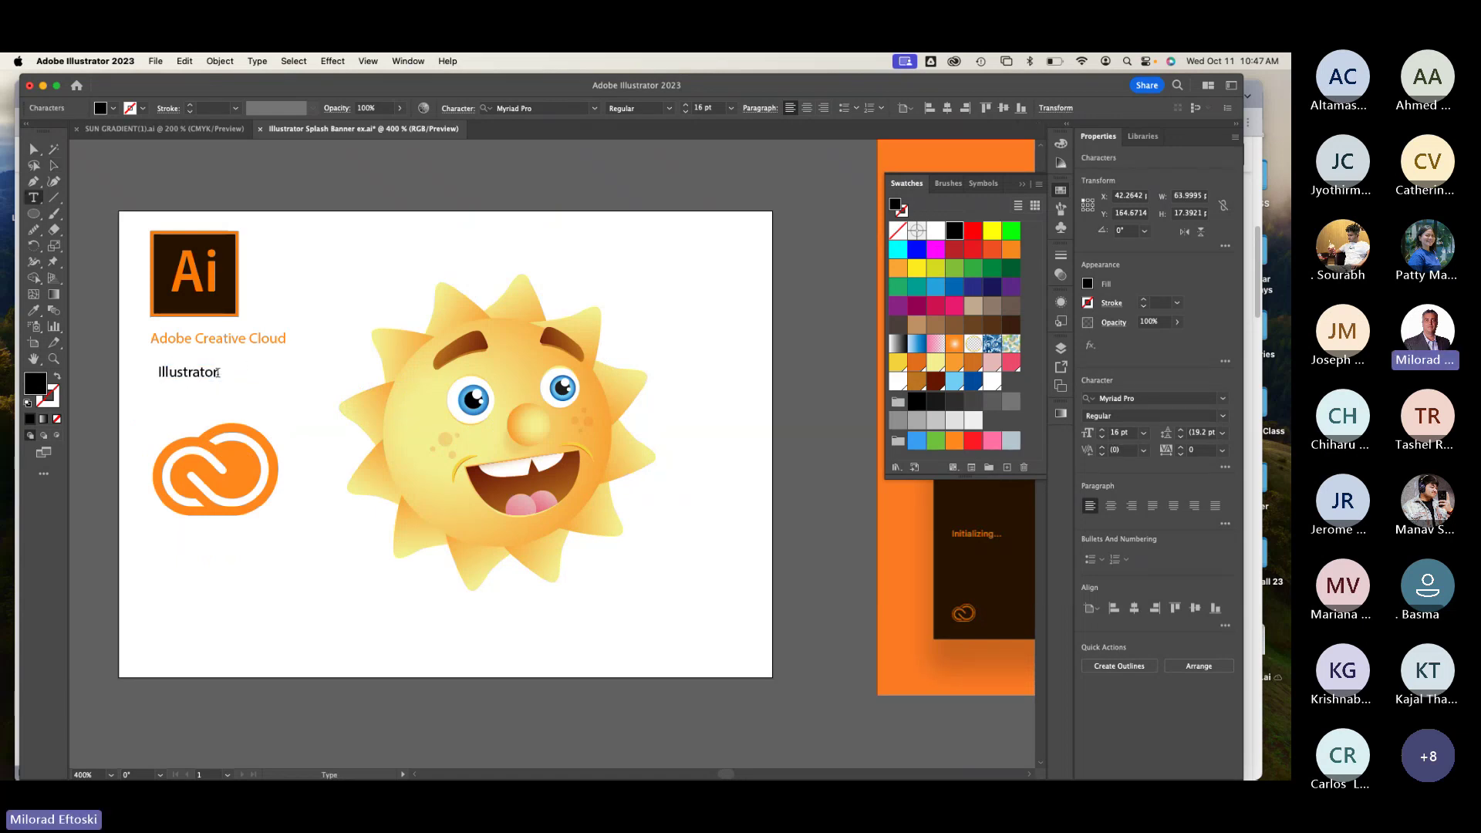
text(CC)
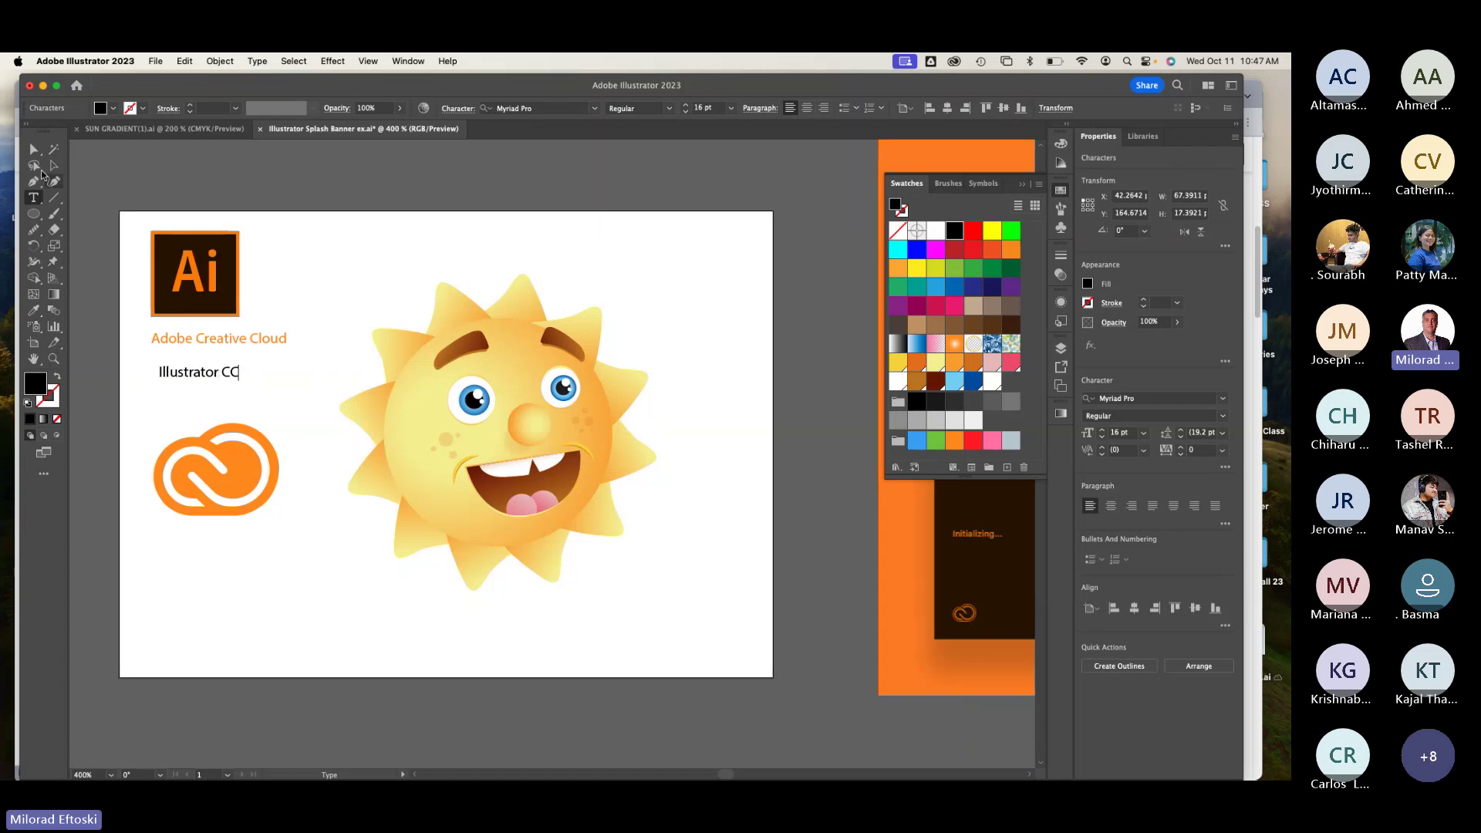
click(54, 165)
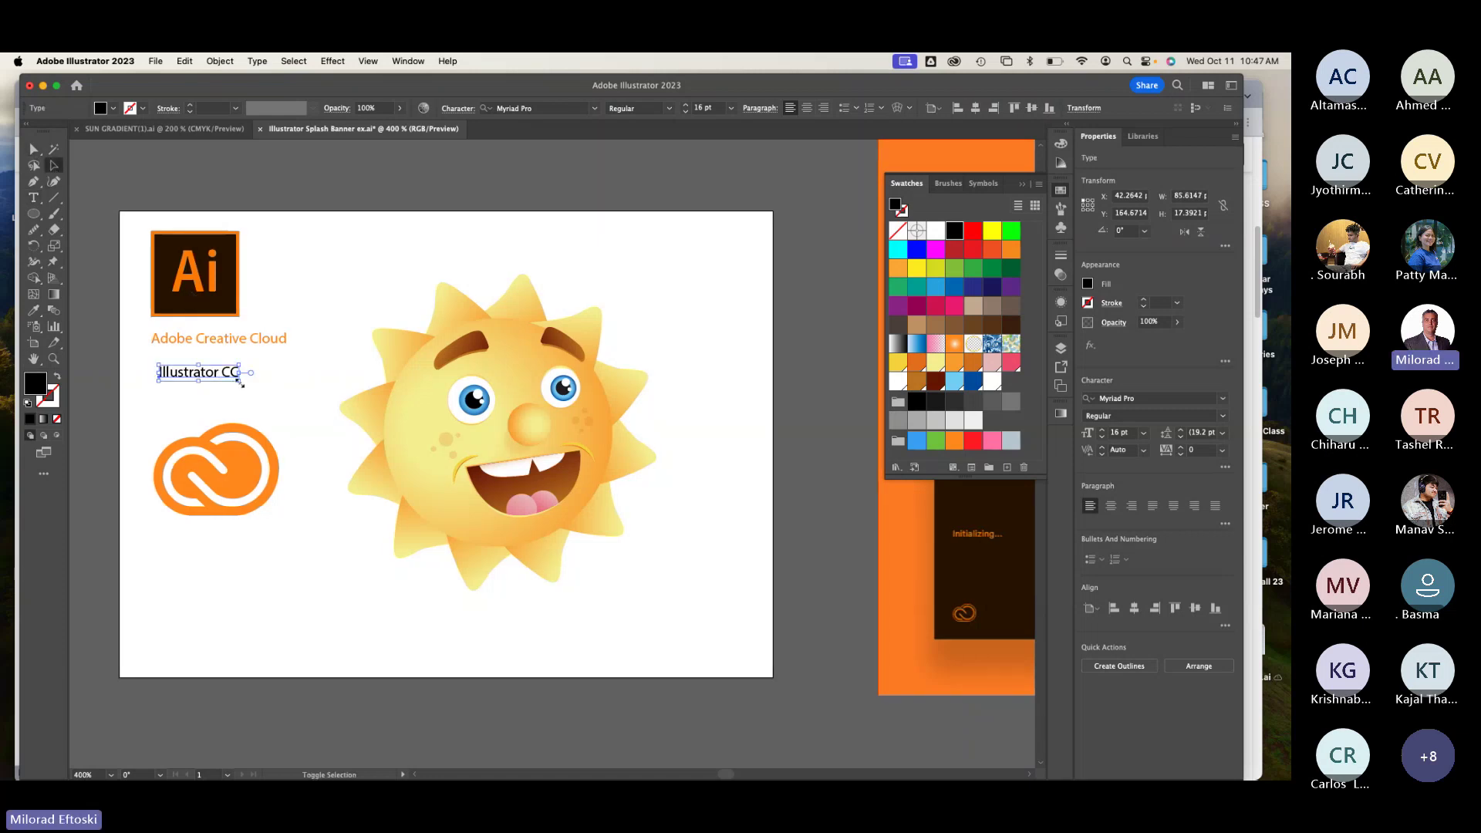
drag(241, 381, 341, 407)
drag(276, 414, 253, 376)
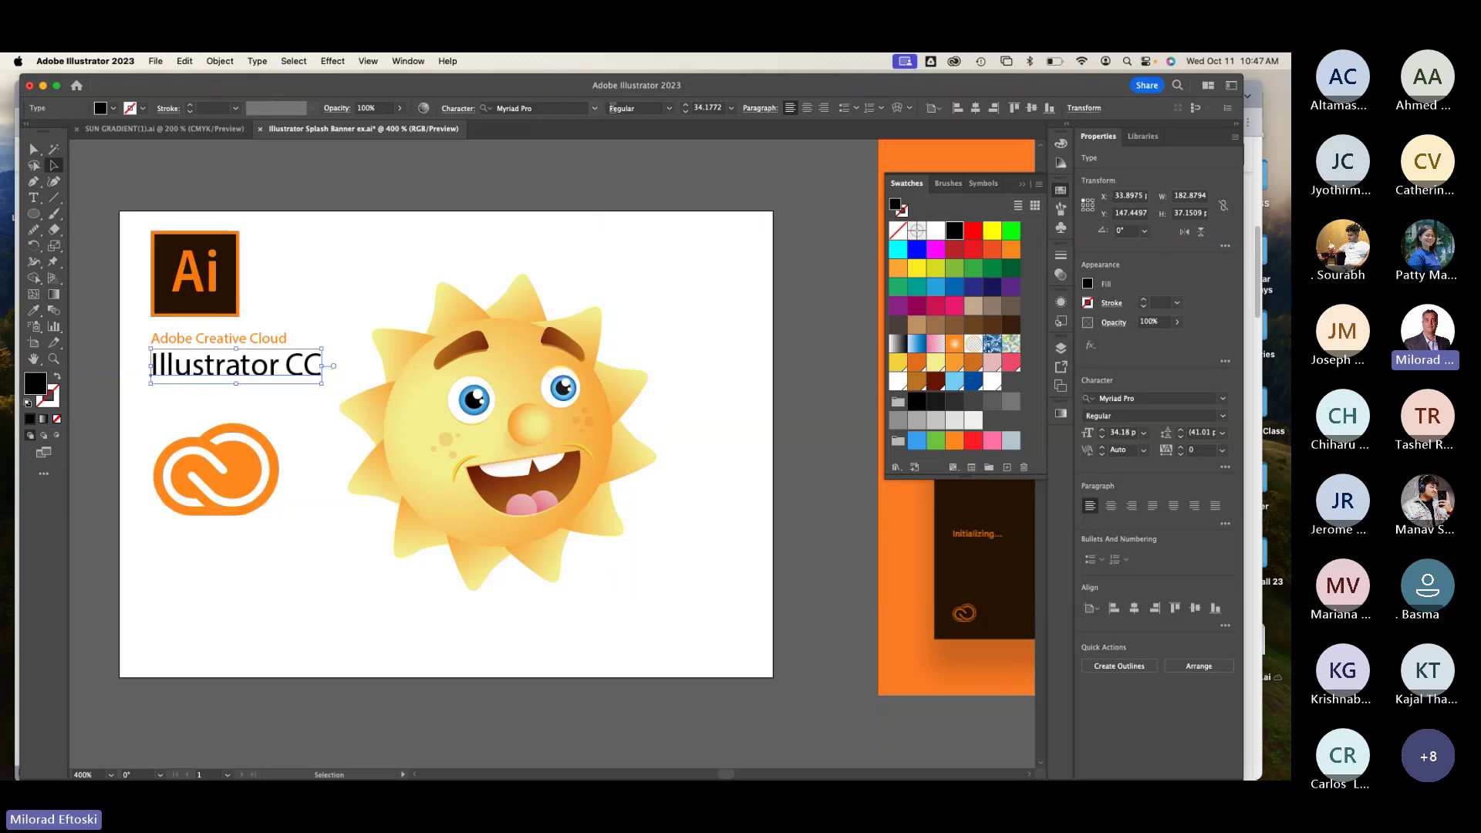
Step: Make Illustrator CC bold and resize it to about 25.1 pt
click(668, 108)
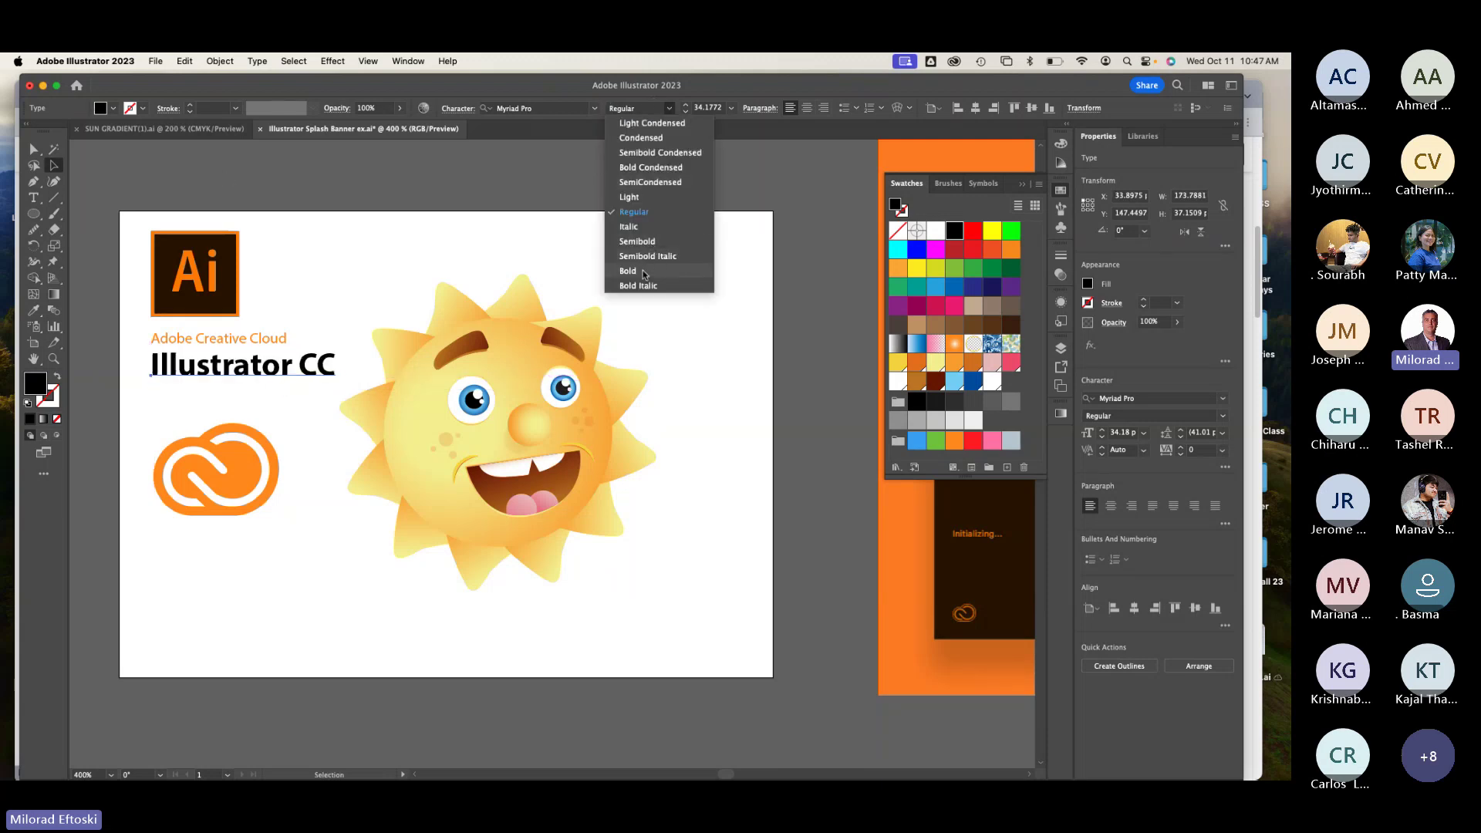
click(630, 267)
click(422, 282)
click(334, 378)
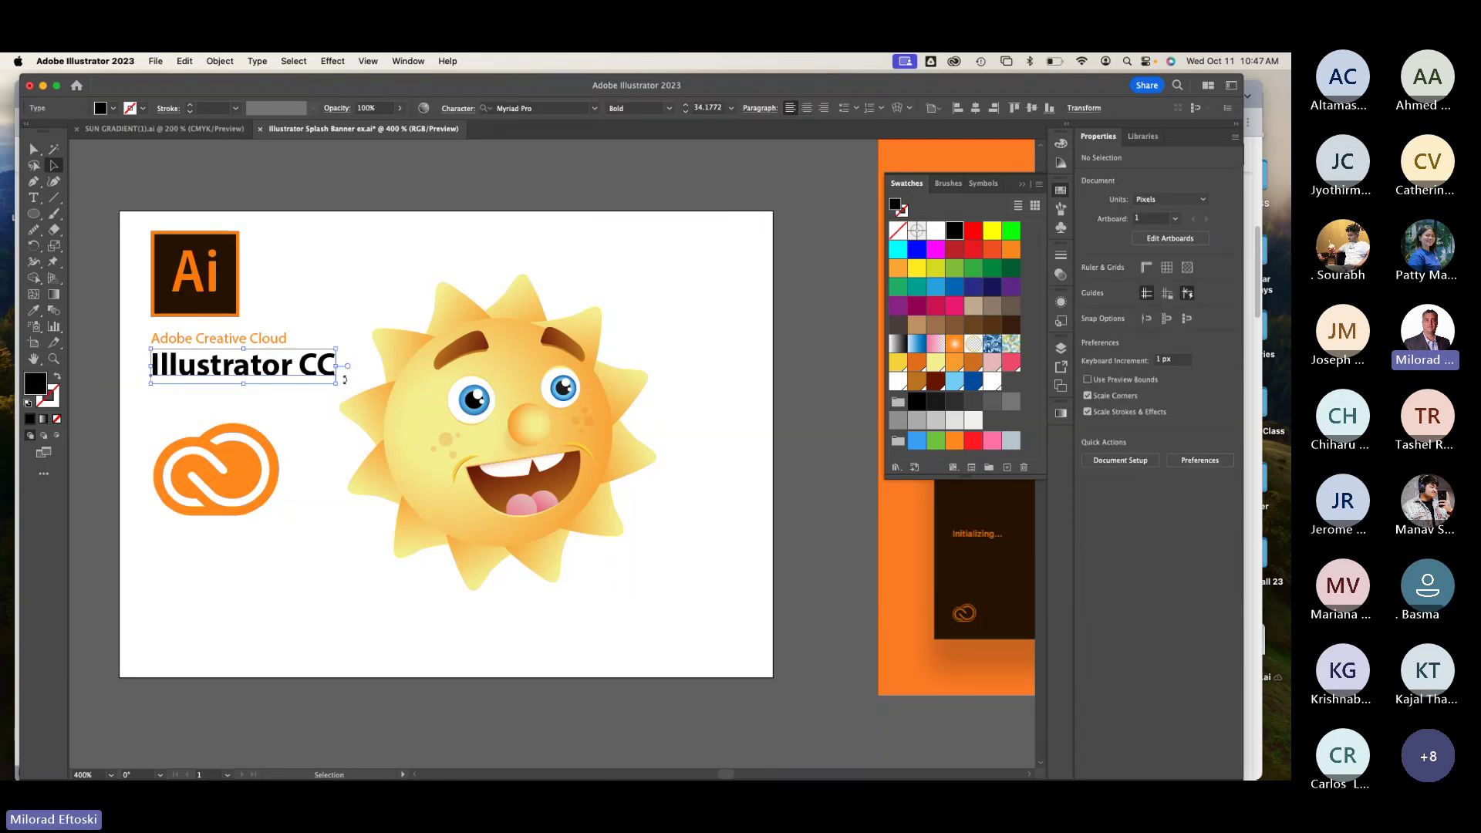
drag(335, 384, 297, 377)
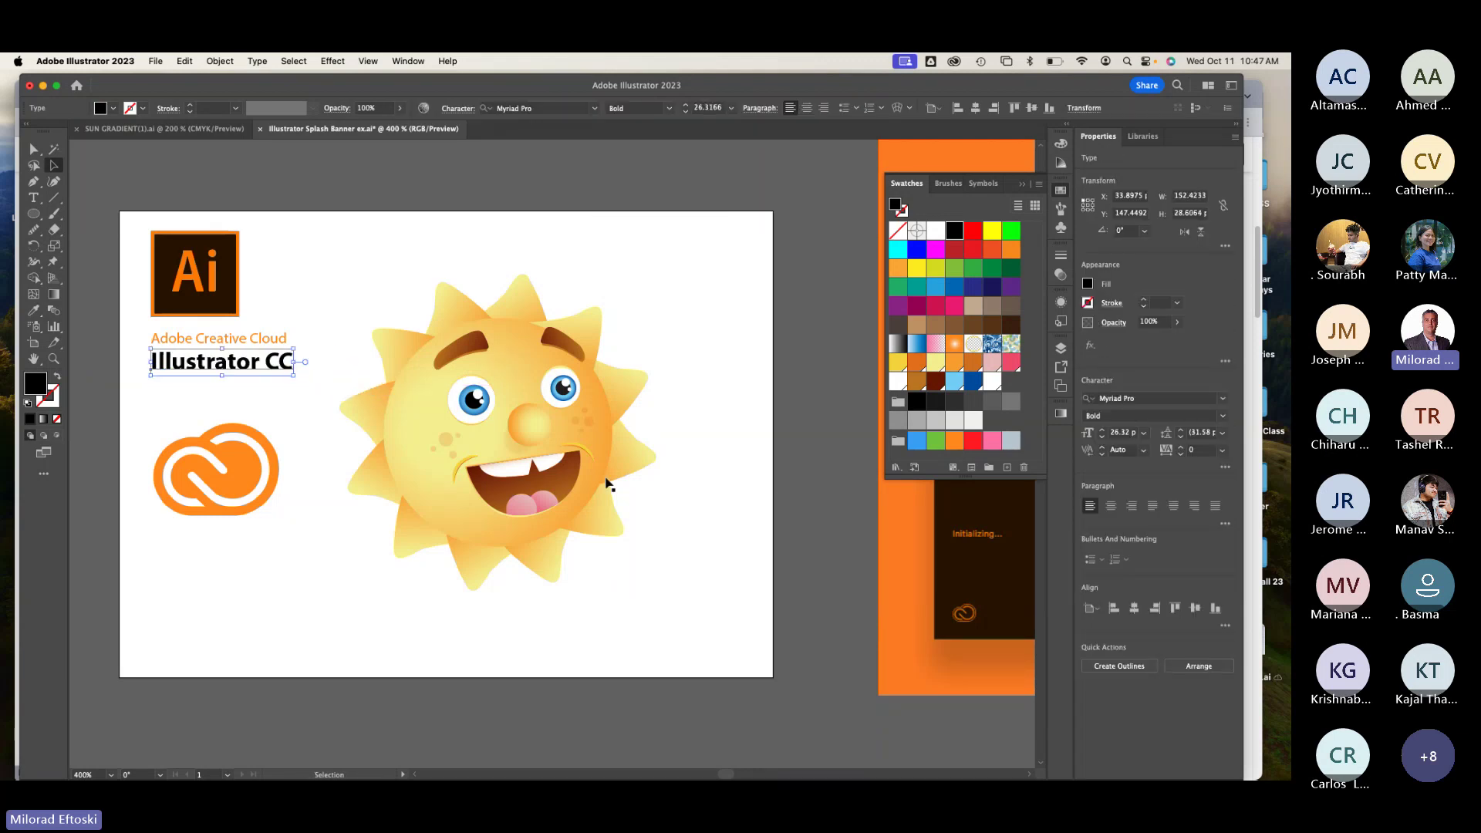
key(space)
drag(605, 486, 718, 467)
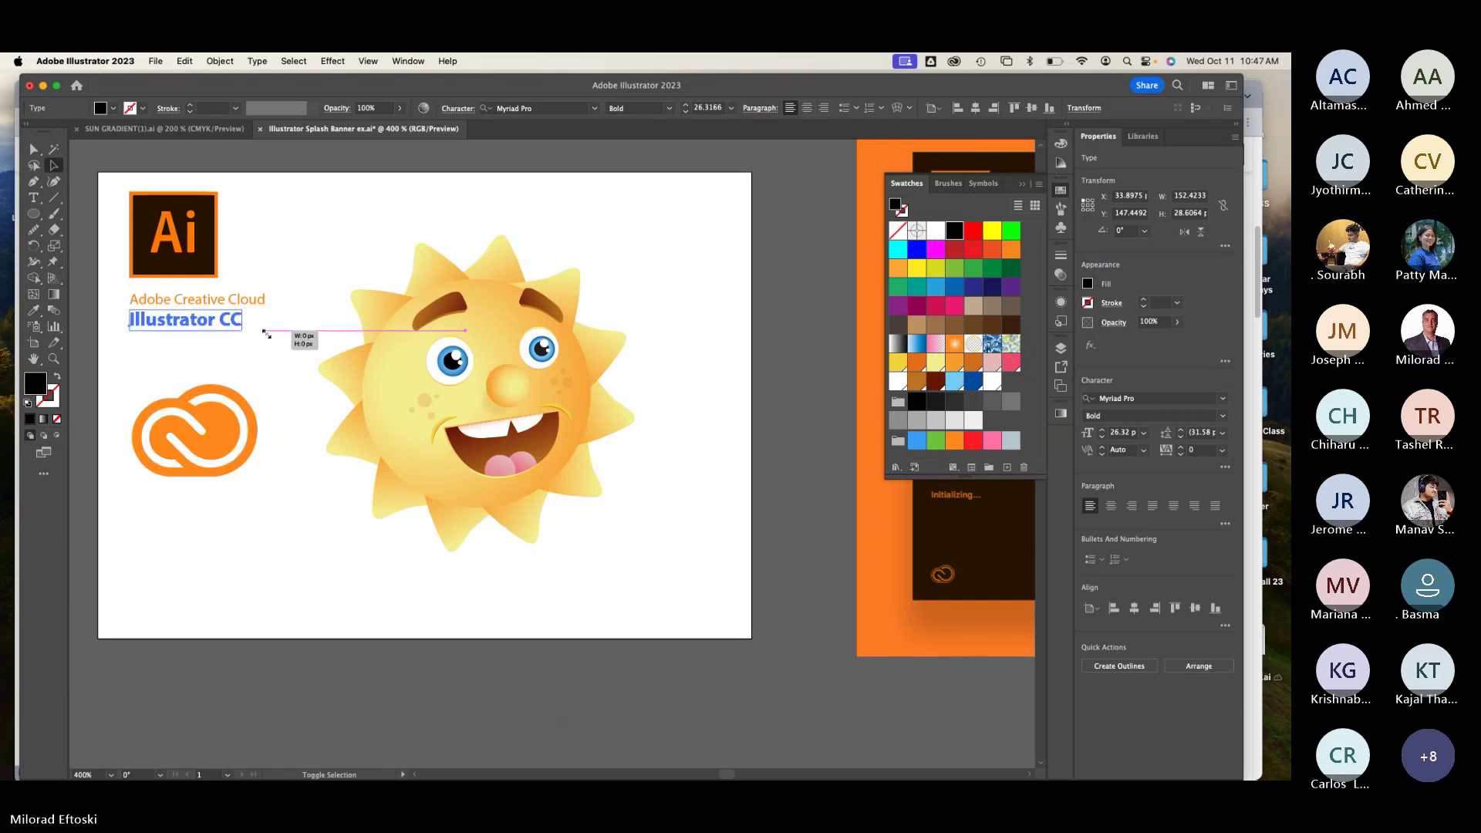
drag(266, 334, 260, 332)
Step: Fill the Illustrator CC text with the orange swatch
click(236, 344)
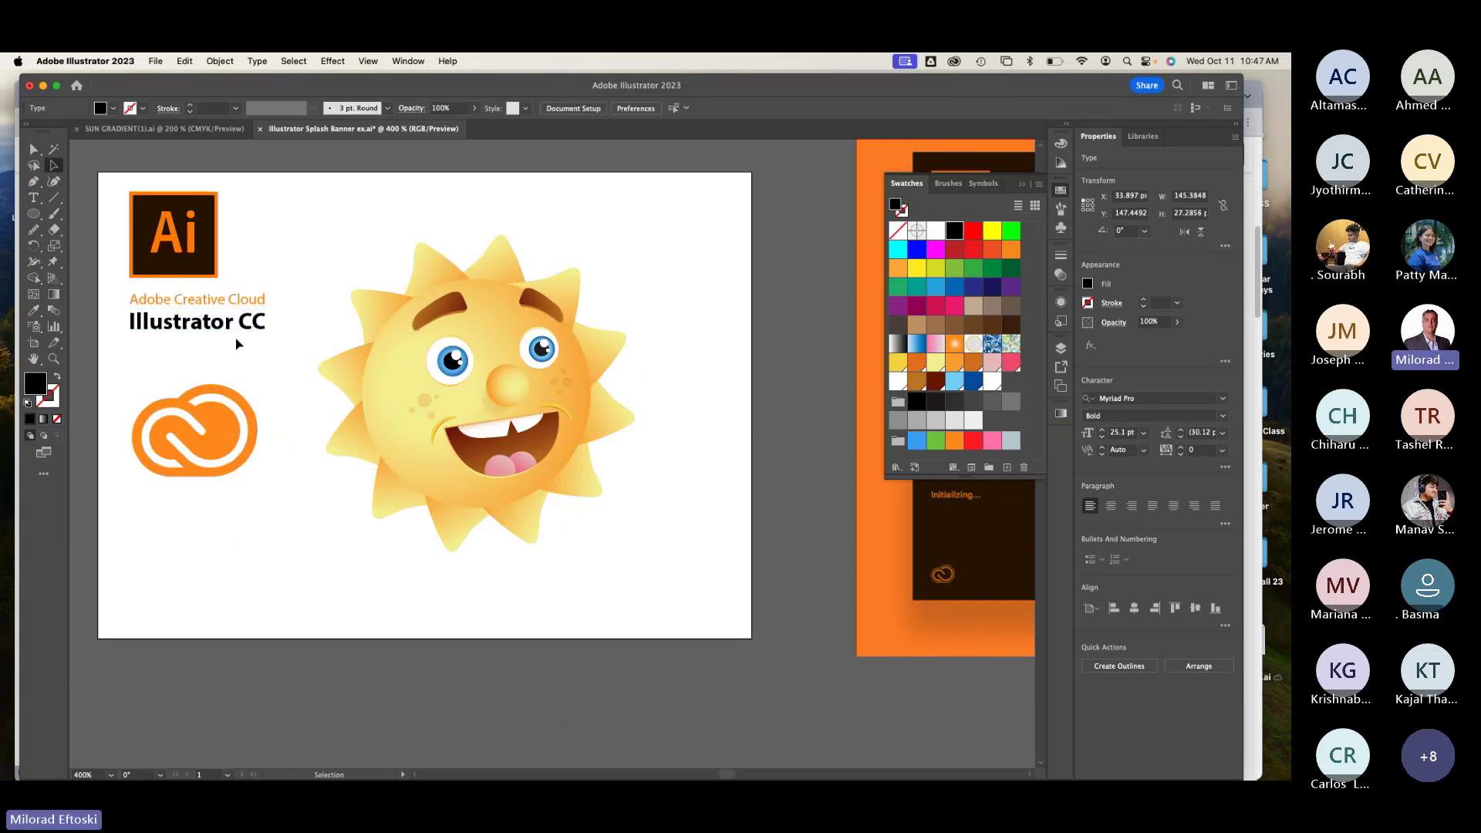
click(235, 324)
click(954, 440)
click(289, 551)
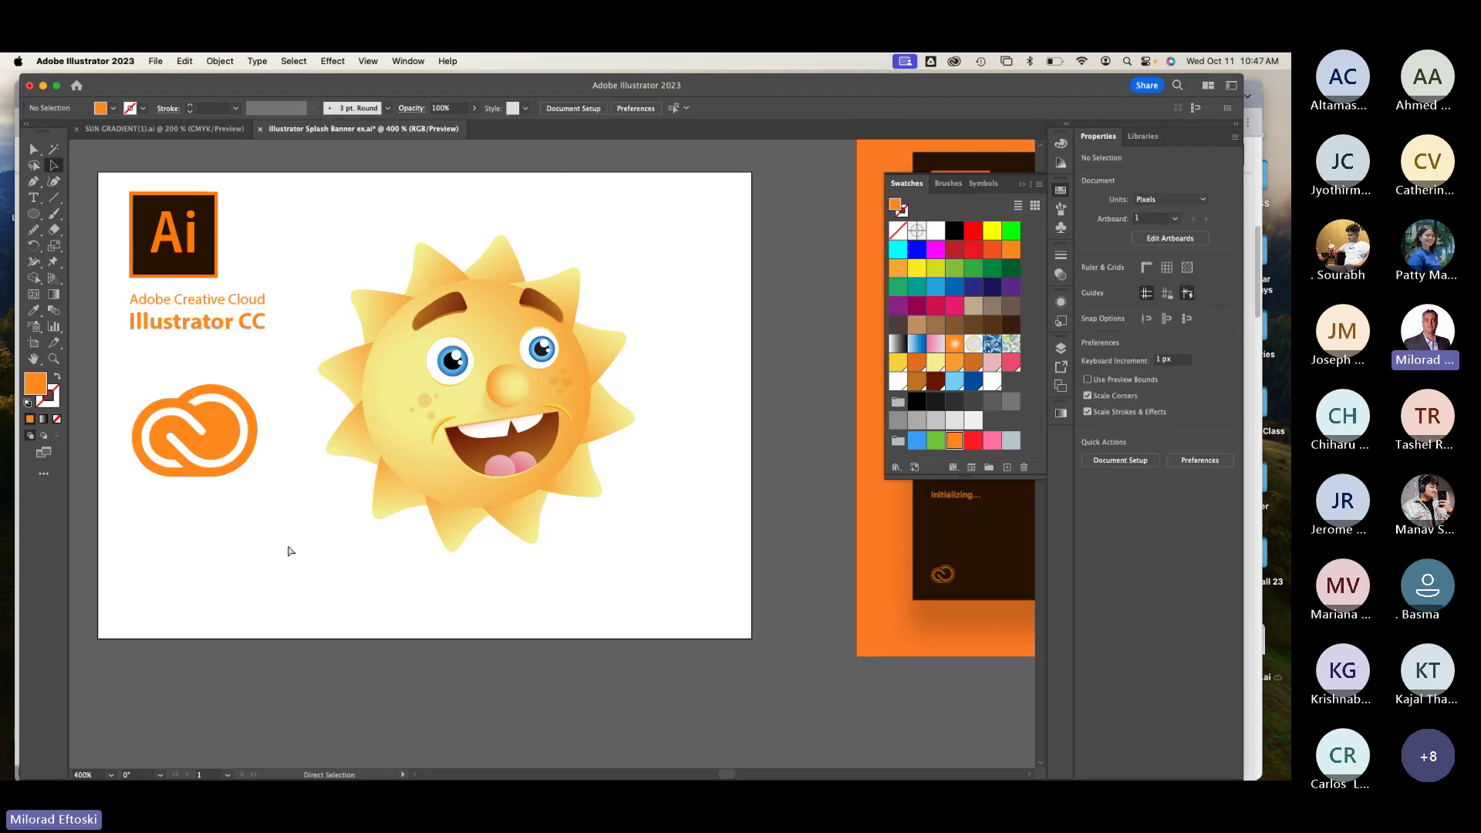
Step: Move the Creative Cloud logo to the bottom-left corner and shrink it to about 79 × 58 px
key(super+minus)
scroll(287, 545, right, 3)
scroll(244, 529, left, 2)
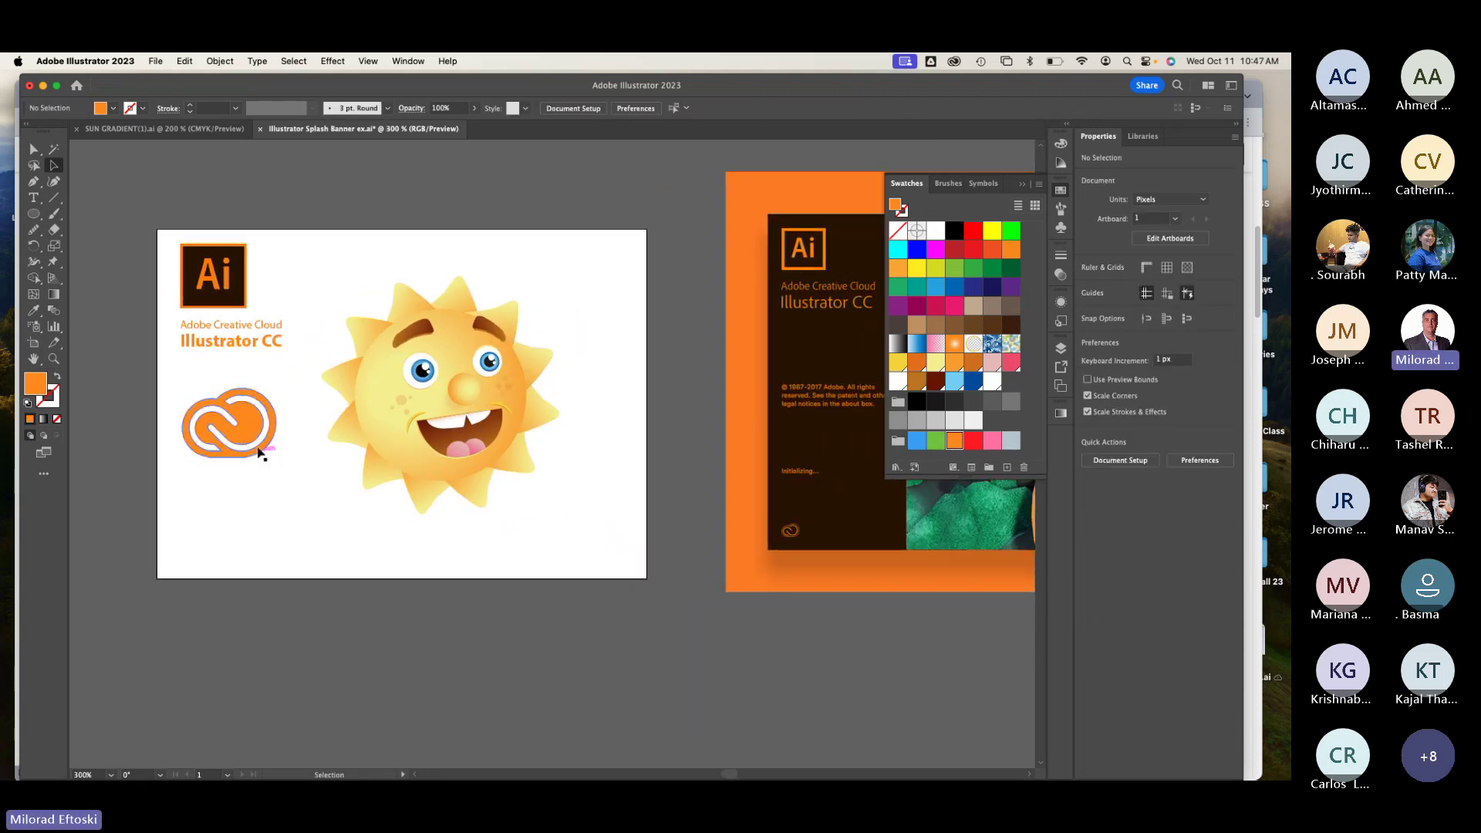
drag(259, 453, 263, 571)
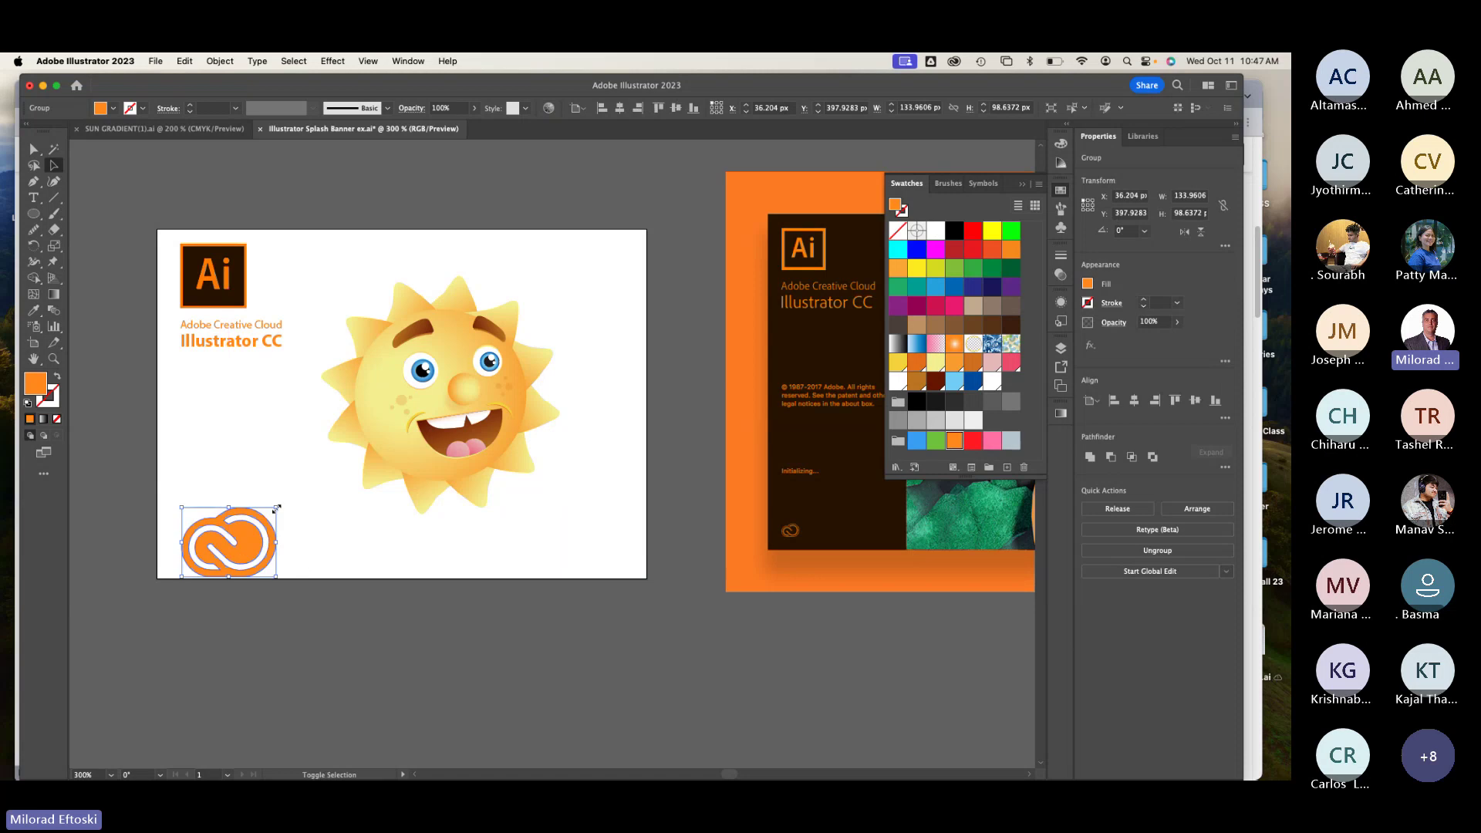
drag(277, 509, 222, 559)
click(354, 569)
Step: Scroll over to view the reference splash's copyright text close up
scroll(343, 561, down, 2)
scroll(344, 561, right, 2)
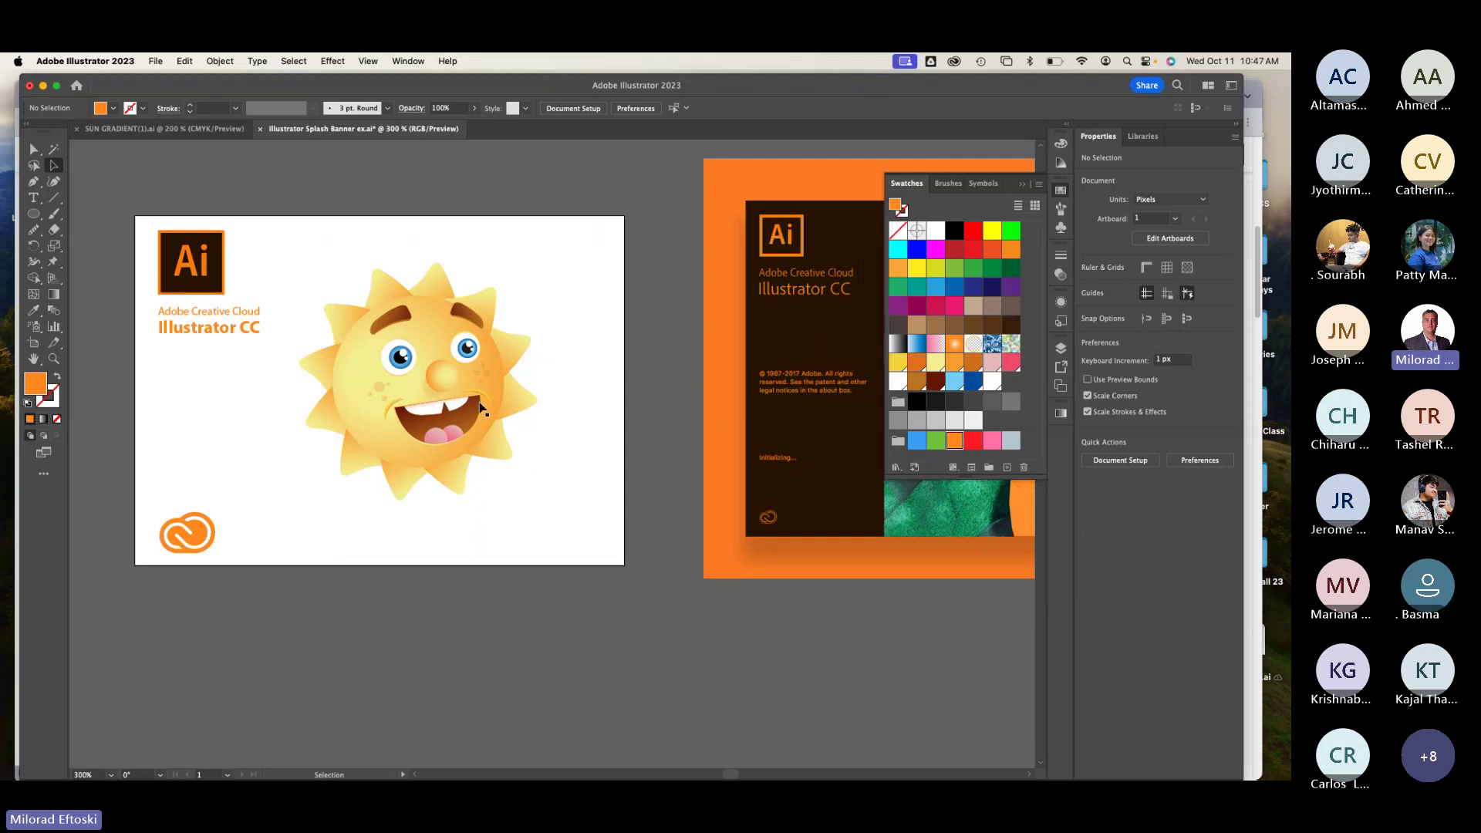
scroll(480, 407, right, 3)
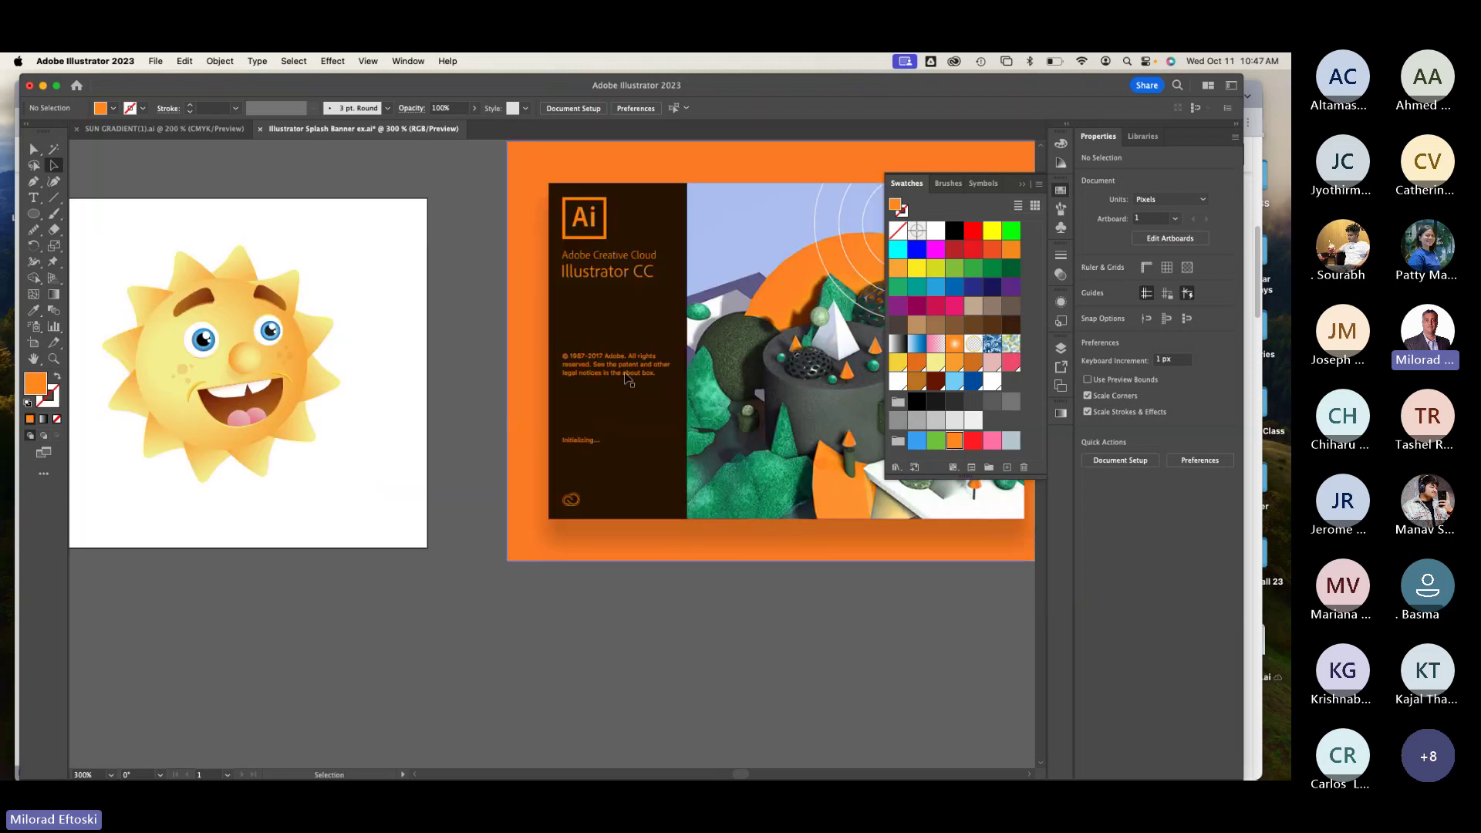
scroll(626, 384, up, 4)
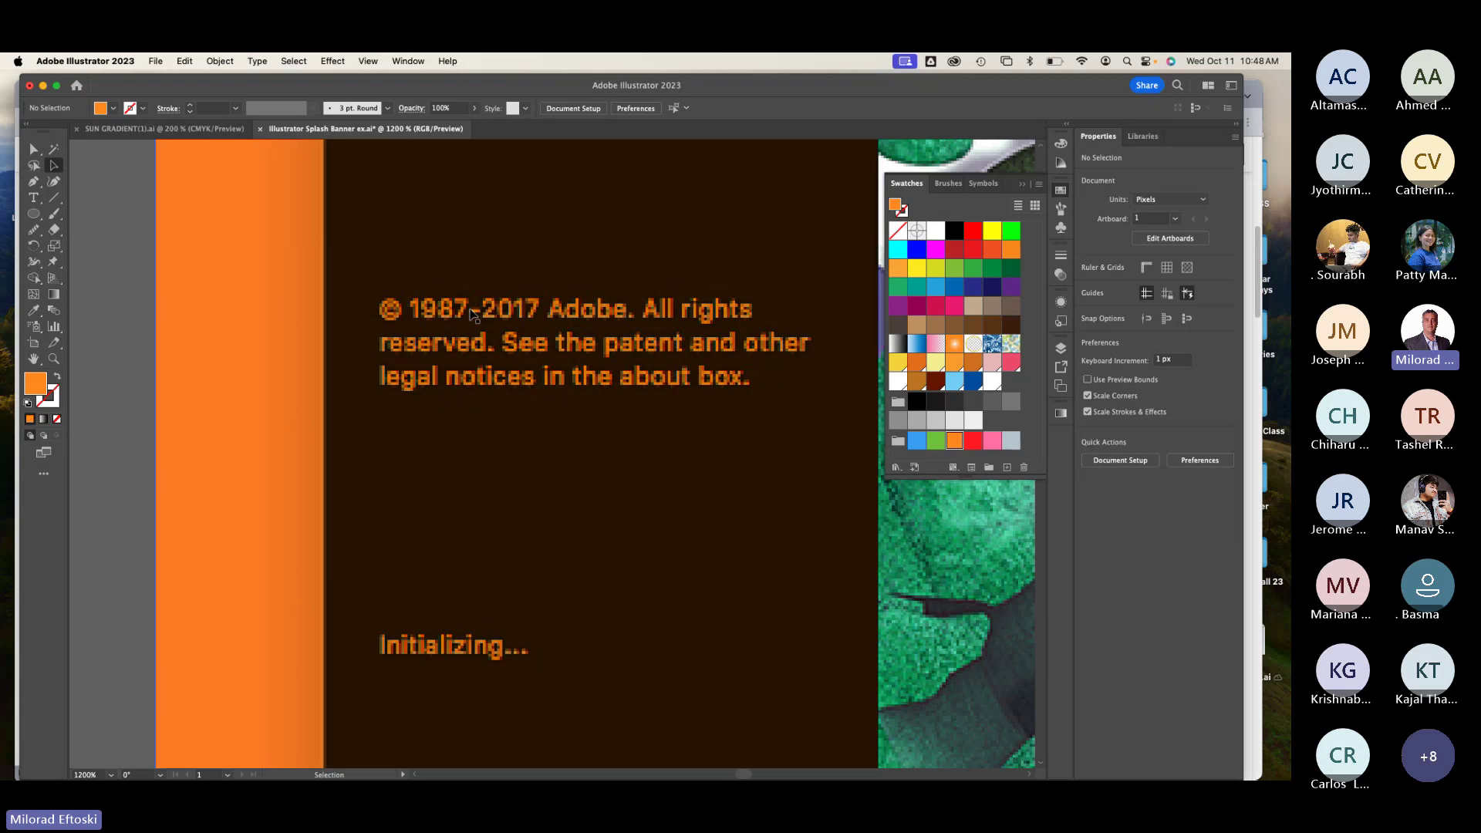
Step: Zoom out from 1200% to 300% and pan until the cartoon sun artboard is in view
key(super+minus)
key(super+minus)
key(super+minus)
key(super+minus)
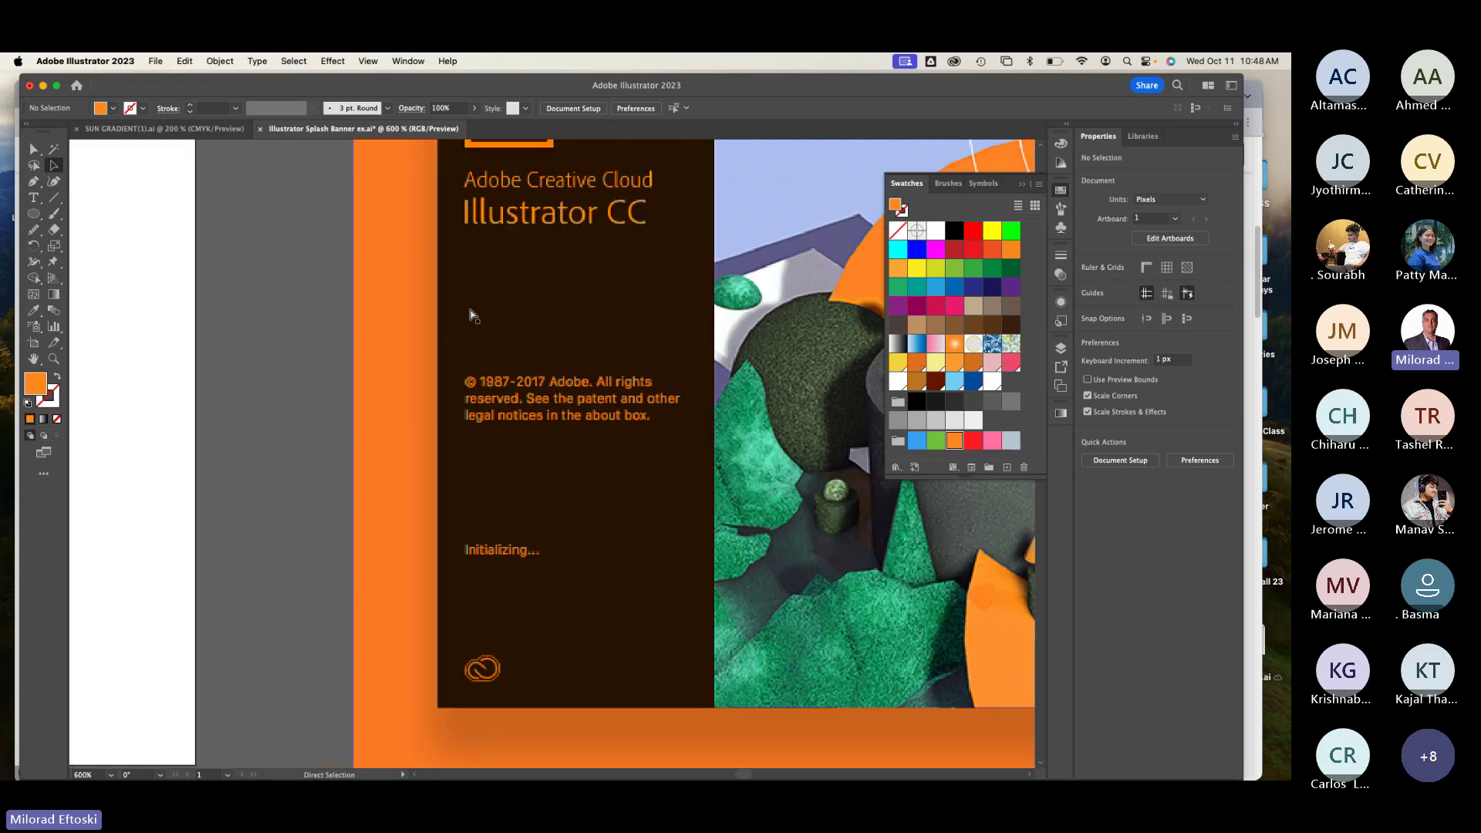
drag(138, 512, 381, 479)
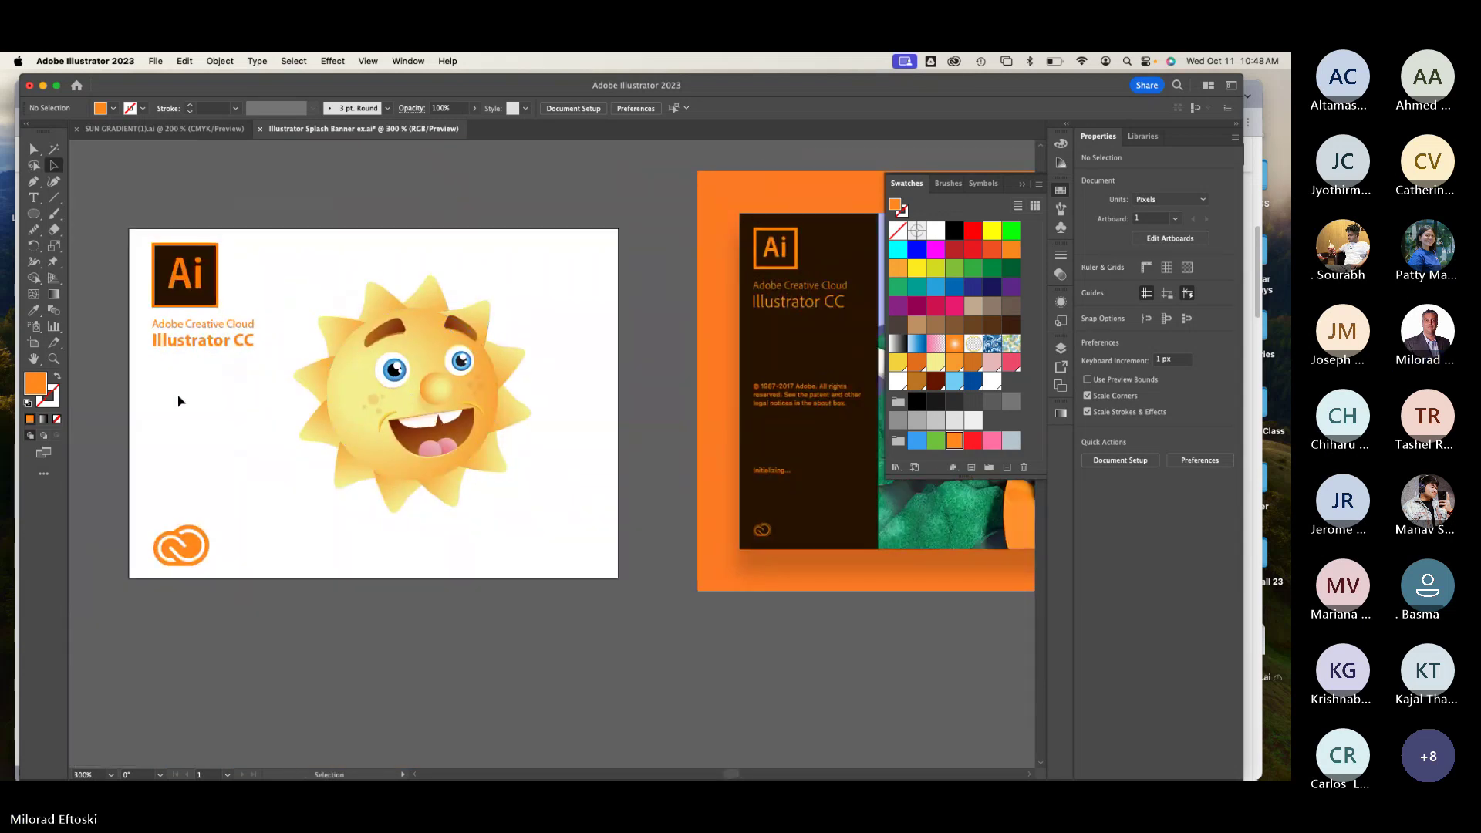
Step: Open the About Illustrator window from the Illustrator menu
click(34, 200)
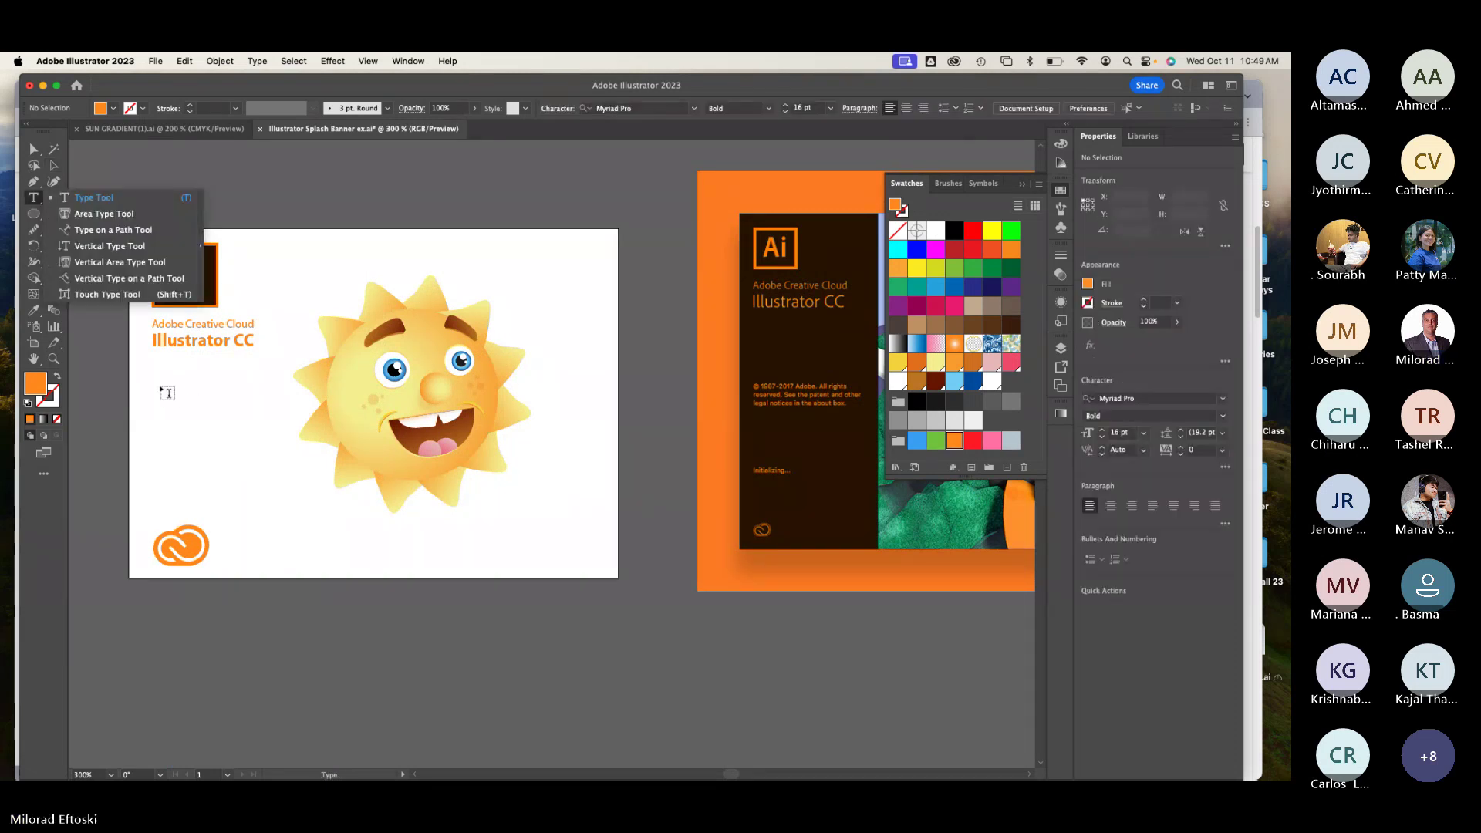
click(85, 61)
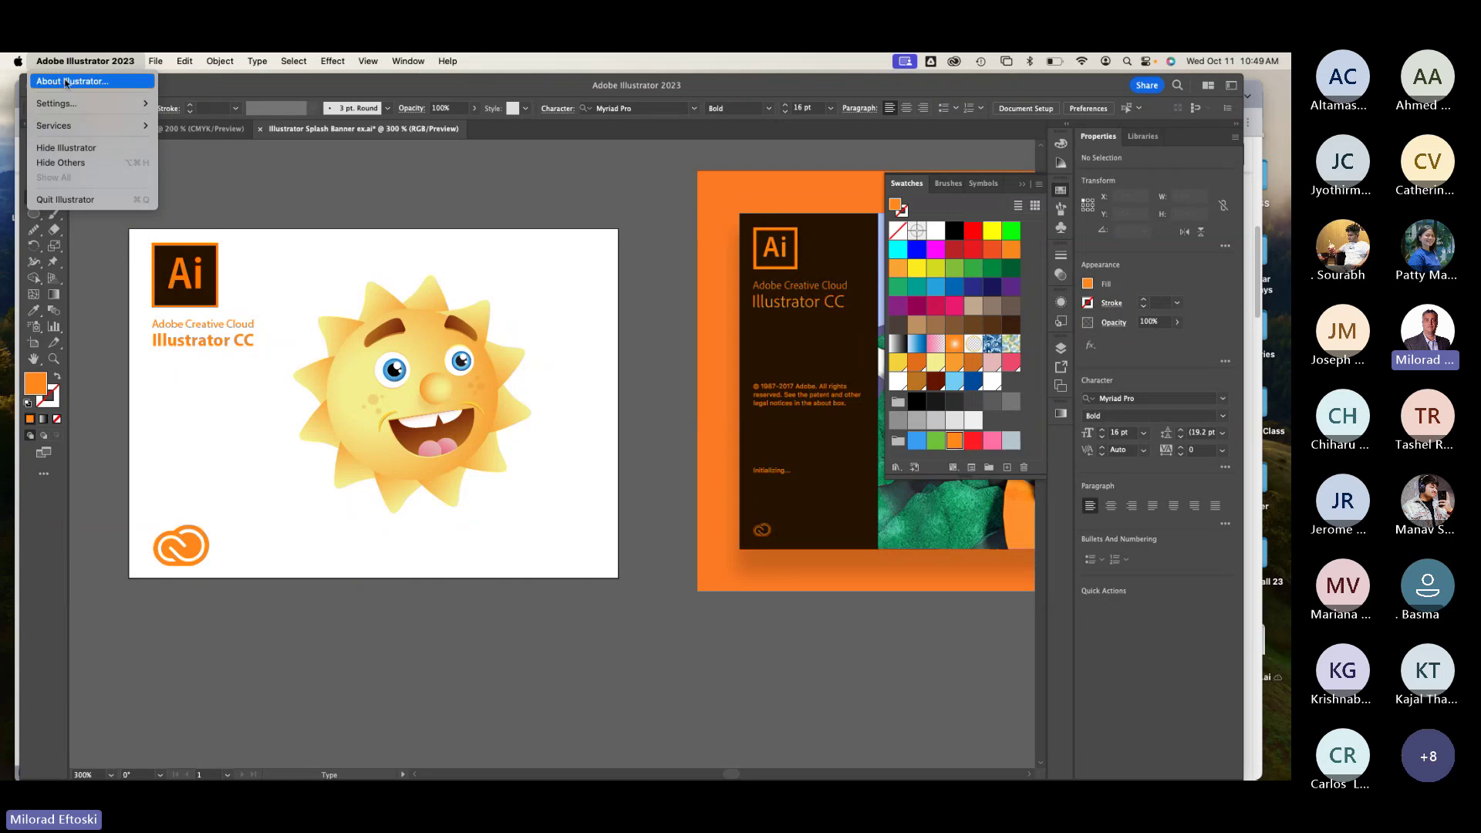
click(57, 74)
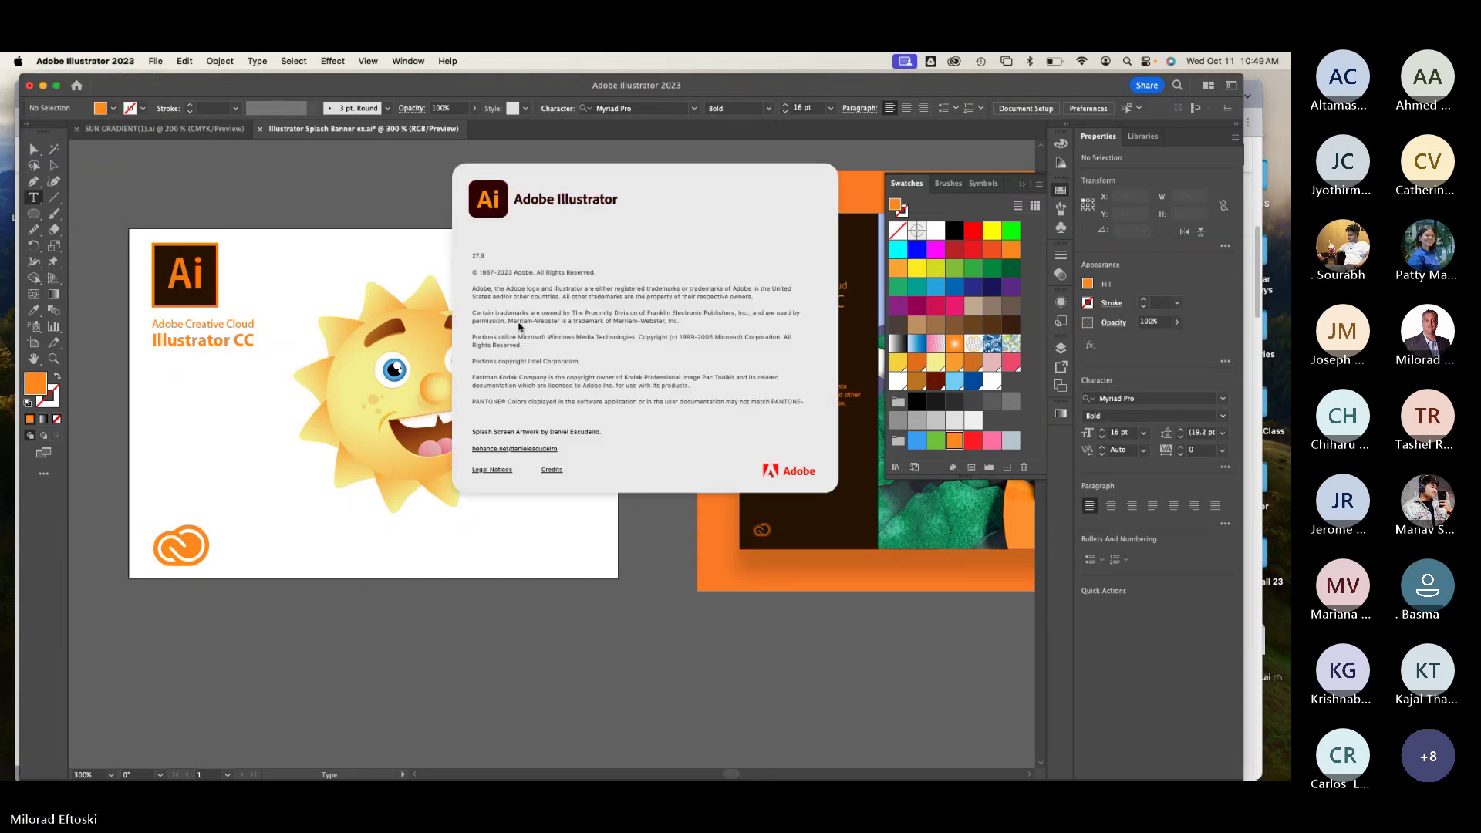
click(522, 329)
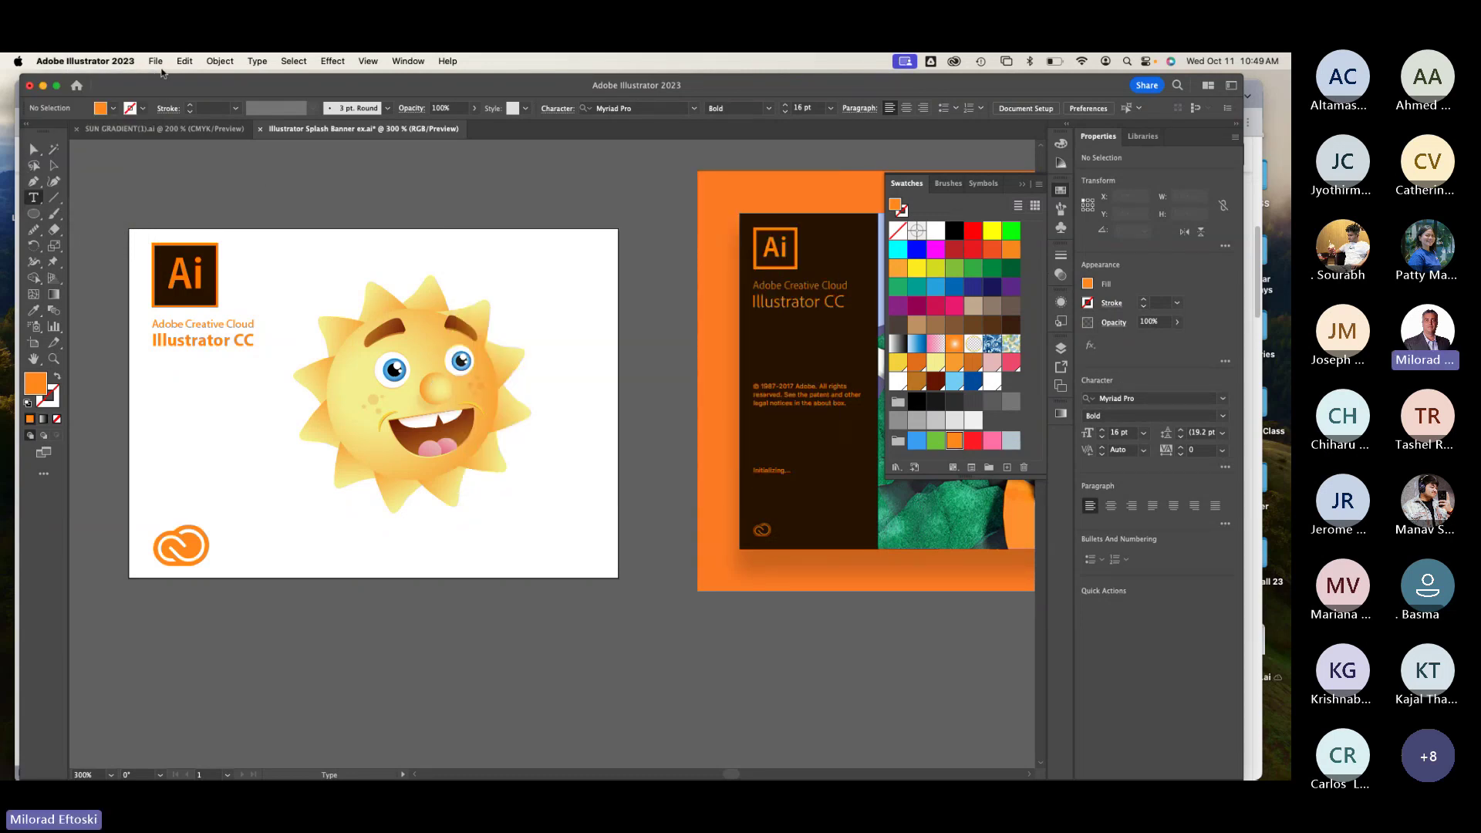
click(69, 61)
click(60, 82)
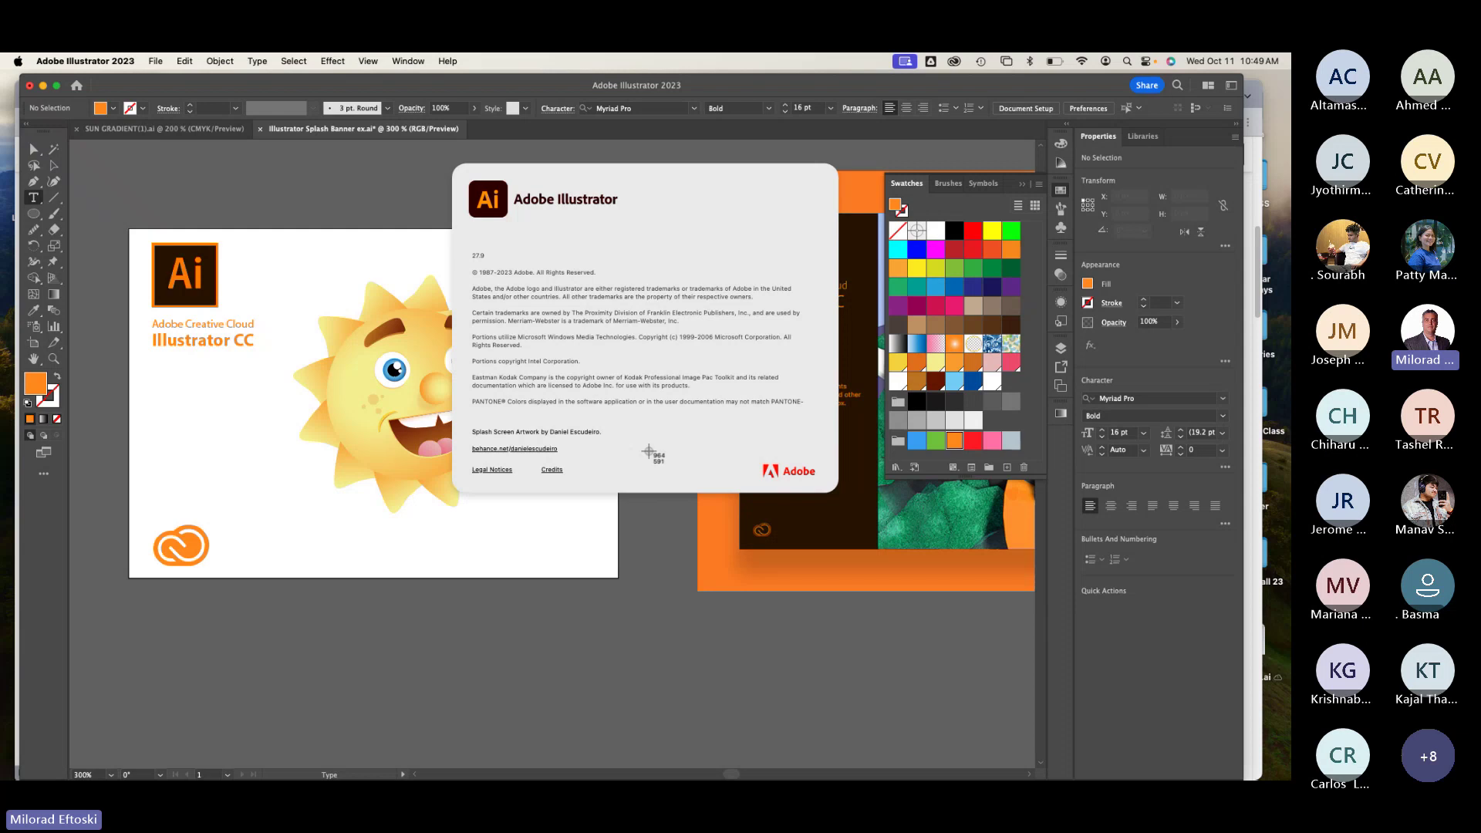
Step: Screenshot the About window's copyright text, then close it and minimize Illustrator
key(super+shift+4)
drag(465, 240, 822, 441)
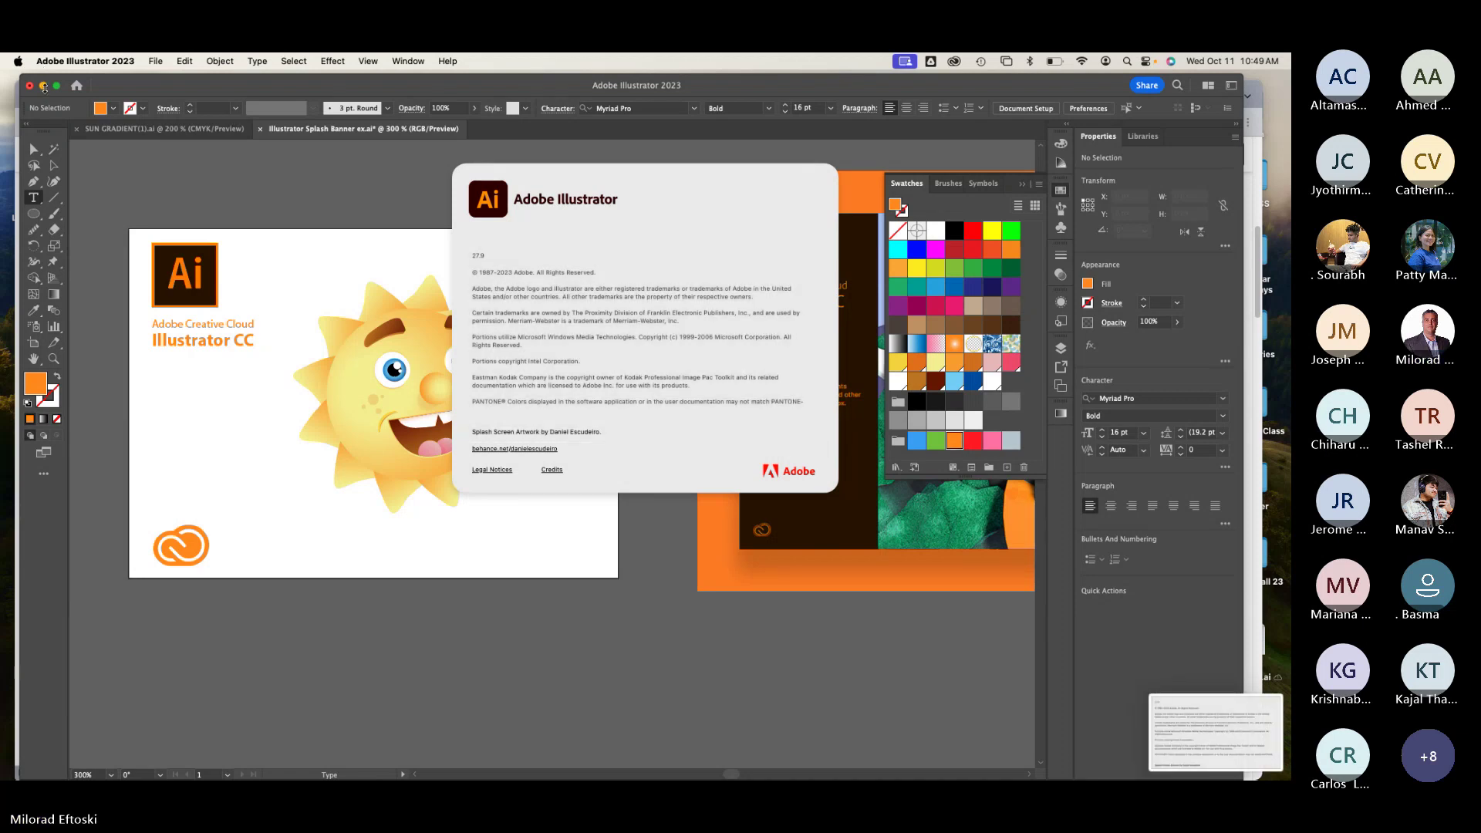
click(44, 88)
click(44, 86)
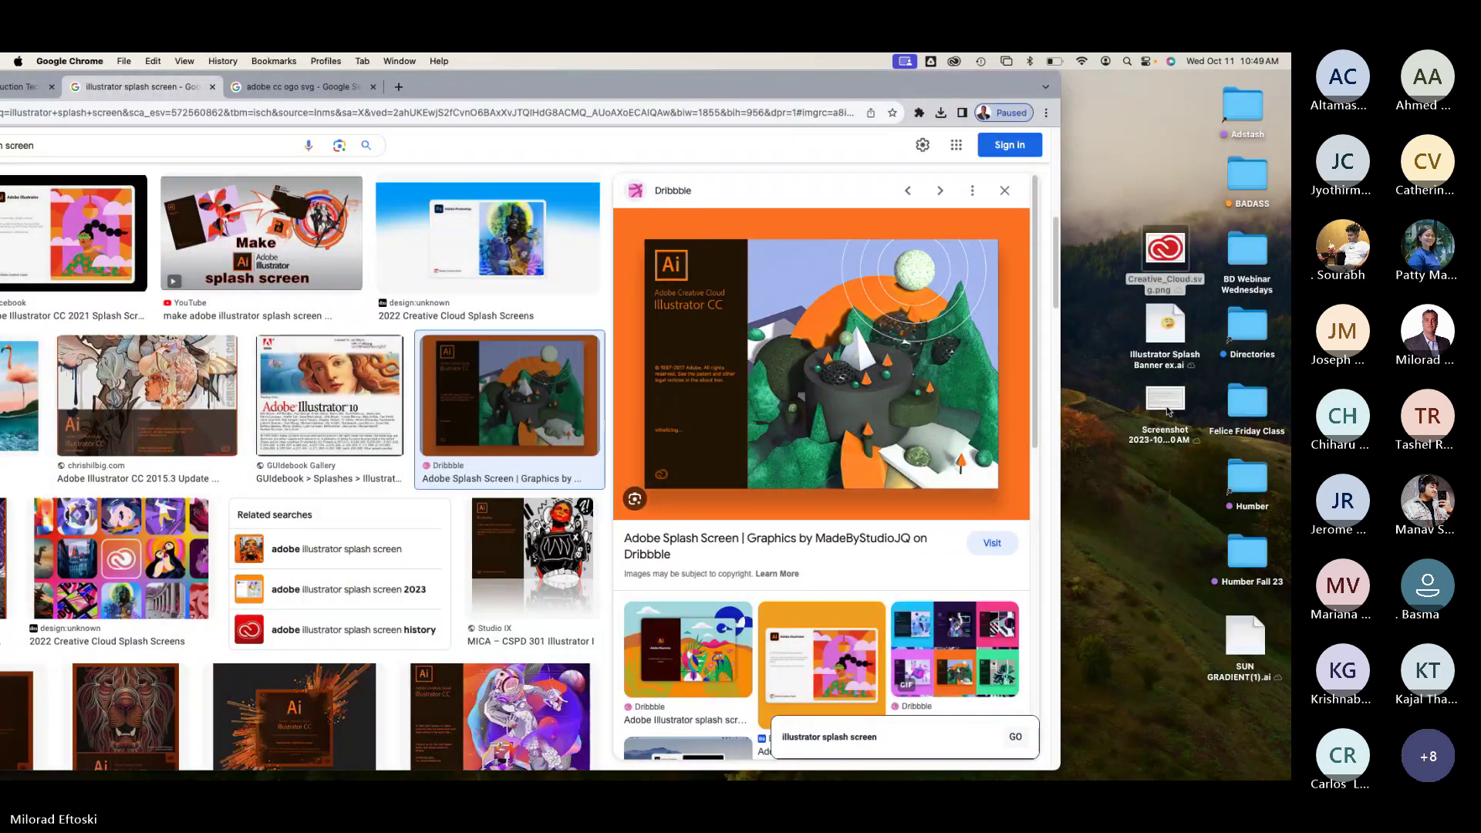
Step: Preview the desktop screenshot in Quick Look and select its copyright text
click(1166, 401)
key(space)
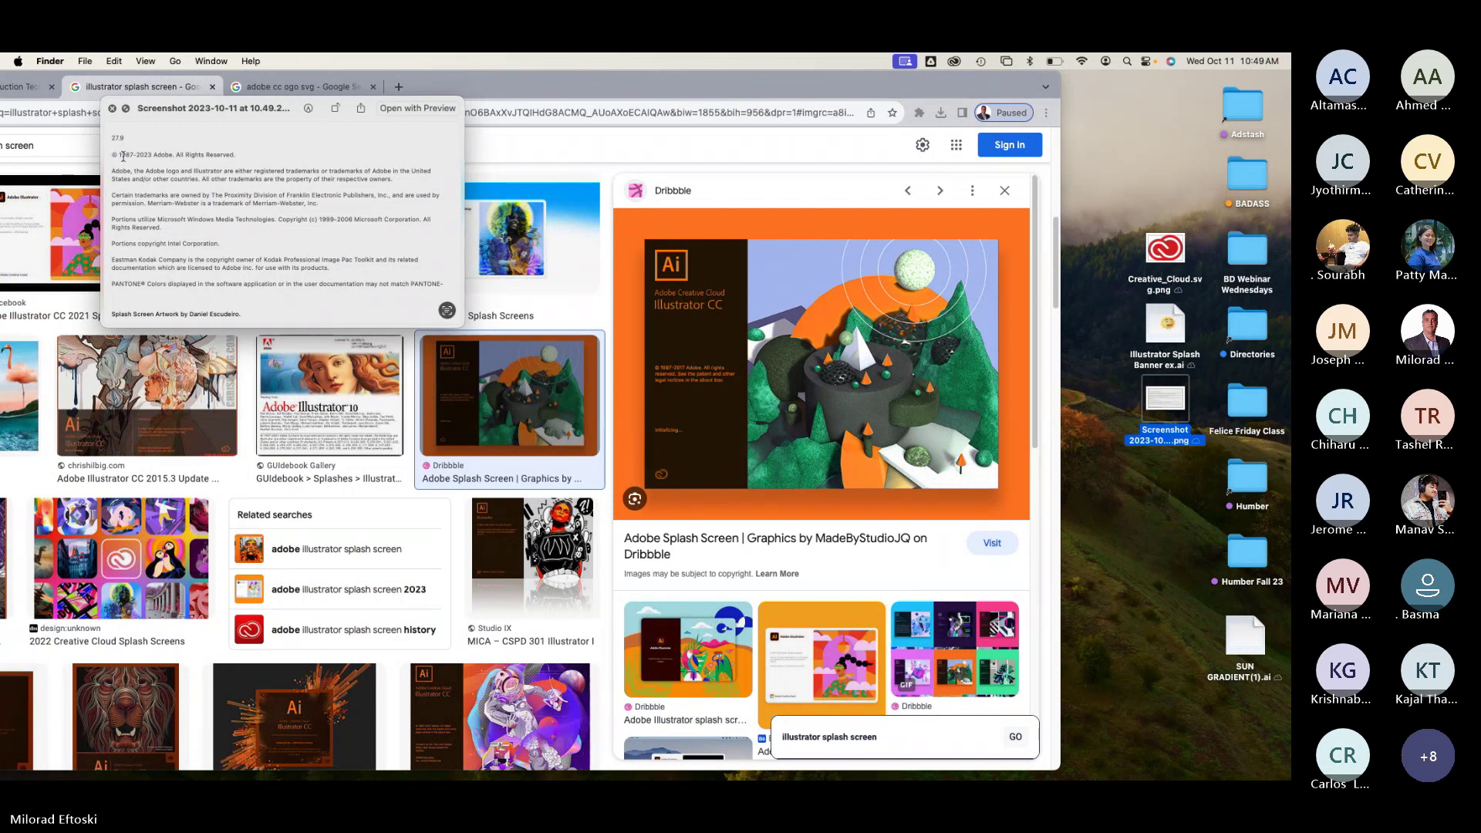
drag(112, 154, 444, 287)
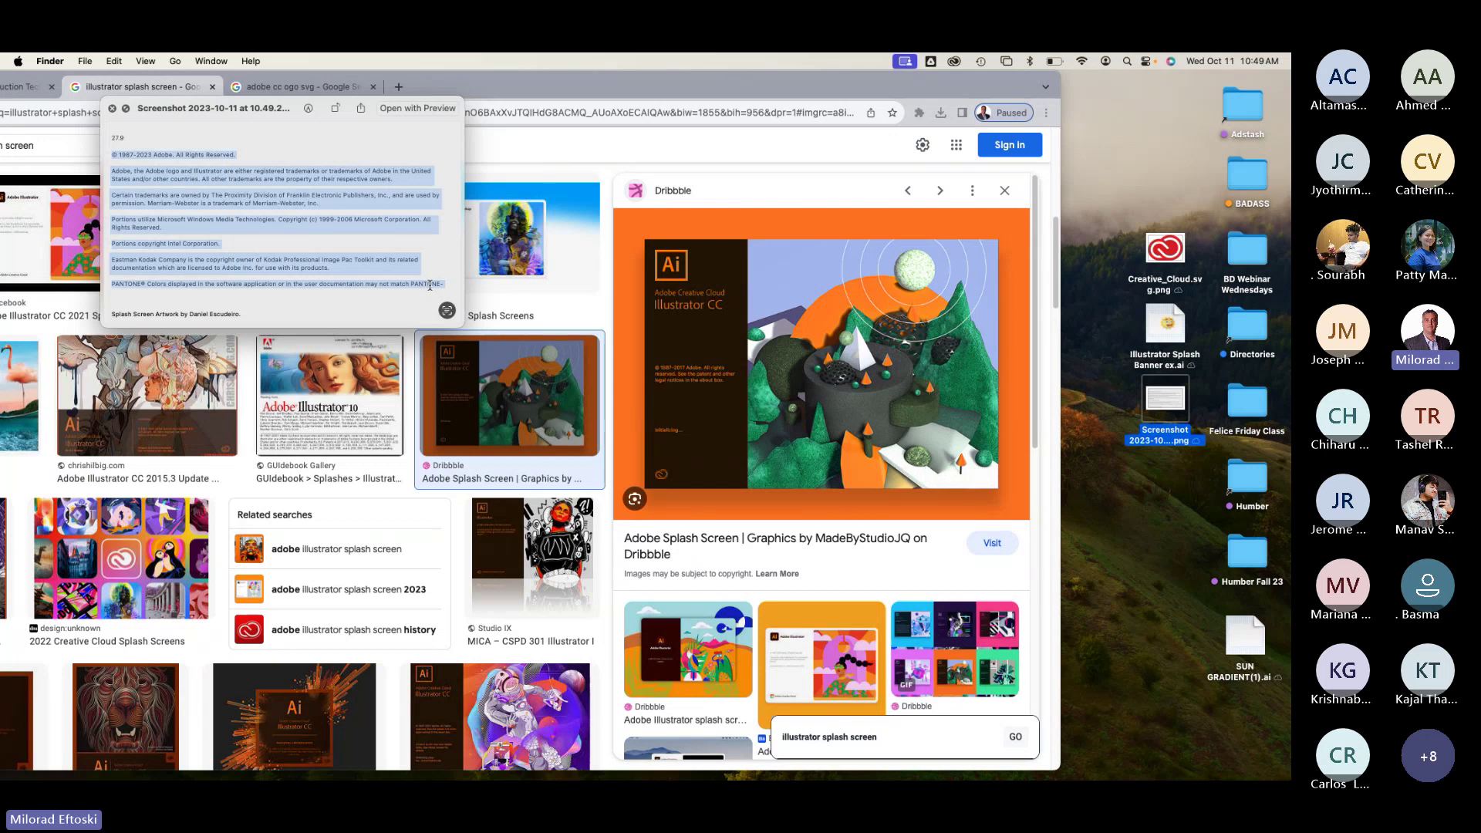
click(466, 85)
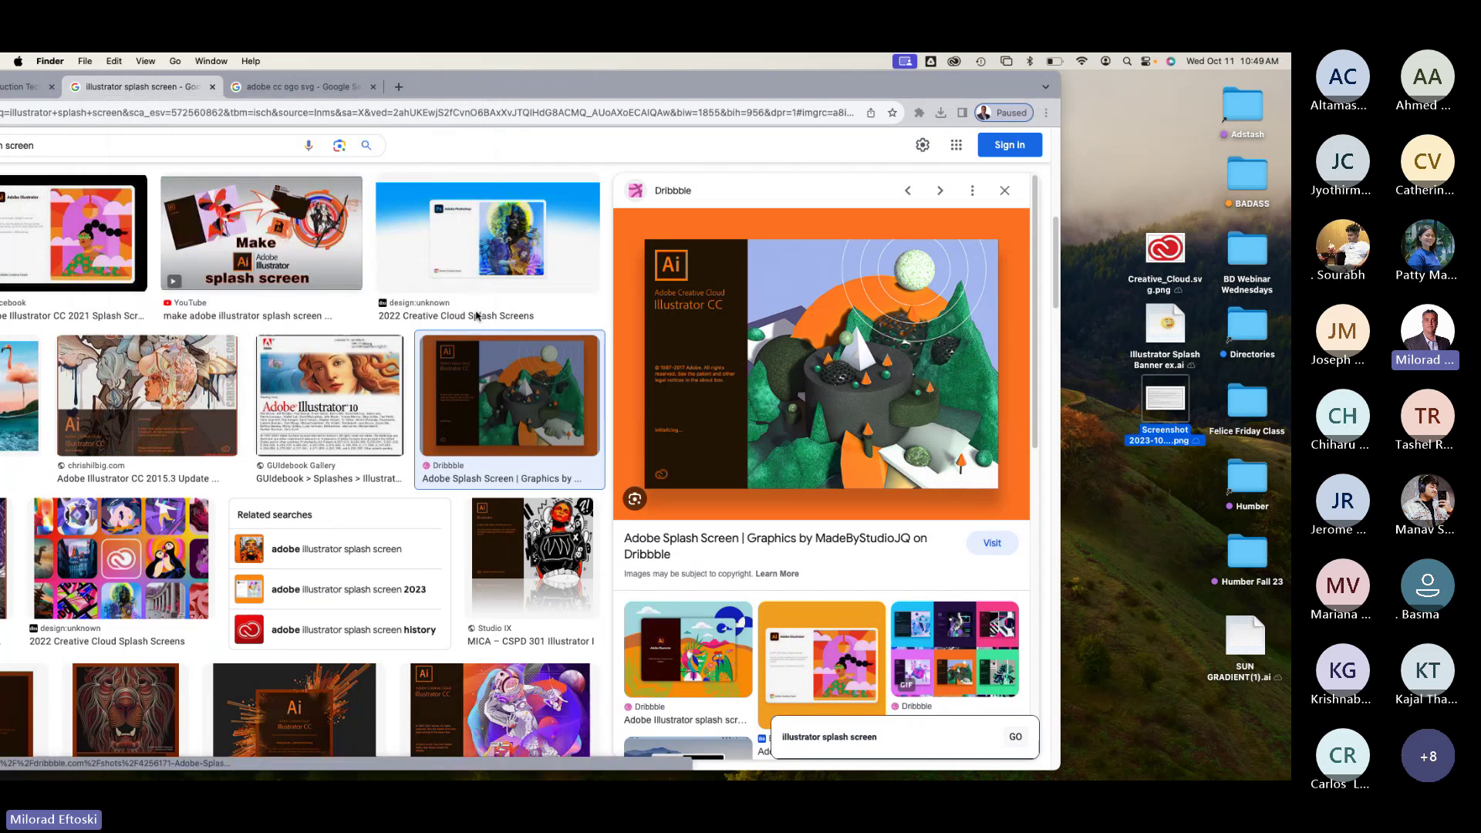
Step: Move the browser aside and bring Illustrator back to the front
drag(466, 85, 707, 90)
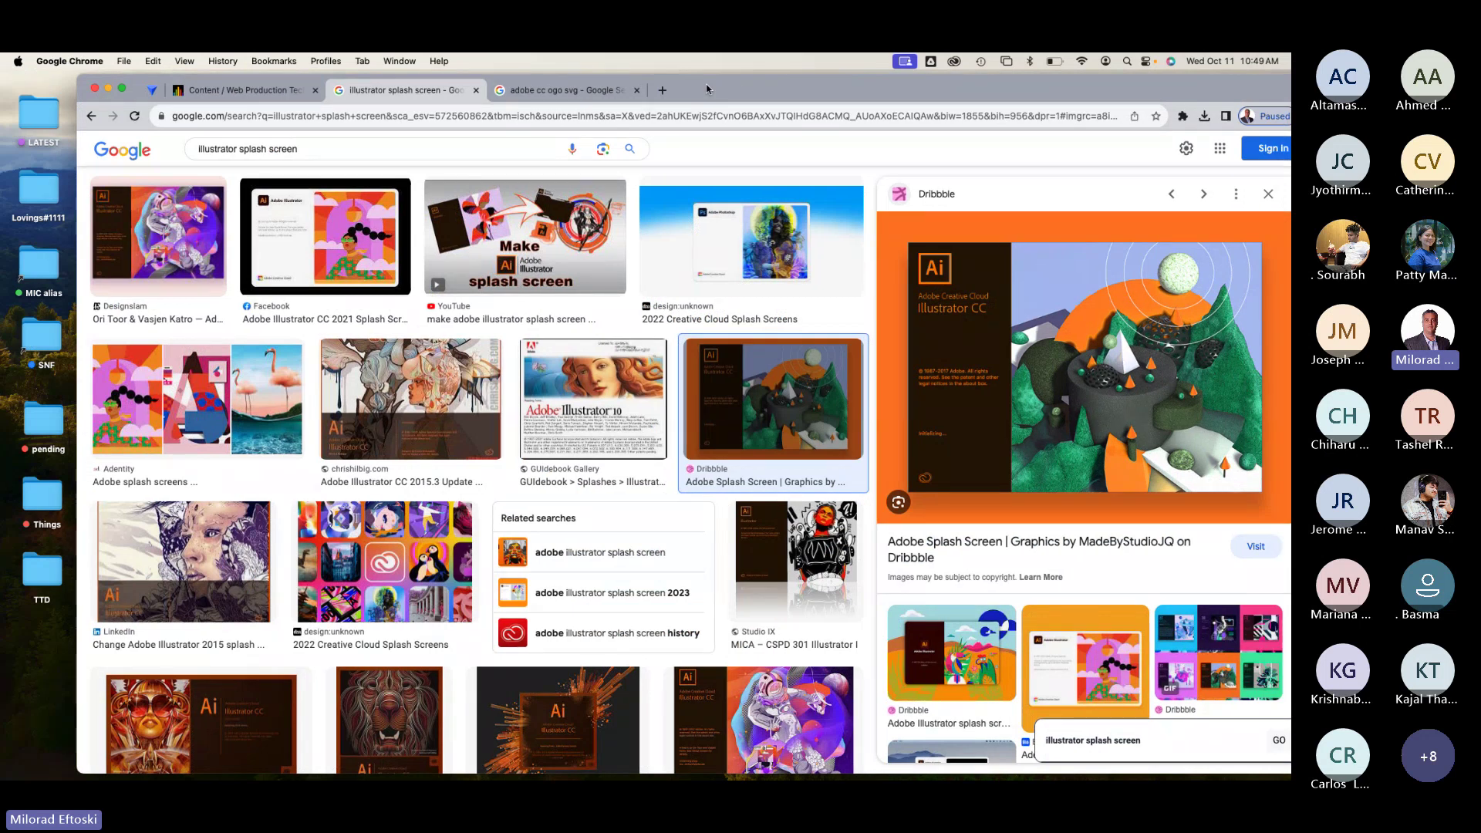
mouse_move(386, 764)
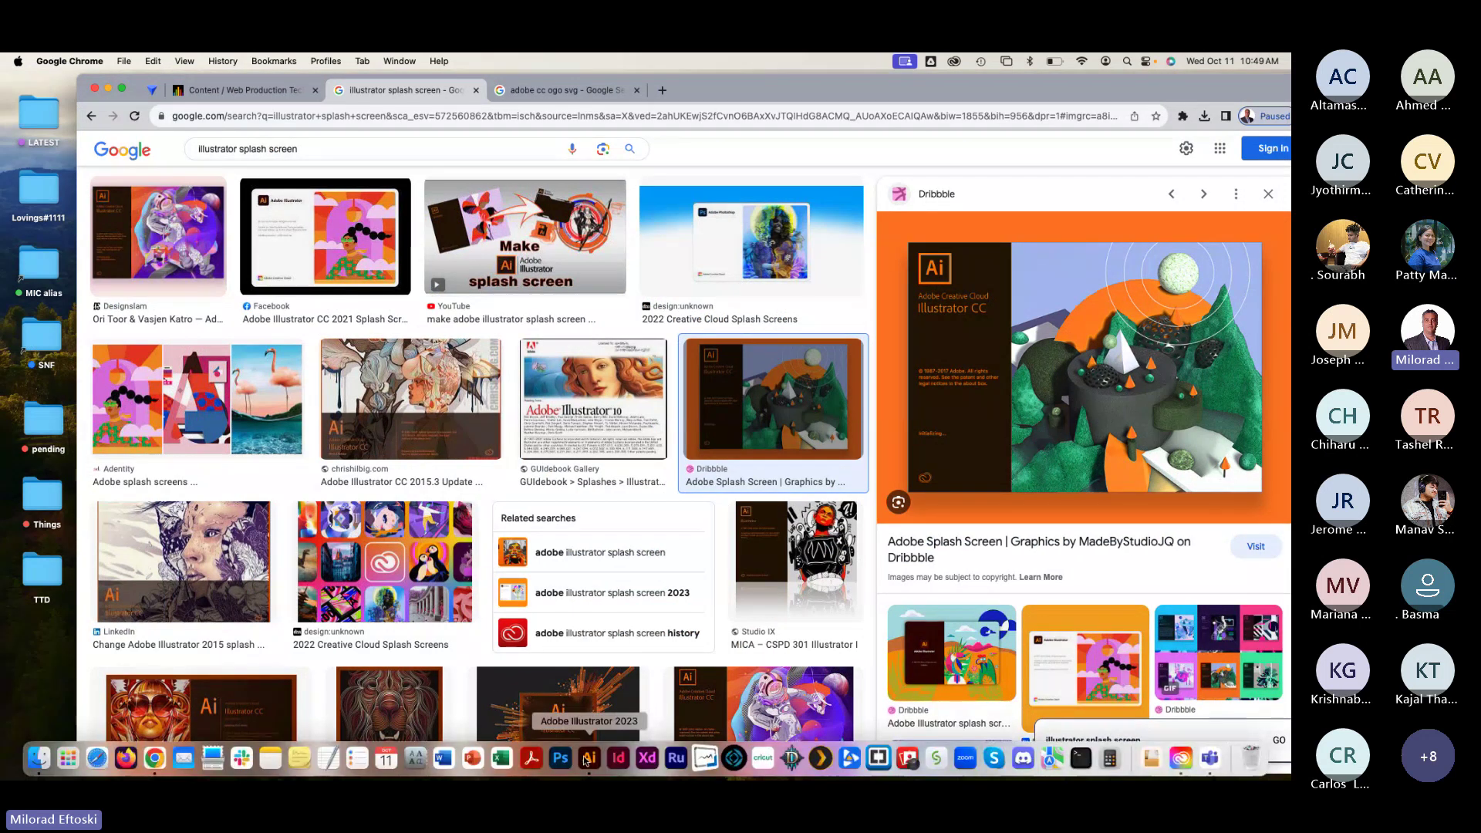
click(587, 758)
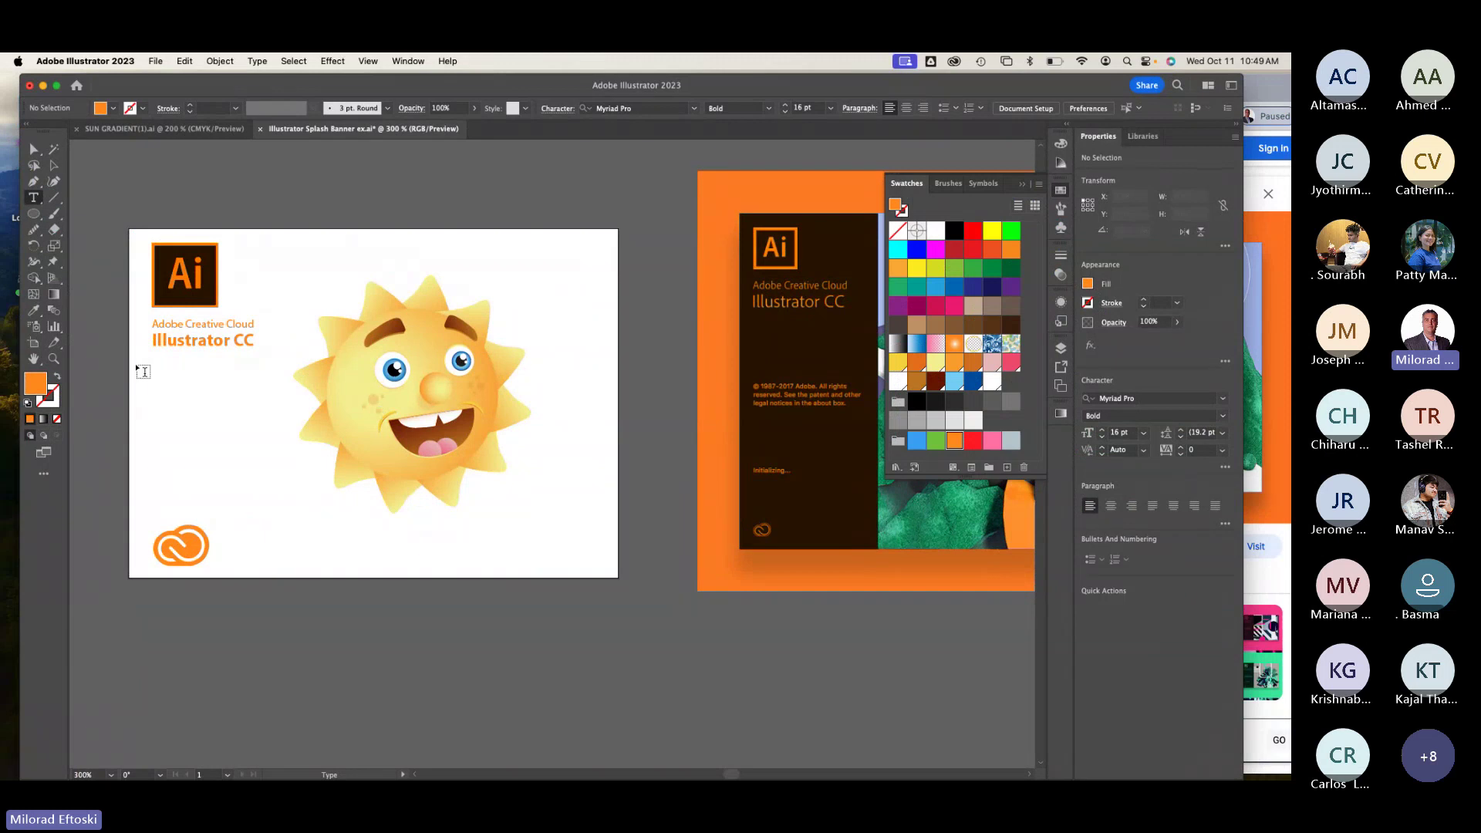
Step: Draw an area text box below the title, paste the copyright text and set it to 9 pt
mouse_move(154, 379)
mouse_down()
mouse_move(291, 466)
mouse_move(285, 496)
mouse_up()
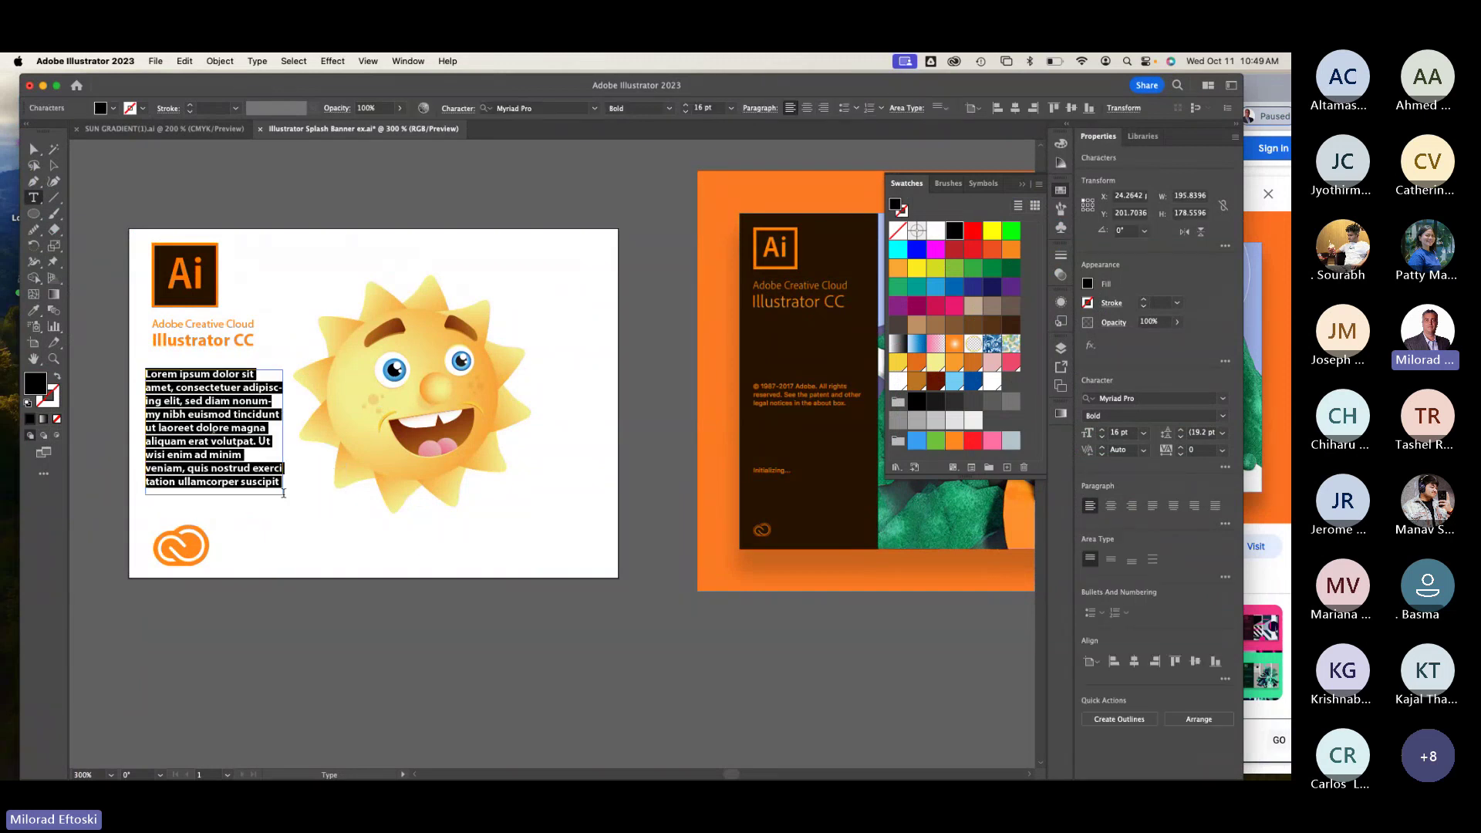
key(super+v)
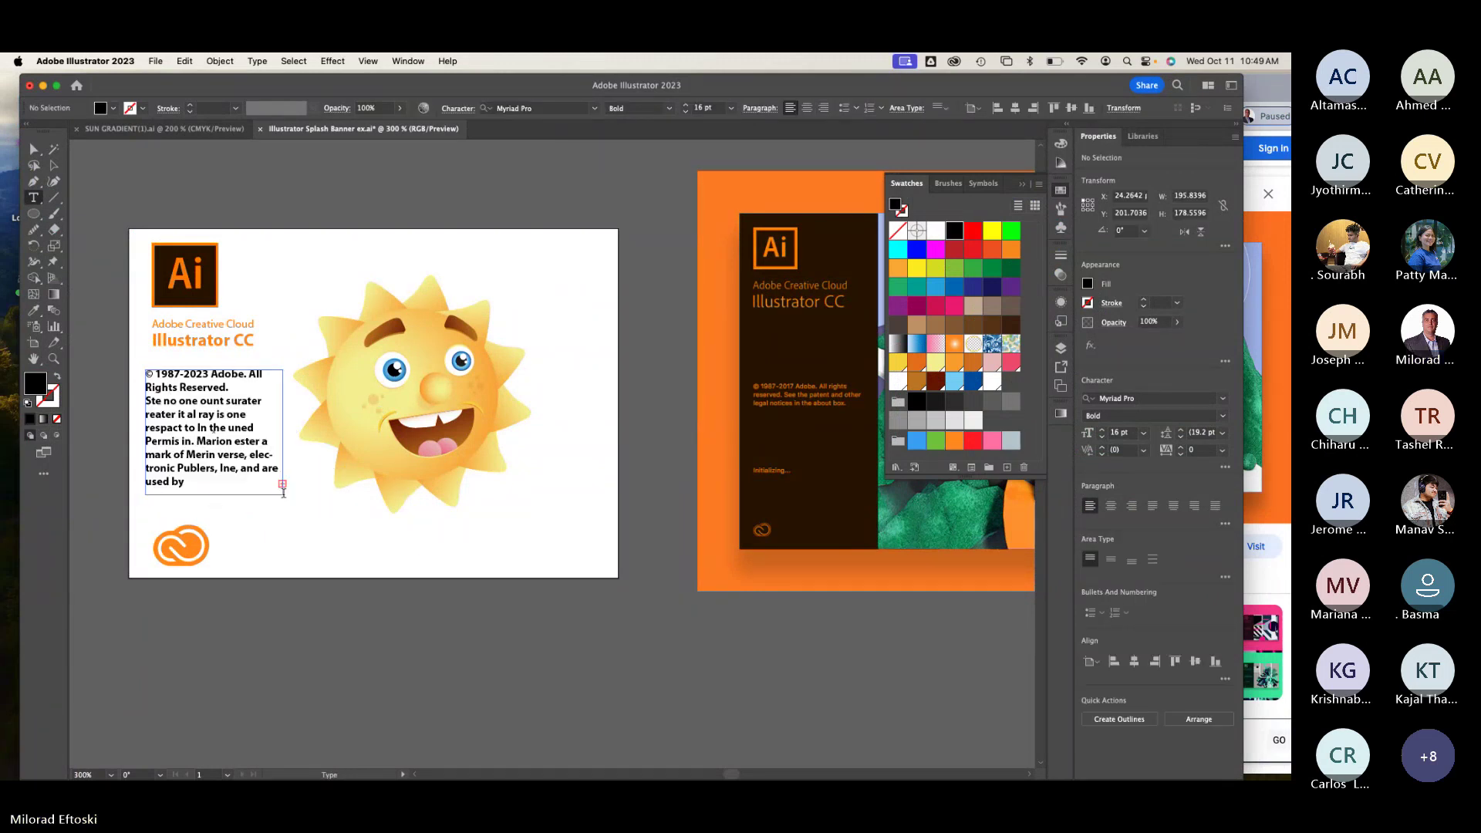
key(super+a)
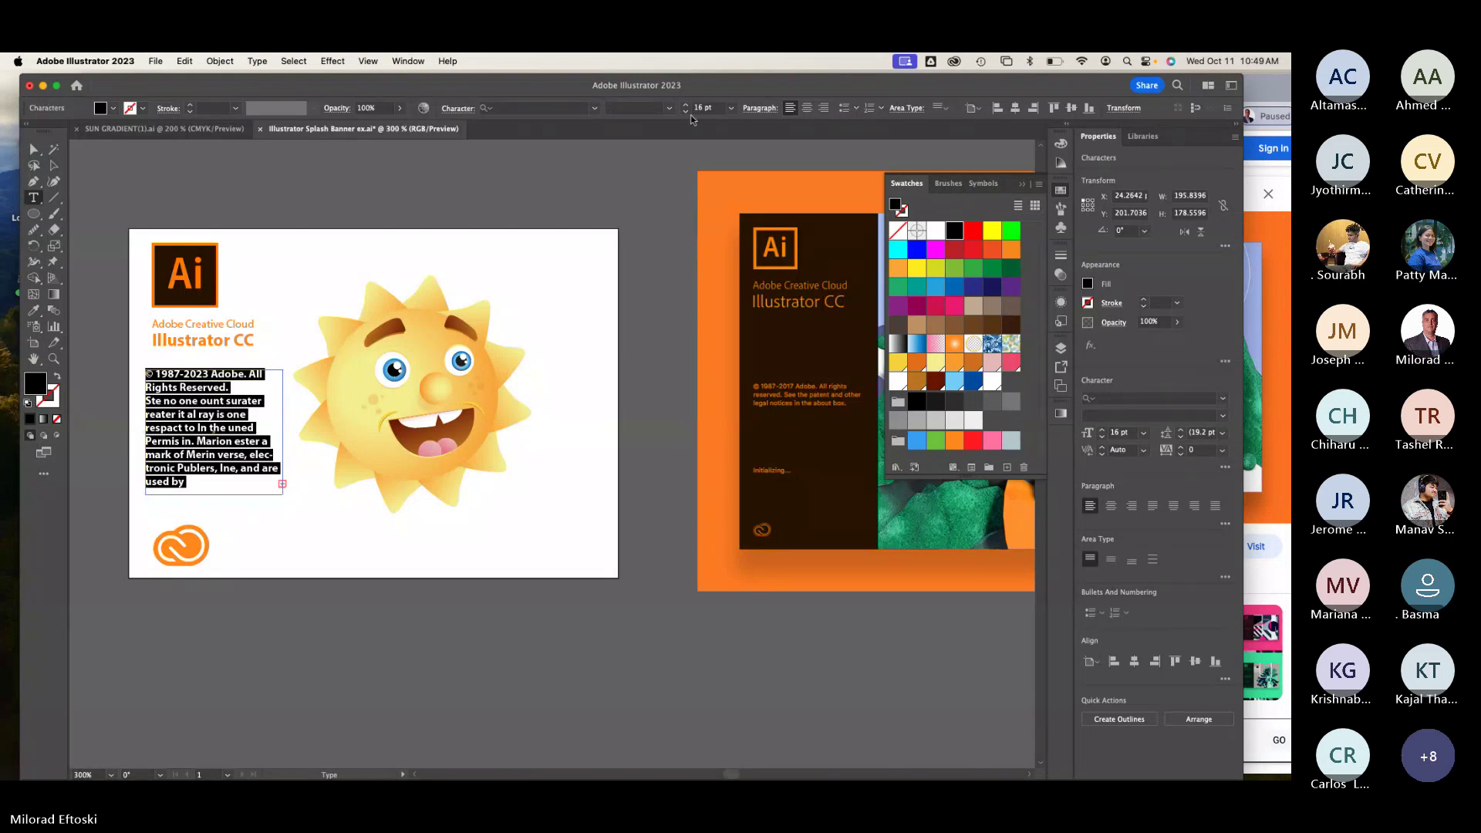
click(731, 108)
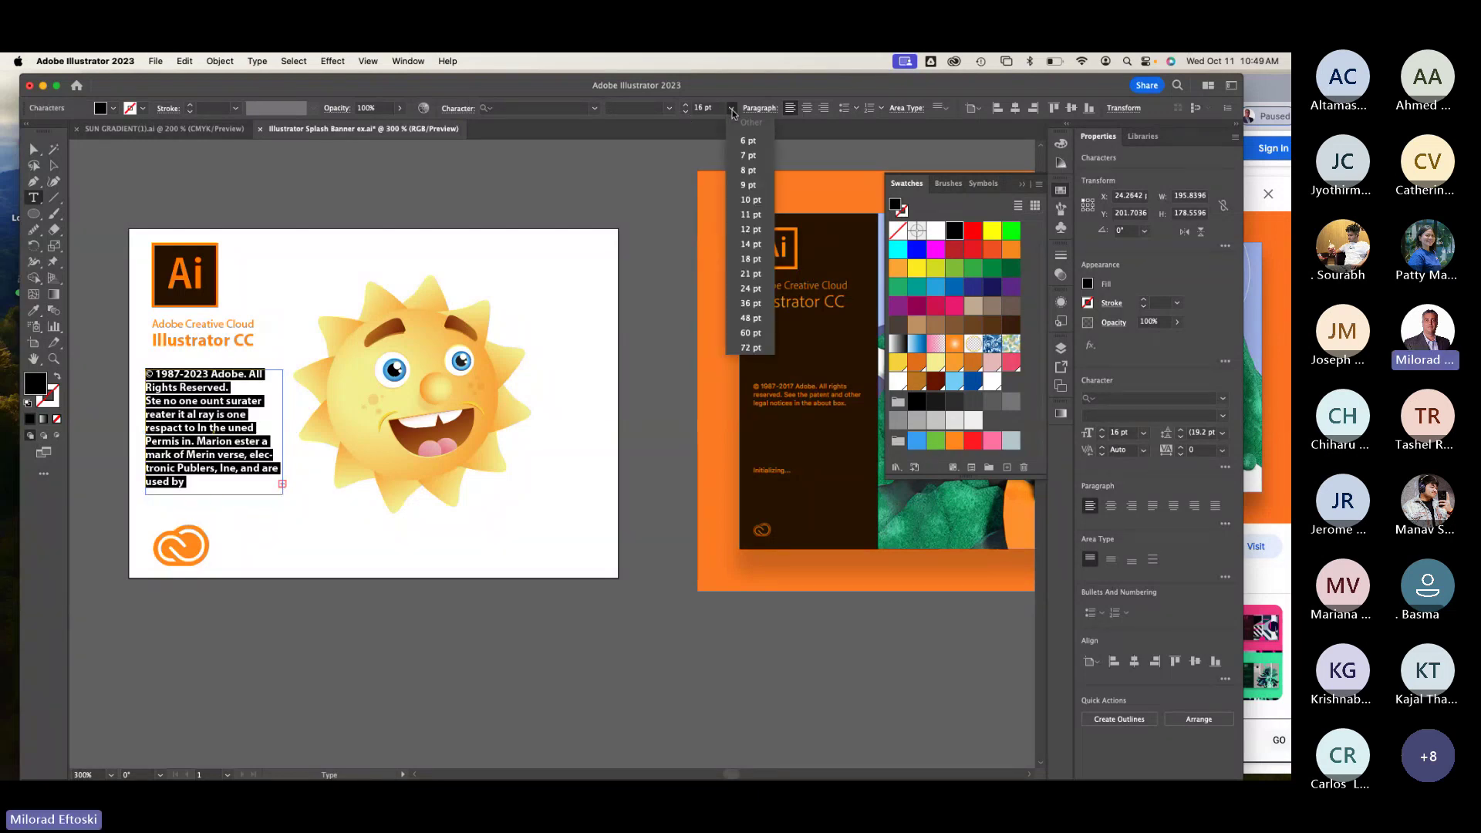
click(747, 186)
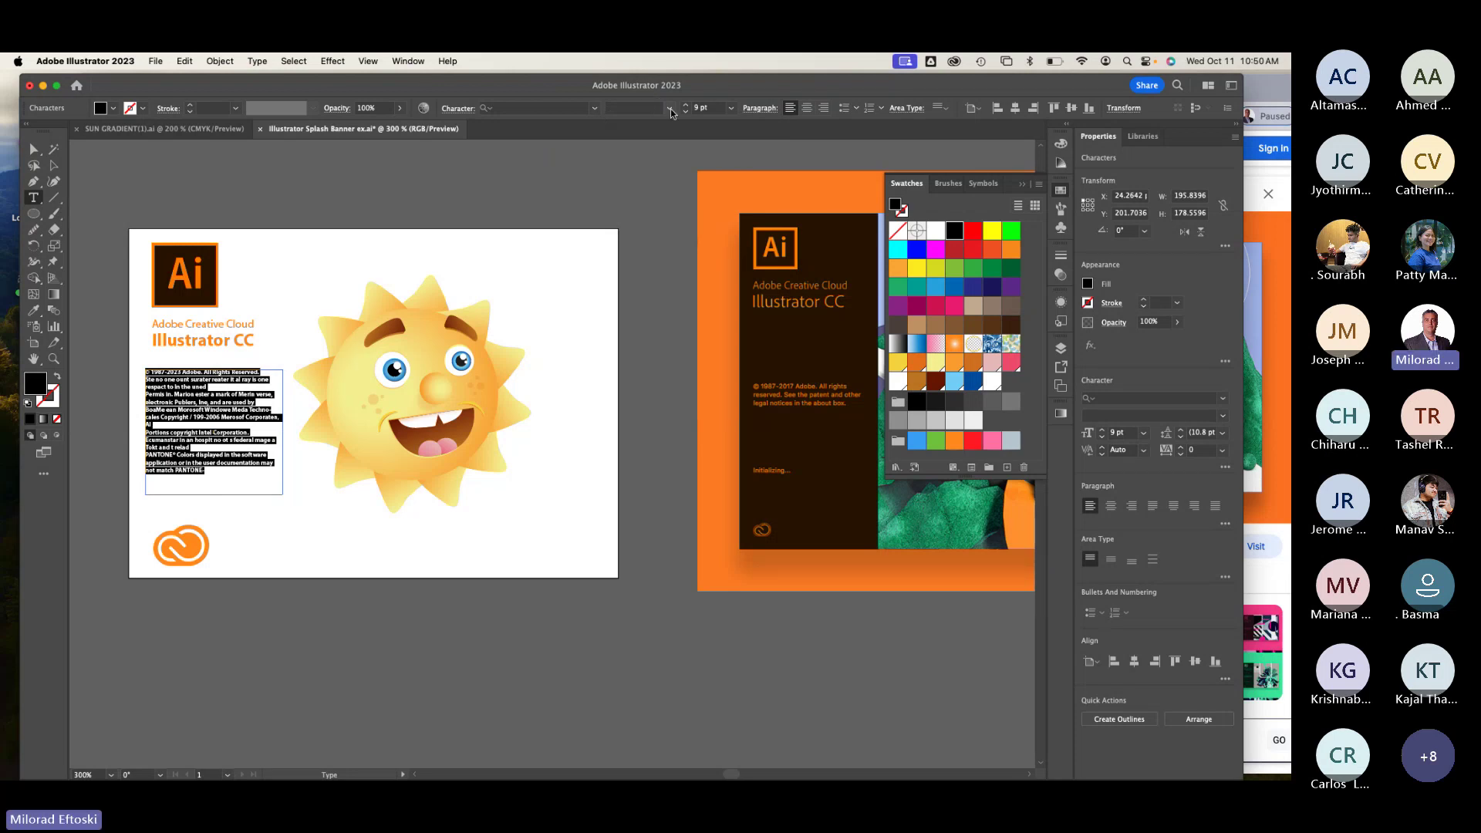
Step: Set the copyright text's font to Myriad Pro Regular
click(625, 111)
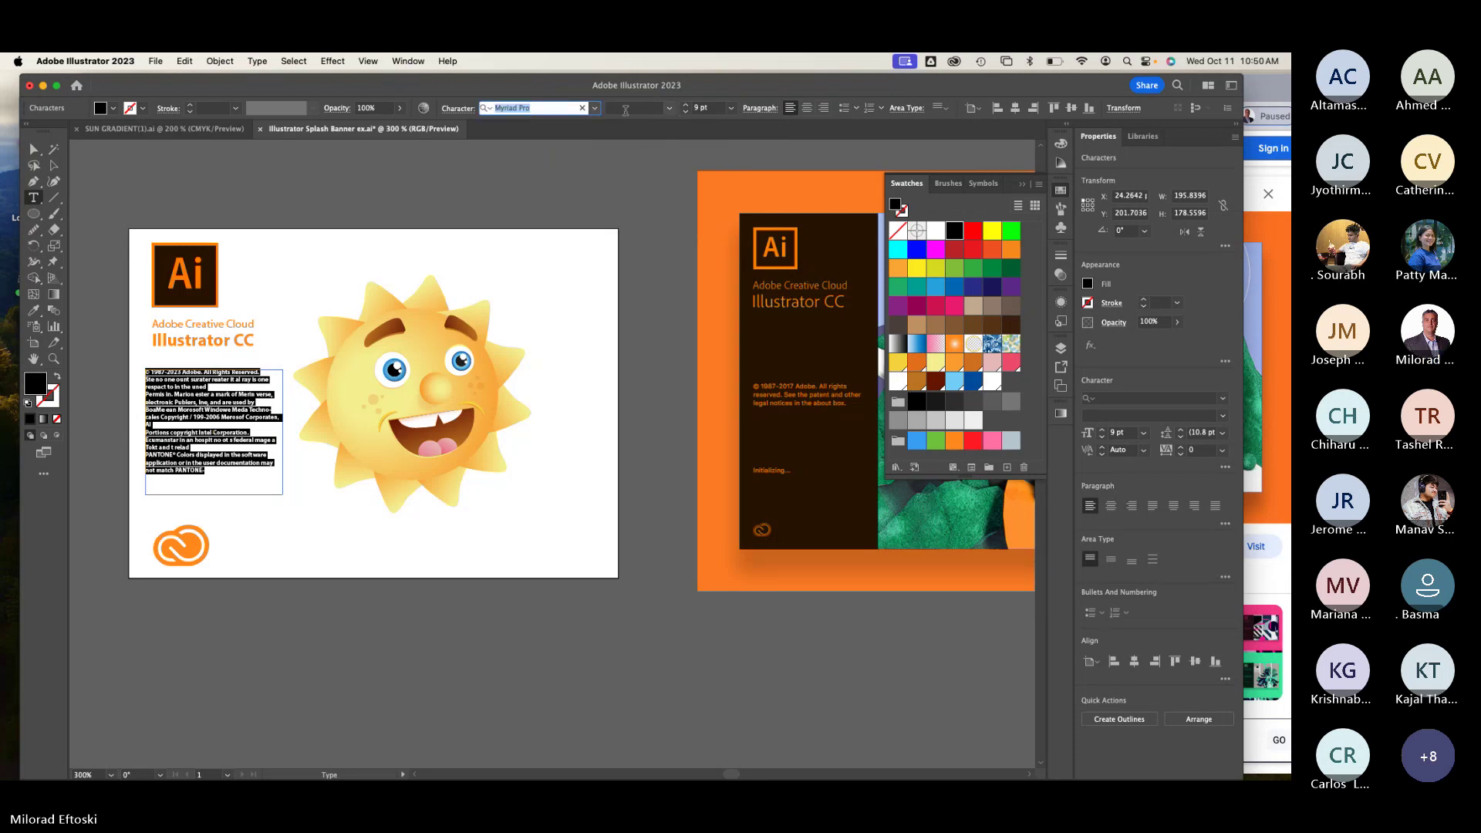
key(BackSpace)
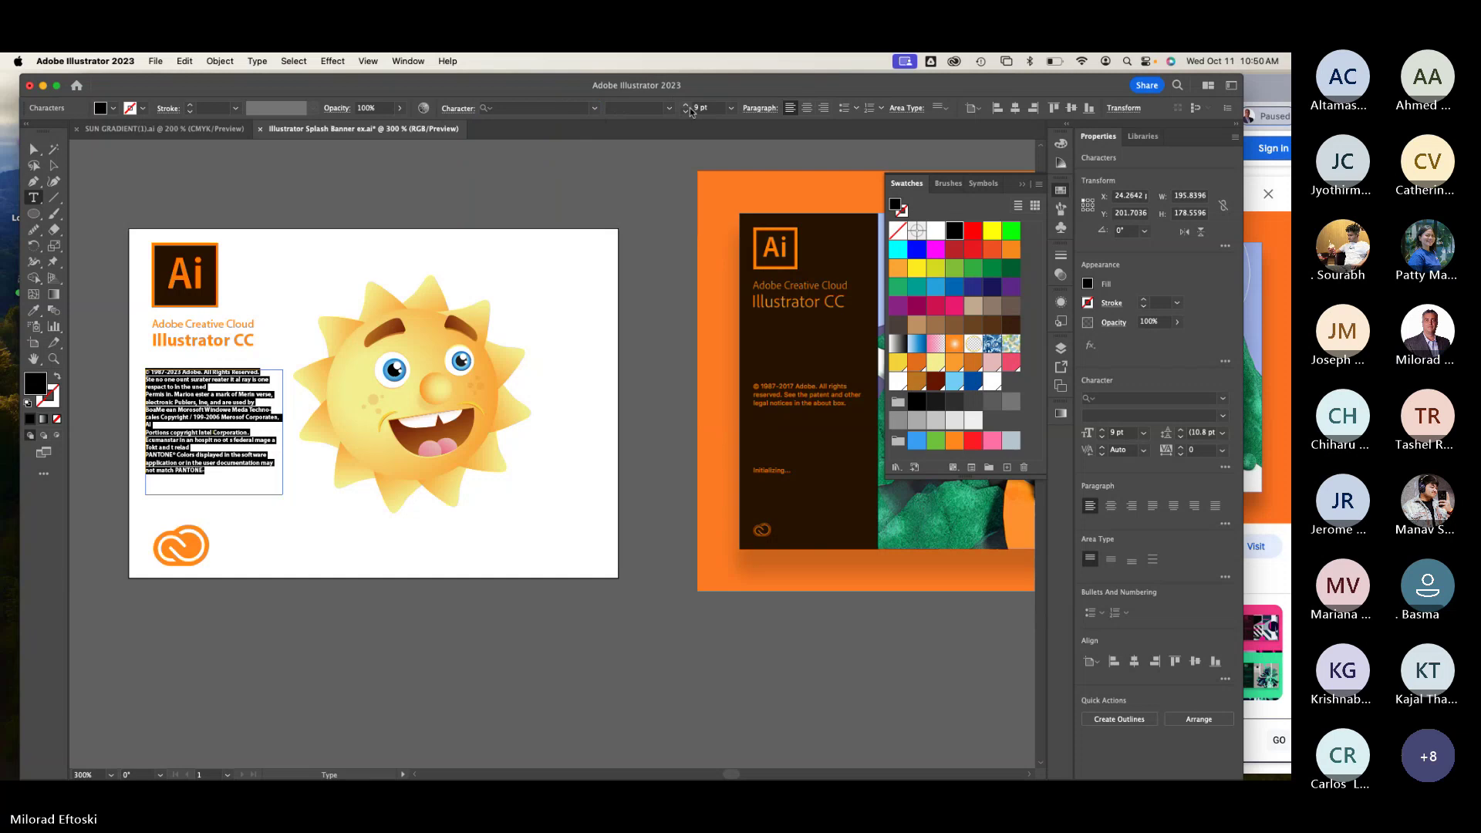
click(674, 113)
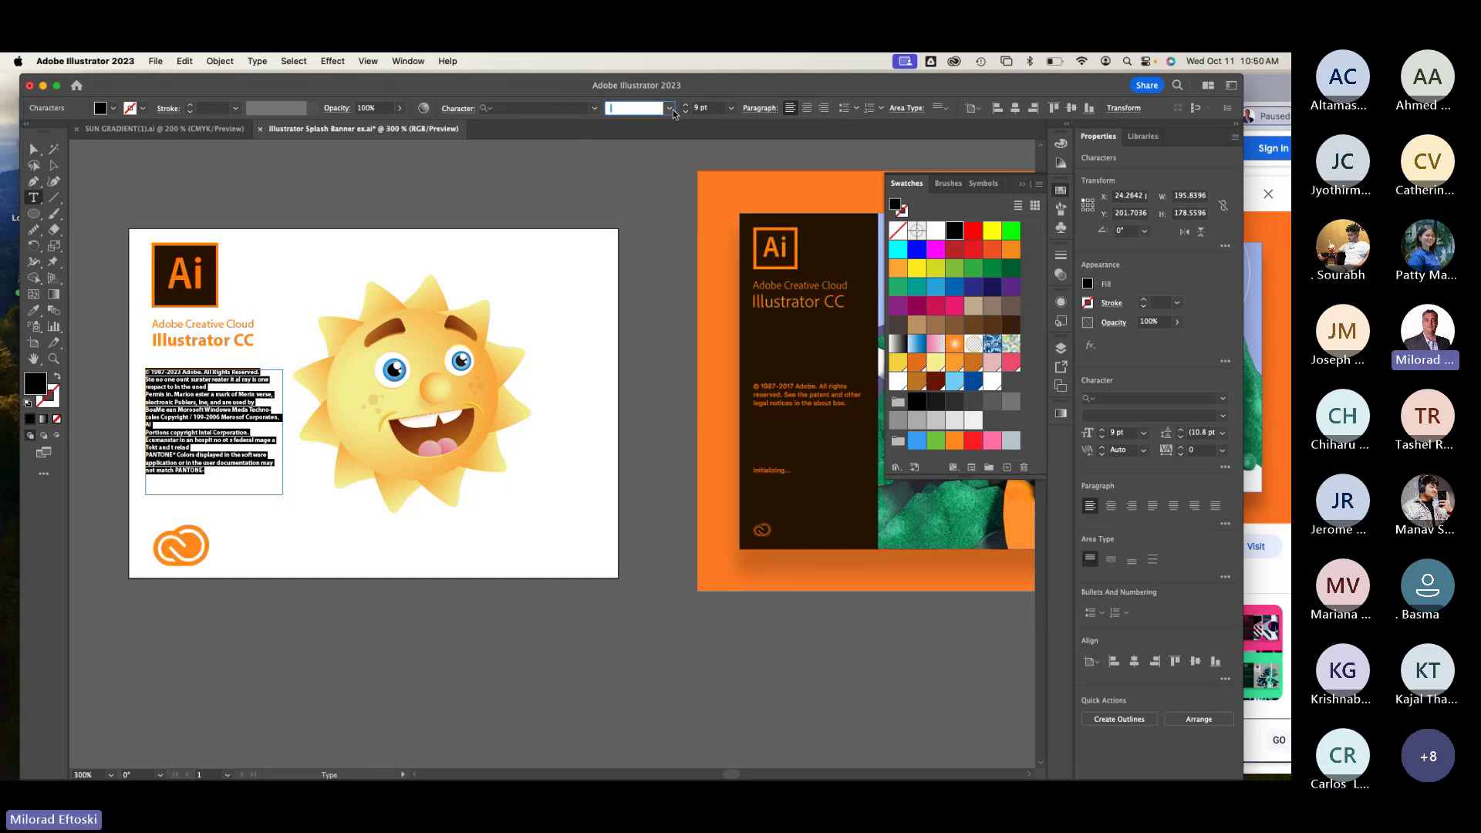
click(532, 108)
key(Down)
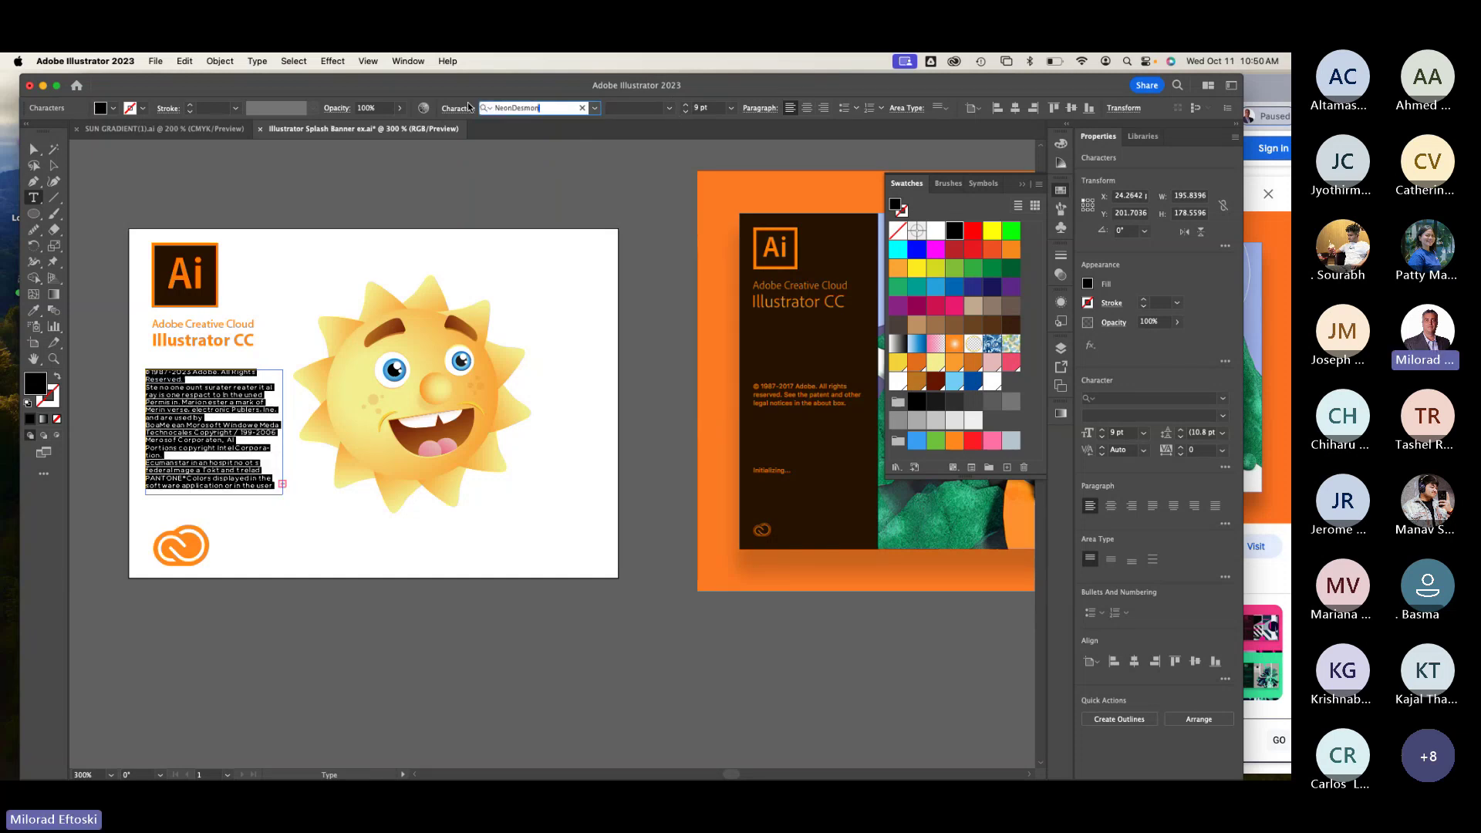
key(Up)
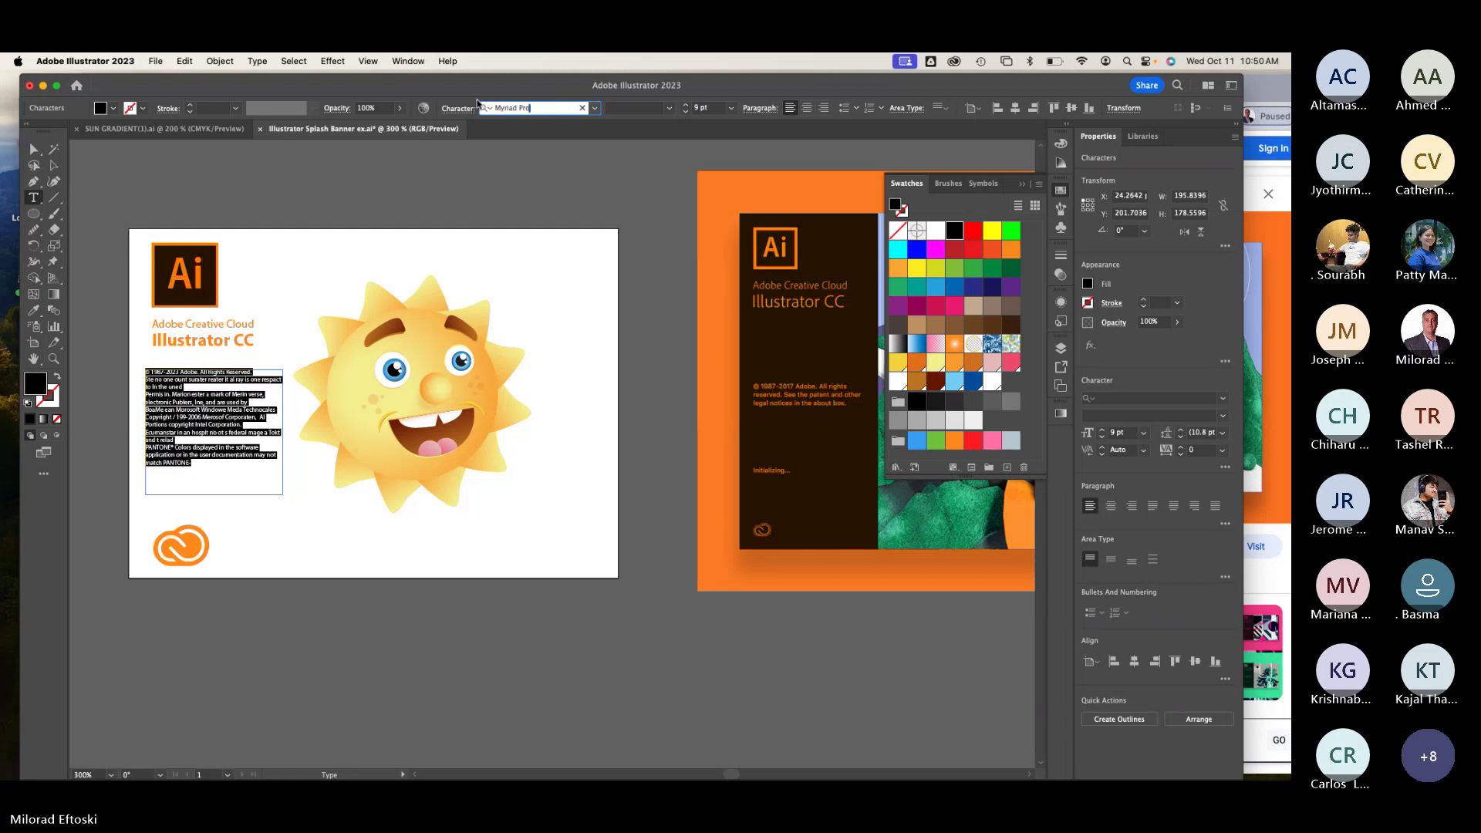
click(640, 108)
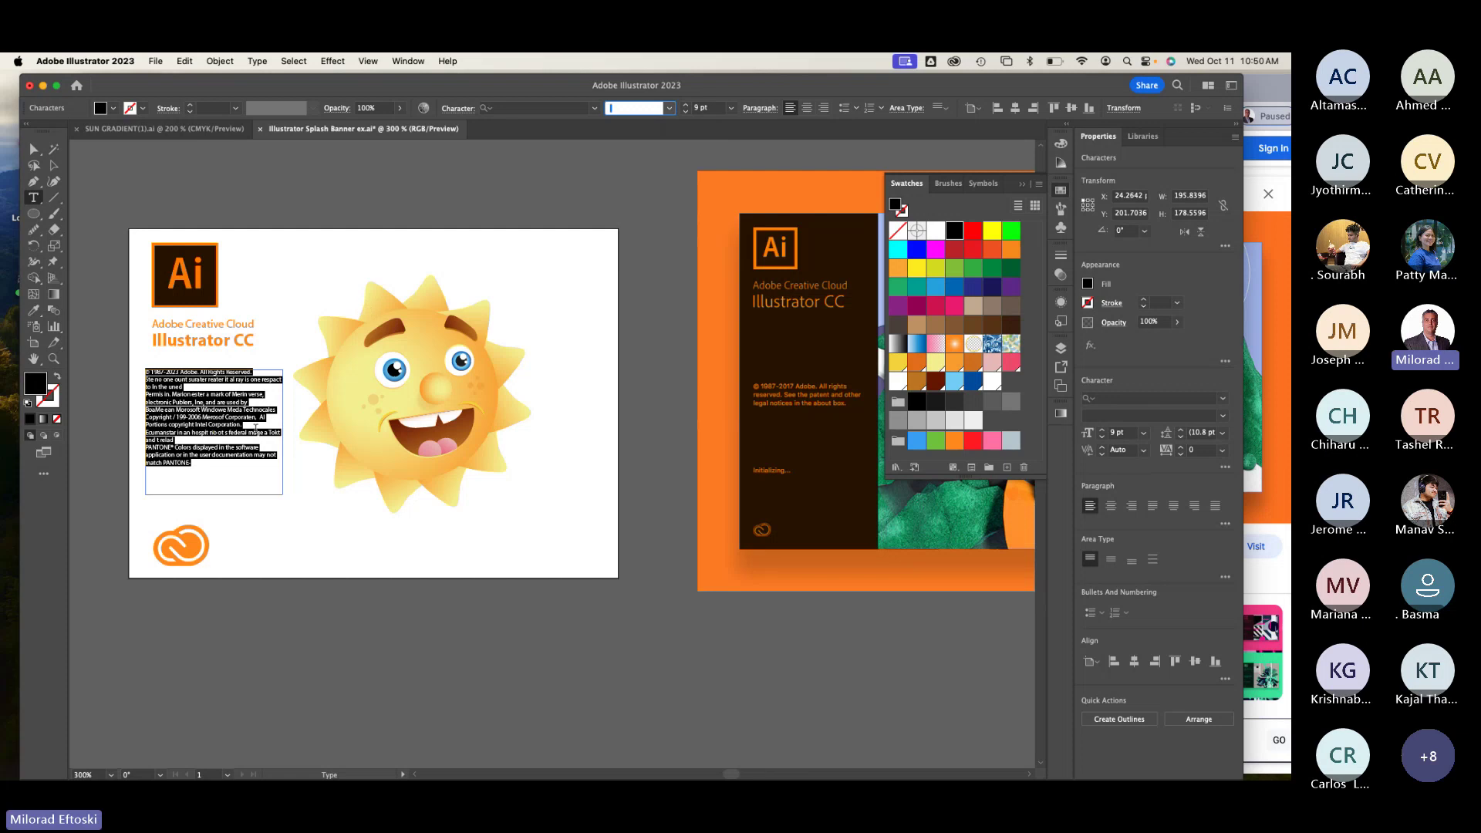
click(198, 465)
key(super+a)
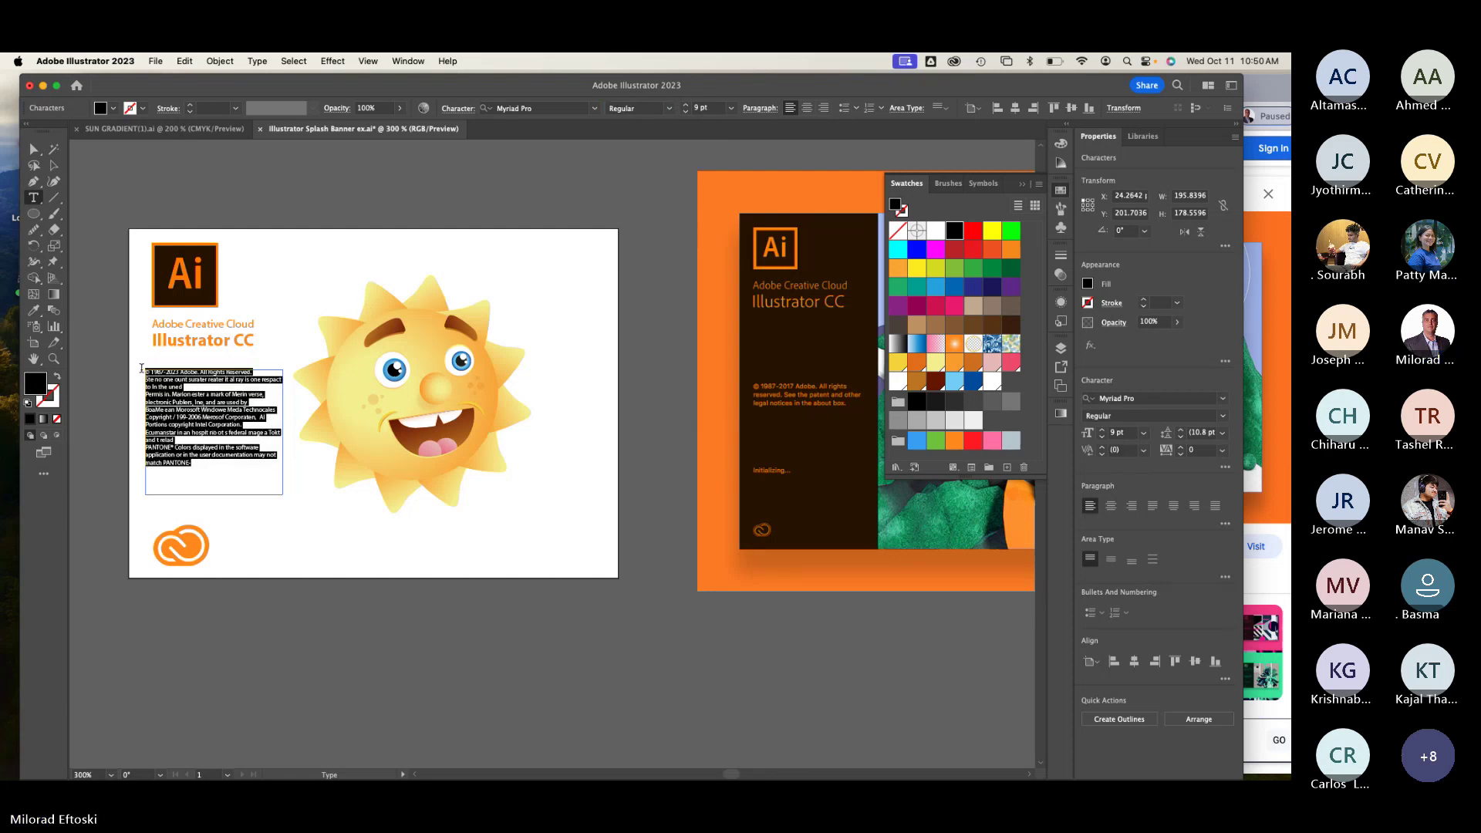
click(594, 109)
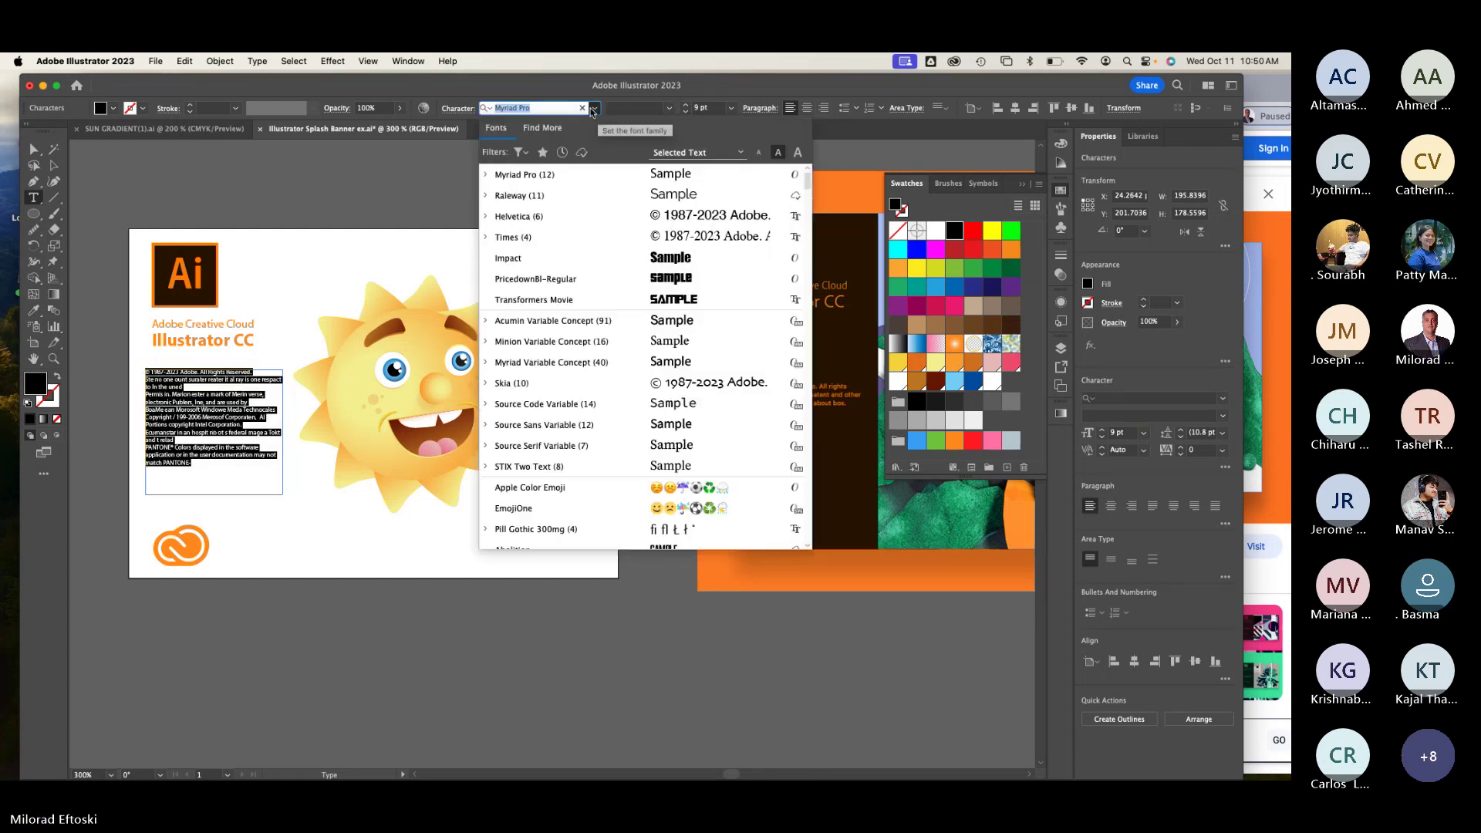
click(525, 174)
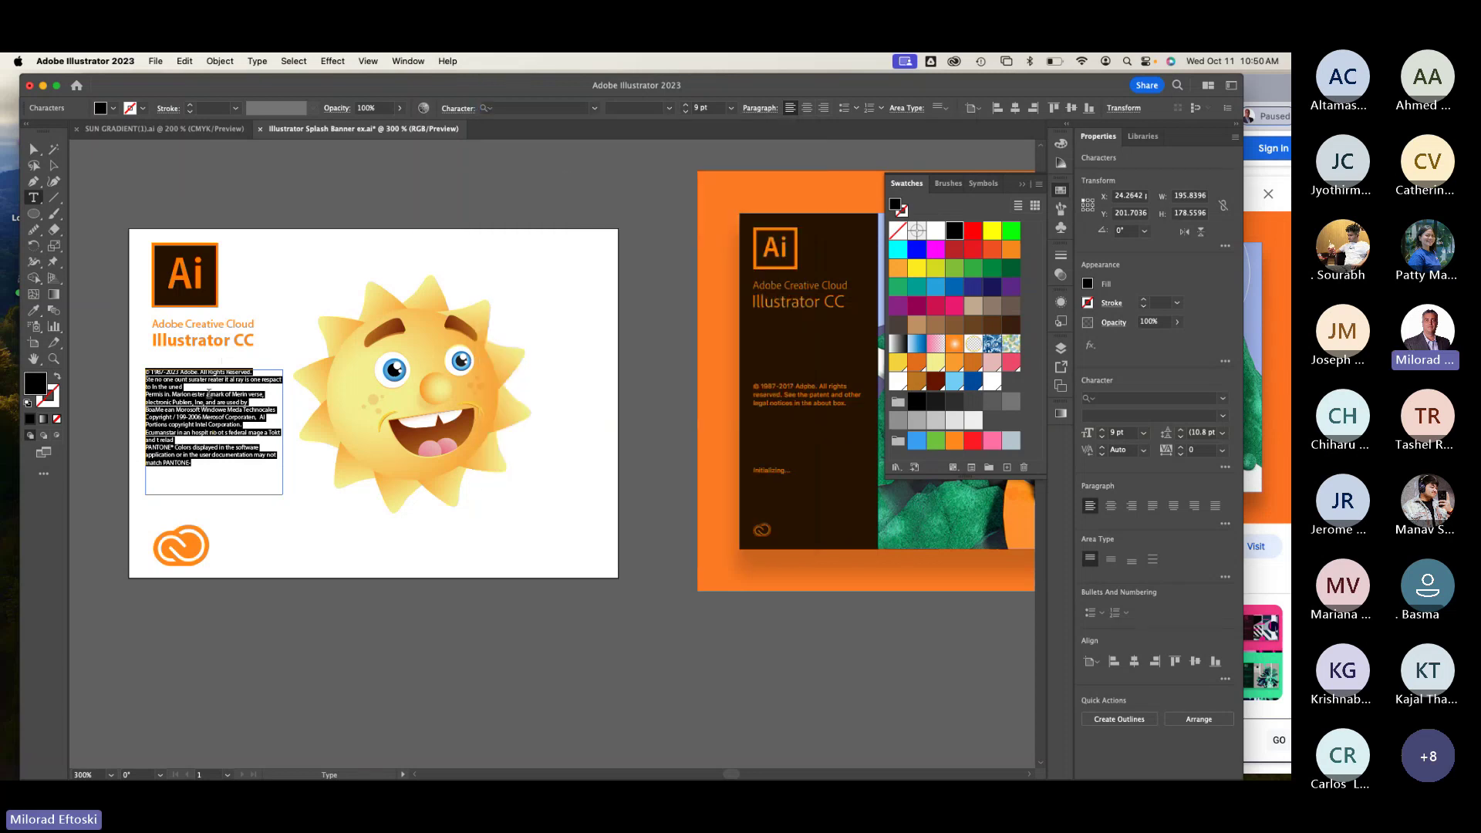
click(213, 407)
Step: Fix the stray line breaks around the 'Permis' and 'Al Portions' lines
scroll(213, 406, up, 1)
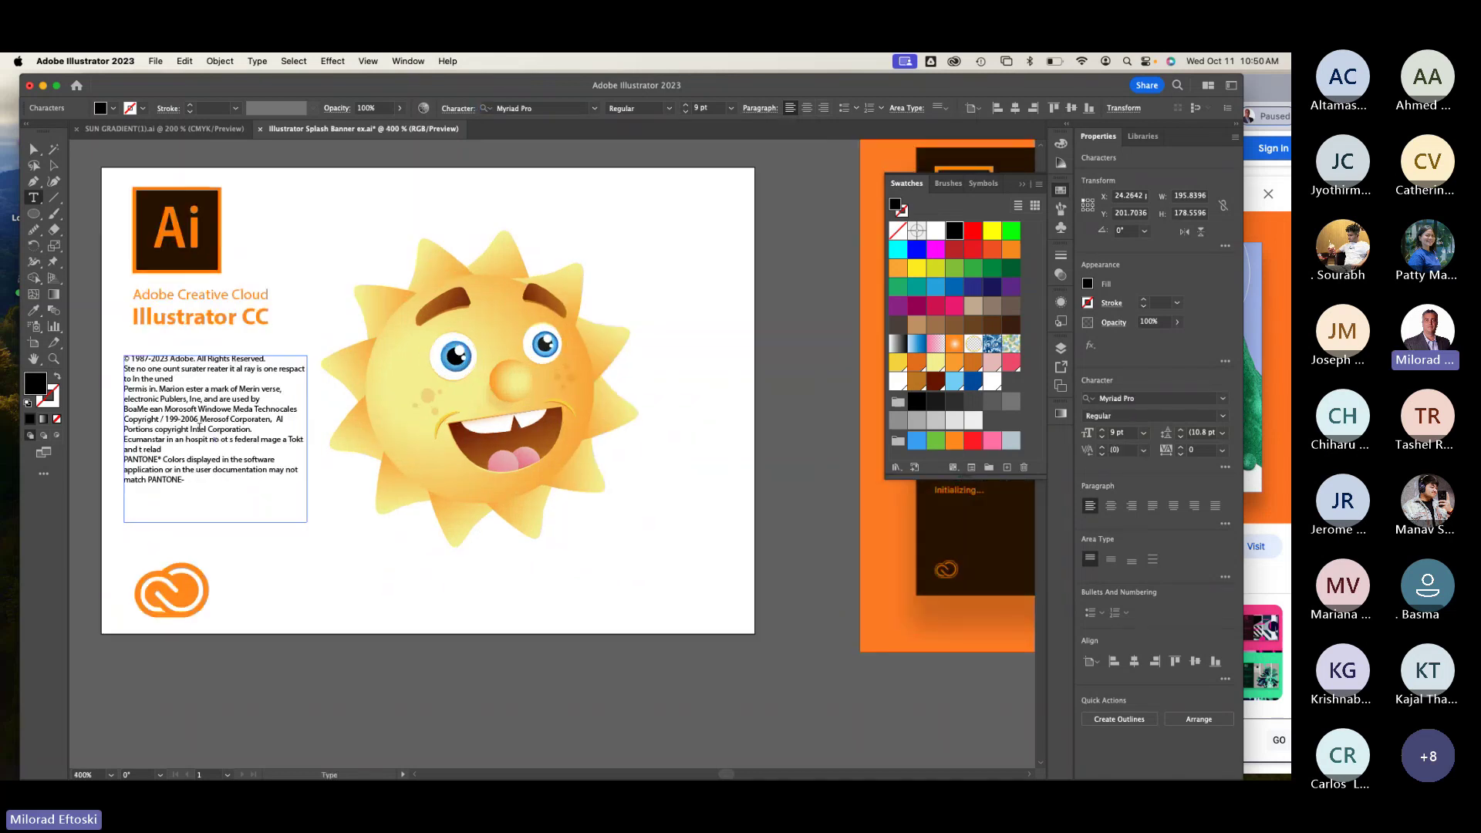
scroll(134, 389, up, 1)
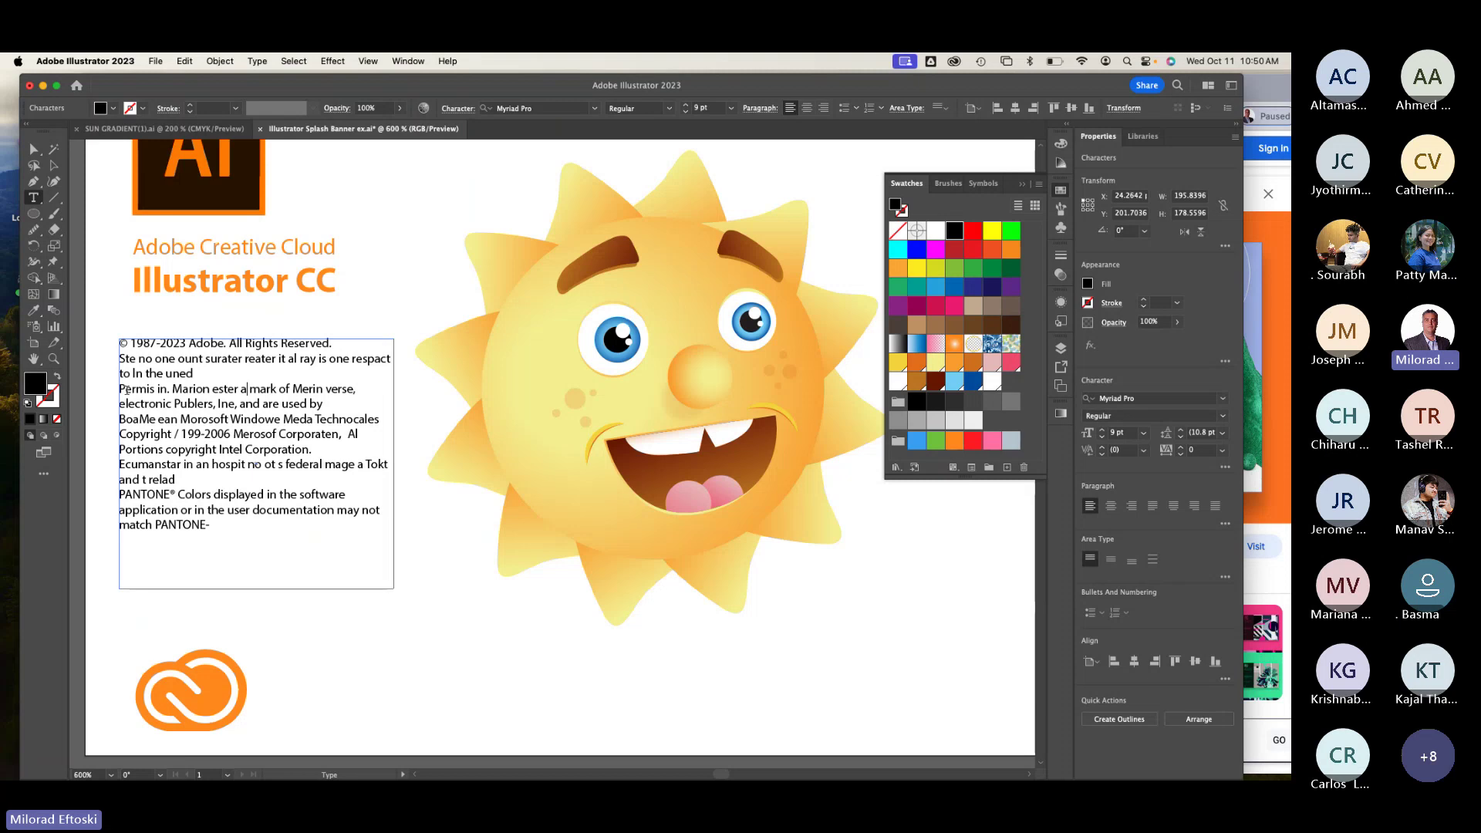
key(BackSpace)
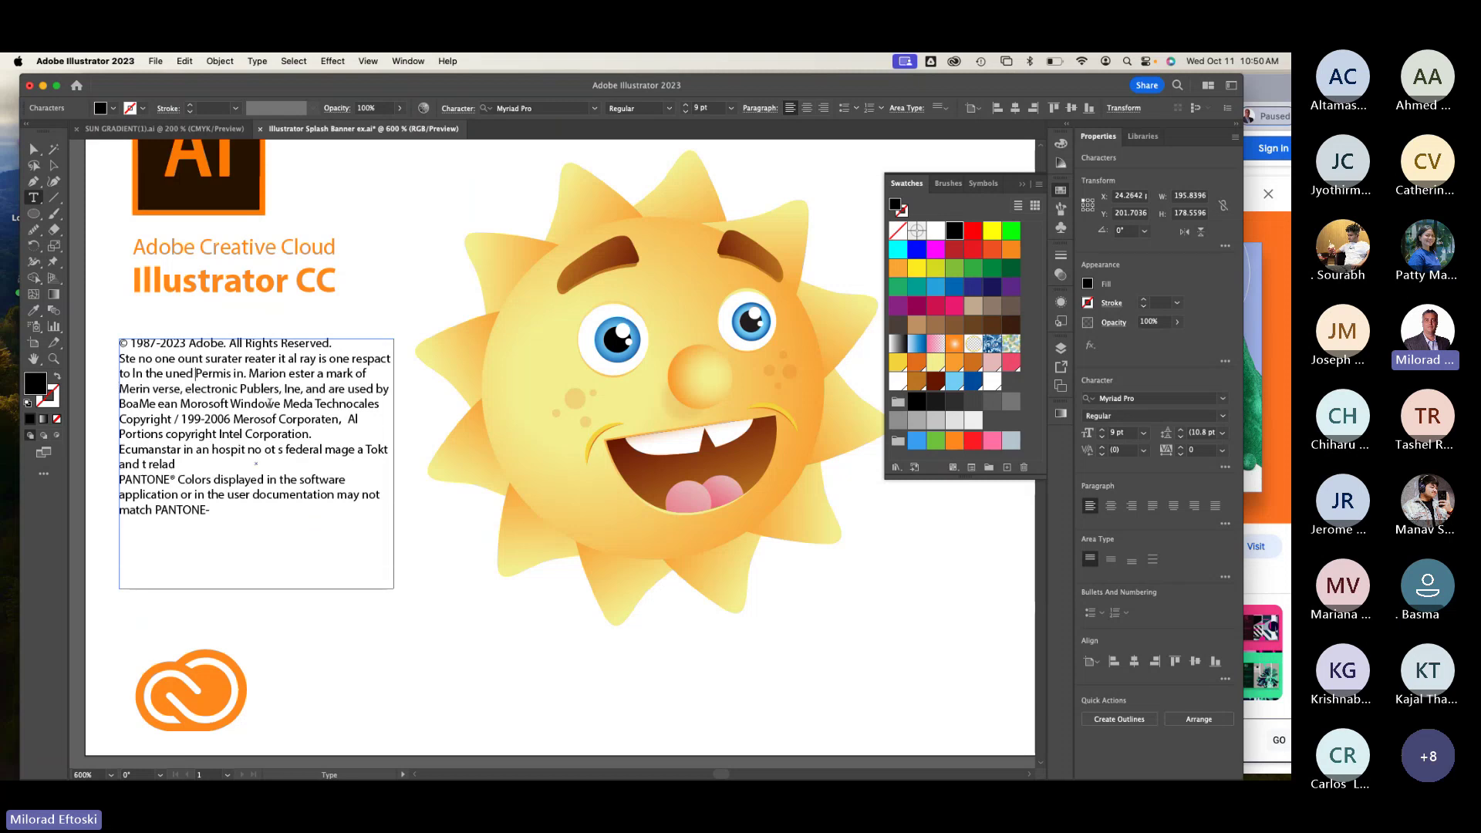
click(349, 421)
key(Return)
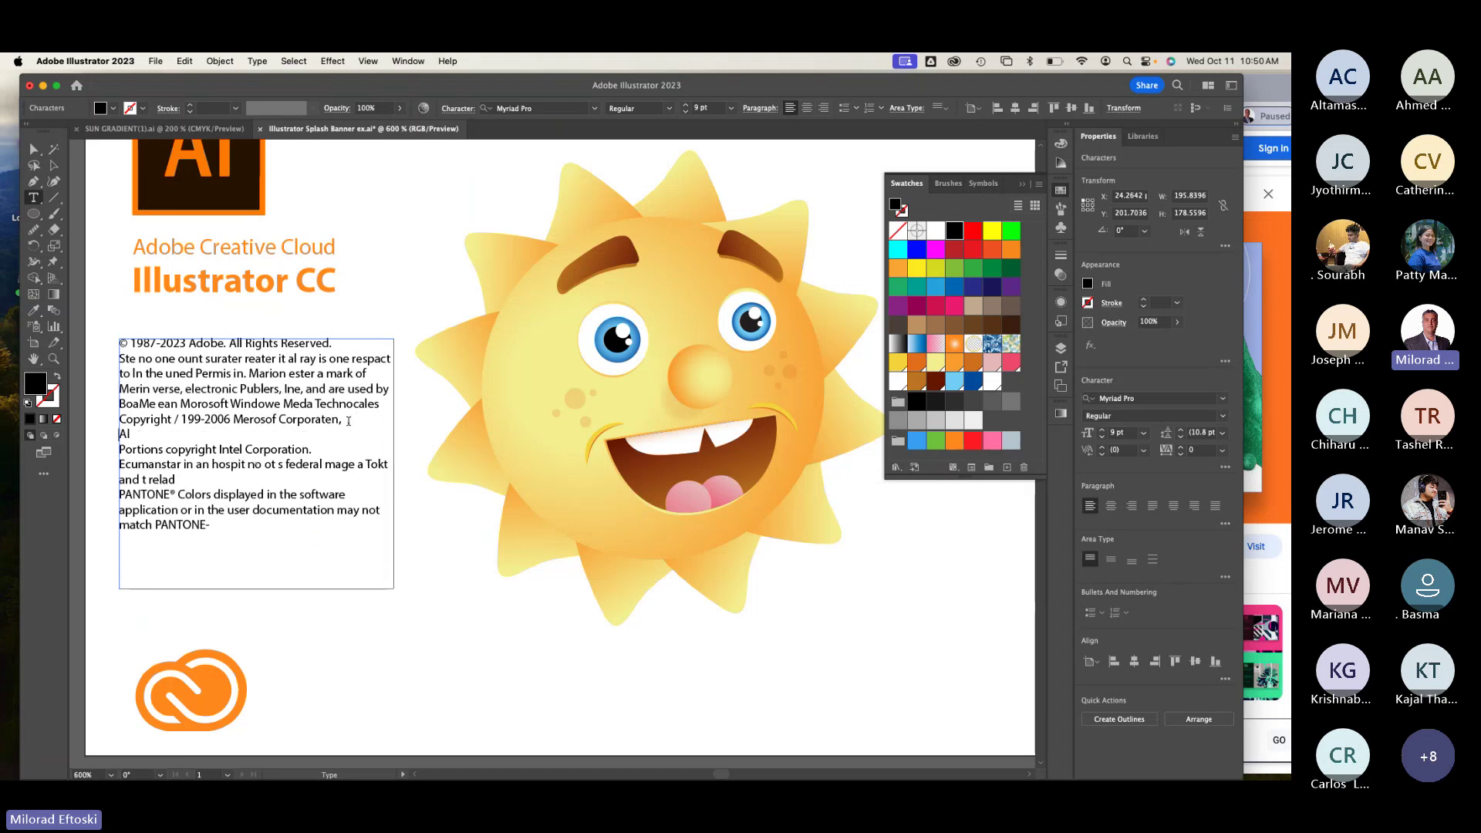
key(Down)
key(BackSpace)
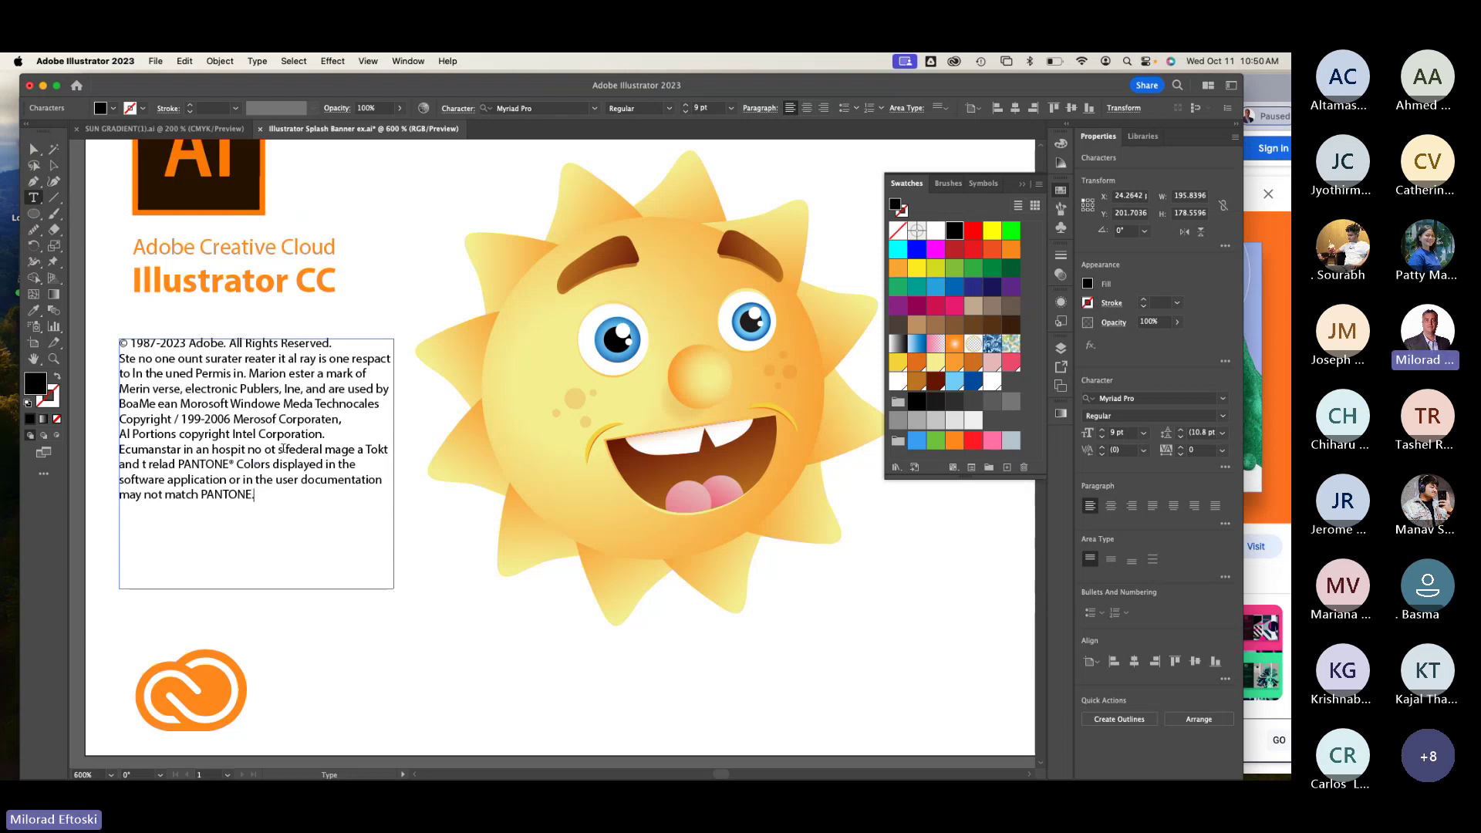
Step: End the text with a period and add an 'Art by:' line with the artist's name
text(.)
key(Return)
key(Return)
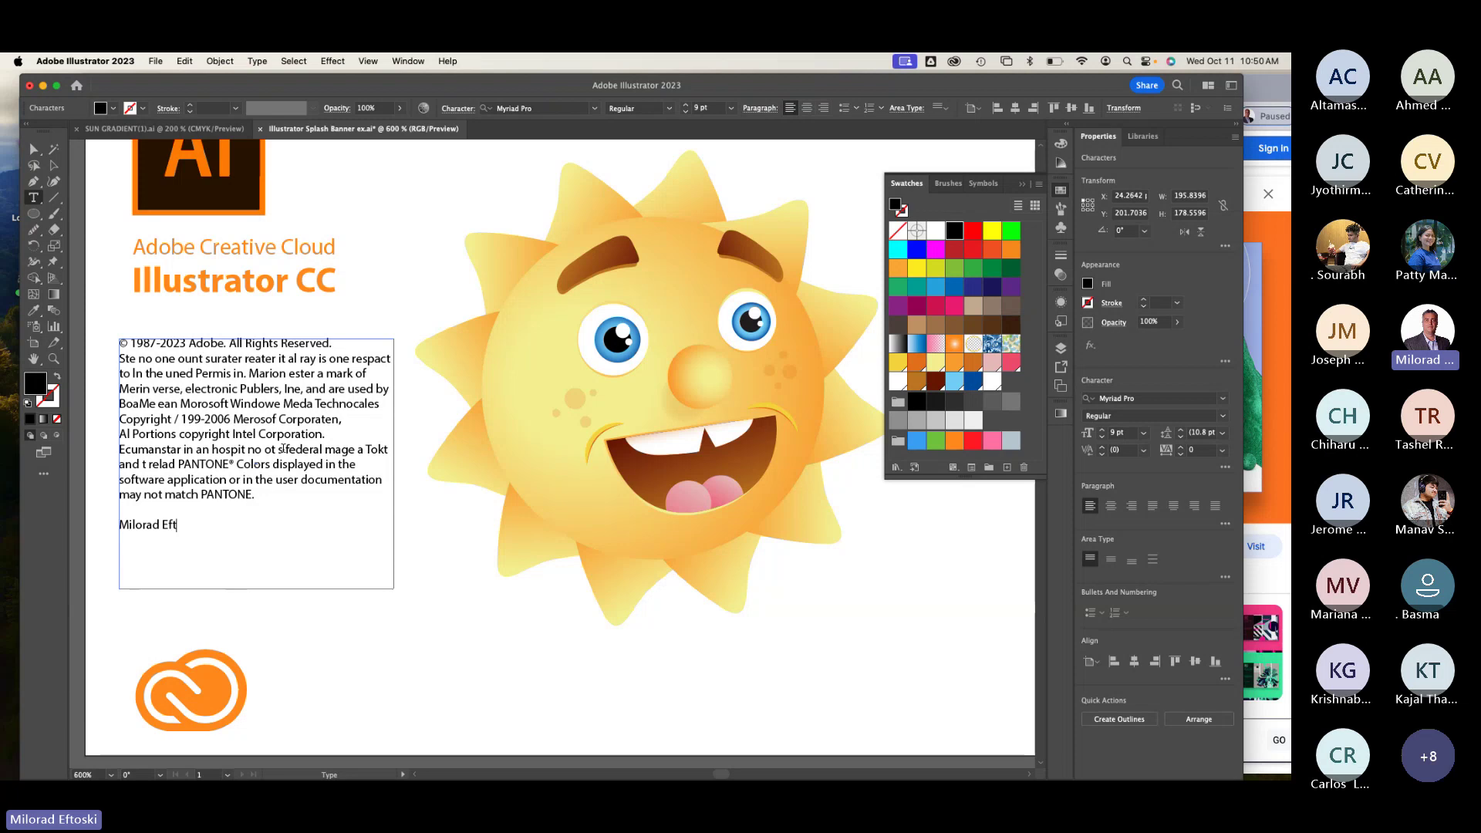
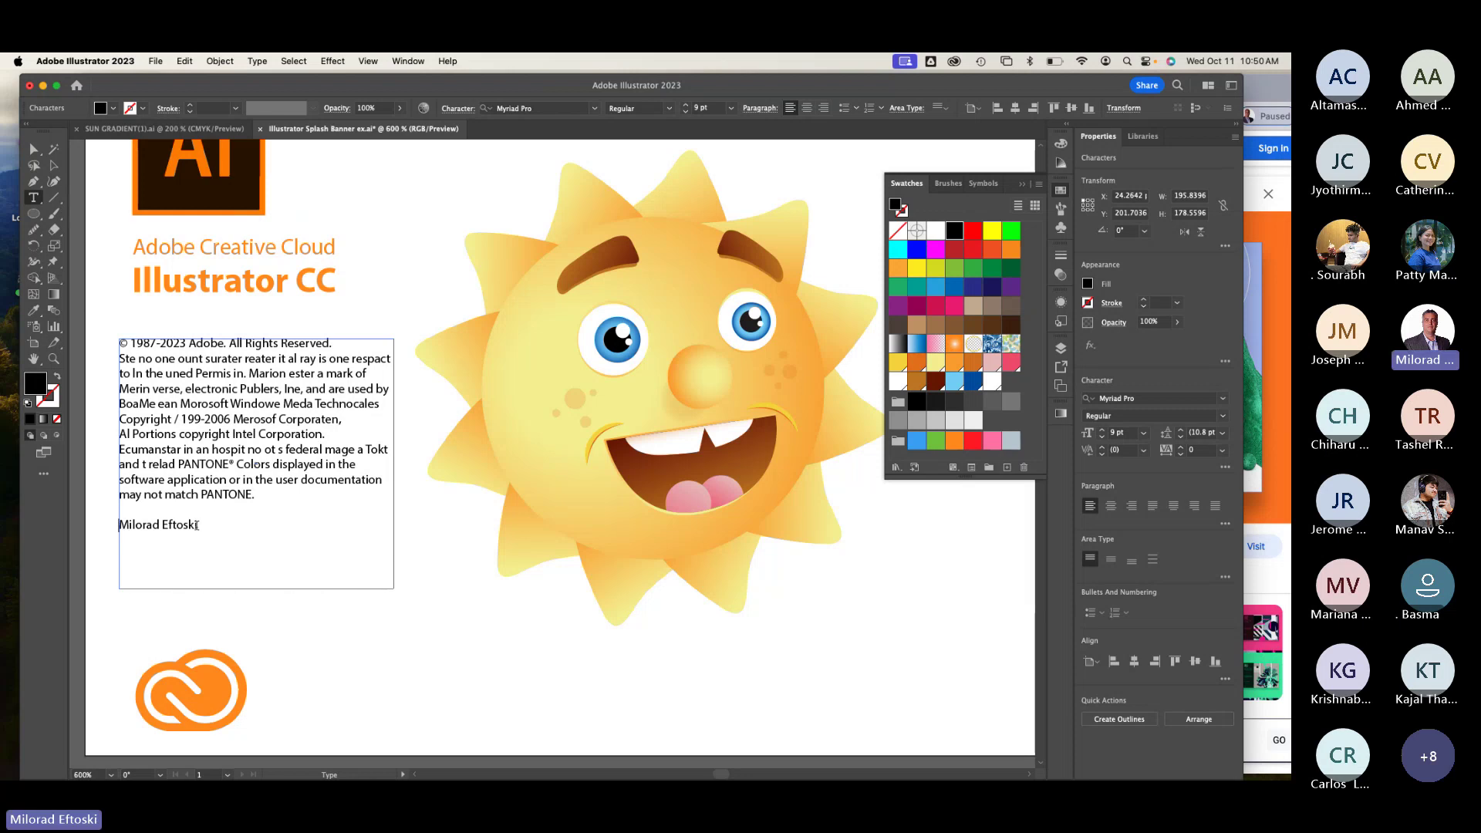
text(Art)
text( by:)
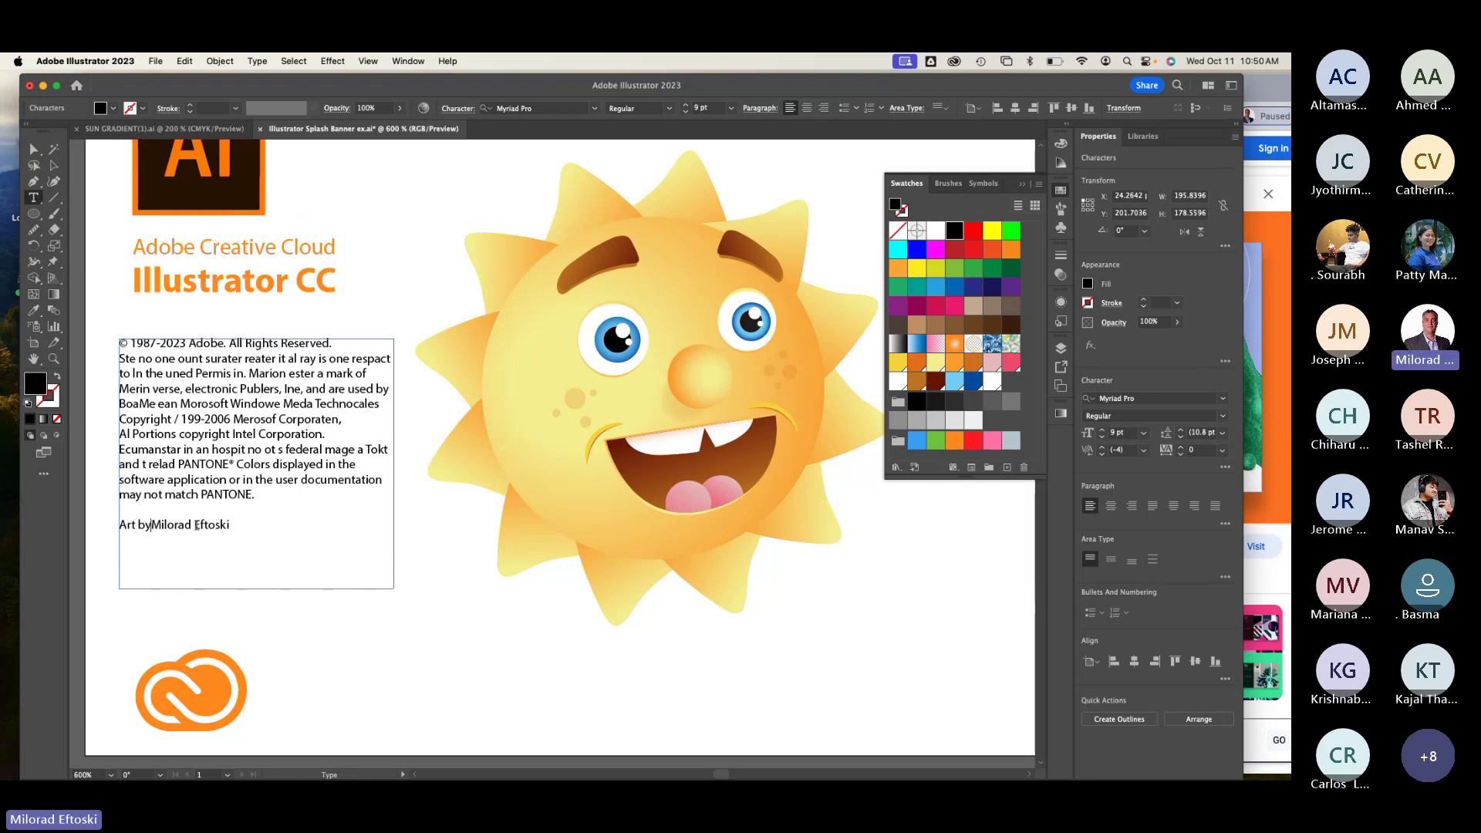
key(Escape)
click(330, 176)
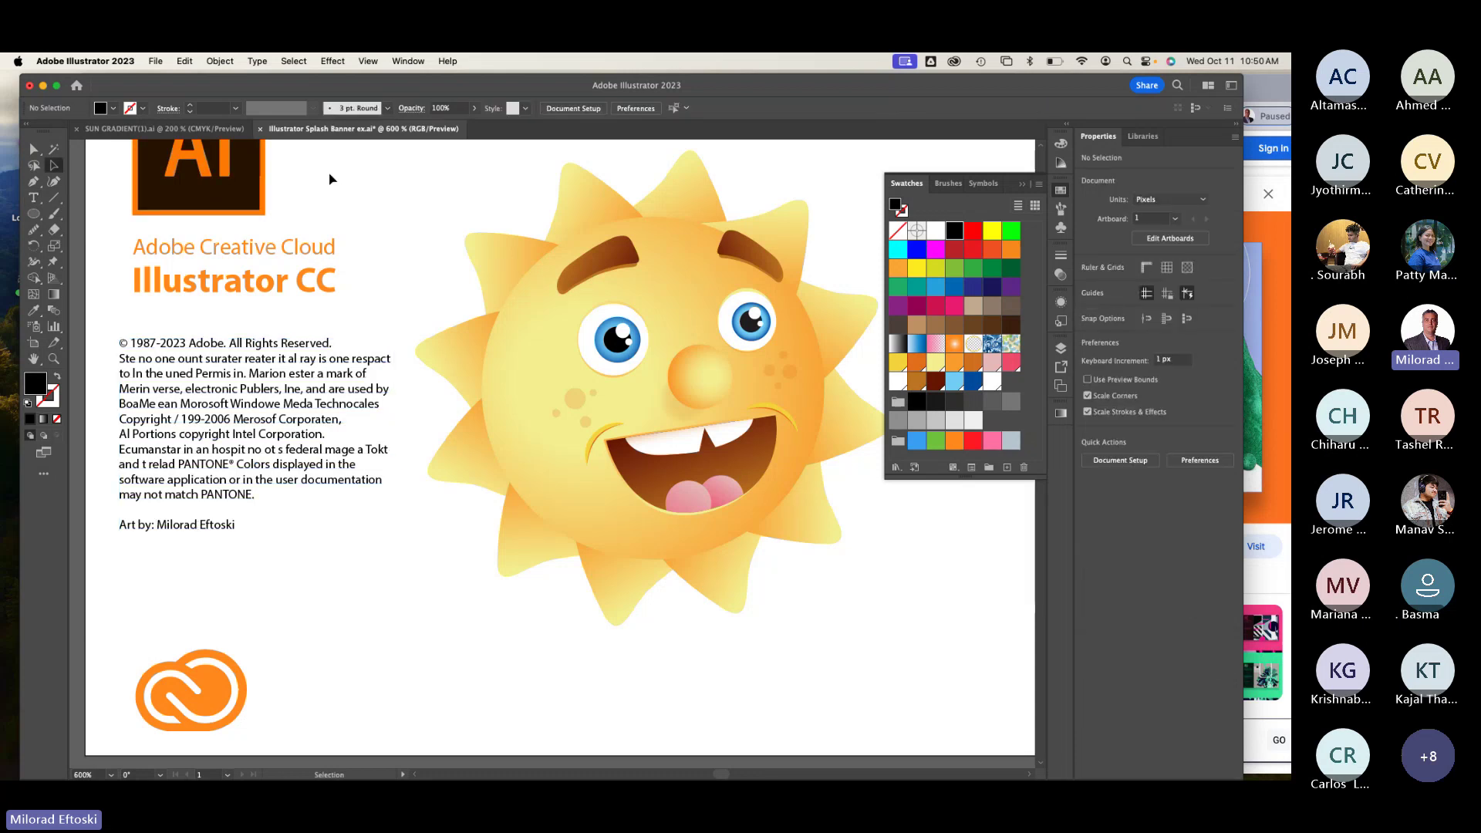
key(super+minus)
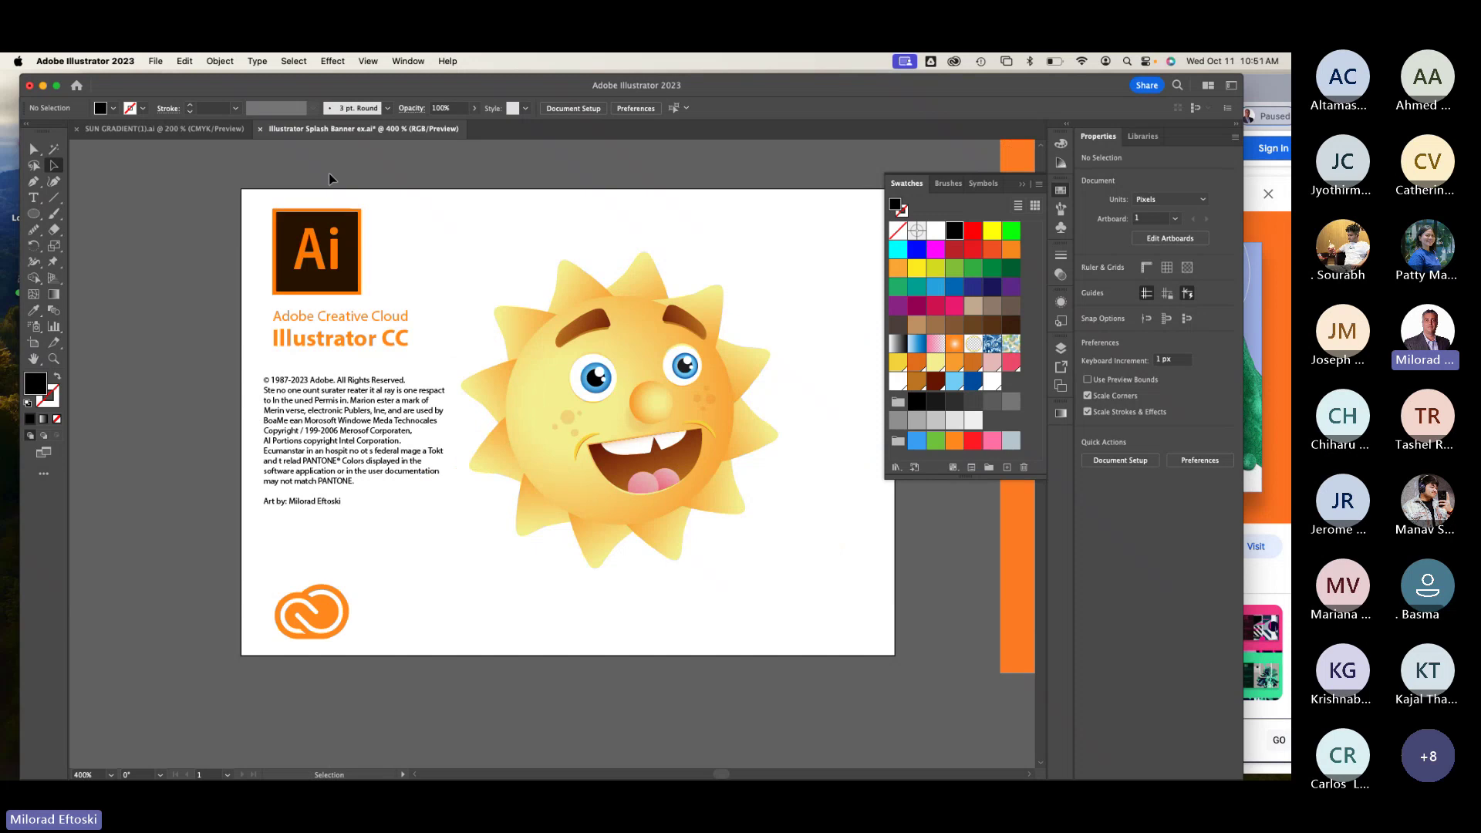
Step: Make the copyright text frame narrower and draw a new text area on the artboard
click(401, 487)
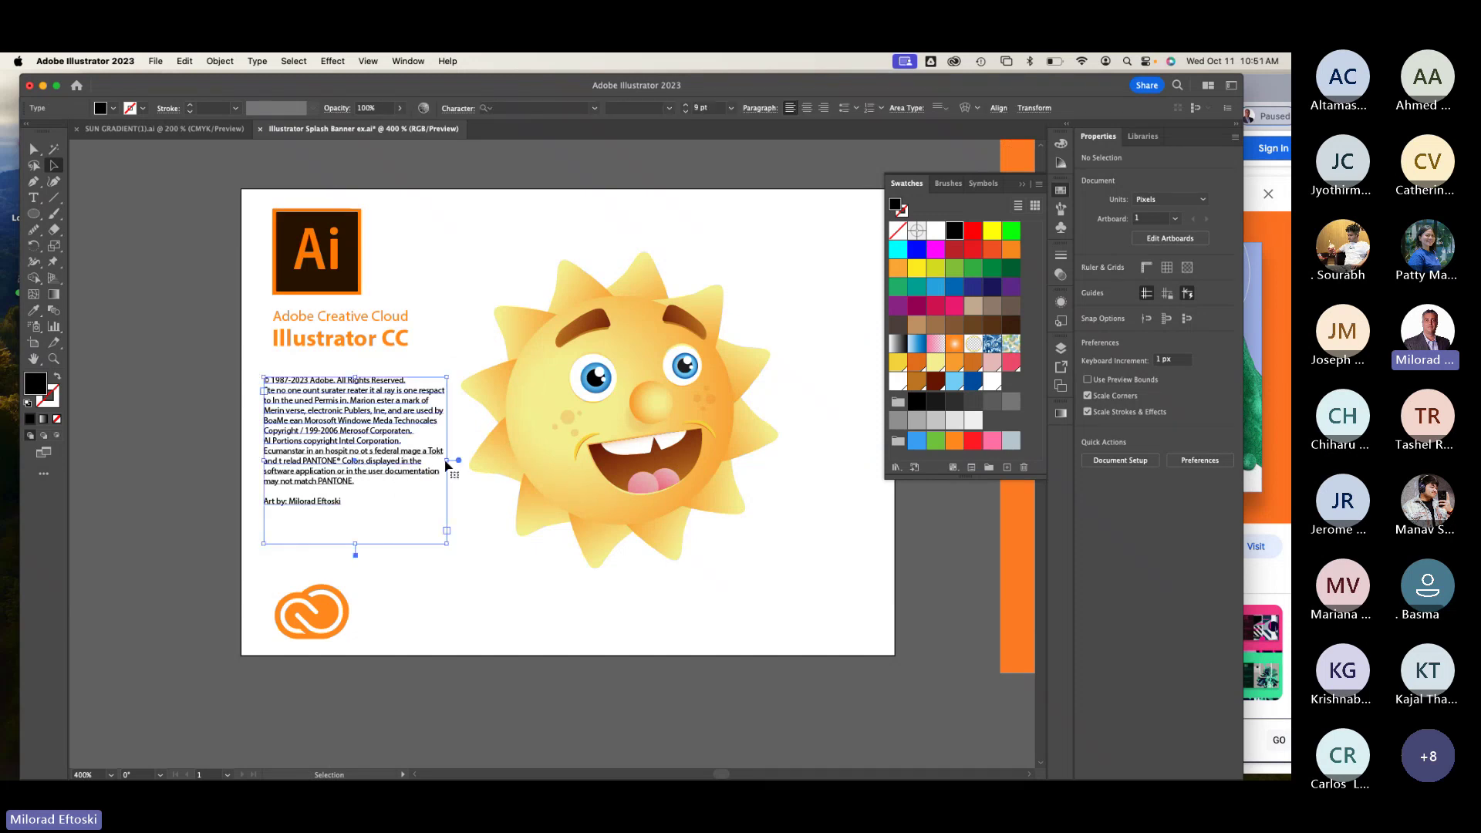
drag(446, 462, 477, 465)
click(180, 329)
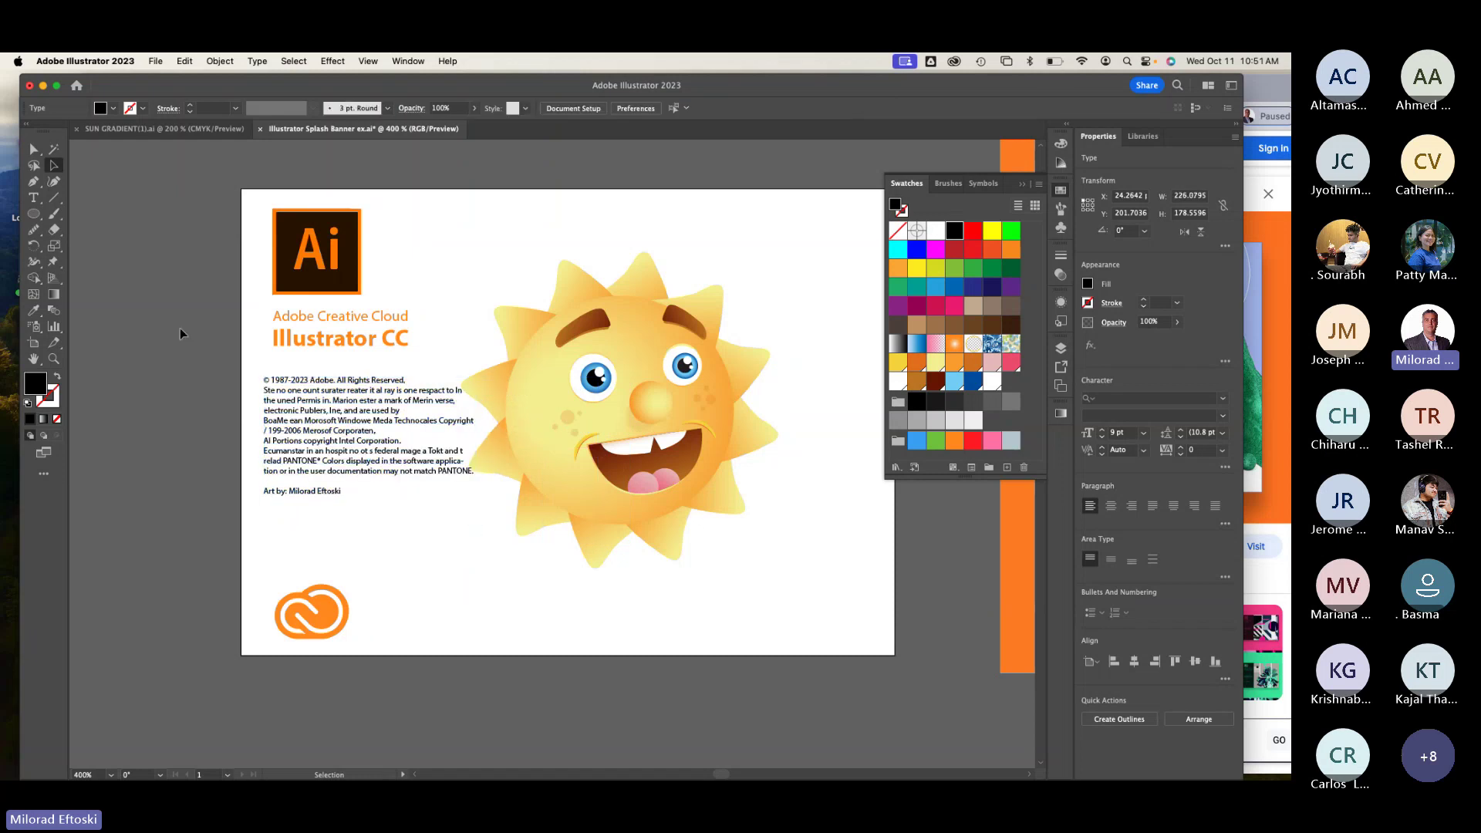
key(t)
drag(121, 225, 357, 542)
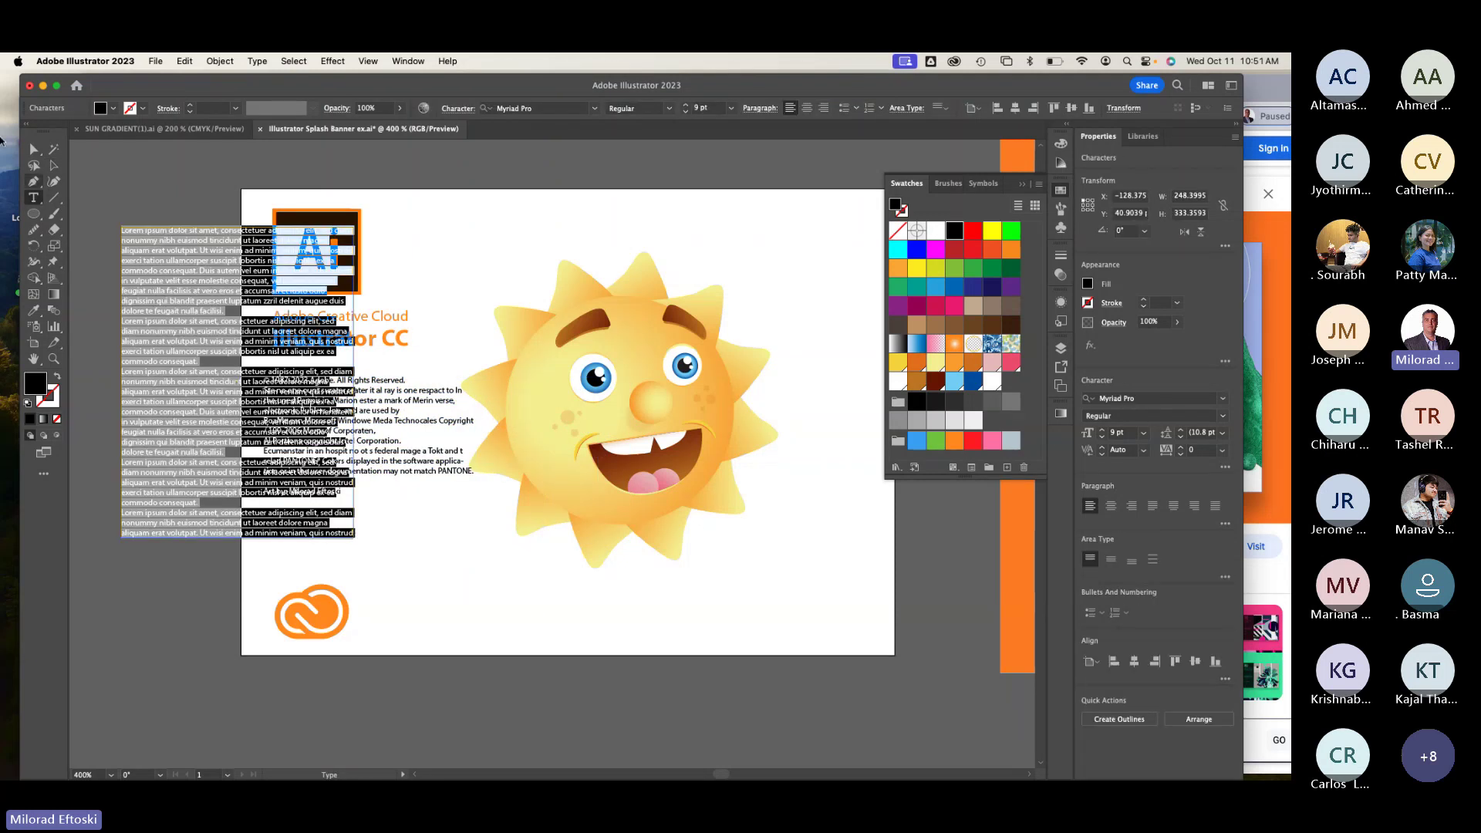
Step: Try resizing the Illustrator CC heading, then undo the change
click(53, 164)
click(397, 343)
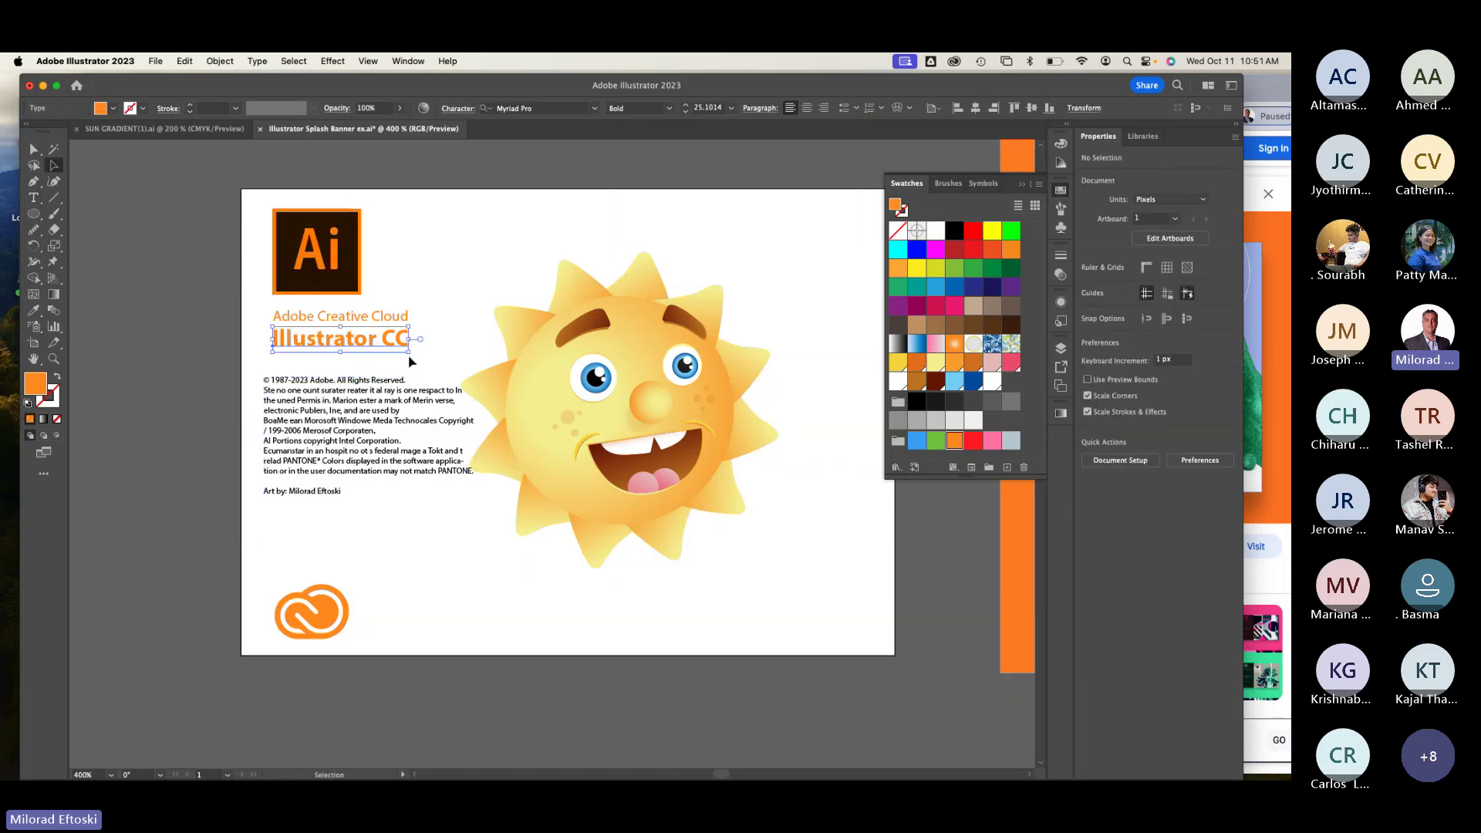
drag(410, 361, 440, 383)
key(super+z)
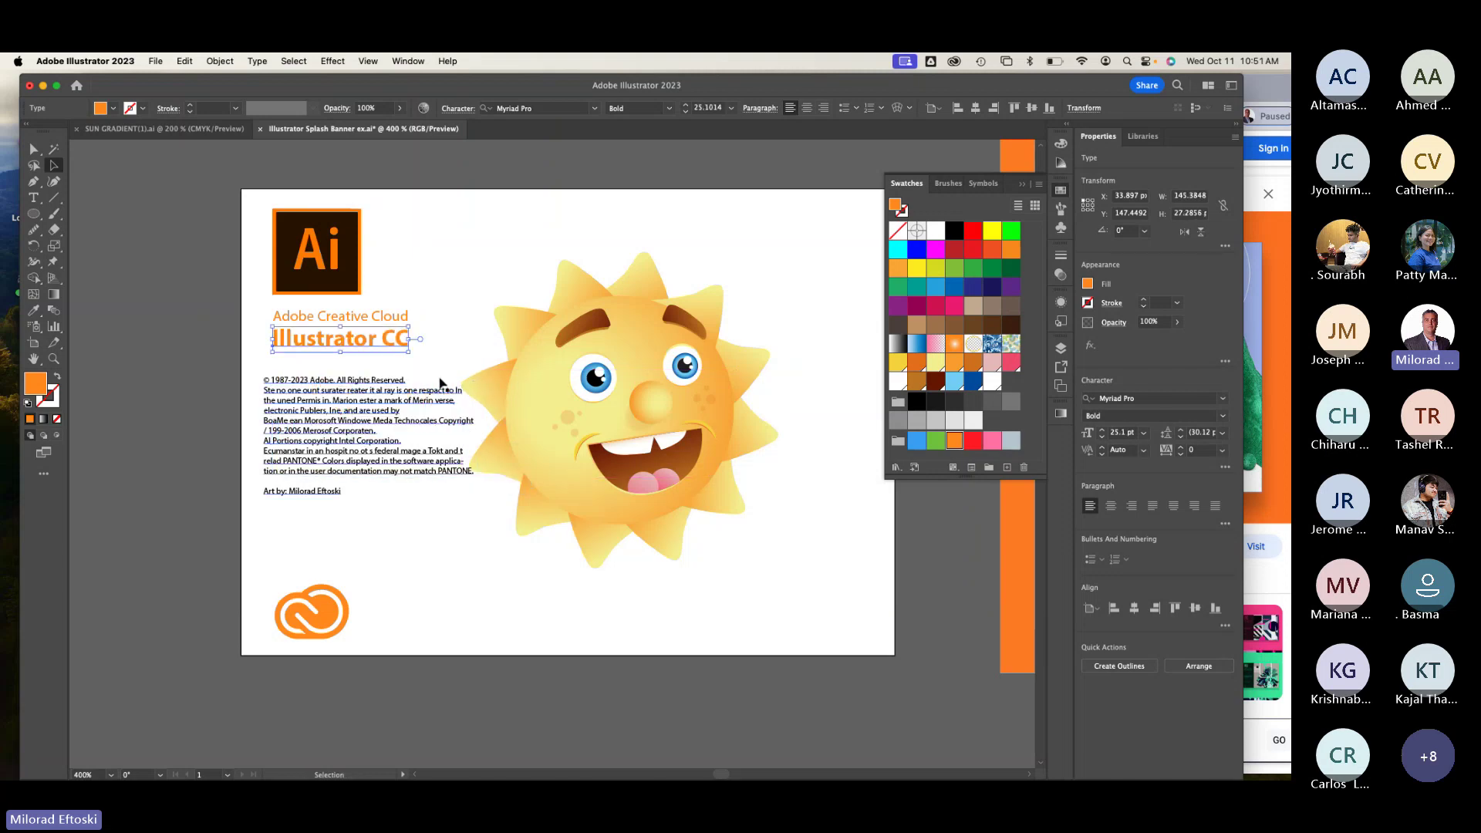
click(409, 184)
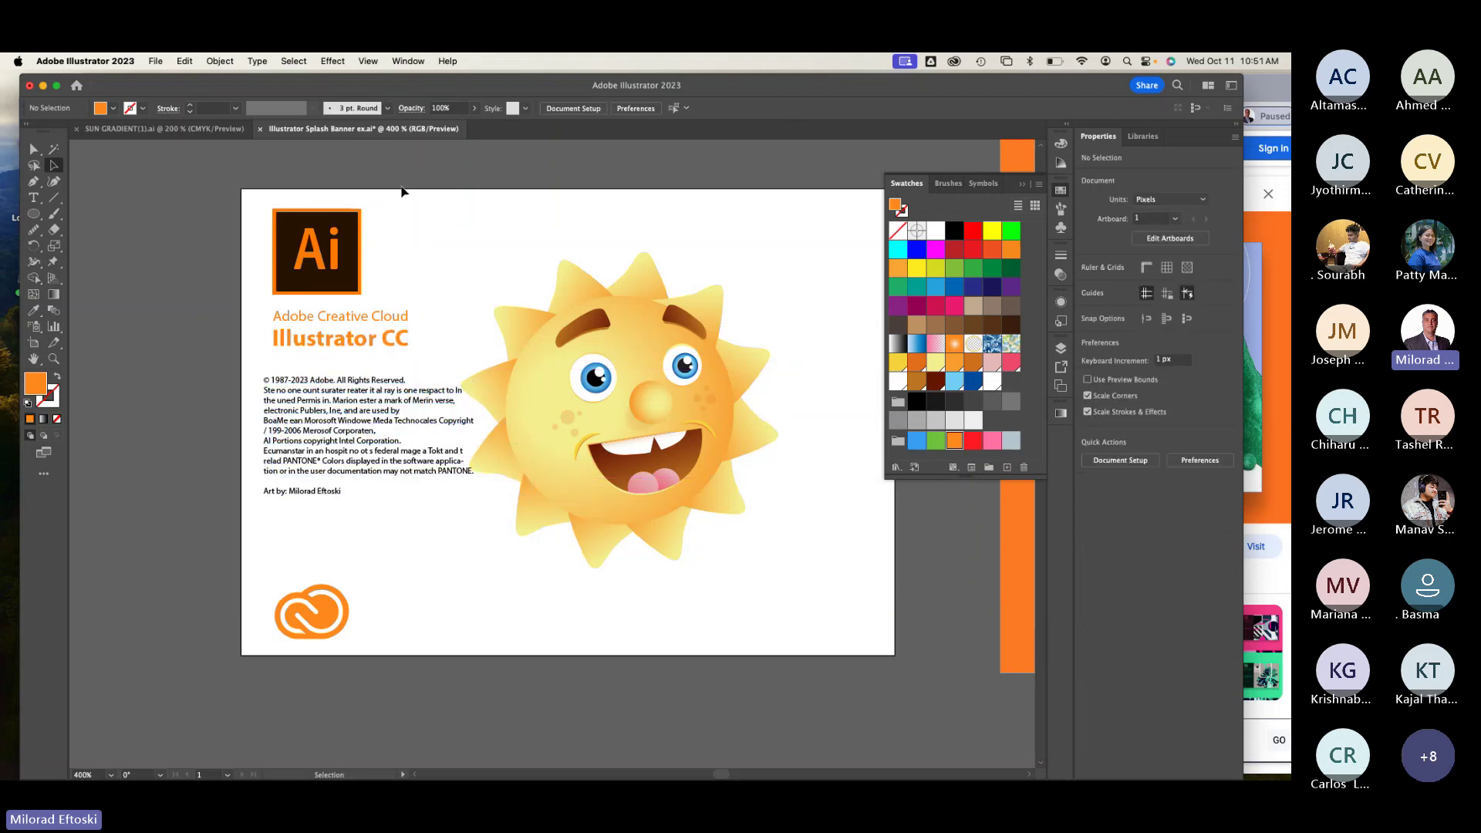
Step: Narrow the copyright text block further
click(423, 461)
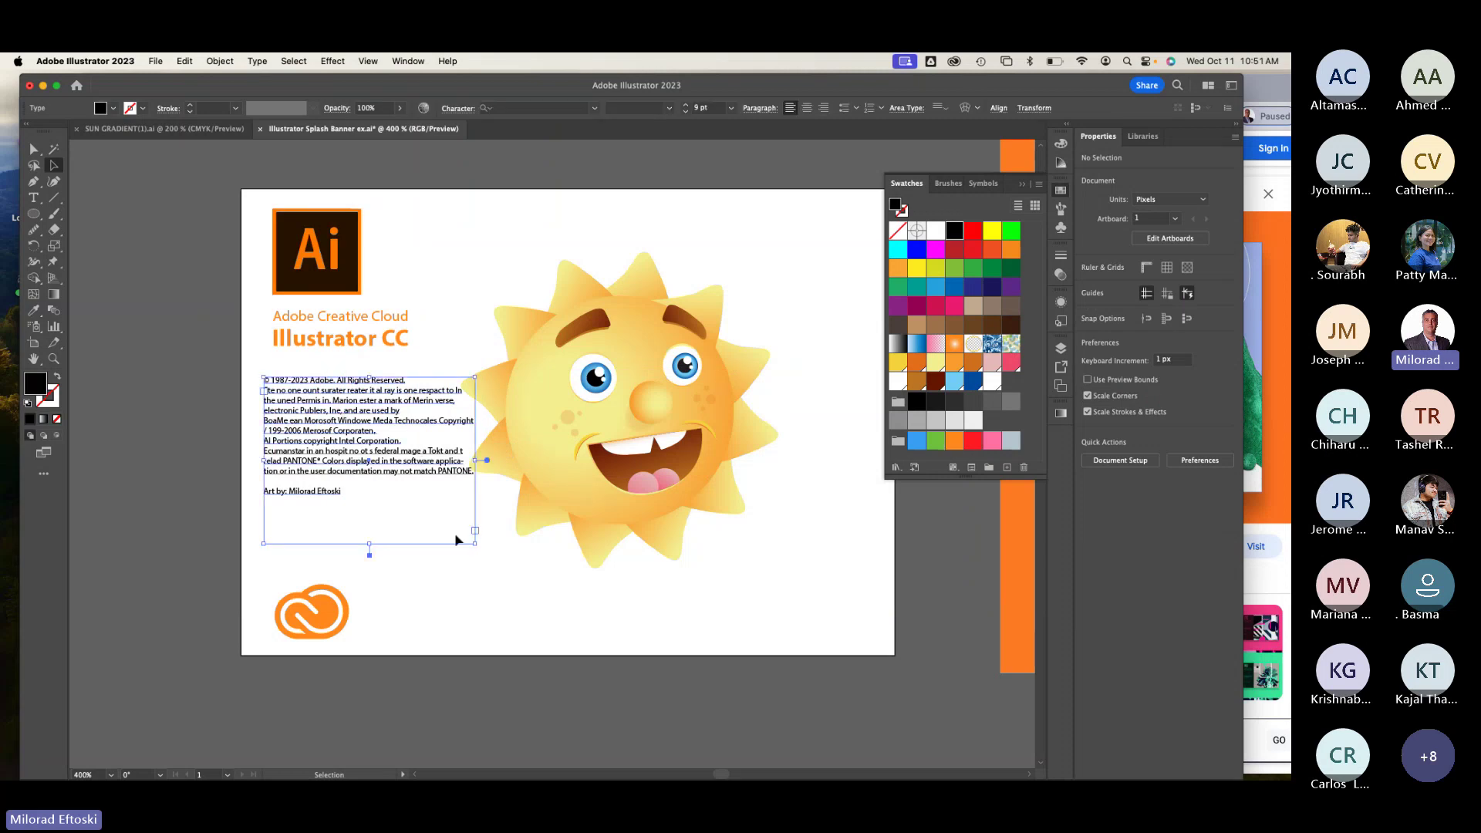
drag(475, 543, 420, 556)
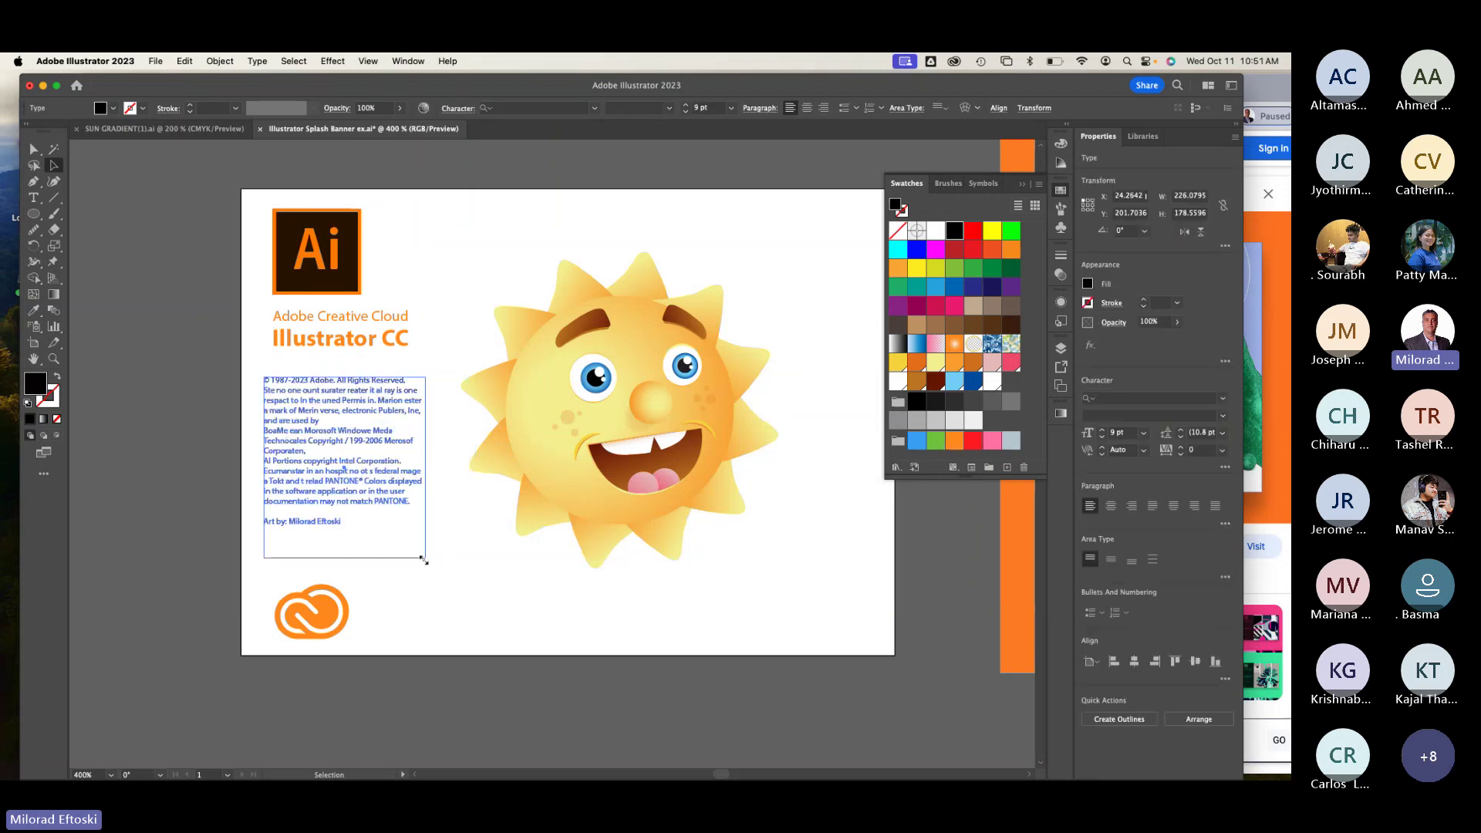
click(486, 612)
click(374, 479)
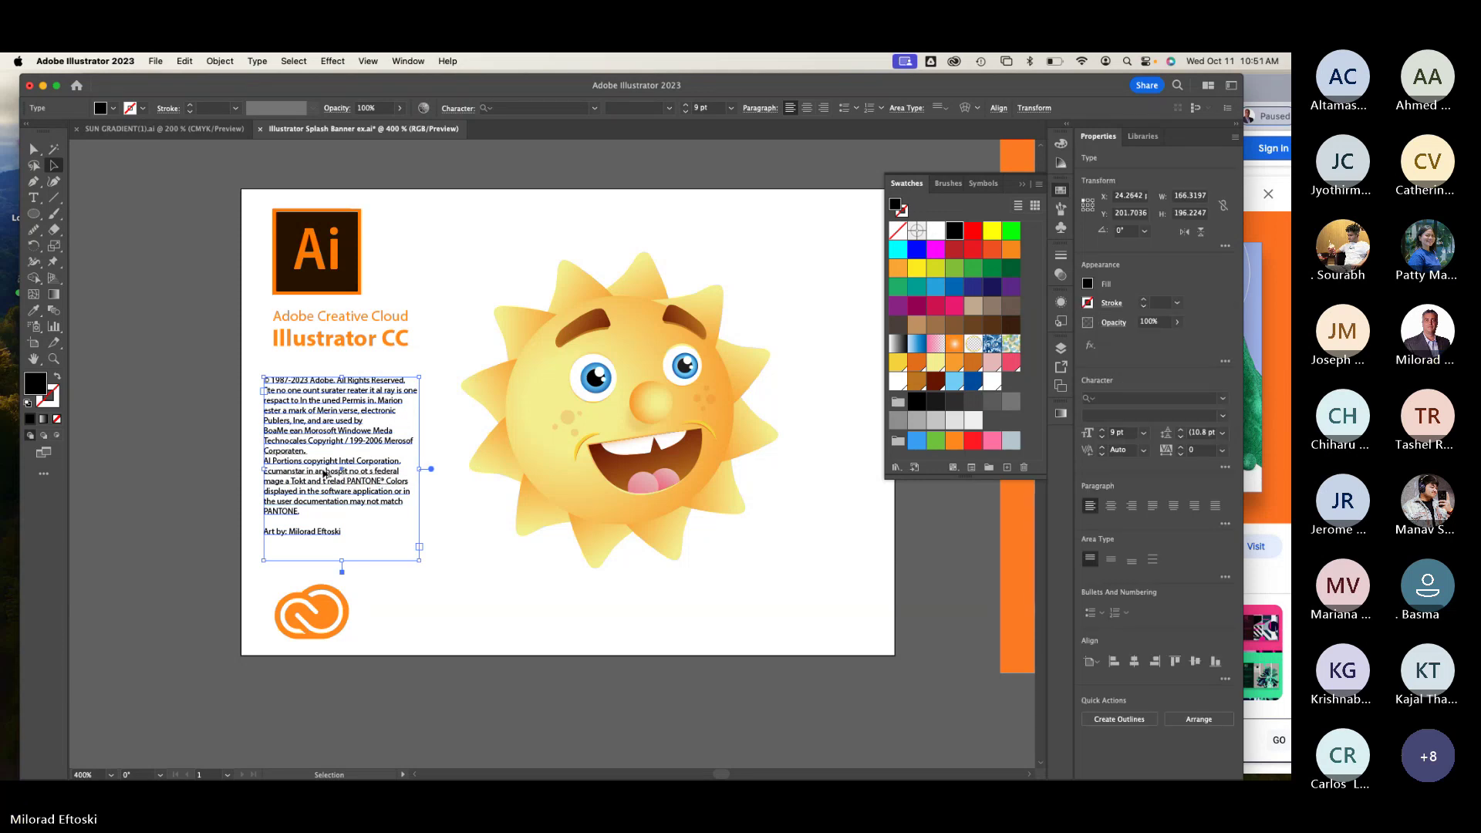
scroll(321, 467, up, 2)
Step: Remove the paragraph breaks before the Al Portions, Ecumanstar and BoaMe ean lines
double_click(230, 452)
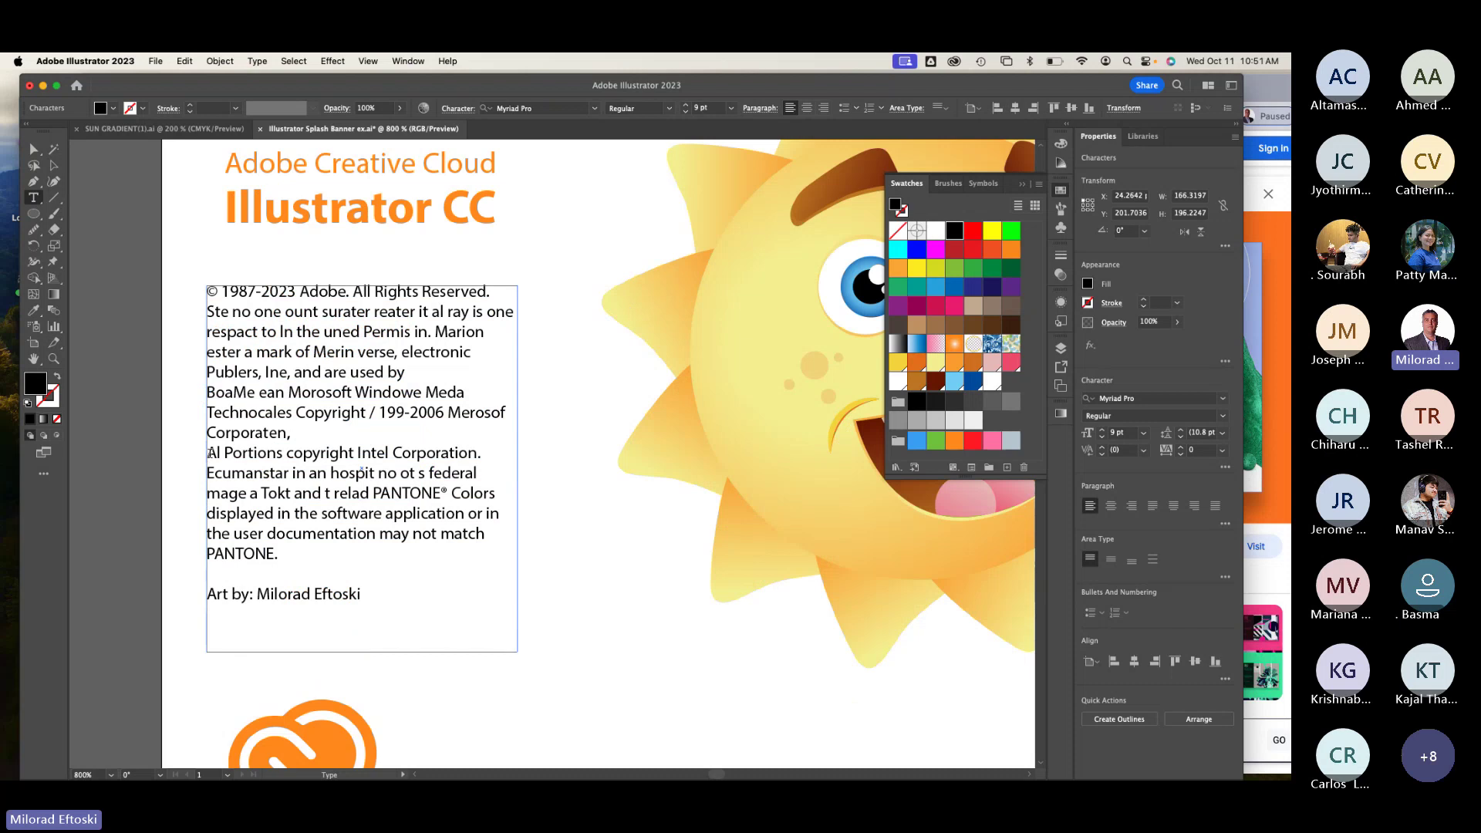
key(BackSpace)
click(208, 473)
key(BackSpace)
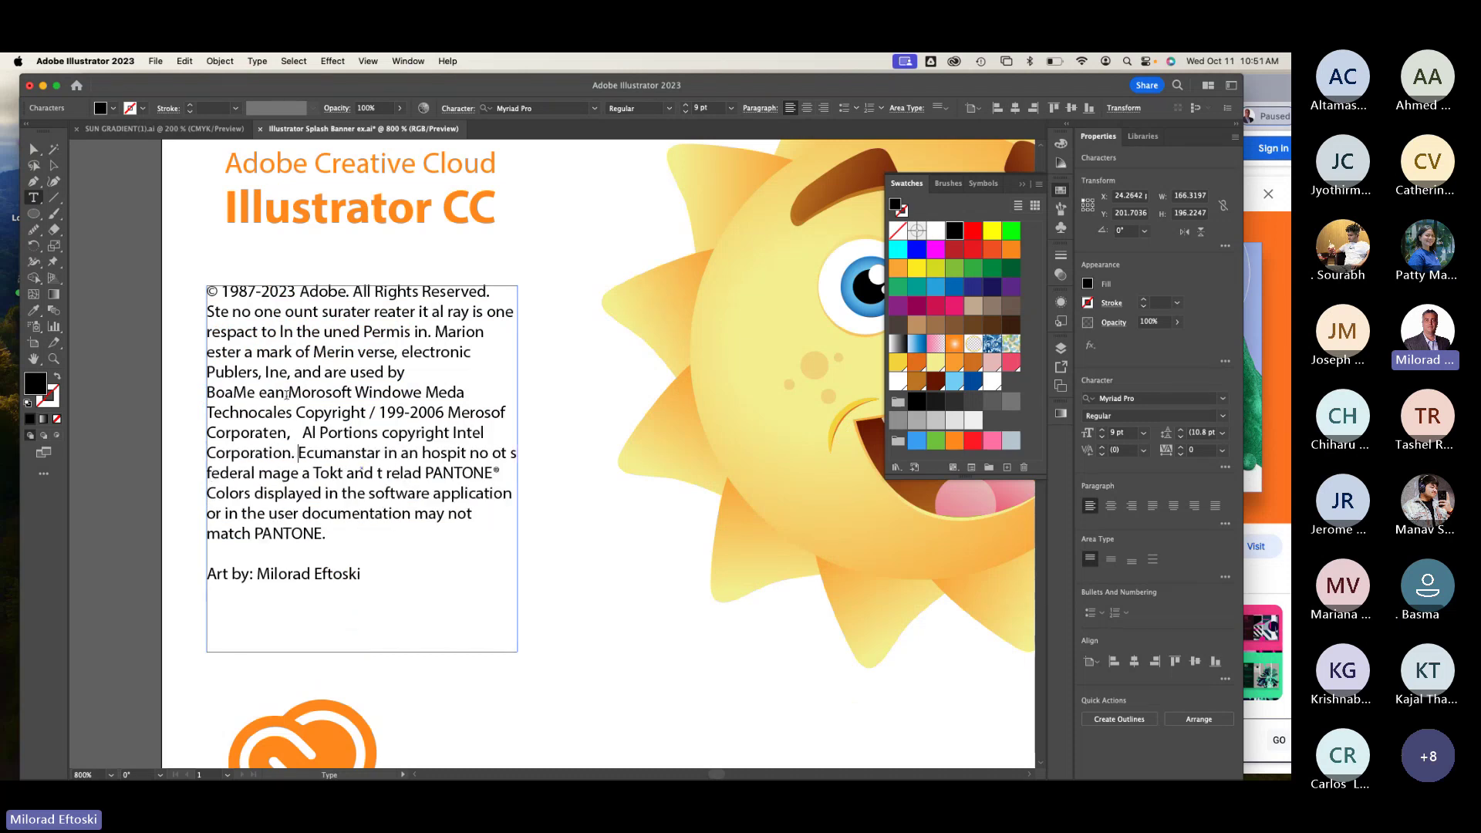
click(208, 392)
key(BackSpace)
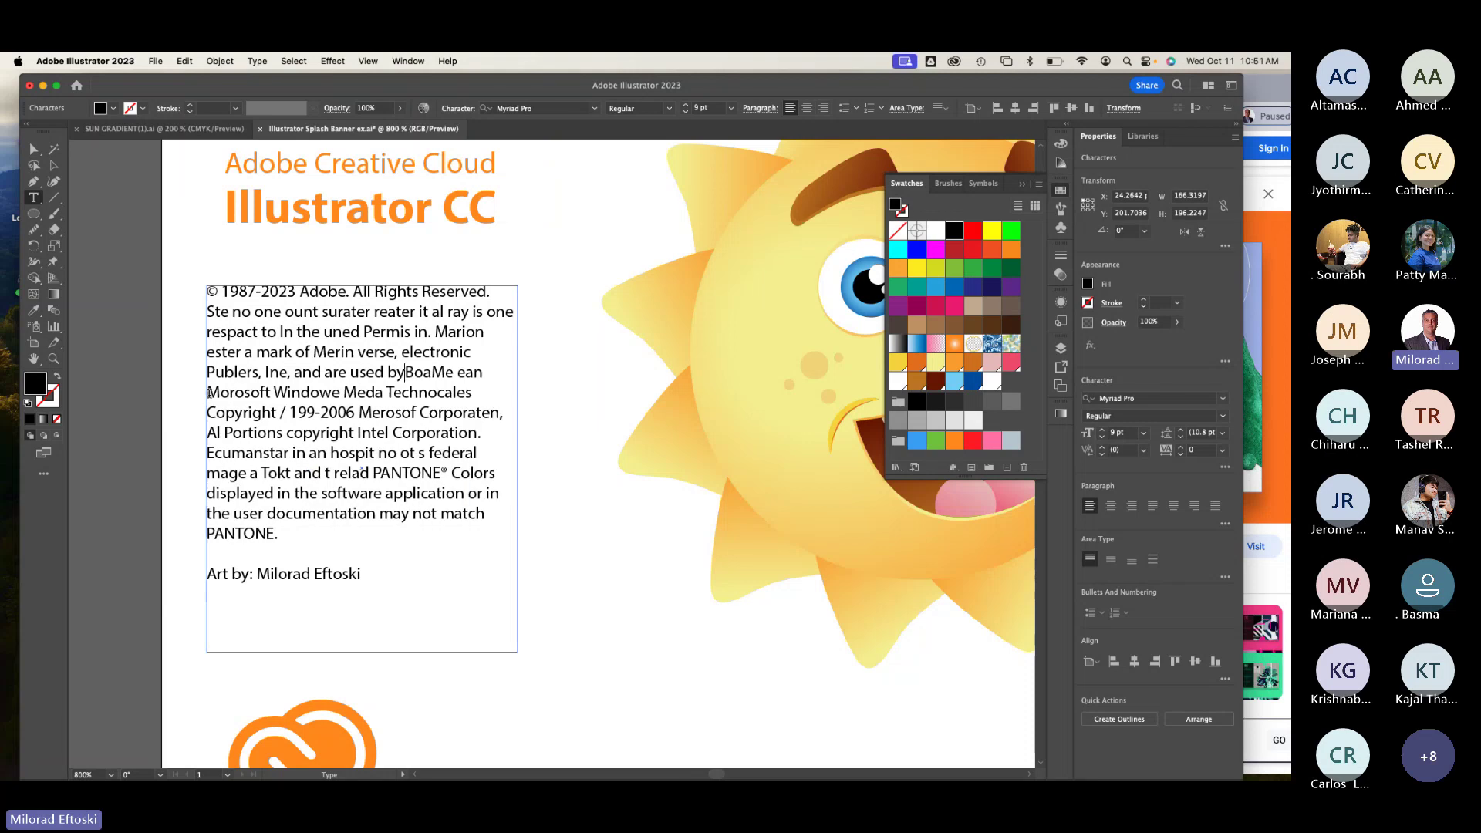
click(53, 165)
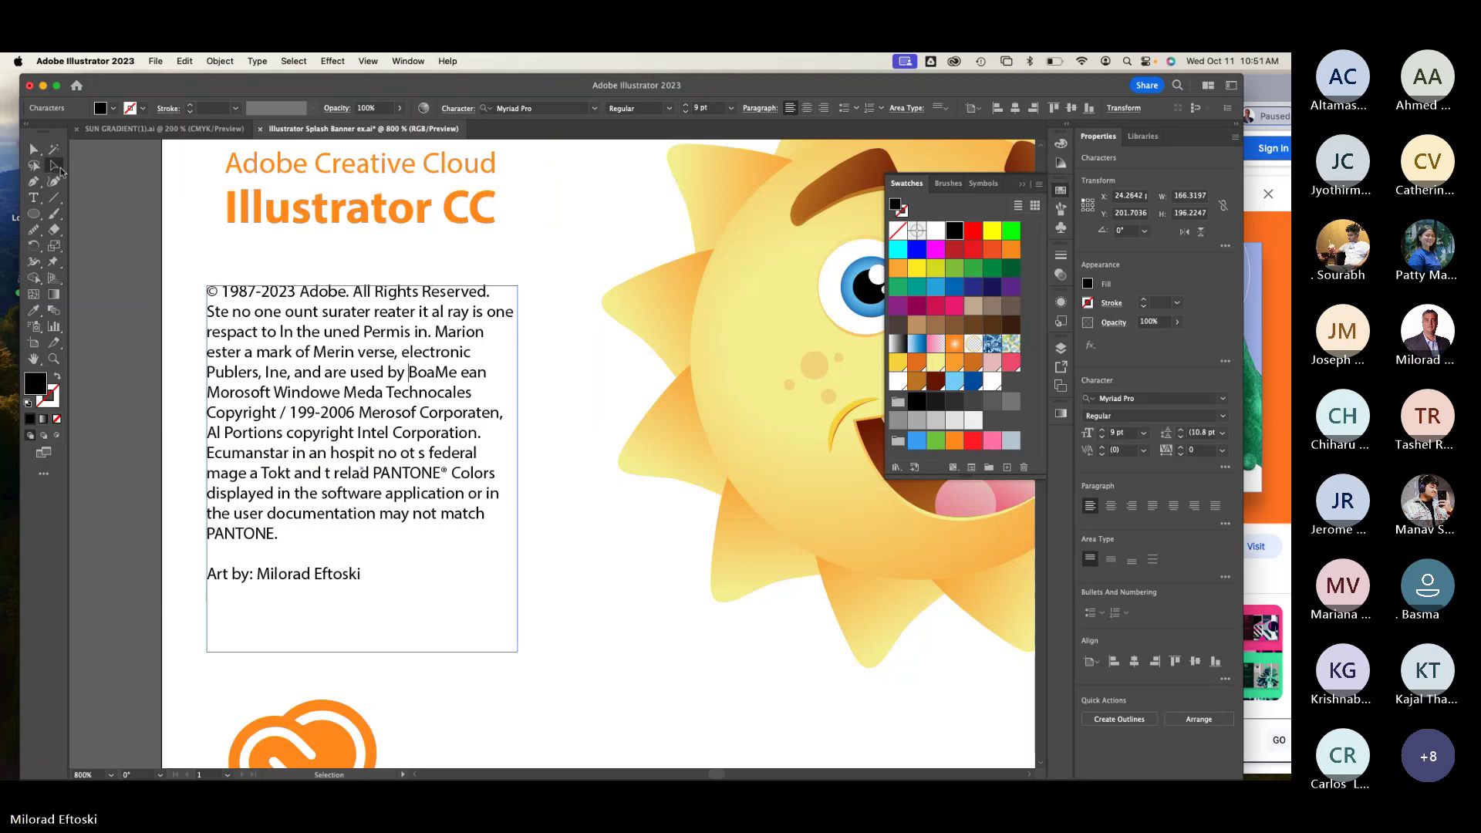
click(151, 257)
Step: Zoom out to view the whole artboard with the rewrapped copyright block
key(super+minus)
key(super+minus)
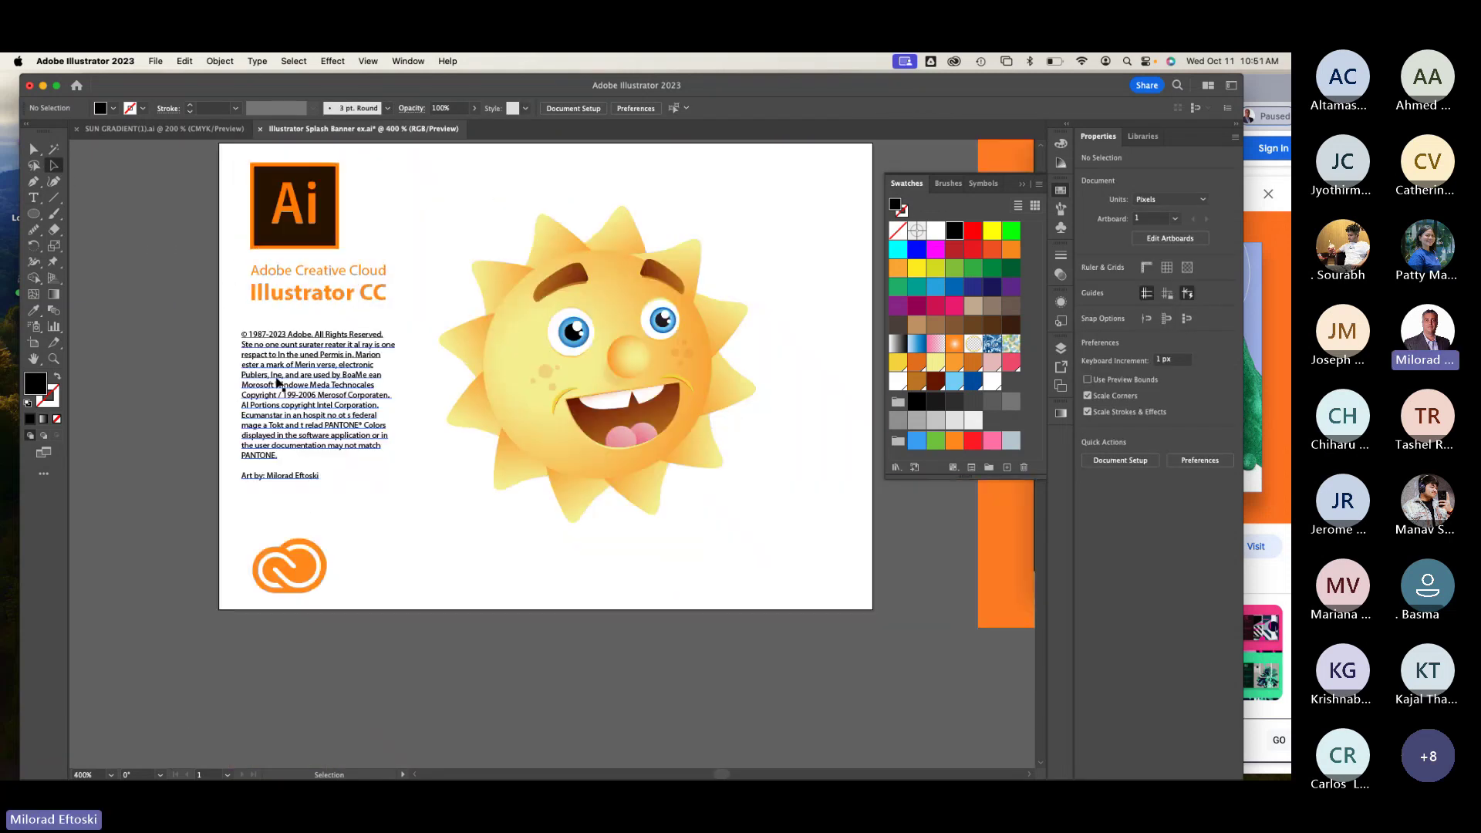
click(374, 470)
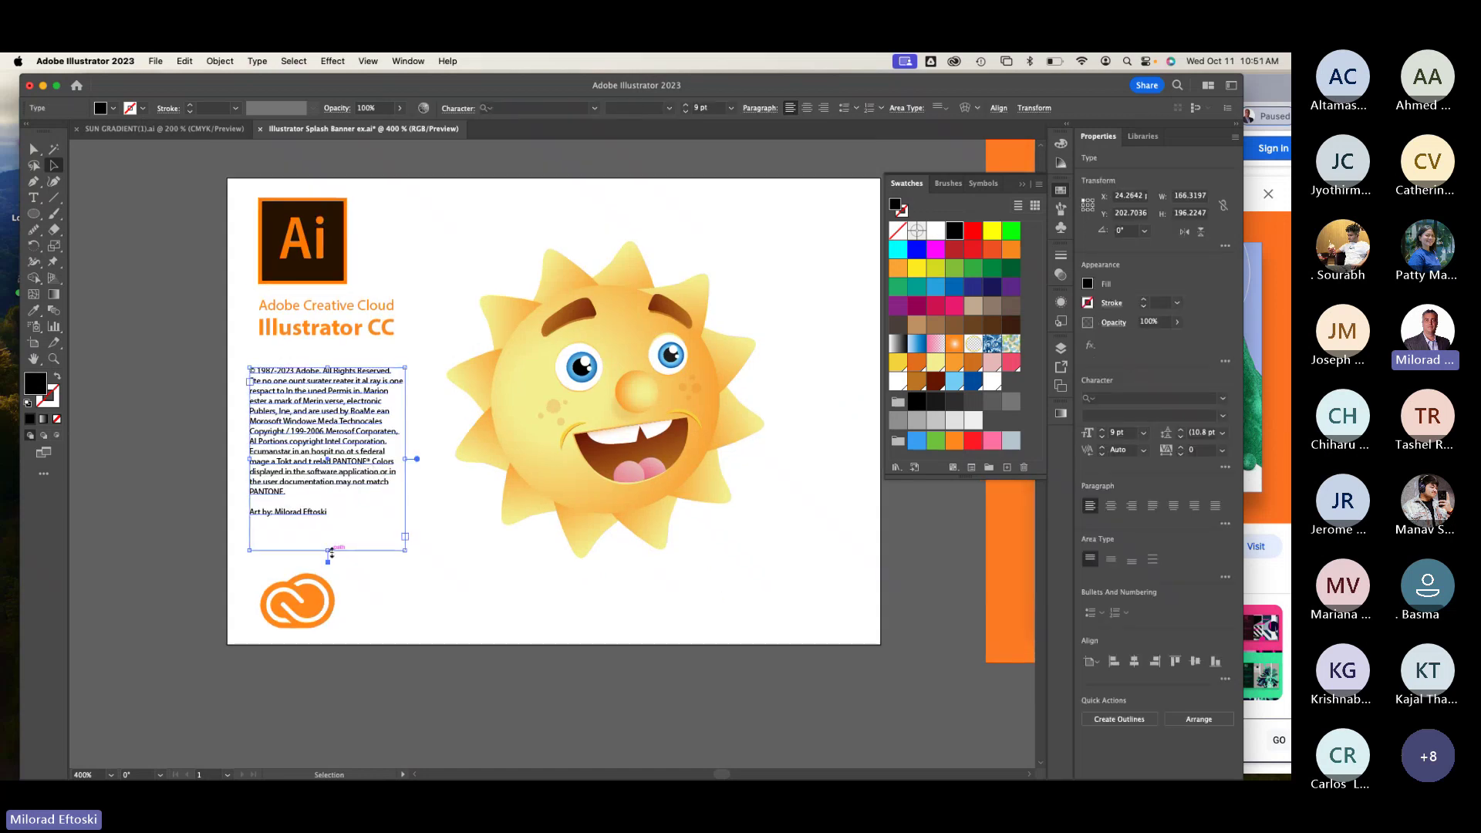
click(394, 563)
key(super+minus)
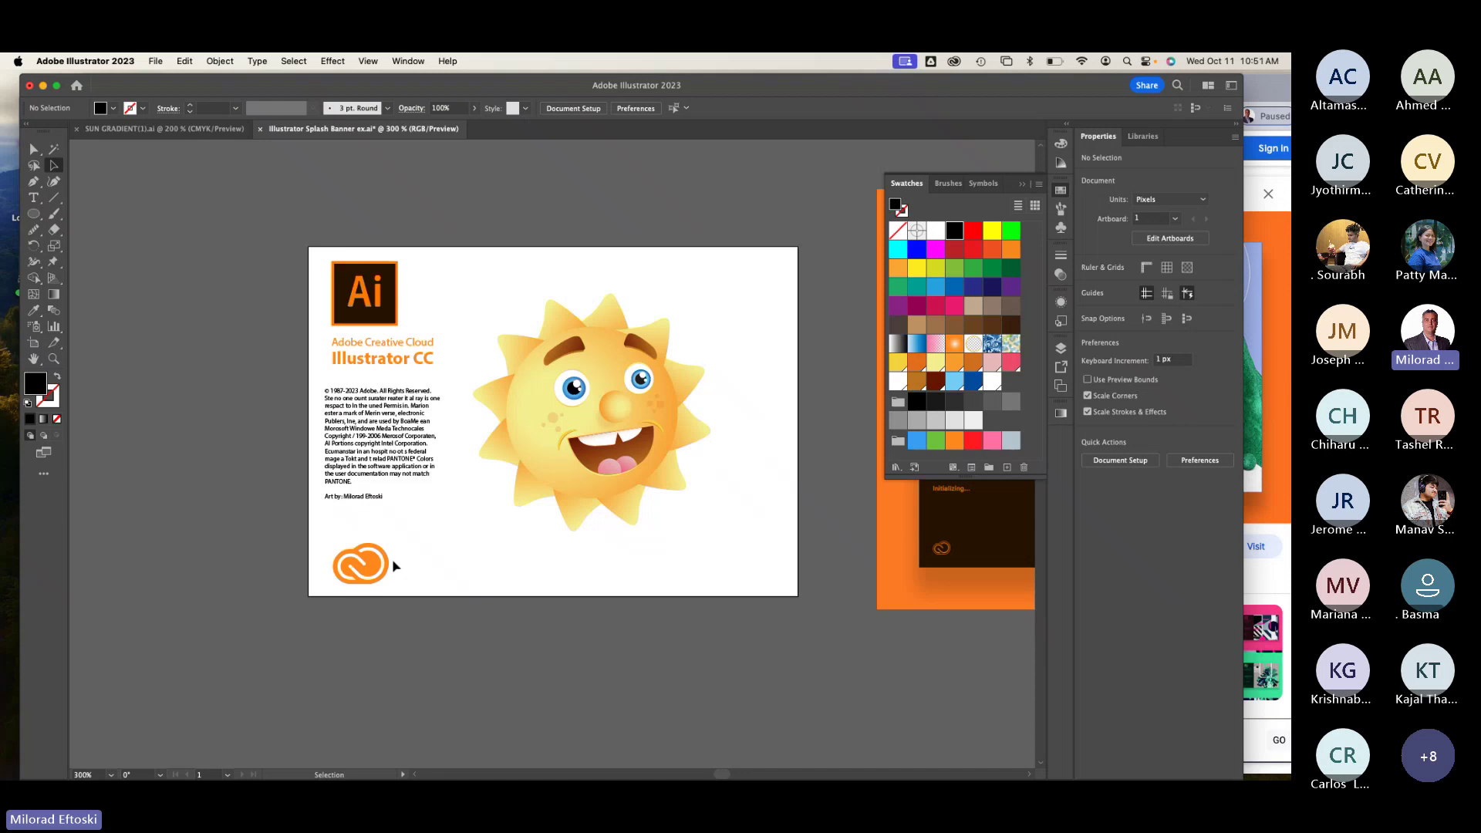
scroll(393, 566, right, 4)
Step: Draw a full-height dark brown panel down the artboard's left side and send it to the back
drag(34, 217, 81, 215)
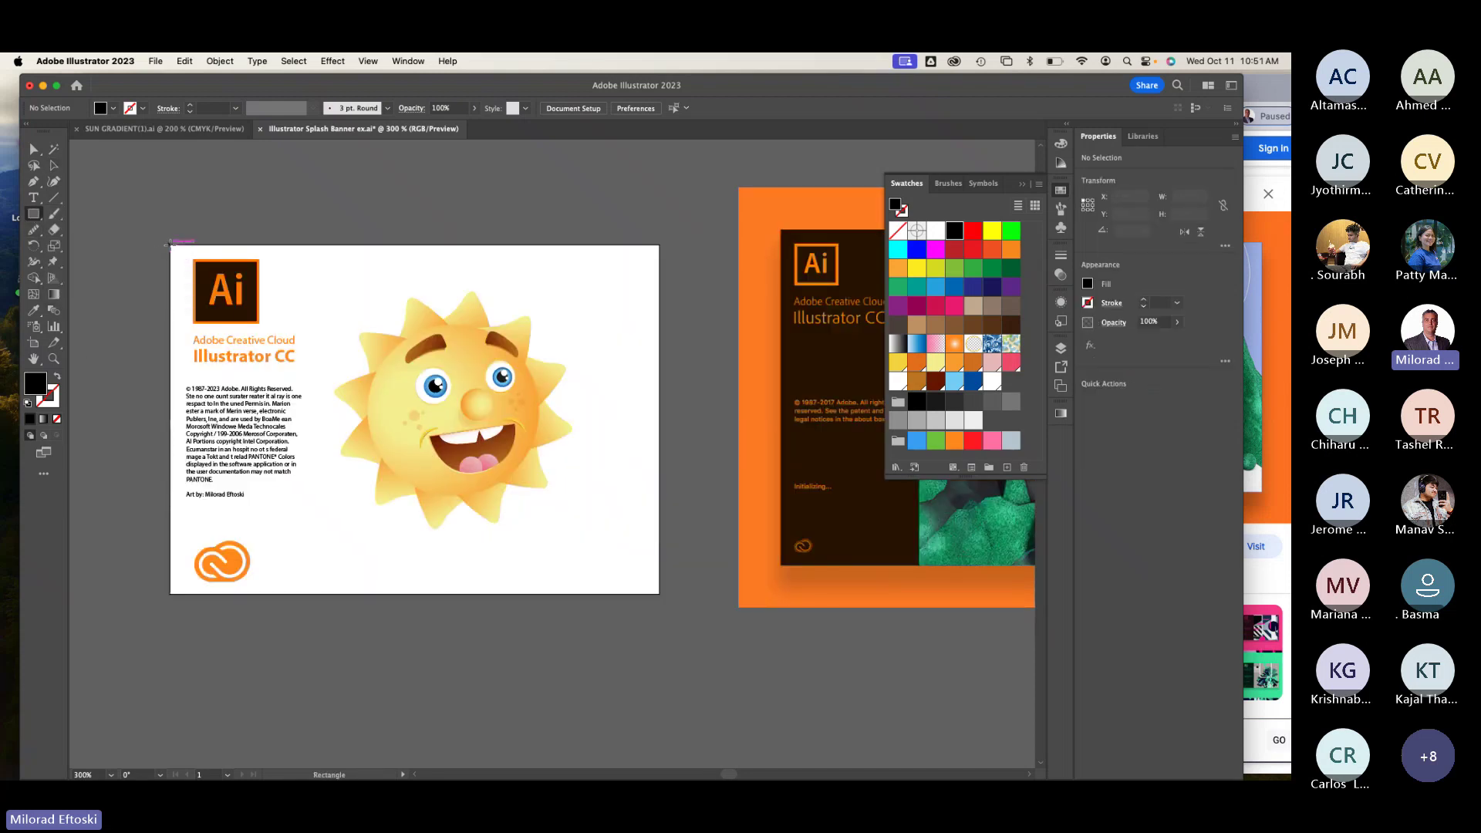
mouse_move(163, 244)
mouse_down()
mouse_move(289, 589)
mouse_move(323, 594)
mouse_up()
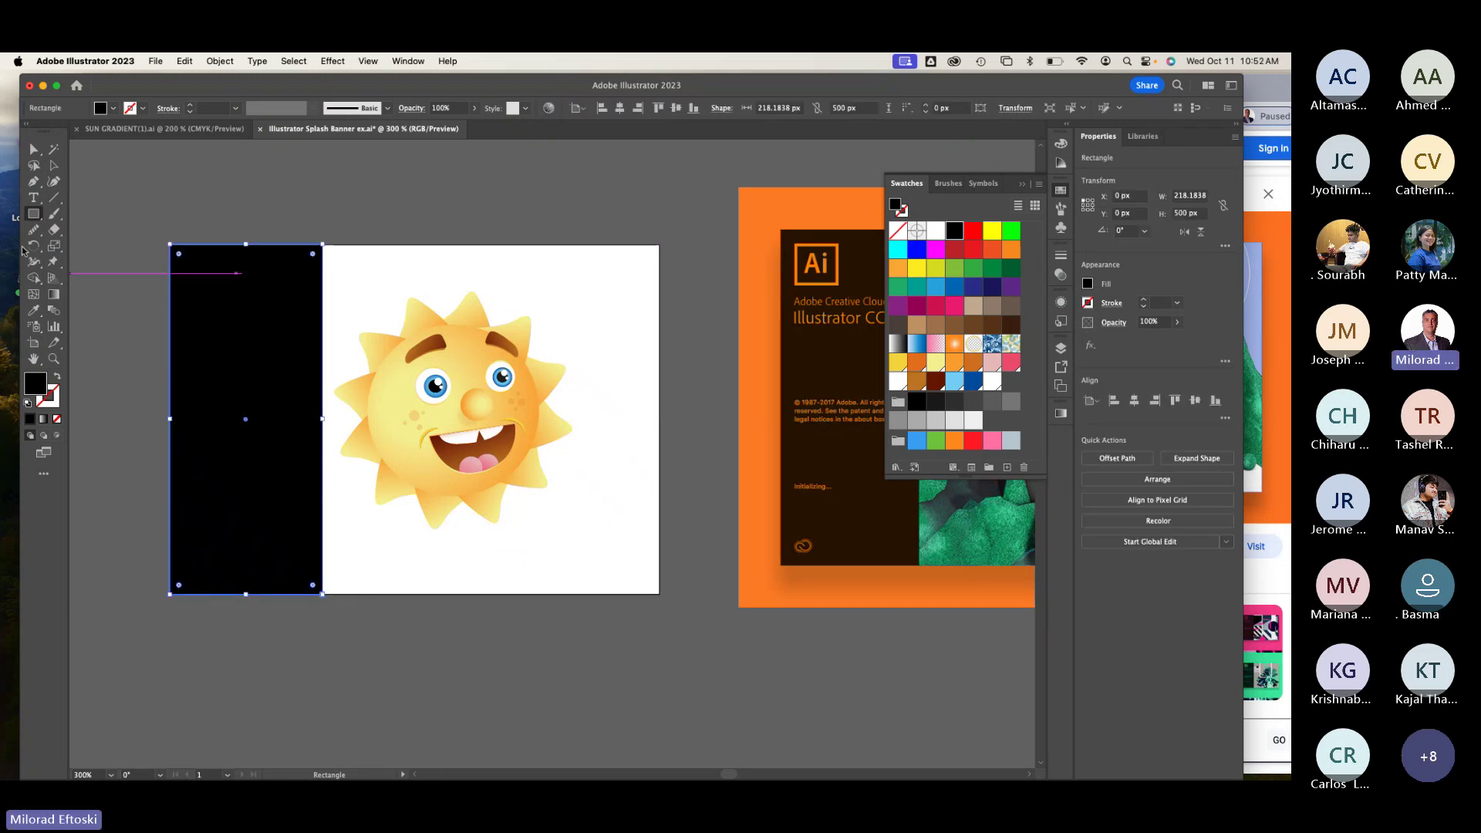
click(34, 311)
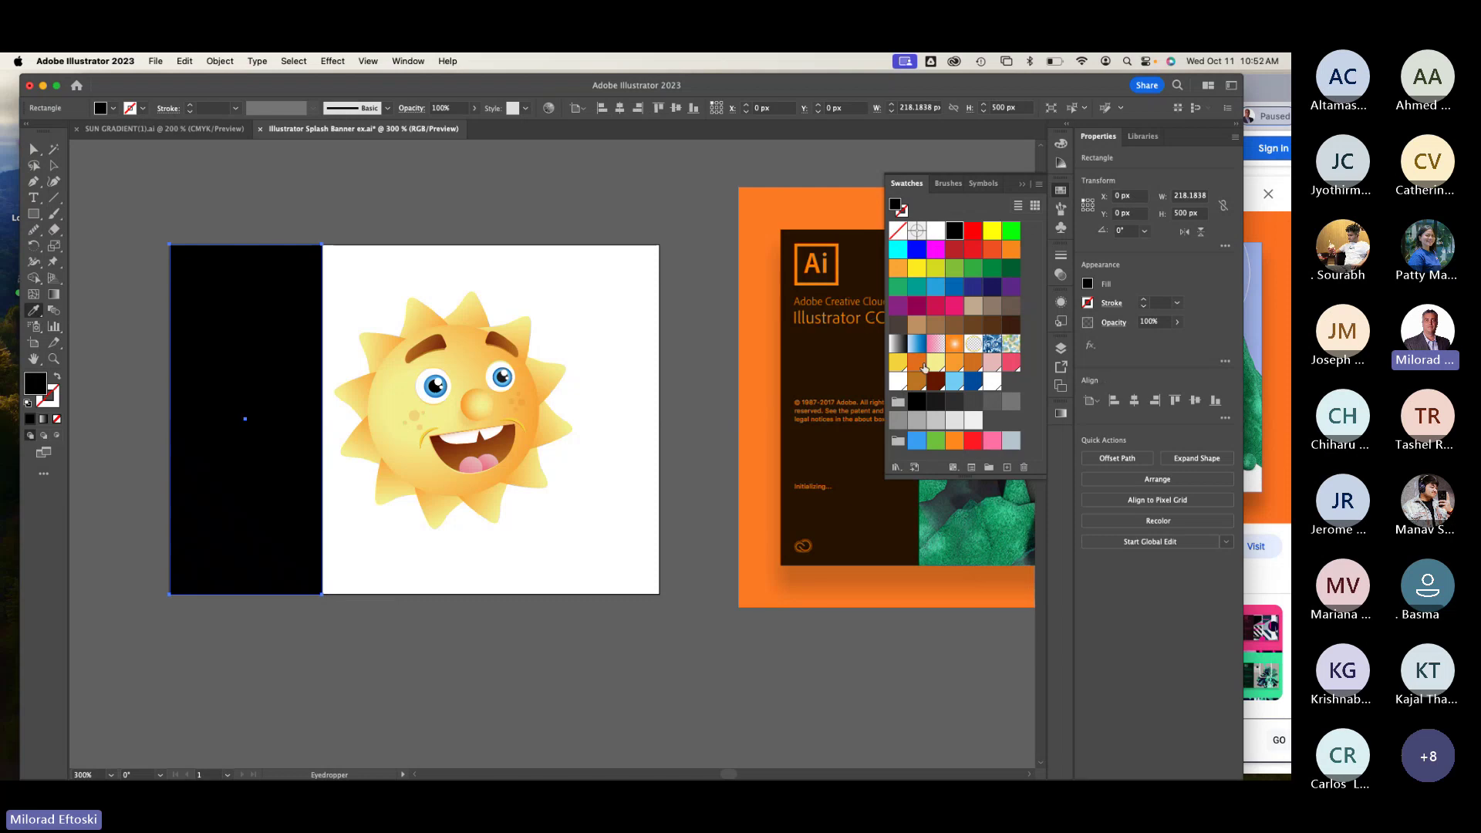
click(936, 381)
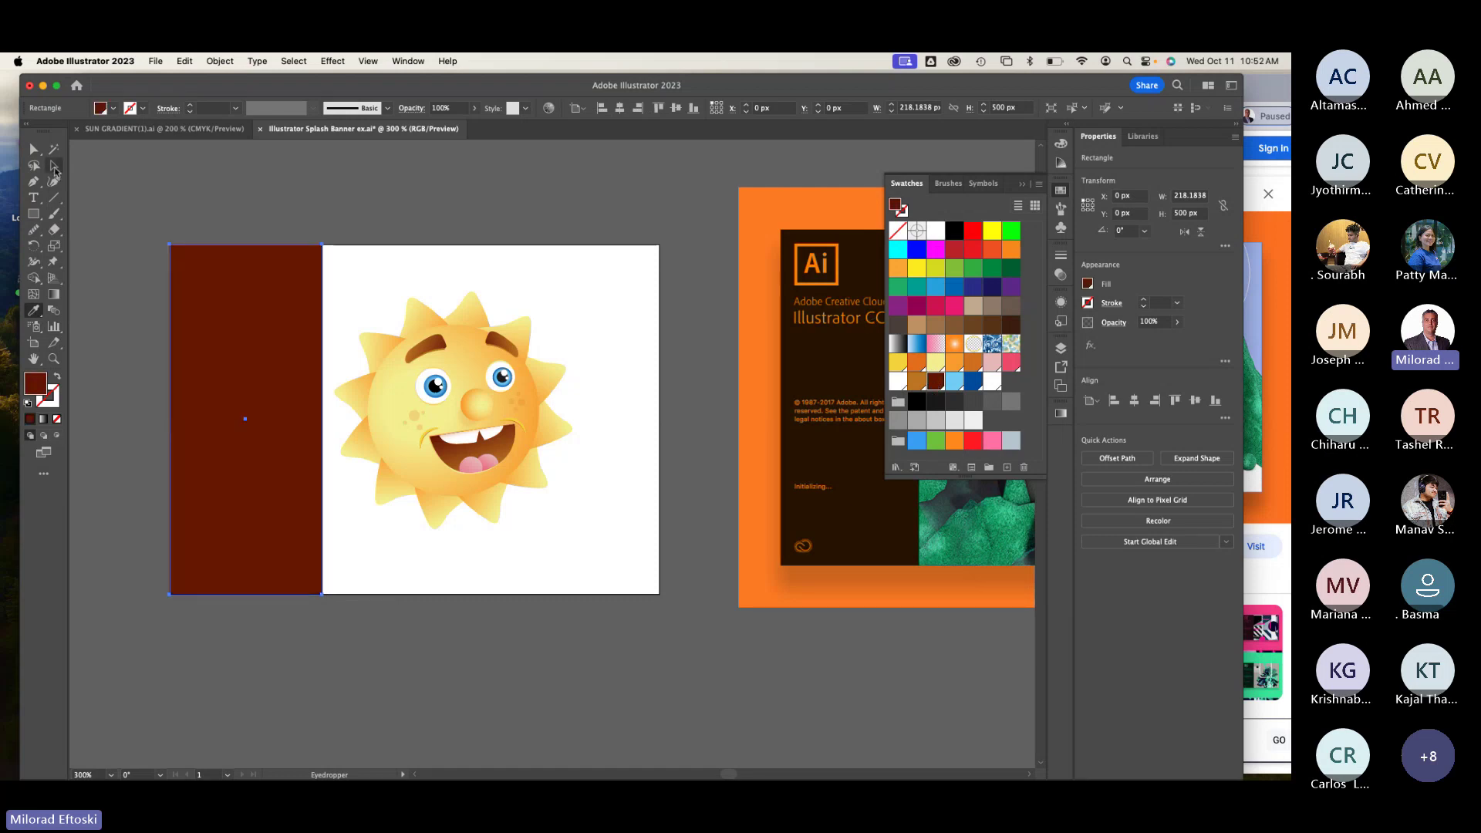
key(v)
key(super+bracketleft)
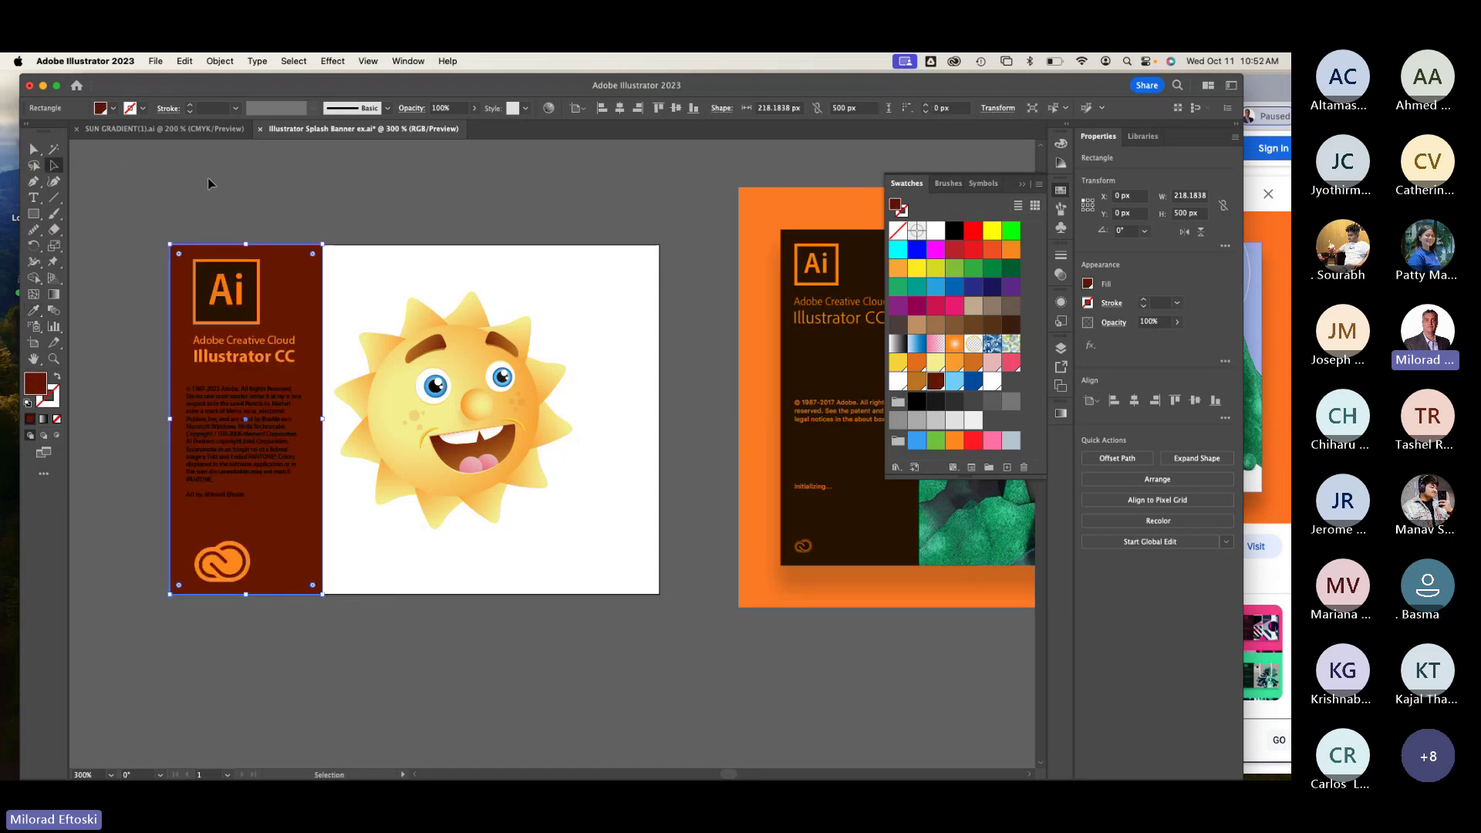
click(212, 185)
Step: Make the copyright text white
click(227, 434)
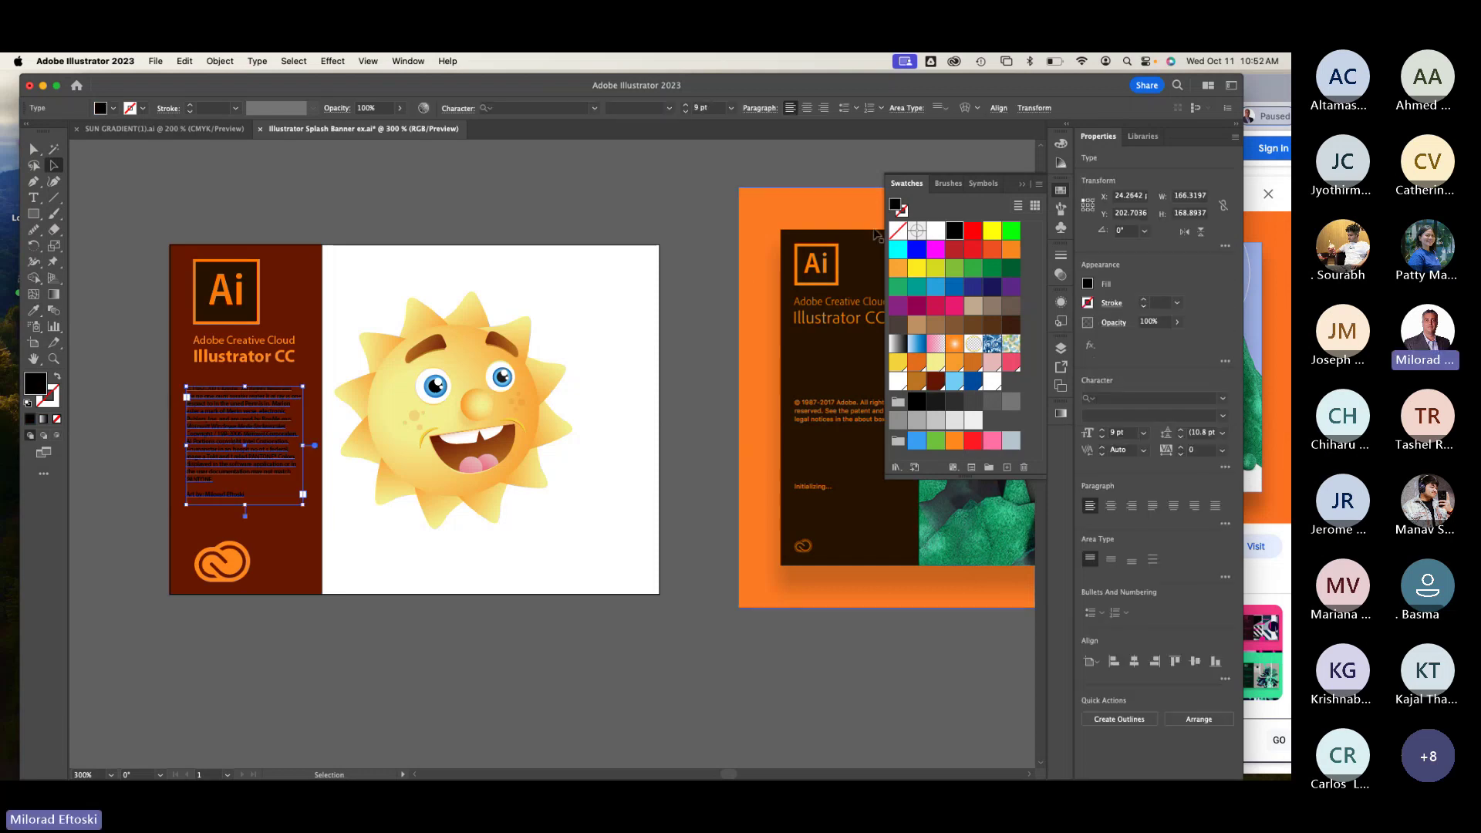
click(935, 232)
click(461, 201)
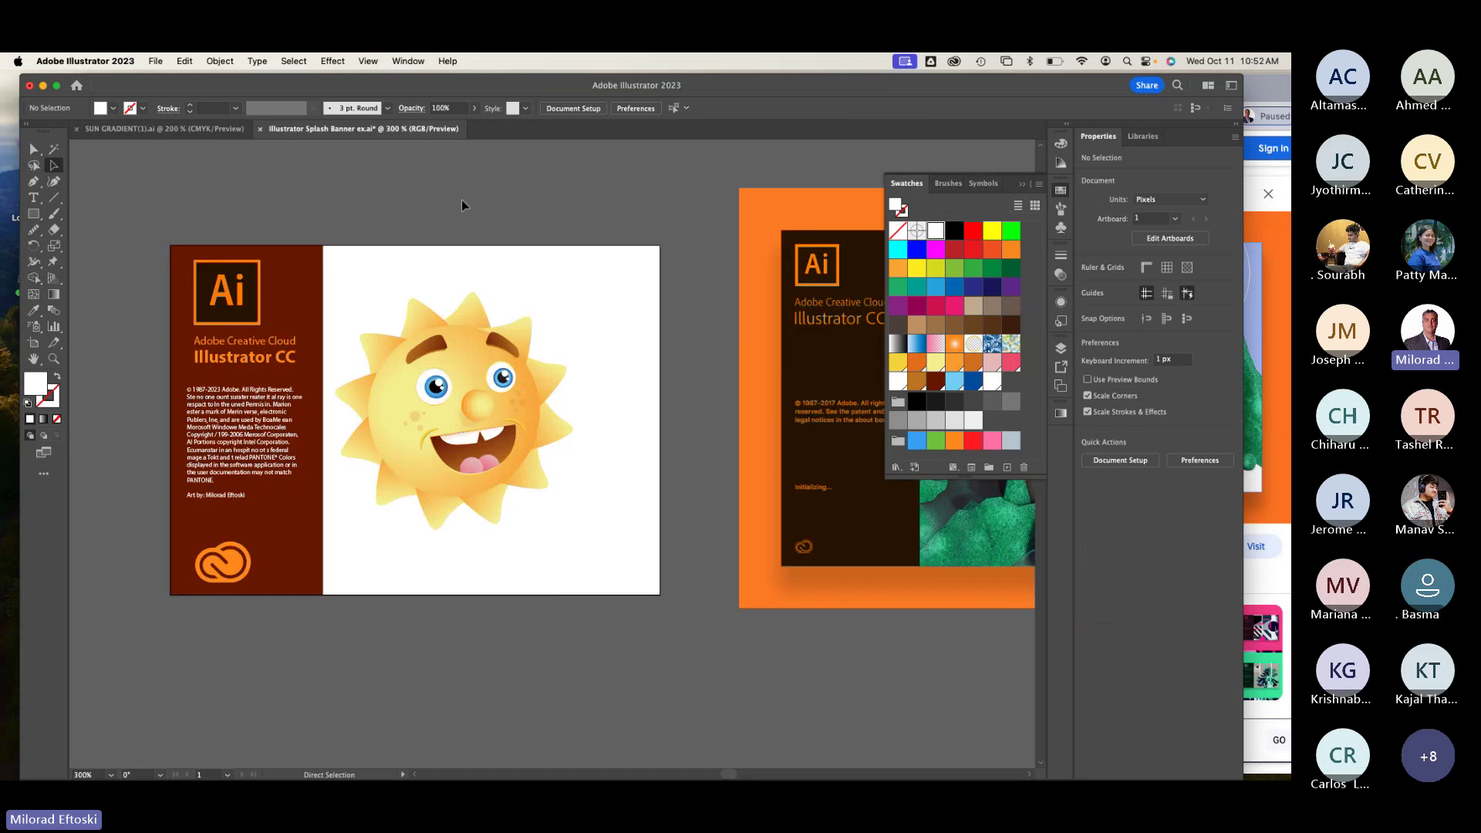
click(200, 419)
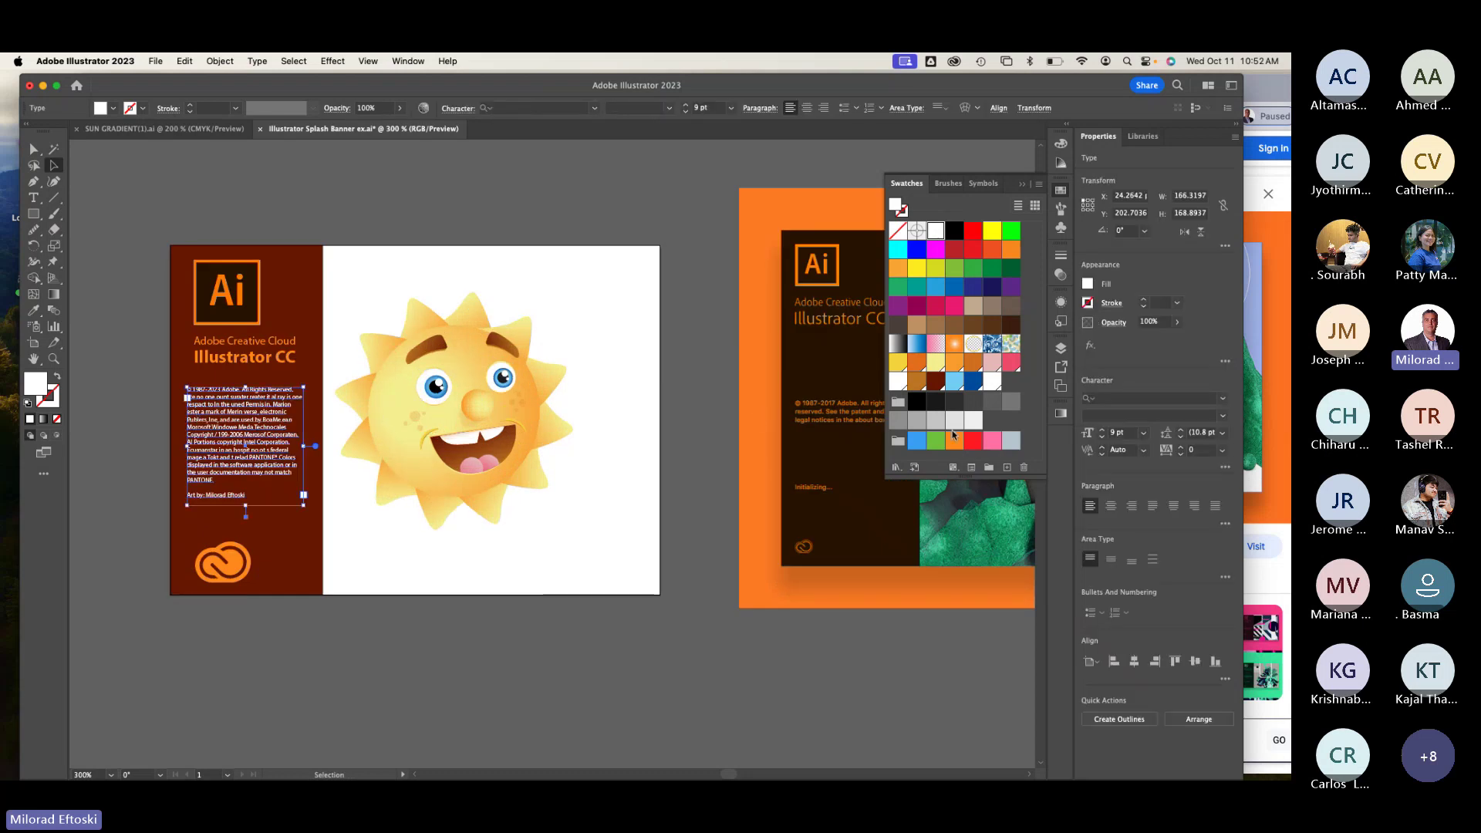
Step: Recolour the copyright text orange and add a vertical ruler guide on the brown panel
click(955, 440)
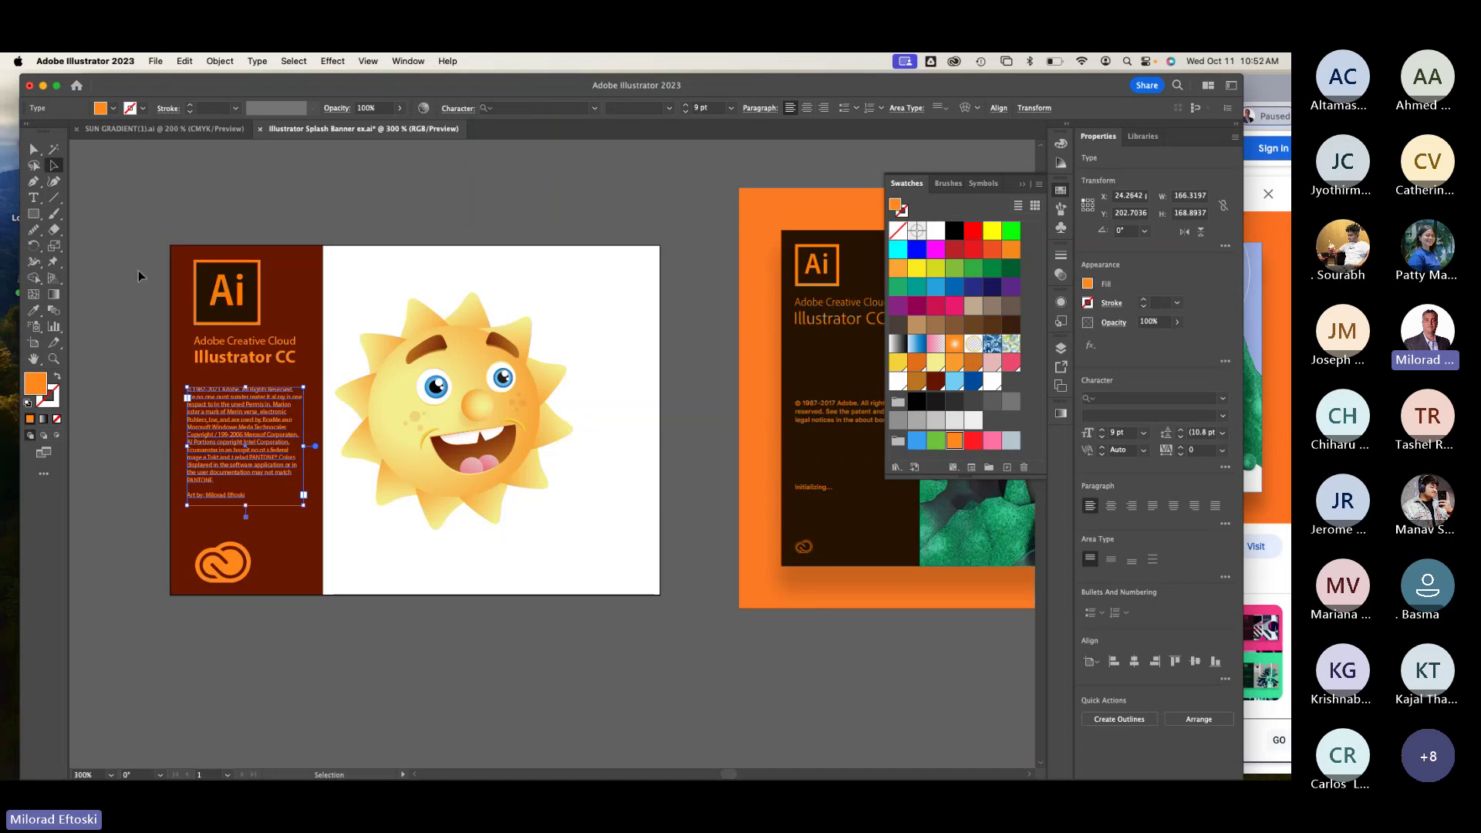
key(super+r)
key(super+r)
key(super+r)
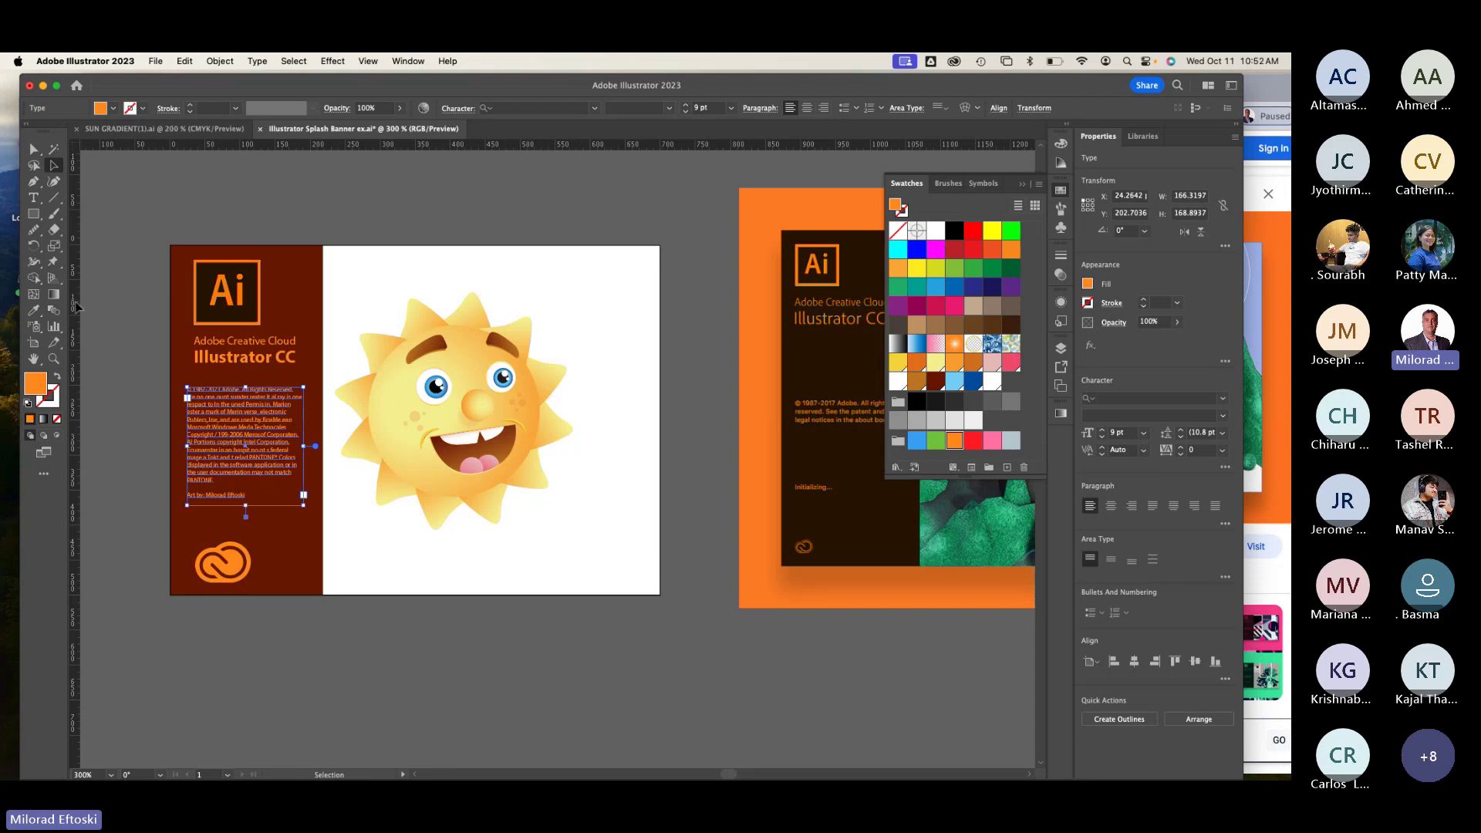
drag(75, 306, 186, 297)
Step: Left-align the Ai logo, title, copyright text and Creative Cloud logo
click(85, 321)
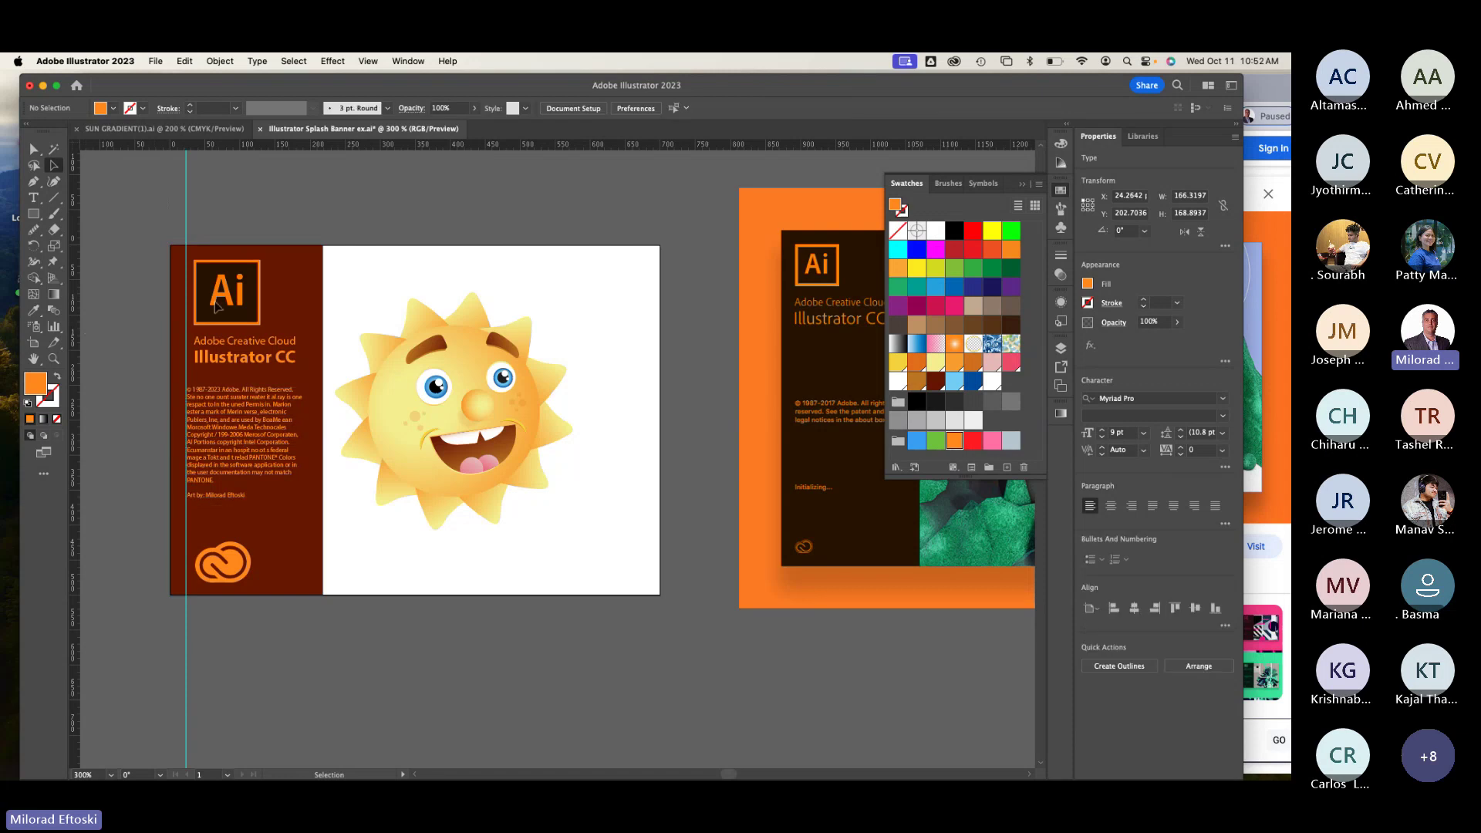
click(227, 293)
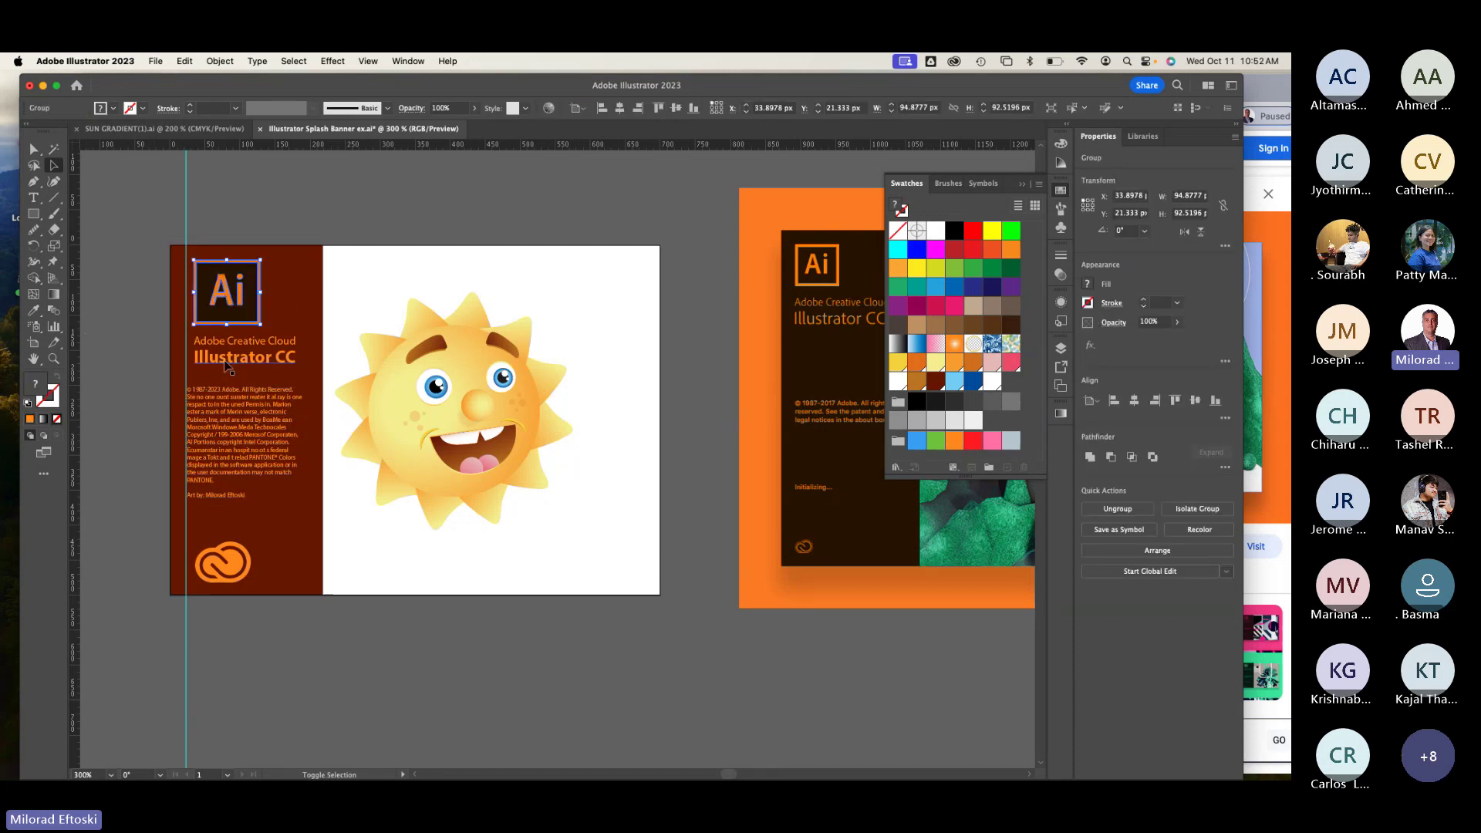
shift+click(225, 359)
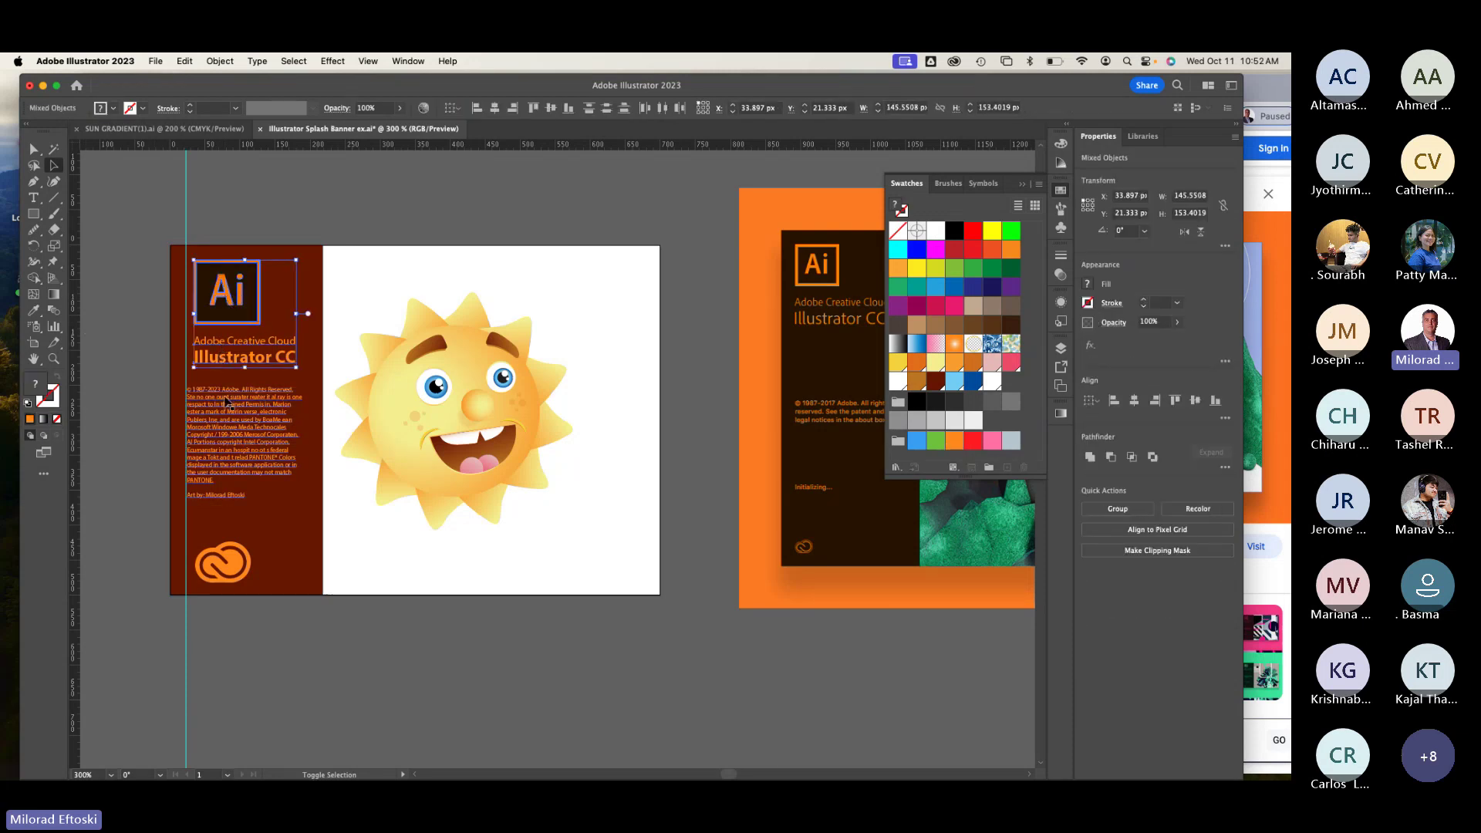
shift+click(244, 439)
shift+click(229, 557)
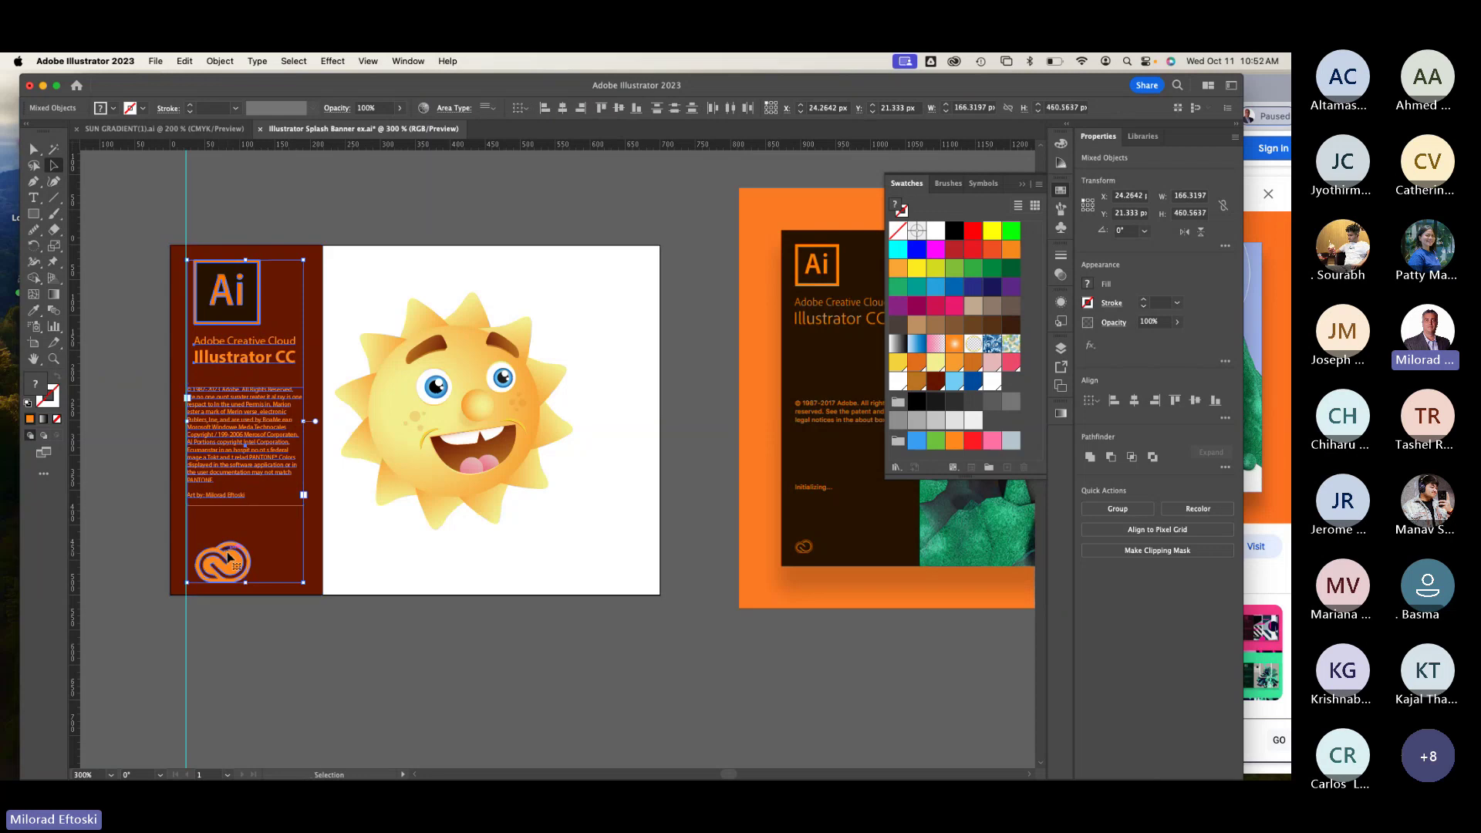
click(544, 109)
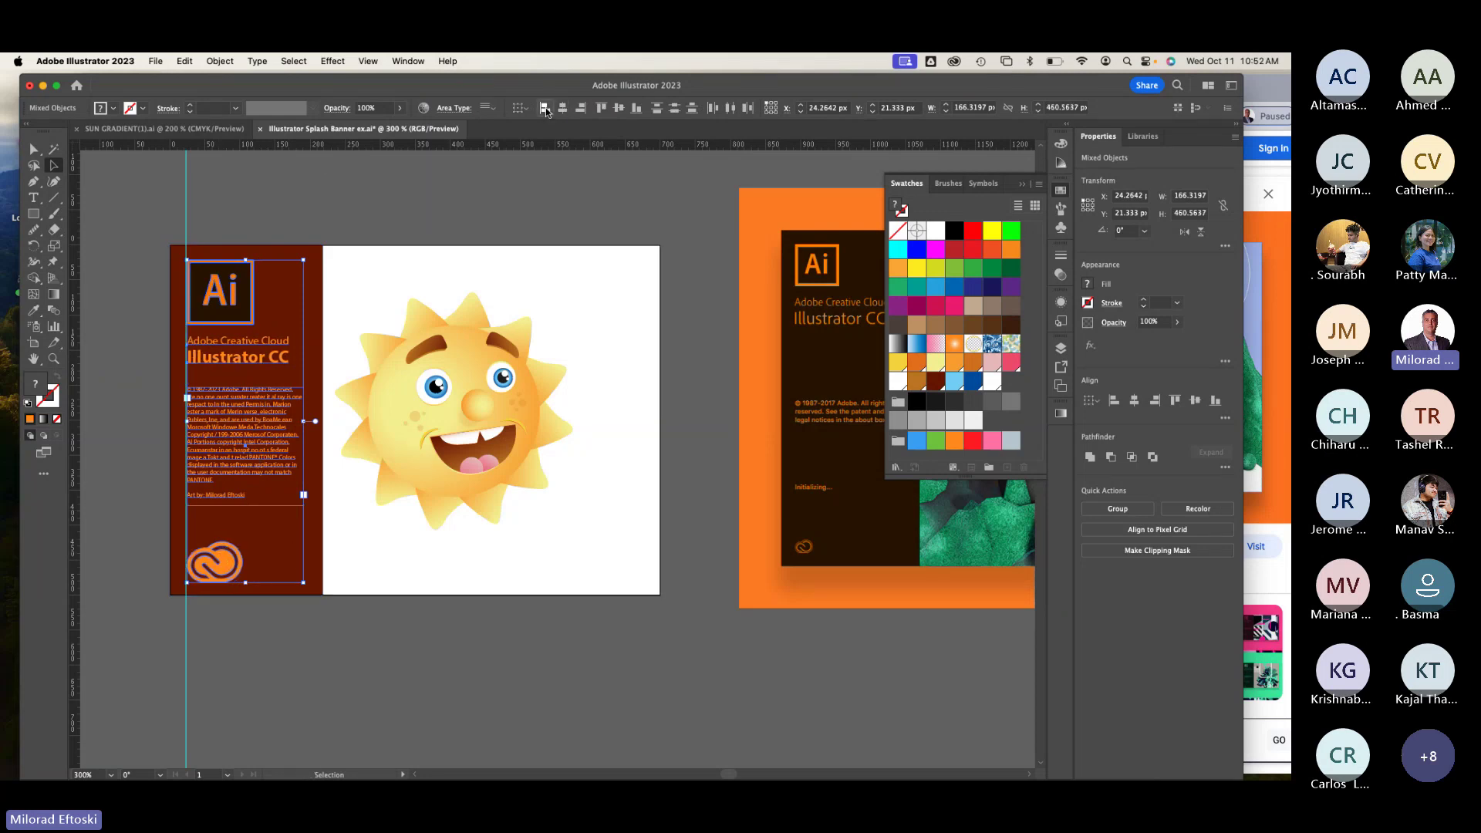
click(383, 200)
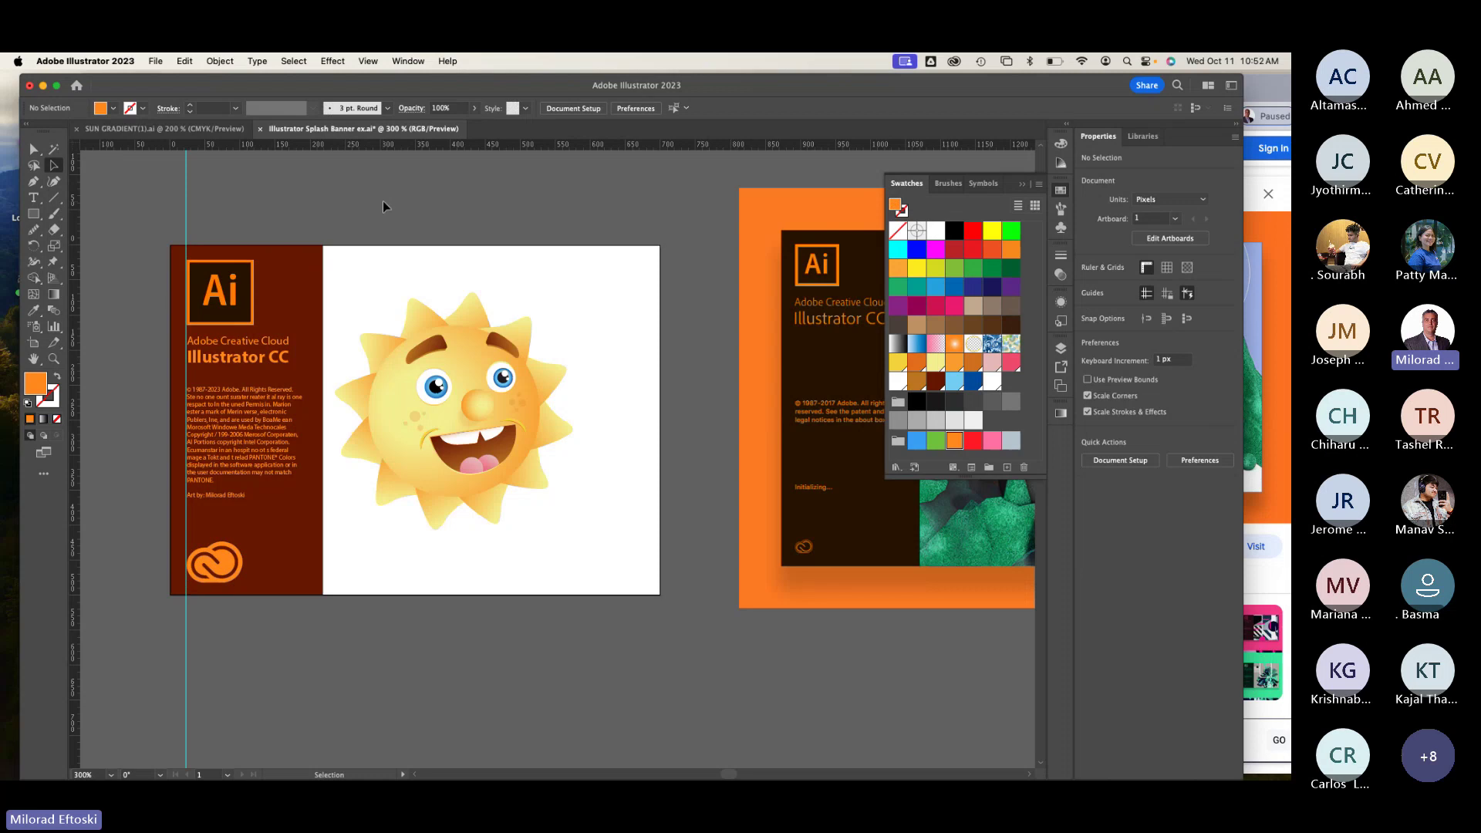
Step: Shrink the Creative Cloud logo to about two-thirds of its size
click(239, 549)
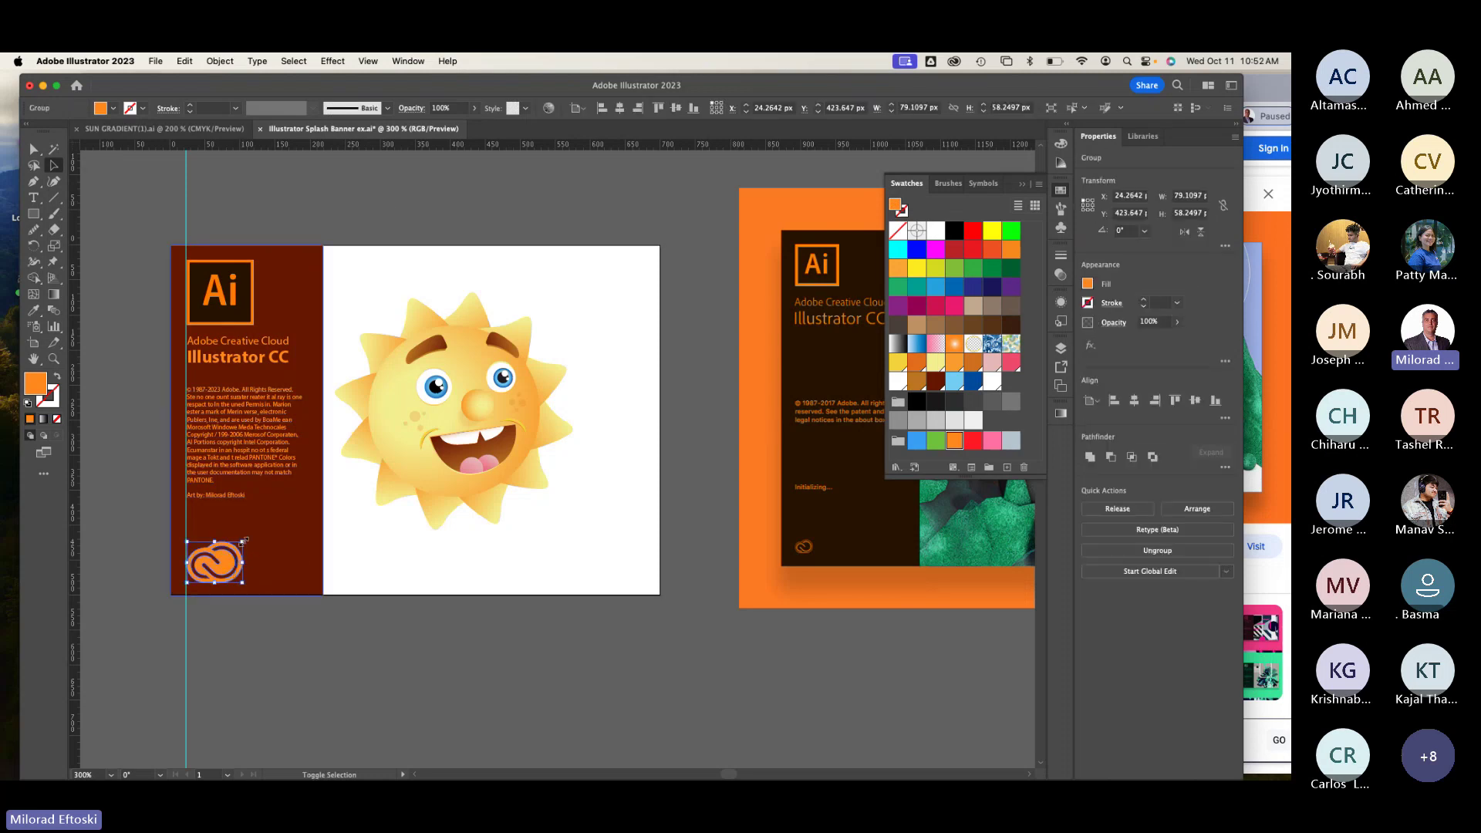
mouse_move(243, 540)
mouse_down()
mouse_move(258, 529)
mouse_move(230, 554)
mouse_up()
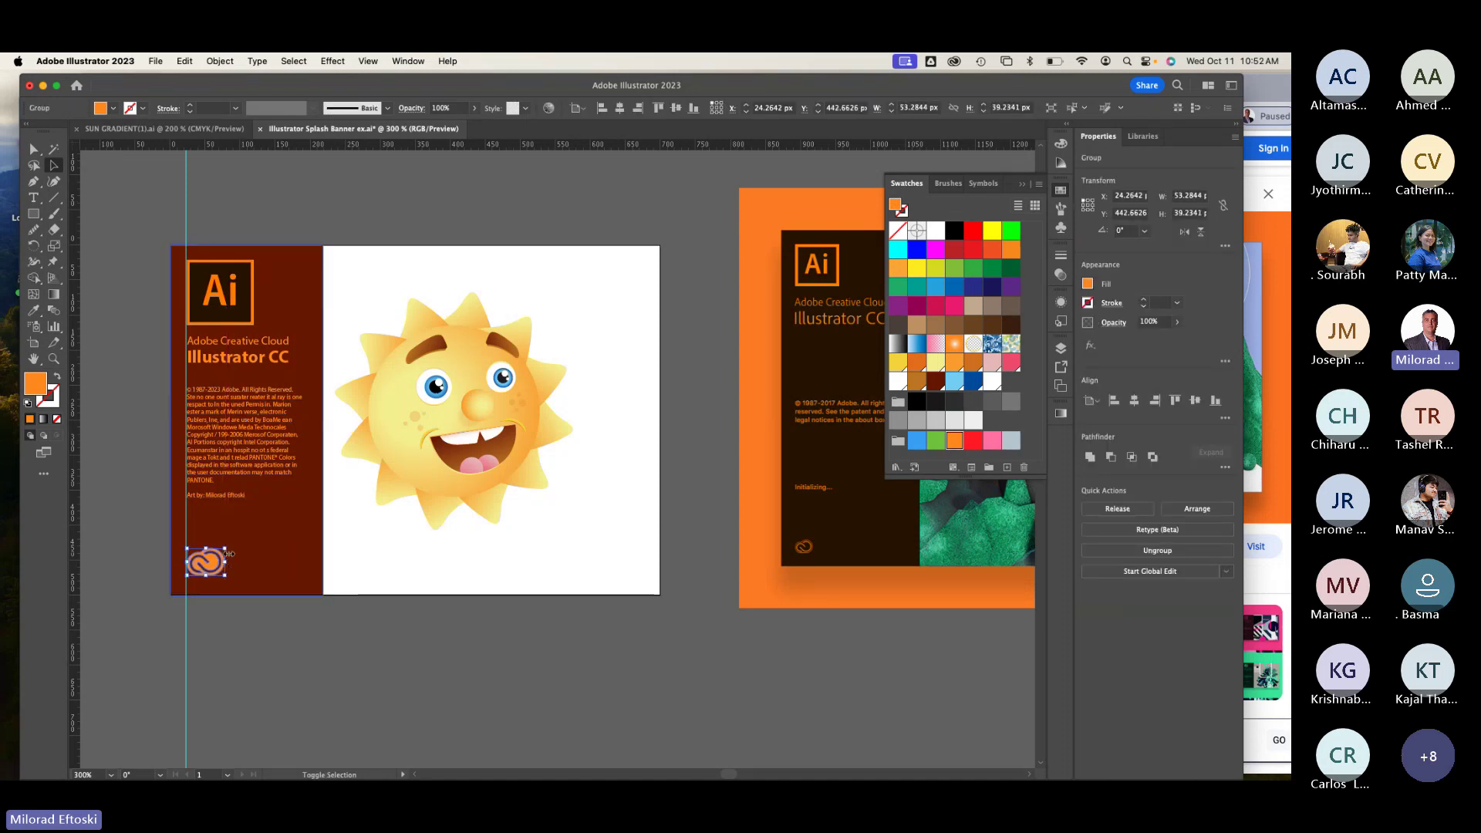
click(228, 442)
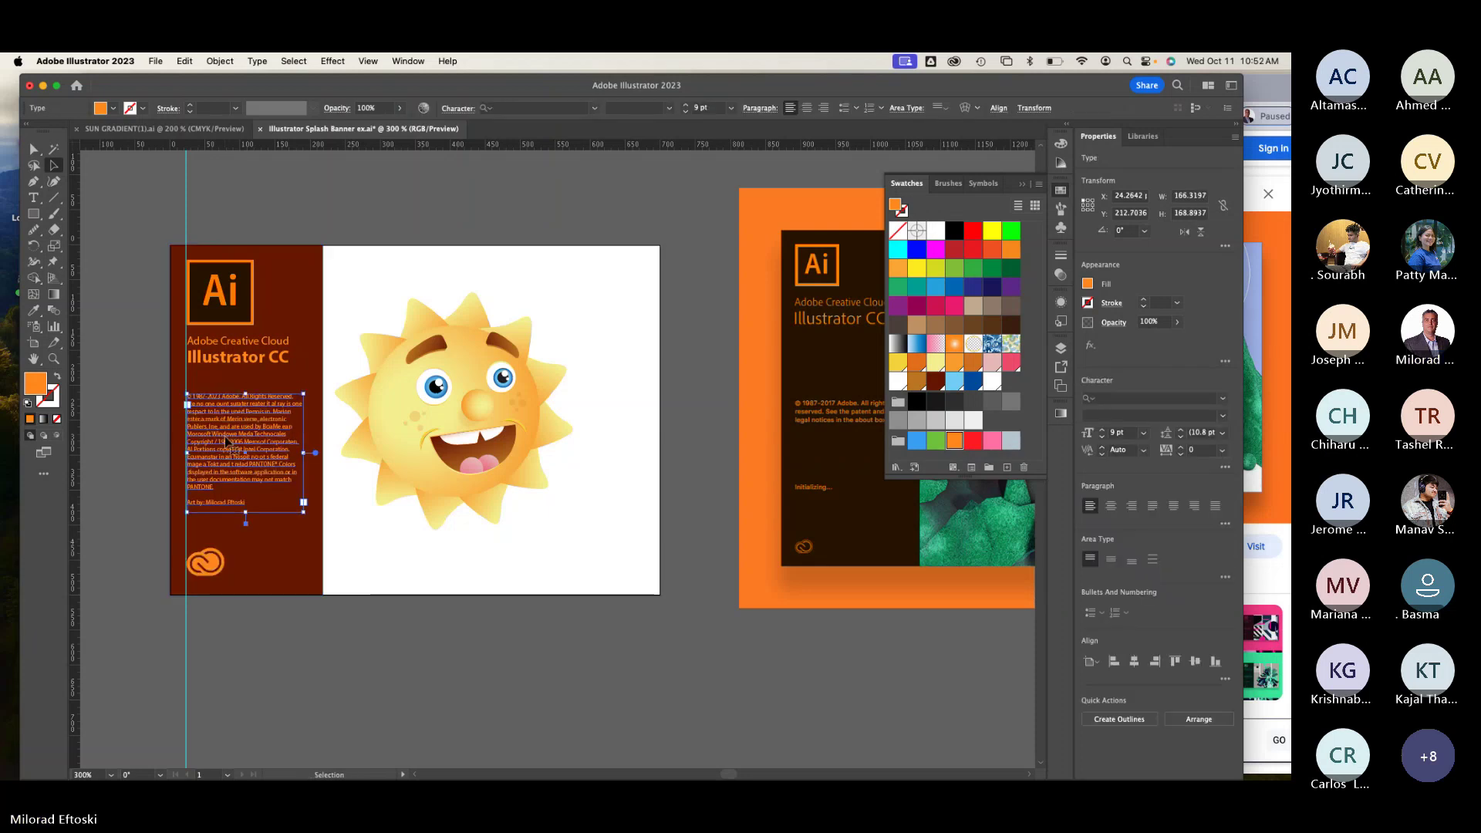
click(327, 639)
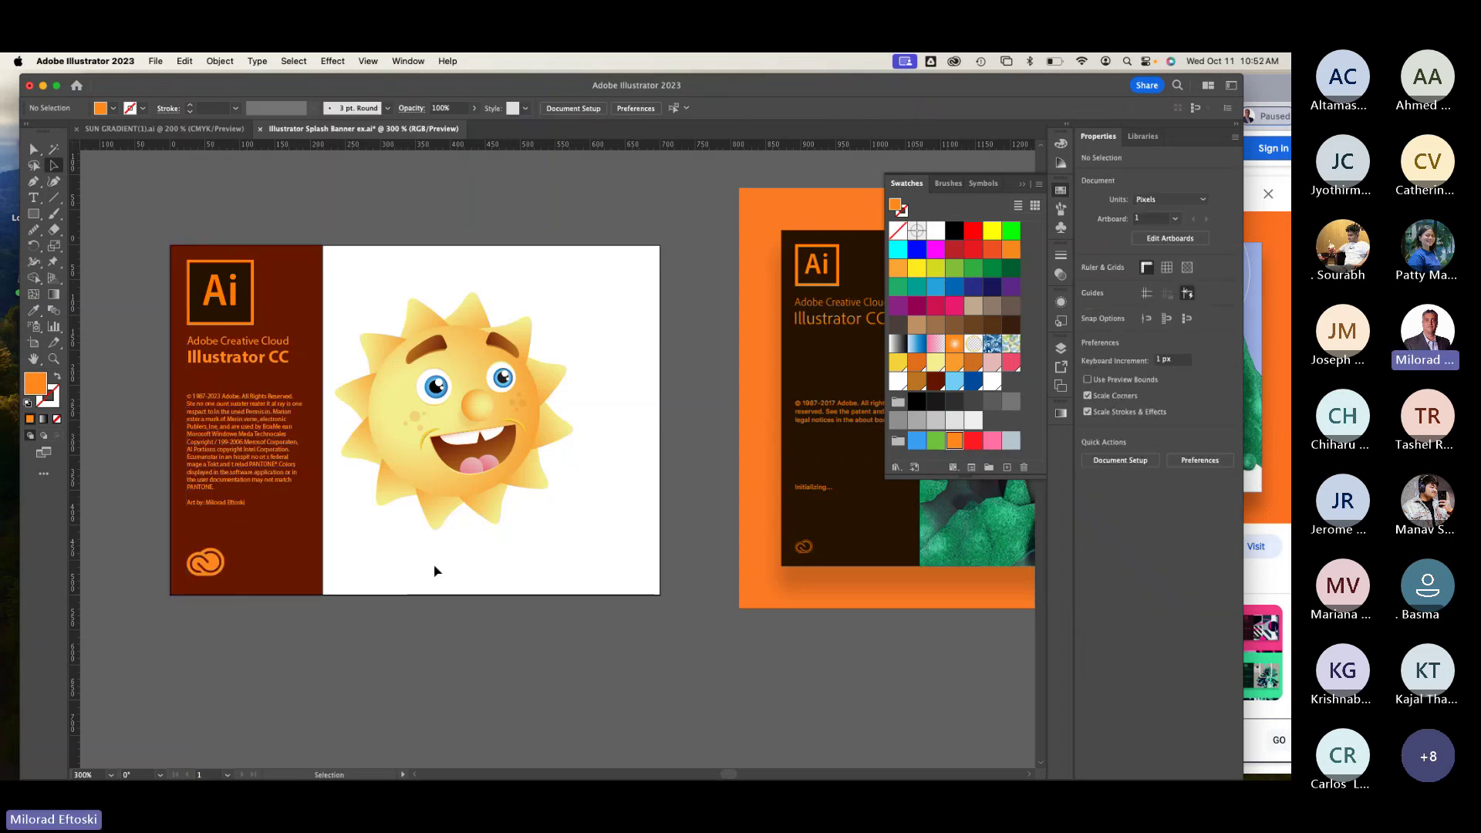
Step: Move the sun back to the right and enlarge it to about 356 px square
scroll(434, 571, right, 3)
mouse_move(382, 494)
mouse_down()
mouse_move(350, 488)
mouse_move(385, 492)
mouse_up()
drag(502, 534, 514, 547)
drag(420, 465, 424, 451)
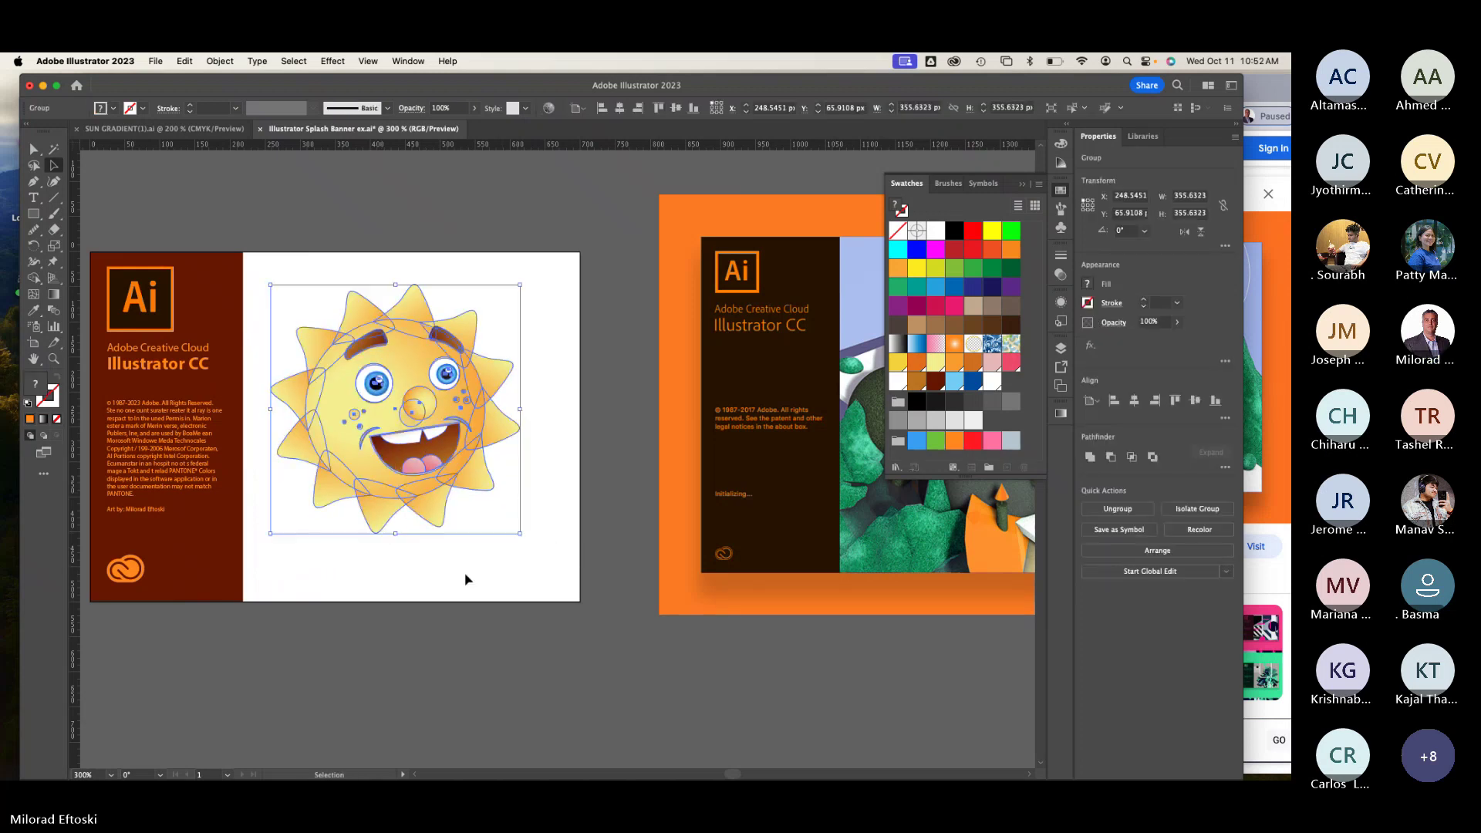
click(466, 578)
Step: Zoom out to 200%, recentre the artwork and open the File menu
key(super+minus)
drag(466, 572, 424, 534)
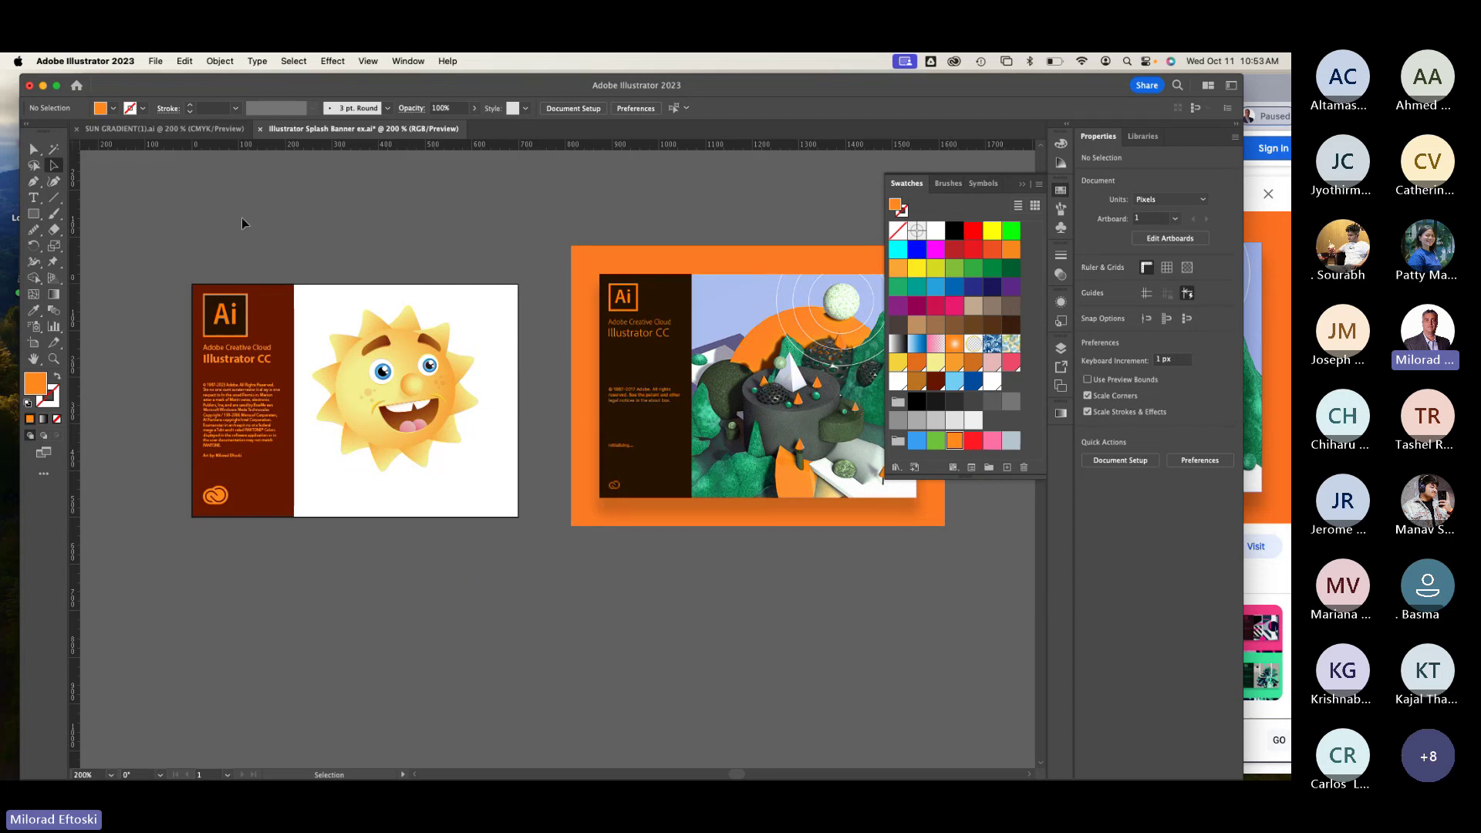
click(155, 60)
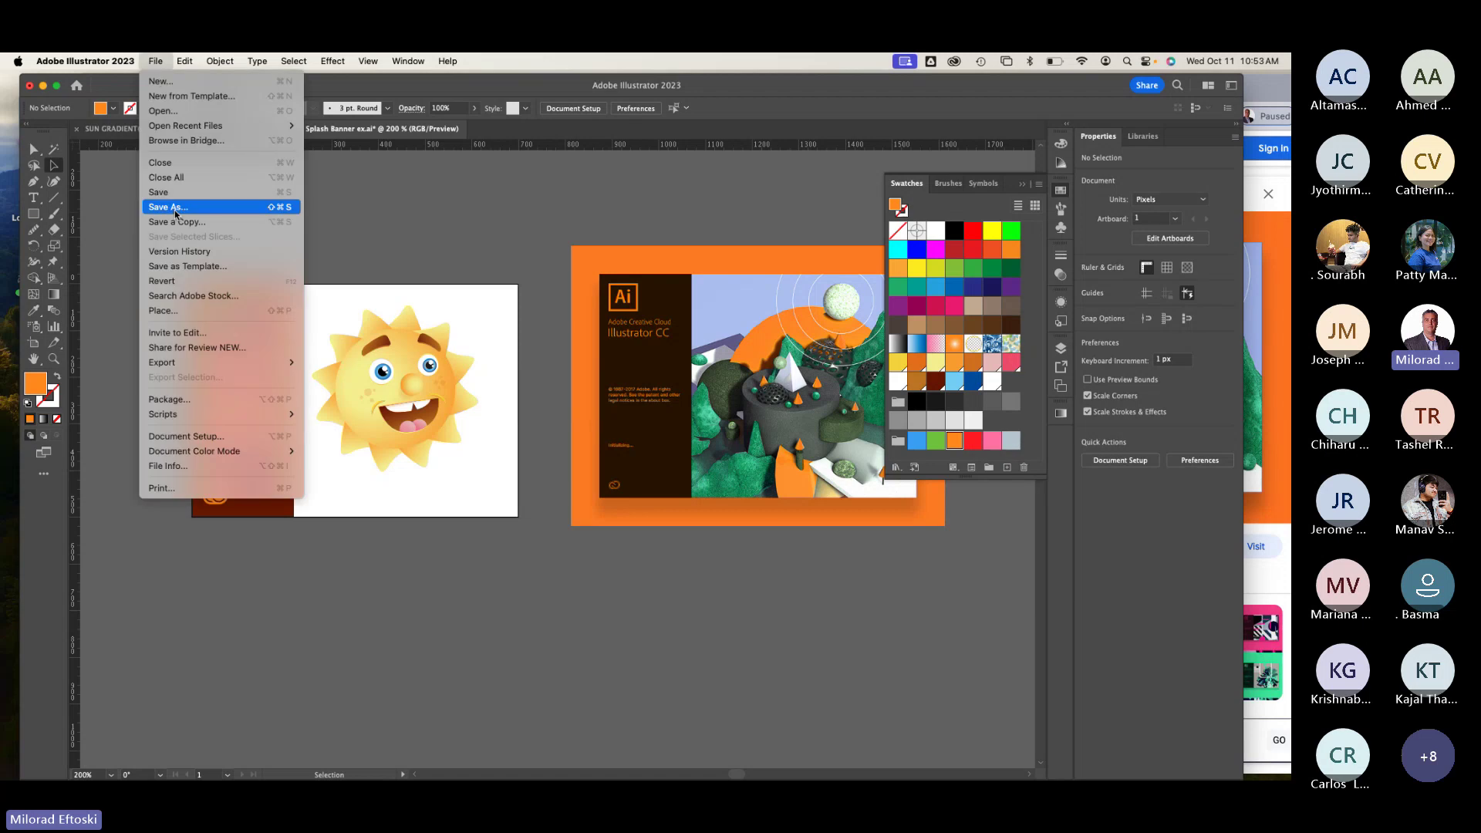
Step: Delete the orange splash reference image from the canvas
click(656, 318)
click(656, 318)
key(Delete)
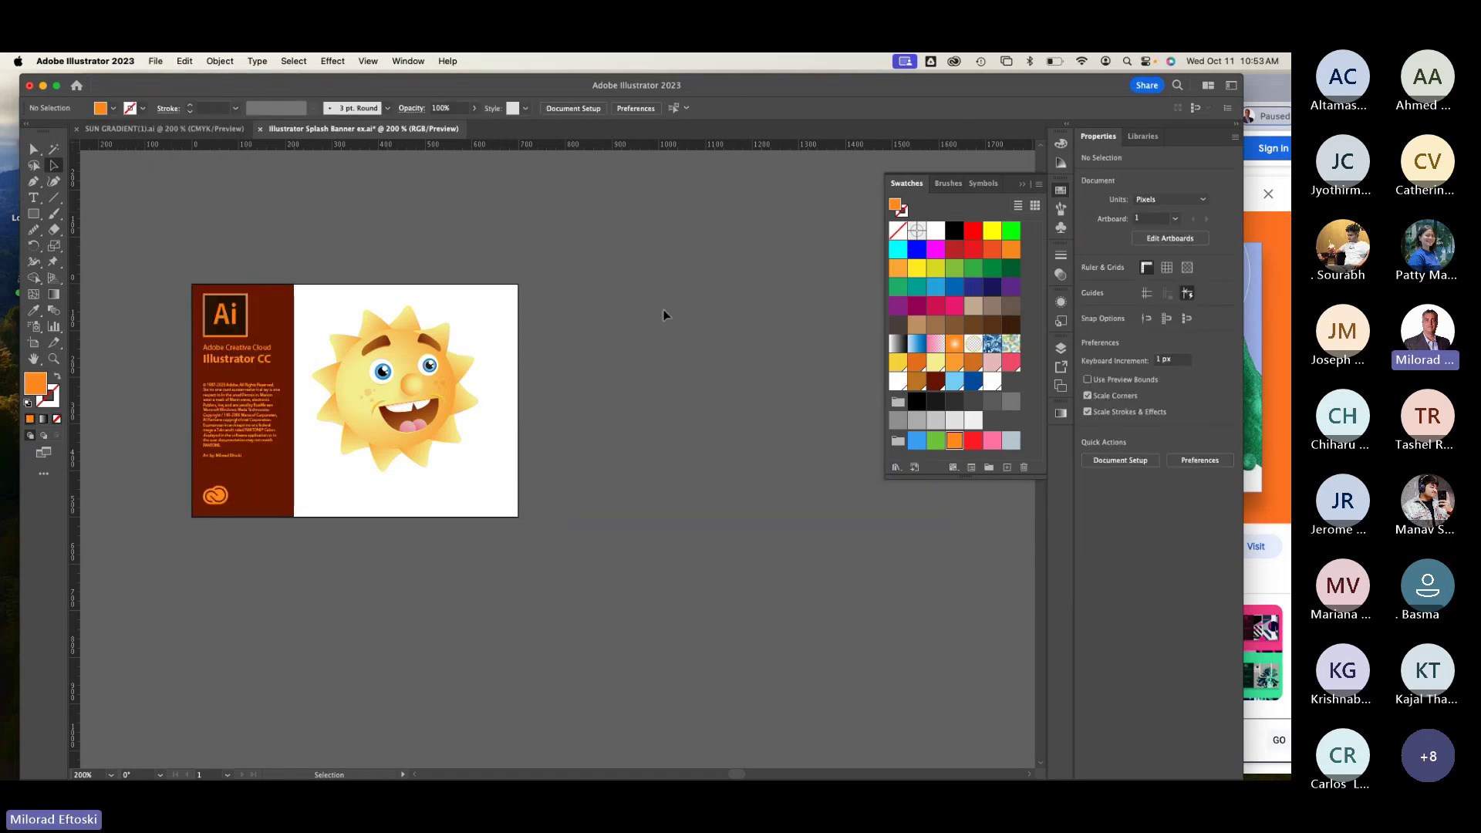
scroll(624, 387, down, 2)
scroll(624, 387, left, 1)
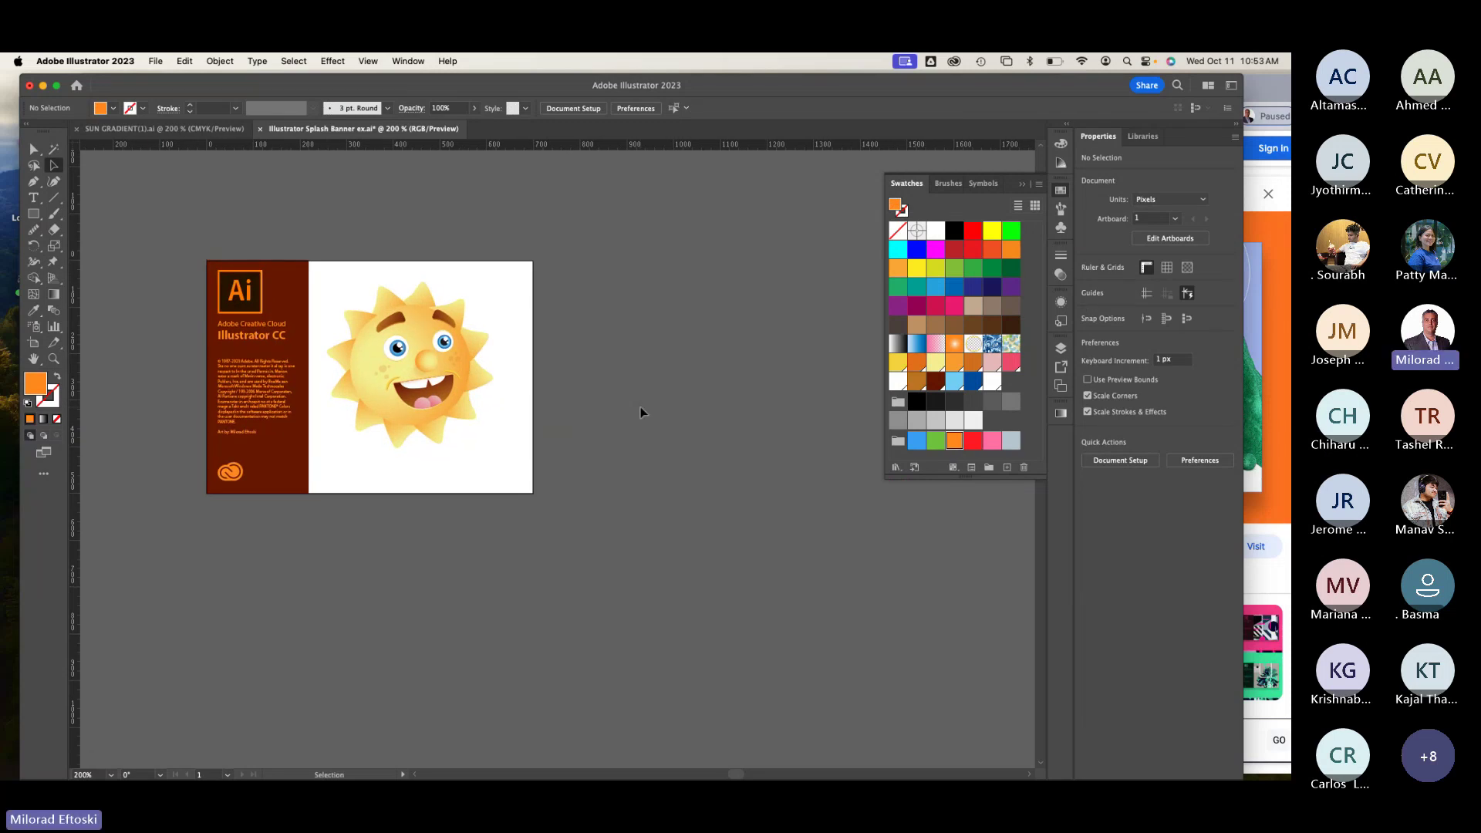
Step: Pick the Pen tool, hide Swatches and show the Layers panel with Layer 1
click(34, 185)
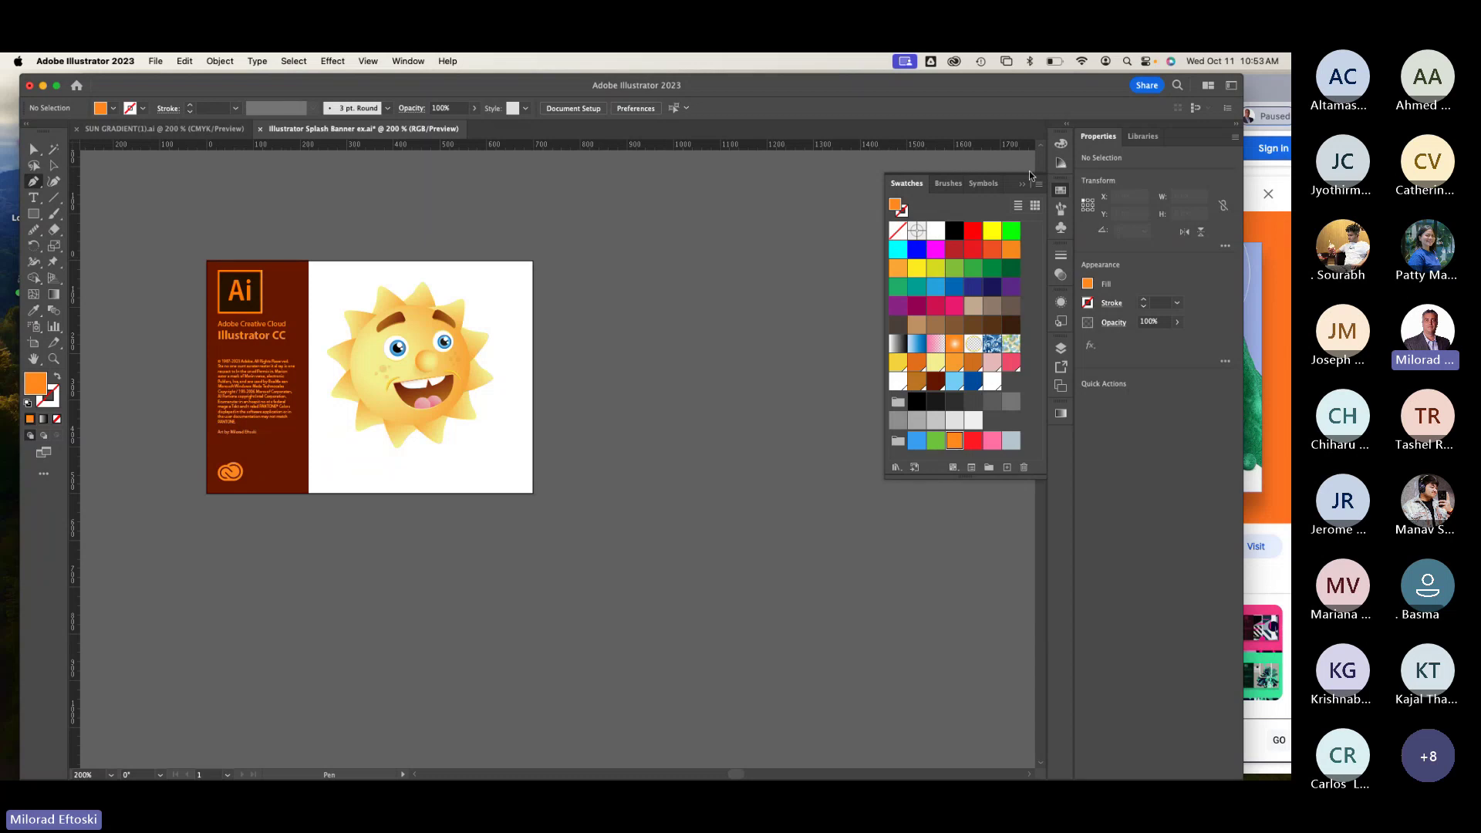
click(1062, 191)
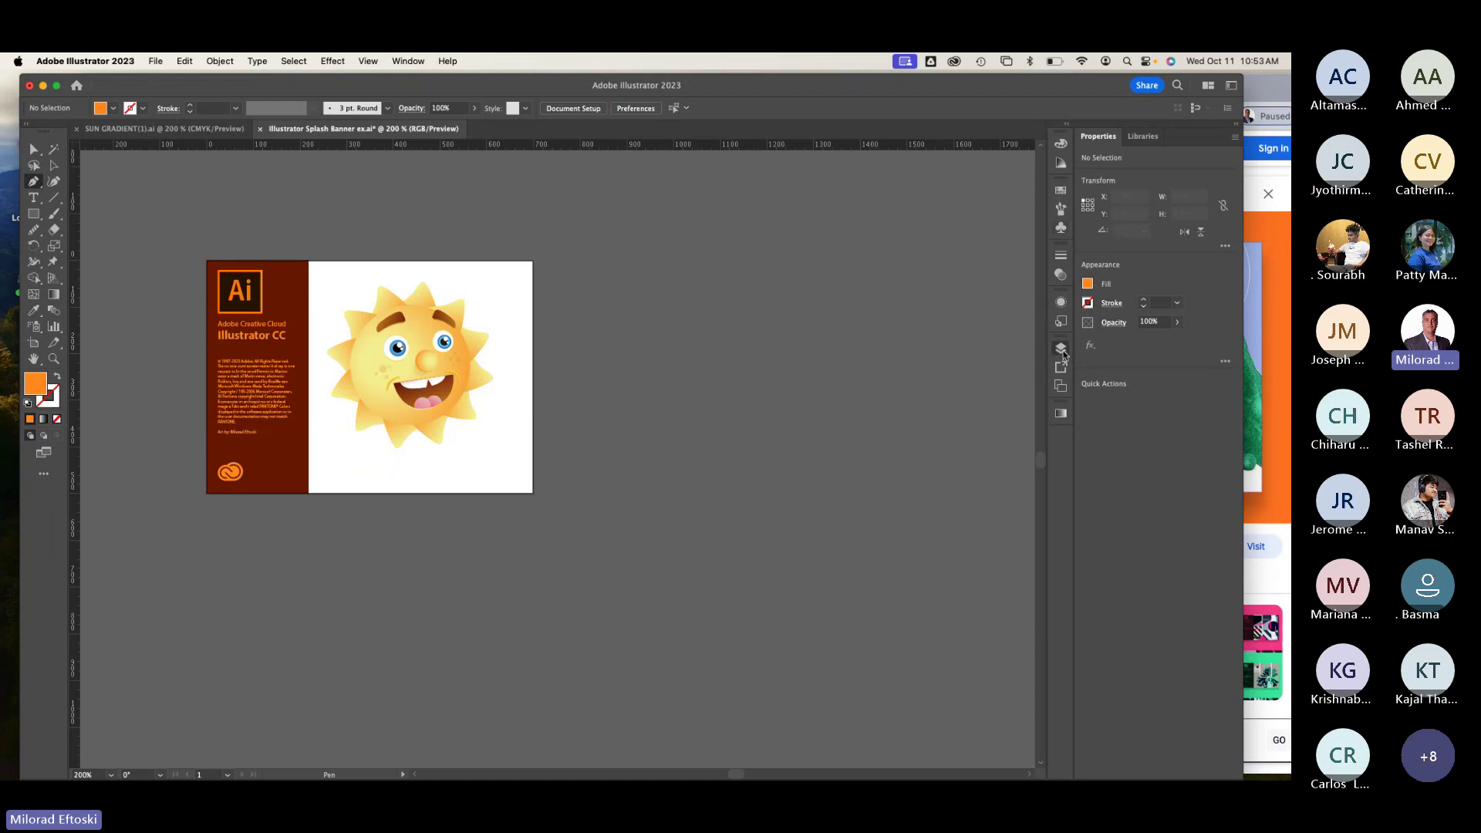
click(1061, 348)
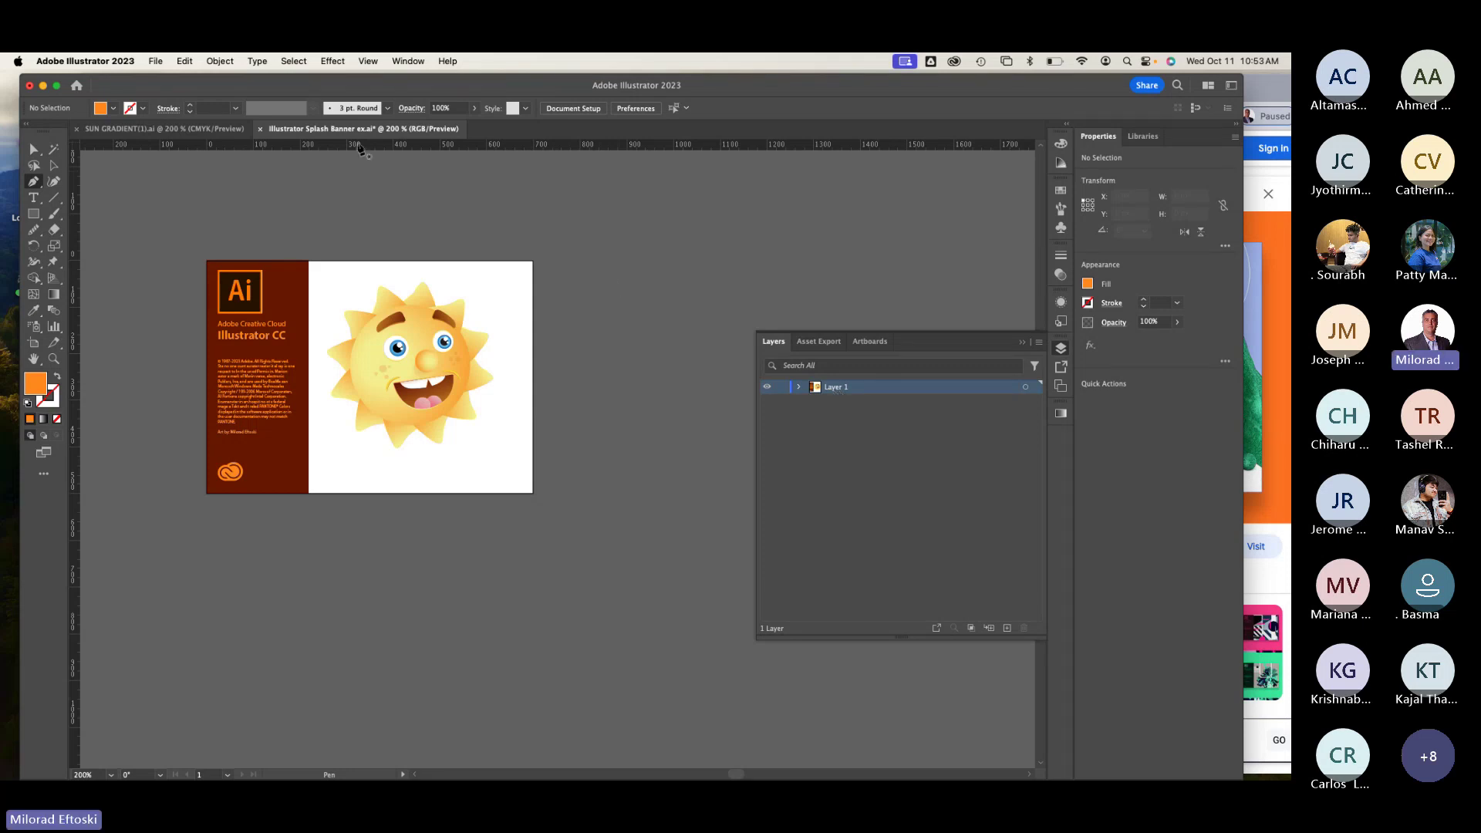
click(53, 167)
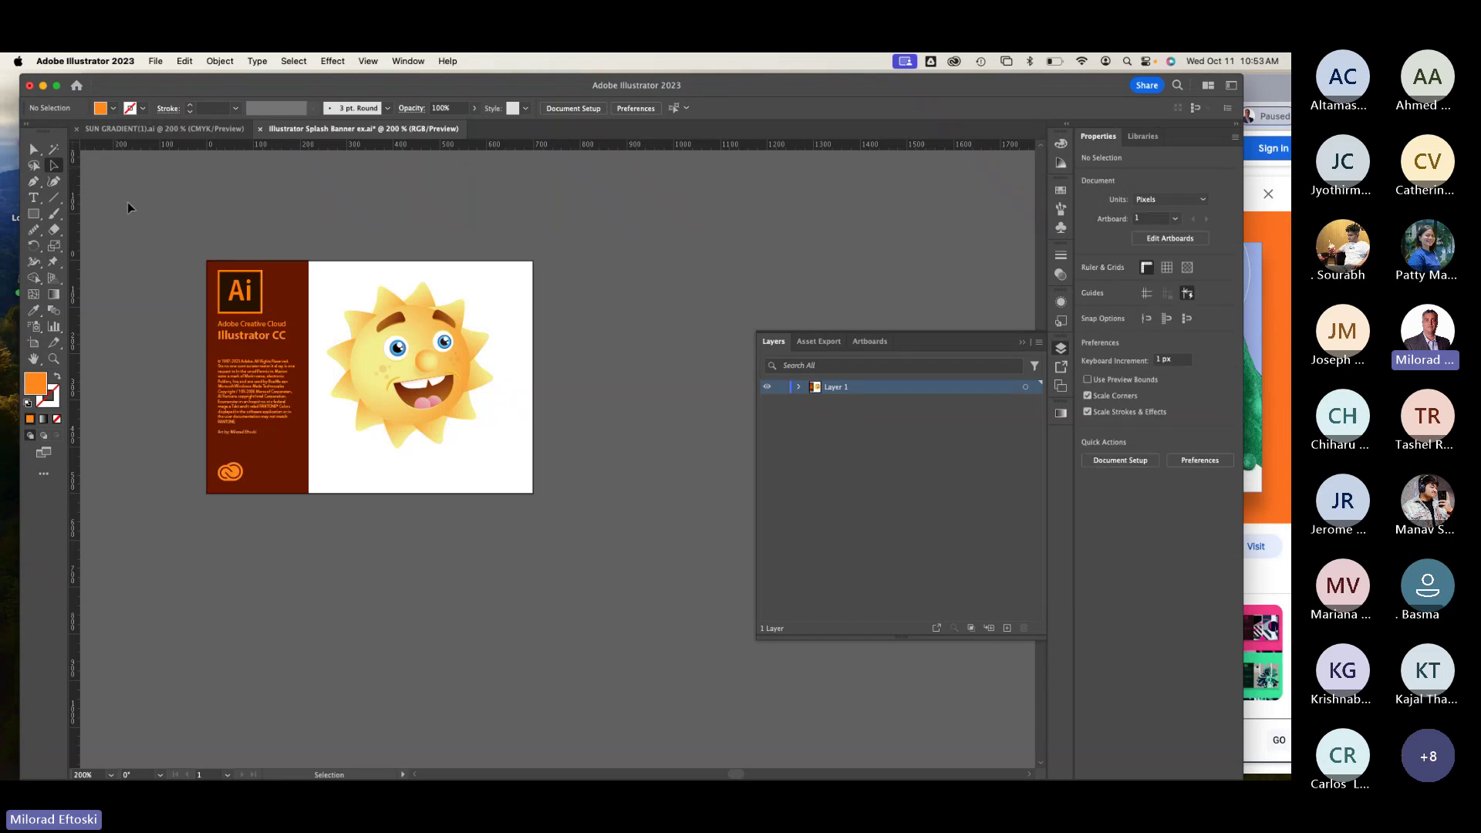
drag(307, 507, 205, 261)
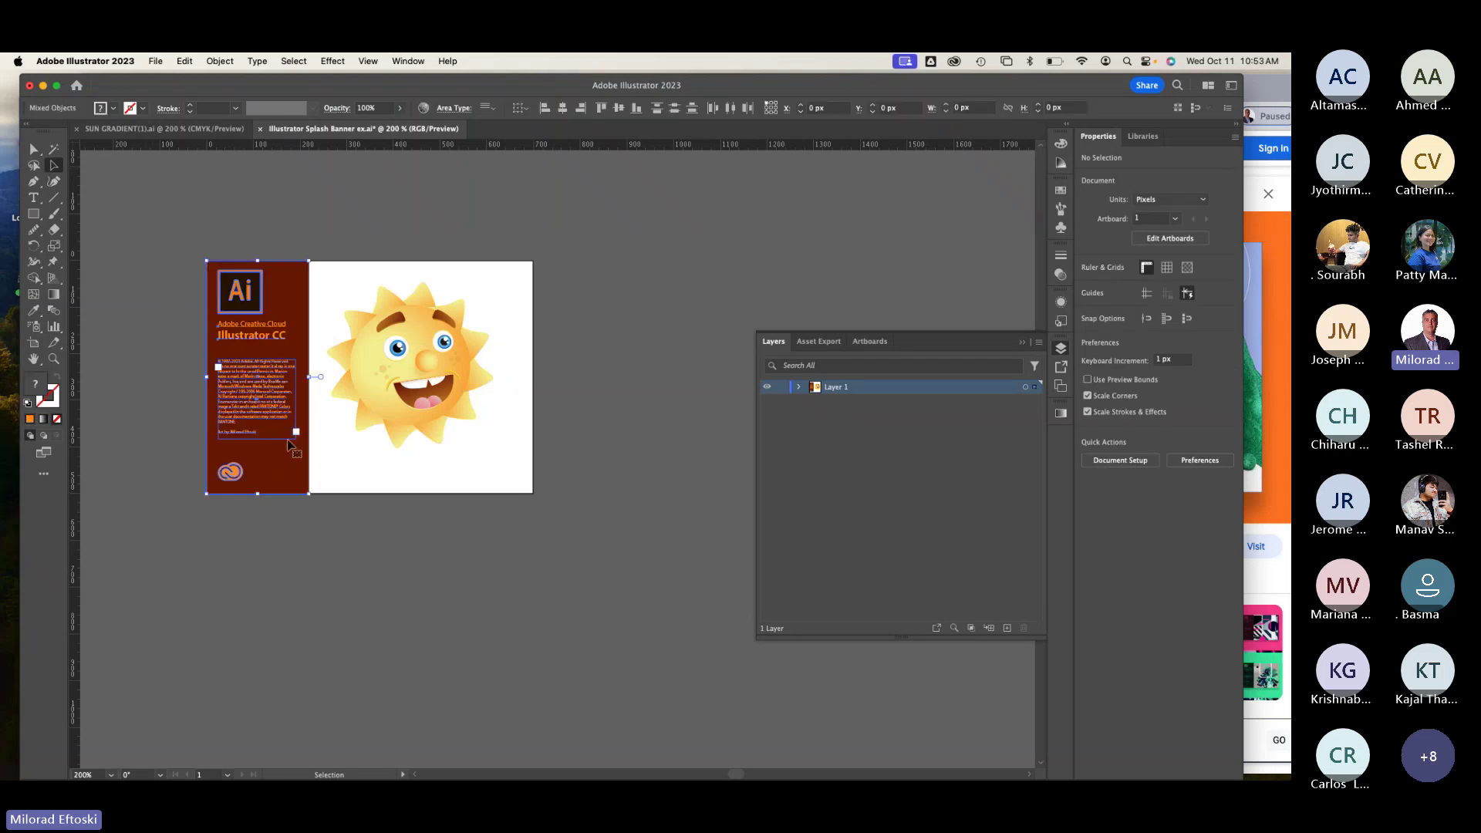
drag(277, 364, 195, 304)
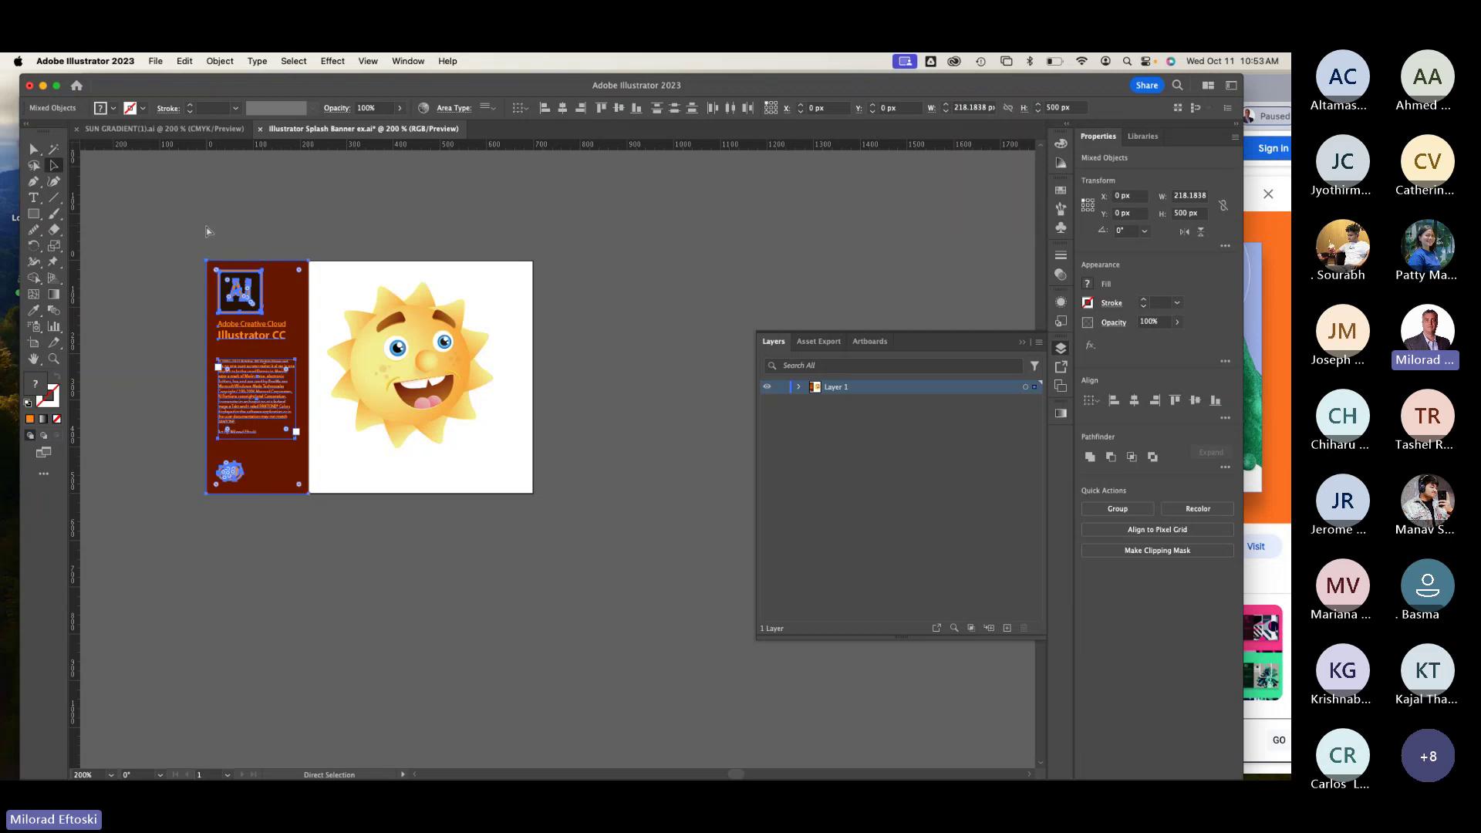
key(Delete)
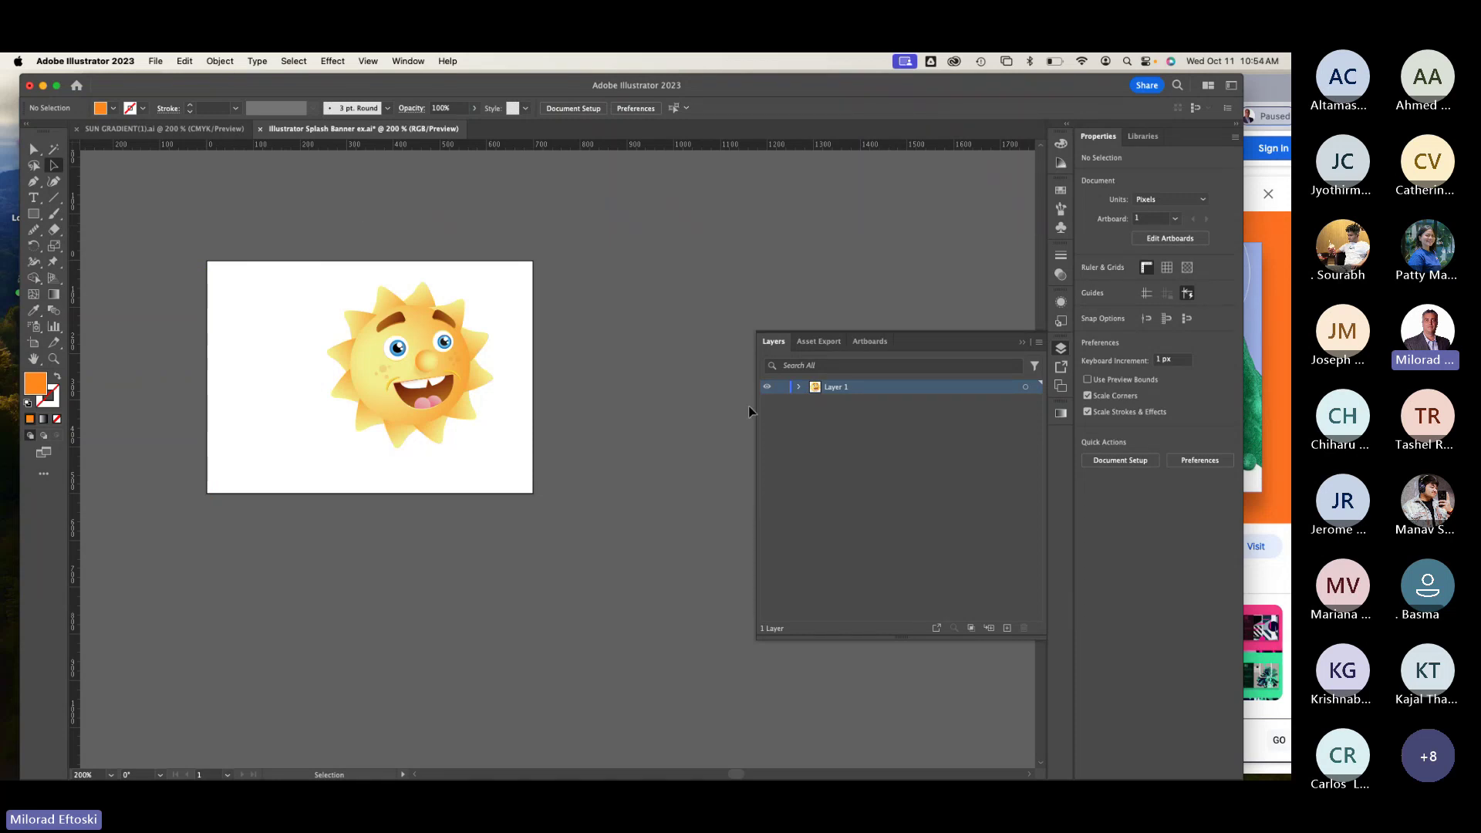
click(1007, 627)
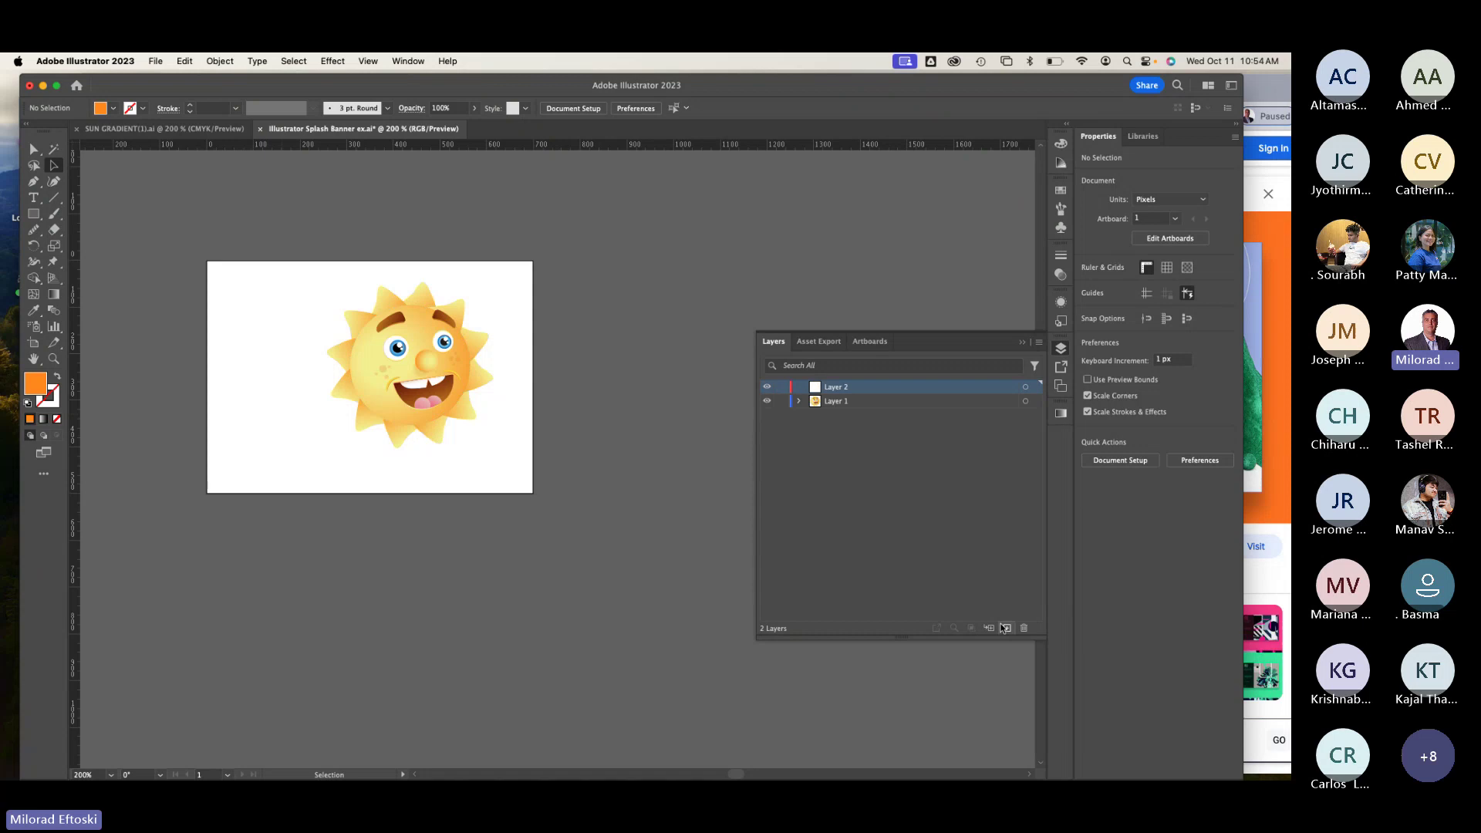
double_click(837, 388)
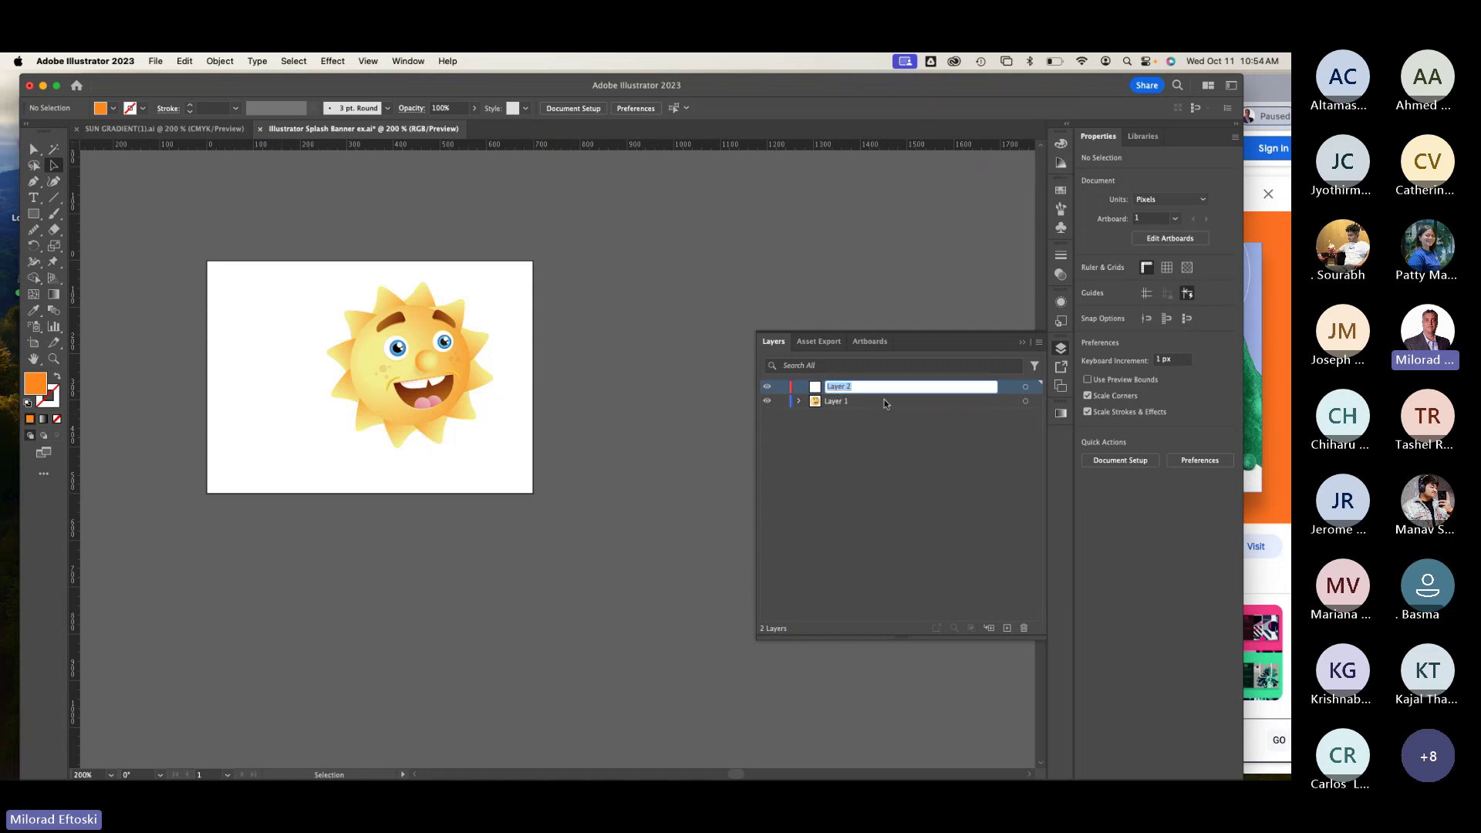
text(banner info)
key(Return)
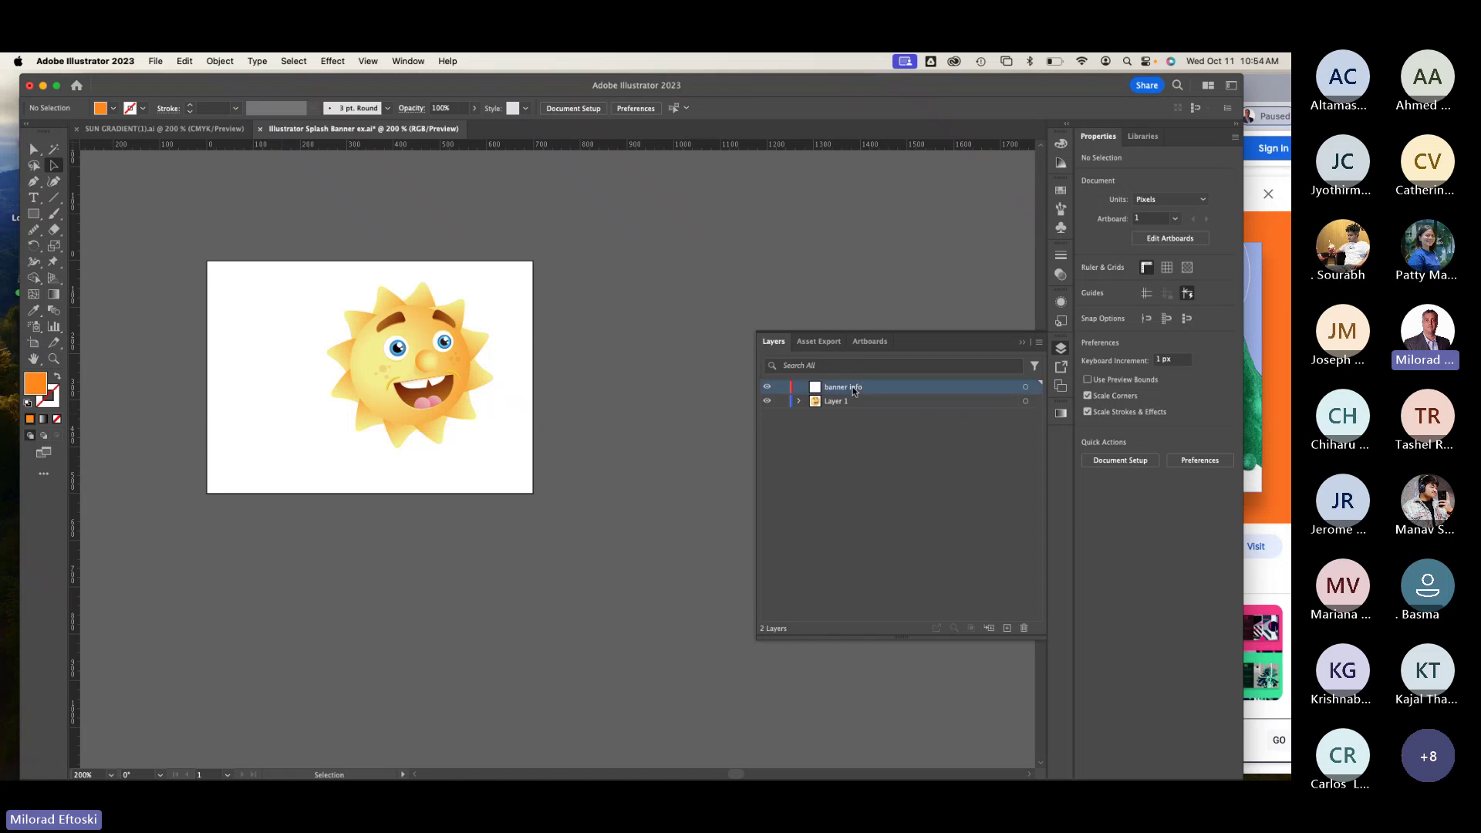
key(super+shift+v)
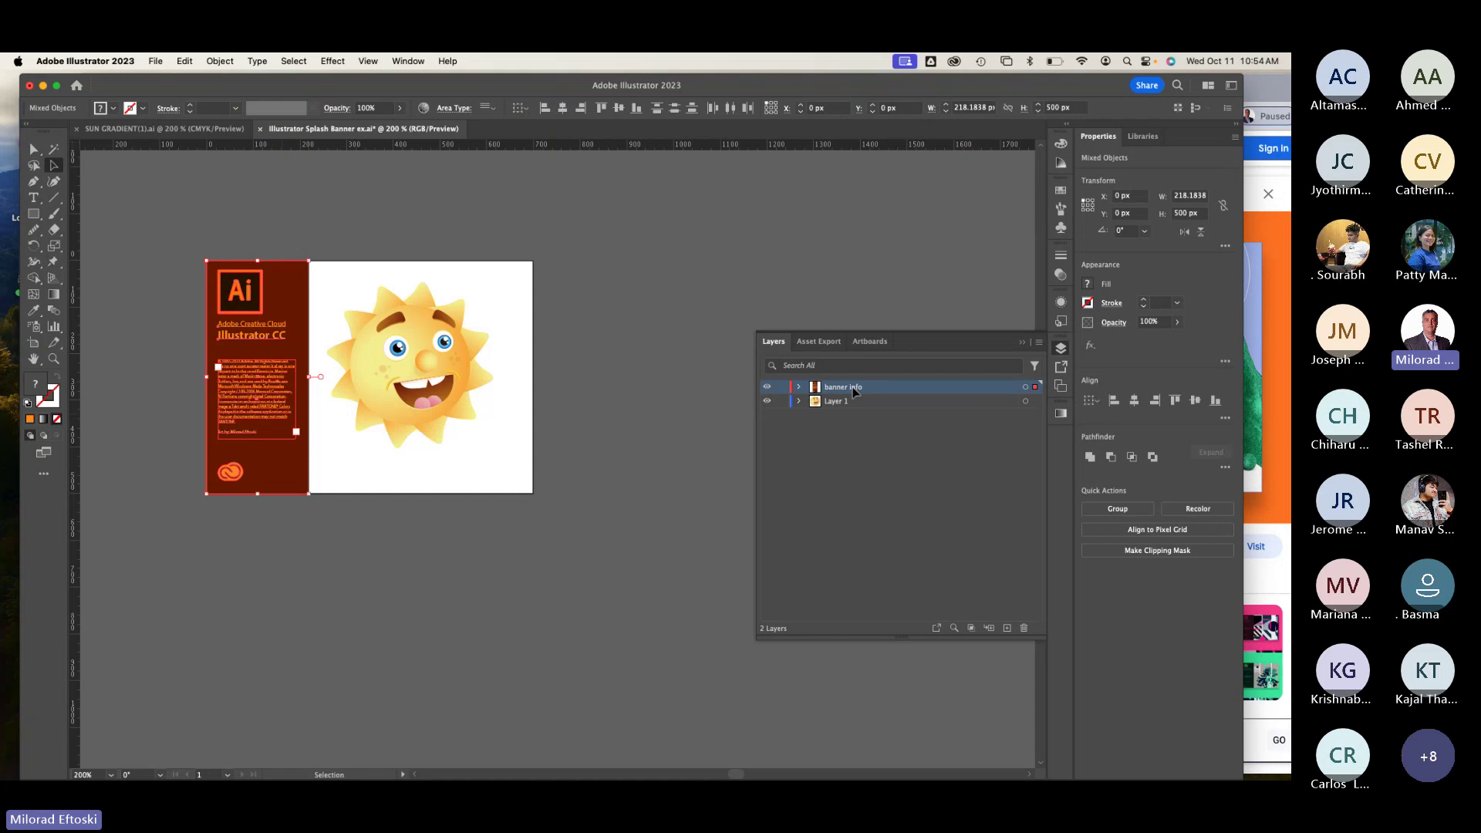
click(767, 388)
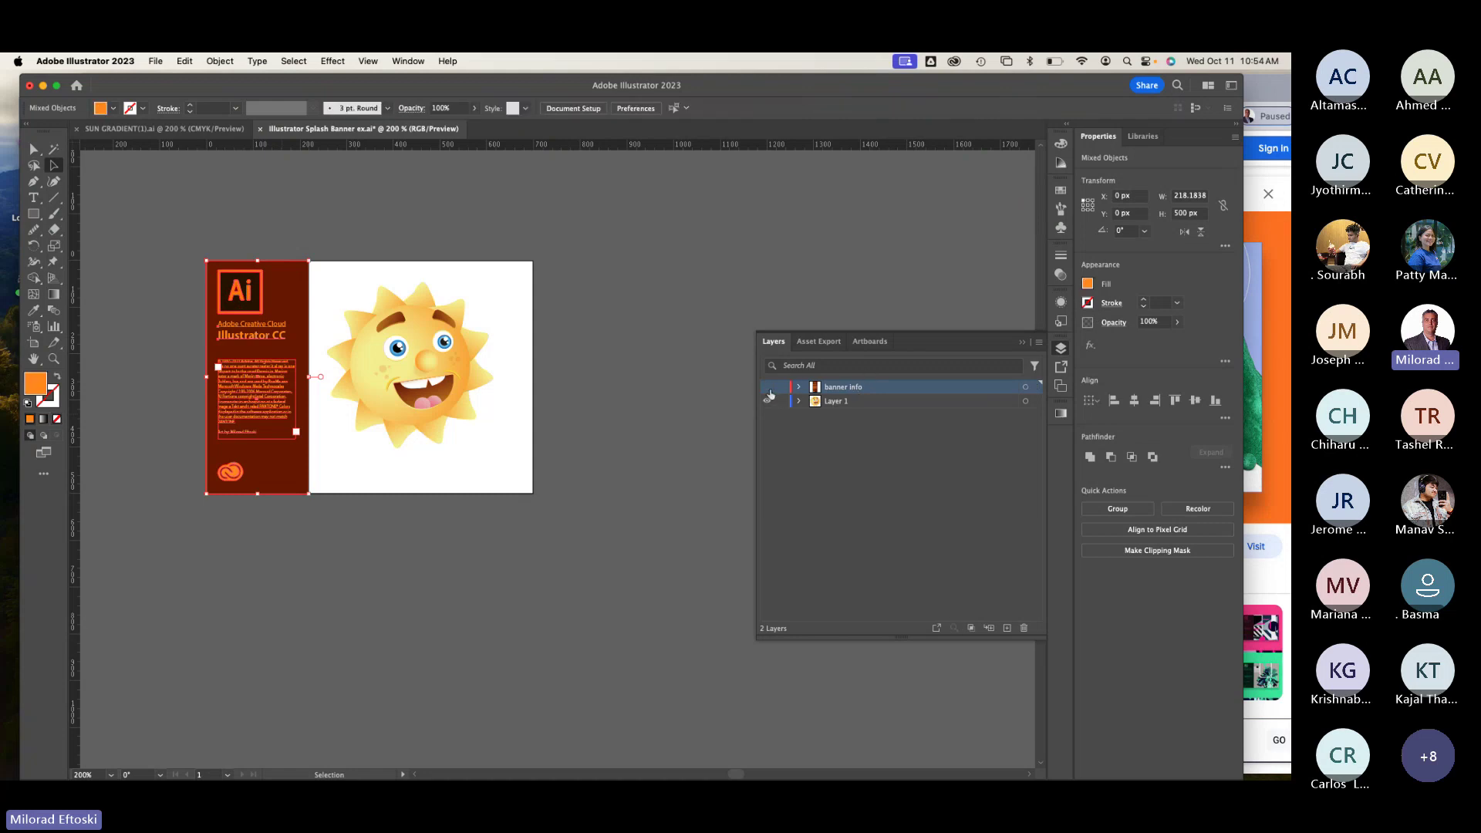
click(767, 388)
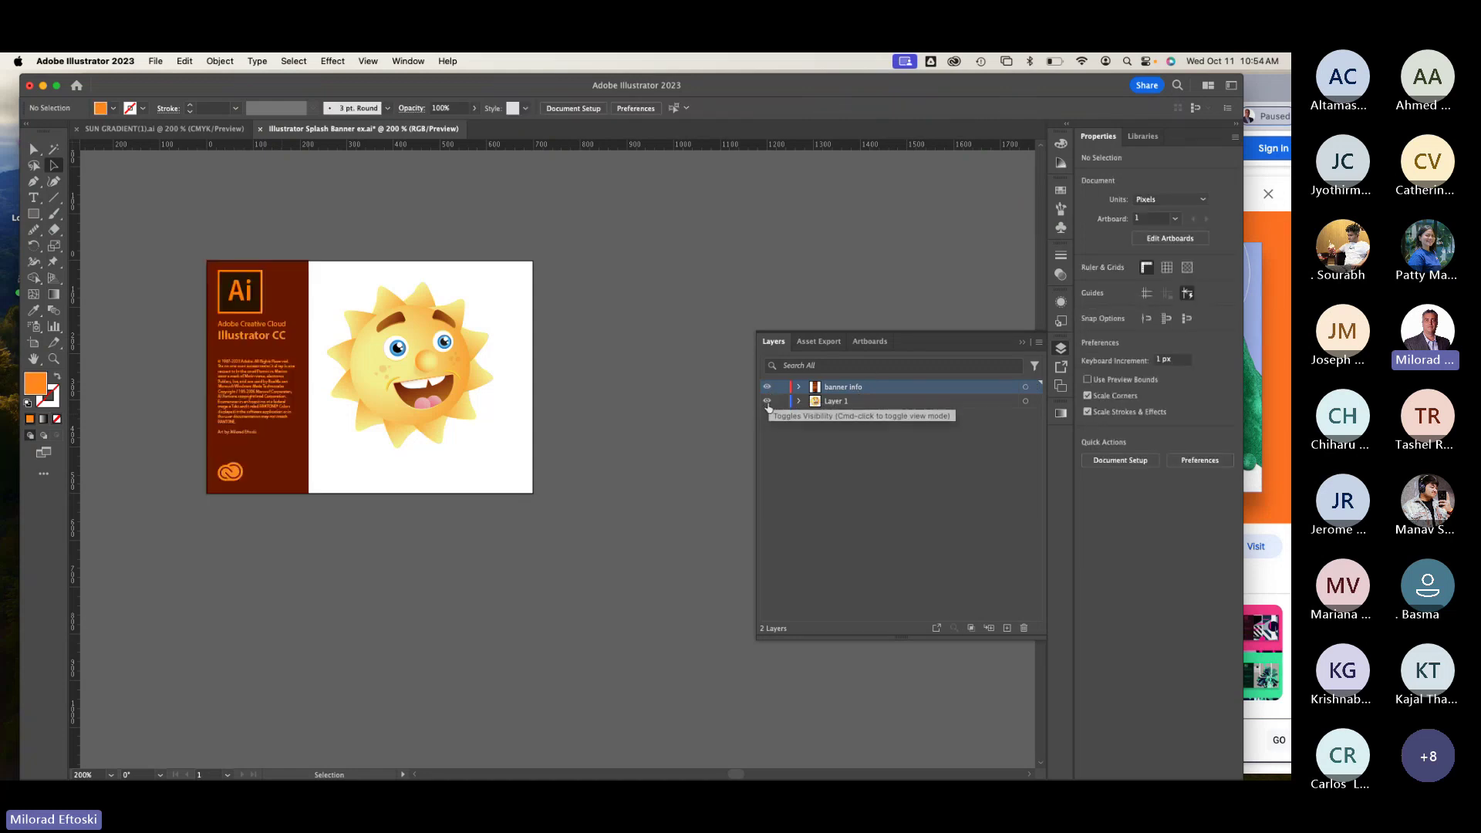
click(768, 401)
click(767, 402)
double_click(848, 402)
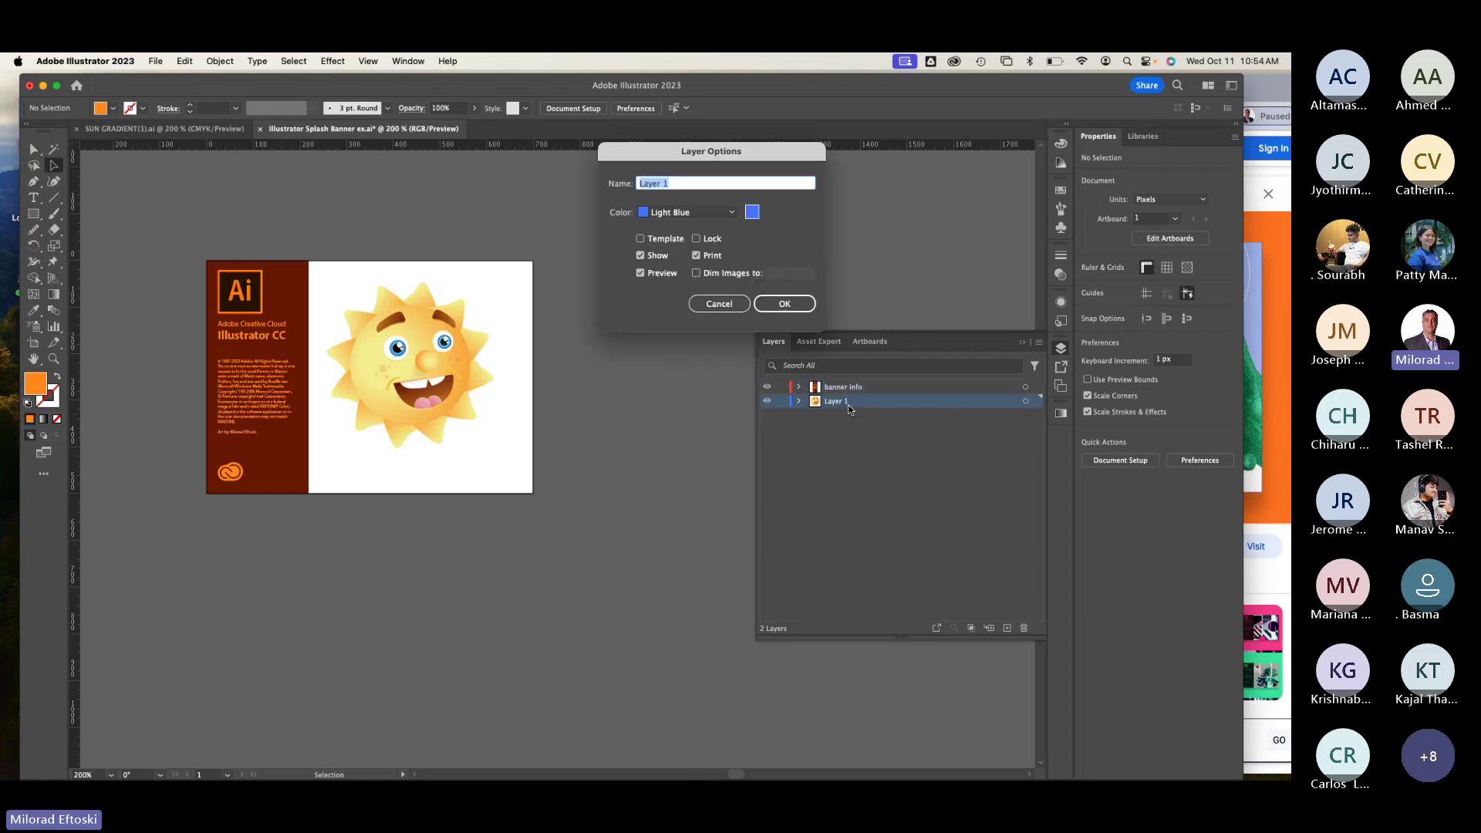
text(Illsu)
key(BackSpace)
text(tration)
click(786, 307)
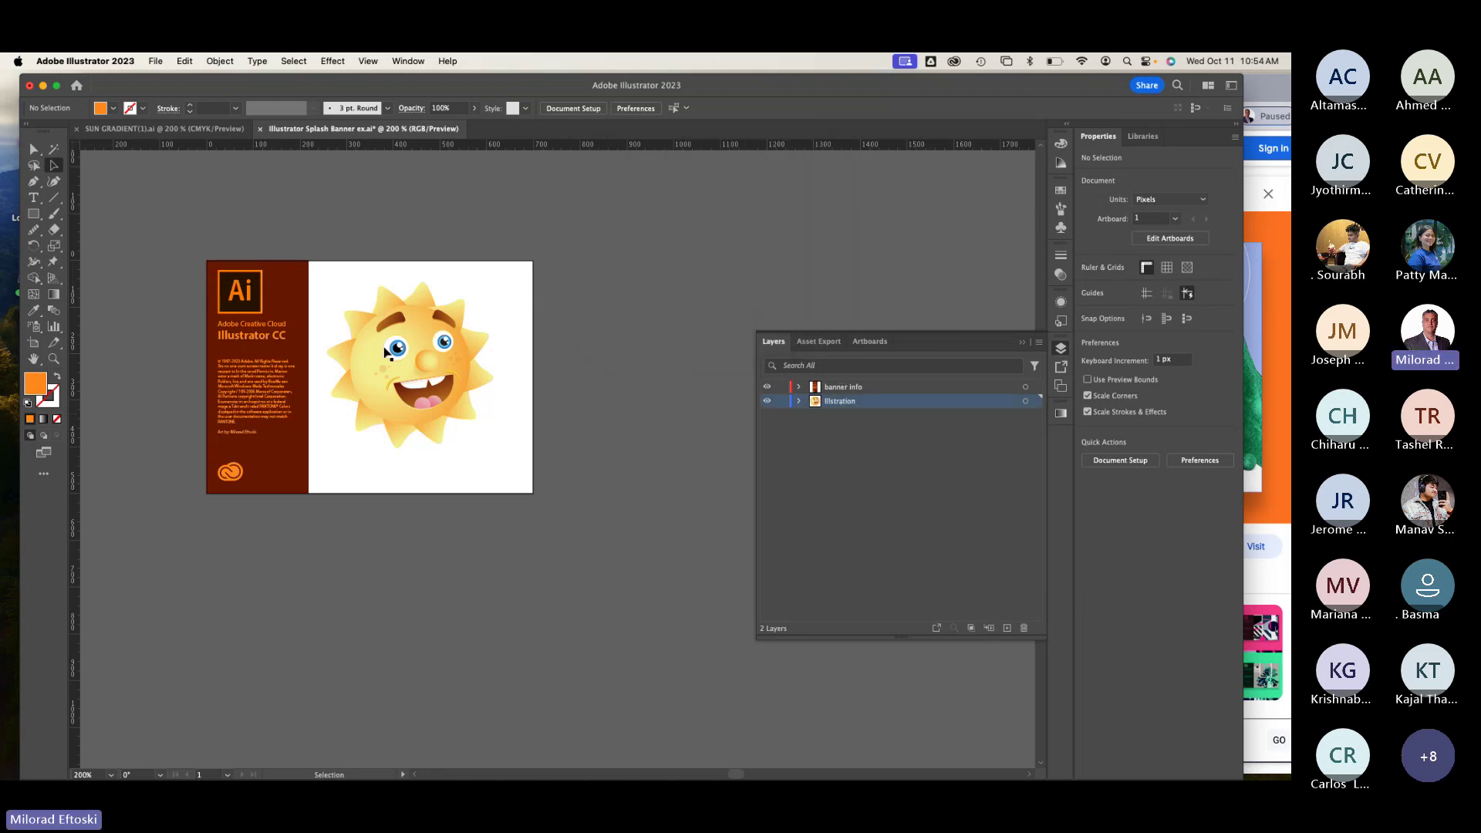
drag(420, 358, 404, 369)
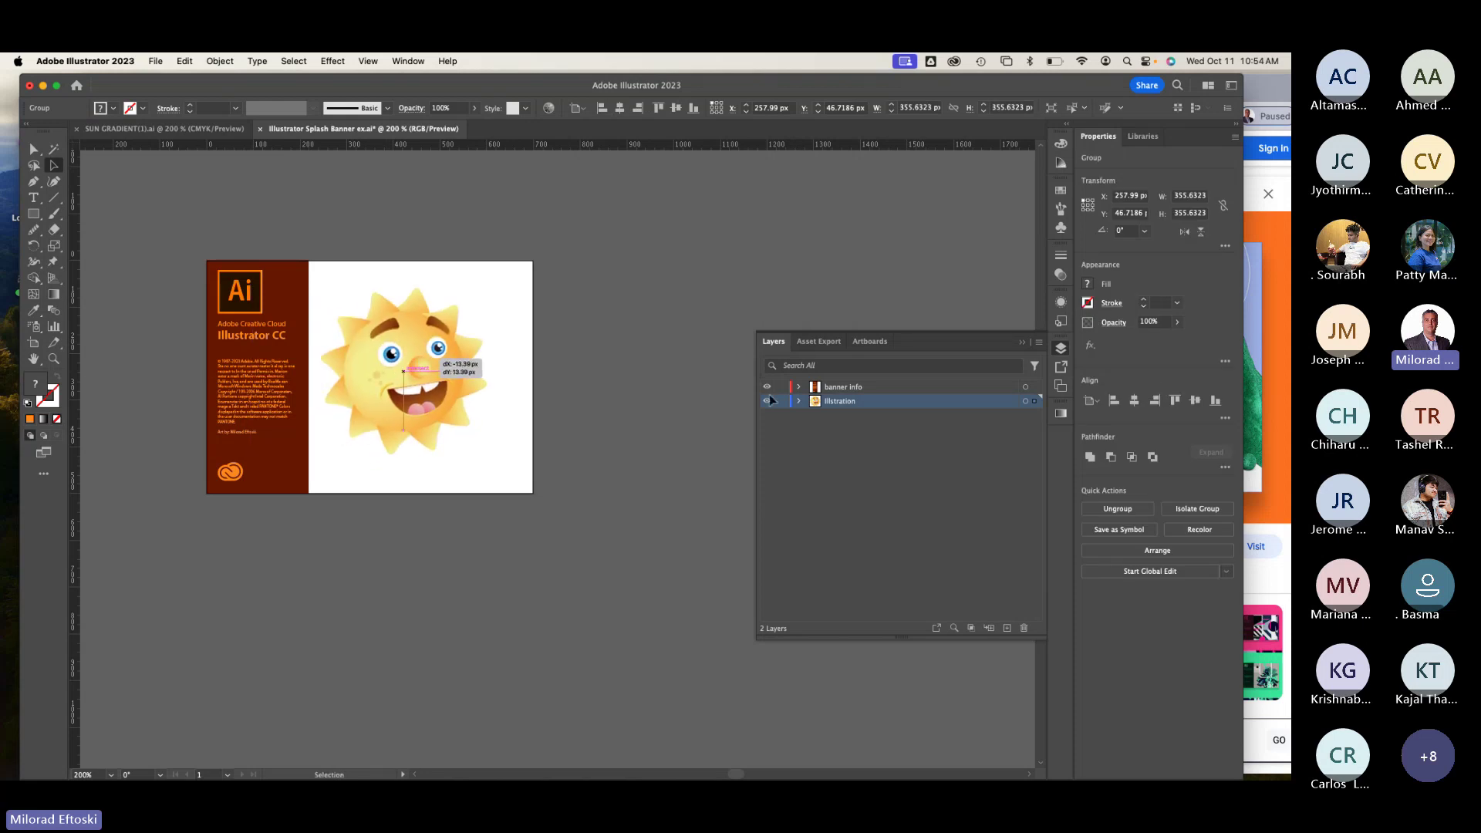
drag(909, 407, 901, 387)
drag(424, 378, 529, 446)
click(532, 451)
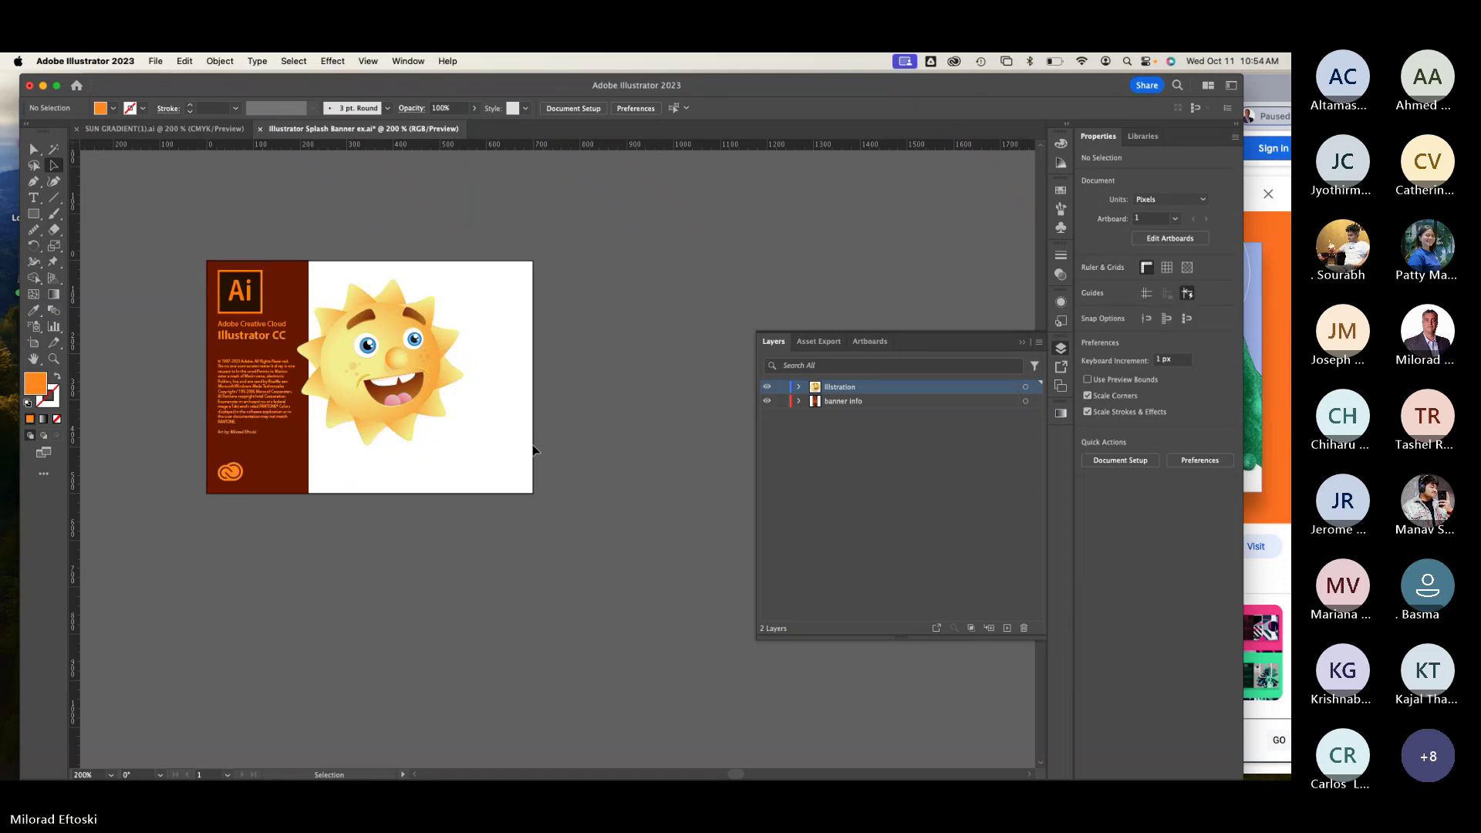
Step: Drag the brown panel's top-right anchor right to slant its right edge
click(36, 149)
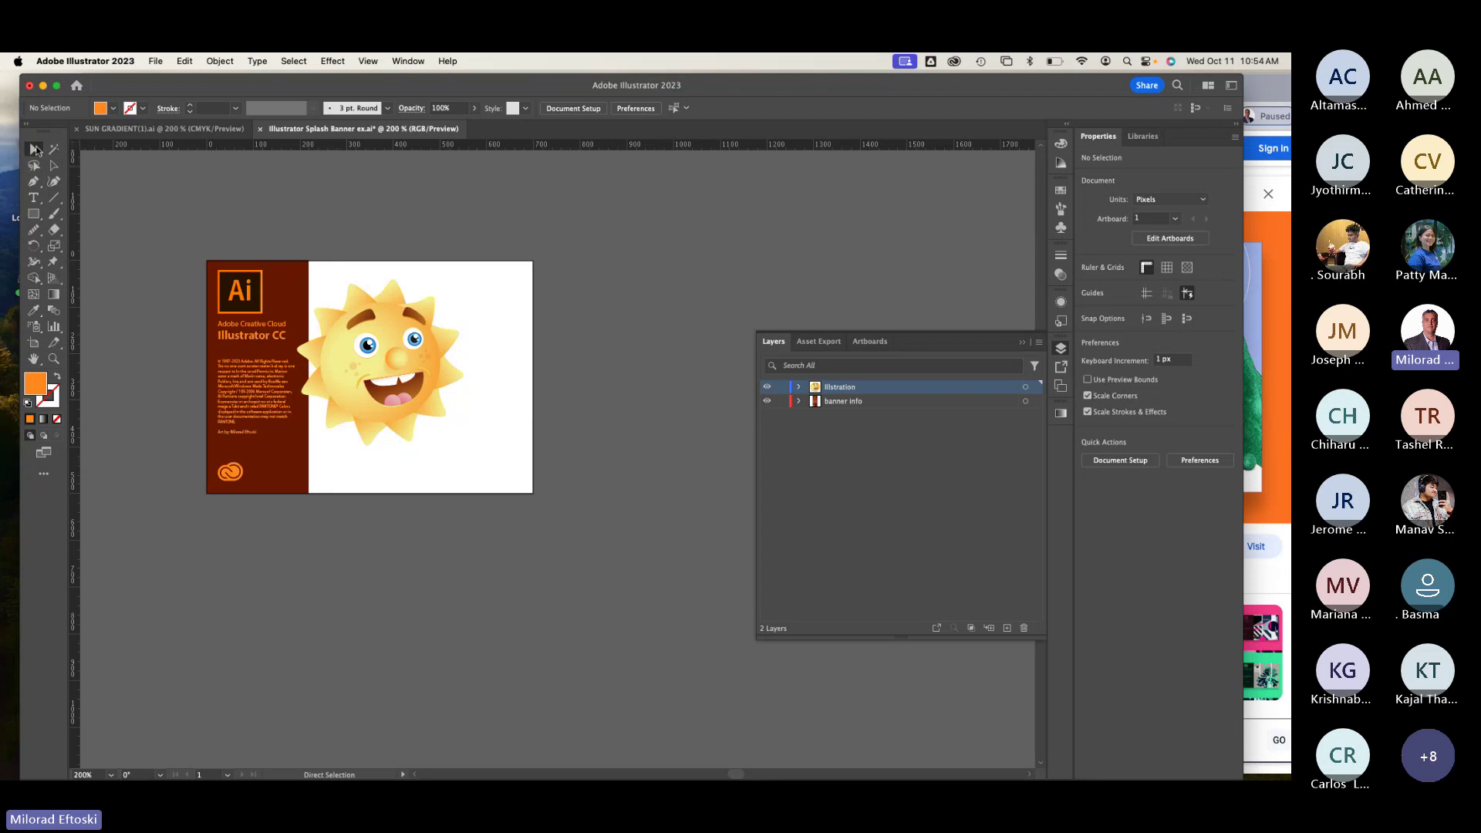
click(295, 275)
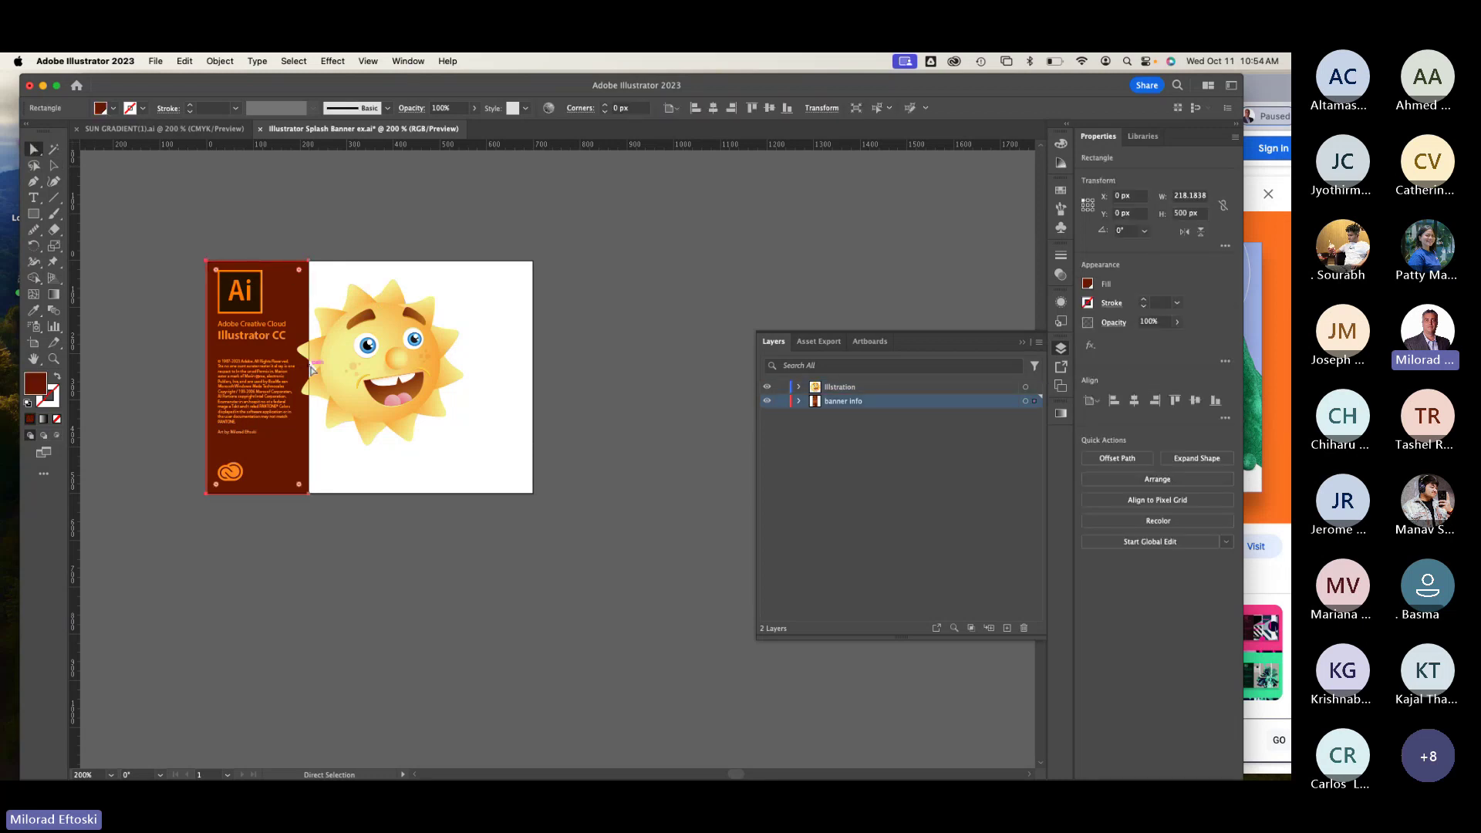
mouse_move(306, 363)
mouse_down()
mouse_move(329, 371)
mouse_move(308, 376)
mouse_up()
click(378, 512)
key(a)
click(312, 263)
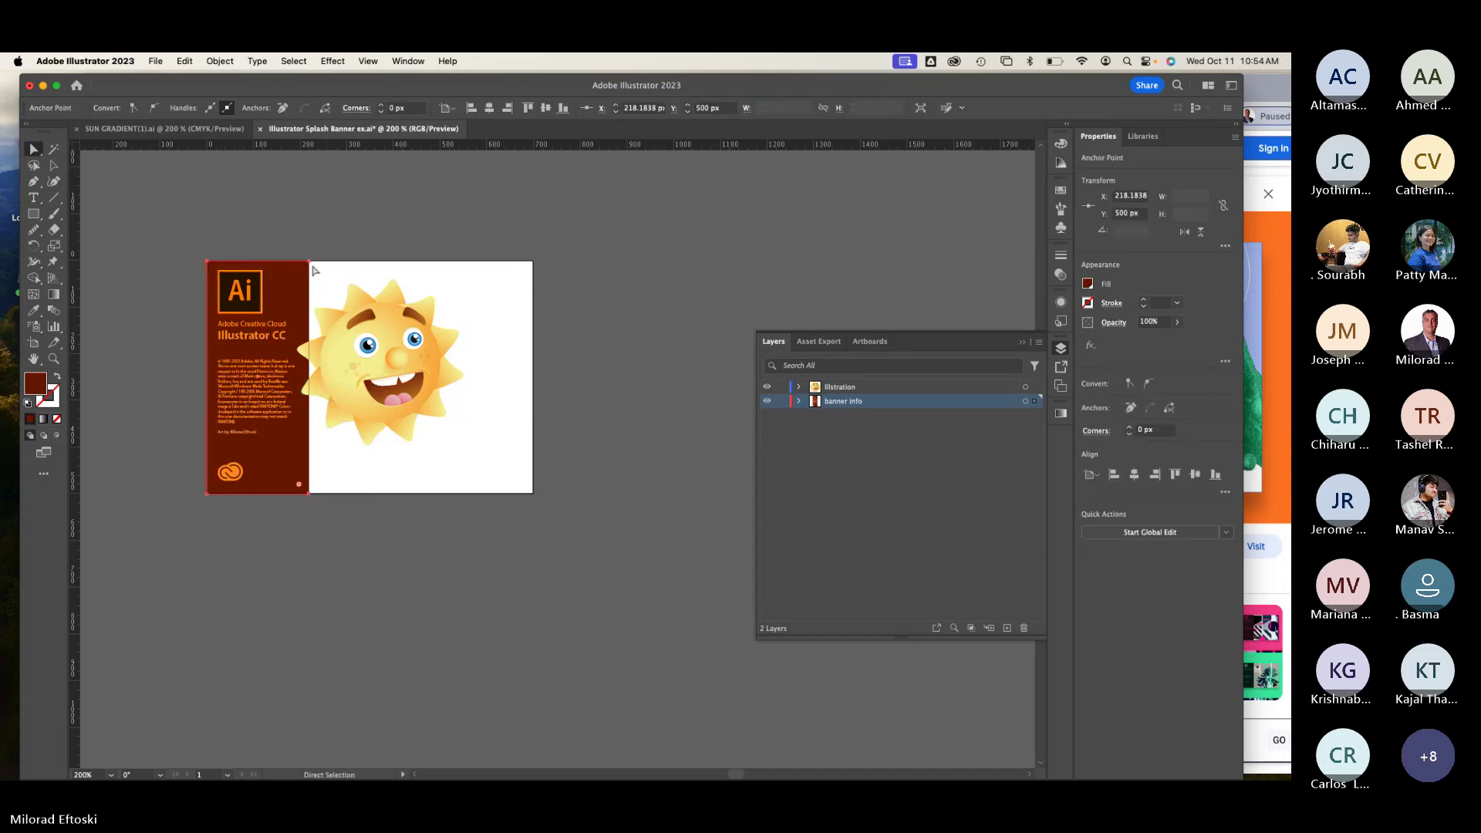
drag(313, 264, 340, 262)
click(294, 236)
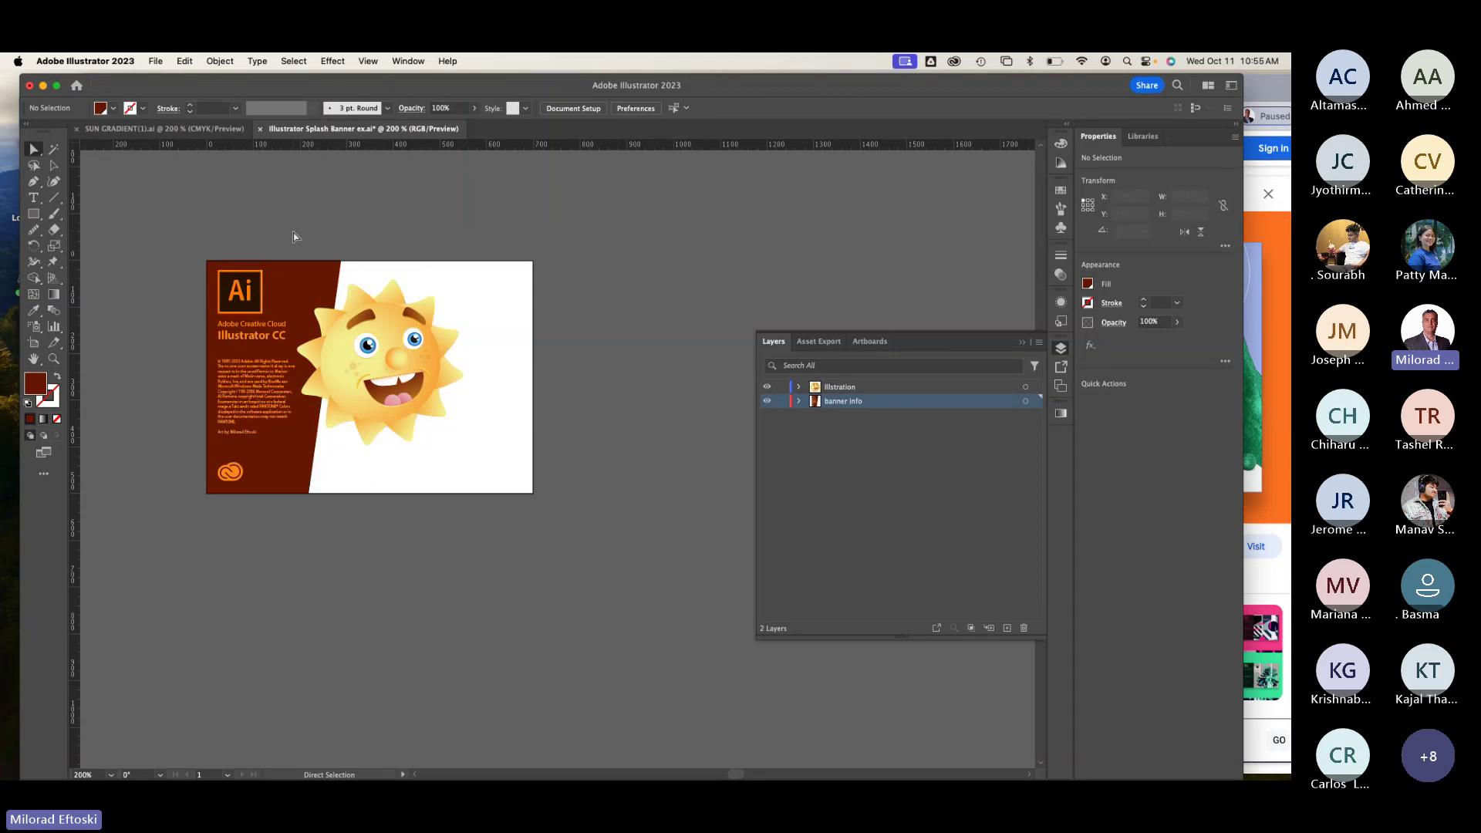
Step: Nudge the sun illustration slightly to the right
key(a)
drag(367, 372, 380, 378)
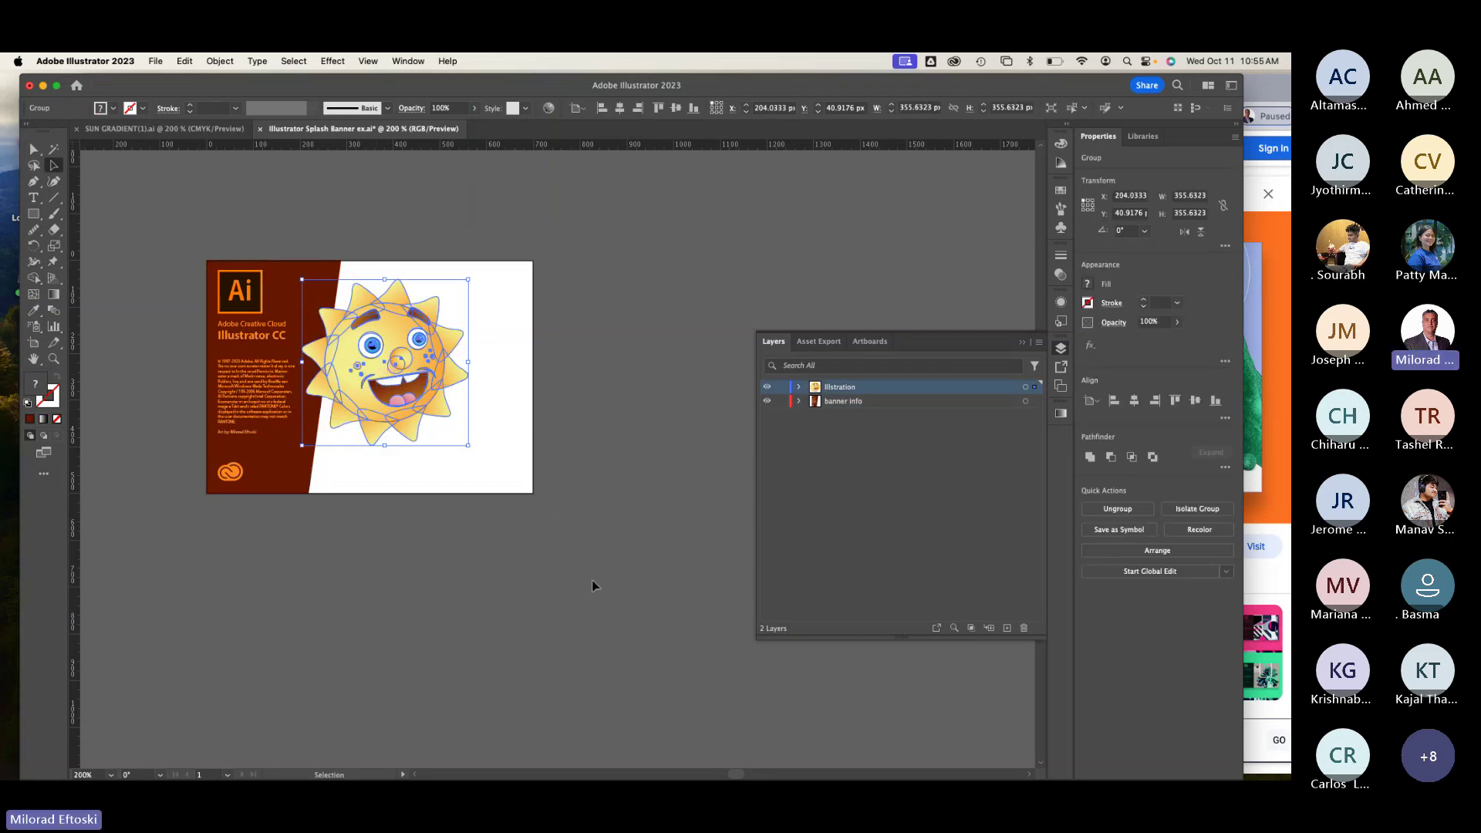
click(591, 580)
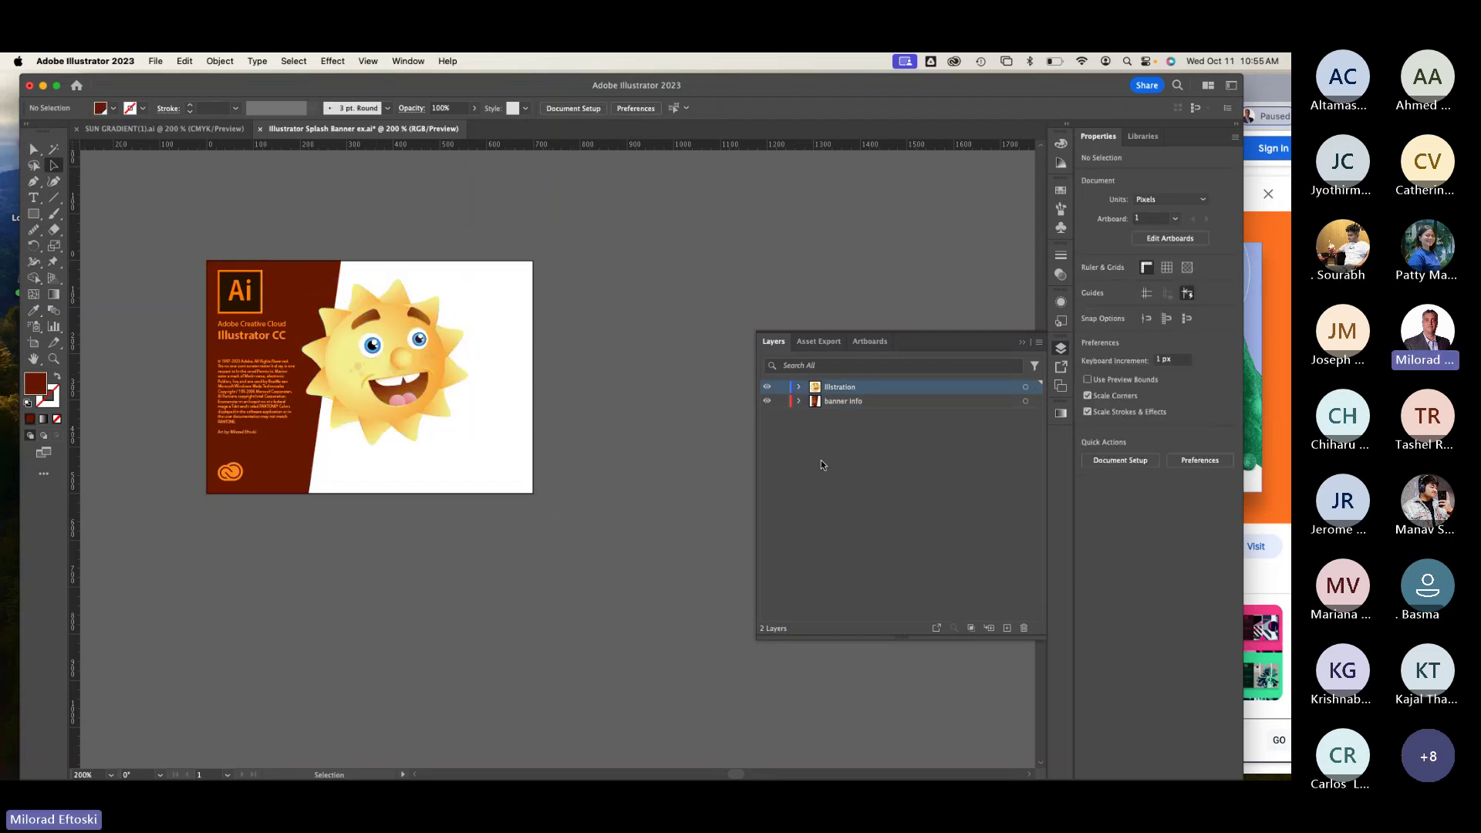
Step: Add a new layer named BG
click(1008, 627)
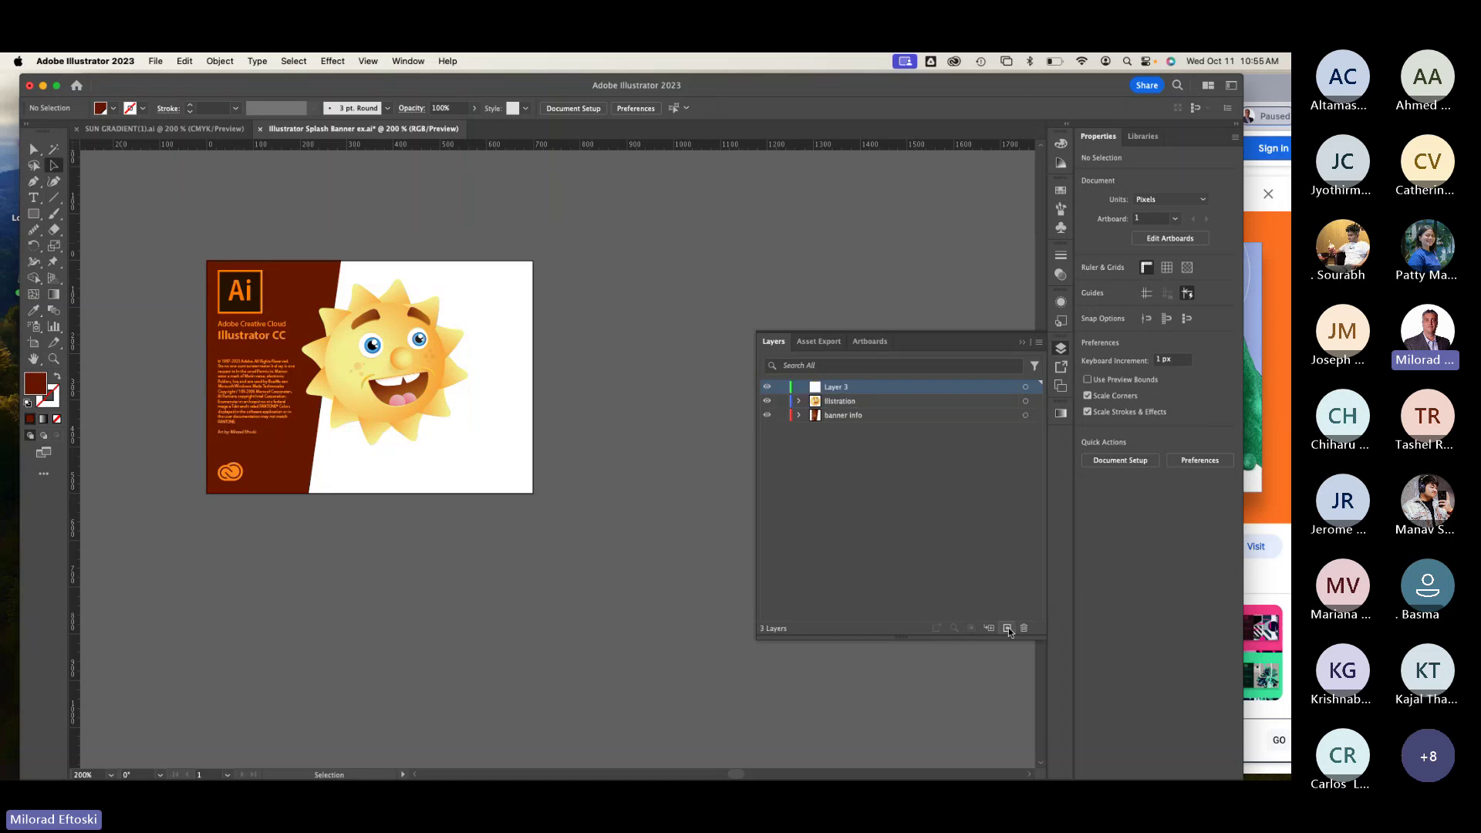
double_click(842, 390)
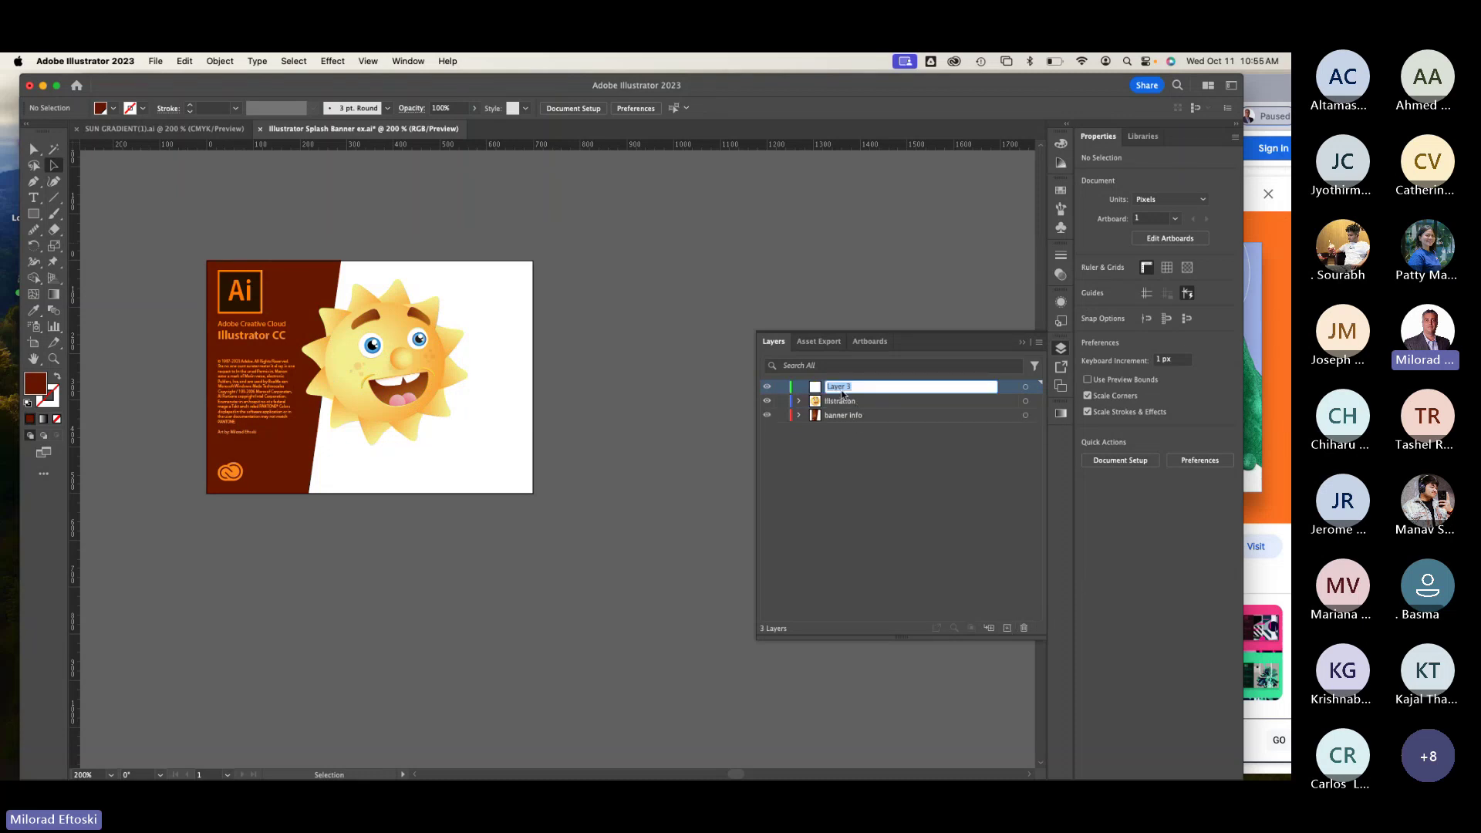
text(BG)
click(887, 474)
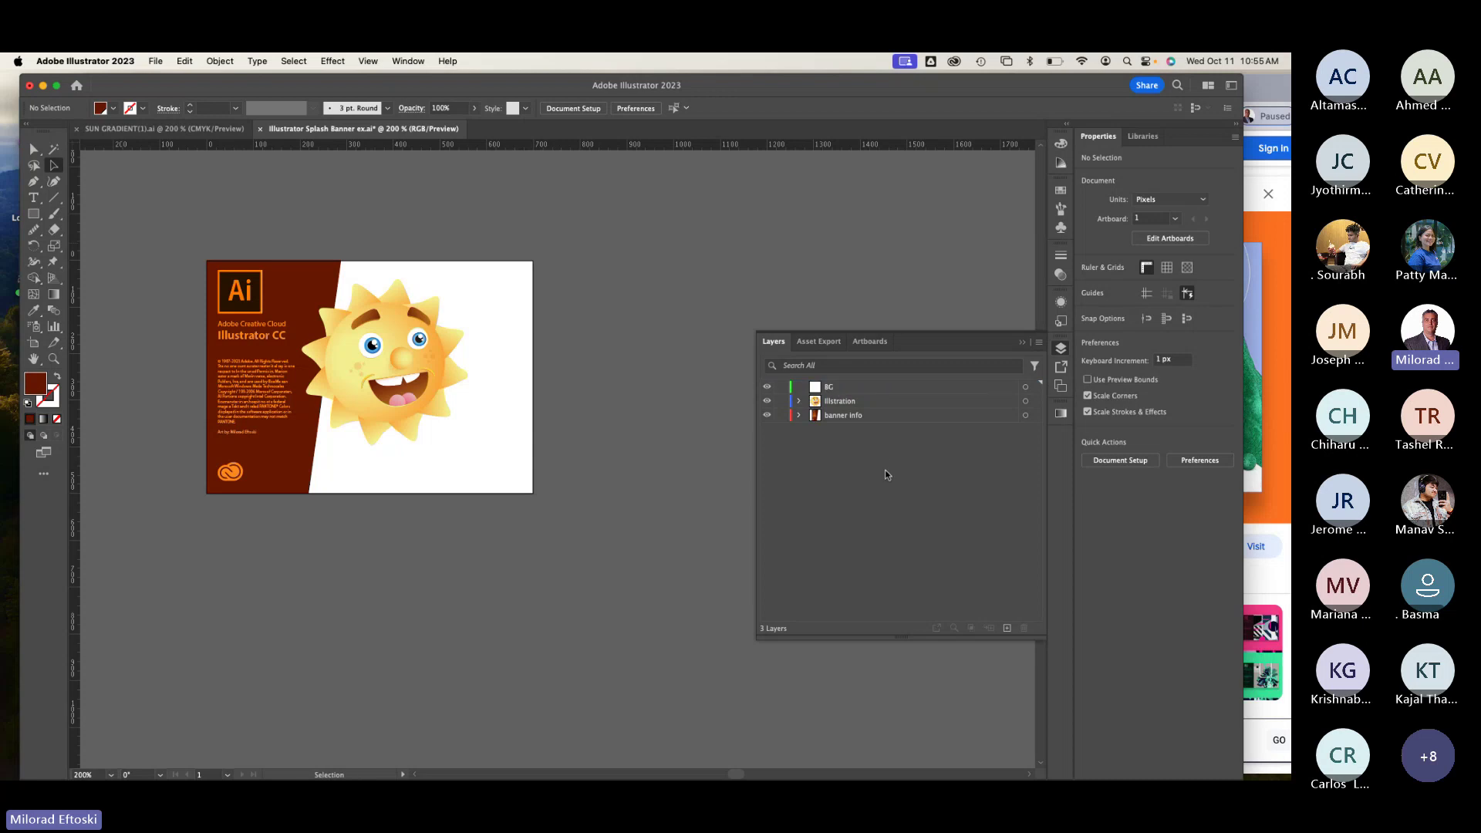
Step: Lock the Illustration and banner info layers, make BG active, and save the file
click(781, 401)
click(782, 415)
click(863, 388)
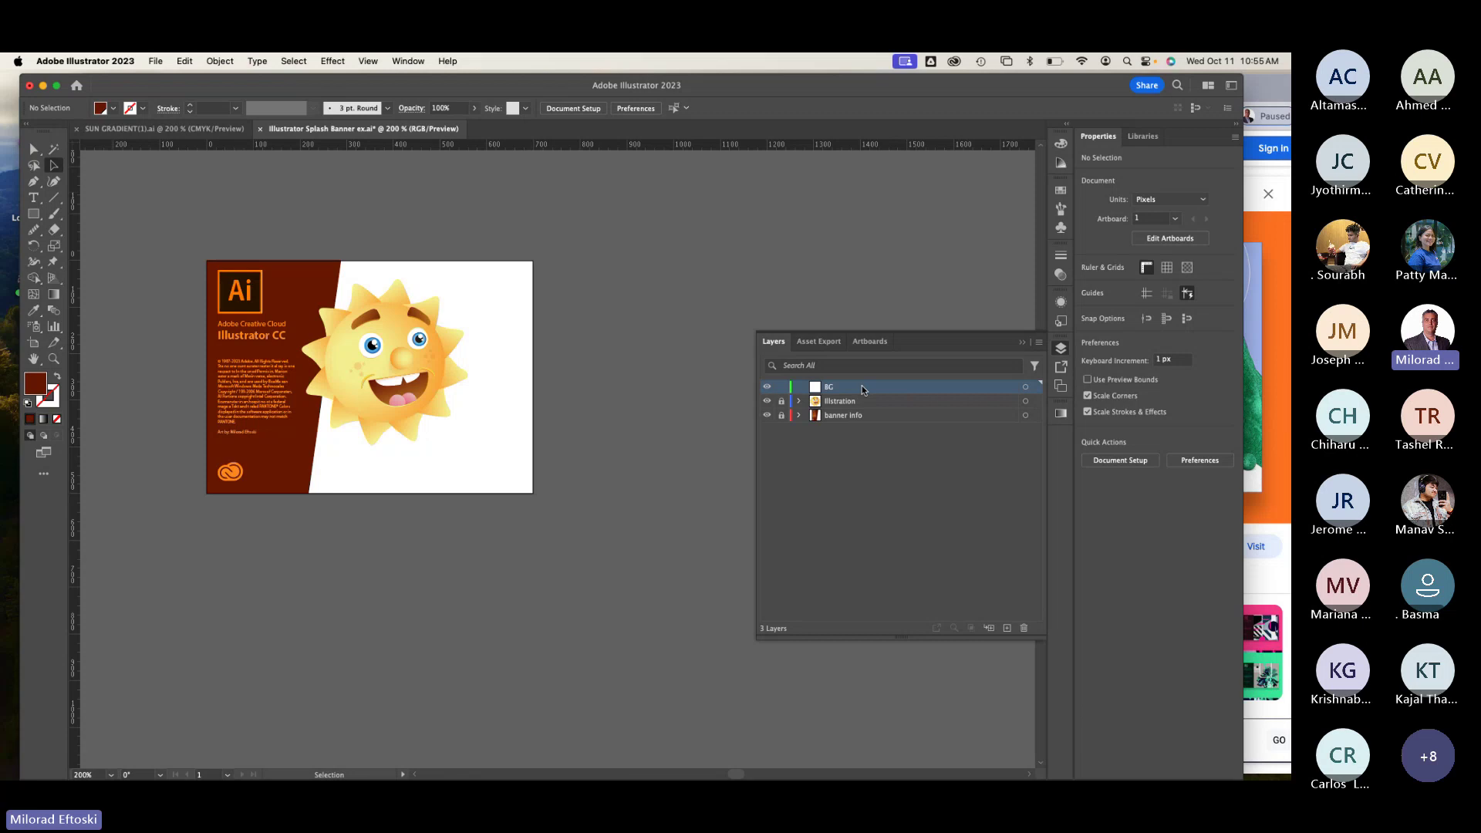
click(156, 61)
click(179, 194)
Step: Zoom the banner to 300% and hide the Illustration layer
key(super+equal)
drag(664, 390, 590, 467)
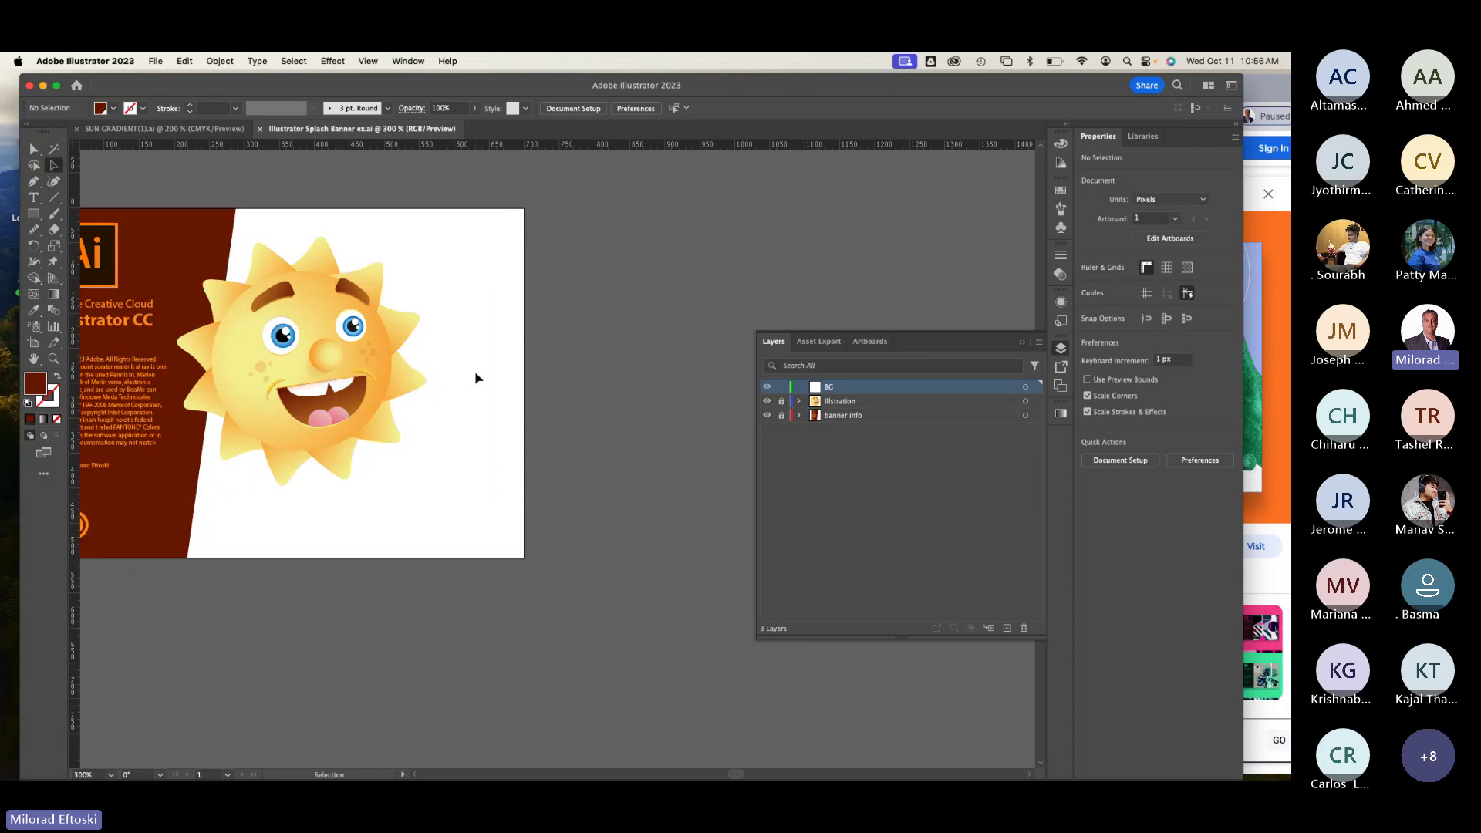
click(767, 401)
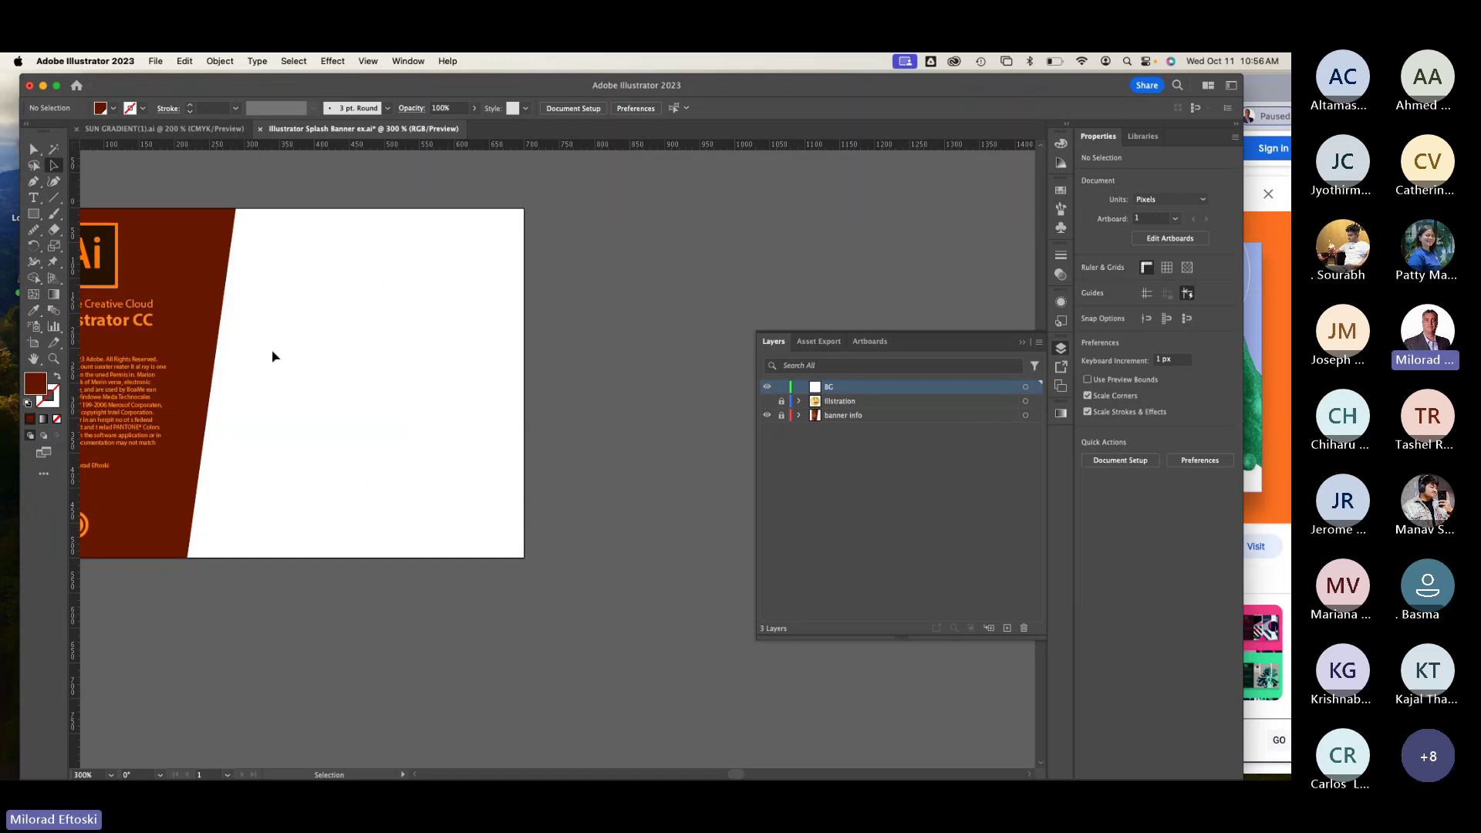
Step: Draw a rectangle over the banner's lower area and shorten it to 250 px tall
key(m)
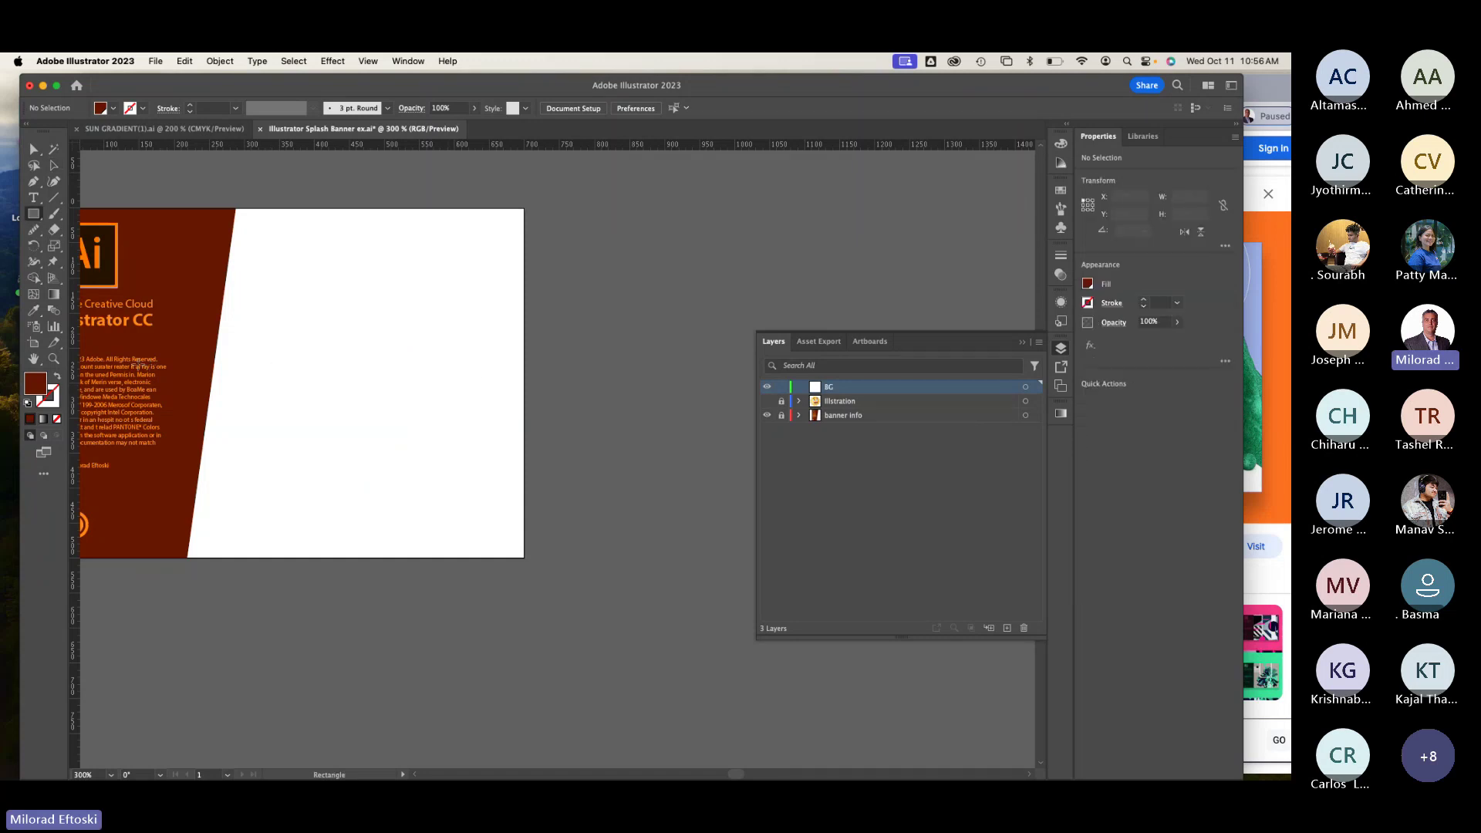
mouse_move(132, 350)
mouse_down()
mouse_move(292, 487)
mouse_move(521, 542)
mouse_move(527, 561)
mouse_up()
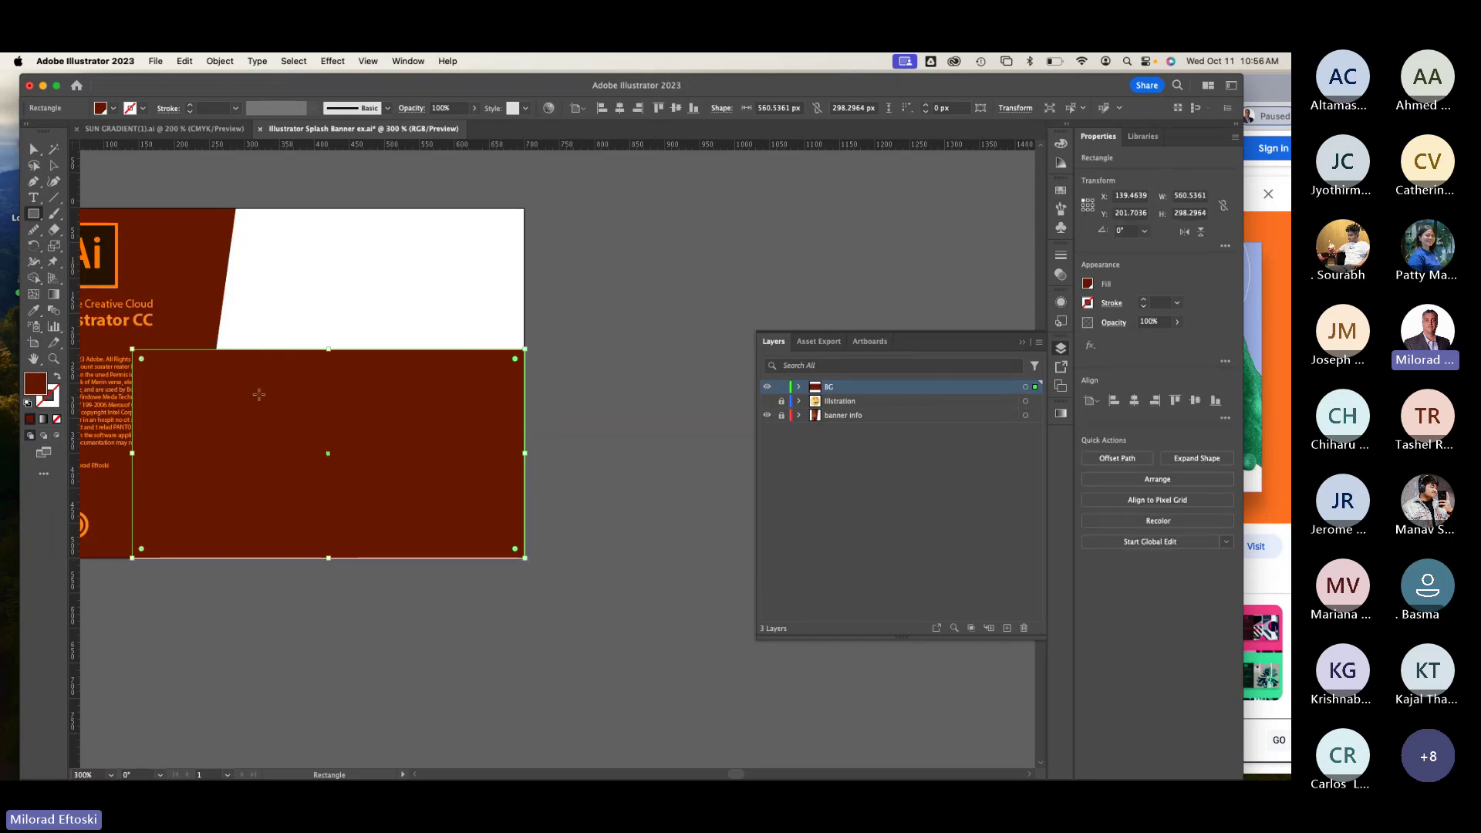
click(54, 165)
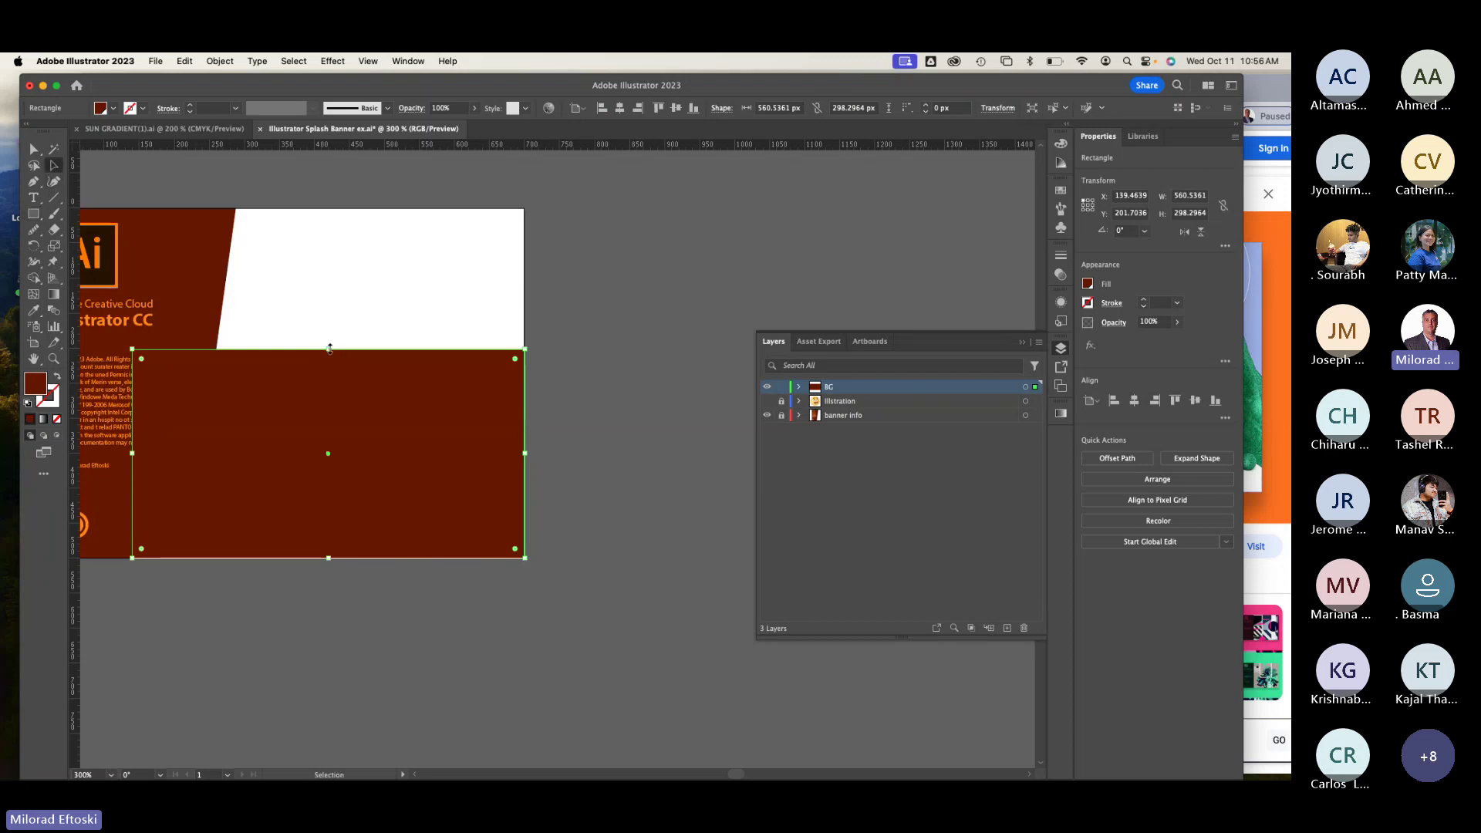
drag(328, 350, 329, 384)
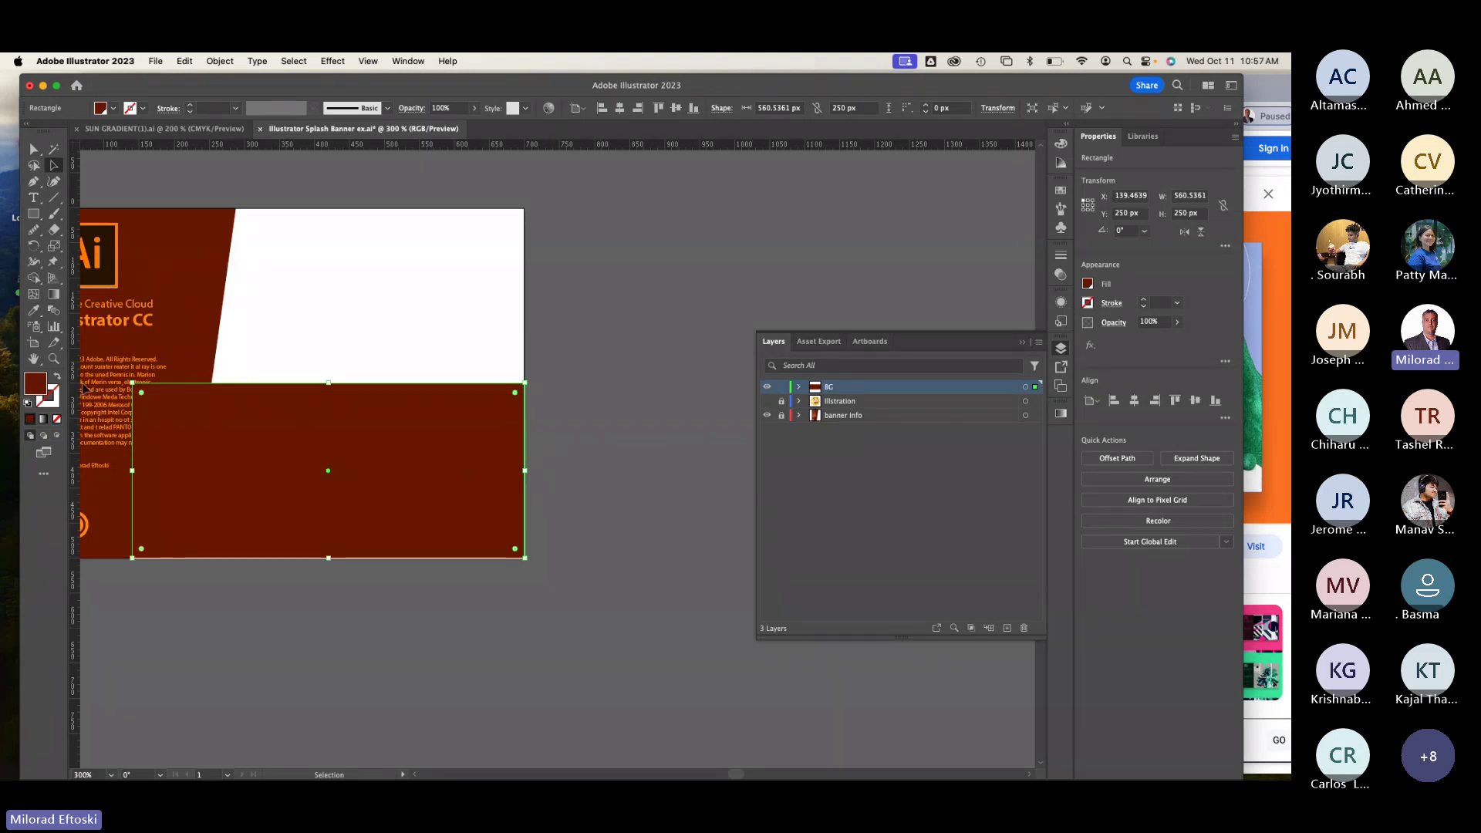
Step: Fill the lower rectangle with a vertical -90° yellow-to-green gradient
click(43, 419)
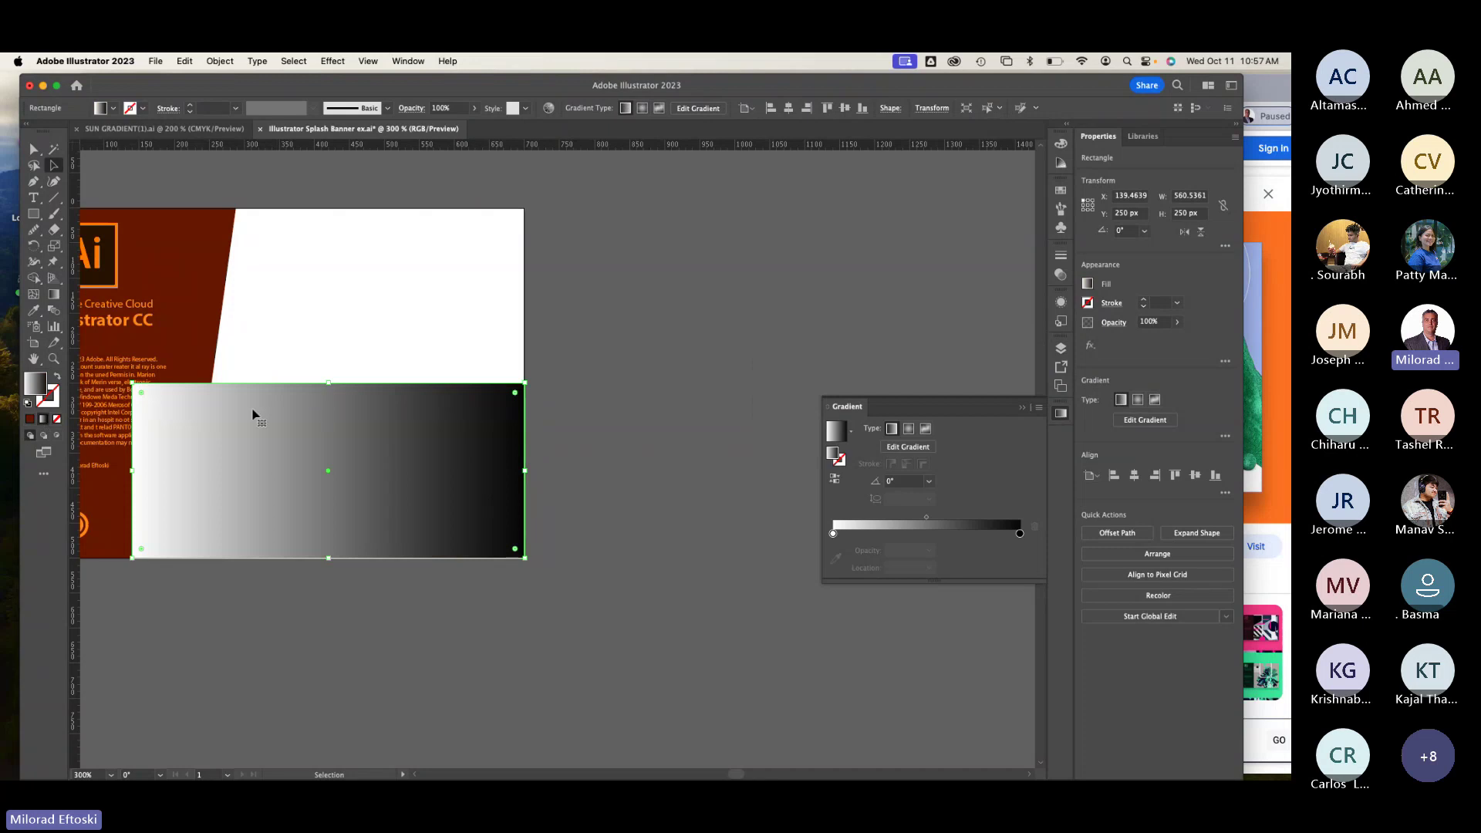
click(54, 294)
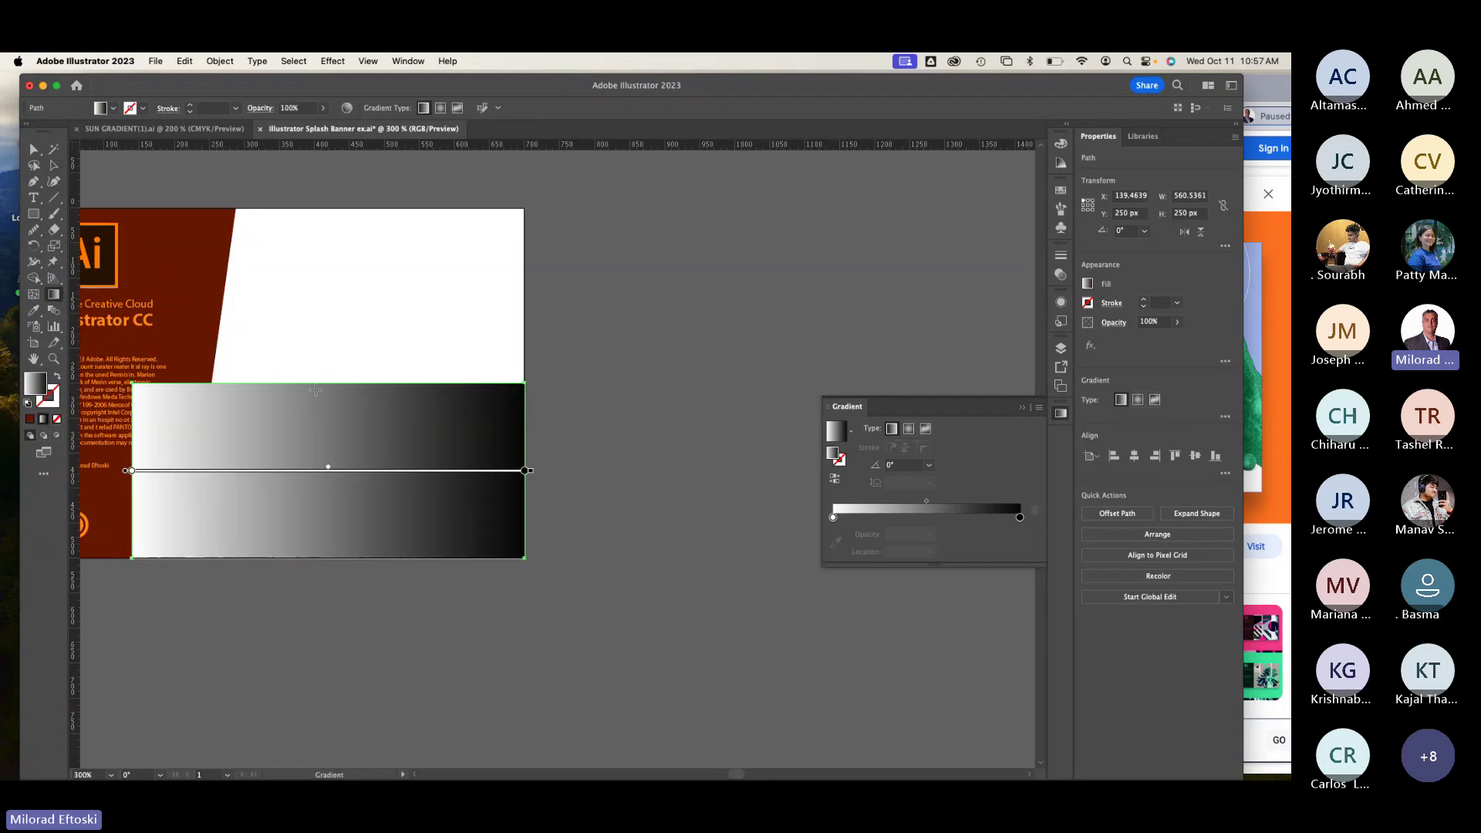
drag(316, 389, 317, 580)
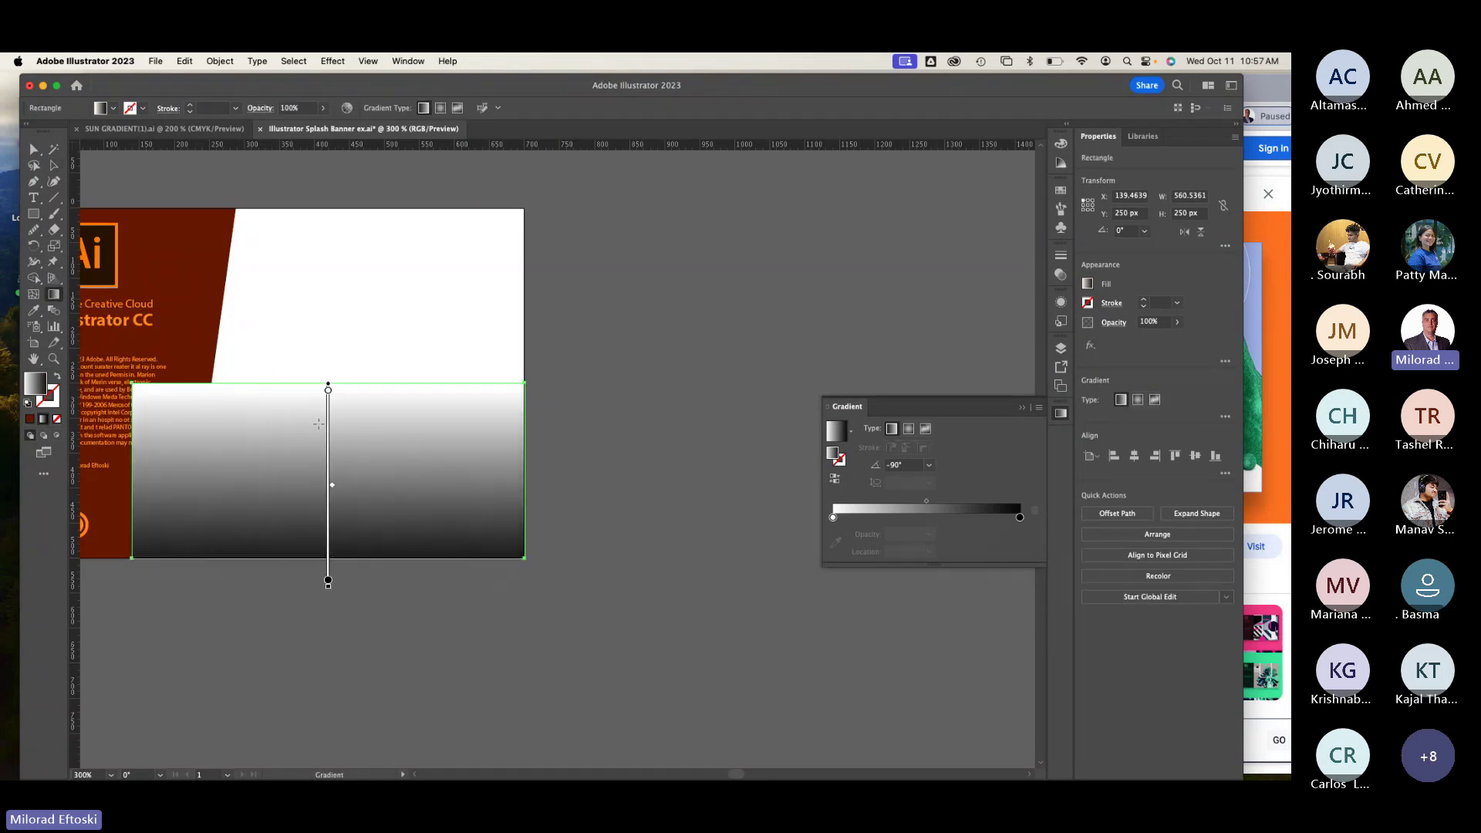
double_click(328, 390)
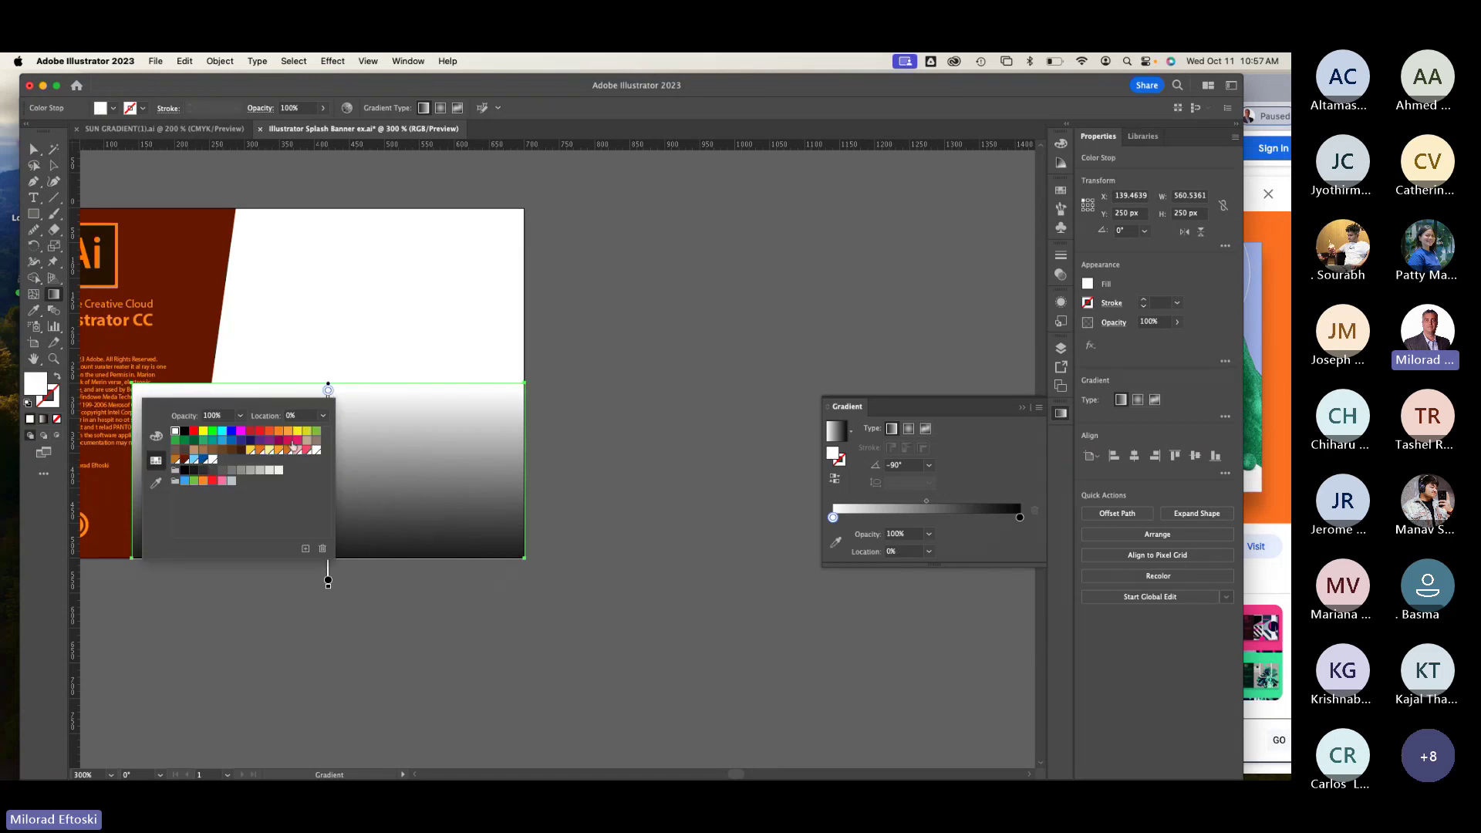
click(307, 432)
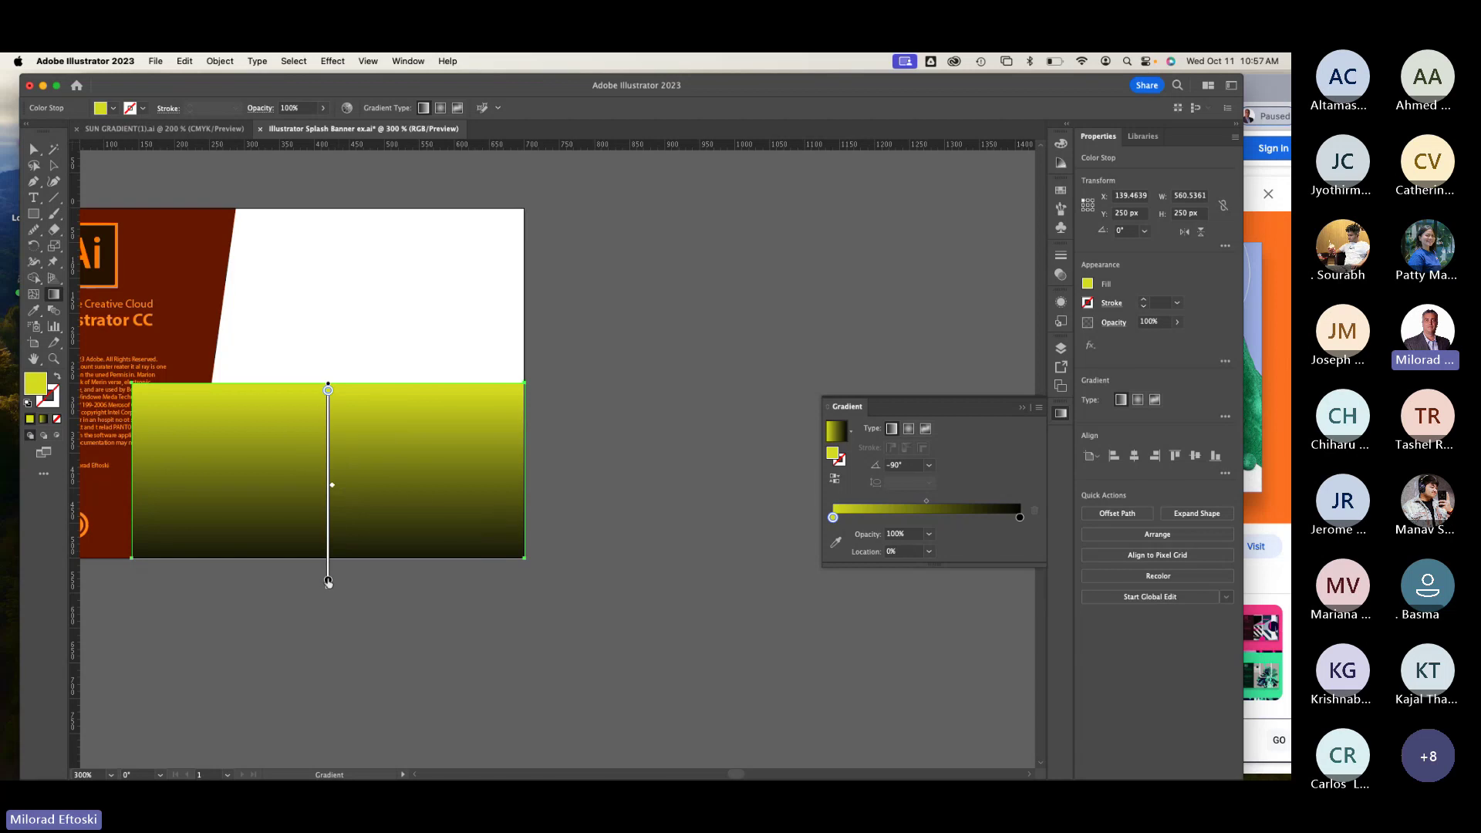
double_click(328, 581)
click(316, 622)
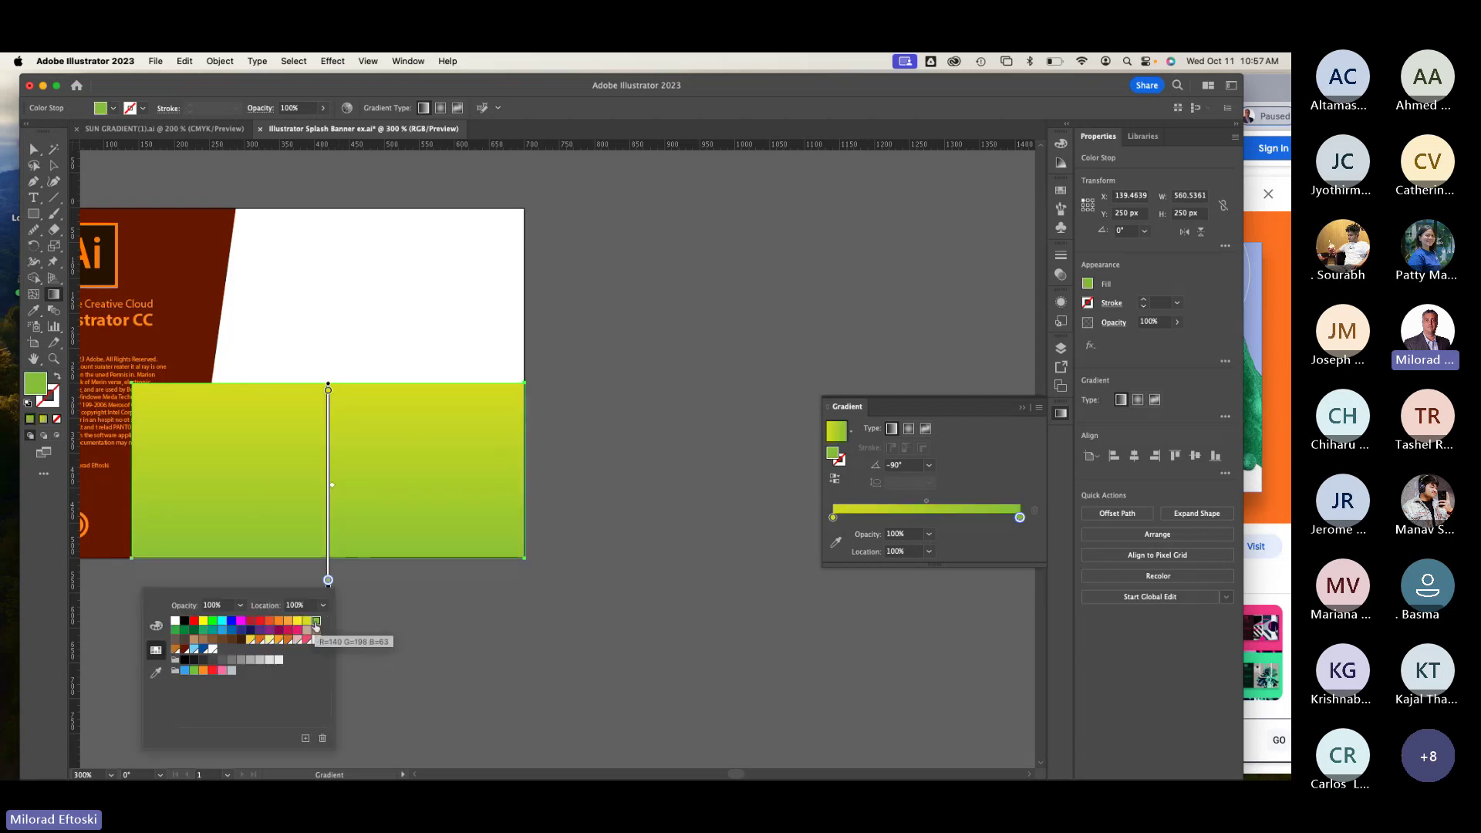
click(581, 260)
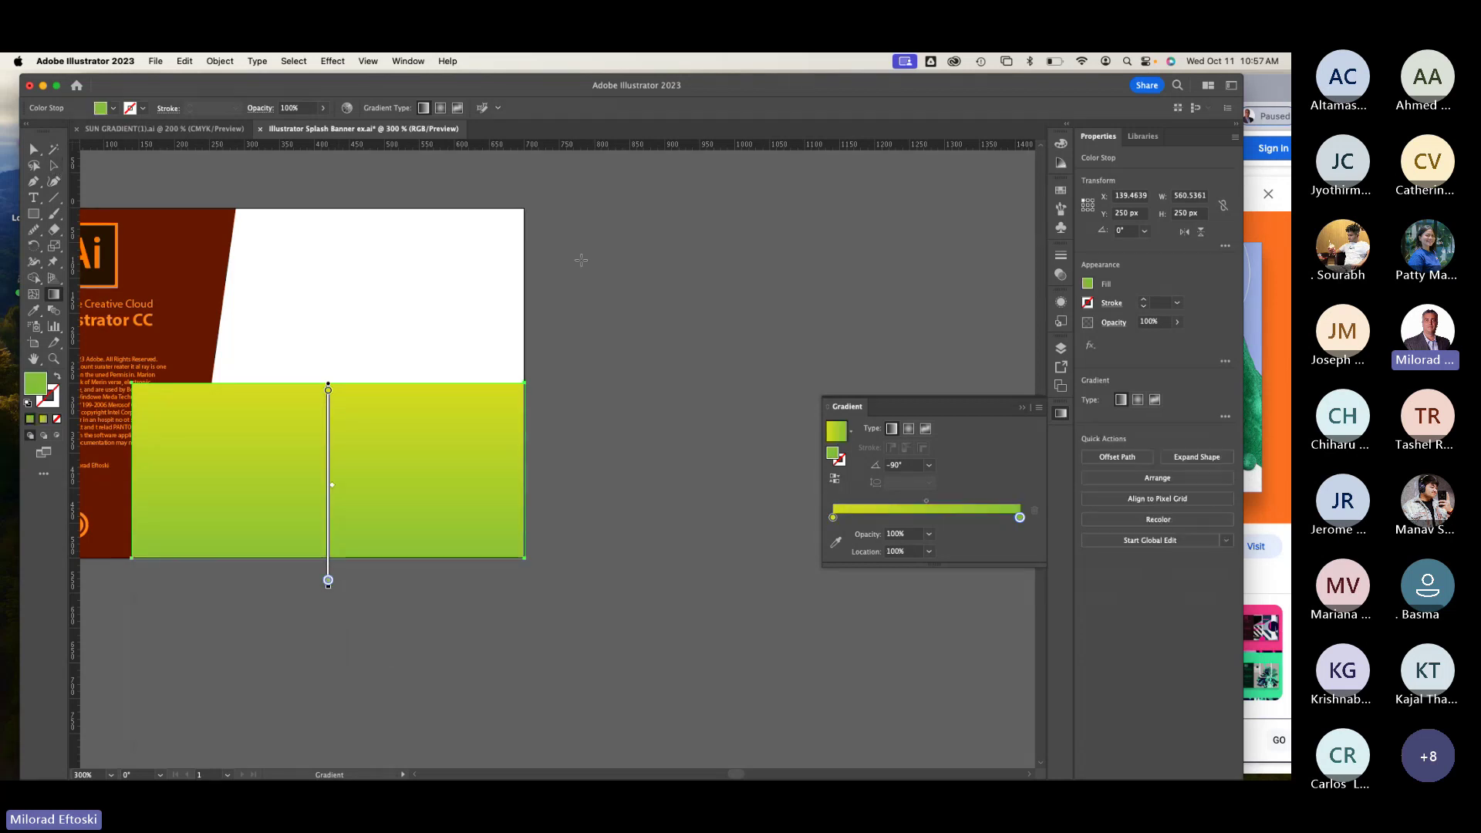
Step: Alt-drag a copy of the gradient rectangle up into the banner's top half
click(54, 164)
click(651, 271)
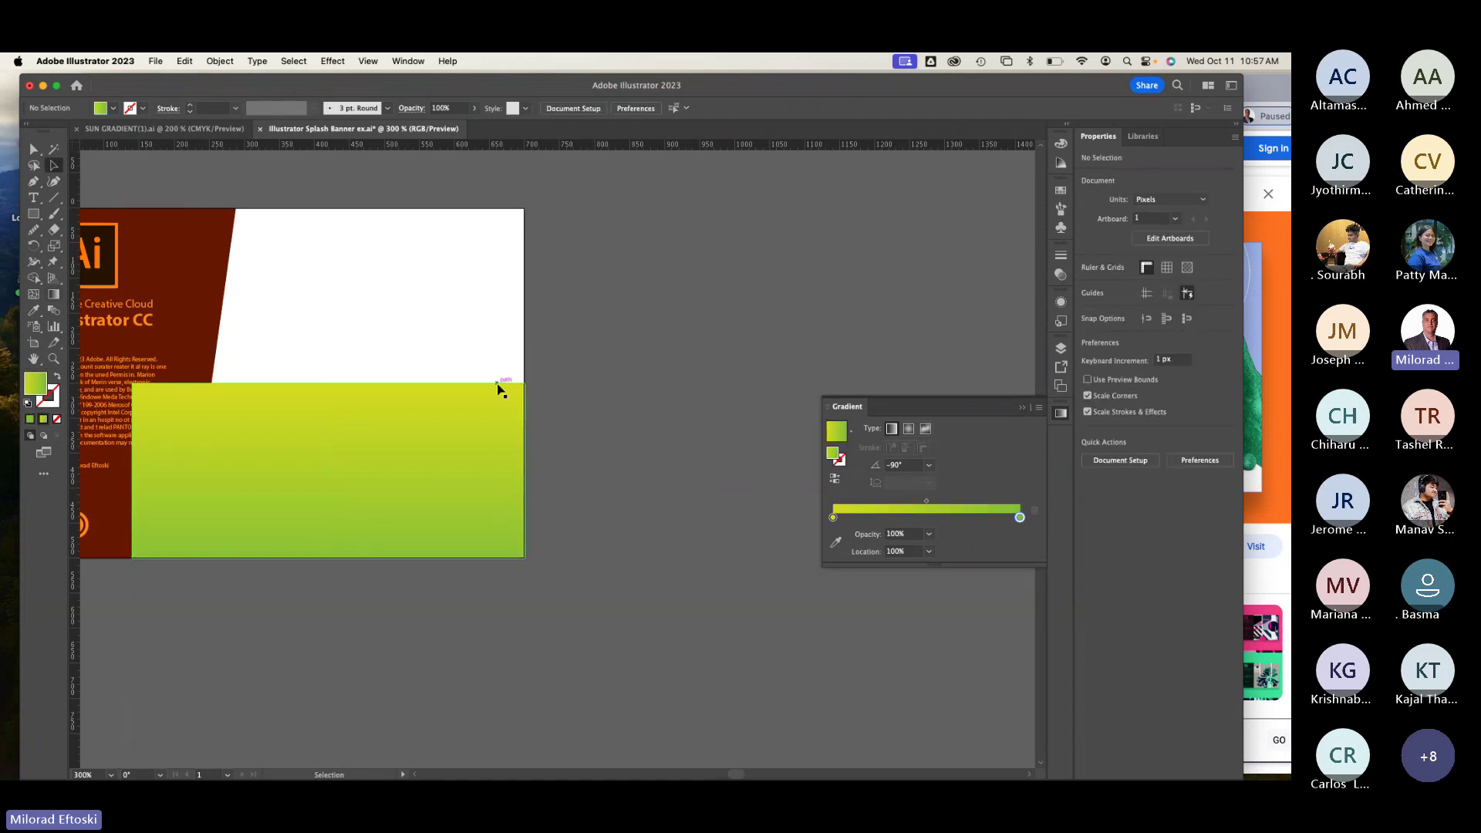
click(481, 446)
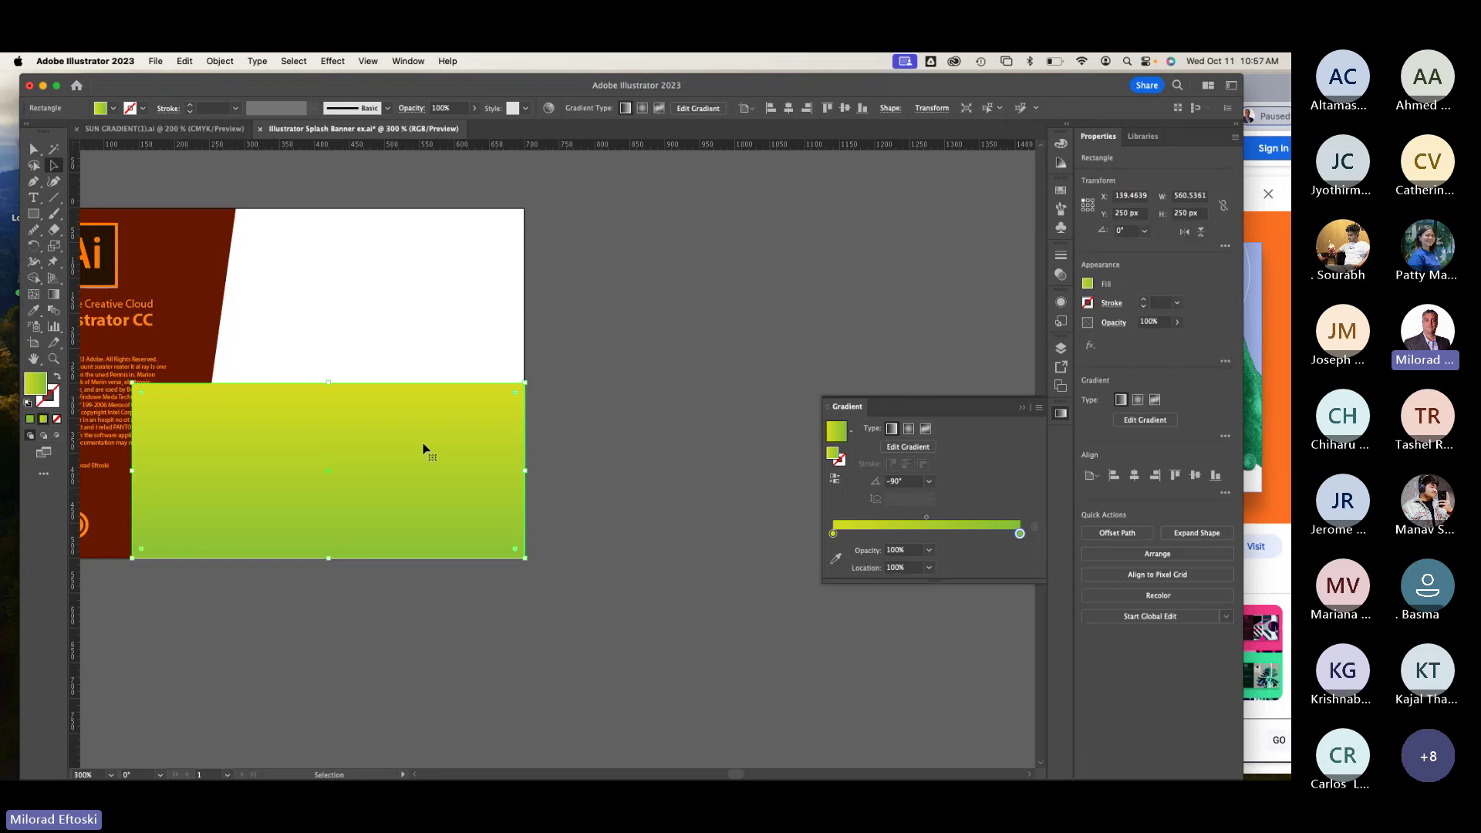
drag(424, 445, 422, 271)
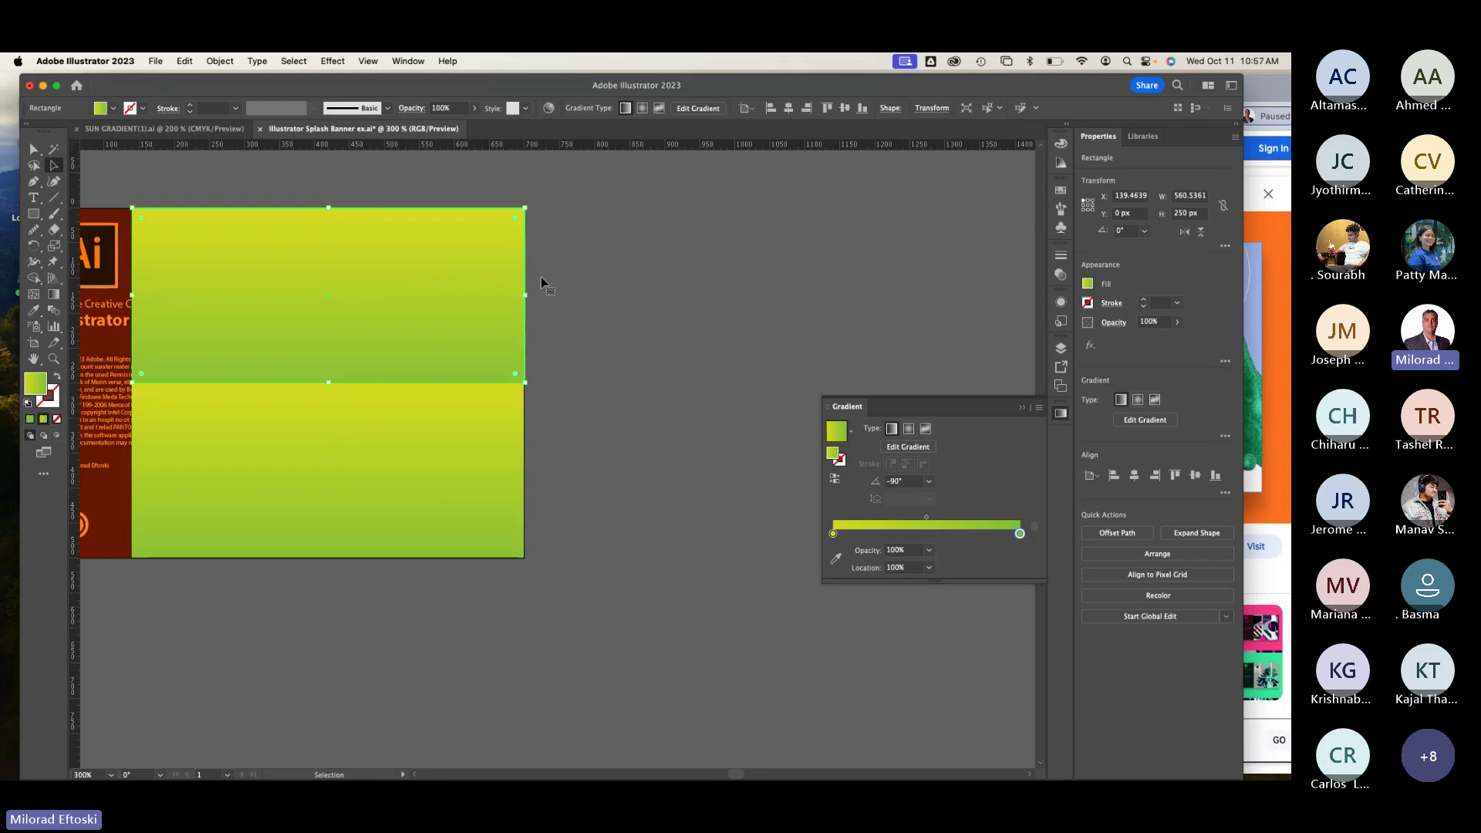
Step: Recolour the upper rectangle's gradient from white at the top to cyan at the bottom
double_click(833, 533)
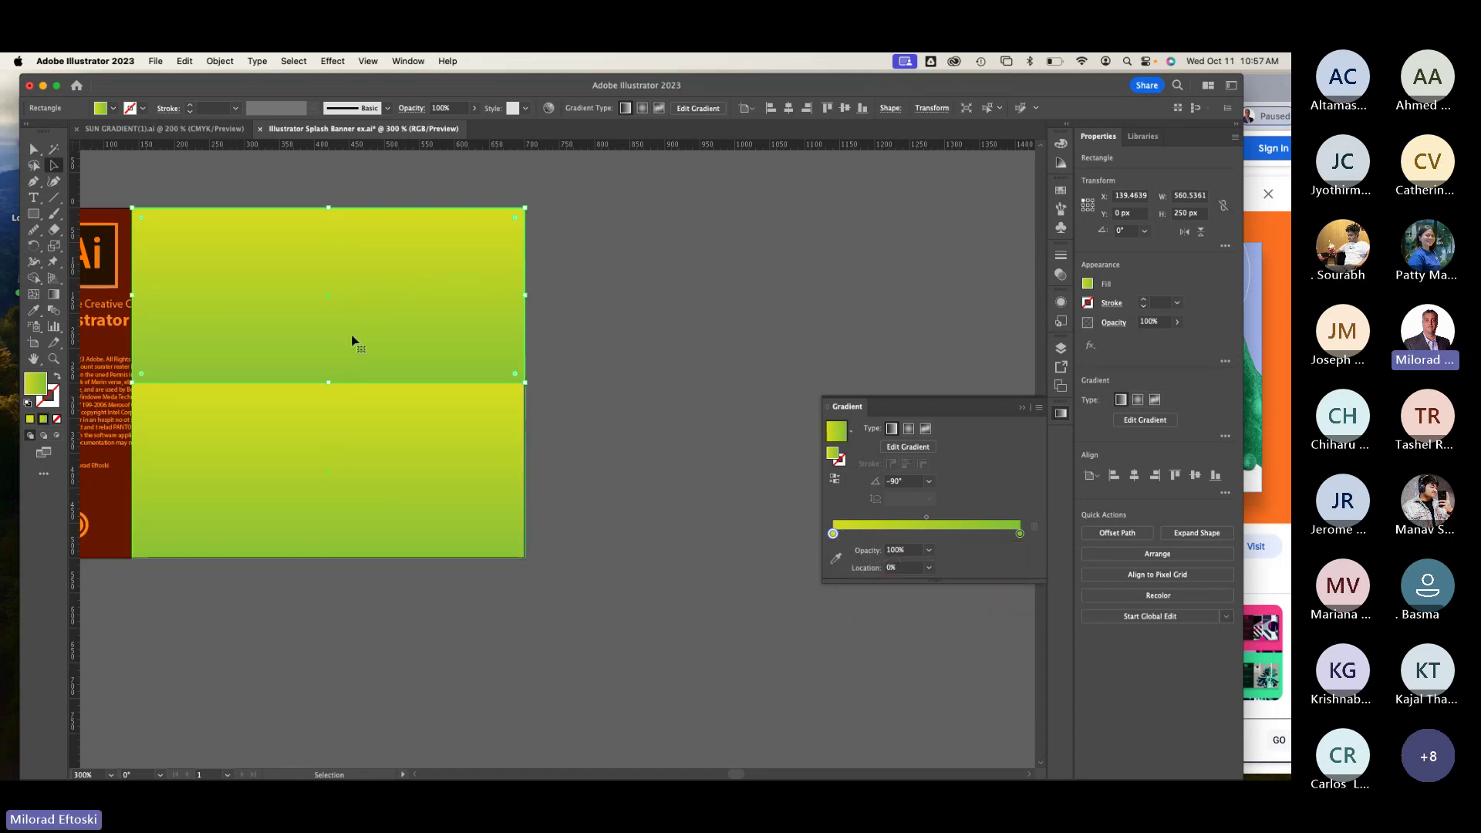
click(57, 294)
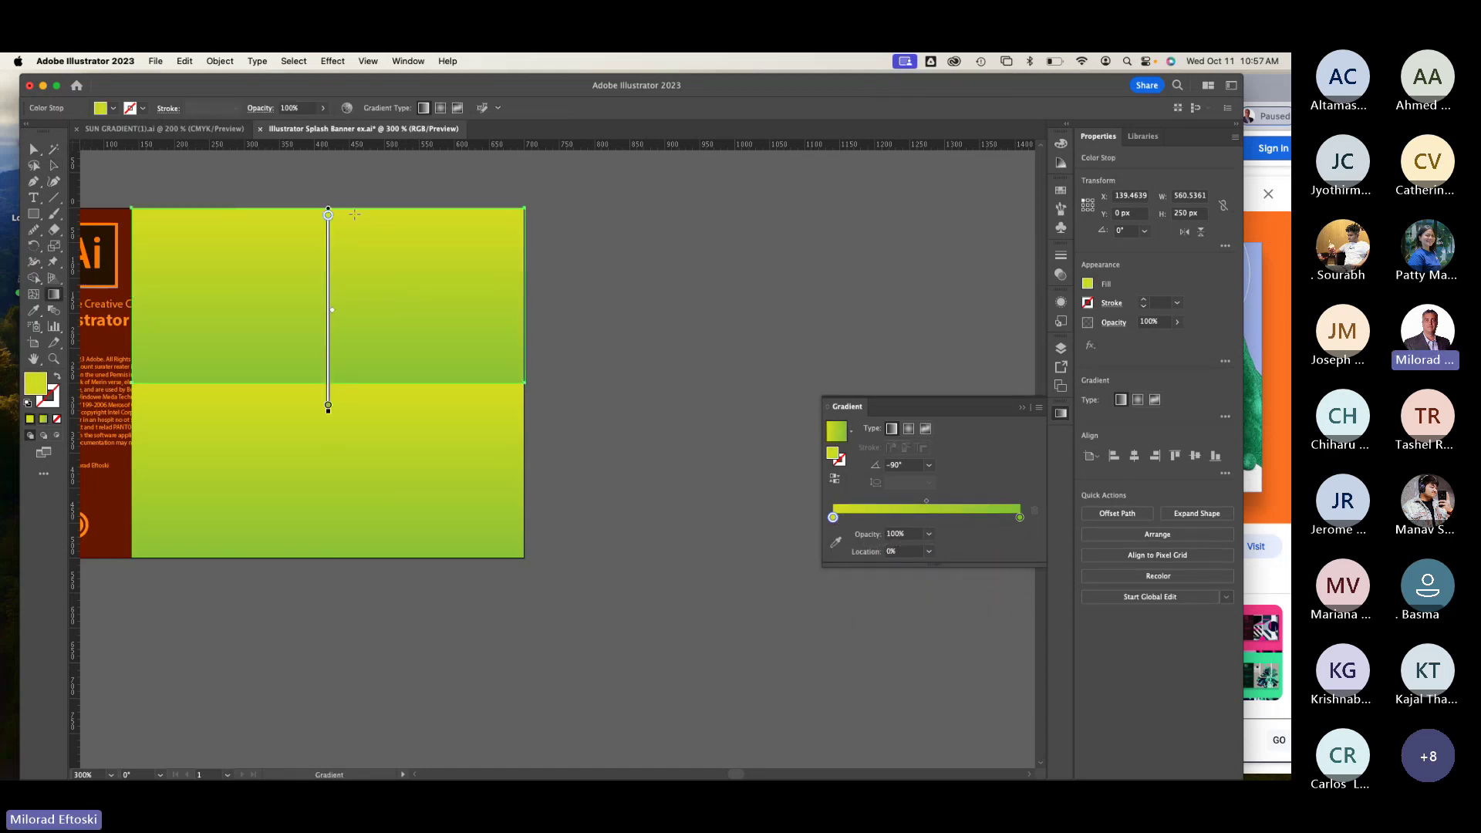
double_click(328, 216)
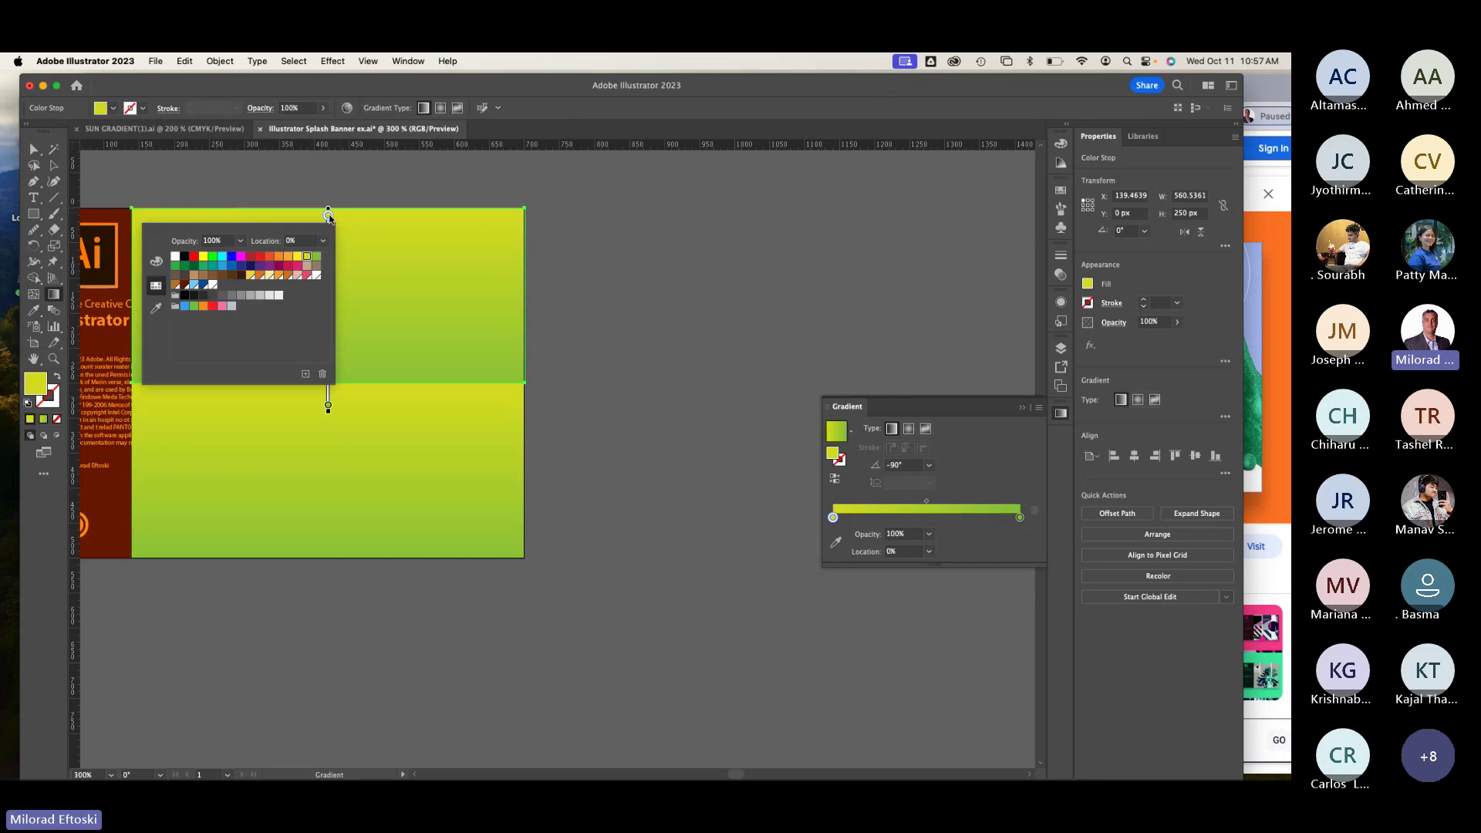
click(280, 299)
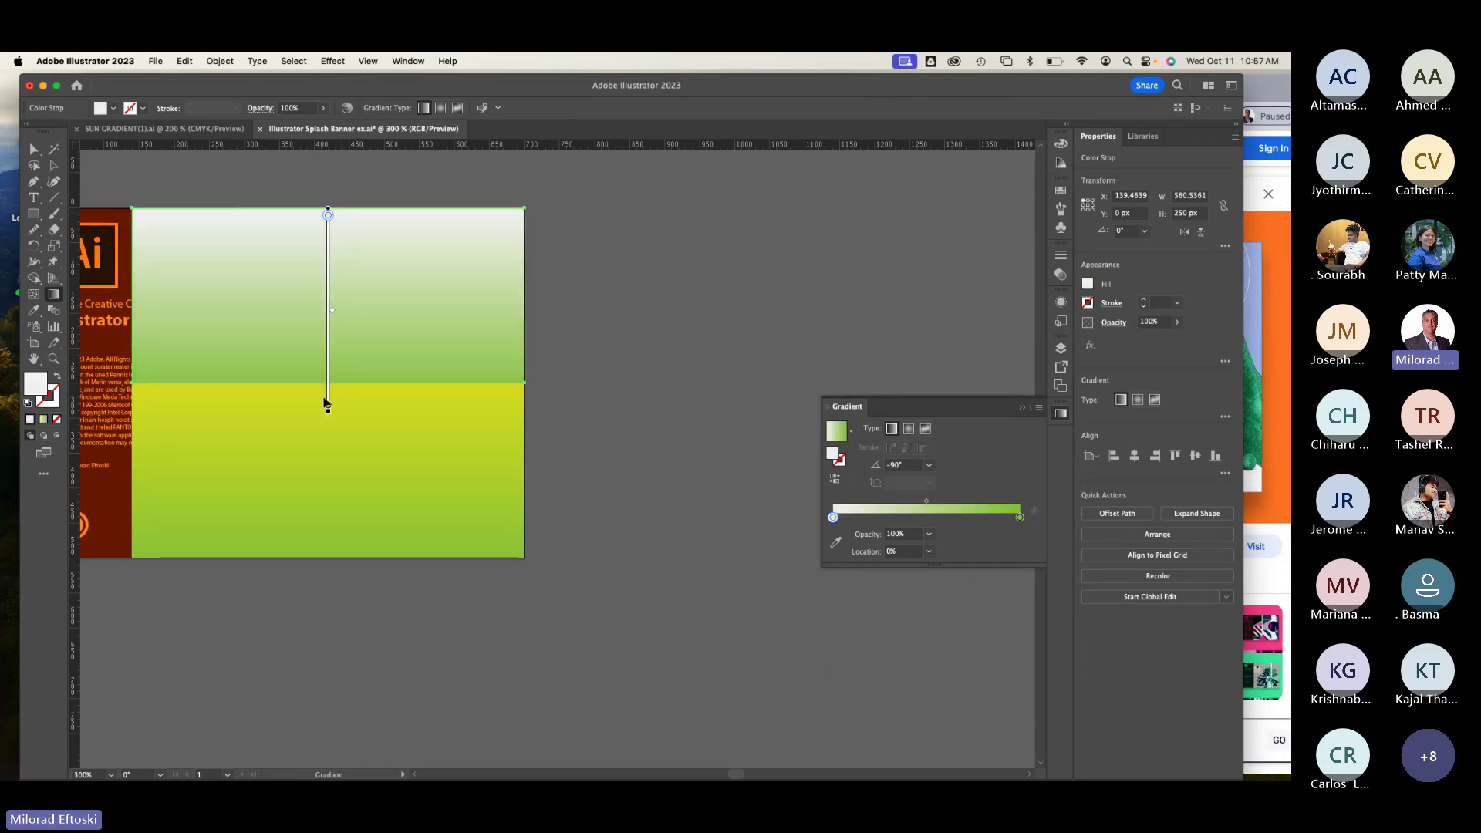
double_click(328, 407)
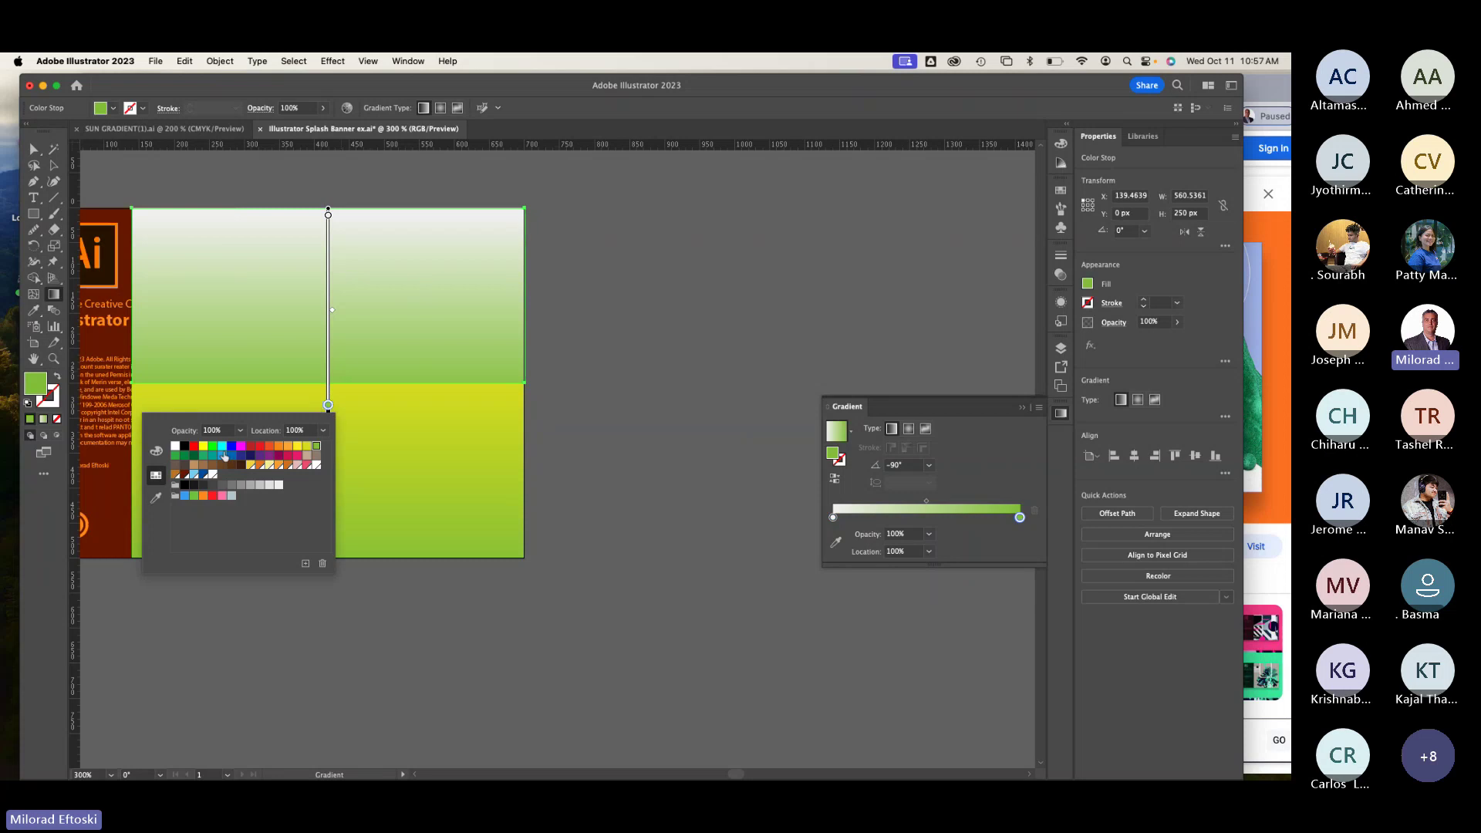
click(222, 447)
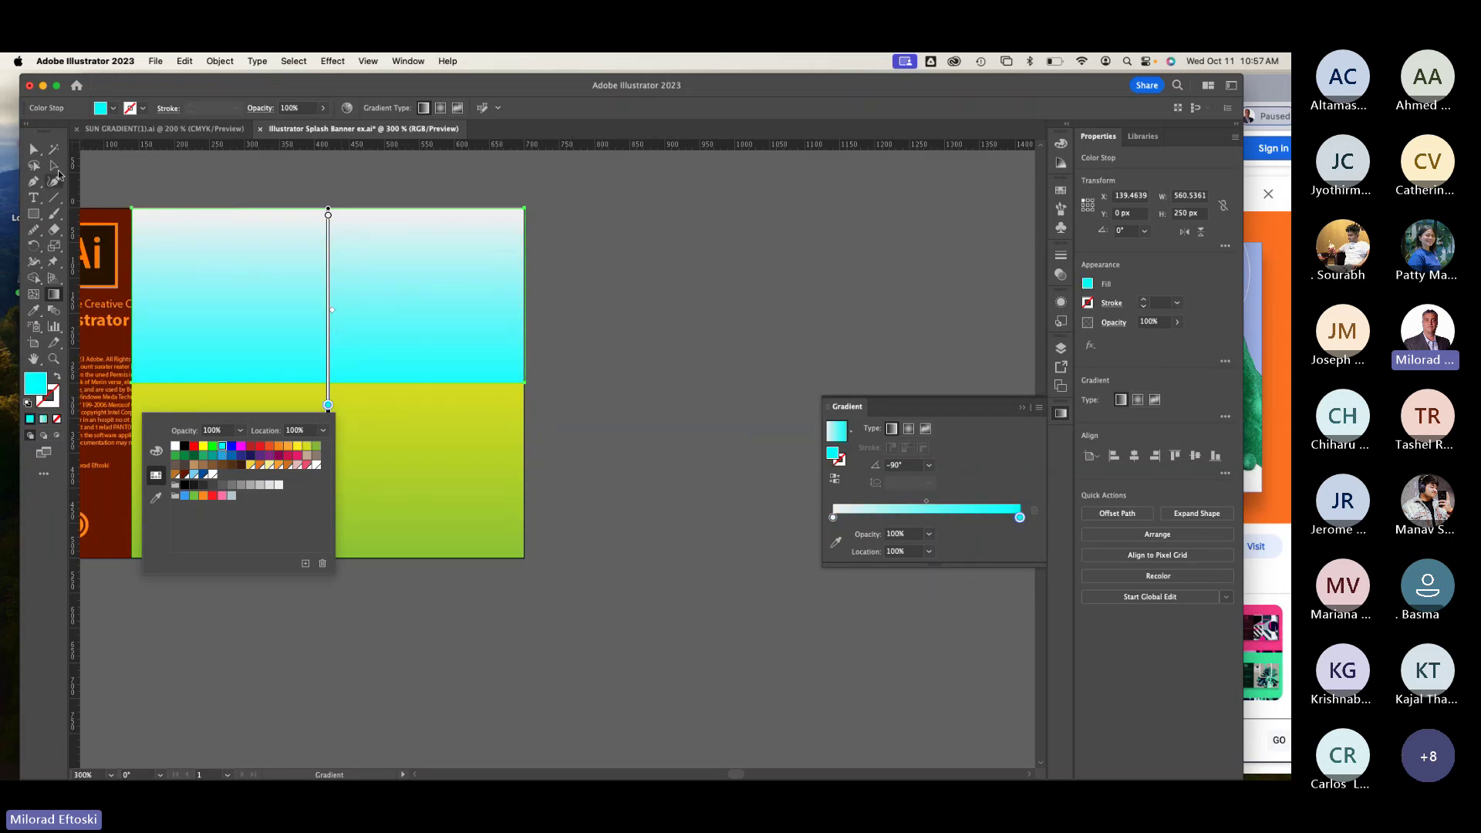
click(54, 165)
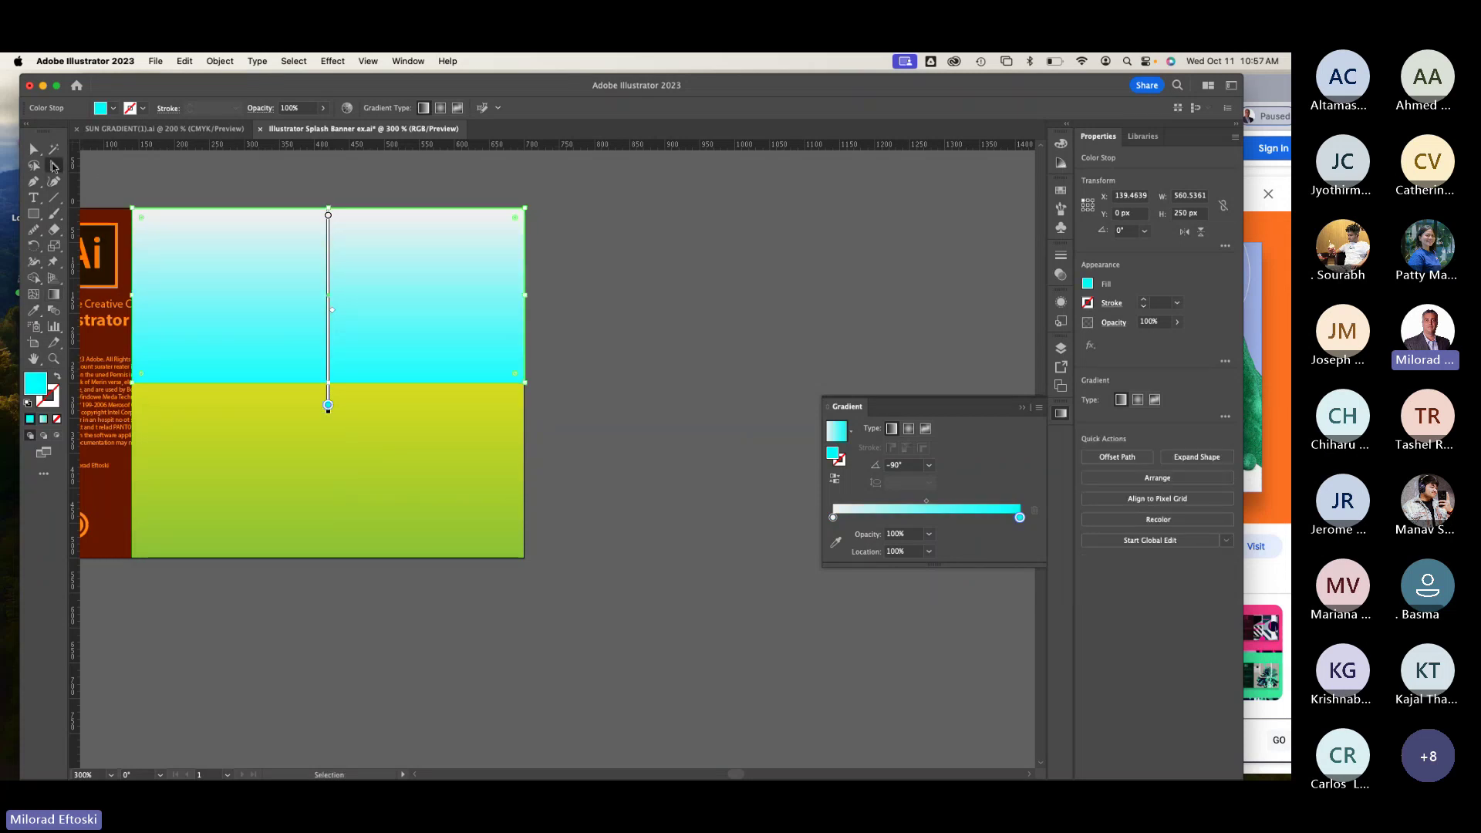
click(601, 233)
scroll(572, 293, left, 5)
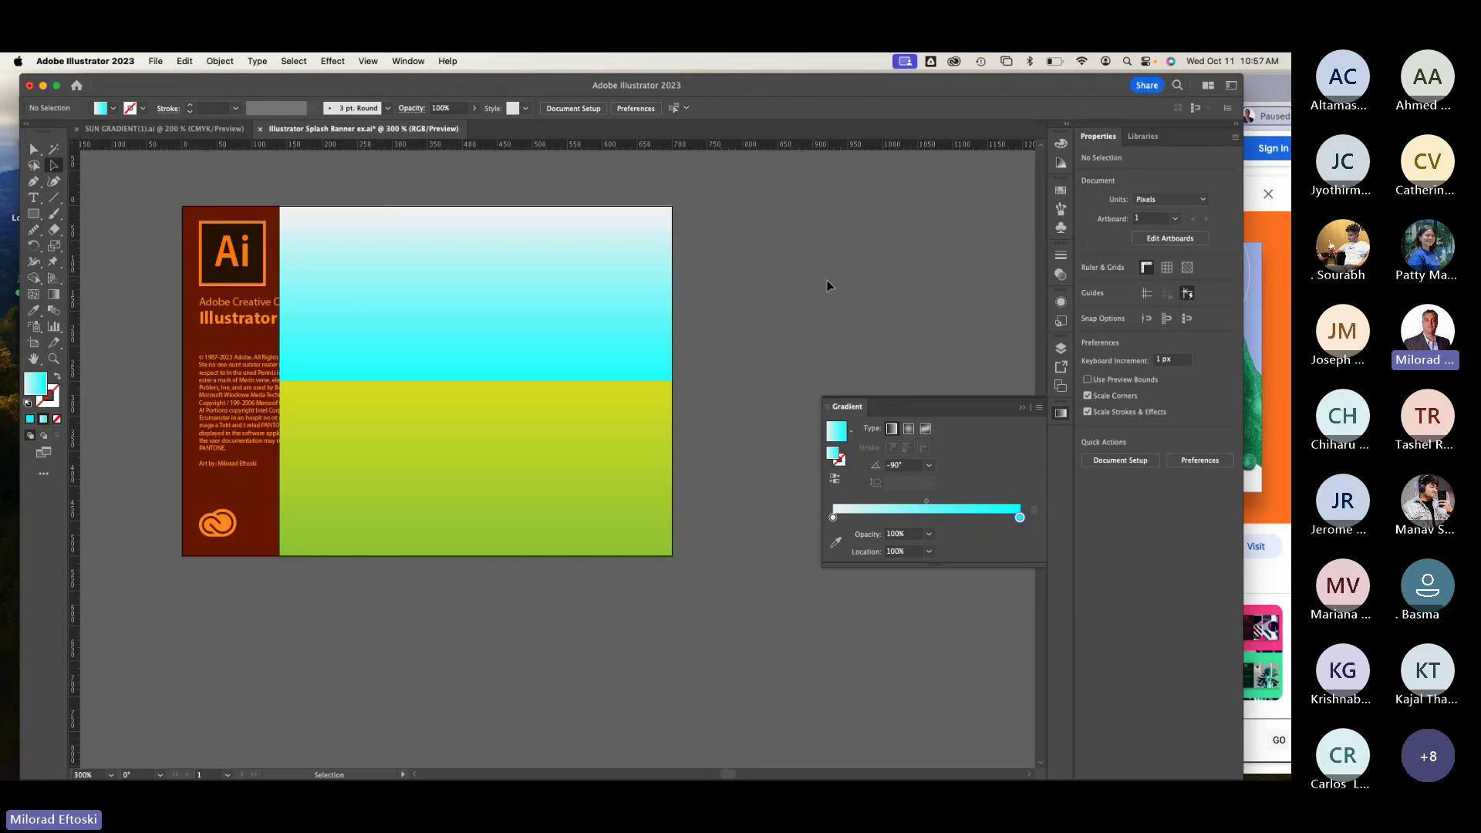
Step: Draw white ellipses in the sky and arrange them overlapping as a cloud
click(34, 214)
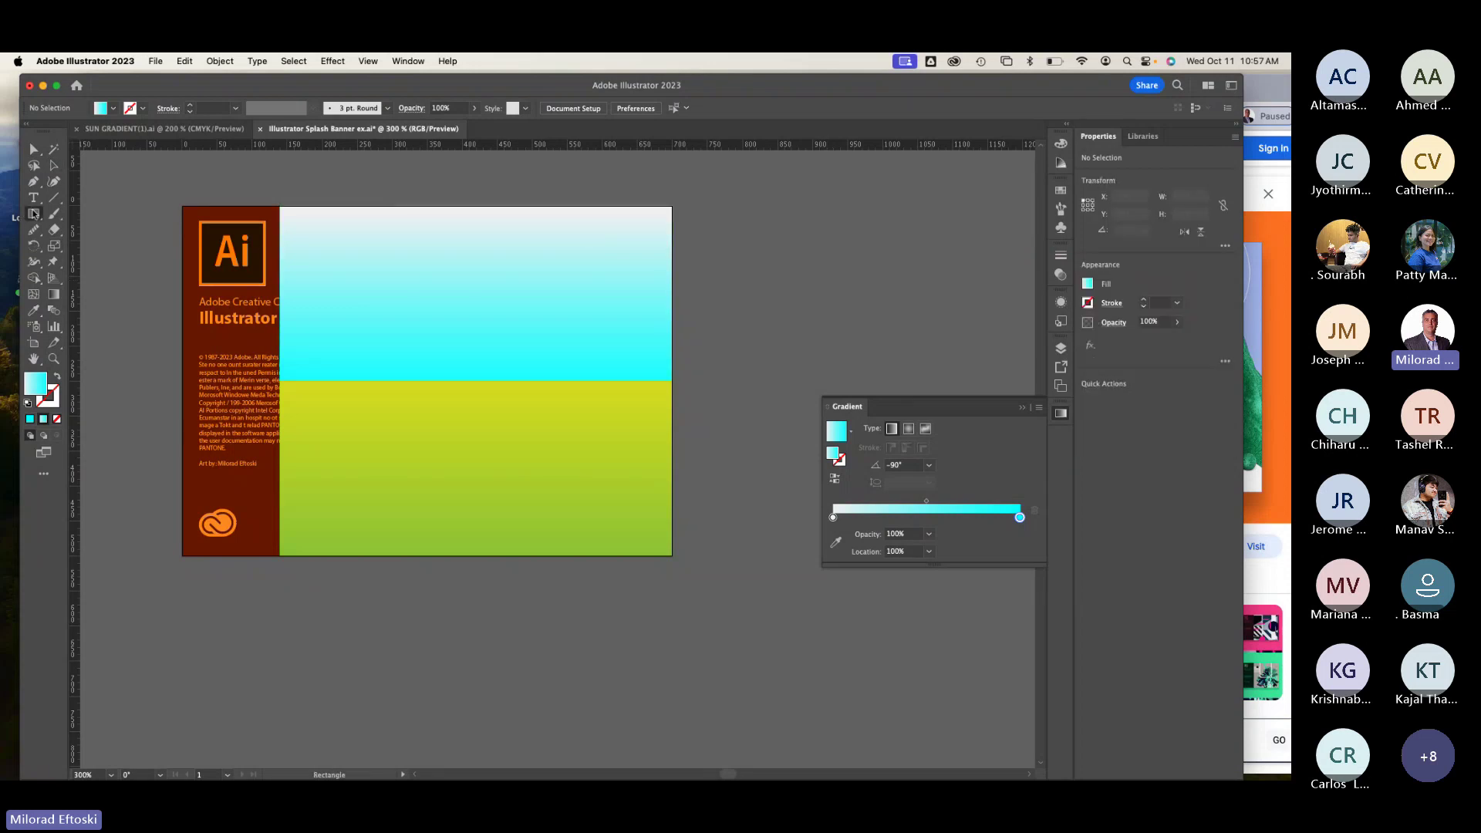
drag(34, 214, 91, 246)
drag(356, 261, 469, 323)
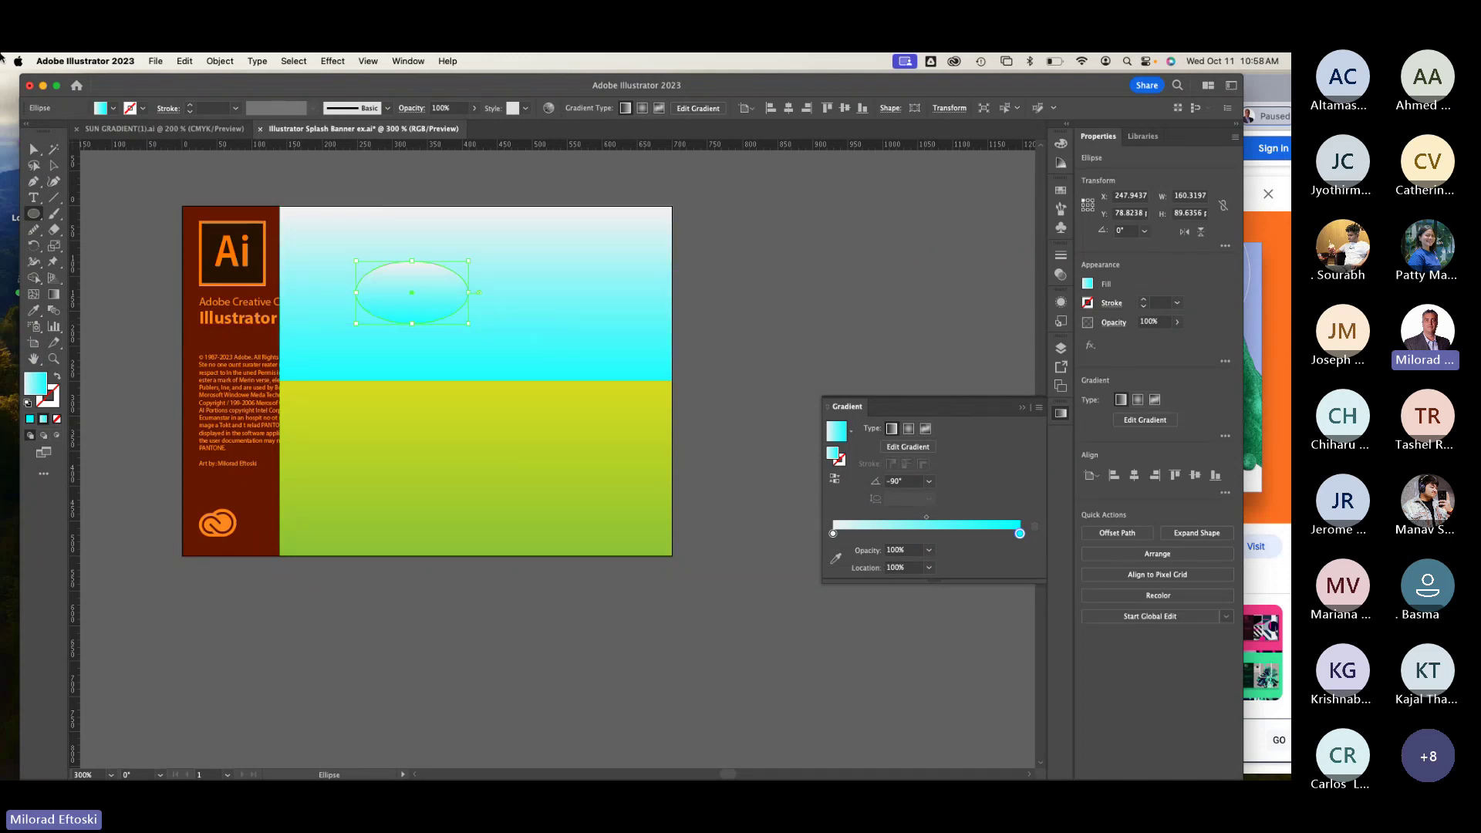
click(114, 108)
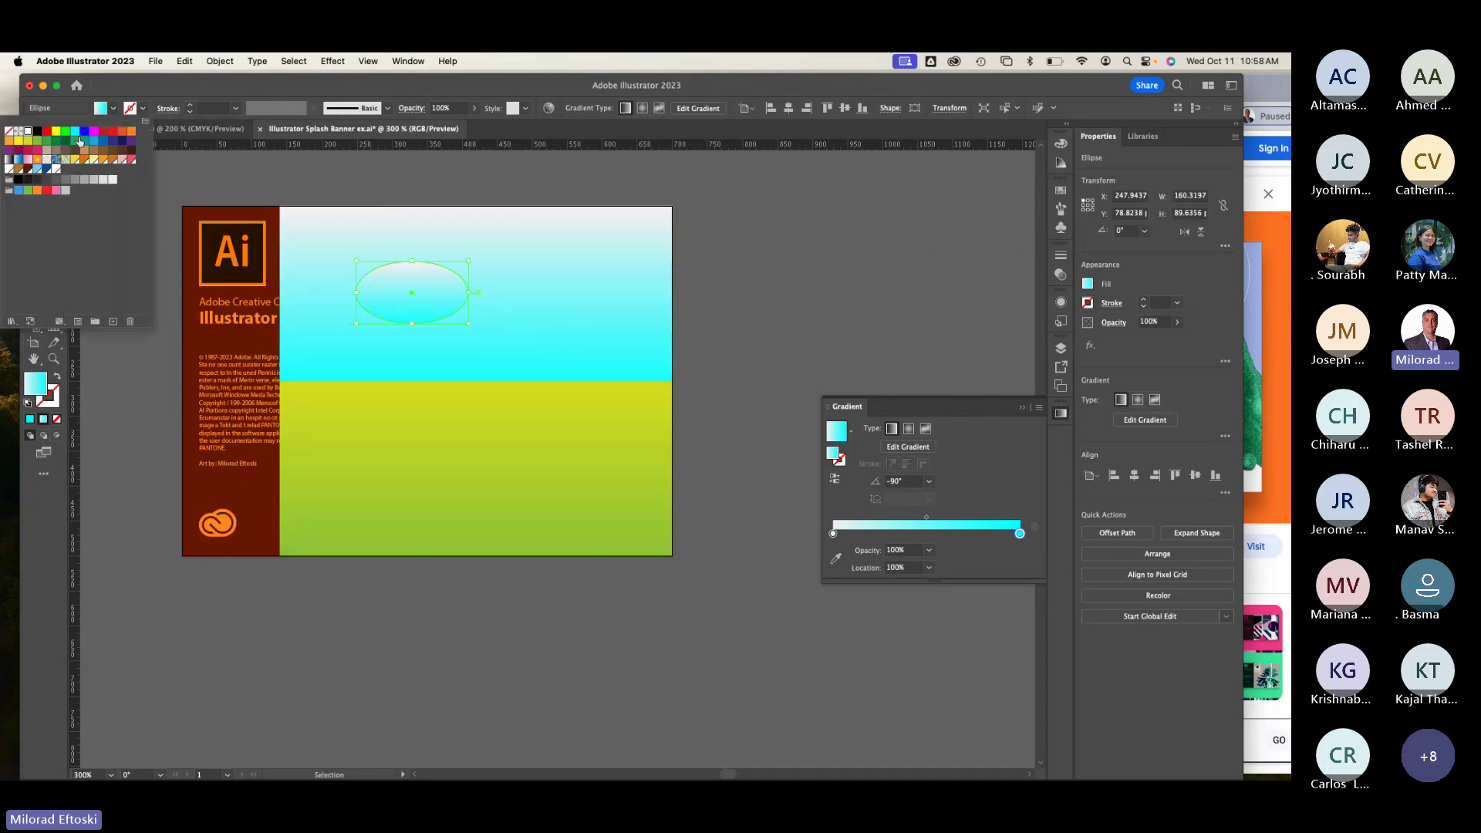
click(27, 137)
key(v)
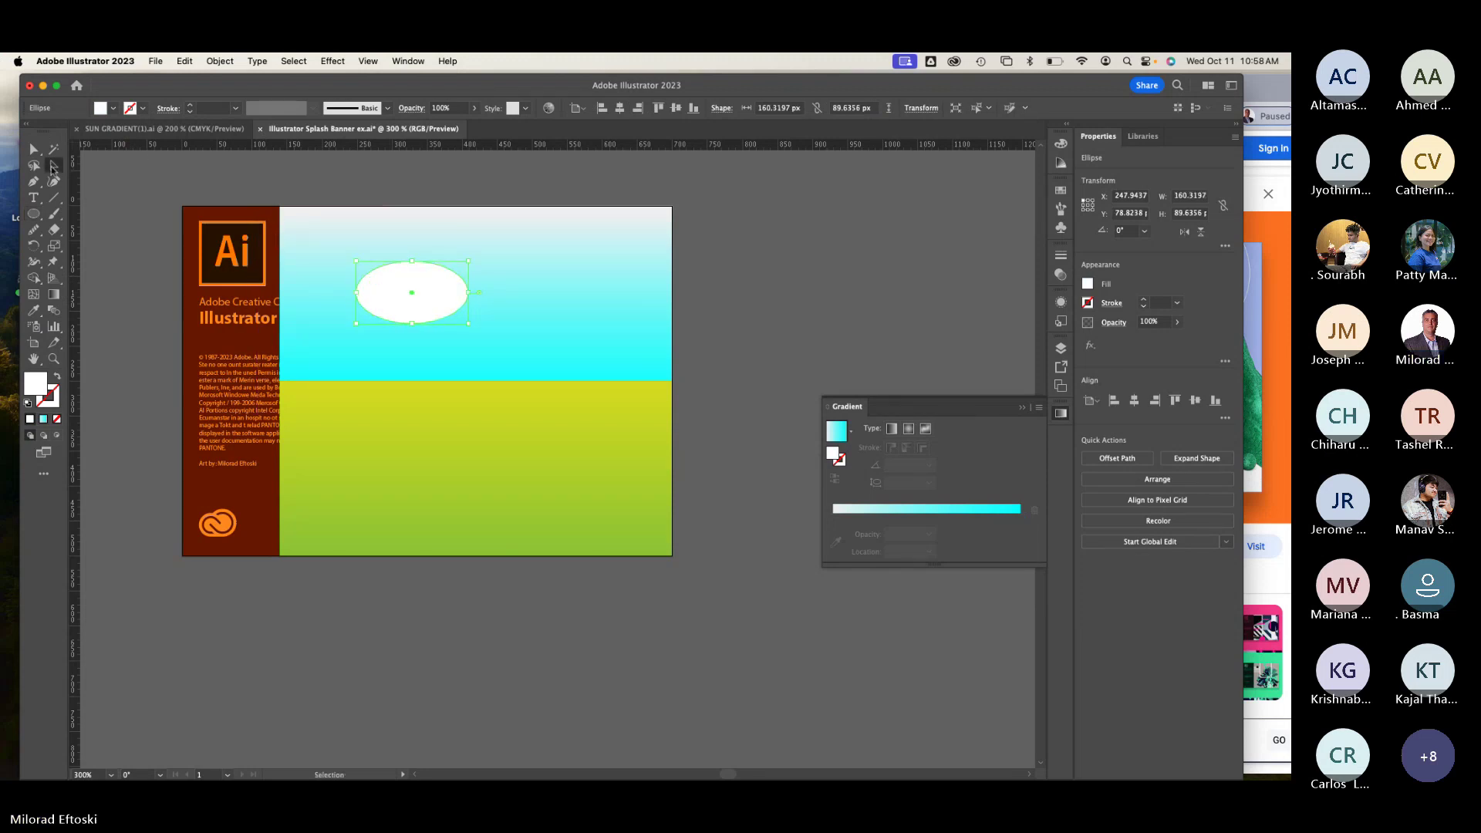
mouse_move(375, 283)
mouse_down()
mouse_move(360, 269)
mouse_move(446, 265)
mouse_move(507, 293)
mouse_move(490, 272)
mouse_move(463, 297)
mouse_move(538, 306)
mouse_move(370, 286)
mouse_move(396, 302)
mouse_up()
click(506, 291)
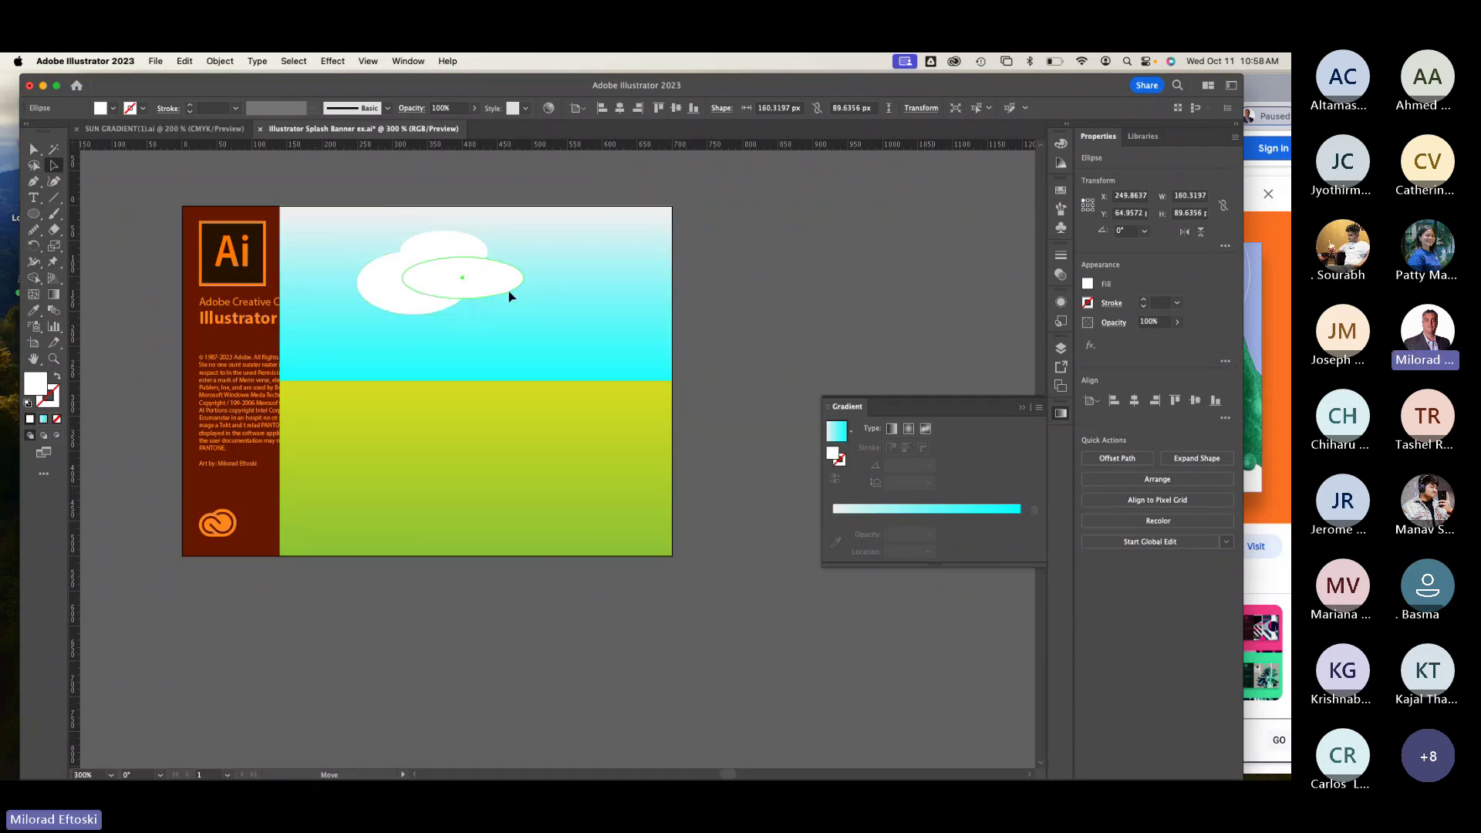
Step: Select the three ellipses and merge them with Pathfinder Unite
shift+click(388, 287)
shift+click(433, 244)
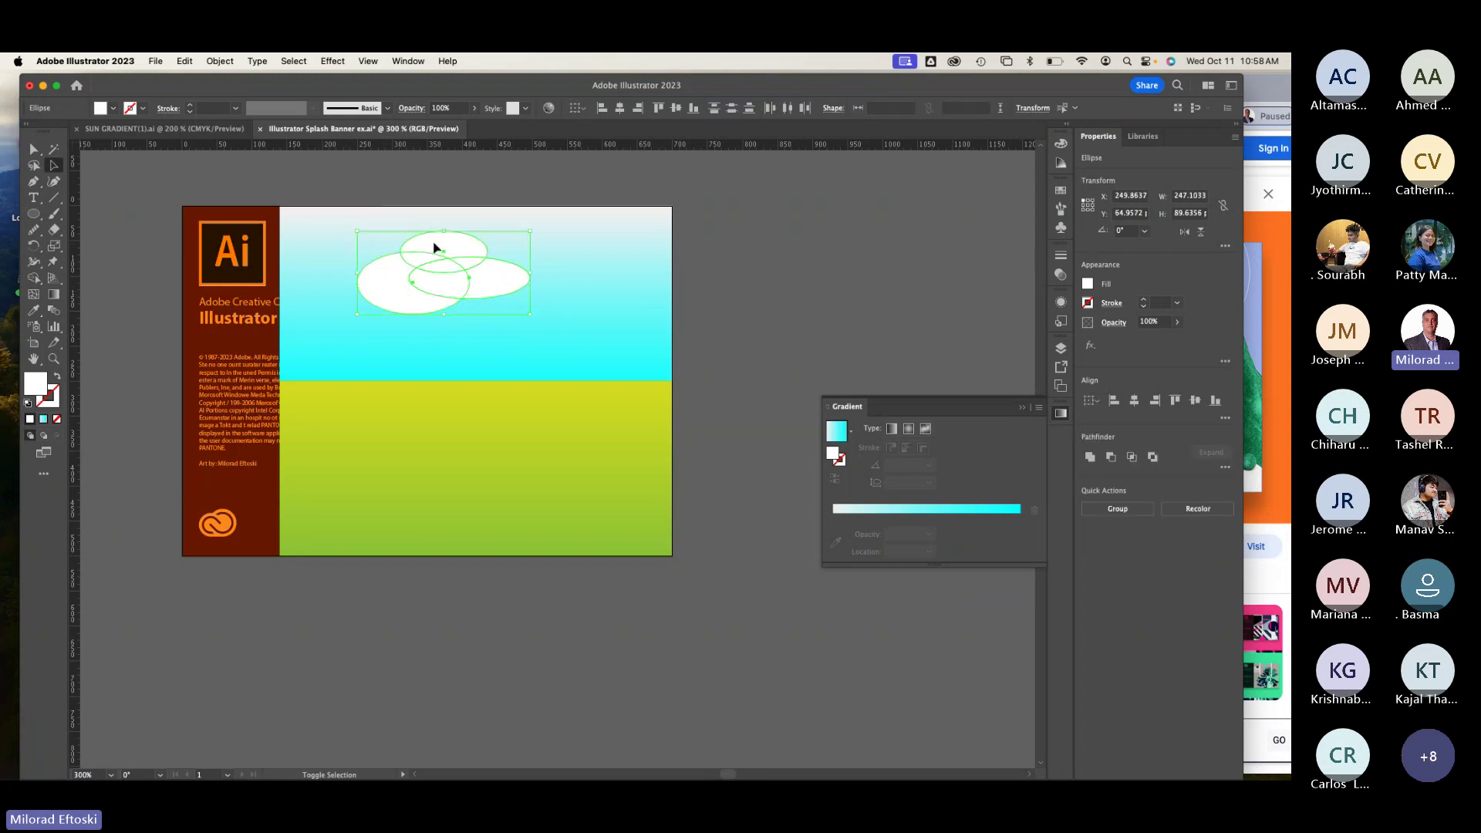
click(408, 61)
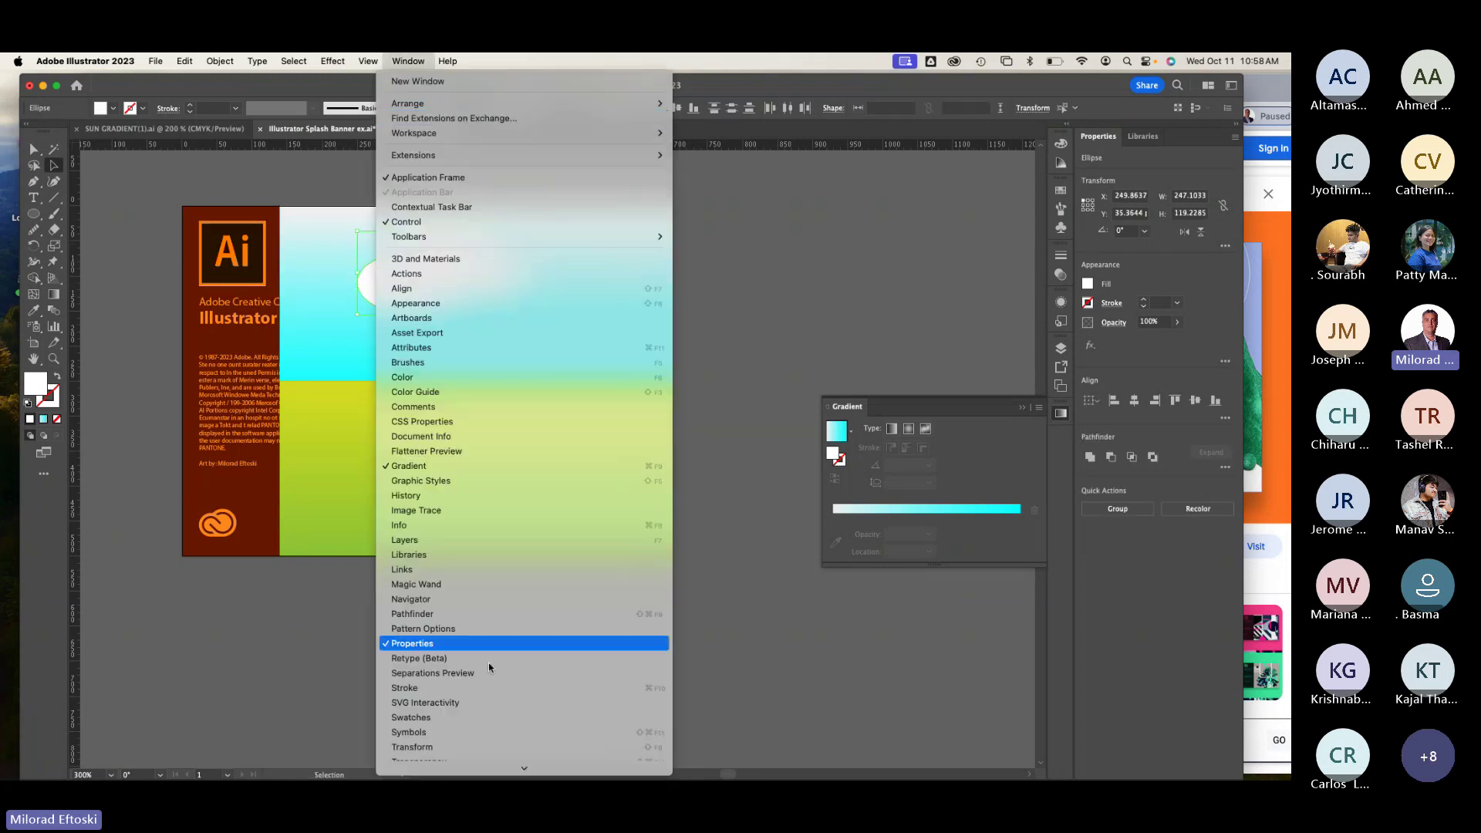
click(484, 615)
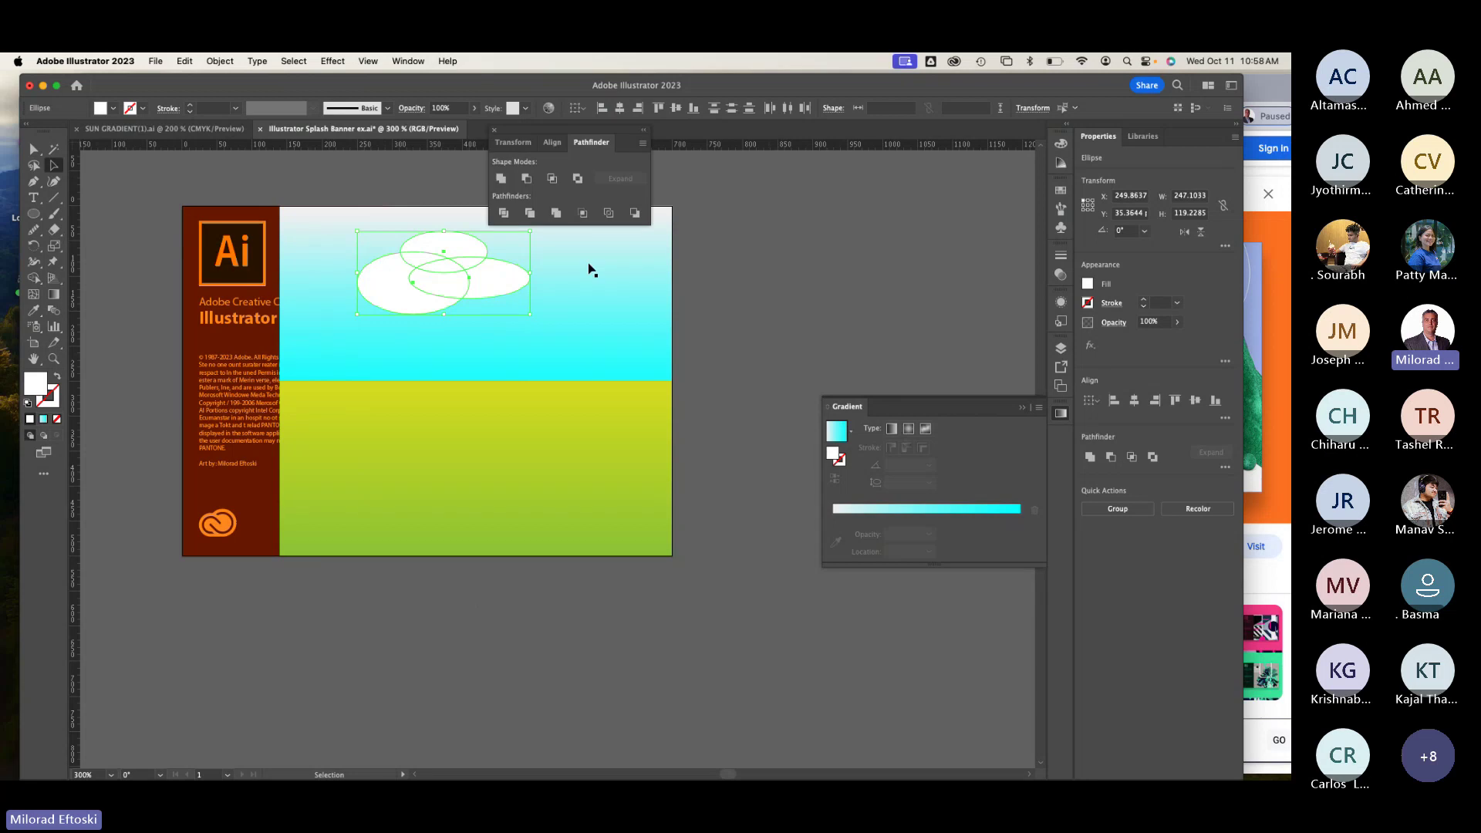
click(501, 179)
Step: Move the merged cloud about 63 px left and make it flatter
click(745, 302)
drag(486, 297, 438, 296)
drag(481, 232, 590, 334)
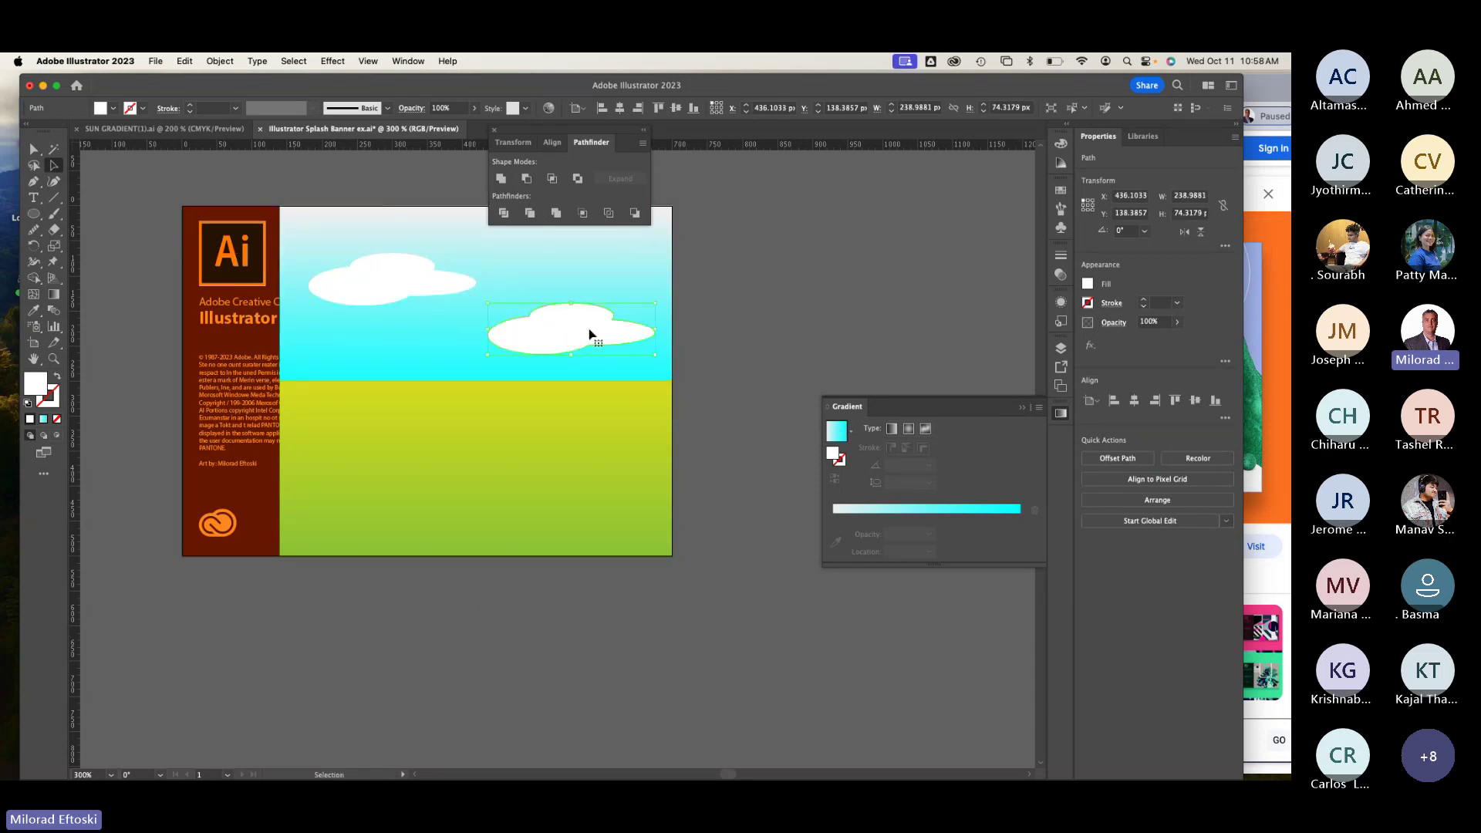
key(super+z)
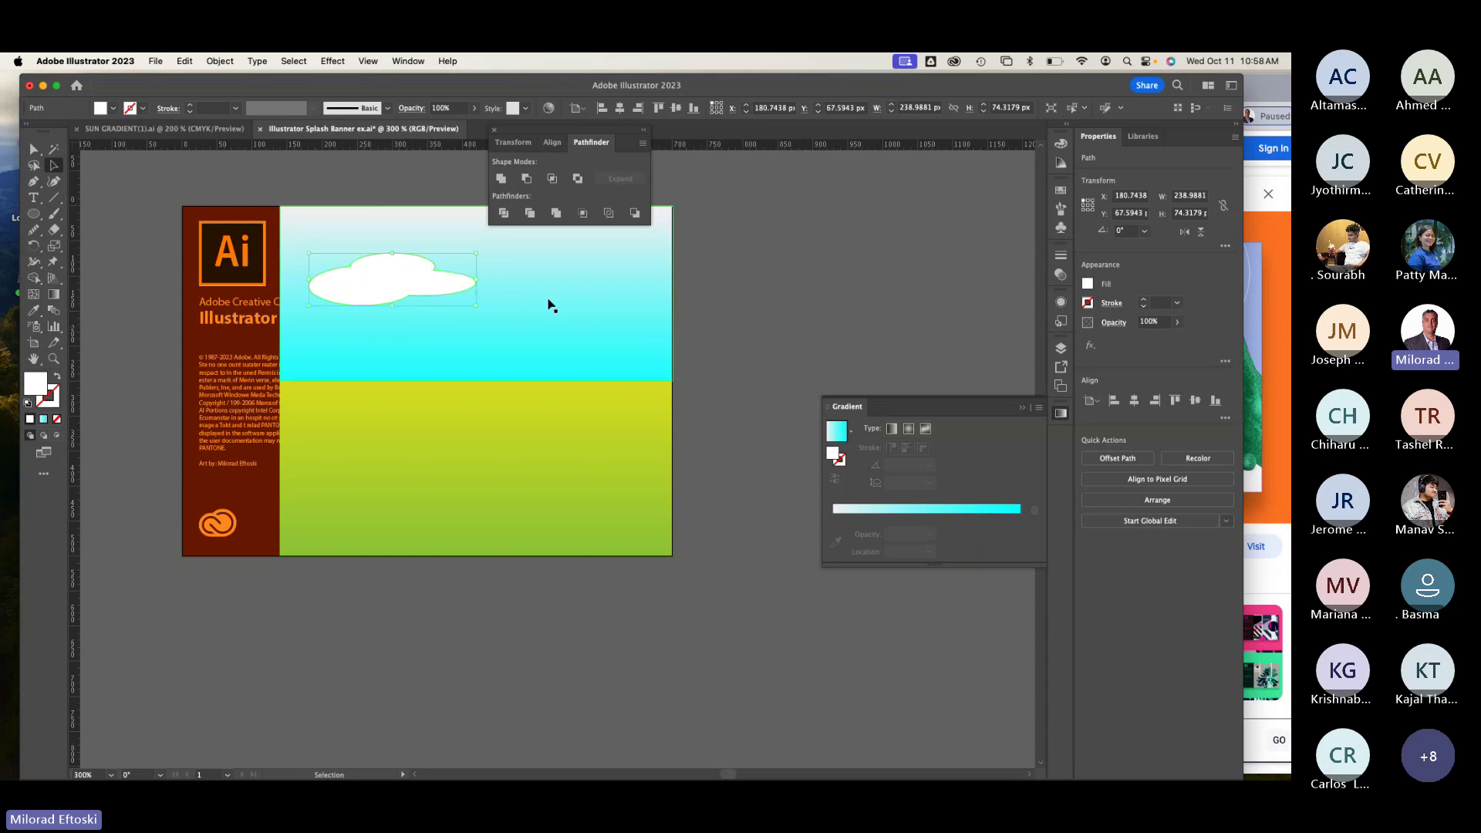
Step: Apply a Feather effect with a 17 px radius to the cloud
click(333, 61)
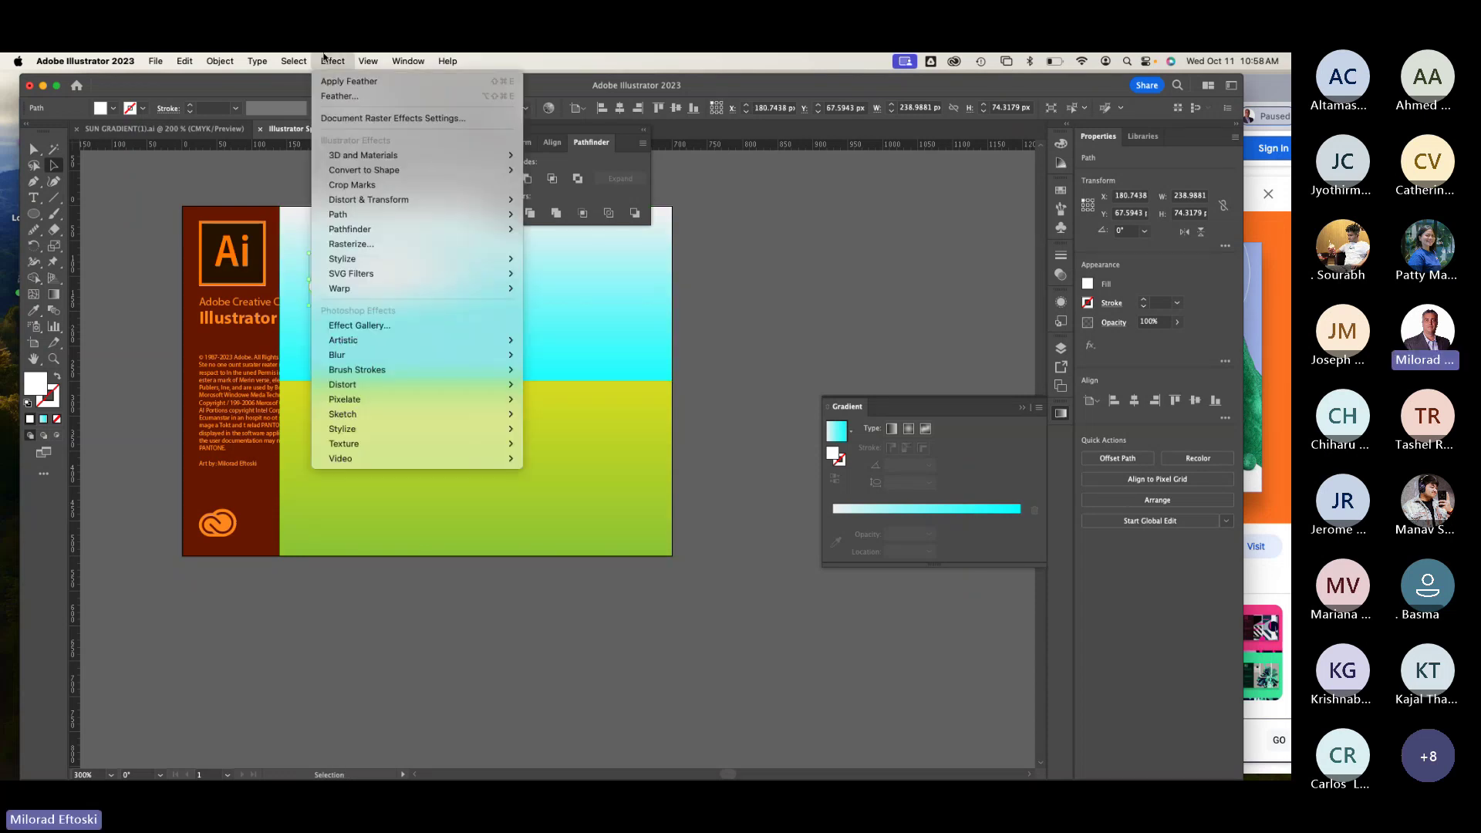
mouse_move(350, 262)
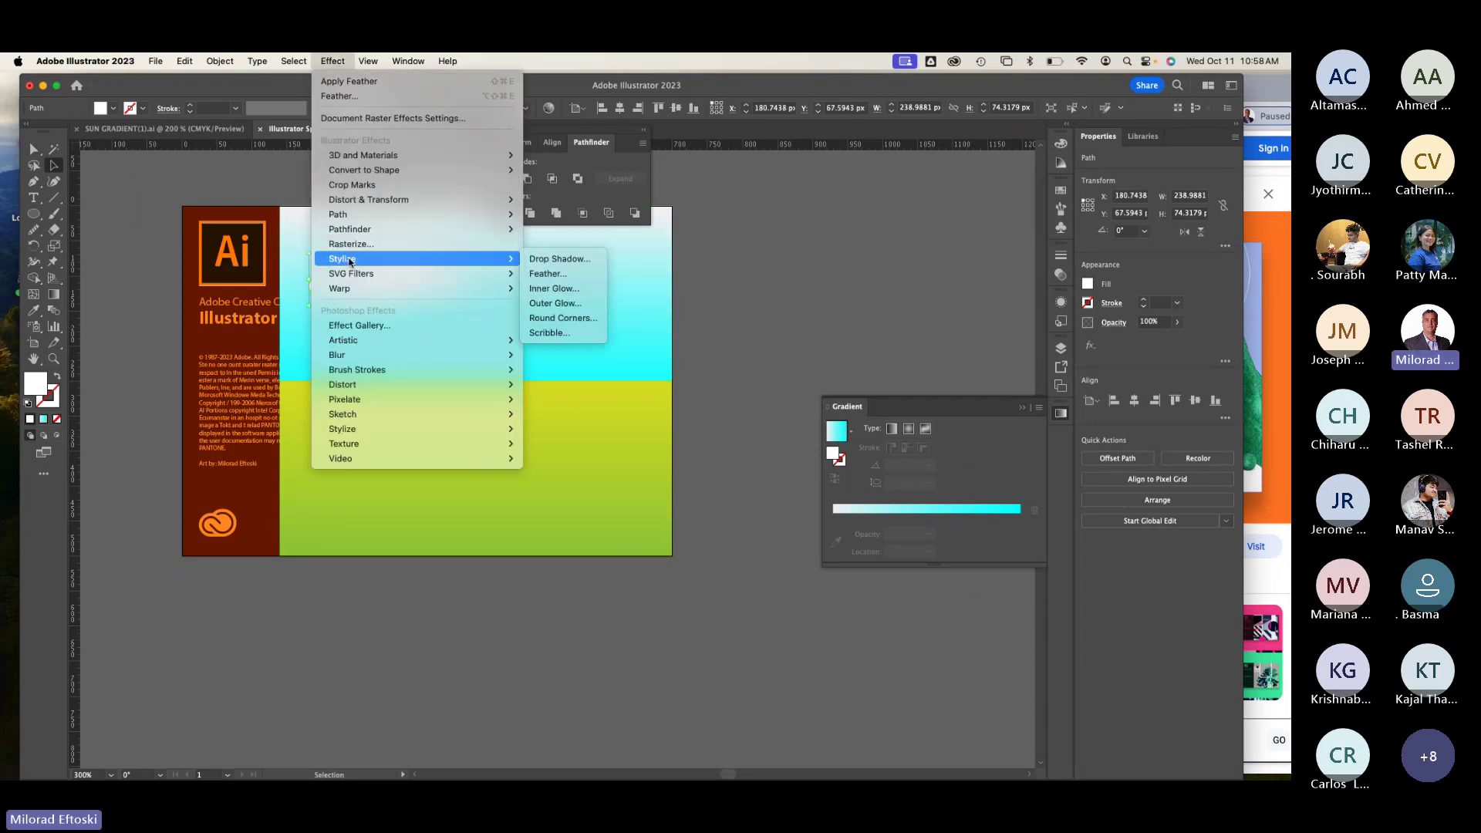
click(547, 274)
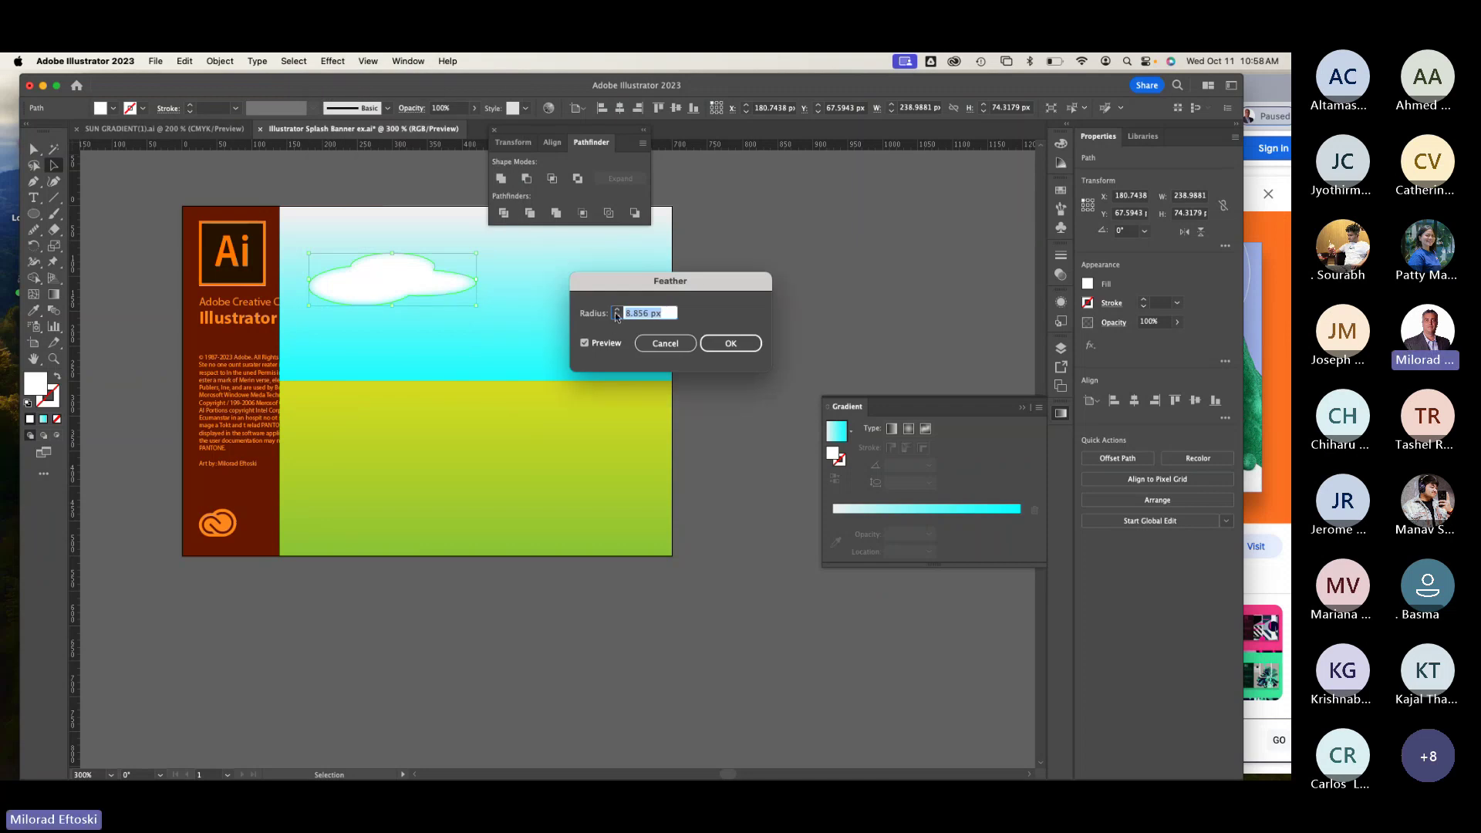
click(618, 310)
click(617, 310)
click(617, 310)
click(617, 310)
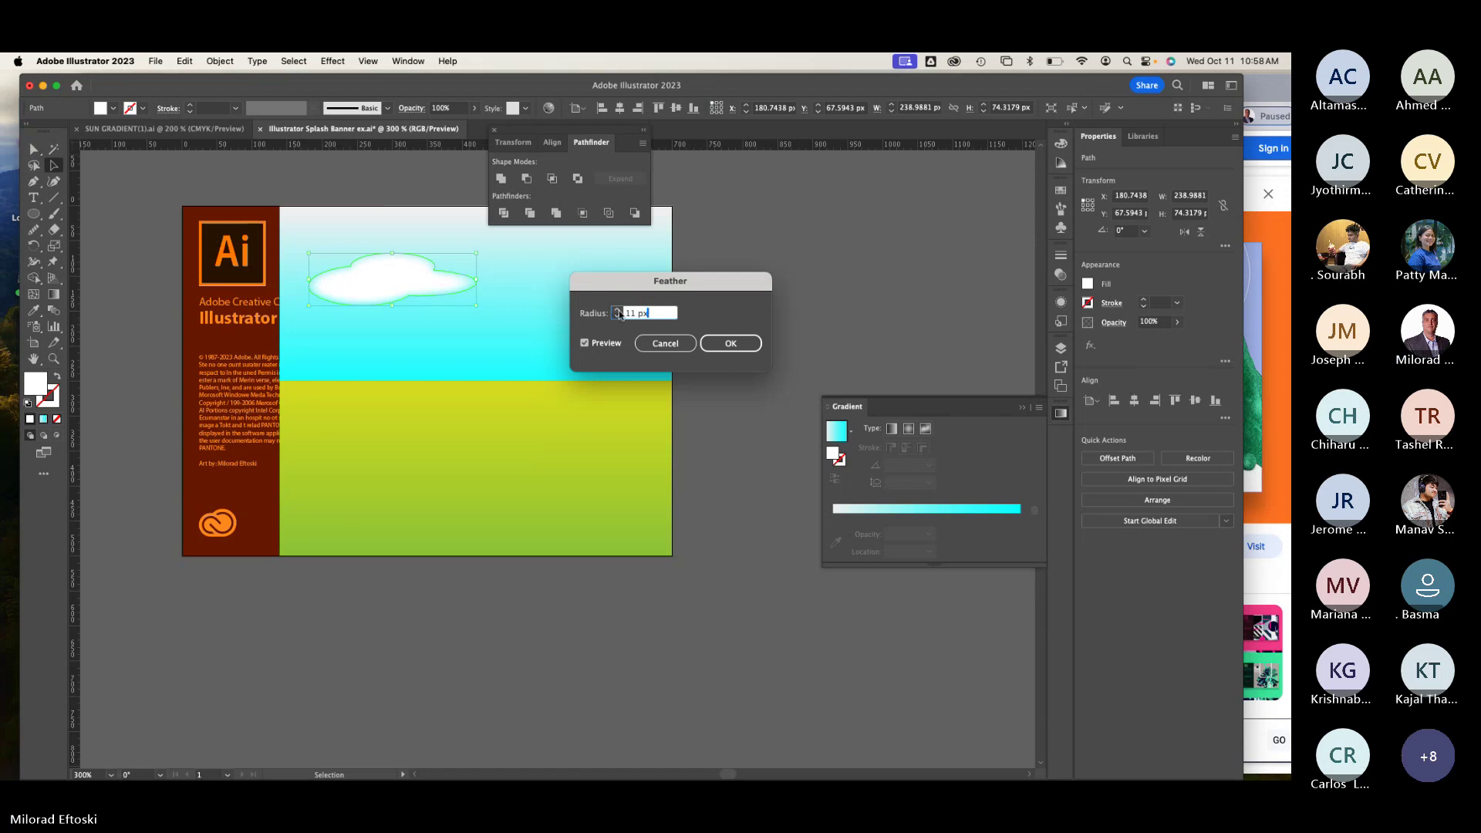
click(617, 310)
click(618, 310)
click(617, 310)
click(617, 311)
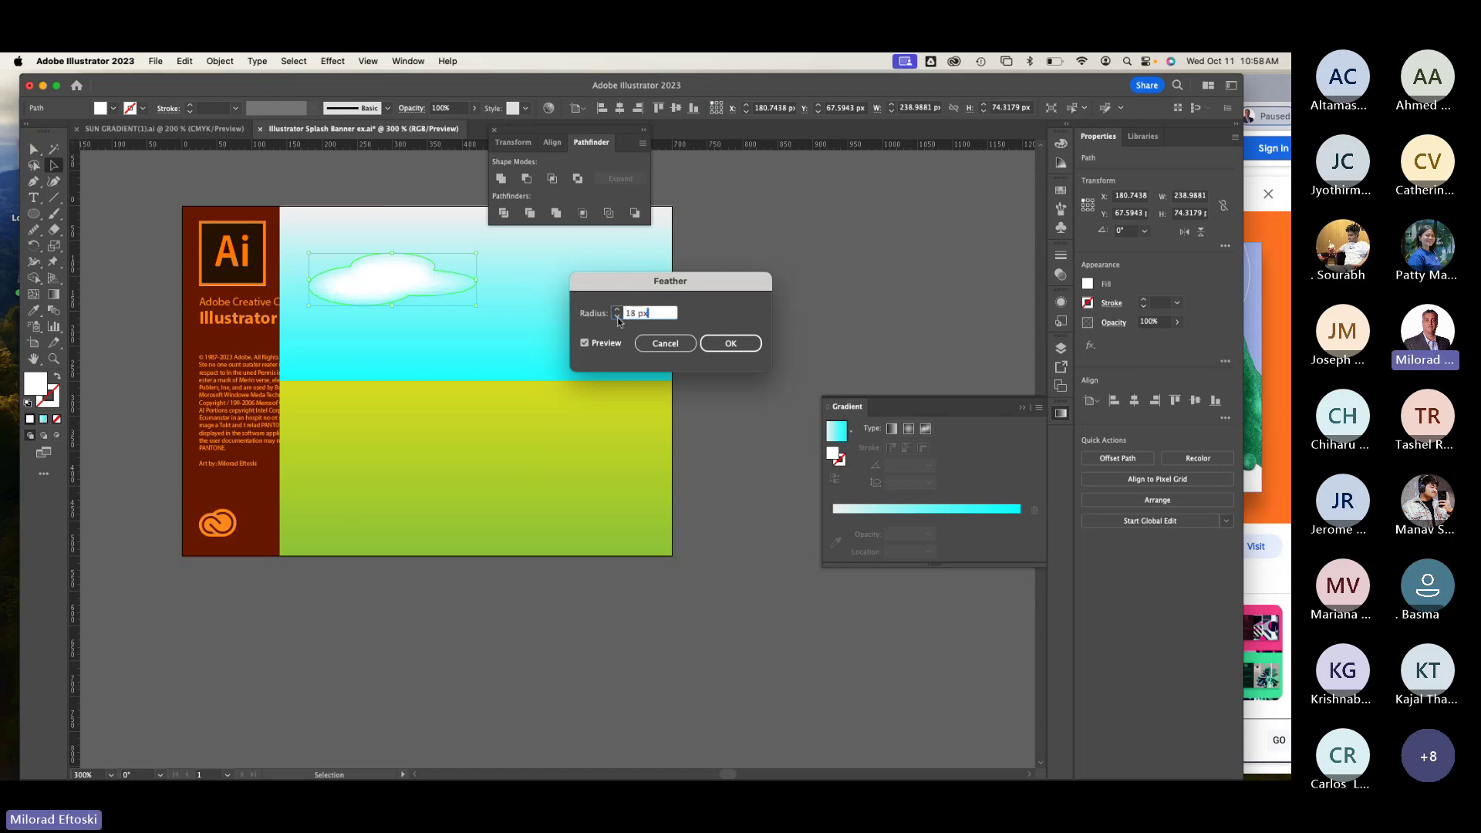
click(617, 316)
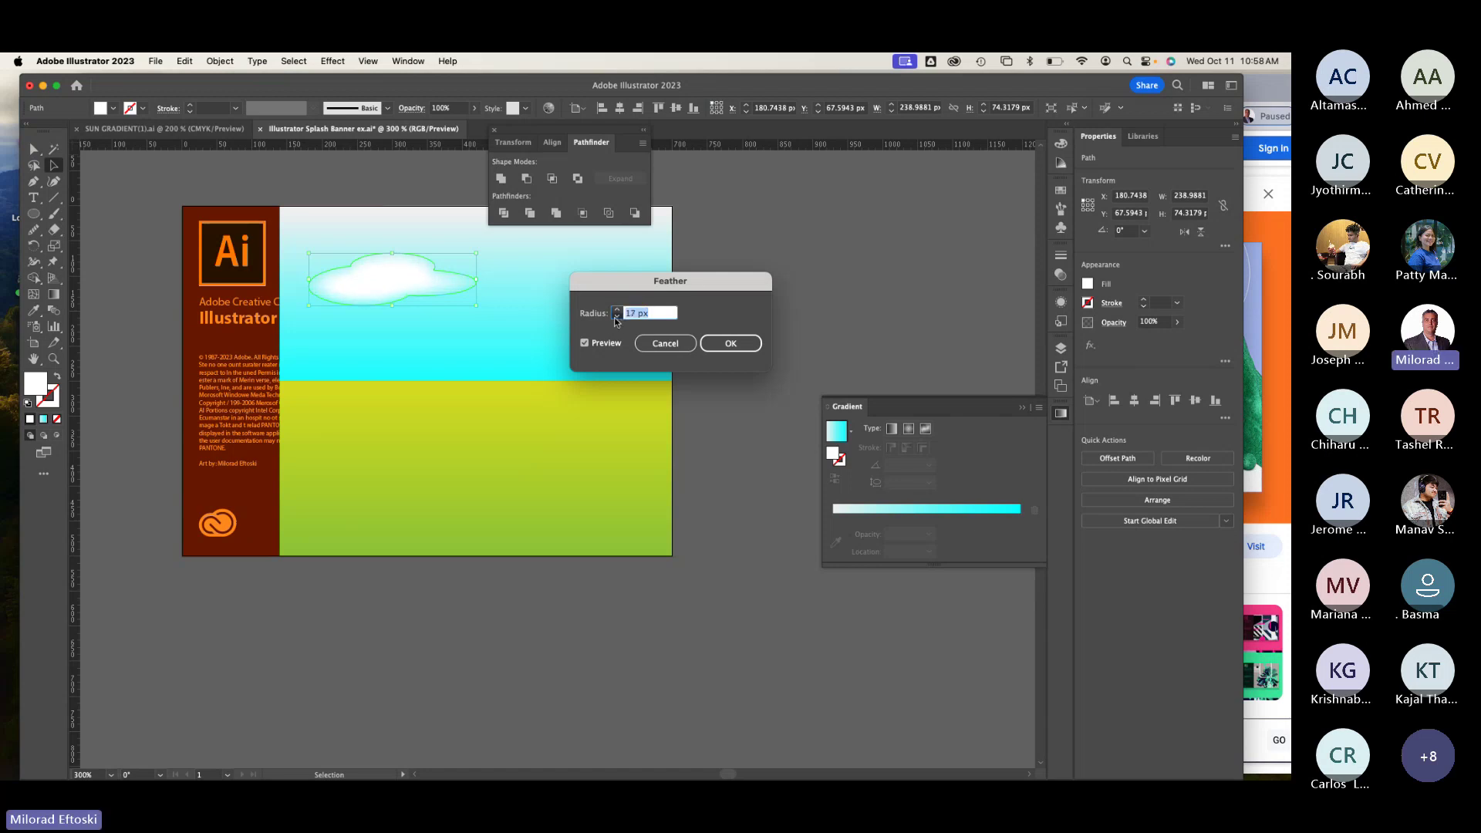
click(730, 343)
click(783, 329)
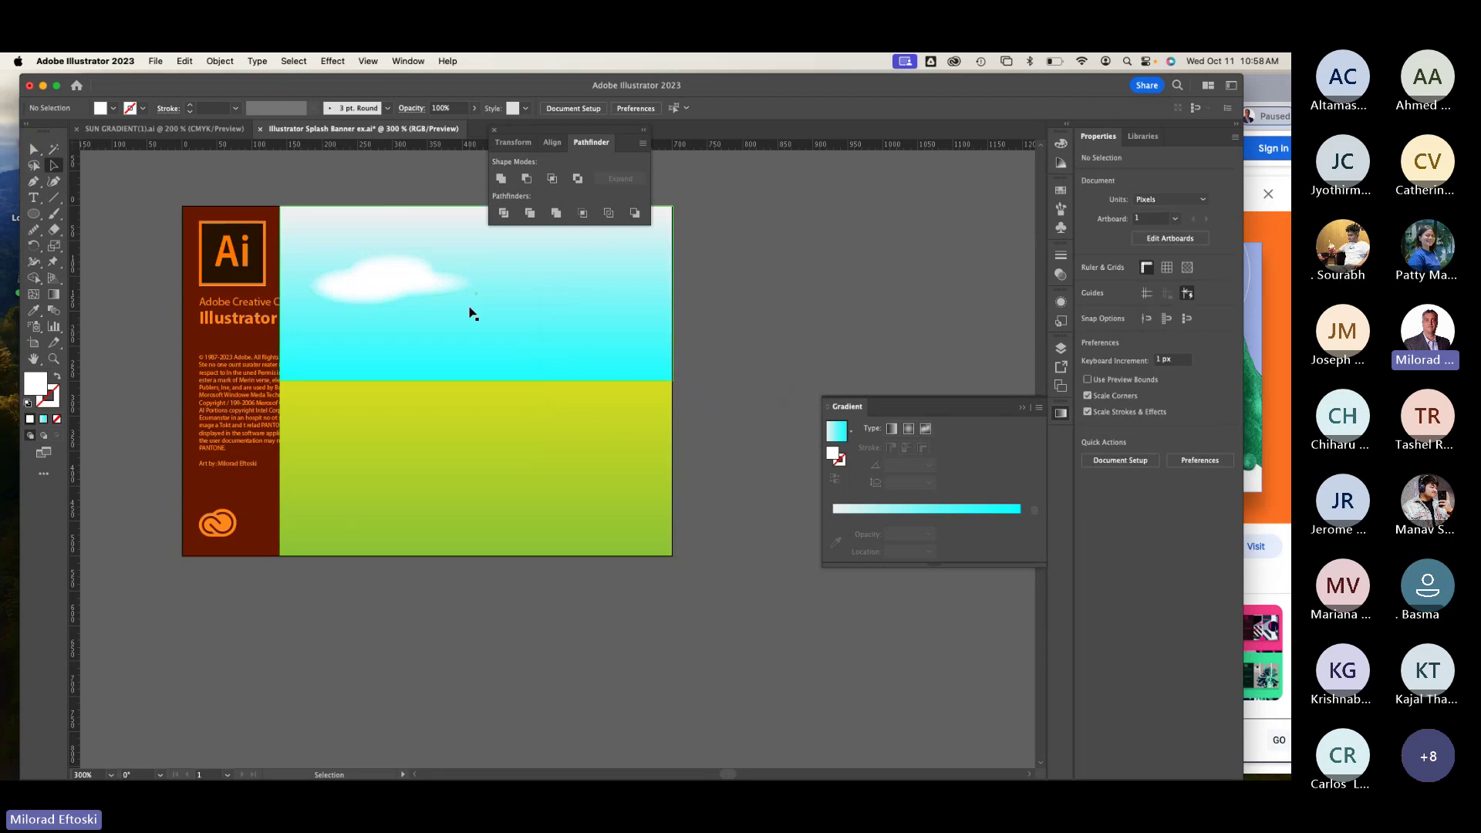
Step: Alt-drag a copy of the feathered cloud to the right and enlarge it
scroll(435, 312, up, 5)
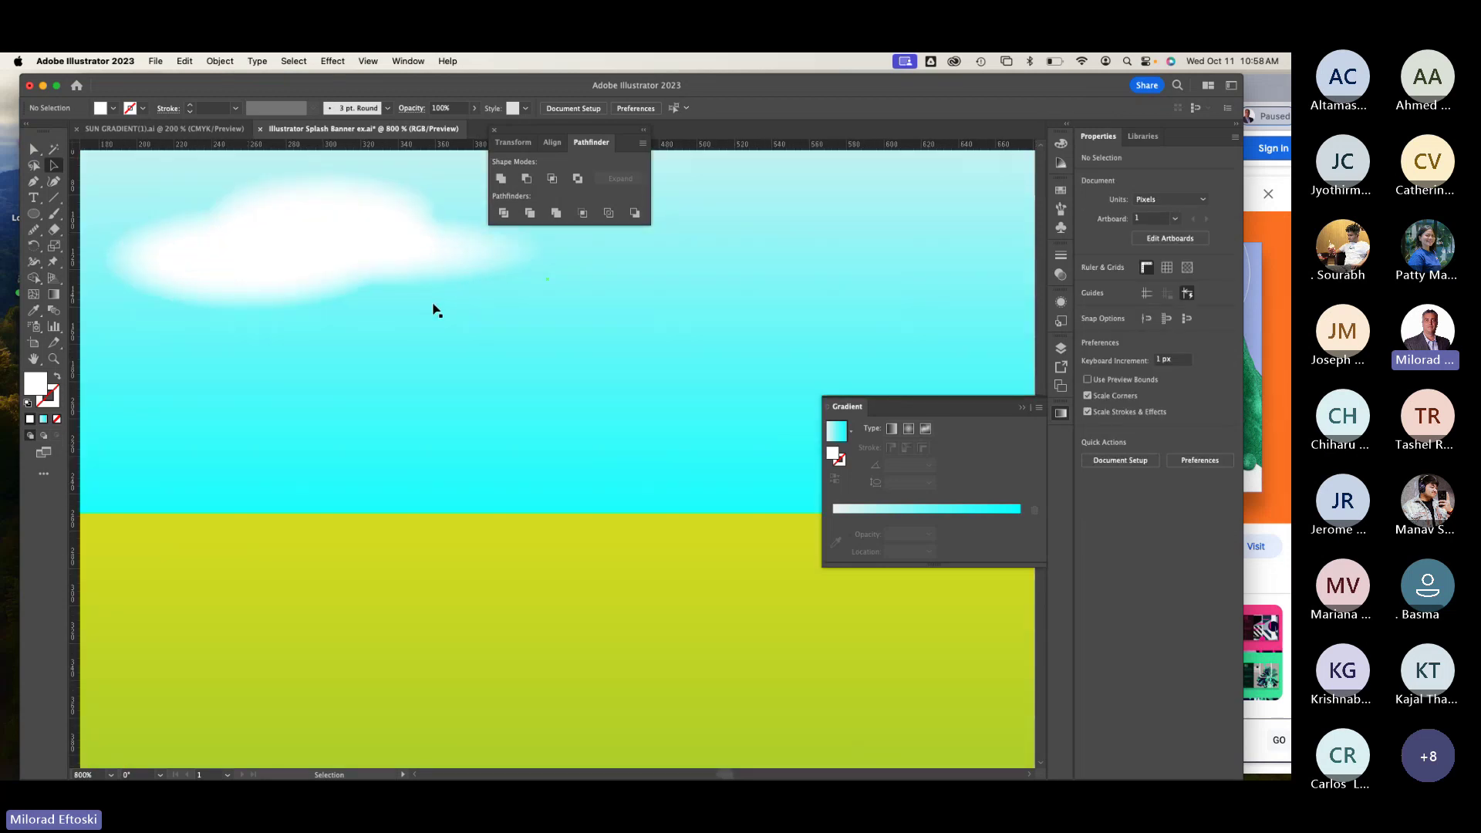
scroll(432, 311, down, 3)
click(388, 296)
drag(388, 295, 351, 316)
drag(444, 316, 701, 250)
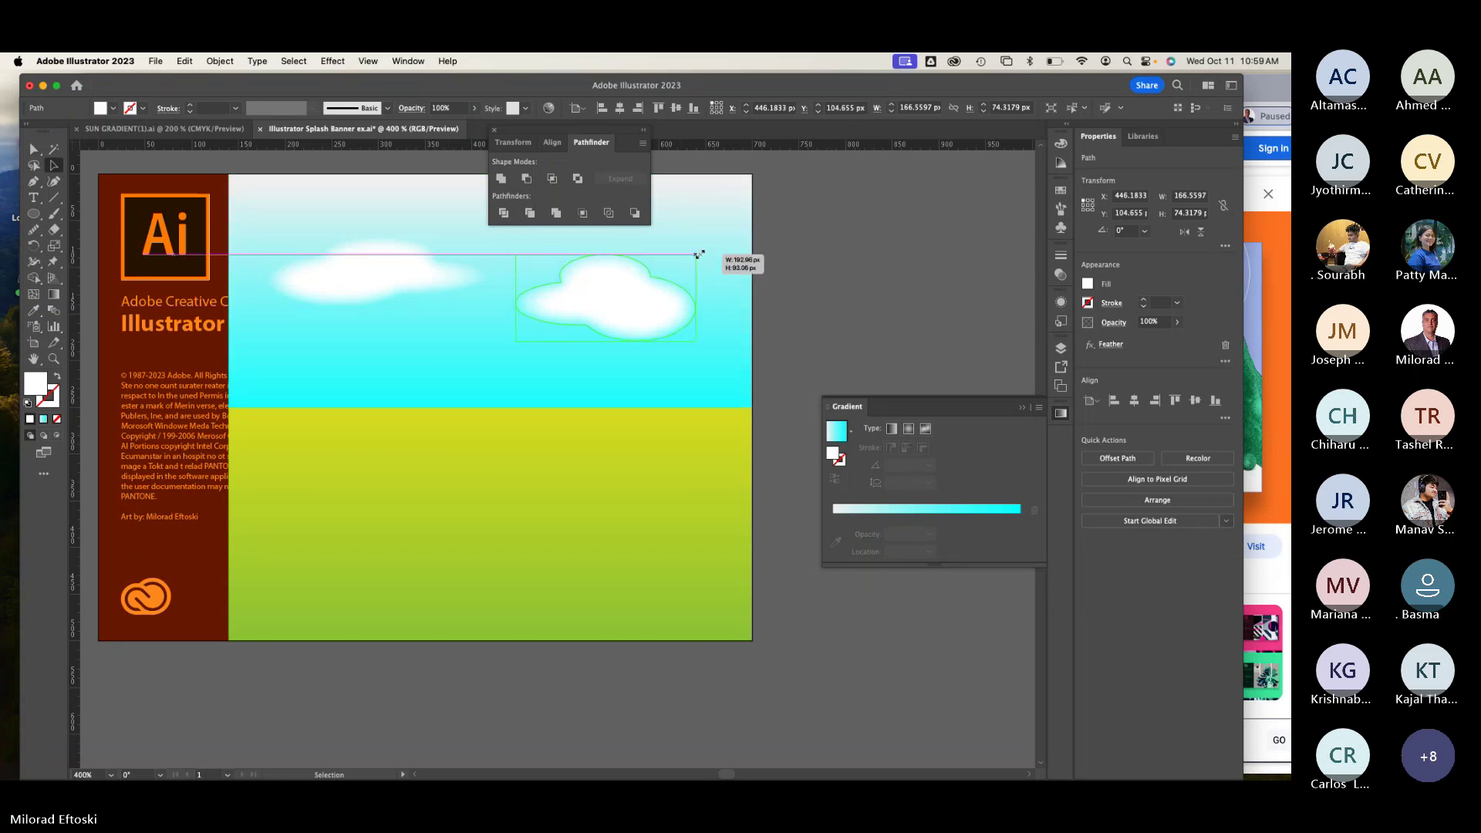
click(721, 331)
scroll(652, 345, down, 1)
scroll(652, 345, down, 1)
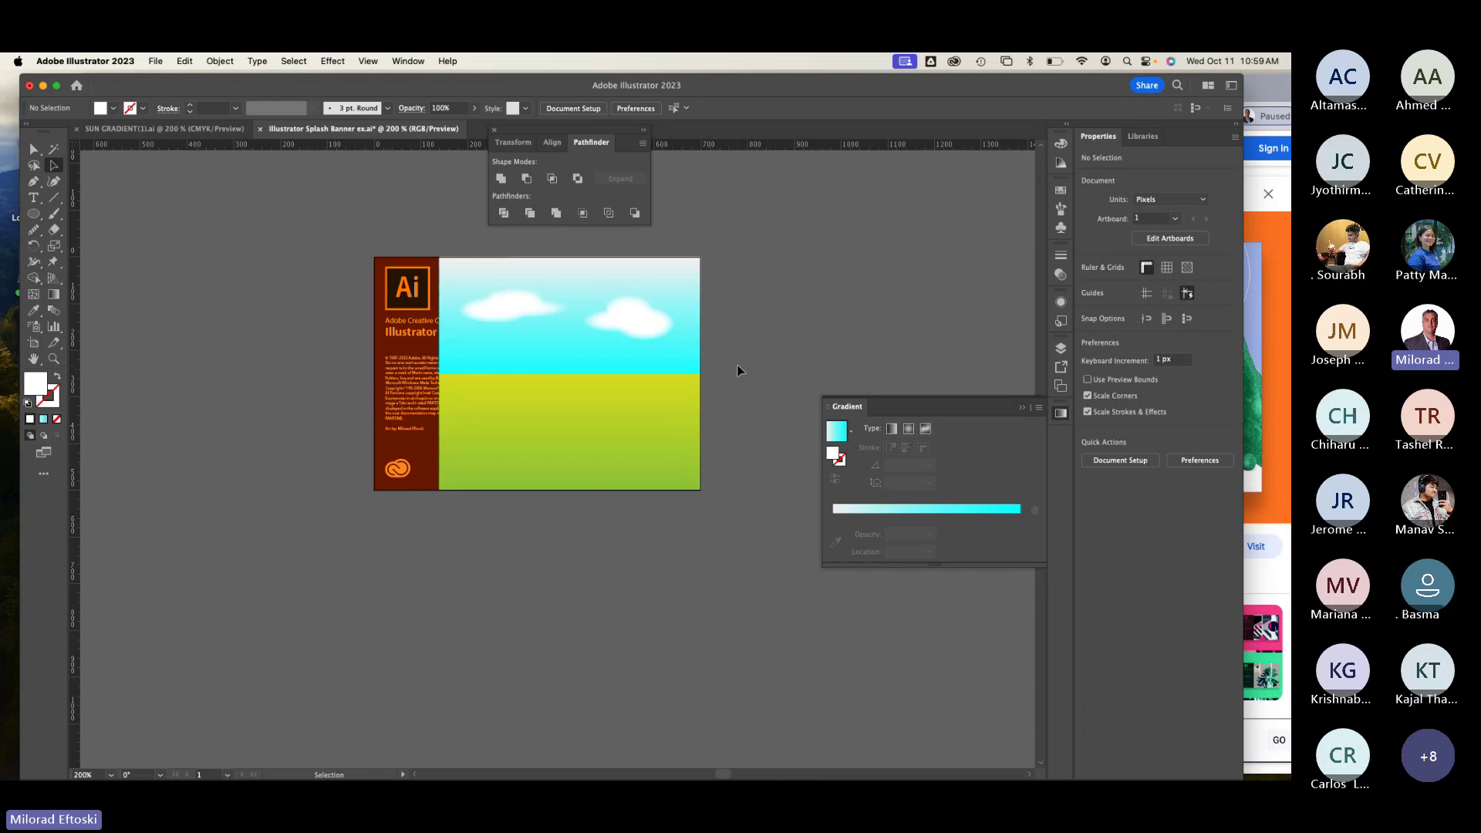
key(super+equal)
drag(735, 368, 643, 461)
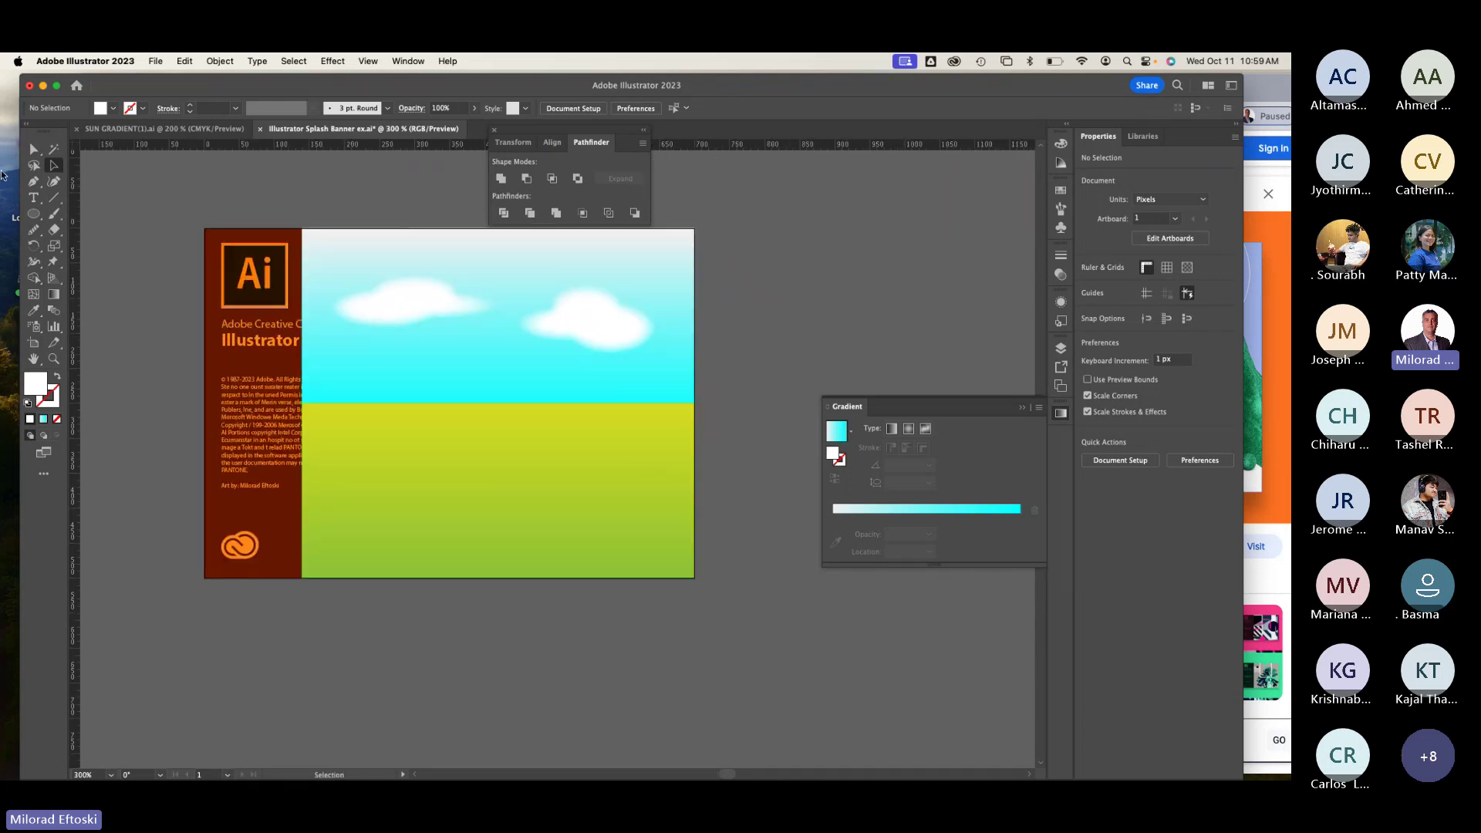
click(34, 216)
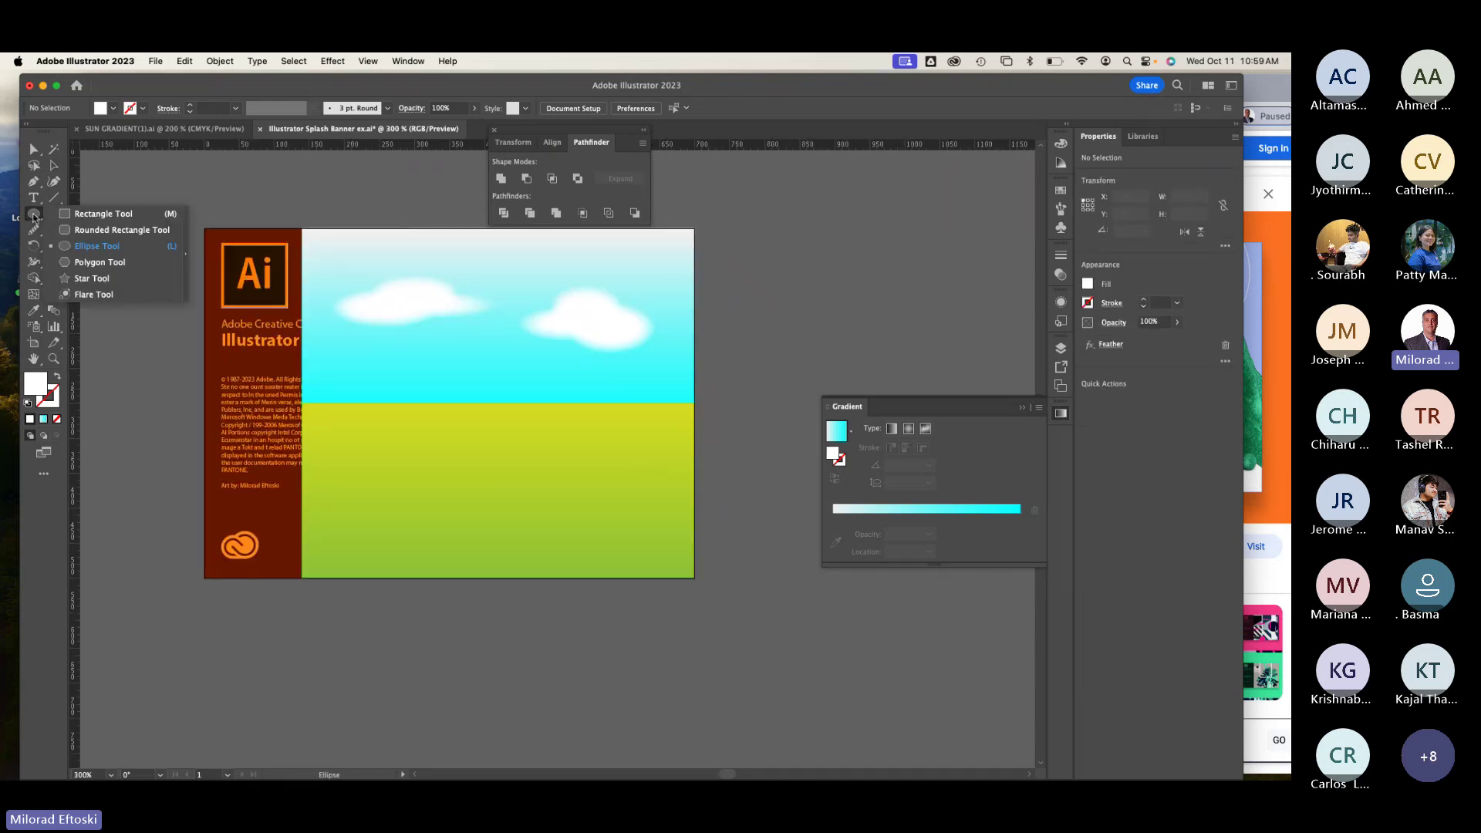
Step: Create a white triangle with the Polygon tool set to 3 sides
click(87, 266)
drag(434, 402, 496, 452)
key(super+z)
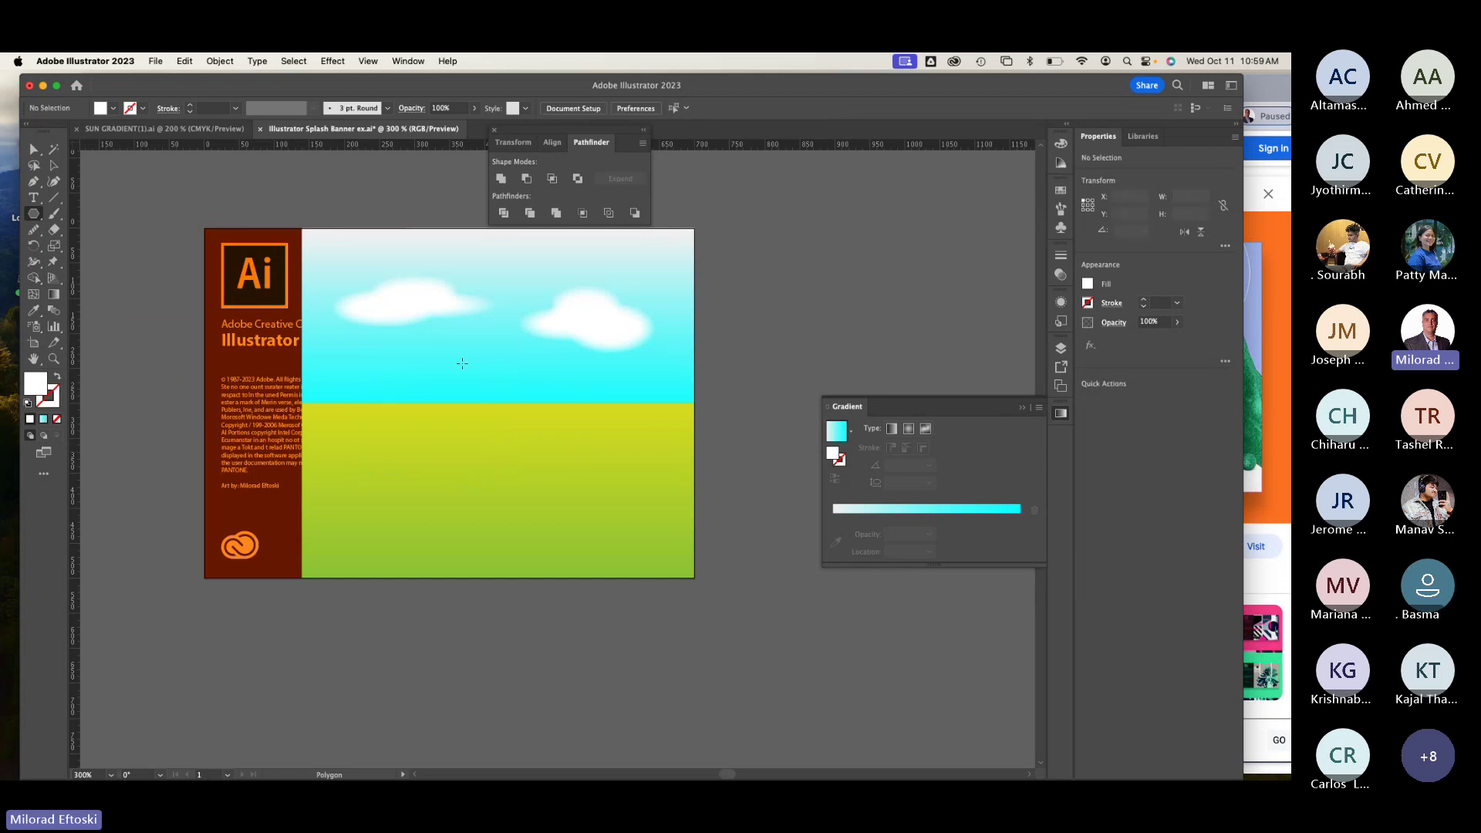
click(462, 363)
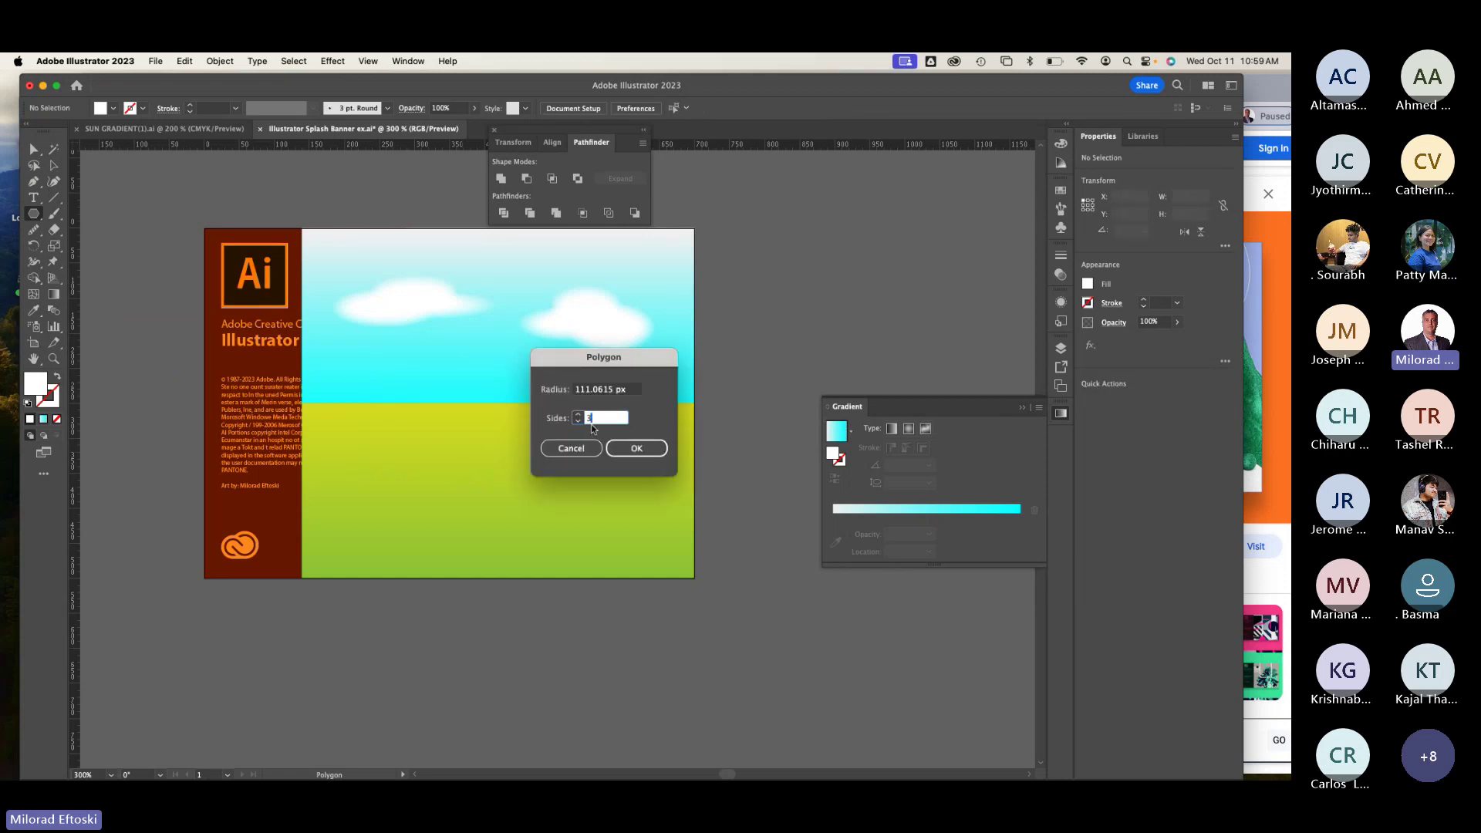
click(636, 448)
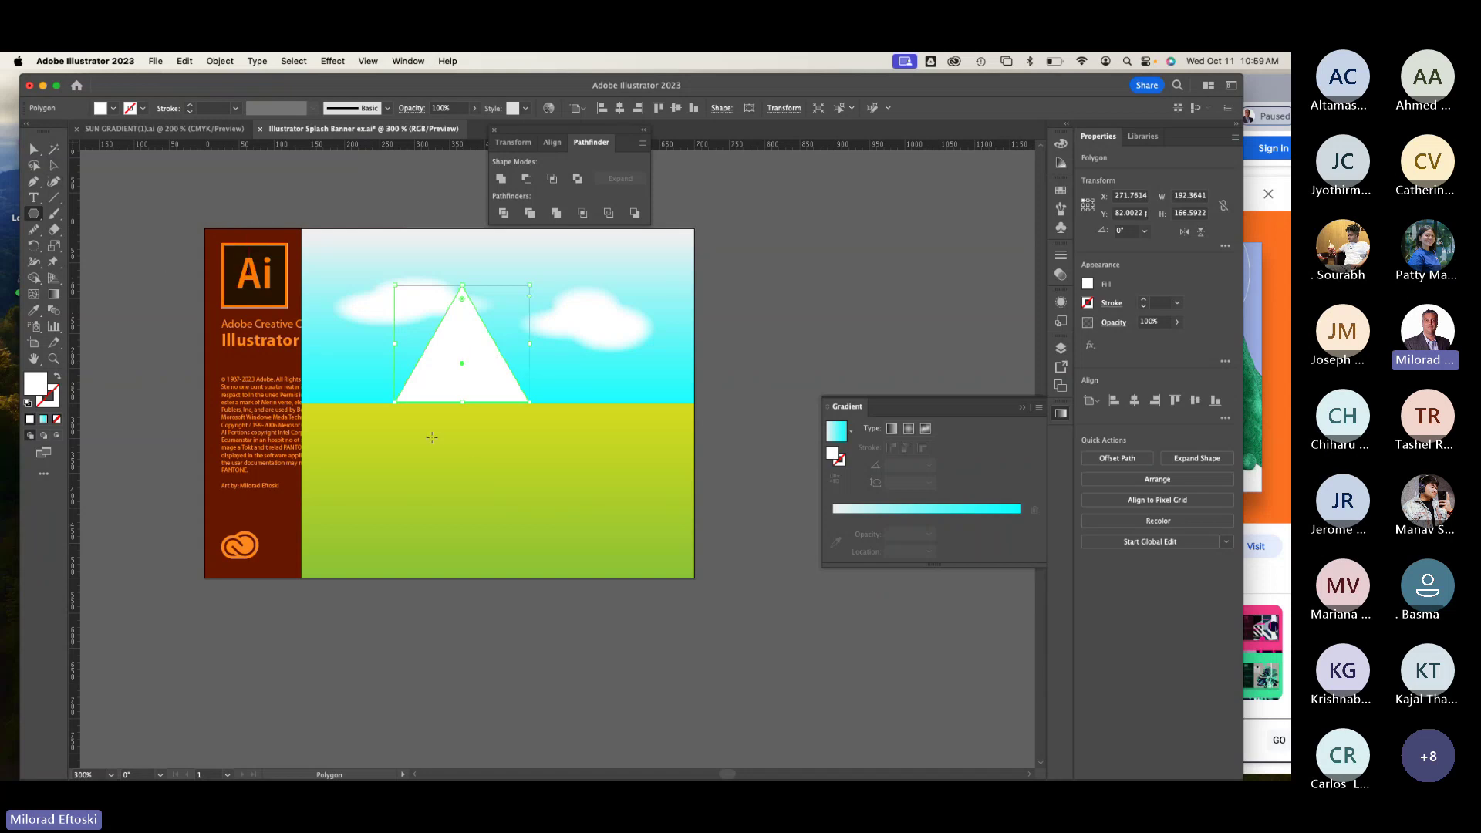
drag(465, 457, 456, 645)
key(super+z)
Step: Move the triangle left and copy it rightward, reshaping the mountain peaks
key(v)
drag(460, 383, 397, 387)
drag(401, 289, 398, 307)
drag(399, 396, 474, 396)
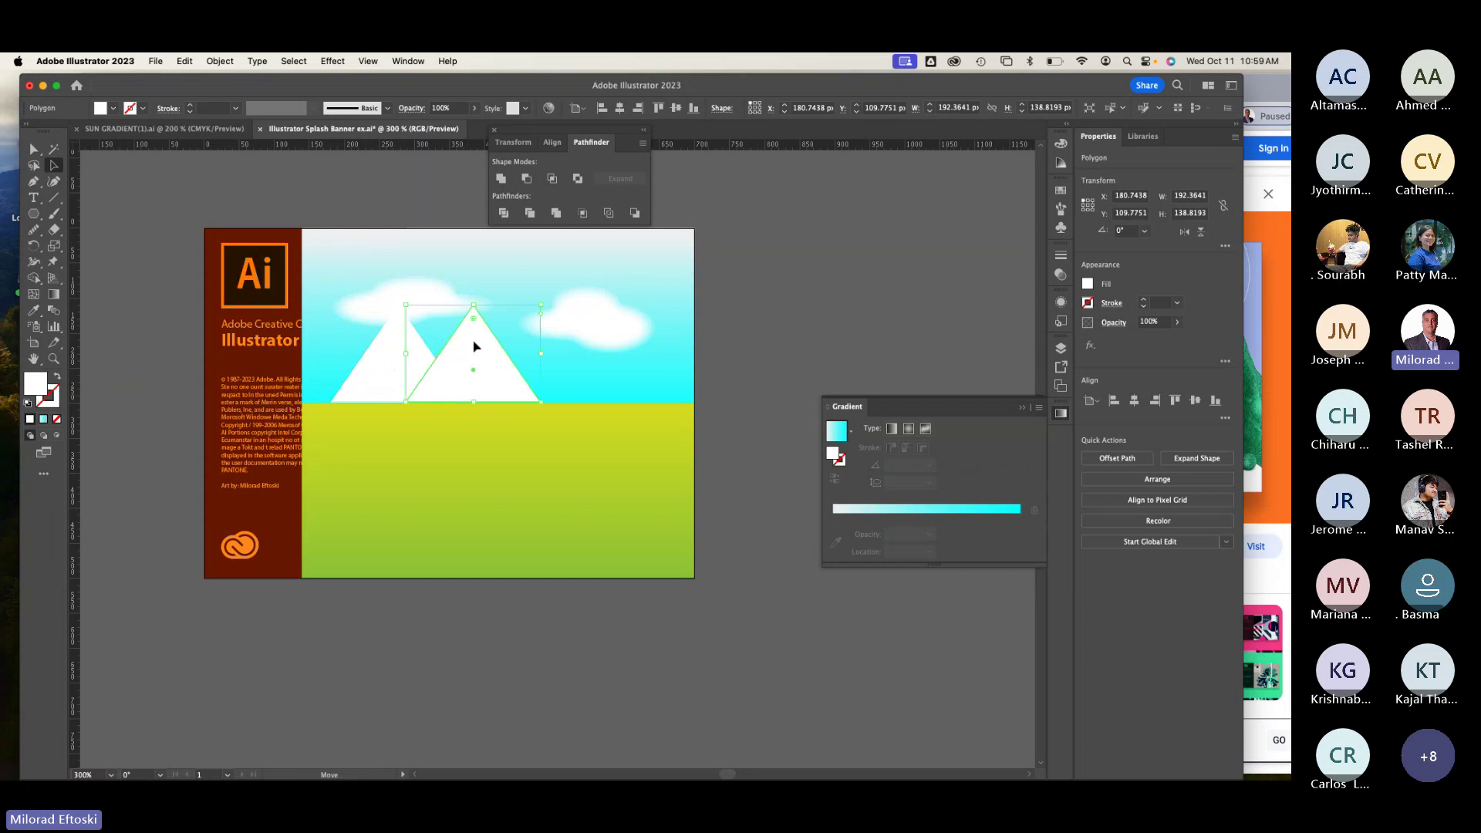
drag(473, 306, 544, 276)
drag(533, 389, 605, 391)
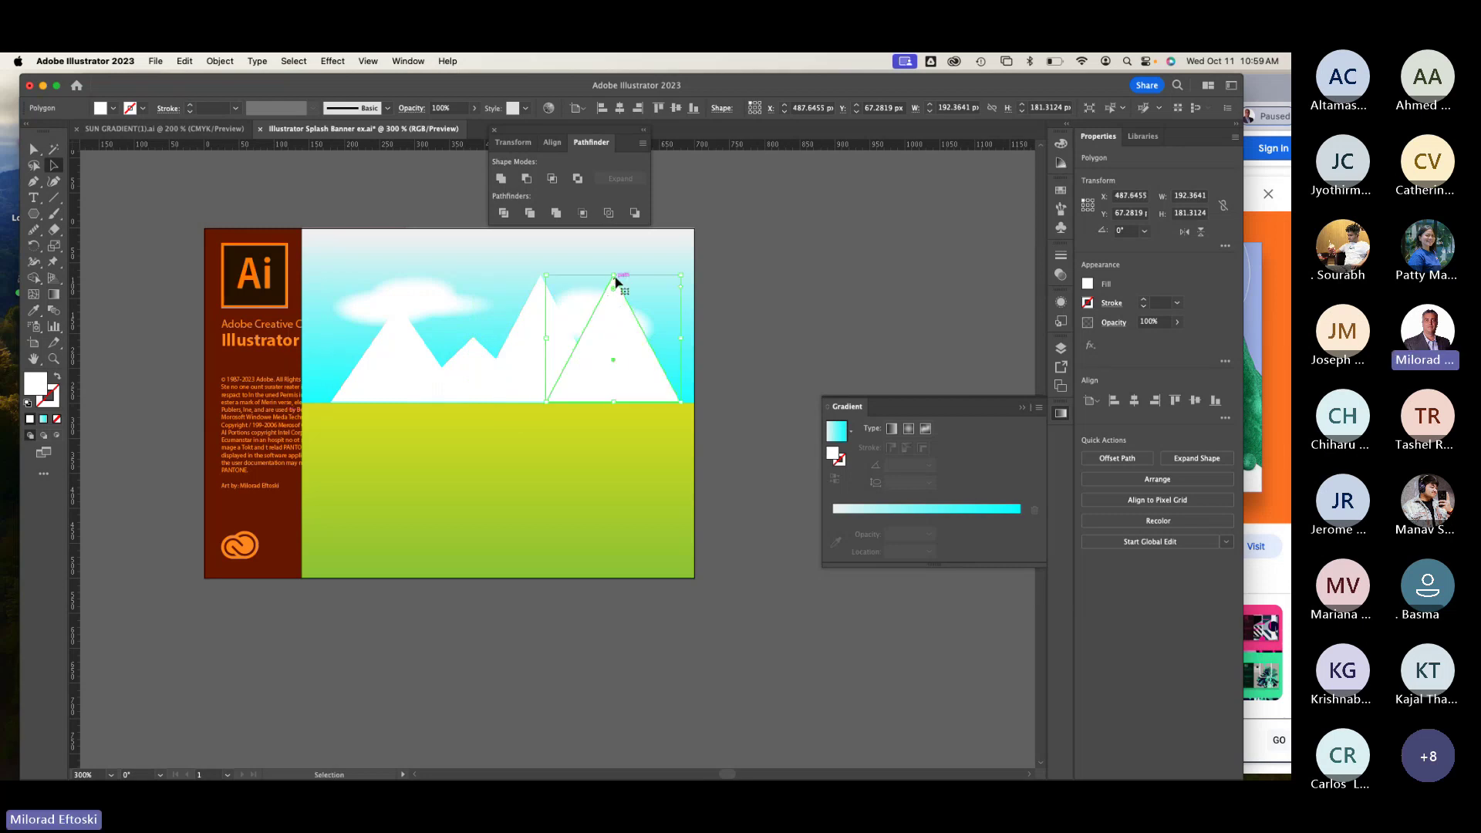
drag(615, 277, 684, 371)
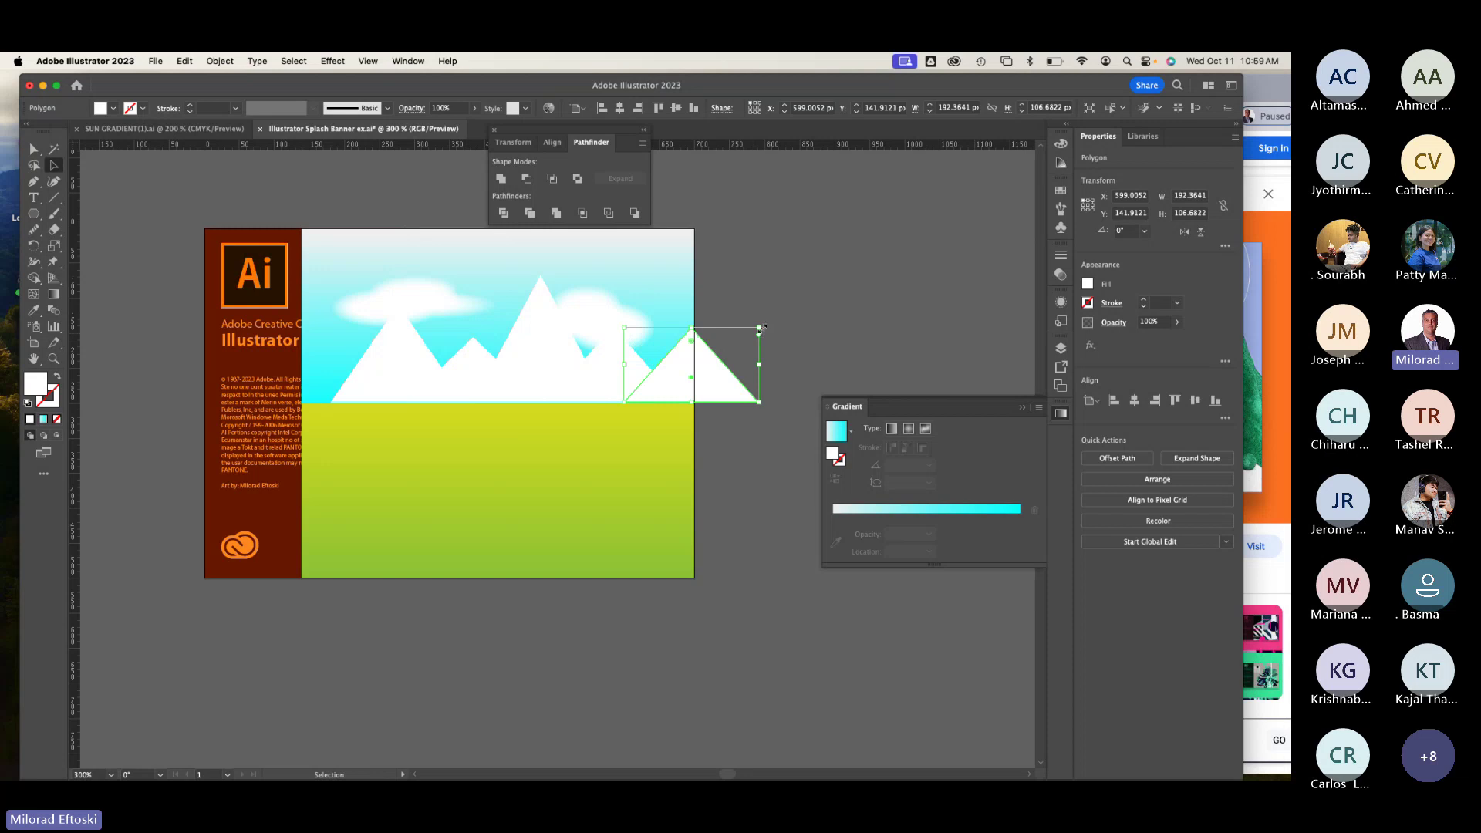
Step: Rotate and copy the small triangle left, stagger the mountains, then select all
drag(760, 327, 737, 363)
click(682, 404)
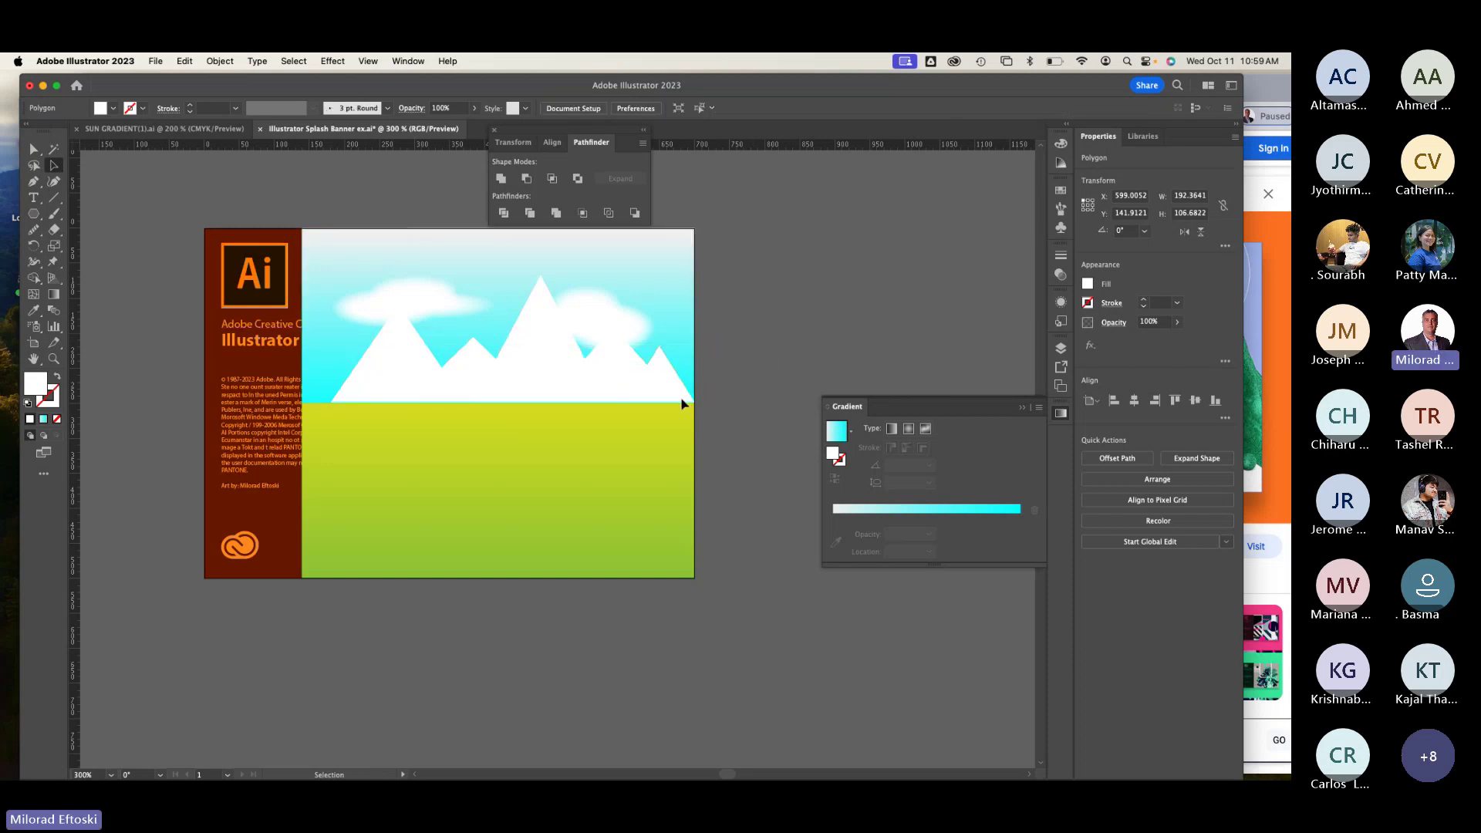
drag(655, 398, 347, 401)
drag(695, 292, 335, 391)
click(771, 381)
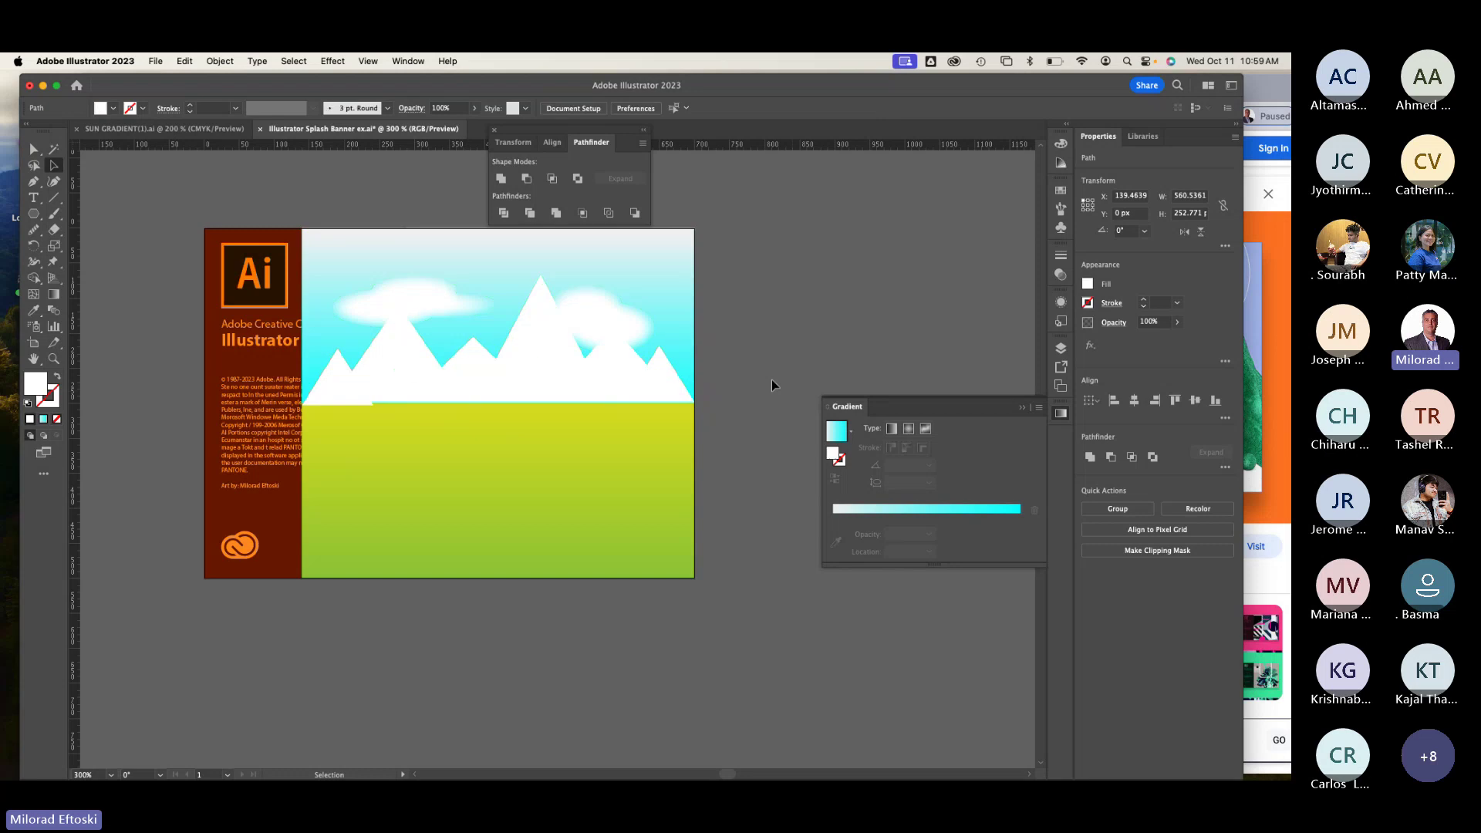
drag(474, 386, 472, 406)
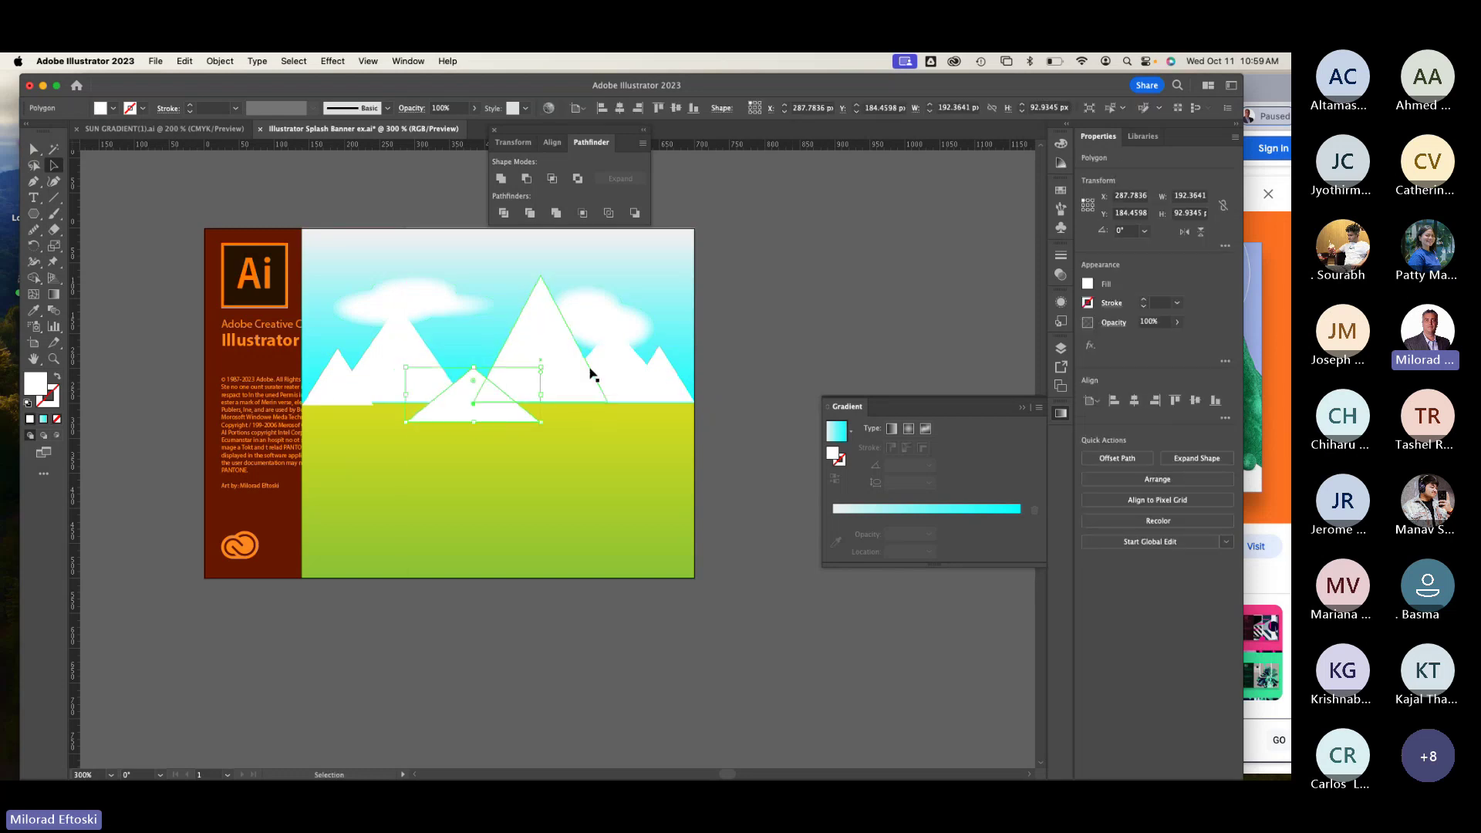
drag(392, 353, 404, 333)
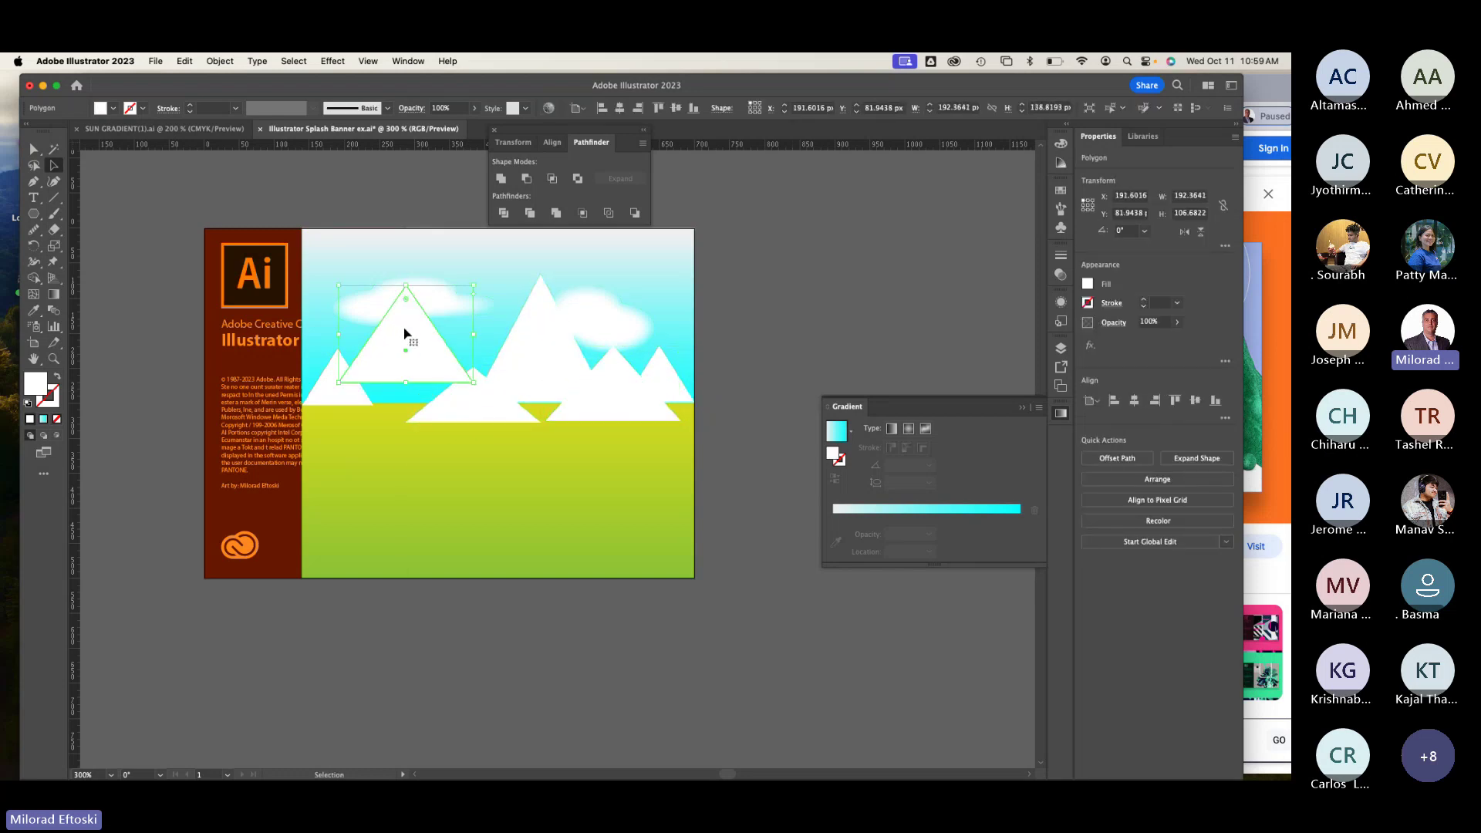
click(805, 319)
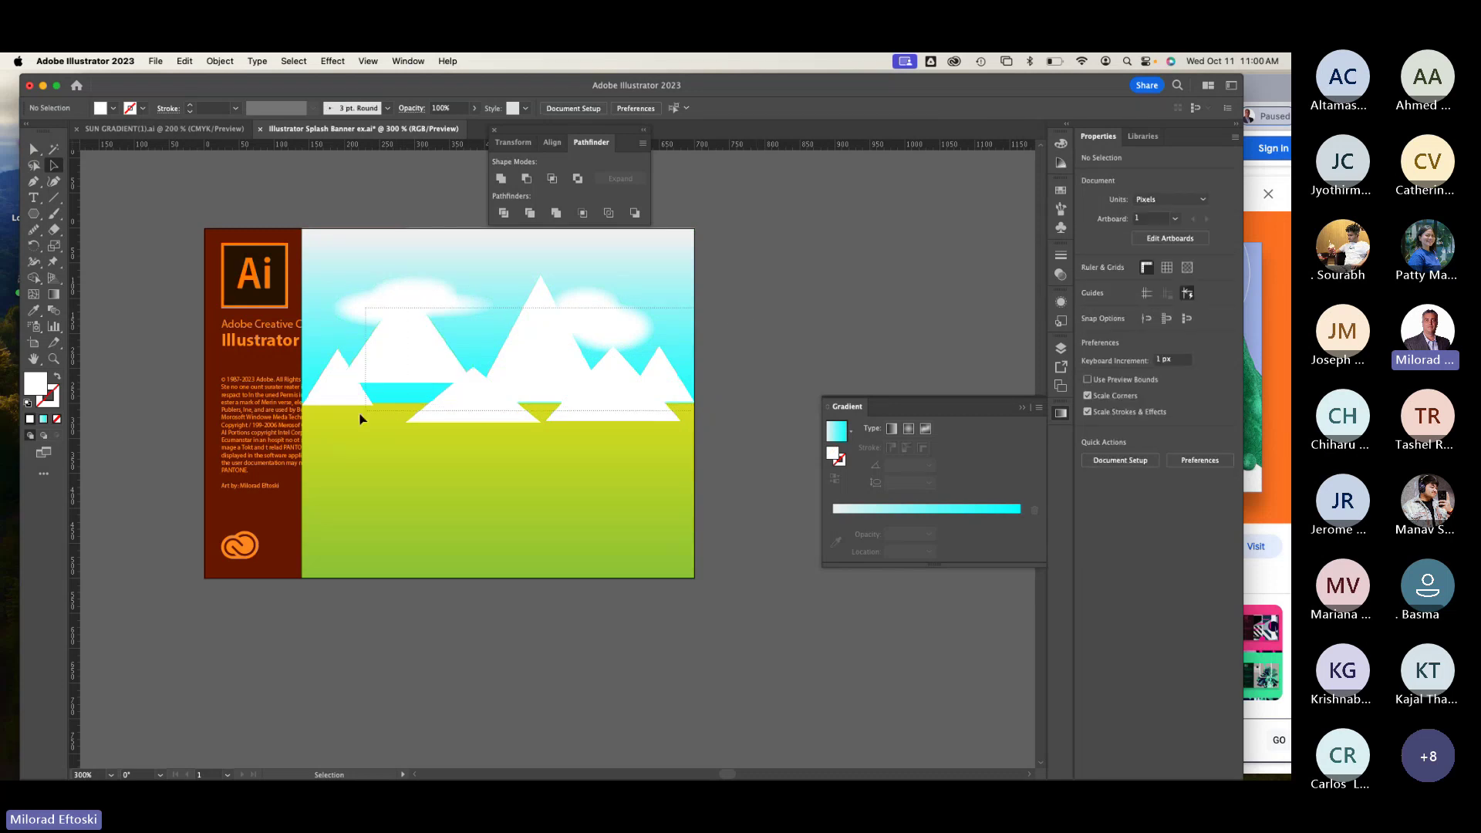
key(super+a)
Step: Drop clouds and ground from the selection, bottom-align the triangles, nudge them up, and group them
shift+click(440, 293)
shift+click(595, 314)
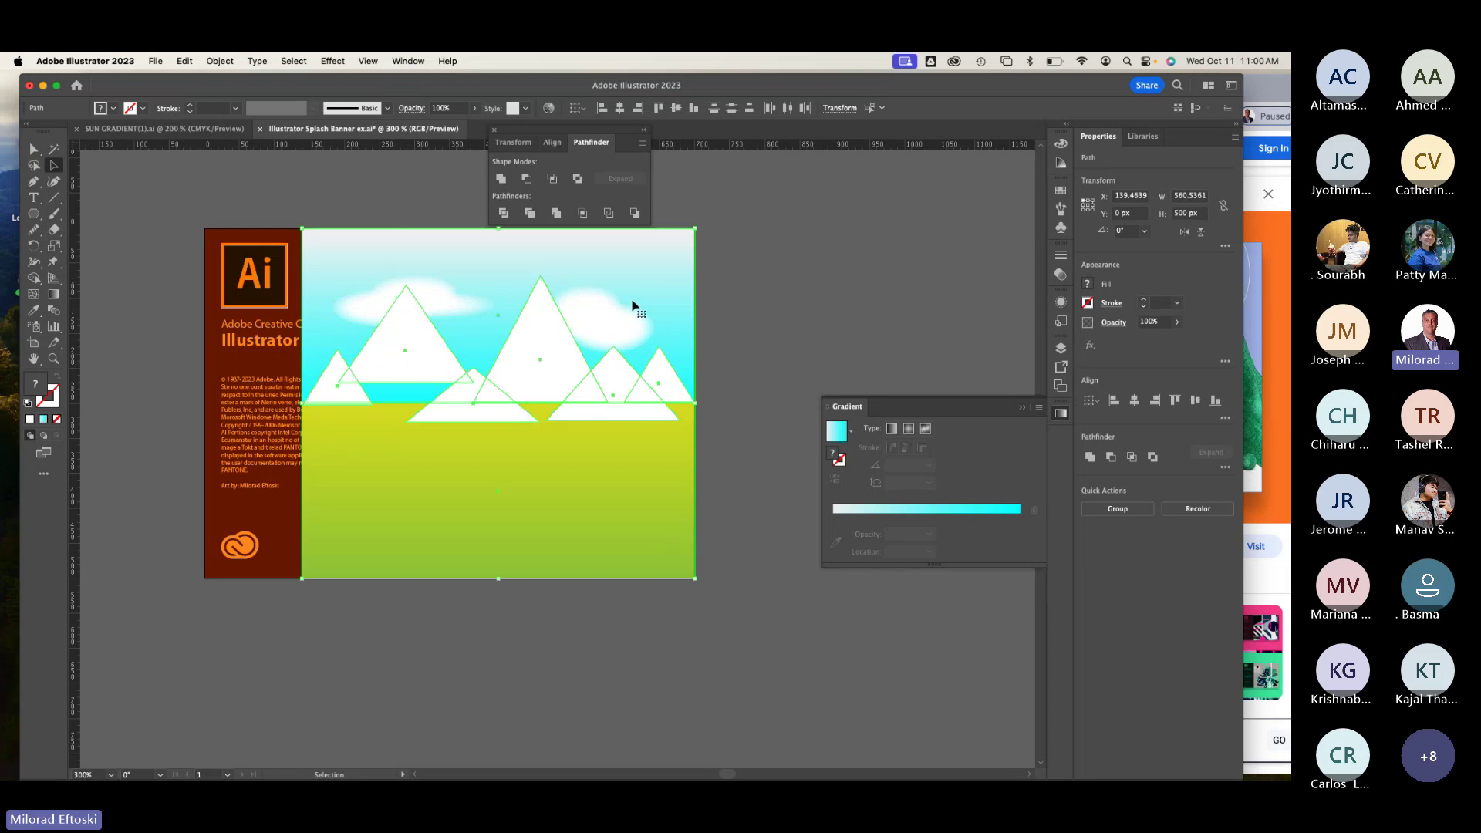
click(695, 111)
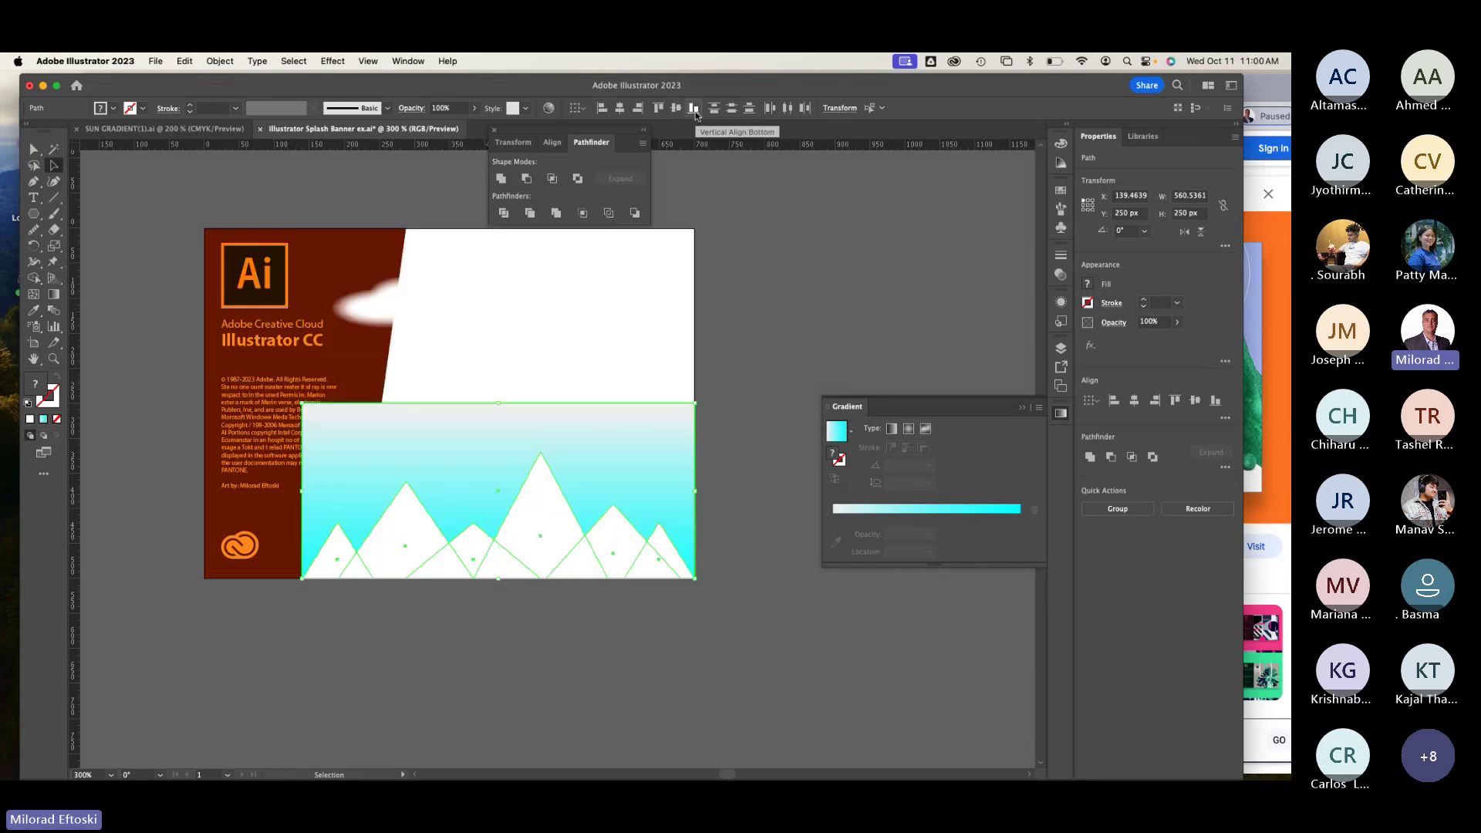
key(super+z)
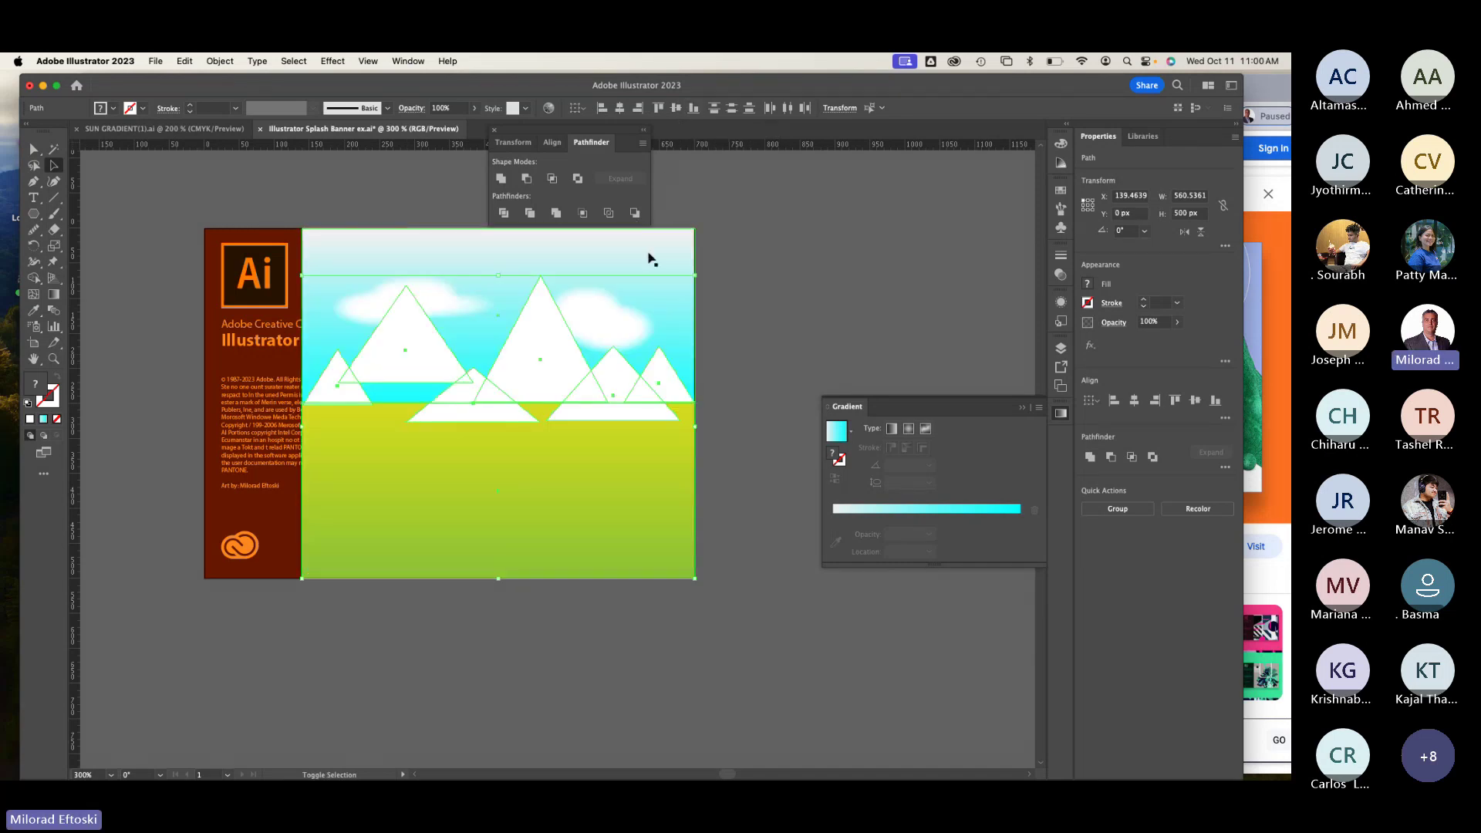
shift+click(677, 503)
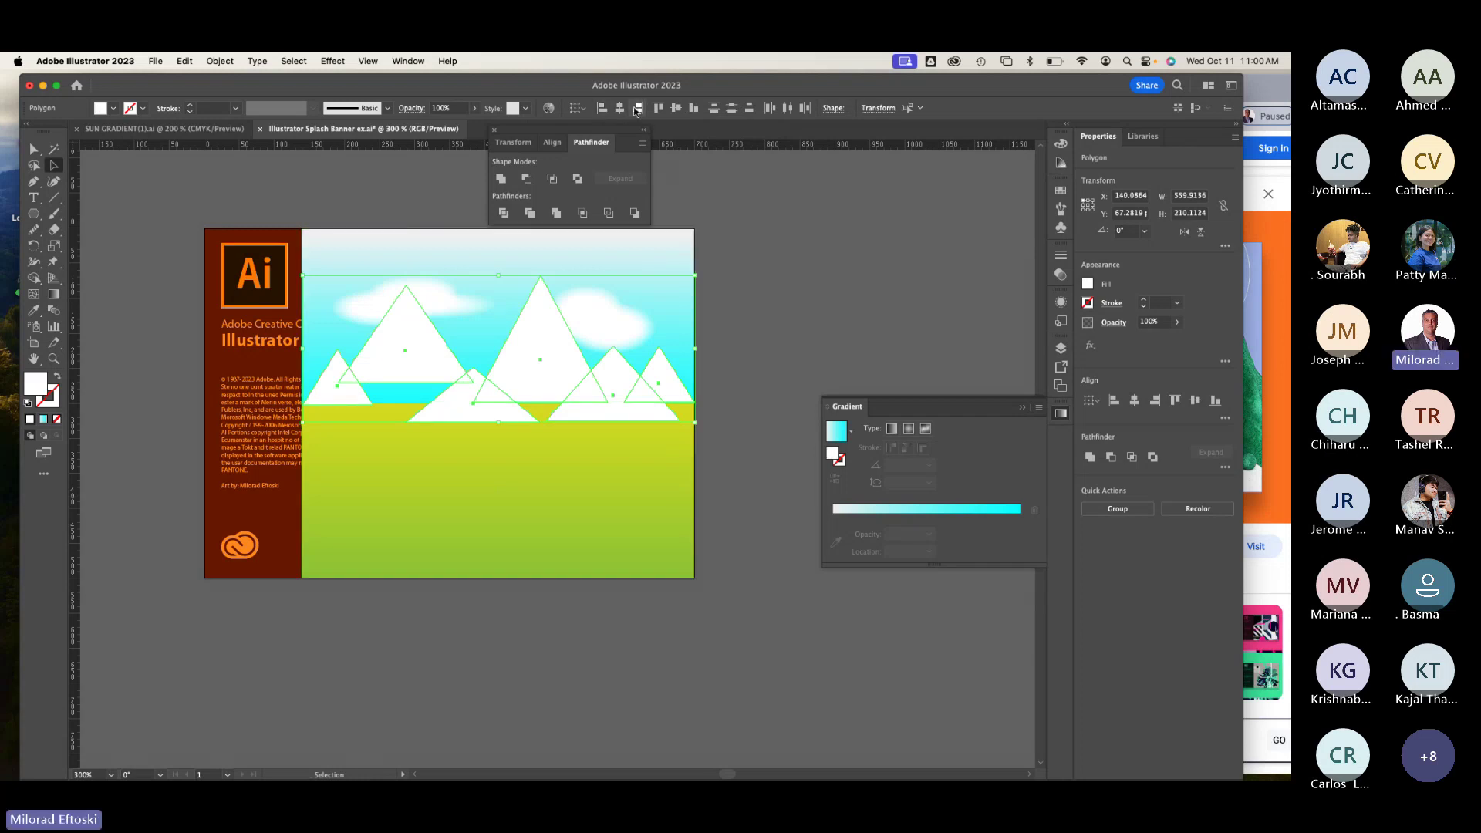
click(694, 110)
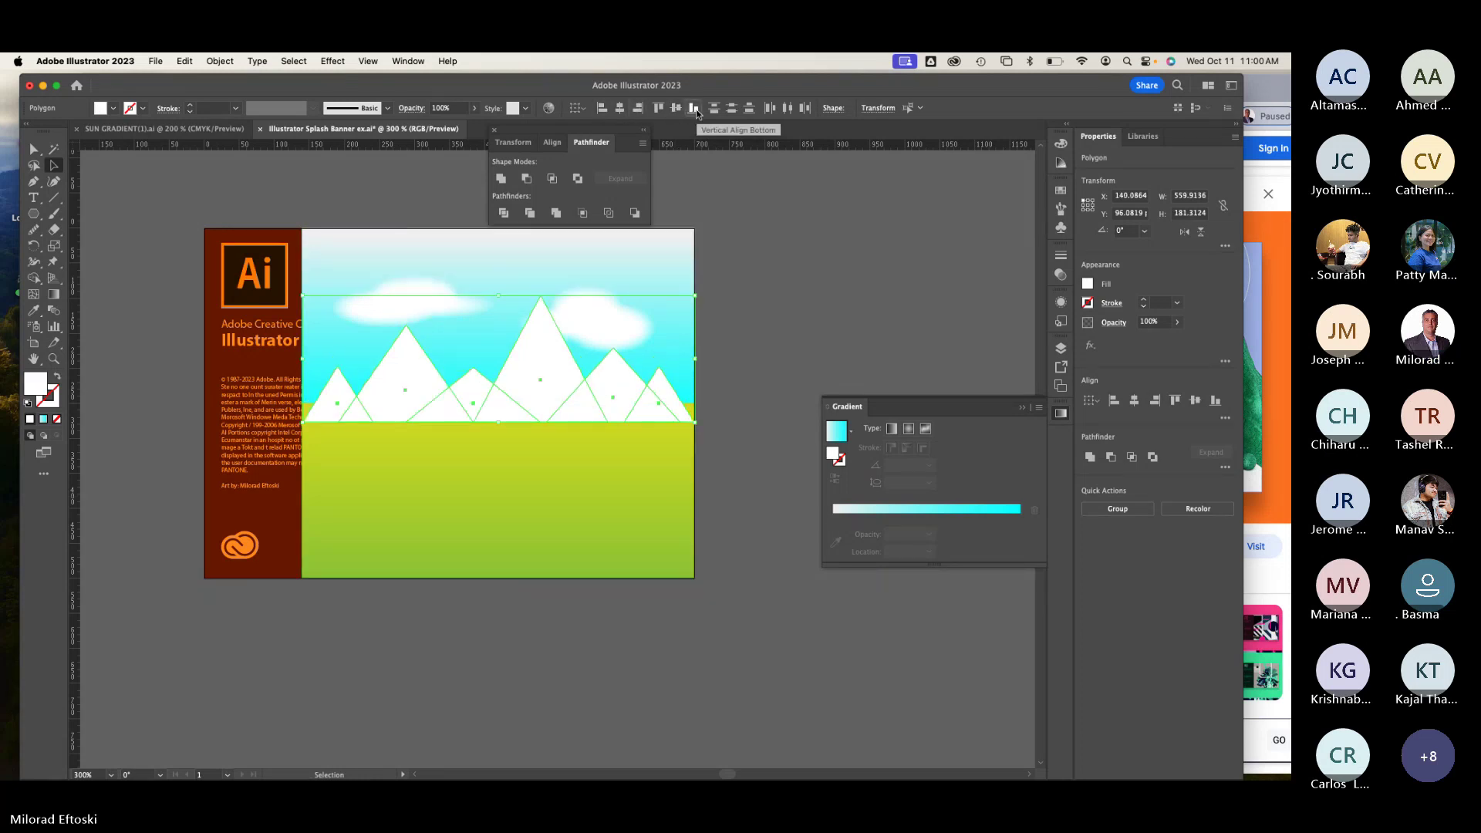
key(shift+Up)
key(shift+Up)
key(shift+Up)
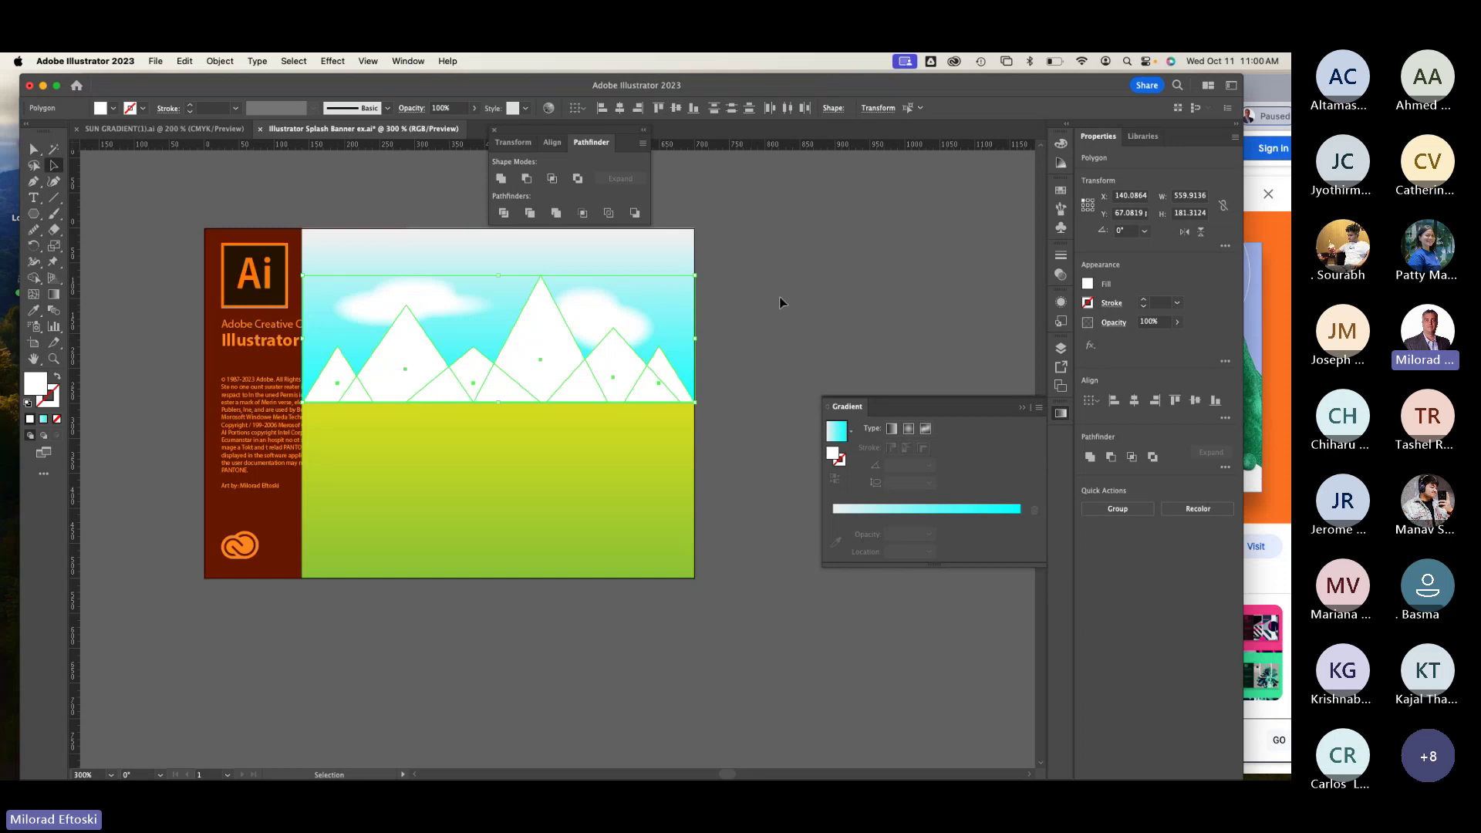
key(super+g)
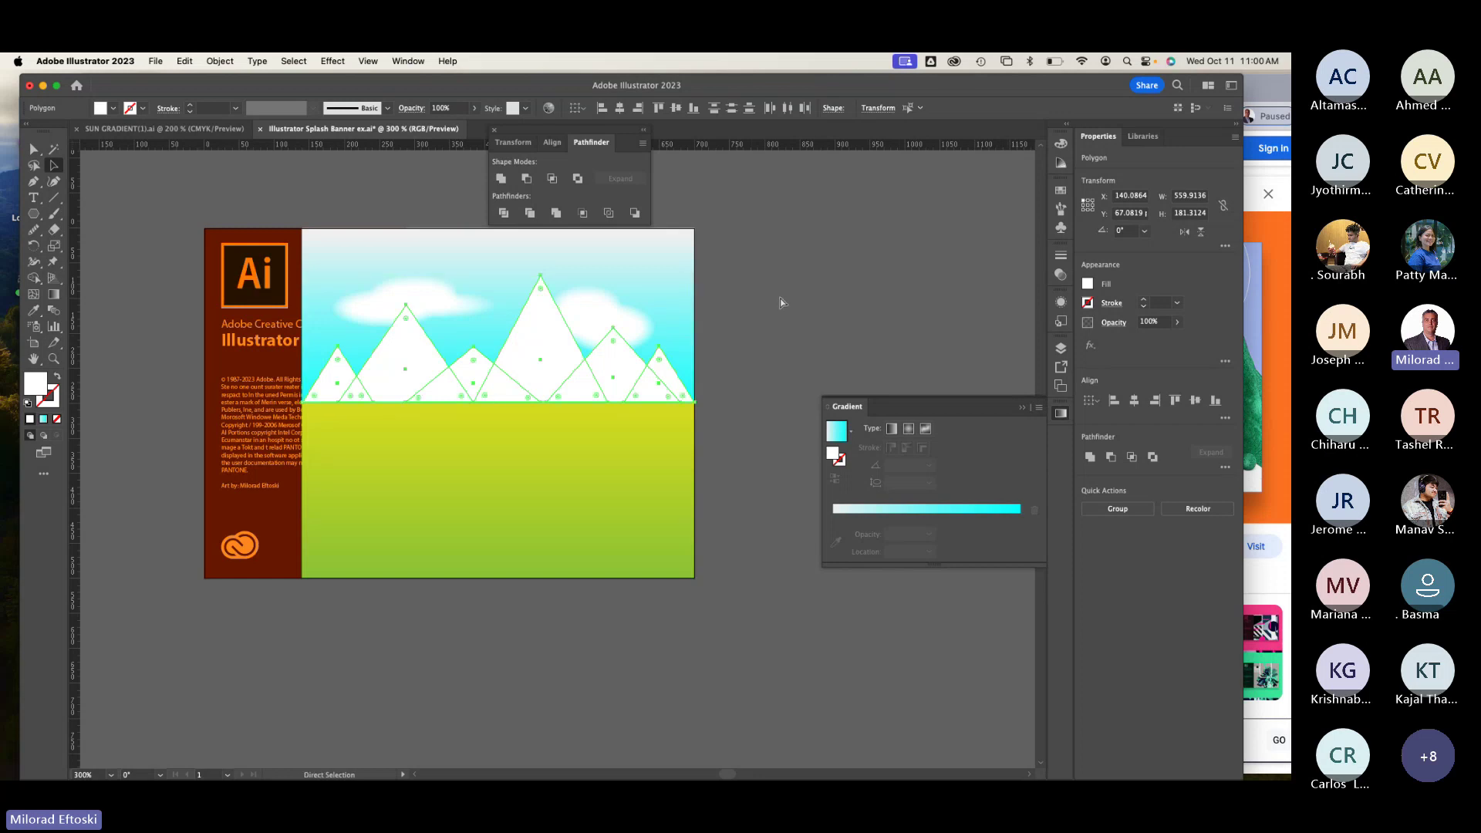
Step: Fill the mountain group with a vertical white-to-cyan gradient, cyan stop at 91.92%
click(43, 419)
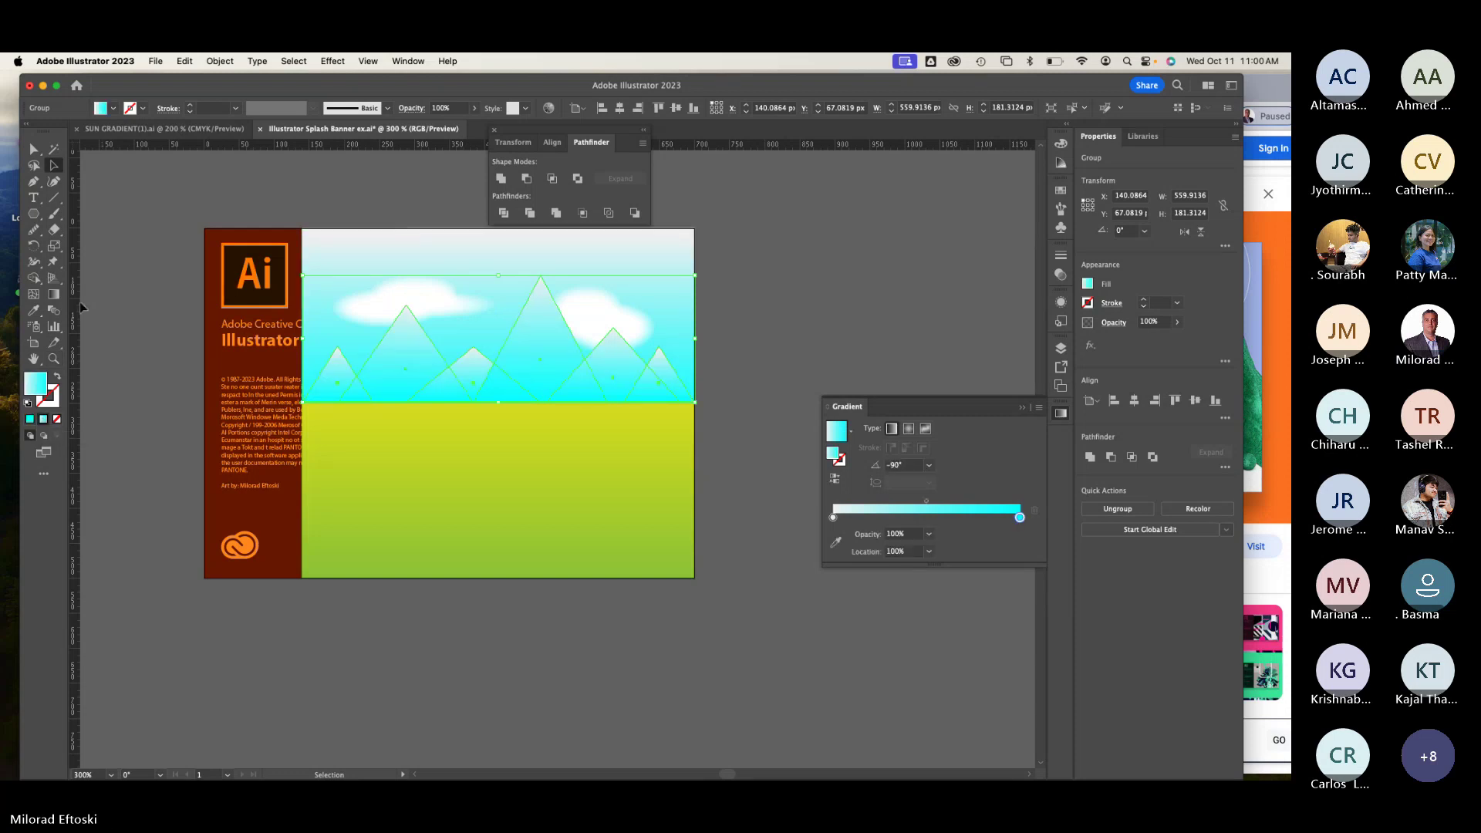
click(51, 295)
mouse_move(439, 263)
mouse_down()
mouse_move(556, 453)
mouse_move(754, 496)
mouse_move(726, 500)
mouse_up()
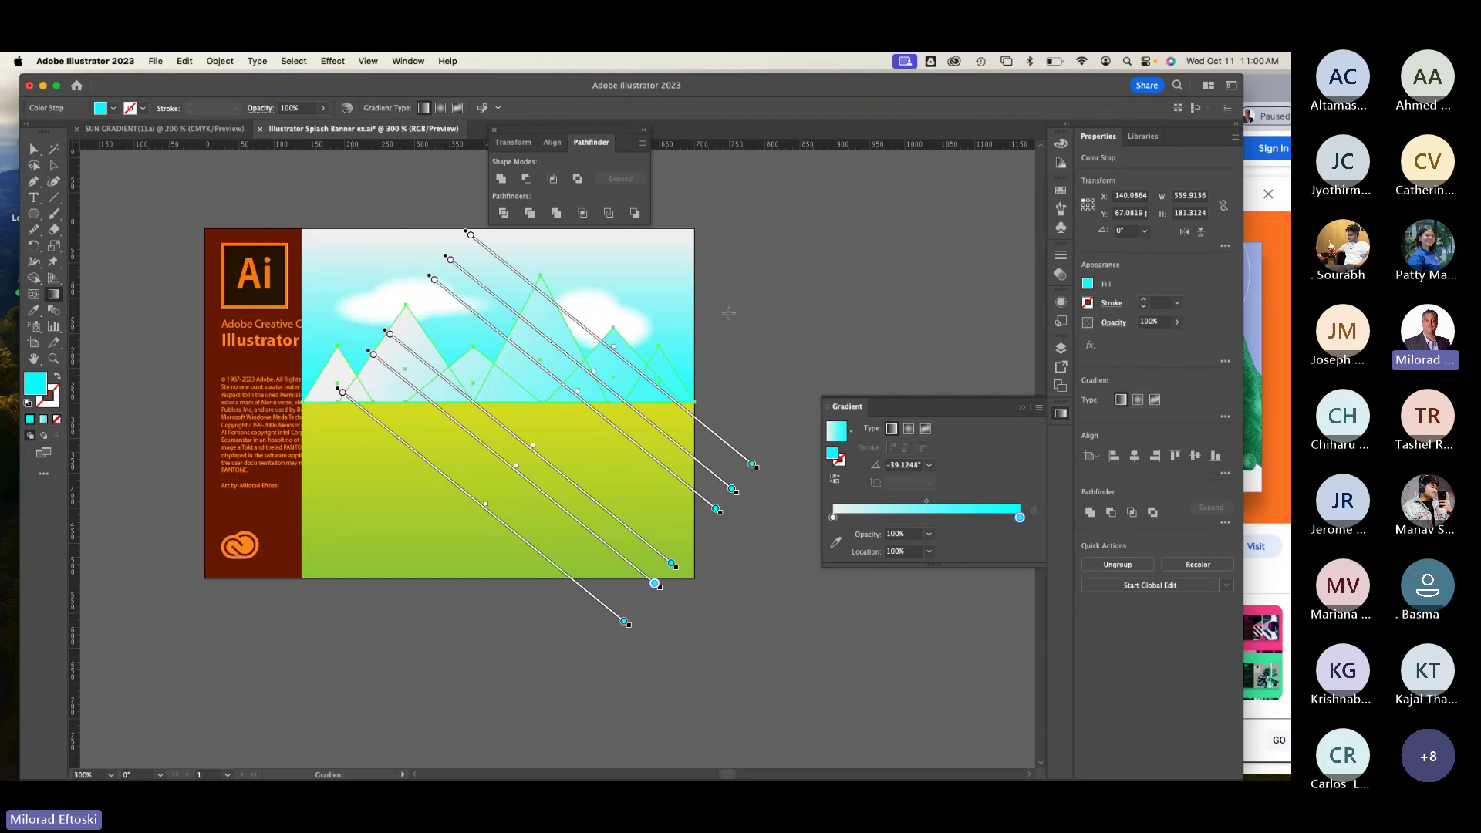
key(super+z)
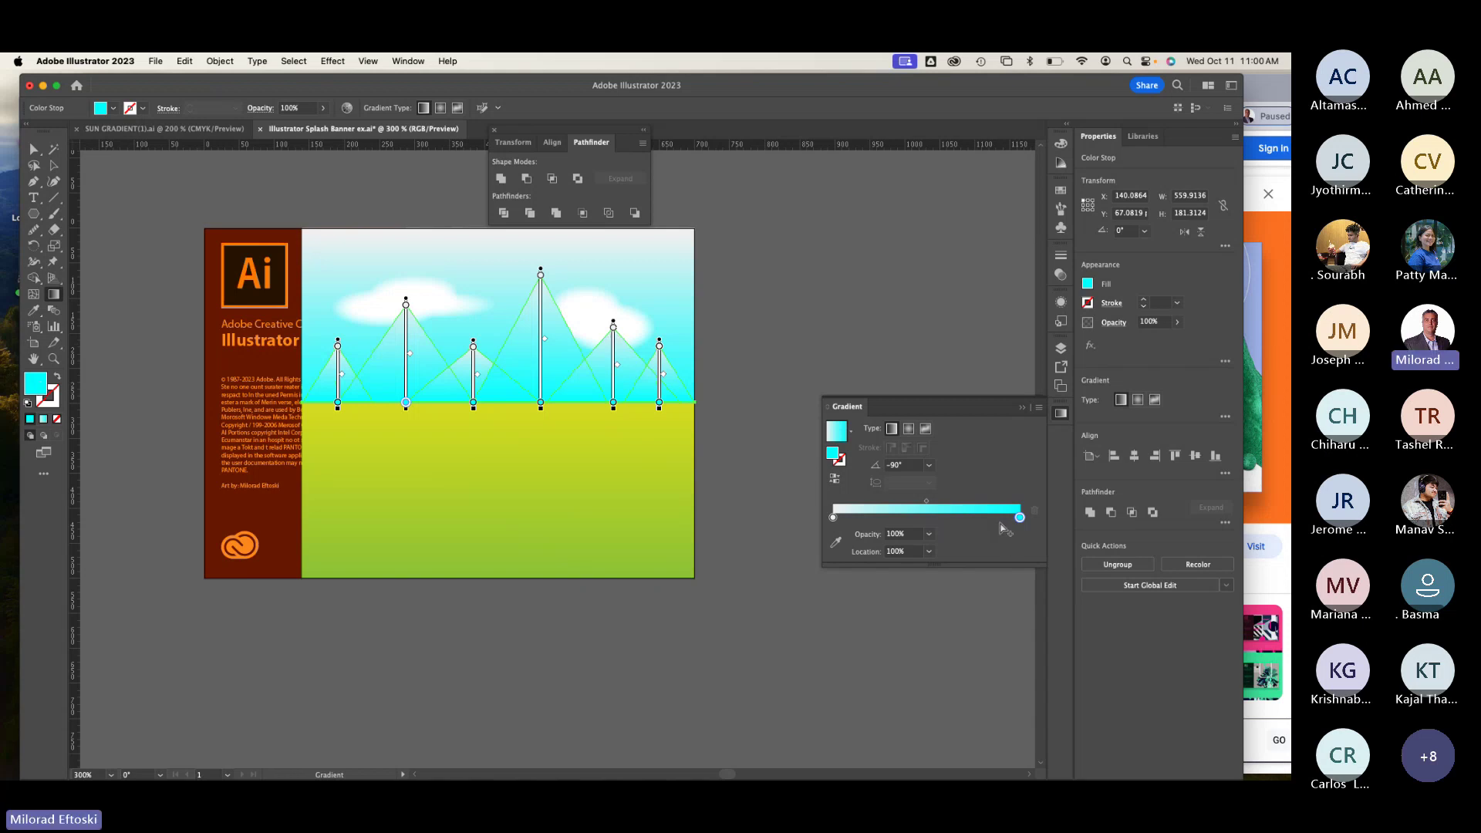
drag(1020, 516, 1004, 517)
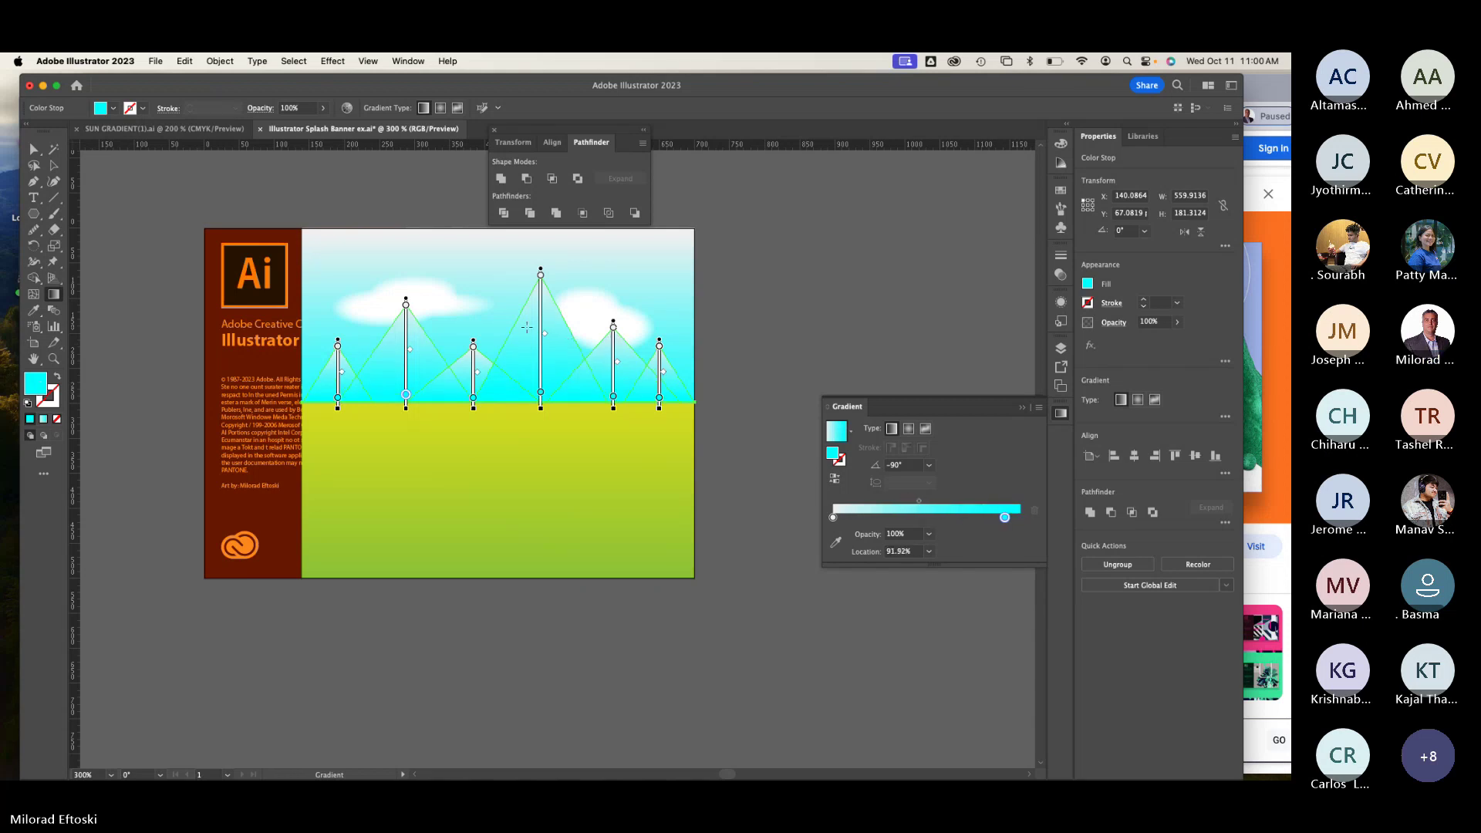
mouse_move(490, 319)
mouse_down()
mouse_move(519, 401)
mouse_move(638, 496)
mouse_move(783, 504)
mouse_move(725, 503)
mouse_move(478, 377)
mouse_move(480, 446)
mouse_move(467, 422)
mouse_up()
Step: Reselect the mountain group and inspect the cyan stop's colour choices without changing them
click(54, 165)
key(super+shift+a)
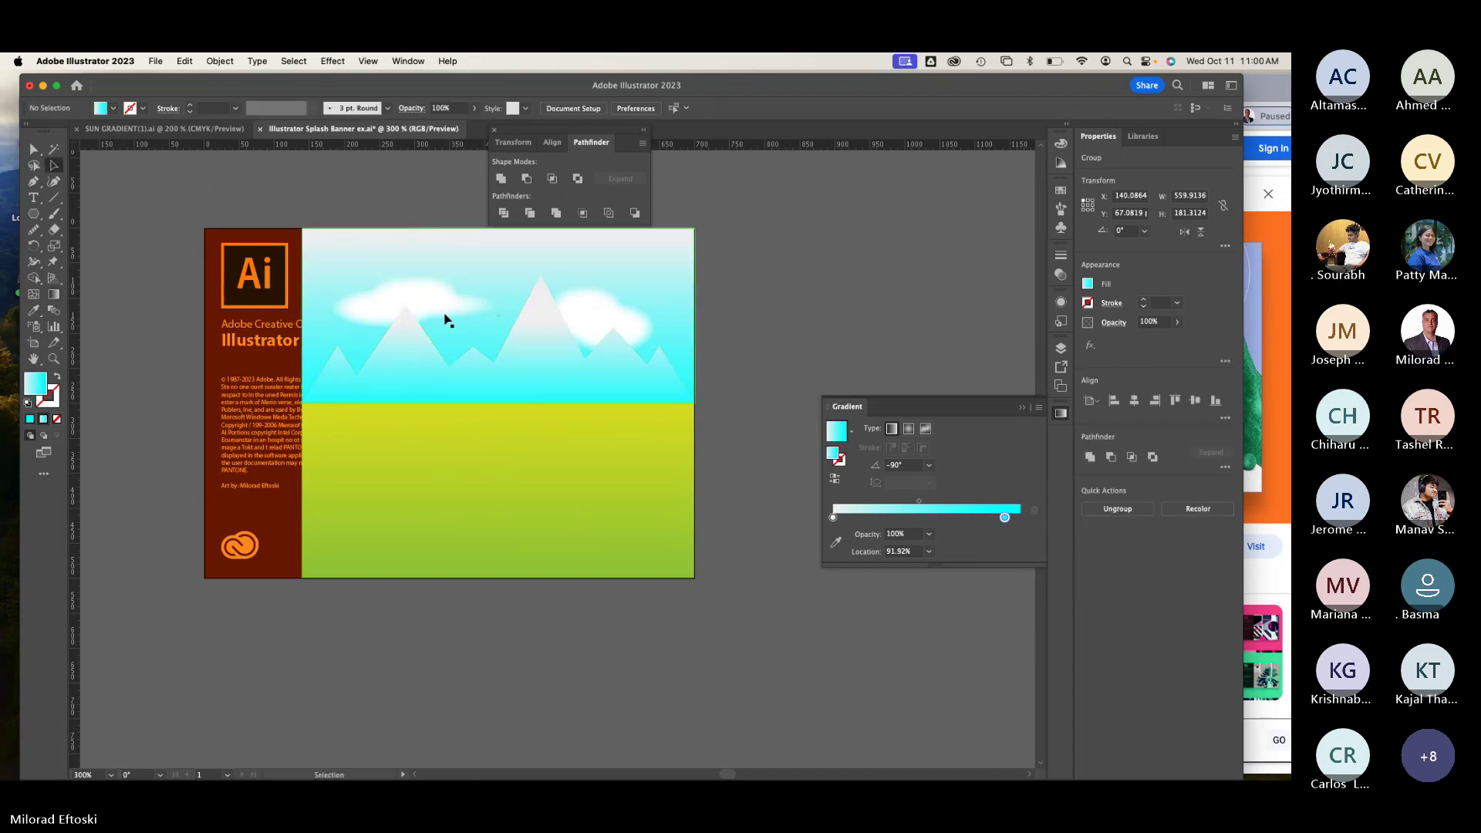
click(533, 343)
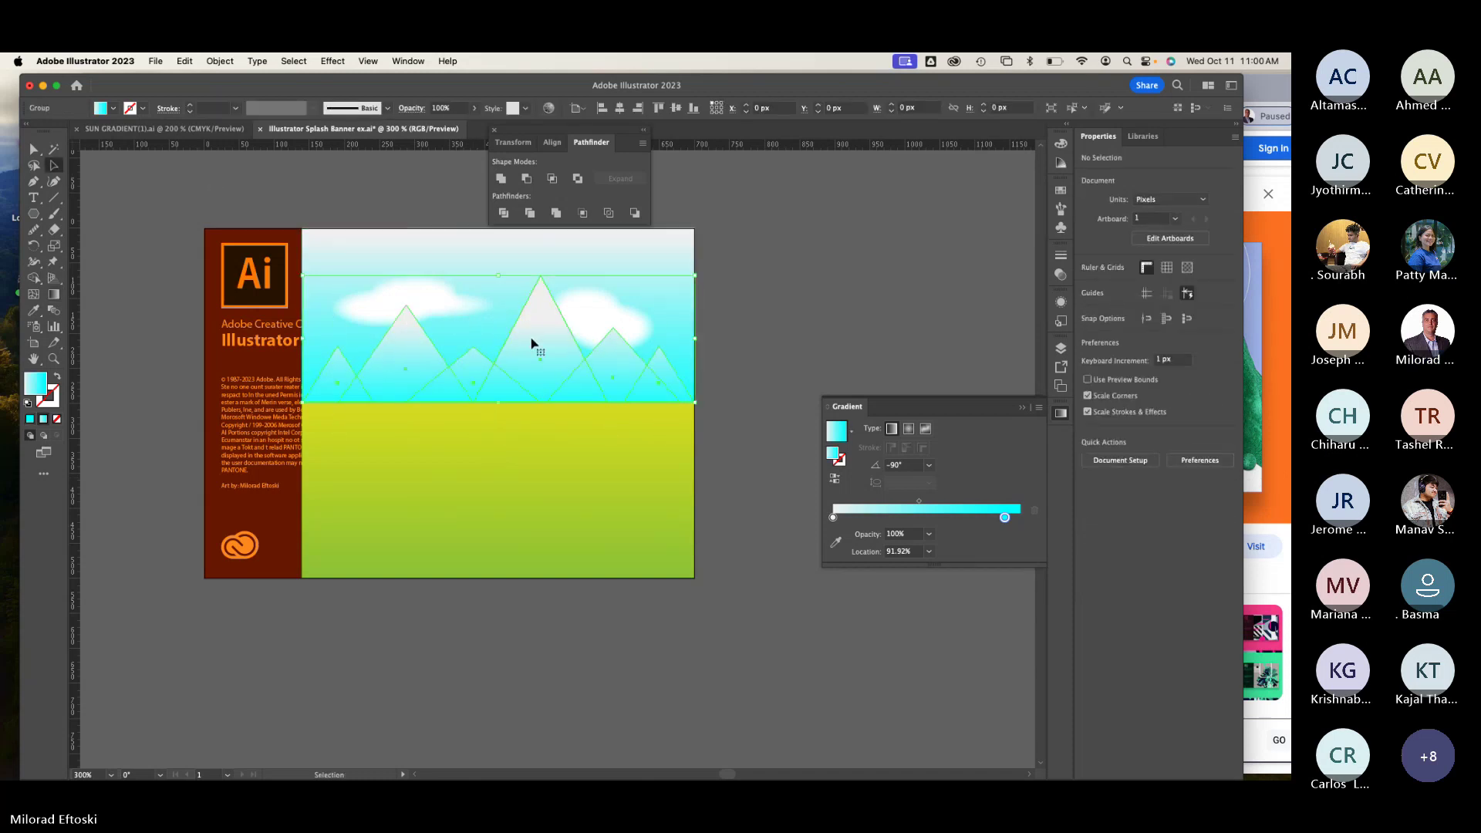
double_click(1004, 517)
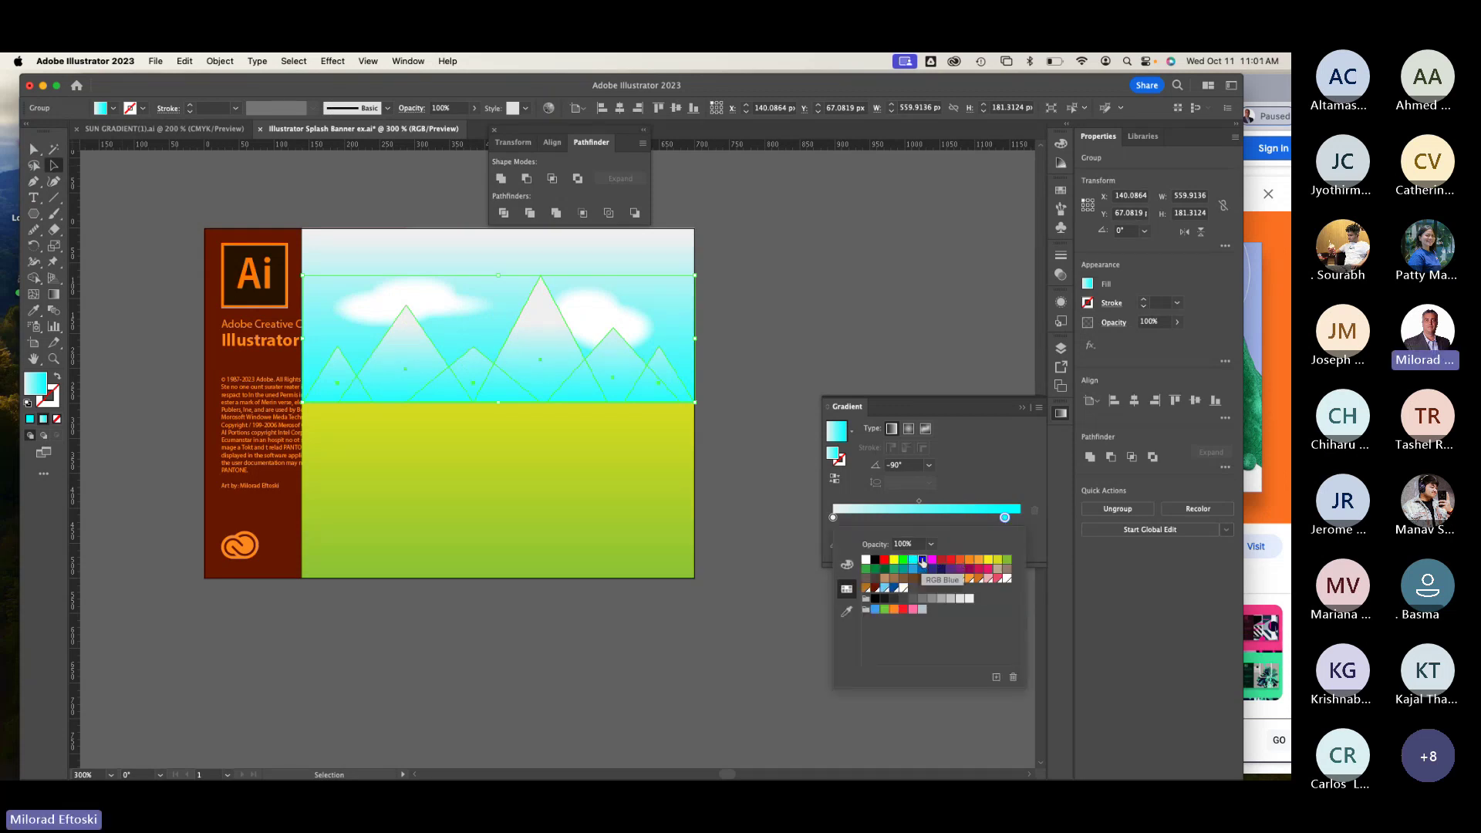
click(757, 320)
click(758, 320)
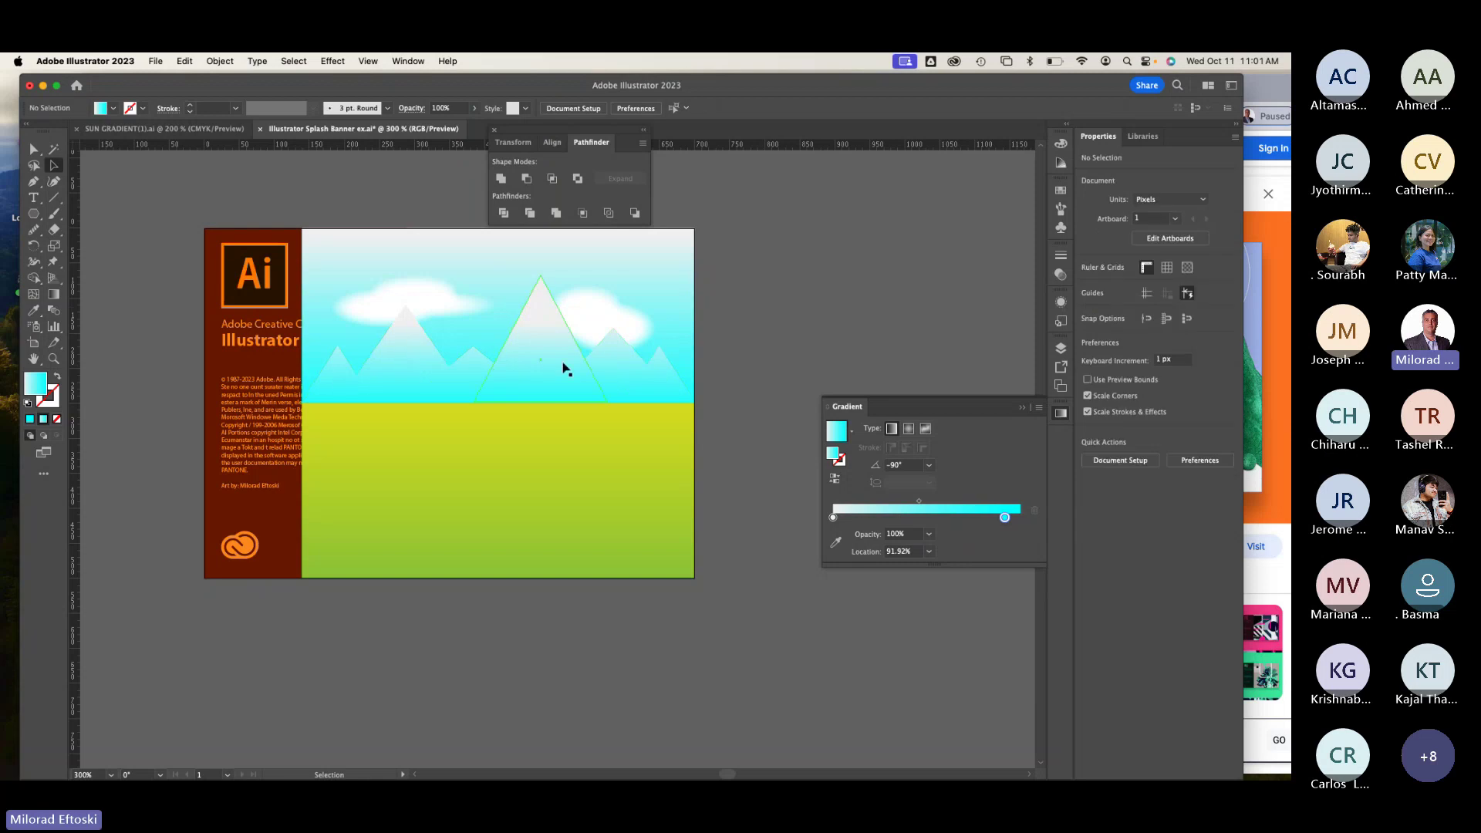
Step: Isolate the middle mountain inside the group, then exit and reselect the whole group
double_click(565, 366)
double_click(542, 360)
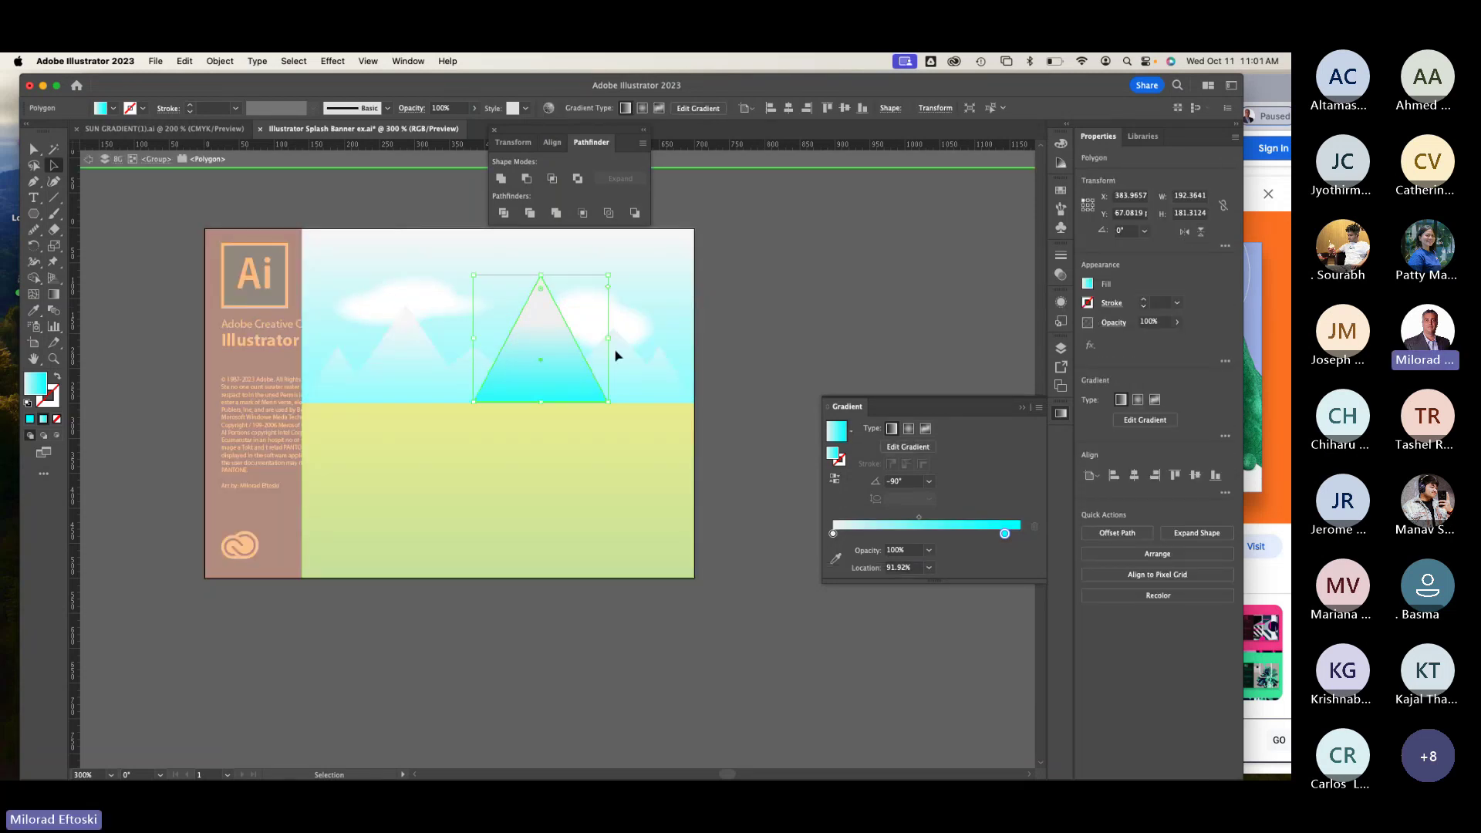
key(Escape)
click(810, 310)
click(572, 363)
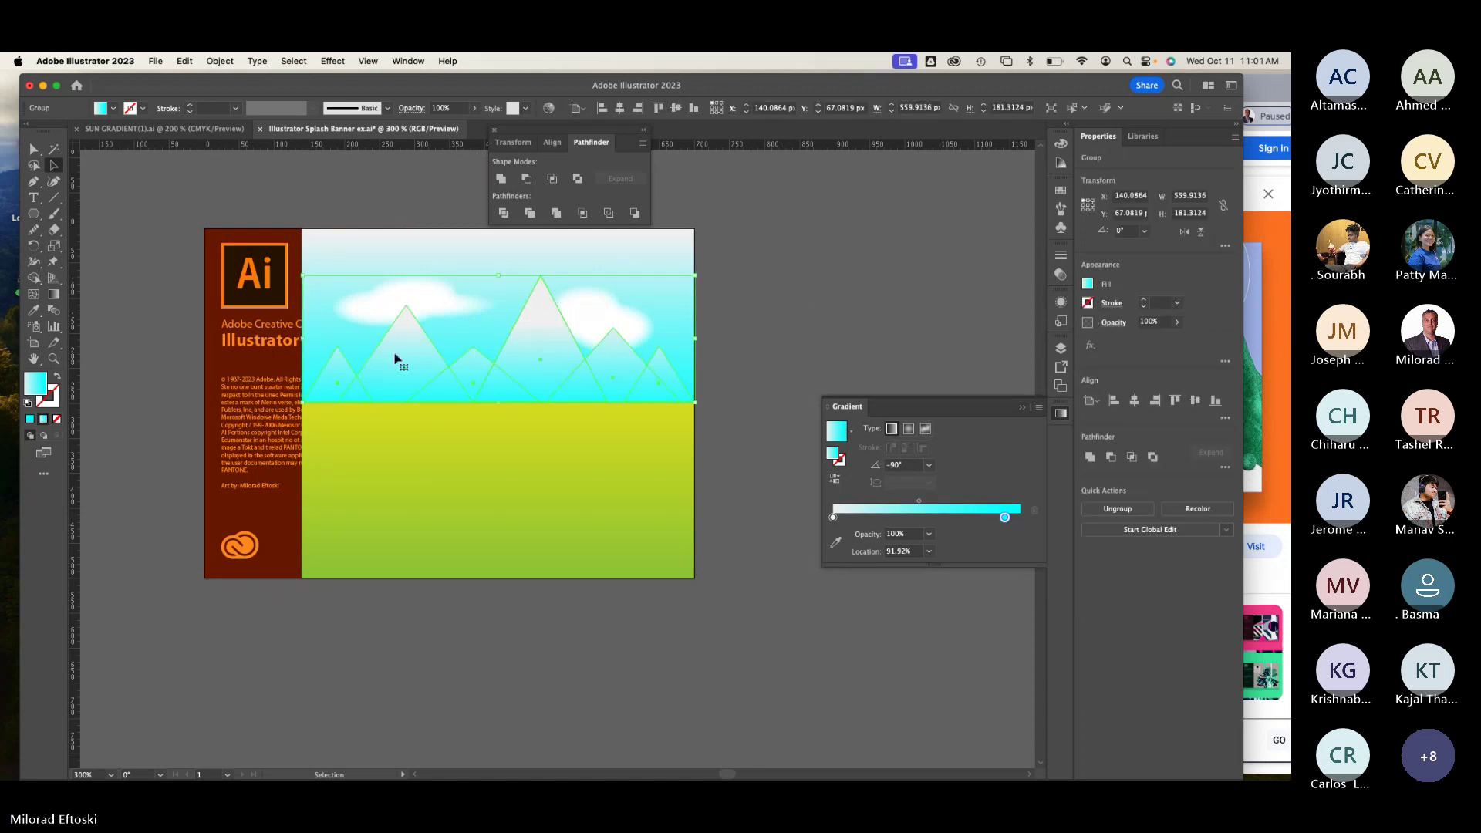
Step: Change a gradient stop on the mountains to blue
click(53, 294)
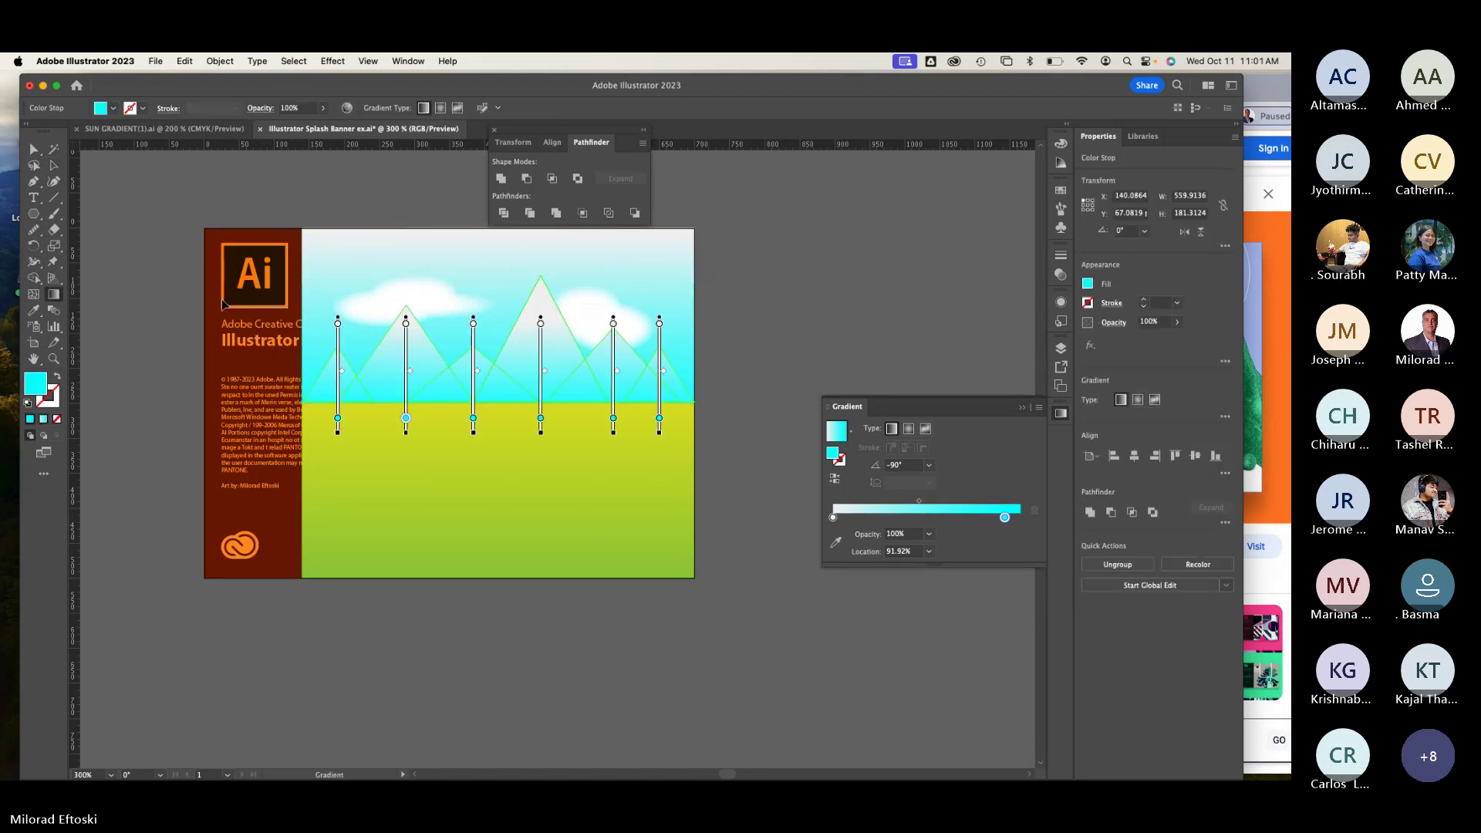
click(473, 418)
double_click(473, 418)
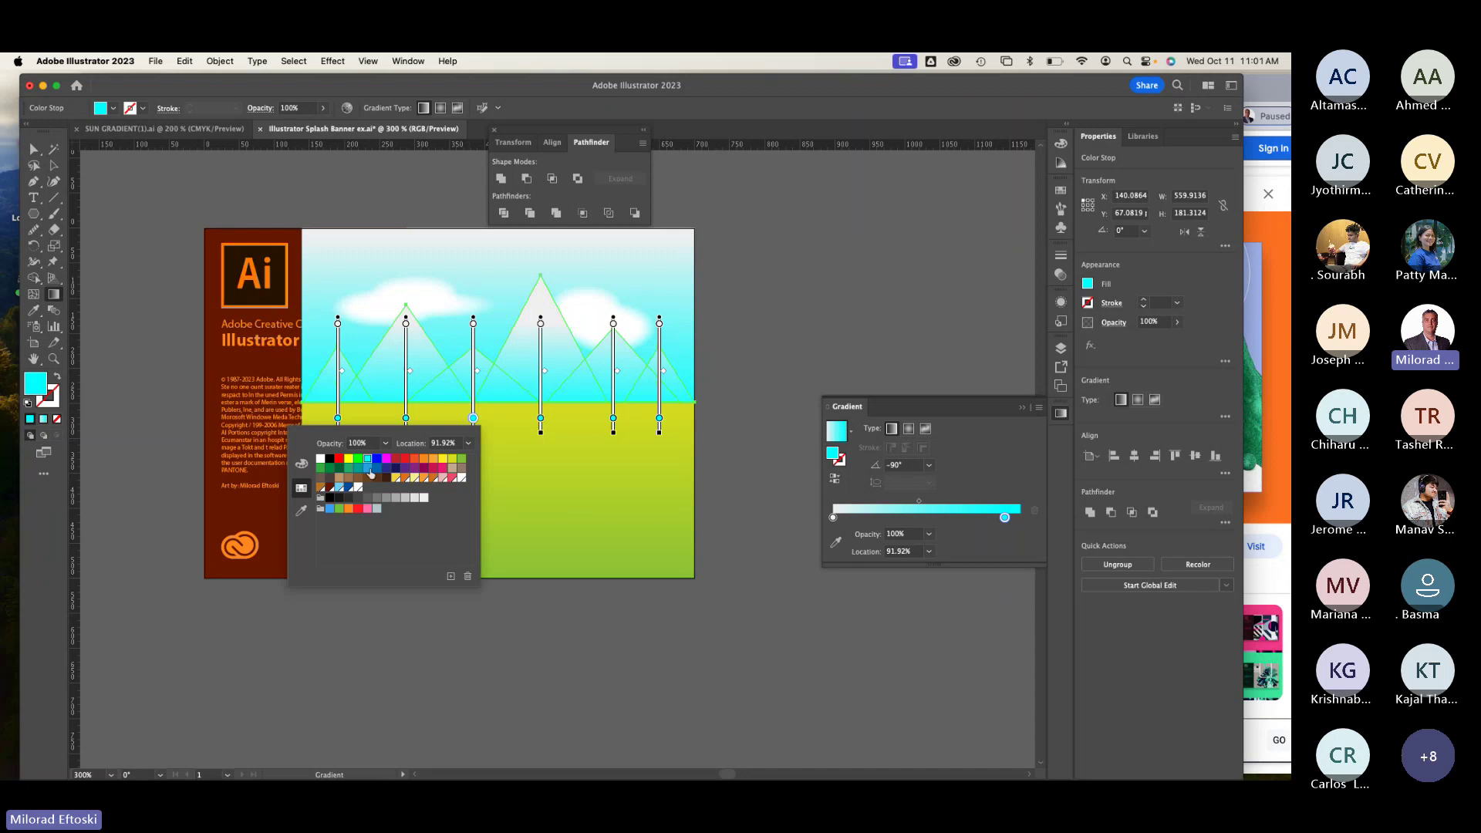
click(368, 468)
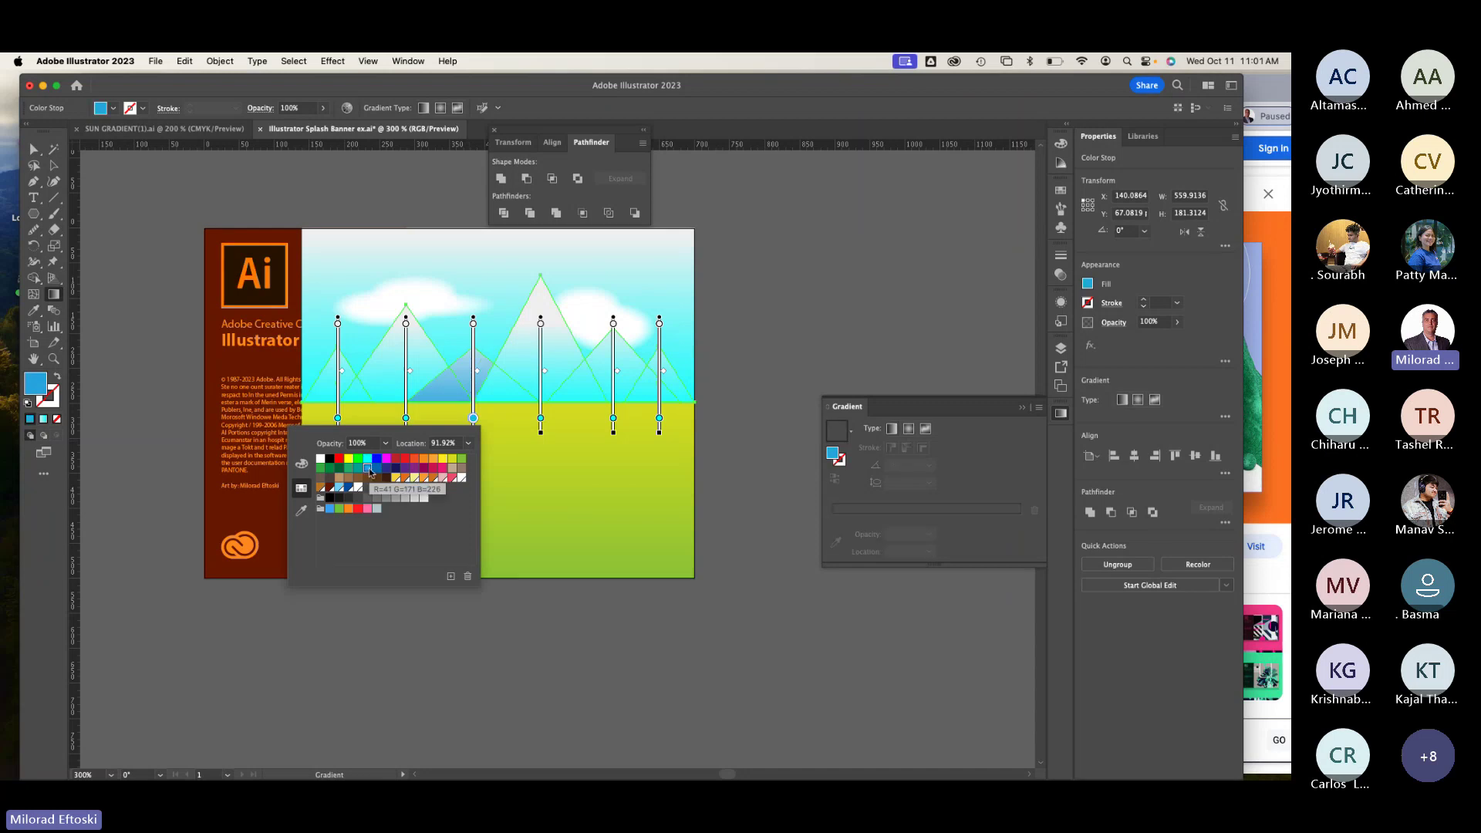
Step: Open the Pathfinder panel from the Window menu and select the mountain shape
click(54, 166)
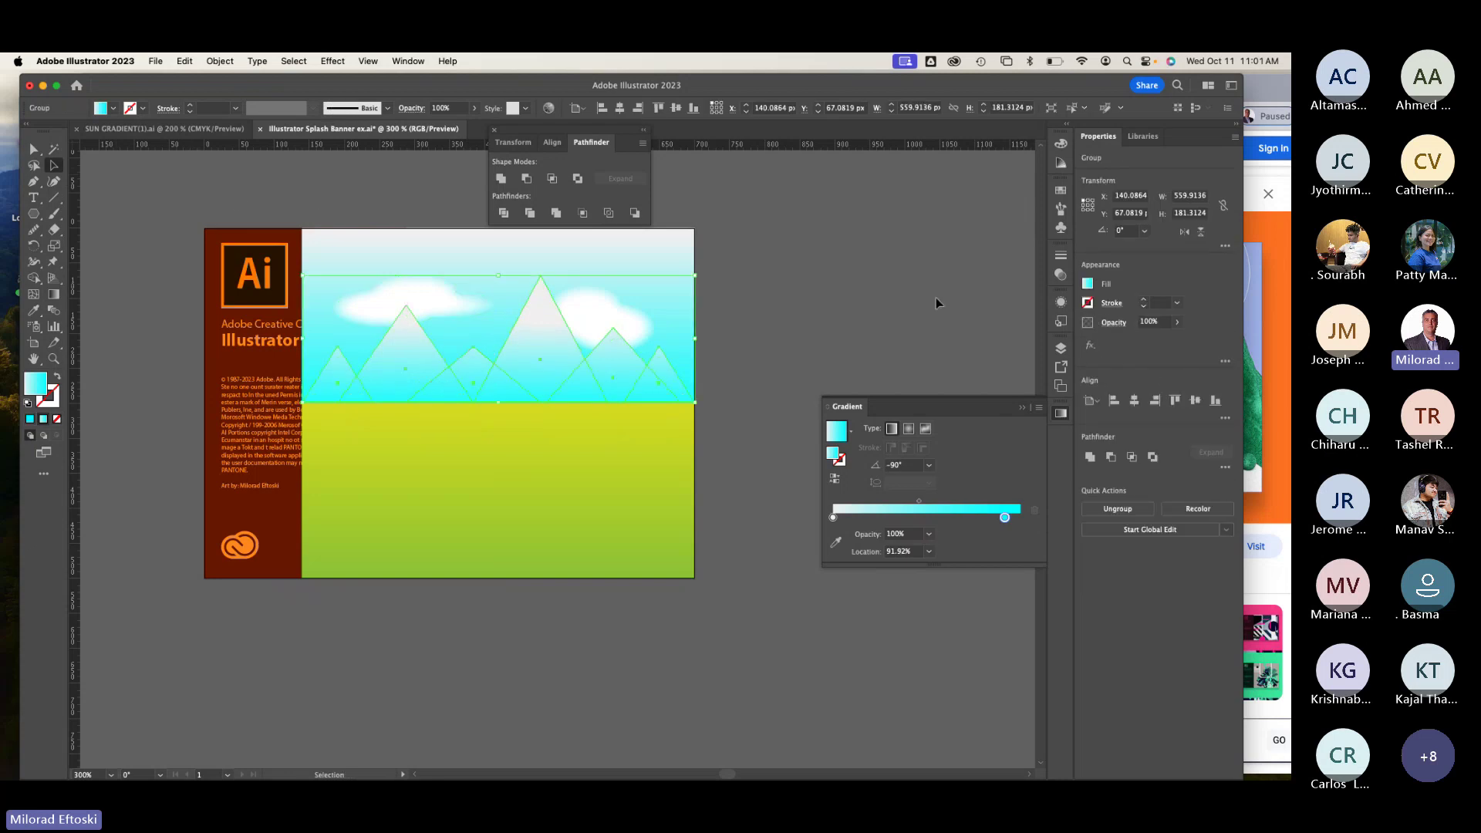
click(413, 61)
click(413, 614)
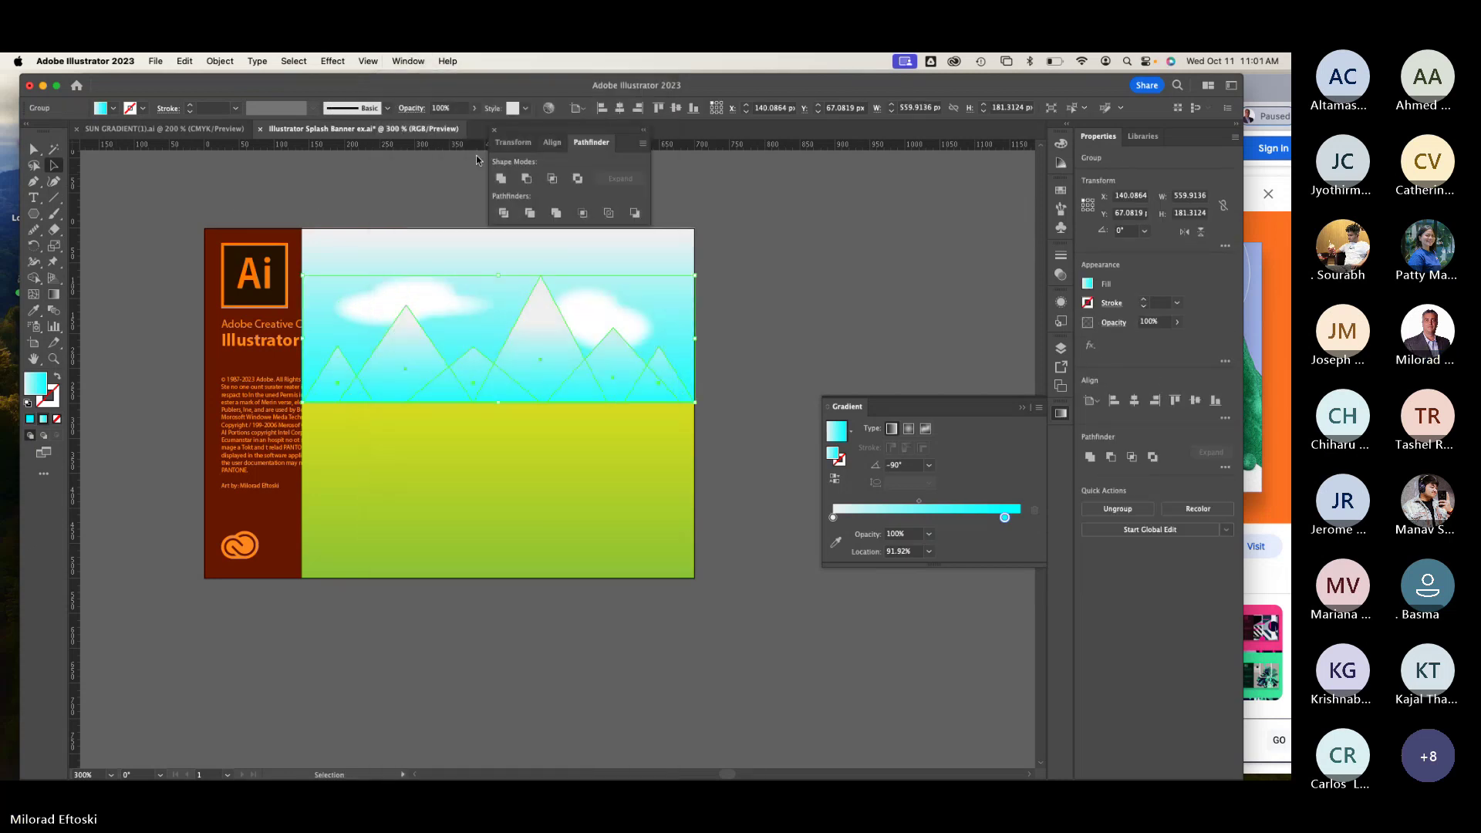
click(550, 381)
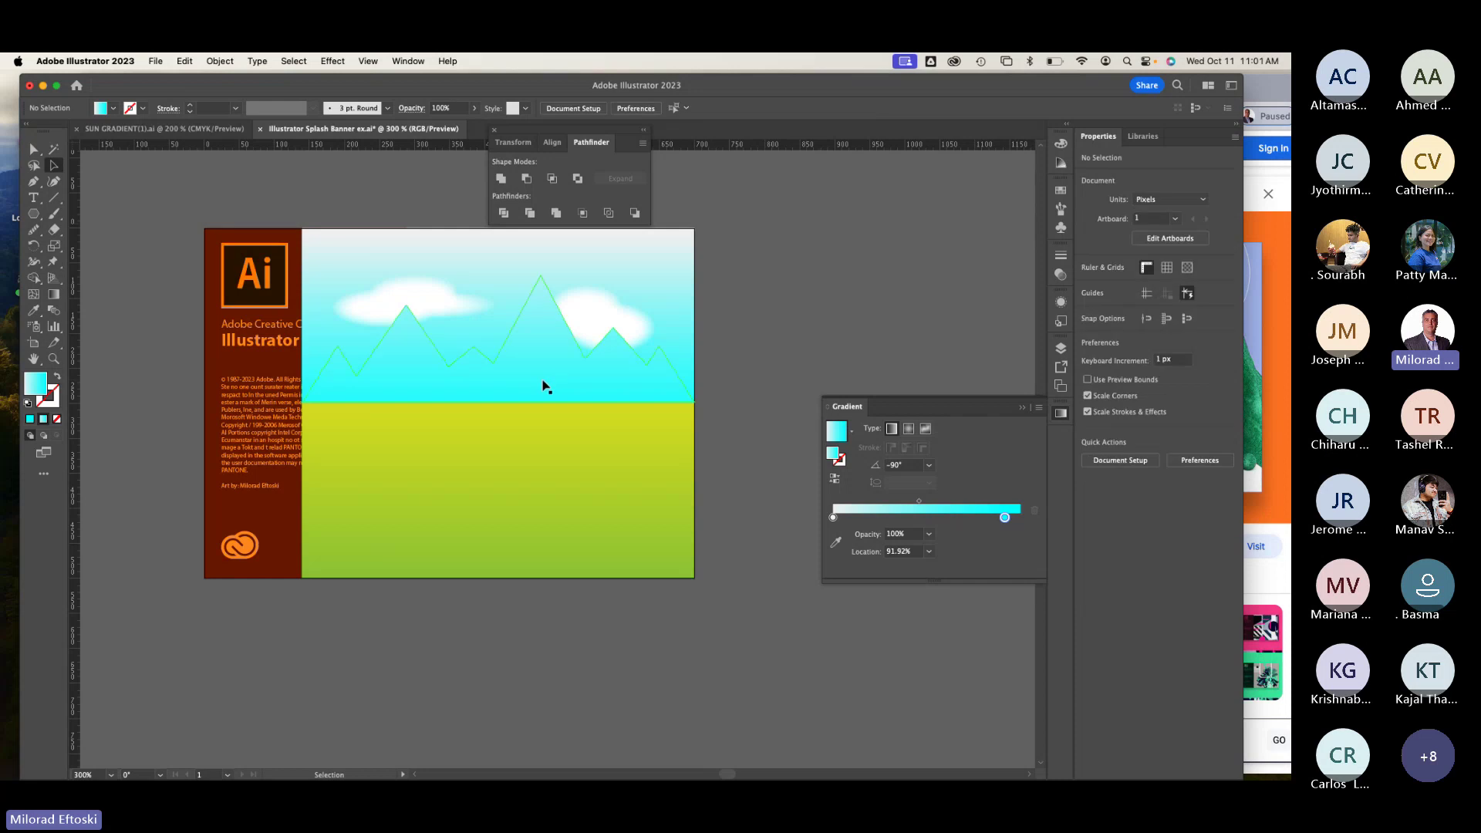
Step: Run the mountain gradient vertically with a shorter band and a lighter blue bottom stop
click(54, 294)
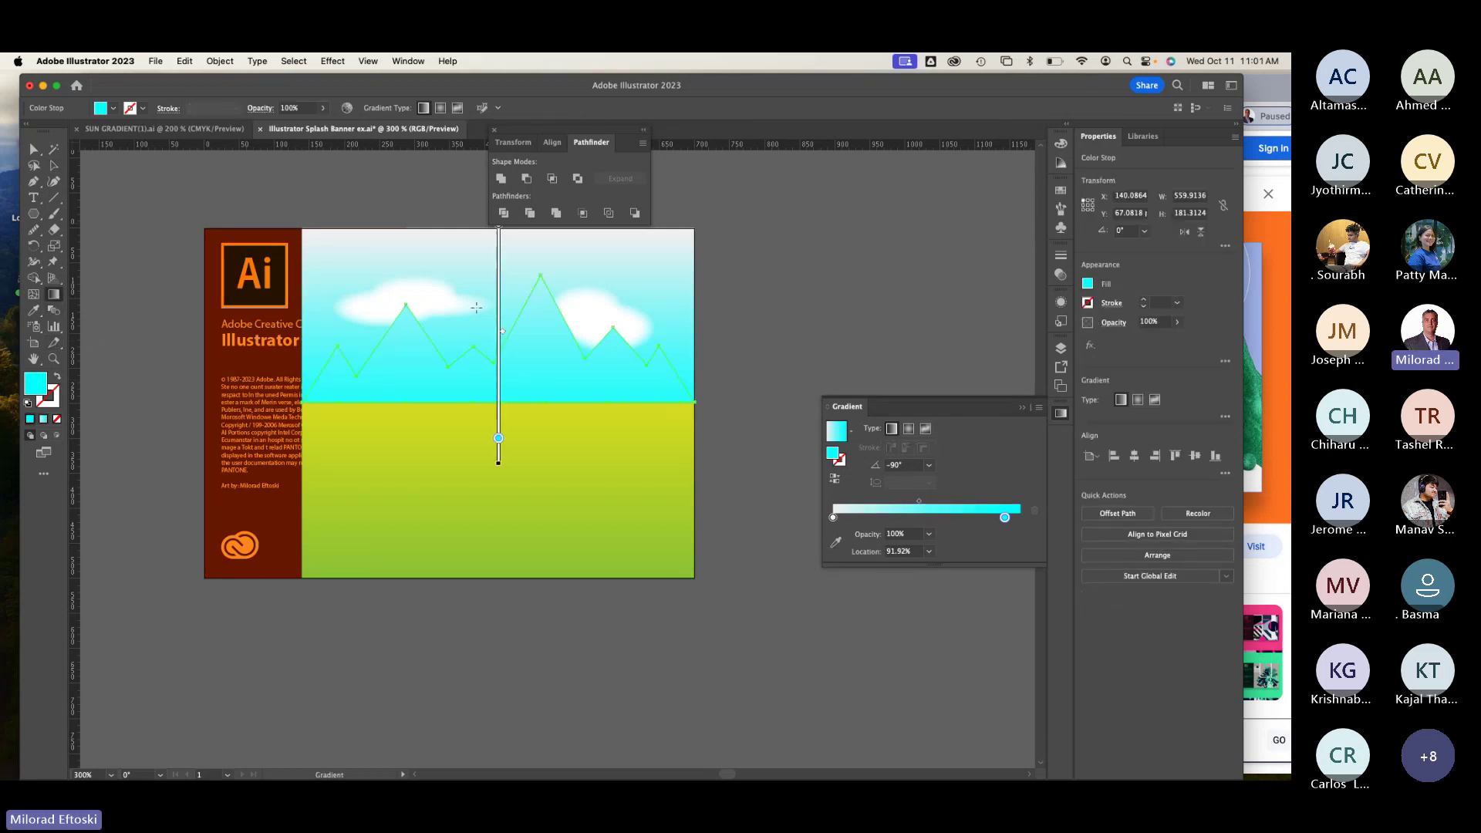
mouse_move(481, 309)
mouse_down()
mouse_move(492, 488)
mouse_move(483, 473)
mouse_move(499, 473)
mouse_up()
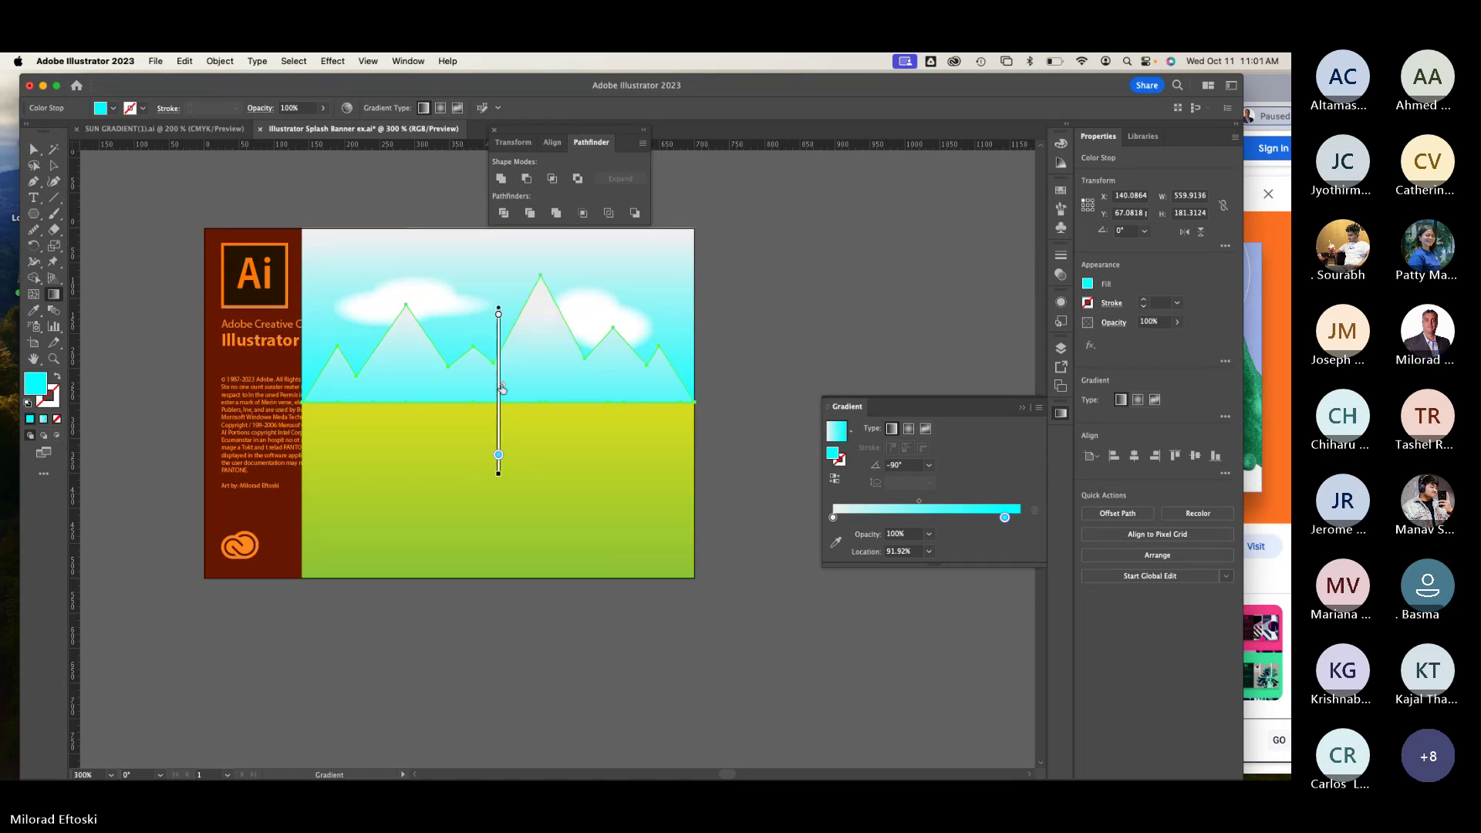
mouse_move(503, 368)
mouse_down()
mouse_move(504, 442)
mouse_move(505, 419)
mouse_up()
double_click(499, 456)
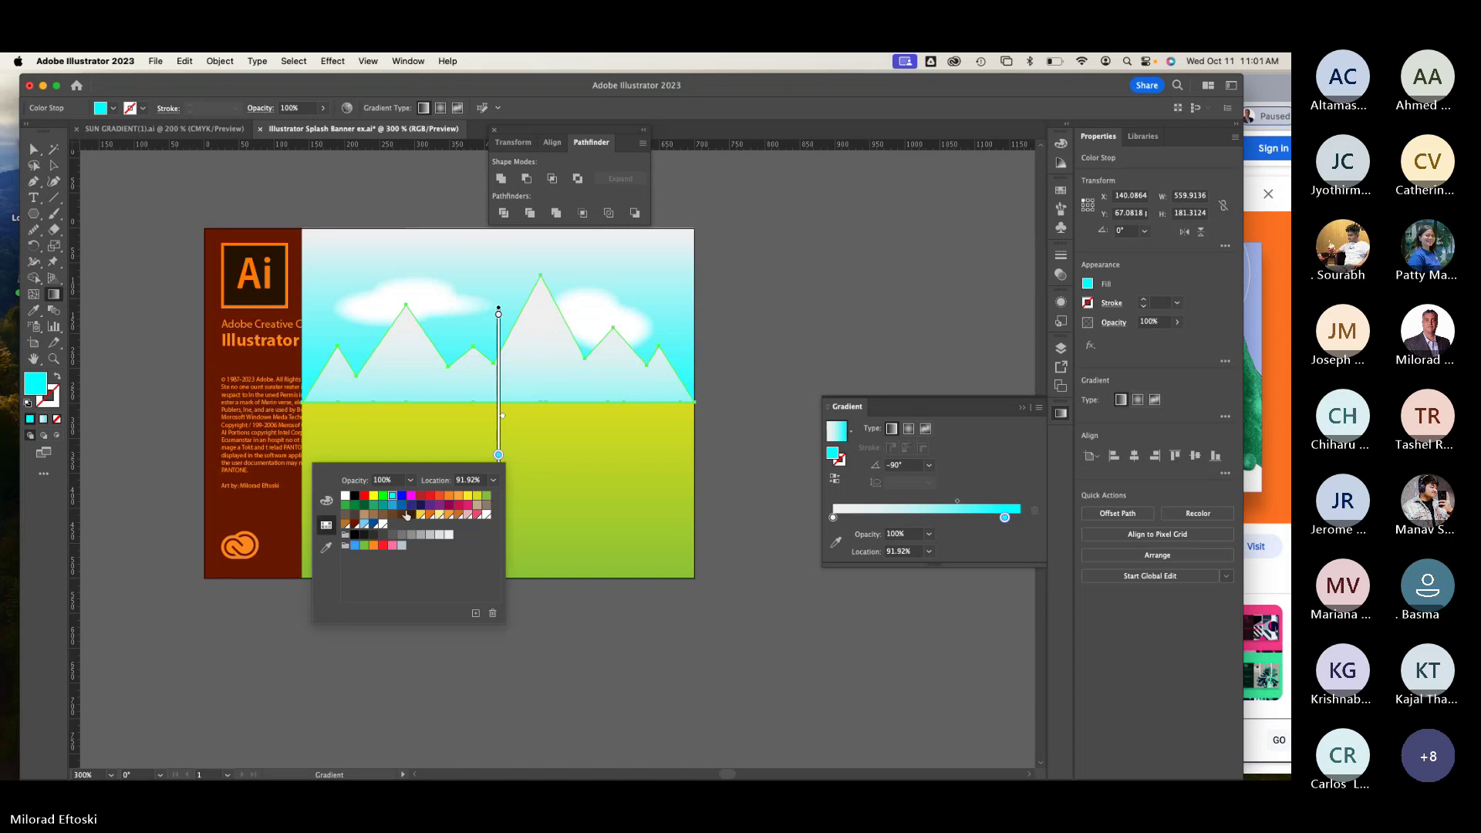
click(402, 506)
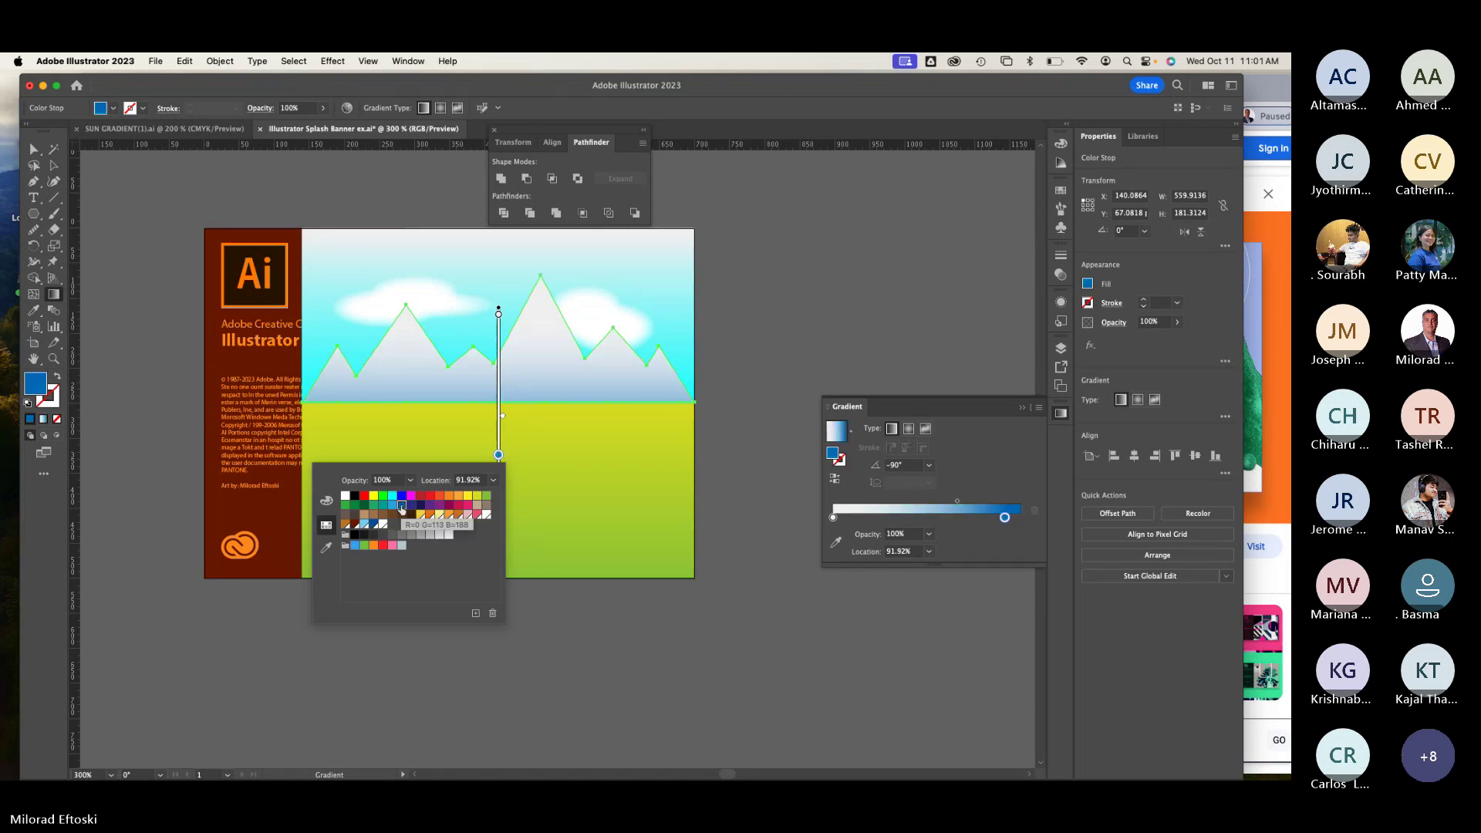
click(393, 505)
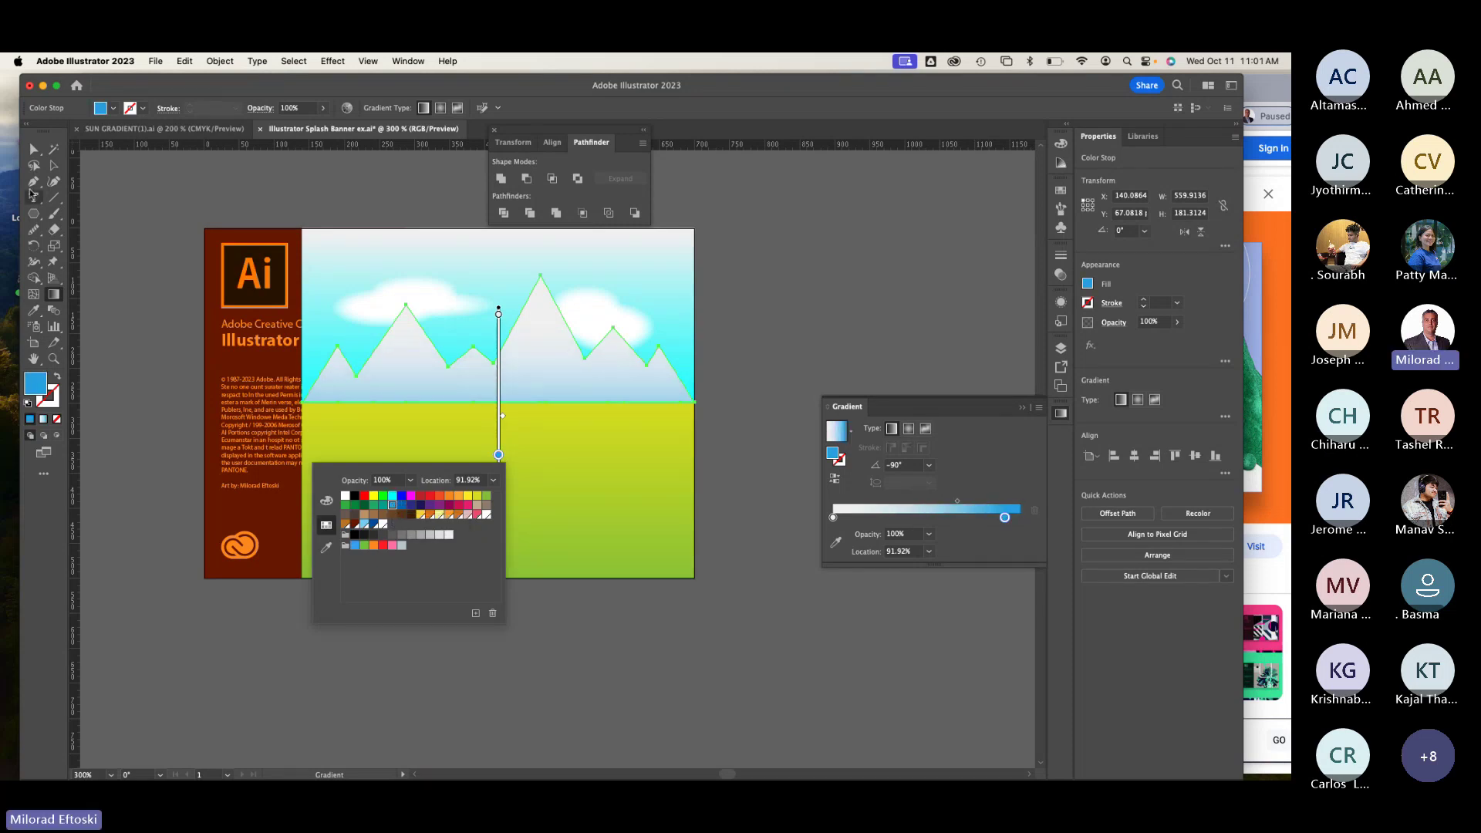
click(117, 180)
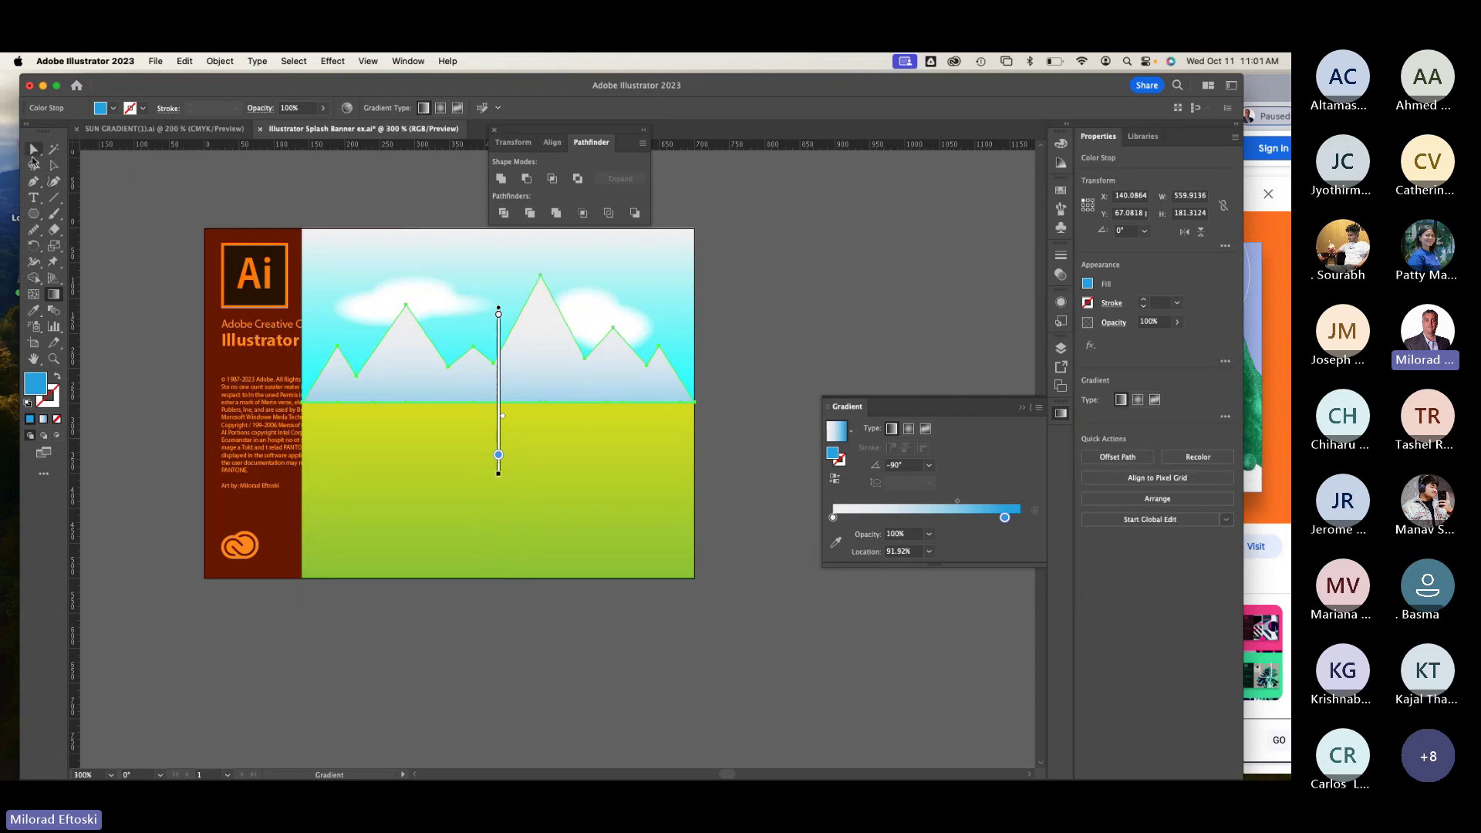
Step: Set the mountain gradient's end stop to the taupe brown swatch
click(32, 160)
click(142, 155)
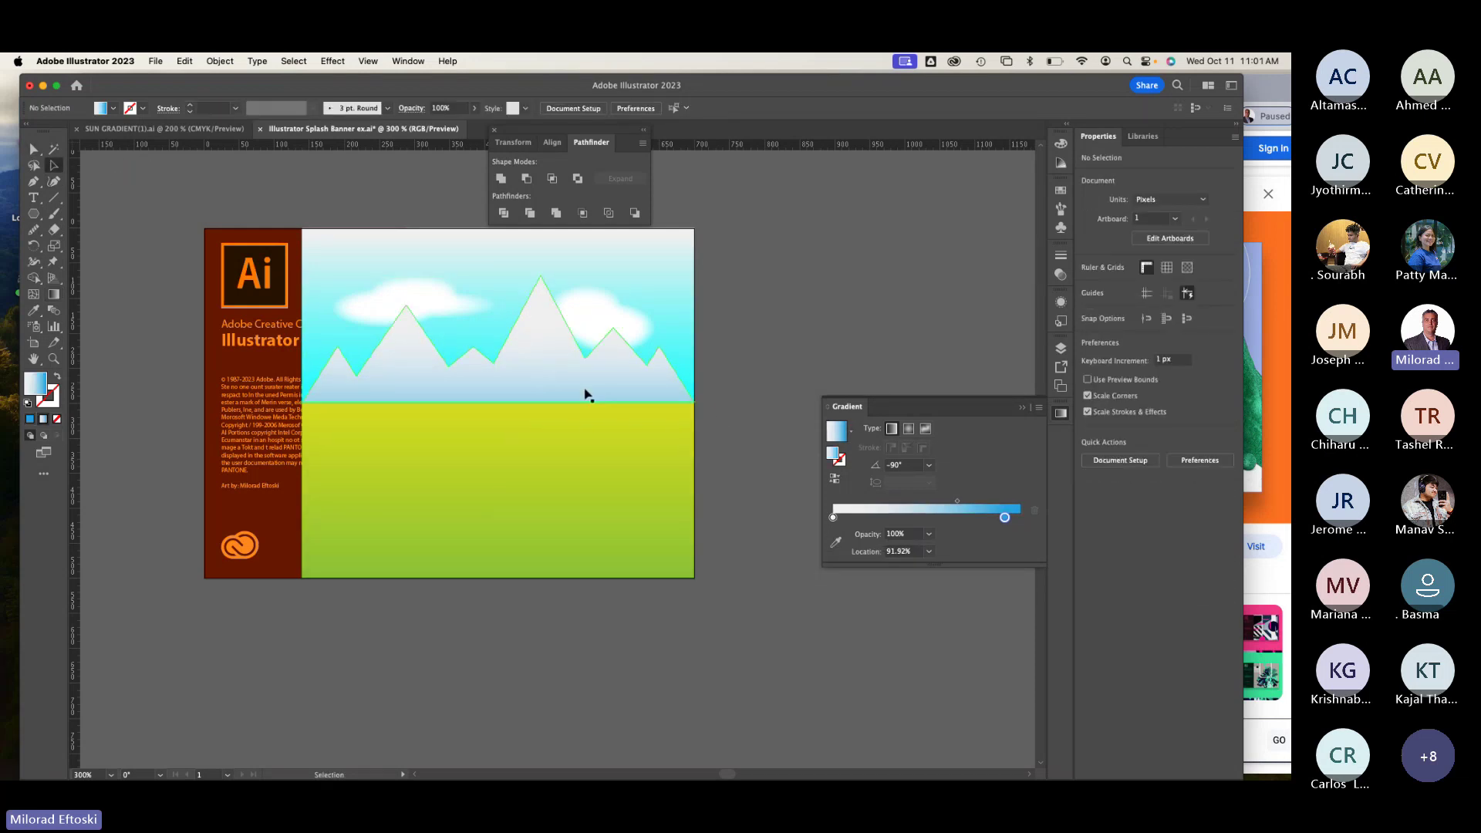
click(560, 364)
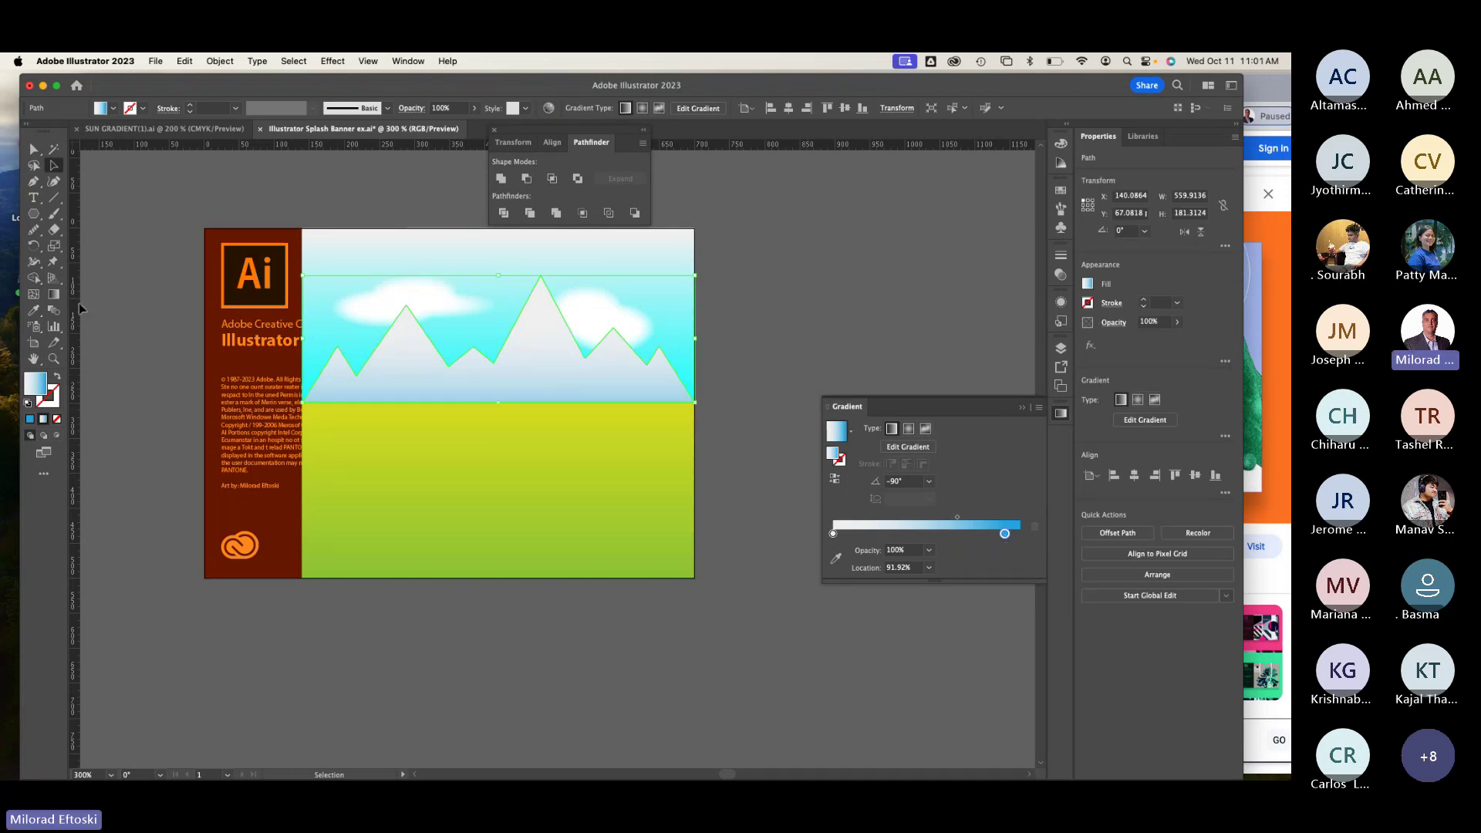
click(53, 294)
double_click(498, 455)
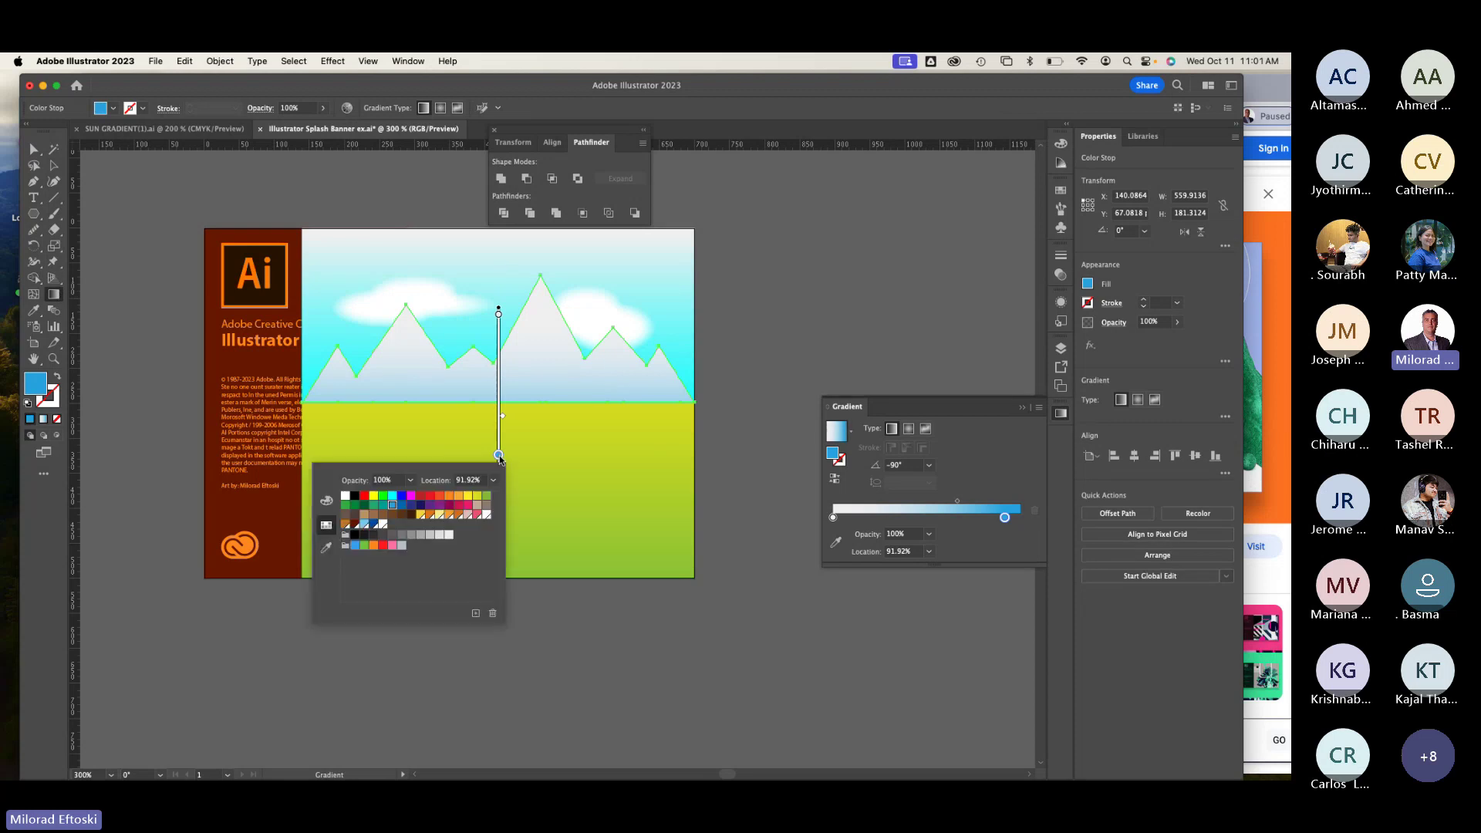
click(486, 507)
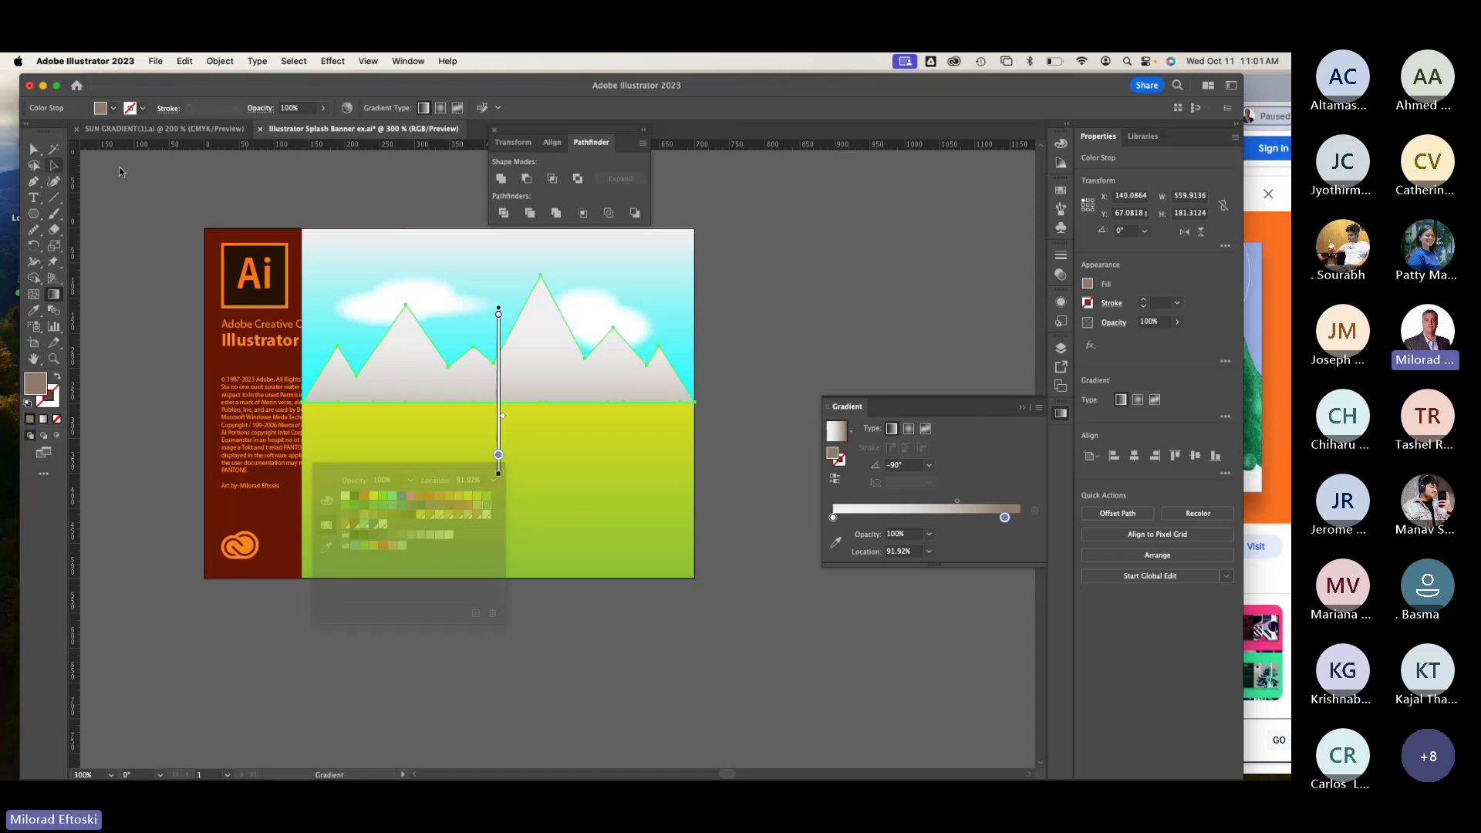
Step: Reselect the mountain, check it in outline view, and zoom out to 200%
key(a)
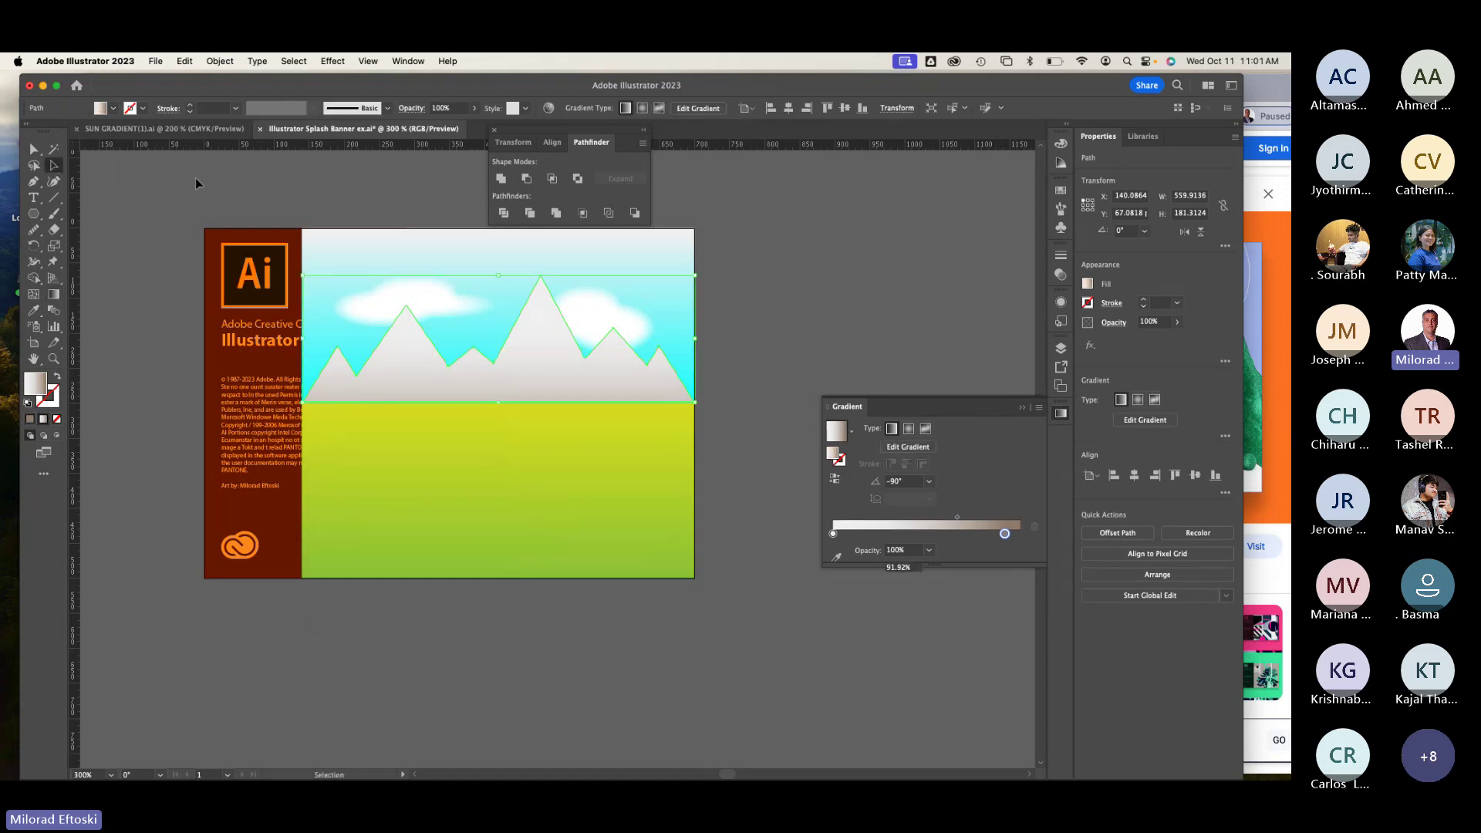
click(197, 182)
click(494, 378)
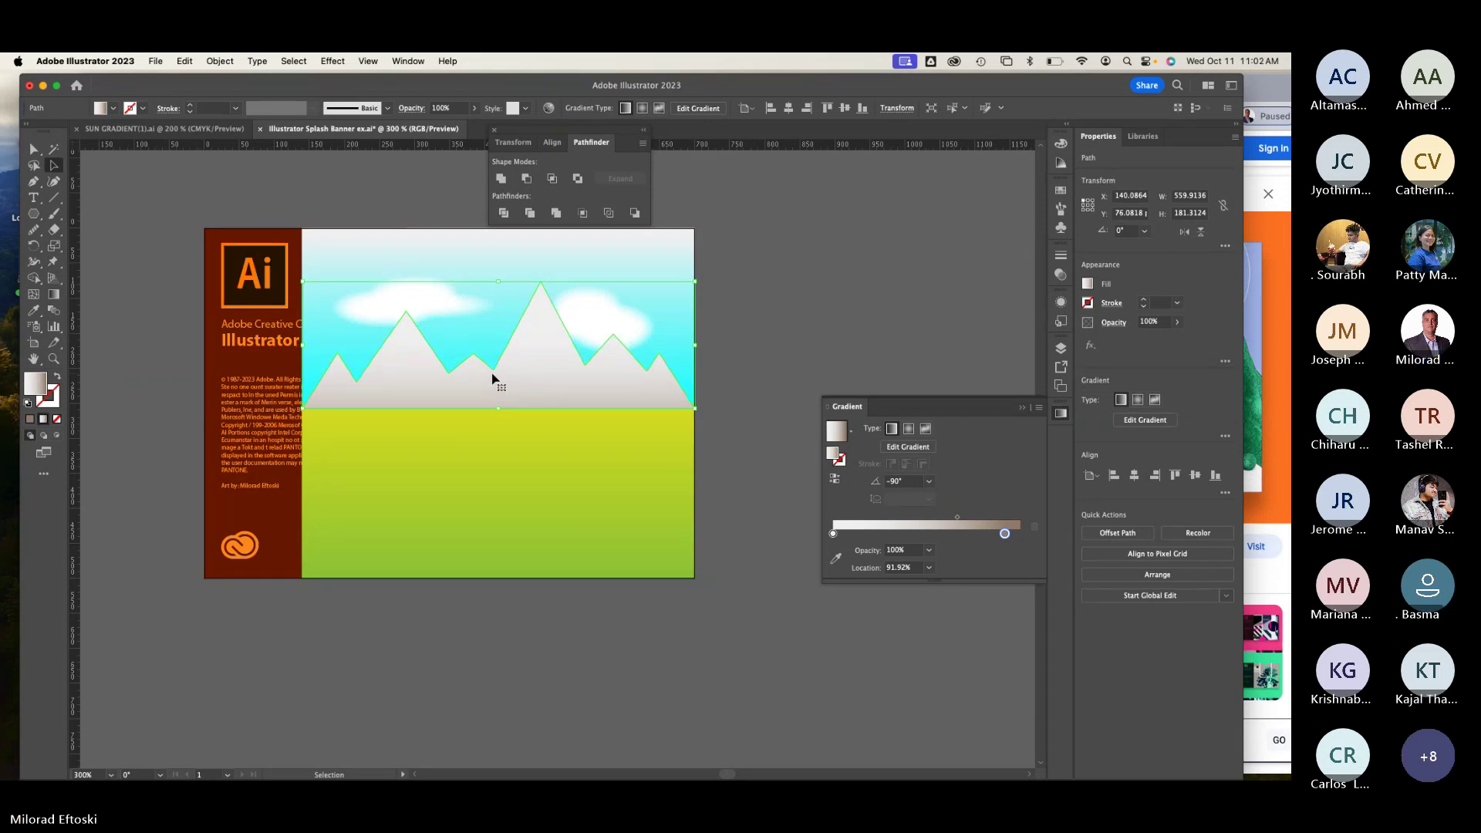
key(super+y)
key(super+y)
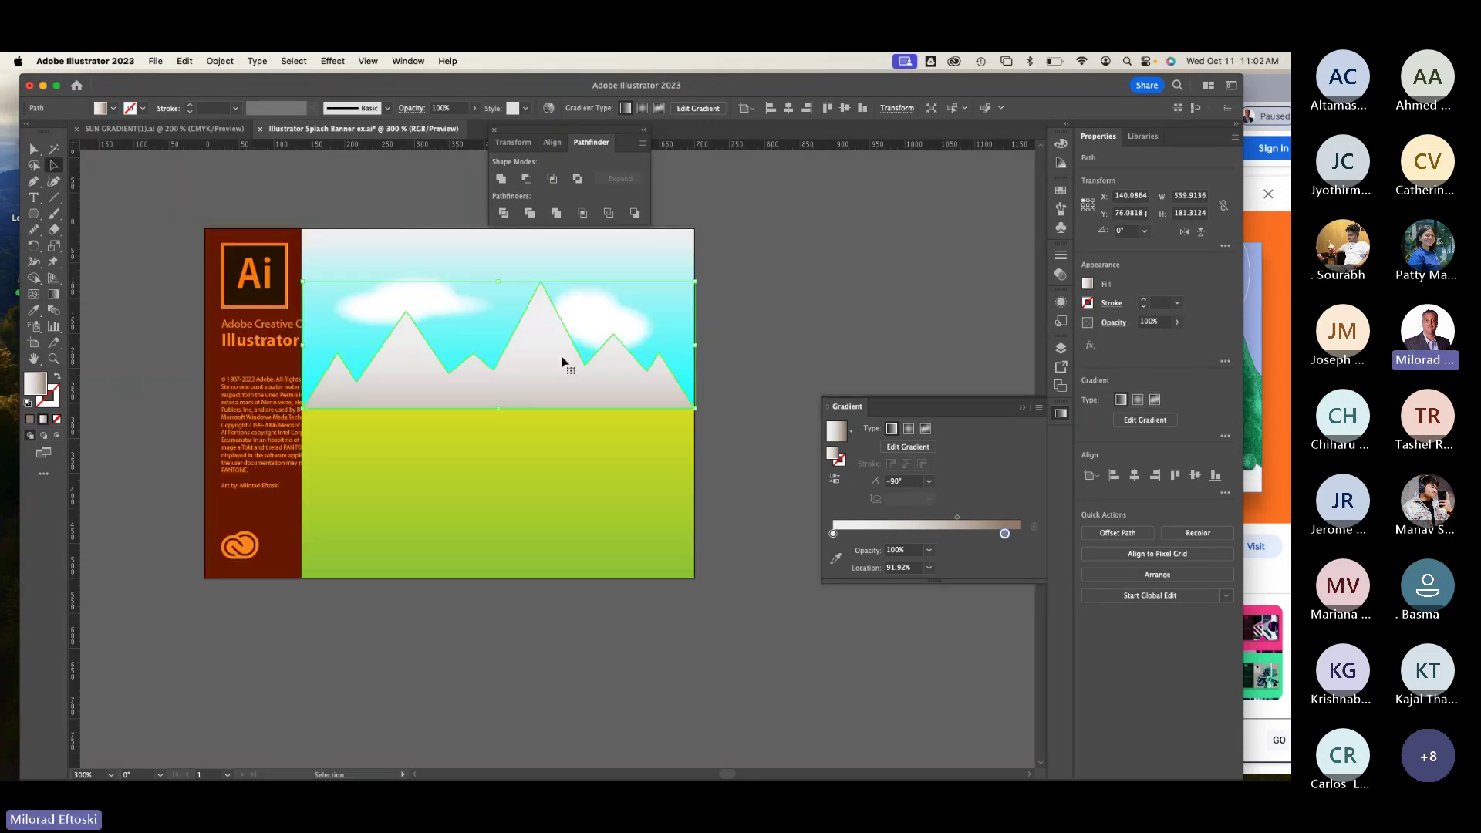
click(741, 314)
key(super+minus)
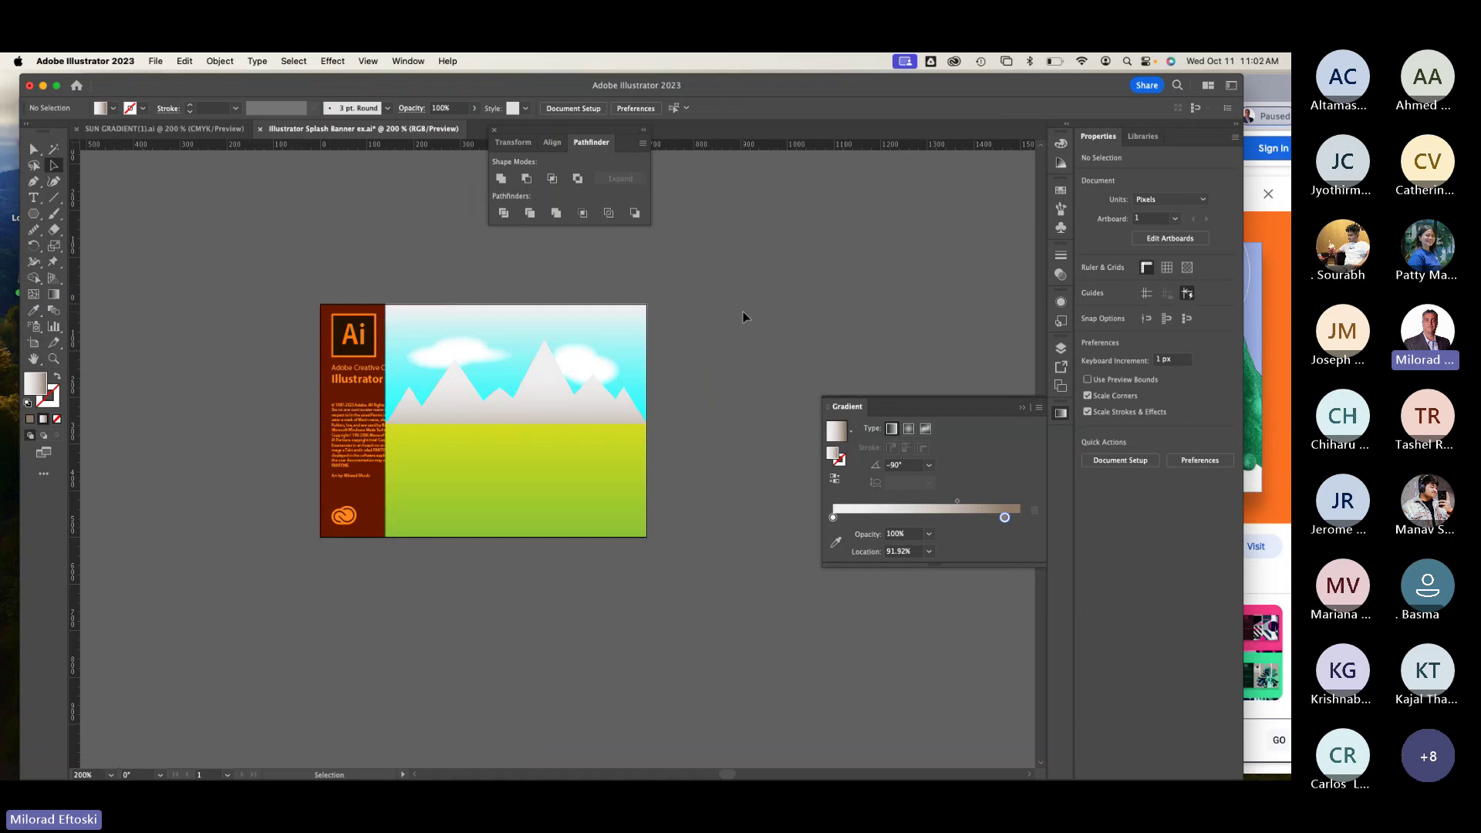
Step: Lock the BG layer and move it below banner info in the Layers panel
click(1062, 386)
click(1061, 348)
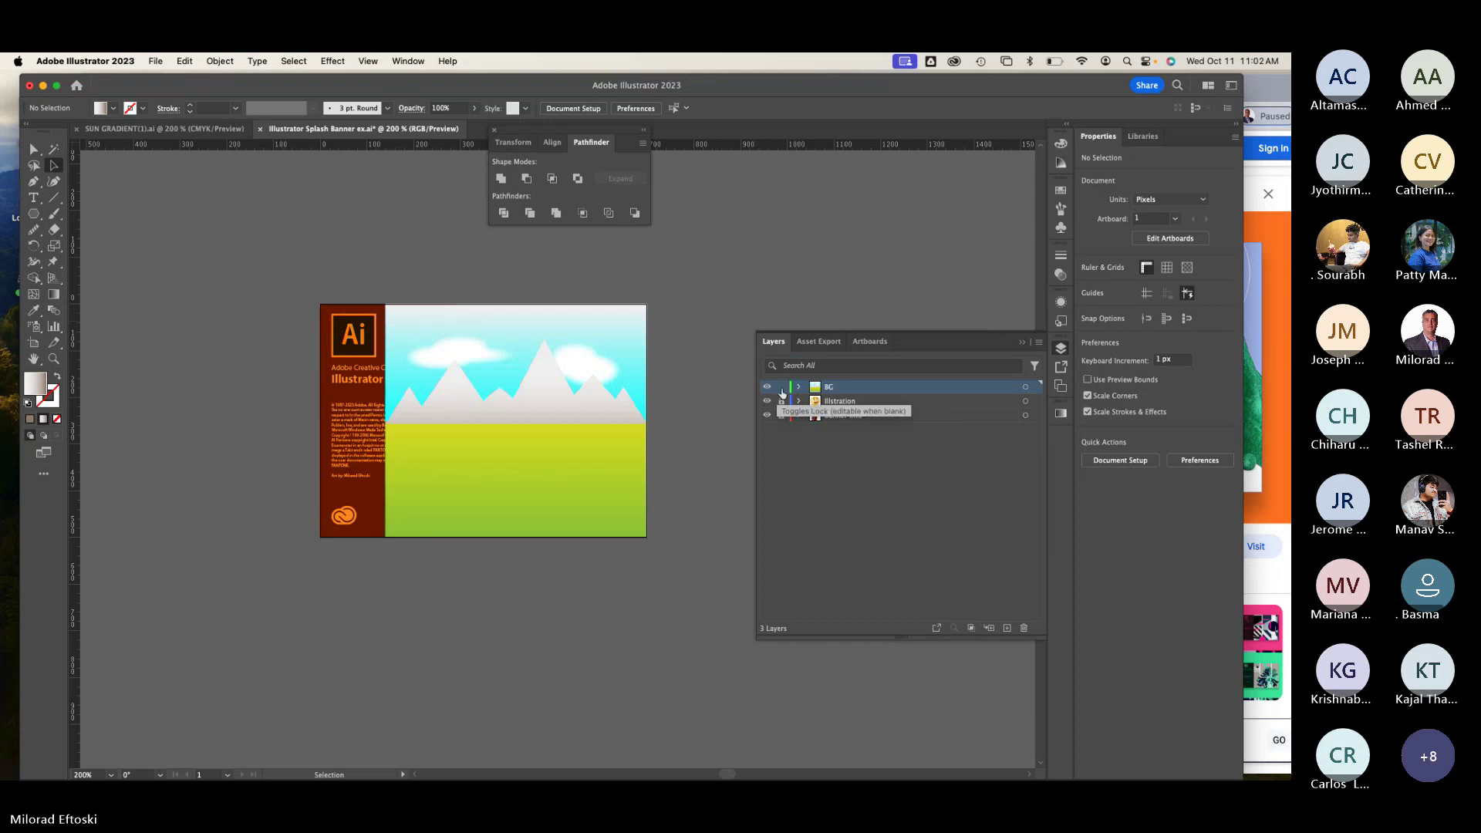
click(782, 388)
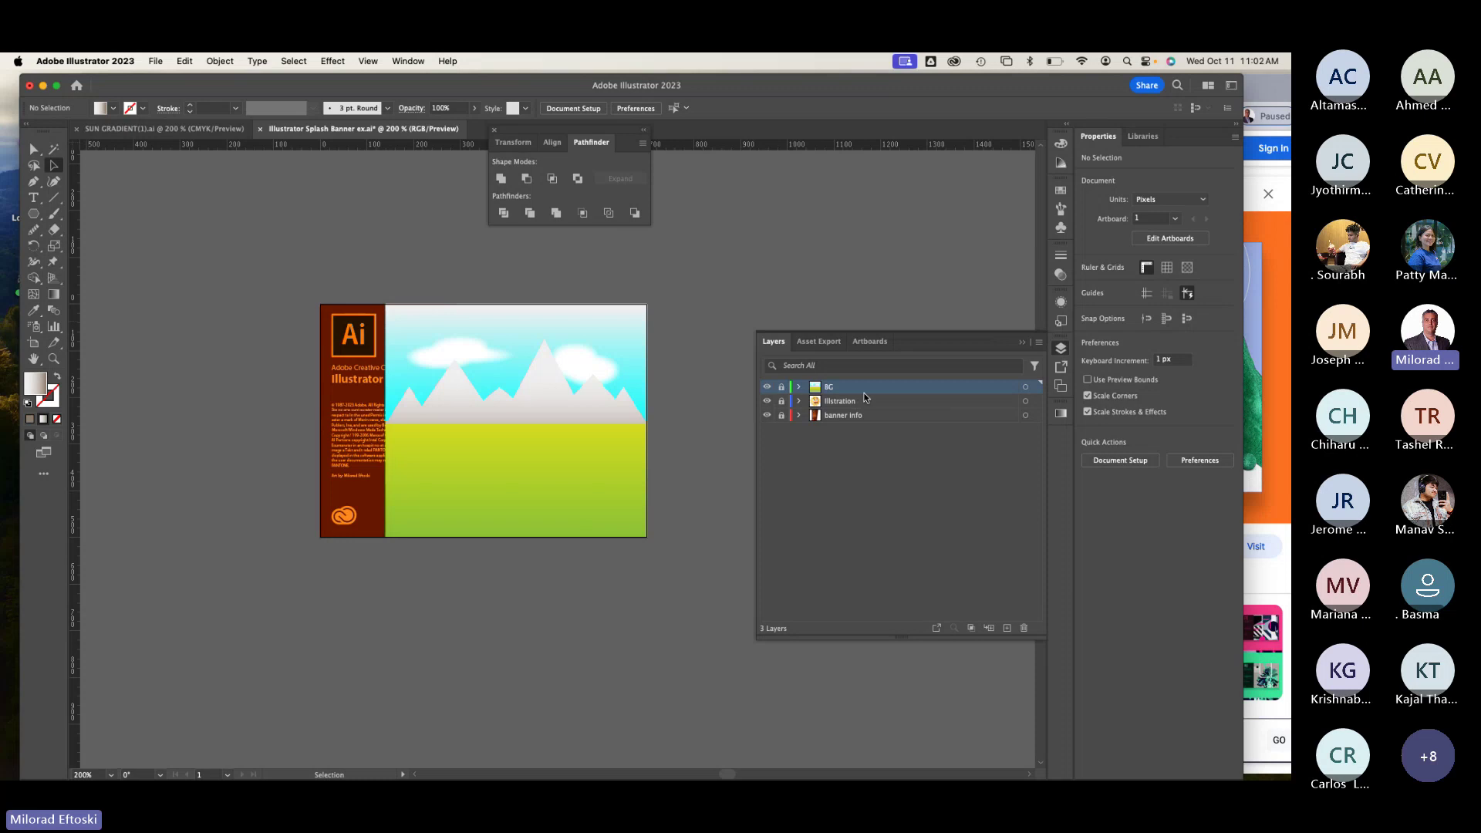
drag(864, 399, 866, 428)
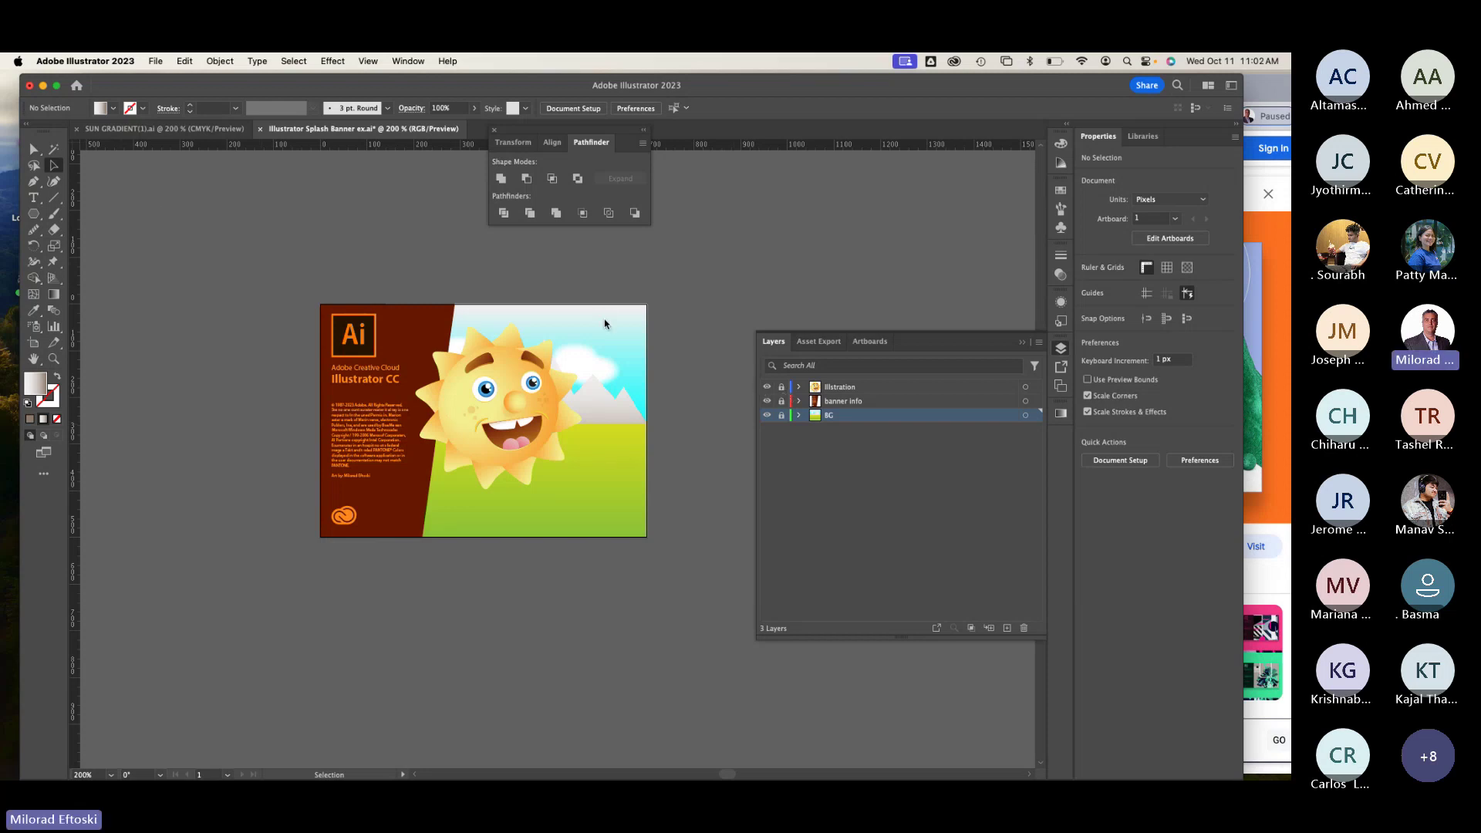
Step: Unlock the Illustration layer and nudge the sun group slightly lower
click(781, 387)
mouse_move(498, 415)
mouse_down()
mouse_move(509, 440)
mouse_move(483, 424)
mouse_up()
click(733, 280)
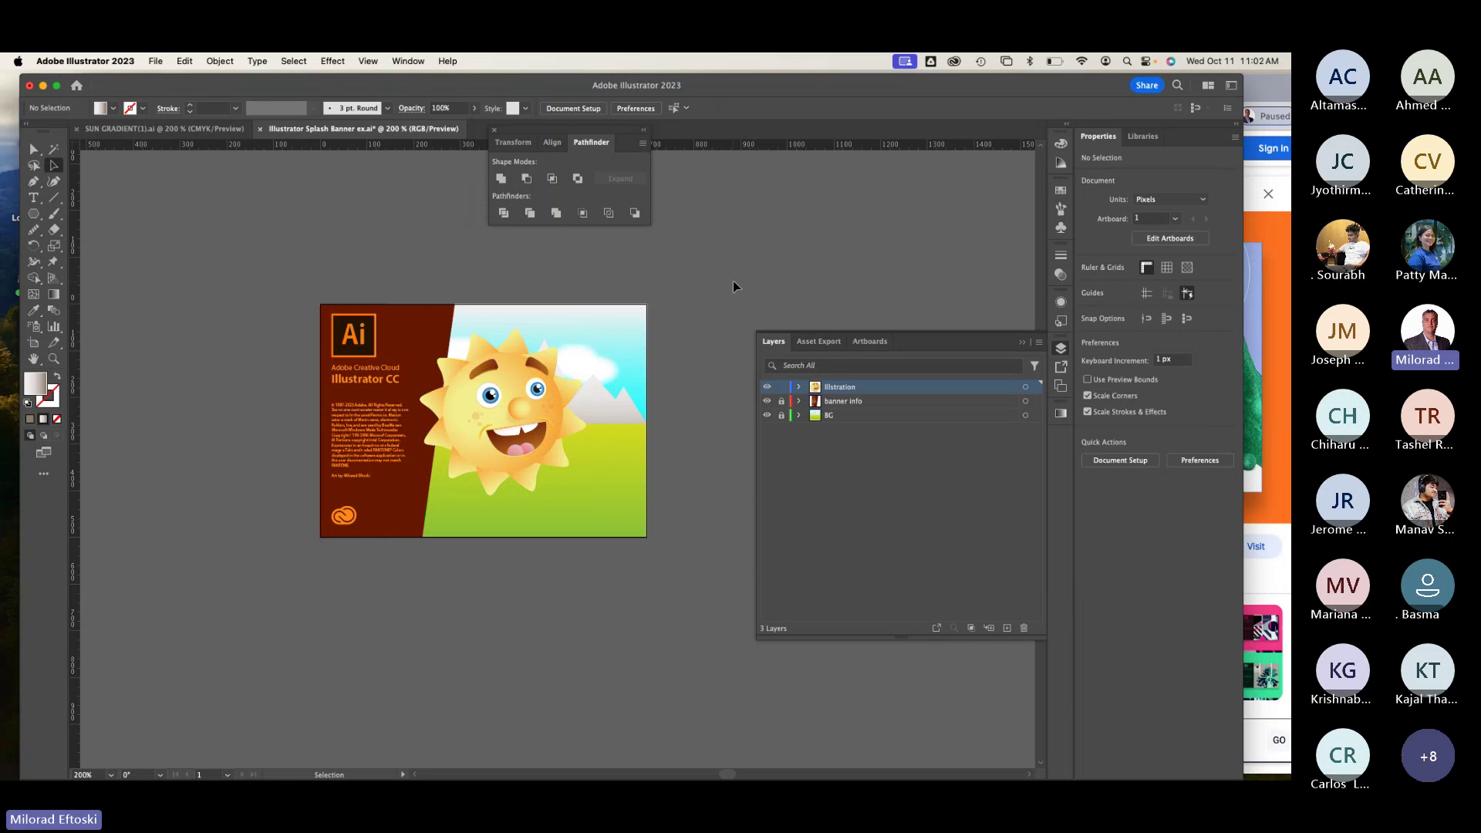
key(super+equal)
scroll(605, 432, right, 3)
scroll(606, 432, down, 1)
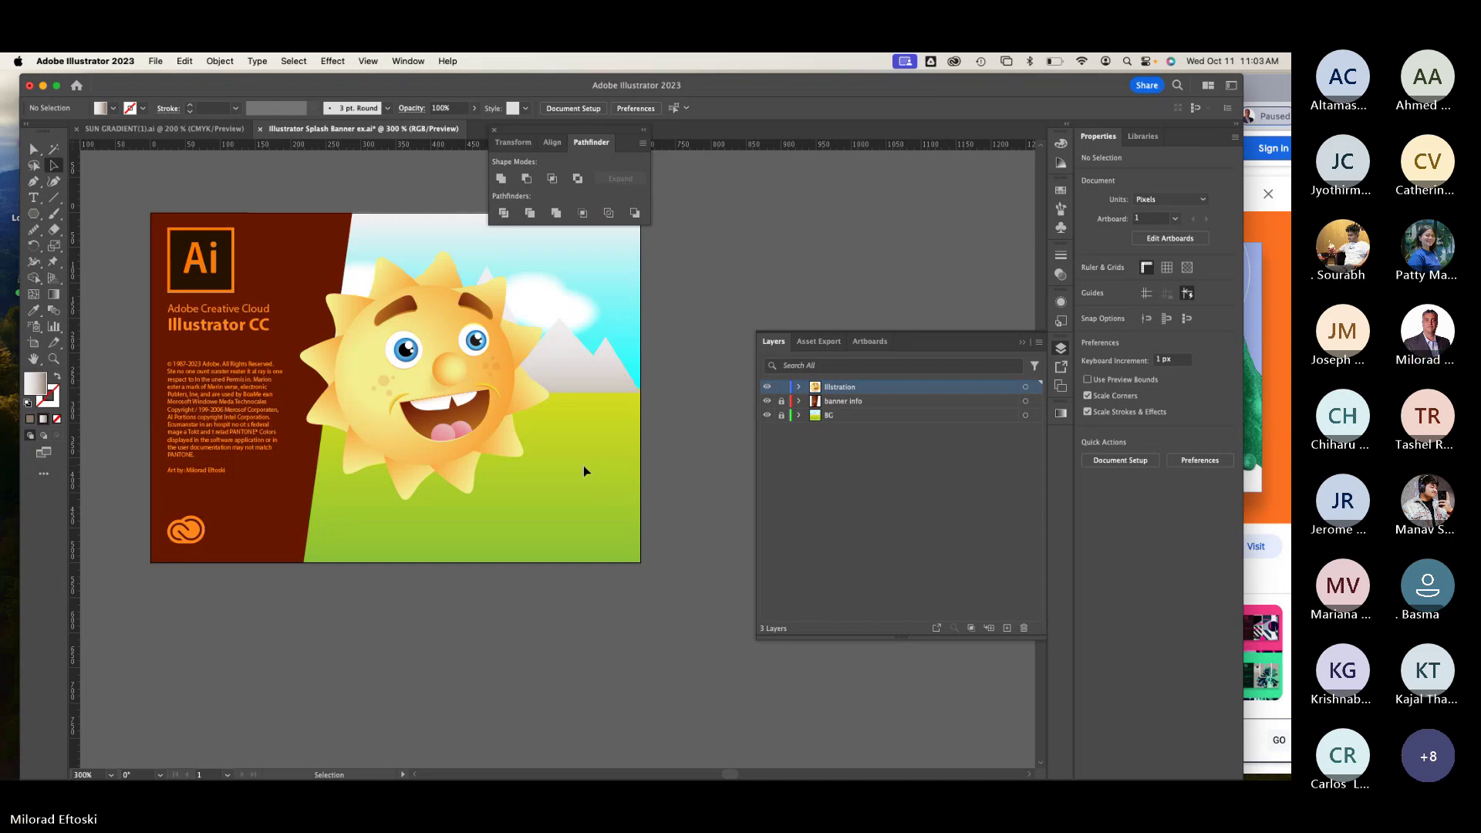
scroll(583, 465, down, 1)
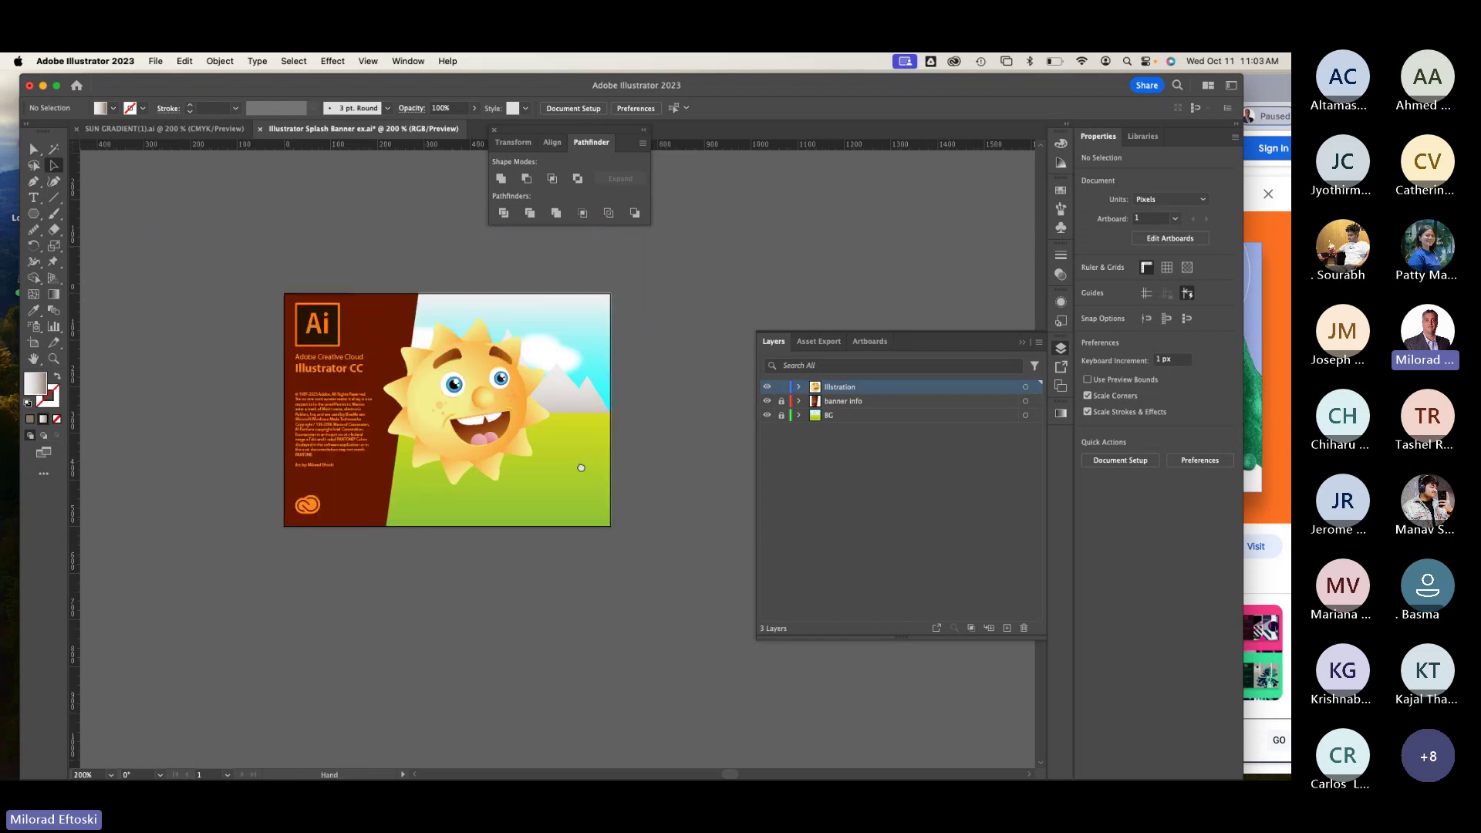
drag(583, 466, 531, 494)
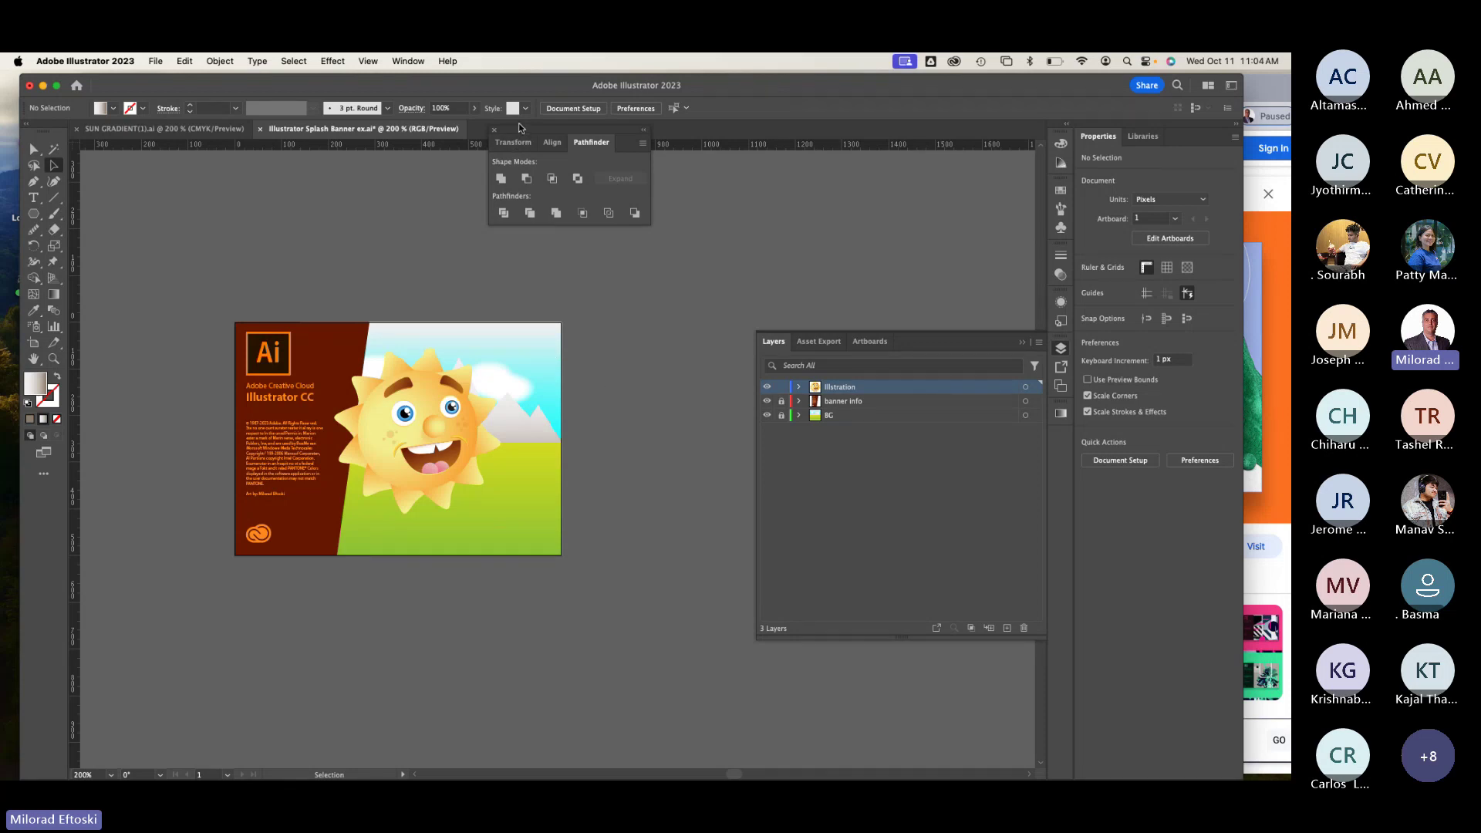
Step: Move the floating panels aside, collapse Layers, and zoom to 400% with the banner in view
drag(519, 123, 780, 191)
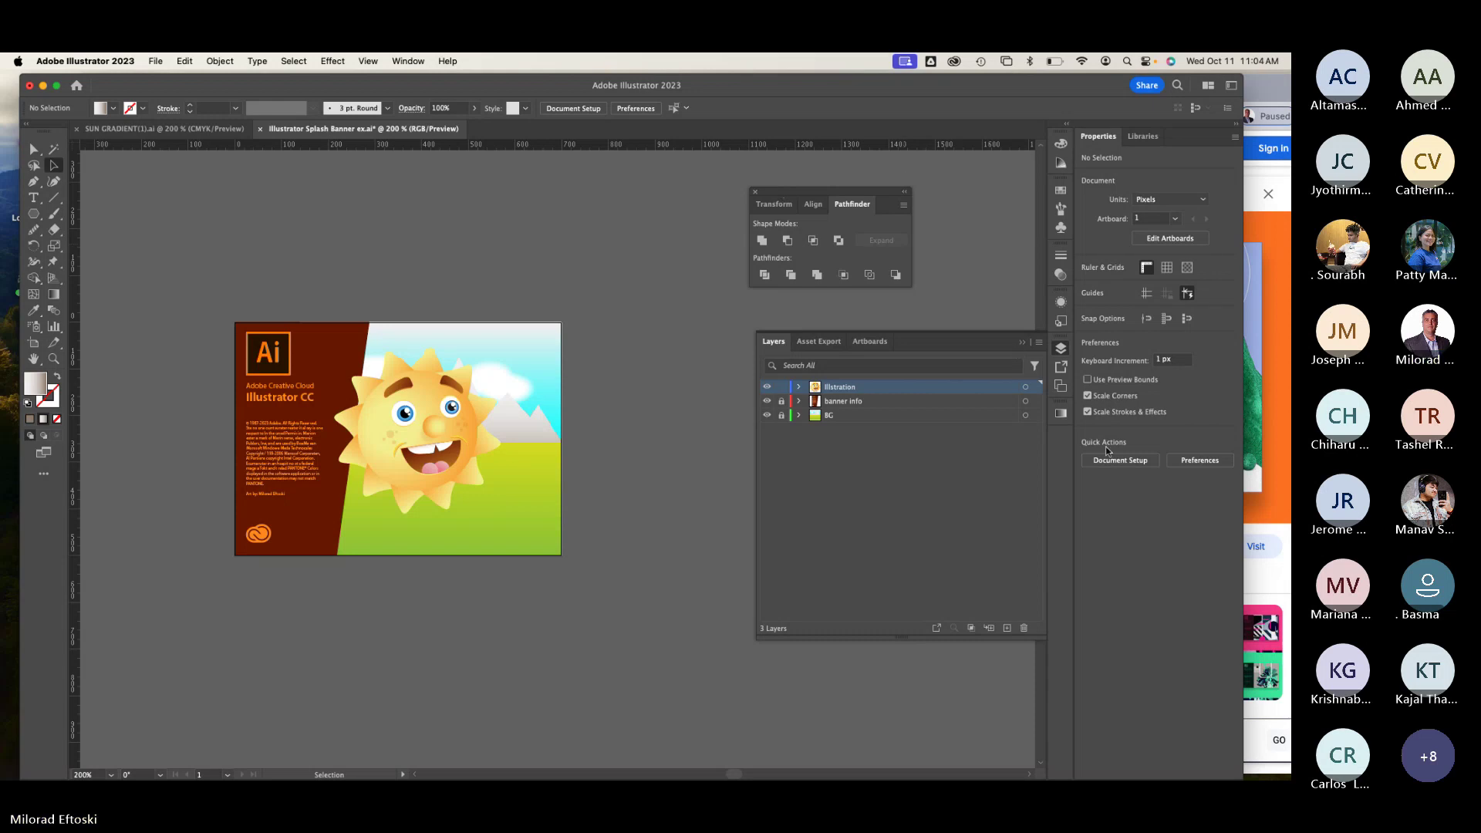
click(1062, 349)
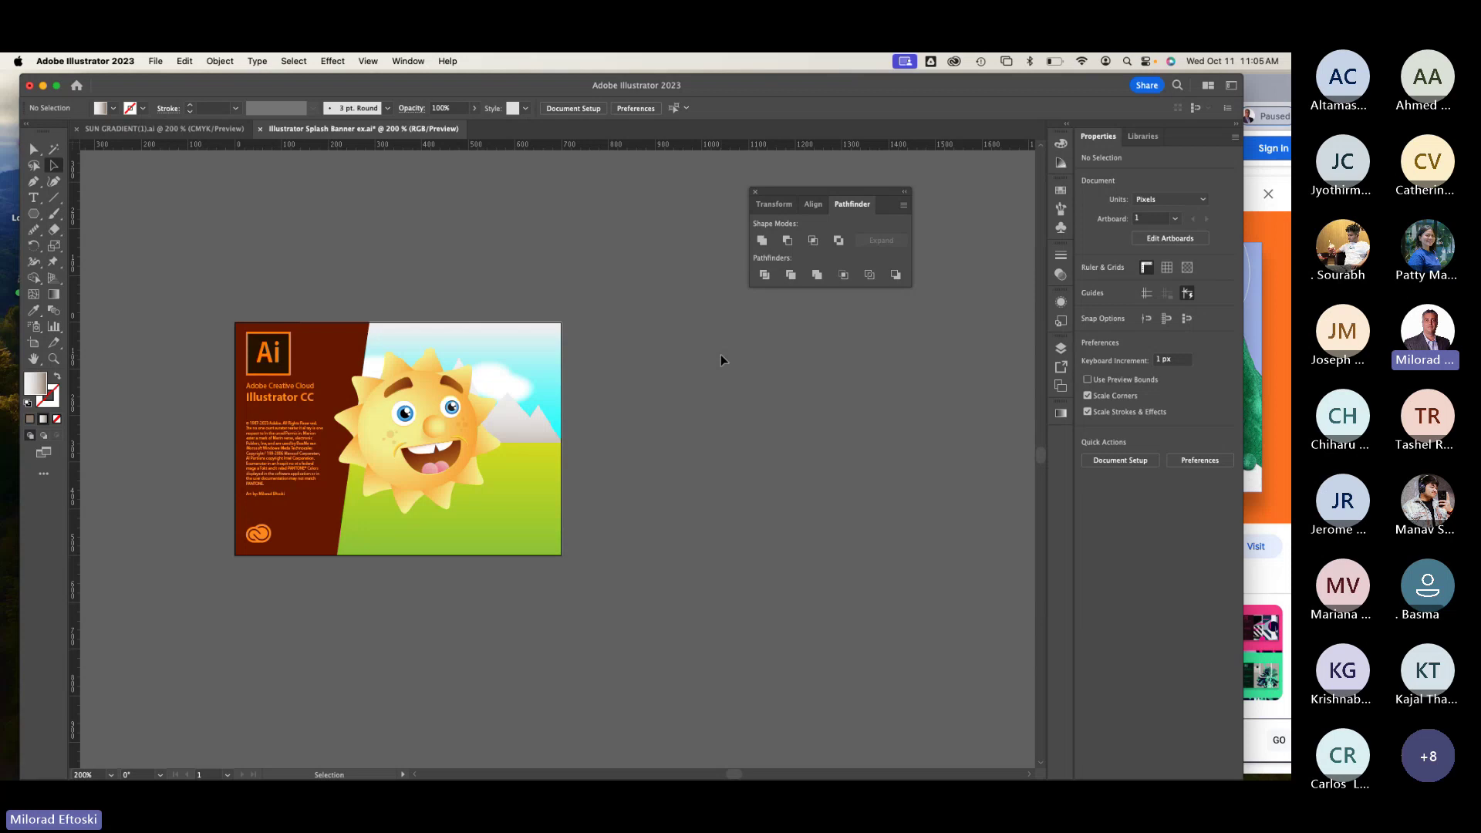
key(super+equal)
key(super+equal)
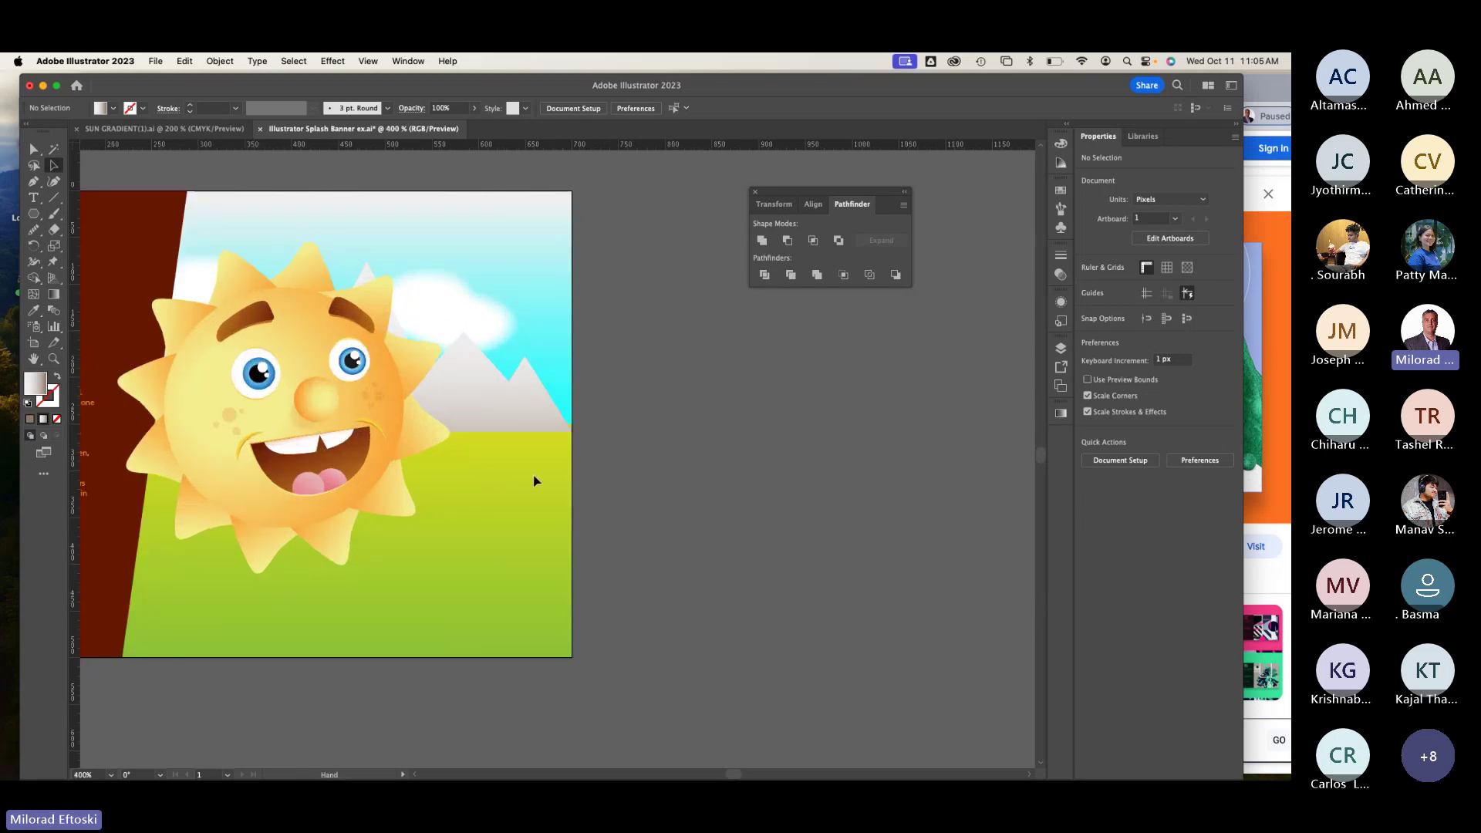
scroll(533, 480, left, 3)
scroll(516, 457, left, 5)
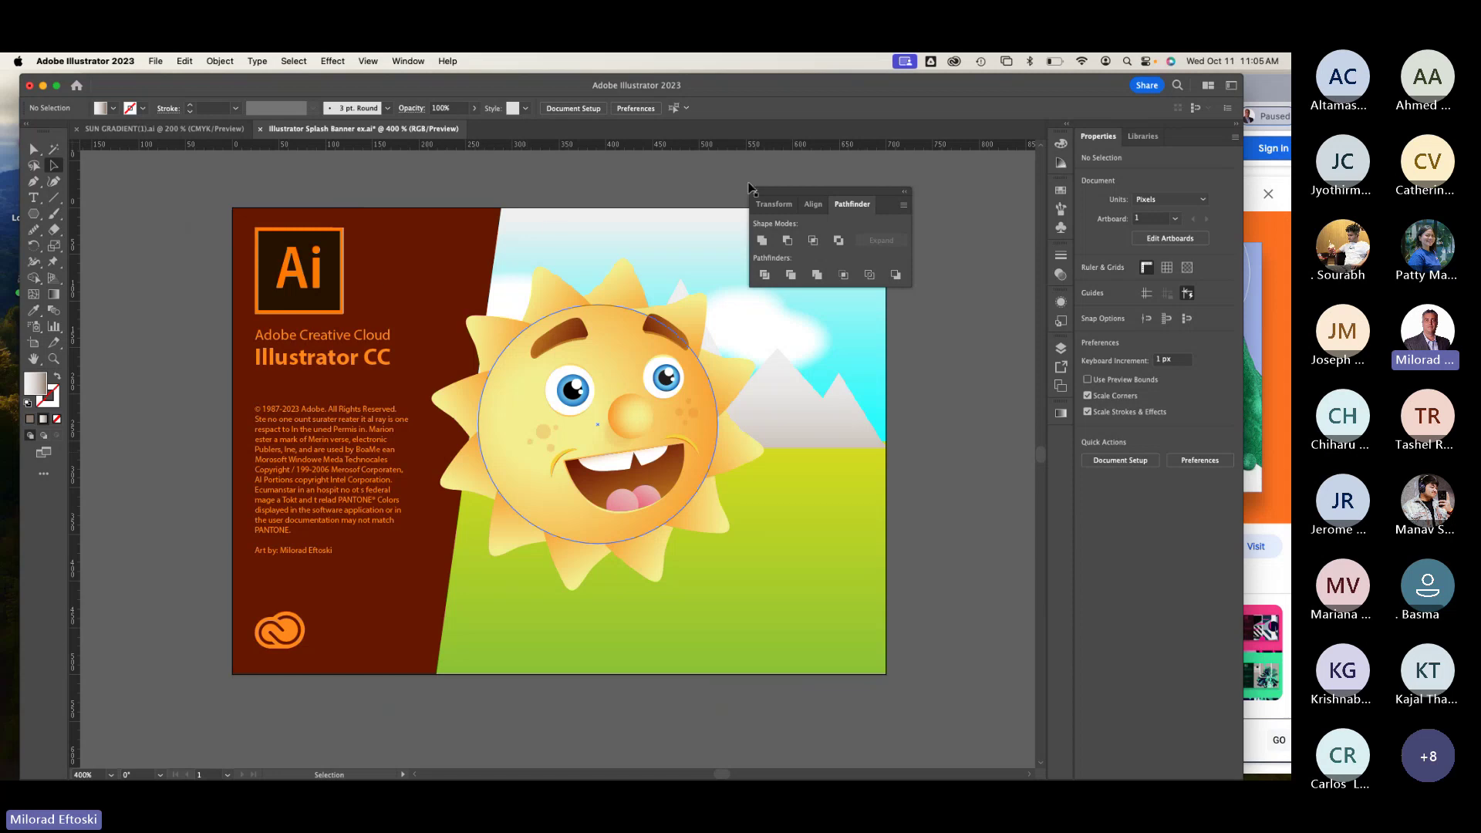
drag(779, 205, 847, 199)
drag(612, 248, 558, 250)
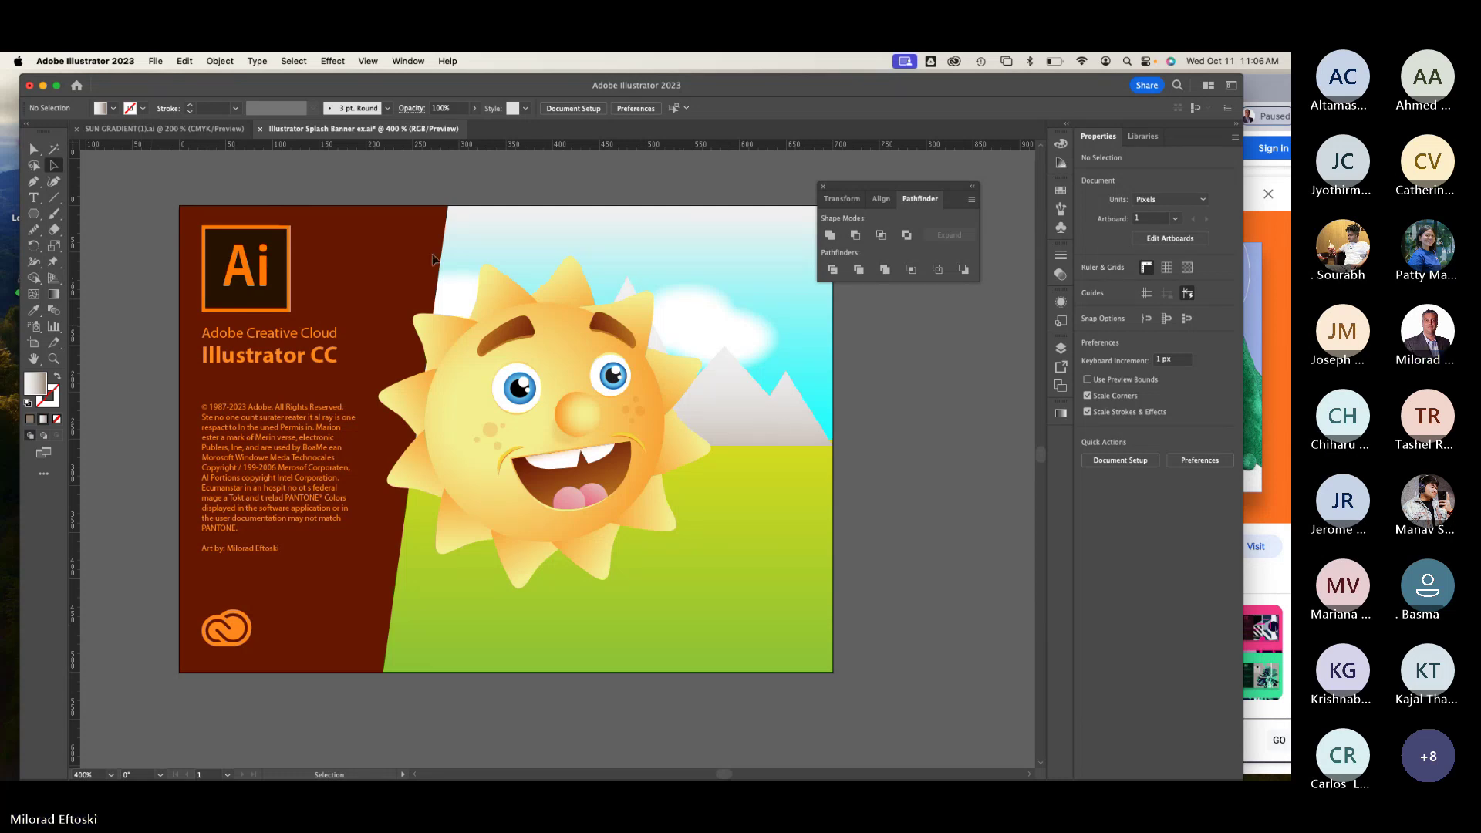
Step: Save the Illustrator Splash Banner ex.ai file via File > Save
click(156, 61)
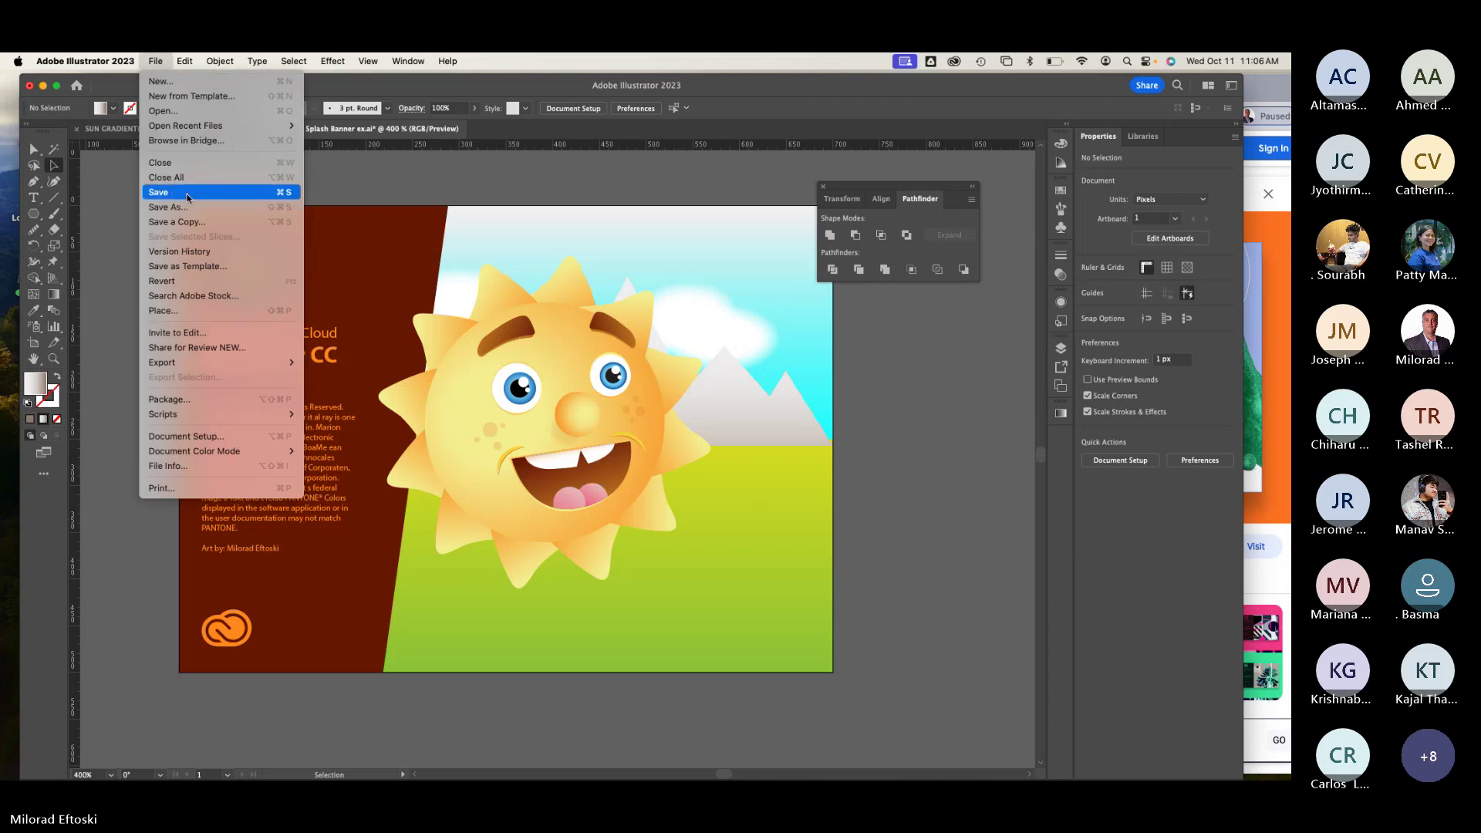
click(166, 188)
mouse_move(568, 779)
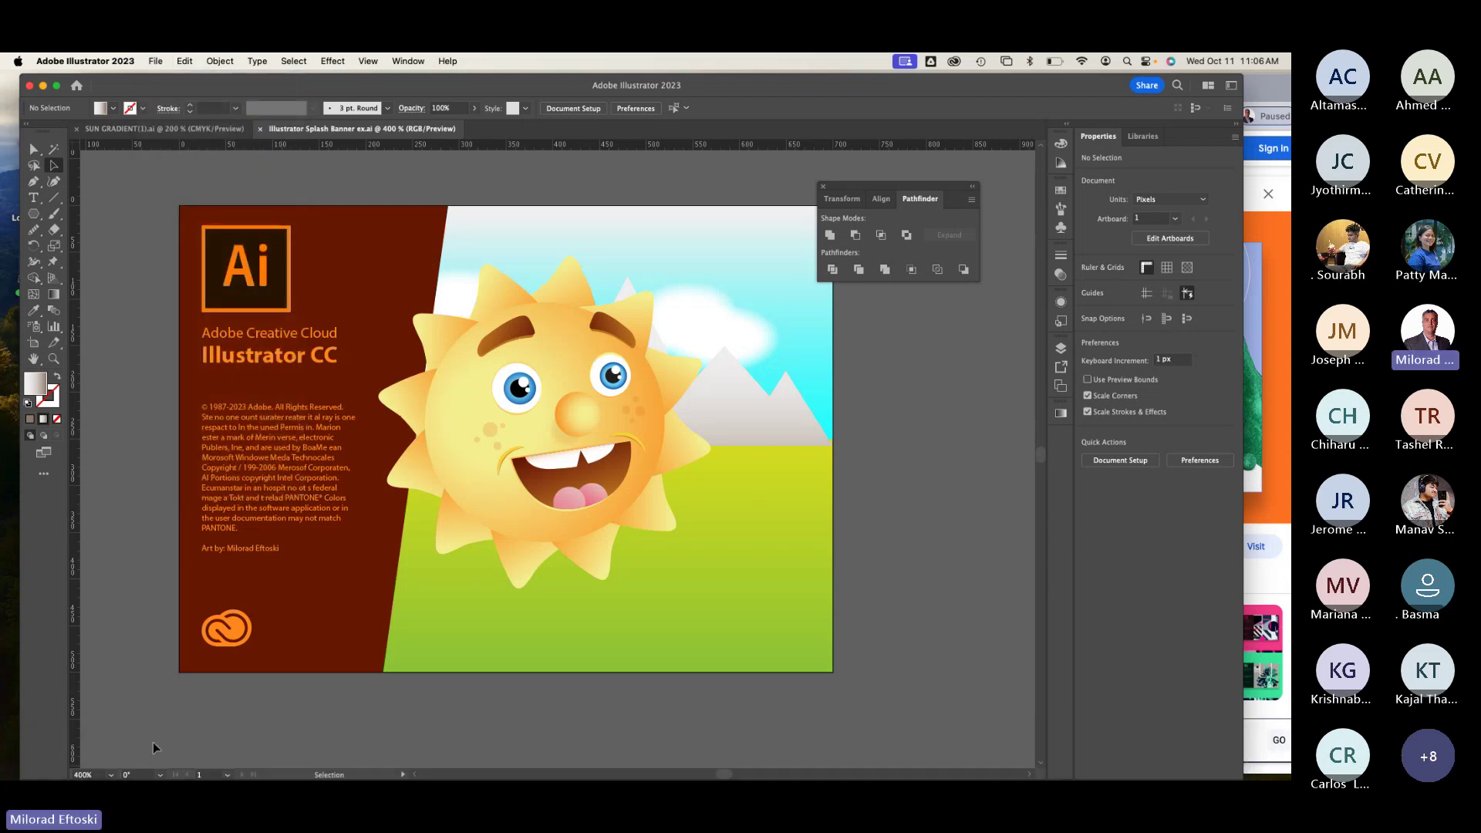
Step: Switch Chrome to the course outline tab, scroll to its top, and minimize the window
click(154, 758)
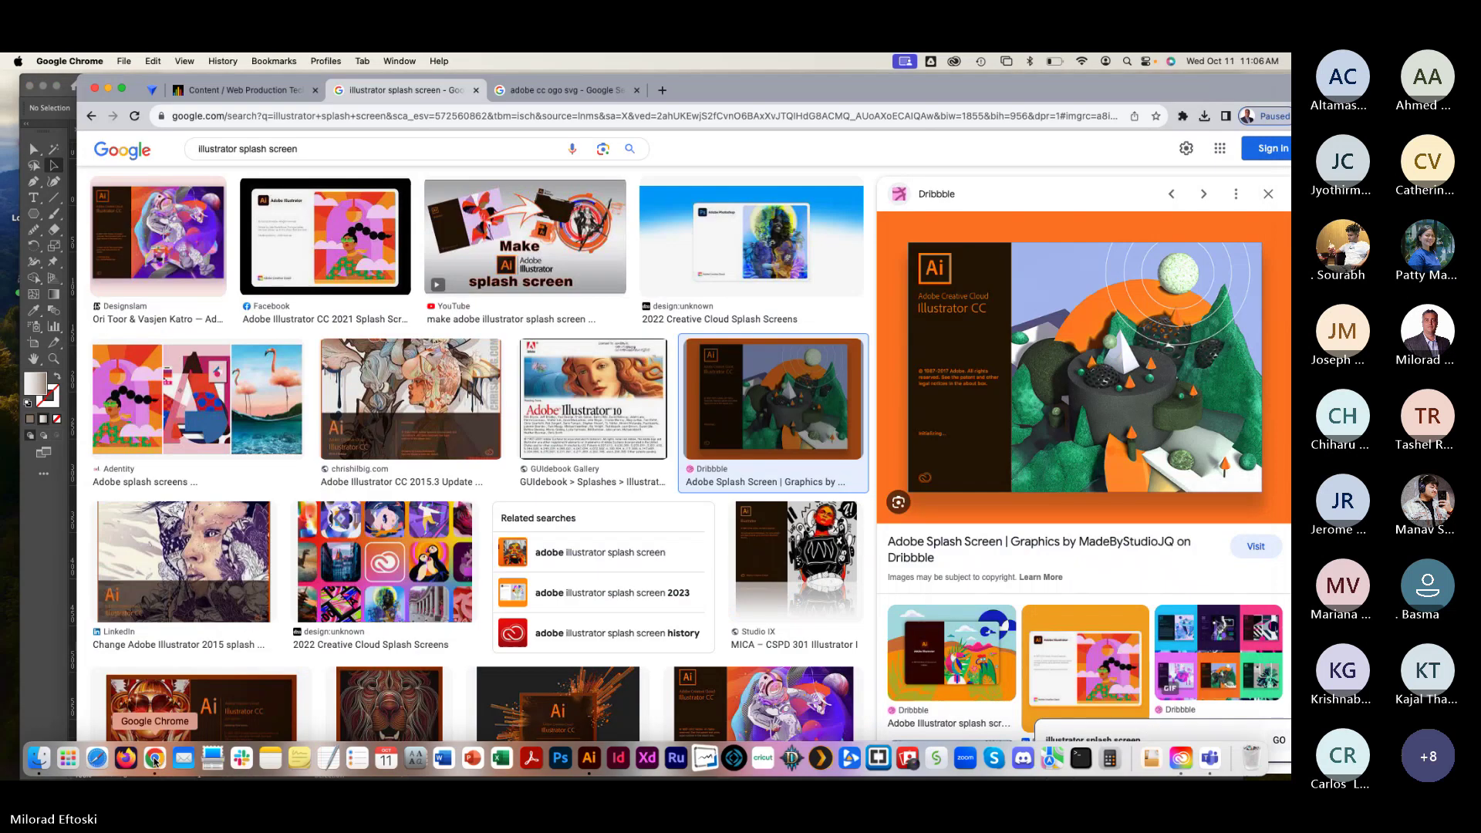
click(239, 90)
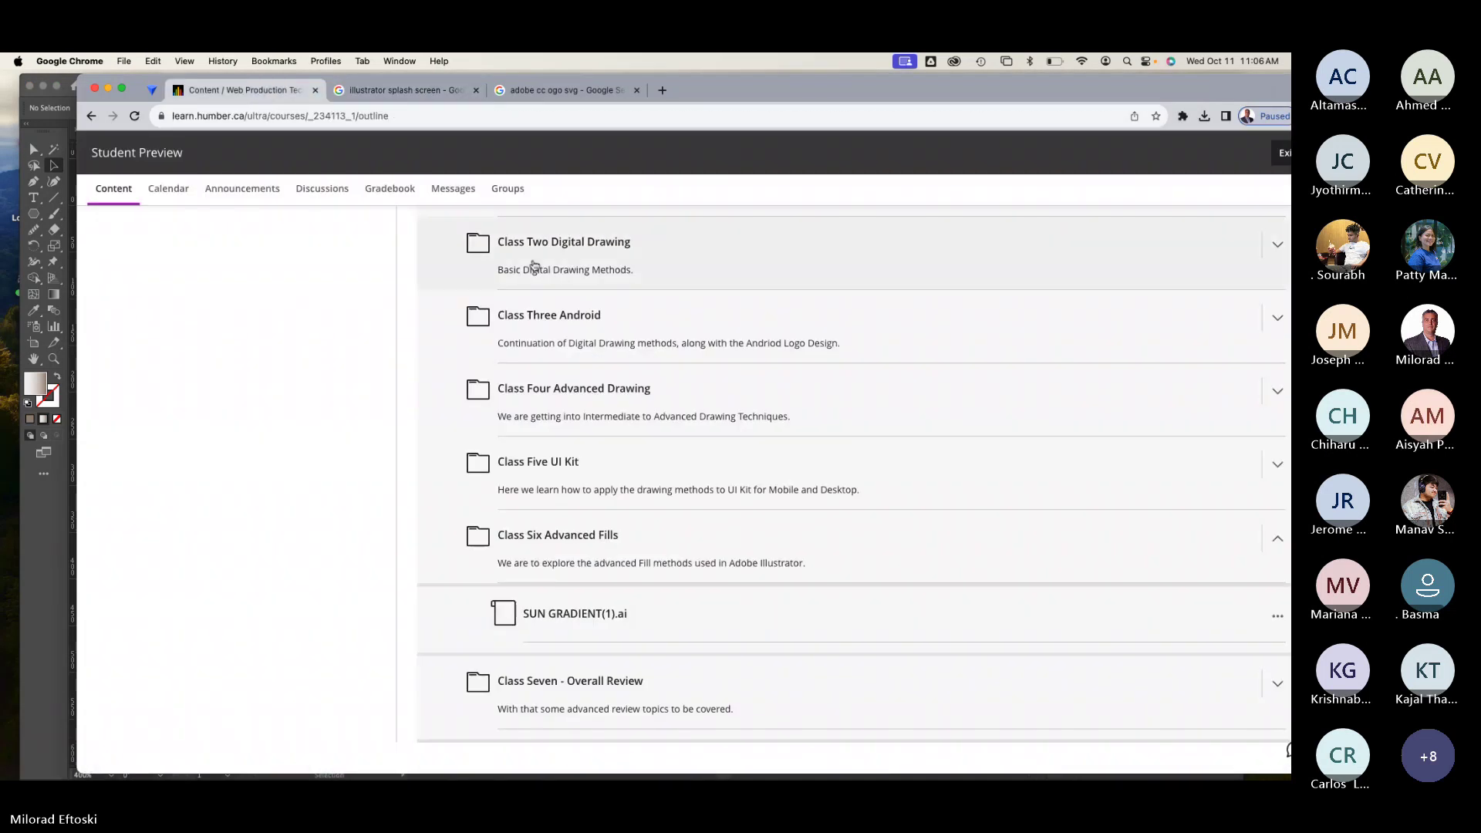
scroll(603, 260, up, 15)
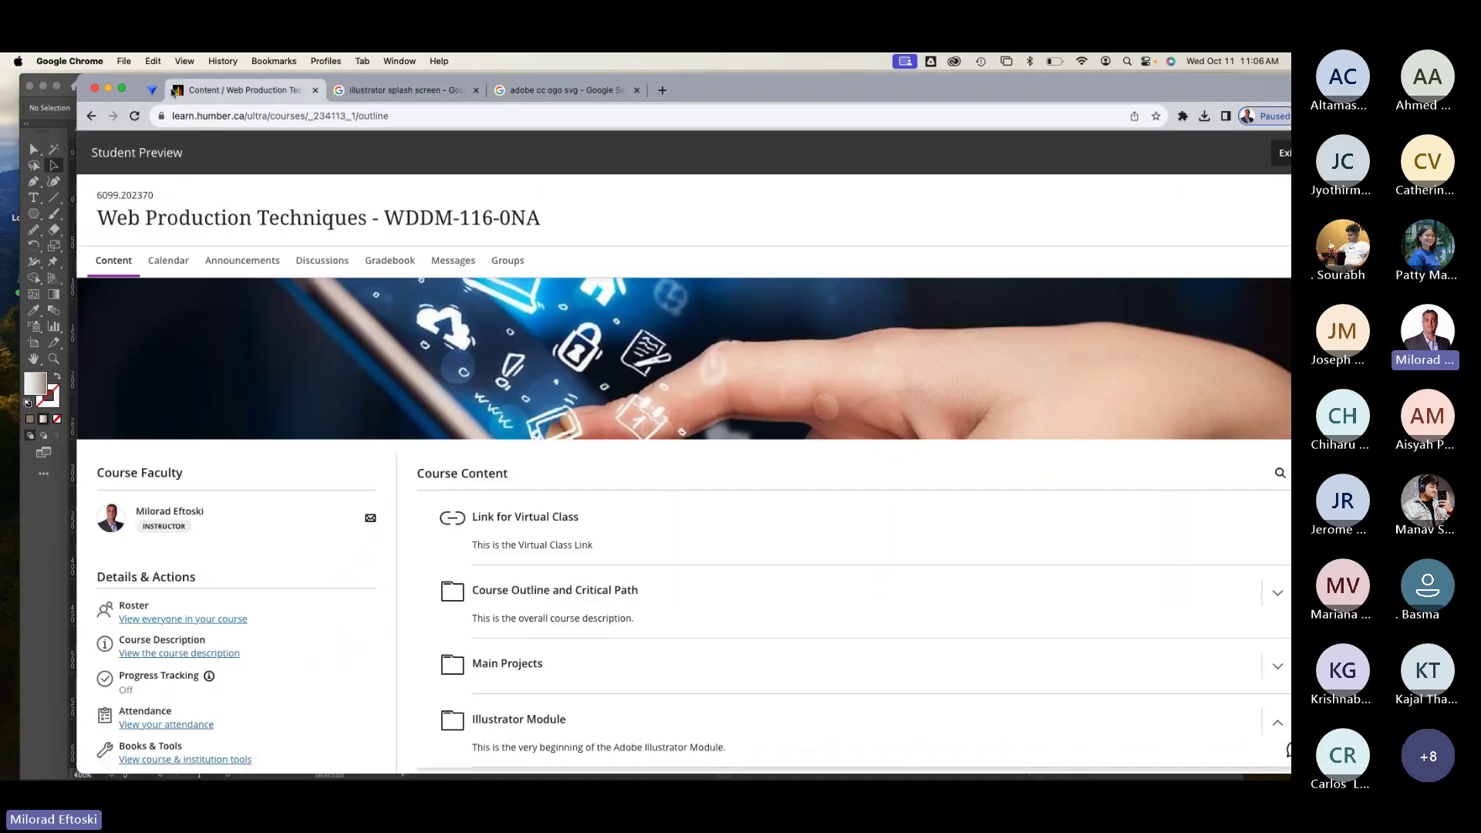
click(108, 89)
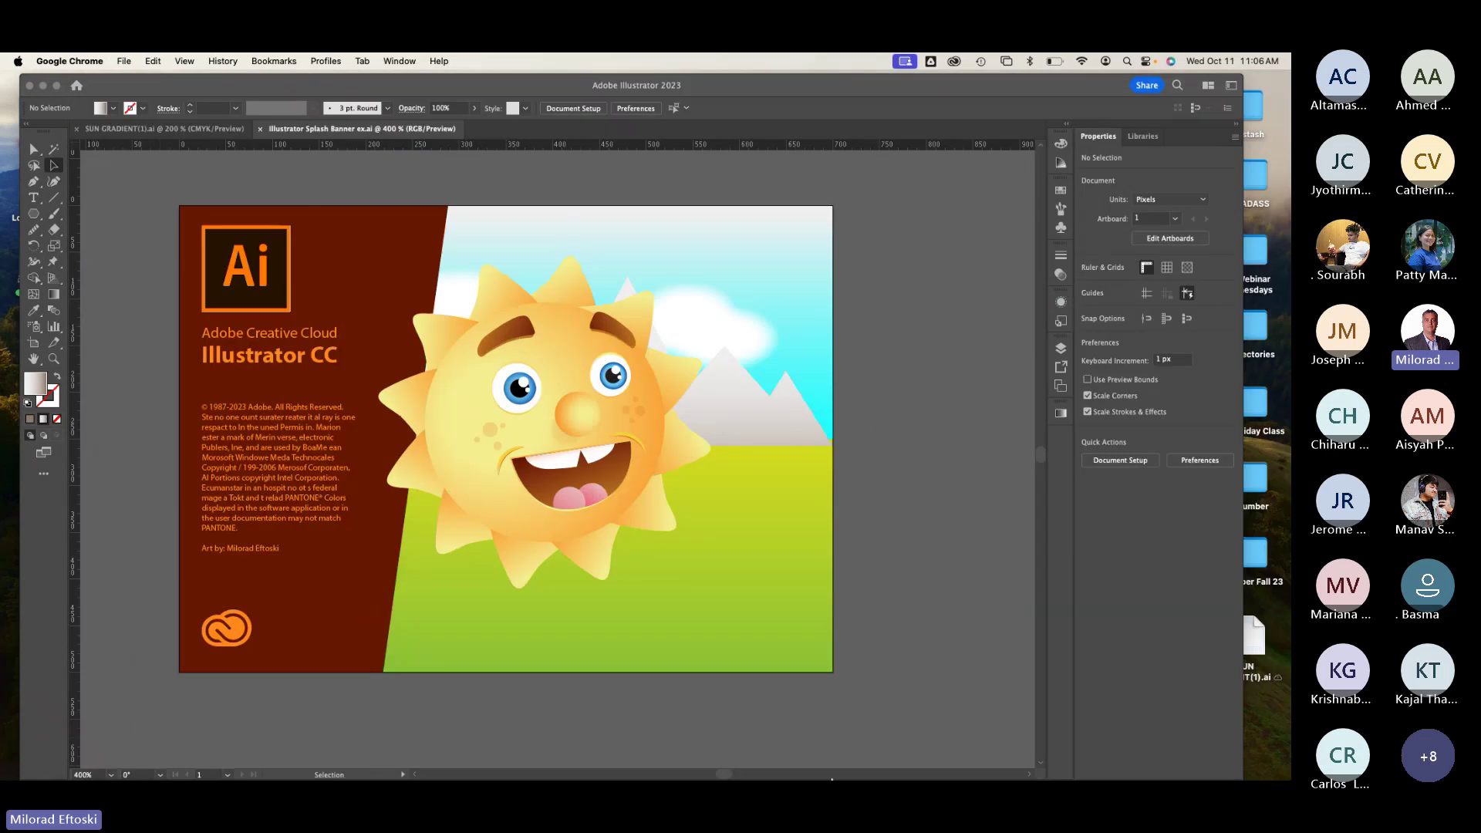
Step: Bring the Teams General meeting window to the front from the Window menu
click(1210, 758)
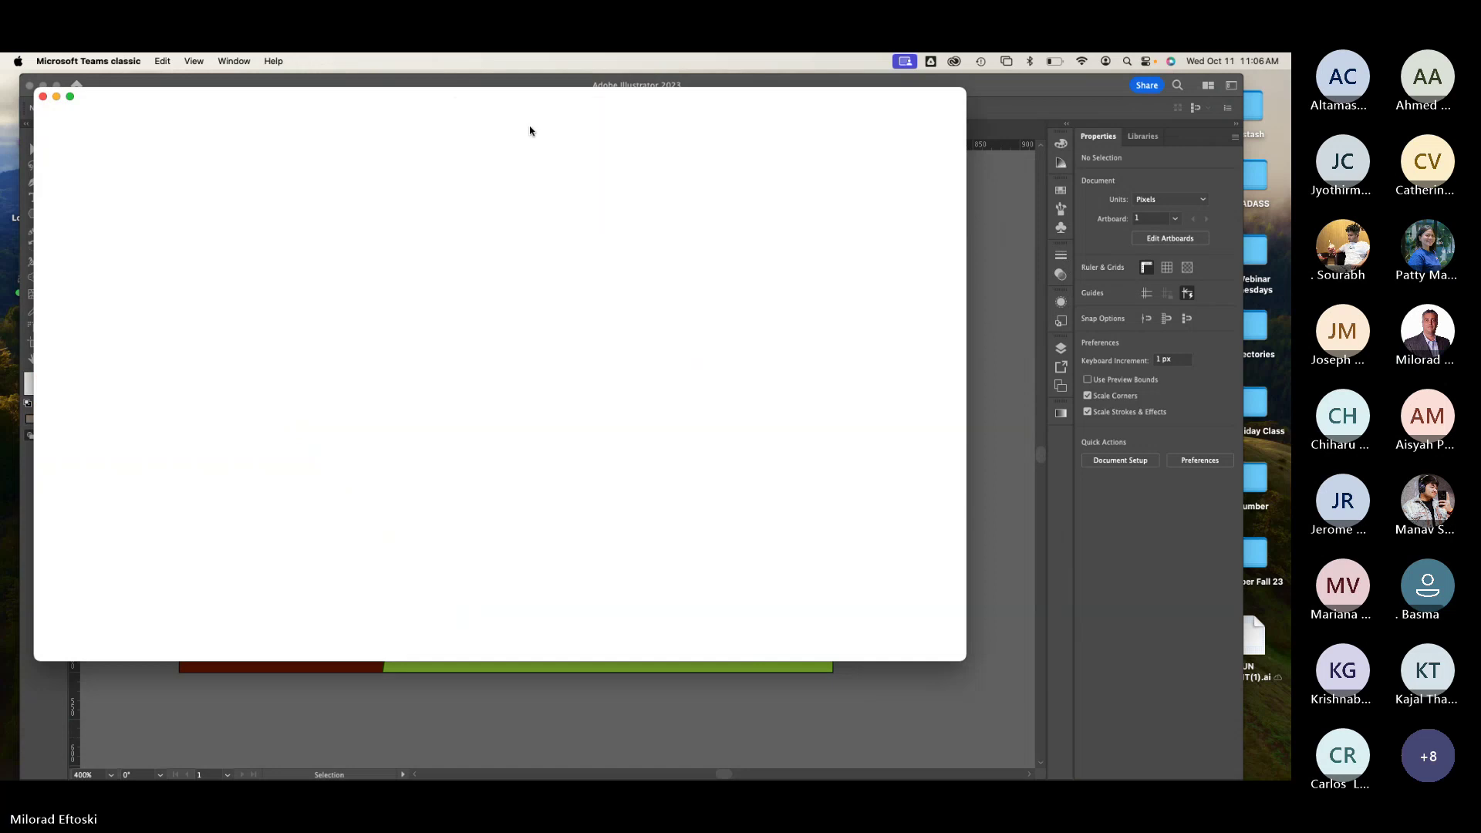
click(233, 61)
click(357, 239)
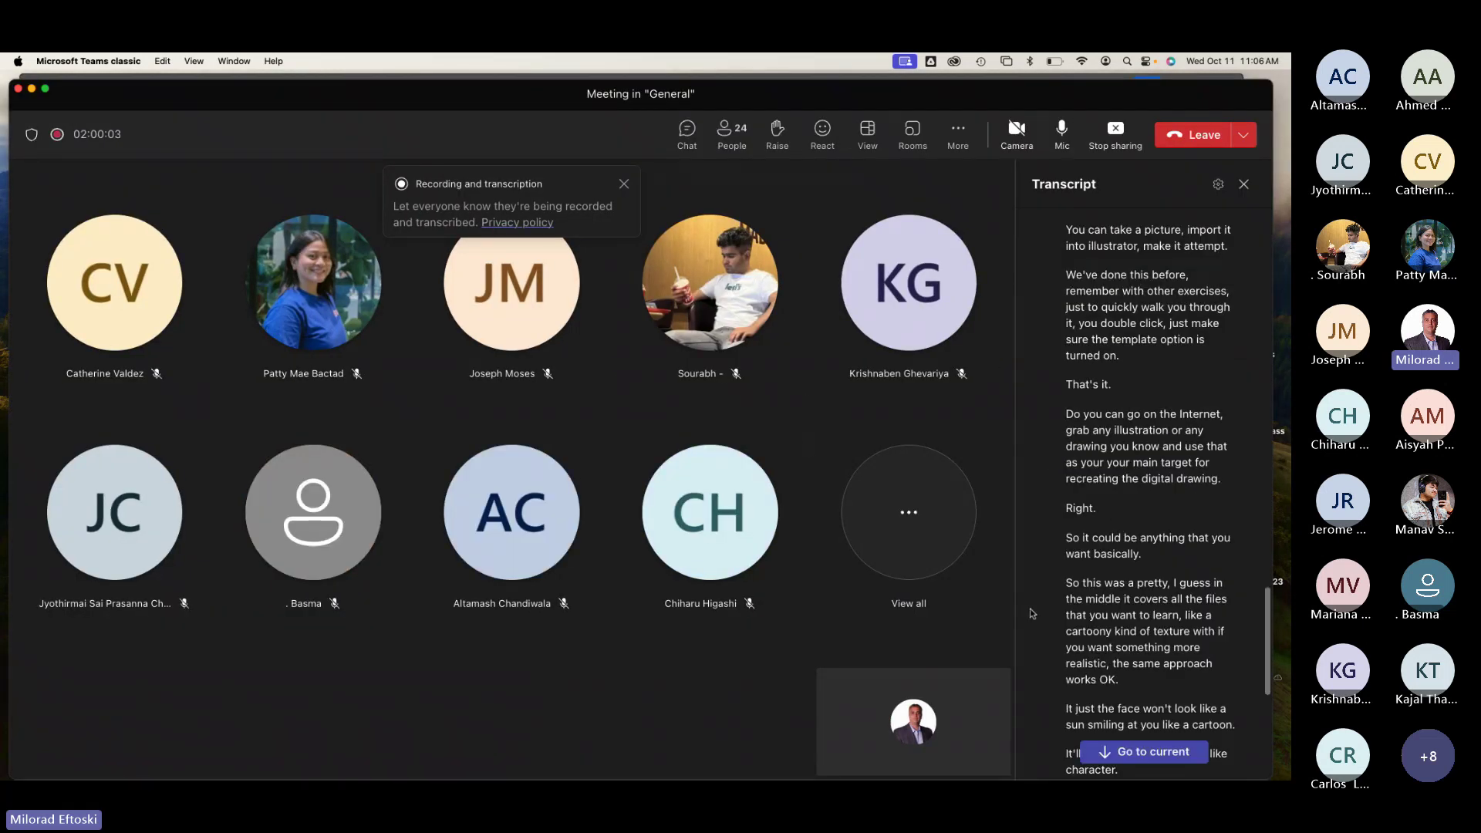
Step: Stop the meeting's recording and transcription and confirm Stop
click(959, 134)
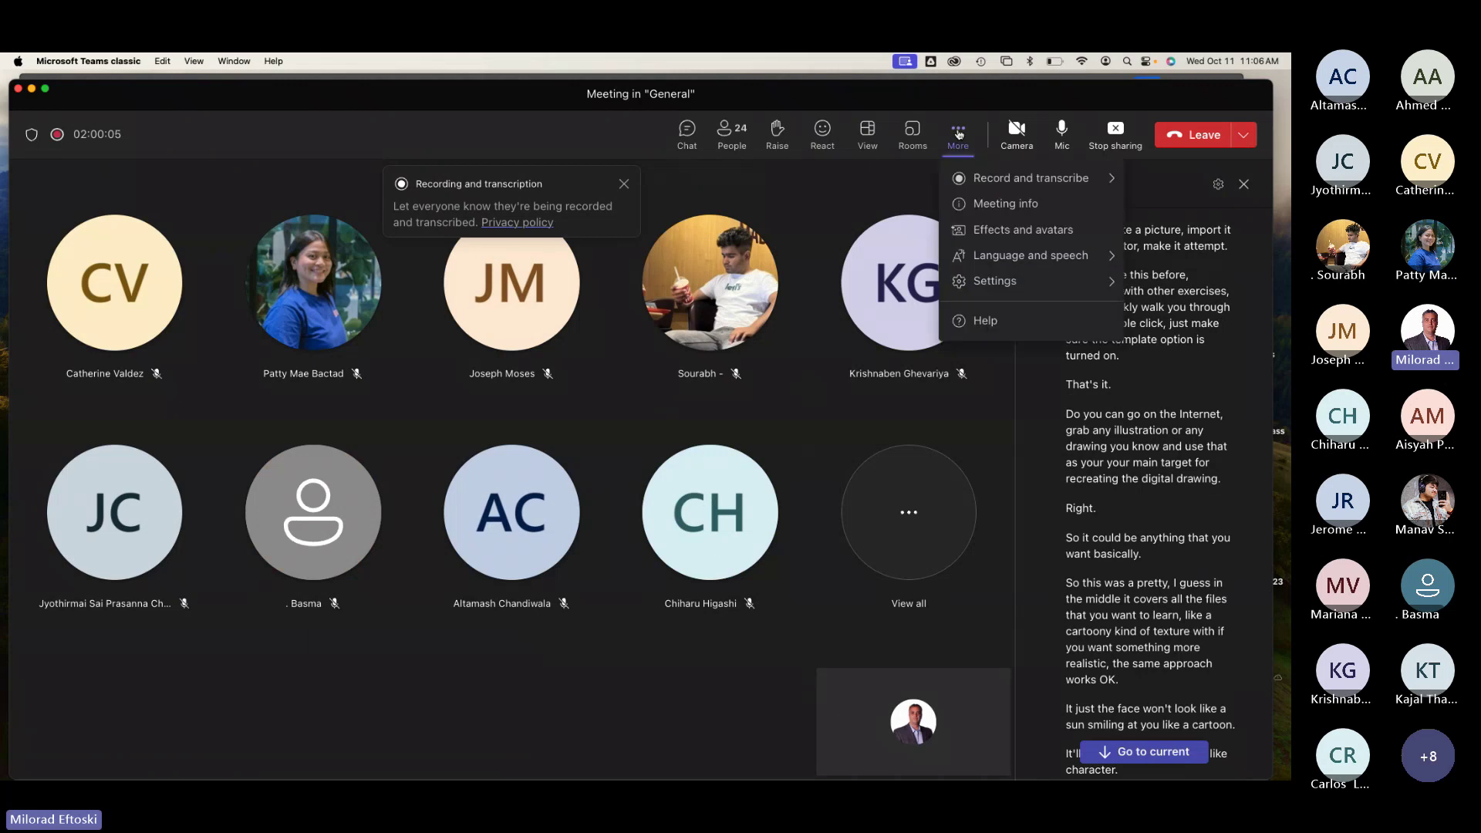
mouse_move(986, 188)
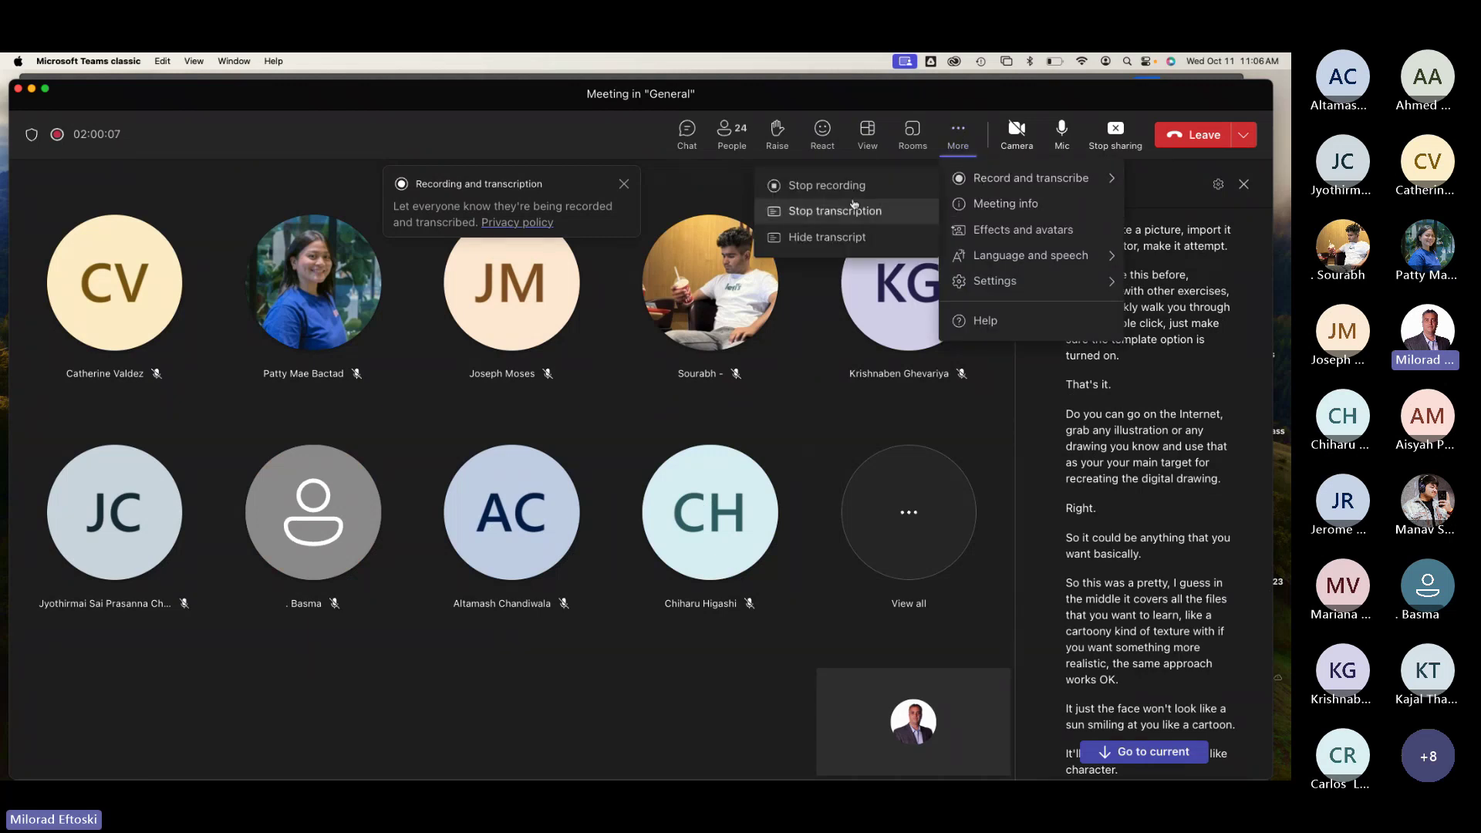
click(830, 186)
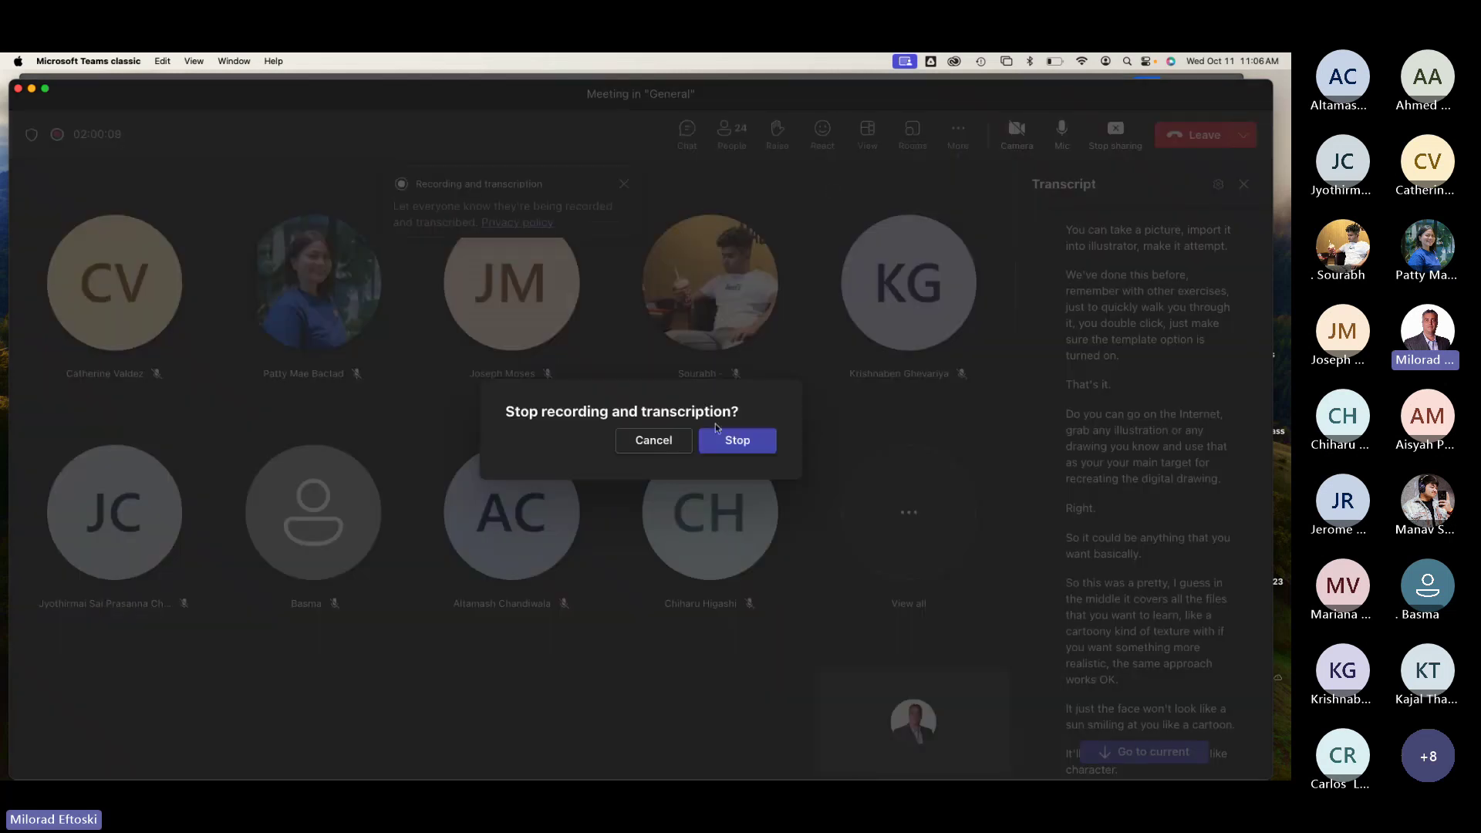
click(733, 445)
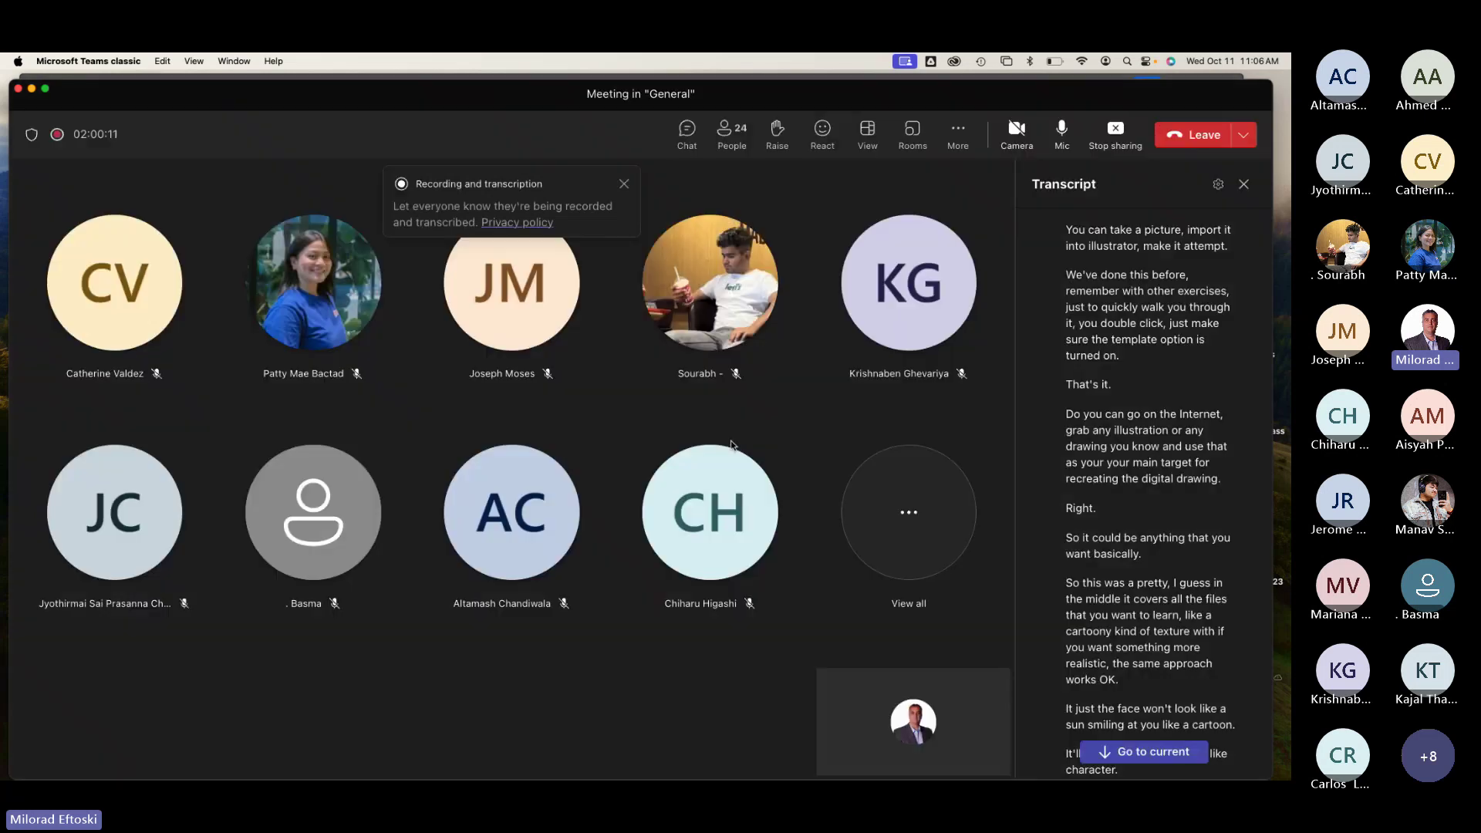